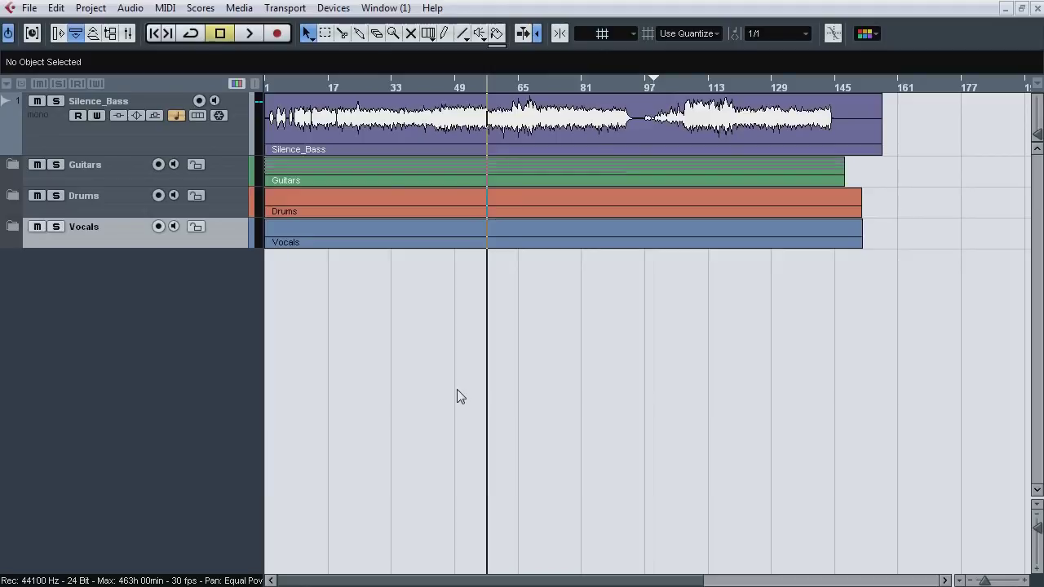
Step: Start playback from about bar 10 and solo the Silence_Bass track
left_click(301, 88)
key("space")
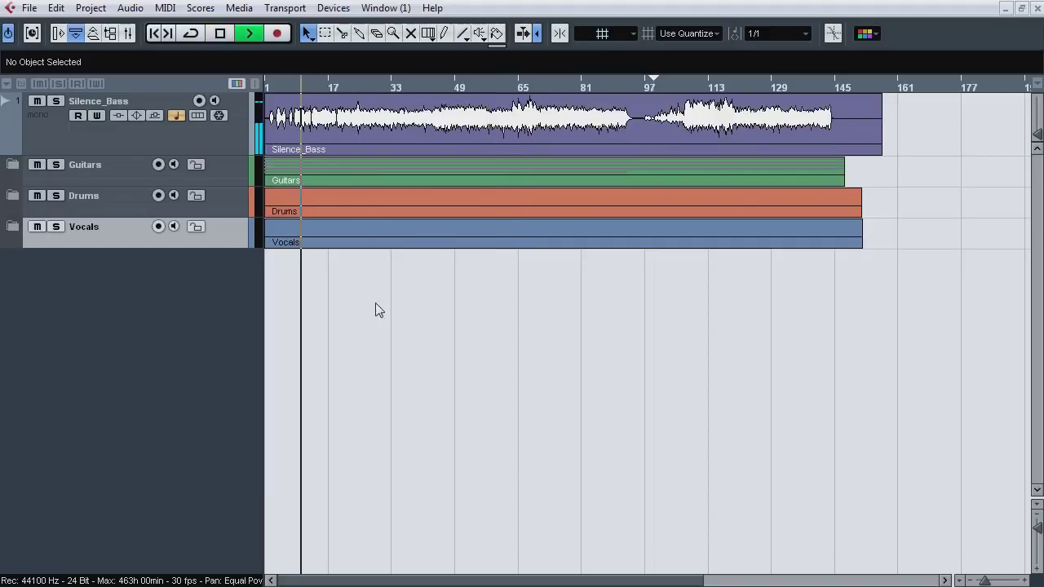
left_click(56, 100)
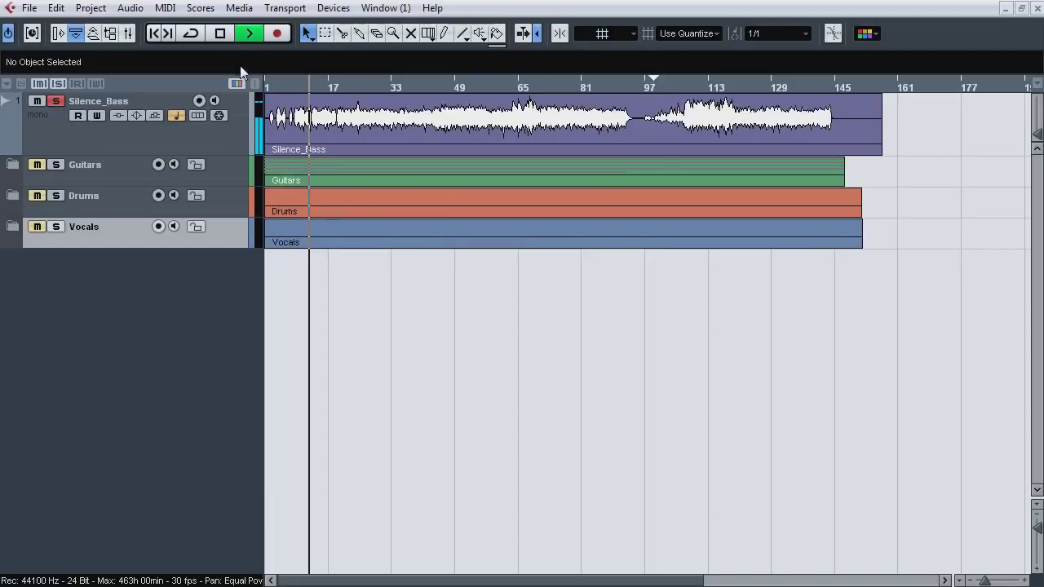
Step: Audition the soloed bass at successive points from about bar 28 to about bar 123, and stop playback
left_click(374, 91)
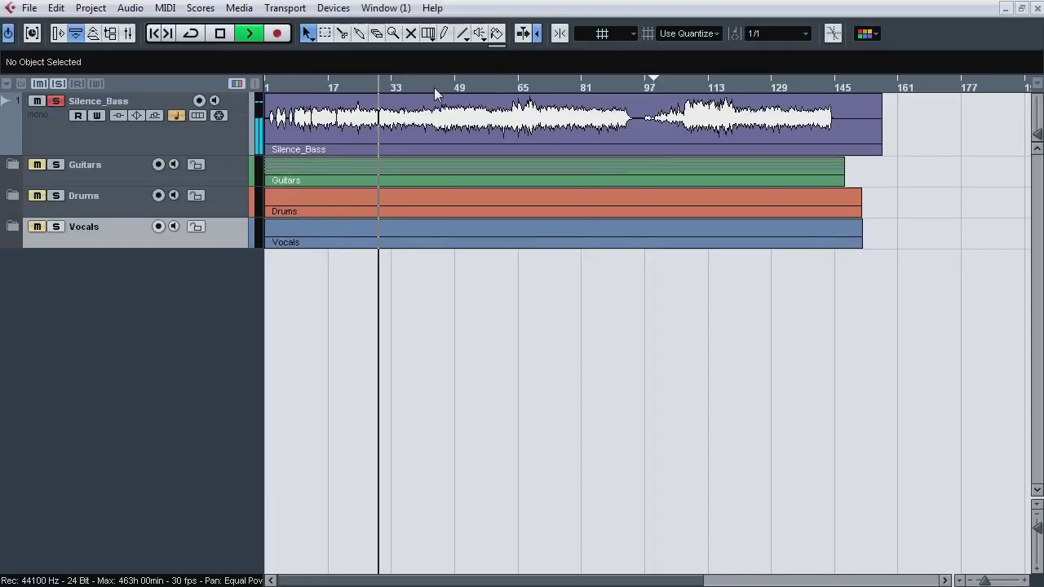
left_click(434, 90)
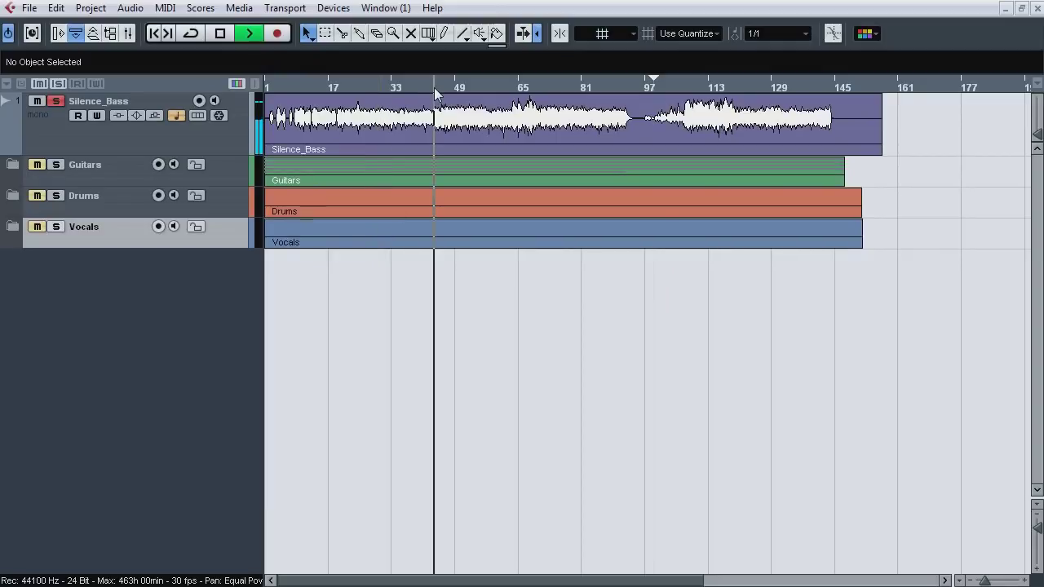
left_click(498, 88)
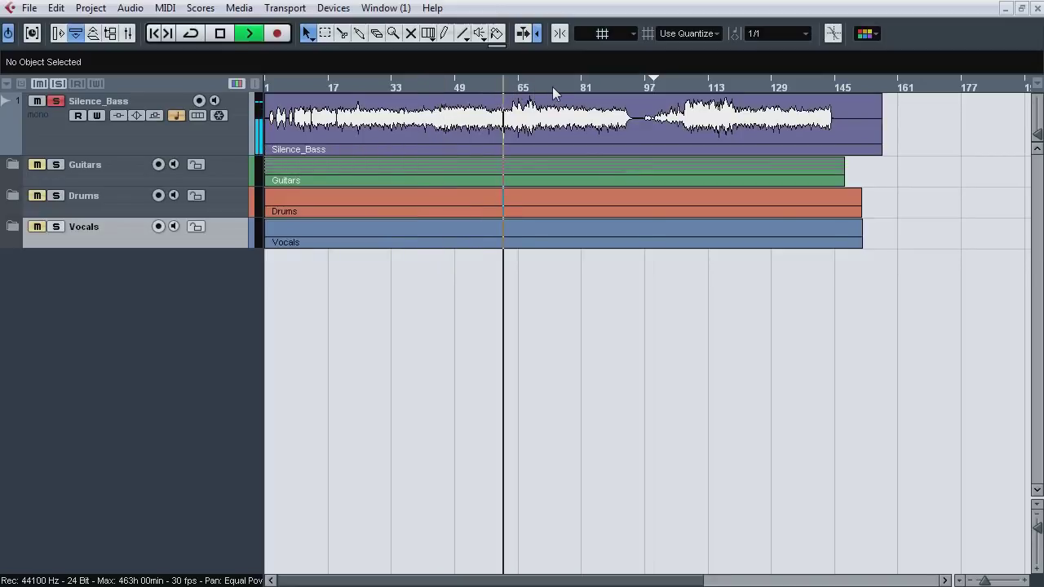
left_click(527, 88)
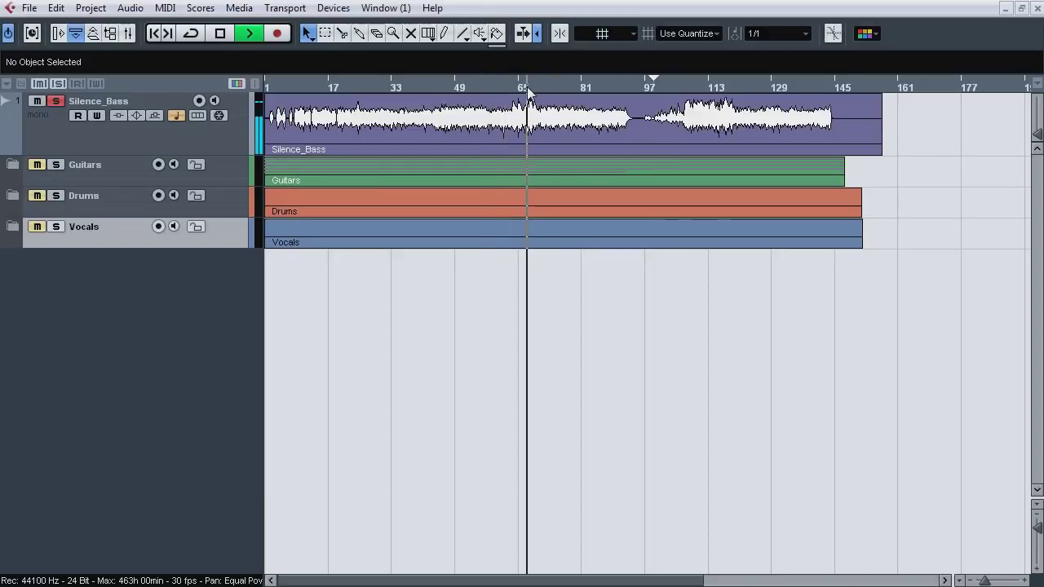
left_click(607, 89)
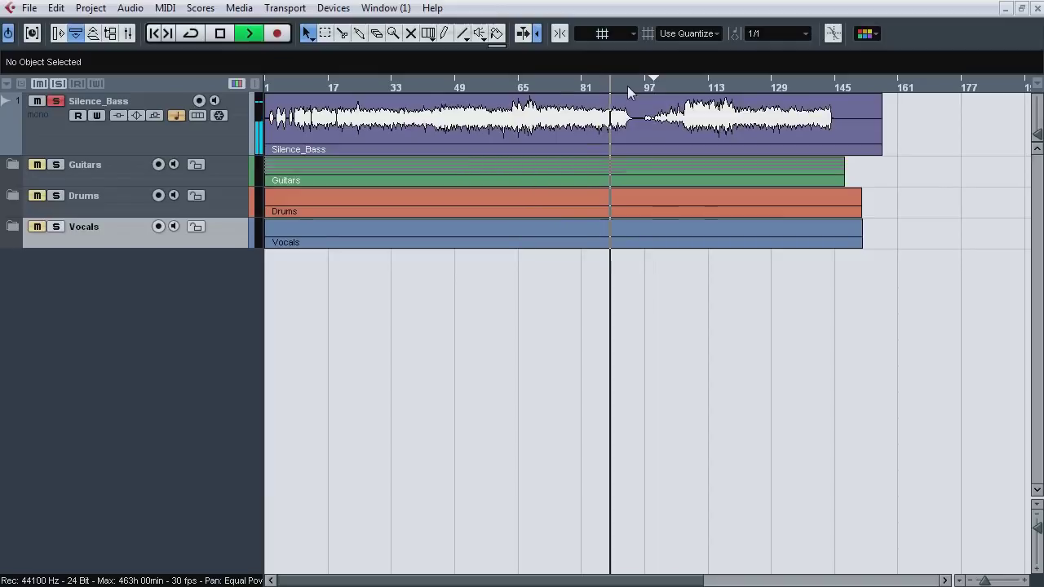
left_click(644, 88)
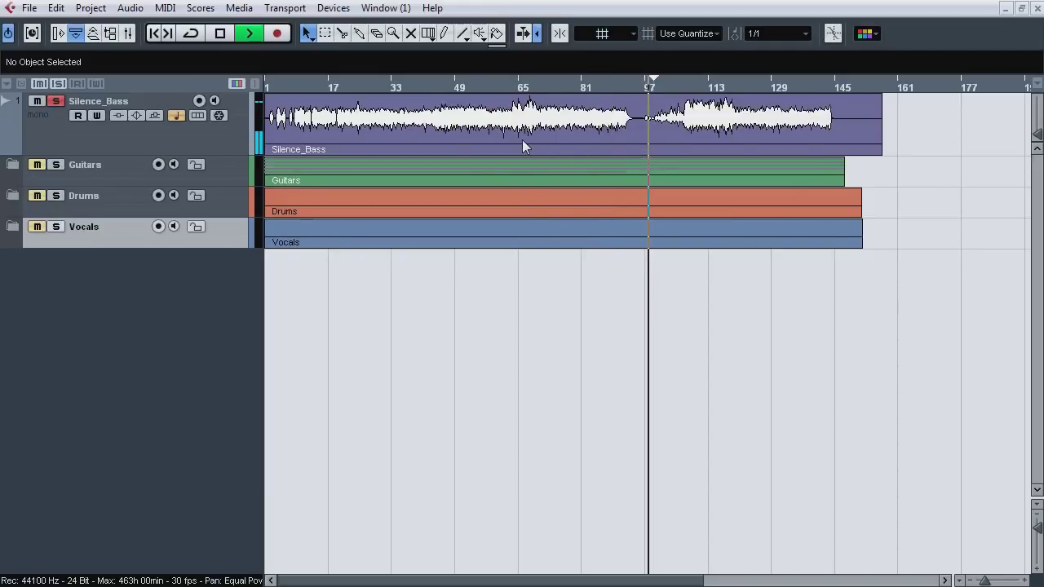
left_click(675, 84)
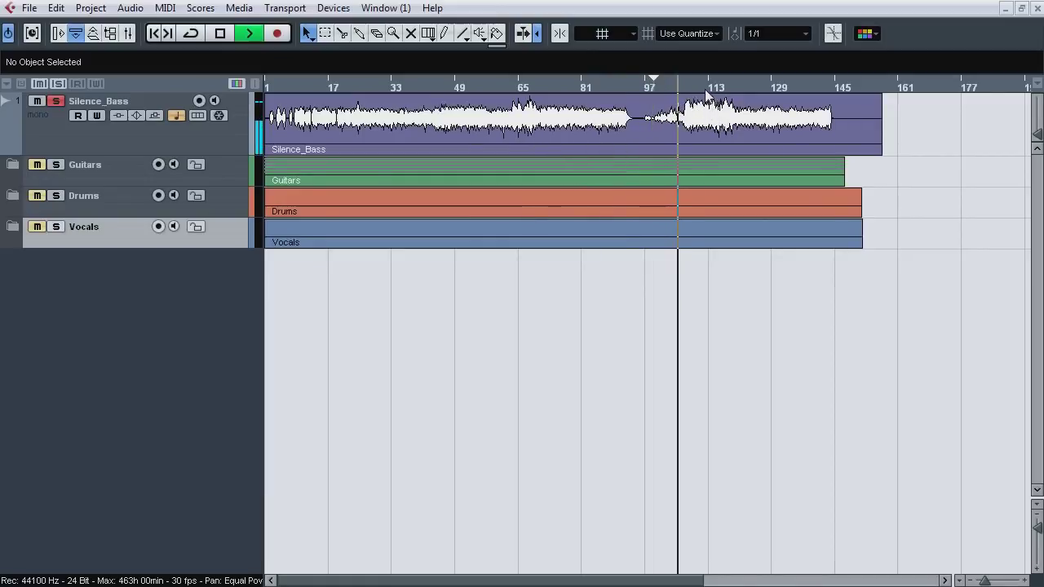
left_click(706, 84)
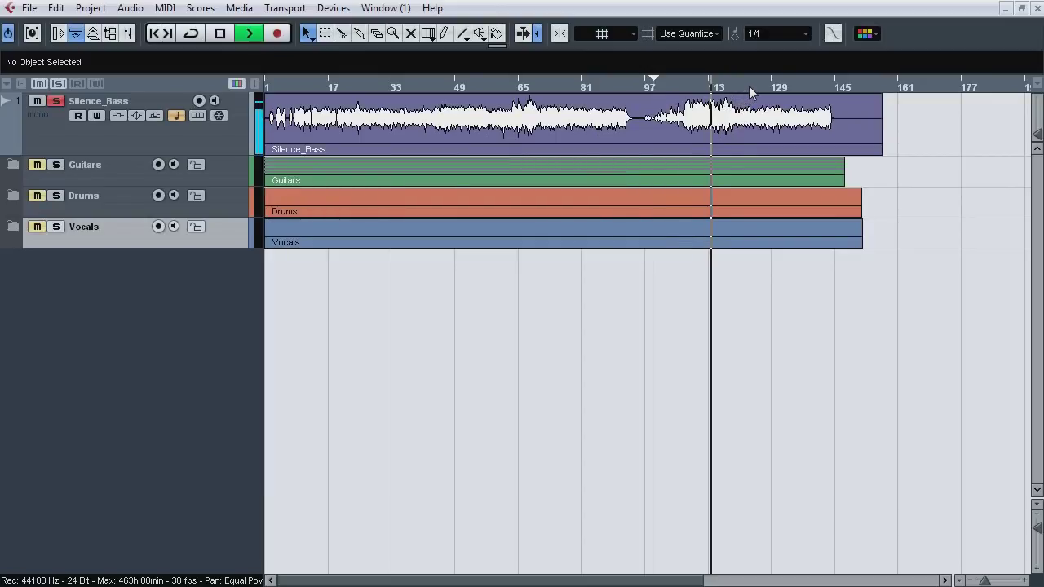
left_click(749, 86)
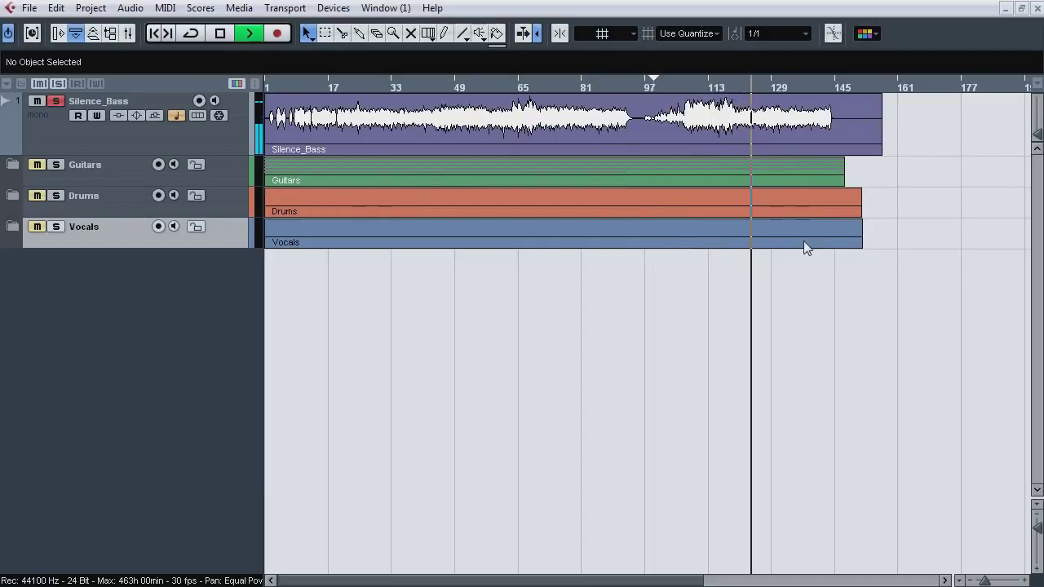
key("space")
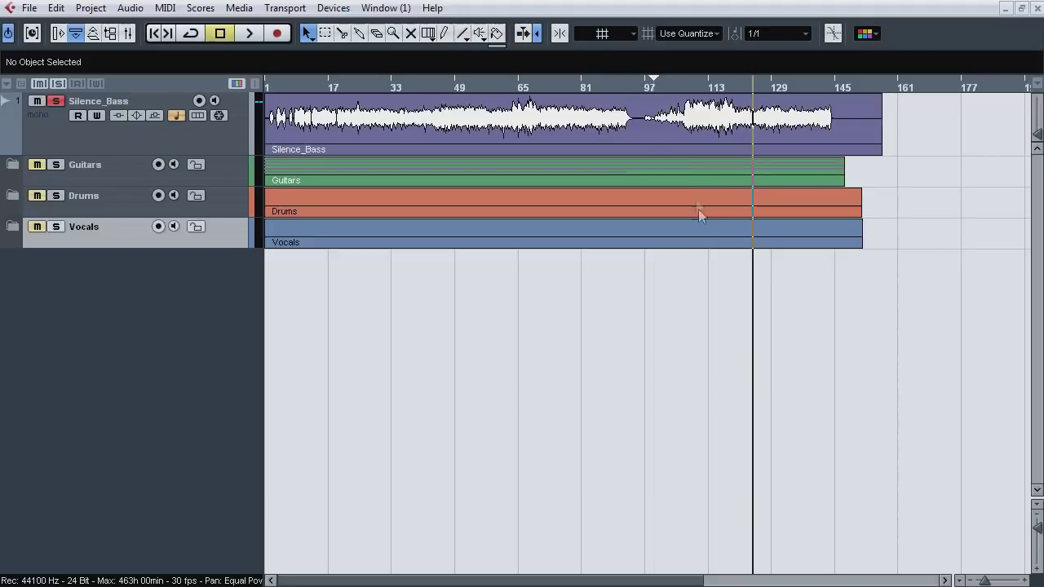
Step: Enlarge the Silence_Bass track and listen to its quiet passage from bar 97 to about bar 99
left_click_drag(650, 85, 307, 149)
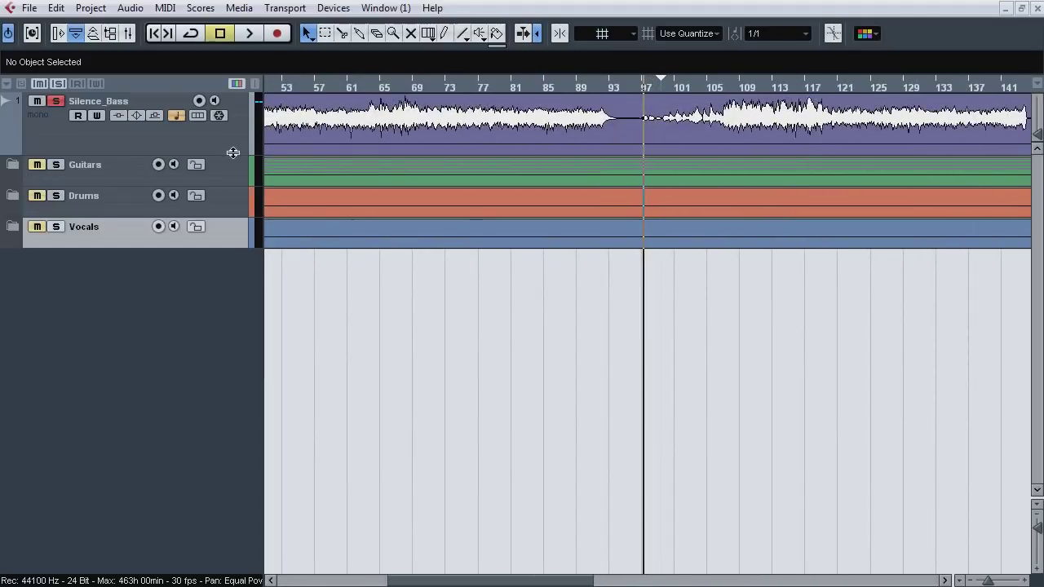
left_click_drag(234, 152, 236, 263)
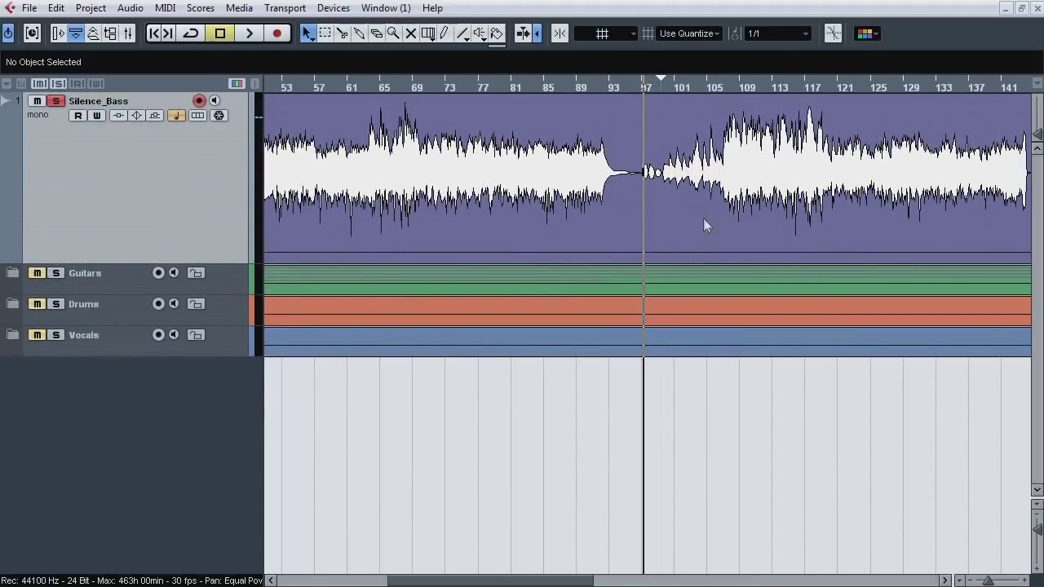
key("space")
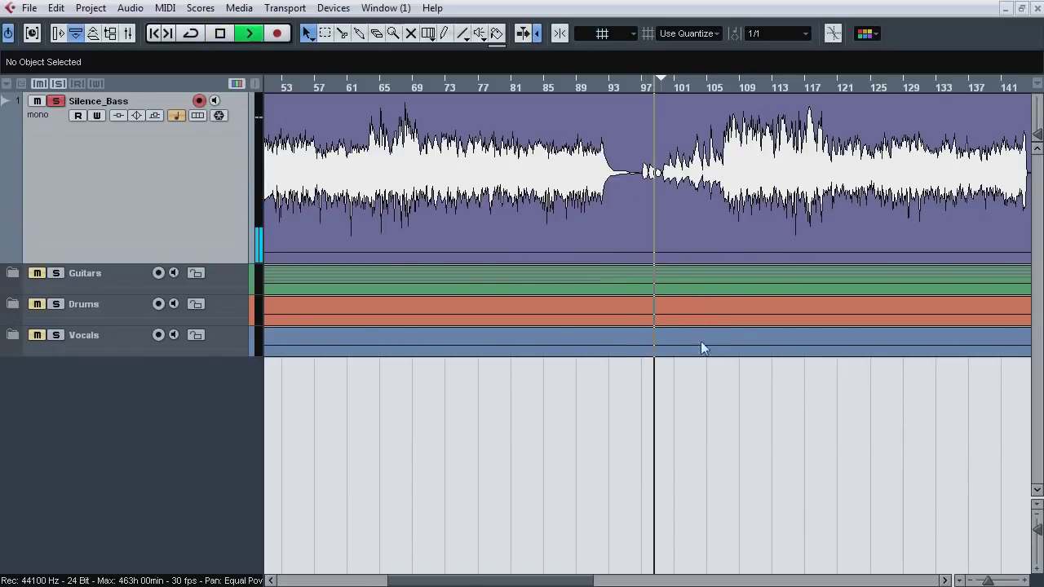
key("space")
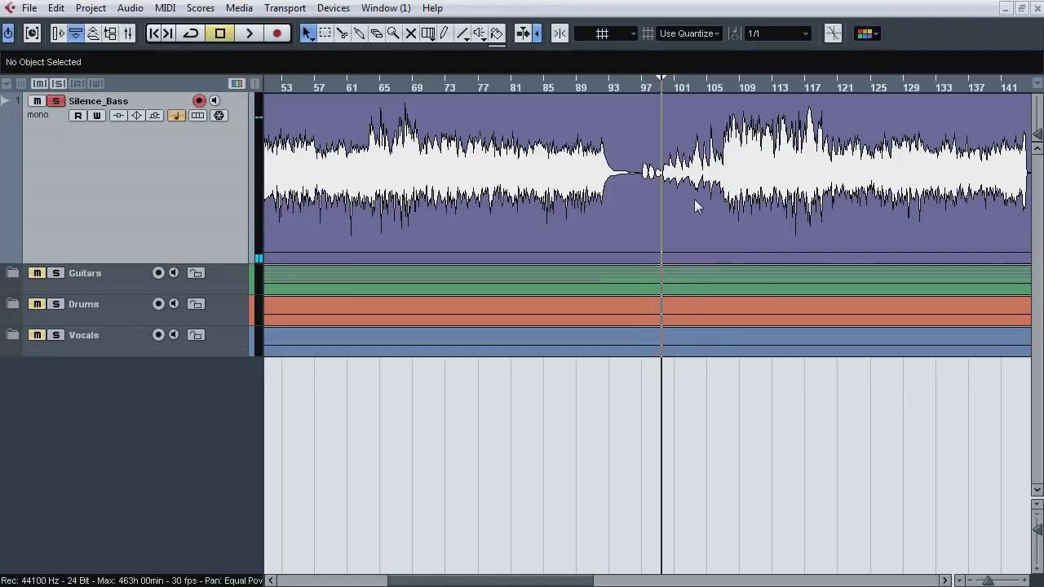
Step: Reduce the Silence_Bass track height and fit the whole arrangement back in view from bar 1
left_click_drag(178, 261, 189, 163)
left_click_drag(988, 582, 985, 581)
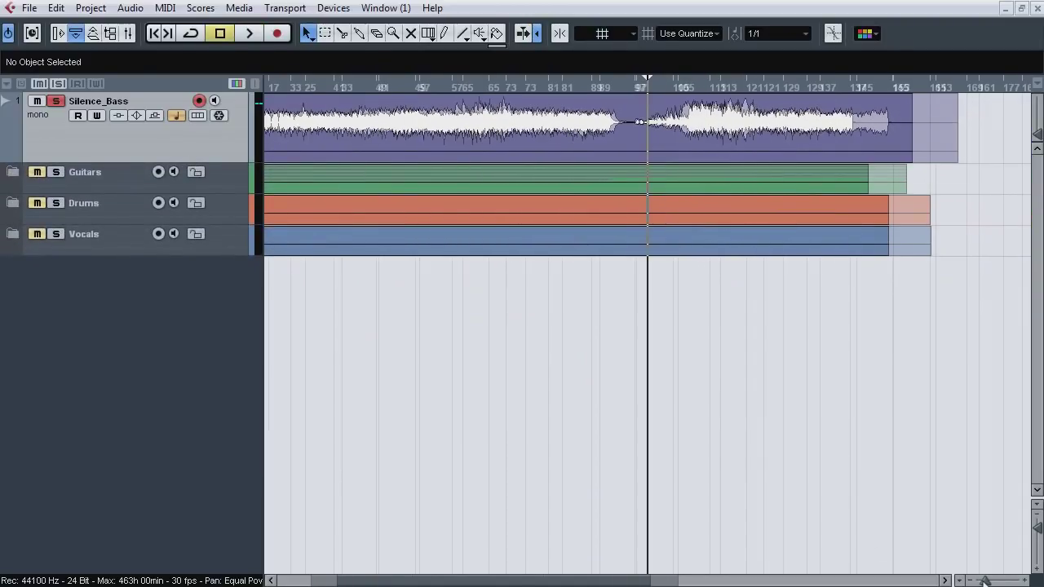
left_click_drag(657, 582, 580, 582)
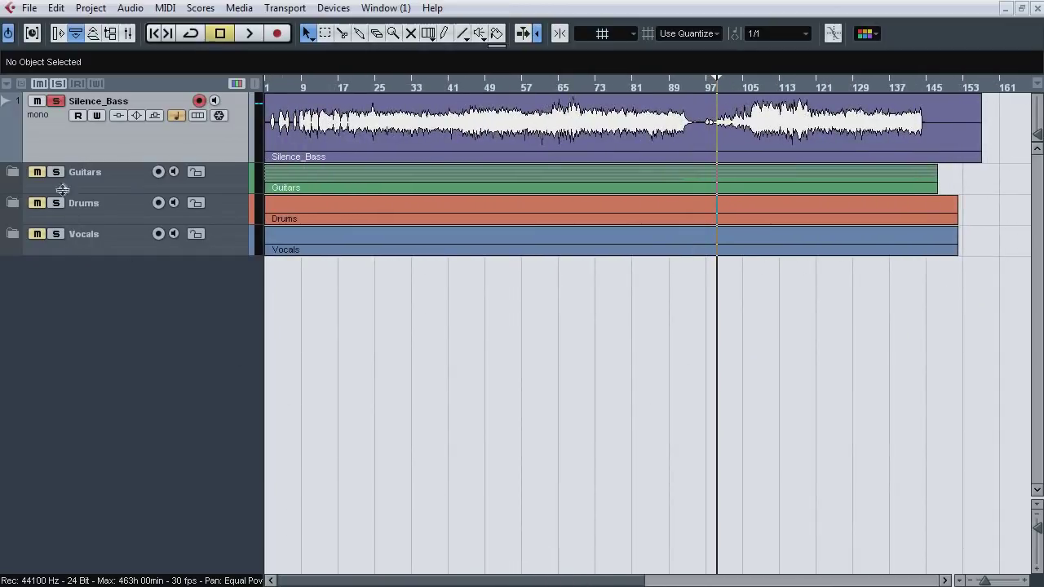
Step: Unsolo the Silence_Bass track, then expand the Guitars folder and solo all its tracks
left_click(55, 100)
left_click(13, 175)
left_click(12, 174)
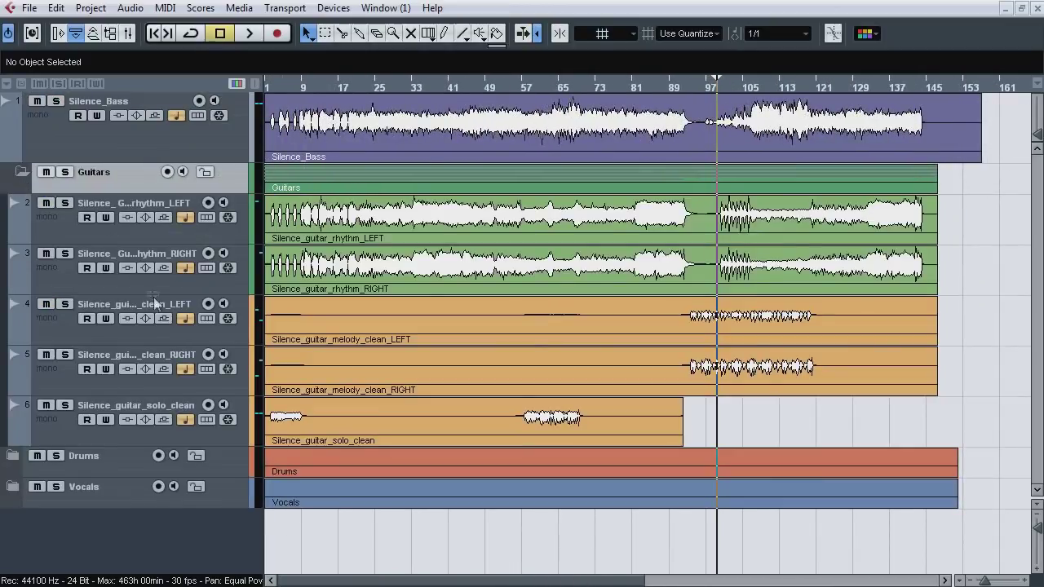
left_click(65, 172)
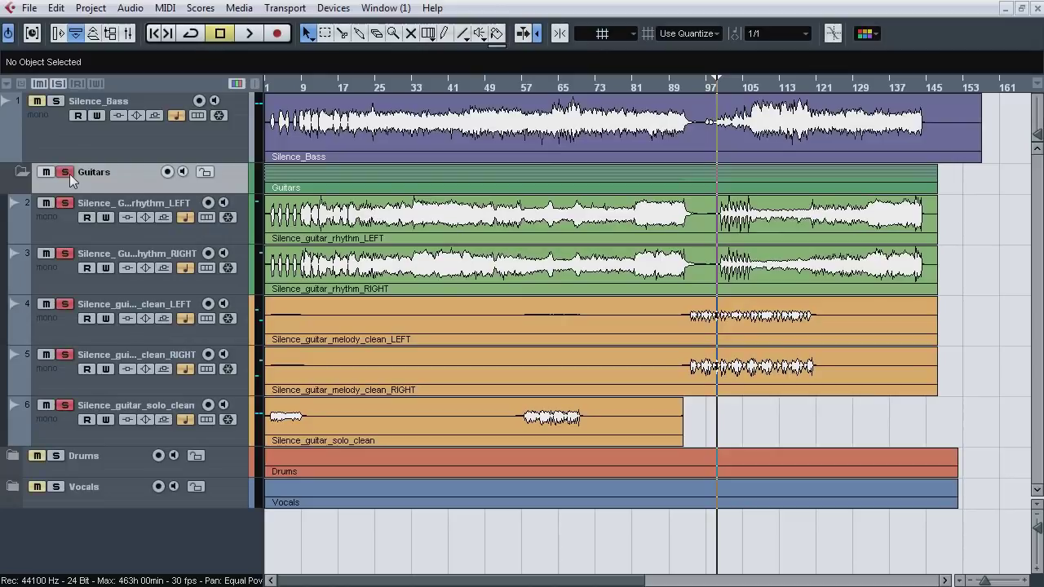
Step: Audition the soloed guitars from the intro through successive sections up to about bar 91
left_click(313, 82)
key("space")
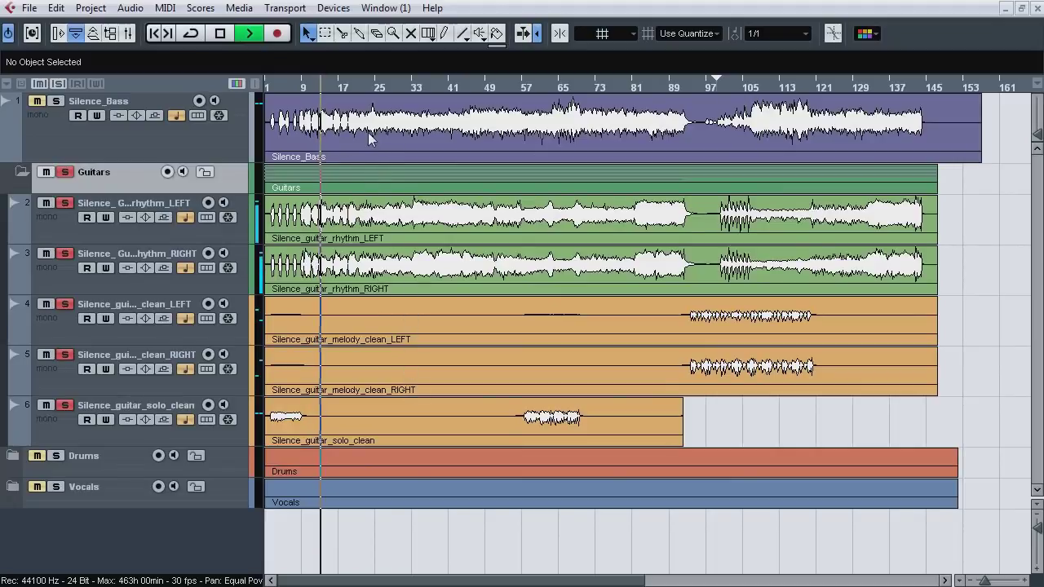
left_click(279, 84)
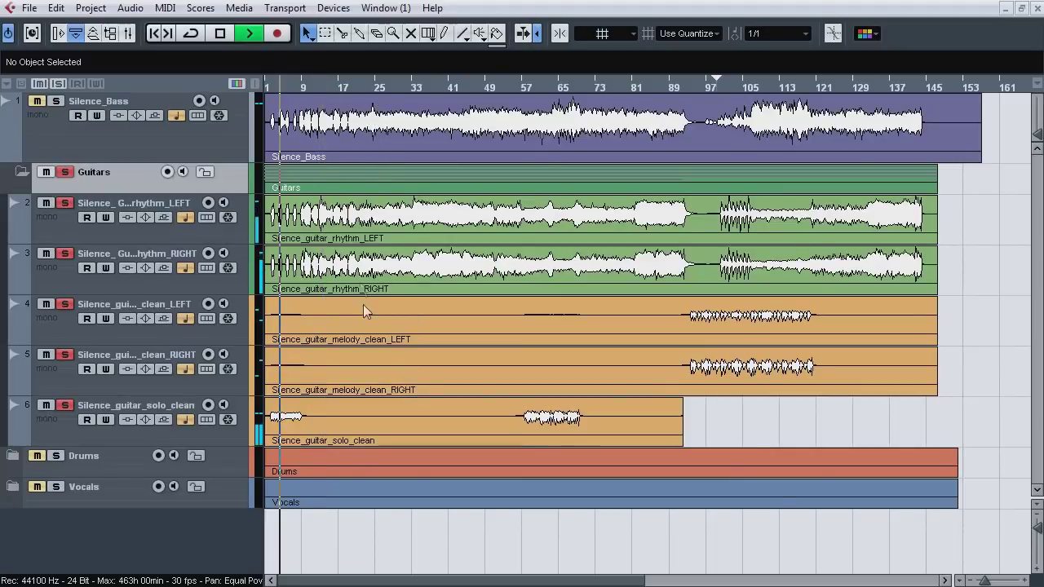
left_click(424, 87)
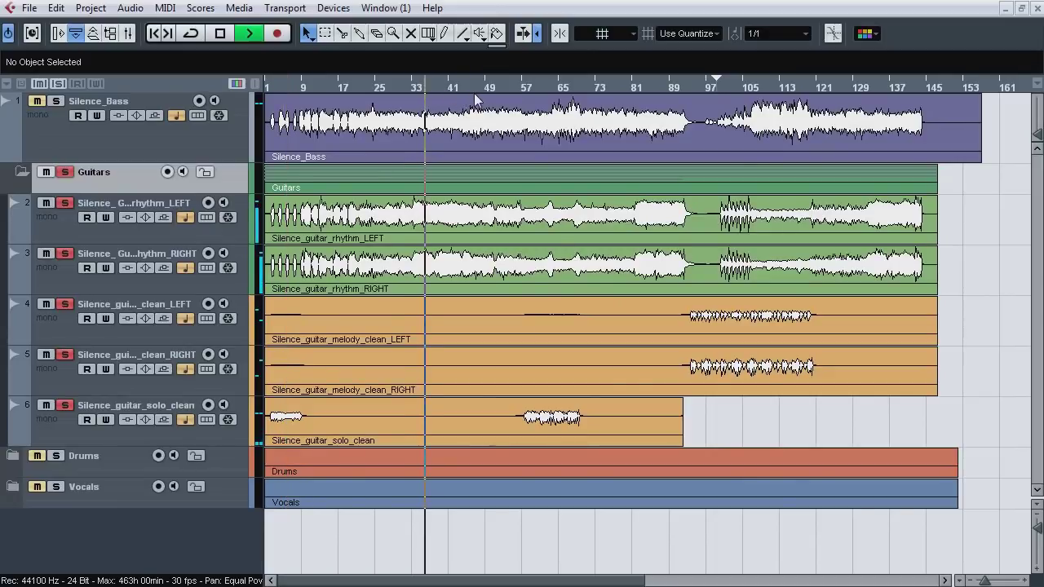
left_click(506, 85)
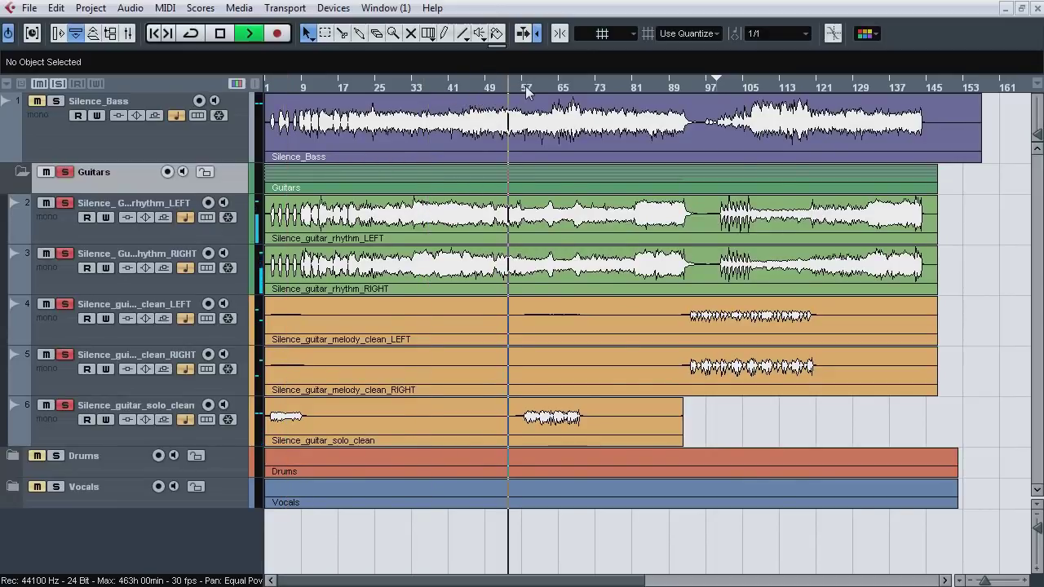
left_click(550, 87)
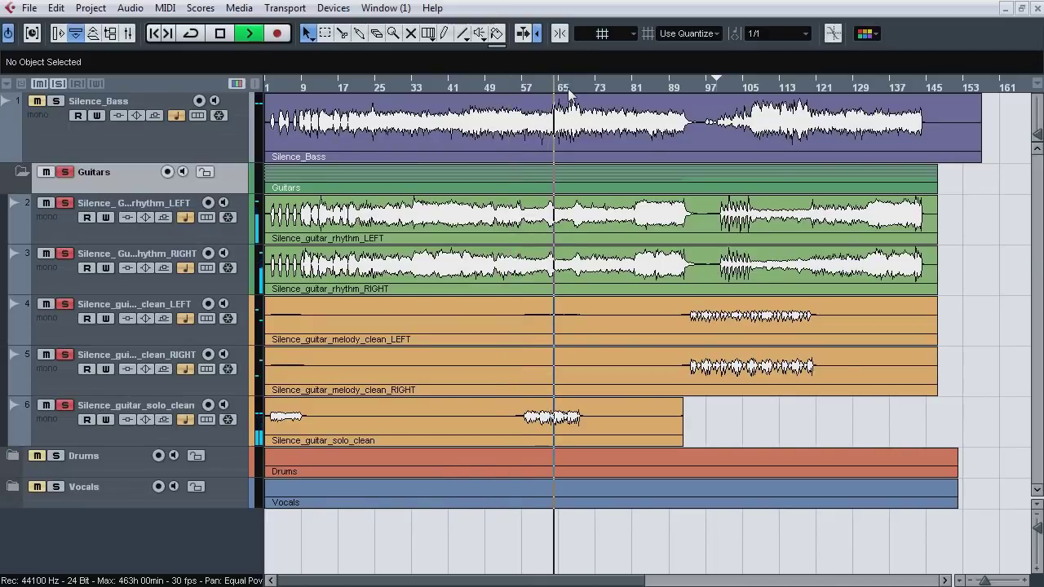
left_click(628, 87)
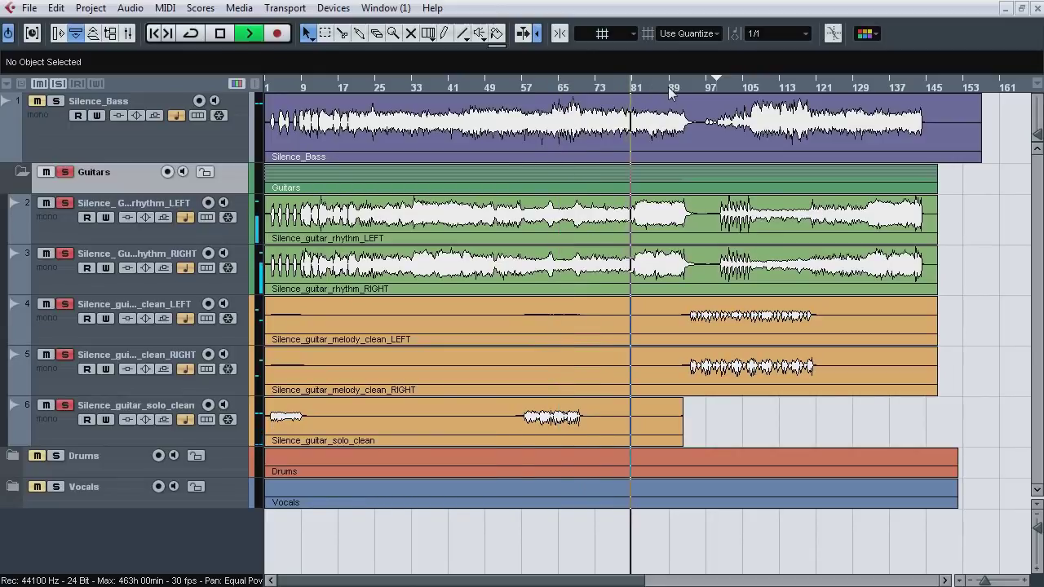
left_click(682, 87)
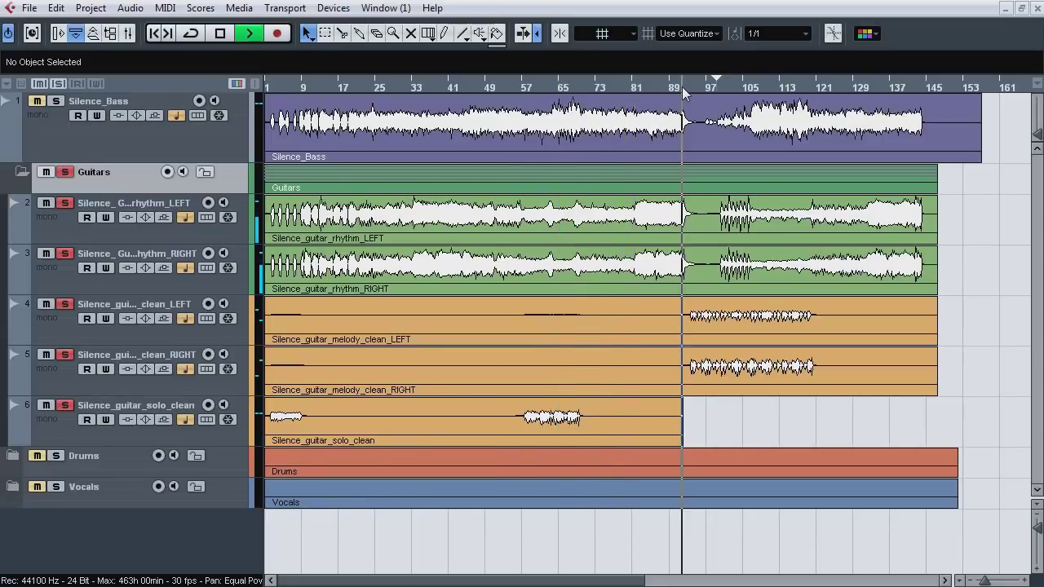
Step: Magnify the waveforms and examine the clean melody guitars while listening to the break around bars 96 to 102
left_click_drag(1038, 135, 1038, 120)
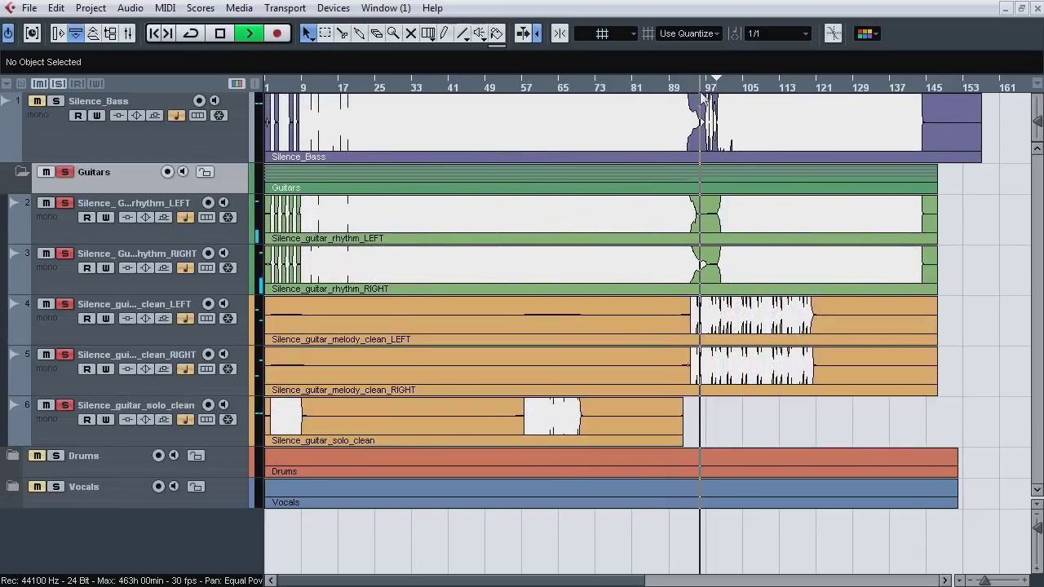
key("h")
key("h")
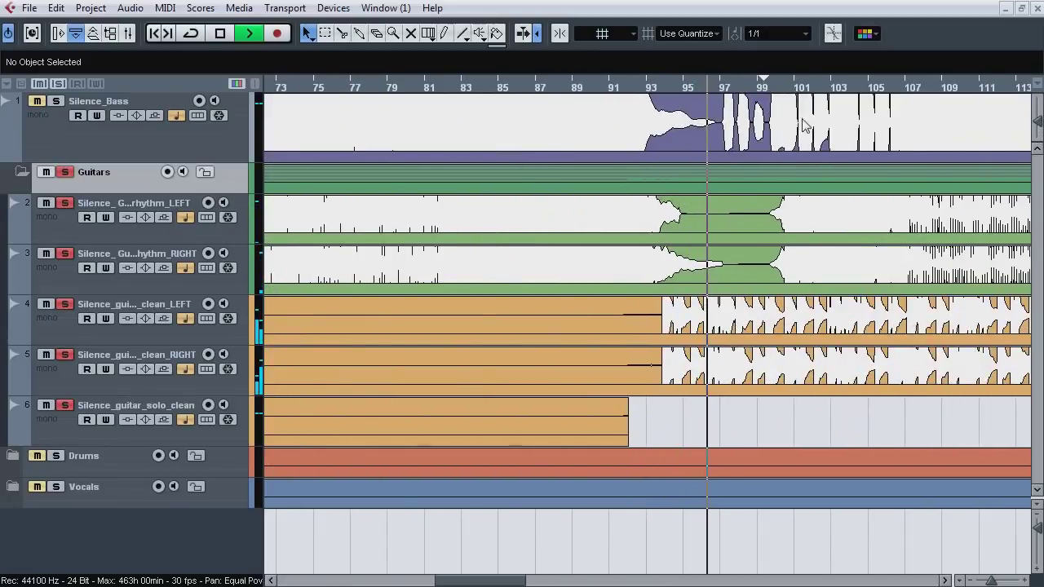
left_click(798, 87)
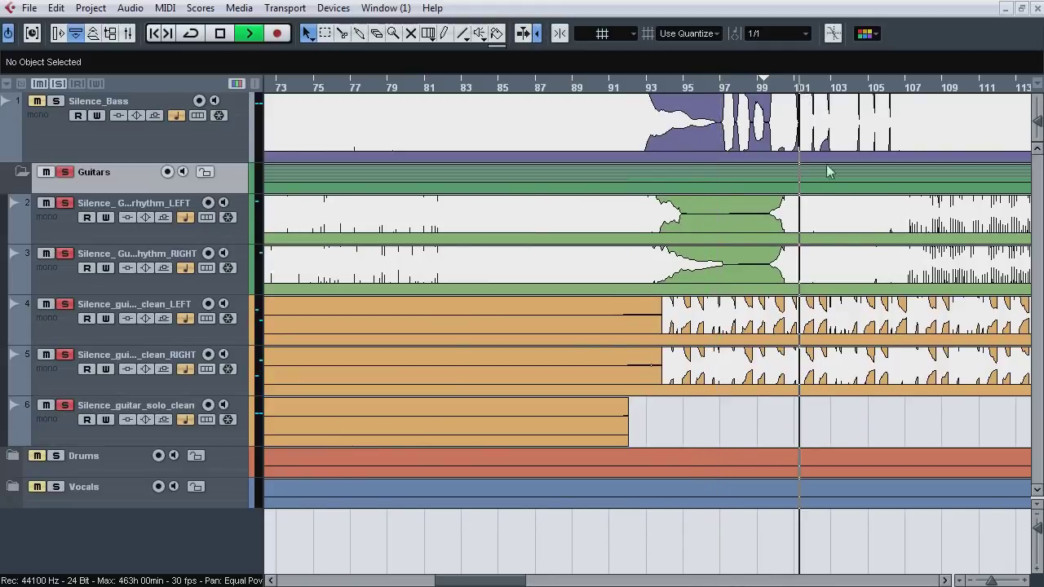
left_click(945, 581)
left_click(946, 581)
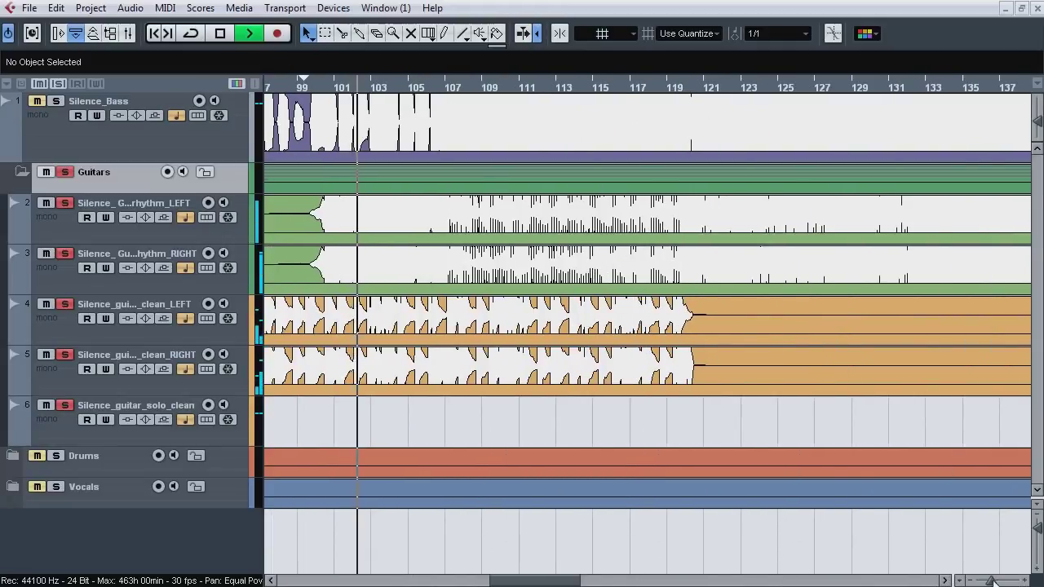
Step: Audition the guitars at about bars 113, 121 and 134, and replay the clean solo from about bar 64
key("g")
key("g")
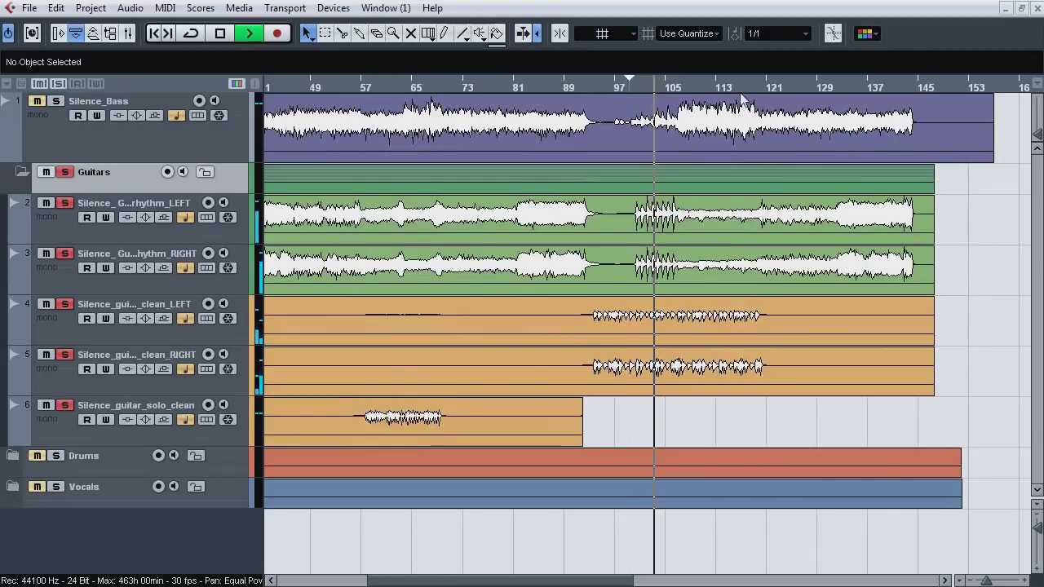
left_click(725, 88)
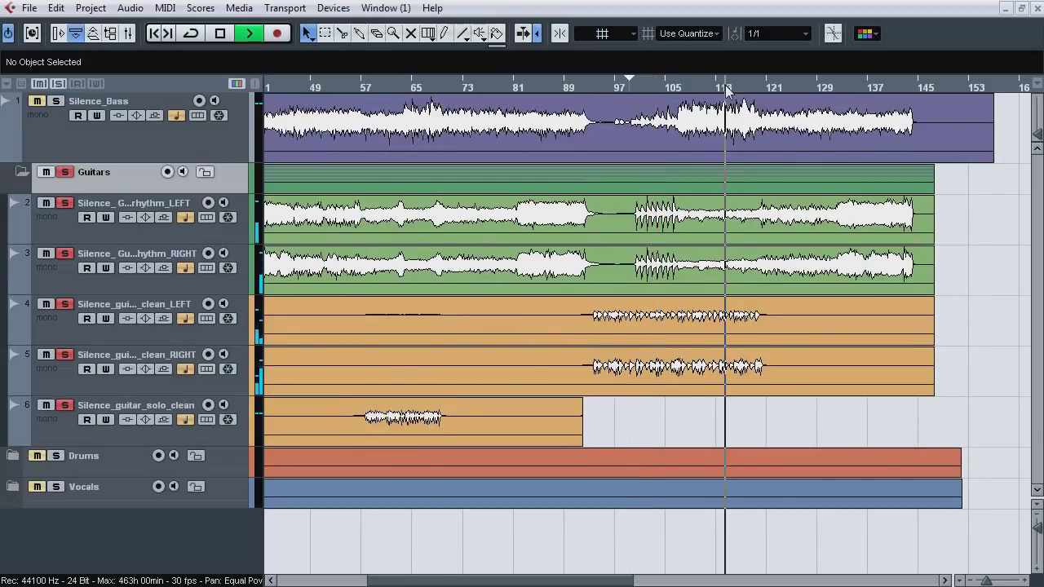
left_click(776, 89)
left_click(851, 88)
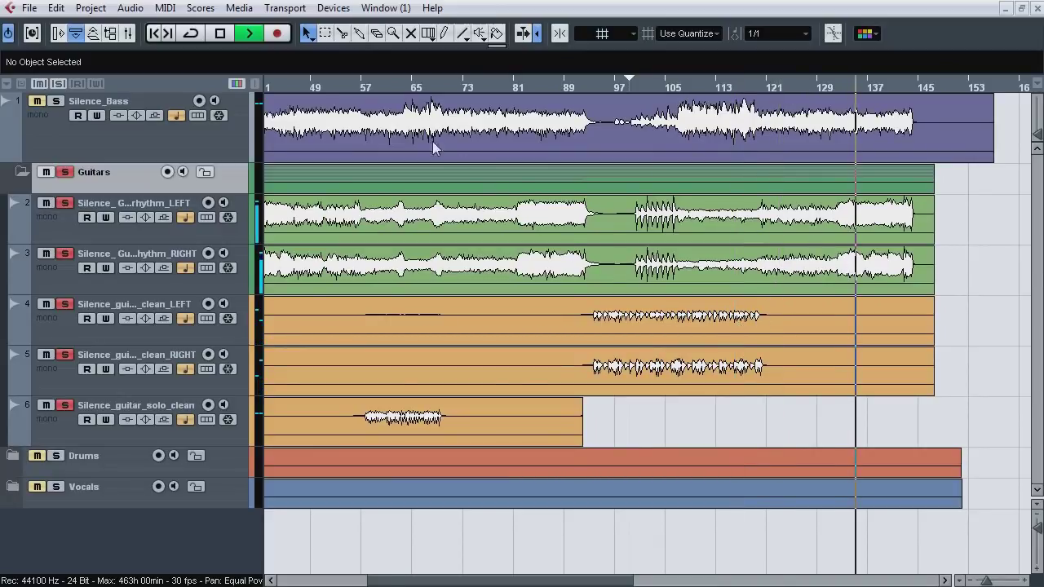
left_click(407, 88)
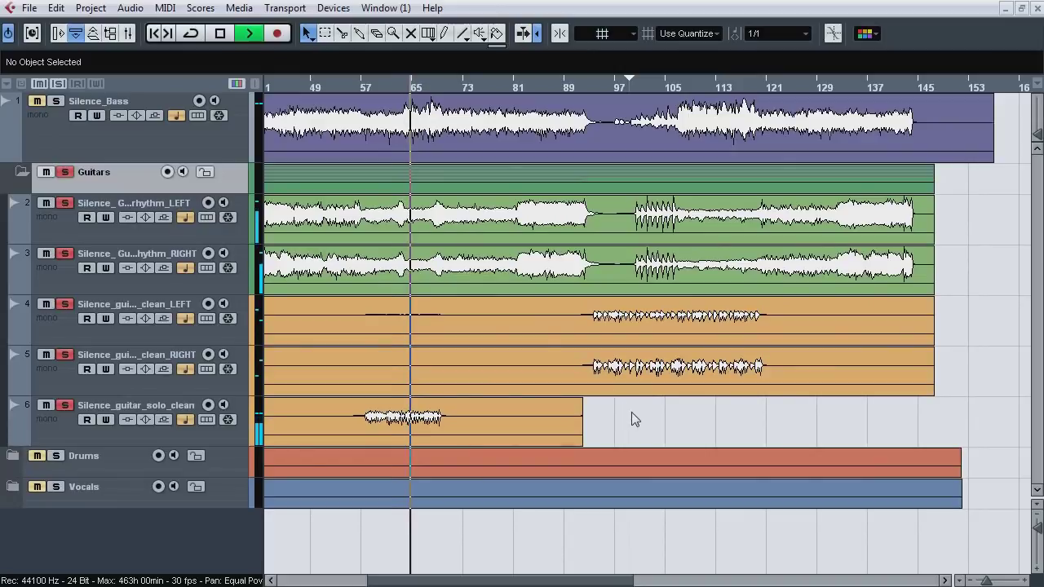
Step: Stop playback and examine the magnified waveforms of the guitar tracks around bars 79 to 111
mouse_move(1038, 134)
left_mouse_down()
mouse_move(1040, 101)
mouse_move(1038, 134)
left_mouse_up()
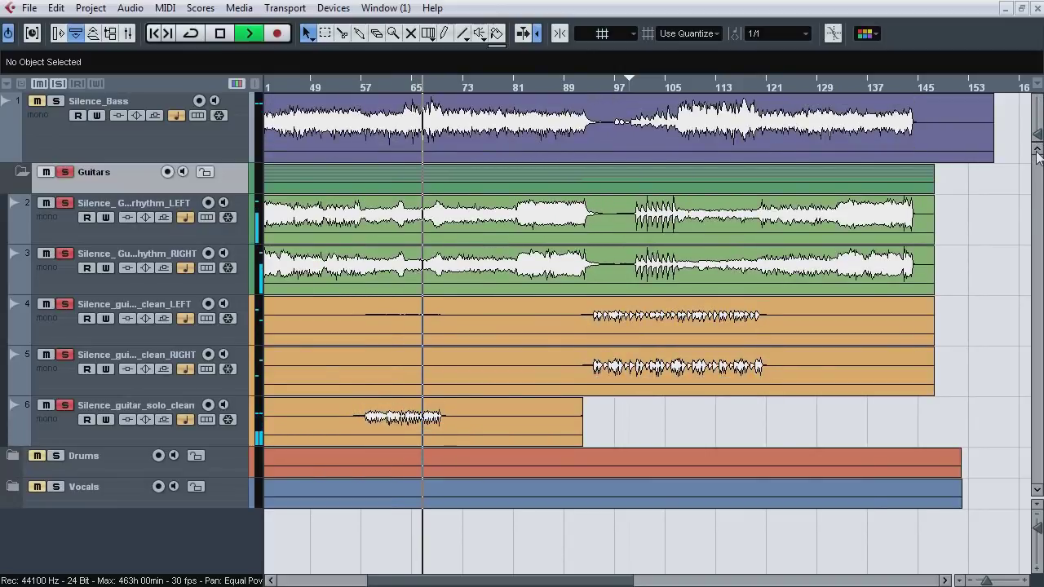
key("space")
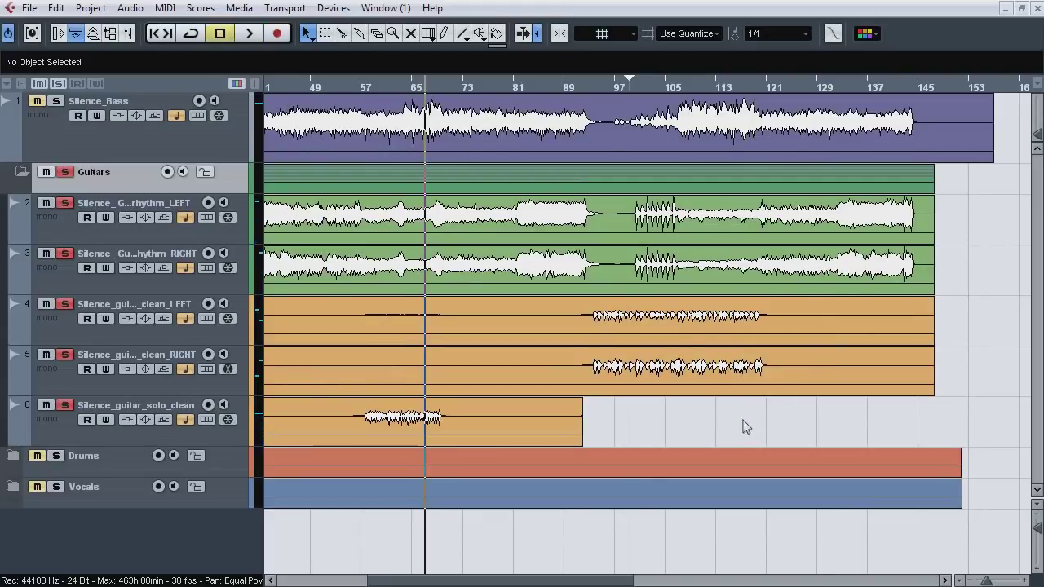
left_click_drag(588, 89, 588, 111)
mouse_move(1038, 134)
left_mouse_down()
mouse_move(1040, 104)
mouse_move(1039, 130)
left_mouse_up()
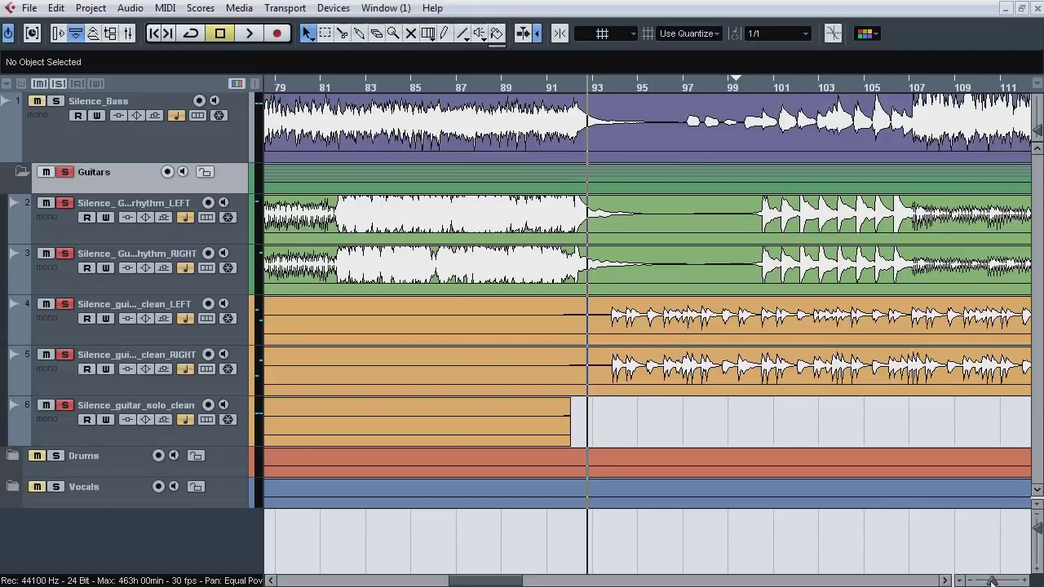
left_click_drag(992, 581, 985, 581)
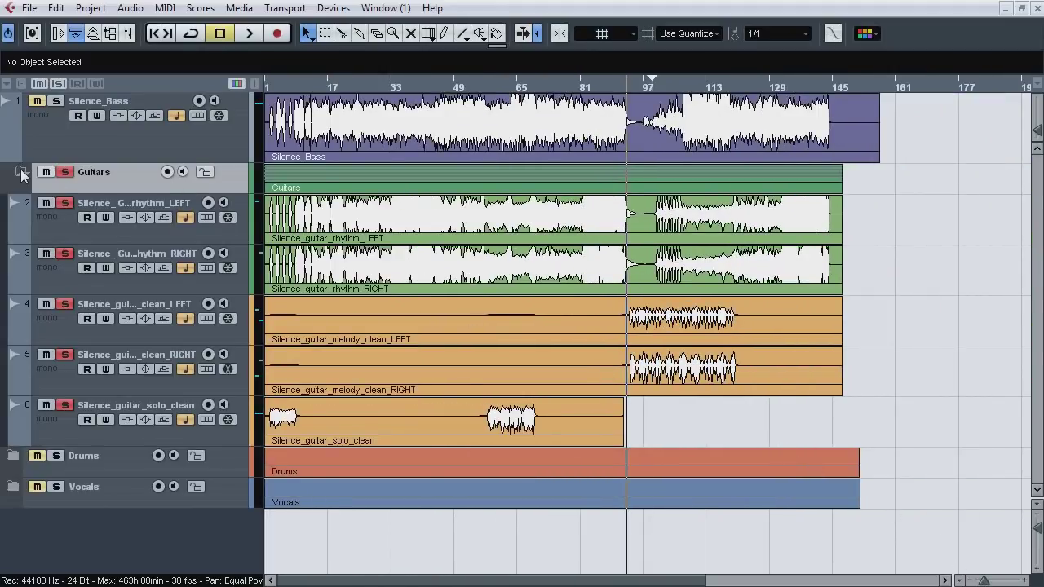
Step: Collapse the Guitars folder with its tracks unsoloed and expand the Drums folder
left_click(20, 173)
left_click(15, 209)
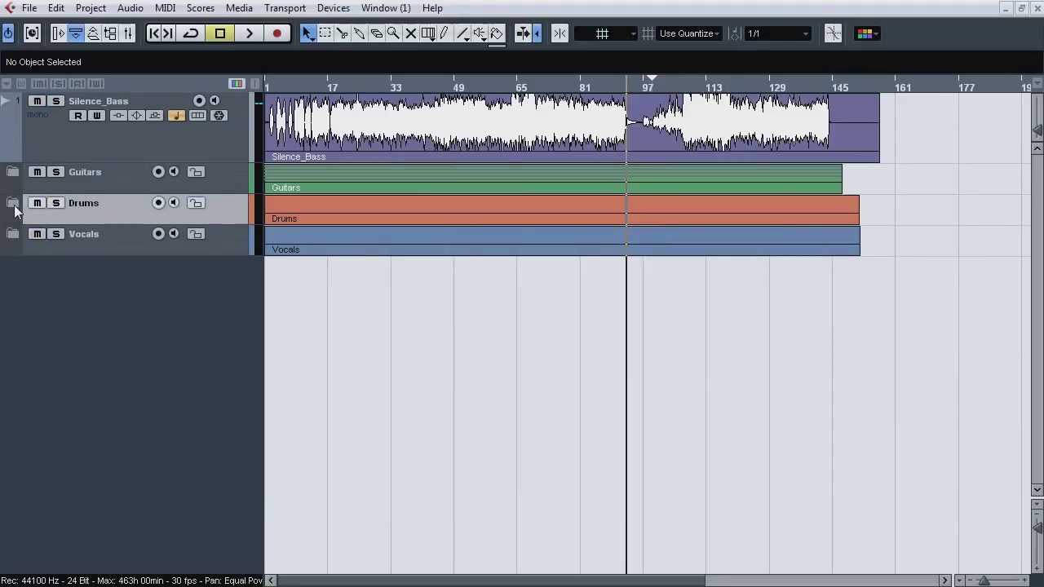
left_click(14, 205)
left_click_drag(1034, 267, 1039, 318)
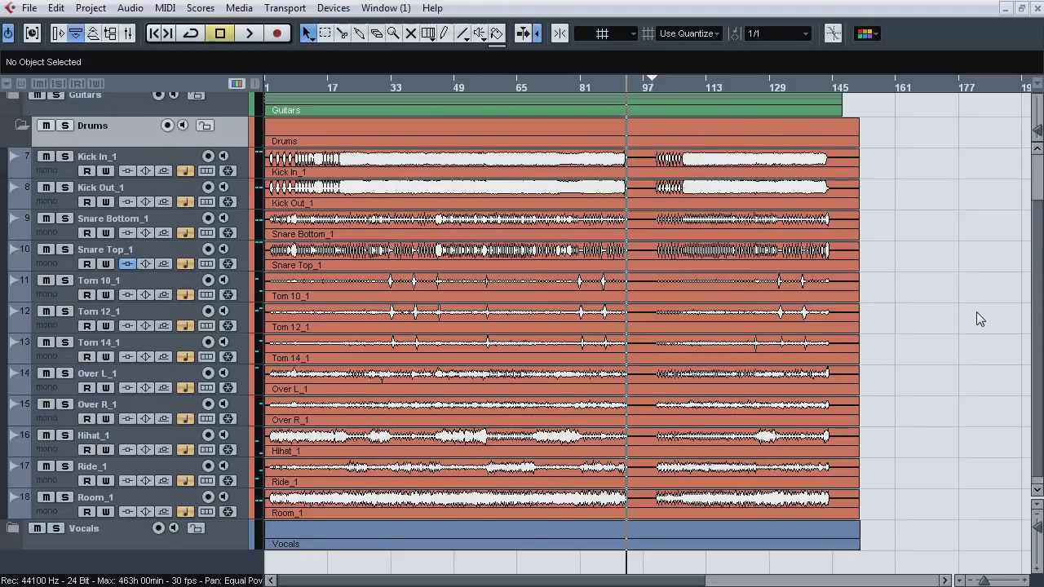
Step: Show the mixer and look over the volume and pan settings of the drum channels from Kick In_1 to Room_1
key("F3")
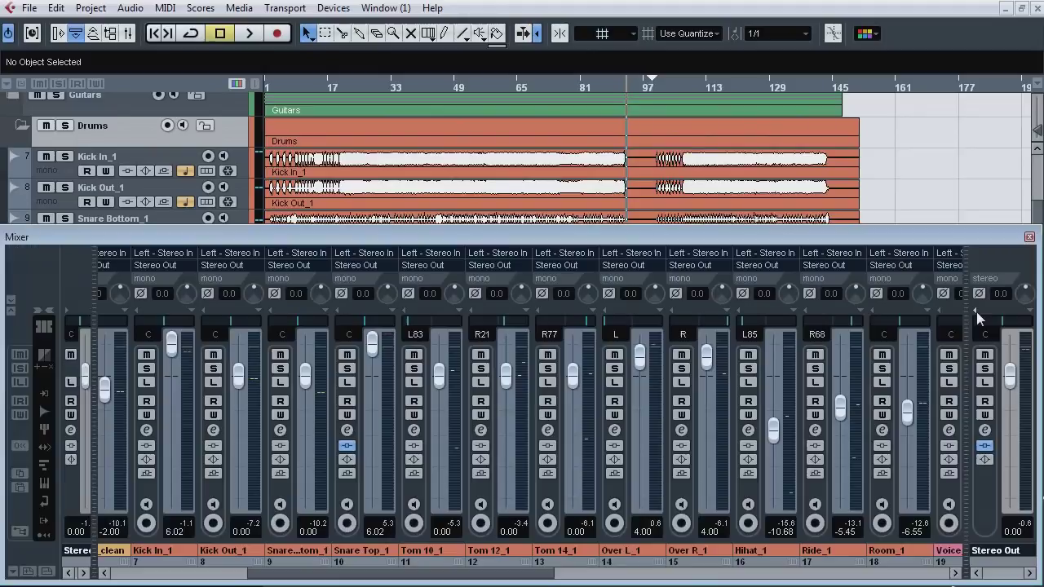
left_click_drag(548, 582, 573, 583)
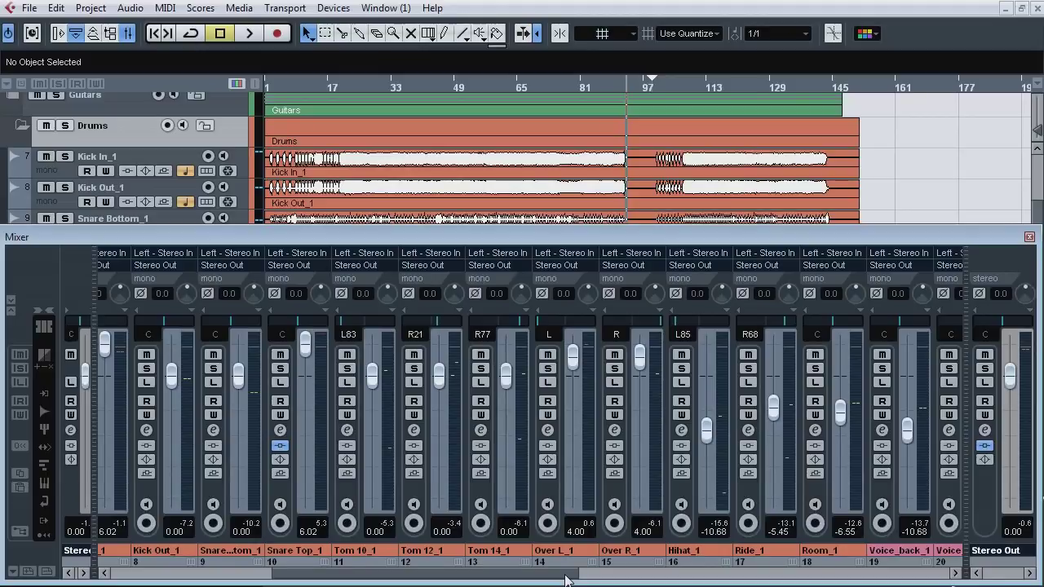
left_click_drag(567, 579, 618, 581)
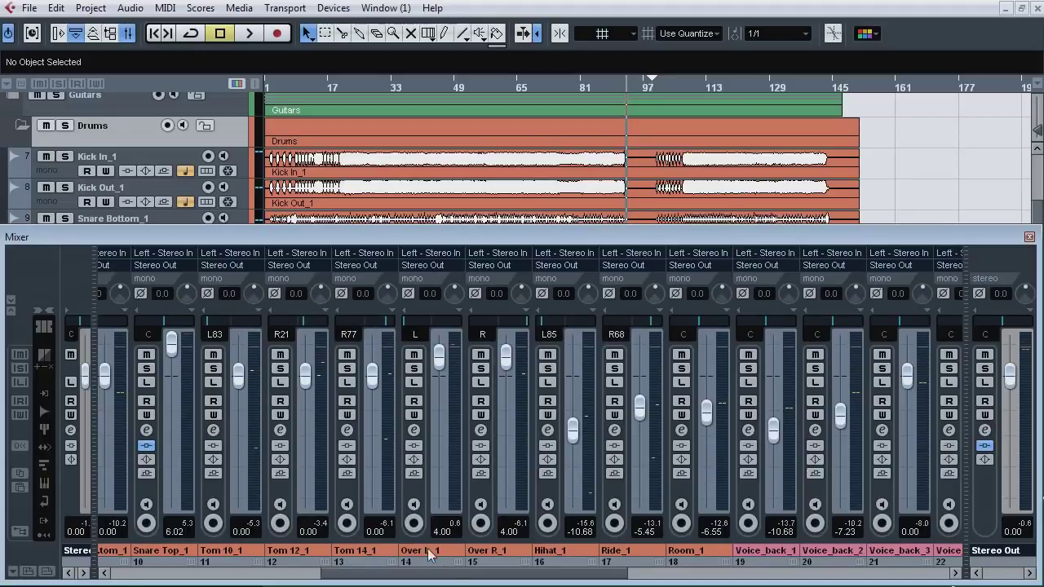
left_click_drag(447, 581, 375, 584)
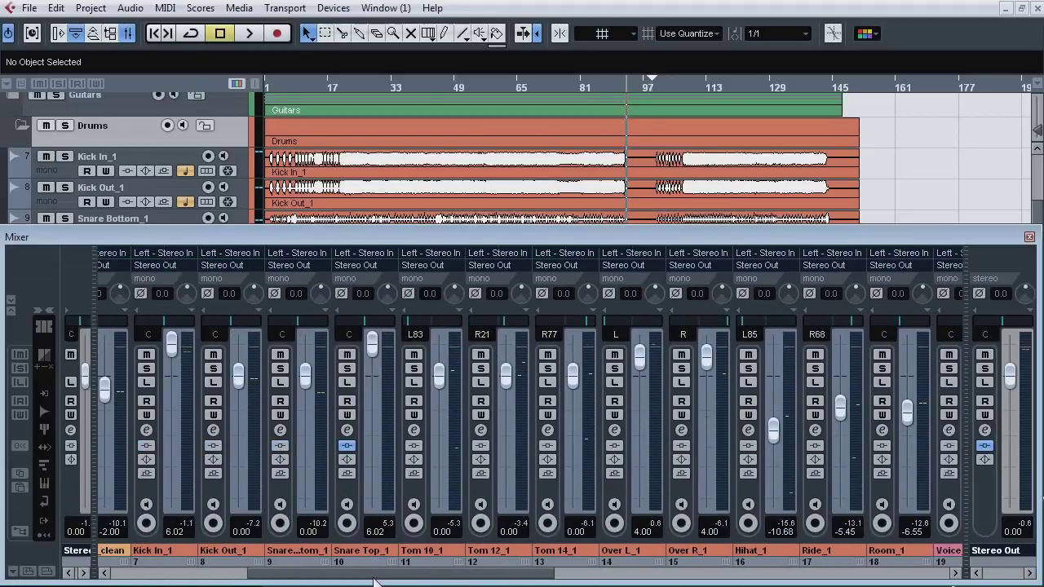
Step: Solo Kick In_1 and Kick Out_1, play from about bar 30, and invert the phase of Kick Out_1
left_click(380, 87)
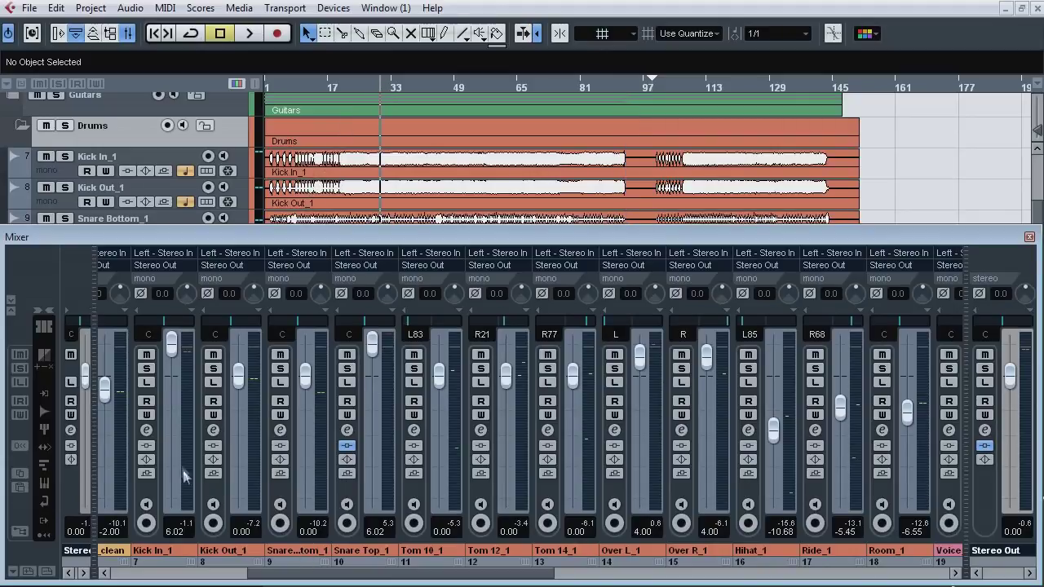
left_click(146, 368)
left_click(213, 368)
key("space")
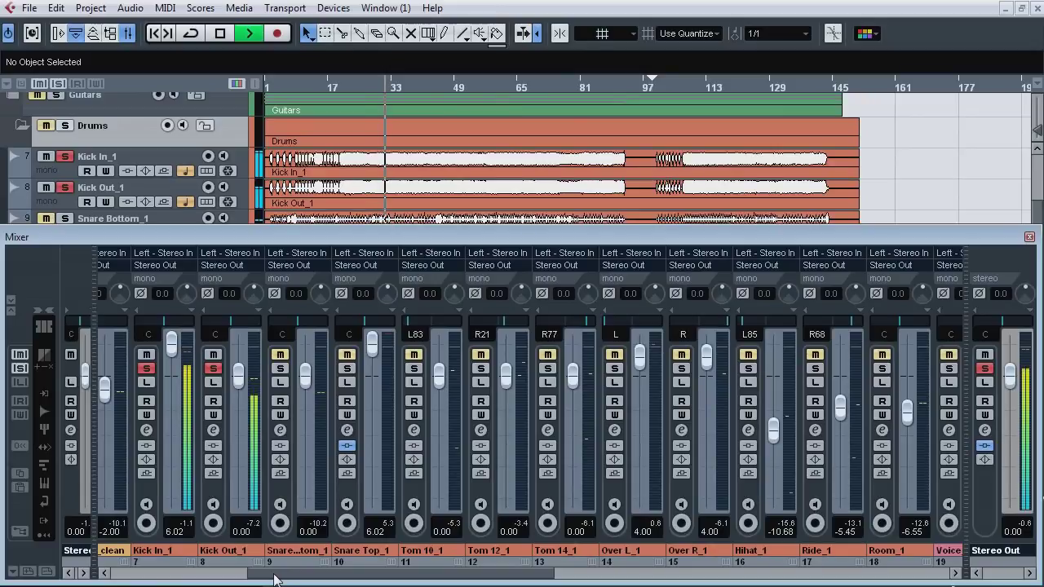
left_click(211, 294)
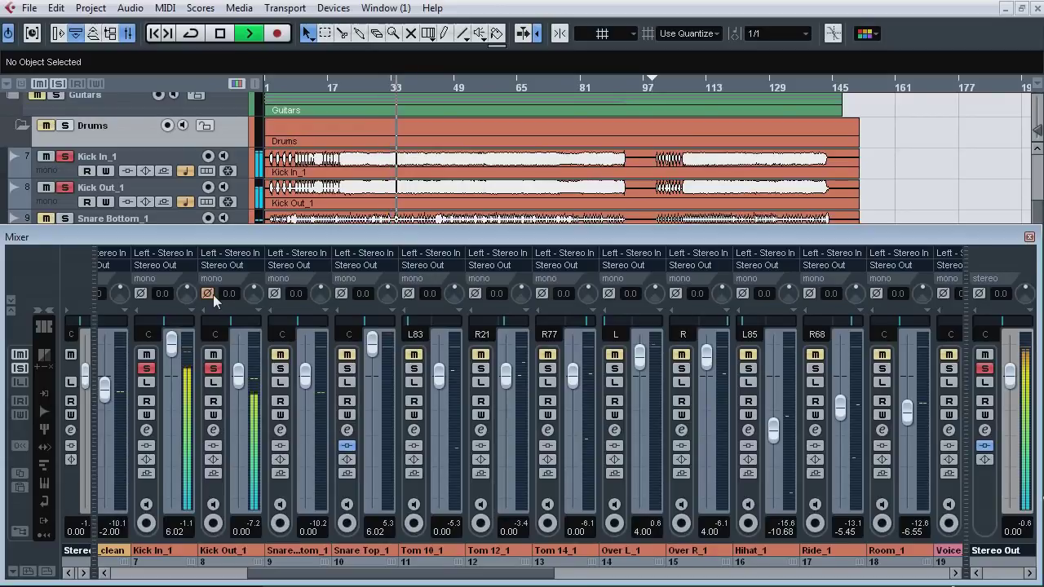
Step: Audition the soloed kicks at about bars 51, 102, 110 and 123, and stop playback
left_click(465, 92)
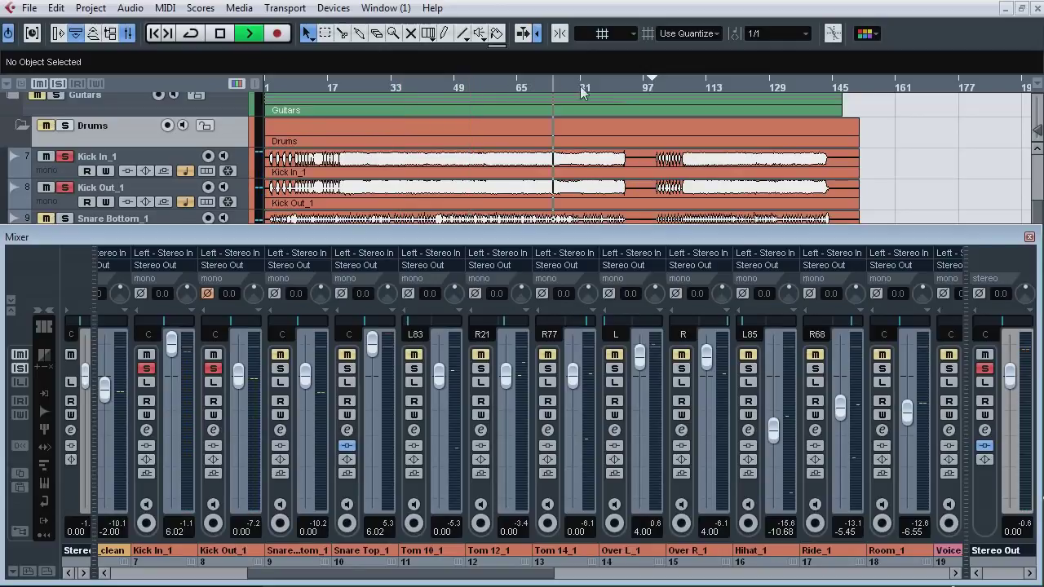
left_click(667, 88)
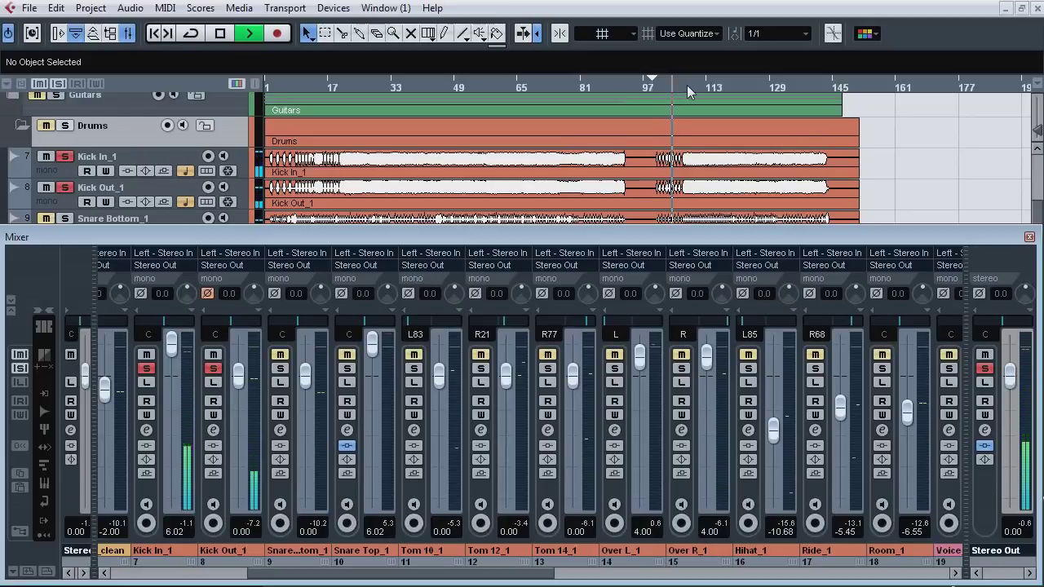
left_click(698, 87)
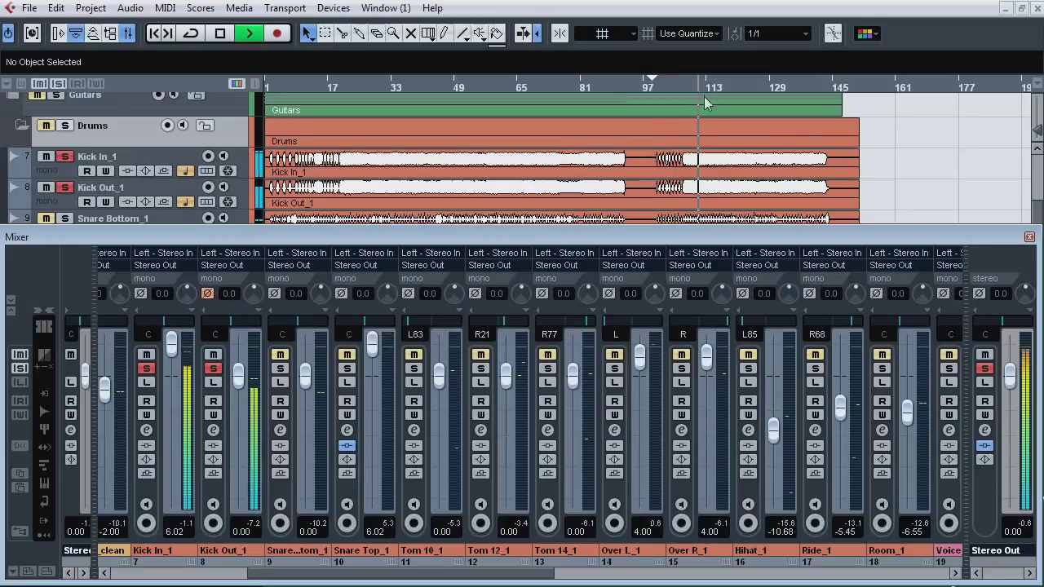
left_click(749, 90)
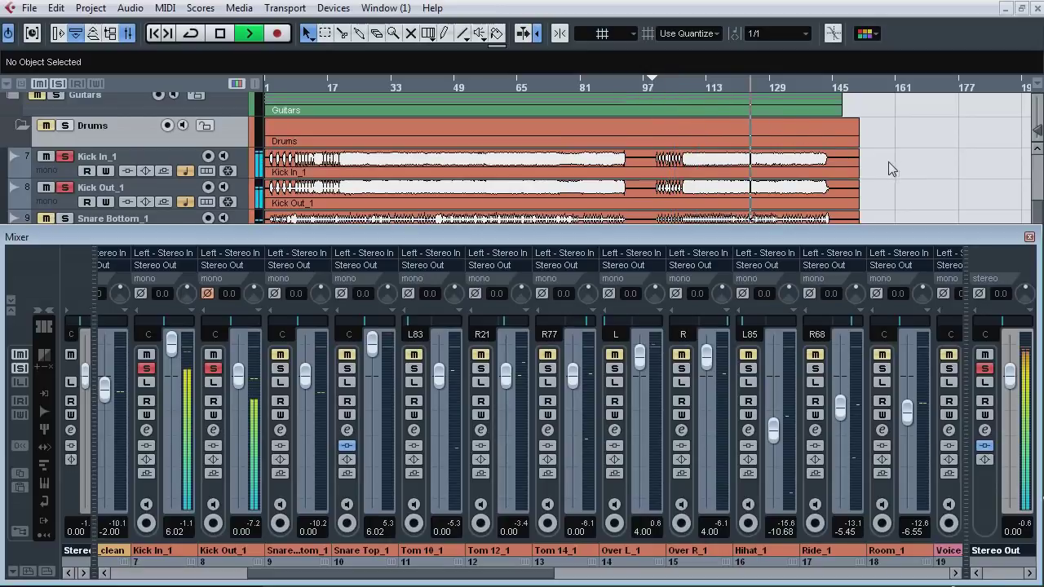
key("space")
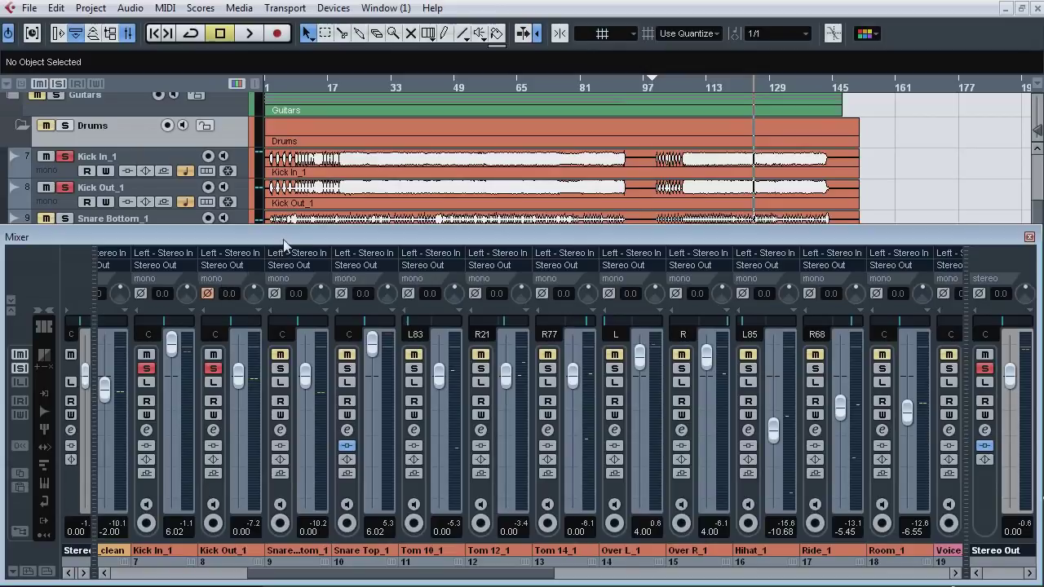
Step: Switch the solo from both kick tracks to Snare Bottom_1 and Snare Top_1, and play from about bar 24
left_click(213, 368)
left_click(146, 368)
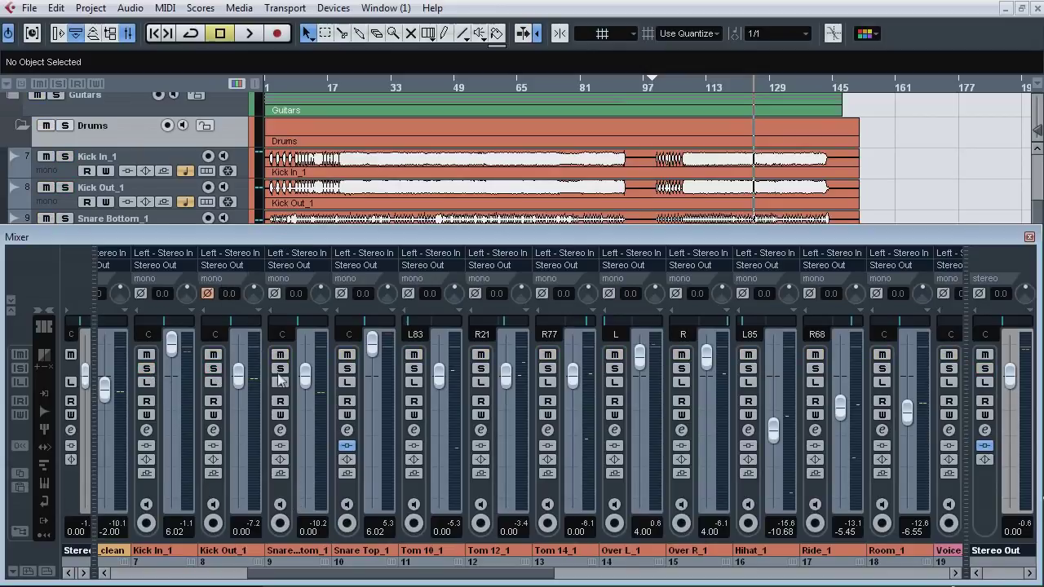
left_click(280, 369)
left_click(347, 369)
left_click(356, 87)
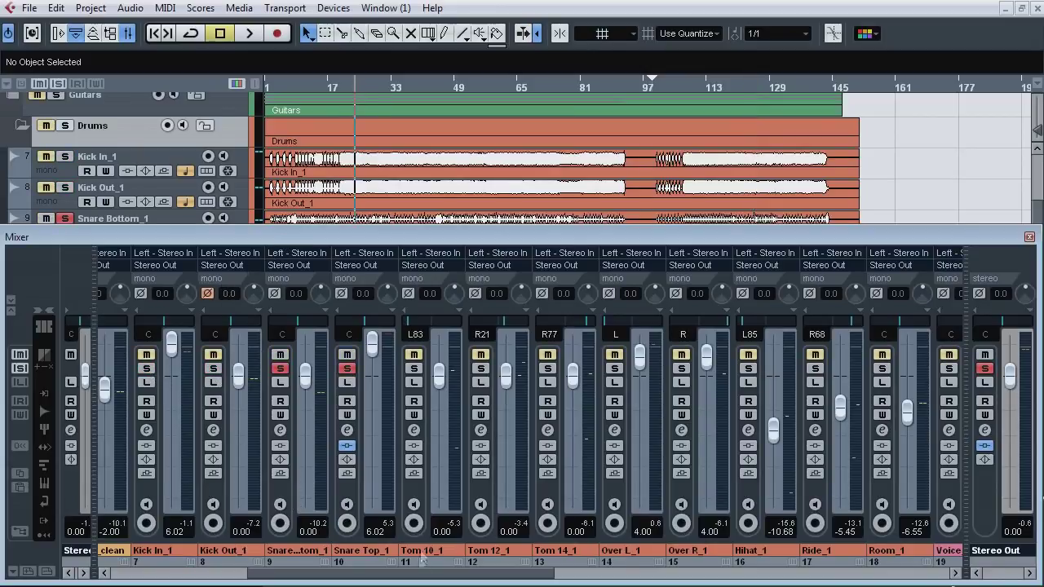
key("space")
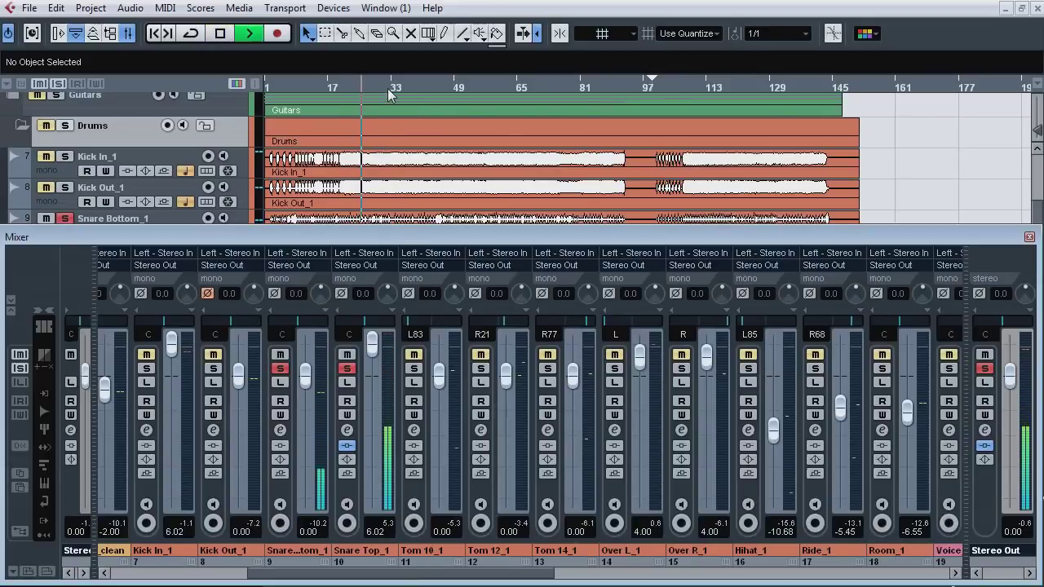
Step: Compare Snare Bottom_1 and Snare Top_1 by hearing each one alone, and solo both again
left_click(348, 369)
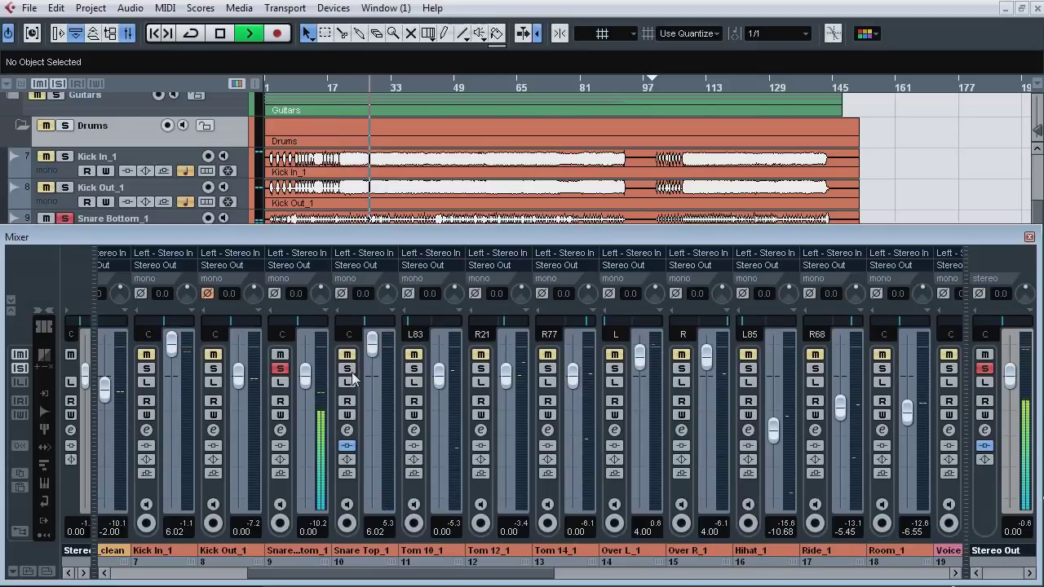
left_click(348, 369)
left_click(279, 370)
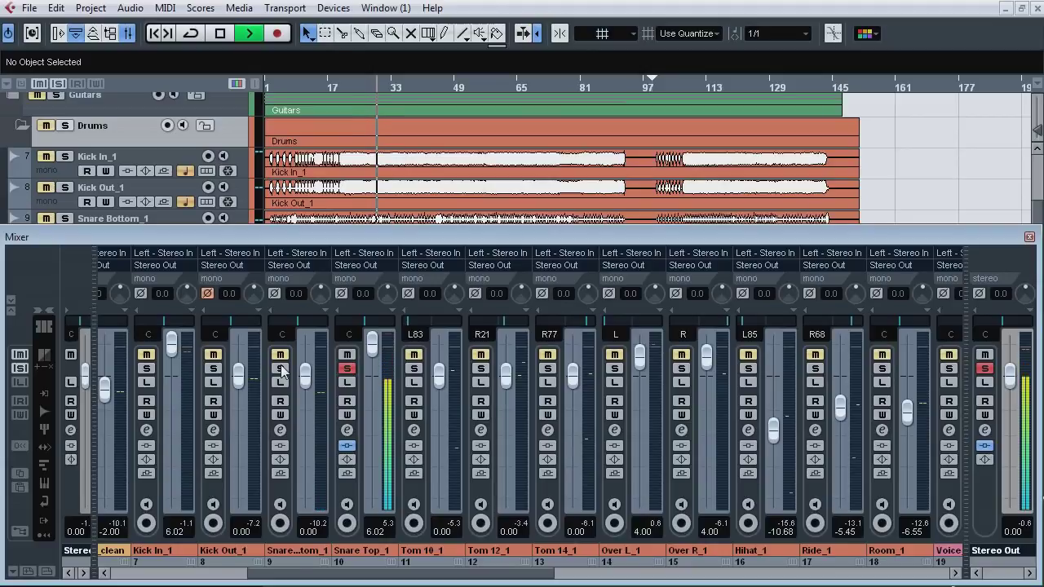
left_click(280, 369)
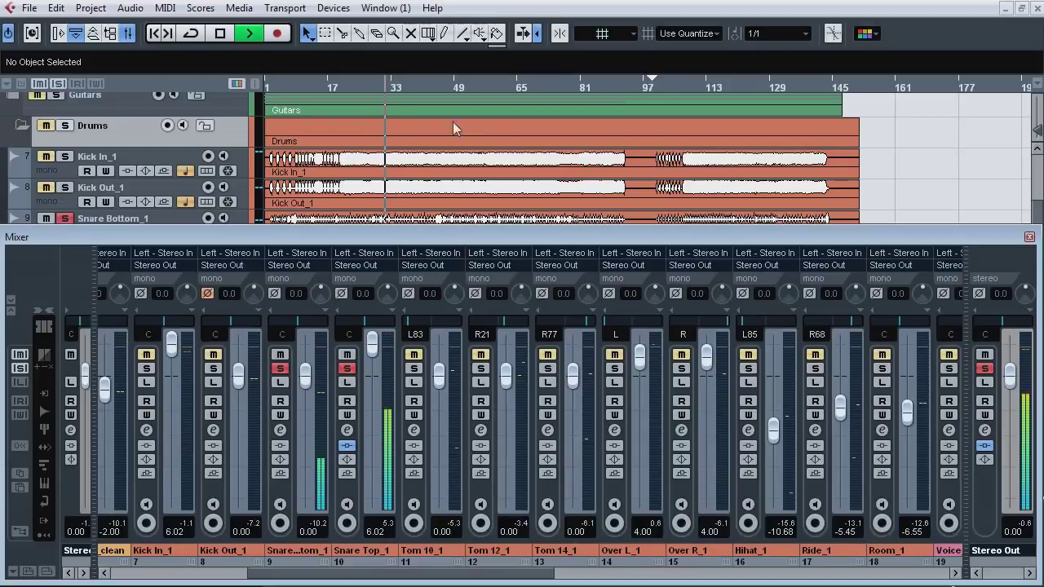
Step: Audition the soloed snares at about bars 52, 66 and 77, and stop playback
left_click(467, 88)
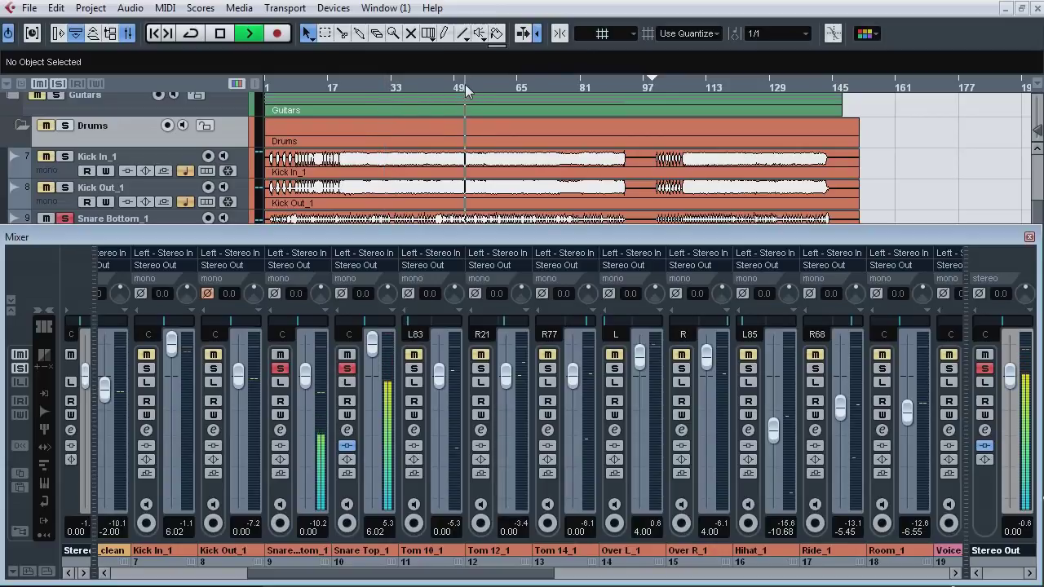
left_click(523, 88)
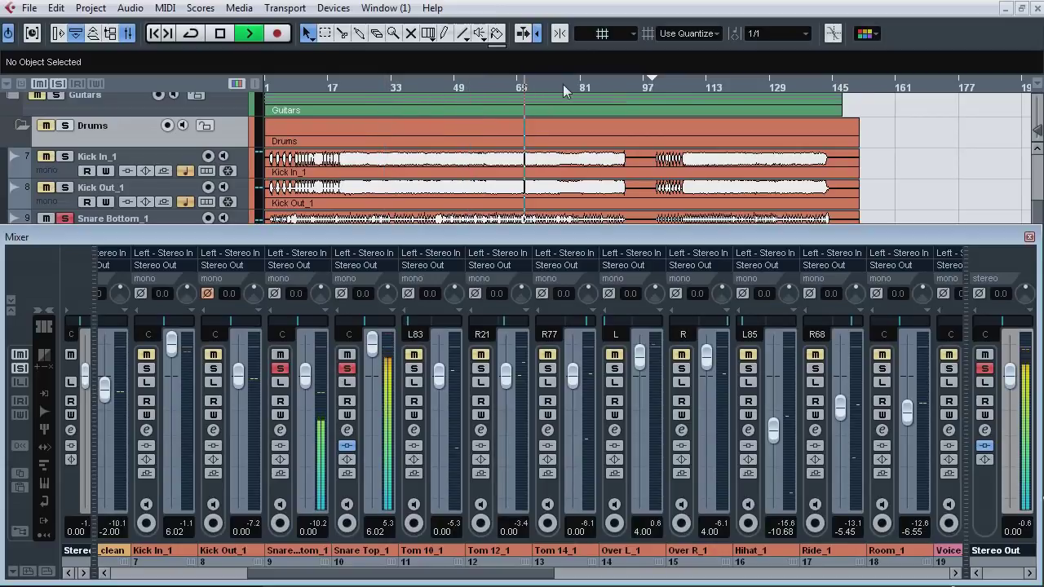
left_click(567, 86)
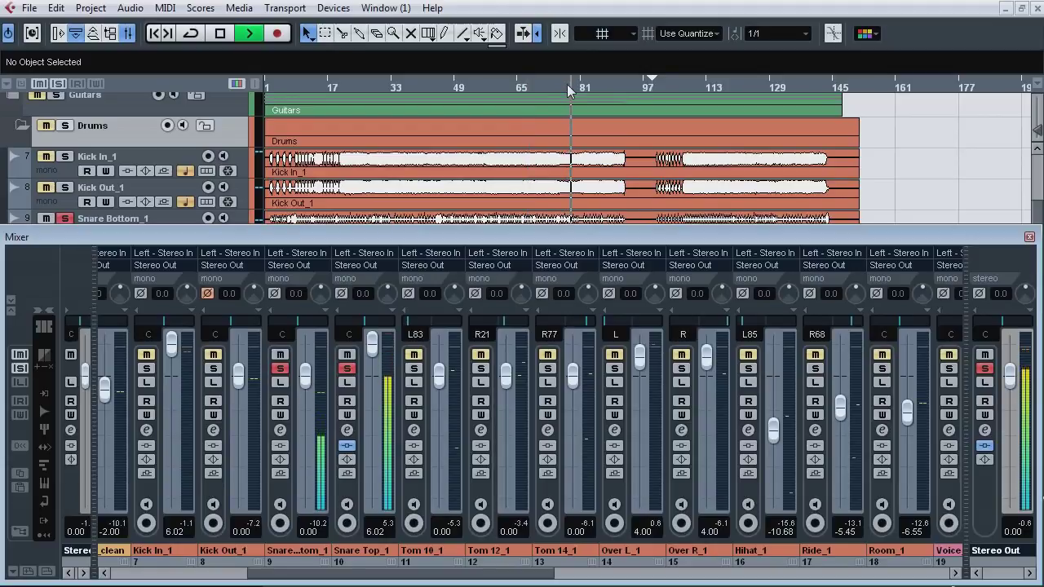
key("space")
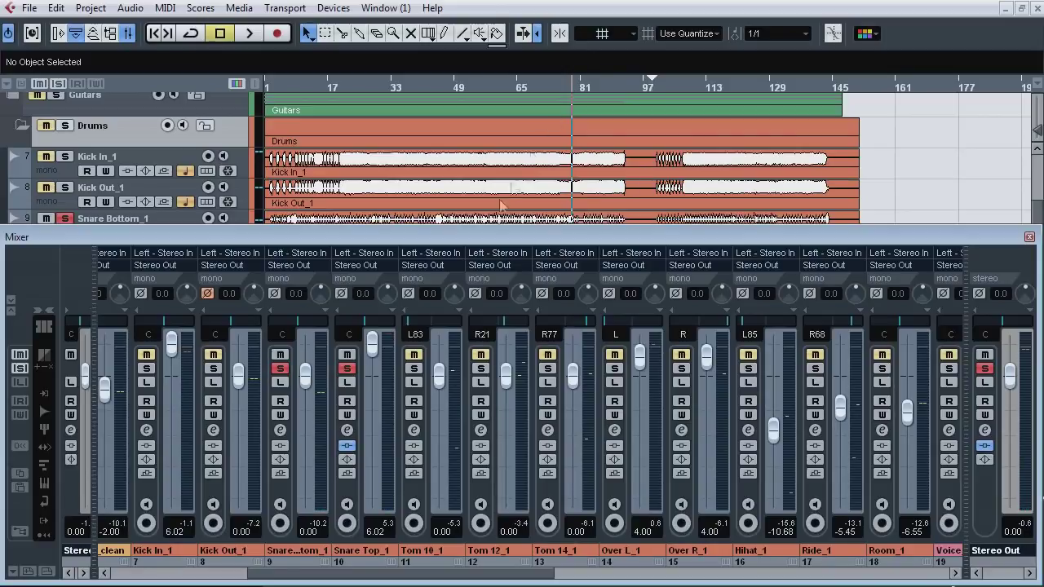
Step: Switch the solo from the snares to Tom 10_1, Tom 12_1 and Tom 14_1, and hide the mixer
left_click(347, 369)
left_click(280, 368)
left_click(413, 368)
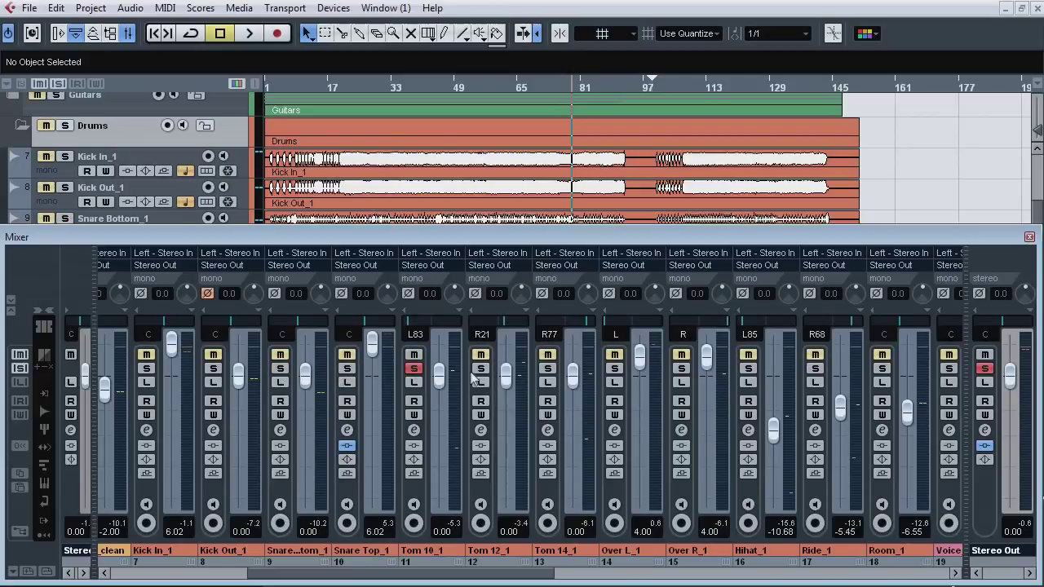
left_click(481, 369)
left_click(547, 371)
key("F3")
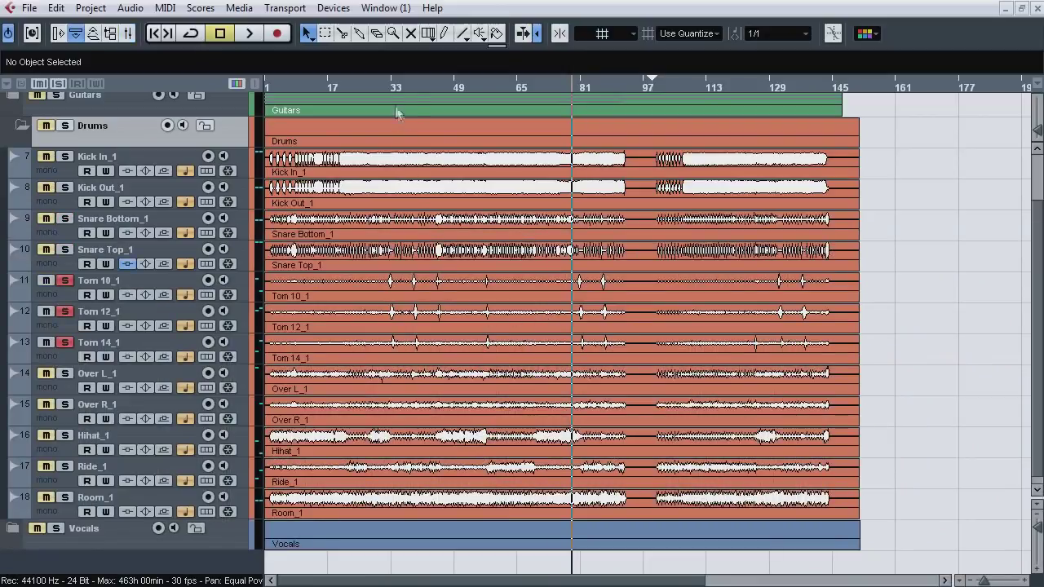
Step: Audition the soloed tom fills from about bars 33, 38 and 44, and stop playback
left_click_drag(392, 88, 402, 140)
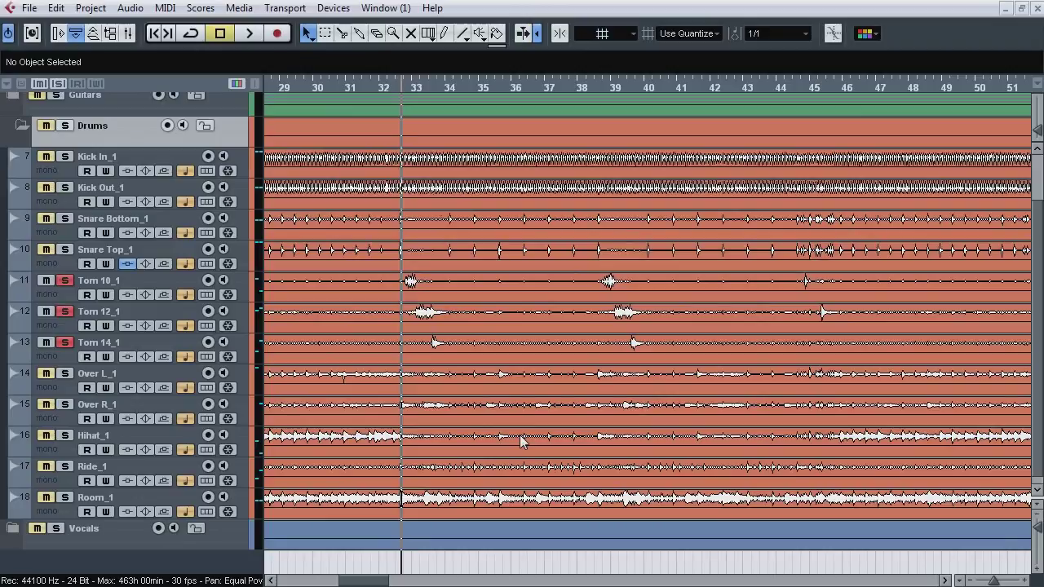
key("space")
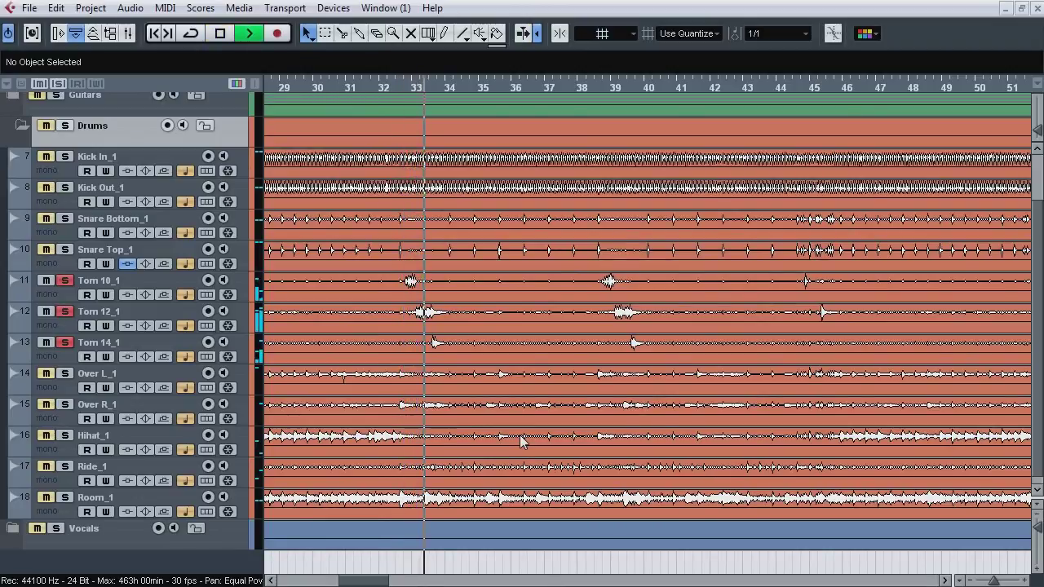
left_click(590, 87)
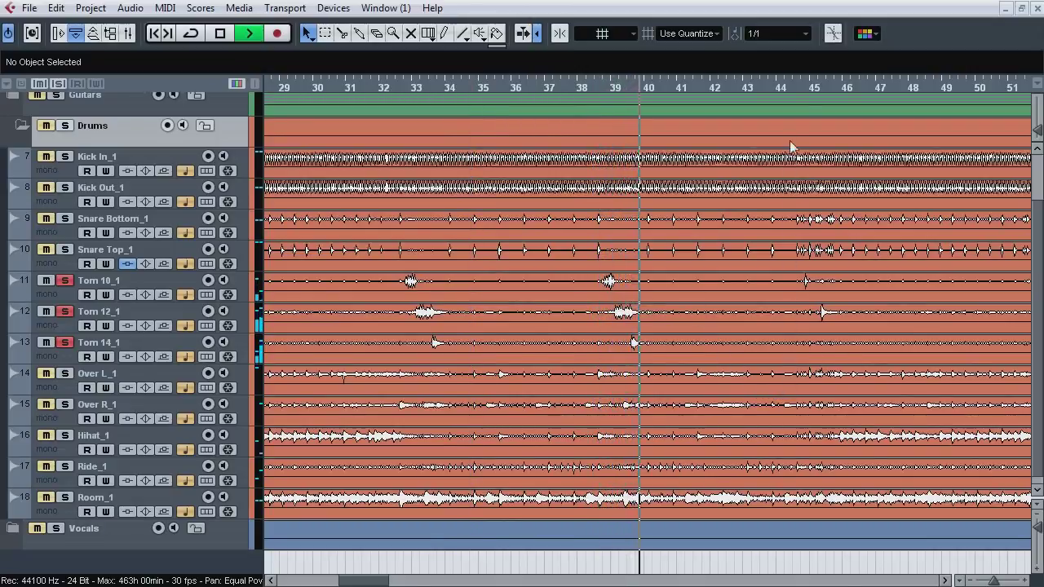
left_click(796, 85)
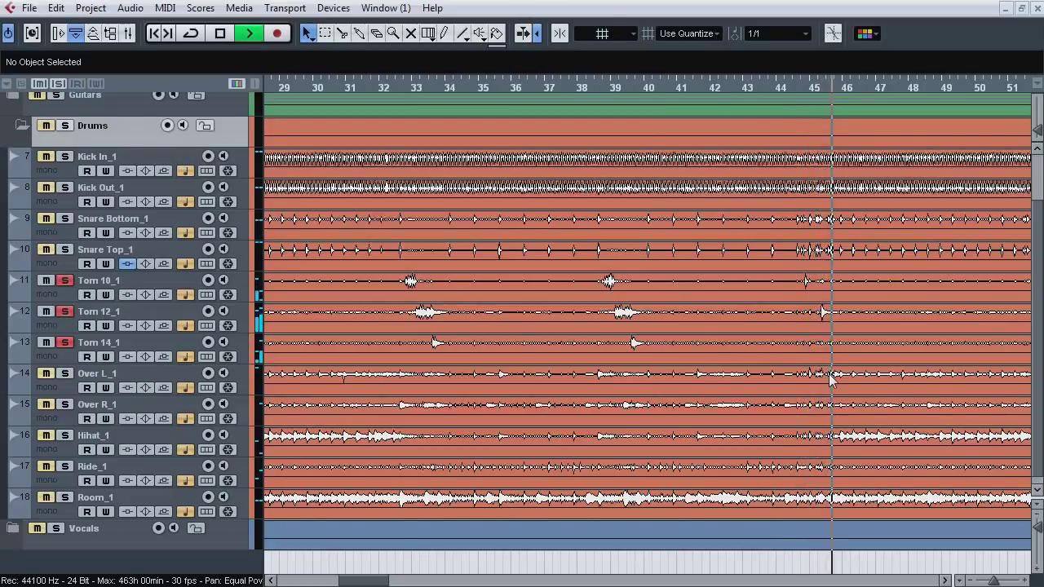
key("space")
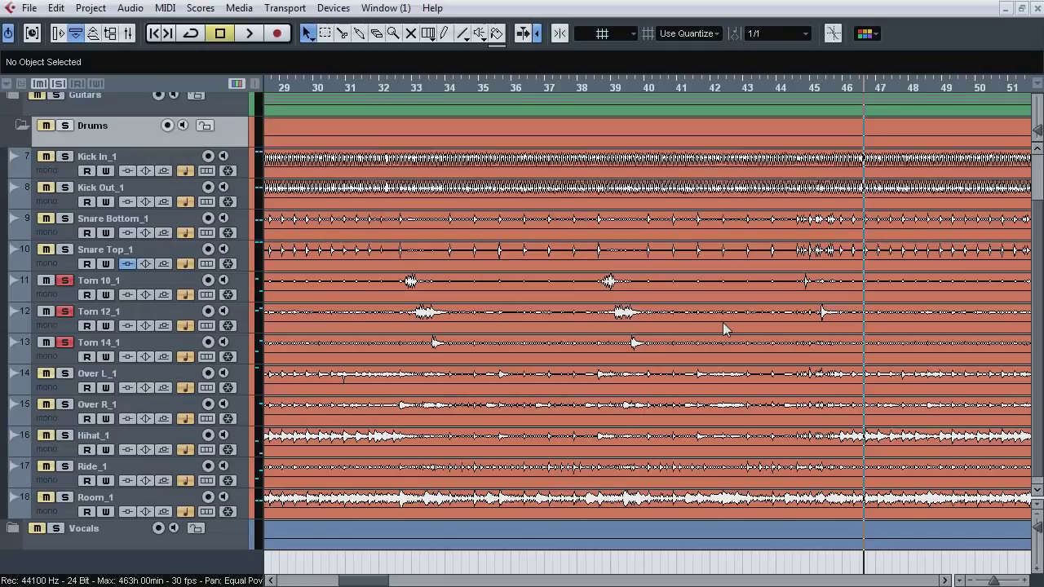
Step: Play the soloed toms briefly from about bar 47, stop, and display the level and pan settings of Tom 12_1
key("space")
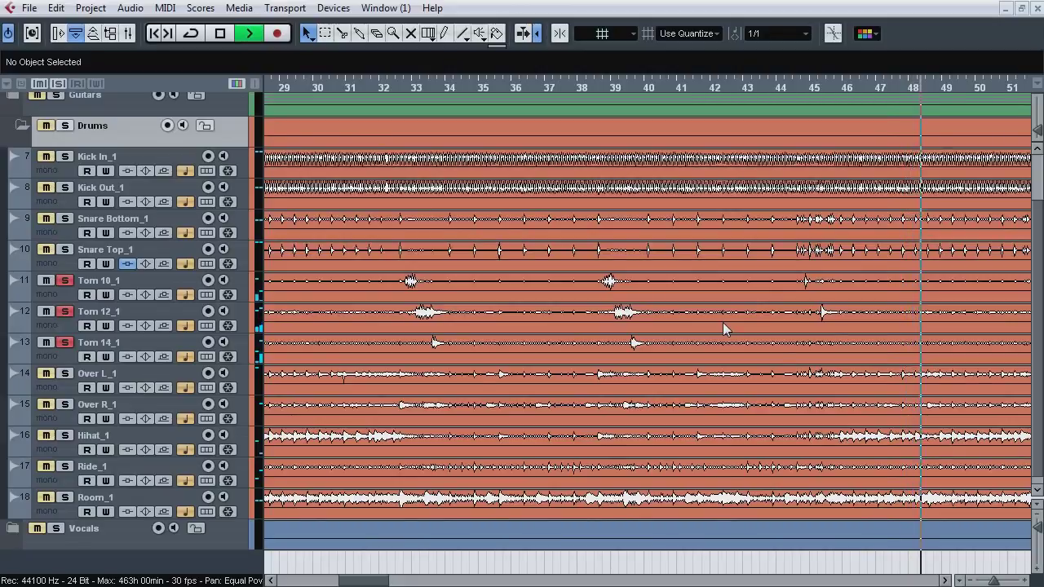
key("space")
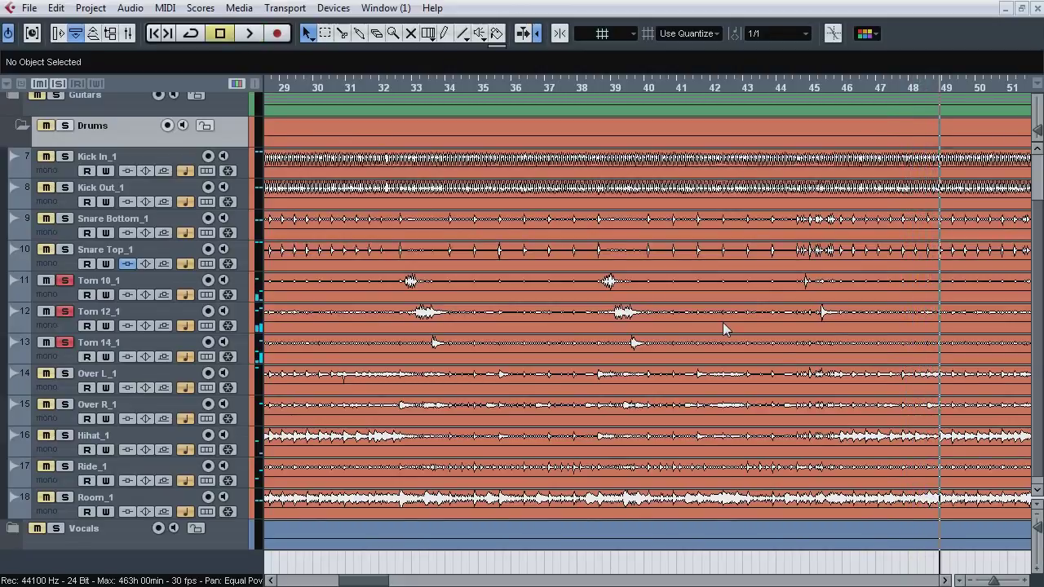
left_click(151, 313)
left_click(65, 33)
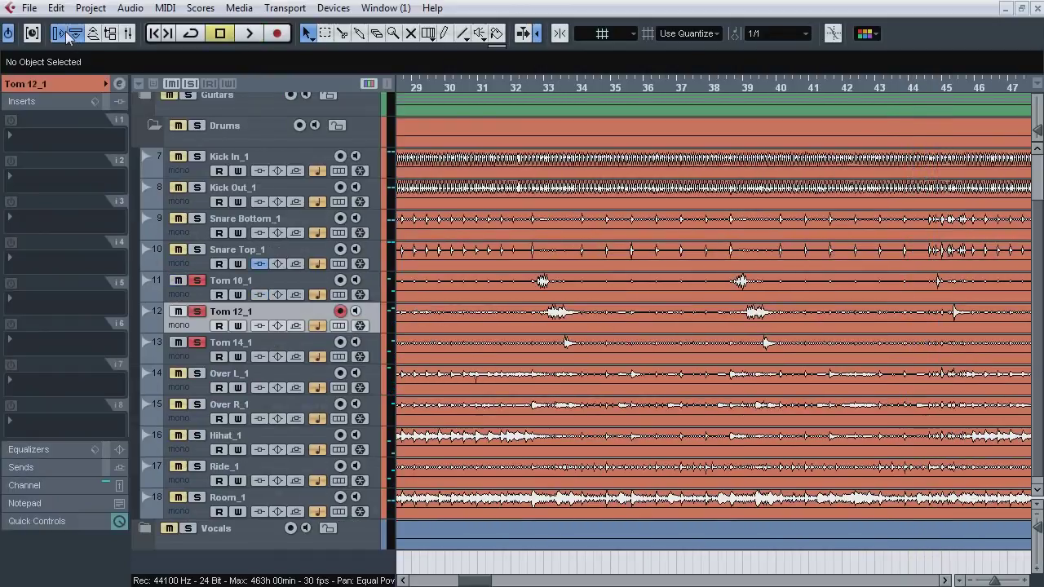
left_click(63, 90)
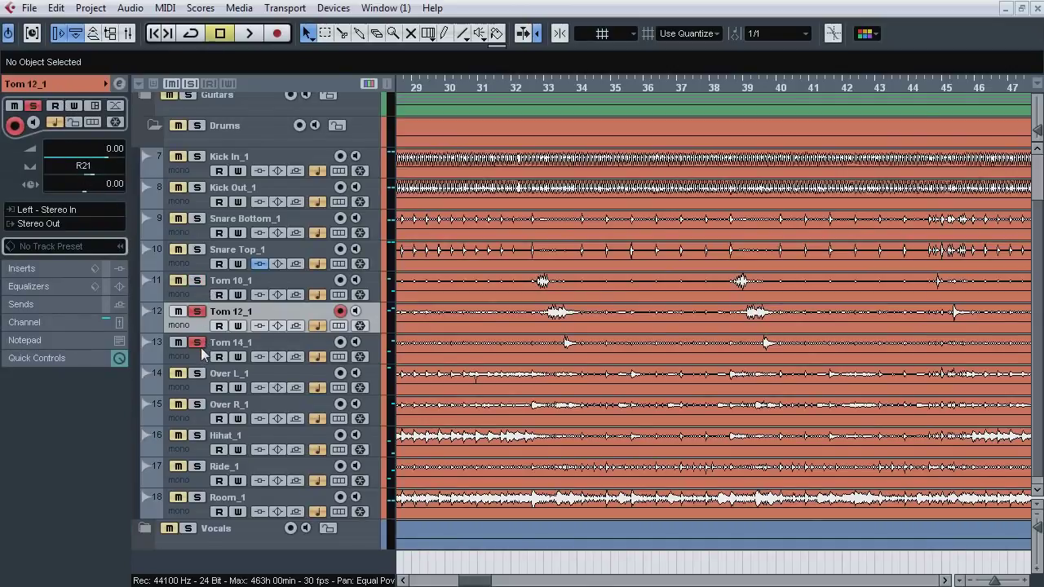
Step: Play on while switching the solo between Tom 10_1, Tom 12_1 and Tom 14_1, end on Tom 12_1 alone, and stop playback
key("space")
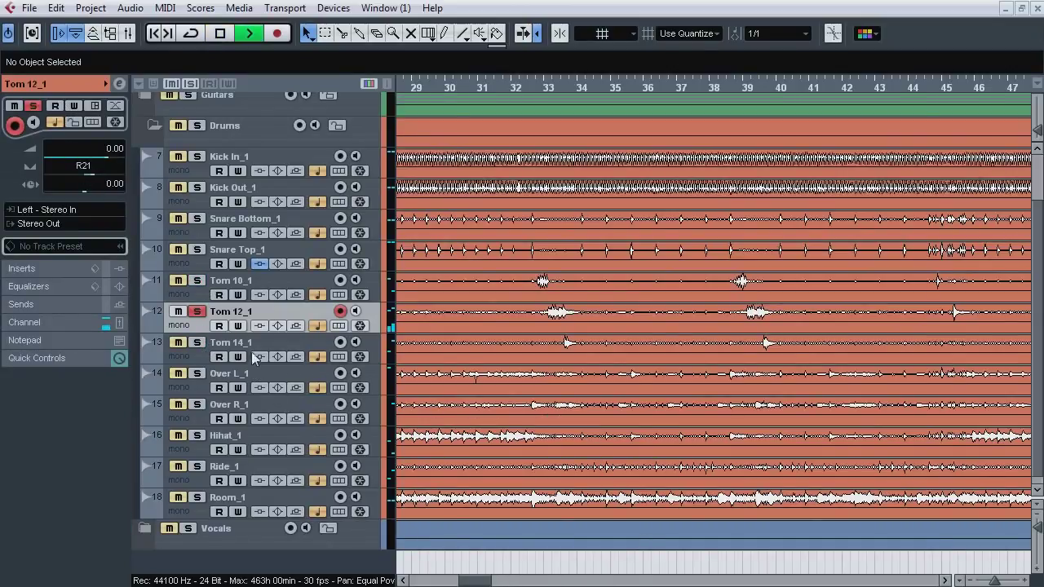
left_click(259, 343)
left_click(258, 282)
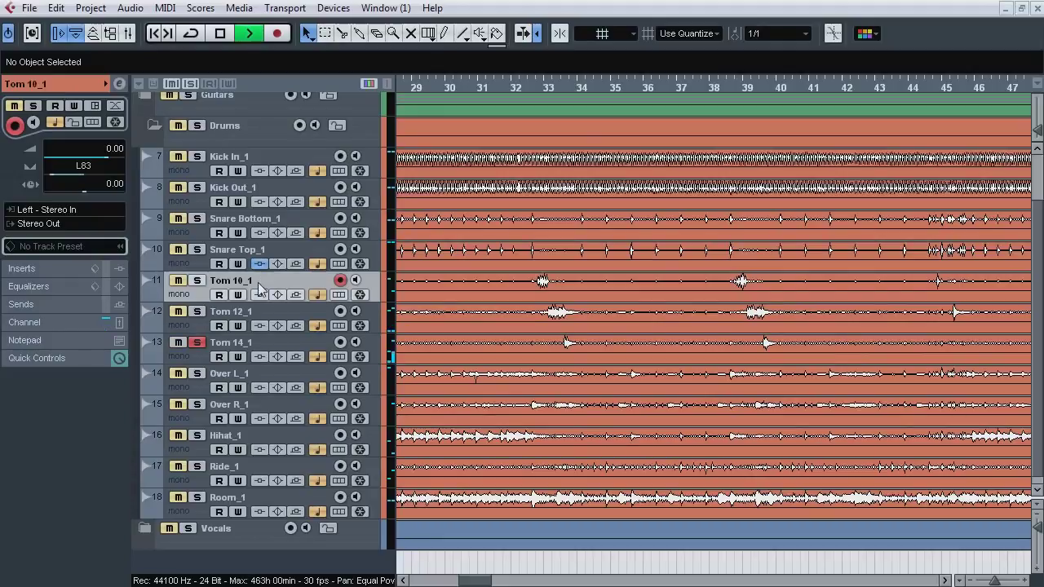
left_click(196, 281)
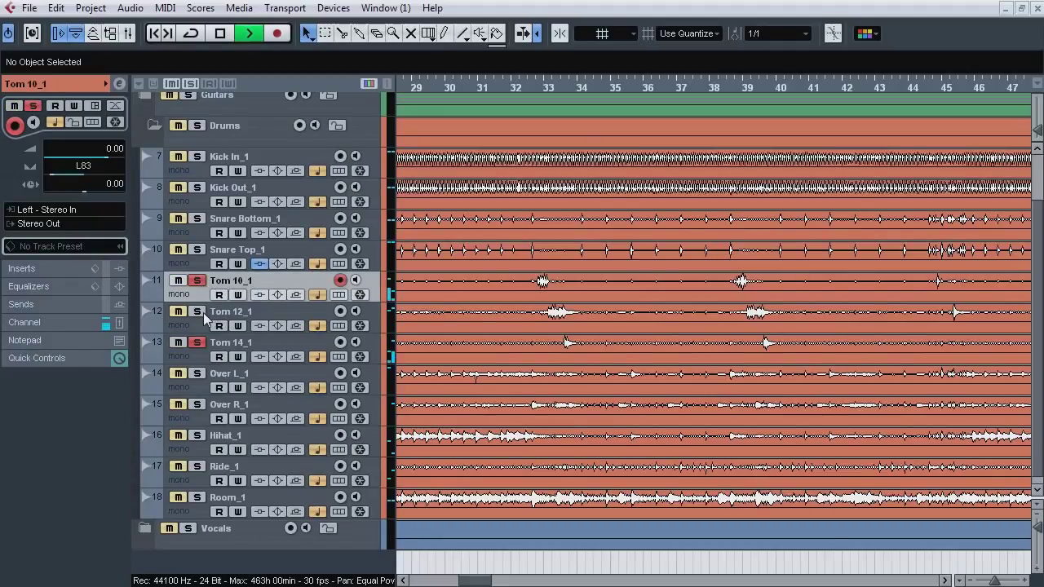
left_click(198, 311)
left_click(197, 343)
left_click(198, 281)
left_click(258, 312)
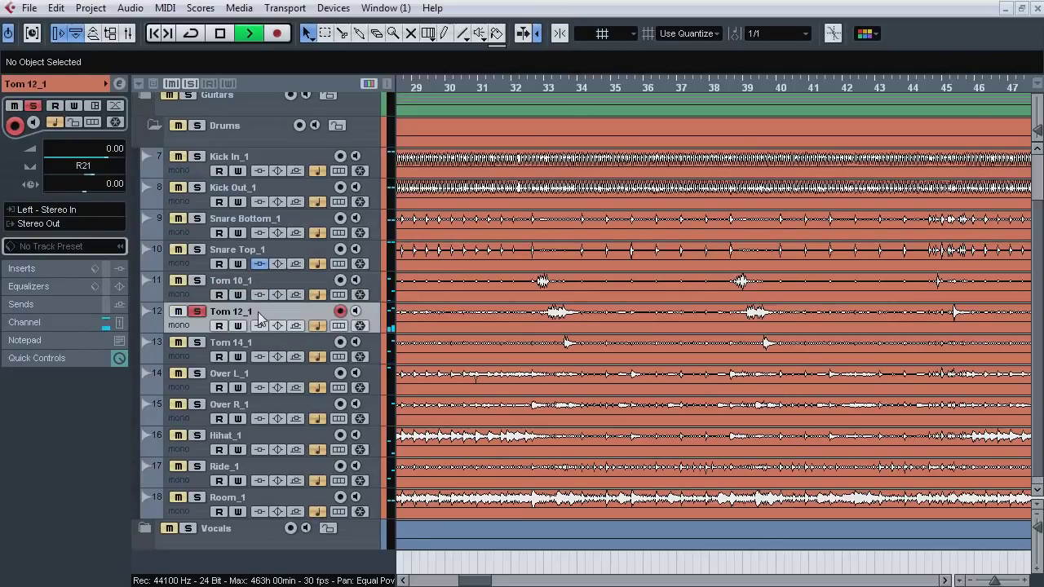
key("space")
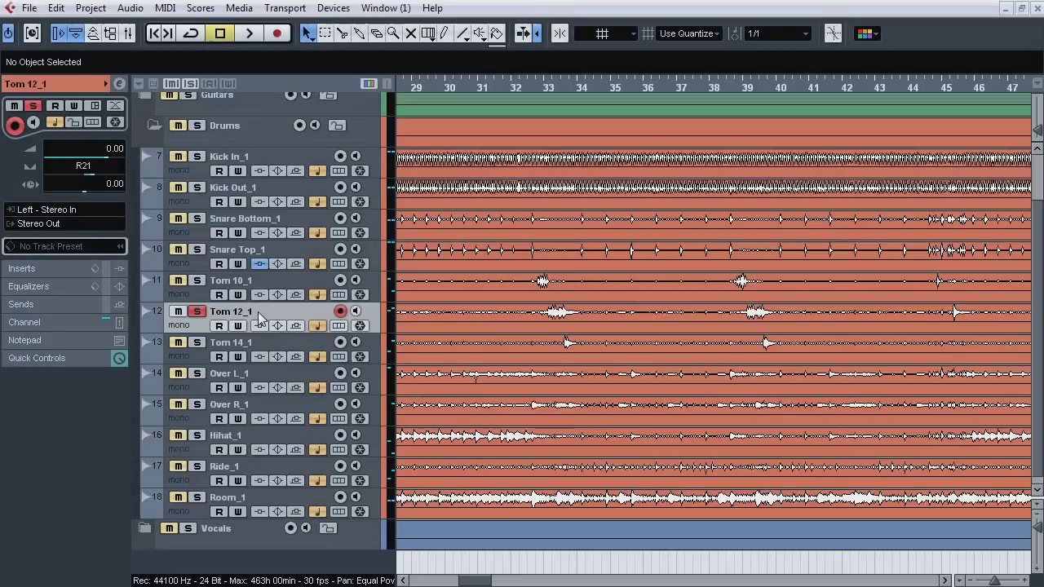
Step: Switch the solo from Tom 12_1 to the overhead tracks Over L_1 and Over R_1
left_click(196, 310)
left_click_drag(995, 581, 988, 581)
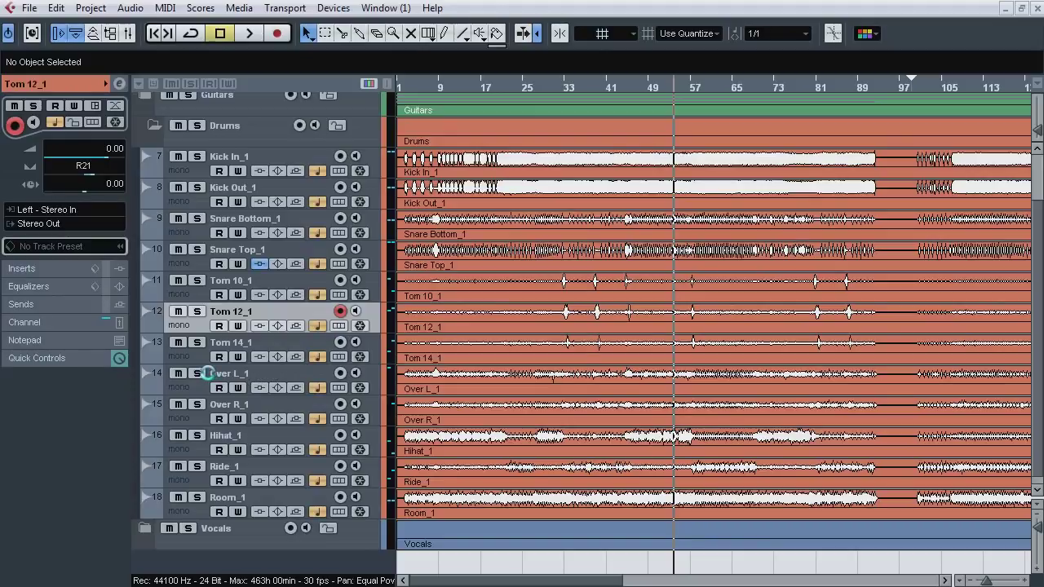
left_click(198, 374)
left_click(198, 405)
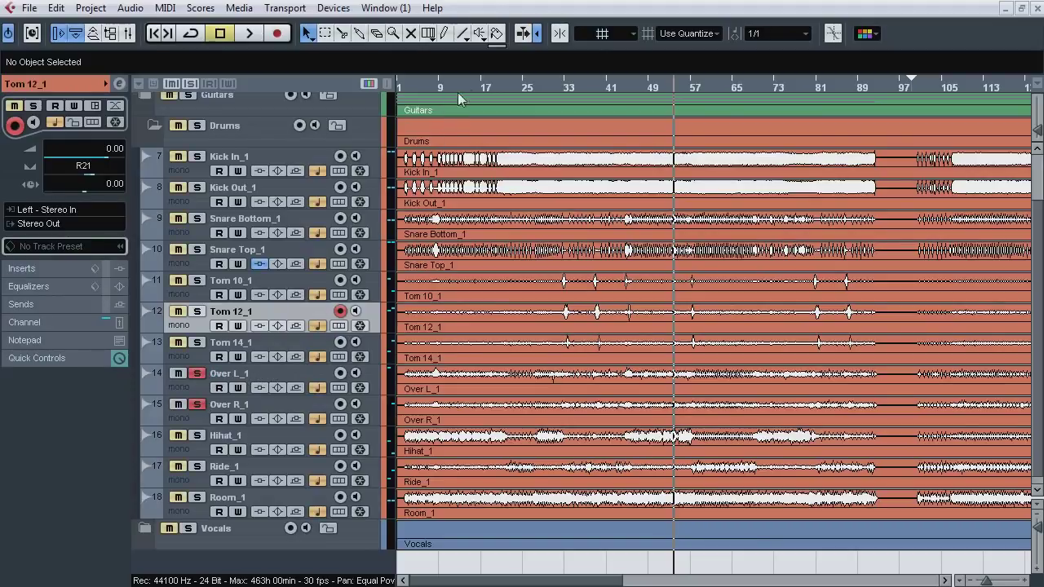
Step: Audition the soloed overheads from about bars 22, 28, 31, 39, 46 and 57
left_click(510, 88)
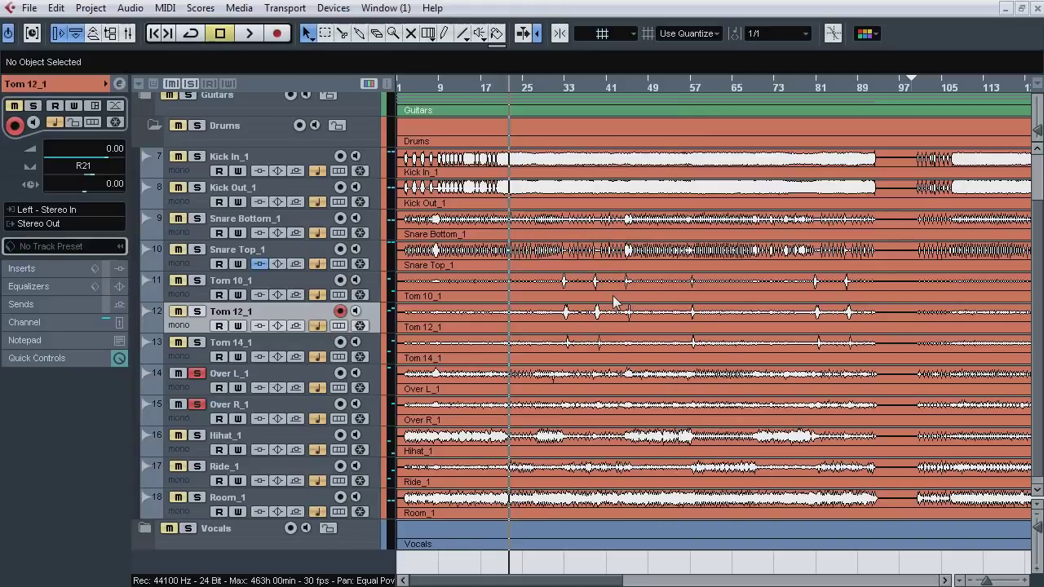
key("space")
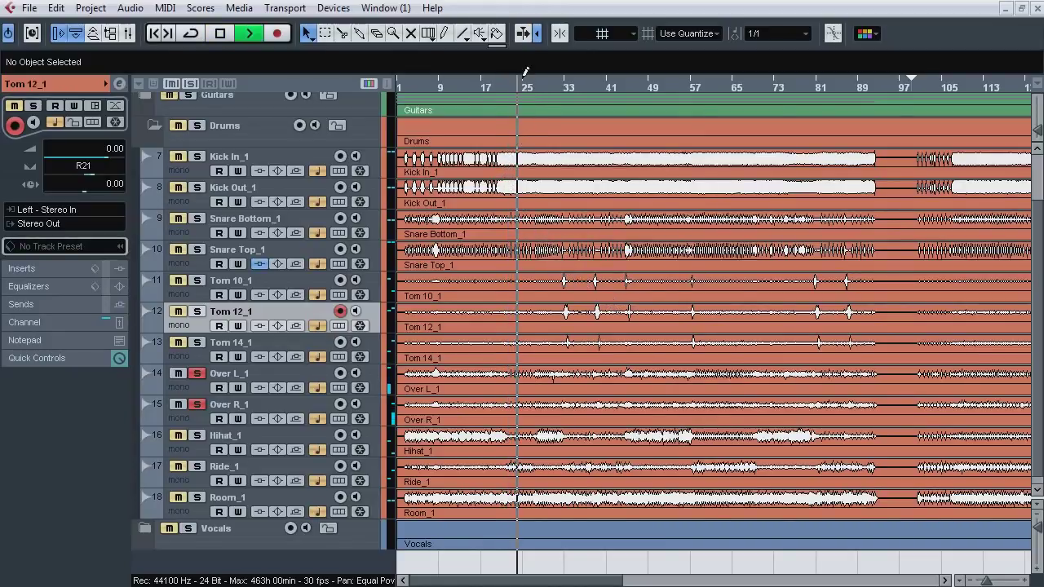
left_click(541, 86)
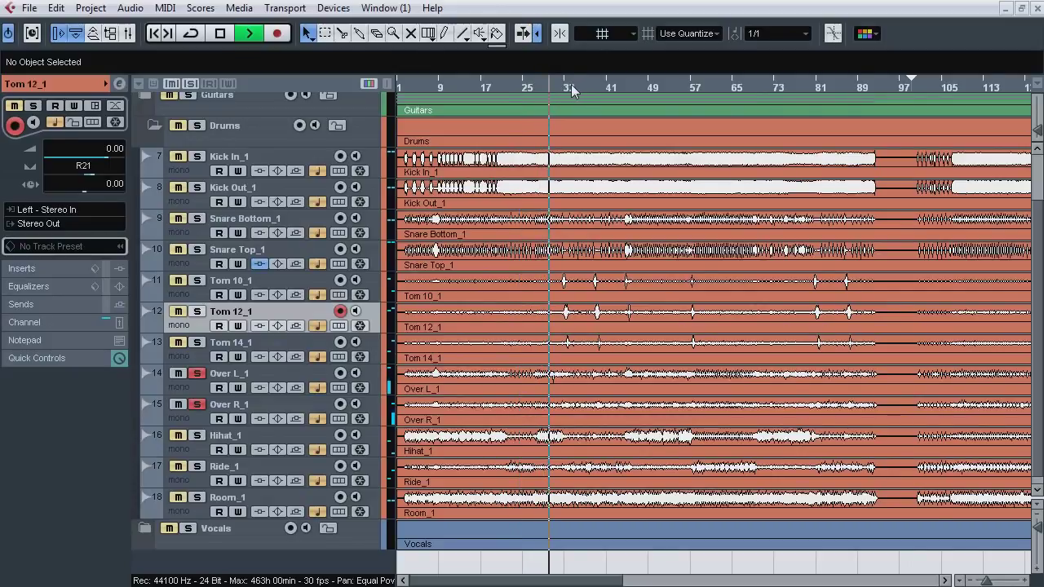
left_click(559, 87)
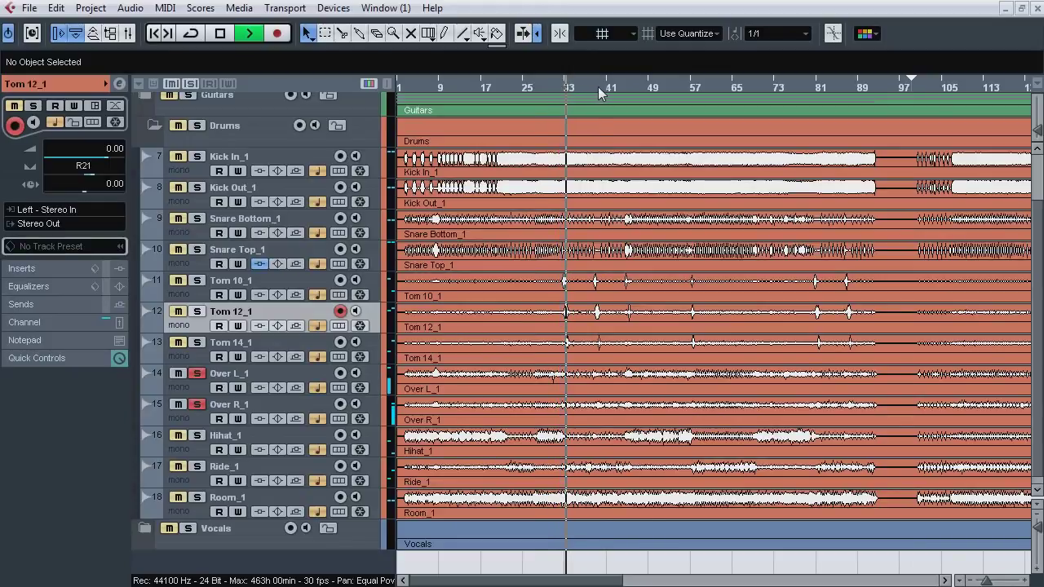
left_click(599, 87)
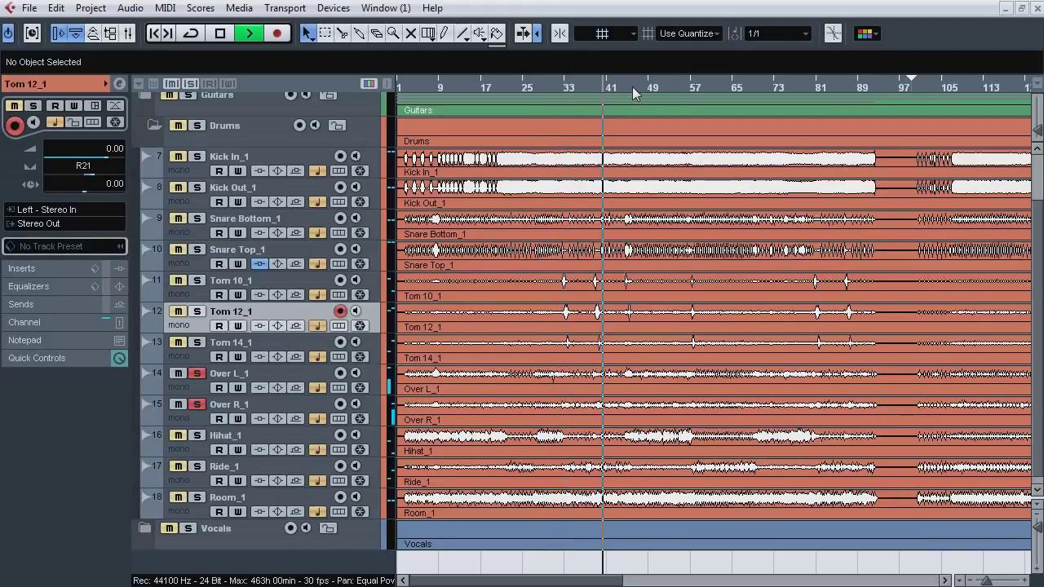
left_click(636, 88)
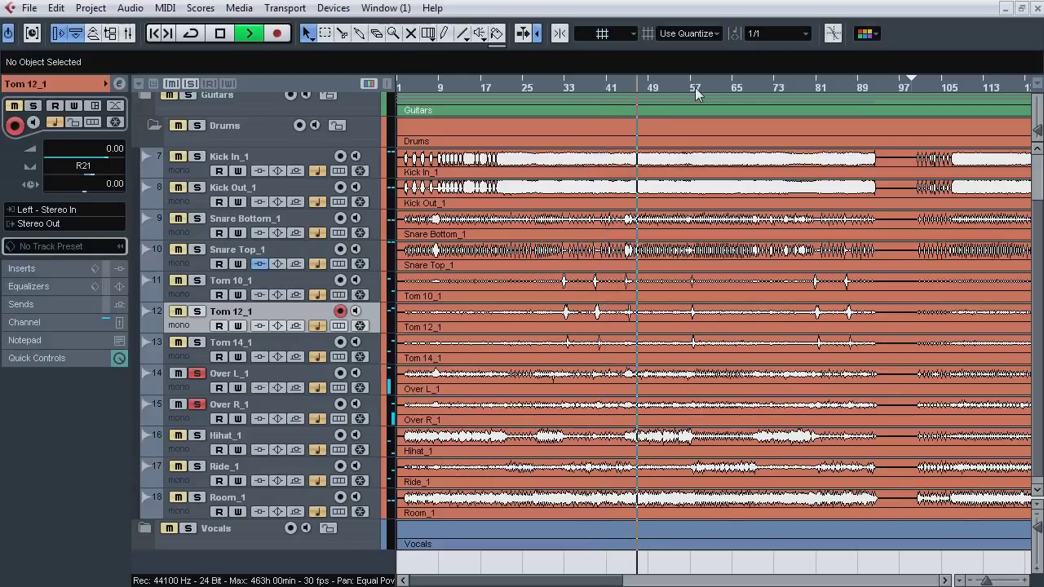
left_click(695, 89)
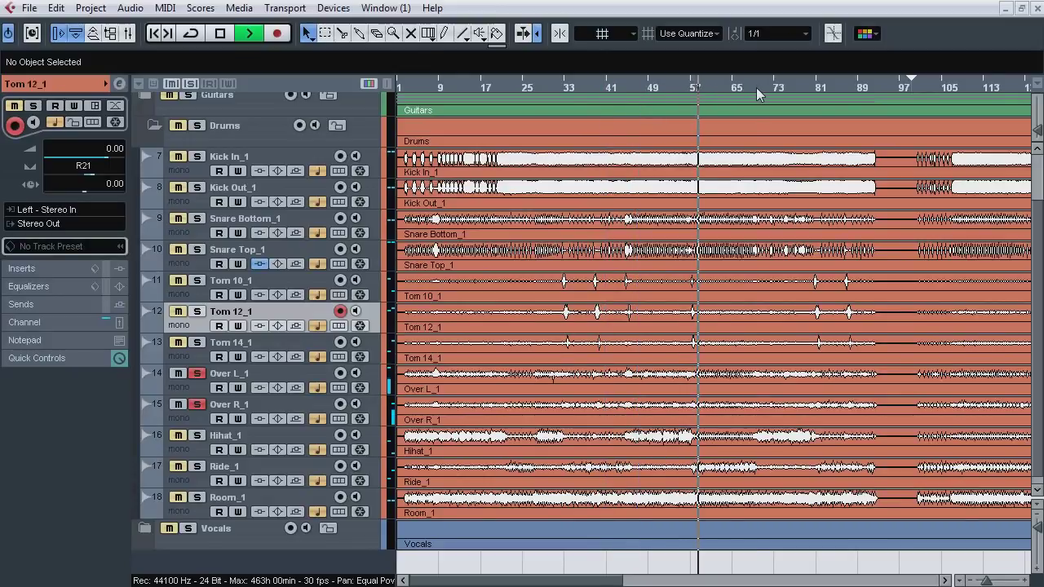
Step: Audition the soloed overheads from about bars 69, 78, 103 and 127, and stop playback
left_click(757, 90)
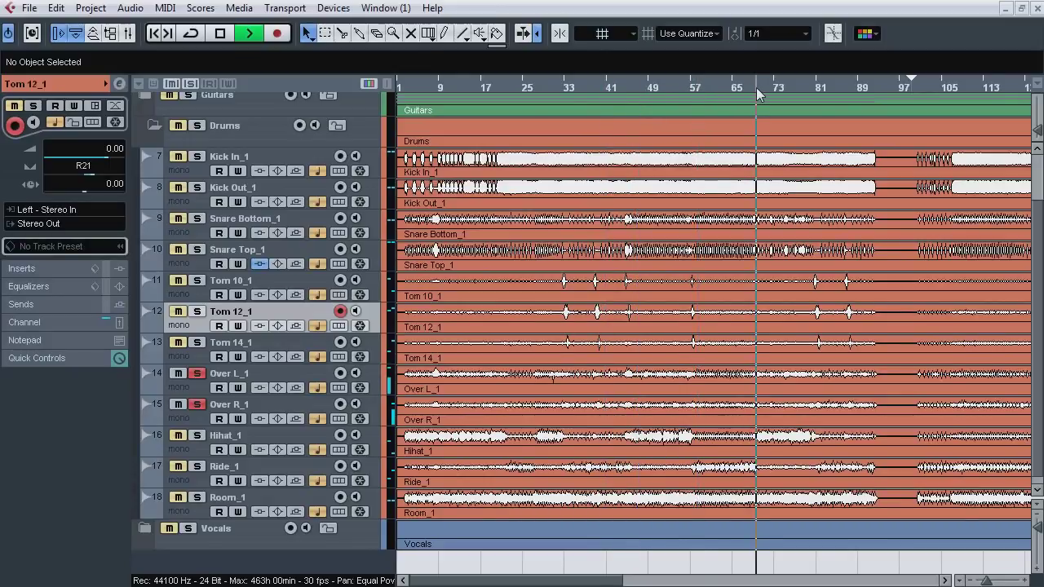
left_click(803, 87)
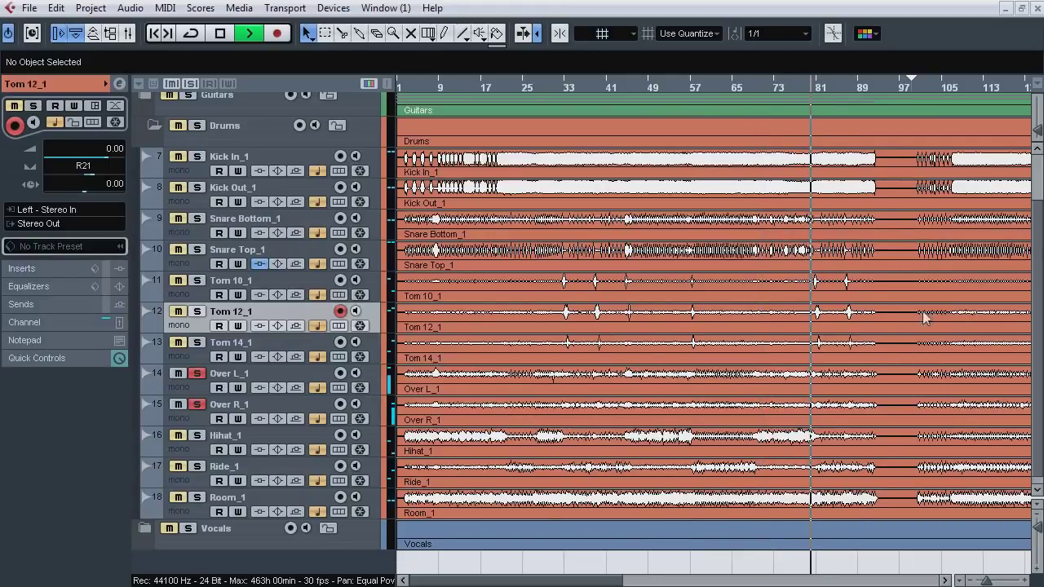
left_click(934, 87)
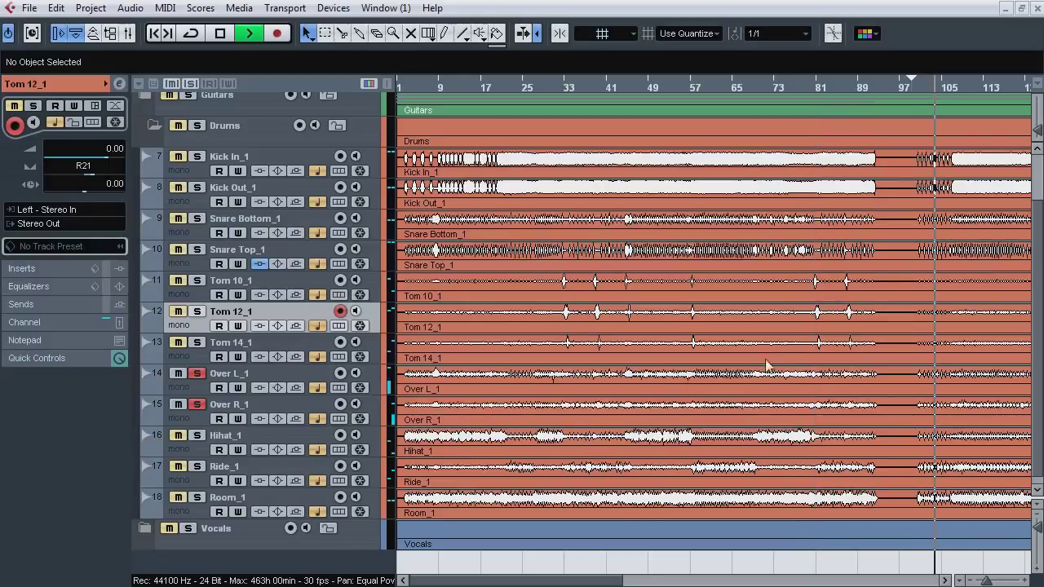
left_click_drag(566, 582, 662, 582)
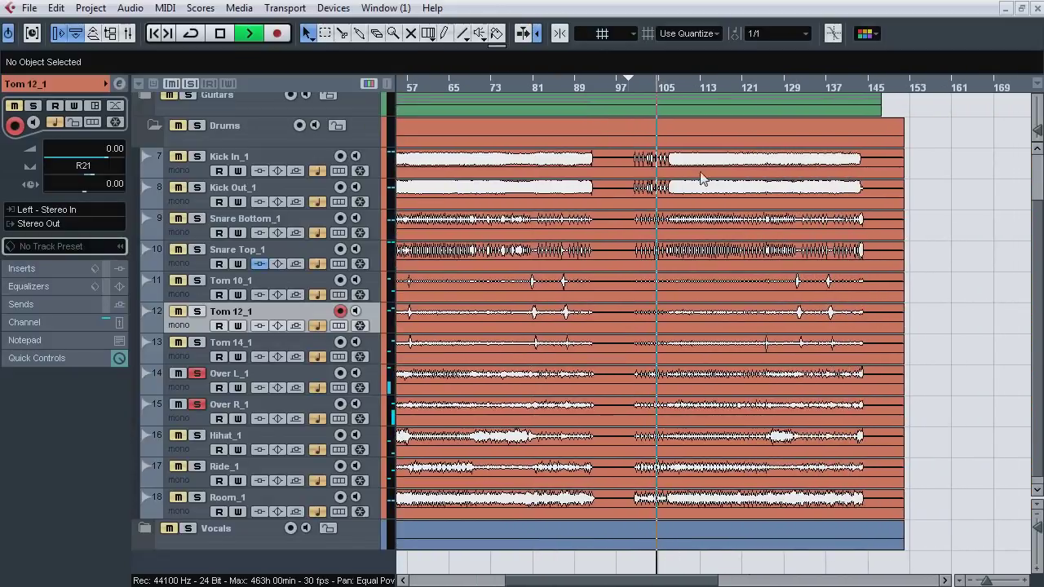
left_click(779, 87)
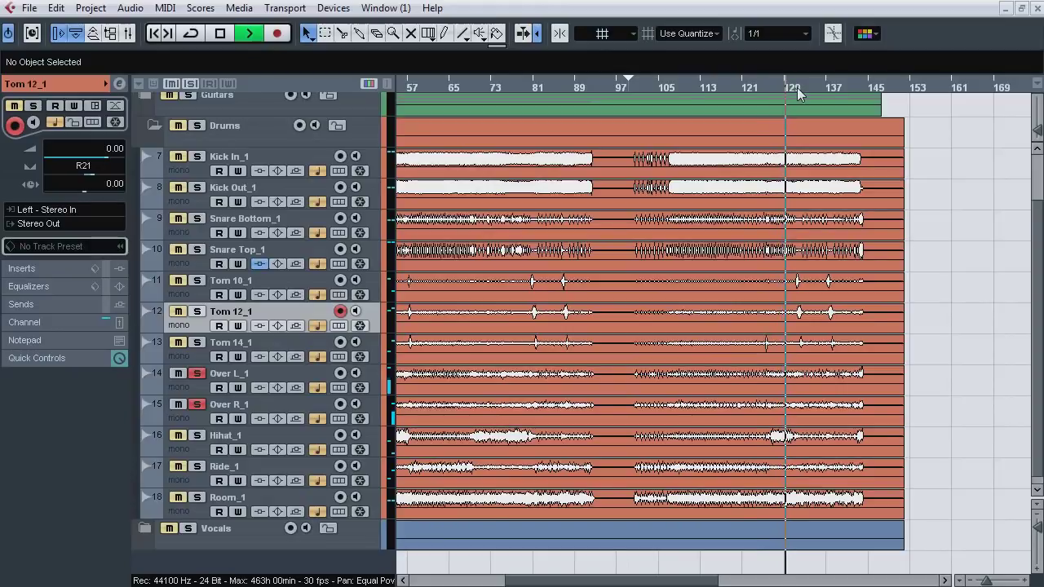
key("space")
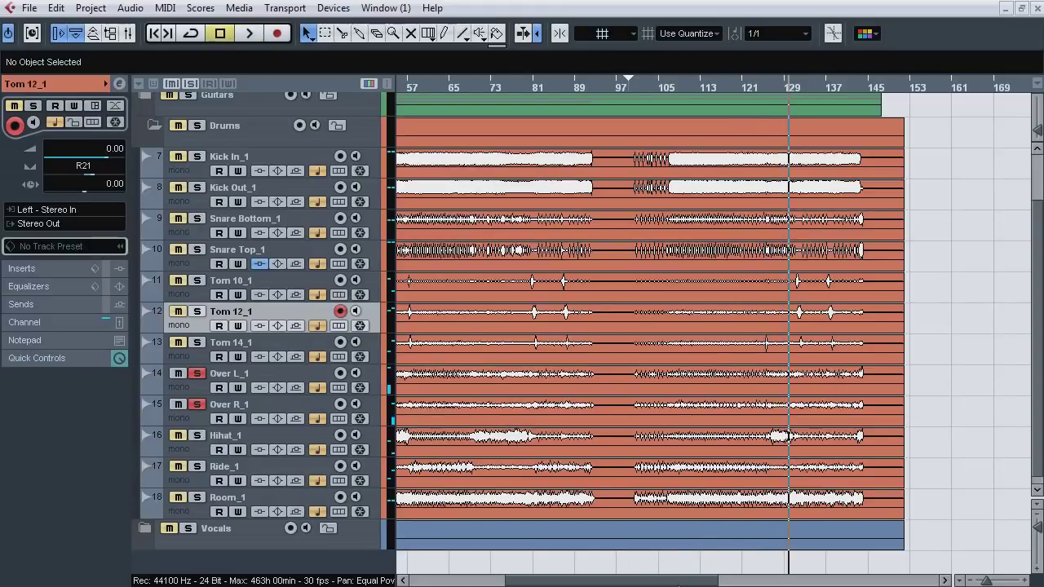
Step: Switch the solo from Over L_1 and Over R_1 to Hihat_1
left_click_drag(671, 584, 563, 584)
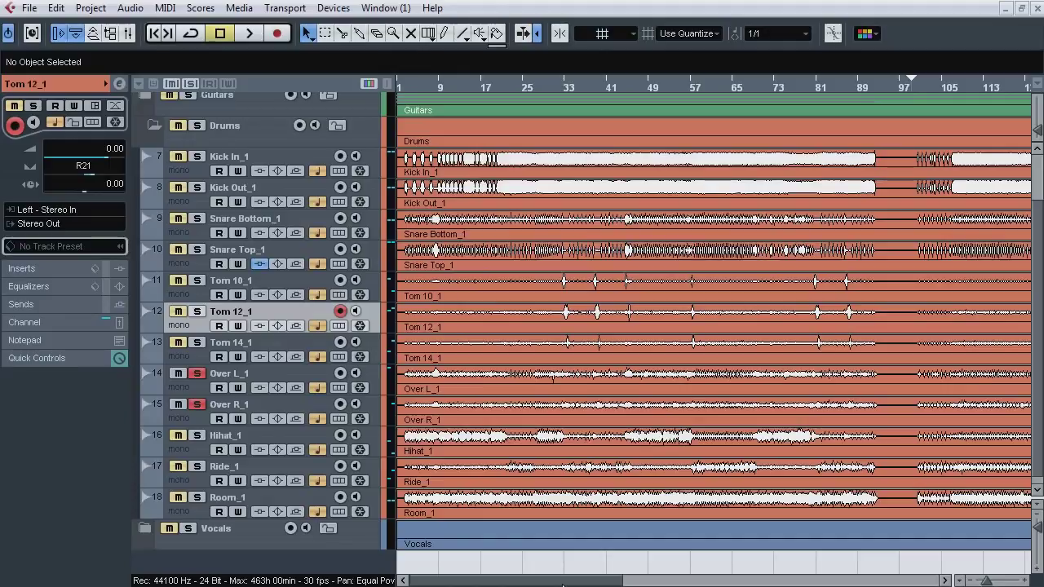
left_click(197, 405)
left_click(197, 373)
left_click(229, 437)
left_click(196, 435)
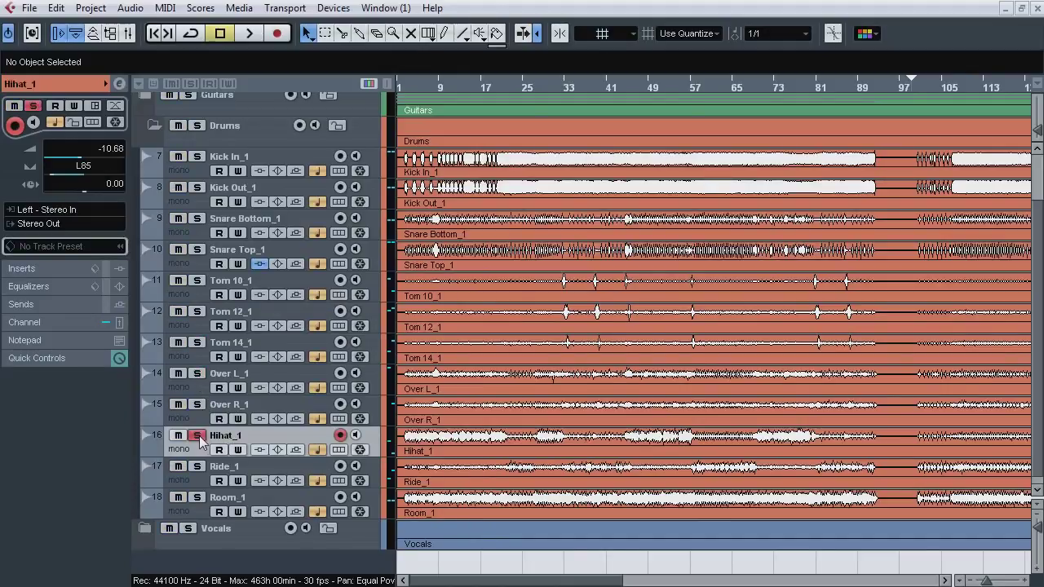
Step: Audition Hihat_1 from about bar 12, compare it with the overheads by soloing and unsoloing Over L_1 and Over R_1, and stop playback
left_click(458, 89)
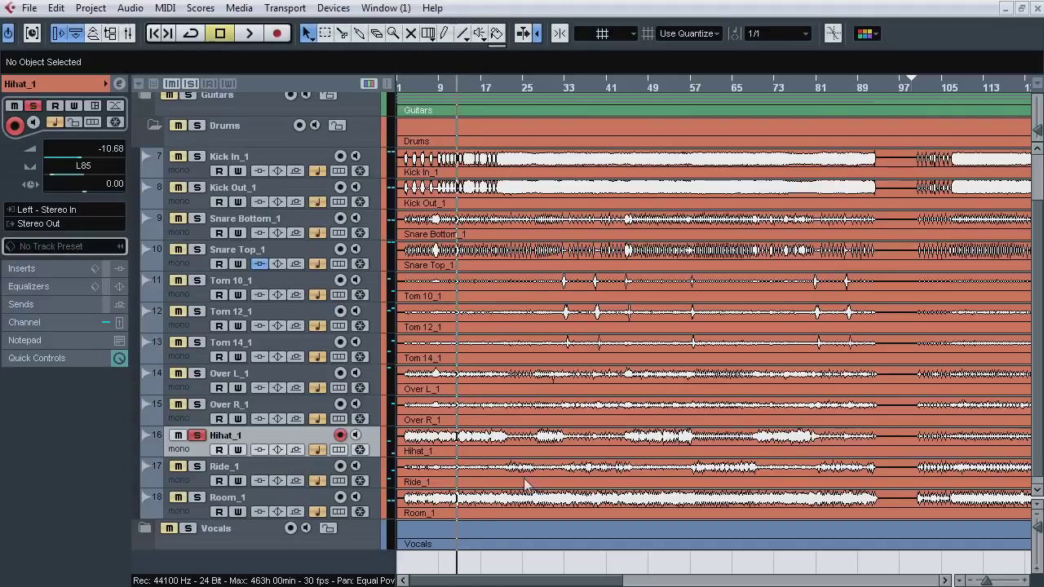
key("space")
left_click(198, 405)
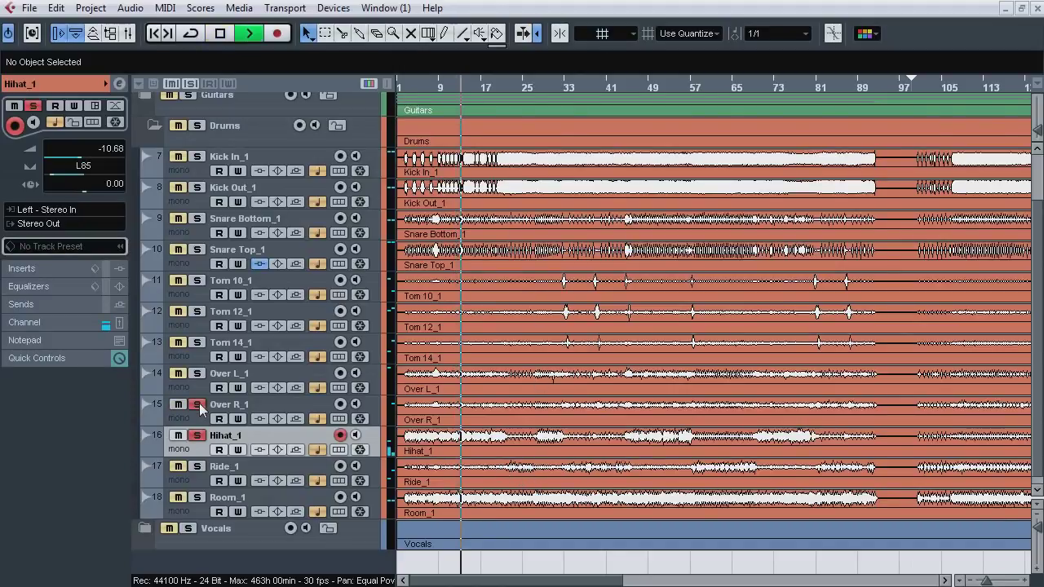
left_click(197, 374)
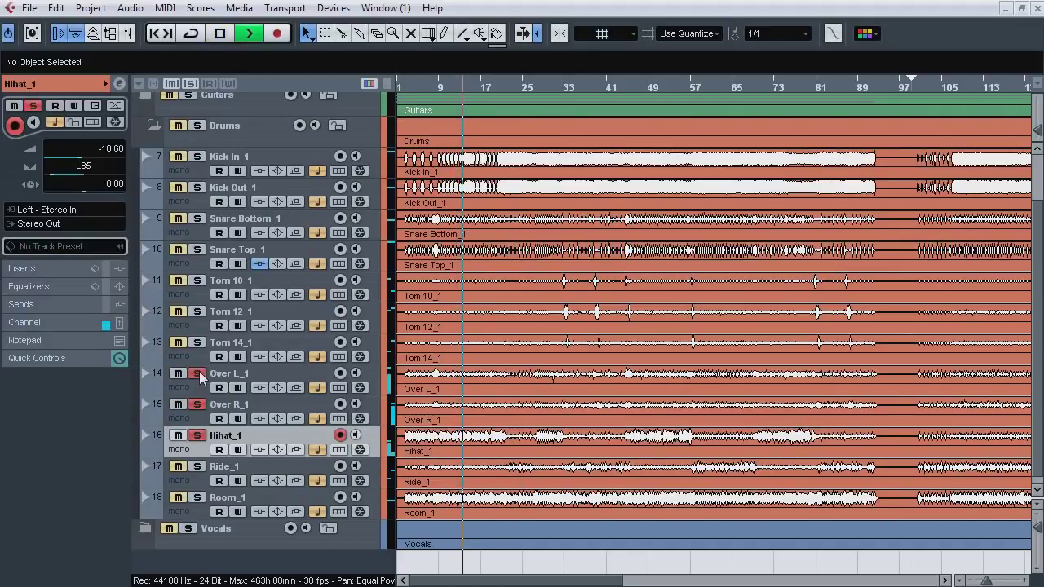
left_click(200, 436)
left_click(197, 436)
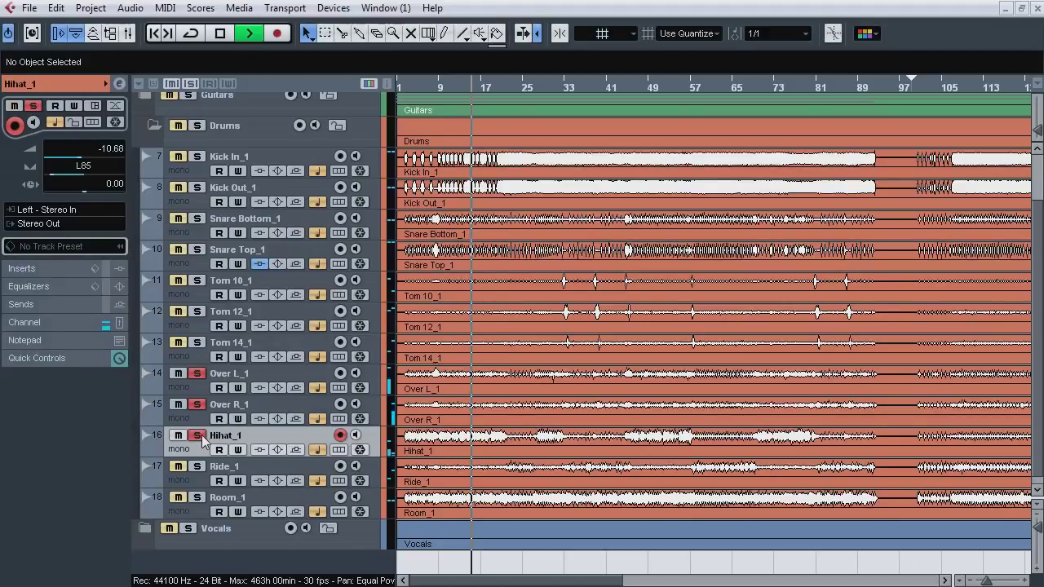
left_click(197, 404)
left_click(198, 373)
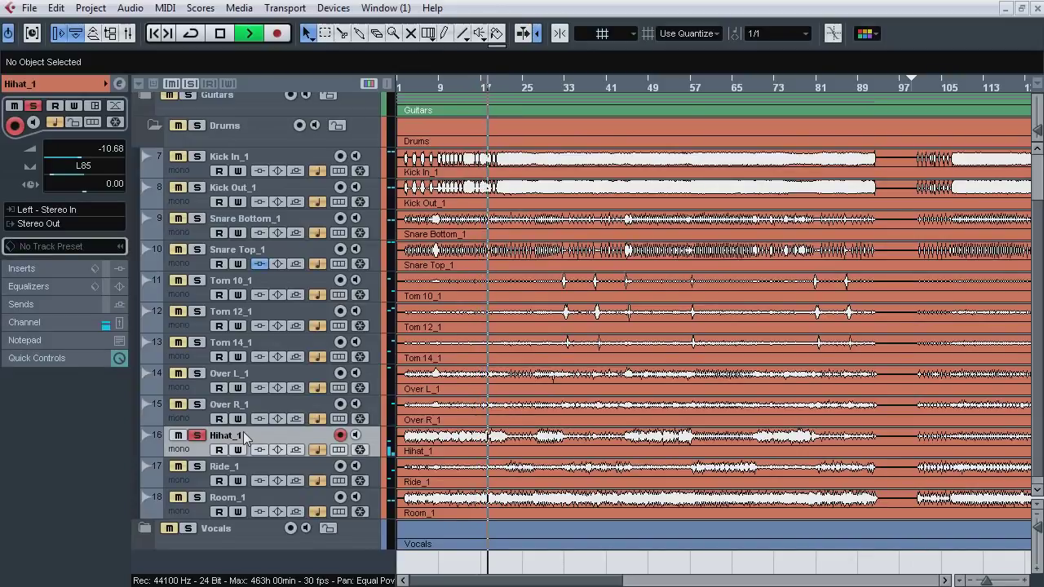
key("space")
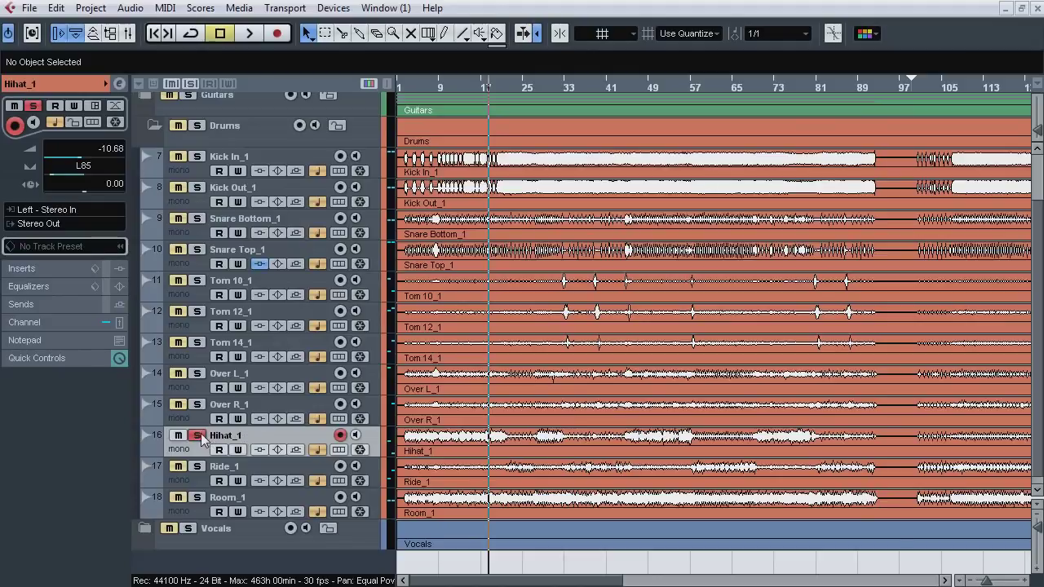
Step: Switch the solo from Hihat_1 to Ride_1
left_click(198, 435)
left_click(232, 471)
left_click(197, 467)
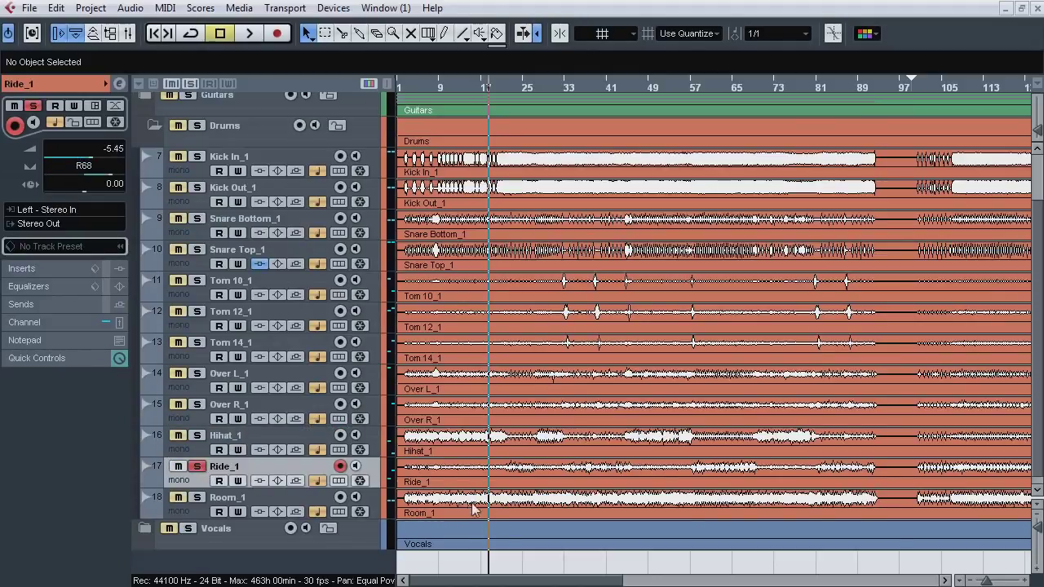
Step: Audition Ride_1 from about bar 24, solo Over L_1 and Over R_1 with it, and unsolo Ride_1 to hear the overheads alone
left_click(518, 87)
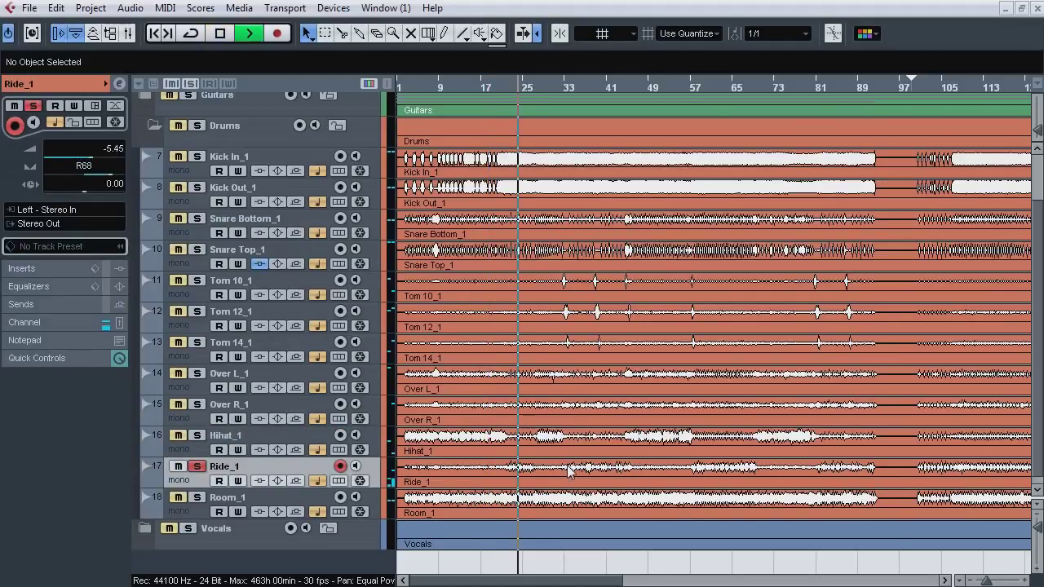
left_click(197, 404)
left_click(197, 374)
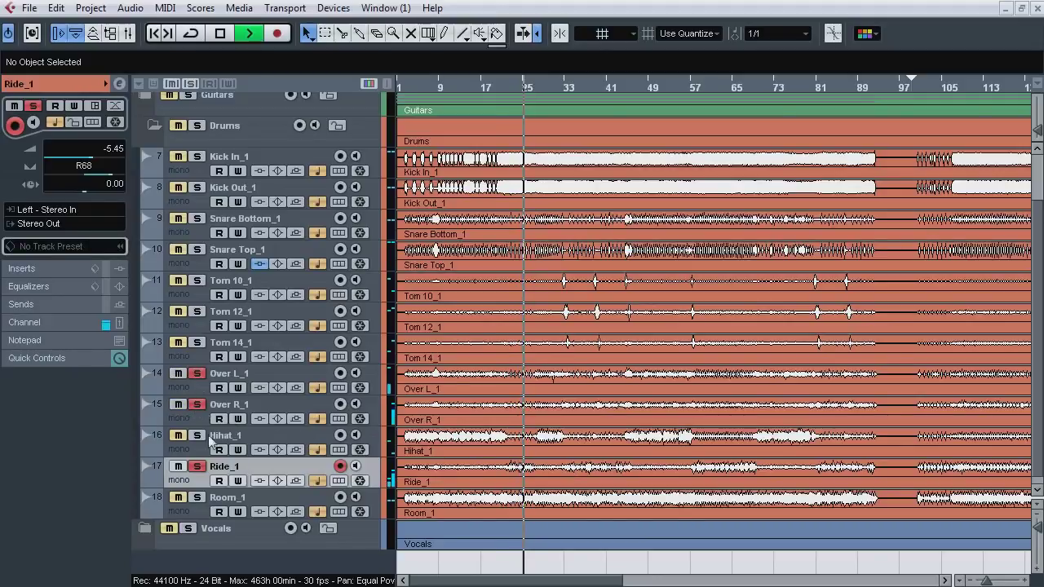
left_click(198, 469)
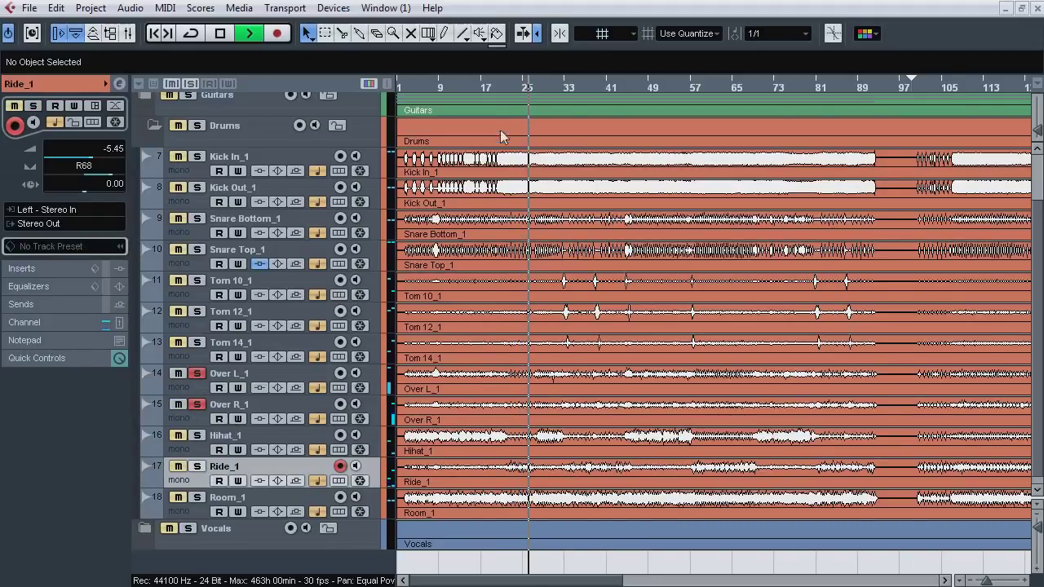
Step: Replay the overheads from about bar 22, compare them with Ride_1 by toggling its solo, and audition Ride_1 from about bar 33
left_click(511, 87)
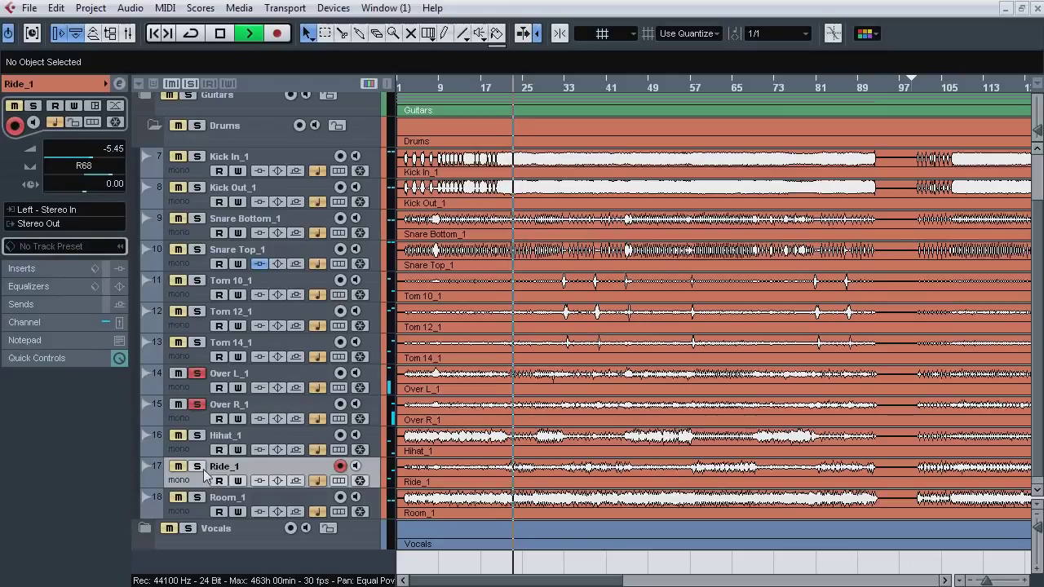
left_click(199, 469)
left_click(201, 470)
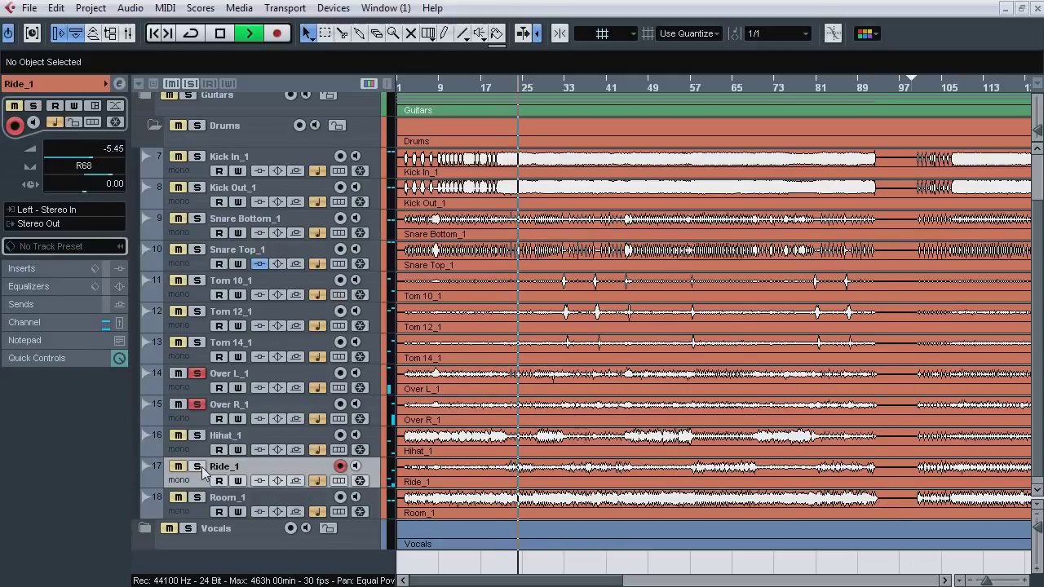
left_click(198, 468)
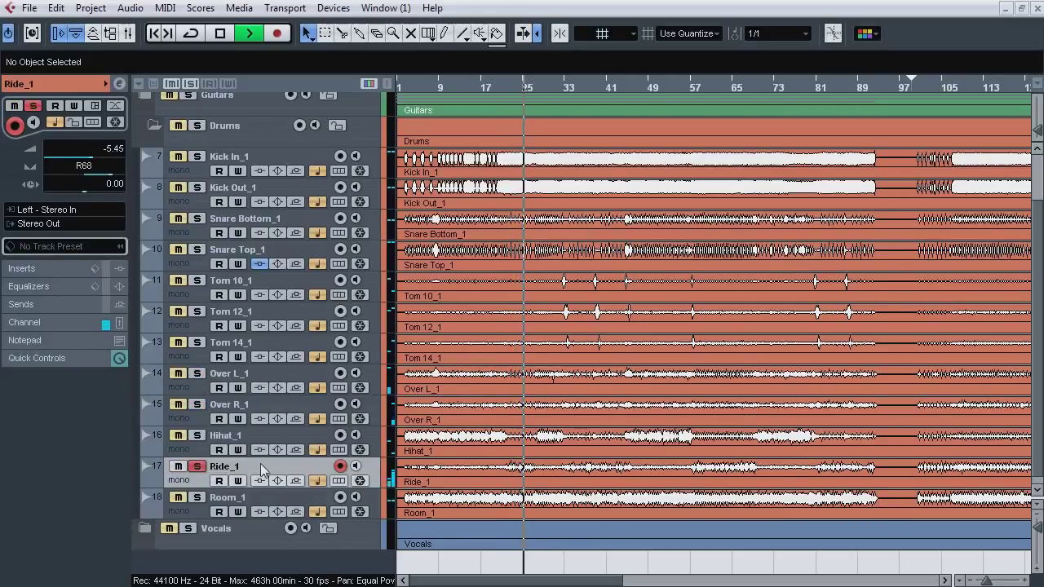
left_click(570, 86)
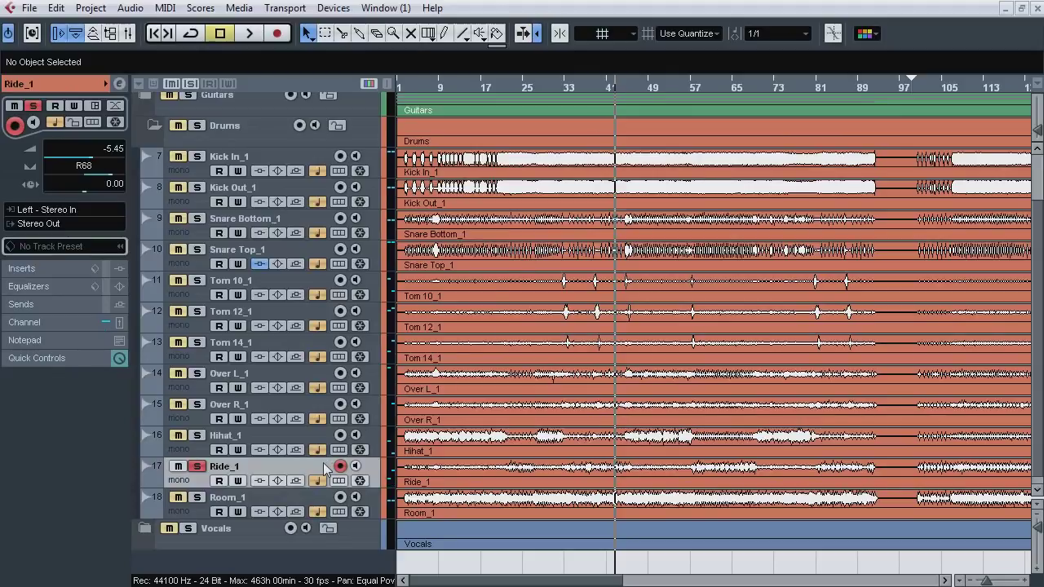
Step: Switch the solo from Ride_1 to Room_1 and start playback
left_click(197, 465)
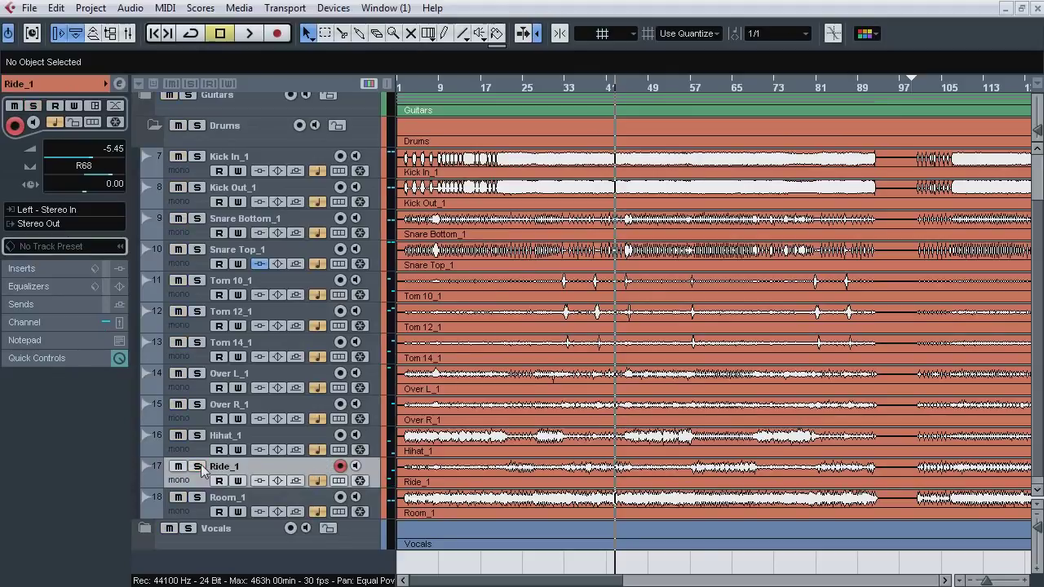
left_click(241, 500)
left_click(197, 498)
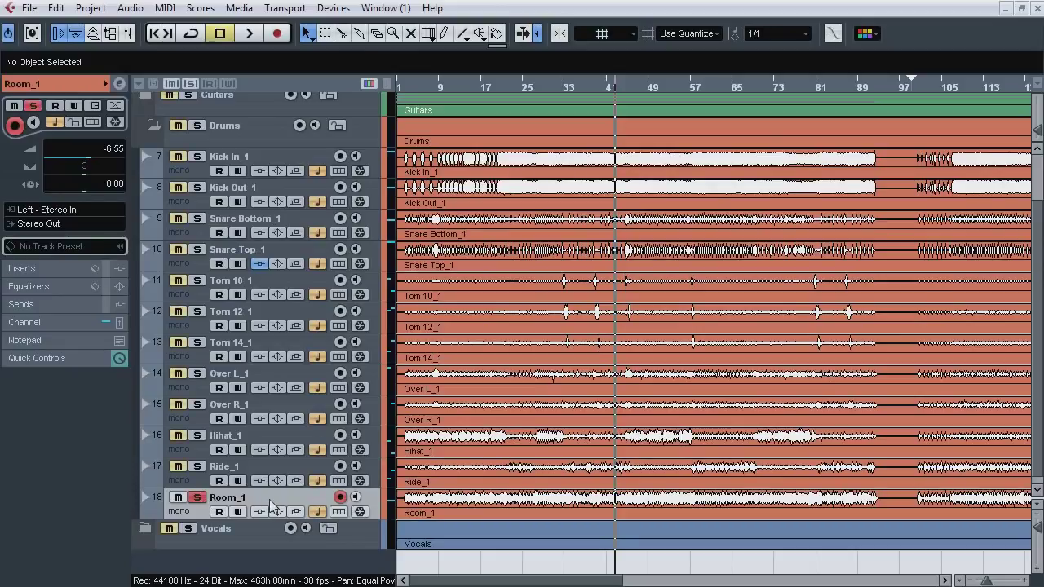
key("space")
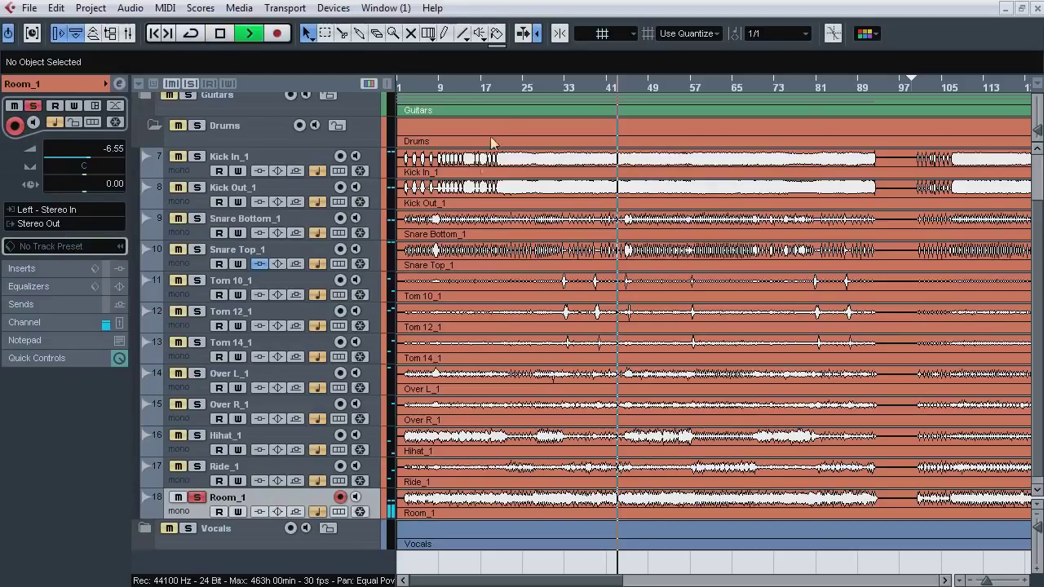
Step: Audition Room_1 from about bars 17, 26, 46, 59, 75, 88 and 100, and unsolo it
left_click(481, 87)
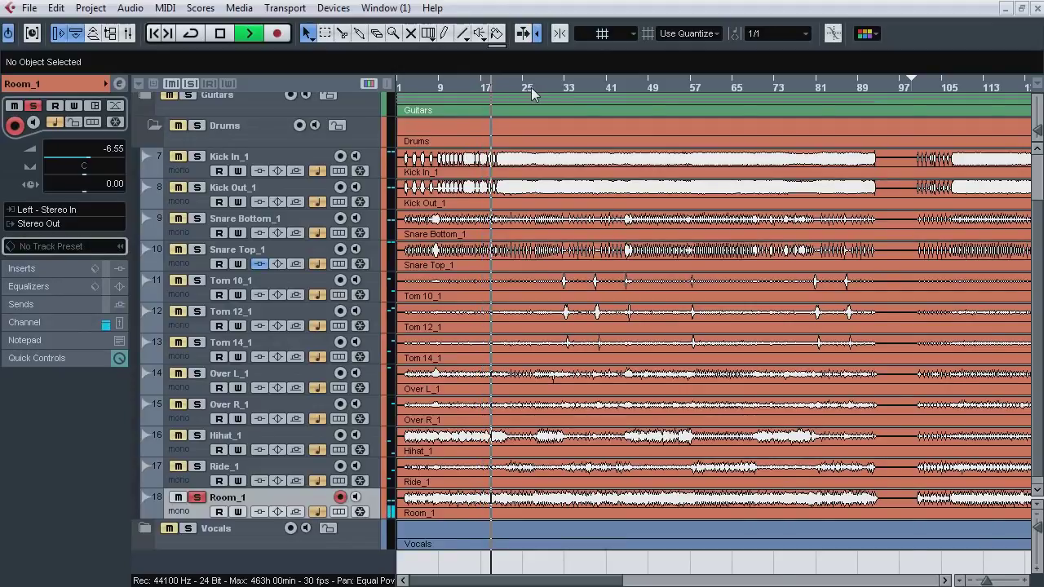
left_click(529, 92)
left_click(635, 91)
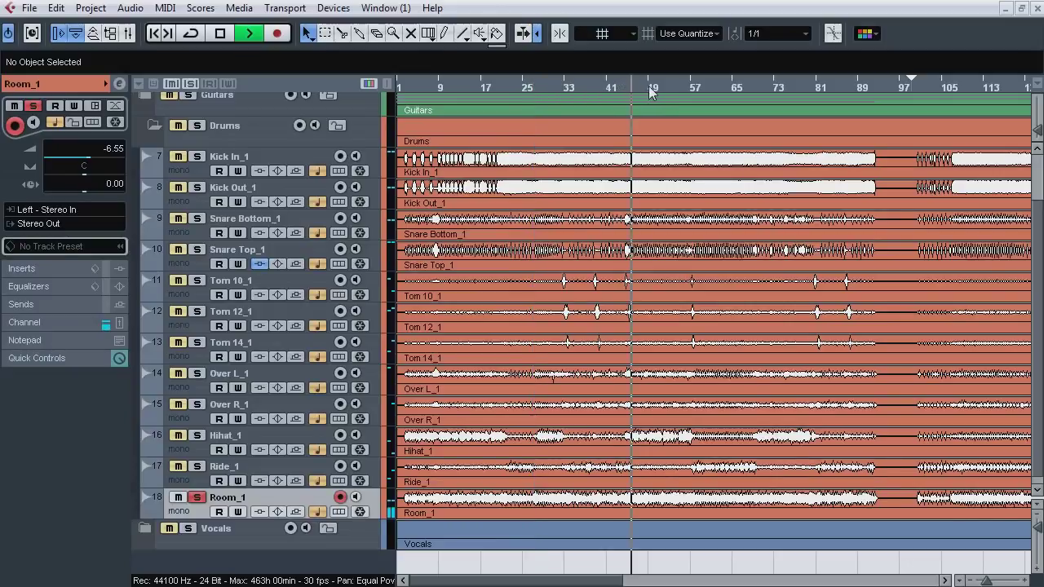
left_click(700, 91)
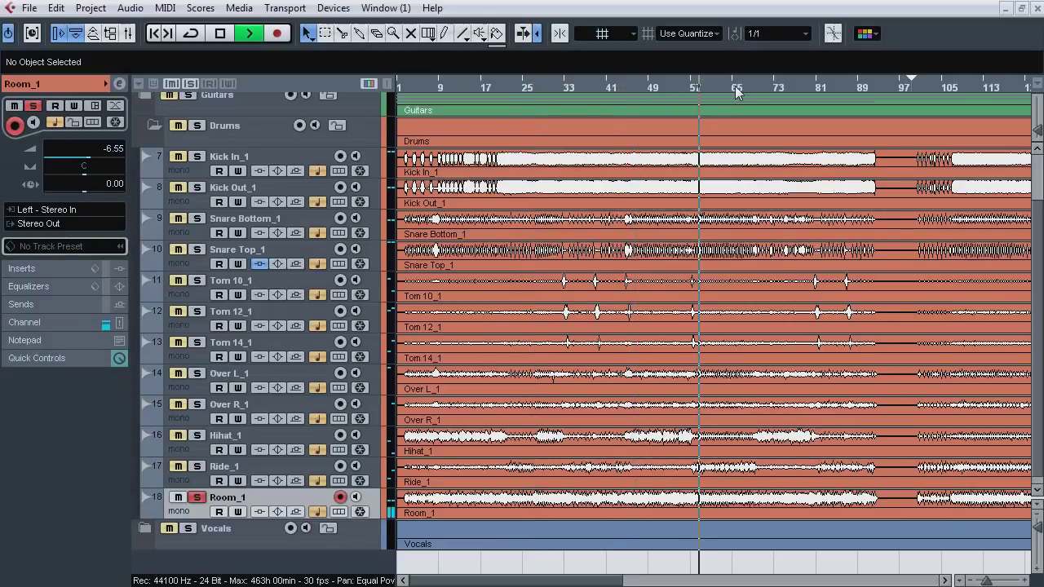
left_click(790, 92)
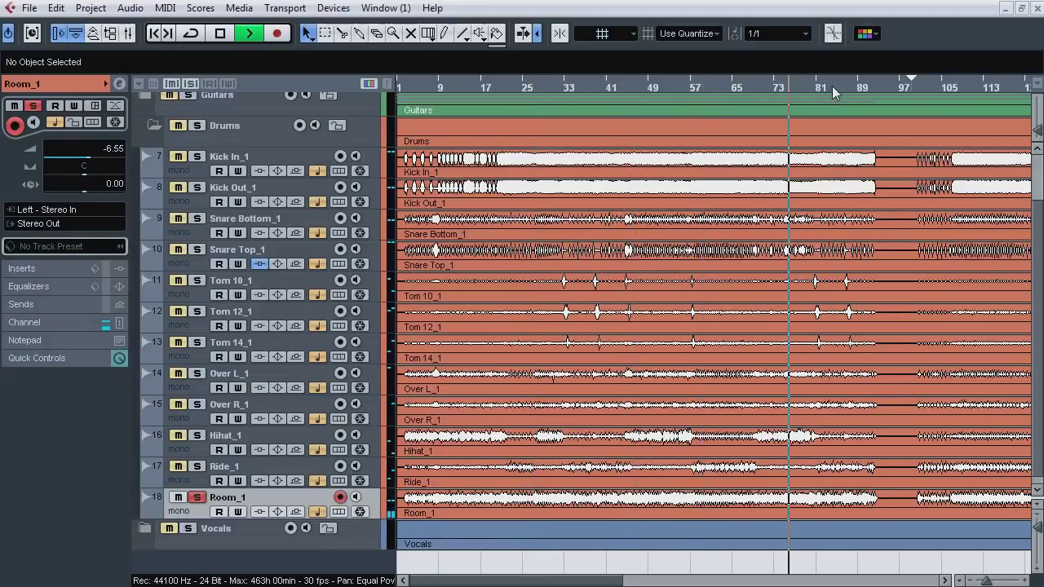
left_click(854, 85)
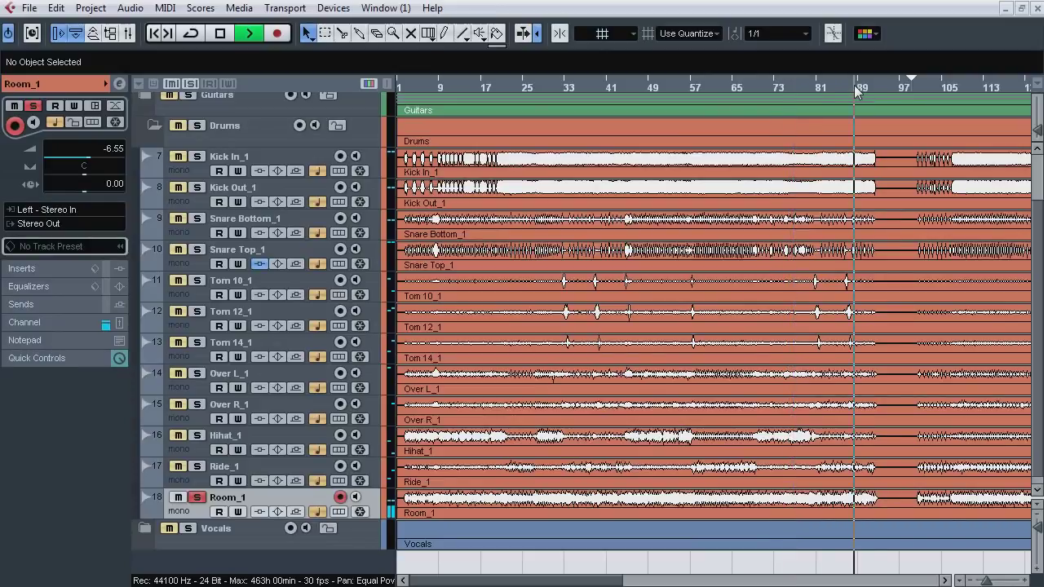
left_click(922, 85)
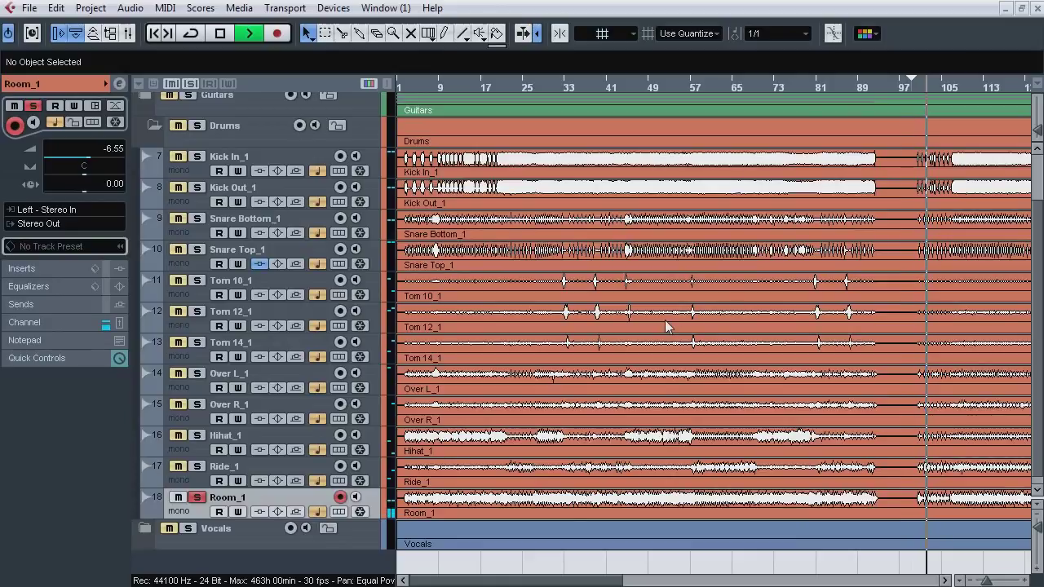
left_click(198, 496)
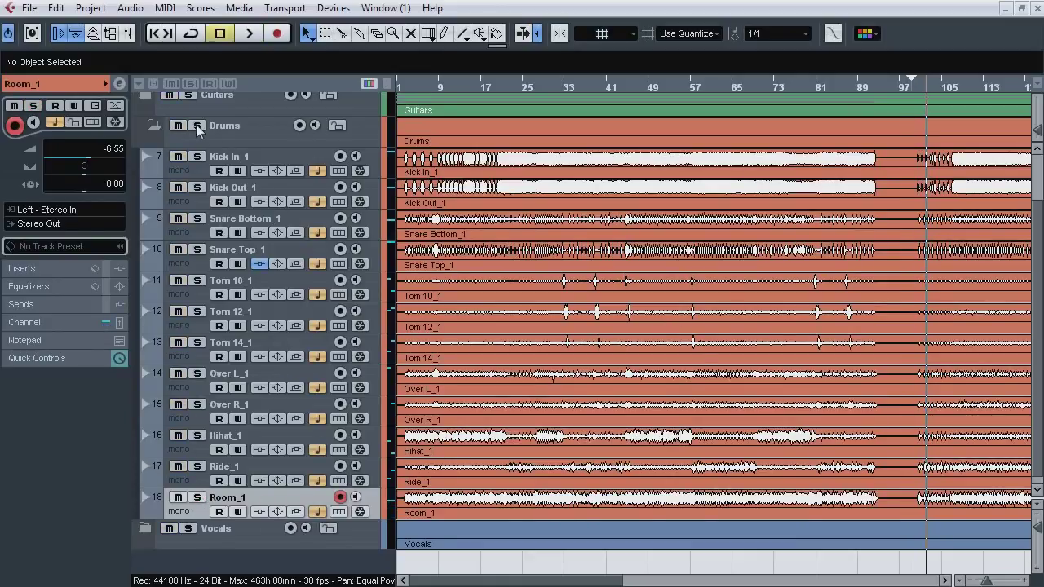
Step: Solo the Drums folder and select the audio events on all drum tracks from Kick In_1 to Room_1
left_click(197, 126)
left_click_drag(494, 580, 615, 581)
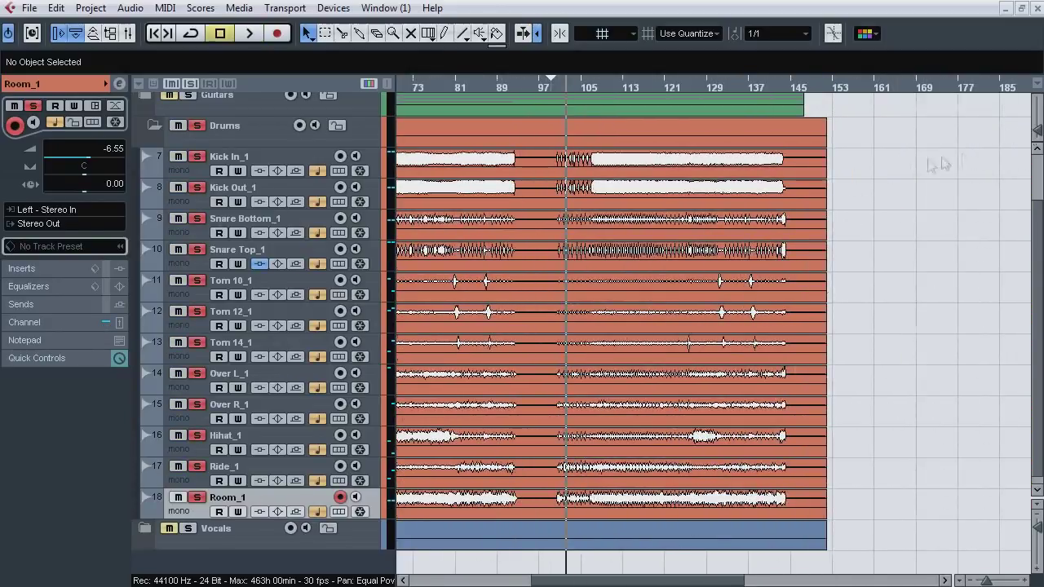
left_click_drag(851, 164, 792, 496)
Step: Play the drum ending from about bar 141, raise the selected drum events' volume to 24.00 dB, and stop playback
left_click_drag(776, 85, 777, 124)
left_click_drag(1038, 131, 1038, 135)
key("space")
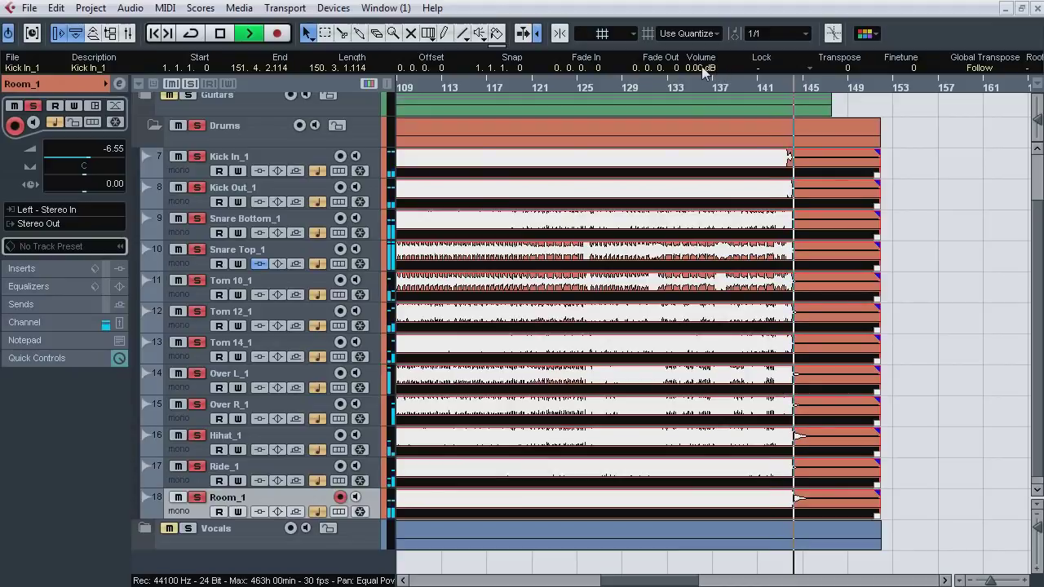
left_click_drag(704, 64, 712, 12)
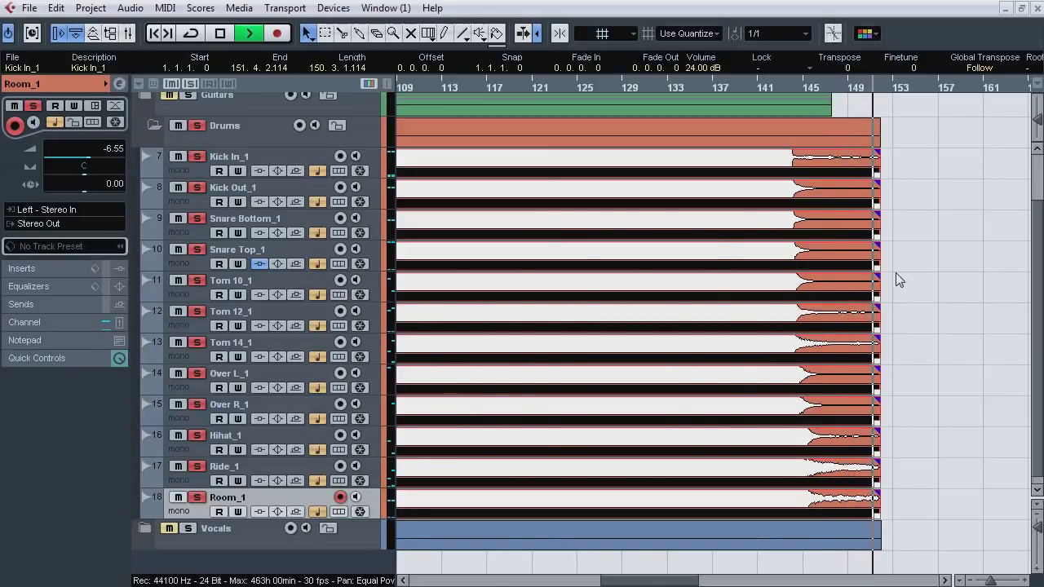
key("space")
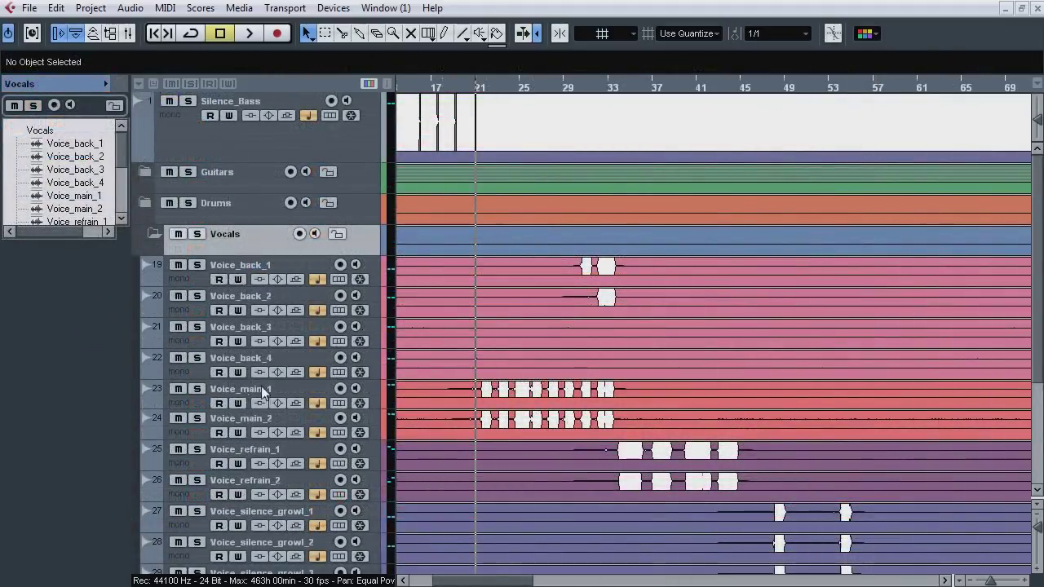
Step: Solo Voice_main_1 and Voice_main_2, audition them from about bars 21, 27 and 123, and stop playback
left_click(196, 389)
left_click(196, 417)
key("space")
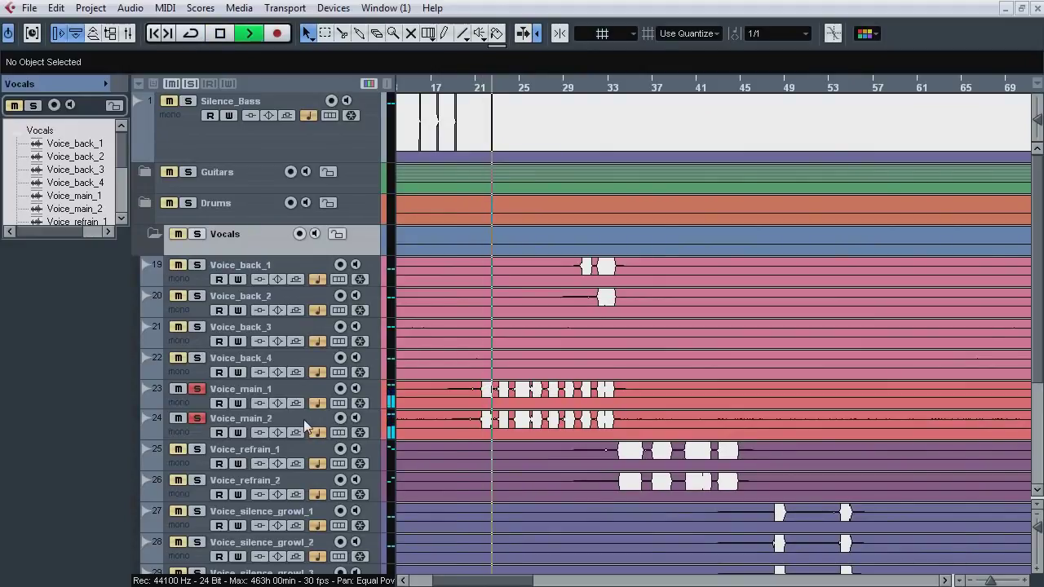
left_click(548, 91)
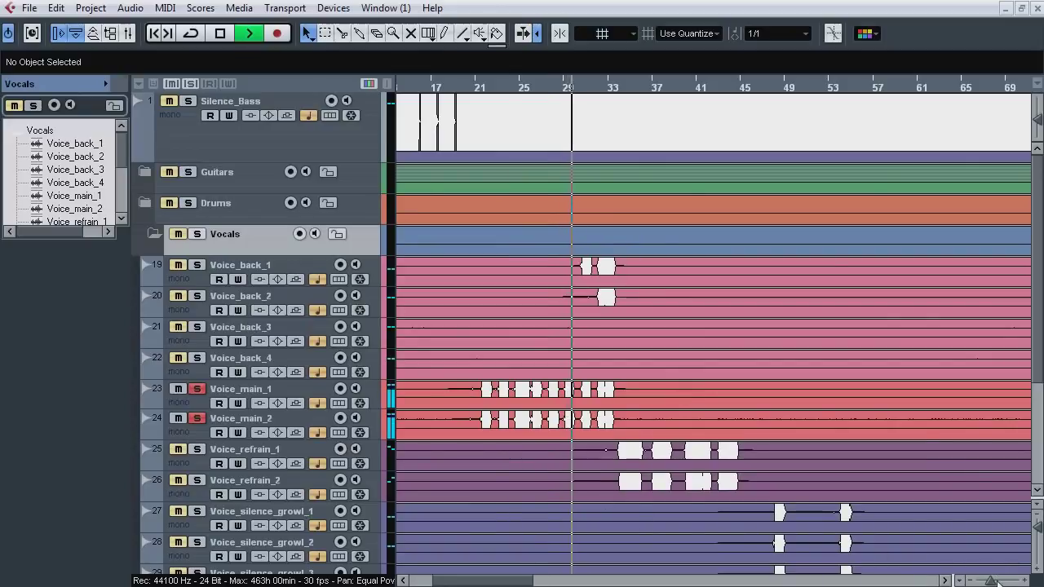
key("g")
key("g")
left_click(740, 91)
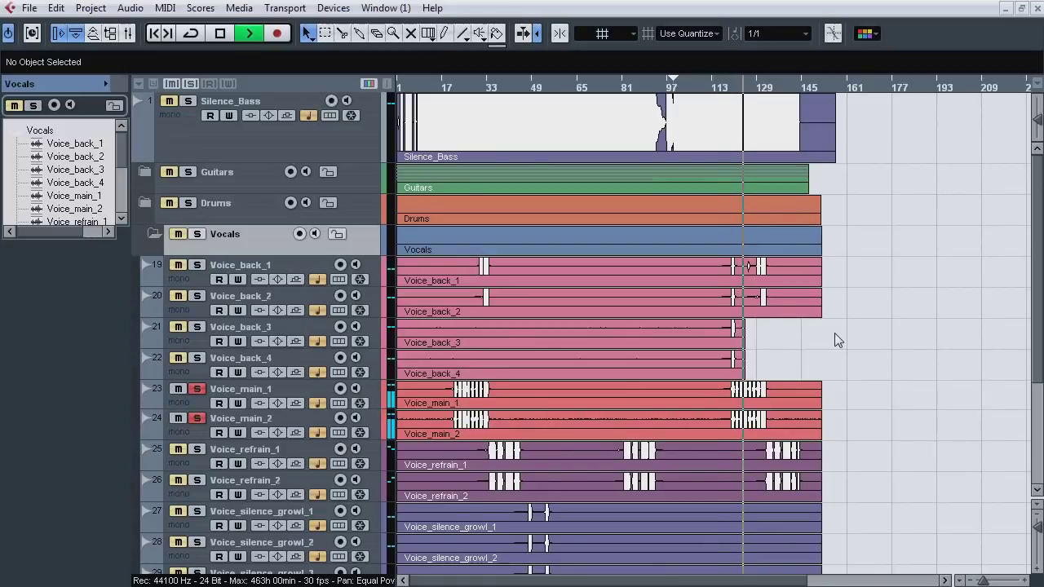
key("space")
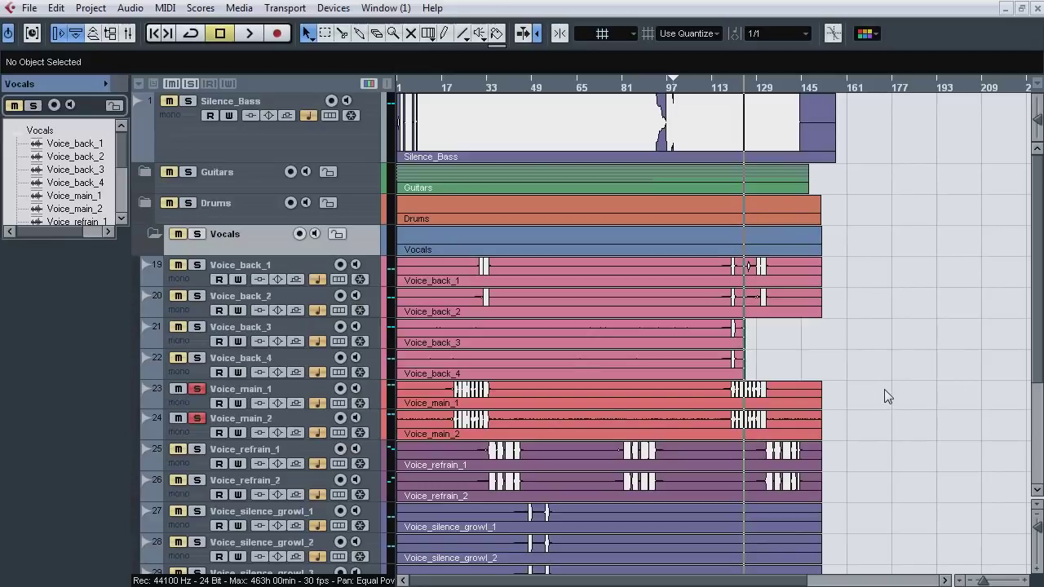
Step: Switch the solo from the main voices to Voice_back_1 through Voice_back_4, audition them from about bar 119, and unsolo them
left_click_drag(729, 86, 728, 133)
left_click(201, 415)
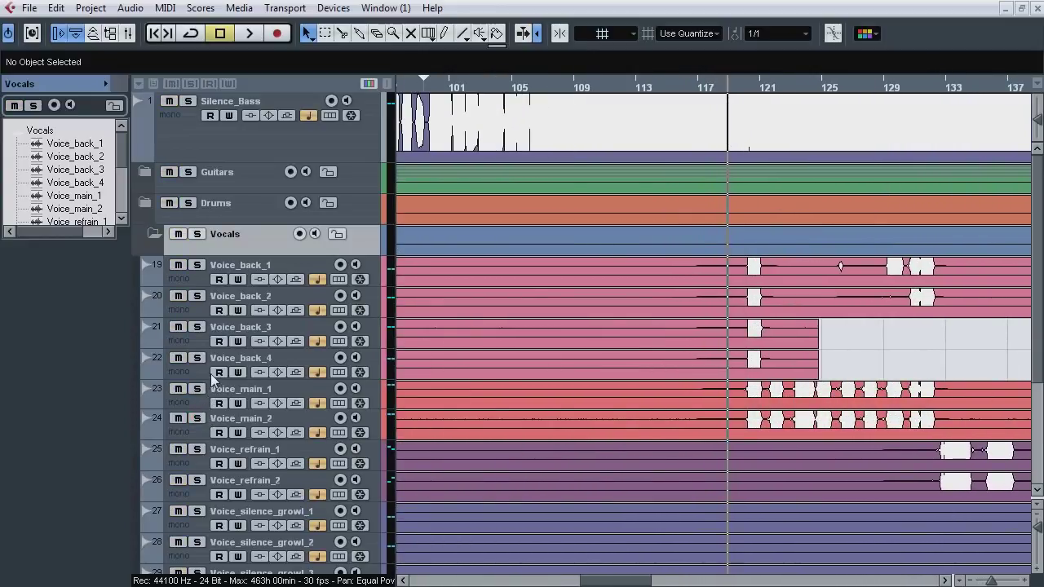
left_click(196, 358)
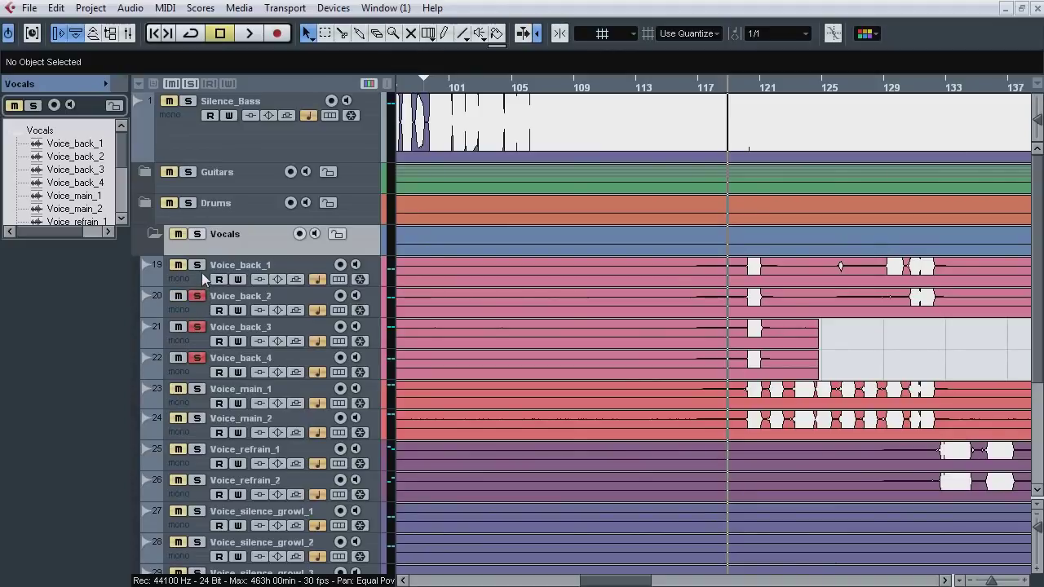
key("space")
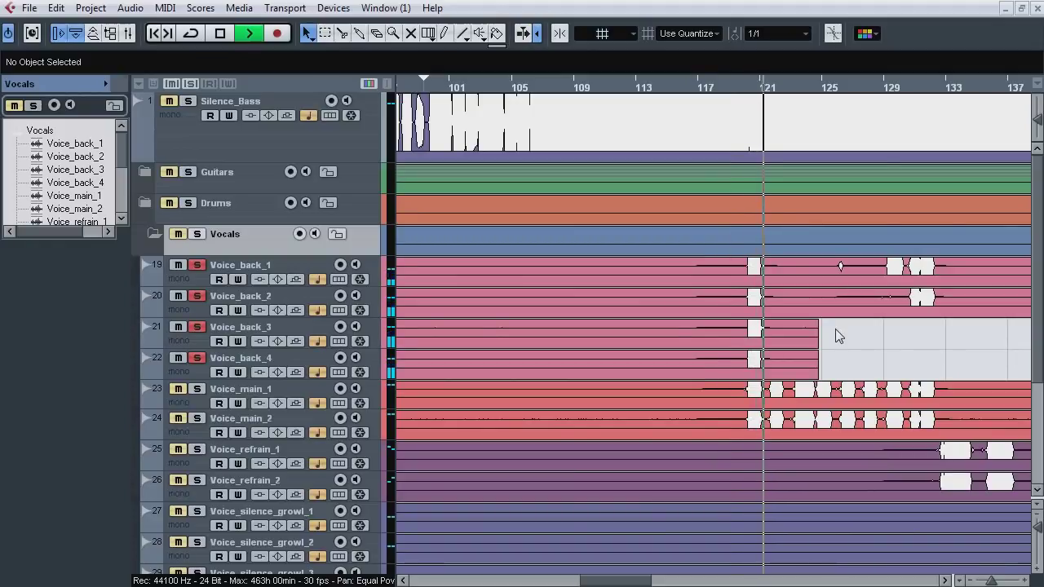
key("space")
left_click(196, 327)
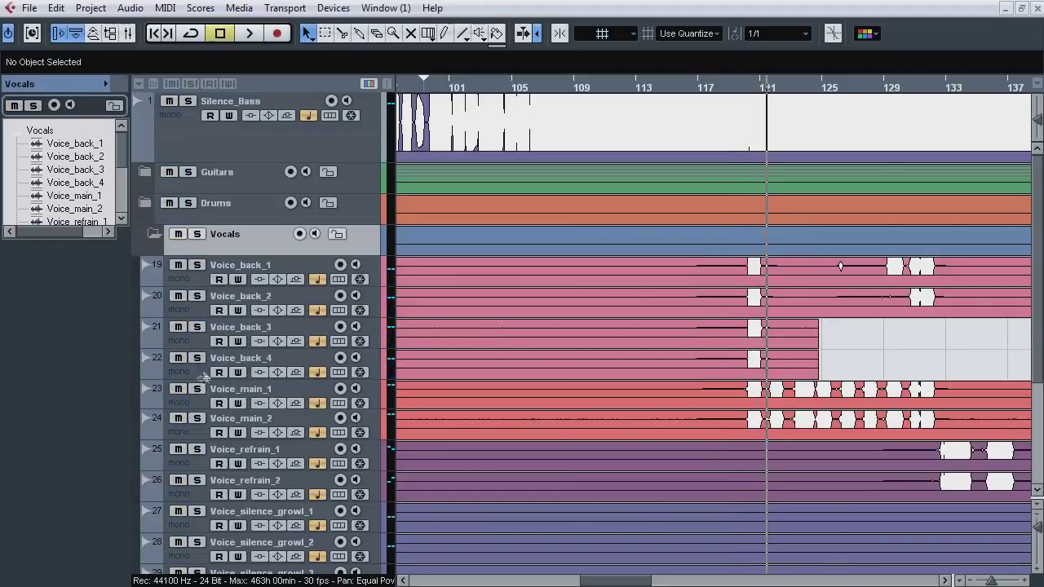
Step: Solo Voice_refrain_1 and Voice_refrain_2, audition them from about bar 131, and unsolo them
left_click(199, 451)
left_click(200, 481)
left_click_drag(782, 89, 782, 62)
left_click(857, 88)
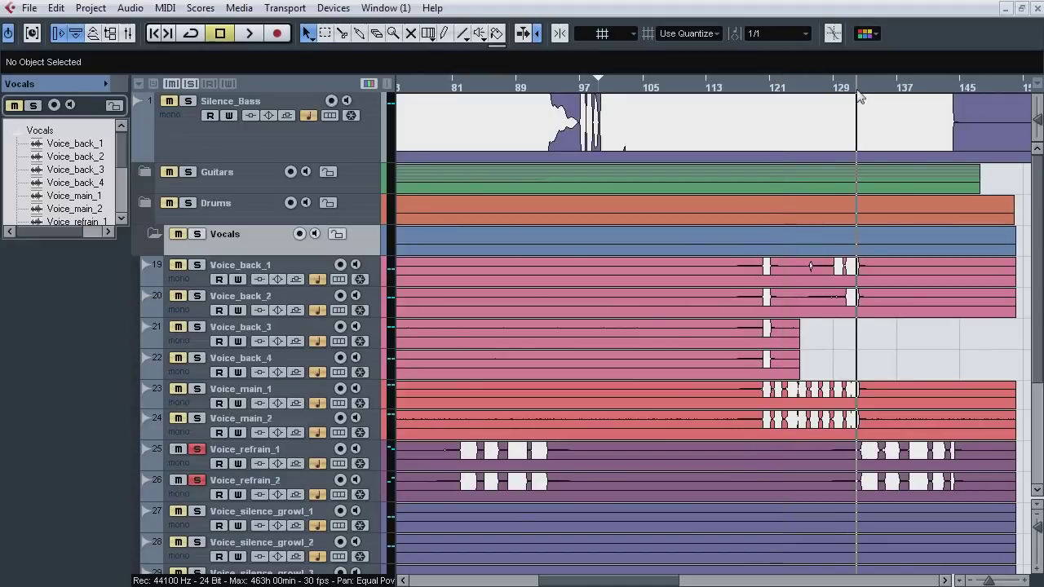
key("space")
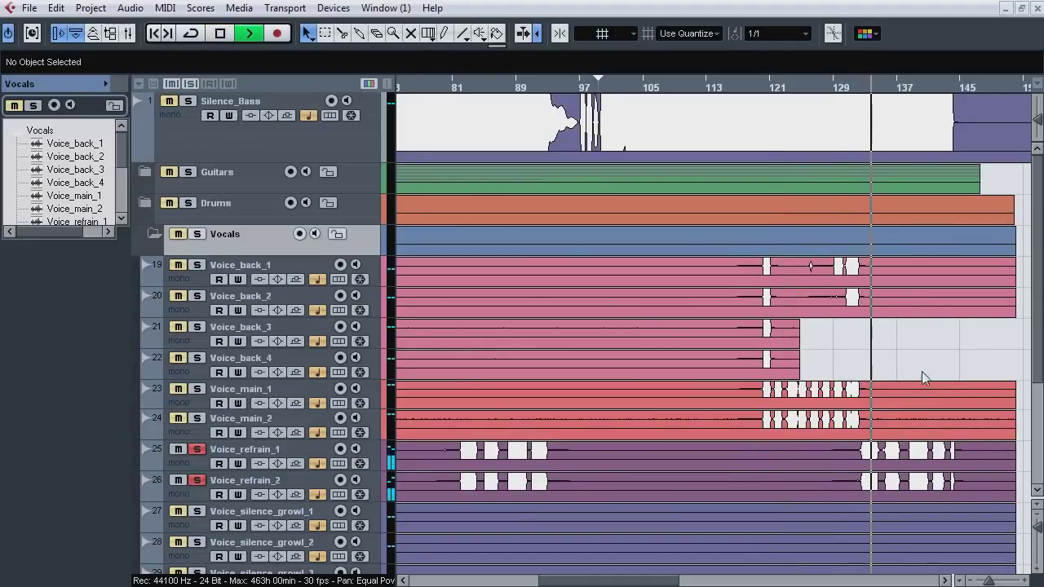
scroll(920, 347, "down", 3)
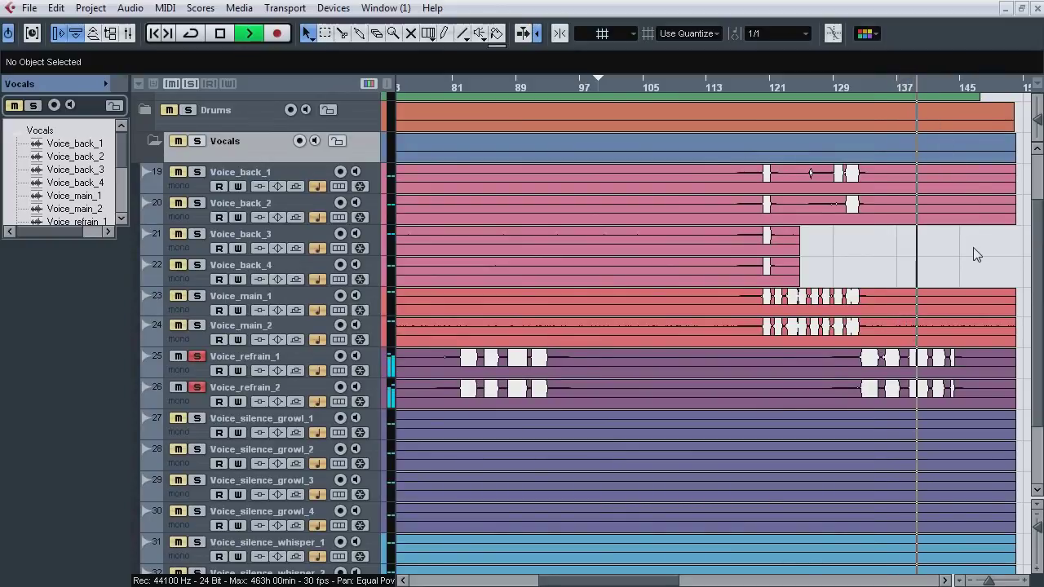
key("space")
left_click_drag(989, 581, 982, 581)
left_click(197, 359)
Step: Solo the tracks from Voice_silence_growl_1 through Voice_silence_whisper_4 and play them from about bar 52
left_click(302, 426)
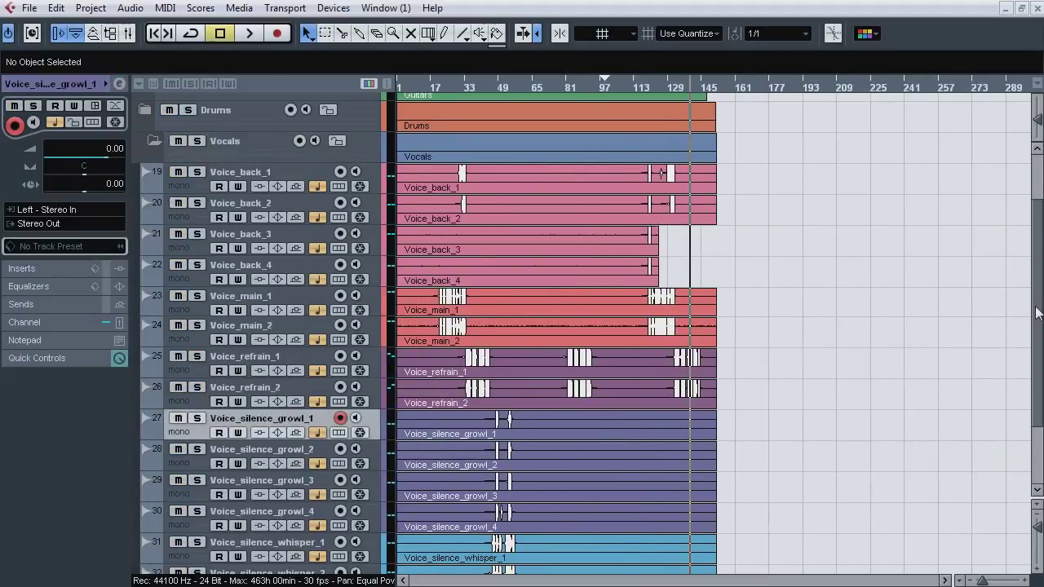
left_click_drag(1036, 308, 1036, 378)
left_click(278, 534, "shift")
key("s")
left_click_drag(506, 86, 521, 158)
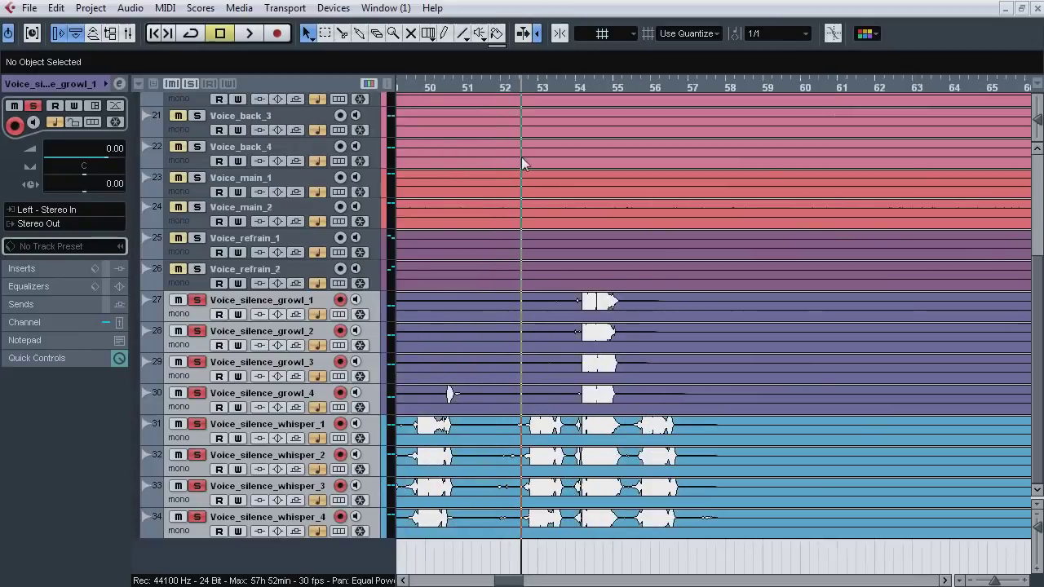
key("space")
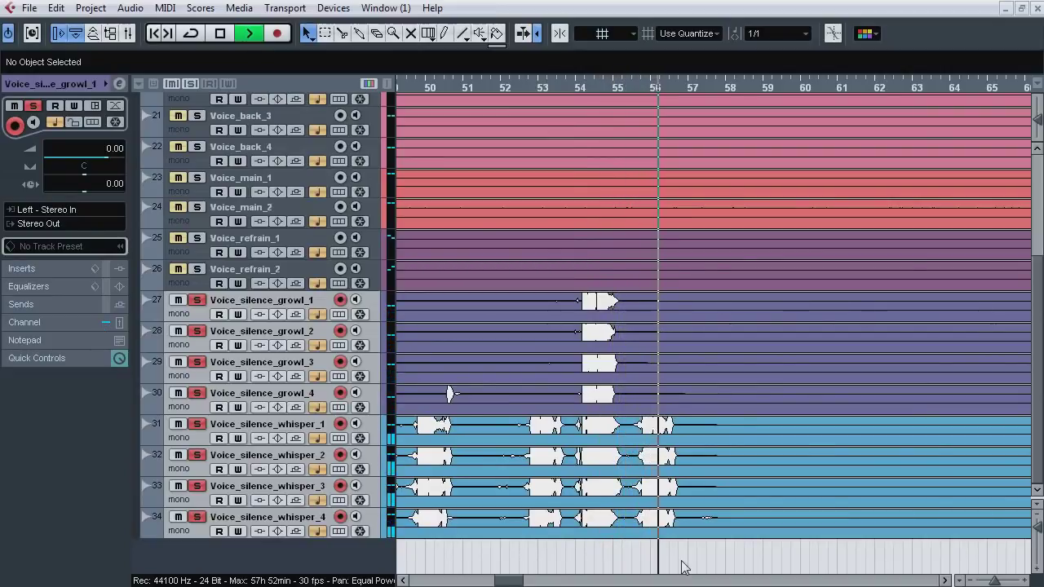
Step: Stop playback and unsolo the growl and whisper voice tracks
key("space")
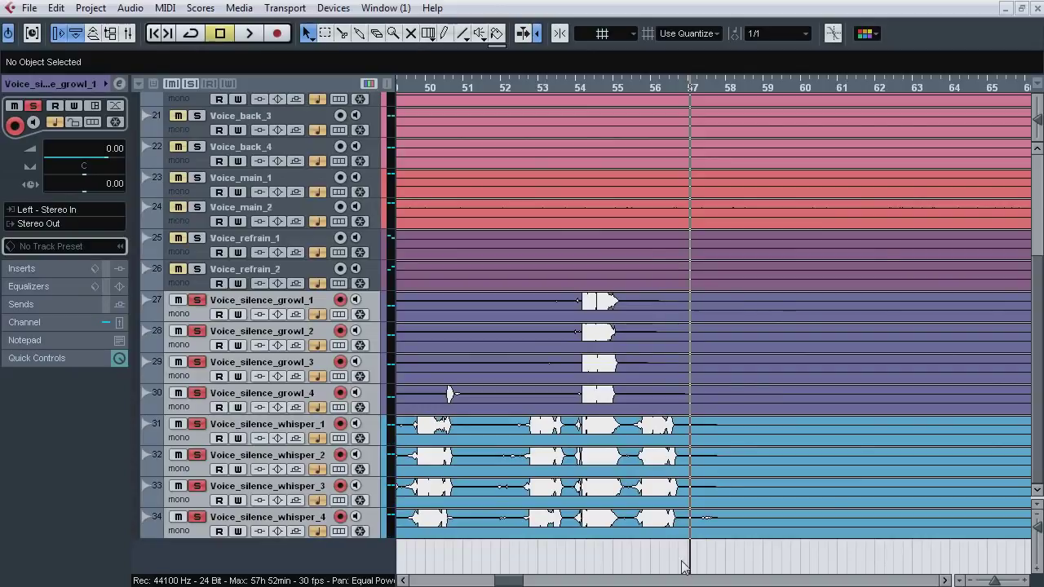
key("s")
Step: Expand the Drums and Guitars folder tracks so their individual recordings show across the whole song
left_click_drag(996, 579, 982, 579)
left_click_drag(1036, 441, 1041, 323)
left_click(146, 204)
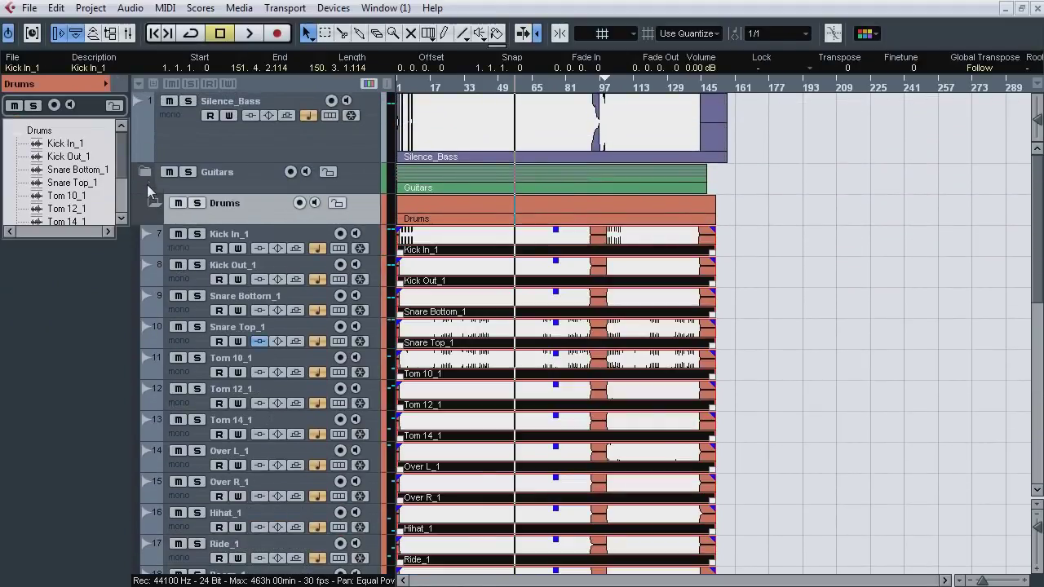
left_click(148, 171)
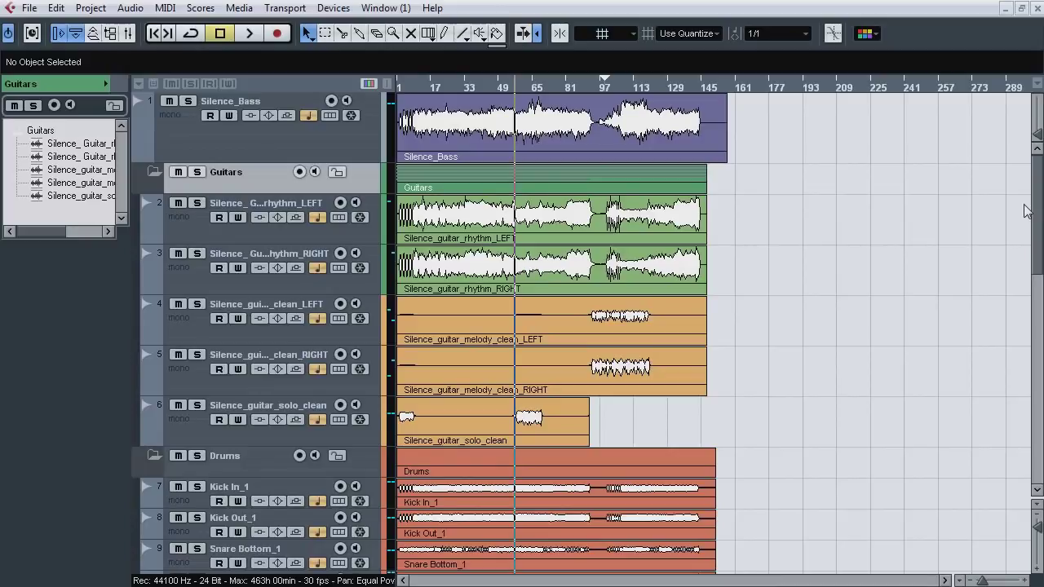
left_click(65, 35)
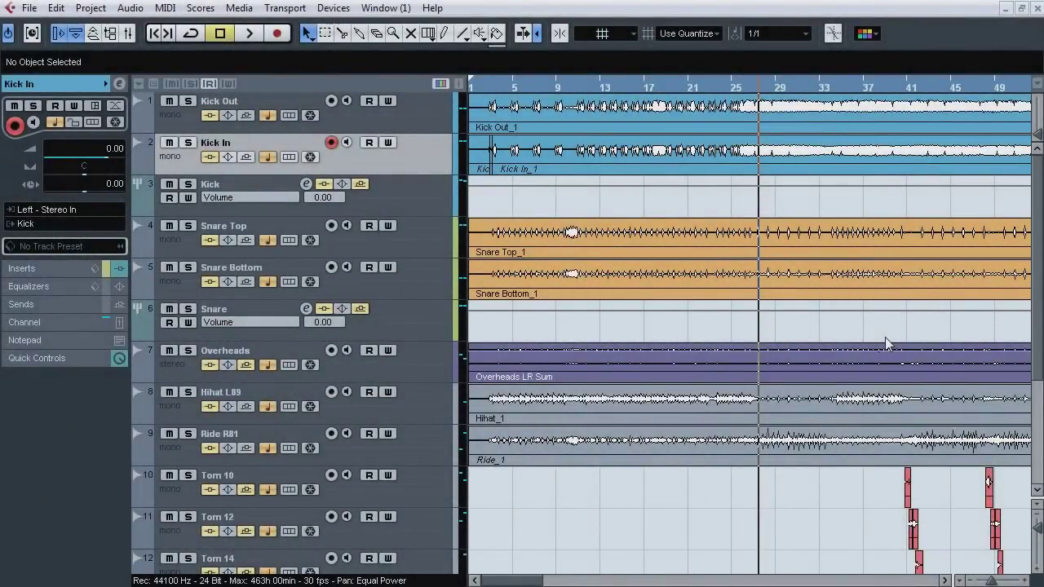
Step: Select the drum mix's Master group and inspect its NLS Buss Stereo and iZotope Ozone 5 Dynamics inserts, showing all bands
left_click_drag(1034, 277, 1042, 387)
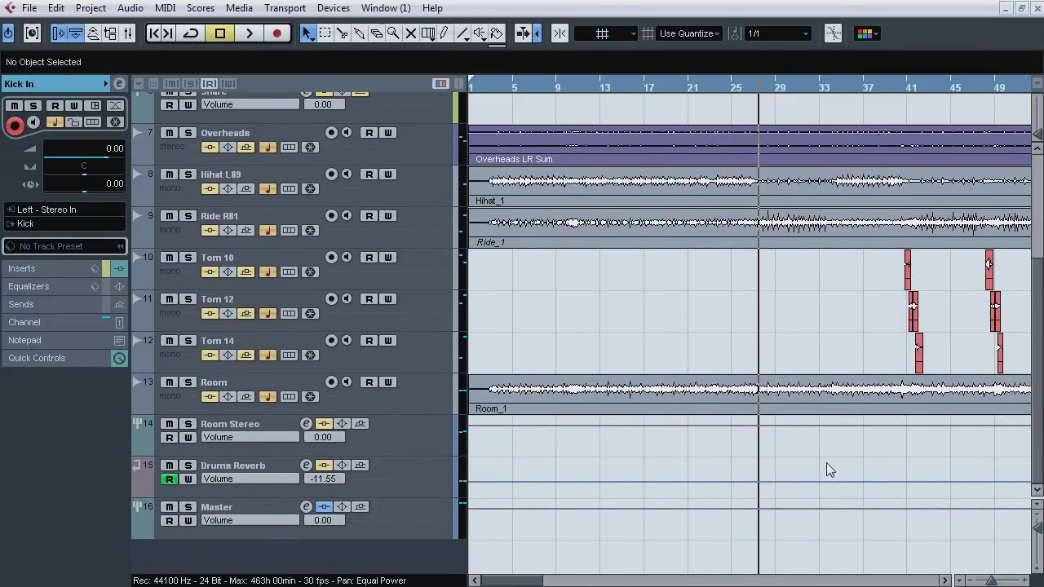
left_click(415, 526)
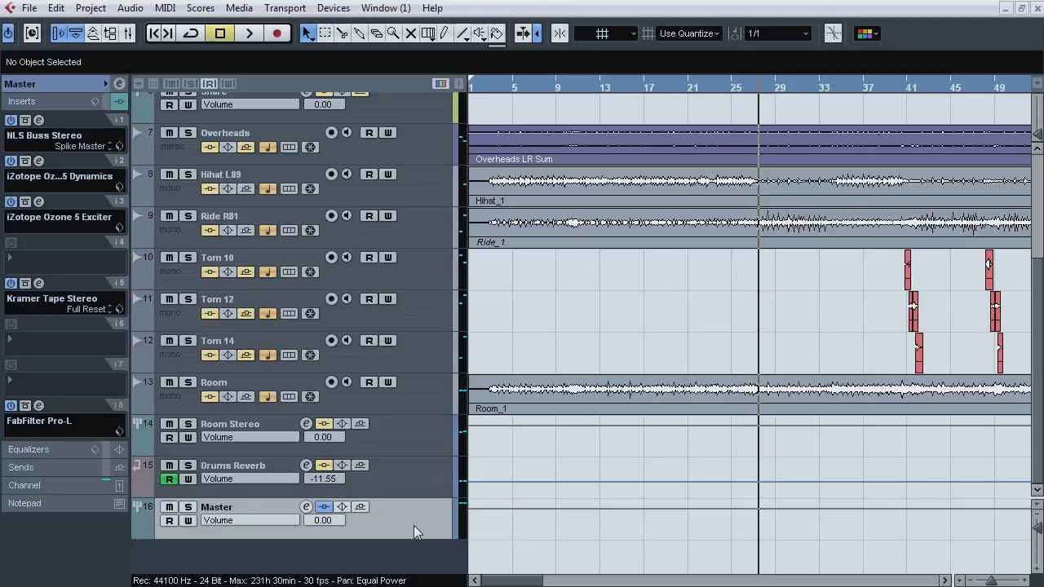
left_click(41, 120)
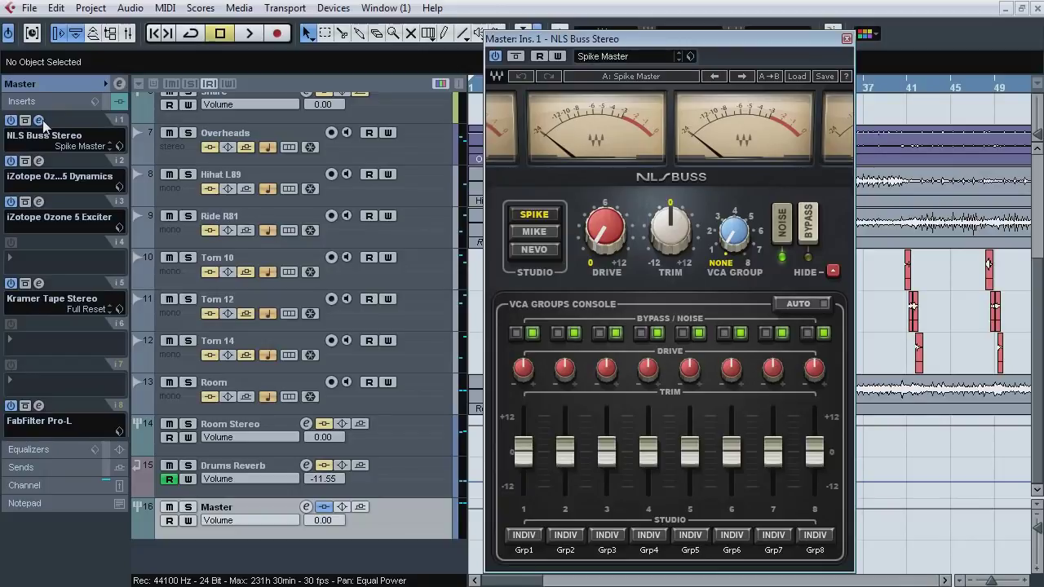
left_click(42, 120)
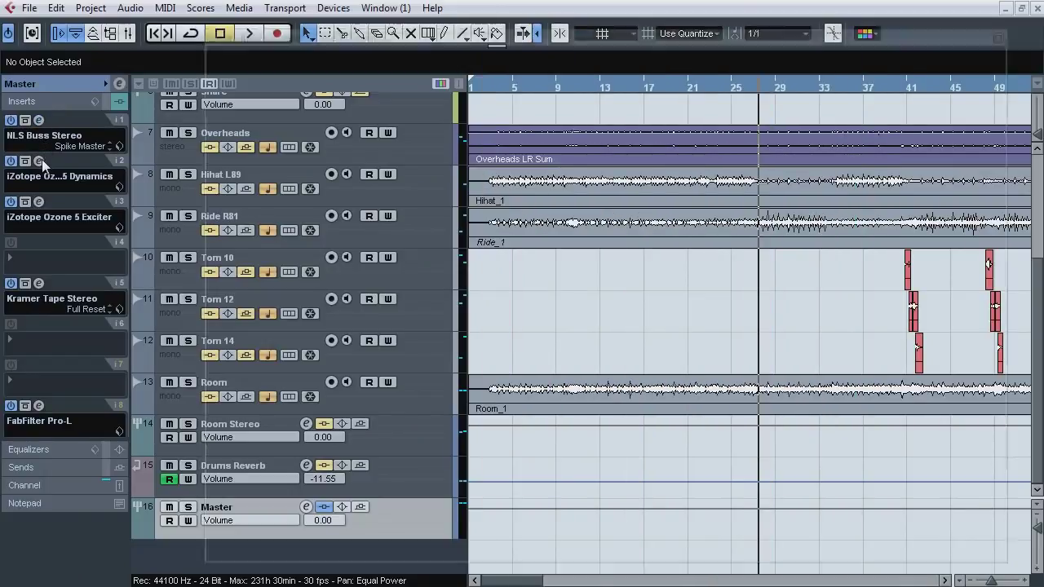
left_click(42, 160)
left_click(709, 241)
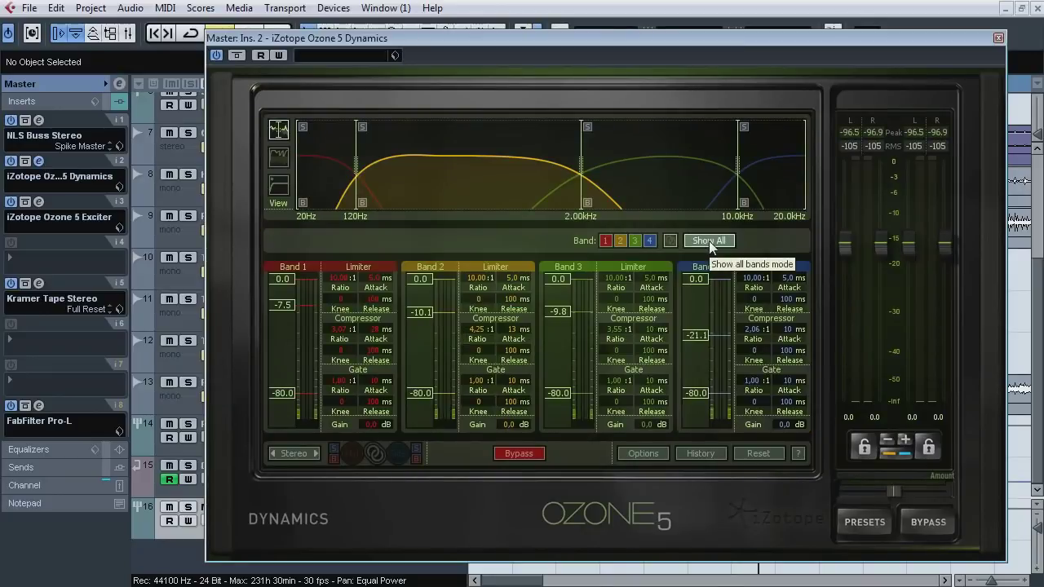
left_click(42, 161)
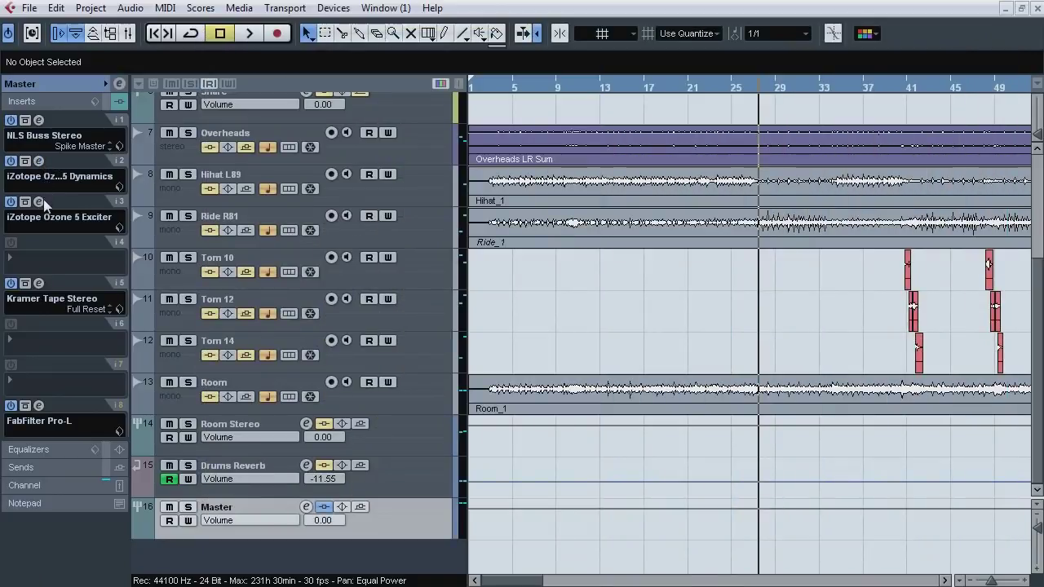
Step: Inspect the Master group's iZotope Ozone 5 Exciter, Kramer Tape Stereo and FabFilter Pro-L inserts
left_click(43, 200)
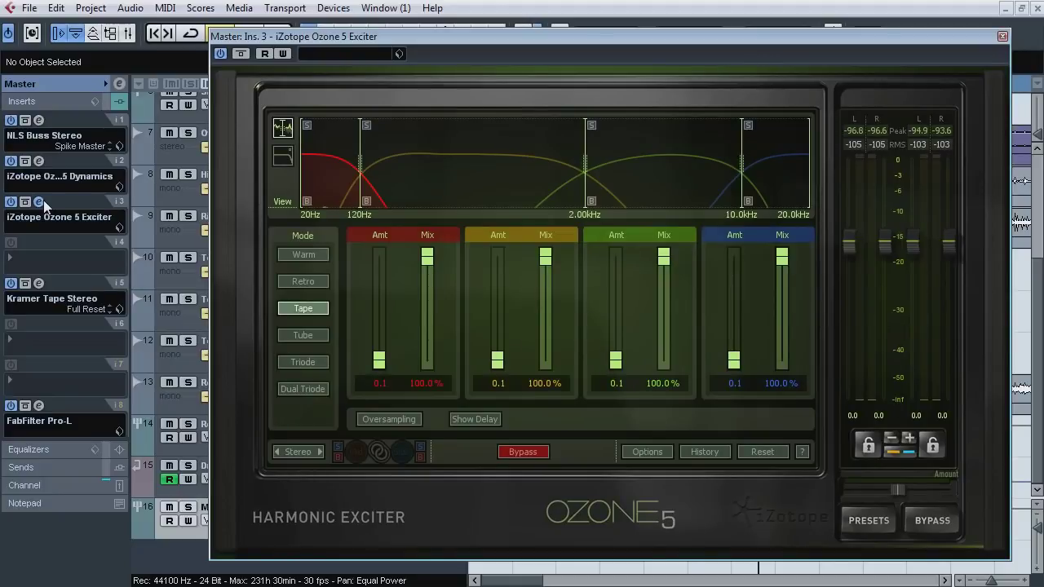
left_click(39, 202)
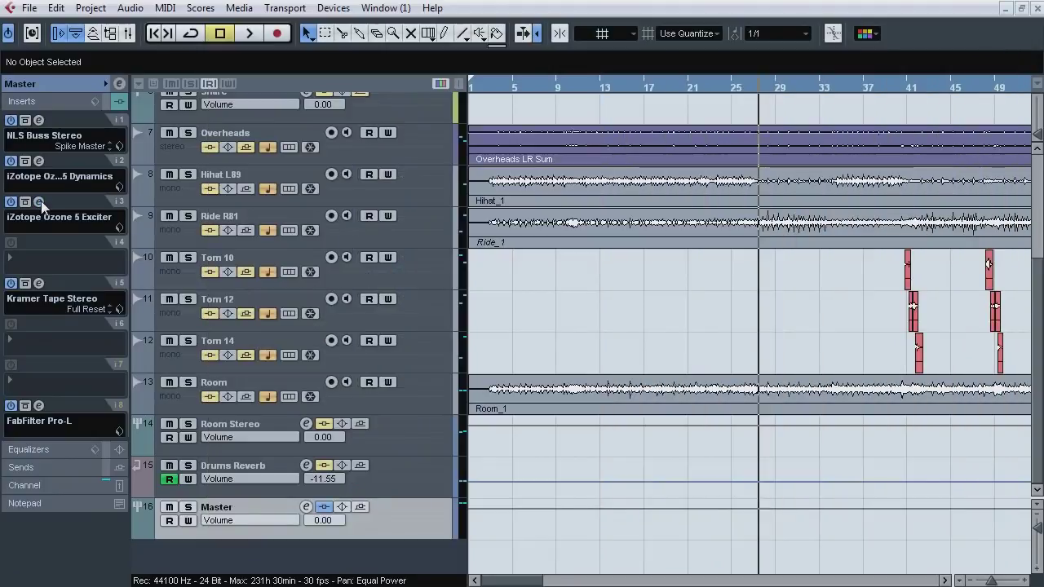
left_click(38, 283)
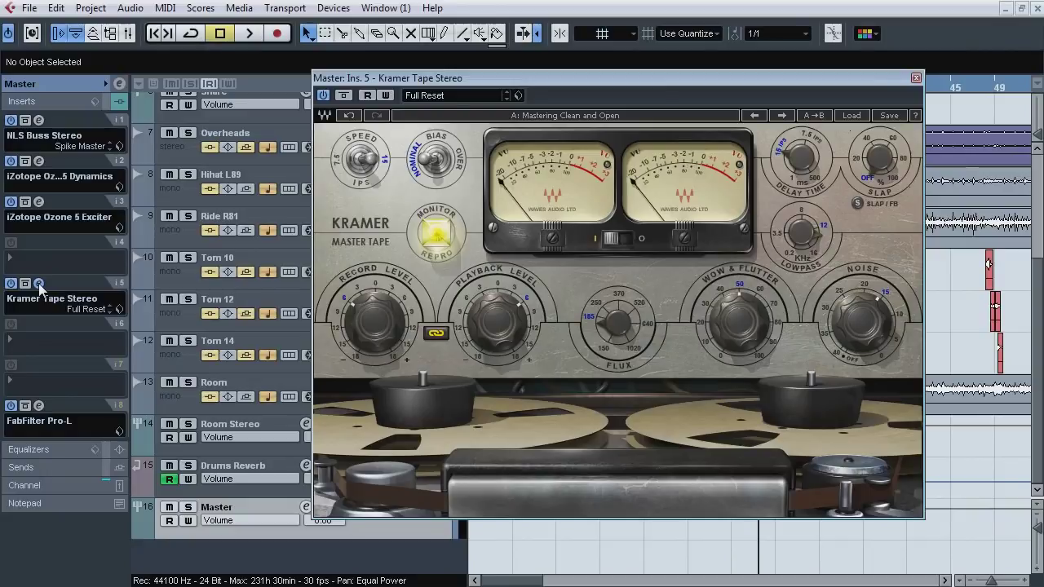
left_click(38, 283)
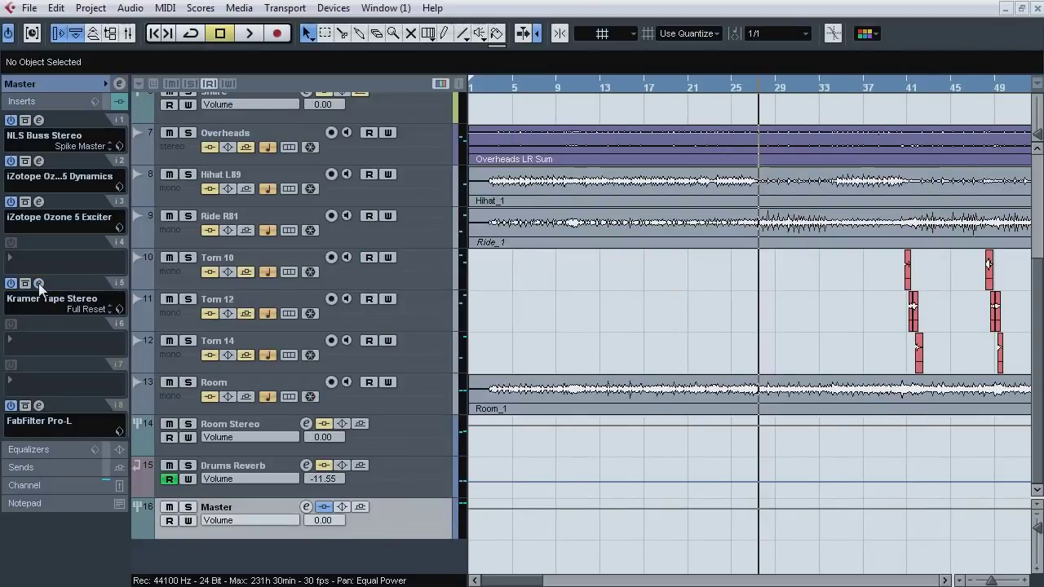
left_click(38, 405)
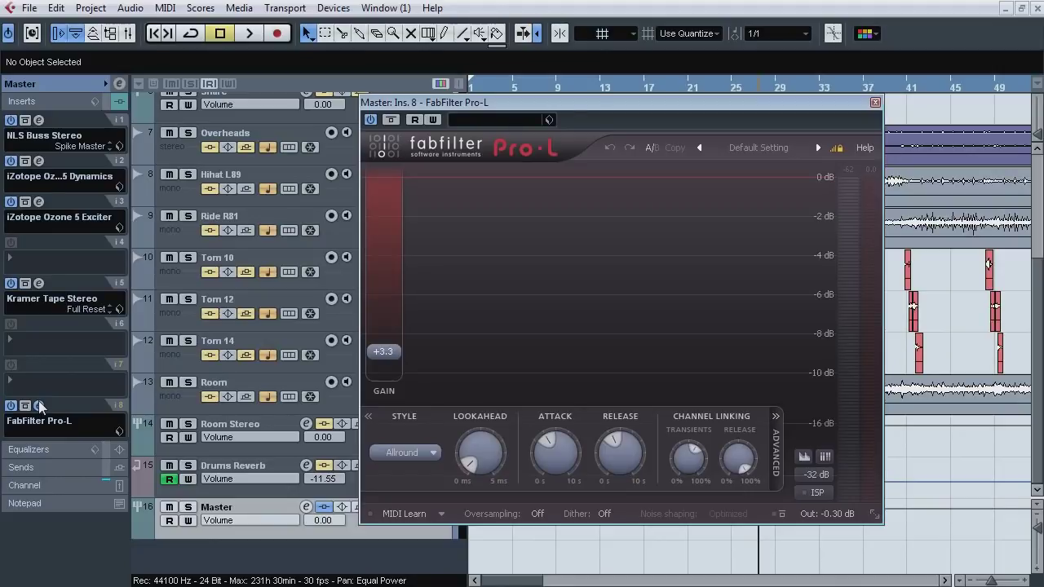
left_click(38, 406)
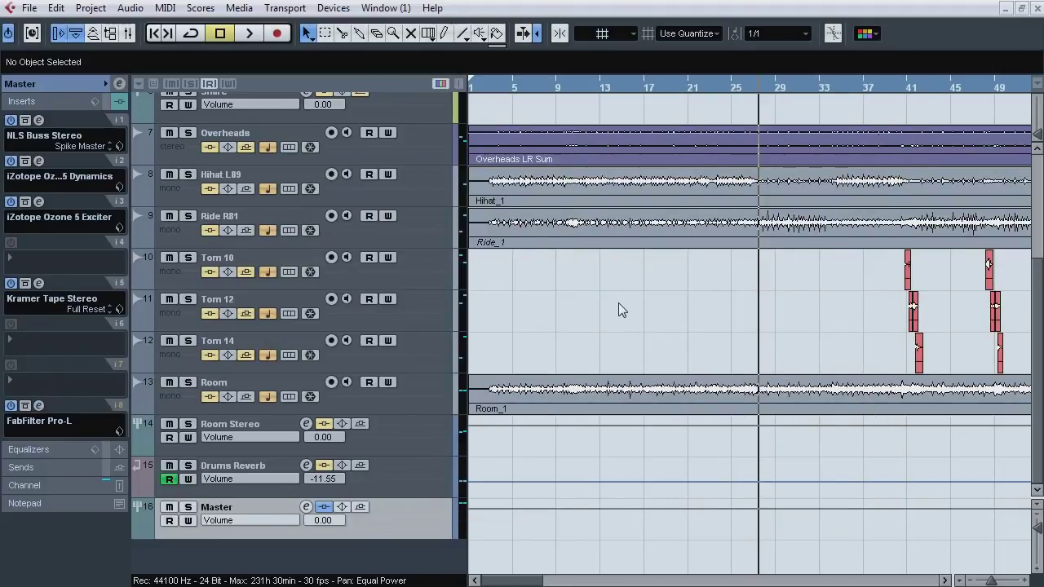
Step: Play the drum mix from about bar 27, comparing the Master inserts bypassed and active and checking FabFilter Pro-L's metering
key("space")
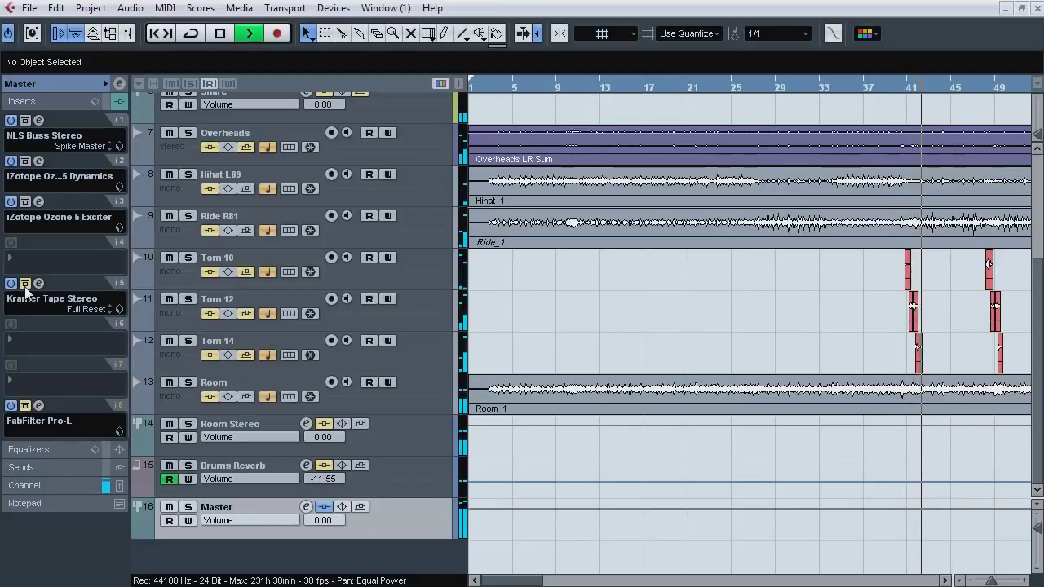
left_click(38, 406)
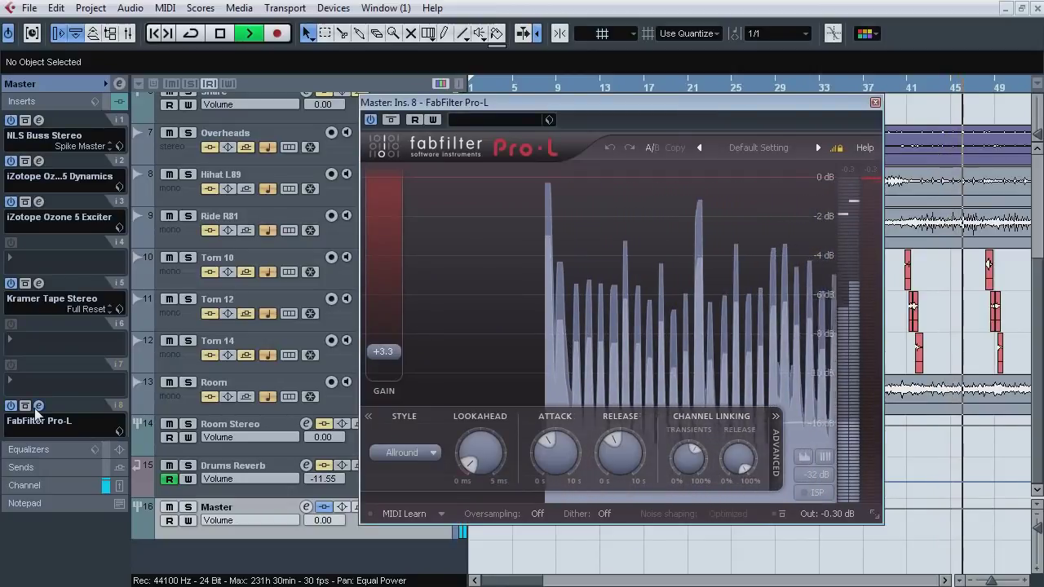
left_click(38, 406)
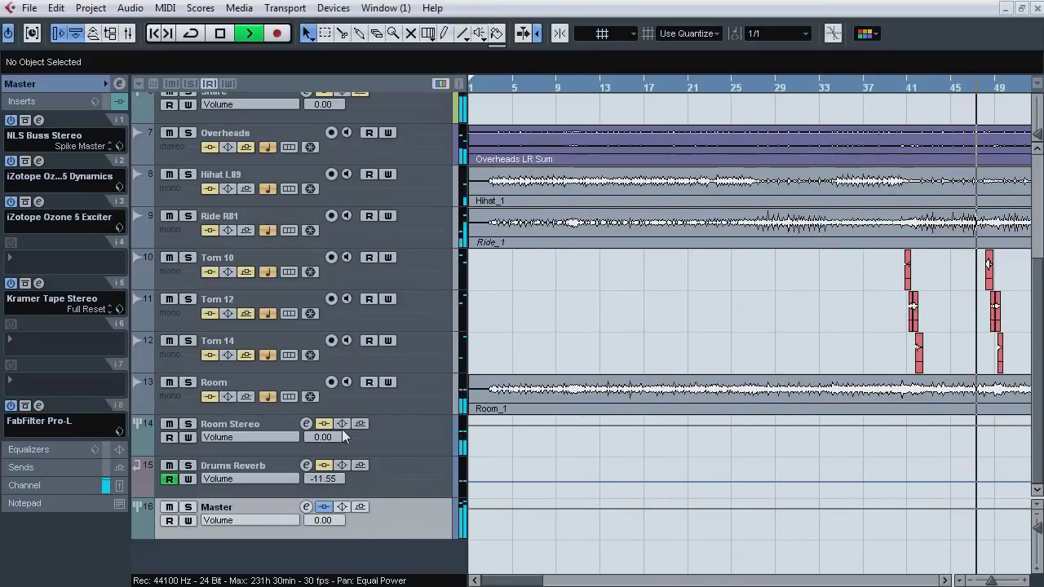
key("space")
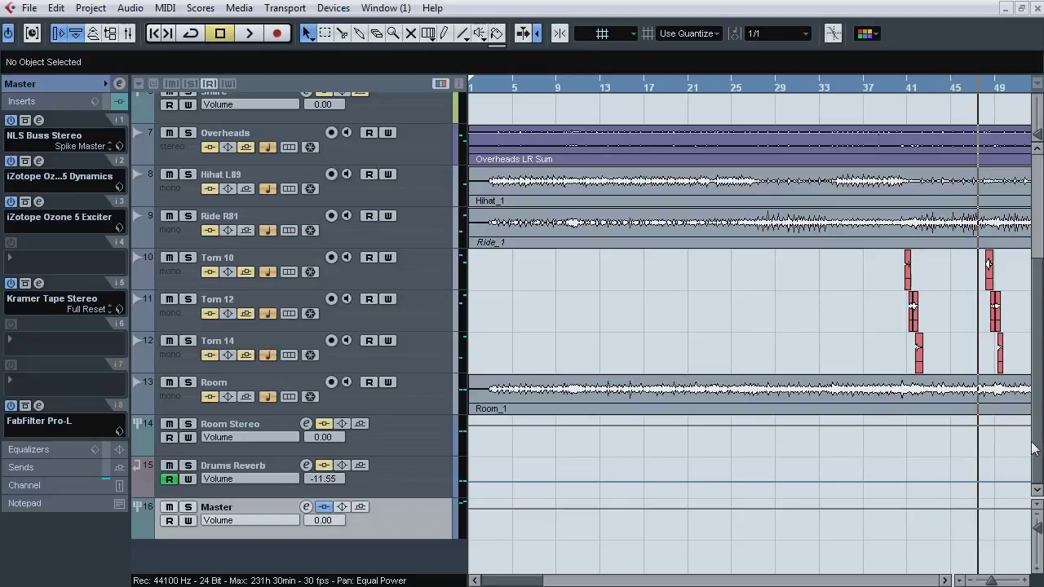
Step: Solo the Kick In and Kick Out tracks and show them in the mixer
left_click_drag(1035, 443, 988, 347)
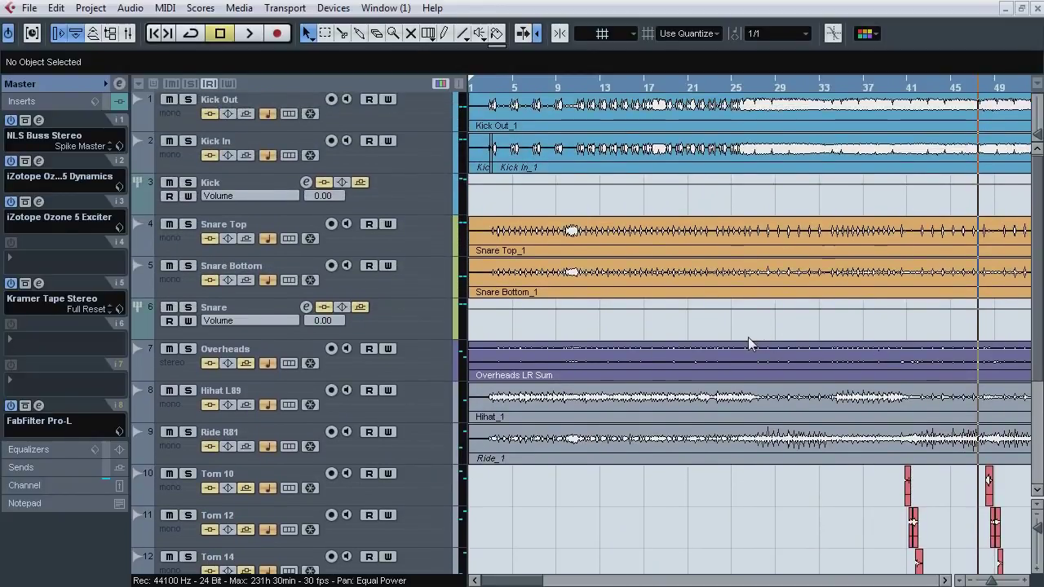
left_click(189, 142)
left_click(190, 101)
key("F3")
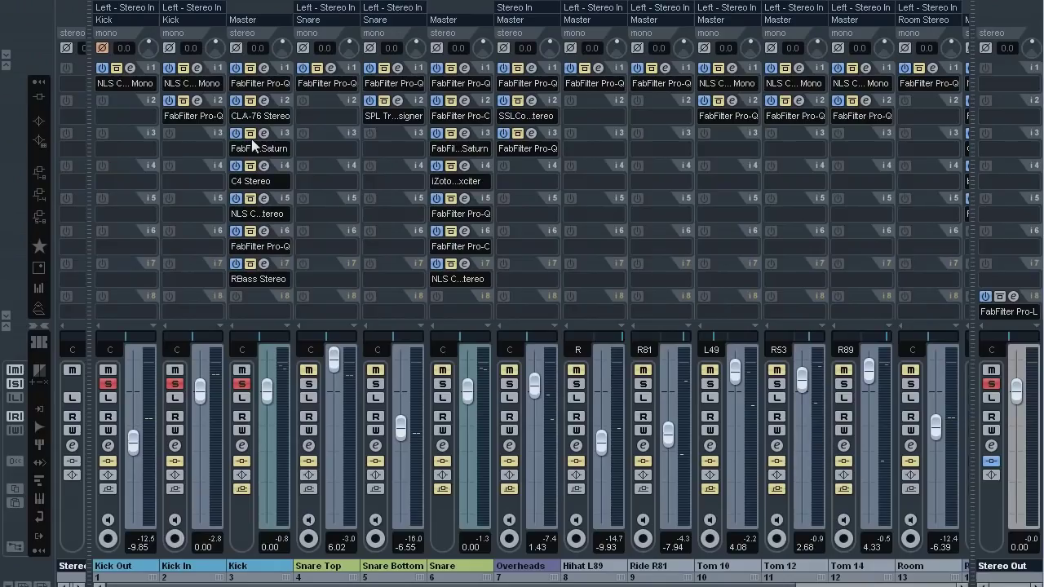
Step: Audition the kicks with Kick Out's phase inversion off and on again, and stop playback
left_click(103, 48)
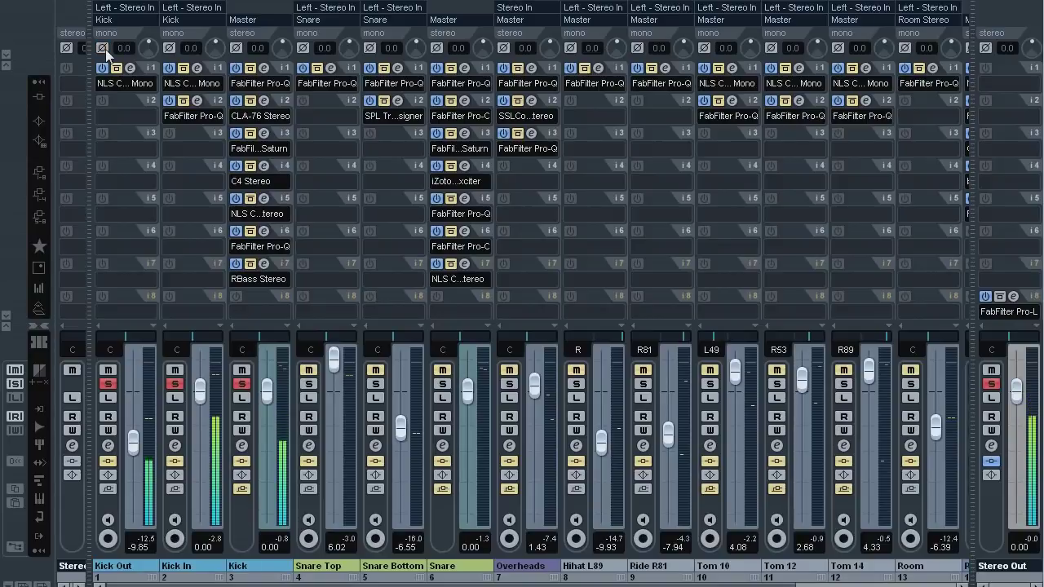
left_click(104, 50)
key("space")
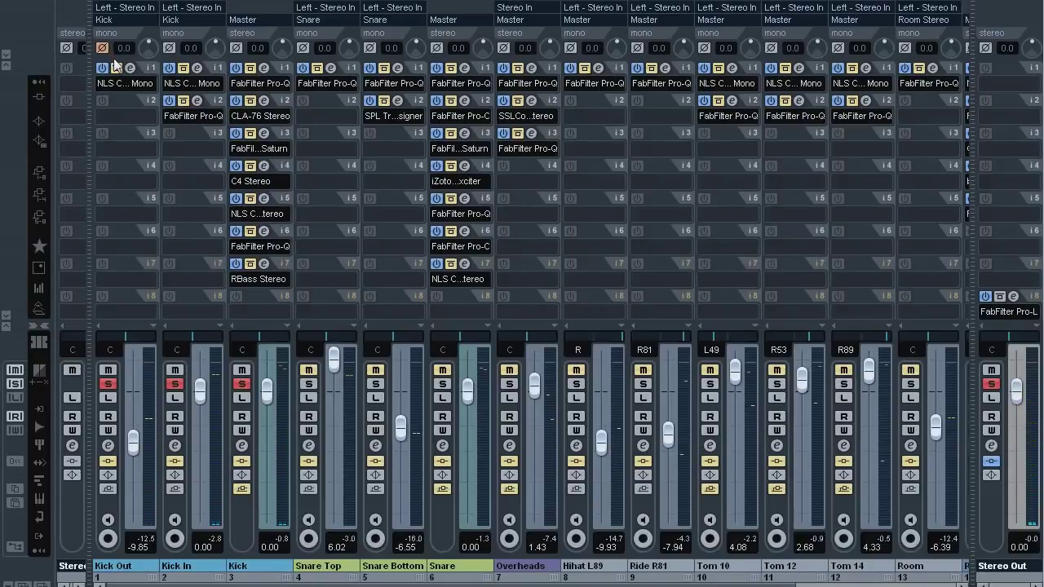
Step: Inspect the NLS Channel Mono settings on Kick In and Kick Out
left_click(198, 68)
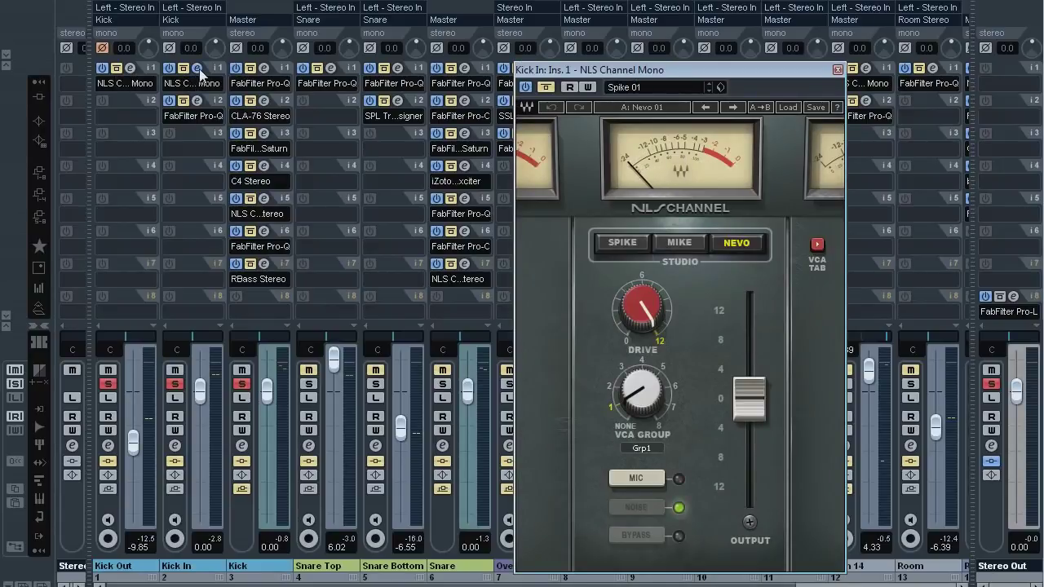
left_click(198, 69)
left_click(131, 69)
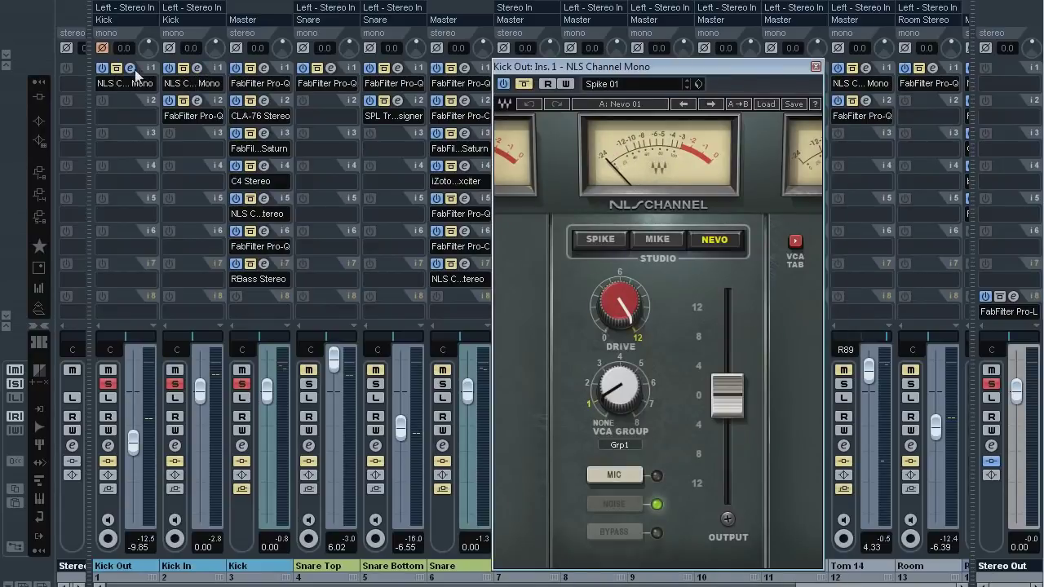
left_click(130, 69)
Step: Compare the soloed kicks with NLS Channel Mono bypassed and active during playback, leaving it active on Kick Out and Kick In
key("space")
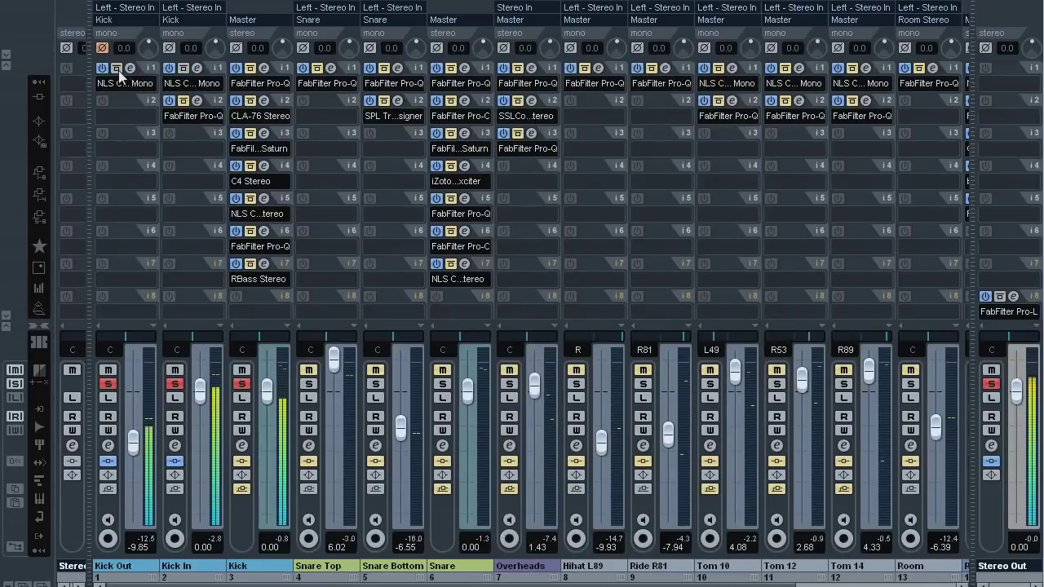
left_click(118, 70)
left_click(184, 72)
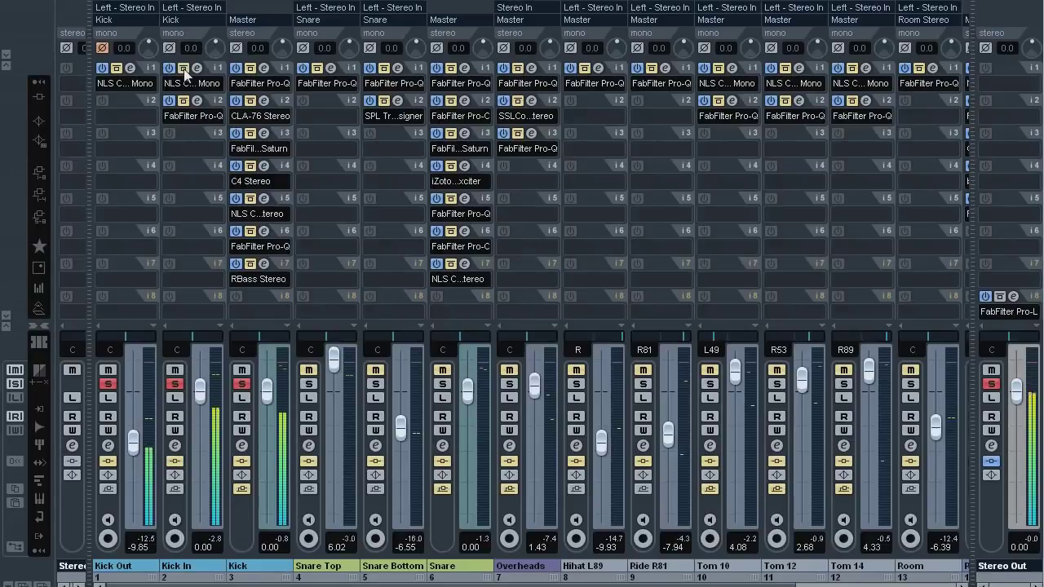
left_click(184, 71)
left_click(119, 71)
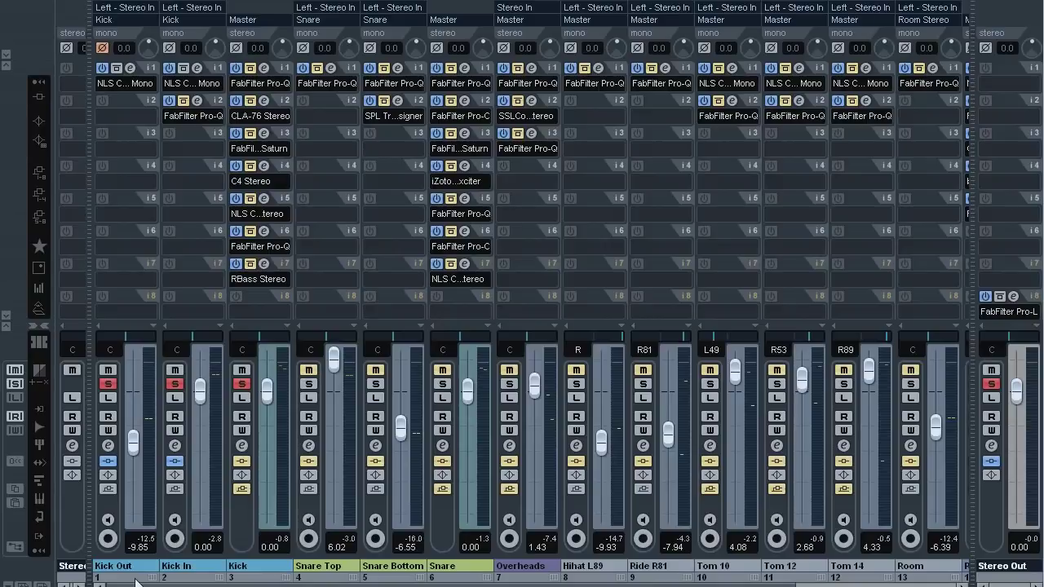
Step: Hide the mixer, select the Kick group, place the playhead just after bar 29, and inspect its first FabFilter Pro-Q insert
key("F3")
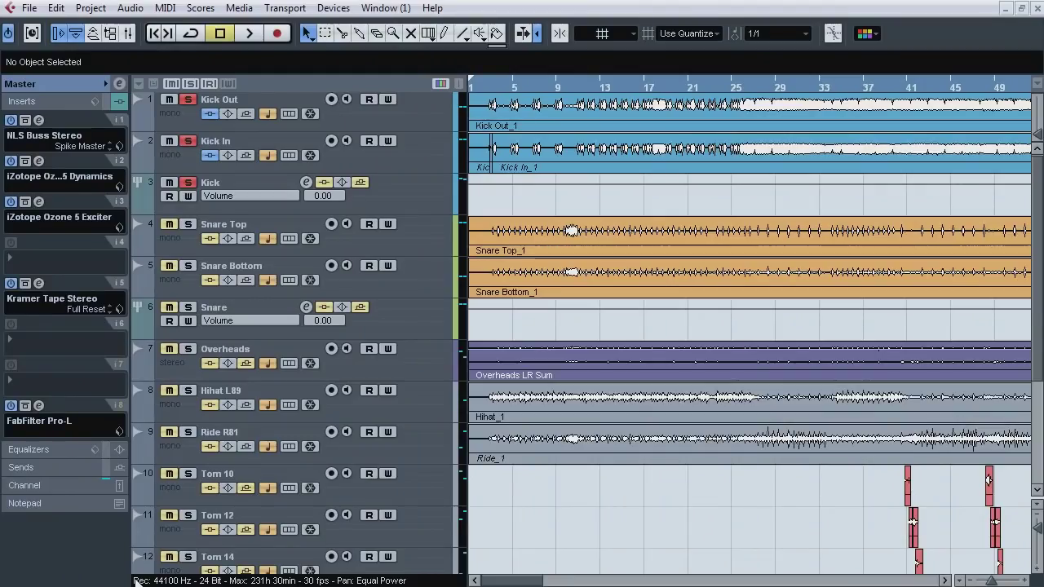
left_click(414, 200)
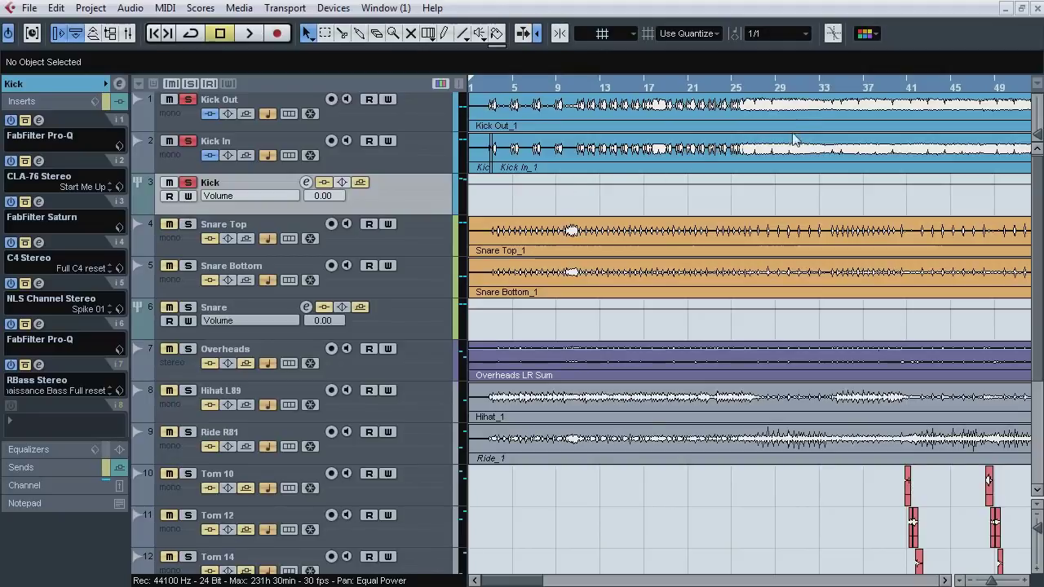
left_click(787, 89)
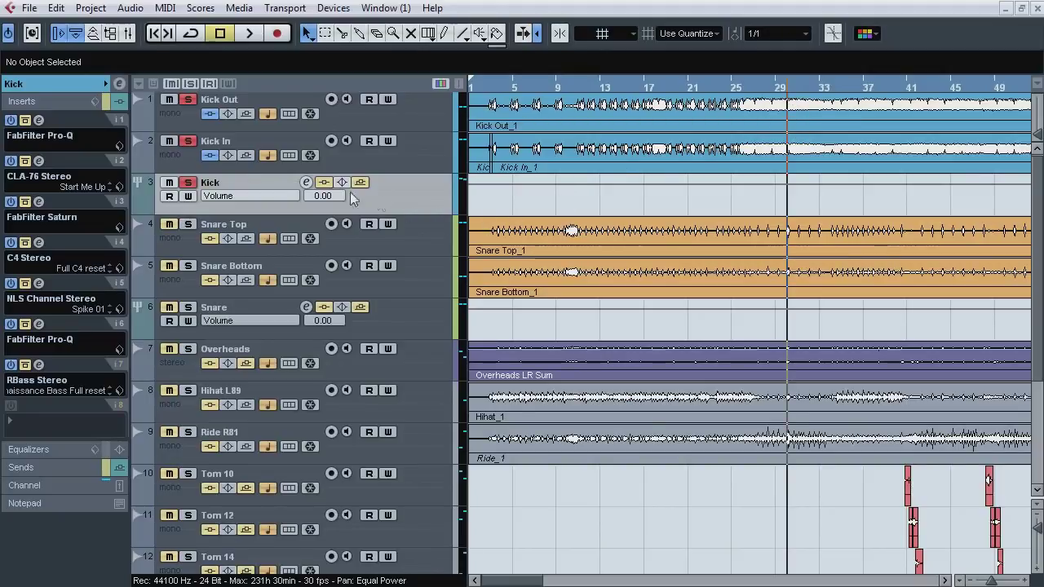
left_click(39, 120)
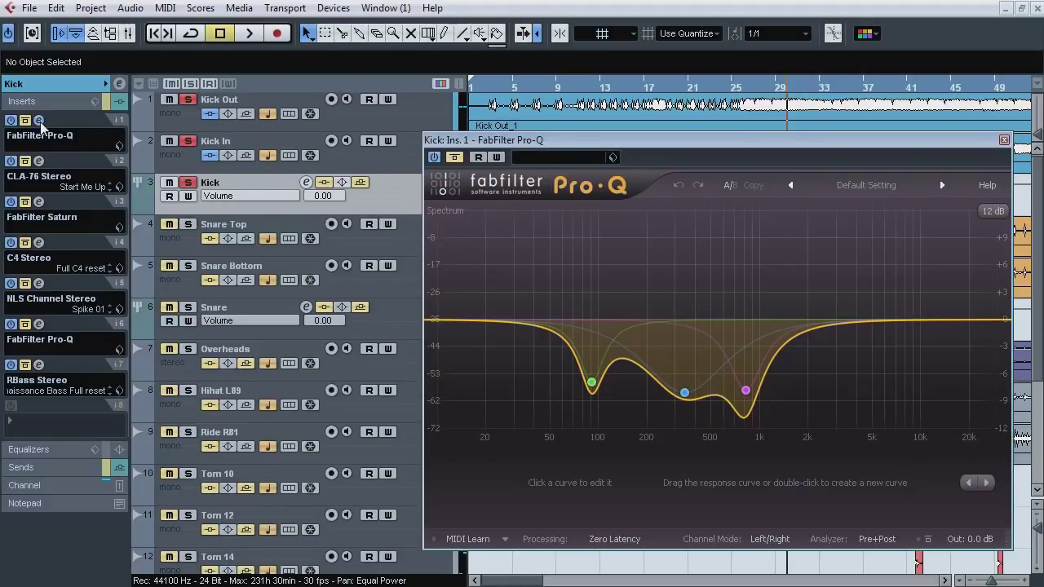
Step: Audition the soloed kicks with the Kick group's first Pro-Q enabled, then stop playback and close the EQ window
key("space")
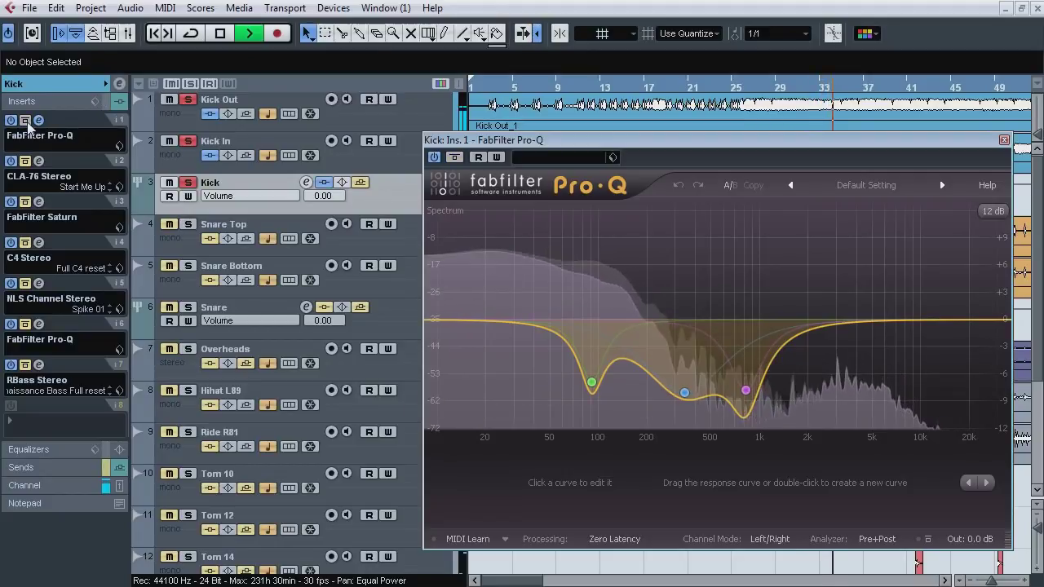
left_click(26, 121)
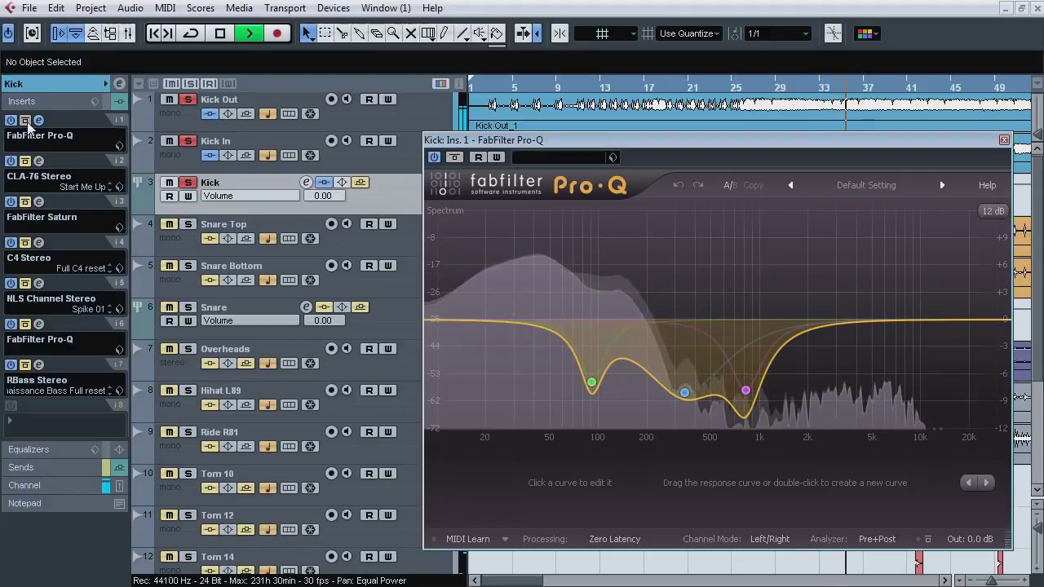
key("space")
left_click(38, 120)
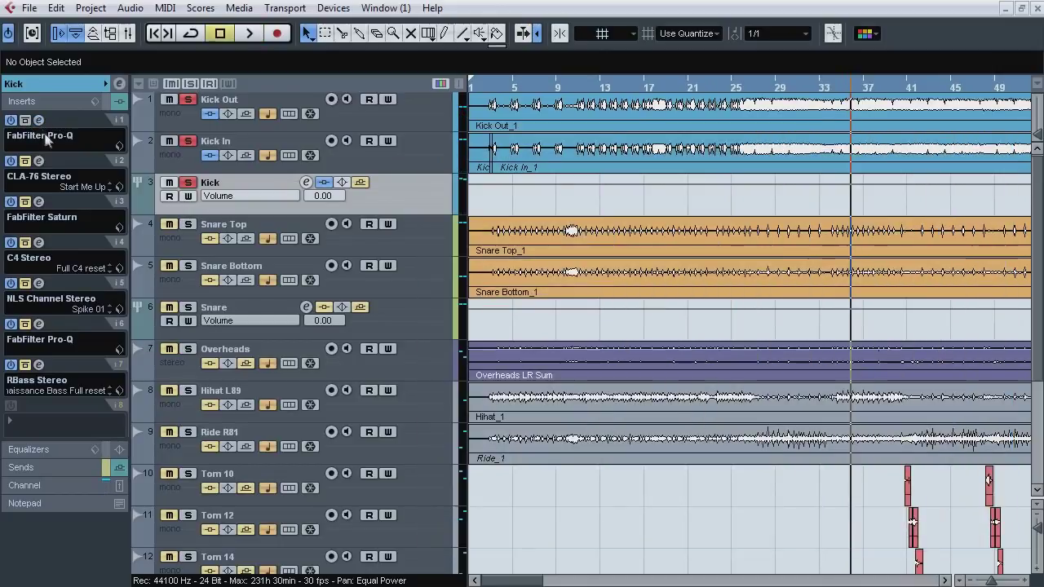
Step: Inspect the Kick group's CLA-76 Stereo and compare it bypassed and active during playback, leaving it active and closing its window
left_click(39, 161)
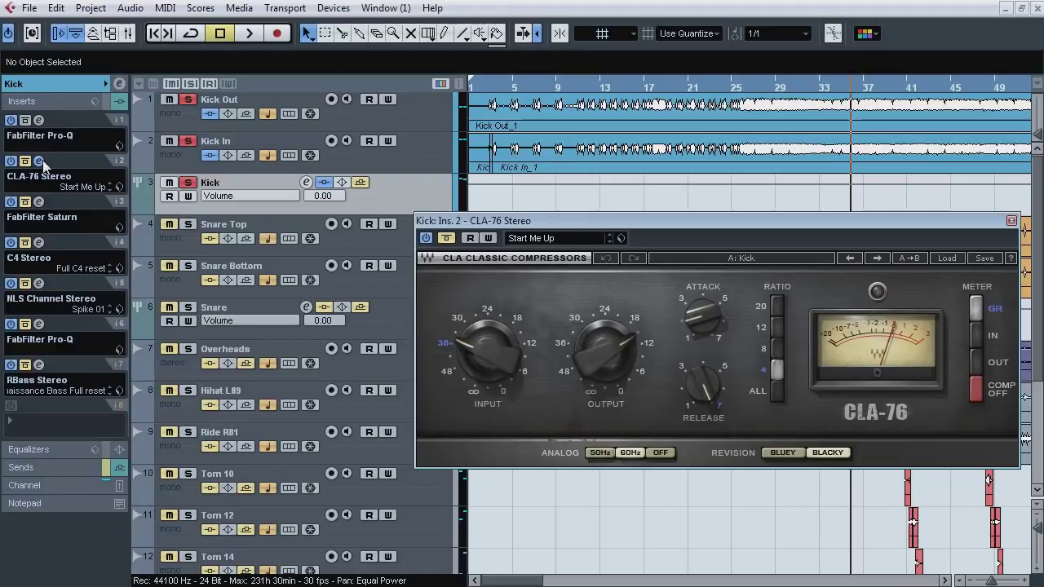
key("space")
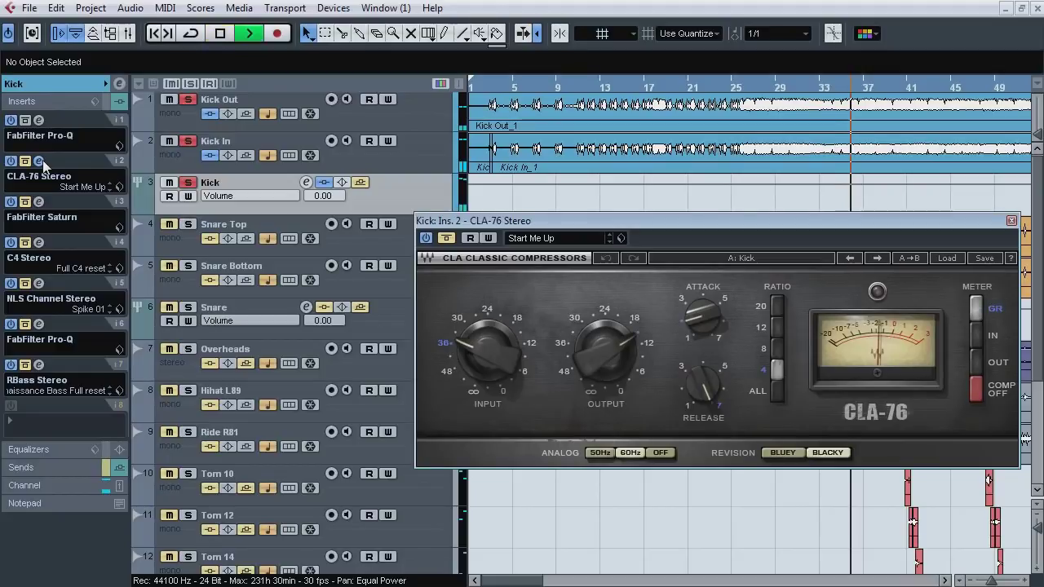
left_click(25, 161)
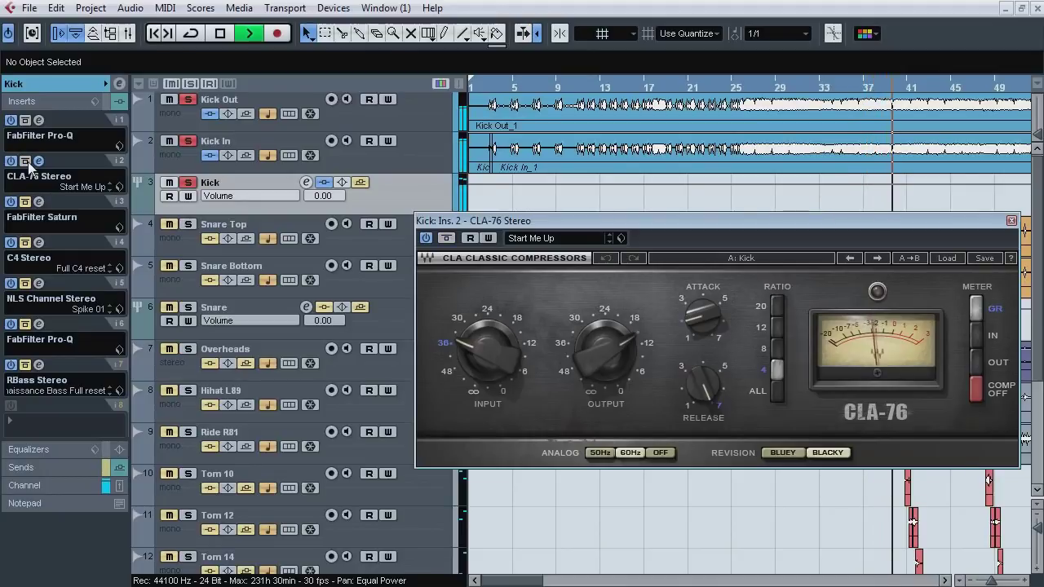
left_click(27, 163)
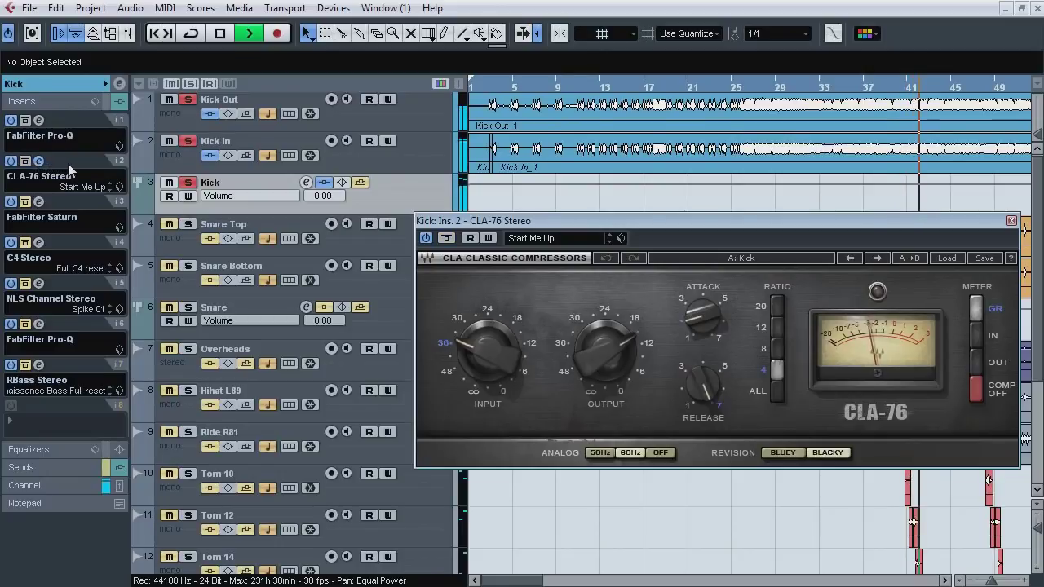
key("space")
left_click(39, 162)
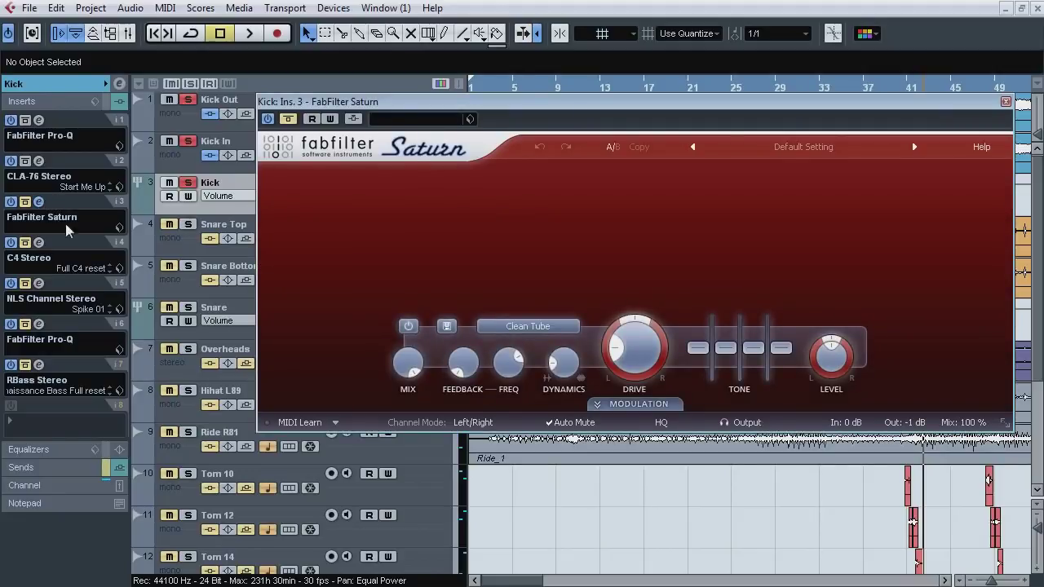
Step: Inspect the Kick group's FabFilter Saturn settings and compare it active and bypassed during playback, leaving it active
mouse_move(647, 351)
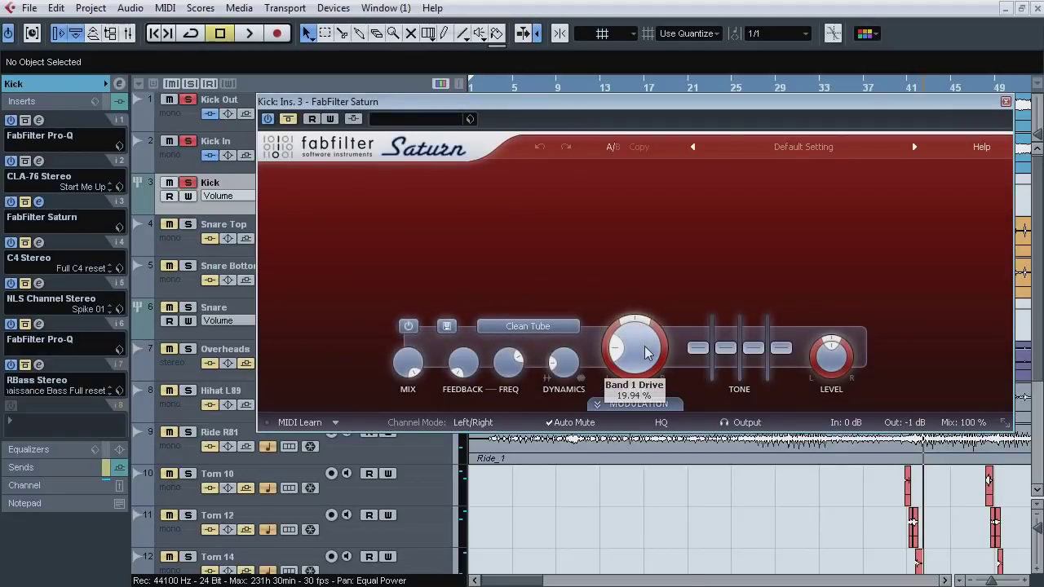
mouse_move(576, 368)
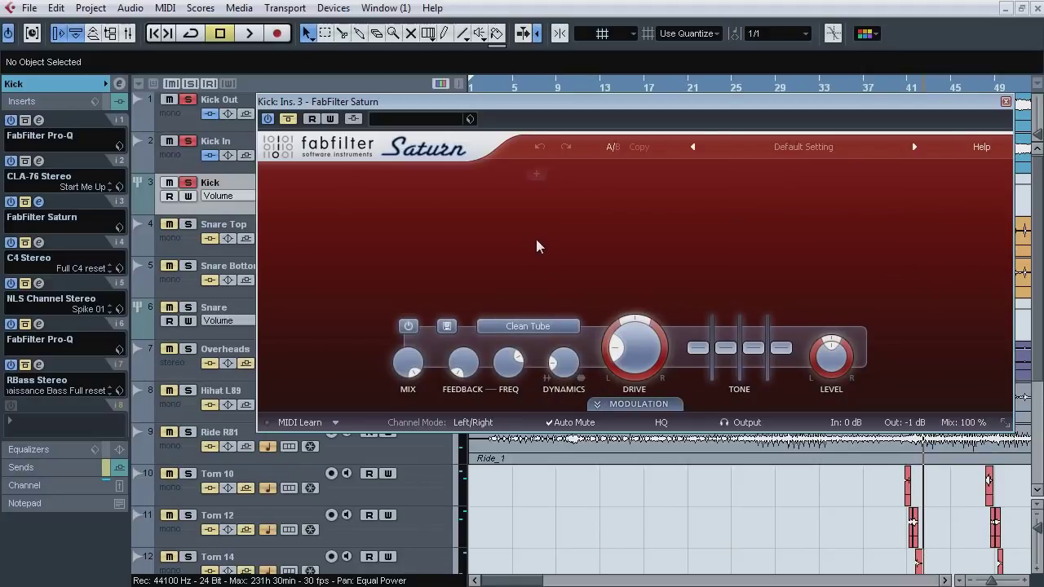
key("space")
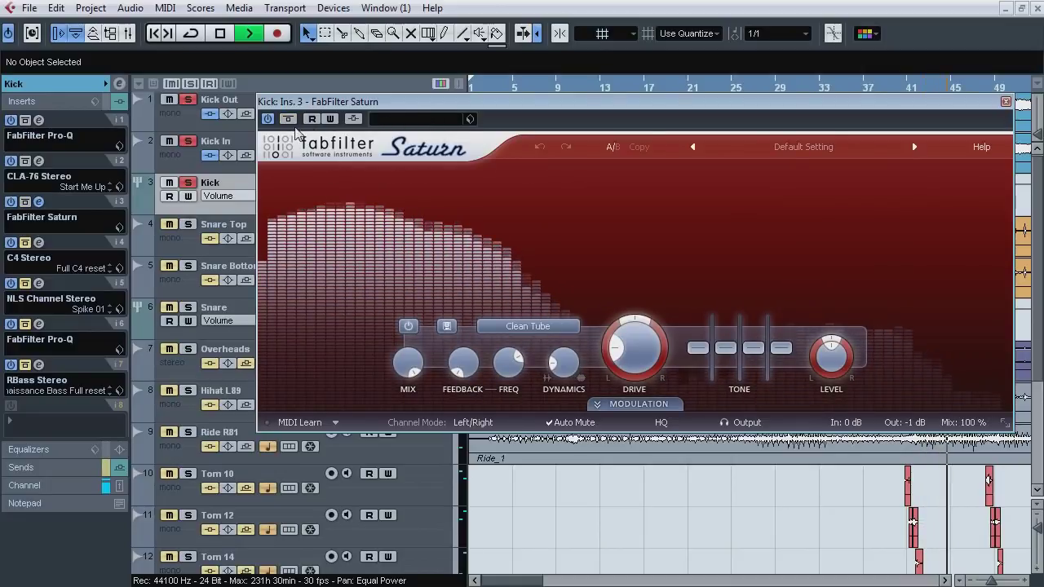
left_click(289, 120)
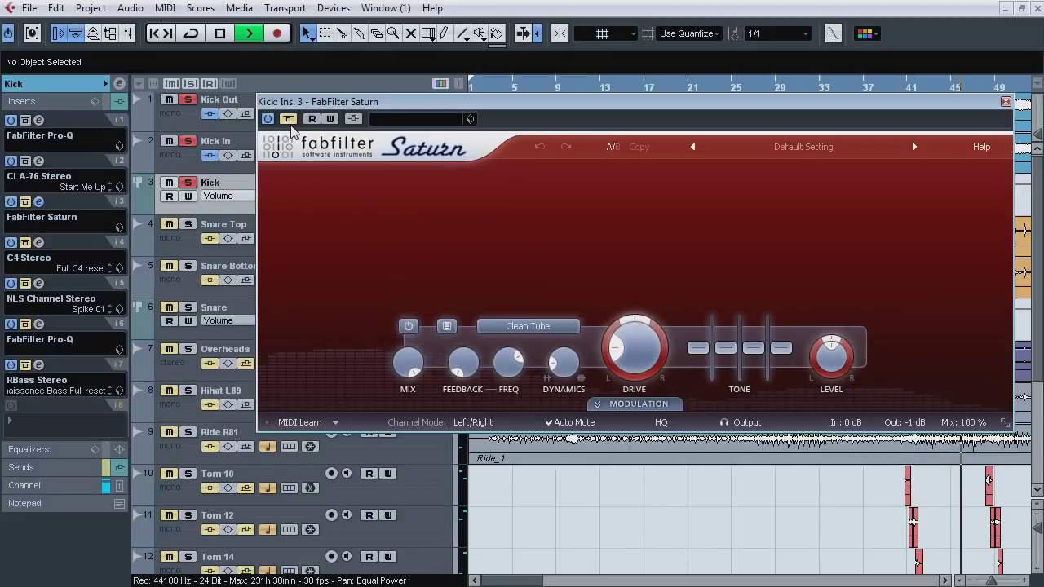
left_click(290, 121)
Step: Replay the kicks from around bar 11, compare Saturn bypassed and active again, then stop and close its window
left_click_drag(503, 104, 502, 181)
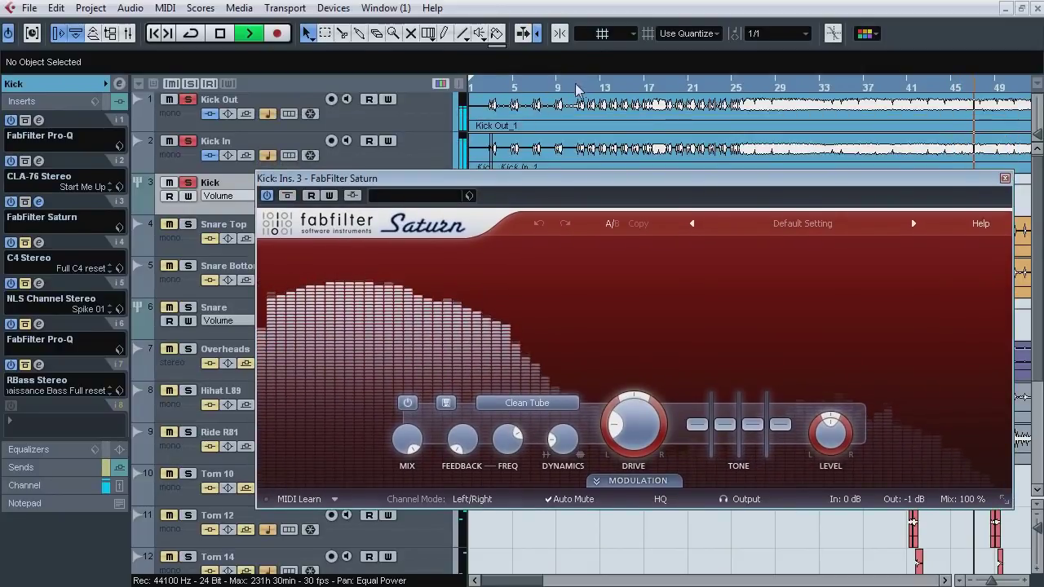
left_click_drag(294, 178, 294, 125)
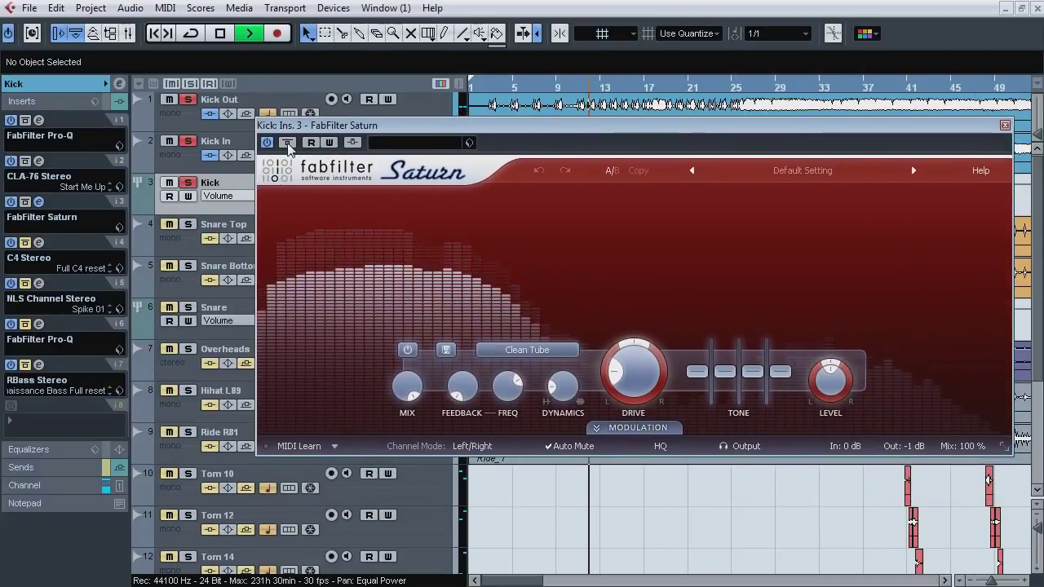
left_click(288, 144)
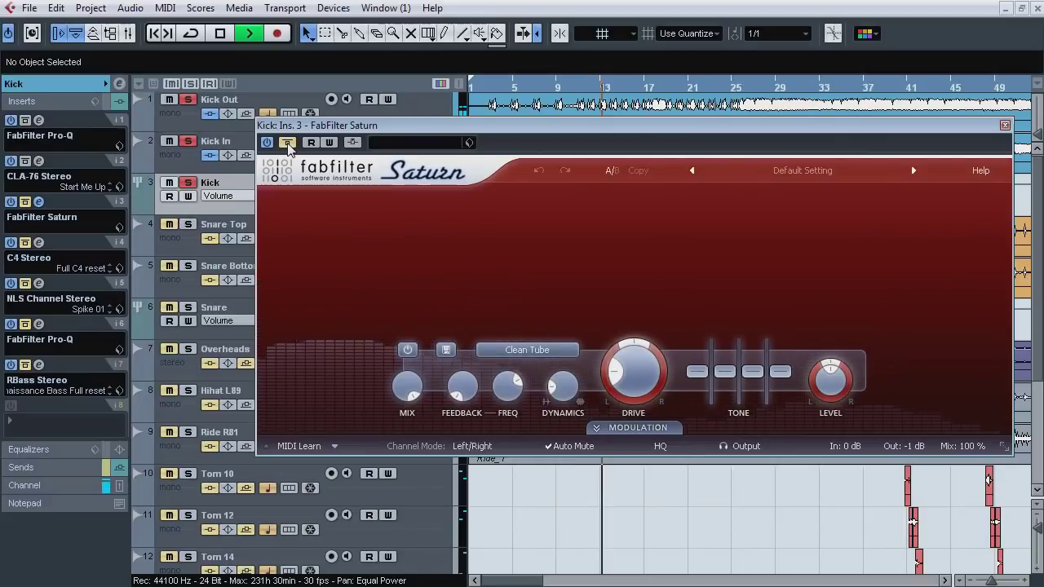
left_click(288, 144)
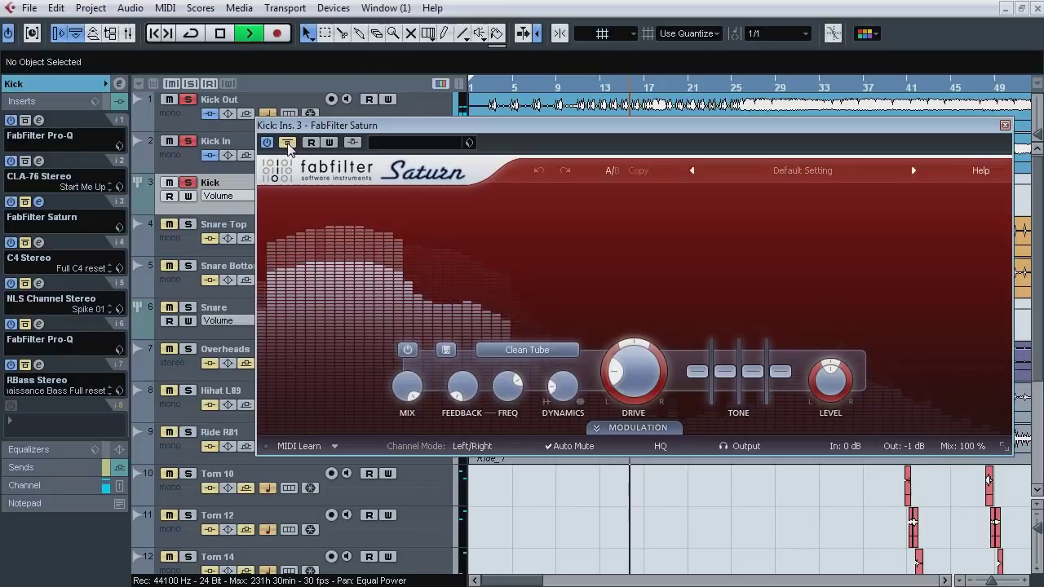
key("space")
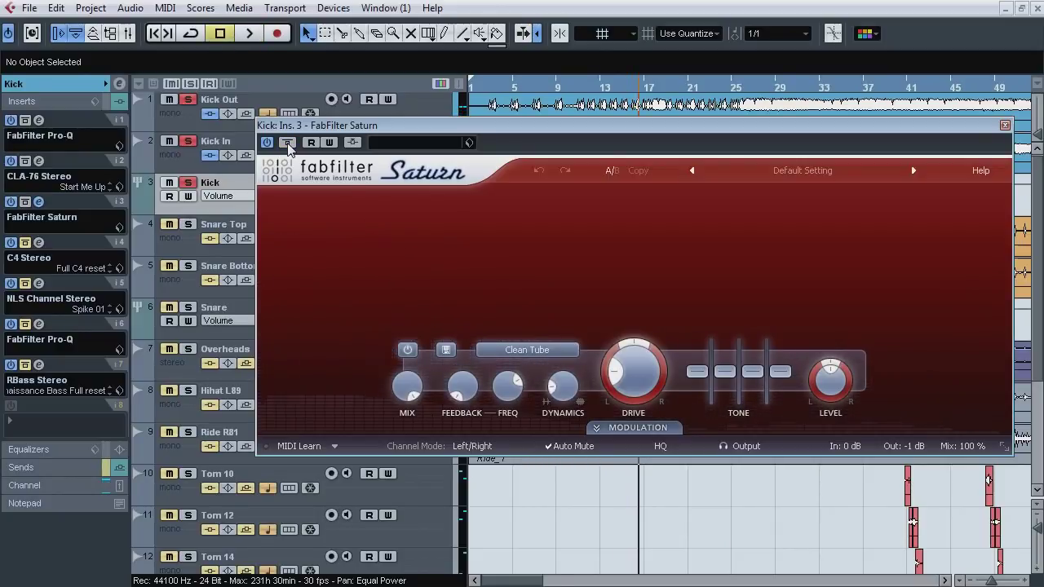
left_click(39, 202)
Step: Inspect the Kick group's C4 Stereo and compare it bypassed and active during playback, leaving it active and closing its window
left_click(43, 241)
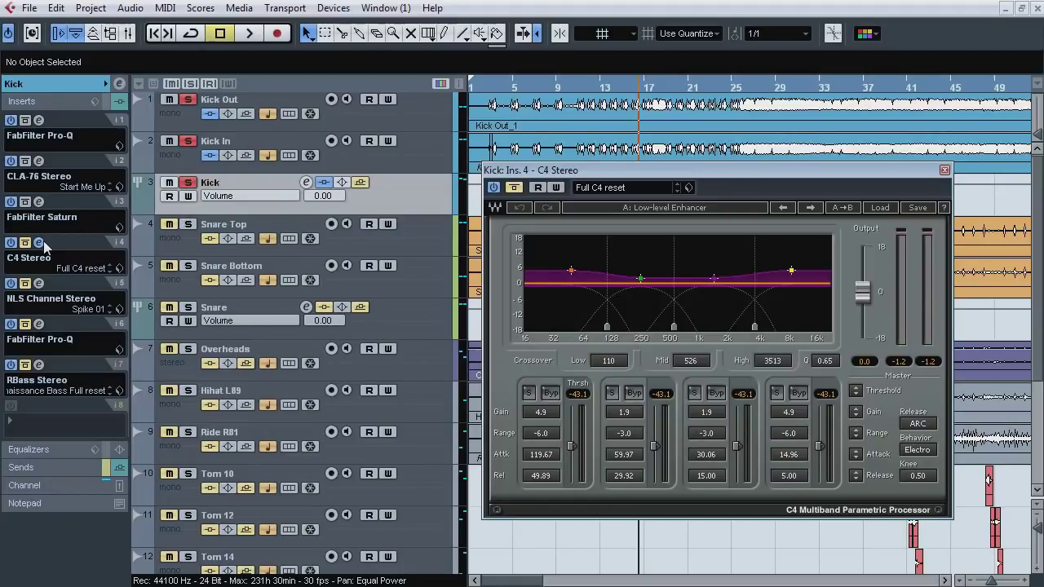
key("space")
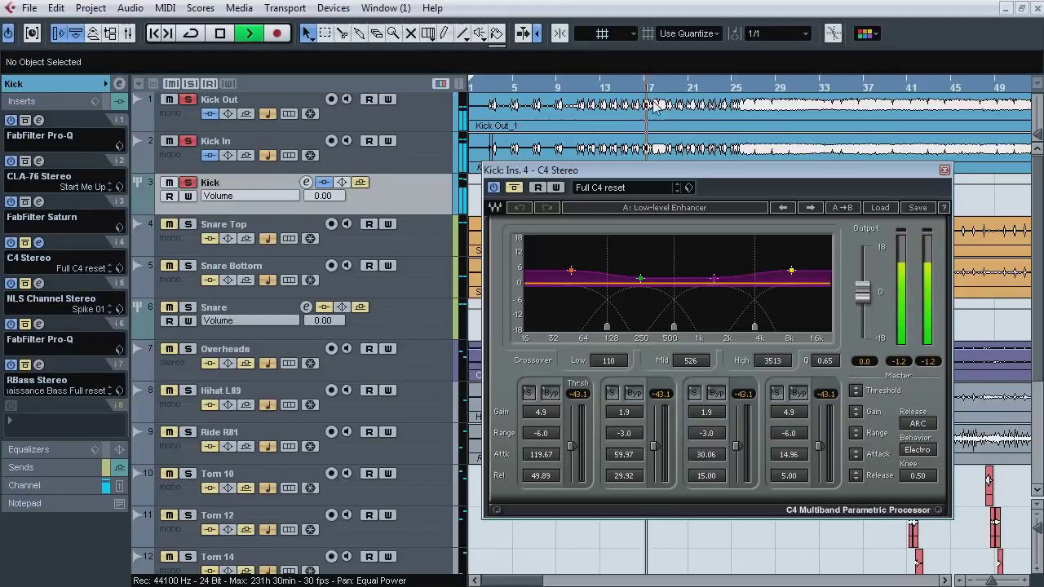
left_click(26, 243)
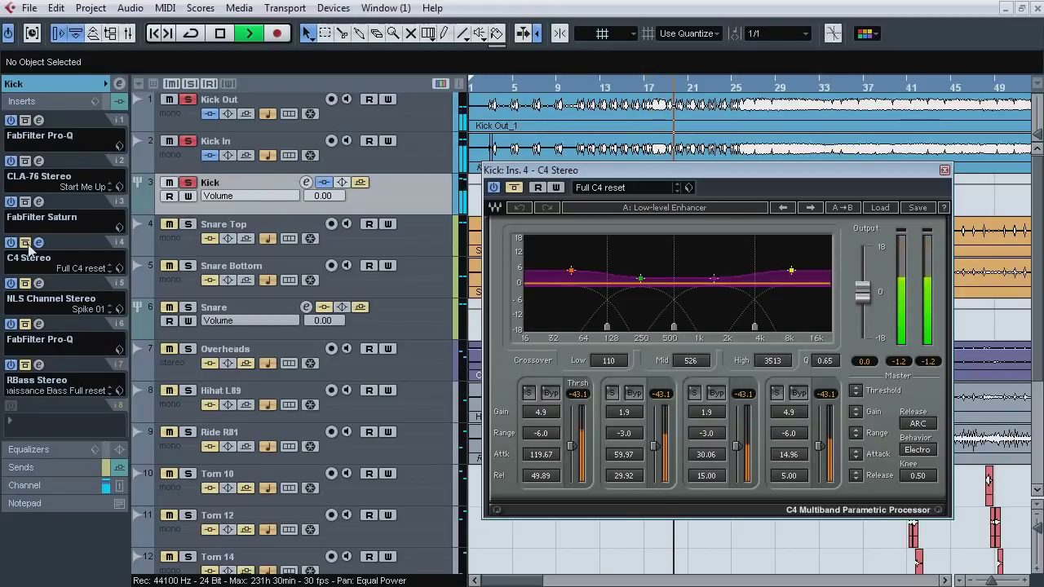
left_click(27, 244)
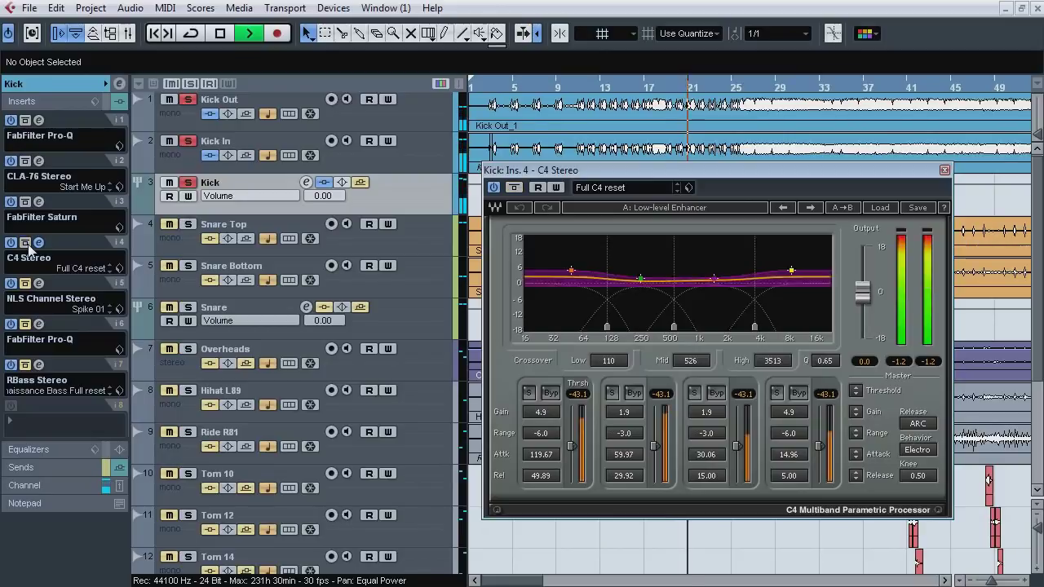
left_click(27, 244)
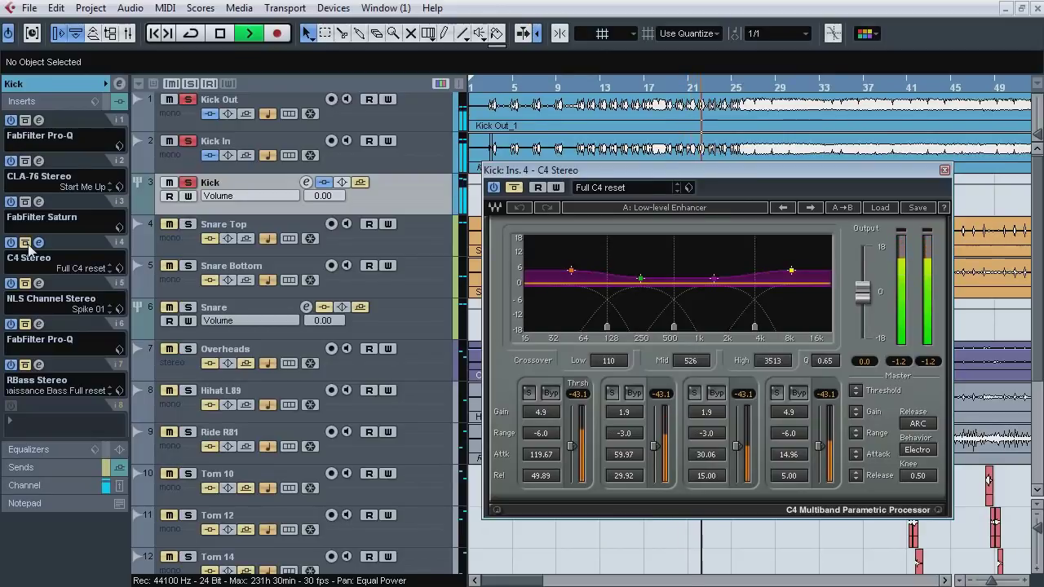
left_click(27, 244)
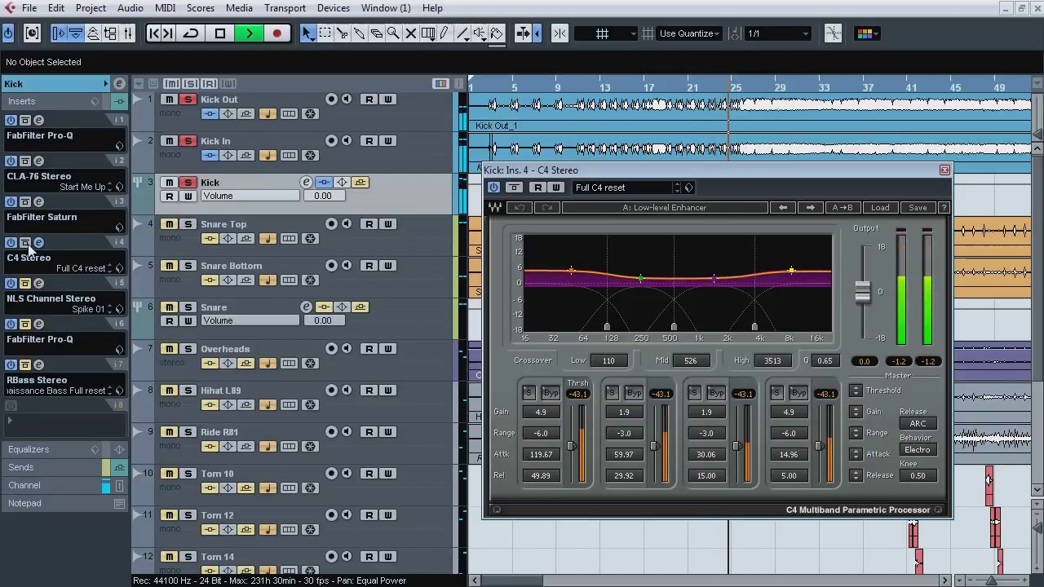
key("space")
left_click(38, 243)
Step: Inspect the Kick group's NLS Channel Stereo and compare it bypassed and active against the channel meter, leaving it active
left_click(39, 284)
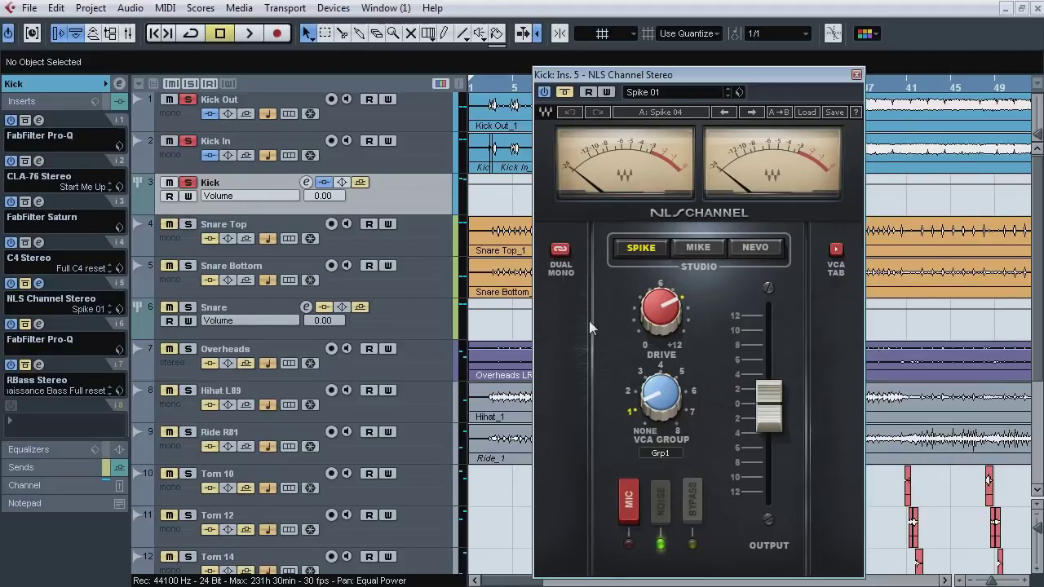
left_click(48, 486)
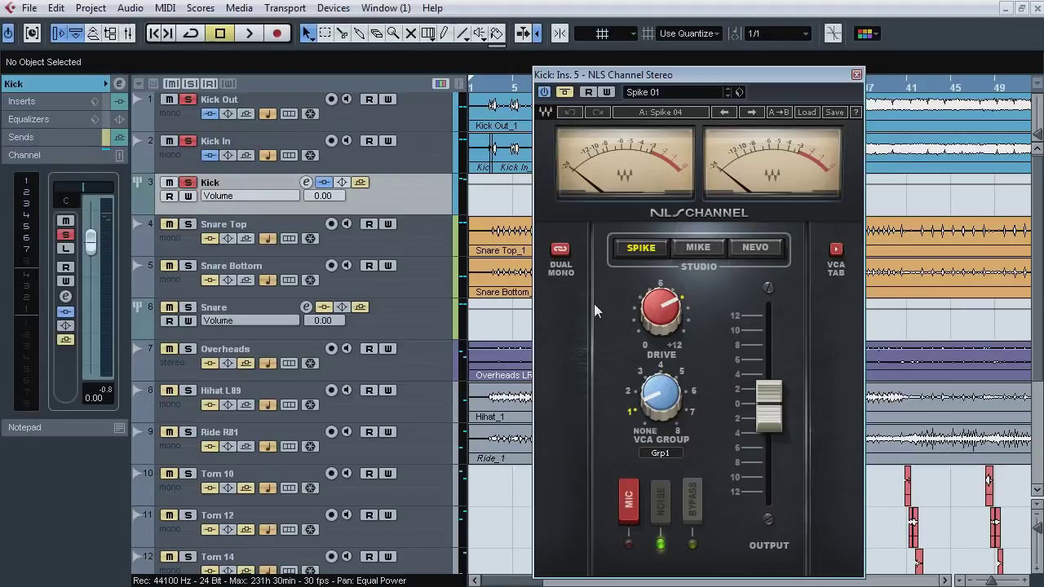
key("space")
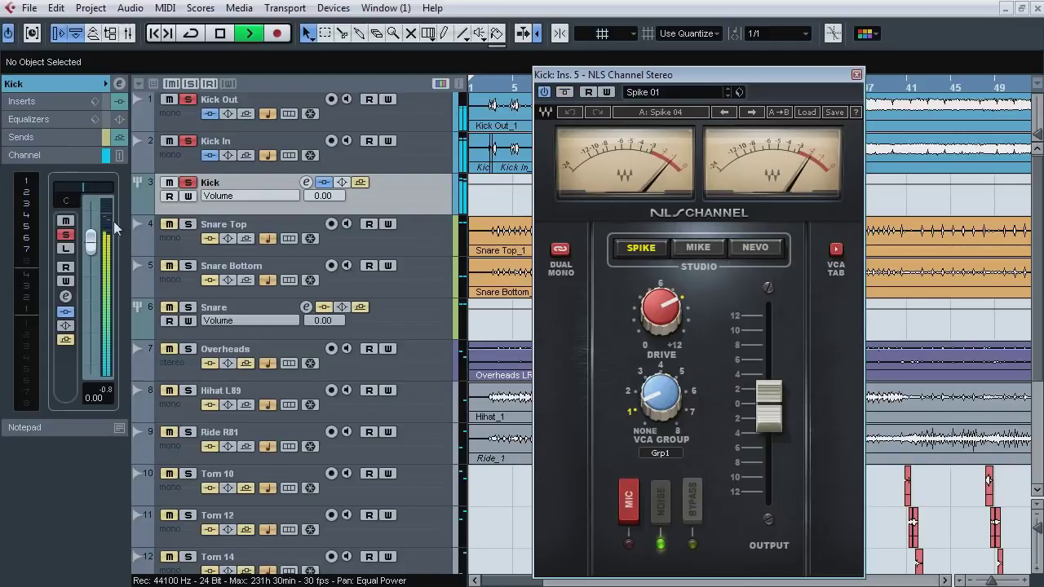
left_click(568, 93)
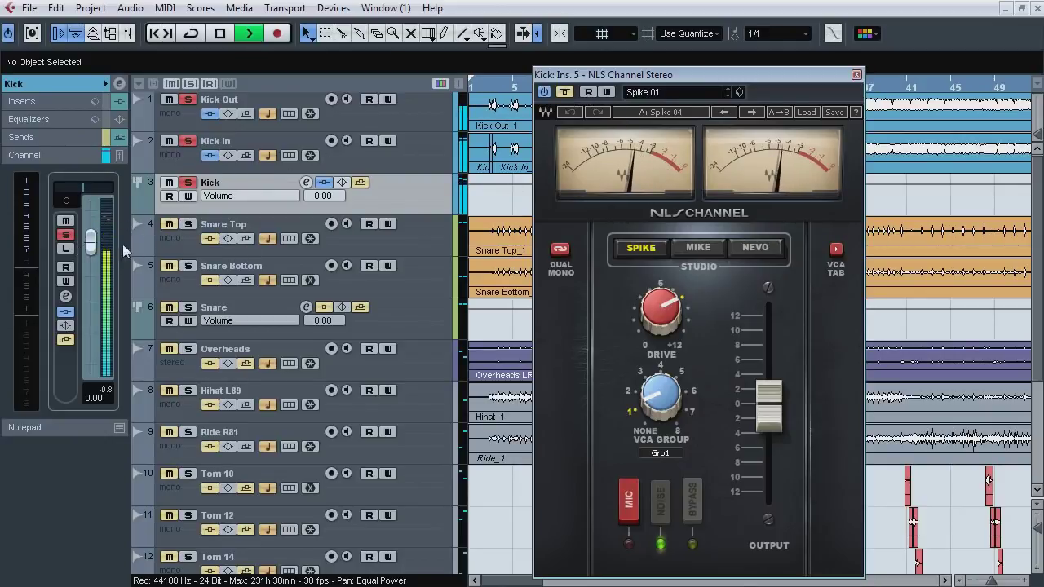
left_click(568, 92)
left_click(564, 92)
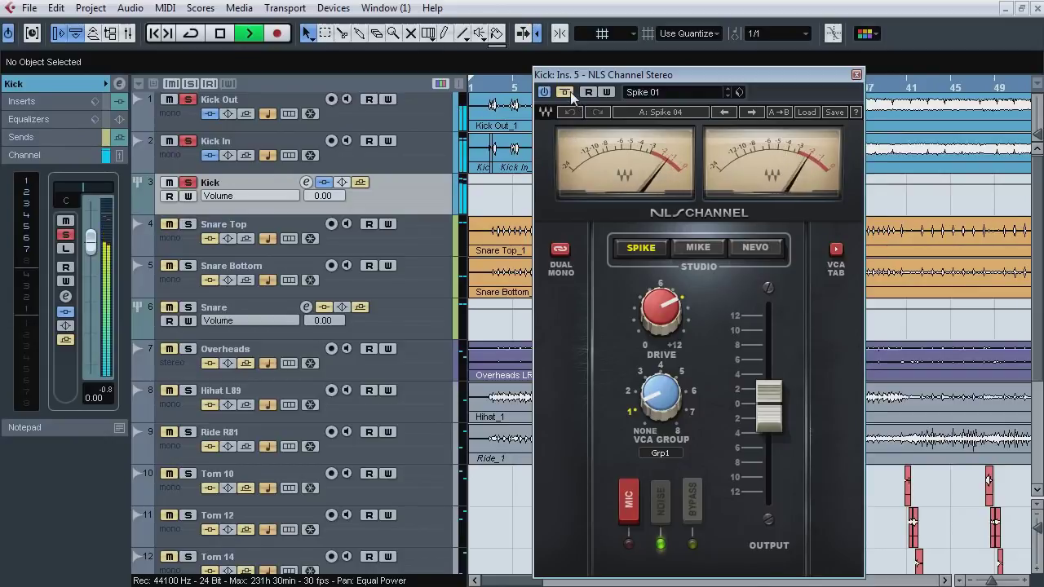
left_click(566, 93)
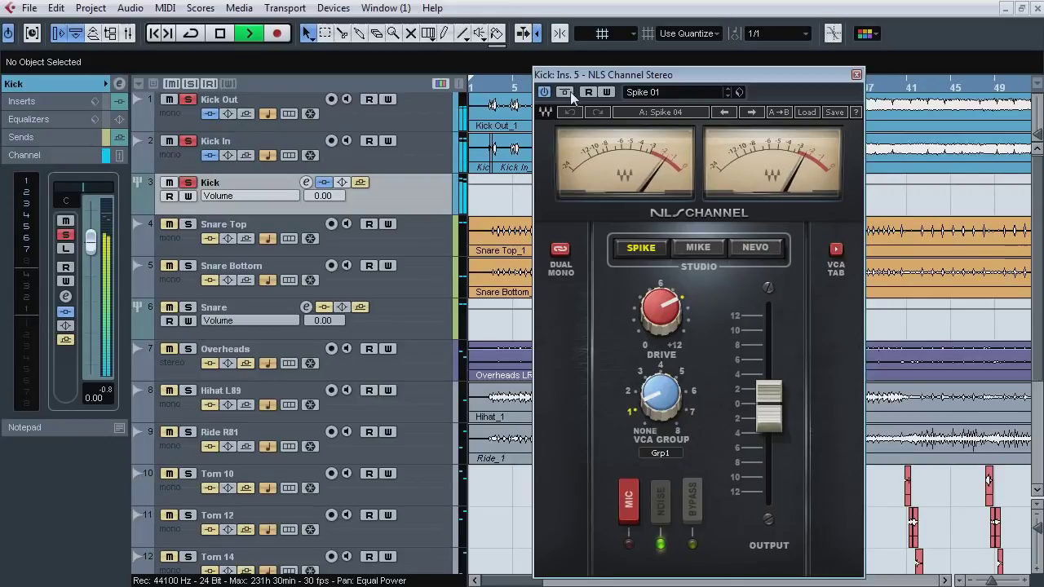
key("space")
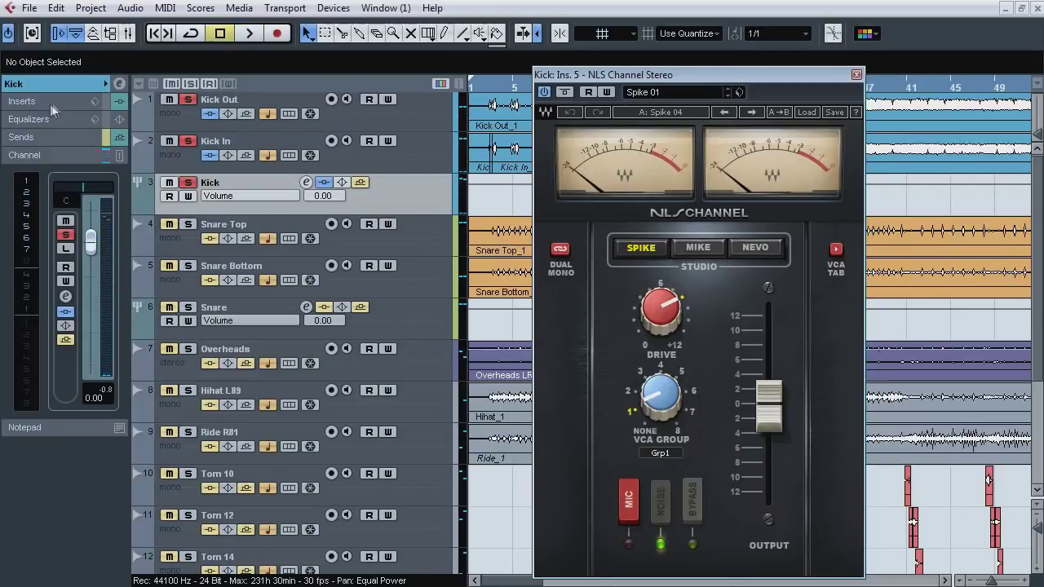
Step: Inspect the Kick group's second FabFilter Pro-Q, enable it during playback, audition the low-mid cut band alone, then stop and close its window
left_click(50, 103)
left_click(39, 324)
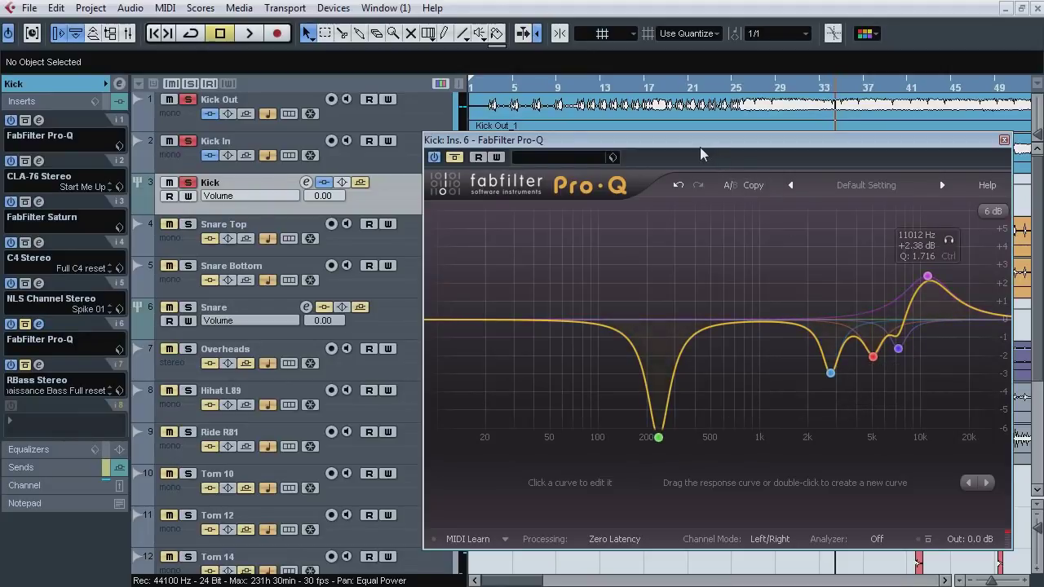
key("space")
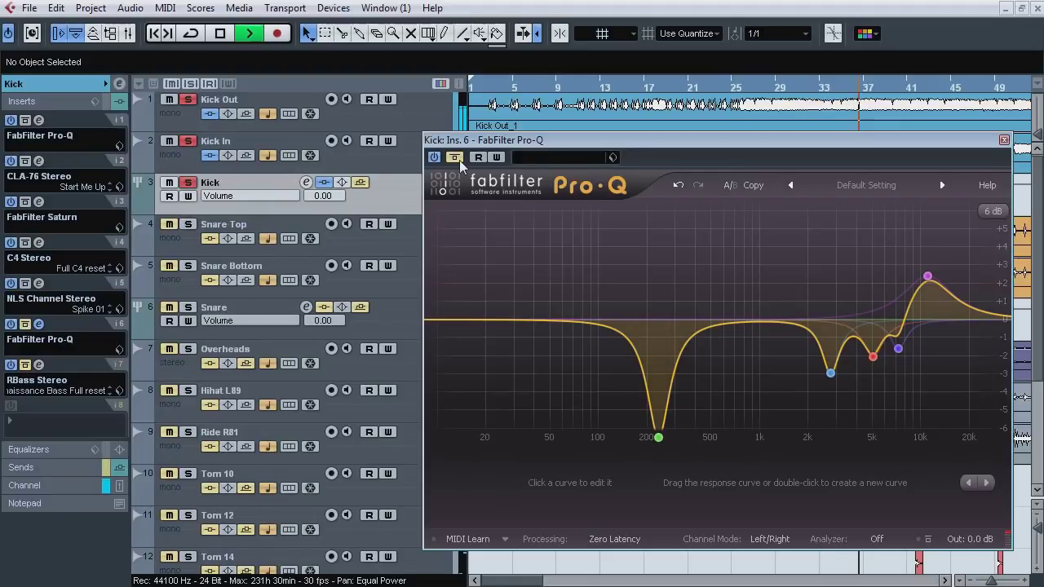
mouse_move(642, 423)
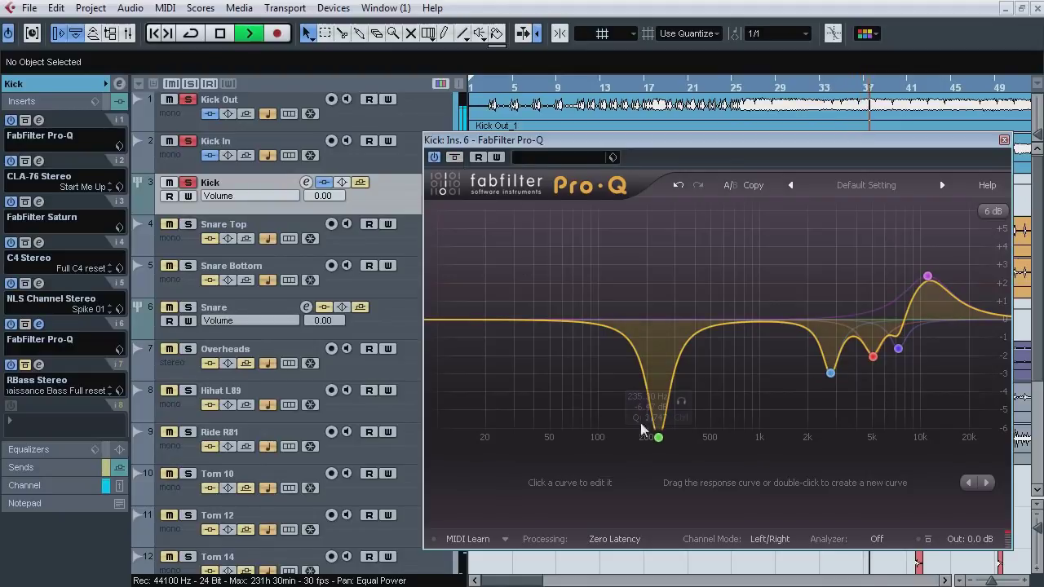
left_click(684, 406)
left_click(682, 403)
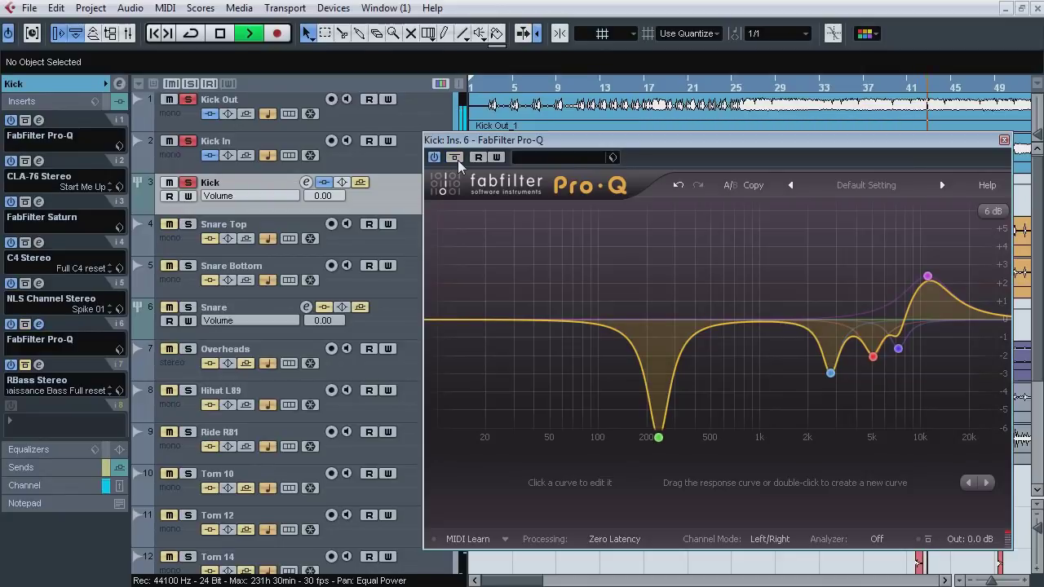
key("space")
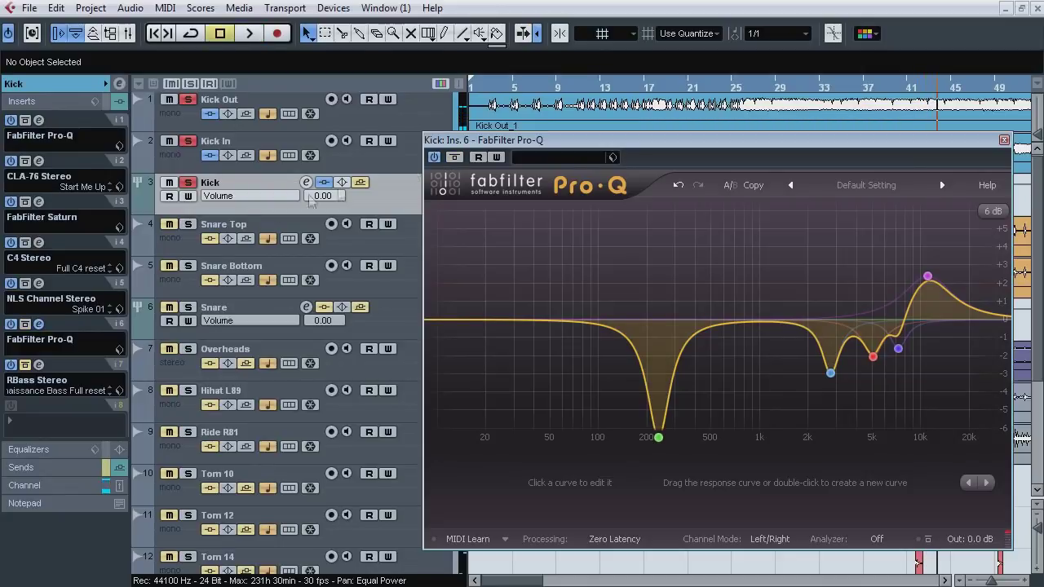
left_click(39, 324)
Step: Inspect the Kick group's RBass Stereo and compare it active and bypassed during playback, leaving it active and closing its window
left_click(39, 366)
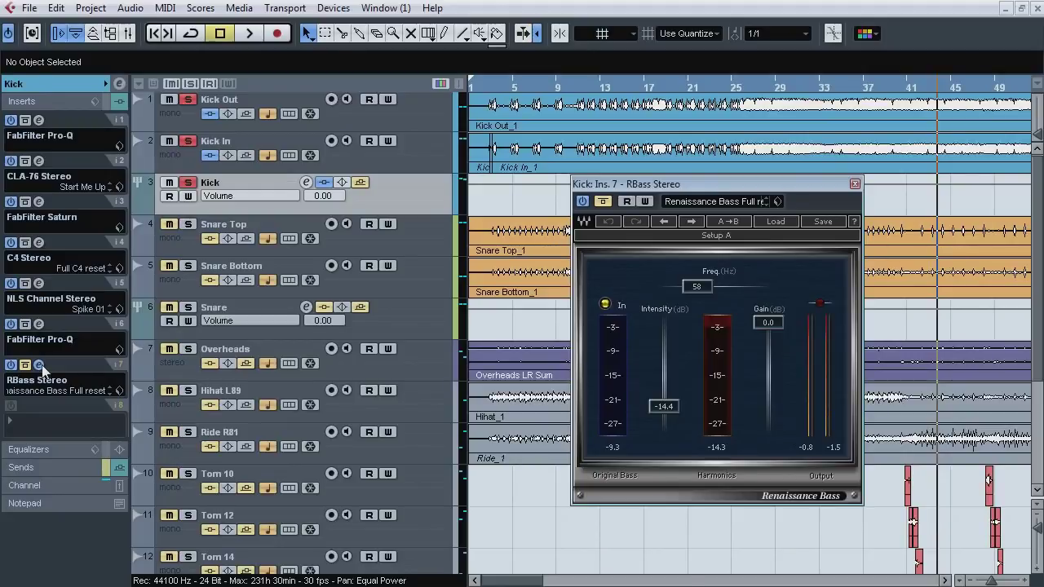
key("space")
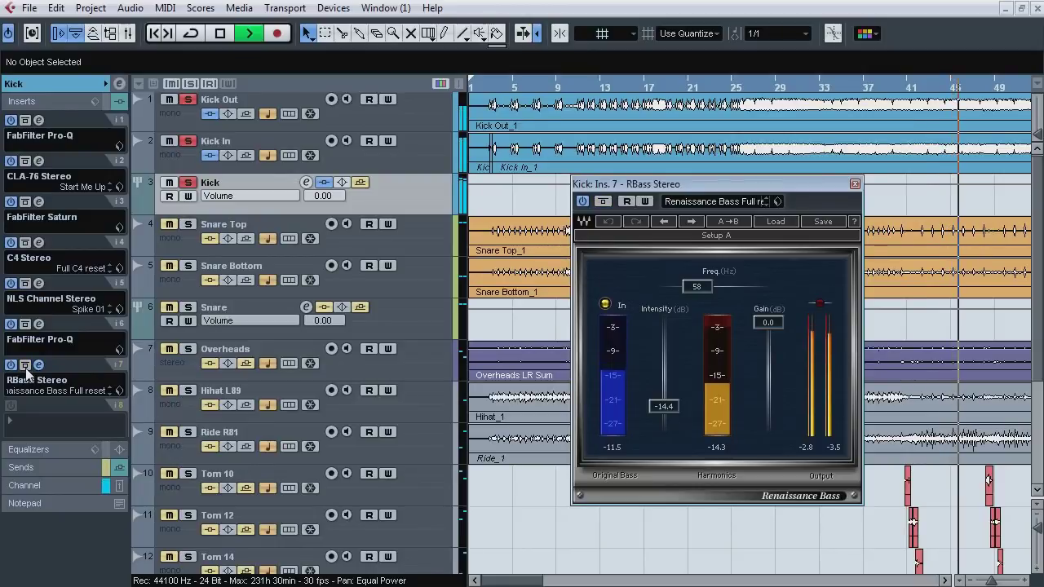
left_click(26, 365)
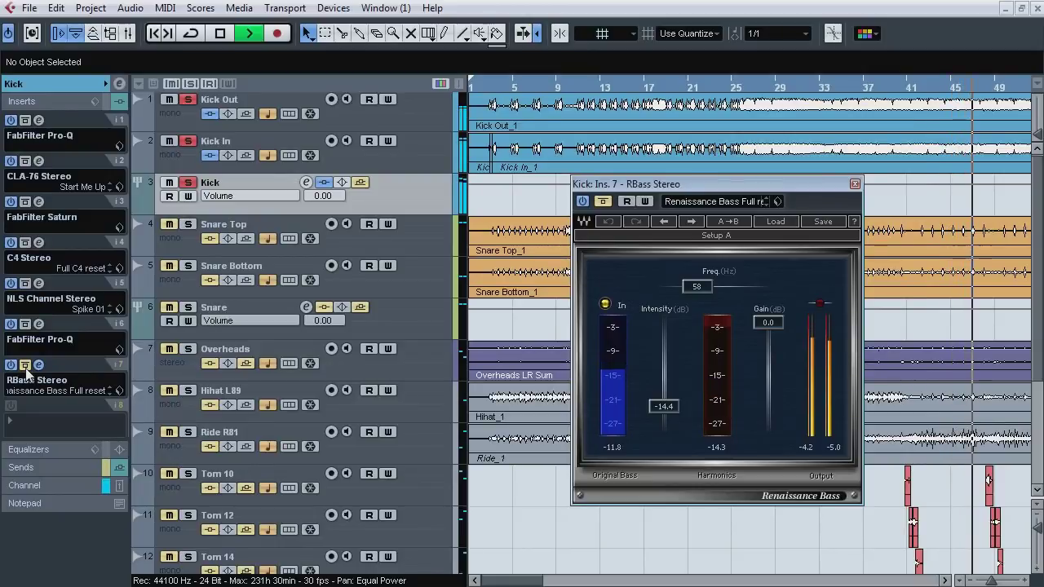
left_click(25, 366)
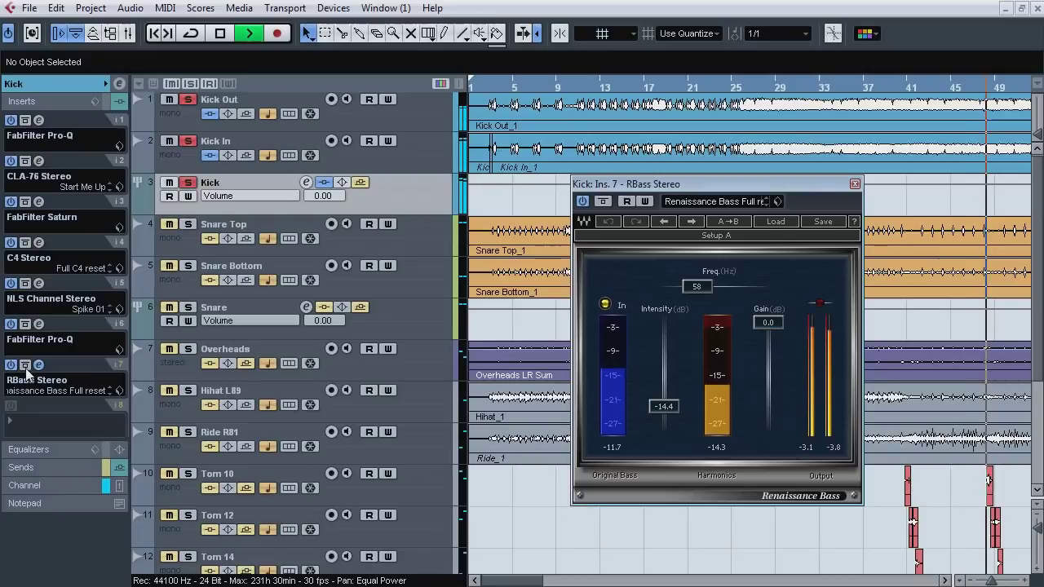
left_click(25, 365)
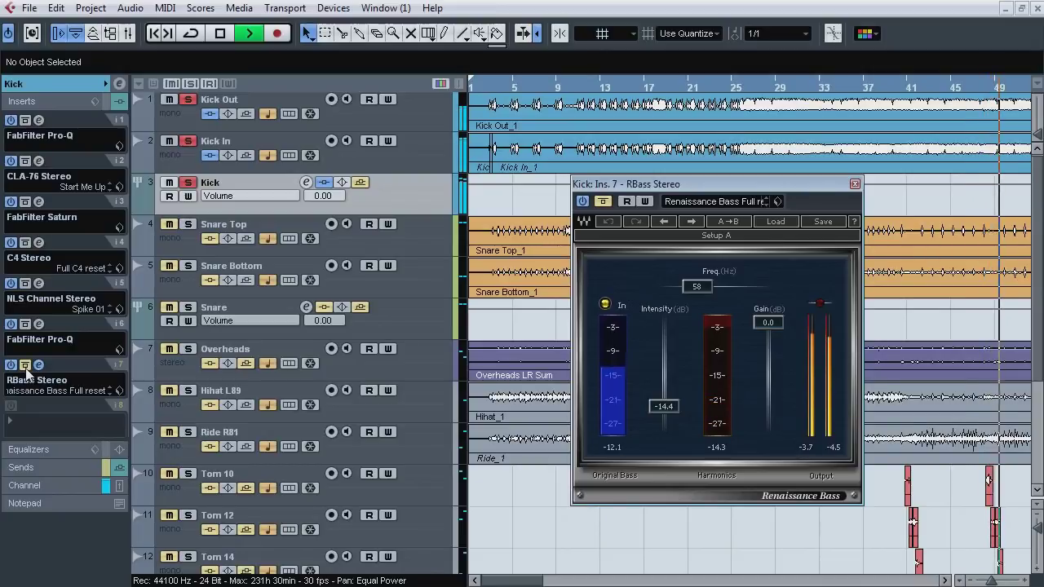
left_click(26, 366)
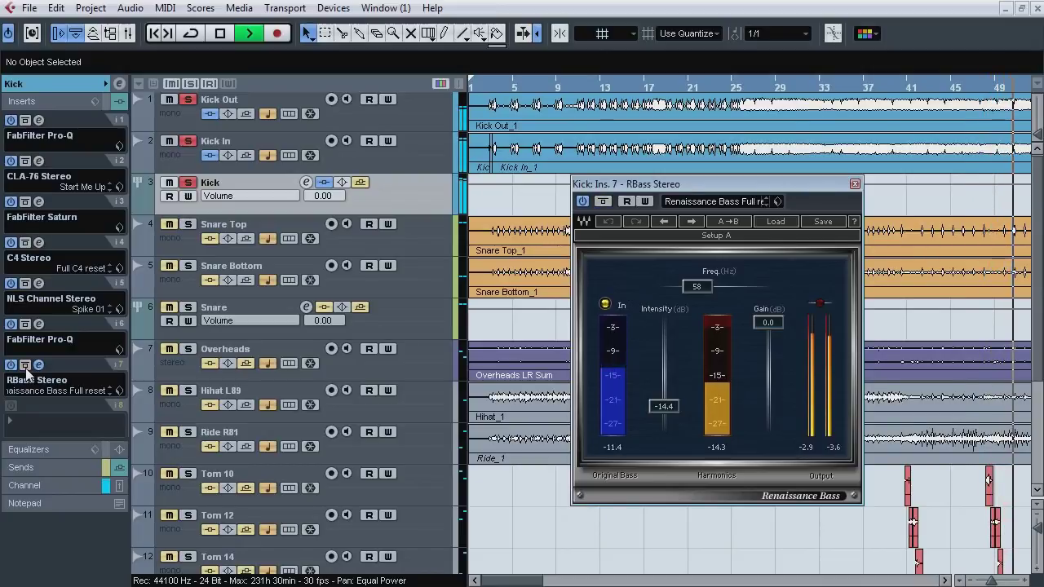
key("space")
left_click(39, 365)
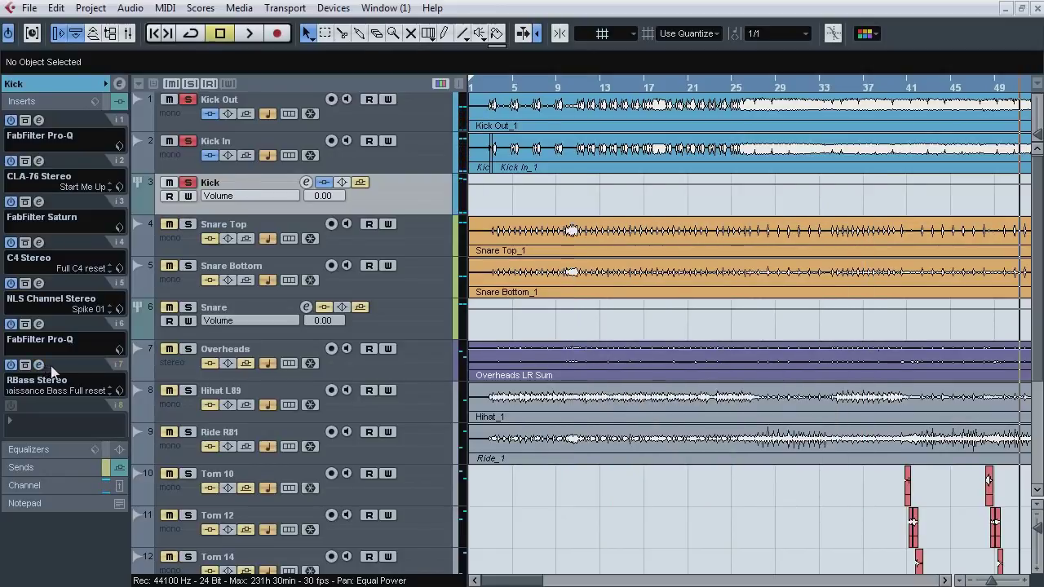
Step: Inspect the Kick In track's FabFilter Pro-Q, comparing it active and bypassed and auditioning its 7 kHz boost alone, then close it left active
left_click(248, 150)
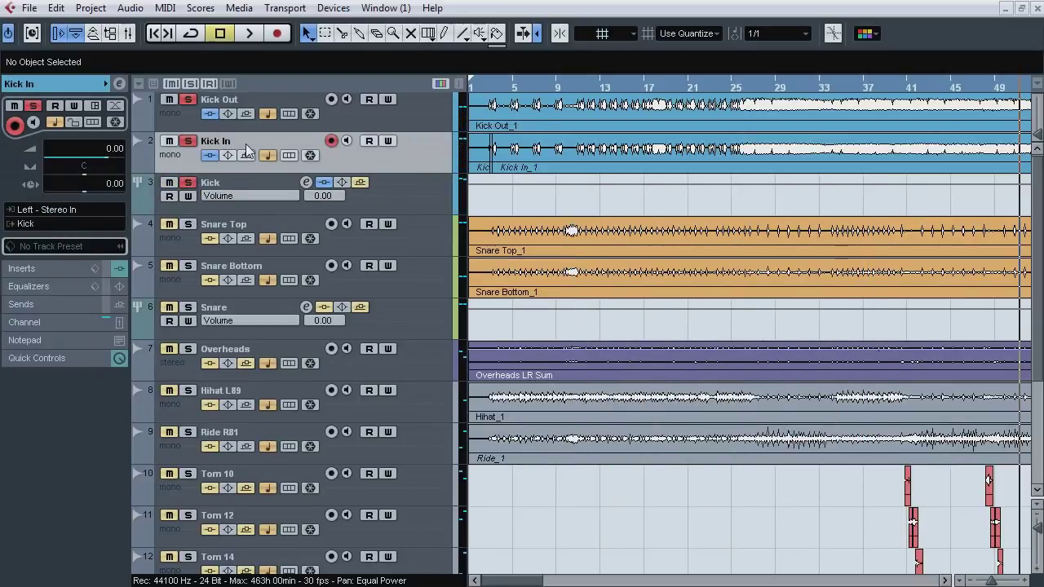
left_click(57, 268)
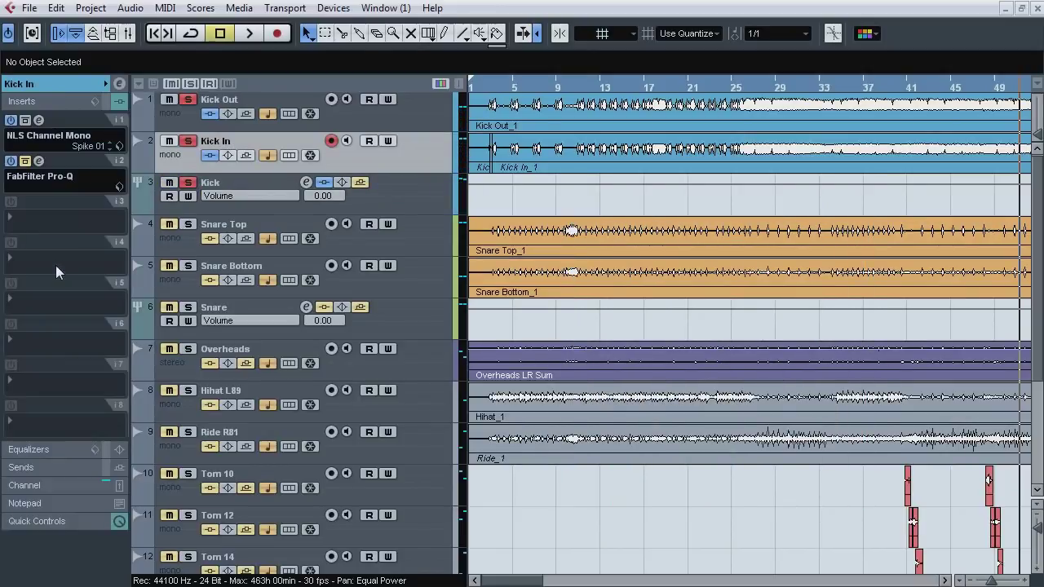
left_click(38, 162)
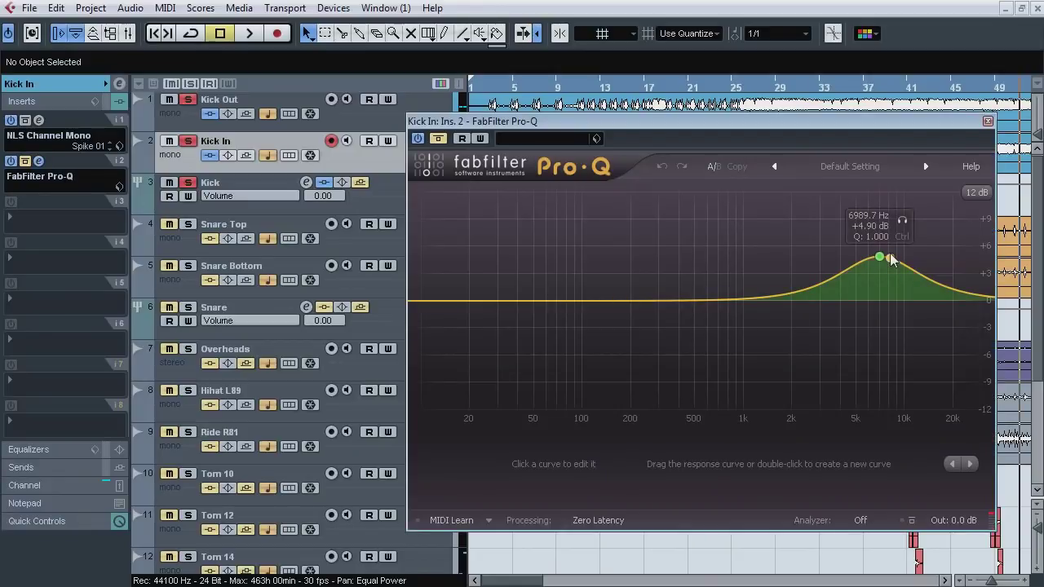
key("space")
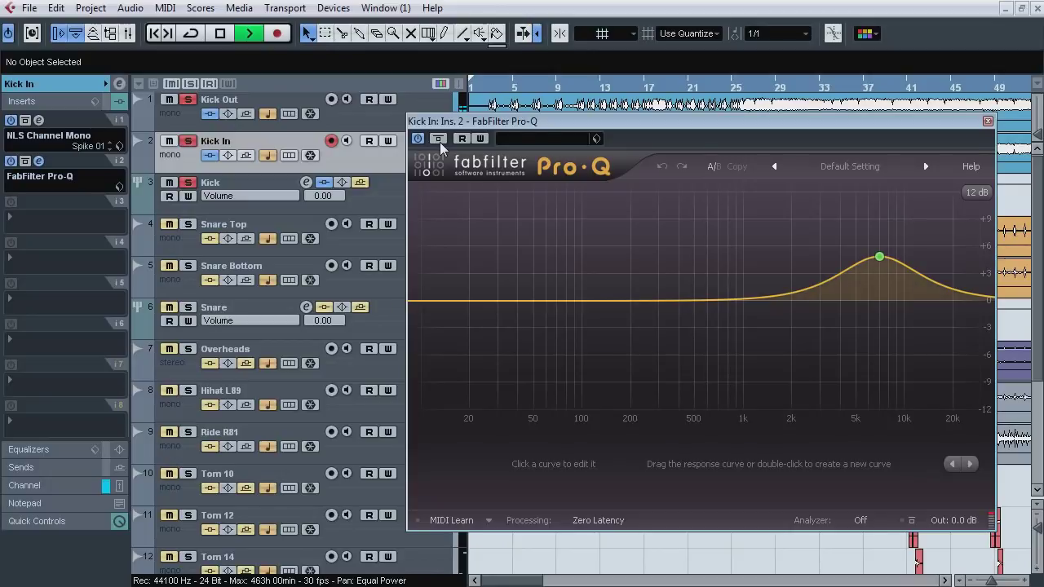
left_click(440, 142)
mouse_move(874, 280)
left_click(903, 222)
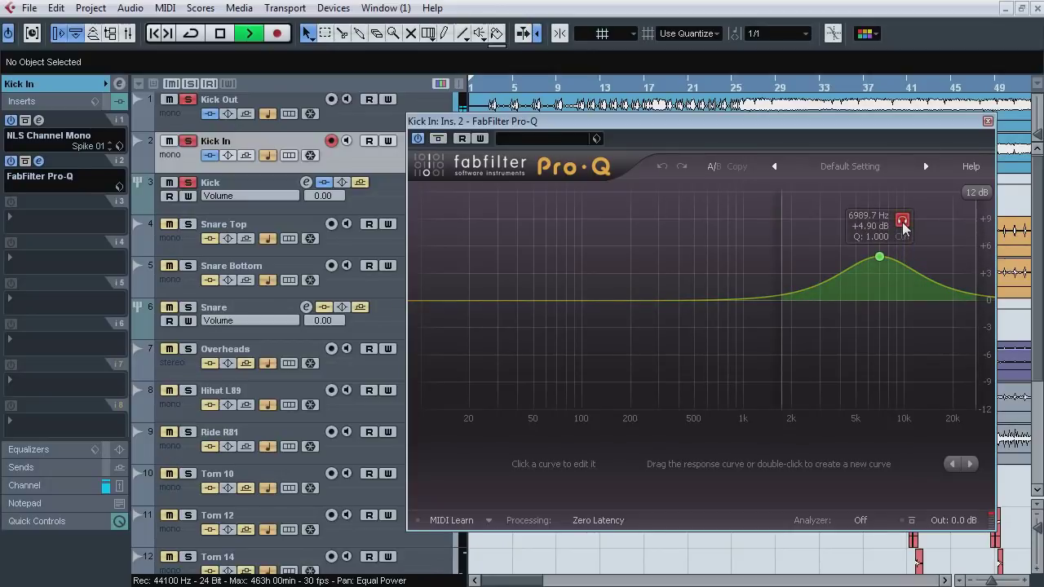
left_click(438, 140)
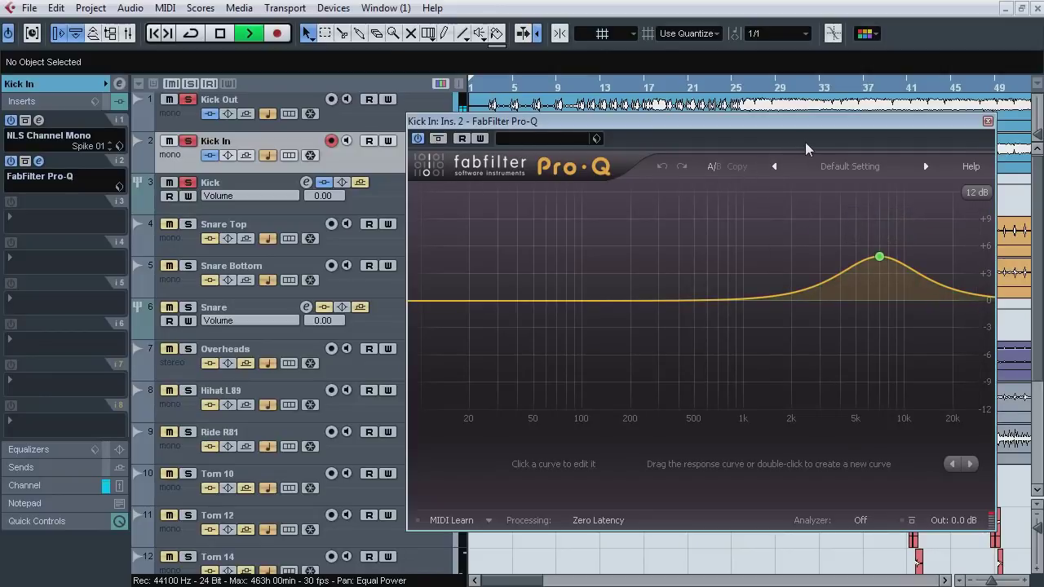
left_click(987, 122)
Step: Compare the kick sound with all inserts on Kick Out, Kick In and the Kick group bypassed and active, leaving them active and stopping playback
left_click(262, 187)
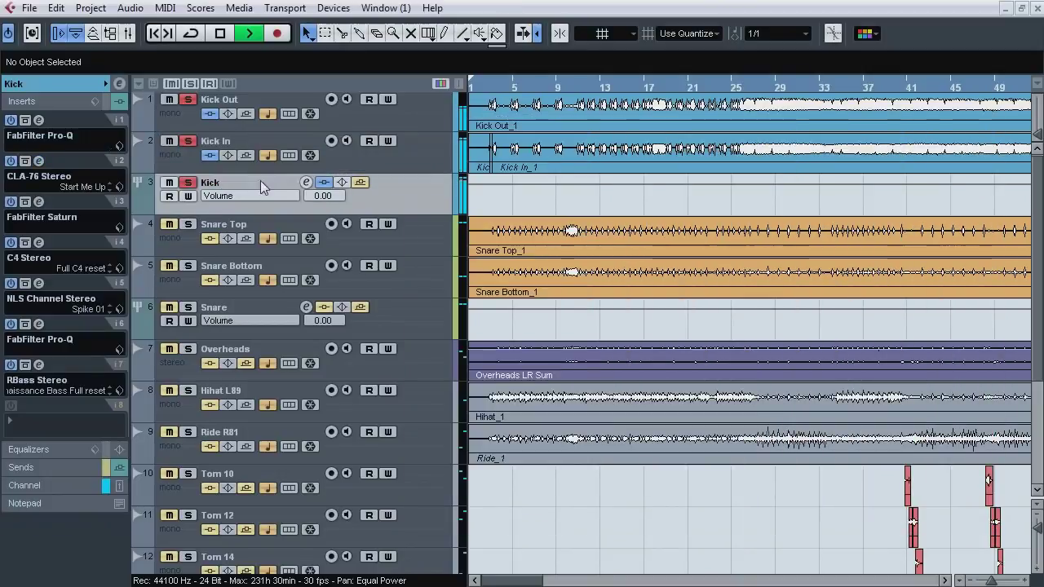
left_click(323, 185)
left_click(322, 186)
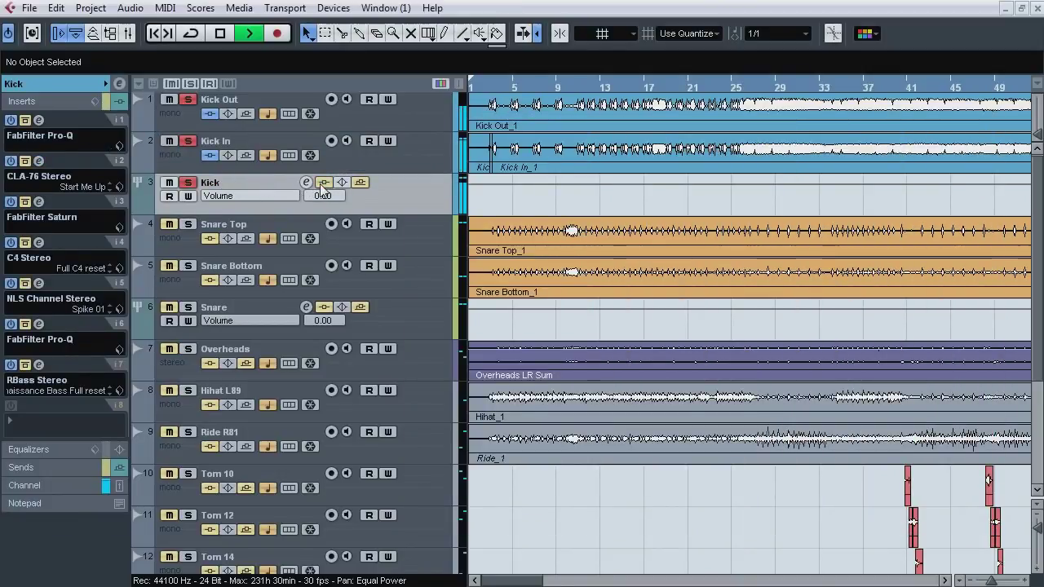
left_click(322, 185)
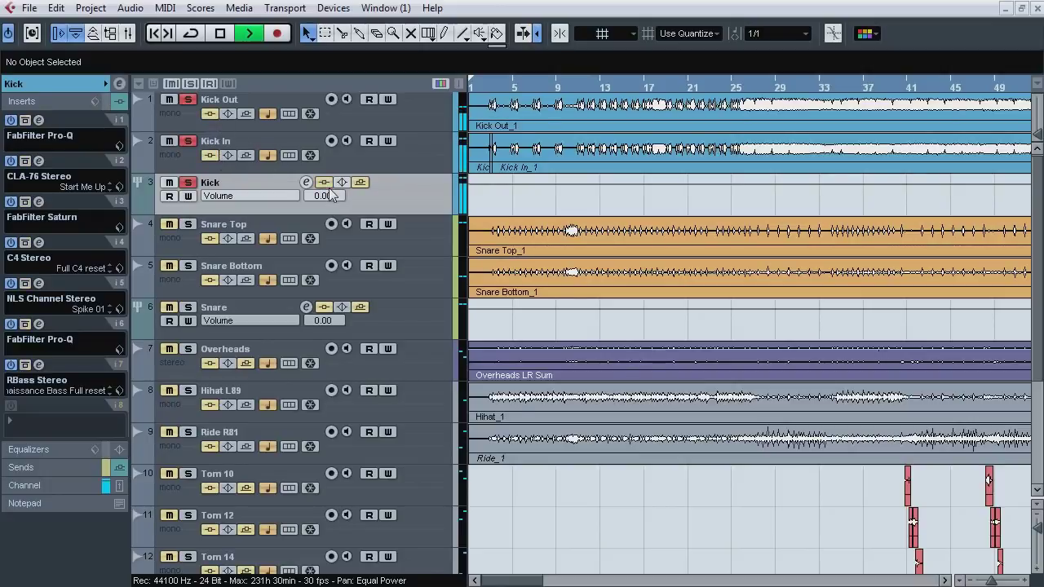
left_click(322, 185)
left_click(214, 155)
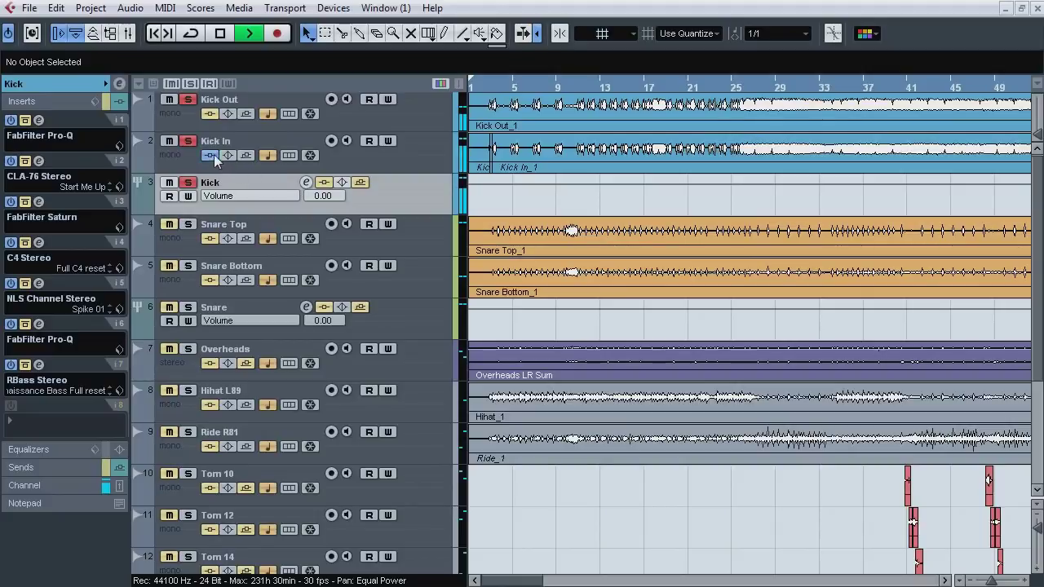
left_click(213, 116)
left_click(323, 184)
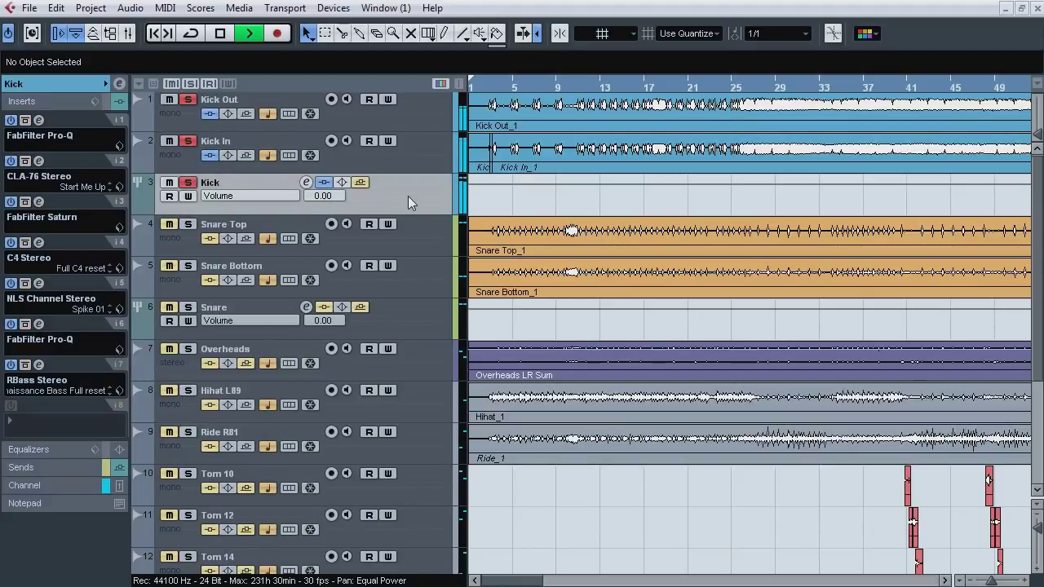
key("space")
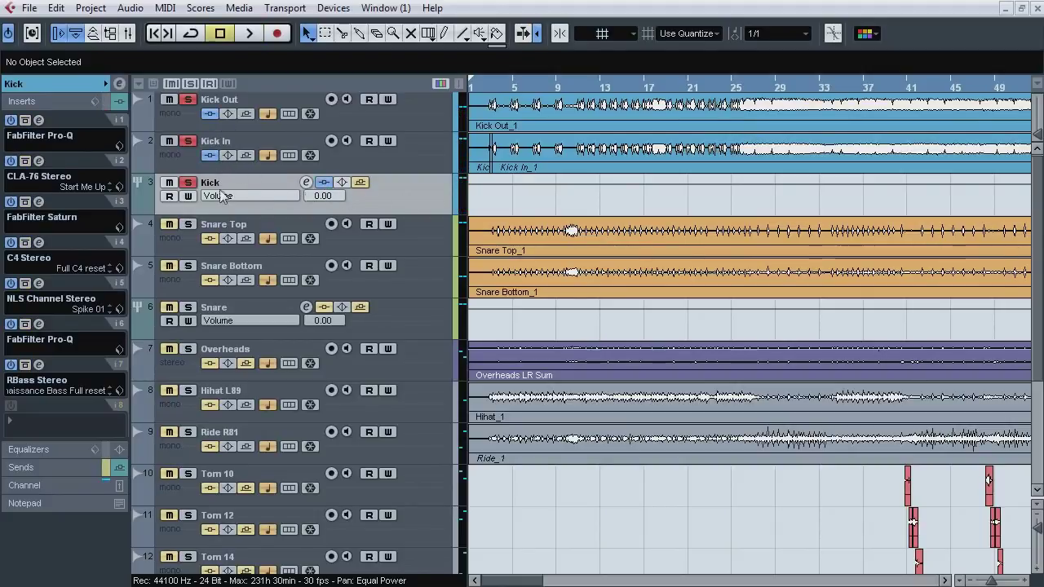
Step: Unsolo the Kick group and select the Snare Top track, checking the channels in the mixer
left_click(188, 182)
left_click(278, 232)
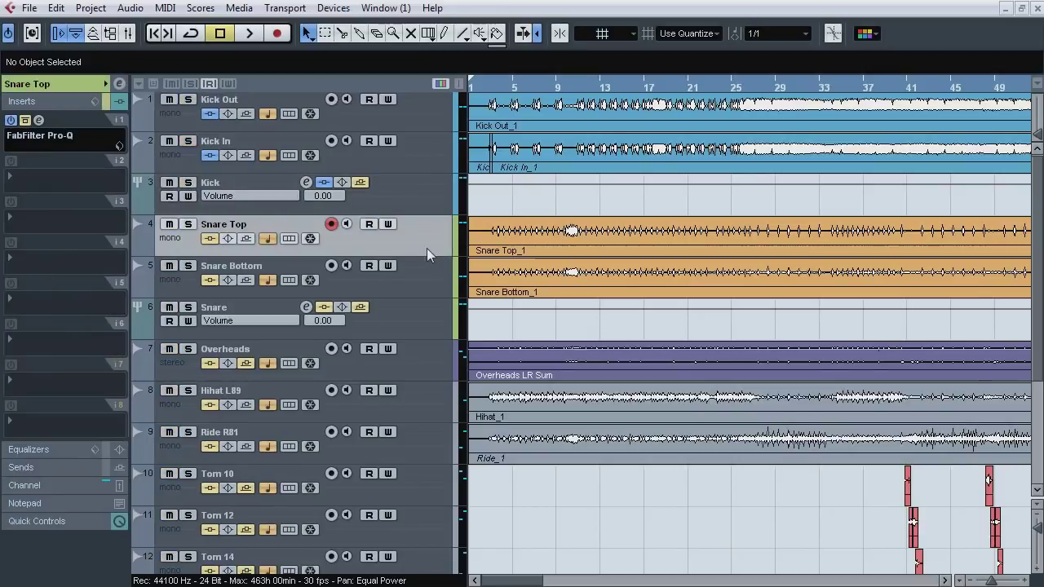
key("F3")
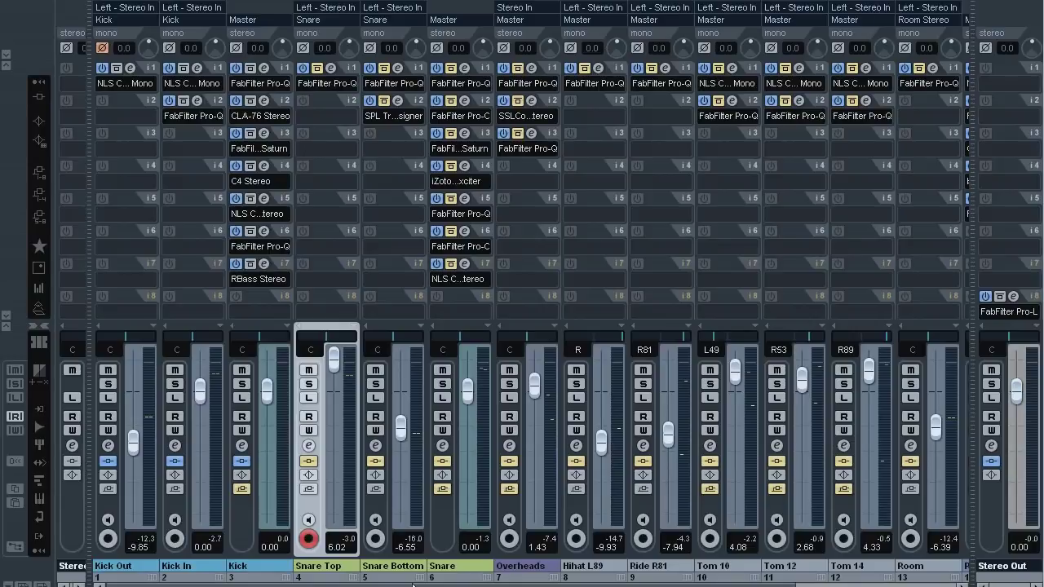
key("F3")
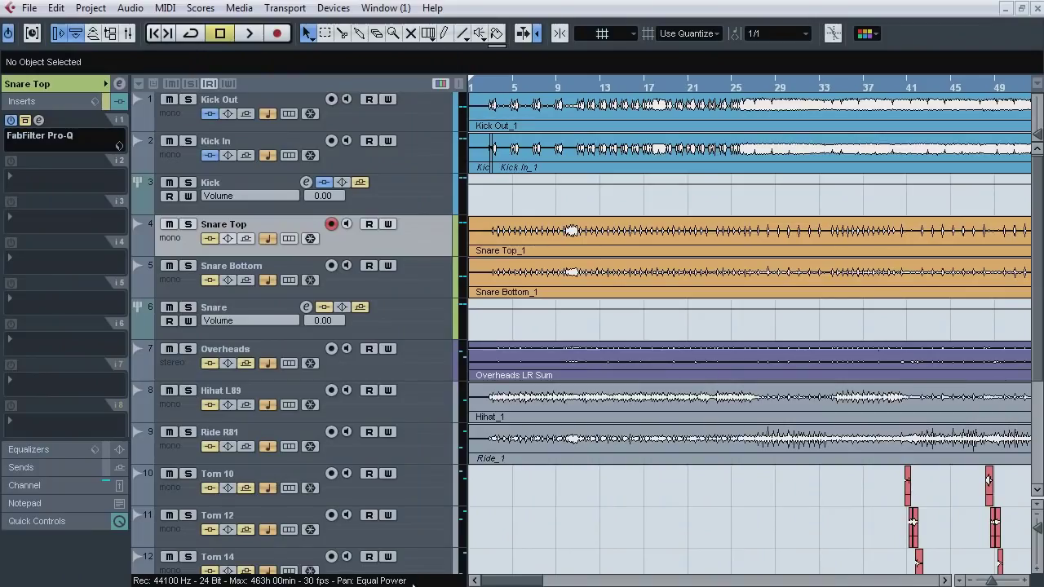
Step: Set the locators from bar 13 to about bar 18, place the playhead at bar 13 and enable cycle playback
left_click(600, 89, "alt")
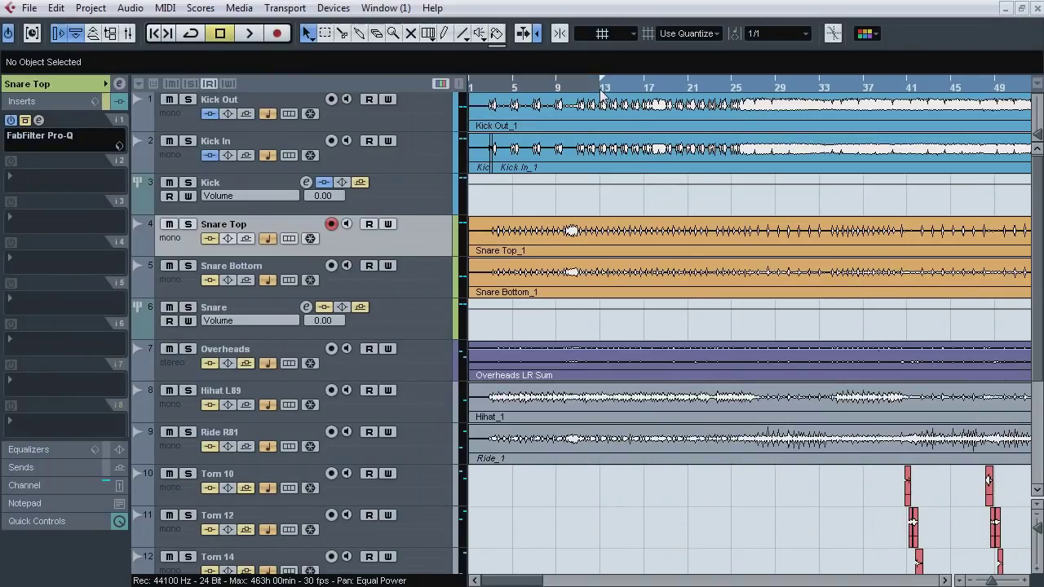
left_click(660, 88, "alt")
left_click(603, 88)
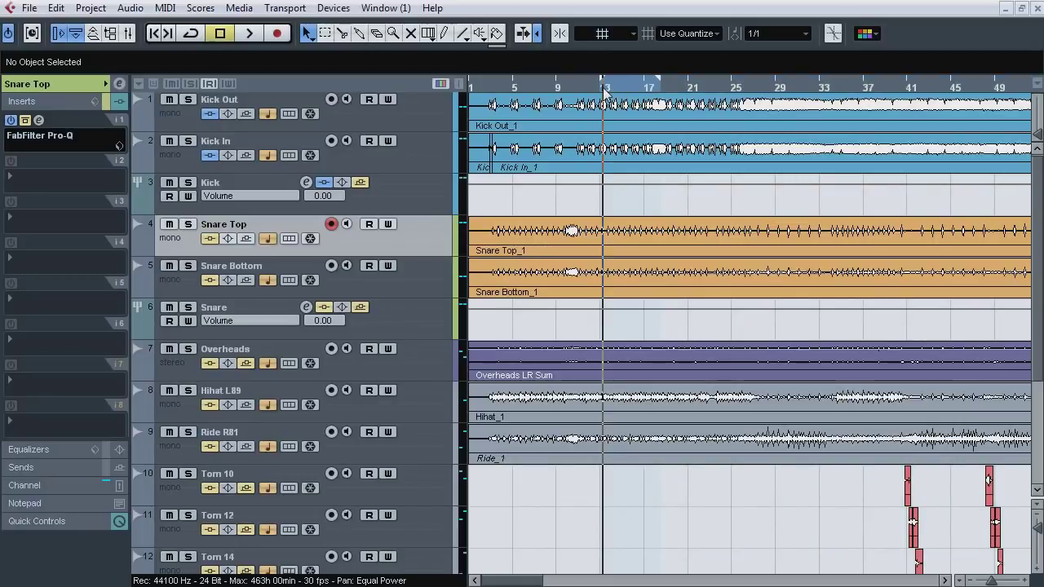
left_click(189, 34)
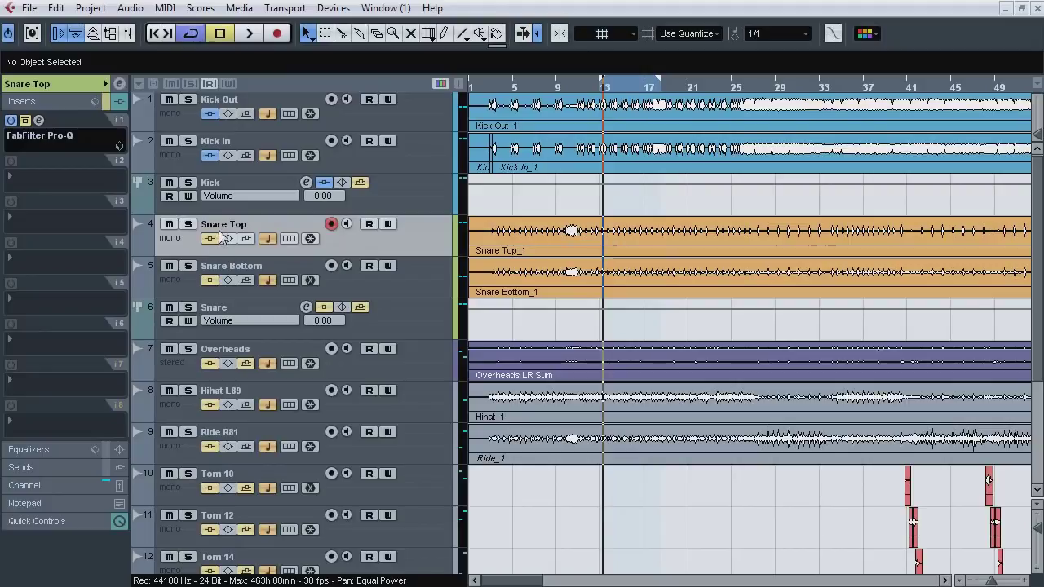
Step: Solo Snare Top, open its FabFilter Pro-Q and compare it active and bypassed during playback, ending with it active
key("s")
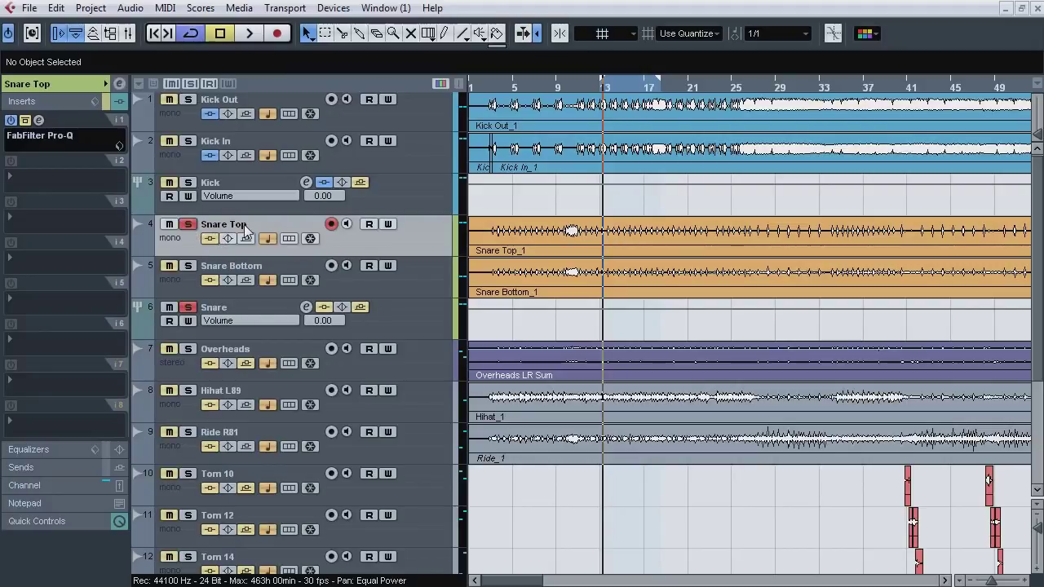
left_click(41, 120)
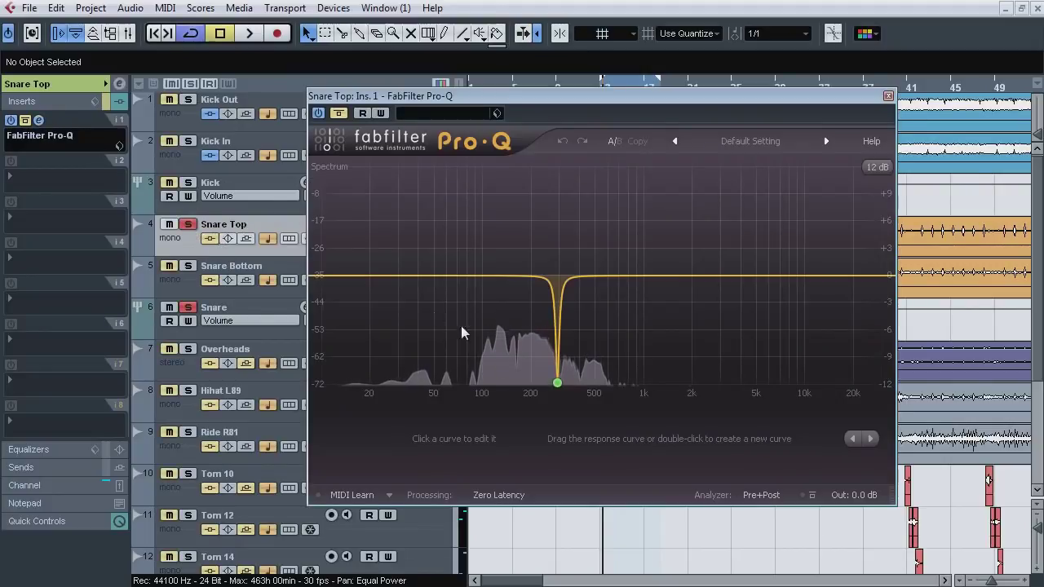
mouse_move(550, 385)
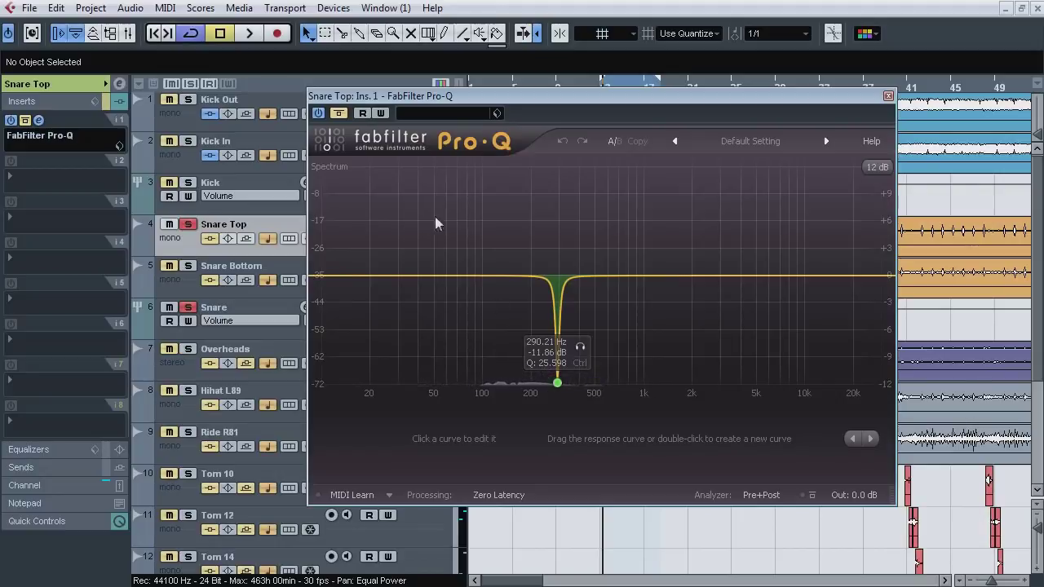
key("space")
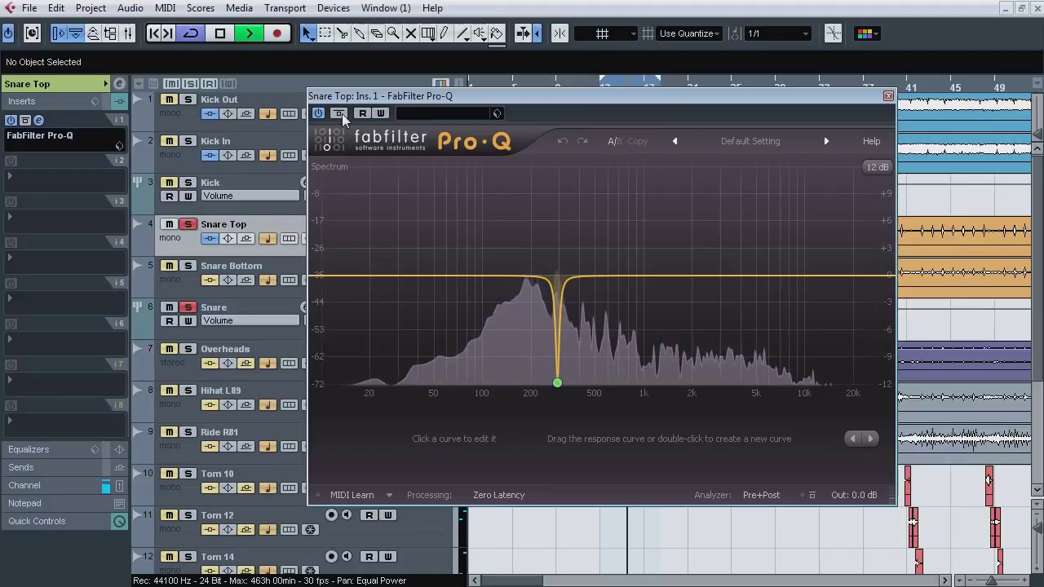
left_click(339, 113)
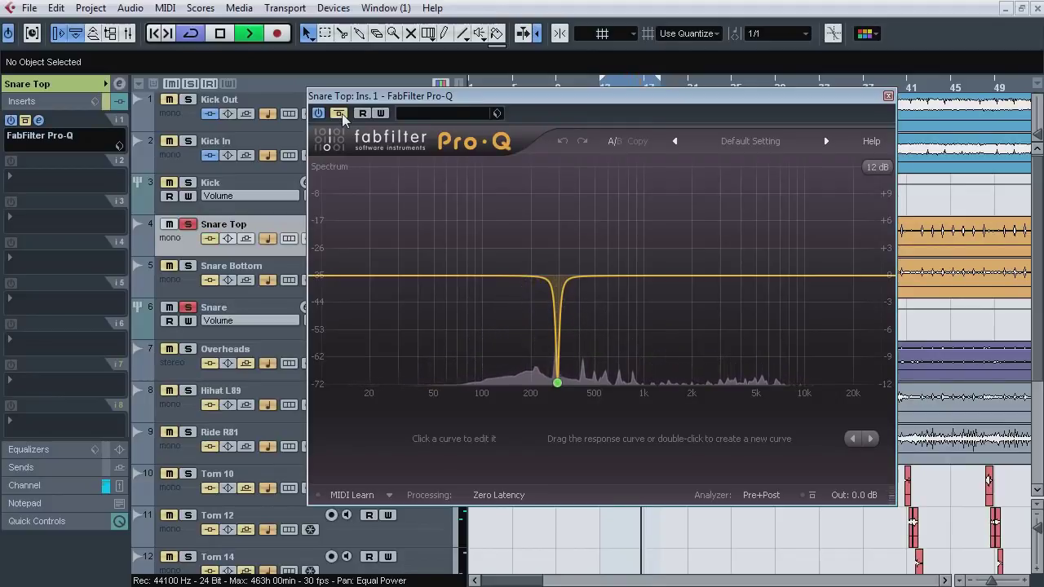
left_click(341, 114)
Step: Audition the 290 Hz cut in Snare Top's Pro-Q alone, then stop playback and close the EQ left active
mouse_move(547, 364)
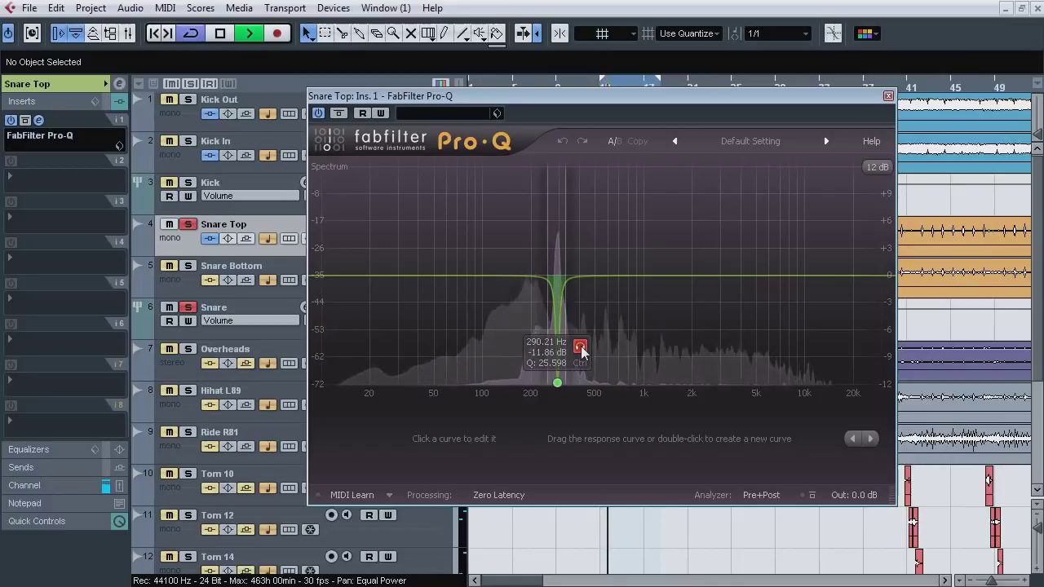
left_click(340, 114)
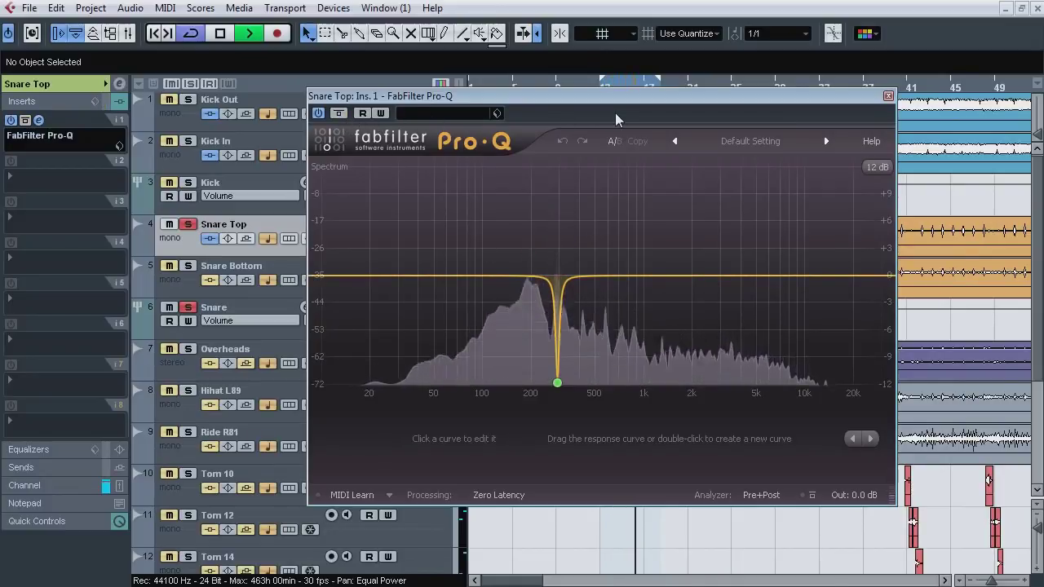
key("space")
left_click(39, 121)
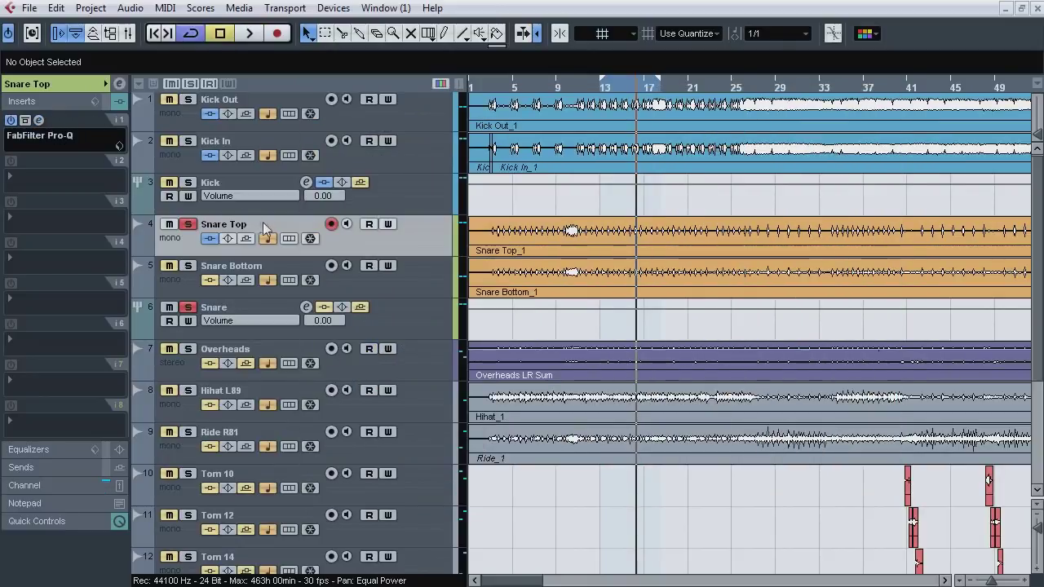
Step: Switch the solo from Snare Top to Snare Bottom and audition its FabFilter Pro-Q active and bypassed
left_click(188, 224)
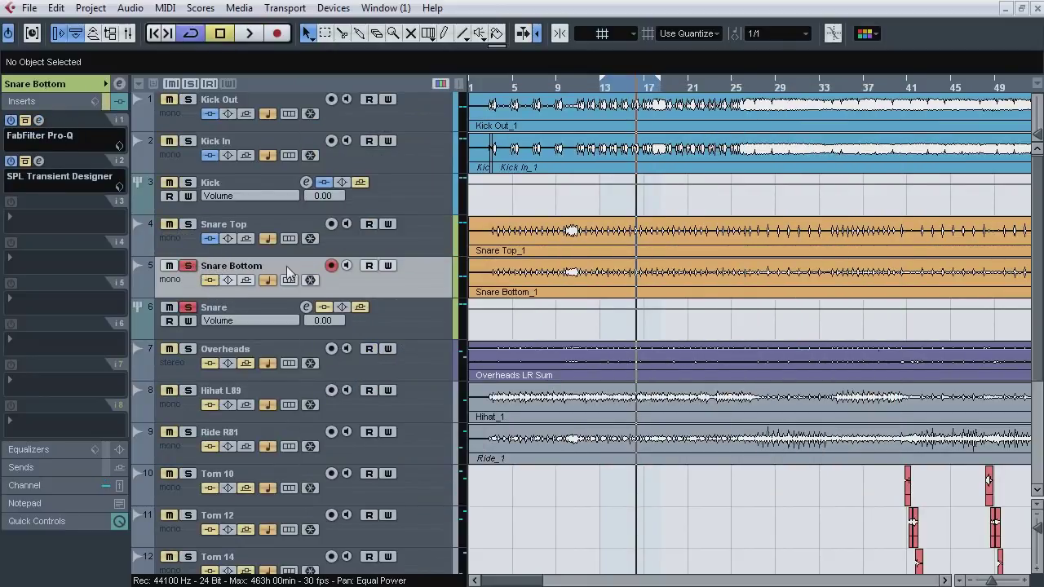
left_click(59, 137)
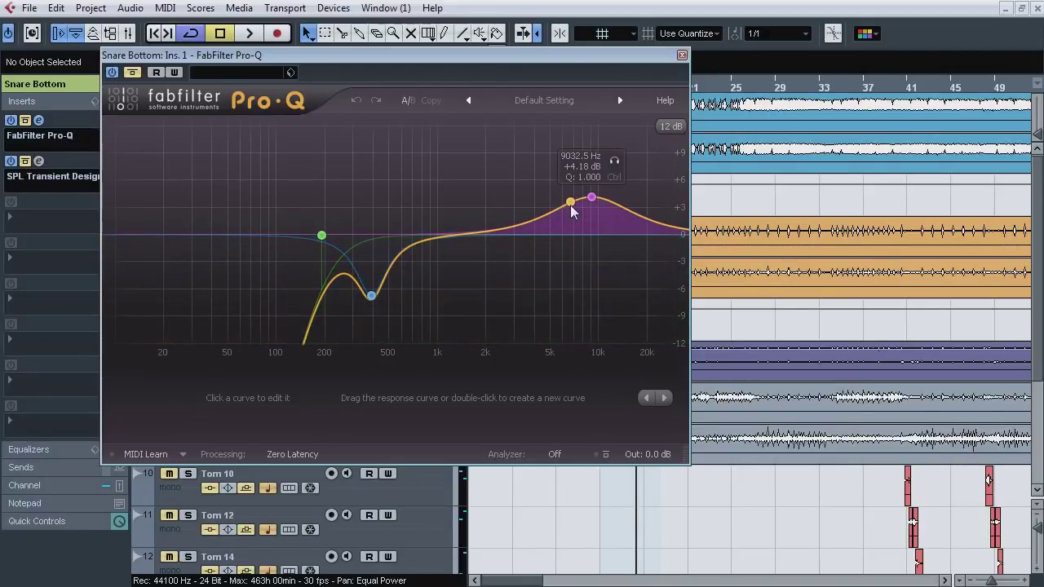
key("space")
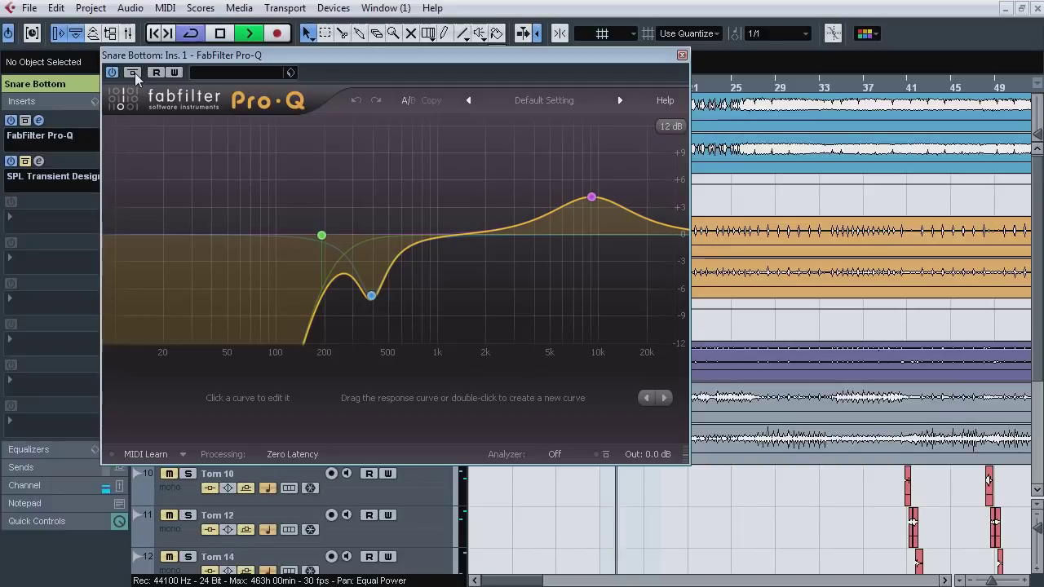
left_click_drag(182, 55, 468, 106)
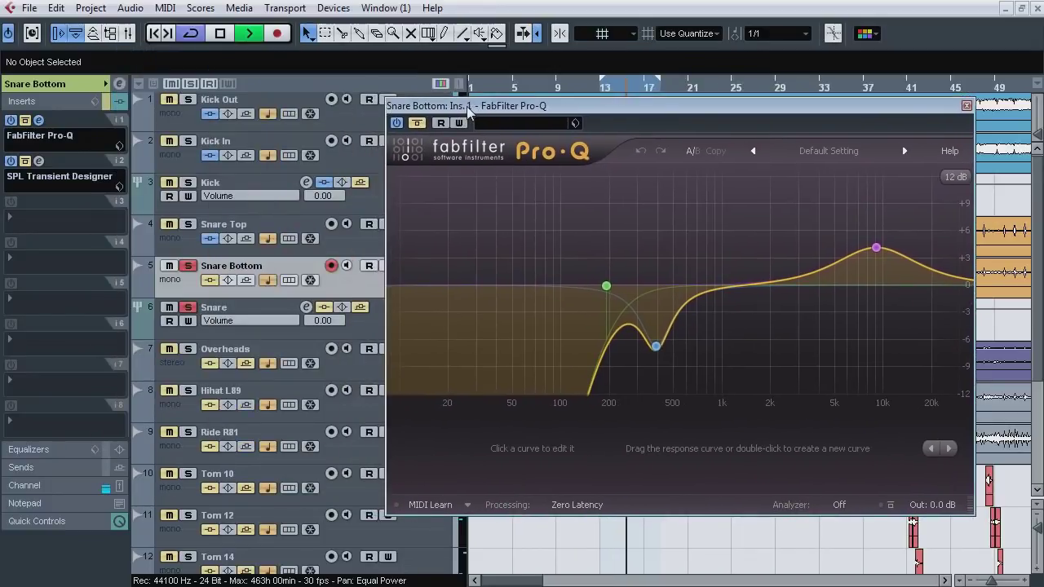
left_click(415, 124)
Step: Solo Snare Top alongside to compare Snare Bottom's Pro-Q active and bypassed, then unsolo Snare Top and close the EQ left active
left_click(189, 225)
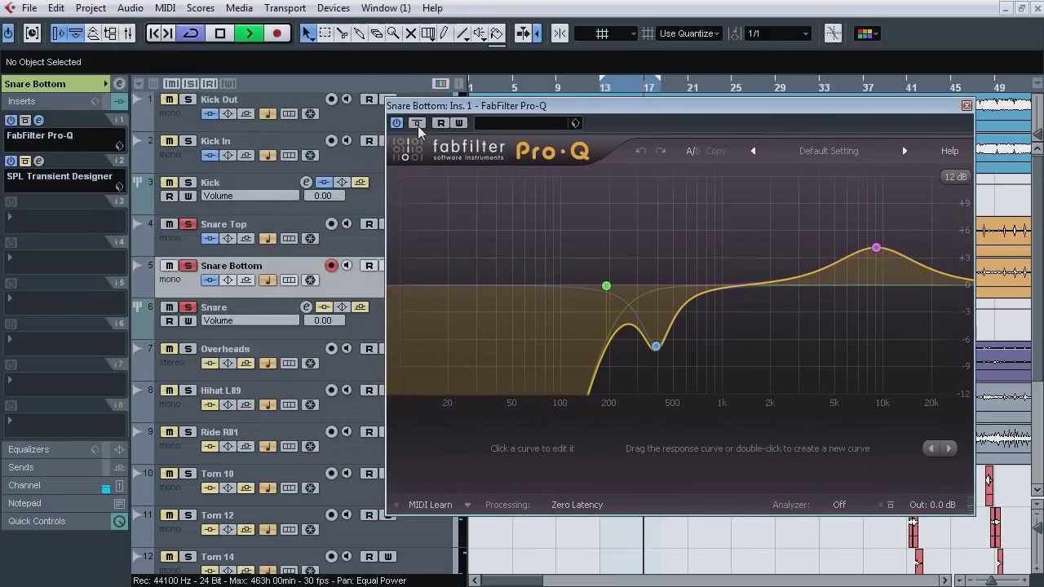
left_click(418, 125)
left_click(418, 126)
left_click(418, 126)
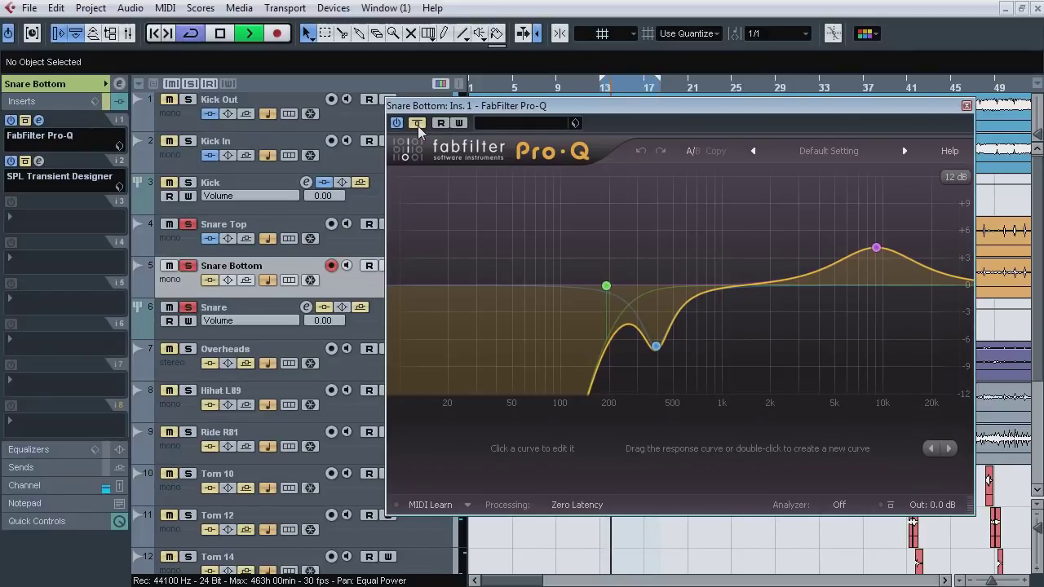
left_click(418, 125)
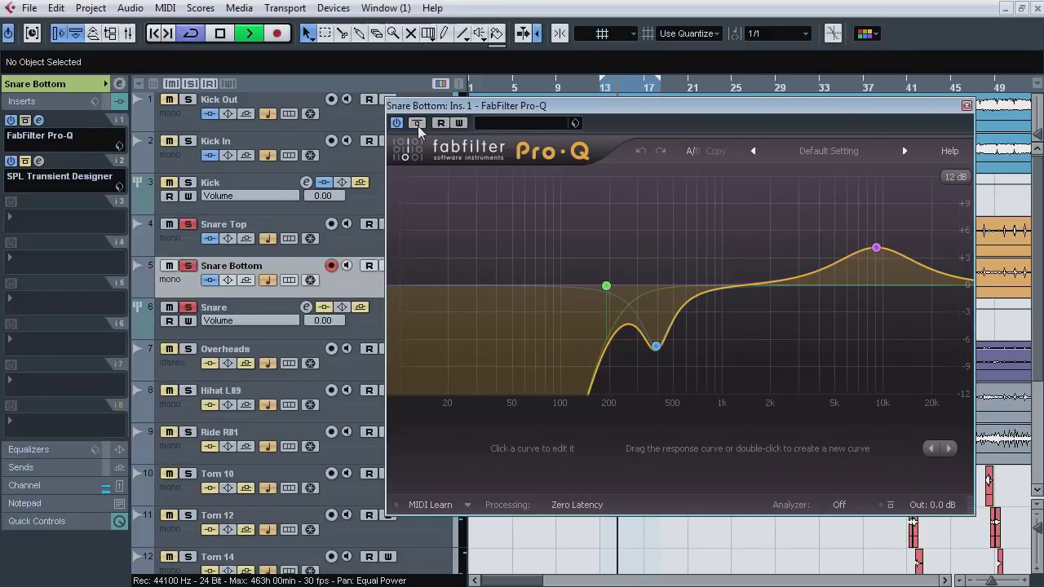
left_click(199, 226)
key("space")
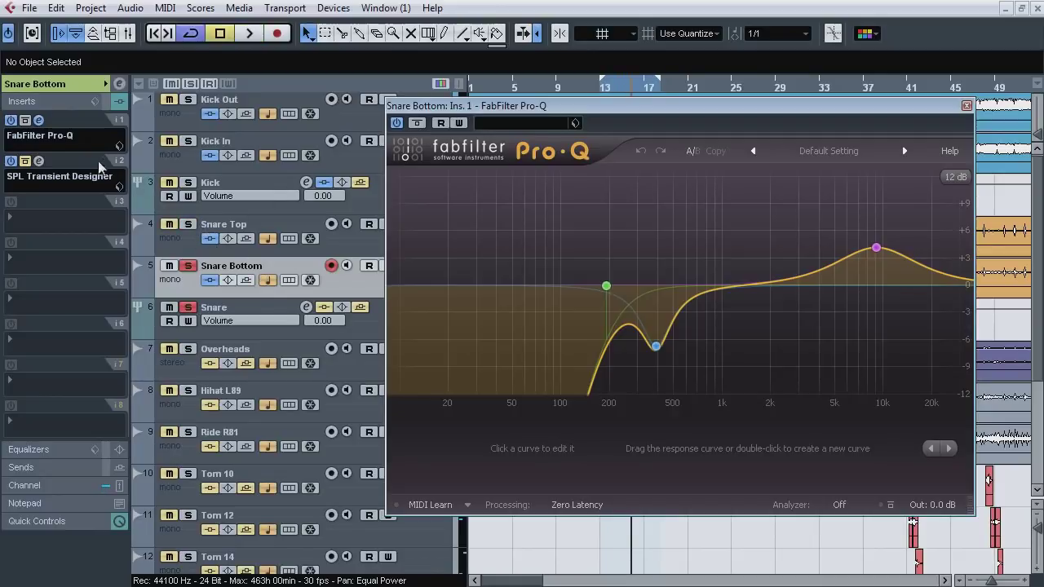
left_click(38, 120)
Step: Compare Snare Bottom's SPL Transient Designer active and bypassed, alone and with Snare Top soloed, then close it left active
left_click(38, 161)
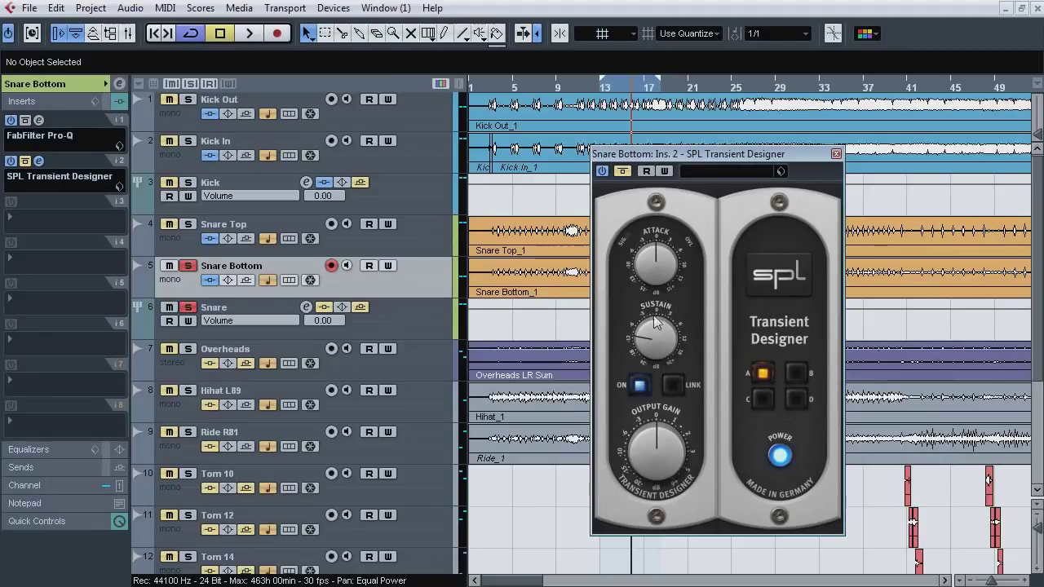
key("space")
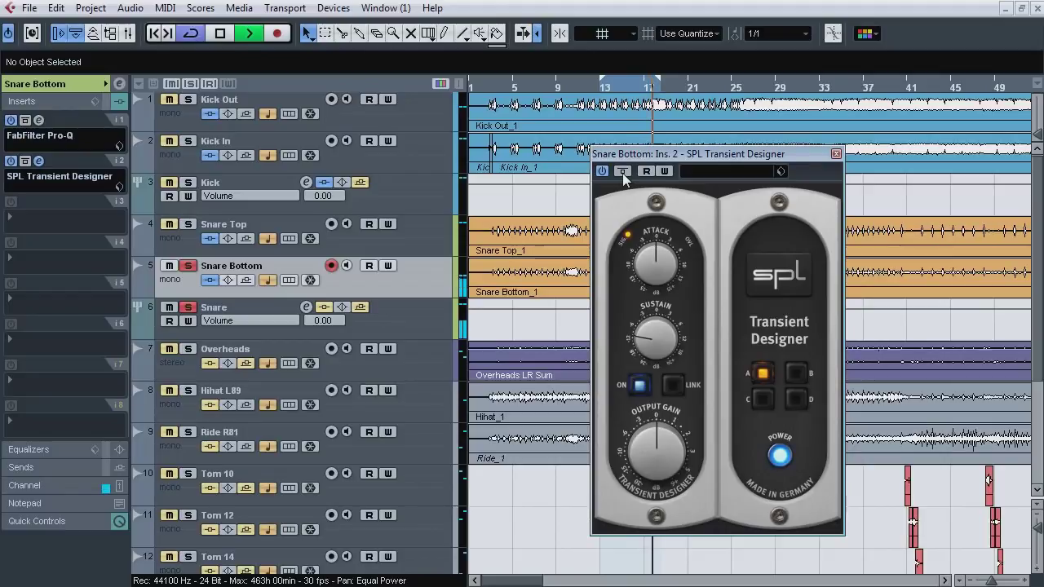
left_click(622, 173)
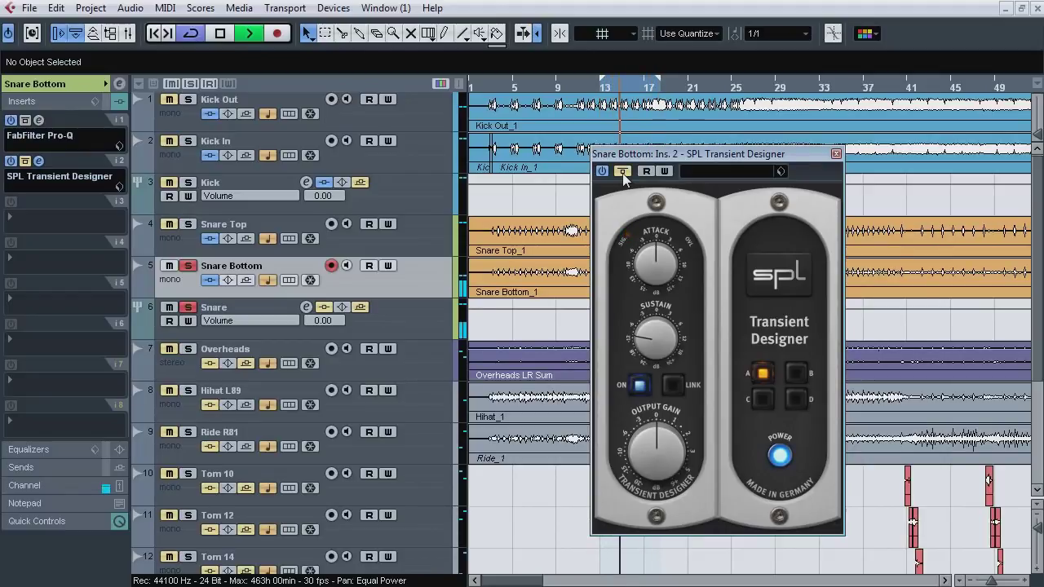
left_click(623, 173)
left_click(193, 228)
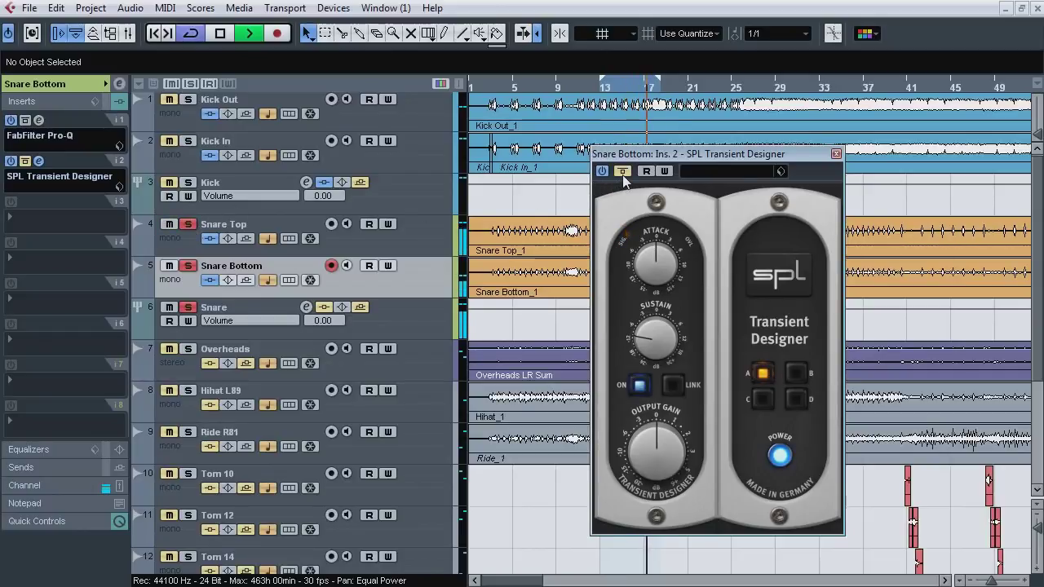
left_click(187, 224)
key("space")
left_click(38, 161)
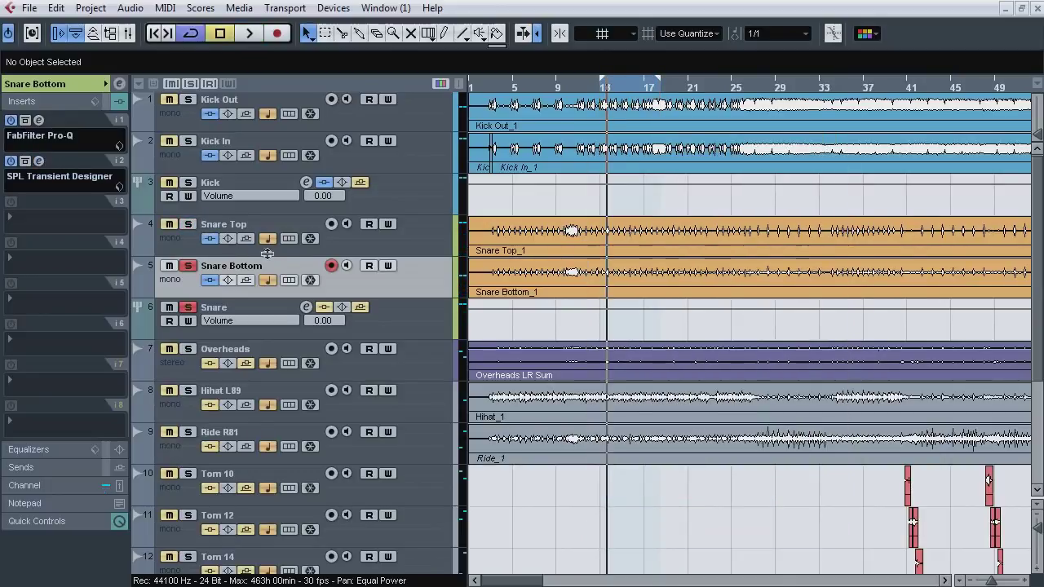
Step: Solo Snare Top again and compare the Snare group's first FabFilter Pro-Q active and bypassed during playback, ending with it active
left_click(188, 225)
left_click(250, 310)
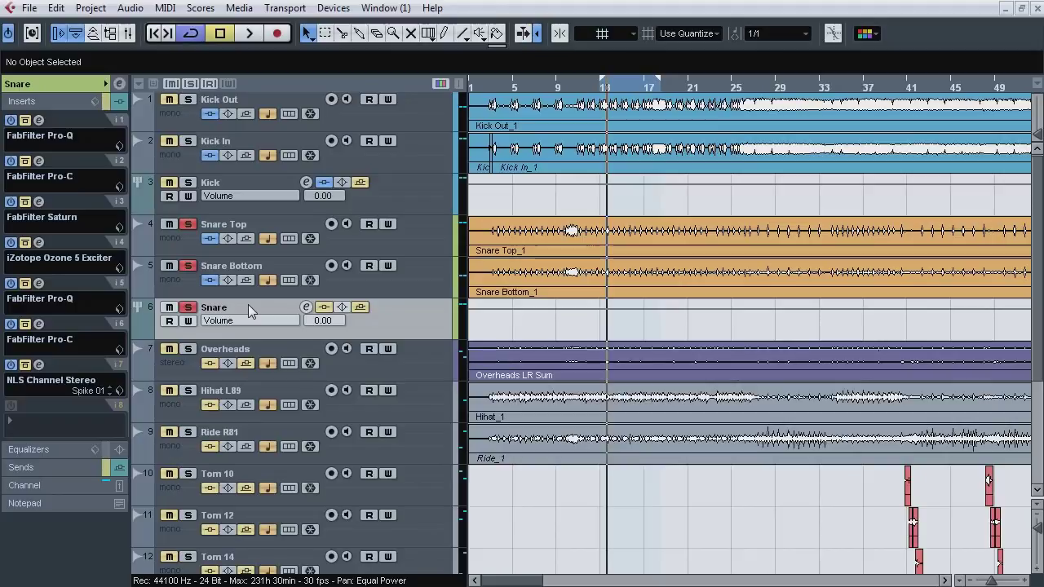
left_click(38, 120)
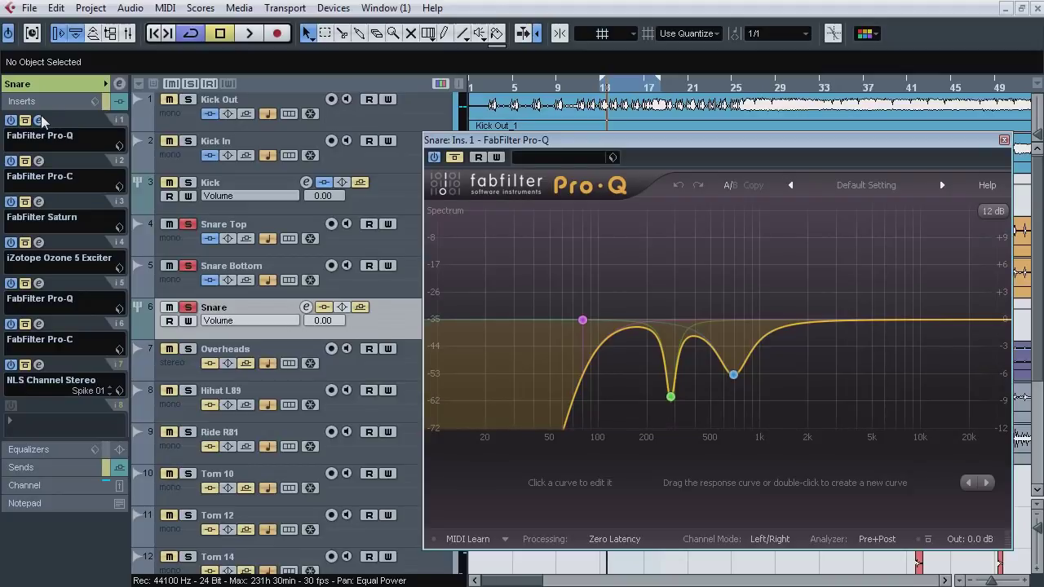
key("space")
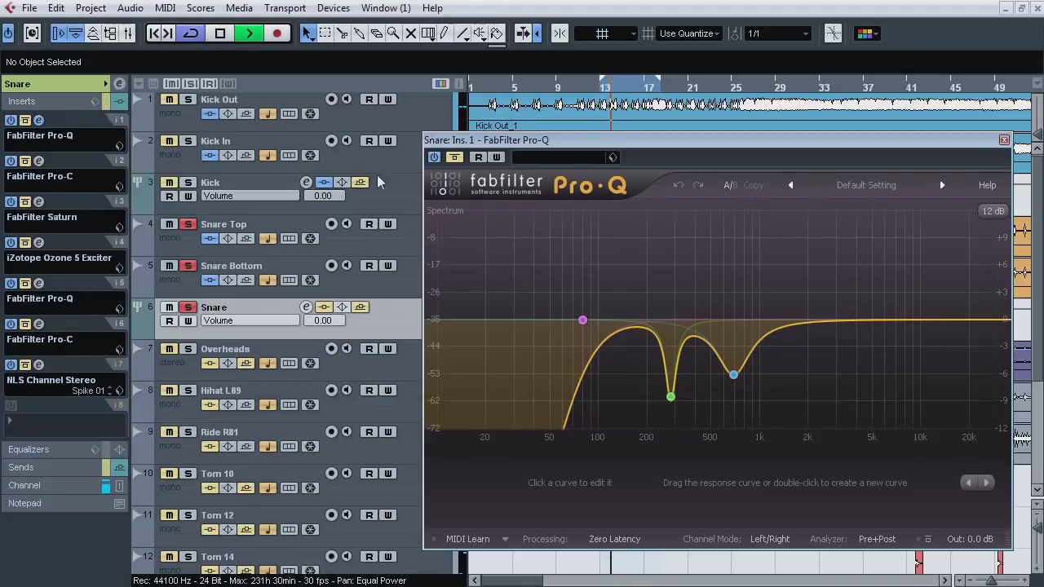
left_click(455, 159)
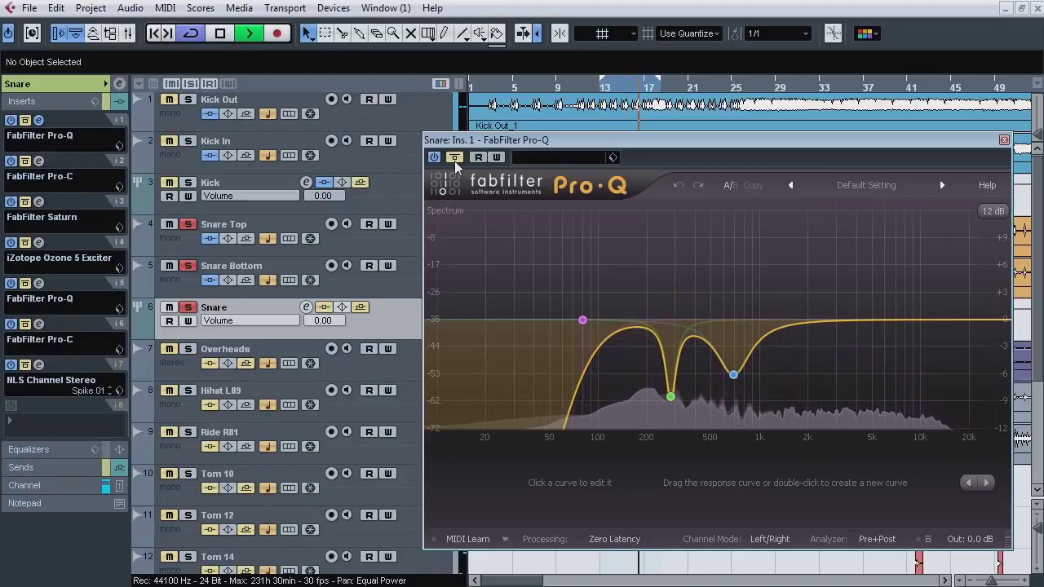
left_click(455, 159)
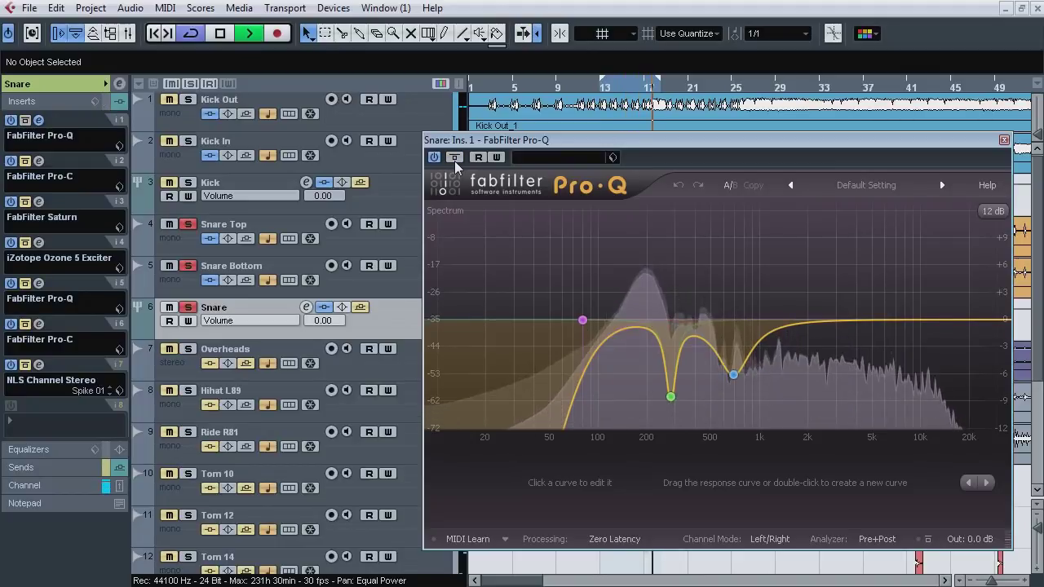
left_click(455, 159)
left_click(455, 159)
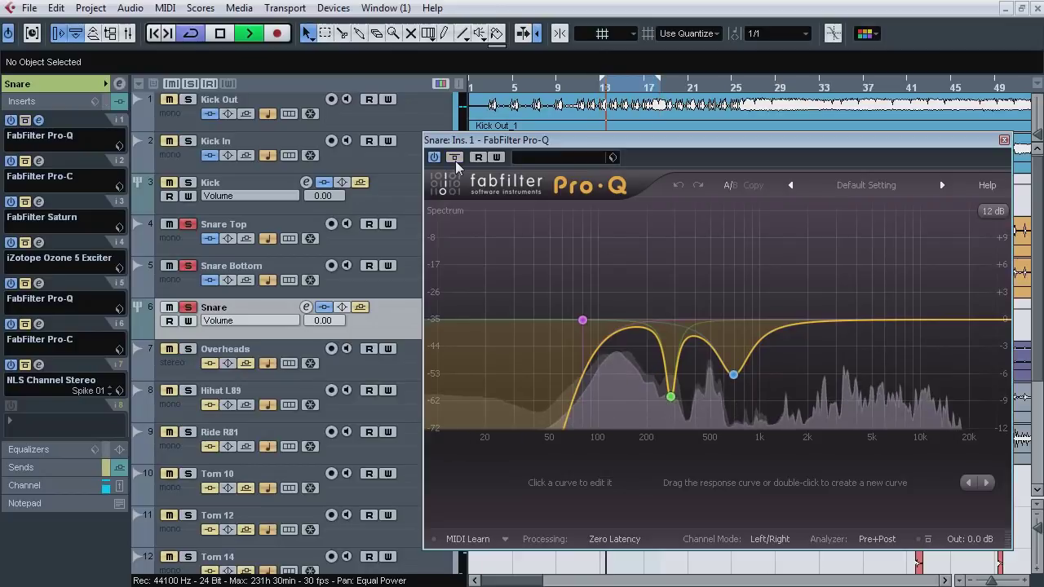
Step: Audition the Snare group Pro-Q's 687 Hz, 280 Hz and 80 Hz bands alone, then stop playback and close the EQ
left_click(756, 399)
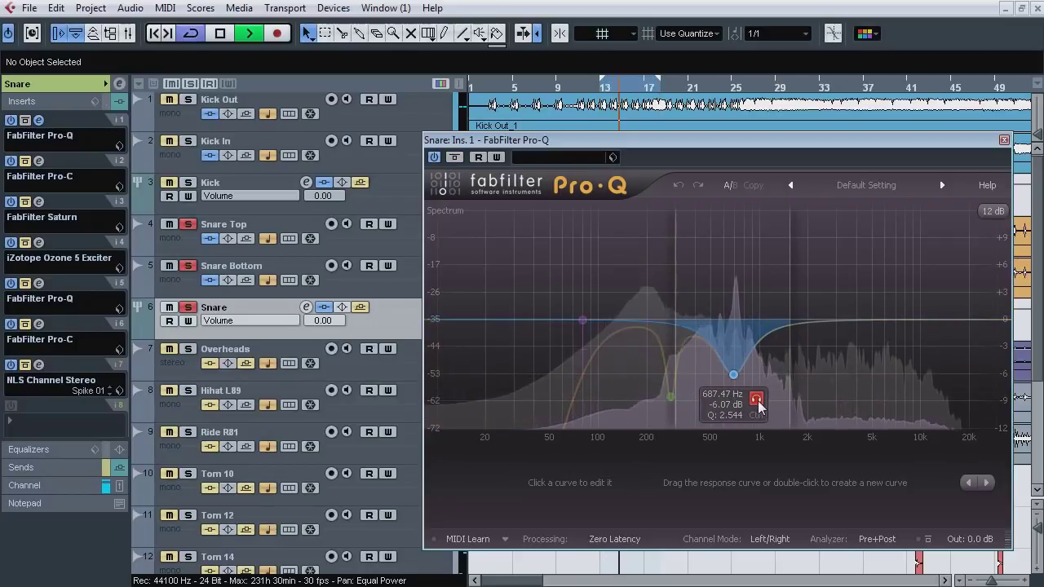
left_click(758, 403)
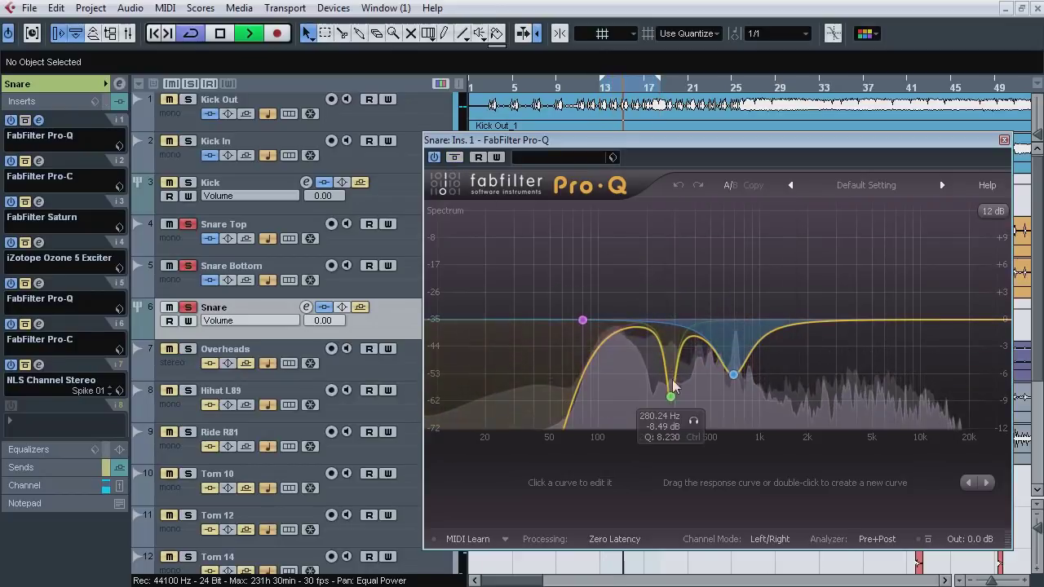
left_click(694, 422)
left_click(606, 297)
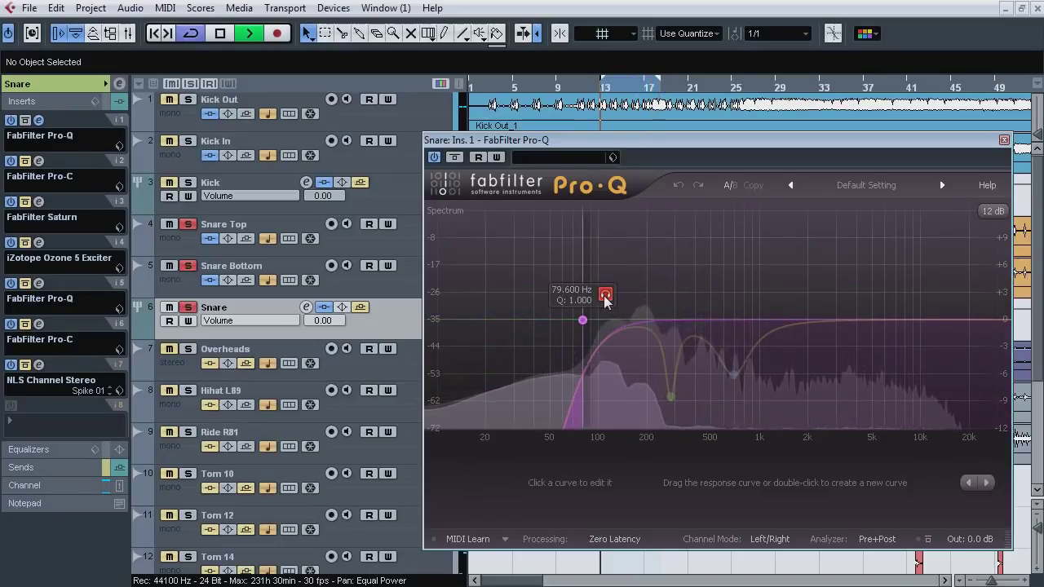
left_click(605, 297)
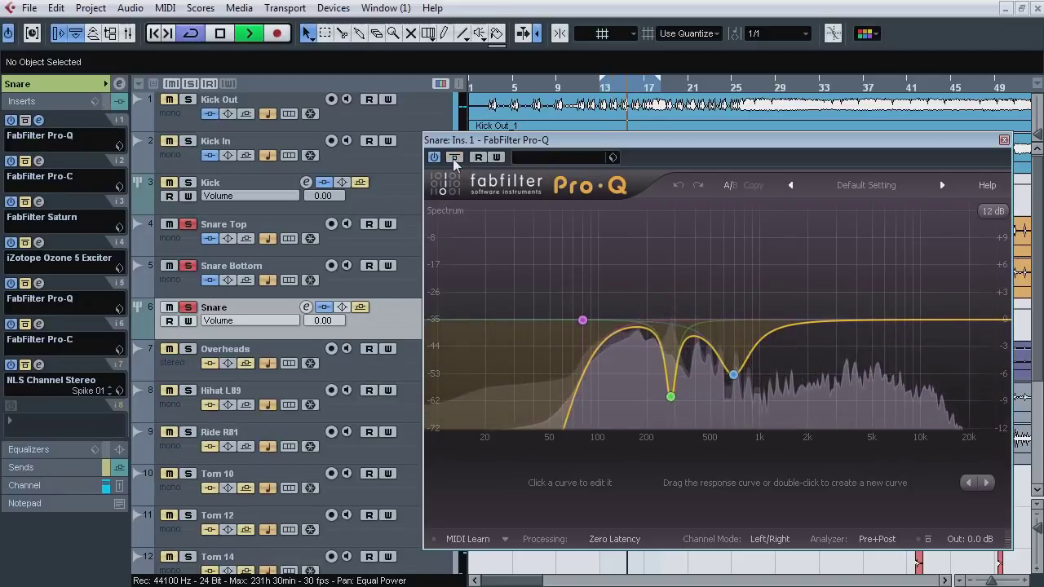
key("space")
left_click(38, 120)
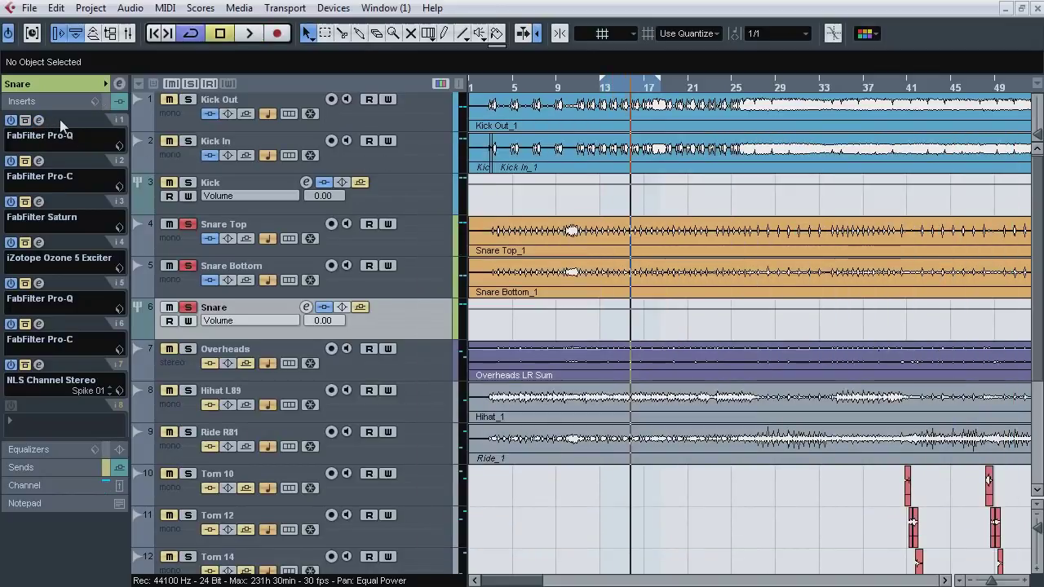
Step: Inspect the Snare group's first FabFilter Pro-C, compare it active and bypassed during playback, then close it left active
left_click(39, 161)
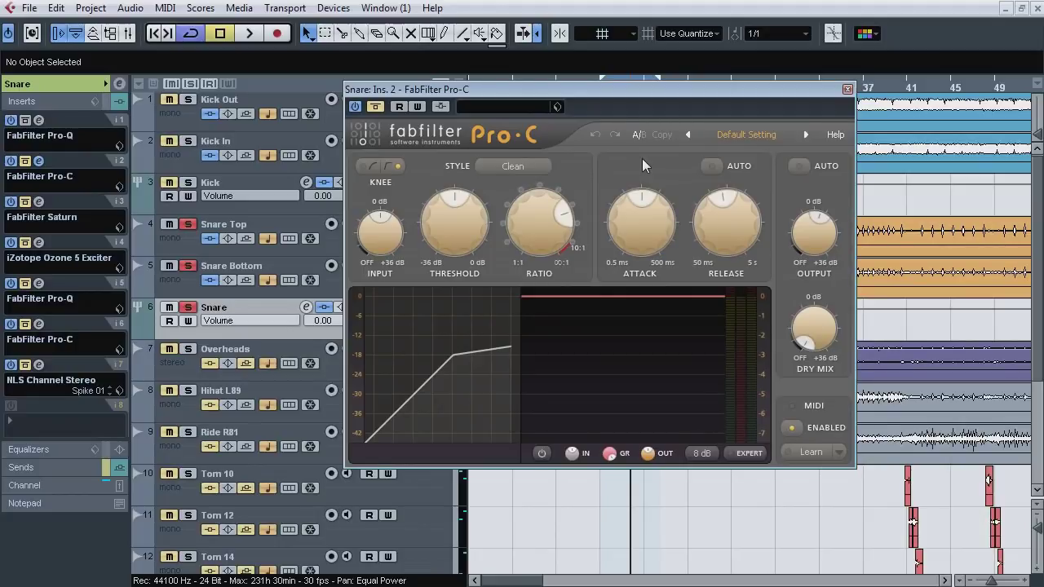
mouse_move(662, 231)
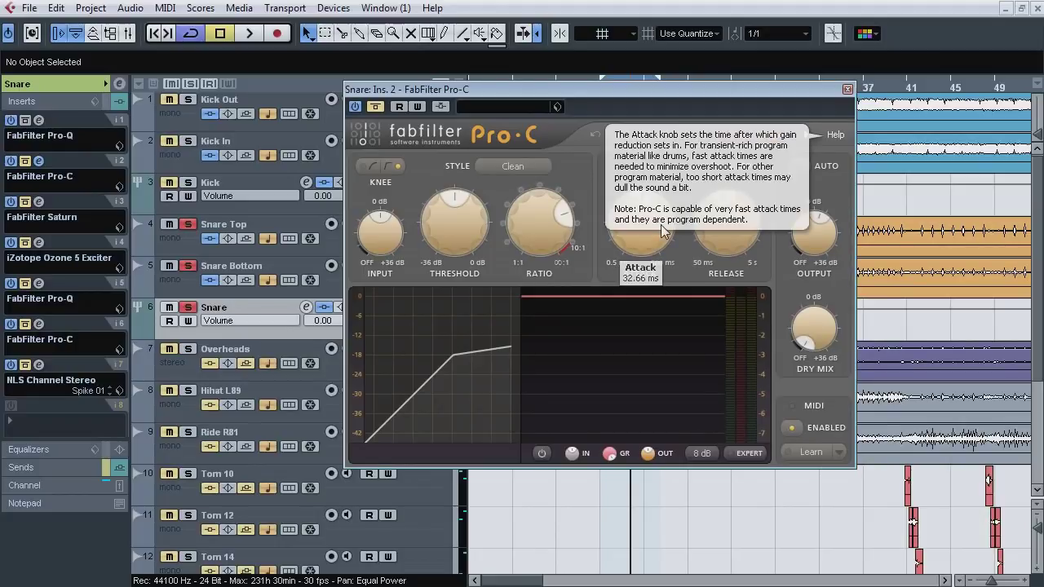
mouse_move(712, 244)
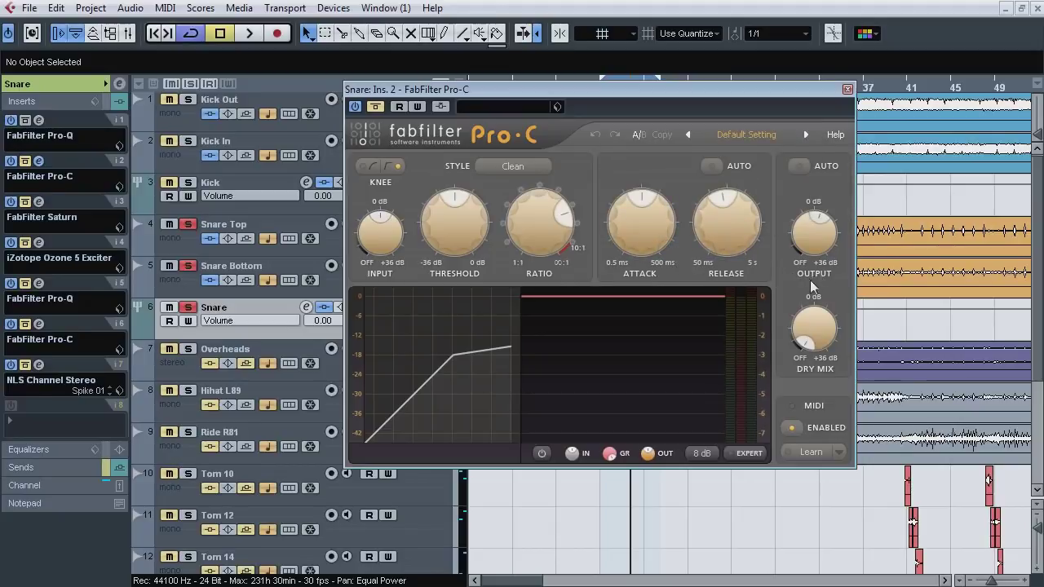
key("space")
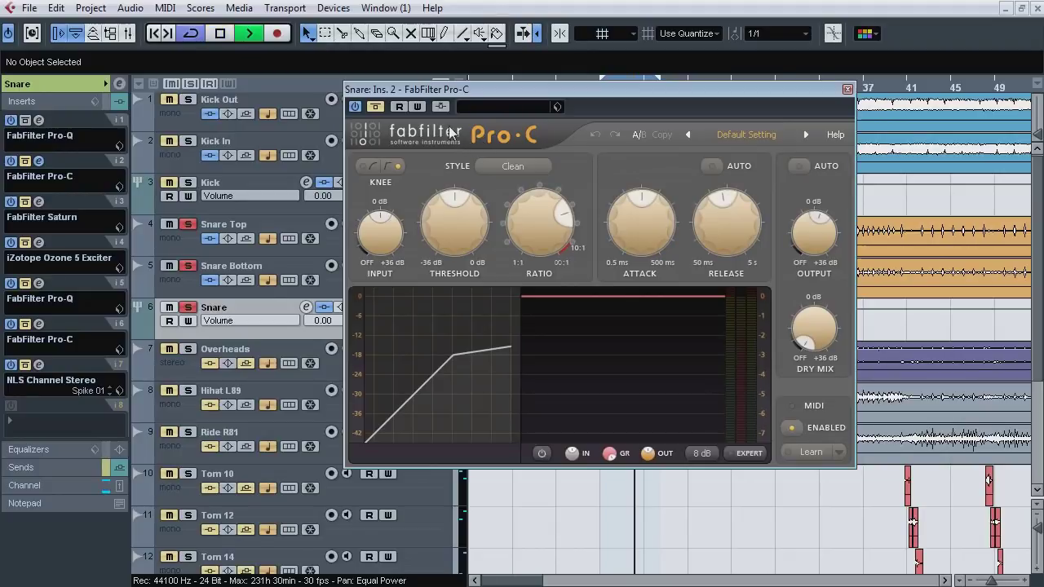
left_click(376, 107)
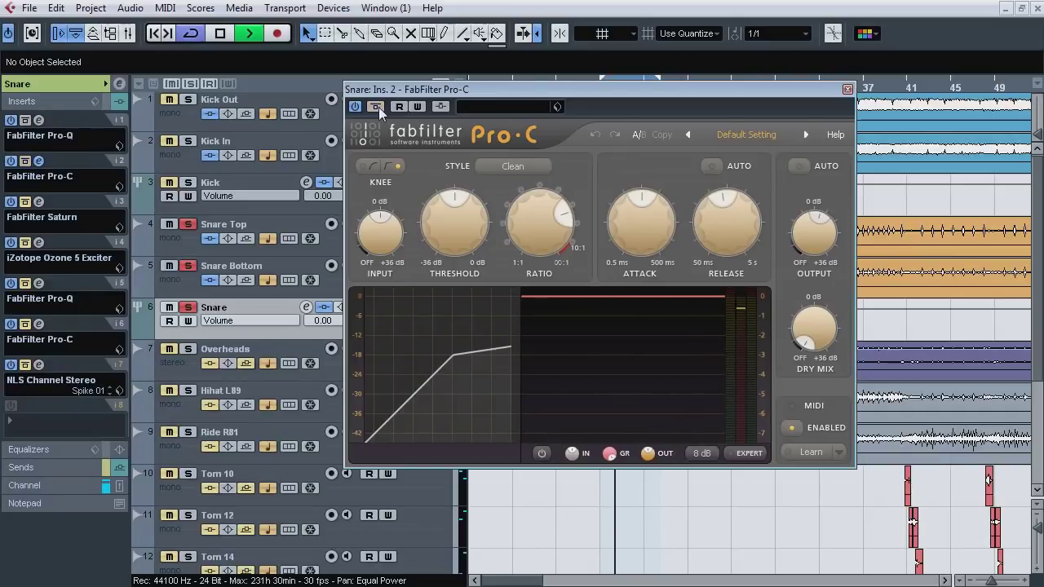
left_click(376, 107)
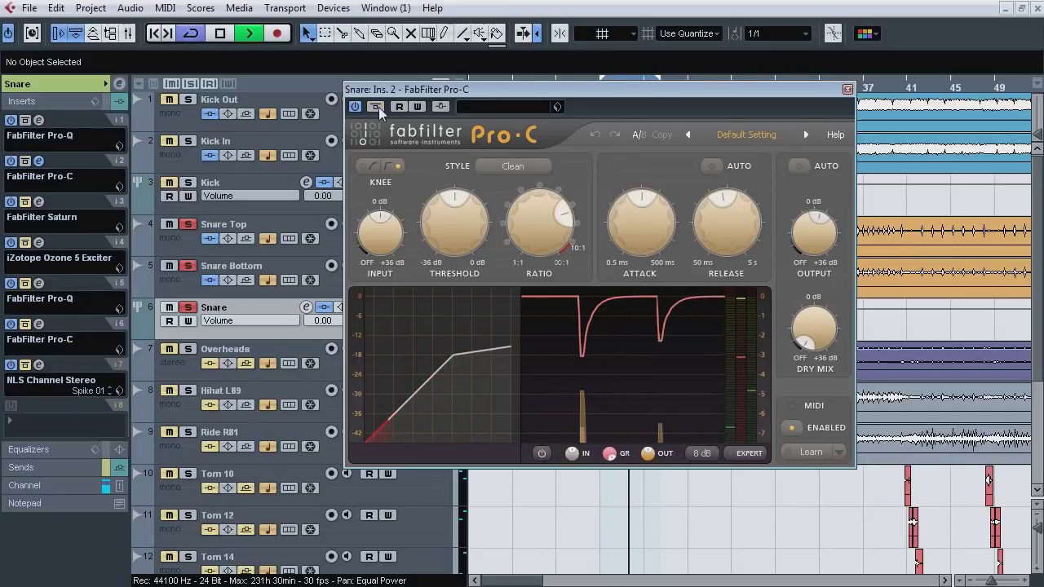
left_click(376, 107)
left_click(376, 106)
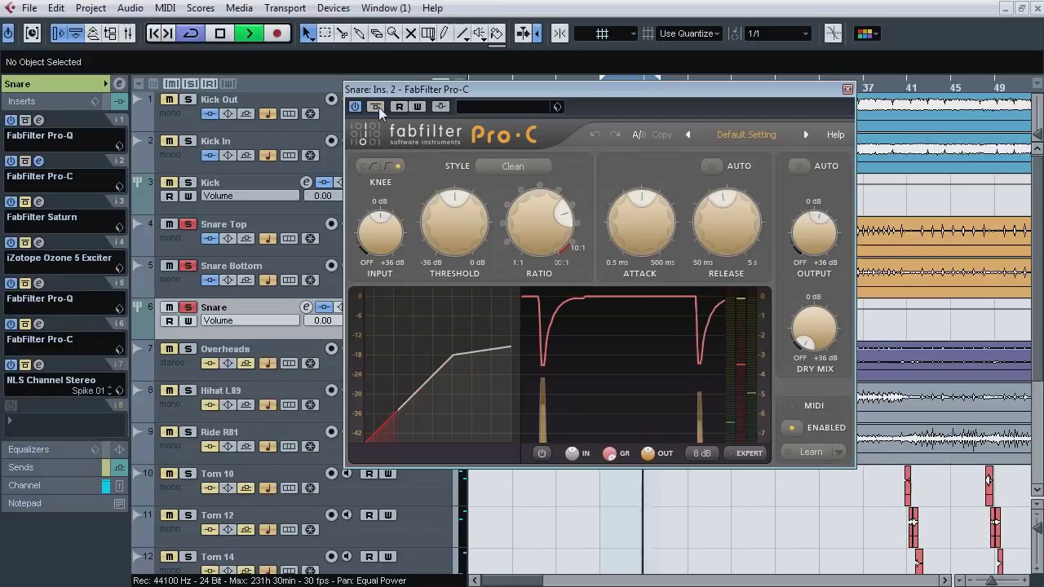
key("space")
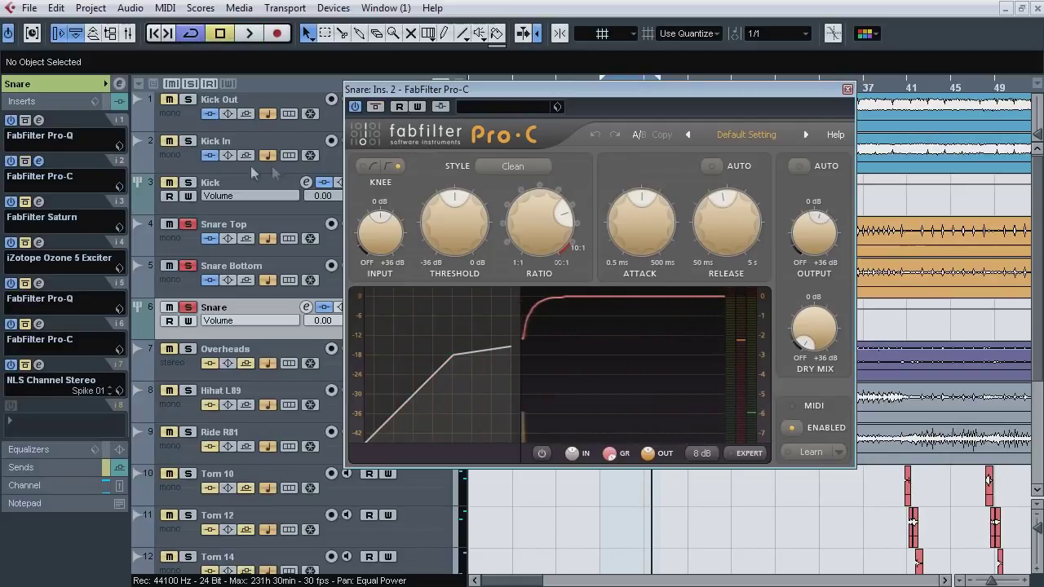
left_click(40, 161)
Step: Inspect the Snare group's FabFilter Saturn, enable it and audition it during playback, then close it left active
left_click(38, 202)
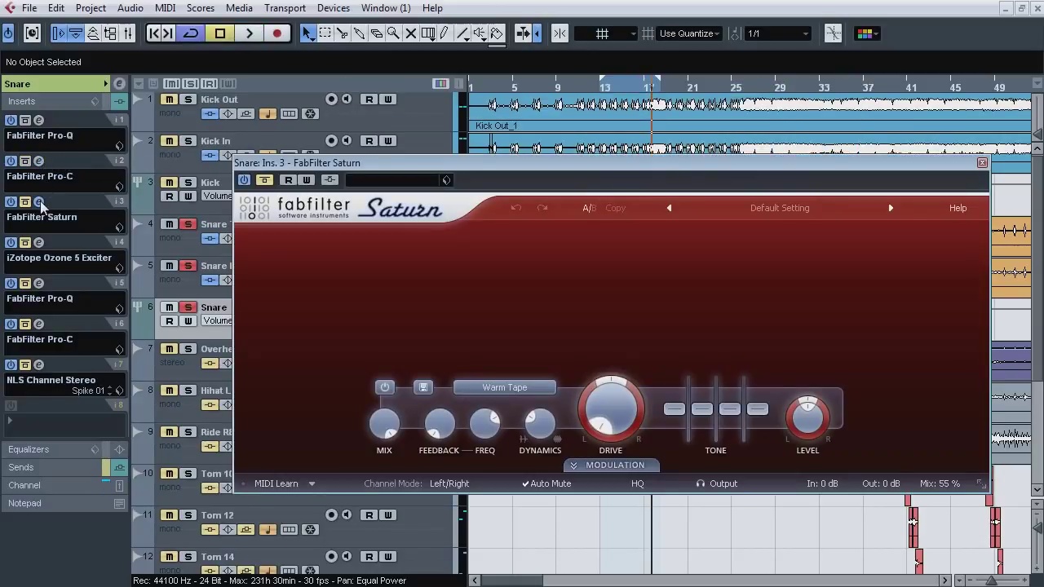
mouse_move(540, 430)
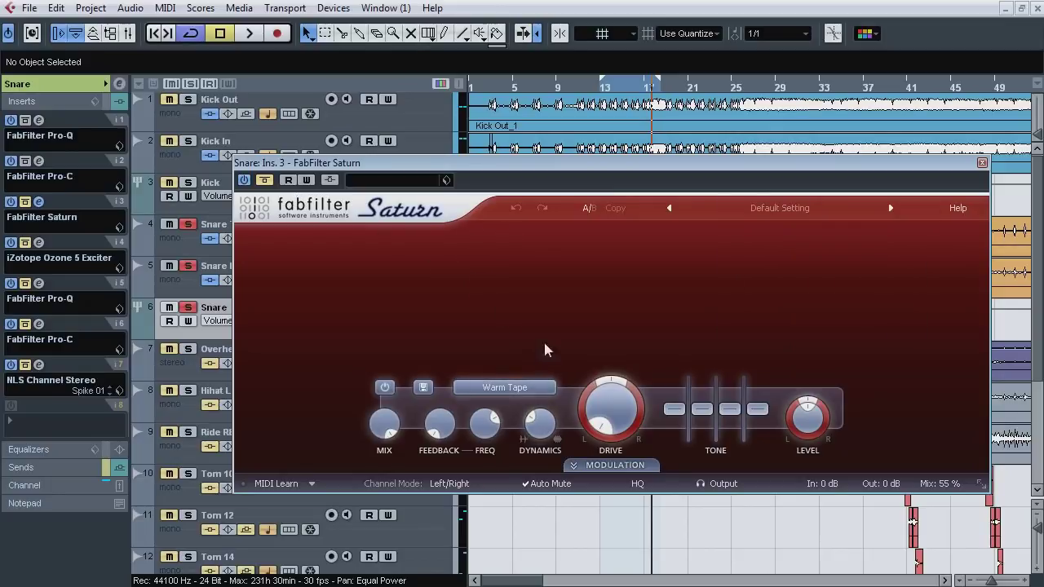
key("space")
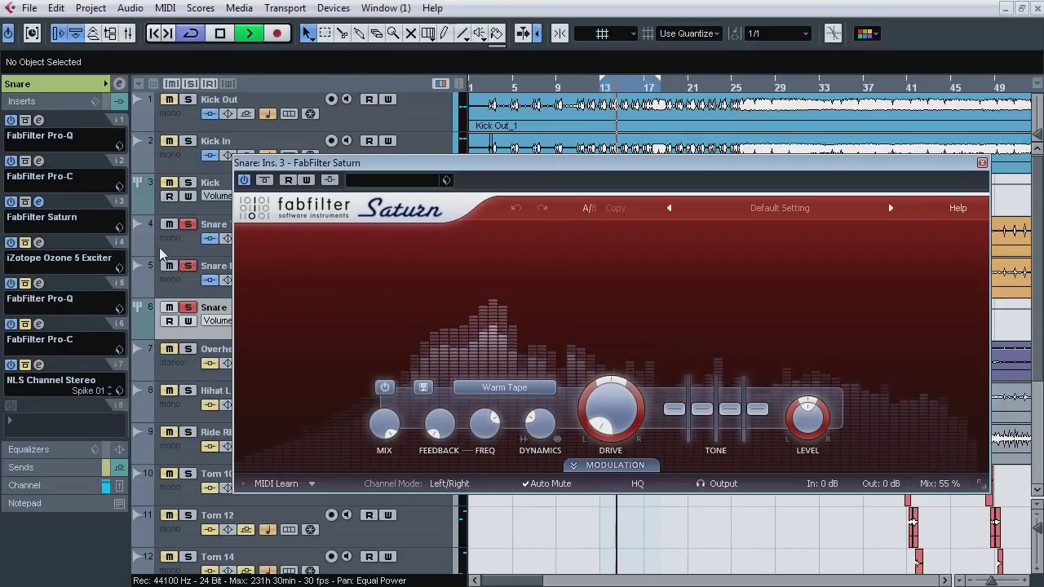
key("space")
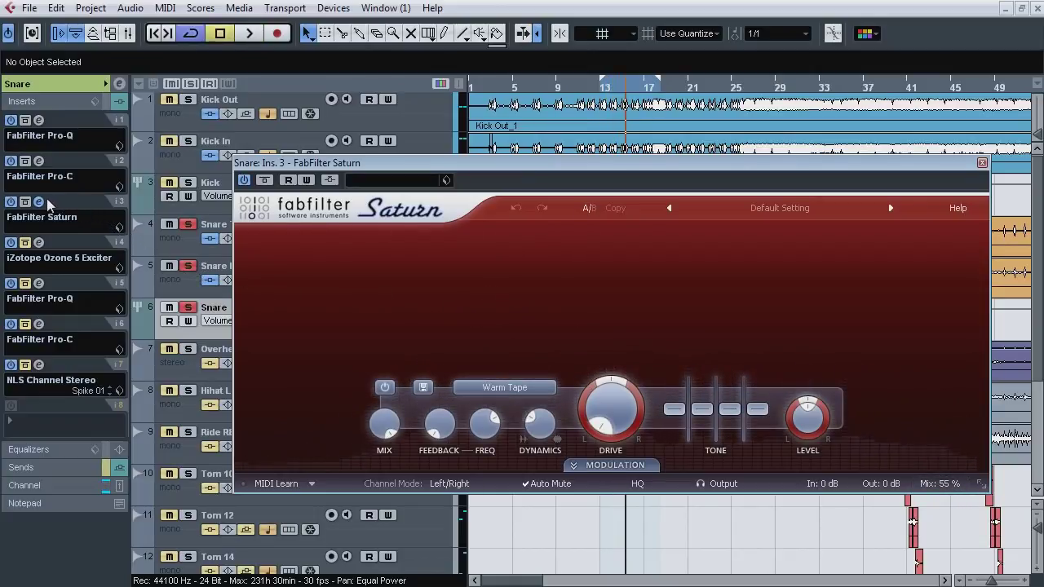
left_click(38, 201)
Step: Compare the Snare group's iZotope Ozone 5 Exciter active and bypassed during playback, then close it left active
left_click(39, 242)
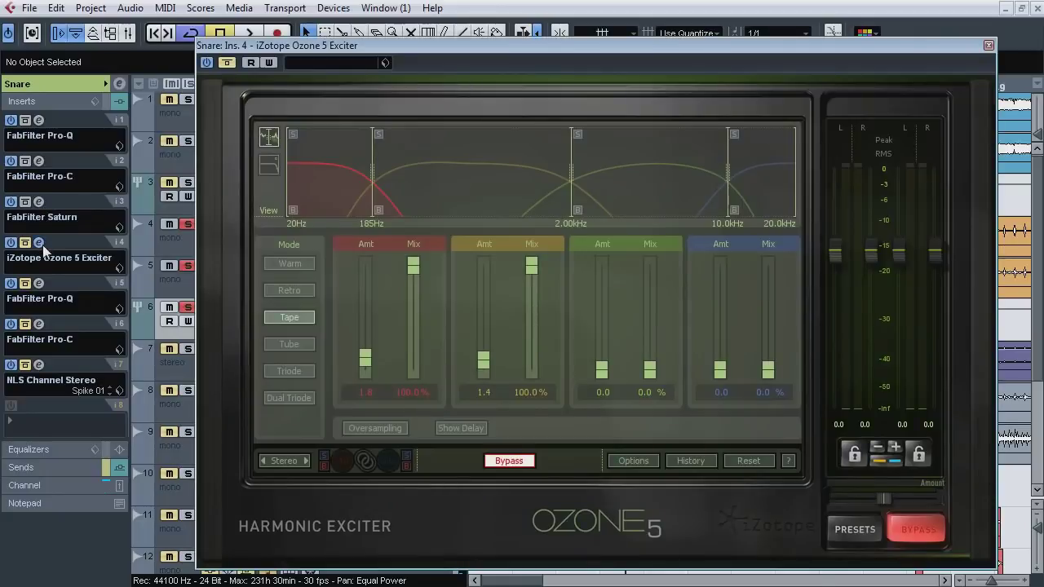
key("space")
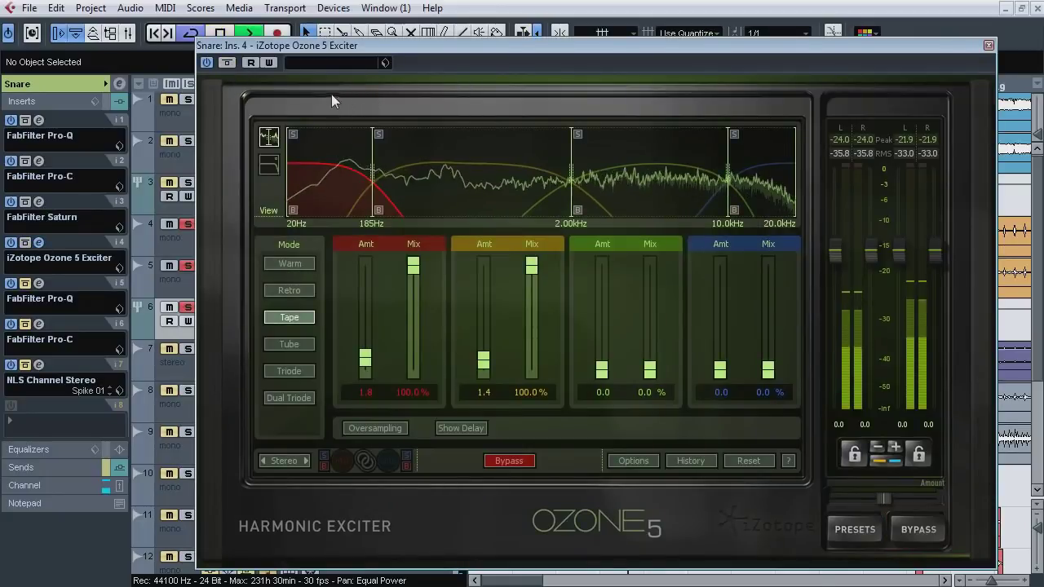
left_click(229, 63)
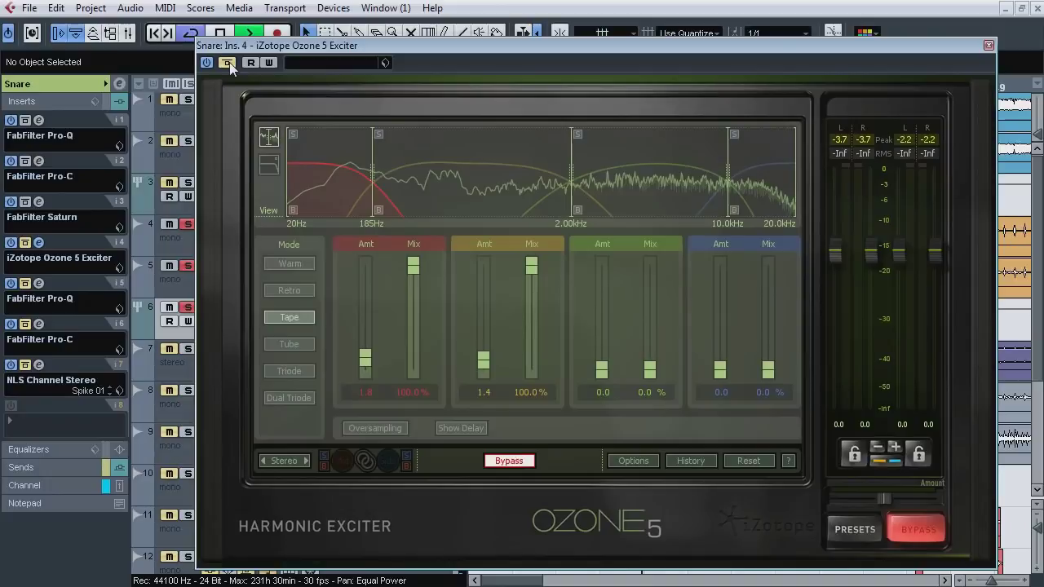
left_click(230, 62)
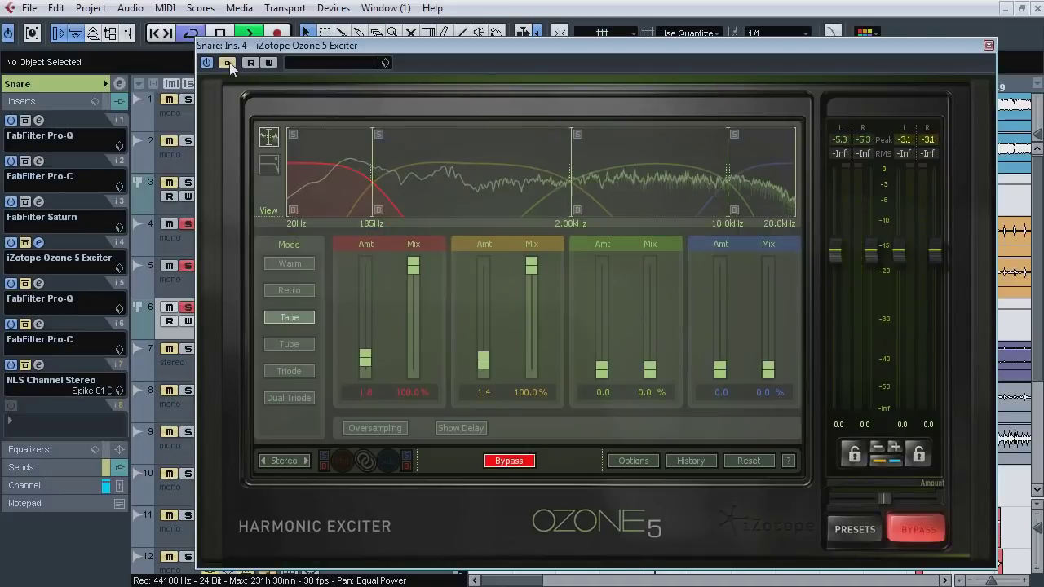
left_click(230, 62)
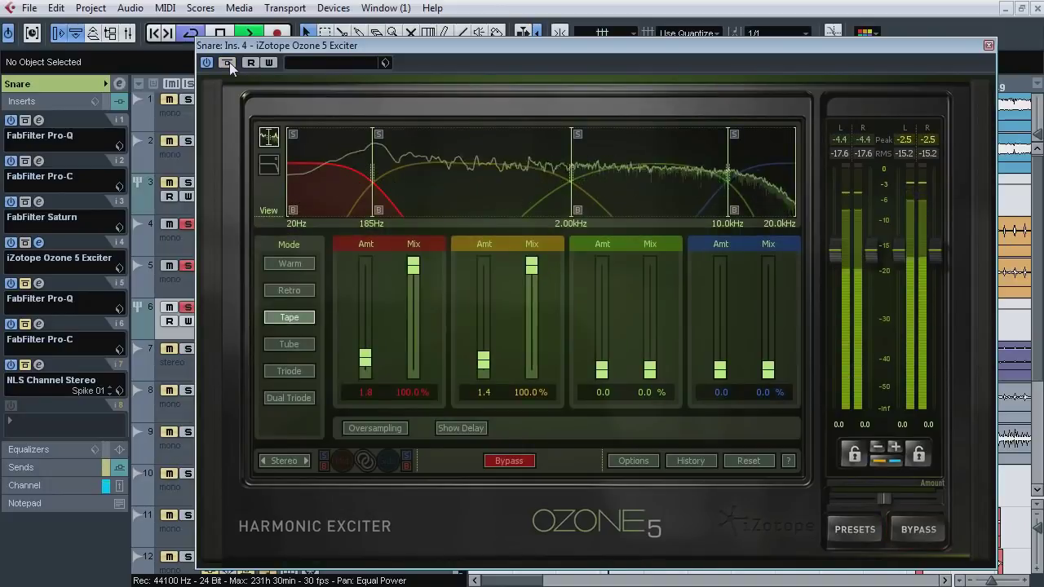
left_click(229, 62)
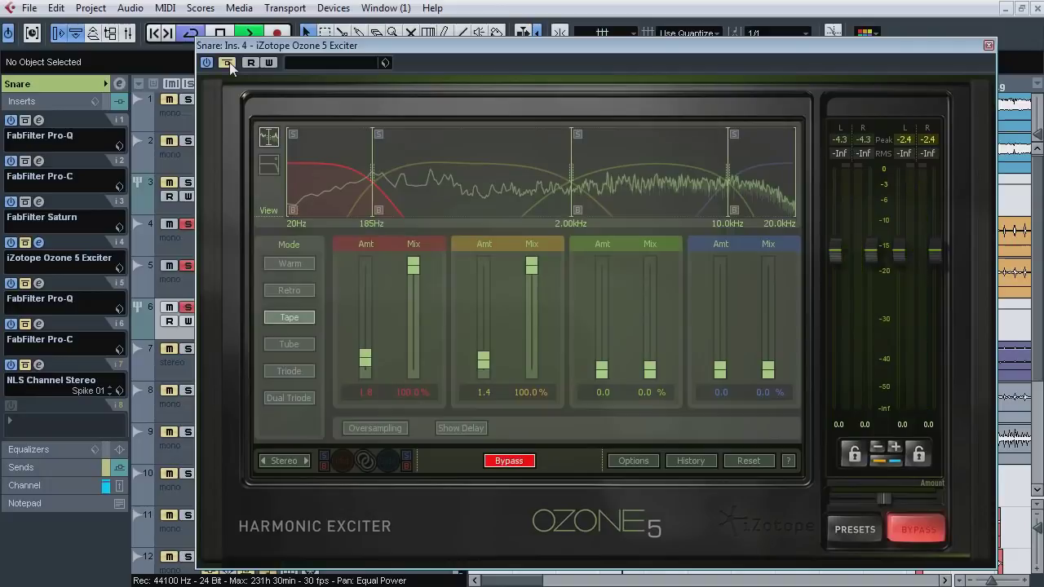
left_click(229, 62)
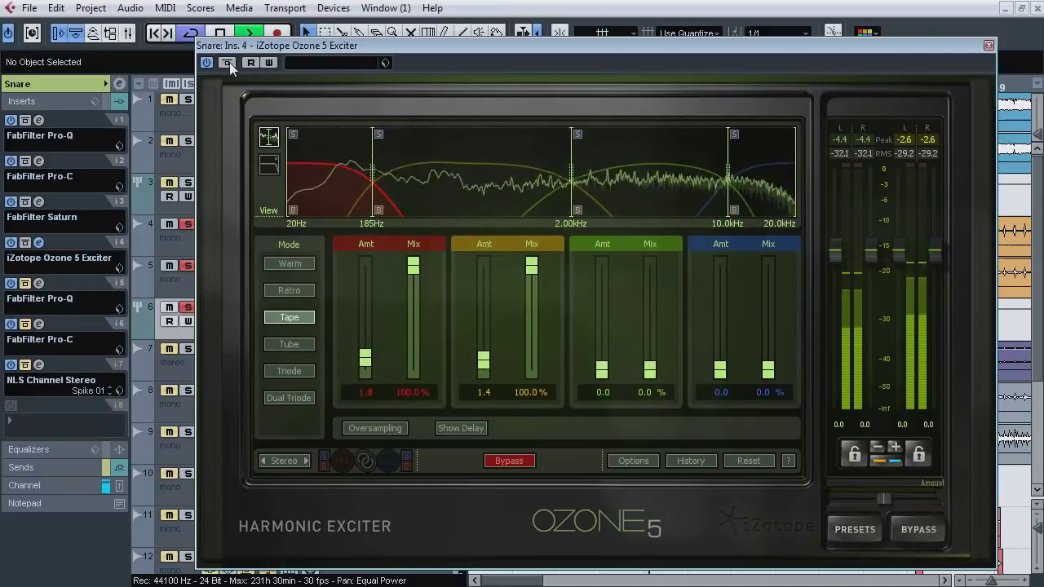
key("space")
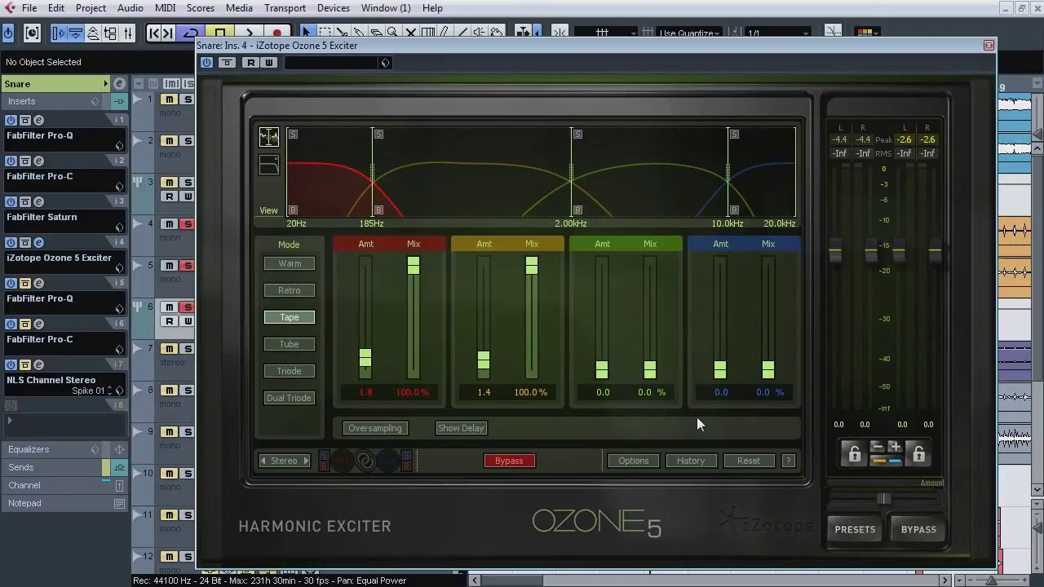
left_click(38, 243)
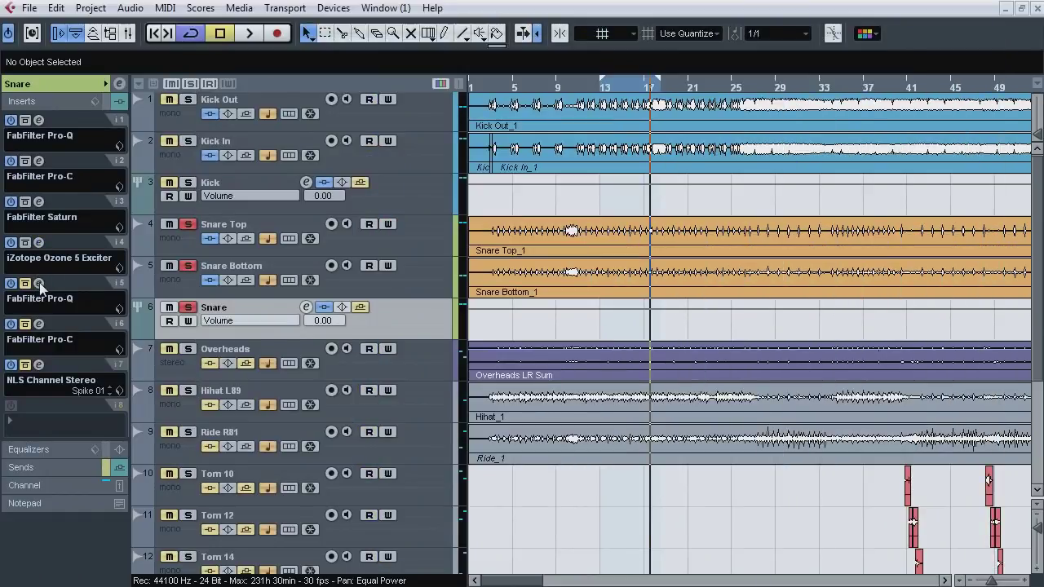
Step: Compare the Snare group's second FabFilter Pro-Q, in insert 5, active and bypassed during playback, then close it left active
left_click(39, 282)
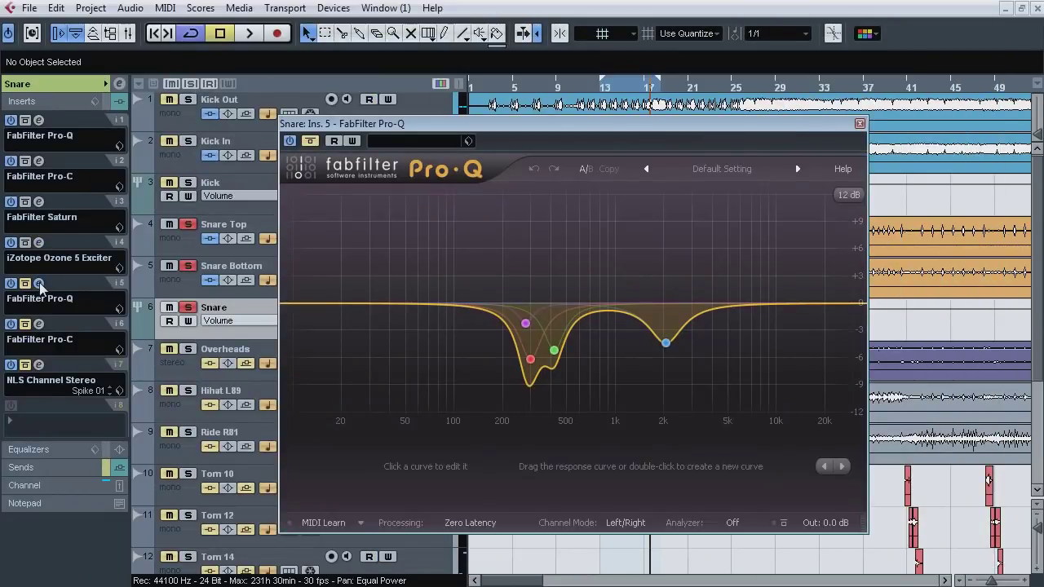
key("space")
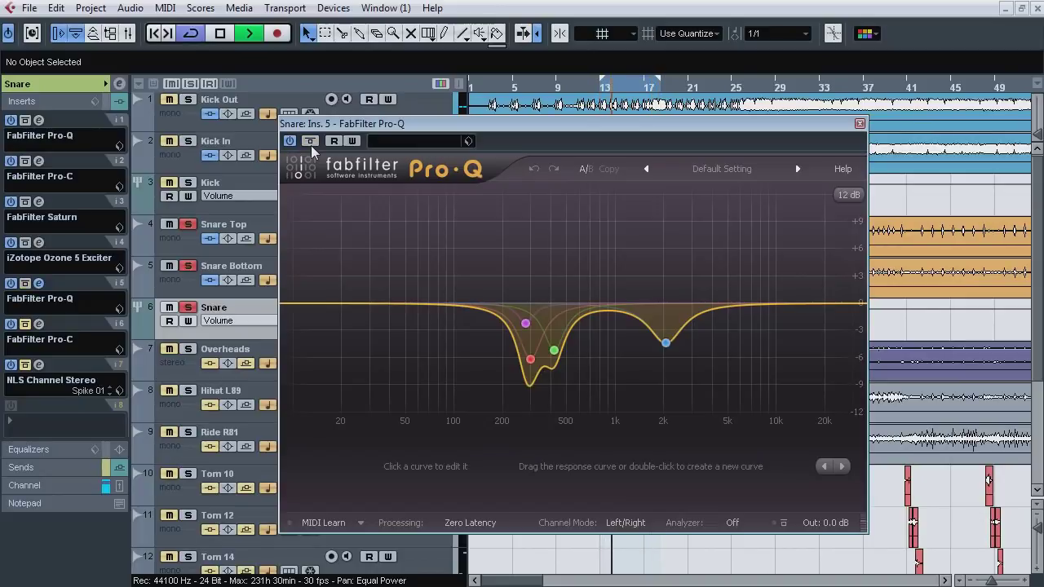
left_click(311, 145)
left_click(311, 145)
key("space")
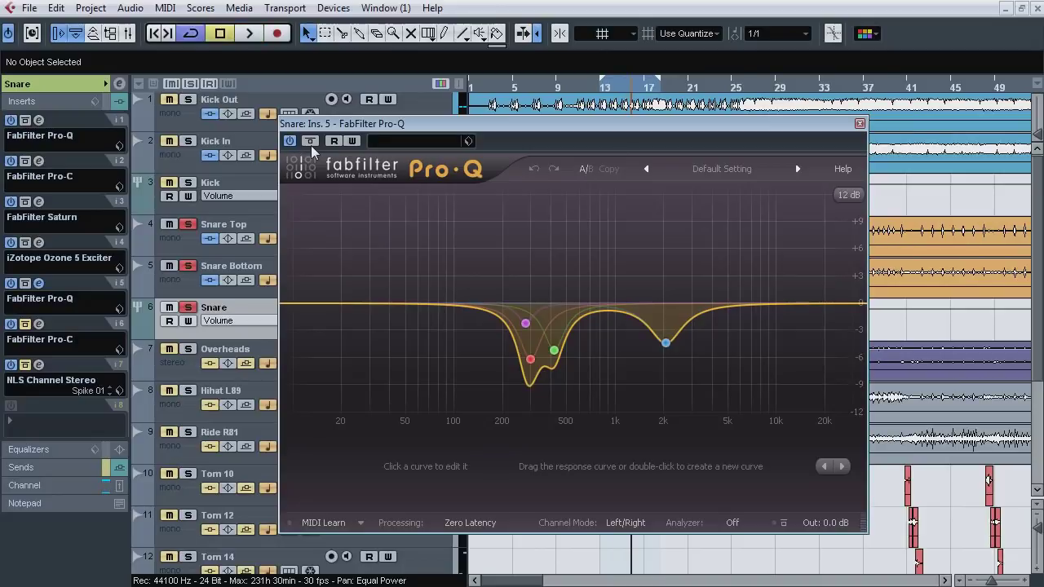
left_click(38, 283)
Step: Enable the Snare group's second FabFilter Pro-C, in insert 6, and audition it during playback, then close it left active
left_click(38, 324)
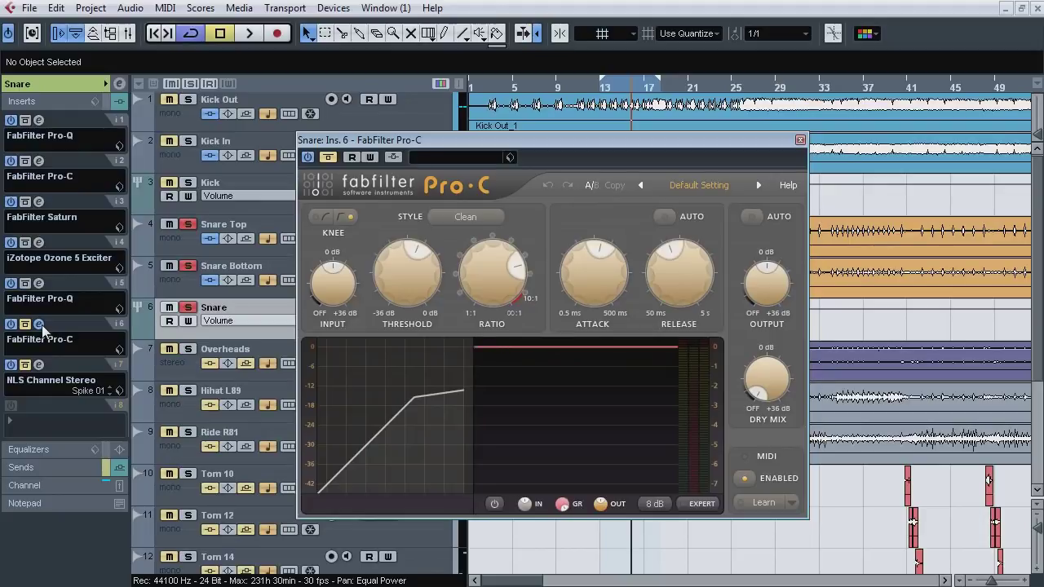
key("space")
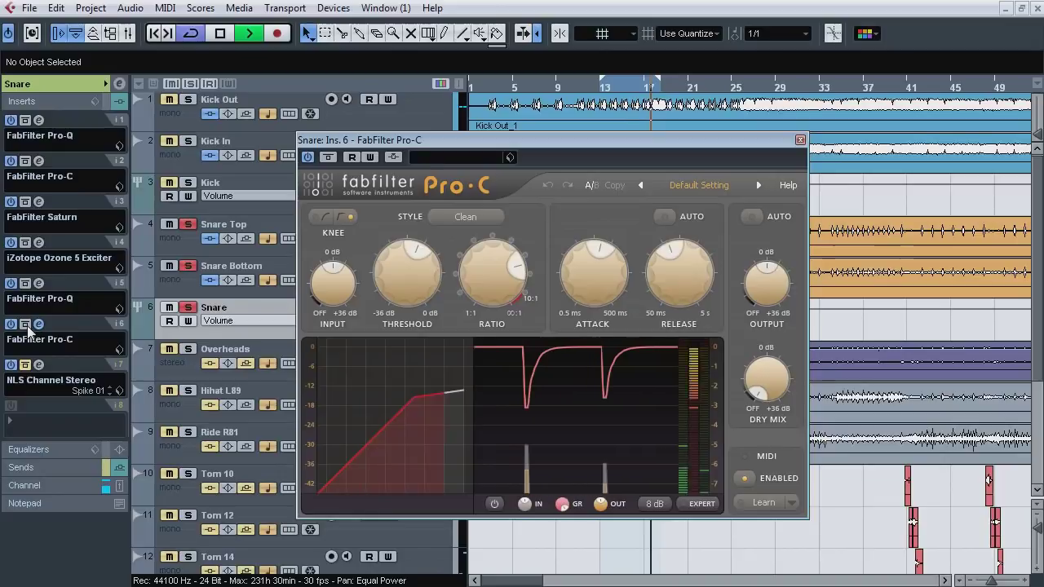
key("space")
left_click(39, 324)
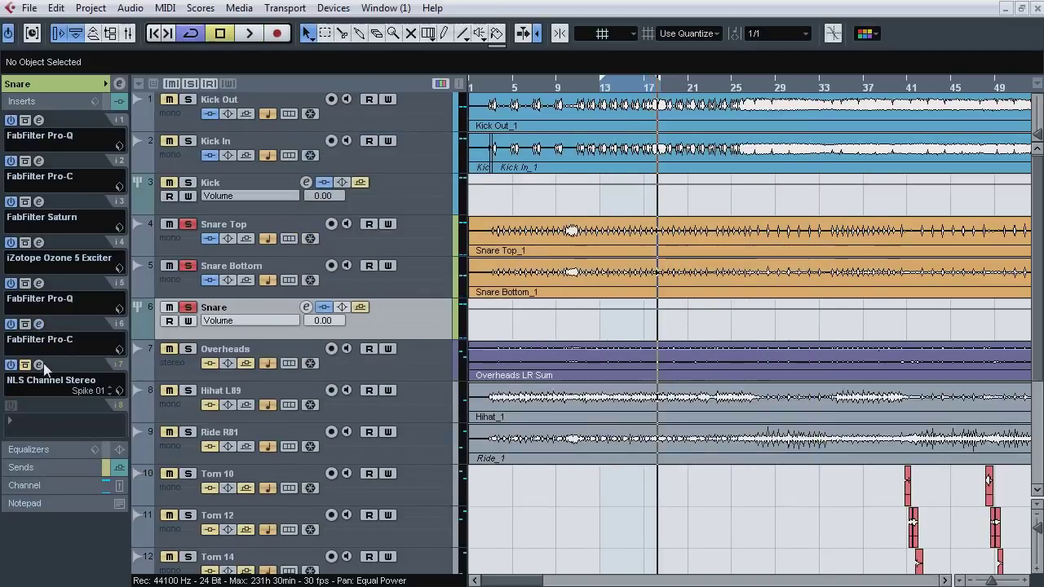
Step: Compare the Snare group's NLS Channel Stereo active and bypassed during playback, ending with it active
left_click(43, 363)
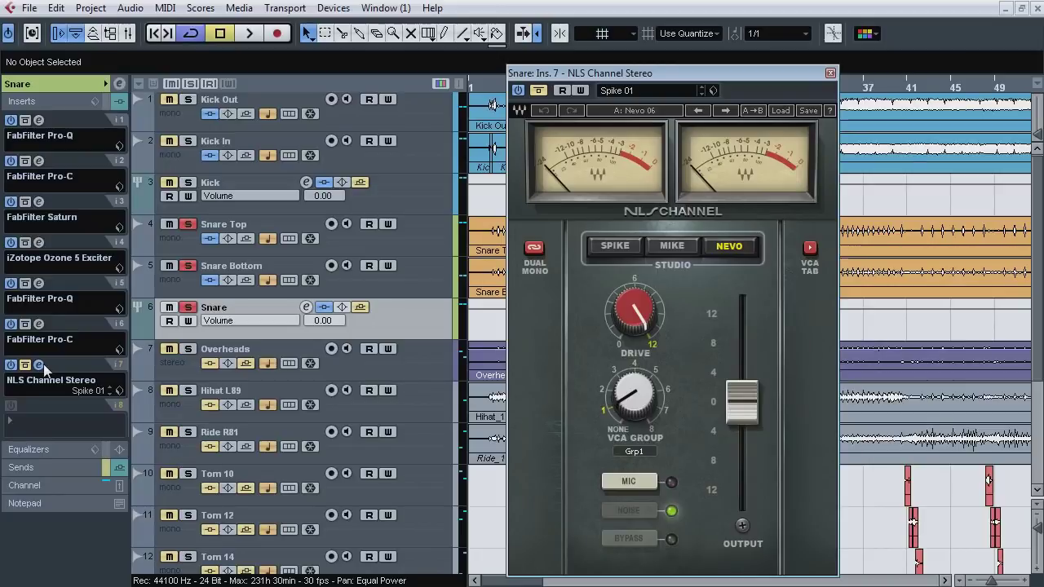
key("space")
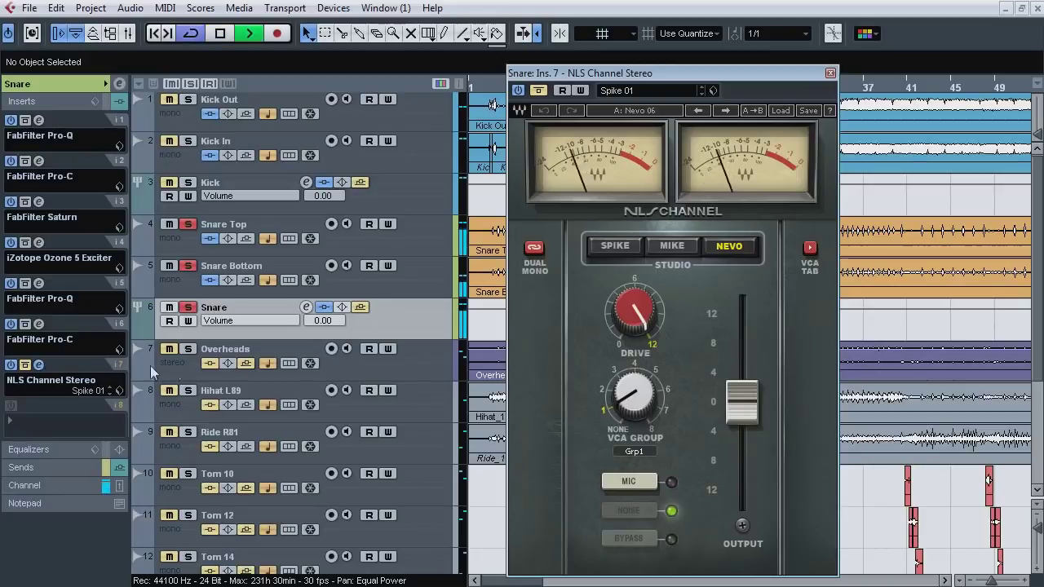
left_click(536, 93)
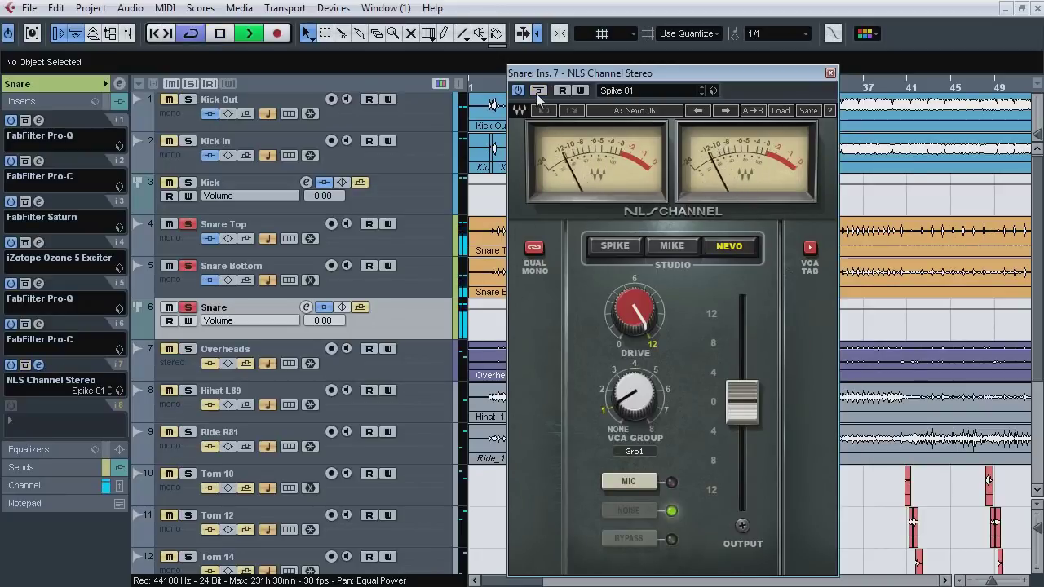
left_click(536, 93)
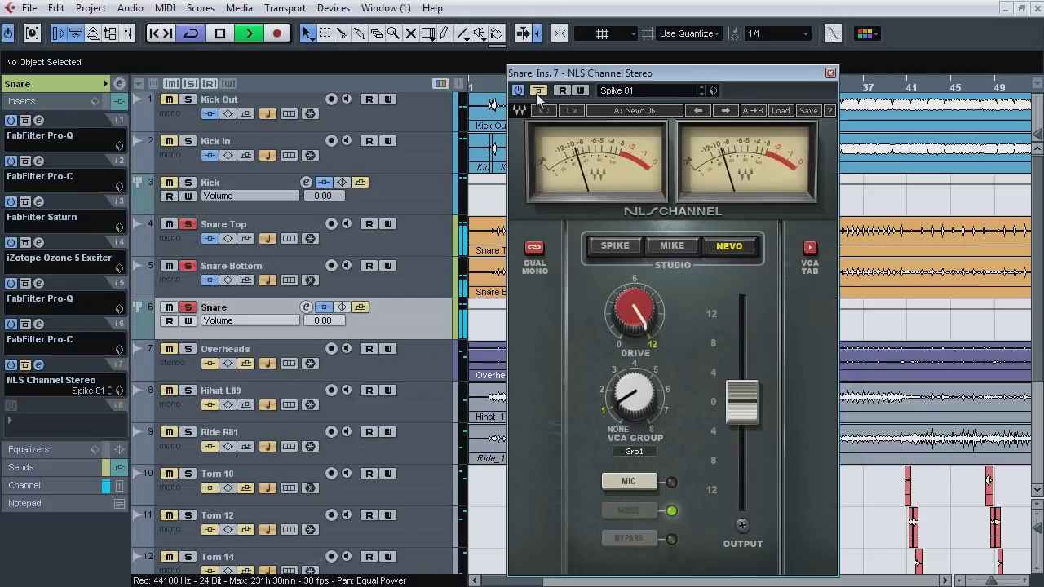
left_click(536, 93)
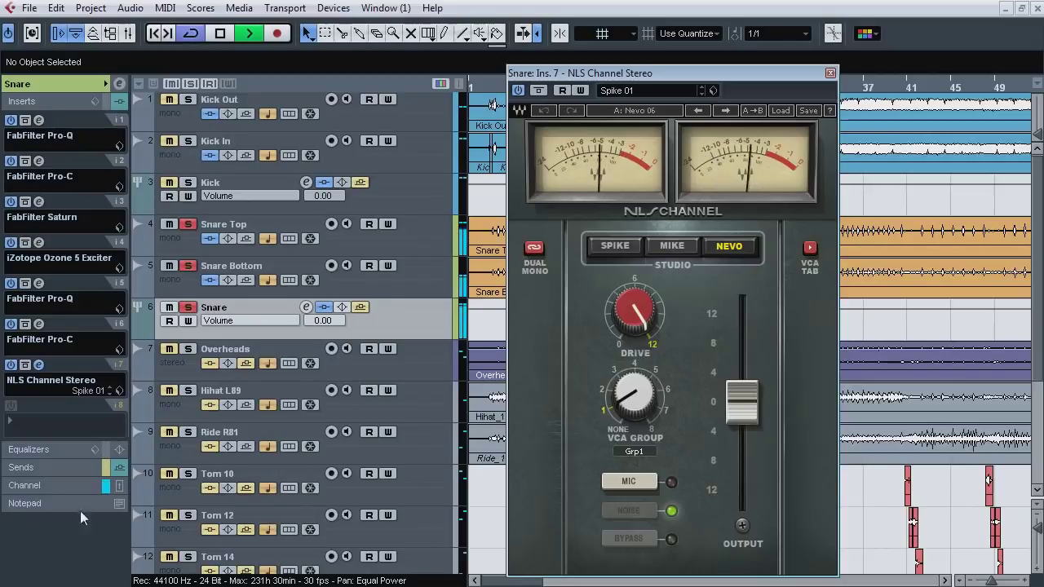
Step: Show the Snare group's channel fader and meter to check the level with NLS Channel Stereo, then stop playback
left_click(24, 486)
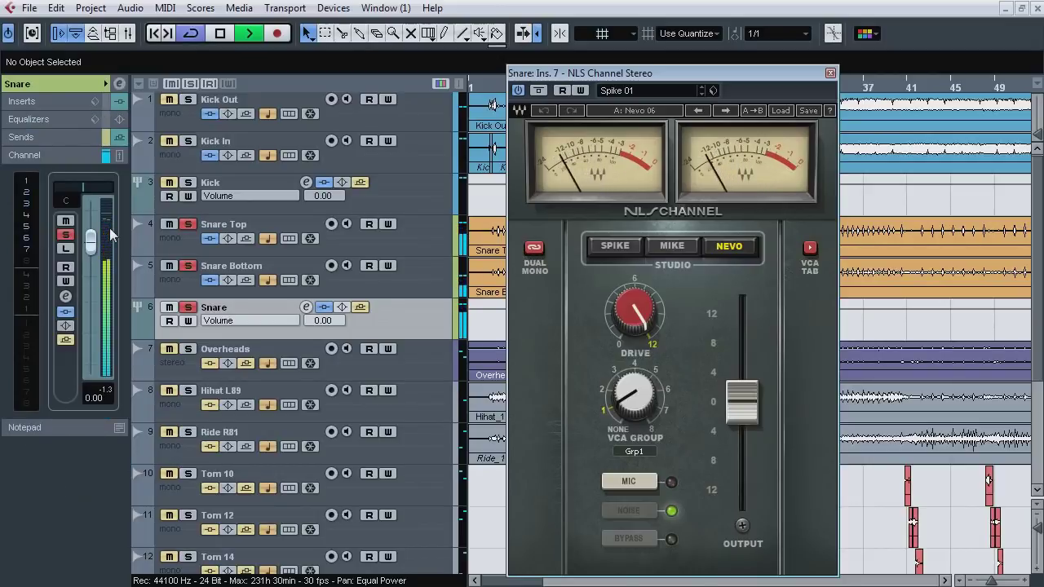
left_click(539, 91)
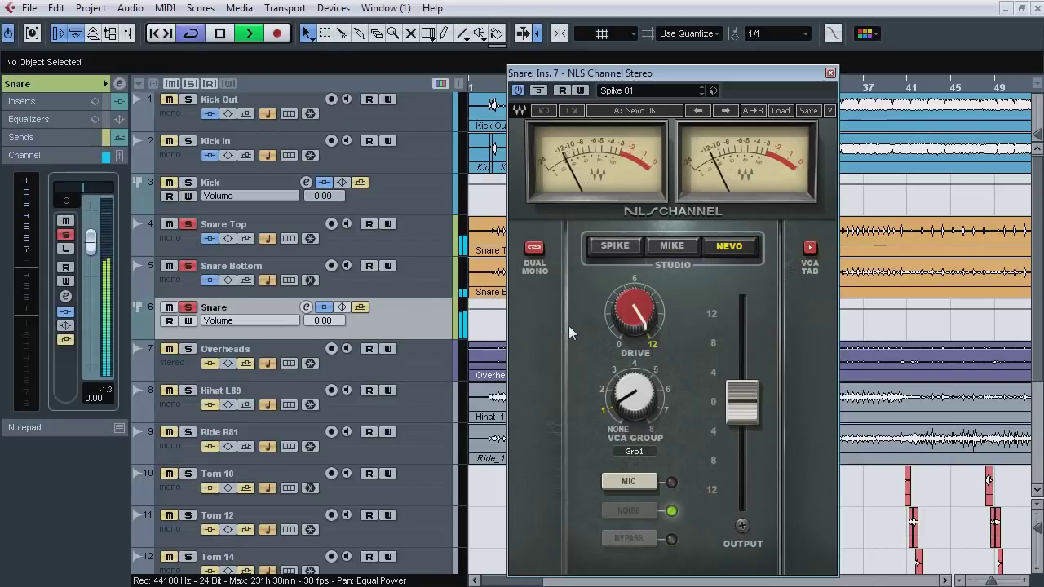
key("space")
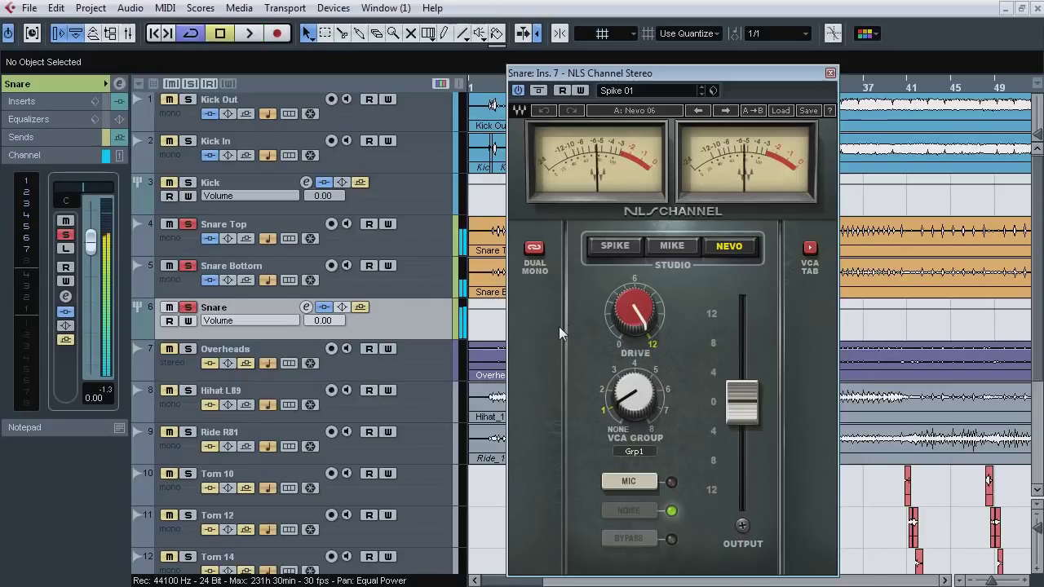
Step: Compare the Snare group's whole insert chain active and bypassed during playback, close NLS Channel Stereo, and leave the inserts active
left_click(59, 102)
key("space")
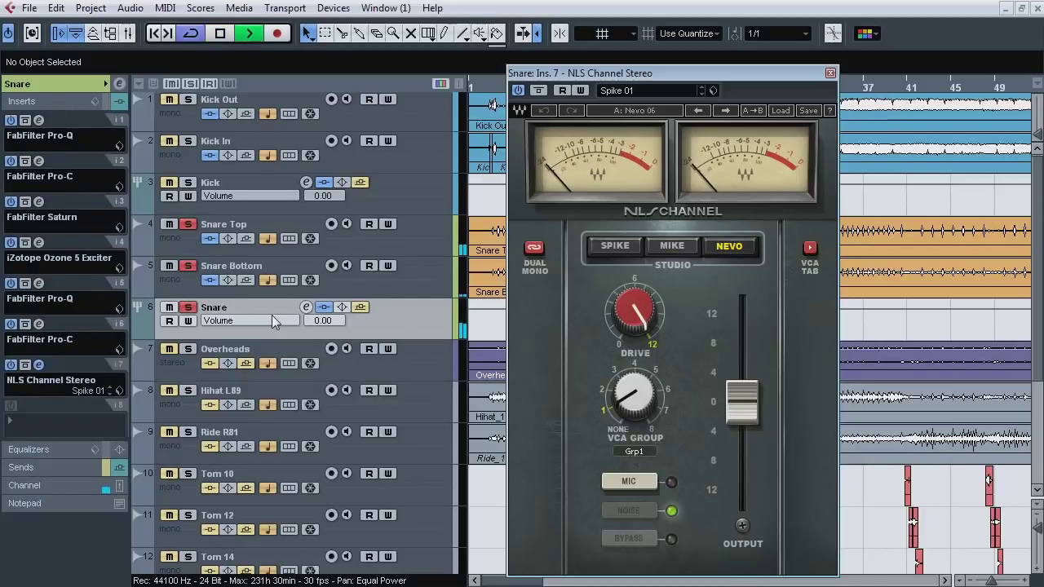
left_click(323, 309)
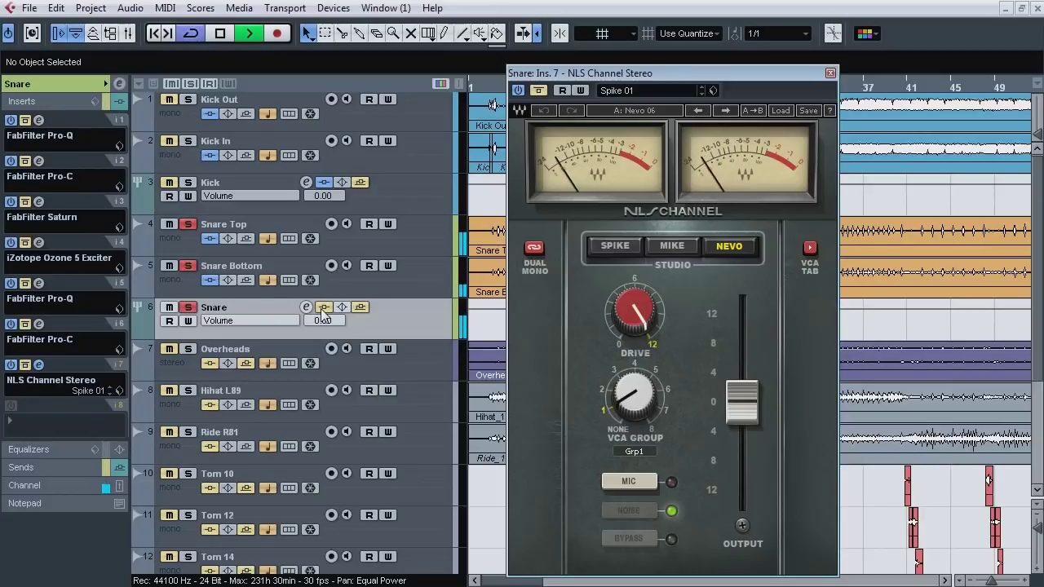
left_click(323, 308)
left_click(830, 72)
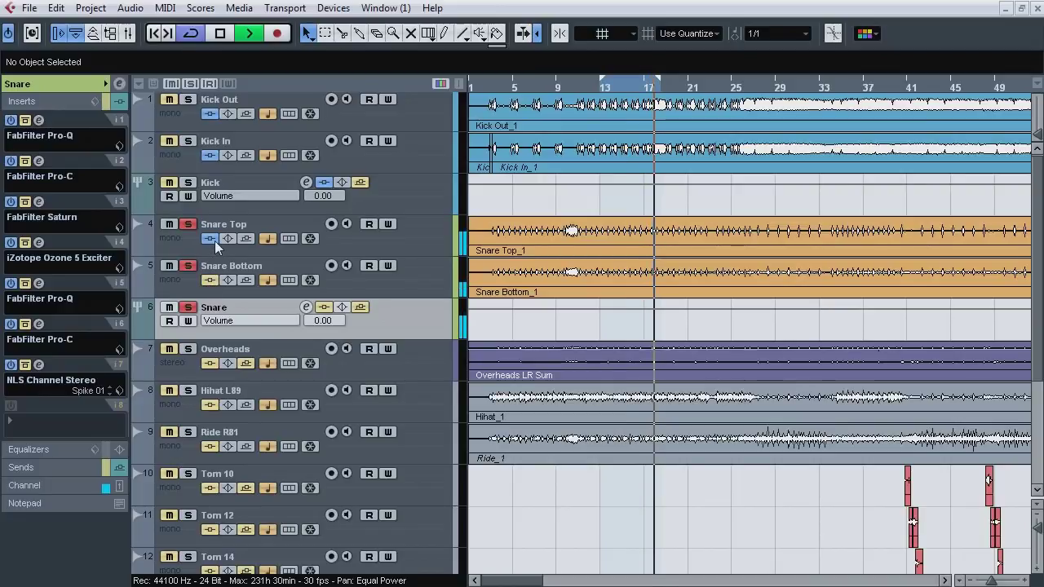
left_click(324, 309)
left_click(324, 308)
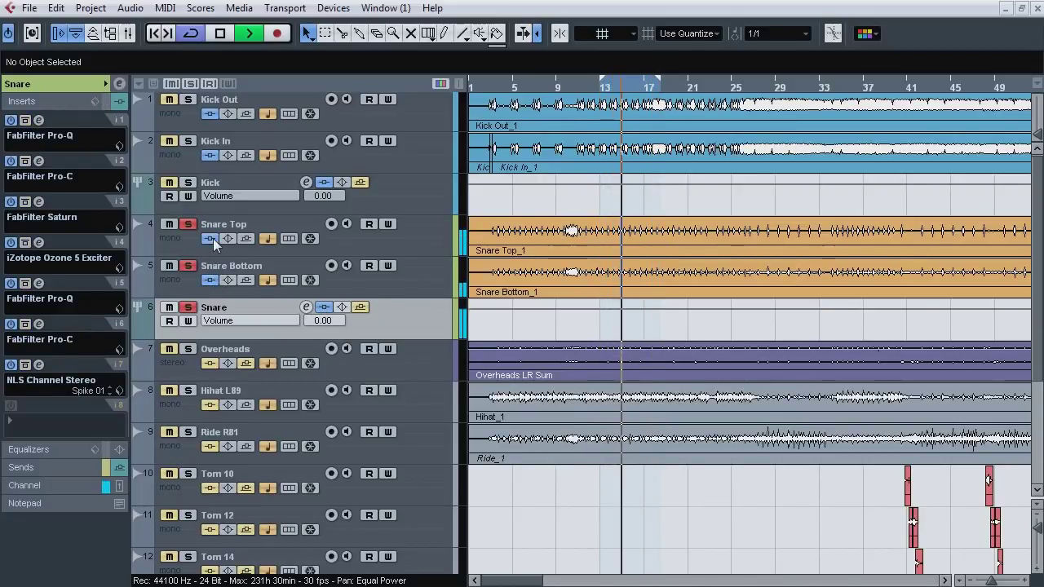
Step: Solo the Kick group with the snare, compare all snare inserts bypassed and active on Snare Top, Snare Bottom and Snare, then stop playback
left_click(188, 182)
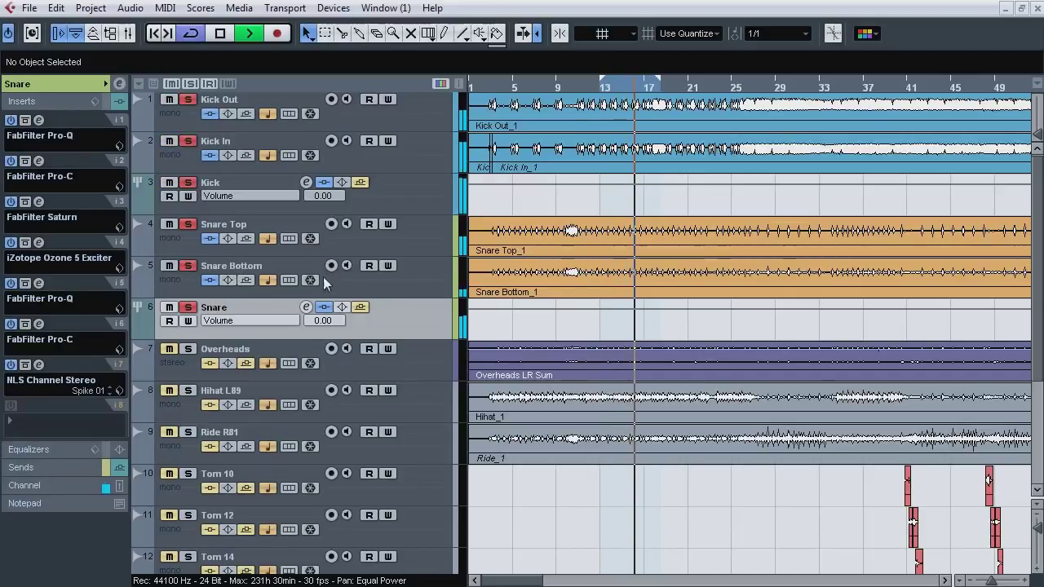
left_click(324, 308)
left_click(213, 277)
left_click(211, 241)
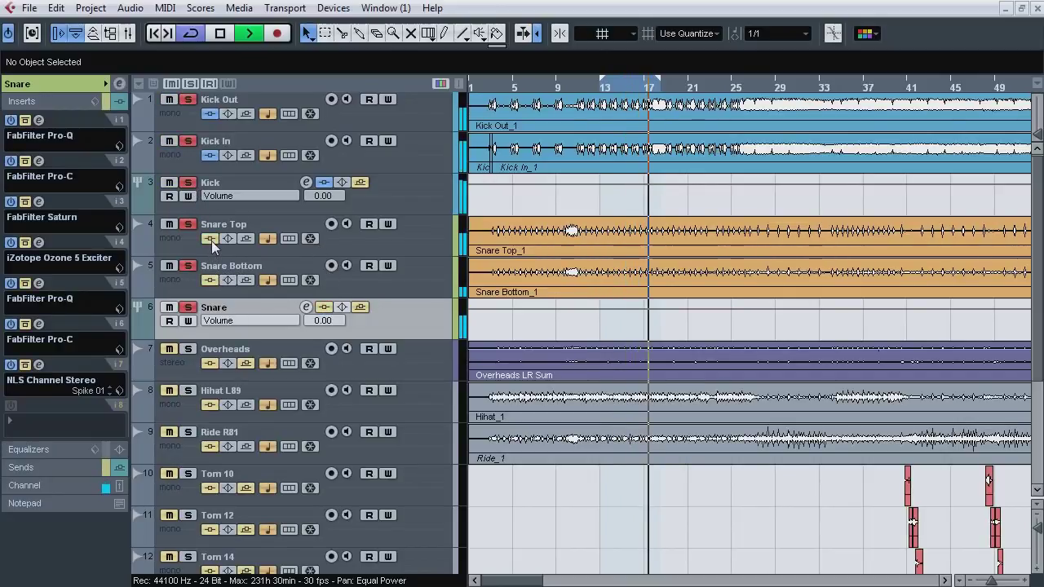
left_click(211, 240)
left_click(324, 308)
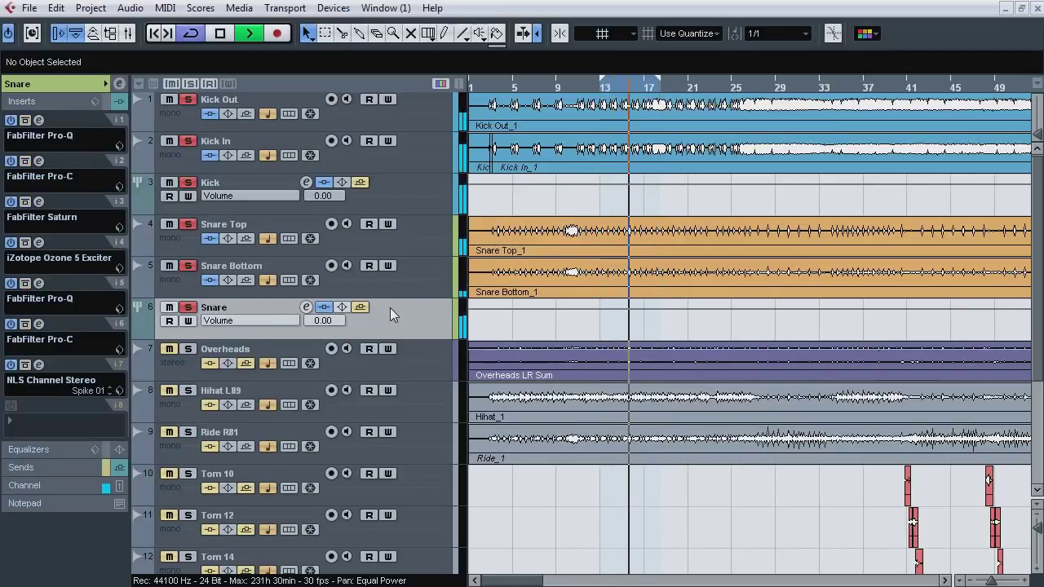
key("space")
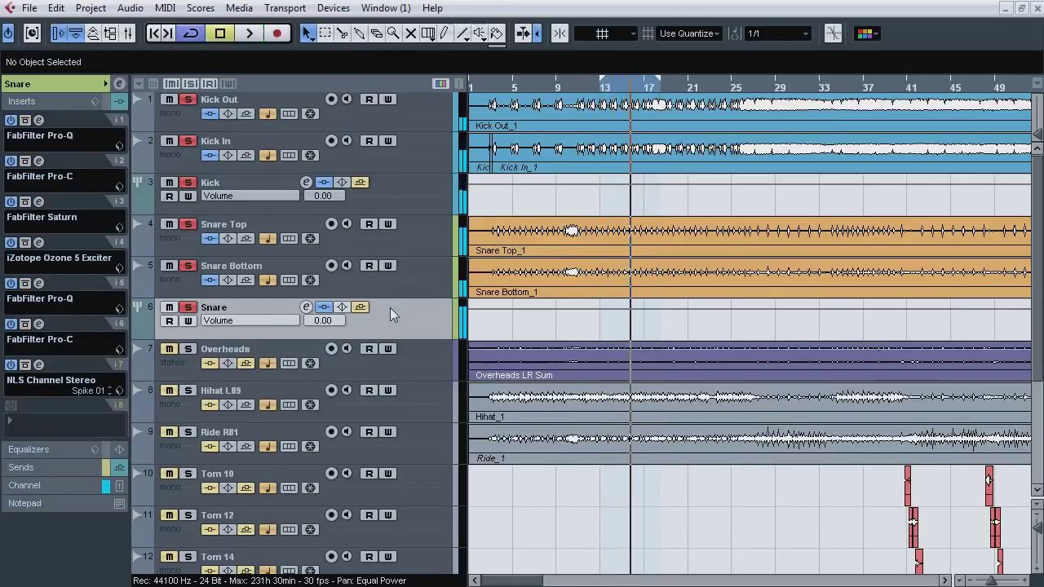
Step: Clear all solos, select the Overheads track and its audio event, and open its first FabFilter Pro-Q in insert 1
left_click(190, 84)
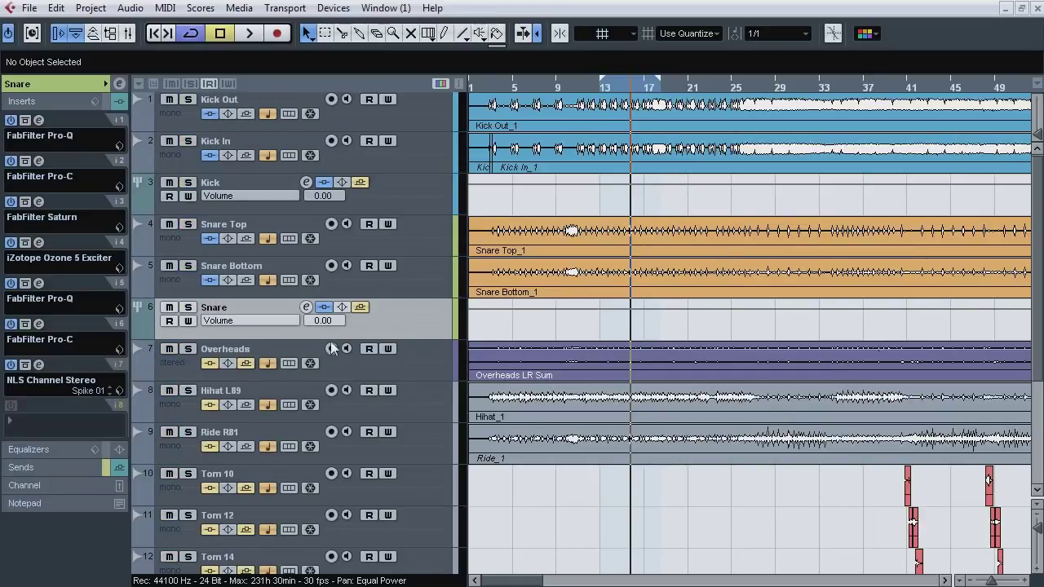
left_click(295, 347)
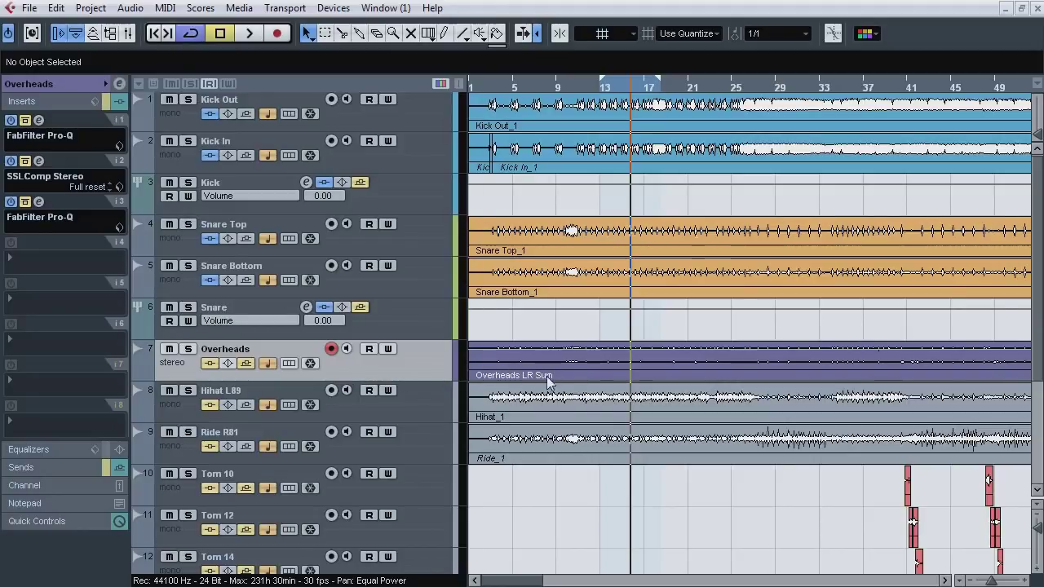
left_click(595, 355)
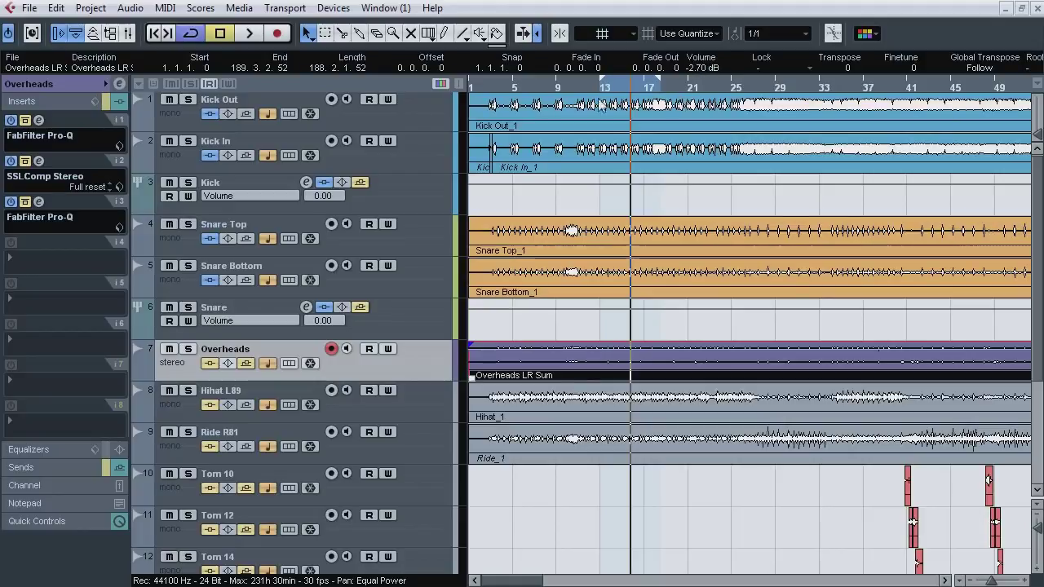
left_click(39, 121)
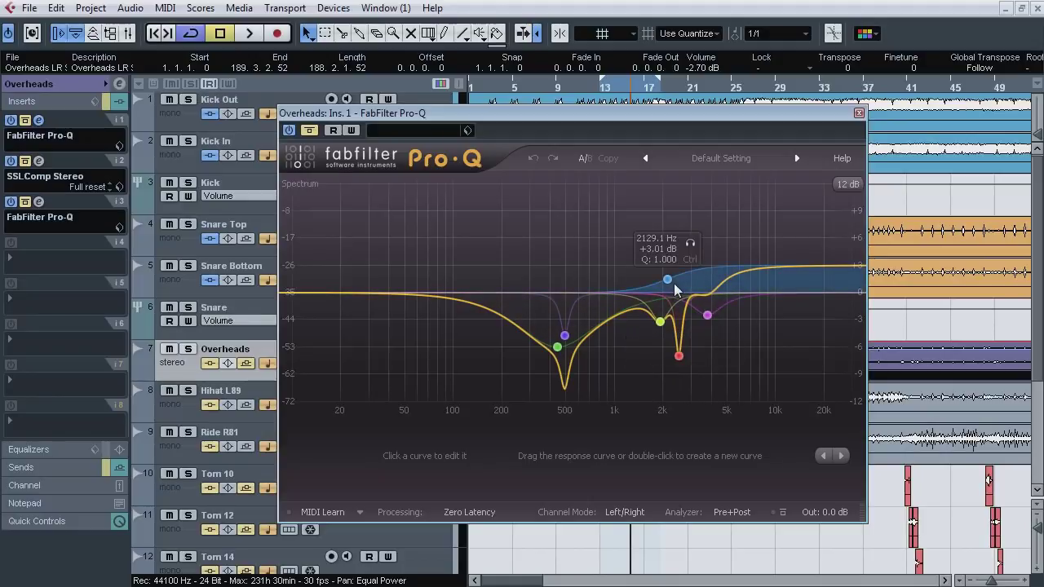
Step: Enable the Overheads' first FabFilter Pro-Q, solo the Overheads track, and compare the EQ active and bypassed during playback
key("space")
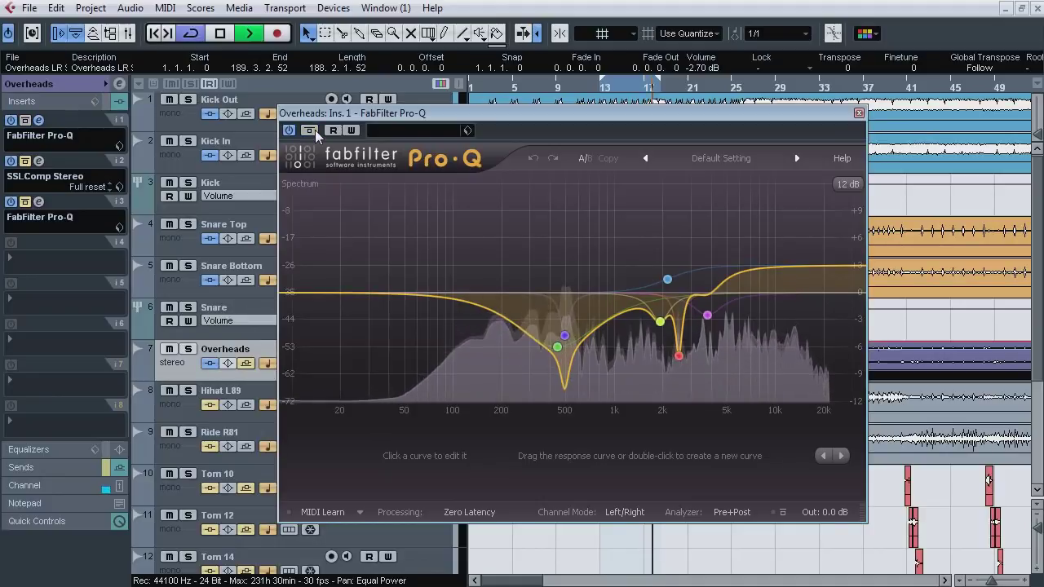
left_click(316, 131)
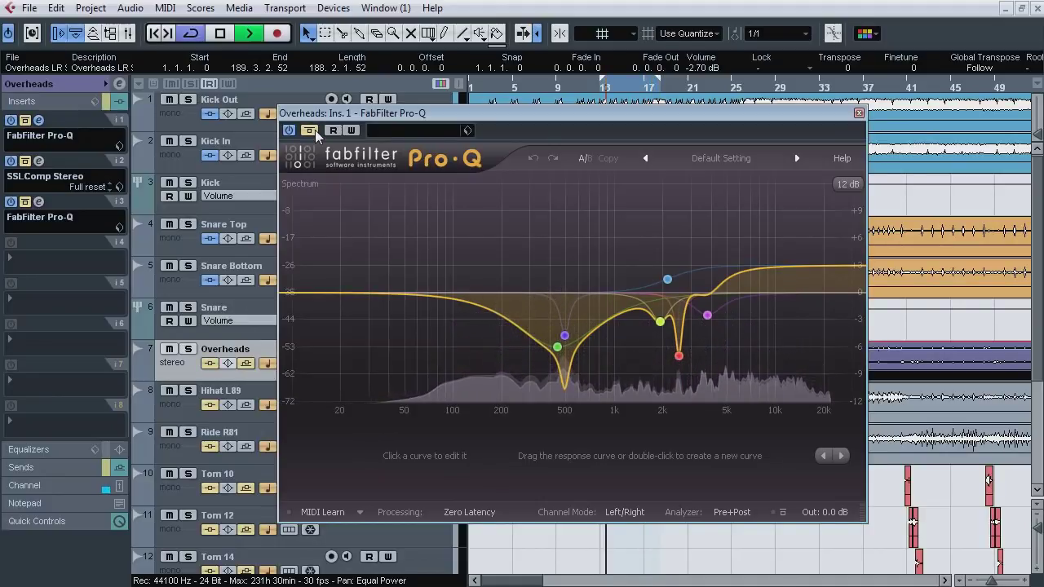
left_click(315, 132)
left_click(189, 349)
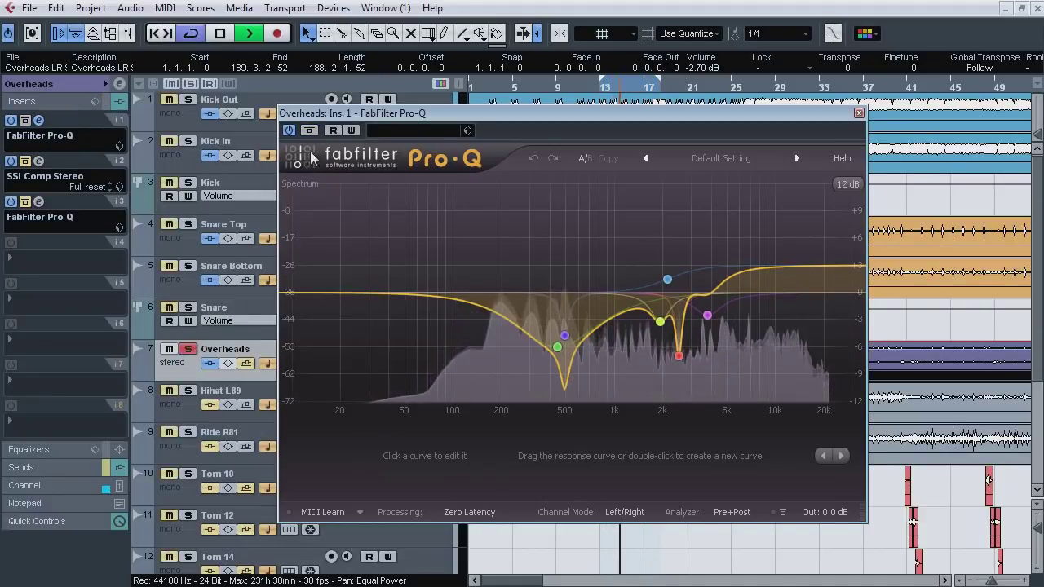
left_click(311, 132)
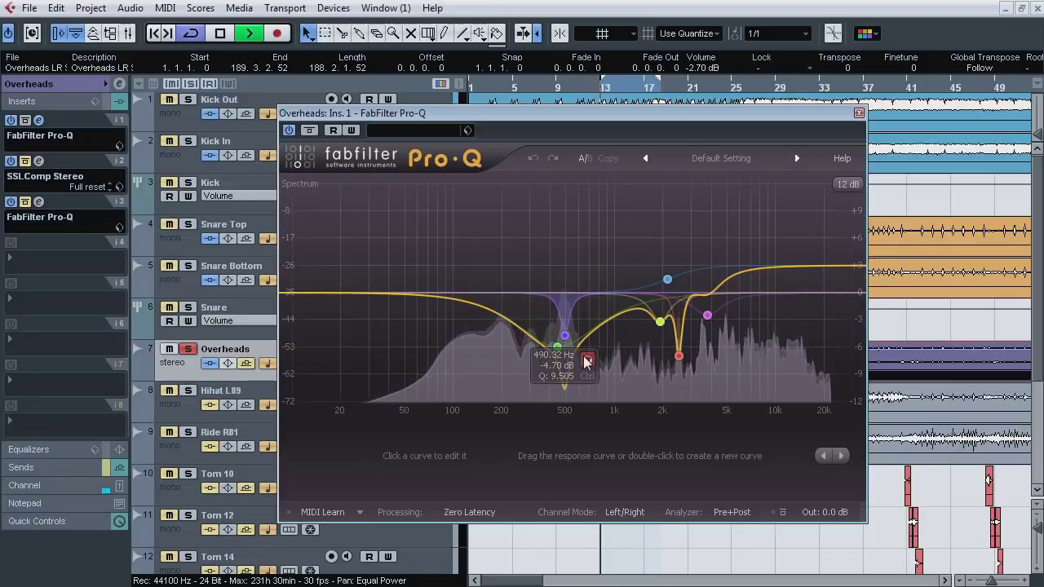
Step: Listen in isolation to the Overheads Pro-Q's cuts at 490.32 Hz, 441.50 Hz, 2506.5 Hz and 3768.8 Hz during playback
left_click(587, 362)
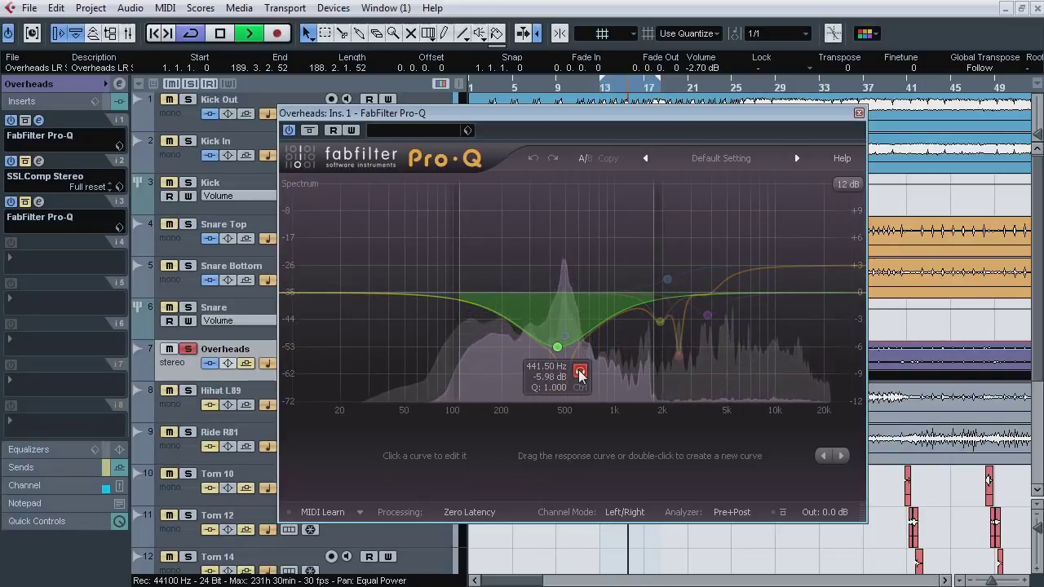
left_click(314, 132)
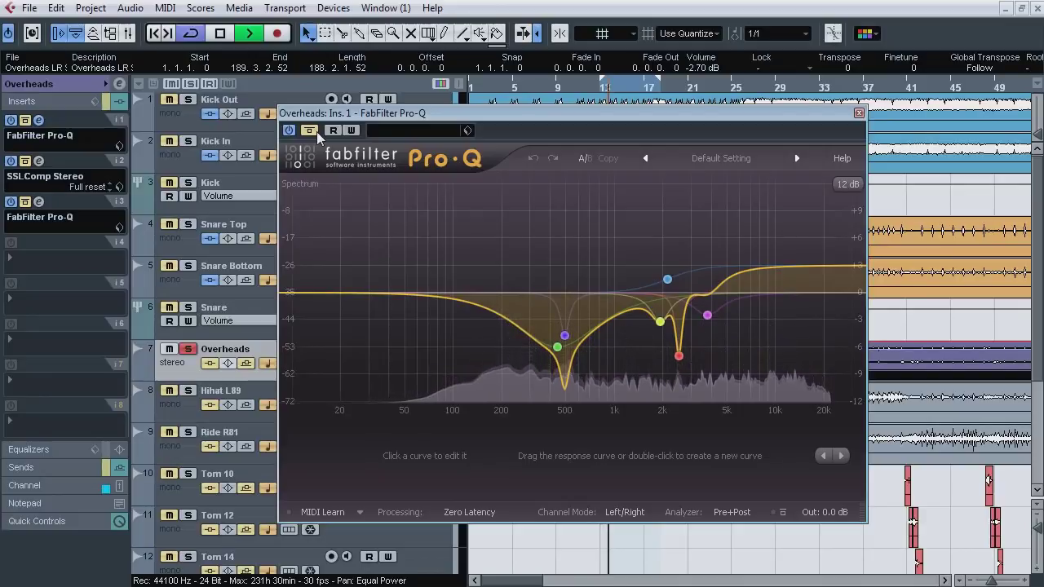
left_click(700, 380)
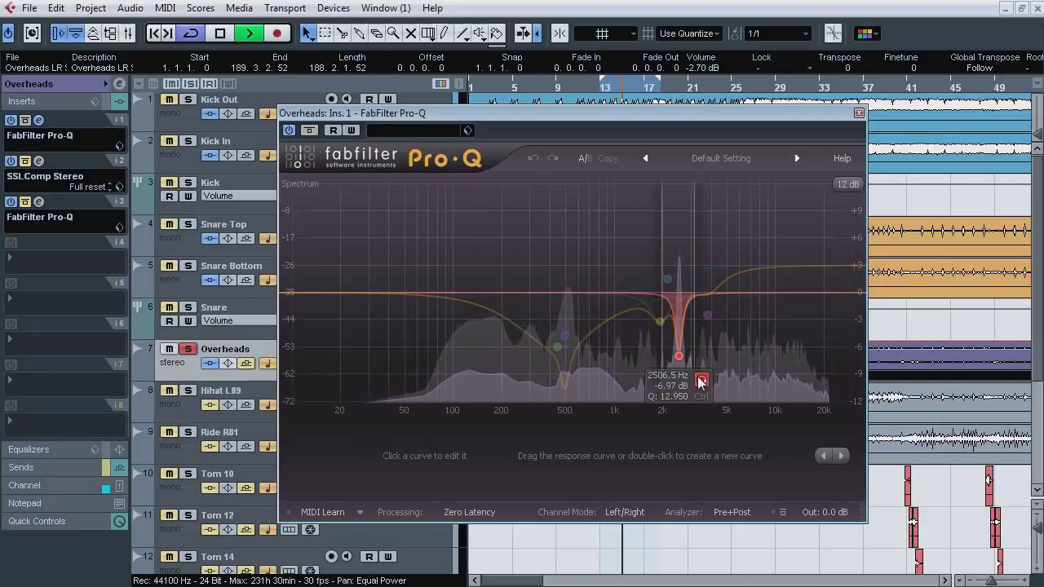
left_click(700, 380)
left_click(684, 348)
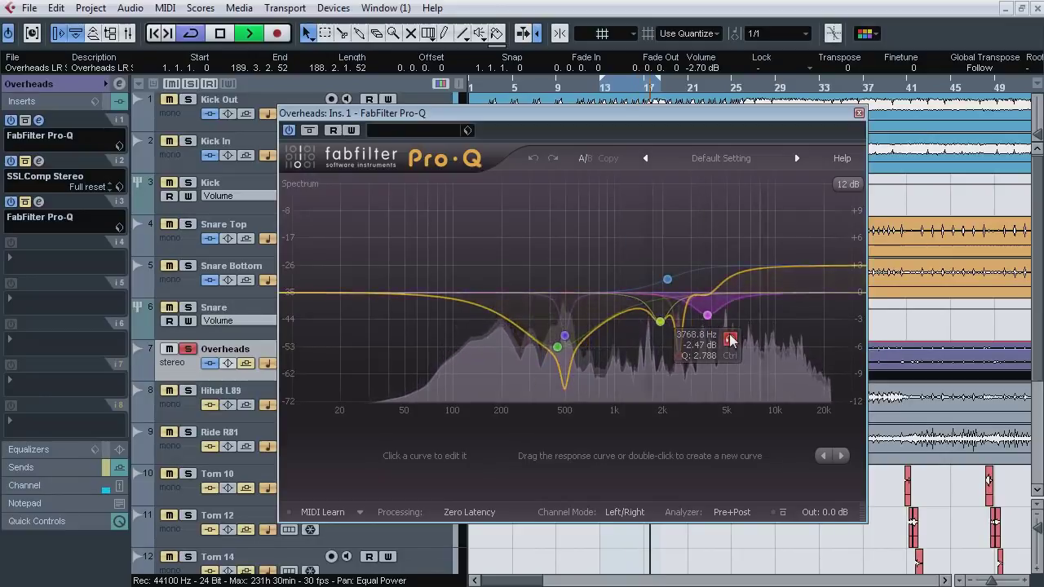
left_click(730, 340)
left_click(730, 340)
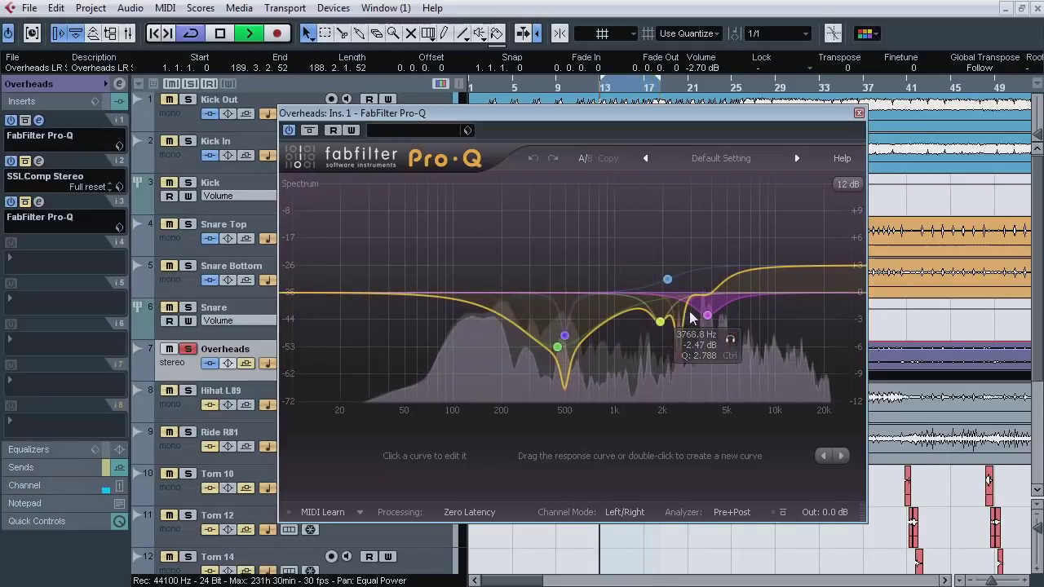
left_click(702, 381)
left_click(701, 380)
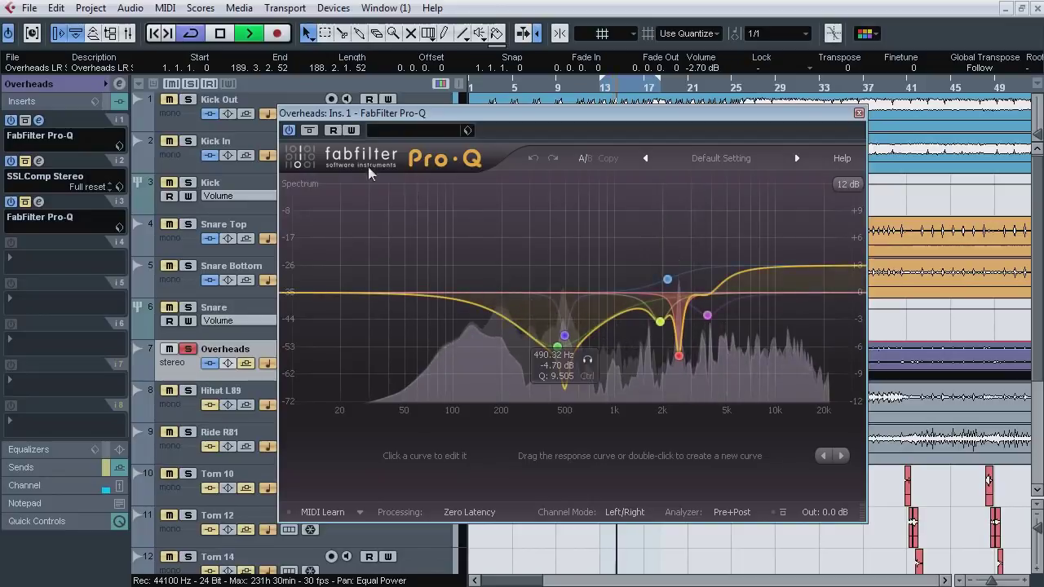
Step: Compare the Overheads' first Pro-Q against bypass once more, stop playback and close it left active
left_click(315, 132)
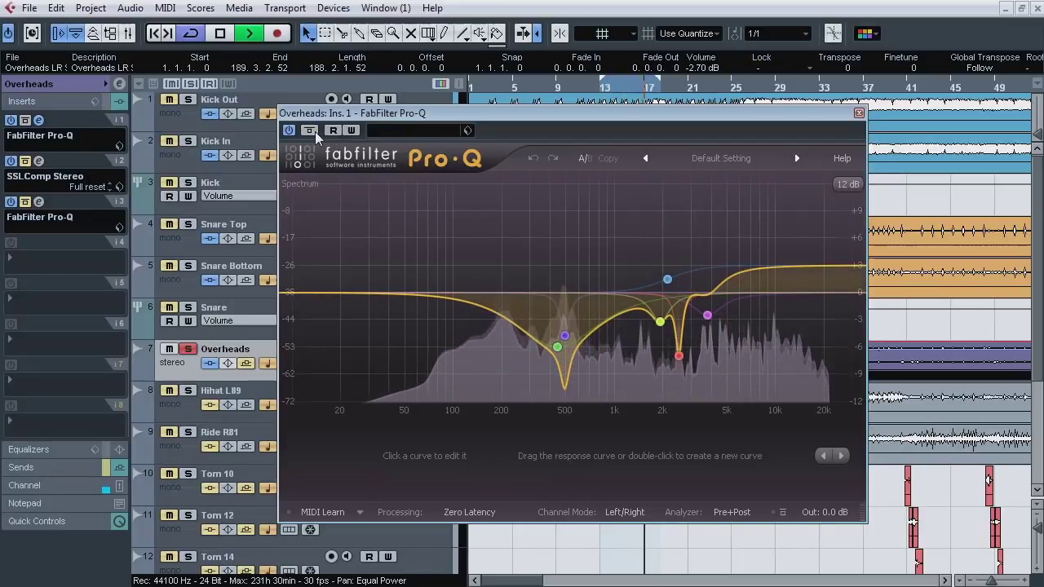
key("space")
left_click(38, 121)
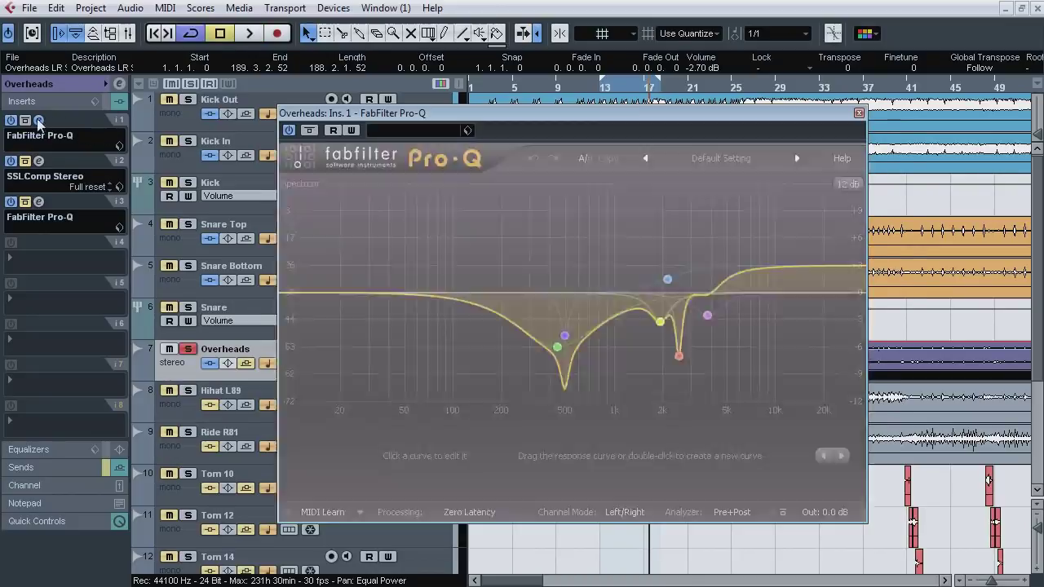
Step: Enable the Overheads' SSLComp Stereo in insert 2, compare it with bypass during playback, then stop and close it left active
left_click(54, 167)
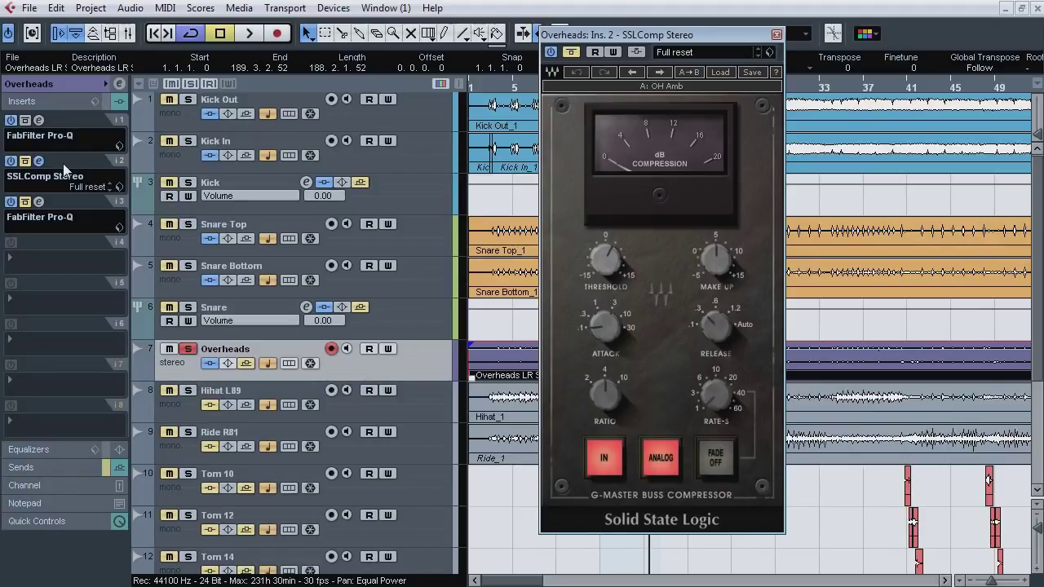
key("space")
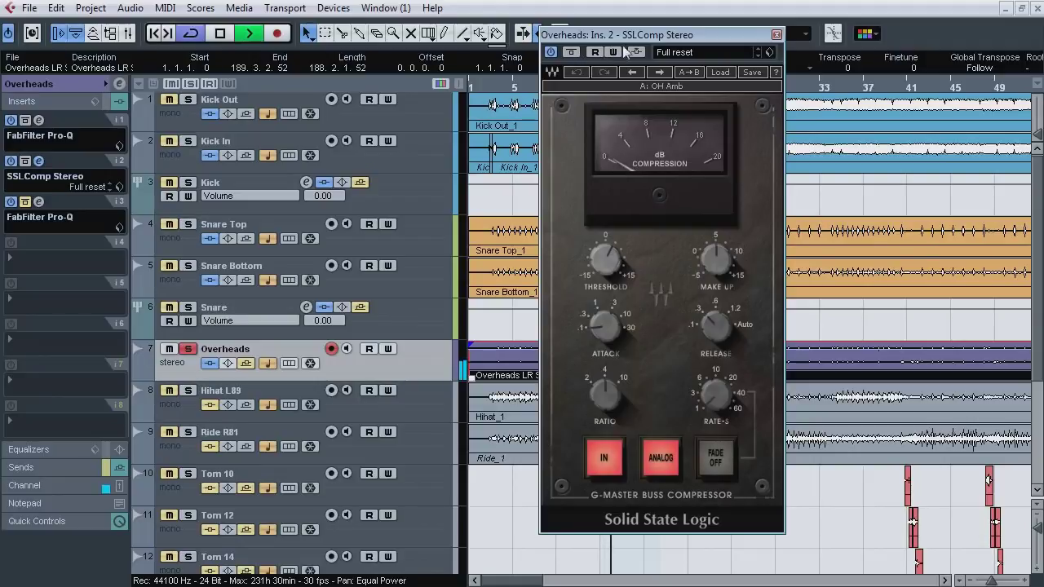
left_click(576, 56)
left_click(577, 56)
mouse_move(718, 256)
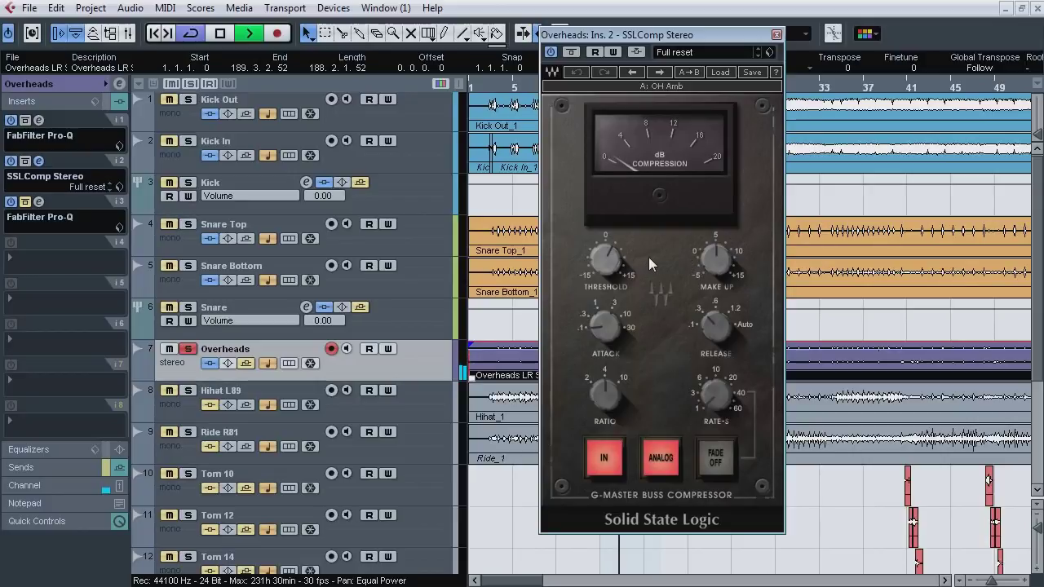
key("space")
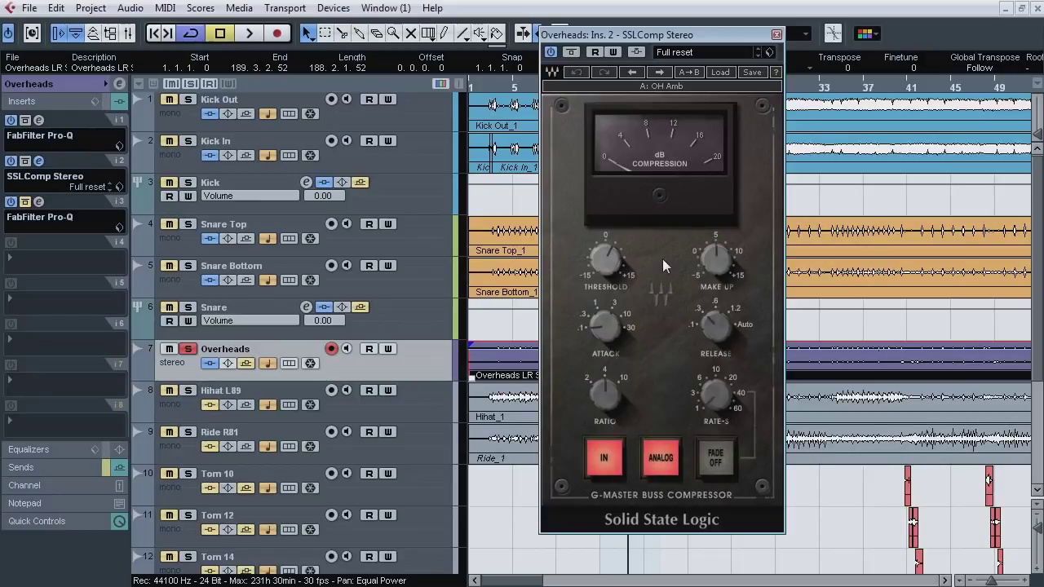
left_click(39, 162)
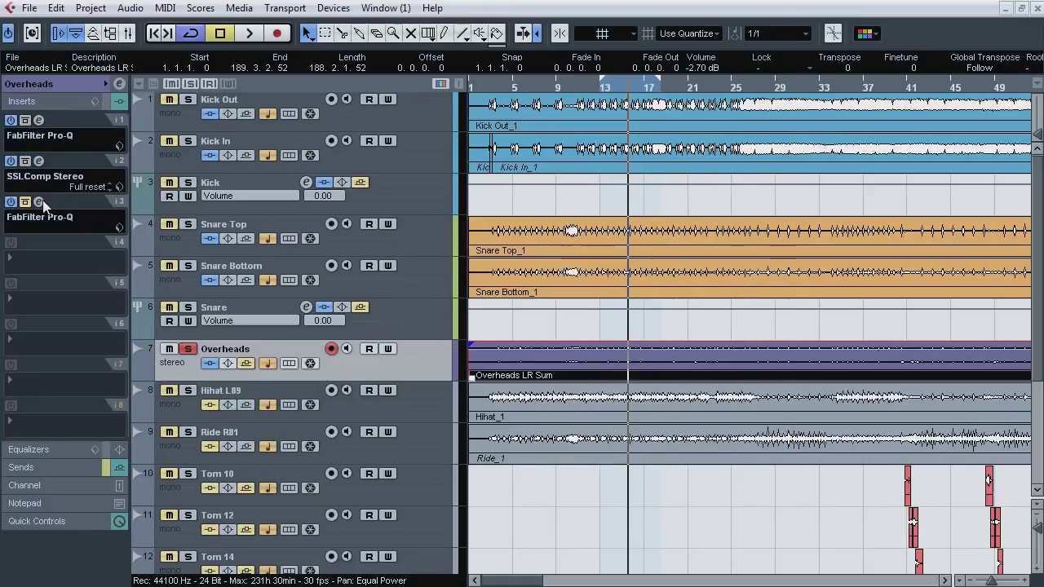
Step: Open and enable the Overheads' FabFilter Pro-Q in insert 3 and compare it with bypass during playback, leaving it active
left_click(39, 202)
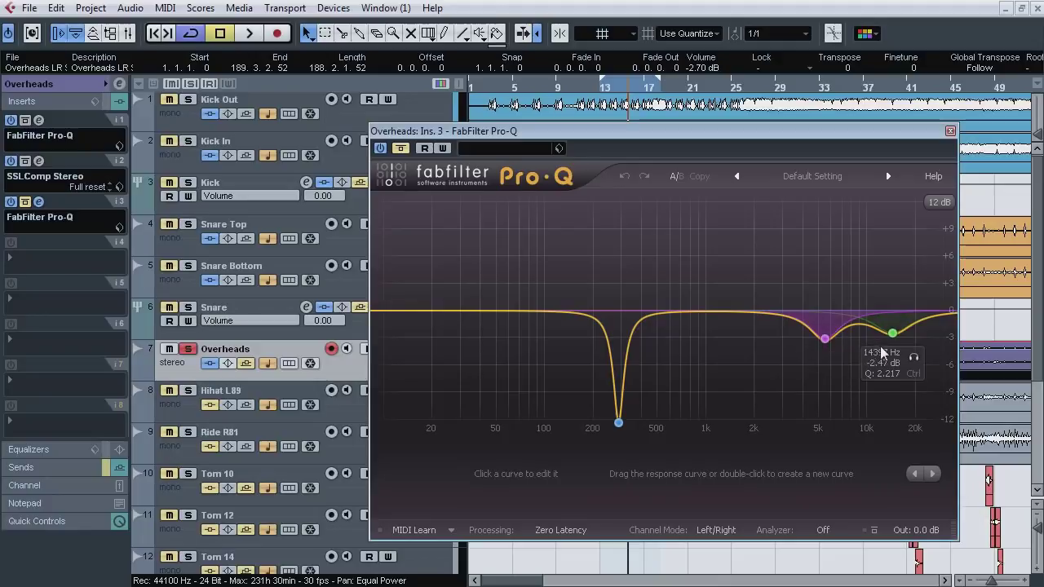
key("space")
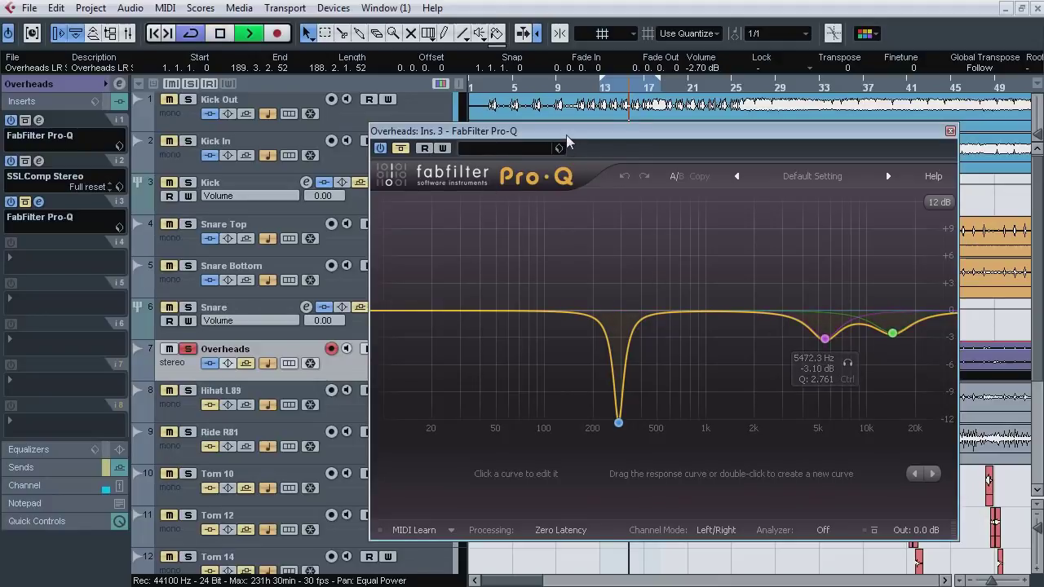
left_click(402, 154)
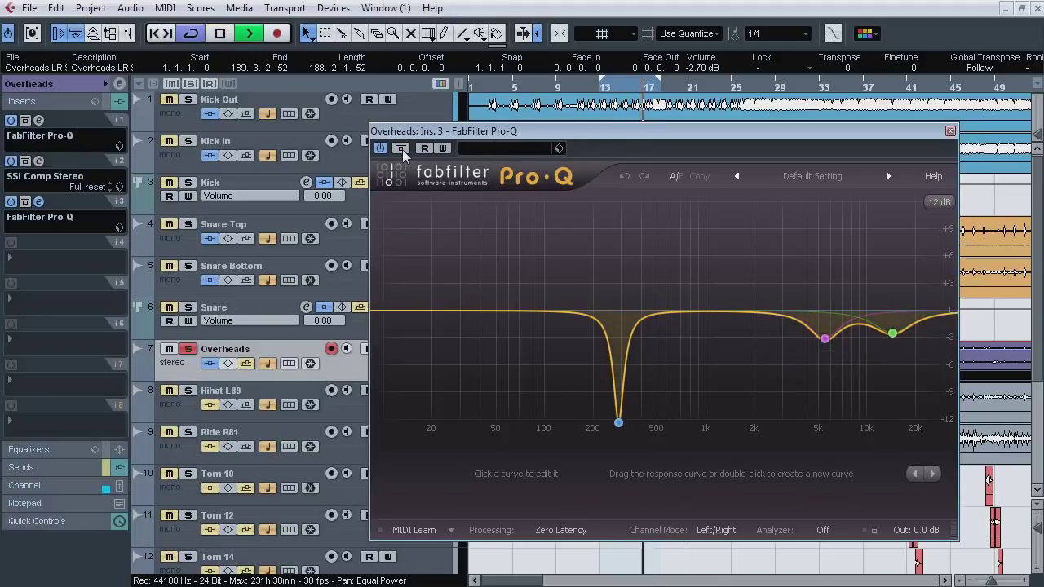
left_click(402, 154)
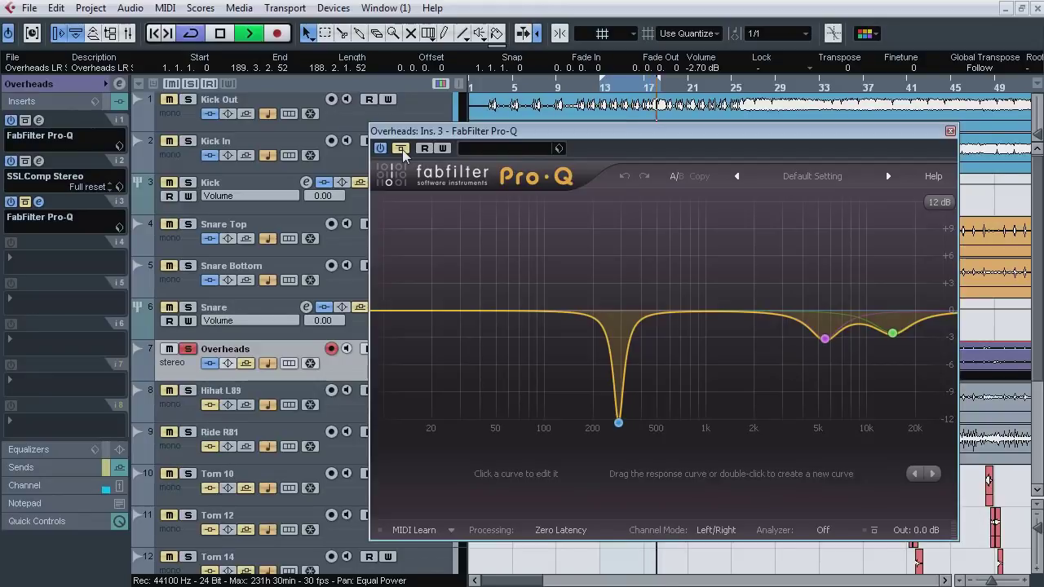
left_click(402, 154)
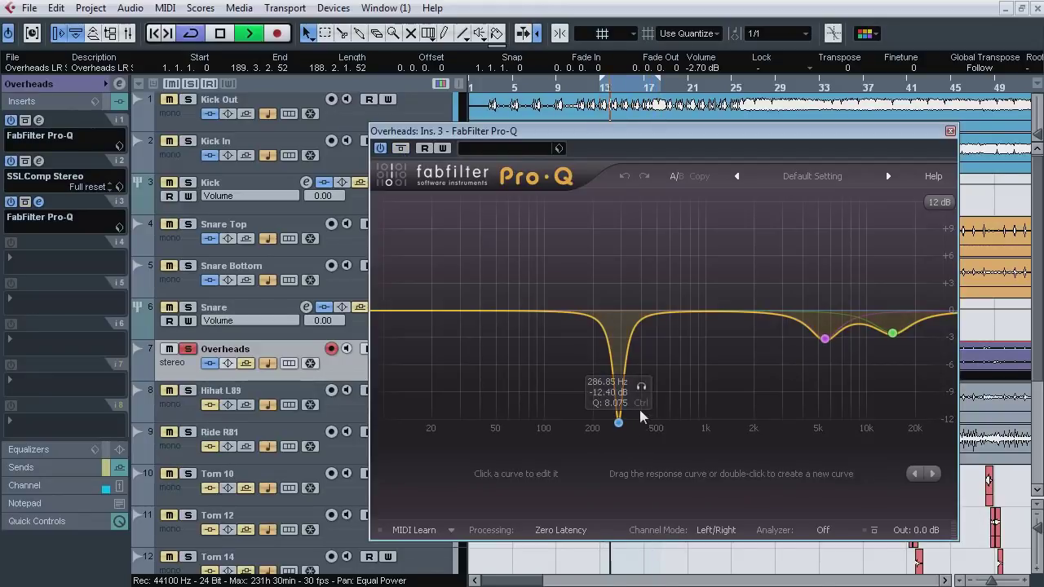
Step: Audition the Pro-Q's 286.85 Hz cut in isolation, temporarily solo the snare tracks with the Overheads, and compare the EQ with bypass
left_click(642, 389)
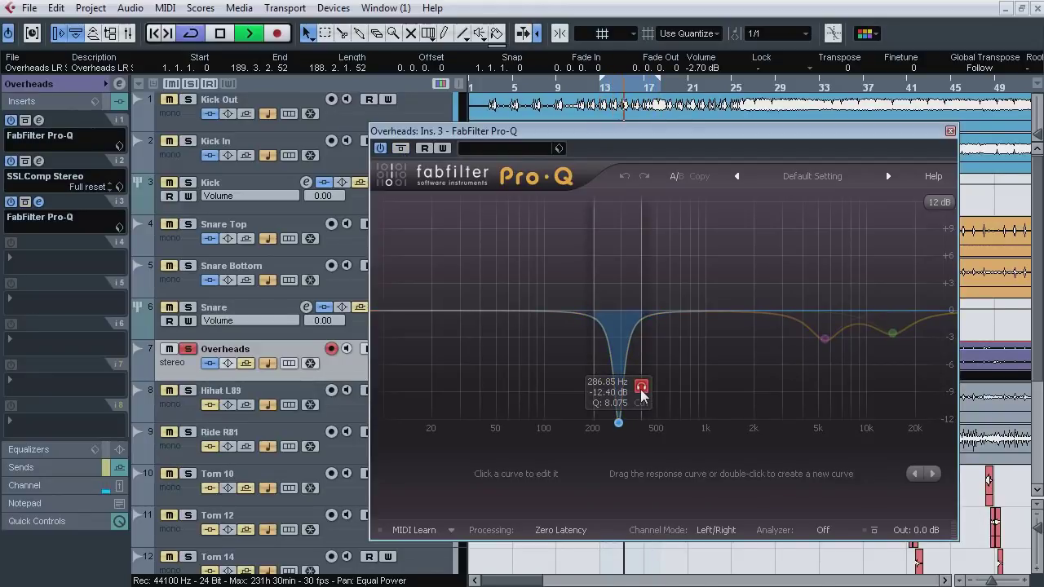
left_click(641, 389)
left_click_drag(187, 224, 187, 310)
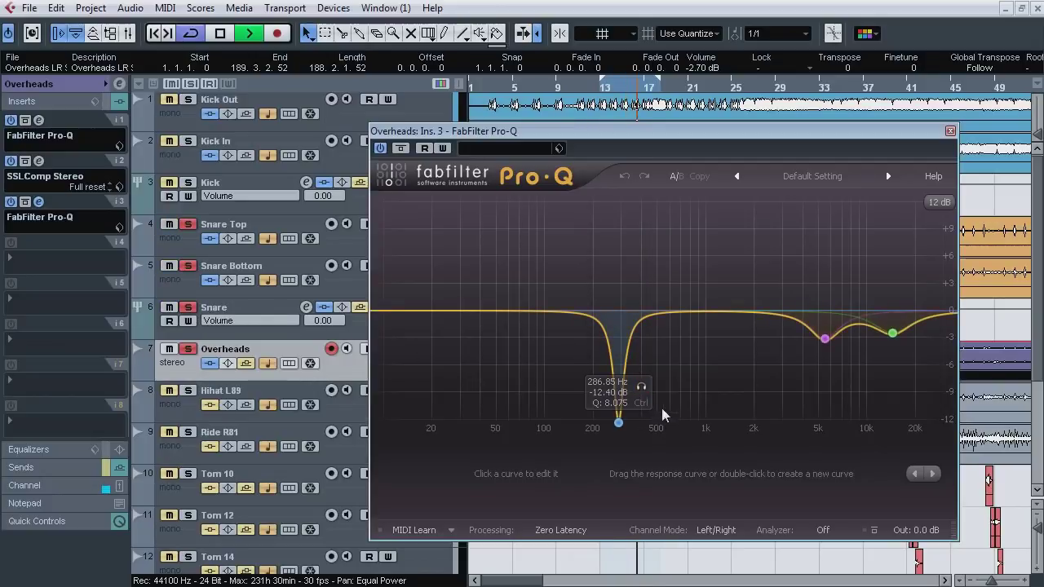
left_click(641, 388)
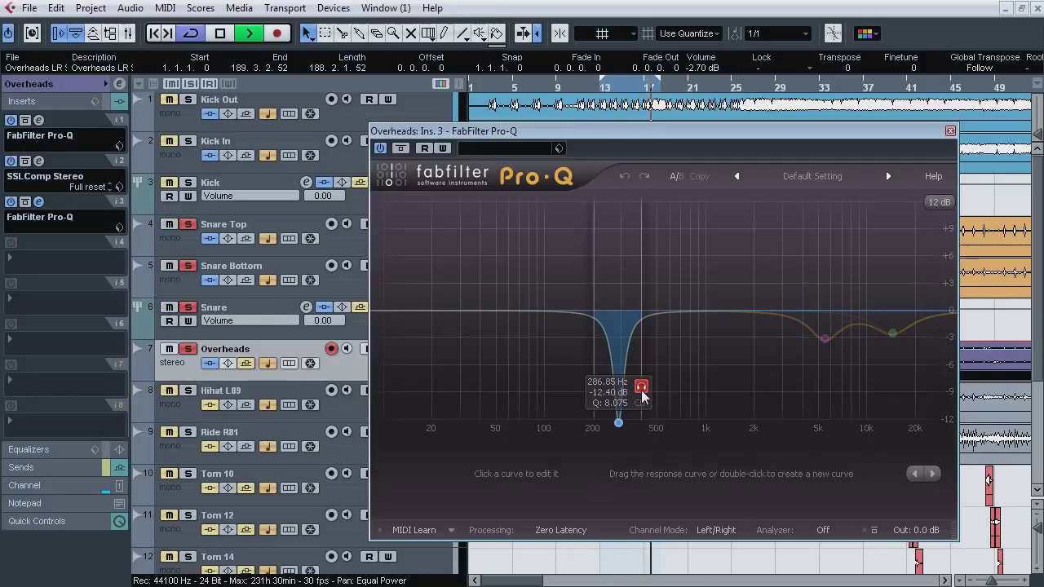
left_click(641, 389)
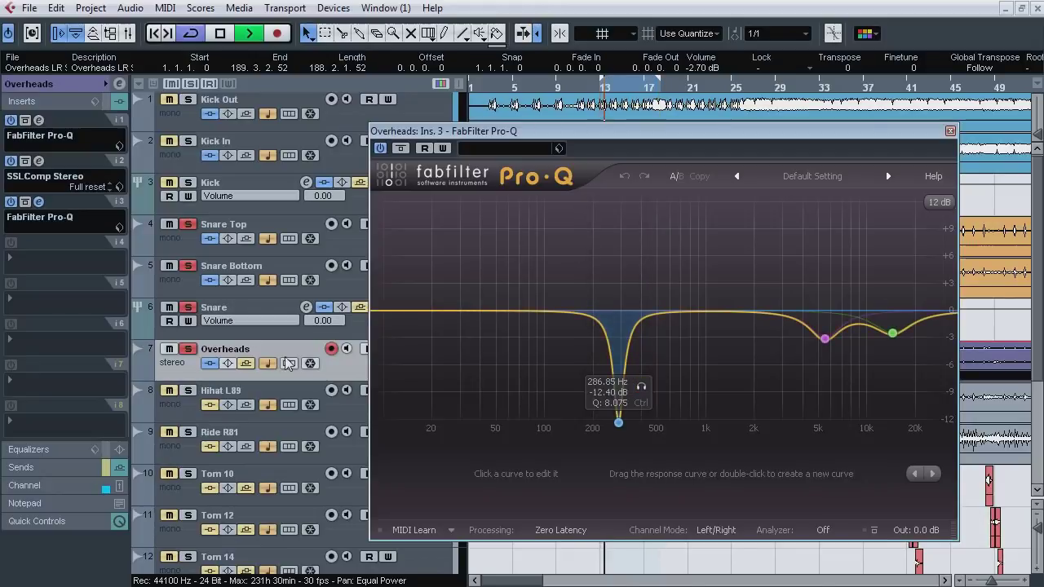
left_click(400, 150)
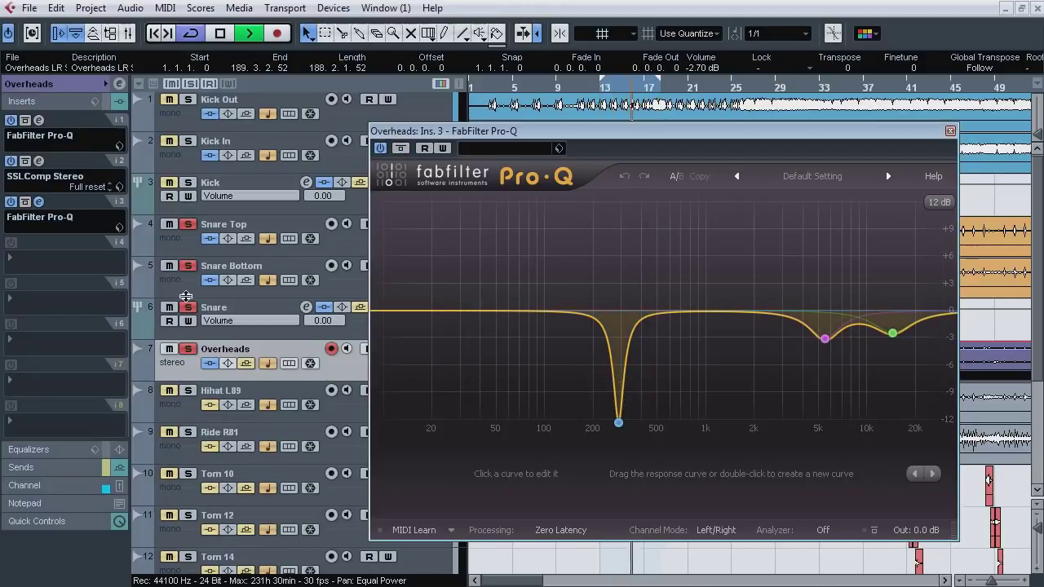
left_click(189, 307)
Step: Listen in isolation to the Pro-Q's 5472.3 Hz cut and its highest-frequency -2.47 dB cut, and close the plug-in window
left_click(849, 367)
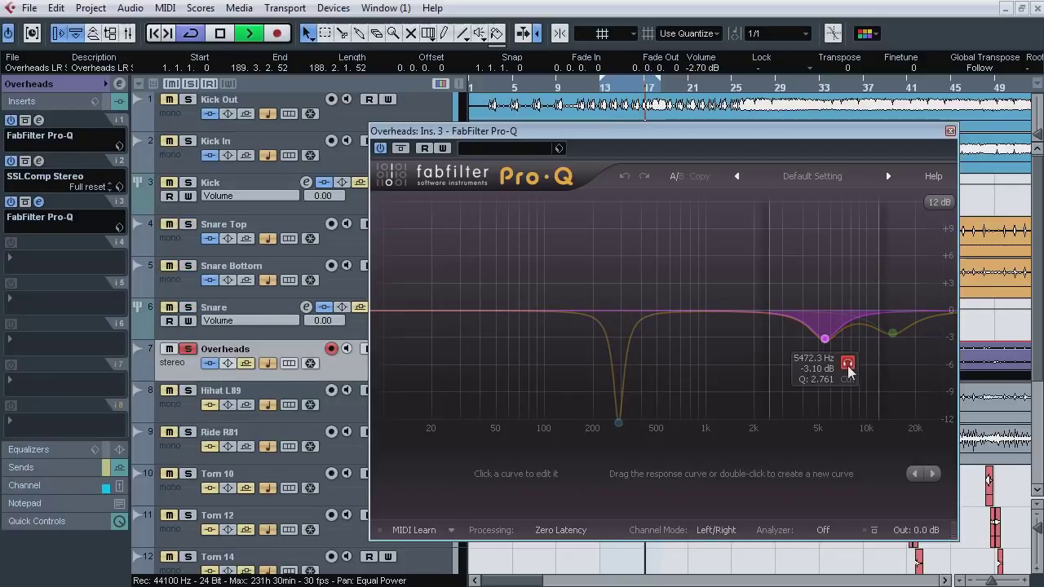
left_click(915, 360)
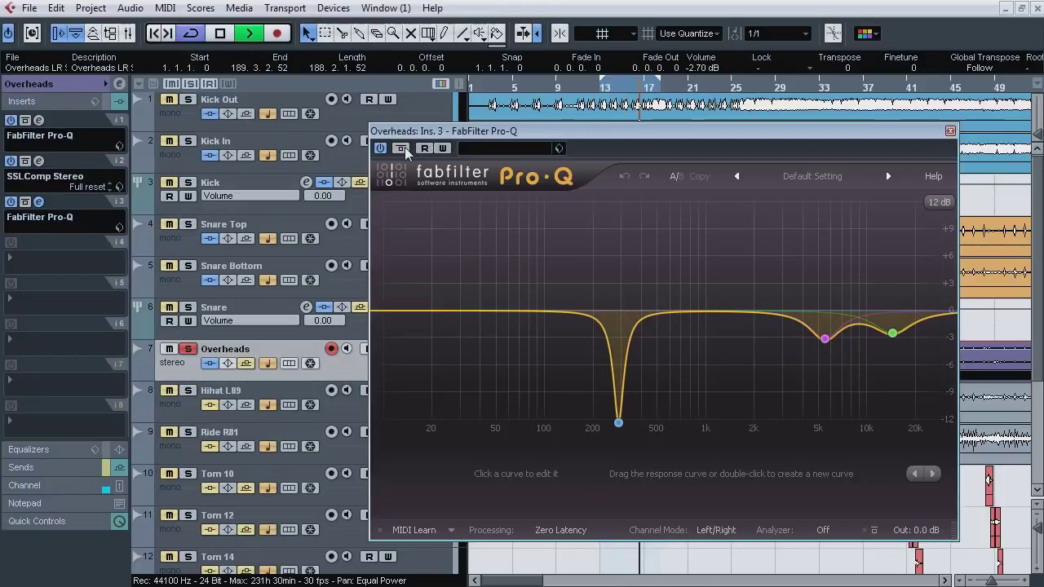
key("space")
left_click(39, 202)
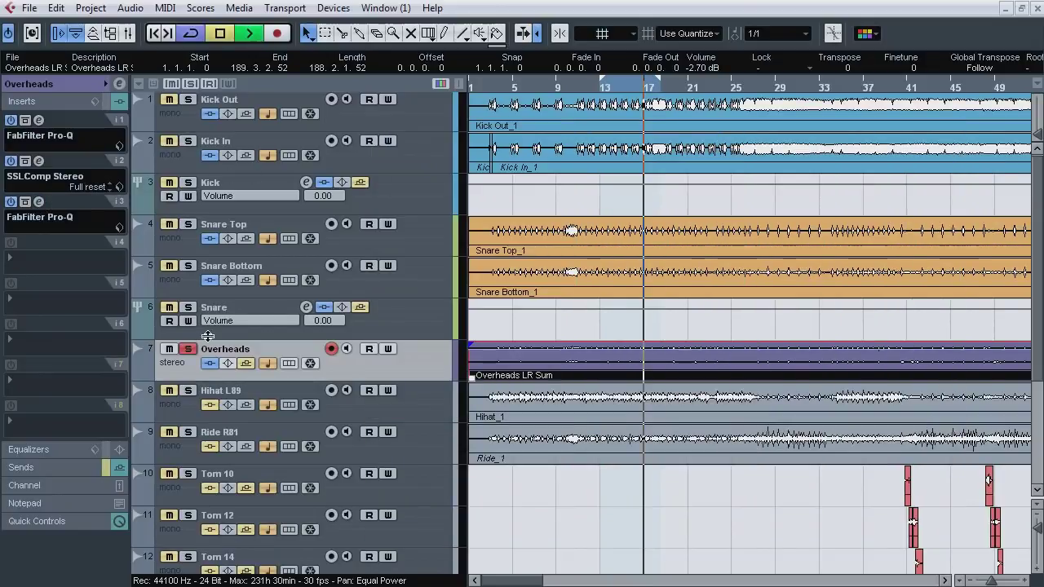
Step: Compare the Overheads with all inserts bypassed and active during playback, then stop with the inserts active
key("space")
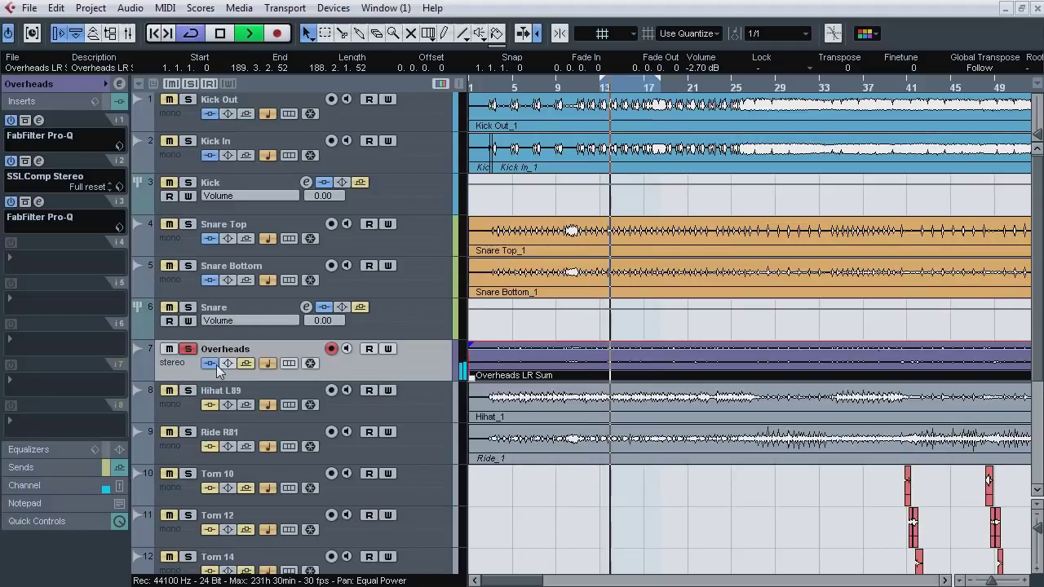
left_click(210, 364)
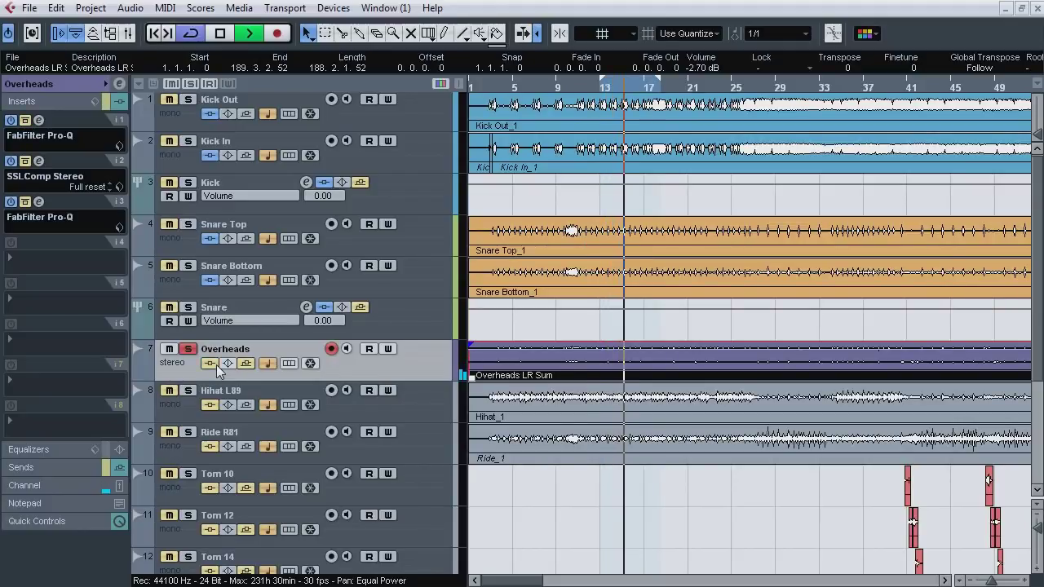
left_click(211, 364)
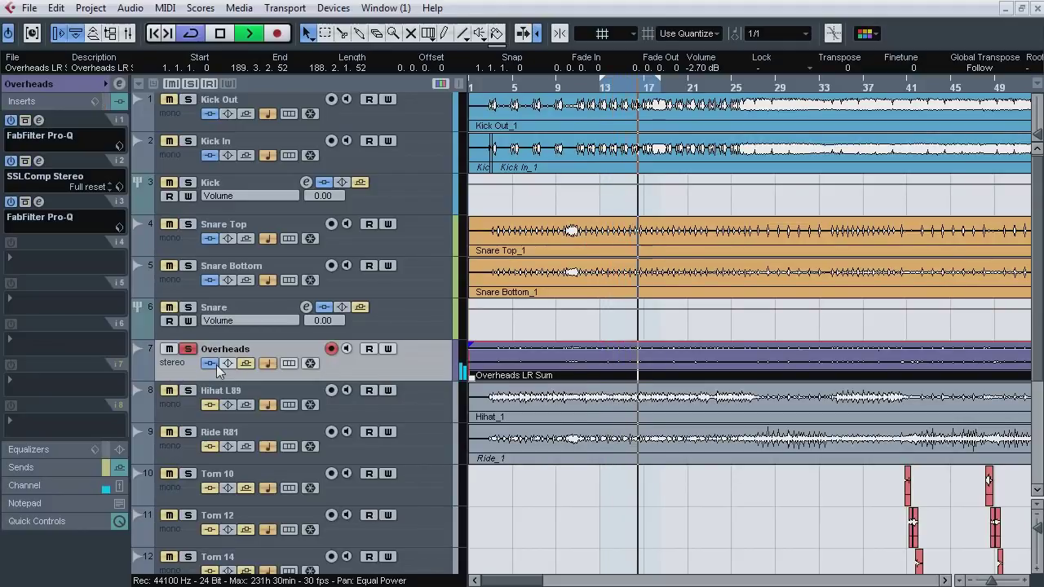
key("space")
Step: Select the Hihat L89 track, show its volume, pan and routing settings, and start playback
left_click(250, 390)
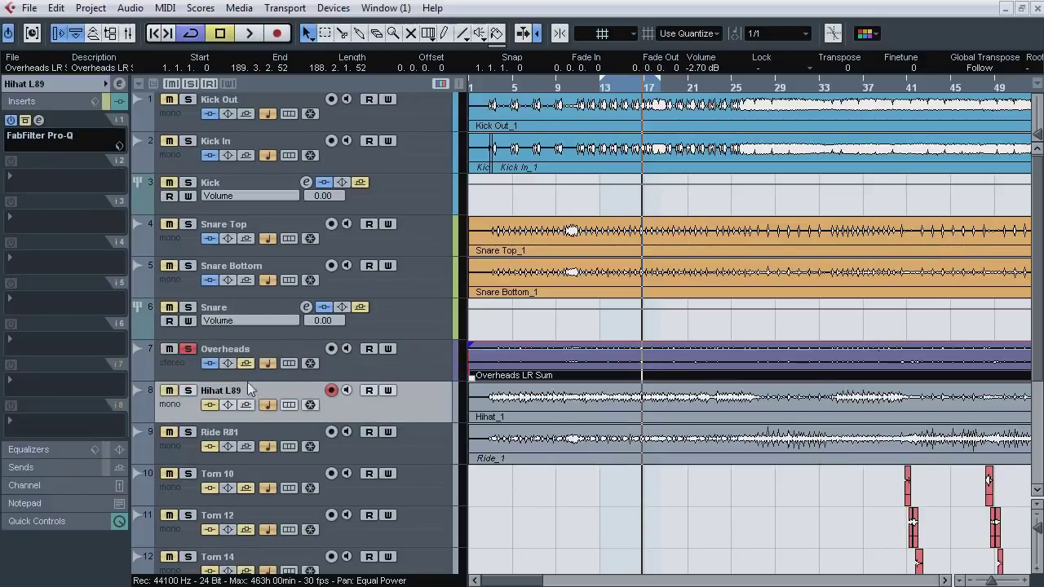
left_click(79, 101)
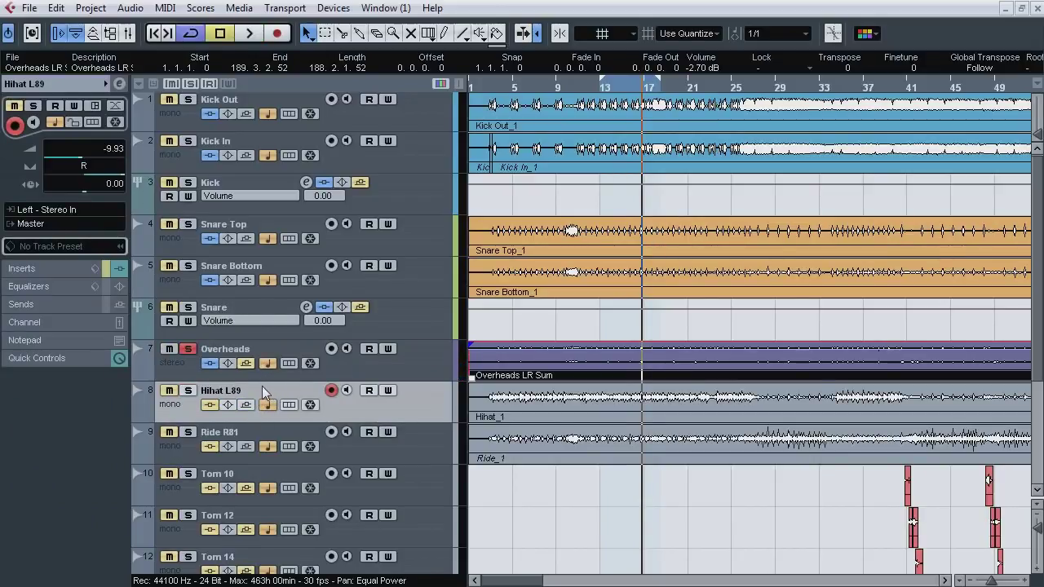
key("space")
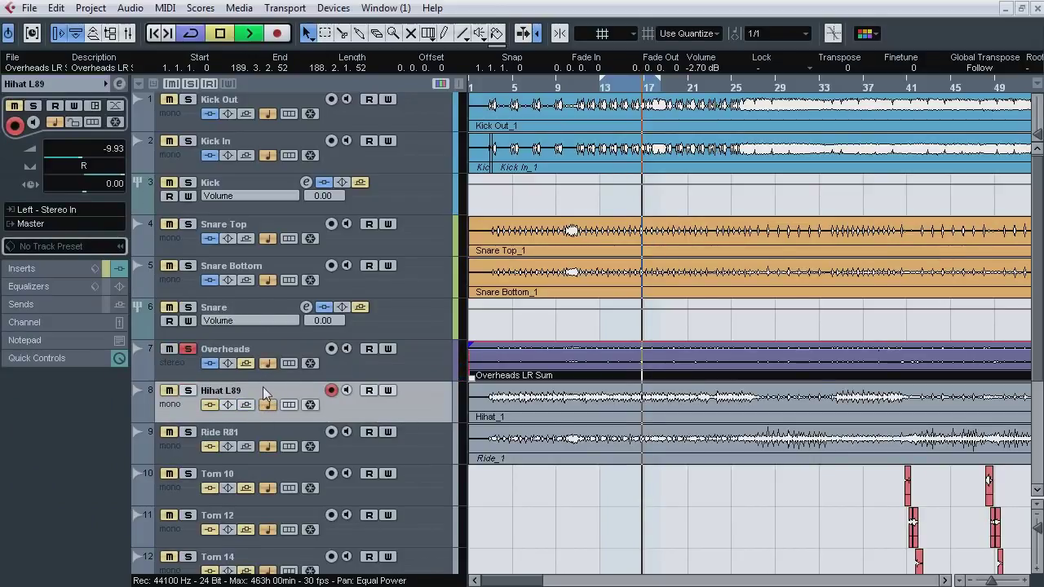
Step: Solo the Hihat track alongside the soloed overheads and pan it to L89
left_click(189, 392)
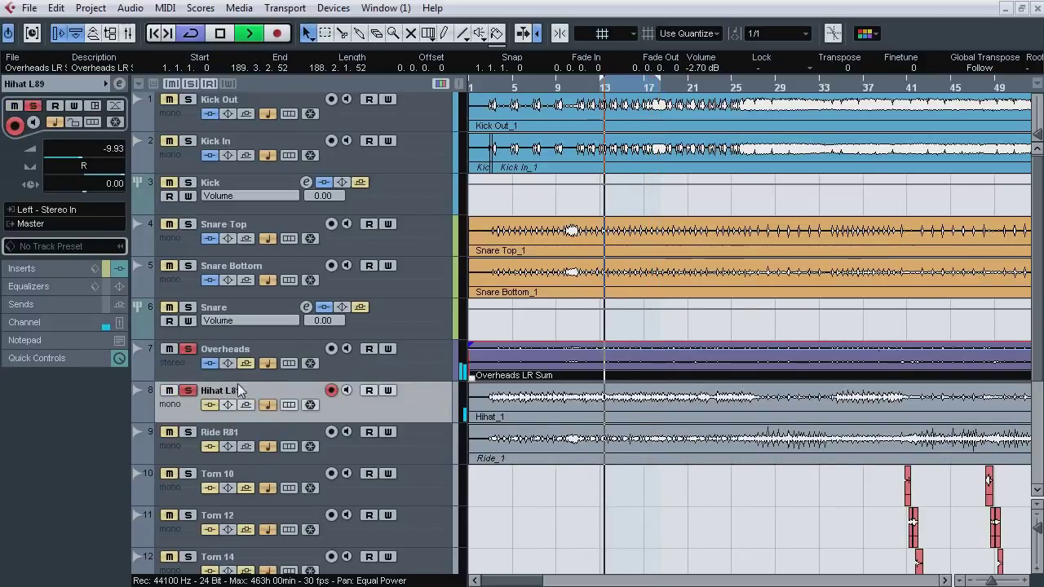
left_click_drag(118, 175, 49, 175)
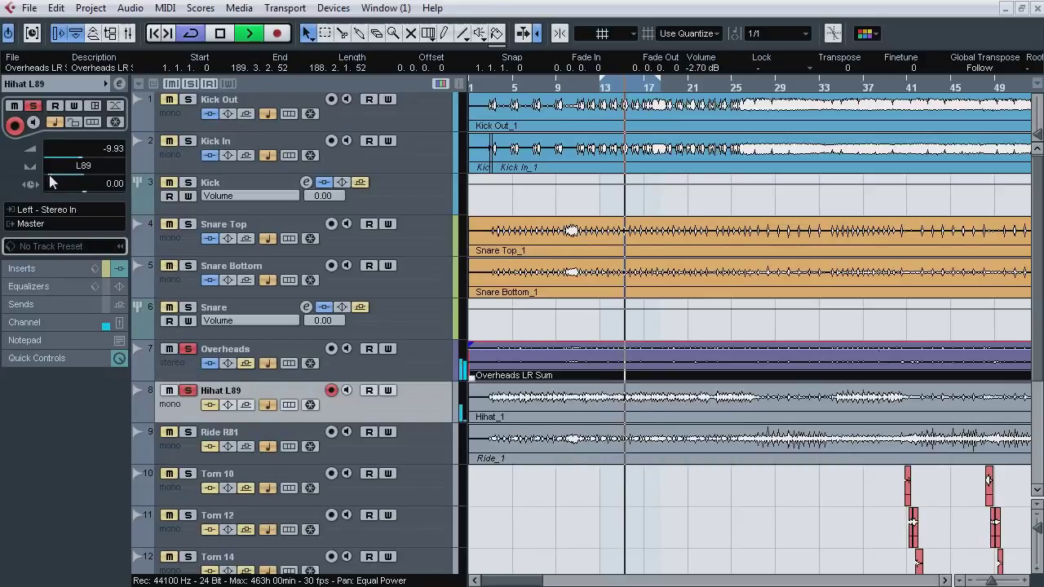
Step: Compare the overheads with and without the Hihat track by toggling its solo, and stop playback
left_click(194, 395)
left_click(188, 391)
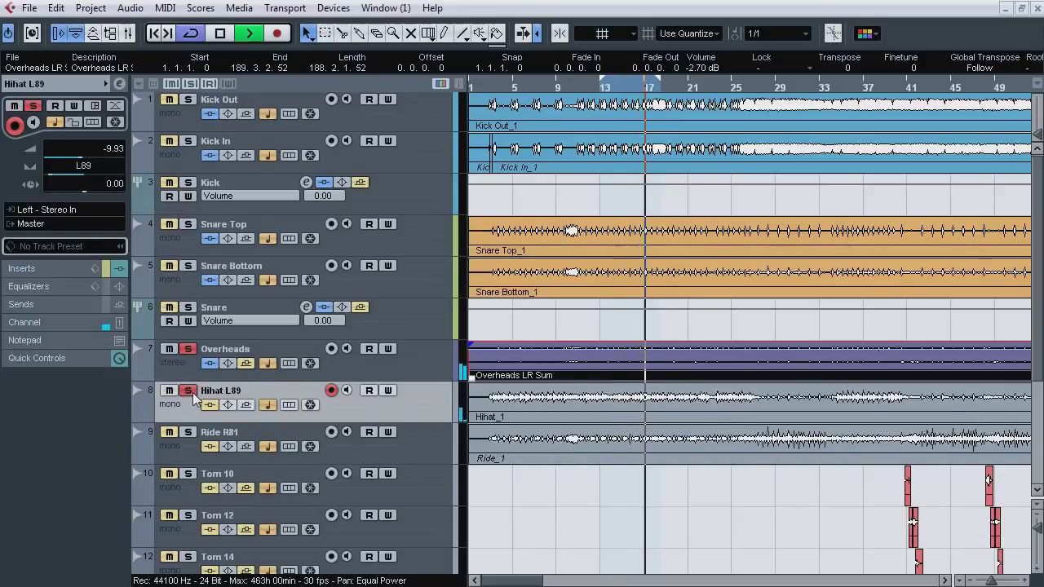
left_click(189, 392)
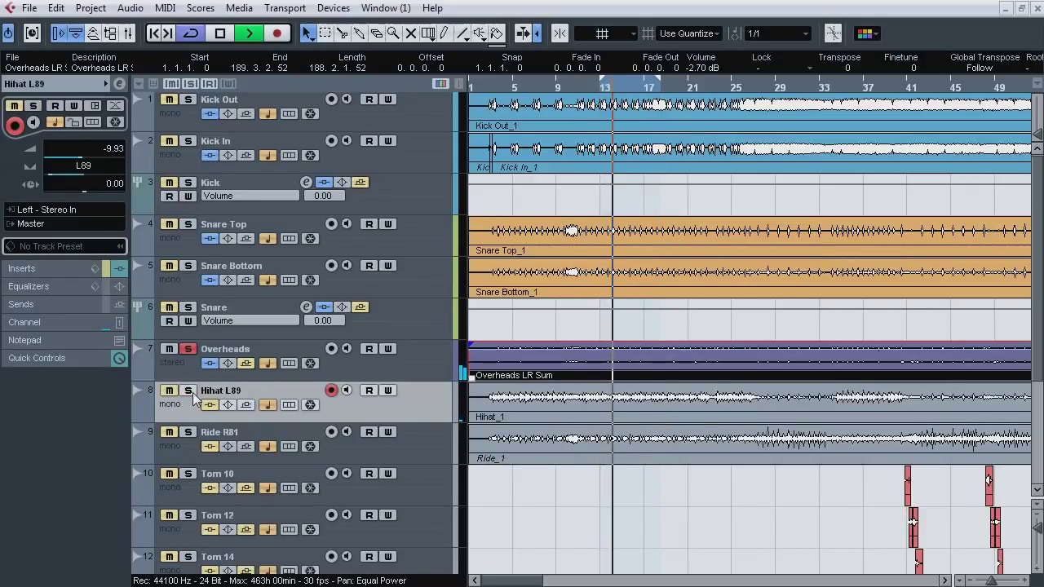
left_click(188, 392)
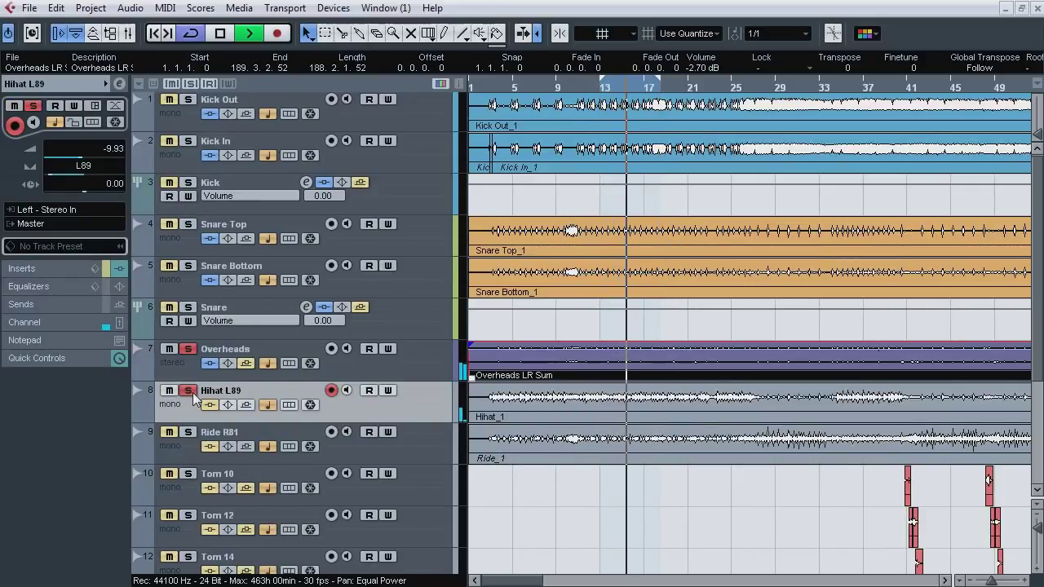
key("space")
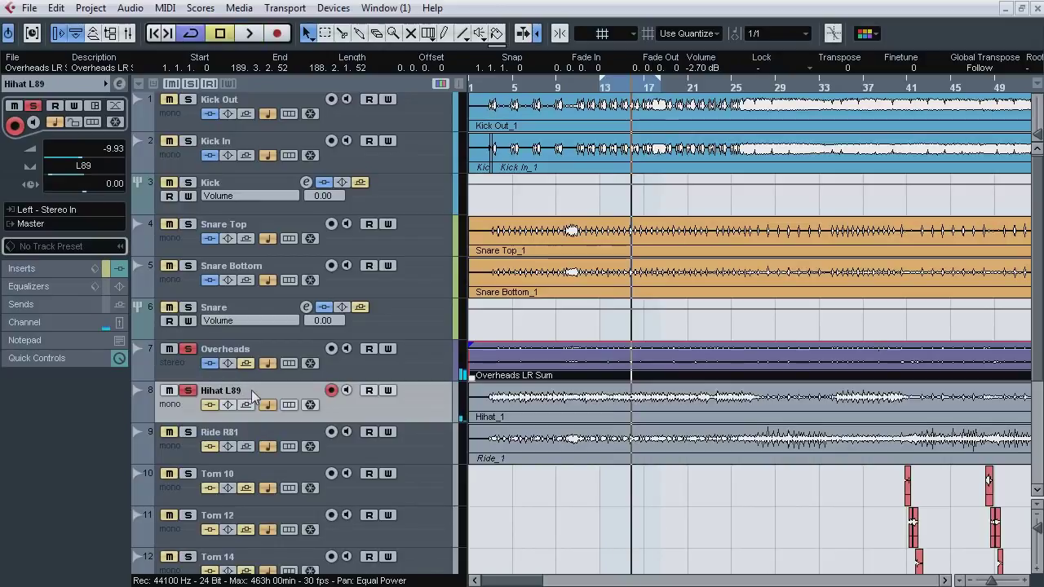
Step: Open the FabFilter Pro-Q insert of the Hihat track and turn off its bypass during playback
left_click(76, 270)
left_click(38, 121)
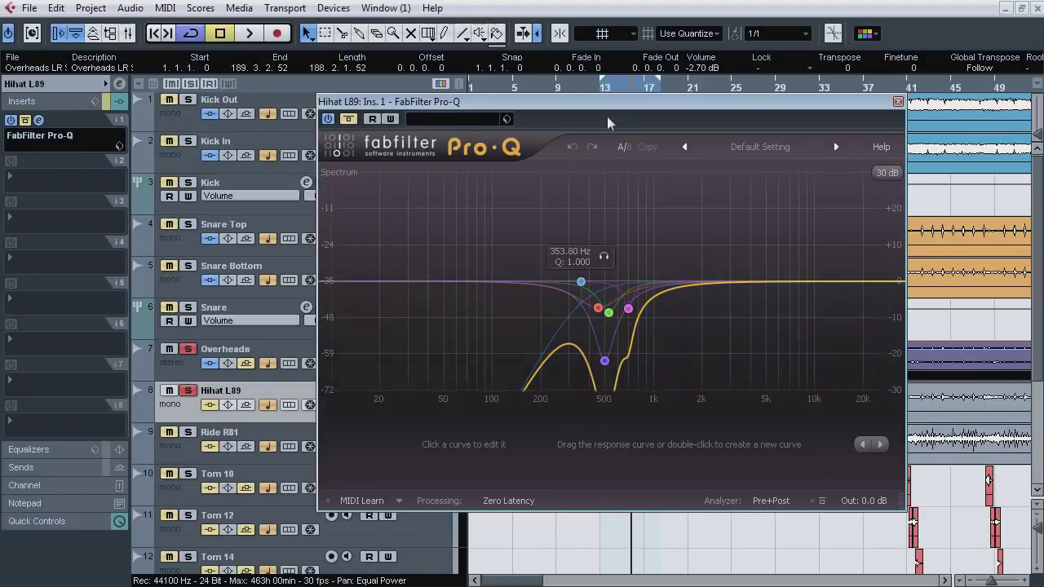
left_click(348, 119)
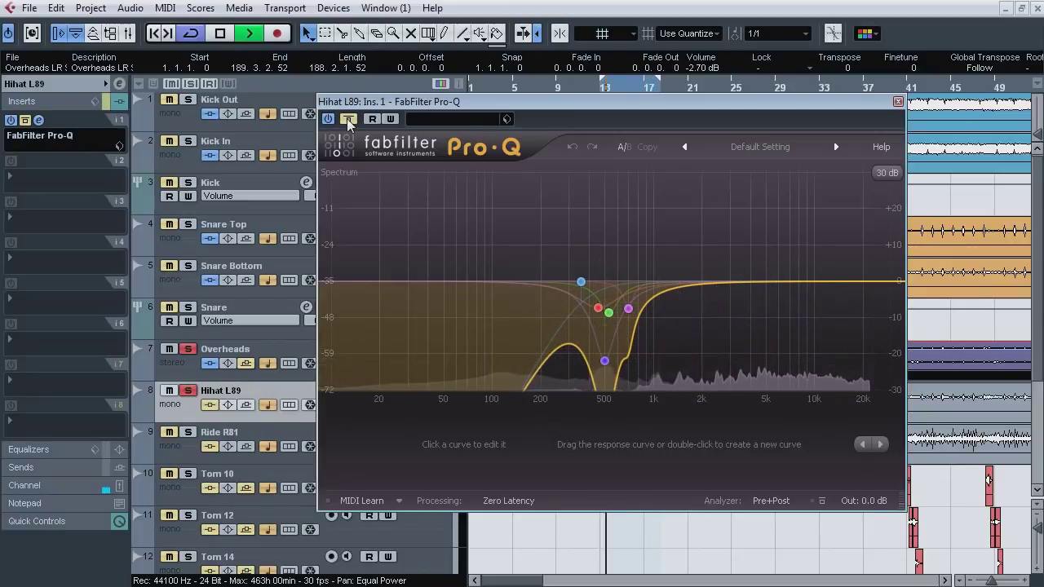
Step: Audition the hi-hat EQ bands at 496.07, 695.53 and 525.83 Hz, and compare the sound with the EQ bypassed and active
mouse_move(605, 364)
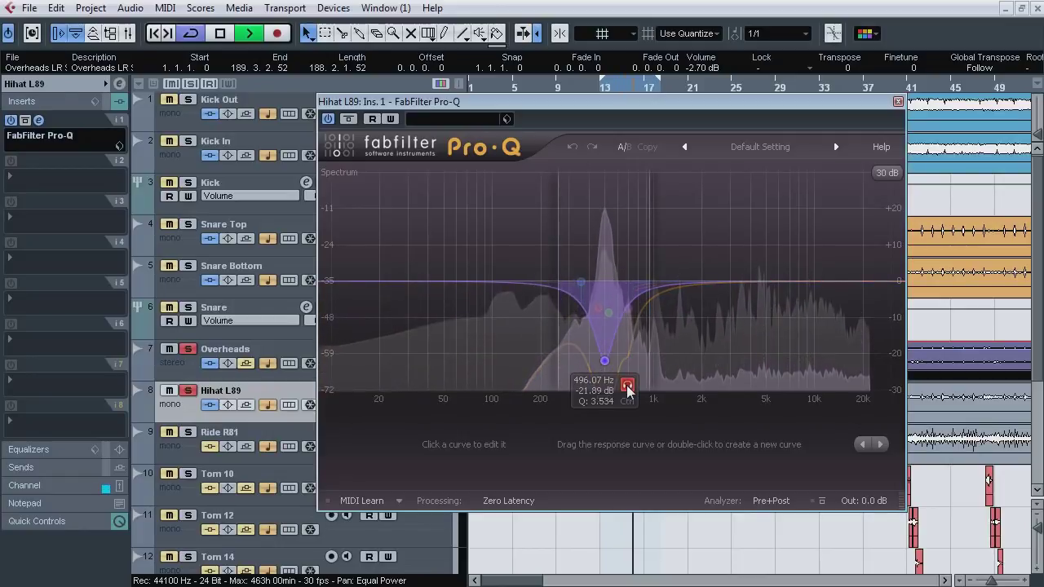
mouse_move(629, 310)
left_click(651, 336)
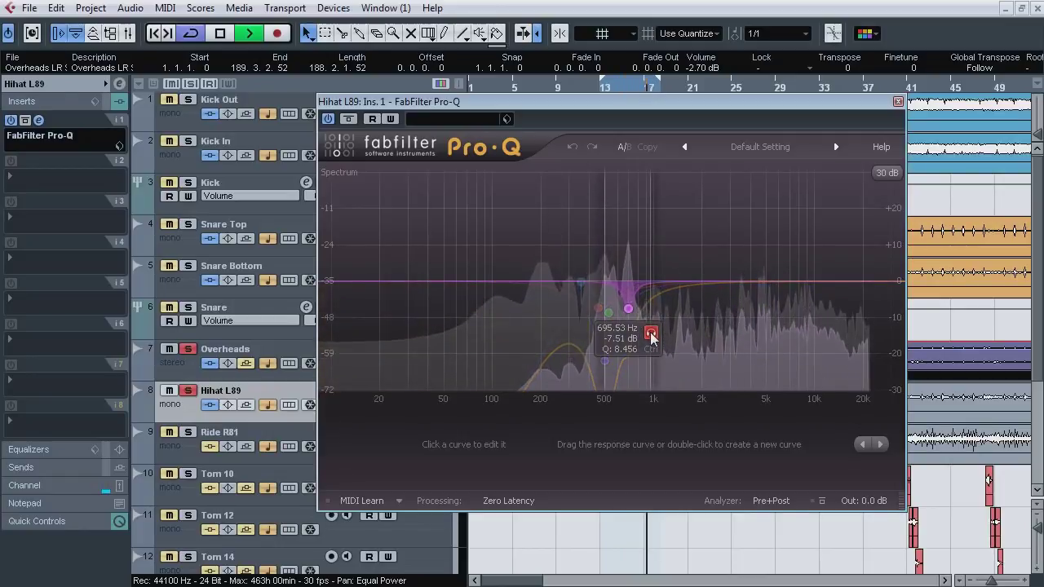
left_click(632, 337)
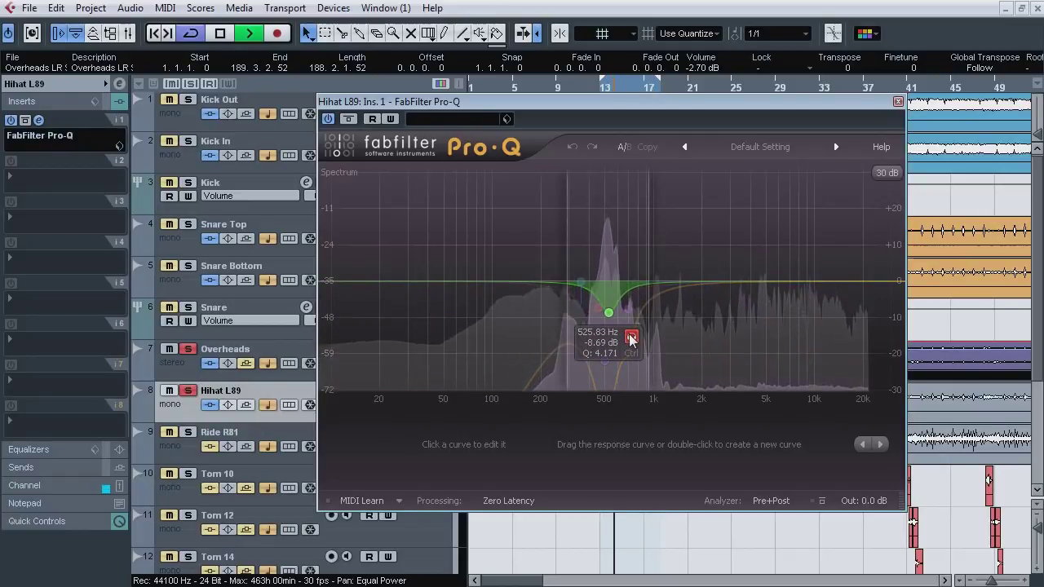
left_click(356, 120)
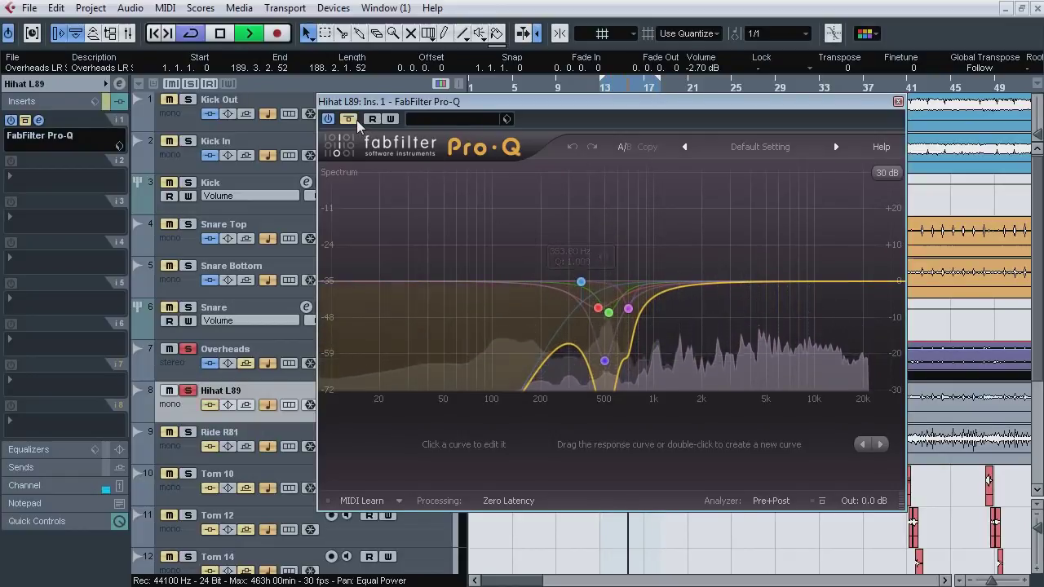
left_click(357, 120)
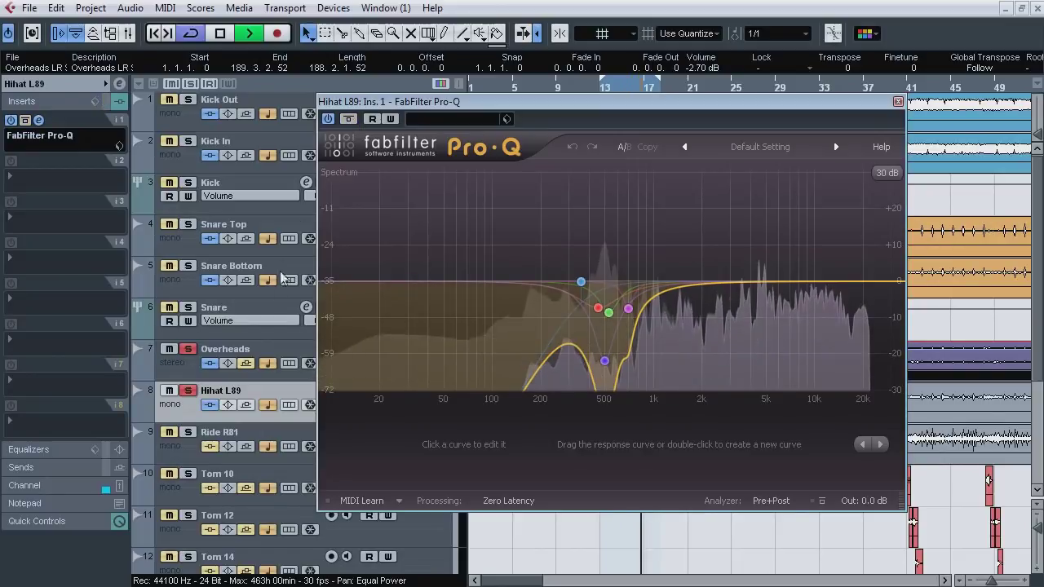
Step: Audition the hi-hat's 353.80 Hz low cut, compare the hi-hat with and without the overheads, and close the equalizer
left_click(603, 256)
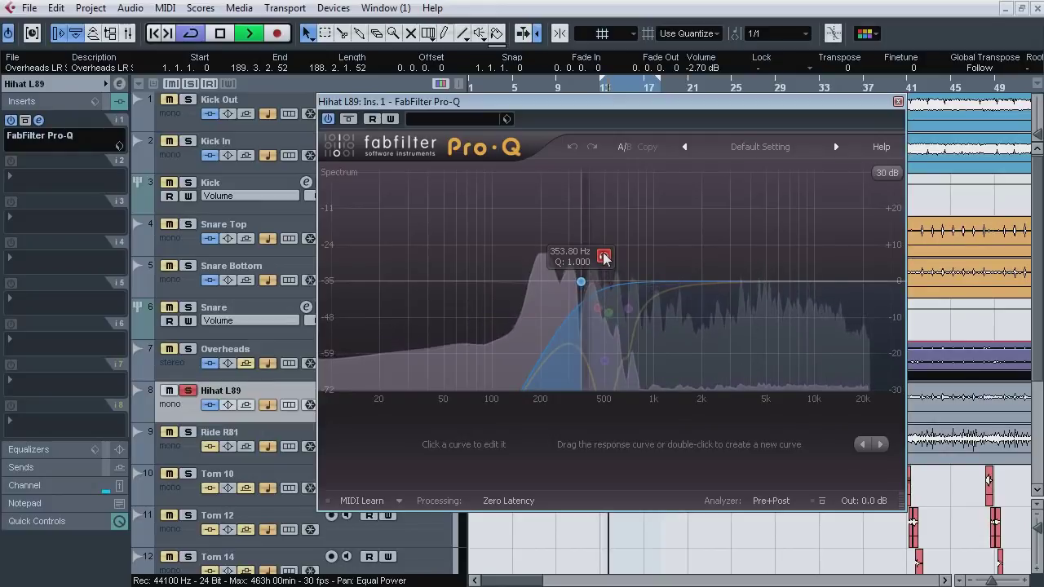
left_click(604, 257)
left_click(187, 348)
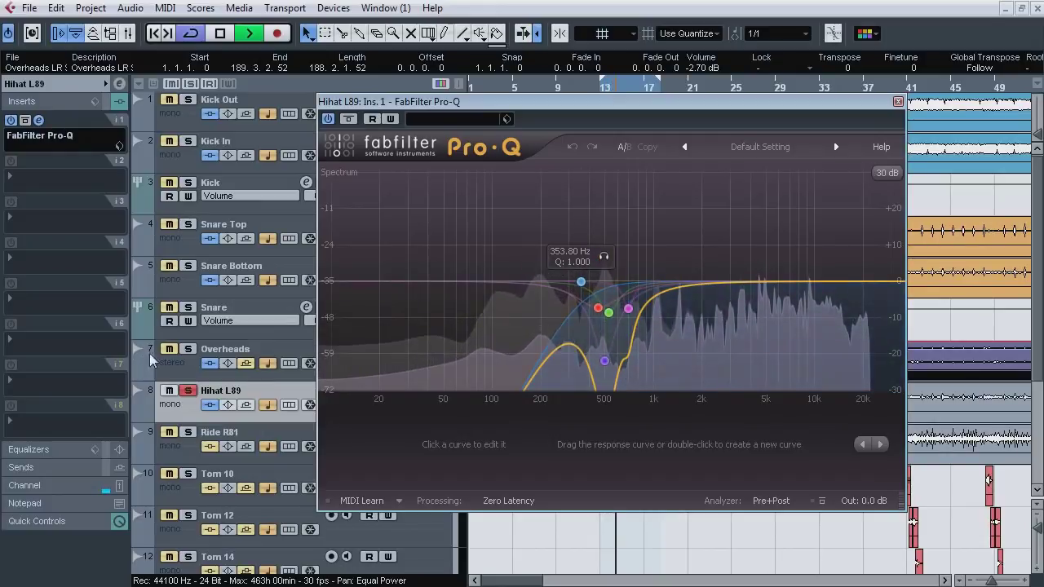
left_click(347, 120)
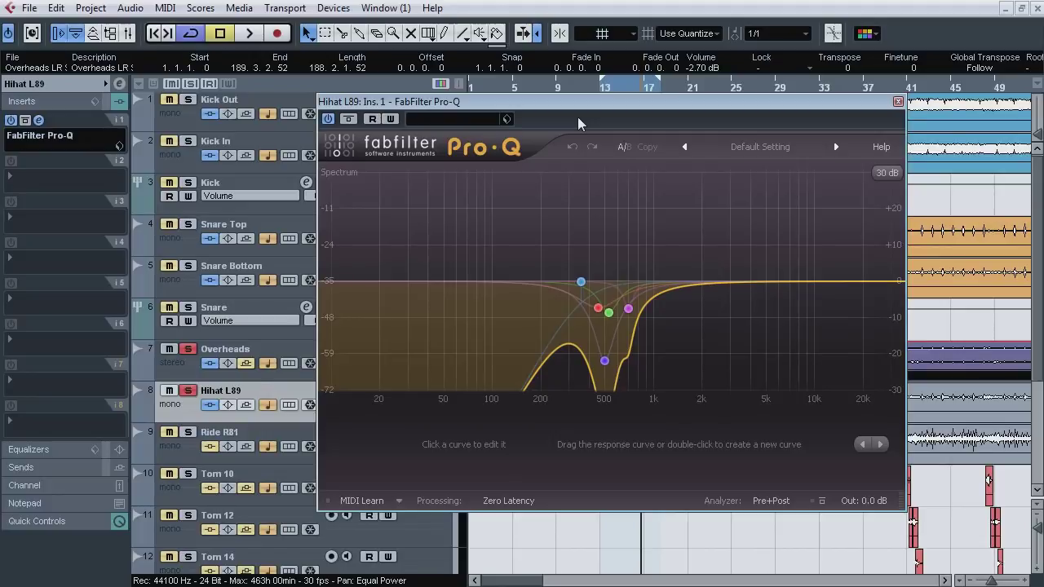
left_click(898, 102)
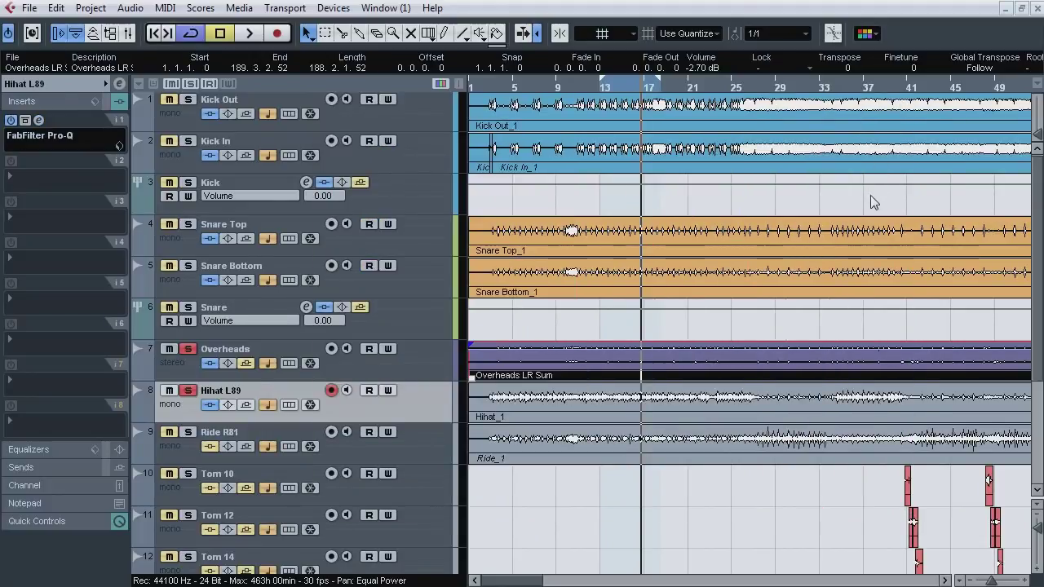
Step: Pan the Hihat track hard right, listen to it against the overheads, and stop playback
left_click(66, 84)
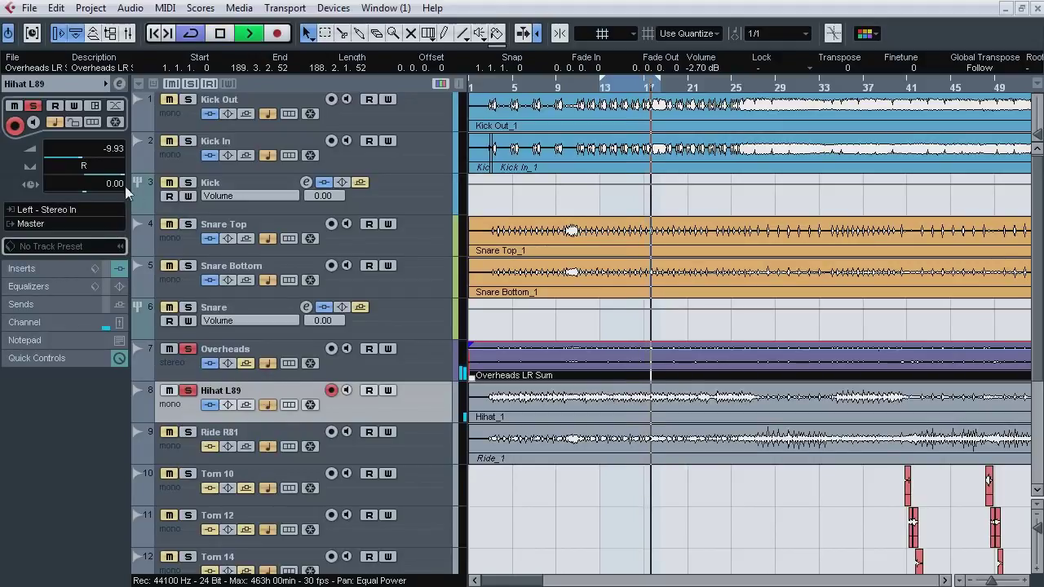
mouse_move(116, 176)
left_mouse_down()
mouse_move(50, 176)
mouse_move(127, 177)
left_mouse_up()
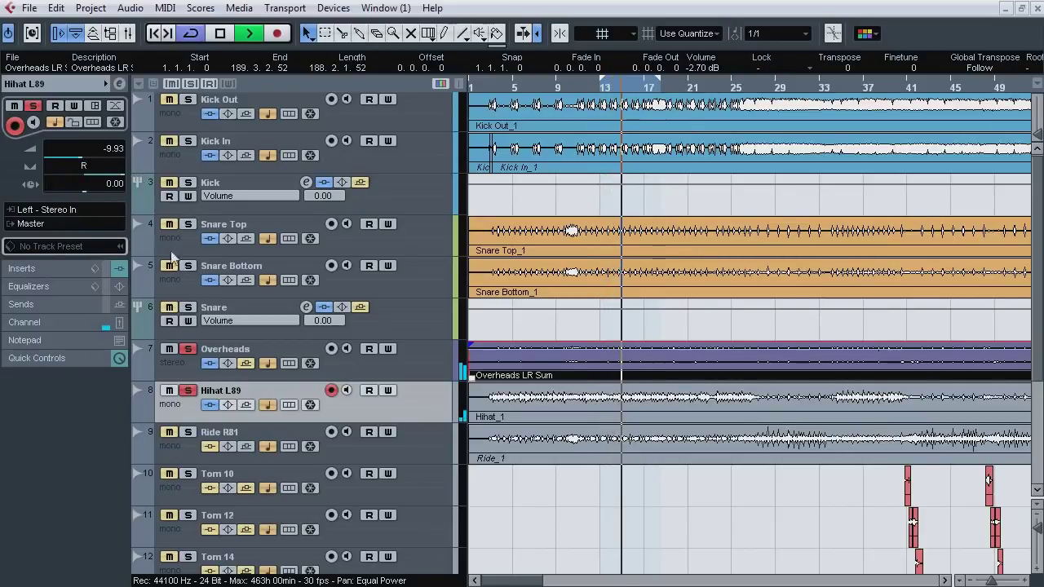
left_click(188, 391)
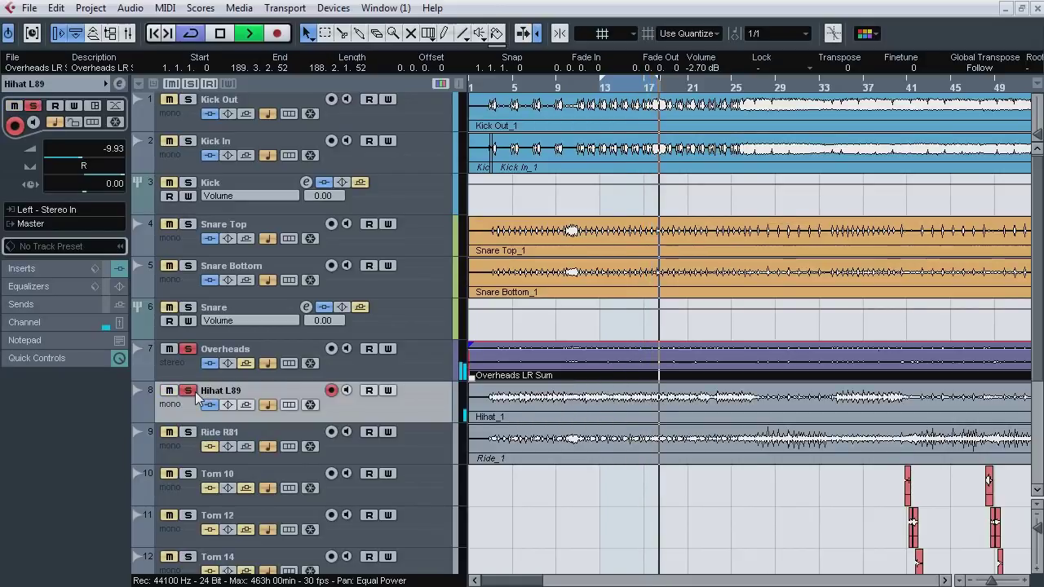
left_click(66, 268)
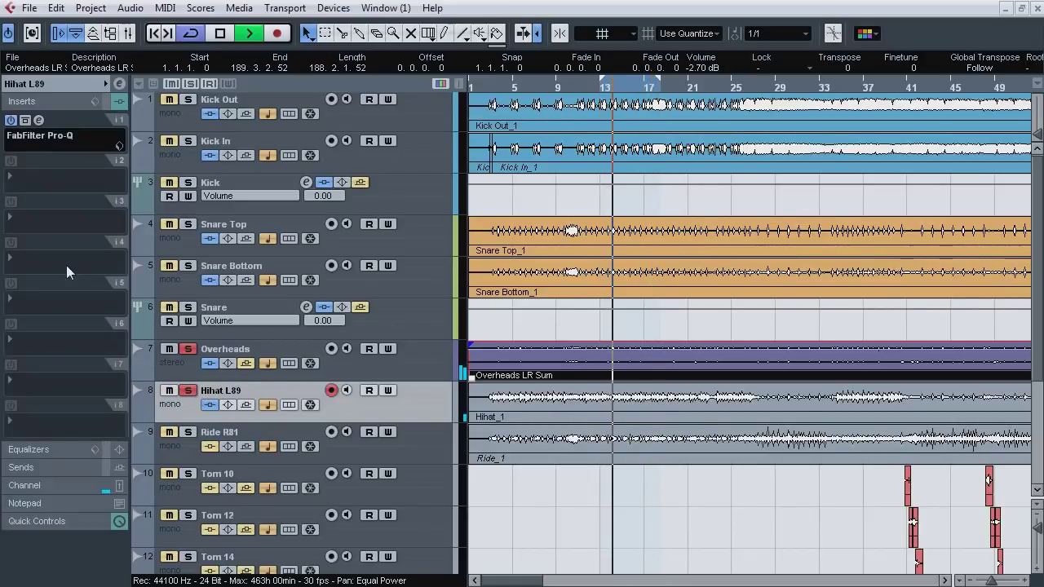
left_click(172, 361)
left_click(234, 390)
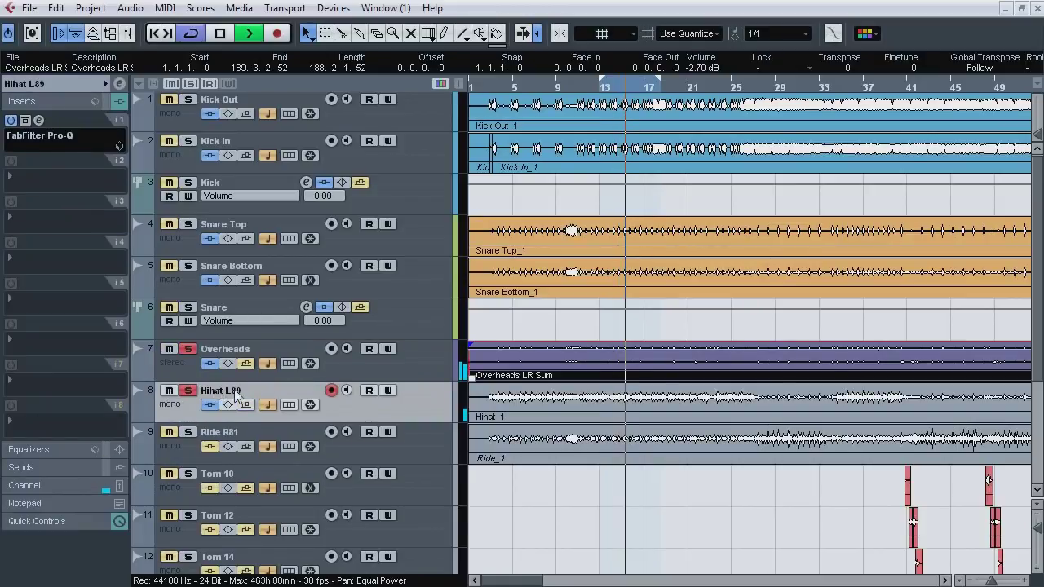
key("space")
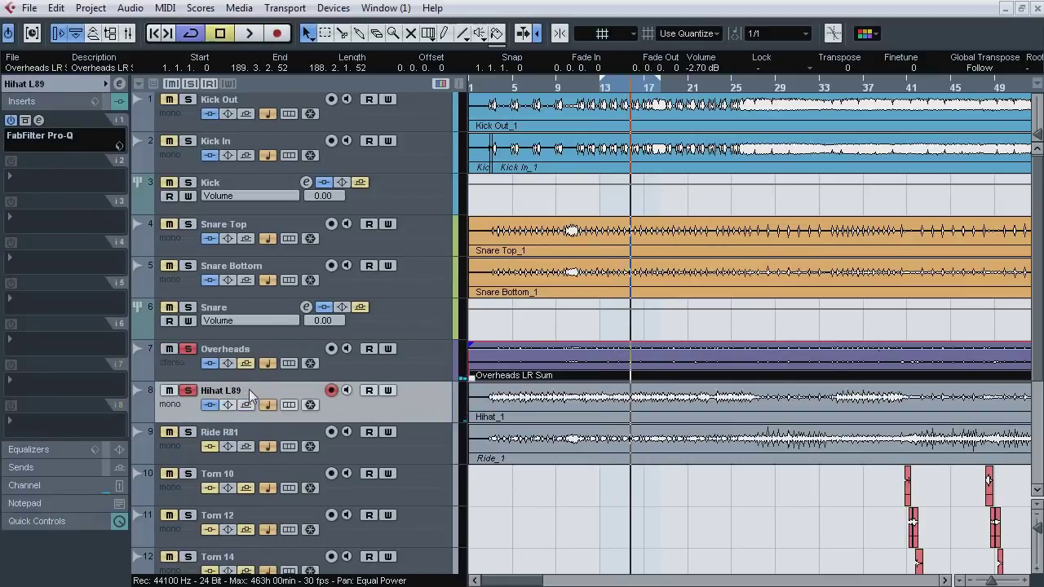
Step: Clear all track solos and select the Ride R81 track, showing its basic track settings
left_click(190, 84)
left_click(253, 432)
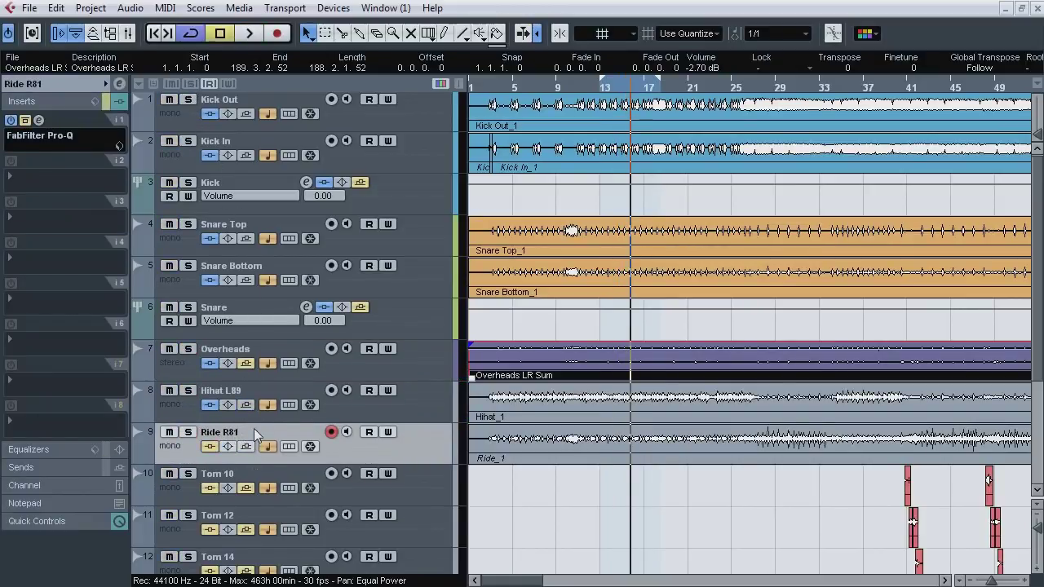
left_click(51, 84)
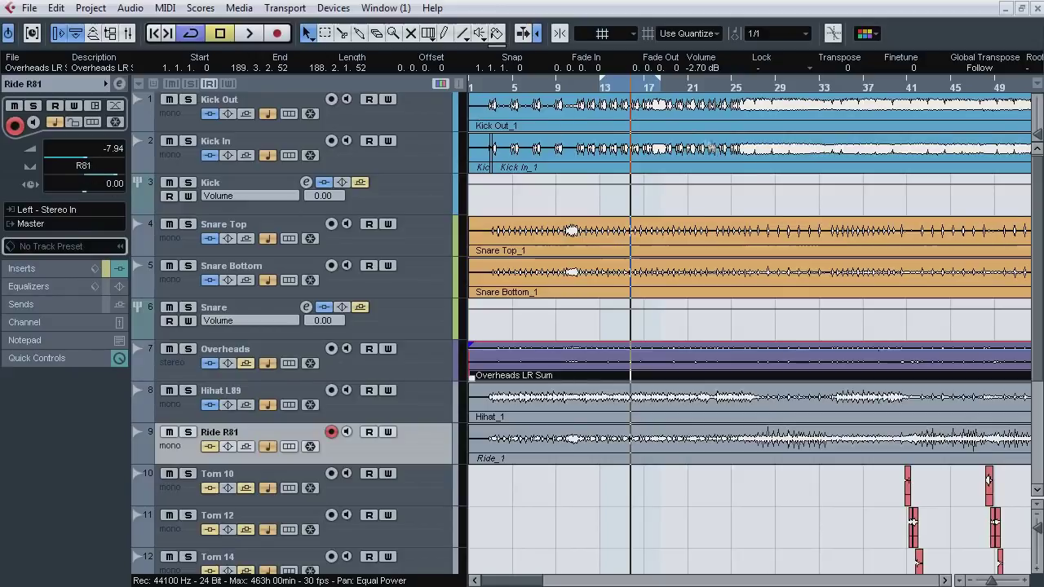
Step: Set the loop range from about bar 27 to bar 31, place the playhead at its start, and solo the Ride track
left_click_drag(753, 80, 802, 80)
left_click(754, 89)
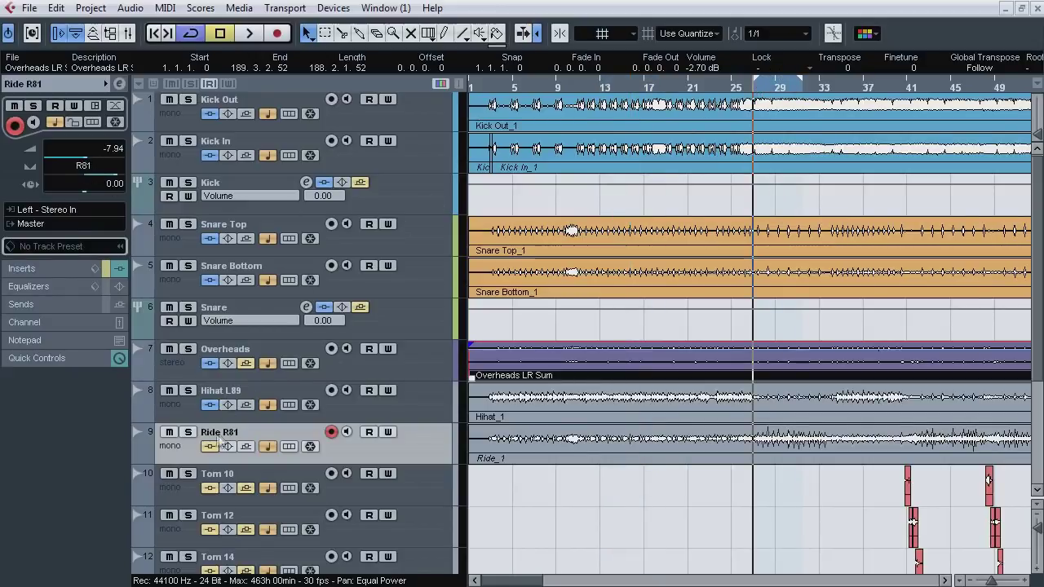
left_click(188, 433)
Step: Open the Ride track's FabFilter Pro-Q insert, start playback, and turn off the equalizer's bypass
left_click(67, 269)
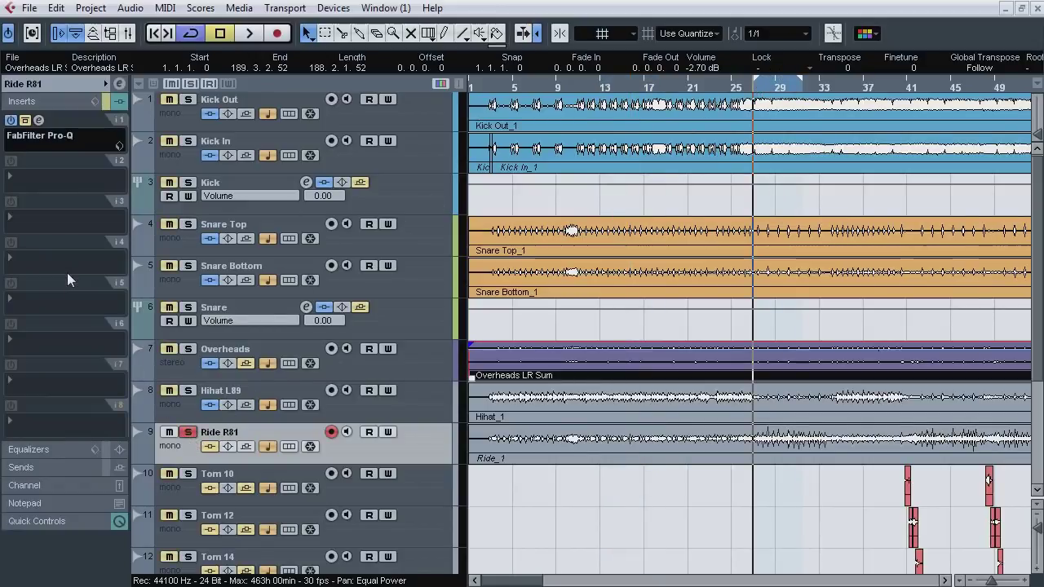
left_click(39, 122)
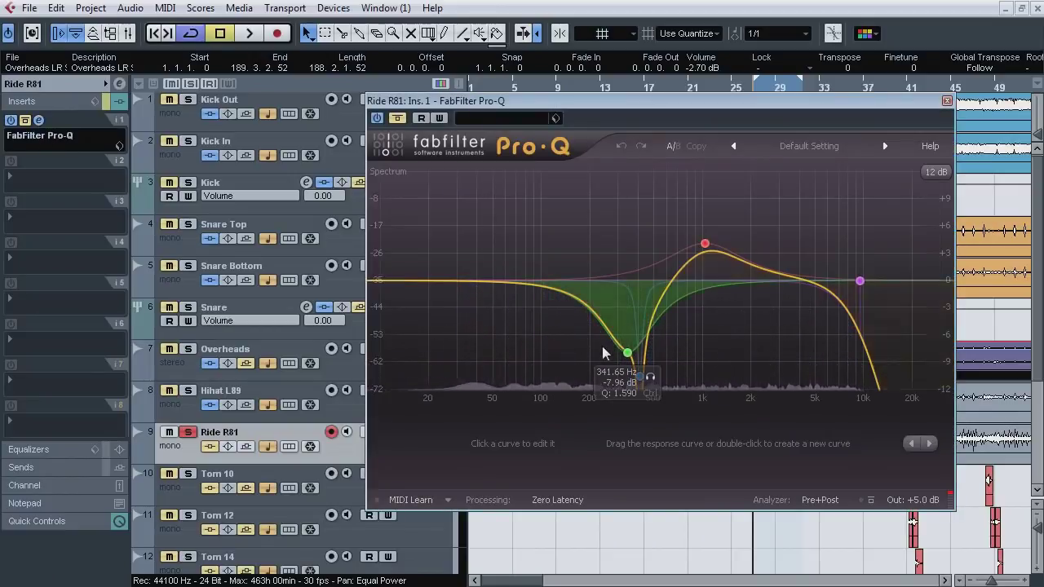
key("space")
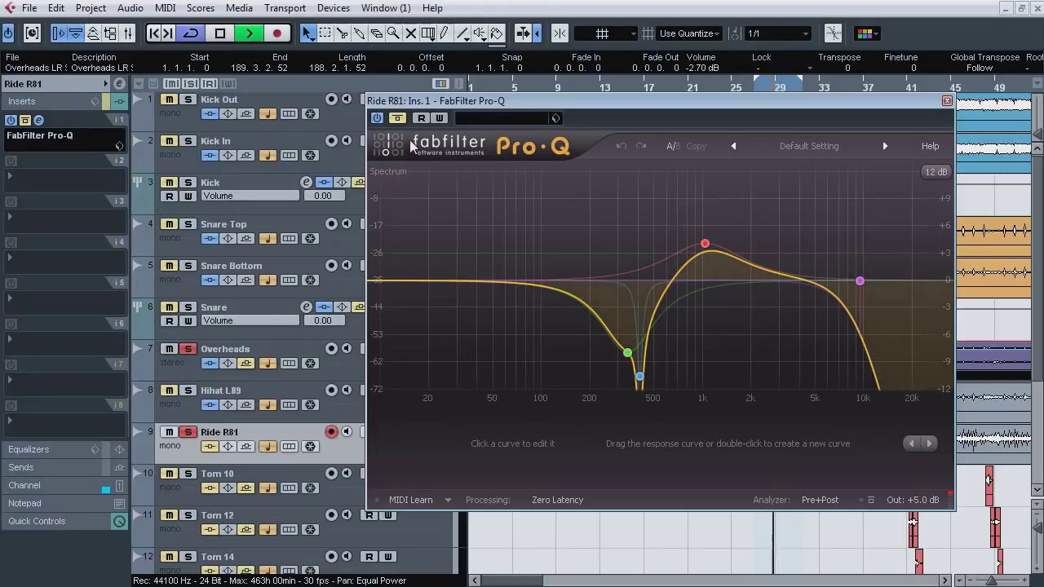
left_click(399, 119)
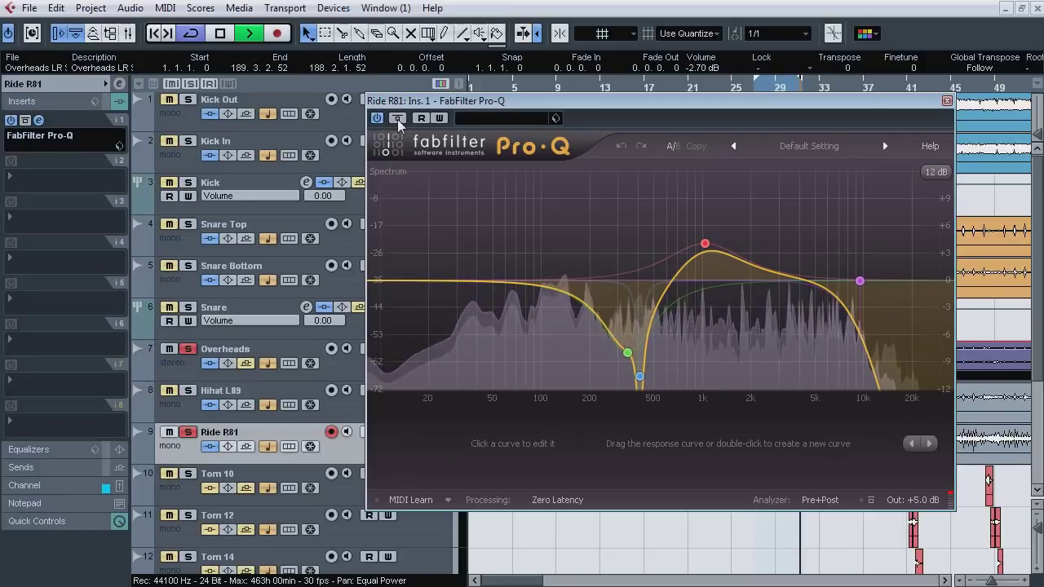
left_click(398, 120)
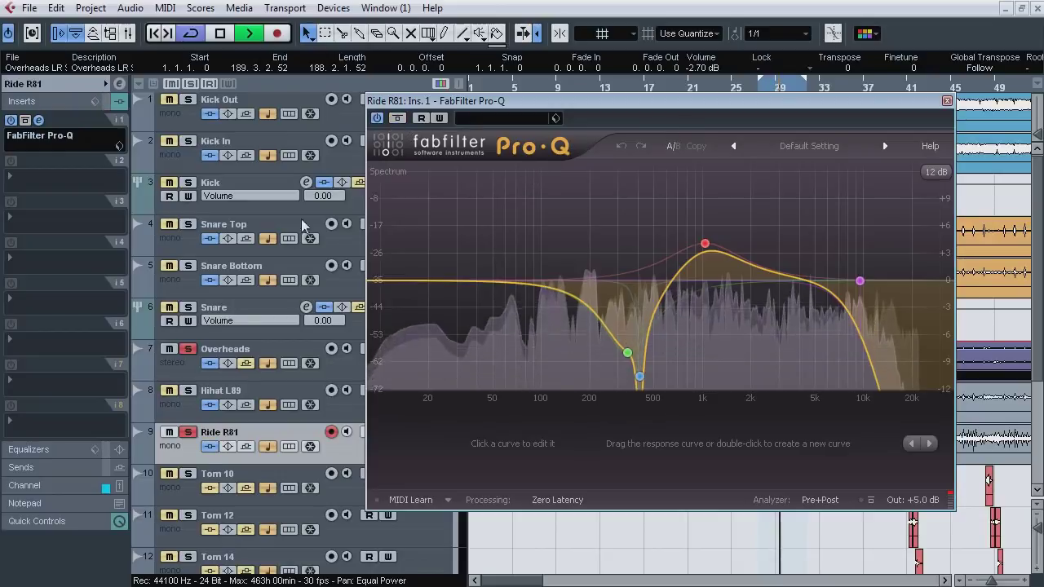
Step: Audition the ride EQ bands at 1033.7, 406.91 and 341.65 Hz, and move playback to about bar 13
mouse_move(707, 242)
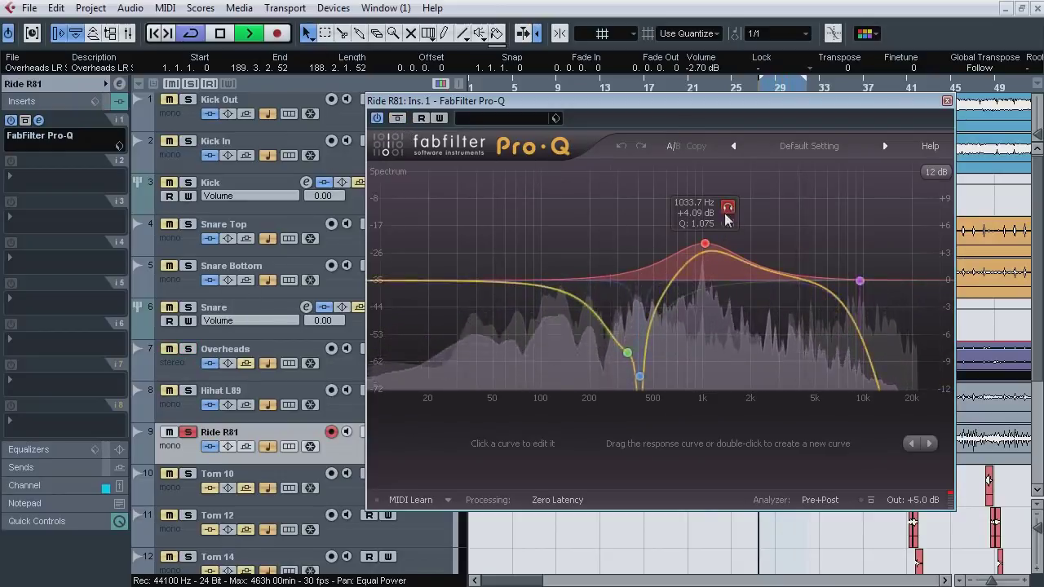
mouse_move(641, 377)
left_click(664, 346)
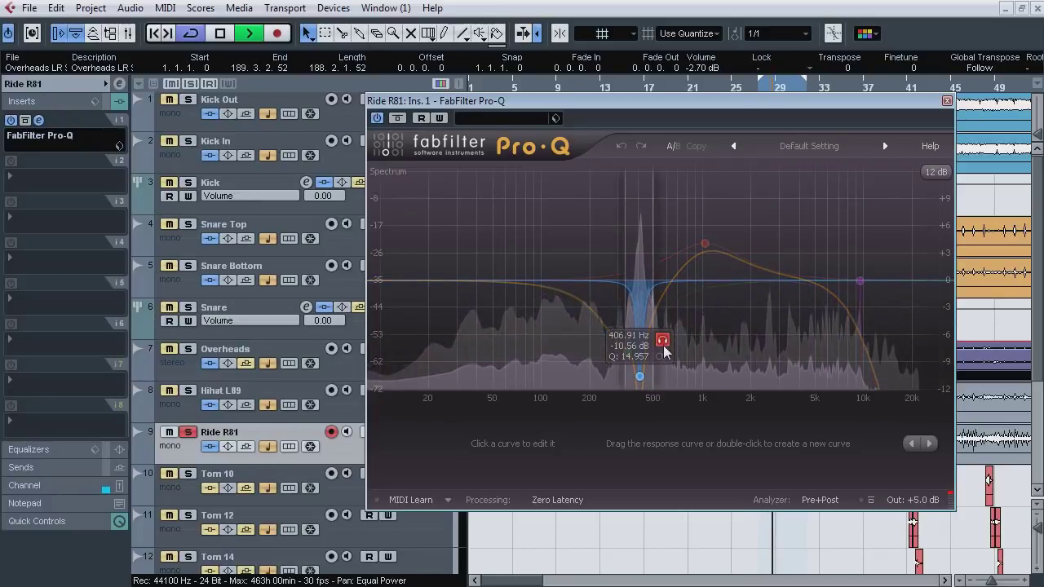
mouse_move(623, 351)
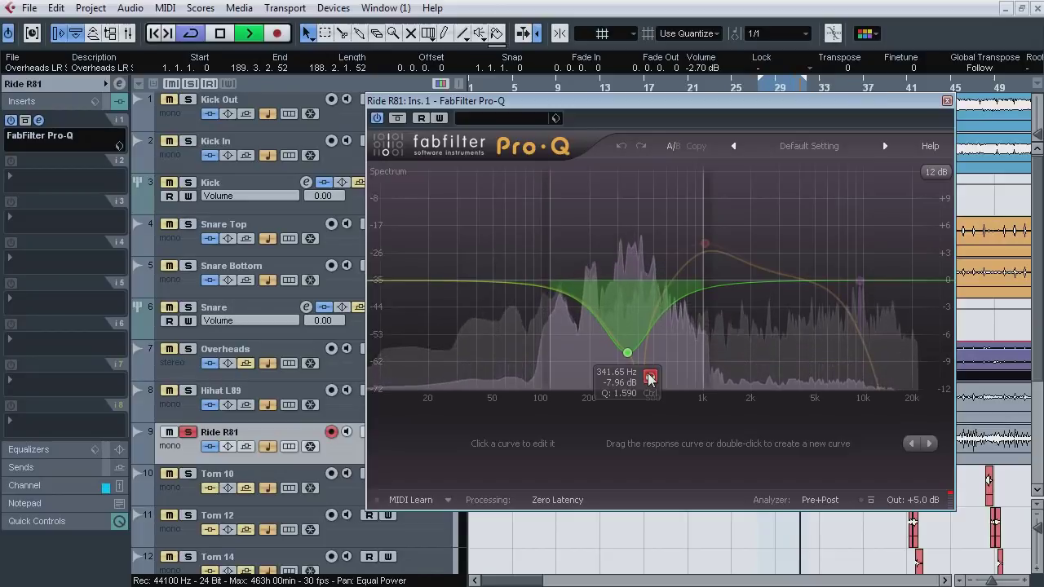
left_click(602, 87)
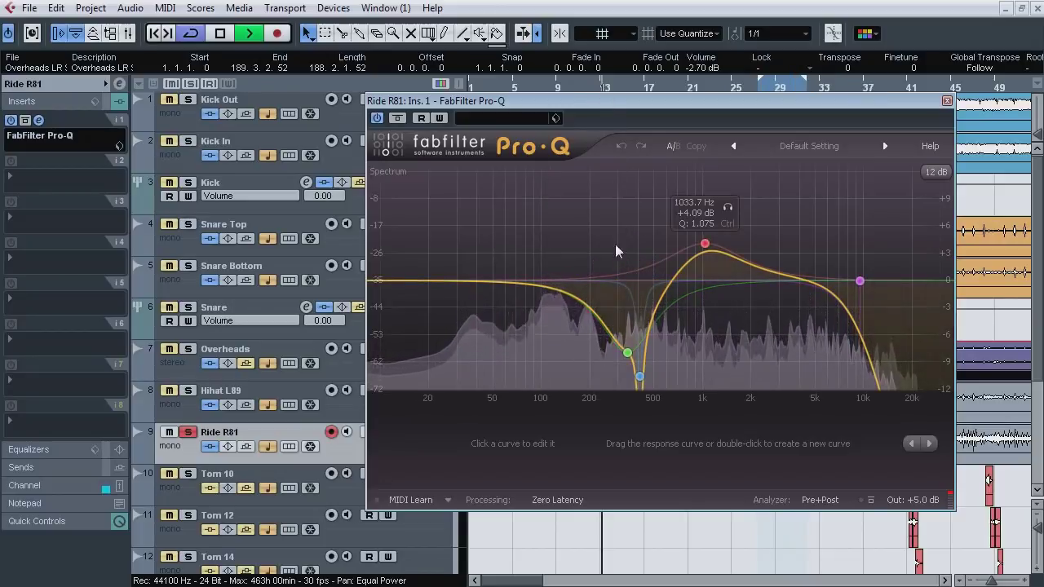
Step: Audition the ride EQ bands at 341.65 Hz and 9463.5 Hz, moving playback to about bar 29 between them
mouse_move(628, 353)
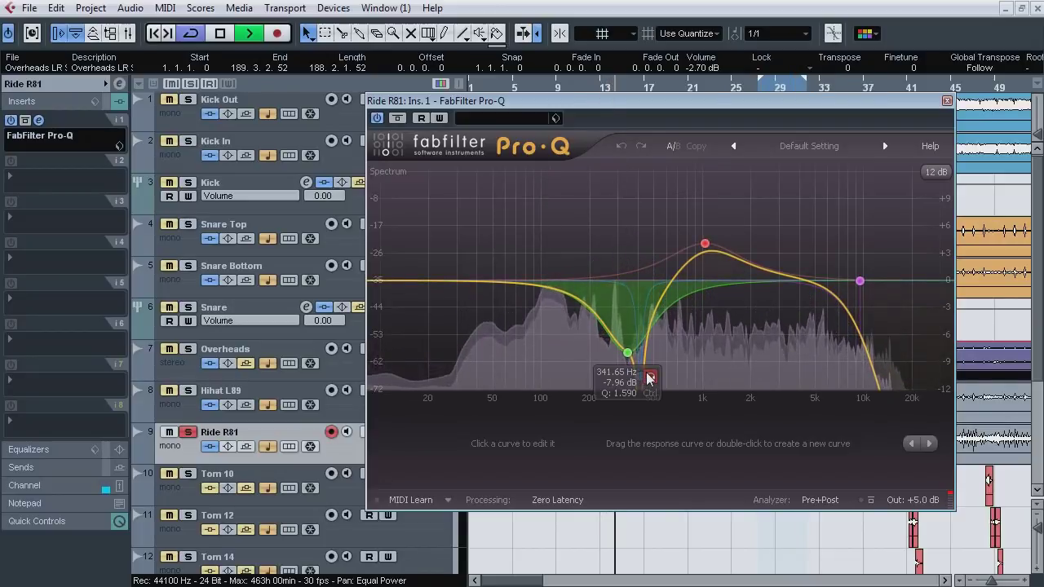
left_click(650, 377)
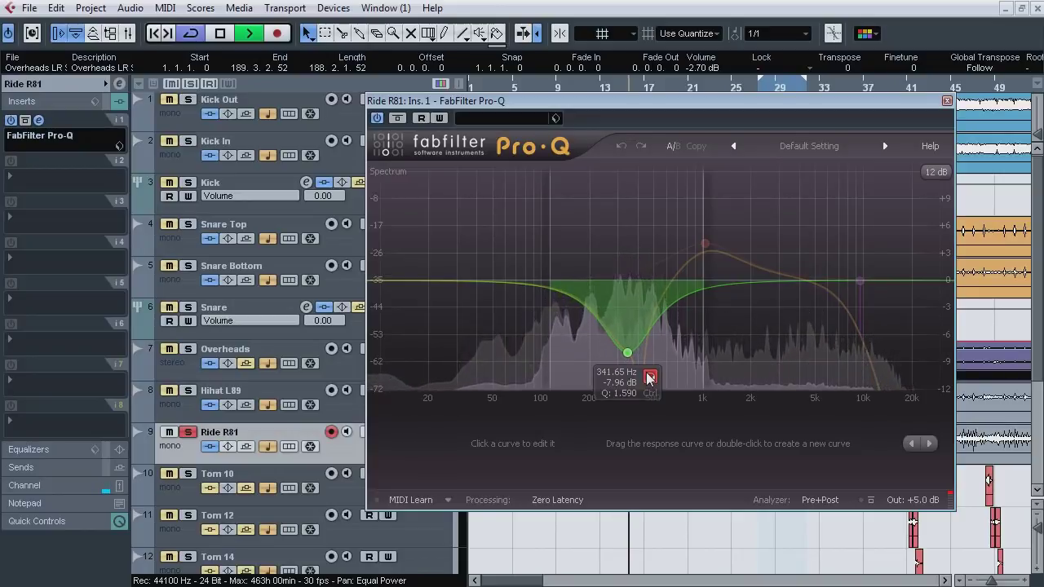
left_click(774, 87)
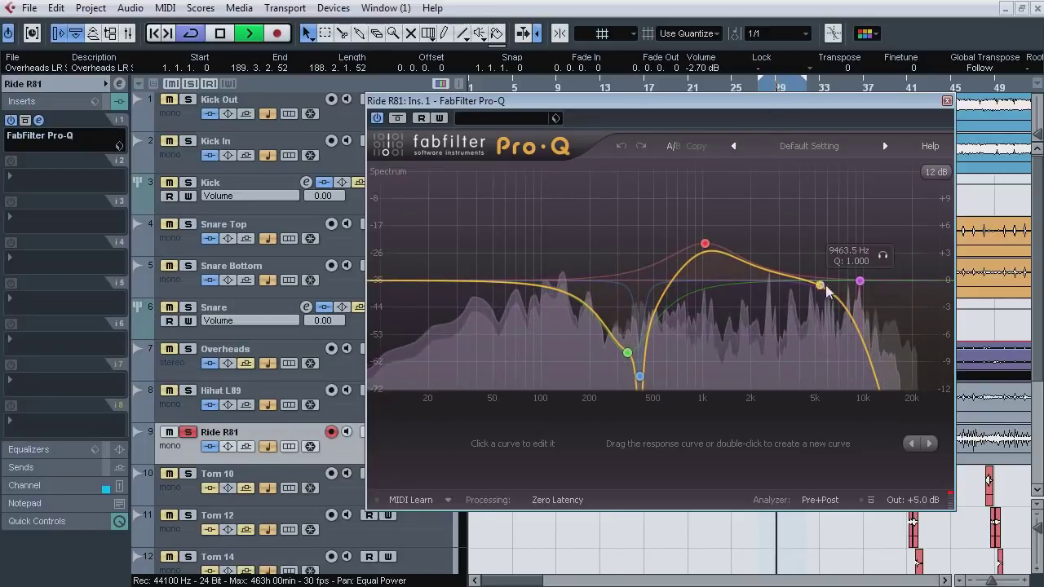
left_click(883, 257)
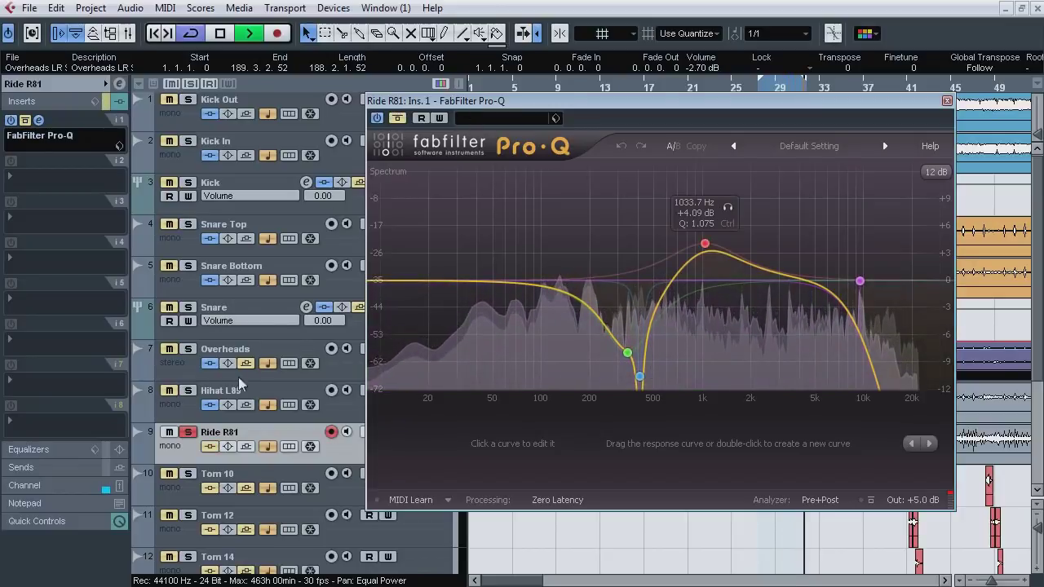
Step: Solo the Overheads and Hihat tracks alongside the Ride for a combined listen, and stop playback
left_click(187, 349)
left_click(187, 391)
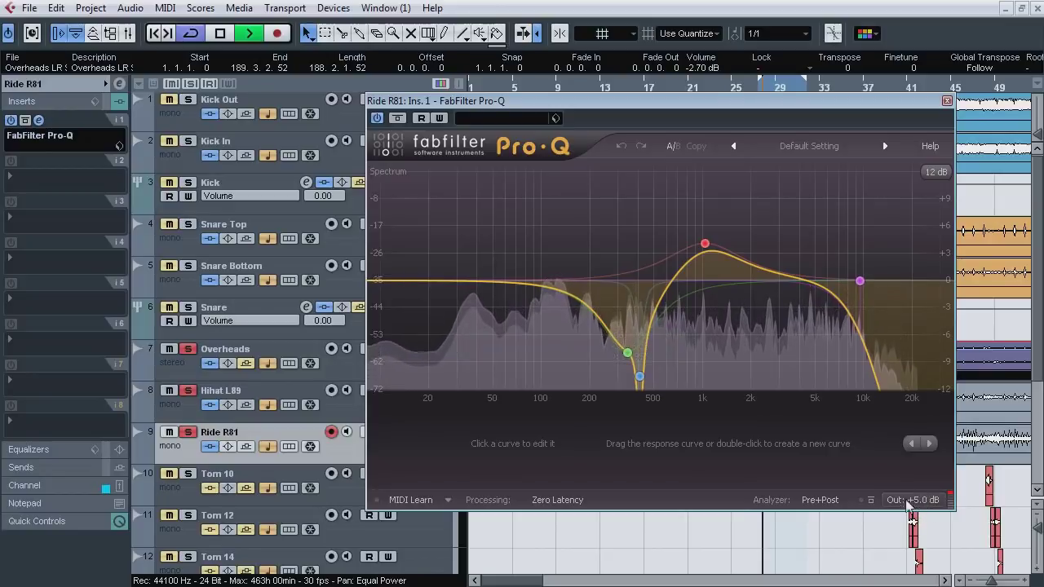
key("space")
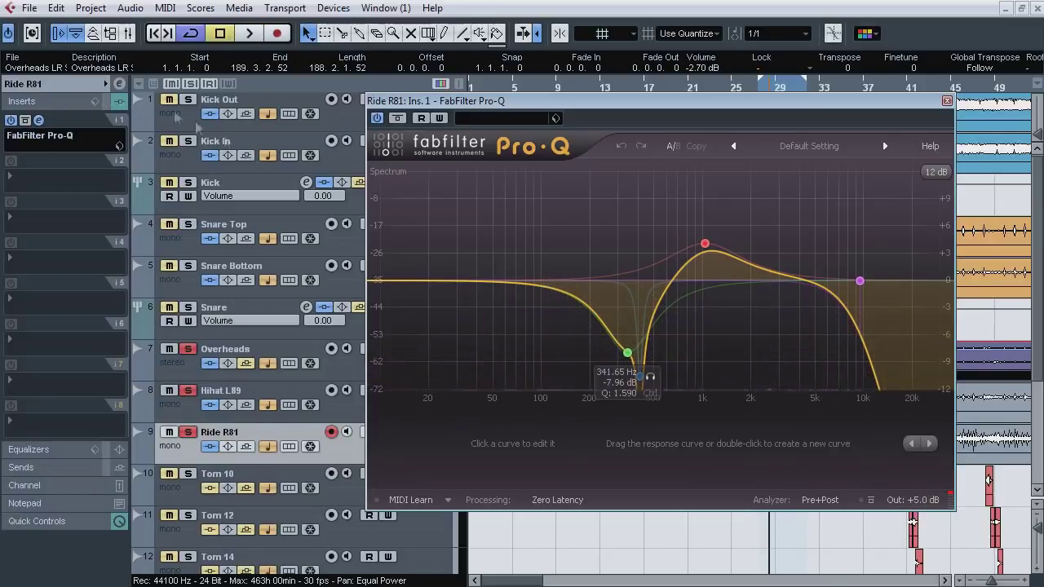
Step: Close the Ride equalizer and place the playhead just before the tom fill at bar 41
left_click(39, 119)
left_click(51, 86)
left_click_drag(526, 582, 558, 583)
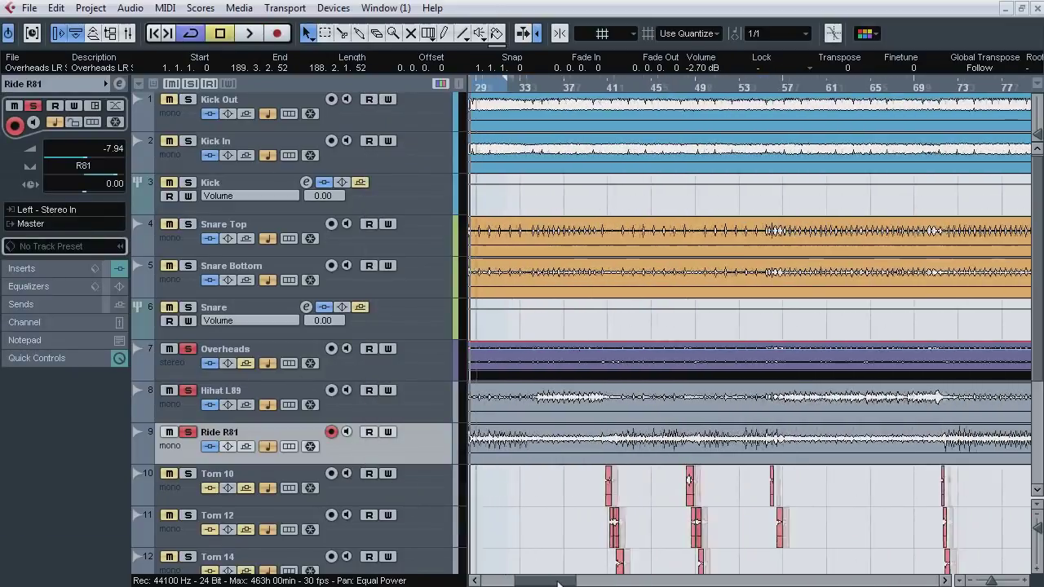
left_click_drag(1038, 287, 1039, 329)
left_click(604, 87)
key("h")
key("h")
key("h")
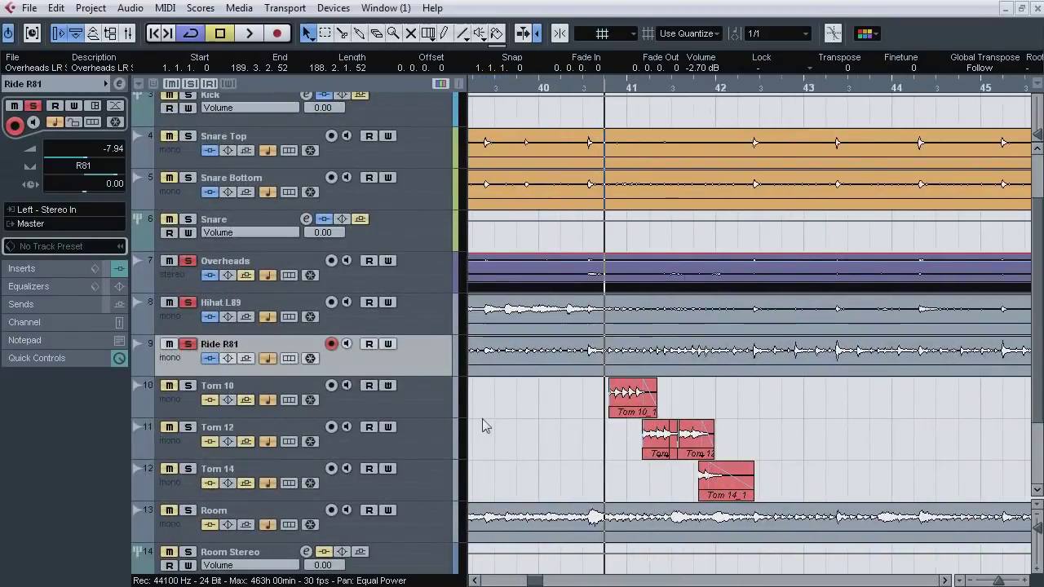
Step: Review the insert effects on the Tom 10, Tom 14 and Tom 12 tracks, ending with Tom 12 selected
left_click(426, 412)
left_click(49, 276)
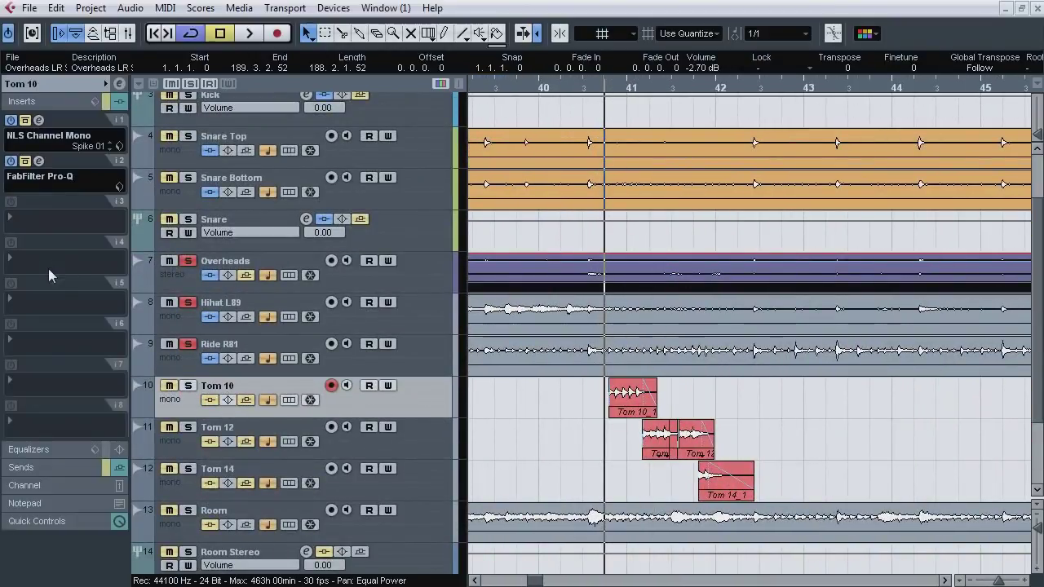
left_click(169, 447)
left_click(176, 488)
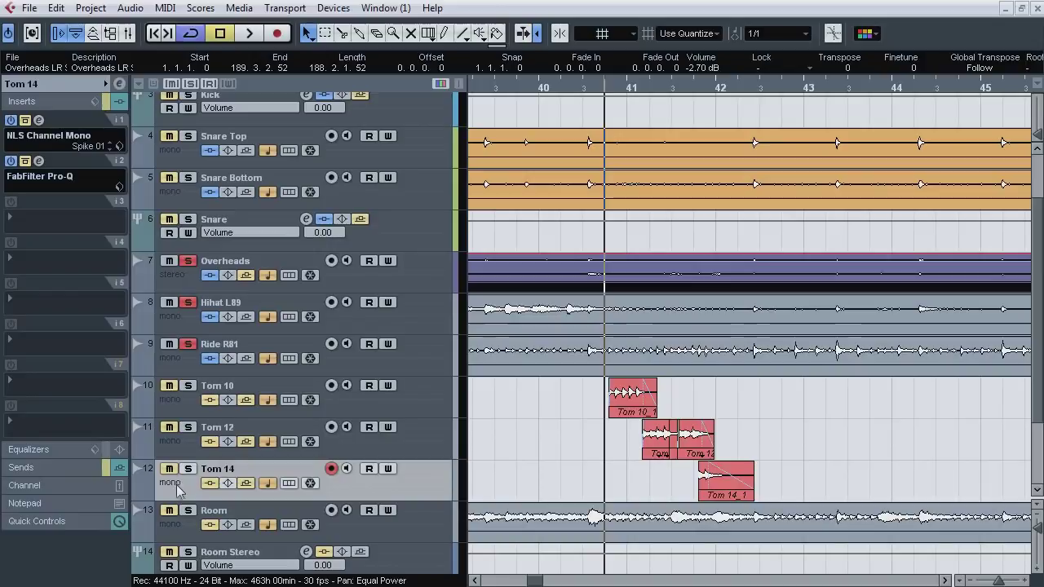
left_click(181, 452)
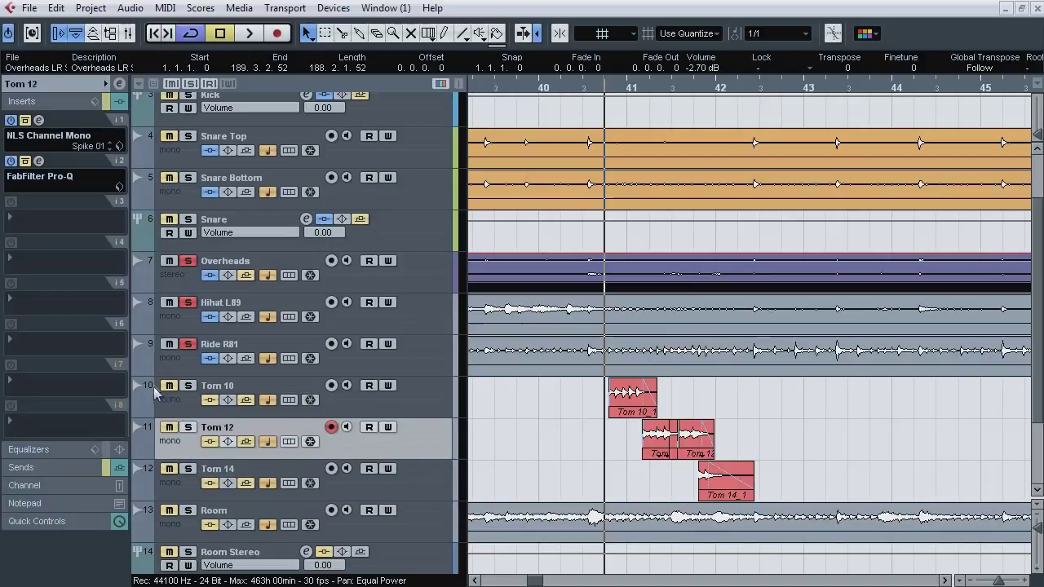
Step: Examine Tom 12's NLS Channel Mono settings and the low cut band of its FabFilter Pro-Q, closing both plug-ins
left_click(39, 120)
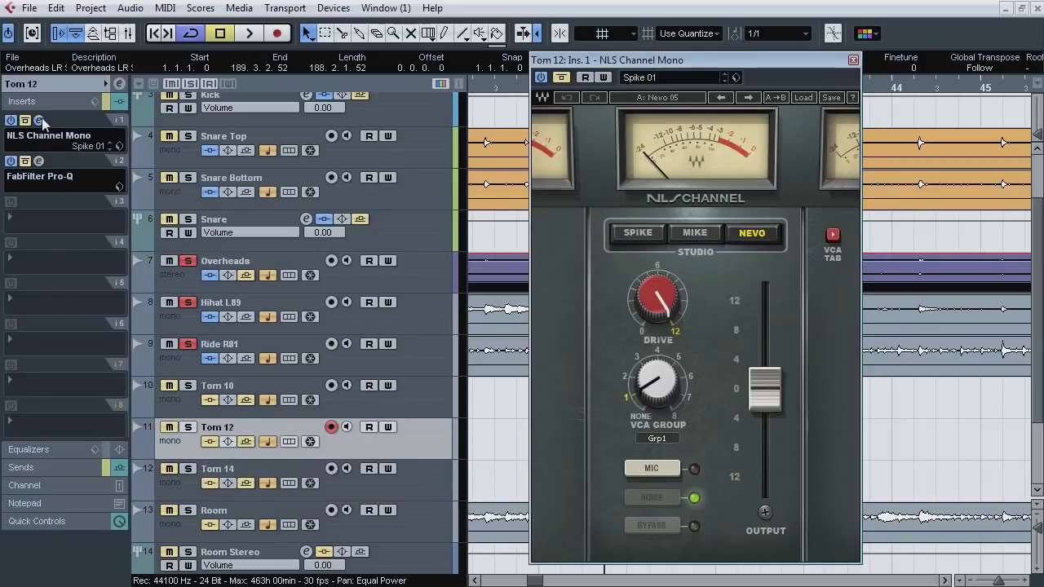
left_click(40, 121)
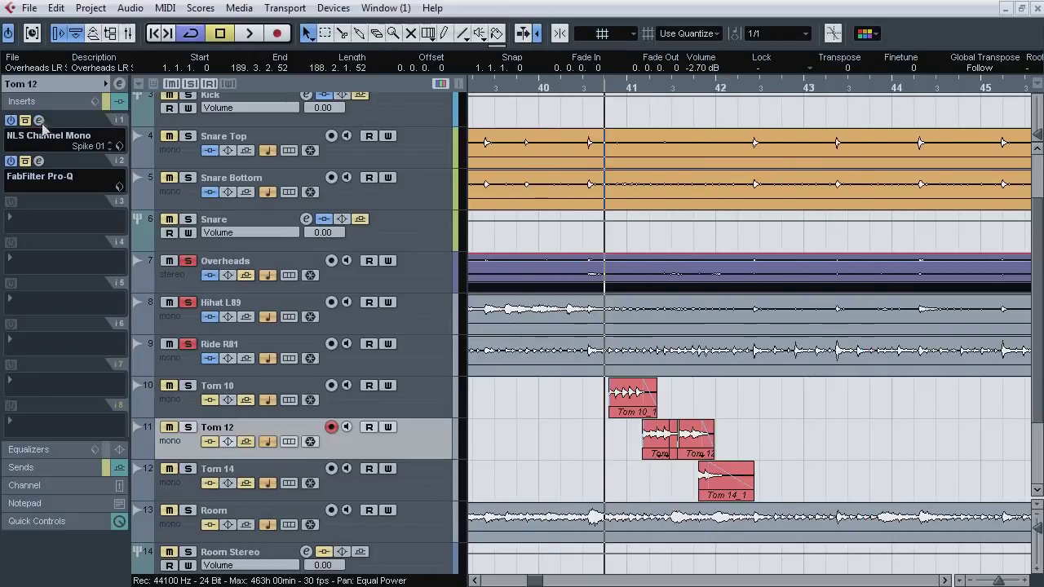
left_click(39, 162)
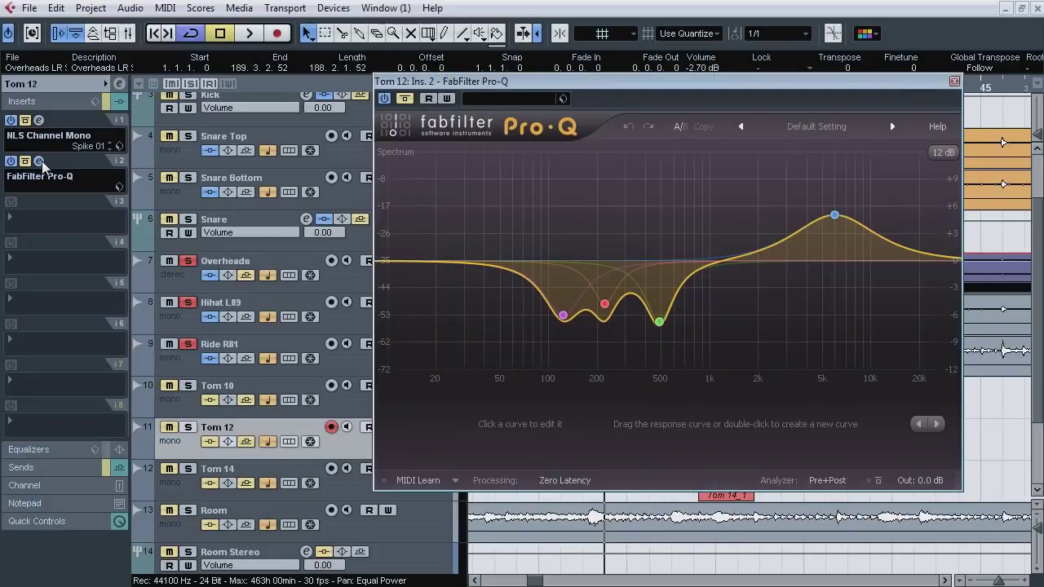
mouse_move(564, 319)
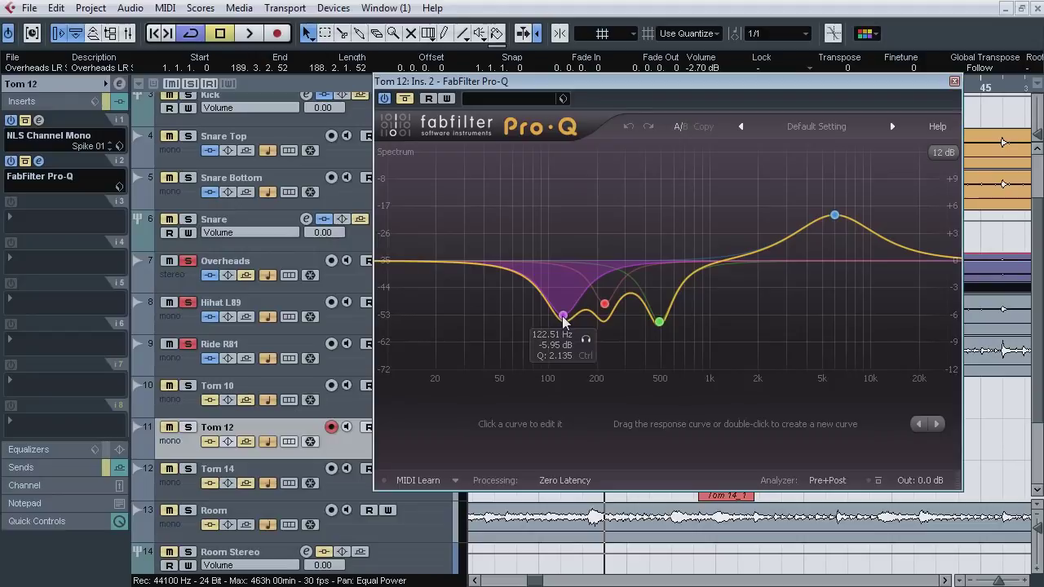
left_click(39, 162)
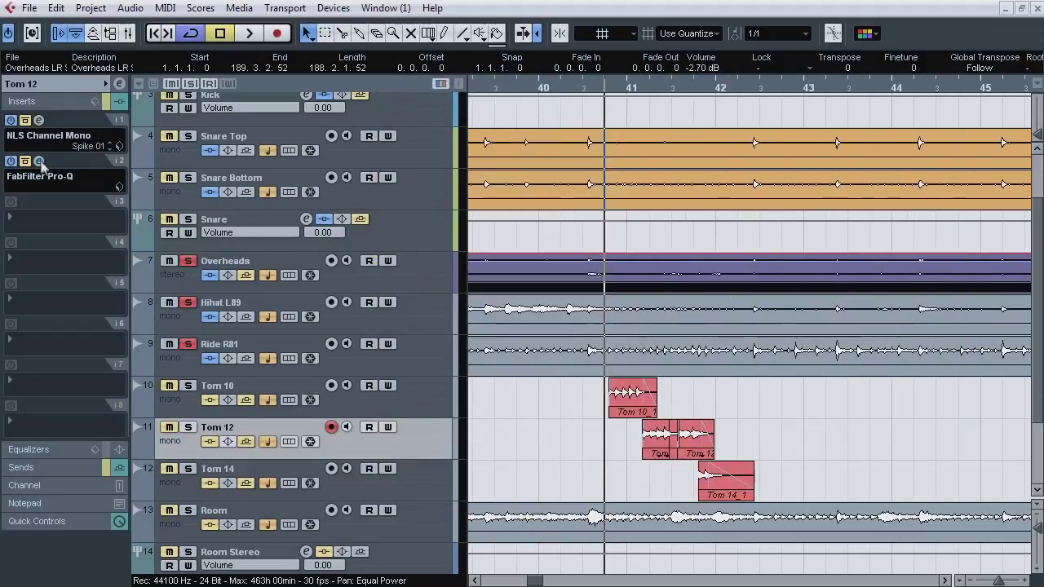
Step: Examine the cut bands and the high-frequency boost in Tom 14's FabFilter Pro-Q
left_click(273, 470)
left_click(38, 161)
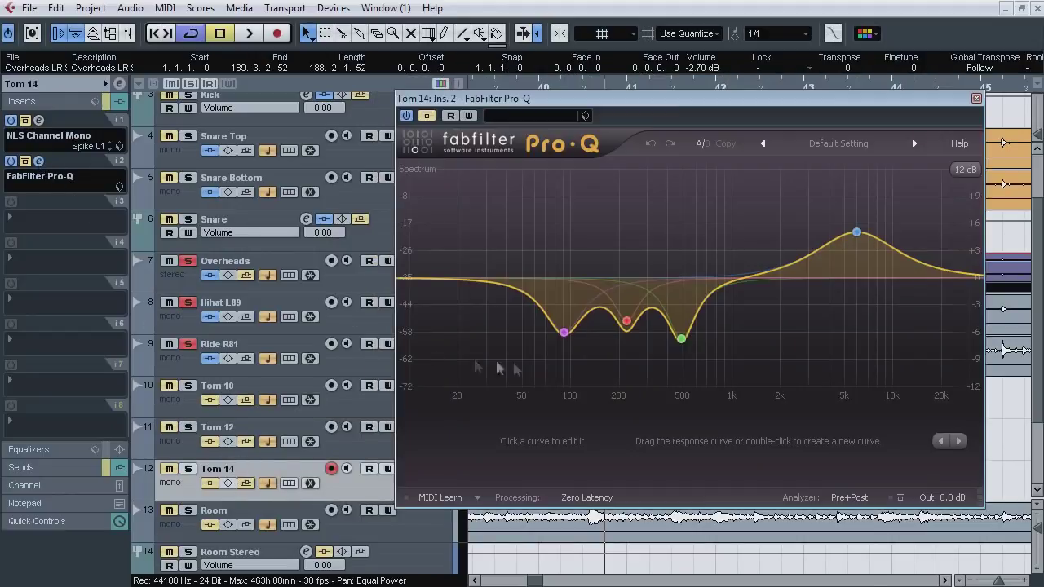
mouse_move(564, 333)
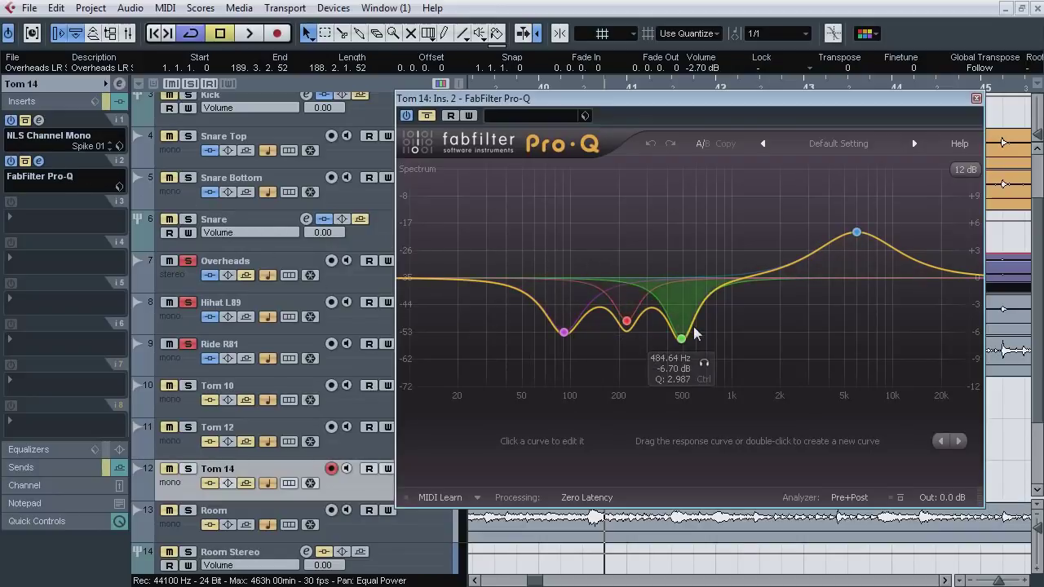
mouse_move(839, 255)
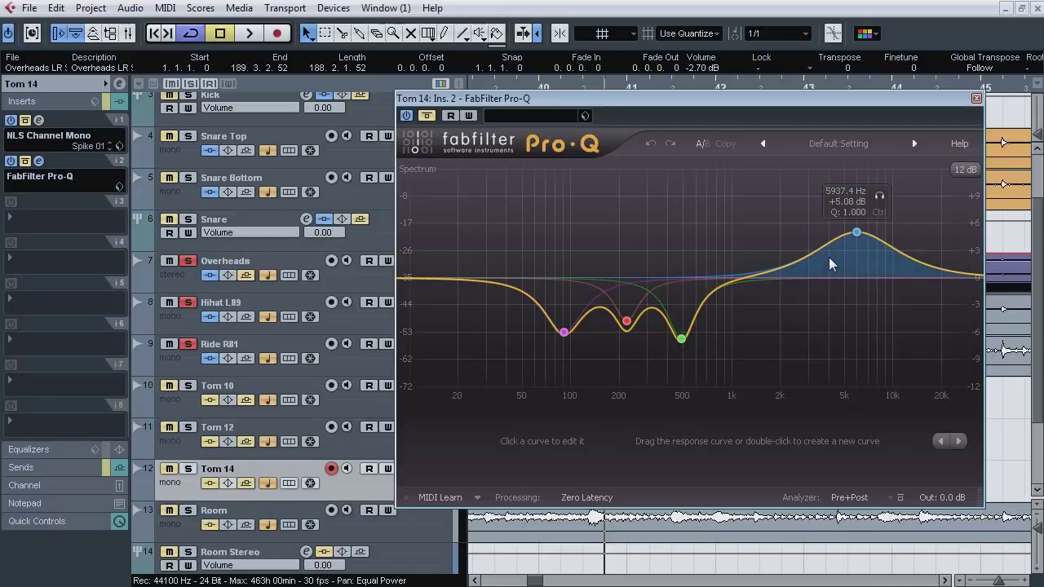
left_click(41, 161)
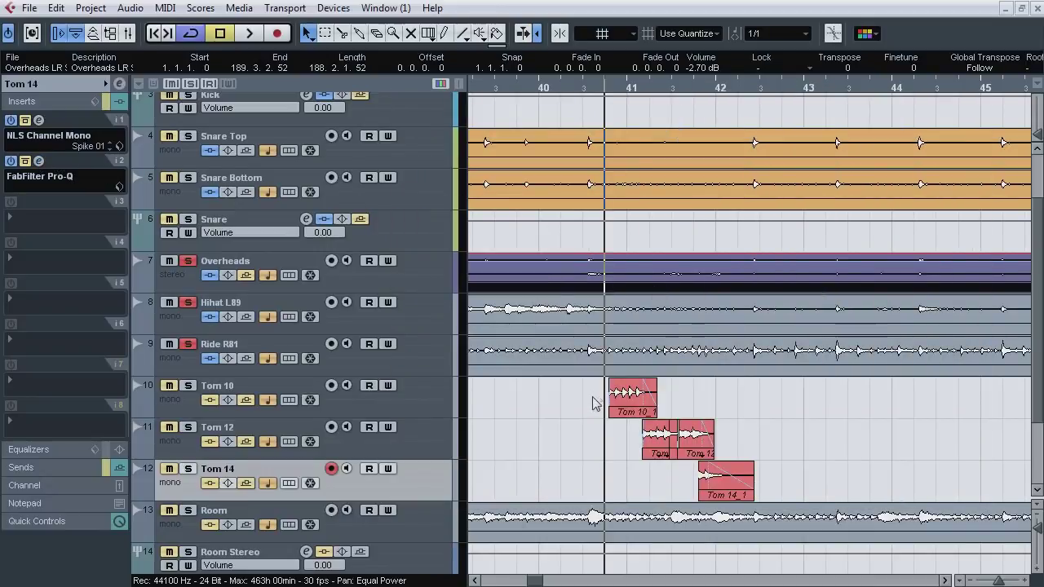
Step: Set the loop range to the tom fill clips around bars 41 and 42, and play the three tom tracks soloed
left_click_drag(594, 402, 799, 485)
left_click_drag(188, 386, 190, 470)
left_click_drag(188, 345, 188, 303)
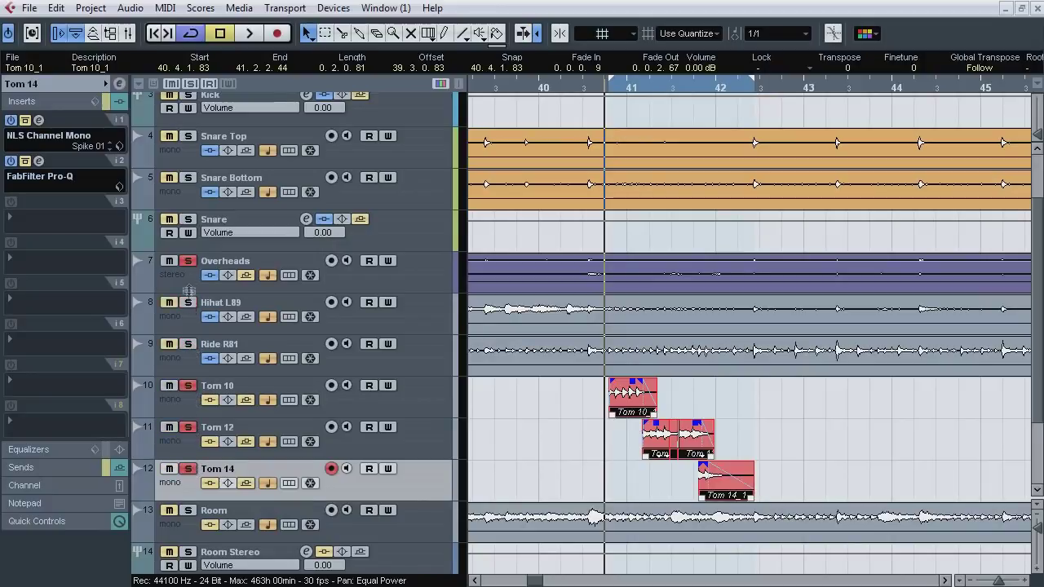
key("space")
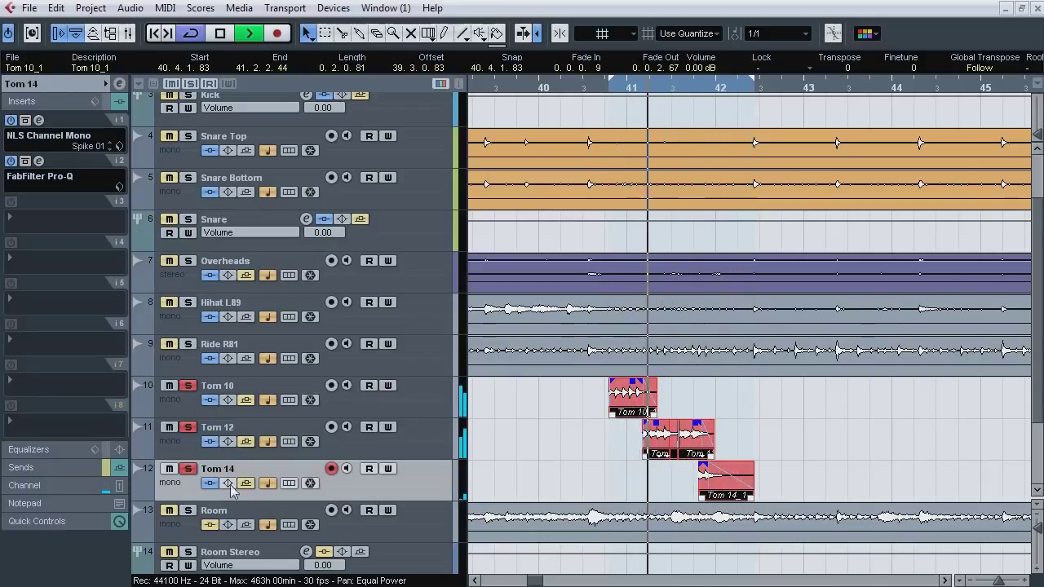
key("space")
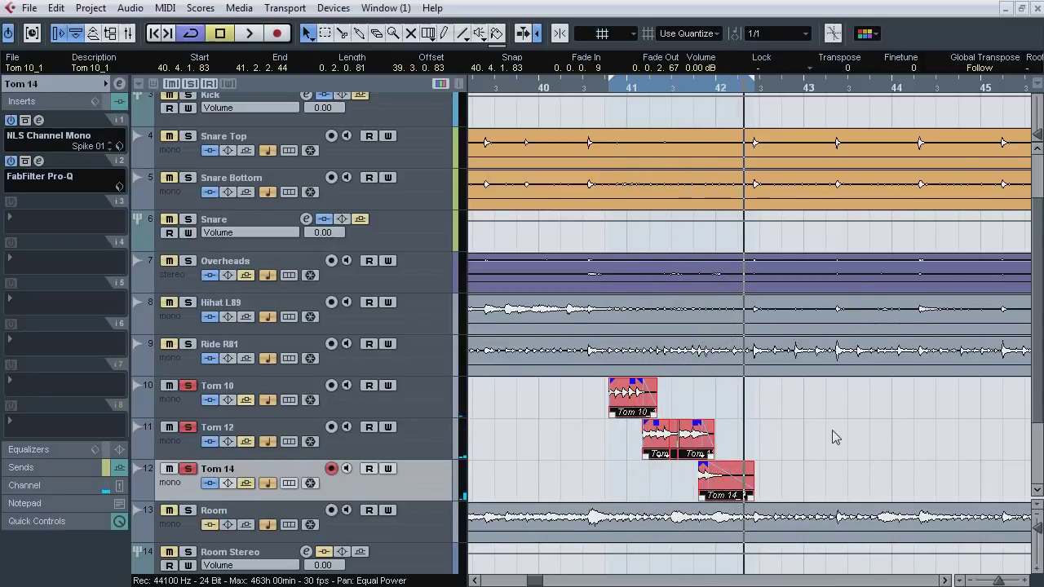
Step: Extend the tom clips' starts to earlier bars, with Tom 10_1 starting at 33.3.3.73, and play the uncovered audio
left_click_drag(539, 90, 530, 87)
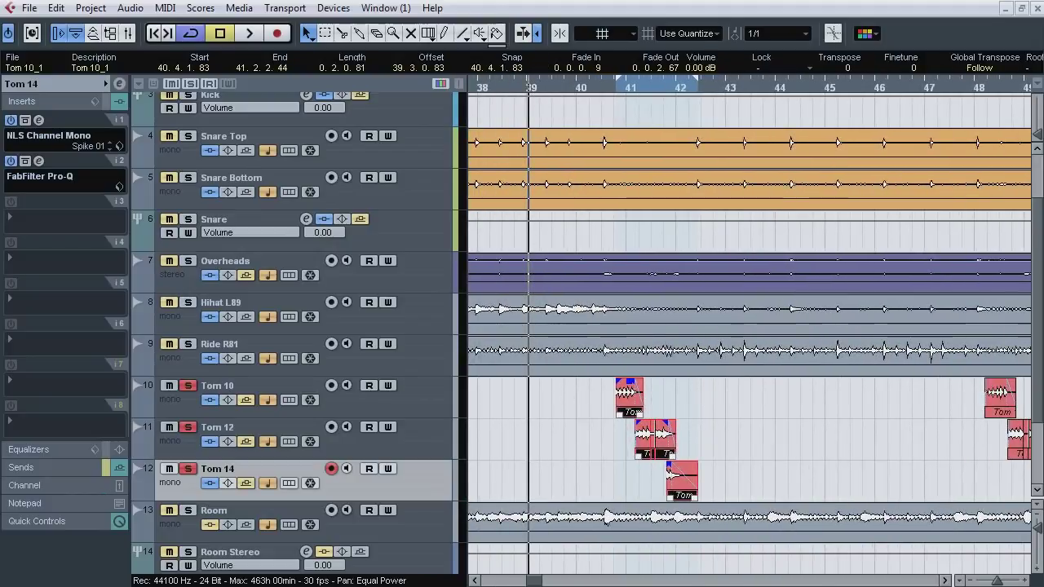
left_click(476, 580)
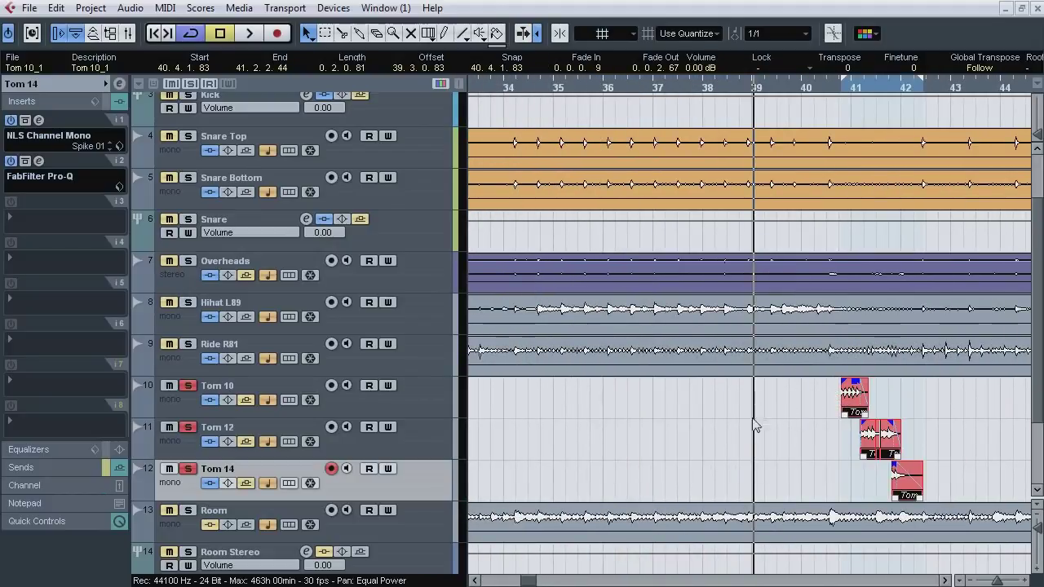
left_click_drag(816, 398, 616, 493)
key("space")
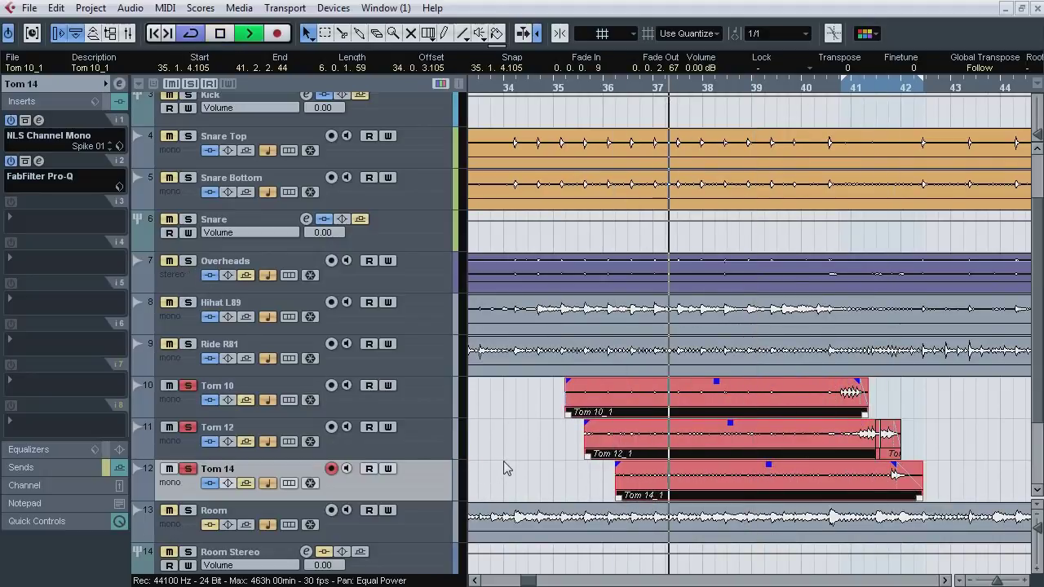
left_click_drag(569, 414, 489, 414)
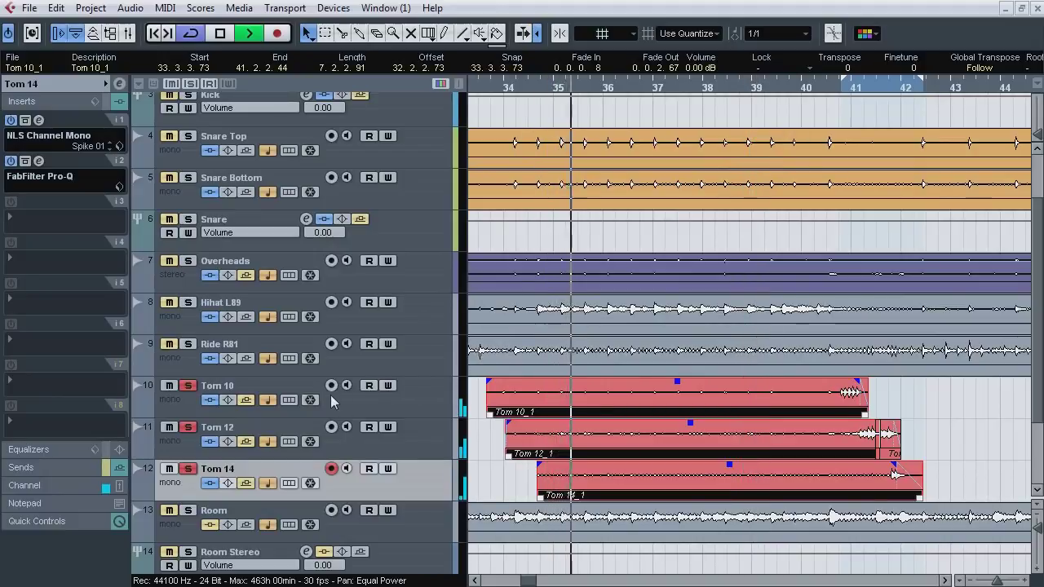
Step: Solo the Overheads with the toms and undo the tom clip extensions, playing again from about bar 36
left_click(188, 261)
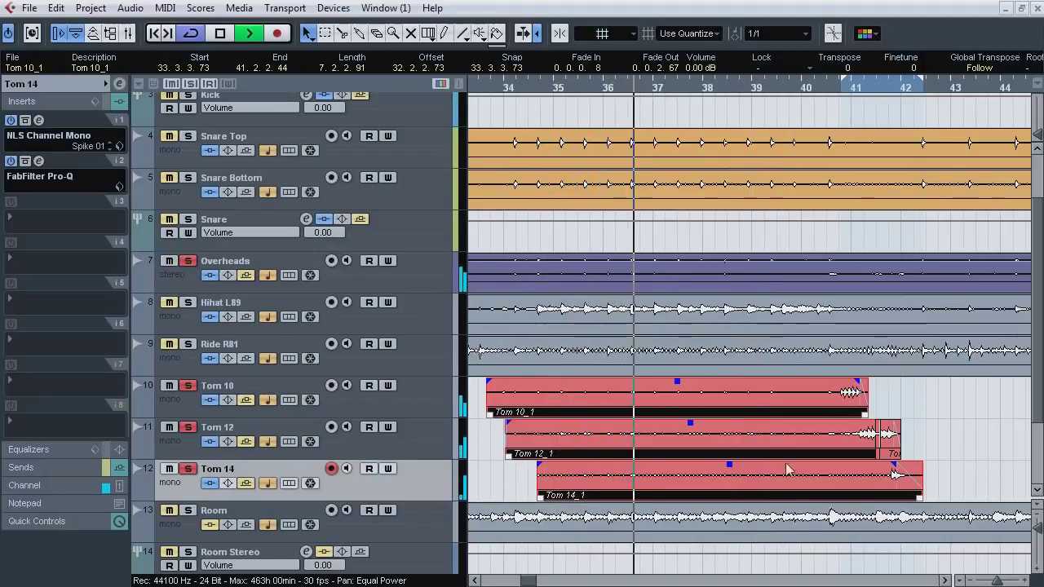
key("ctrl+z")
key("ctrl+z")
key("ctrl+z")
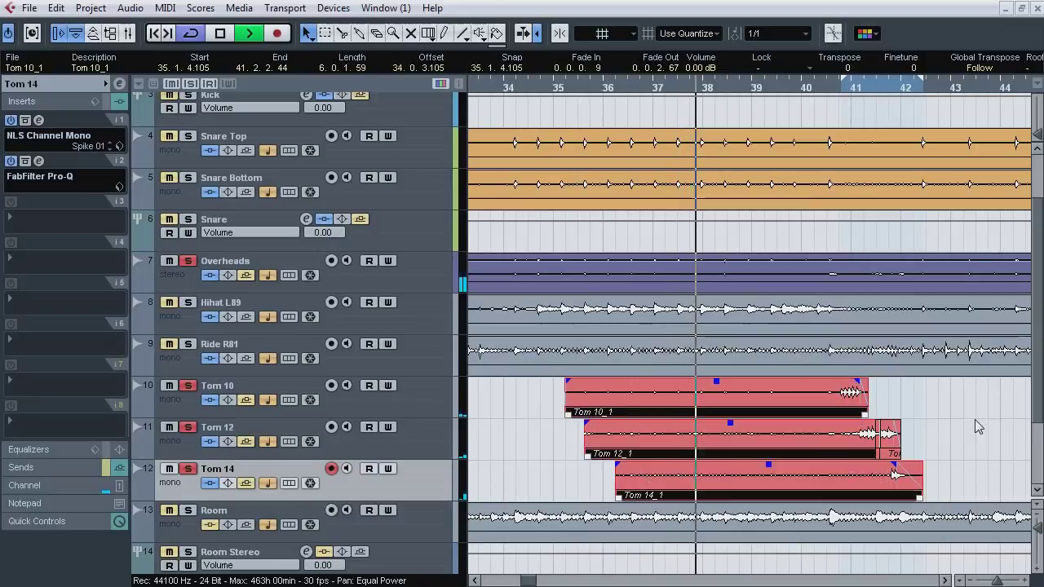
key("ctrl+shift+z")
key("ctrl+shift+z")
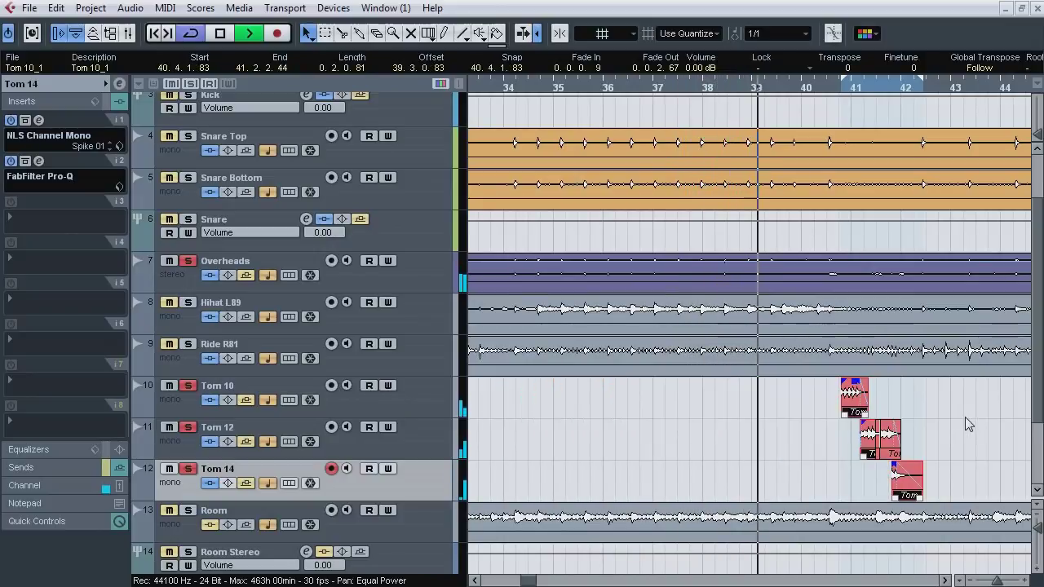
left_click(608, 90)
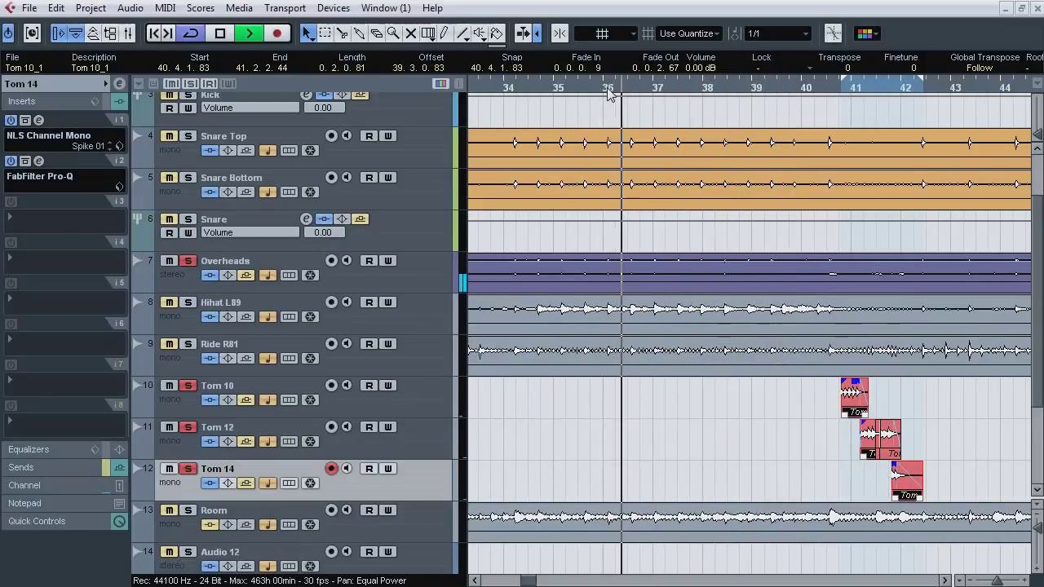
Step: Restore the tom clip extensions and play from about bar 35 with the snare, hi-hat and ride tracks also soloed
key("ctrl+z")
key("ctrl+z")
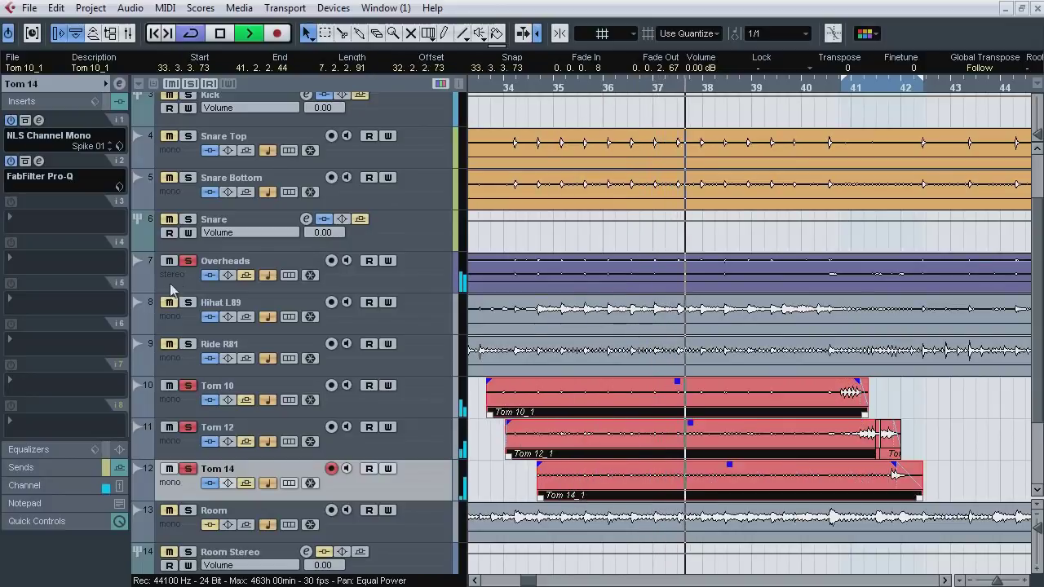
left_click(563, 88)
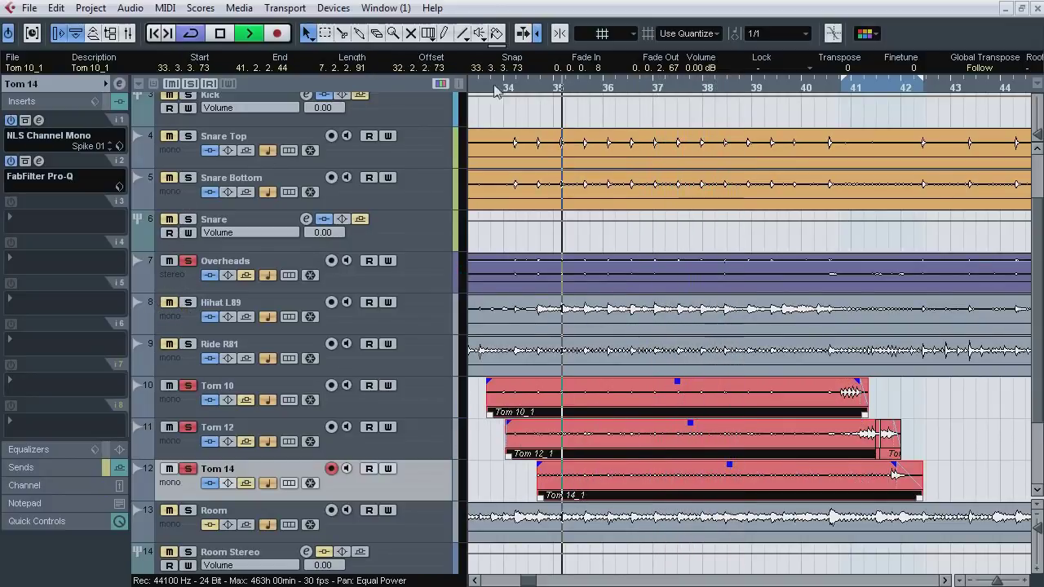
left_click(188, 220)
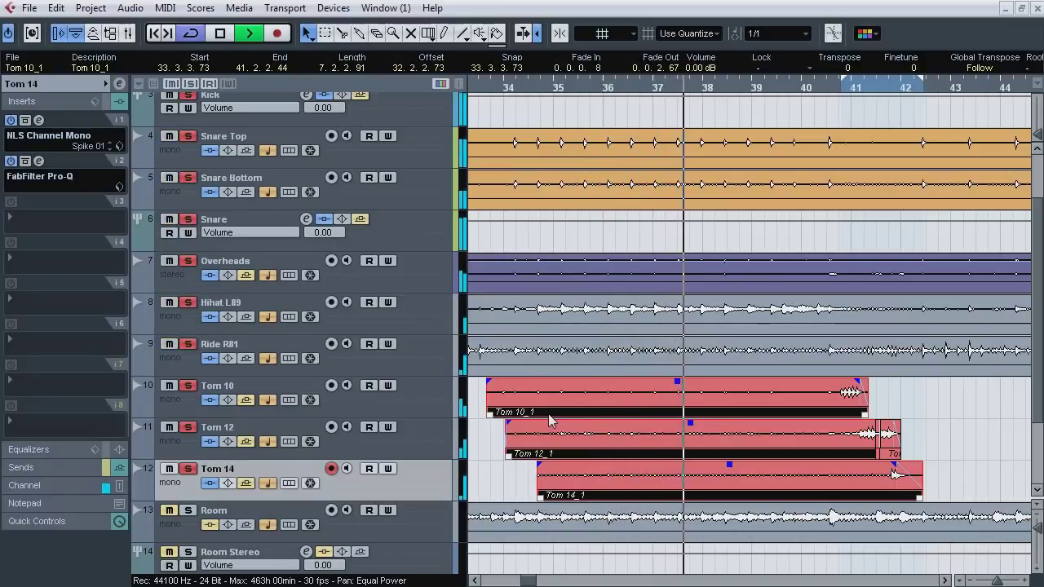
Step: Undo the tom clip extensions back to the short fill clips, then stop playback and clear all solos
key("ctrl+shift+z")
key("ctrl+shift+z")
key("ctrl+z")
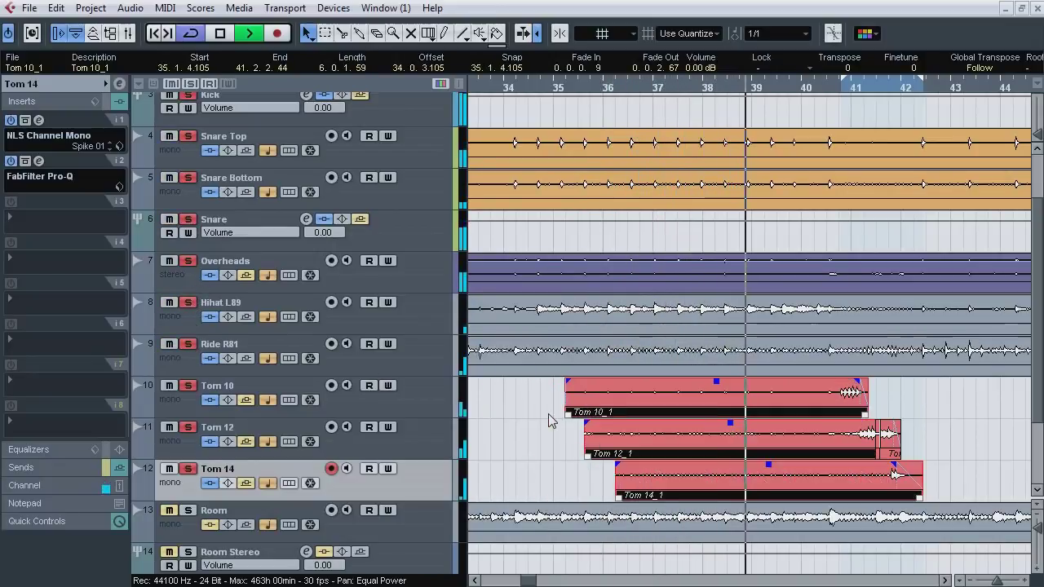
key("ctrl+shift+z")
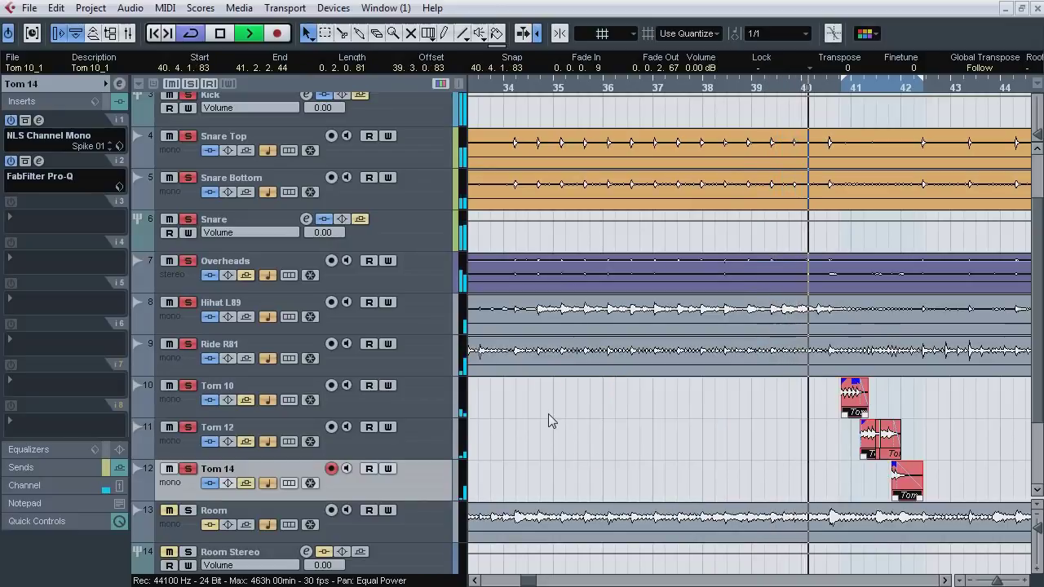
key("space")
left_click(191, 83)
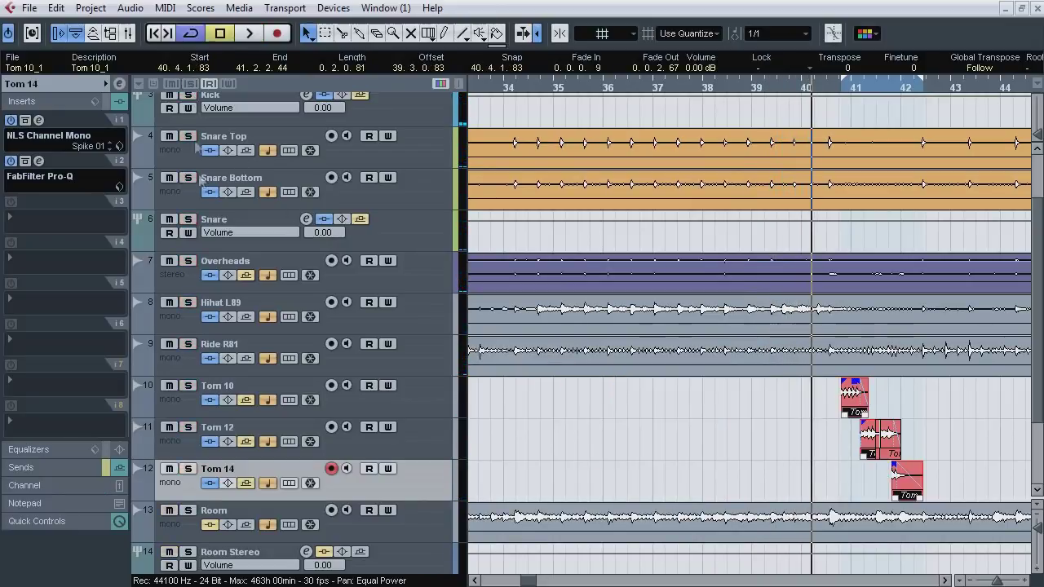
Step: Check the volume and pan settings of the Tom 14 and Tom 10 tracks
left_click(192, 469)
left_click(947, 580)
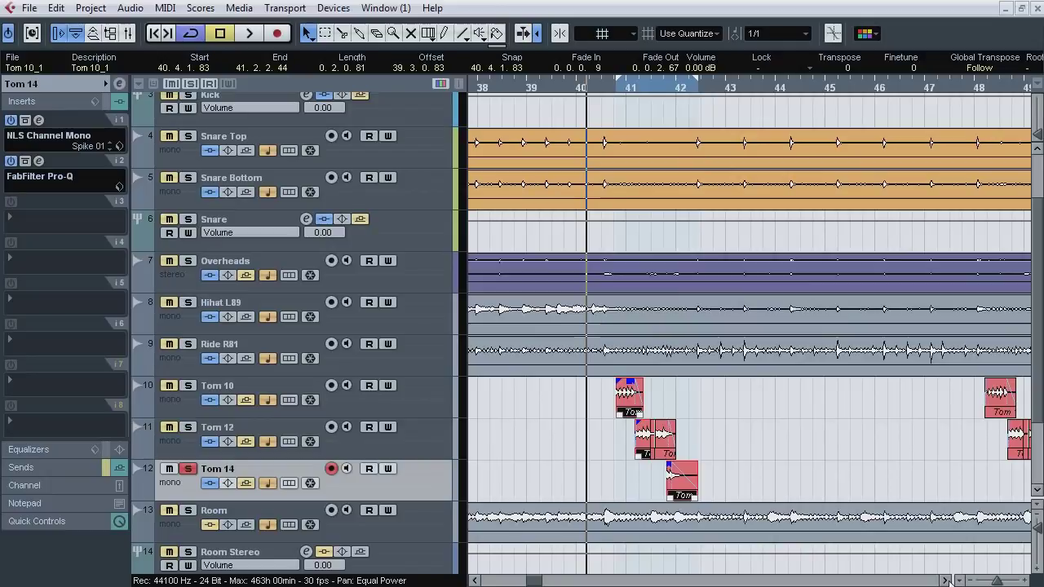
left_click(53, 85)
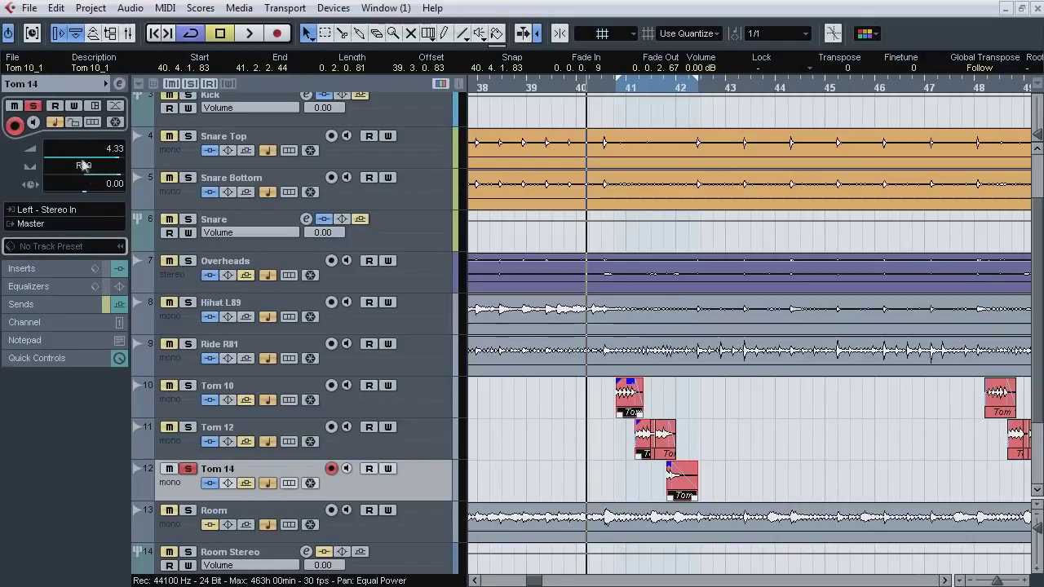
key("Up")
key("Up")
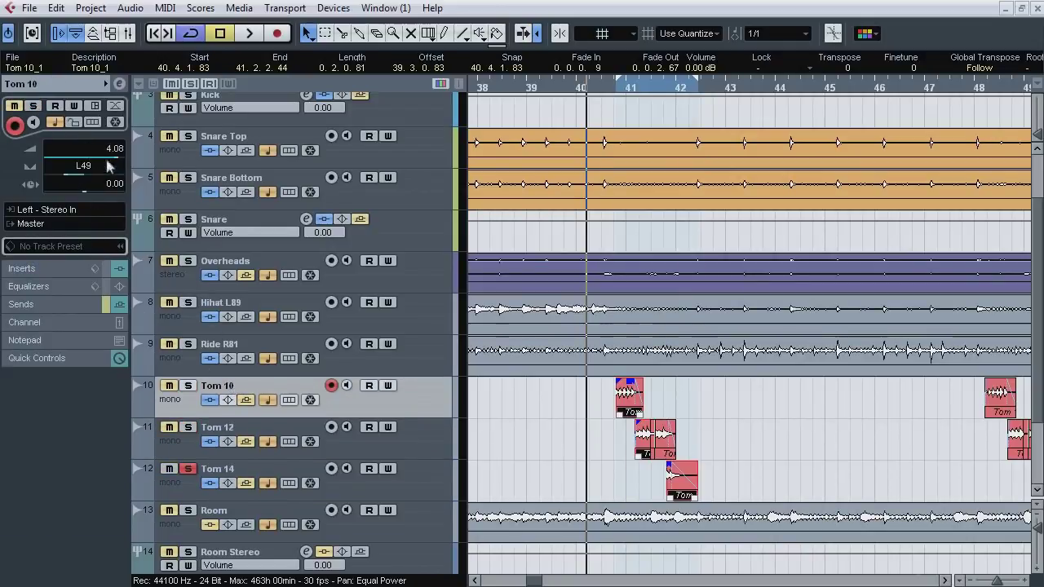
left_click(188, 471)
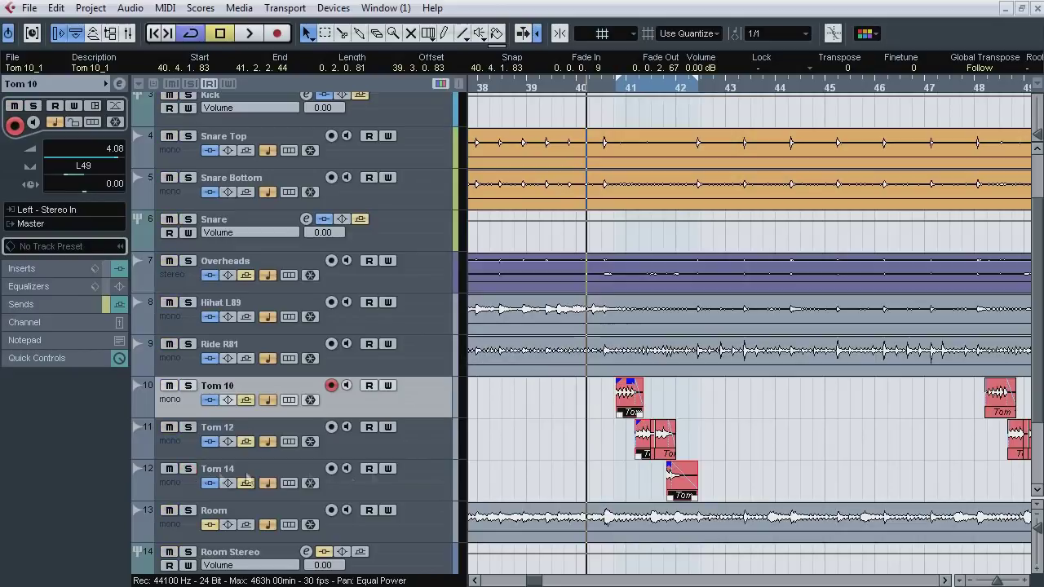
Step: Turn off looping with the playback position around bar 36, and open the Room track's FabFilter Pro-Q to inspect its high-cut band
key("g")
key("g")
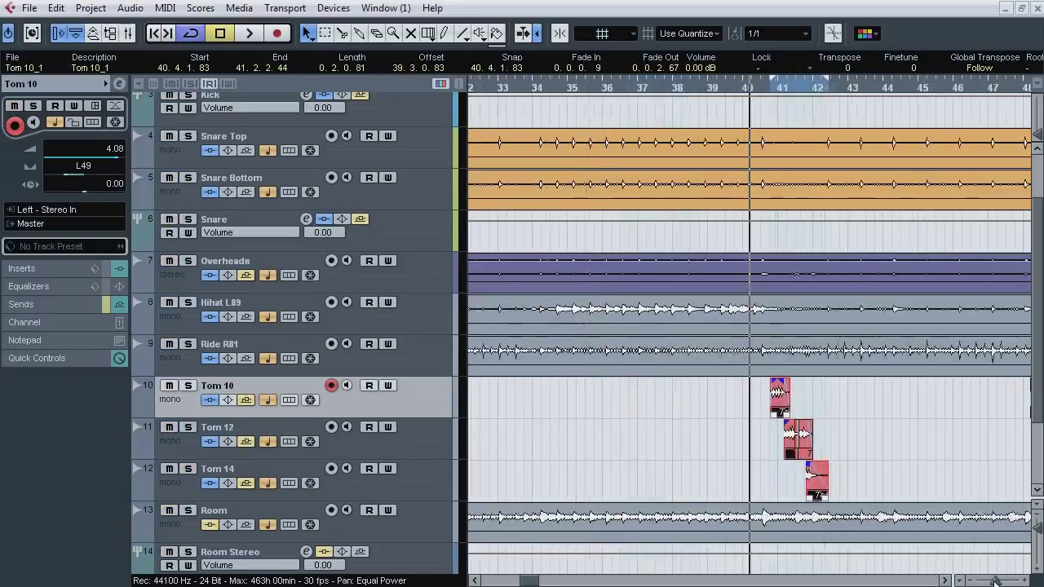
left_click_drag(646, 84, 646, 62)
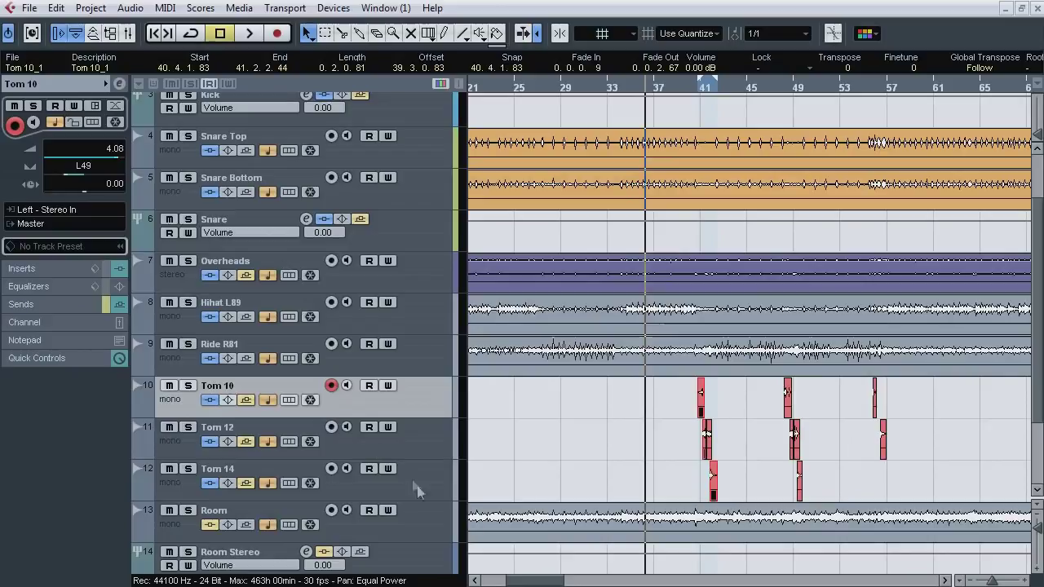
left_click(431, 529)
left_click(53, 265)
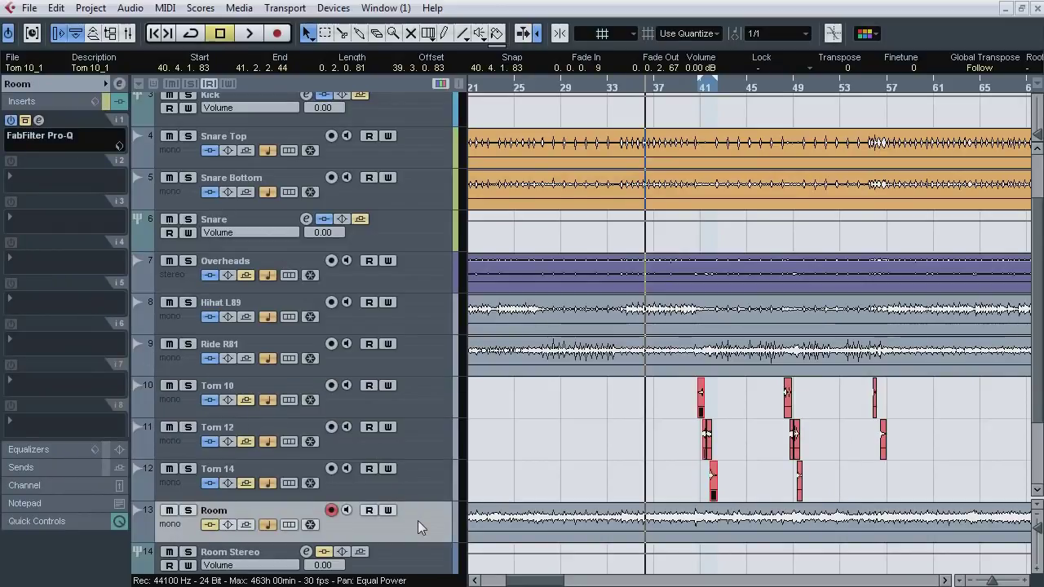
left_click(38, 121)
mouse_move(815, 332)
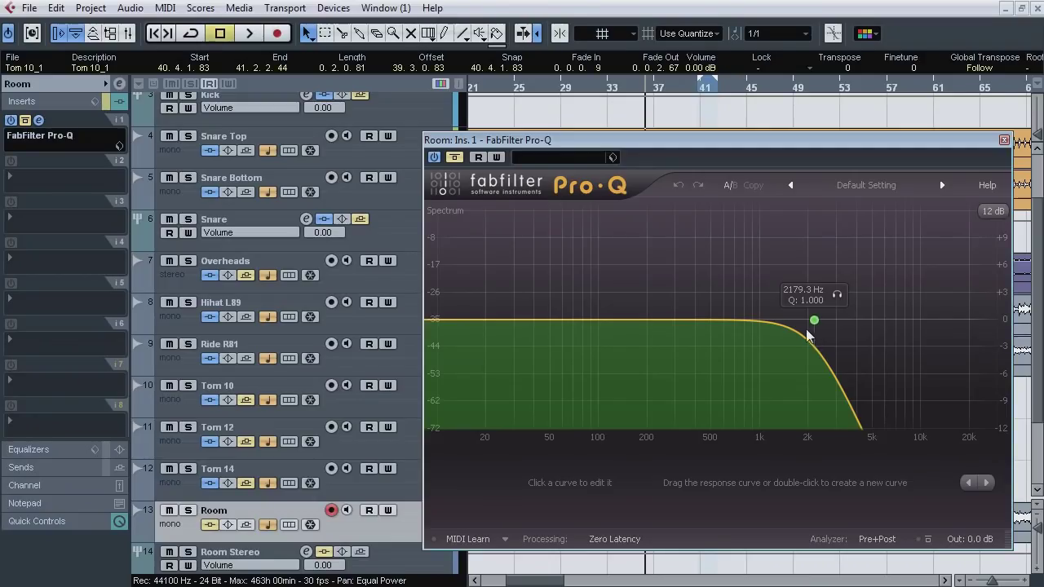
Step: Play the soloed Room track with the Overheads, toggling the Pro-Q bypass and auditioning the 2179.3 Hz high-cut band alone
left_click(189, 513)
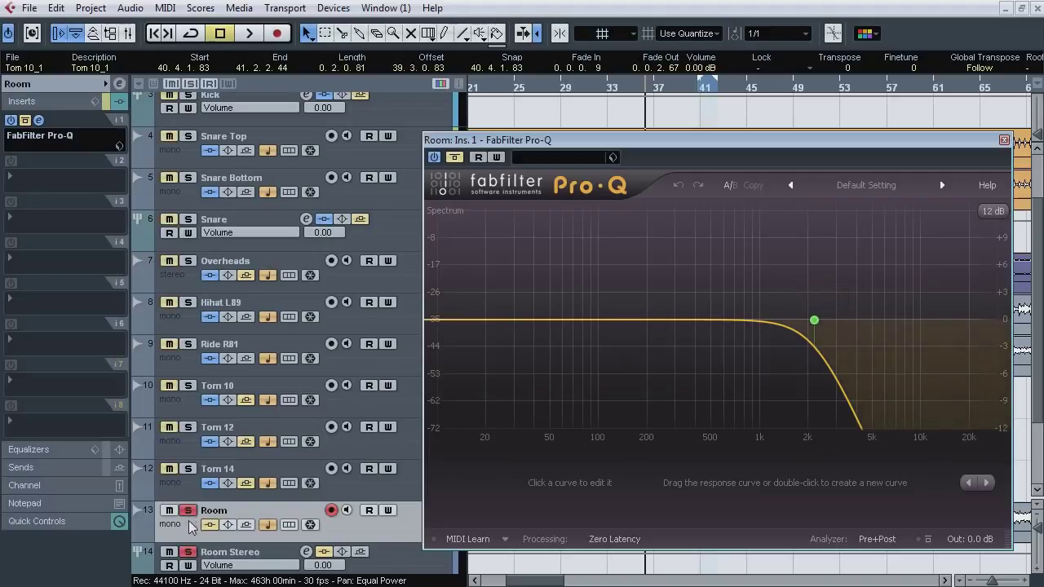
key("space")
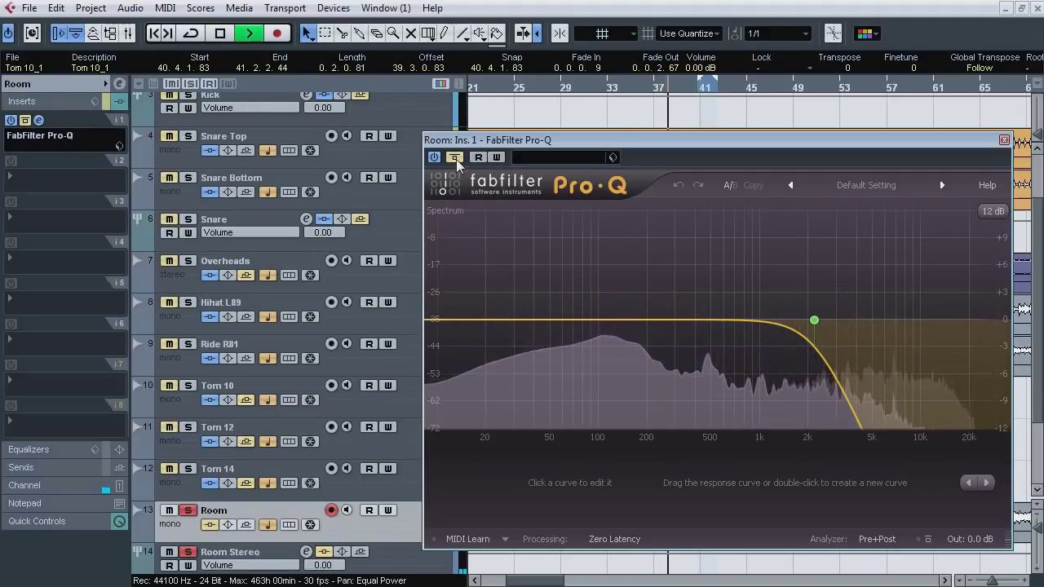
left_click(188, 261)
left_click(454, 157)
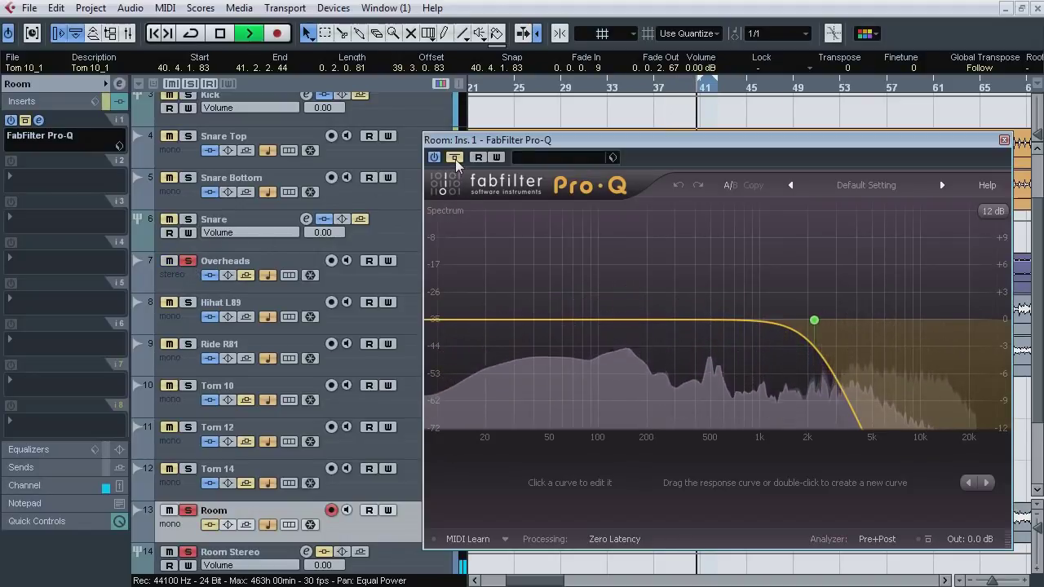
left_click(454, 157)
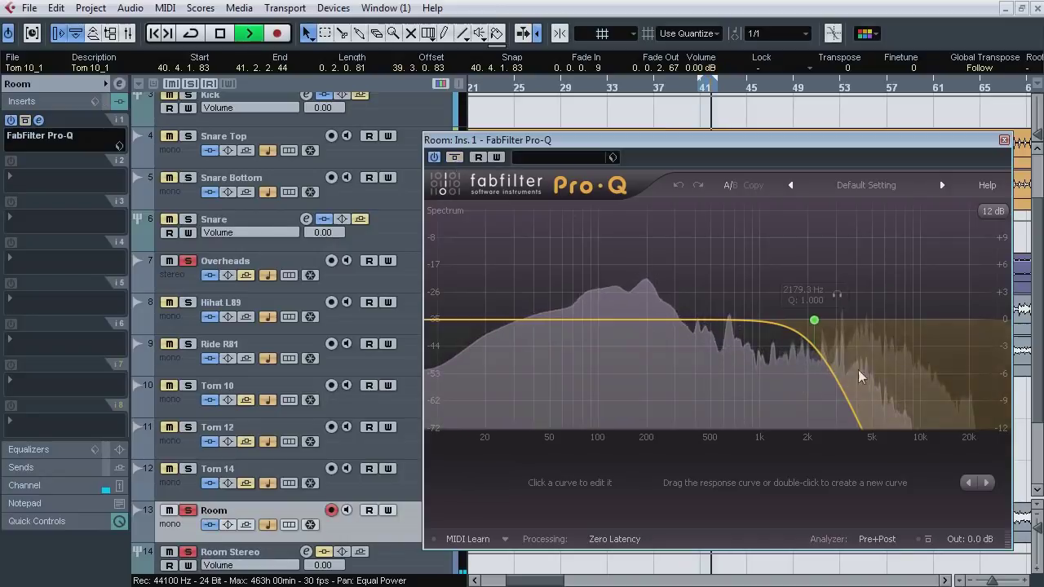
mouse_move(840, 299)
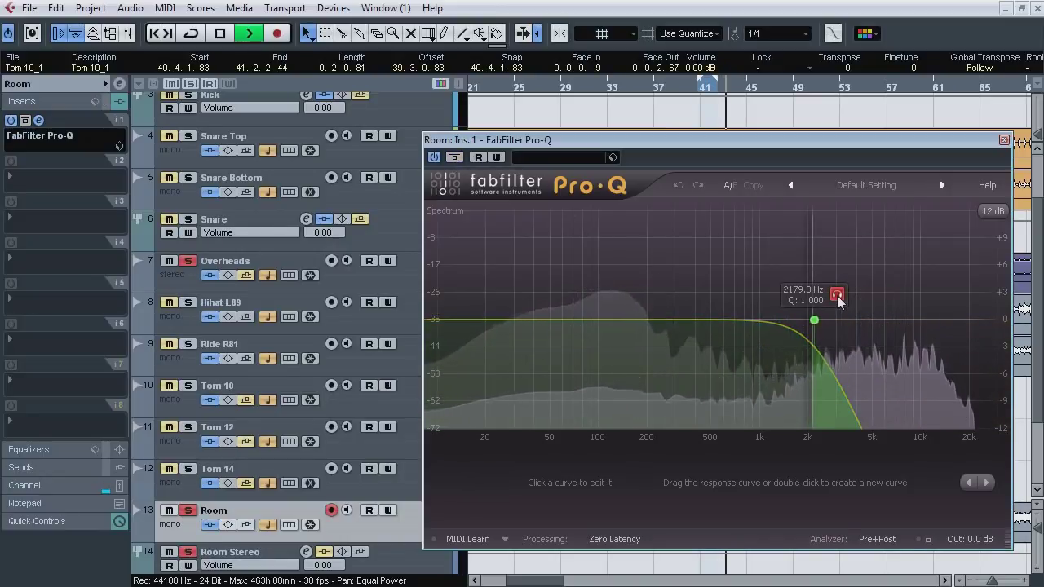
left_click(840, 298)
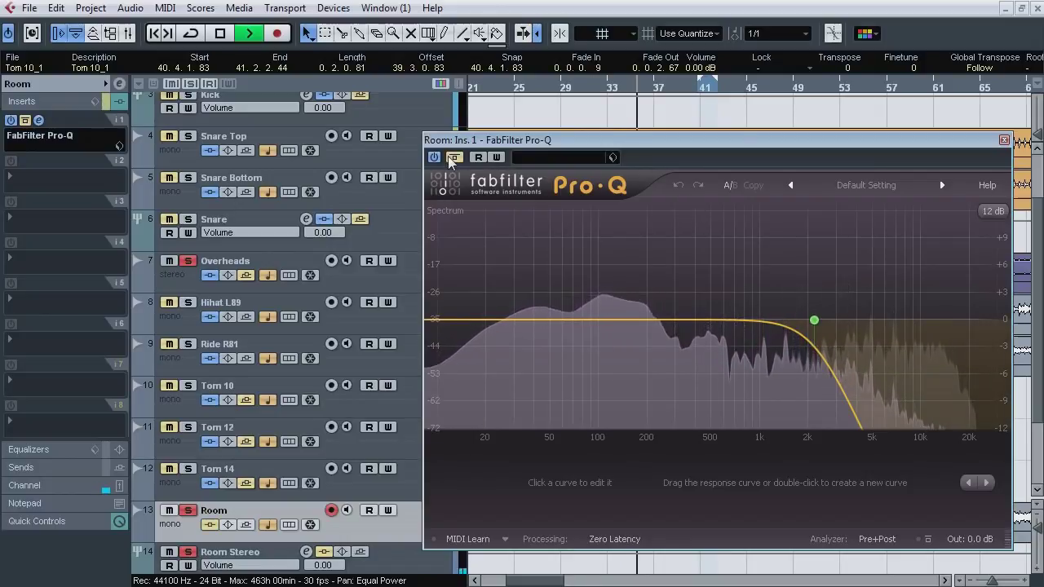
Step: Solo the Hihat and Ride tracks too, compare the Room Pro-Q bypassed and active, and close it with the EQ active
left_click(189, 302)
left_click(188, 344)
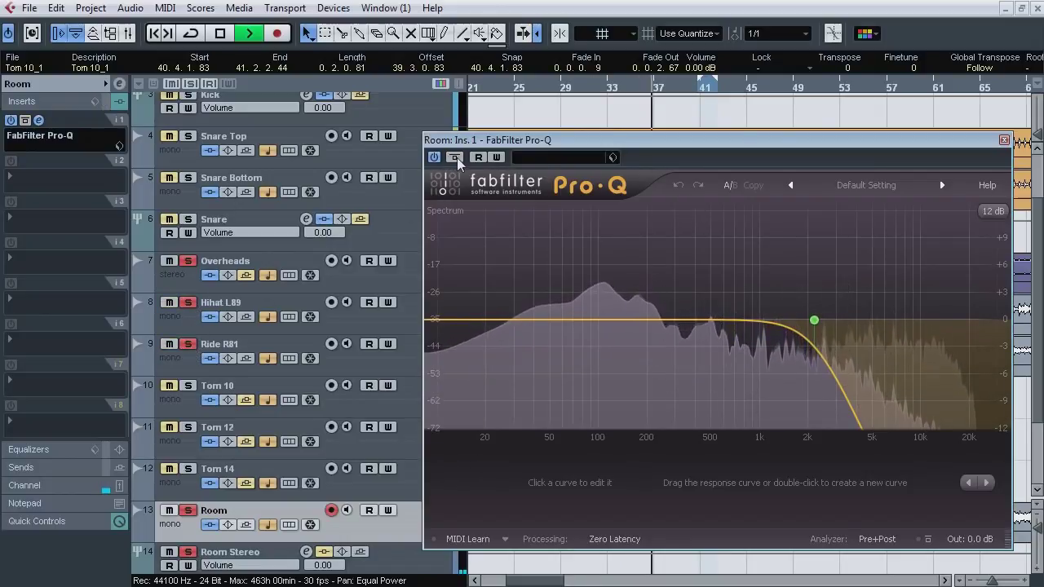
left_click(459, 159)
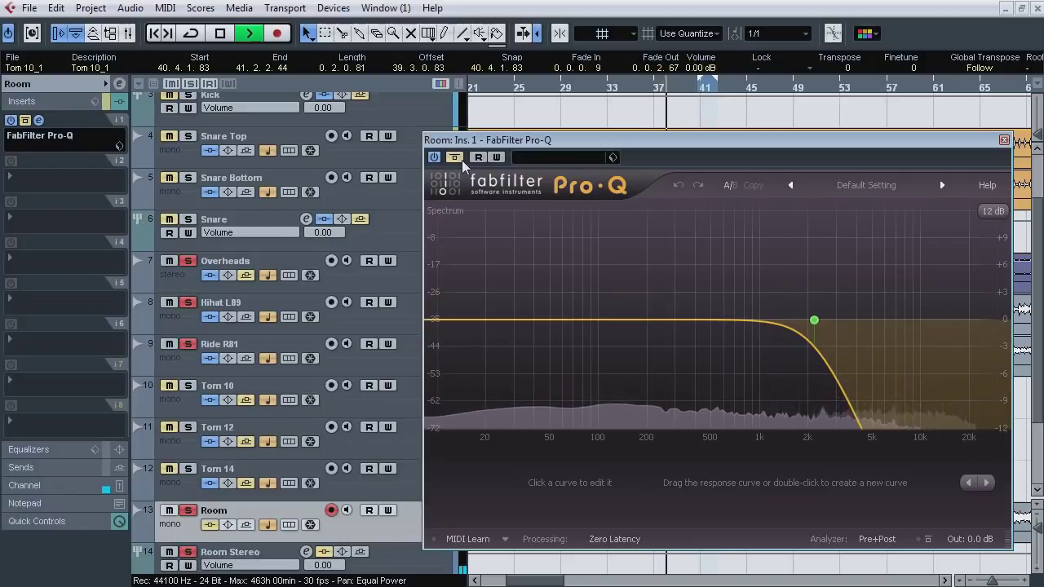
left_click(459, 158)
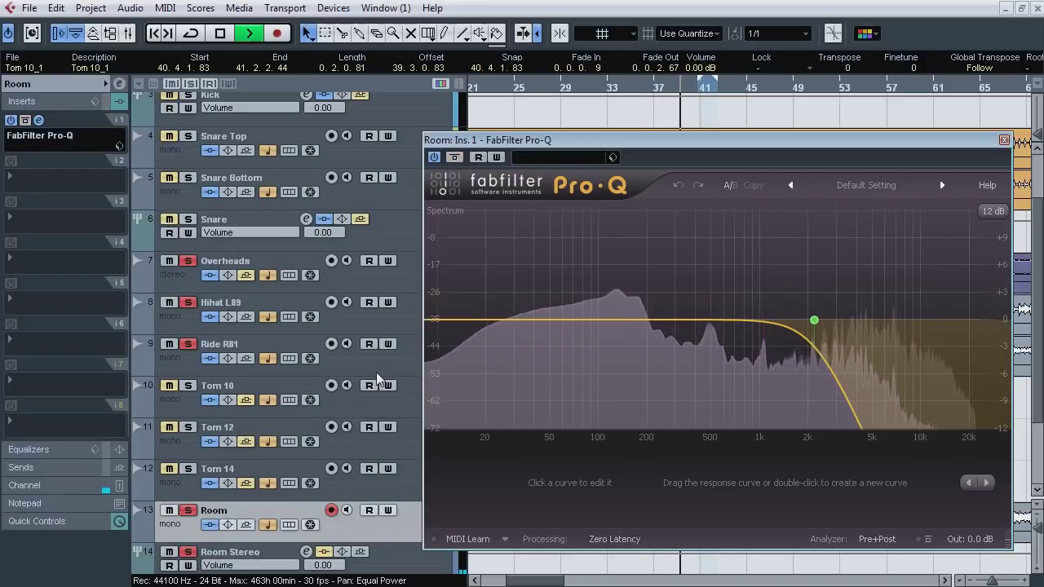
key("space")
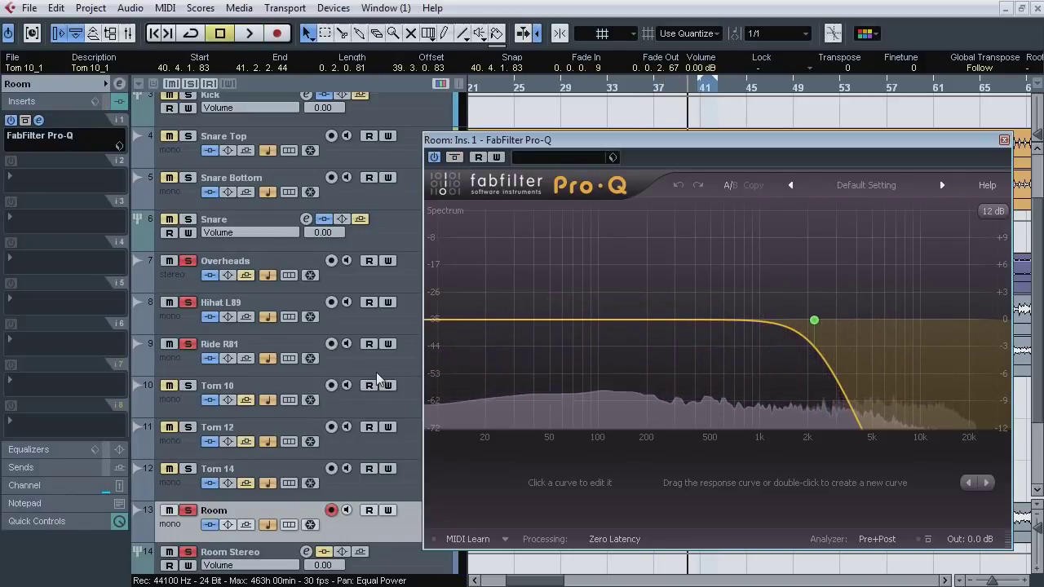
left_click(1004, 141)
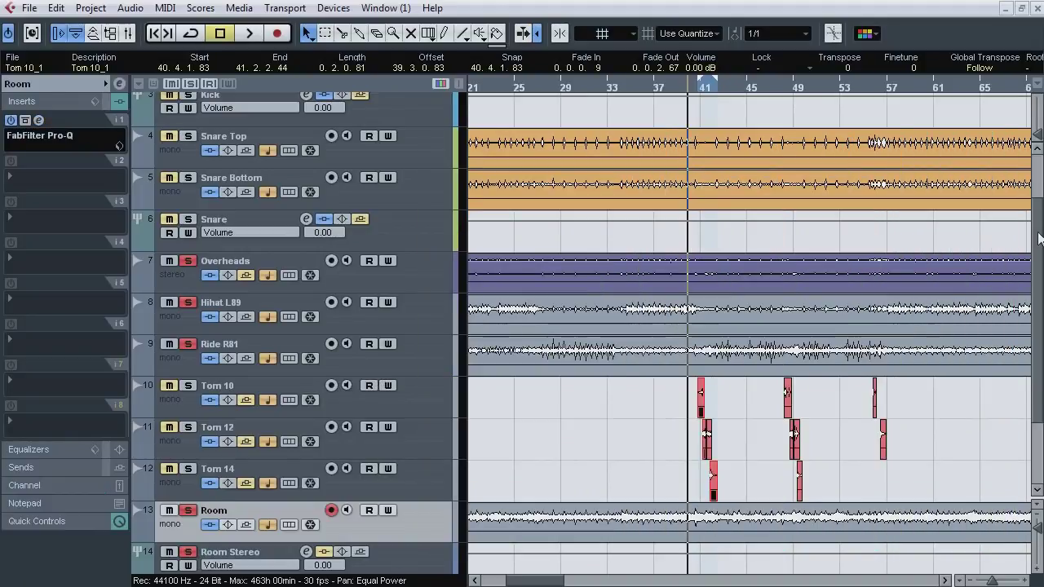
Step: Clear the solos, solo only the Room track, and open the NLS Channel Stereo insert on Room Stereo
scroll(429, 277, "down", 3)
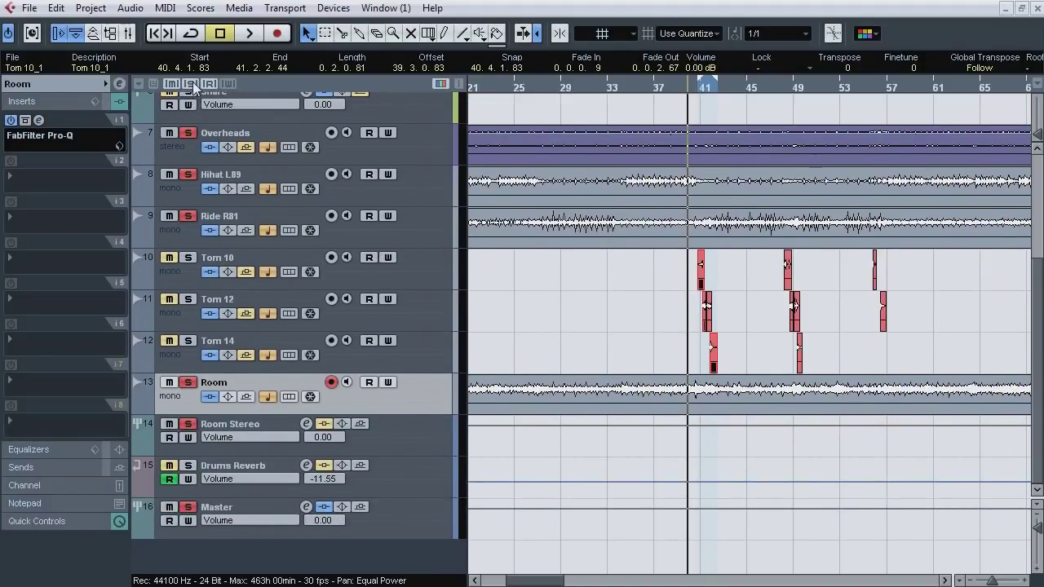
left_click(193, 85)
left_click(187, 382)
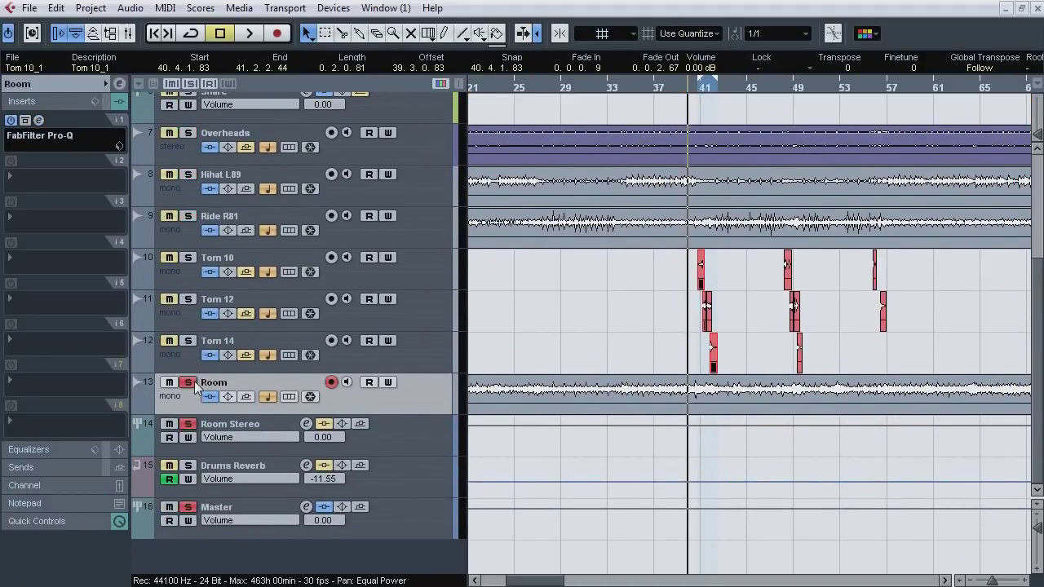
left_click(238, 425)
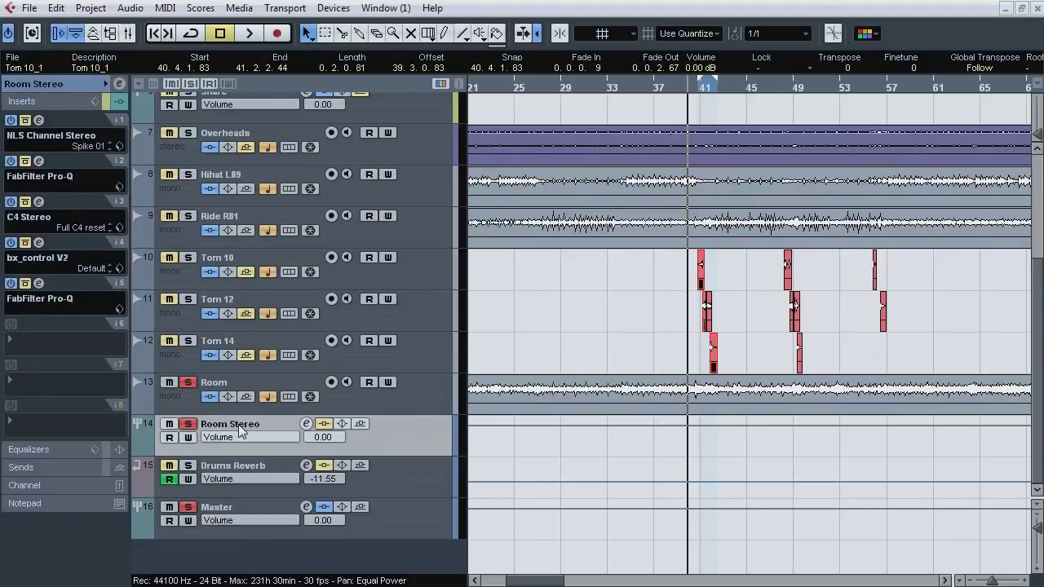
left_click(42, 119)
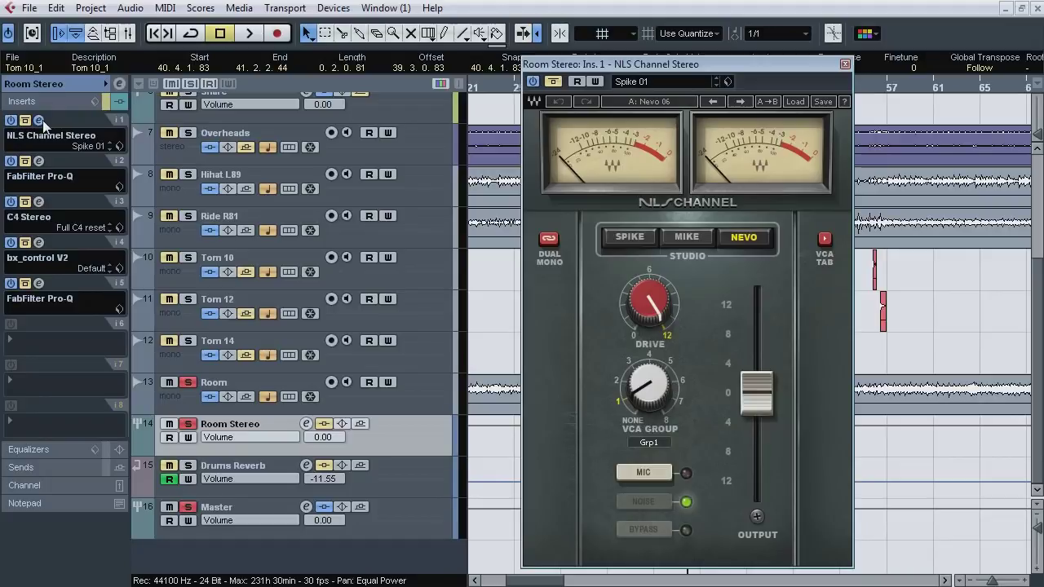
Step: Play the room signal while comparing NLS Channel Stereo bypassed and active against the channel meter, leaving the plugin active
key("space")
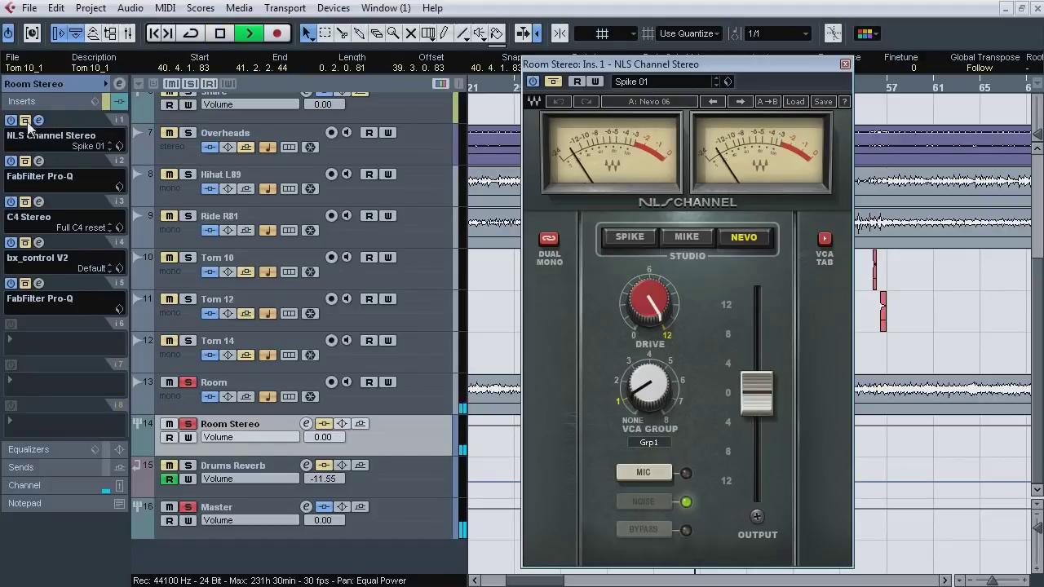
left_click(25, 122)
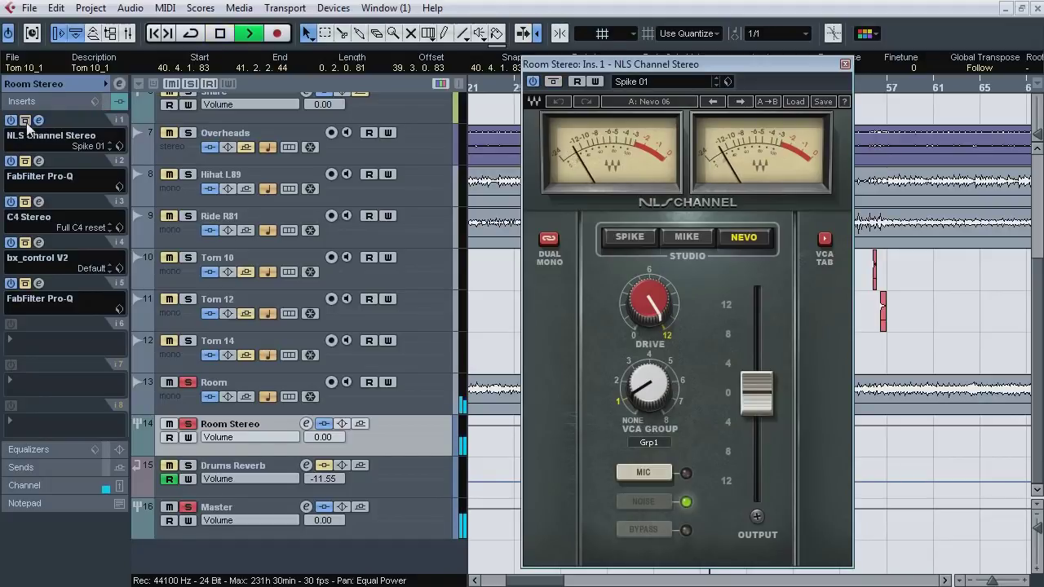
left_click(57, 487)
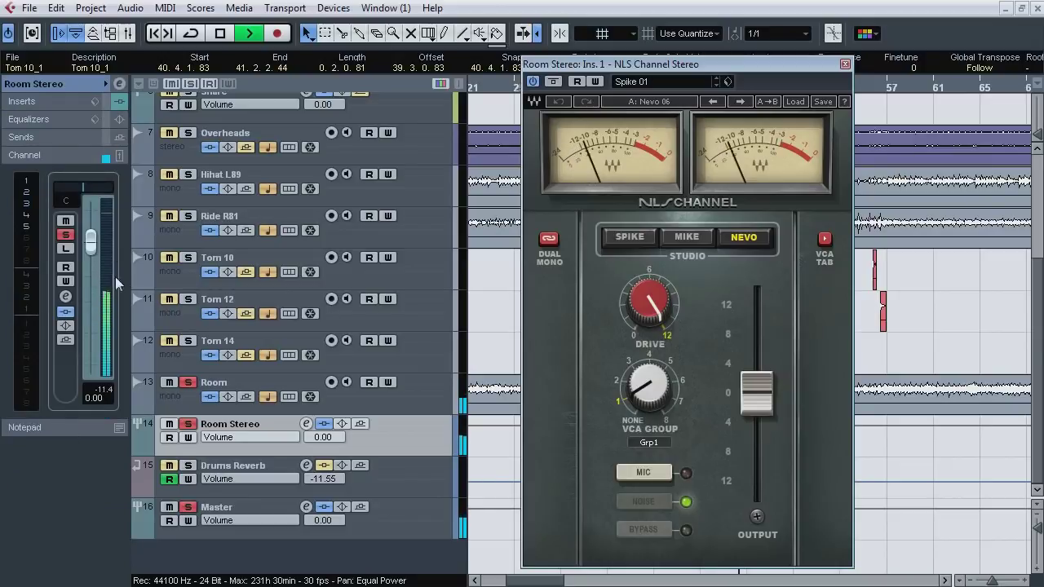
left_click(552, 82)
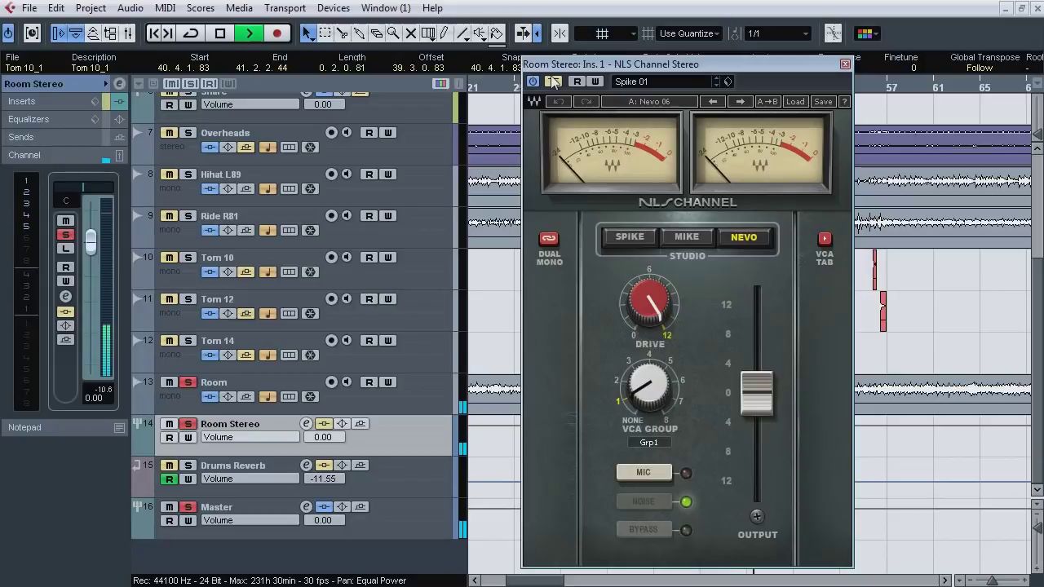
left_click(553, 82)
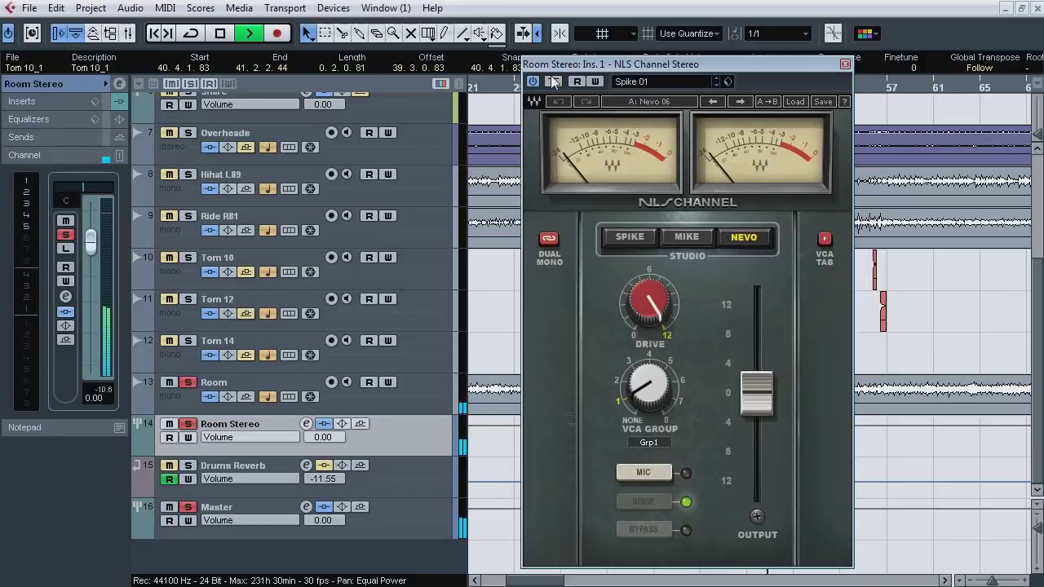
left_click(552, 83)
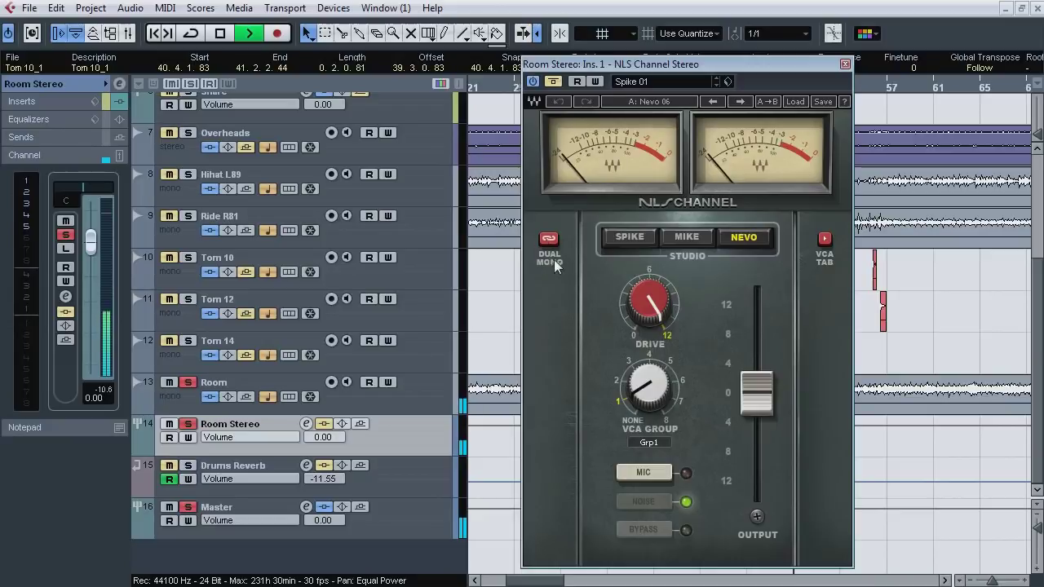
left_click(552, 82)
key("space")
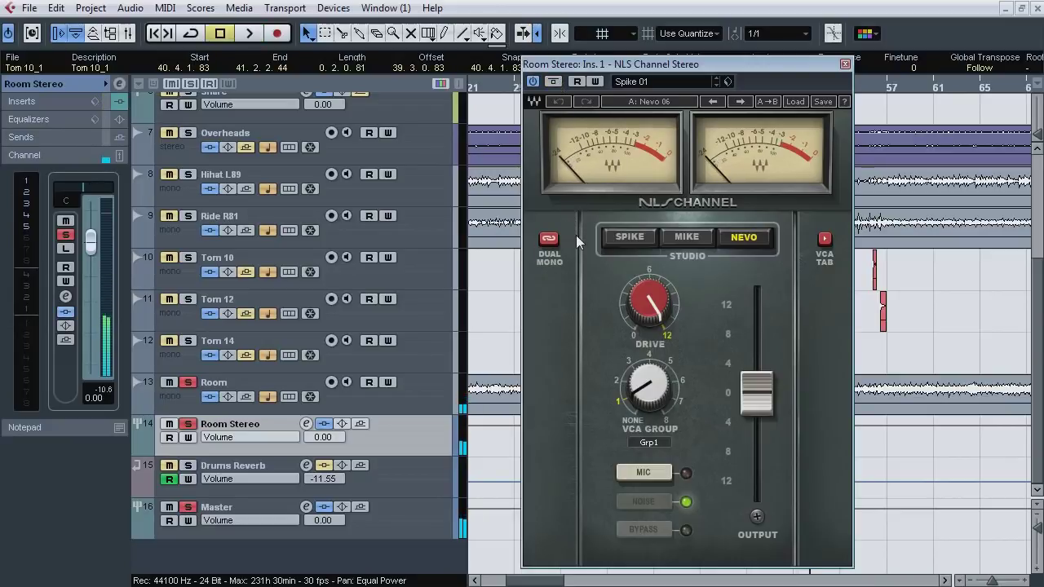
Step: Close the NLS Channel and open the FabFilter Pro-Q in Room Stereo's second insert slot
left_click(41, 101)
left_click(38, 120)
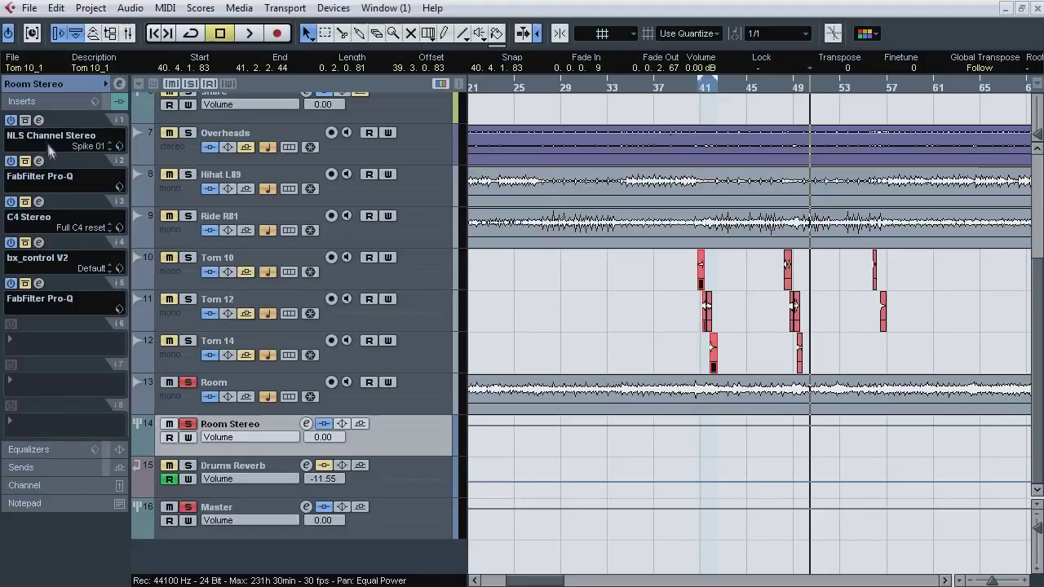
left_click(38, 160)
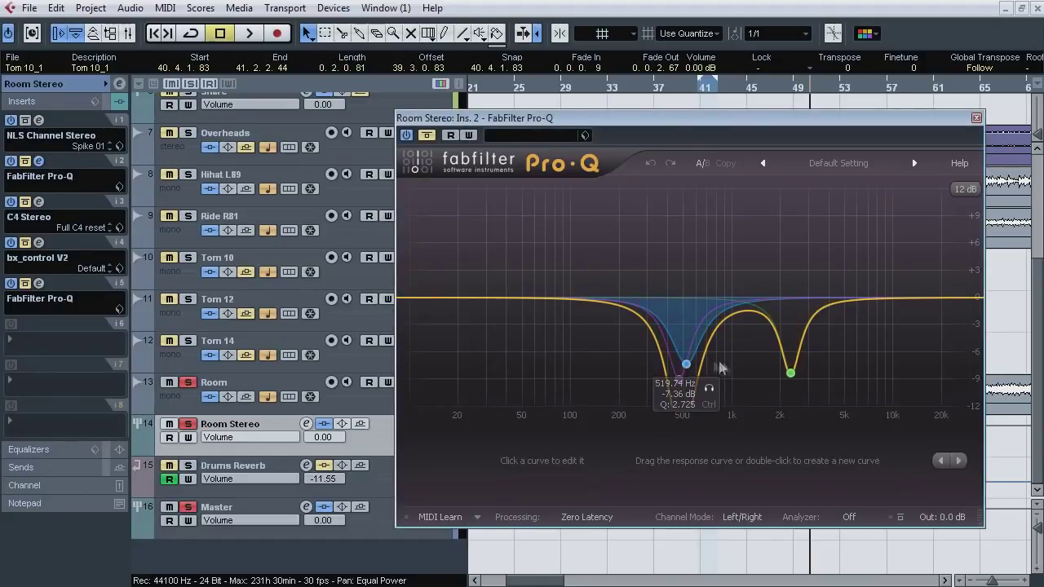
Step: Play the room signal from around bar 23 and compare the second insert's Pro-Q bypassed and active
key("space")
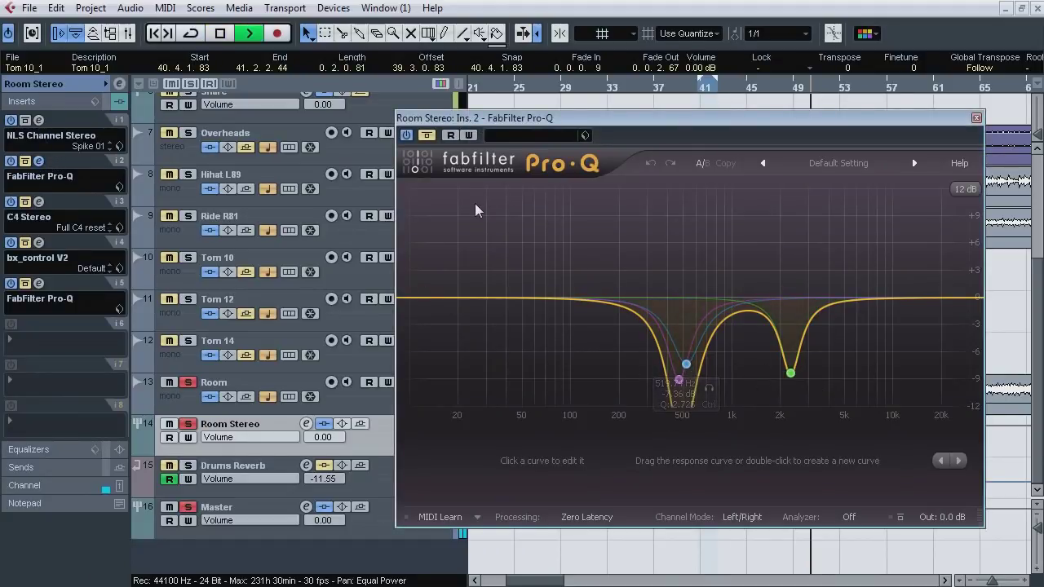
left_click(429, 140)
left_click(496, 88)
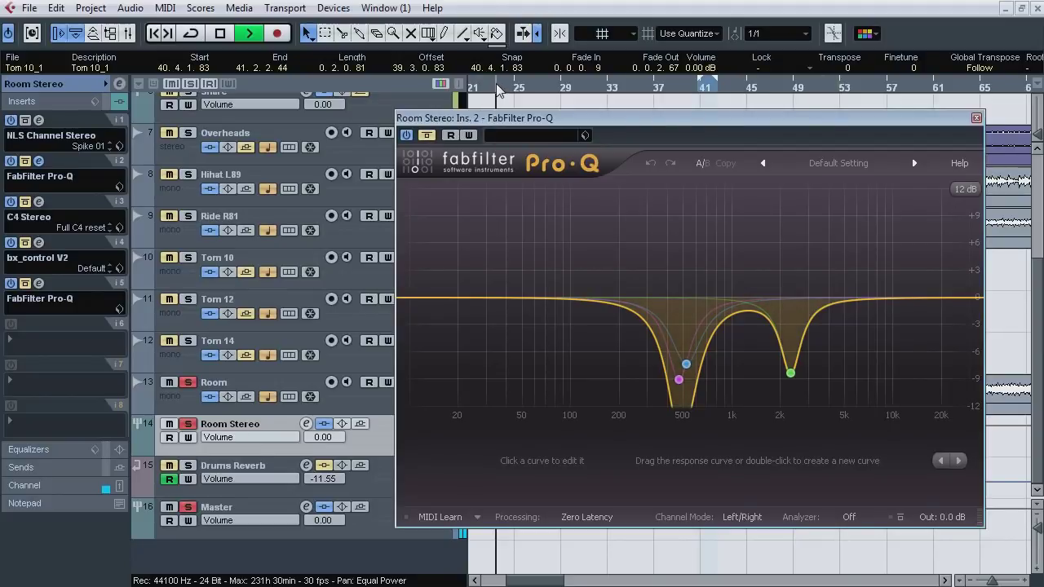
left_click(427, 137)
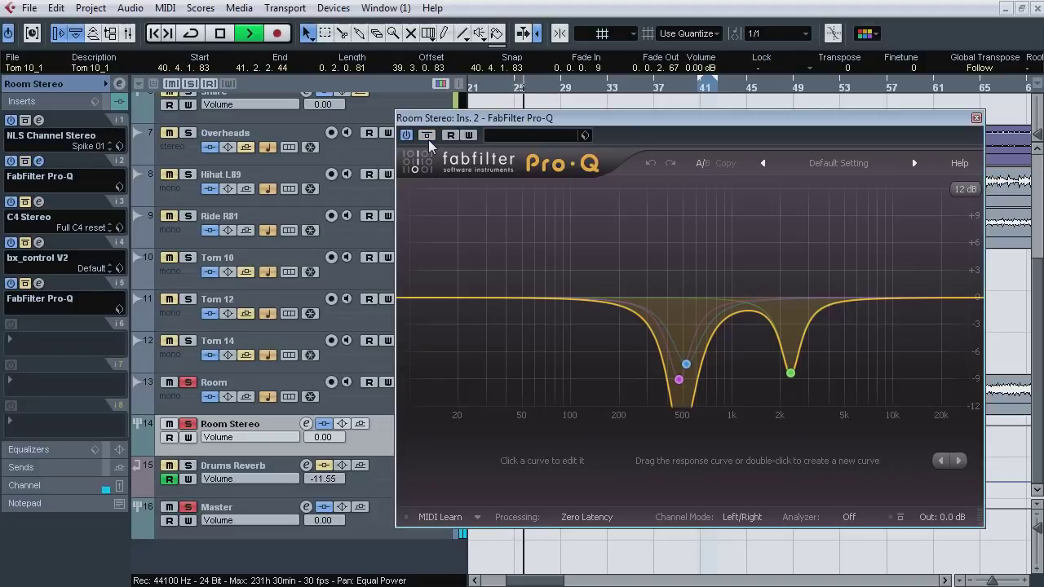
left_click(428, 139)
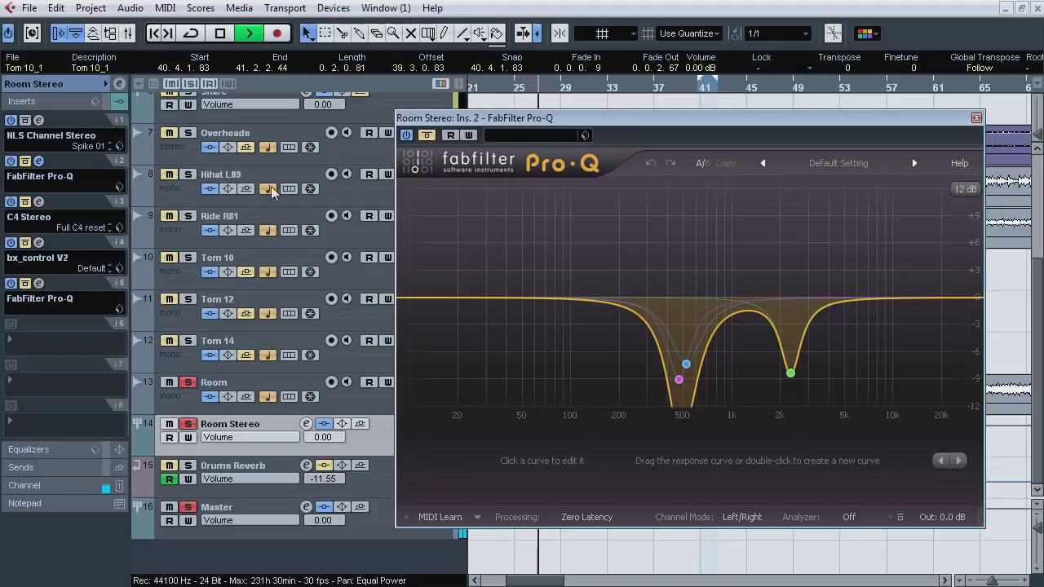
Step: Solo the Hihat and Overheads with the room and compare the Room Stereo Pro-Q active and bypassed
left_click(189, 175)
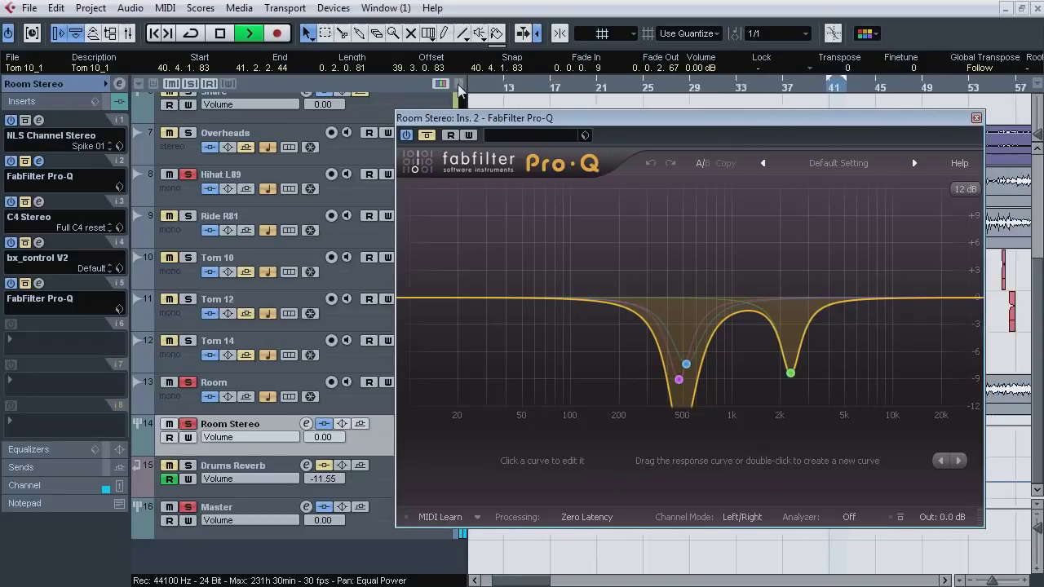
left_click(426, 137)
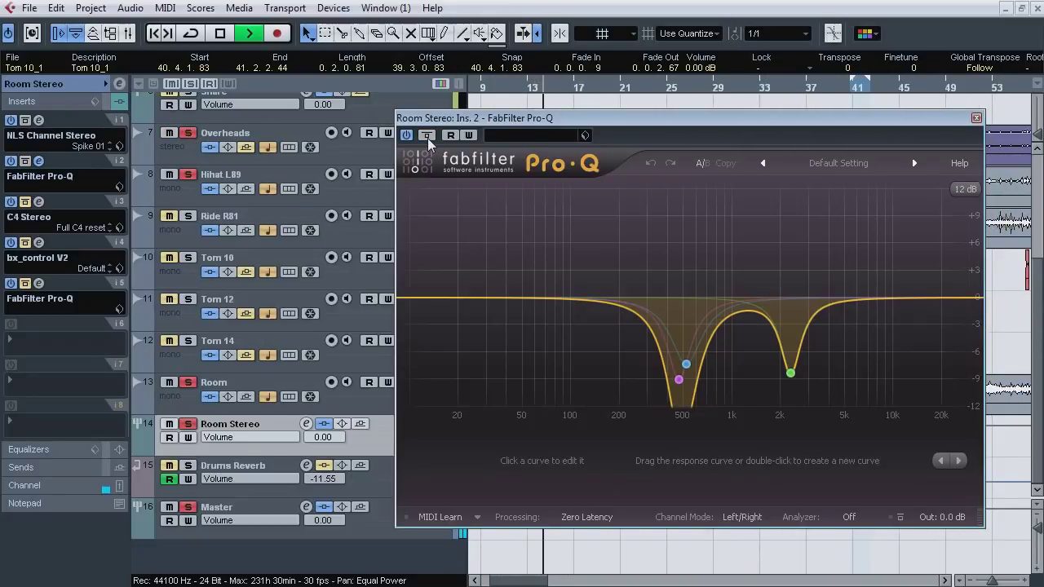
left_click(427, 137)
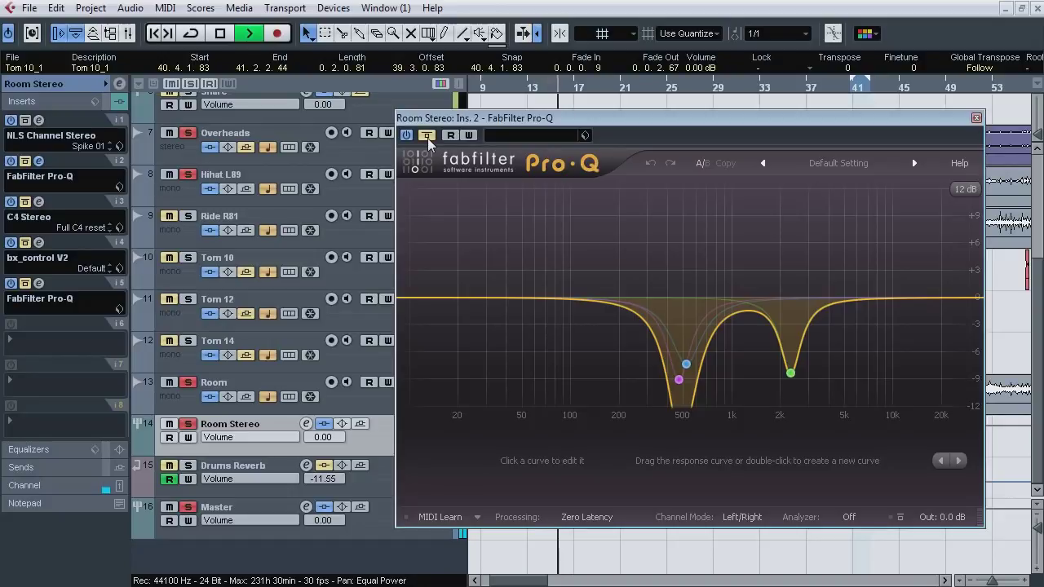
left_click(427, 137)
Step: Audition the 2310.1 Hz band, clear the cymbal solos, and stop playback with the Pro-Q active
mouse_move(790, 373)
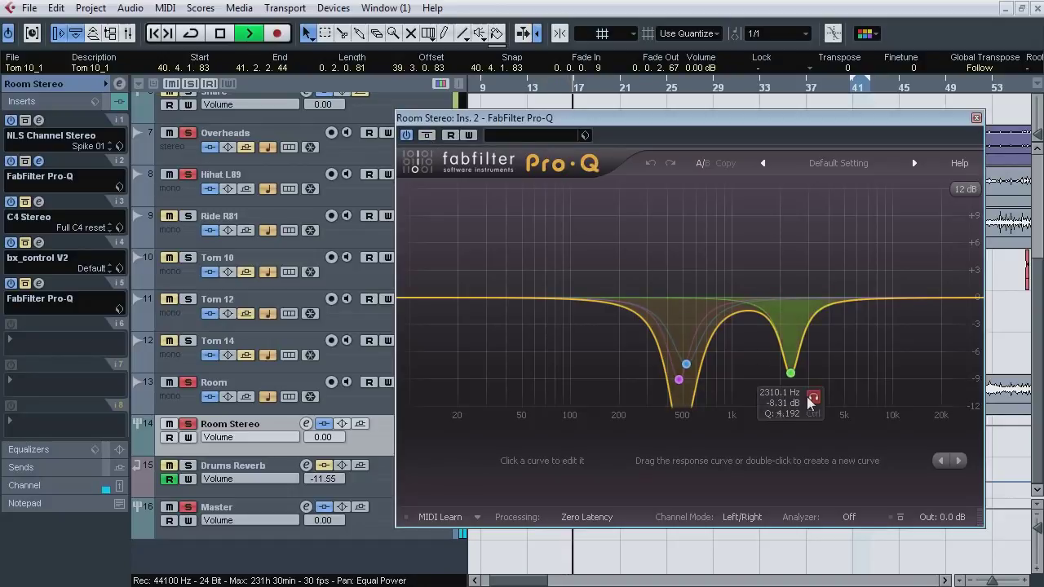
left_click(810, 401)
left_click(812, 400)
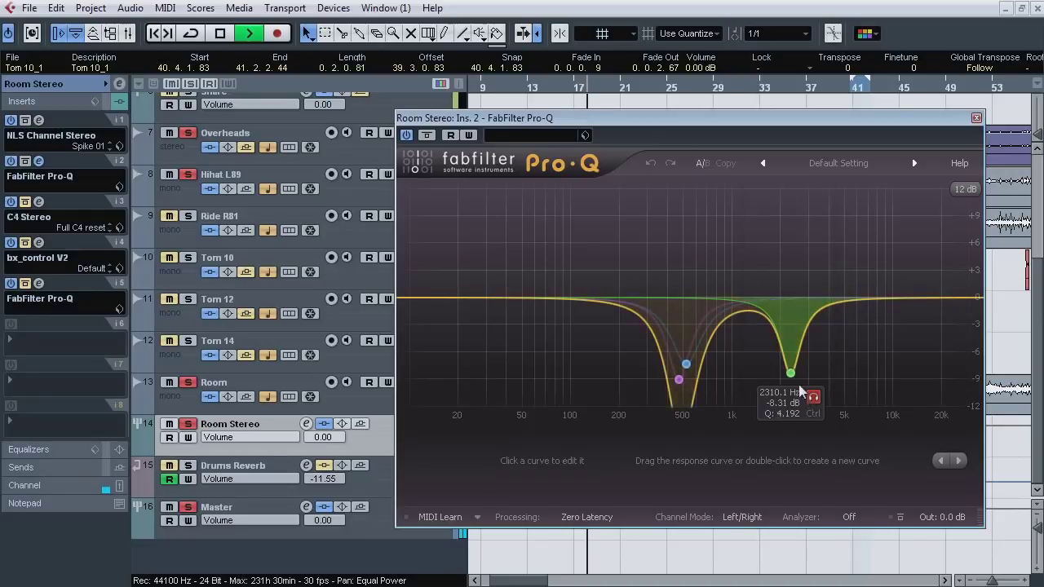
left_click(427, 136)
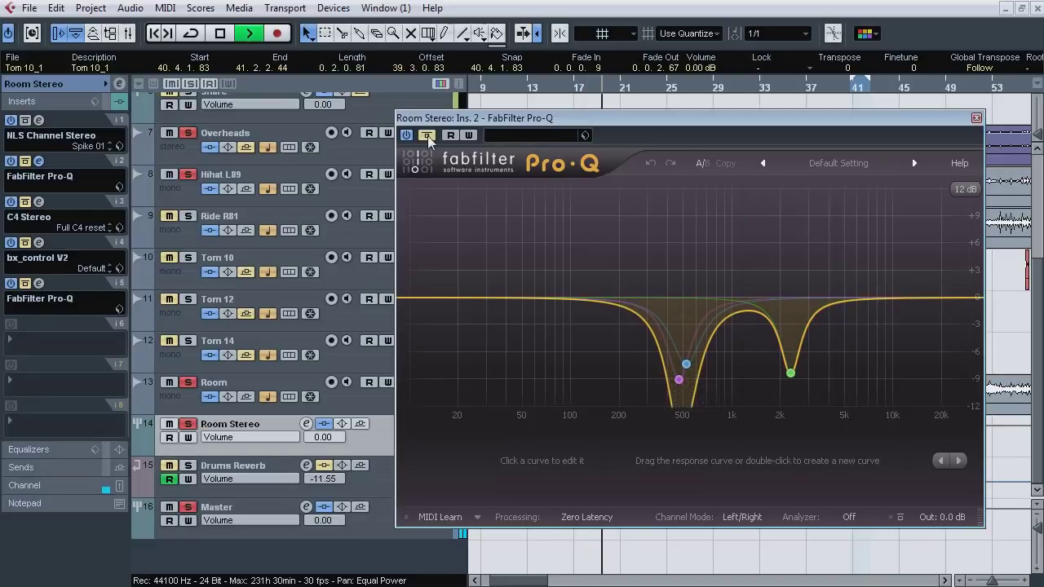
left_click(426, 136)
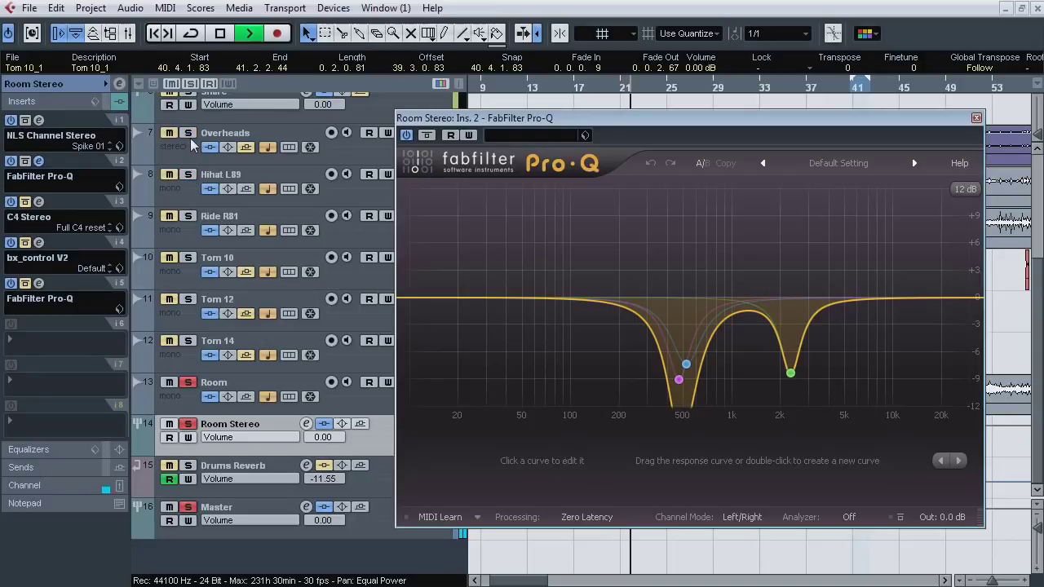
key("space")
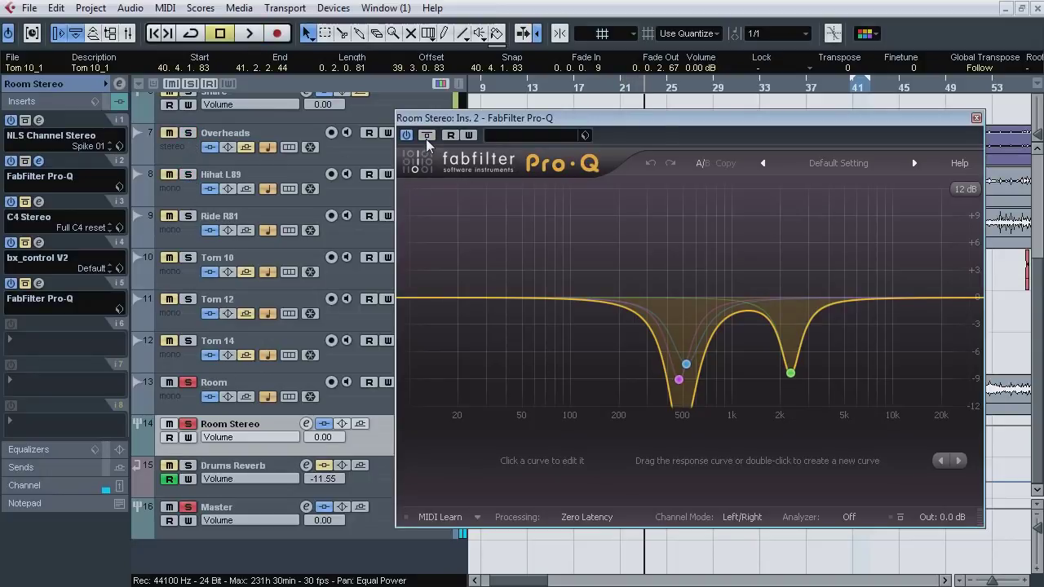
Step: Switch to C4 Stereo in the third insert slot and compare it bypassed and active during playback, leaving it active
left_click(38, 161)
left_click(38, 202)
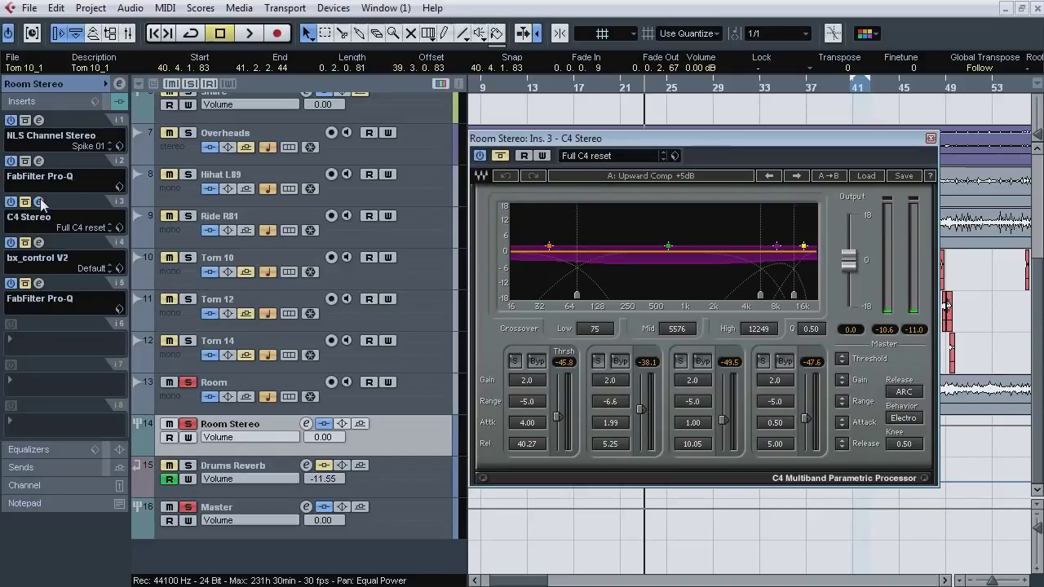
key("space")
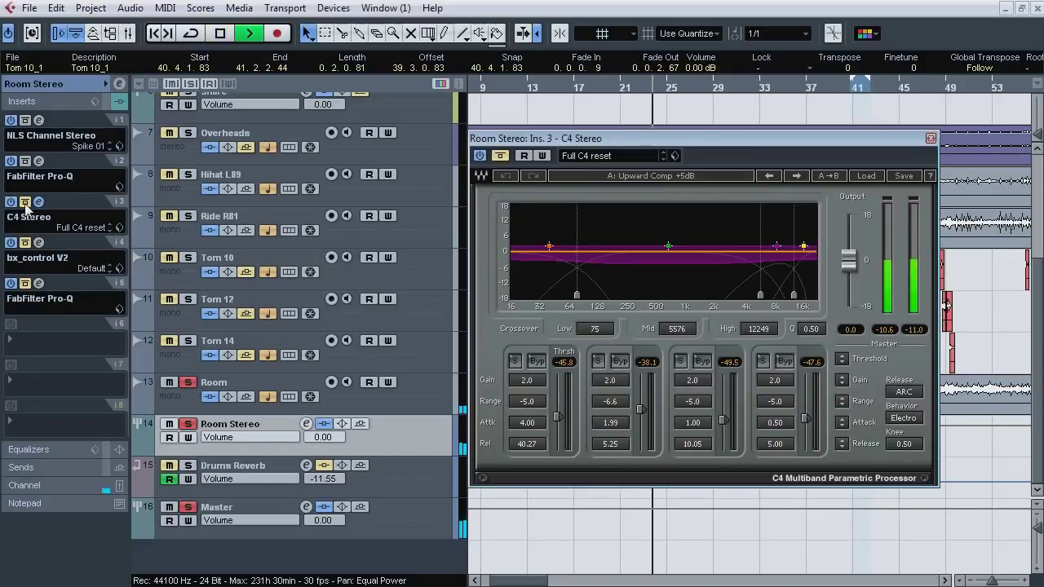
left_click(25, 203)
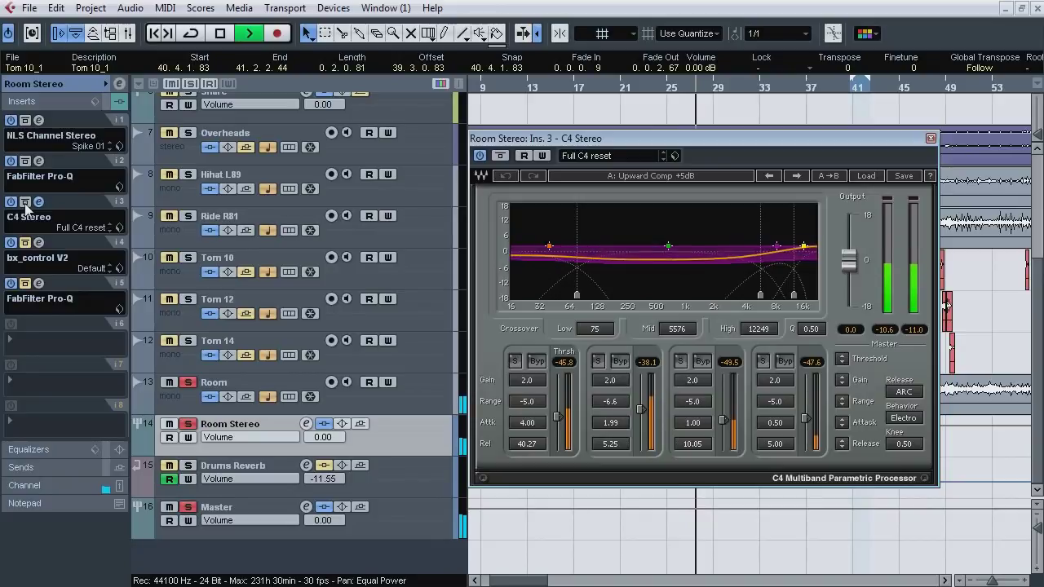
left_click(25, 203)
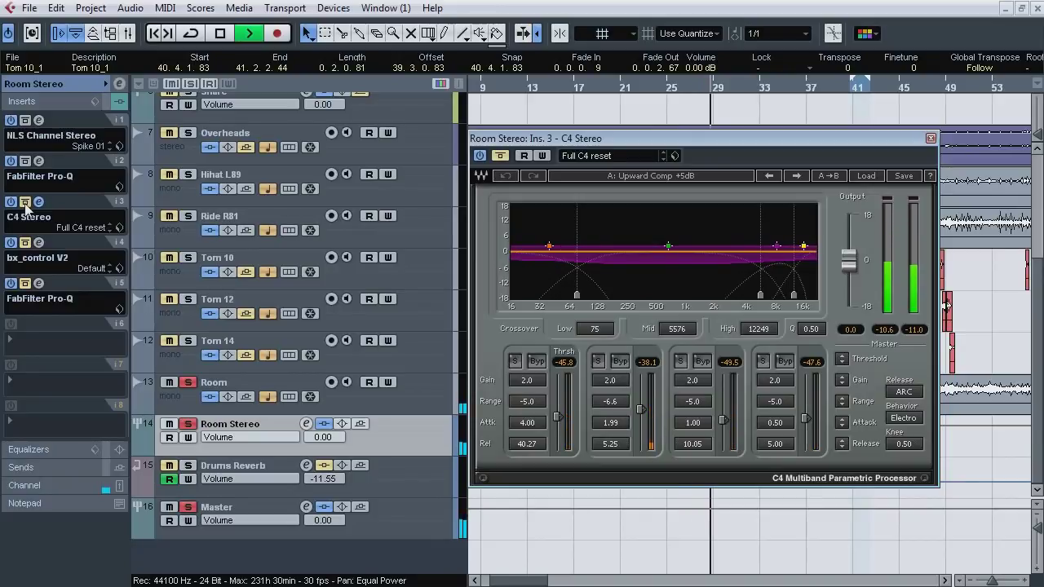
left_click(25, 203)
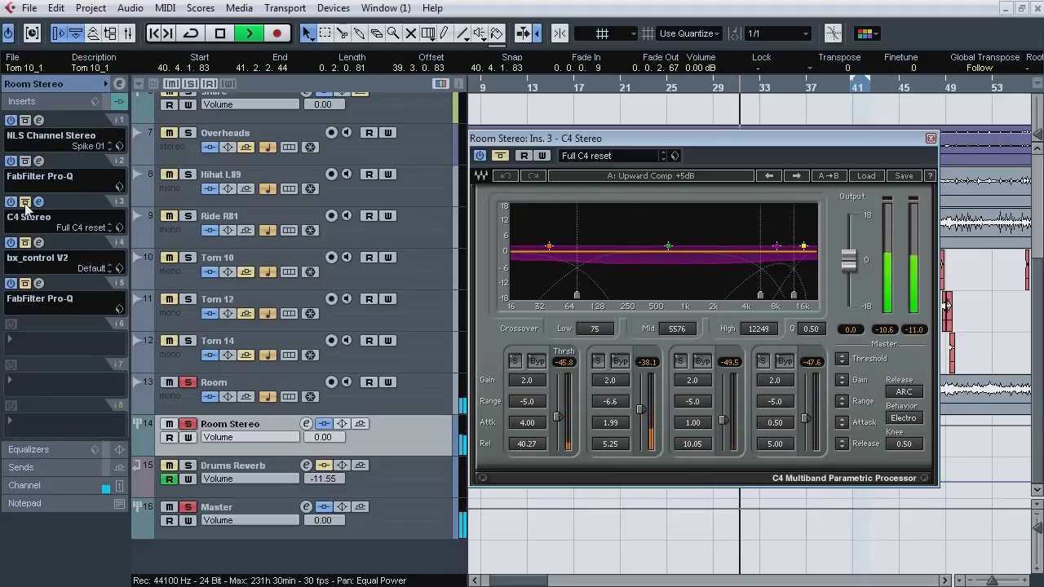
key("space")
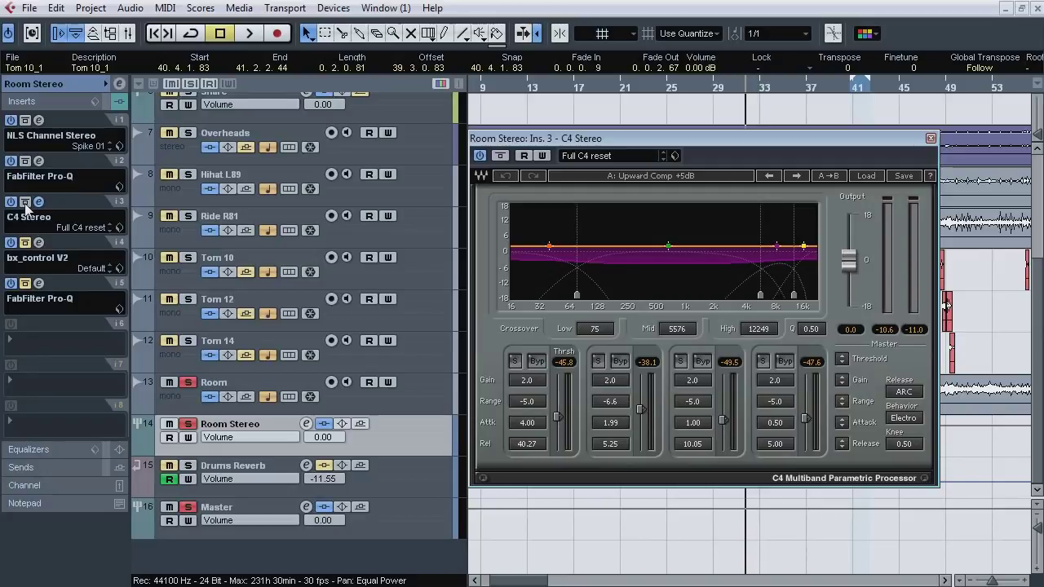
Step: Close C4 Stereo, open bx_control V2 in the fourth insert slot, and compare it bypassed and active on the room signal
left_click(38, 204)
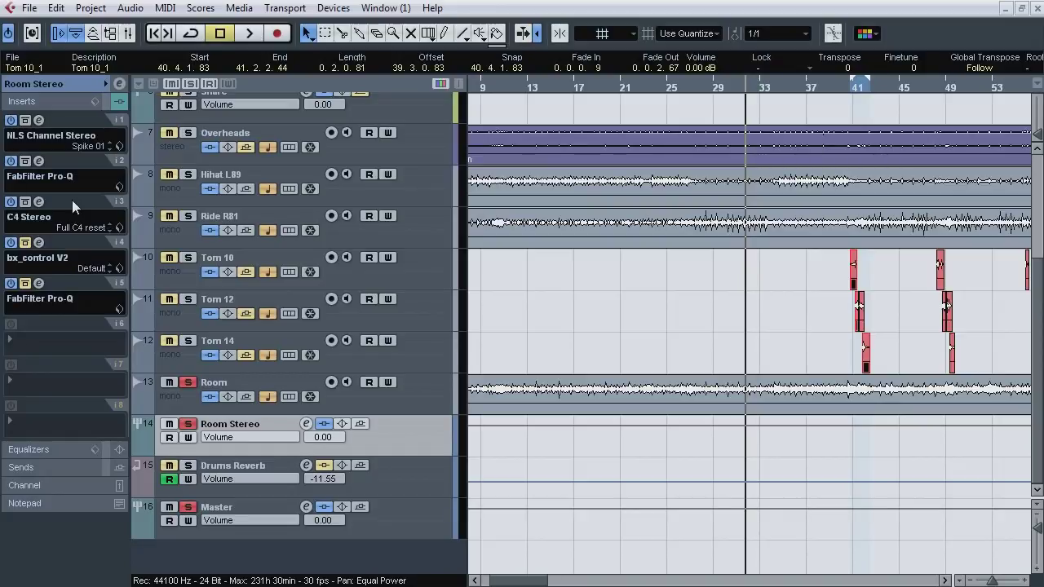
left_click(38, 242)
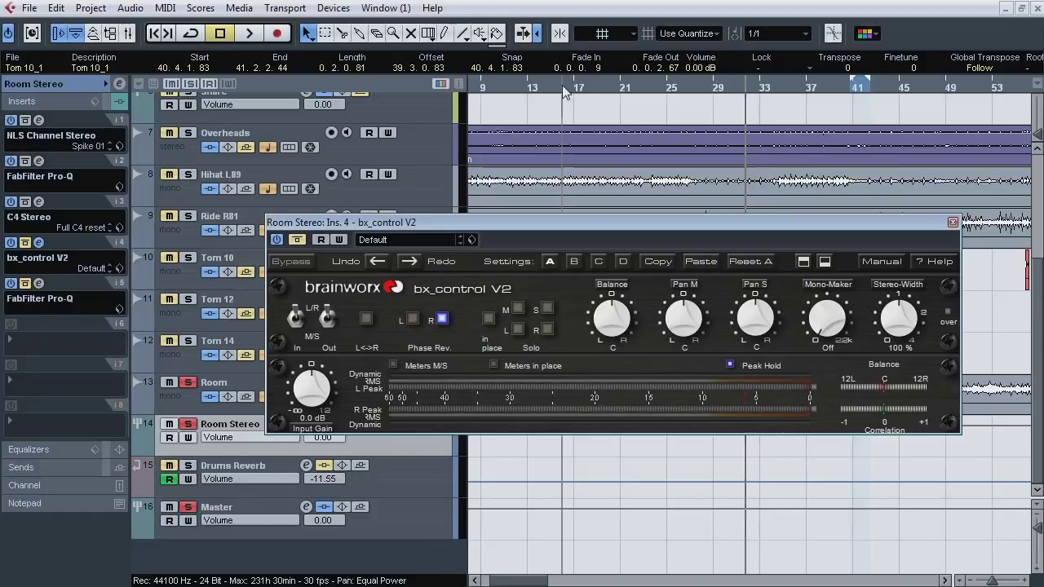
key("space")
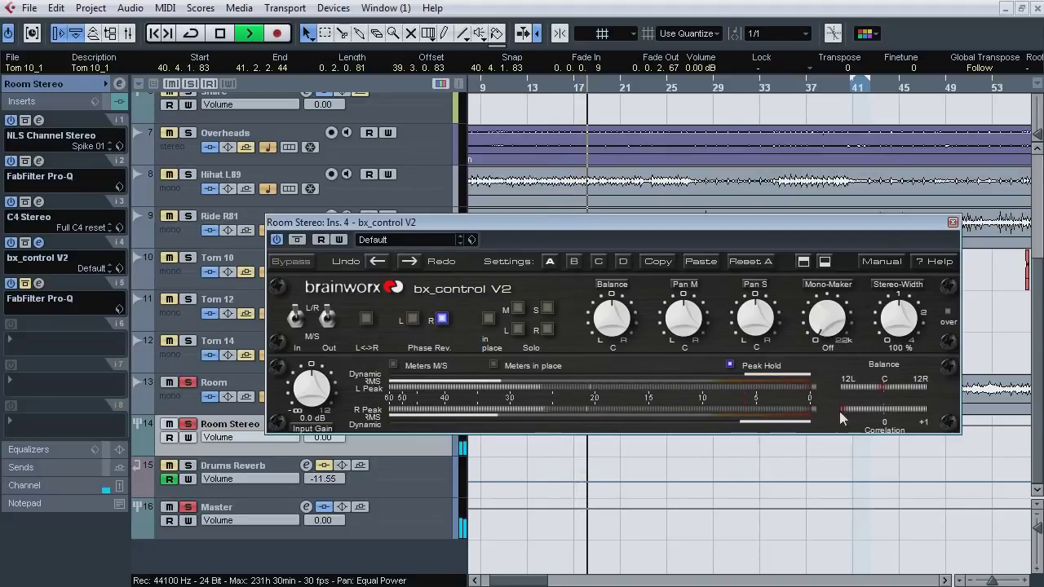
left_click(297, 240)
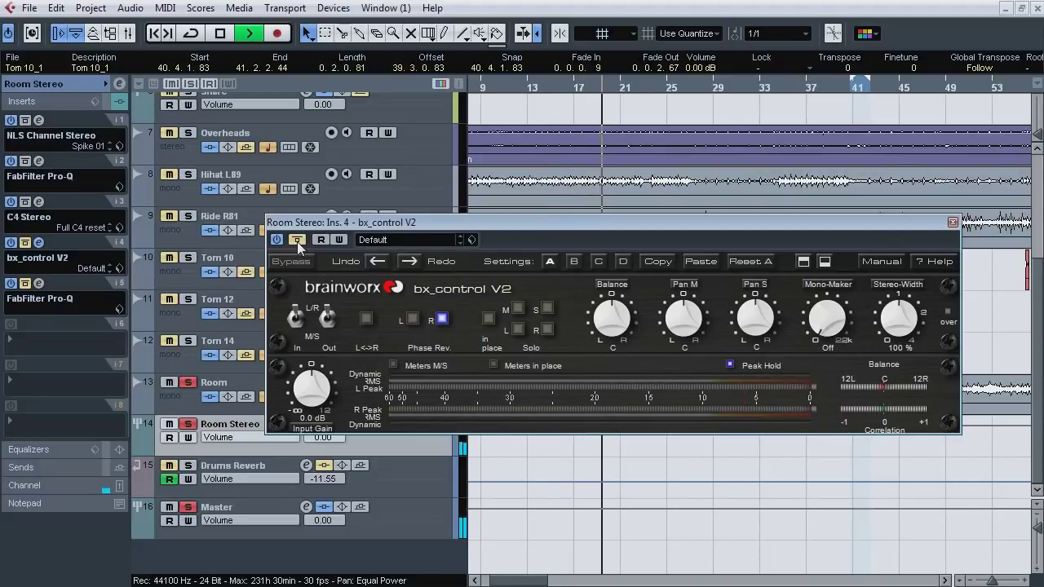
left_click(297, 240)
Step: Solo the Overheads, Hihat and Ride with the room and compare bx_control V2 active and bypassed
left_click(189, 133)
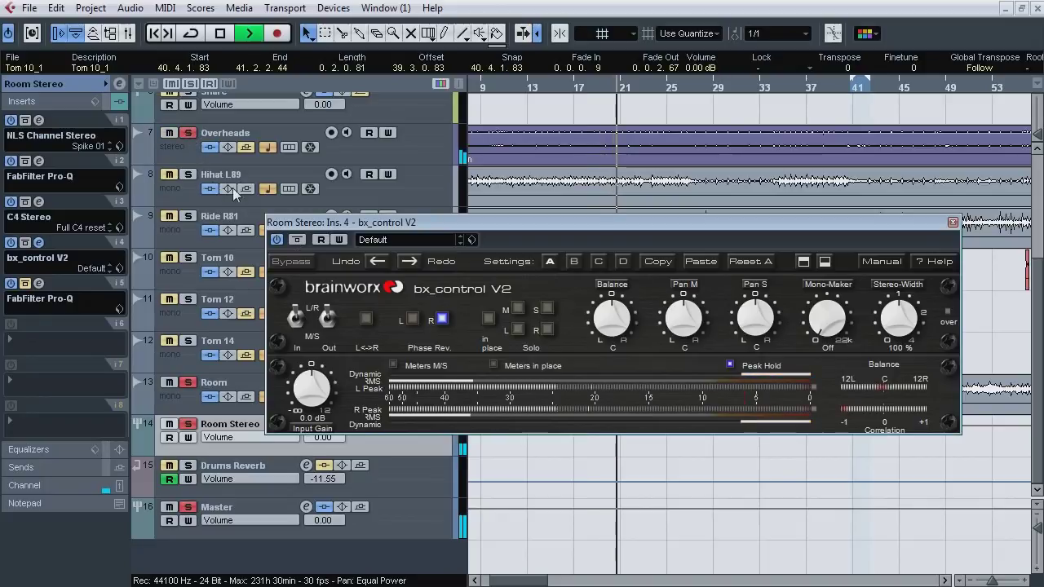
left_click(297, 240)
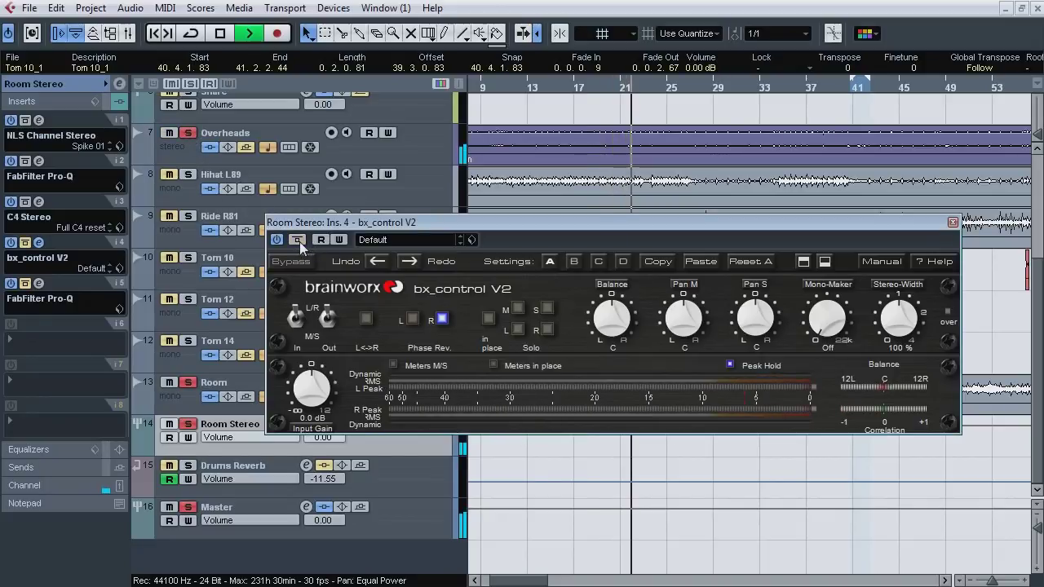
left_click(297, 240)
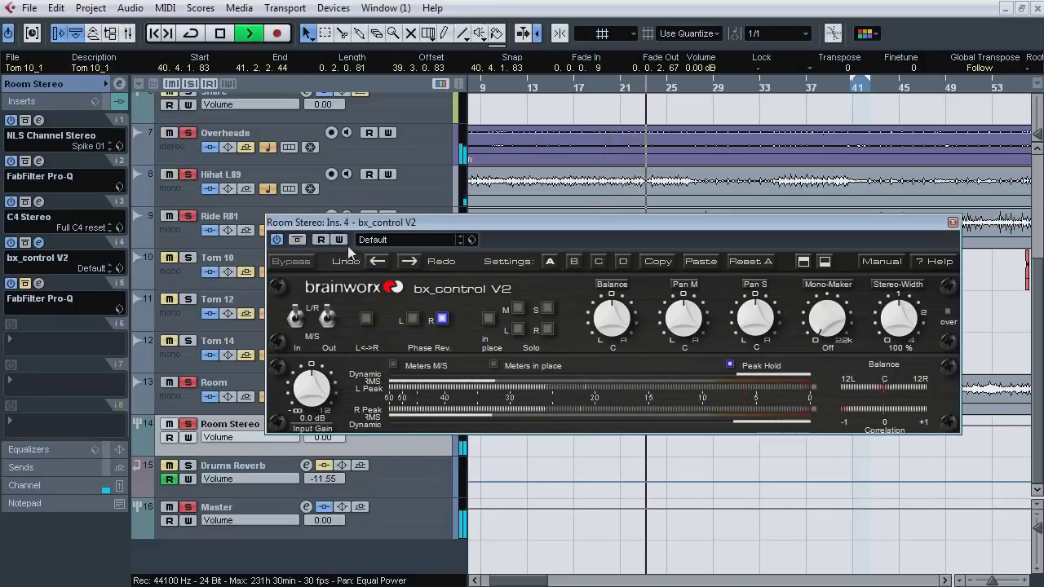
left_click(297, 240)
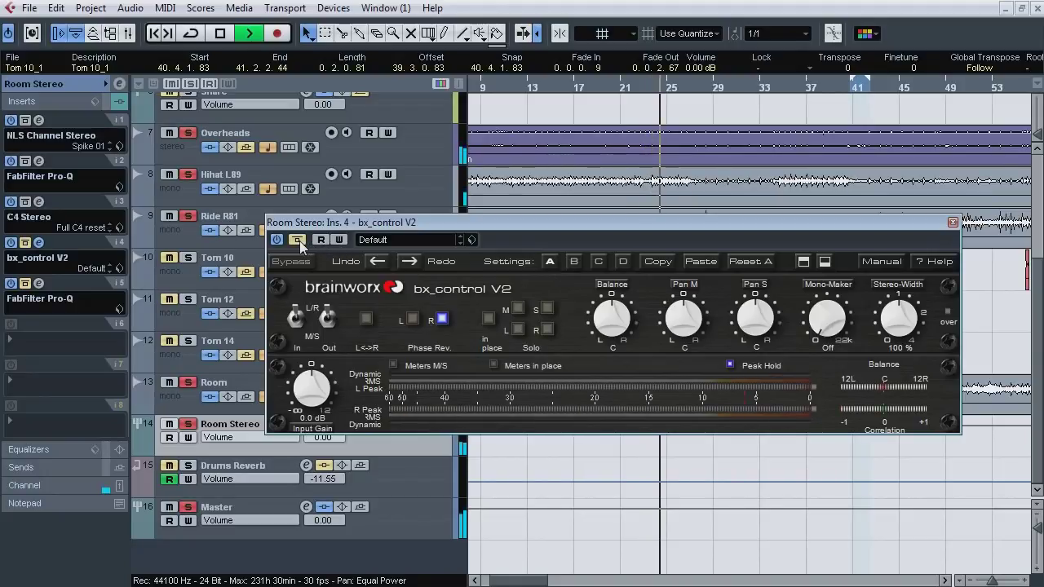
left_click(297, 240)
Step: Add the kick and snare tracks to the solo, compare bx_control V2, and stop with it active and only the room soloed
scroll(1034, 369, "up", 5)
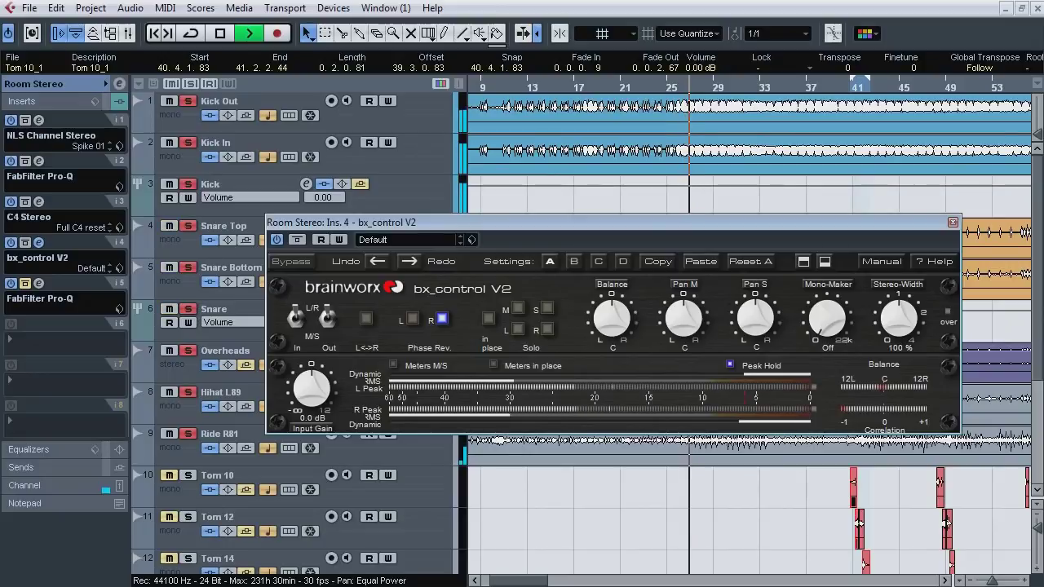
scroll(1040, 318, "down", 5)
left_click(297, 239)
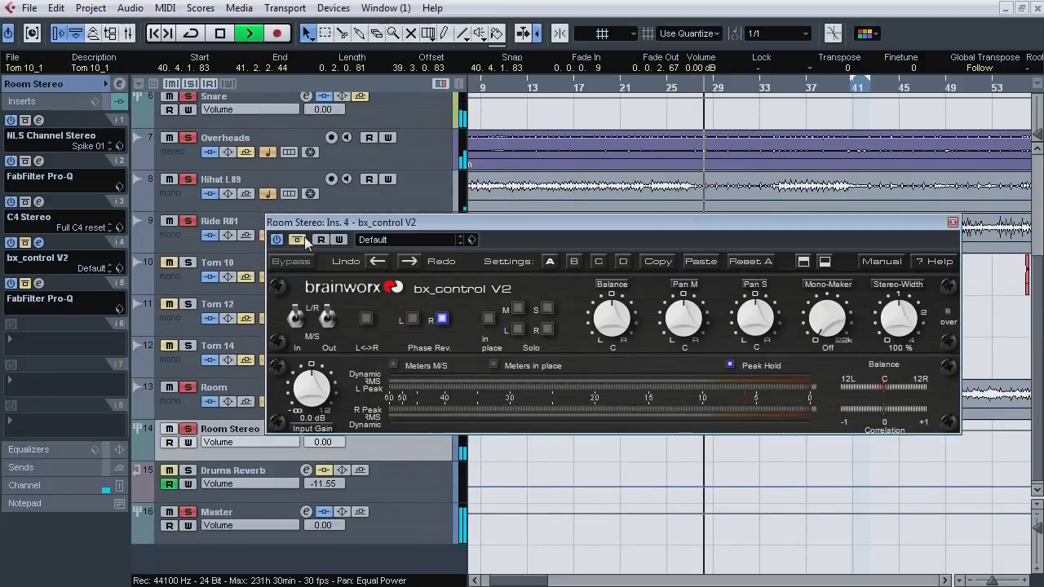
left_click(300, 239)
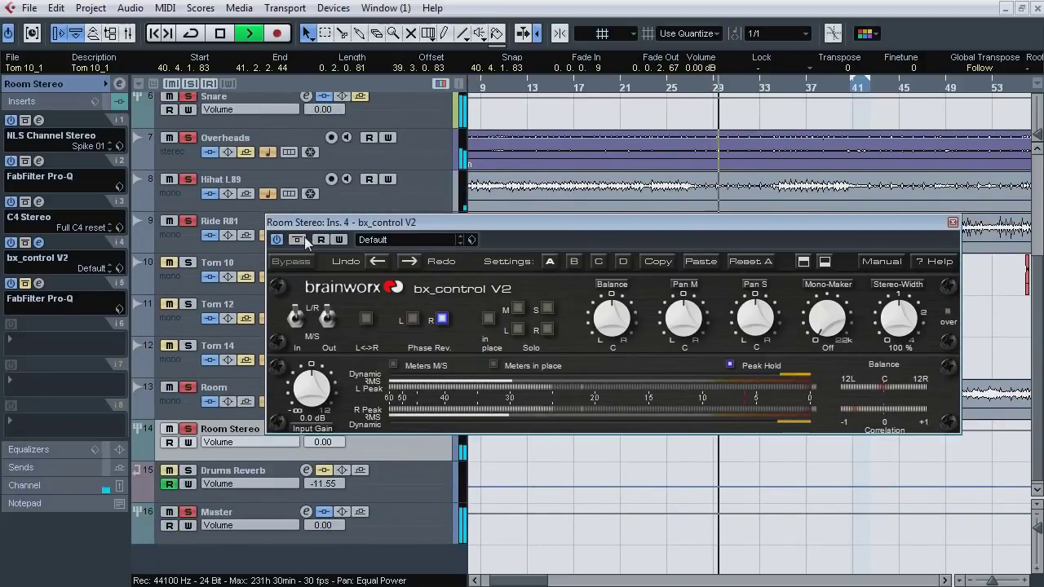
left_click(189, 430)
key("space")
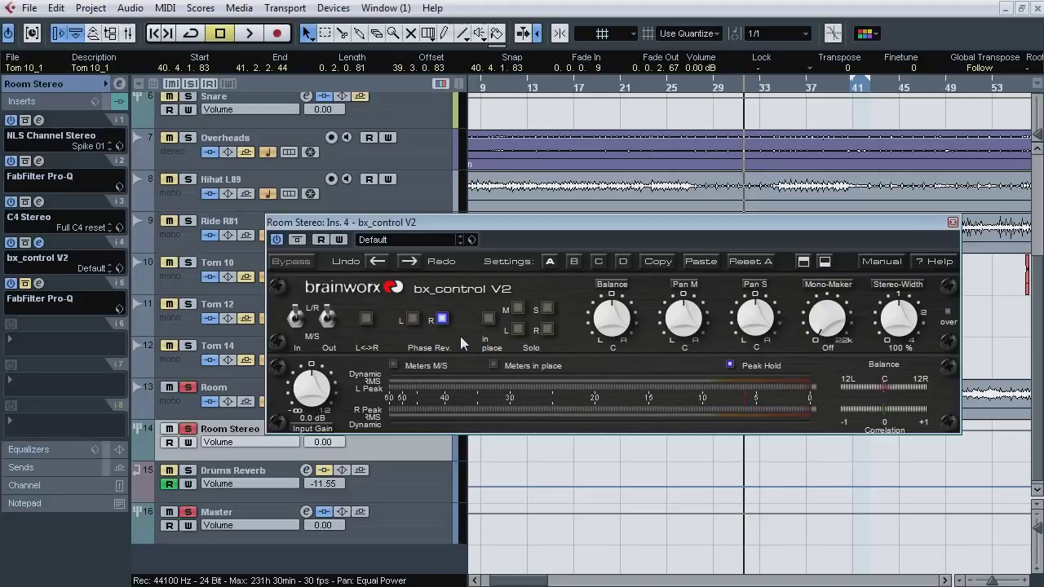
Step: Close bx_control V2, open FabFilter Pro-Q in the fifth insert slot, and compare it bypassed and active with the kick soloed alongside the room
left_click(39, 243)
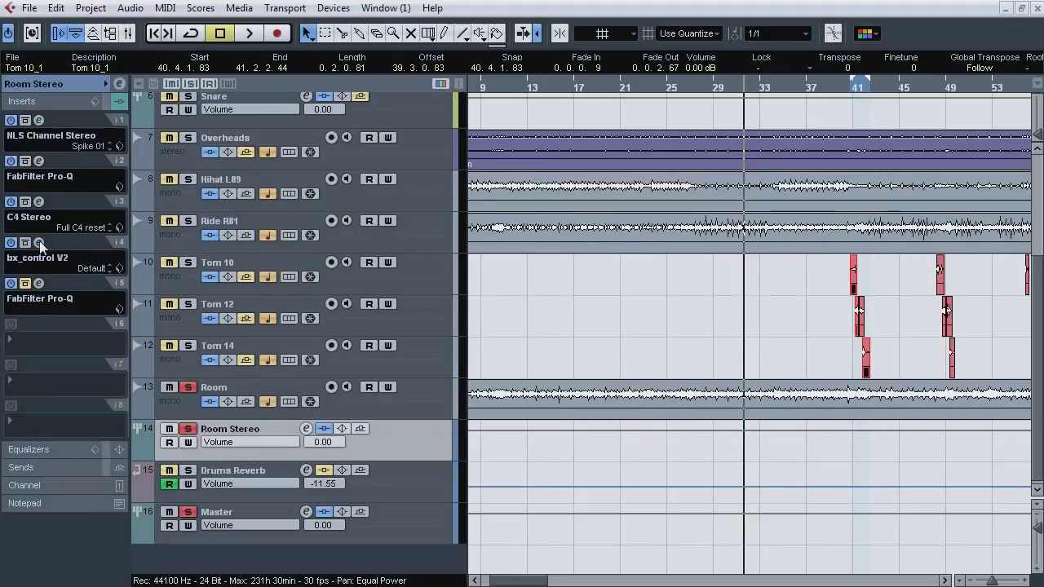
left_click(38, 283)
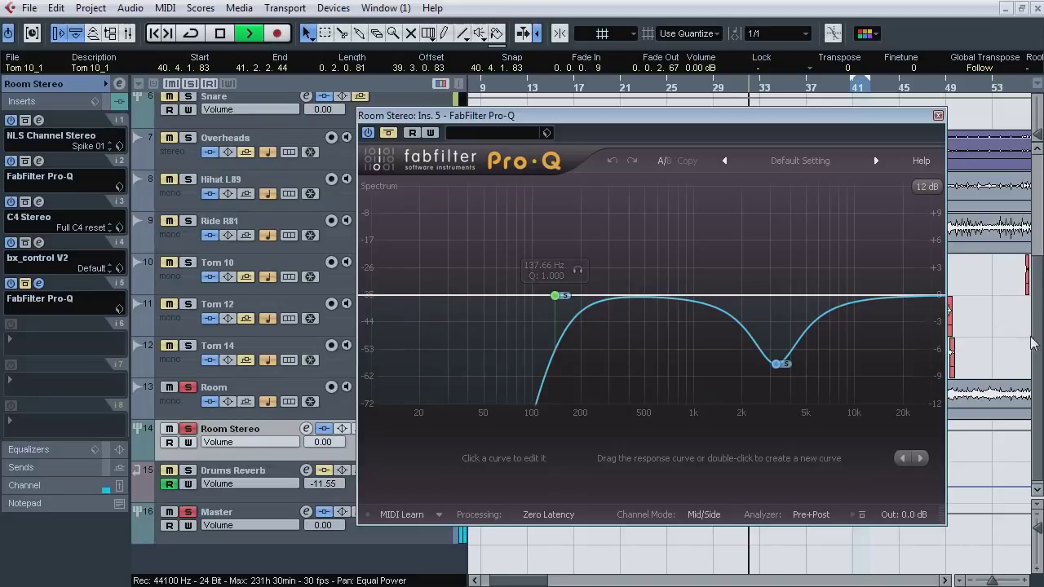
scroll(1032, 344, "up", 5)
left_click(188, 183)
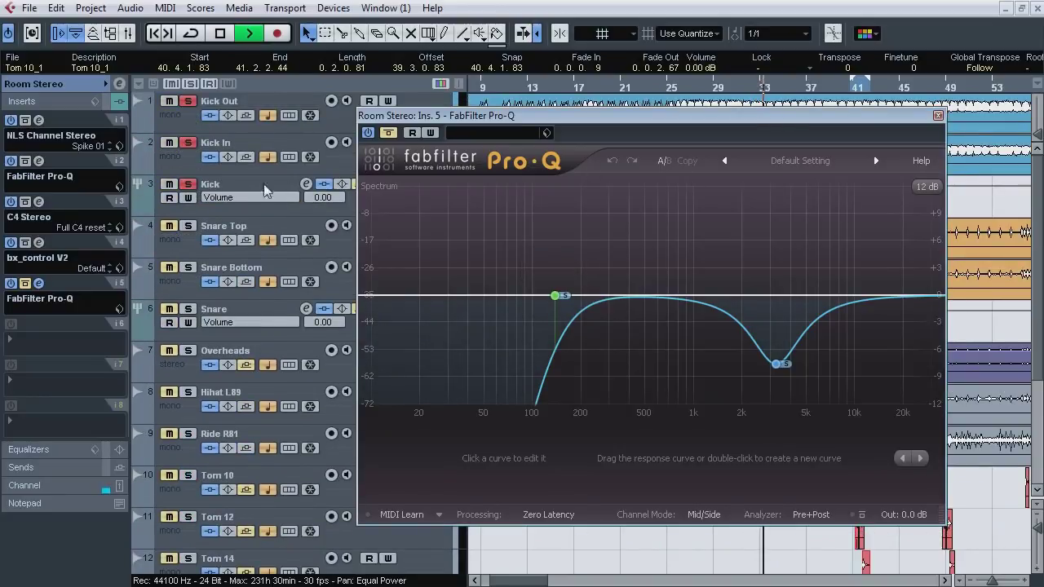
left_click(390, 134)
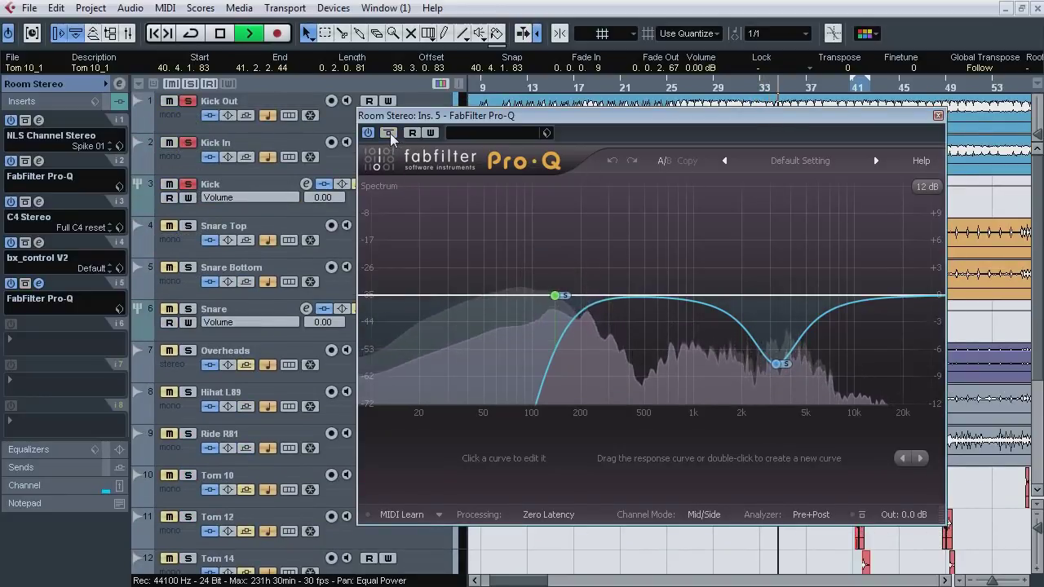
left_click(389, 134)
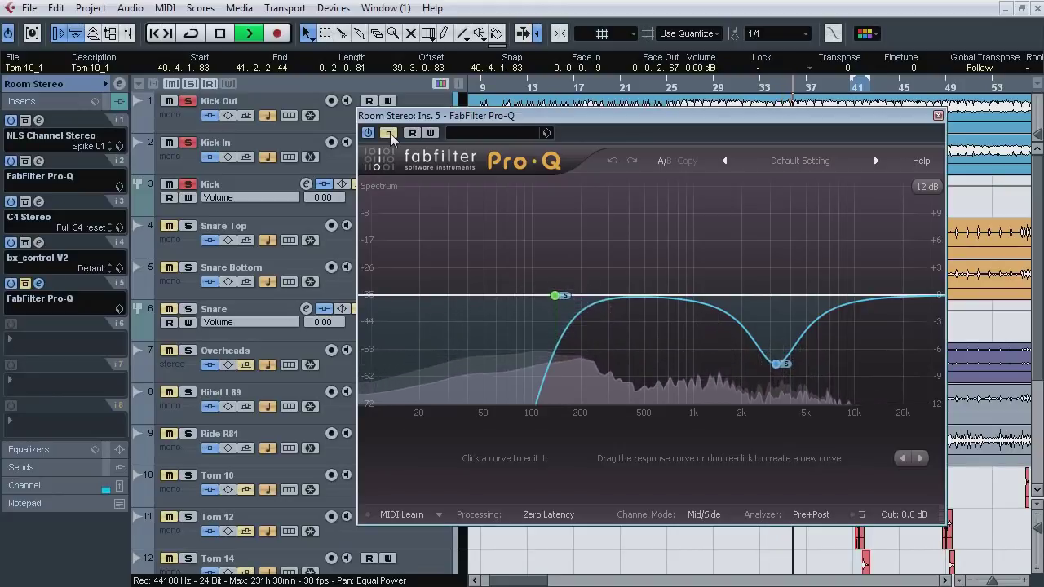
left_click(389, 133)
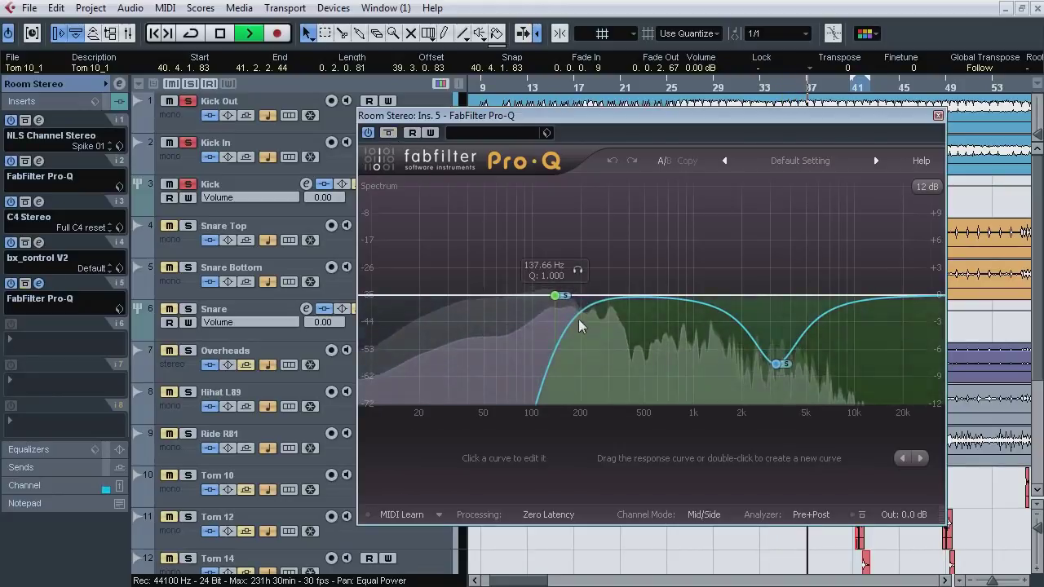
Step: Audition Pro-Q's 137.66 Hz low-cut band and 3239 Hz dip band separately in solo on the room signal
left_click(577, 270)
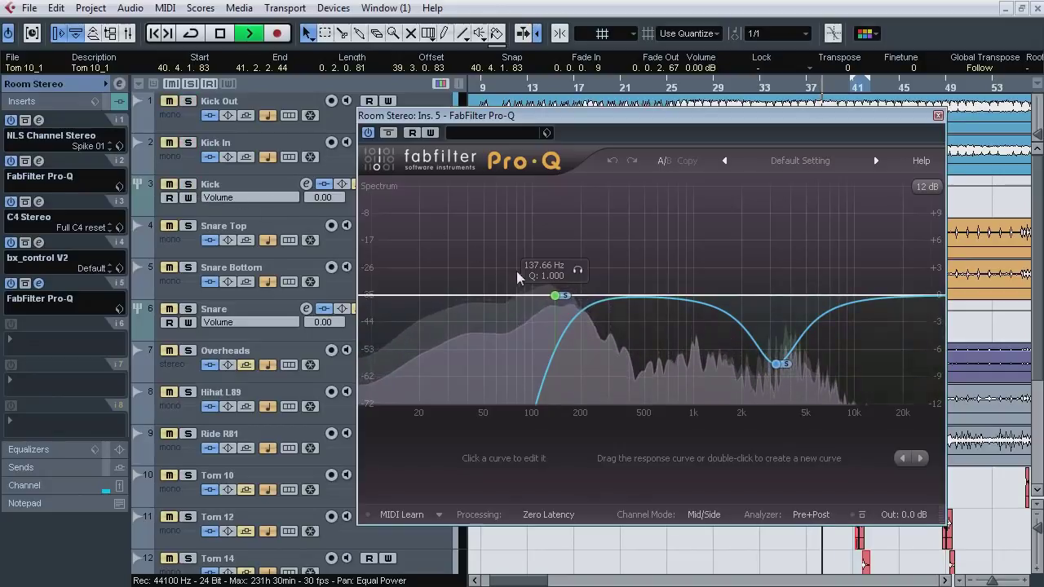
left_click(576, 270)
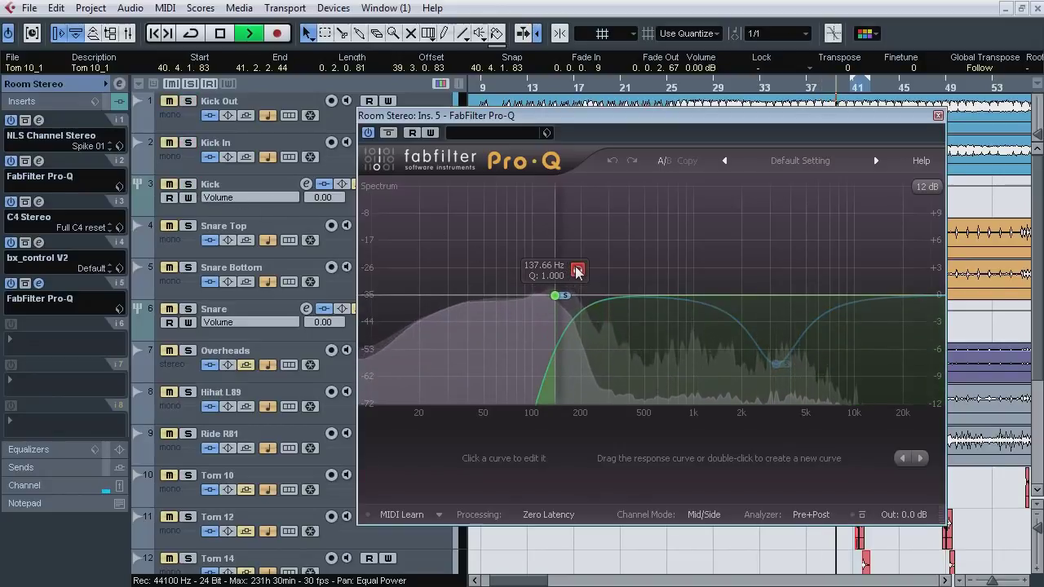
left_click(577, 270)
left_click(799, 389)
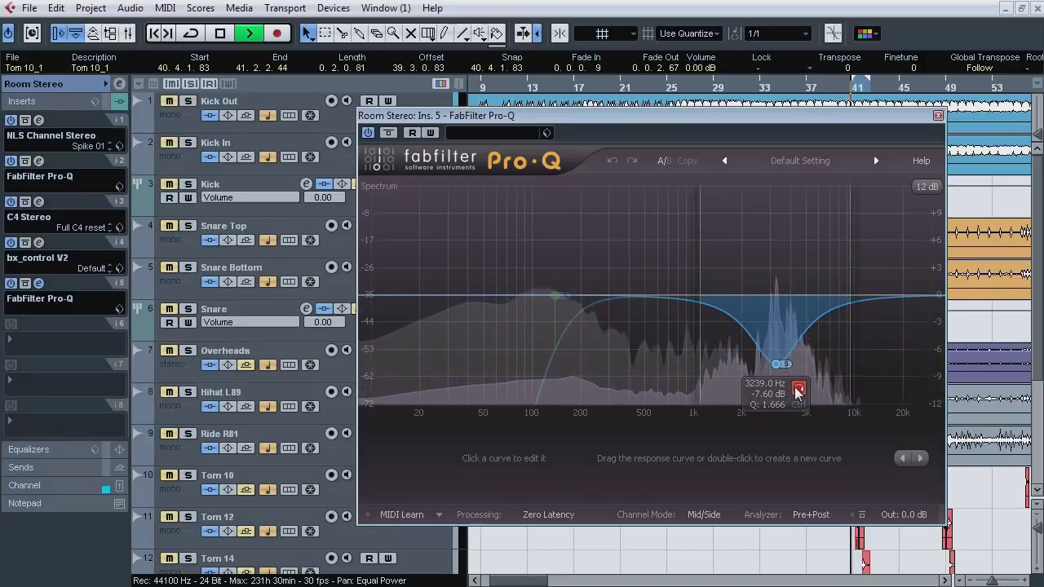
left_click(799, 389)
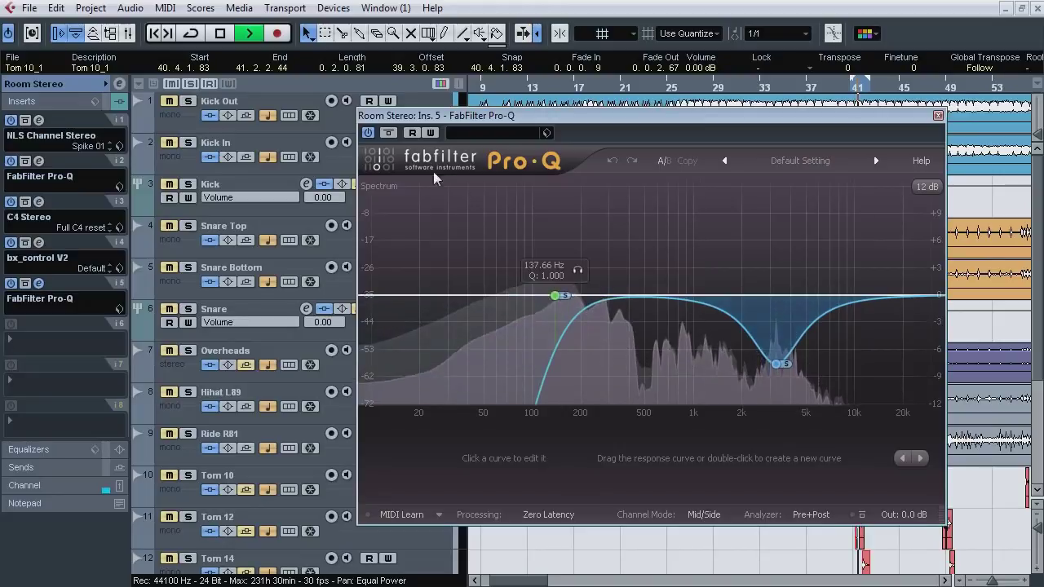
Step: Solo the Overheads with the room, compare Pro-Q bypassed and active, and close it with the equalizer active
left_click(389, 137)
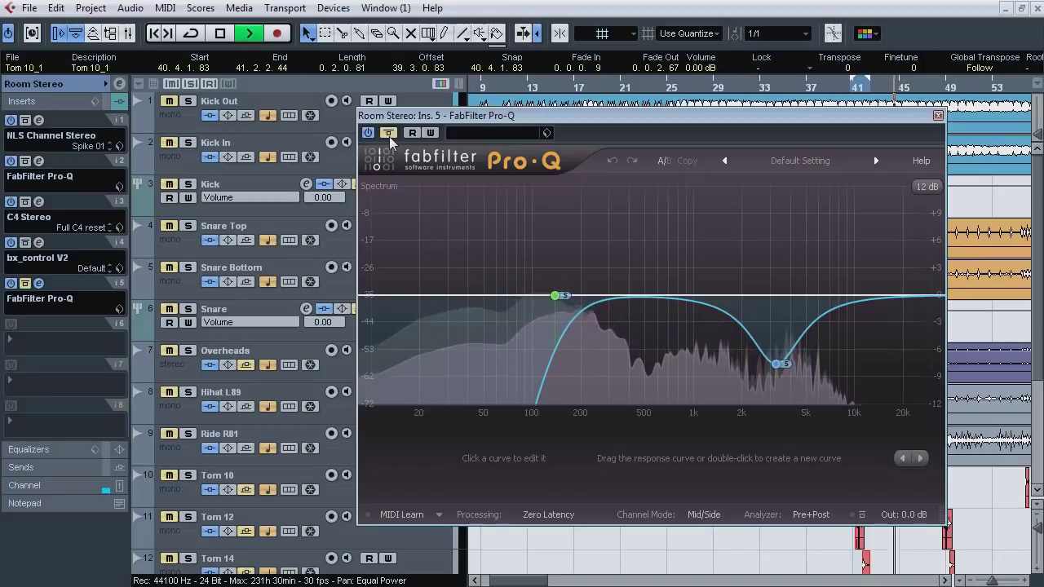
left_click(188, 352)
left_click(388, 137)
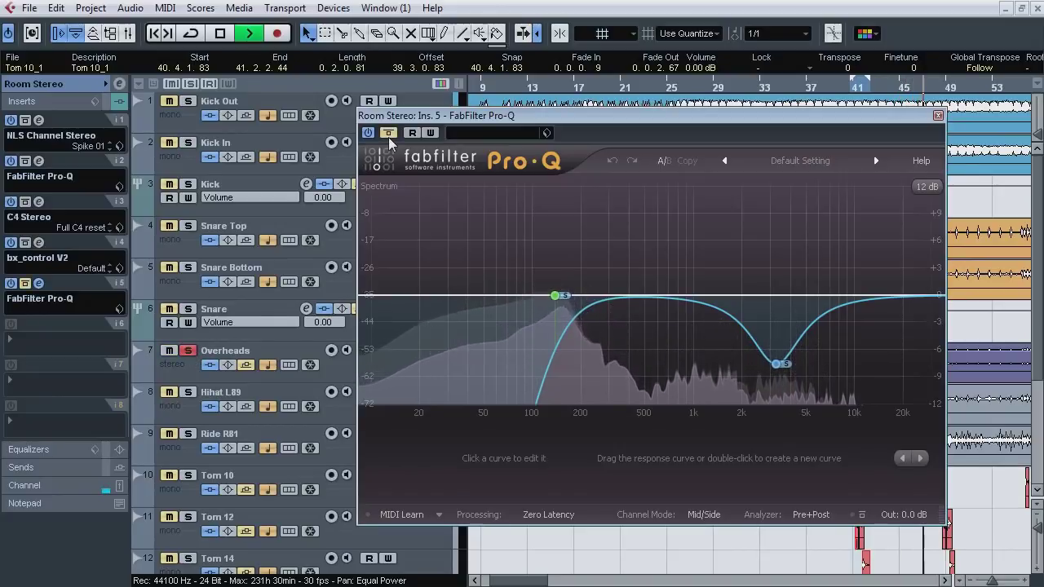
left_click(388, 137)
left_click(389, 137)
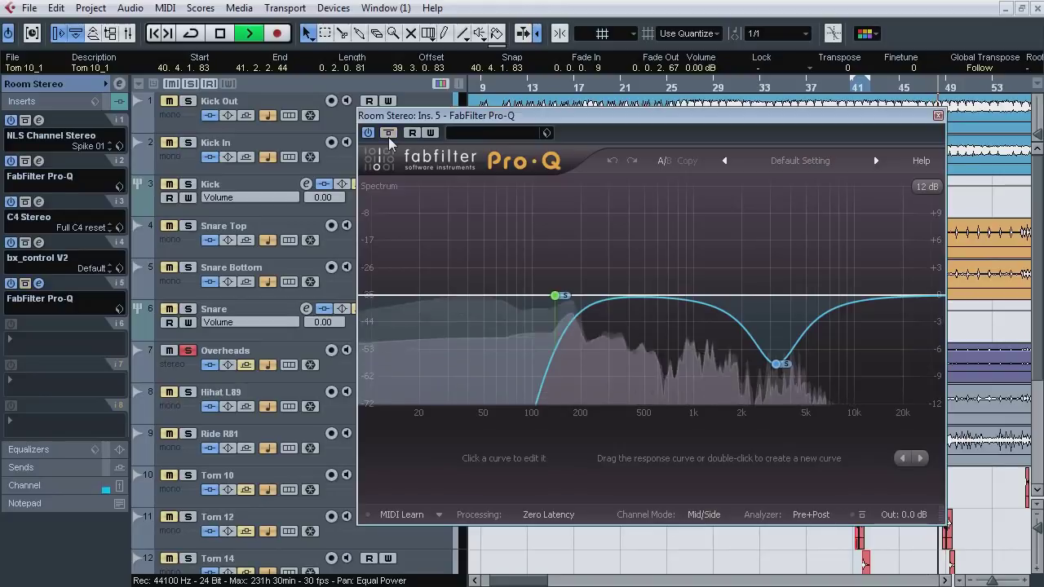
left_click(938, 117)
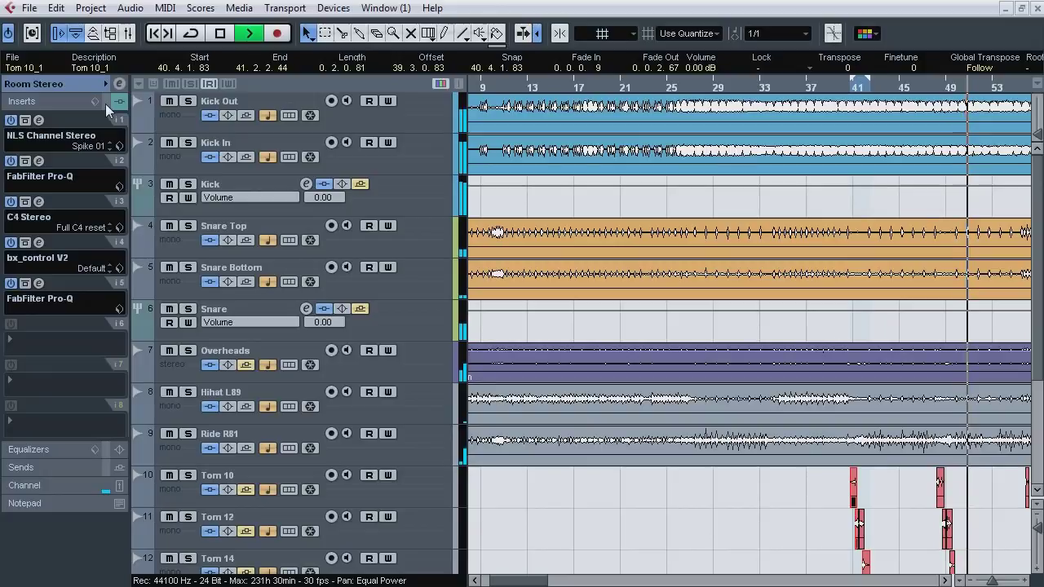
Step: Compare all Room Stereo inserts bypassed and active in the full mix and in solo, stop playback, and unsolo the room
scroll(1035, 310, "down", 4)
scroll(1035, 310, "down", 1)
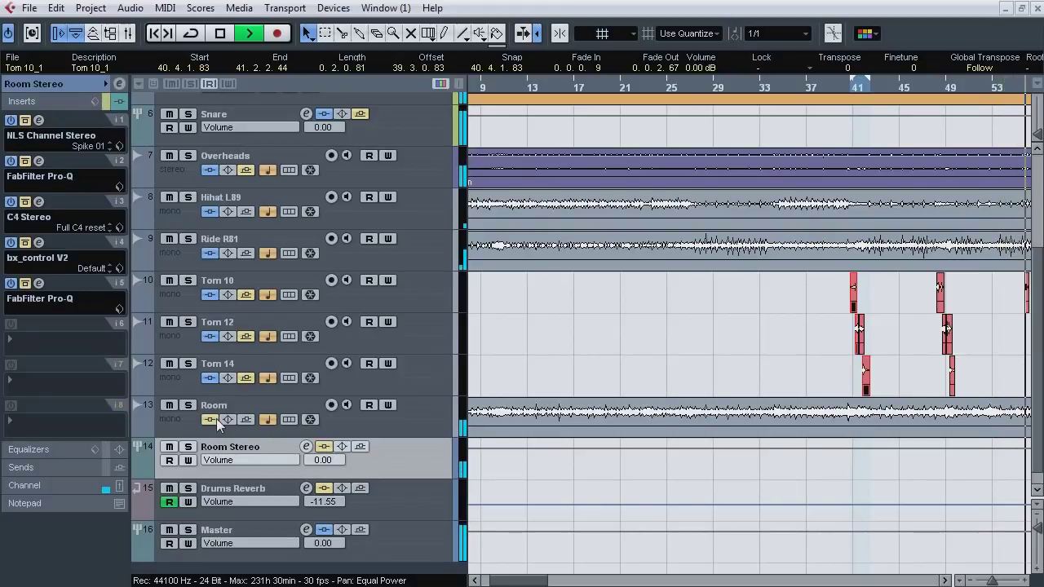
left_click(188, 447)
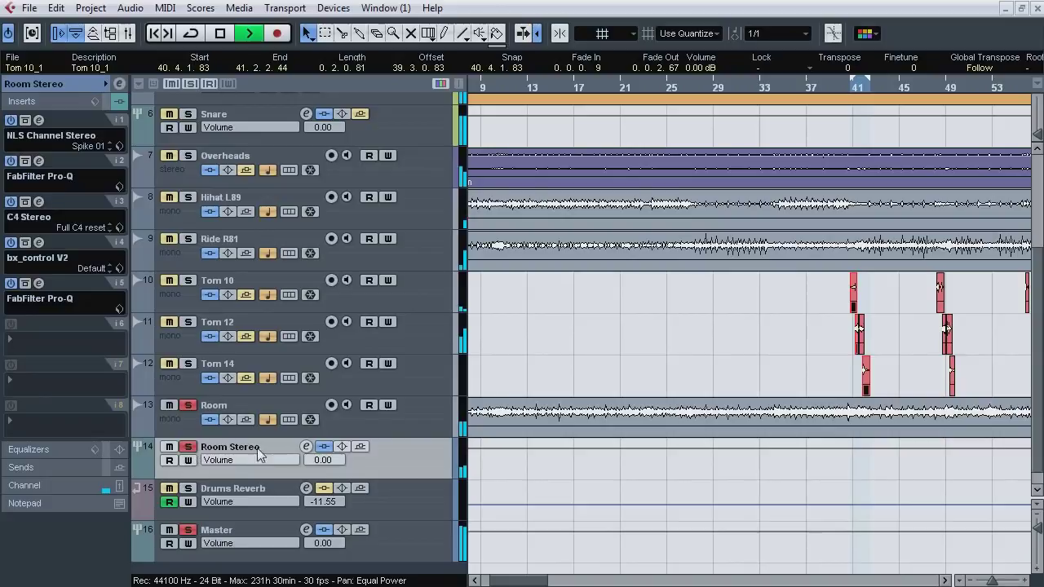
left_click(321, 447)
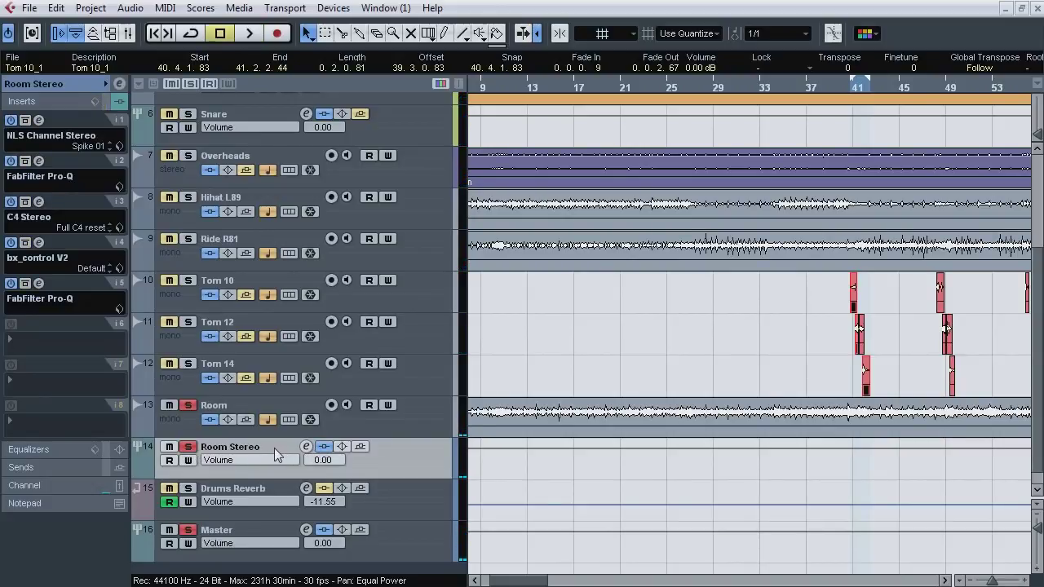
left_click(188, 447)
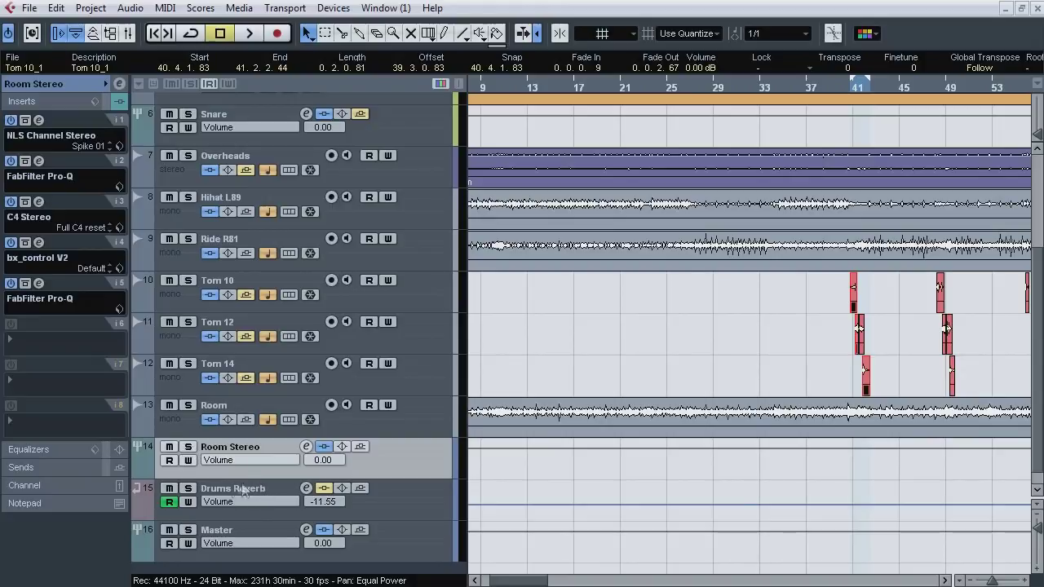
Step: Select the Drums Reverb channel and view its ValhallaRoom and FabFilter Pro-Q insert settings
left_click(273, 490)
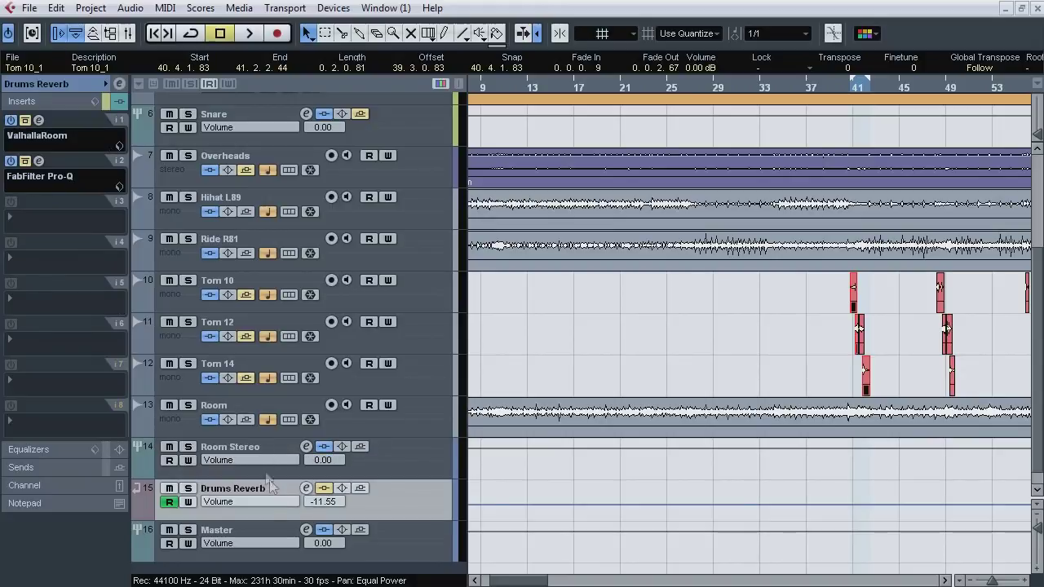
left_click(40, 120)
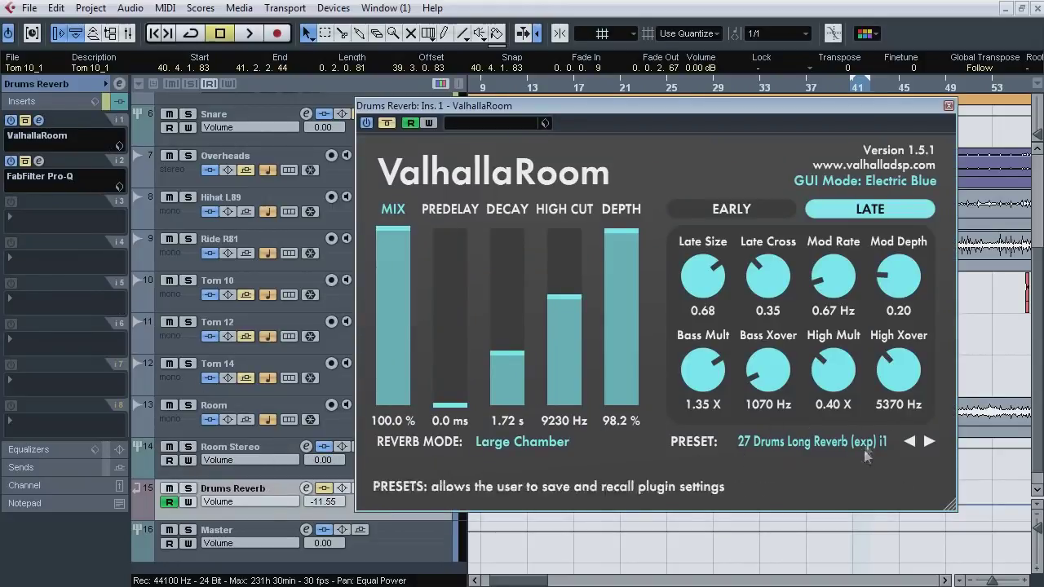
left_click(40, 120)
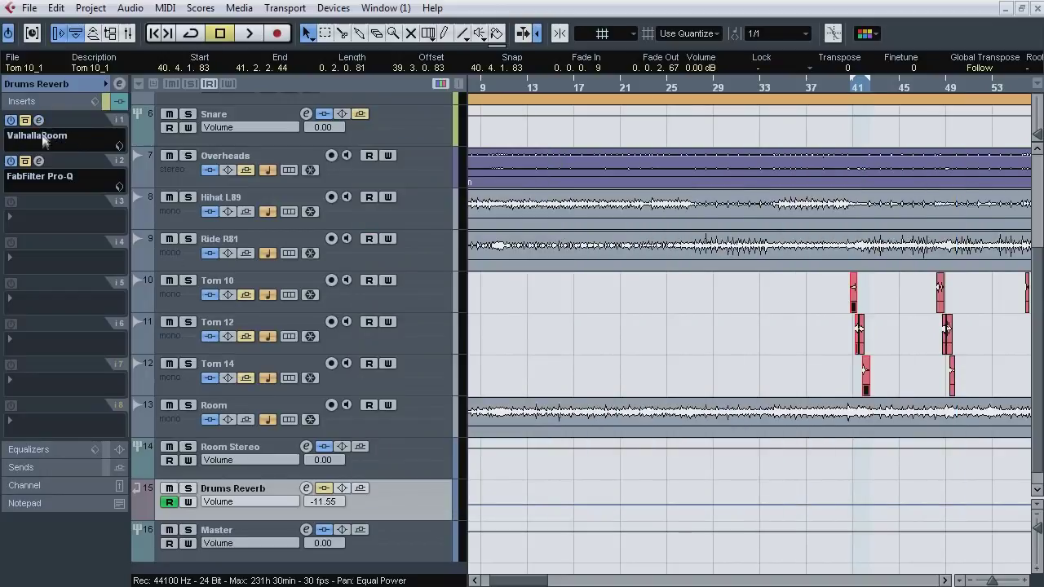
left_click(38, 161)
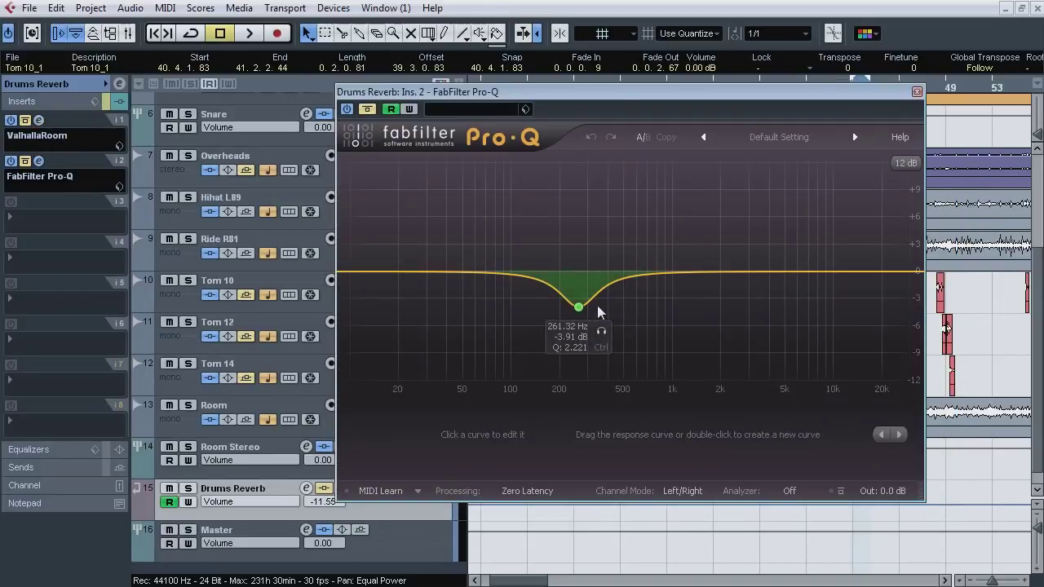
left_click(39, 162)
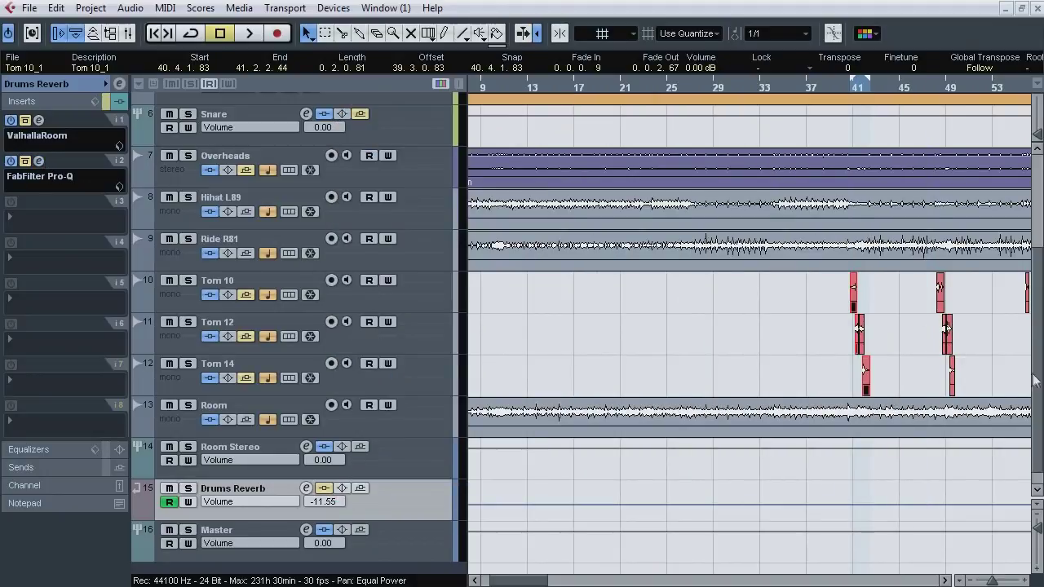
Step: Reactivate the bypassed Drums Reverb sends on the Kick, Snare and Overheads tracks
left_click_drag(1035, 380, 1035, 273)
left_click(401, 206)
left_click(46, 468)
left_click(107, 138)
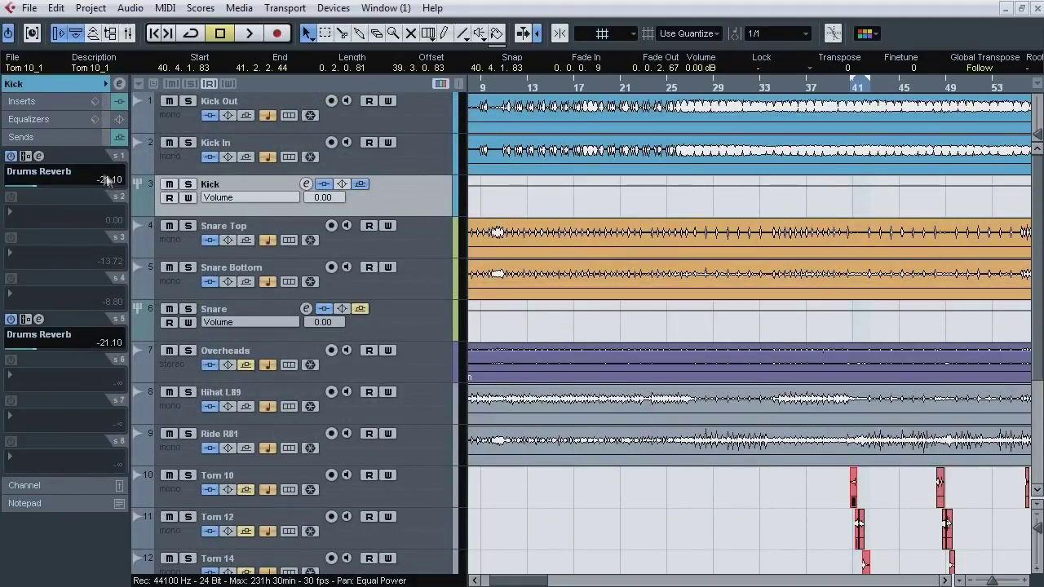
left_click(253, 330)
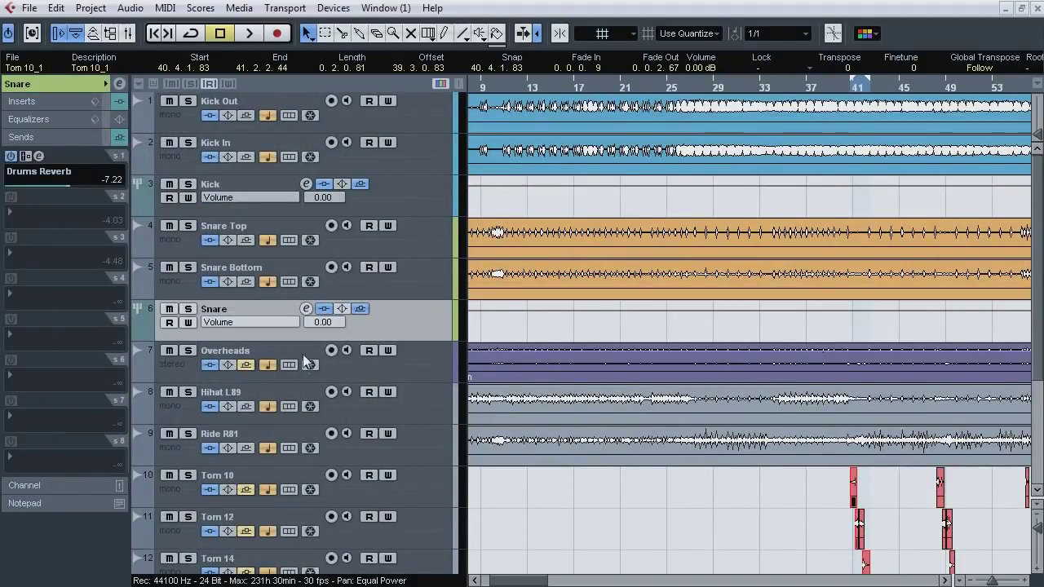
left_click(303, 357)
left_click(50, 467)
left_click(107, 139)
Step: Reactivate the bypassed Drums Reverb sends on the Tom 10, Tom 12 and Tom 14 tracks
left_click_drag(1036, 279, 1035, 363)
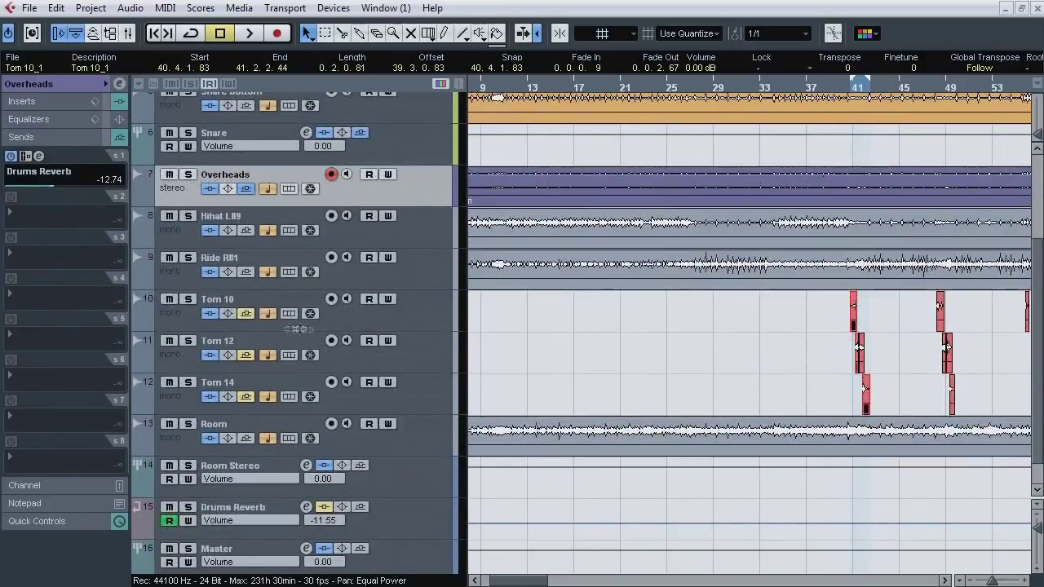
left_click(246, 397)
left_click(254, 302)
left_click(254, 339)
left_click(256, 382)
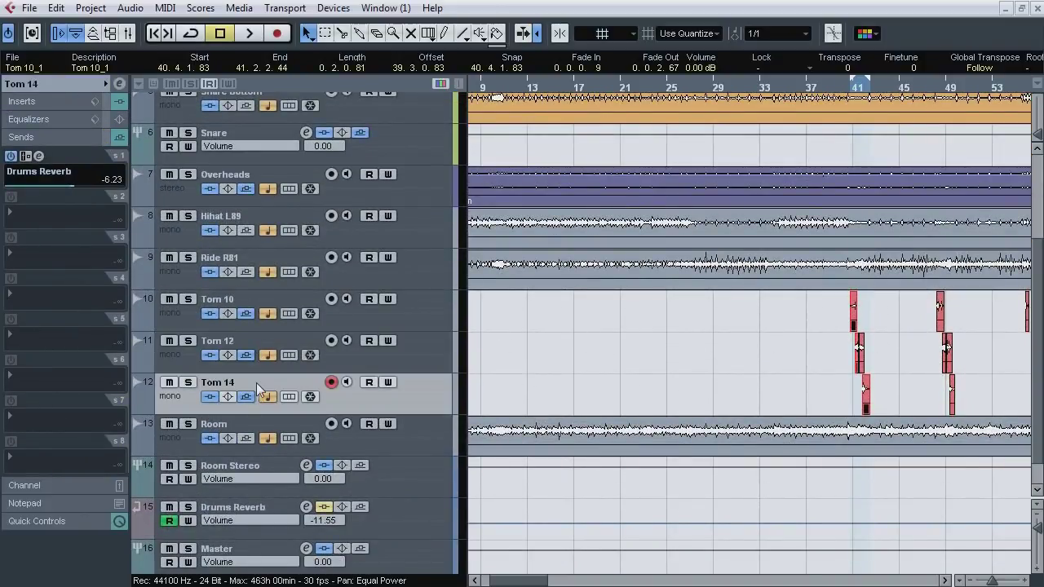
Step: Solo the Drums Reverb channel and compare its inserts bypassed and active during playback, leaving them active
left_click(248, 508)
left_click(187, 507)
left_click(72, 104)
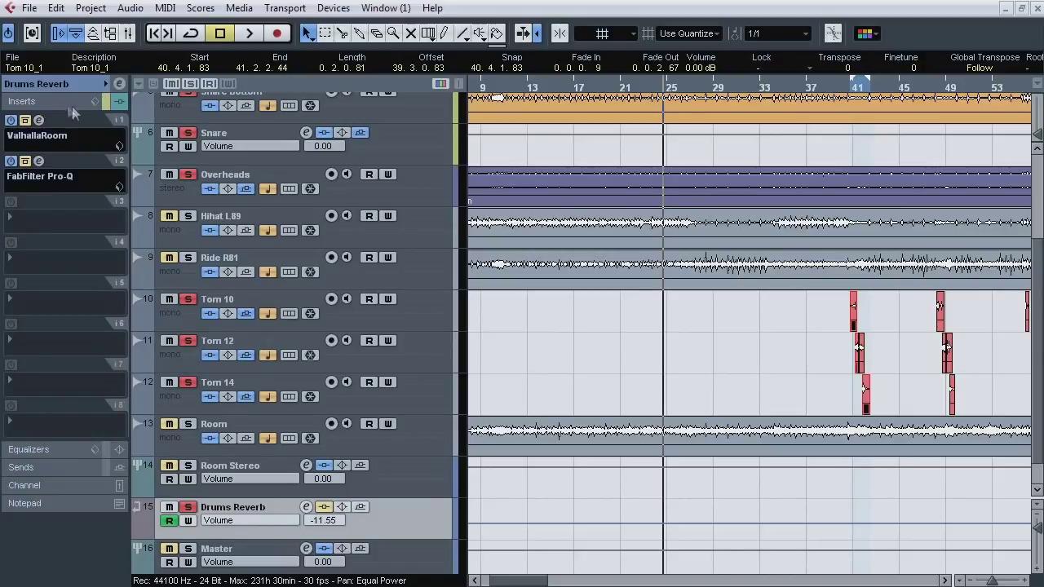
key("space")
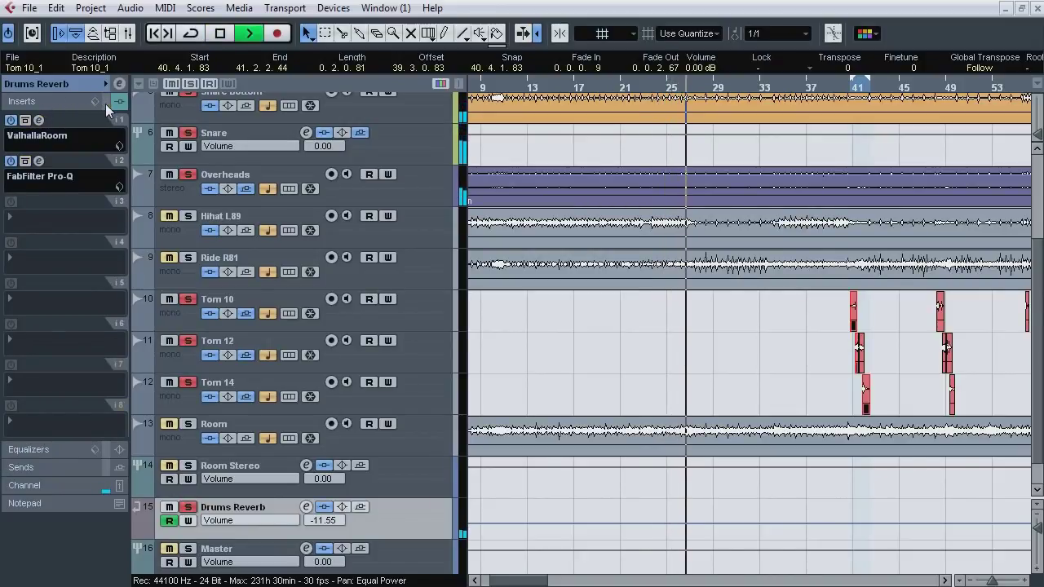
left_click(106, 104)
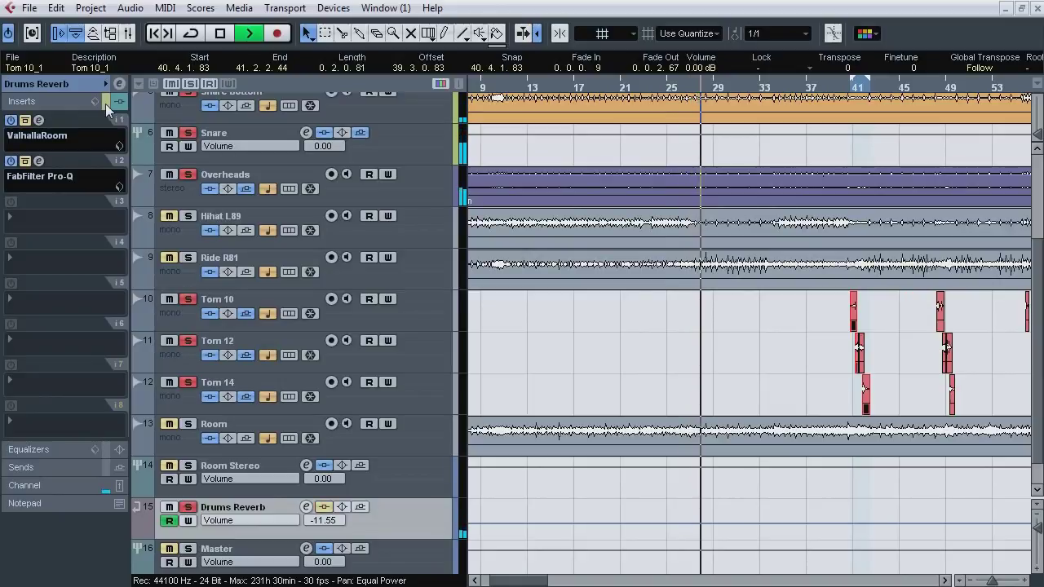
left_click(105, 104)
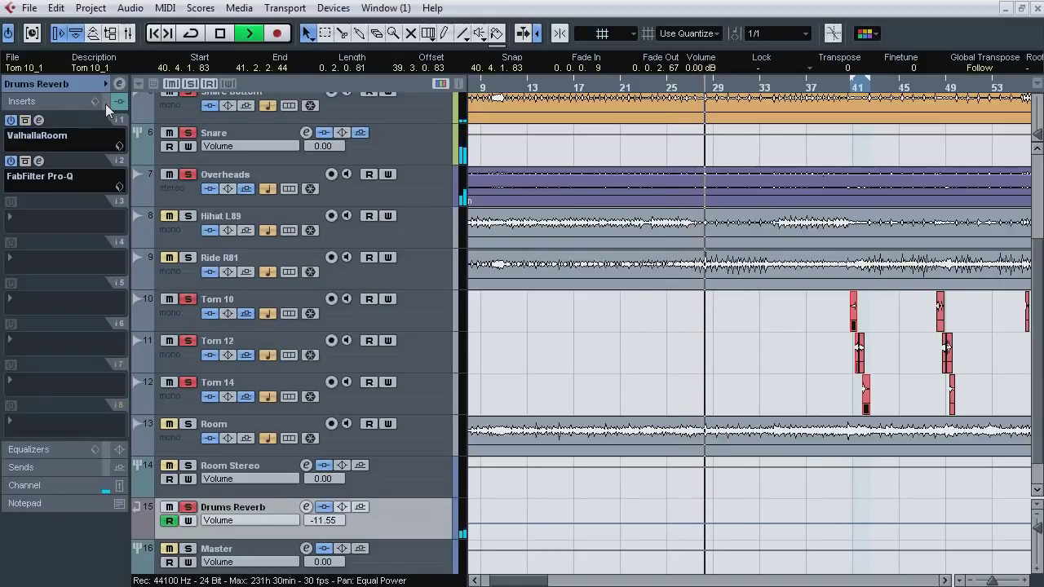
Step: Open the Drums Reverb Pro-Q, compare it bypassed and active, audition its 261.32 Hz cut, then stop playback and close it
left_click(27, 161)
left_click(38, 162)
left_click(25, 162)
mouse_move(580, 314)
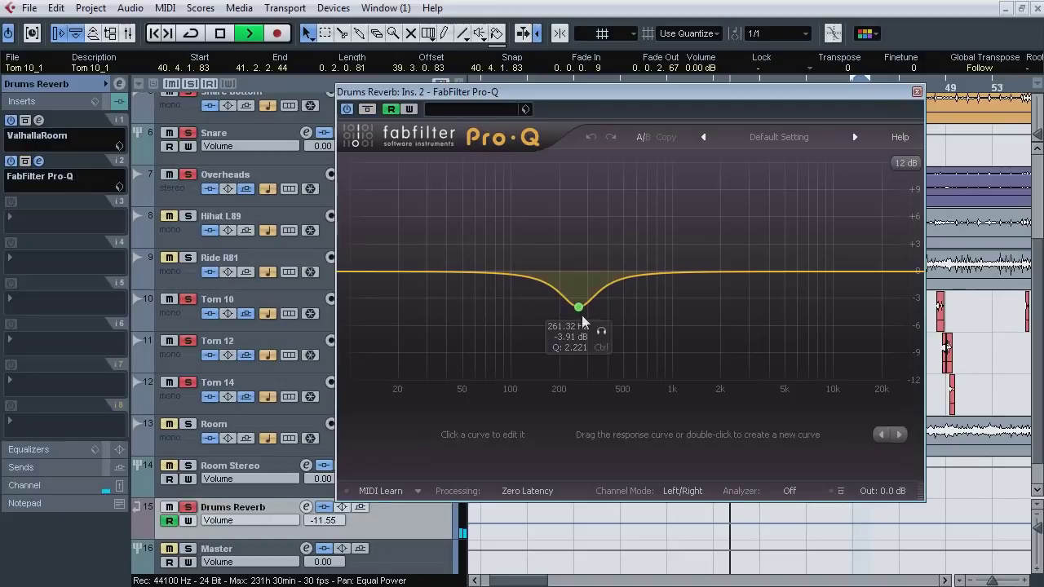
left_click(601, 333)
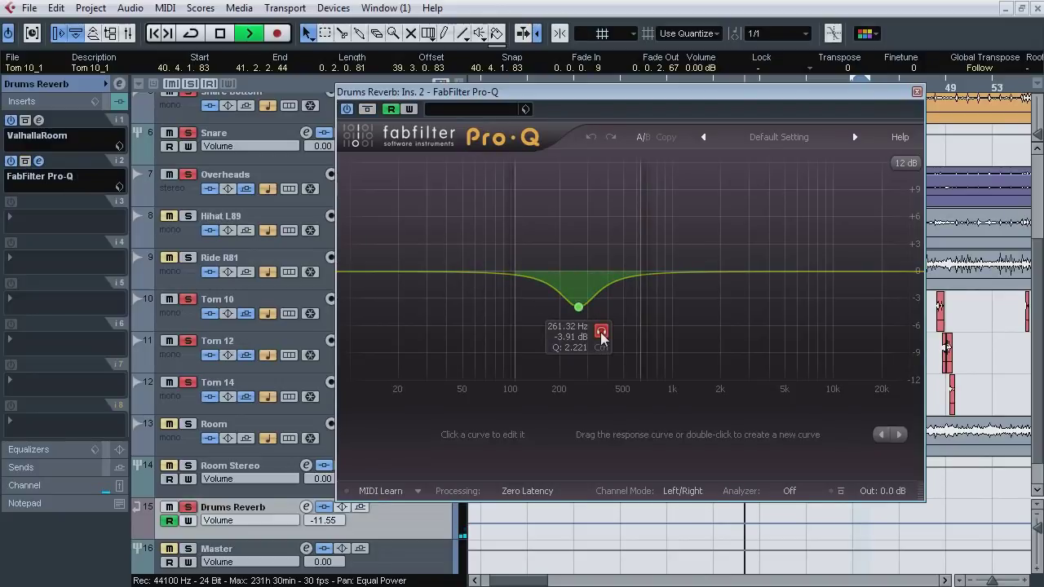
left_click(374, 109)
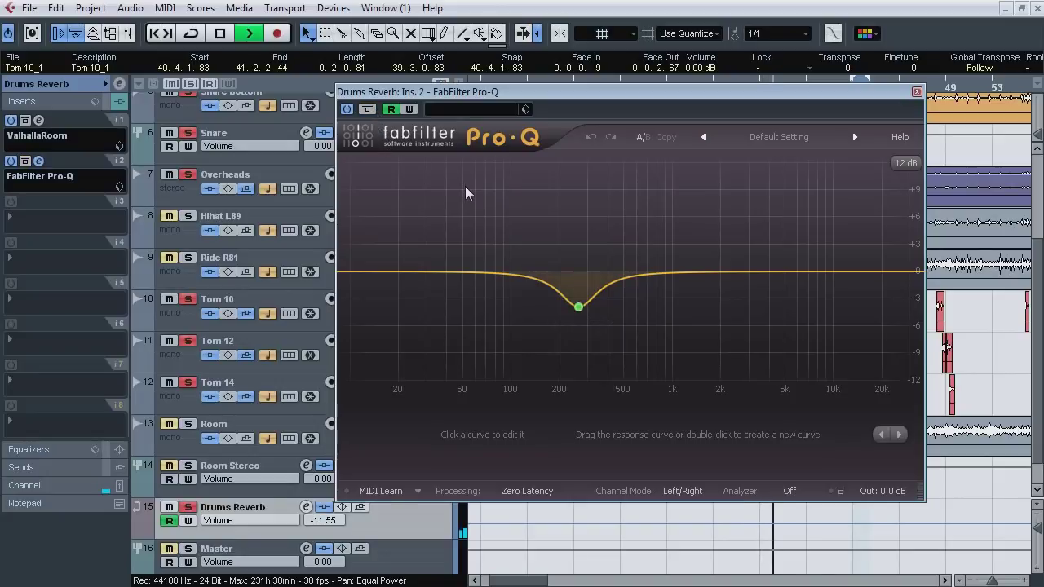
key("space")
left_click(917, 91)
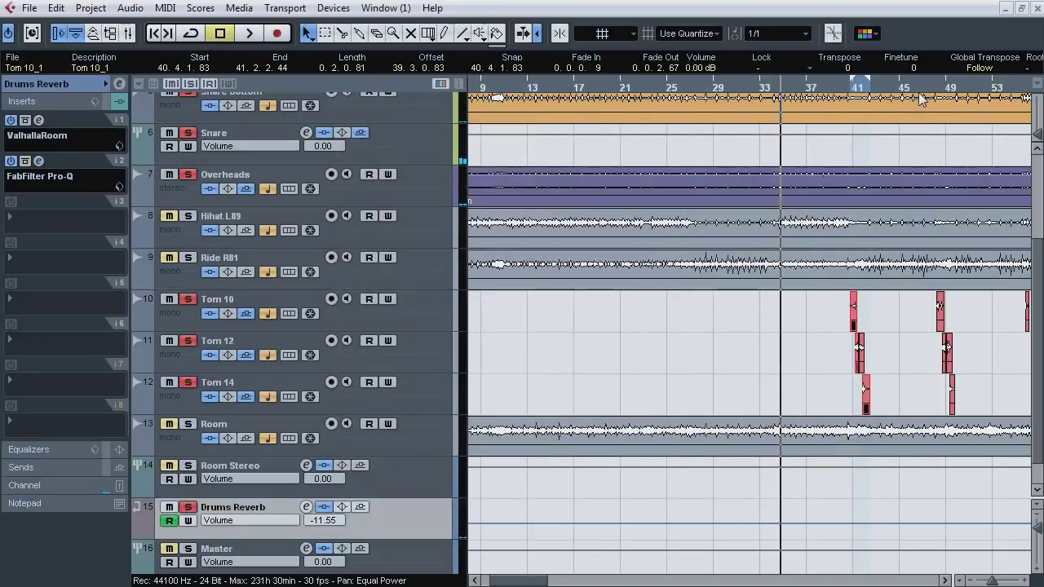
Step: Route the Drums Reverb channel's output to the Master group
left_click(49, 84)
left_click(50, 193)
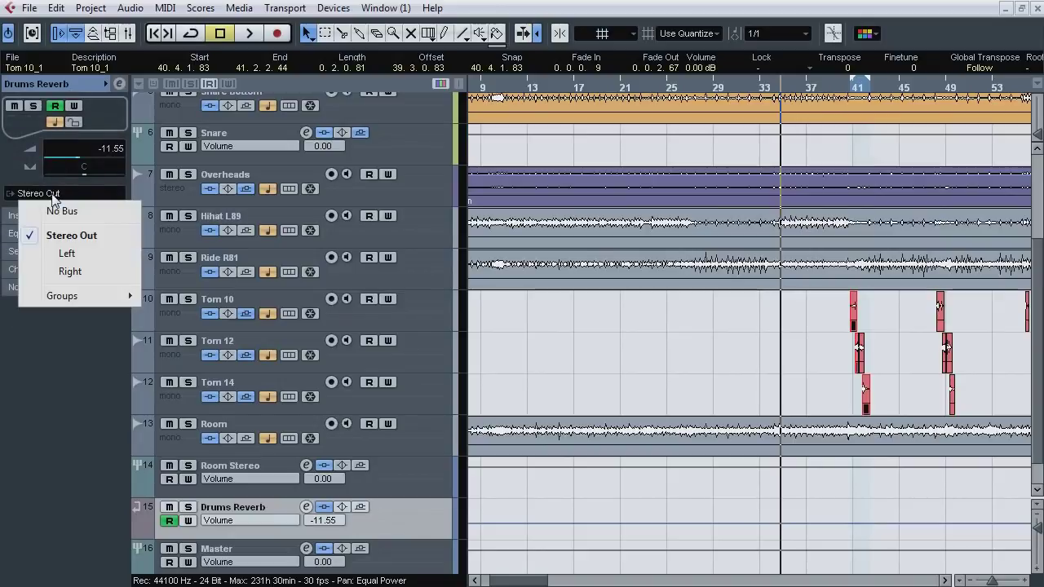
mouse_move(72, 299)
left_click(189, 341)
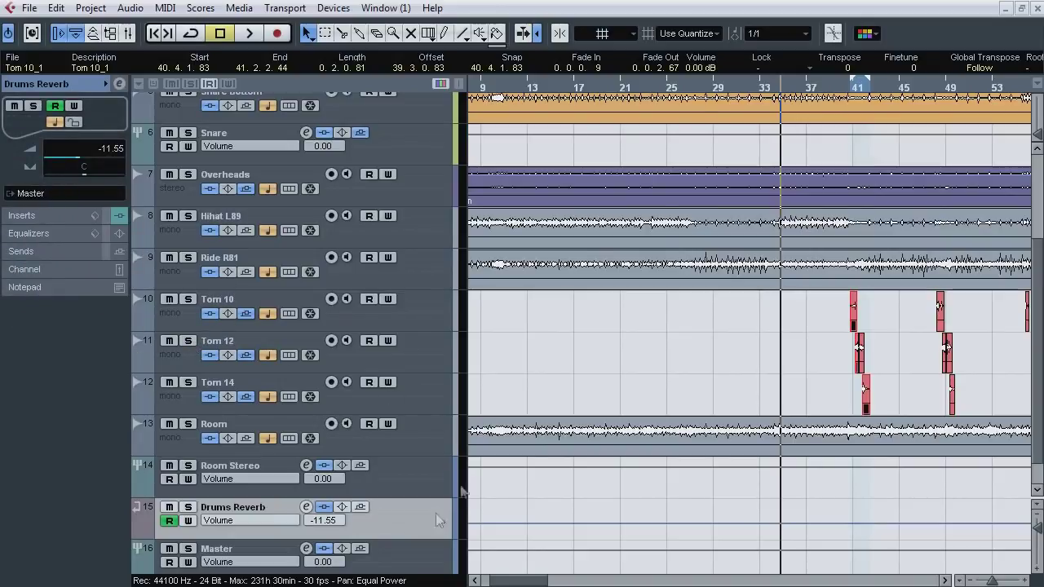
Step: Play the drum mix from about bar 28, comparing it with the Drums Reverb channel muted and unmuted, and stop playback
left_click(707, 86)
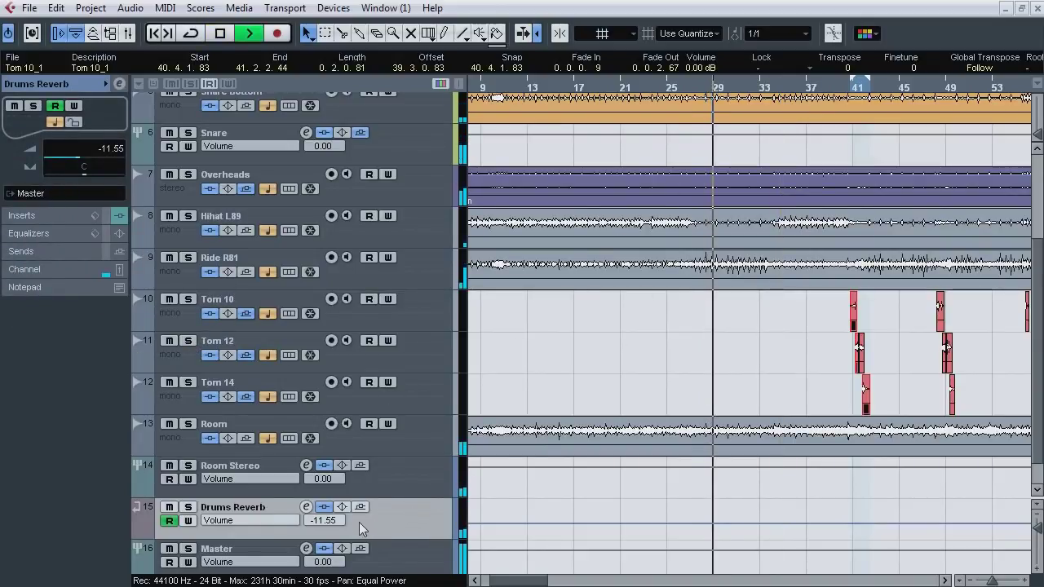
left_click(169, 507)
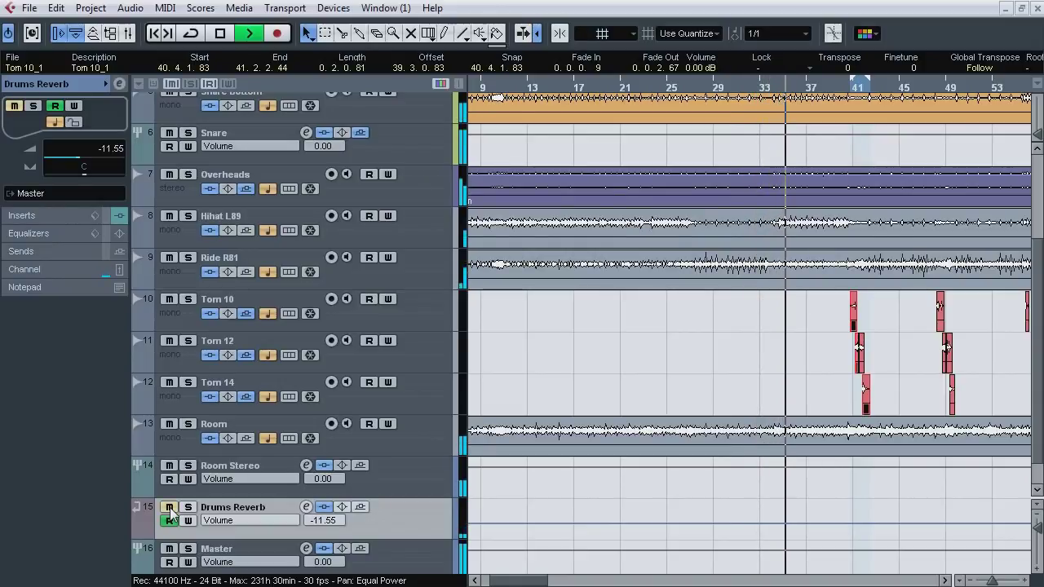
left_click(169, 508)
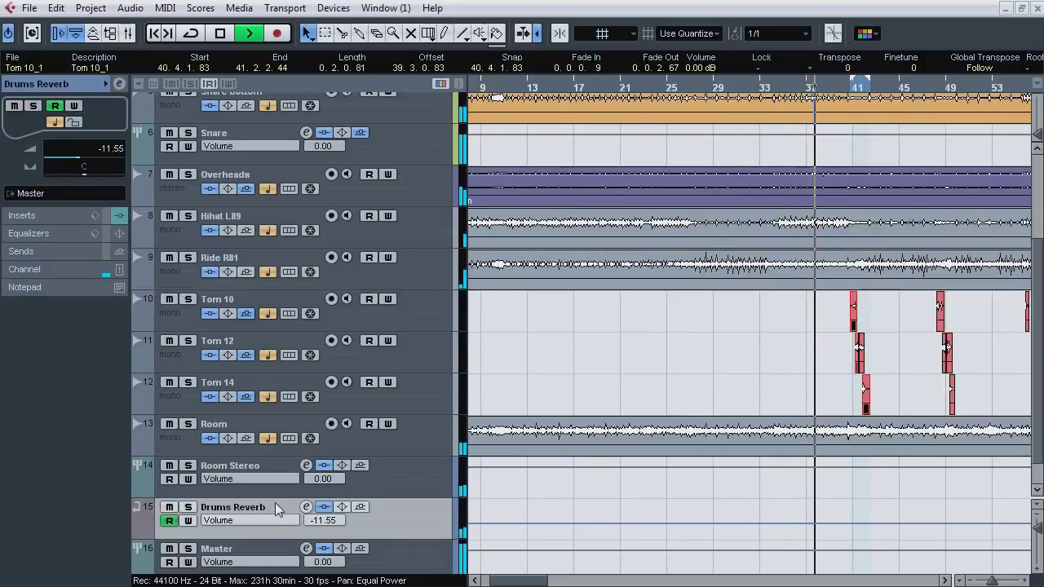
key("space")
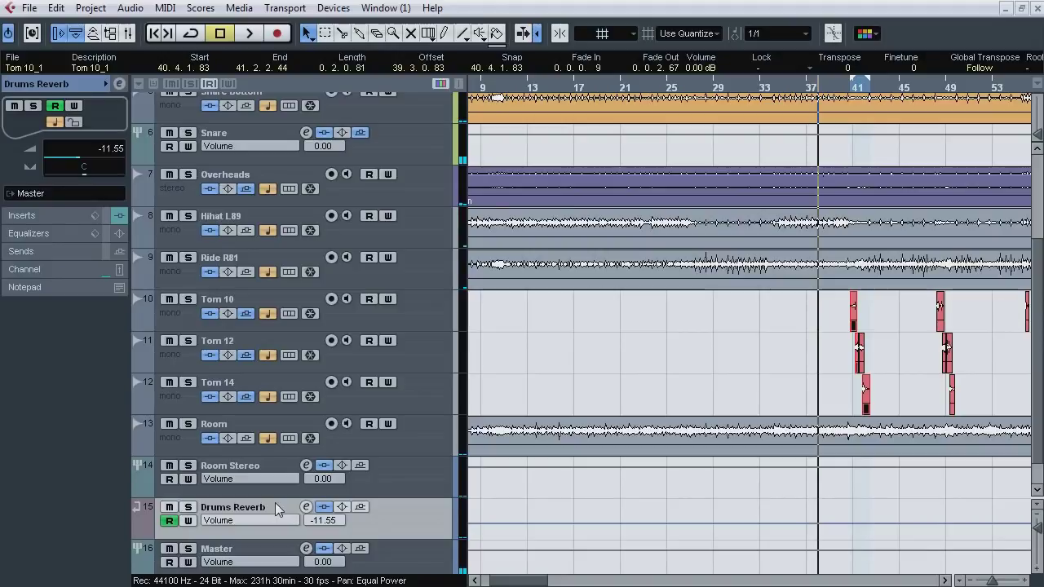
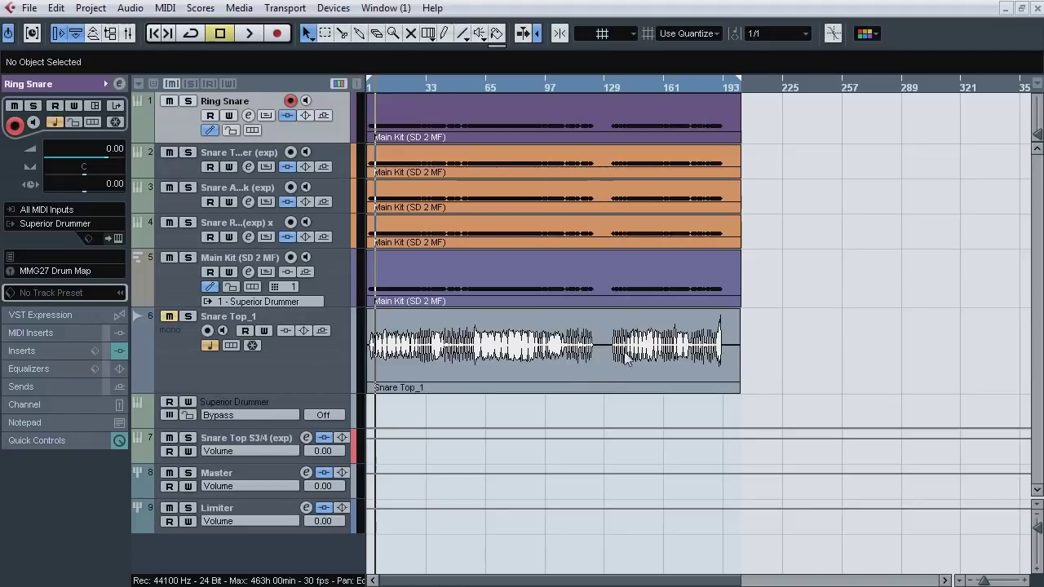
Step: Align the cursor with the first snare transient of the Snare Top_1 copy near bar 240 and paste the Snare (D1) note on Main Kit
left_click_drag(287, 396, 318, 468)
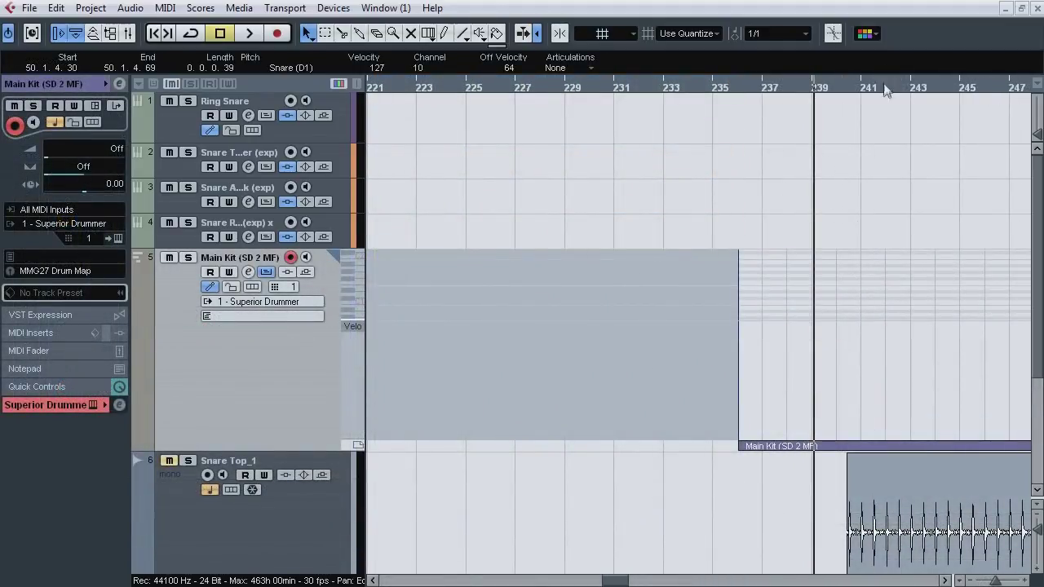
left_click_drag(886, 88, 939, 179)
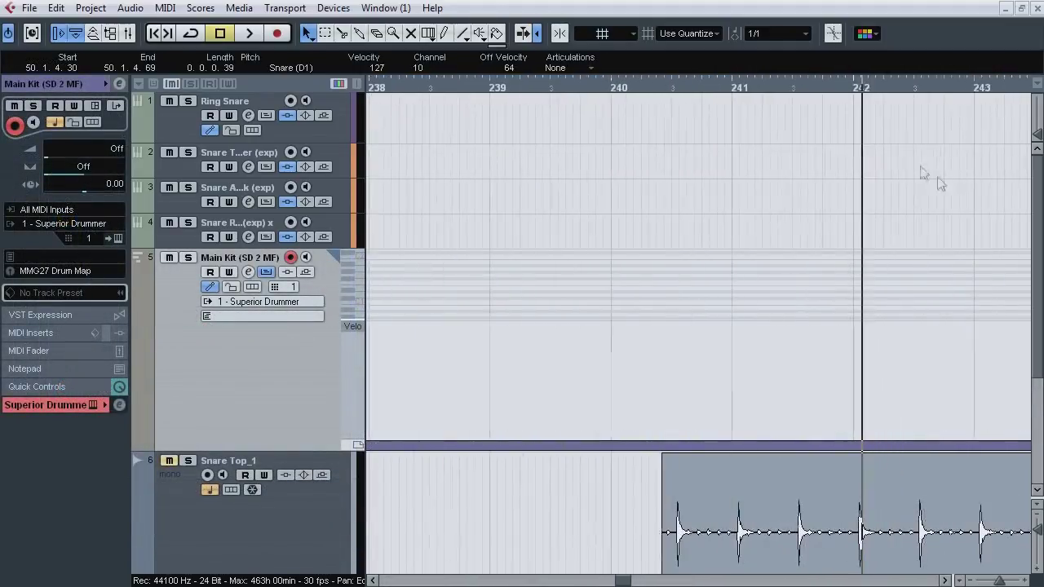
scroll(922, 170, "down", 3)
left_click_drag(665, 89, 645, 140)
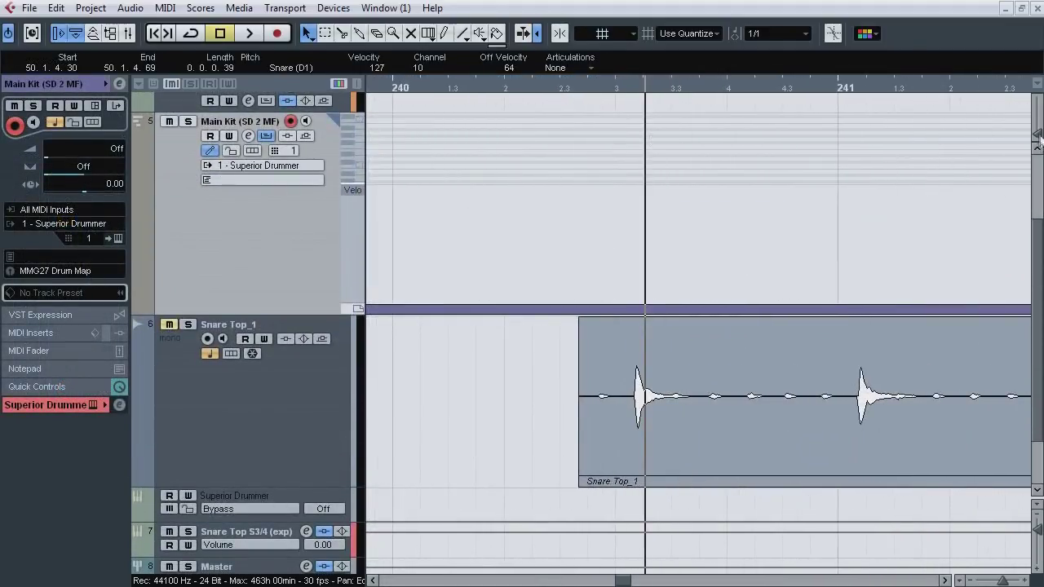
left_click_drag(1039, 138, 1039, 124)
left_click_drag(635, 88, 666, 162)
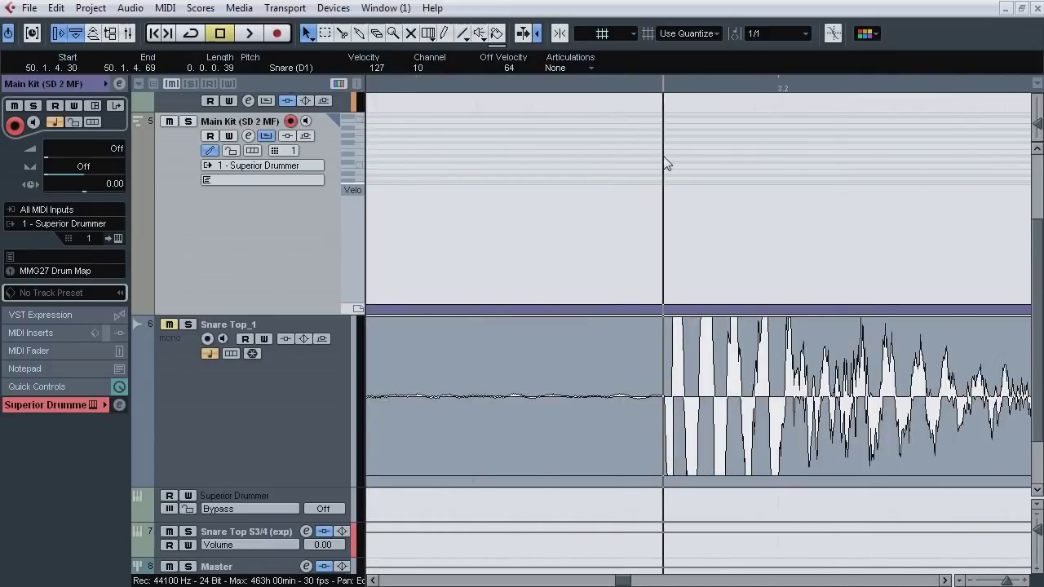
key("ctrl+v")
Step: Paste the Snare (D1) note at the second and third snare transients, both in bar 241
left_click_drag(1009, 581, 996, 582)
left_click_drag(831, 88, 839, 204)
key("ctrl+v")
left_click_drag(1008, 582, 997, 582)
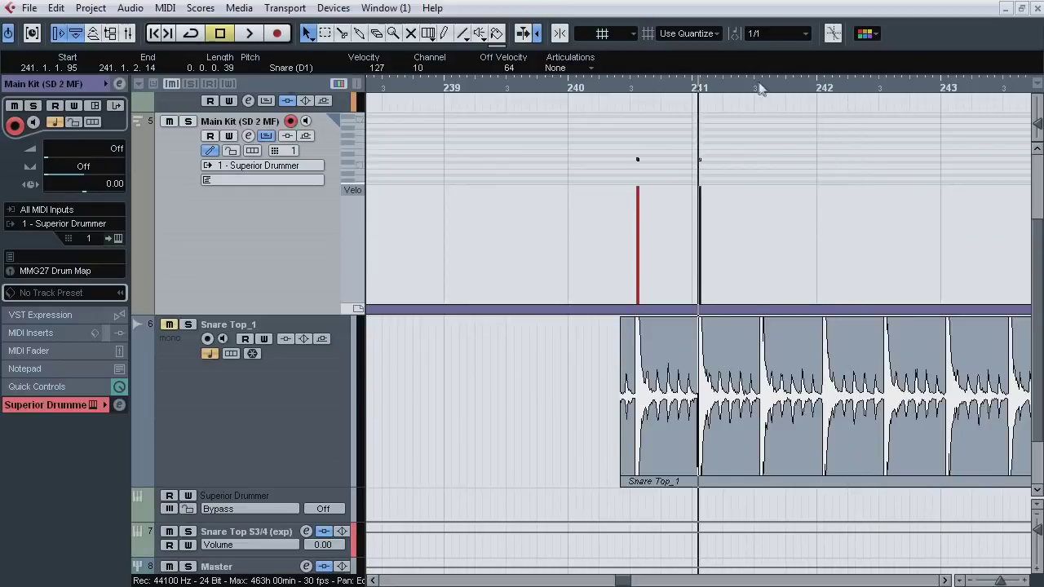
left_click_drag(759, 87, 945, 173)
key("ctrl+v")
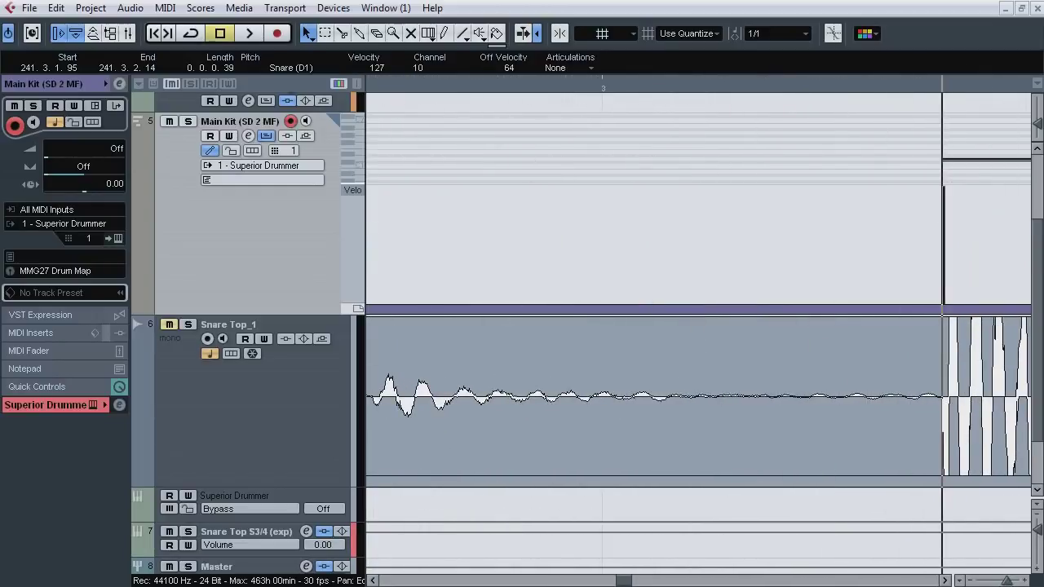
Step: Paste the Snare (D1) note at the fourth and fifth snare transients, both in bar 242
left_click_drag(1008, 581, 997, 581)
left_click_drag(787, 88, 783, 192)
key("ctrl+v")
left_click_drag(1008, 582, 997, 582)
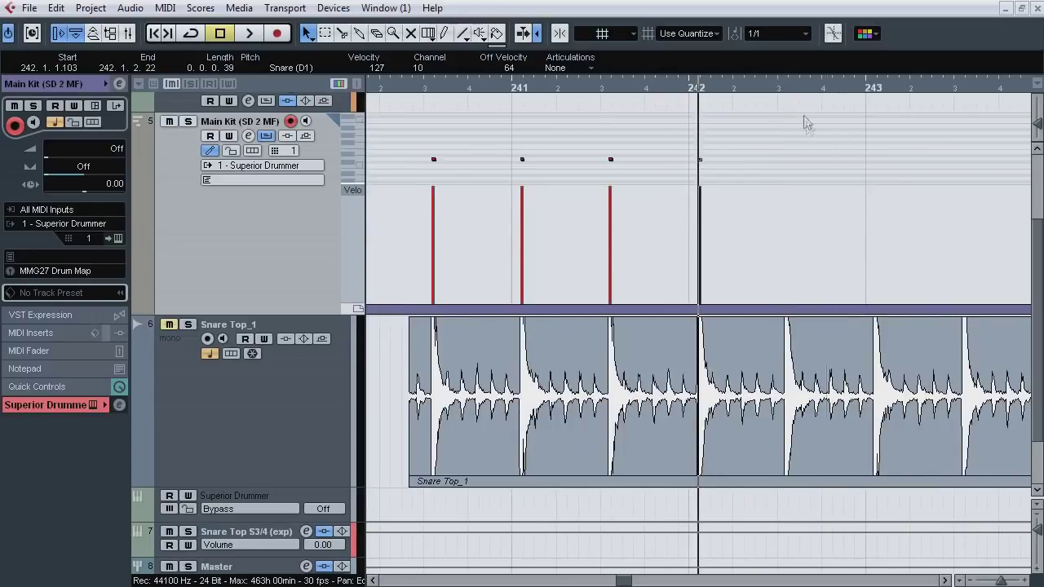
left_click_drag(787, 88, 807, 204)
key("ctrl+v")
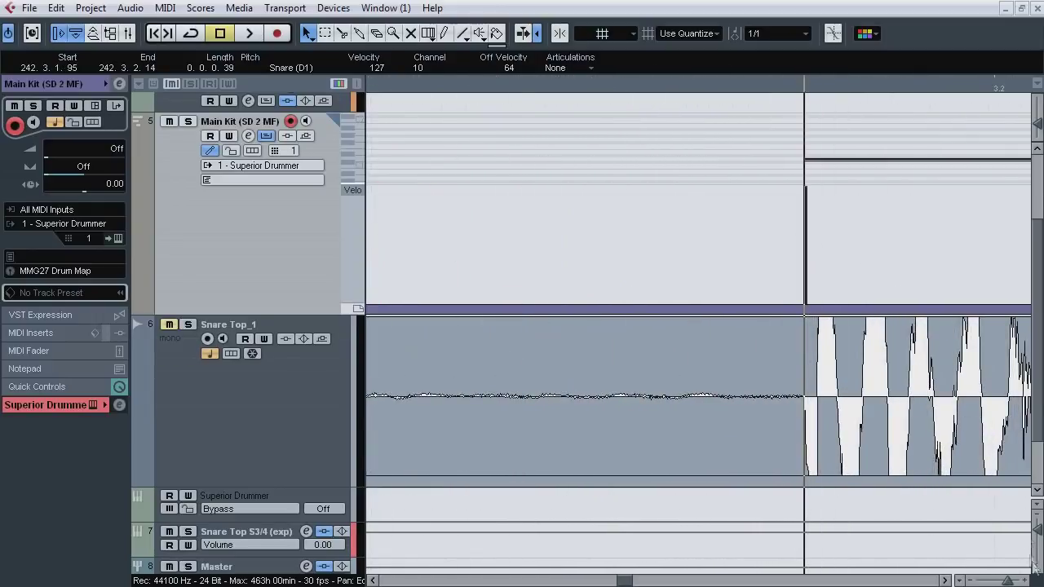
Step: Paste the Snare (D1) note at the sixth snare transient in bar 243 and play back the section
left_click_drag(1009, 582, 997, 582)
left_click_drag(760, 86, 799, 204)
key("ctrl+v")
left_click_drag(1008, 582, 997, 581)
key("space")
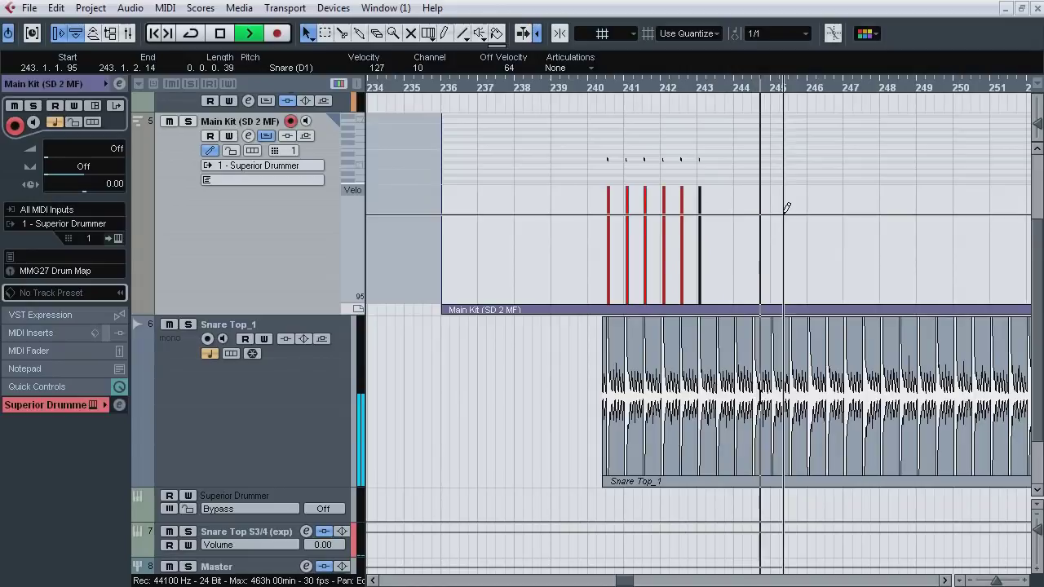
key("space")
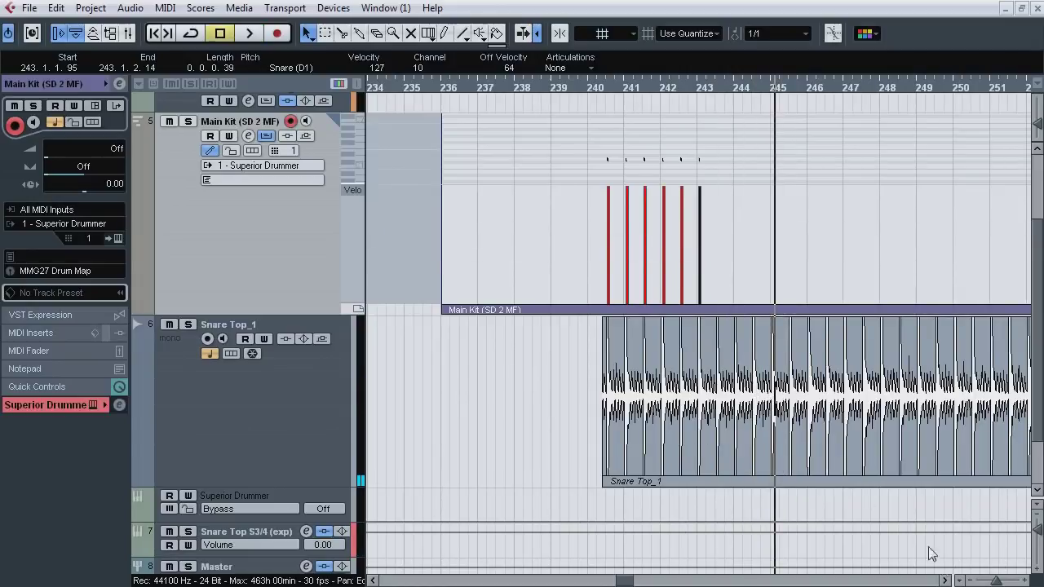
Step: Close the Main Kit in-place editor and delete the separate Main Kit part and Snare Top_1 event beyond bar 233
left_click_drag(996, 581, 990, 580)
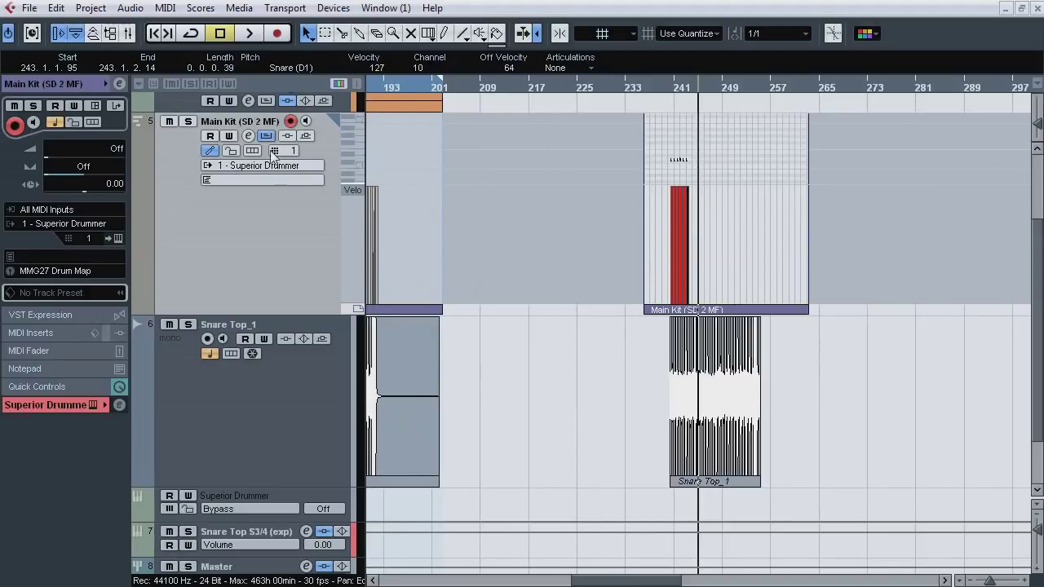
left_click(264, 136)
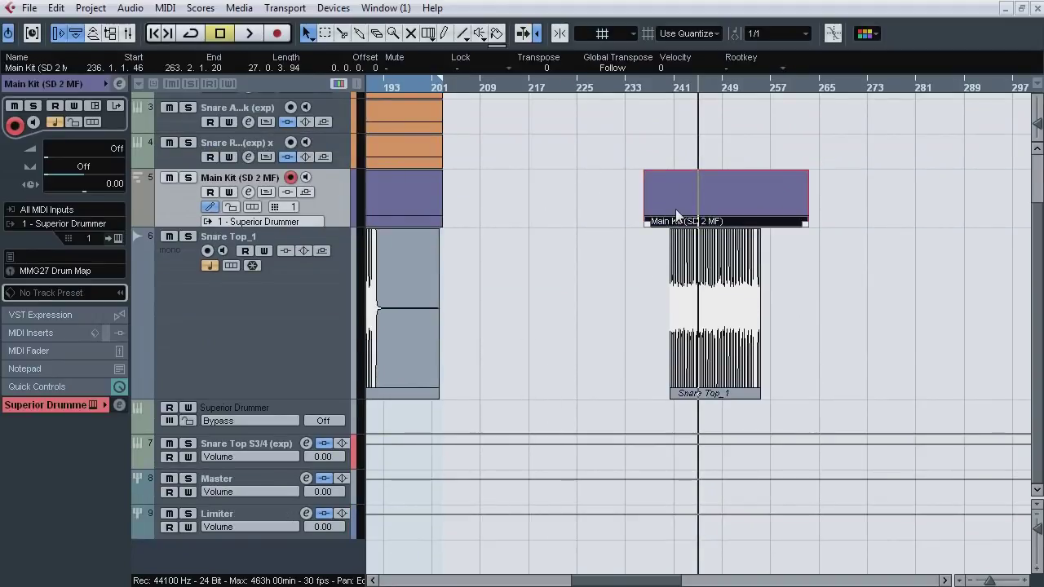
key("Delete")
left_click_drag(620, 315, 740, 307)
key("Delete")
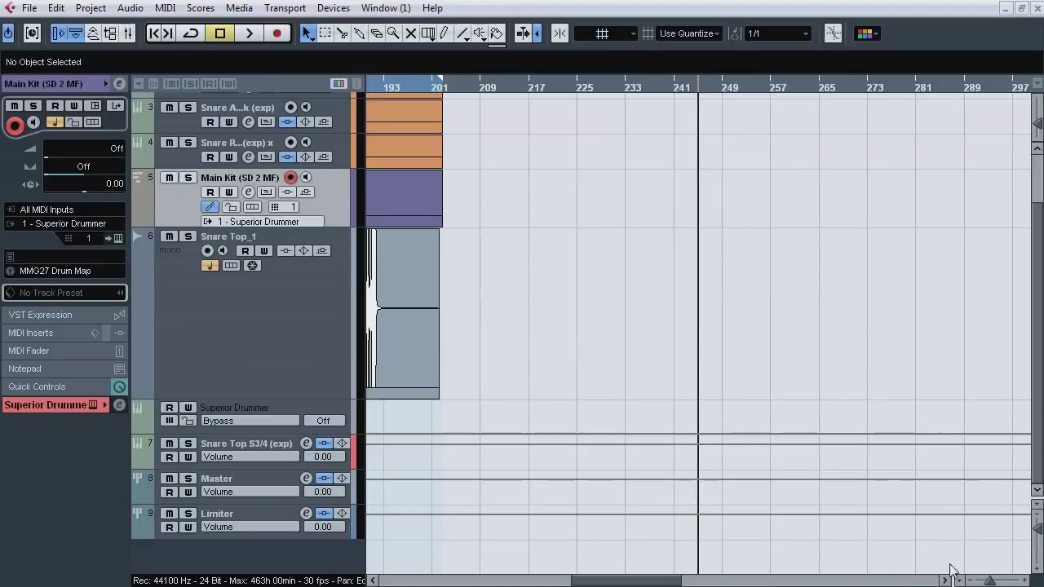
left_click_drag(989, 581, 982, 581)
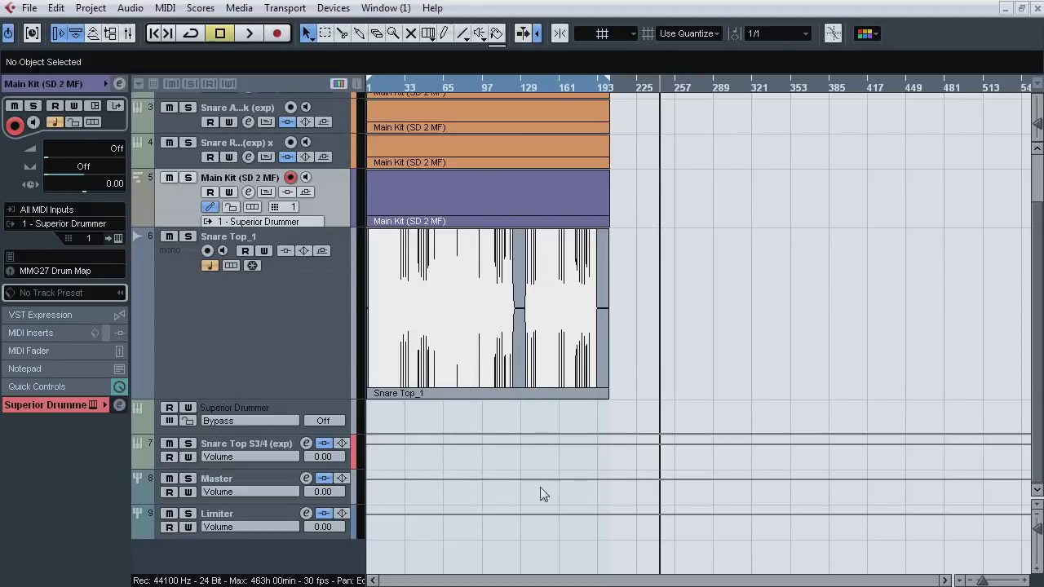
Step: Show the Main Kit (SD 2 MF) notes in place and play the soloed Snare Top_1 track from bar 59
left_click_drag(420, 91, 414, 149)
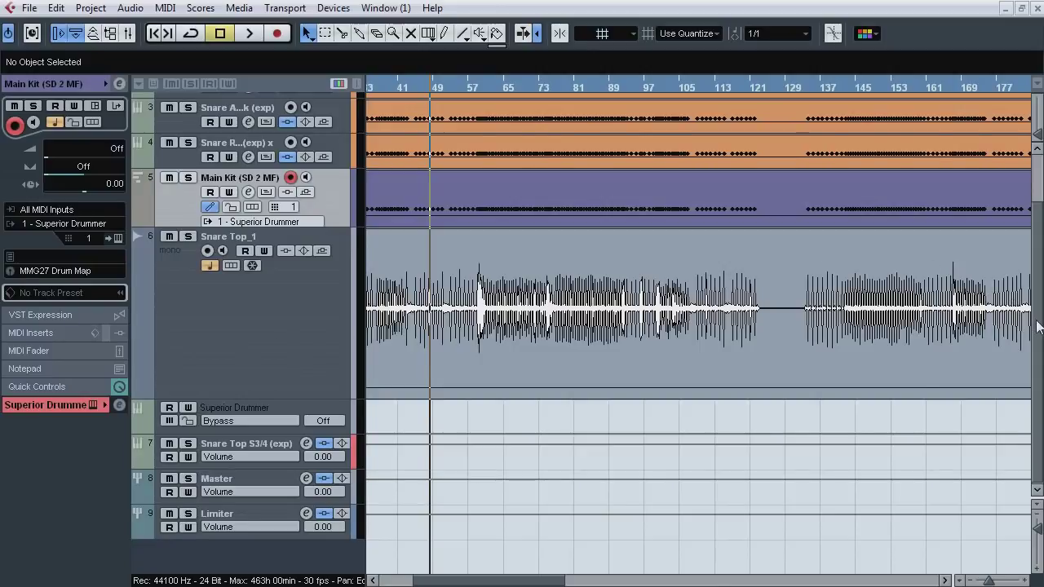
scroll(1037, 324, "up", 2)
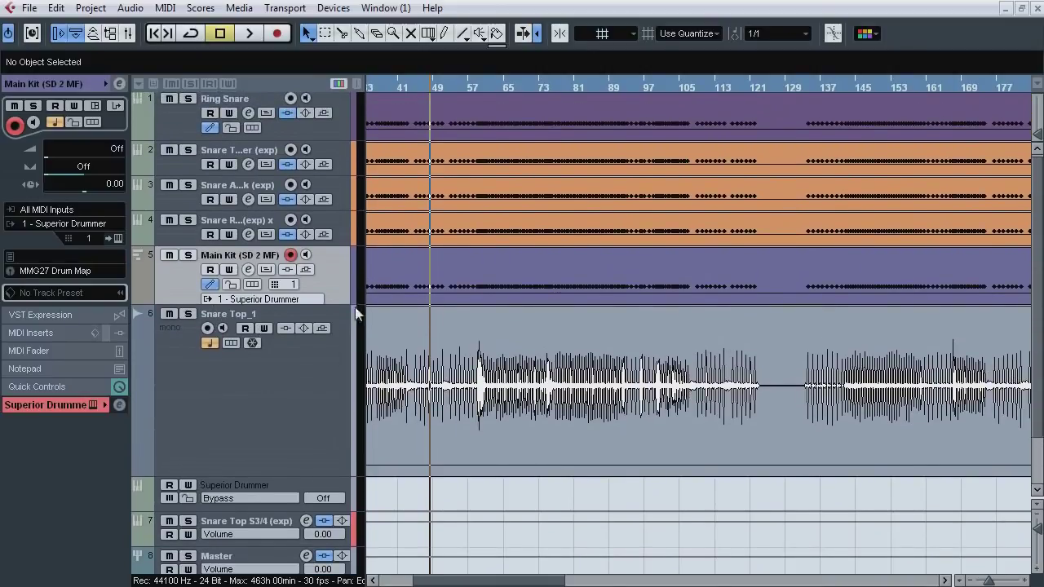
left_click_drag(481, 84, 484, 211)
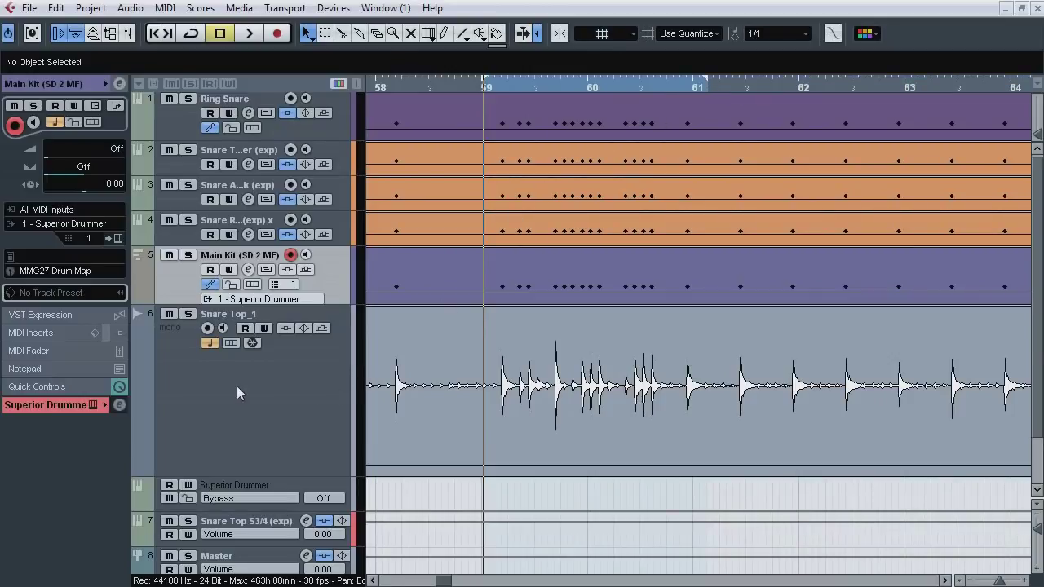
left_click(266, 269)
left_click(194, 460)
key("space")
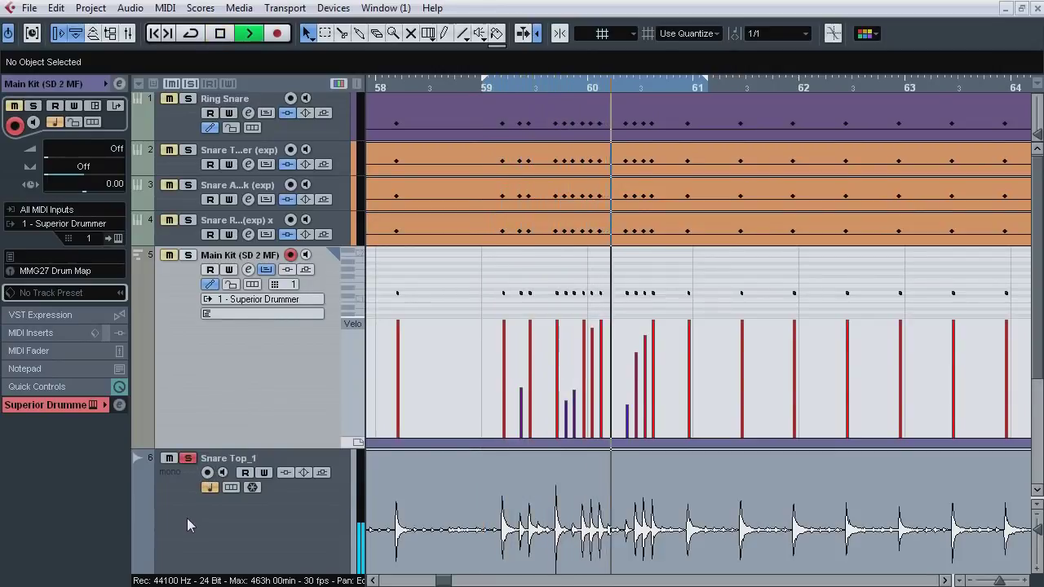
key("space")
Step: Solo Main Kit (SD 2 MF) instead of Snare Top_1 and play the bar 59 fill, ending the cycle range just after its last hit
left_click(190, 460)
left_click(188, 255)
key("space")
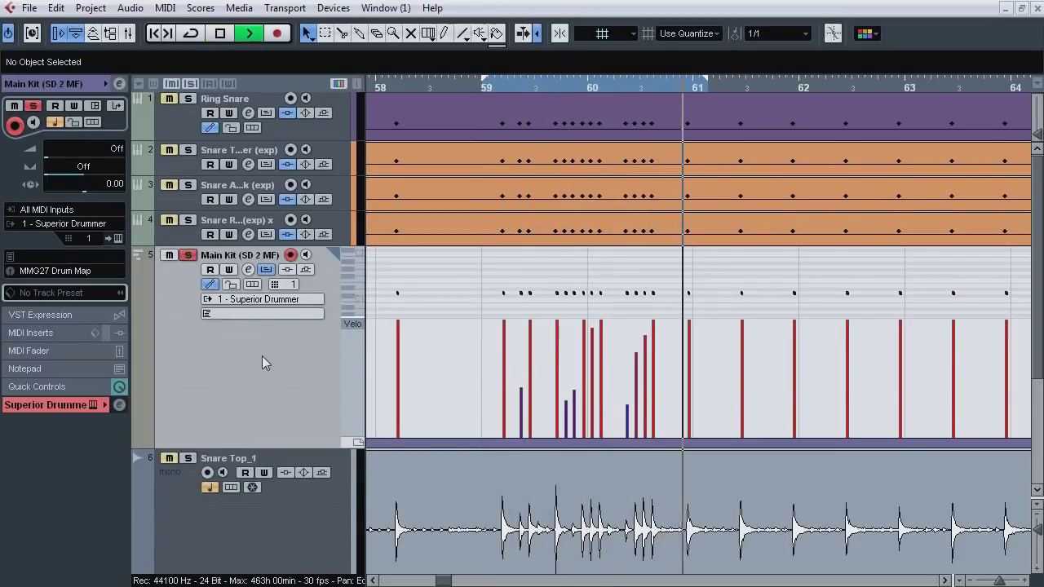
key("space")
left_click(489, 93)
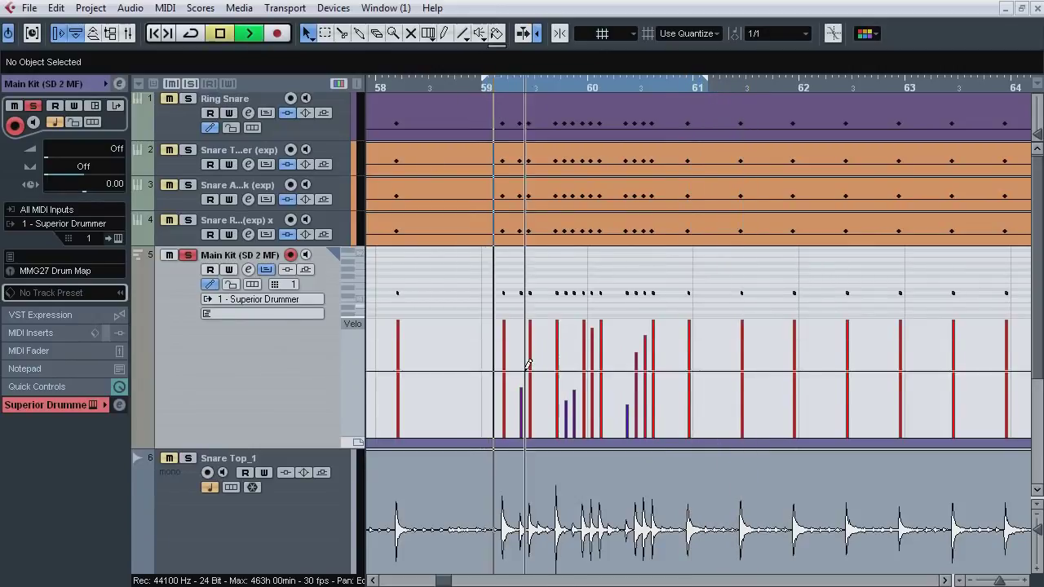
key("space")
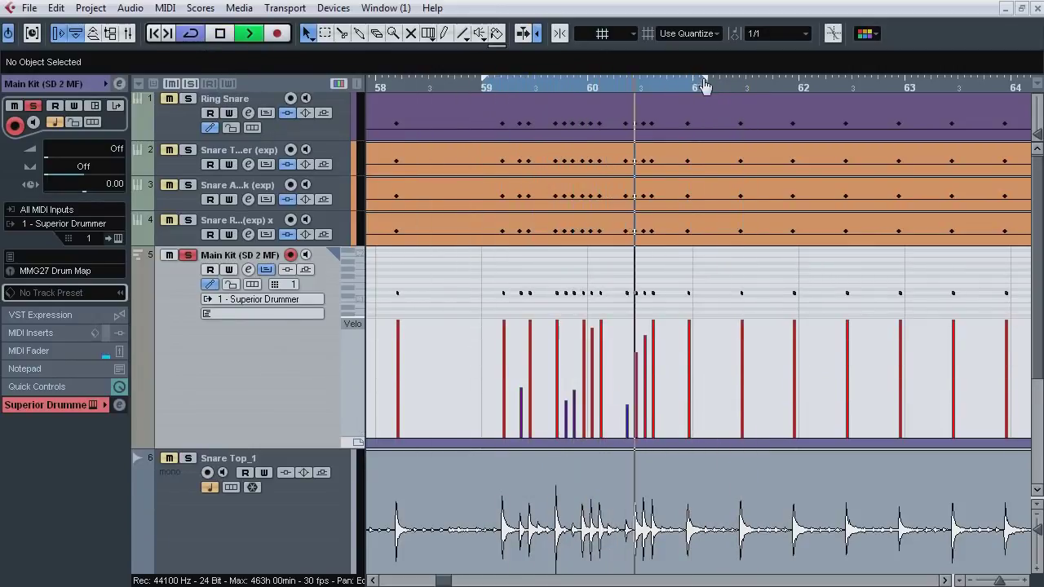
left_click(663, 88, "alt")
key("space")
Step: Solo the Snare R…(exp) x track instead of Main Kit and play the fill from bar 59
left_click(188, 255)
left_click(187, 220)
left_click(491, 88)
key("space")
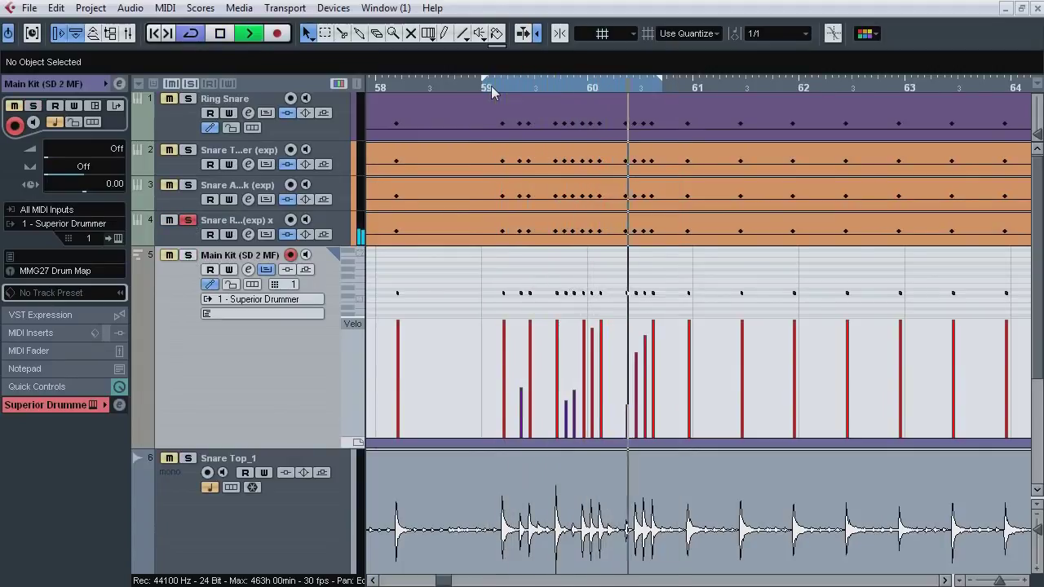
key("space")
Step: Solo Snare A…k (exp), show its notes in place, and play it alone and together with Main Kit and Snare R…(exp) x
left_click(188, 219)
left_click(187, 184)
left_click(266, 199)
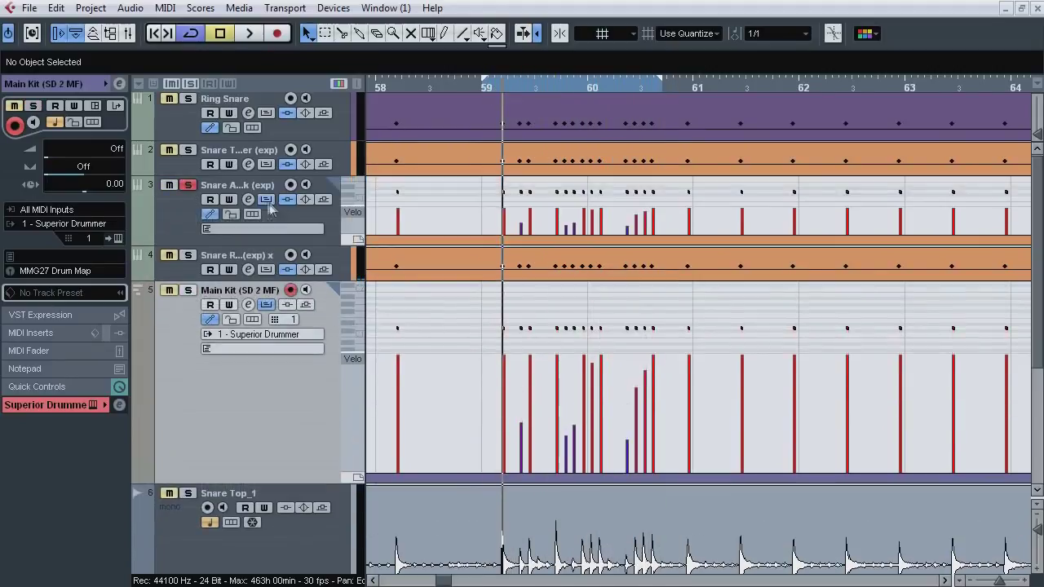
key("space")
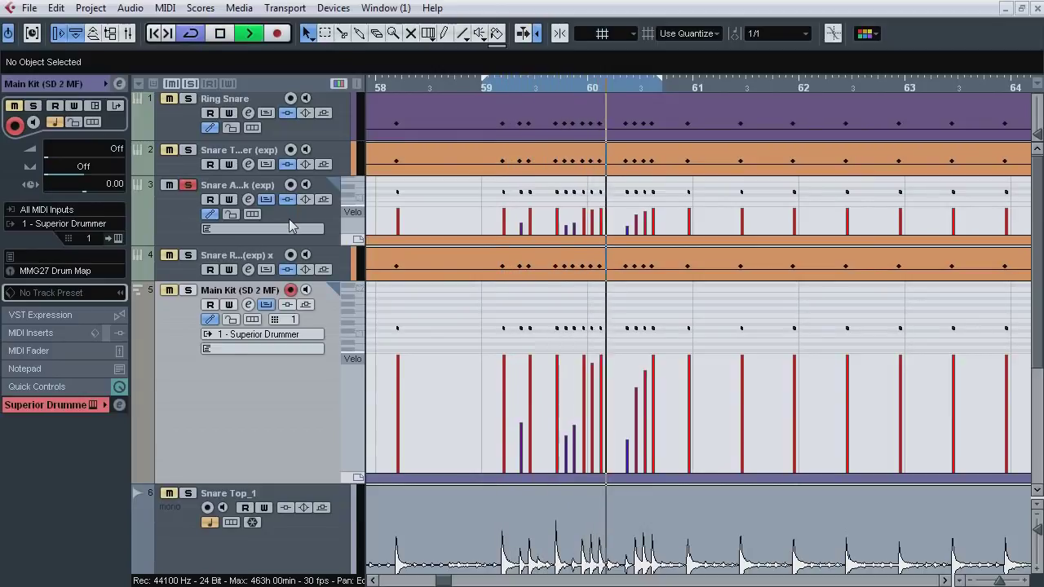
left_click(188, 292)
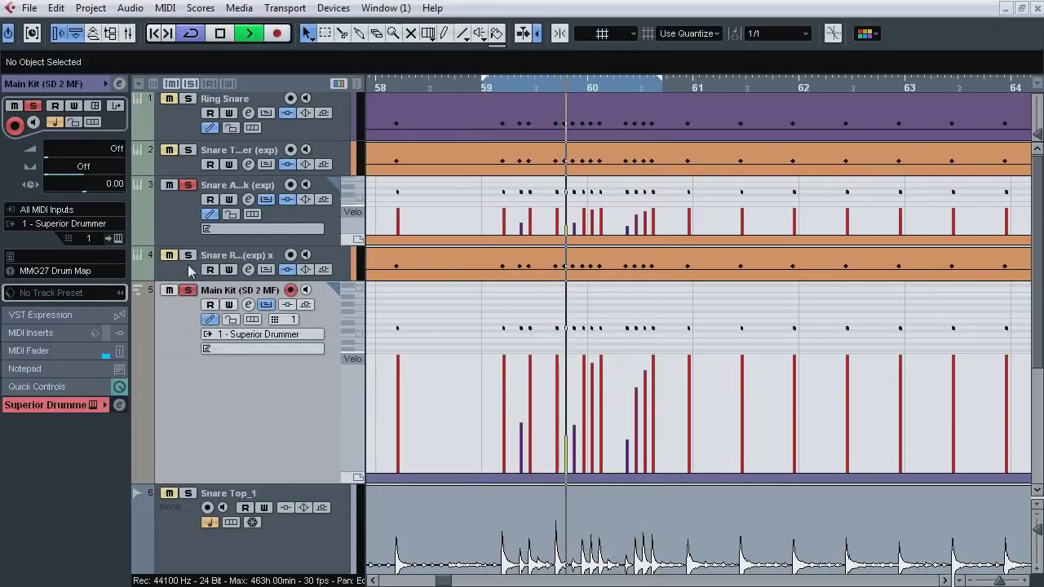
key("space")
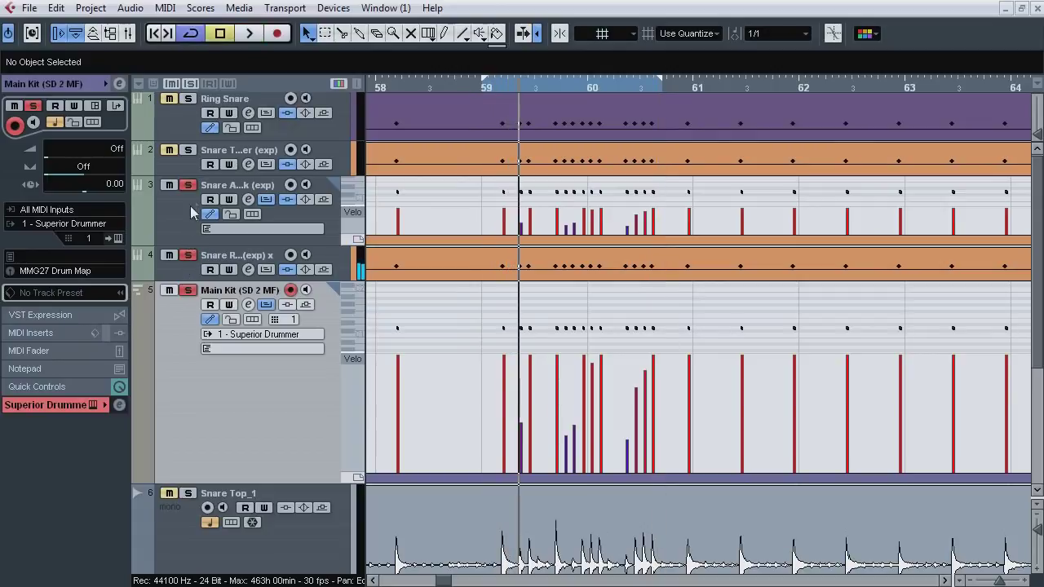
Step: Solo only the Snare T…er (exp) track, show its notes in place and play the looped fill
left_click(188, 185)
left_click(188, 256)
left_click(188, 291)
left_click(187, 150)
left_click(266, 165)
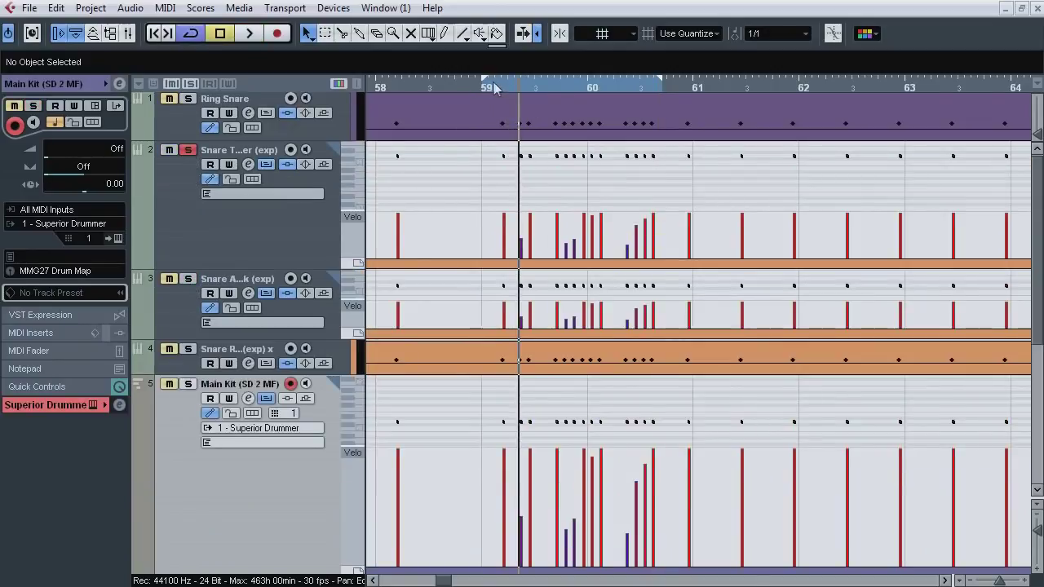
key("space")
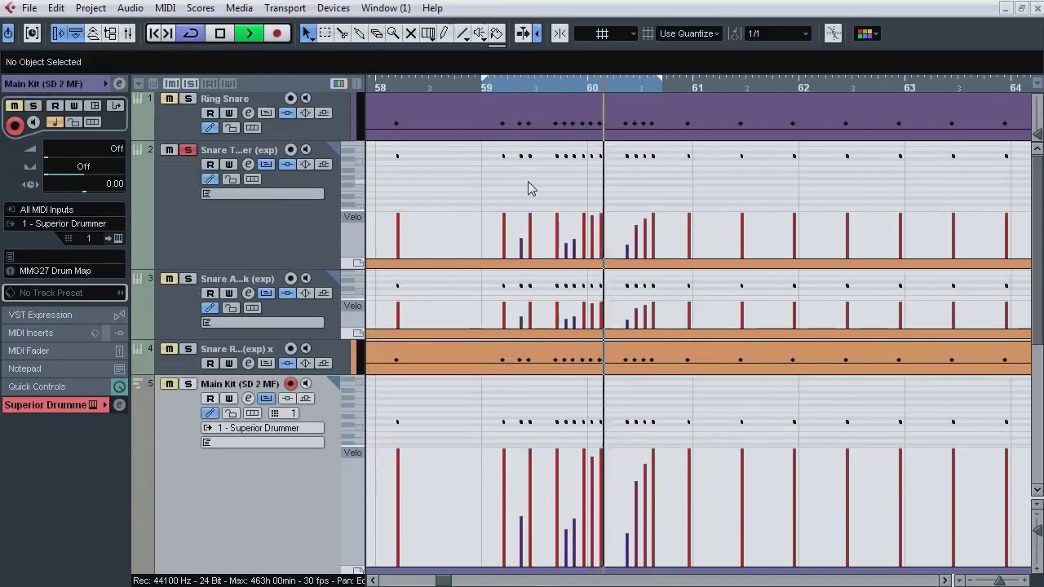
Step: Solo the sampled snare tracks together with Main Kit and compare their bar 59 fill with Snare Top_1 alone
key("space")
left_click(187, 278)
left_click(188, 348)
scroll(264, 376, "down", 3)
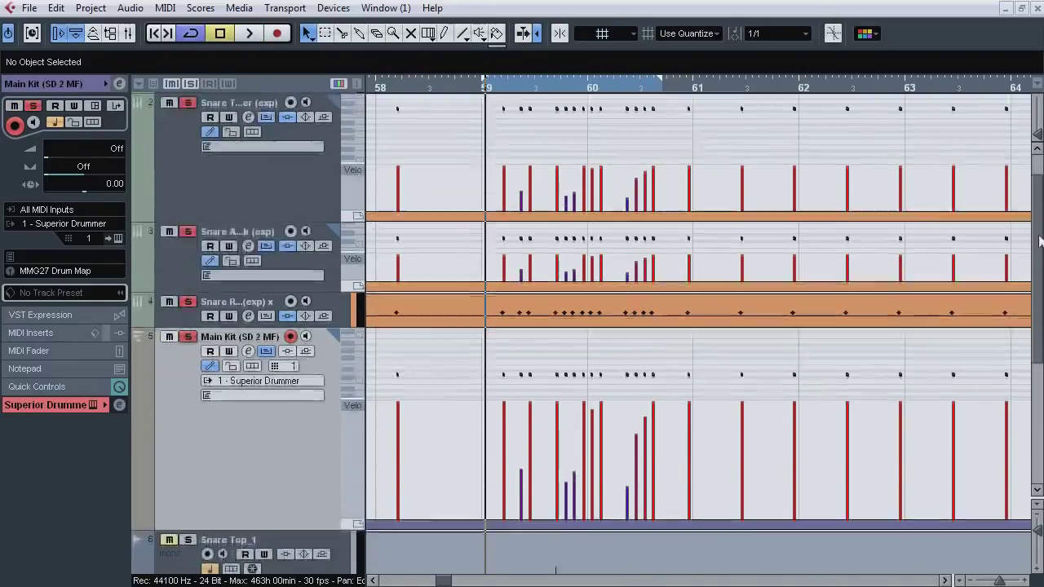
key("space")
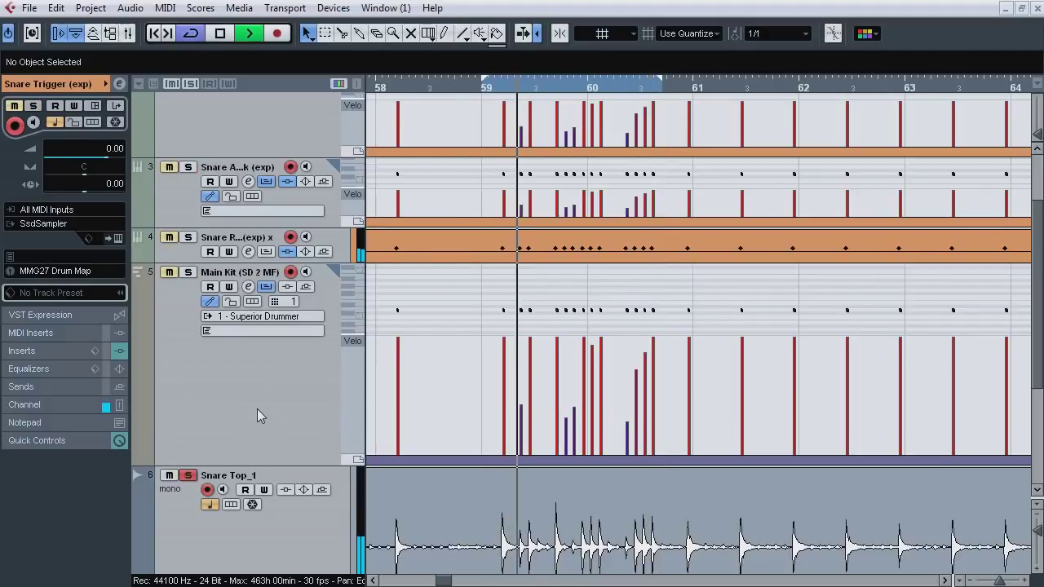
left_click(188, 476)
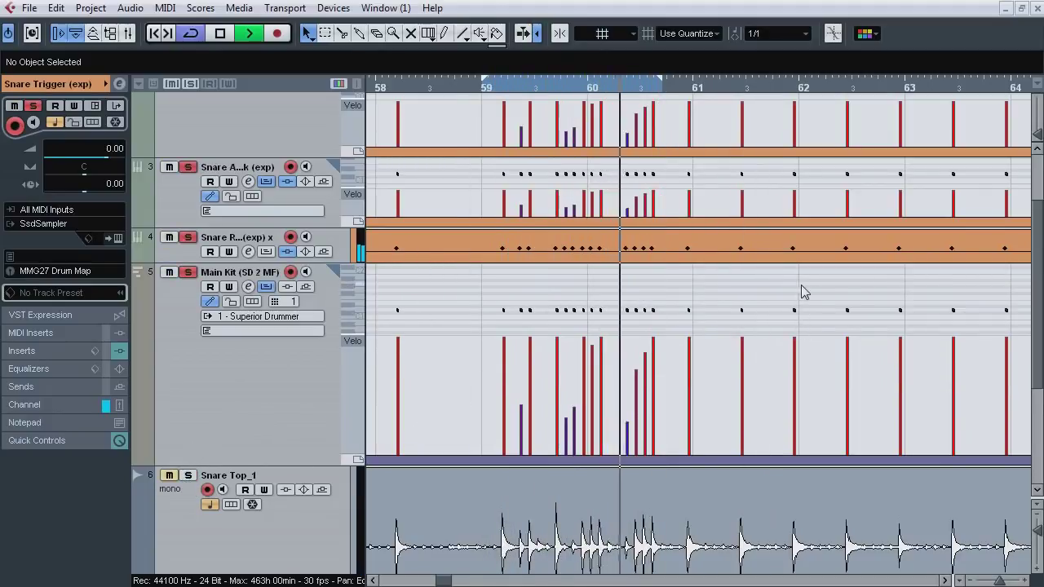
key("space")
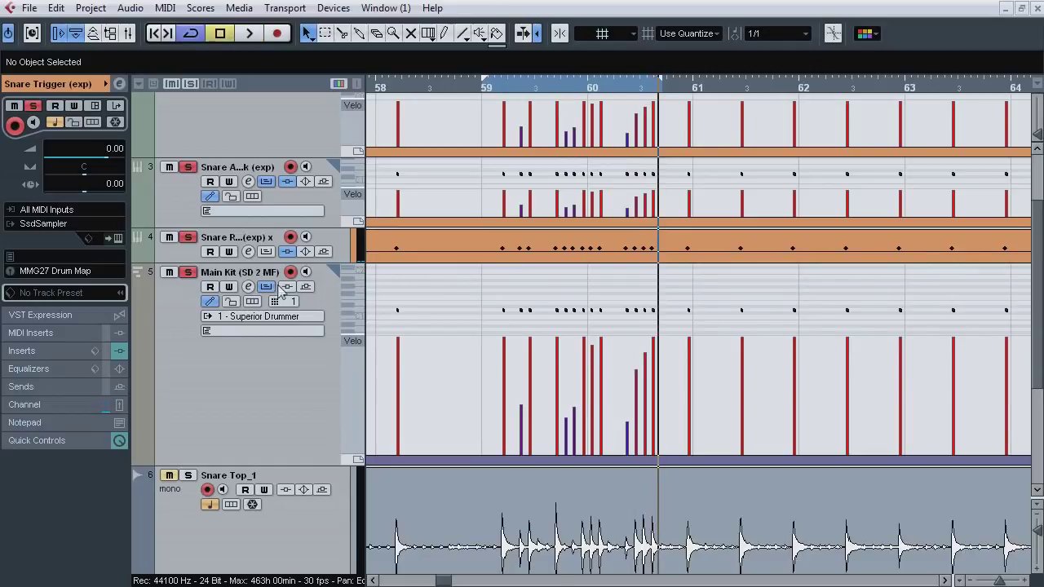
Step: Hide the in-place notes of the Main Kit, Snare A…k (exp) and Snare T…er (exp) tracks
left_click(266, 287)
left_click(263, 181)
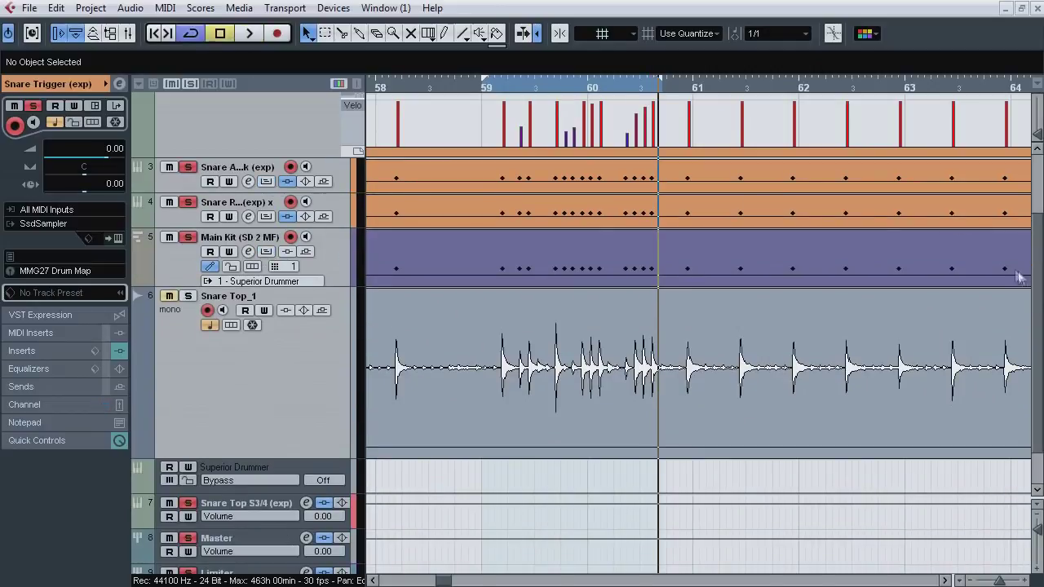
scroll(264, 180, "up", 3)
left_click(265, 168)
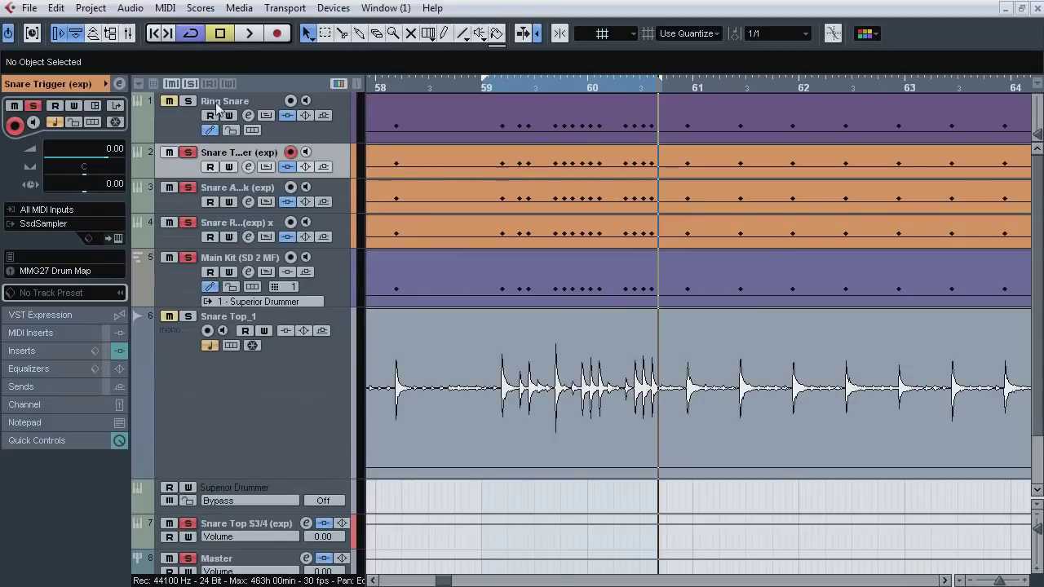
Step: Inspect the Ring Snare track's Superior Drummer snare, close it and open the track's FabFilter Pro-L insert
left_click(276, 106)
left_click(118, 238)
left_click(437, 284)
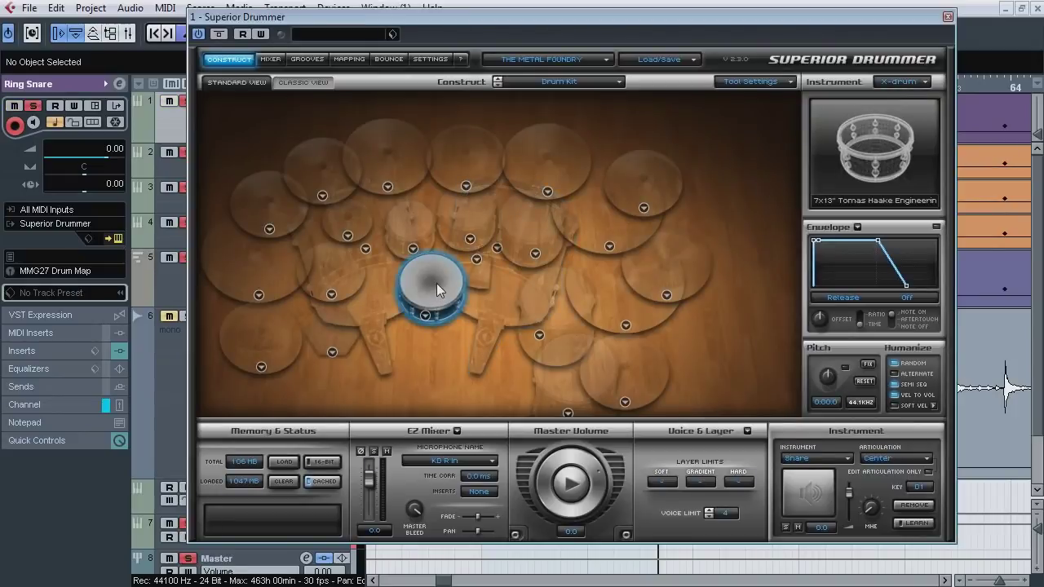
left_click(948, 17)
left_click(60, 351)
left_click(38, 156)
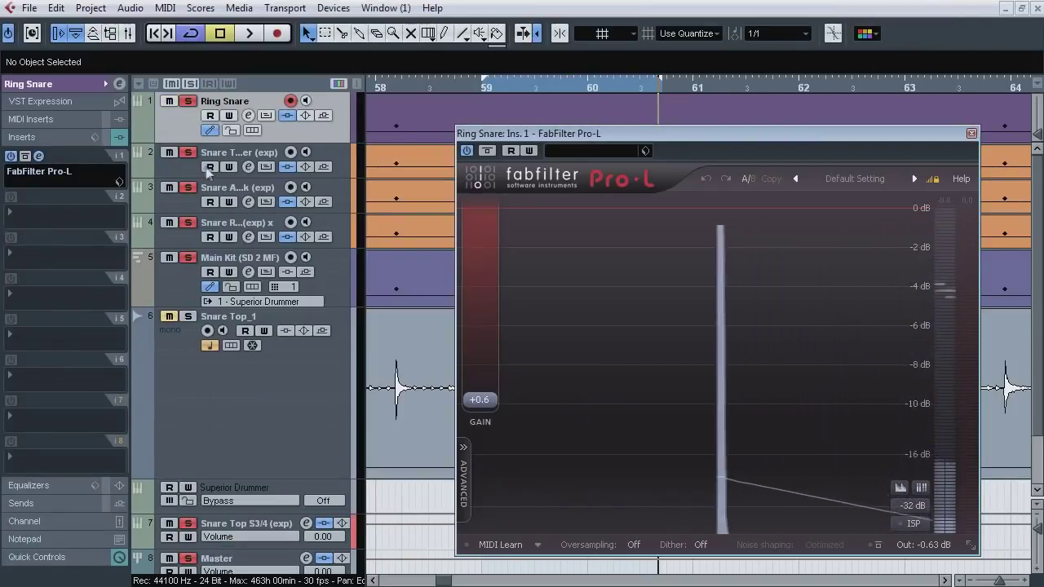
Step: Play the fill with only Ring Snare soloed and with all sampled snare tracks added, and close the Pro-L
left_click_drag(189, 153, 189, 258)
key("space")
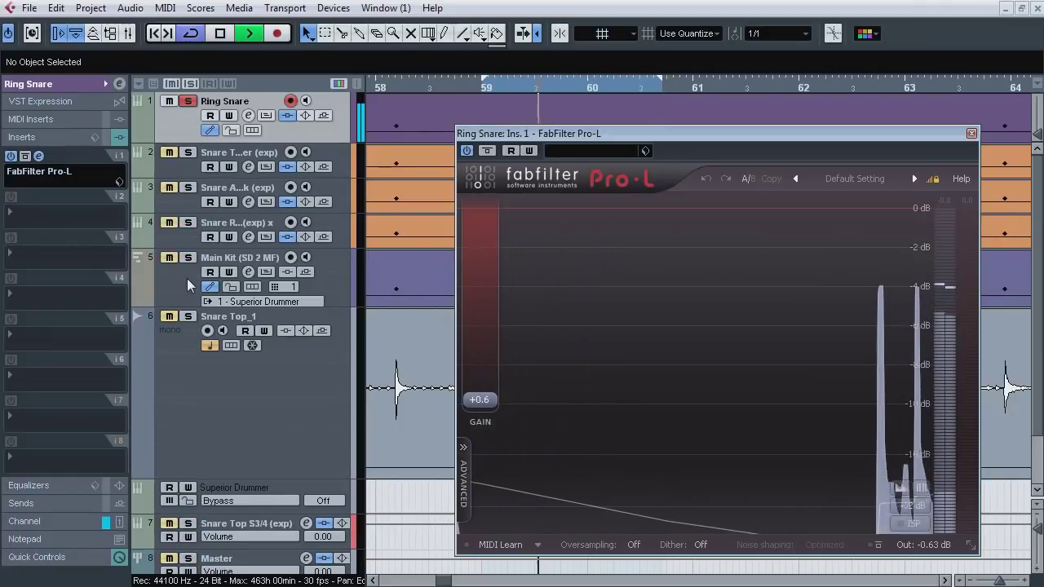
left_click_drag(186, 257, 191, 160)
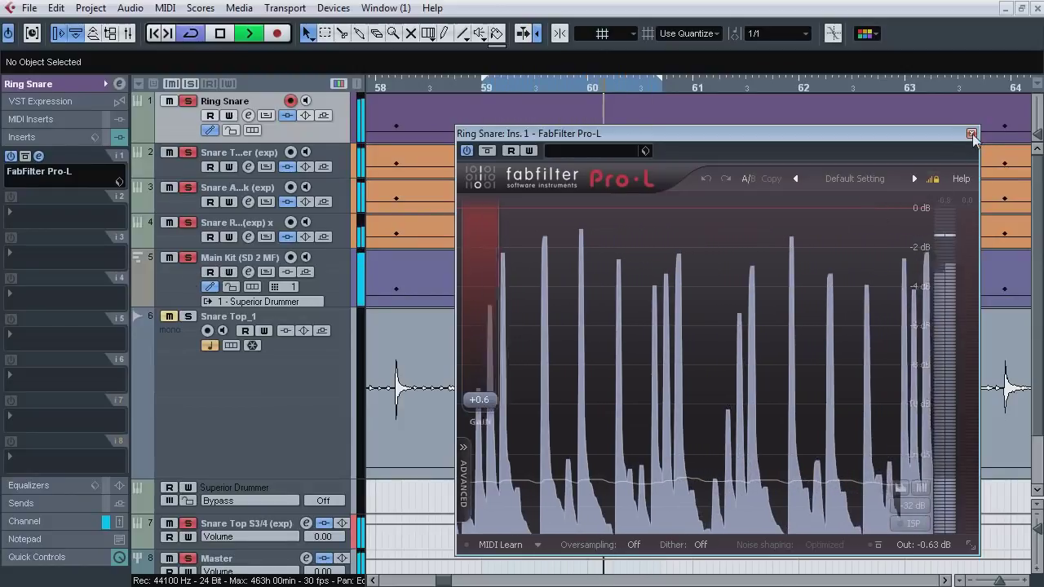
key("space")
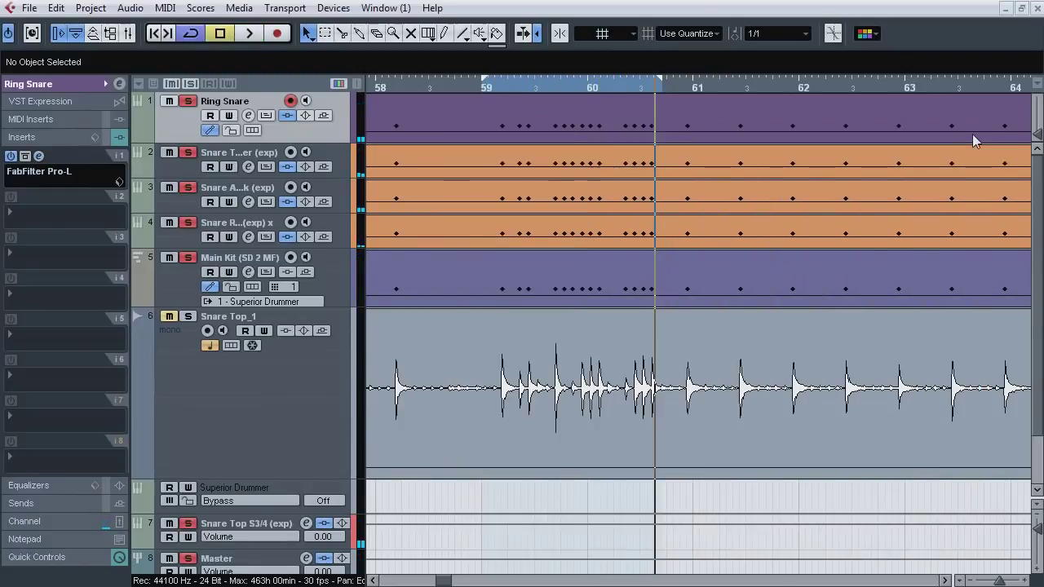
left_click(972, 133)
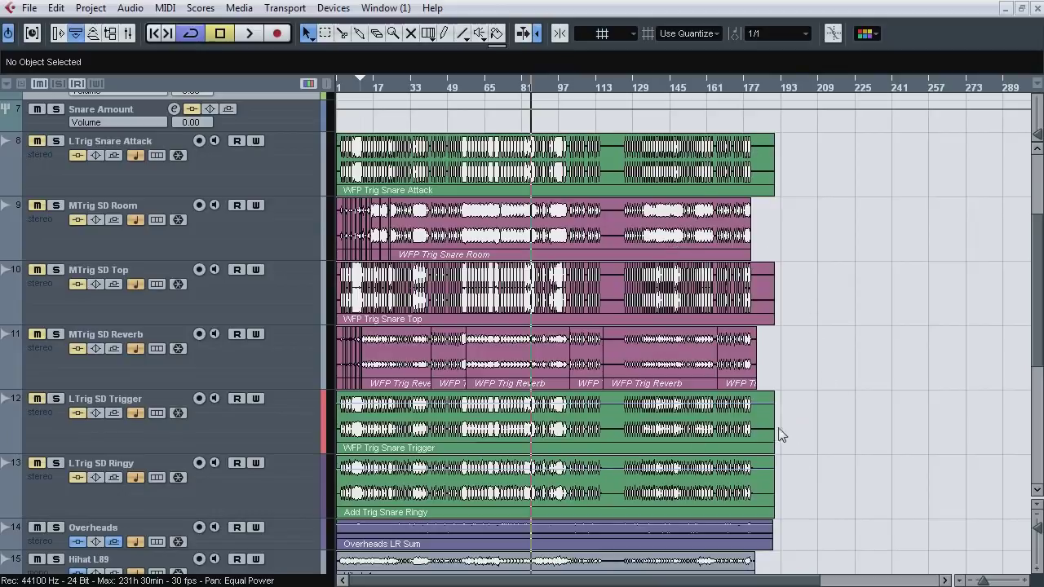
Step: Show the mixer and examine the gain setting of the Limiter channel's FabFilter Pro-L, closing both when finished
left_click_drag(776, 459, 777, 461)
key("F3")
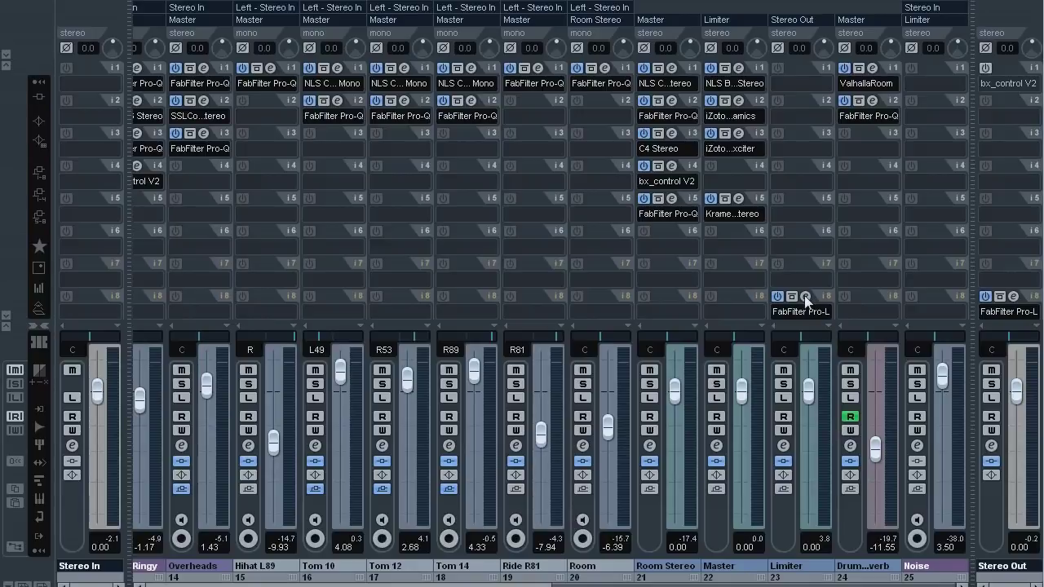
left_click(805, 298)
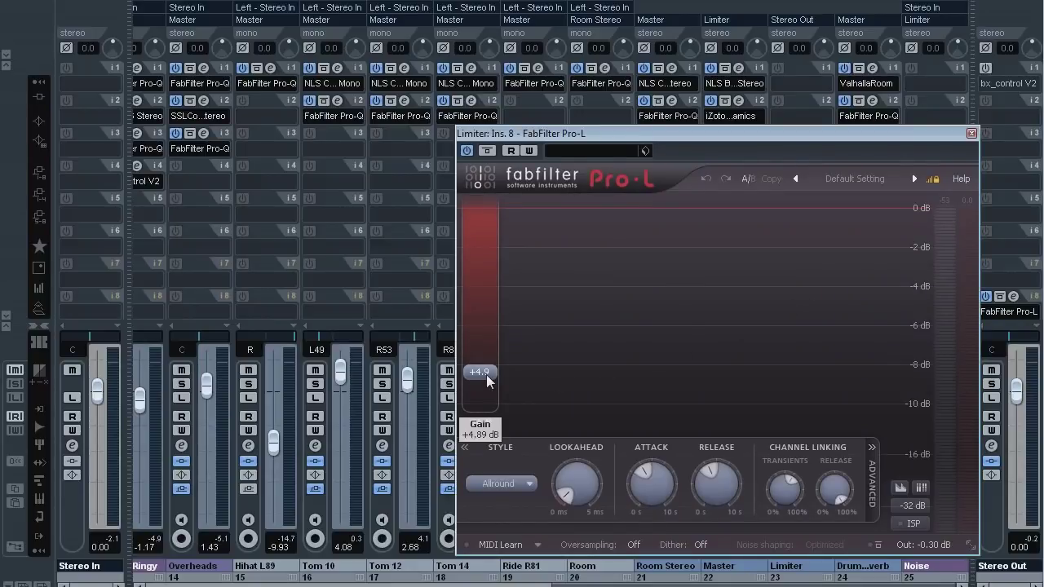
mouse_move(486, 374)
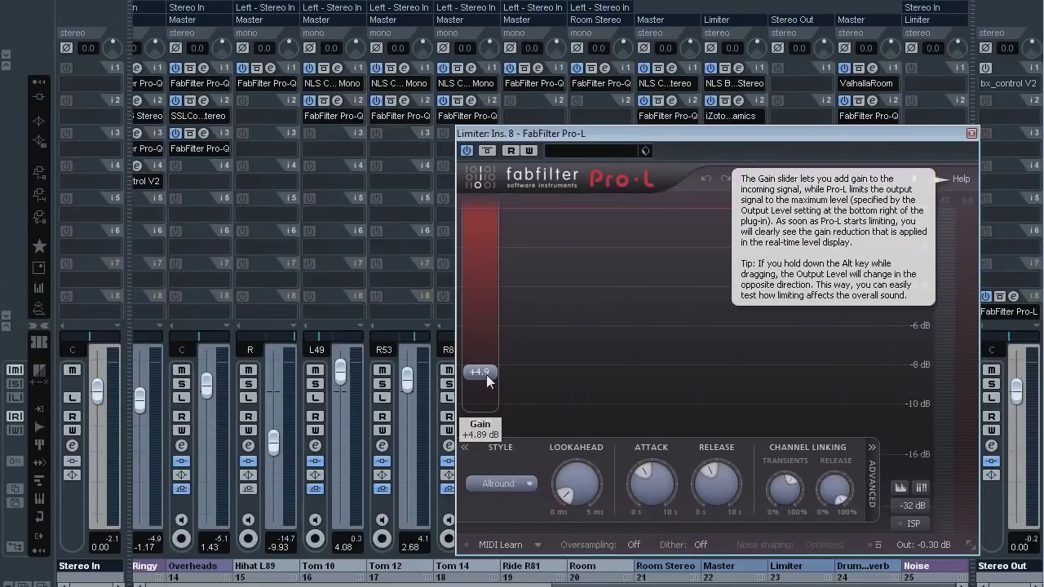
left_click(972, 133)
key("F3")
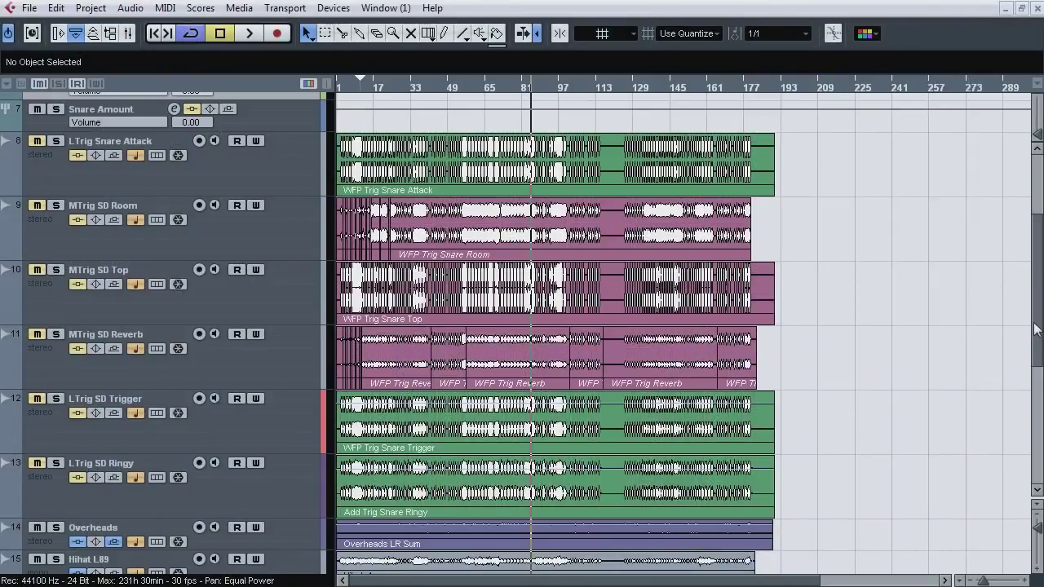
Step: Show the Snare and Snare Amount track settings and set a cycle range from about bar 59 to bar 69
scroll(560, 201, "up", 3)
left_click(58, 32)
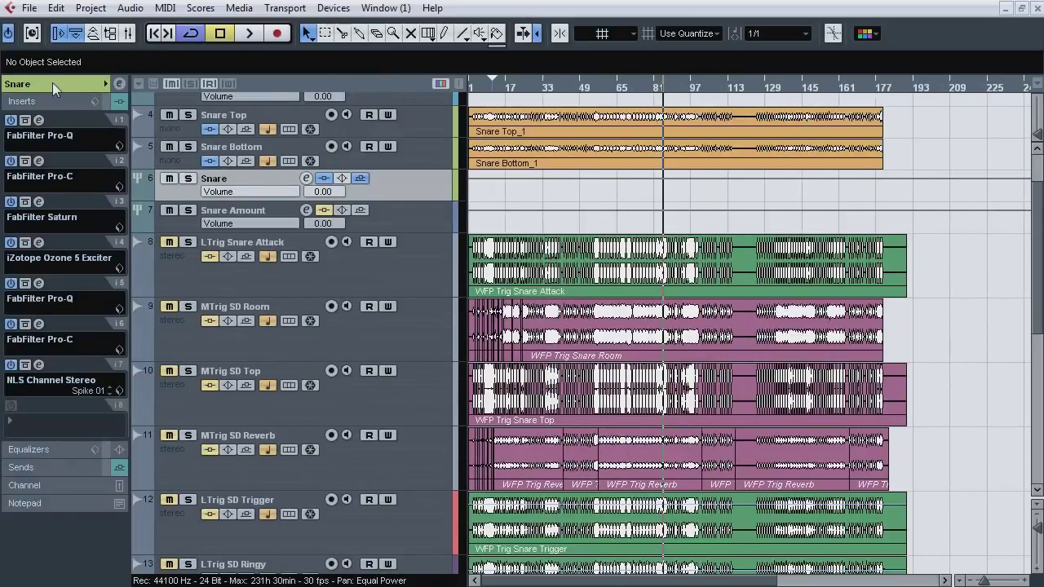
left_click(53, 85)
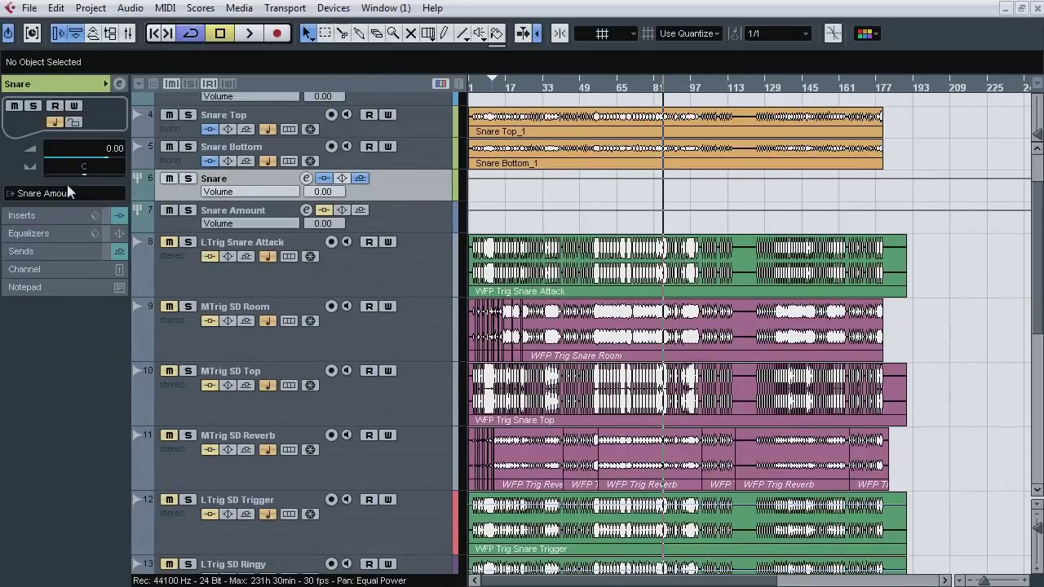
left_click(253, 217)
left_click_drag(619, 90, 699, 76)
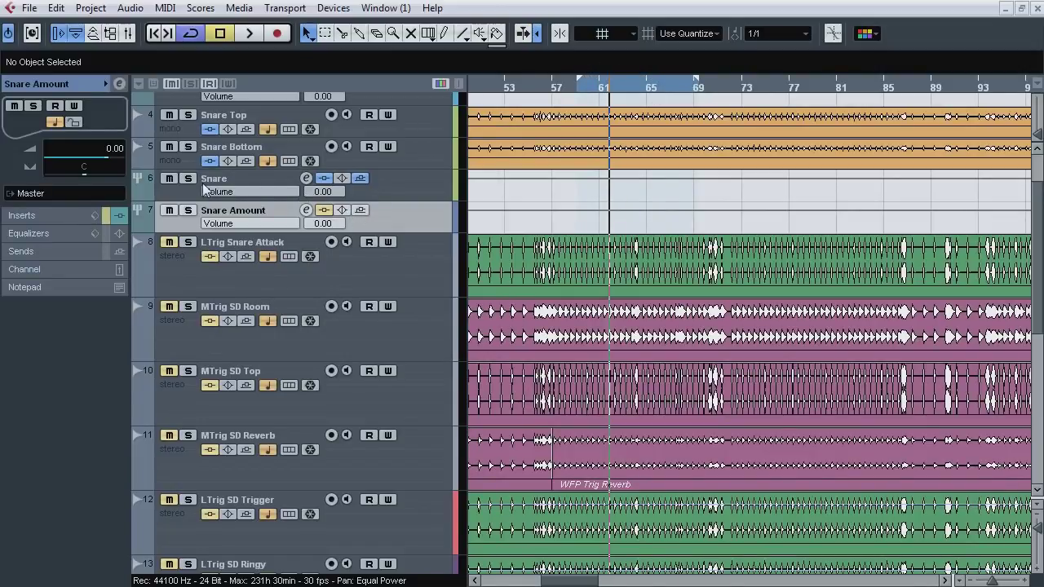
Step: Play the soloed Snare Amount group while lowering its volume to −∞, and clear all solos once playback is stopped
key("space")
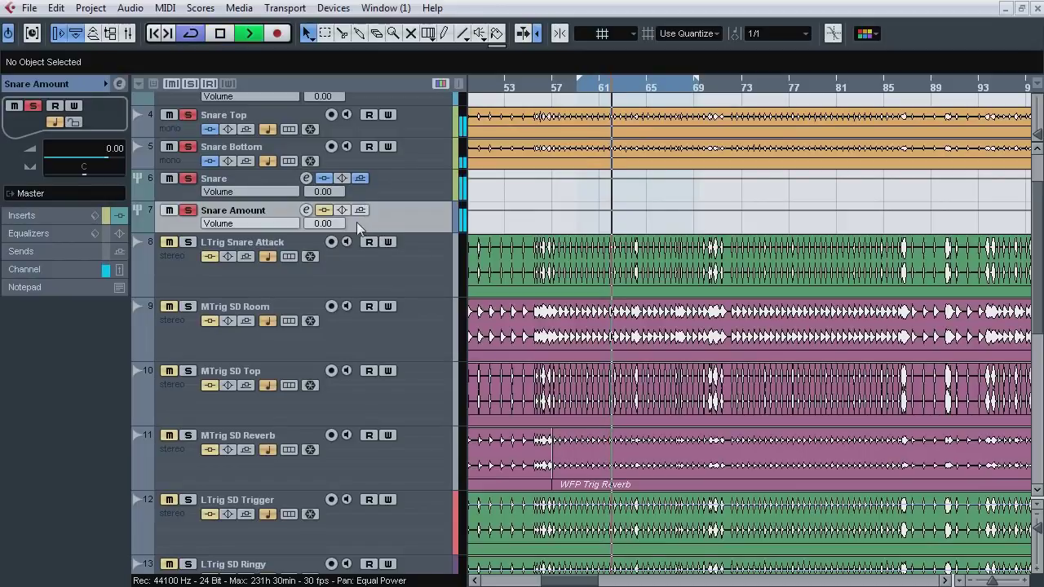
left_click_drag(332, 225, 332, 481)
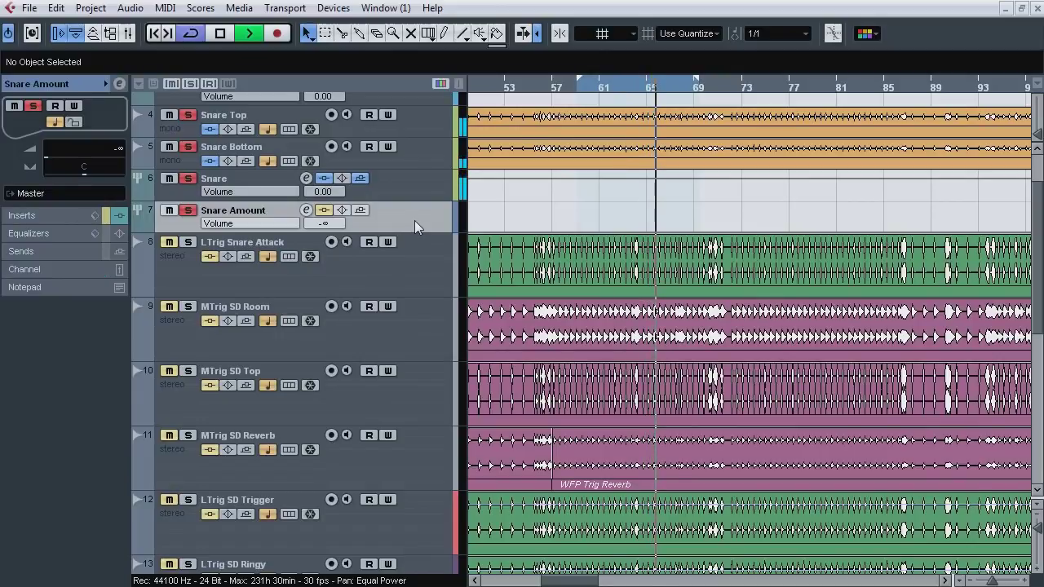
key("space")
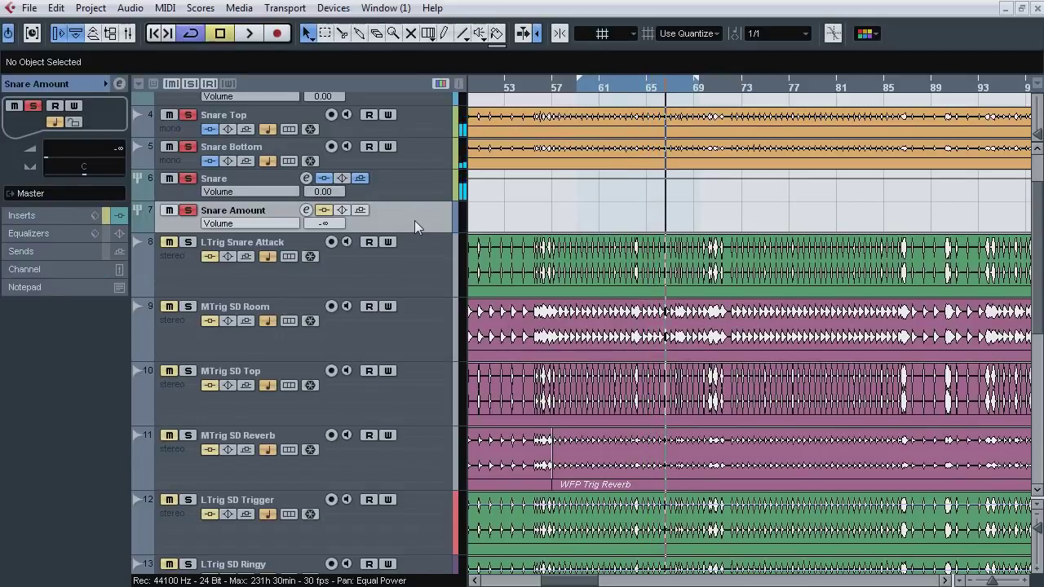
left_click(191, 83)
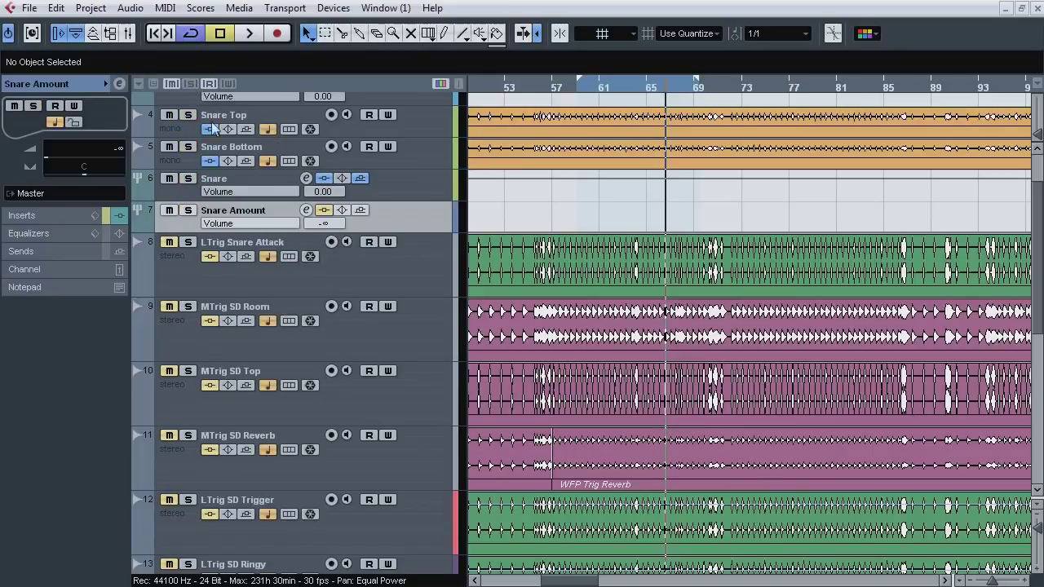
Step: Solo the MTrig SD Top track and play it within the cycle range
left_click(421, 401)
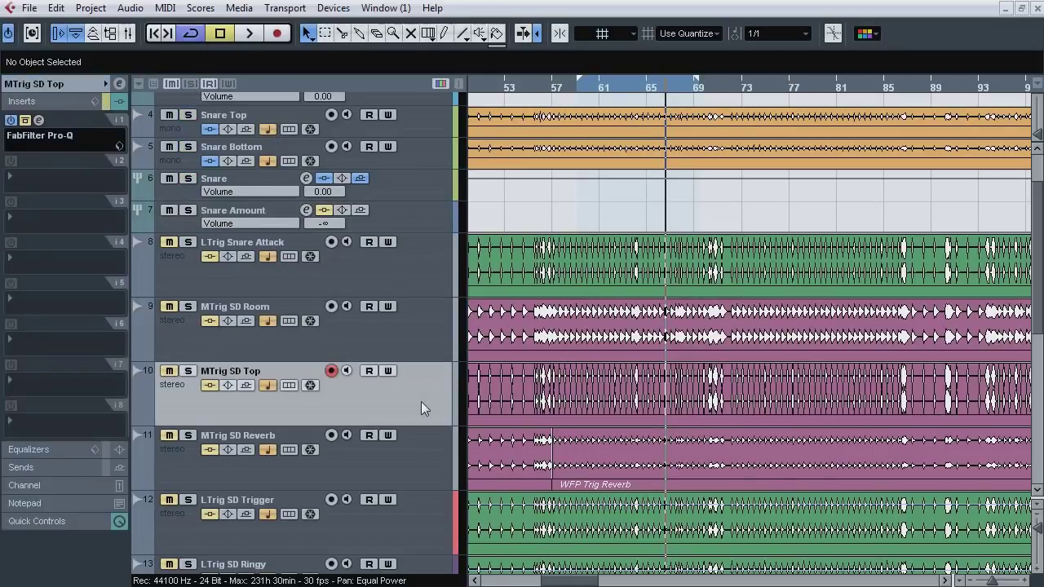
left_click(188, 371)
key("space")
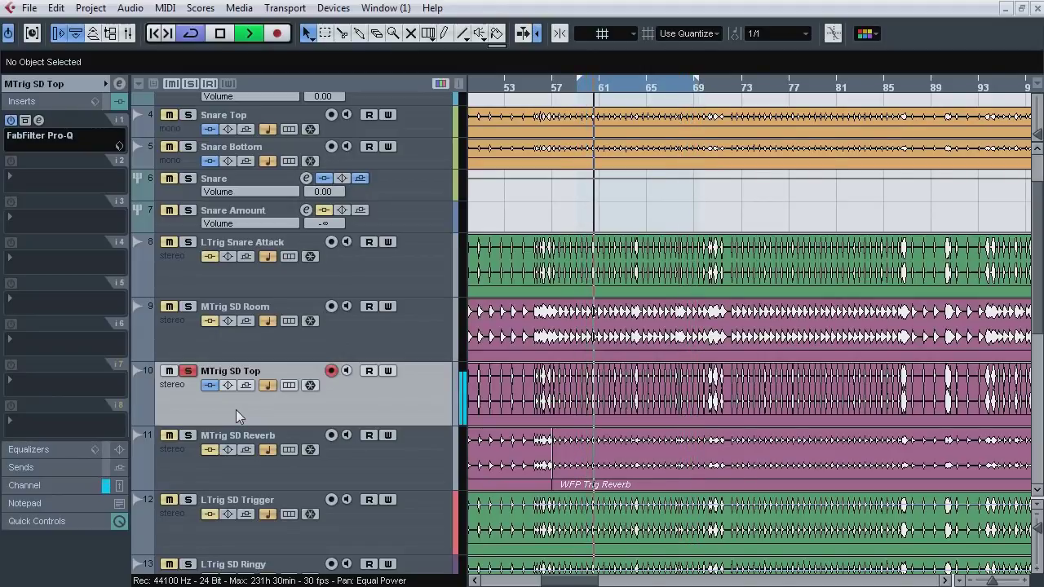
key("space")
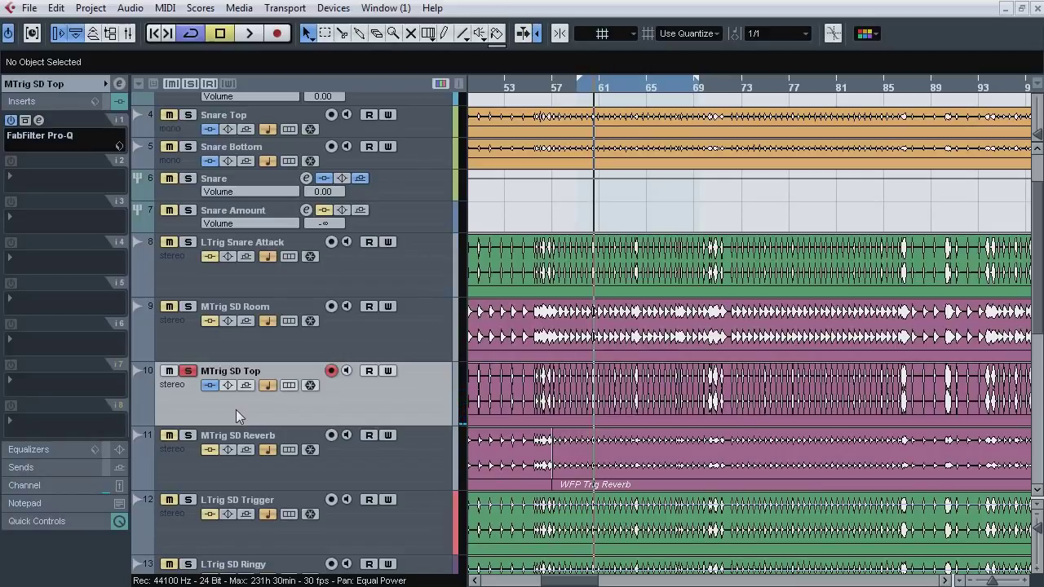
Step: Open MTrig SD Top's FabFilter Pro-Q, compare it bypassed and active during playback, and audition its 86 Hz and 190 Hz cuts
left_click(39, 120)
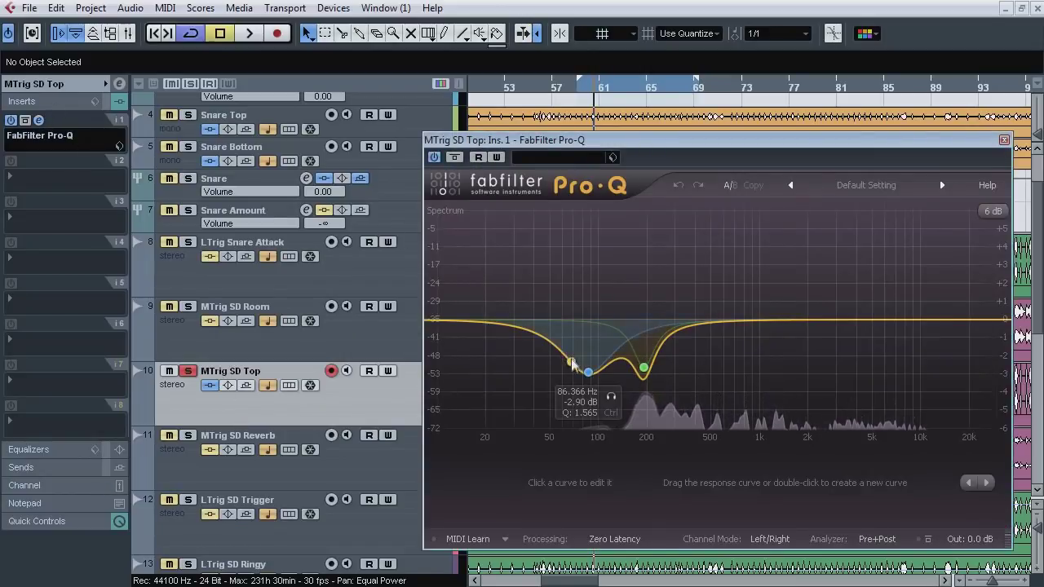
left_click_drag(574, 366, 635, 367)
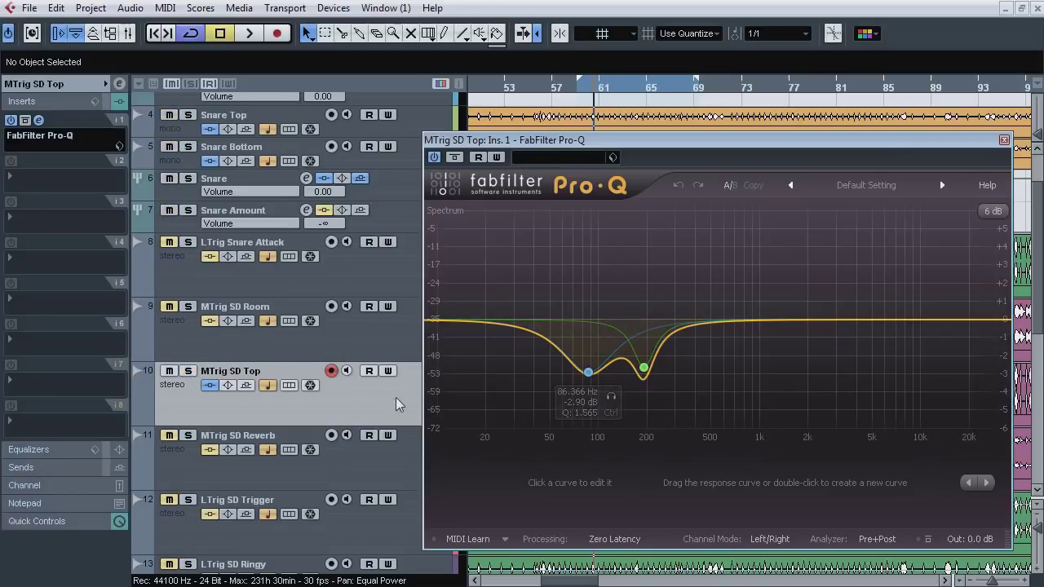
key("space")
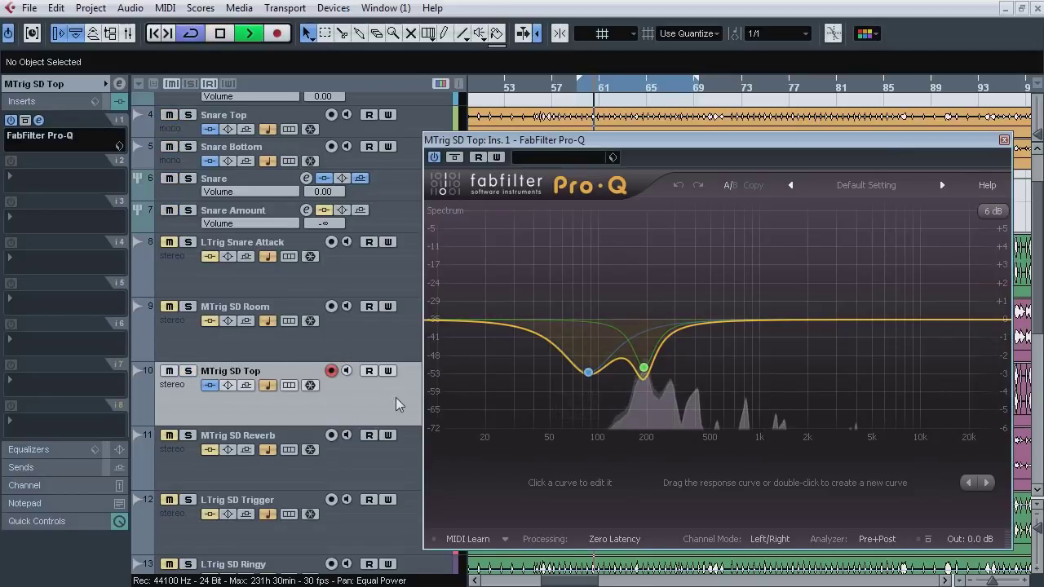
left_click(455, 157)
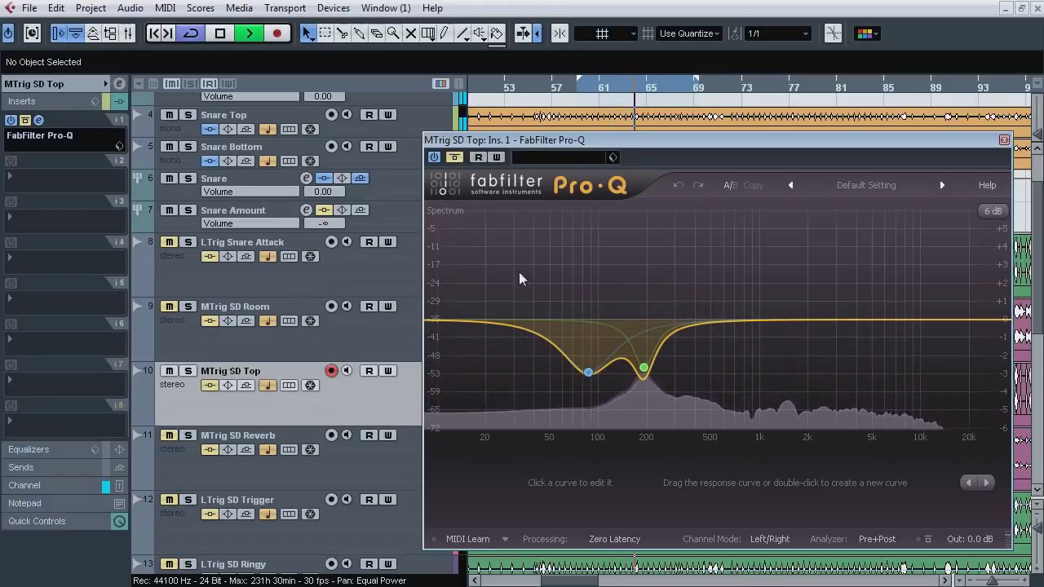
left_click(455, 158)
mouse_move(612, 399)
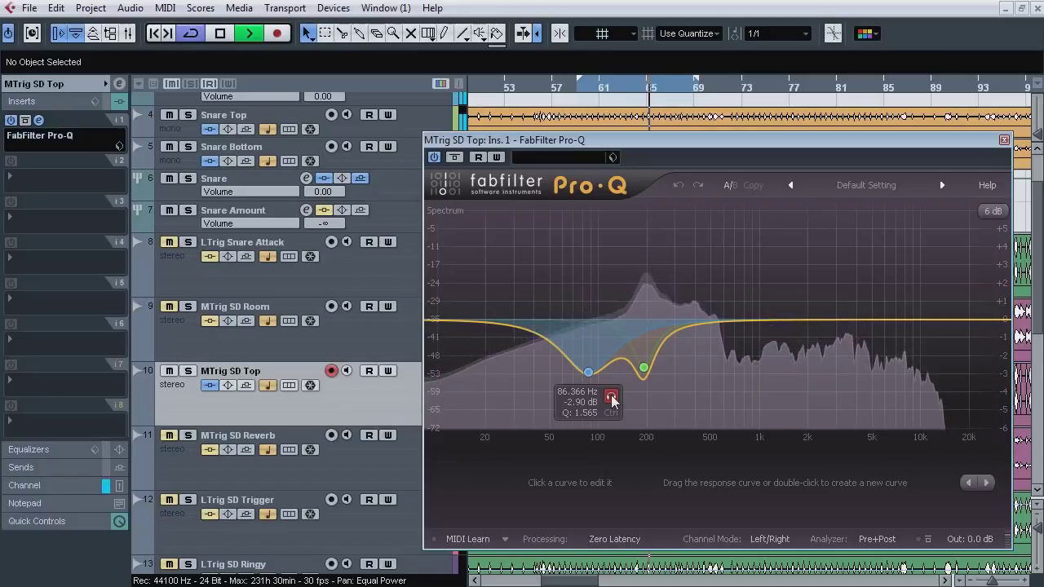
mouse_move(657, 390)
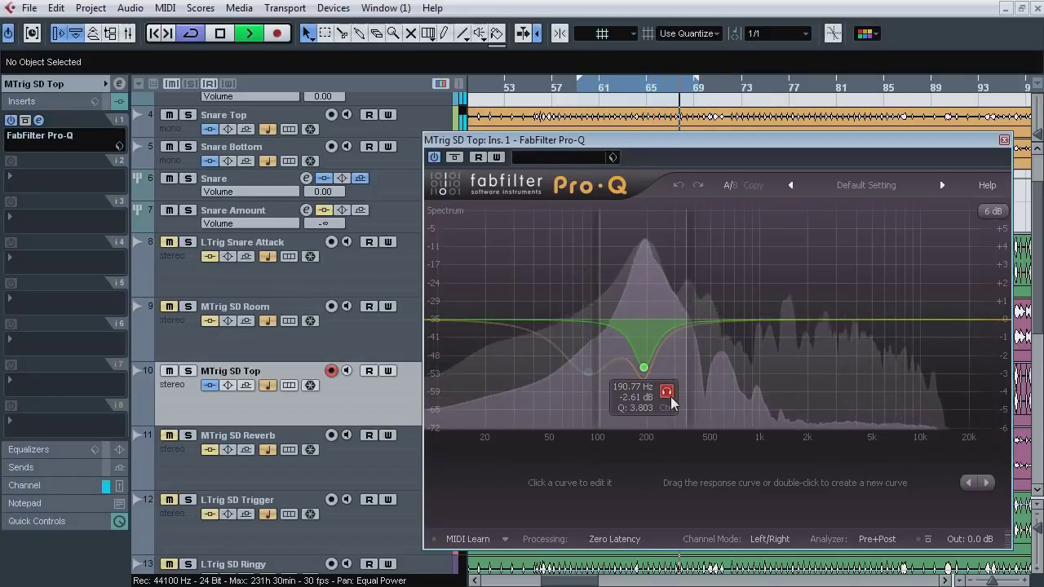
Step: Compare the soloed MTrig SD Top with its Pro-Q bypassed and active, leaving the EQ active when stopping playback
left_click(456, 158)
left_click(188, 372)
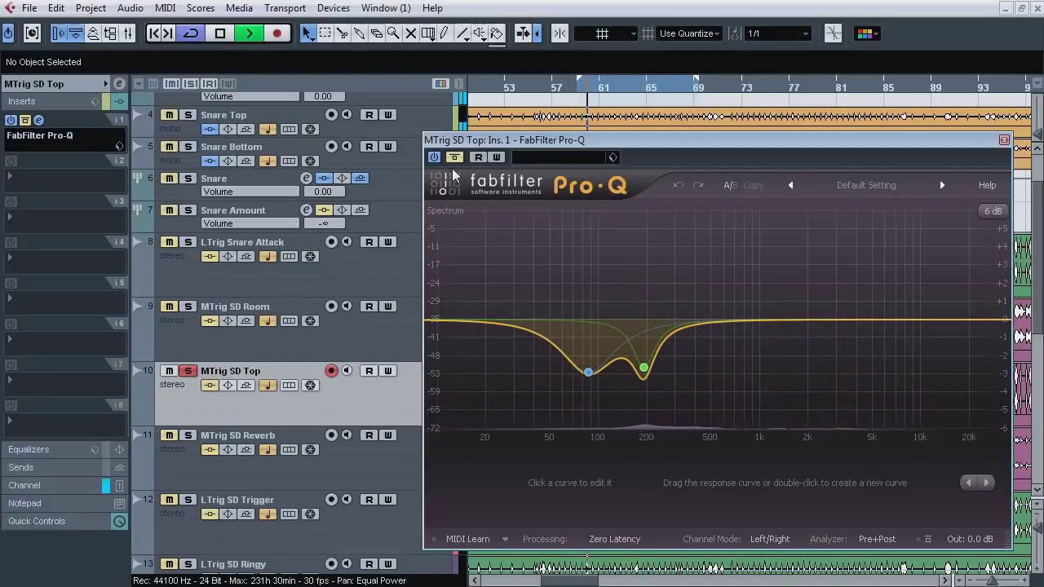
left_click(457, 157)
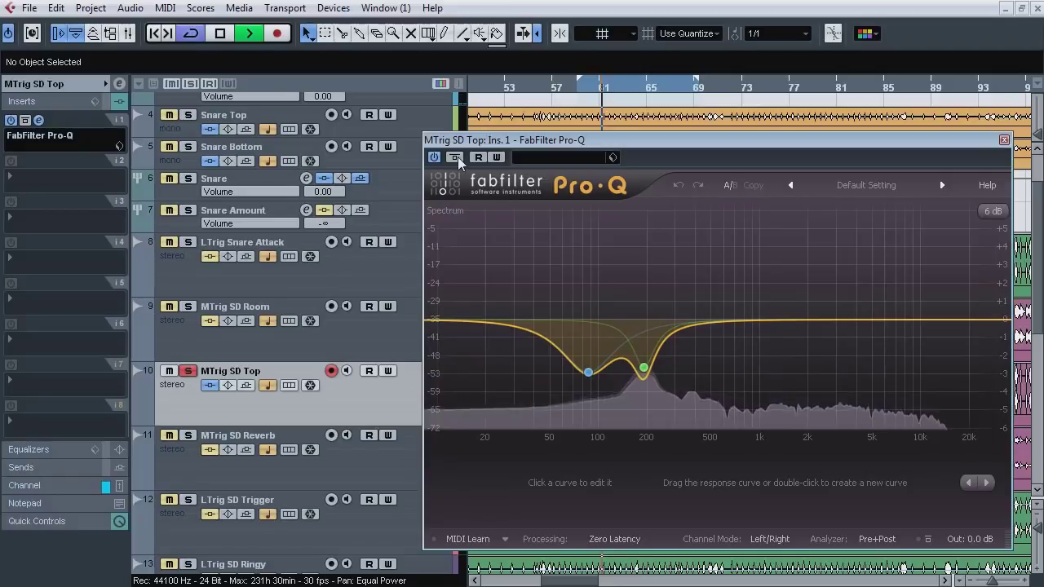
key("space")
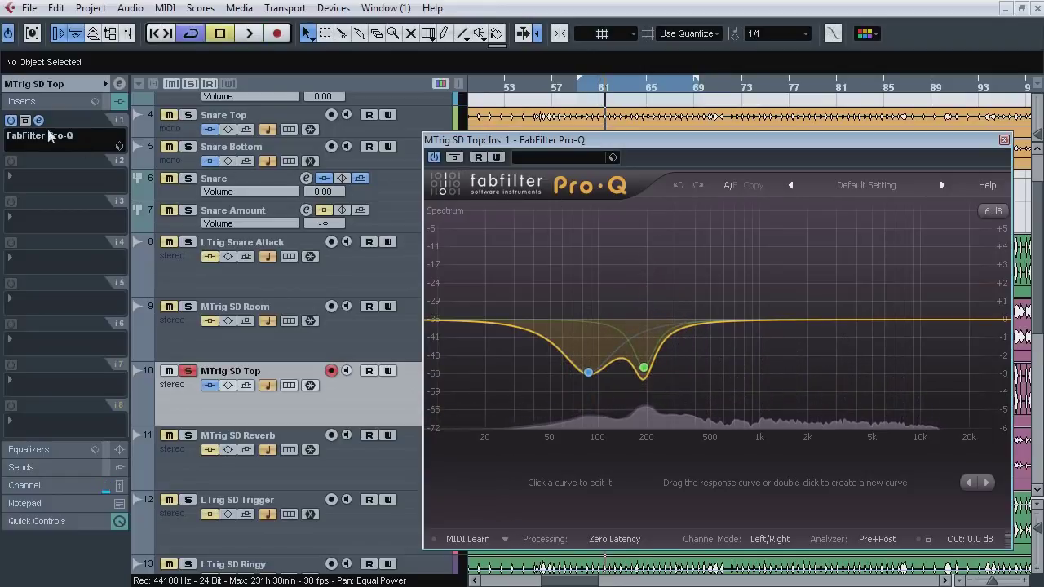
Step: Close MTrig SD Top's Pro-Q, remove that track's solo, and solo and play the MTrig SD Room track
left_click(38, 120)
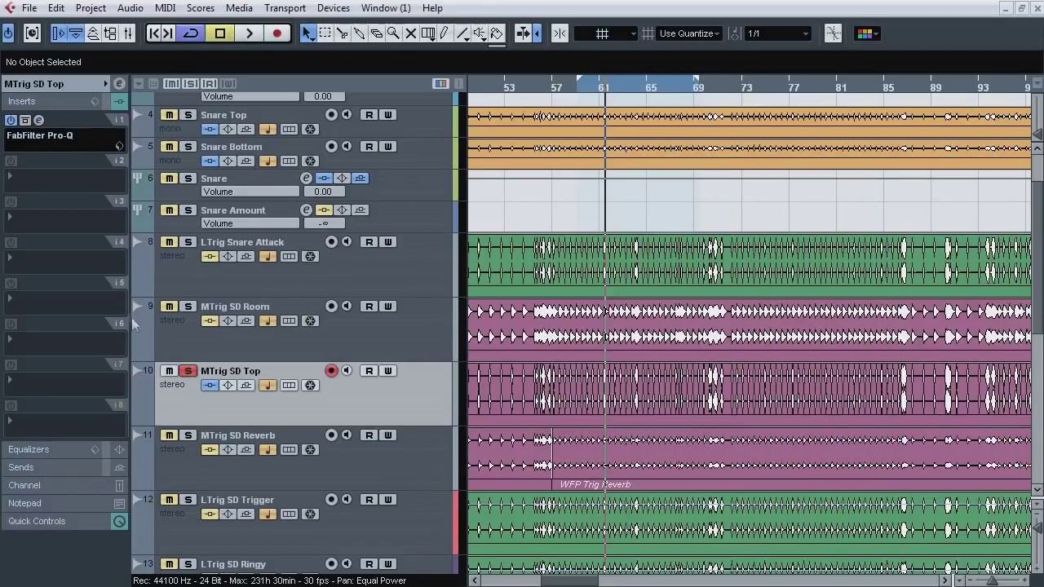
left_click(189, 371)
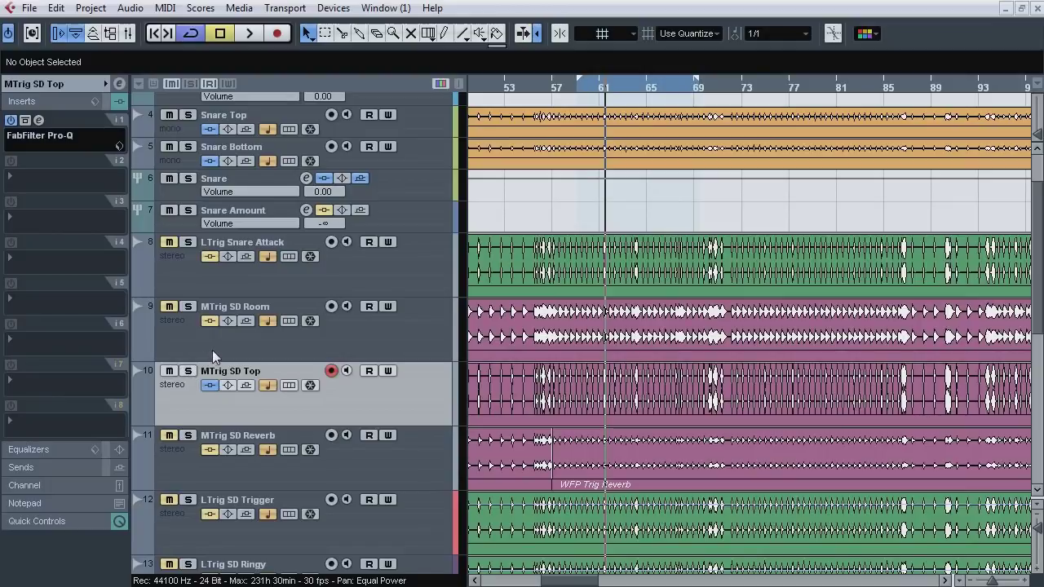
left_click(188, 307)
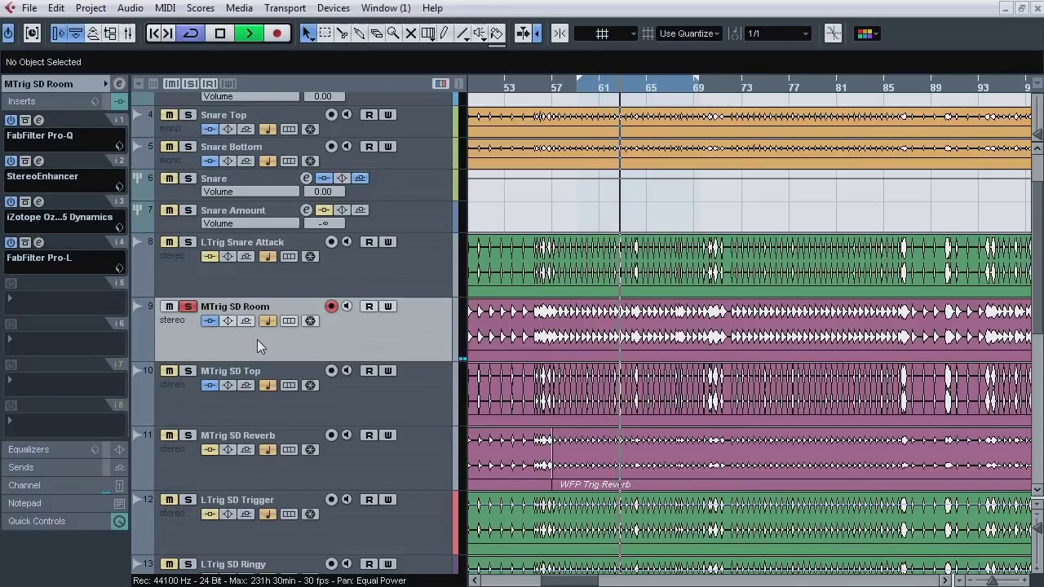
Step: Try resetting the MTrig SD Room event's volume to 0 dB and raising it to 19 dB during playback, undo it, and stop
left_click(660, 324)
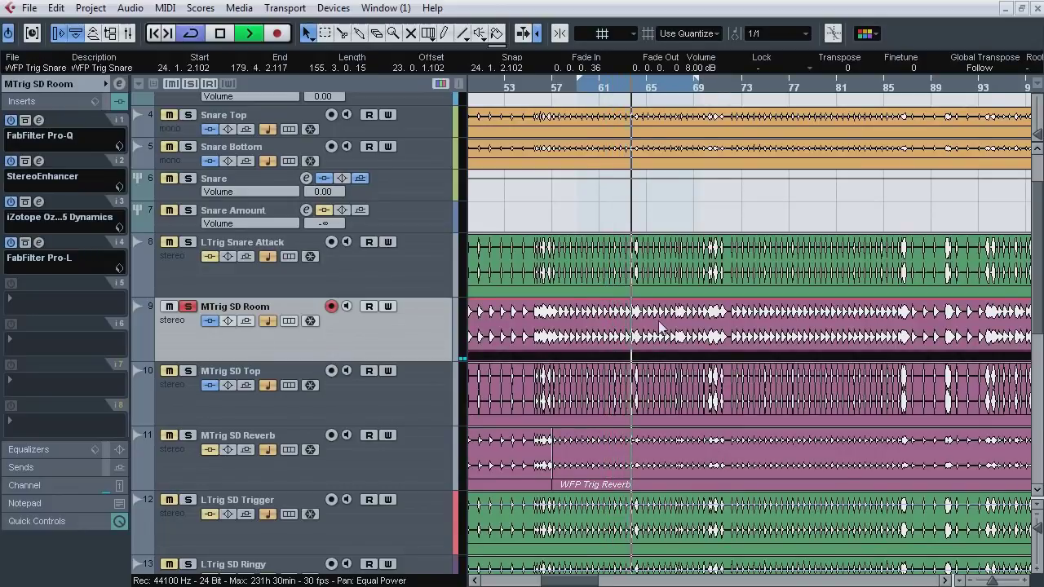
left_click(701, 69, "ctrl")
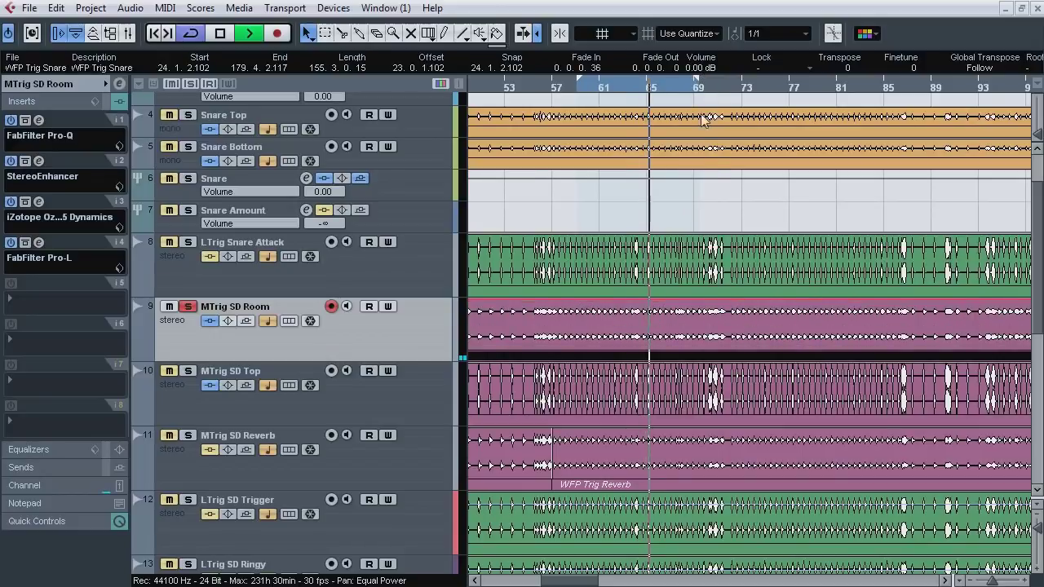
scroll(701, 69, "up", 12)
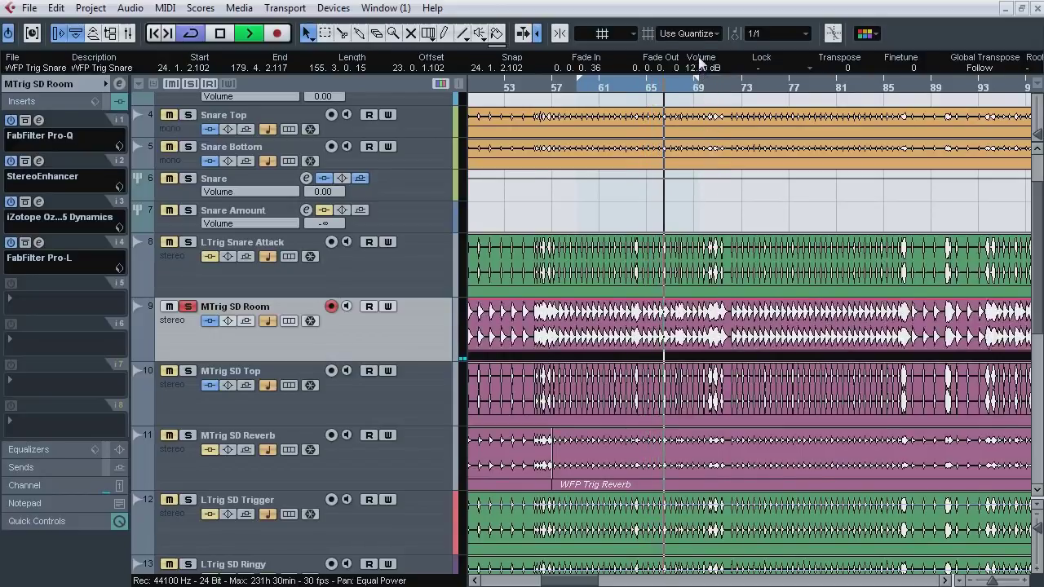
scroll(700, 67, "up", 7)
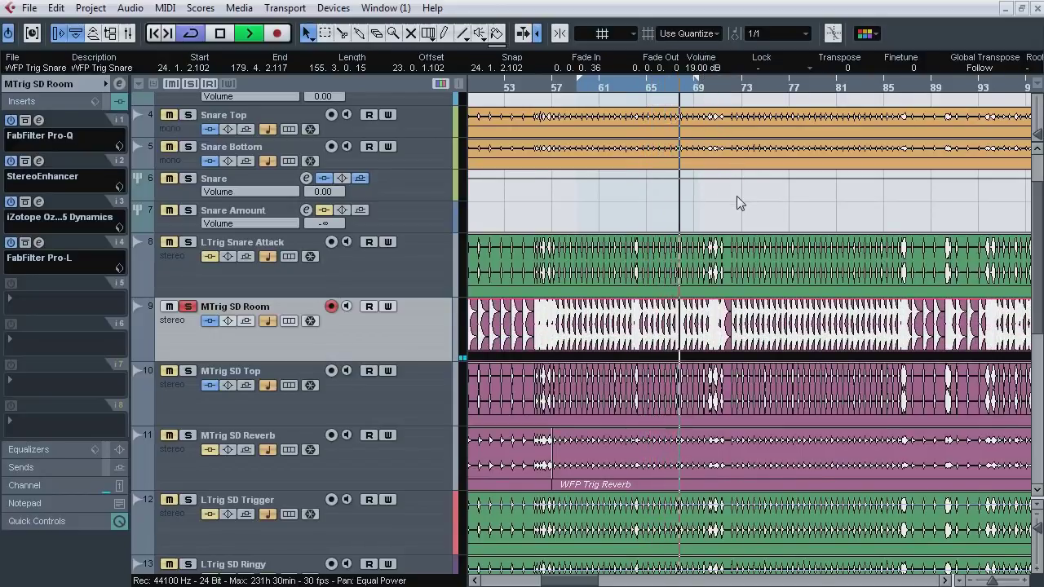
key("ctrl+z")
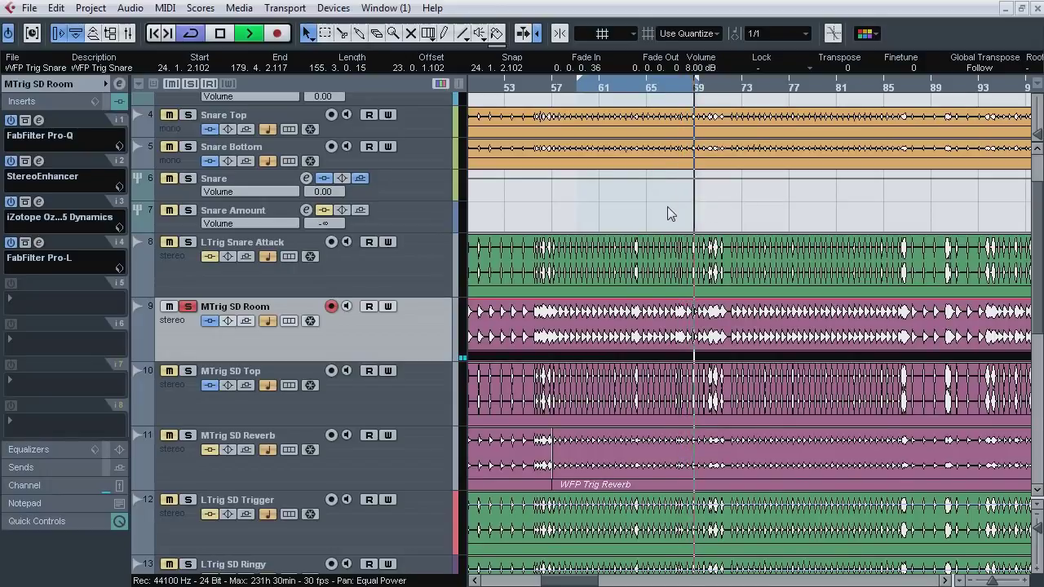
key("space")
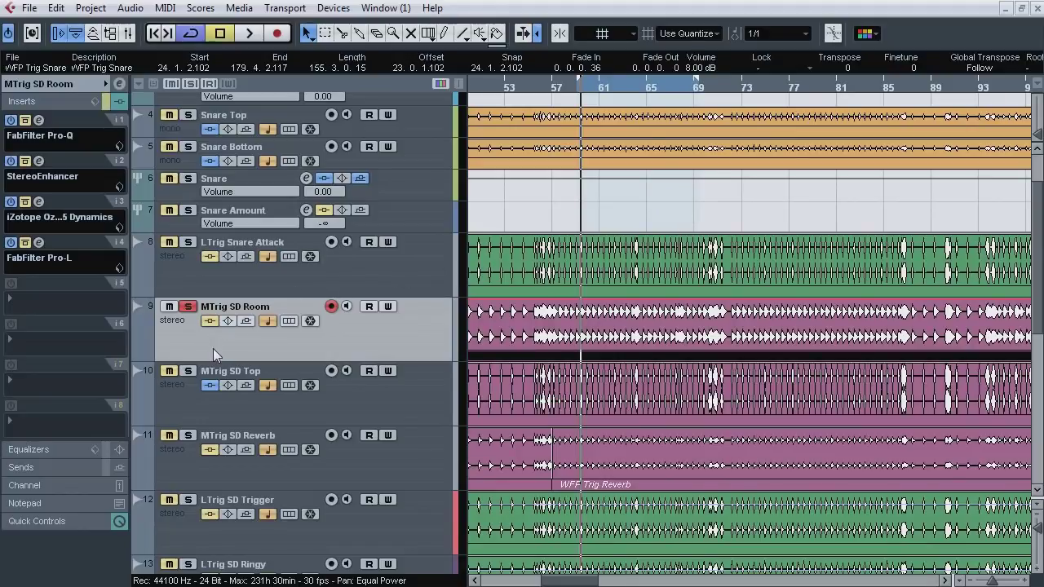
Step: Inspect MTrig SD Room's FabFilter Pro-Q, the Pro-L gain, and the StereoEnhancer width in turn, closing each plug-in
left_click(38, 121)
left_click(38, 121)
left_click(38, 243)
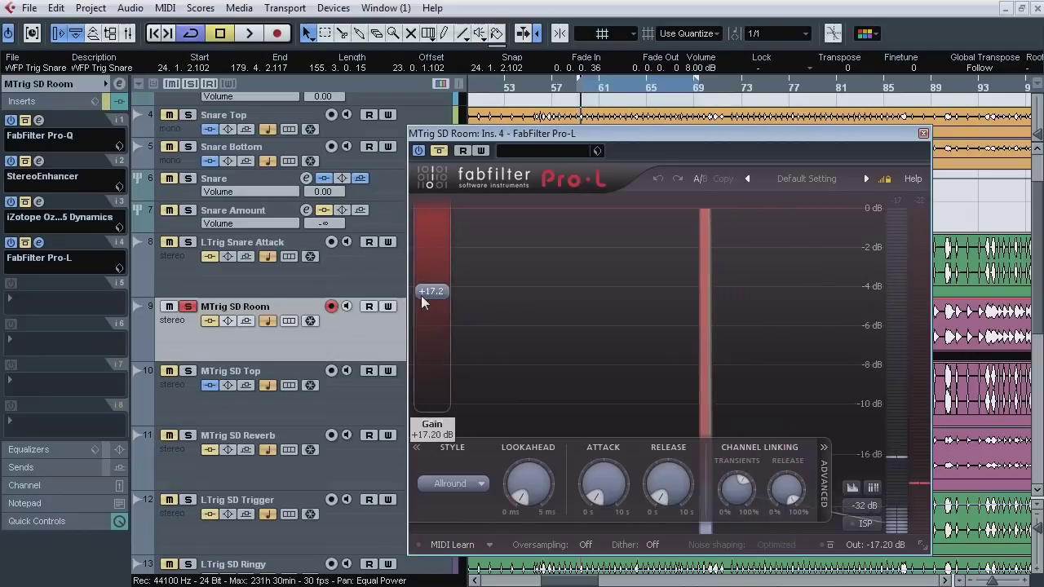
left_click(38, 243)
left_click(38, 161)
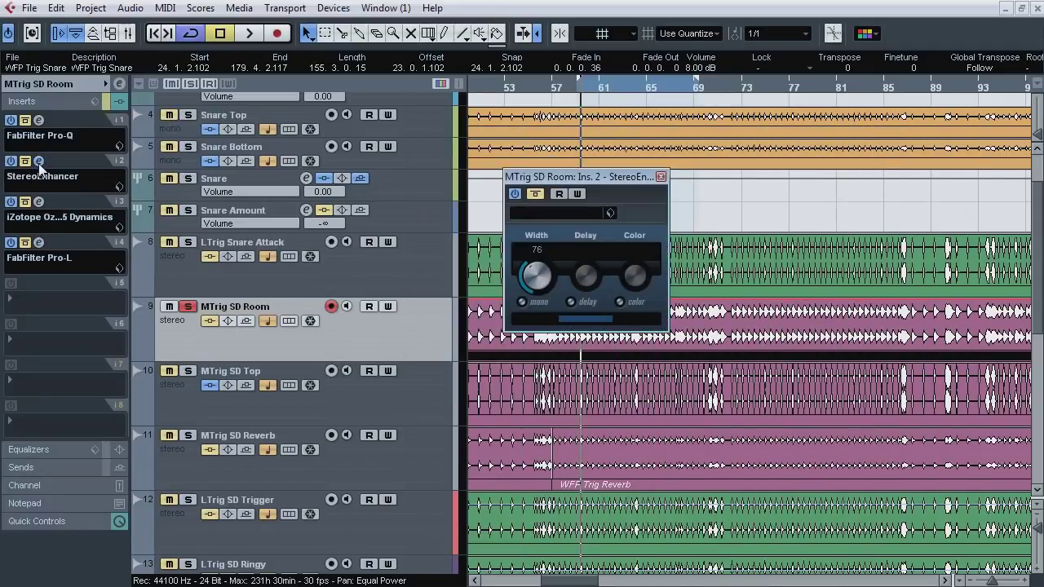
left_click(39, 162)
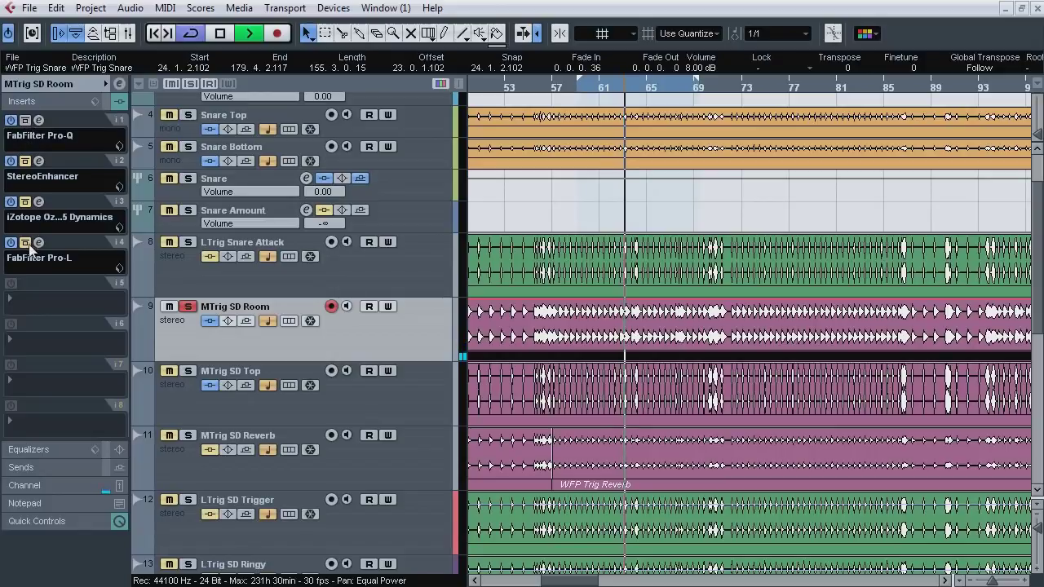
Step: Compare MTrig SD Room's inserts bypassed and active with MTrig SD Top also soloed, returning to the room solo before stopping and closing StereoEnhancer
left_click(38, 160)
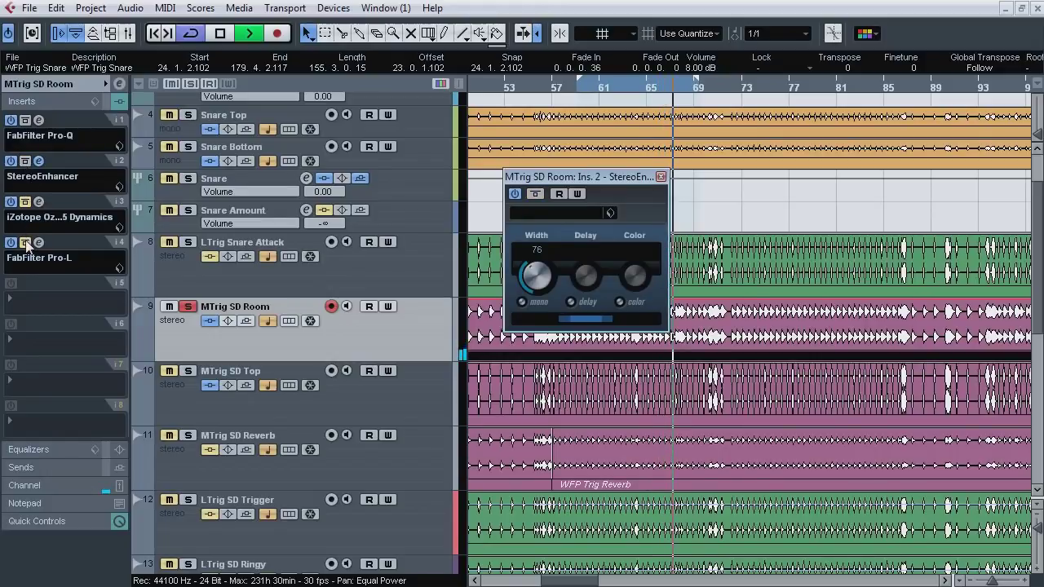
left_click(188, 372)
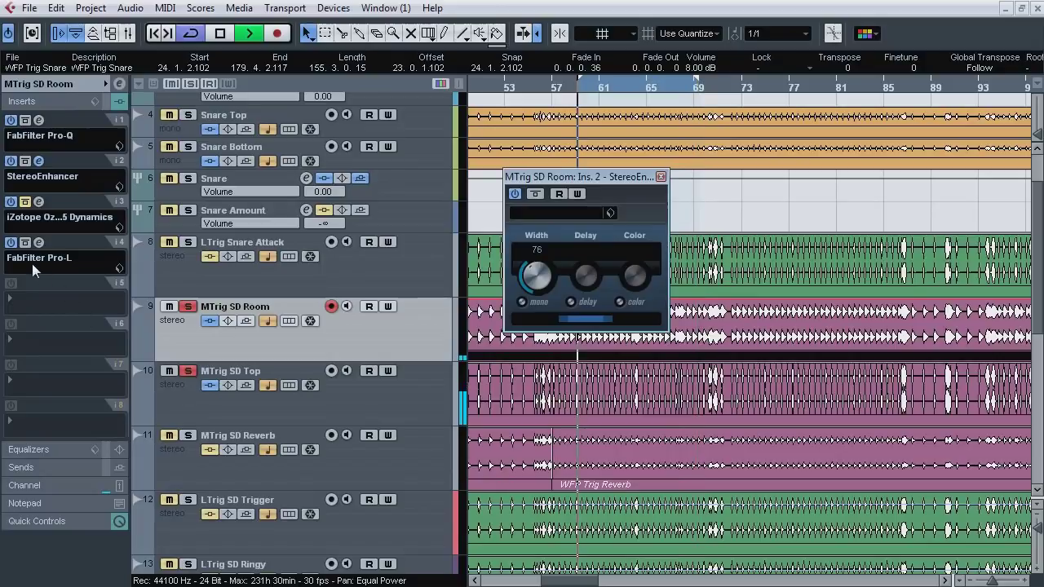
left_click(105, 102)
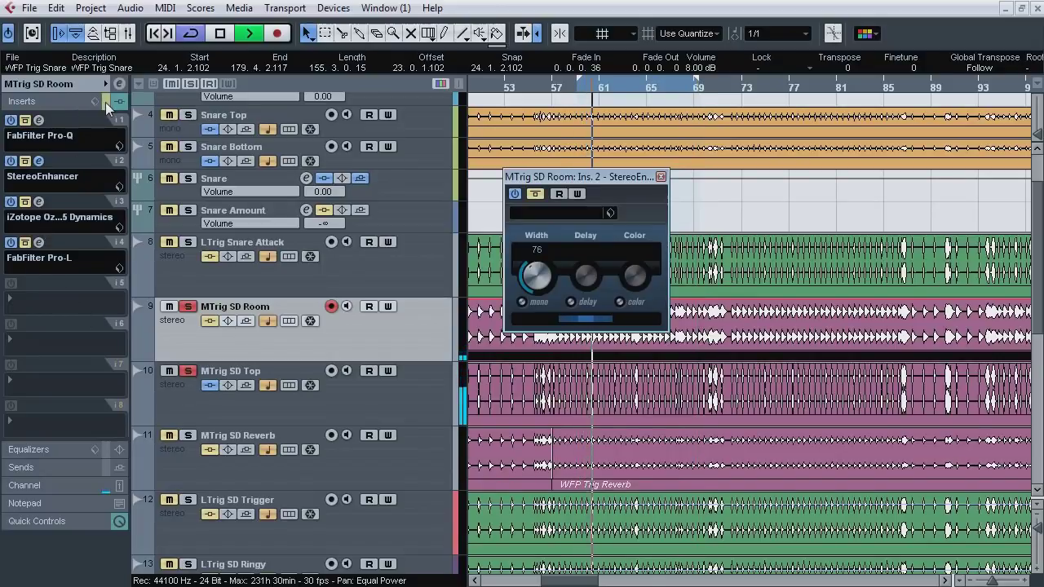
left_click(106, 102)
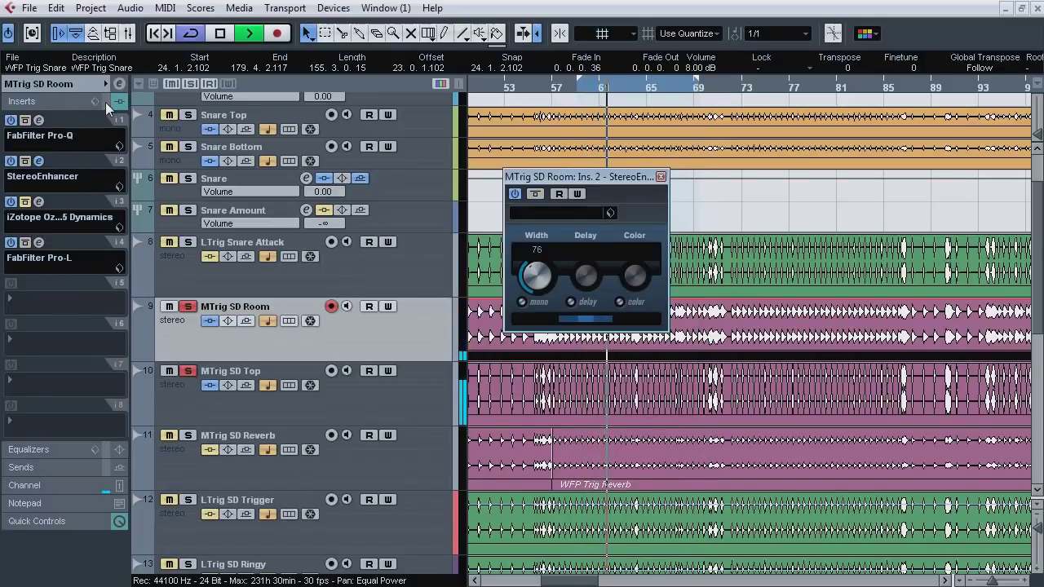
left_click(189, 375)
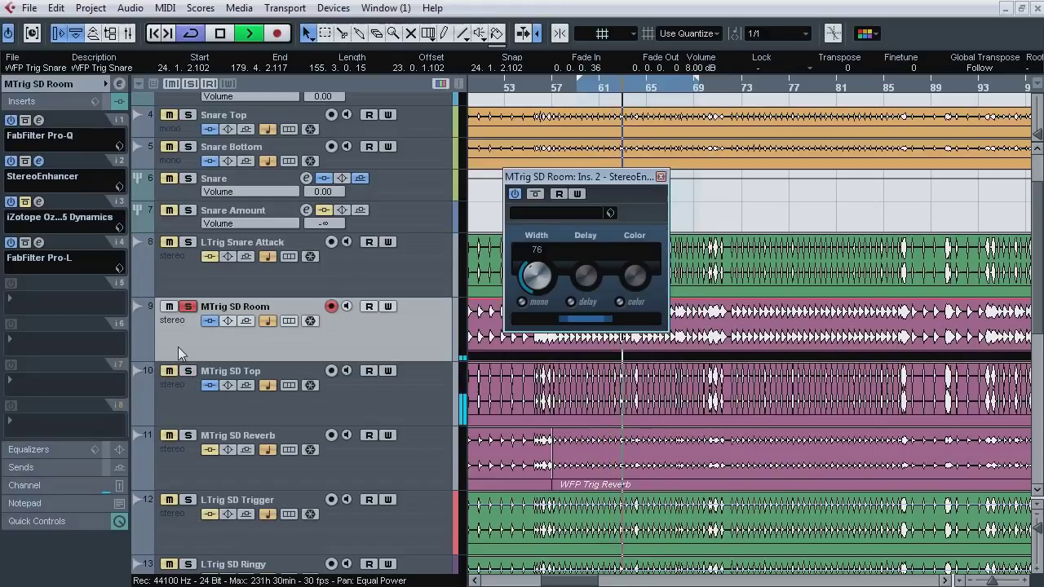
key("space")
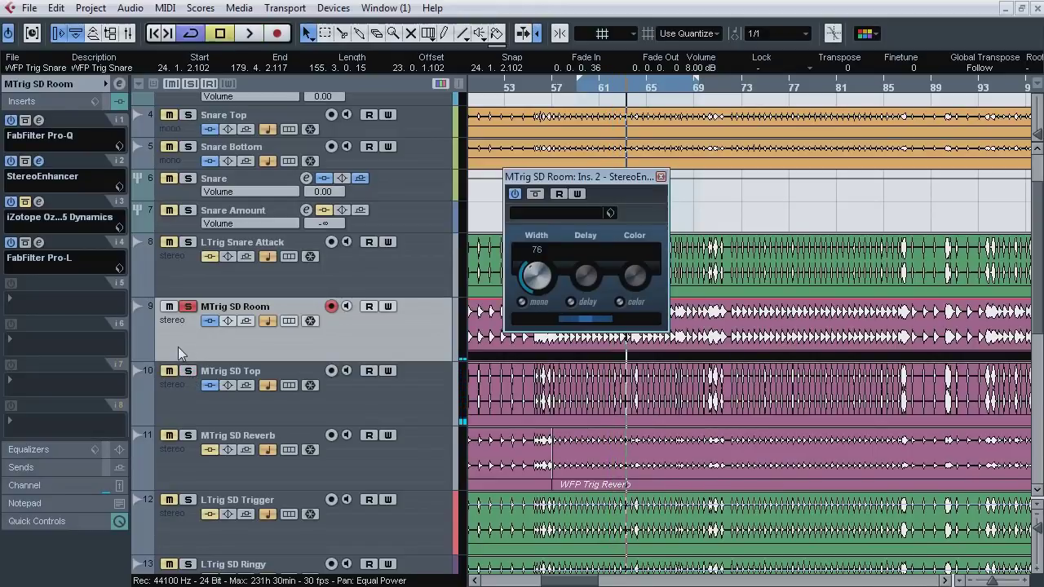
left_click(661, 177)
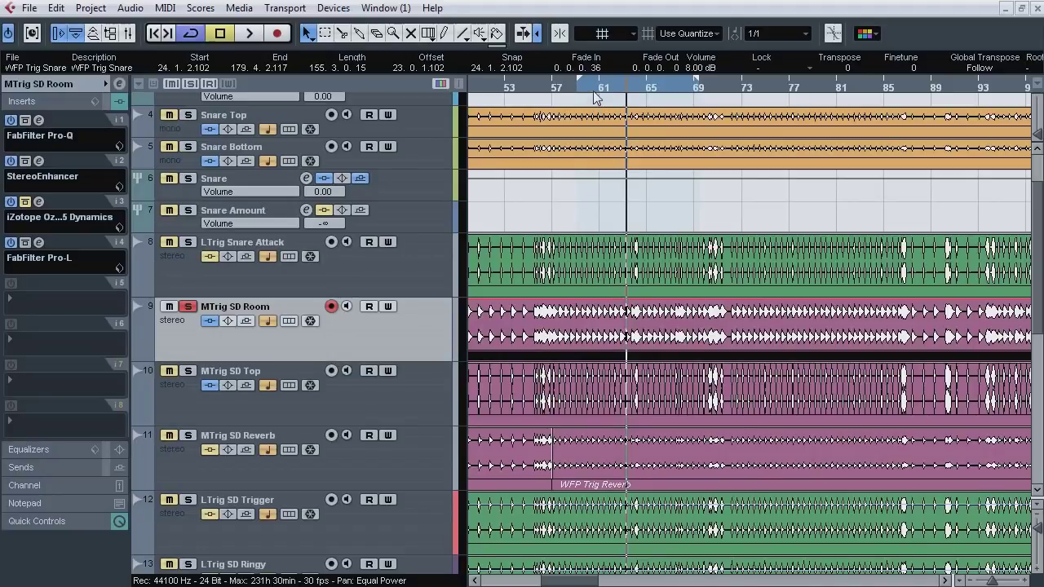
Step: Zoom in around bar 59 and play the soloed MTrig SD Room hits in short passes
left_click_drag(594, 96, 579, 172)
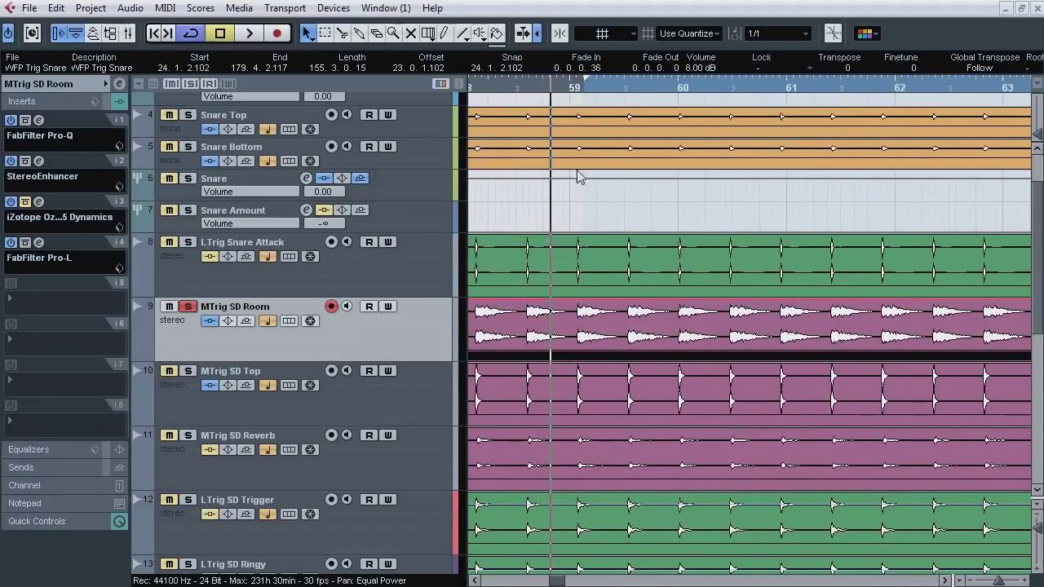
key("space")
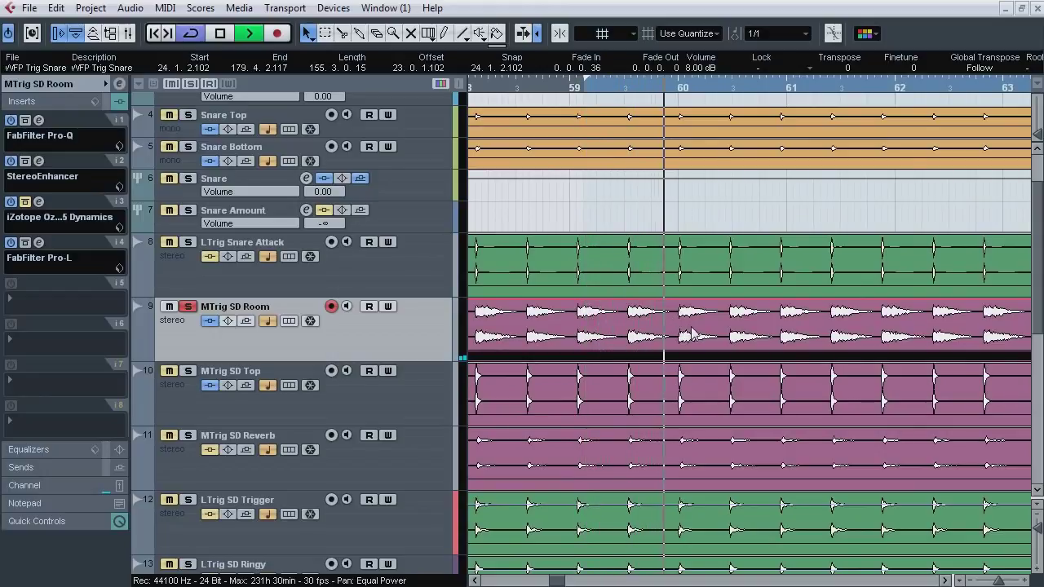
key("space")
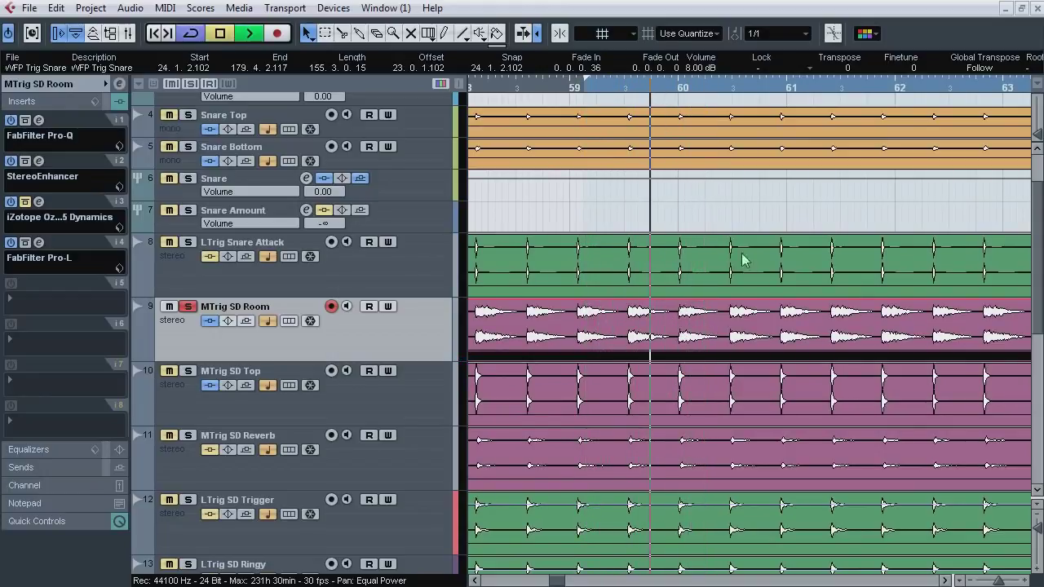
key("space")
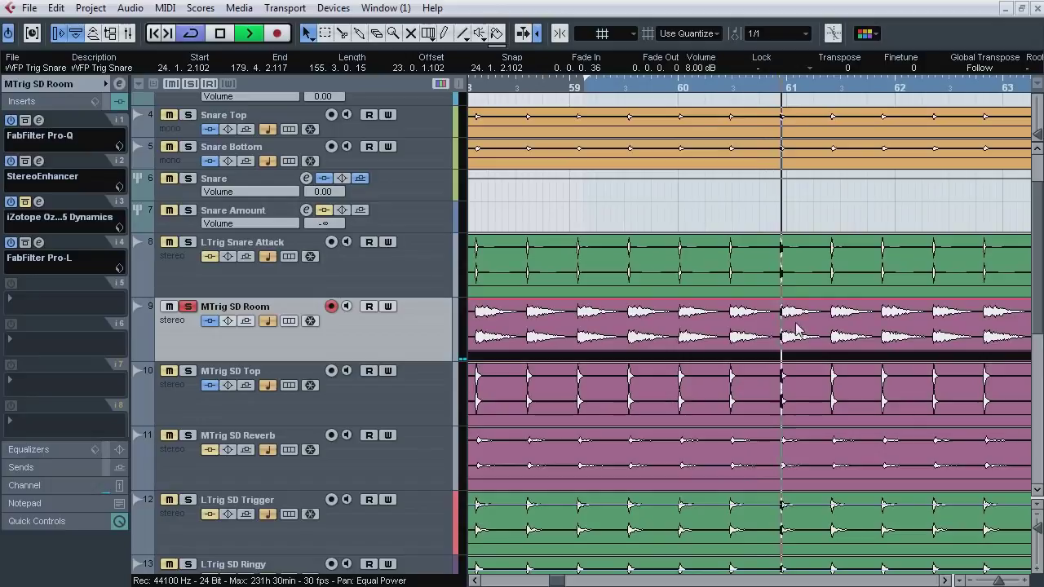
key("space")
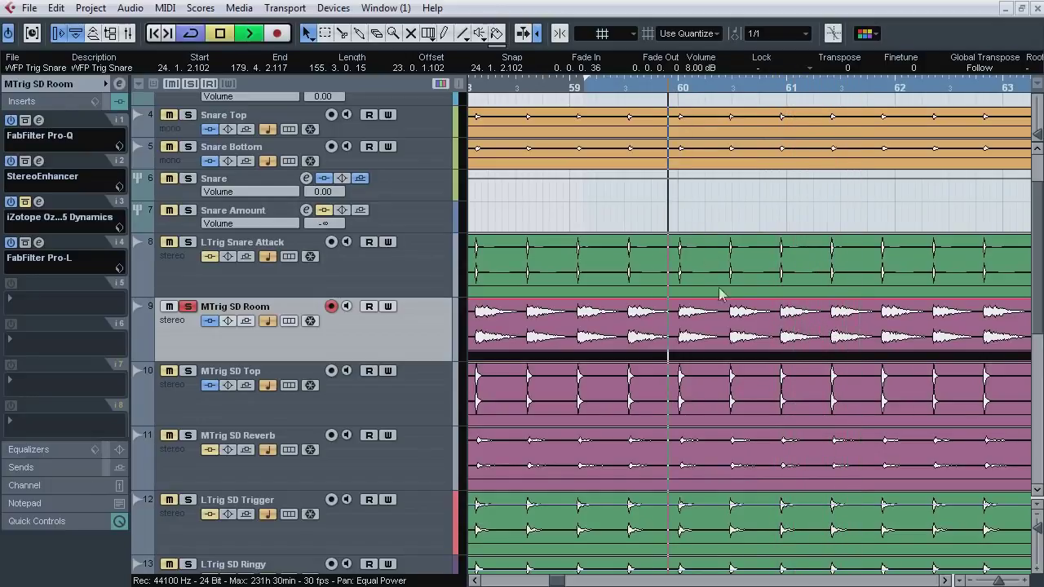
key("space")
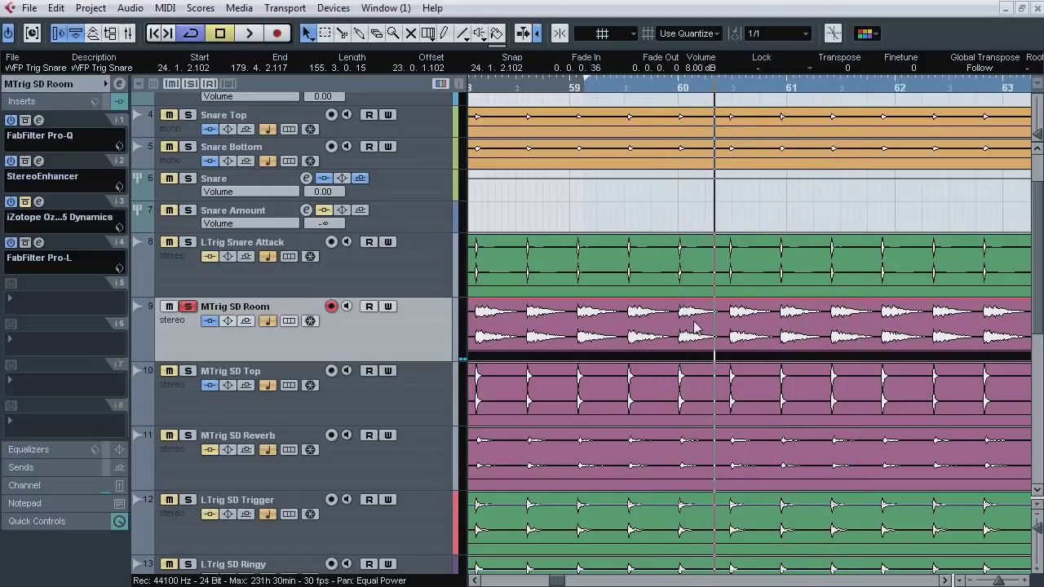
Step: Set the cycle range around the single snare hit at bar 60 and play the loop from its start
left_click(674, 89, "ctrl")
left_click(719, 90, "alt")
left_click(676, 90)
key("space")
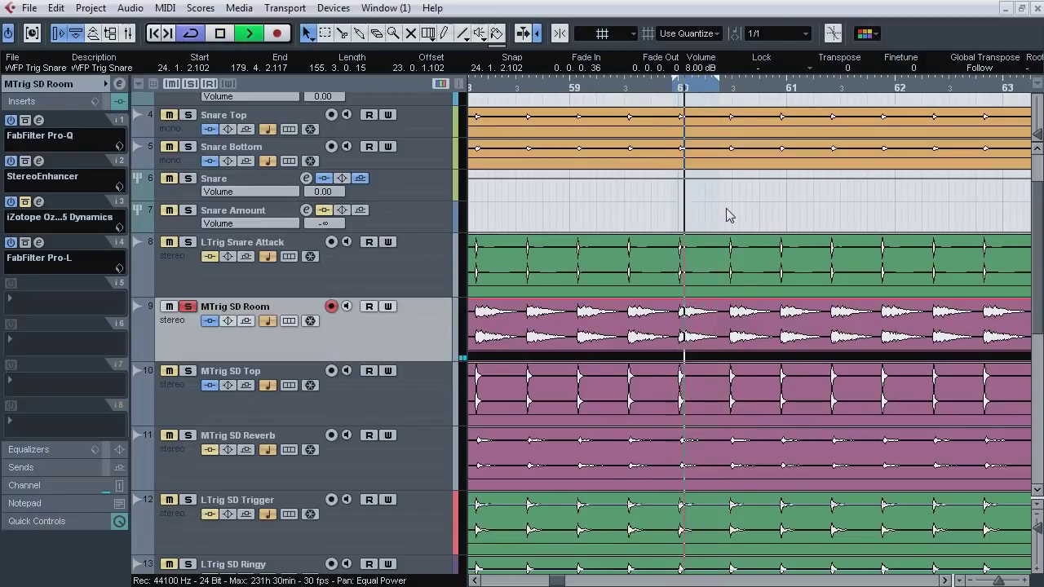
key("space")
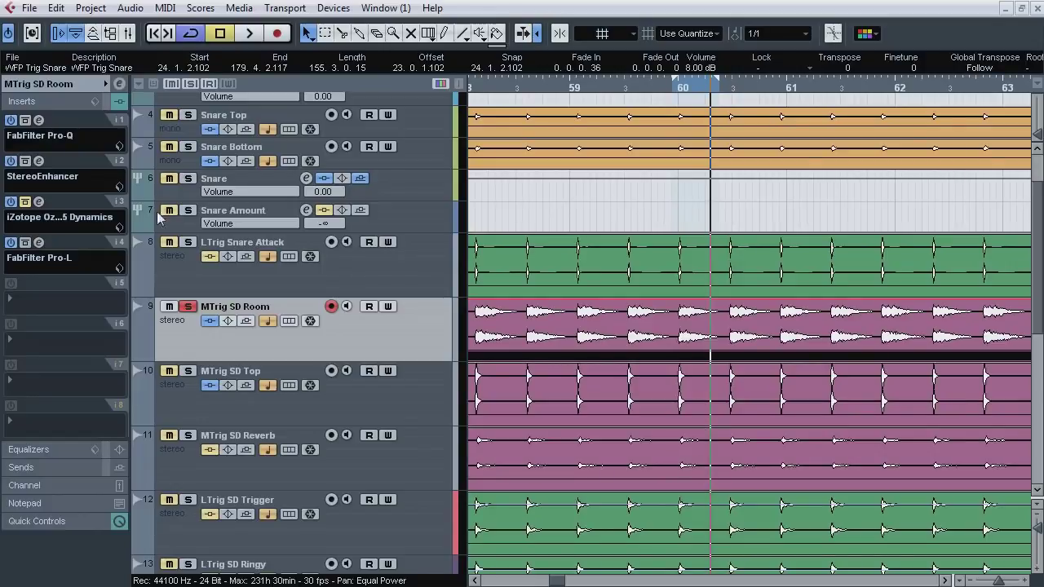
Step: Open and activate MTrig SD Room's iZotope Ozone 5 Dynamics, show band 2, and play the looped hit
left_click(39, 203)
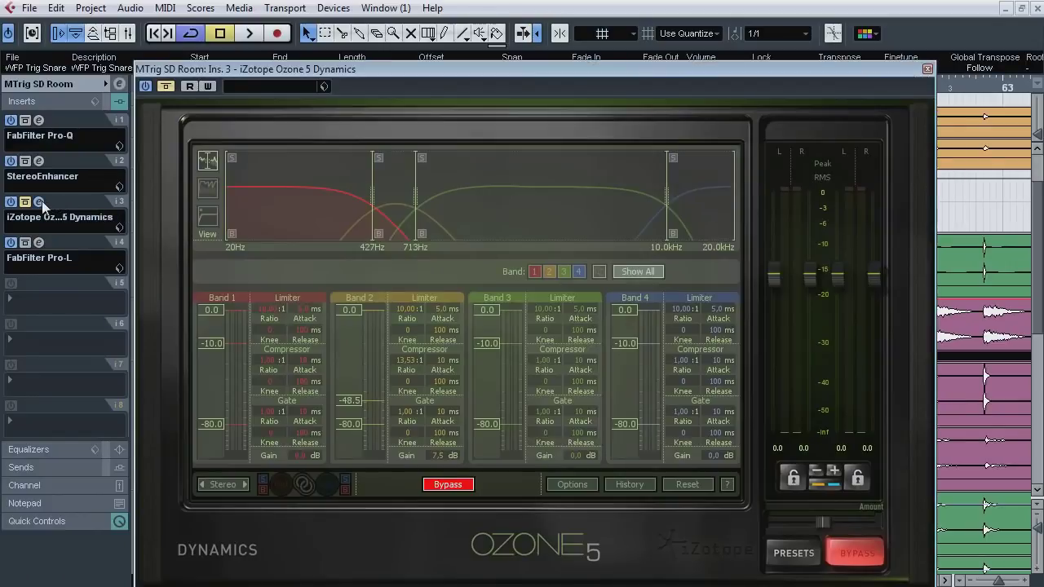
left_click(26, 203)
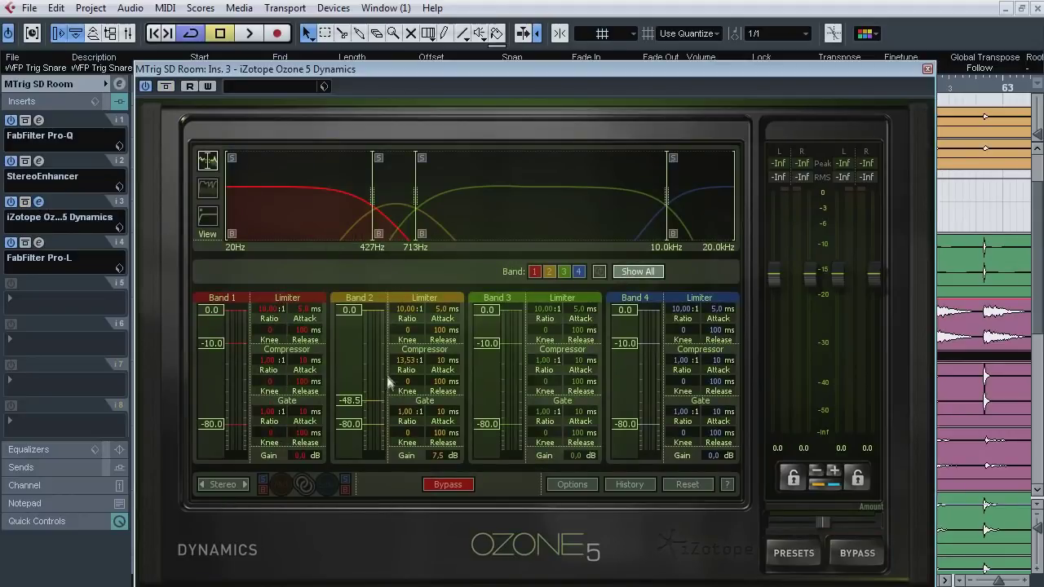
left_click(552, 272)
key("space")
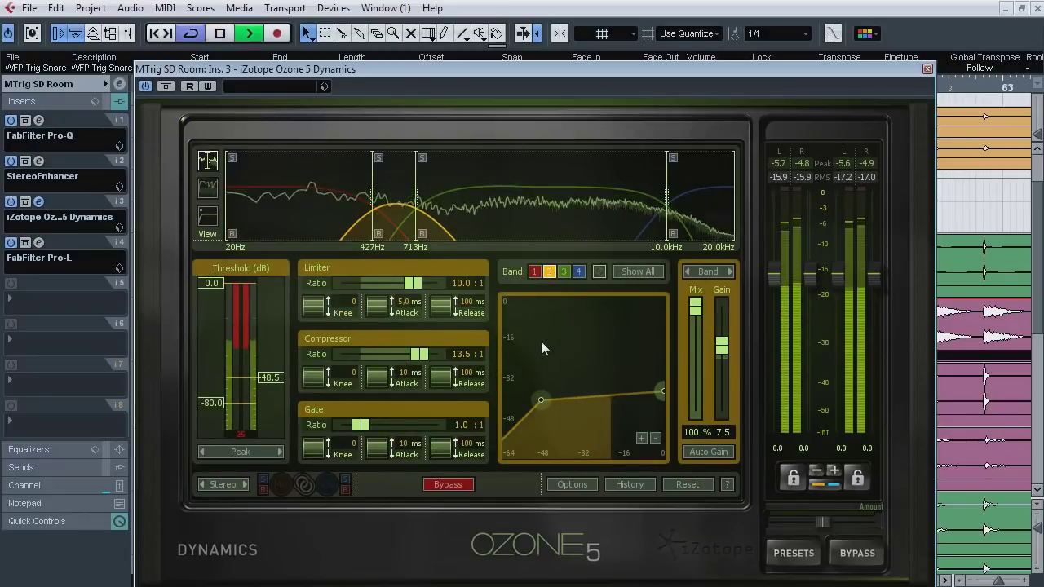
Step: Compare Ozone 5 Dynamics bypassed and active on the looped hit, leaving it active when stopping playback and closing the plug-in
left_click(167, 87)
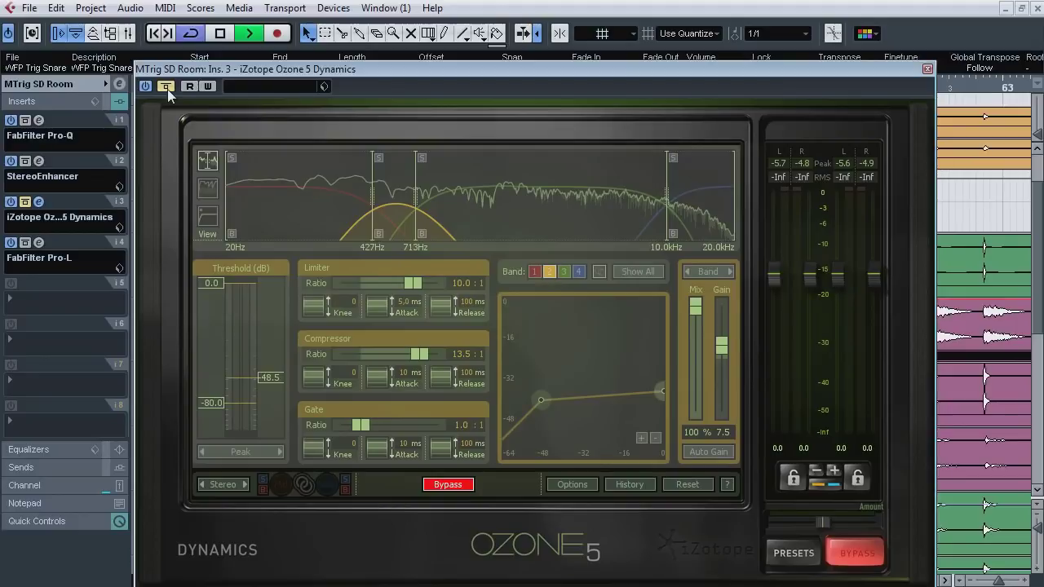
left_click(167, 89)
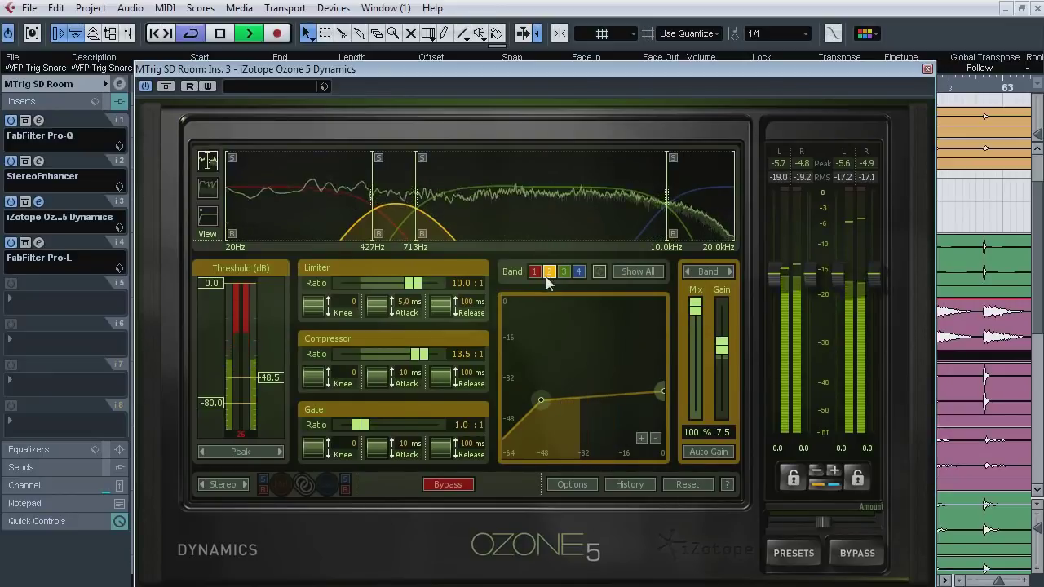
key("space")
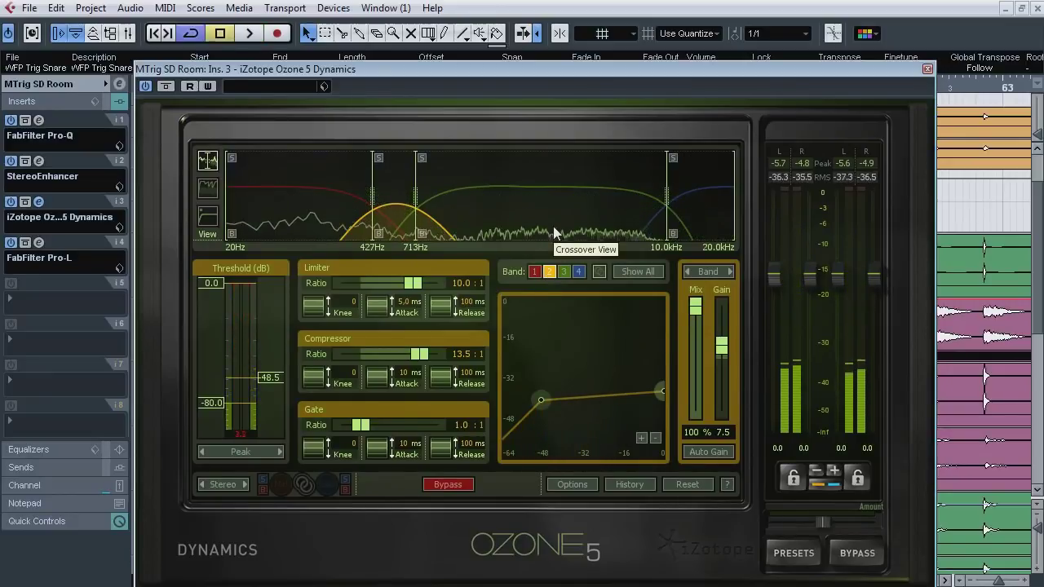
left_click(927, 69)
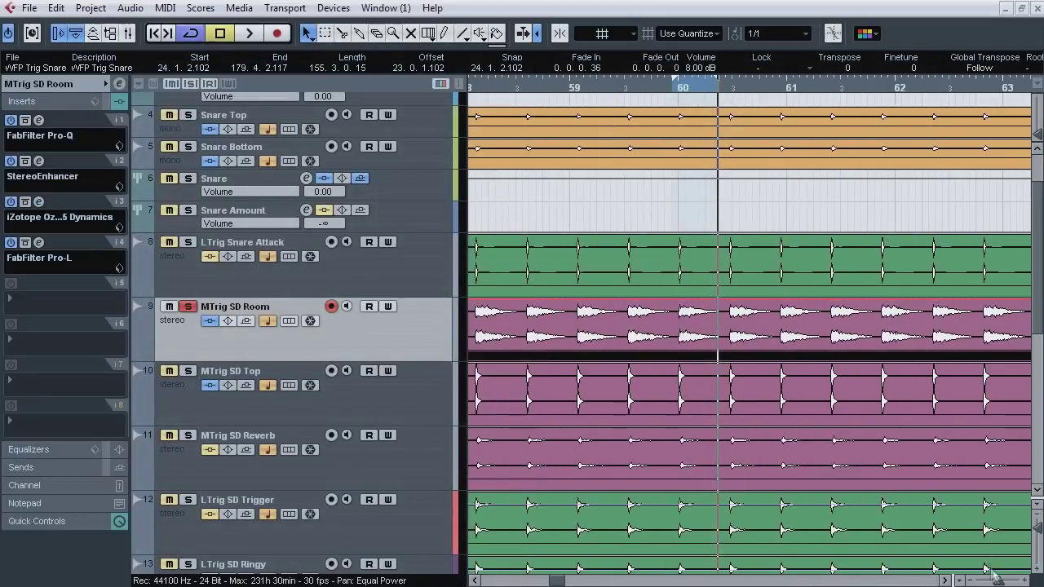
Step: Set the cycle range around the snare fill leading into bar 57 and loop MTrig SD Room, adding MTrig SD Top to the solo
left_click_drag(998, 580, 992, 580)
left_click_drag(708, 86, 695, 163)
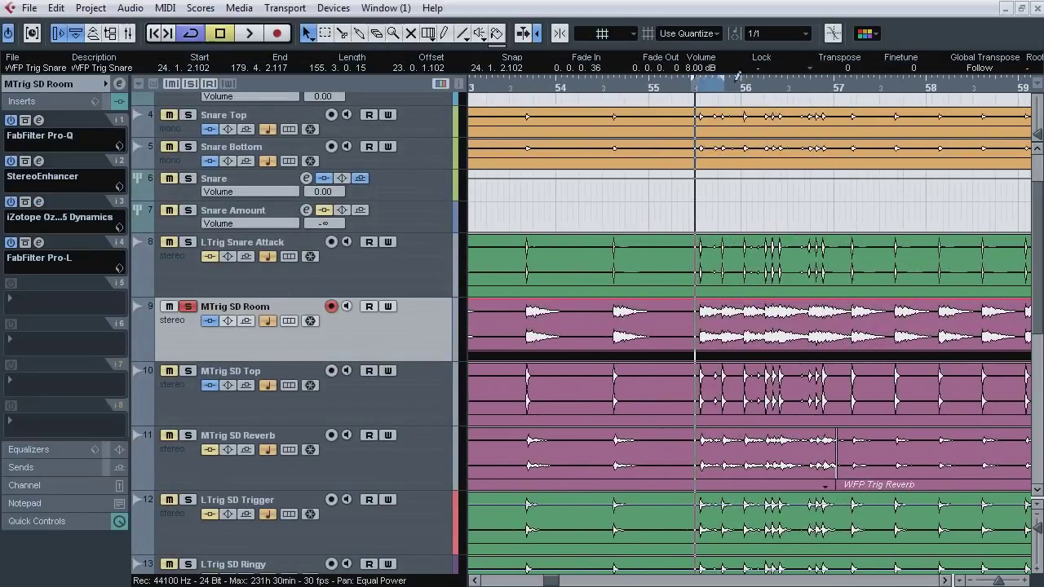
left_click_drag(738, 75, 835, 95)
key("space")
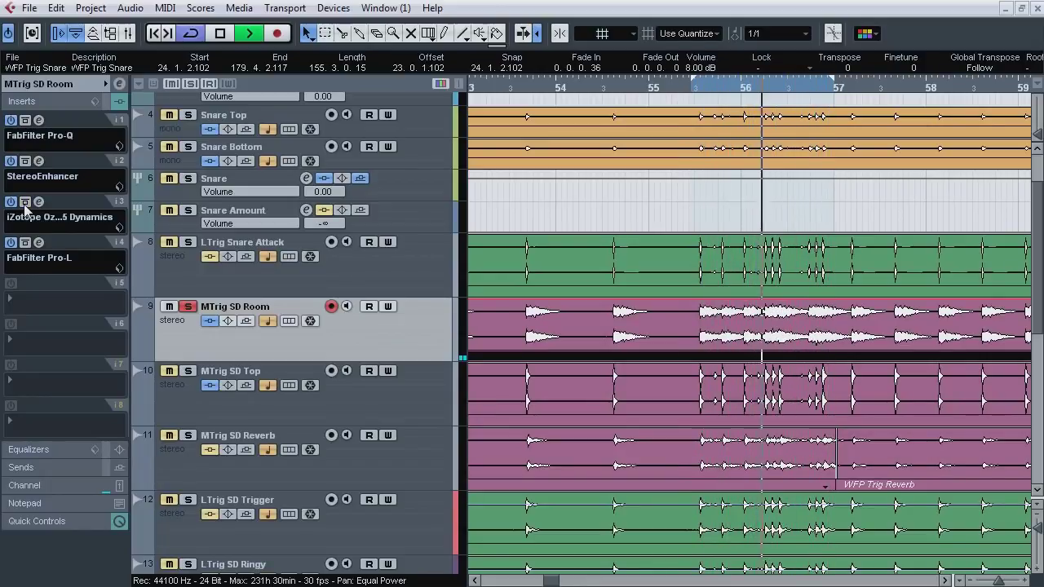
left_click(188, 370)
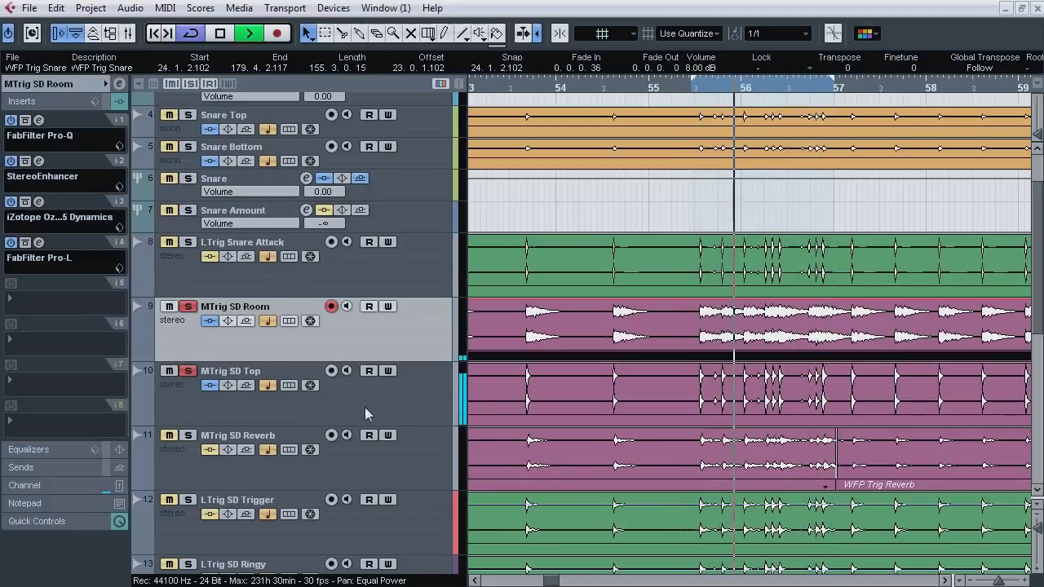
key("space")
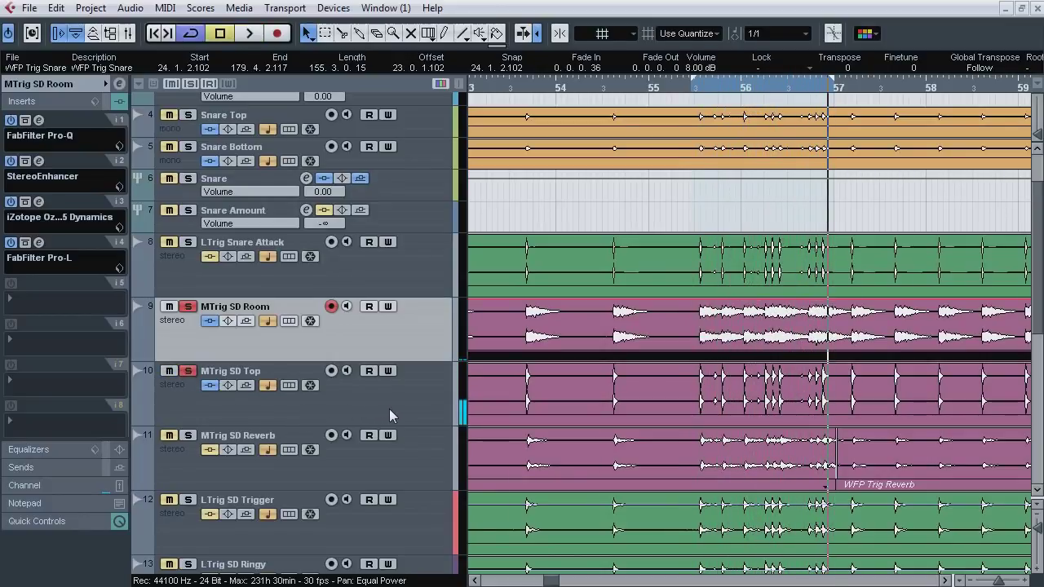
Step: Solo only MTrig SD Reverb, play it from bar 55 with the cycle off, and check the volumes of the events on both sides of bar 57
left_click_drag(661, 87, 661, 43)
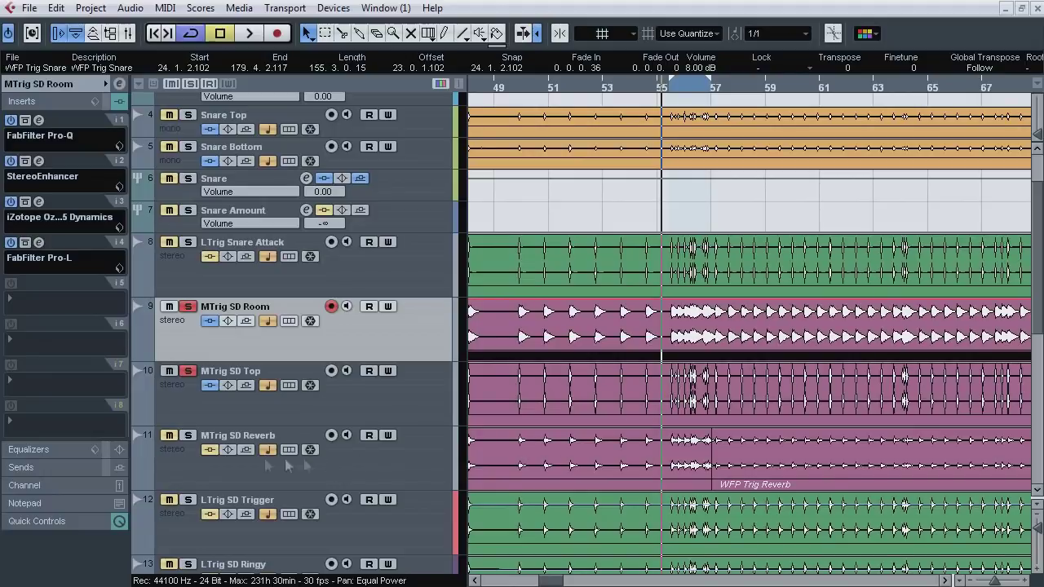
left_click(187, 465)
left_click(188, 435)
left_click(210, 451)
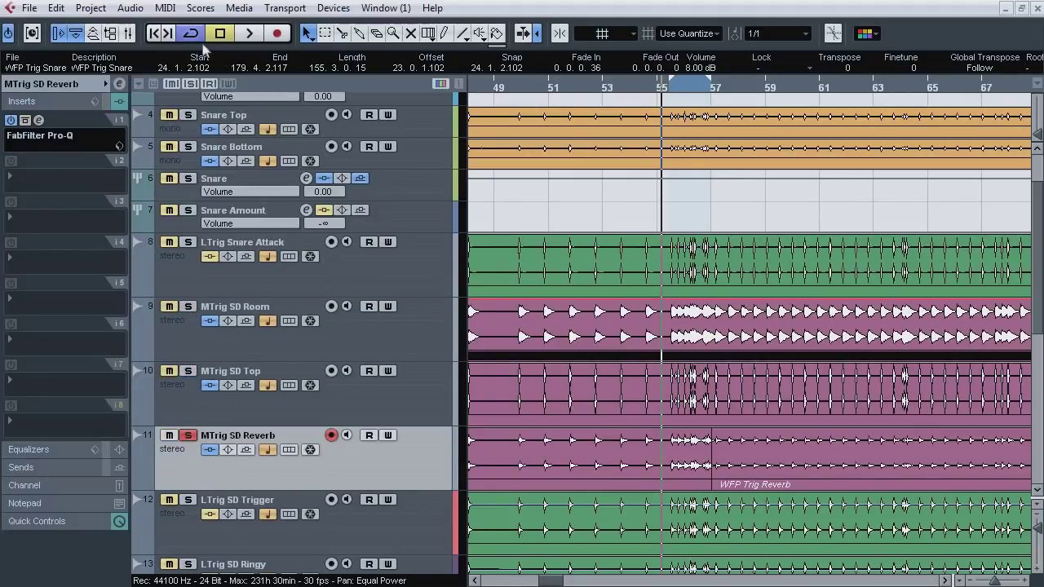
key("space")
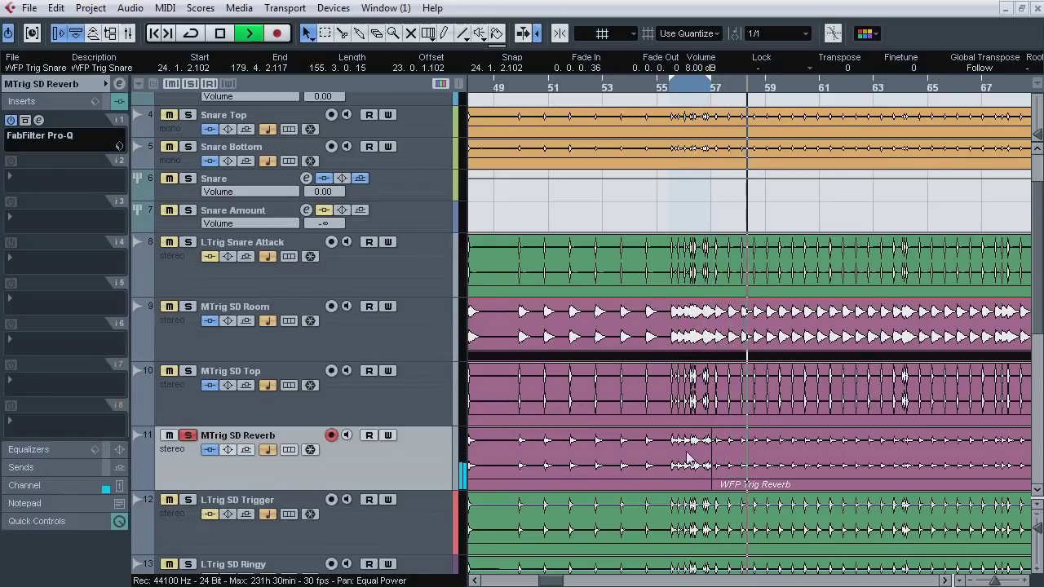
left_click(584, 487)
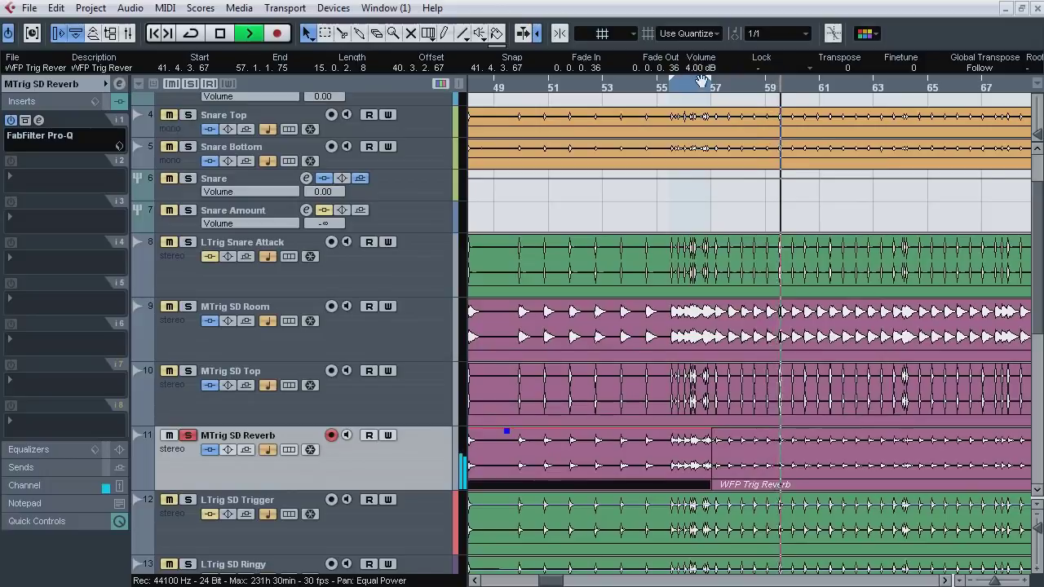
left_click(787, 465)
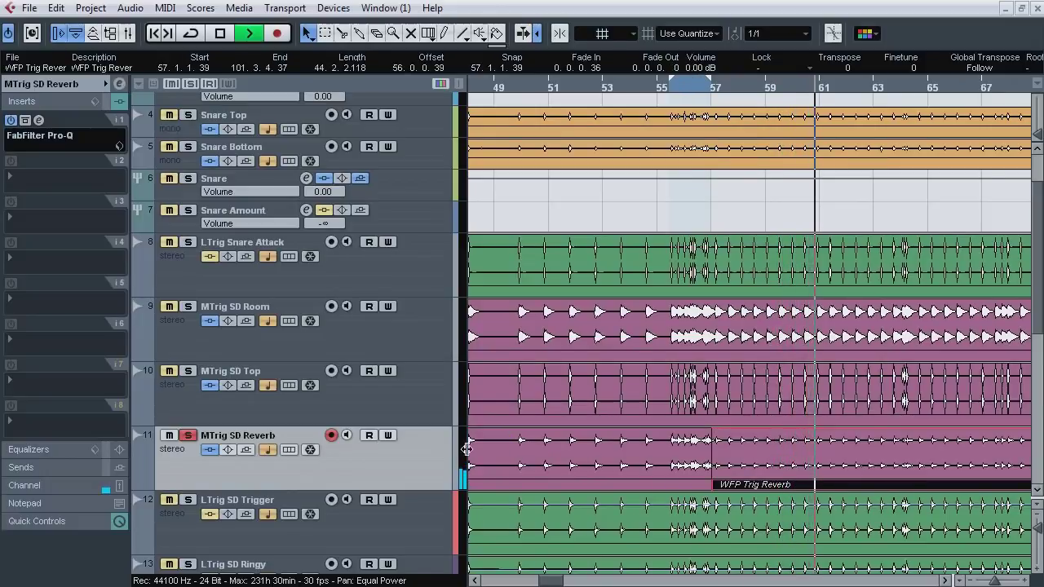
key("space")
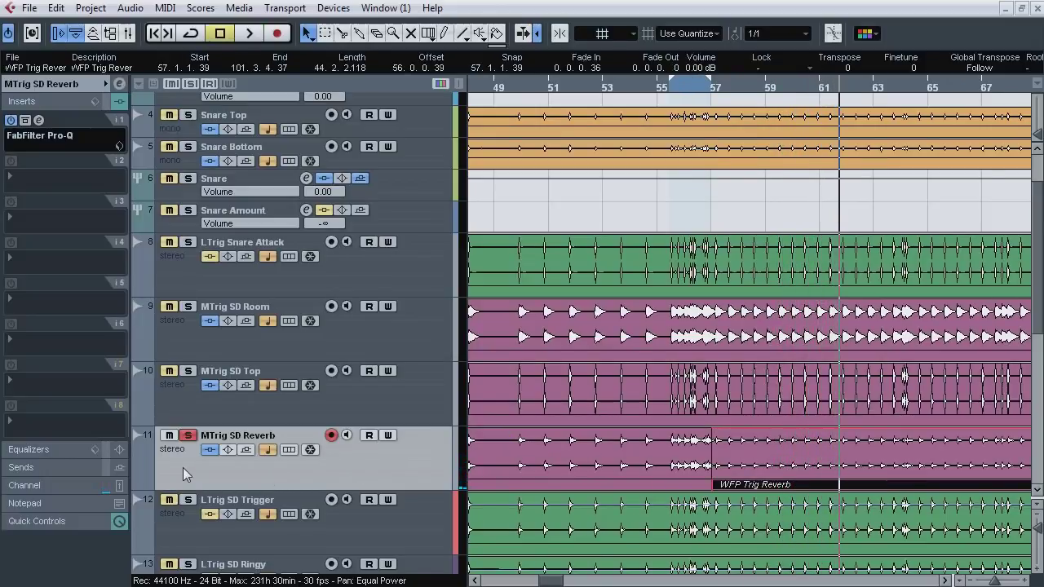
Step: Open MTrig SD Reverb's FabFilter Pro-Q and audition it during playback, comparing it with bypass and soloing the 184.22 Hz band
left_click(39, 121)
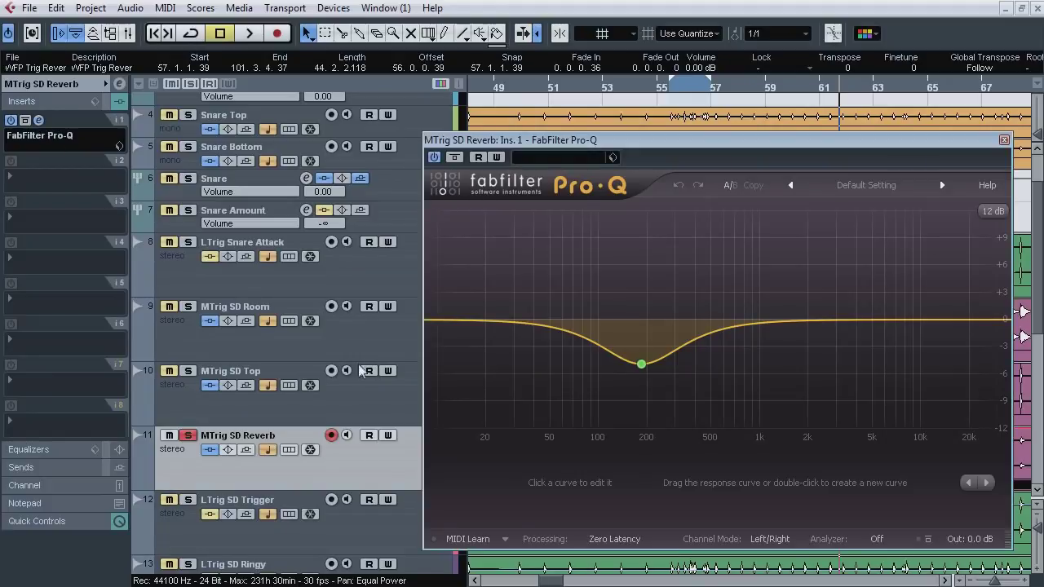
key("space")
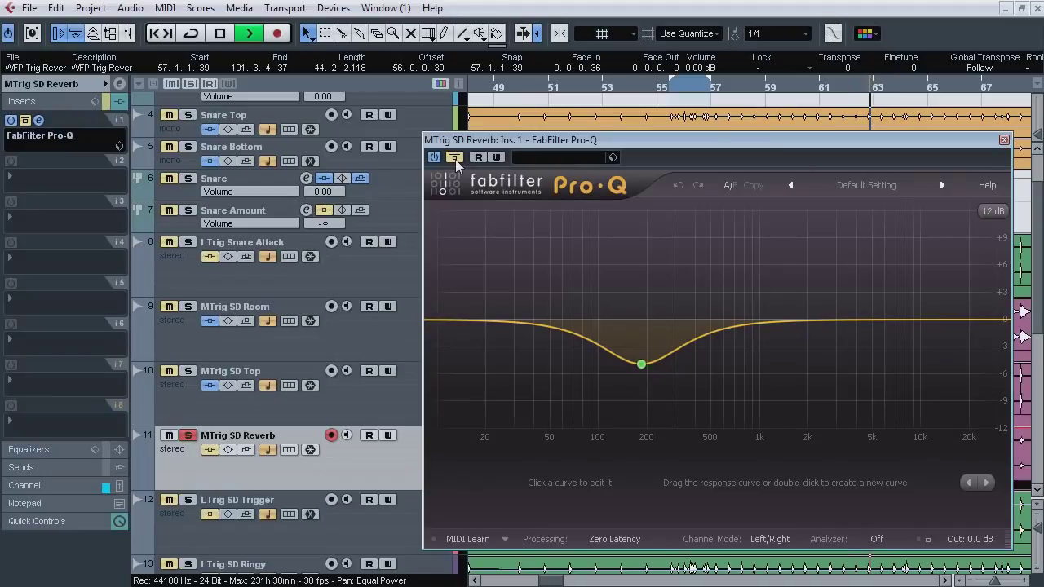
left_click(664, 389)
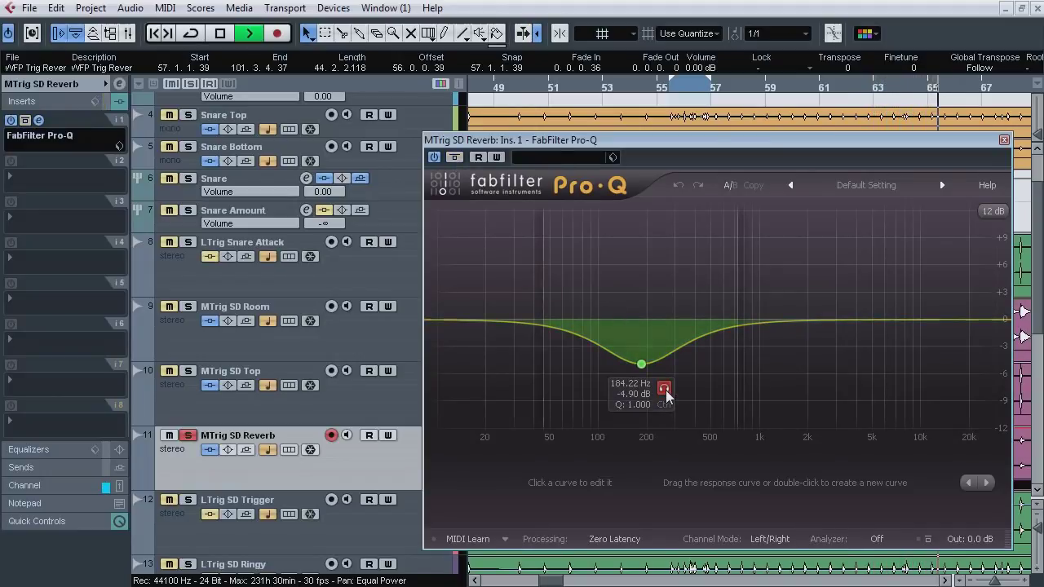
left_click(664, 390)
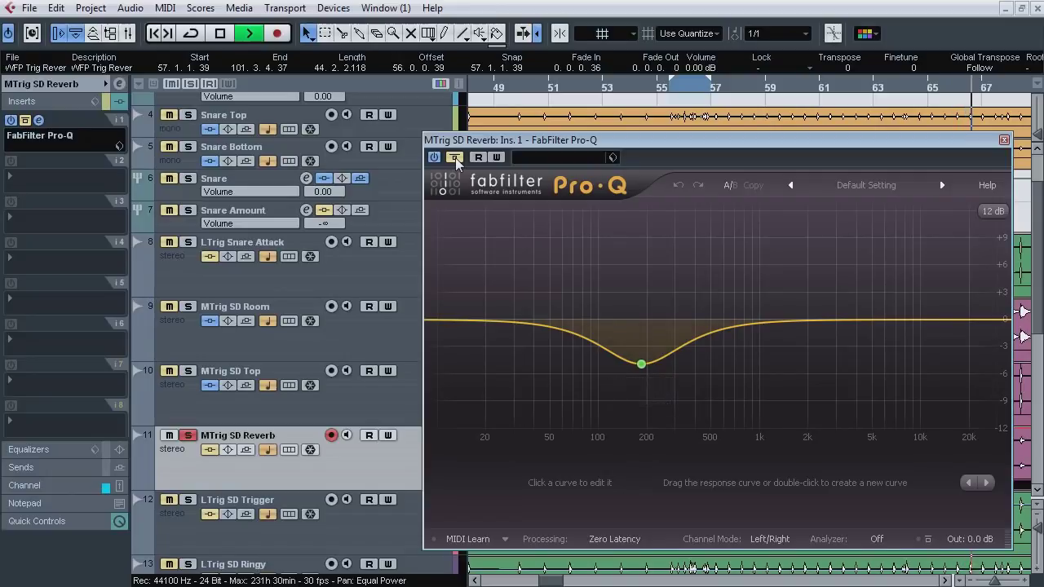
Step: Add MTrig SD Top and MTrig SD Room to the solo, clear all solos, and play the full mix with the plug-in closed before stopping
left_click(188, 370)
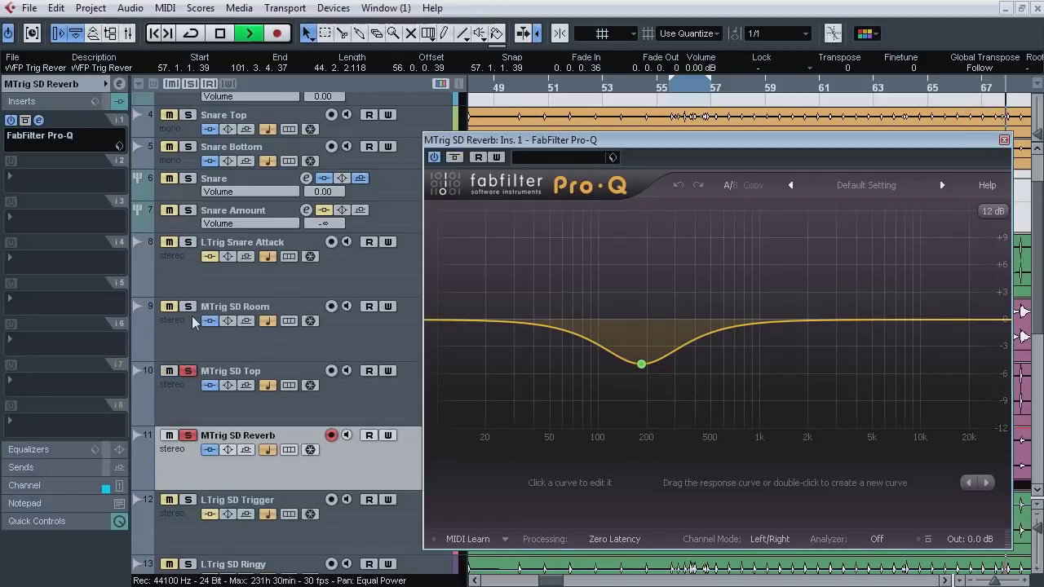
left_click(188, 306)
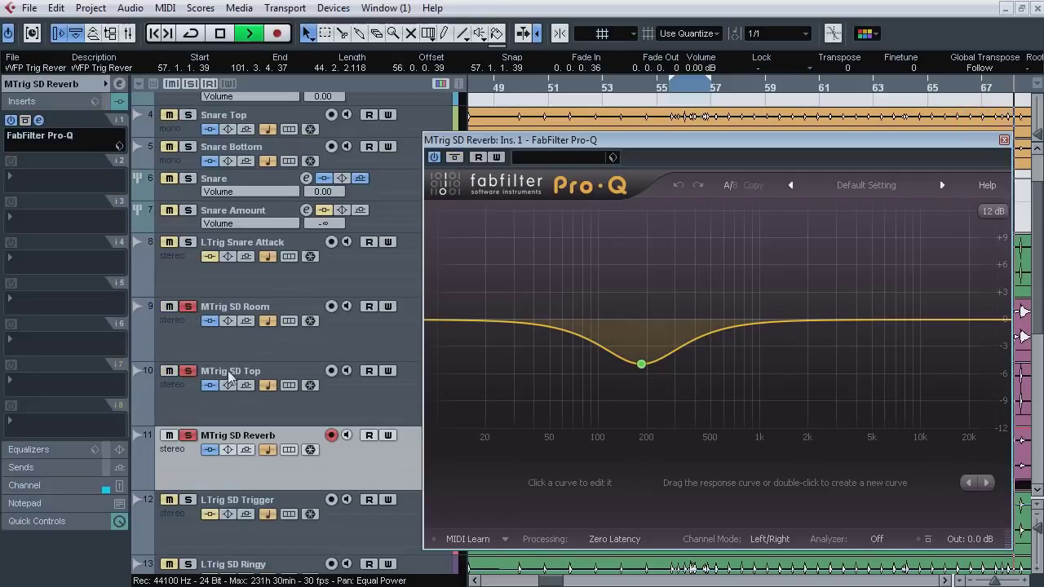
left_click(191, 84)
left_click(1003, 140)
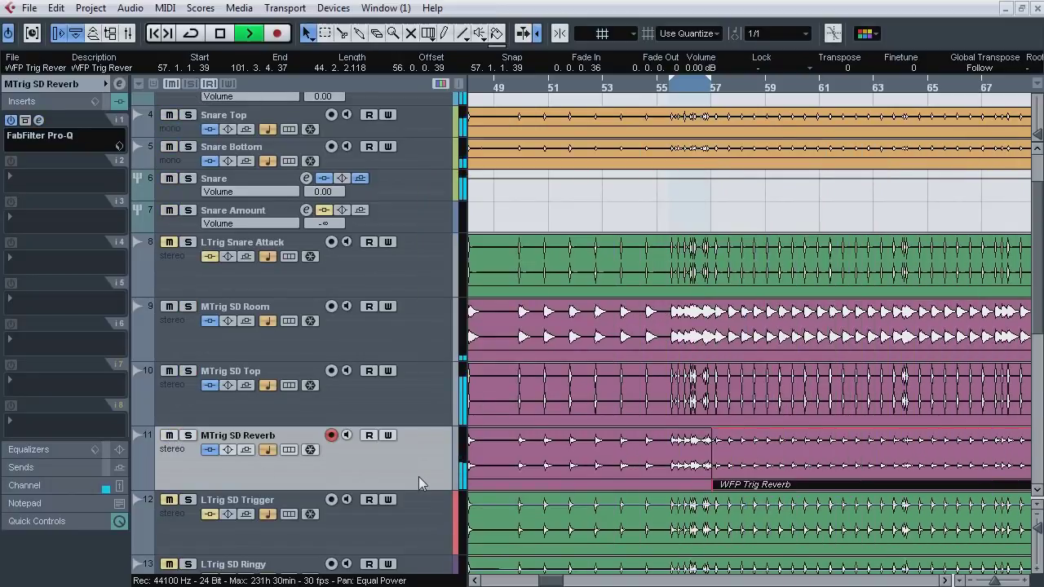
left_click_drag(996, 580, 985, 580)
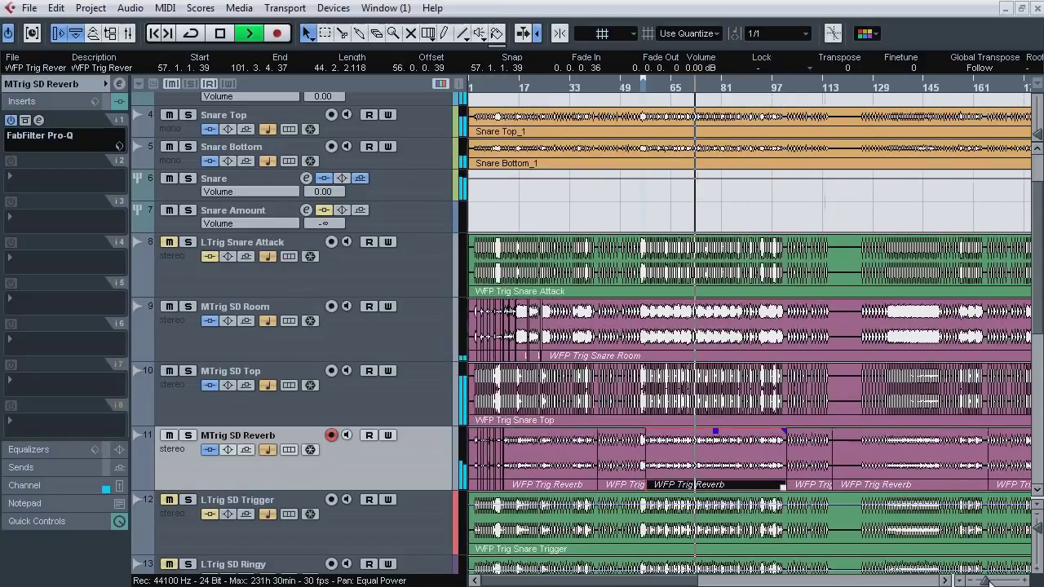
key("space")
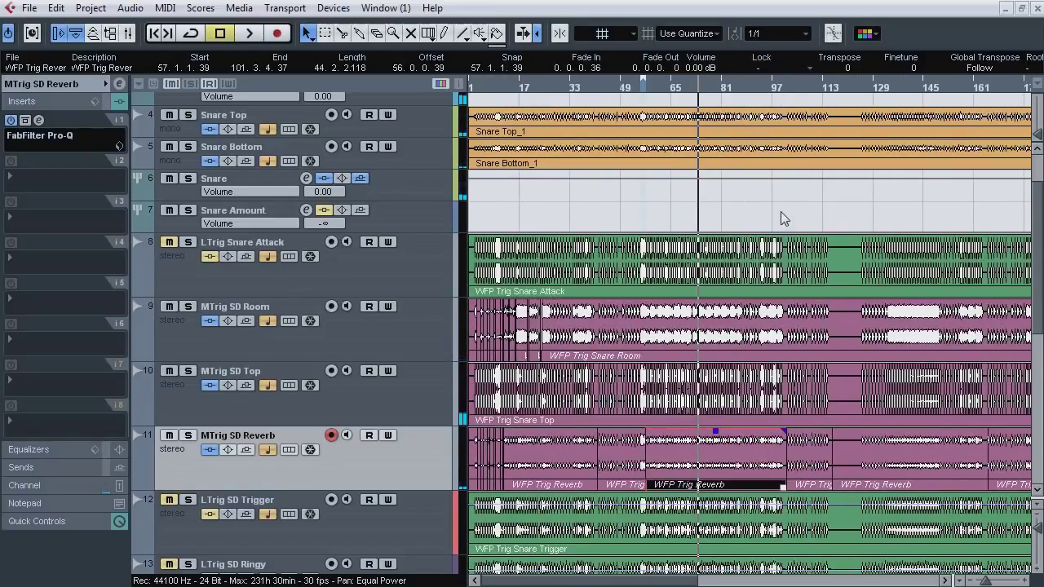
Step: Select the Snare Amount group and reset its volume to 0.00 during playback of the full mix
left_click(408, 215)
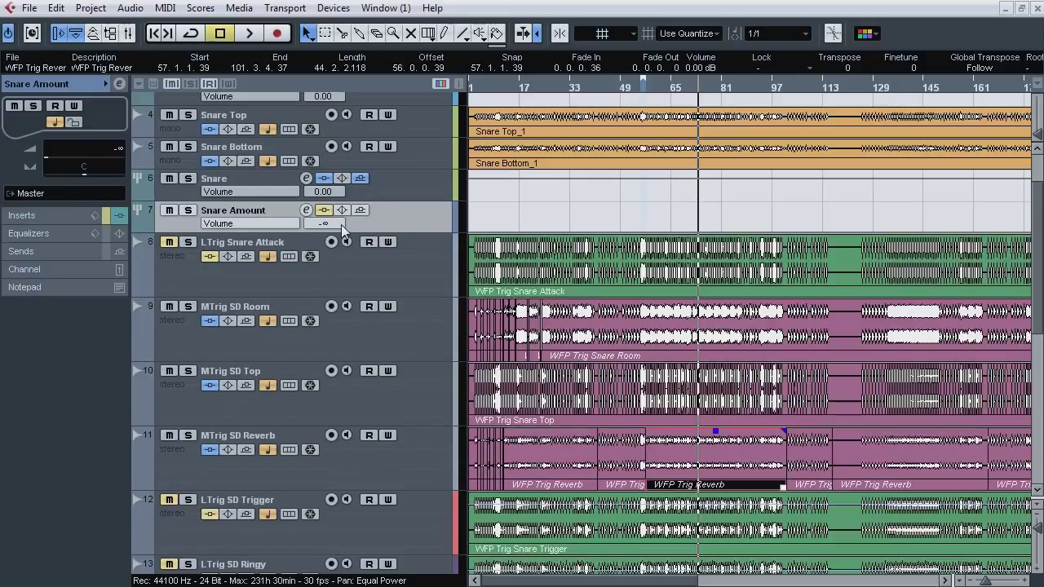
key("space")
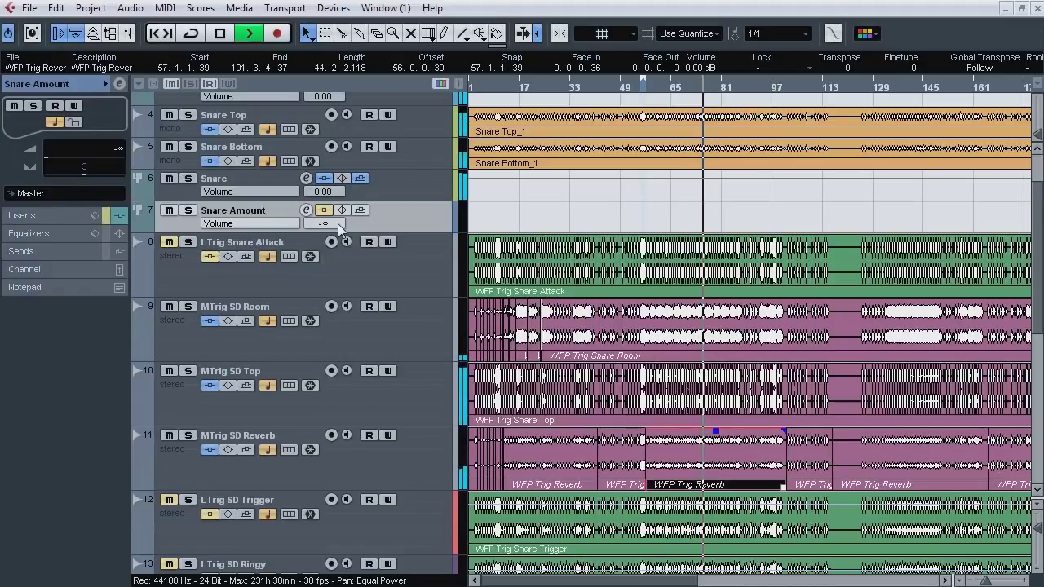
left_click(338, 223, "ctrl")
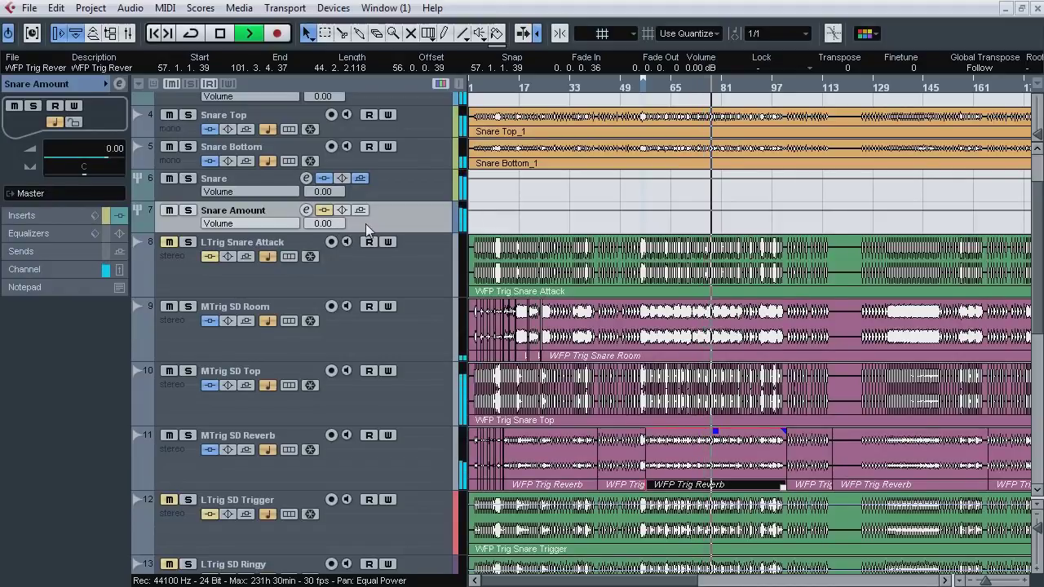
key("space")
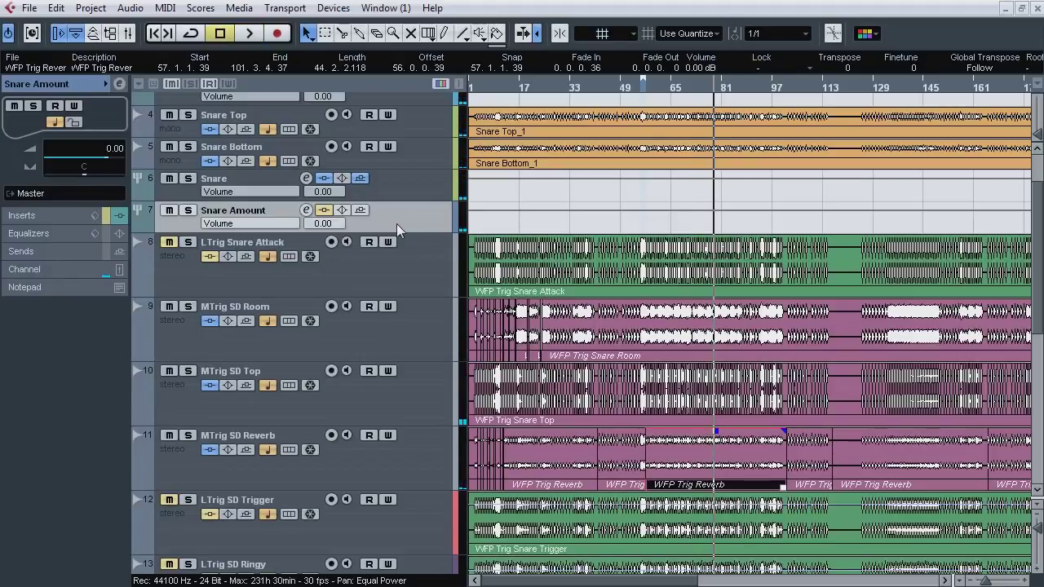
Step: Open Snare Amount's FabFilter Pro-Q and compare it bypassed and active in the full mix, leaving it active
left_click(70, 217)
left_click(41, 123)
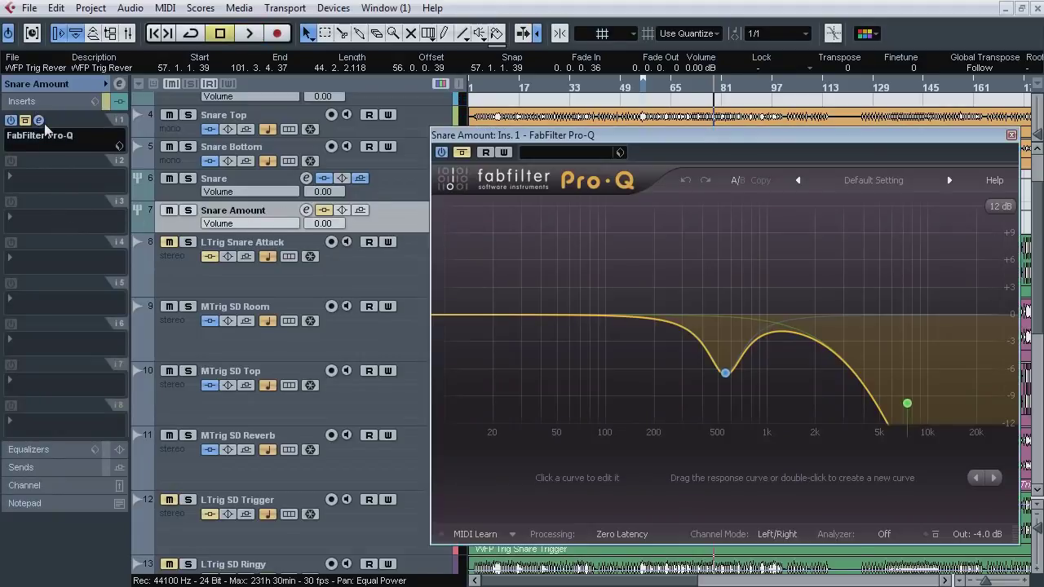
left_click_drag(563, 137, 528, 134)
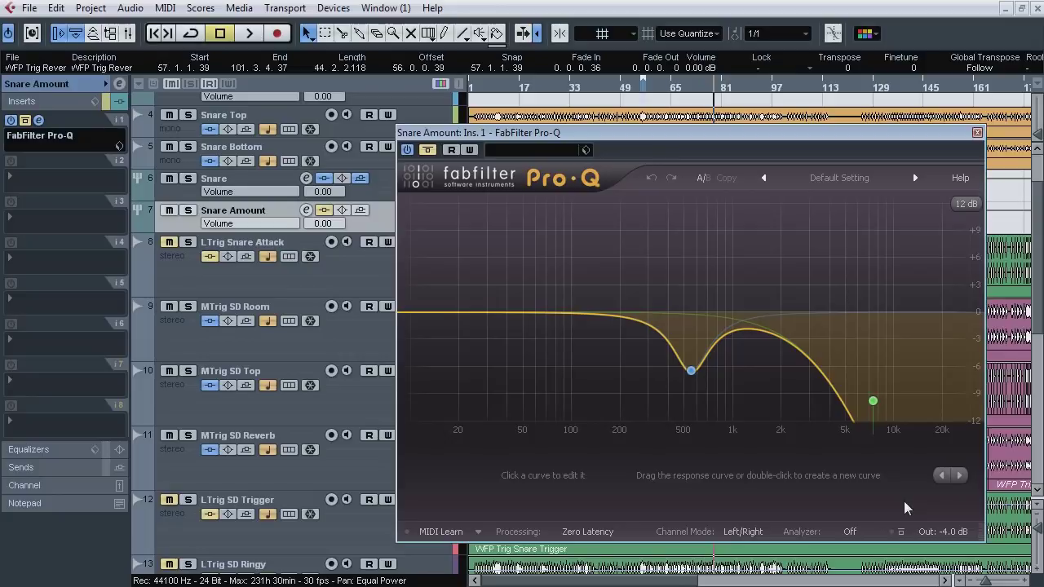
key("space")
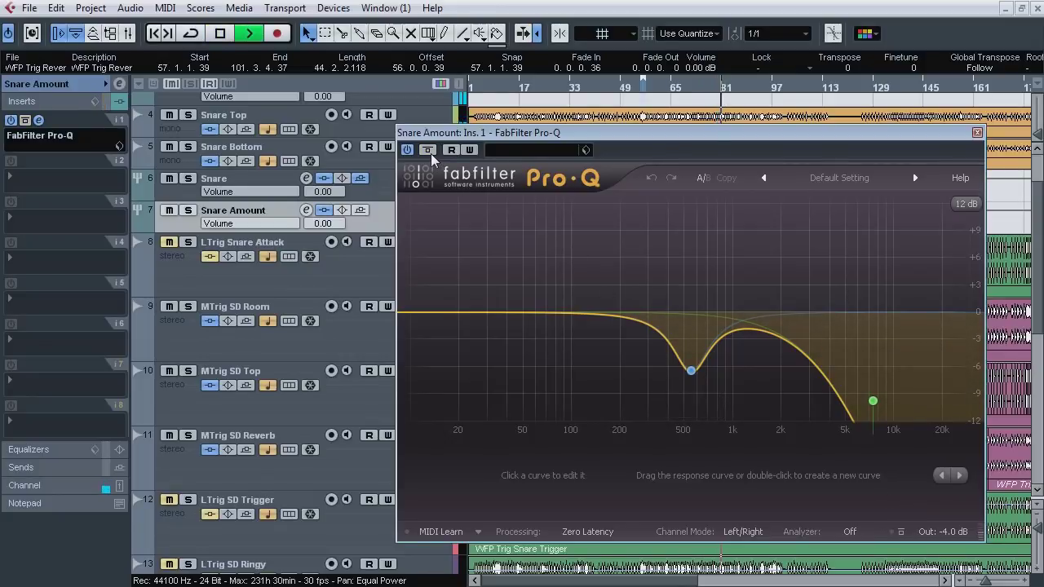
left_click(428, 150)
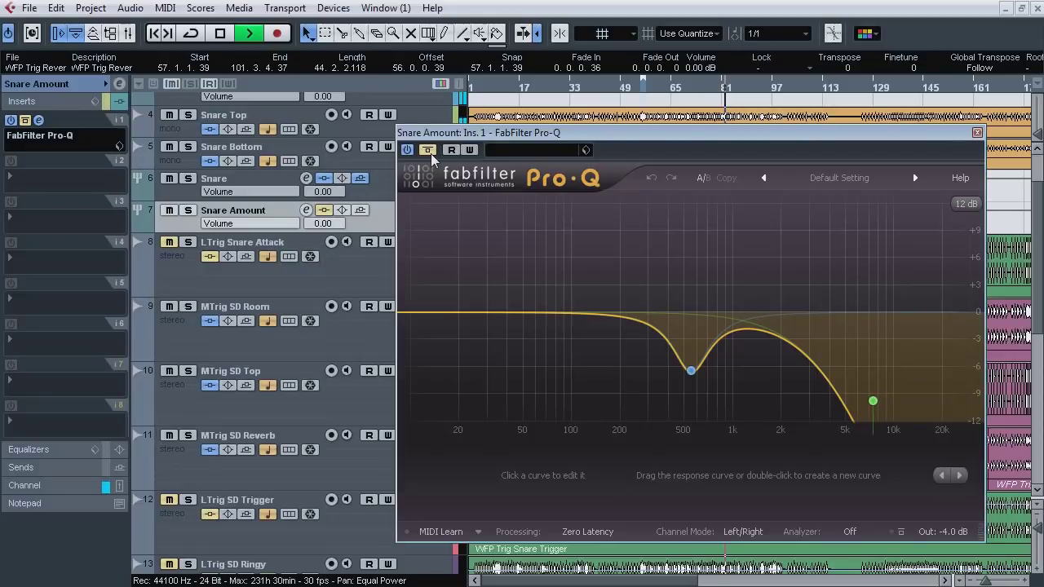
left_click(427, 151)
Step: Solo the Snare Amount group and compare its Pro-Q bypassed and active, leaving it active
key("s")
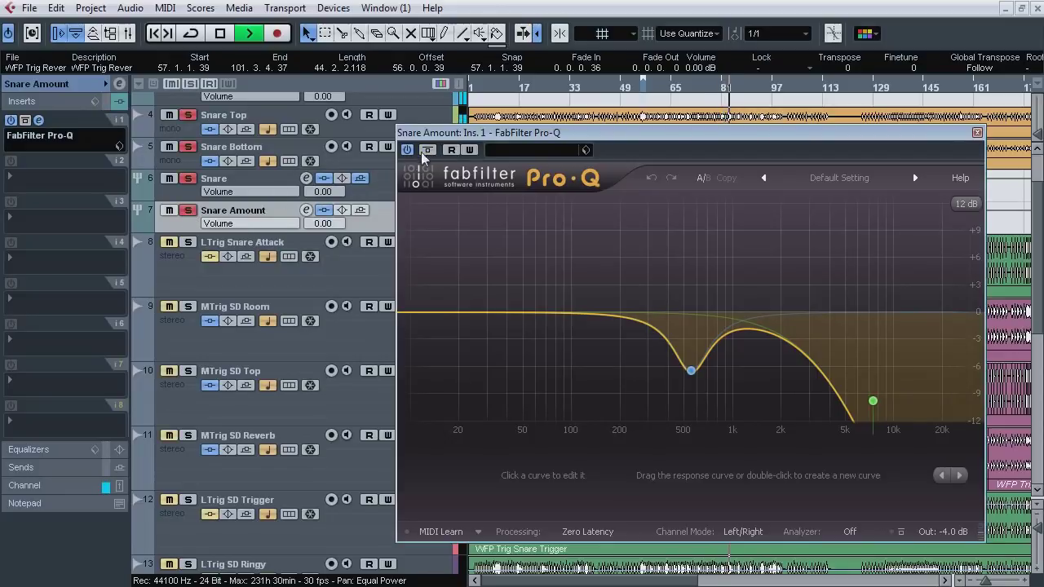
left_click(428, 151)
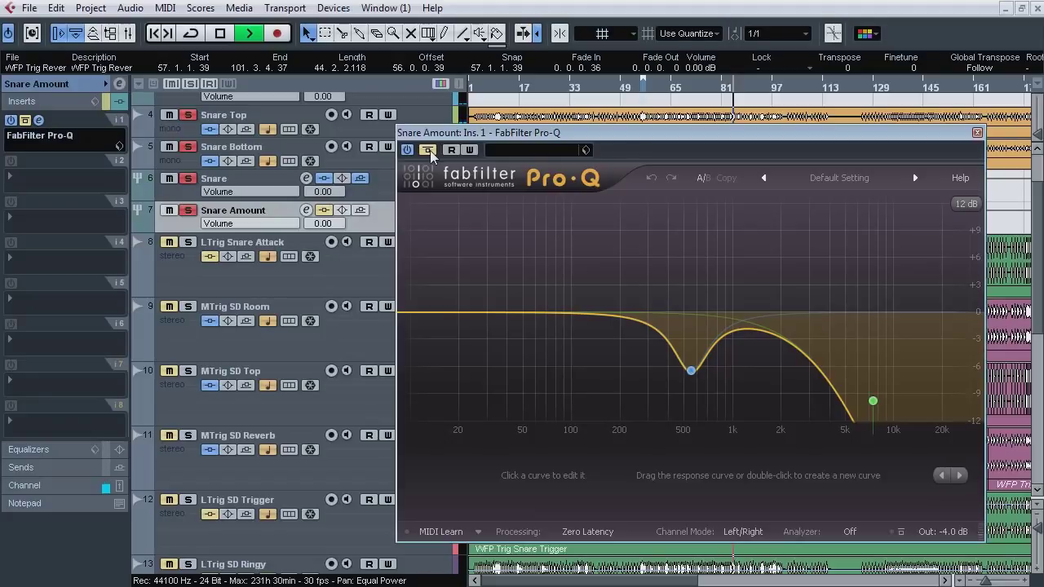
left_click(429, 151)
Step: Add MTrig SD Room, Top and Reverb to the solo and compare Snare Amount's Pro-Q bypassed and active, leaving it active
left_click(189, 309)
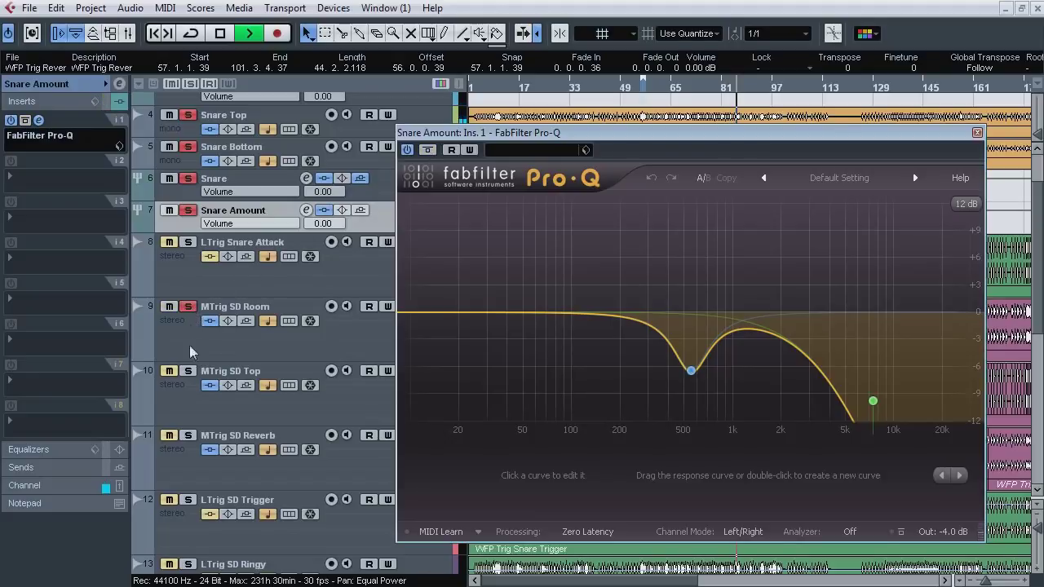
left_click(189, 372)
left_click(188, 435)
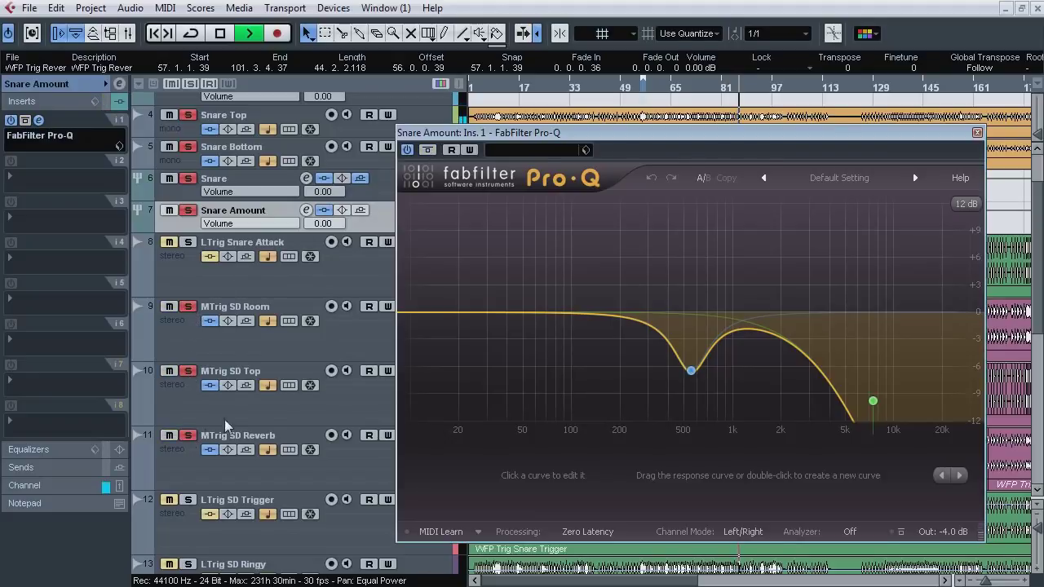
left_click(427, 151)
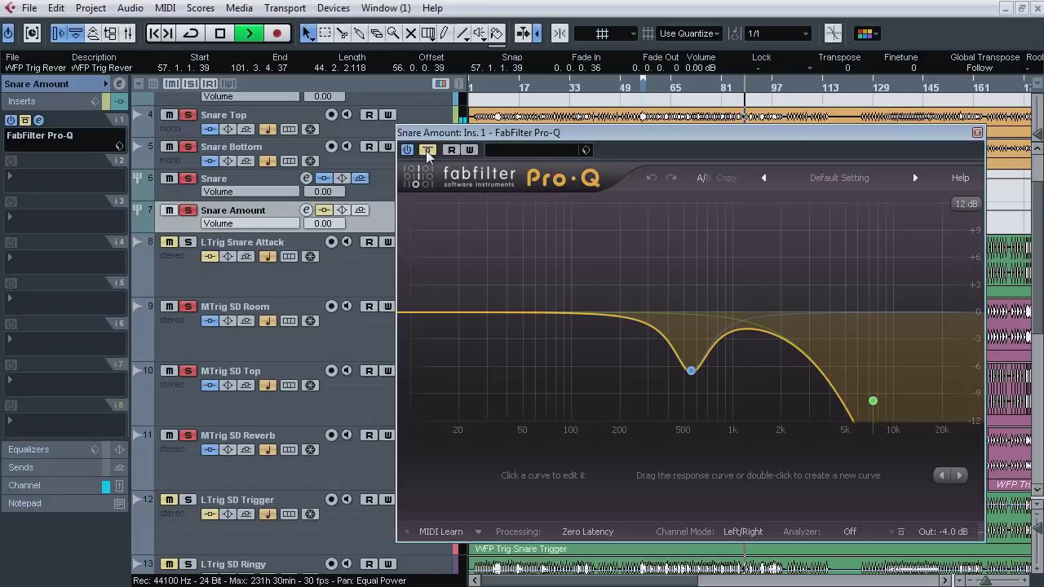
left_click(428, 150)
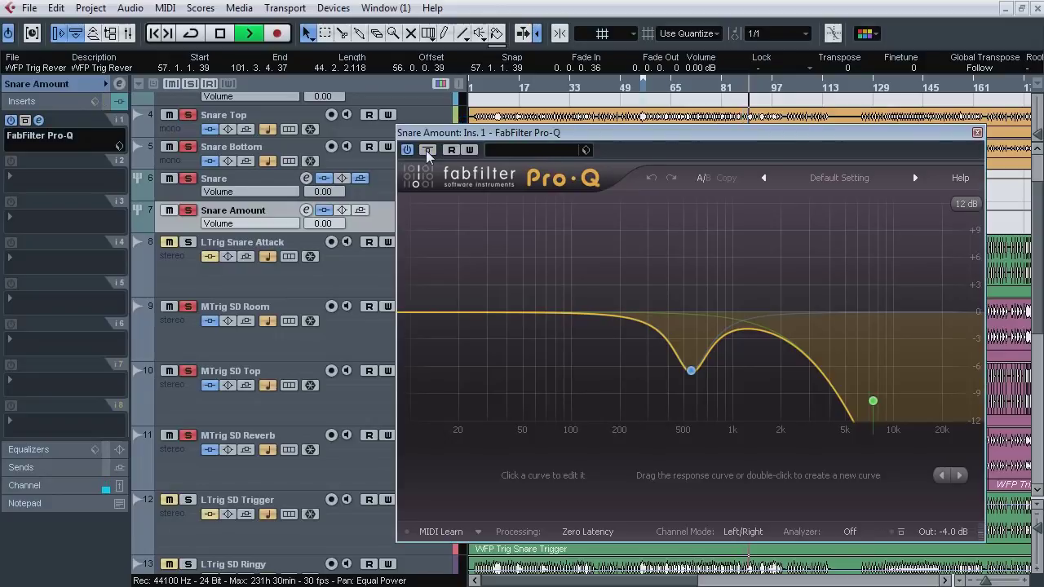
left_click(428, 151)
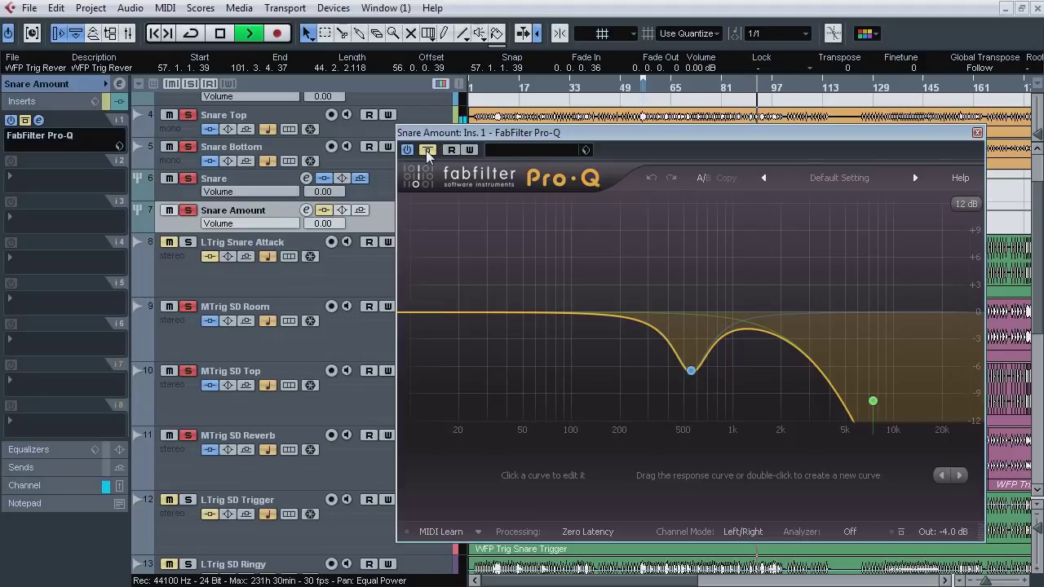
left_click(427, 151)
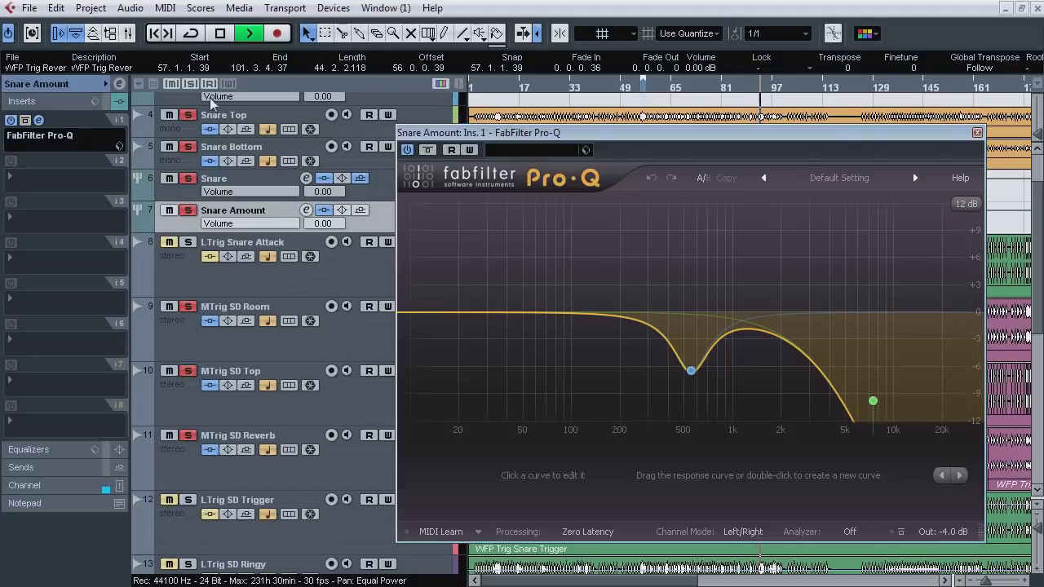
Step: Clear all solos, close Snare Amount's FabFilter Pro-Q and stop playback
left_click(191, 85)
left_click(978, 132)
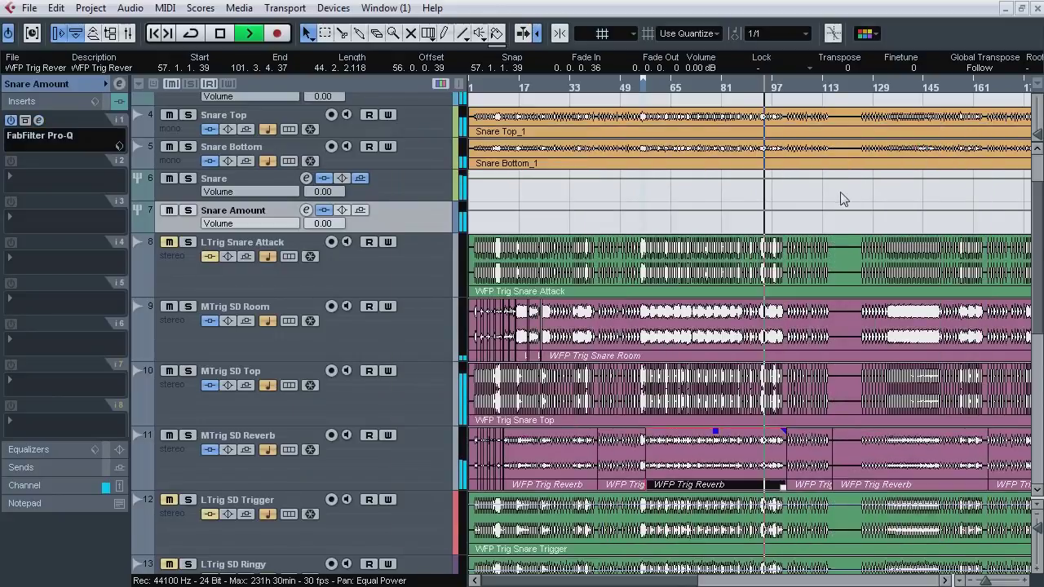
key("space")
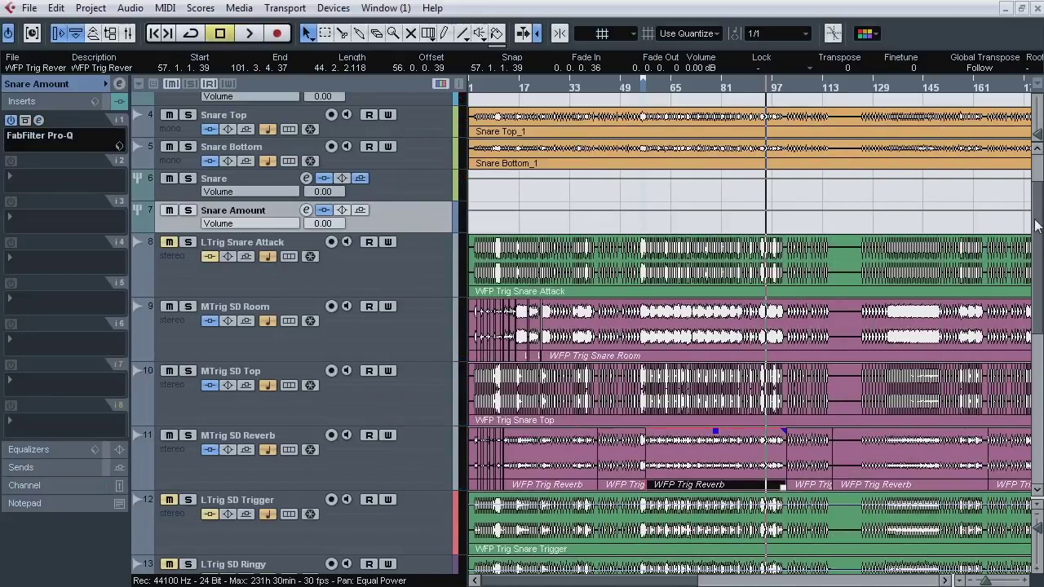
Step: Solo the LTrig SD Trigger track and audition it from about bar 62, selecting its clip
scroll(1036, 227, "down", 3)
left_click(204, 441)
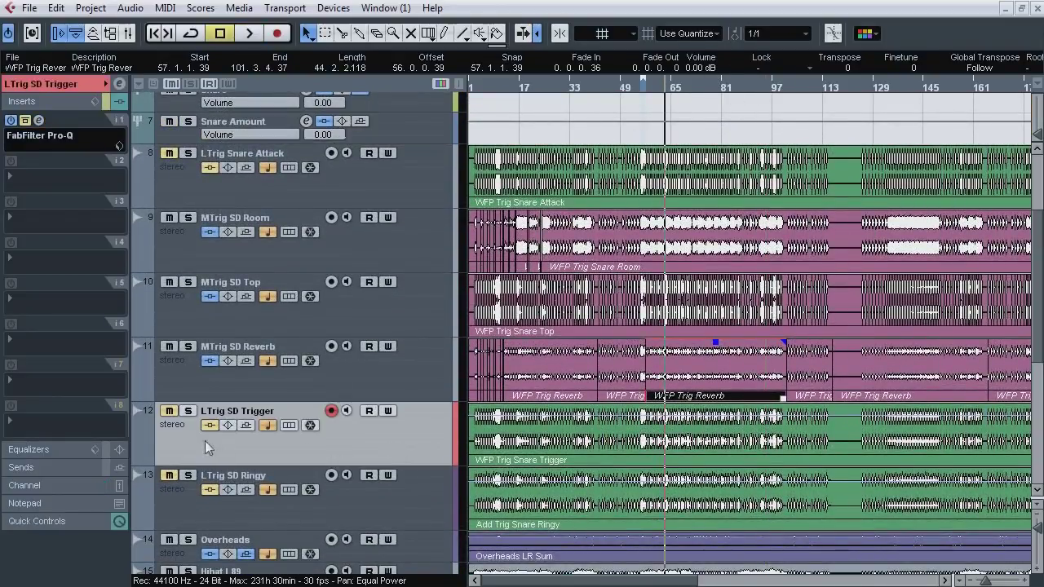
left_click(187, 411)
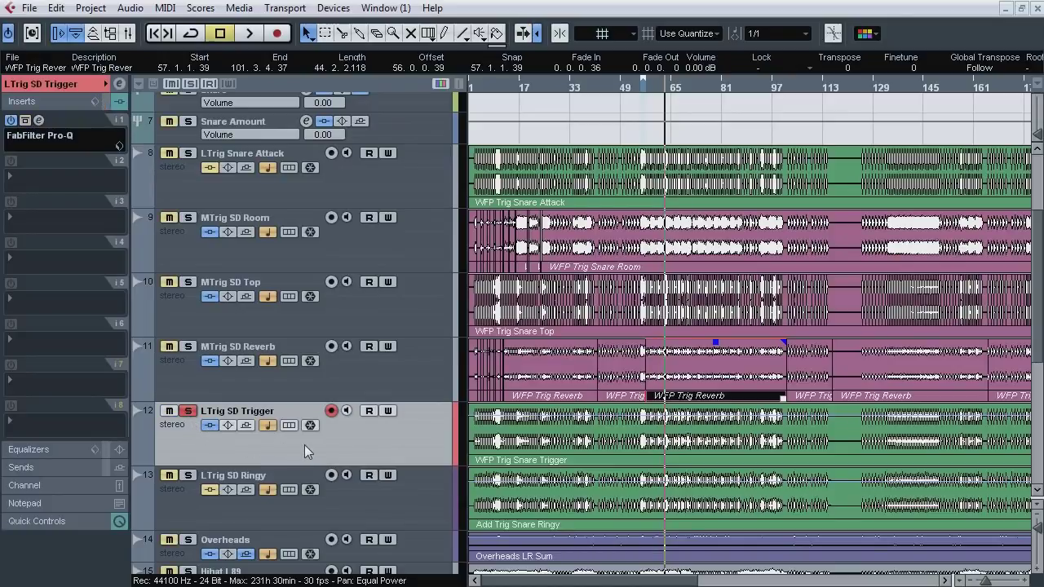
key("space")
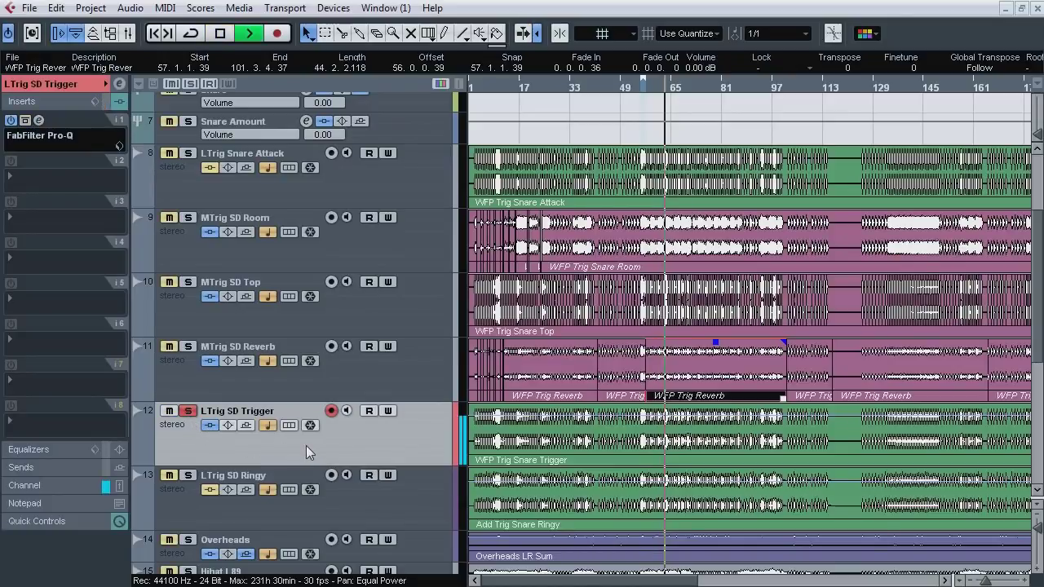
left_click(694, 441)
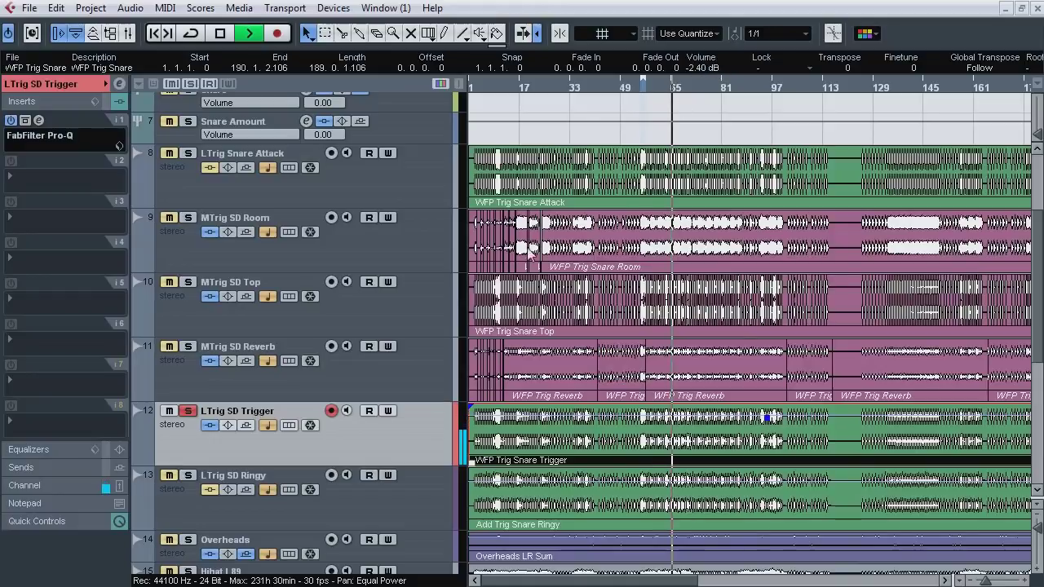
Step: Audition the full mix while unmuting LTrig SD Trigger, ending with that track soloed again and playback stopped
left_click(188, 411)
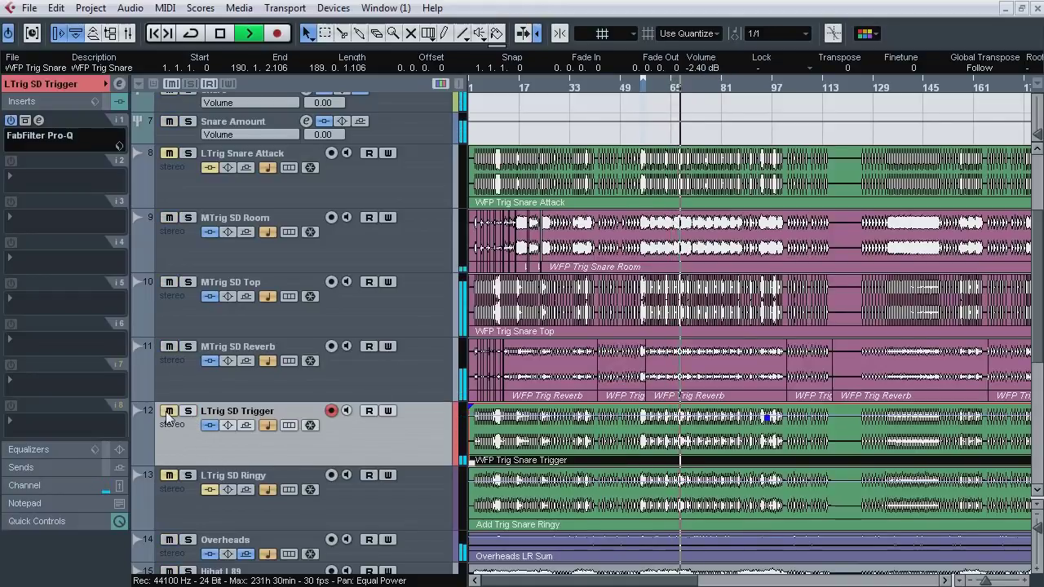
left_click(169, 412)
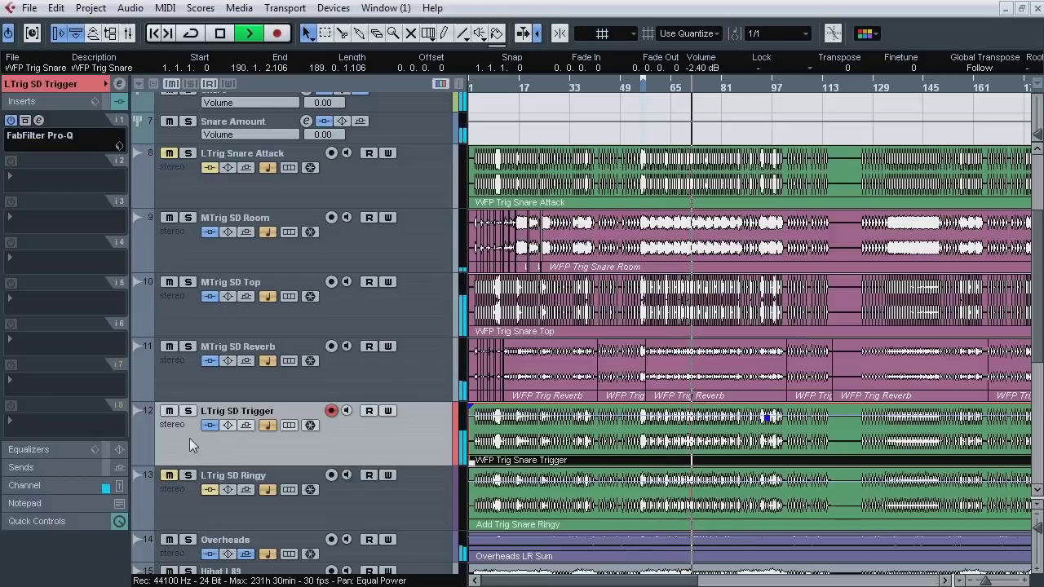
left_click(189, 411)
key("space")
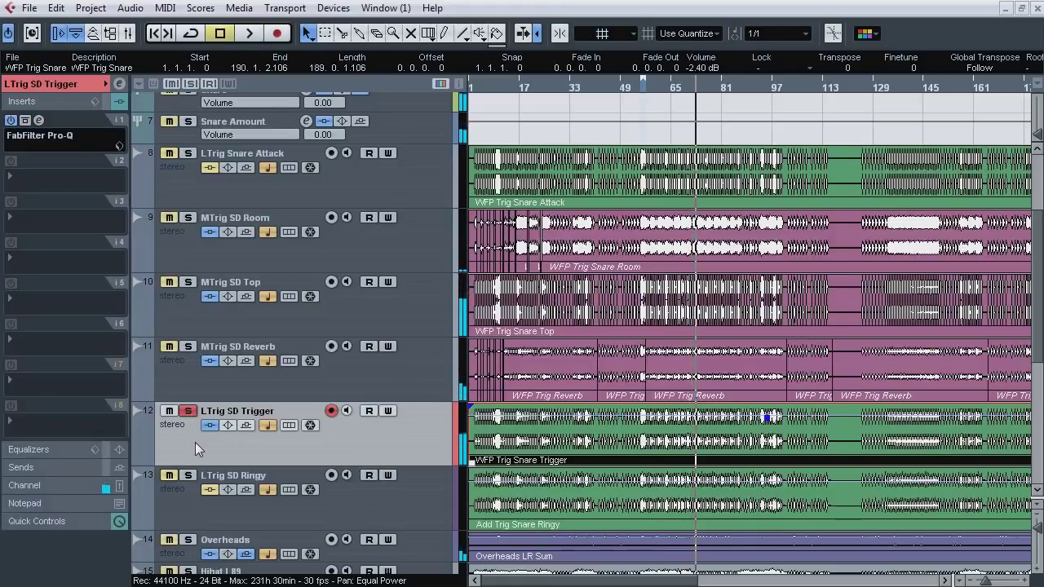
Step: Open LTrig SD Trigger's FabFilter Pro-Q and compare it bypassed and active on the soloed track, leaving it active
left_click(38, 121)
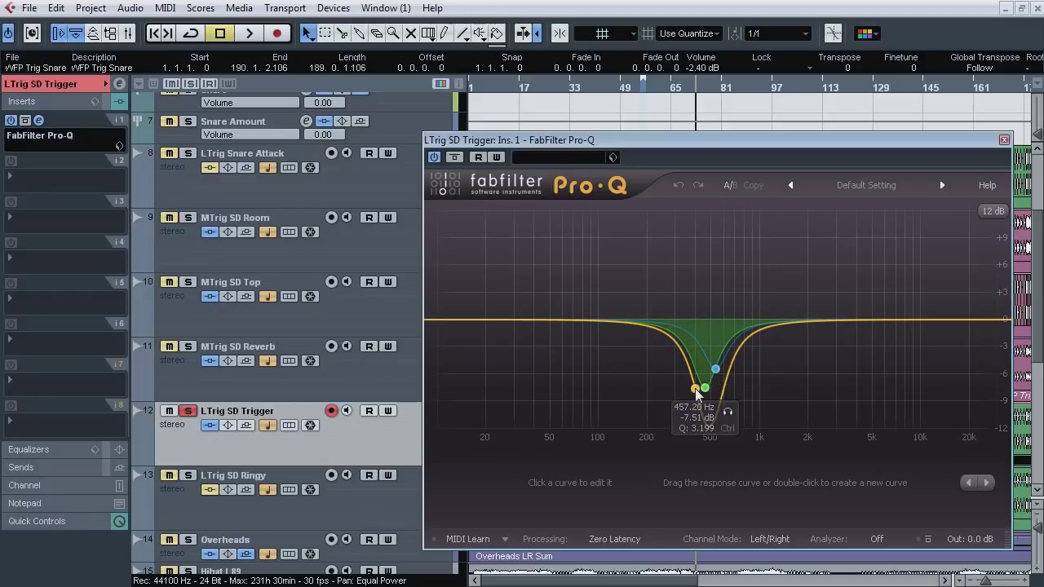
key("space")
left_click(460, 161)
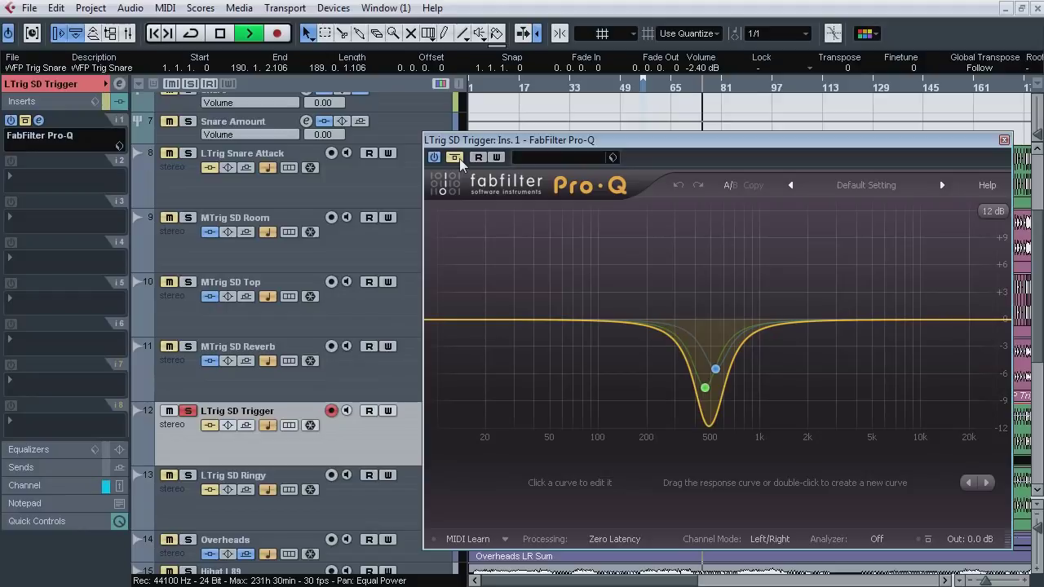
left_click(460, 161)
left_click(460, 161)
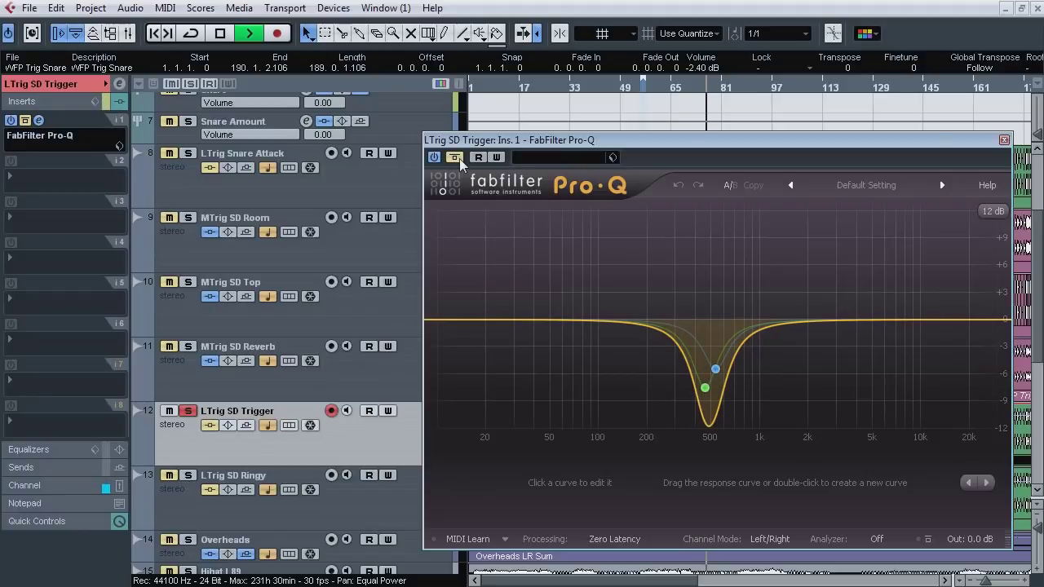
left_click(460, 160)
Step: Add MTrig SD Room, Top and Reverb to the solo and compare LTrig SD Trigger's Pro-Q bypassed and active, closing it with the EQ active
left_click_drag(188, 346, 189, 147)
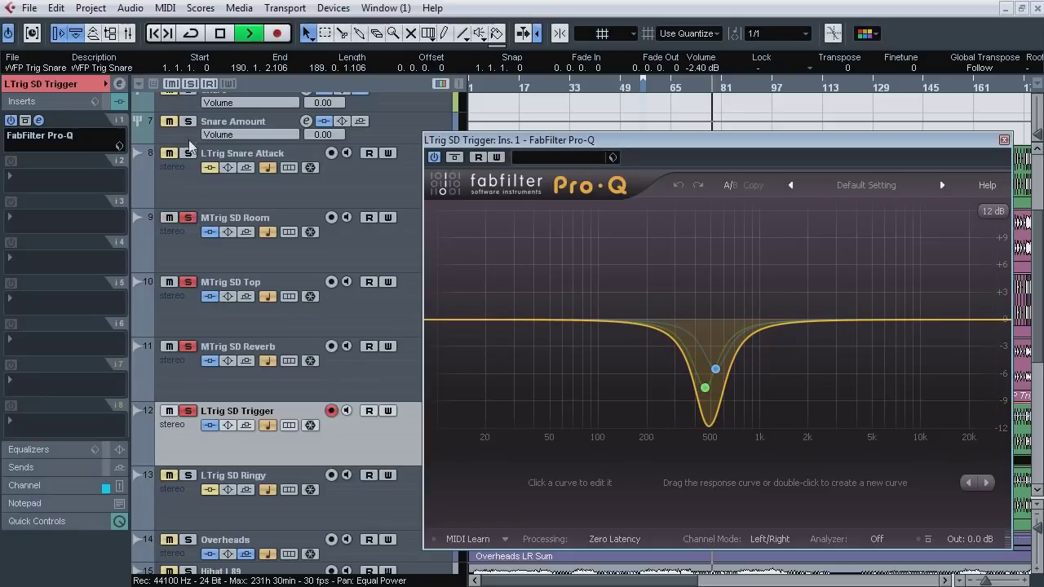
left_click(455, 159)
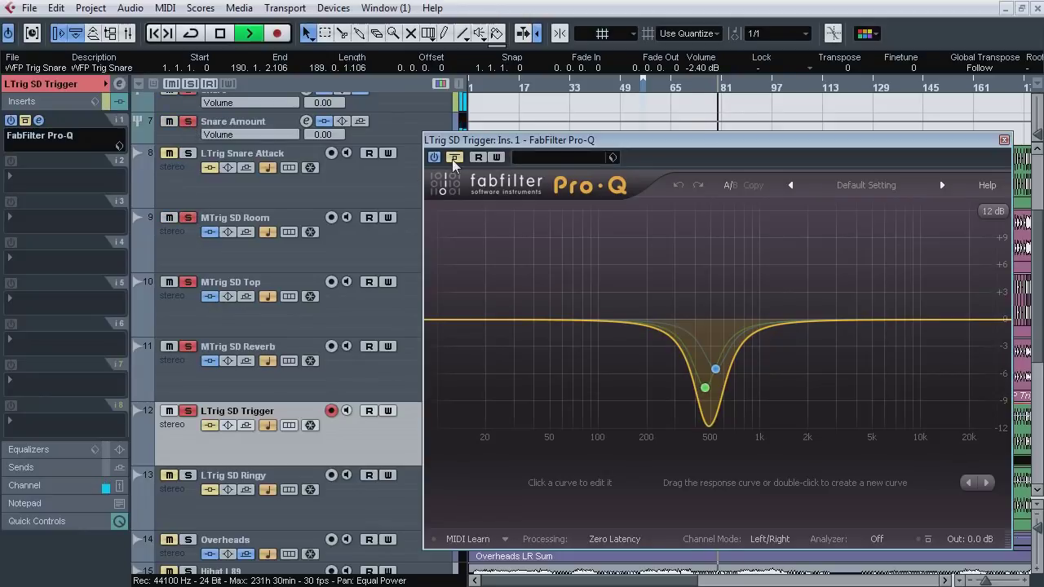
left_click(454, 160)
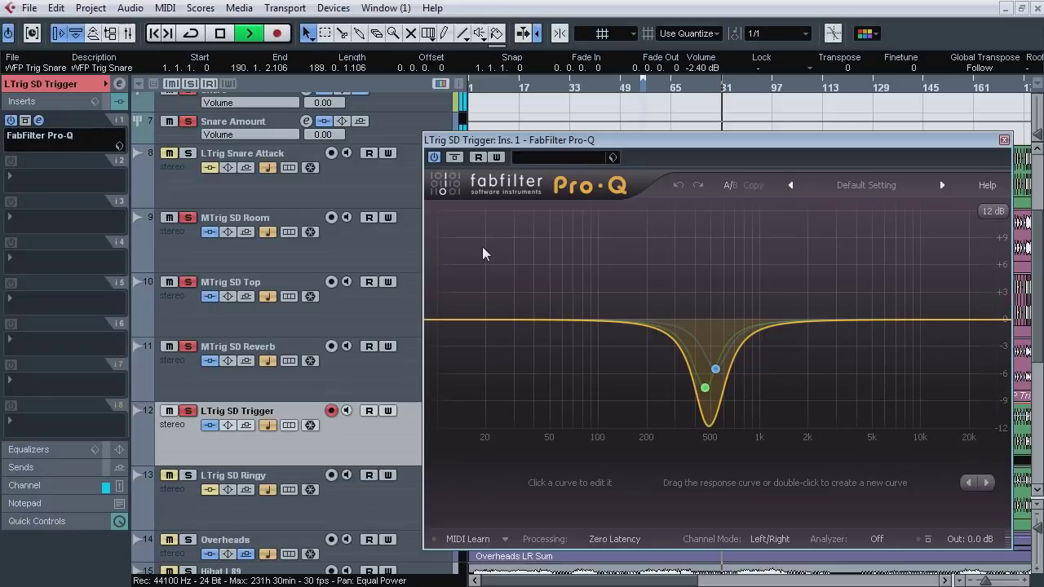
left_click(457, 160)
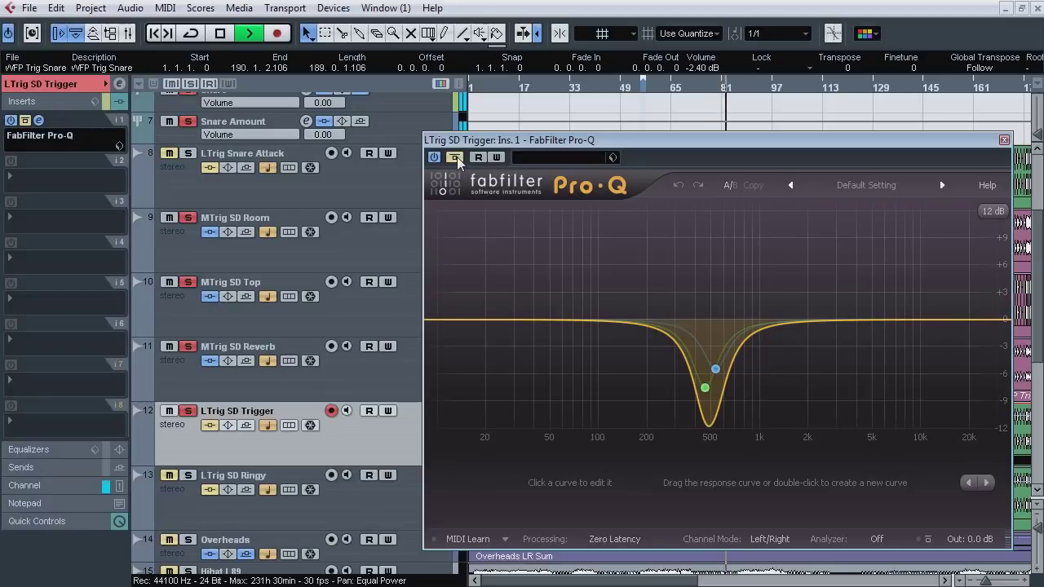
left_click(457, 160)
key("space")
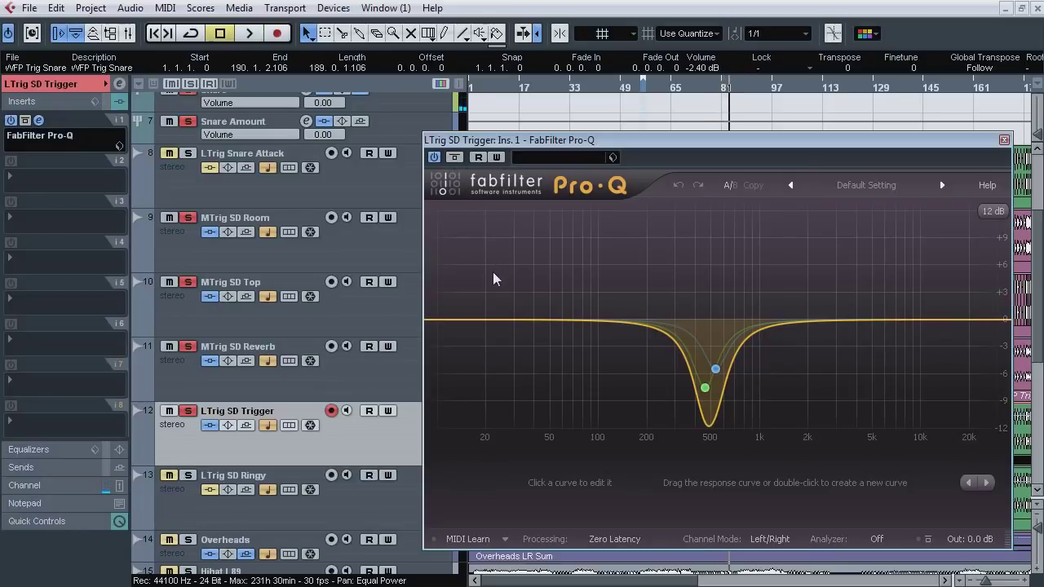
left_click(38, 120)
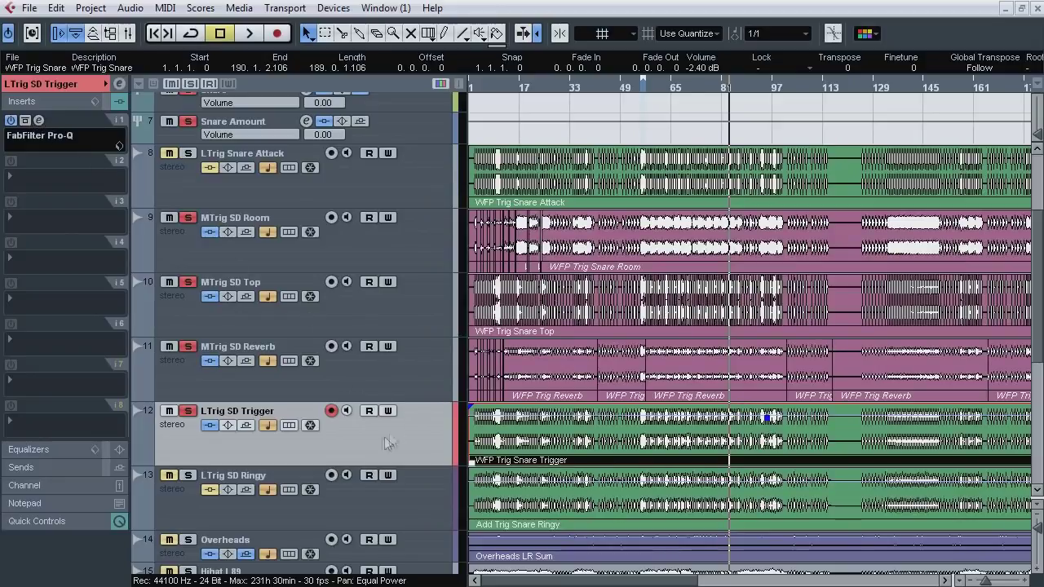
Step: Solo only the LTrig SD Ringy track and audition it from about bar 62
left_click(185, 511)
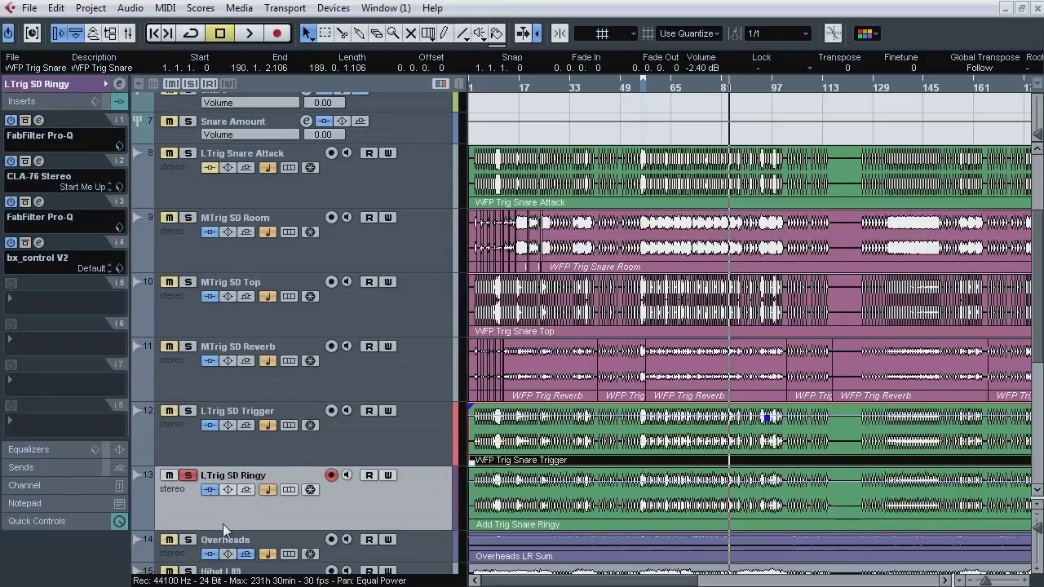
key("space")
left_click(666, 83)
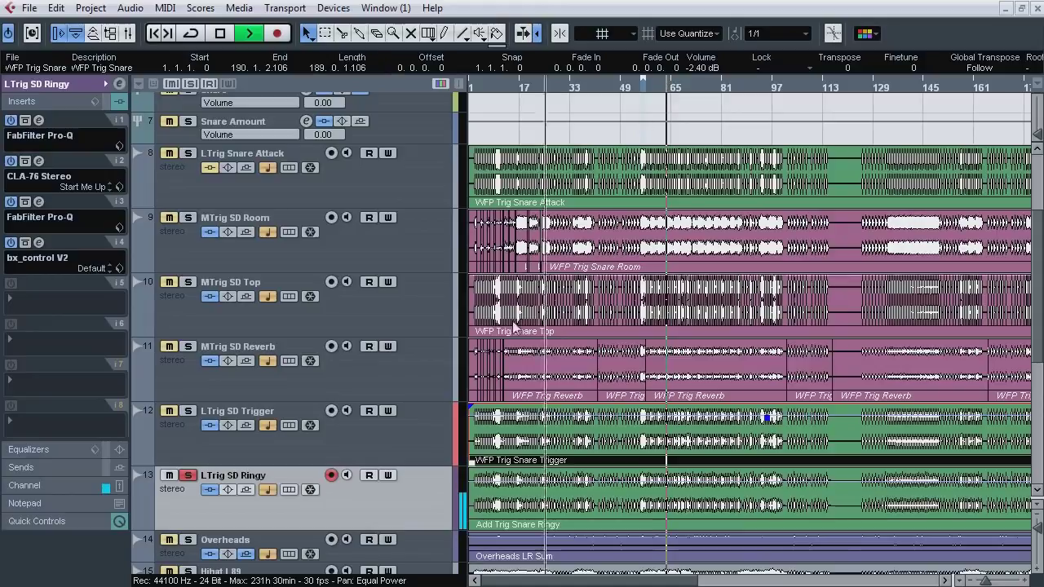
Step: Add LTrig SD Trigger, MTrig SD Reverb, Top and Room, and the Snare Amount group to the solo
left_click(188, 411)
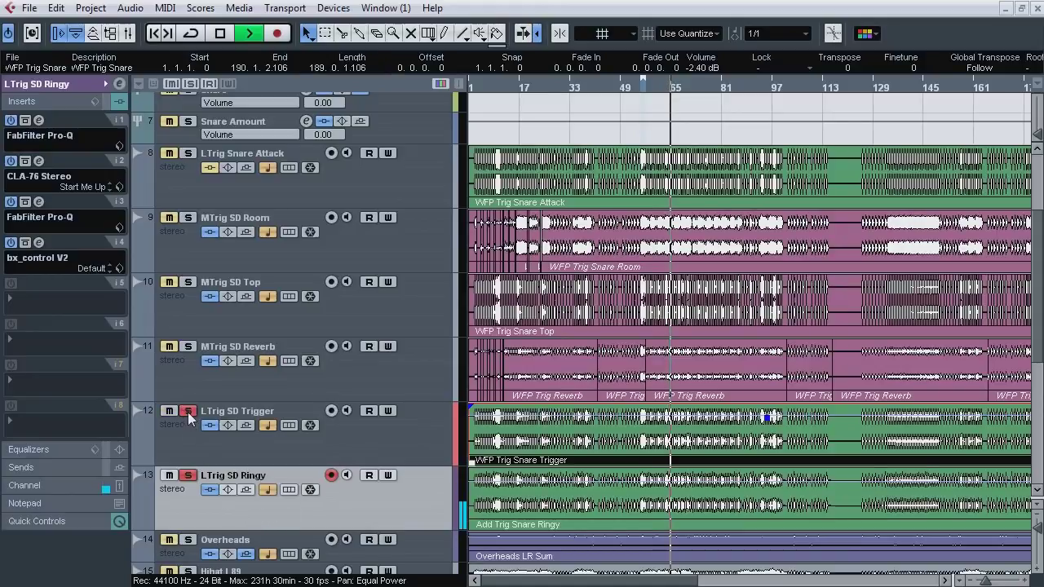
left_click(189, 346)
left_click(189, 283)
left_click(190, 218)
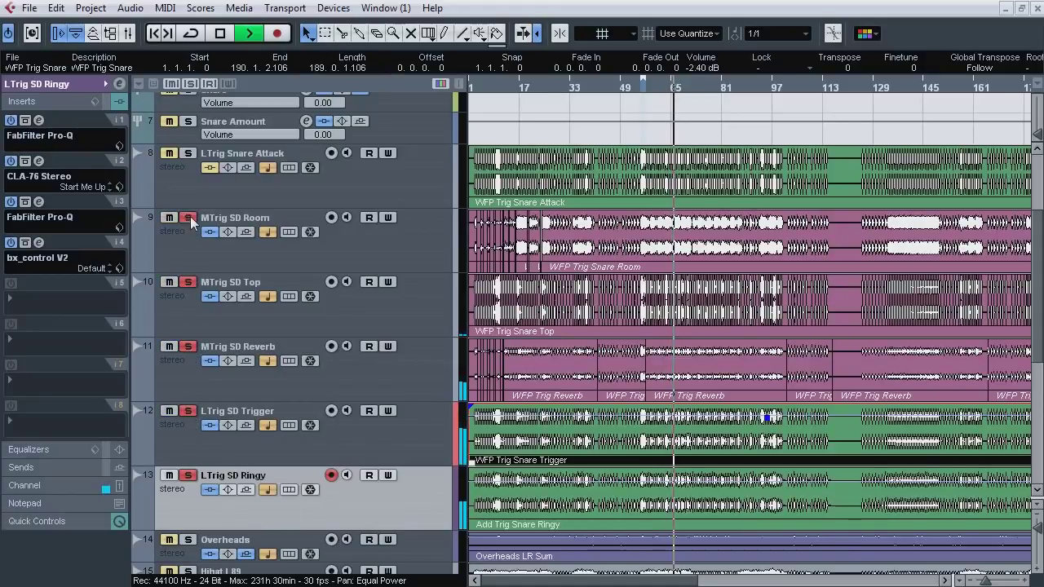
left_click(187, 121)
Step: Compare the layered snare with and without LTrig SD Ringy, leaving Ringy soloed with the other layers
left_click(189, 475)
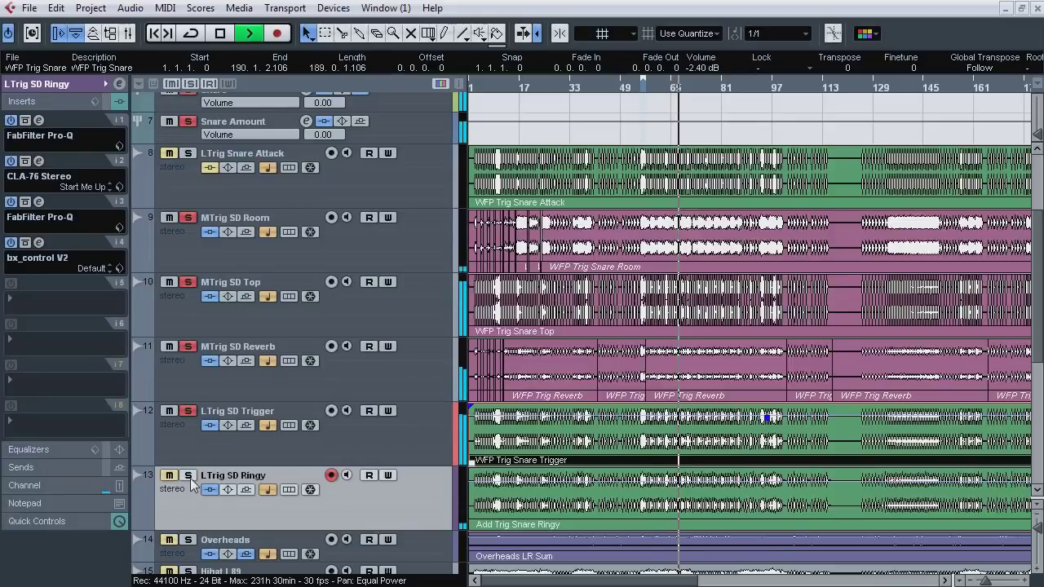
left_click(190, 480)
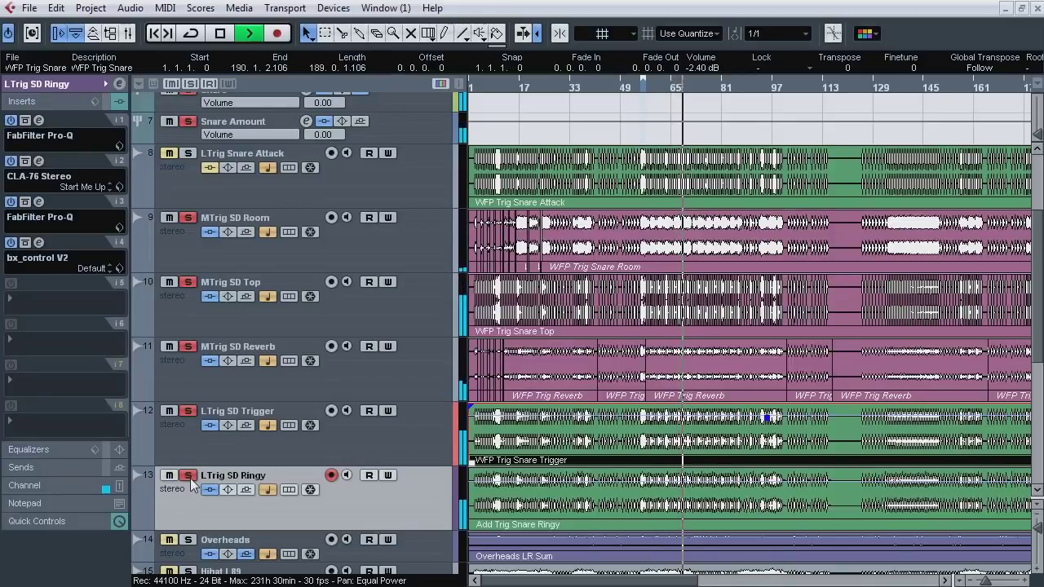
left_click(189, 478)
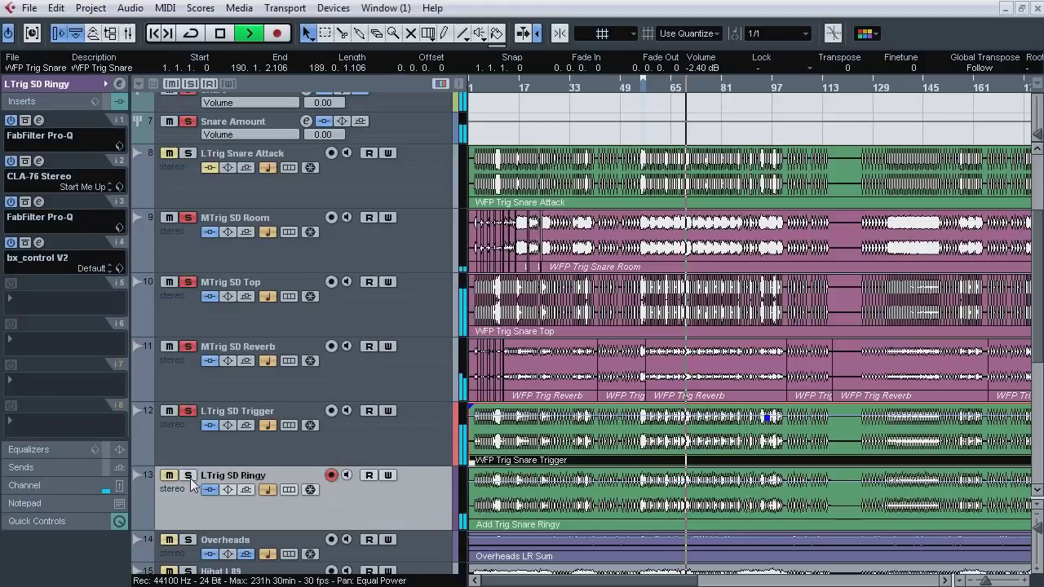
left_click(191, 481)
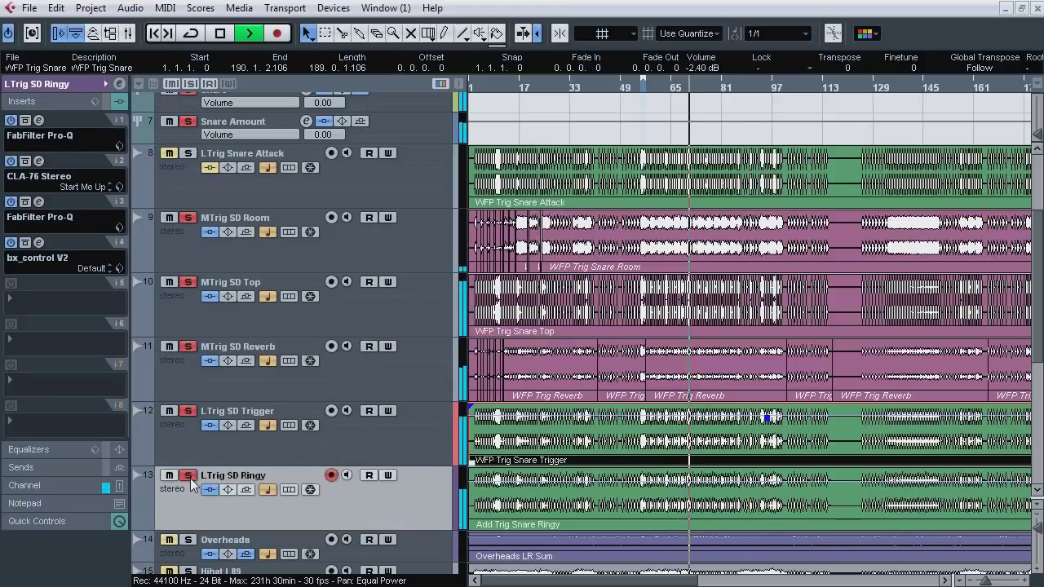
Step: Remove LTrig SD Trigger, the MTrig SD tracks and Snare Amount from the solo so only LTrig SD Ringy remains, and stop playback
left_click(189, 415)
left_click(189, 350)
left_click(188, 285)
left_click(188, 218)
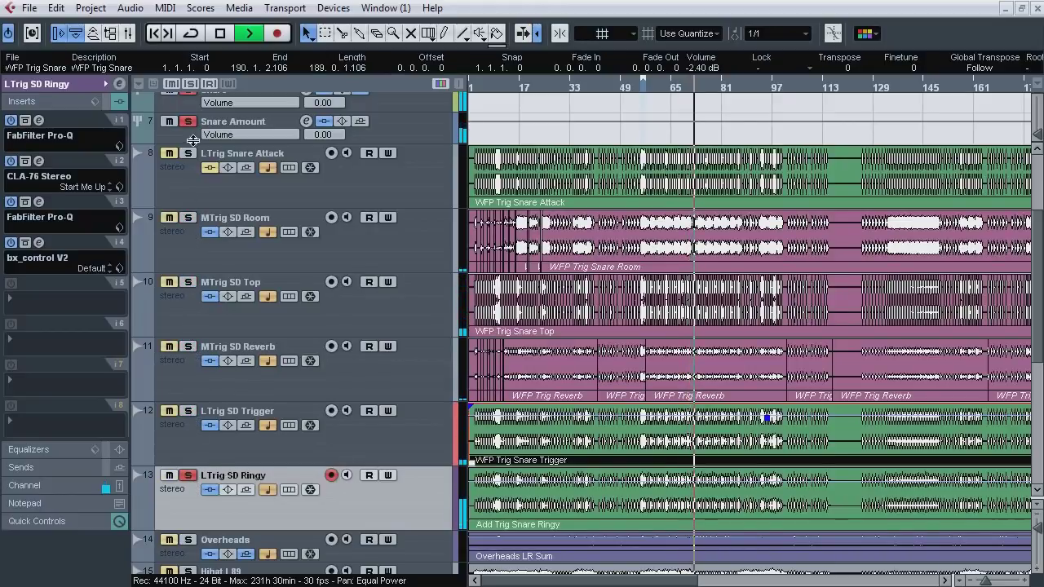
left_click(189, 122)
key("space")
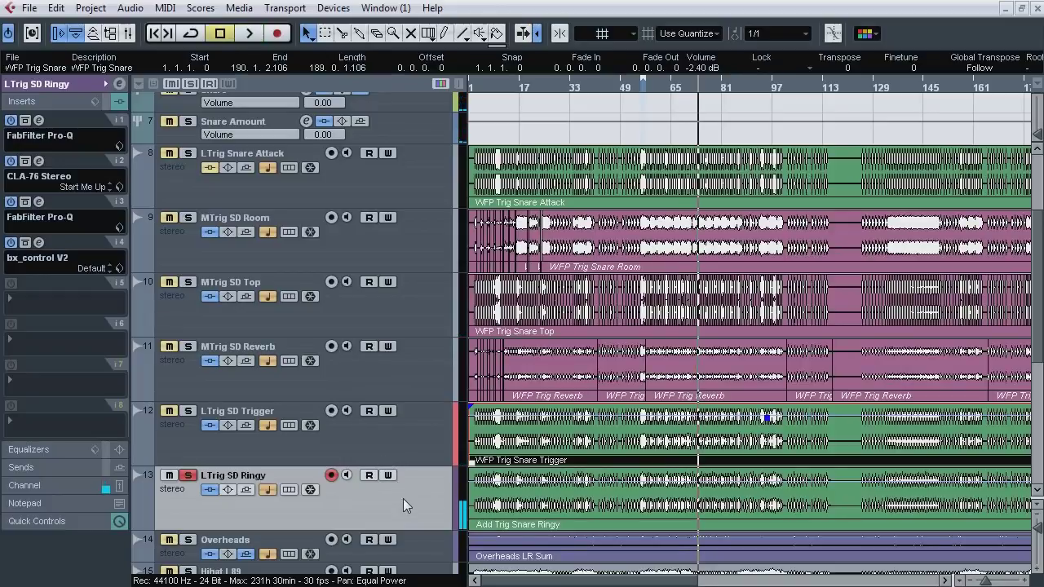
Step: Zoom in on the timeline and set the loop range from about bar 62 to midway through bar 66
left_click_drag(667, 88, 667, 122)
left_click(636, 83, "ctrl")
left_click(728, 83, "alt")
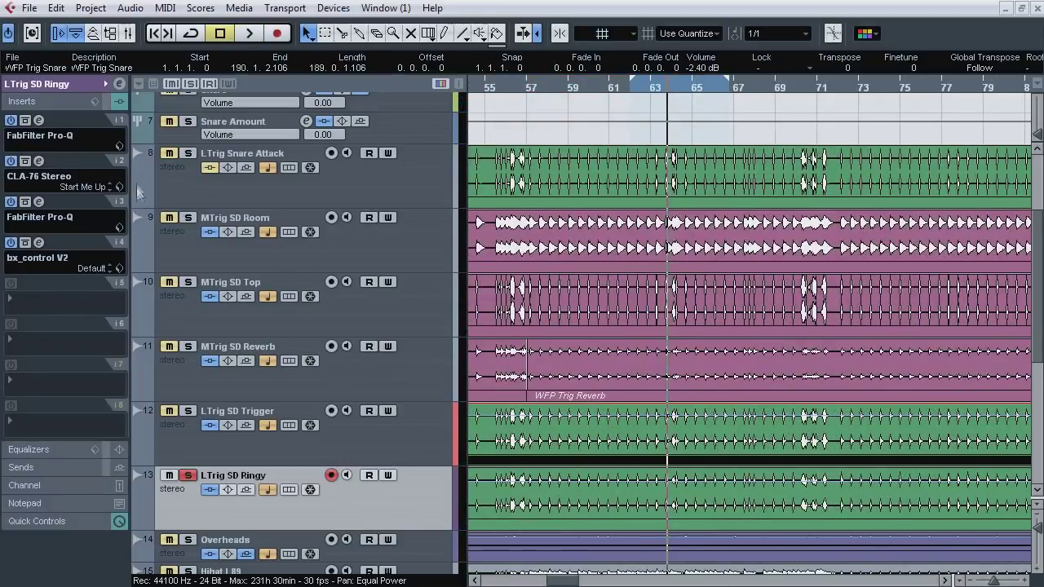
Step: Bypass all of LTrig SD Ringy's inserts and examine its first FabFilter Pro-Q, CLA-76 Stereo and second Pro-Q settings
left_click(39, 120)
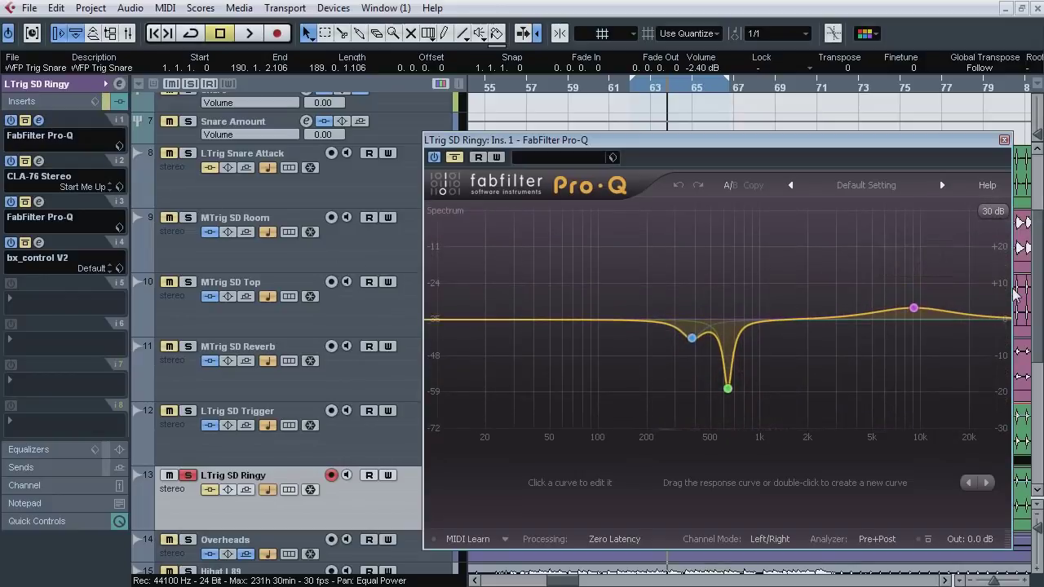
left_click(38, 161)
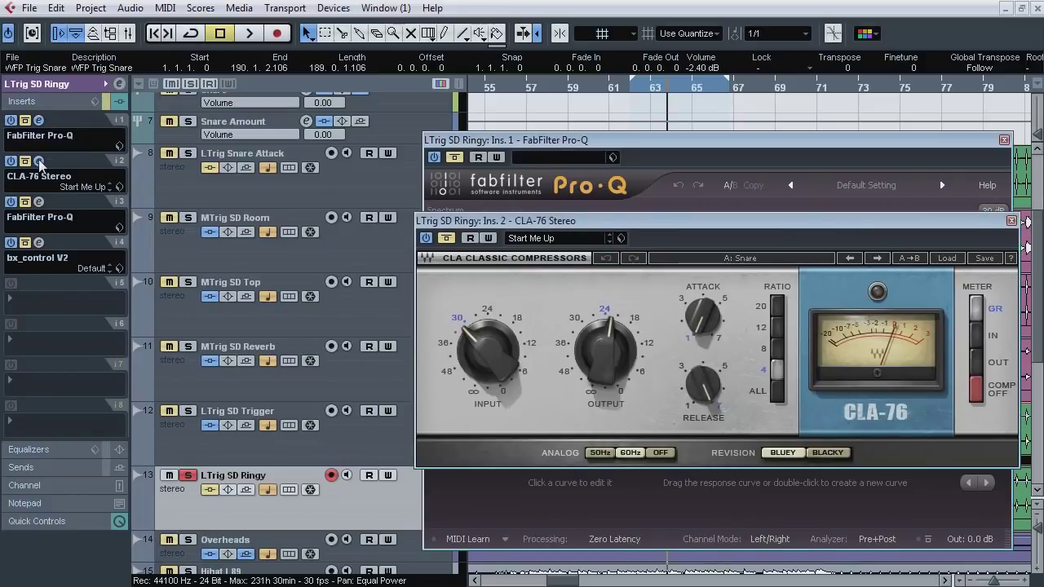
left_click(38, 161)
left_click(38, 202)
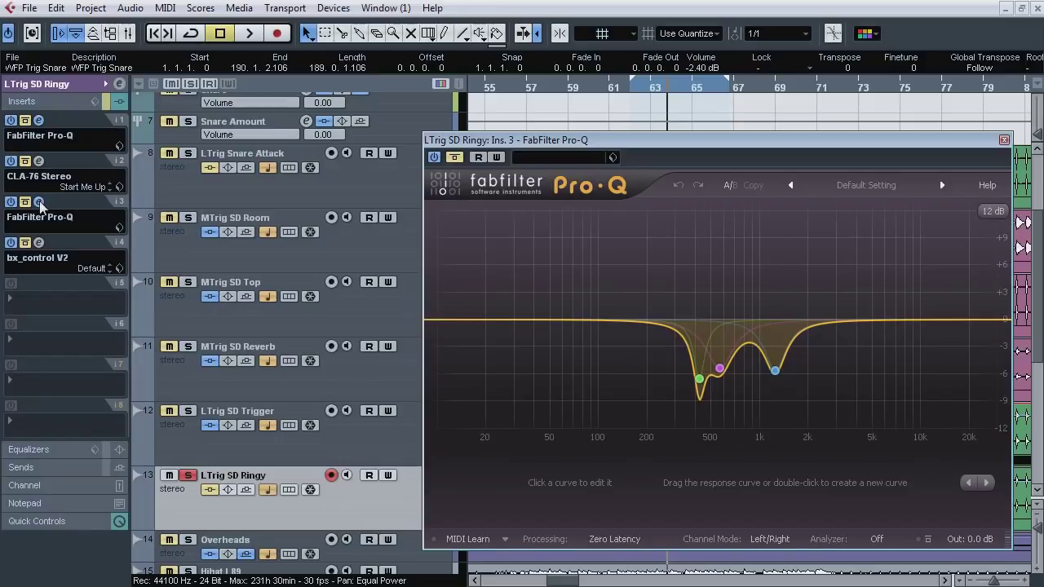
Step: Play the soloed LTrig SD Ringy in a loop with its first Pro-Q and CLA-76 Stereo active and the other inserts bypassed
left_click(39, 120)
left_click(38, 120)
key("space")
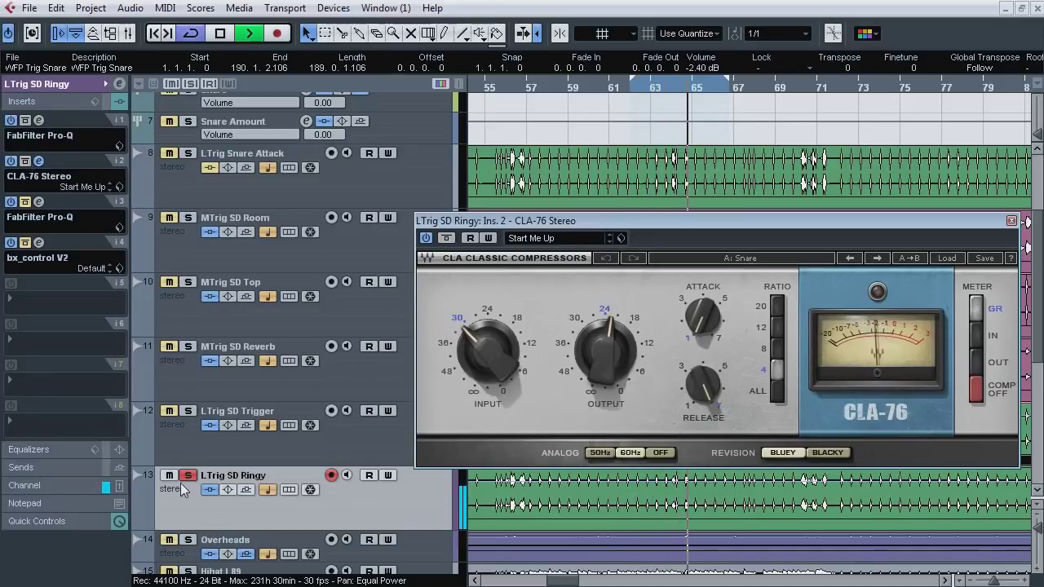
Step: Add LTrig SD Trigger, the MTrig SD tracks and Snare Amount to the solo and compare Ringy's CLA-76 bypassed and active, leaving it active
left_click(187, 411)
left_click(189, 347)
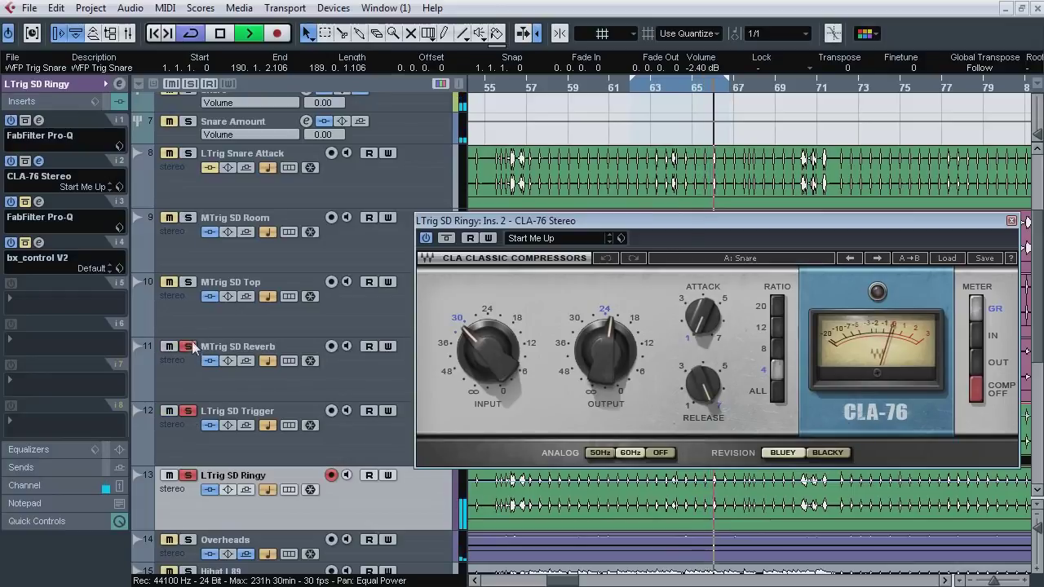
left_click(188, 282)
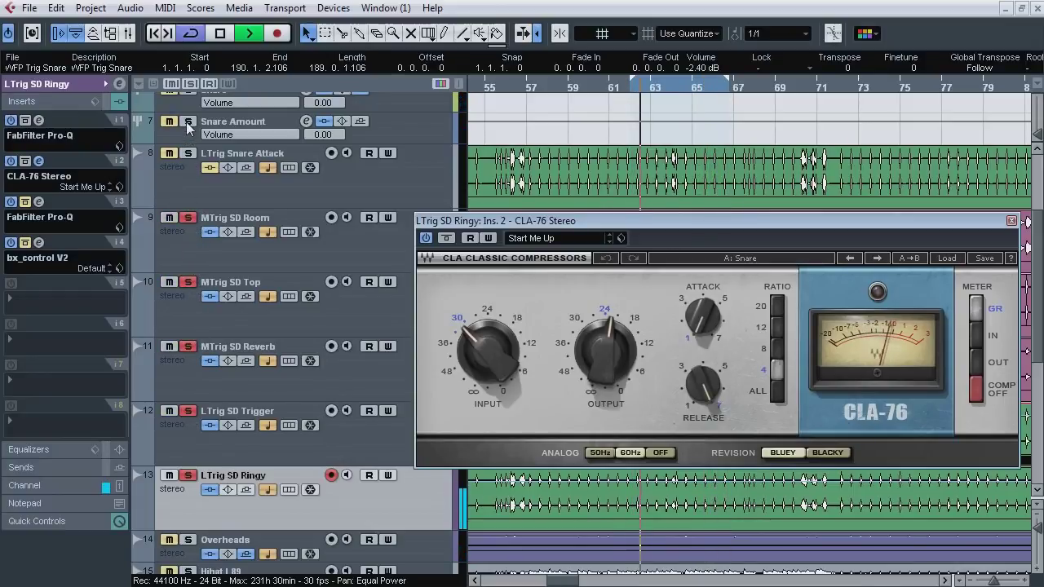
left_click(25, 161)
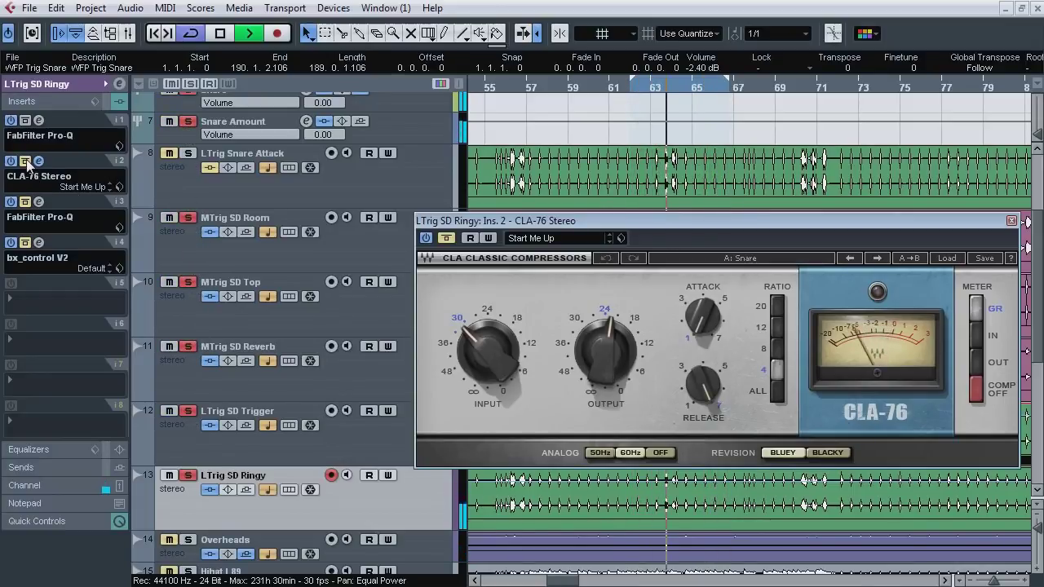
left_click(25, 161)
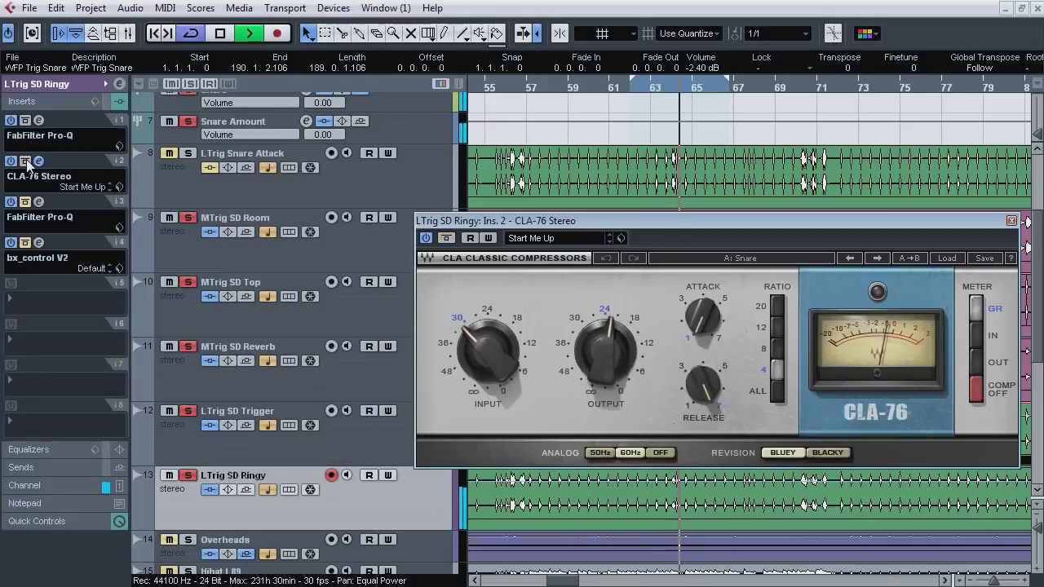
Step: Open the second FabFilter Pro-Q, in insert slot 3 of LTrig SD Ringy, during looped playback
left_click(38, 203)
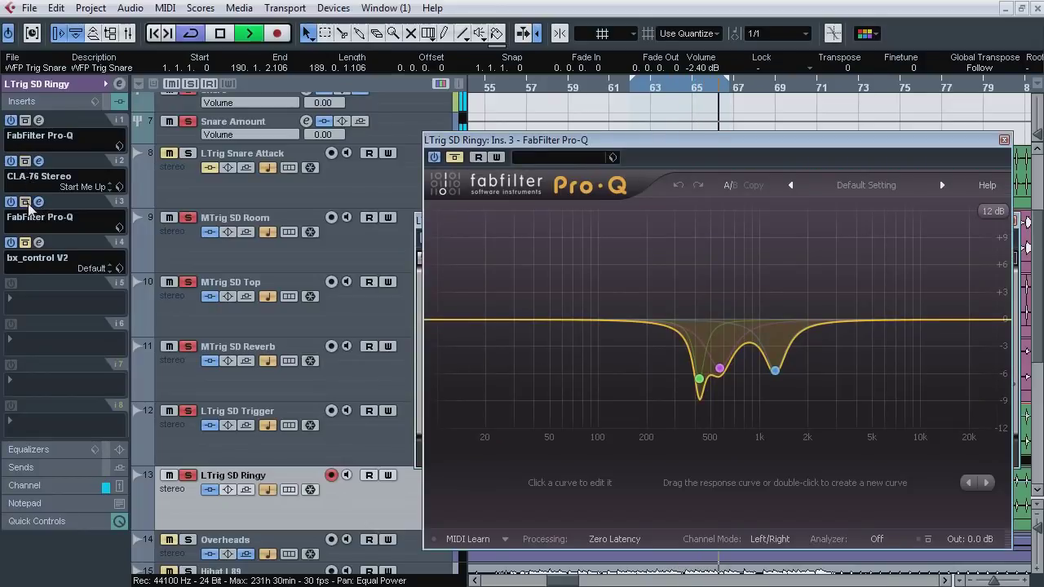
Step: Solo only LTrig SD Trigger and LTrig SD Ringy together, stop playback and close the open plug-in windows
mouse_move(186, 133)
left_mouse_down()
mouse_move(193, 377)
mouse_move(261, 412)
left_mouse_up()
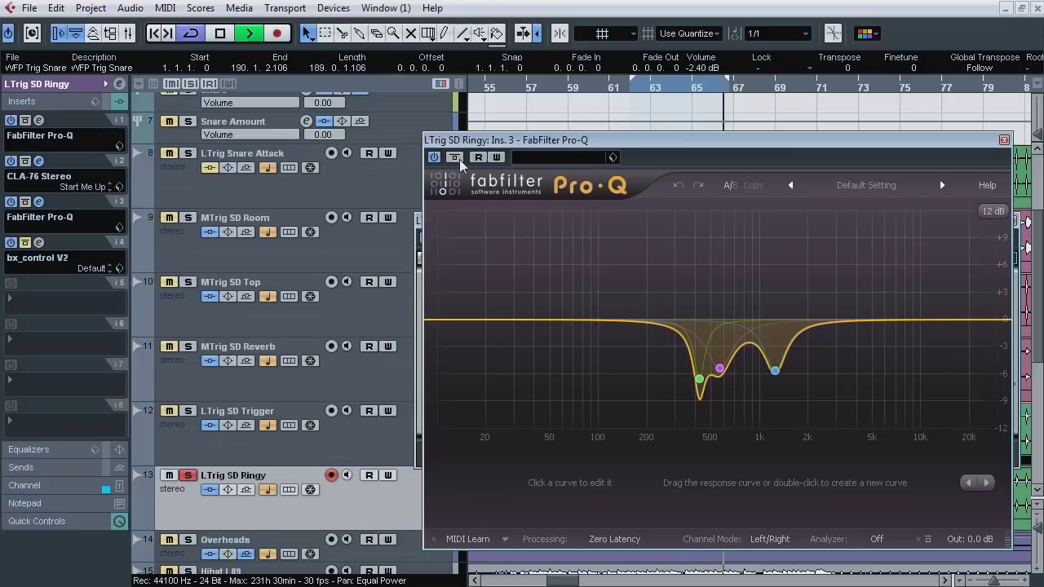
left_click(189, 412)
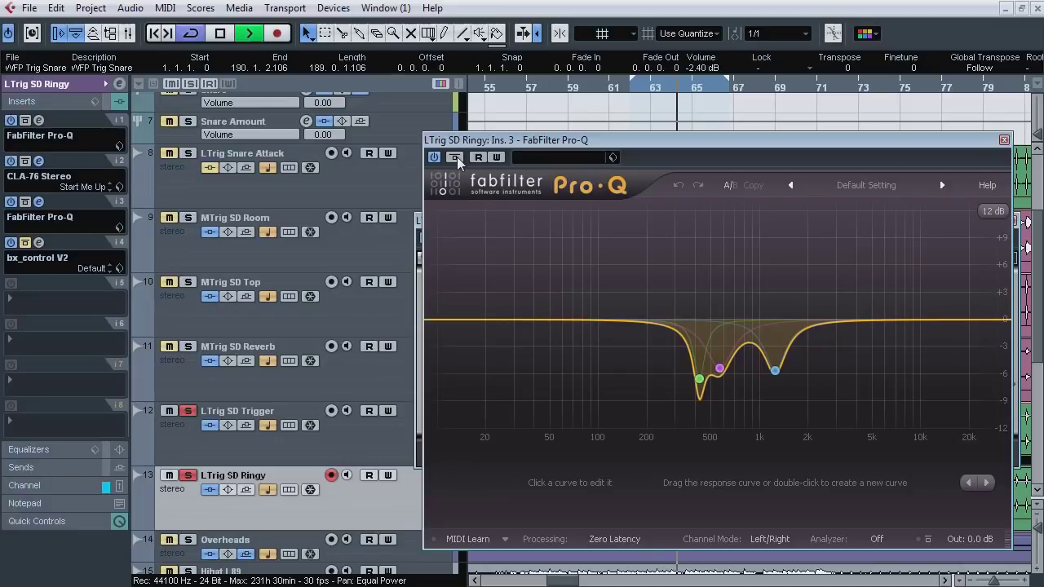
key("space")
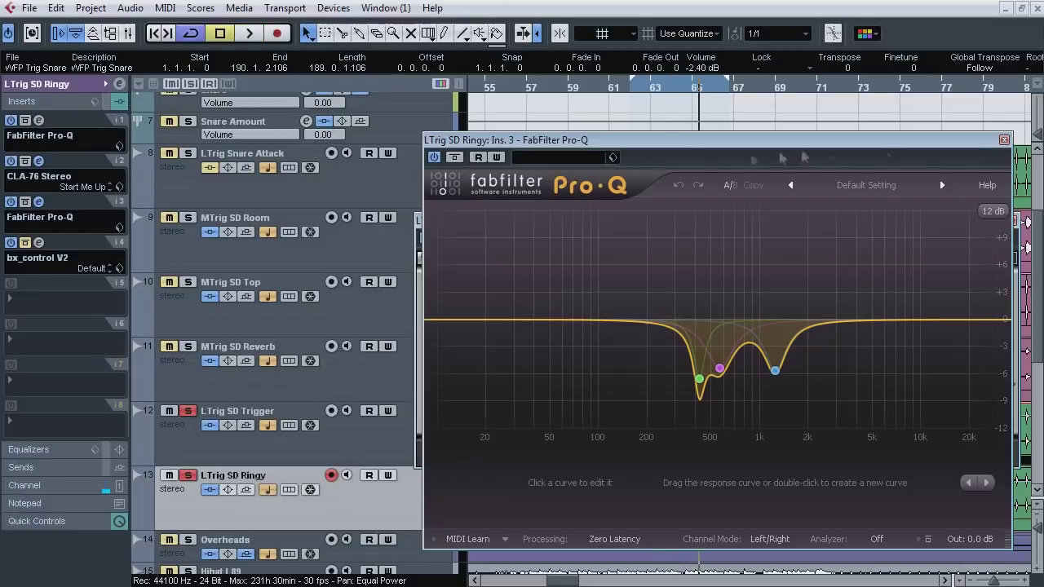
left_click(1005, 140)
left_click(1014, 222)
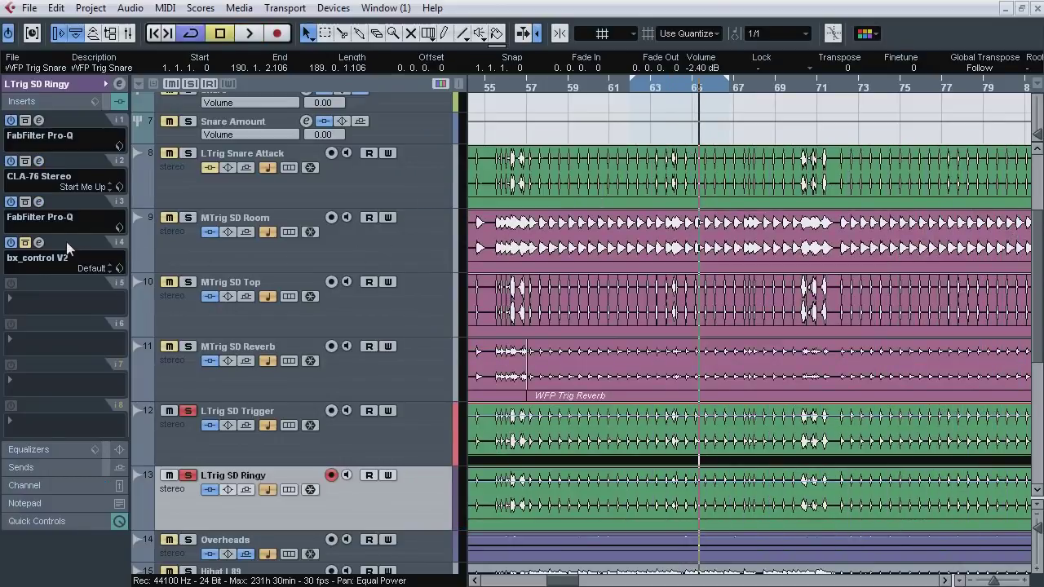
Step: Open bx_control V2 on LTrig SD Ringy and compare its mid-only output bypassed and active, with only the Ringy track soloed
left_click(38, 243)
left_click_drag(661, 240, 604, 234)
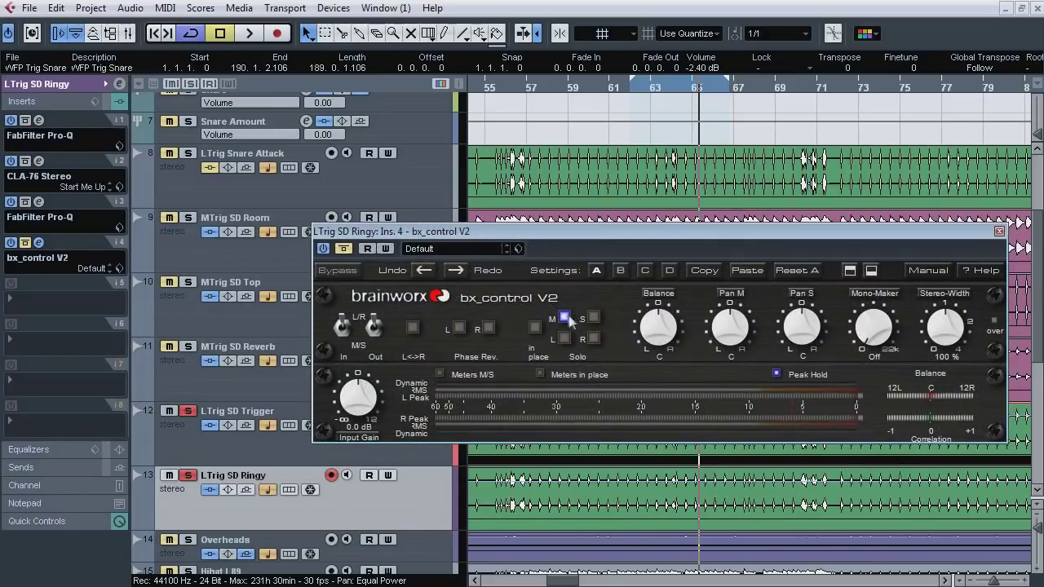
key("space")
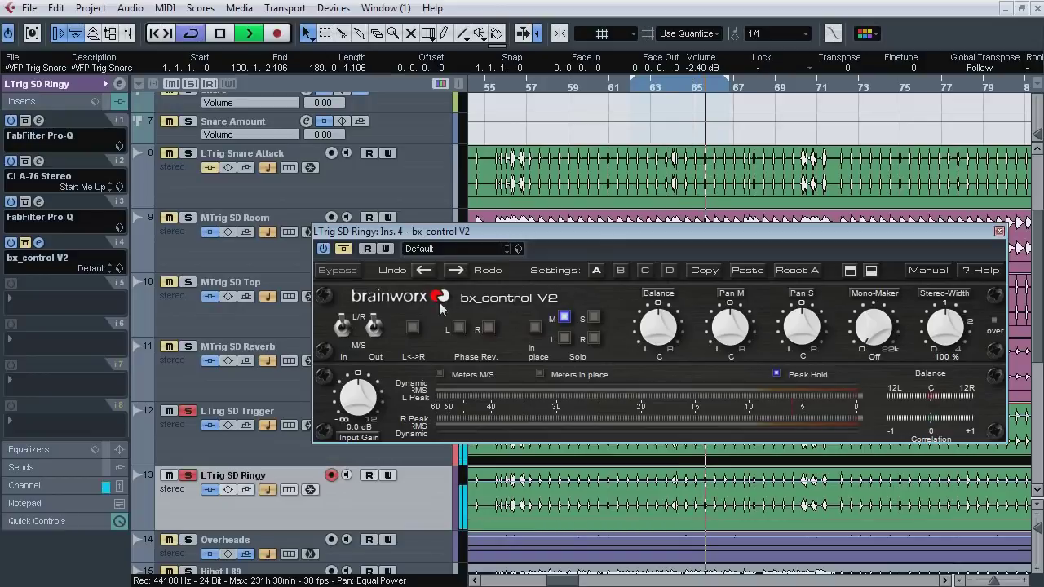
left_click(346, 251)
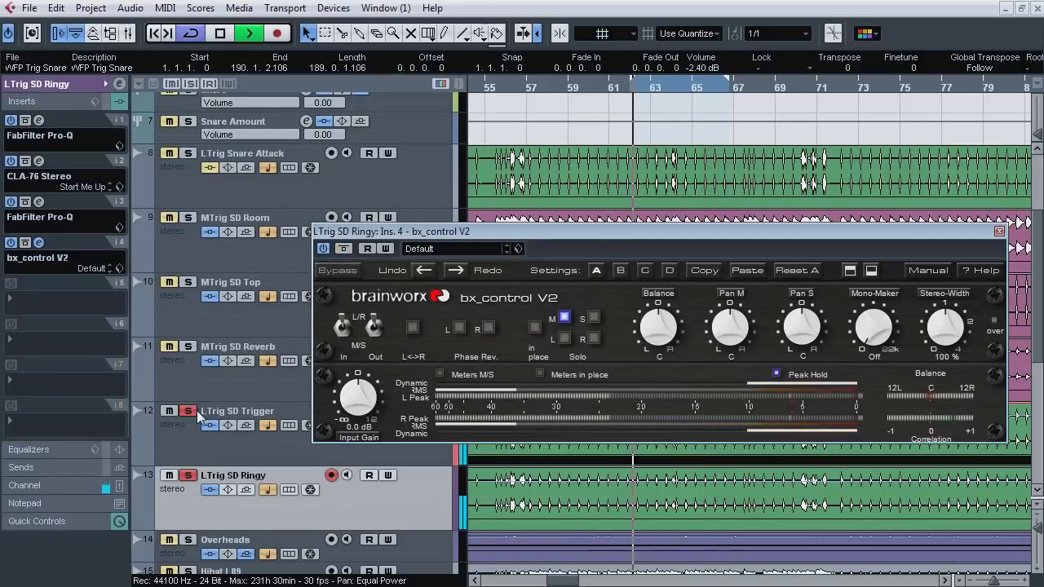
left_click(349, 255)
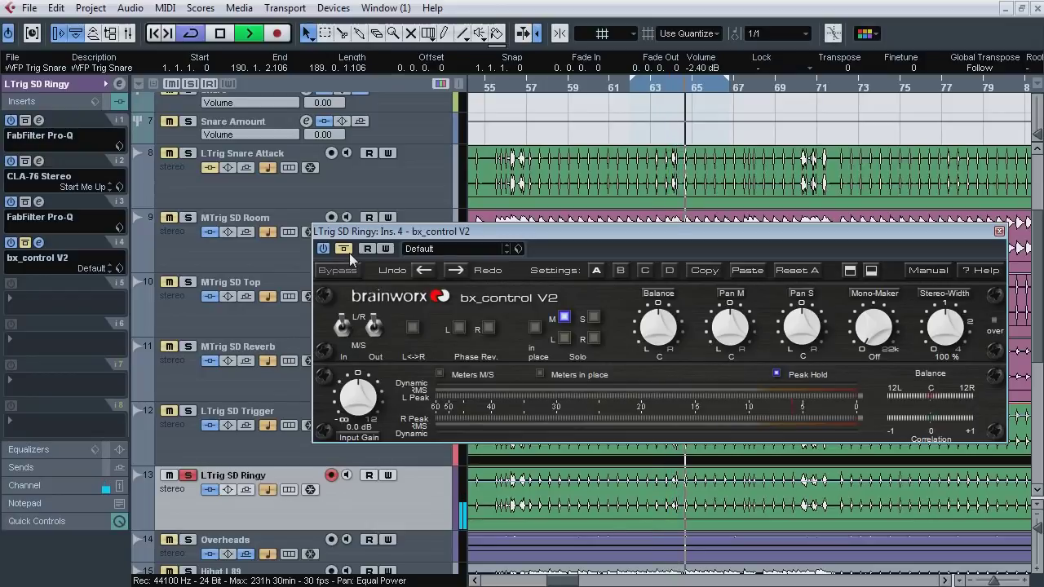
left_click(350, 256)
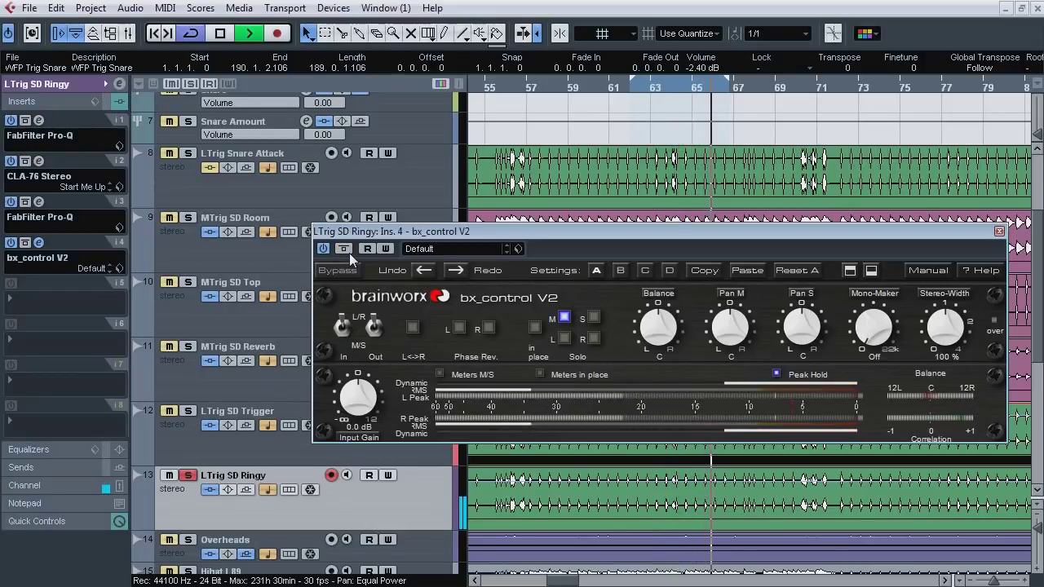
left_click(350, 255)
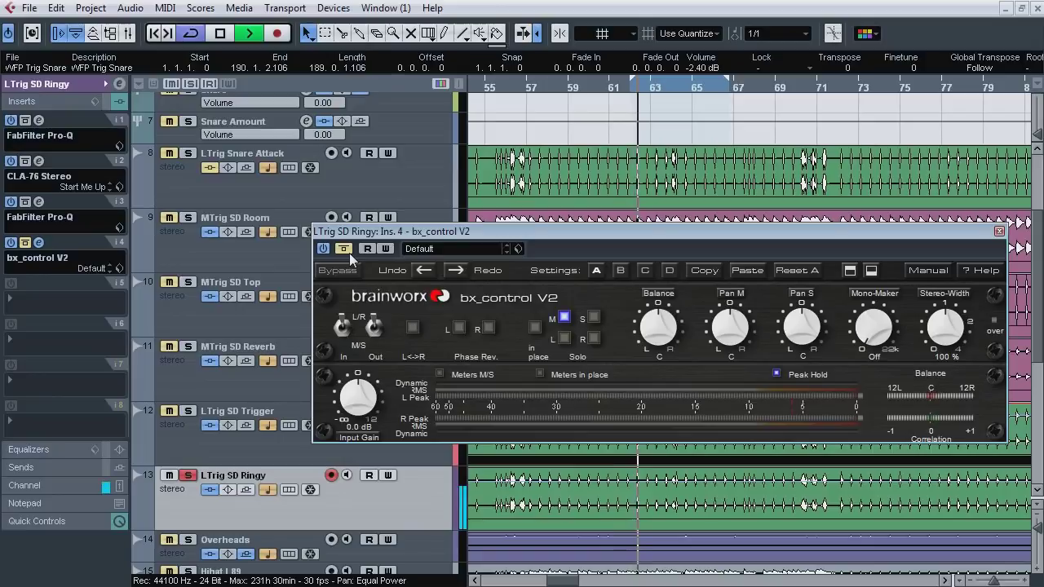
left_click(350, 255)
Step: Audition the side signal in bx_control V2, restore mid solo, and leave the plug-in active with its window closed and playback stopped
left_click(593, 317)
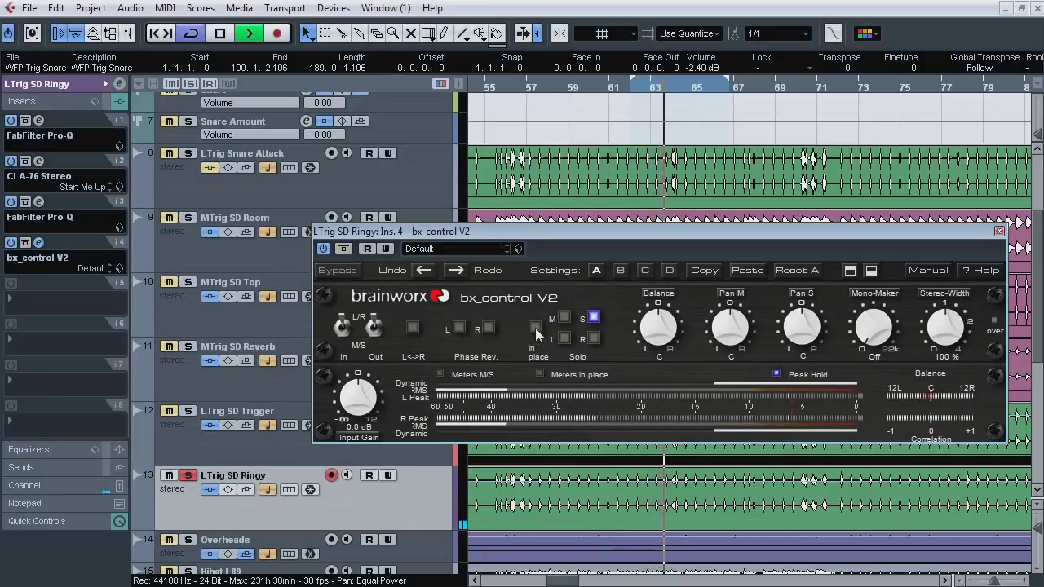
left_click(535, 327)
left_click(564, 318)
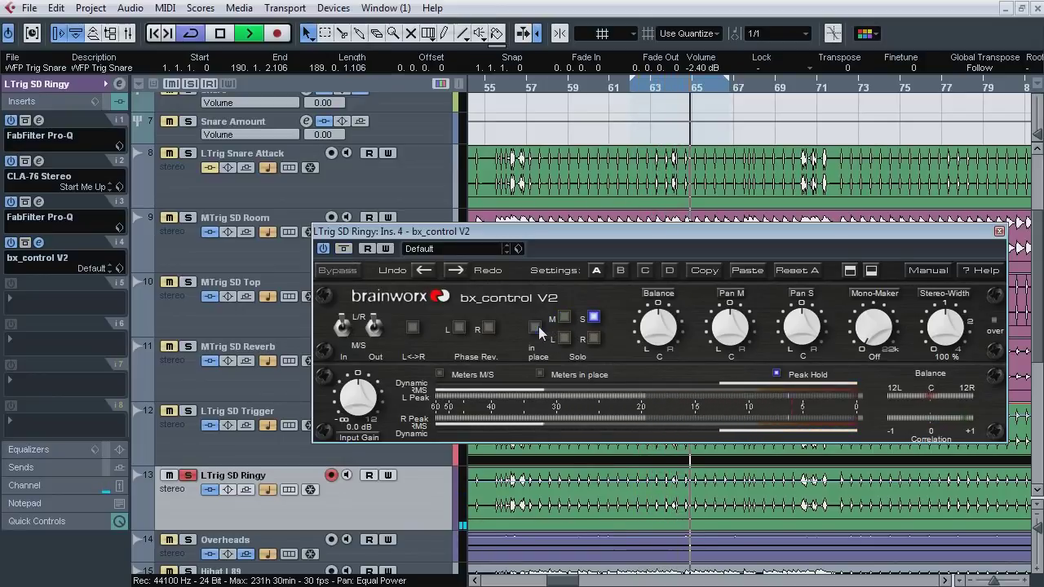
left_click(350, 255)
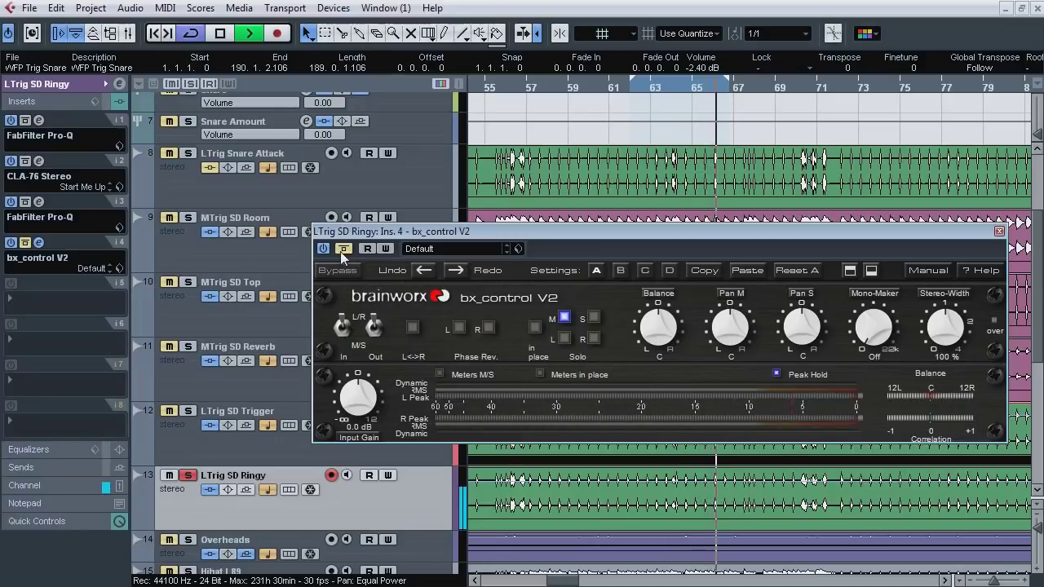
left_click(349, 253)
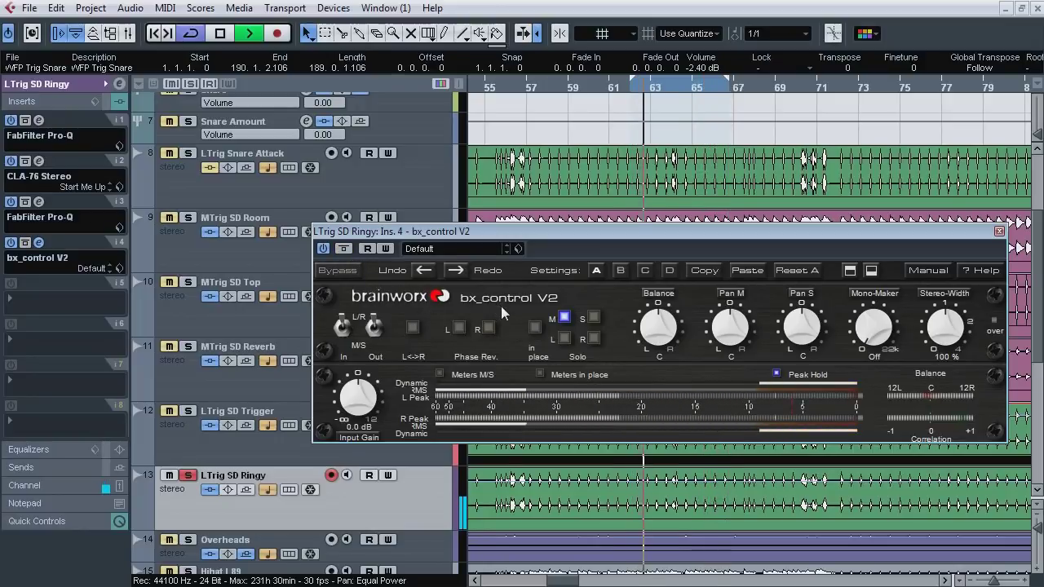
key("space")
left_click(39, 242)
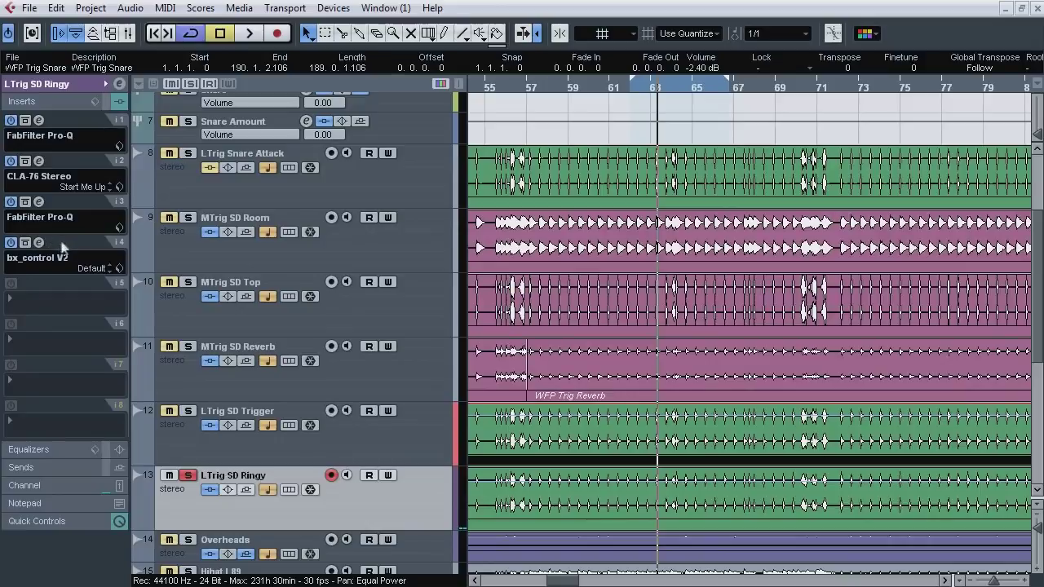
Step: Switch the solo from LTrig SD Ringy to LTrig Snare Attack, with its inserts active, and play the track
left_click(189, 477)
left_click(188, 154)
left_click(217, 186)
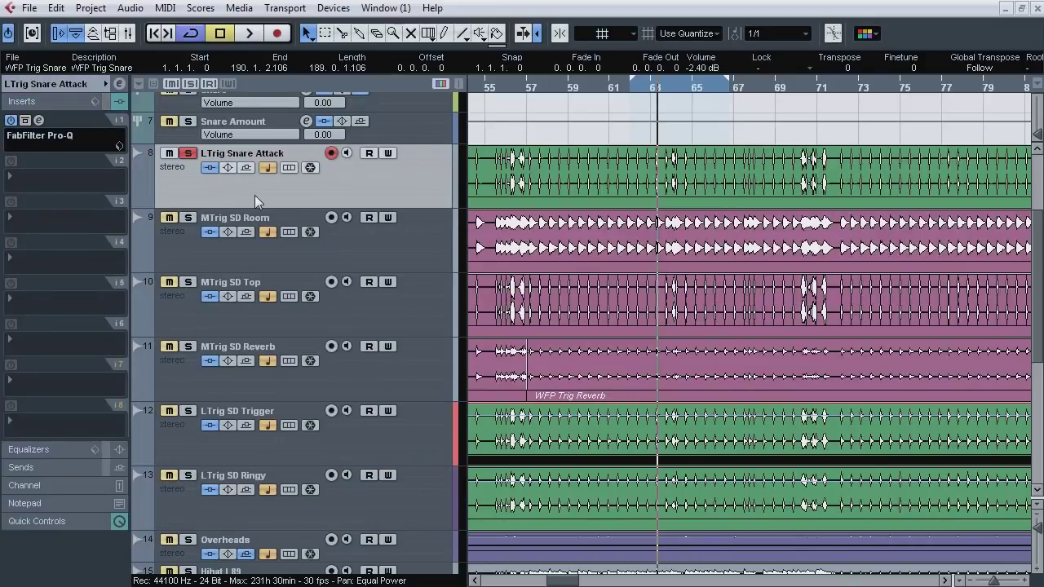
key("space")
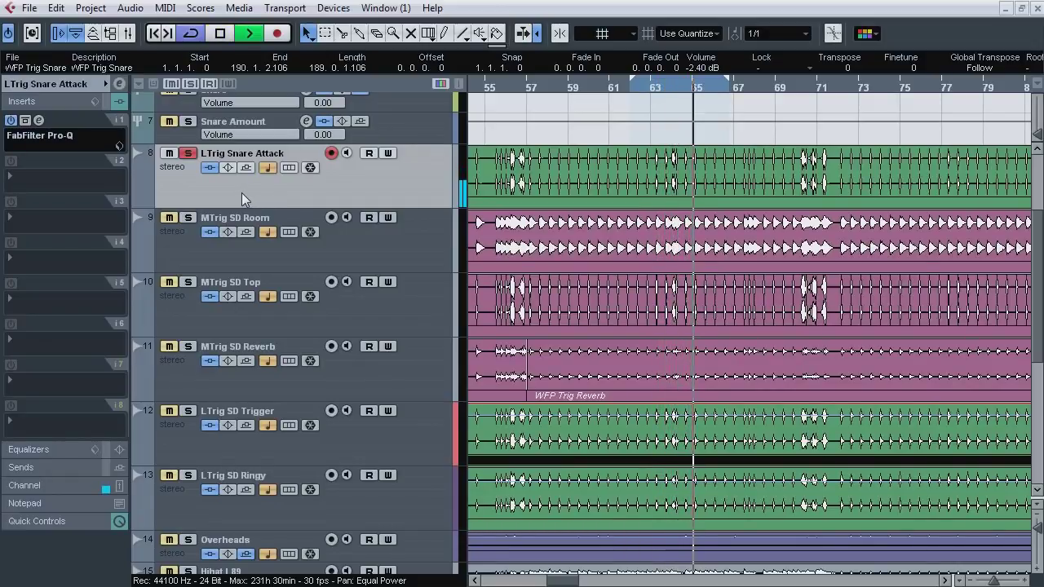
Step: Unsolo LTrig Snare Attack, unmute LTrig SD Ringy, and compare the full mix with Snare Attack muted and unmuted
left_click(188, 154)
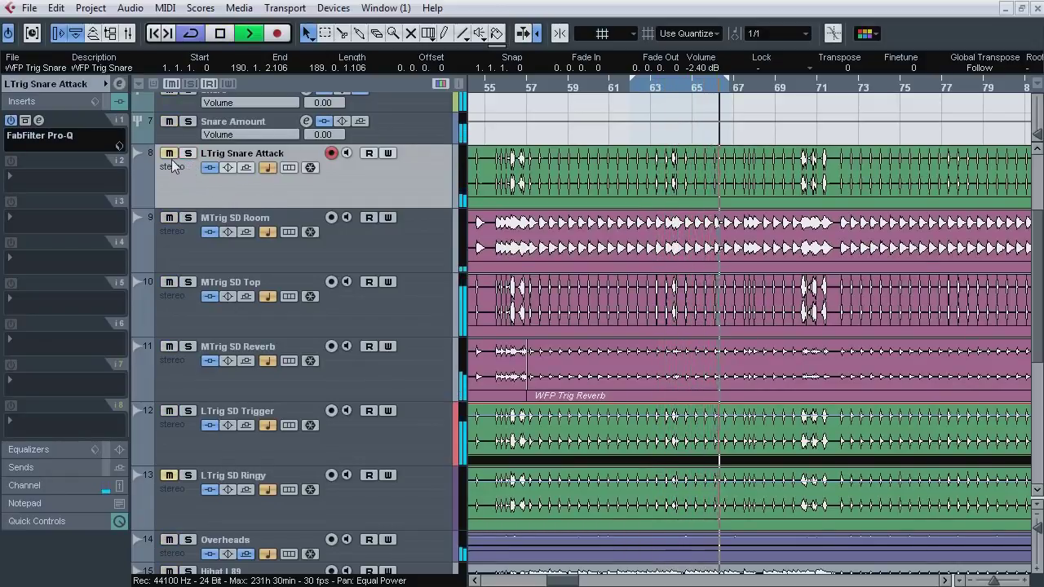
left_click(167, 456)
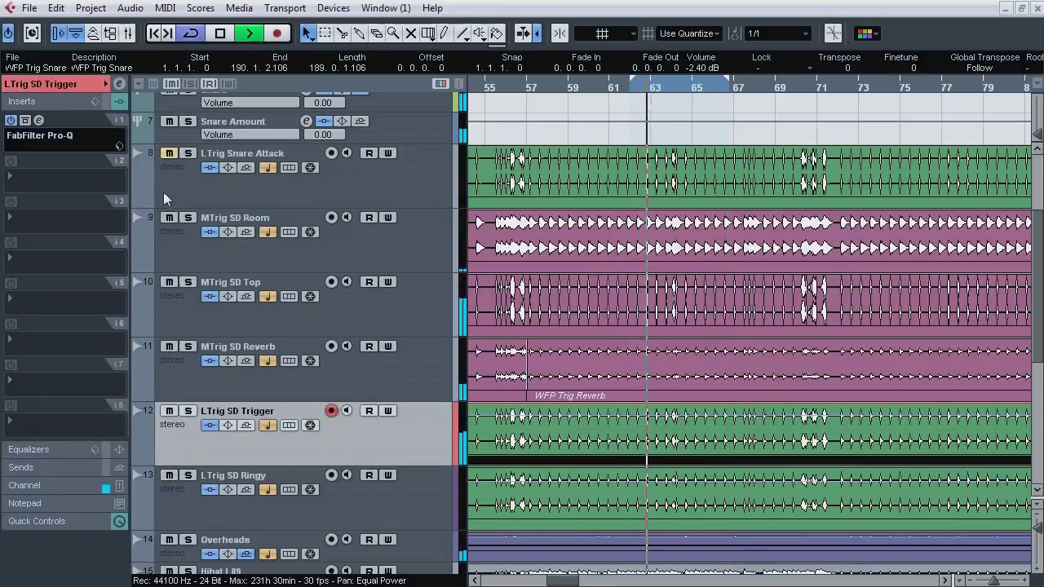
left_click(164, 186)
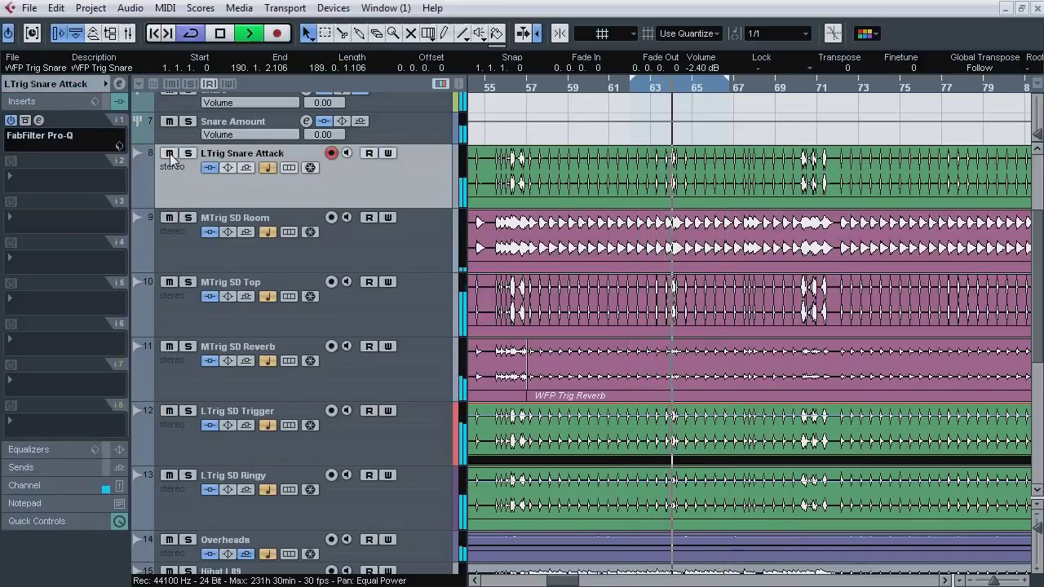
left_click(169, 154)
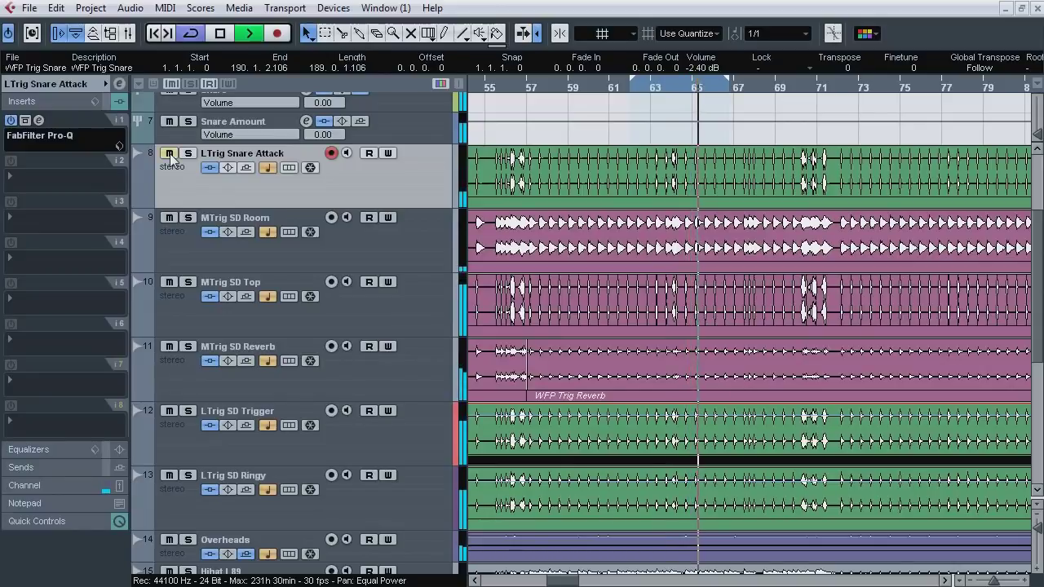
left_click(169, 155)
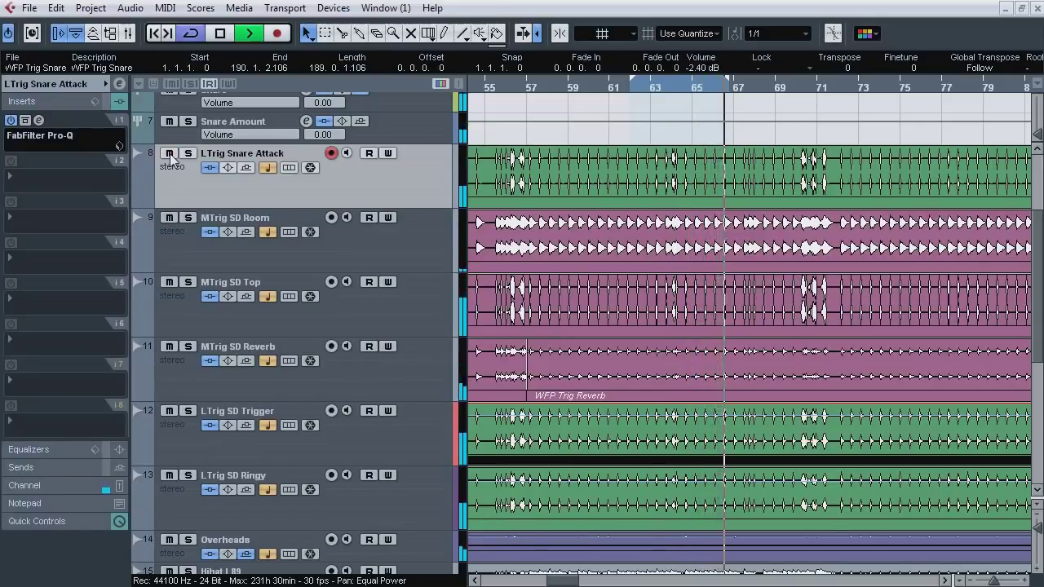
left_click(169, 154)
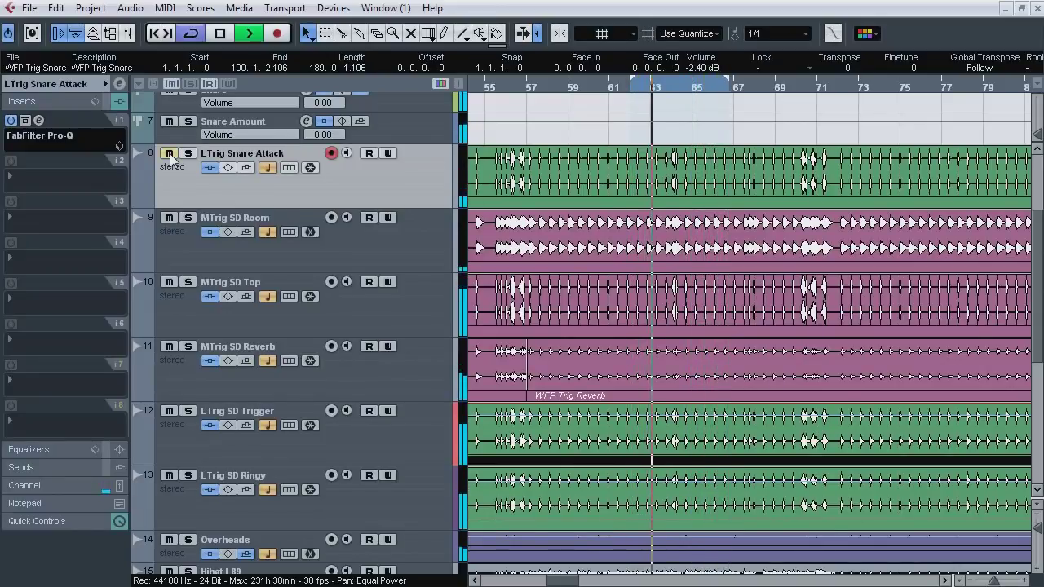
left_click(169, 154)
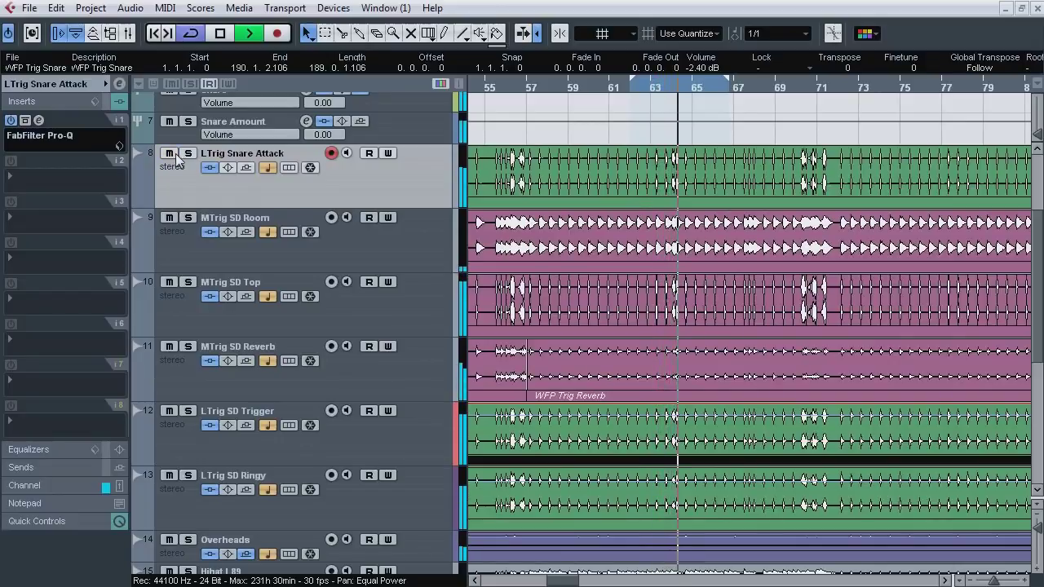
key("space")
Step: Solo LTrig Snare Attack, open its FabFilter Pro-Q and move the plug-in window clear of the ruler
key("s")
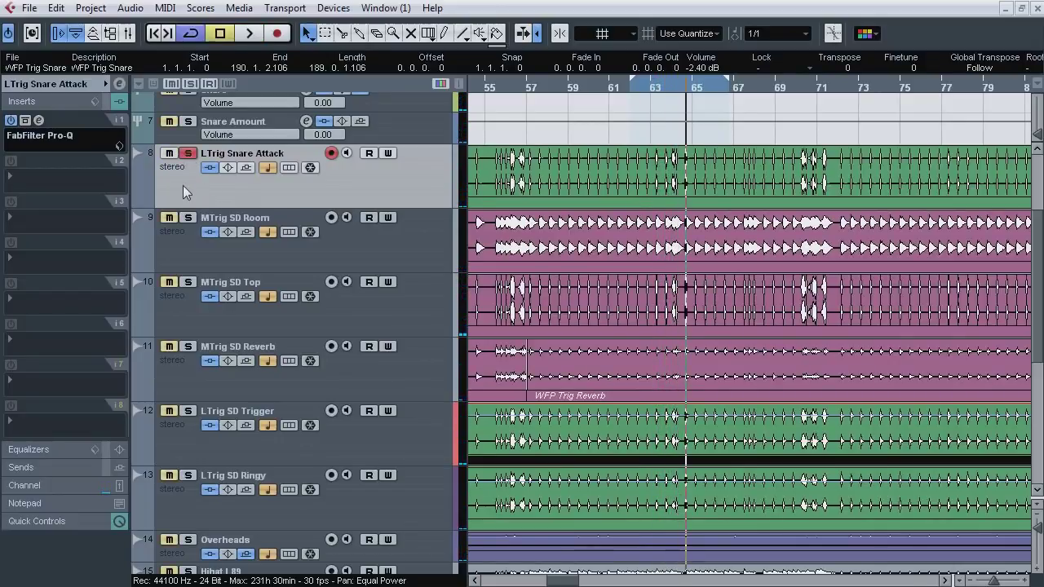
left_click(38, 121)
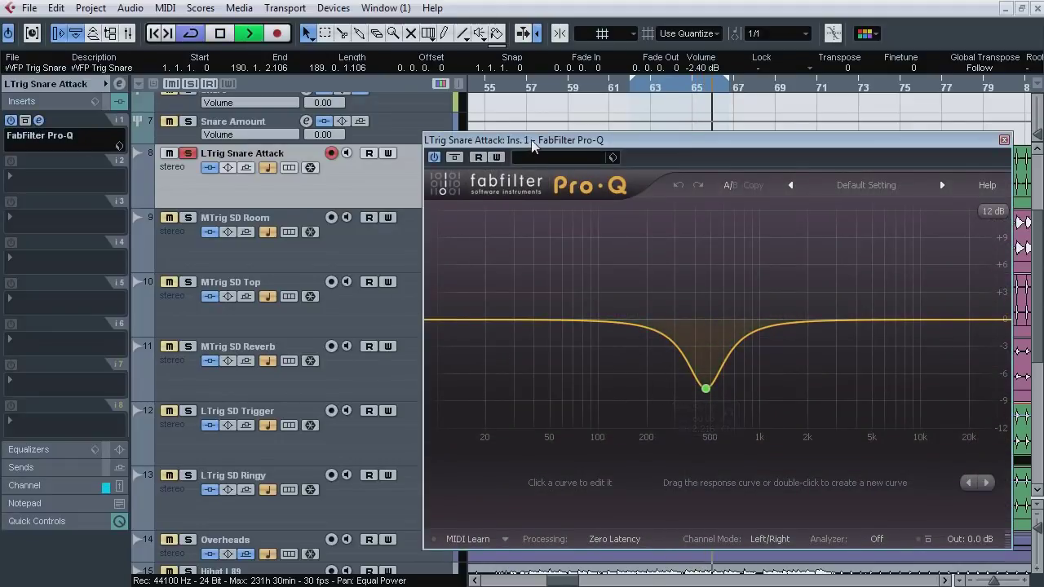
left_click_drag(534, 146, 460, 294)
Step: Set the loop from just after the start of bar 64 to just past beat 2 and play the short snare fill
key("space")
left_click_drag(676, 89, 634, 134)
left_click(636, 82, "ctrl")
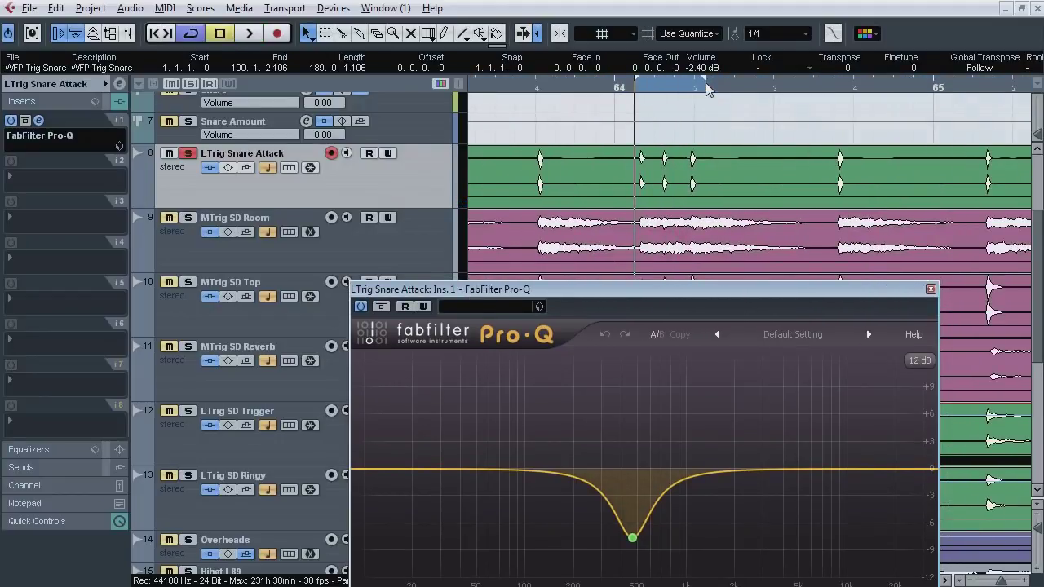
key("space")
left_click_drag(589, 291, 581, 115)
key("space")
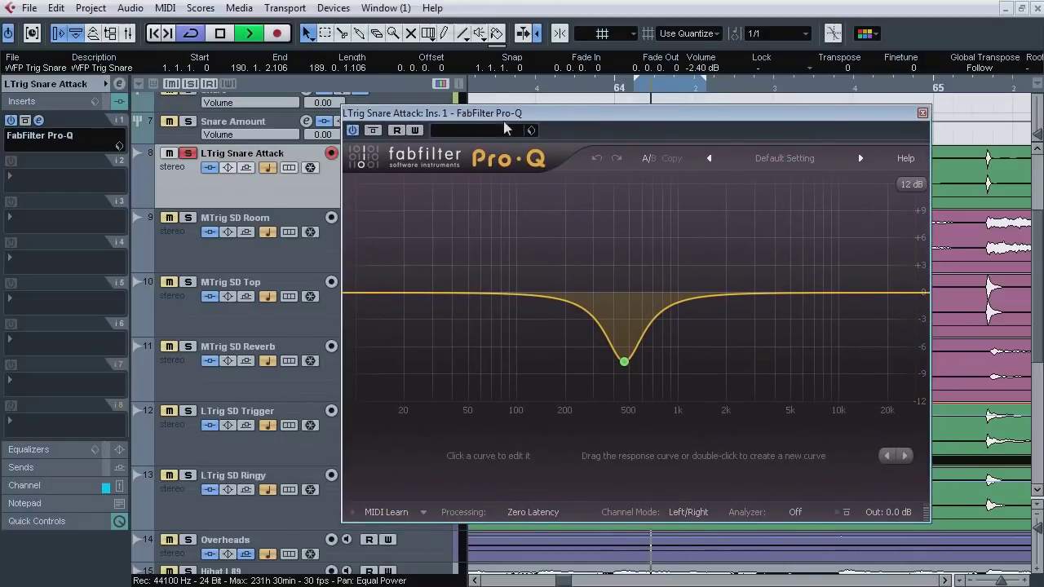
Step: Compare the soloed Snare Attack with Pro-Q bypassed and active, and audition the 462.56 Hz band on its own
left_click(373, 131)
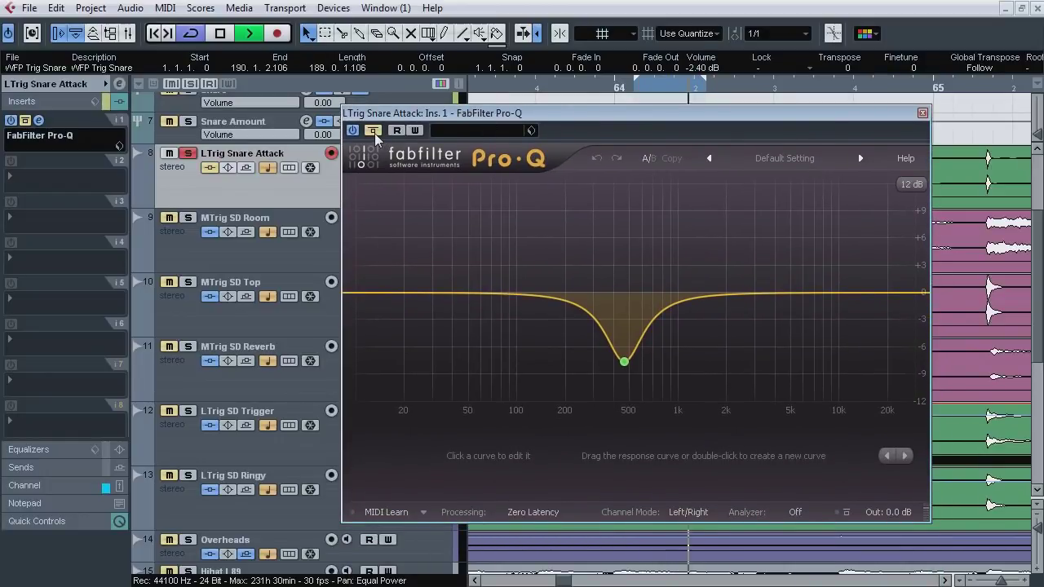
left_click(373, 131)
left_click(647, 387)
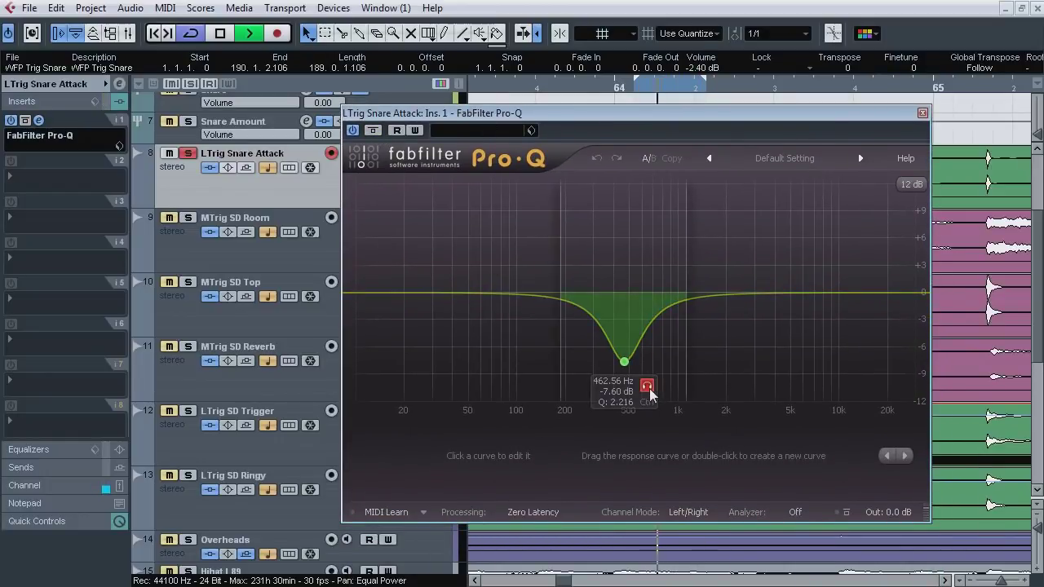
left_click(646, 387)
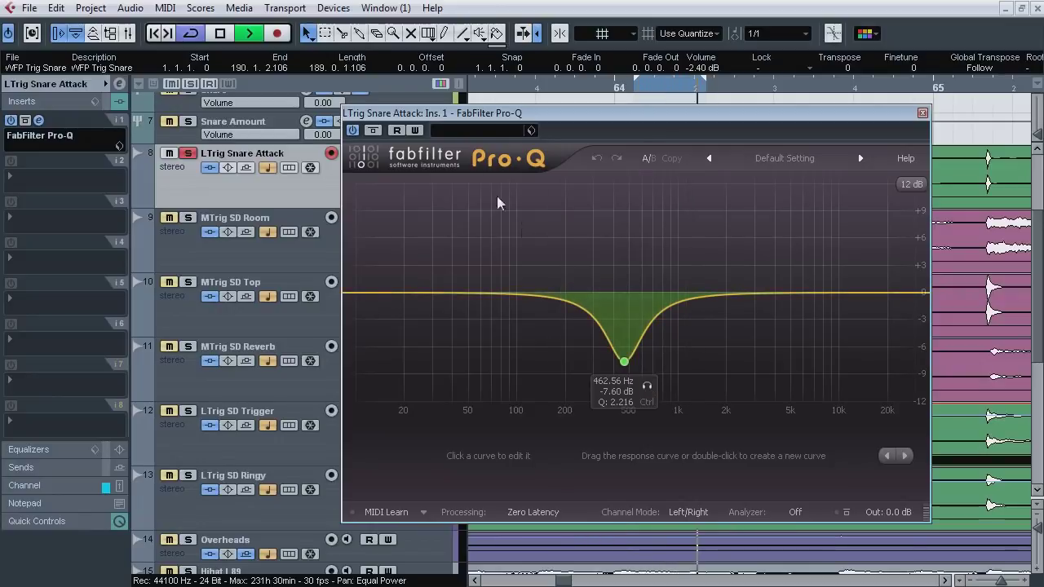
Step: Compare Pro-Q bypassed and active on Snare Attack, unsolo the track to hear it in the full mix, and stop playback
left_click(373, 131)
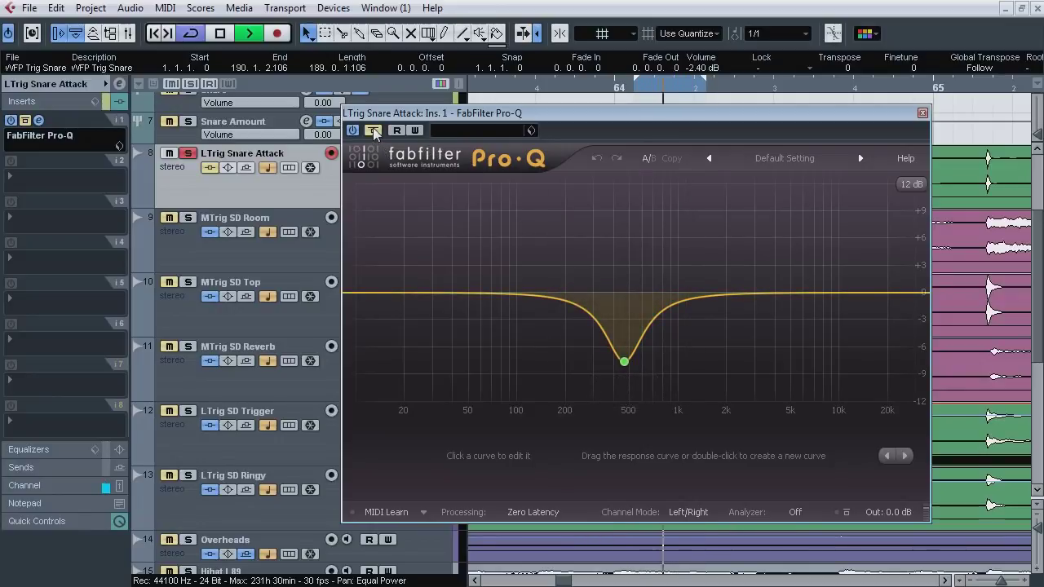
left_click(373, 131)
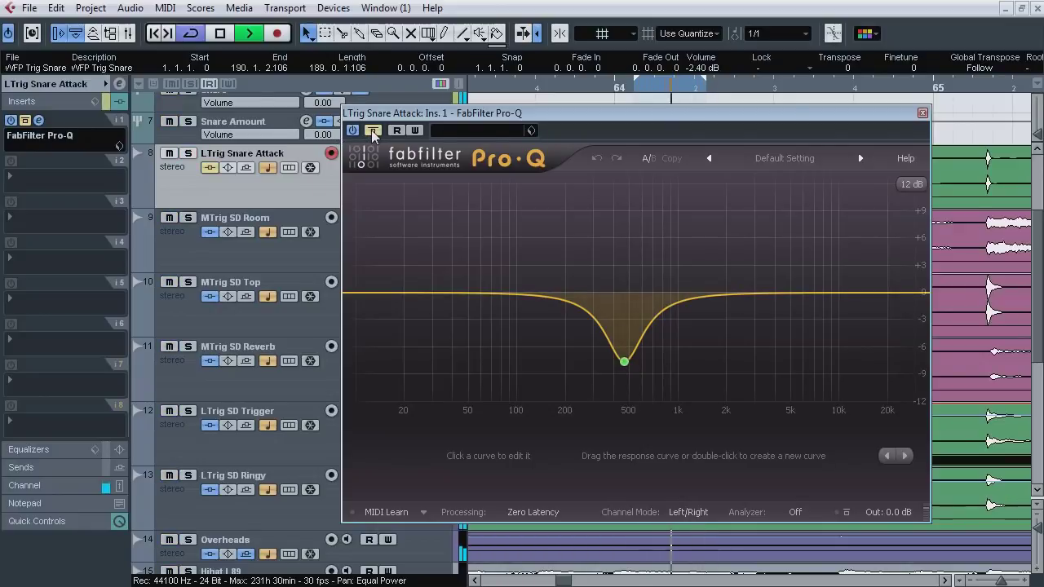
left_click(373, 131)
key("space")
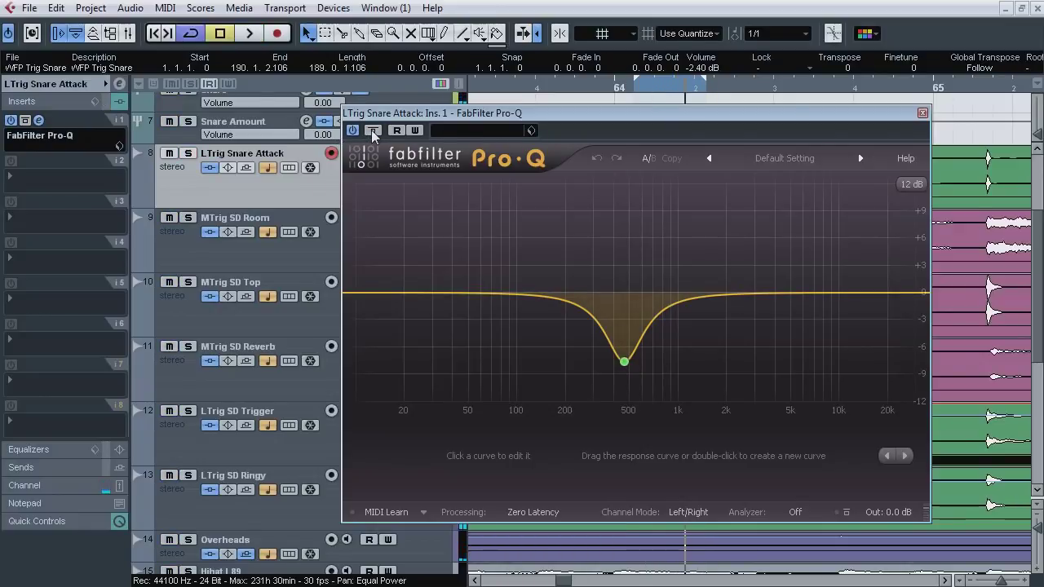
Step: Close the Snare Attack's Pro-Q and move the playback position back to between bars 53 and 55
left_click(39, 121)
left_click_drag(488, 84, 565, 67)
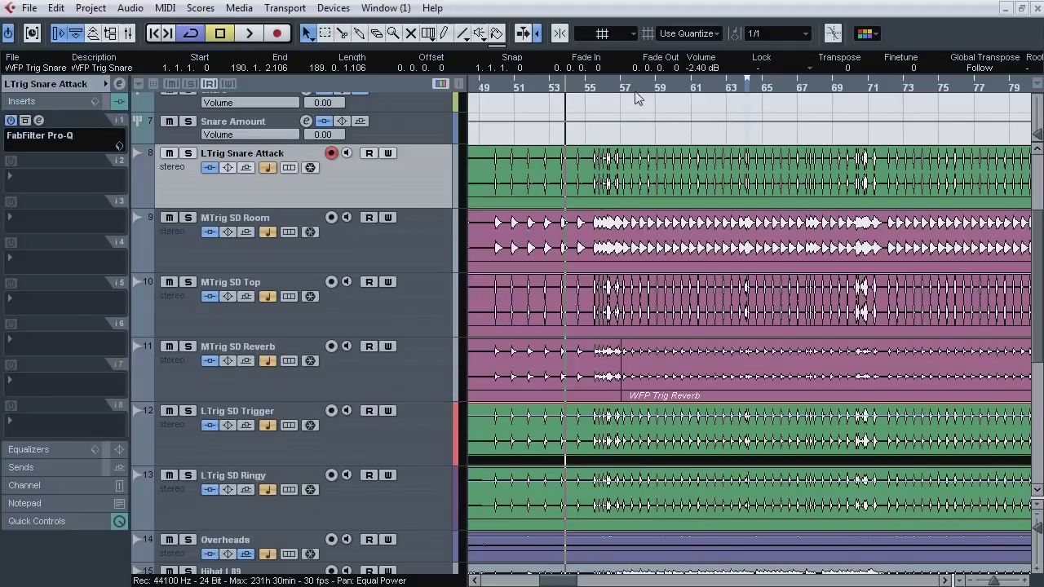
Step: Open the FabFilter Pro-L on the Limiter channel and return to the project window with the kick and snare tracks shown
key("F3")
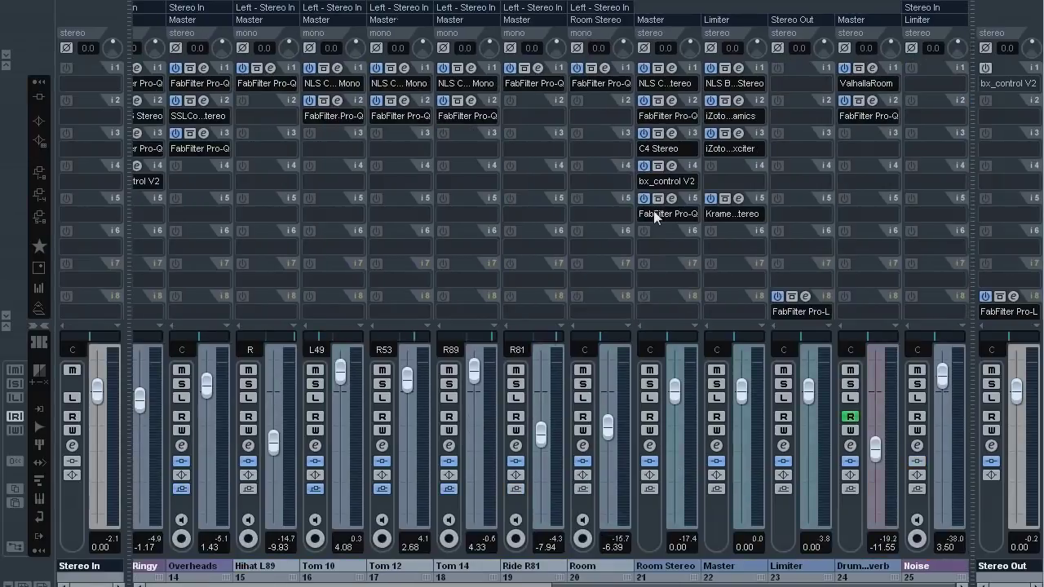
left_click(807, 297)
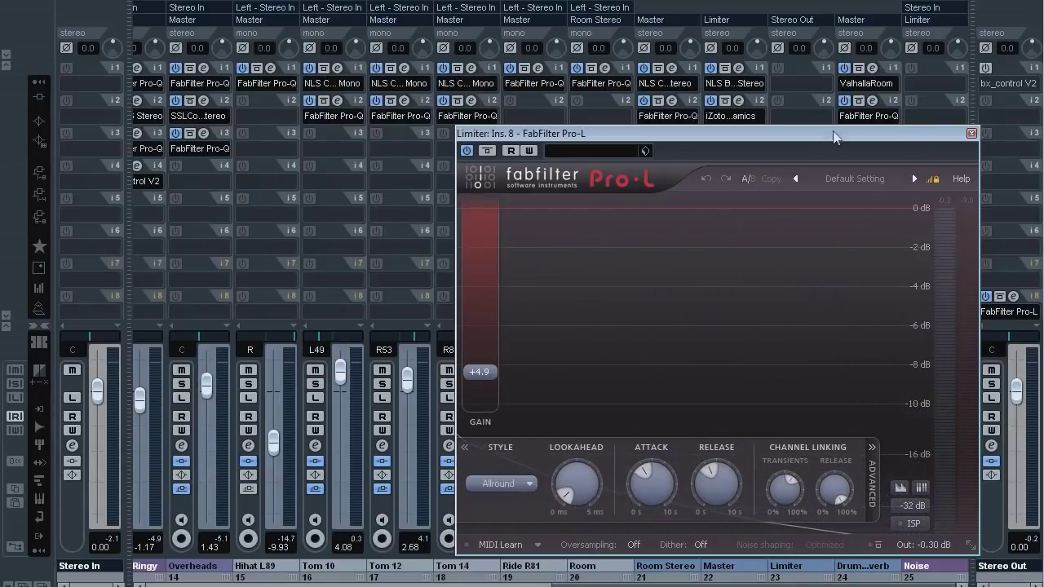
key("F3")
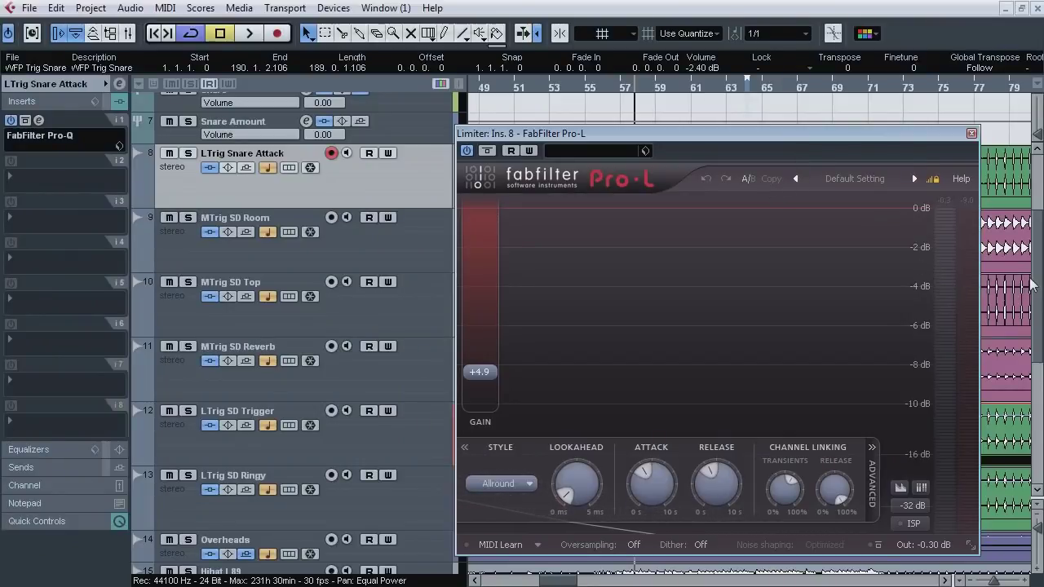
scroll(1032, 284, "down", 5)
scroll(1032, 284, "up", 10)
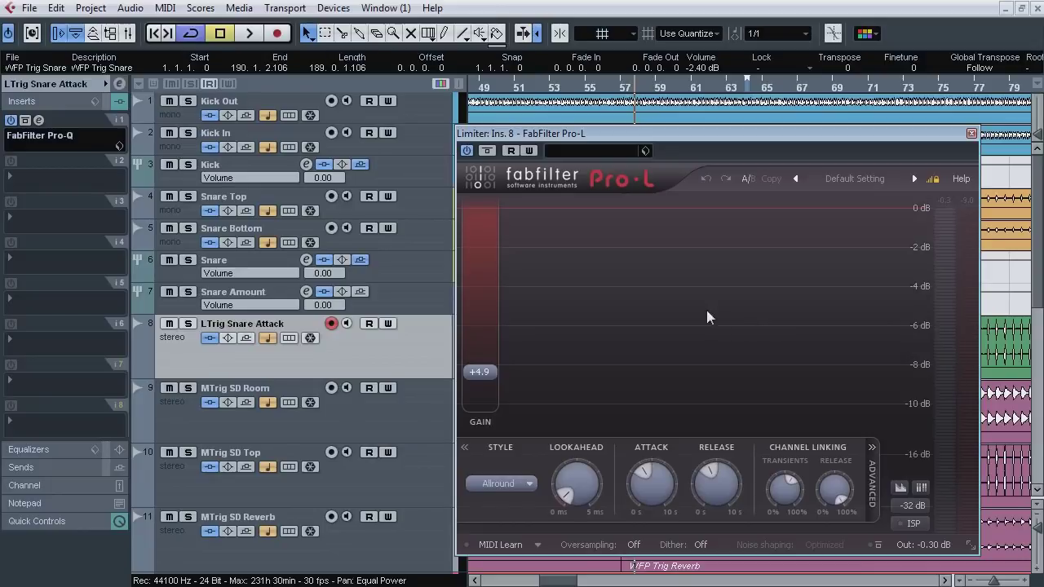
Step: Play the full drum mix and compare the Limiter channel's Pro-L bypassed and active
key("space")
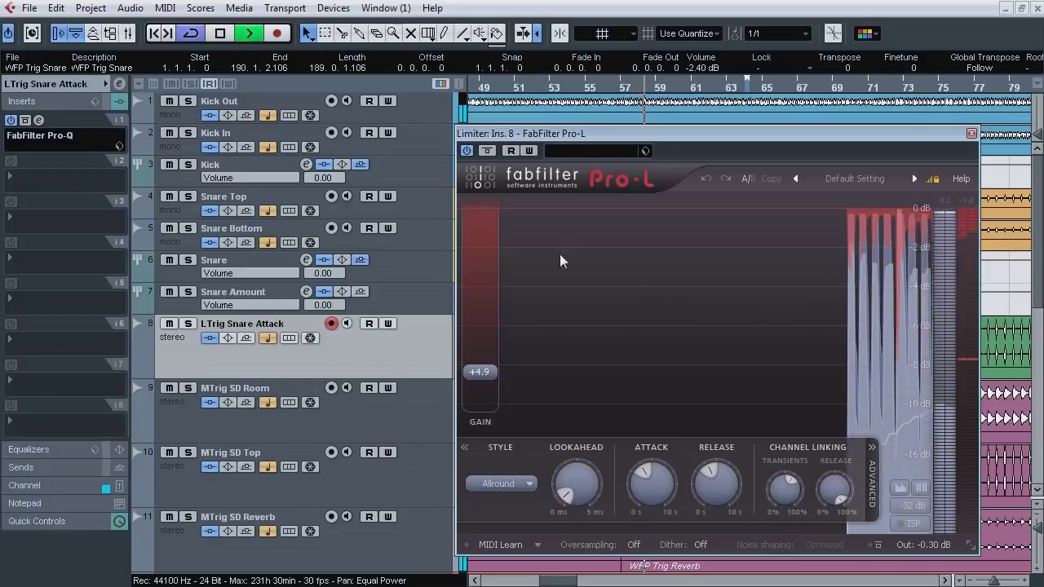
left_click(487, 151)
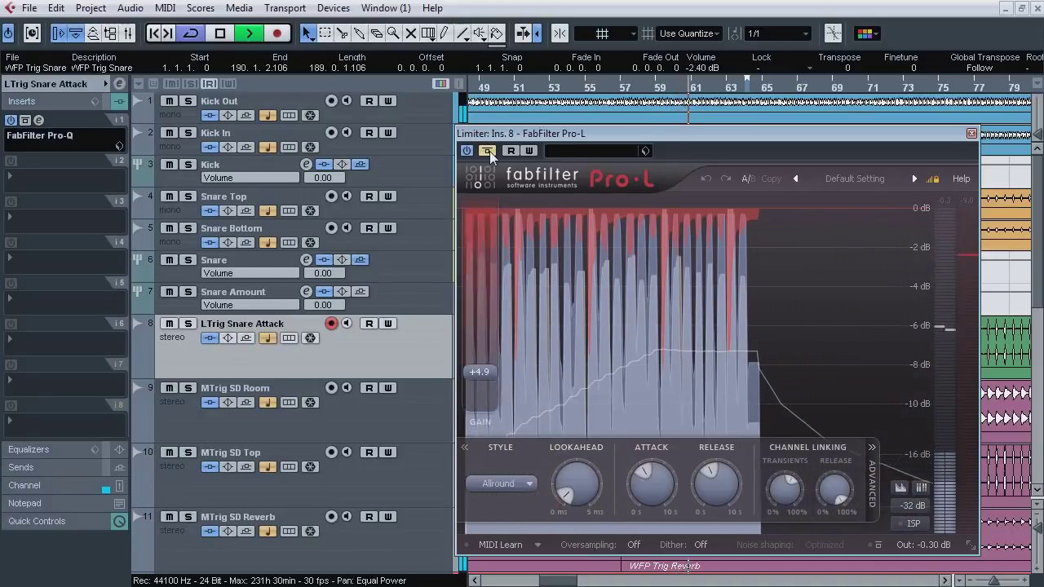
left_click(488, 151)
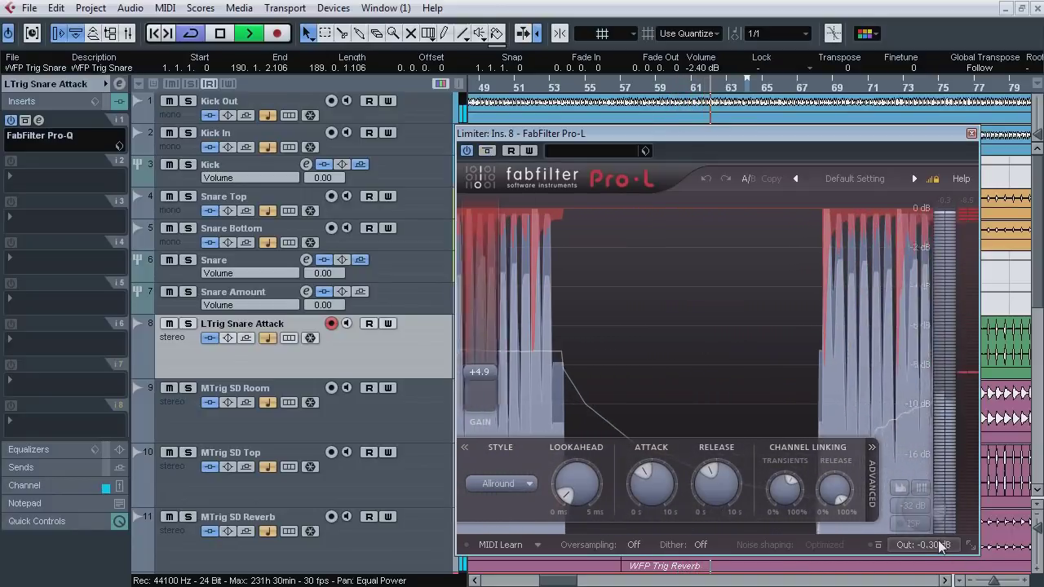
Step: Set the Limiter channel's Pro-L output level to -4.9 dB to offset its +4.9 gain
mouse_move(936, 547)
type("-4.9")
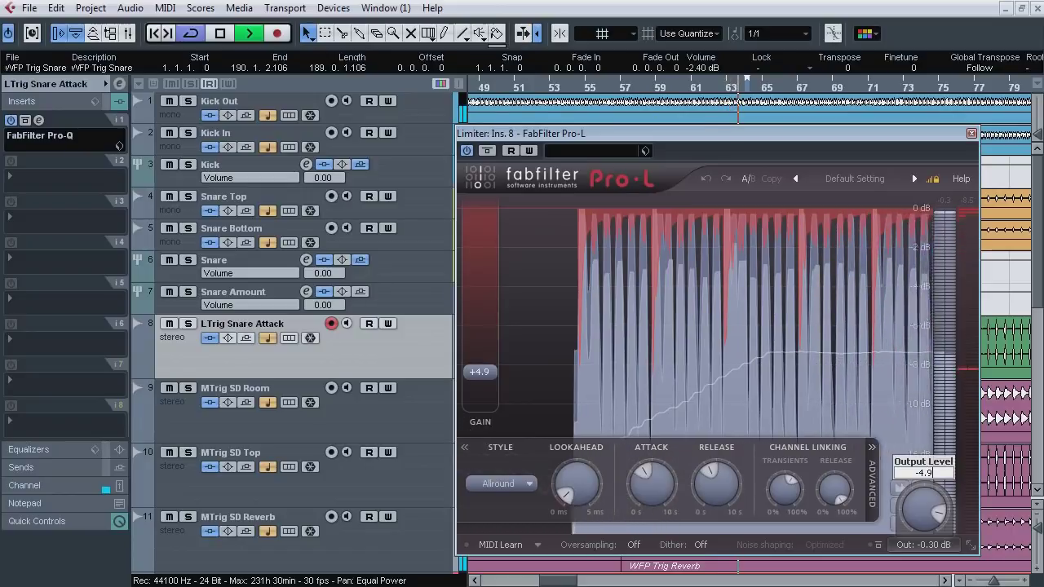
key("Return")
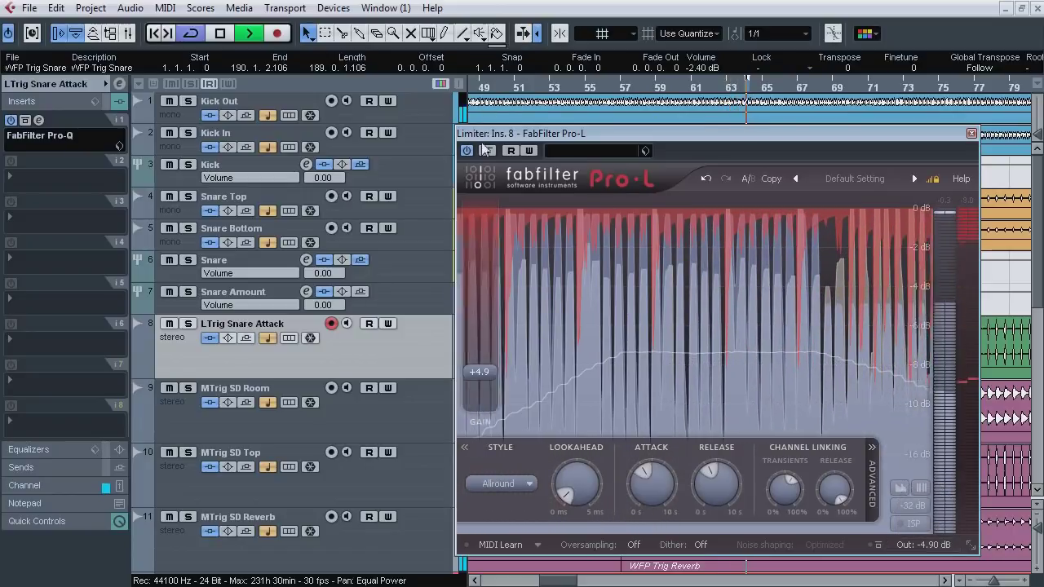
Step: Replay the drums from just before bar 59 and compare Pro-L bypassed and active at matched loudness
left_click(656, 88)
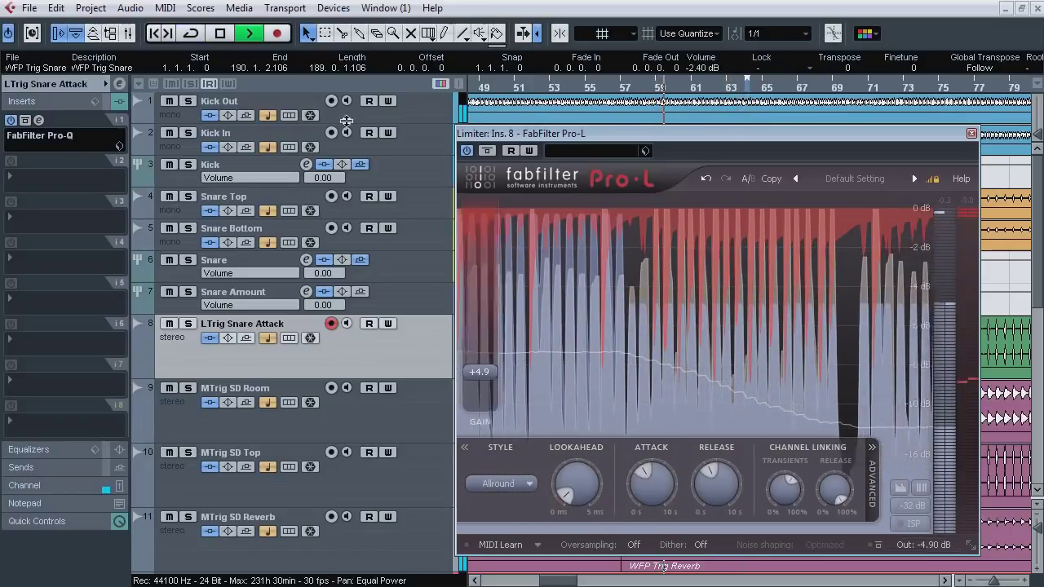
left_click(487, 151)
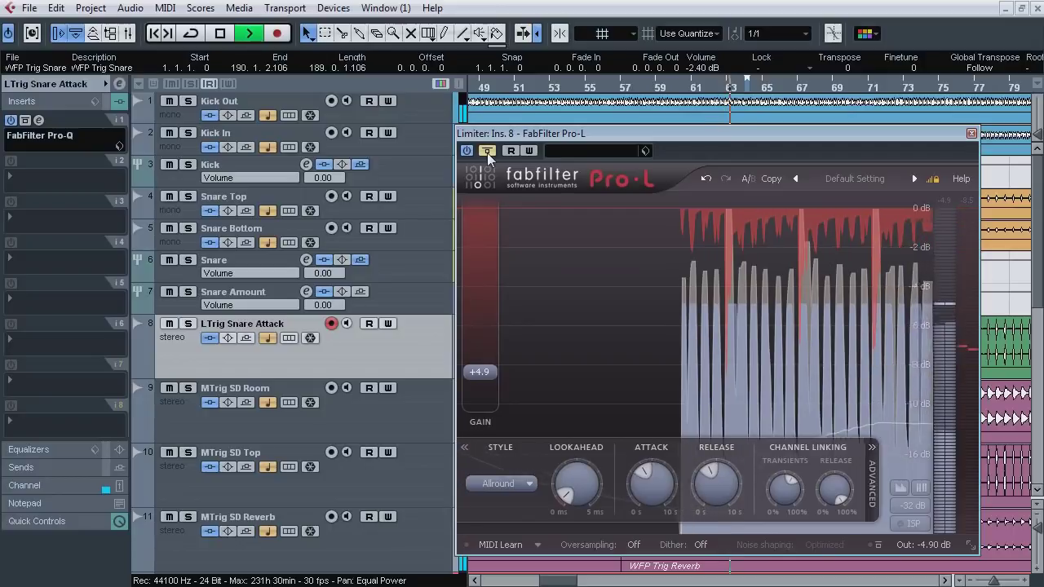
left_click(487, 151)
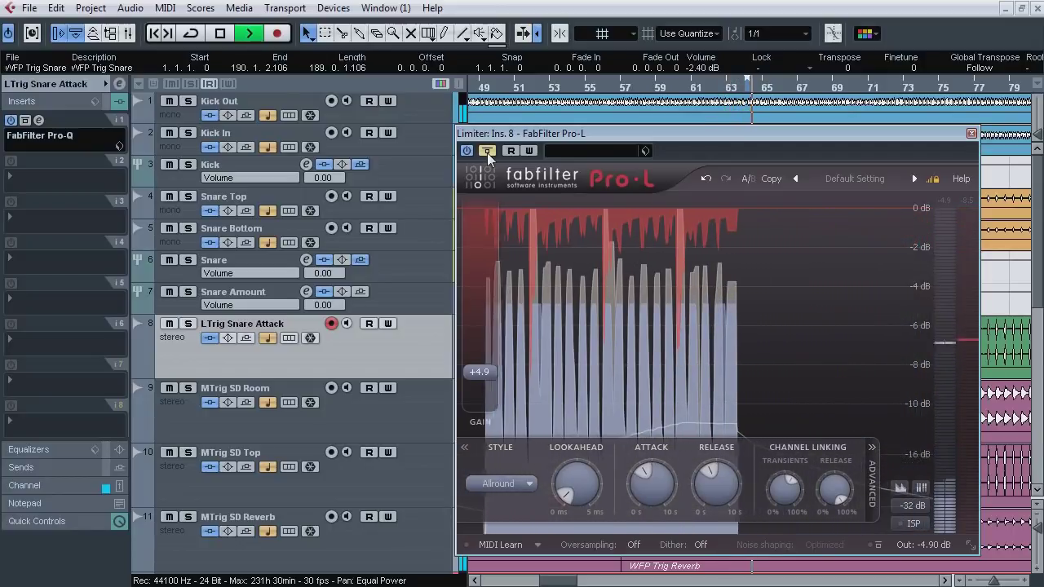
left_click(487, 152)
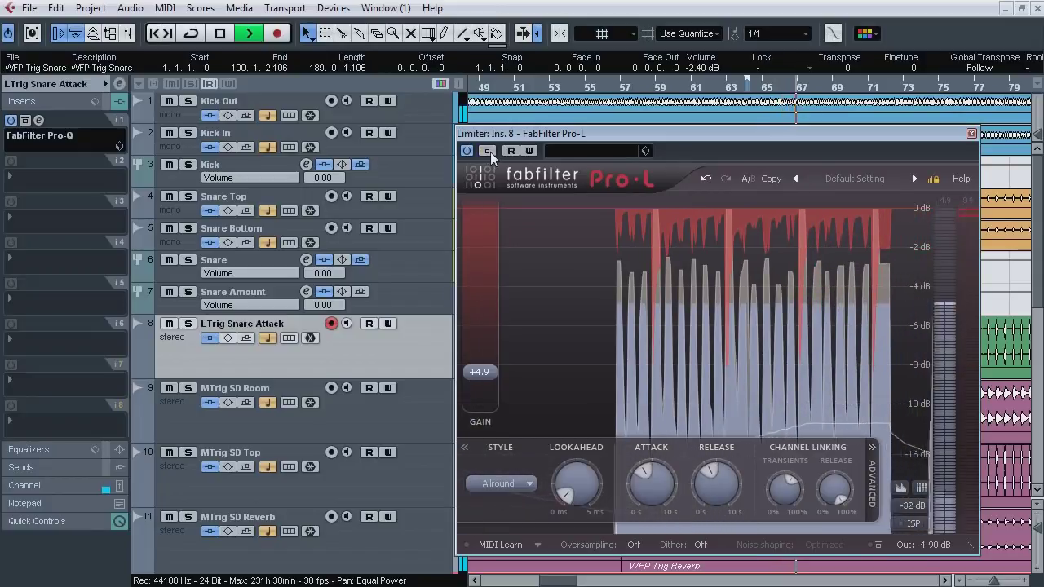
Step: Set Pro-L's output level to -0.3 dB, stop playback and close the plug-in
mouse_move(945, 553)
type("-0.3")
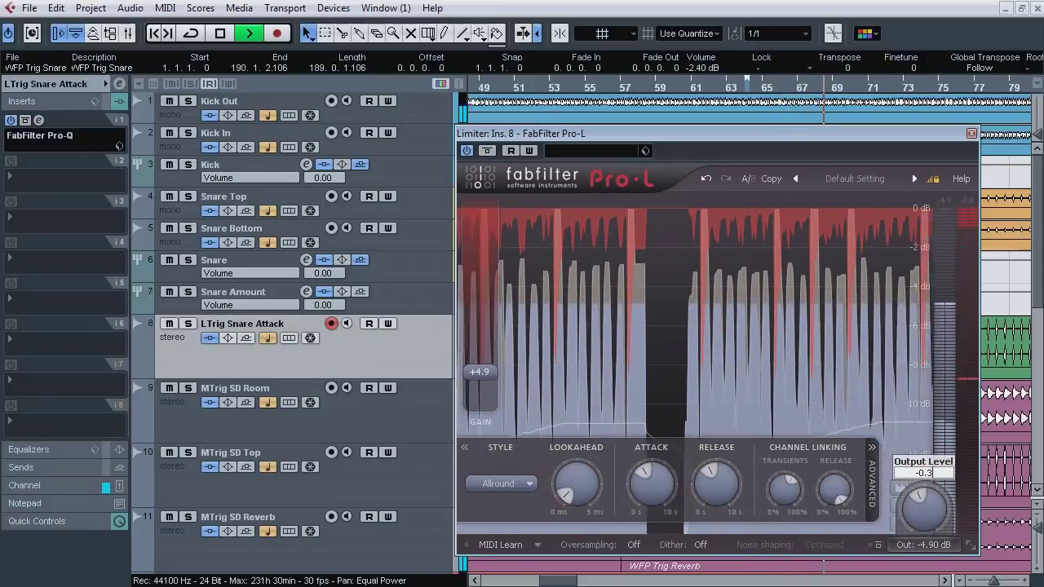
key("Return")
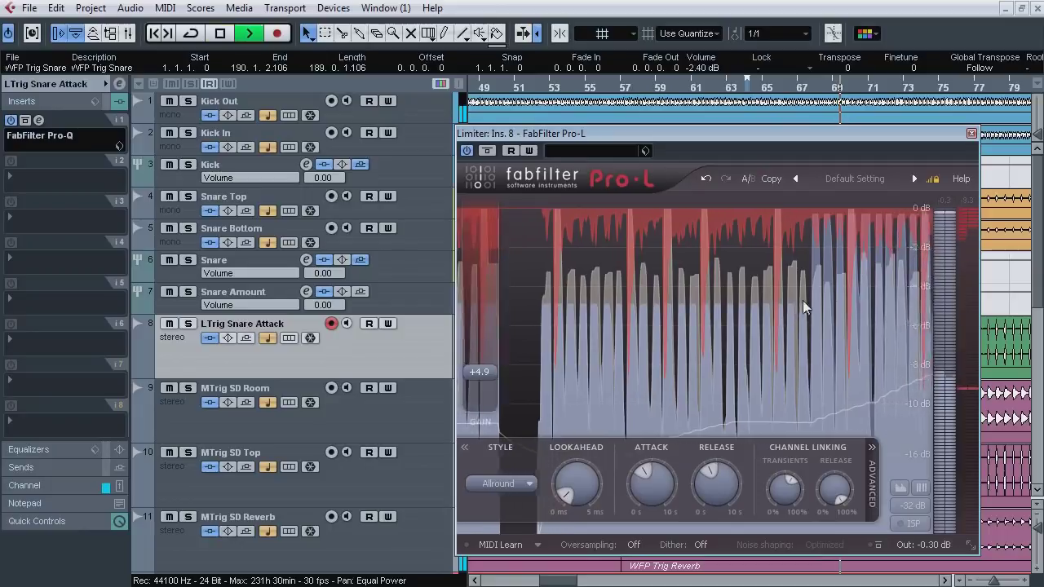
key("space")
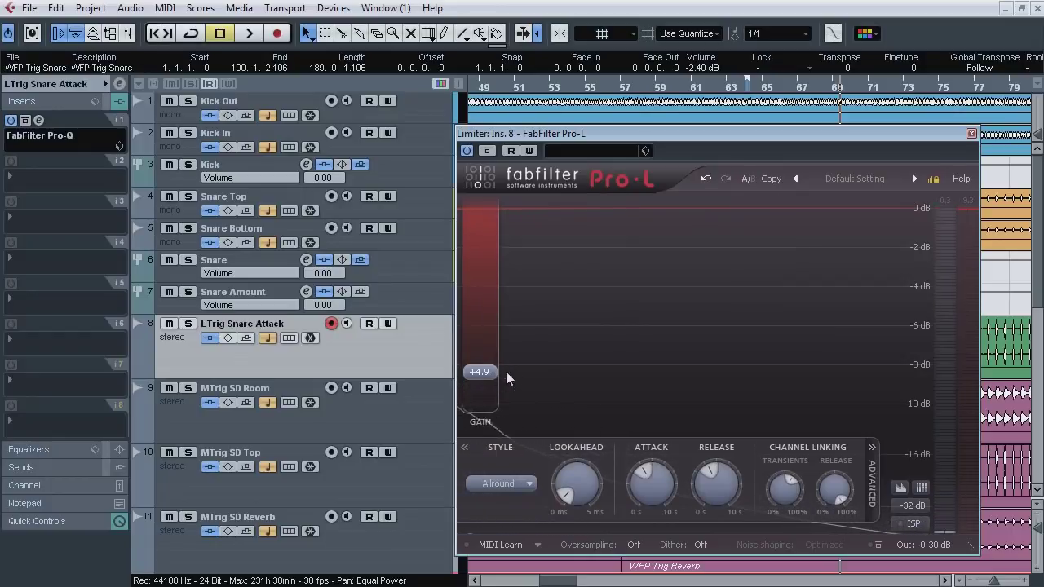
left_click(971, 133)
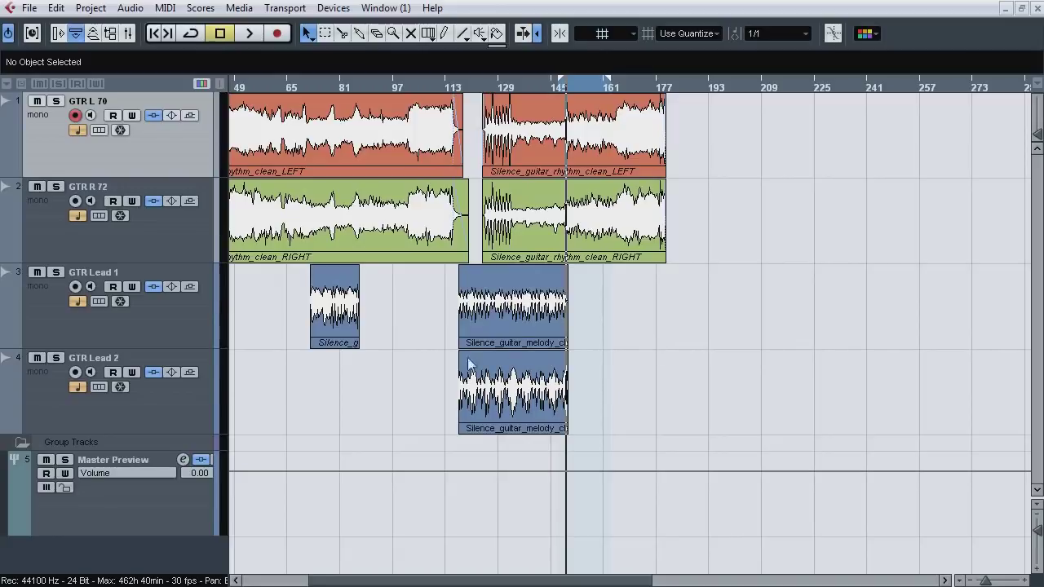
Step: Select only the GTR L 70 track in the guitar project, solo it and play it
left_click(199, 401, "shift")
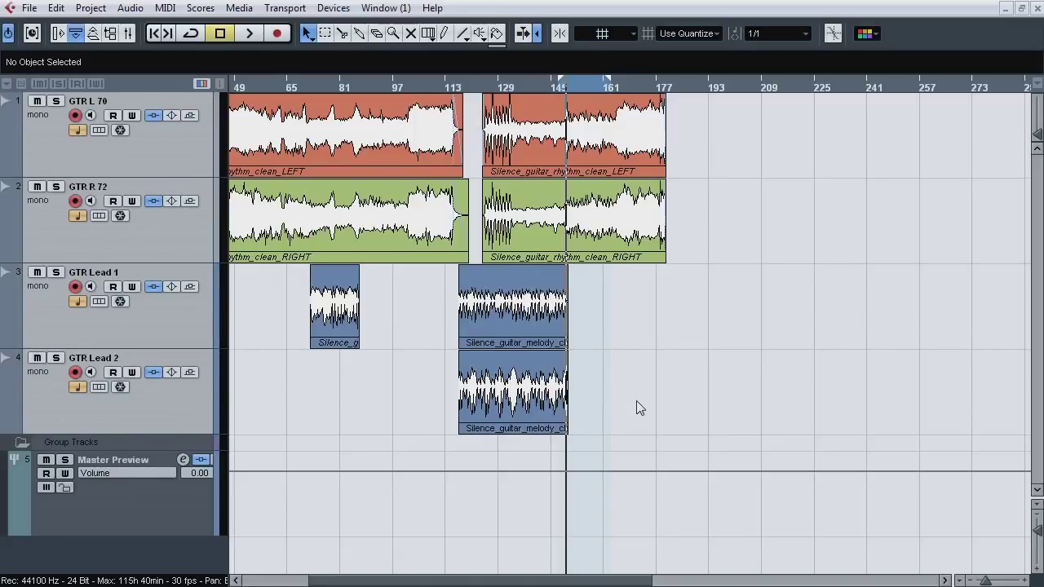
left_click(55, 149)
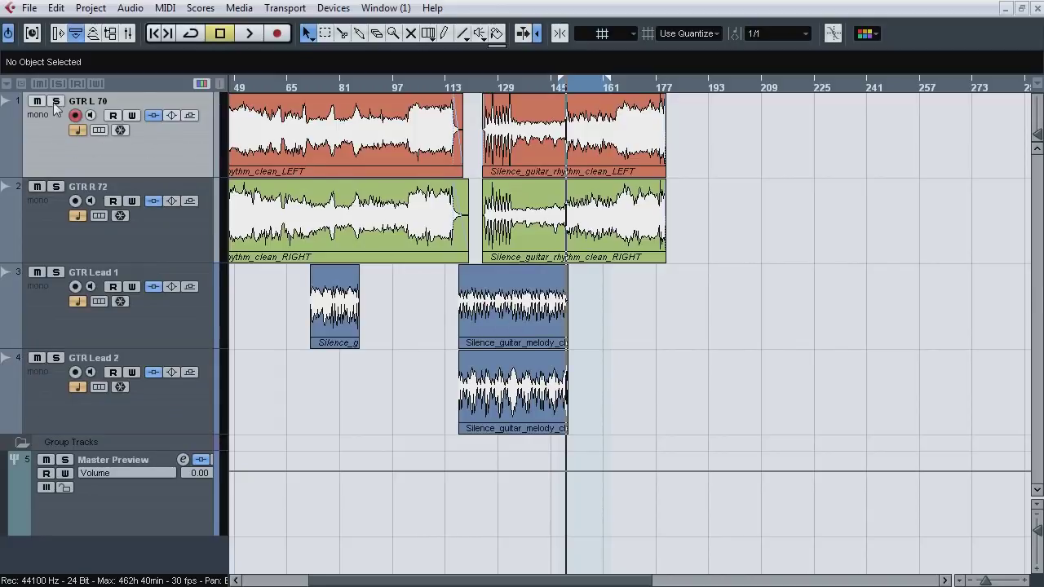
left_click(55, 102)
key("space")
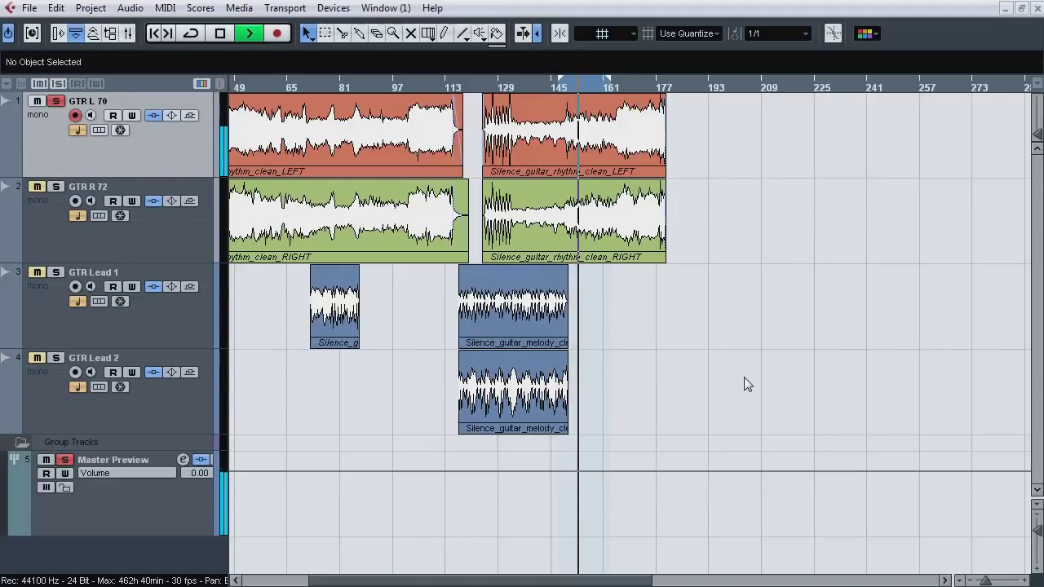
Step: Show the insert effects of GTR L 70 and stop playback
left_click(59, 33)
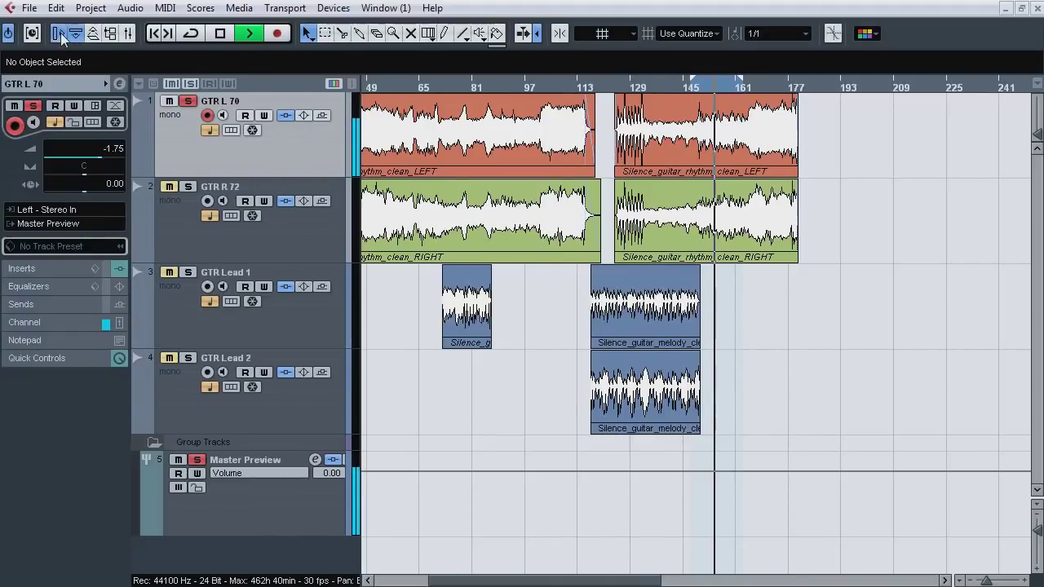
left_click(72, 266)
key("space")
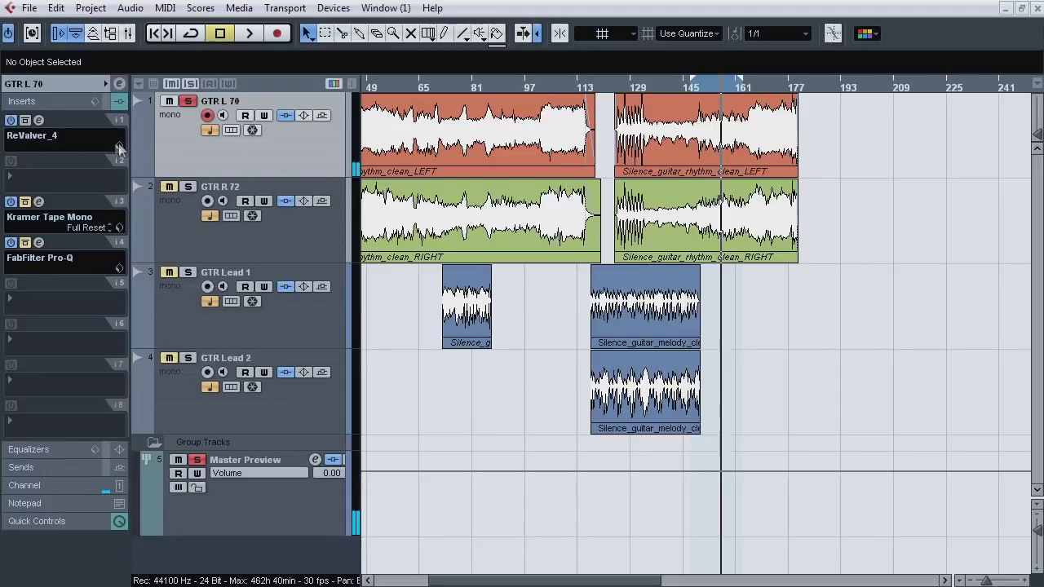
Step: Examine the amp and the Stomps A pedal board in GTR L 70's ReValver_4, and close the plug-in
left_click(40, 120)
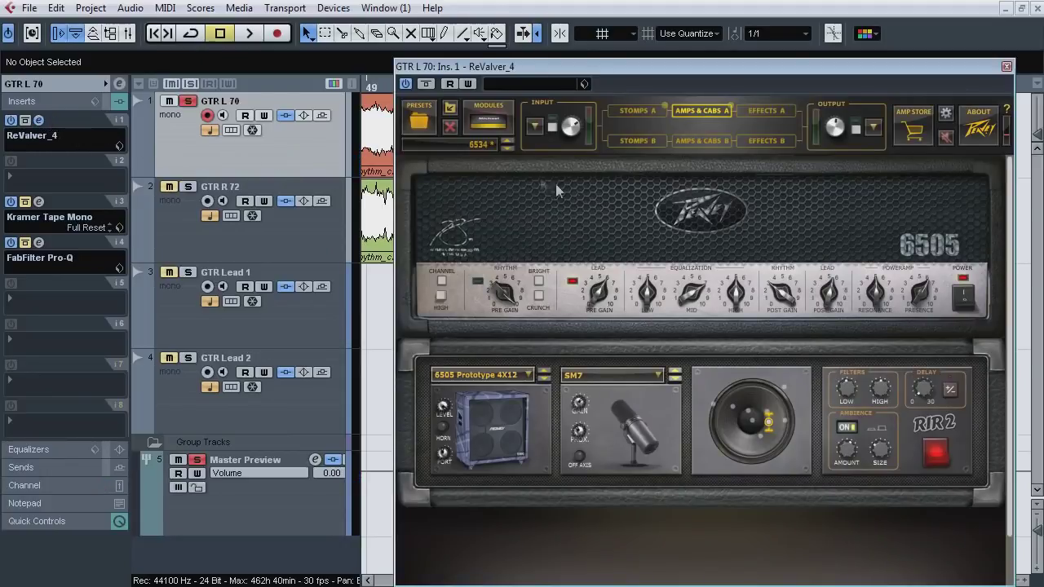
left_click(644, 115)
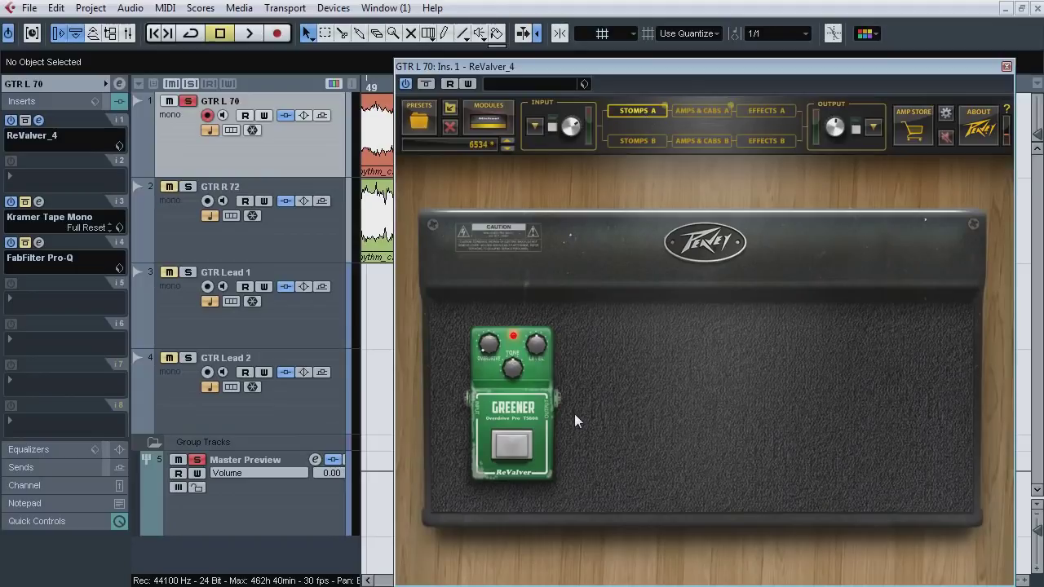
left_click(39, 120)
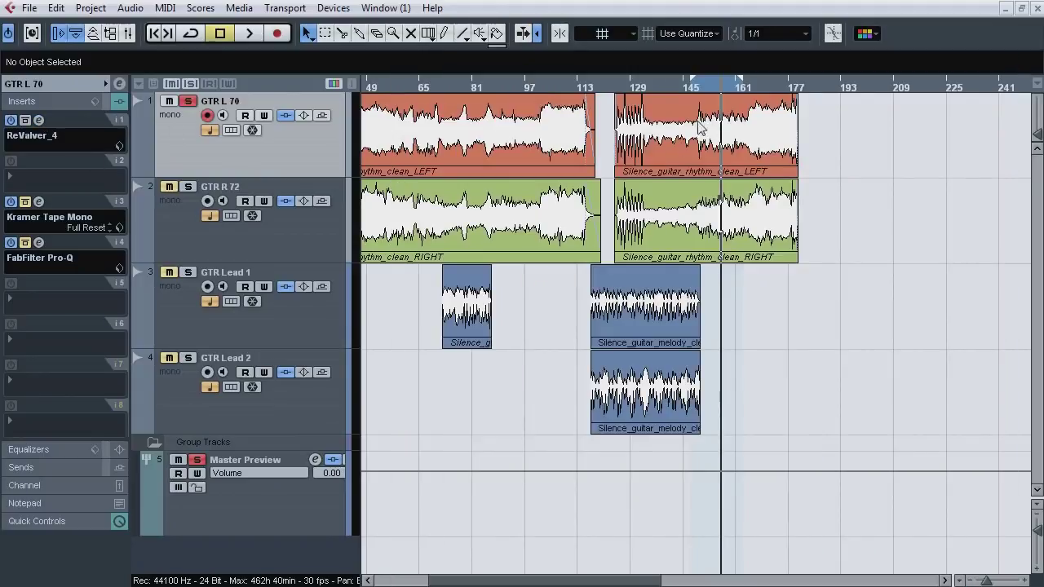
Step: Play GTR L 70 with ReValver_4 open, compare the Greener overdrive pedal on and off twice, and stop playback
key("space")
left_click(39, 120)
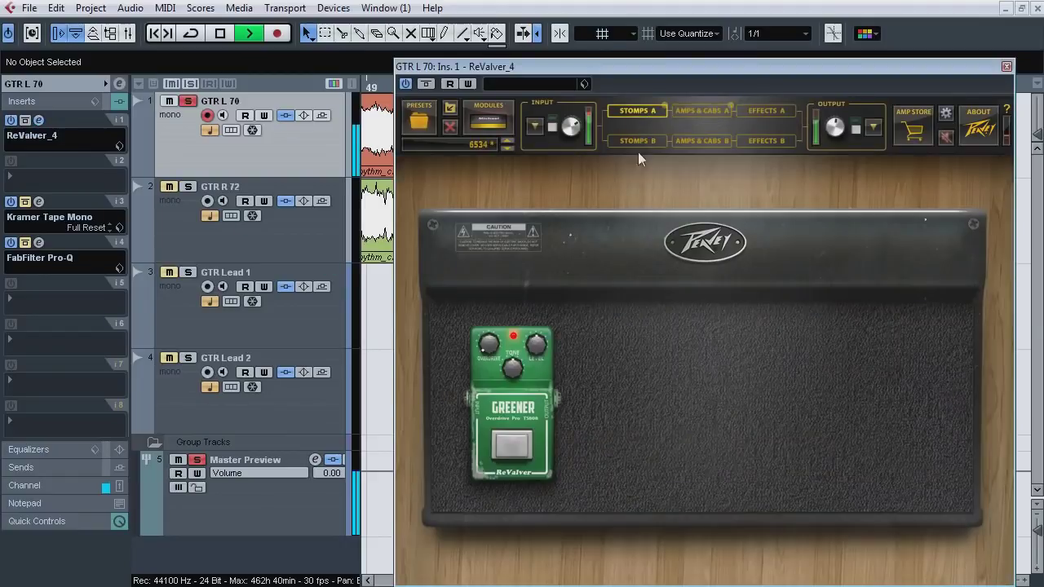
left_click(517, 444)
left_click(512, 446)
left_click(514, 445)
left_click(514, 446)
key("space")
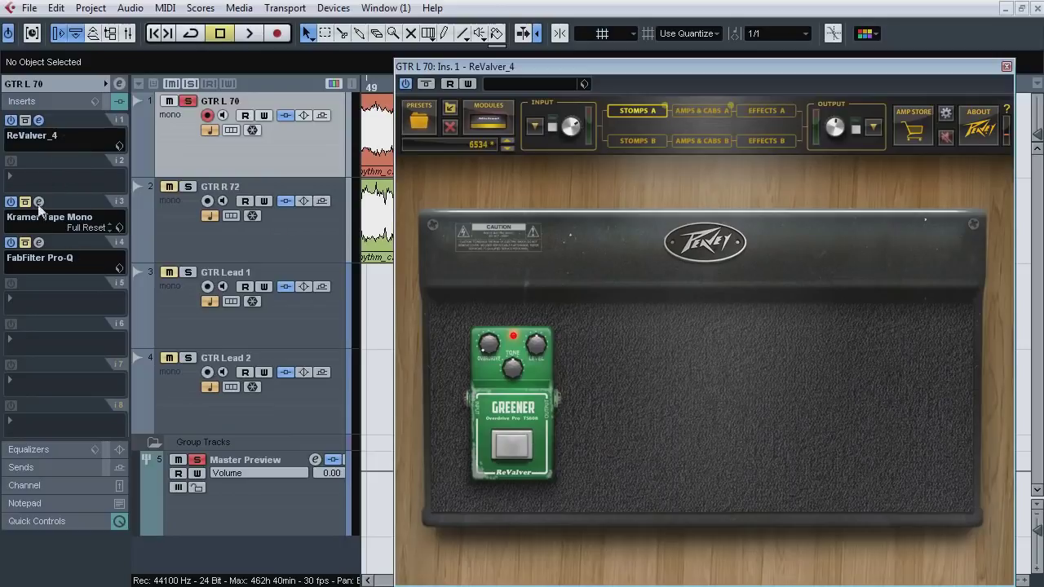
Step: Audition ReValver_4's Amps & Cabs A section while trying the microphone position on the speaker, stop playback and close the plug-in
left_click(713, 110)
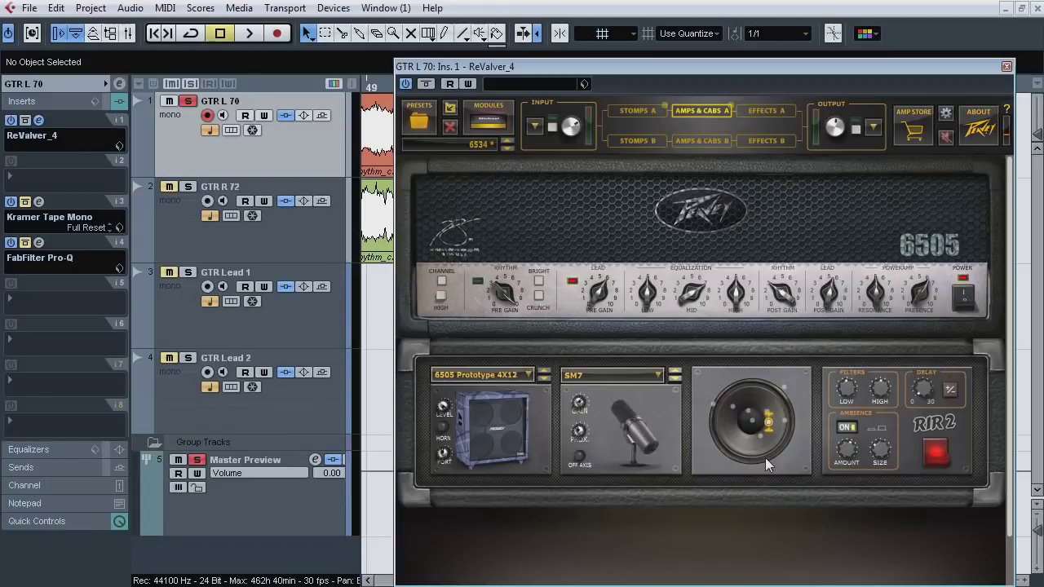
key("space")
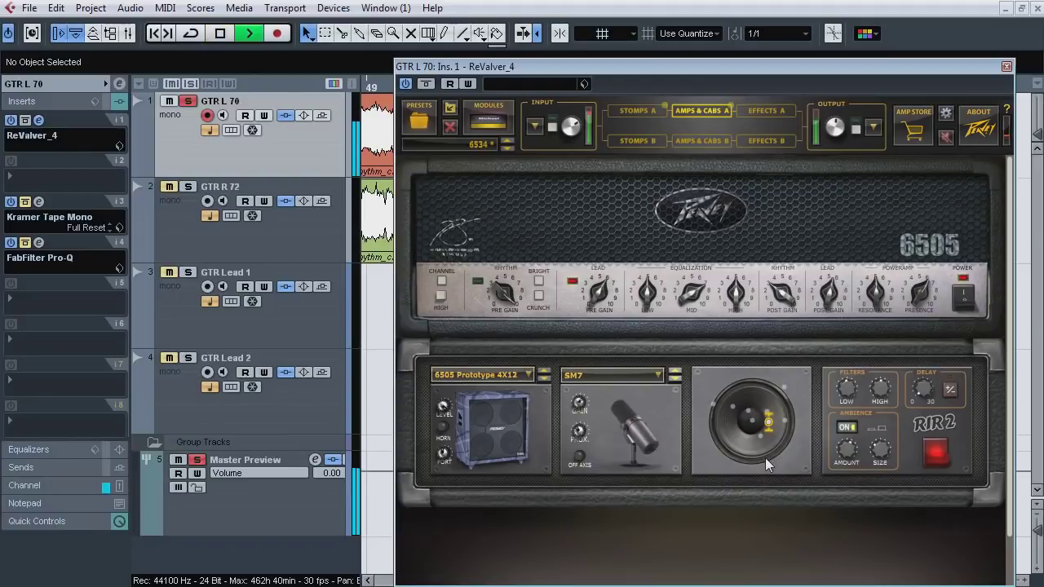
left_click_drag(764, 437, 771, 428)
left_click_drag(770, 445, 772, 432)
key("space")
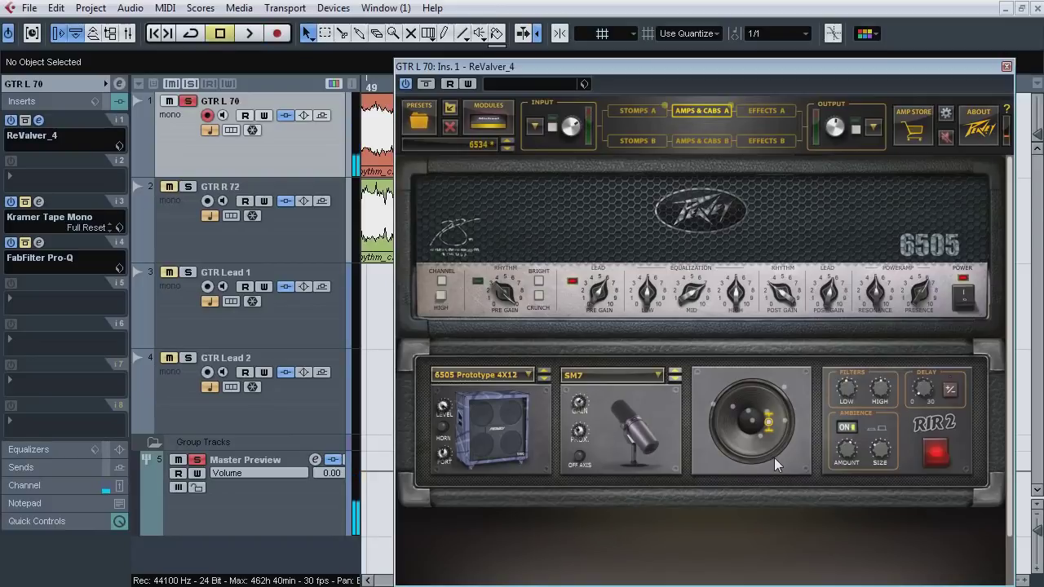
left_click(1006, 66)
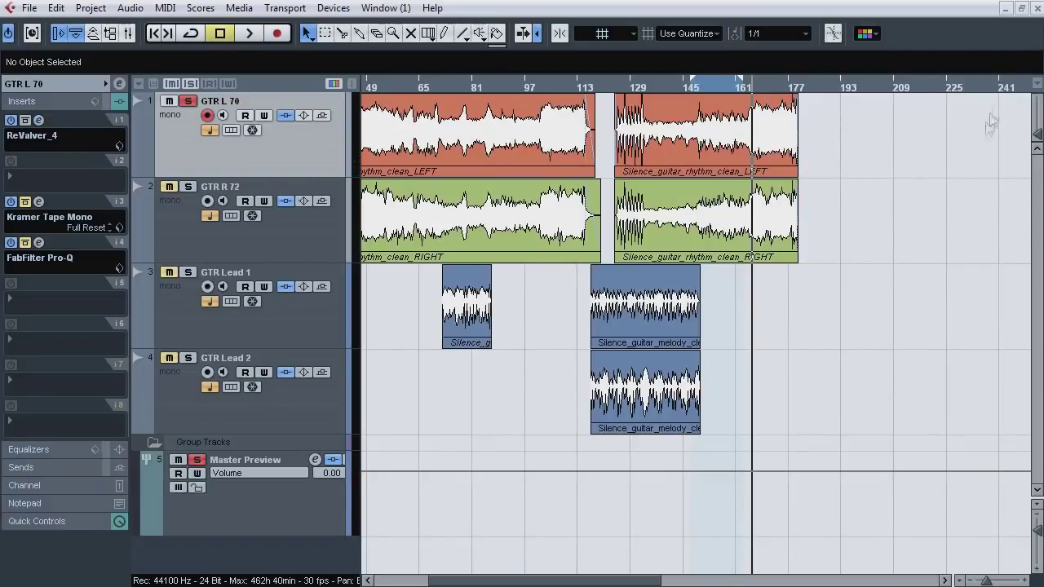
Step: Examine the Kramer Tape Mono settings and the Pro-Q curve on GTR L 70, closing each plug-in after viewing
left_click(41, 203)
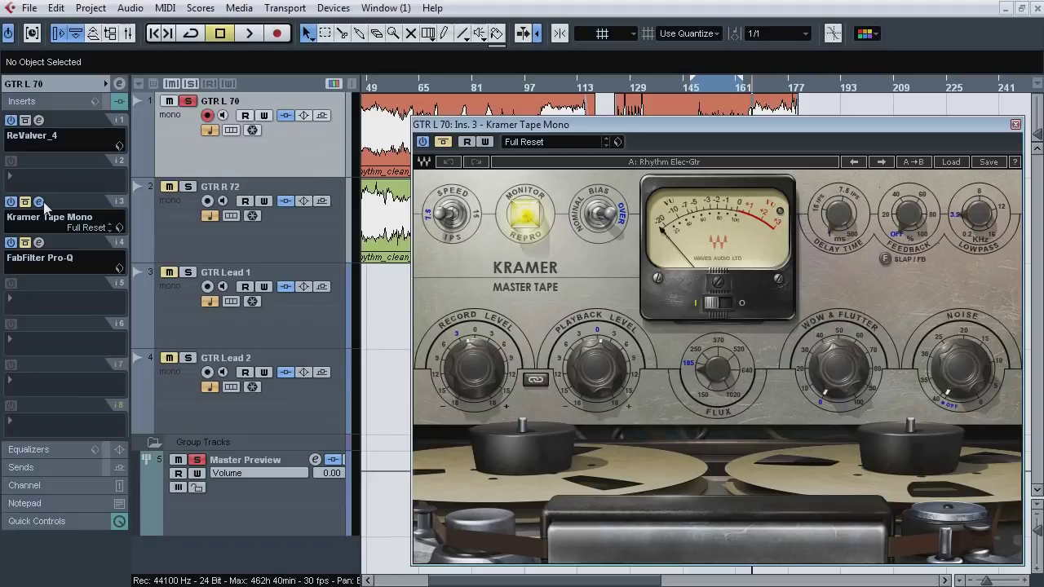
left_click(41, 203)
left_click(40, 242)
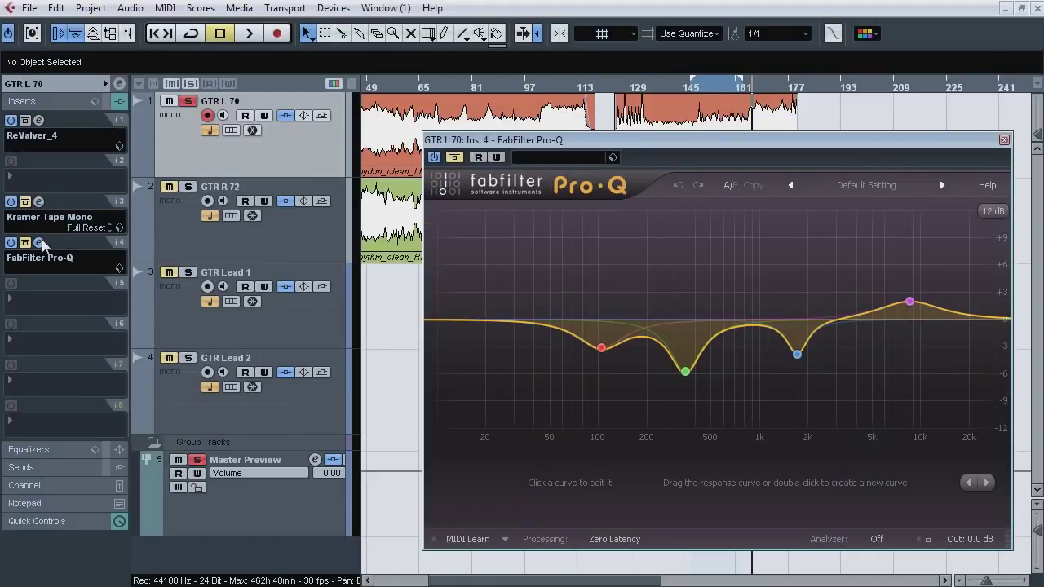
left_click(42, 239)
Step: Play GTR L 70, reactivate the bypassed Kramer Tape Mono with its window open, and close the plug-in
key("space")
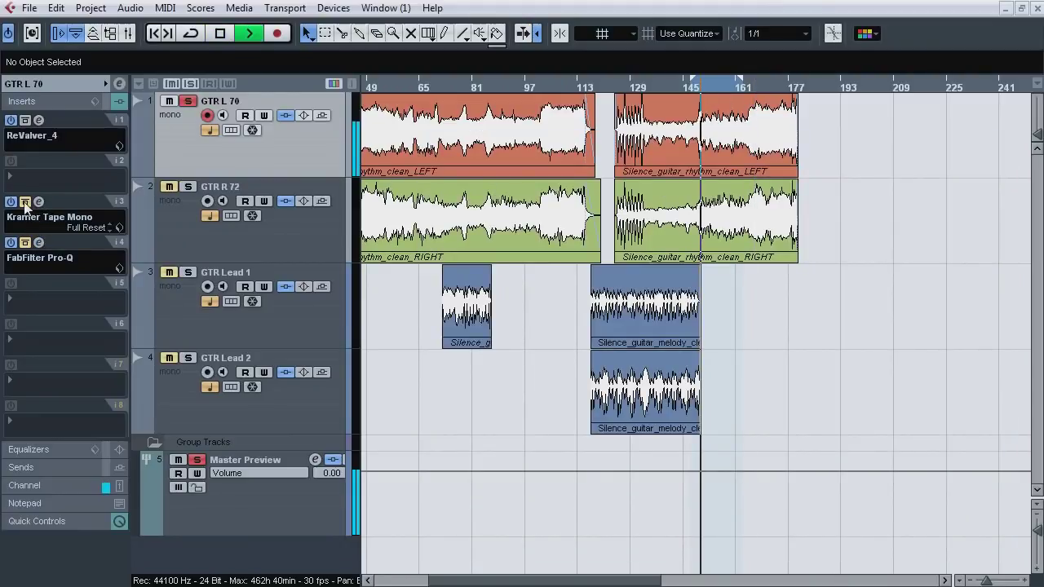
left_click(37, 203)
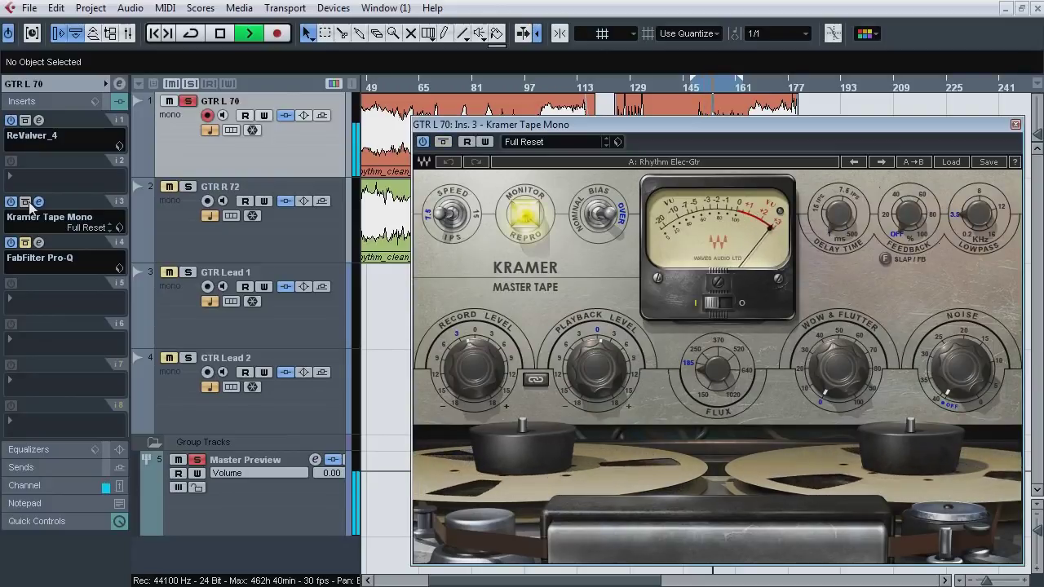
left_click(37, 202)
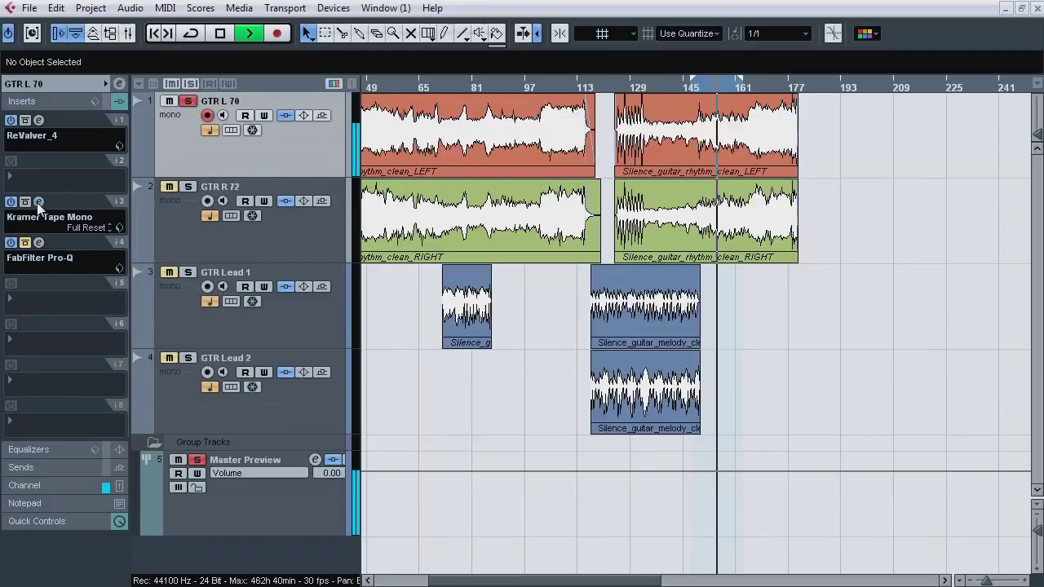
Step: Open GTR L 70's Pro-Q, compare it bypassed and active during playback, leave it active, close it and stop playback
left_click(38, 242)
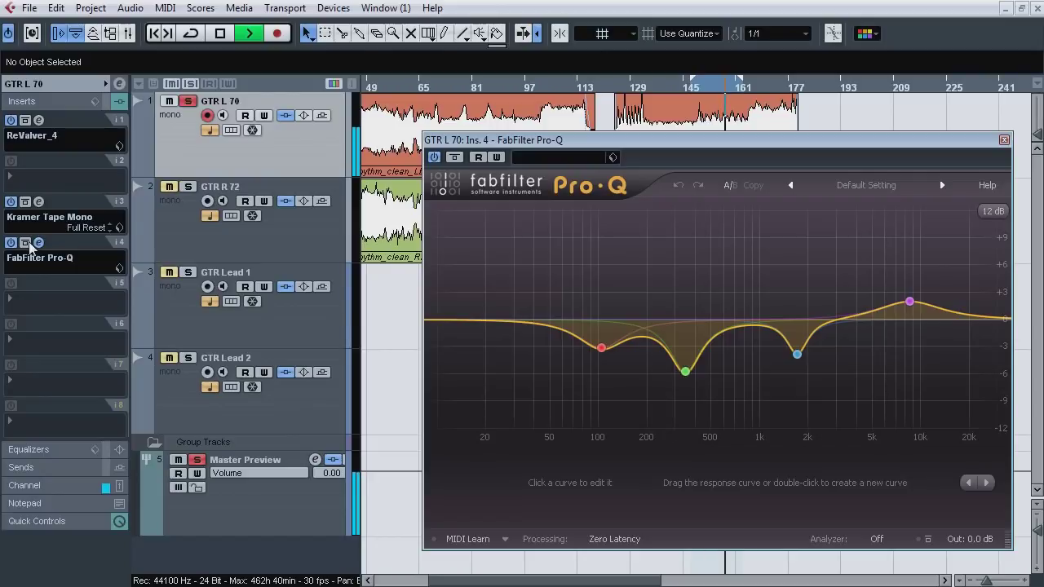
left_click(26, 243)
left_click(27, 244)
left_click(38, 244)
key("space")
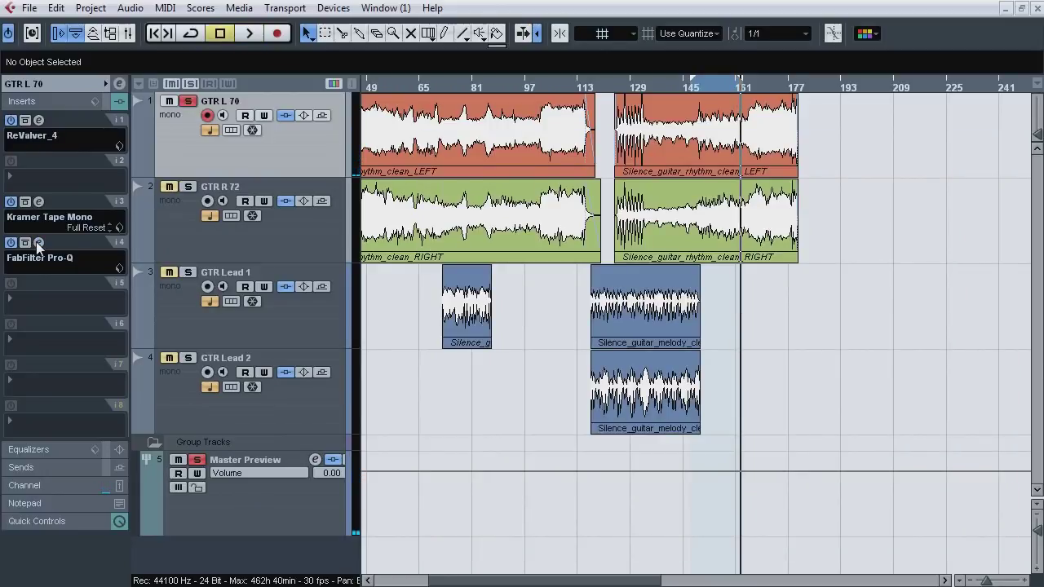
Step: Pan GTR L 70 to L70 and solo GTR R 72 alongside it
left_click(58, 84)
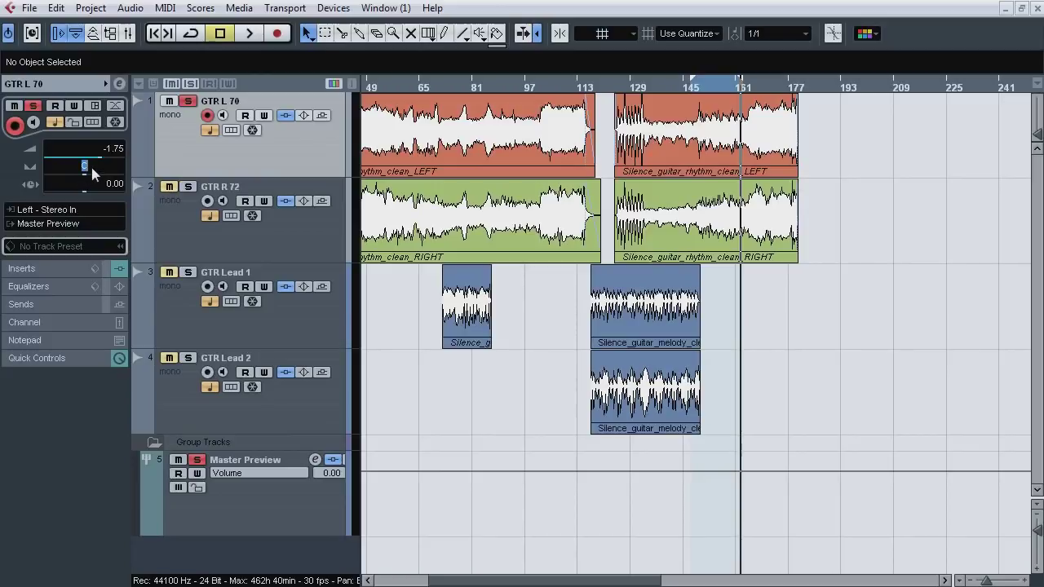
type("l70")
left_click(180, 232)
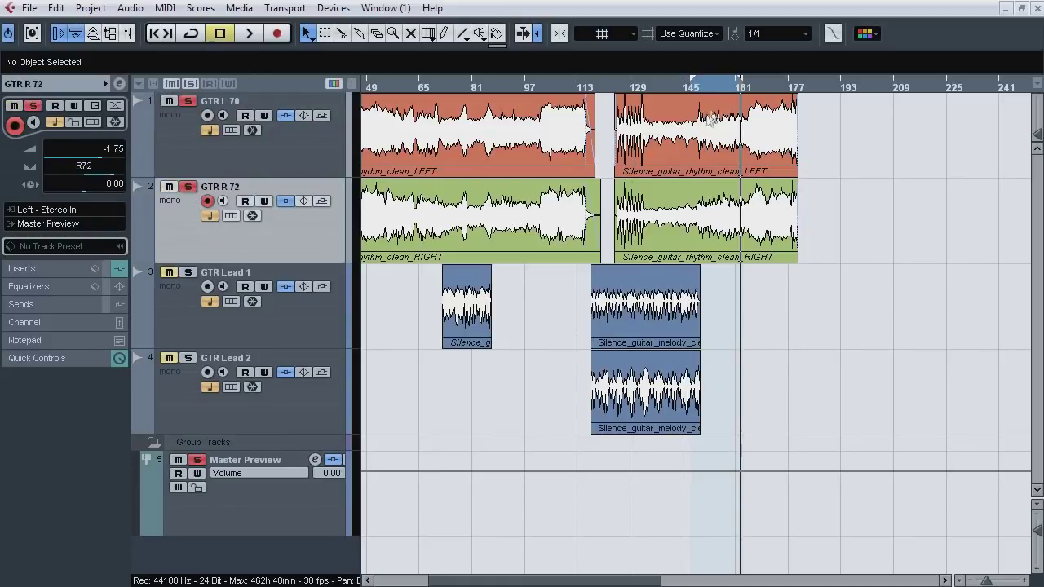
Step: Play both rhythm guitars from about bar 148 and compare the insert chains of GTR L 70 and GTR R 72
left_click(701, 88)
key("space")
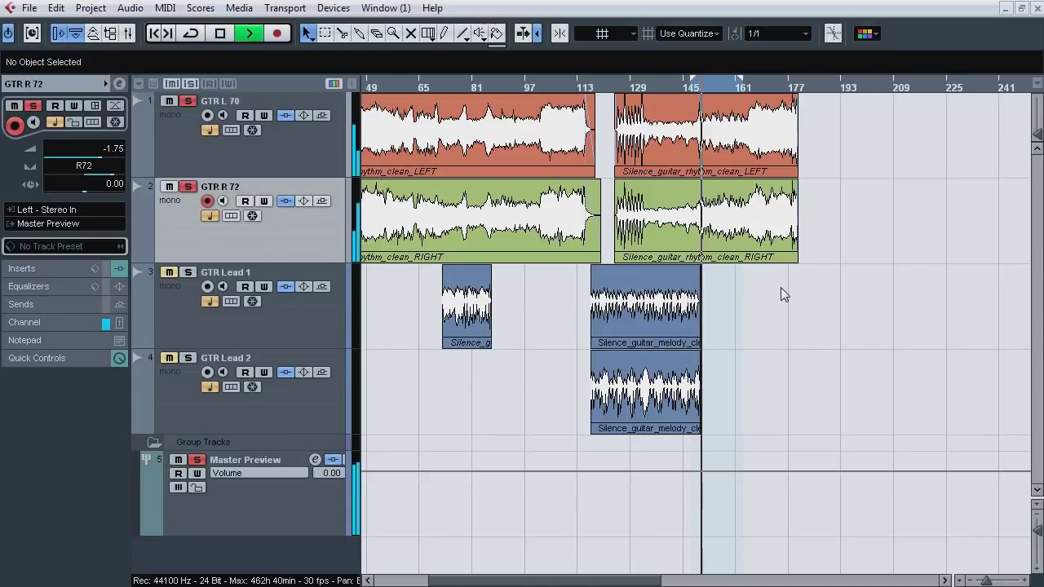
left_click(36, 269)
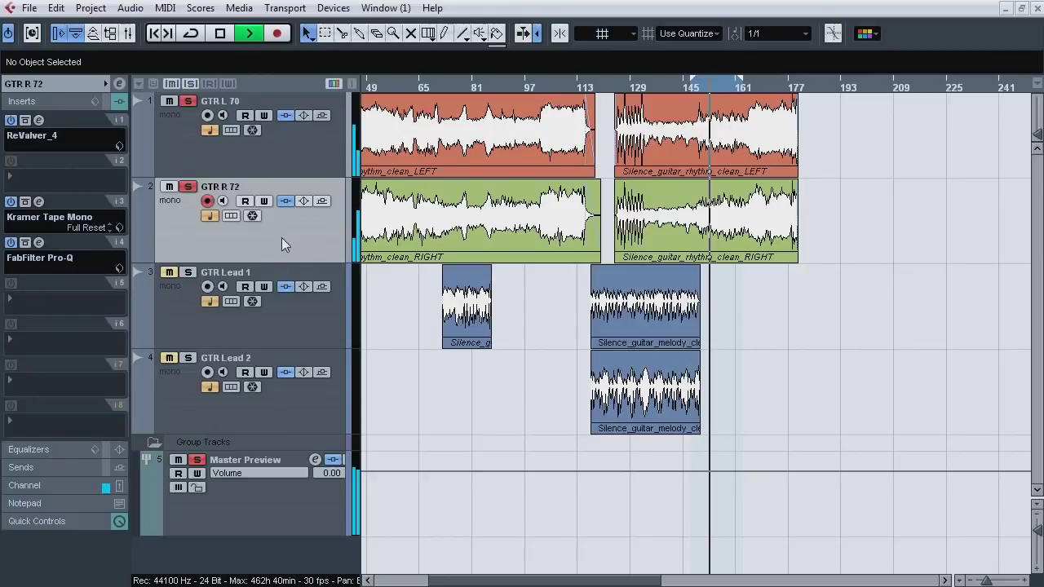
left_click(270, 152)
left_click(304, 234)
Step: Activate bx_control V2 on the Stereo Out and audition the right and left channels soloed in place
key("F3")
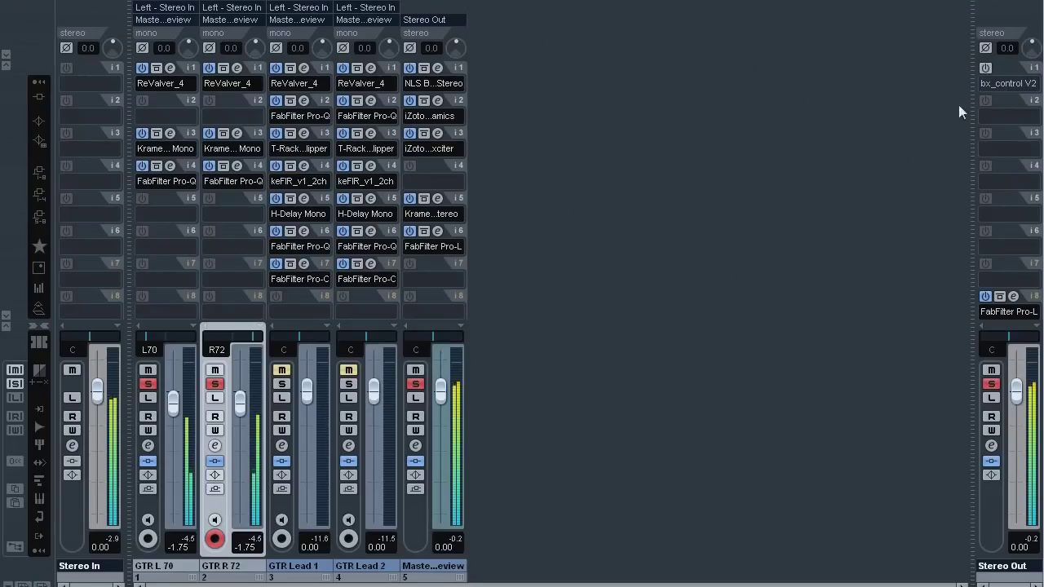
left_click(1014, 67)
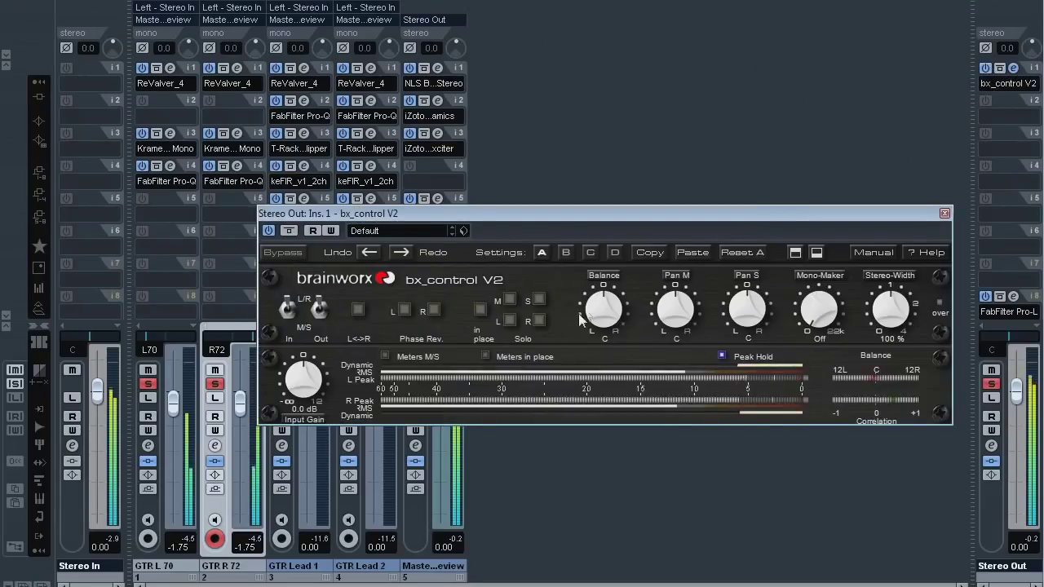
left_click(509, 321)
left_click(481, 310)
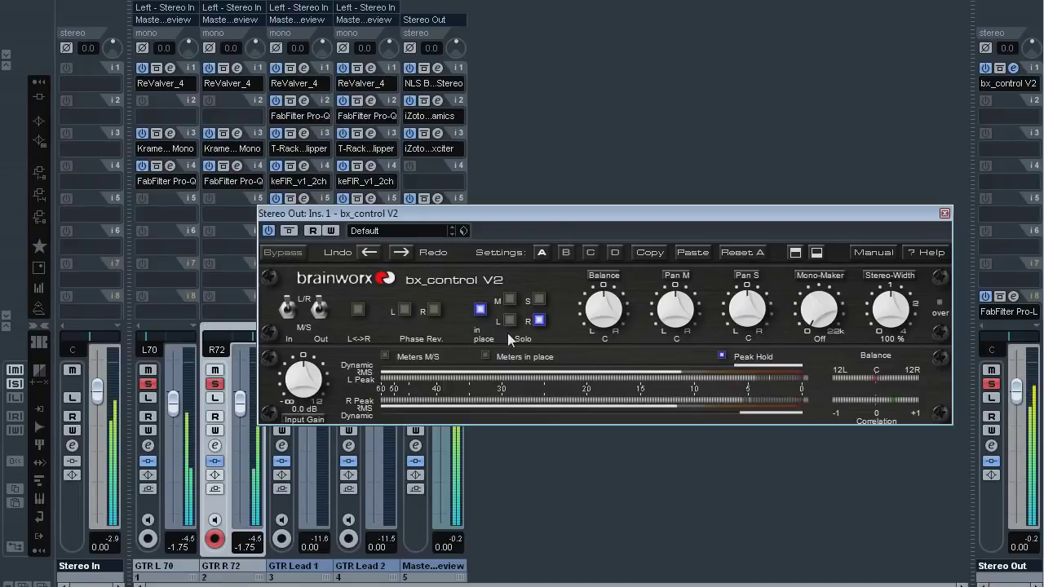
left_click(510, 322)
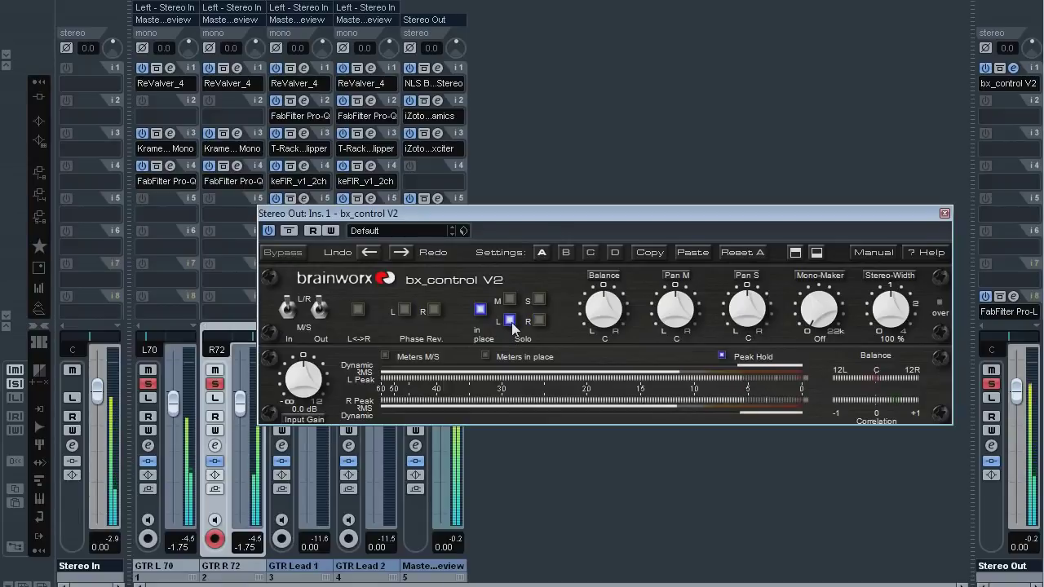
left_click(511, 323)
left_click(483, 310)
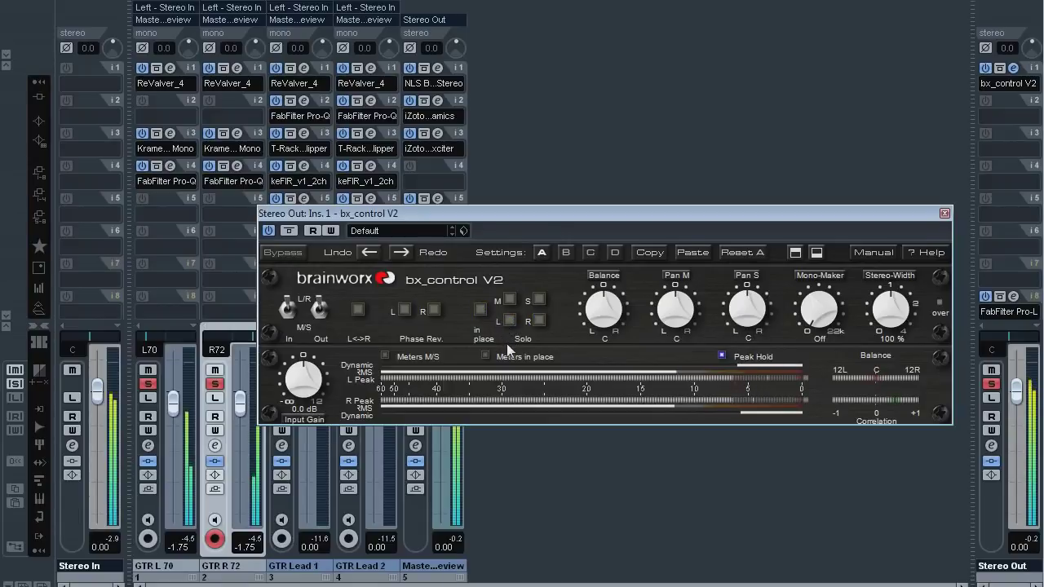
Step: Switch off bx_control V2 on the Stereo Out, close it, return to the project and stop playback
left_click(270, 231)
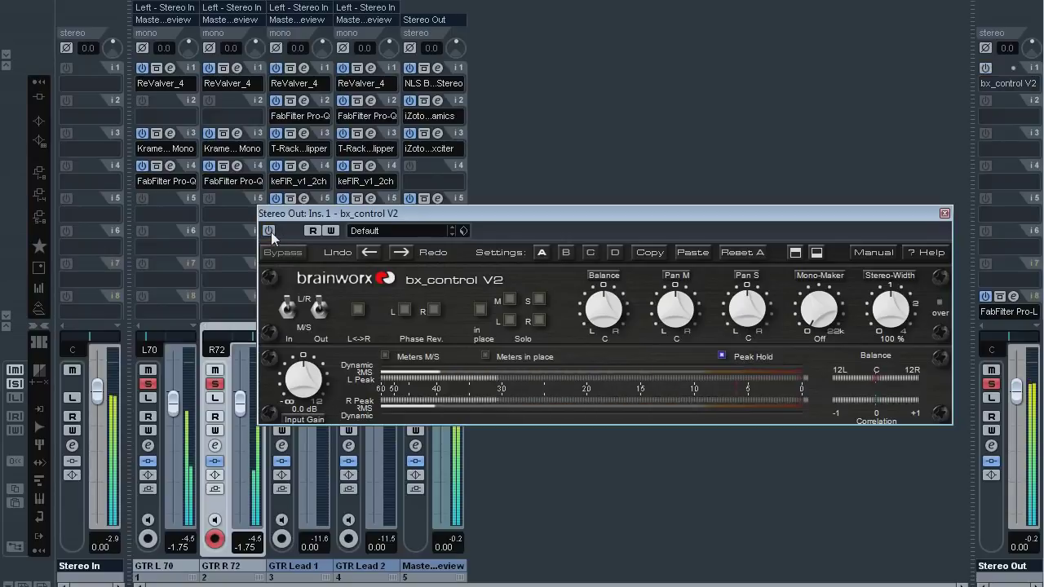
left_click(945, 215)
key("F3")
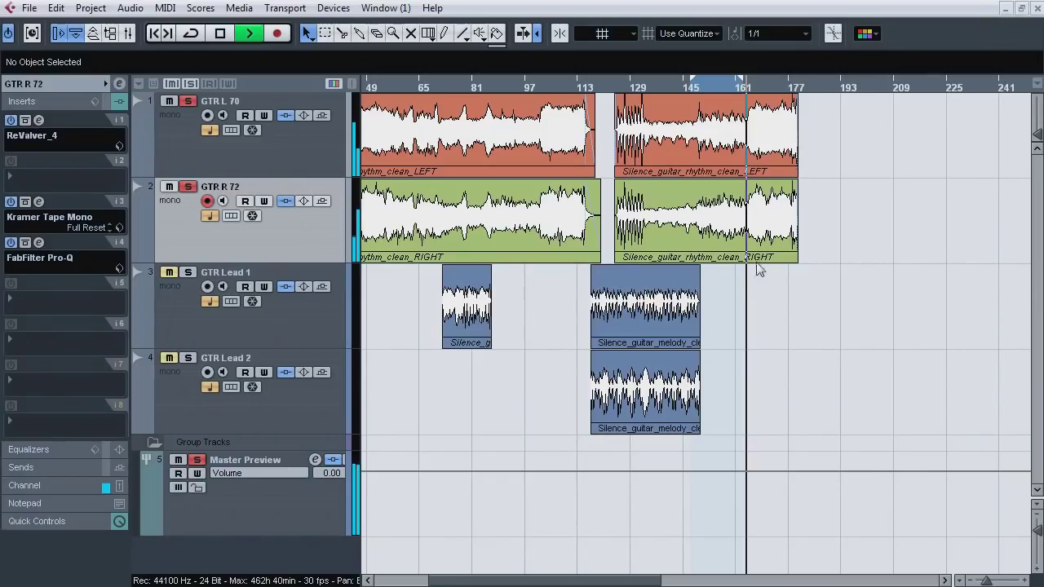
key("space")
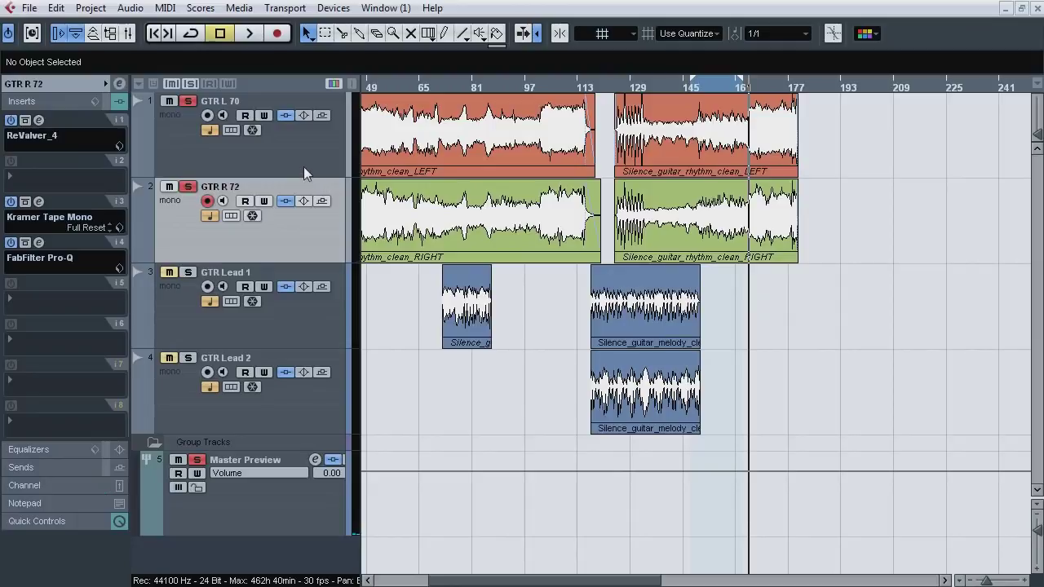
Step: Clear all solos, bypass Pro-C on GTR Lead 1, and play that track soloed from about bar 119
left_click(190, 83)
left_click(331, 311)
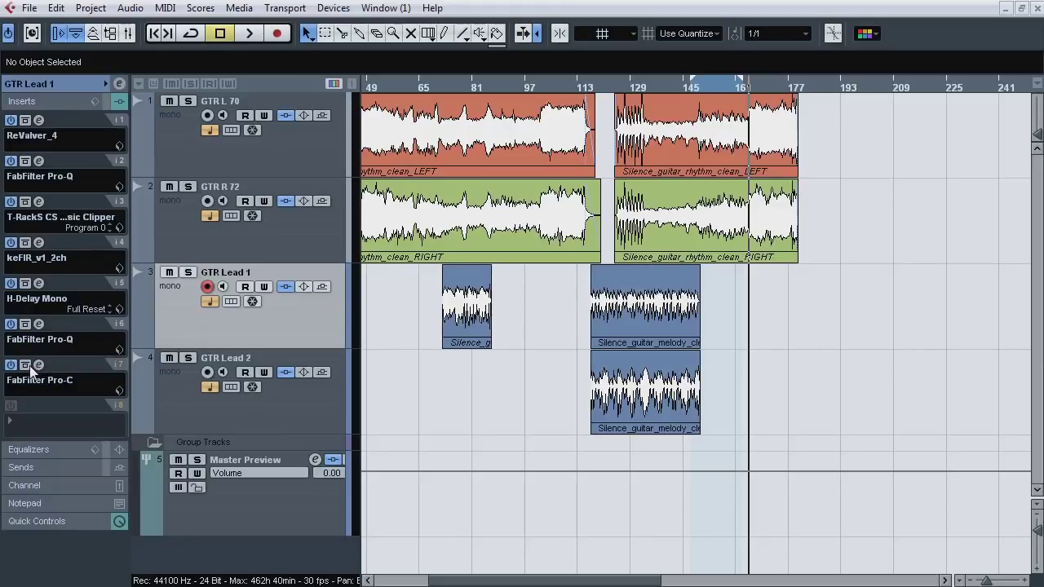
left_click(605, 93)
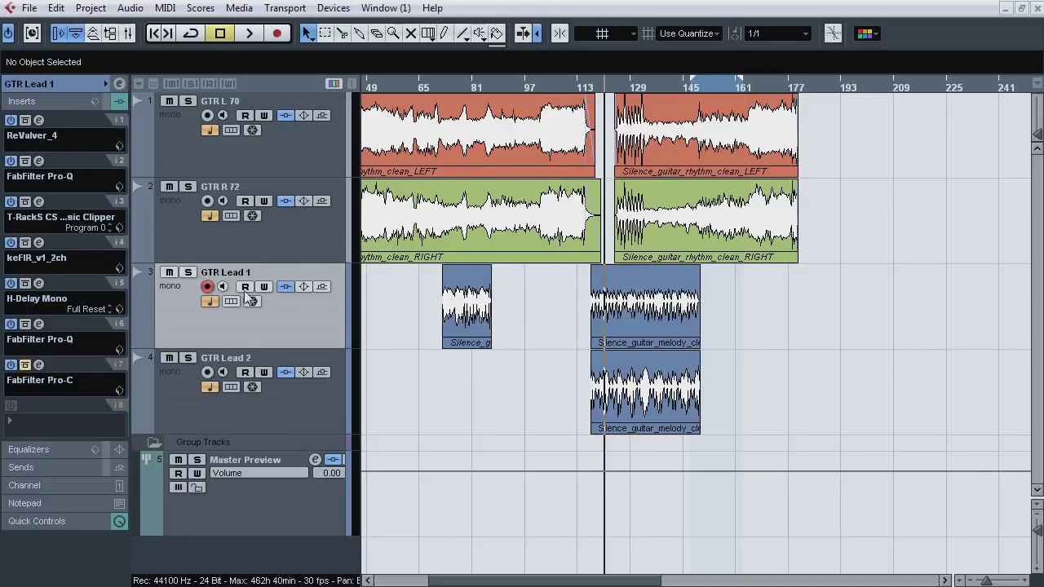
left_click(187, 272)
key("space")
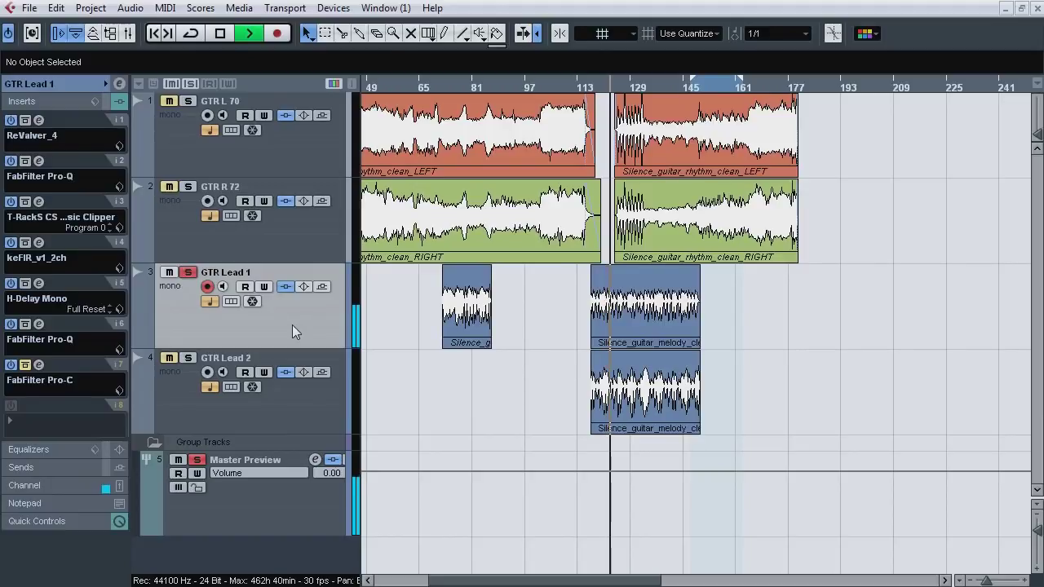
Step: Audition GTR Lead 2 together with GTR Lead 1, return to GTR Lead 1 alone and stop playback
left_click(187, 357)
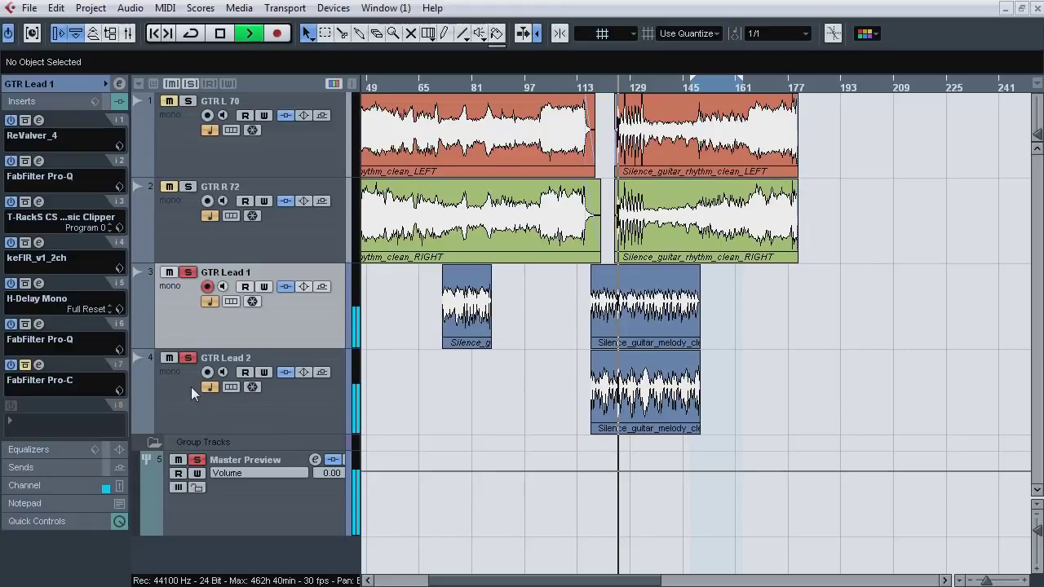
left_click(189, 359)
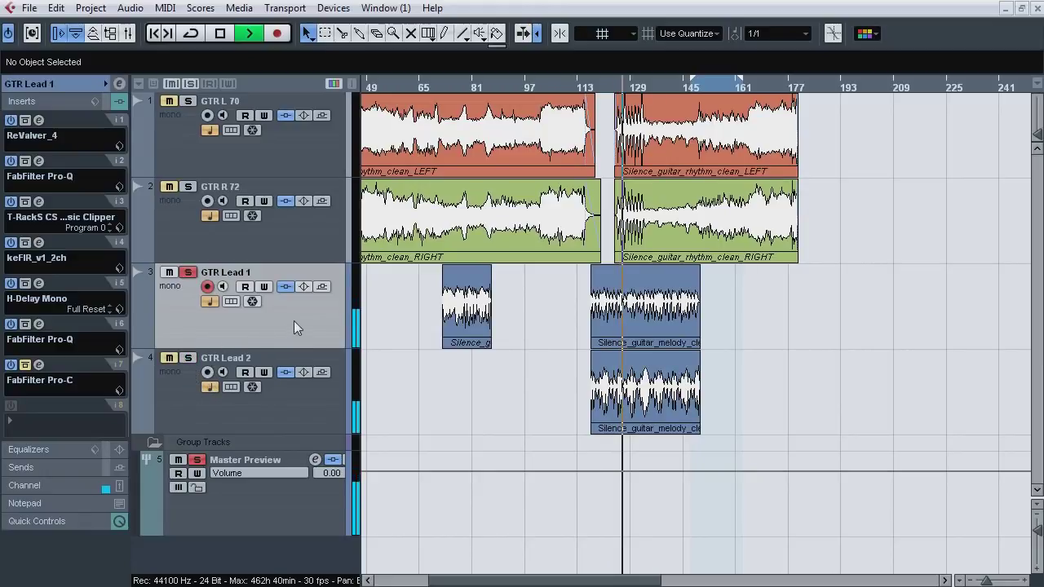
key("space")
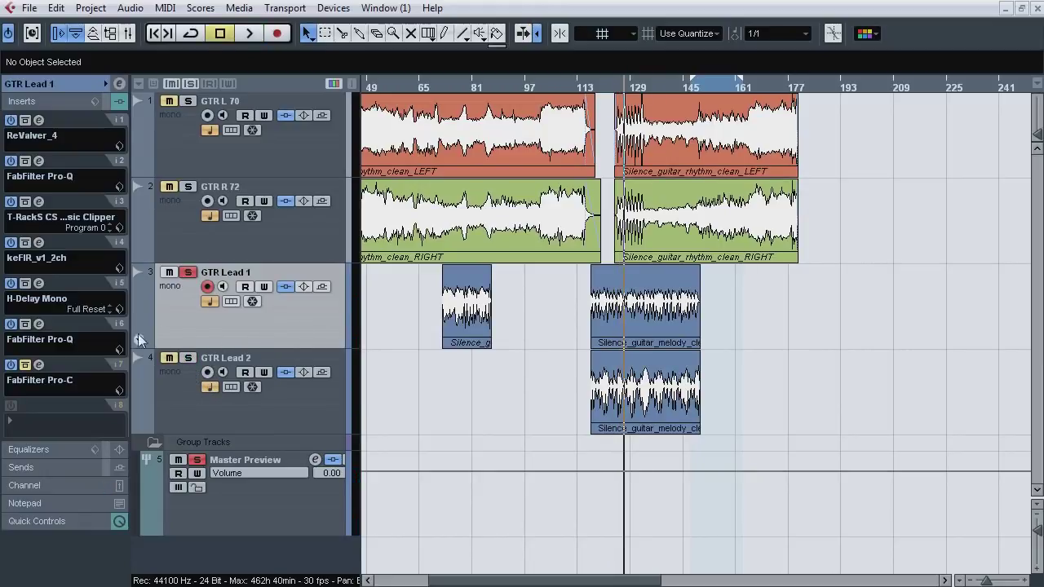
Step: Open Pro-C on GTR Lead 1, reactivate it during playback to hear the compression, stop playback and close the plug-in
left_click(42, 364)
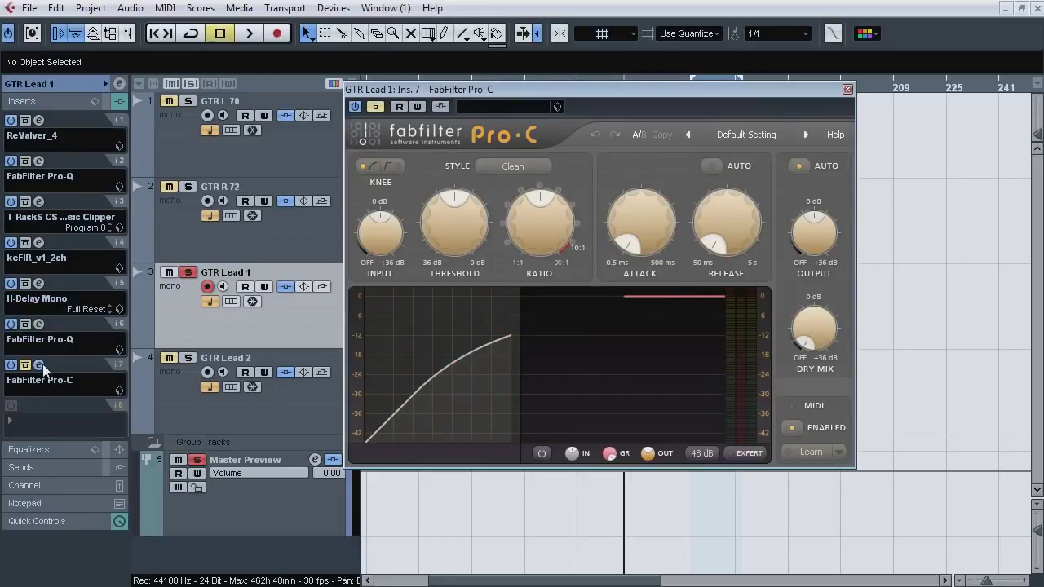
key("space")
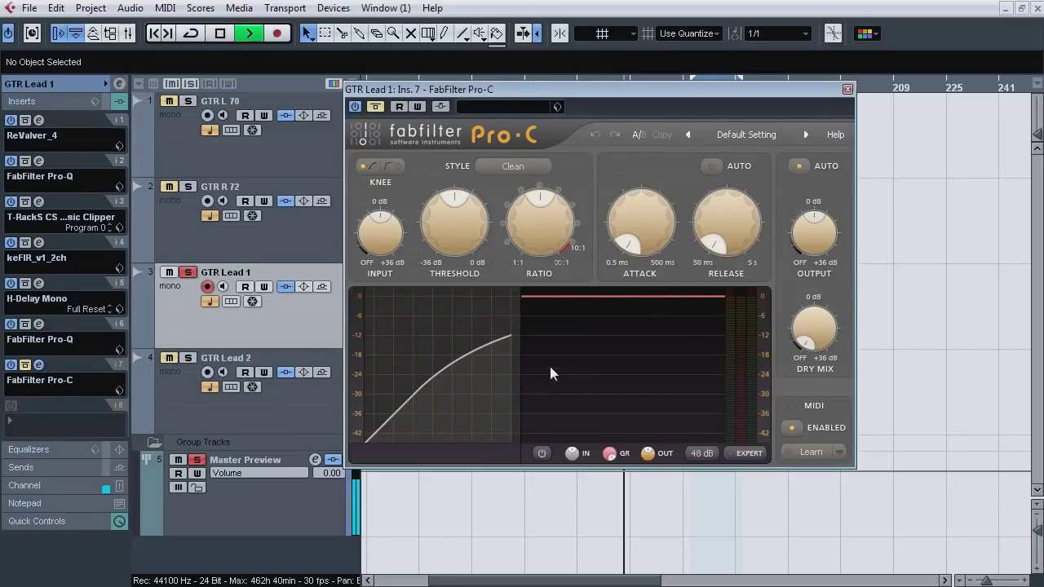
left_click(379, 105)
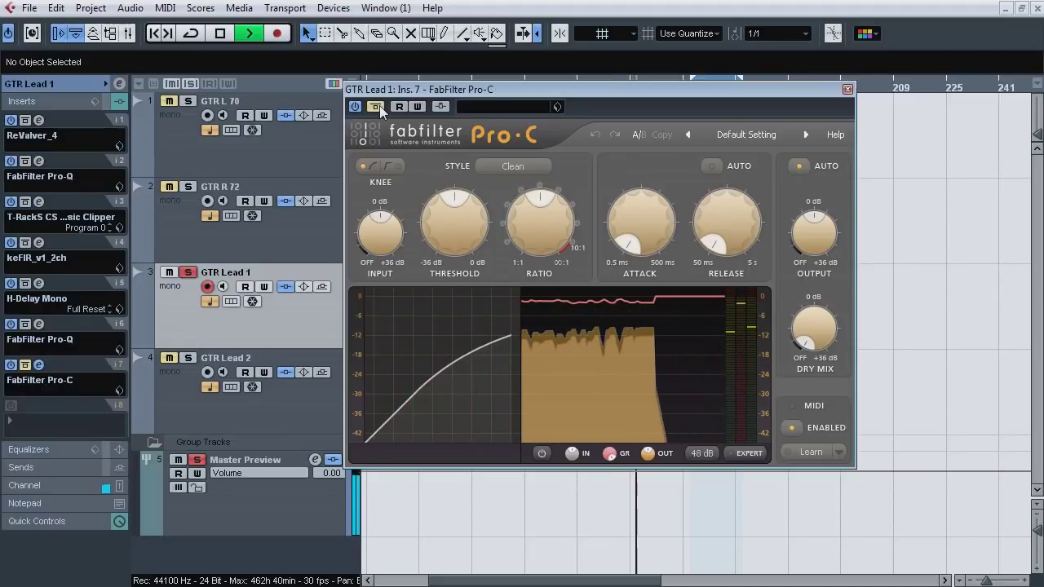
left_click(380, 106)
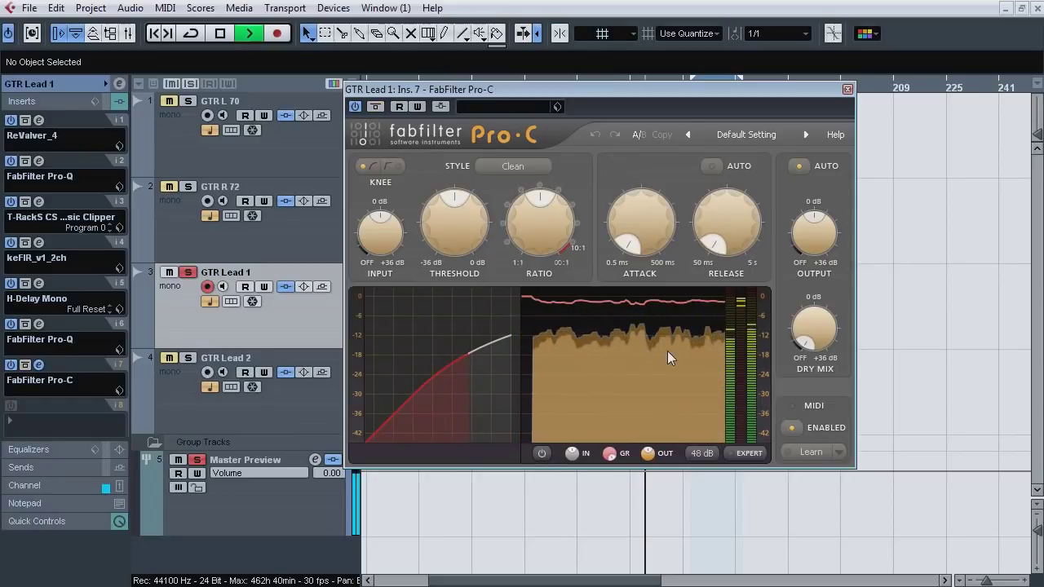
key("space")
mouse_move(672, 360)
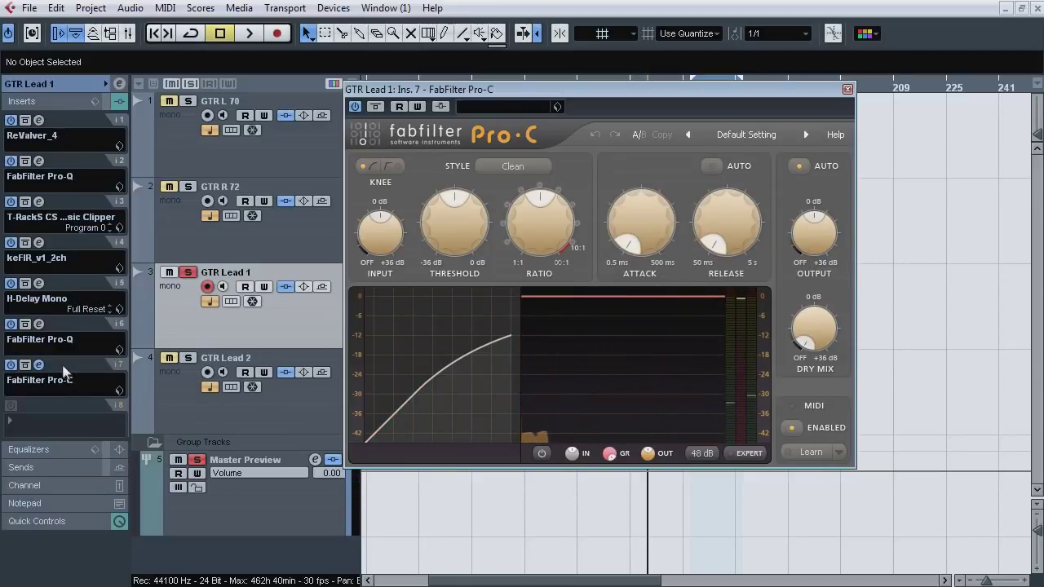
left_click(39, 365)
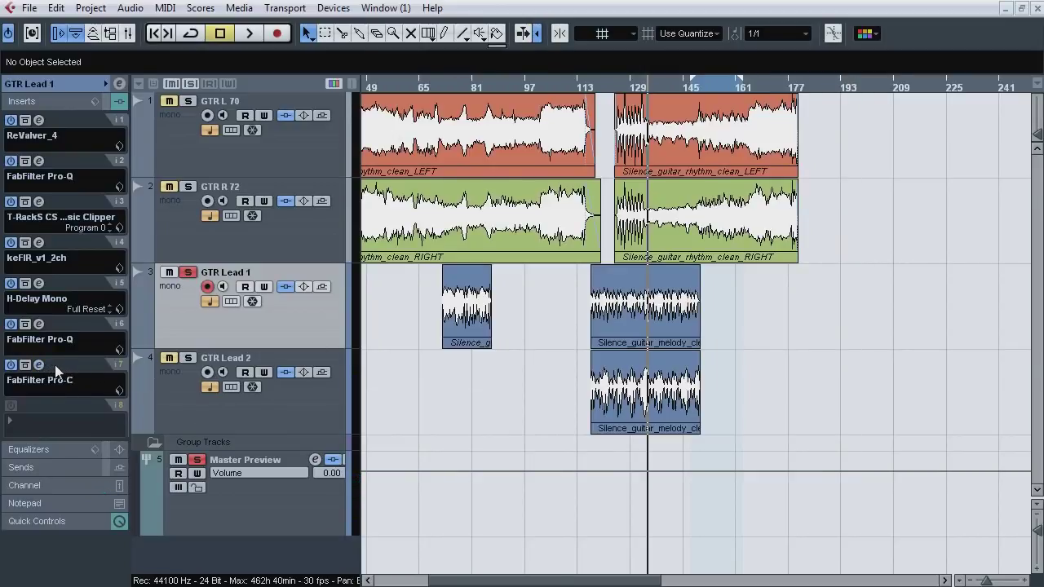
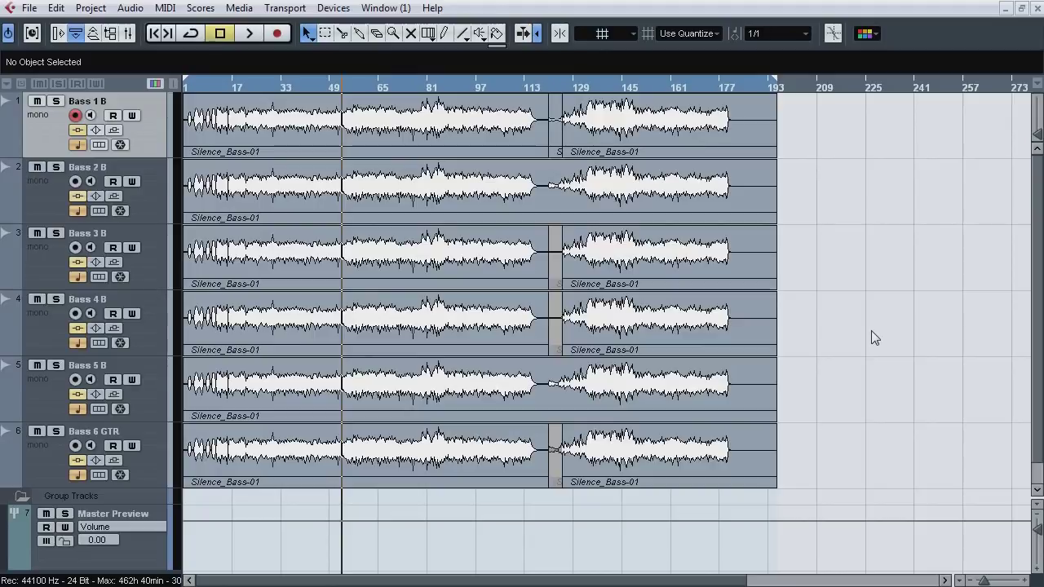
Step: Show the track inspector, solo Bass 1 B, activate its Bass Amp Room insert and open the plug-in
left_click(60, 38)
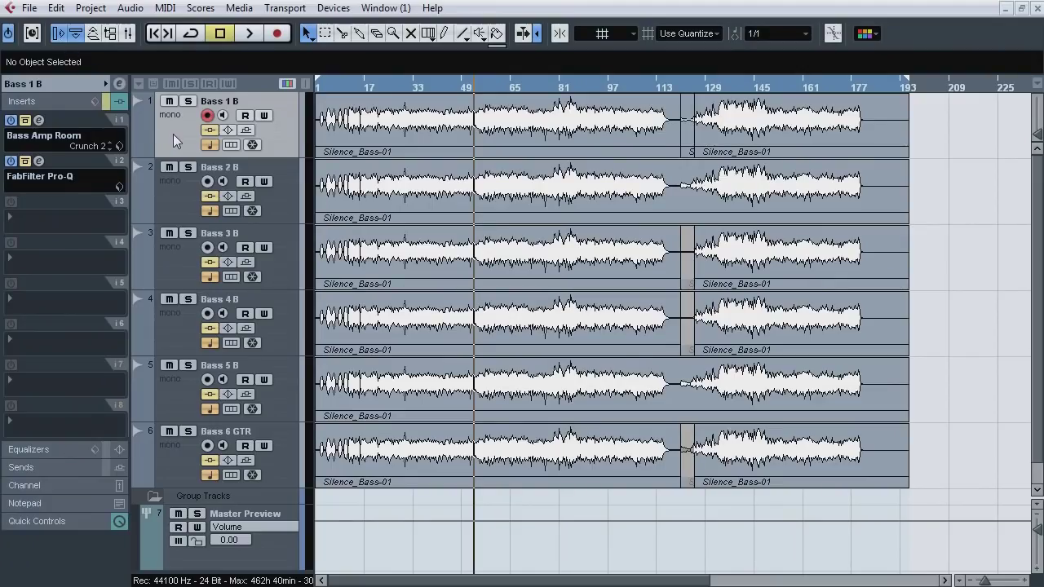
key("s")
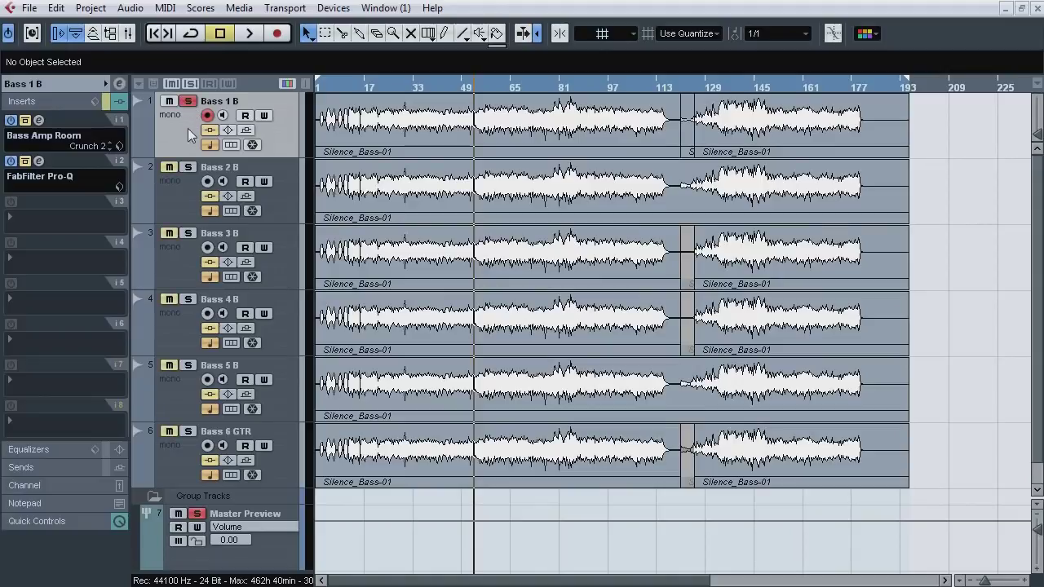
left_click(28, 121)
left_click(38, 121)
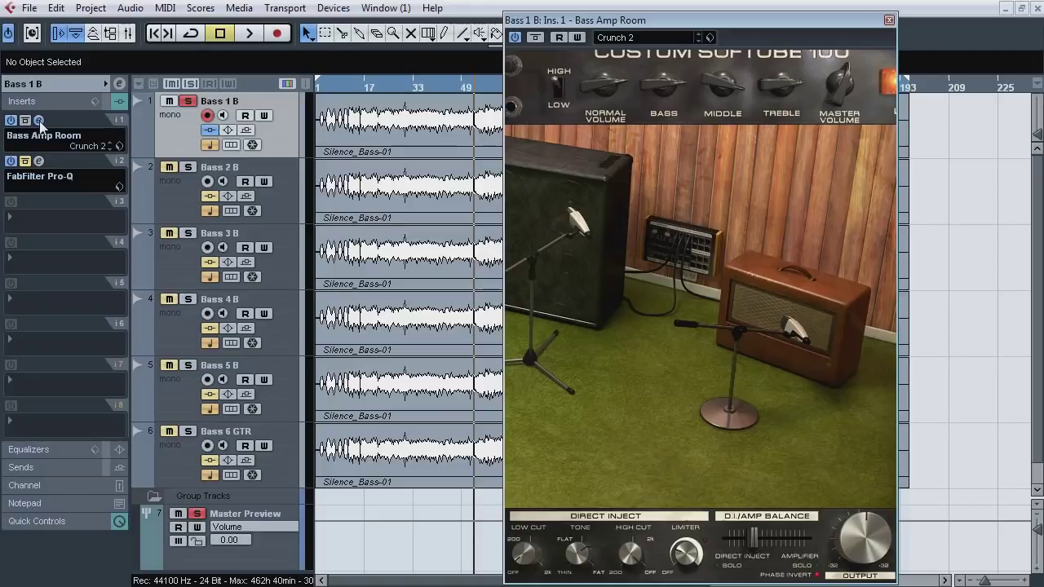
Step: Play Bass 1 B with Bass Amp Room alternately bypassed and active, leave it active, stop playback and close the plug-in
key("space")
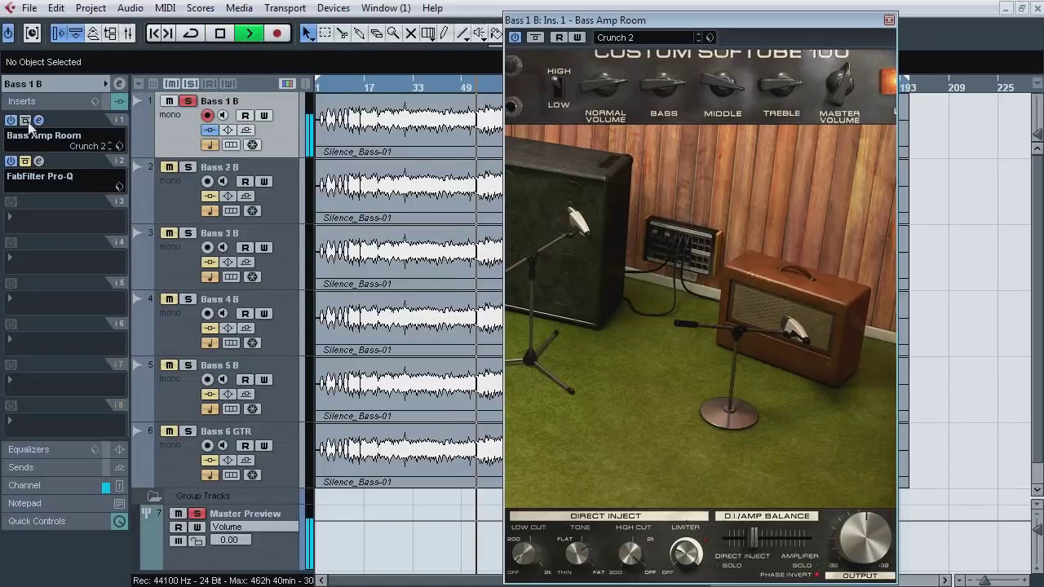
left_click(27, 121)
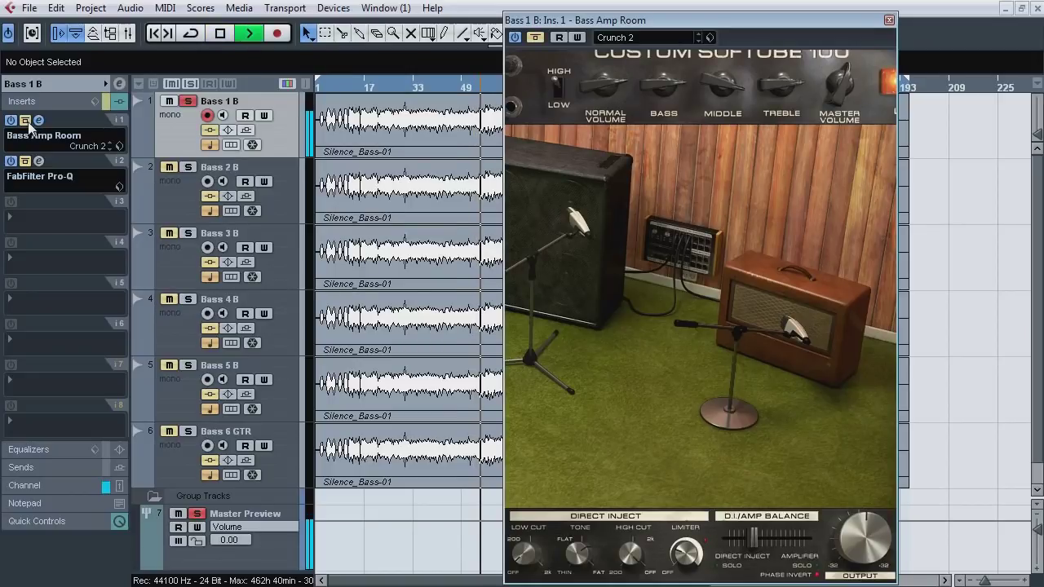
left_click(27, 121)
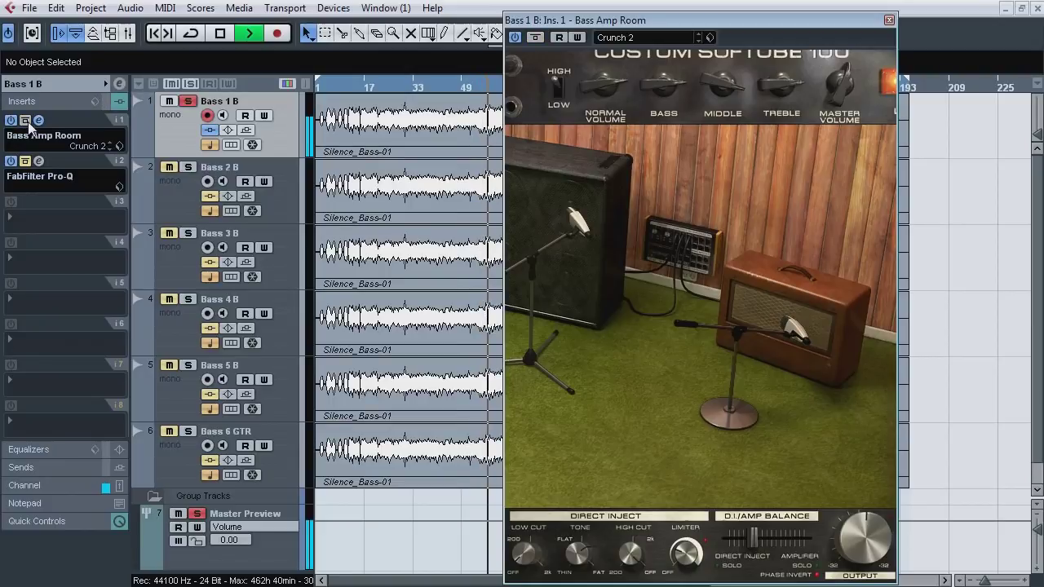
left_click(27, 121)
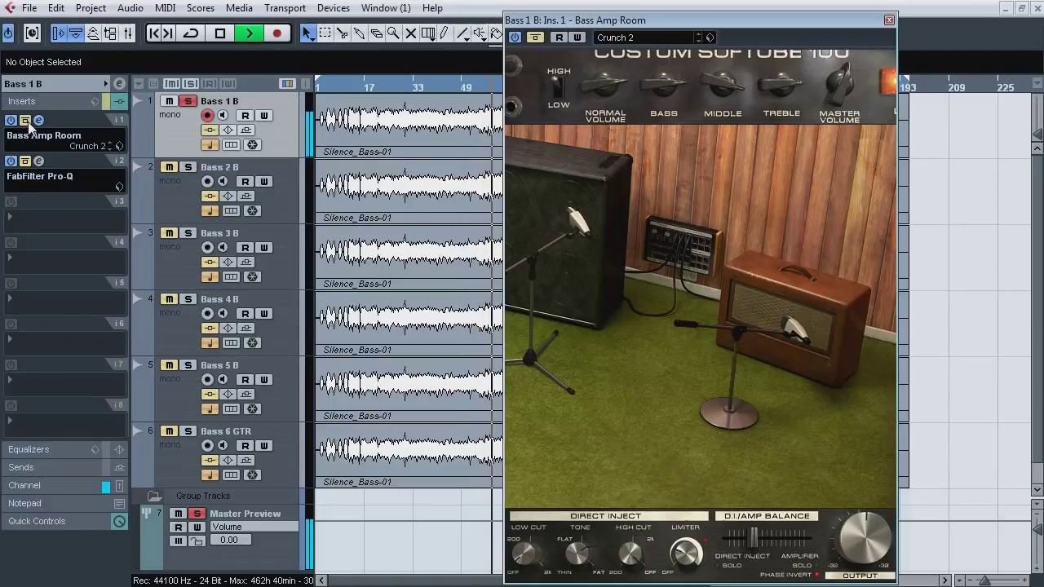
left_click(27, 122)
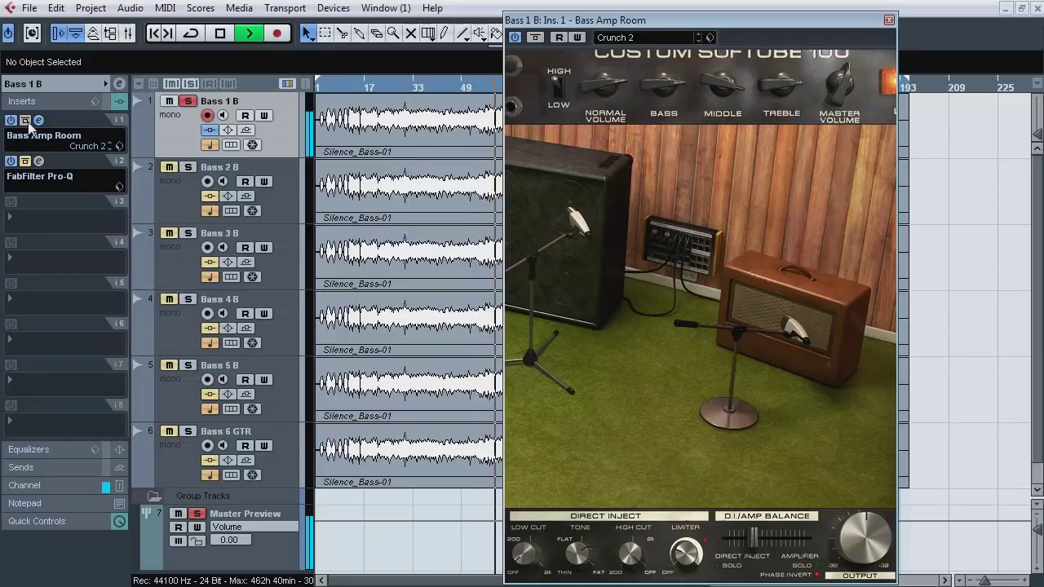
key("space")
left_click(39, 121)
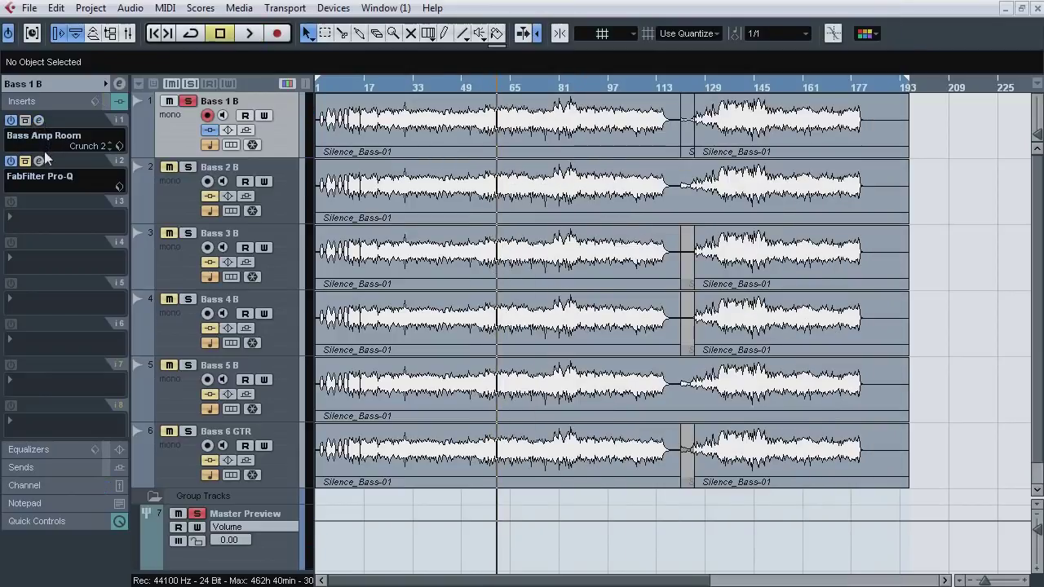
Step: Open Pro-Q on Bass 1 B, bypass its 513.72 Hz bell band, and activate the EQ during playback
left_click(39, 160)
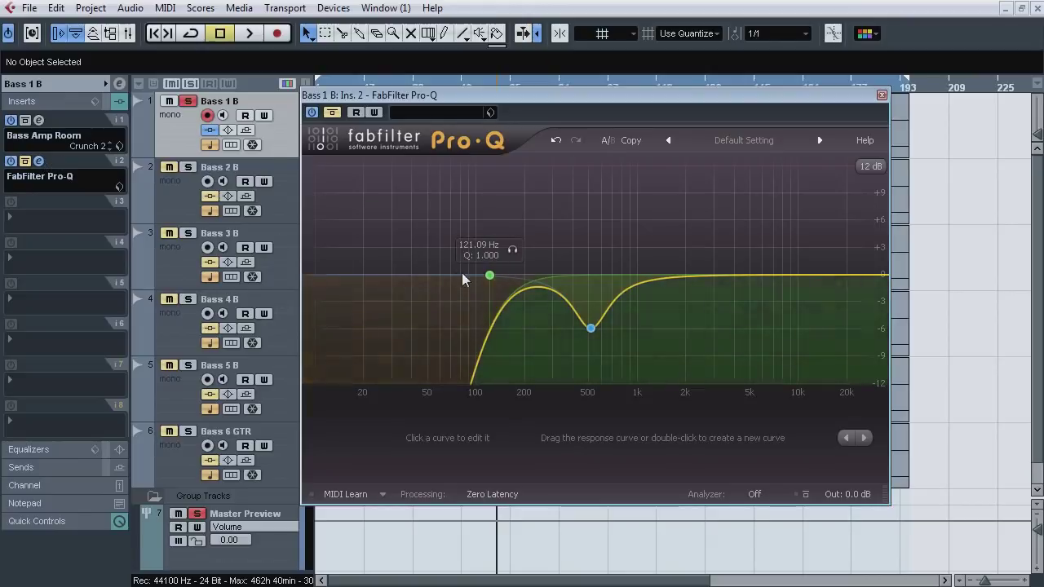
left_click(590, 328)
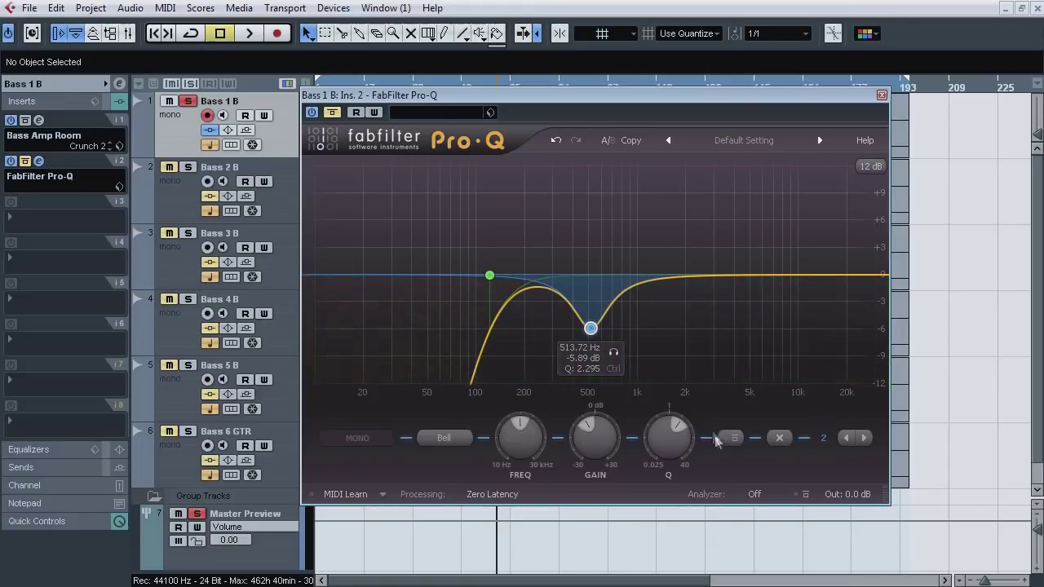
key("space")
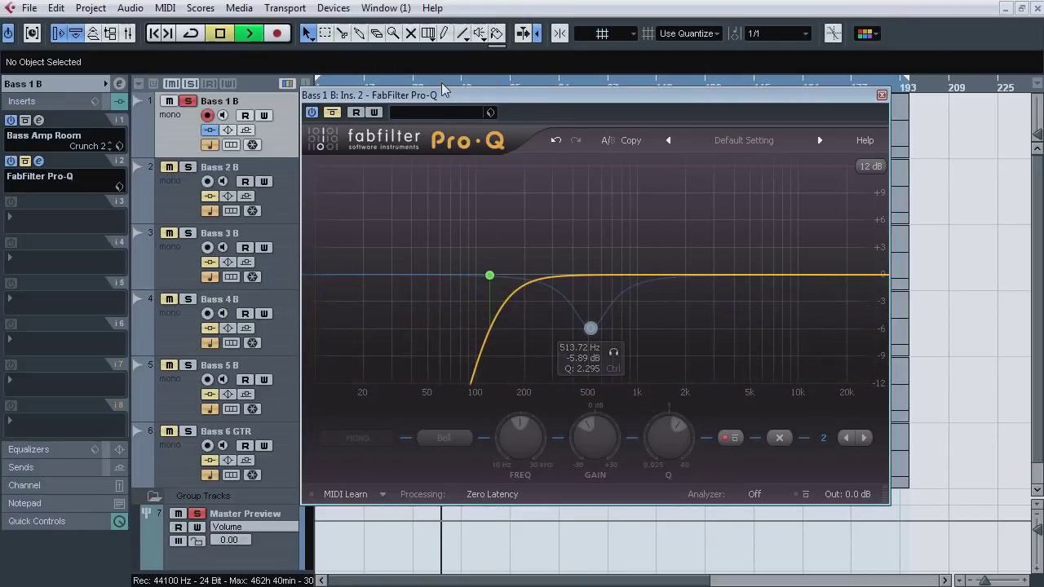
left_click(331, 113)
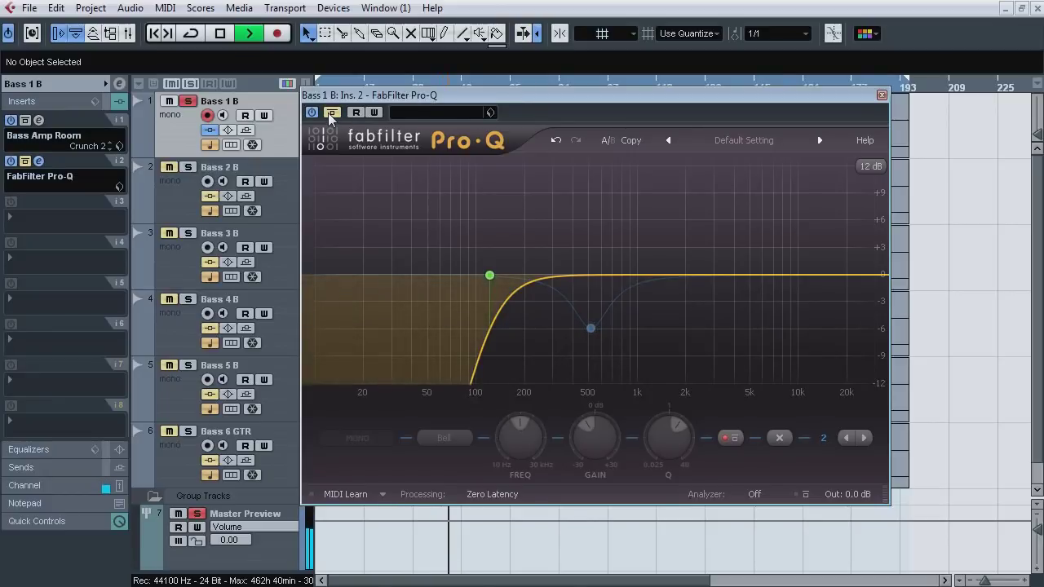
Step: Listen to the 121.09 Hz low-cut band of Bass 1 B's Pro-Q in isolation, stop playback and close the EQ
left_click(514, 250)
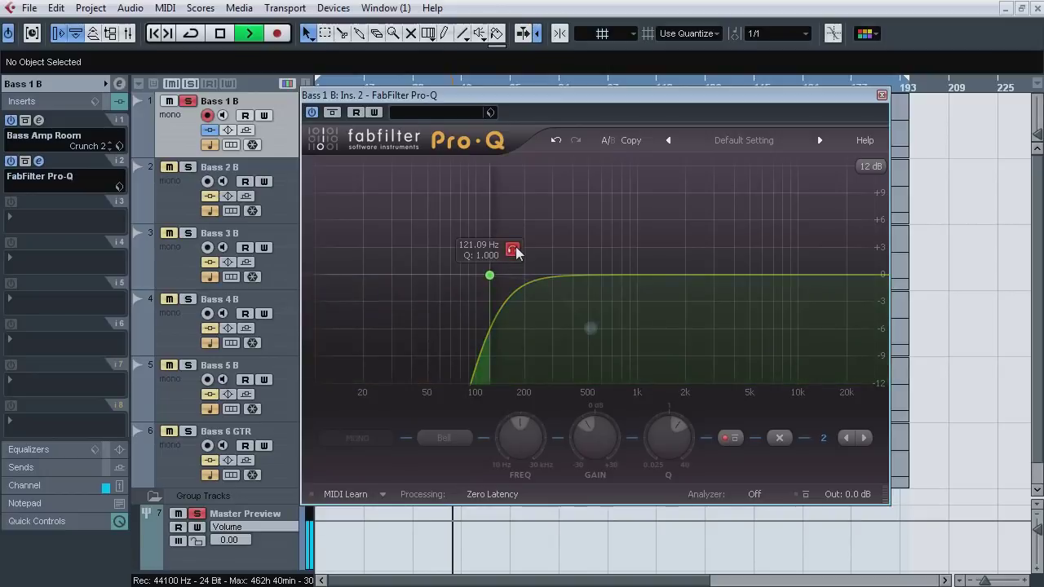
left_click(514, 250)
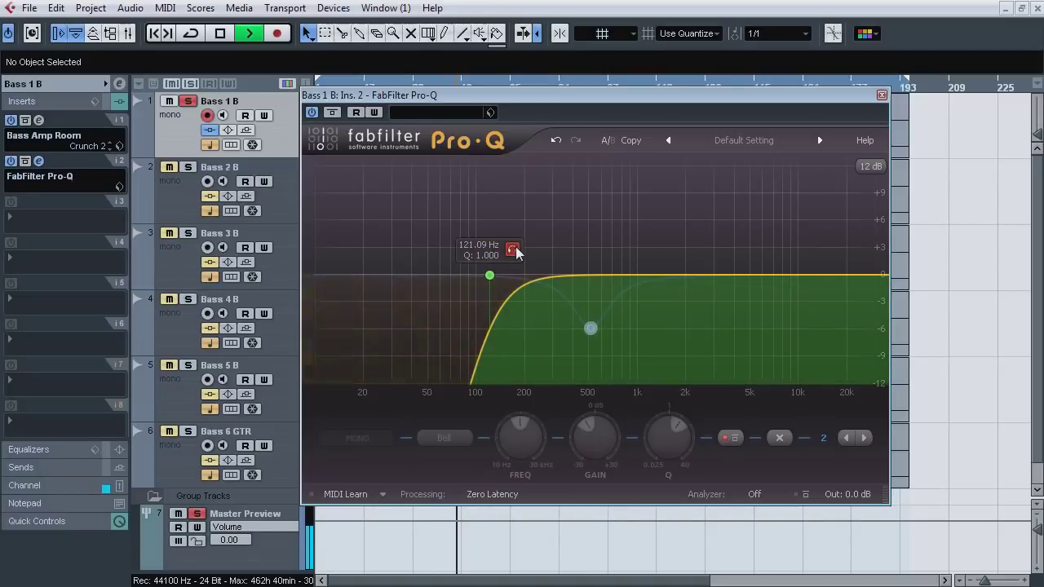
key("space")
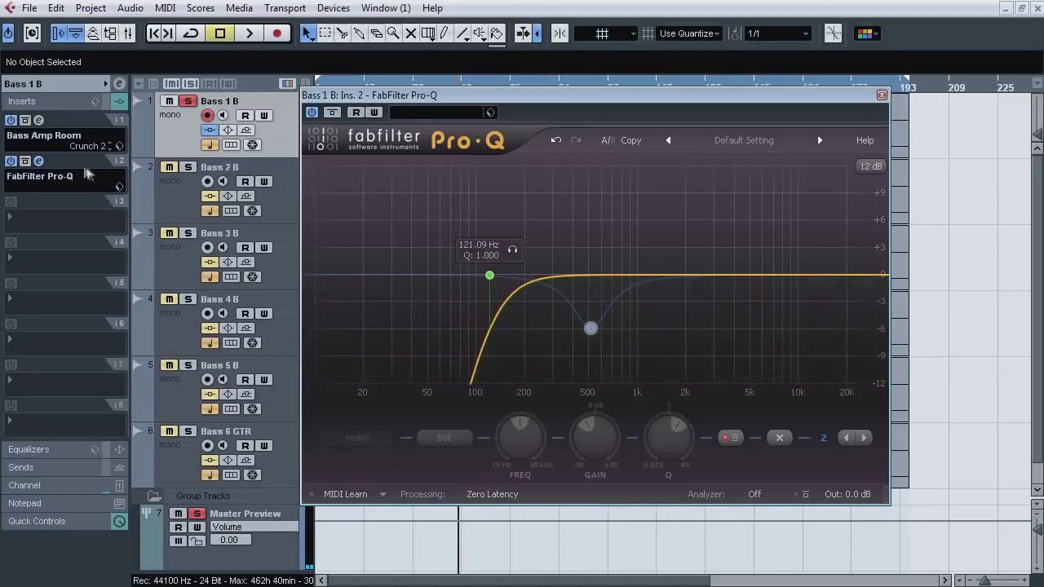
left_click(38, 161)
Step: Inspect the high cut in Bass 5 B's Pro-Q, close the EQ, and activate that insert from the mixer
left_click(285, 392)
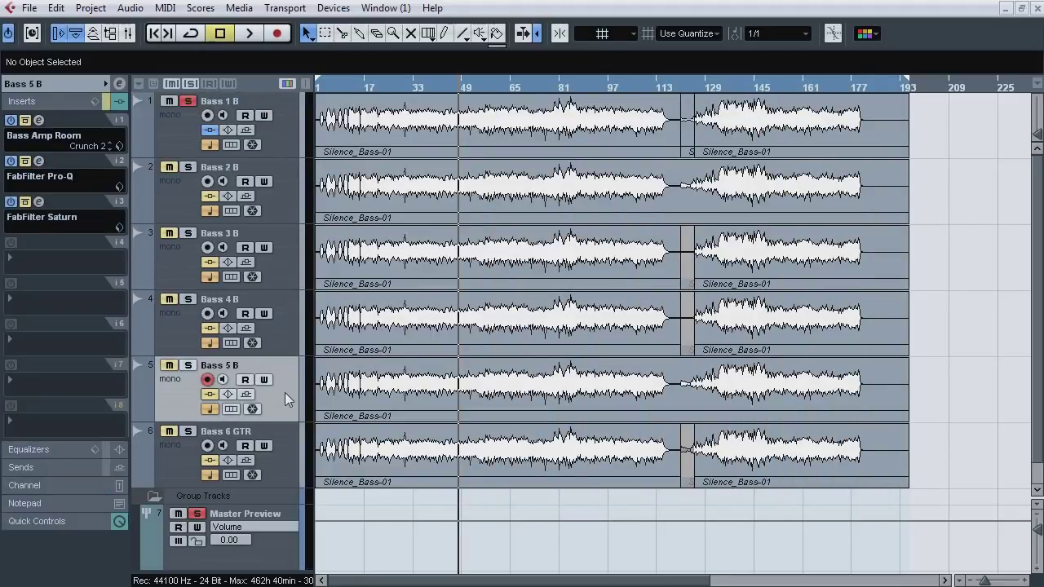
left_click(39, 162)
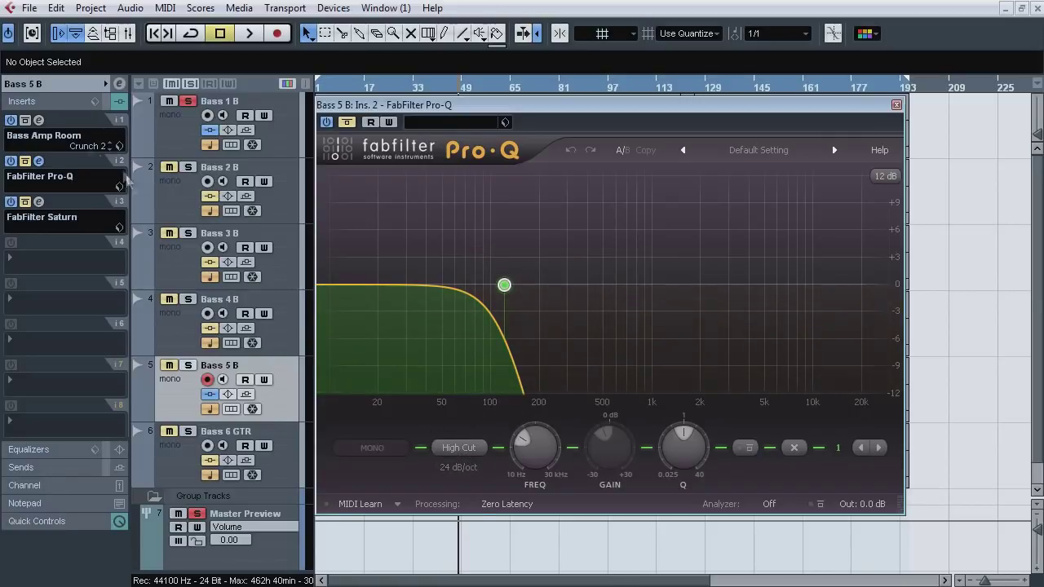
left_click(39, 162)
key("F3")
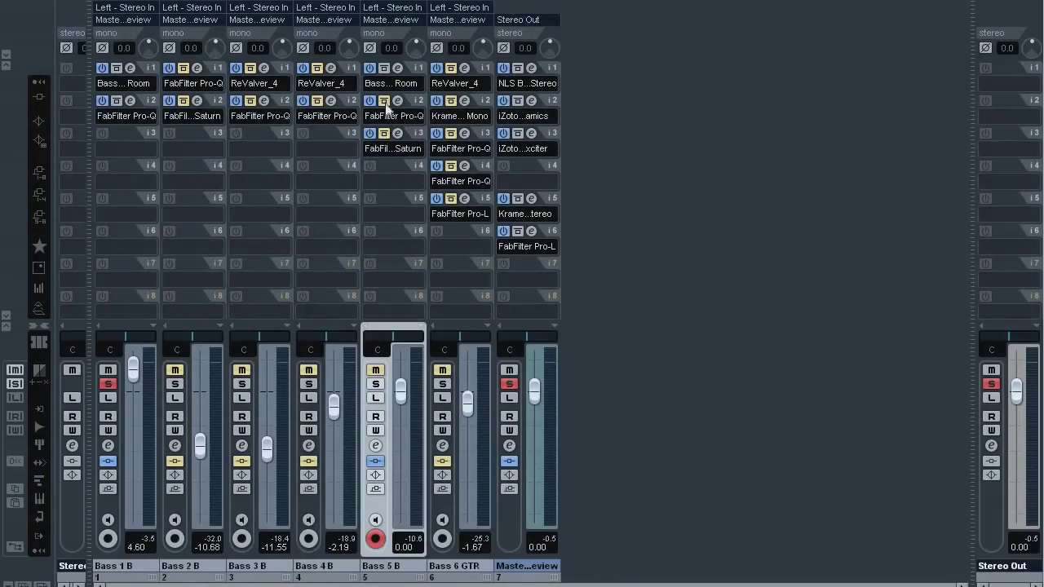
Step: Audition Bass 1 B and Bass 5 B alternately and together during playback, leaving only Bass 5 B soloed
left_click(121, 566, "ctrl")
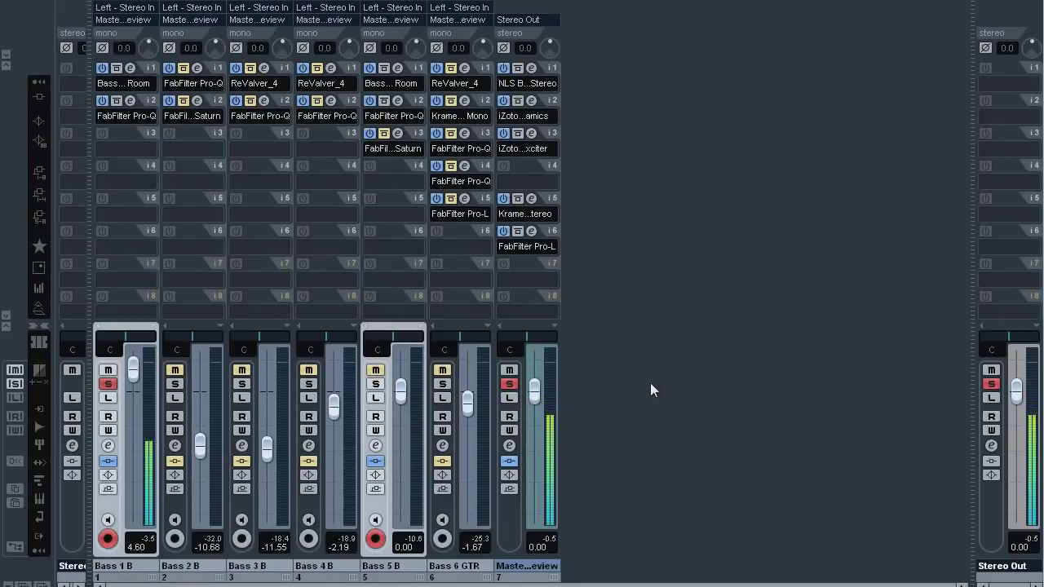
key("s")
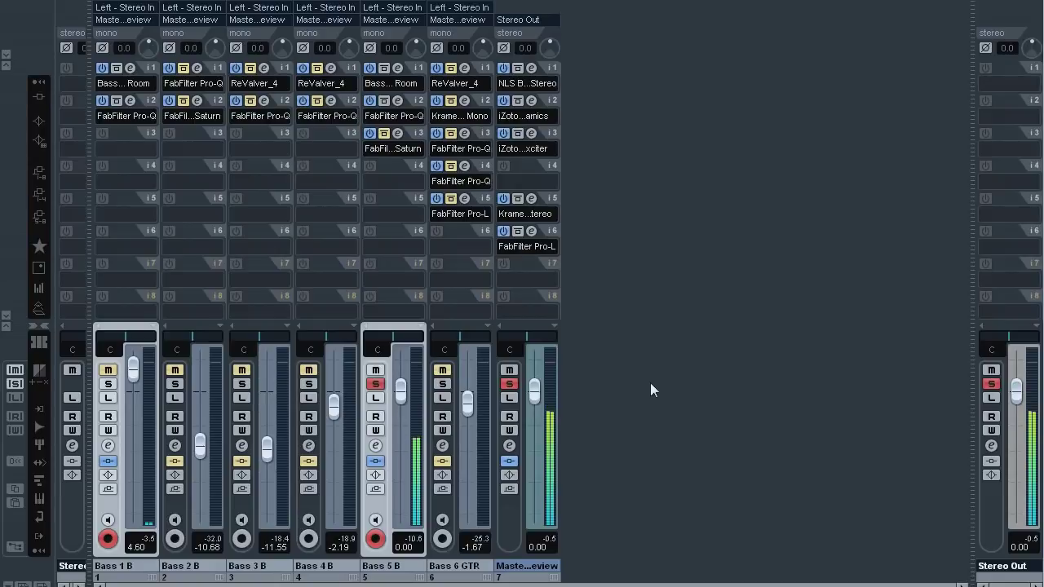
key("s")
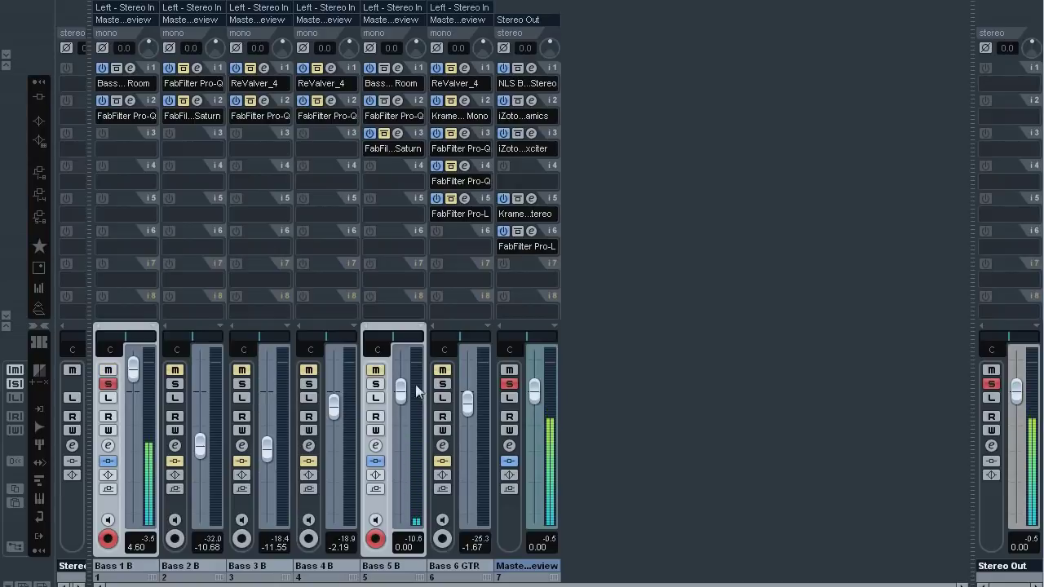
left_click(375, 384)
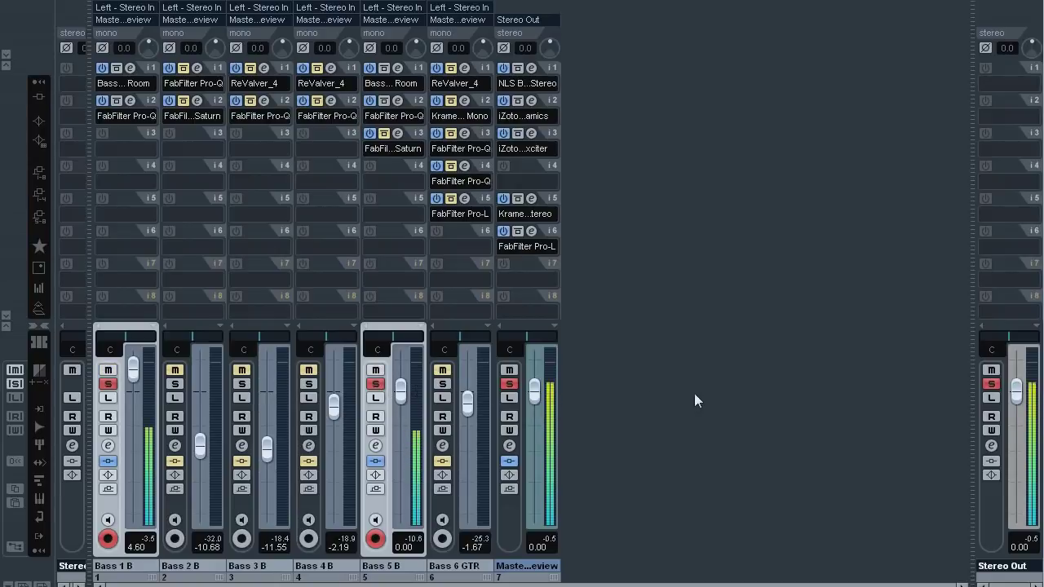
left_click(108, 384)
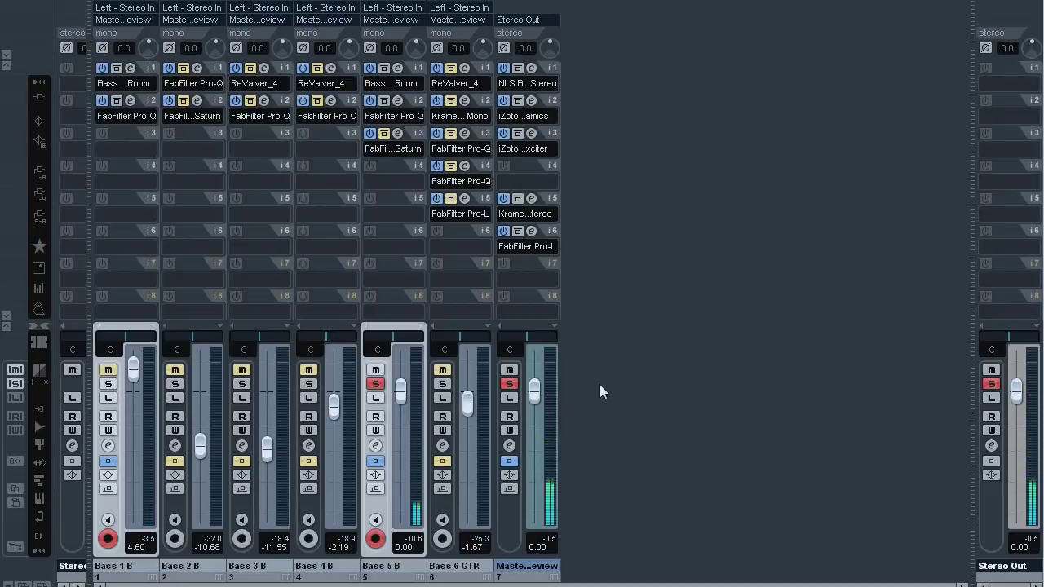
Step: Open Saturn on Bass 5 B, compare it active and bypassed during playback, and leave it active
left_click(397, 136)
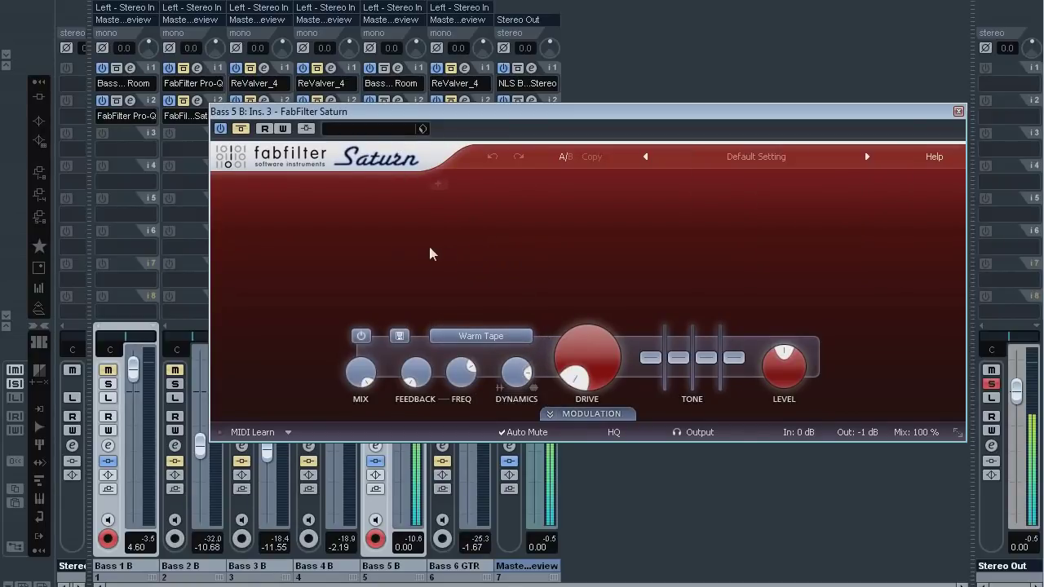
left_click(241, 129)
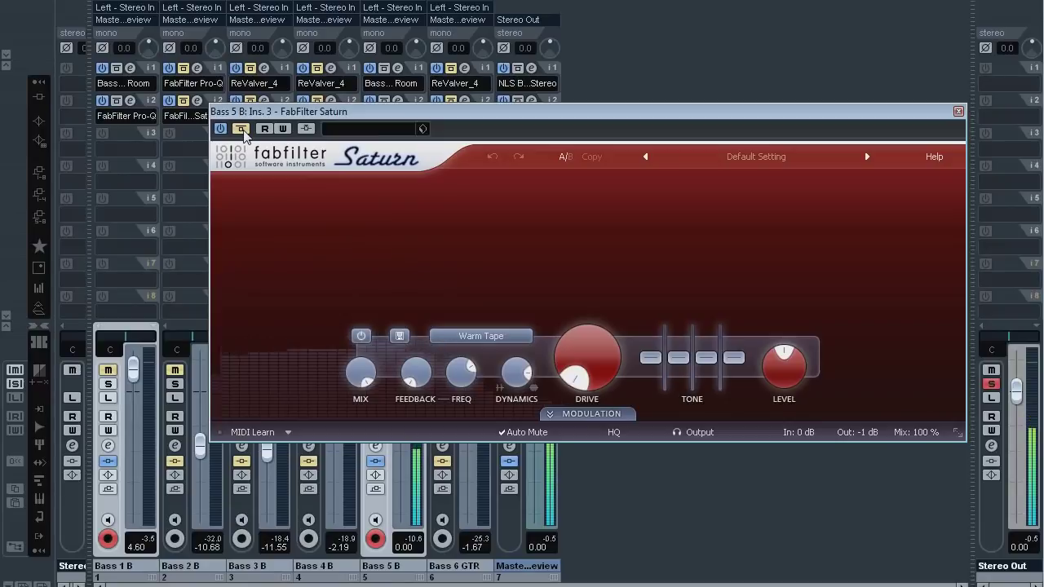
left_click(242, 129)
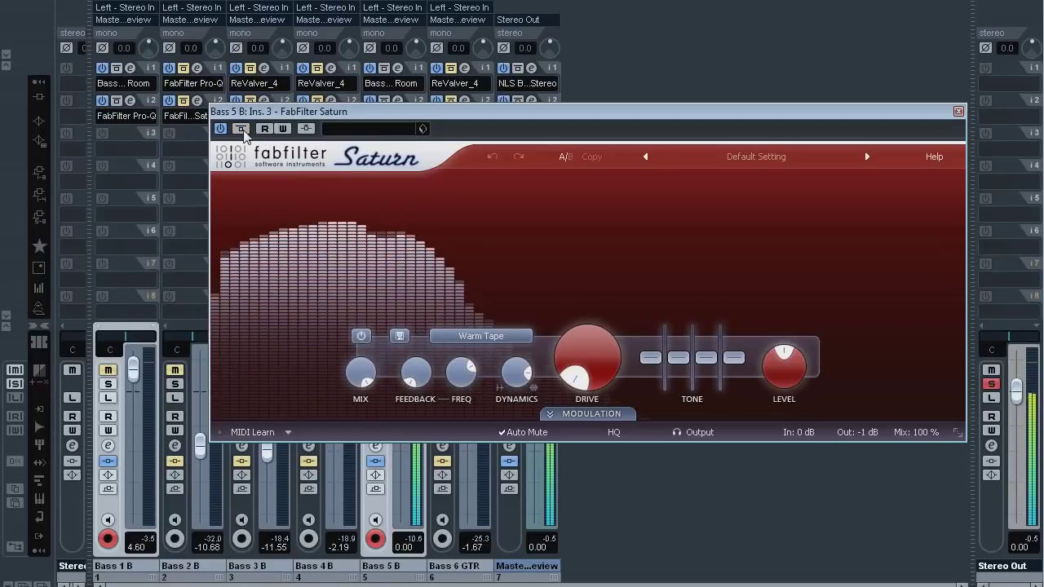
left_click(241, 129)
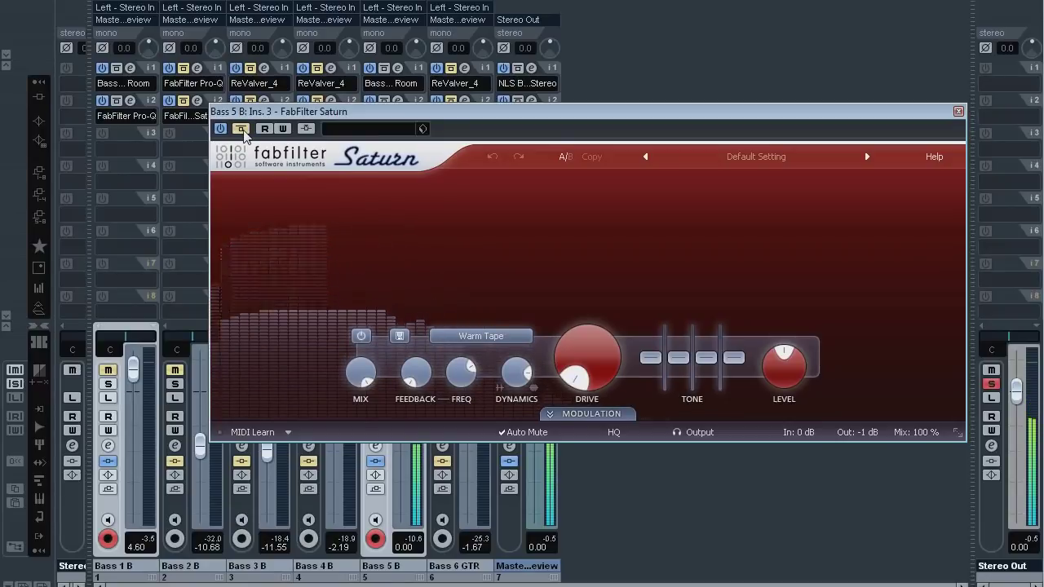
left_click(241, 129)
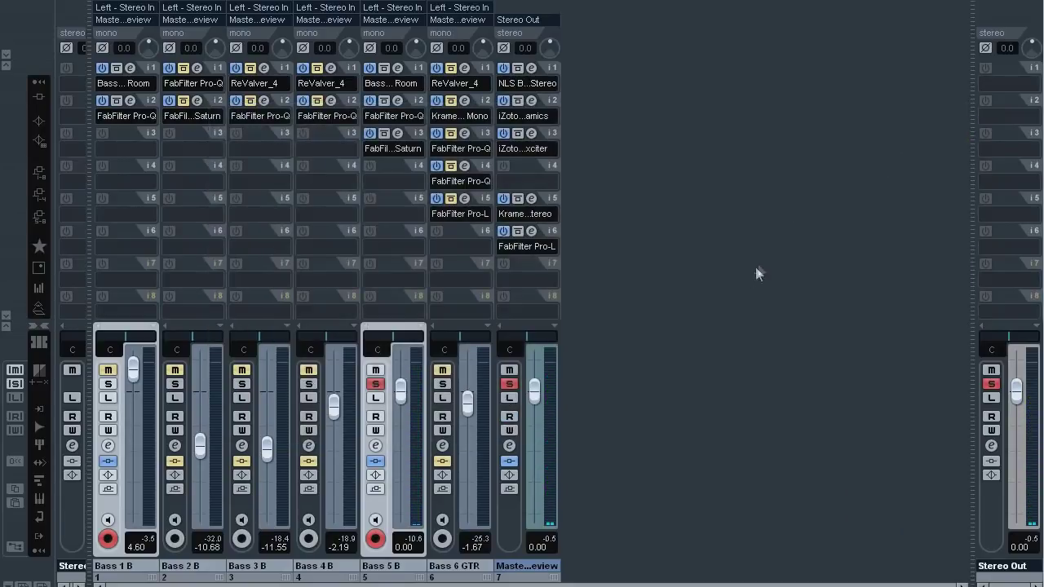
Step: Move the playhead to about bar 65, solo Bass 1 B alongside Bass 5 B, and play them together in the mixer
key("F3")
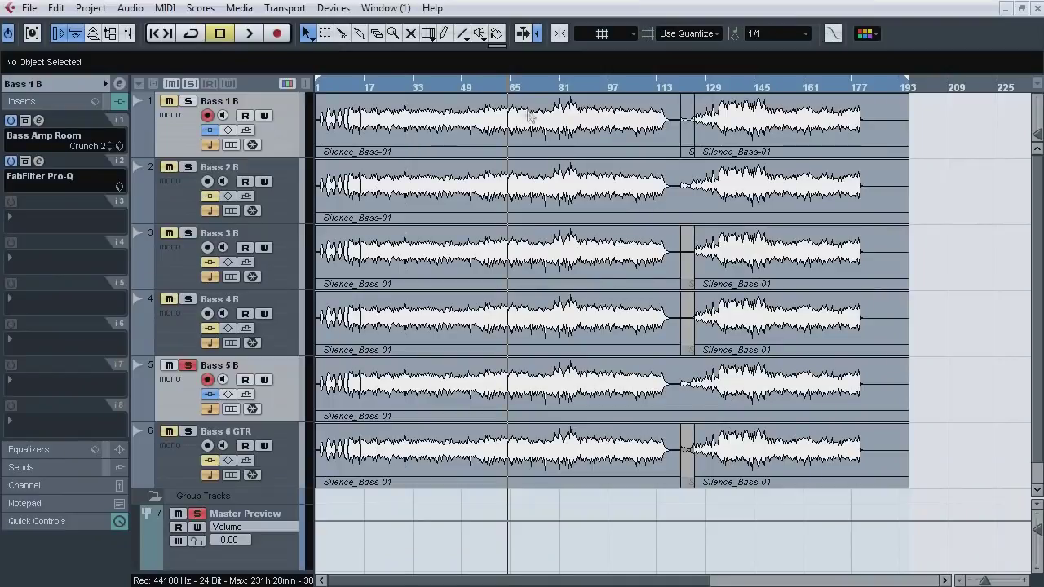
left_click(512, 85)
key("F3")
left_click(110, 384)
key("space")
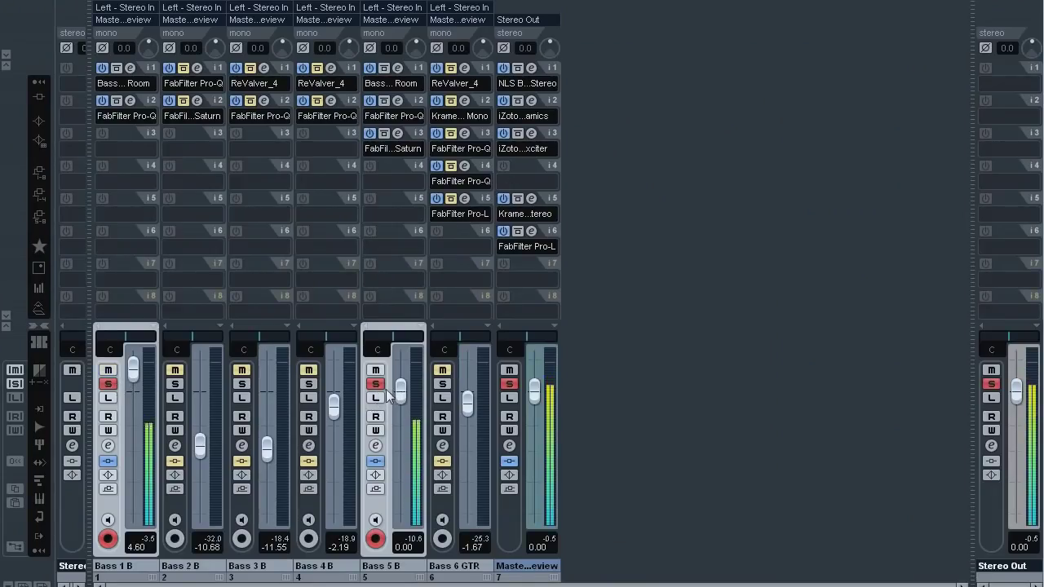
Step: Audition Bass 1 B alone with its Pro-Q bypassed and active, and solo Bass 5 B alongside it again
left_click(376, 384)
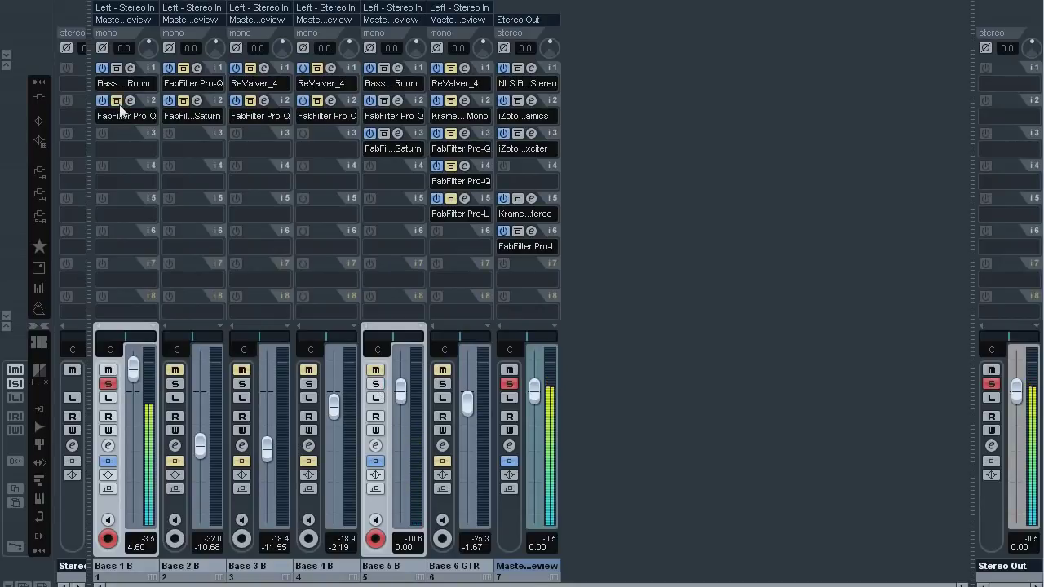
key("F2")
key("F2")
key("F3")
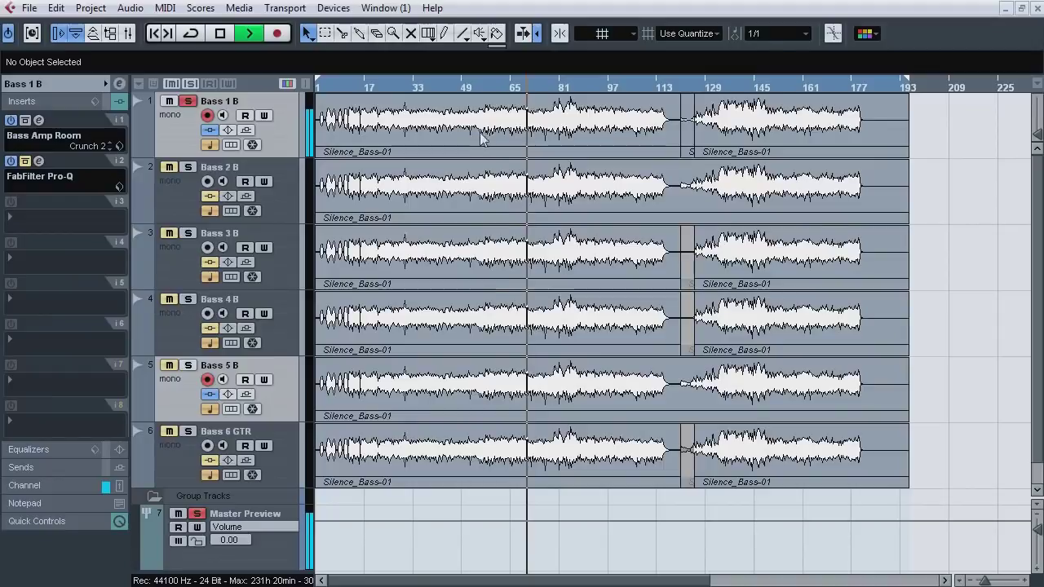
key("F3")
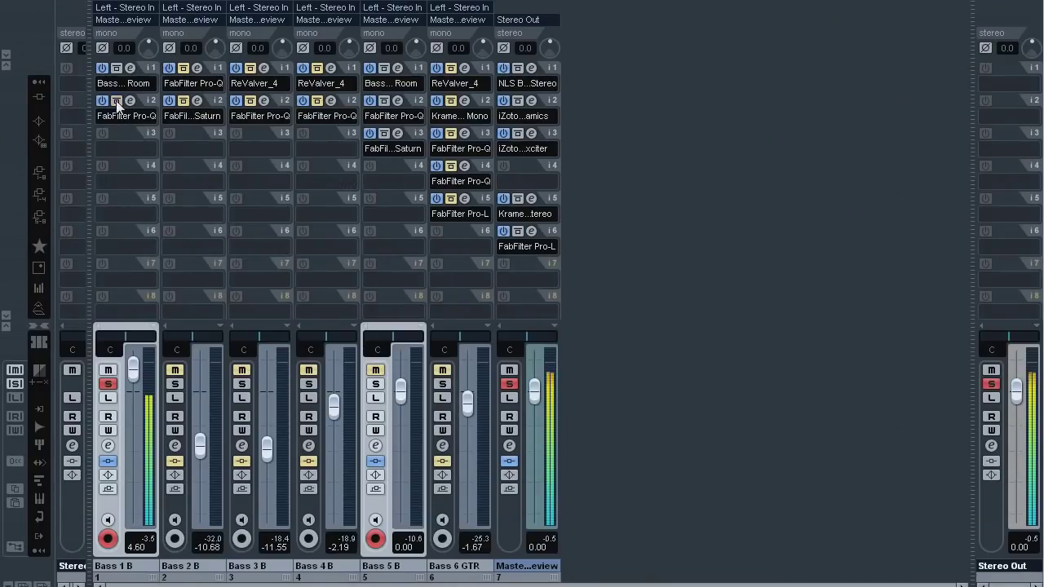
left_click(375, 384)
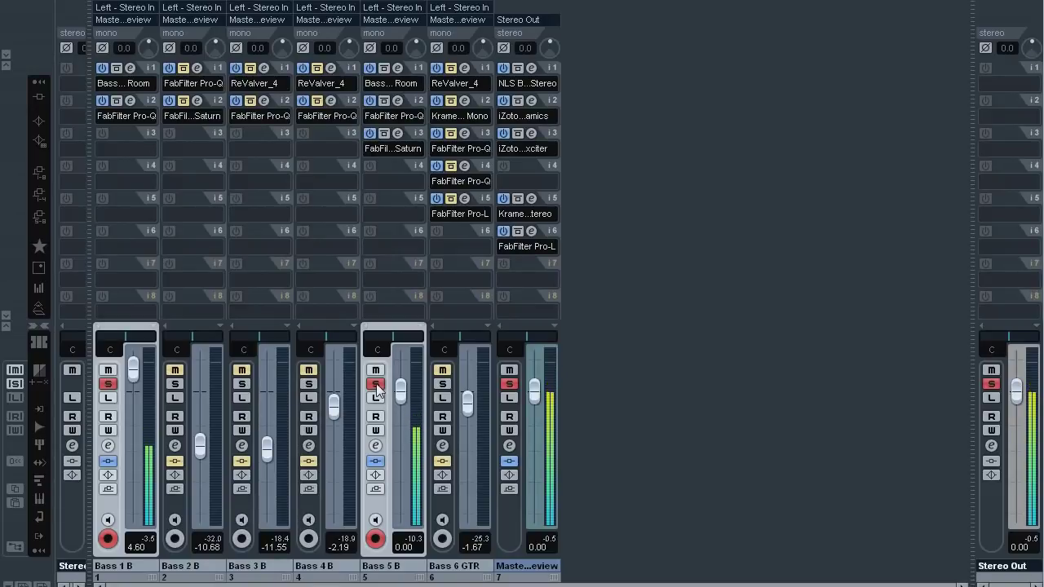
Step: Audition Bass 1 B without and with Bass 5 B, and open Bass 1 B's Pro-Q with its 513.72 Hz bell band selected
left_click(375, 385)
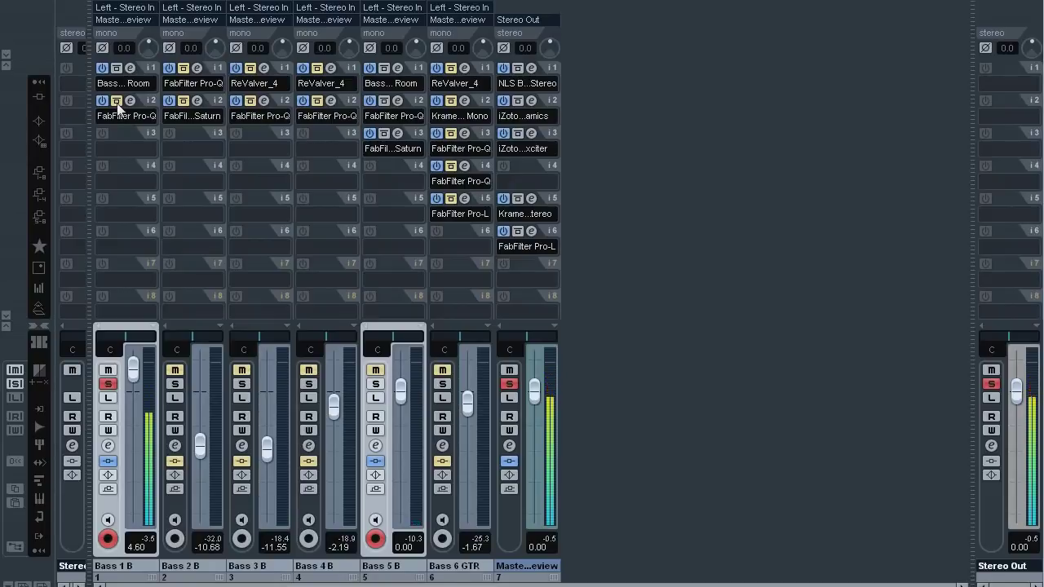
left_click(376, 384)
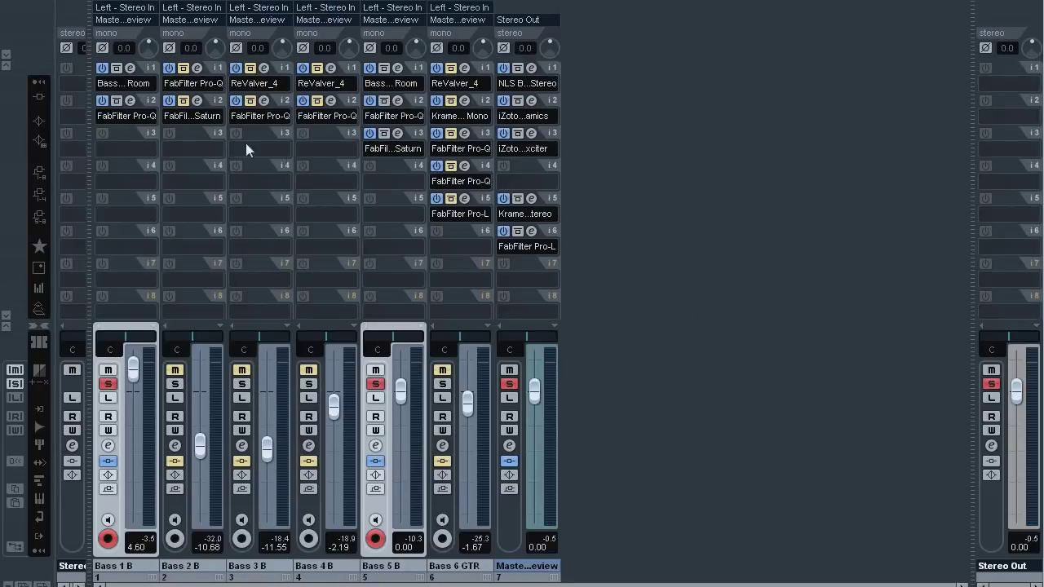
left_click(129, 101)
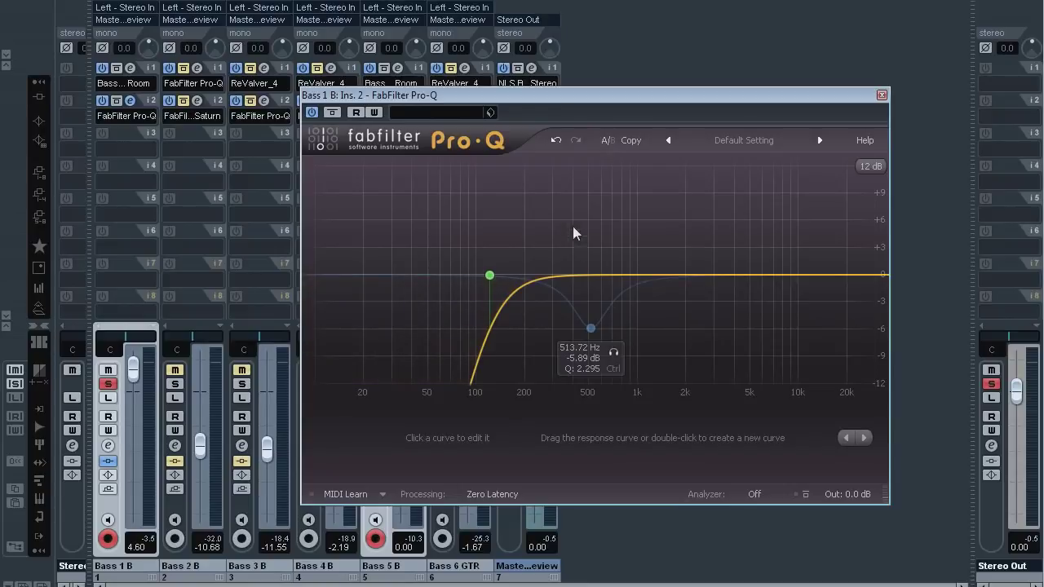
left_click_drag(559, 202, 658, 362)
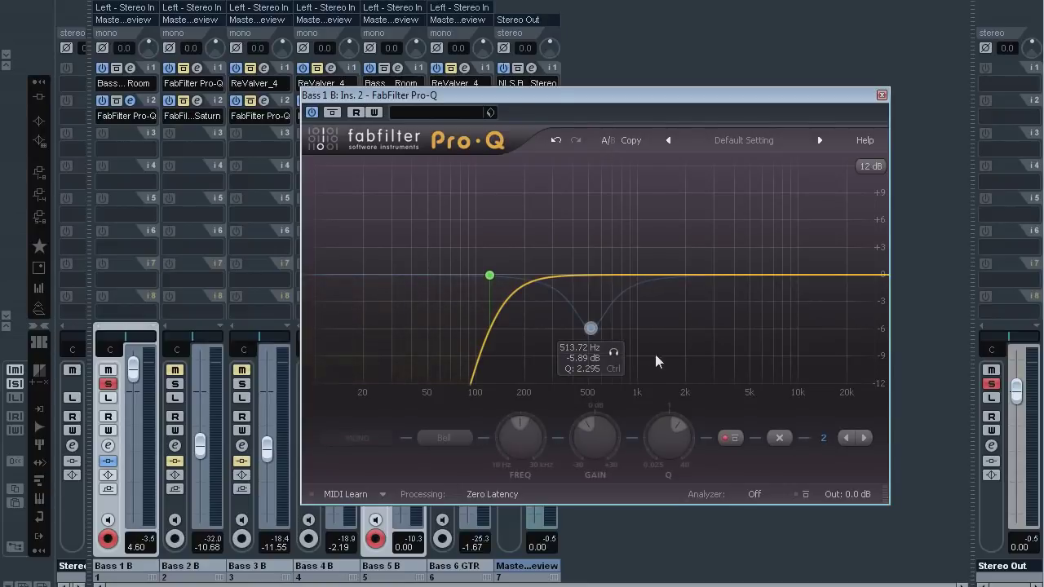
Step: Compare the 513.72 Hz bell cut active and bypassed during playback, solo the band briefly, leave the cut active and close the Pro-Q
left_click(734, 439)
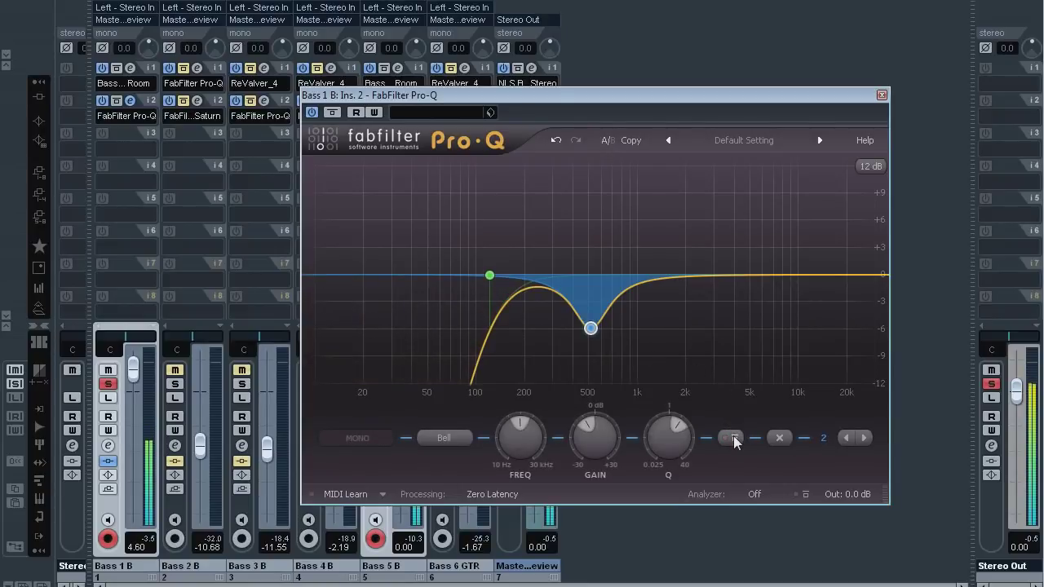
left_click(734, 439)
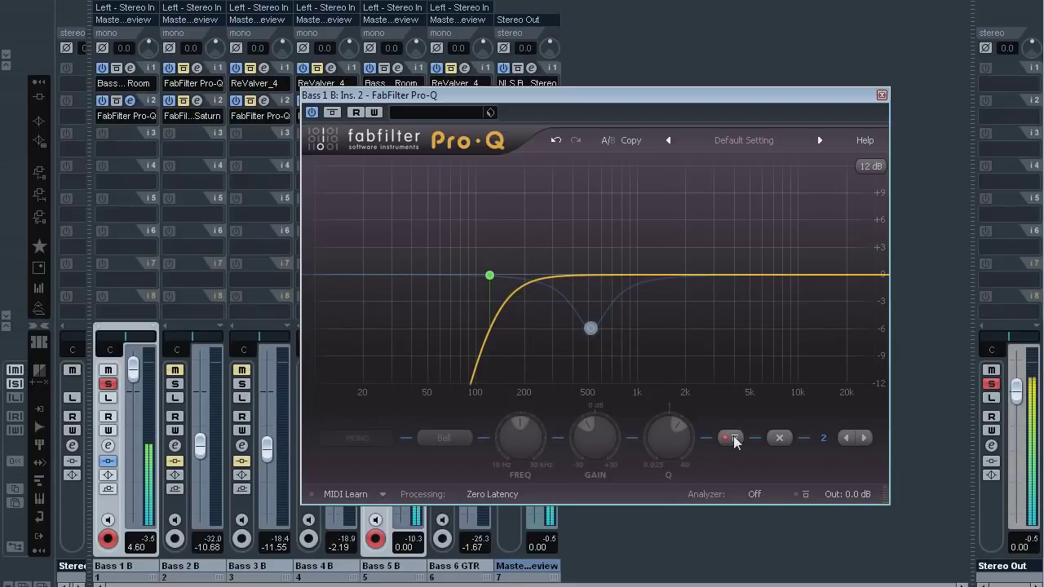
left_click(733, 439)
left_click(614, 353)
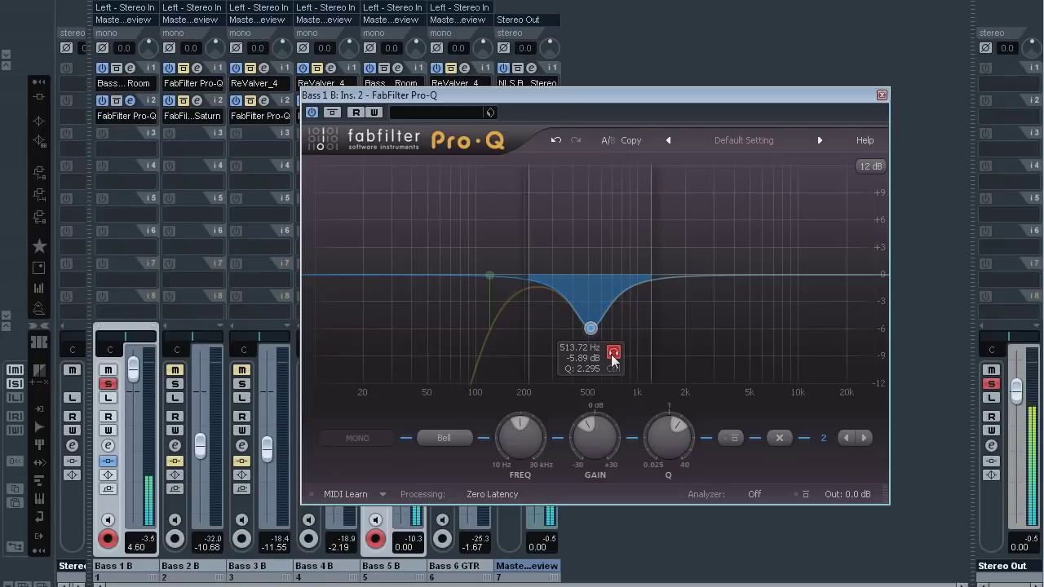
left_click(614, 353)
left_click(733, 439)
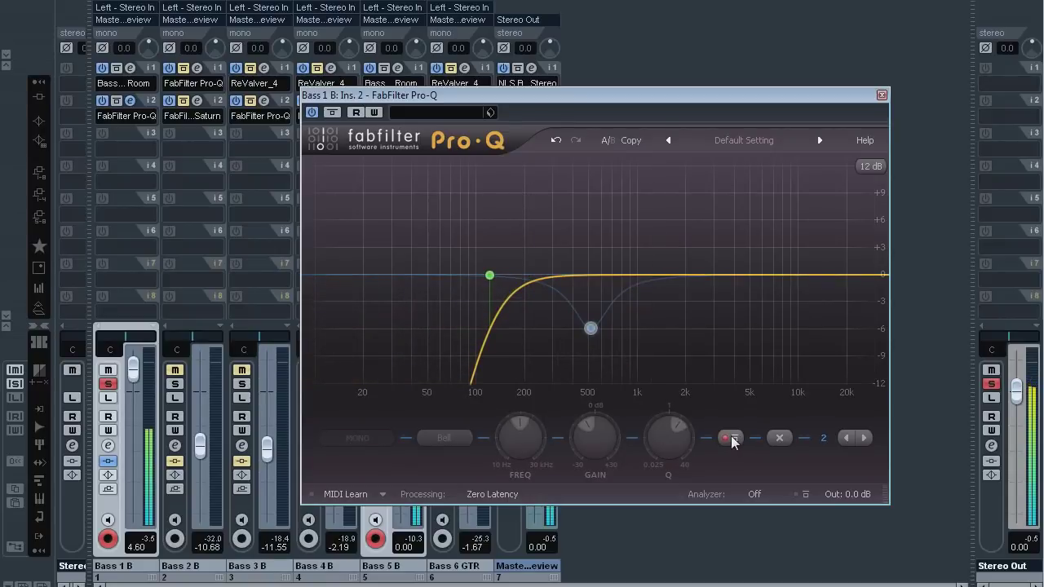
left_click(732, 439)
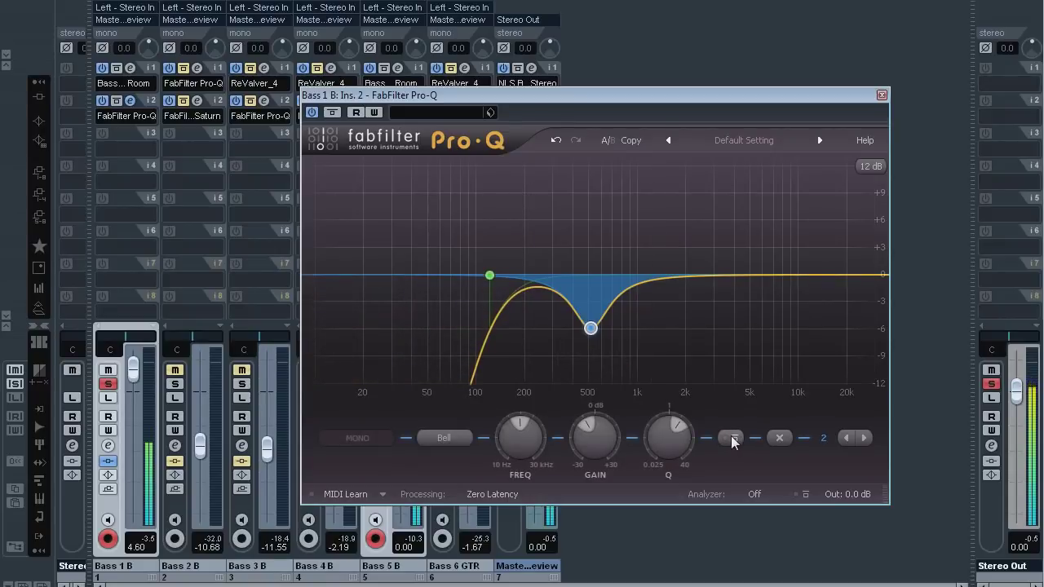
left_click(883, 95)
Step: Select Bass 2 B and inspect its Pro-Q and Saturn settings
left_click(205, 566)
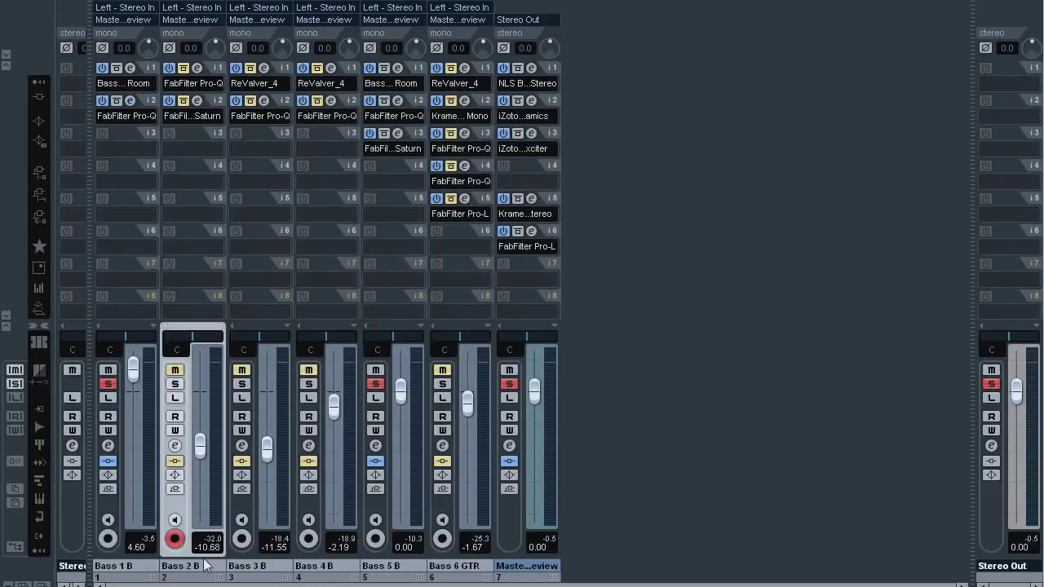
left_click(196, 70)
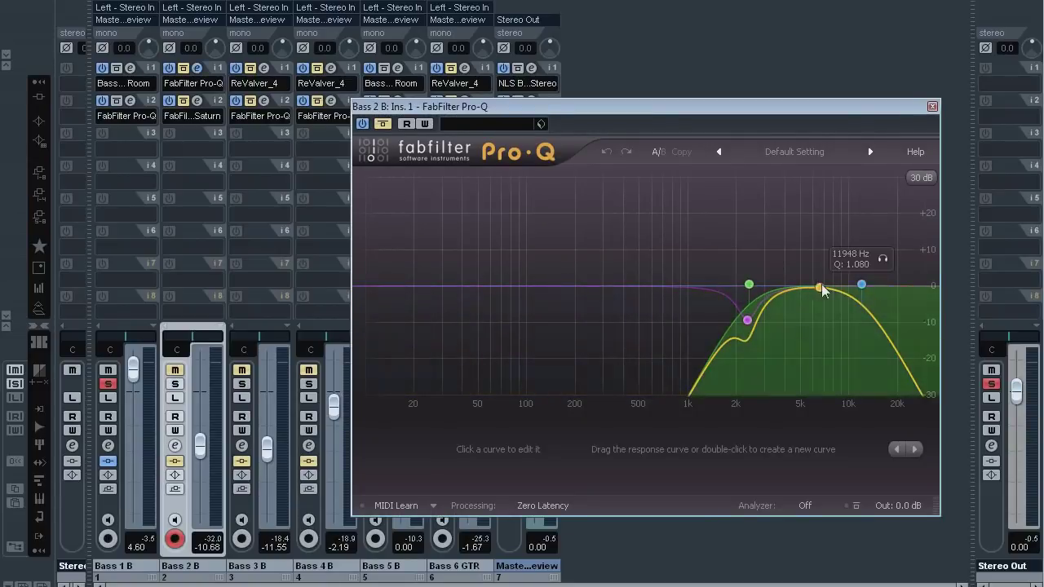
left_click(197, 68)
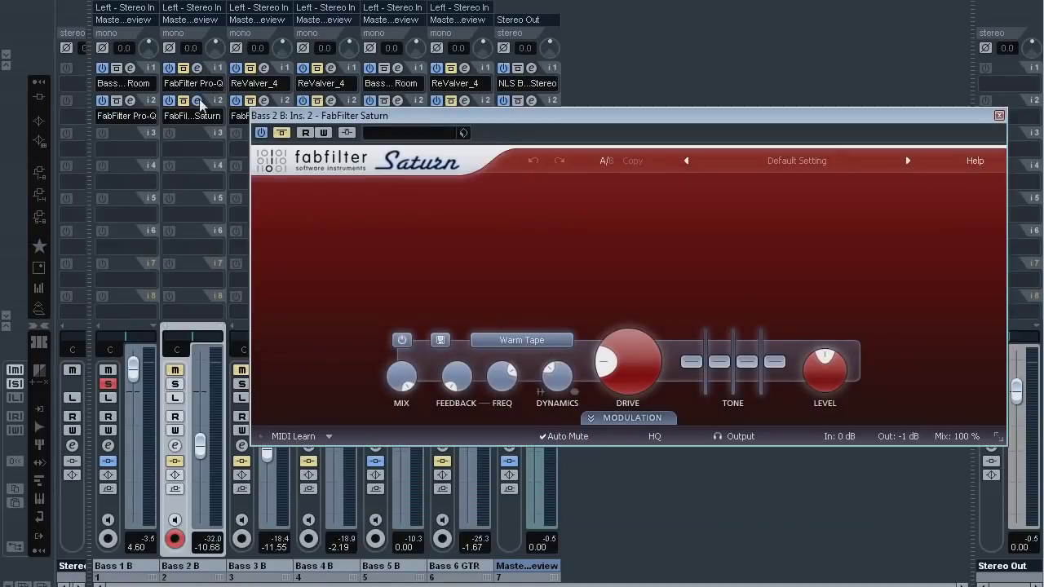
left_click(197, 101)
left_click(197, 68)
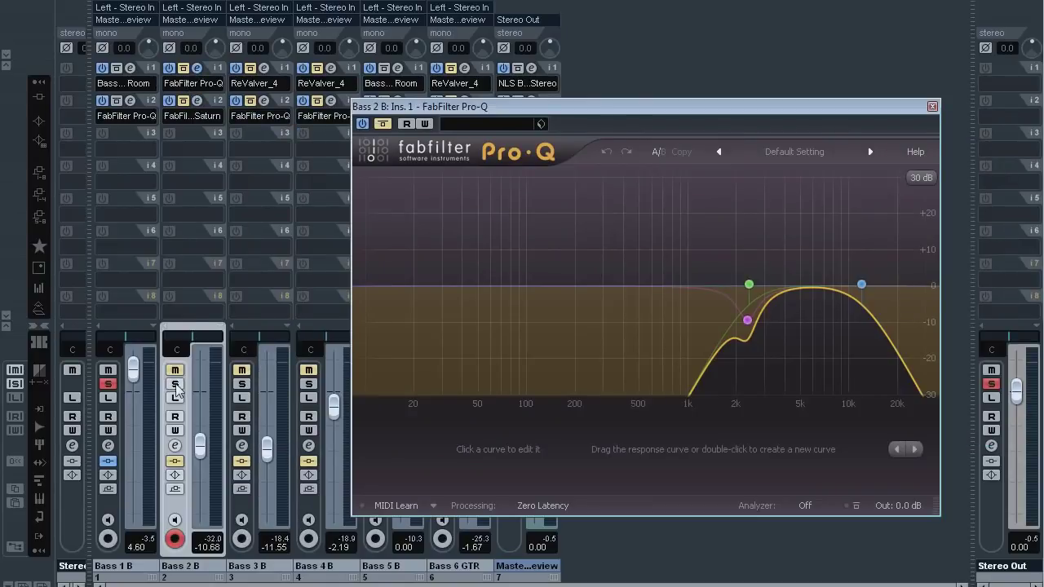
Step: Solo only Bass 2 B and activate its Pro-Q and Saturn during playback
left_click(174, 383)
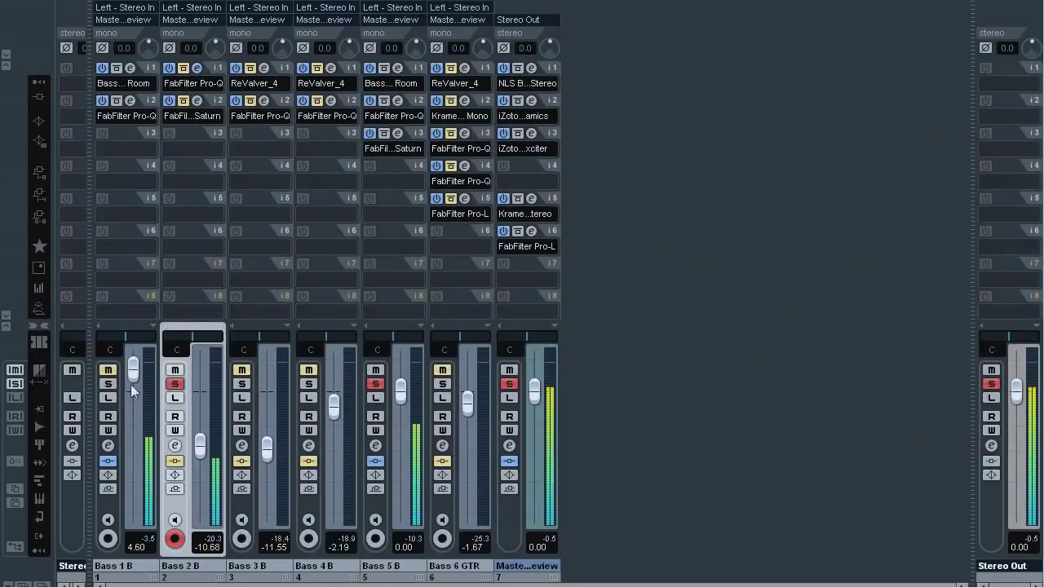
left_click(197, 68)
left_click(195, 69)
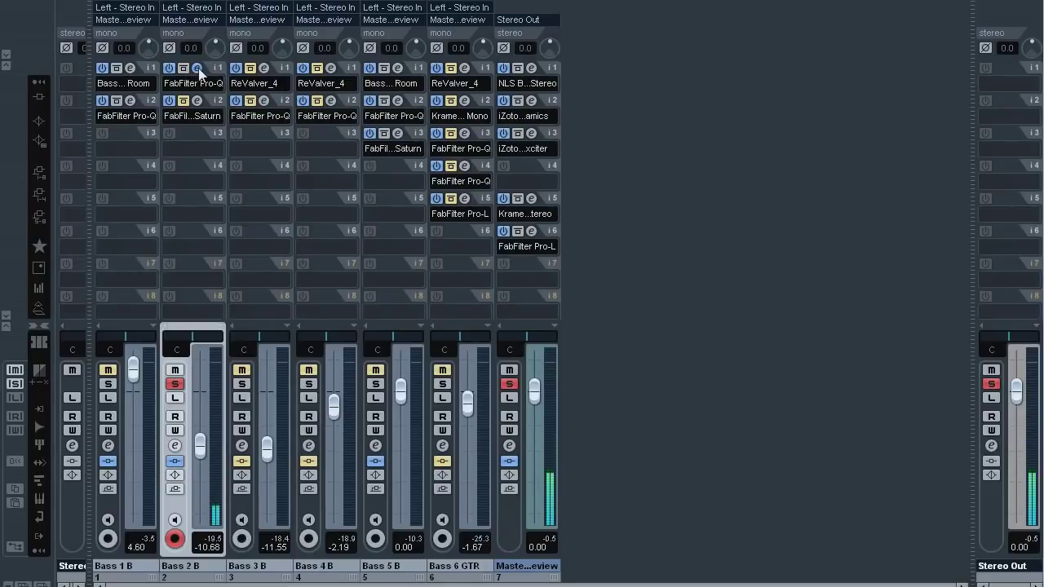
left_click(194, 101)
left_click(192, 101)
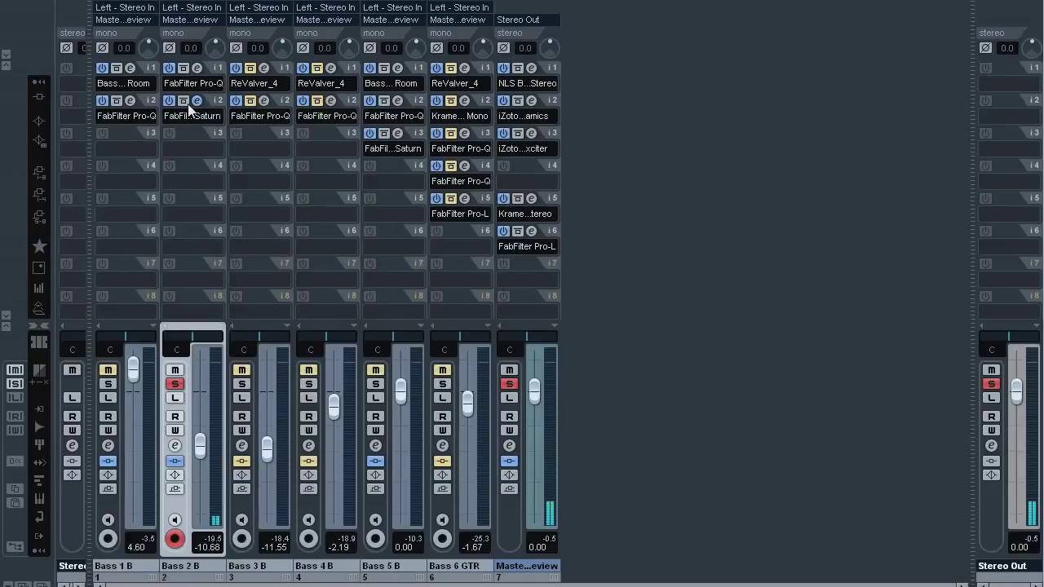
Step: Audition Bass 2 B in and out against Bass 1 B and Bass 5 B, leaving all three soloed
left_click(108, 384)
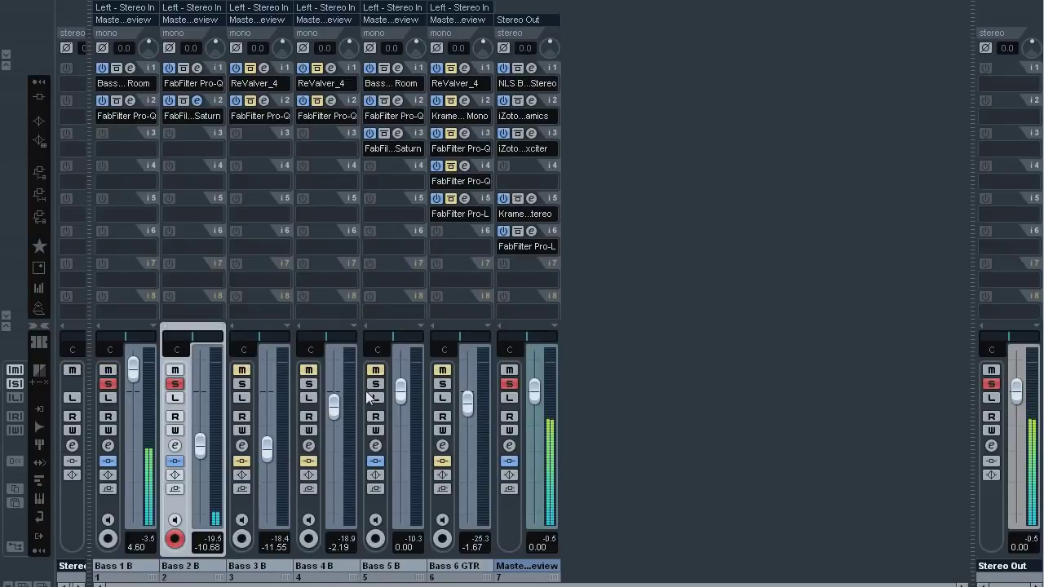
left_click(175, 384)
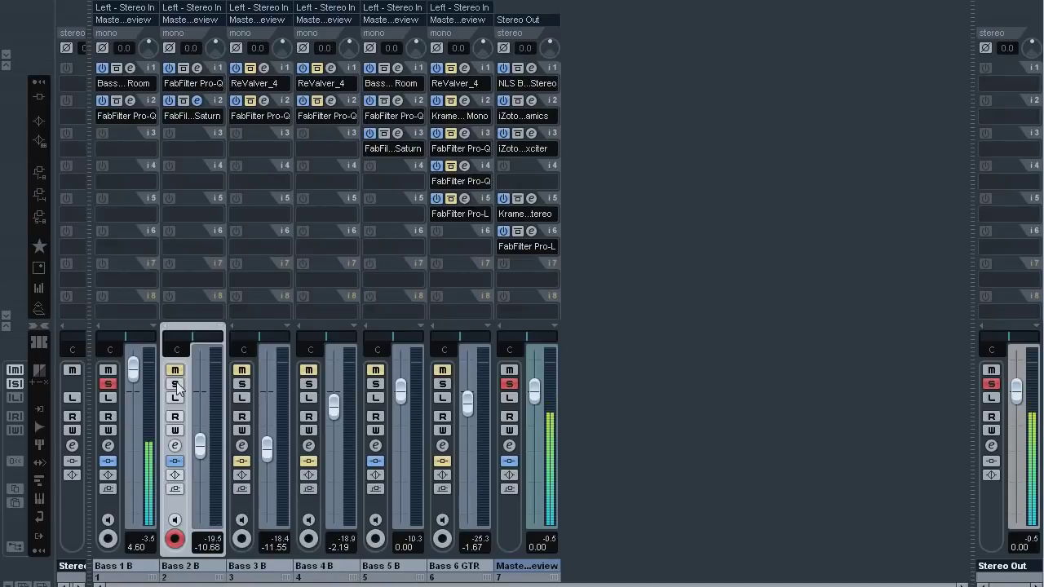
left_click(176, 385)
left_click(376, 383)
left_click(176, 384)
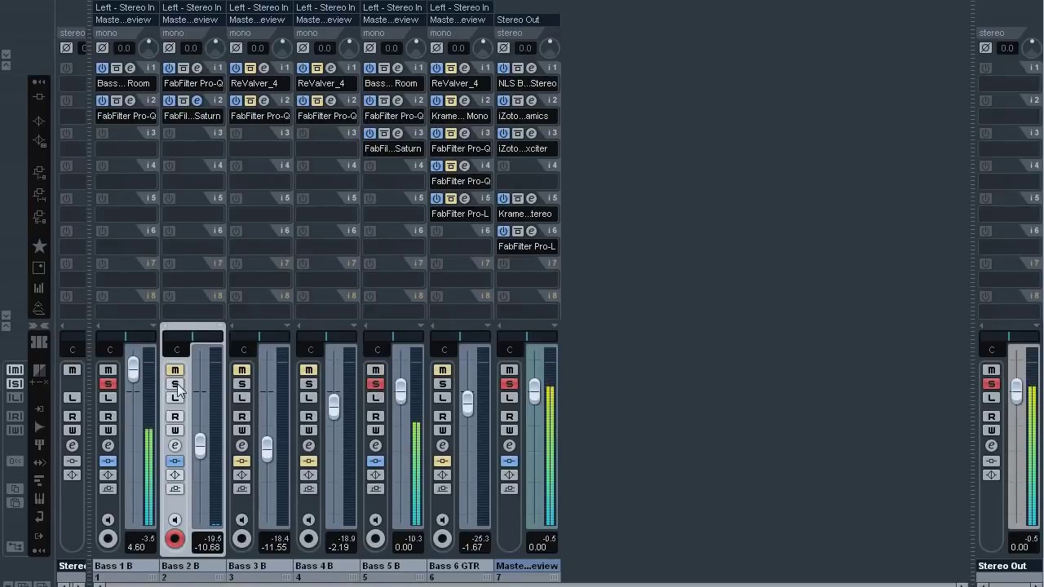
left_click(176, 385)
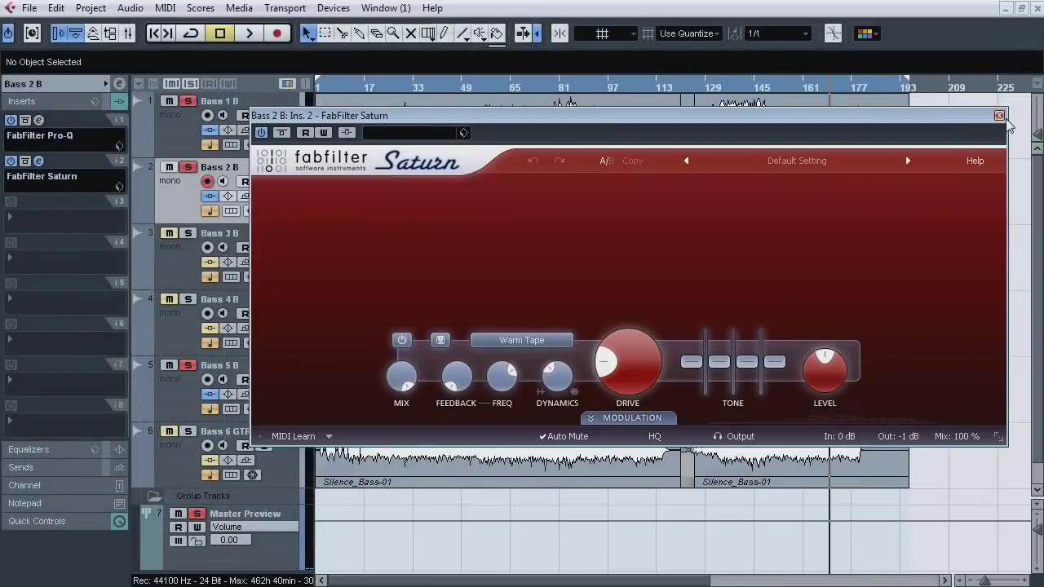
Step: Close Bass 2 B's Saturn, clear the existing bass solos and solo only Bass 3 B
left_click(1000, 116)
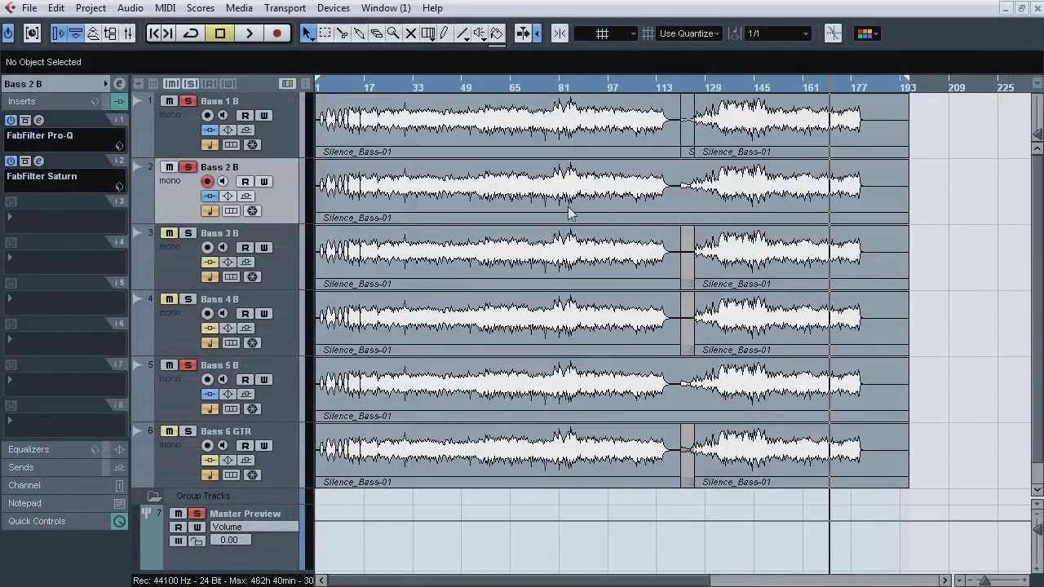
left_click(187, 166)
left_click(189, 245)
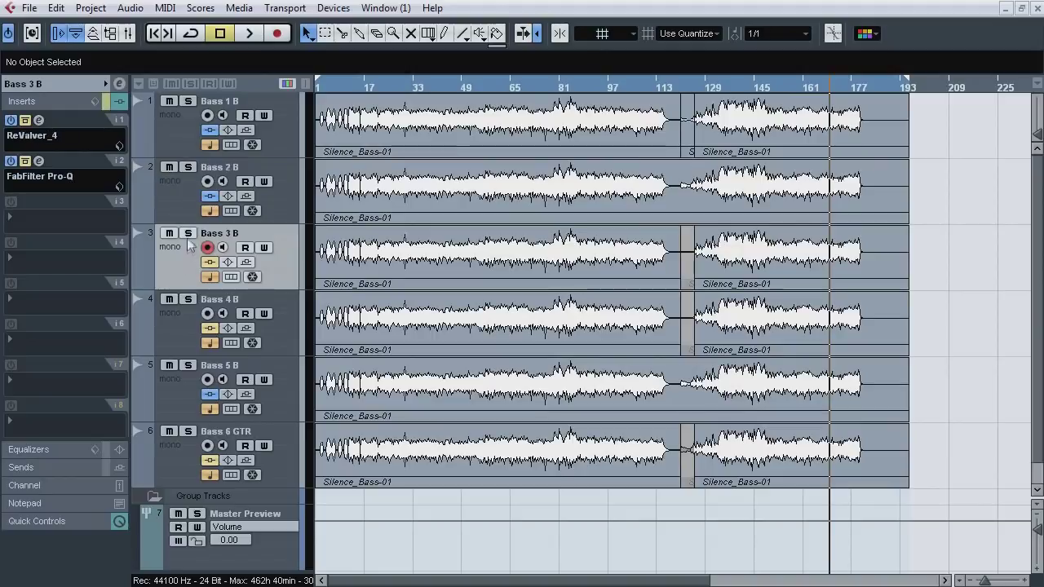
left_click(188, 235)
Step: Play Bass 3 B from about bar 137 with ReValver_4 active, and review its Stomps A, Amps & Cabs A and Effects A sections
left_click(735, 87)
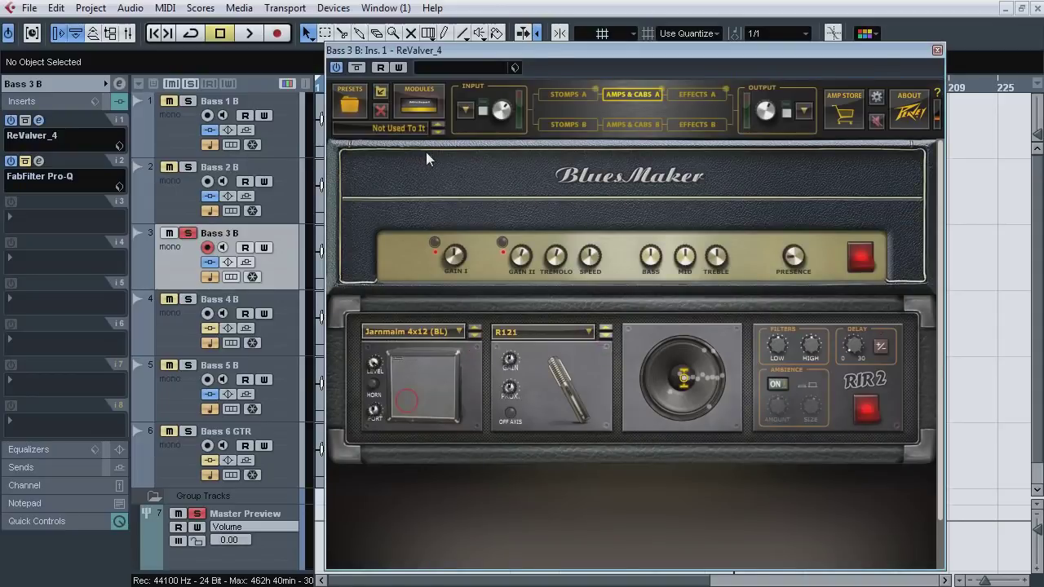
key("space")
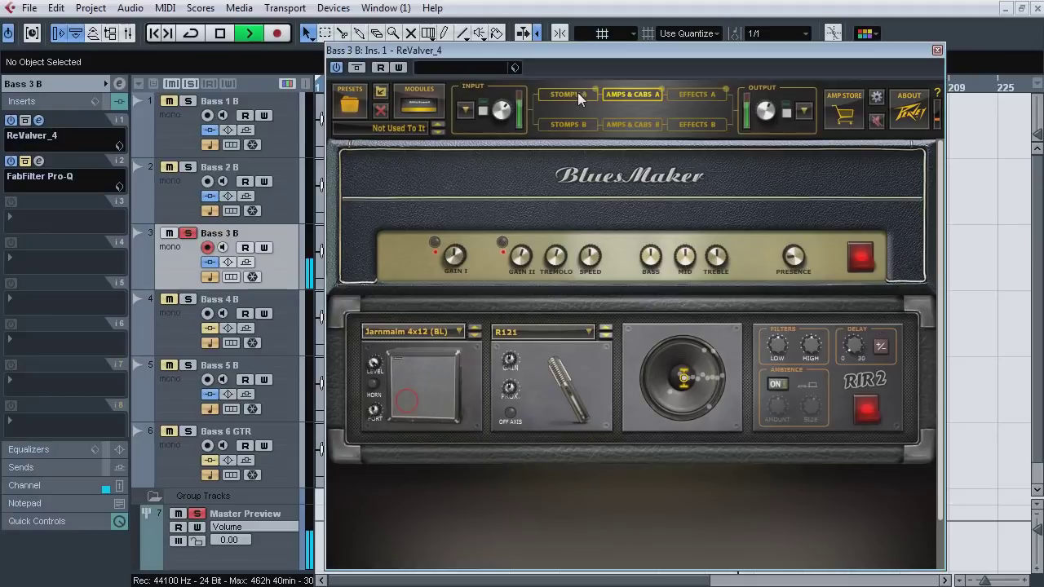
left_click(577, 93)
left_click(626, 93)
left_click(692, 93)
left_click(633, 94)
Step: Solo Bass 5 B, Bass 2 B and Bass 1 B too, compare the blend without and with Bass 3 B, and stop playback
left_click(188, 367)
left_click(188, 167)
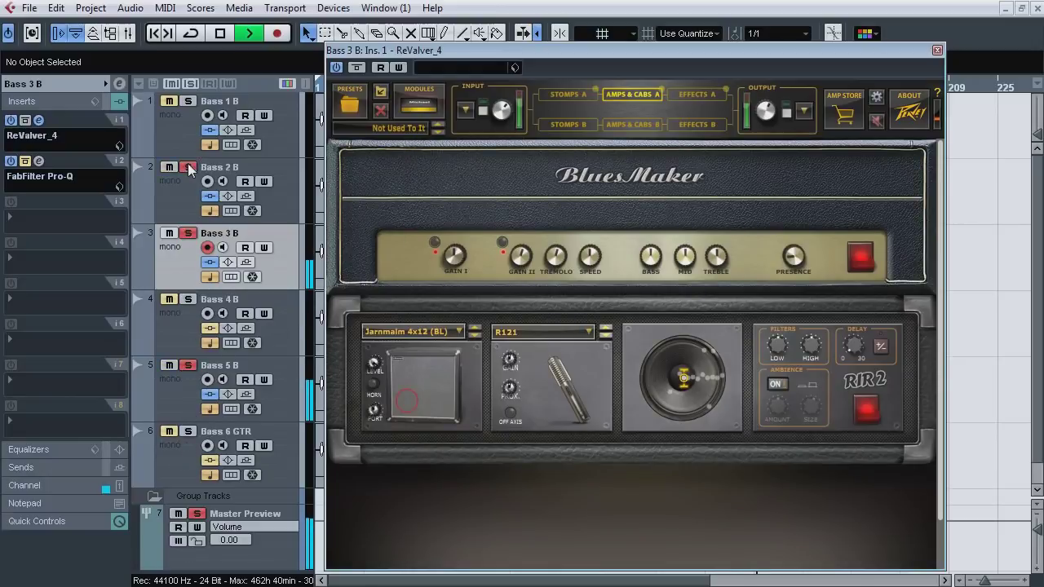
left_click(187, 102)
left_click(188, 235)
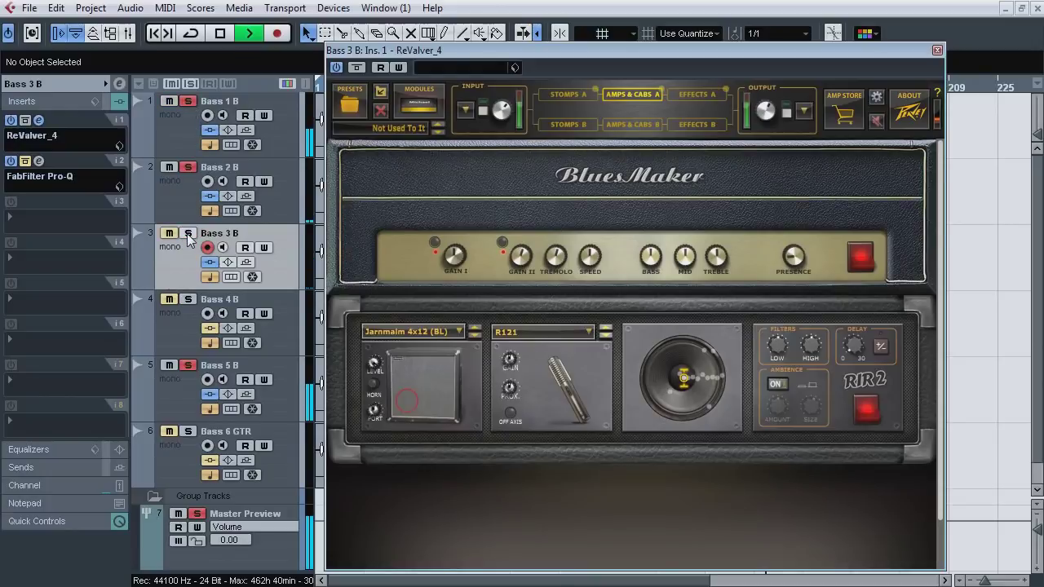
left_click(189, 234)
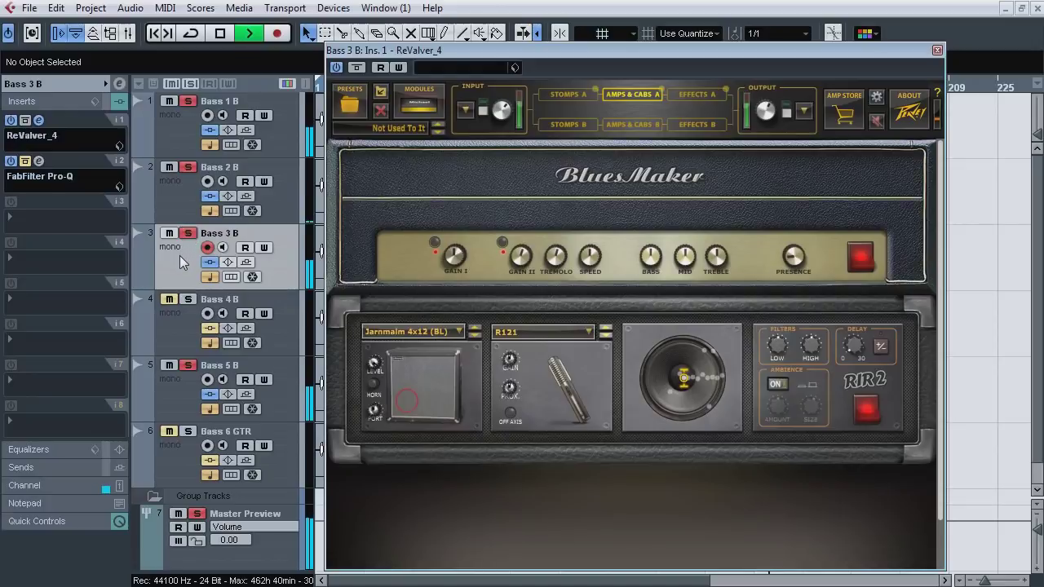
key("space")
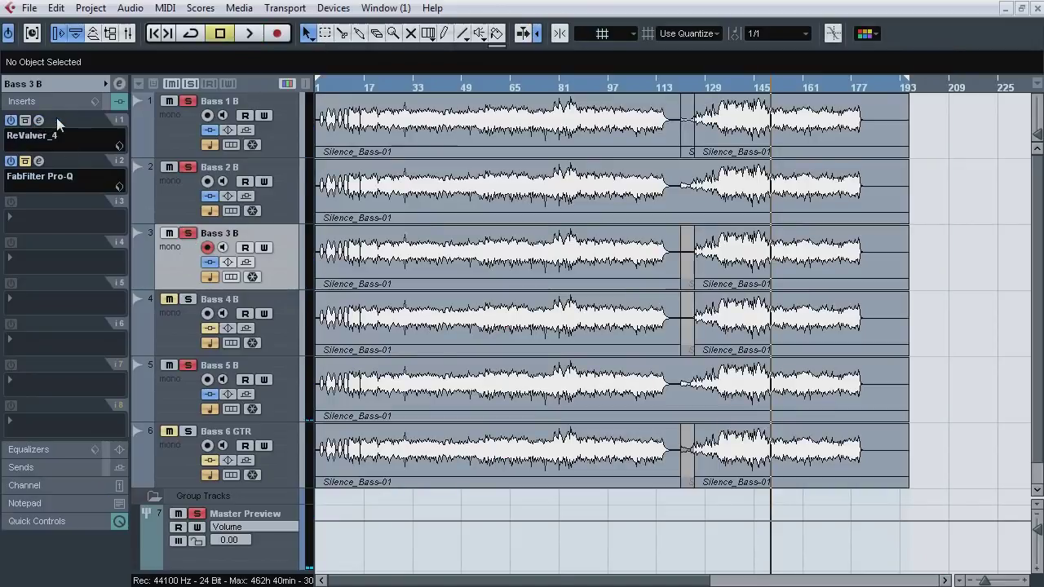
Step: Open Bass 3 B's Pro-Q, check Bass 1 B's Pro-Q for comparison, and return to the Bass 3 B track
left_click(39, 120)
left_click(39, 161)
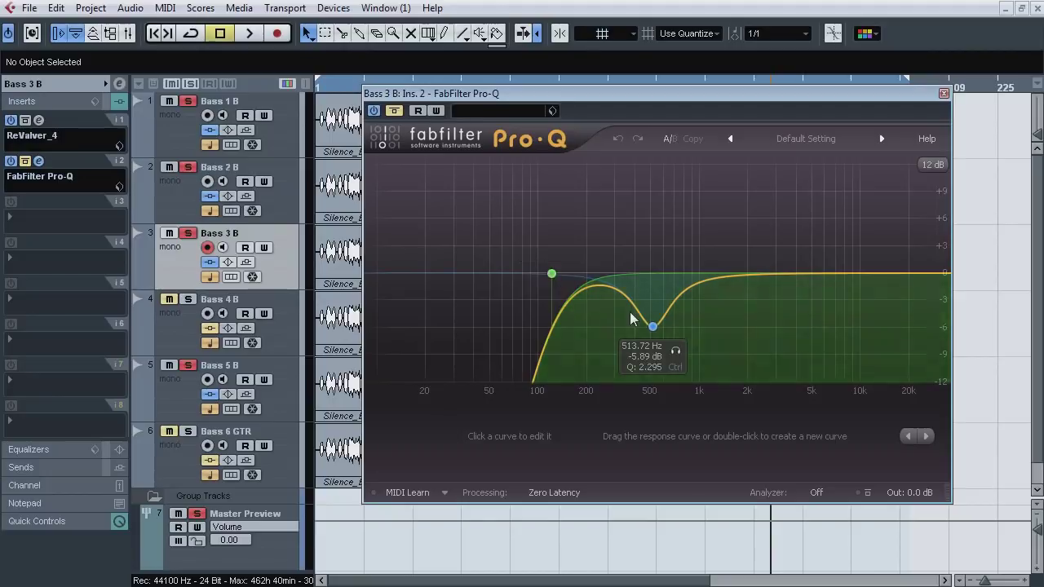
left_click(187, 133)
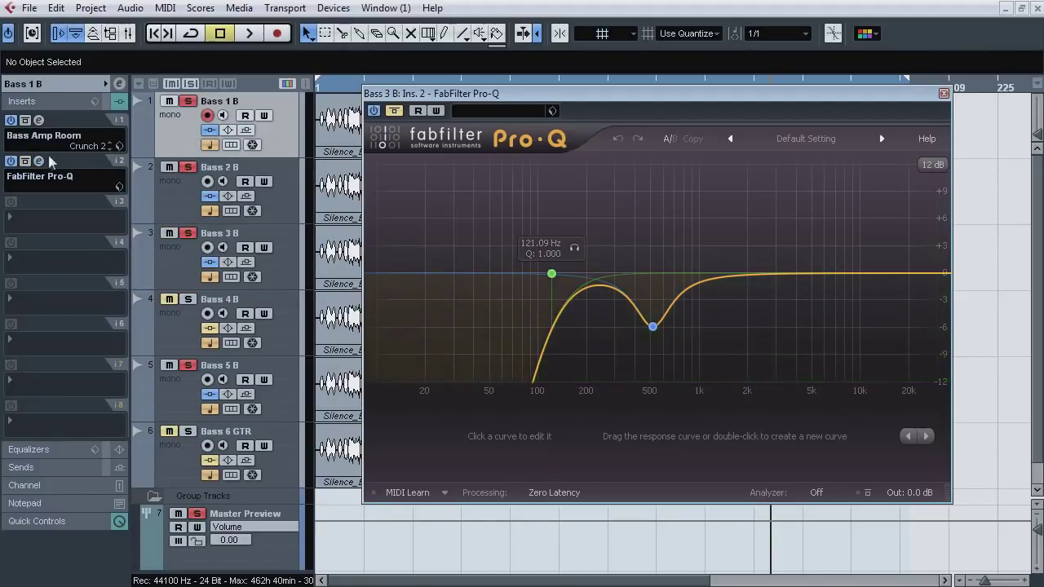
left_click(41, 161)
left_click(40, 162)
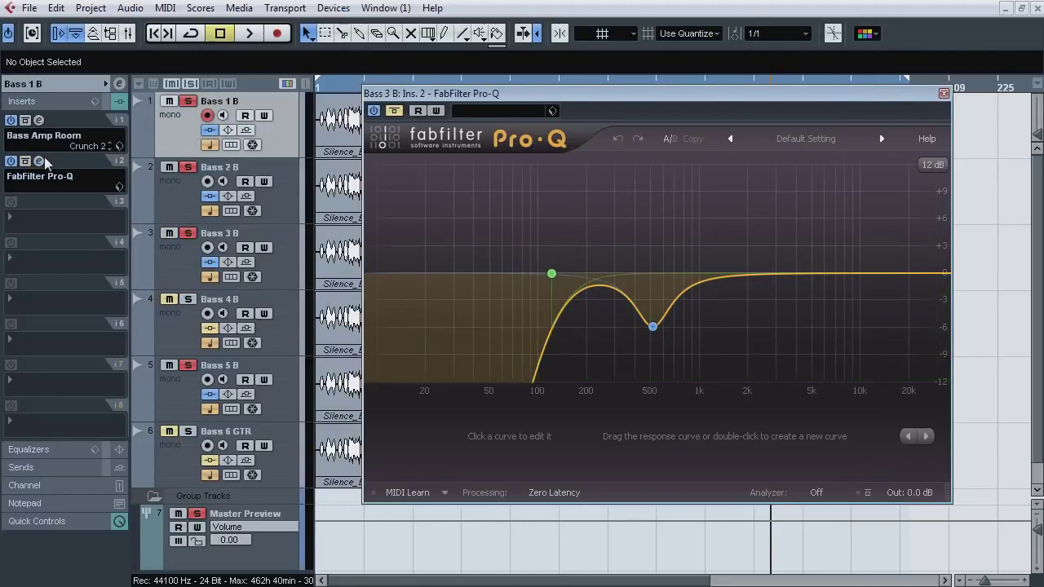
left_click(187, 260)
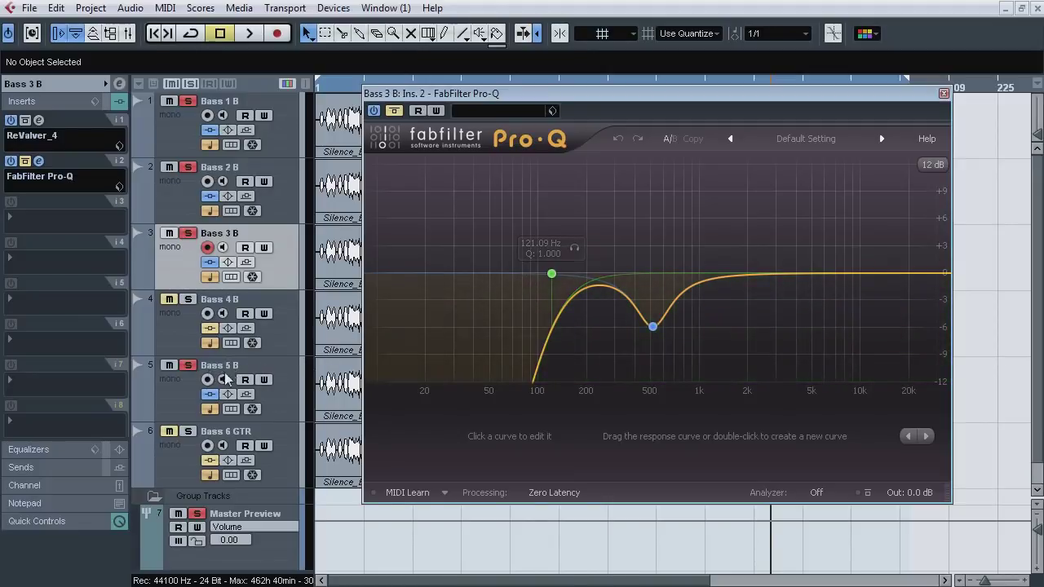
Step: Unsolo Bass 2 B and Bass 1 B, play Bass 3 B with Bass 5 B, and activate Bass 3 B's Pro-Q
left_click(188, 167)
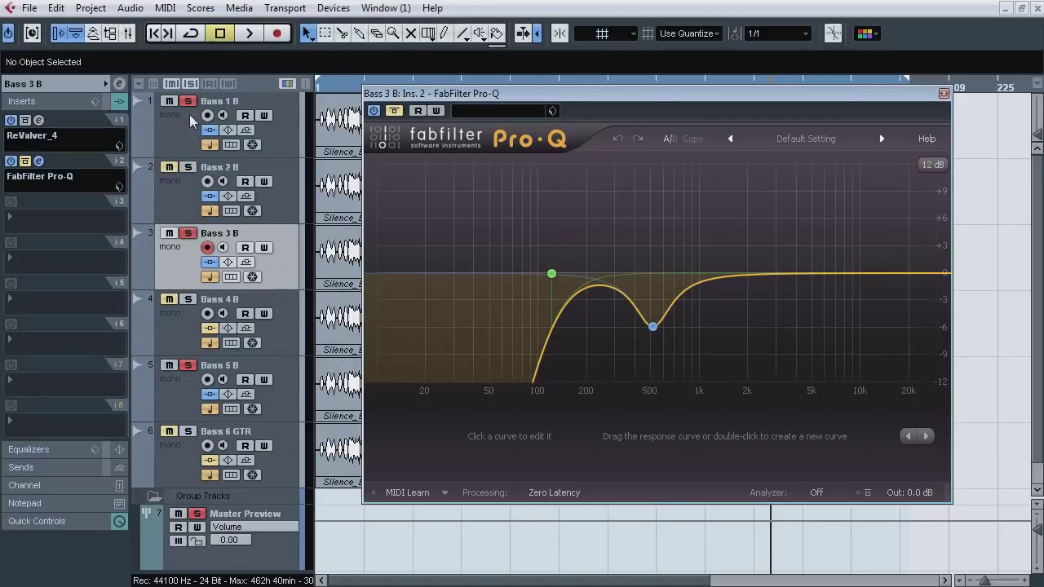
left_click(188, 101)
key("space")
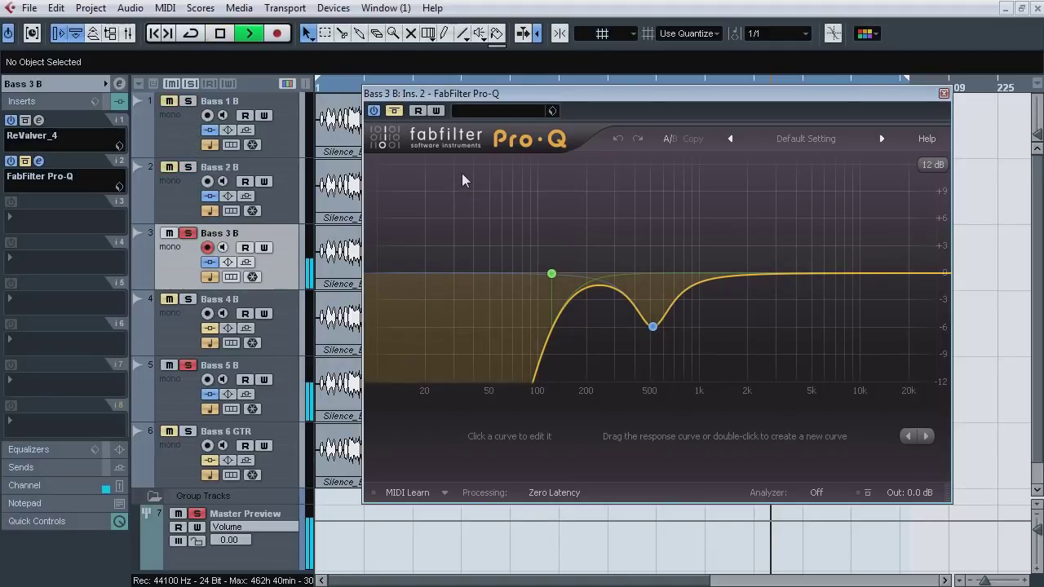
left_click(396, 114)
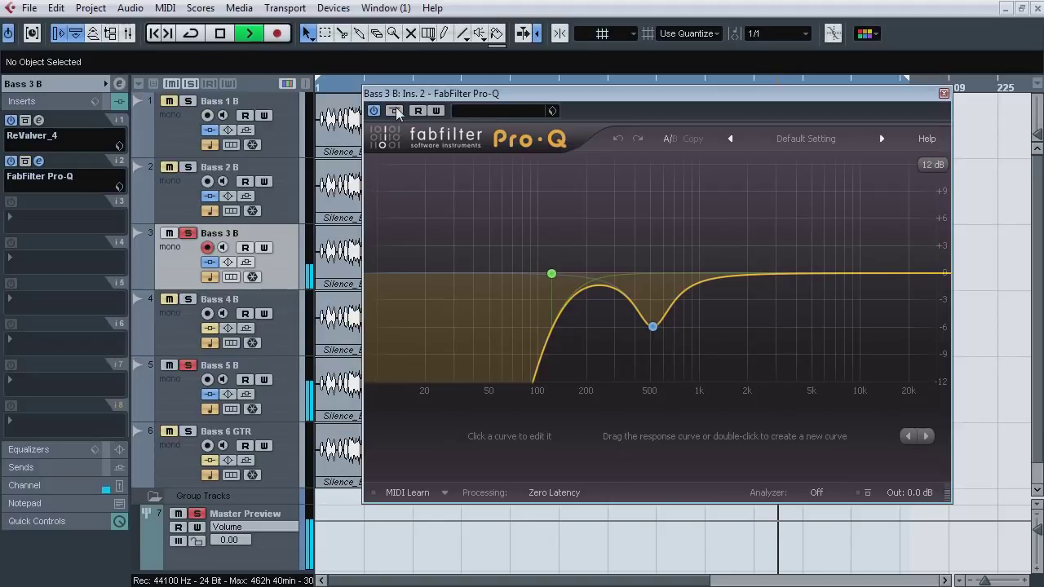
Step: Compare Bass 3 B with its Pro-Q bypassed and active, unsoloing Bass 5 B to hear the track alone
left_click(397, 112)
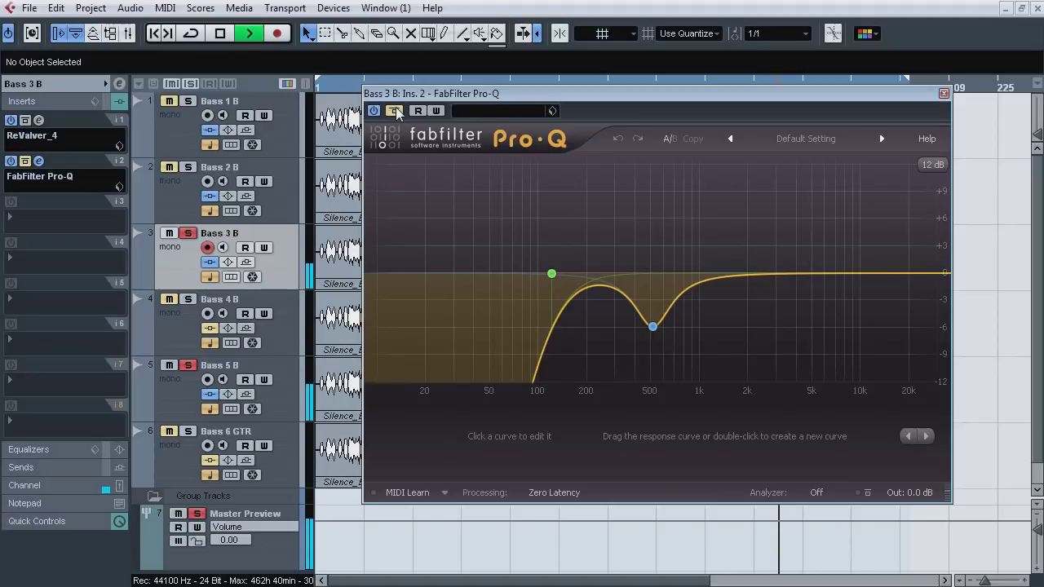
left_click(189, 367)
left_click(396, 114)
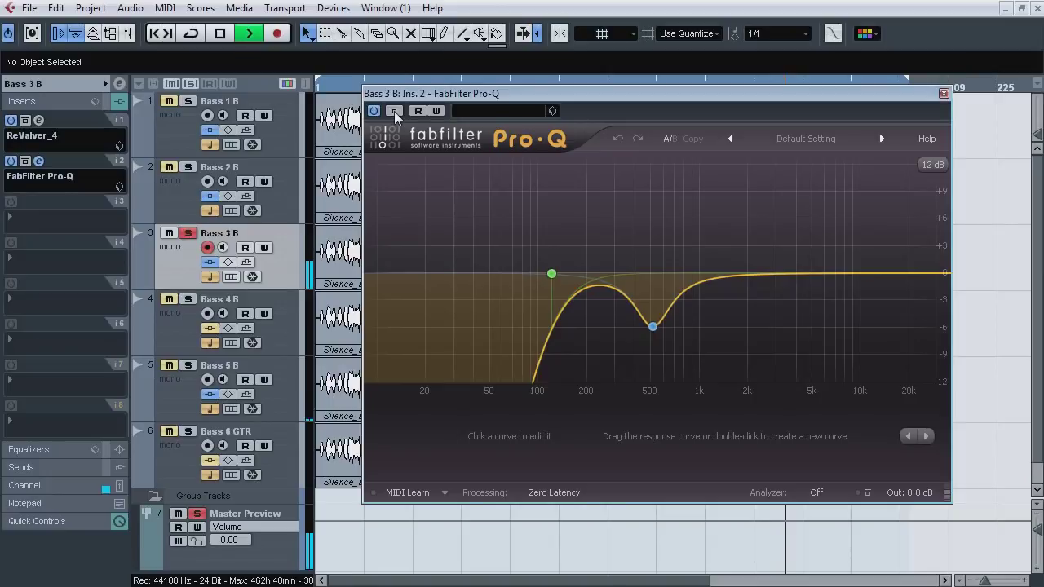
left_click(395, 113)
Step: Solo Bass 1 B, Bass 2 B and Bass 5 B too, and compare the blend with Bass 3 B's Pro-Q active and bypassed
left_click(188, 101)
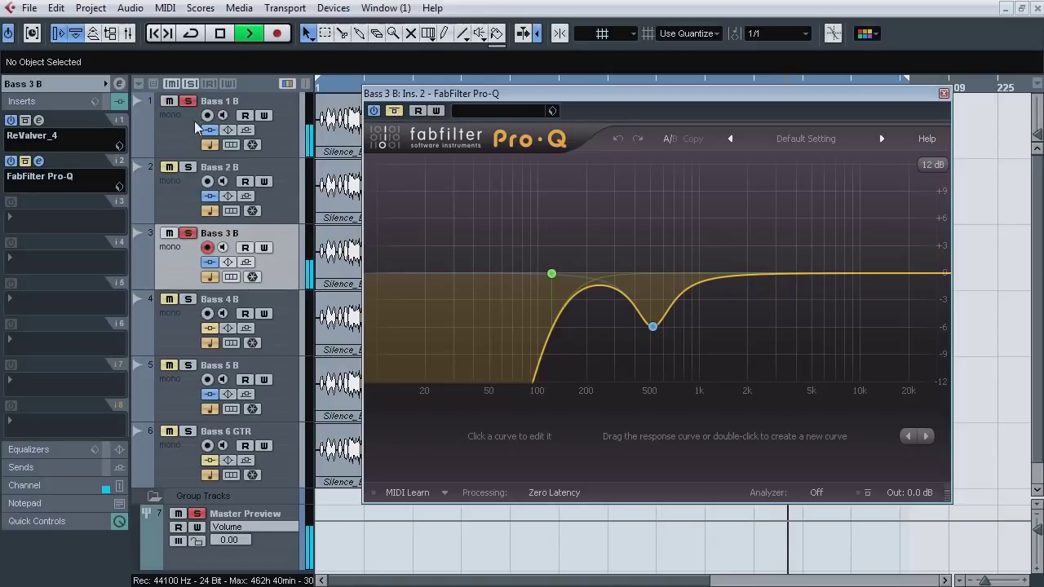
left_click(188, 167)
left_click(188, 367)
left_click(396, 114)
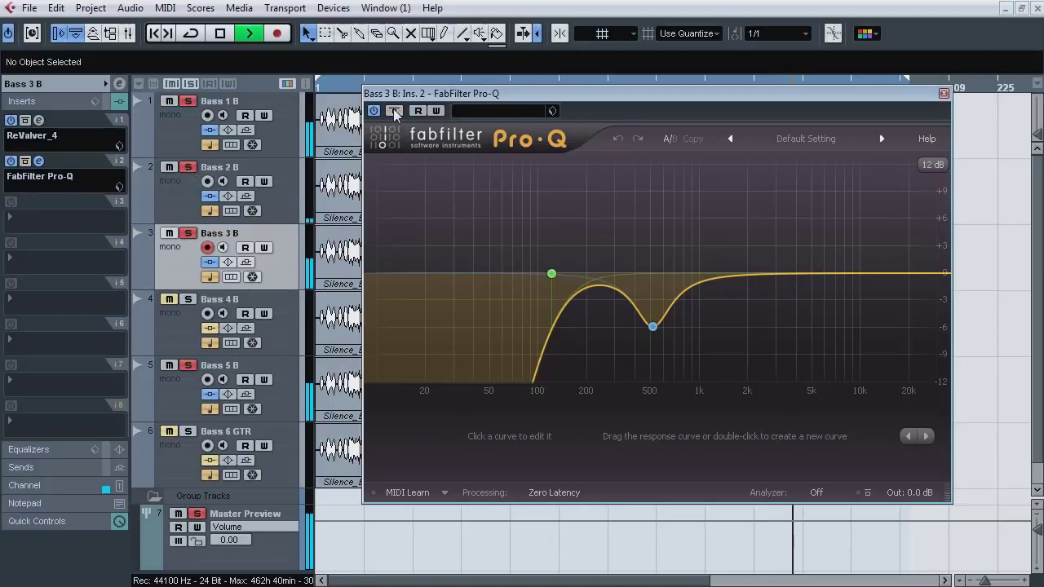
left_click(396, 113)
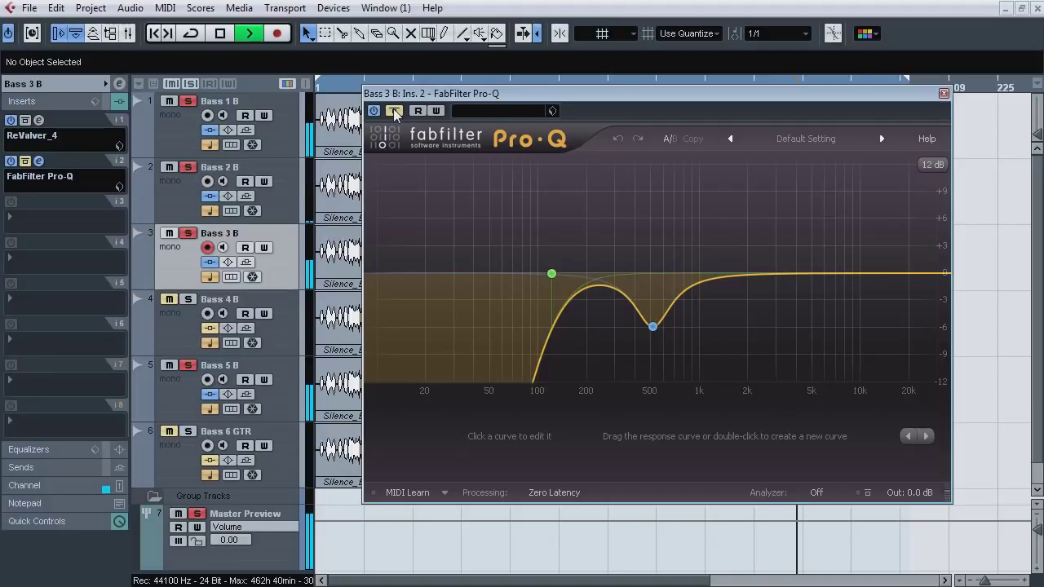
left_click(395, 113)
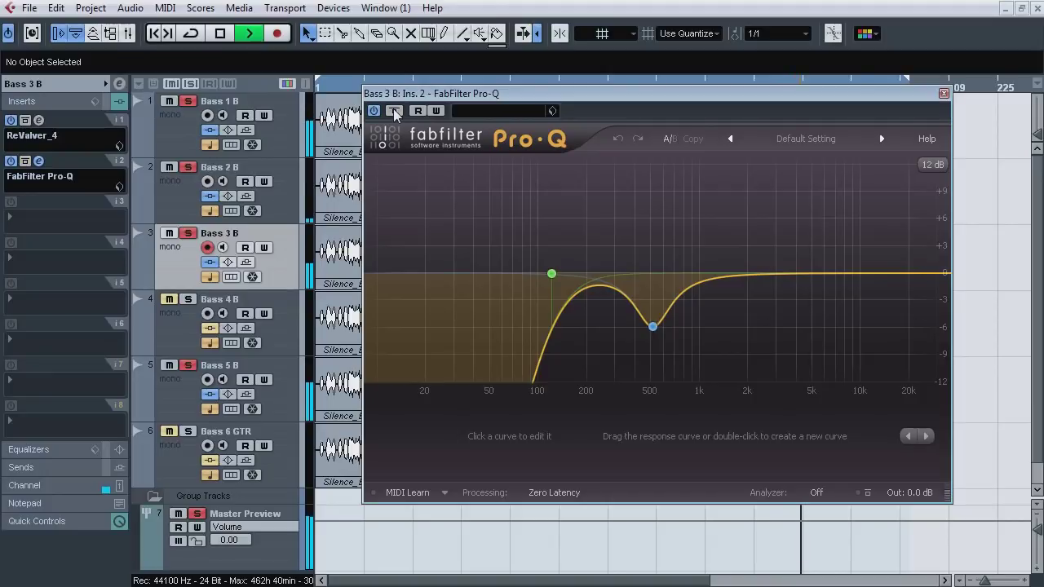
Step: Audition the midrange cut band of Bass 3 B's Pro-Q in isolation, compare the EQ bypassed and active once more, and stop playback
mouse_move(647, 326)
left_click(680, 351)
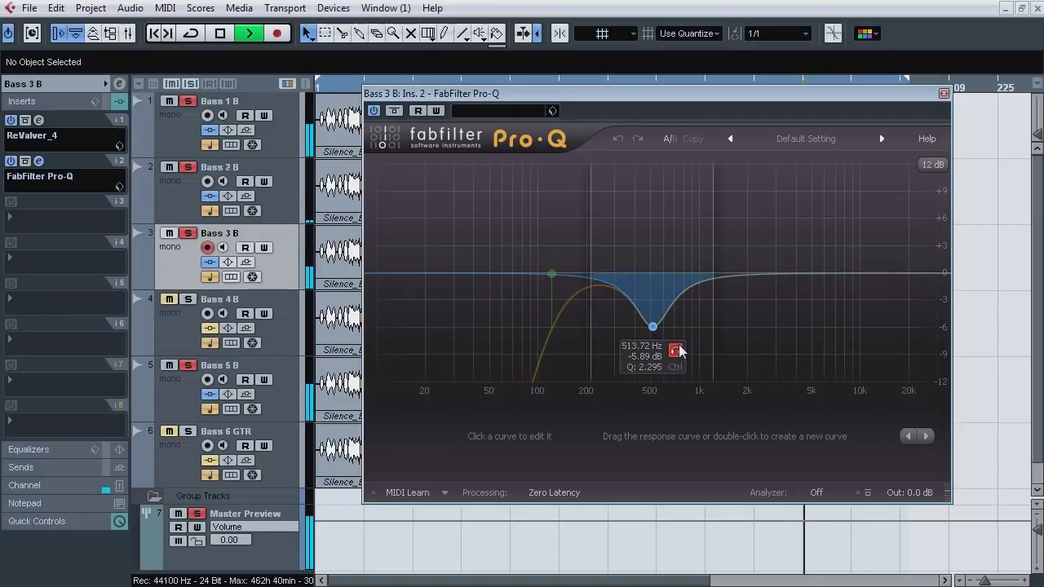
left_click(395, 113)
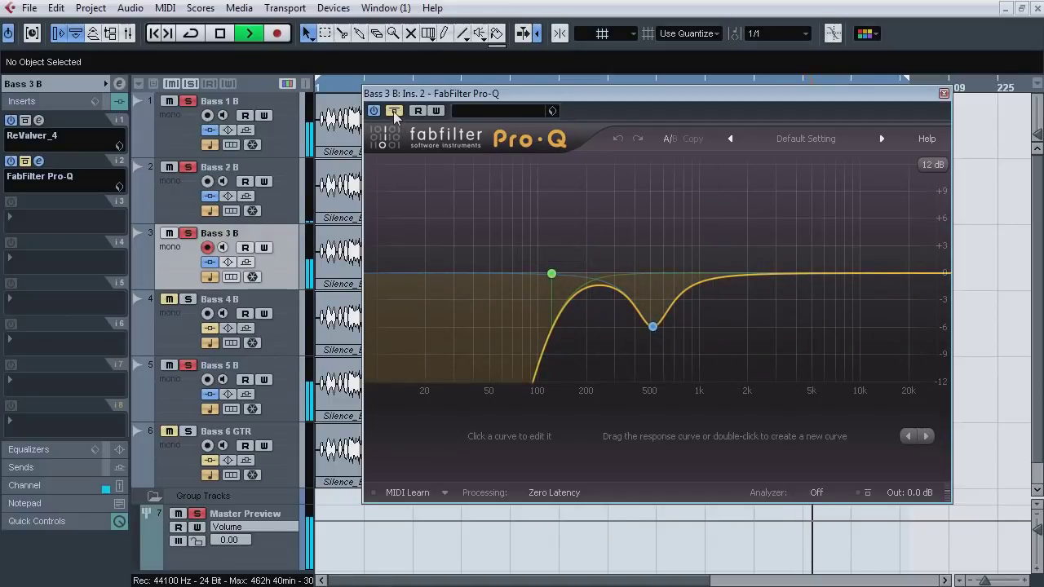
left_click(395, 113)
key("space")
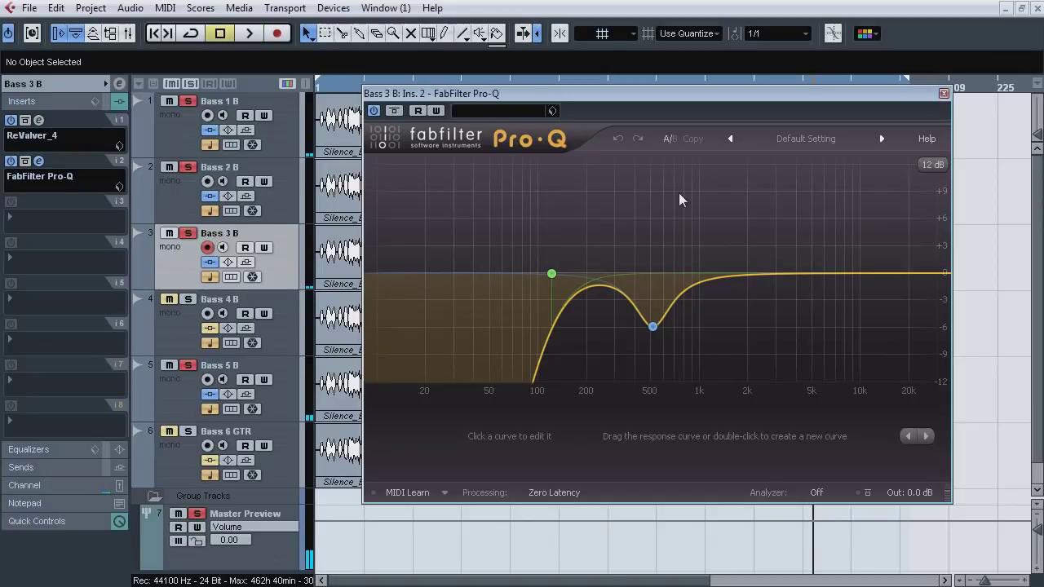
Step: Solo Bass 4 B, activate its ReValver_4, and play it from about bar 56 and from about bar 135
left_click(38, 161)
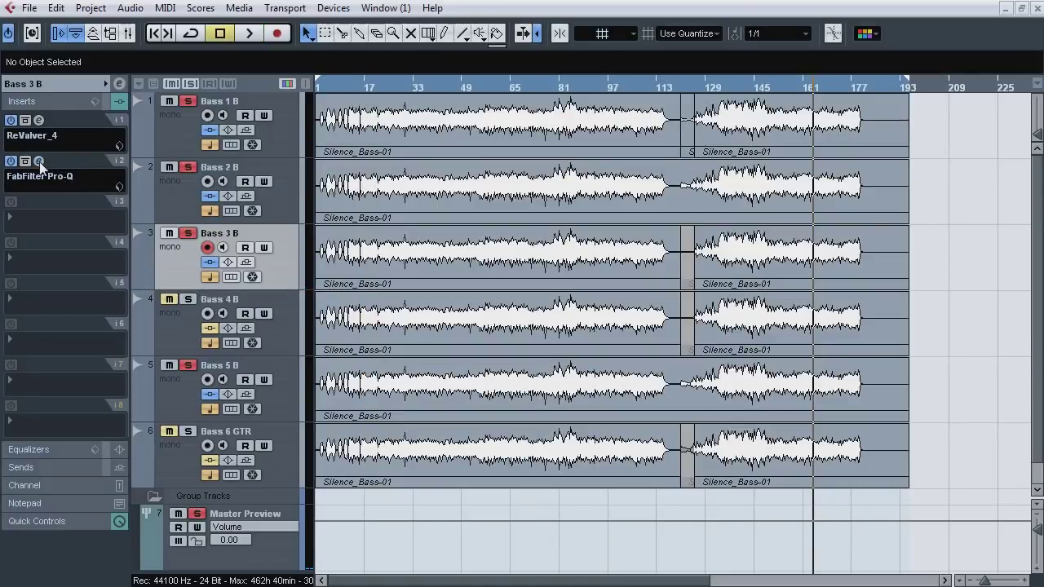
left_click(173, 326)
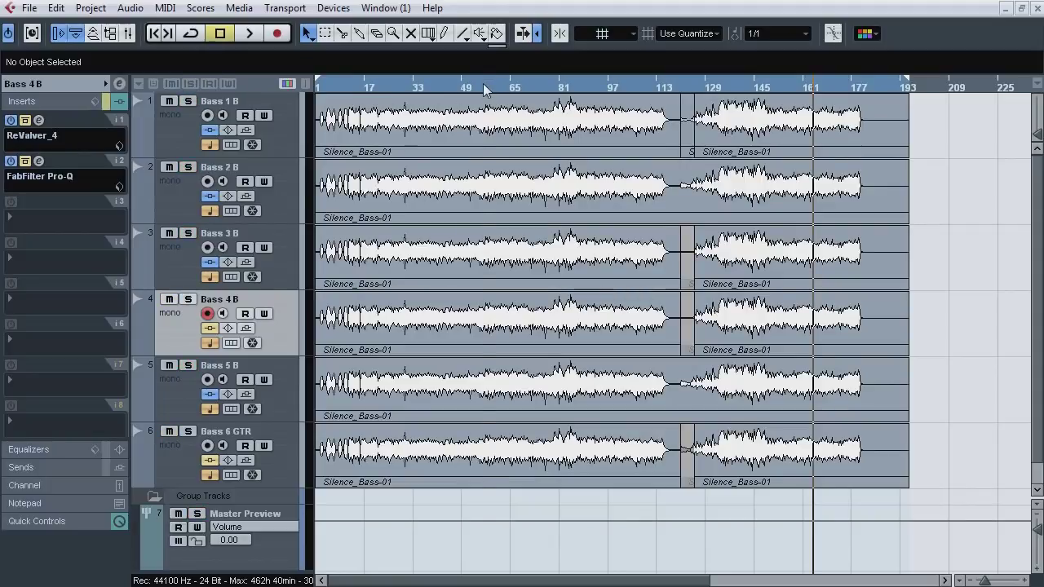
left_click(484, 87)
left_click(187, 299)
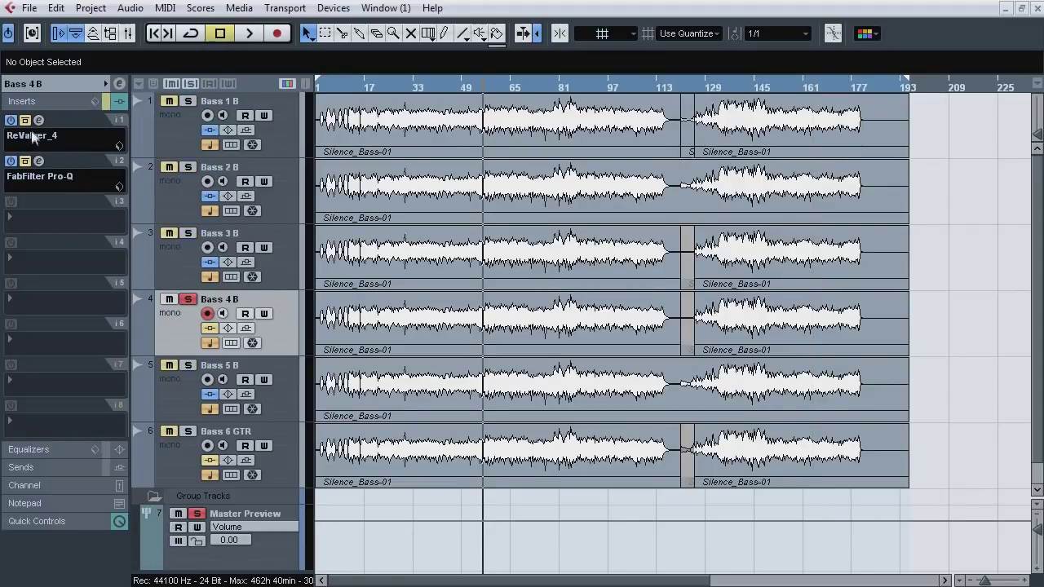
key("space")
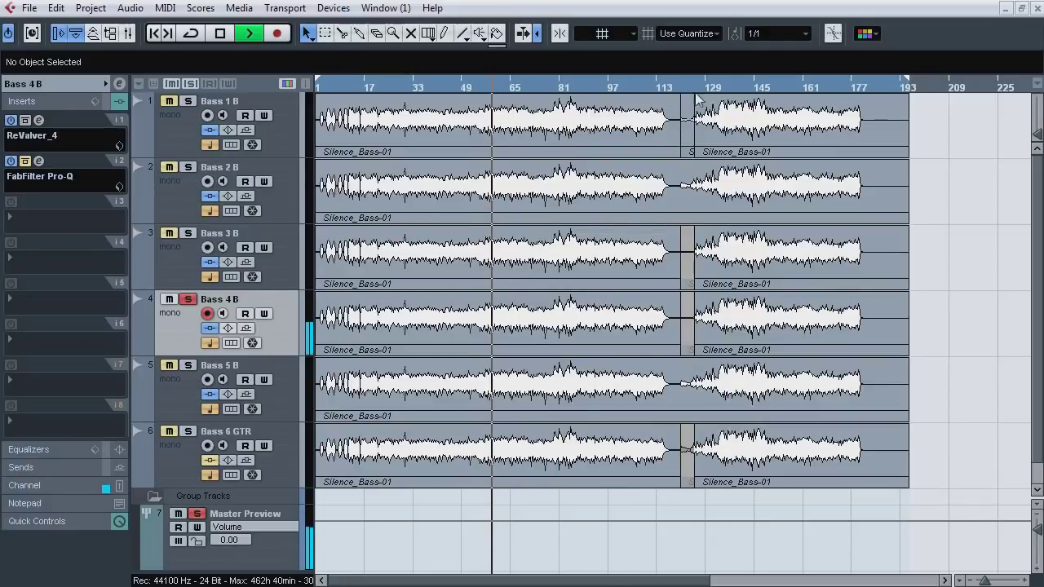
left_click(723, 86)
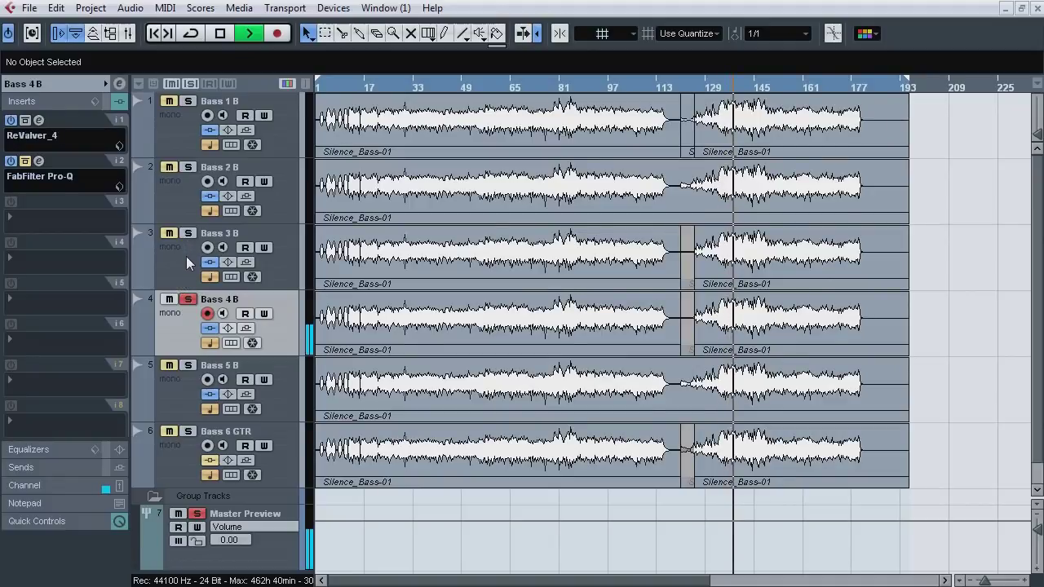
key("space")
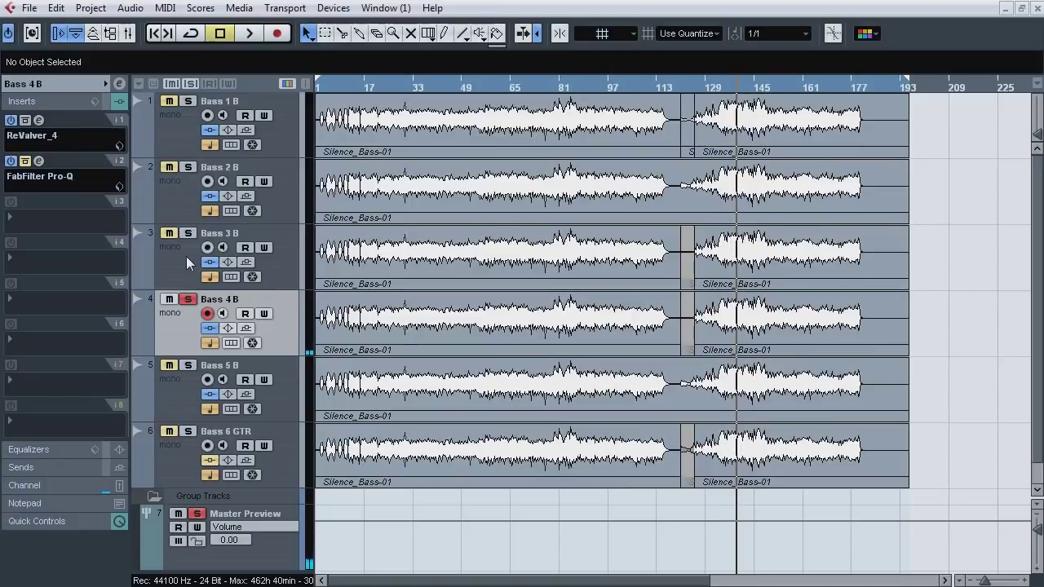
Step: Review the Amps & Cabs A and Stomps A sections of Bass 4 B's ReValver_4, and close the plug-in
left_click(38, 120)
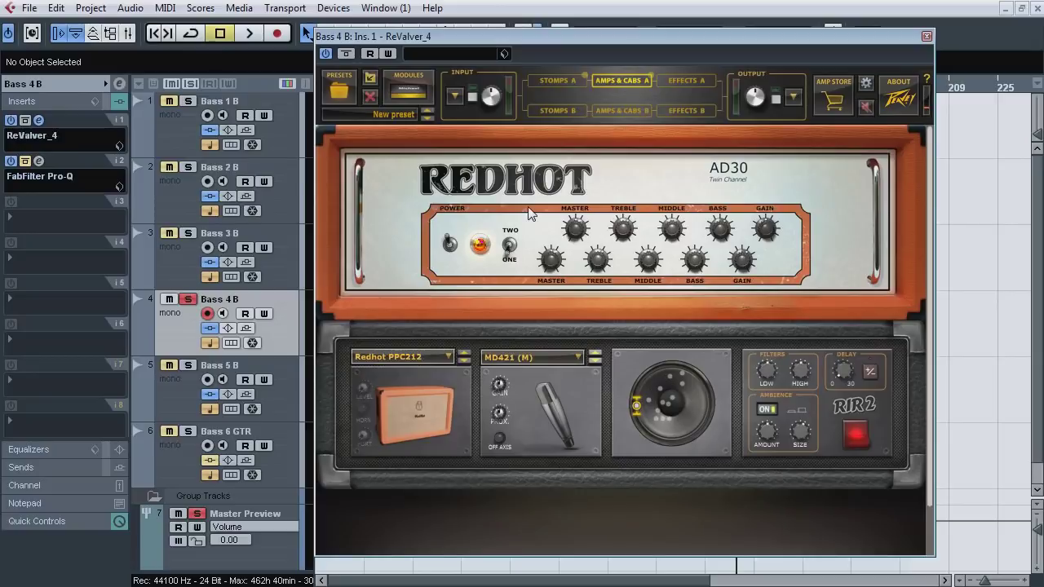
left_click(564, 82)
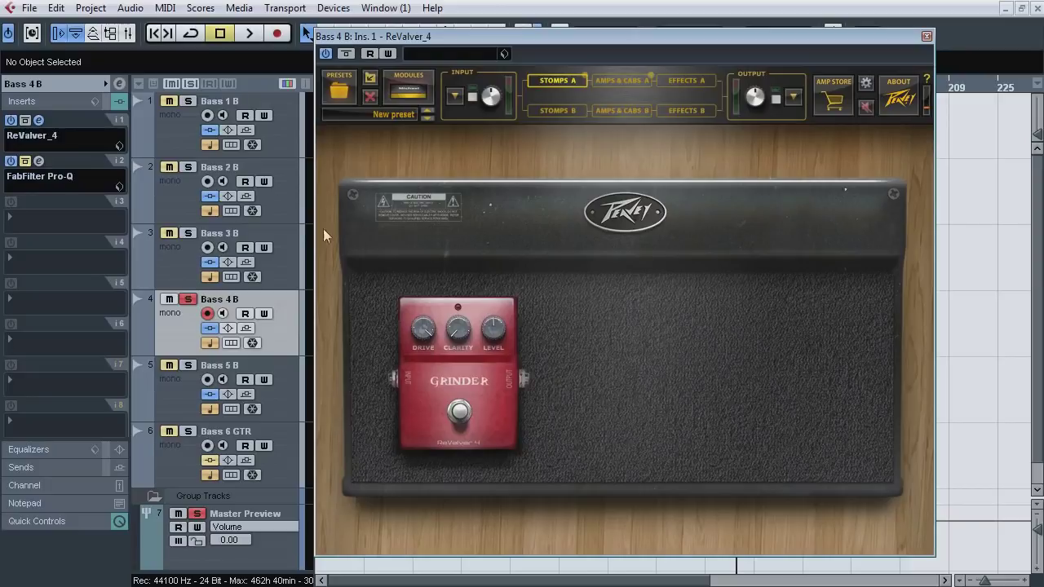
left_click(41, 120)
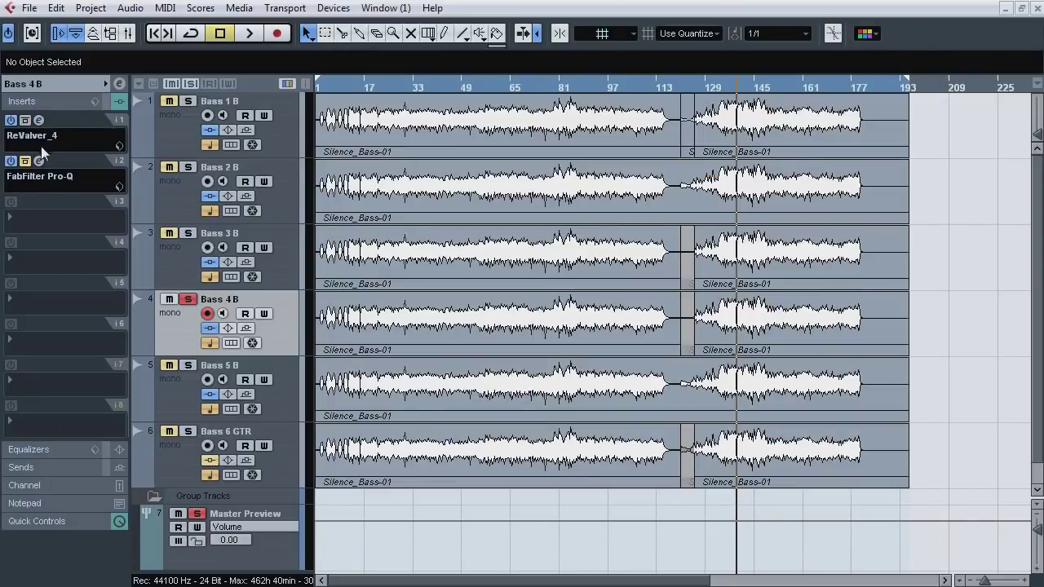
Step: Activate Bass 4 B's Pro-Q during playback, audition its low-cut band, and compare the EQ bypassed and active with Bass 5 B soloed too
left_click(38, 161)
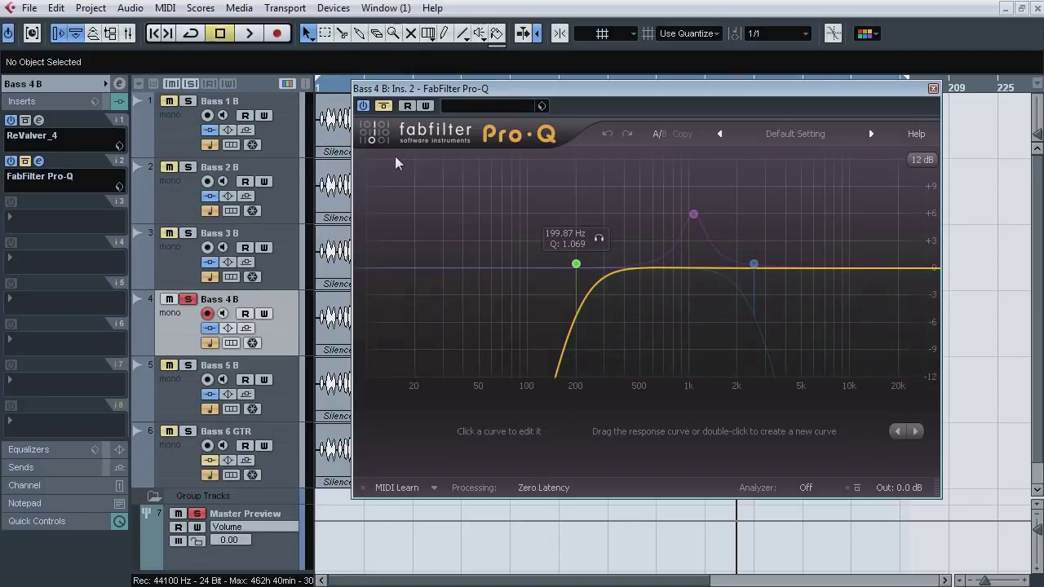
key("space")
left_click(387, 110)
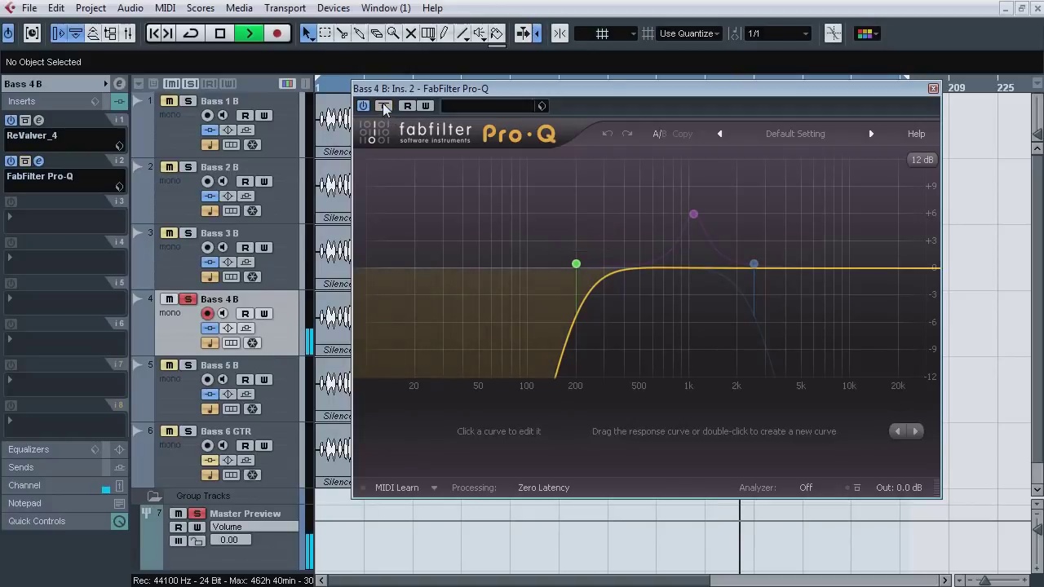
left_click(601, 240)
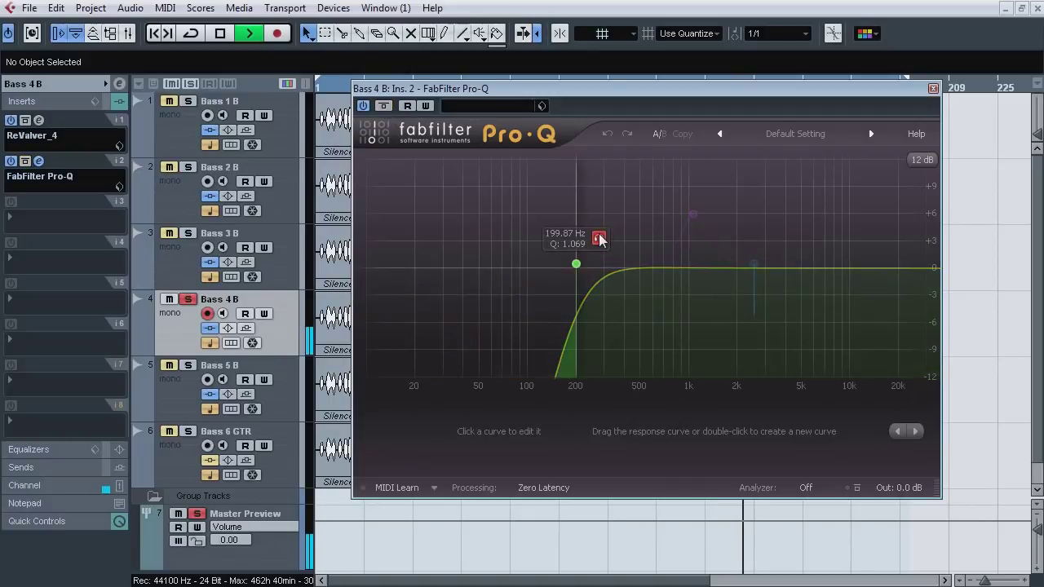
left_click(600, 239)
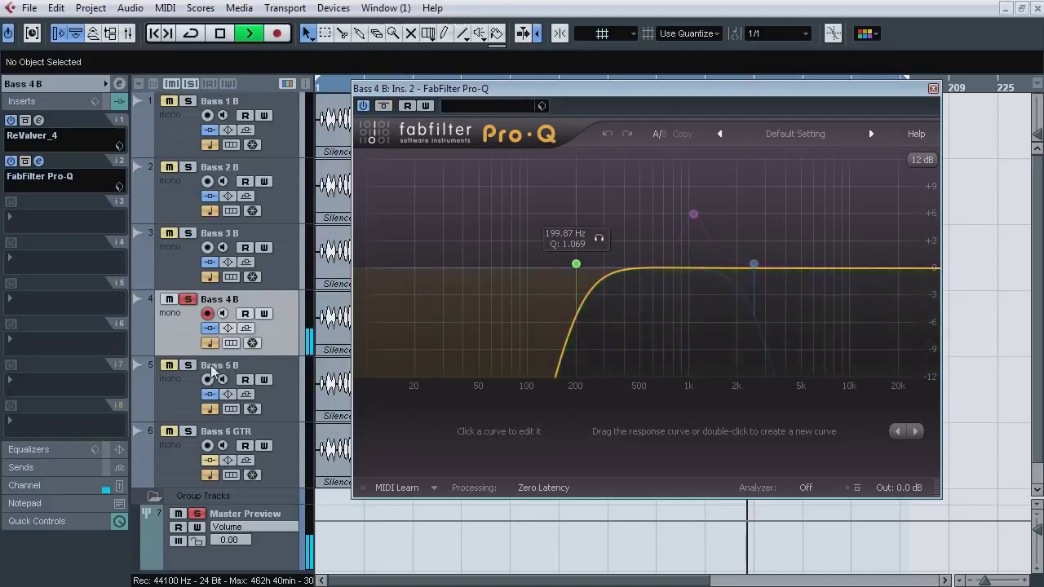
left_click(384, 109)
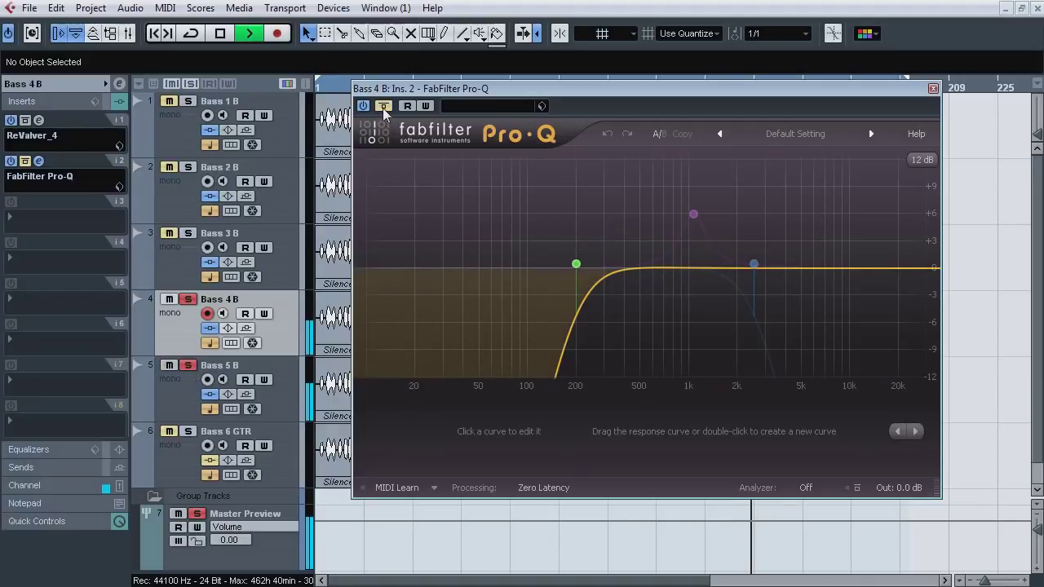
left_click(384, 108)
Step: Solo Bass 3 B, Bass 2 B and Bass 1 B too, compare the full blend with Bass 4 B's Pro-Q bypassed and active, and stop playback
left_click(189, 234)
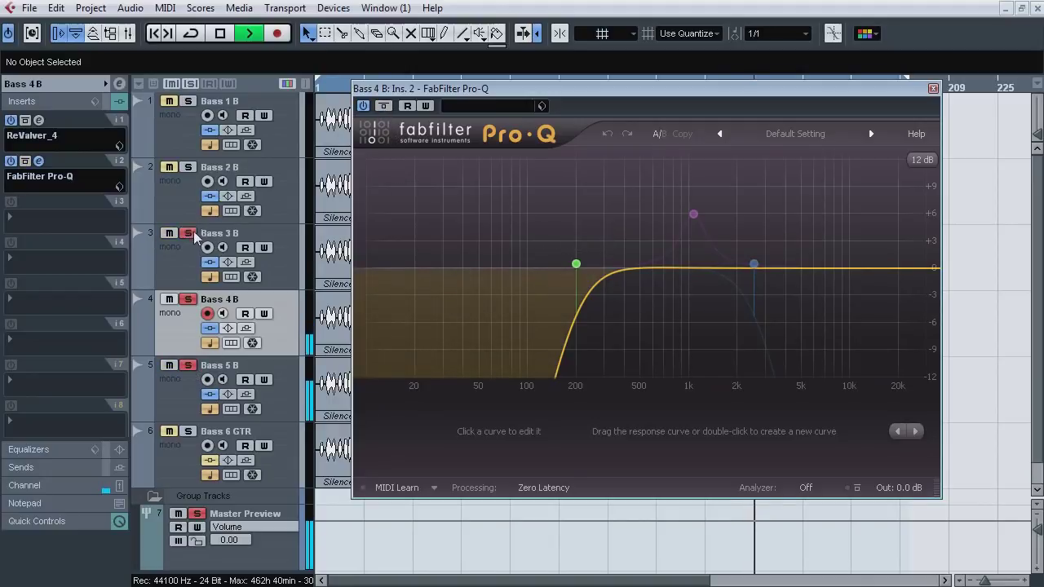
left_click(189, 167)
left_click(189, 101)
left_click(384, 108)
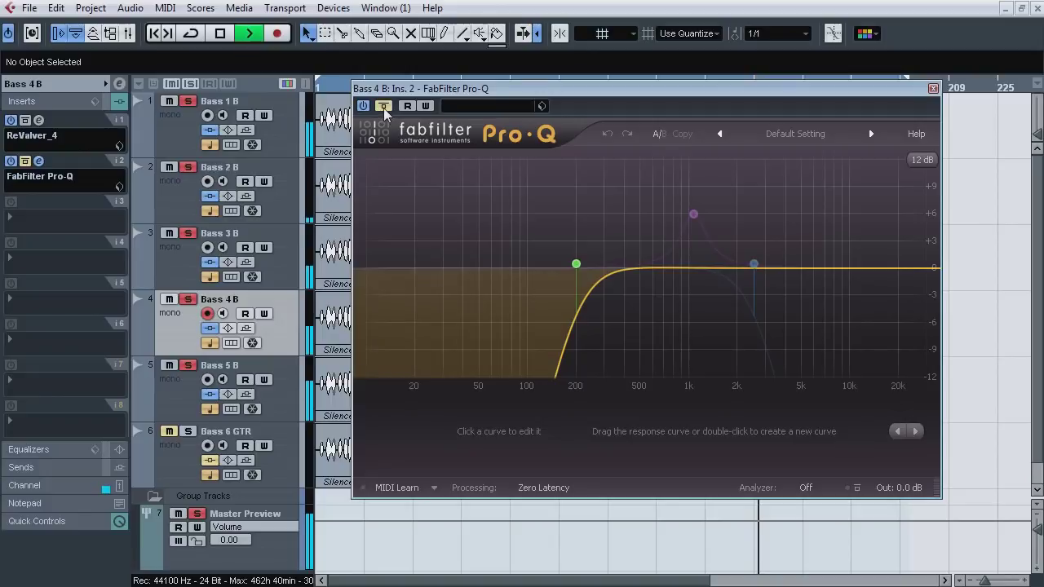
left_click(383, 108)
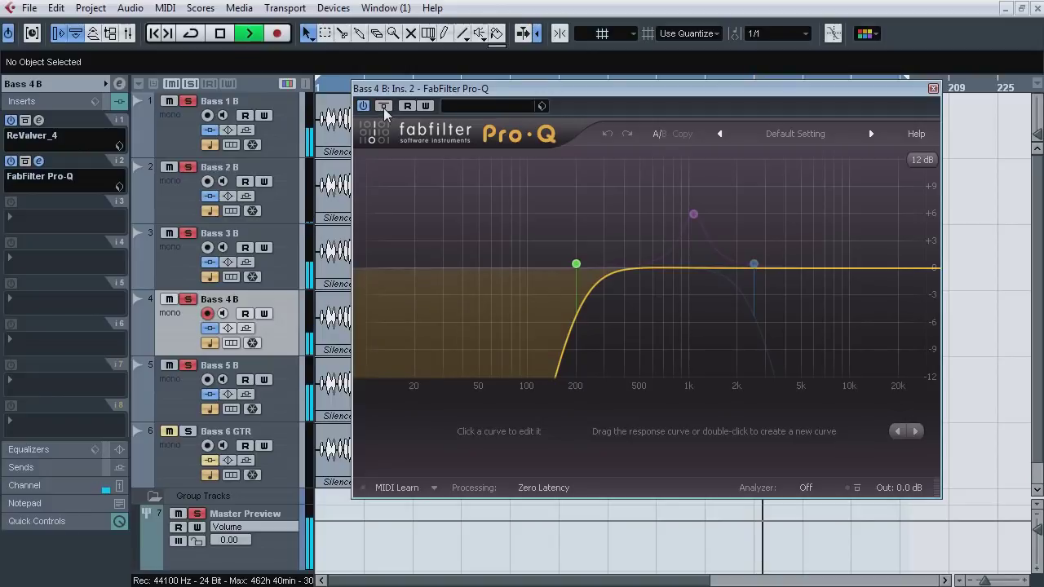
left_click(383, 108)
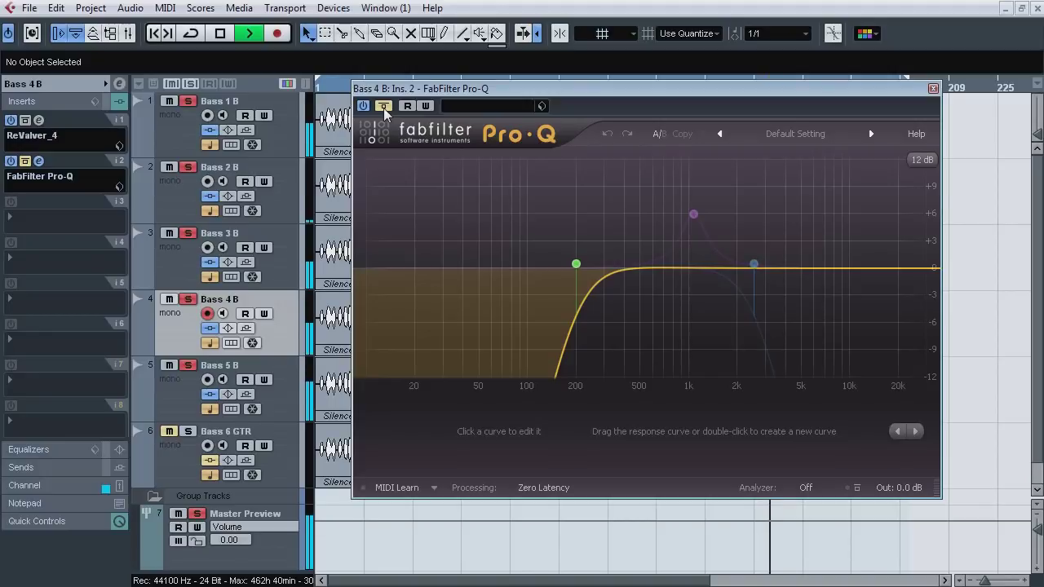
left_click(383, 108)
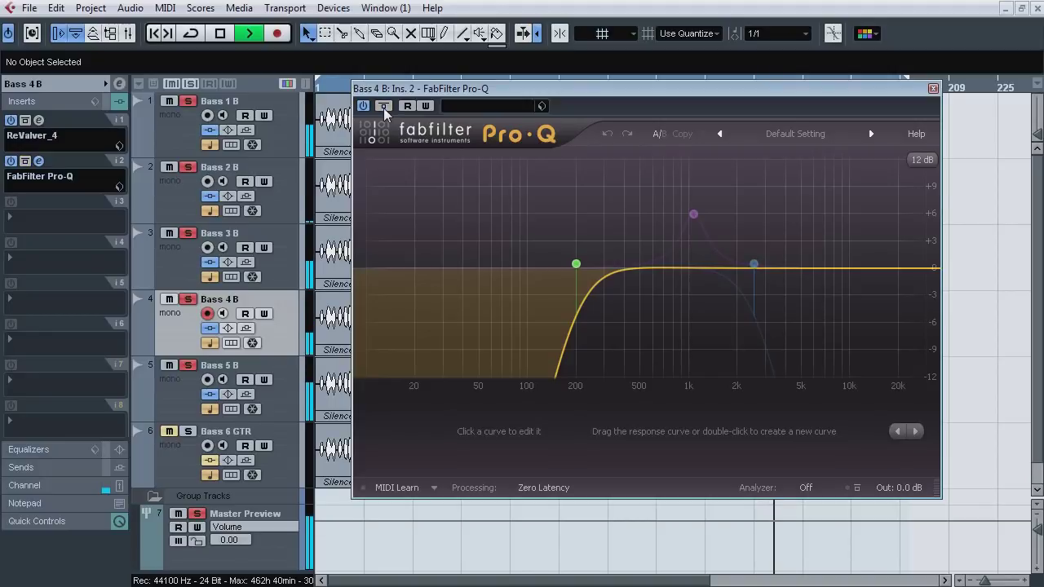
key("space")
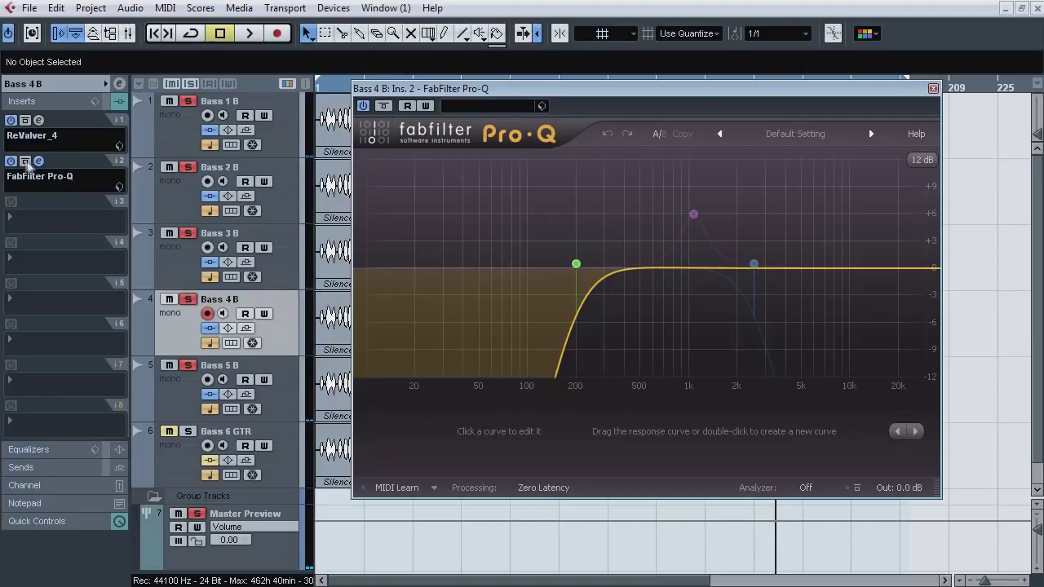
left_click(38, 161)
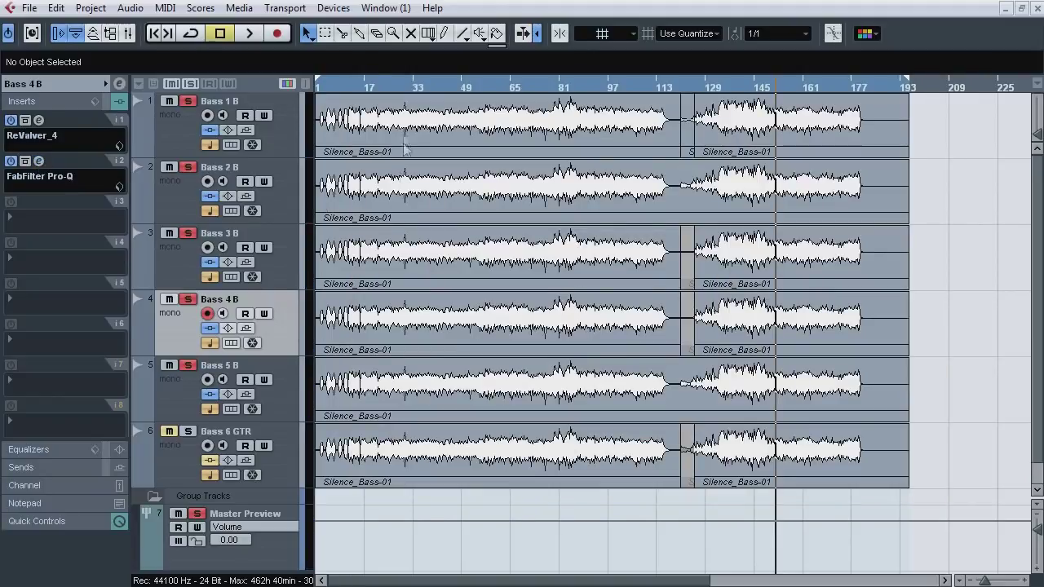
Step: Solo only Bass 6 GTR, activate its ReValver_4, Kramer Tape Mono and first Pro-Q, and check the tape and EQ settings
left_click(179, 453)
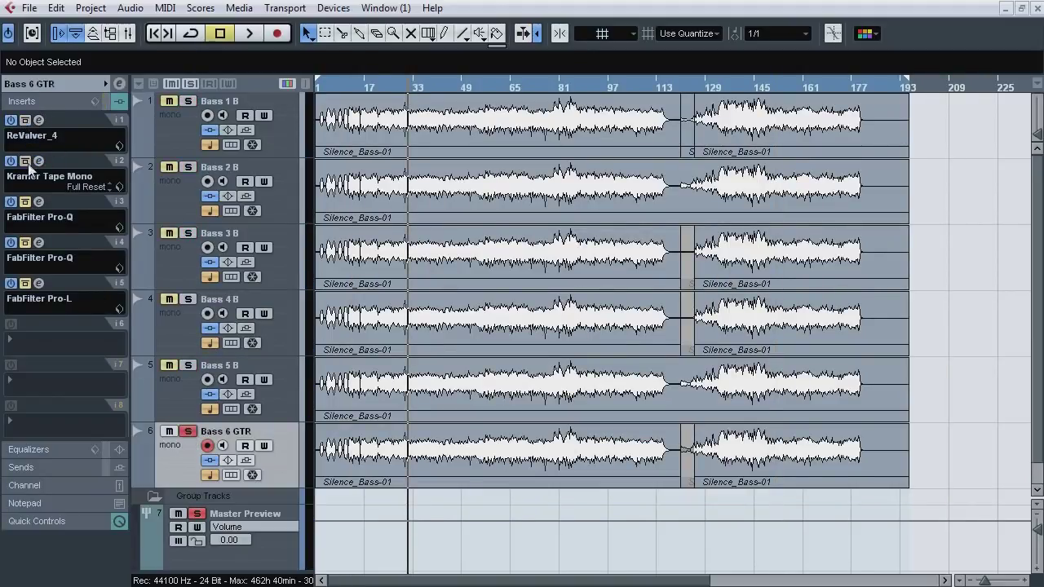
left_click(39, 162)
left_click(39, 162)
left_click(38, 202)
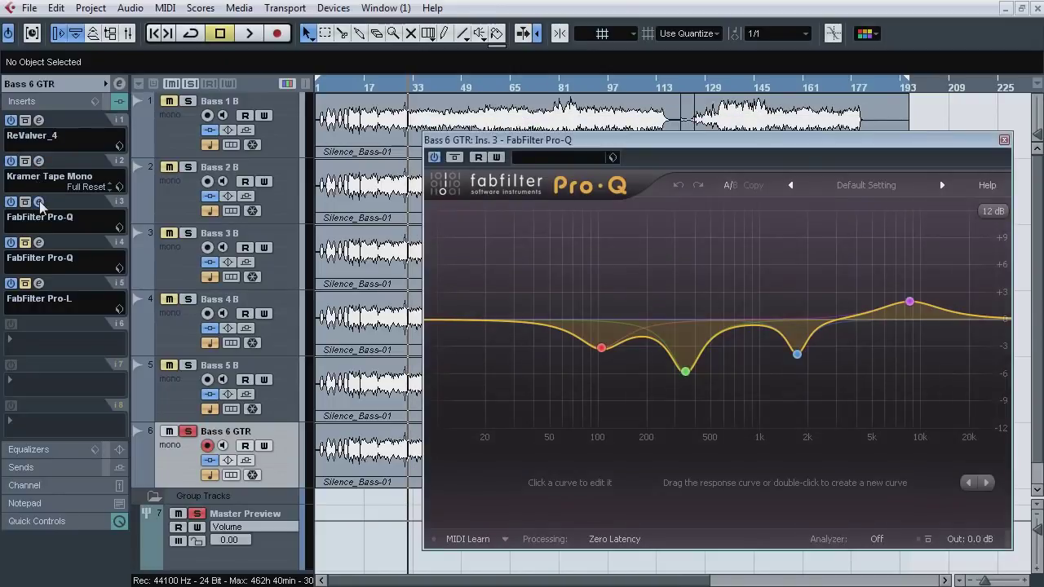
left_click(38, 202)
Step: Open Bass 6 GTR's ReValver_4, audition the SM7 off the speaker's centre, and return it to the centre before stopping playback
left_click(38, 120)
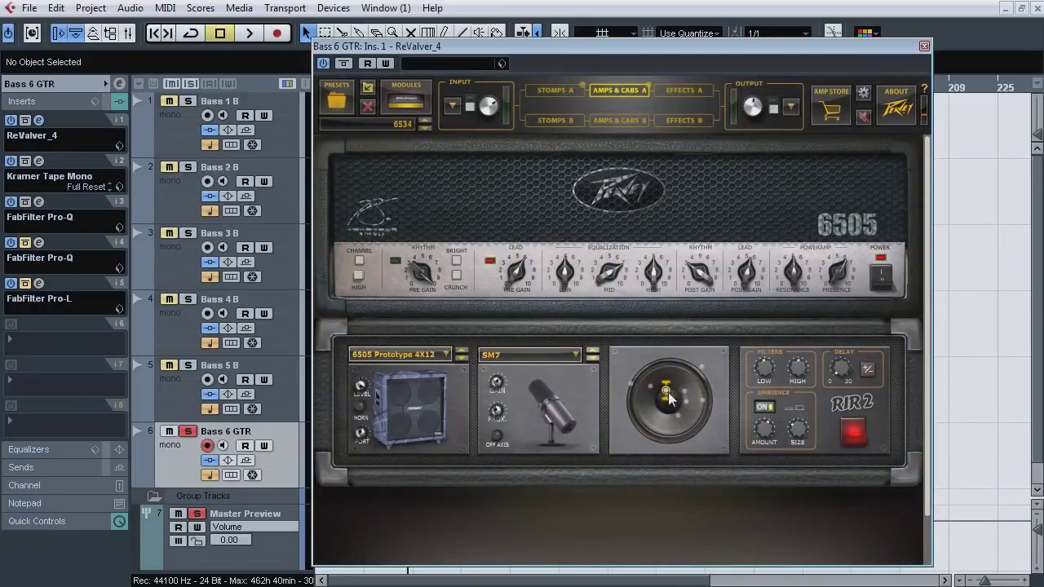
left_click_drag(665, 395, 674, 413)
key("space")
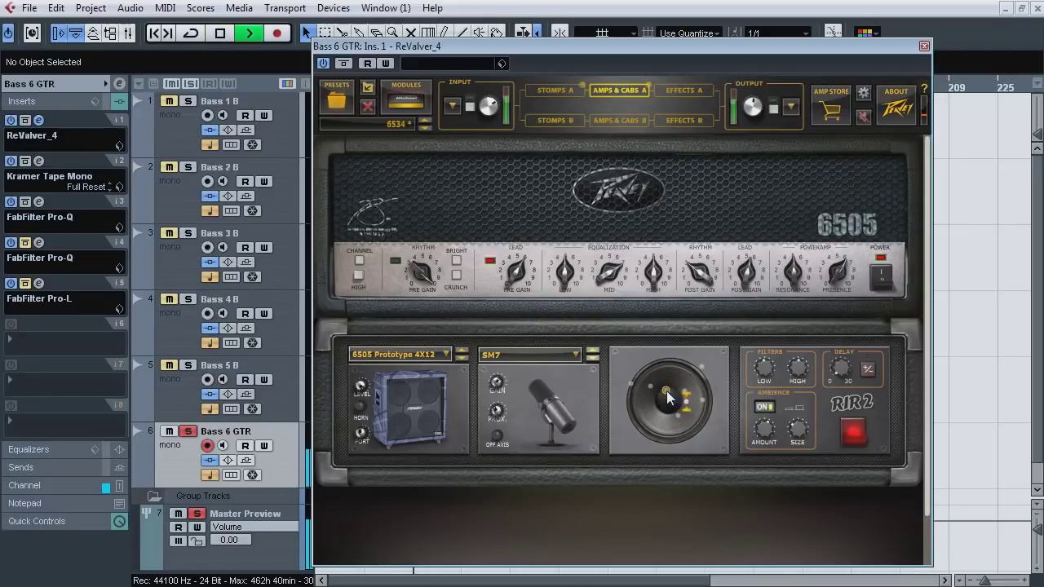
left_click(666, 391)
left_click(669, 400)
key("space")
Step: Review the Stomps A and Amps & Cabs A sections of Bass 6 GTR's ReValver_4, and close the plug-in
left_click(551, 90)
left_click(617, 89)
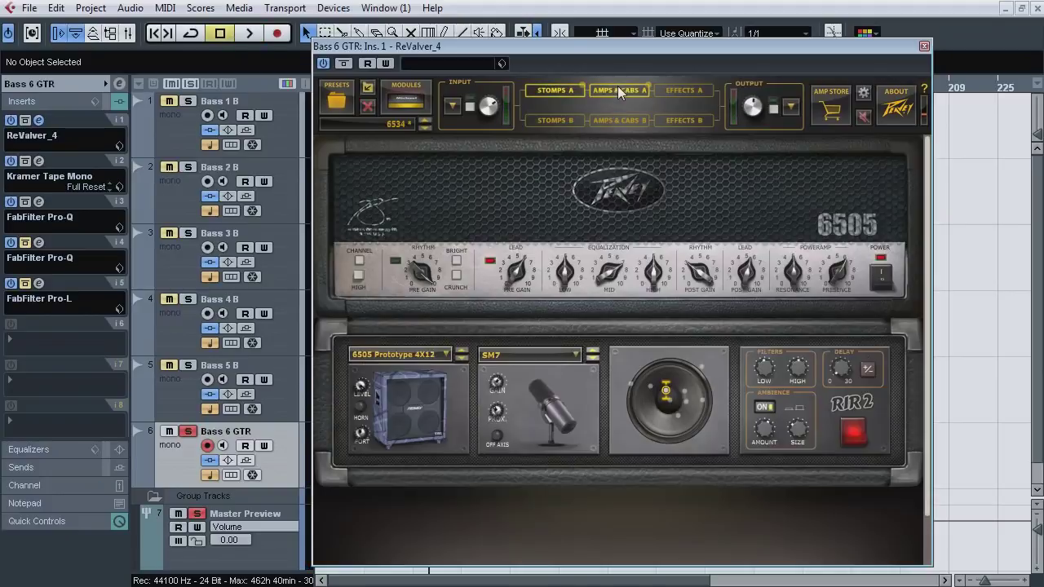
left_click(38, 119)
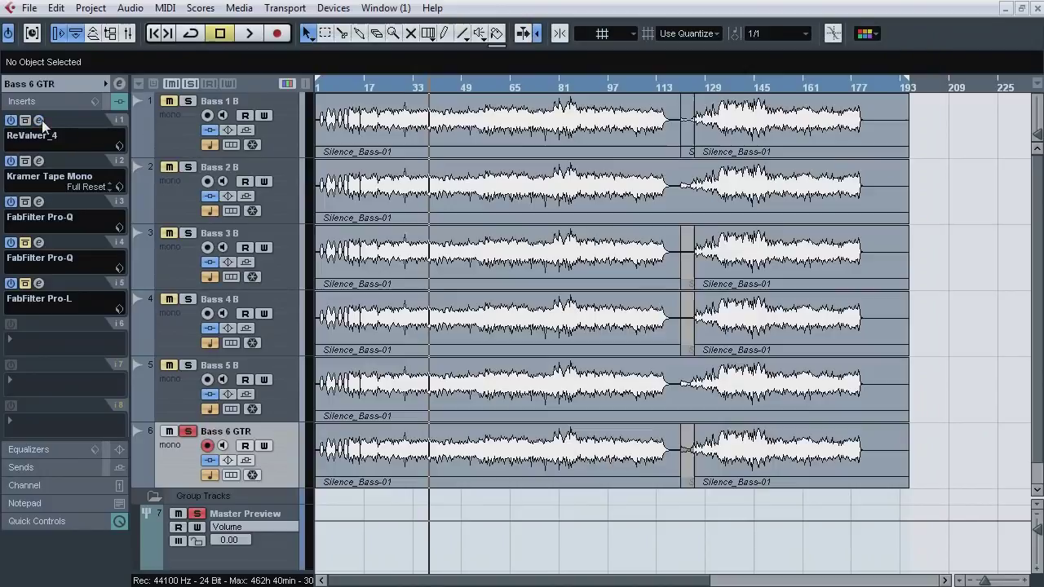
Step: Open Bass 6 GTR's second Pro-Q, play the full bass blend without solos, compare the EQ bypassed and active, and leave it active
left_click(38, 242)
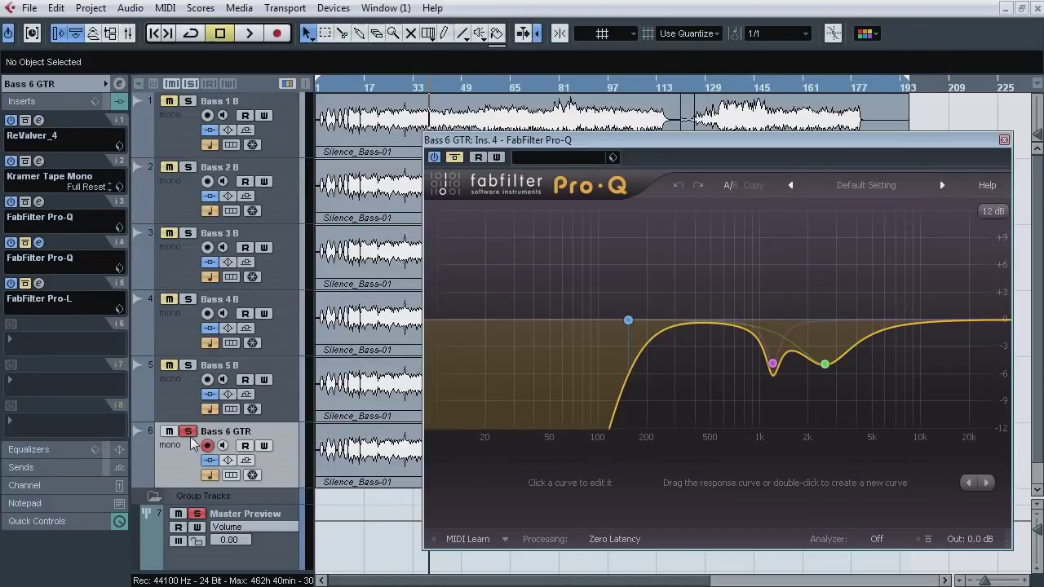
key("space")
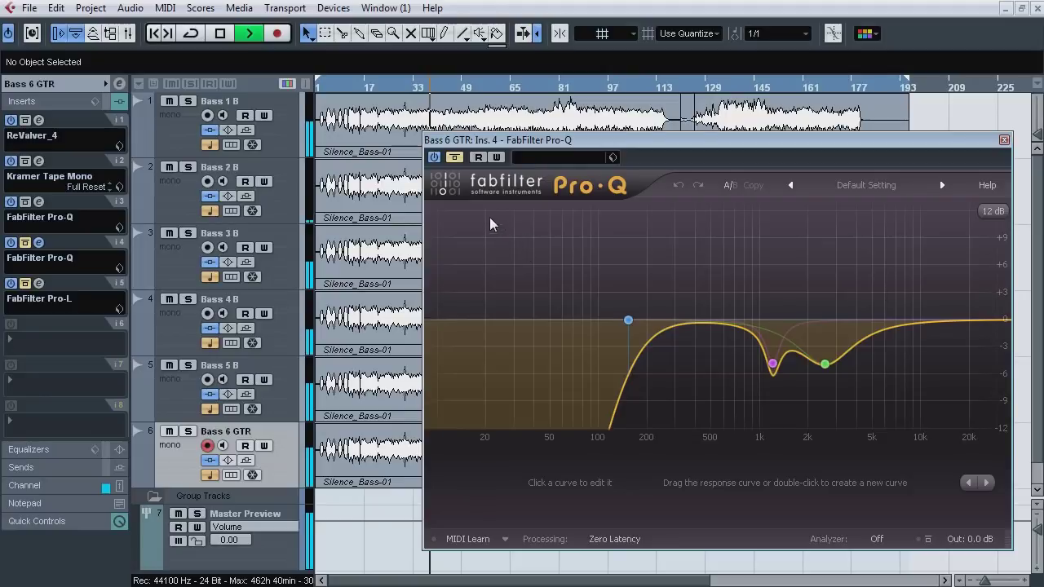
left_click(455, 160)
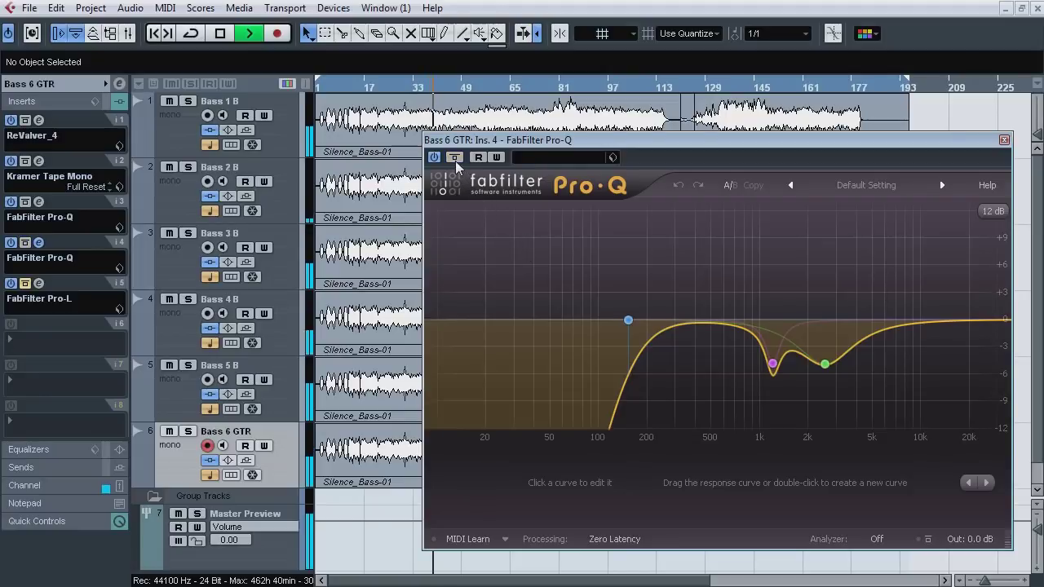
left_click(456, 161)
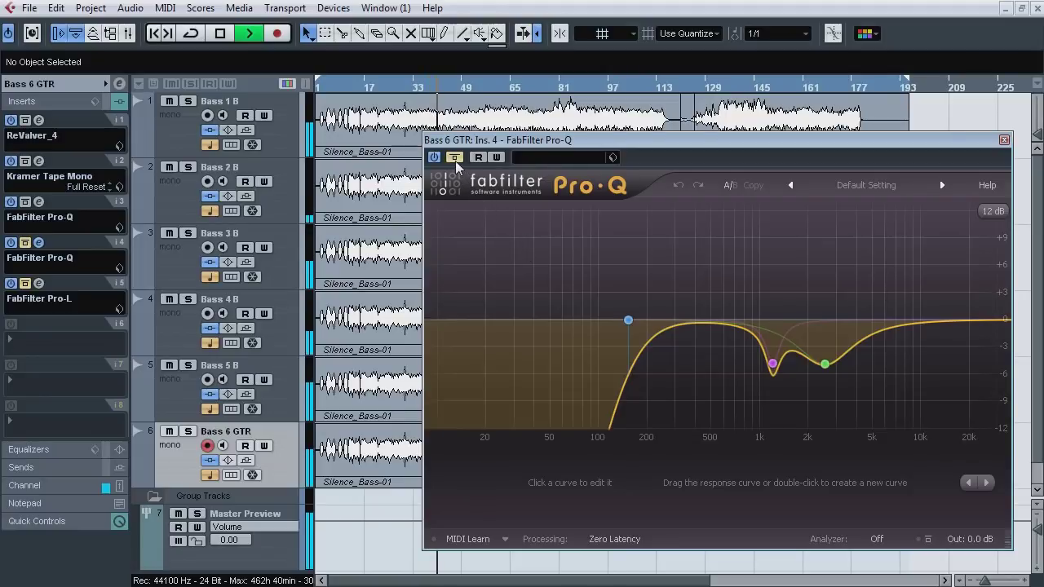
left_click(457, 161)
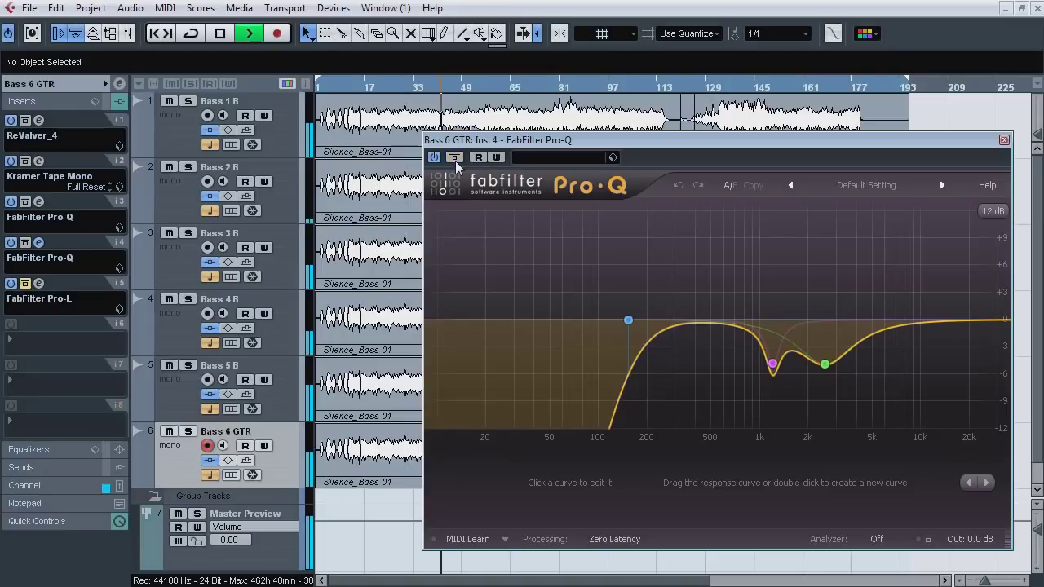
left_click(456, 162)
left_click(456, 161)
Step: Audition the second Pro-Q's narrow cut just above 1 kHz, and compare the EQ bypassed and active again in the blend
left_click(796, 390)
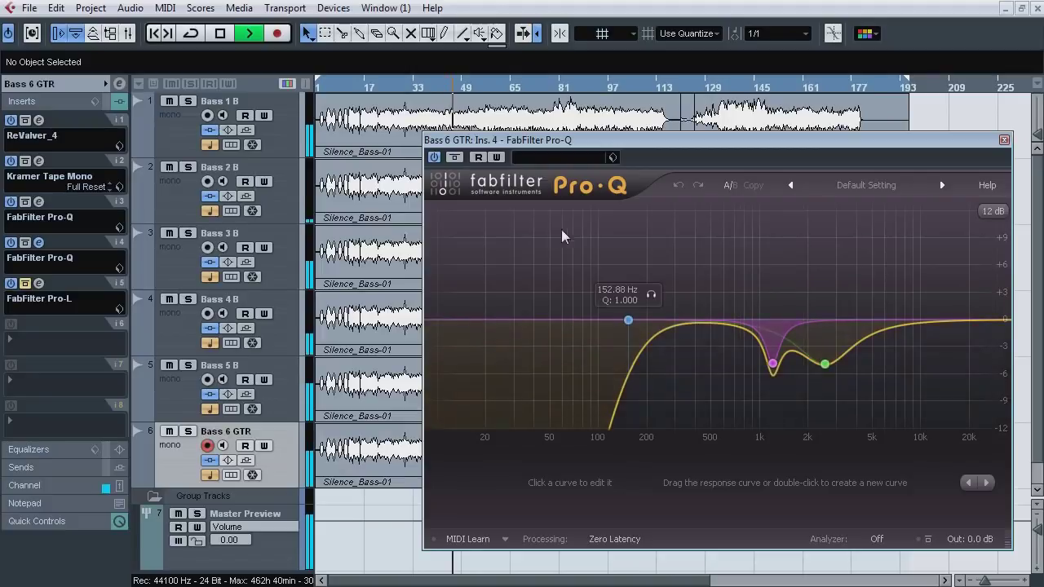
left_click(456, 161)
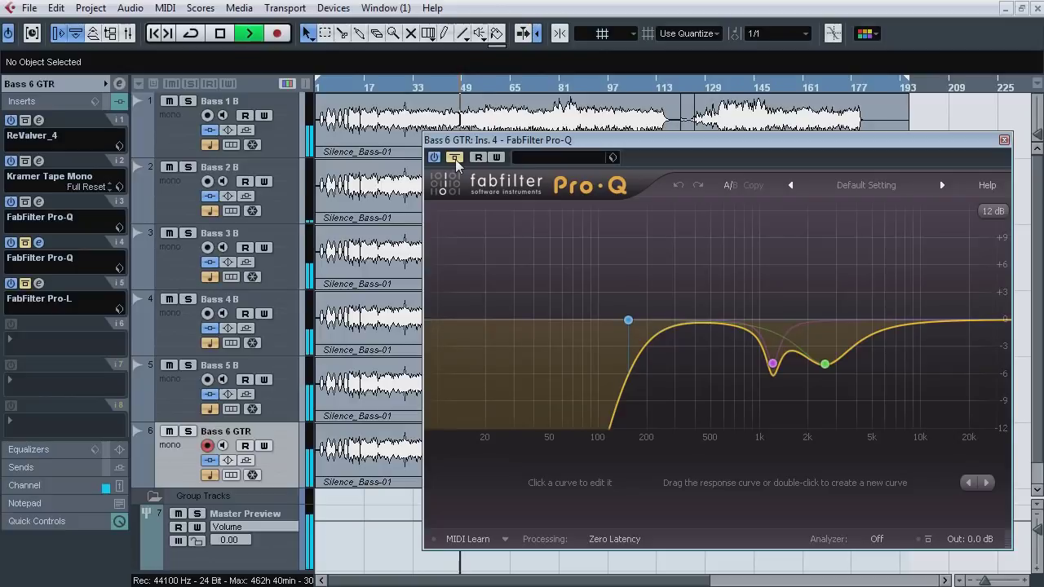
left_click(456, 160)
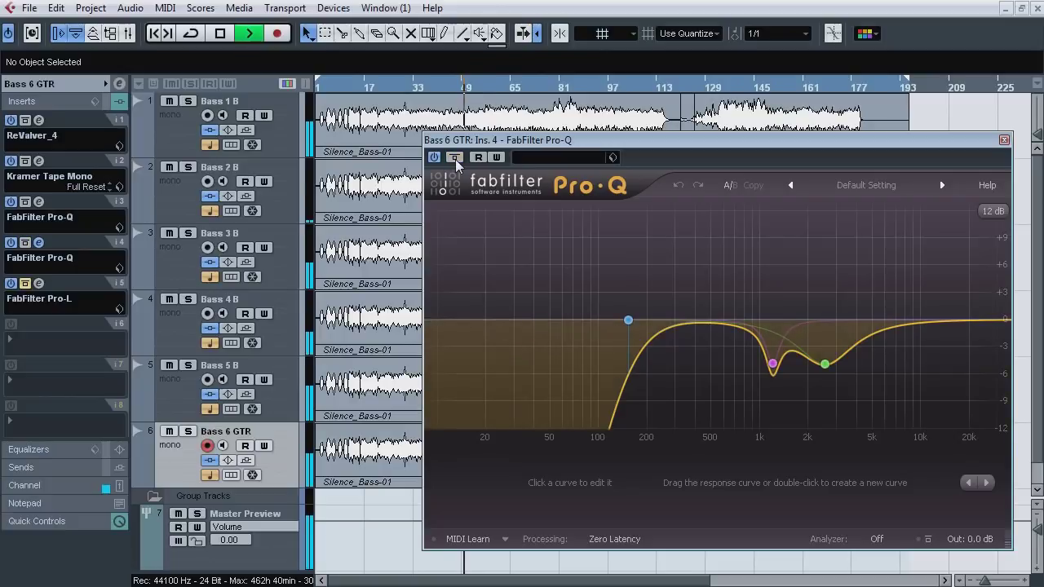
left_click(456, 161)
left_click(456, 161)
Step: Audition the second Pro-Q's 2535.8 Hz cut, compare the EQ bypassed and active, and close it after stopping playback
left_click(848, 389)
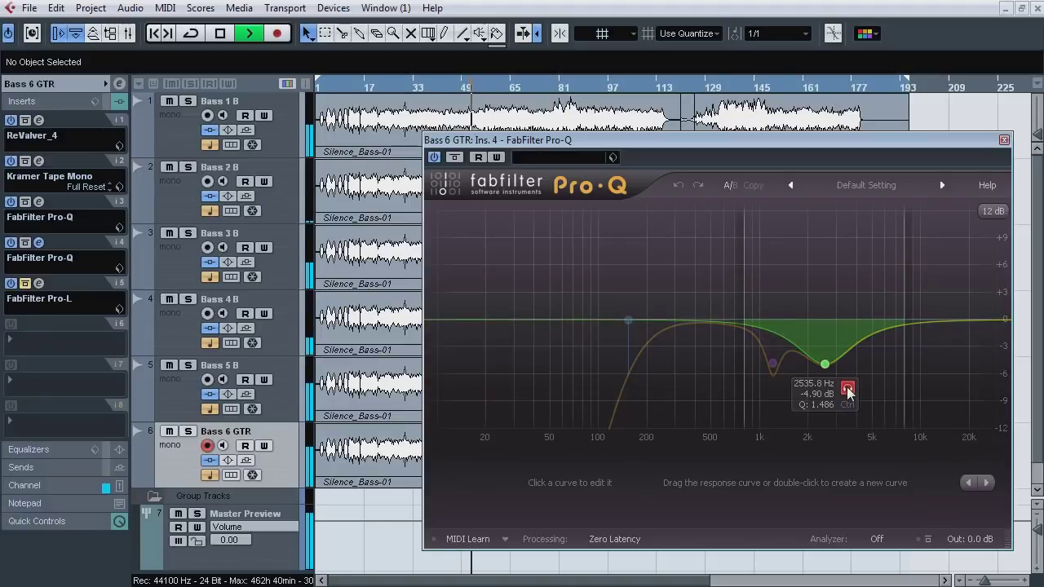
left_click(459, 161)
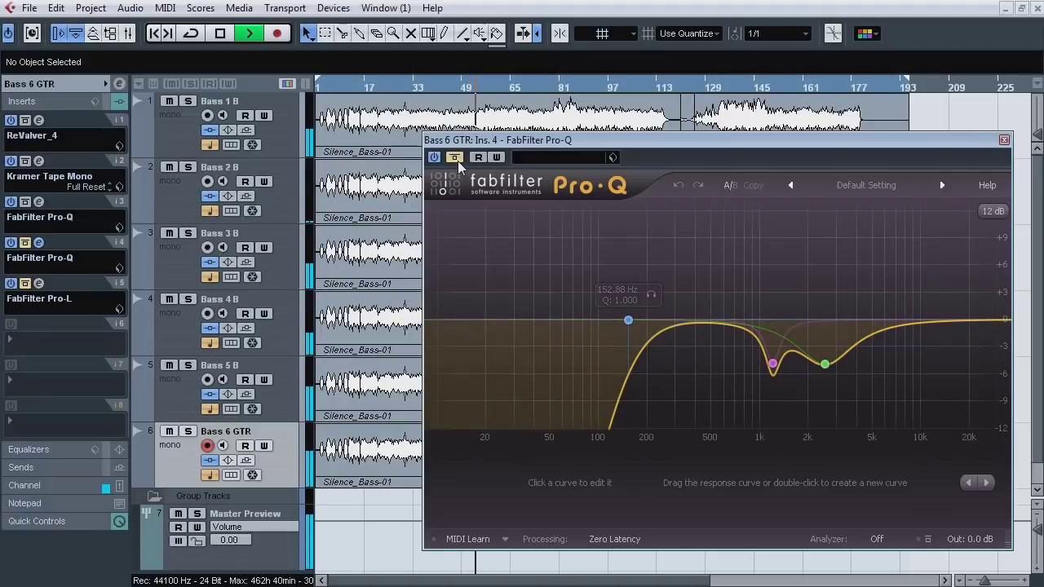
left_click(458, 162)
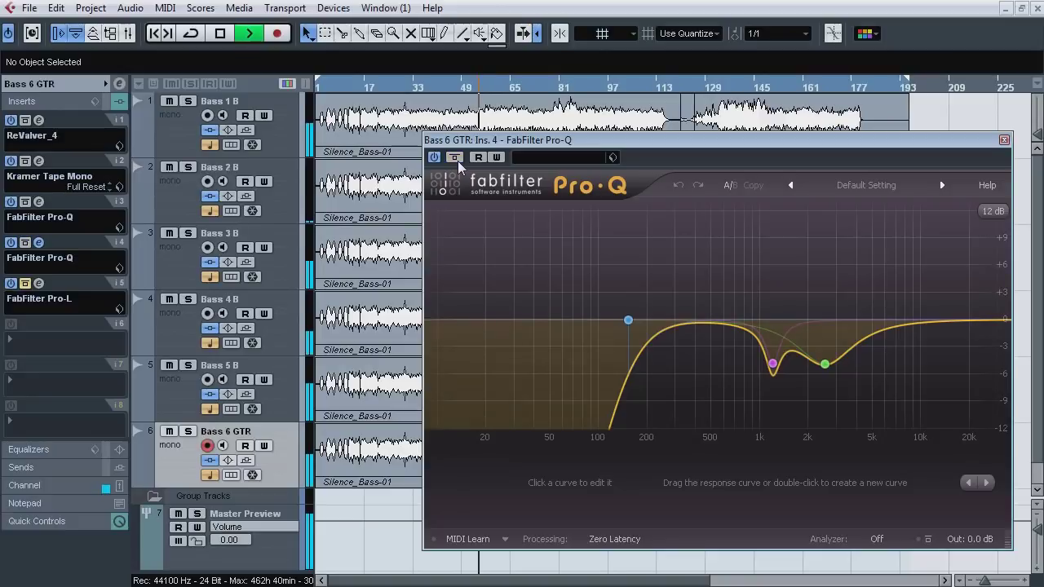
key("space")
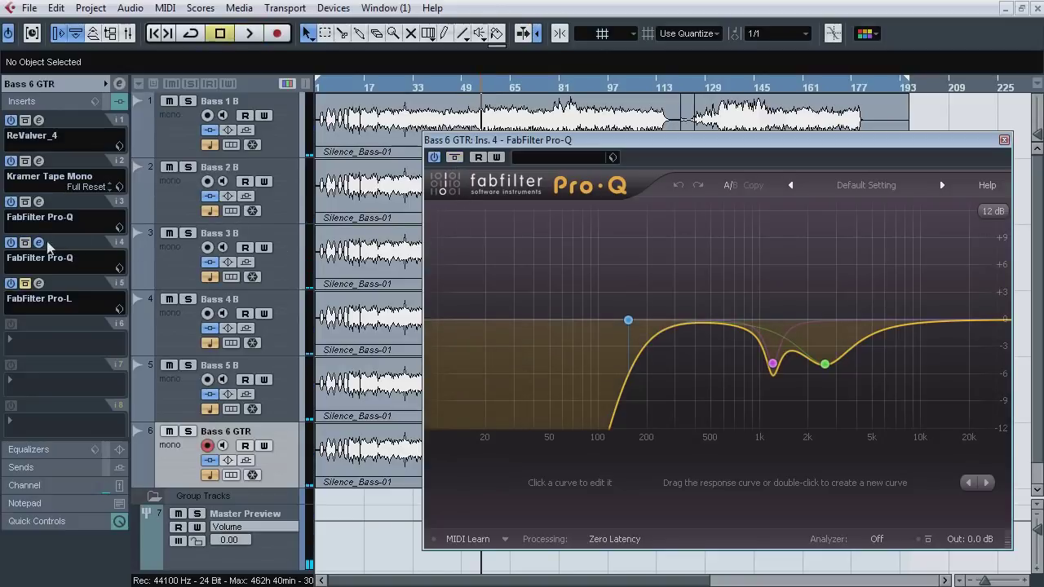
left_click(39, 243)
Step: Open Bass 6 GTR's Pro-L, activate it during playback, and compare the full bass blend with the limiter bypassed and active
left_click(39, 283)
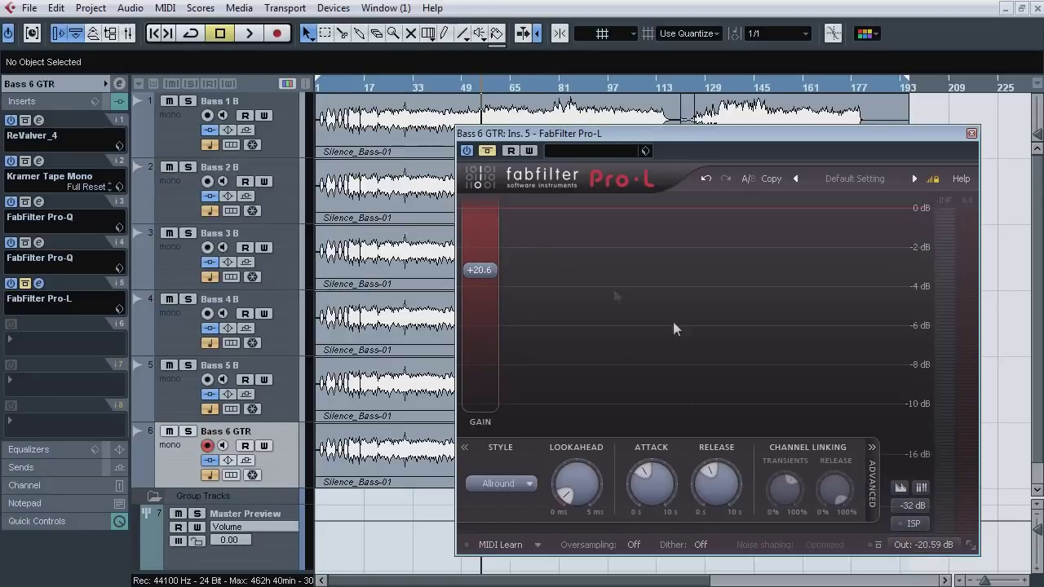
key("space")
left_click(487, 151)
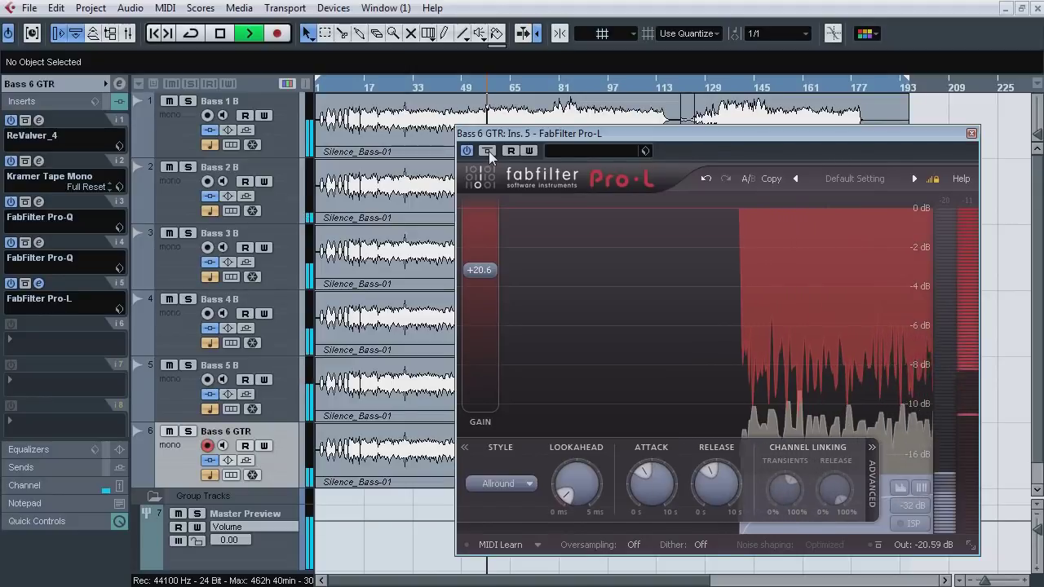
left_click(487, 151)
left_click(488, 151)
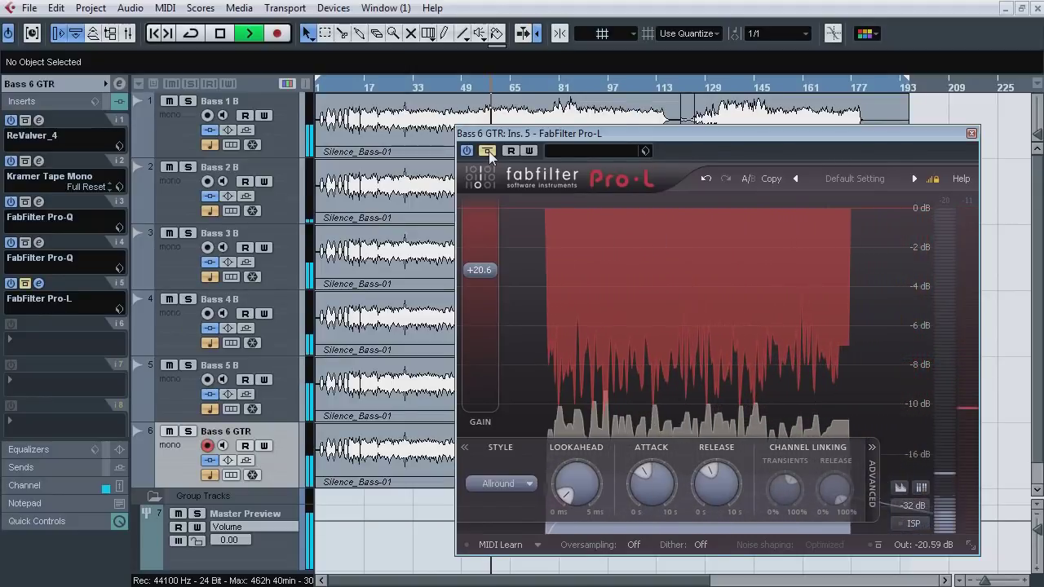
Step: Solo Bass 6 GTR, compare its Pro-L bypassed and active, leave it active, and close the limiter after stopping playback
left_click(188, 431)
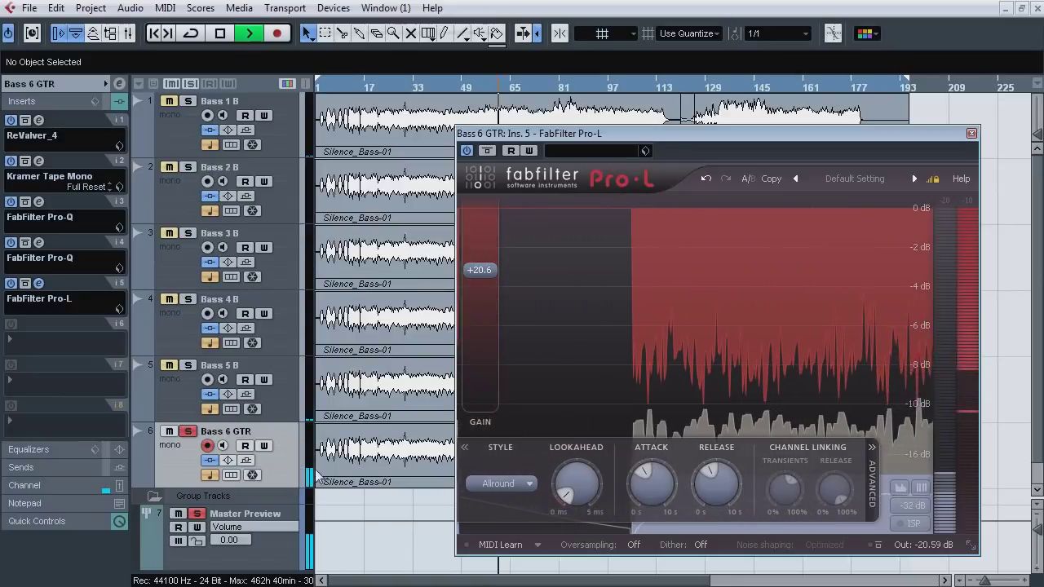
left_click(488, 151)
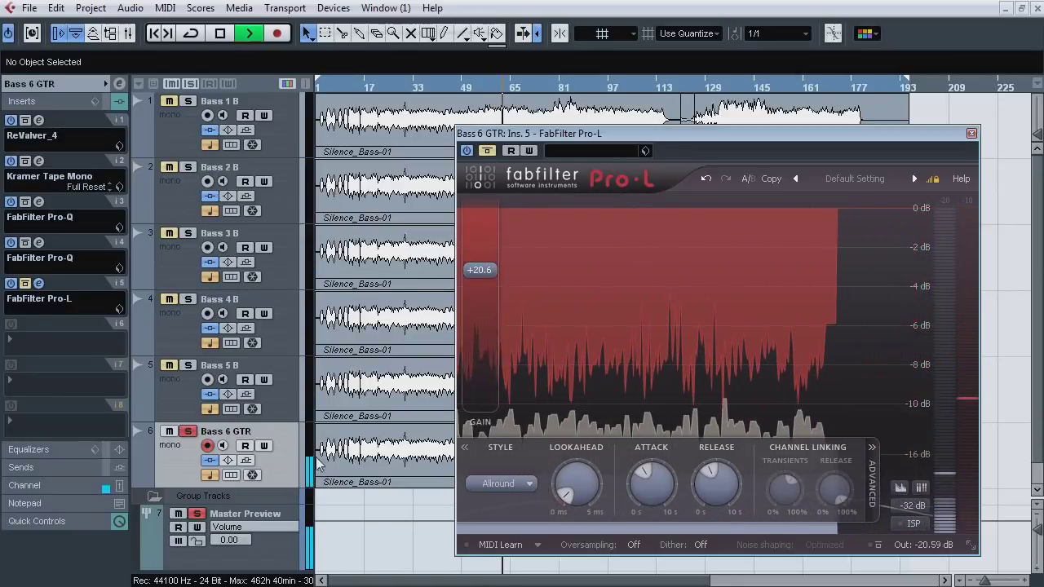
left_click(488, 152)
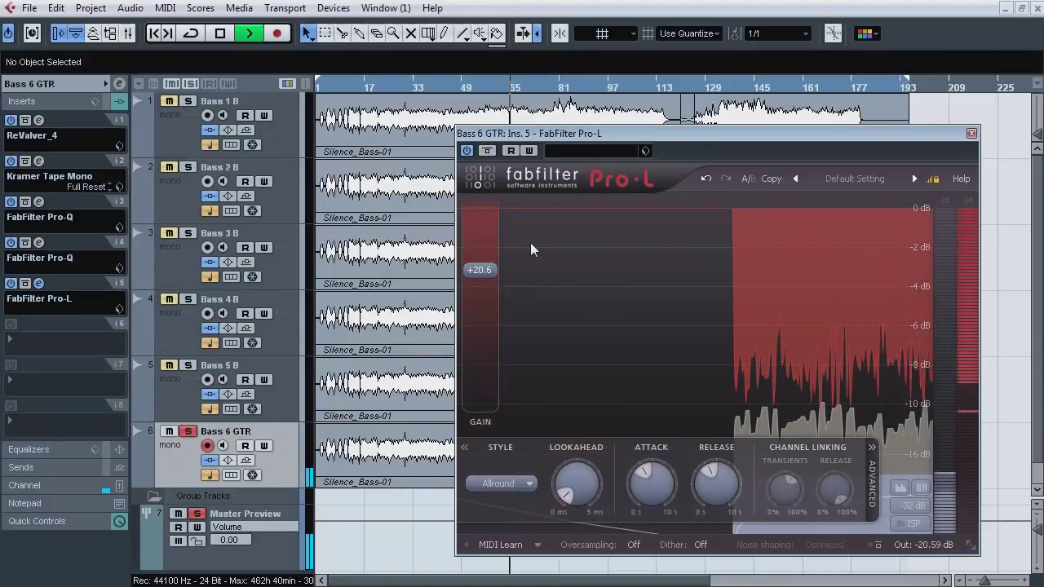
left_click(488, 151)
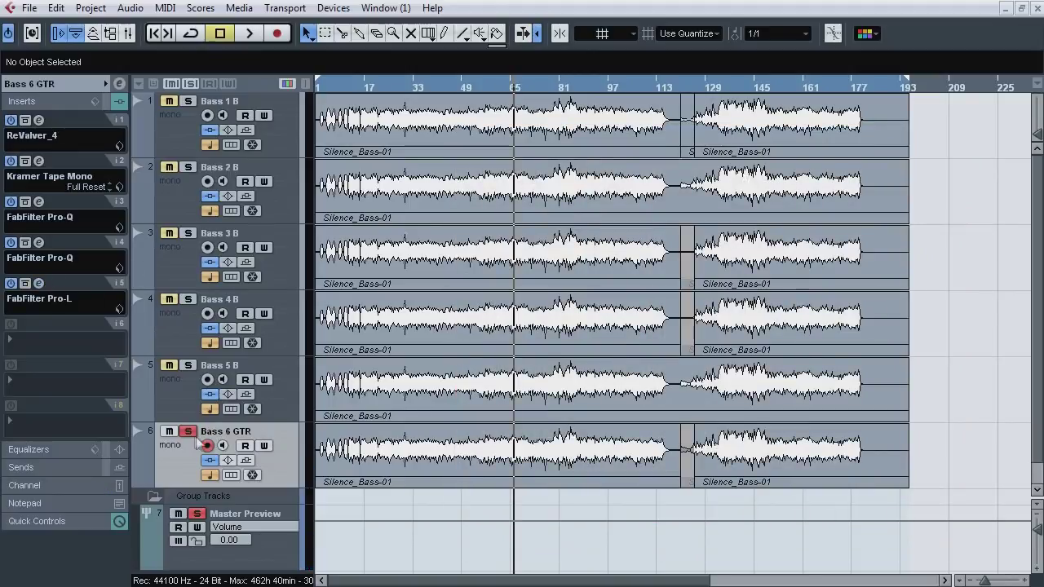
Step: Play the full bass blend, rebuild it from Bass 1 B by soloing Bass 5 B, 2 B, 3 B, 4 B and 6 GTR, and clear all solos after stopping
left_click(188, 431)
key("space")
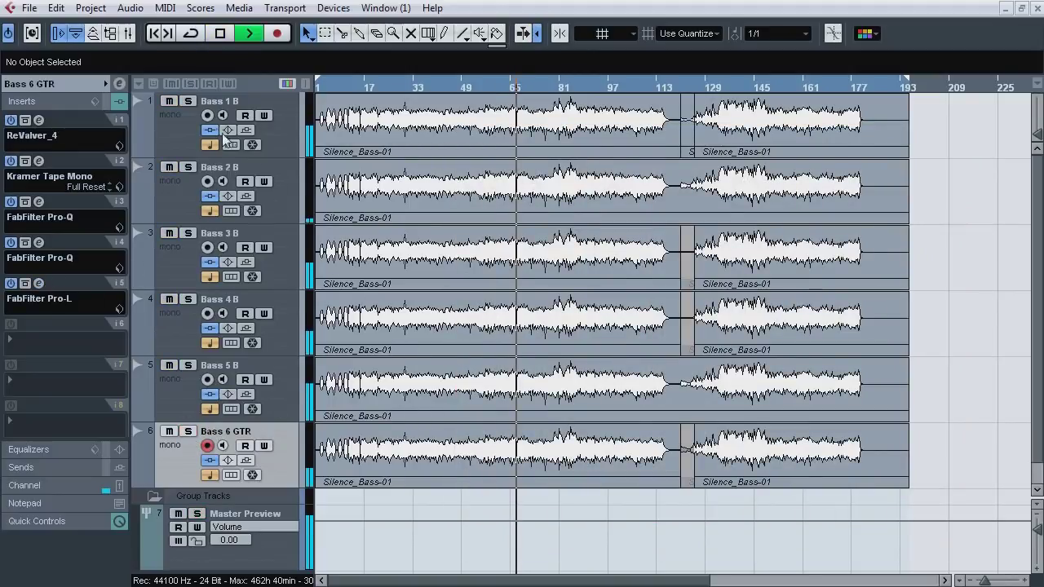
left_click(188, 102)
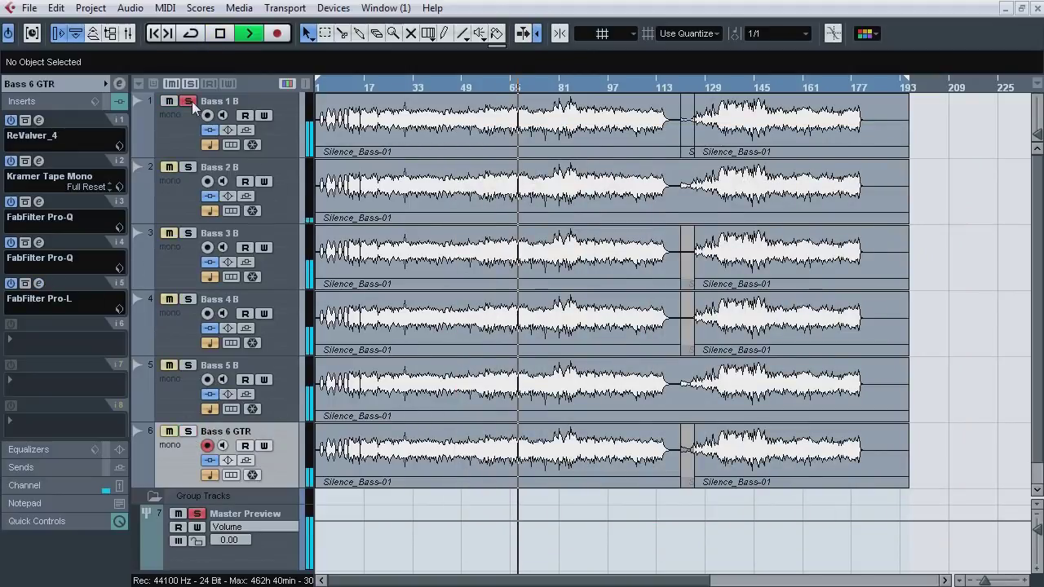
left_click(188, 365)
left_click(191, 167)
left_click(187, 167)
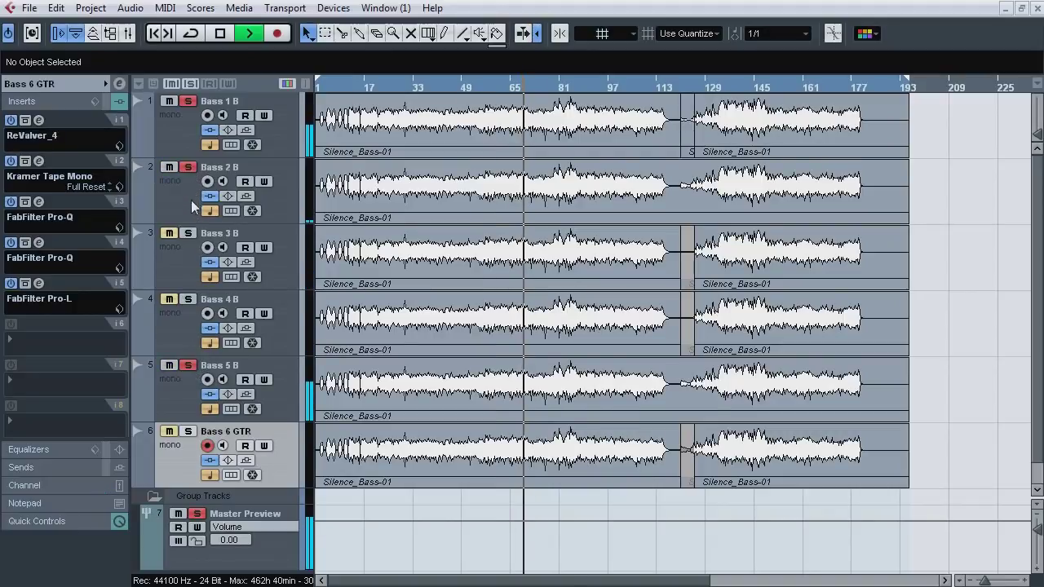
left_click(188, 233)
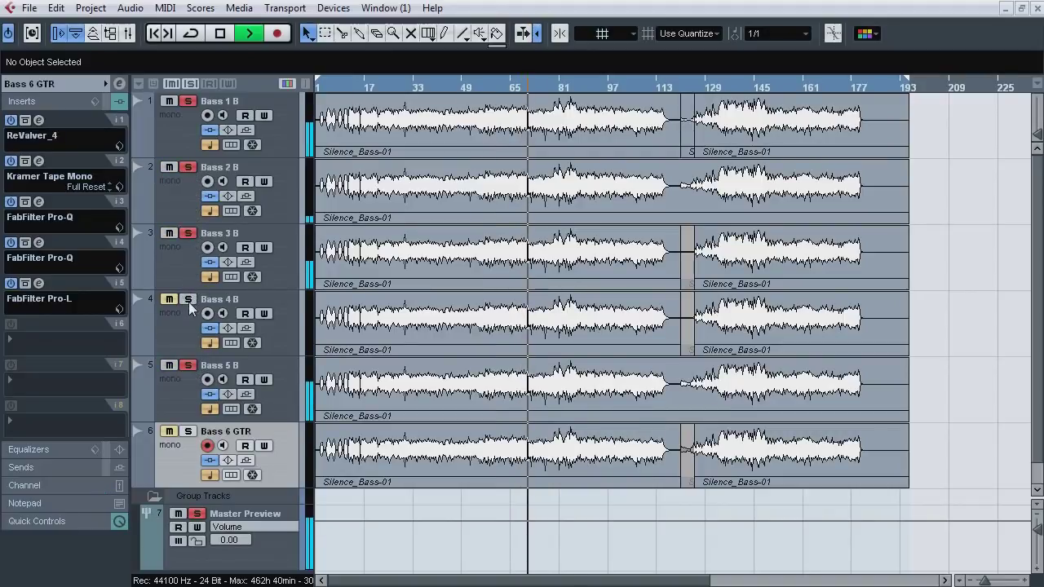
left_click(188, 432)
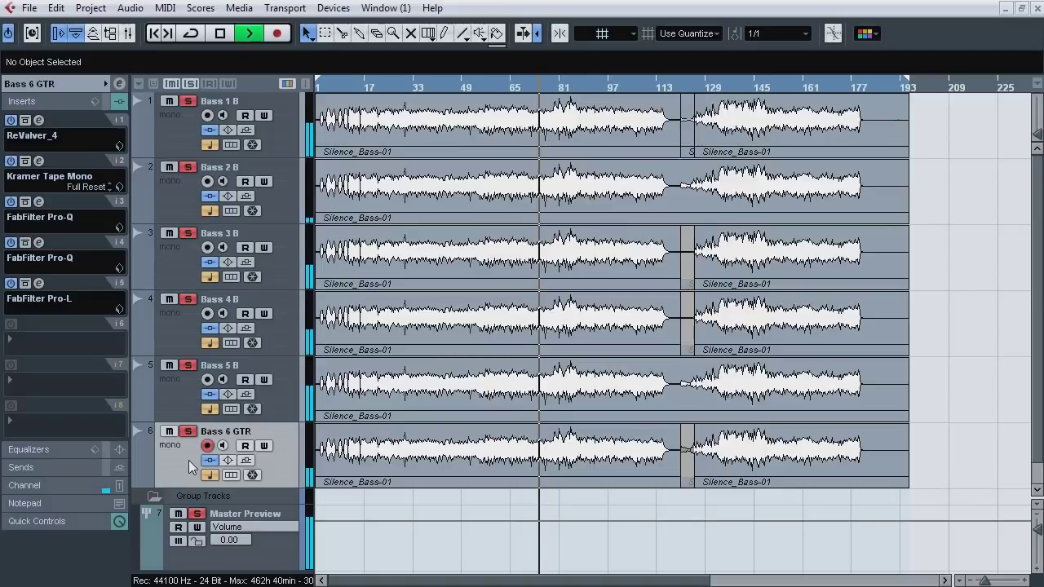
key("space")
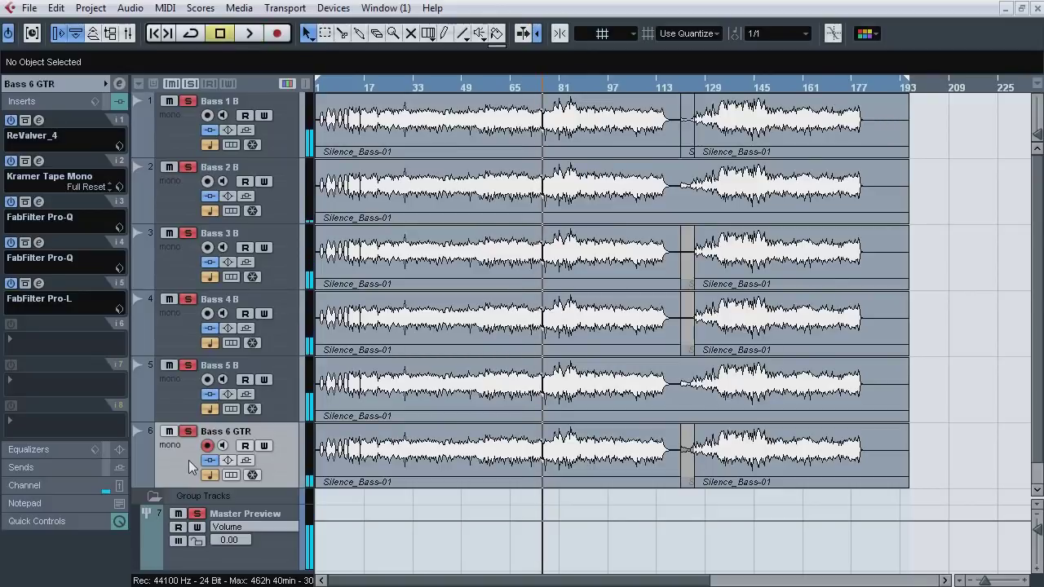
left_click(190, 84)
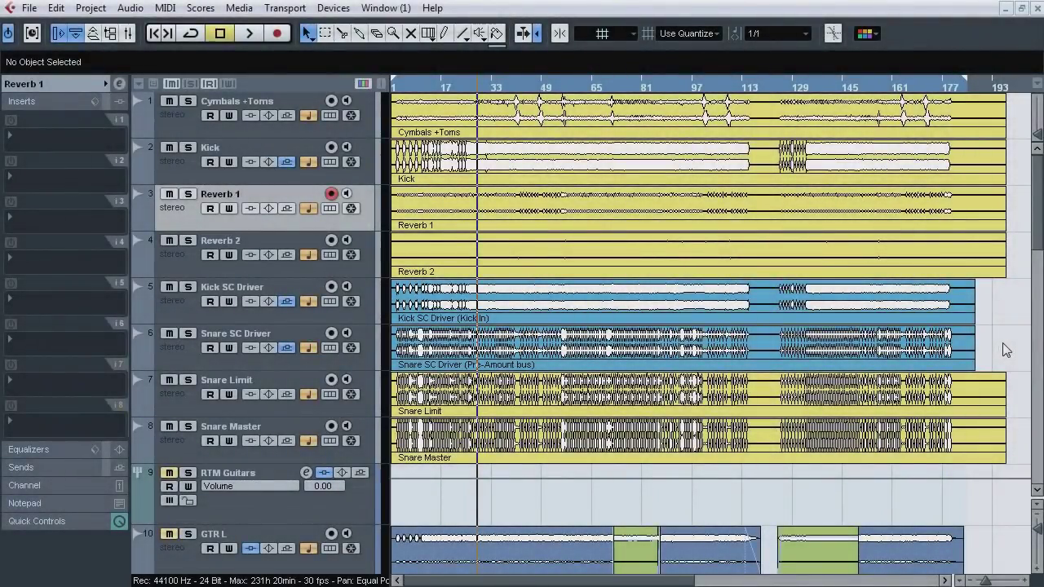
Step: Play the mix from about bar 33 and solo Cymbals +Toms, Kick, Reverb 1 and Reverb 2 one at a time
key("F3")
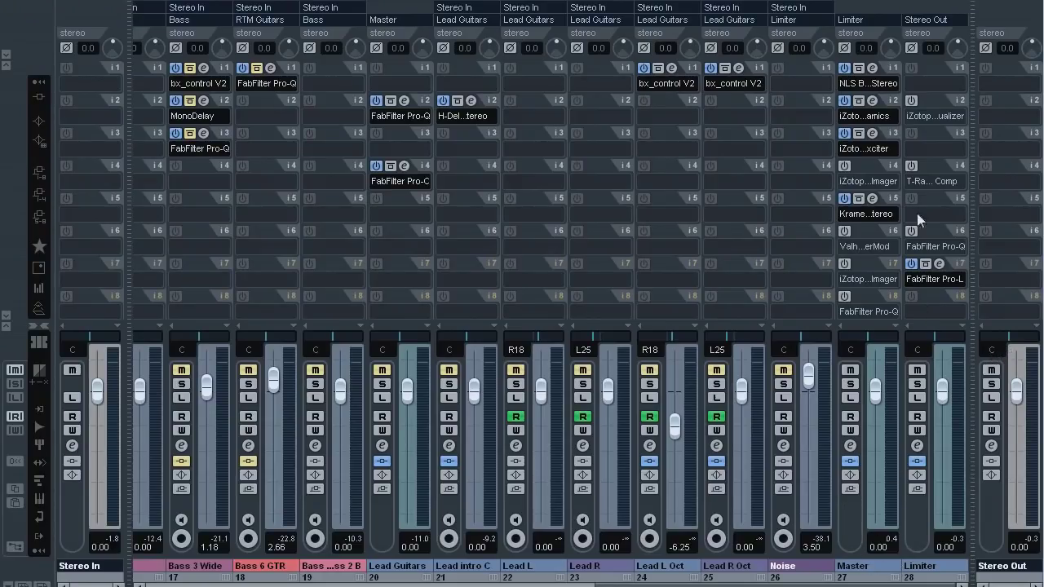
key("F3")
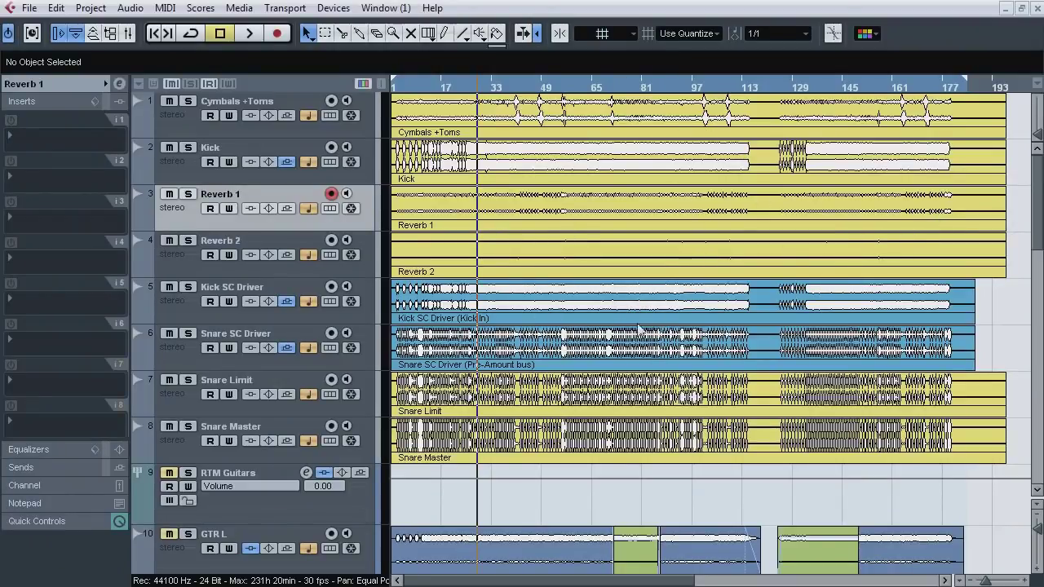
left_click(498, 86)
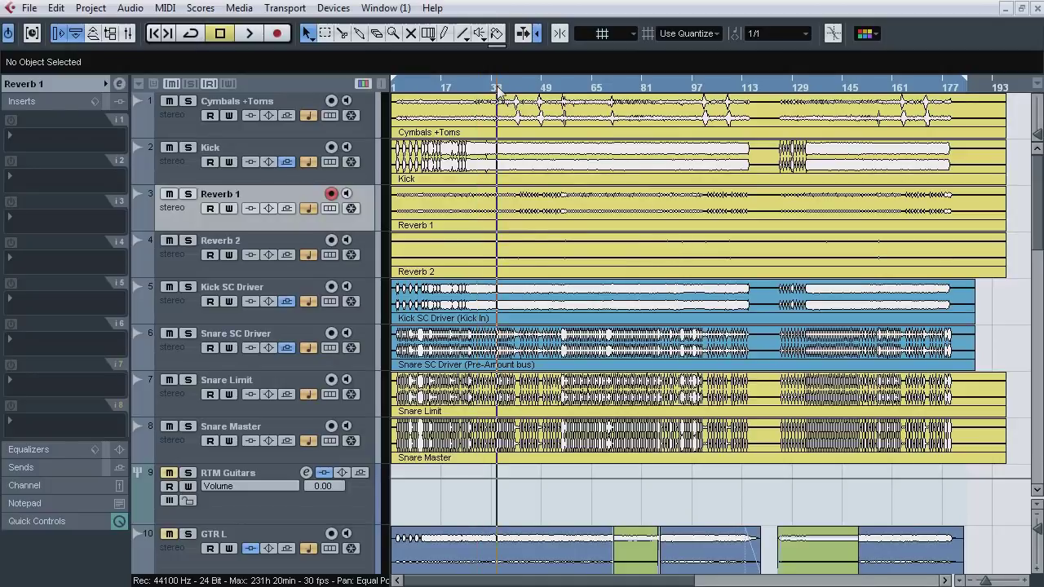
key("space")
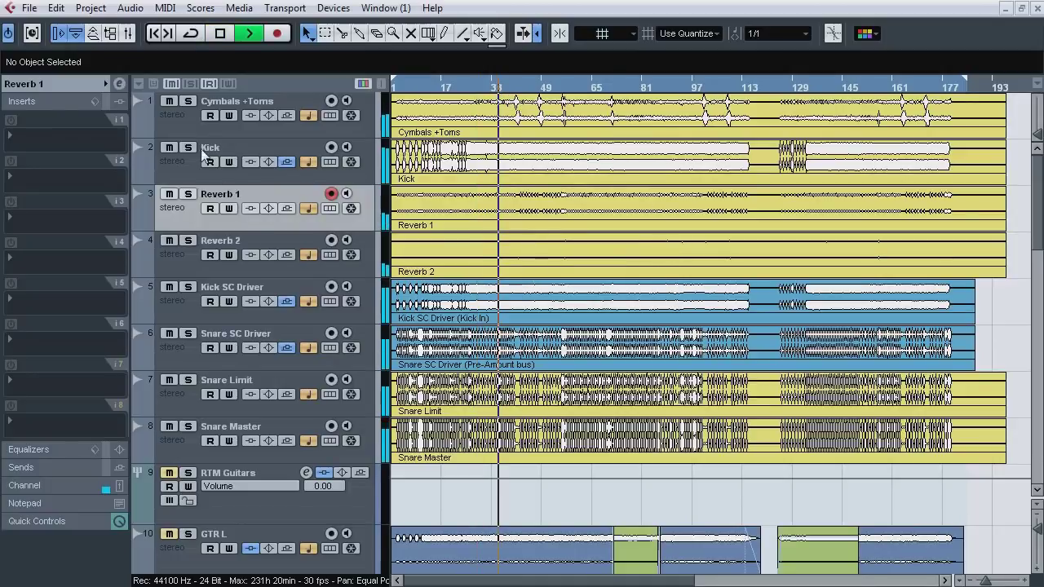
left_click(188, 101)
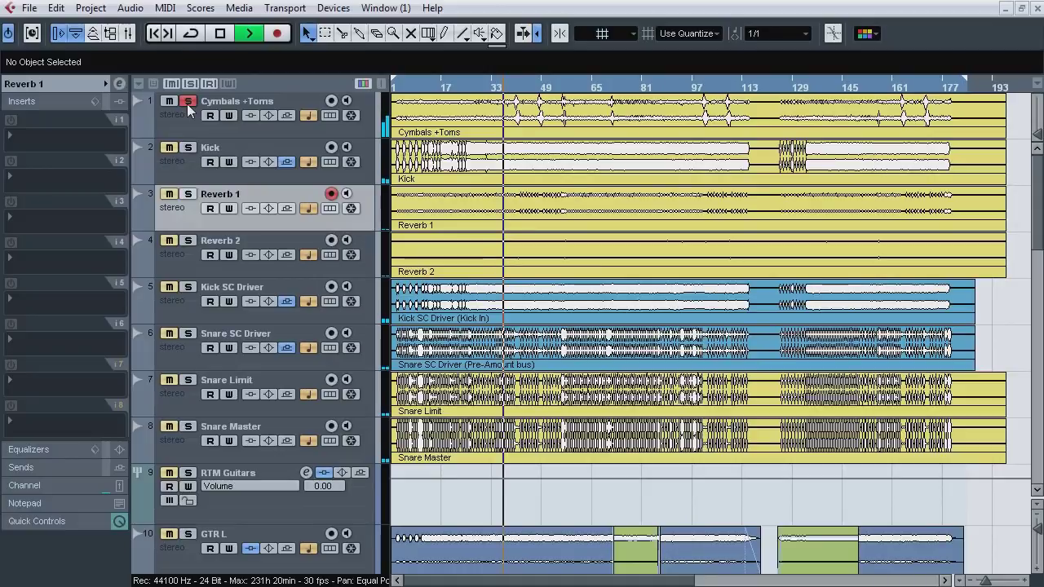
left_click(187, 101)
left_click(188, 148)
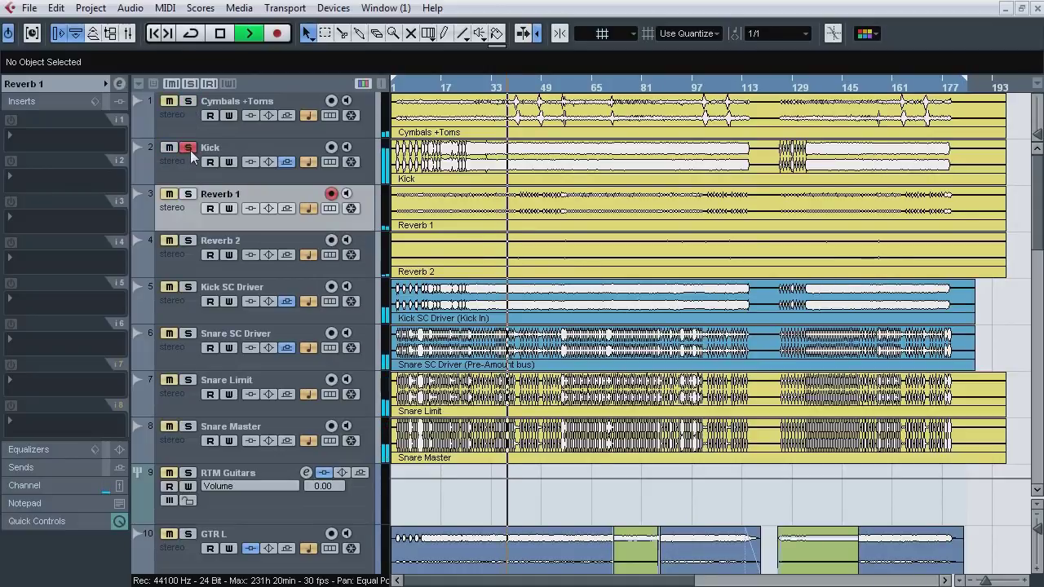
left_click(189, 148)
left_click(190, 196)
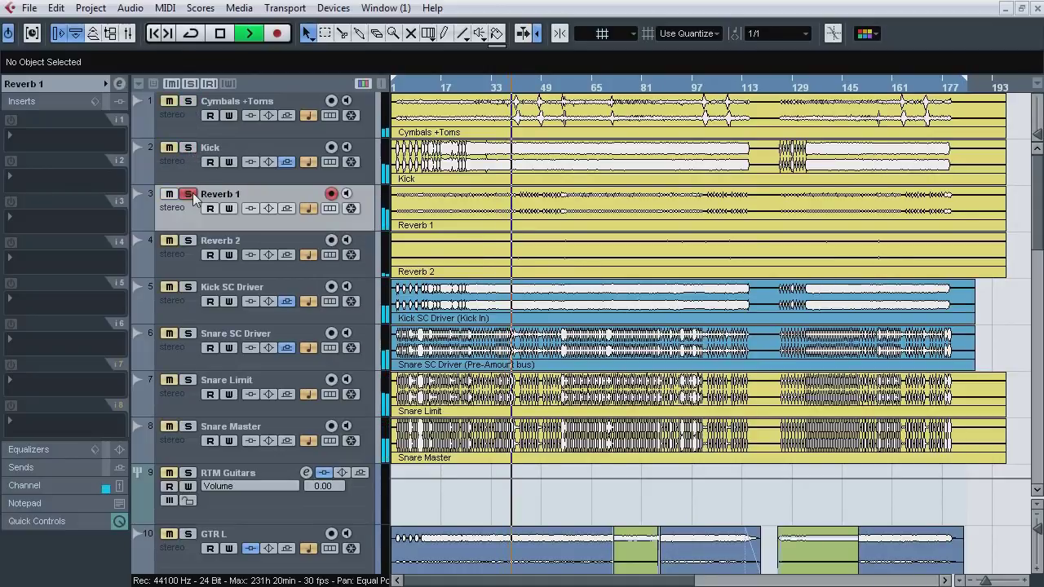
left_click(190, 196)
left_click(190, 241)
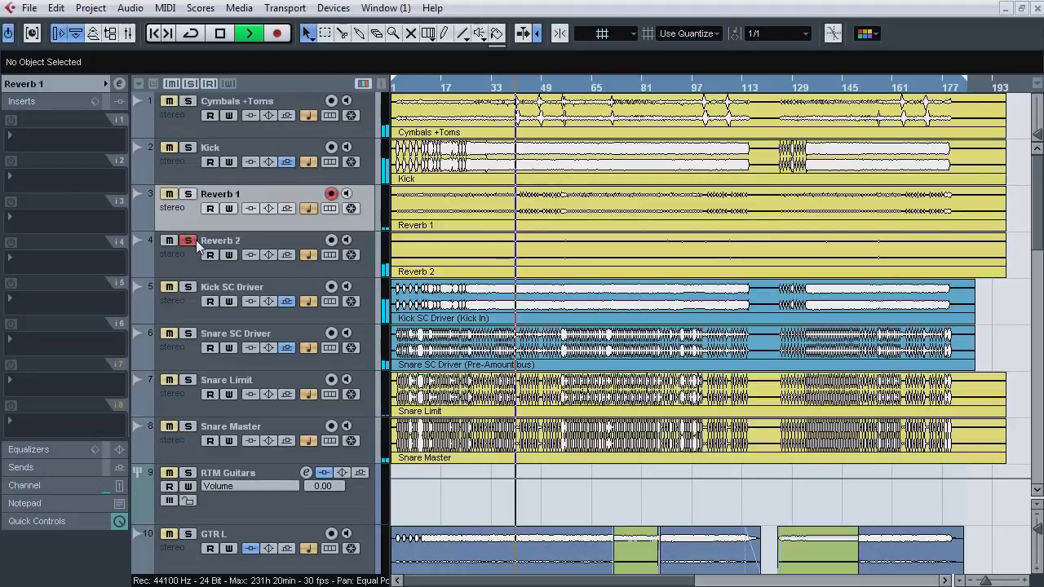
left_click(191, 243)
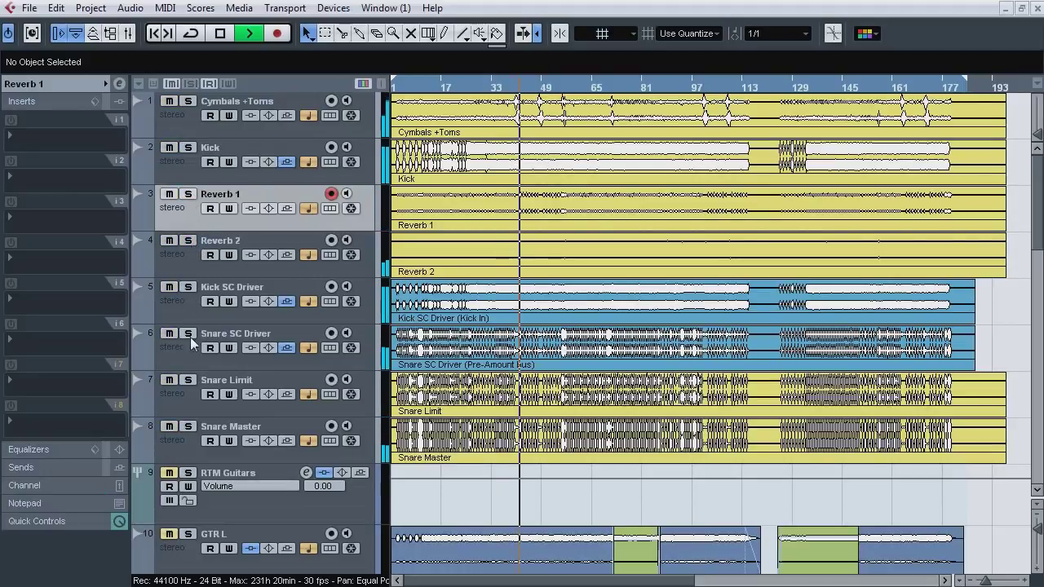
Step: Audition Snare Limit and Snare Master soloed in turn, clear the solo and stop playback
left_click(188, 381)
left_click(188, 381)
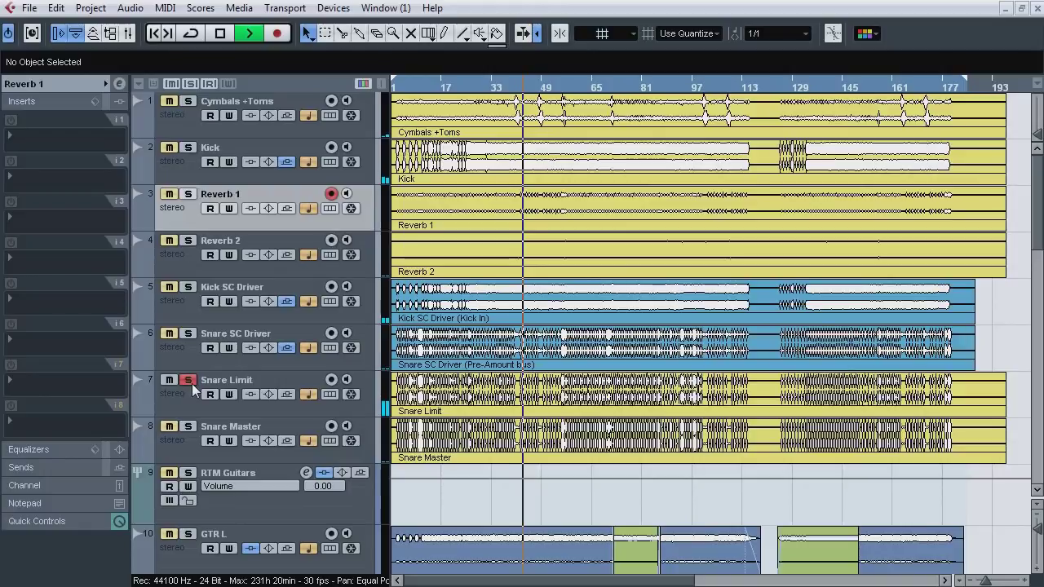
left_click(188, 428)
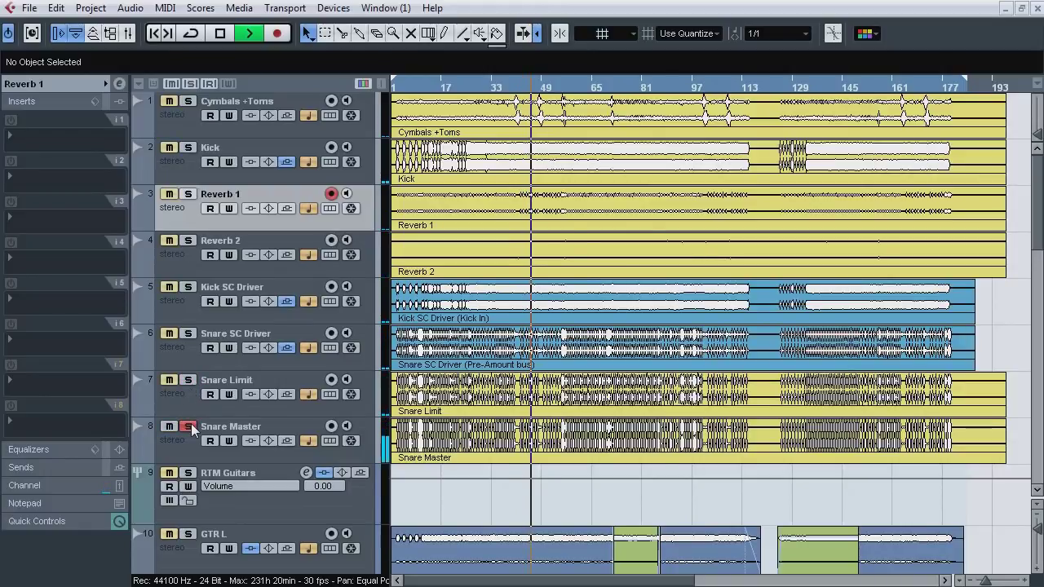
left_click(189, 427)
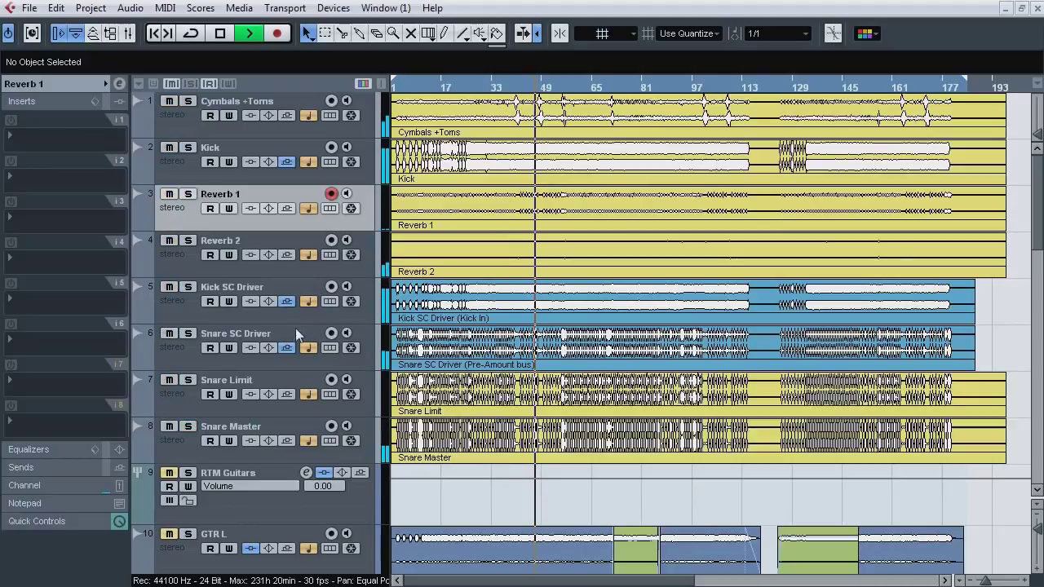
key("space")
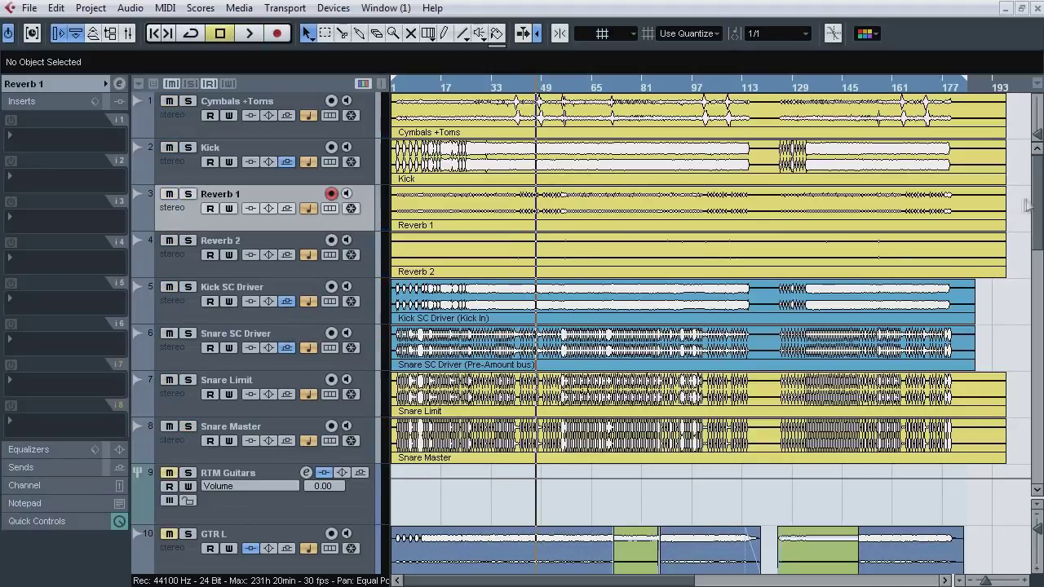
Step: Solo the Bass group track and bring all of its bass tracks into view
scroll(252, 222, "down", 10)
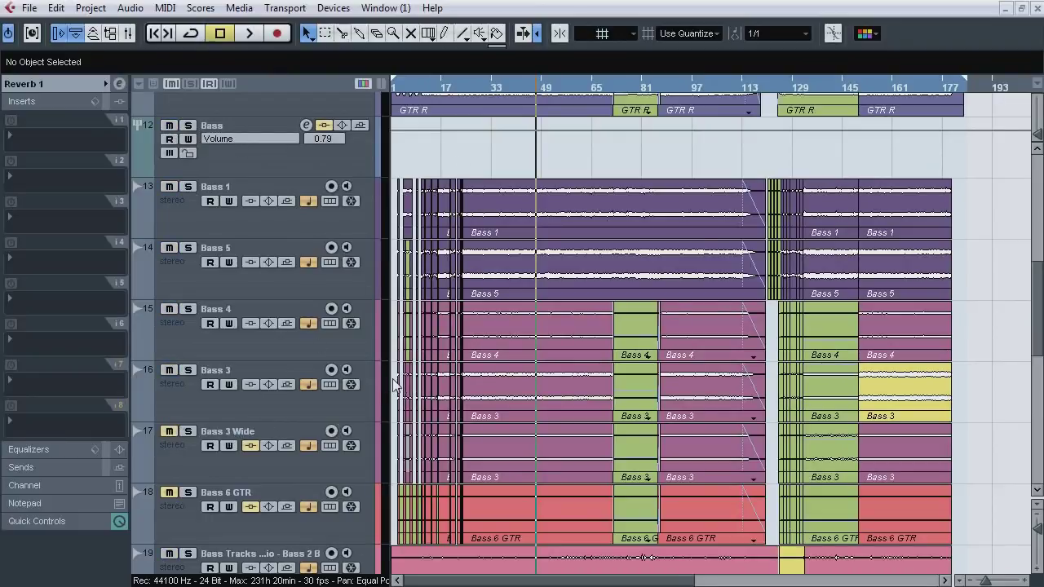
left_click(188, 126)
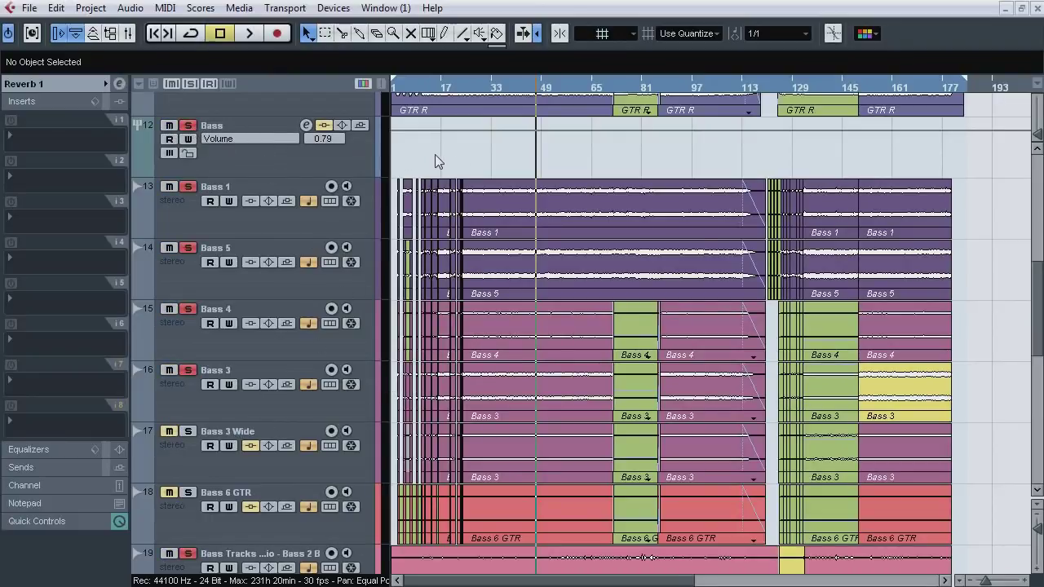
scroll(1040, 318, "down", 1)
scroll(1041, 319, "down", 1)
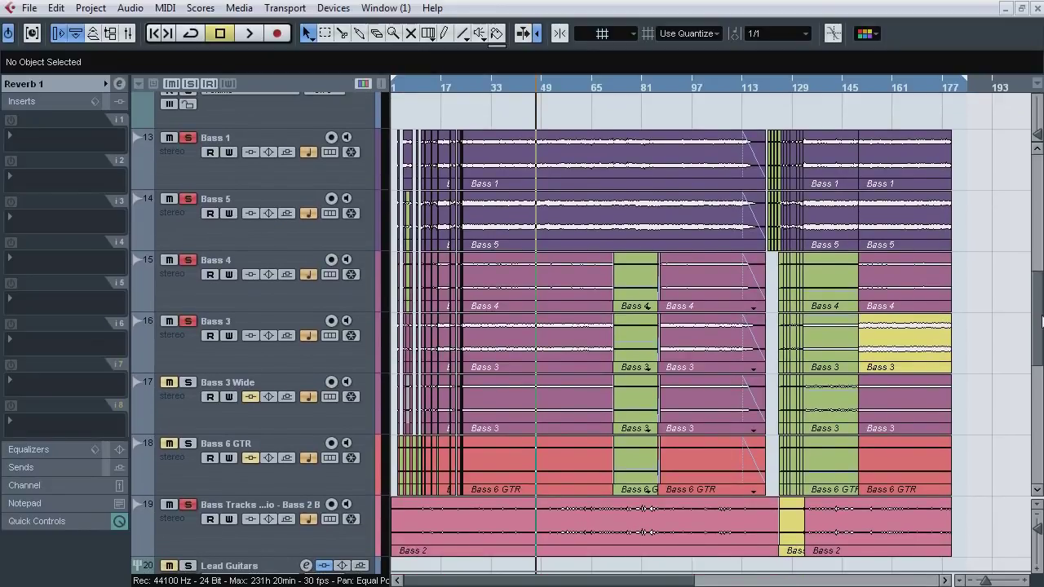
Step: Check the clip details on Bass 3 and track 19, rename track 19 as Bass 2, and deselect the clip
left_click(568, 337)
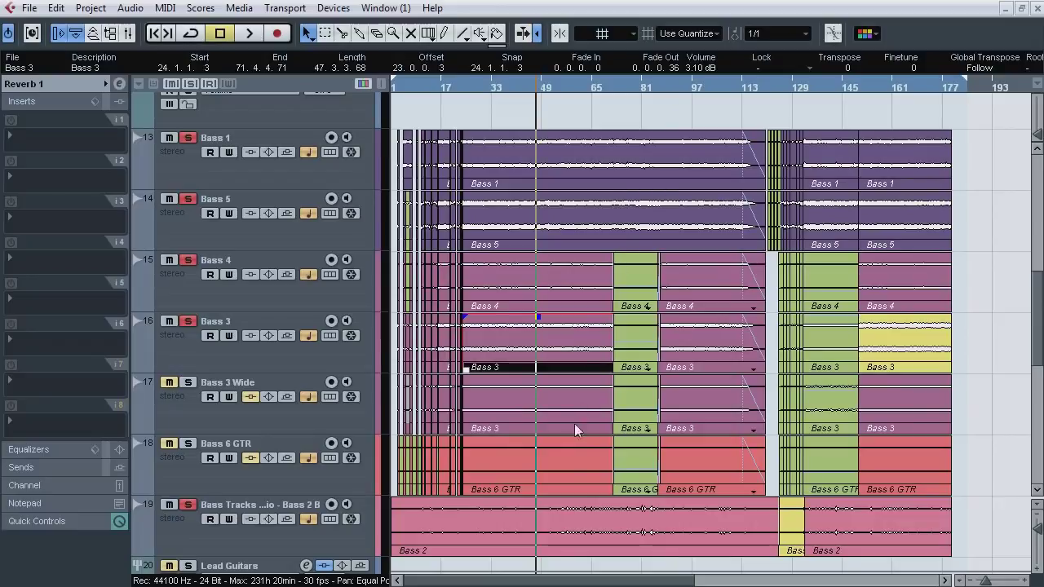
left_click(570, 523)
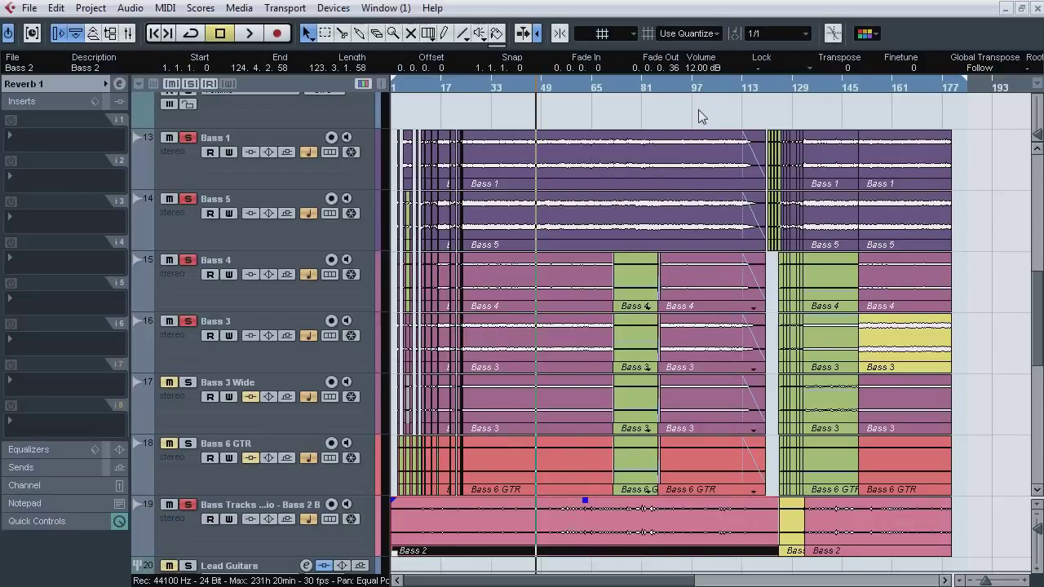
double_click(258, 507)
type("Bass 2")
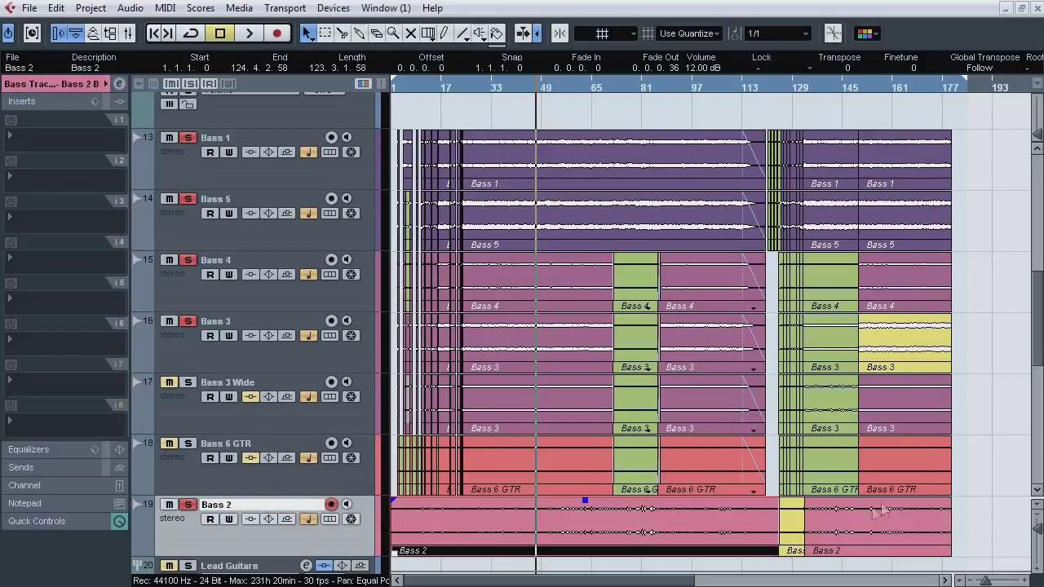
left_click(986, 381)
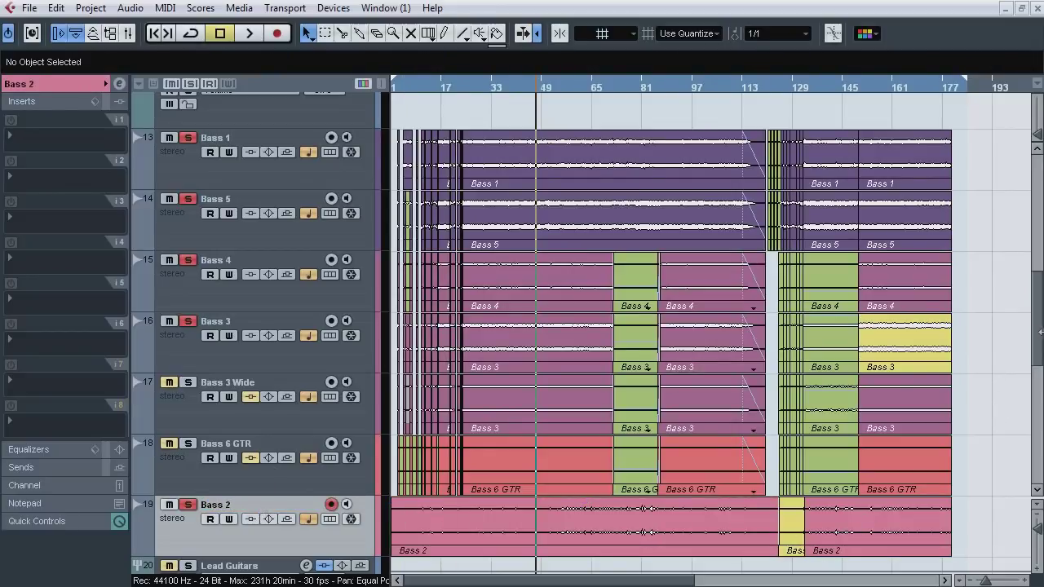
Step: Play the soloed Bass group, unsolo it to hear the full mix, set the locator range to about bars 33–65, and stop playback
key("space")
scroll(1040, 322, "up", 2)
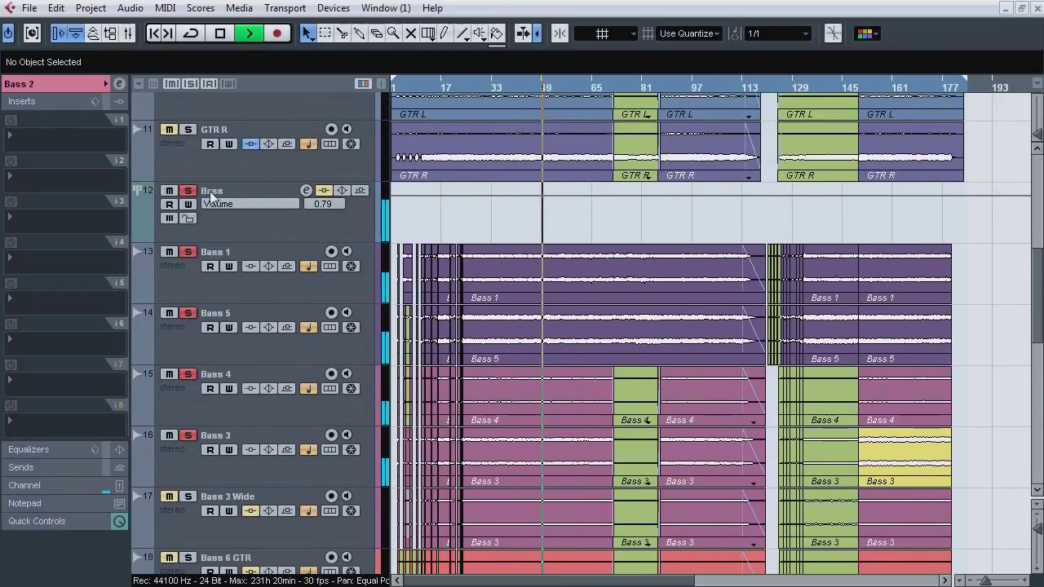
left_click(188, 190)
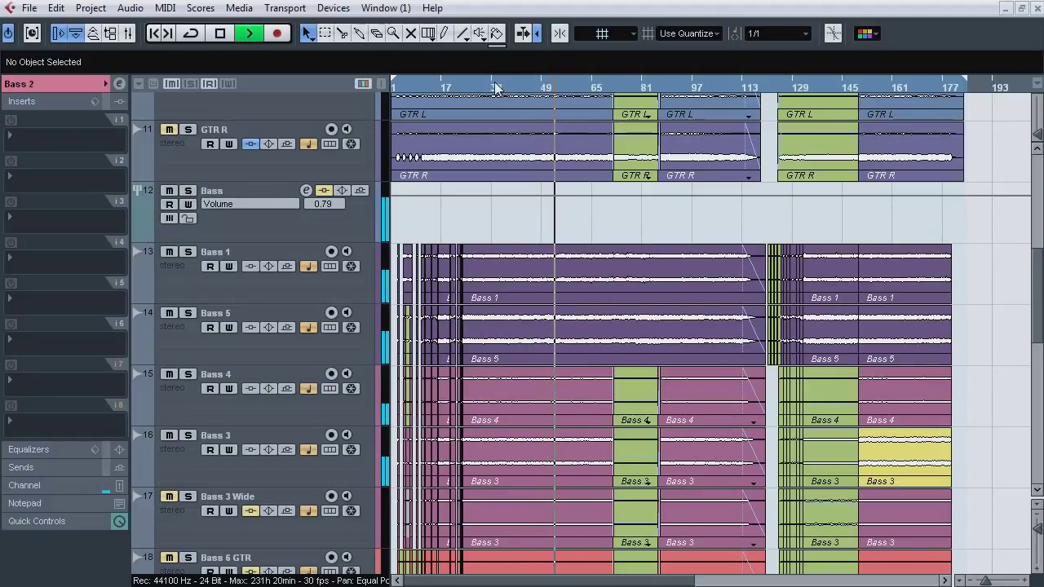
left_click_drag(494, 87, 595, 88)
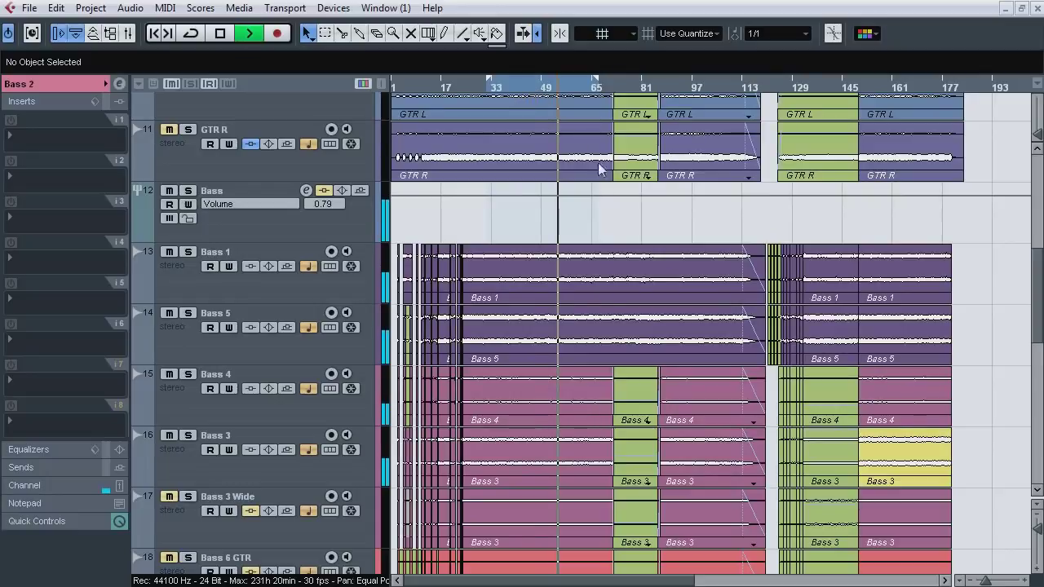
key("space")
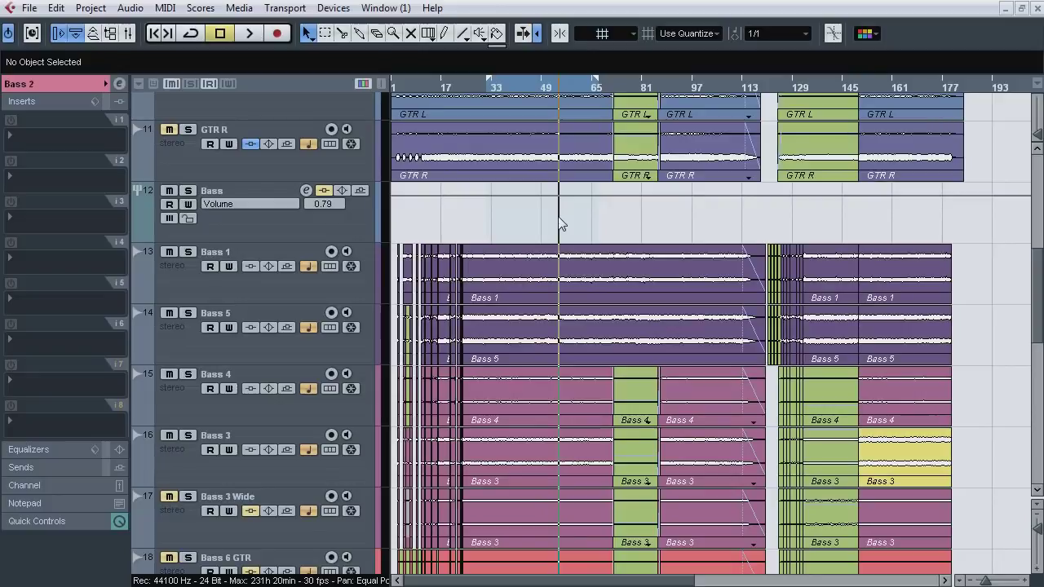
Step: Show the Bass group's insert effects and open the FabFilter Pro-Q in its first slot
left_click(318, 230)
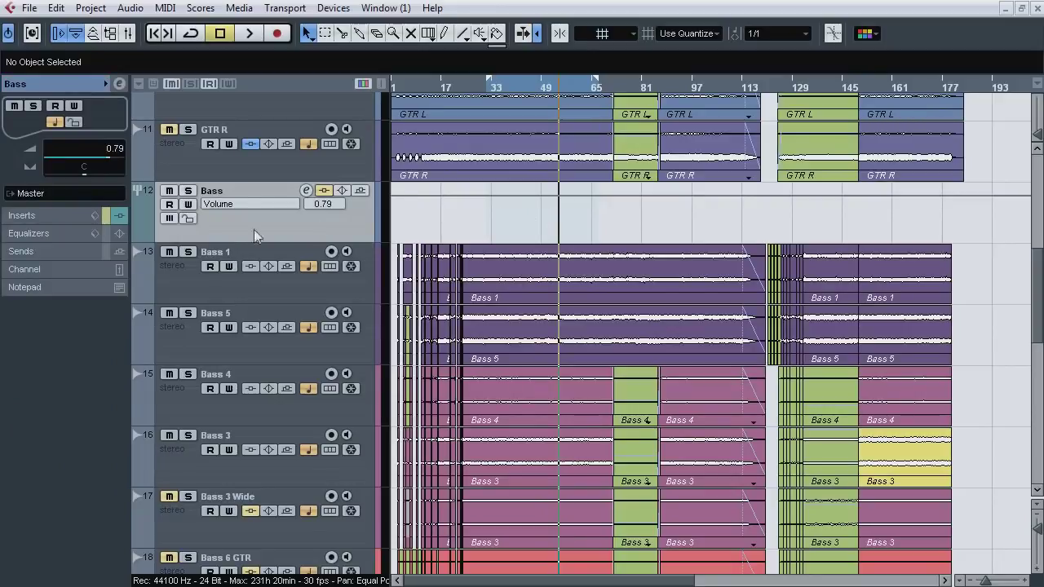
left_click(33, 215)
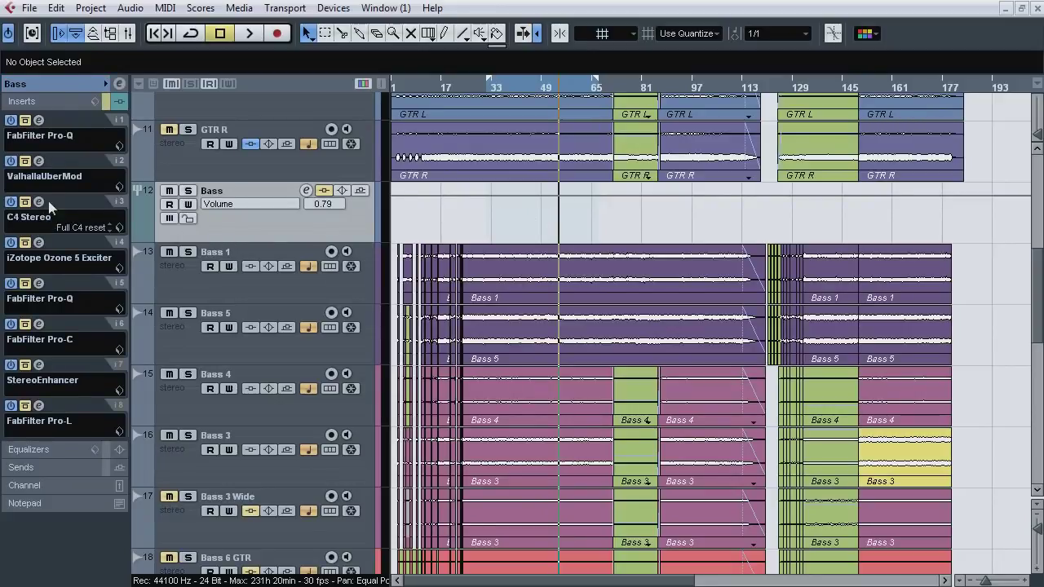
left_click(39, 120)
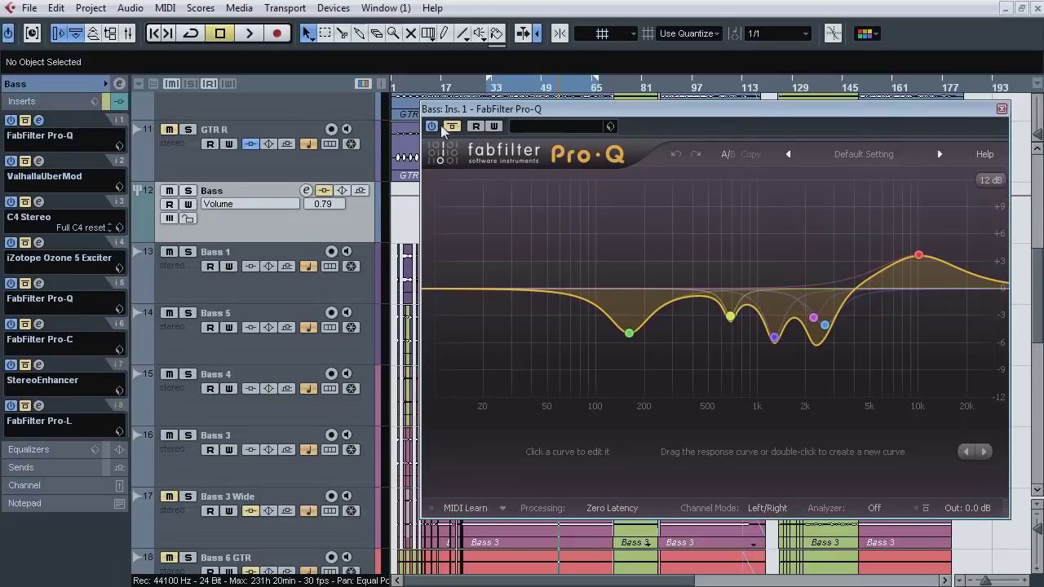
left_click_drag(496, 115, 484, 115)
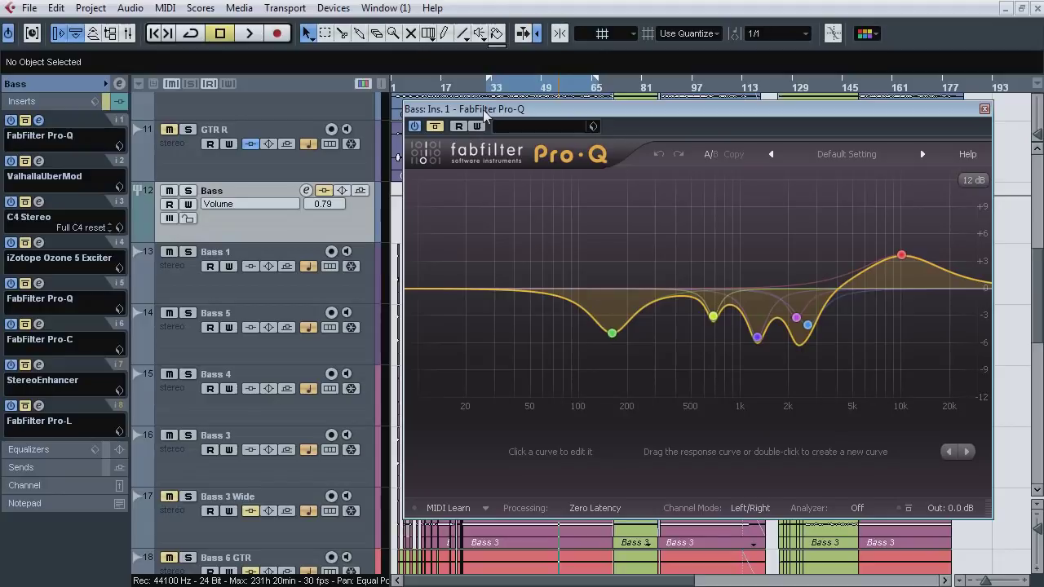
Step: During playback, compare the Bass group's Pro-Q active and bypassed in the full mix and with the group soloed, leaving it active
key("space")
left_click(436, 128)
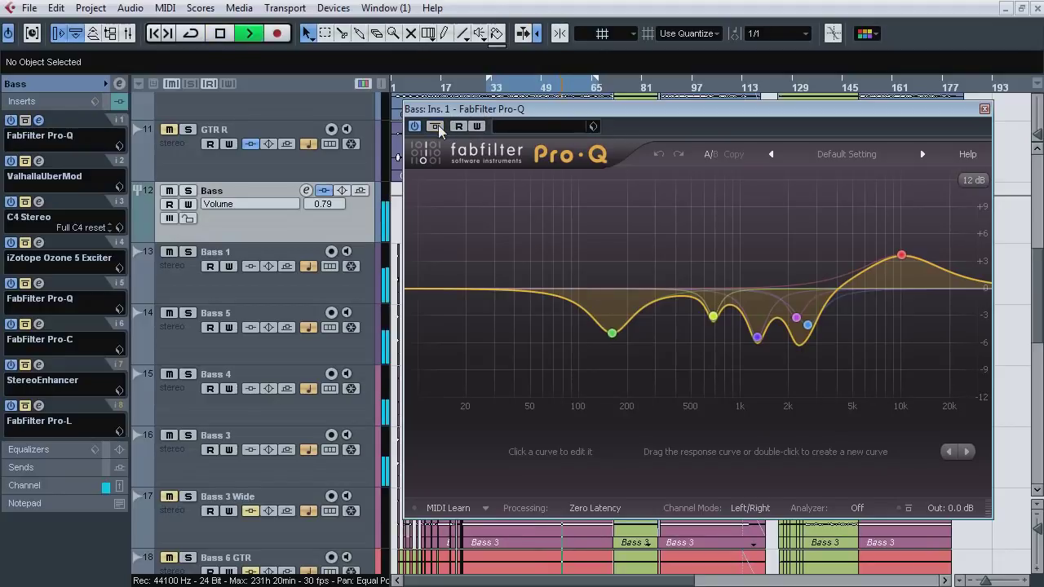
left_click(437, 128)
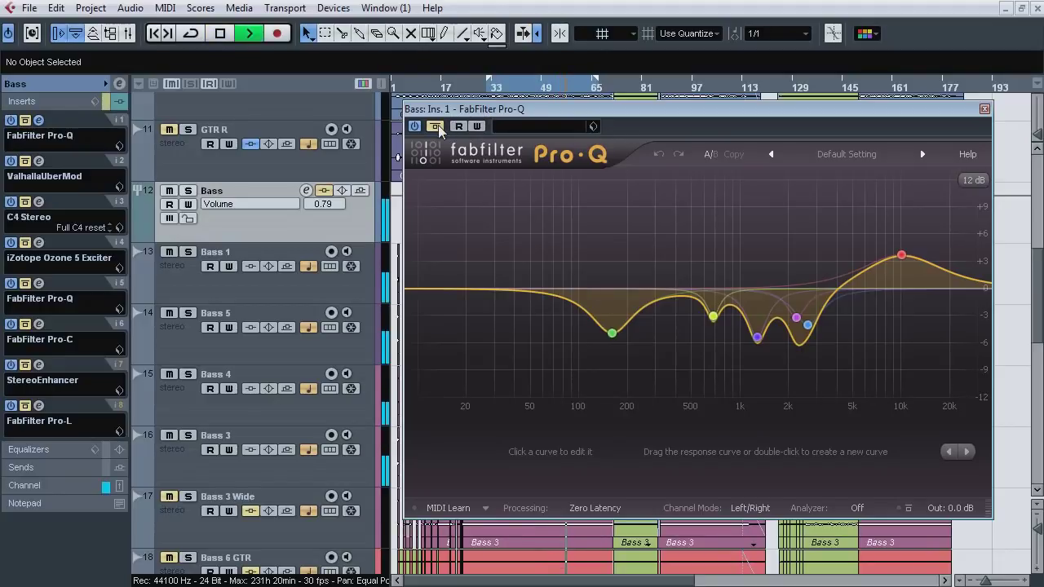
left_click(436, 128)
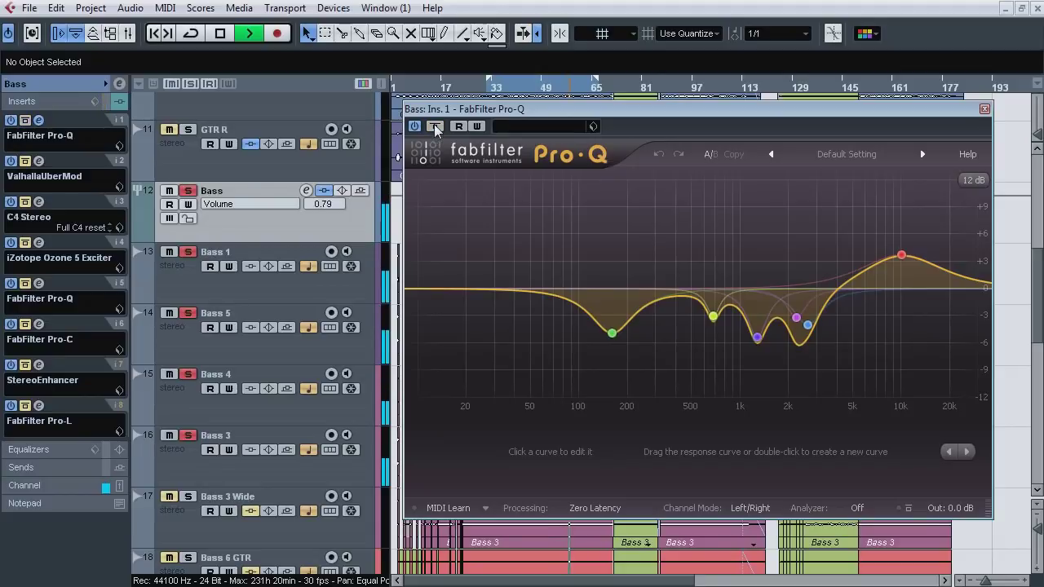
left_click(436, 128)
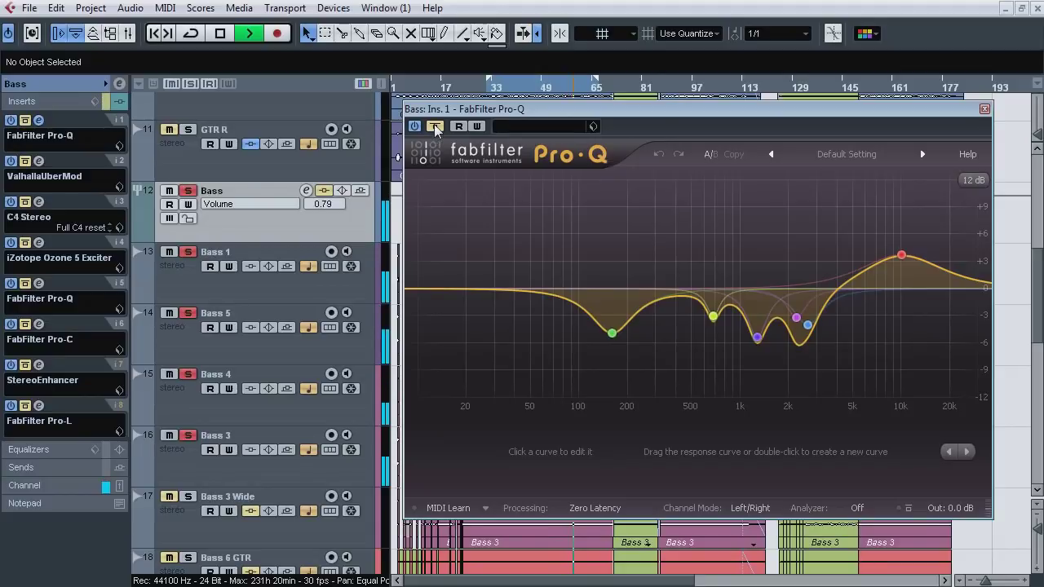
left_click(435, 128)
Step: During soloed Bass playback, audition the Pro-Q's cuts around 160, 1275, 2626 and 680 Hz in isolation, comparing the EQ with bypass in between
mouse_move(634, 362)
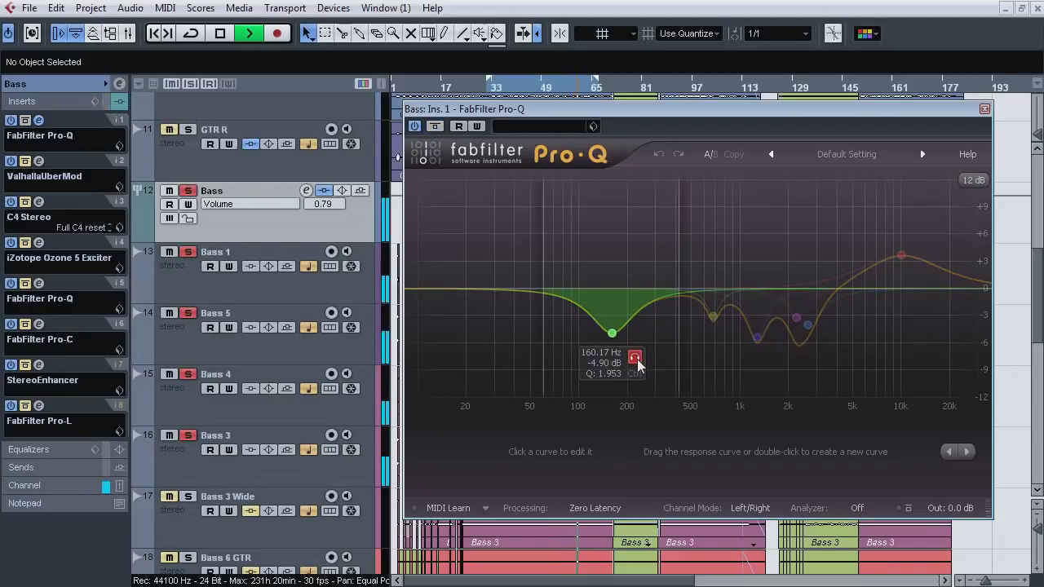
left_click(635, 359)
left_click(436, 127)
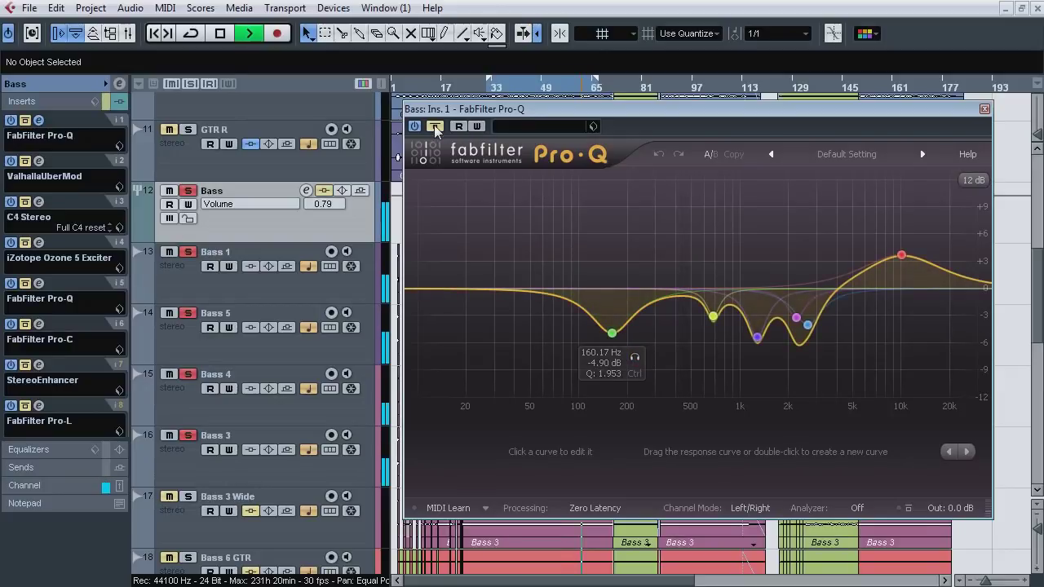
left_click(435, 127)
left_click(781, 363)
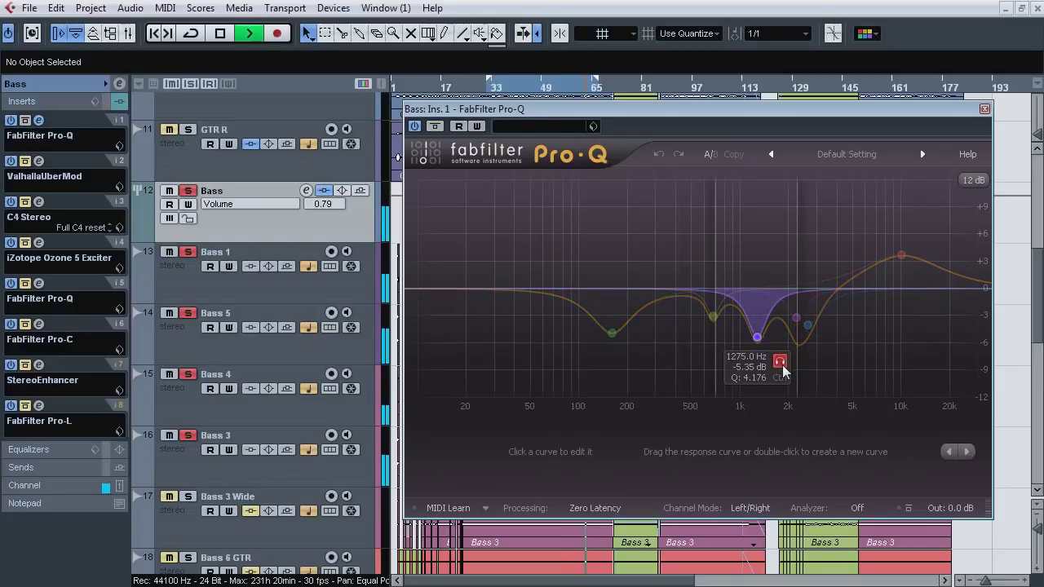
left_click(830, 349)
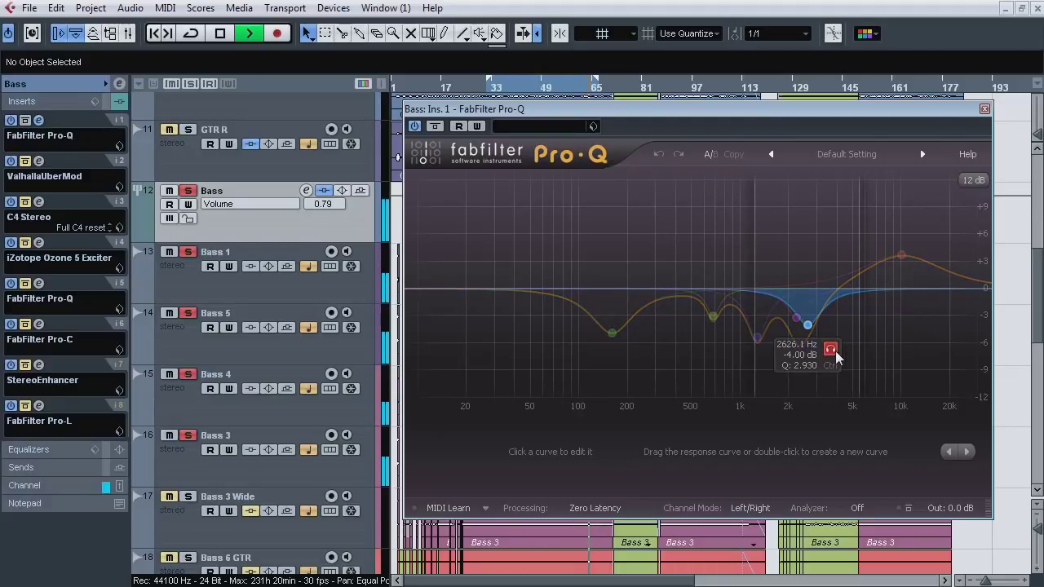
left_click(830, 349)
left_click(735, 342)
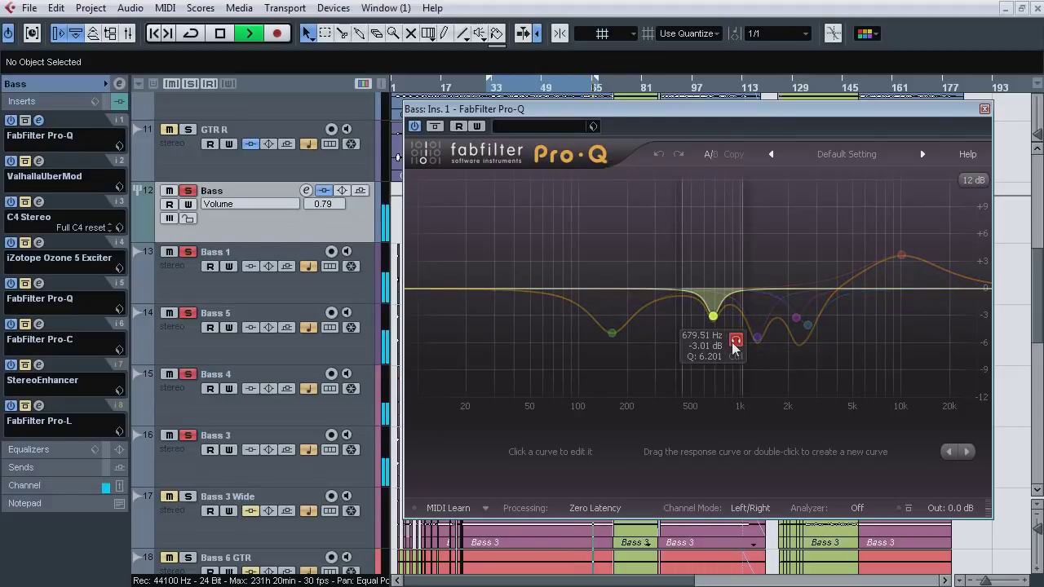
left_click(735, 342)
Step: Compare the Bass group's Pro-Q bypassed and active with the group soloed, leave it active, stop playback, and close the plug-in with Bass unsoloed
left_click(436, 127)
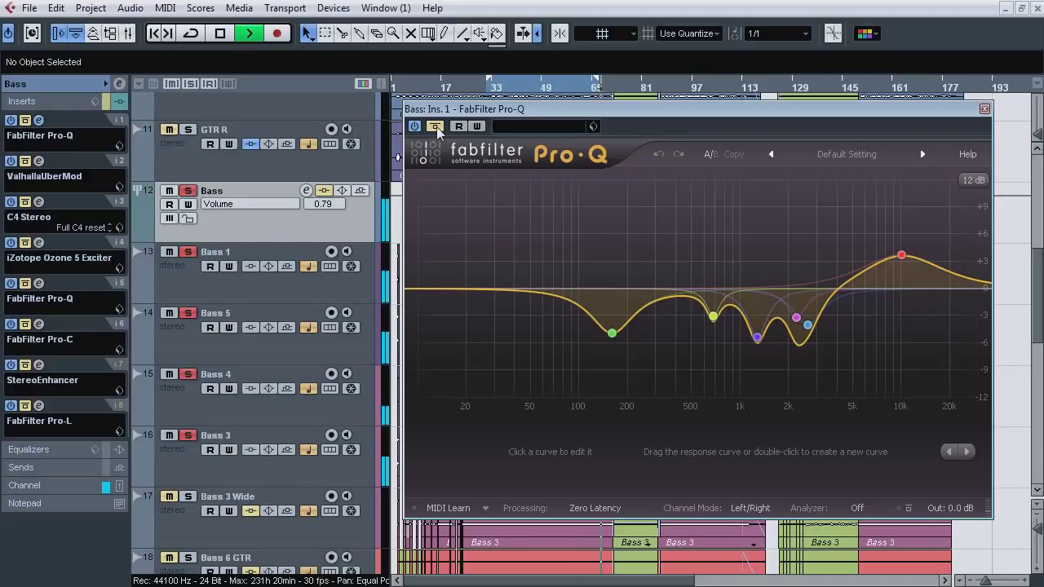
left_click(438, 129)
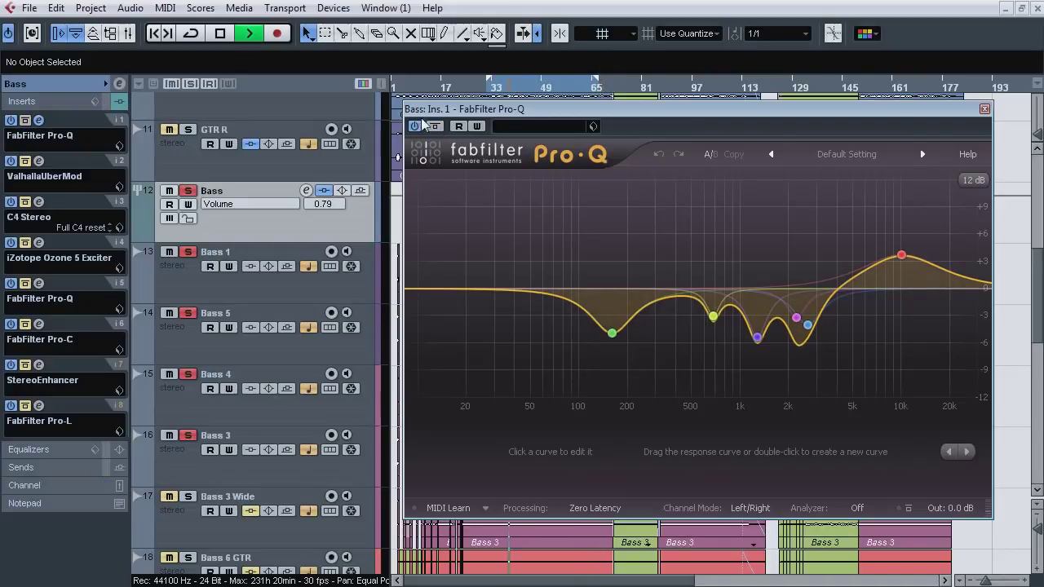
key("space")
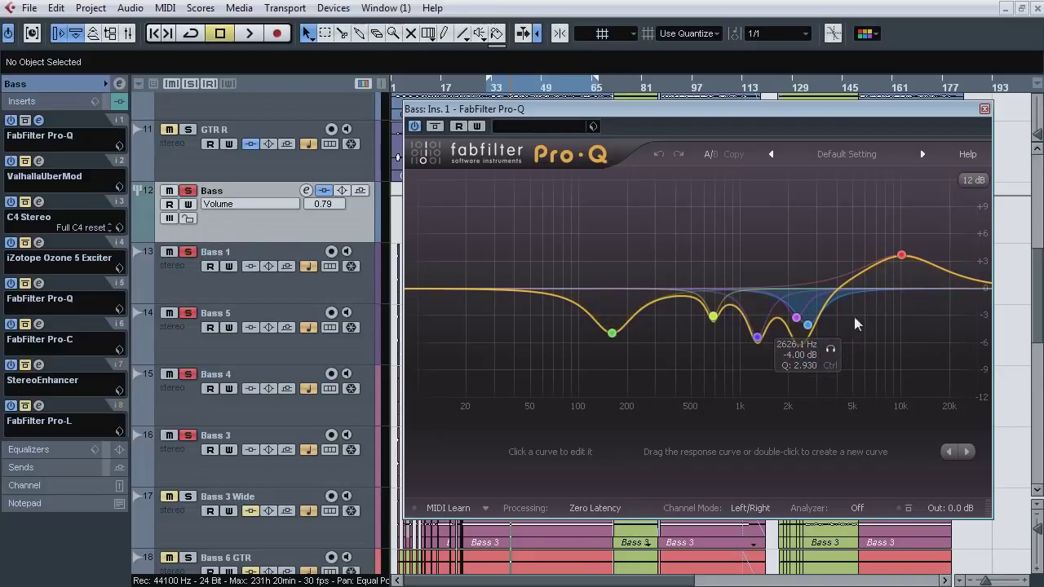
key("space")
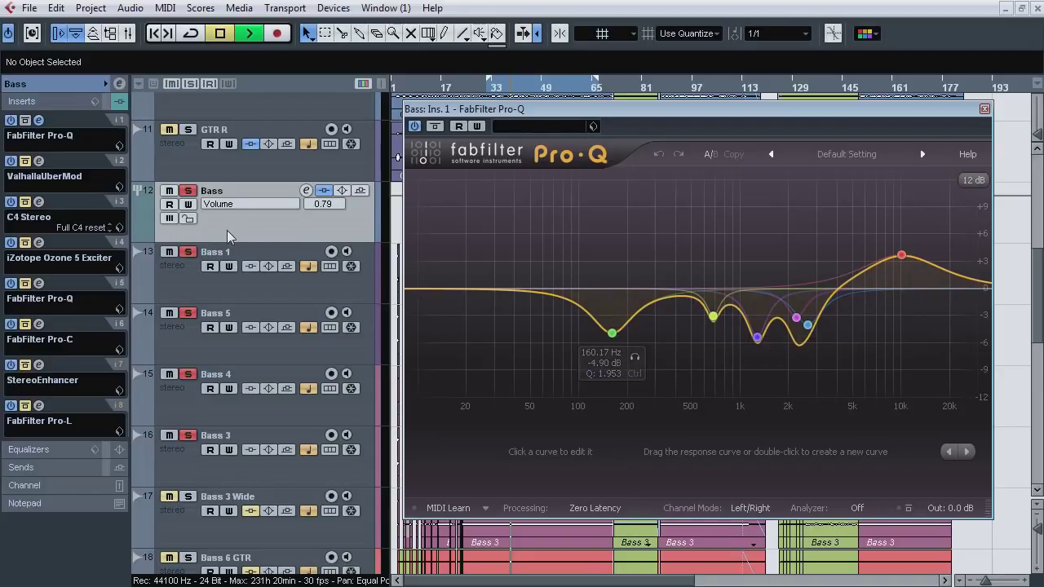
left_click(435, 127)
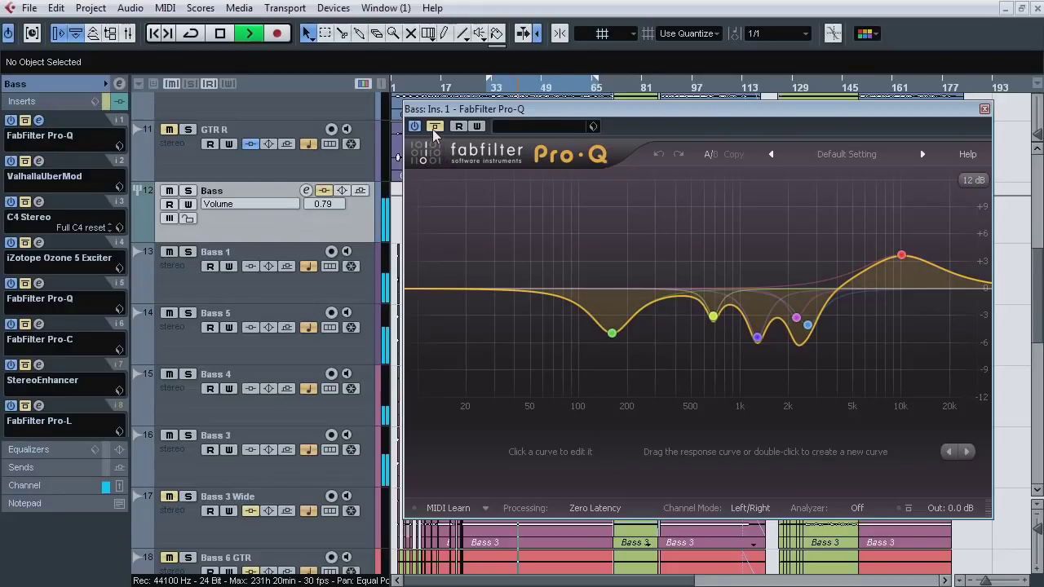
left_click(435, 127)
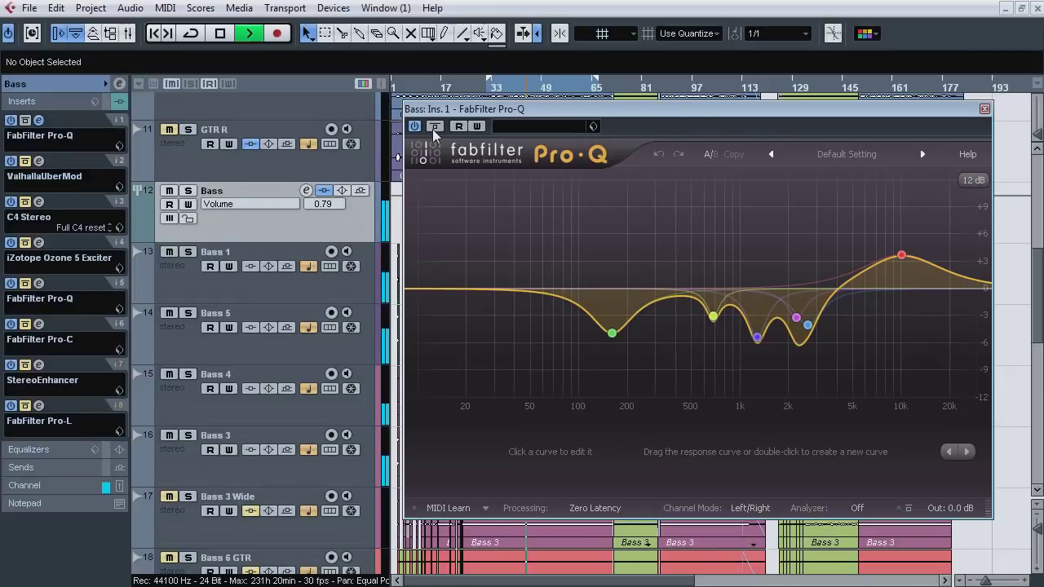
left_click(434, 127)
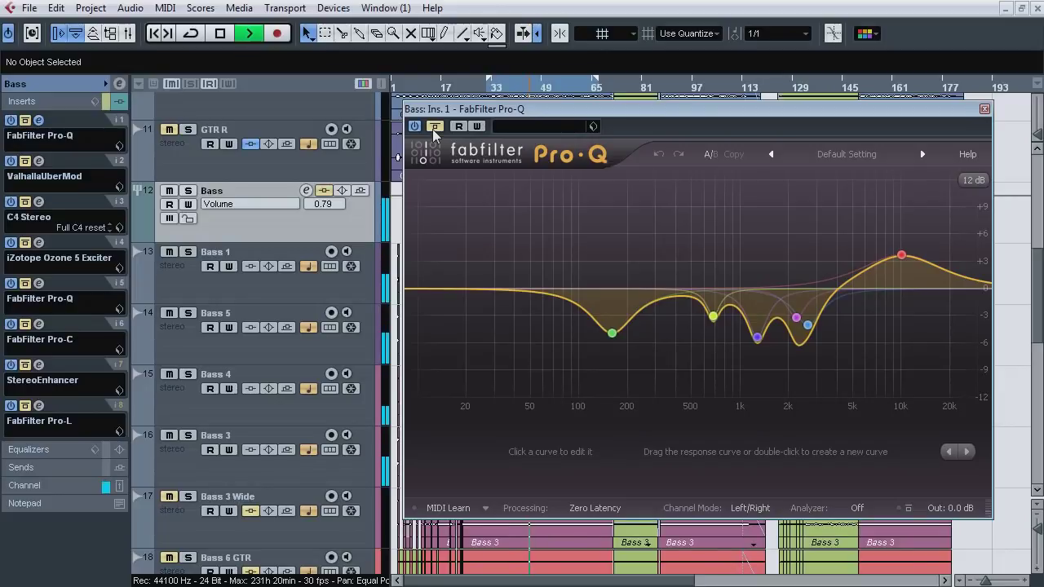
left_click(434, 127)
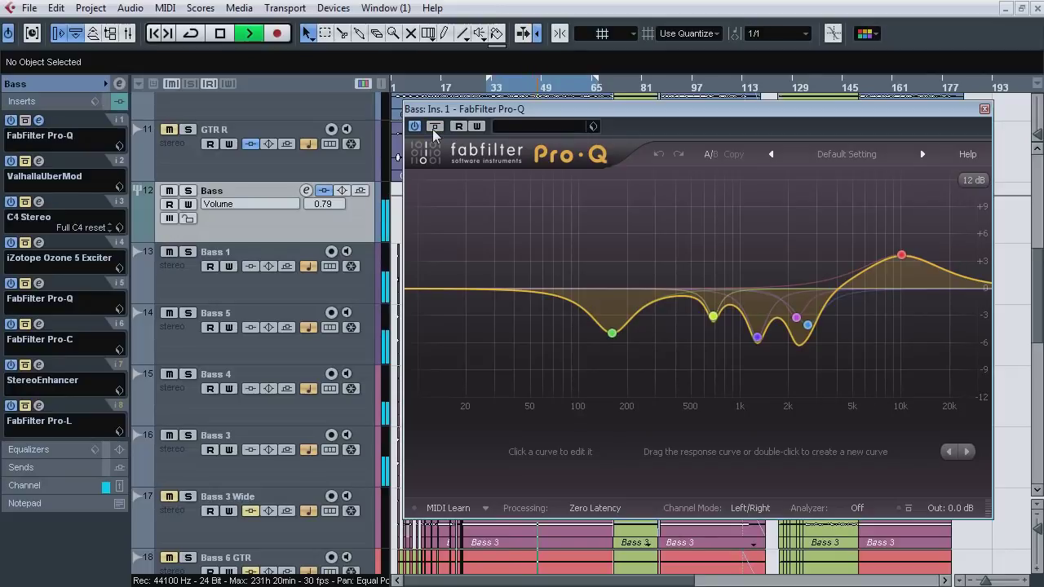
key("space")
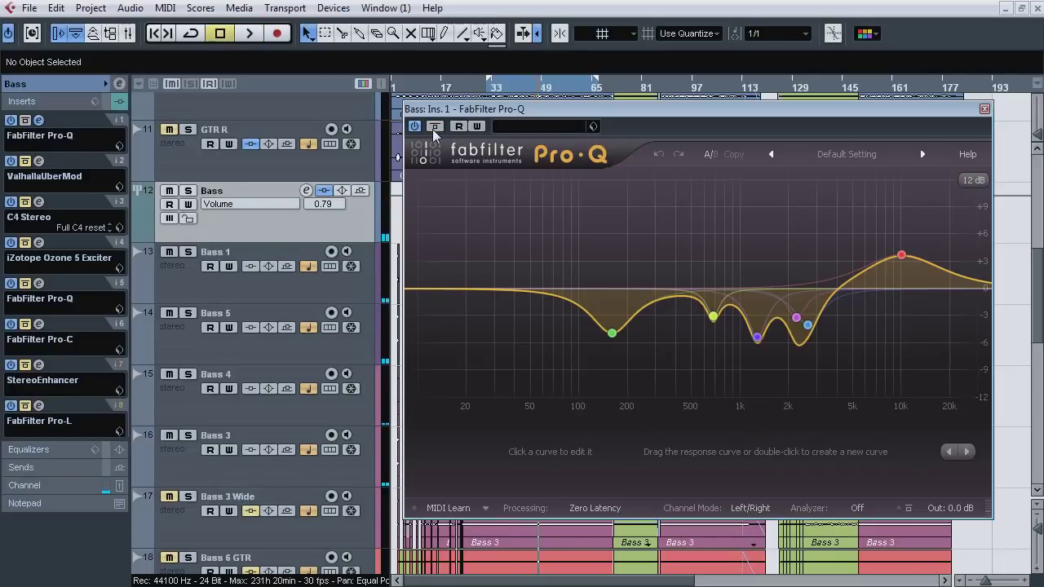
left_click(985, 109)
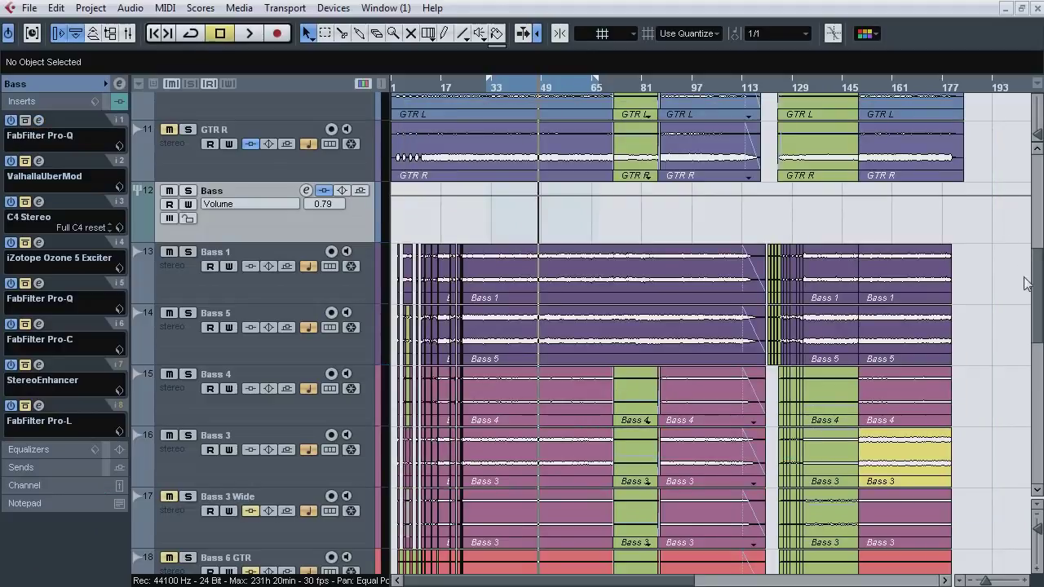
Step: Show the mixer, activate the FabFilter Pro-Q in the Limiter channel's sixth insert slot, and open its editor
scroll(1040, 294, "up", 1)
mouse_move(1040, 294)
left_mouse_down()
mouse_move(1042, 248)
mouse_move(1042, 301)
left_mouse_up()
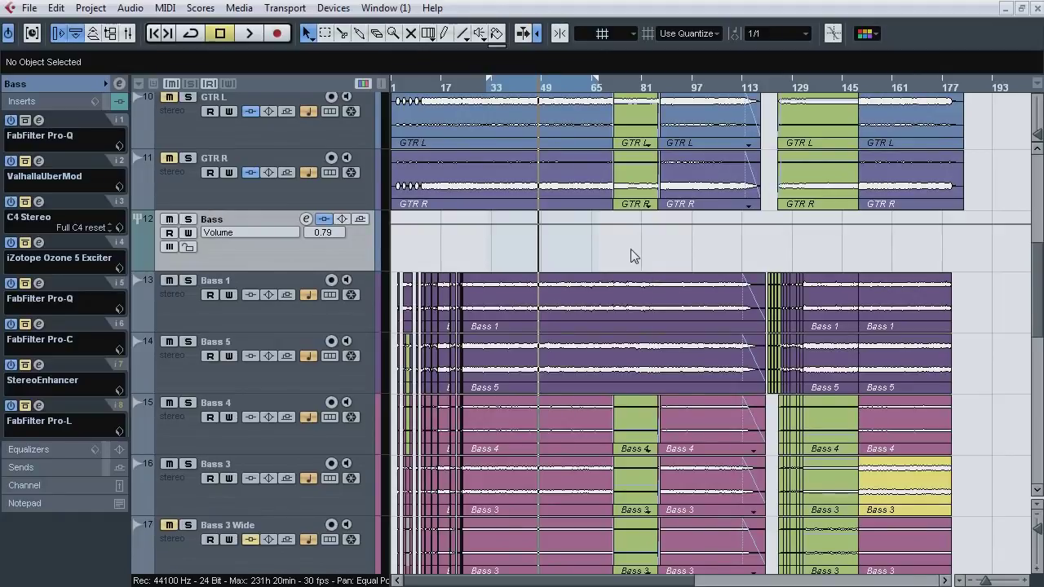
key("F3")
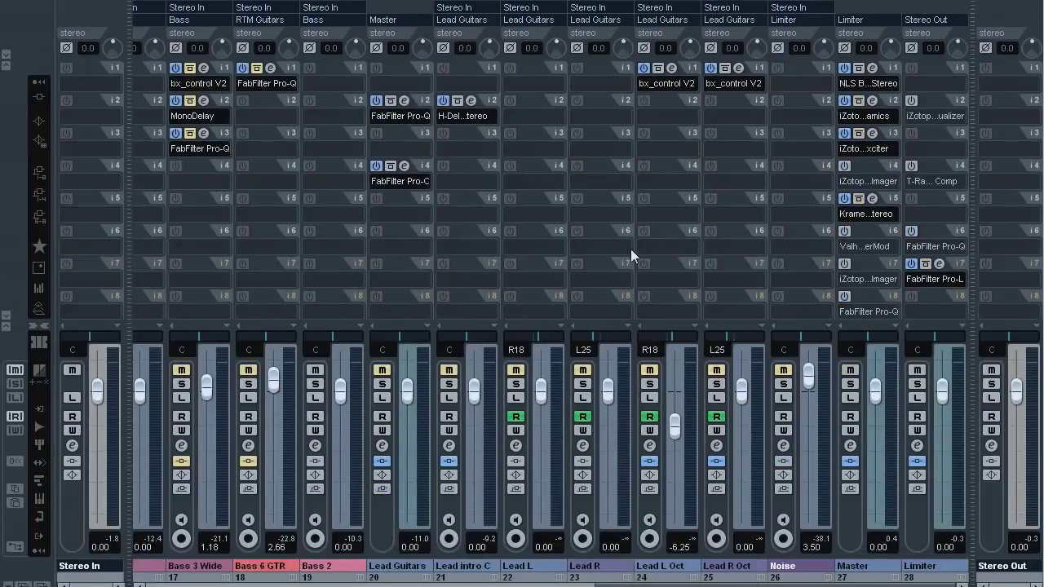
left_click(912, 231)
left_click(940, 232)
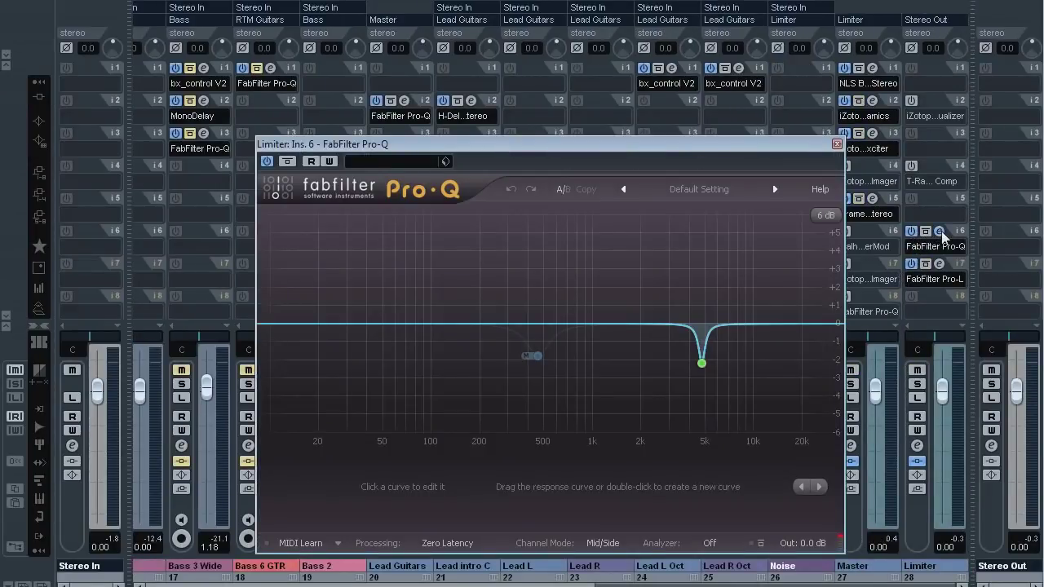
Step: During full-mix playback, compare the Limiter channel's Pro-Q bypassed and active, and audition its narrow cut around 4758 Hz in isolation
mouse_move(715, 364)
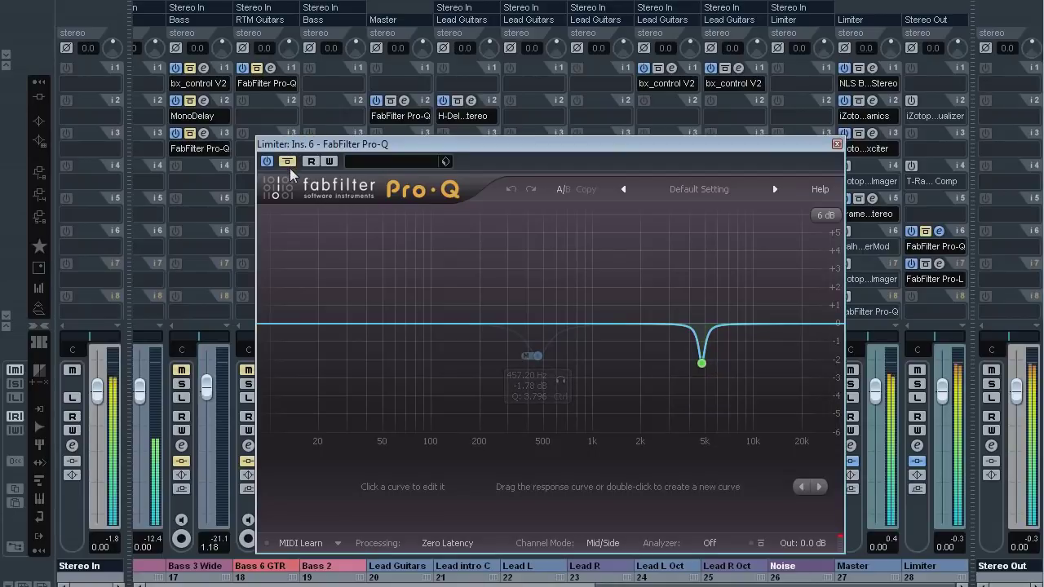
left_click(288, 162)
left_click(288, 162)
mouse_move(700, 415)
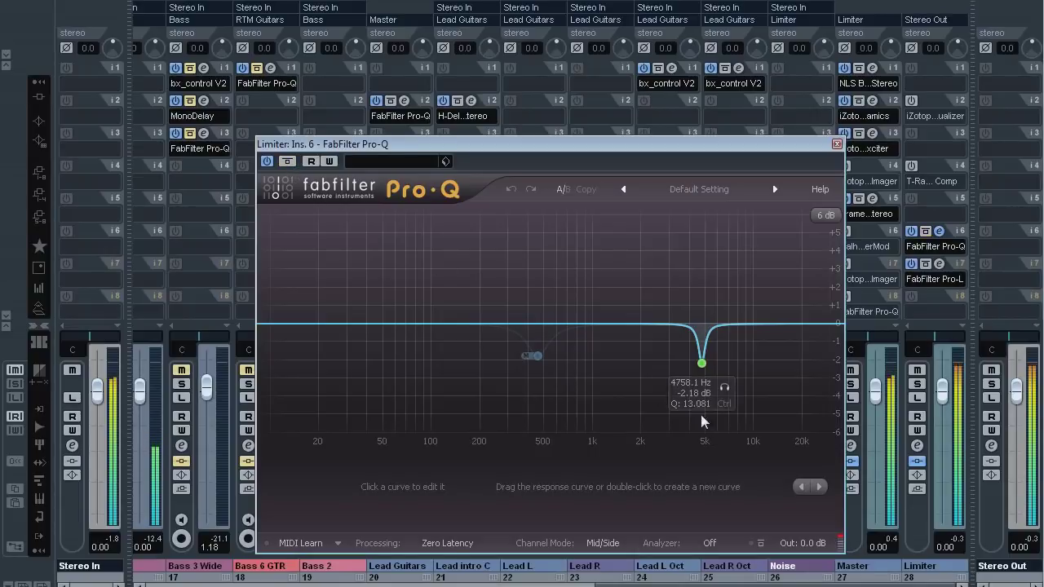
left_click(724, 388)
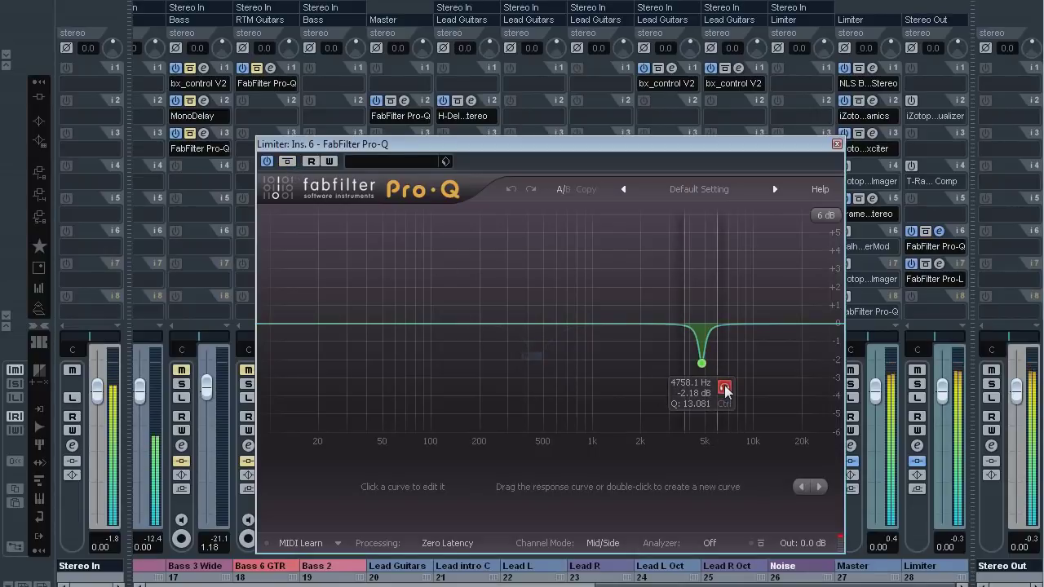
left_click(724, 390)
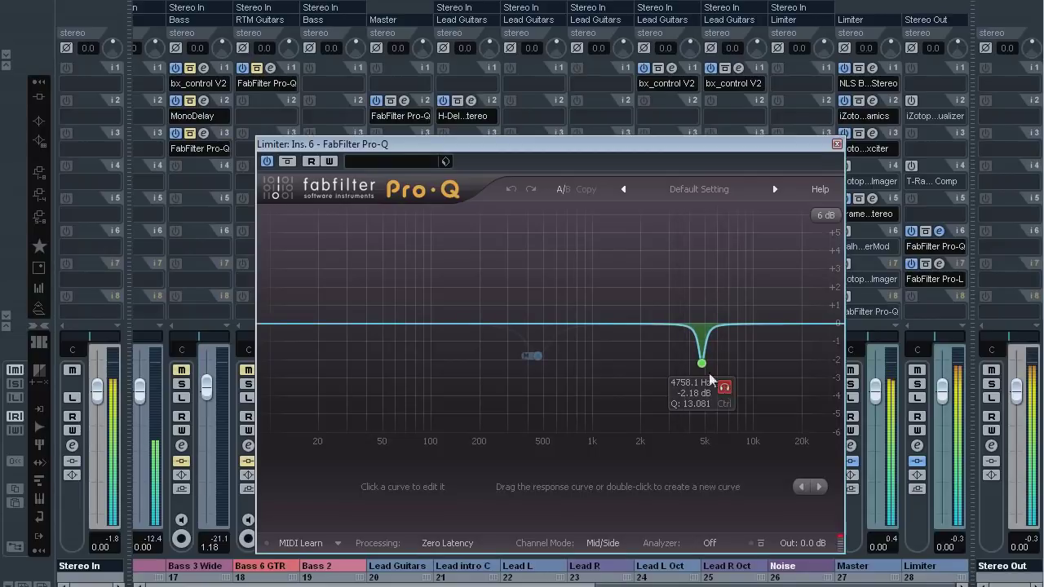
Step: Hide the mixer, compare the Limiter's Pro-Q active and bypassed in the mix and with Bass soloed, then unsolo, stop playback, and close the plug-in
key("F3")
left_click(287, 161)
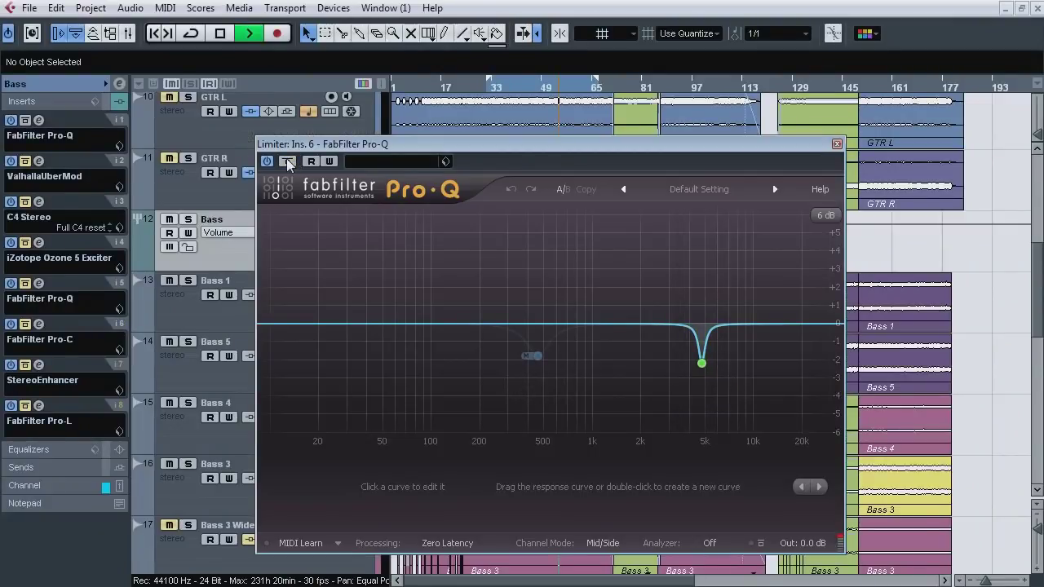
left_click(287, 161)
key("s")
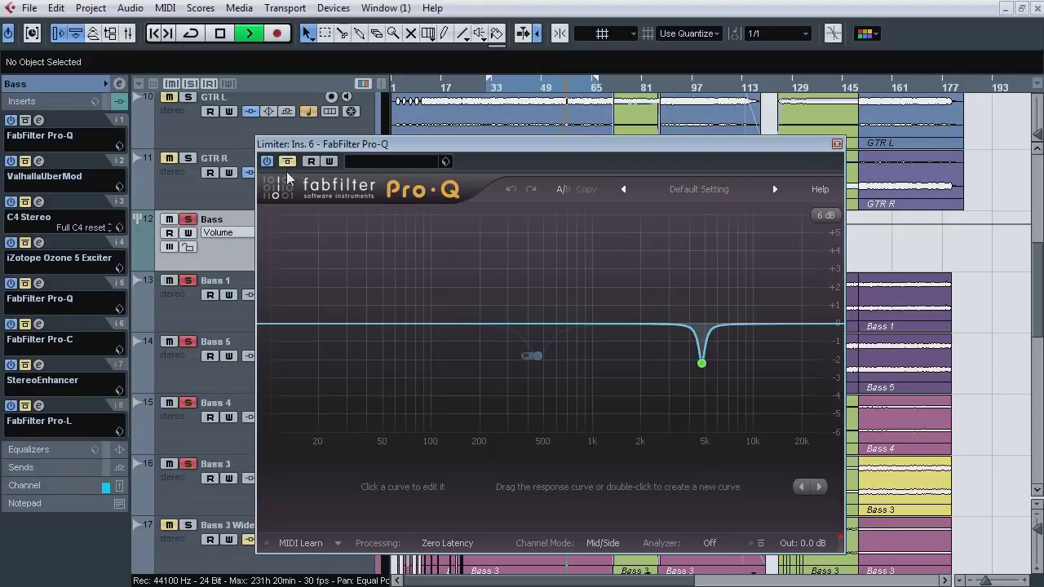
left_click(287, 162)
left_click(287, 161)
left_click(288, 161)
left_click(189, 221)
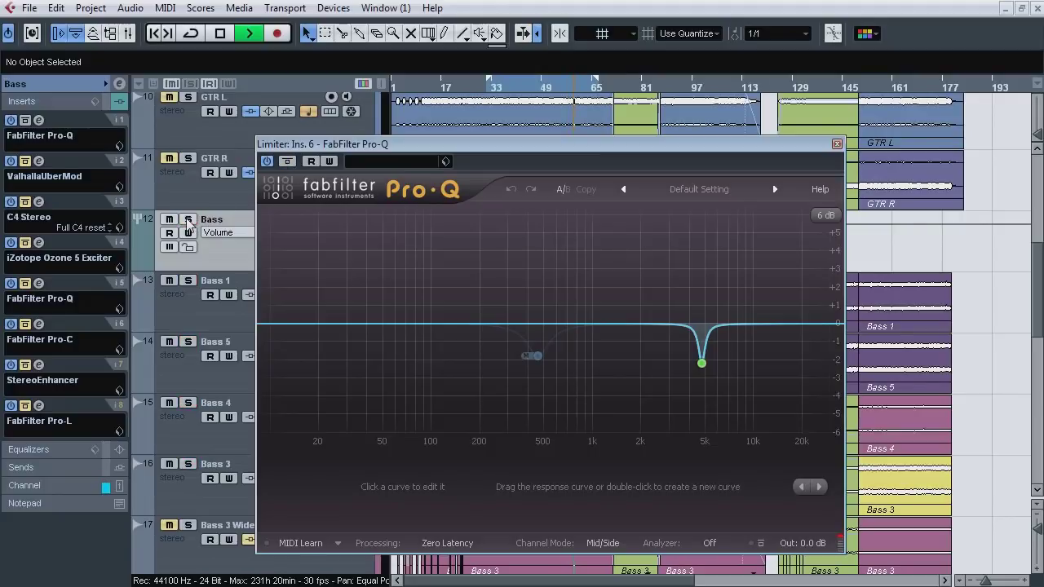
key("space")
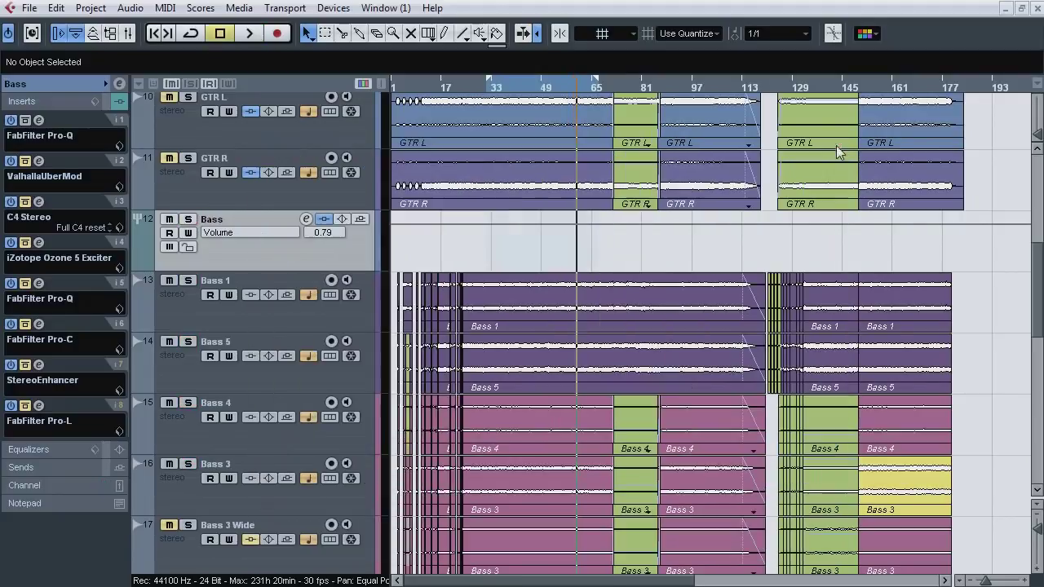
left_click(837, 144)
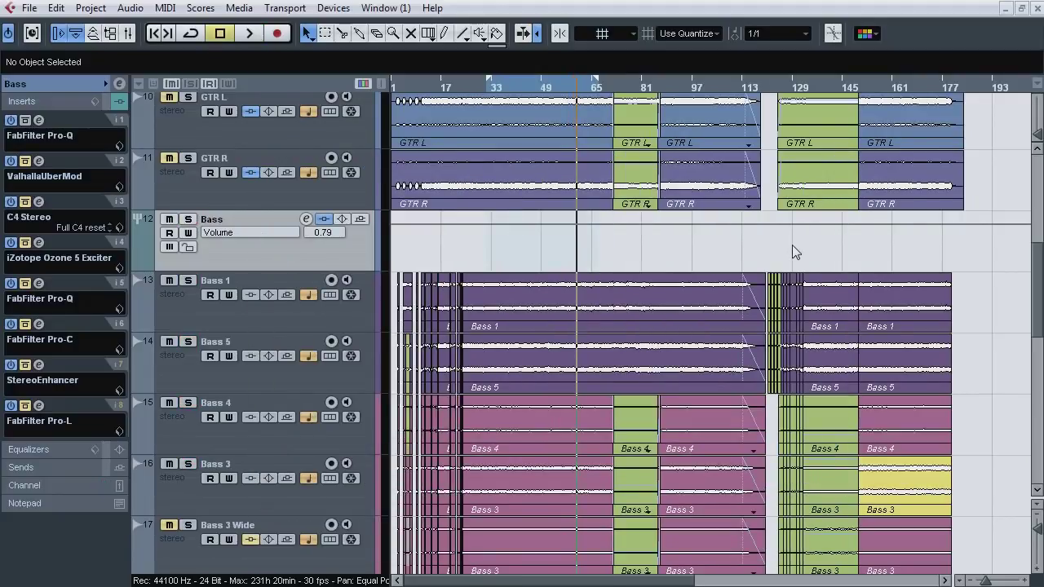
Step: Turn on cycle playback and open the ValhallaUberMod in the Bass group's second insert slot
left_click(191, 33)
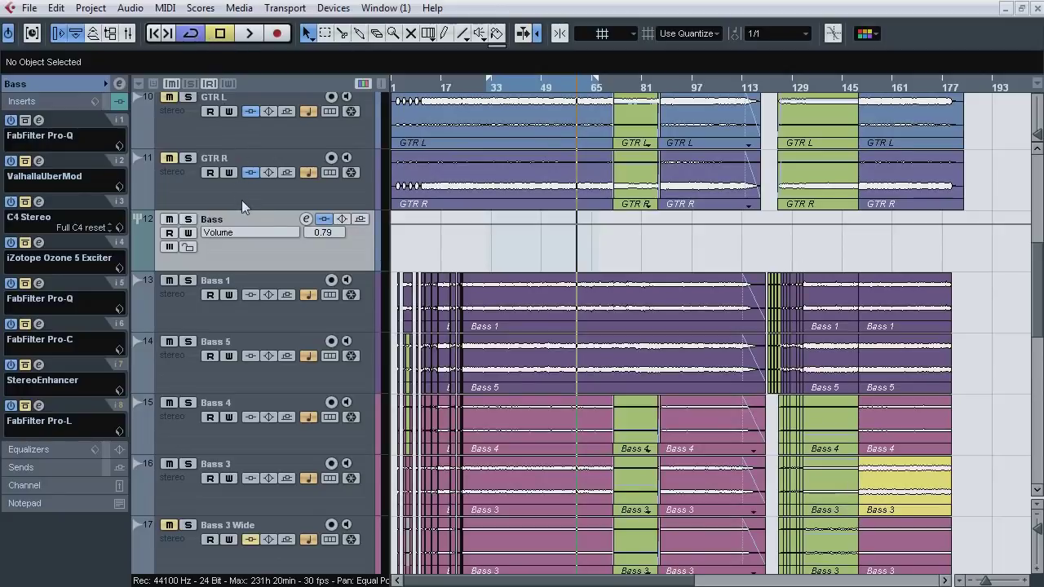
left_click(39, 161)
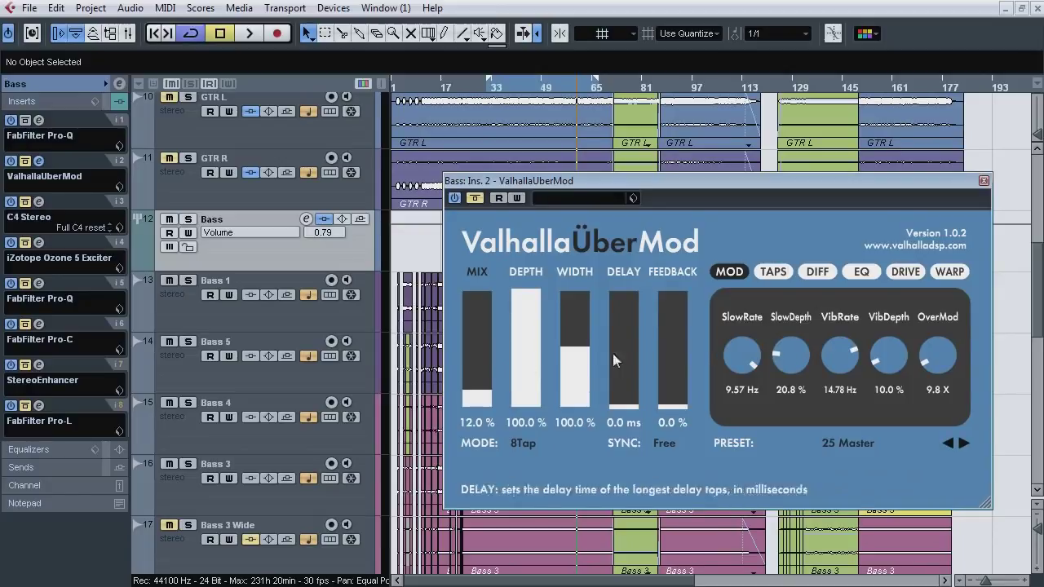
Step: Look through the ValhallaUberMod's DIFF, EQ, DRIVE and WARP settings, returning to the MOD settings
left_click(820, 272)
left_click(861, 271)
left_click(904, 274)
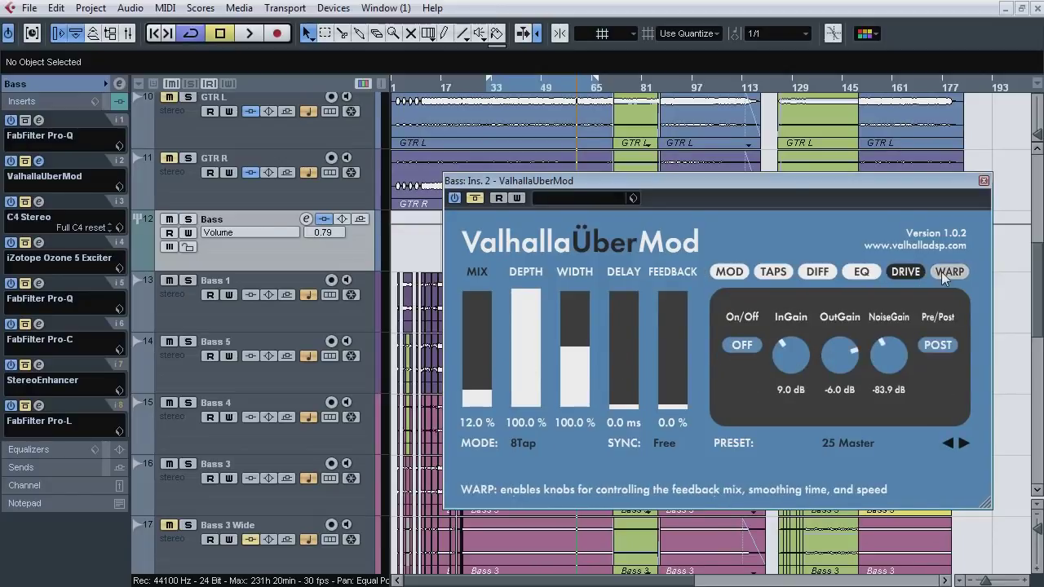
left_click(949, 272)
left_click(722, 273)
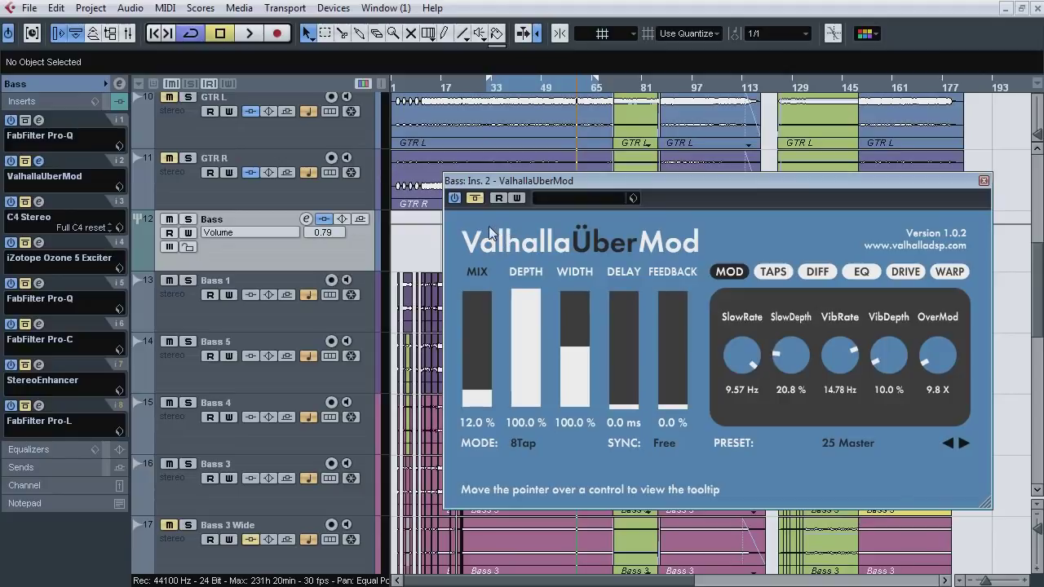
Step: Play the soloed Bass group, compare the ValhallaUberMod active and bypassed, leave it active, and raise its Mix to 100 %
key("space")
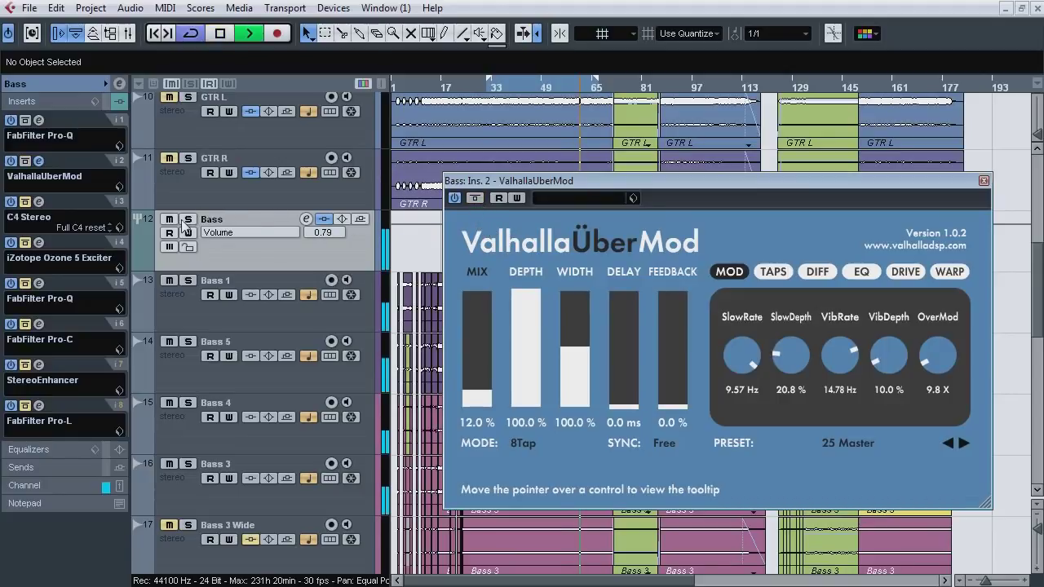
key("s")
left_click(477, 198)
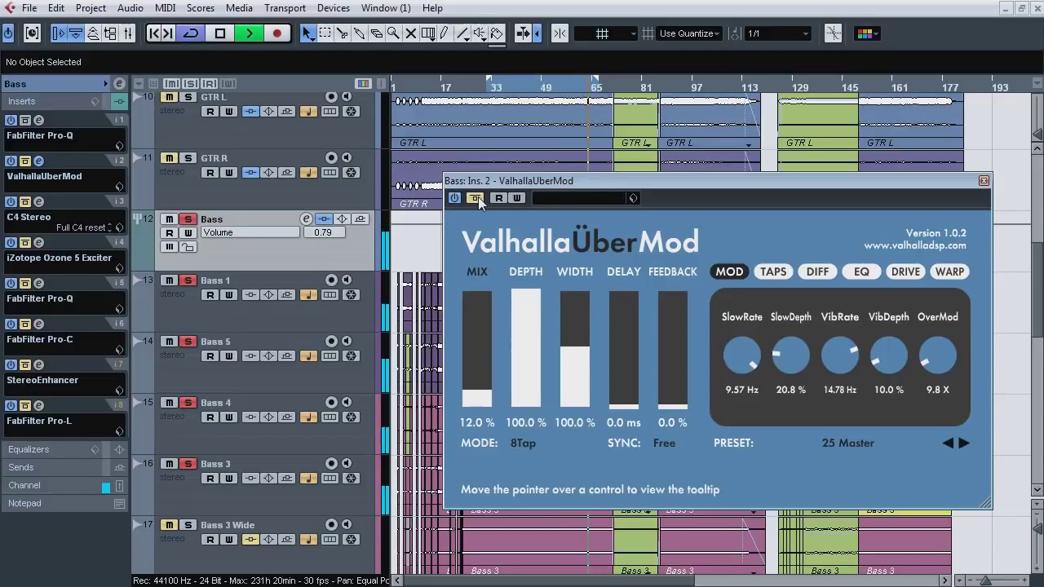
left_click(476, 198)
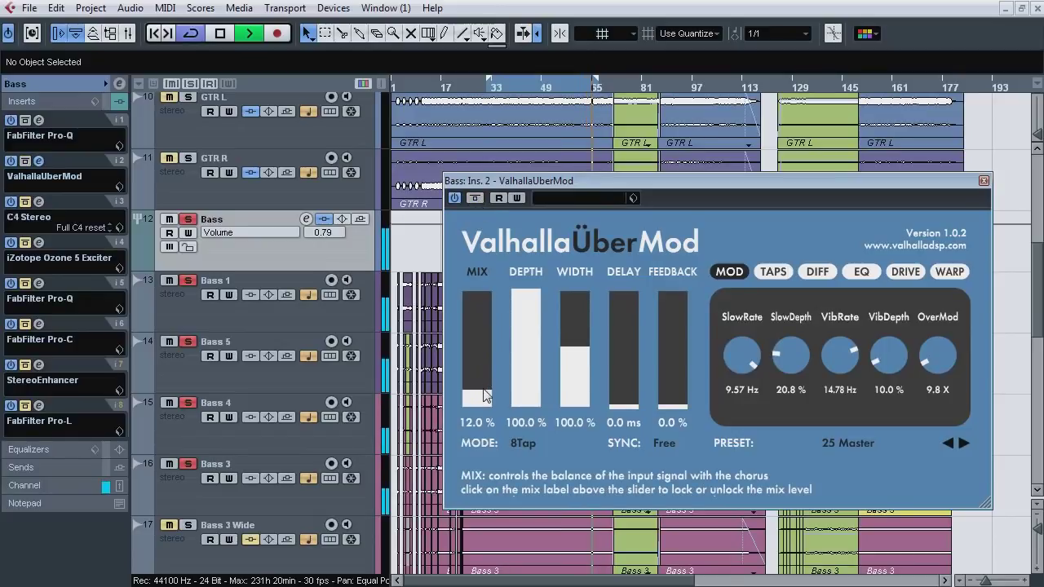
left_click_drag(480, 336, 484, 288)
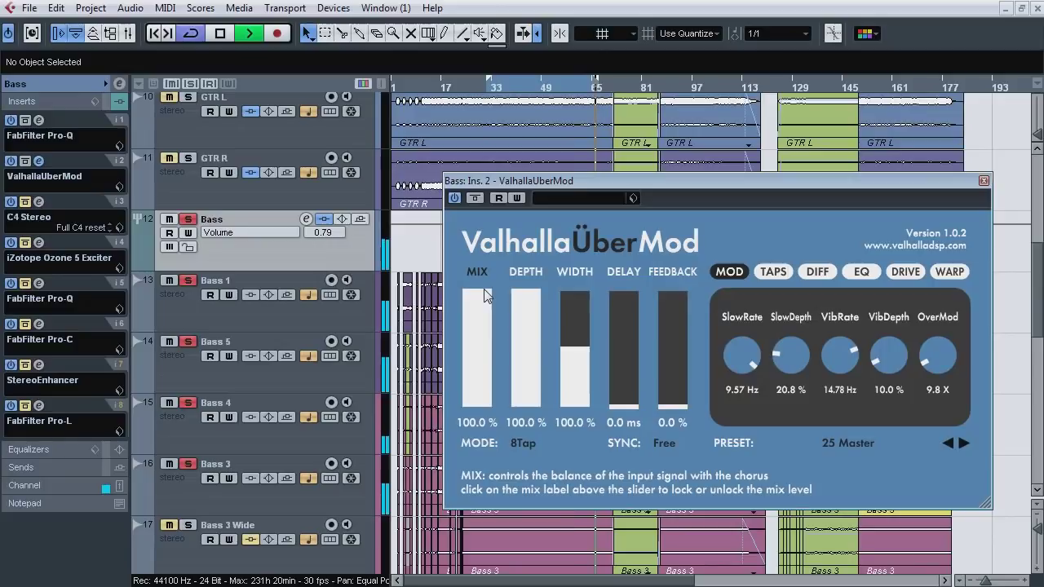
Step: Set the ValhallaUberMod's Mix to 12 %, stop playback, and close the plug-in
left_click(479, 426)
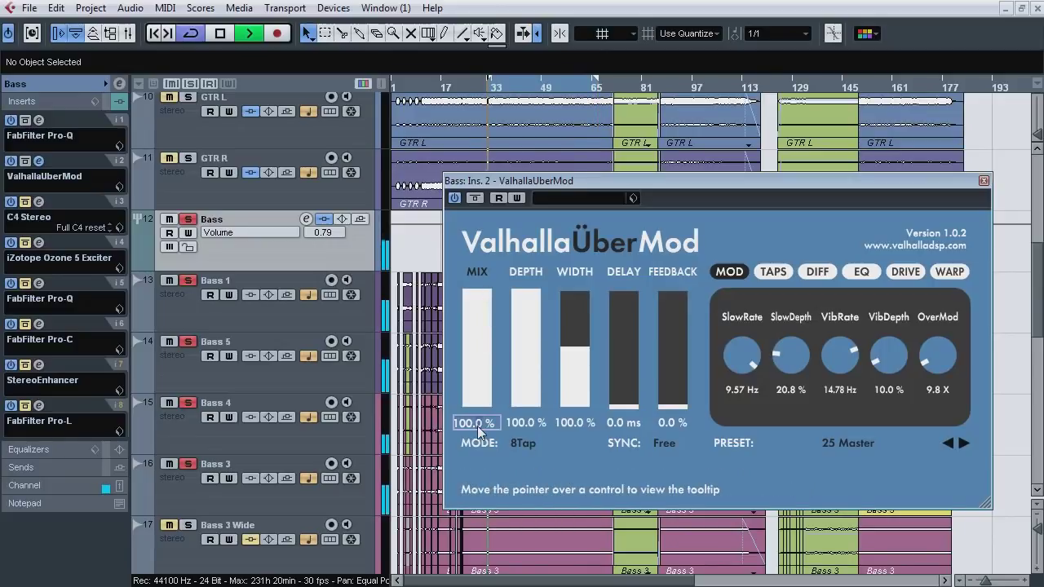
left_click_drag(495, 423, 452, 421)
type("12")
key("Return")
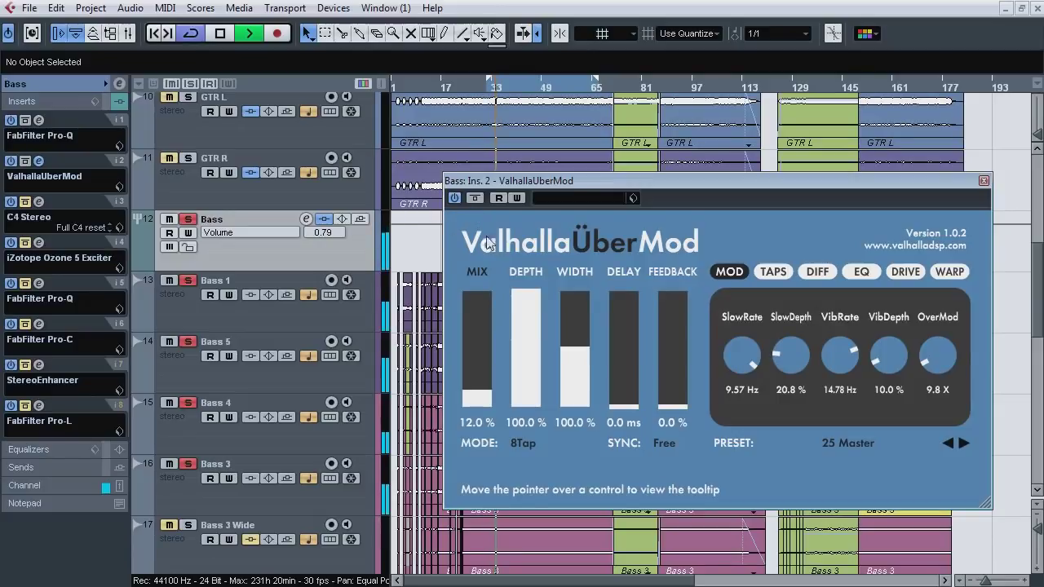
key("space")
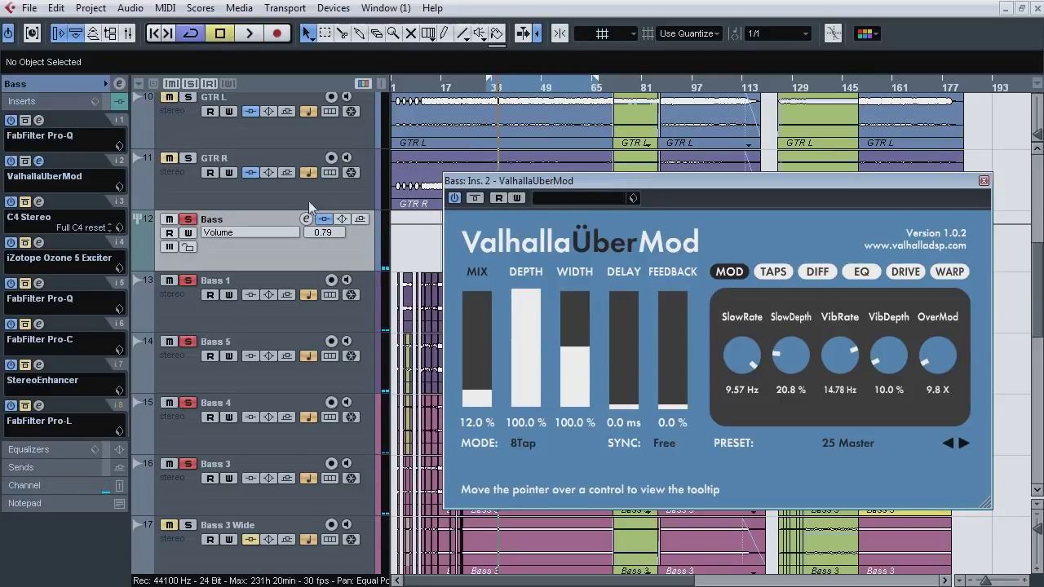
left_click(39, 163)
Step: Open the Bass group's C4 Stereo, compare it bypassed and active during playback, leave it active, then stop playback and close it
left_click(39, 201)
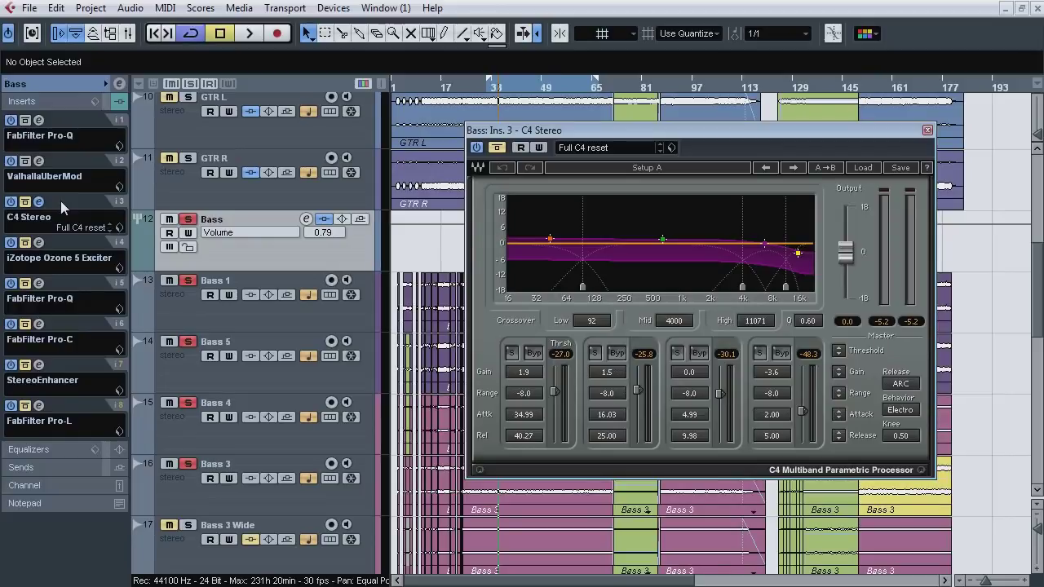
key("space")
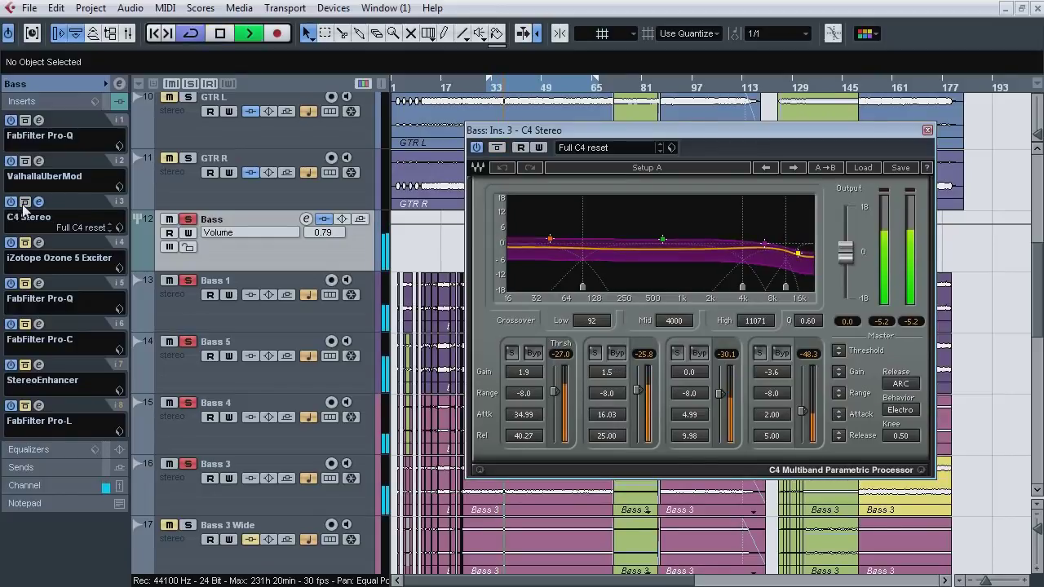
left_click(25, 202)
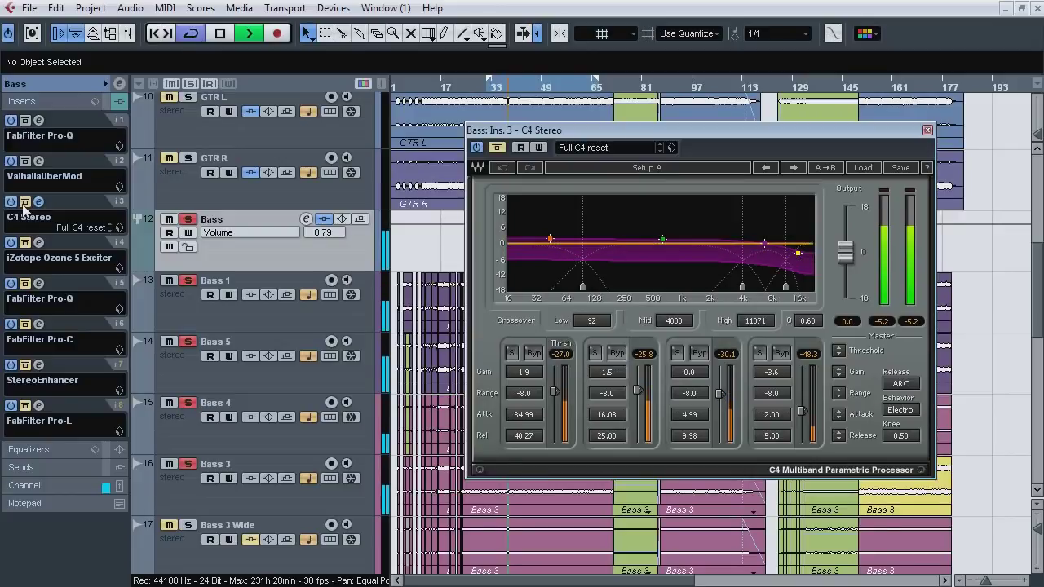
left_click(24, 203)
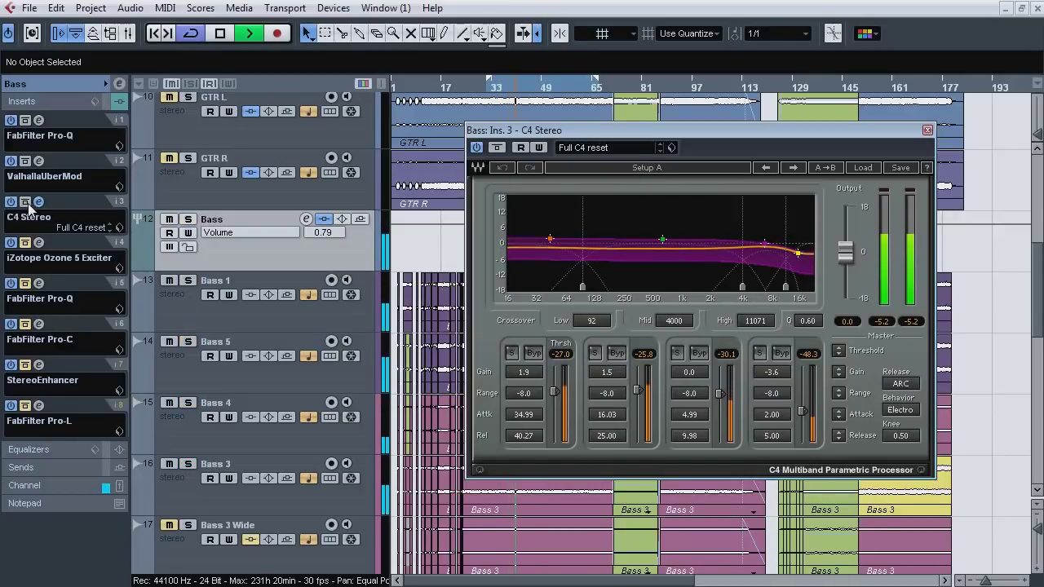
left_click(25, 203)
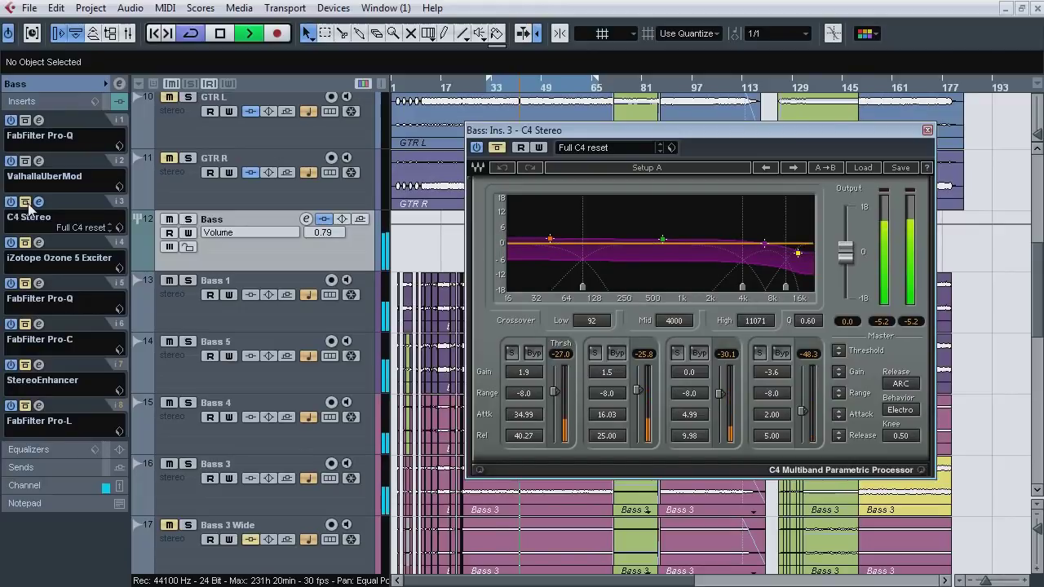
left_click(29, 205)
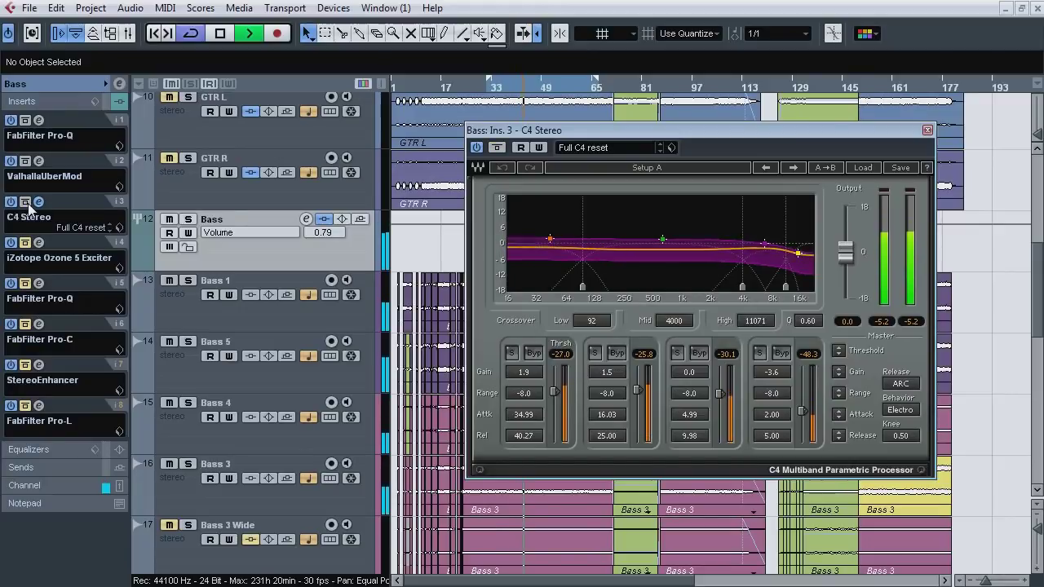
left_click(26, 203)
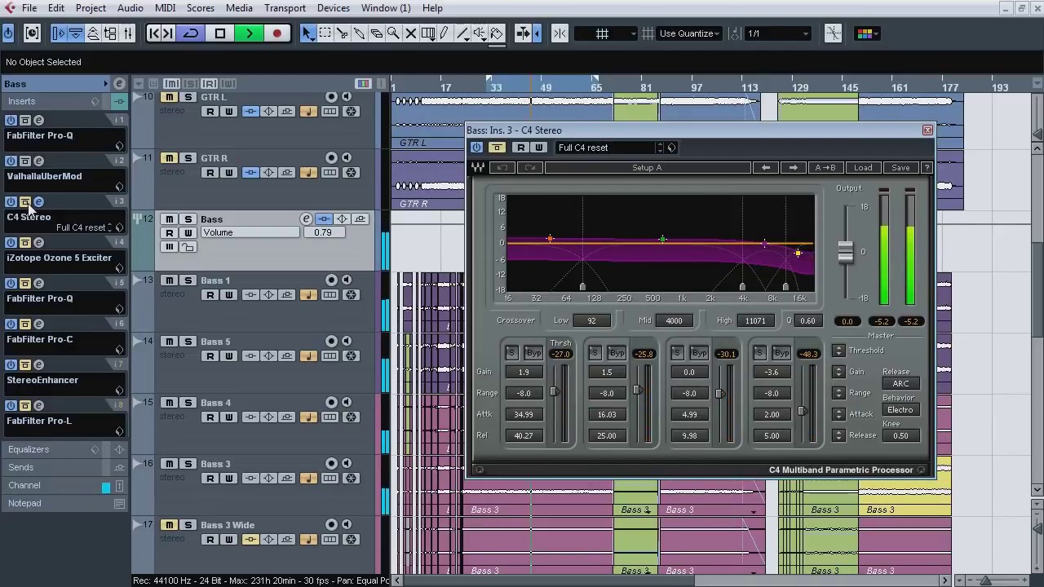
left_click(25, 203)
left_click(188, 218)
key("space")
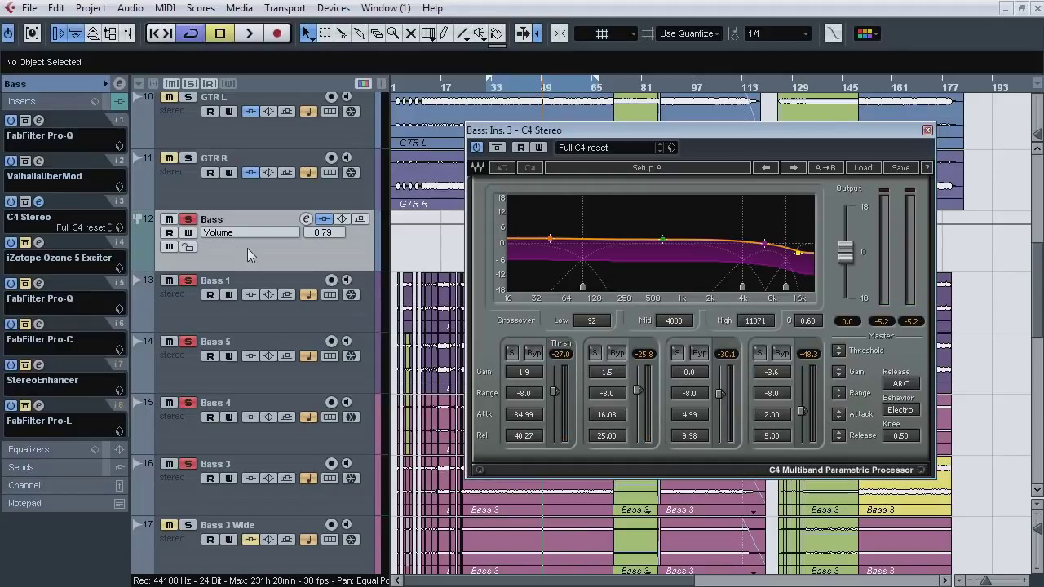
left_click(39, 201)
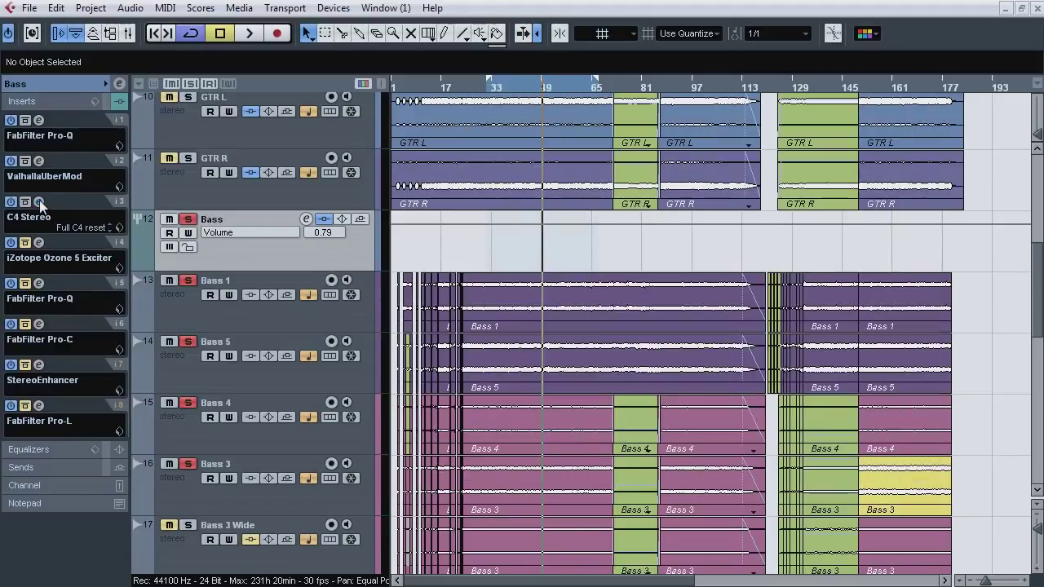
Step: Open the iZotope Ozone 5 Exciter in the Bass group's fourth insert slot, activate it, and start playback
left_click(40, 242)
left_click(257, 54)
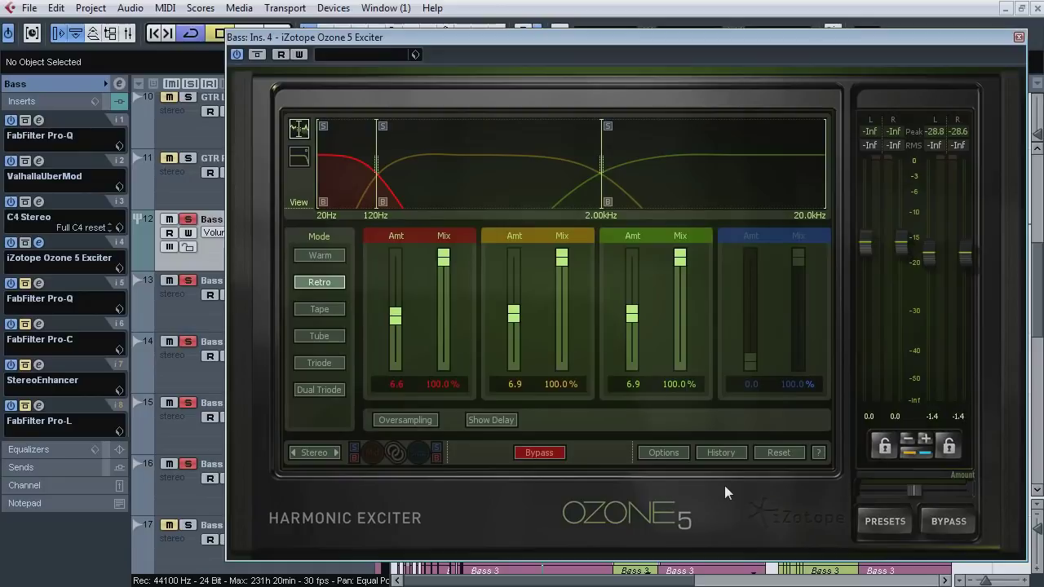
key("space")
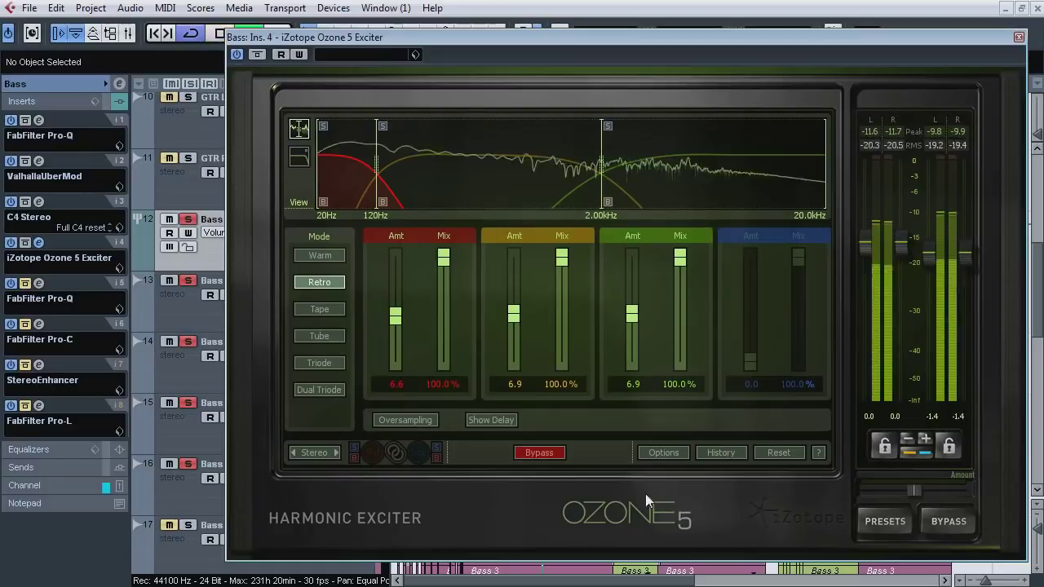
Step: Compare the Ozone 5 Exciter active and bypassed, with Bass soloed and in the full mix, leaving it active
left_click(256, 55)
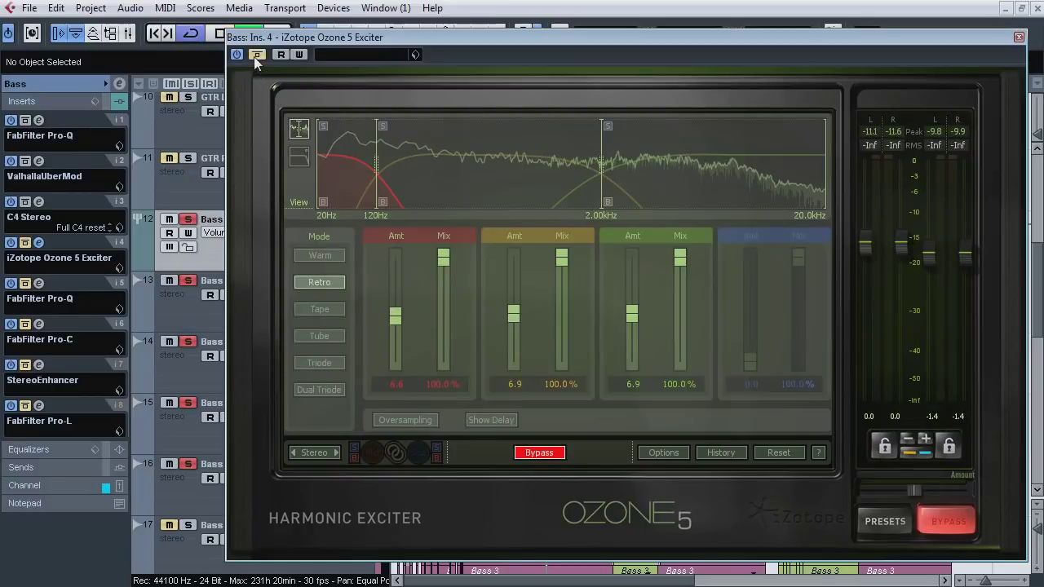
left_click(255, 55)
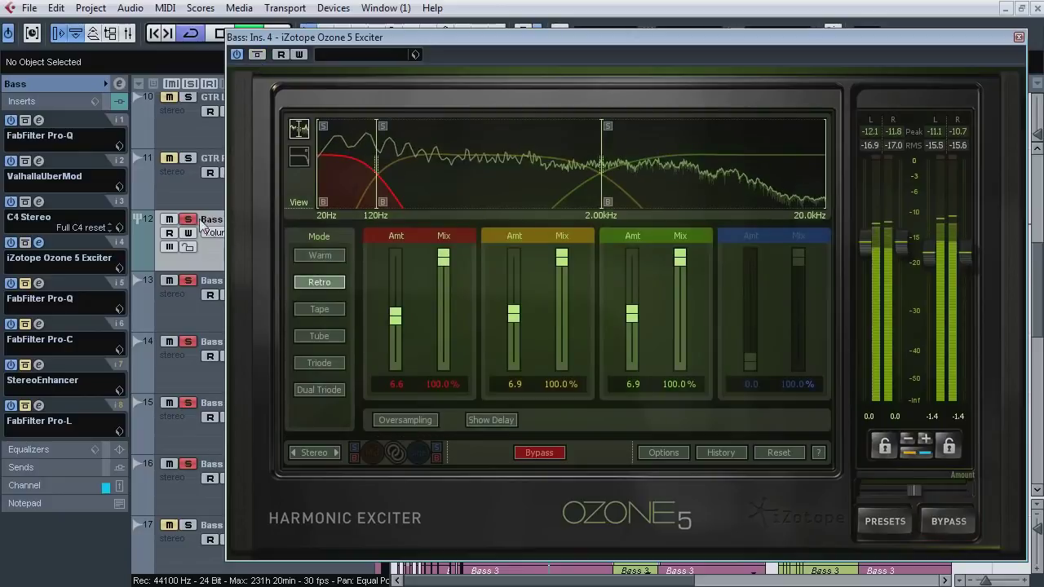
left_click(257, 55)
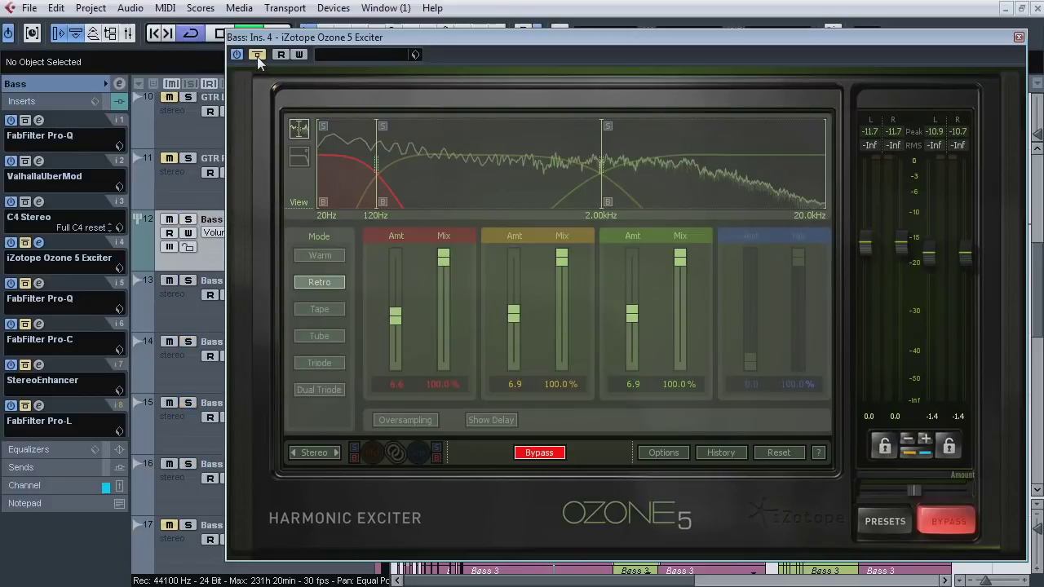
left_click(257, 55)
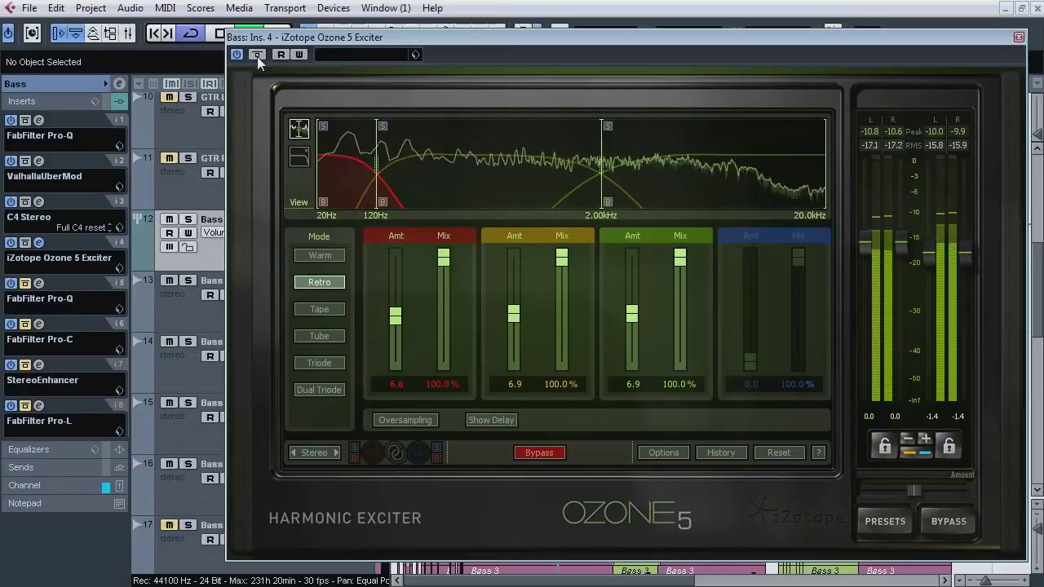
left_click(257, 54)
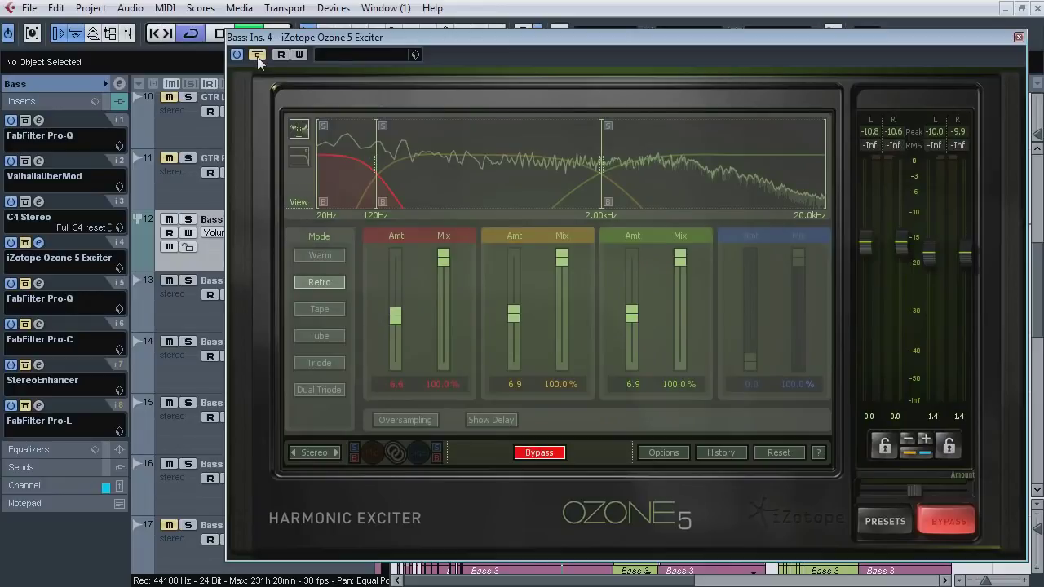
left_click(257, 55)
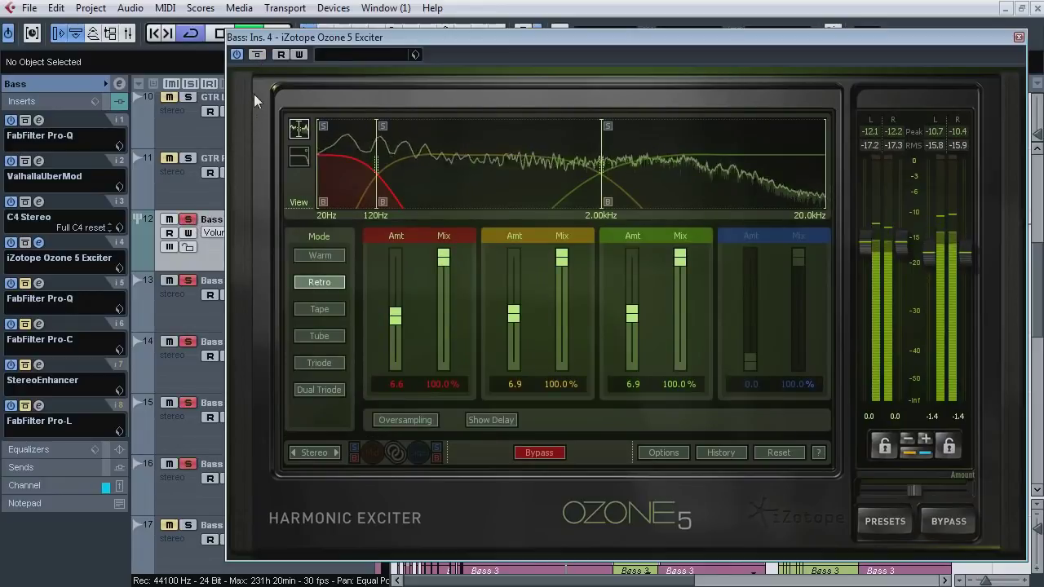
left_click(257, 55)
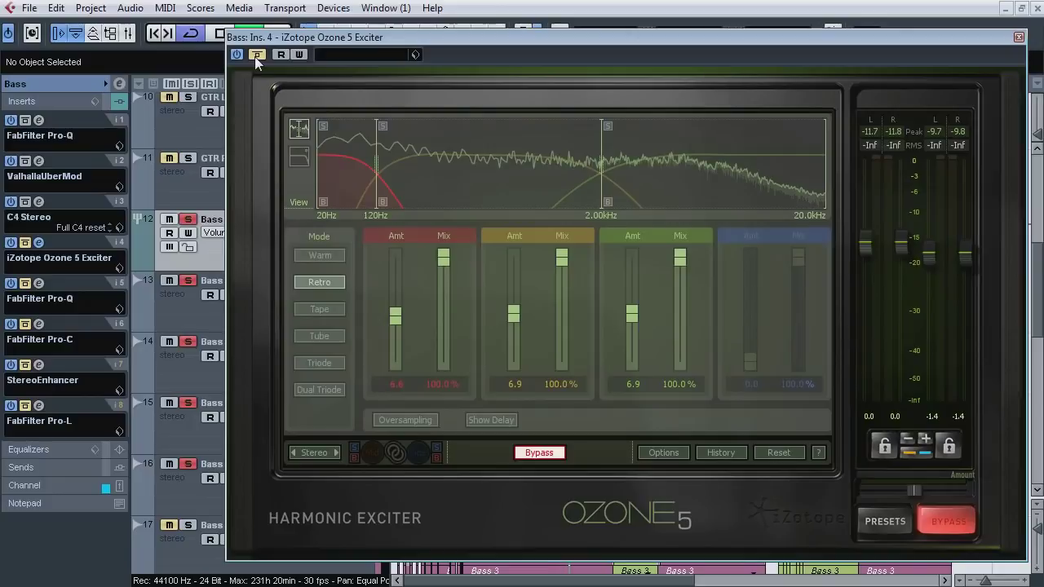
left_click(256, 55)
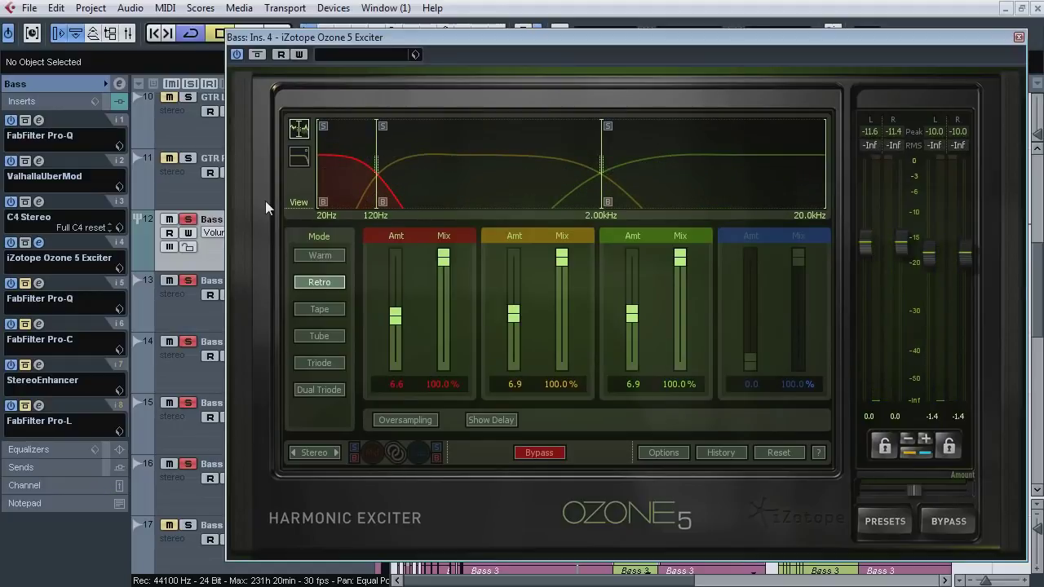
Step: Play the soloed Bass, compare the C4 Stereo and Ozone 5 Exciter active and bypassed, leave both active, stop playback, and close the Exciter
key("space")
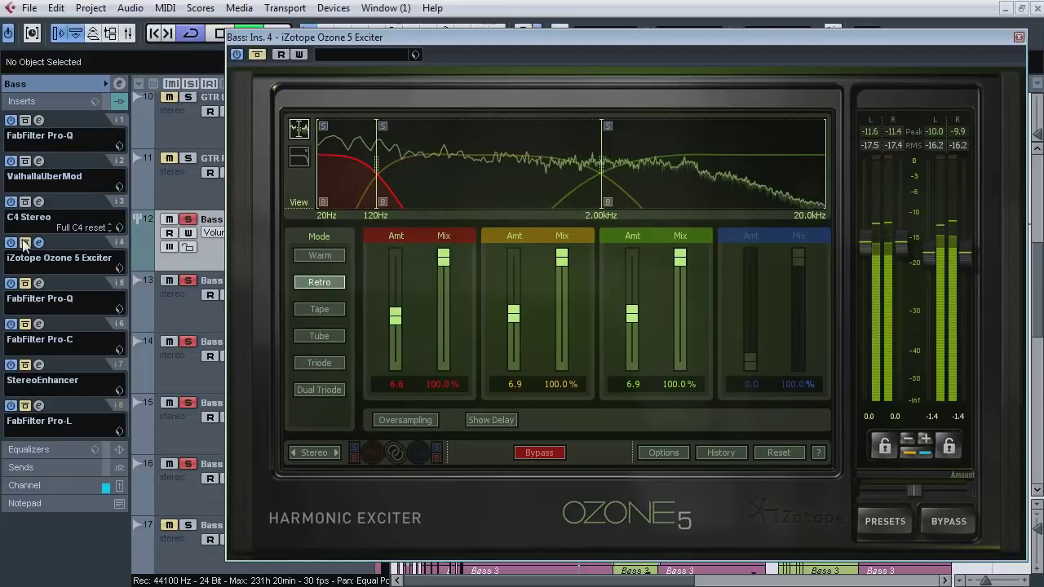
left_click(24, 241)
left_click(23, 201)
left_click(23, 203)
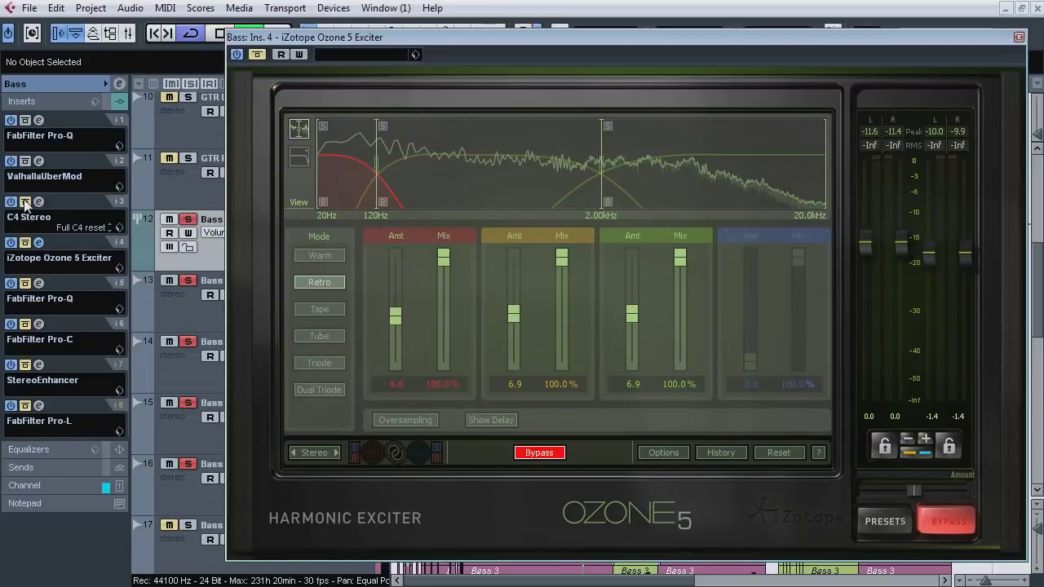
left_click(25, 243)
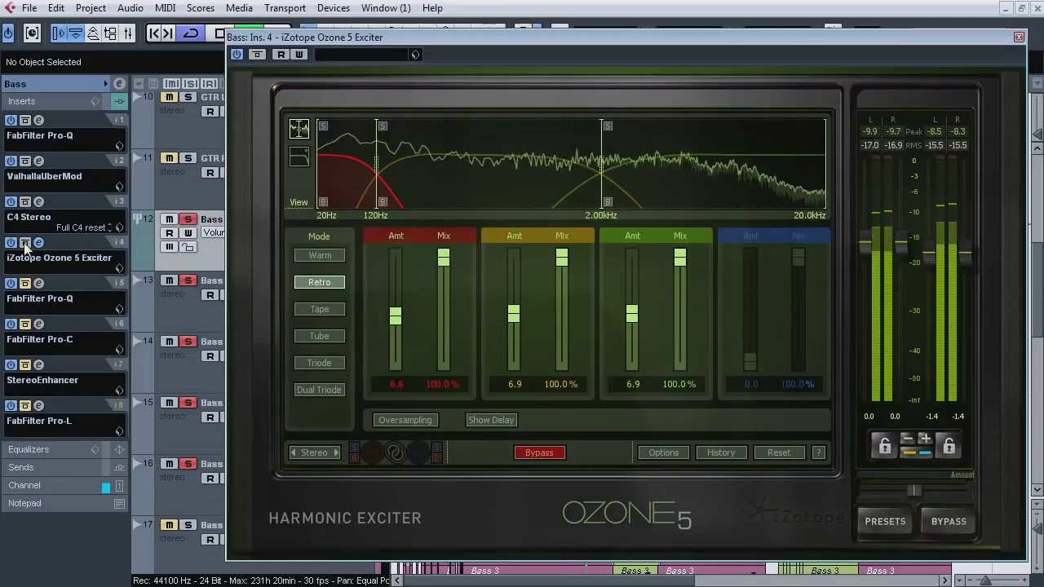
left_click(26, 243)
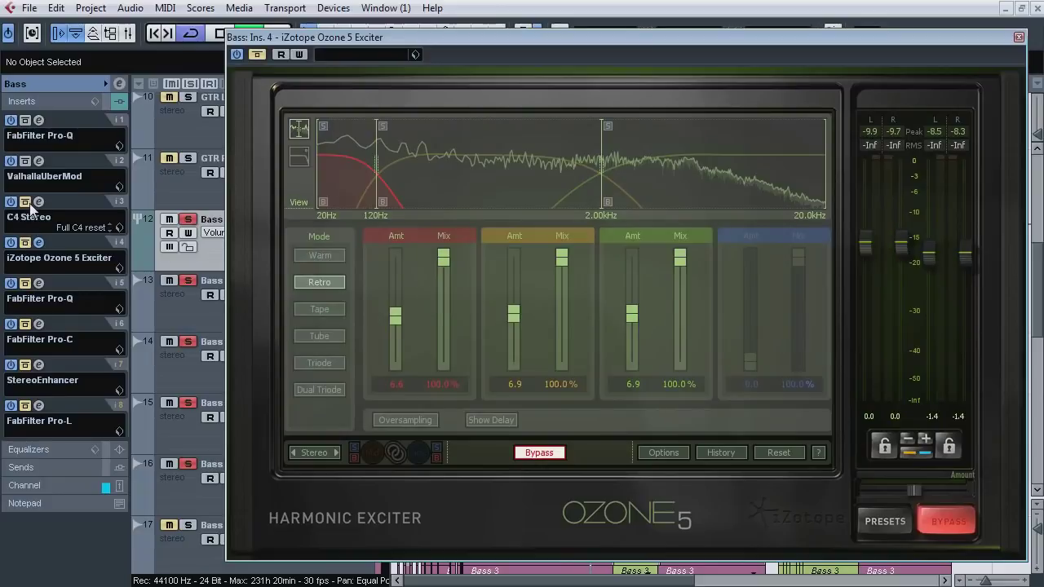
left_click(26, 242)
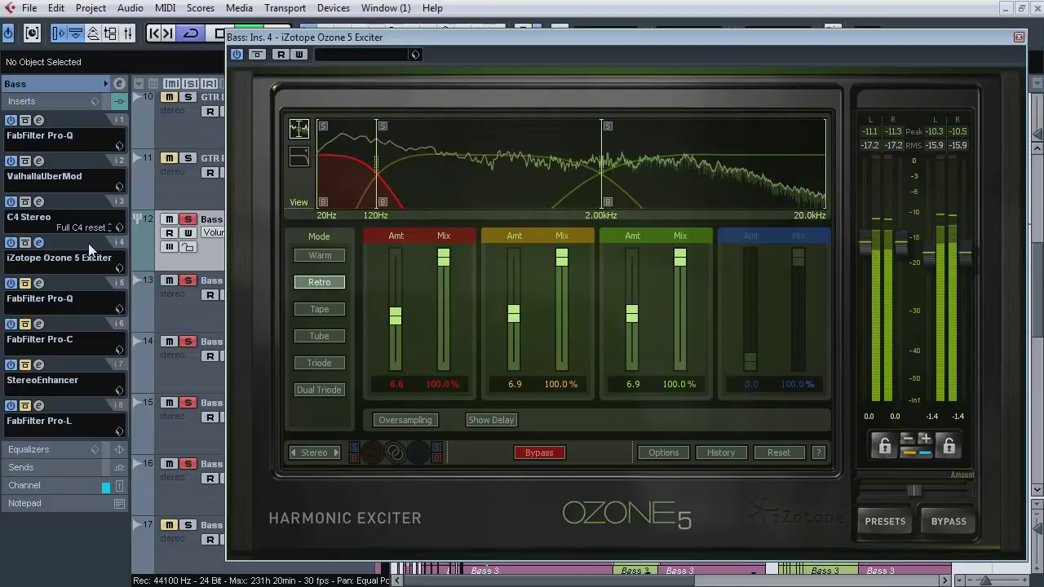
key("space")
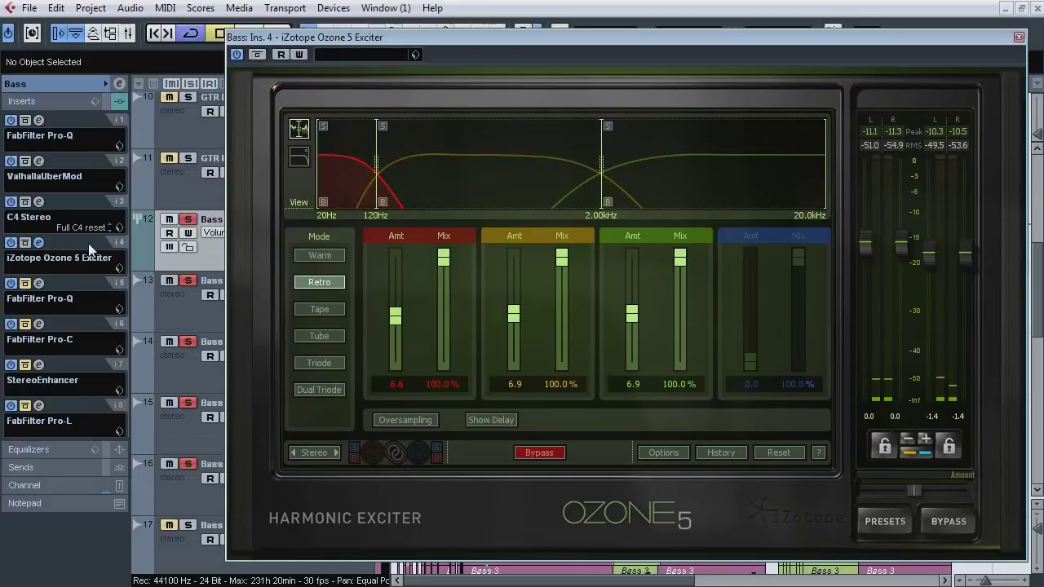
left_click(39, 242)
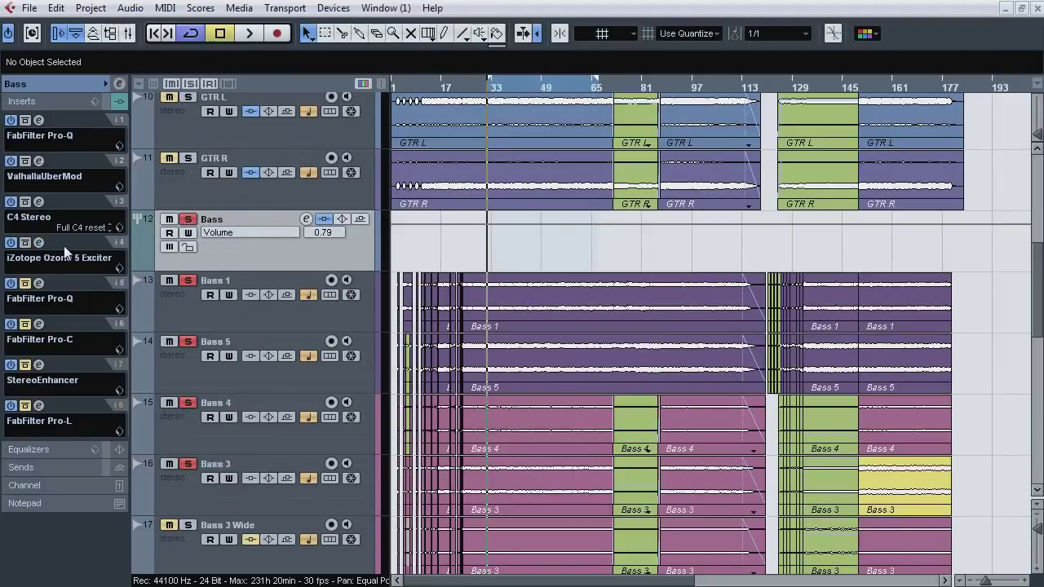
Step: Open the FabFilter Pro-Q in the Bass group's fifth insert slot, play the soloed Bass, and compare it active and bypassed, leaving it active
left_click(43, 284)
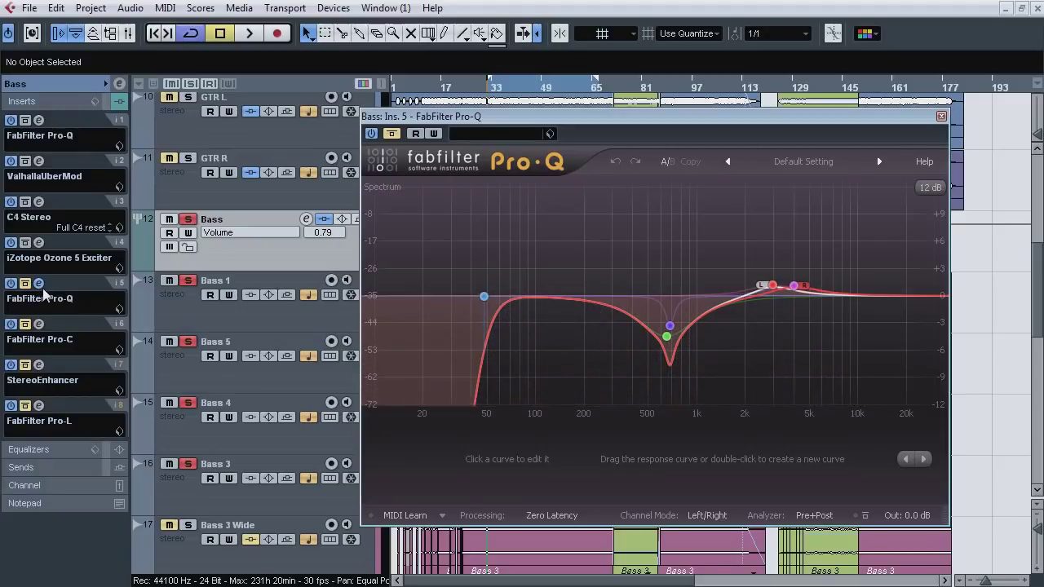
key("space")
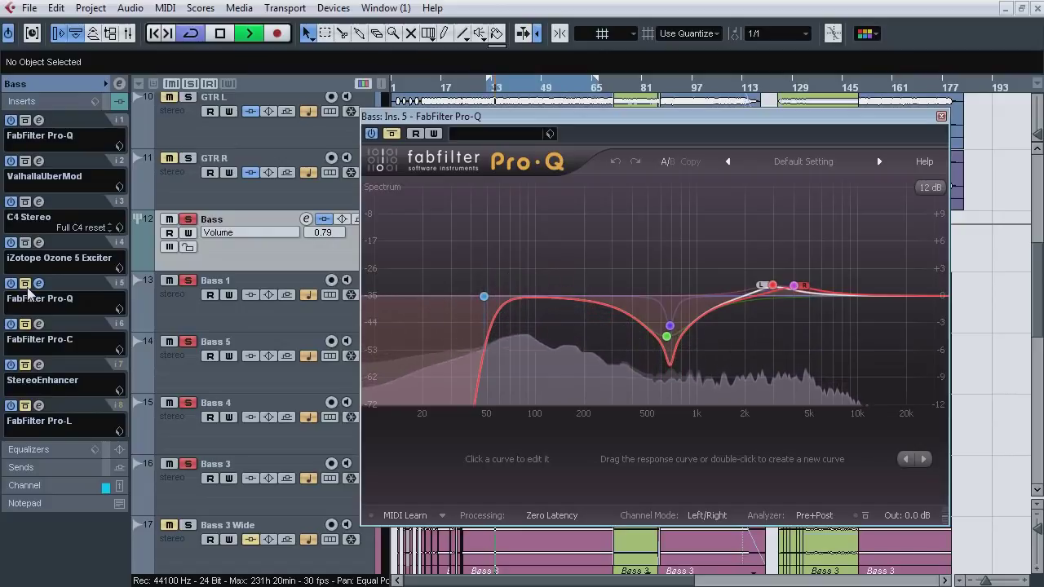
left_click(25, 285)
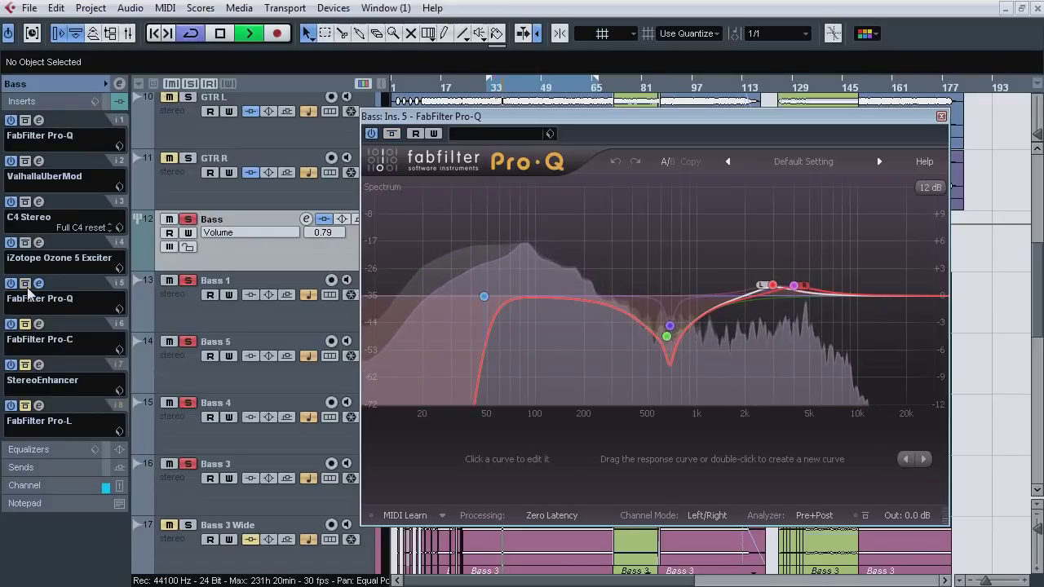
left_click(26, 284)
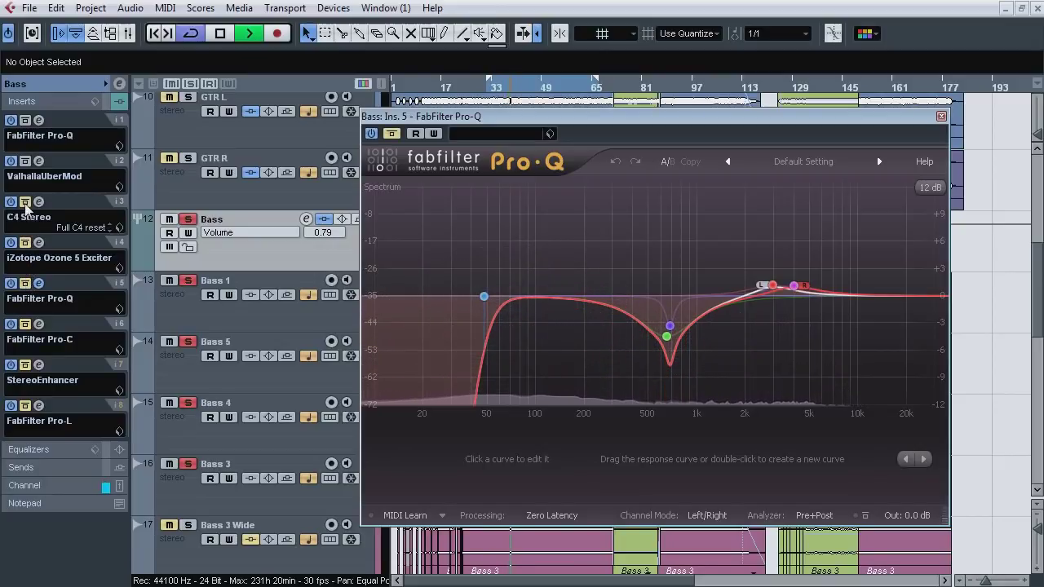
left_click(26, 284)
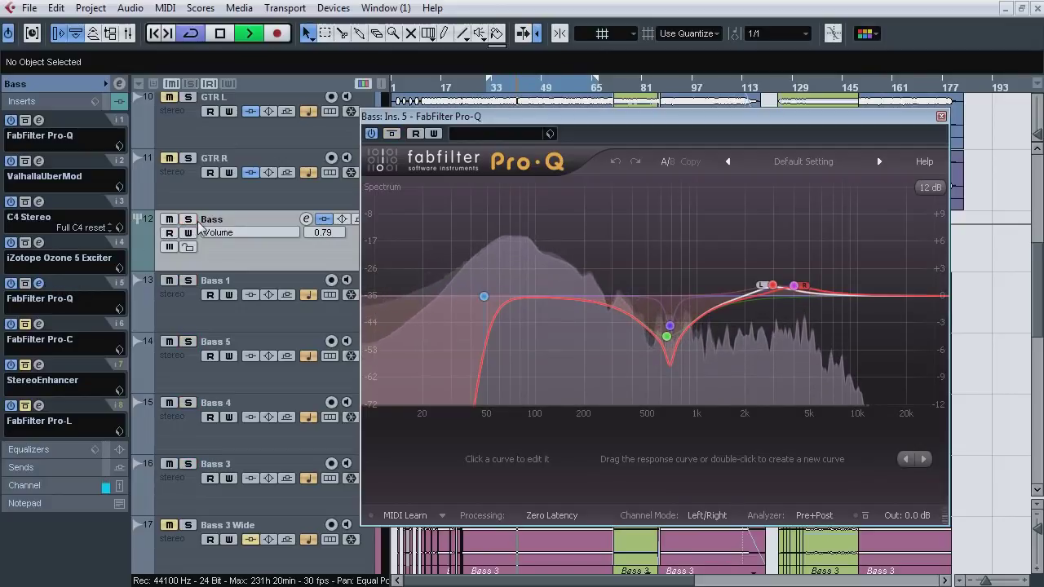
Step: Compare the Bass group's second Pro-Q bypassed and active in the full mix, solo Bass again, stop playback, and close the plug-in
left_click(26, 283)
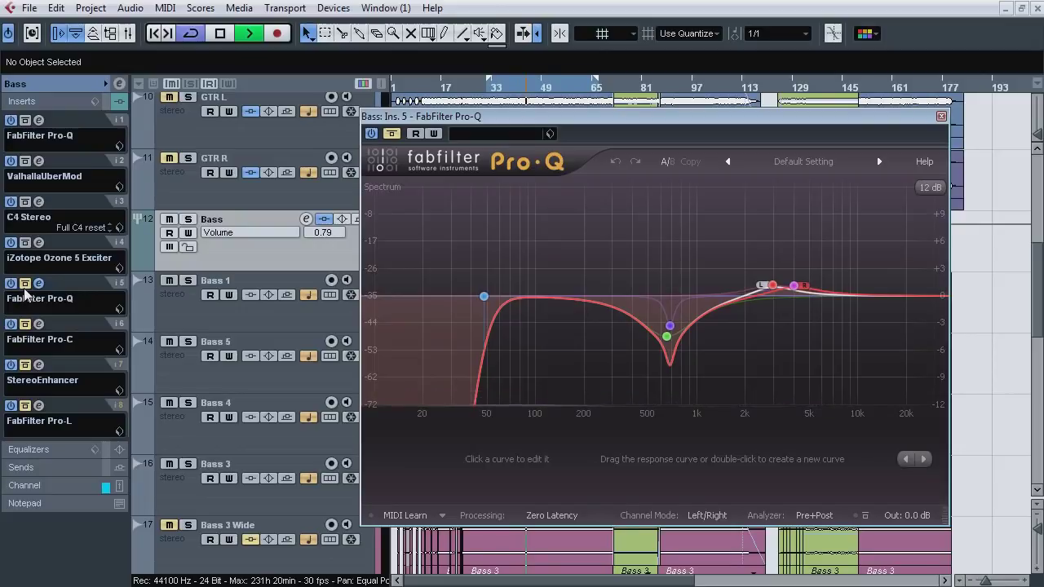
left_click(26, 284)
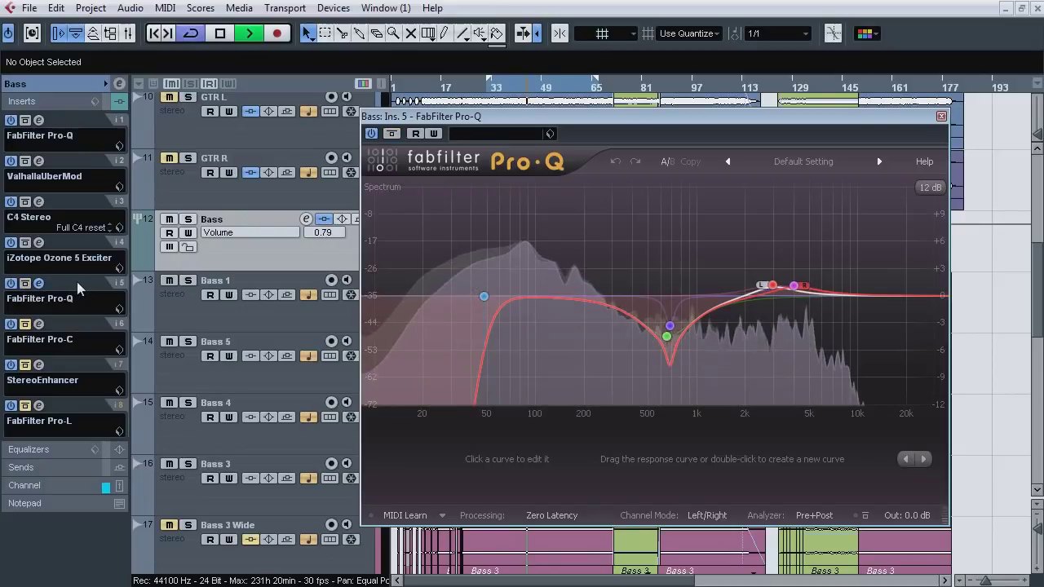
left_click(188, 220)
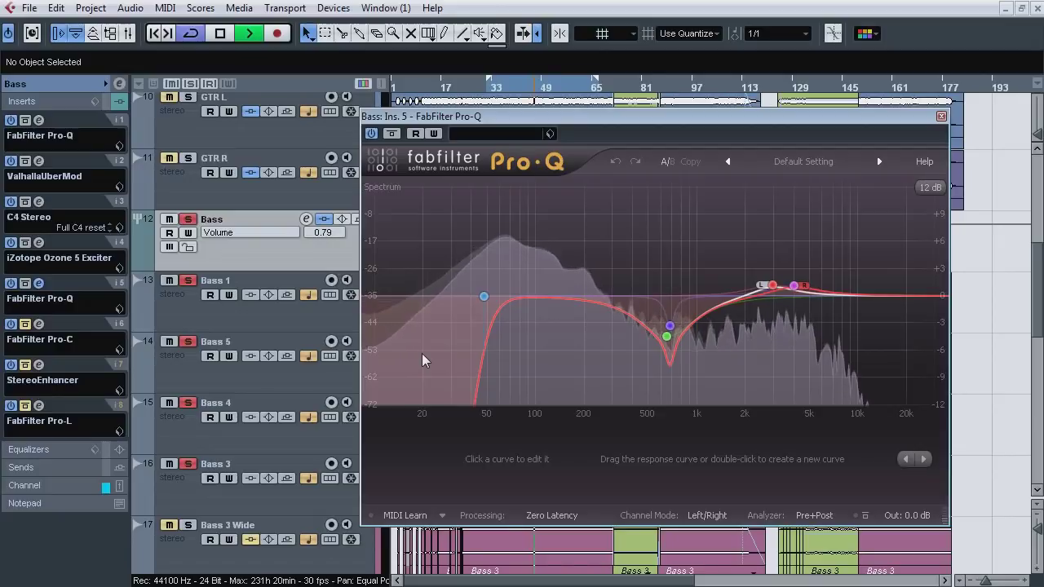
key("space")
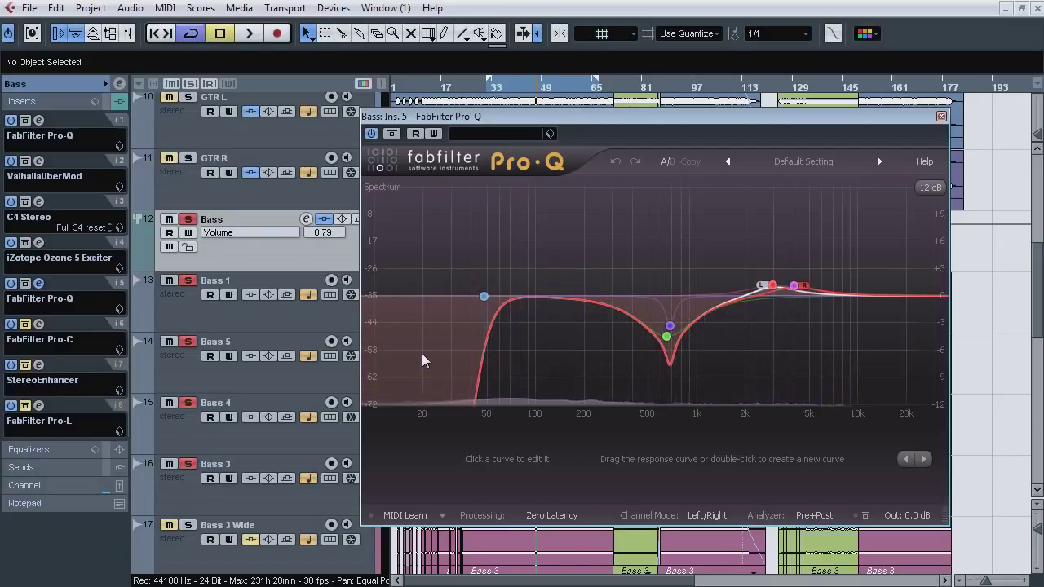
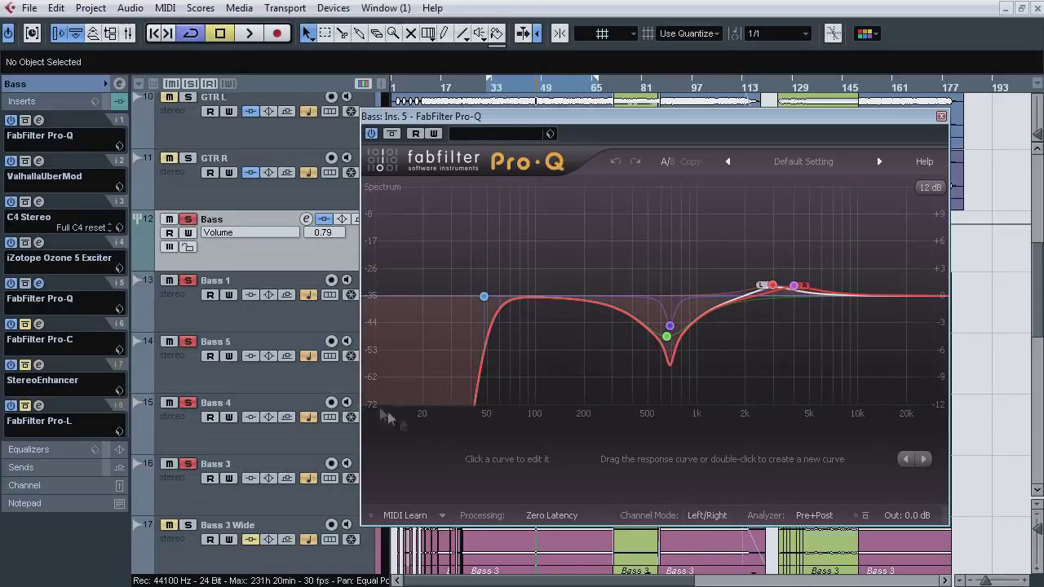
left_click(41, 281)
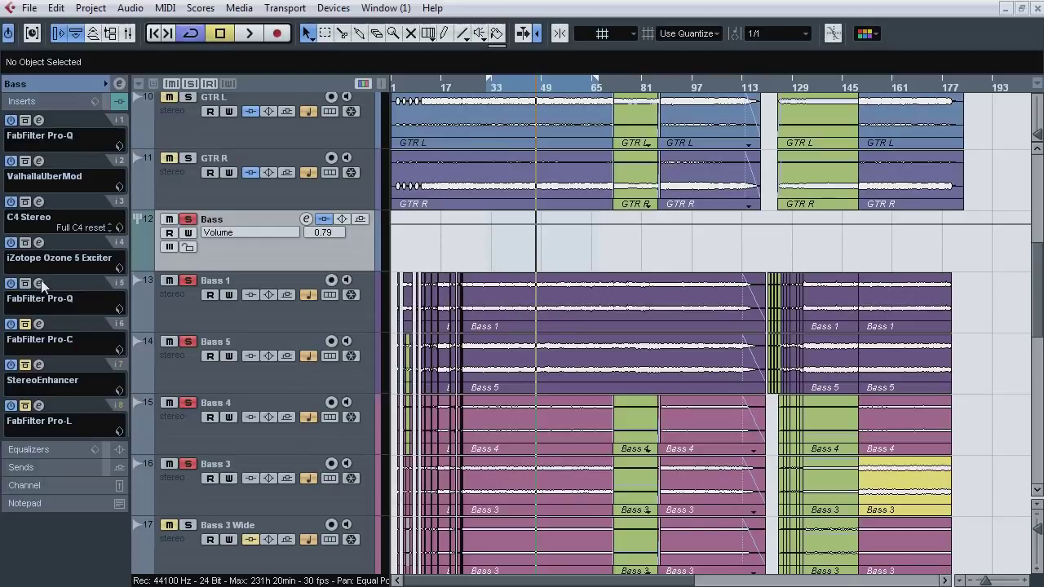
Step: Open the Bass group's FabFilter Pro-C and examine the Kick and Snare SC Driver sends feeding its side chain
left_click(39, 324)
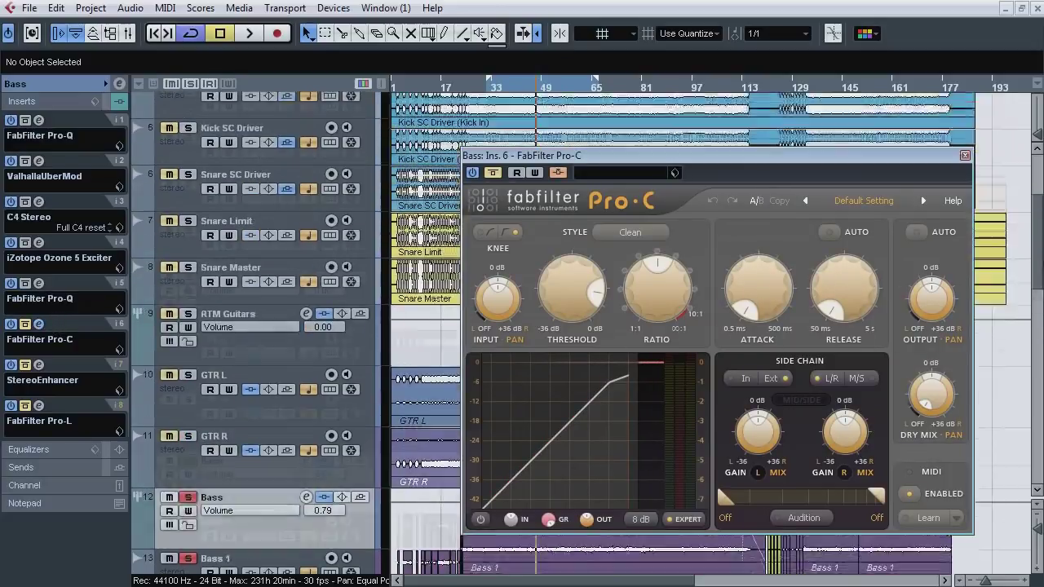
scroll(261, 326, "up", 2)
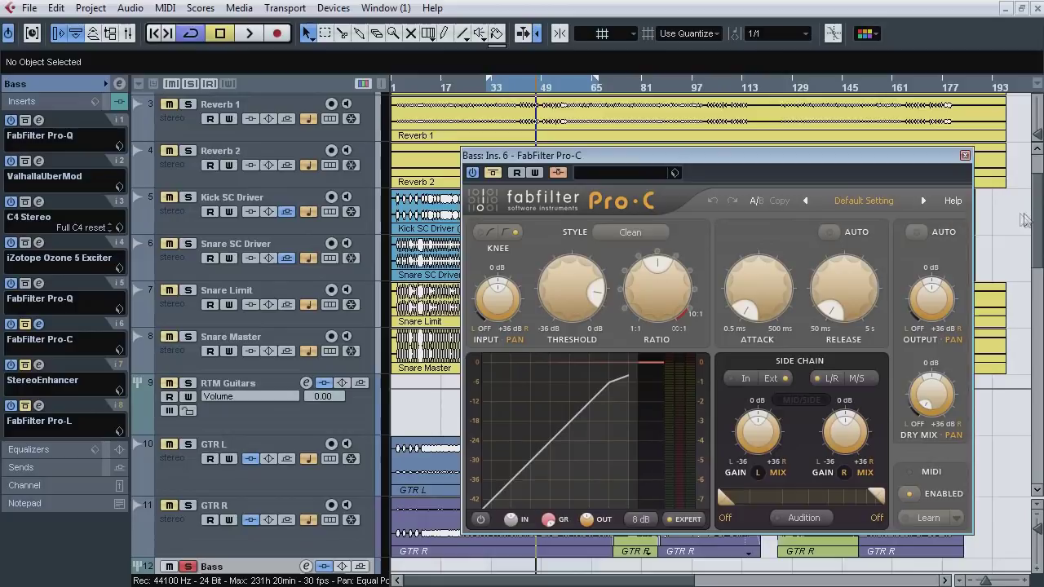
scroll(412, 224, "up", 2)
left_click(325, 182)
left_click(57, 469)
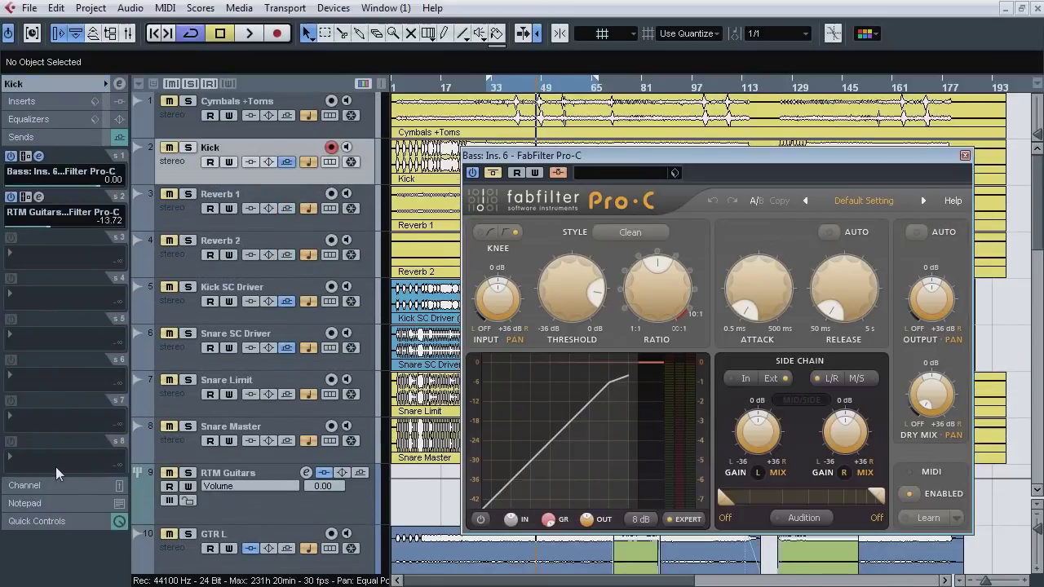
left_click(174, 361)
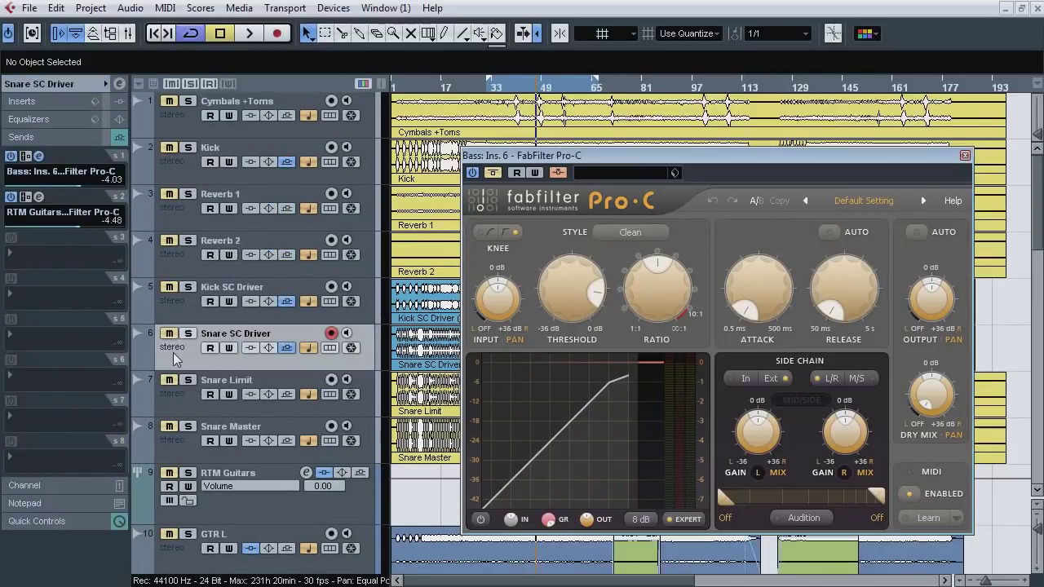
Step: Activate the Bass group's Pro-C, start playback, and solo Snare SC Driver and Kick alongside Bass to audition the side-chain compression
left_click_drag(1037, 194, 1036, 297)
key("space")
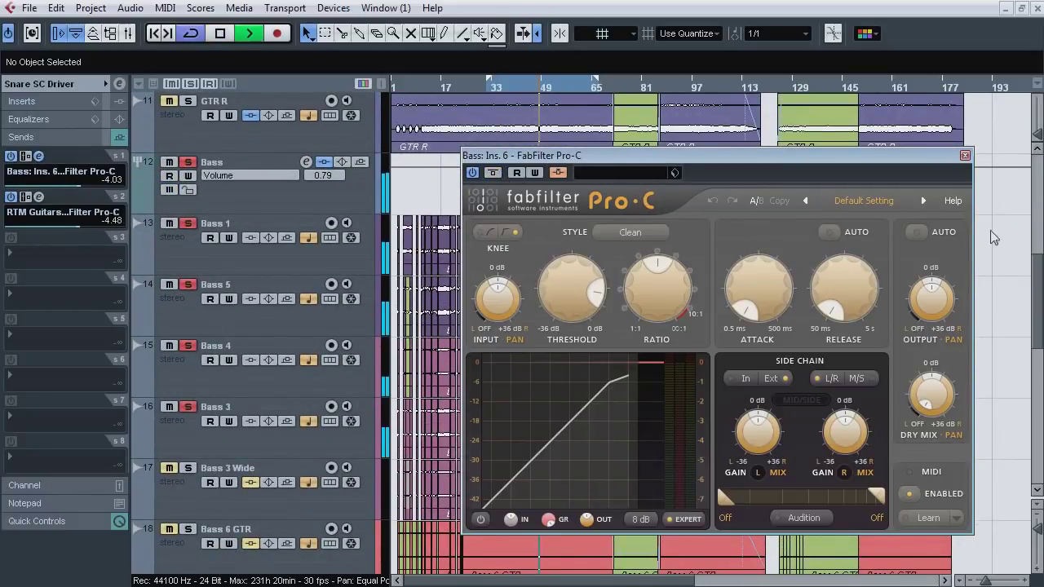
left_click_drag(1042, 299, 1041, 200)
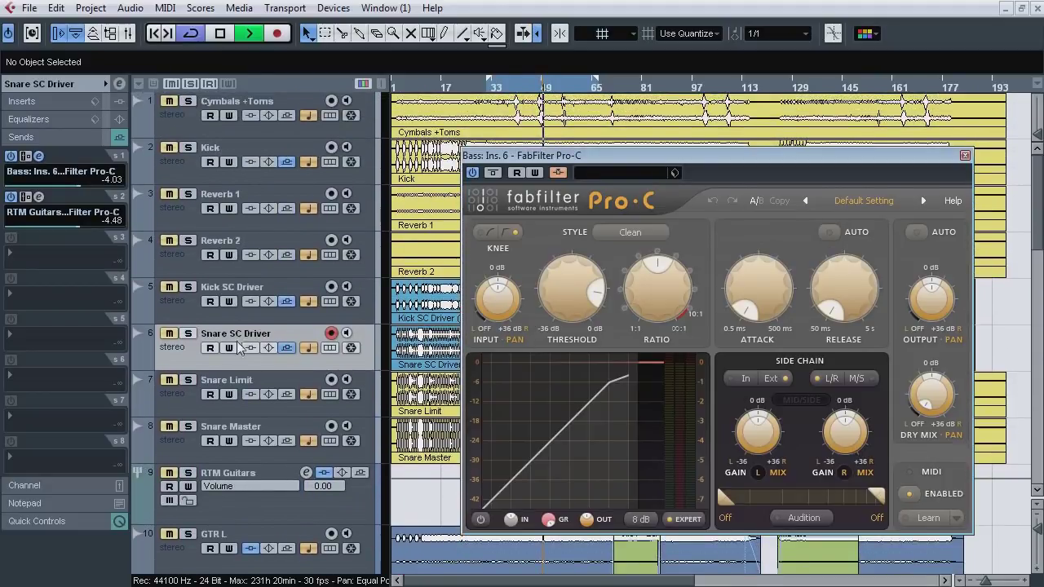
left_click(188, 334)
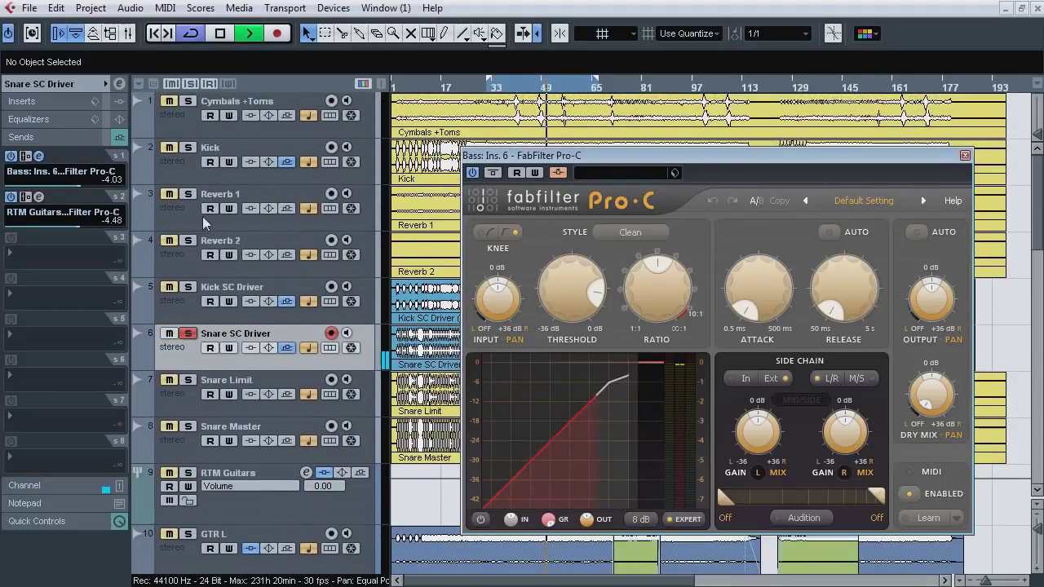
left_click(187, 147)
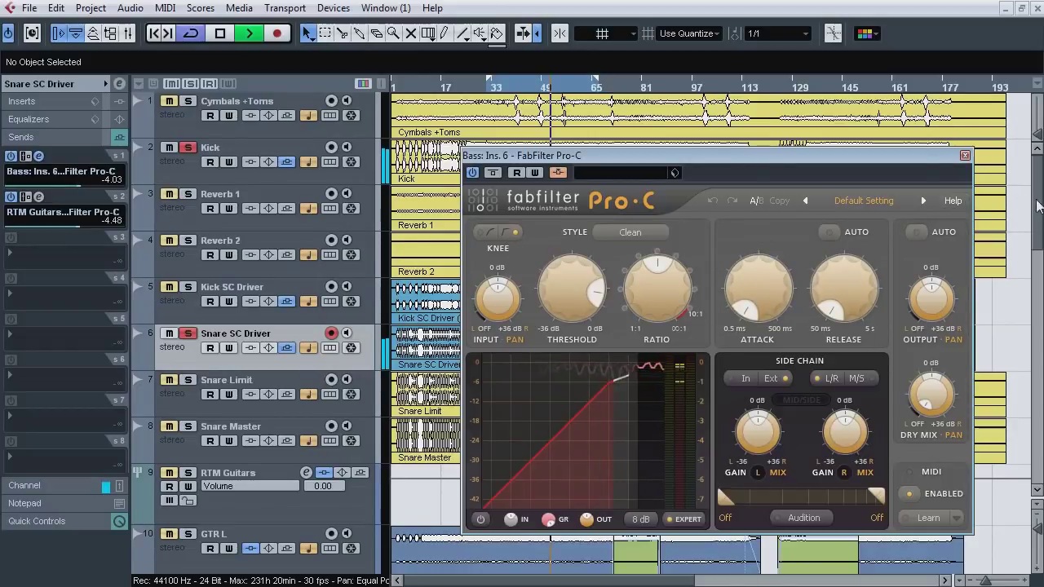
left_click_drag(1041, 200, 1041, 262)
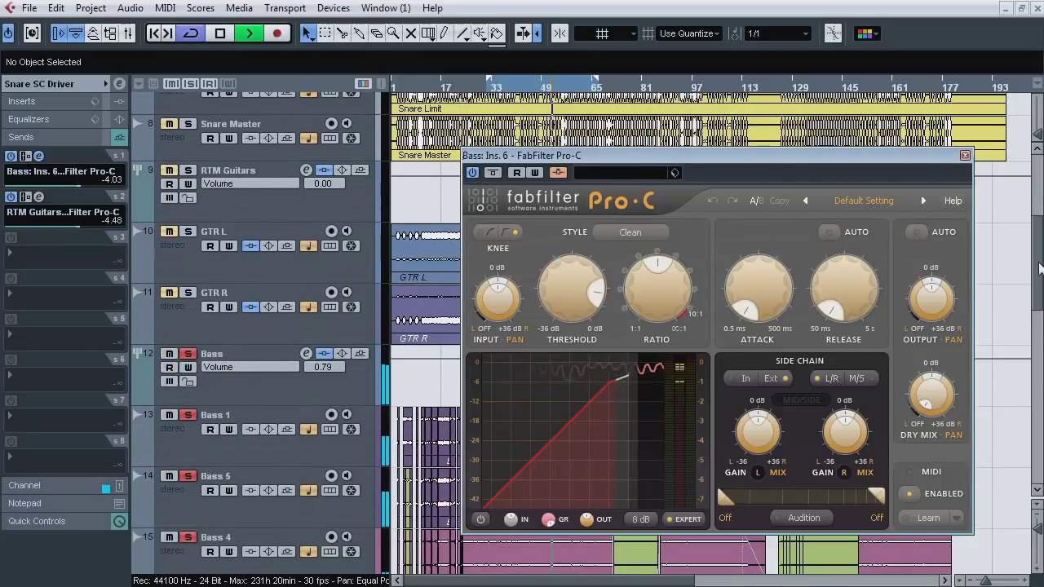
Step: Compare the Bass track with its sidechained FabFilter Pro-C bypassed and active during playback, stop, and close the compressor
left_click(492, 173)
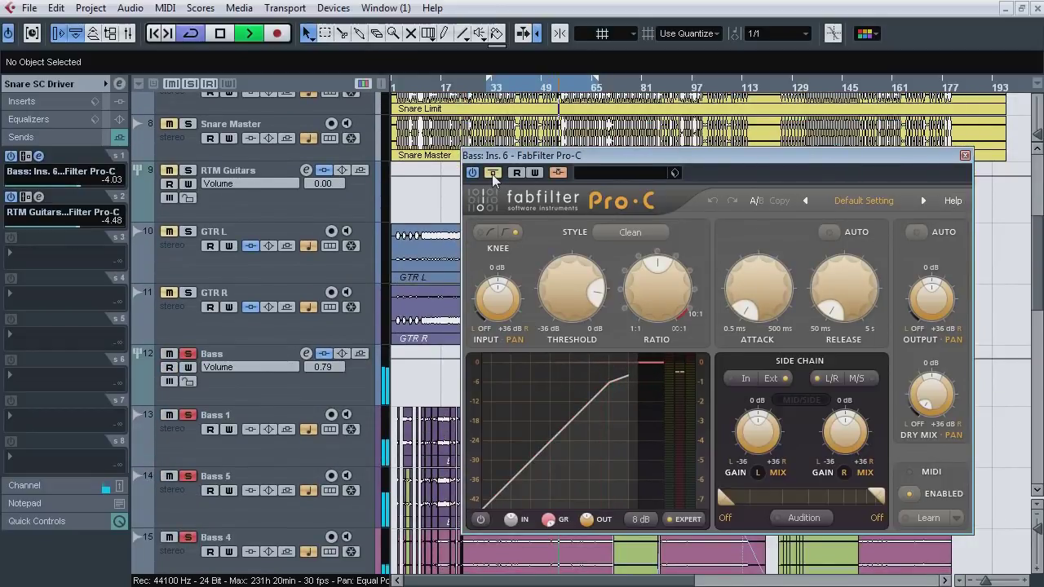
left_click(492, 173)
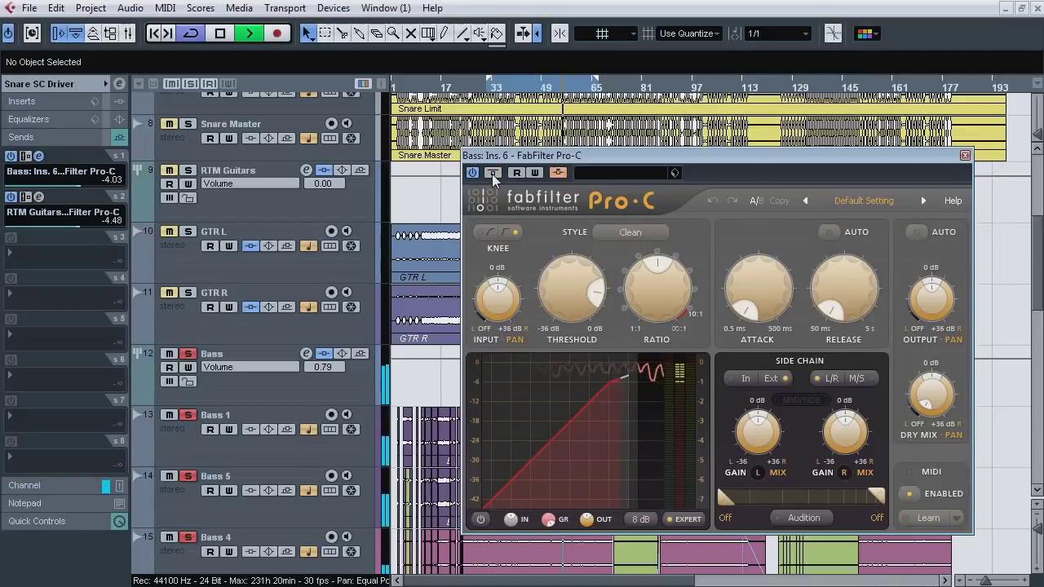
left_click(492, 173)
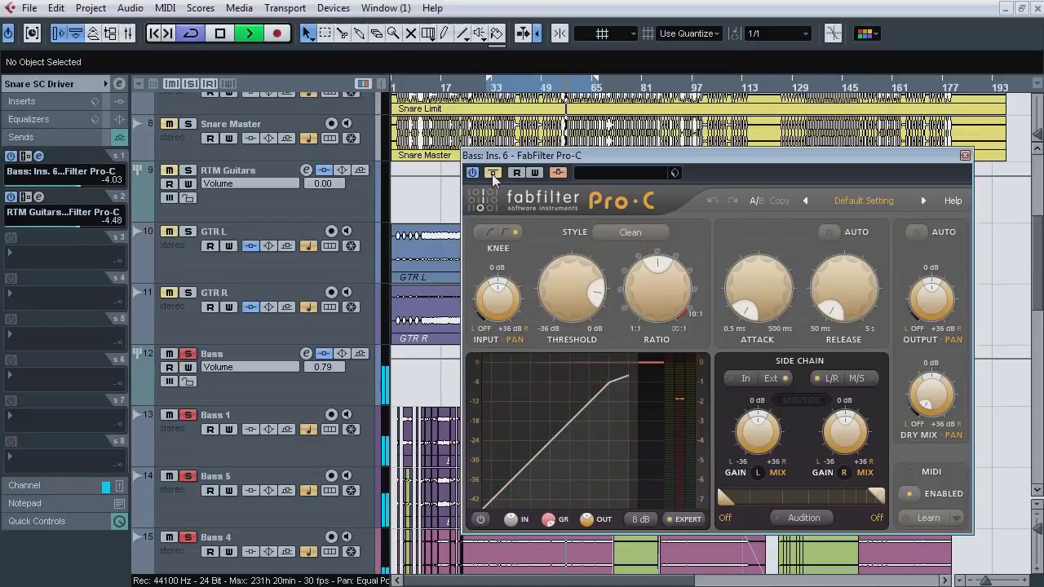
left_click(492, 173)
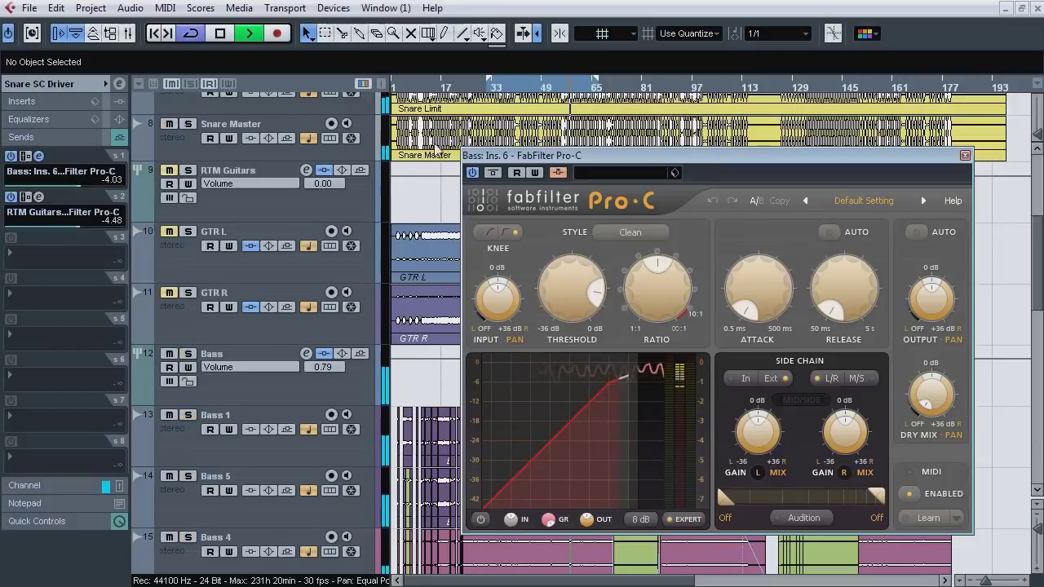
left_click(498, 172)
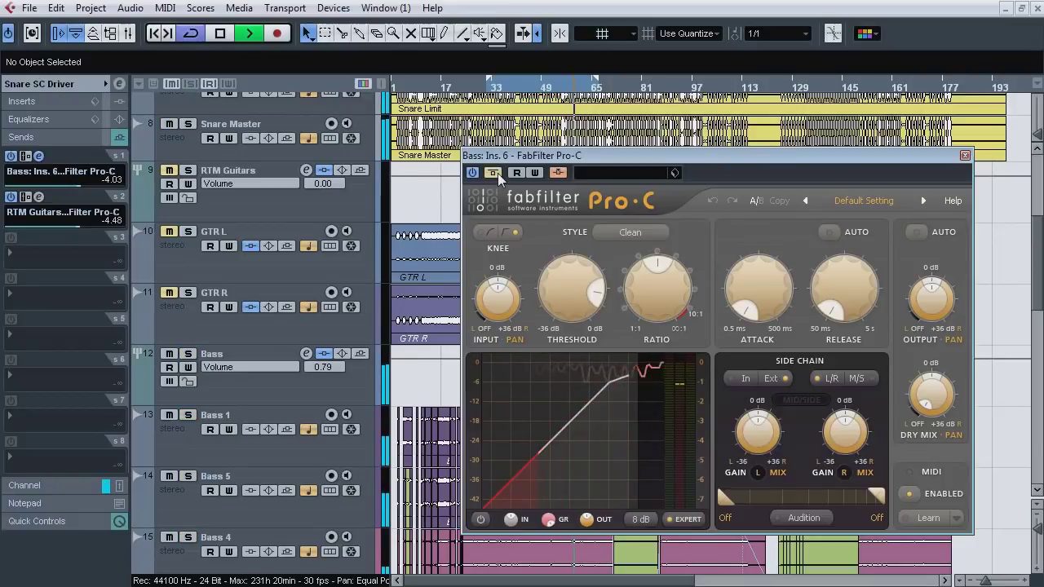
left_click(497, 173)
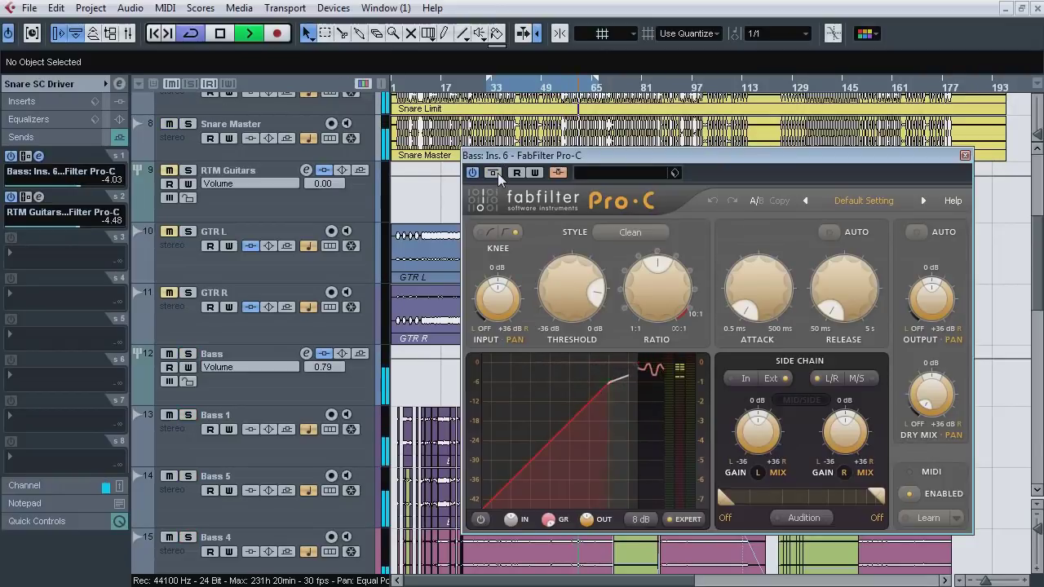
left_click(498, 173)
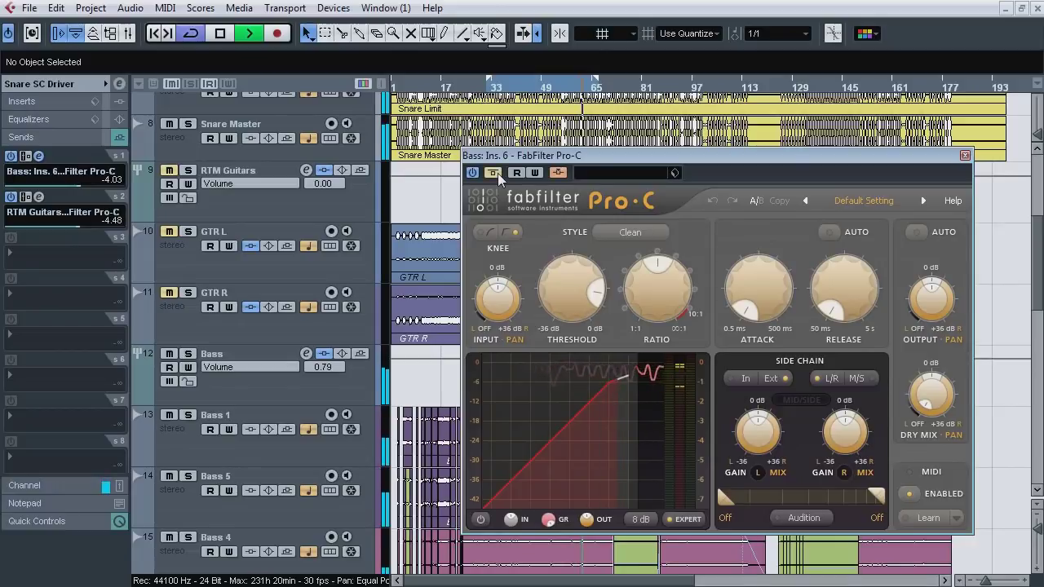
left_click(497, 173)
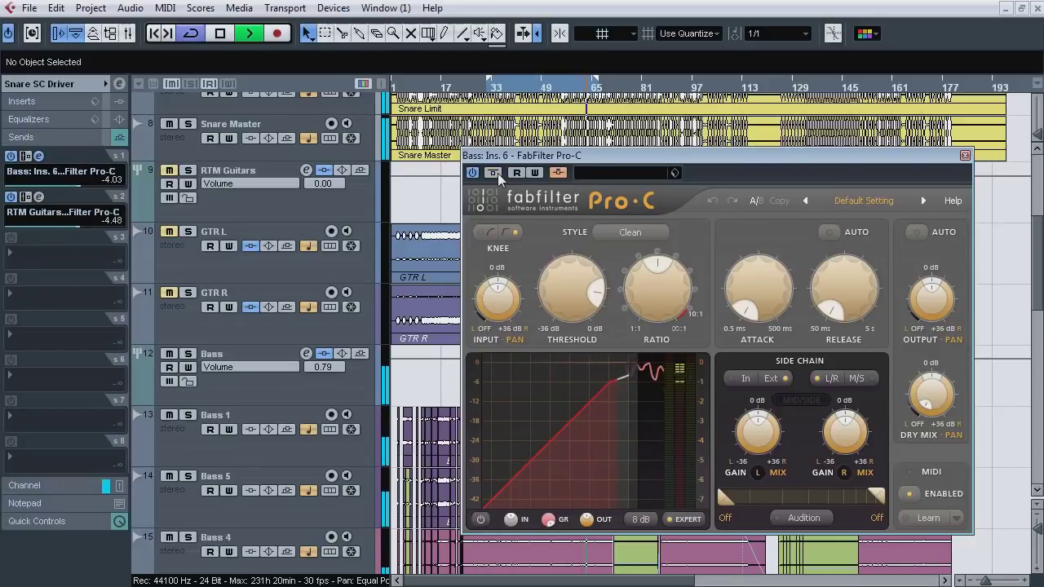
key("space")
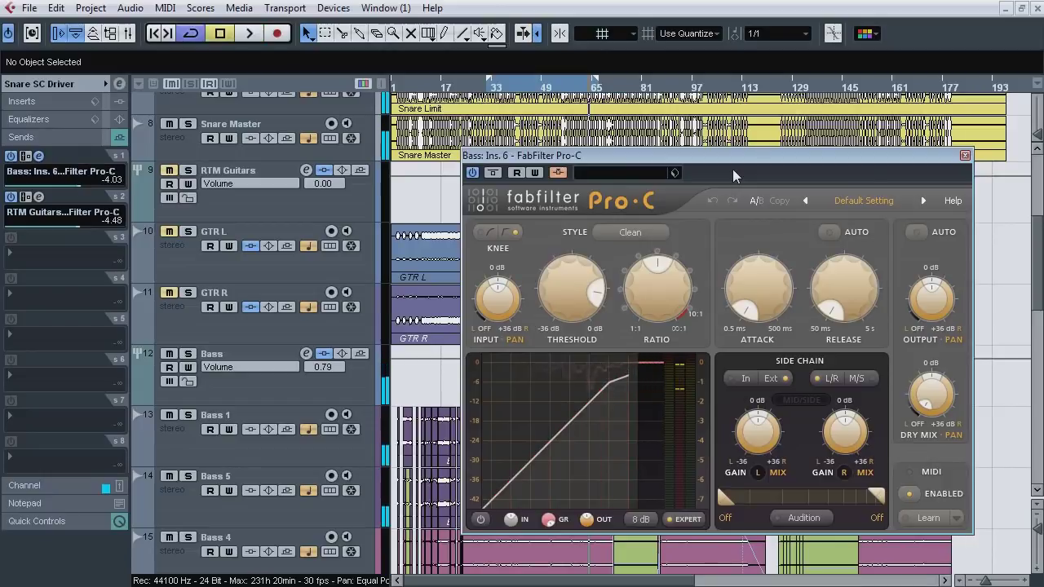
left_click(346, 393)
left_click(39, 325)
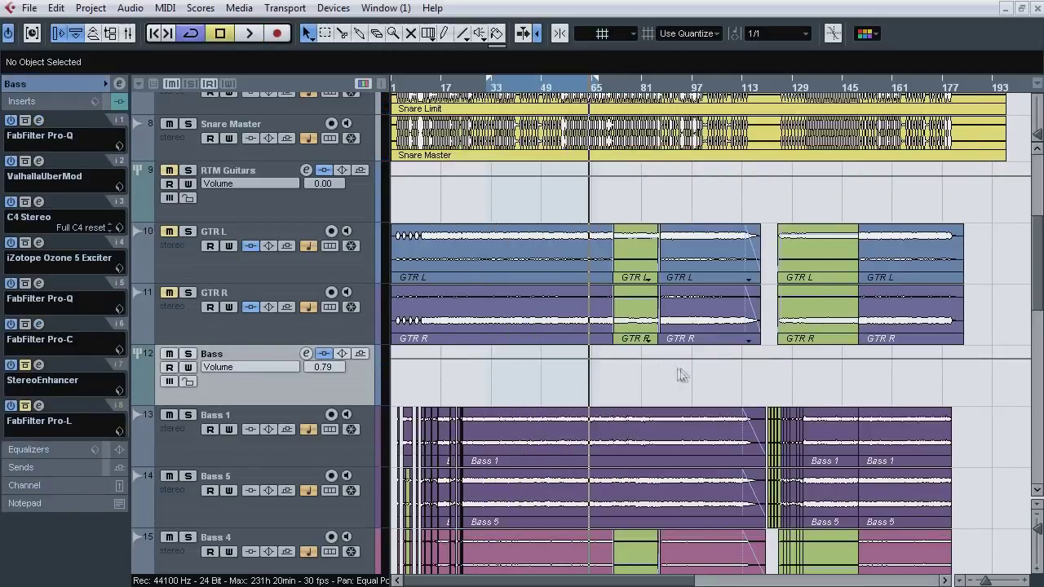
Step: Select the Bass 3 Wide track, show its inserts and solo it
scroll(276, 438, "down", 5)
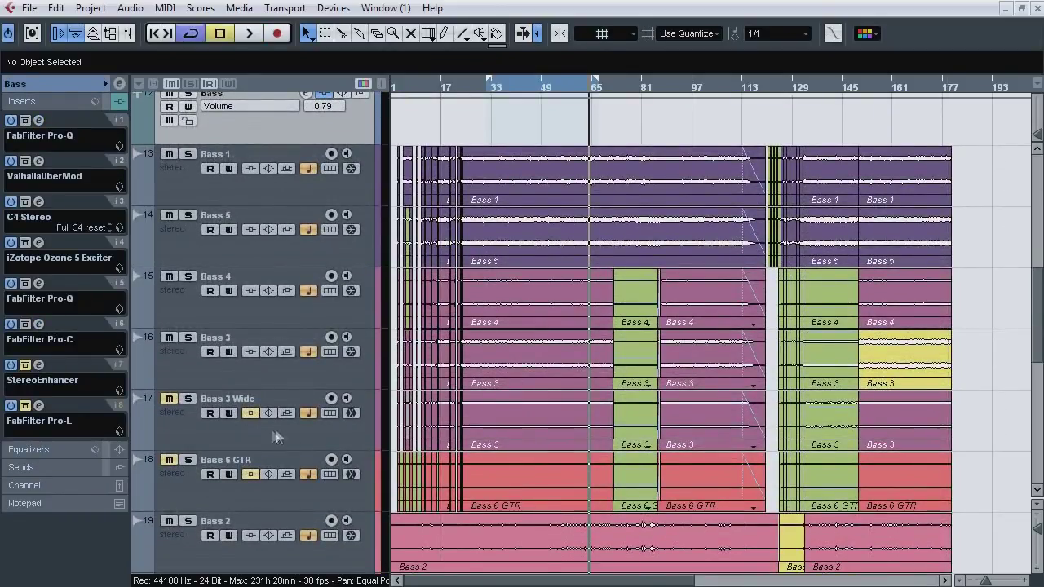
left_click(230, 431)
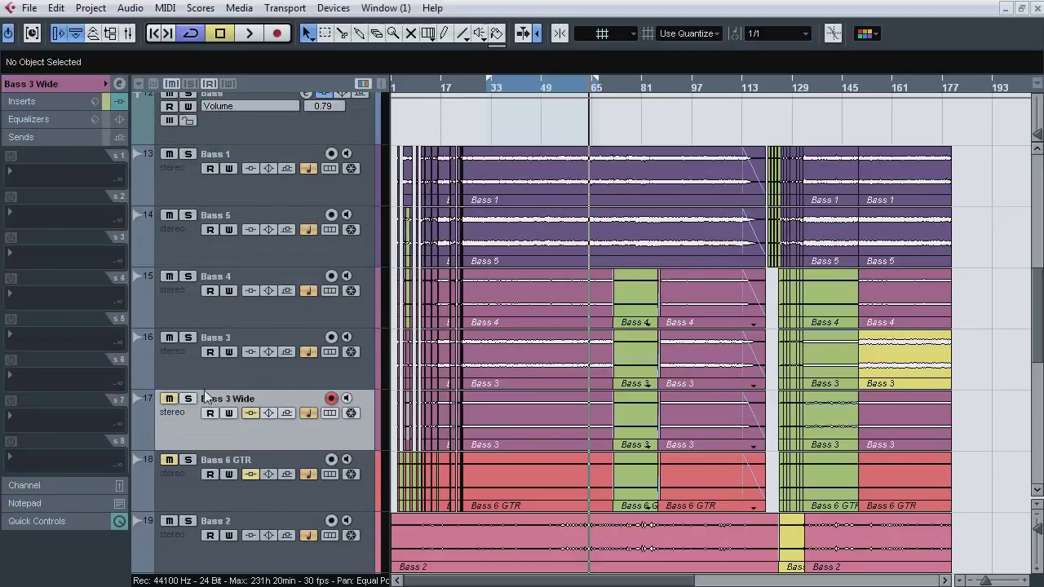
left_click(41, 104)
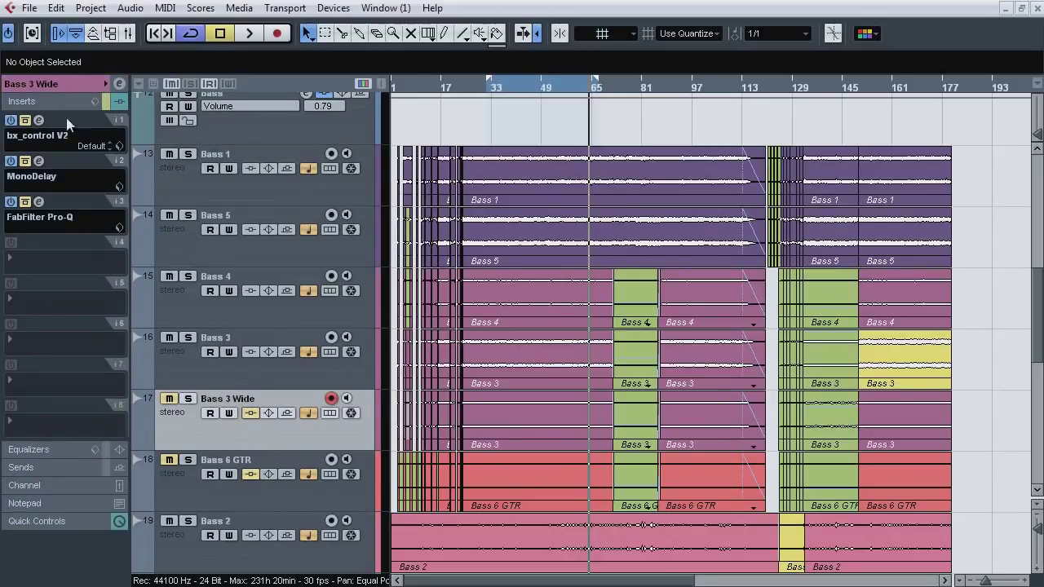
left_click(188, 399)
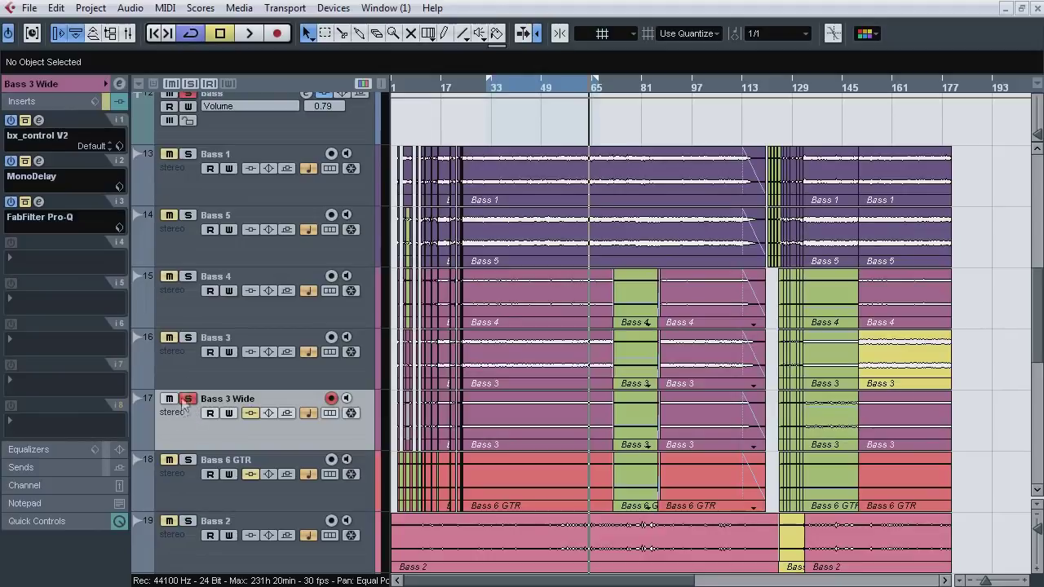
Step: Open bx_control V2 on Bass 3 Wide, play from near the loop start, and compare it with bypass, leaving it active
left_click(502, 87)
left_click(38, 121)
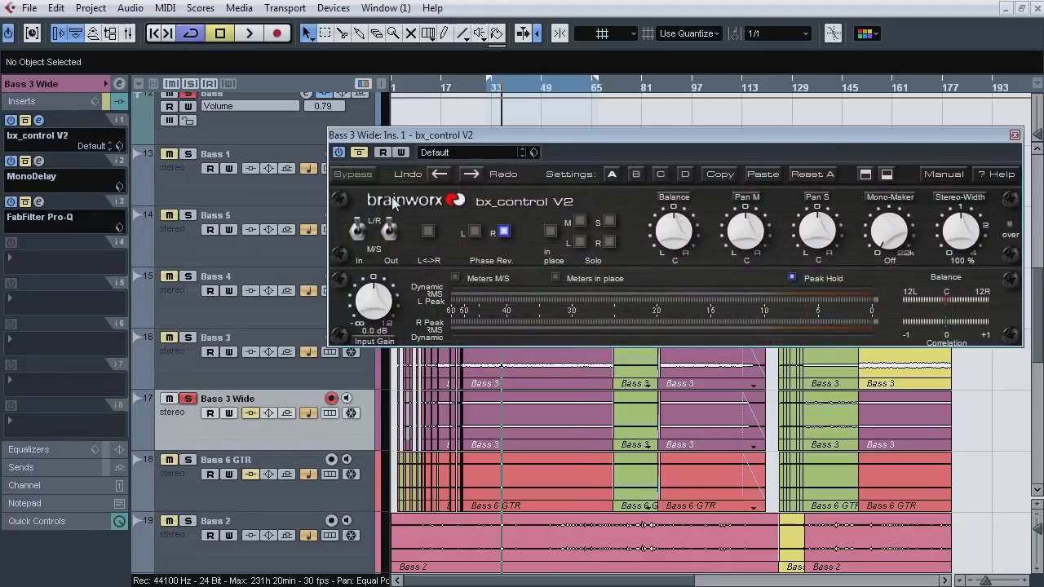
key("space")
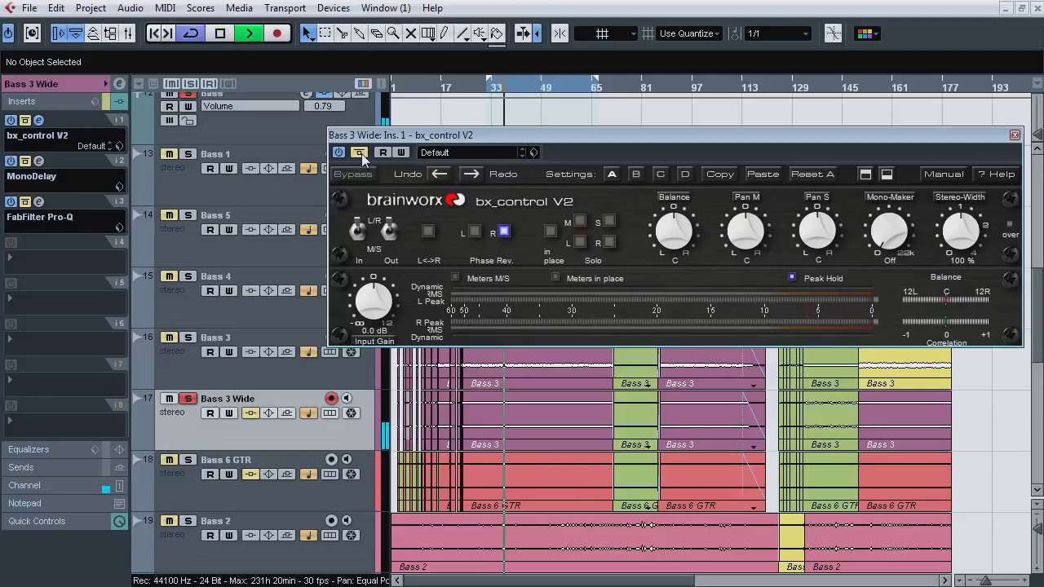
left_click(359, 152)
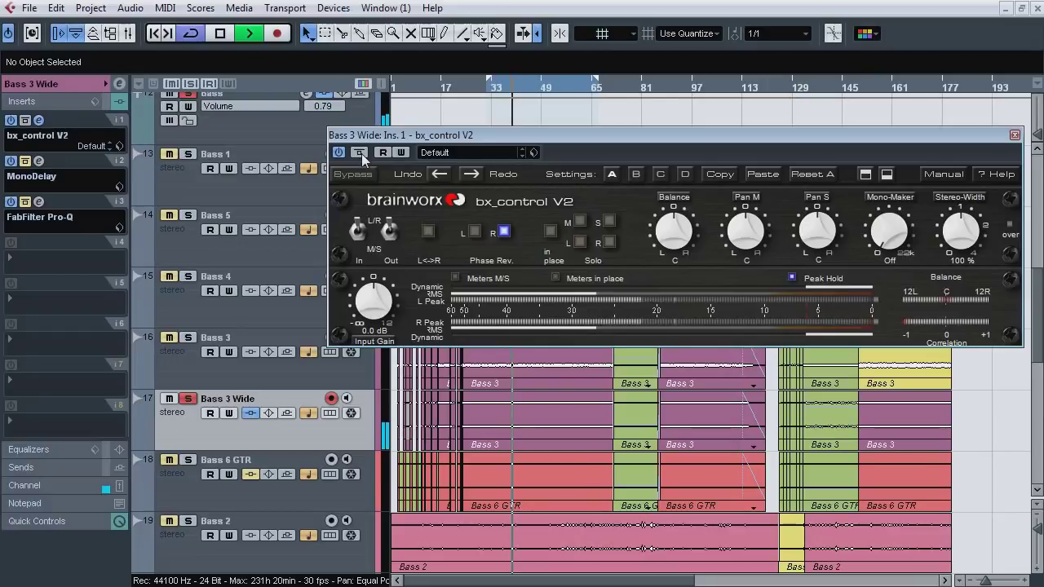
left_click(361, 153)
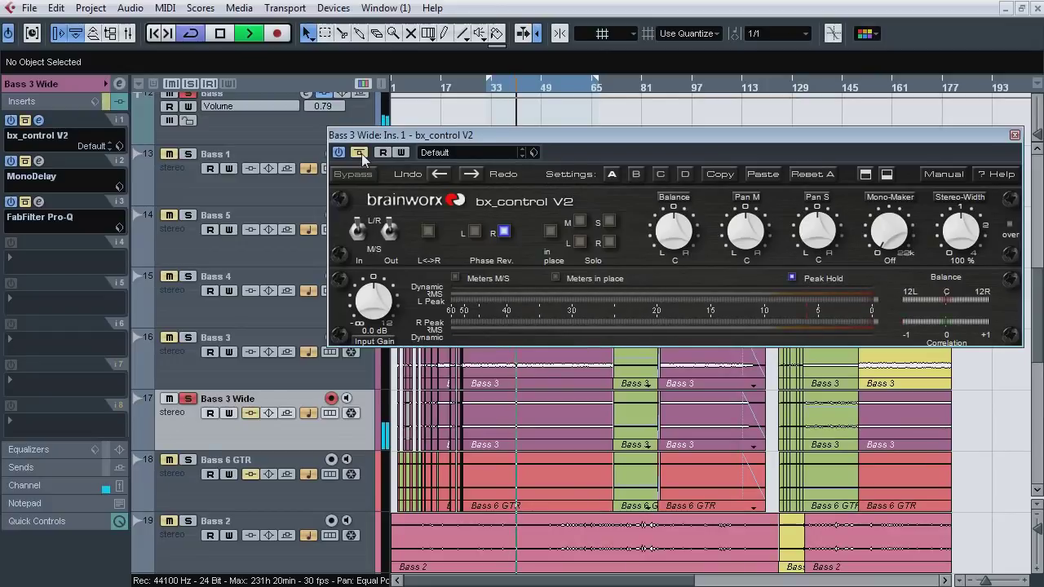
left_click(361, 154)
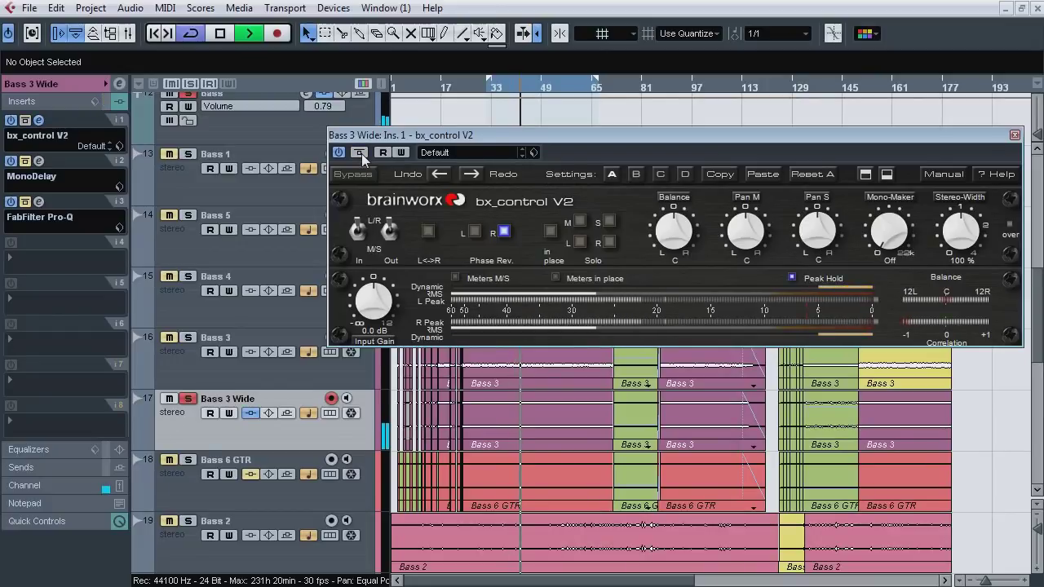
key("space")
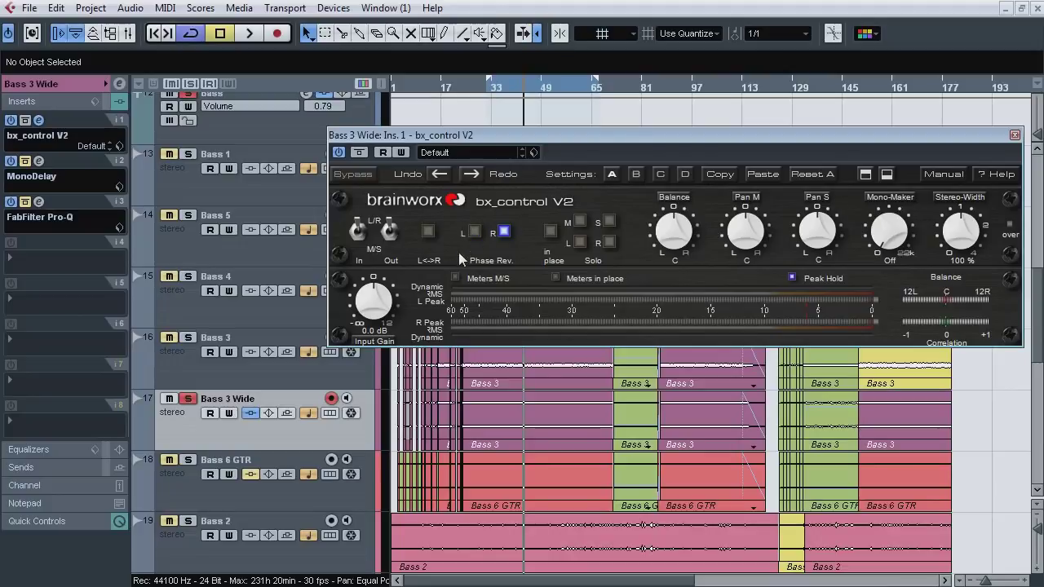
Step: Resume playback with Bass 3 also soloed and compare bx_control V2 bypassed and active in the combined sound
key("space")
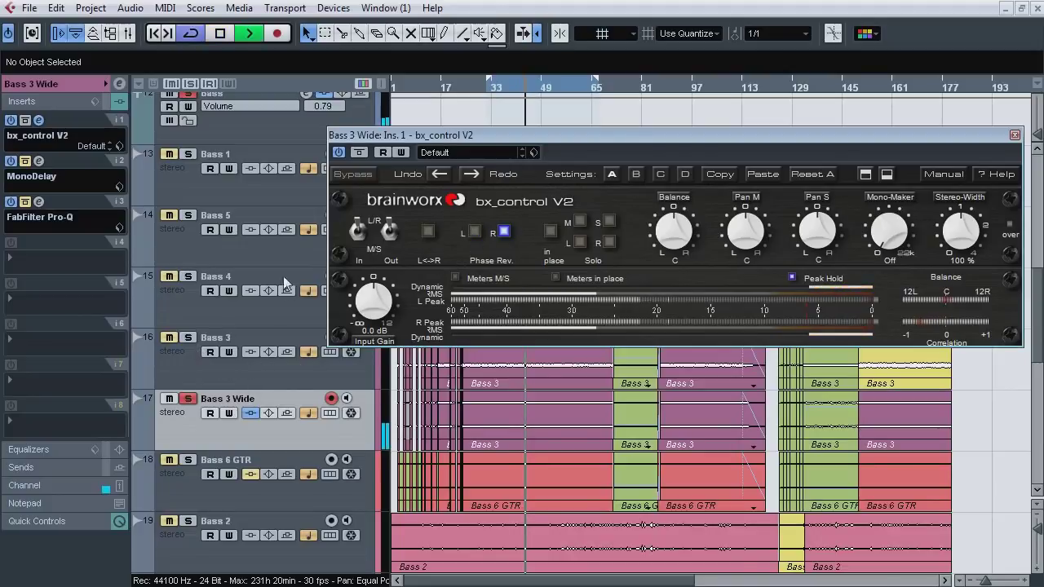
left_click(188, 338)
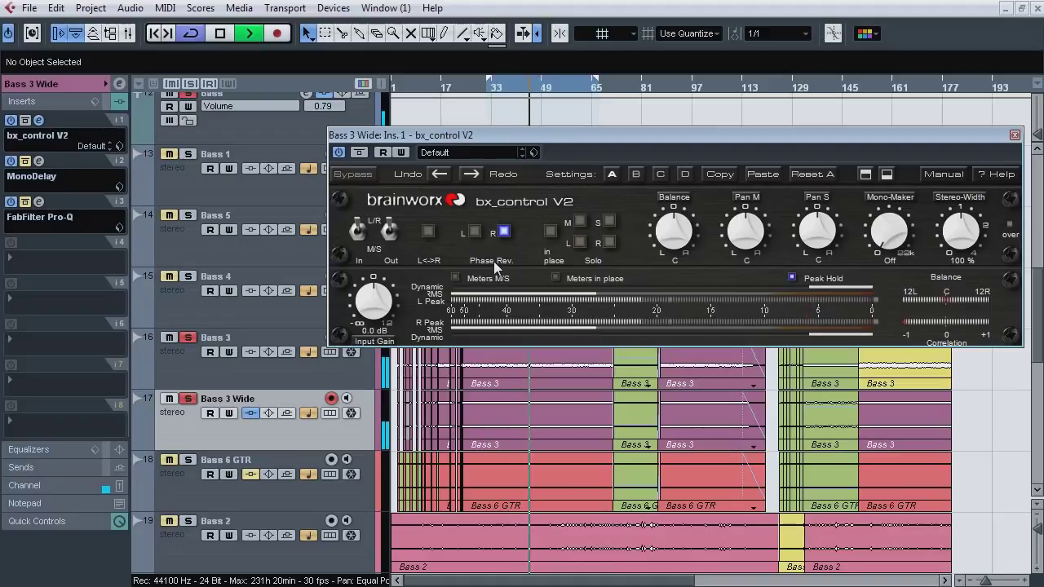
left_click(360, 155)
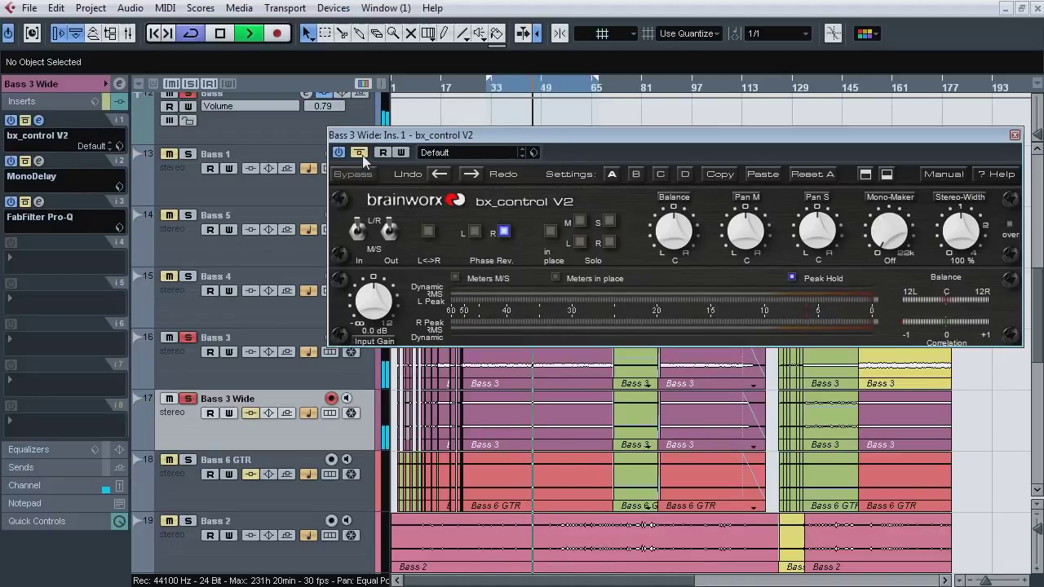
left_click(360, 154)
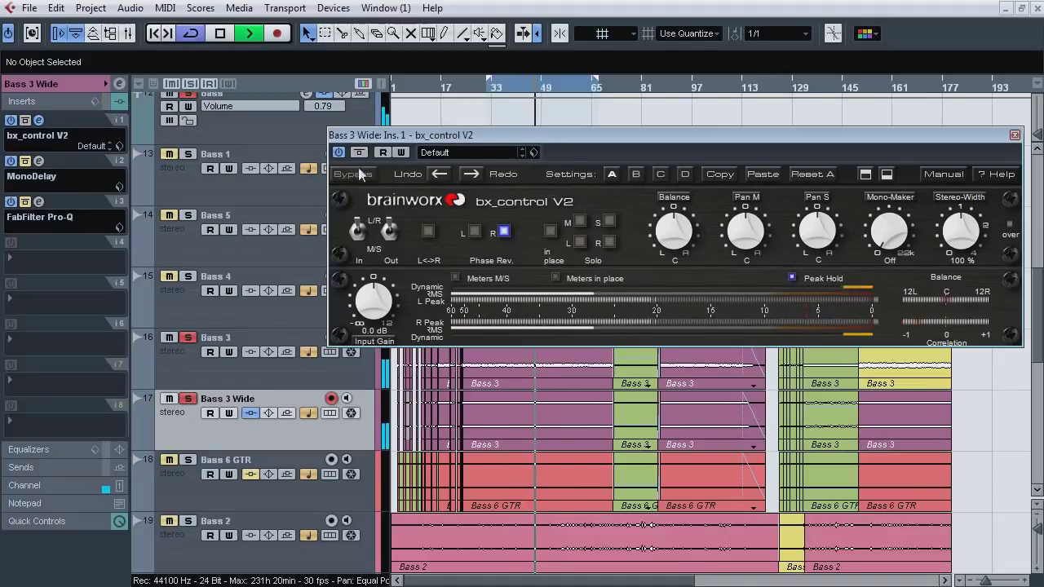
Step: Audition Bass 3 Wide with and without Bass 3 by toggling Bass 3's solo, leaving it unsoloed, and stop playback
left_click(187, 337)
left_click(188, 338)
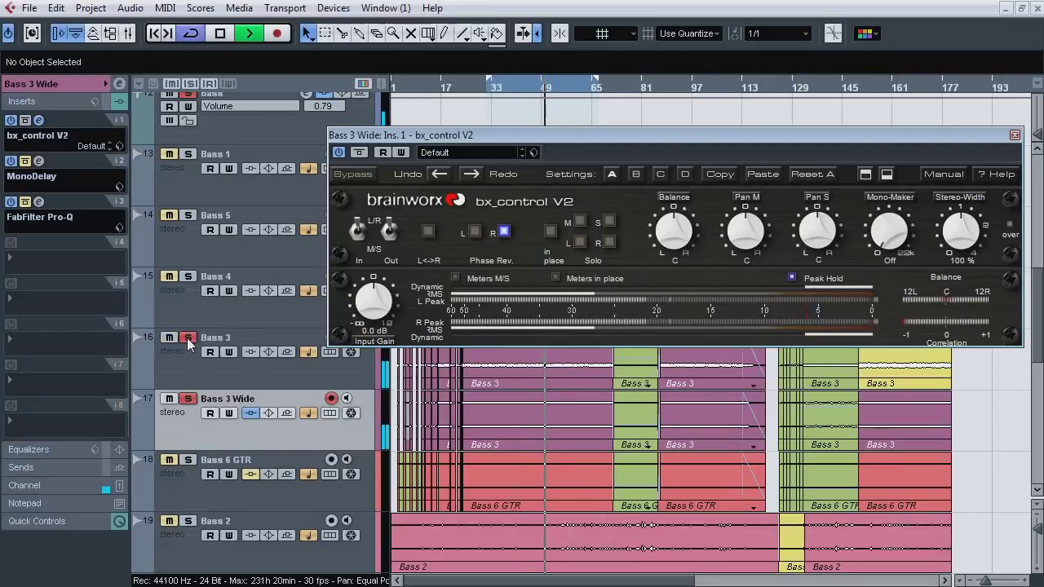
left_click(188, 338)
left_click(188, 338)
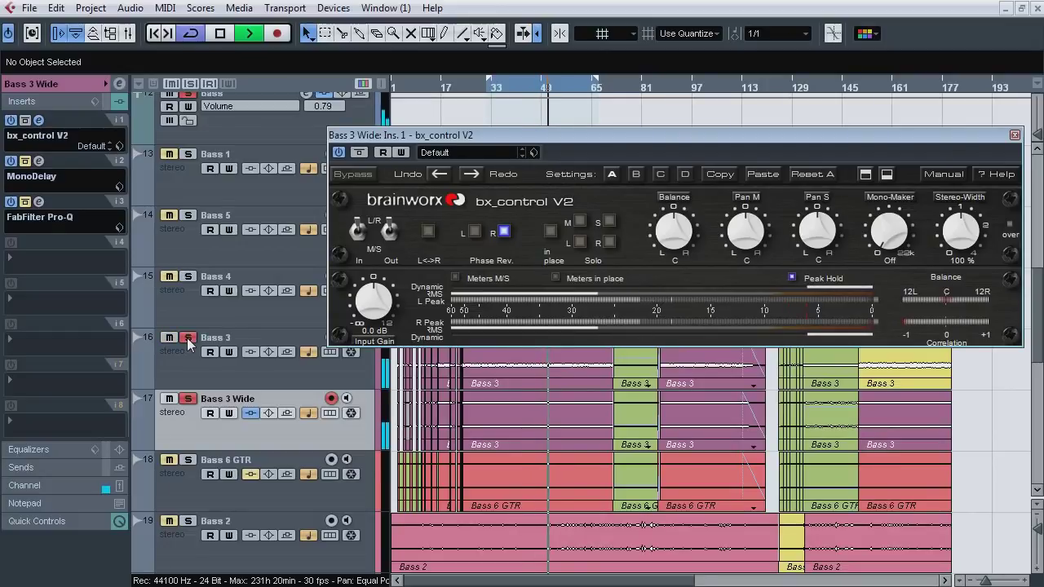
left_click(187, 338)
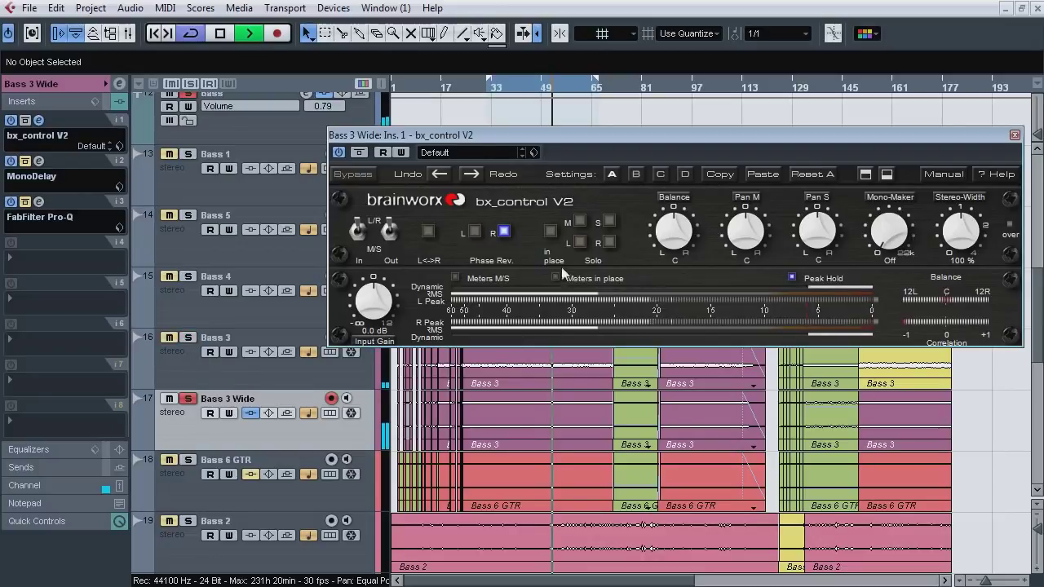
key("space")
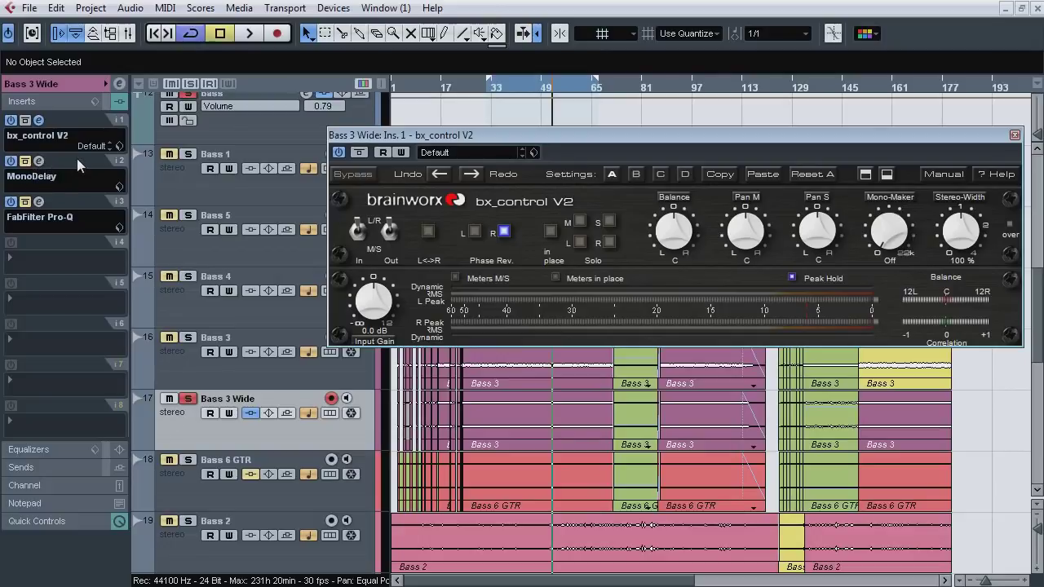
Step: Open MonoDelay on Bass 3 Wide, solo Bass 3 alongside it and start playback
left_click(38, 160)
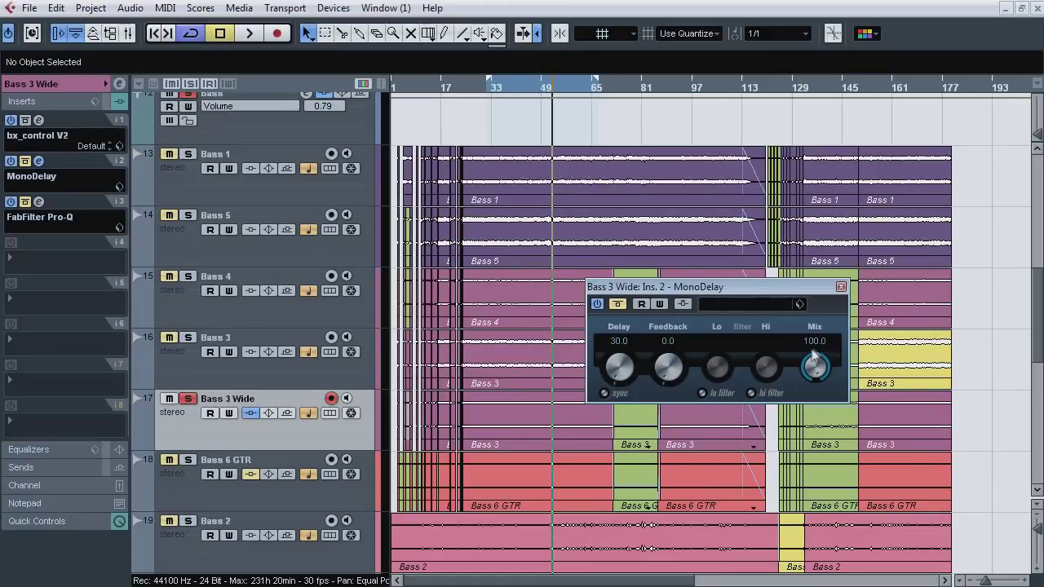
left_click(187, 338)
key("space")
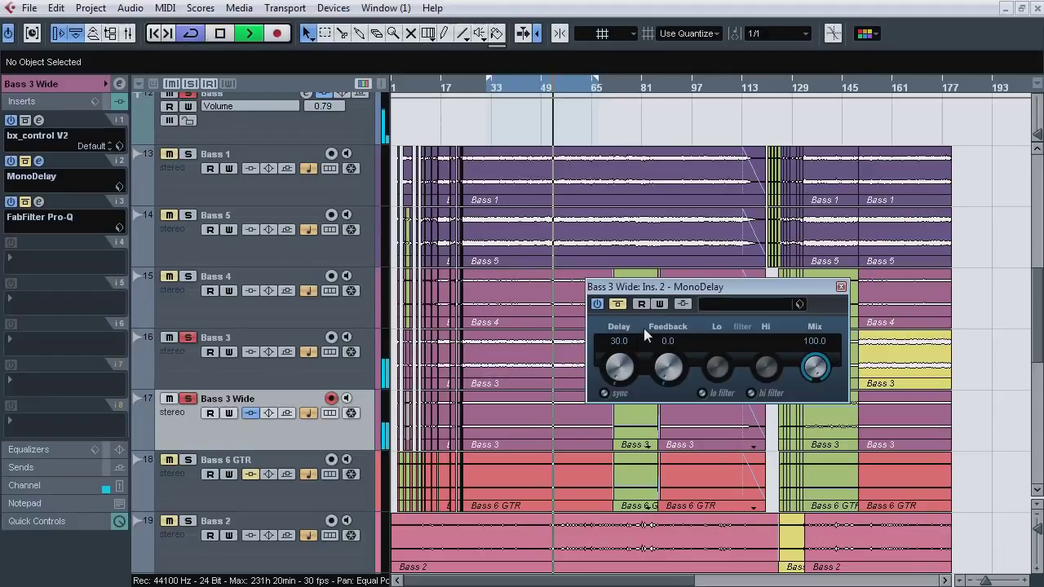
Step: Compare MonoDelay on Bass 3 Wide active and bypassed during playback, leave it active, and stop
left_click(618, 305)
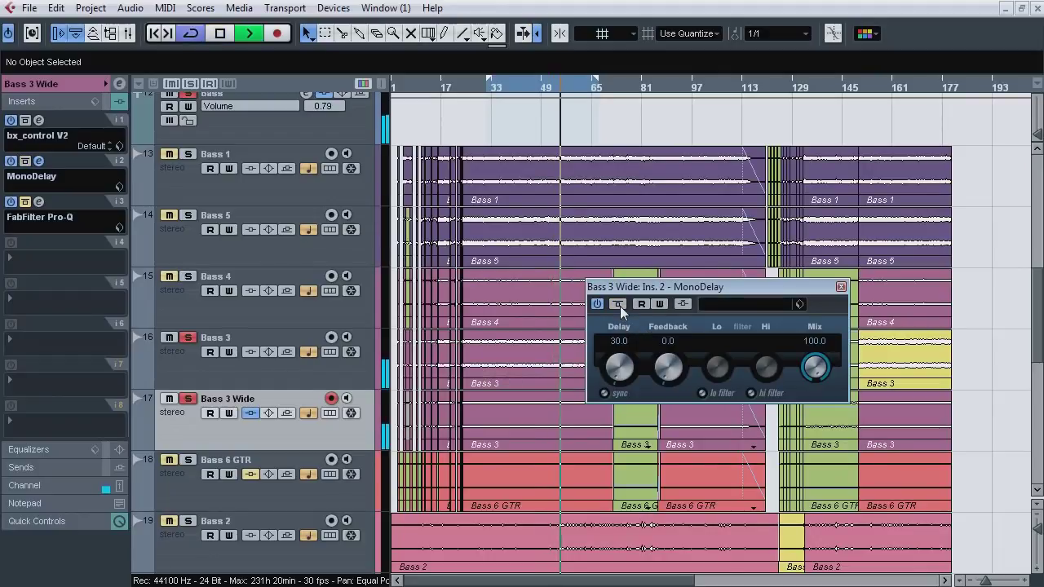
left_click(619, 305)
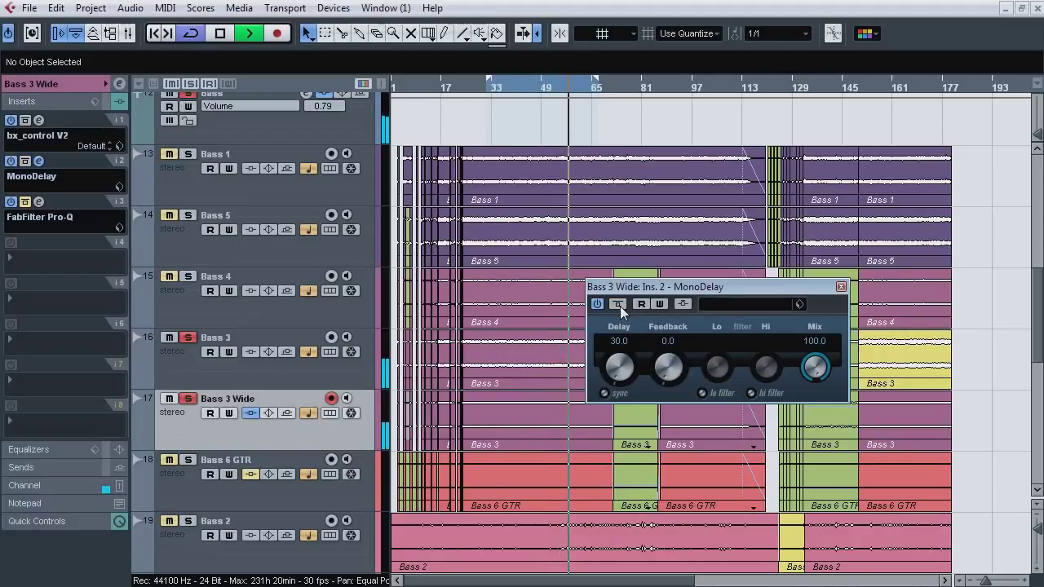
left_click(619, 305)
left_click(618, 305)
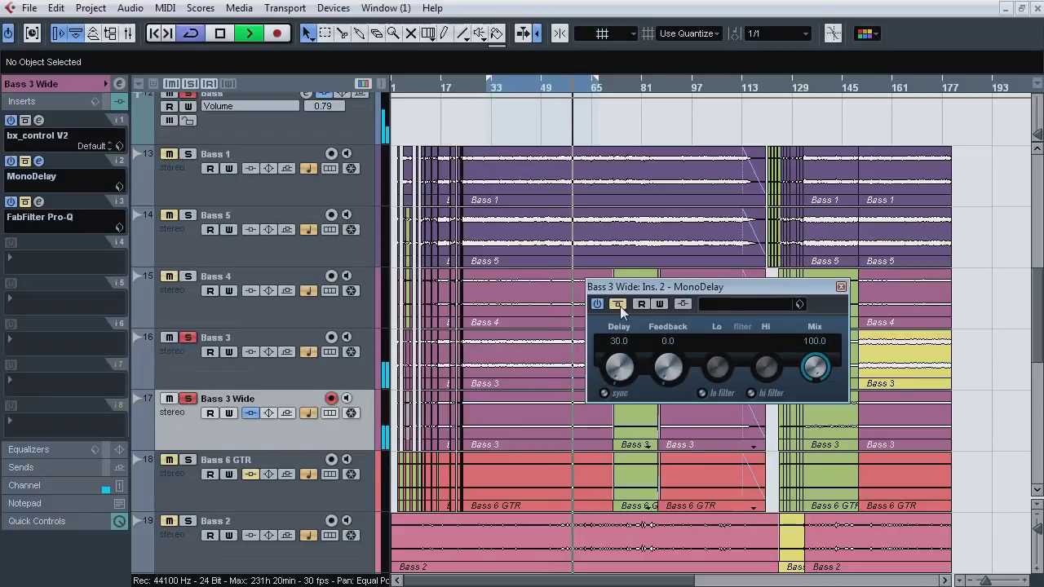
left_click(619, 305)
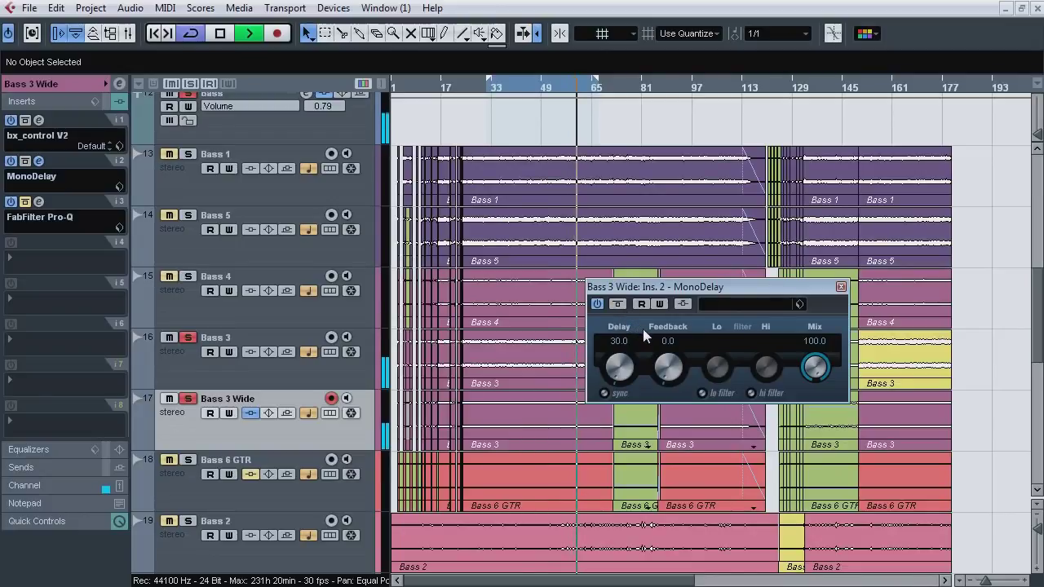
key("space")
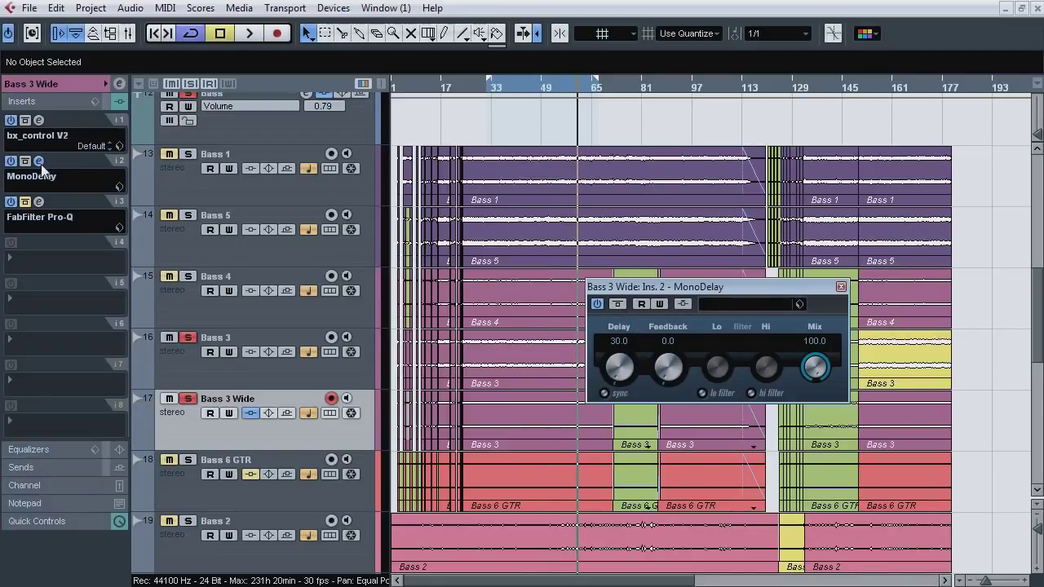
Step: Open FabFilter Pro-Q on Bass 3 Wide in place of MonoDelay and compare it bypassed and active during playback, leaving it active
left_click(40, 162)
left_click(38, 202)
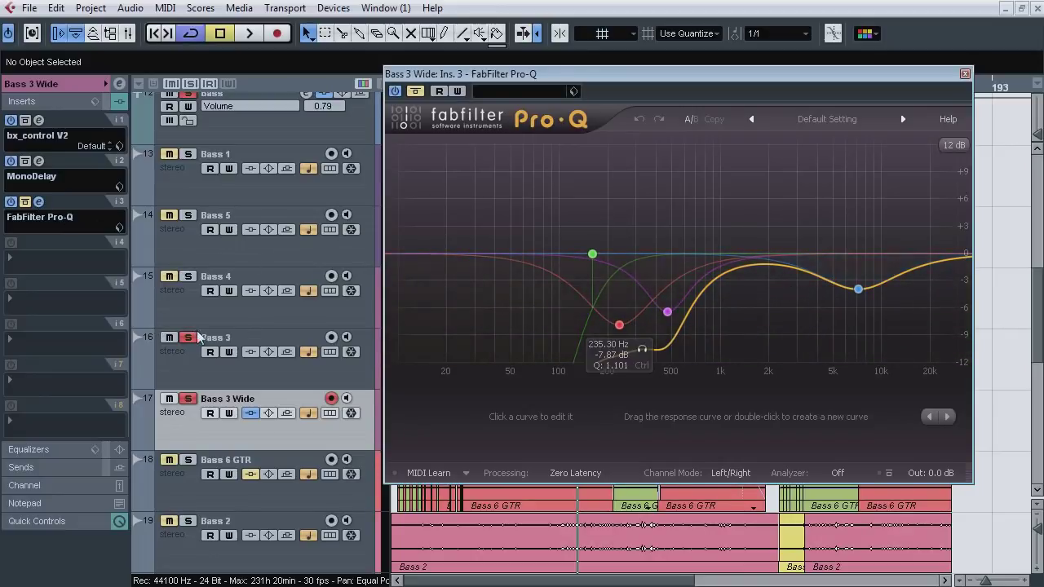
key("space")
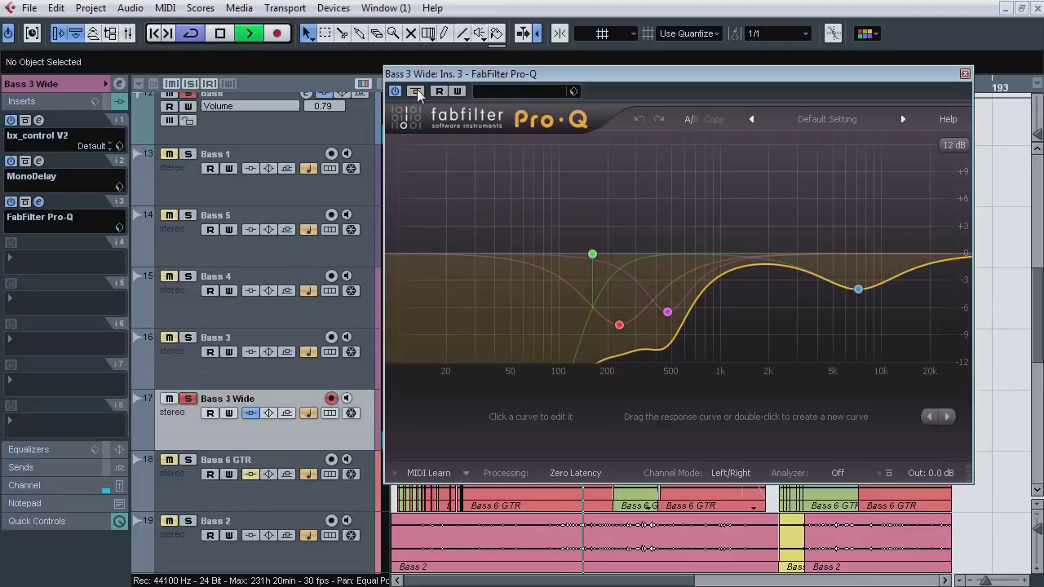
left_click(416, 92)
left_click(416, 92)
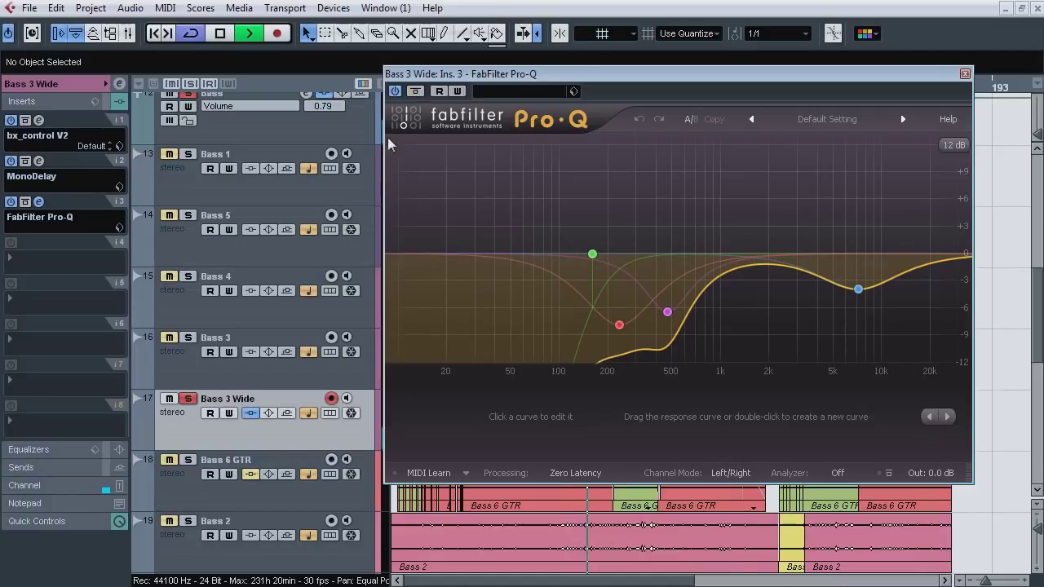
left_click(416, 92)
left_click(416, 92)
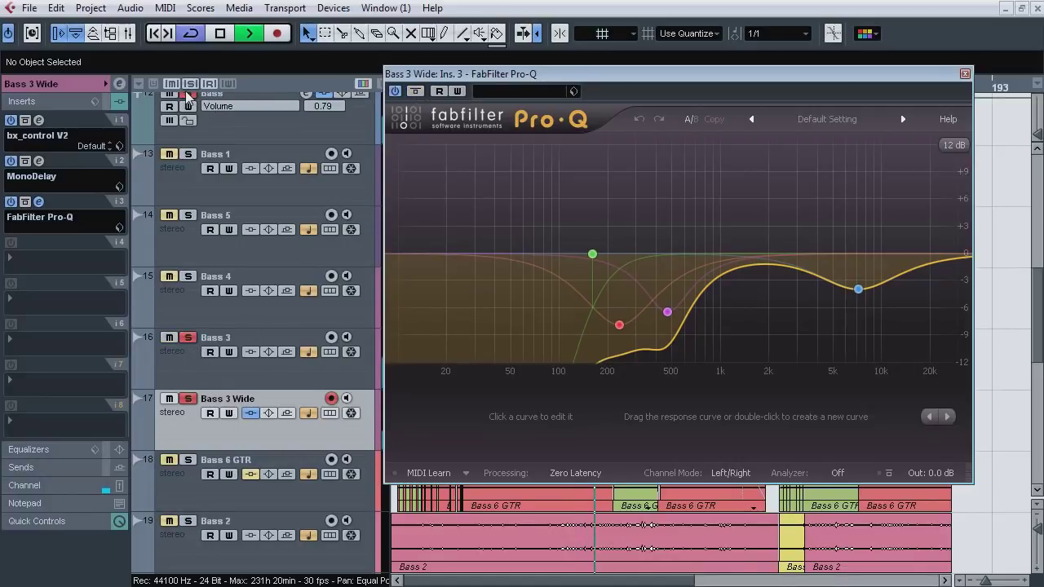
Step: Solo the Bass group including Bass 3 Wide, compare Bass 3 Wide's Pro-Q bypassed and active within all the basses, and stop playback
left_click(189, 97)
left_click(189, 97)
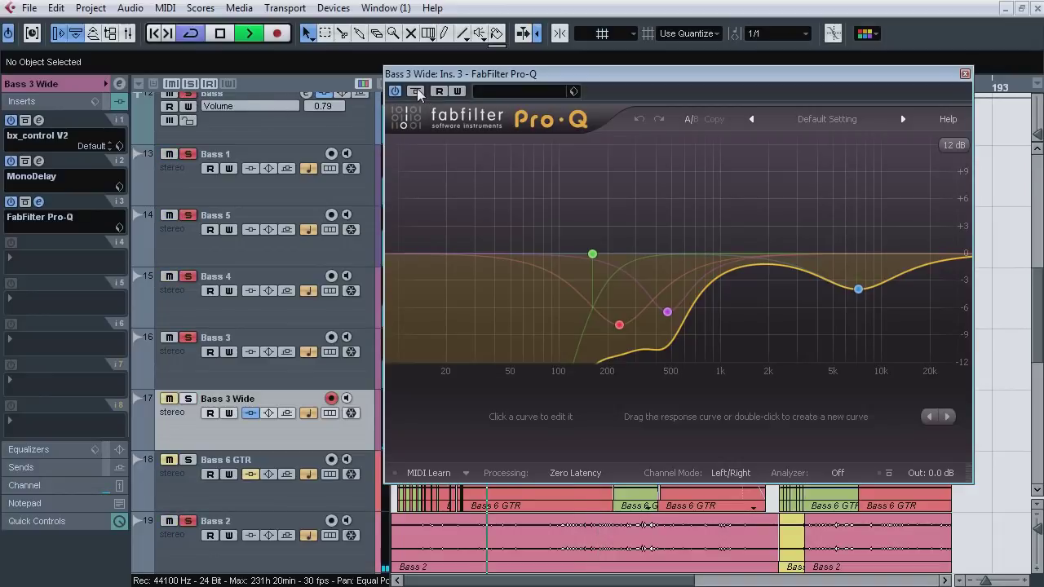
left_click(188, 398)
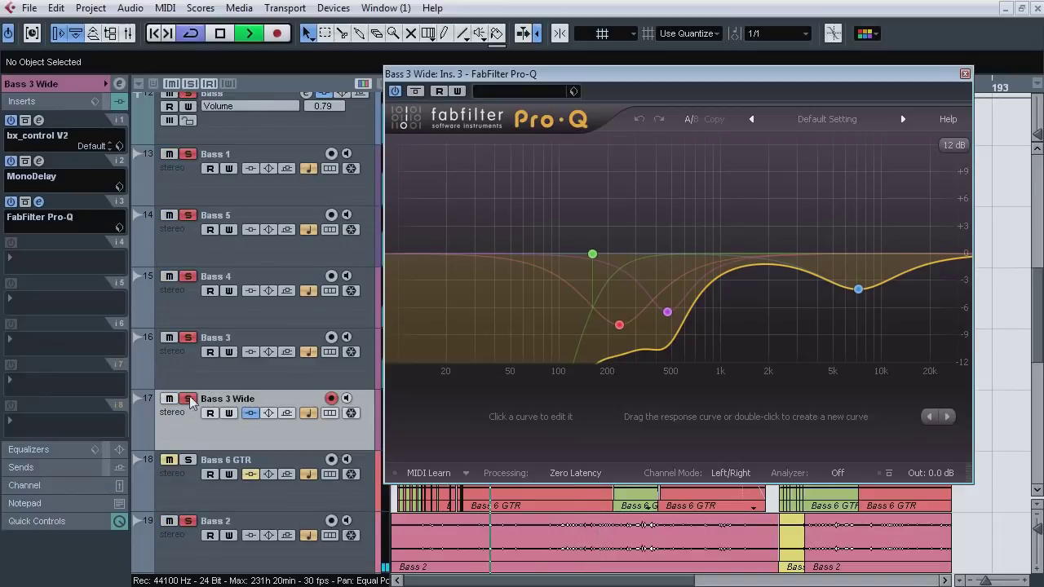
left_click(416, 92)
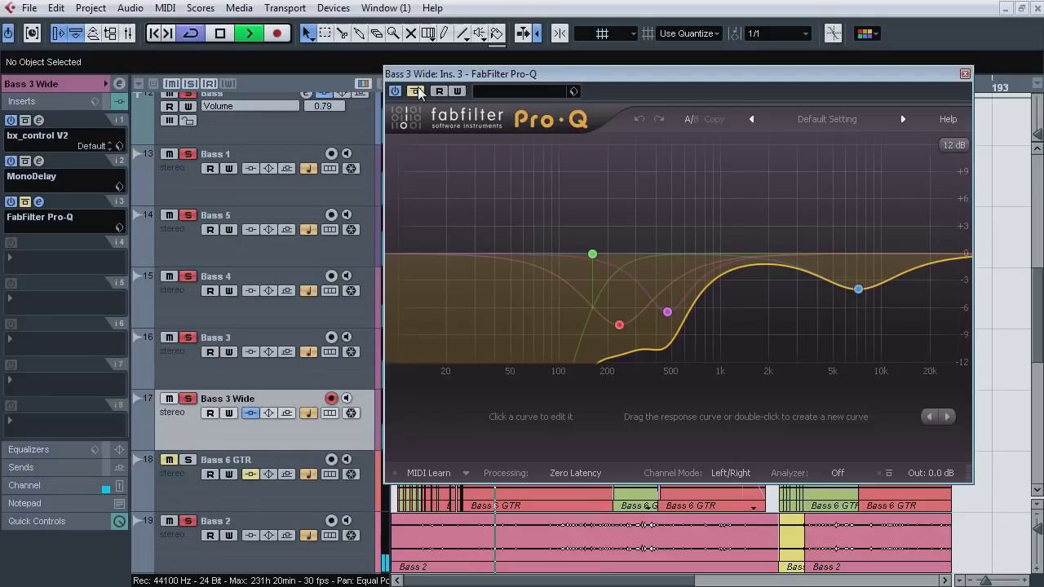
left_click(417, 91)
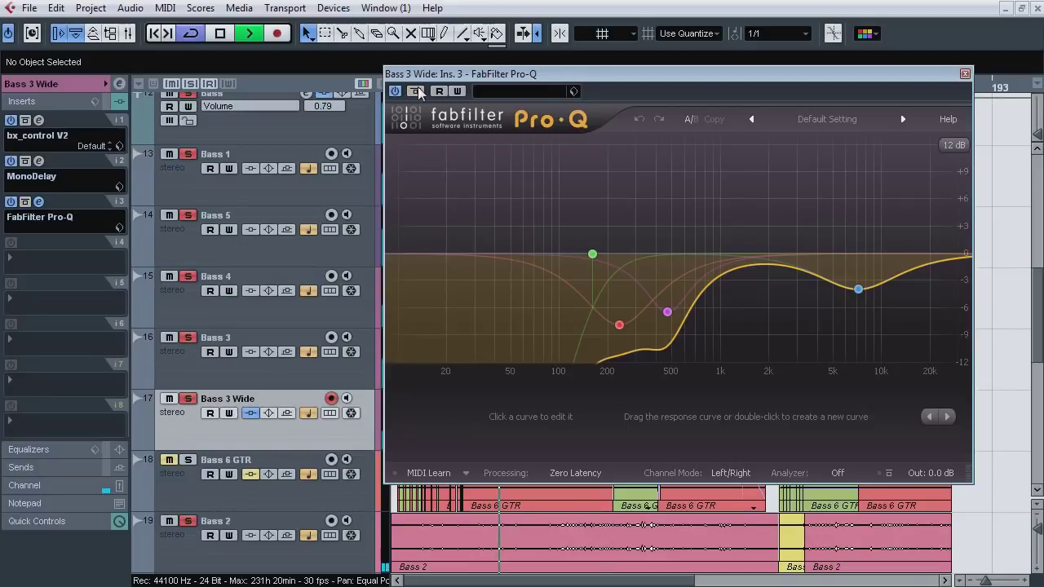
left_click(417, 91)
left_click(417, 92)
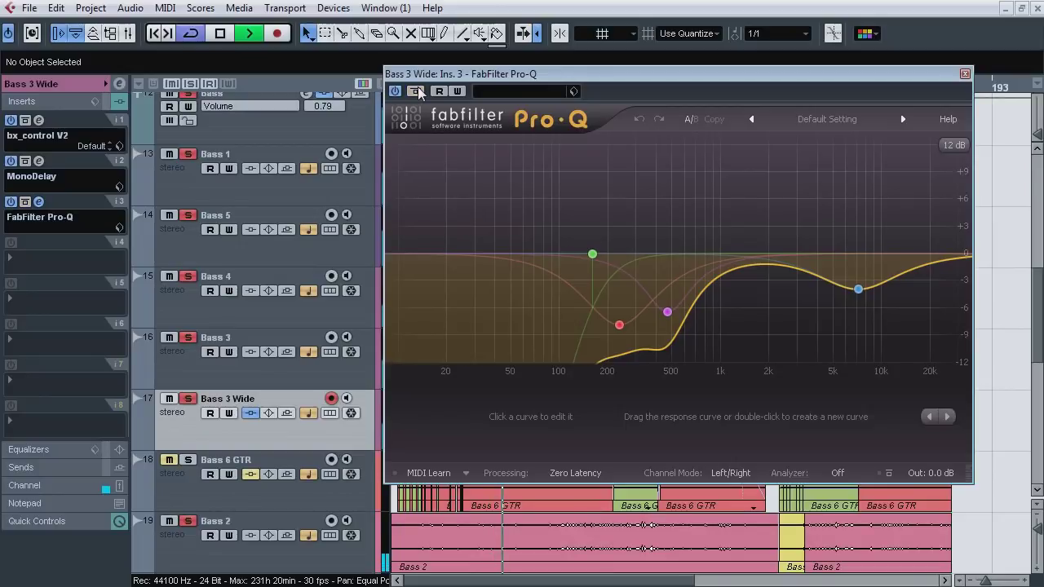
key("space")
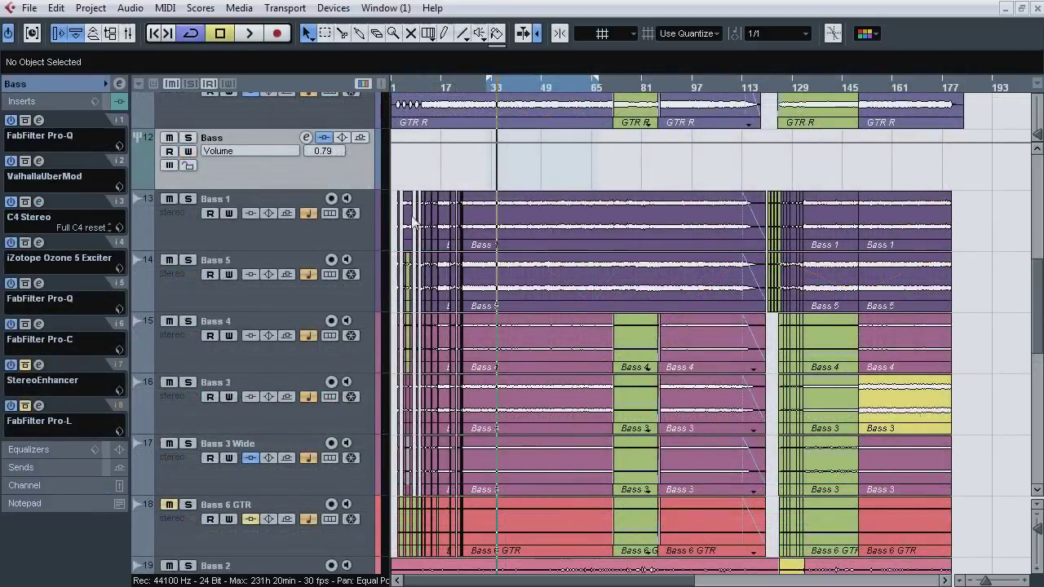
Step: Open StereoEnhancer on the Bass group and compare it active and bypassed while the full mix plays
left_click(38, 364)
left_click_drag(716, 275, 612, 280)
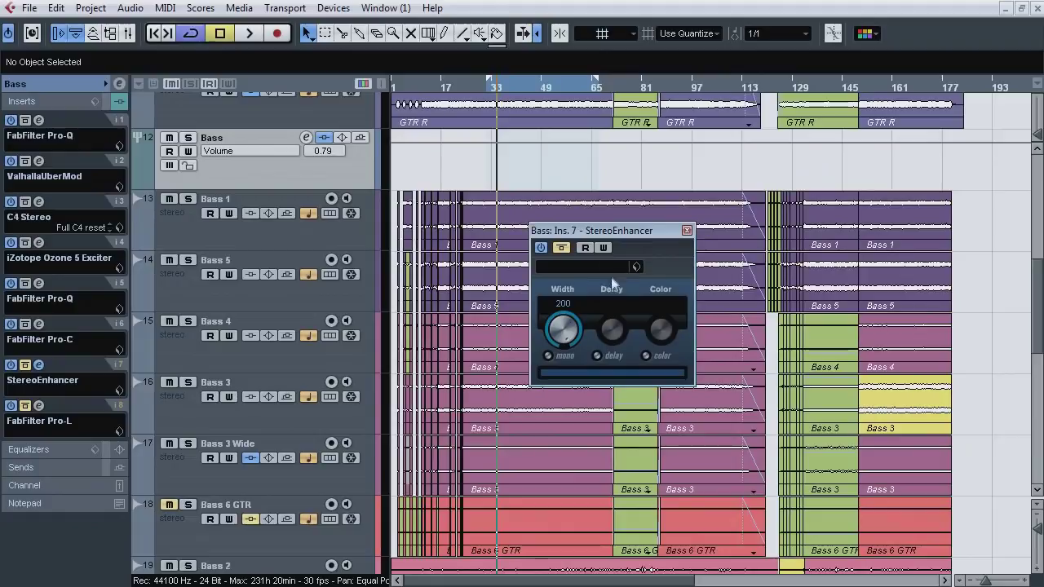
key("space")
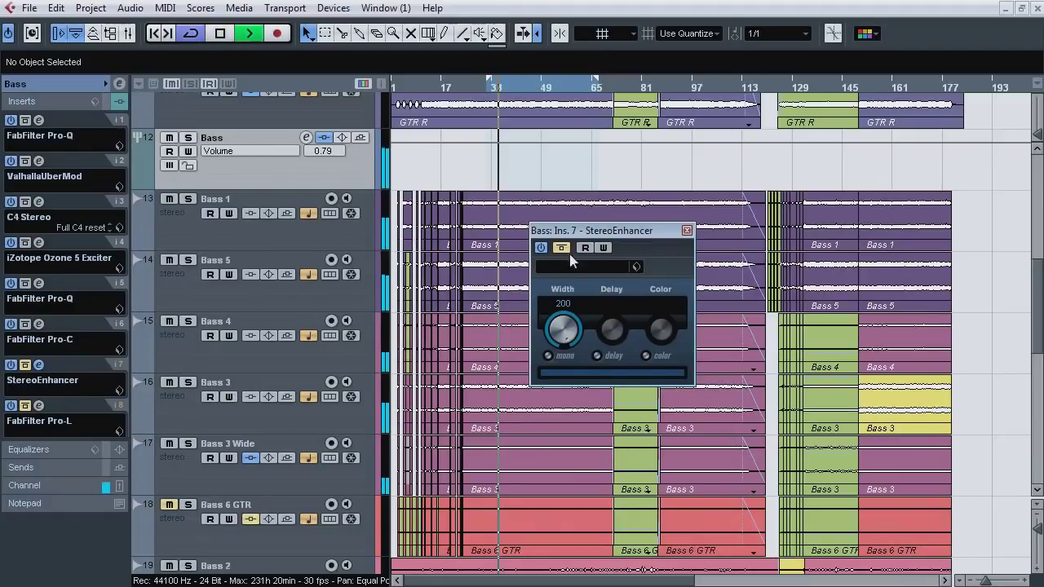
left_click(560, 248)
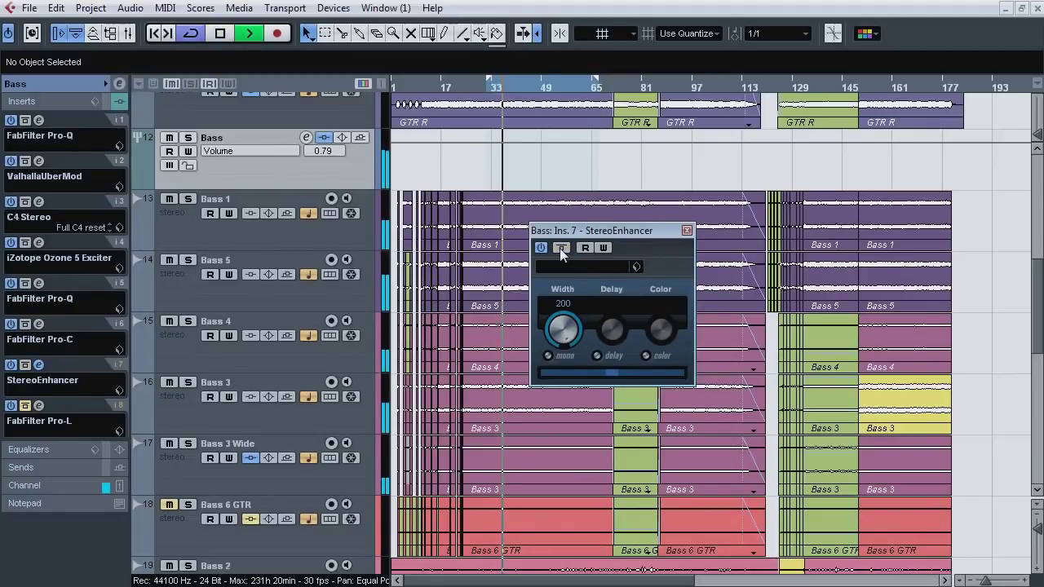
left_click(560, 248)
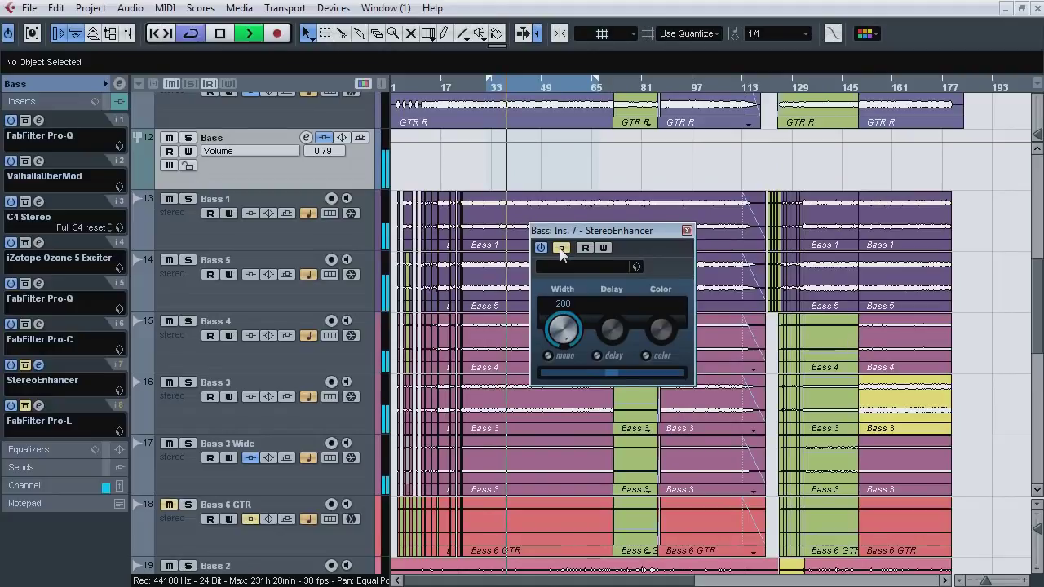
left_click(561, 248)
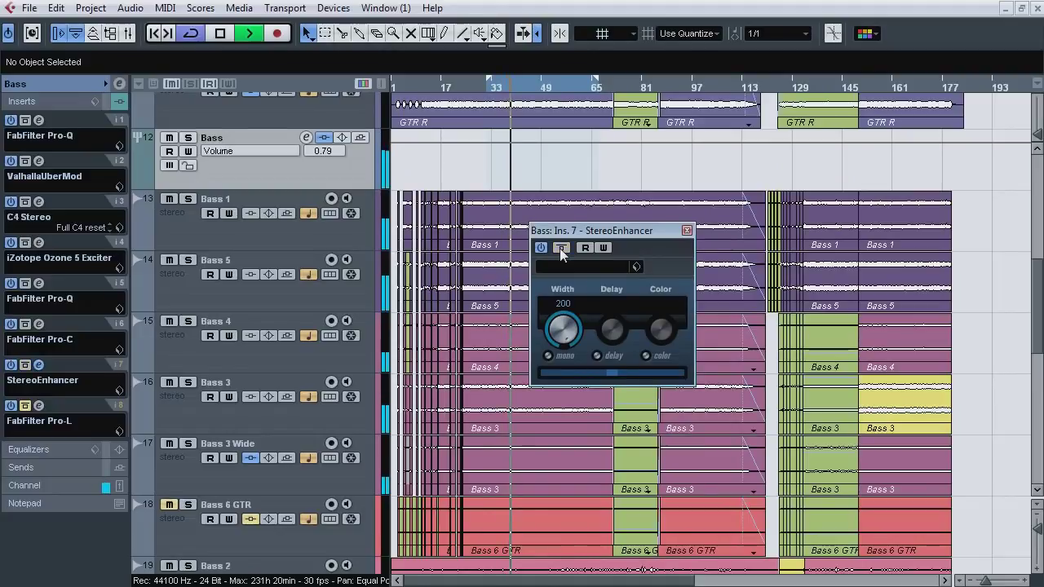
left_click(561, 248)
Step: Solo the Bass group to audition StereoEnhancer bypassed and active, leave it active, unsolo the group and stop playback
key("s")
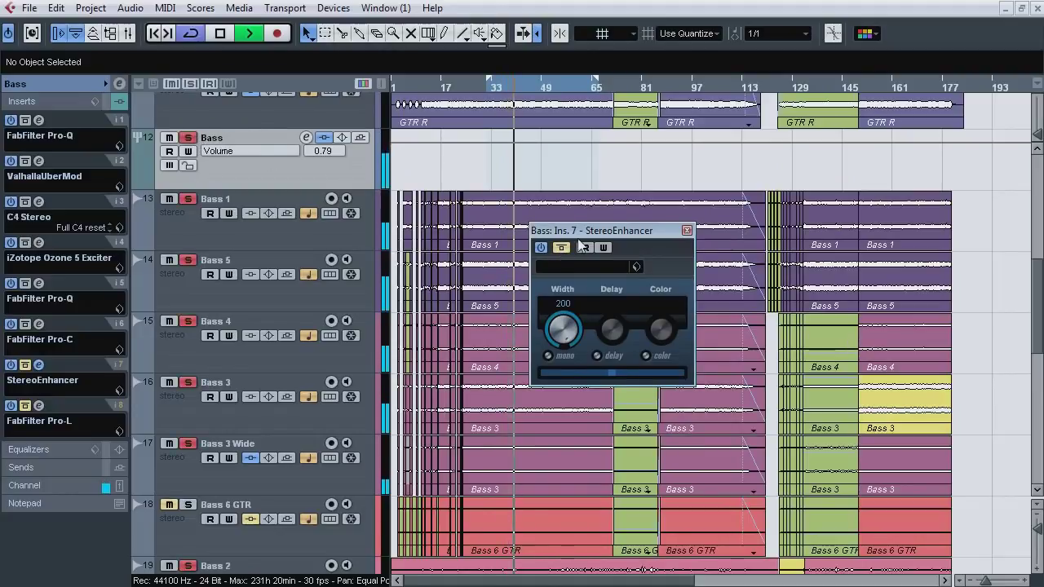
left_click(560, 248)
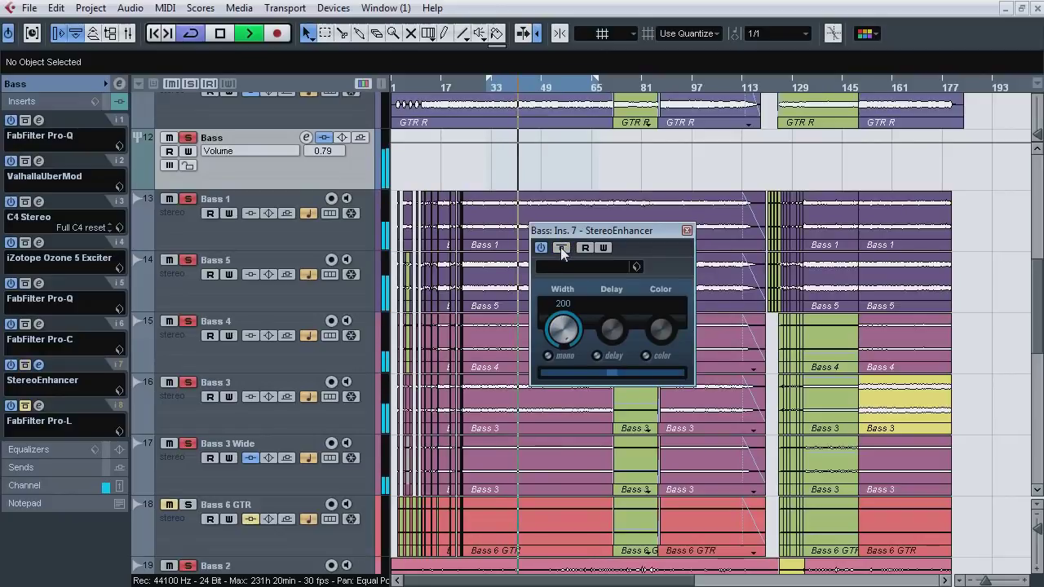
key("s")
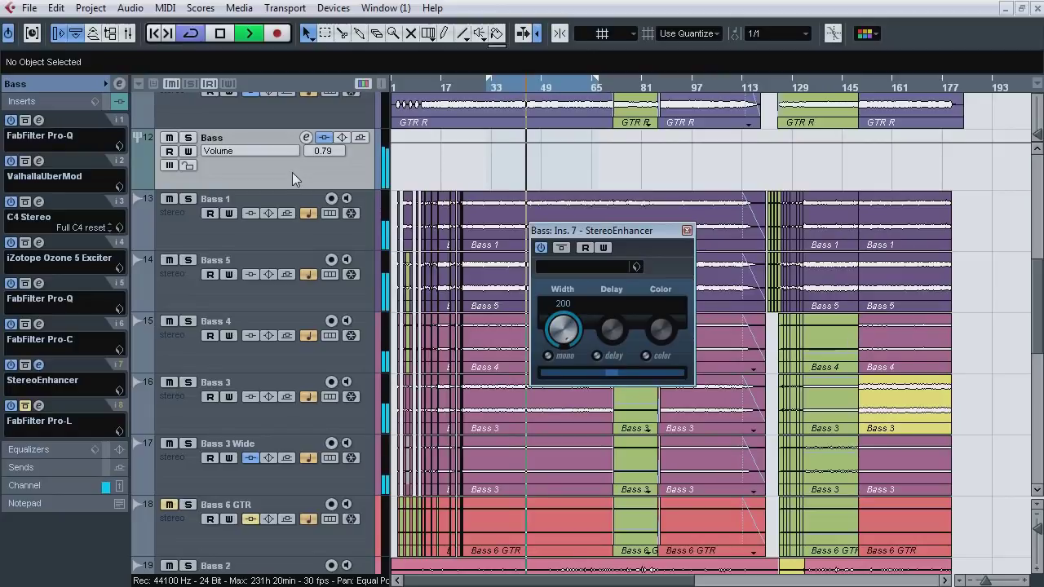
key("space")
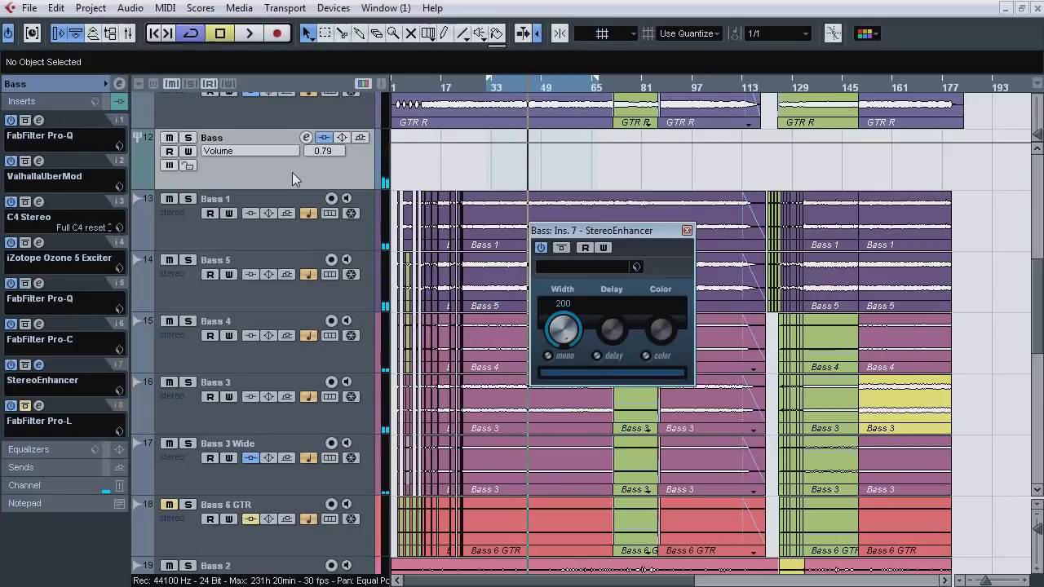
Step: Replace the StereoEnhancer window with FabFilter Pro-L on the Bass group and compare the limiter active and bypassed in the full mix
left_click(39, 366)
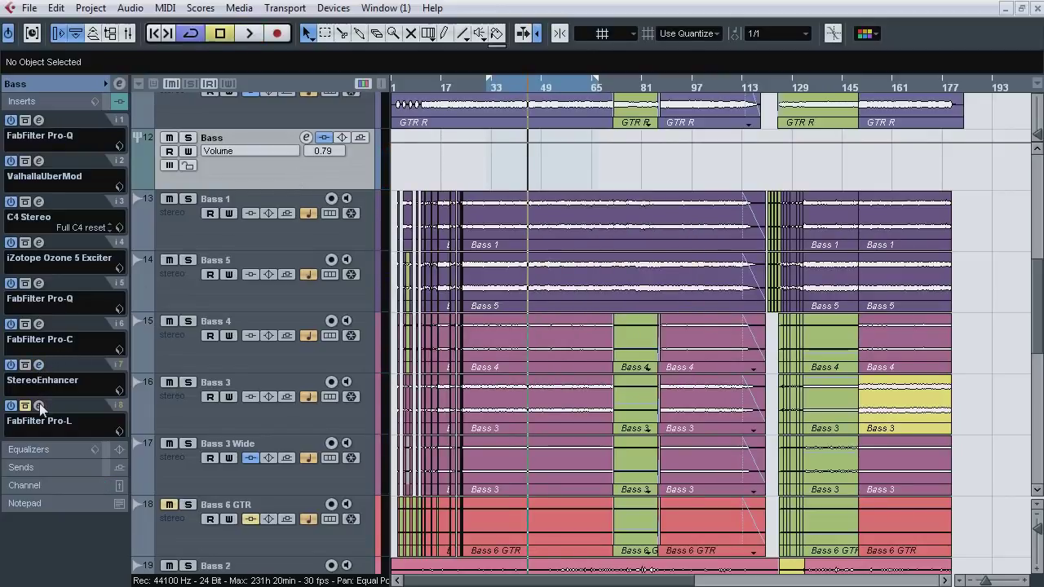
left_click(38, 406)
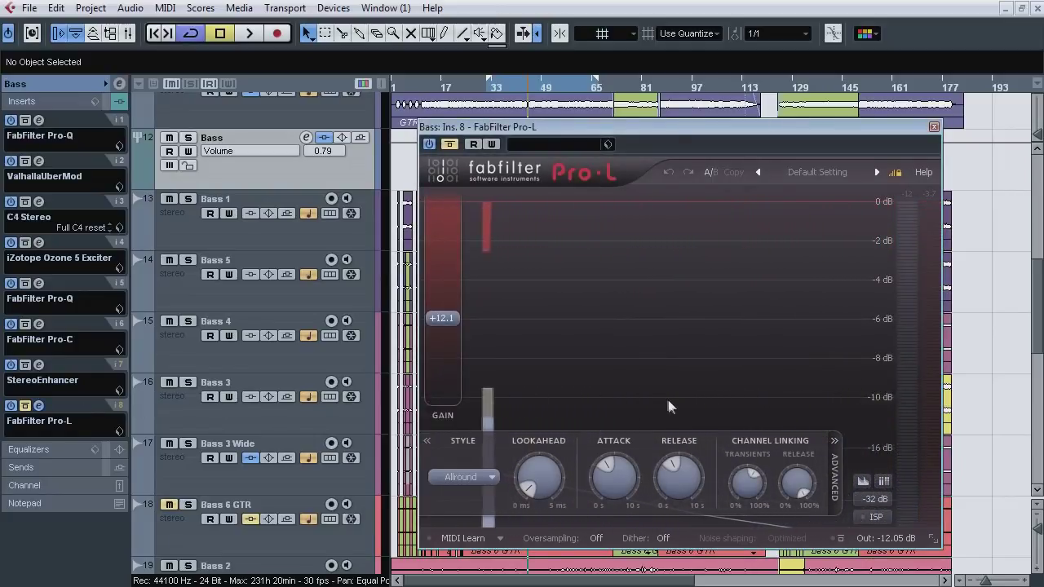
key("space")
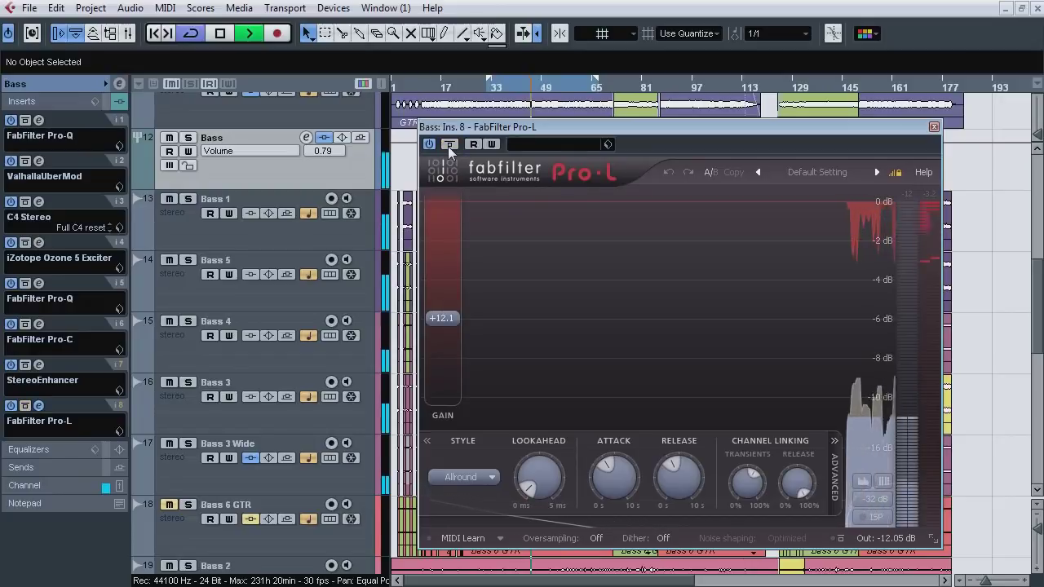
left_click(448, 146)
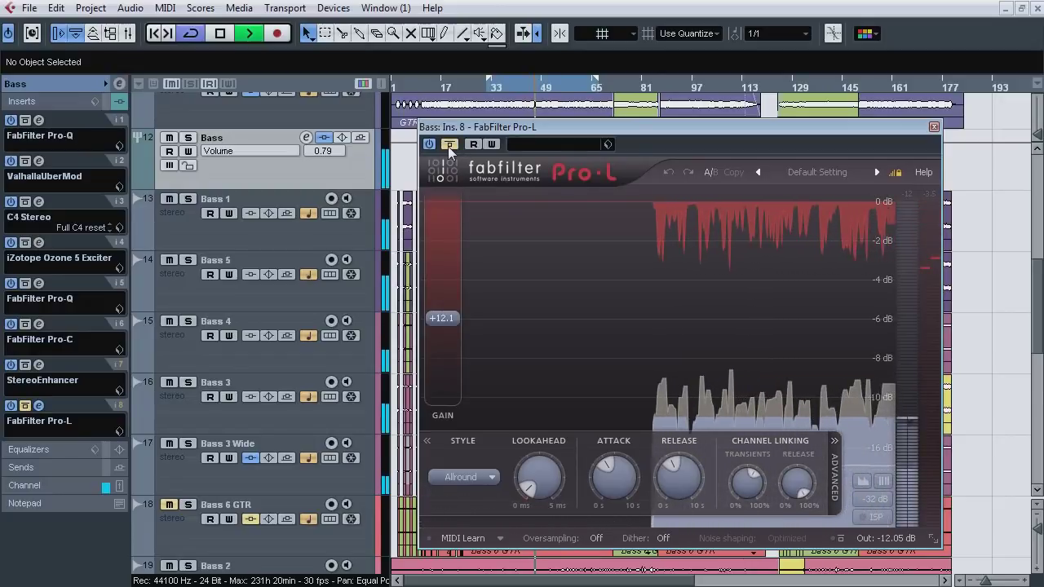
Step: Compare Pro-L bypassed and active with the Bass group soloed, leave it active in the unsoloed mix, stop playback and close it
left_click(188, 138)
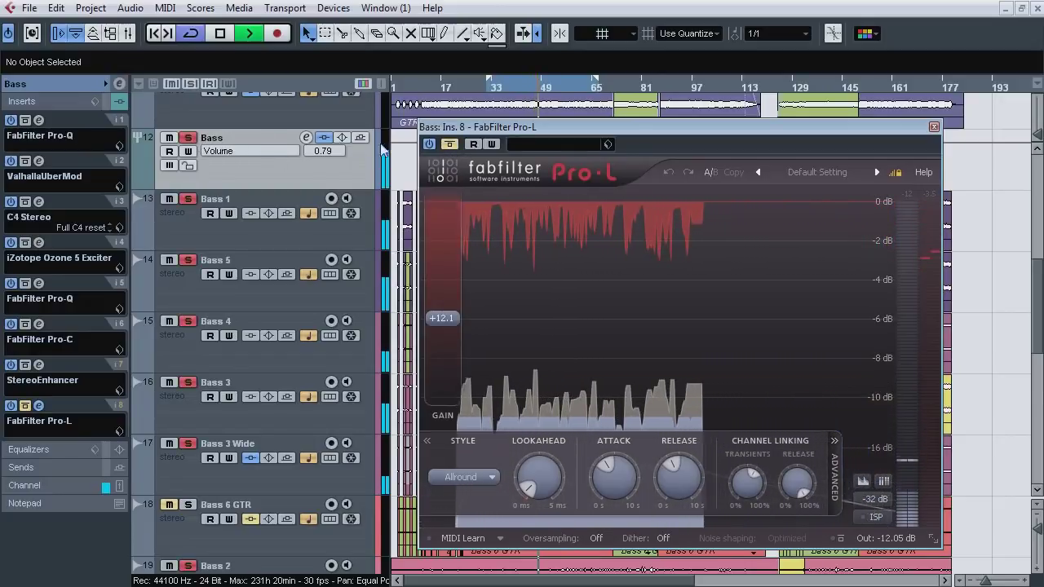
left_click(450, 144)
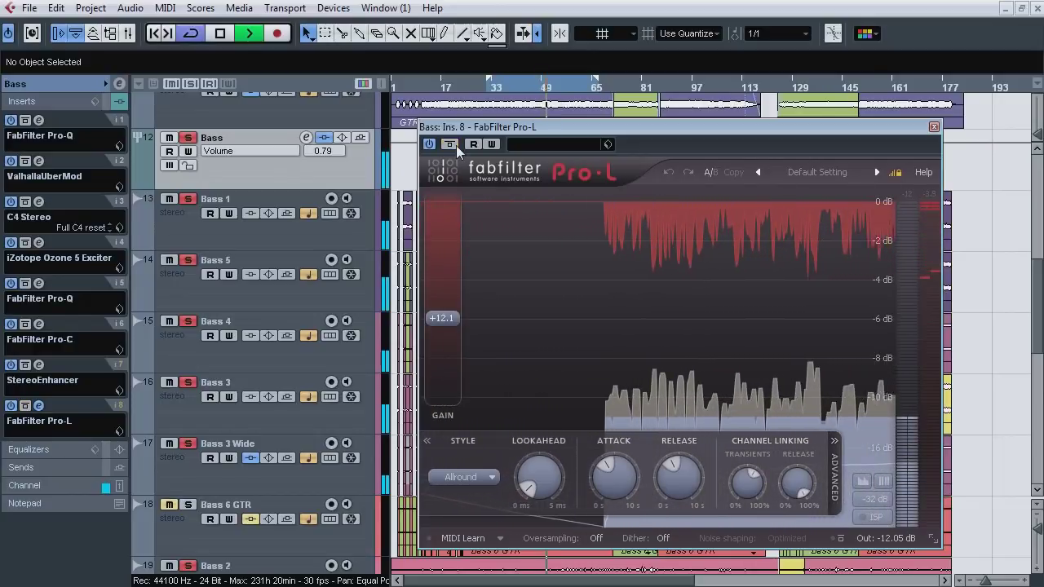
left_click(455, 146)
left_click(449, 144)
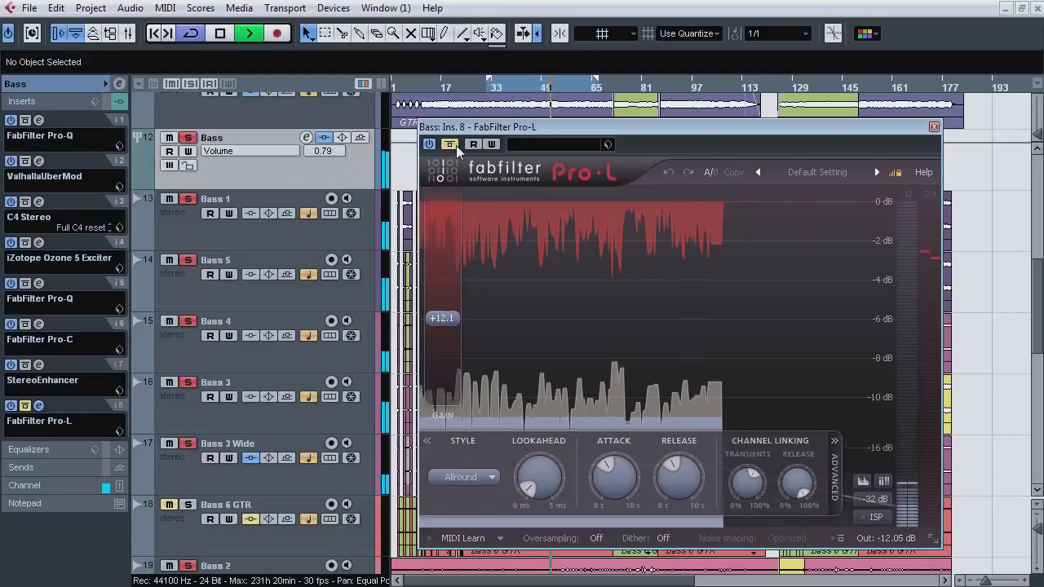
left_click(188, 138)
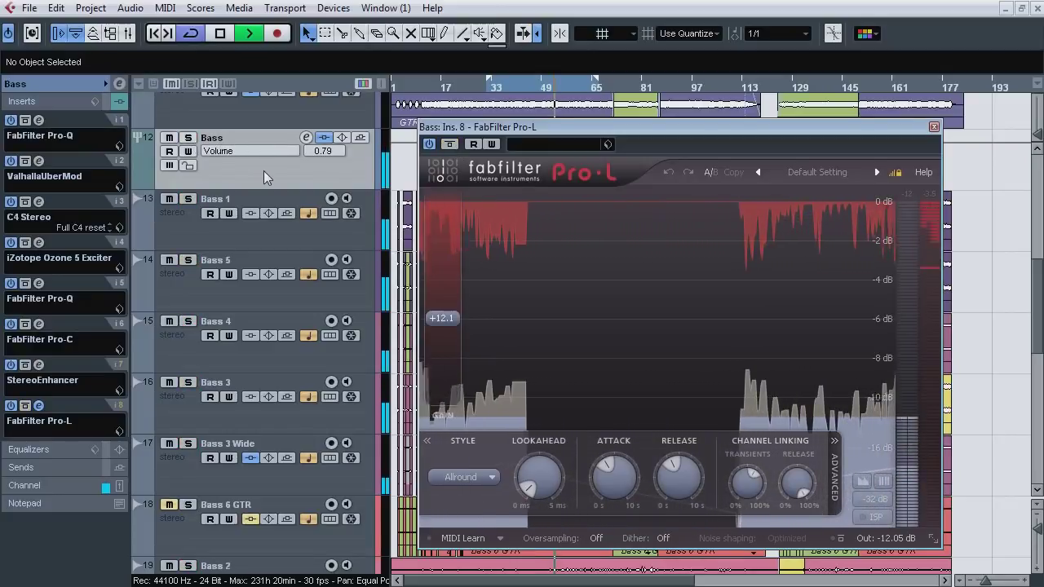
key("space")
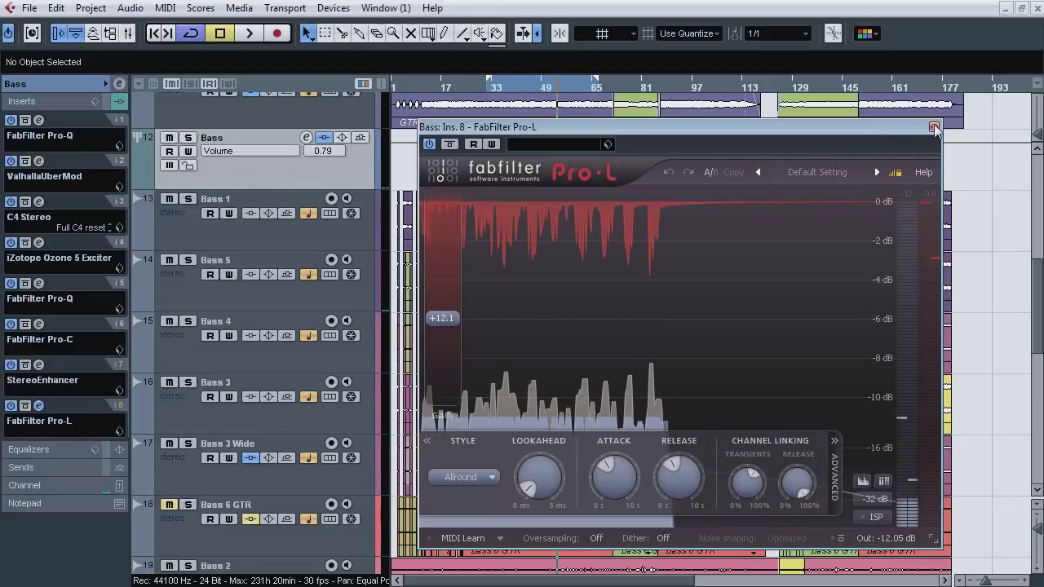
key("Escape")
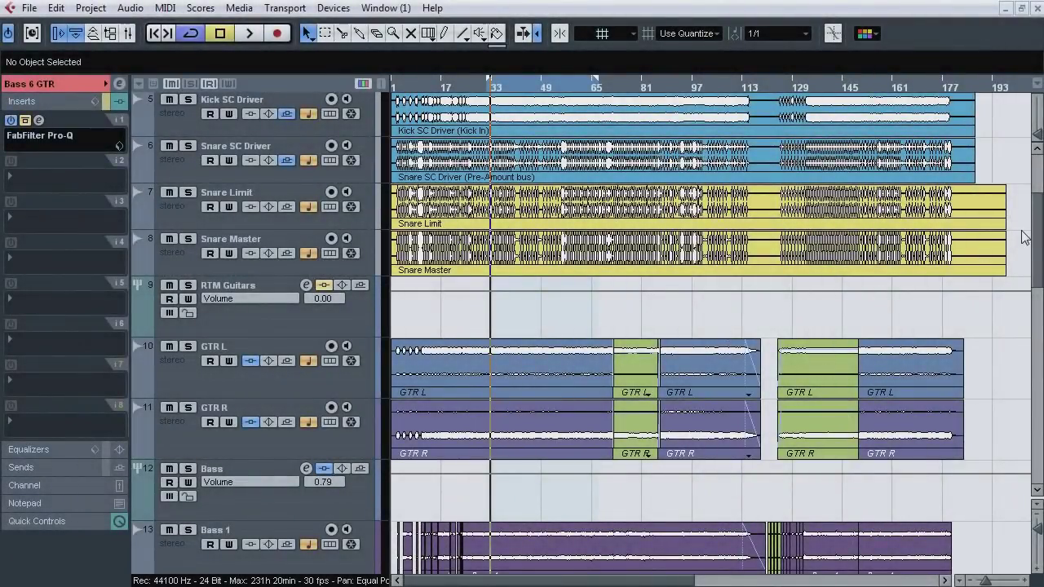
Step: Play the RTM Guitars group soloed, unsolo it to hear it in the full mix, and stop playback
scroll(1039, 247, "down", 1)
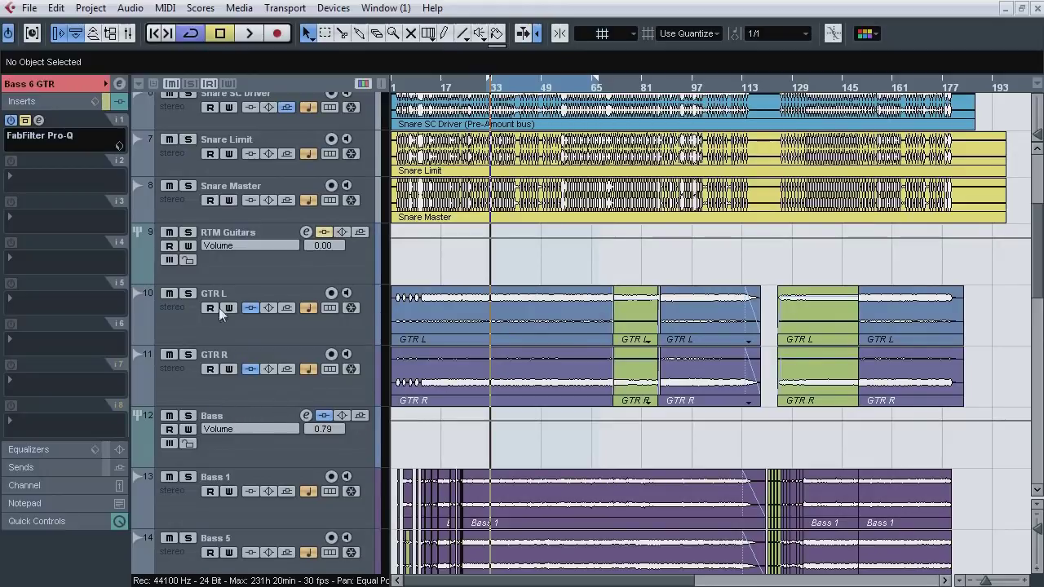
left_click(190, 233)
key("space")
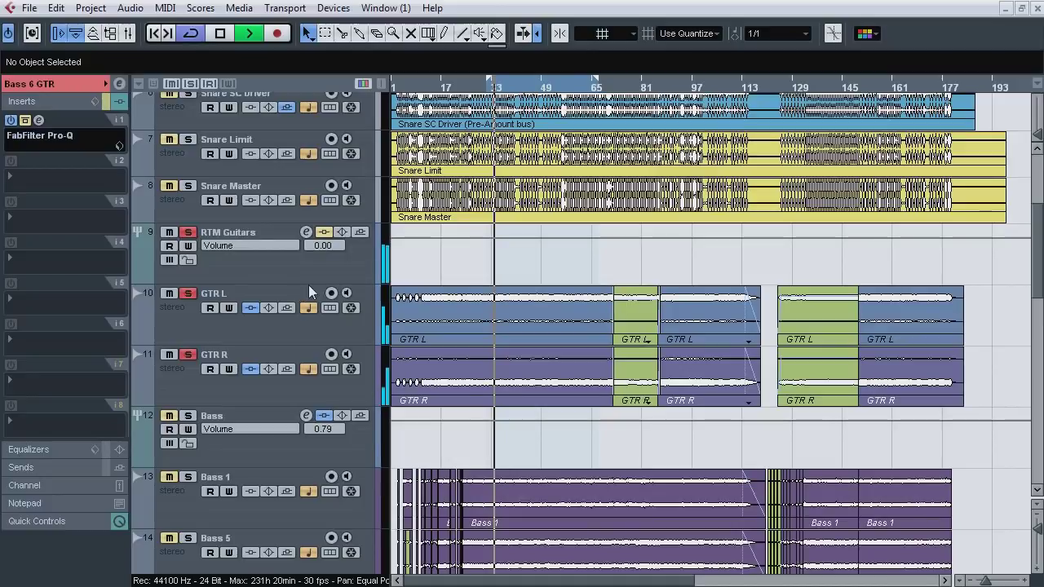
left_click(189, 233)
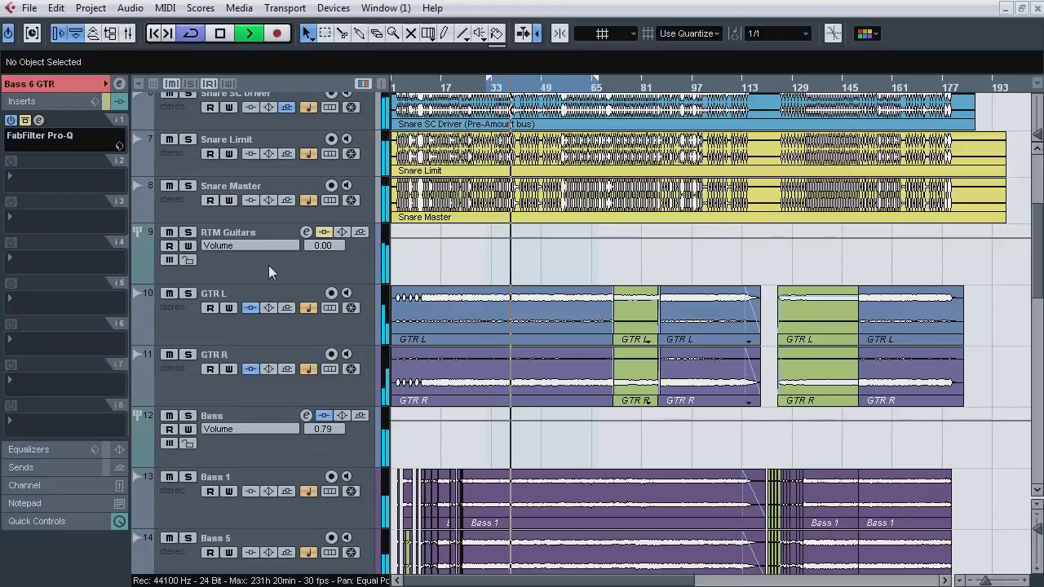
key("space")
Step: Examine the ValhallaVintageVerb settings on GTR L, close the plug-in and show the RTM Guitars group's inserts
left_click(218, 310)
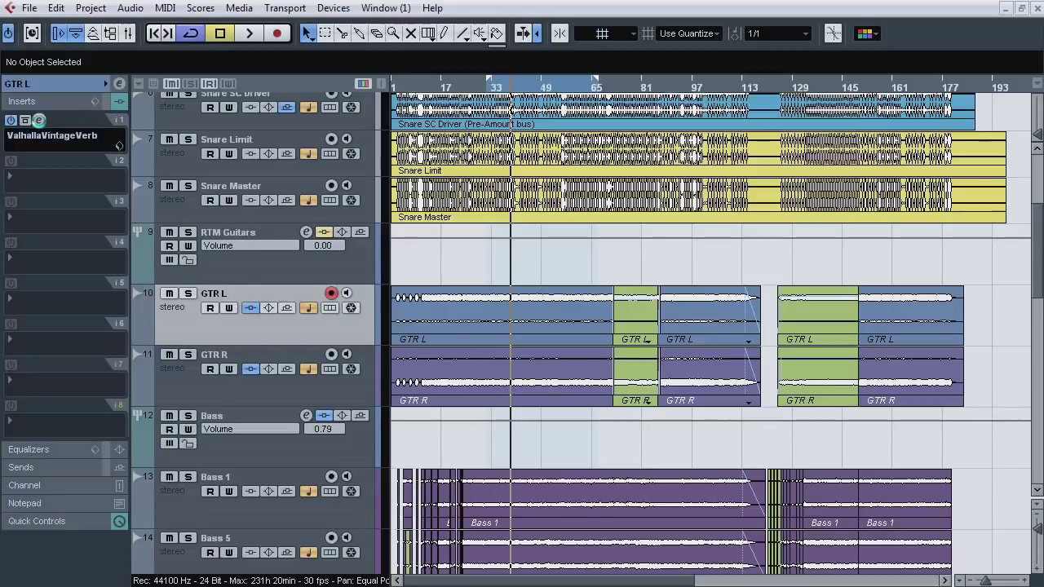
left_click(38, 120)
left_click_drag(387, 154, 311, 140)
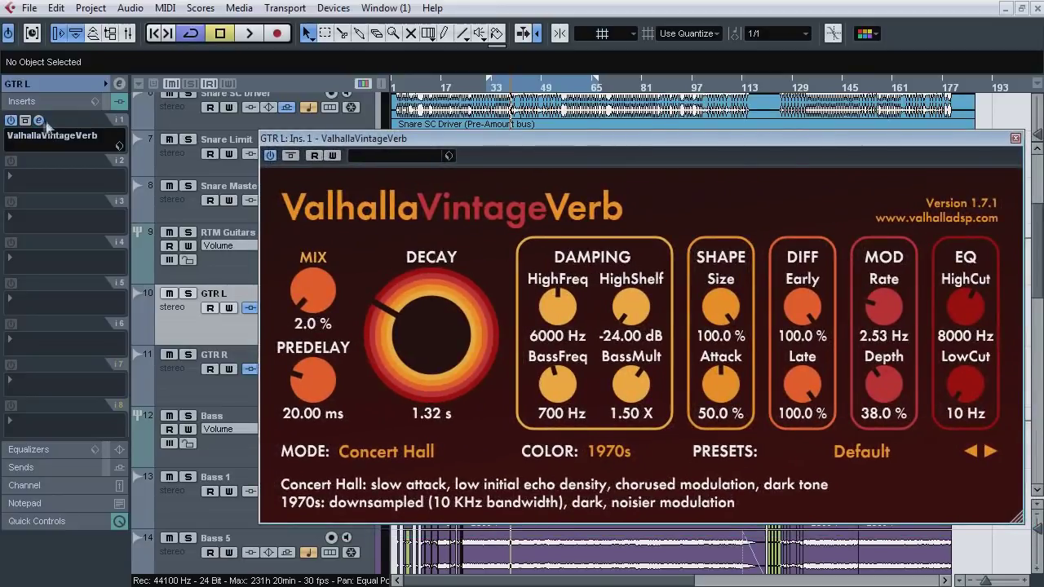
left_click(41, 121)
left_click(293, 267)
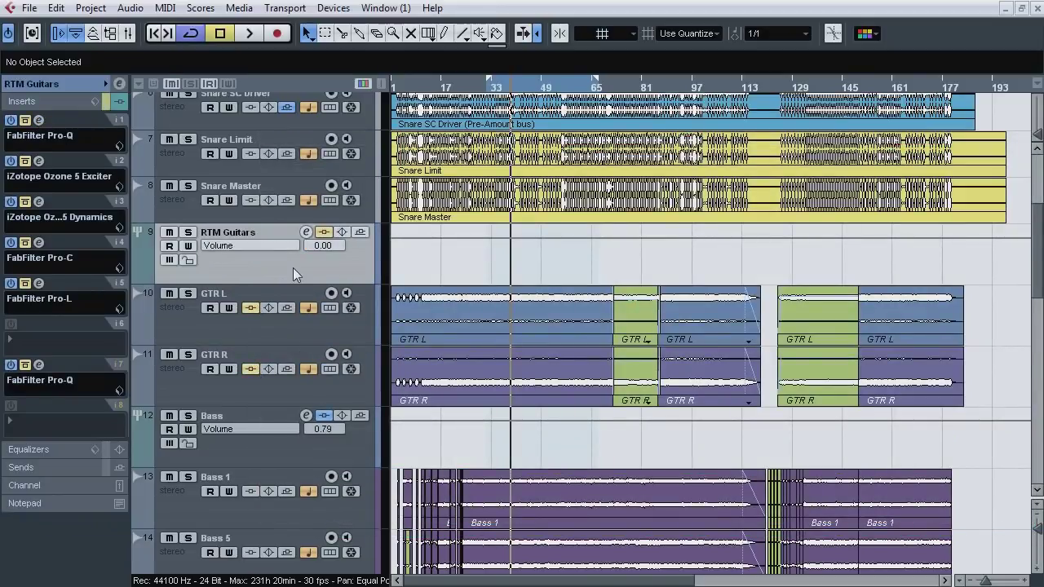
Step: Open the first FabFilter Pro-Q on the RTM Guitars group, play the full mix and compare the EQ bypassed and active, leaving it active
left_click(39, 121)
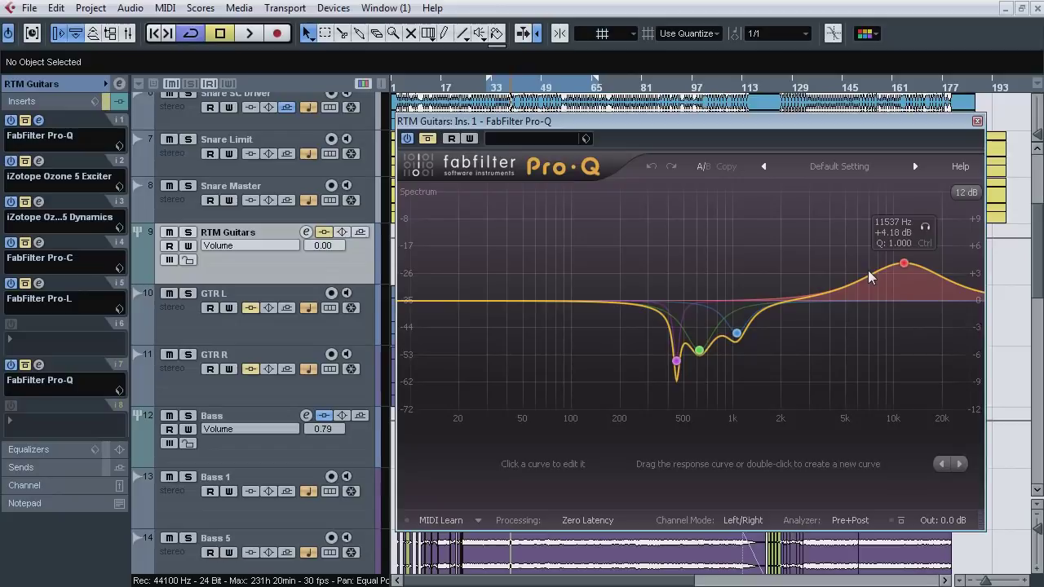
key("space")
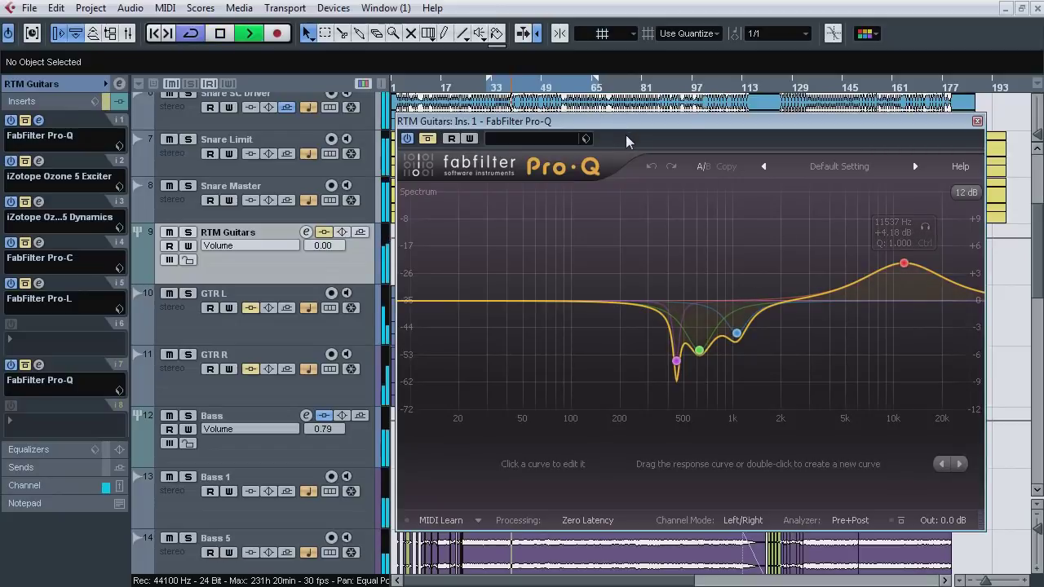
left_click(428, 139)
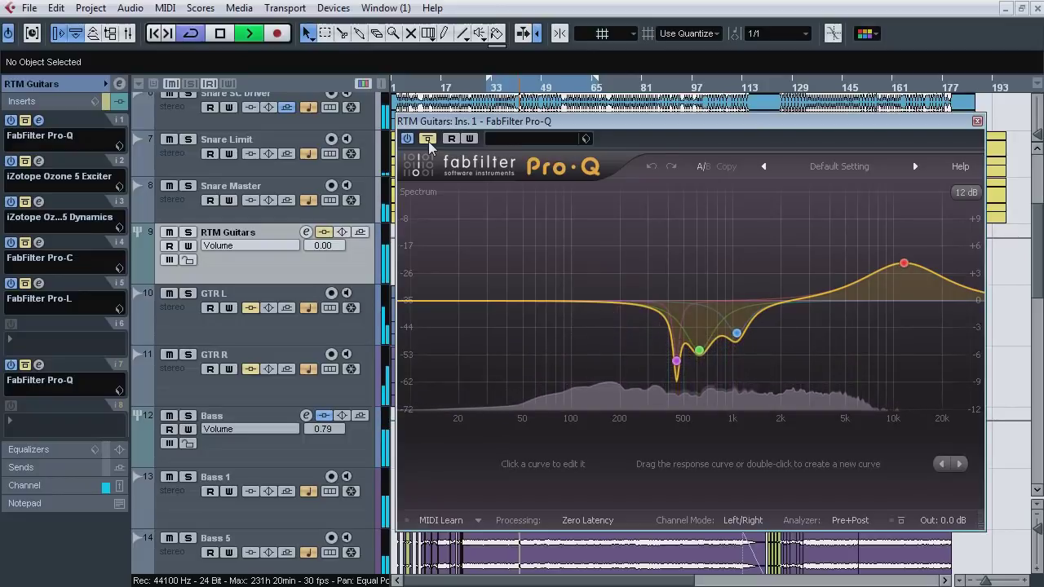
left_click(428, 140)
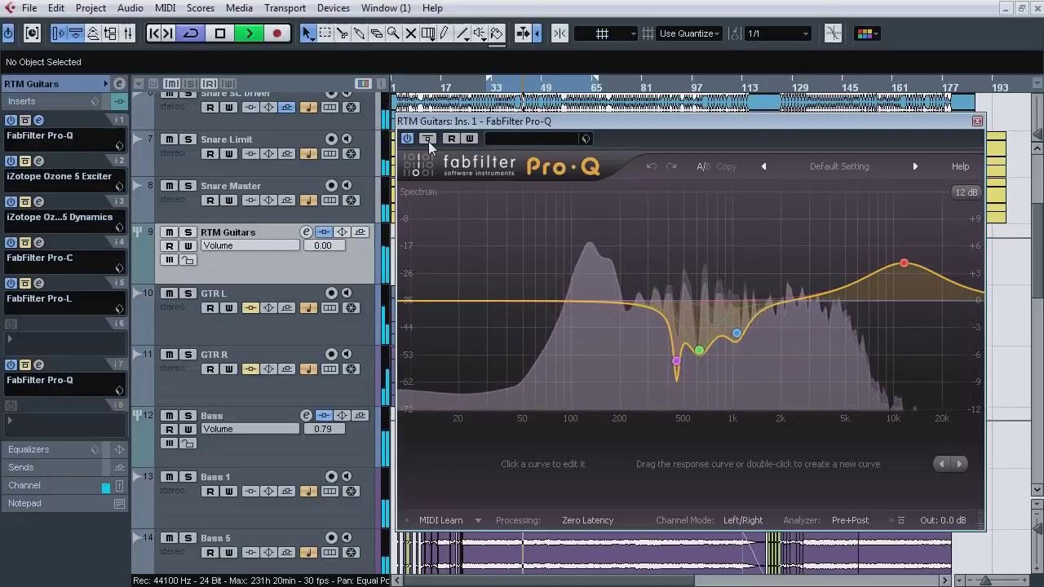
left_click(429, 138)
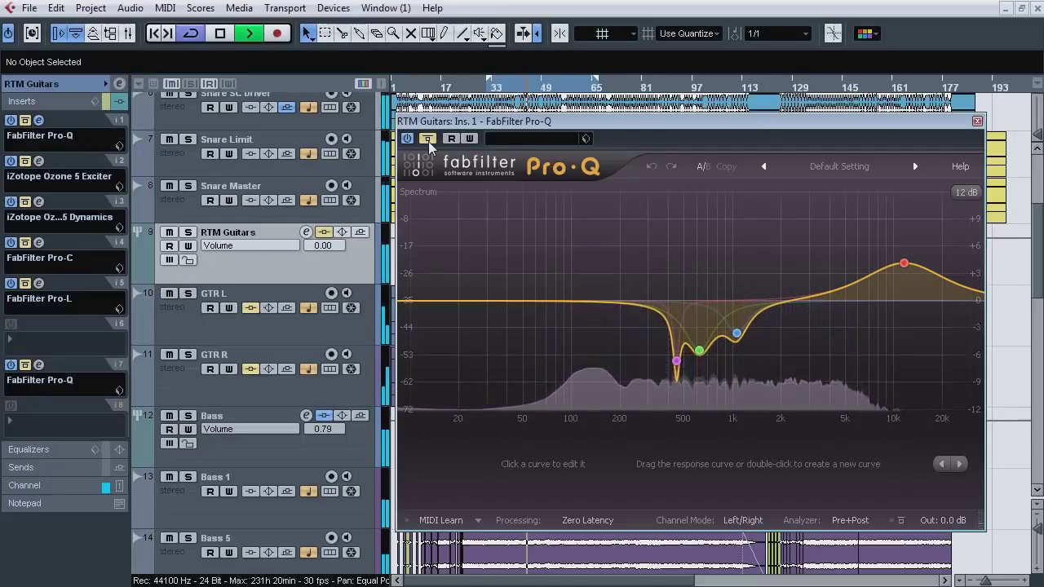
left_click(429, 141)
Step: Audition the narrow 446.67 Hz cut on its own in Pro-Q, and return to hearing the whole mix
left_click(722, 375)
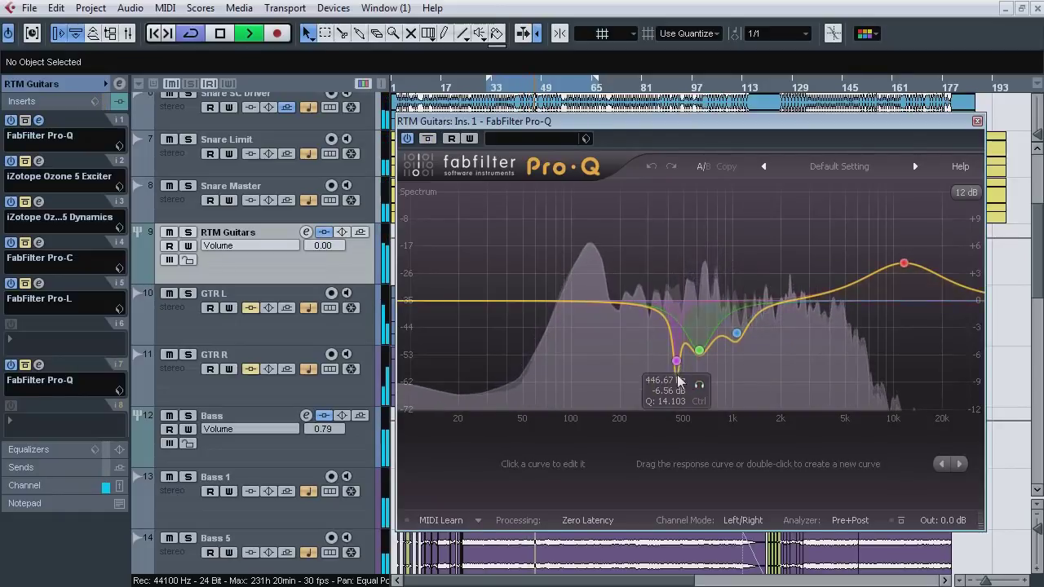
left_click(699, 385)
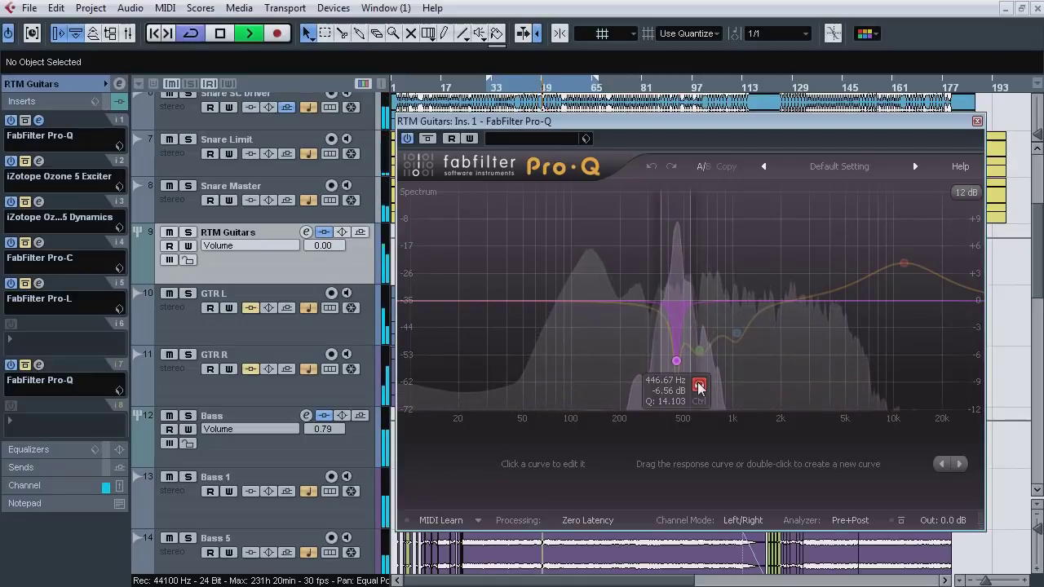
left_click(699, 385)
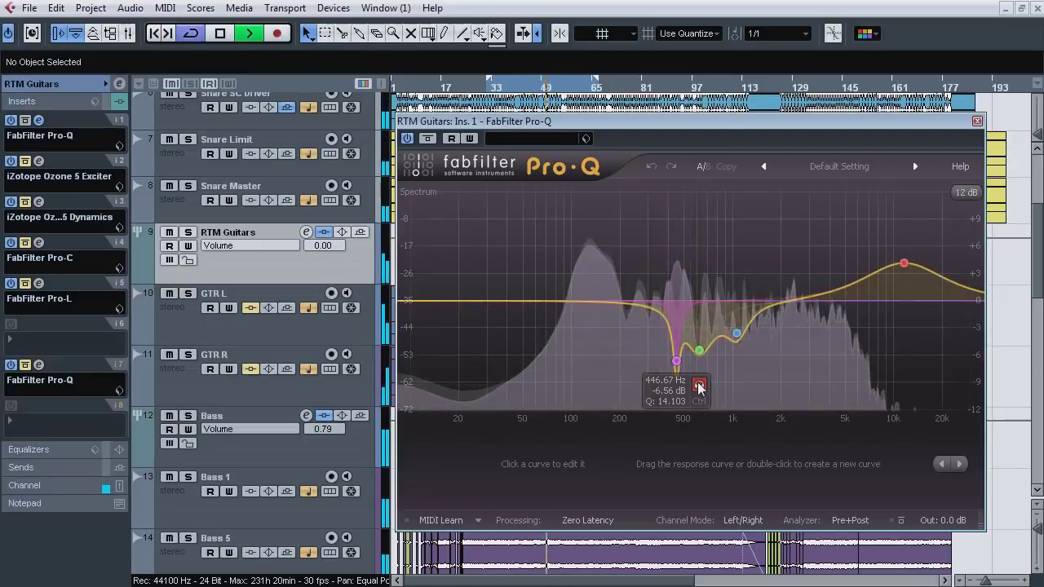
Step: Compare Pro-Q bypassed and active once more, leave it active, stop playback and close the plug-in
left_click(428, 139)
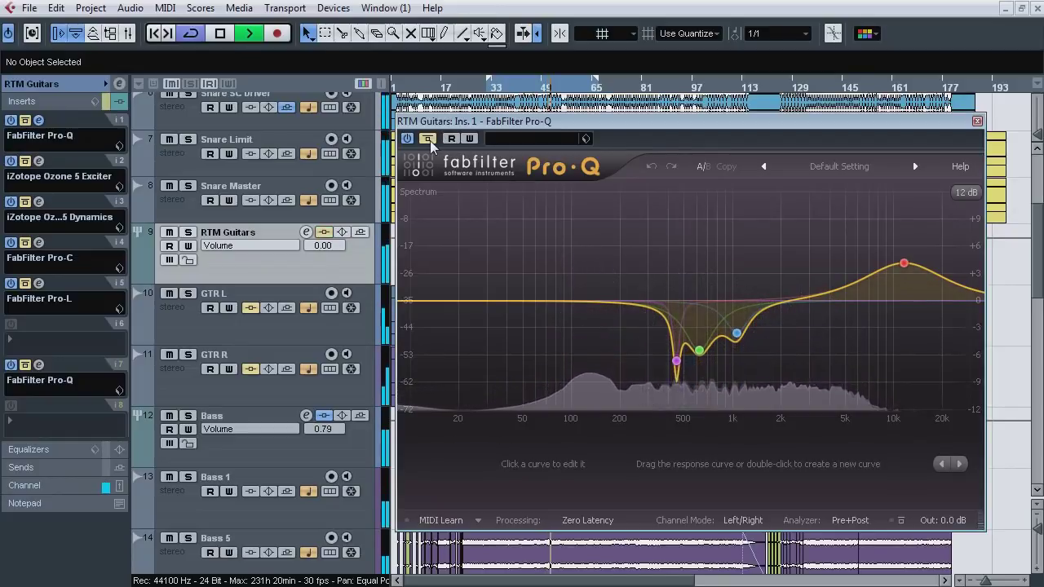
left_click(428, 138)
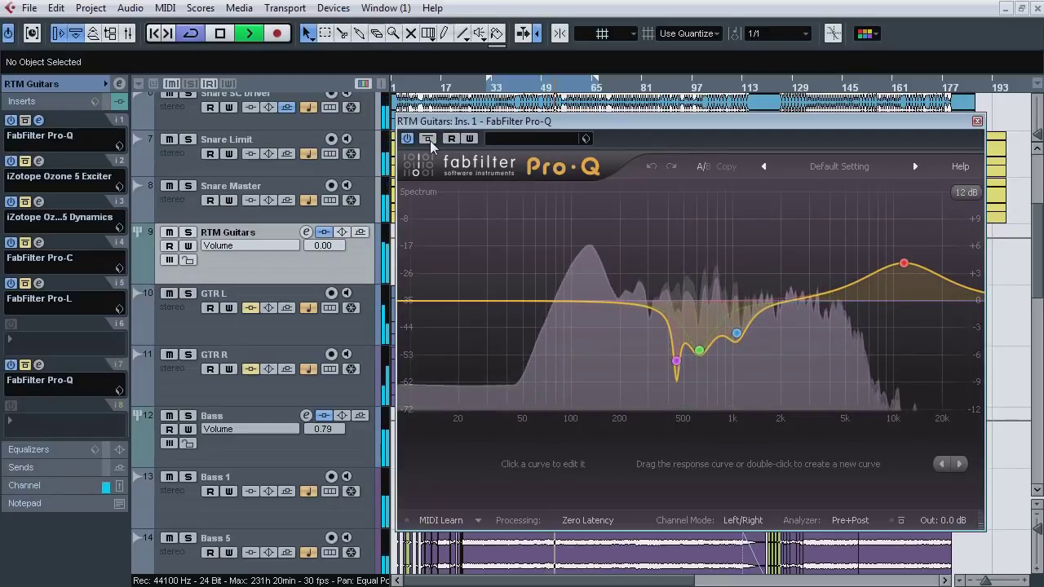
key("space")
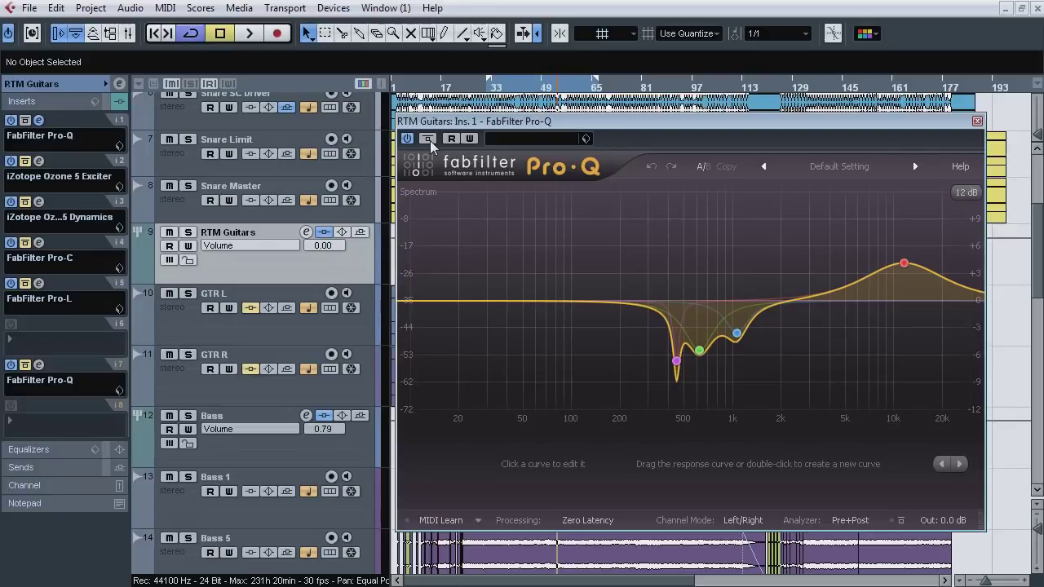
left_click(39, 121)
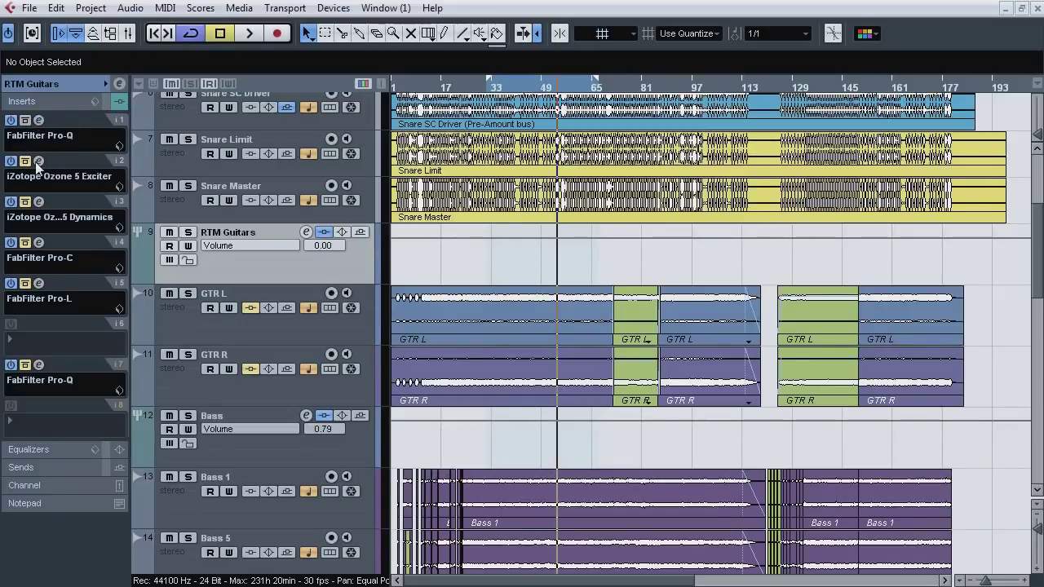
Step: Open the iZotope Ozone 5 Exciter on the RTM Guitars group and compare it bypassed and active during playback, leaving it active
left_click(38, 162)
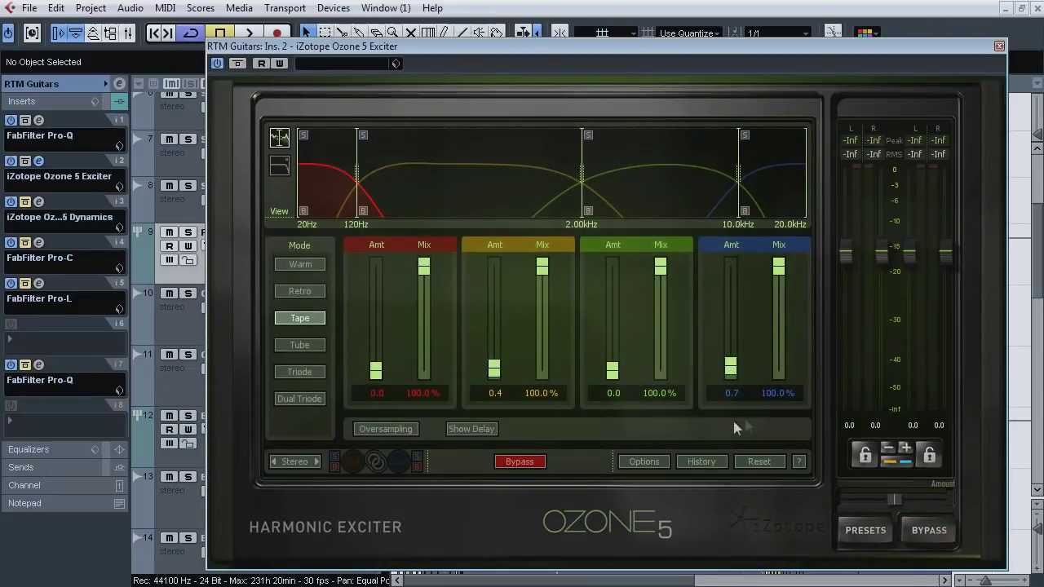
key("space")
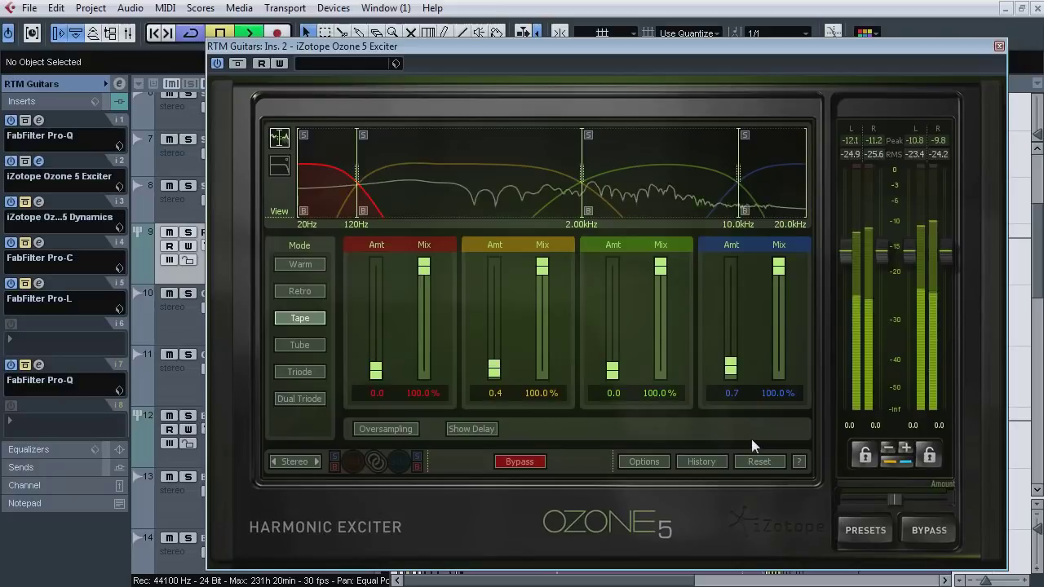
left_click(237, 64)
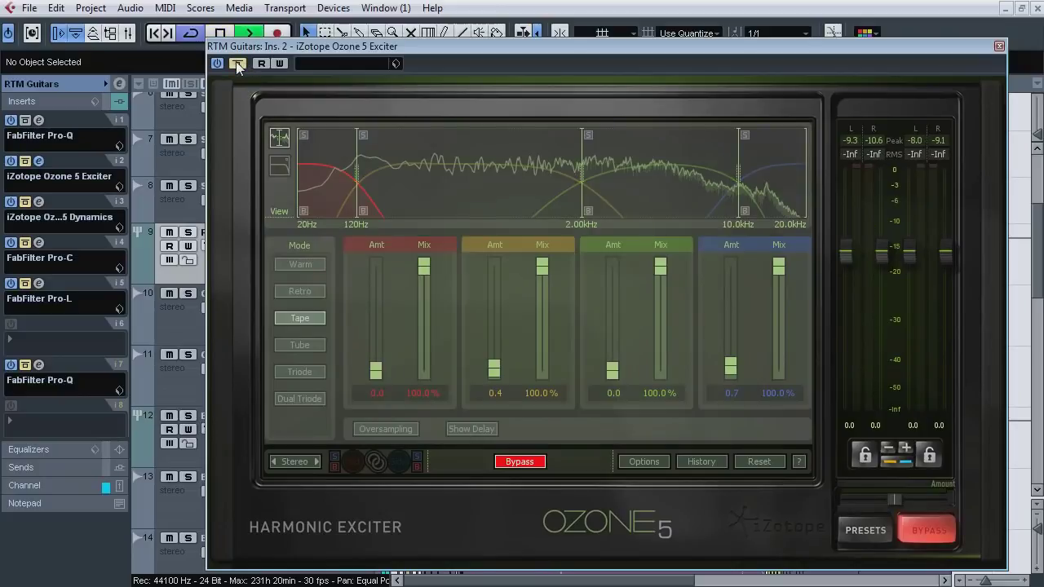
left_click(237, 64)
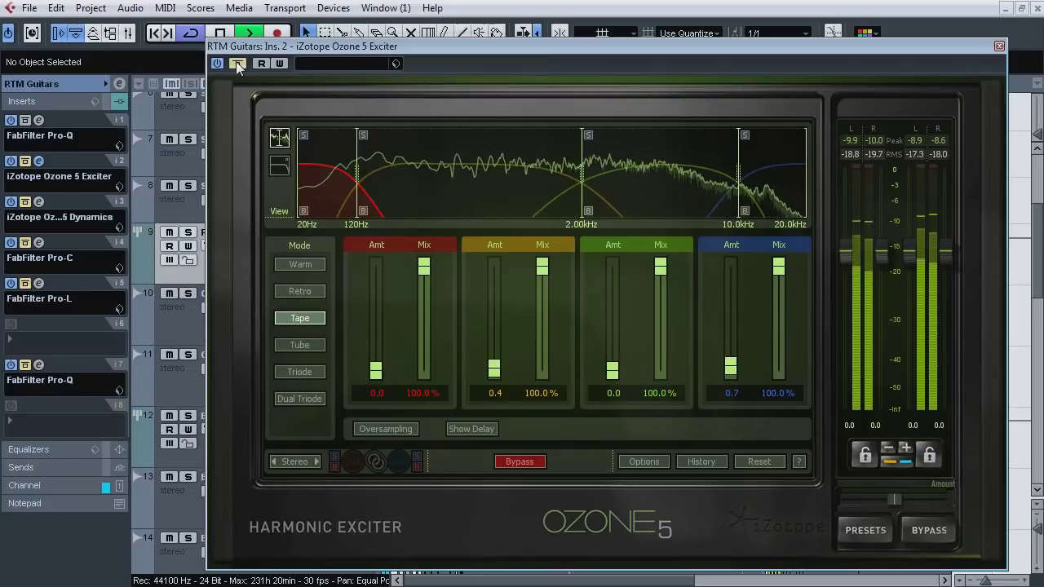
left_click(236, 63)
left_click(237, 64)
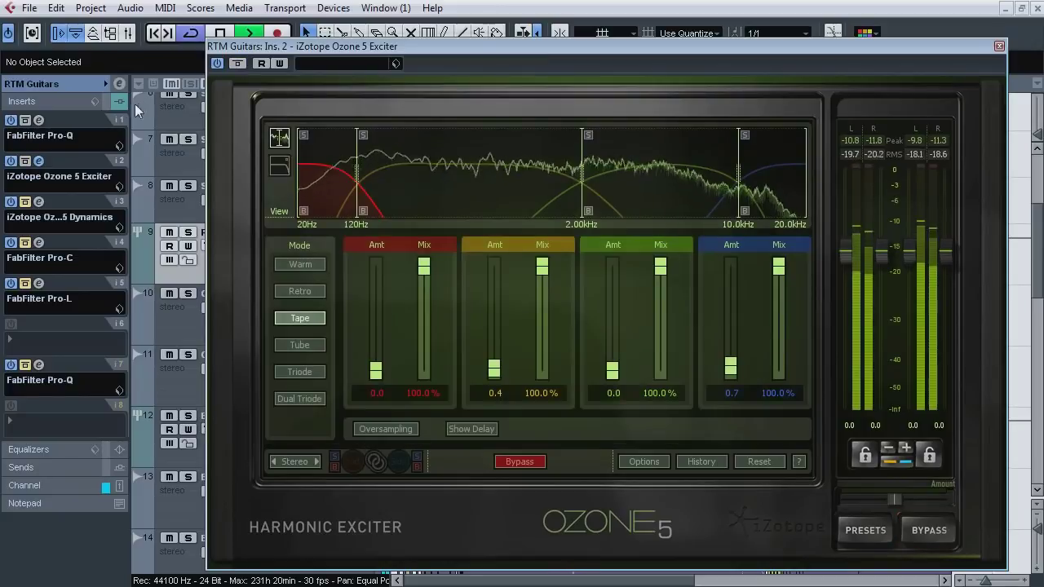
Step: Compare the whole RTM Guitars insert chain bypassed and active, stop playback and close the Exciter
left_click(107, 103)
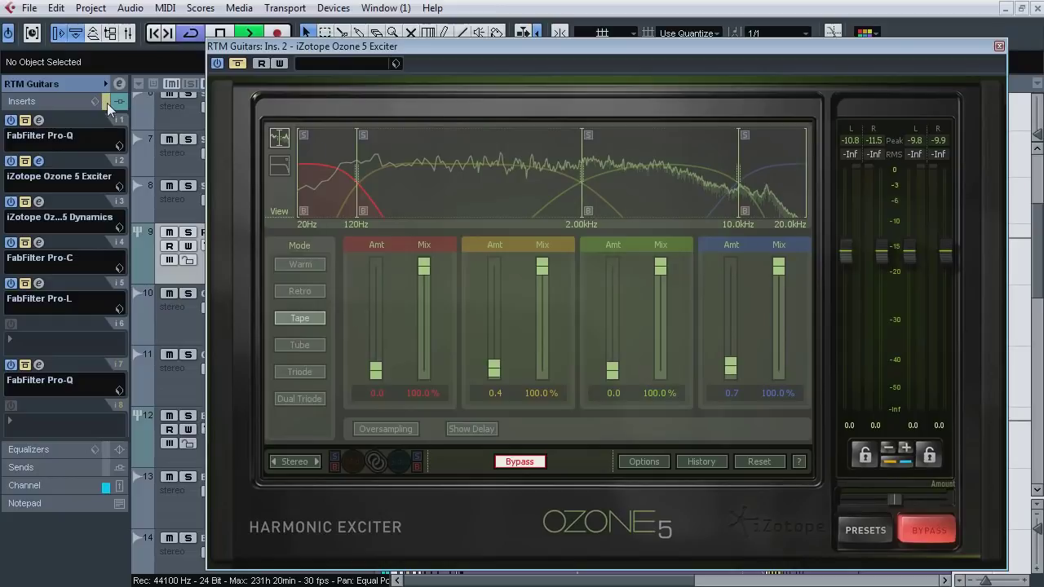
left_click(107, 103)
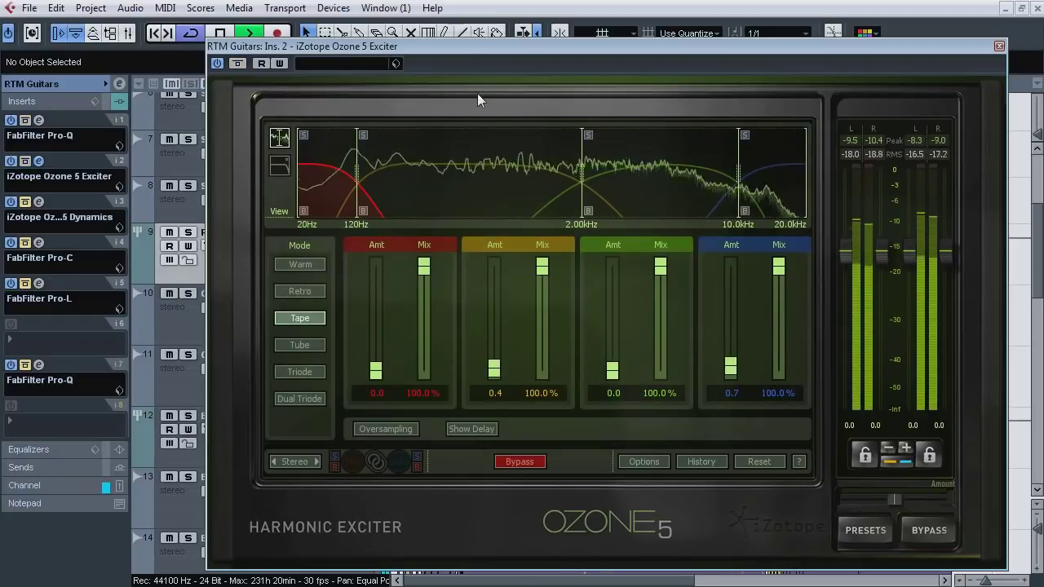
key("space")
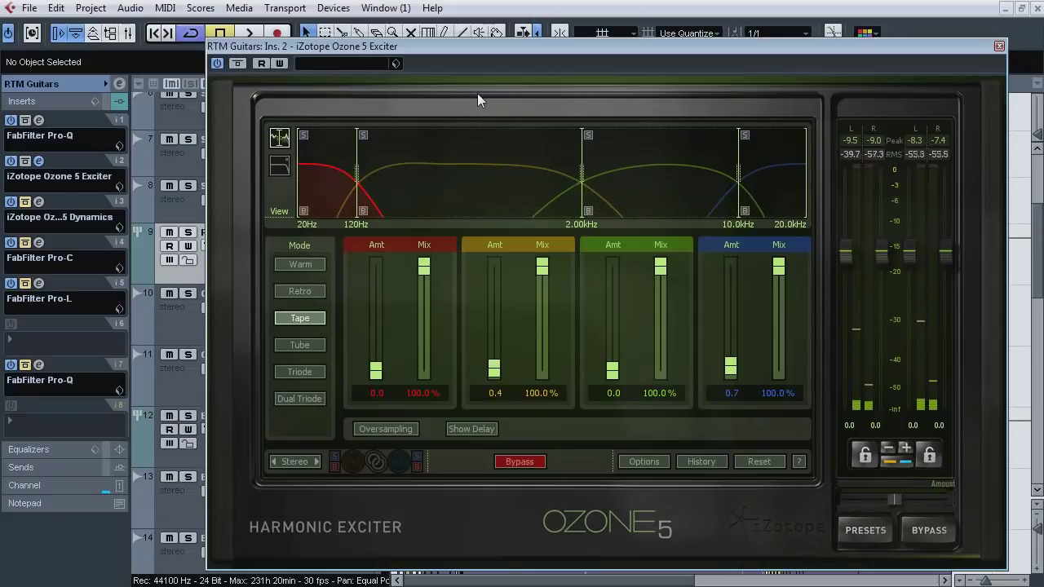
left_click(39, 161)
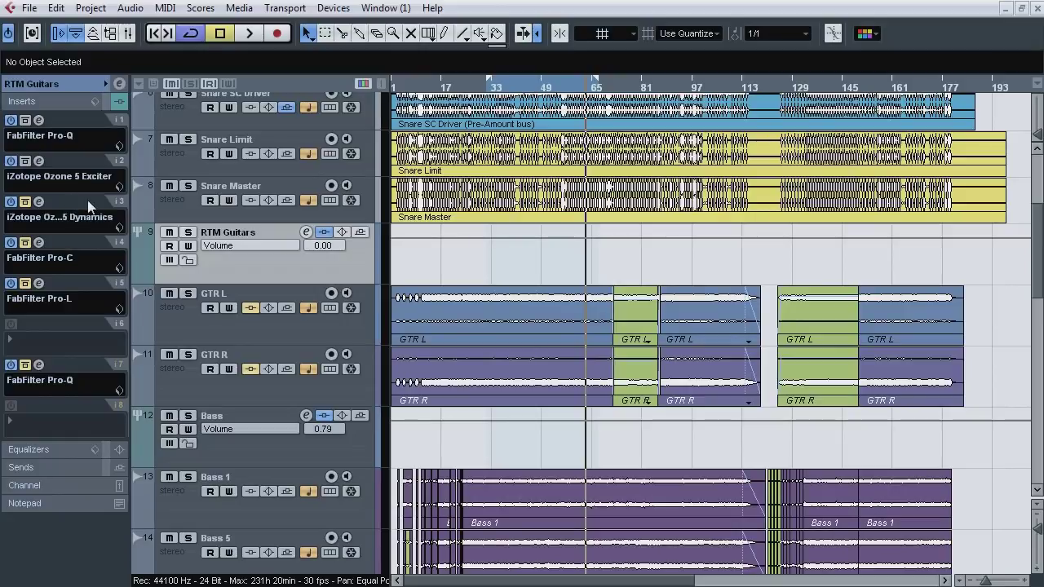
Step: Open FabFilter Pro-C on the RTM Guitars group and show the Snare SC Driver track's sends that feed its side chain
left_click(40, 241)
left_click_drag(1040, 272, 1040, 222)
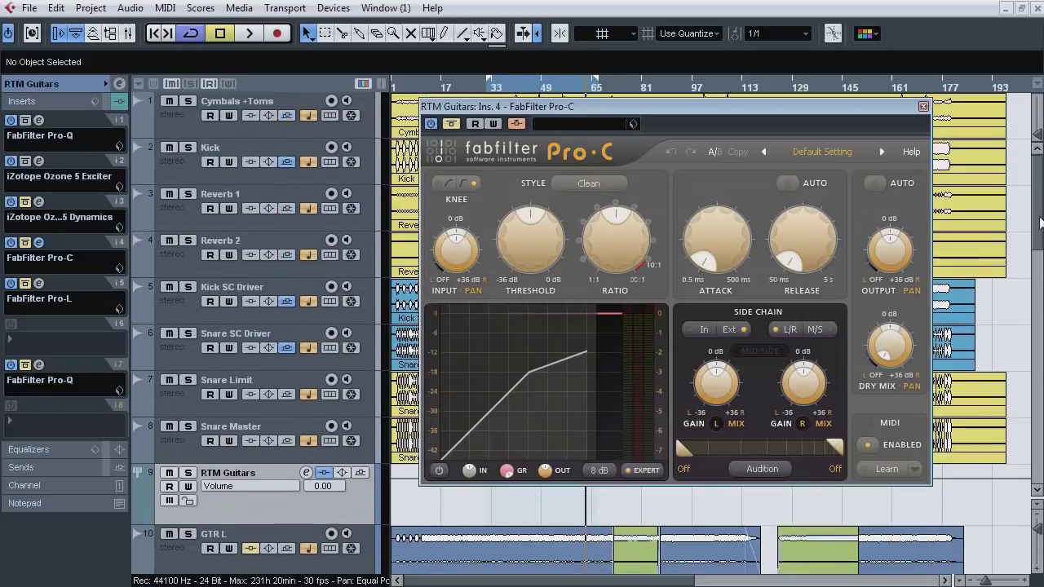
left_click(306, 178)
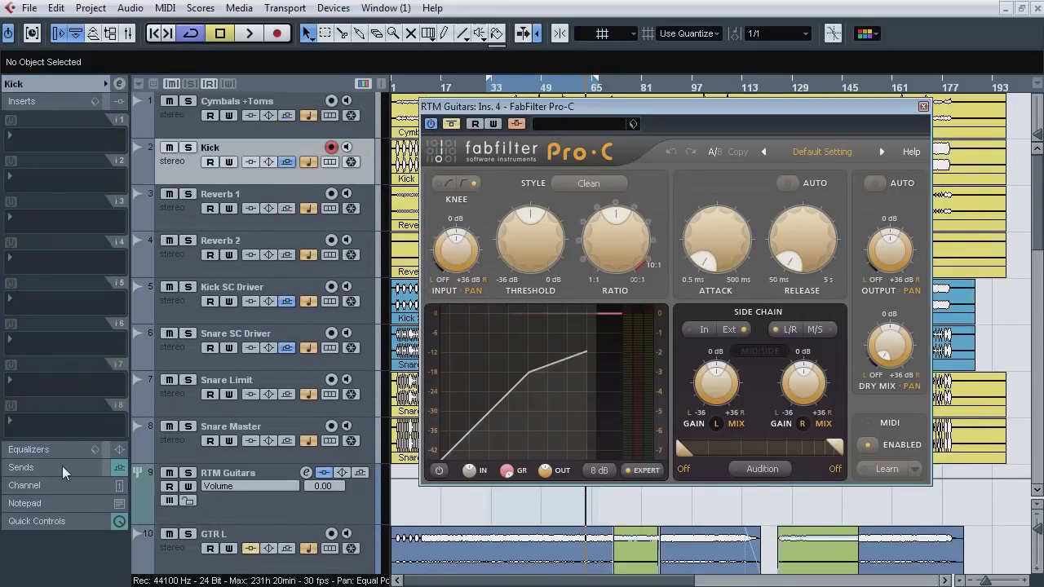
left_click(22, 467)
left_click(178, 366)
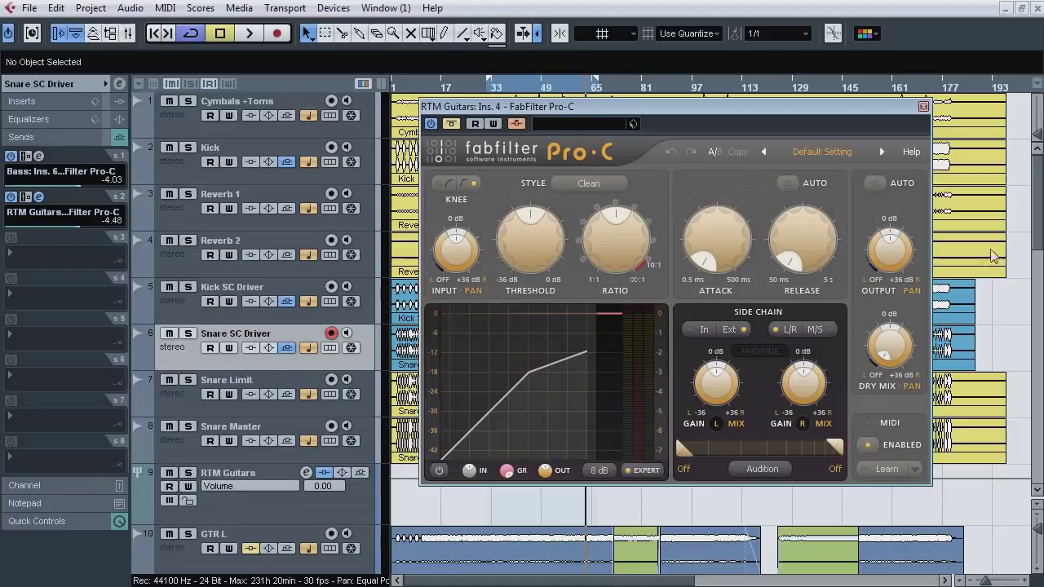
Step: Play Kick and Snare SC Driver soloed, add RTM Guitars to the solo, and compare Pro-C active and bypassed
left_click_drag(1036, 201, 1029, 178)
left_click(188, 334)
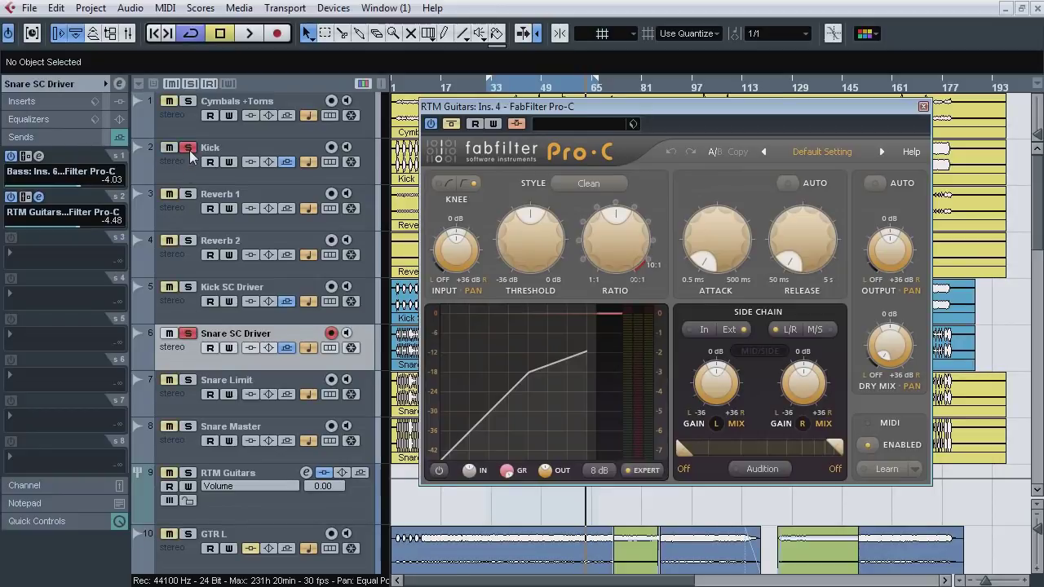
key("space")
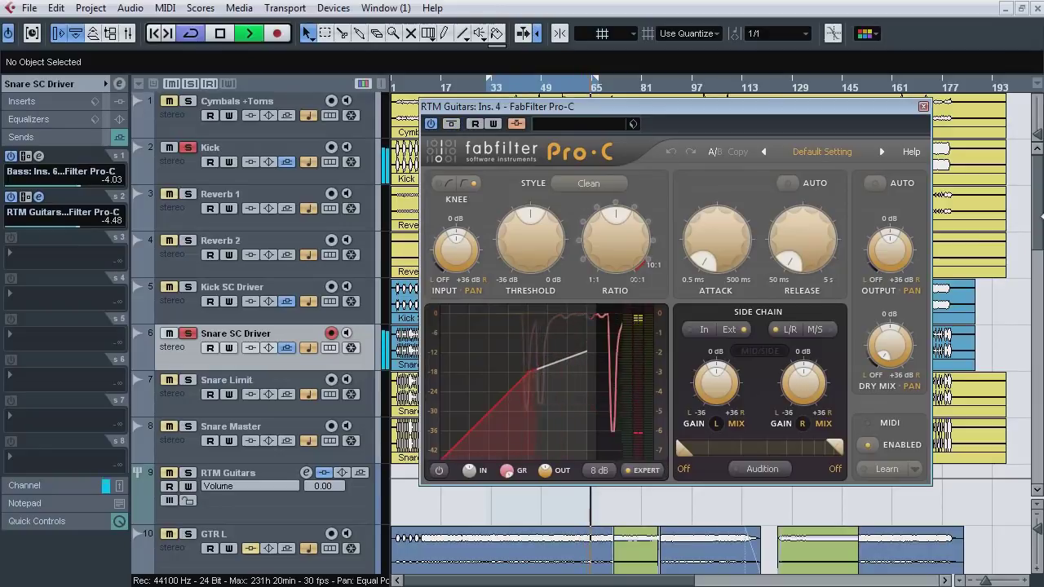
left_click_drag(1042, 217, 1042, 254)
left_click(189, 245)
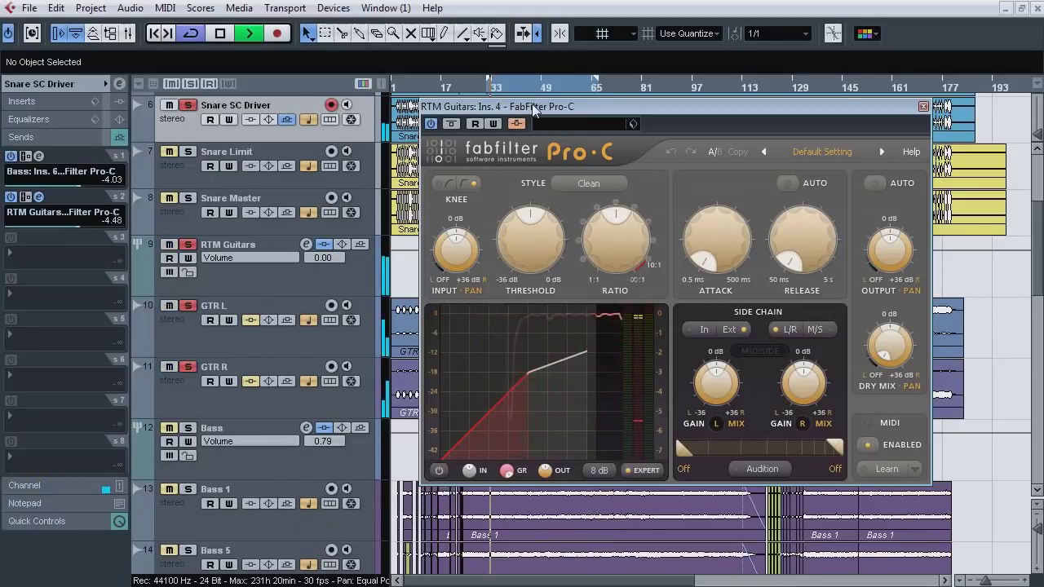
left_click(454, 126)
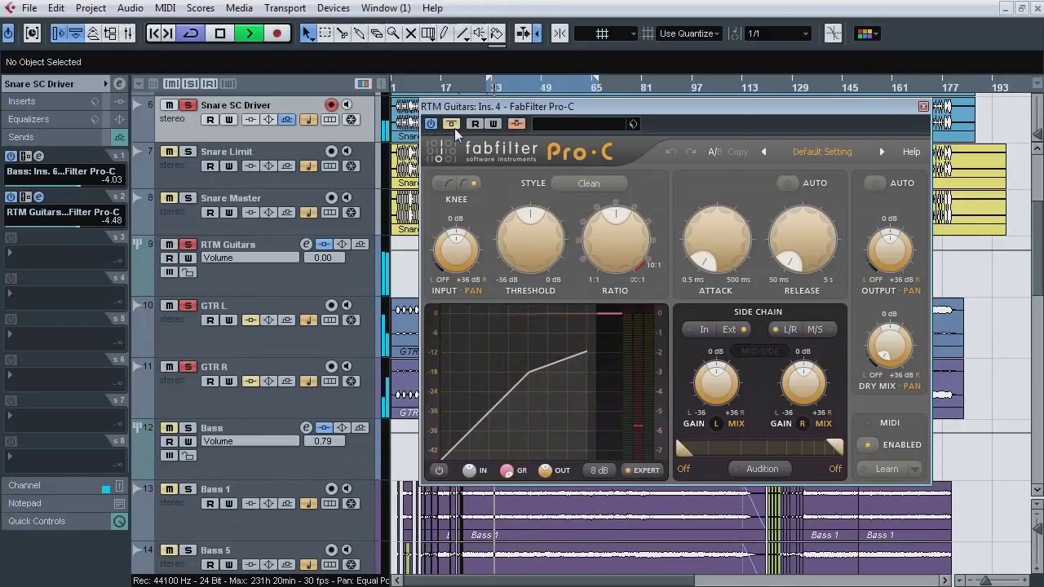
left_click(454, 126)
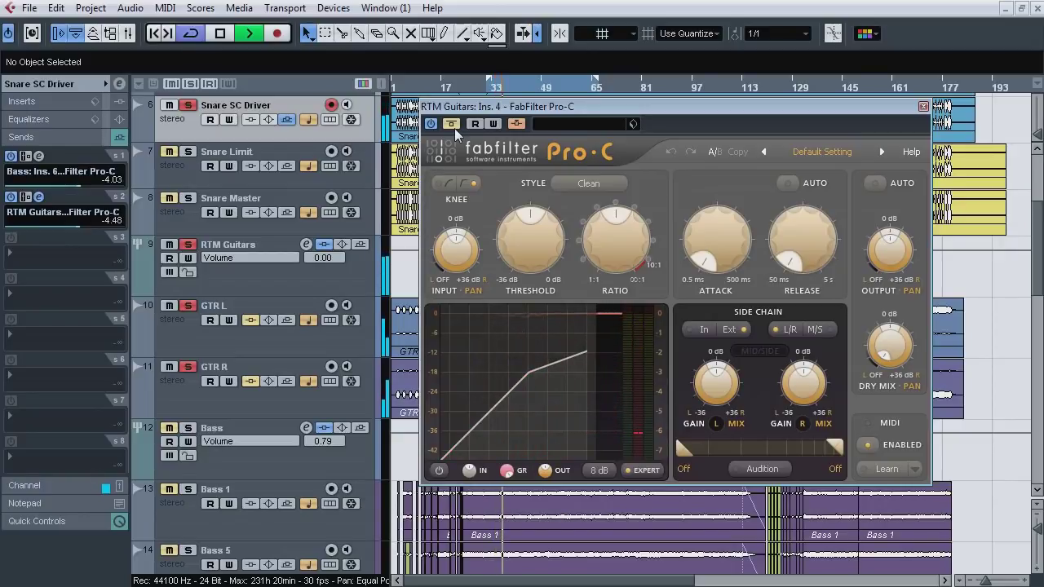
Step: Unsolo the tracks, compare Pro-C active and bypassed in the full mix, leave it active, stop playback and close it
left_click(188, 105)
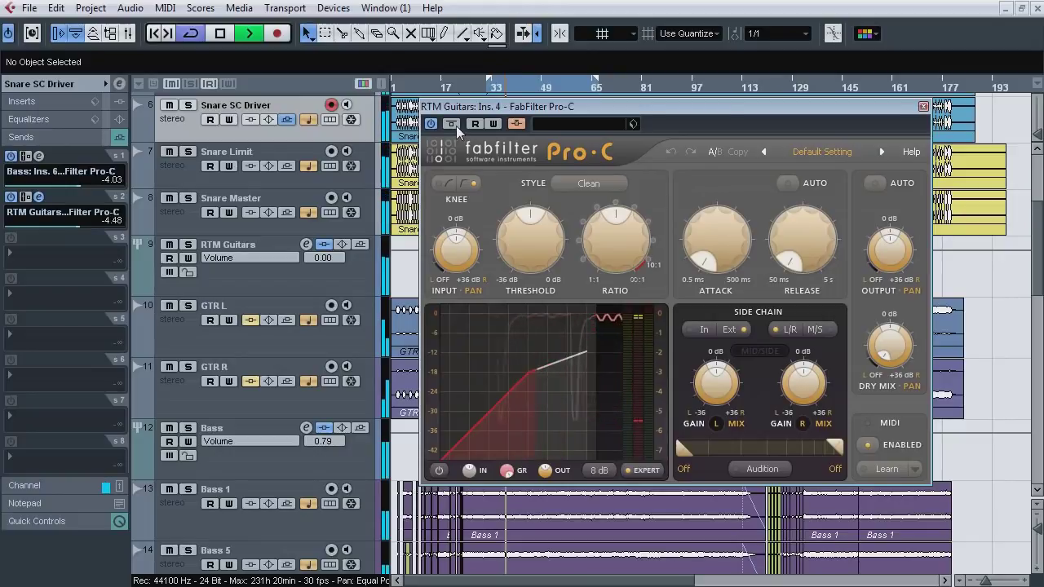
left_click(453, 125)
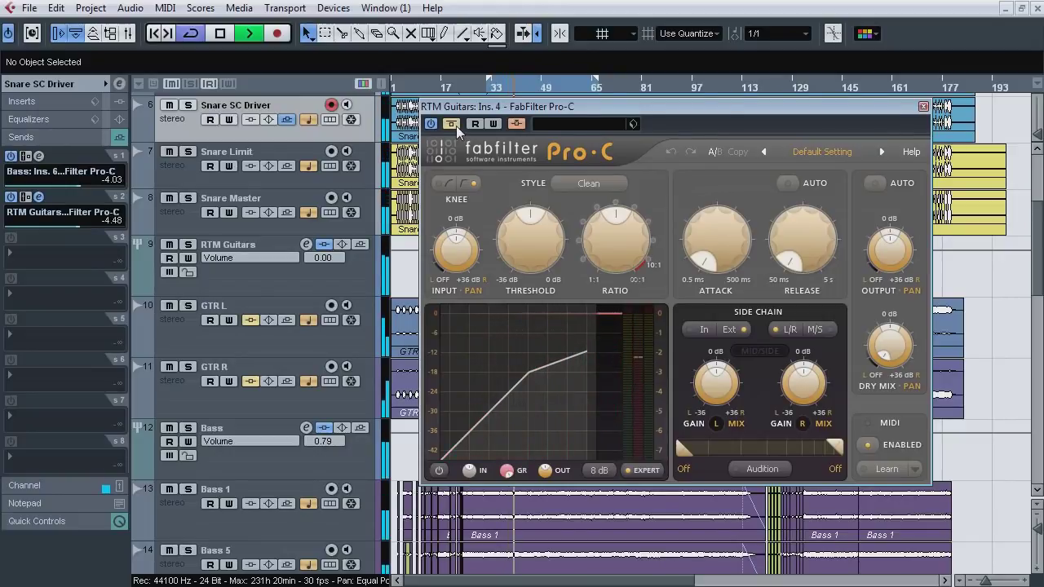
left_click(454, 124)
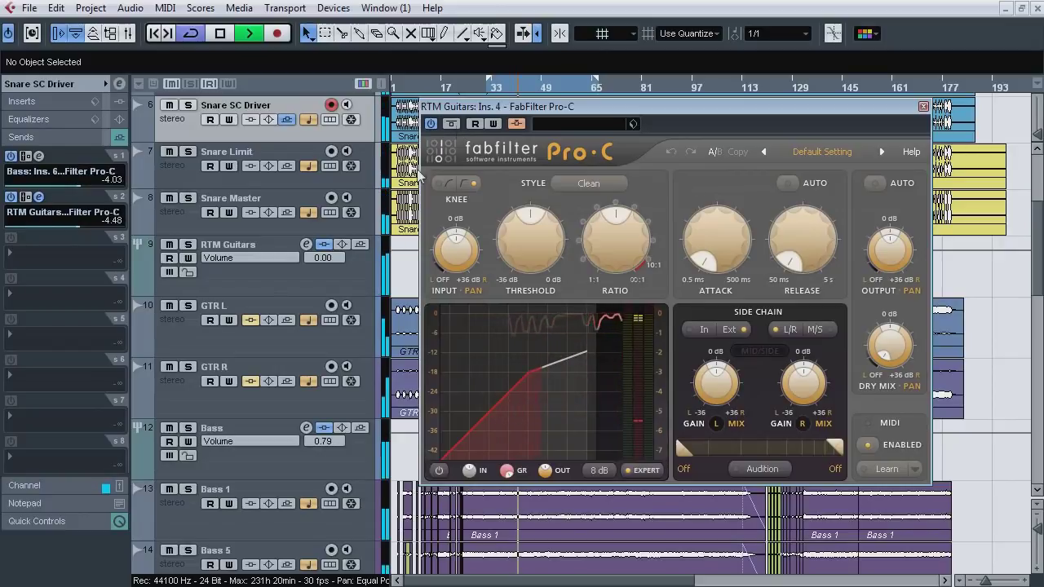
left_click(290, 280)
key("space")
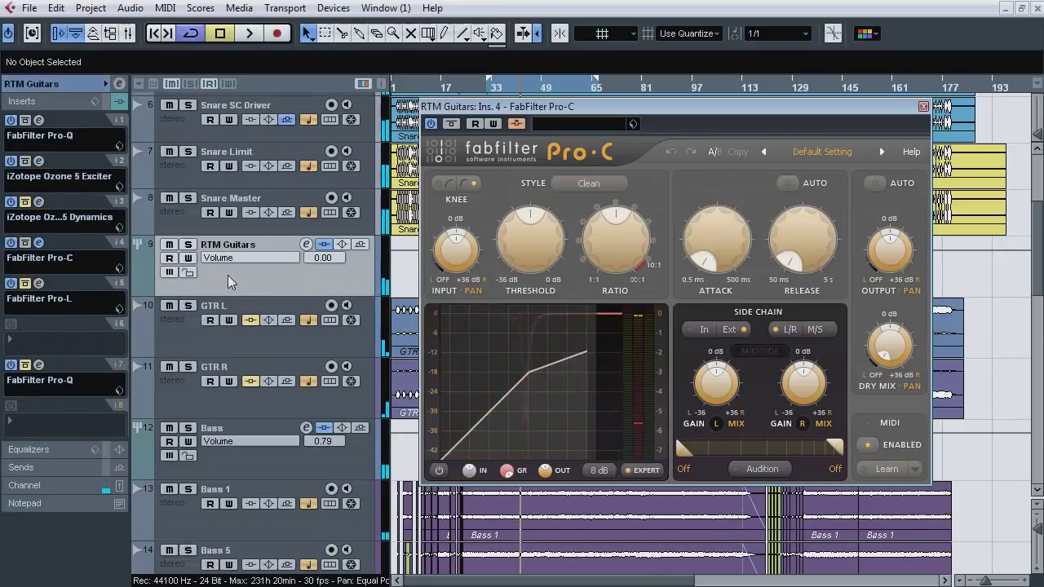
left_click(38, 243)
Step: Select the Bass 6 GTR track and show its channel settings with the output routing to RTM Guitars
scroll(927, 286, "down", 5)
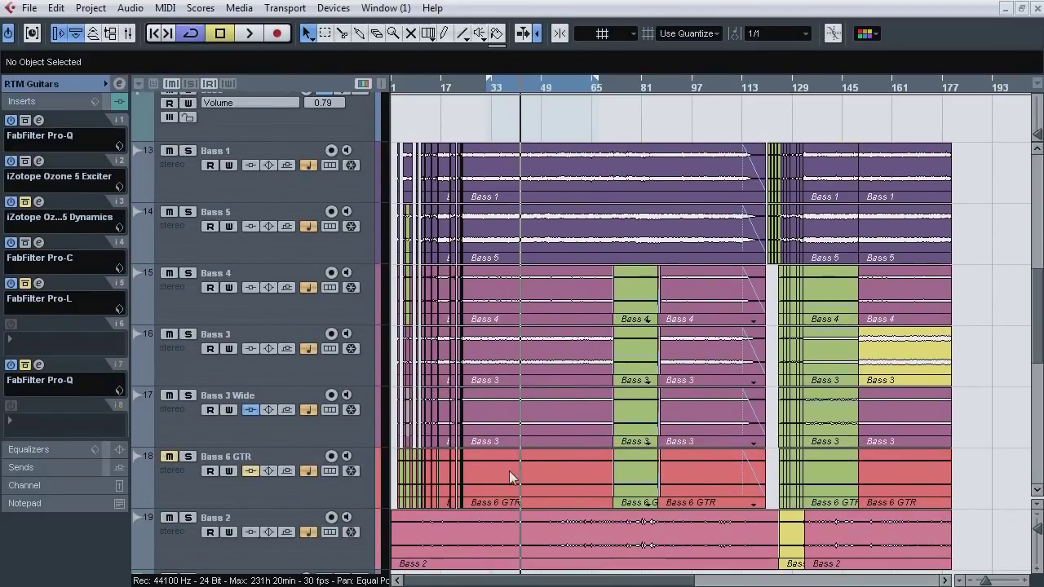
left_click(193, 478)
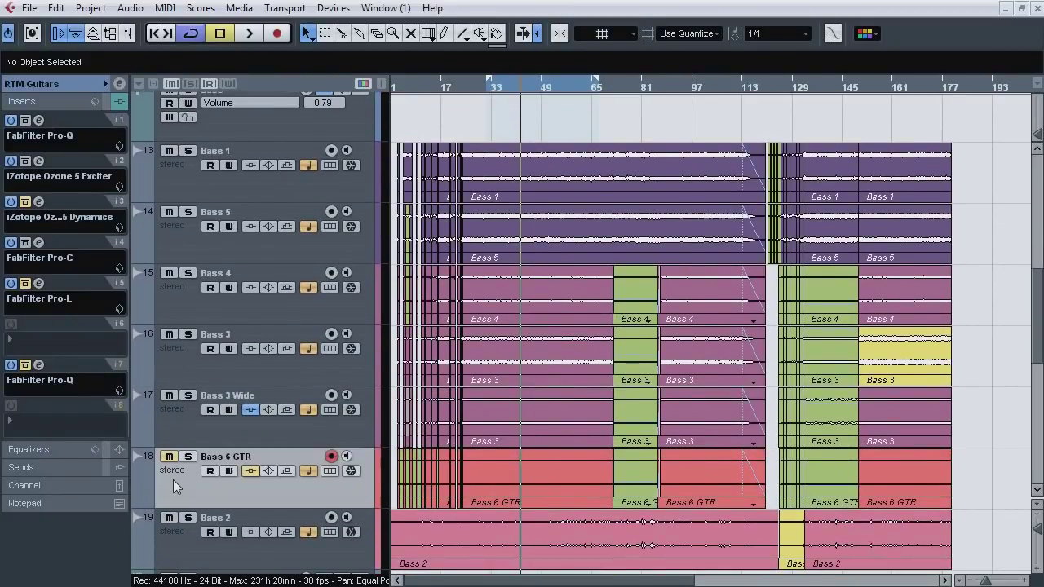
left_click(64, 87)
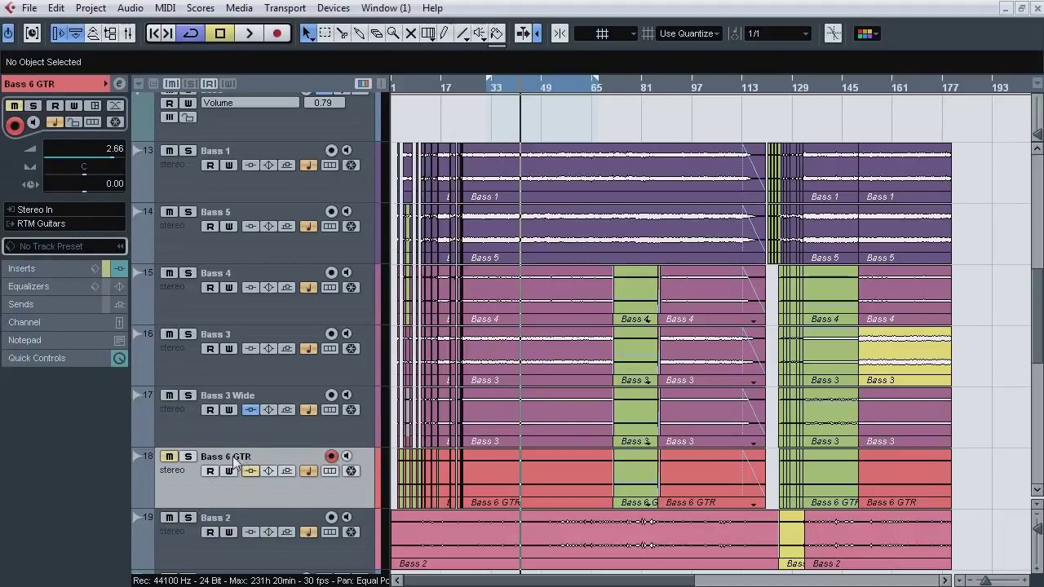
mouse_move(1041, 334)
left_mouse_down()
mouse_move(1029, 245)
mouse_move(1041, 247)
mouse_move(1042, 346)
left_mouse_up()
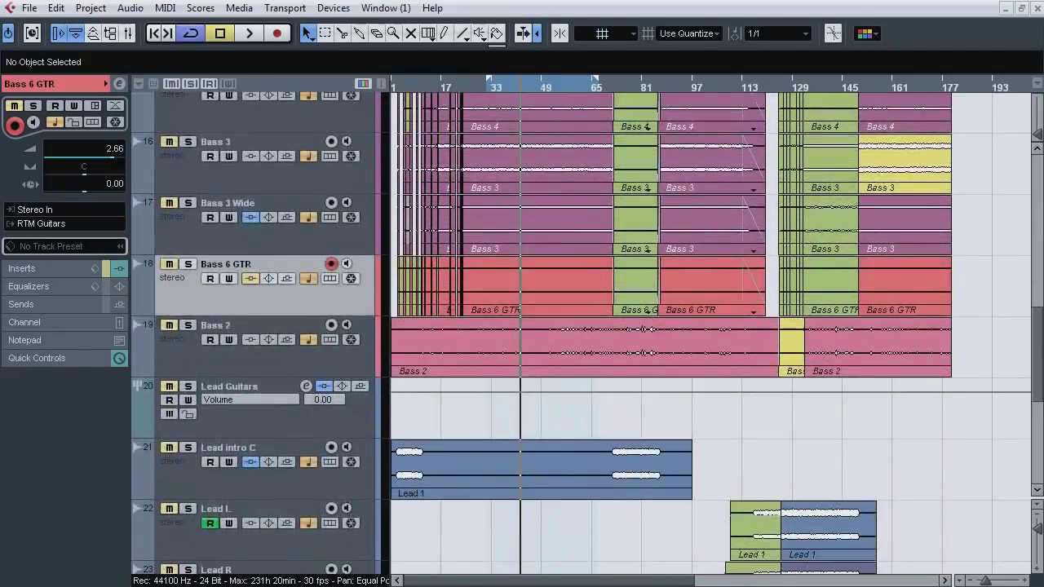
Step: Play Bass 6 GTR soloed, clear the solos to hear it in the full mix, solo it again and stop playback
left_click(187, 264)
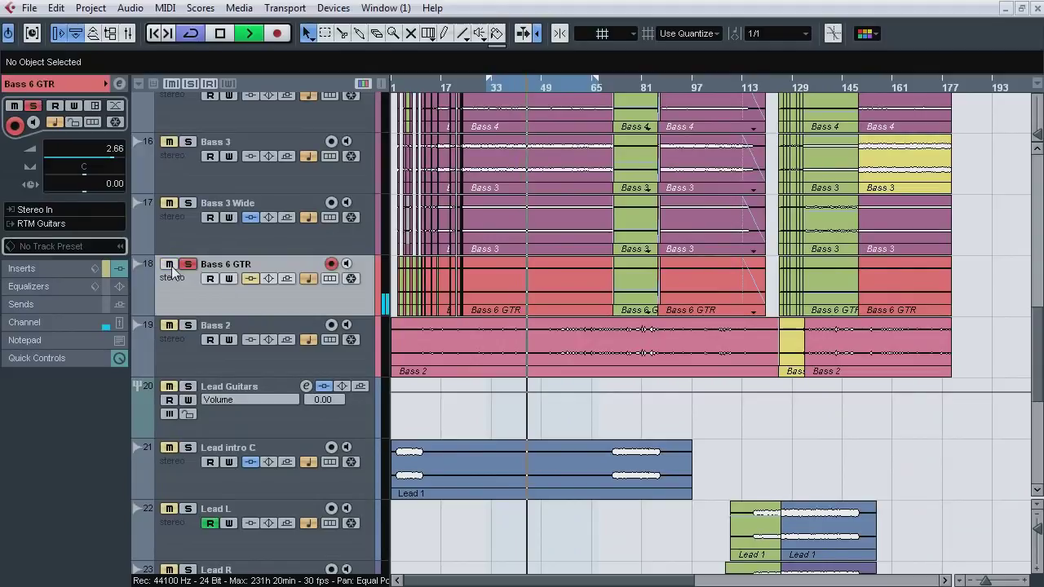
left_click(188, 264)
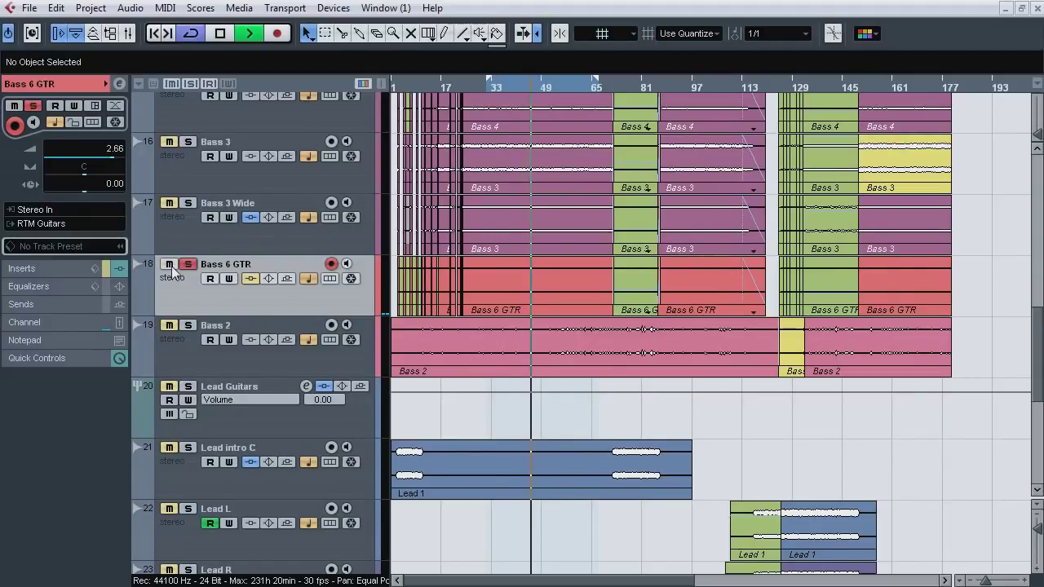
left_click(192, 84)
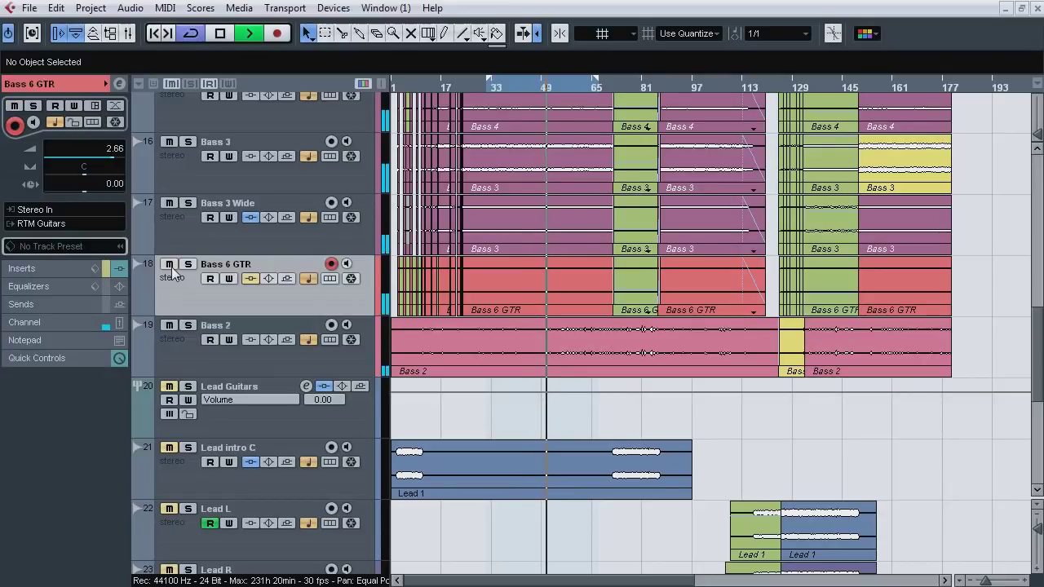
left_click(188, 264)
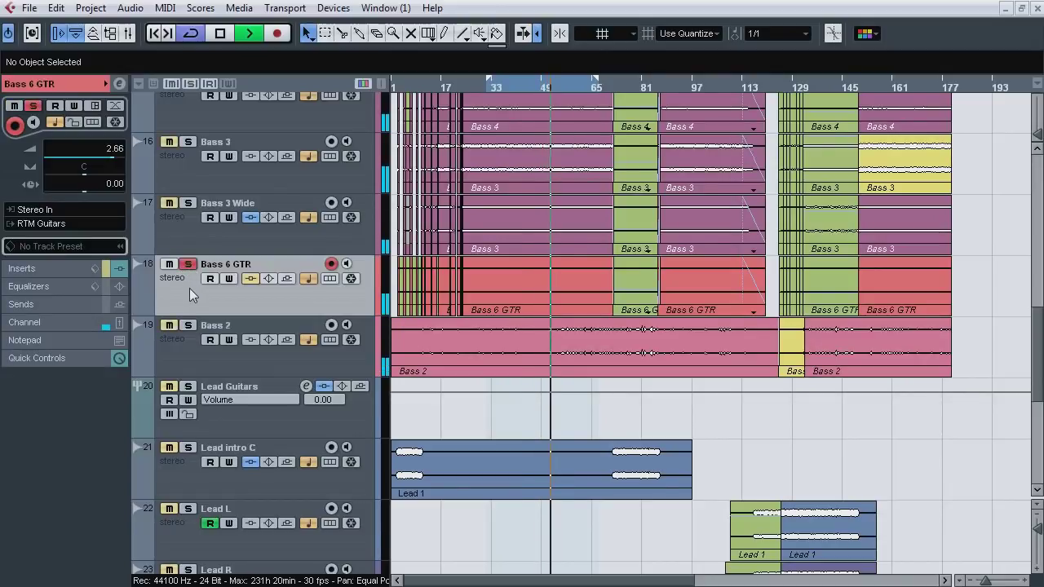
key("space")
Step: Open FabFilter Pro-Q on Bass 6 GTR and solo the RTM Guitars group together with GTR L and GTR R
left_click(57, 270)
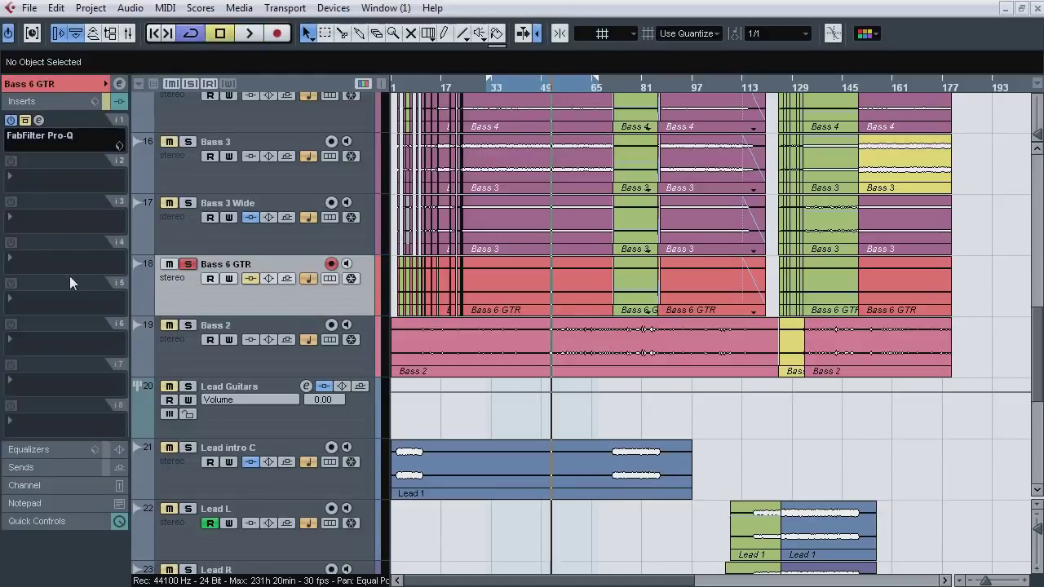
left_click(41, 137)
left_click_drag(1039, 357, 1039, 267)
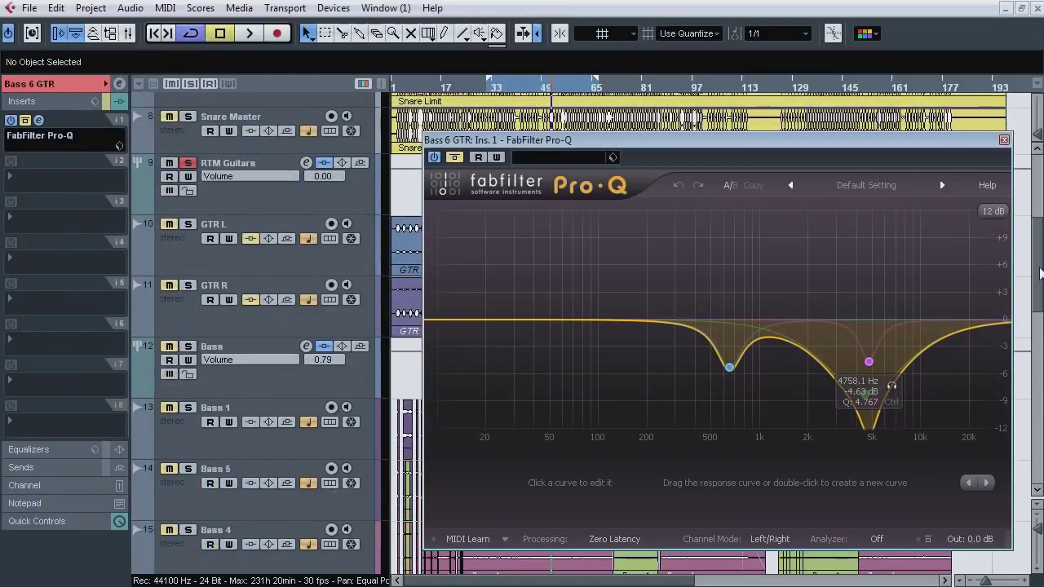
left_click(191, 164)
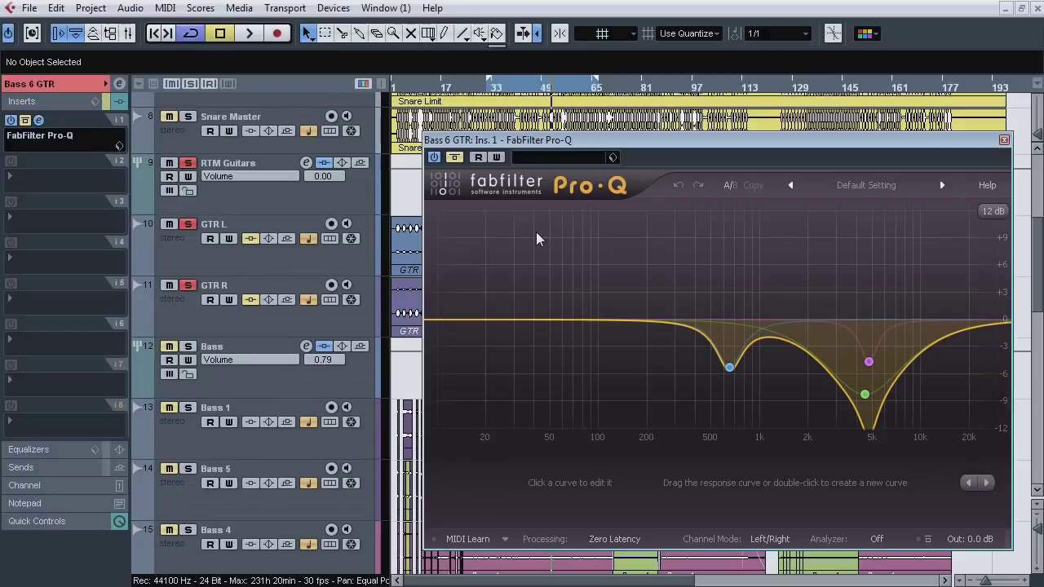
Step: Play the soloed guitars, audition Pro-Q's 648.56 Hz, 4488.8 Hz and 4758.1 Hz bands separately, compare bypass, stop playback and close it
key("space")
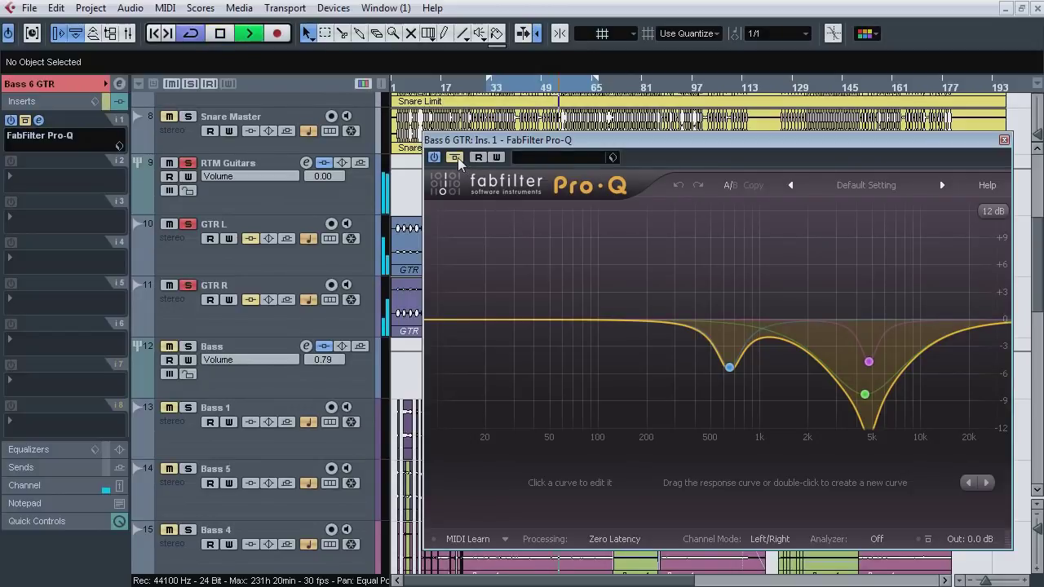
left_click(752, 395)
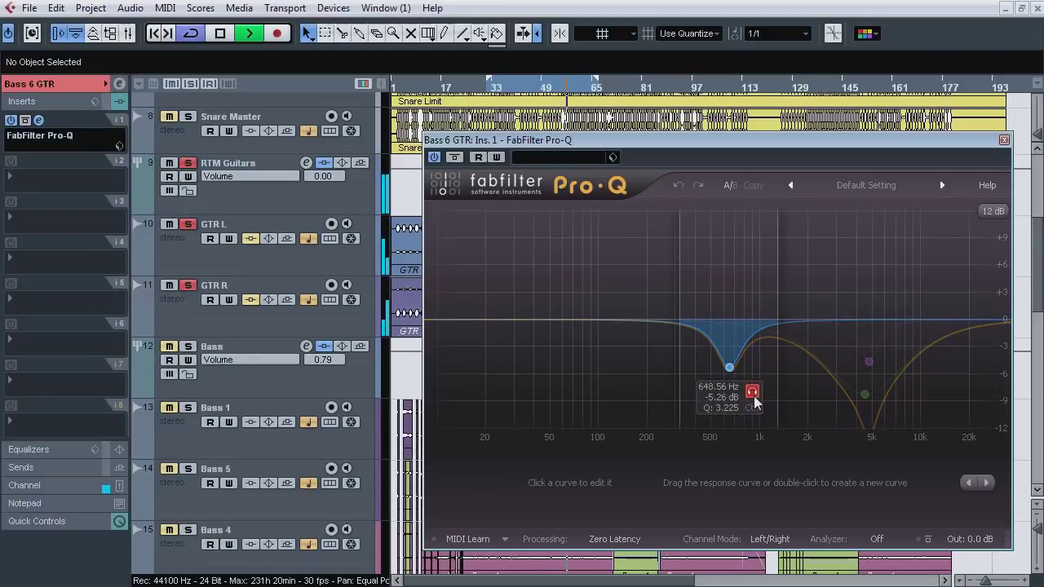
left_click(752, 393)
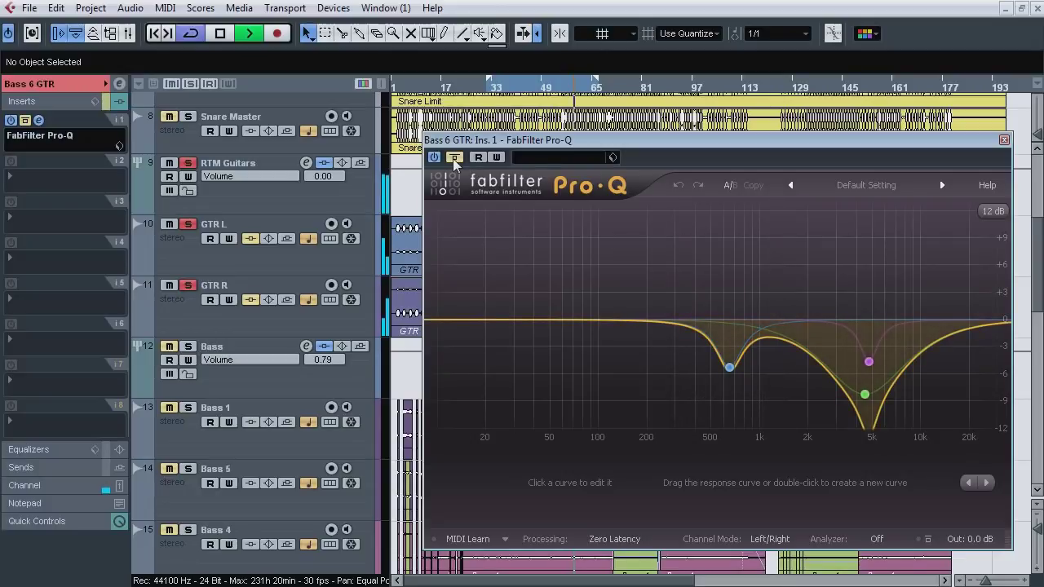
left_click(888, 419)
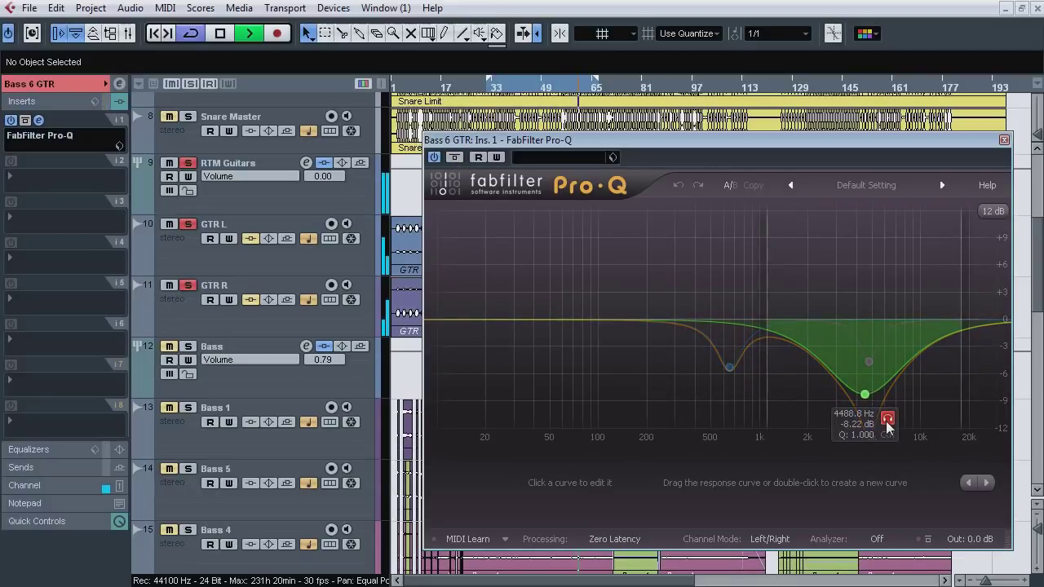
left_click(891, 387)
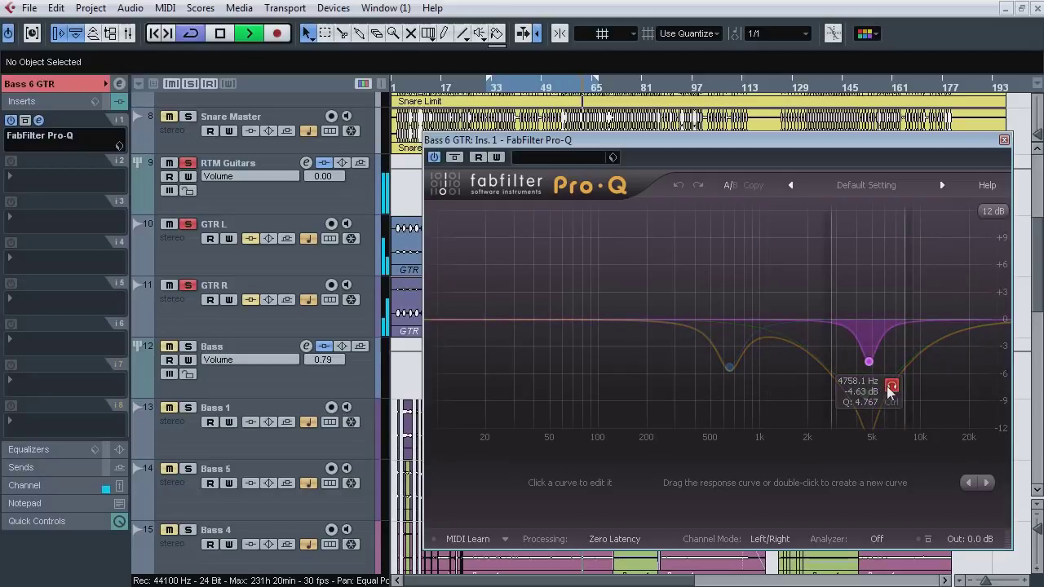
left_click(890, 392)
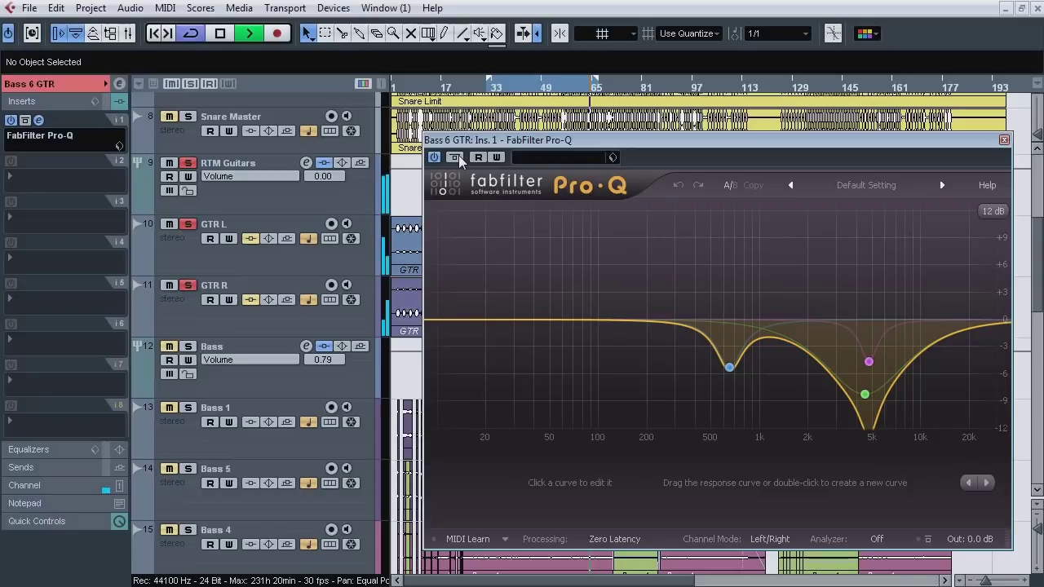
key("space")
left_click(1005, 140)
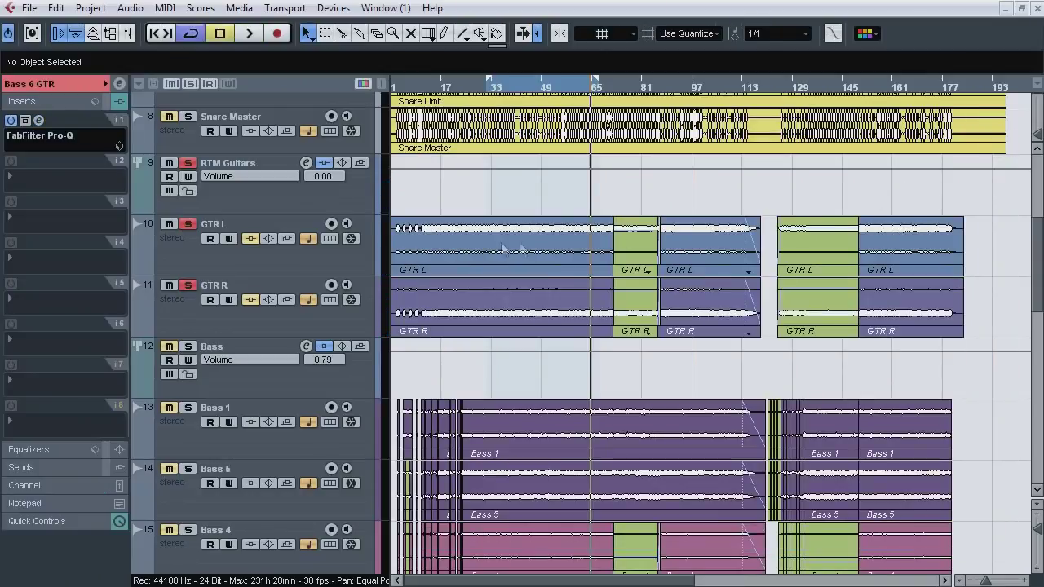
Step: Open iZotope Ozone 5 Dynamics on the RTM Guitars group and show all its bands while the guitars play
left_click(212, 190)
left_click(41, 201)
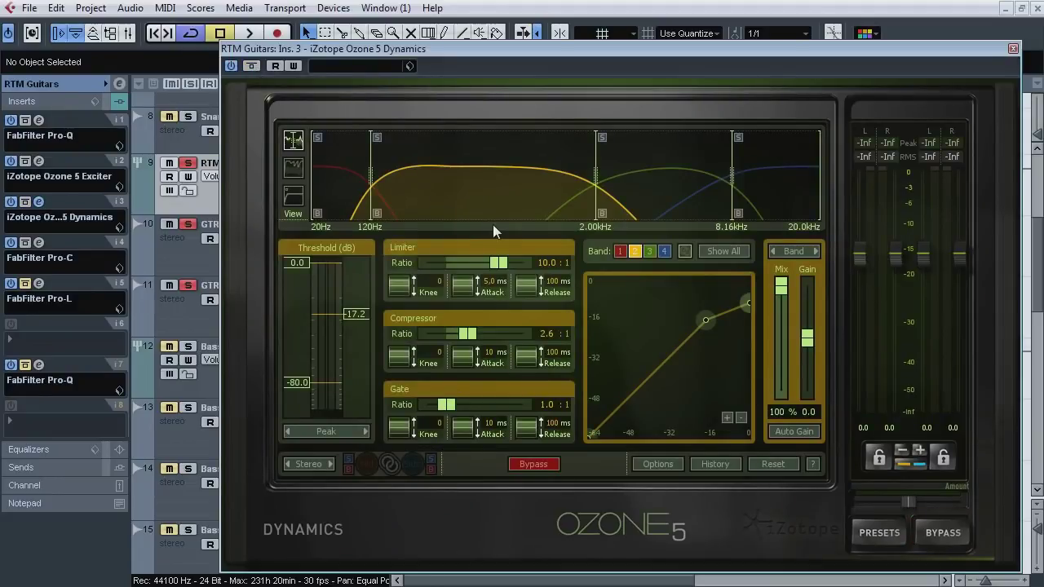
key("space")
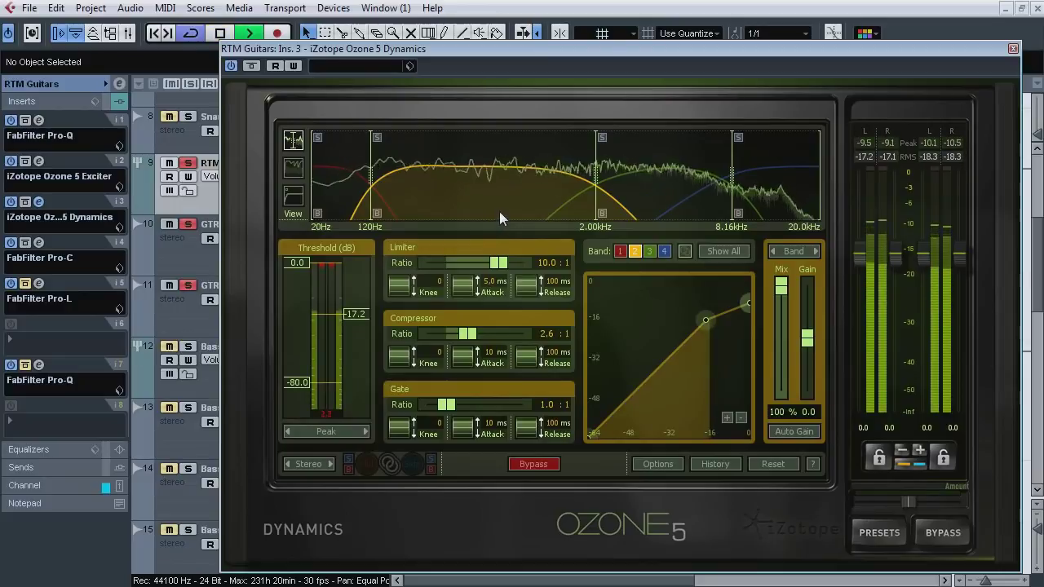
left_click(715, 252)
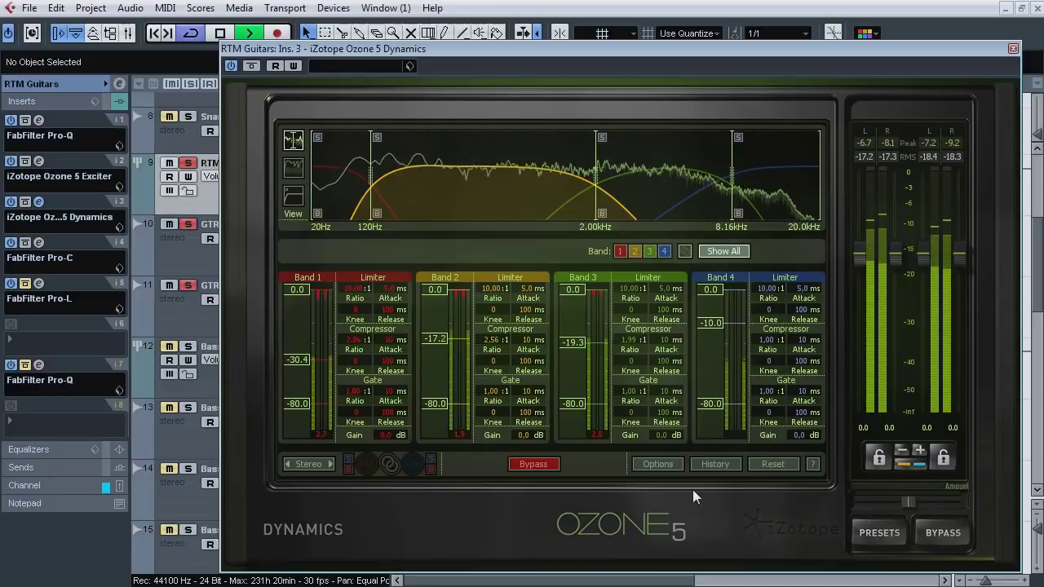
Step: Compare Ozone 5 Dynamics bypassed and active, leave it active, stop playback, show band 4's settings and close it
left_click(257, 65)
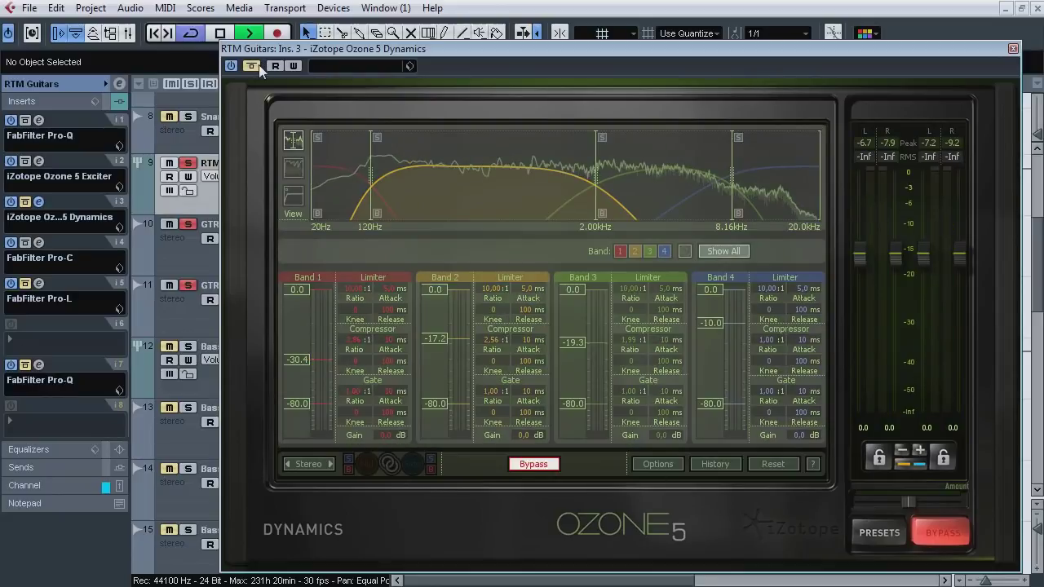
left_click(258, 64)
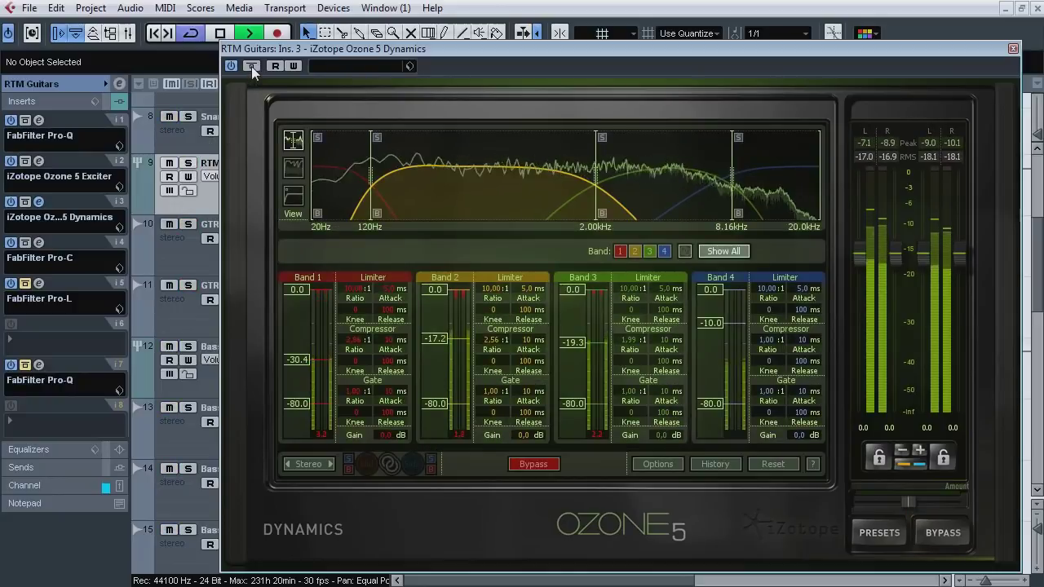
left_click(251, 66)
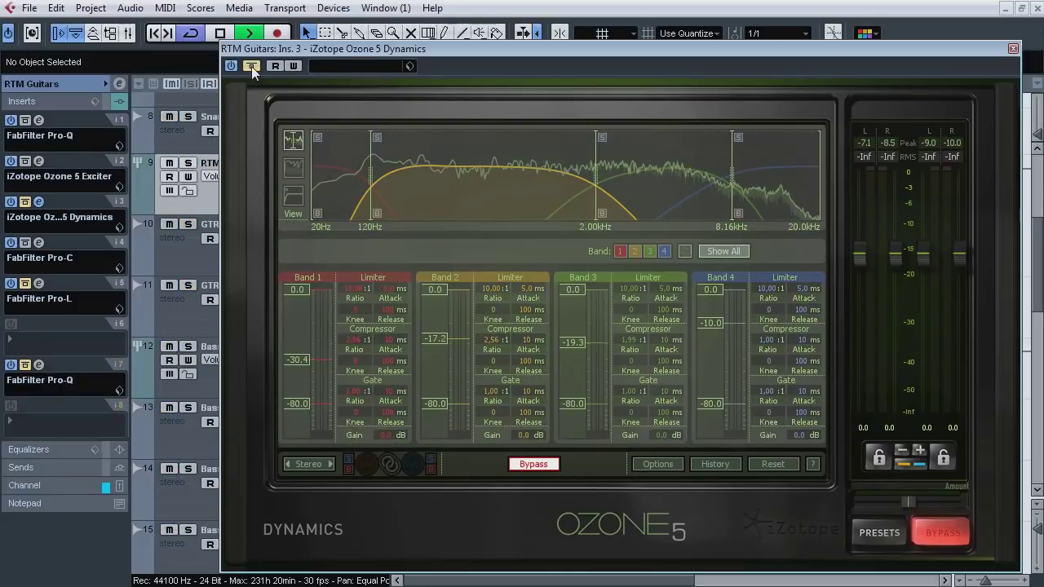
left_click(251, 66)
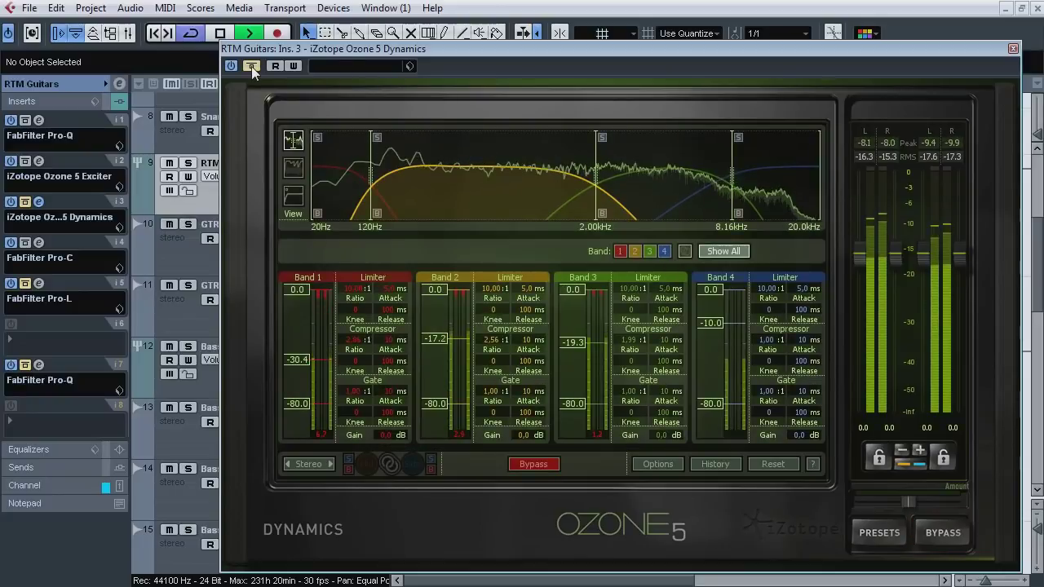
left_click(252, 66)
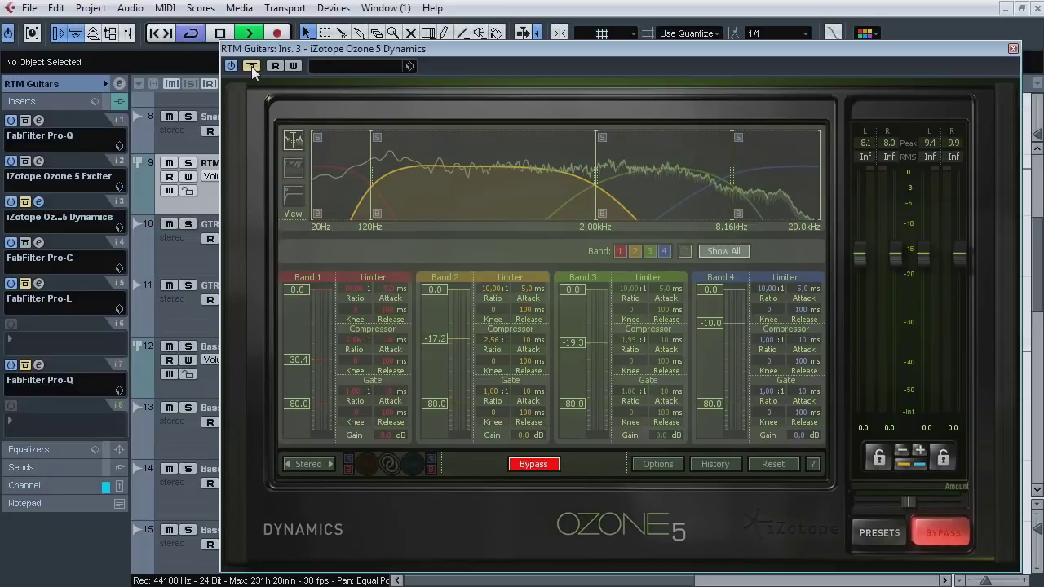
left_click(252, 66)
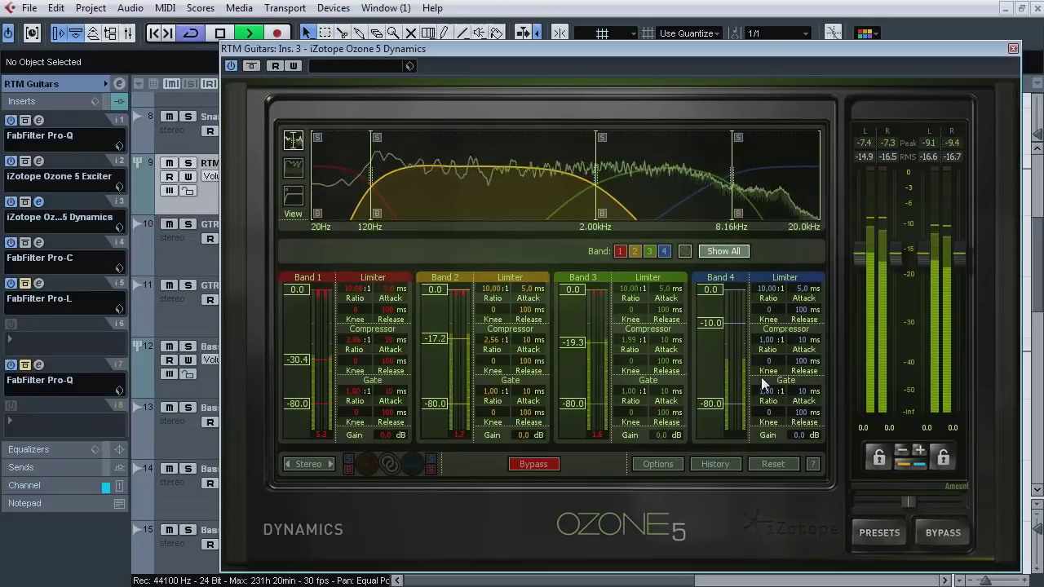
key("space")
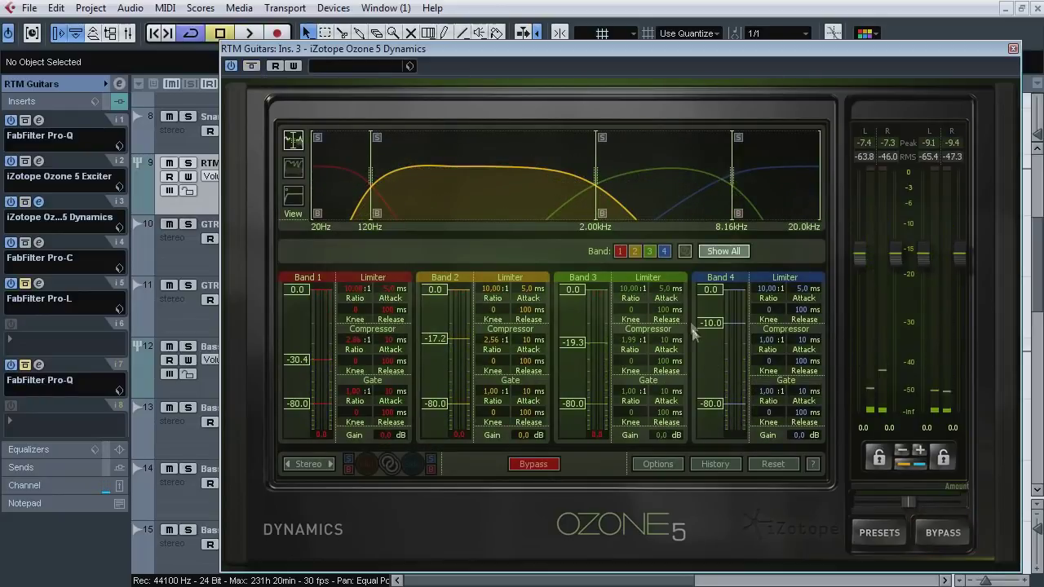
left_click(663, 250)
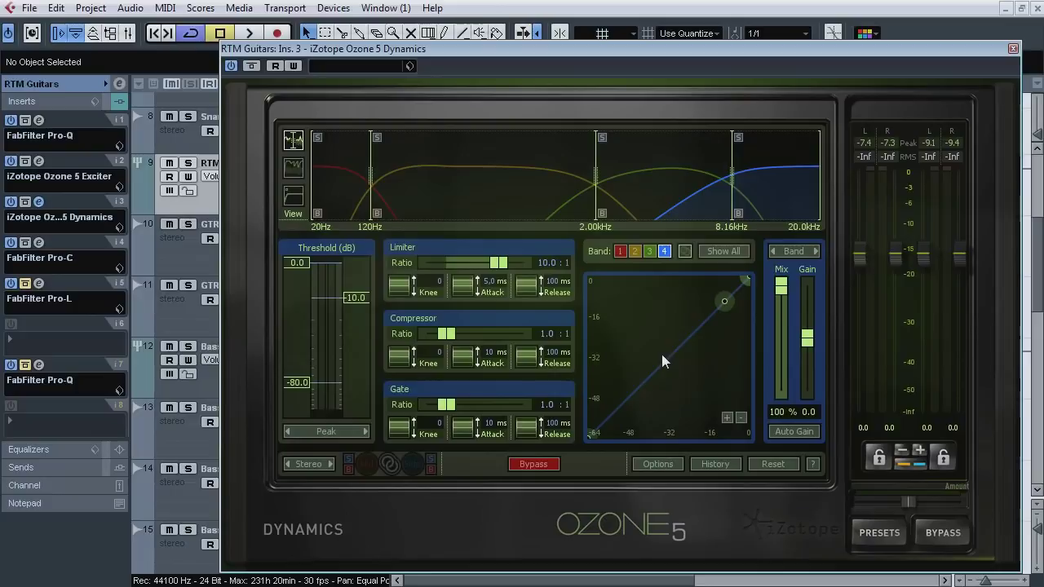
left_click(38, 202)
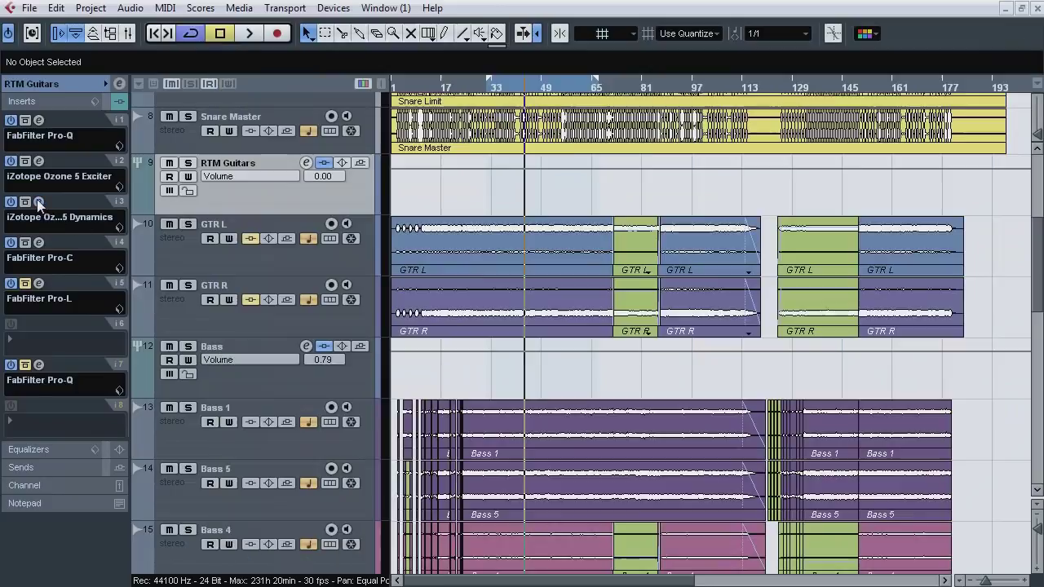
Step: Open FabFilter Pro-L on the RTM Guitars group with its advanced settings shown, and take it out of bypass while the mix plays
left_click(38, 284)
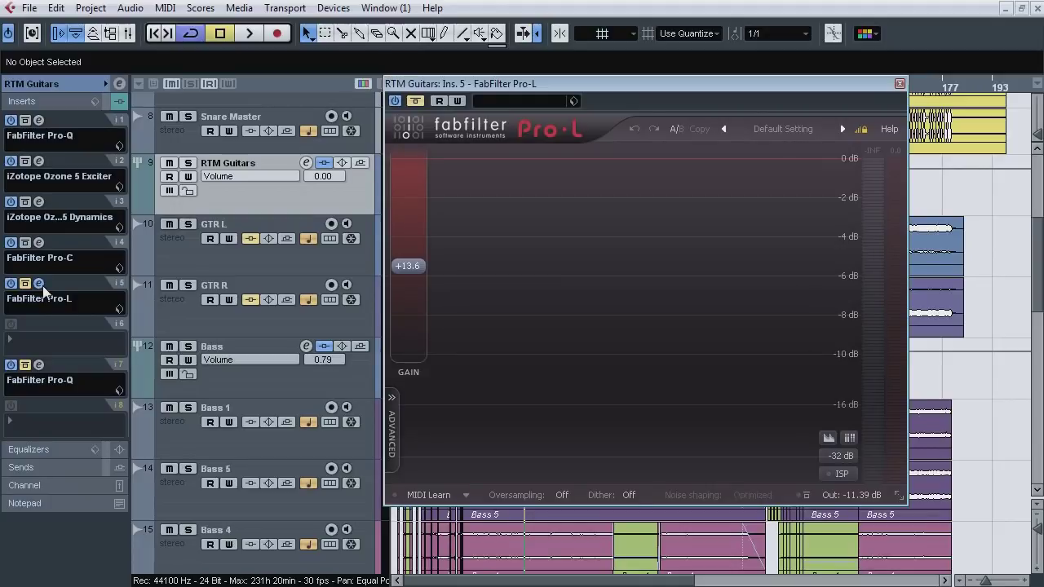
left_click(391, 428)
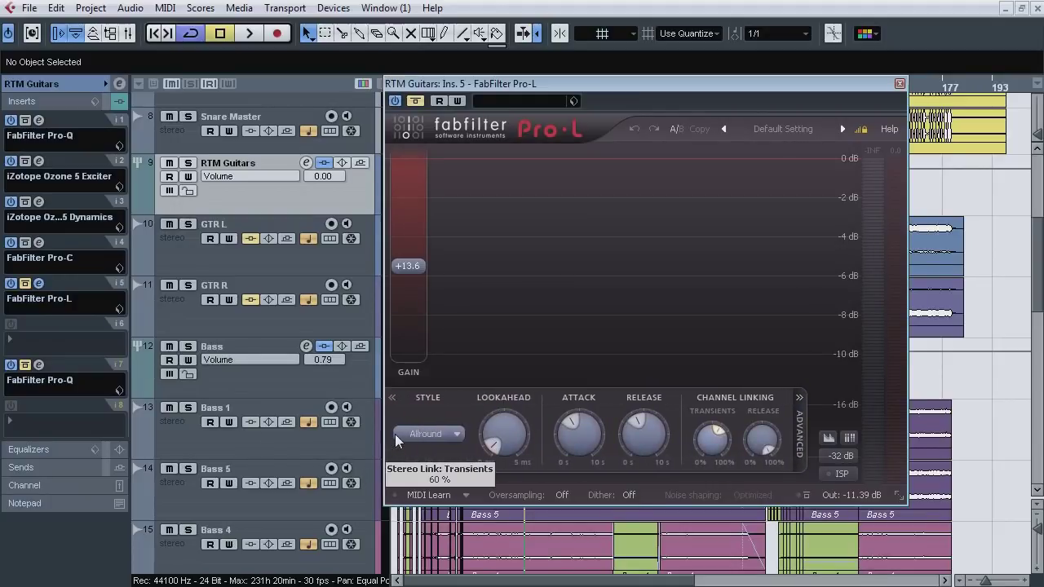
mouse_move(416, 283)
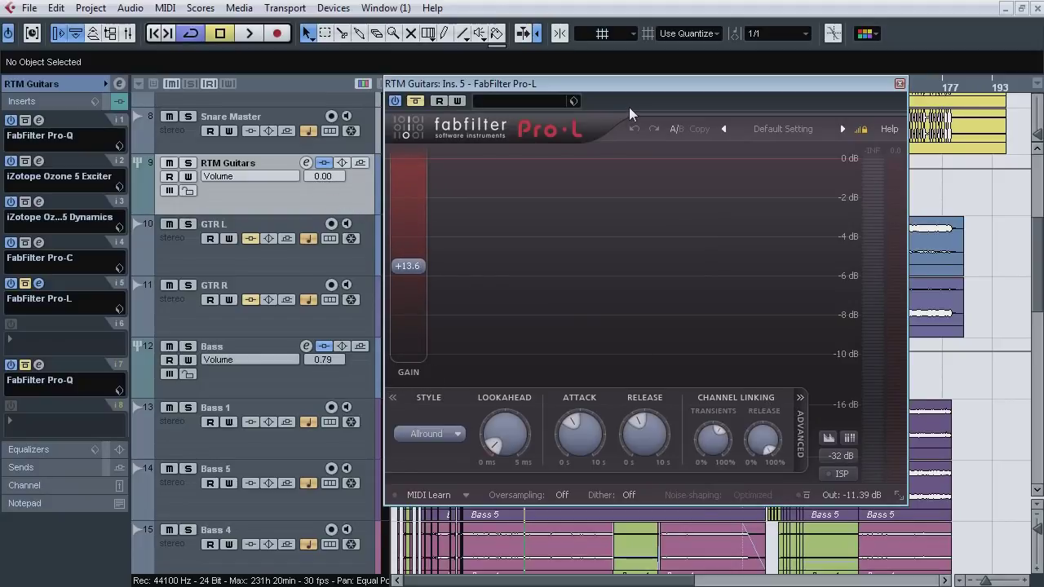
key("space")
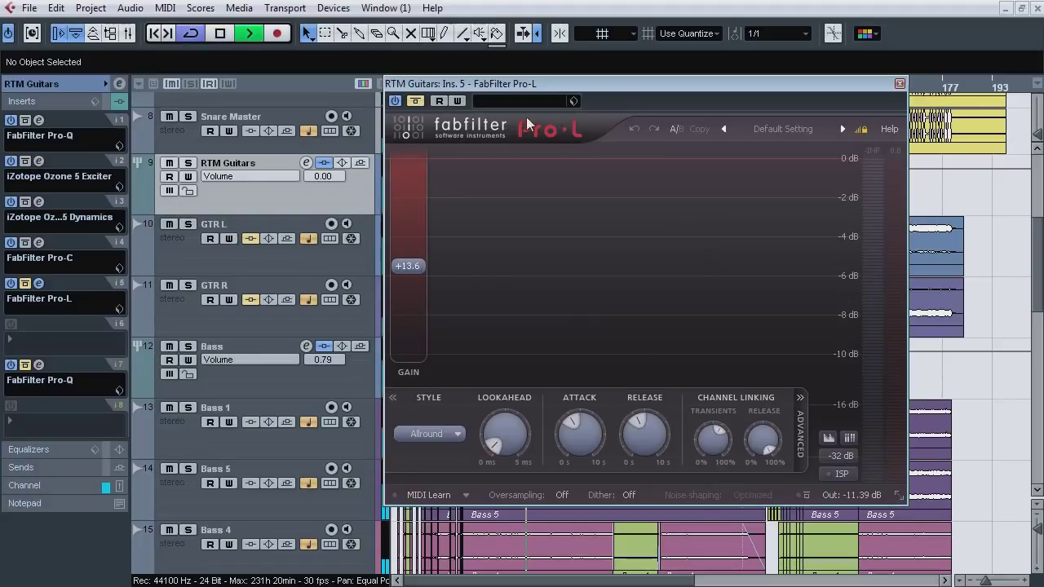
left_click(416, 101)
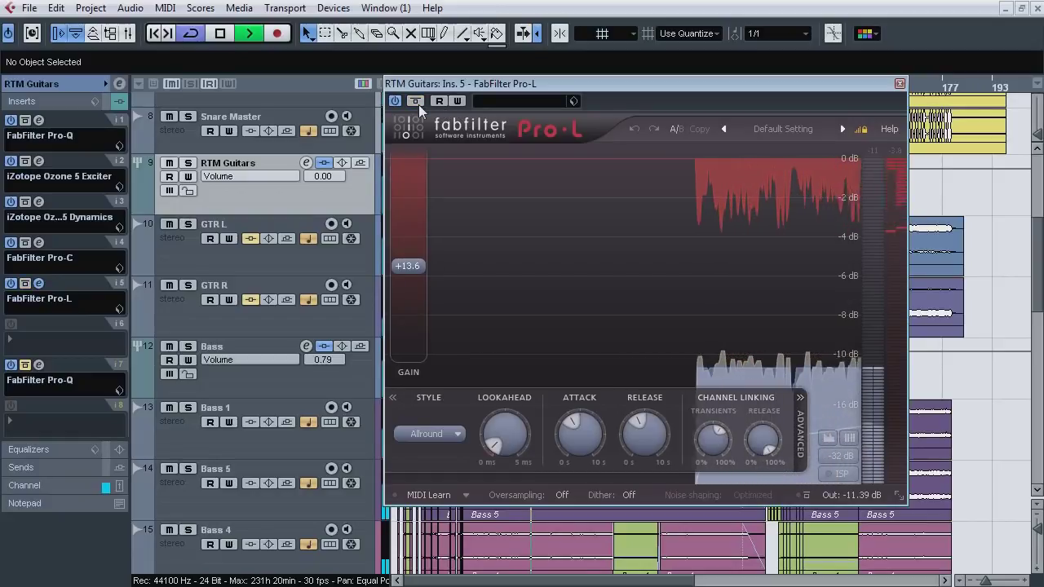
Step: Compare Pro-L bypassed and active in the full mix, solo the RTM Guitars group and repeat the comparison, leaving it active
left_click(420, 103)
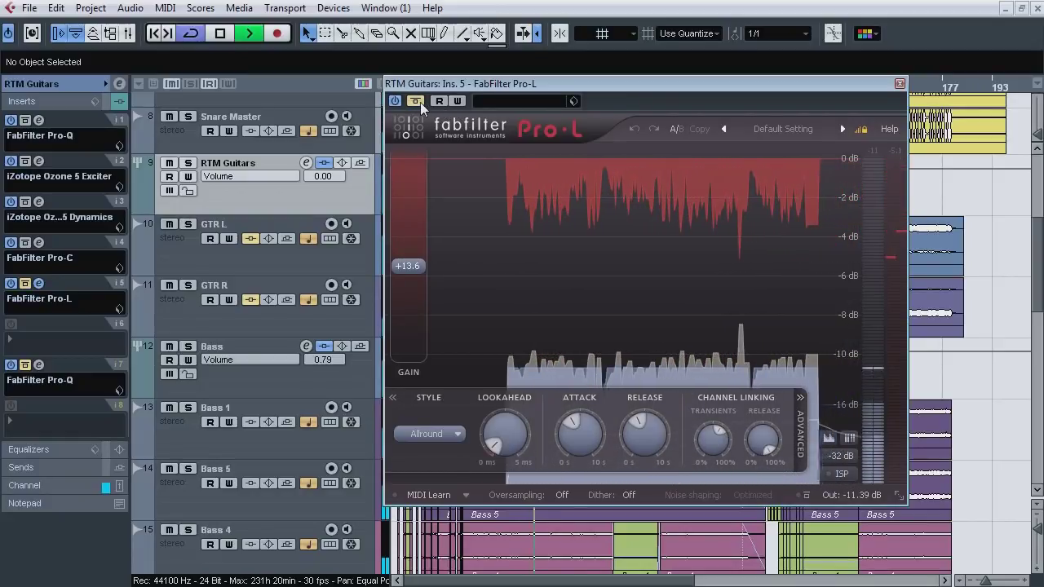
left_click(420, 102)
left_click(187, 164)
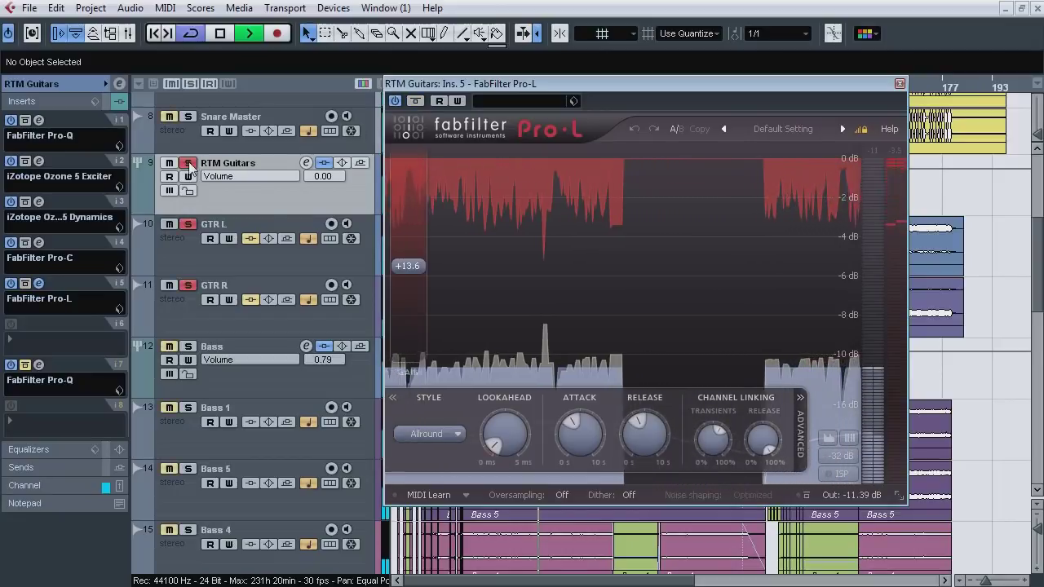
left_click(418, 102)
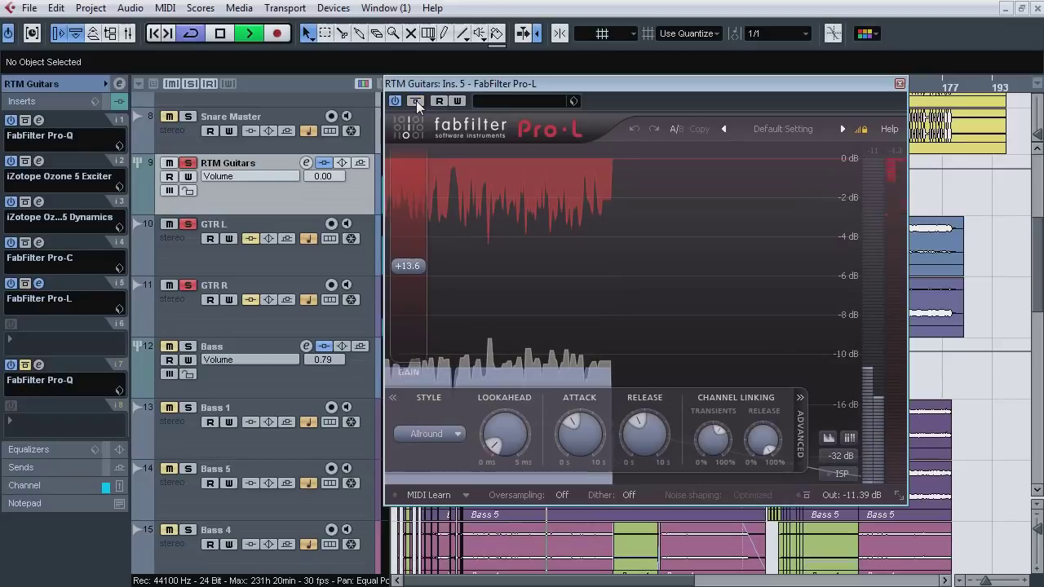
left_click(416, 102)
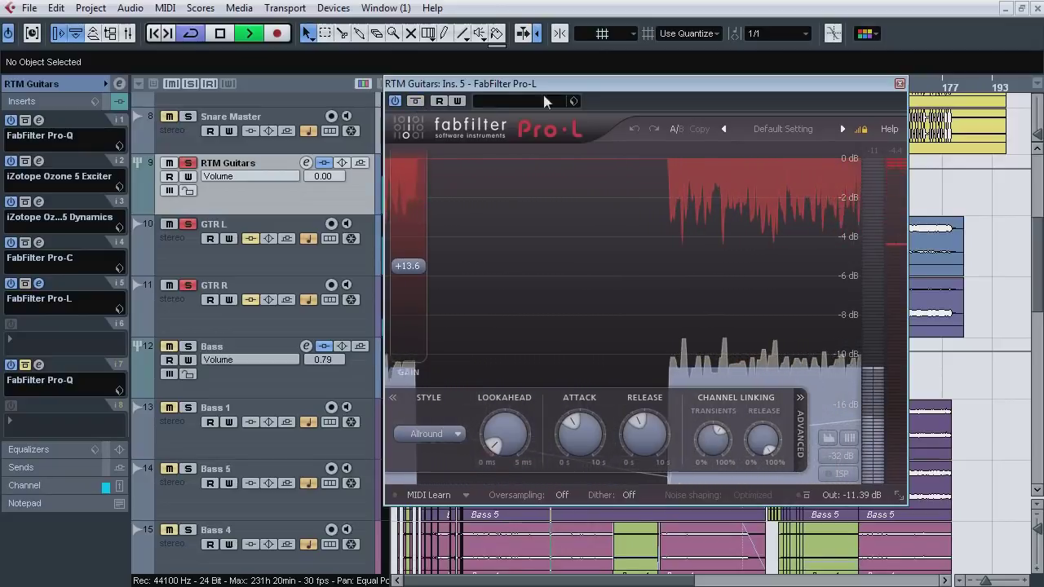
Step: Stop playback, close Pro-L and take the RTM Guitars group out of solo
key("space")
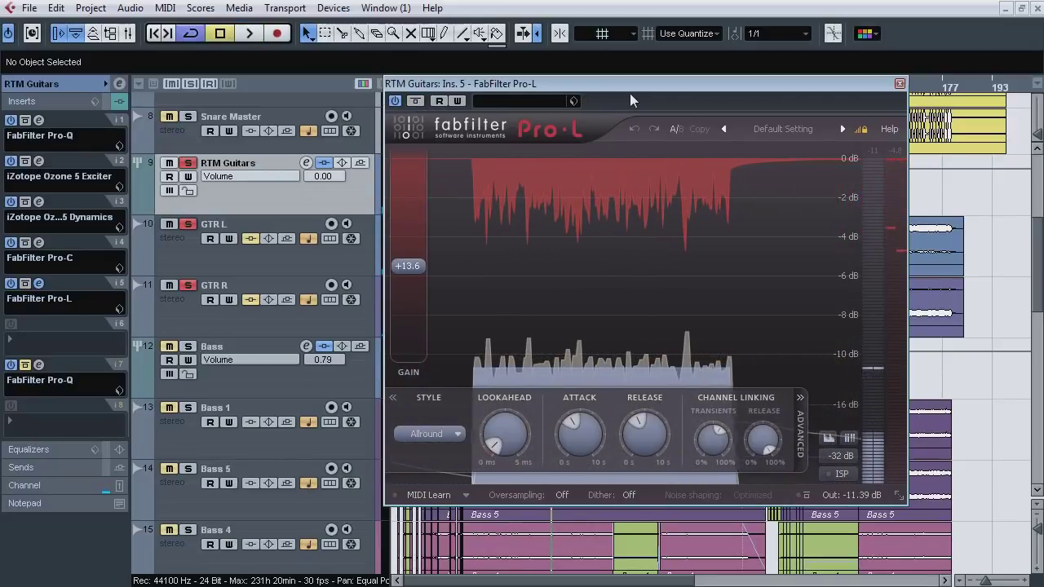
left_click(38, 283)
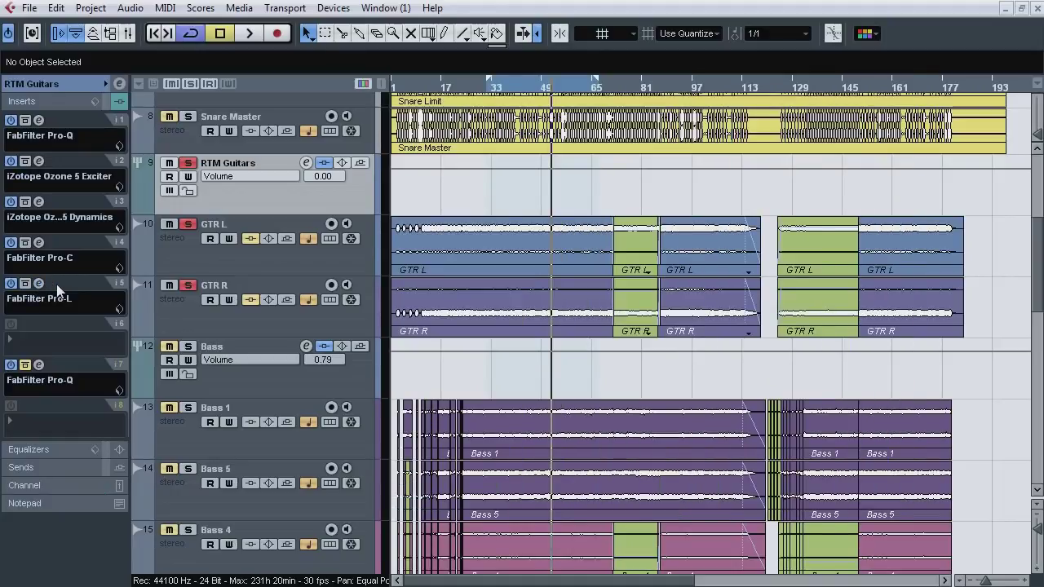
left_click(188, 164)
Step: Open the FabFilter Pro-Q in RTM Guitars insert 7, play the mix and compare it bypassed and active, leaving it active
left_click(39, 365)
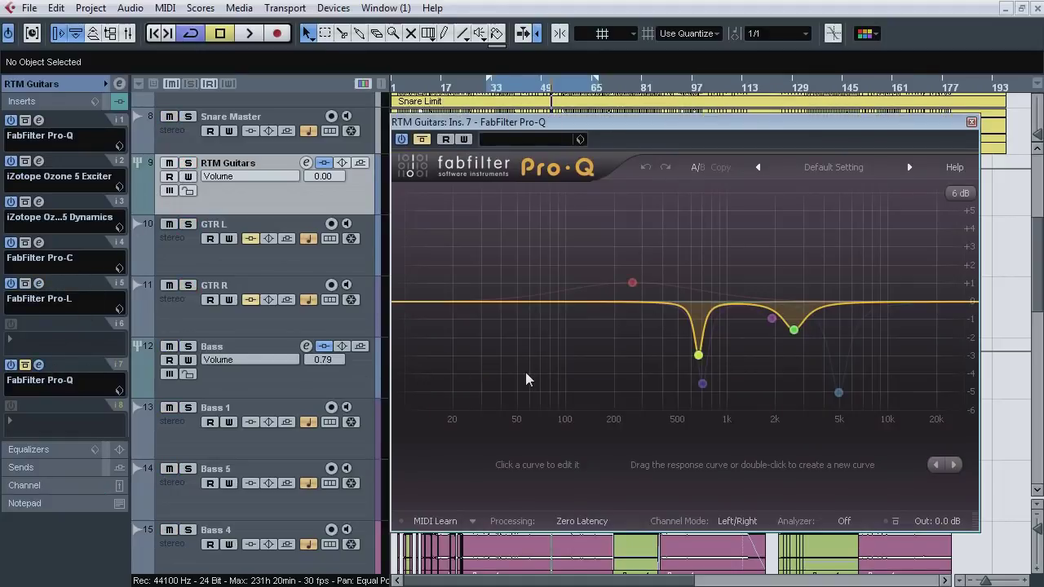
key("space")
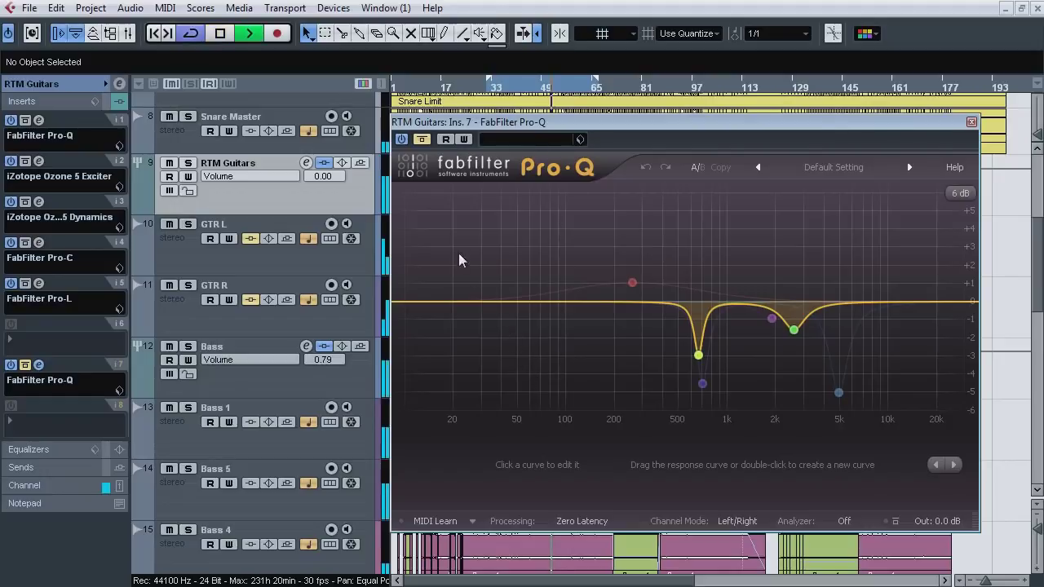
left_click(421, 140)
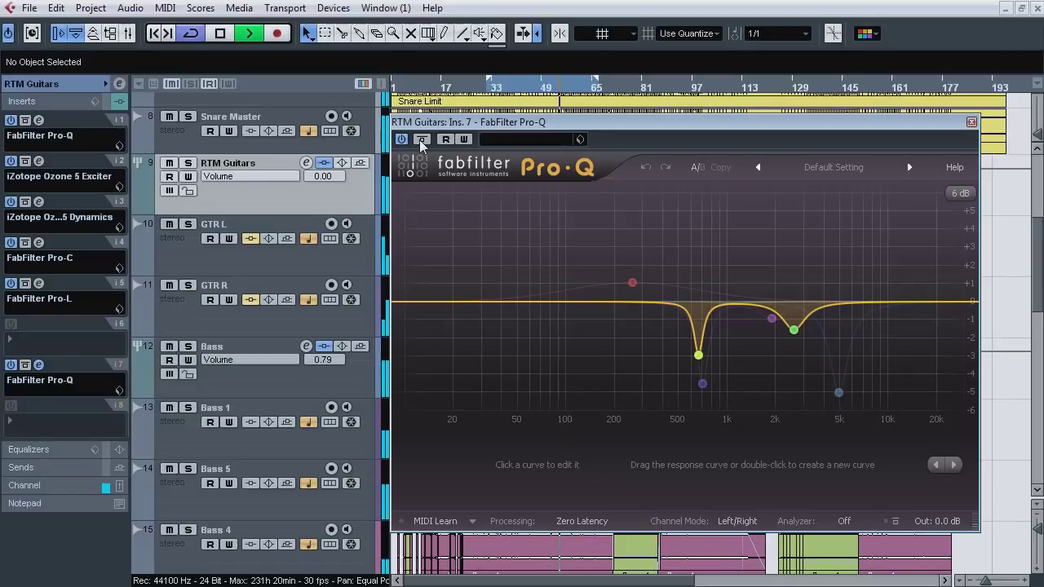
left_click(421, 139)
left_click(421, 139)
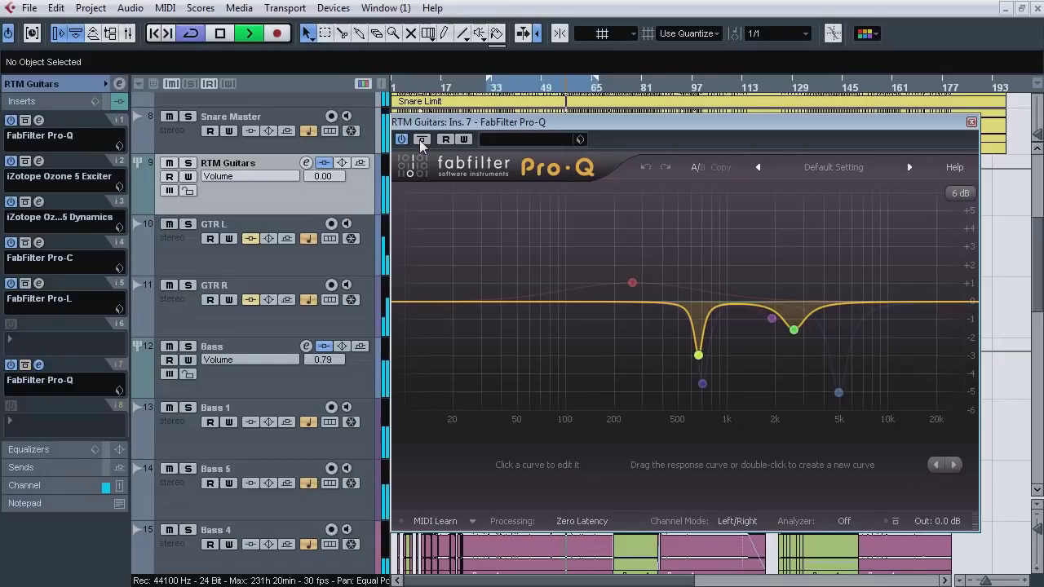
Step: Audition Pro-Q's 663.85 Hz band on its own and compare the EQ bypassed and active
left_click(722, 381)
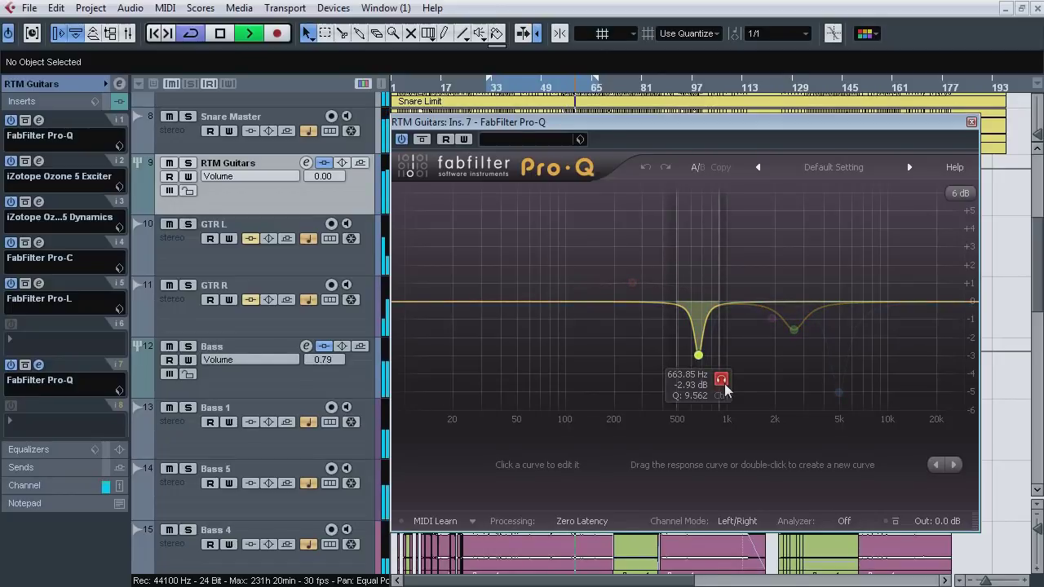
left_click(421, 140)
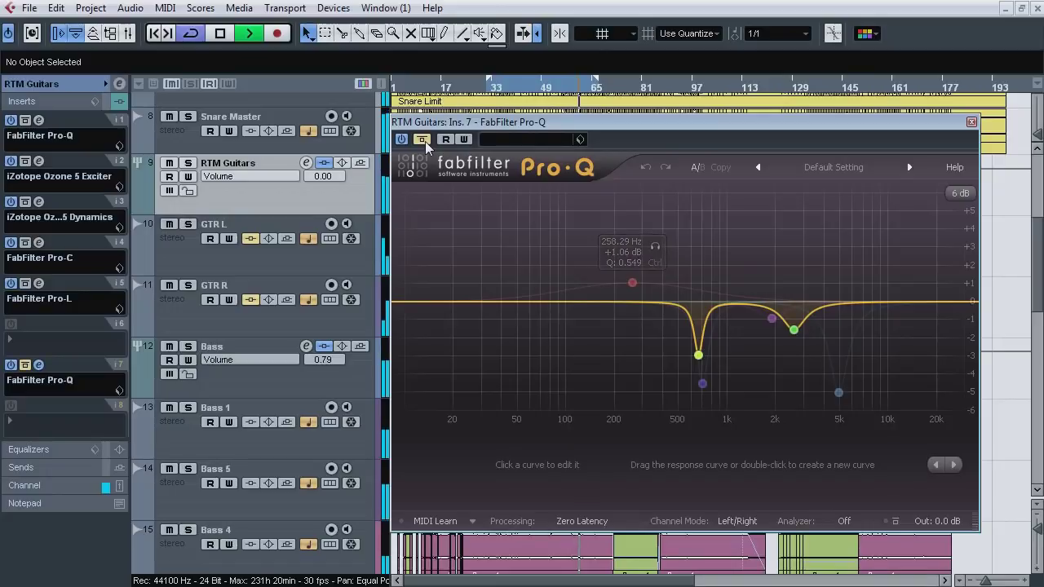
left_click(422, 140)
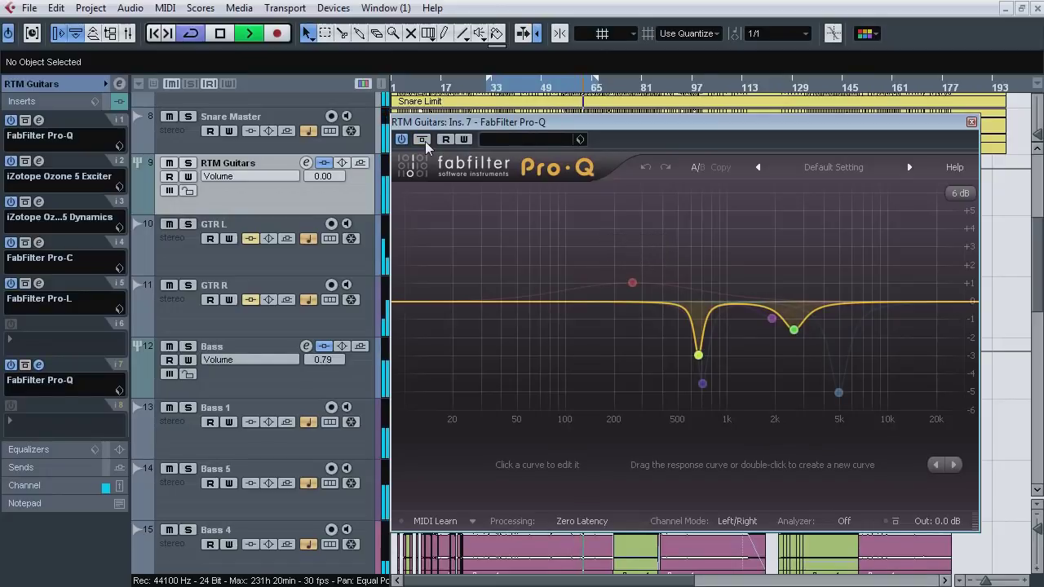
left_click(422, 141)
left_click(423, 140)
Step: Audition Pro-Q's wider cut between 2 and 5 kHz, compare the EQ bypassed and active, stop playback and close it
mouse_move(794, 330)
left_click(819, 356)
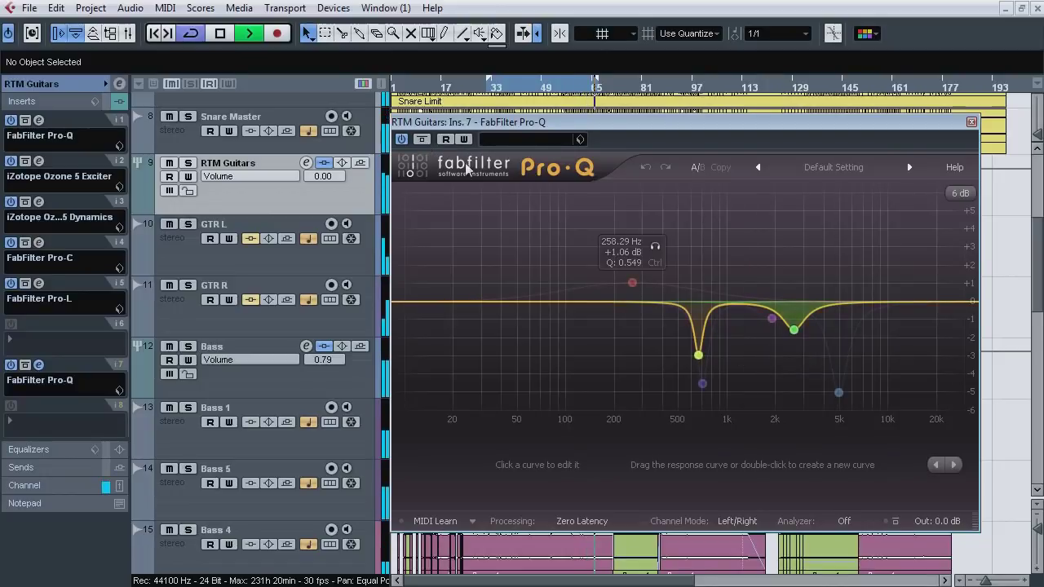
left_click(423, 140)
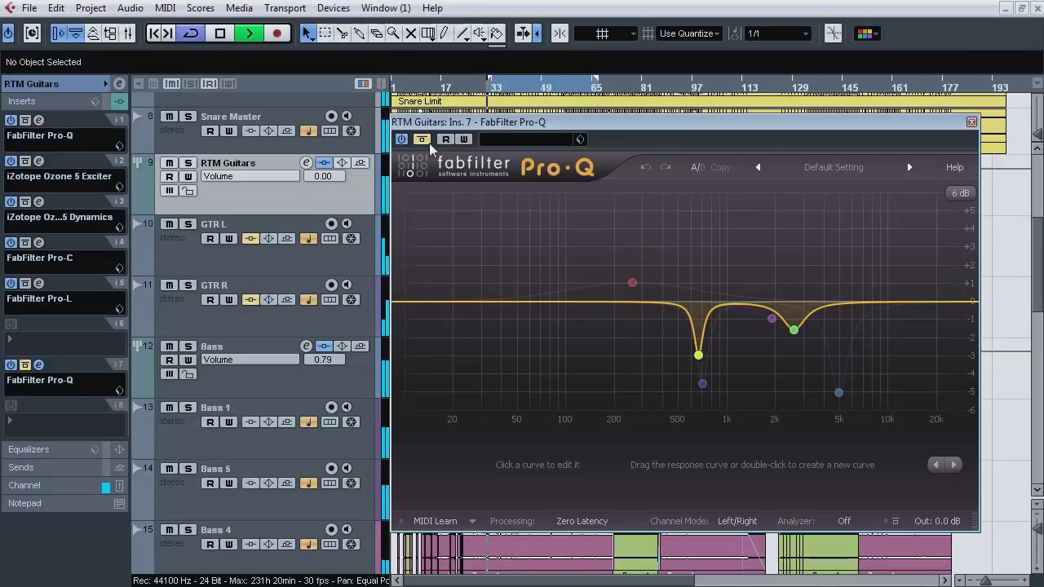
left_click(429, 144)
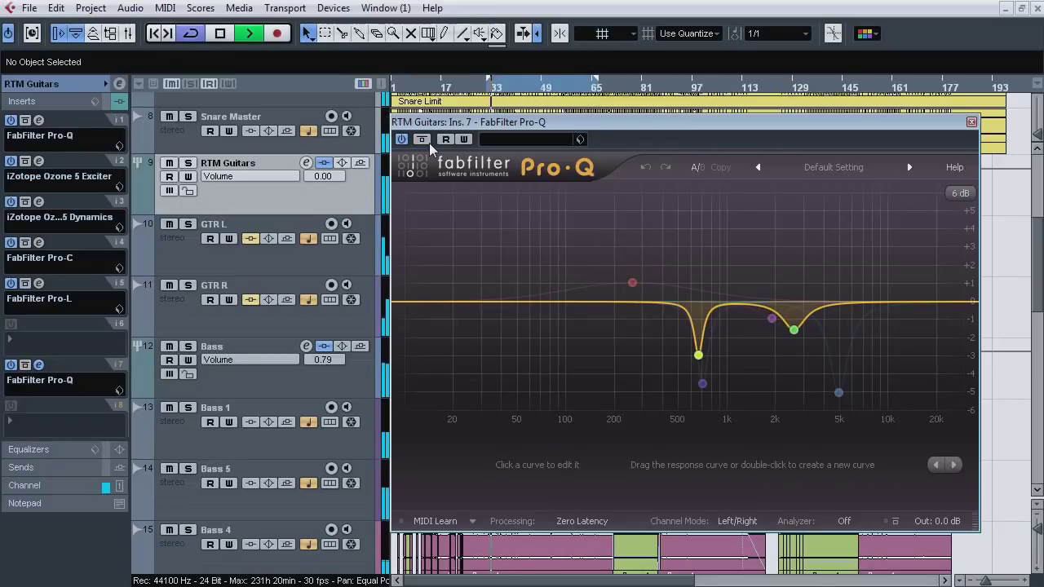
left_click(430, 146)
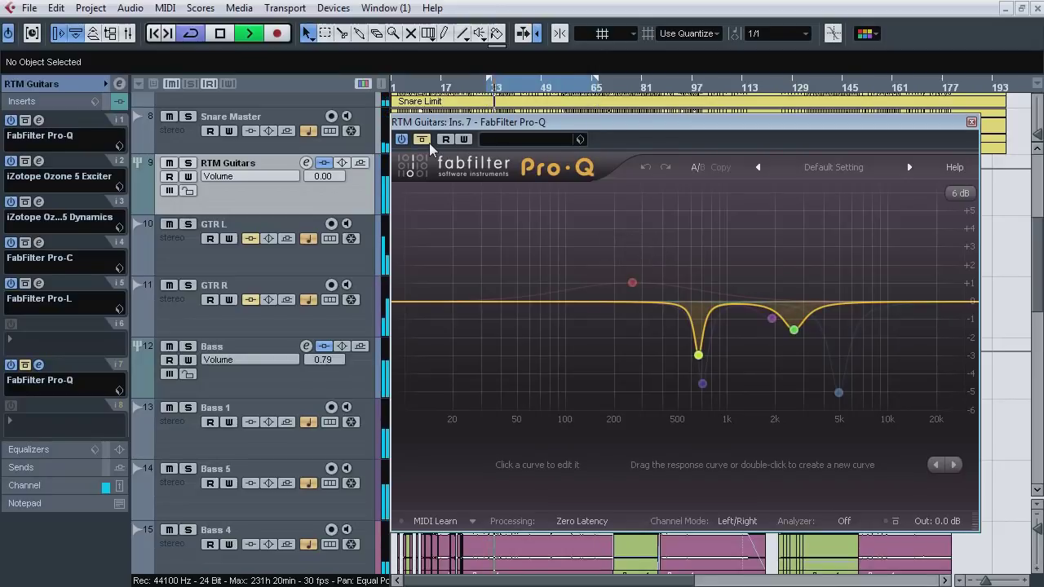
left_click(430, 145)
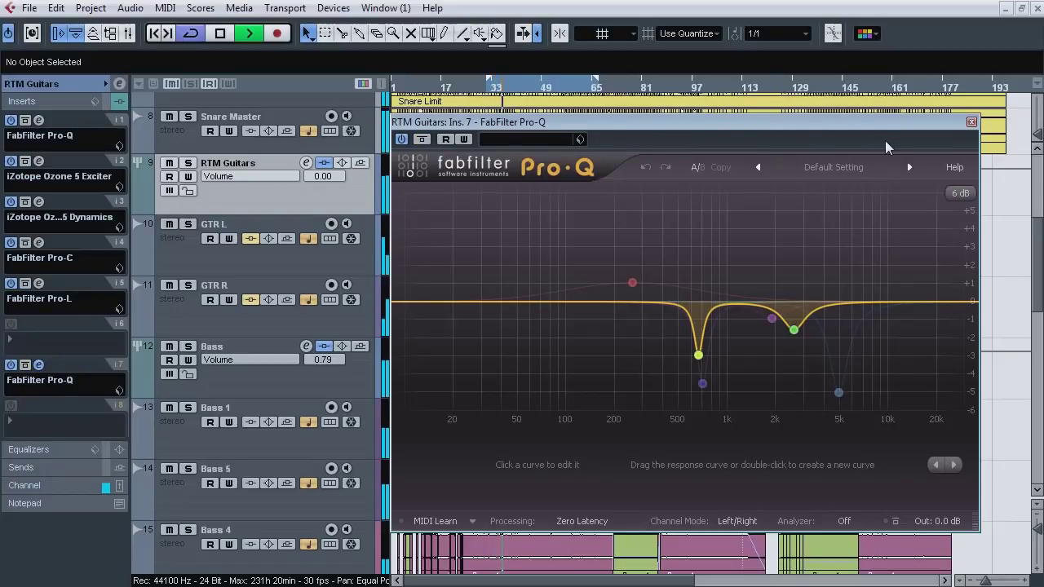
key("space")
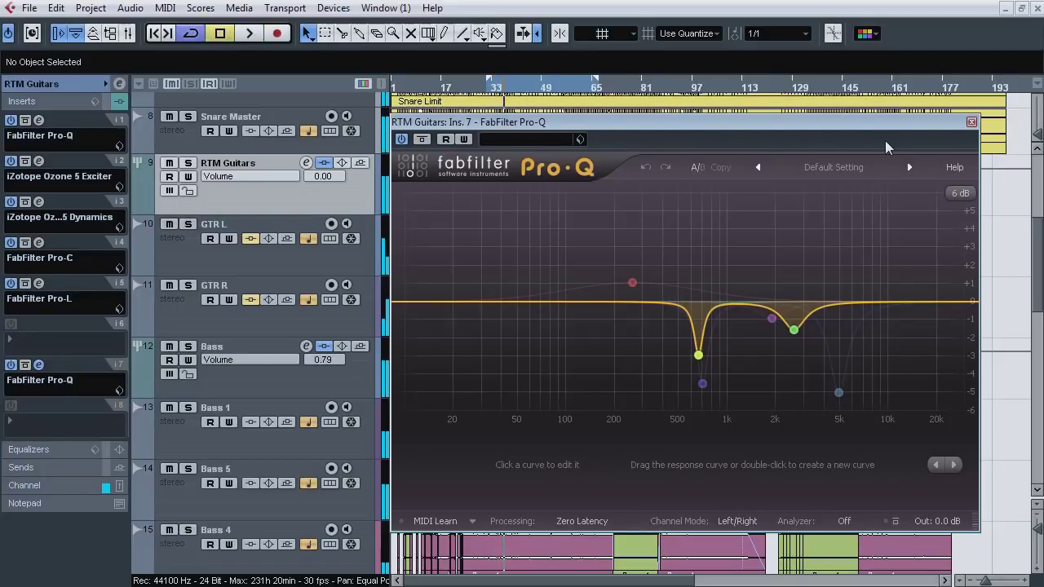
left_click(971, 123)
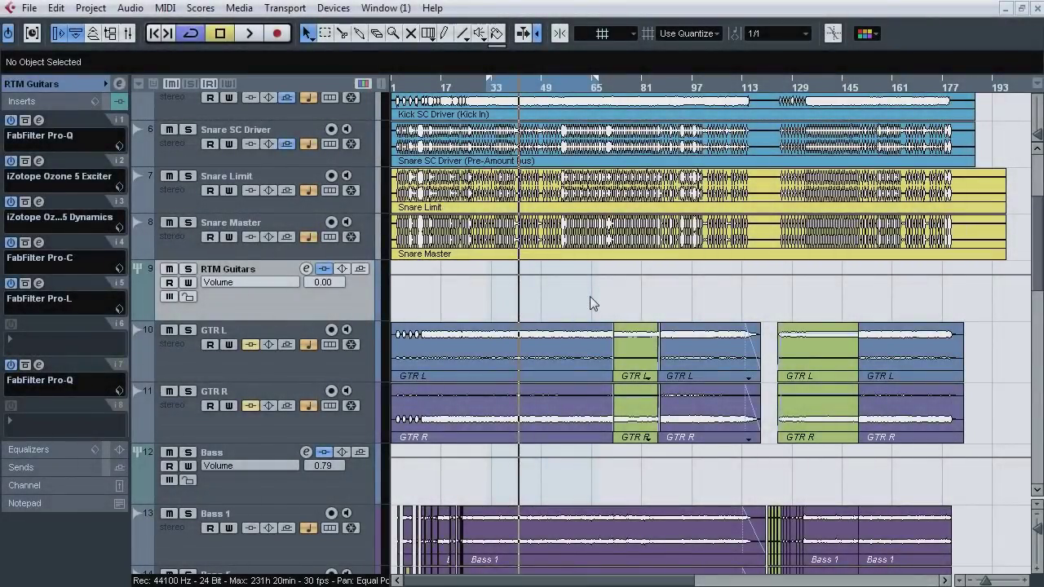
Step: Show the mixer, activate and open the Ozone 5 Imager in Master insert 4, and play the mix
key("F3")
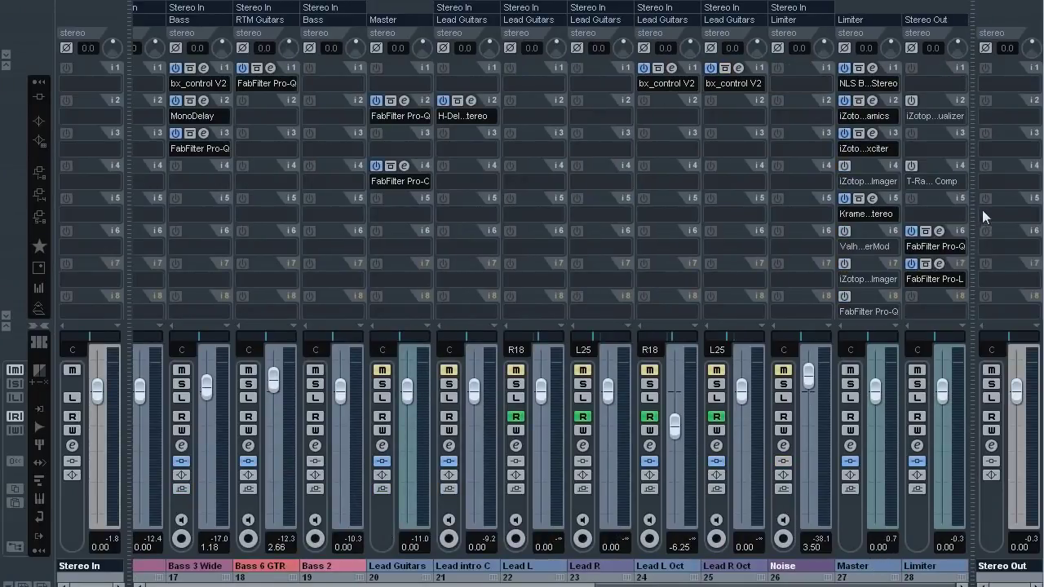
left_click(846, 164)
left_click(872, 165)
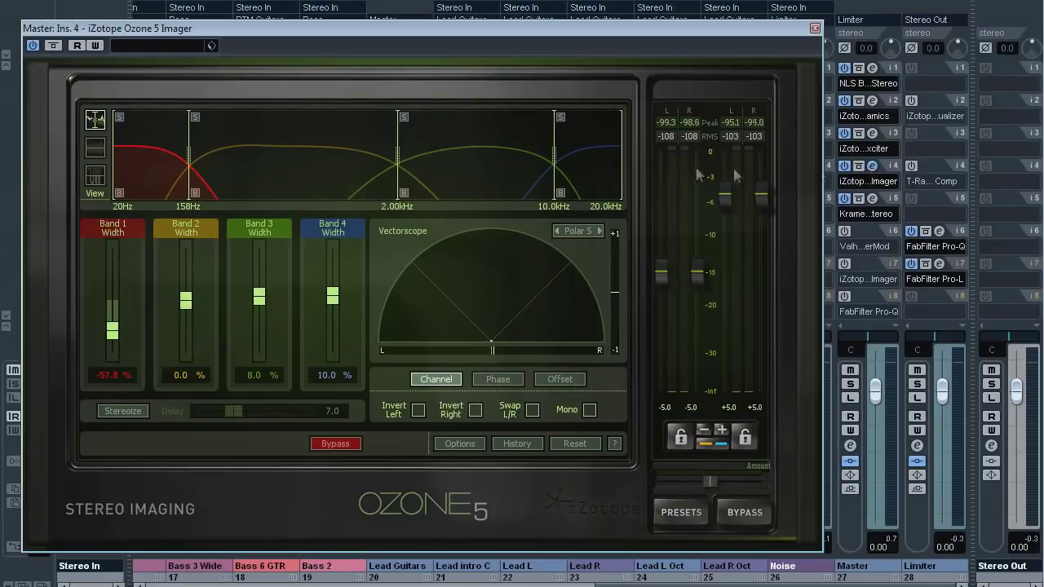
key("space")
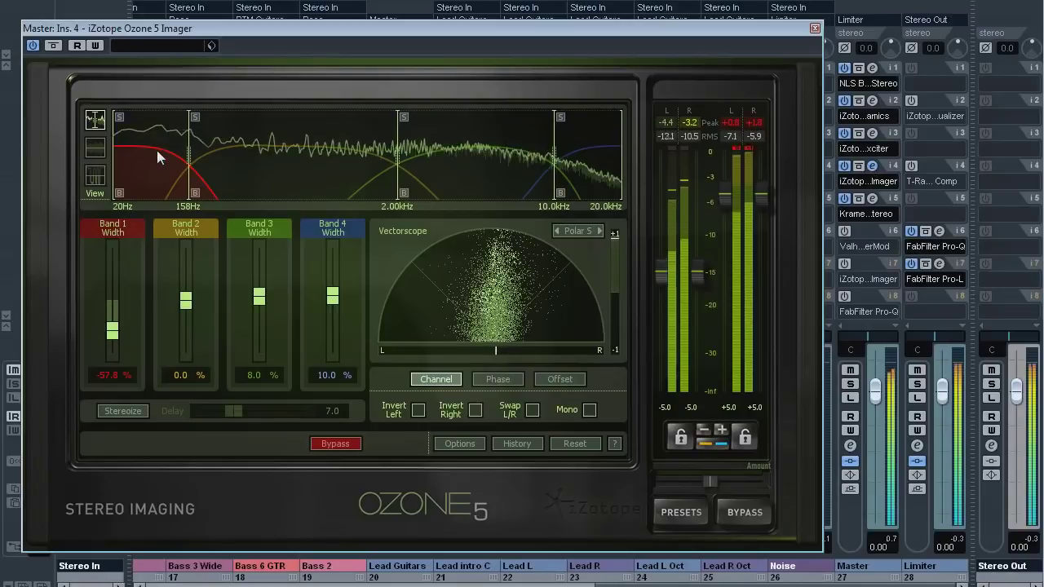
Step: Compare the Master's insert 4 Ozone 5 Imager bypassed and active, leave it active, stop playback and close it
left_click(53, 45)
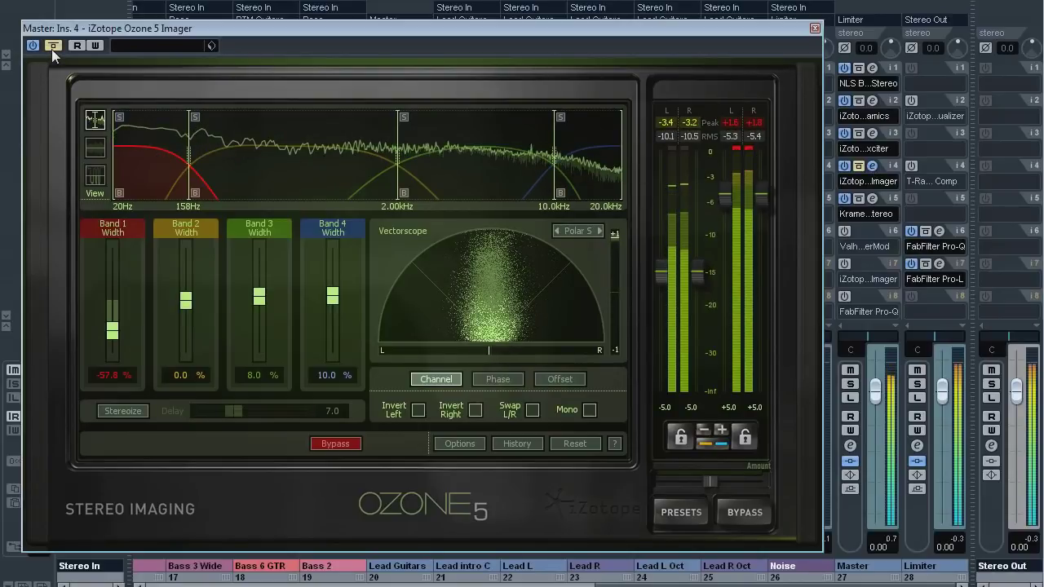
left_click(53, 45)
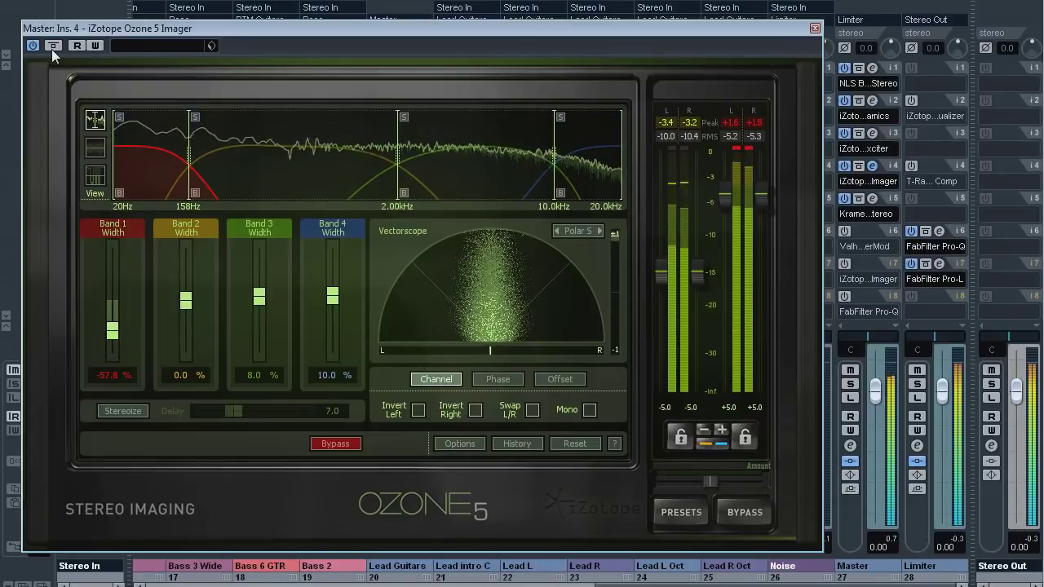
left_click(53, 45)
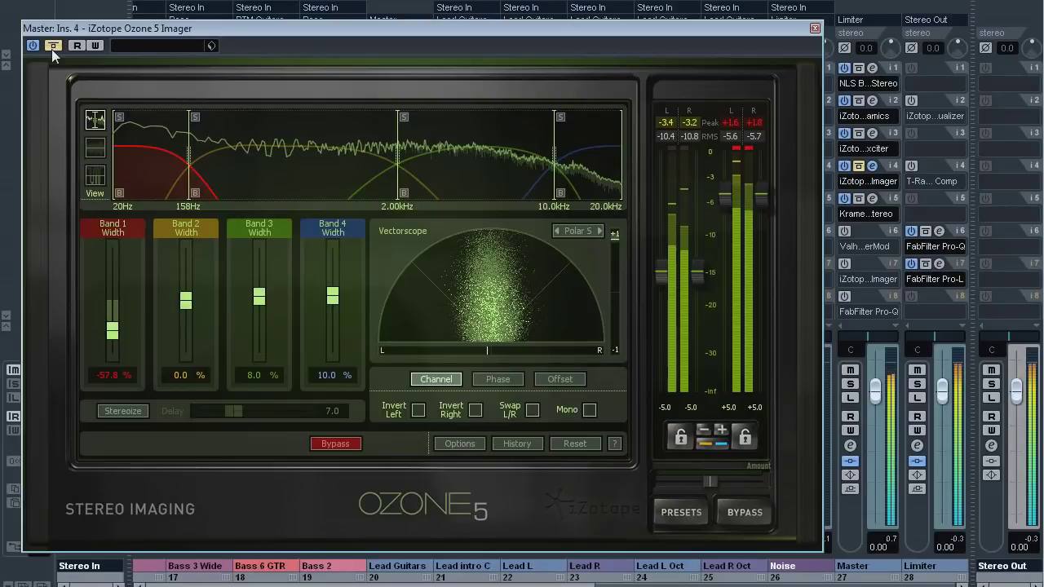
left_click(53, 45)
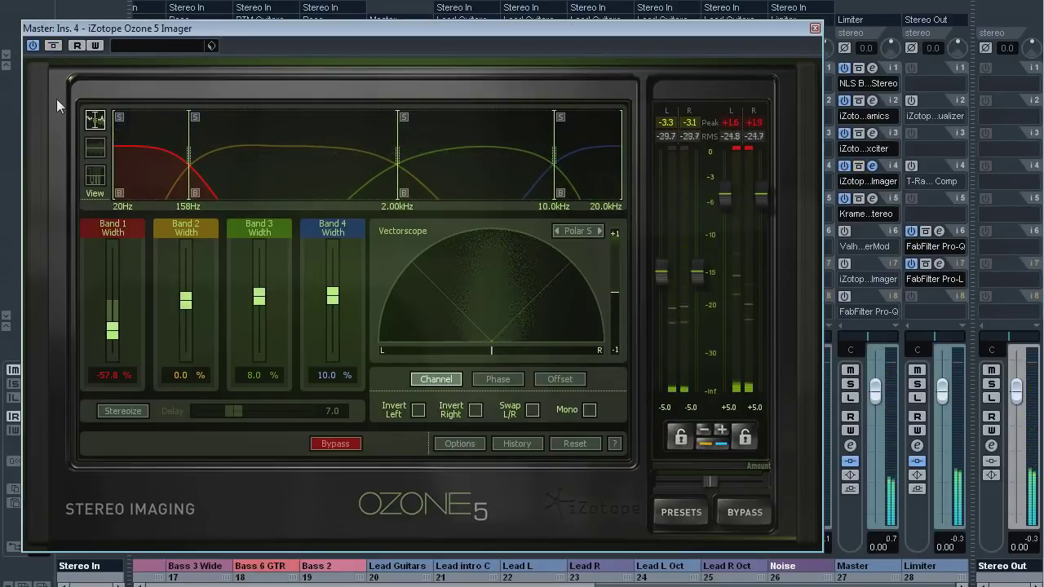
left_click(815, 28)
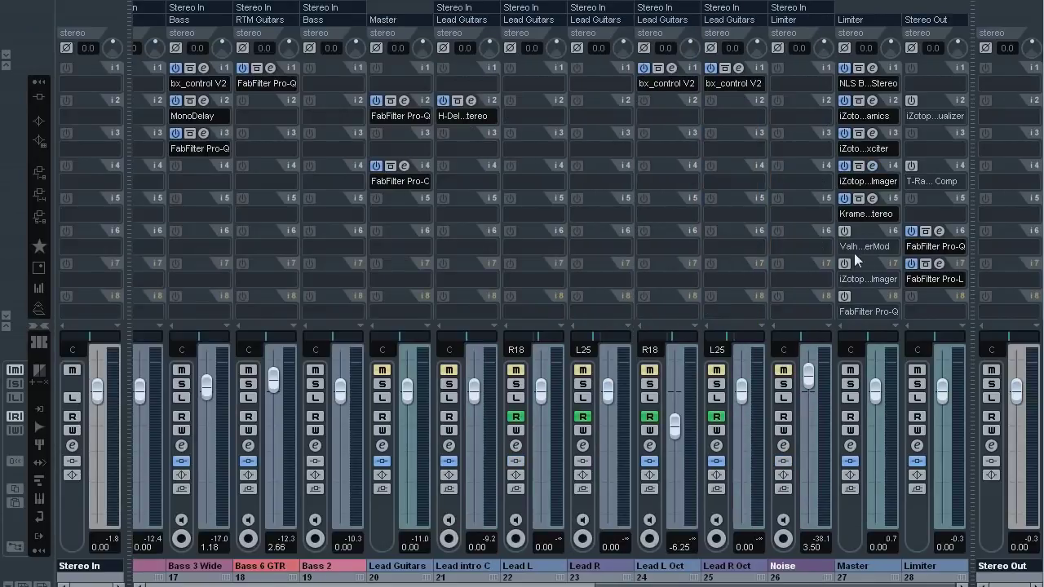
Step: Activate and open ValhallaUberMod in Master insert 6 and compare it bypassed and active while the mix plays
left_click(846, 231)
left_click(874, 232)
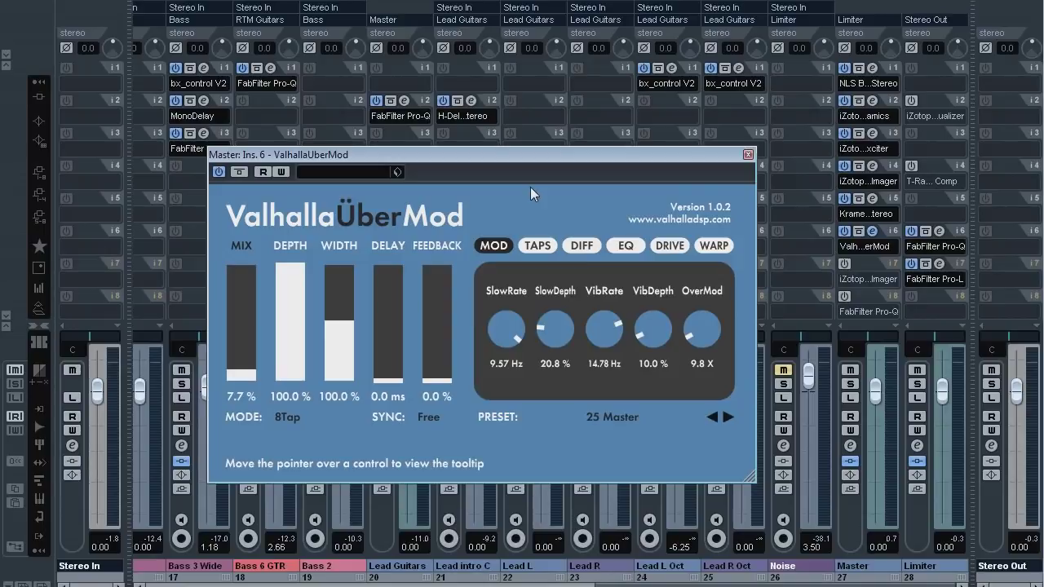
left_click(239, 172)
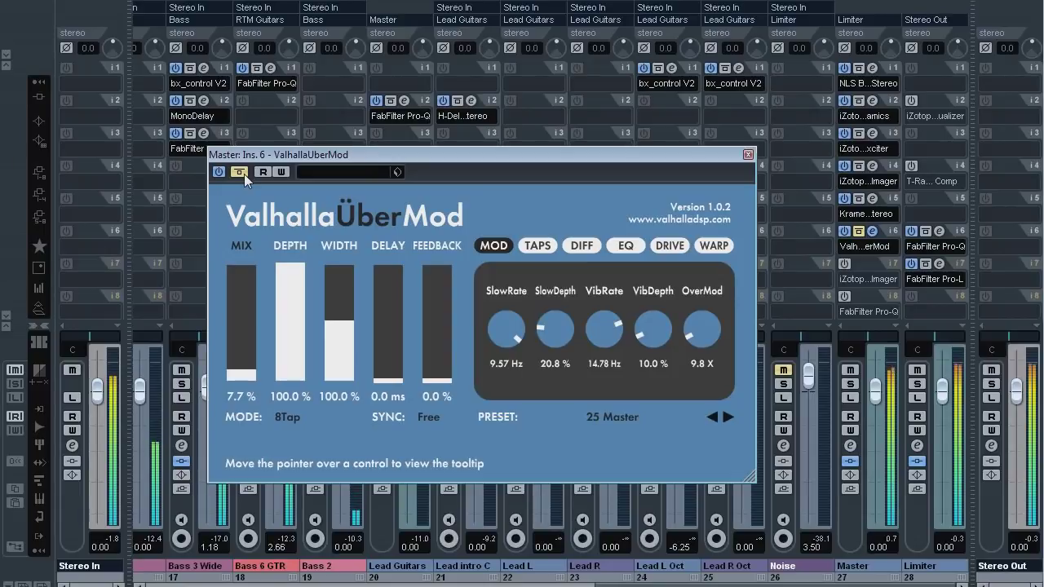
left_click(239, 172)
Step: Show ValhallaUberMod's Drive settings, compare the plug-in bypassed and active again, leave it active and close it
left_click(669, 246)
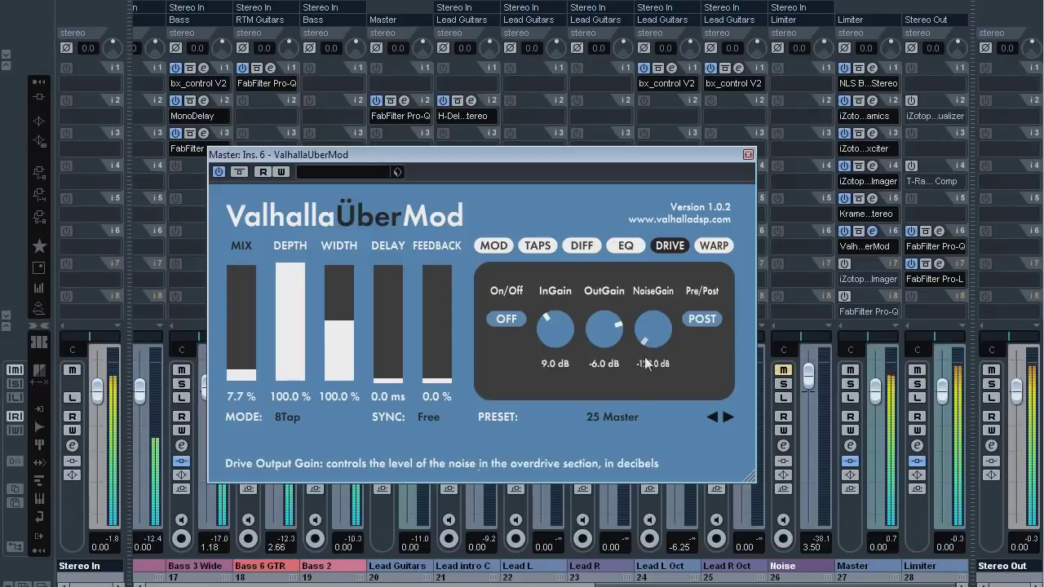
left_click(236, 172)
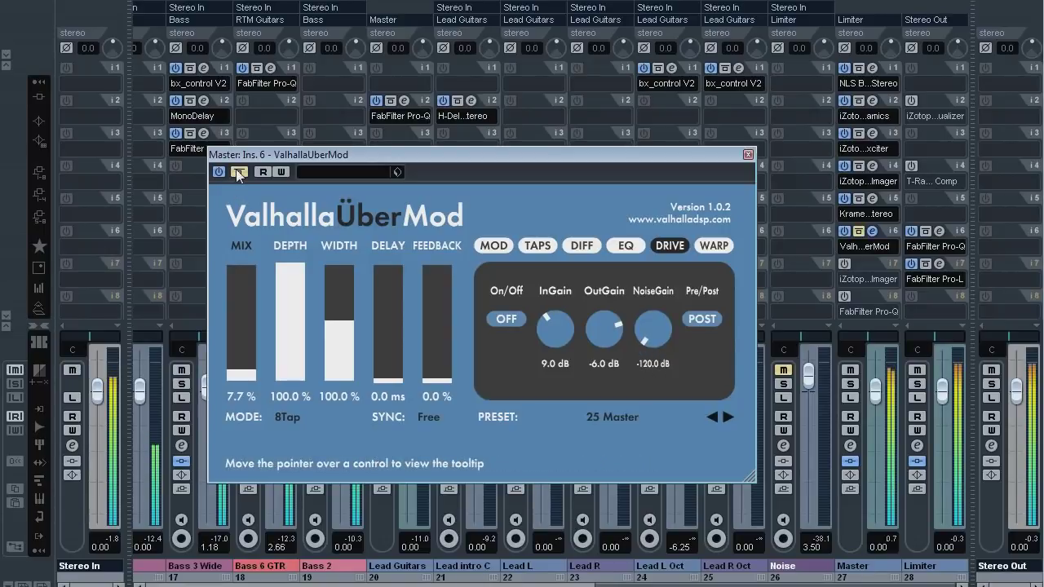
left_click(237, 172)
left_click(749, 155)
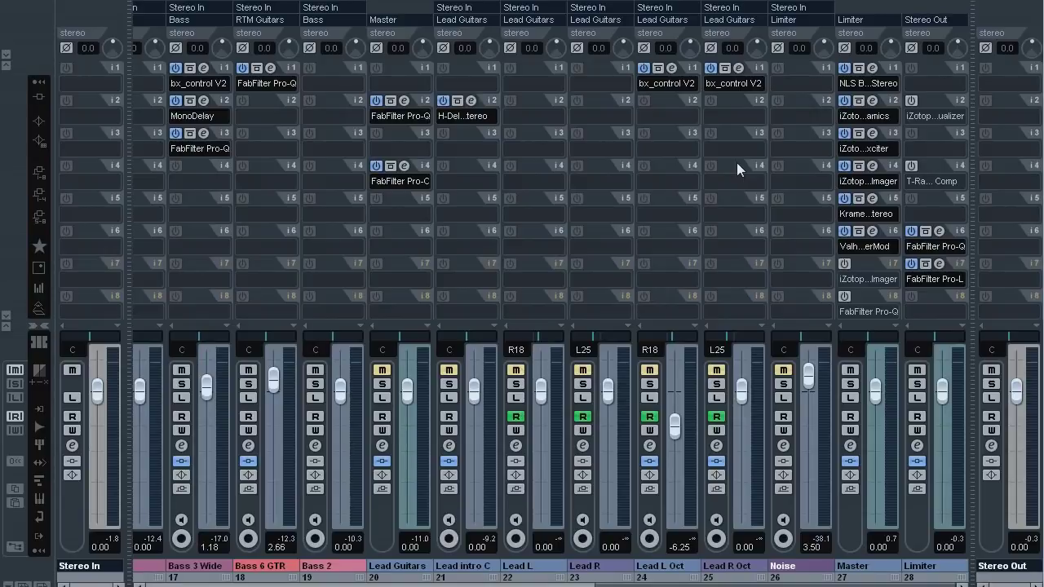
Step: Open the Ozone 5 Imager in Master insert 7 and activate it
left_click(870, 263)
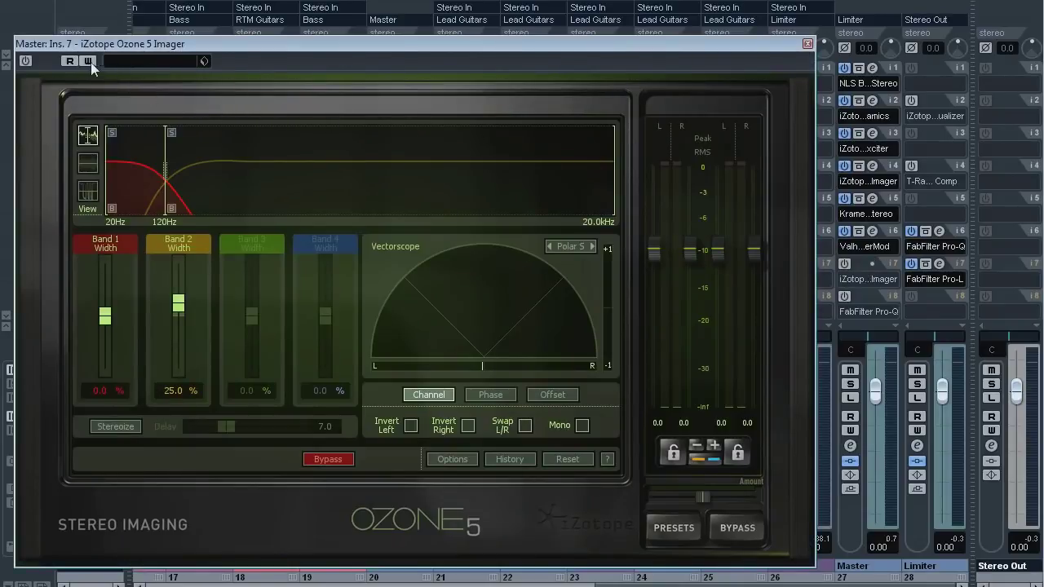
left_click(25, 62)
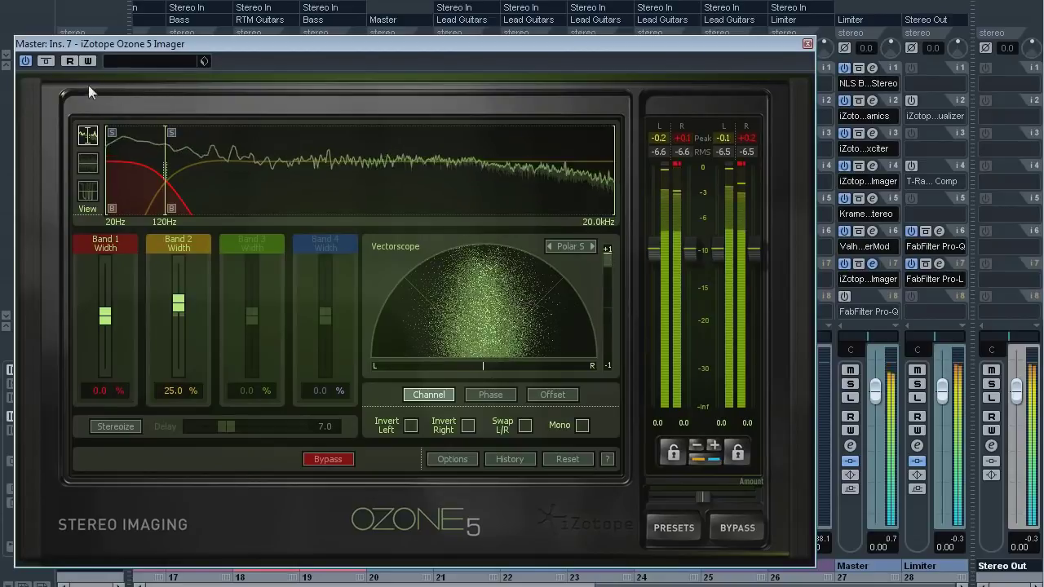
Step: Compare the Master's insert 7 Ozone 5 Imager bypassed and active, leave it active, stop playback and close it
left_click(45, 61)
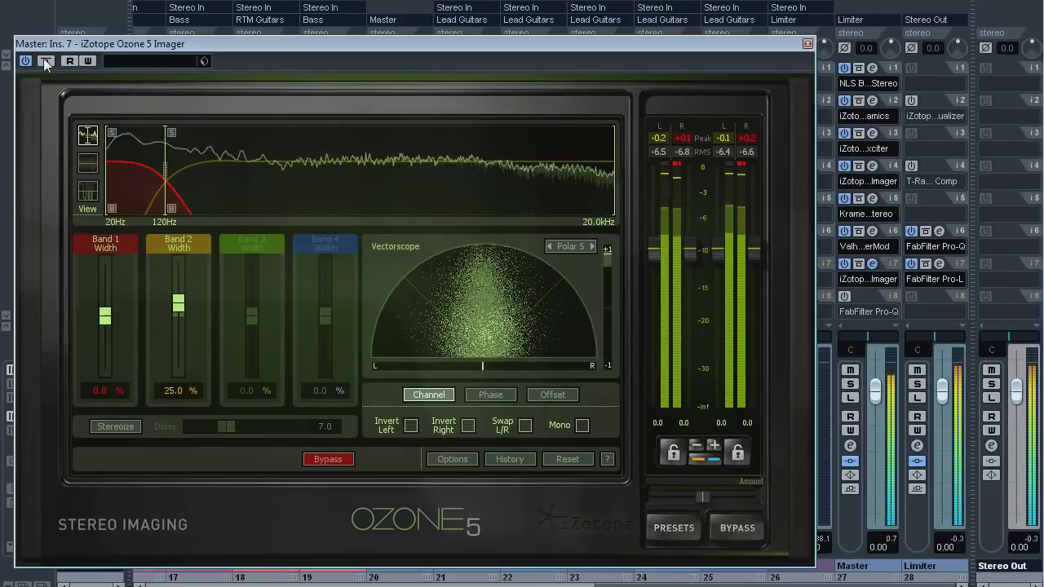
left_click(46, 61)
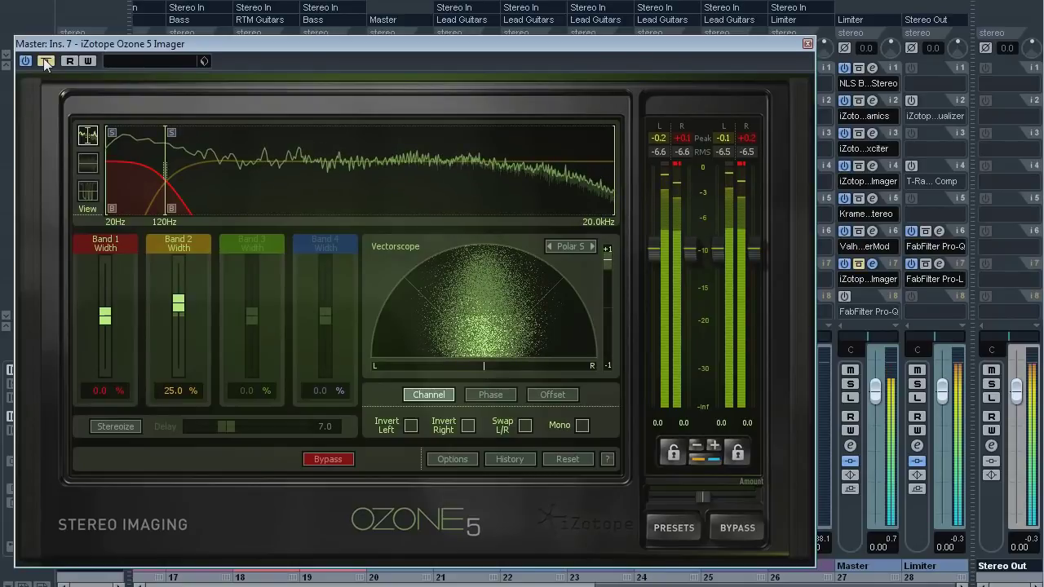
left_click(45, 61)
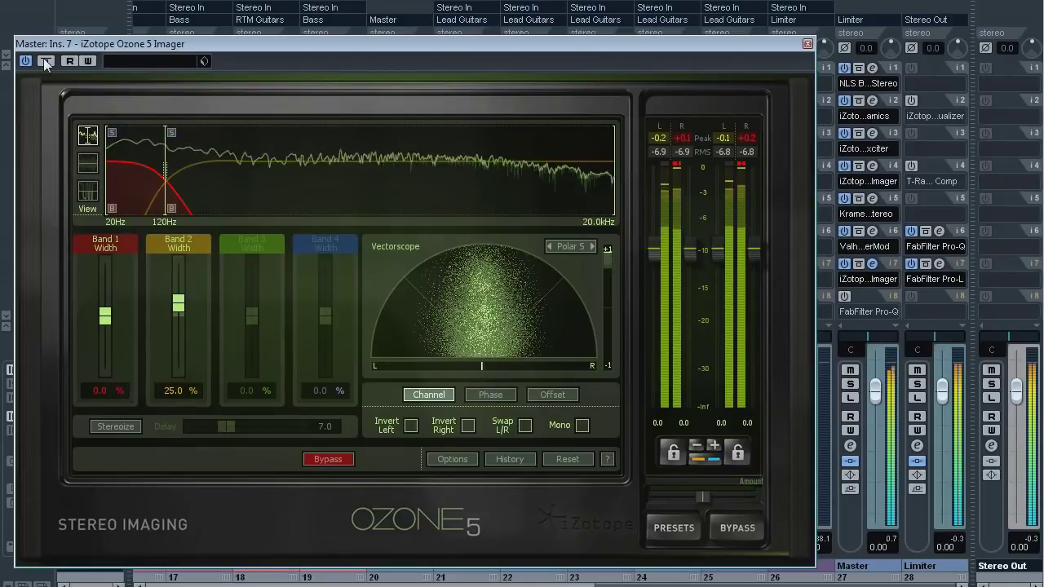
left_click(46, 61)
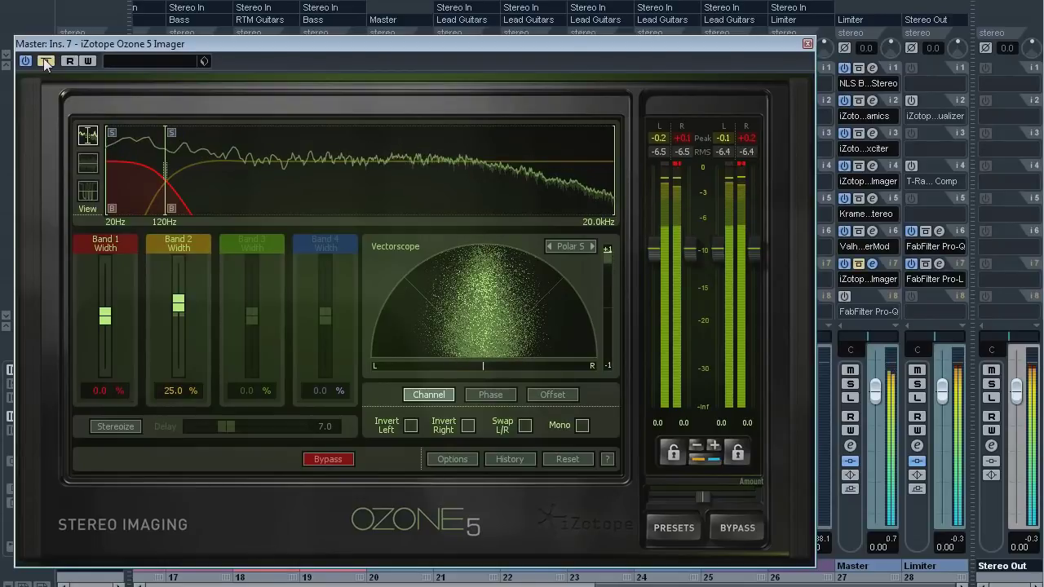
left_click(46, 62)
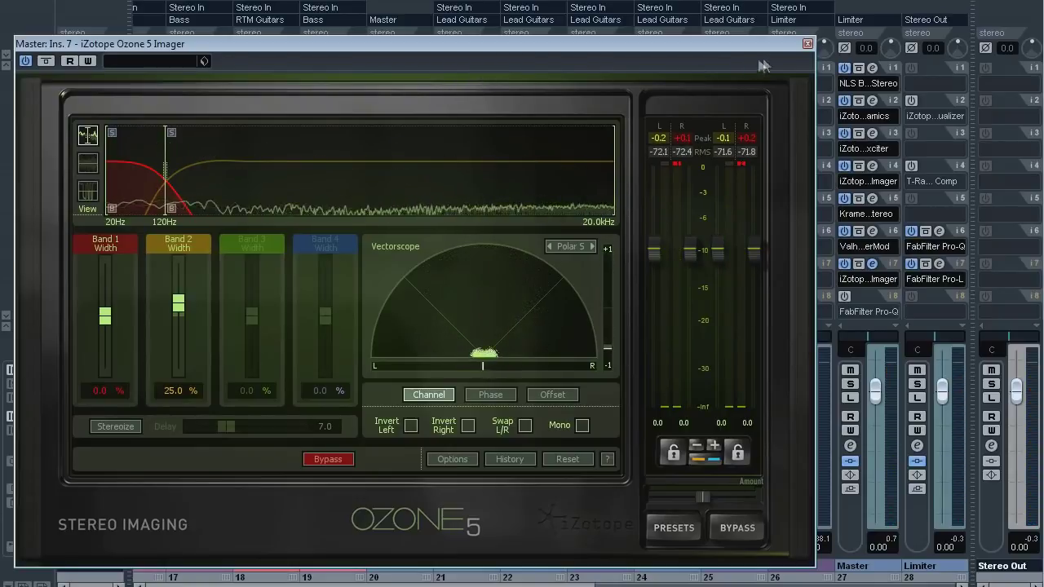
left_click(808, 44)
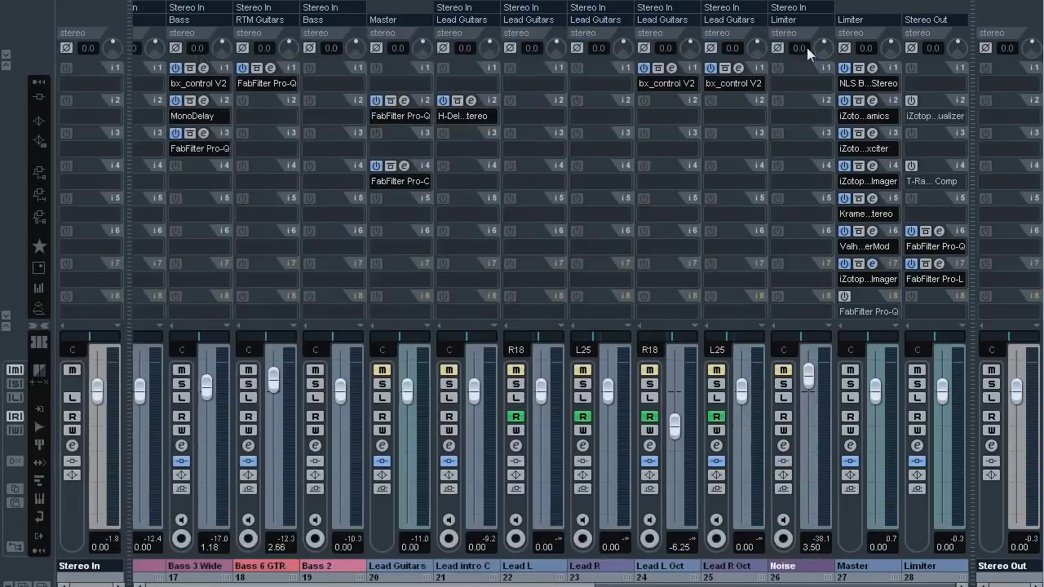
Step: Activate the T-RackS CS Bus Comp in Limiter insert 4, compare it bypassed and active during playback, leave it active and close it
left_click(941, 166)
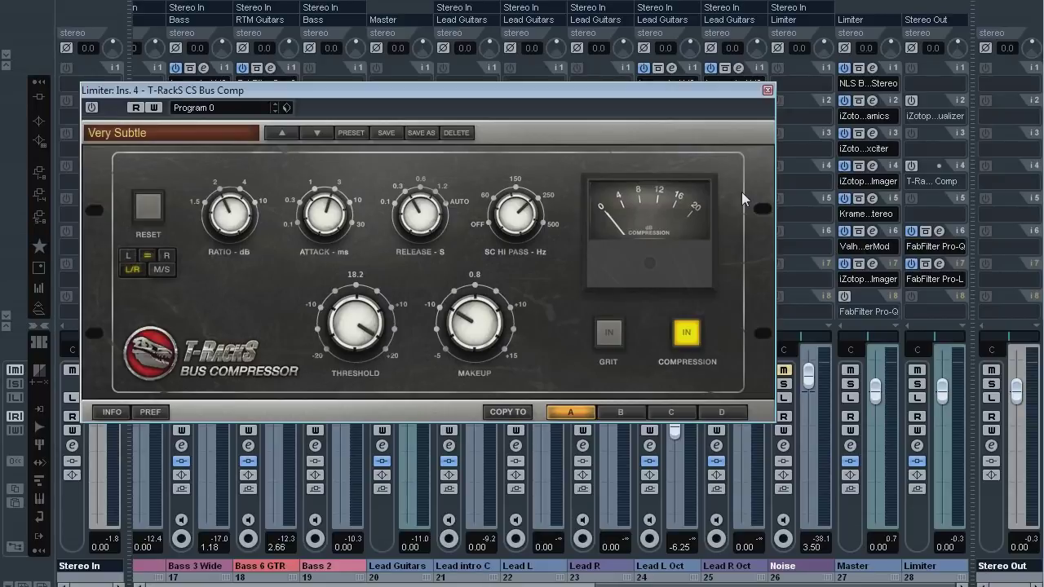
key("space")
left_click(91, 107)
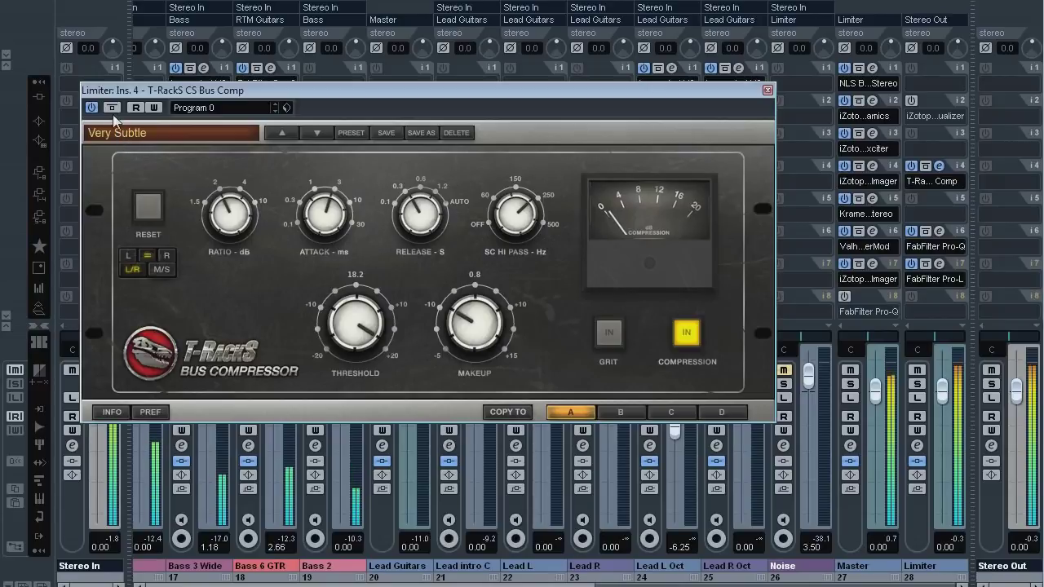
left_click(113, 107)
left_click(113, 107)
left_click(113, 108)
left_click(114, 108)
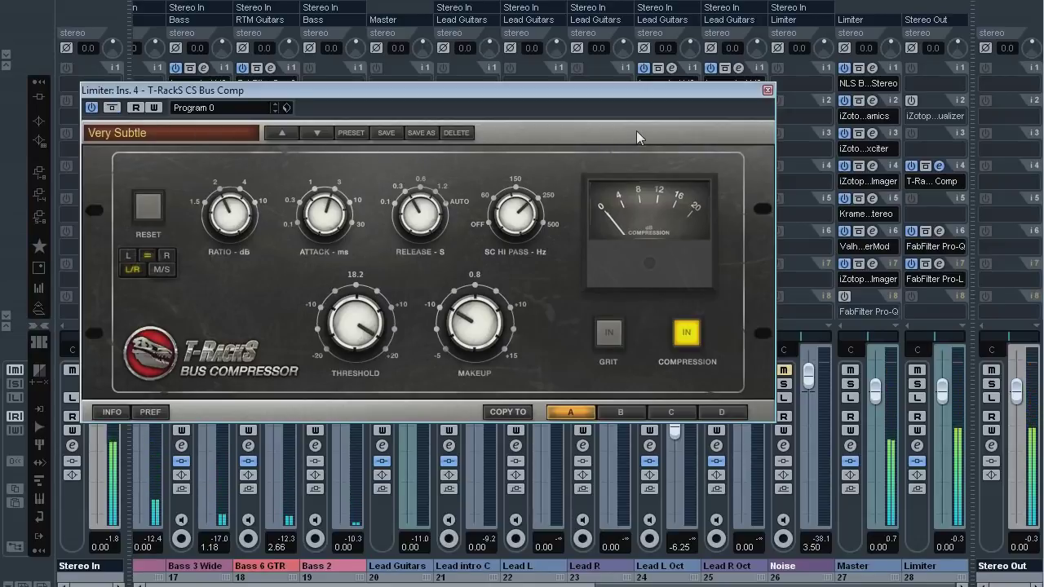
left_click(768, 90)
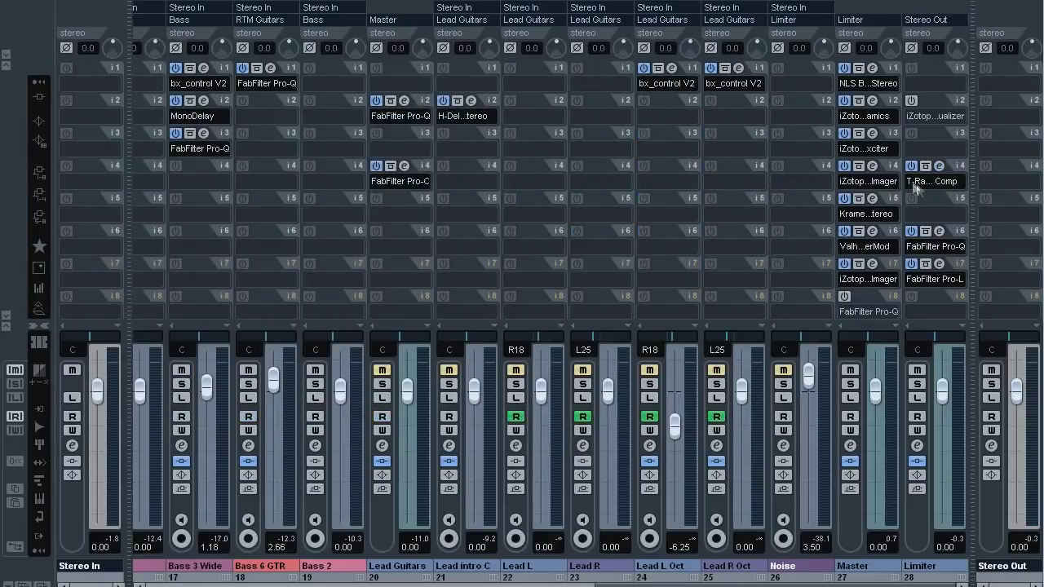
Step: Activate the Ozone 5 Equalizer in Limiter insert 2 and compare it bypassed and active while the mix plays
left_click(936, 100)
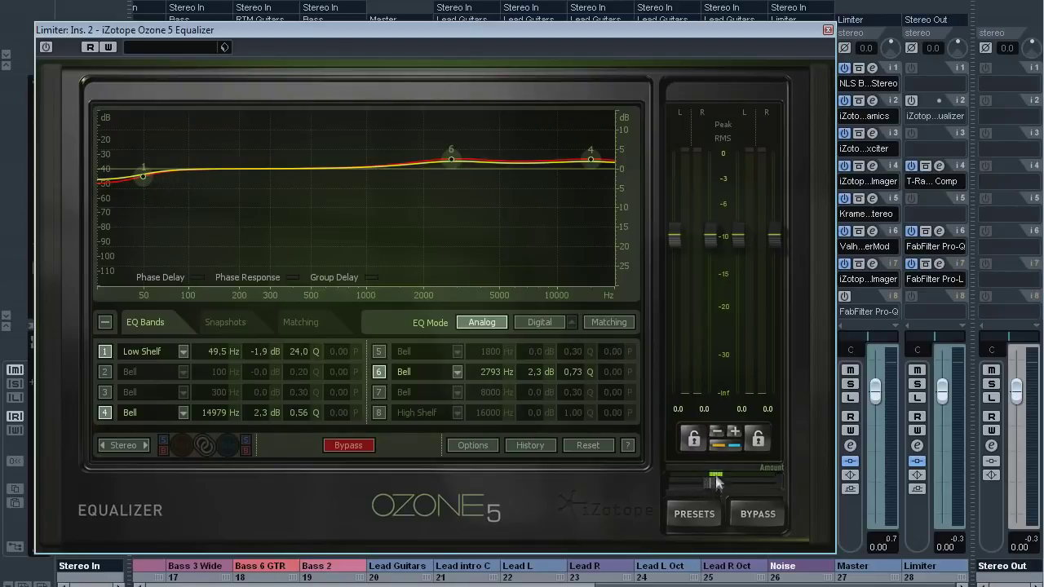
left_click(46, 47)
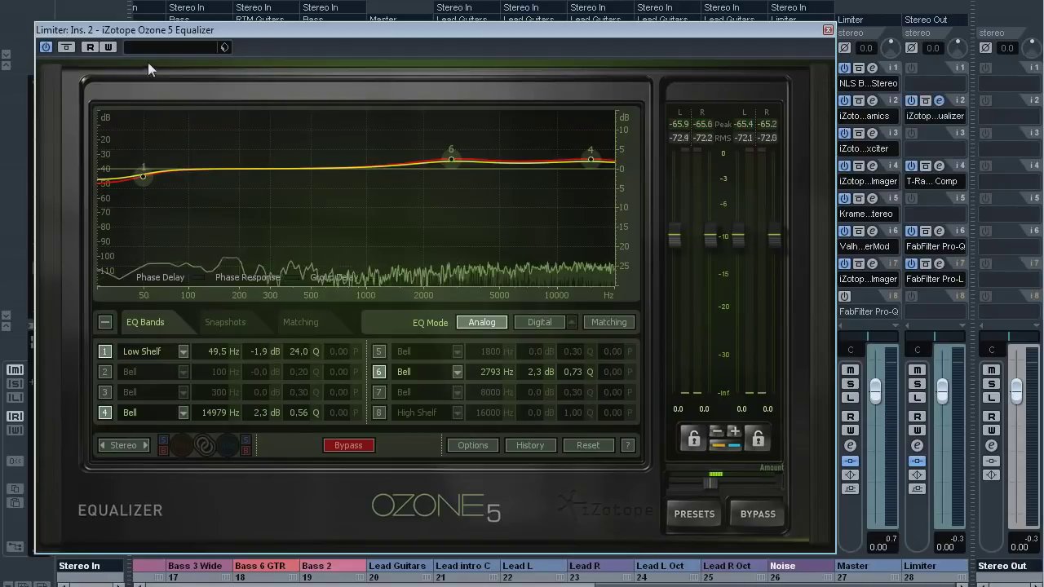
left_click(67, 47)
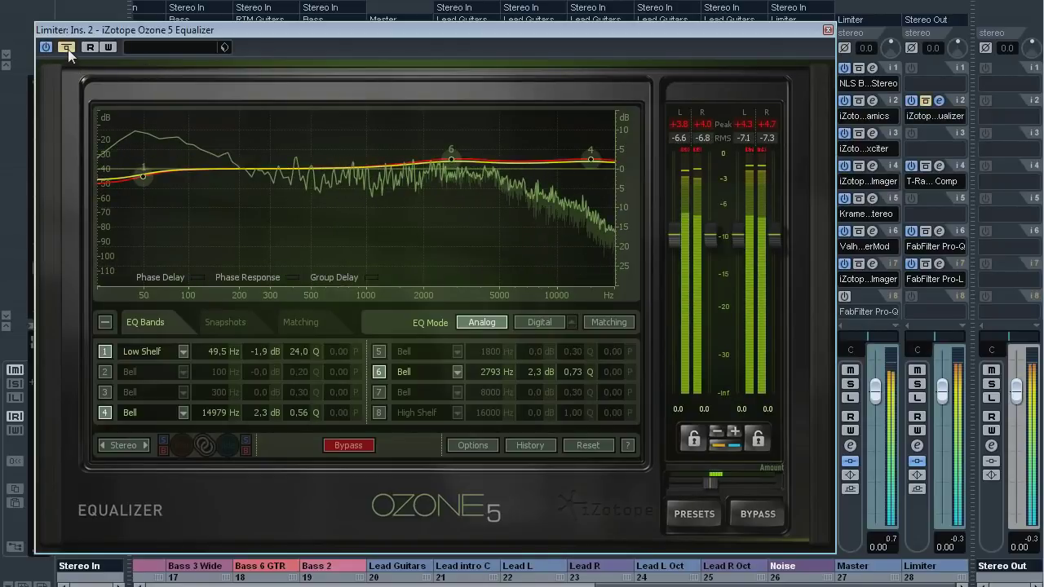
left_click(67, 47)
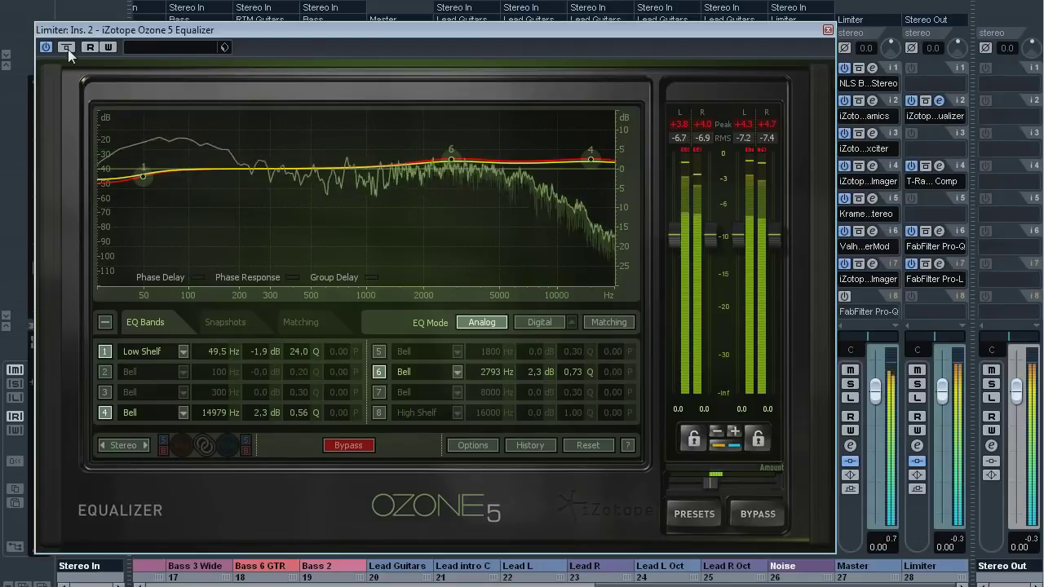
left_click(67, 47)
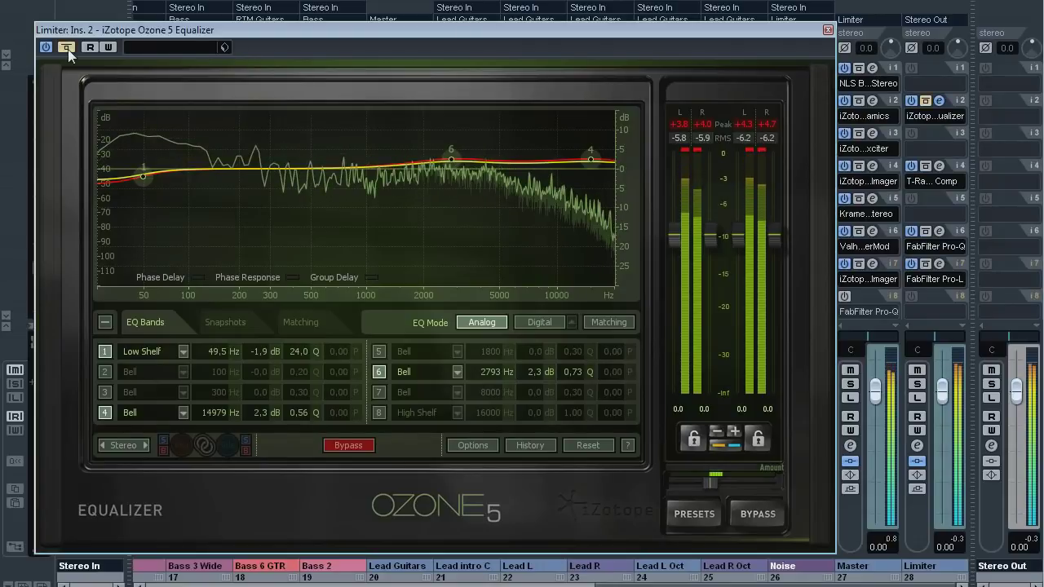
left_click(67, 48)
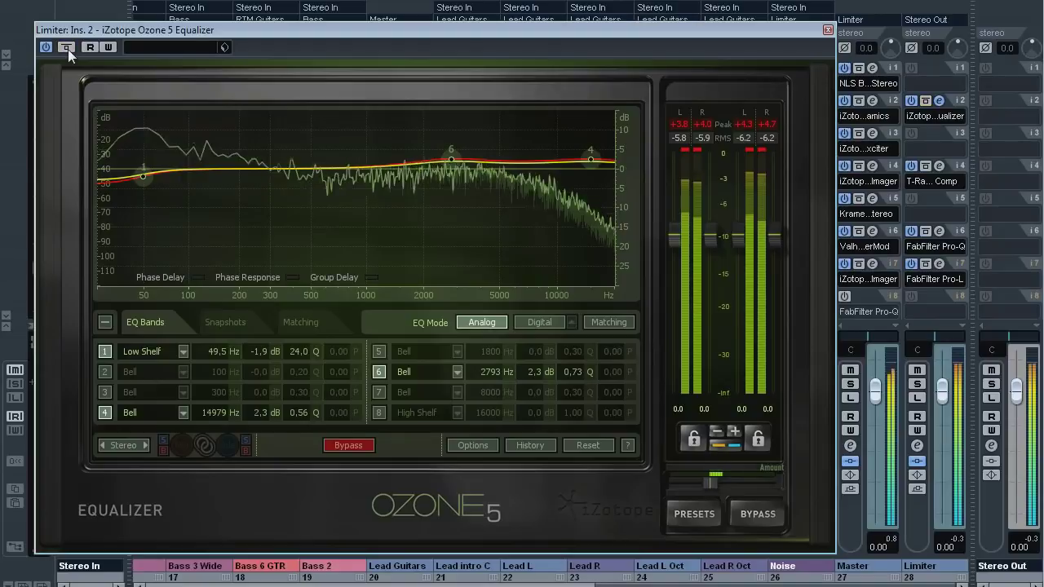
Step: Magnify the Equalizer's gain scale, compare the plug-in bypassed and active again, leave it active and close it
right_click(626, 178)
left_click(620, 255)
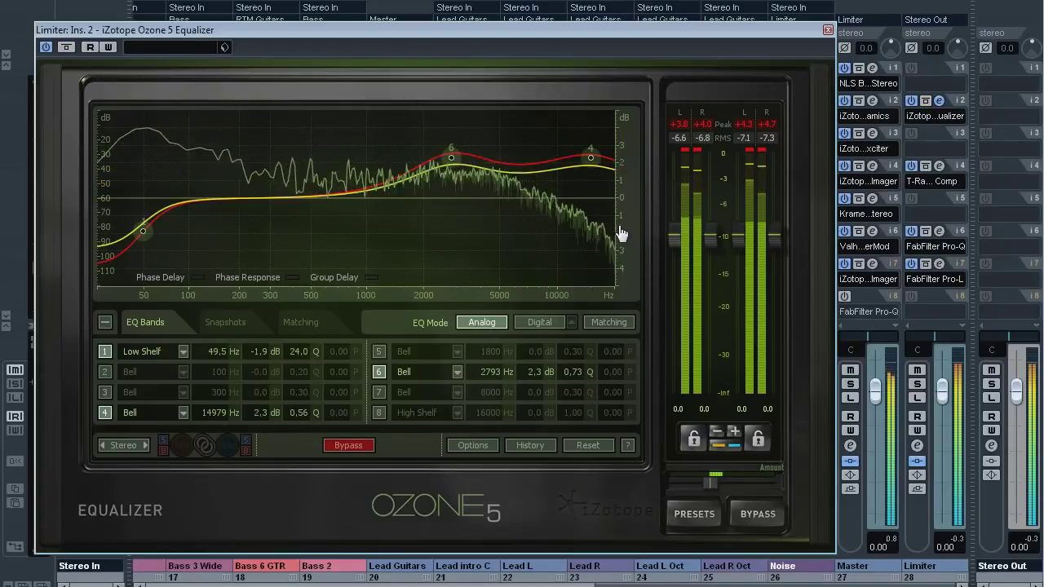
left_click(67, 47)
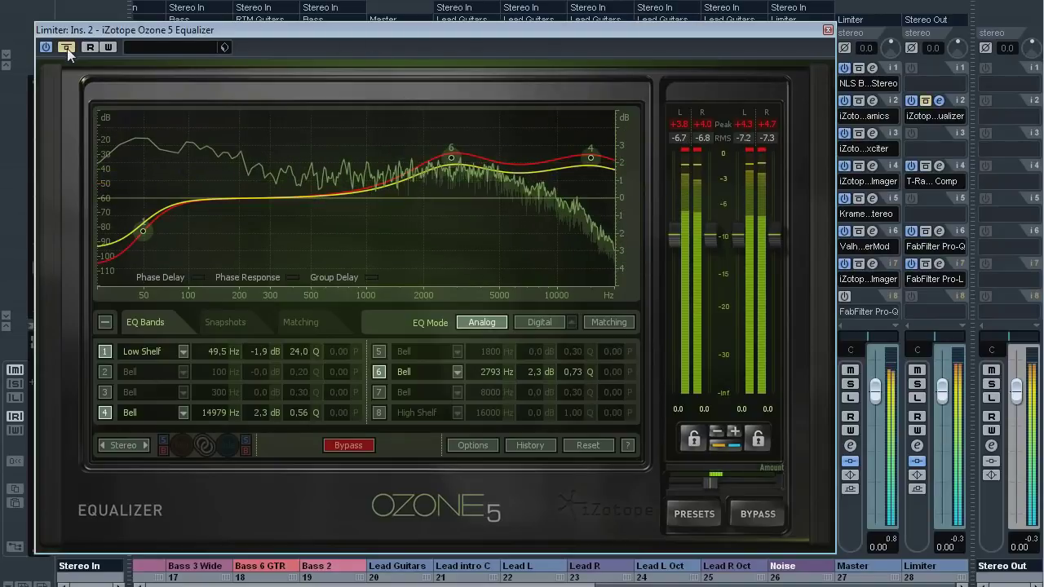
left_click(67, 48)
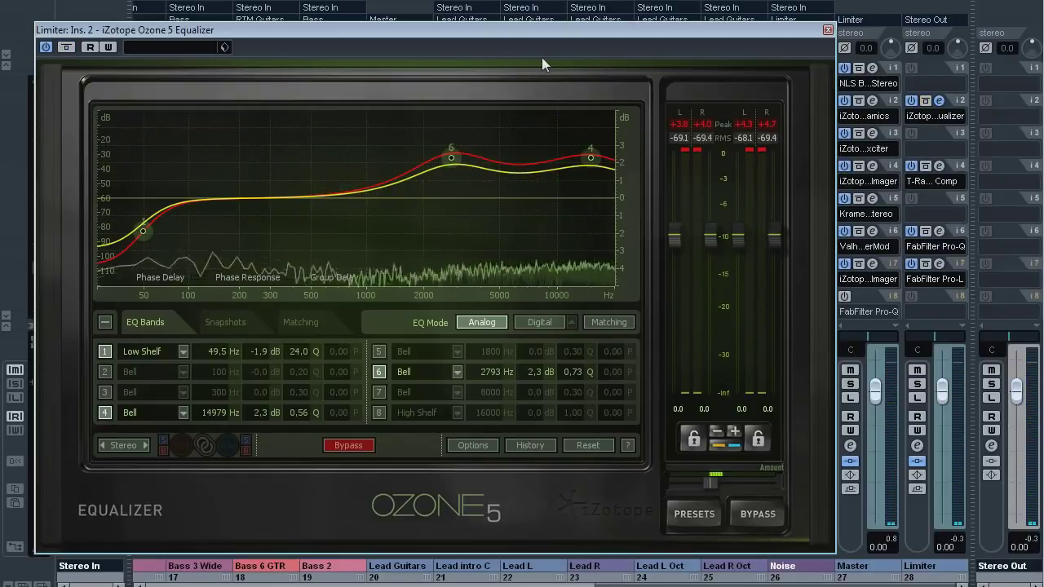
left_click(828, 30)
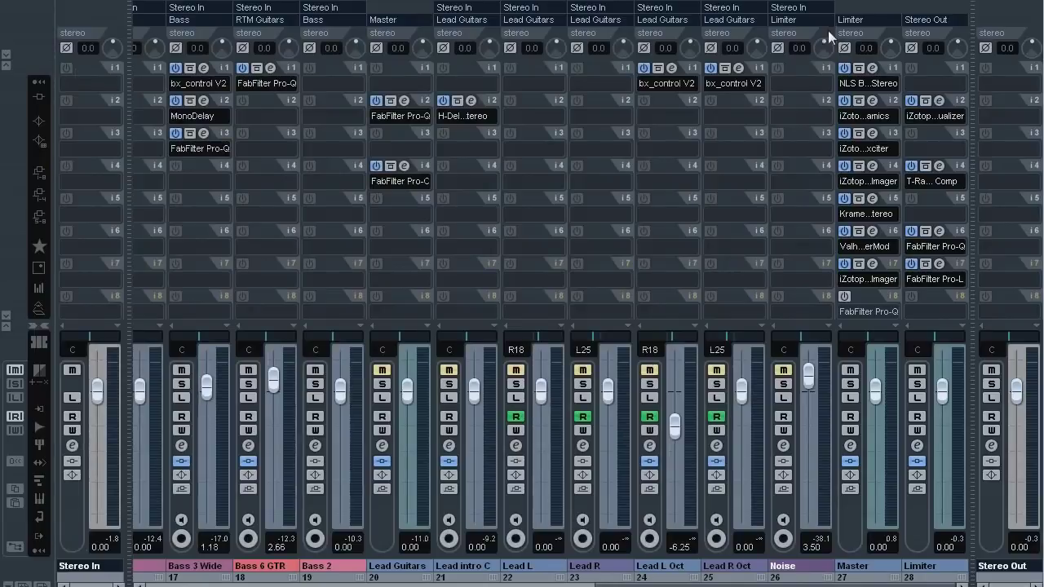
Step: Activate FabFilter Pro-Q in Master insert 8 and compare it bypassed and active while the mix plays
left_click(873, 297)
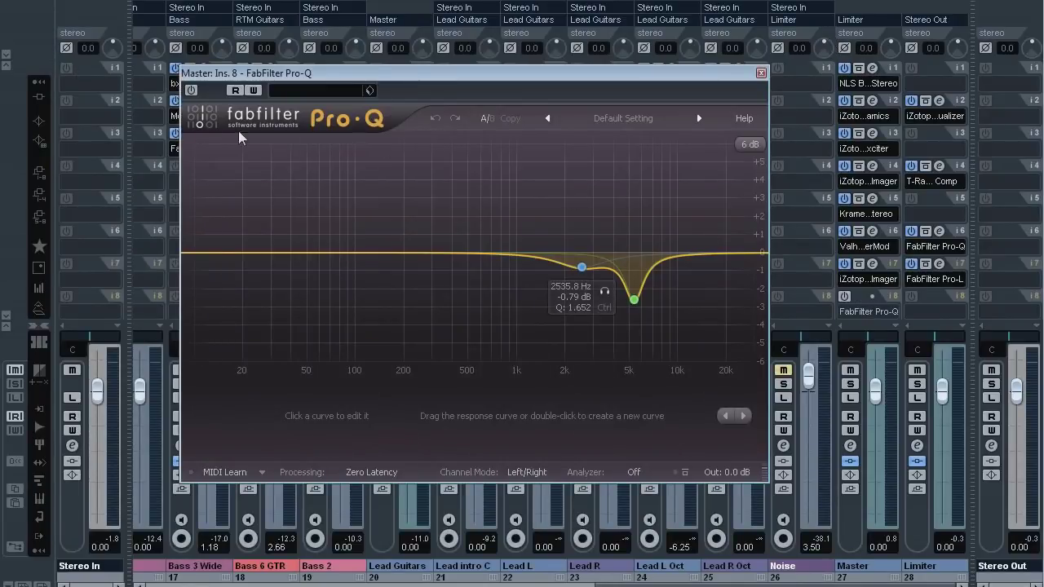
left_click(190, 90)
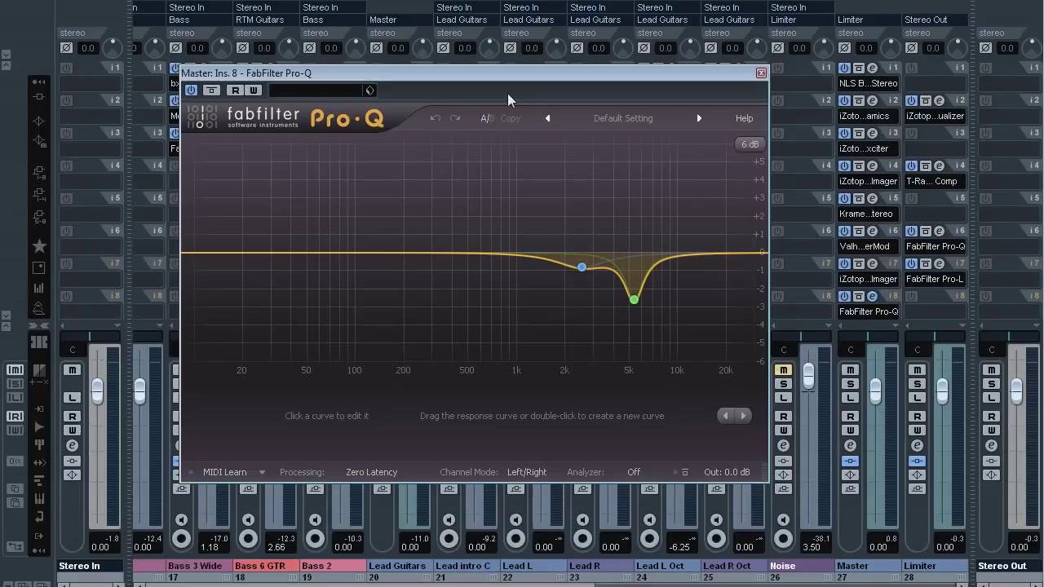
key("space")
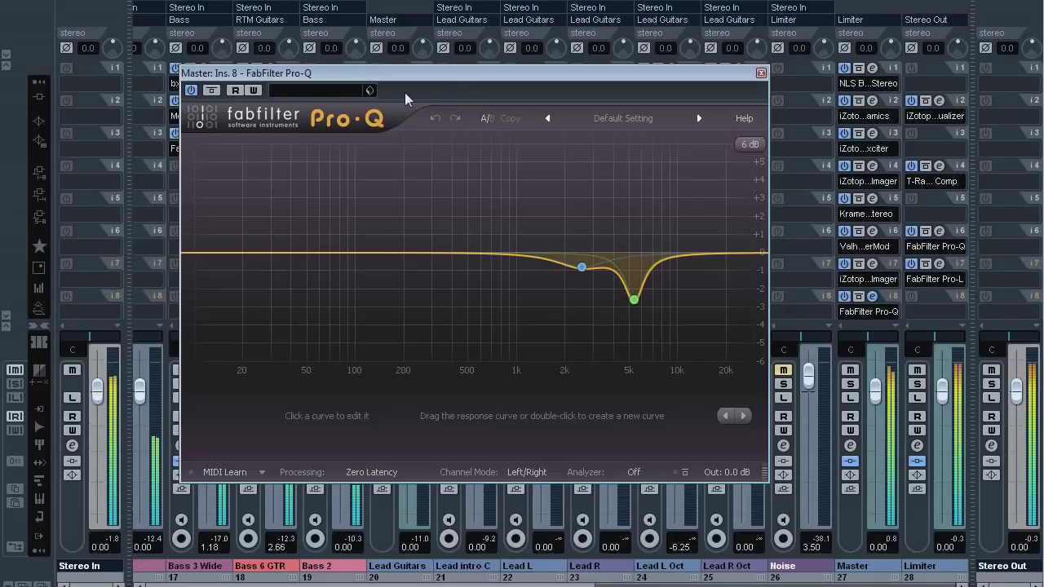
left_click(213, 92)
left_click(213, 92)
left_click(213, 93)
left_click(213, 92)
Step: Audition Pro-Q's 5346.2 Hz cut in isolation, then compare the plug-in bypassed and active again
left_click(657, 324)
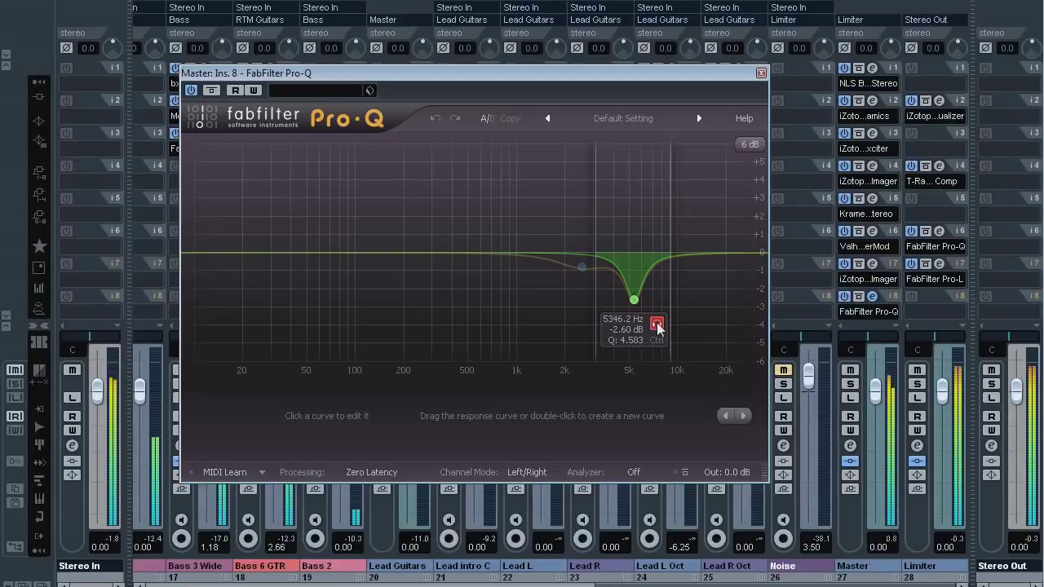
left_click(657, 325)
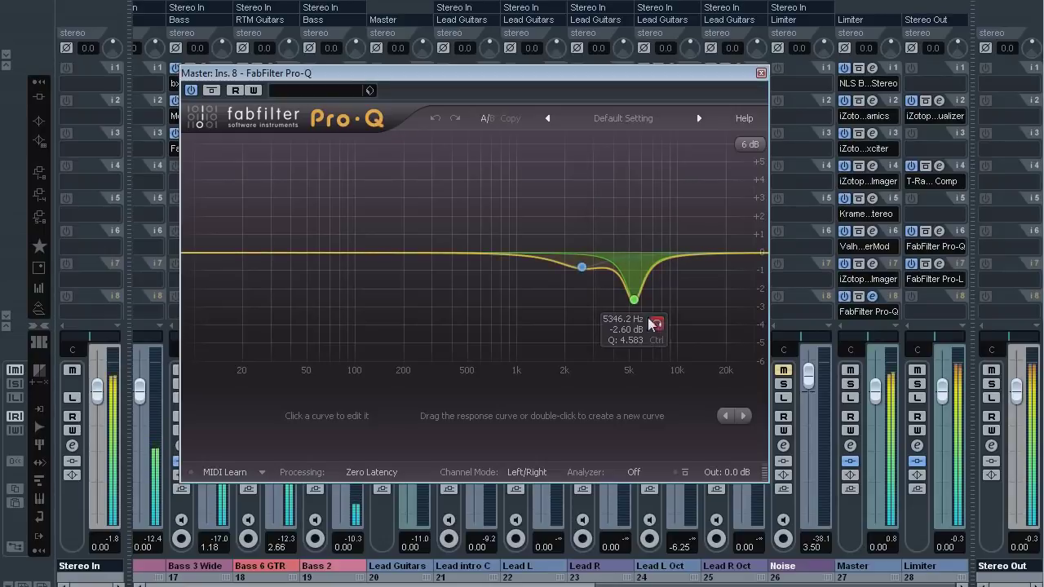
left_click(211, 91)
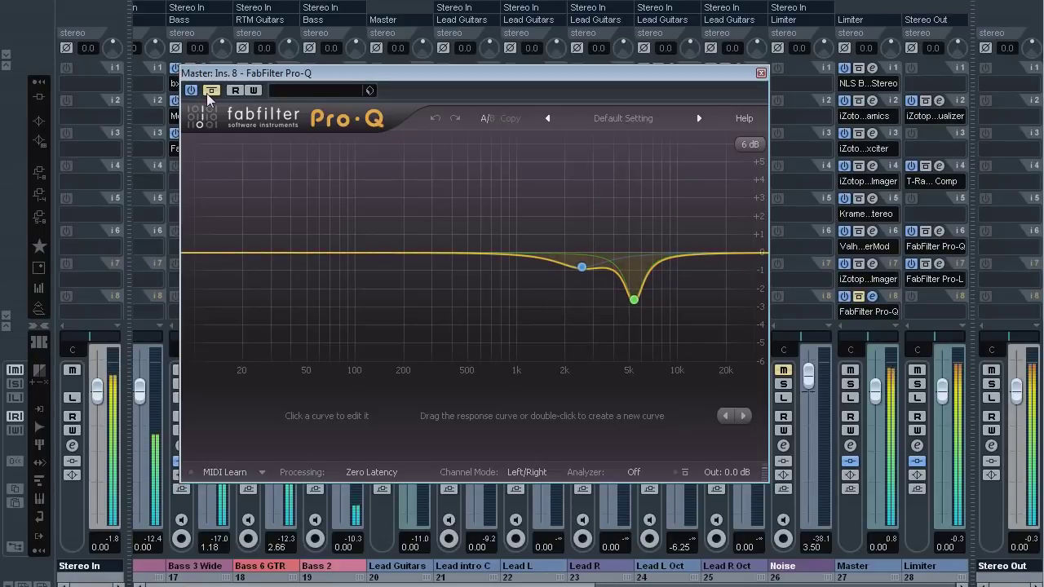
left_click(207, 95)
left_click(208, 95)
left_click(209, 94)
Step: Audition Pro-Q's 2535.8 Hz cut in isolation, compare the plug-in bypassed and active, leave it active and close it
left_click(605, 292)
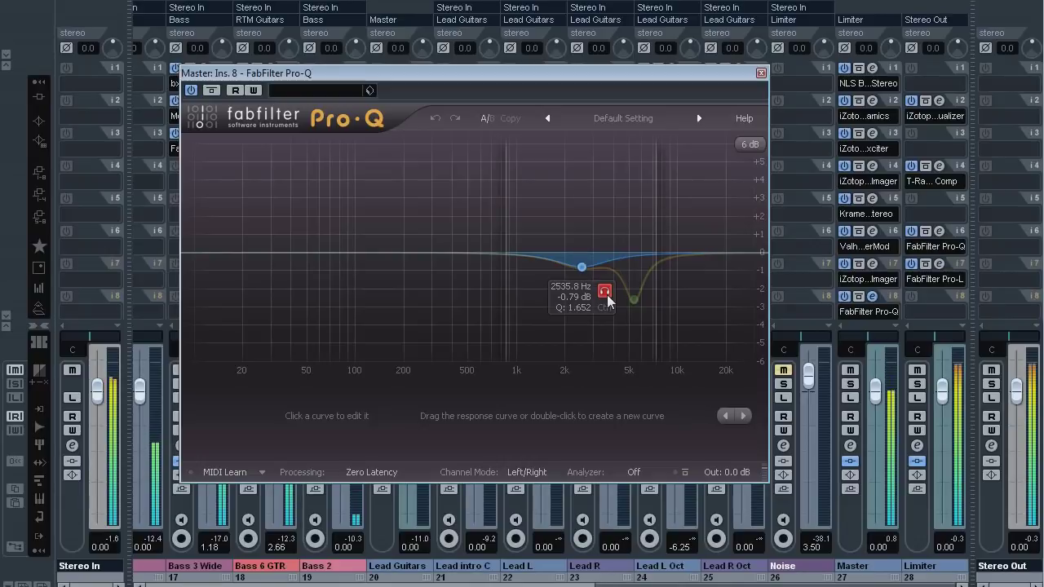
left_click(217, 93)
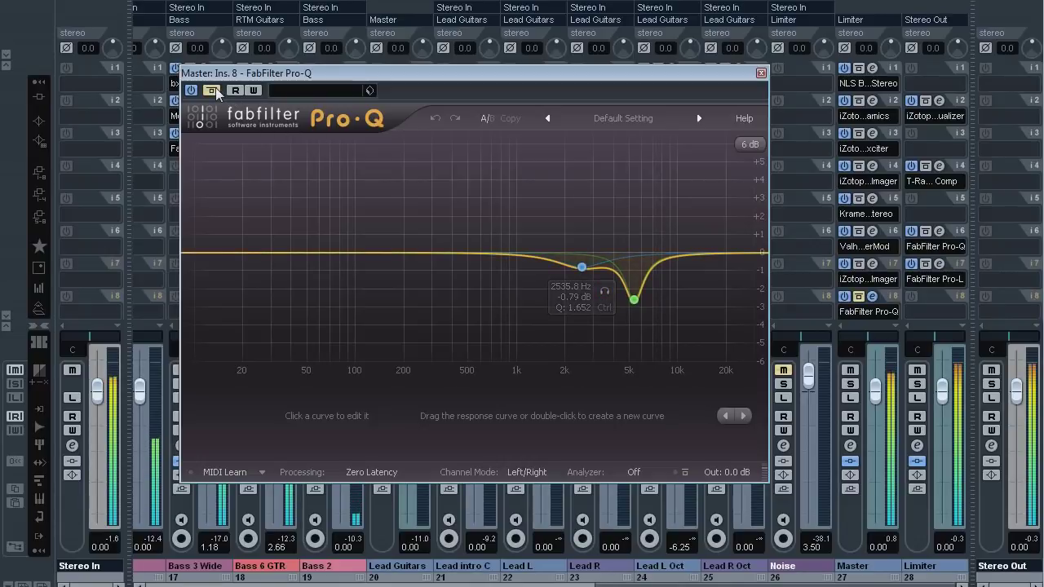
left_click(216, 93)
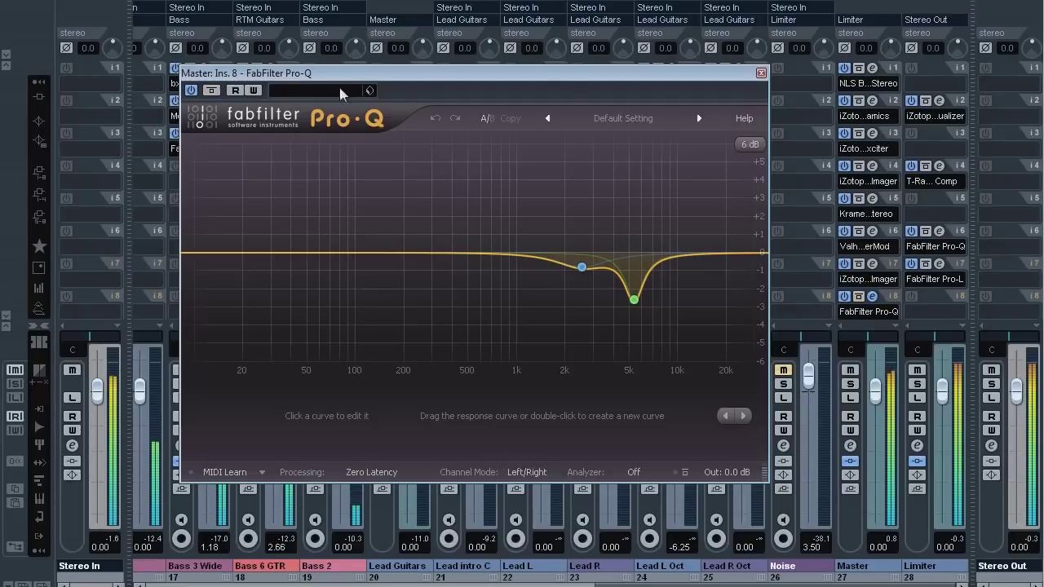
left_click(761, 74)
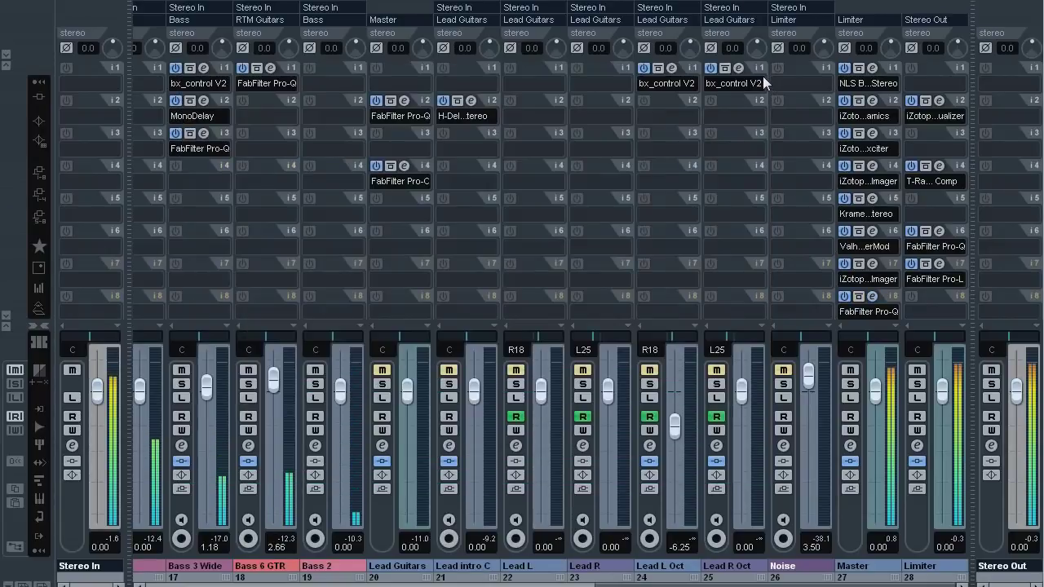
Step: Bypass all inserts on the Master and Limiter channels, keeping only the Limiter's insert 7 FabFilter Pro-L active
left_click(854, 462)
left_click(917, 461)
left_click(926, 266)
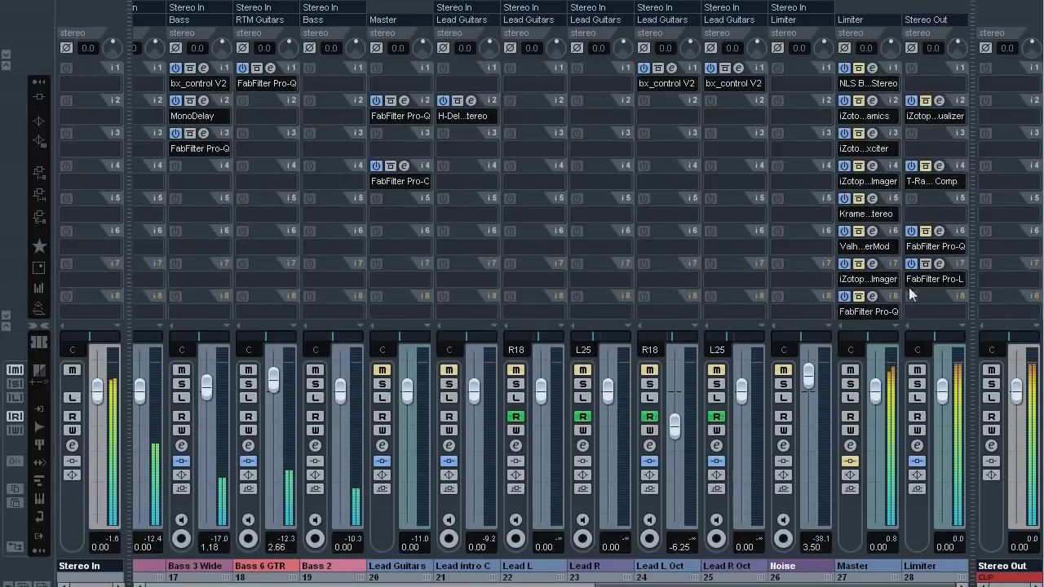
Step: Take the Master channel's inserts 1 to 8 out of bypass one after another while the mix plays
left_click(859, 68)
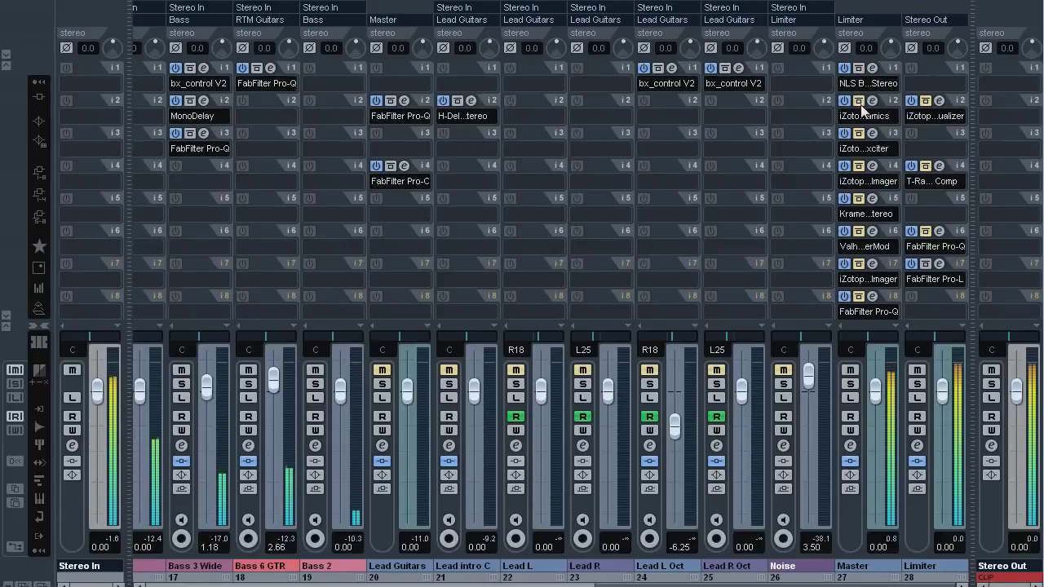
left_click(859, 100)
left_click(859, 133)
left_click(860, 165)
left_click(859, 198)
left_click(859, 231)
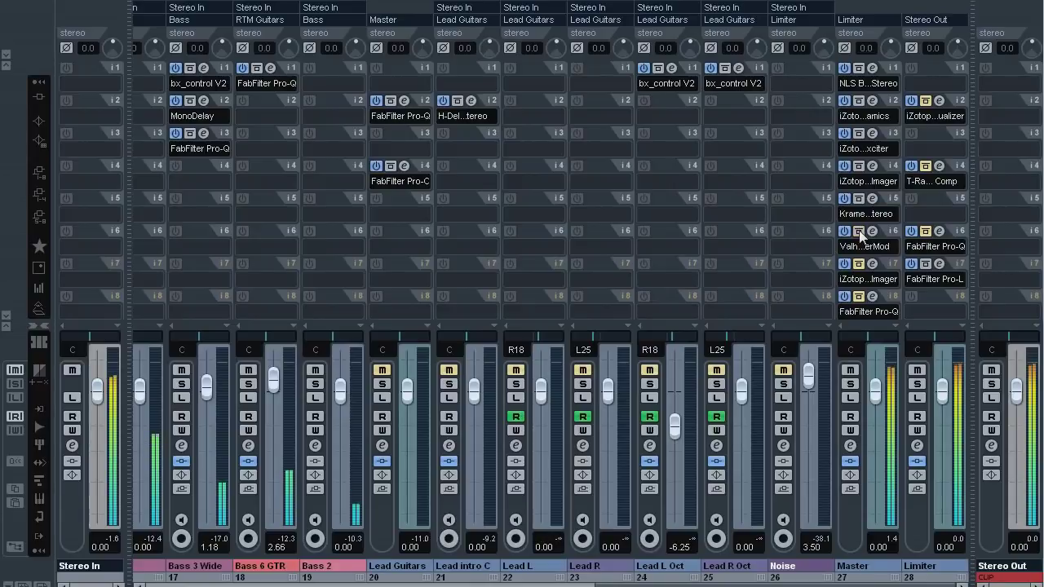
left_click(859, 296)
Step: Take the Limiter channel's equalizer, T-RackS compressor and FabFilter Pro-Q in inserts 2, 4 and 6 out of bypass
left_click(925, 100)
left_click(926, 166)
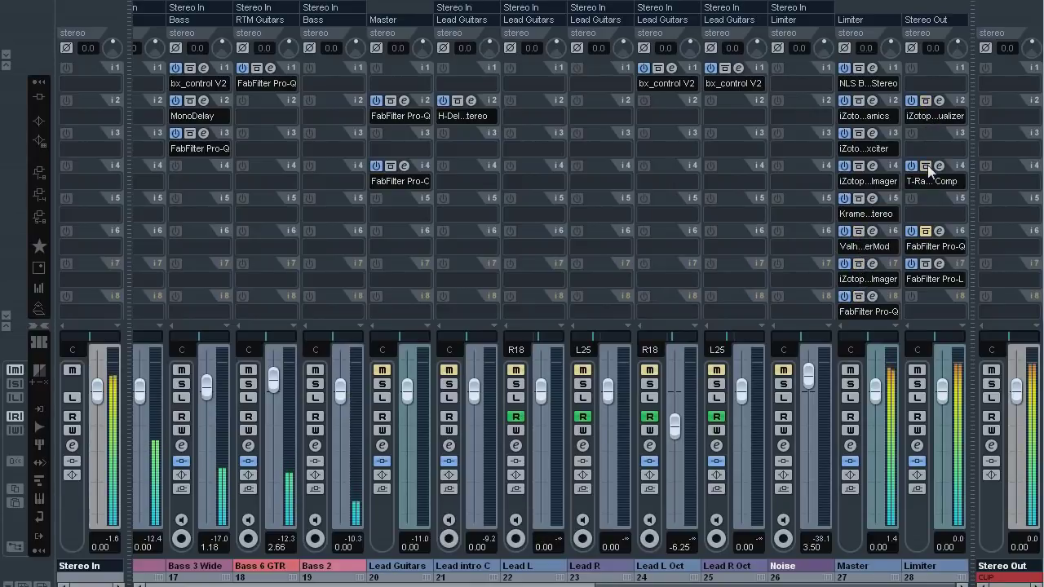
left_click(926, 232)
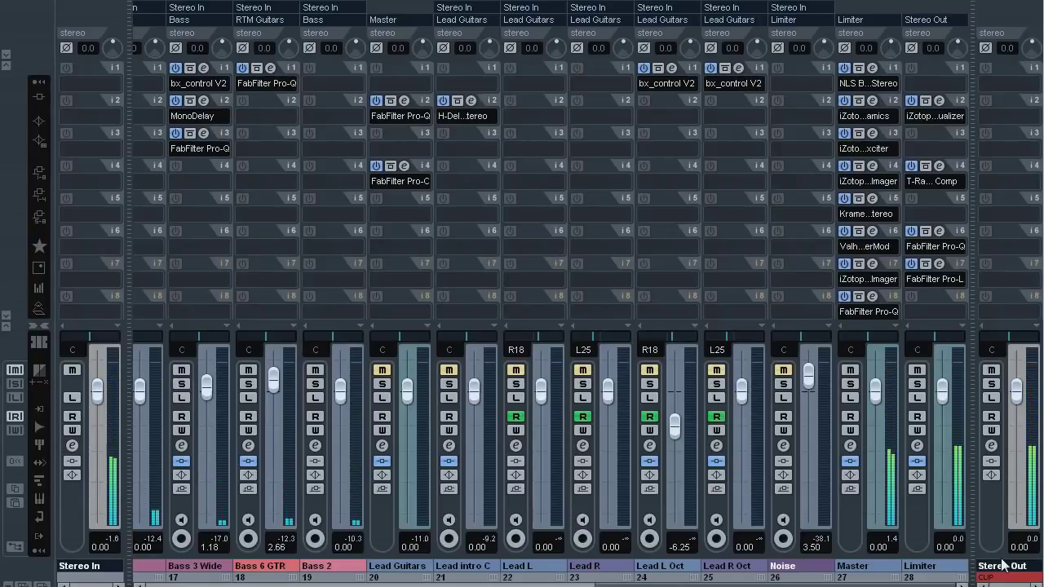
Step: Return to the project window and solo the Lead Guitars group
key("F3")
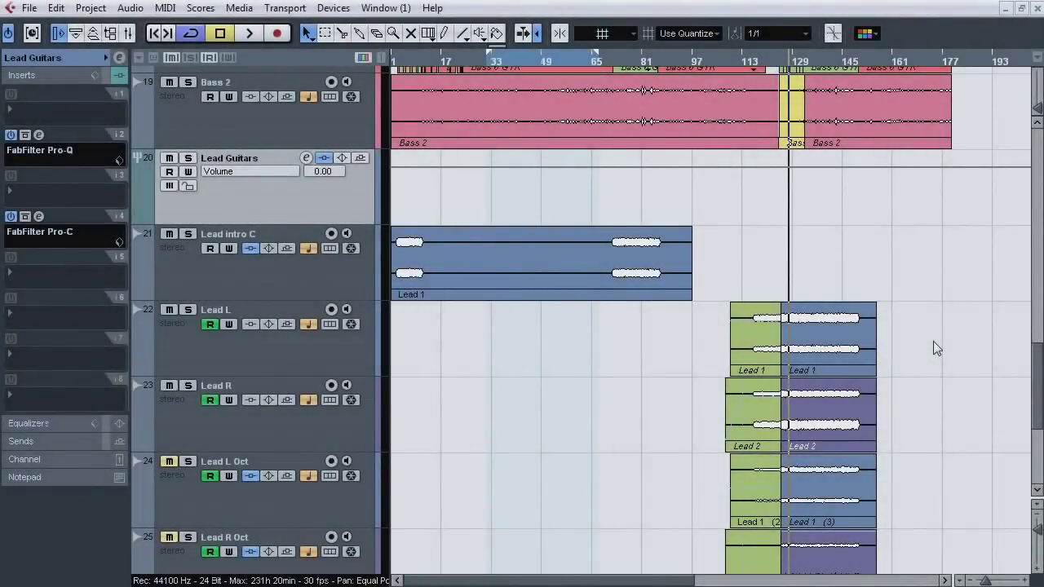
scroll(996, 365, "down", 1)
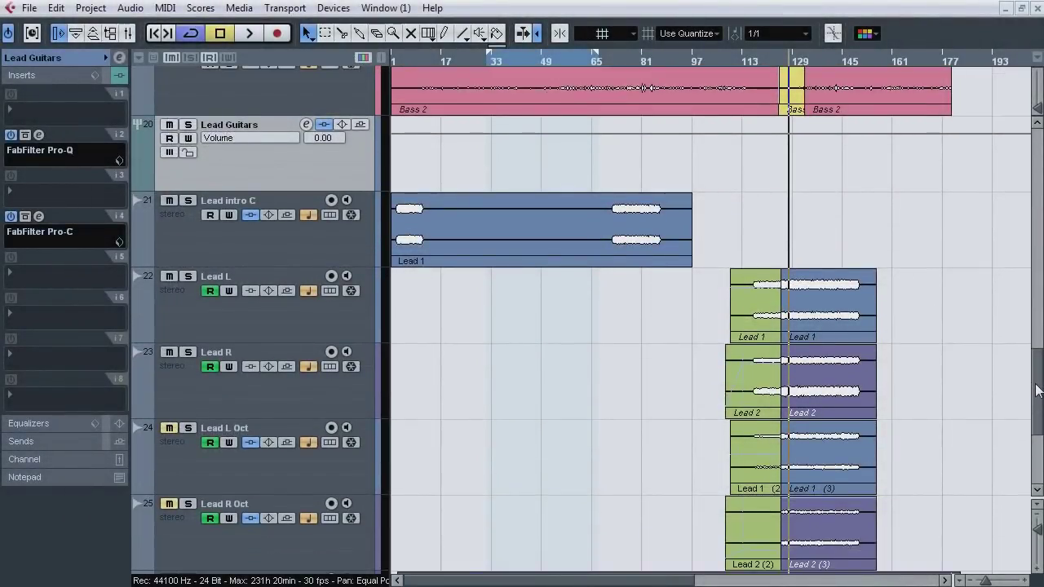
left_click(187, 124)
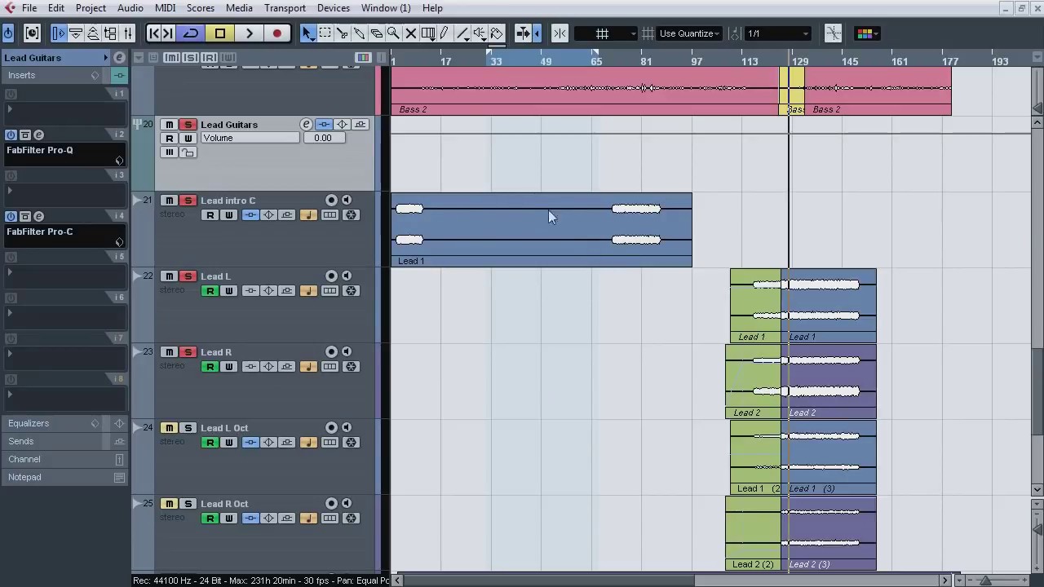
Step: Show the pan automation lanes of the Lead L and Lead R tracks and make both lanes taller
left_click(313, 248)
left_click(45, 56)
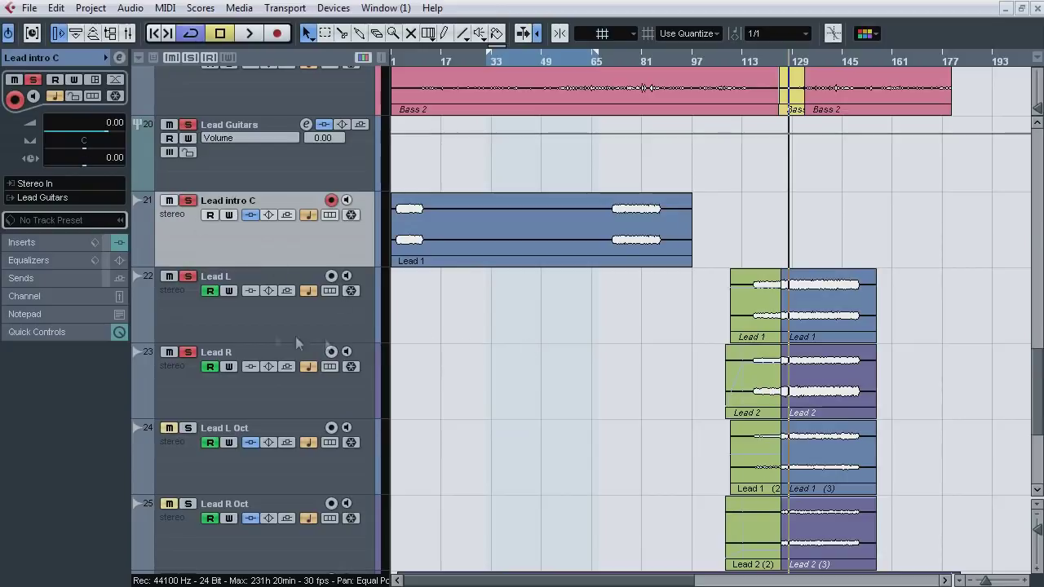
left_click(140, 336)
left_click(144, 474)
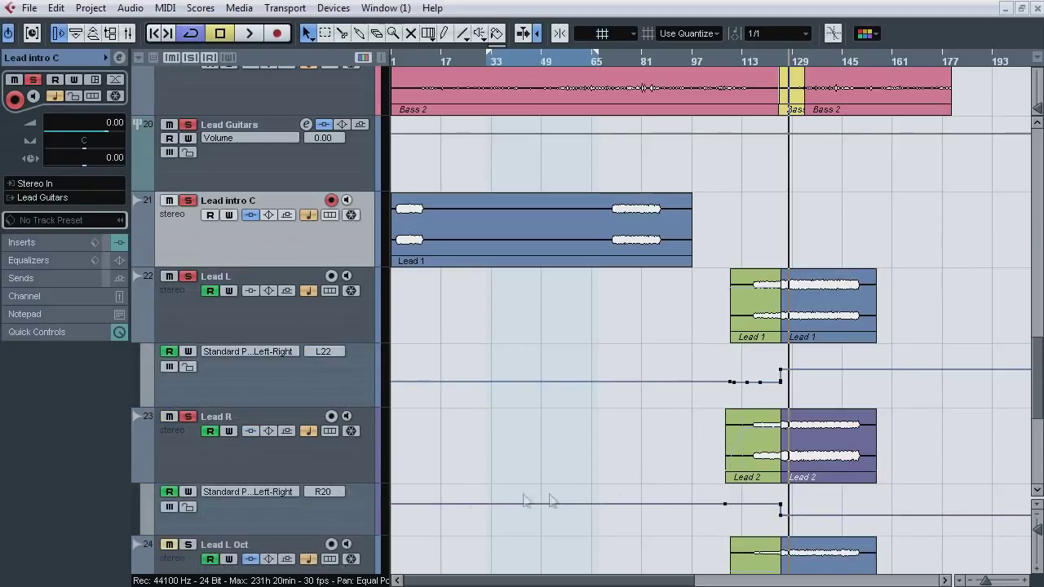
left_click(285, 401)
left_click(285, 526)
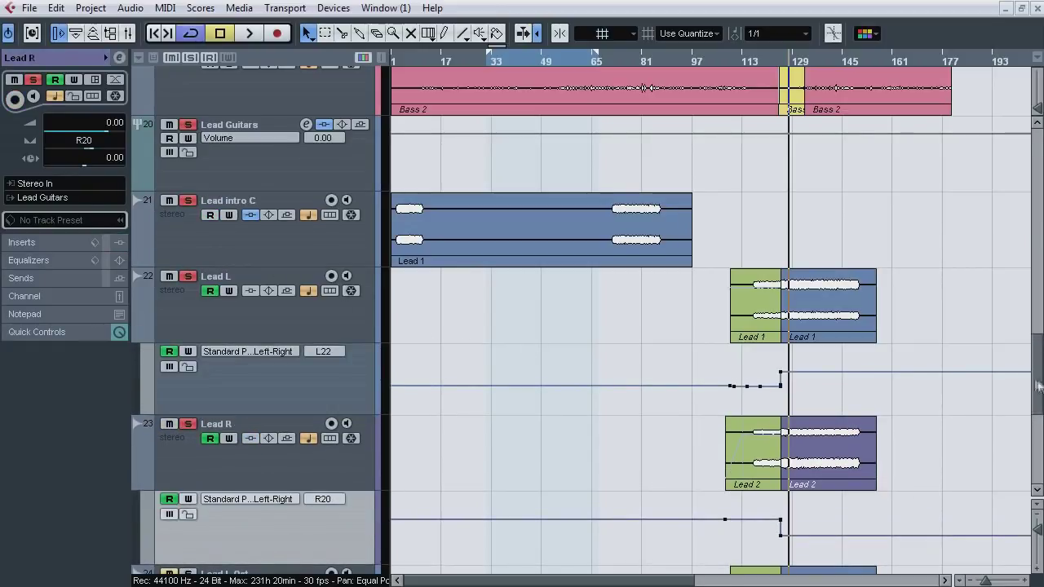
Step: Play the soloed leads from about bar 121 to hear the pan automation change on Lead L and Lead R
scroll(285, 522, "down", 3)
left_click_drag(771, 81, 764, 96)
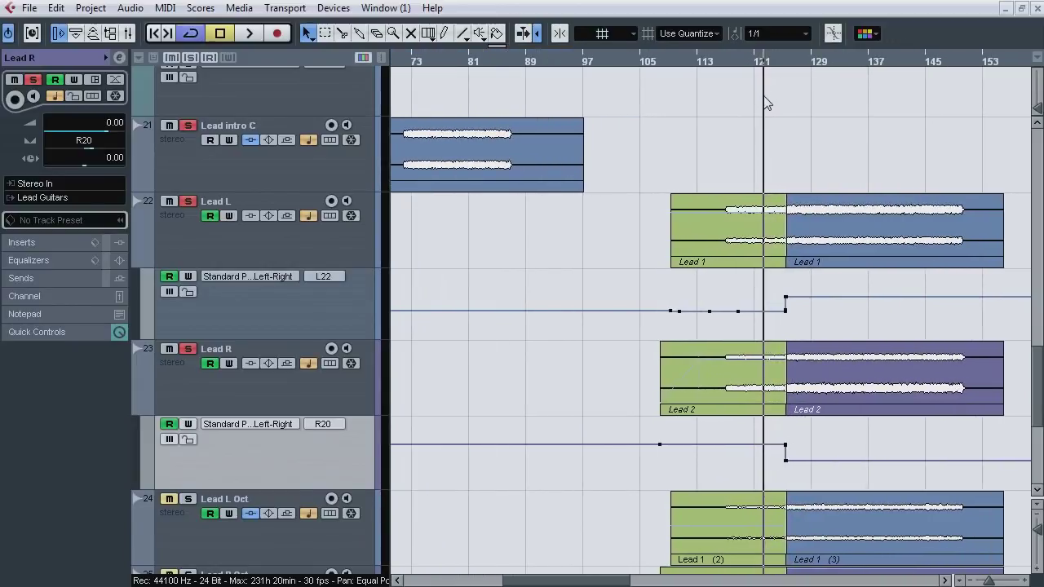
mouse_move(1037, 410)
left_mouse_down()
mouse_move(1038, 224)
mouse_move(1036, 419)
left_mouse_up()
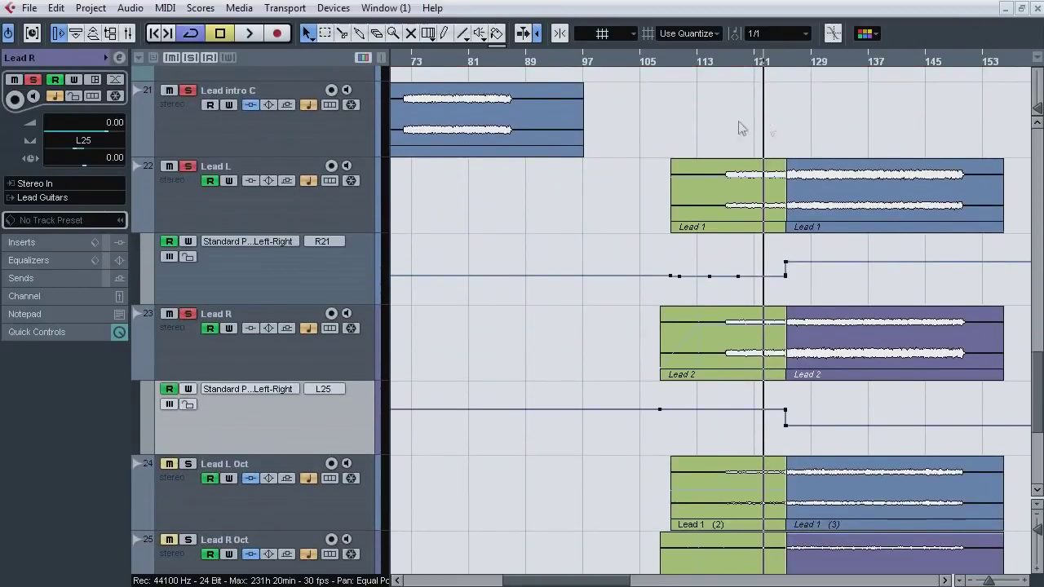
key("space")
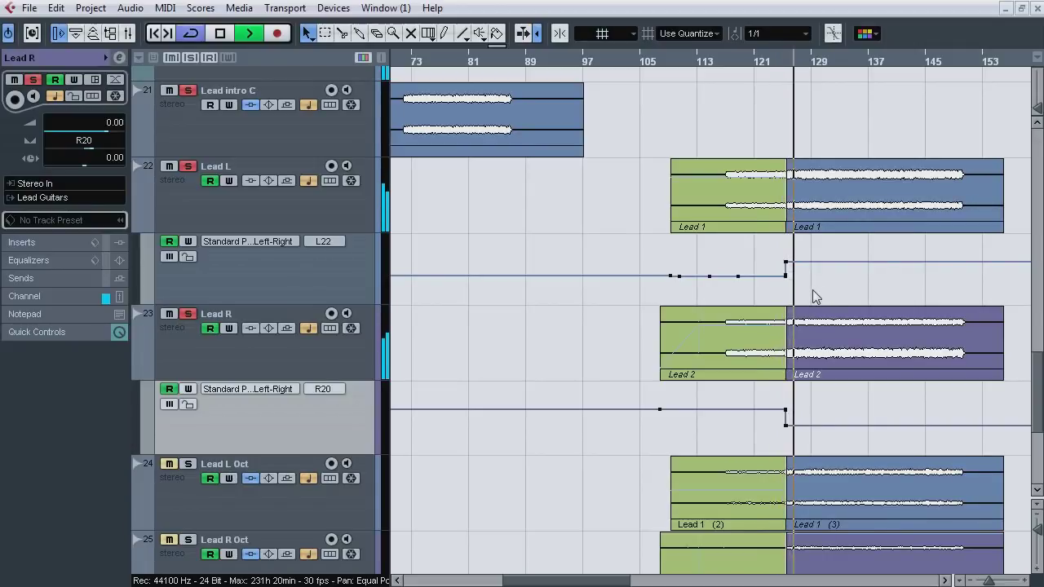
key("space")
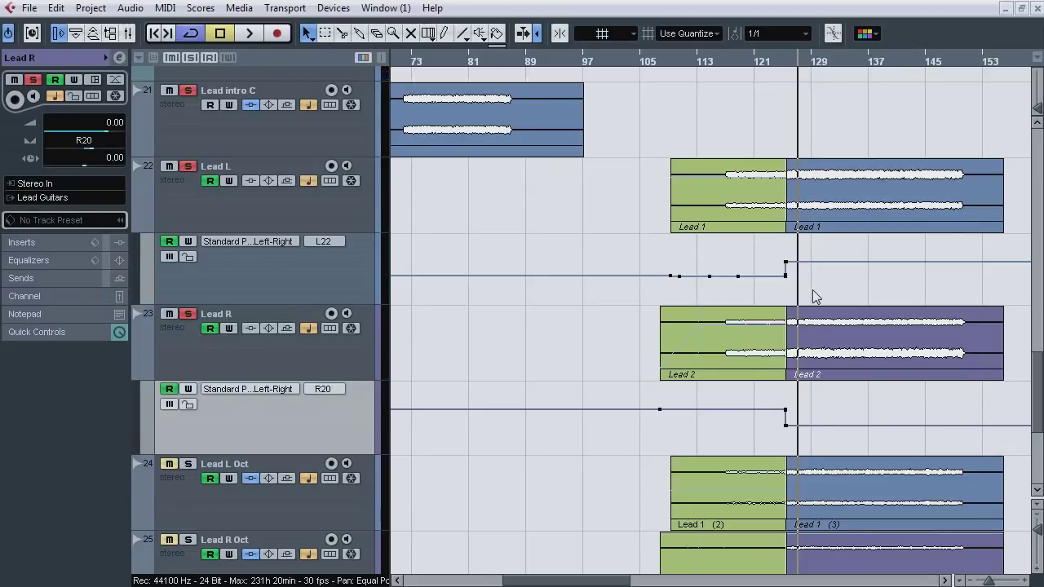
Step: Clear all solos and compare Lead L with Lead L Oct by alternating their solos during playback
left_click_drag(1038, 385, 1039, 397)
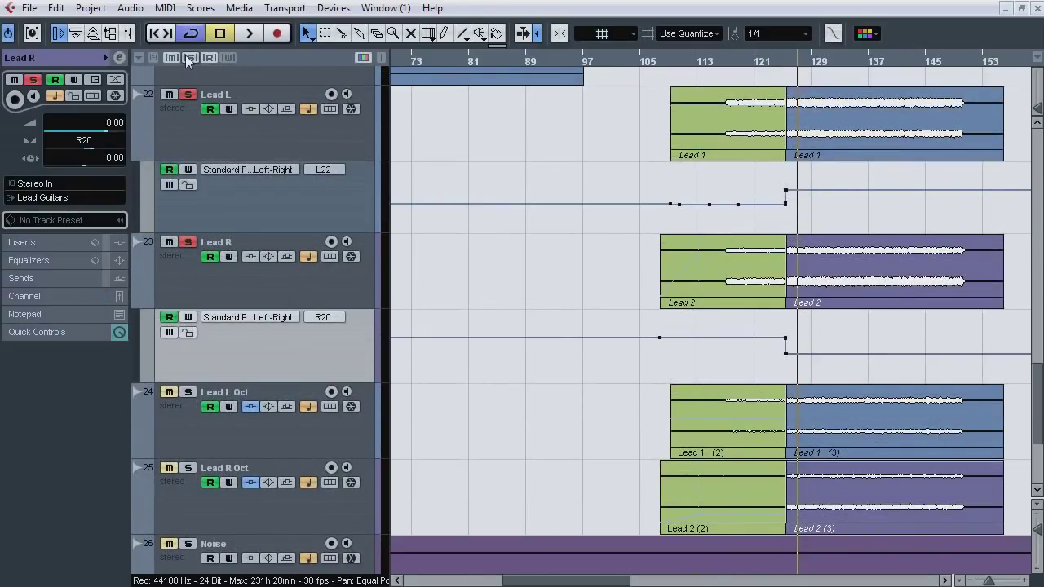
key("s")
left_click(180, 126)
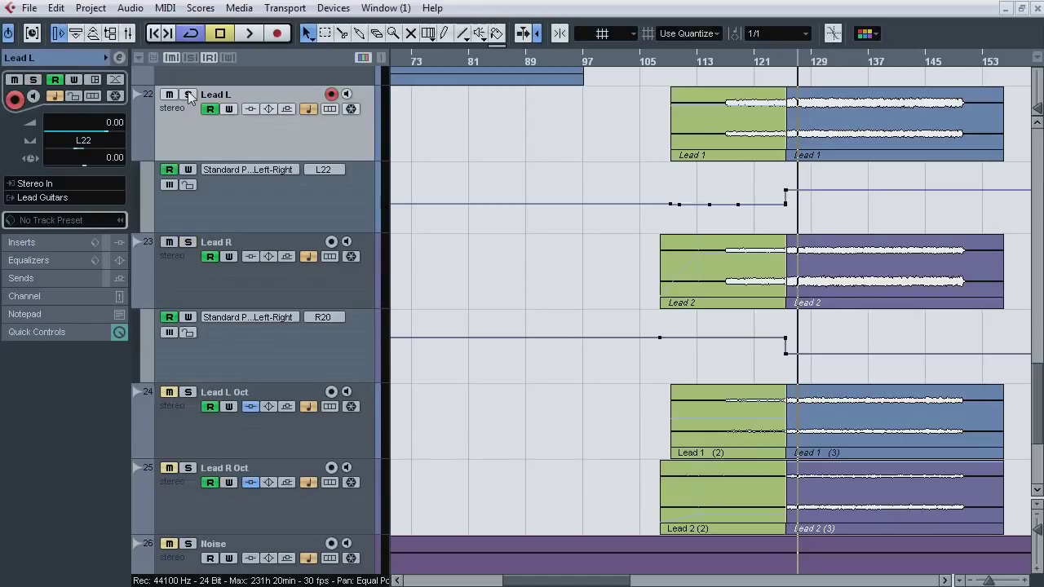
left_click(183, 426, "ctrl")
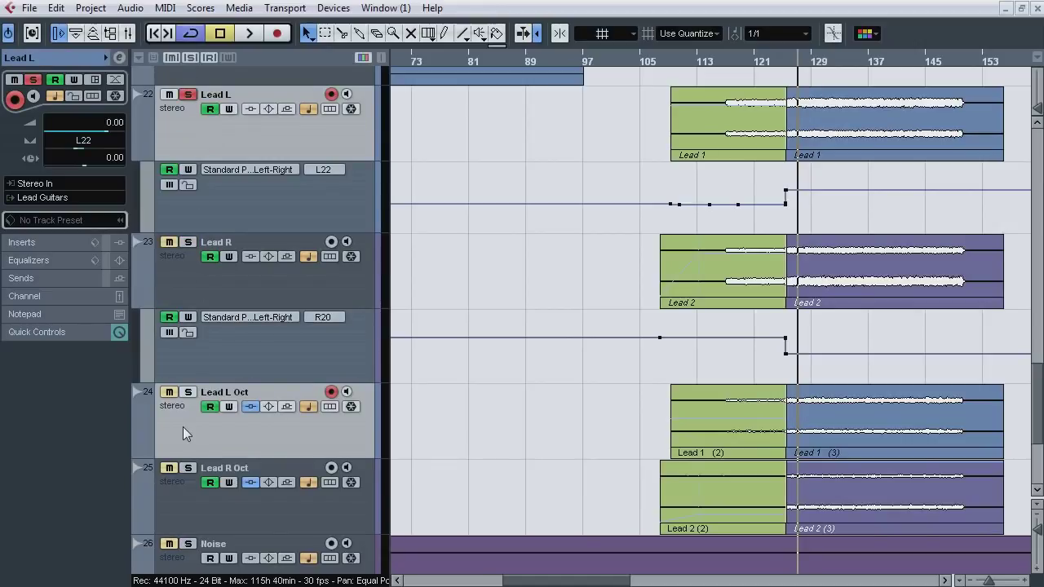
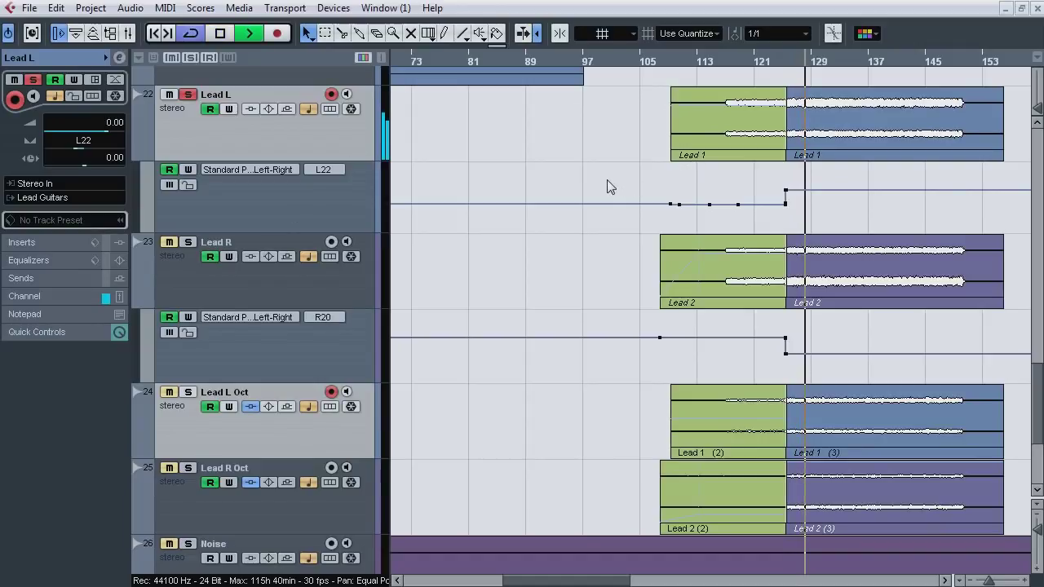
key("s")
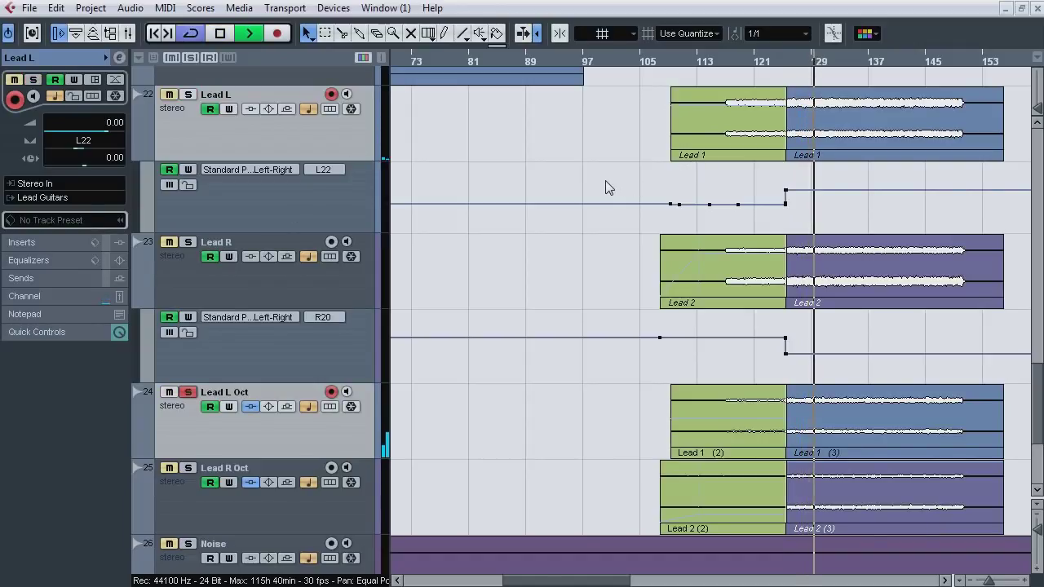
key("s")
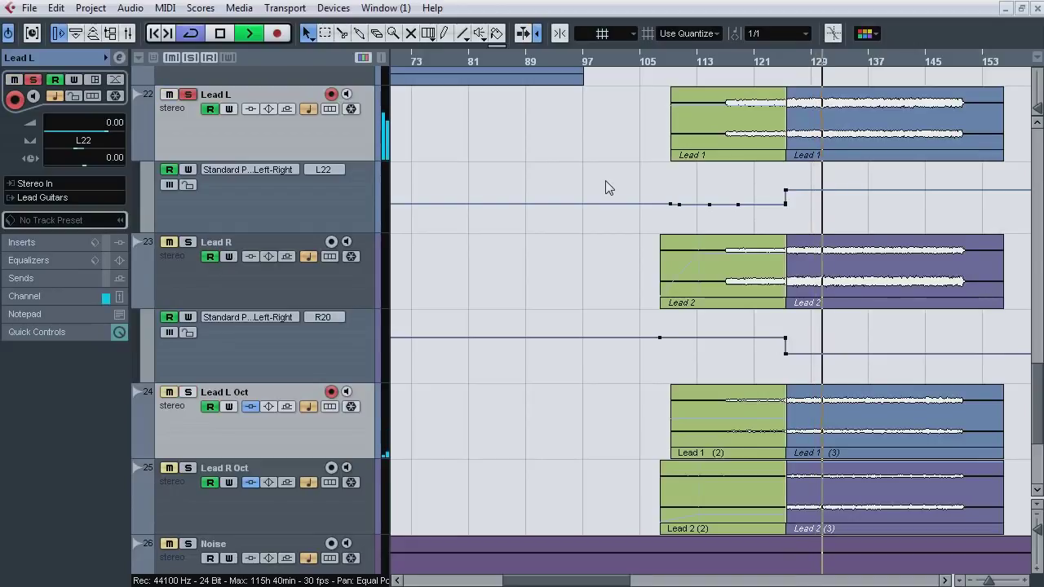
key("s")
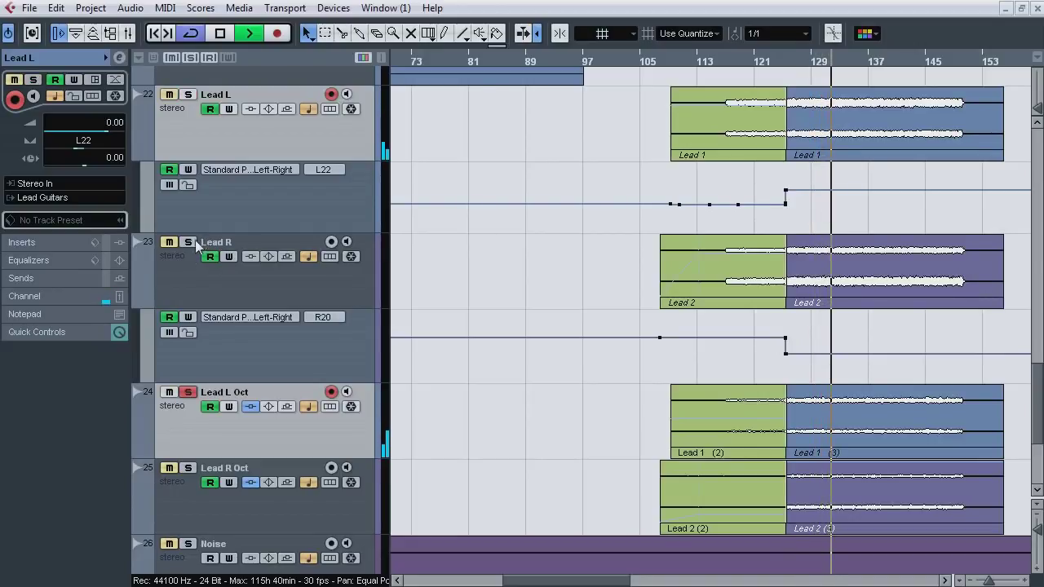
Step: Add Lead R Oct, Lead L and Lead R to the solo, and audition the leads without and with the two octave tracks
left_click(190, 470)
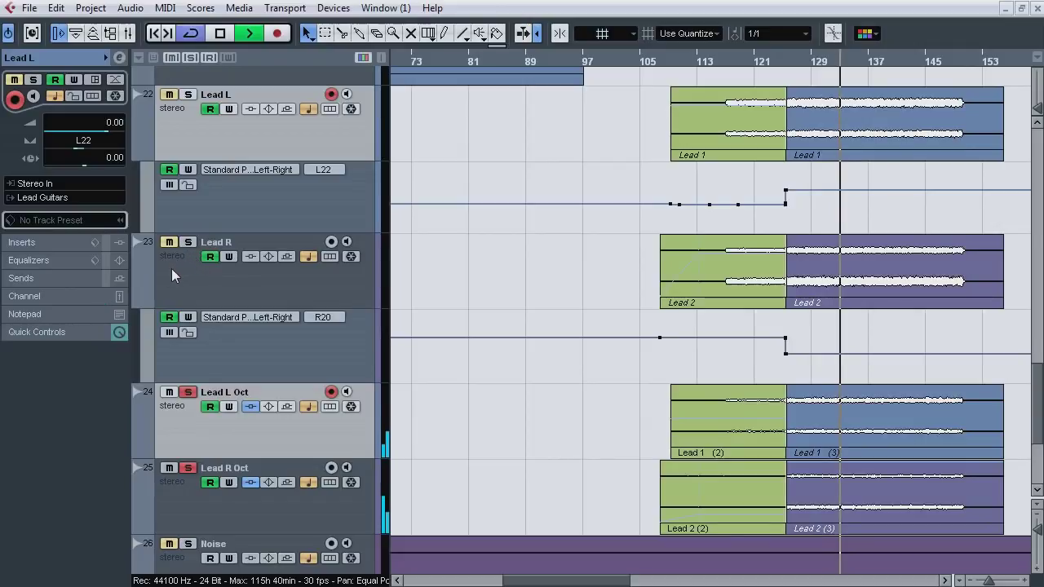
left_click(187, 142)
left_click(233, 273, "ctrl")
key("s")
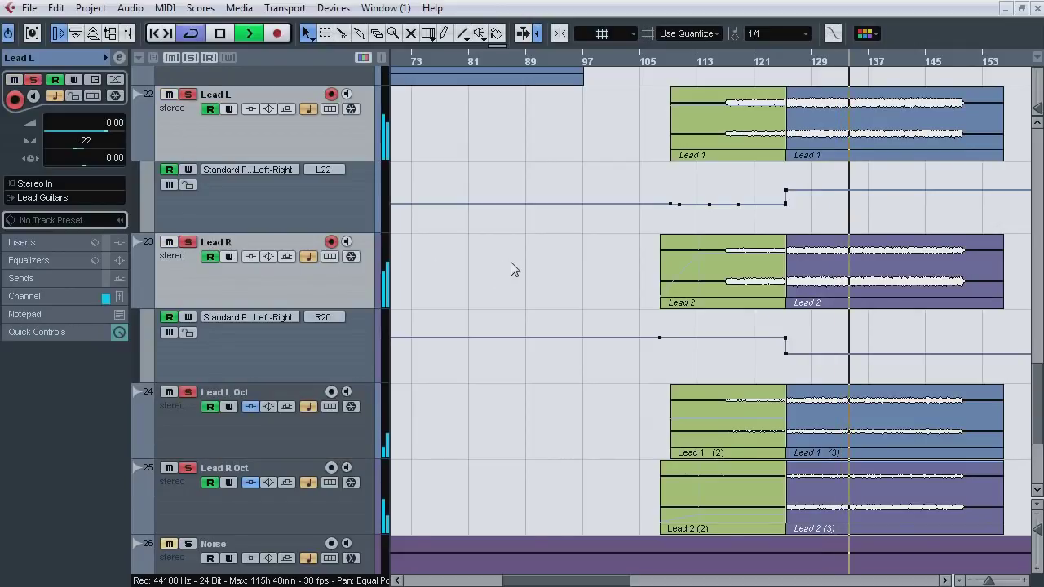
left_click(185, 438)
left_click(179, 502, "ctrl")
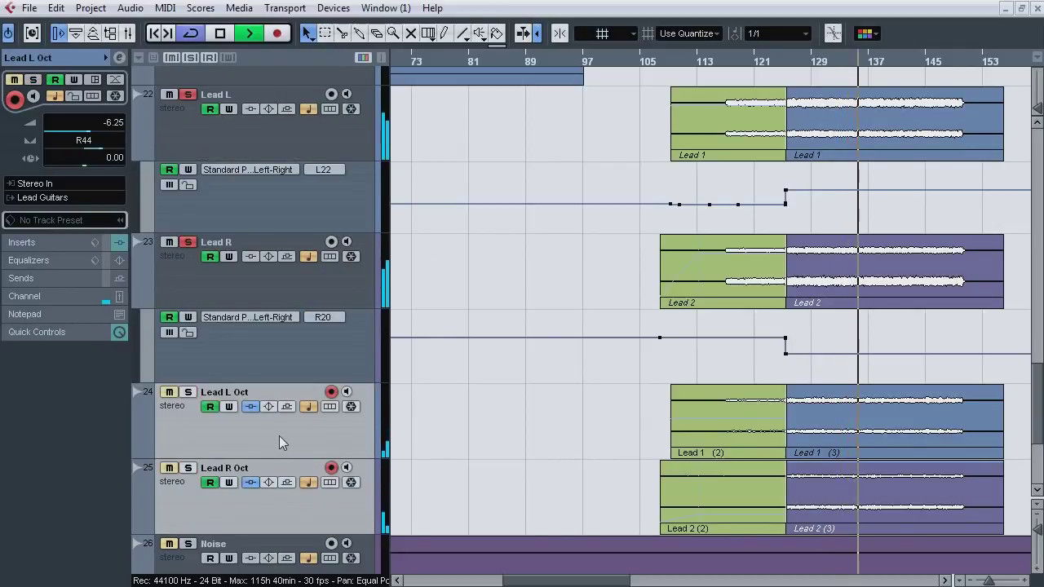
key("s")
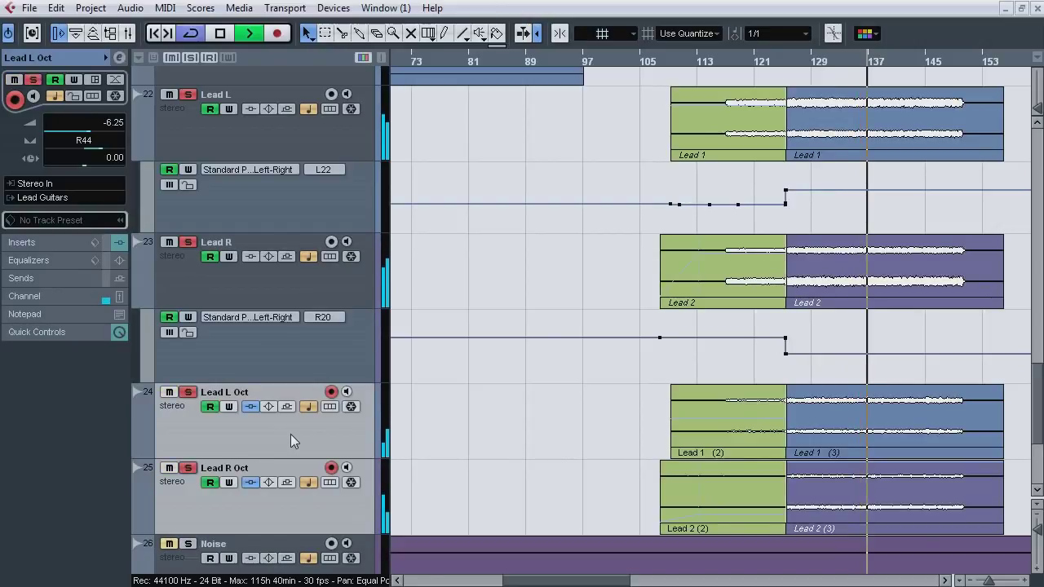
Step: Show the pan automation lanes of Lead L Oct and Lead R Oct and enlarge both lanes
left_click(145, 451)
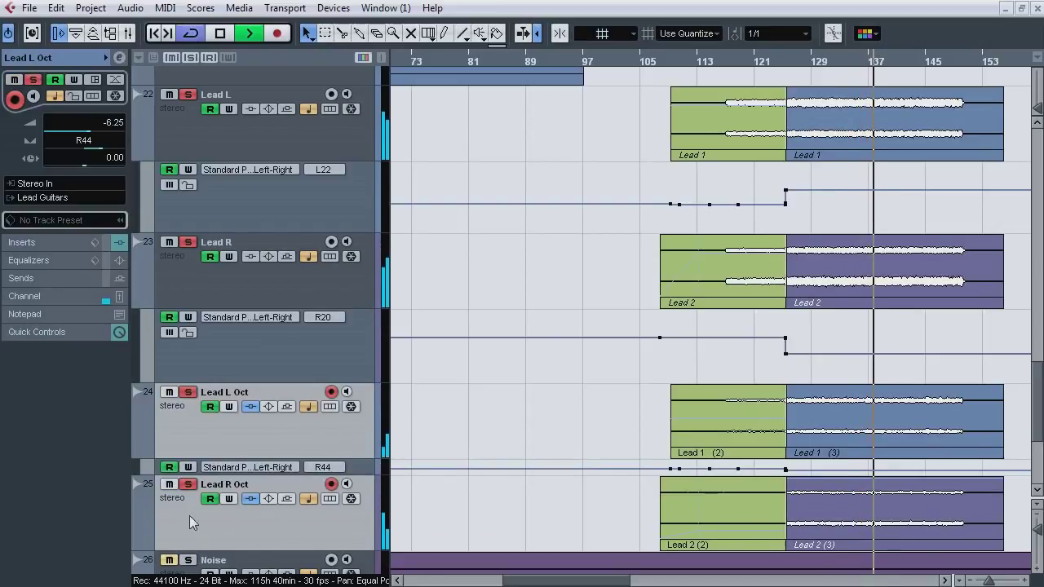
left_click(142, 545)
left_click(140, 543)
scroll(350, 370, "down", 3)
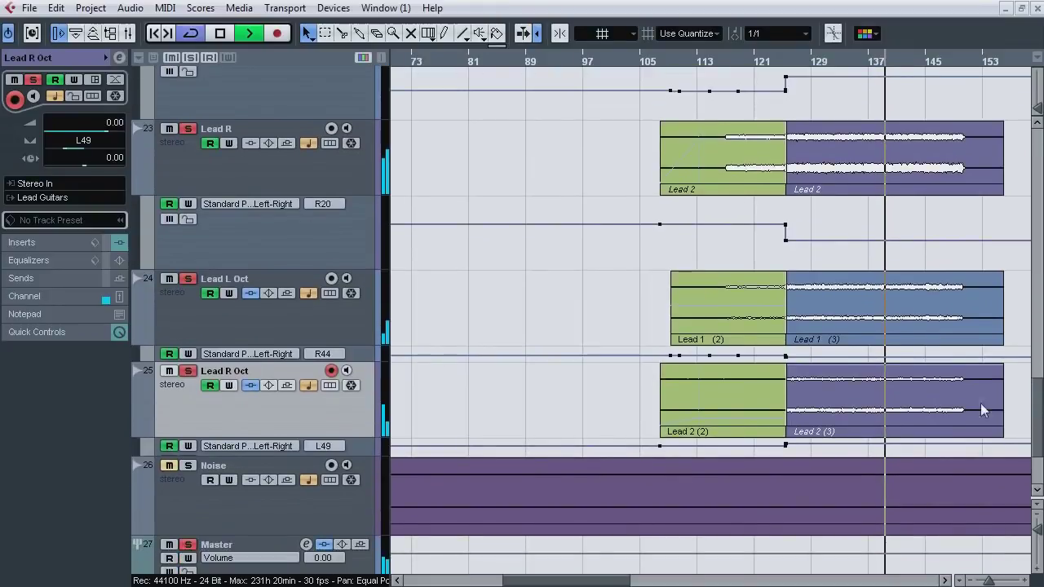
left_click_drag(354, 361, 356, 393)
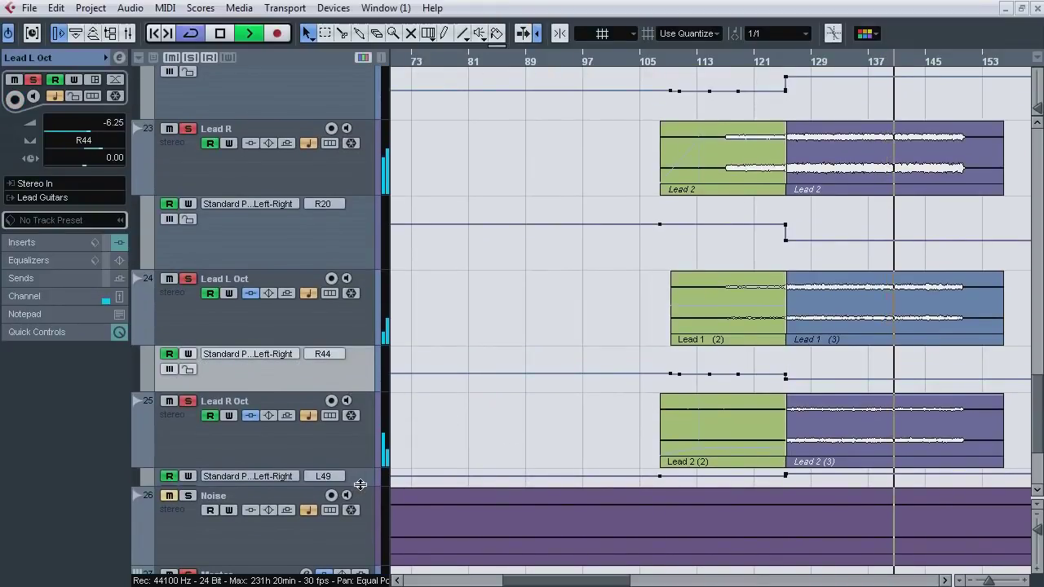
left_click_drag(362, 487, 361, 518)
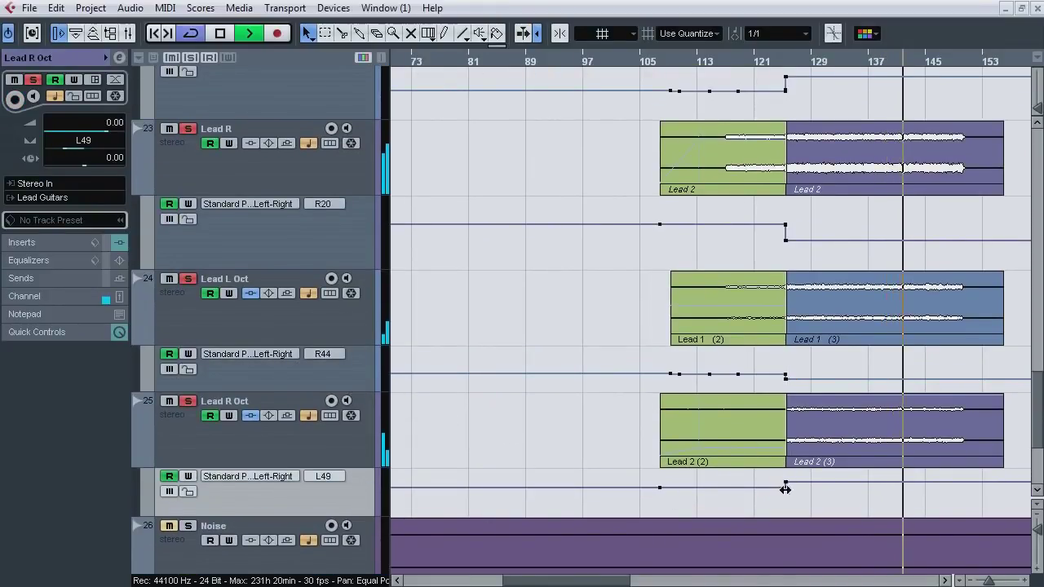
Step: Play the four soloed lead tracks from about bar 116 and check their pan changes in the mixer
left_click(724, 62)
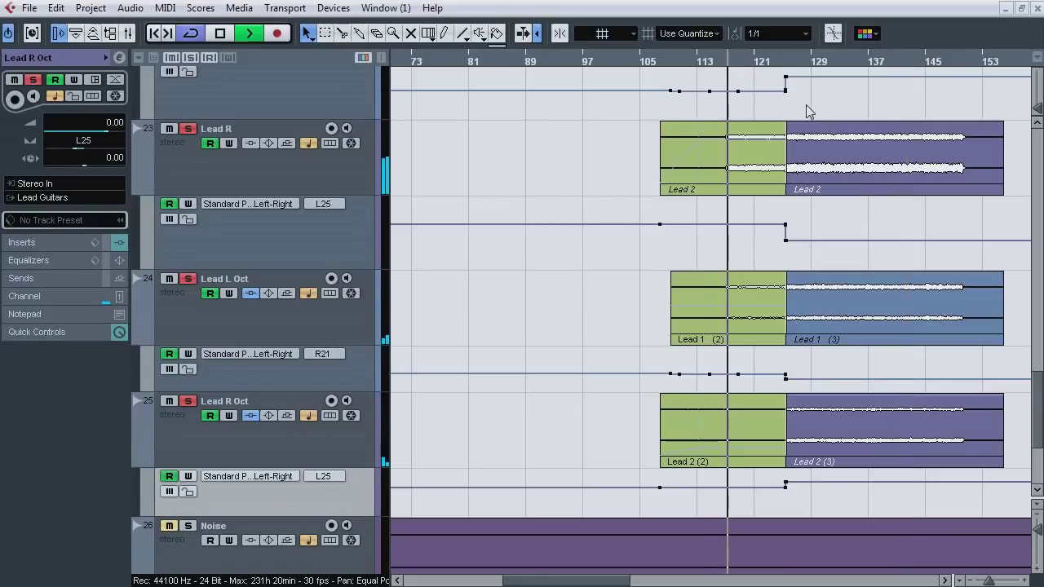
key("F3")
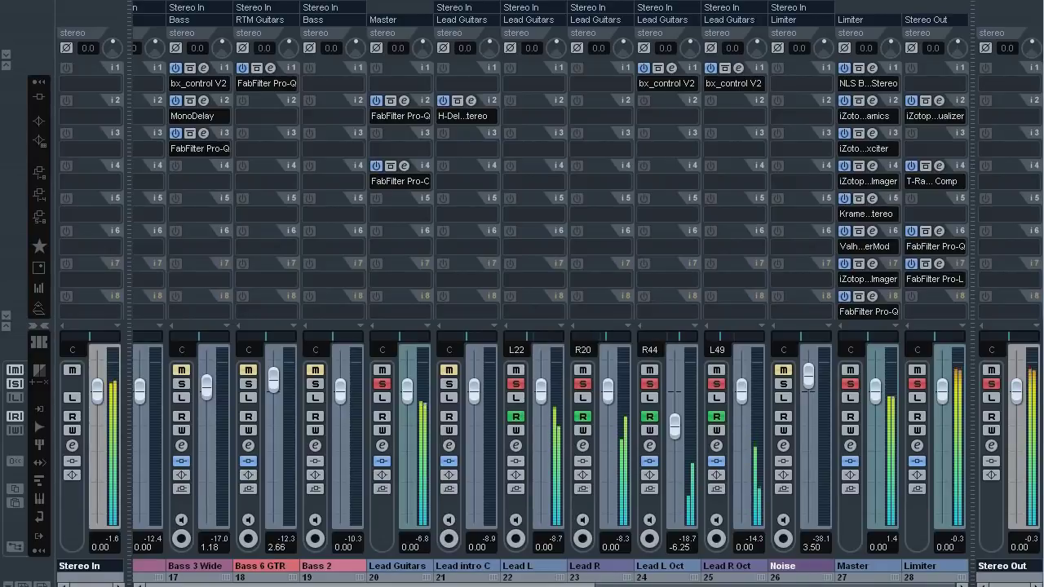
key("F3")
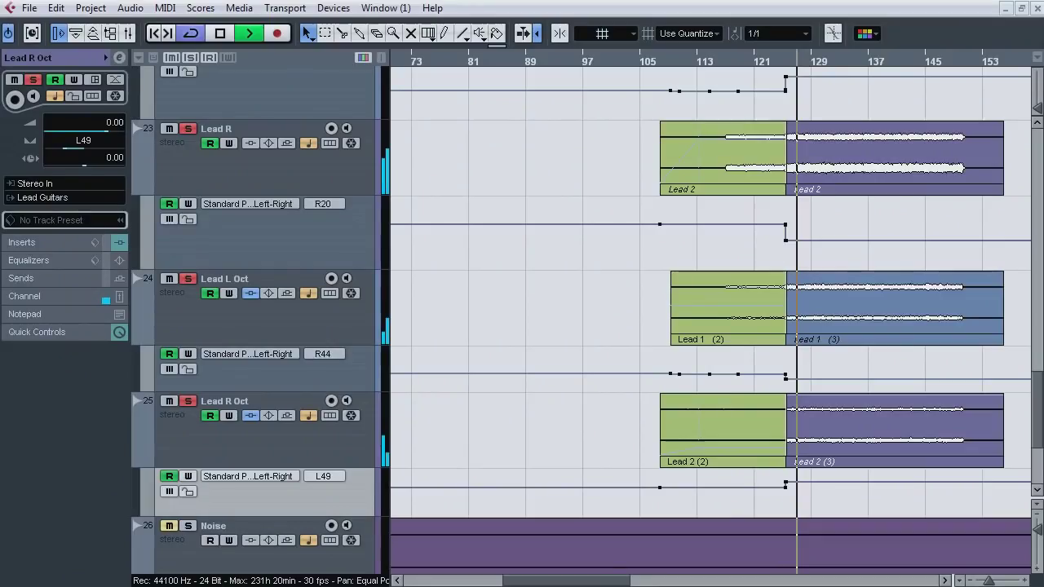
Step: Clear all solos, listen to the lead transition in the full mix while checking the mixer, and stop playback
left_click(190, 58)
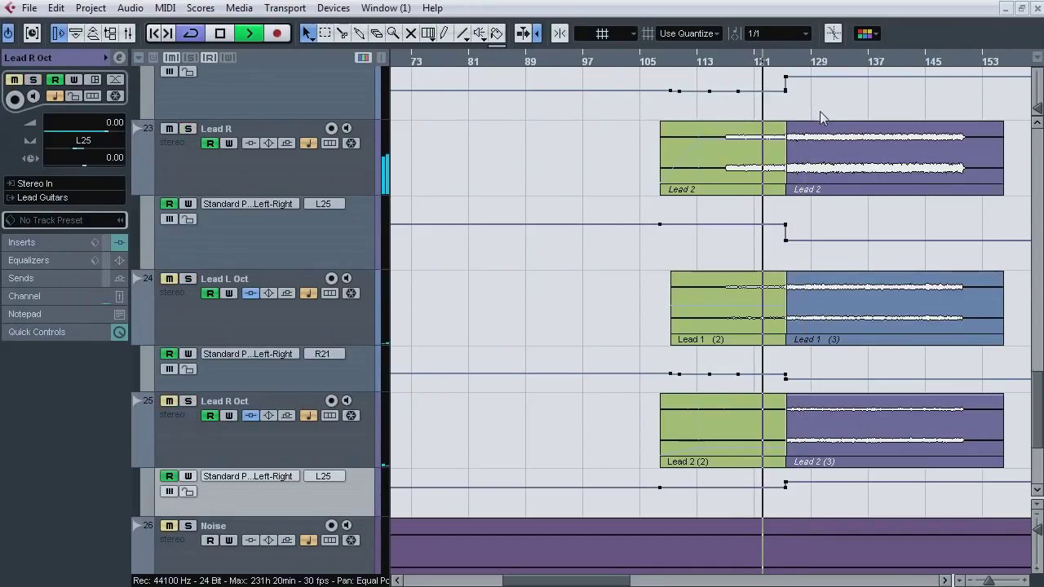
key("F3")
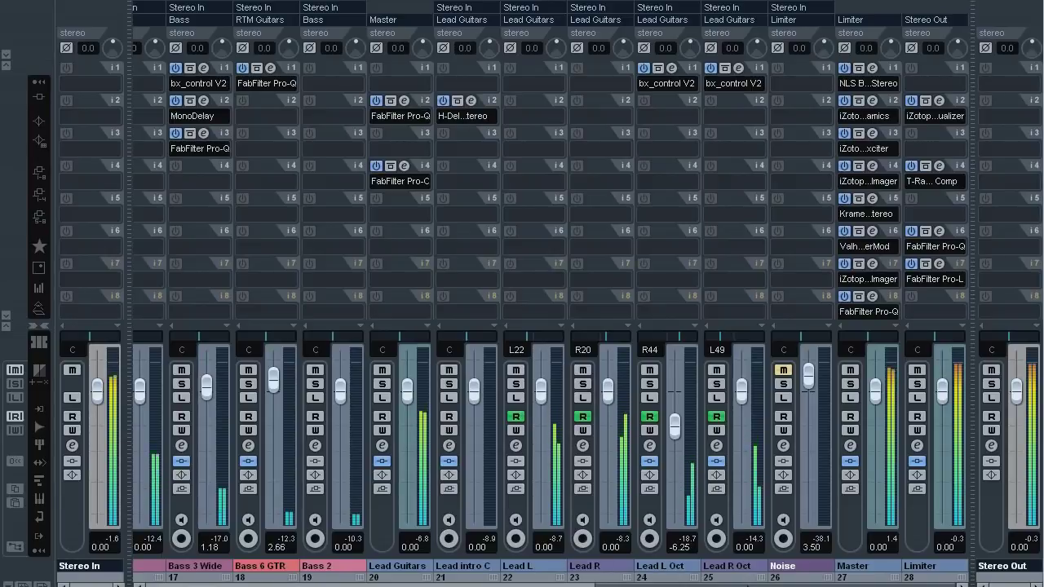
key("F3")
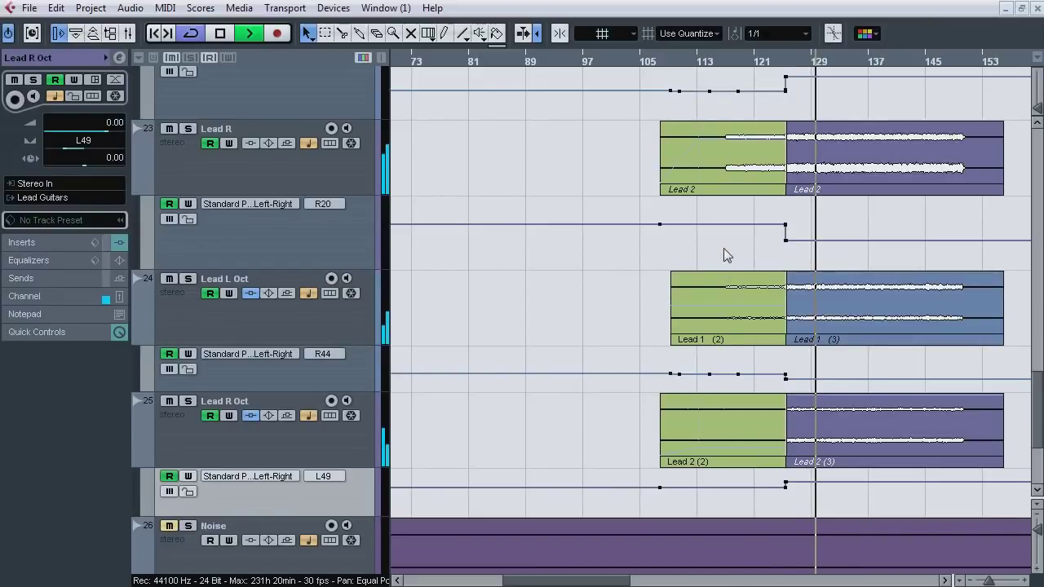
key("space")
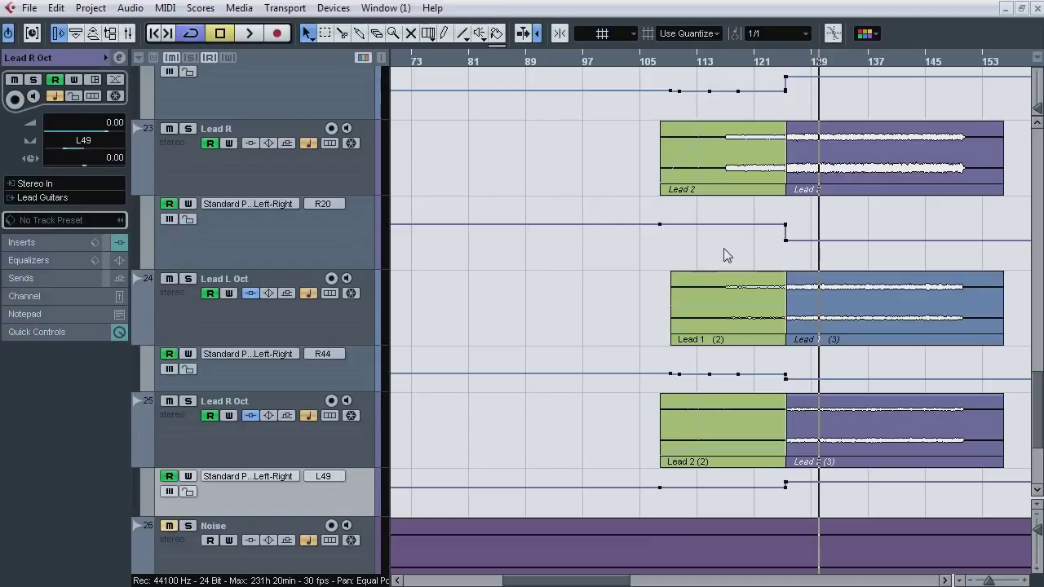
Step: Open the FabFilter Pro-Q in insert 2 of the Lead Guitars group
scroll(333, 201, "up", 5)
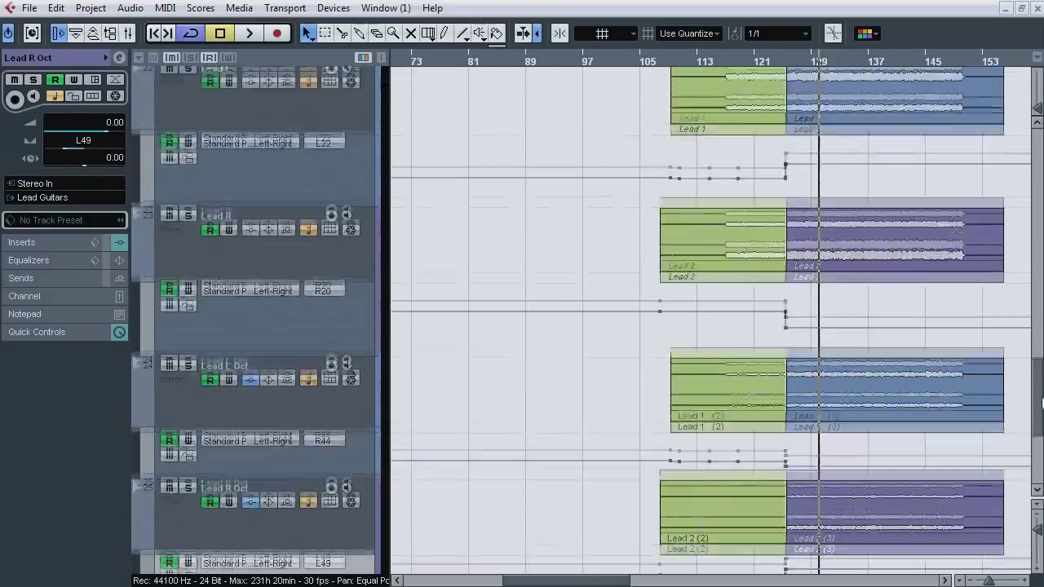
left_click(330, 202)
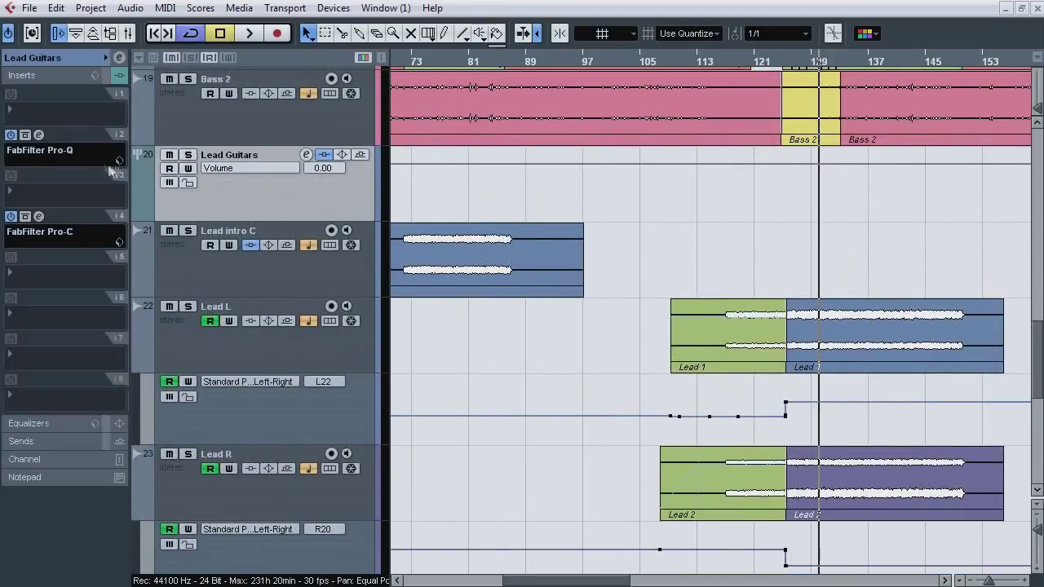
left_click(38, 135)
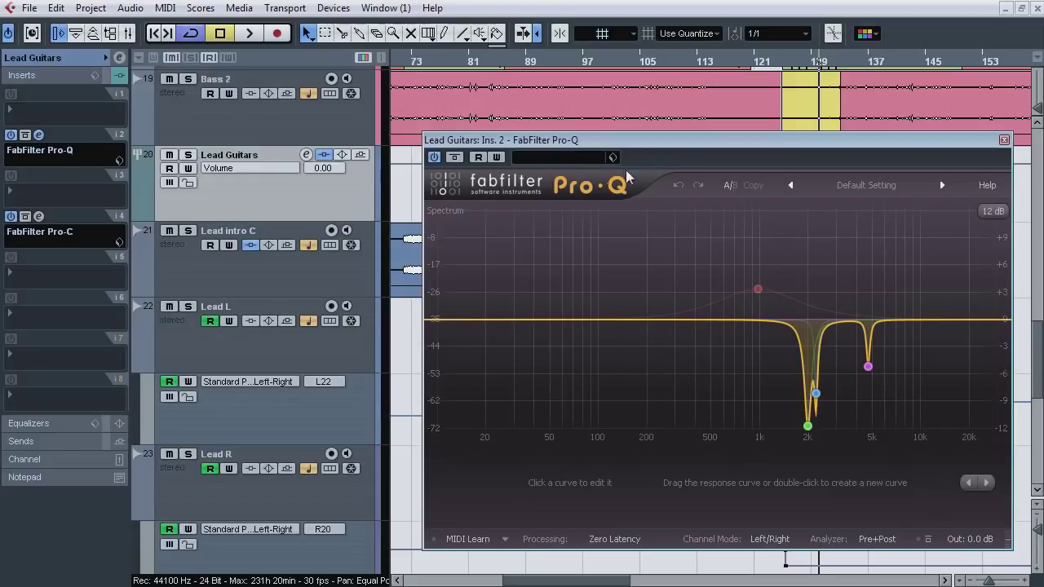
Step: Play the full mix and compare the lead guitars with the group's Pro-Q bypassed and active
key("space")
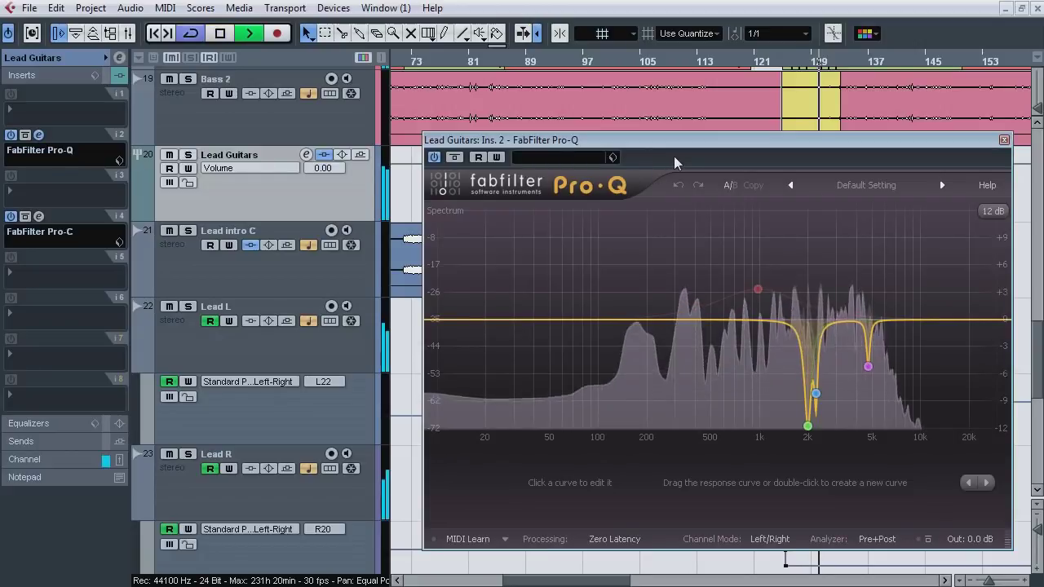
left_click(454, 158)
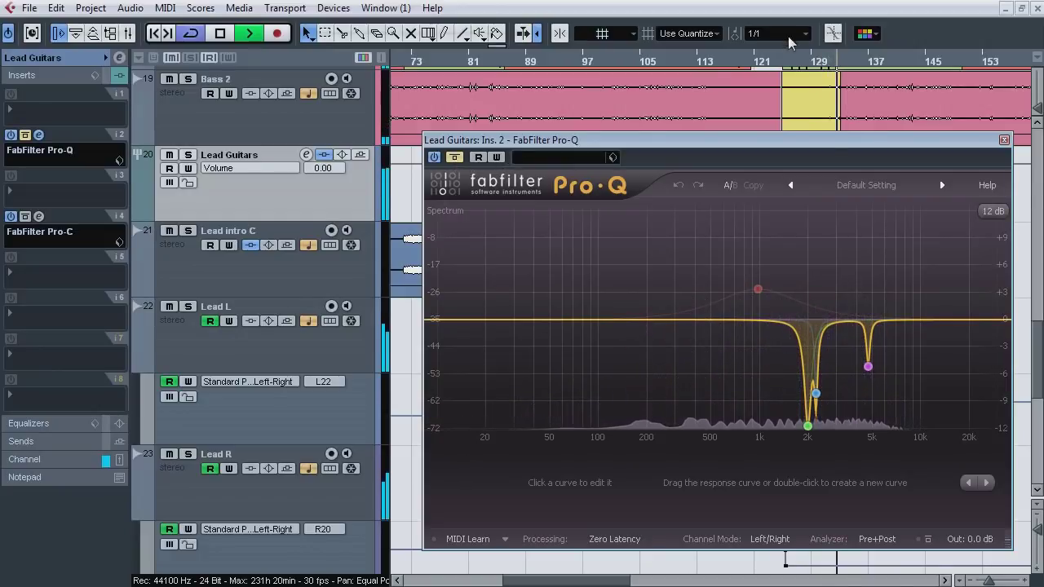
left_click(455, 158)
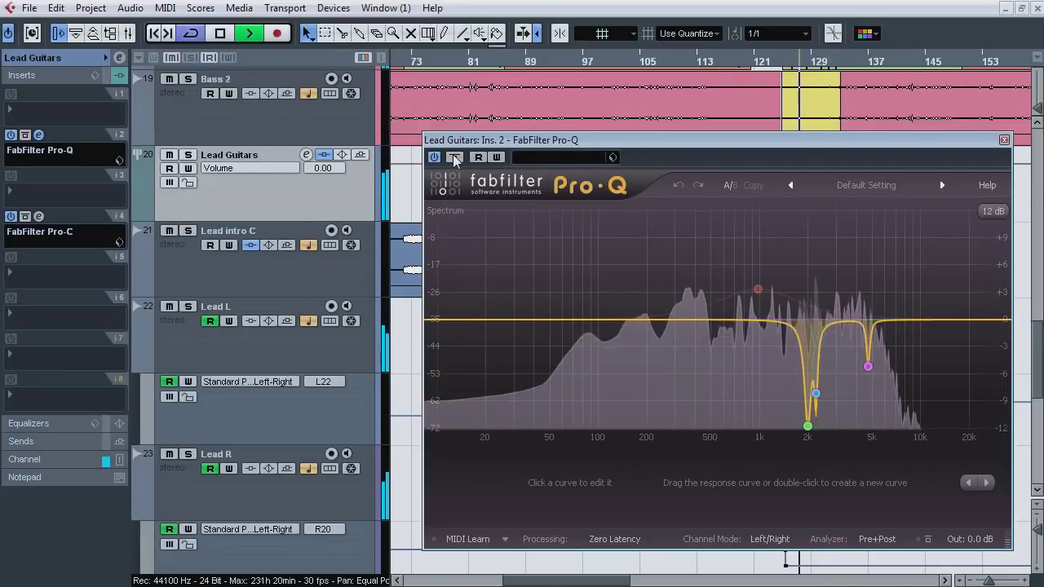
left_click(454, 157)
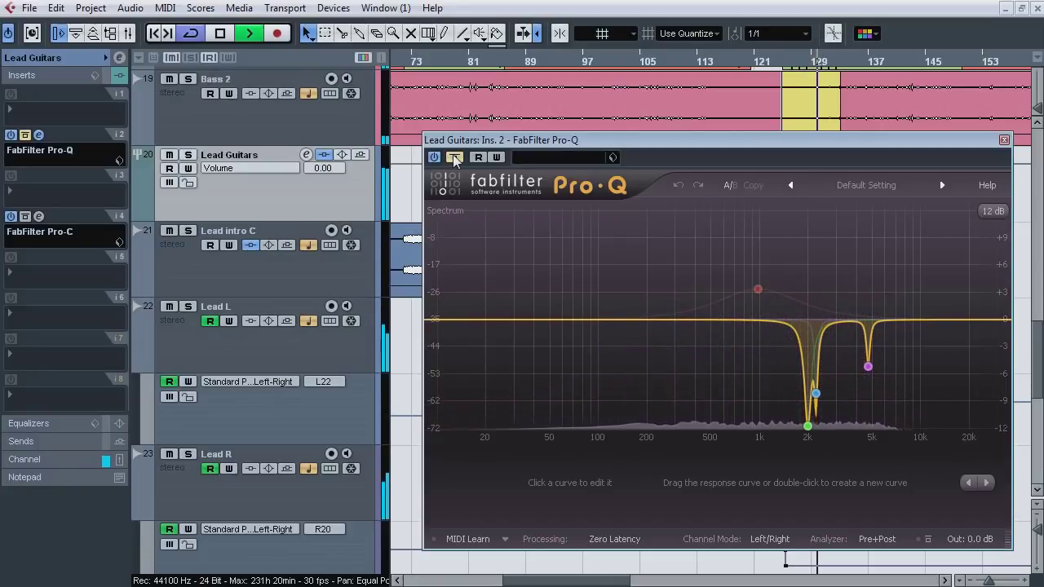
left_click(455, 158)
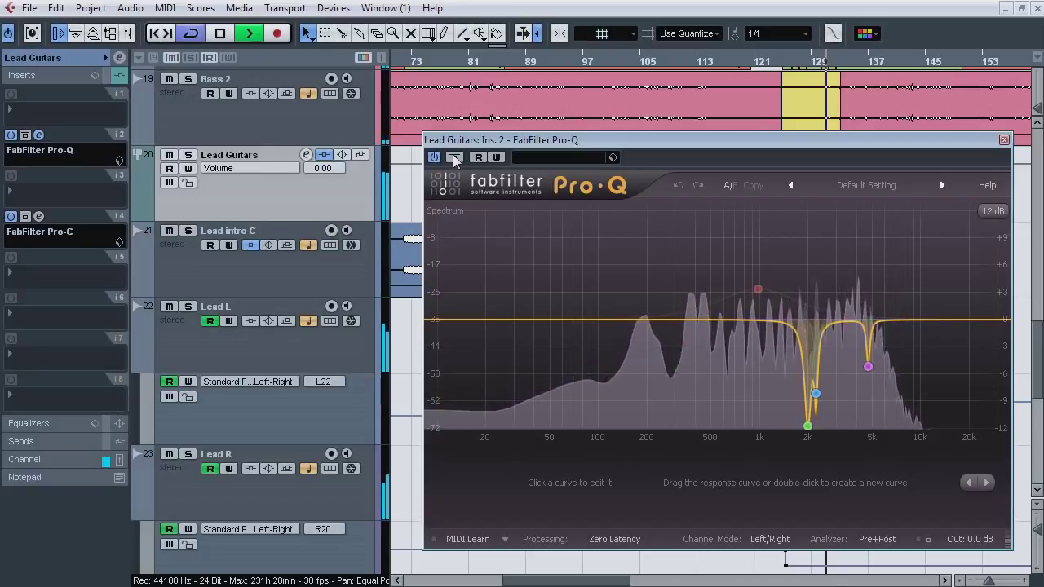
Step: Solo the Lead Guitars group, compare it with Pro-Q bypassed and active, and audition the 2230.7 Hz and 4703 Hz bands
key("s")
left_click(454, 157)
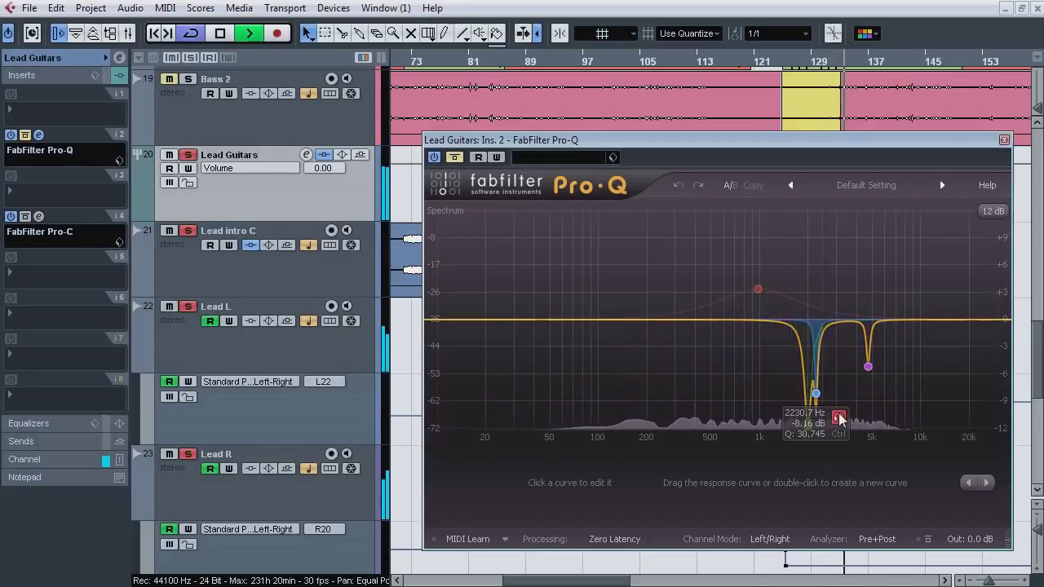
left_click(454, 157)
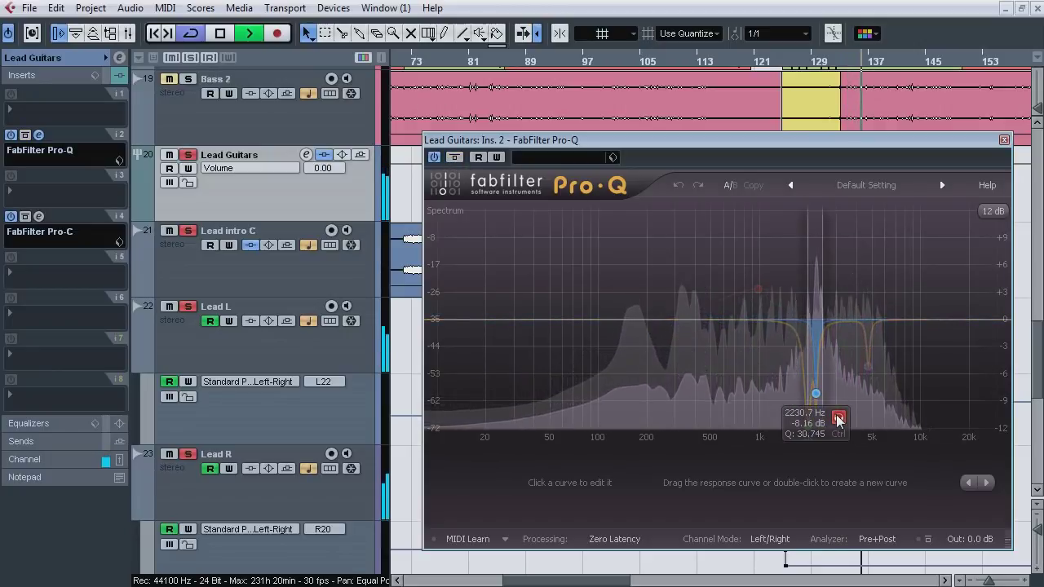
left_click(824, 387)
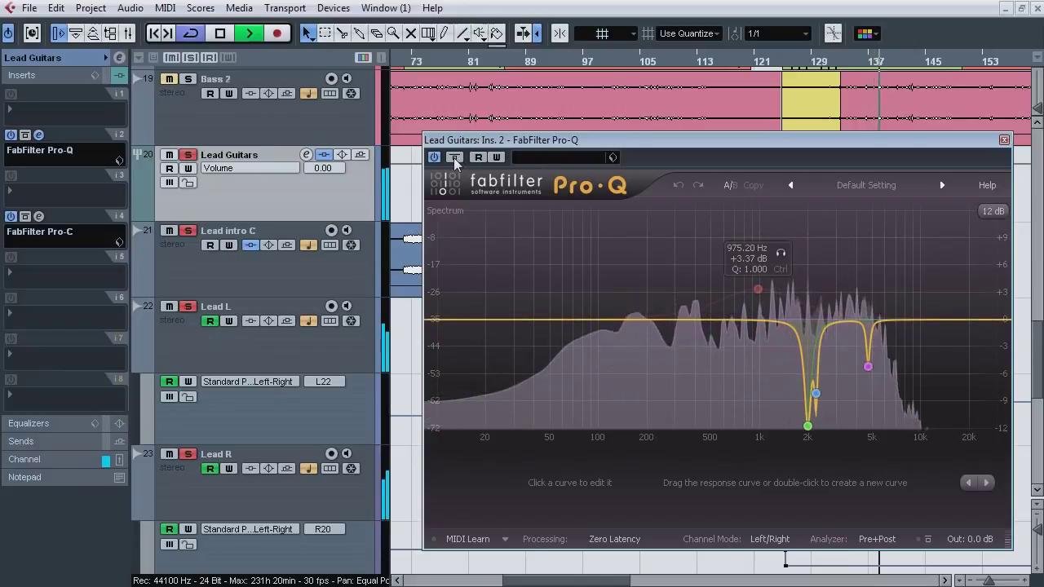
left_click(889, 391)
left_click(889, 392)
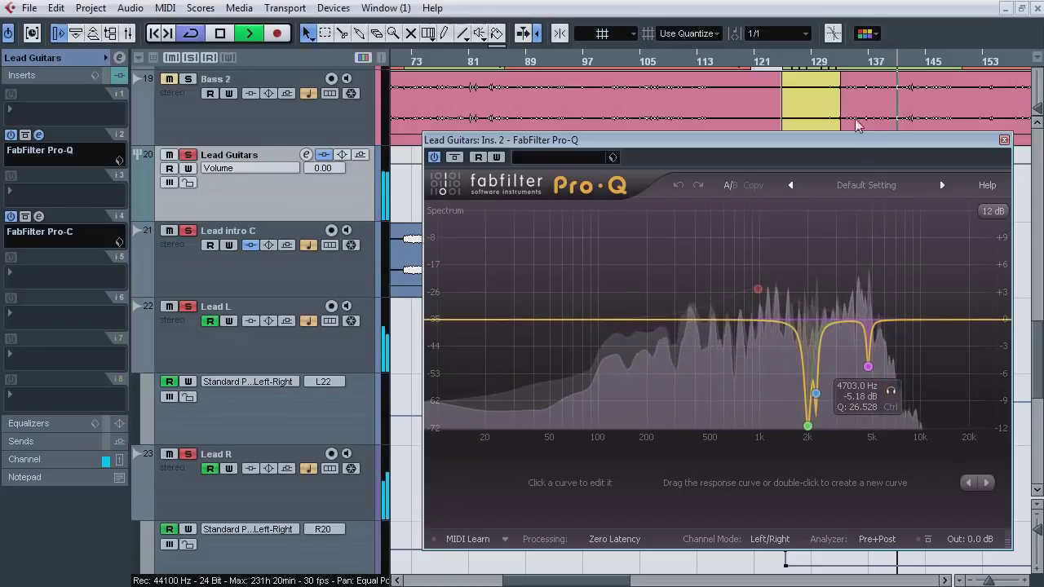
Step: Replay the soloed leads from about bar 133, toggle the Pro-Q bypass once more, and stop playback
left_click(846, 63)
left_click(454, 159)
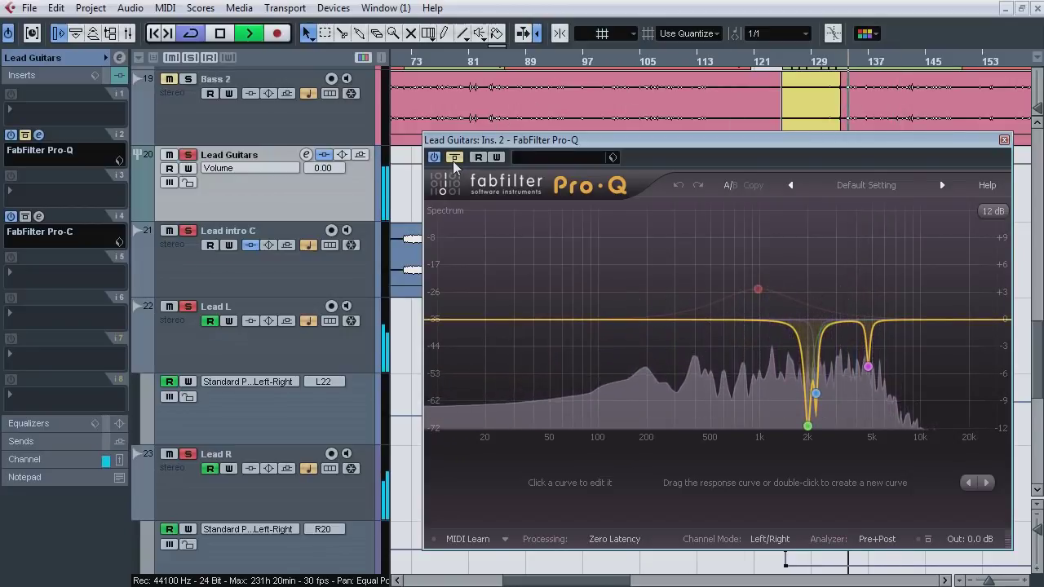
left_click(454, 158)
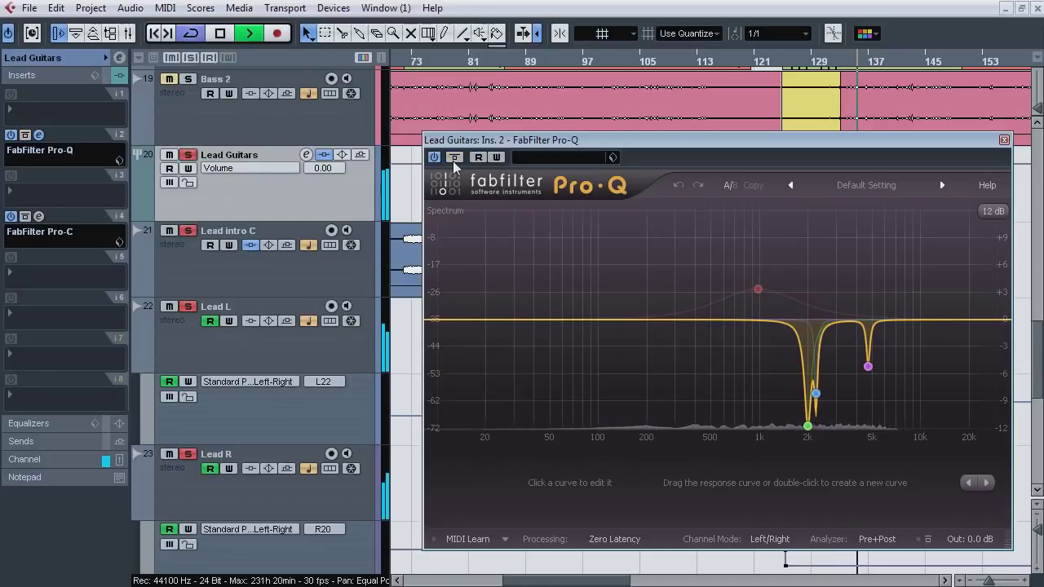
key("space")
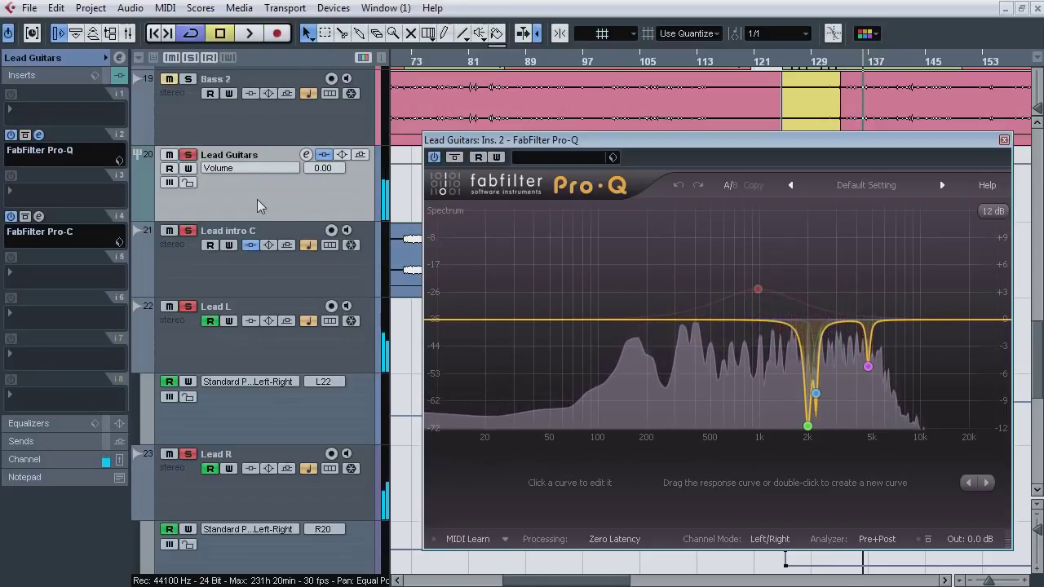
Step: Clear the Lead Guitars solo, close Pro-Q, and open the FabFilter Pro-C in insert 4
left_click(186, 154)
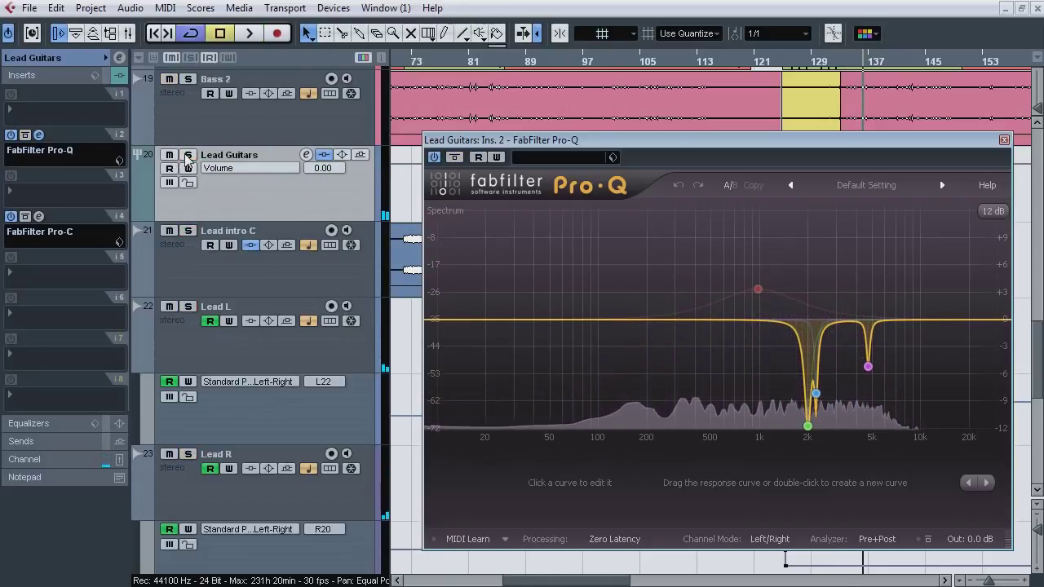
left_click(37, 135)
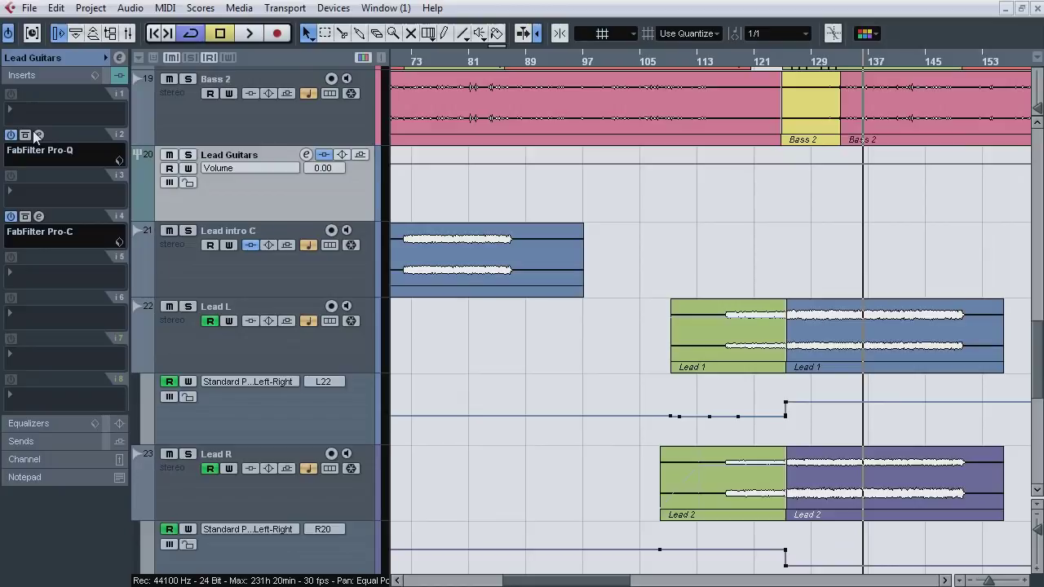
left_click(38, 213)
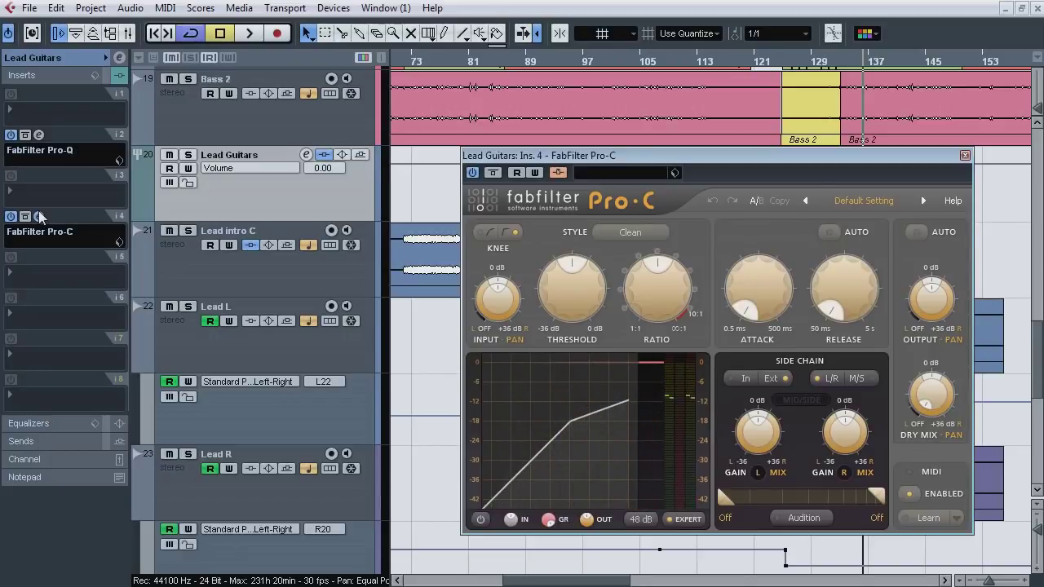
Step: Play the mix from about bar 126 and compare the lead guitars with Pro-C bypassed and active
left_click(792, 67)
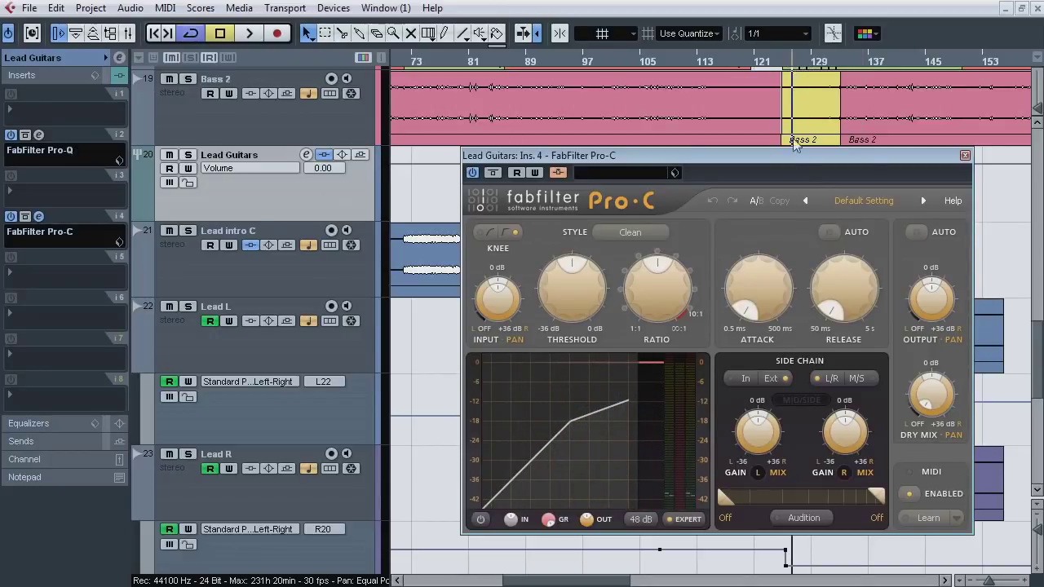
key("space")
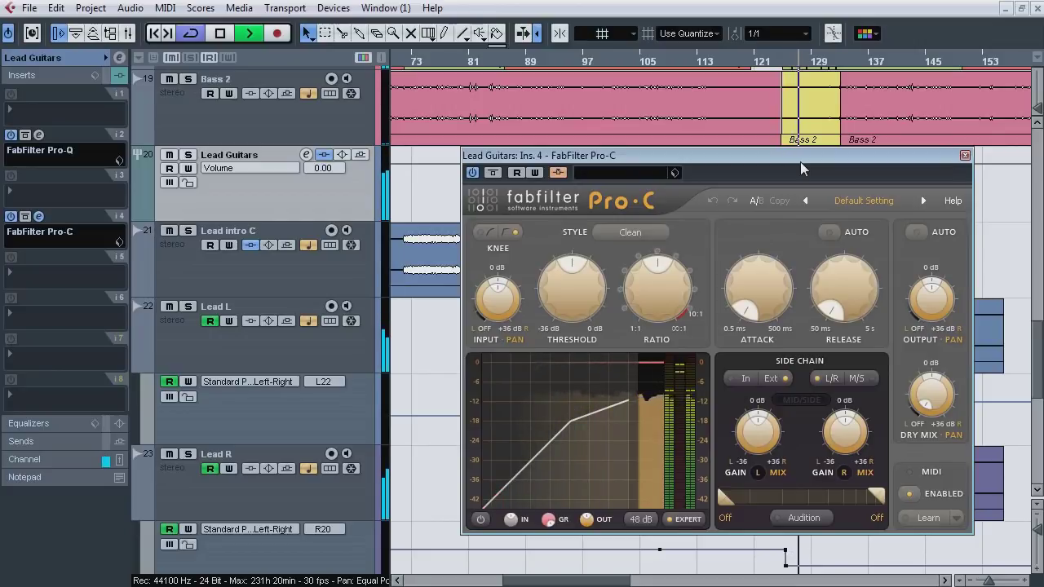
left_click(492, 173)
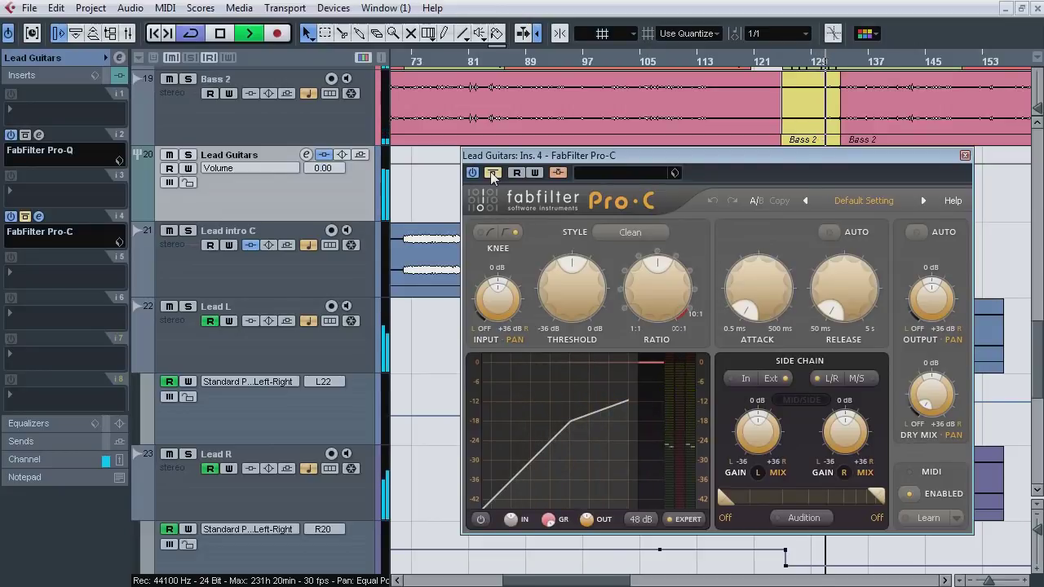
left_click(492, 172)
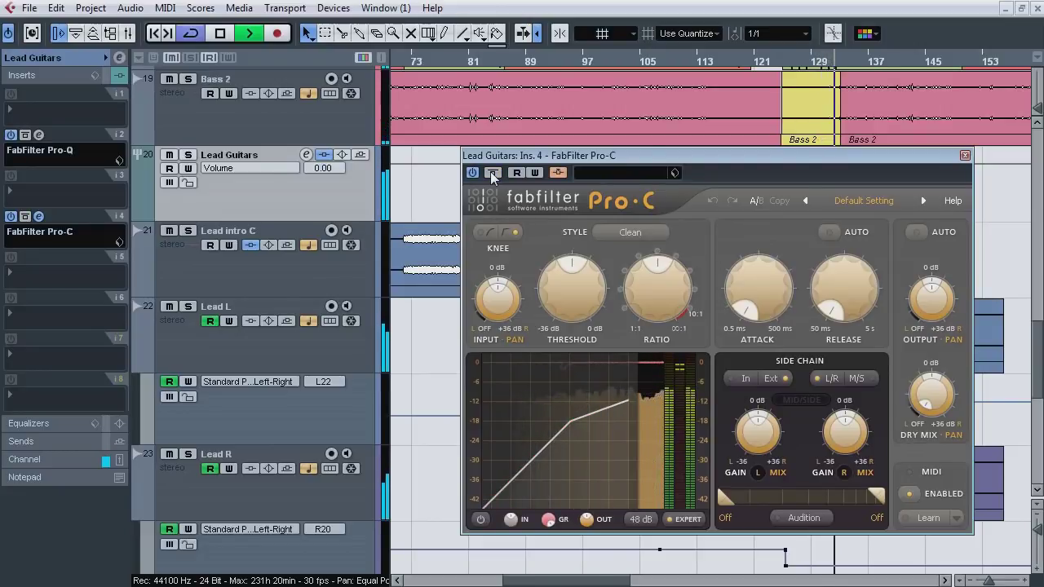
Step: Set the Pro-C display range to 8 dB, compare the compressor bypassed and active again, and stop playback
left_click(641, 520)
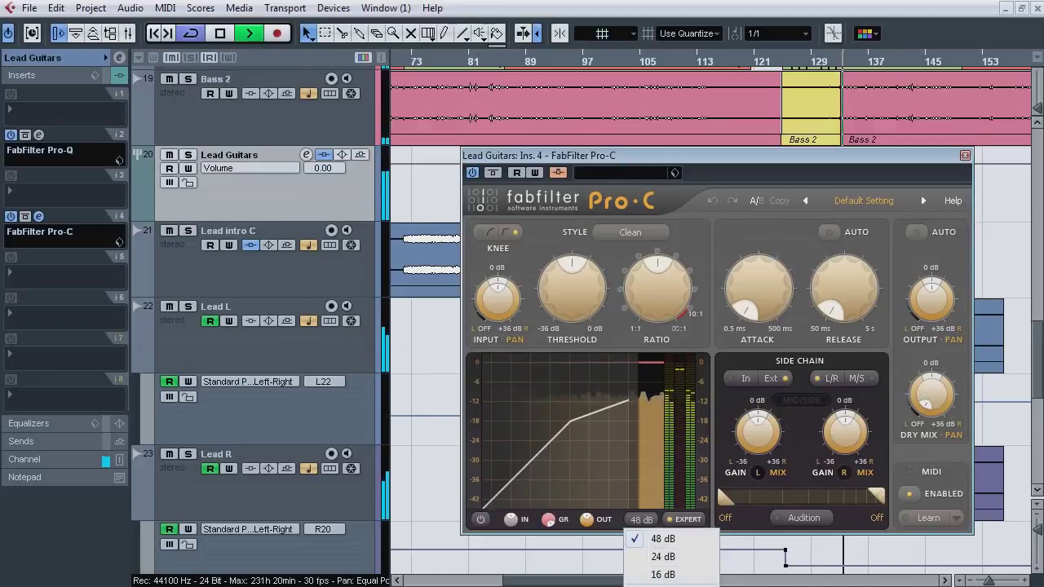
left_click(675, 585)
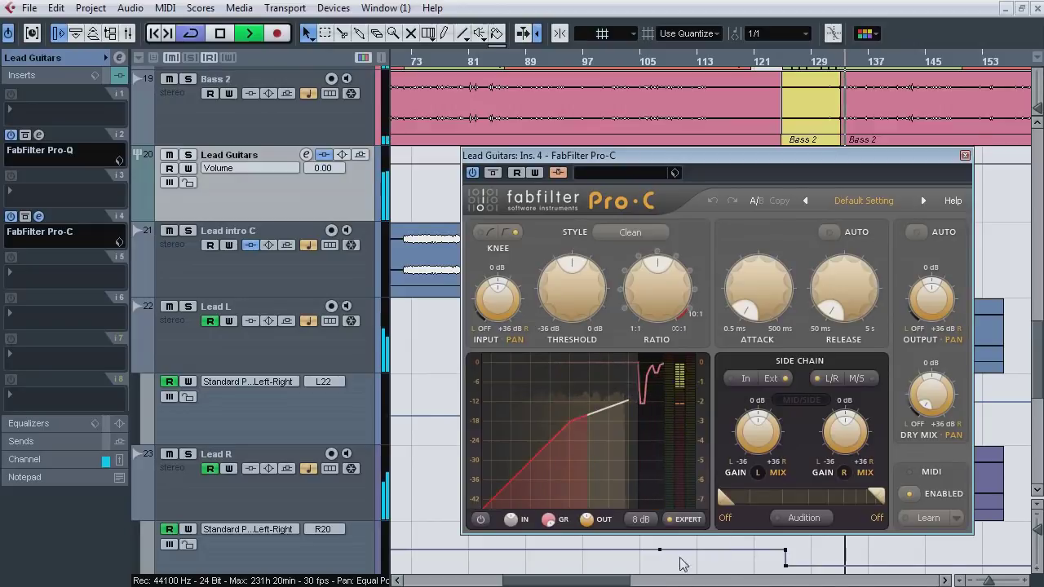
left_click(492, 173)
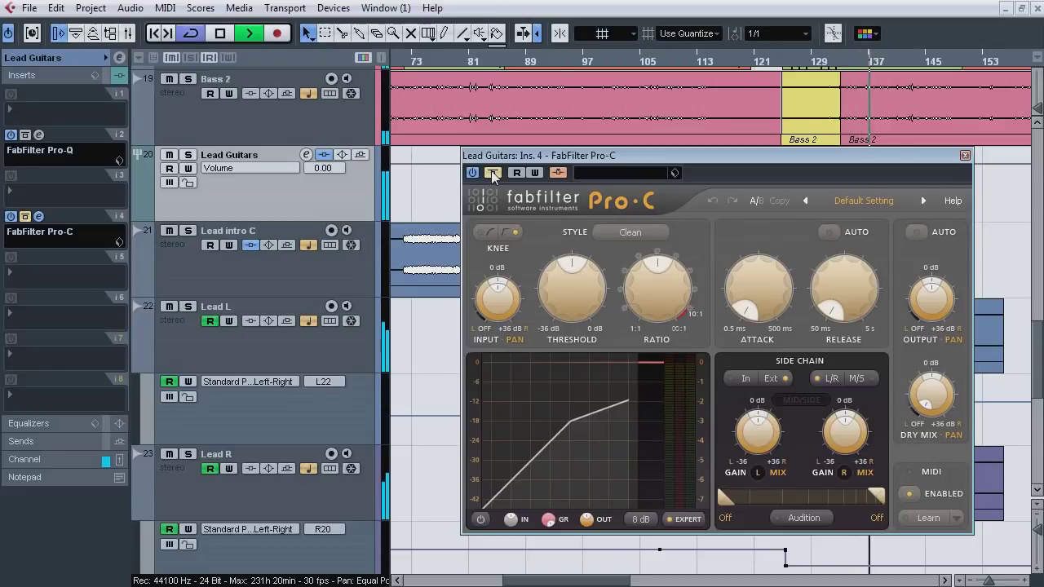
left_click(492, 172)
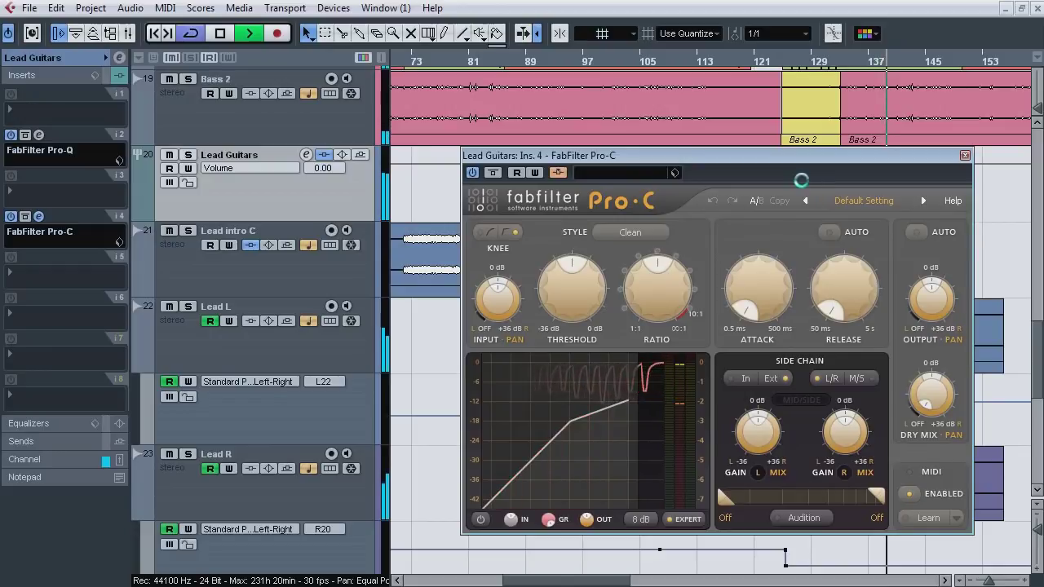
key("space")
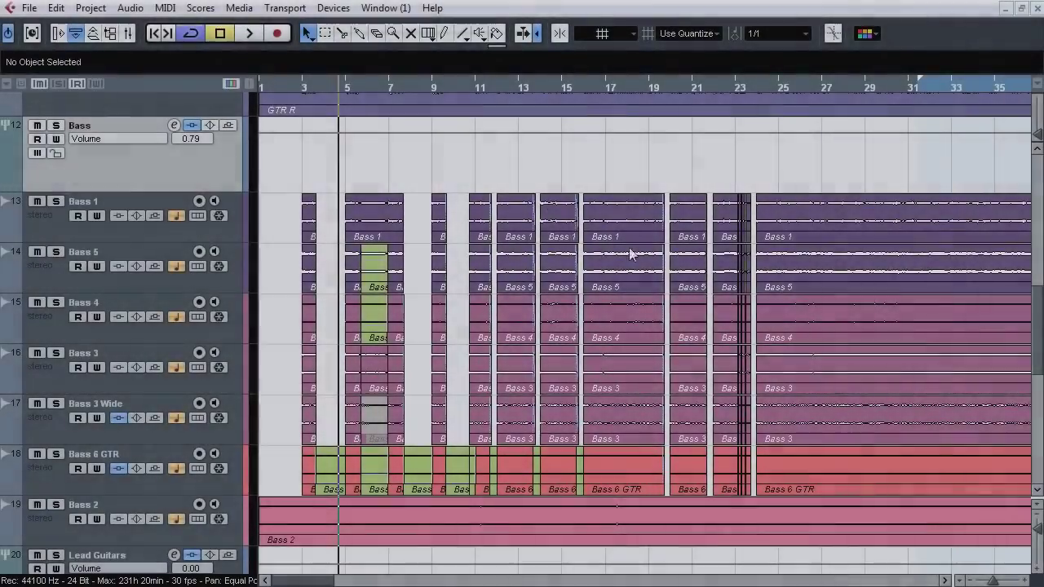
Step: Glue the Bass 1 to Bass 6 GTR clips across the gap between bars 7 and 9
scroll(898, 291, "down", 2)
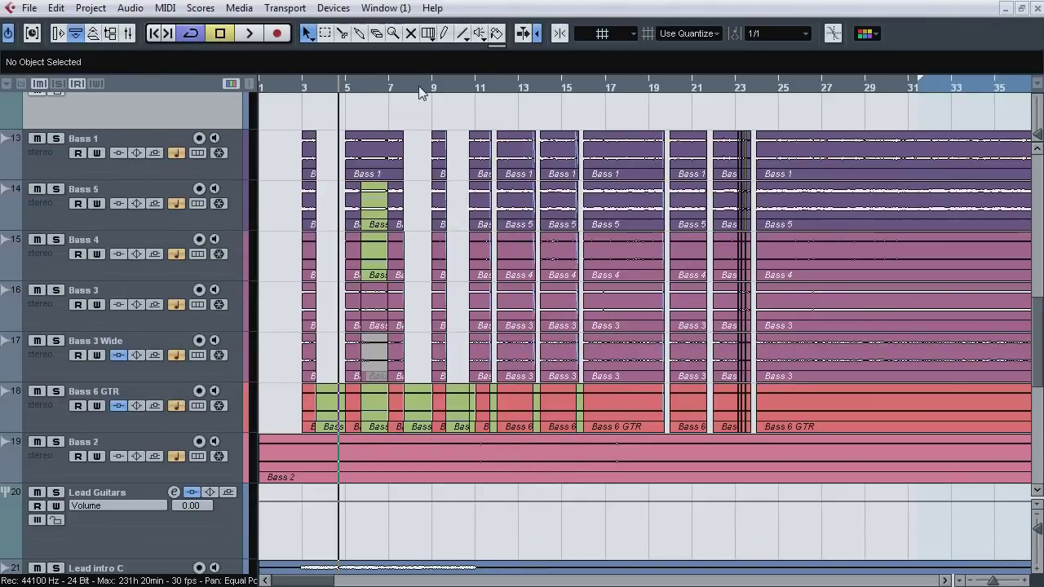
left_click_drag(421, 92, 418, 153)
left_click_drag(387, 213, 388, 401)
right_click(386, 344)
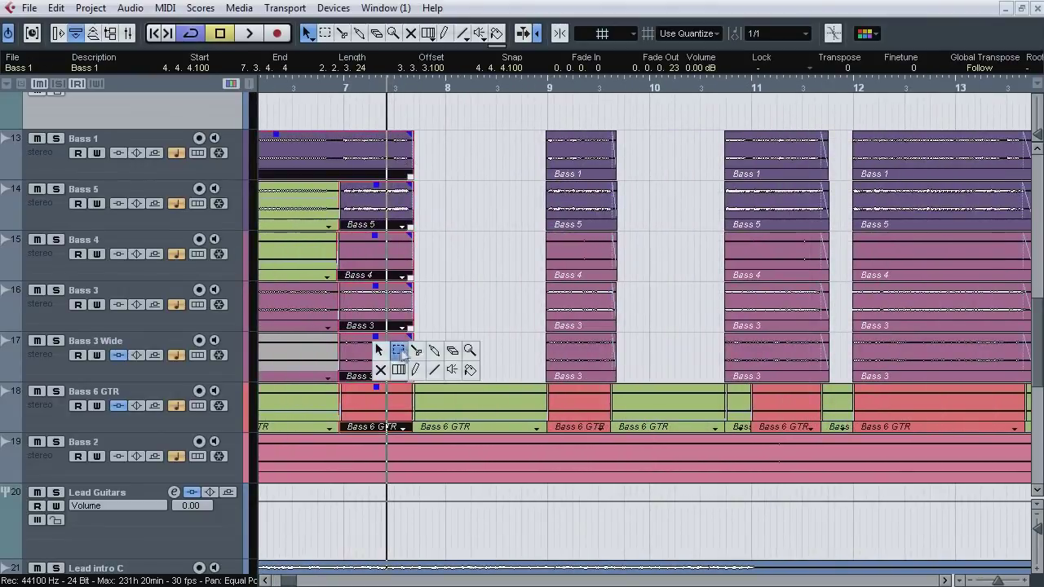
left_click(433, 350)
left_click(385, 344)
left_click(387, 303)
left_click(390, 257)
left_click(394, 211)
left_click(506, 401)
left_click(541, 405)
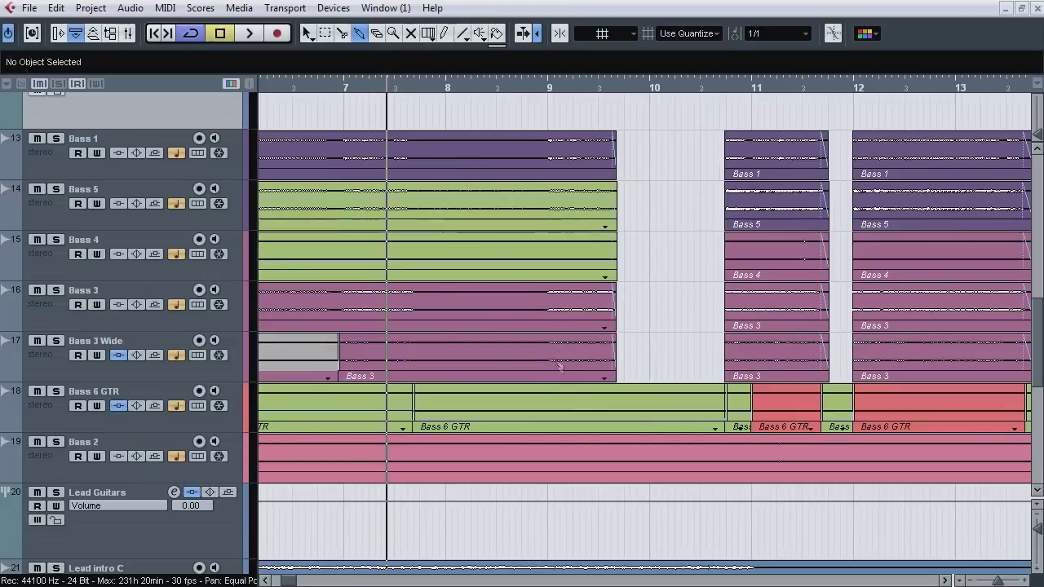
Step: Glue the Bass 1 to Bass 3 Wide clips across the gap between bars 9 and 11
left_click(563, 359)
left_click(566, 309)
left_click(569, 260)
left_click(571, 214)
left_click(567, 163)
Step: Solo the Bass group, play the glued clips from about bar 7 to hear the unedited gaps, and stop playback
key("space")
scroll(80, 152, "up", 2)
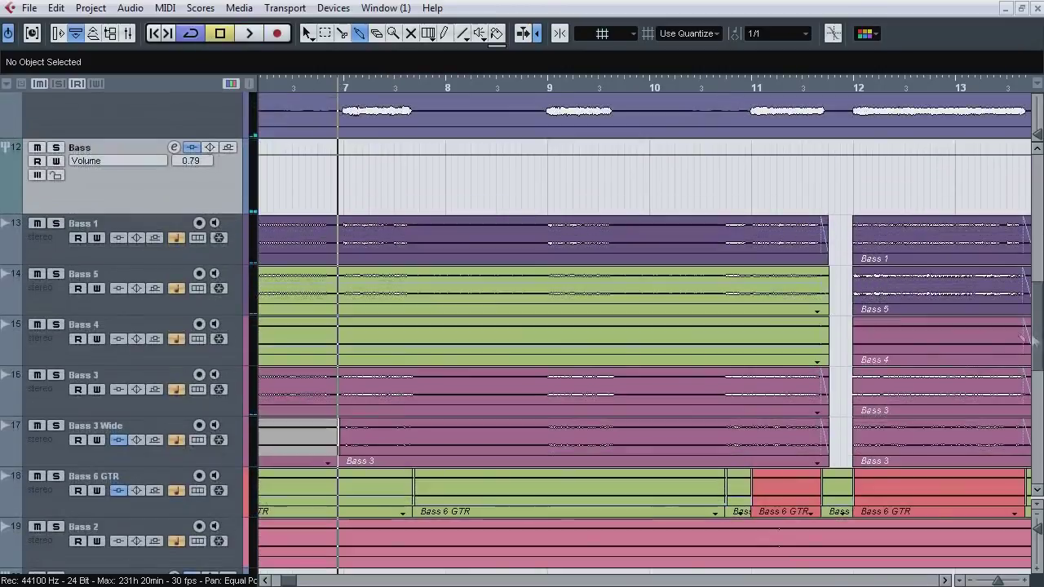
left_click(56, 147)
key("space")
right_click(487, 182)
left_click(481, 182)
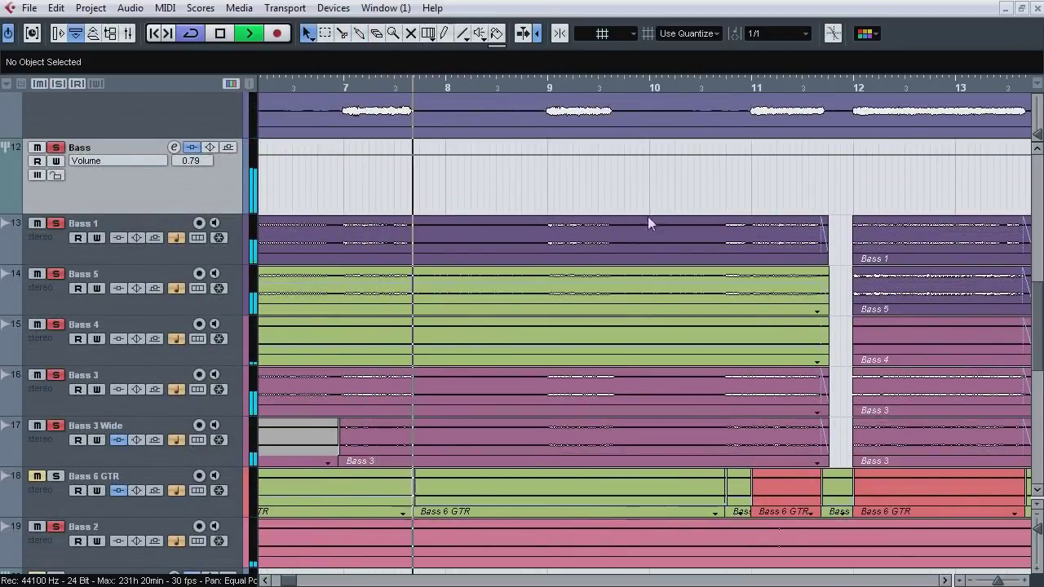
left_click_drag(1040, 324, 1040, 326)
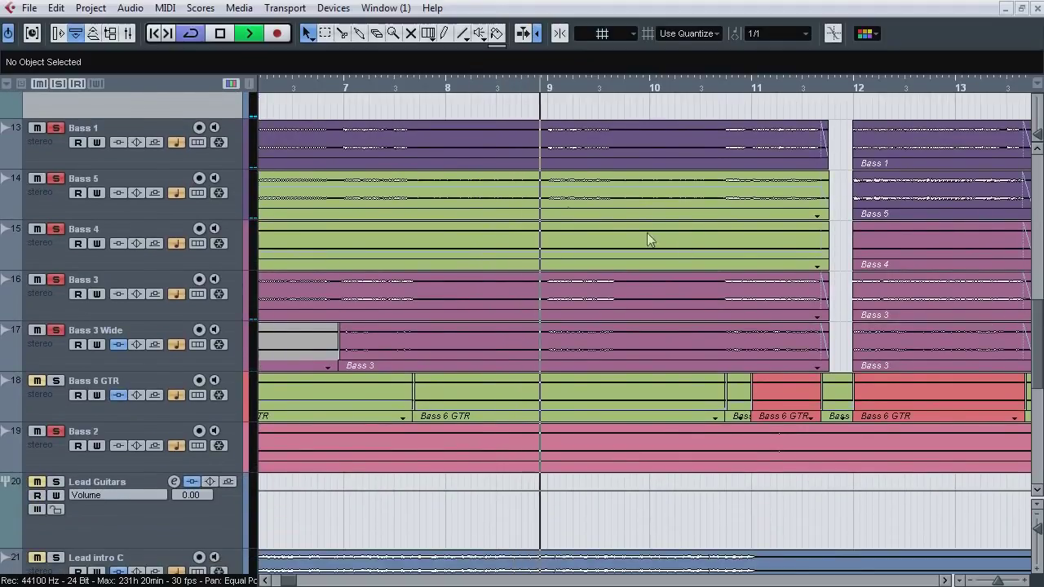
key("space")
Step: Undo all the glue edits on the bass tracks
key("ctrl+z")
key("ctrl+z")
key("ctrl+z")
key("ctrl+z")
key("ctrl+z")
key("ctrl+z")
key("ctrl+z")
key("ctrl+z")
key("ctrl+z")
key("ctrl+z")
key("ctrl+z")
key("ctrl+z")
key("ctrl+z")
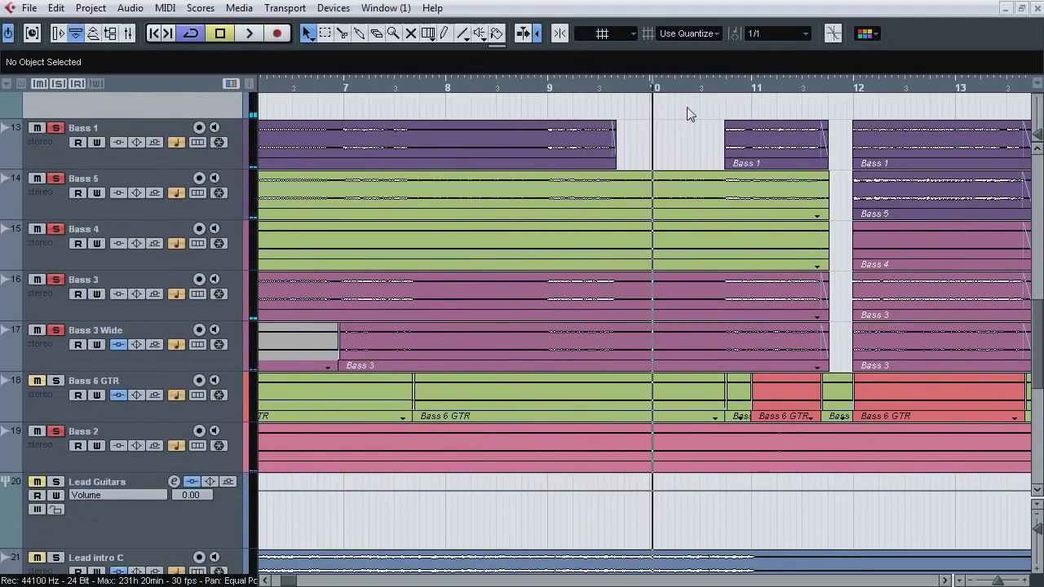
Step: Play the soloed bass with its original cut gaps from bar 7, and stop playback
left_click(342, 92)
key("space")
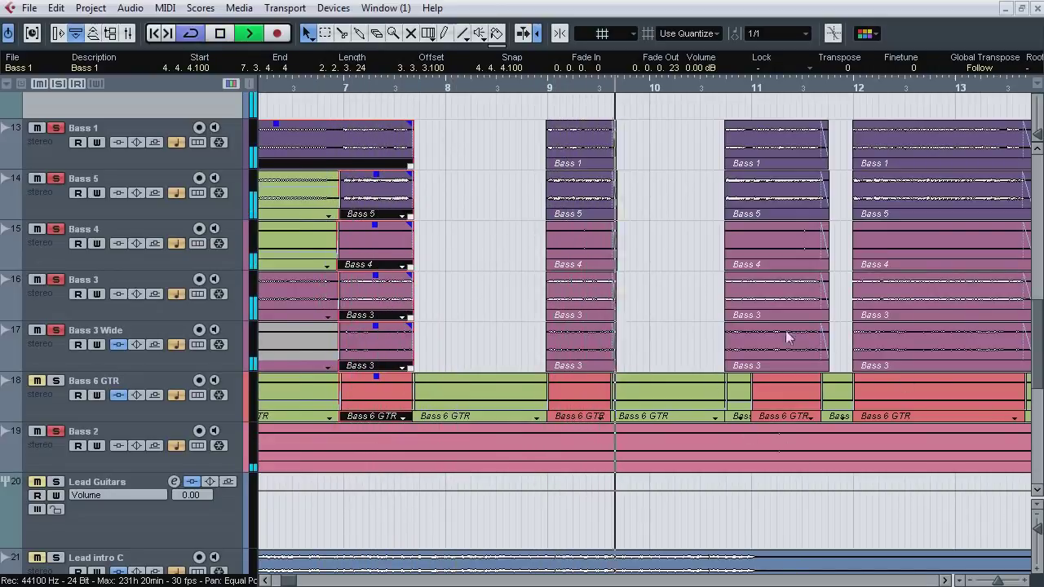
key("space")
Step: Show the whole song in the arrangement, clear all solos, and bring the GTR L and GTR R tracks into view
left_click_drag(999, 580, 987, 580)
scroll(1035, 346, "up", 2)
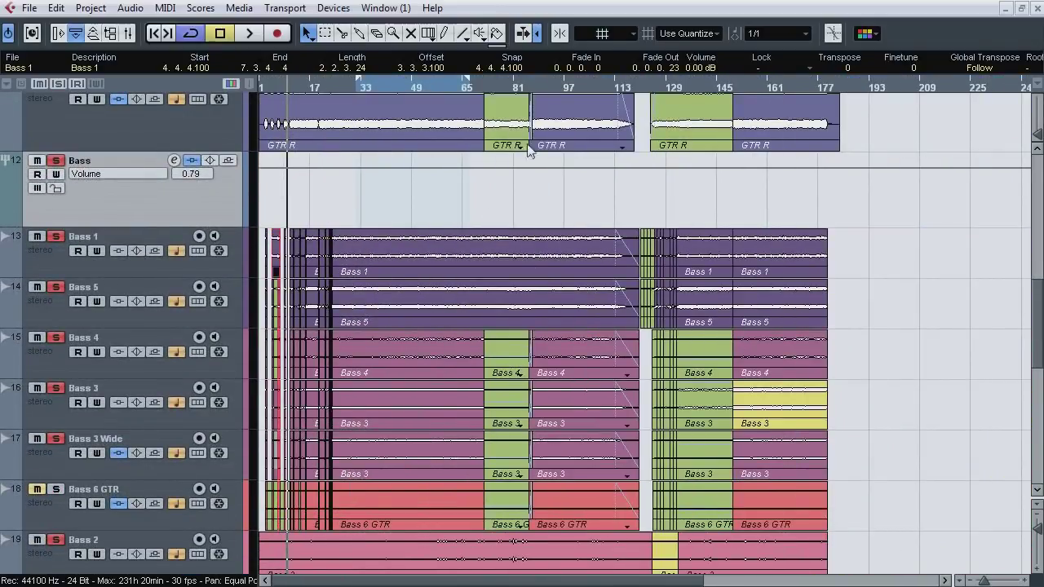
scroll(616, 166, "up", 3)
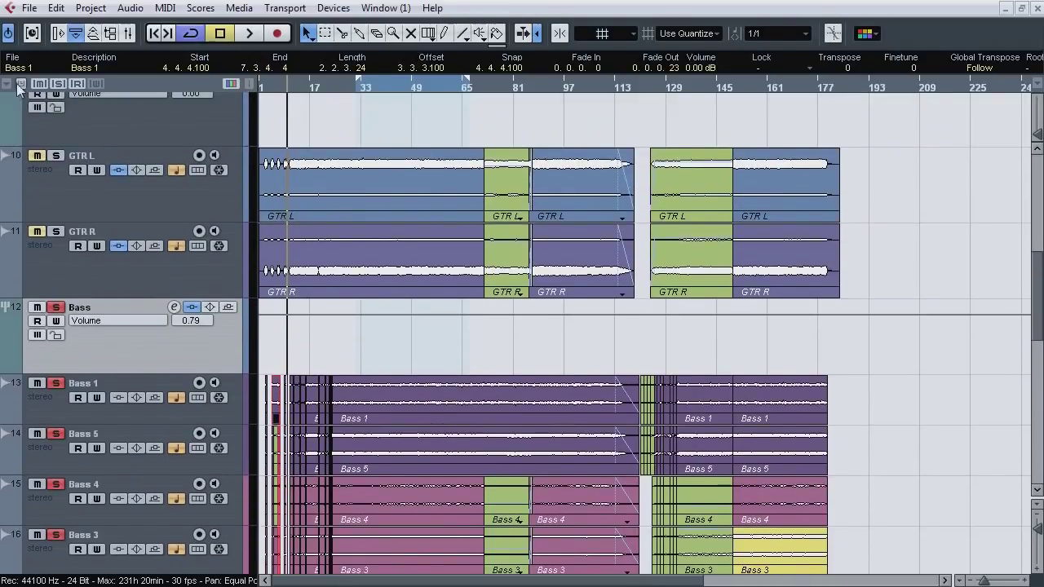
left_click(19, 85)
scroll(942, 283, "up", 1)
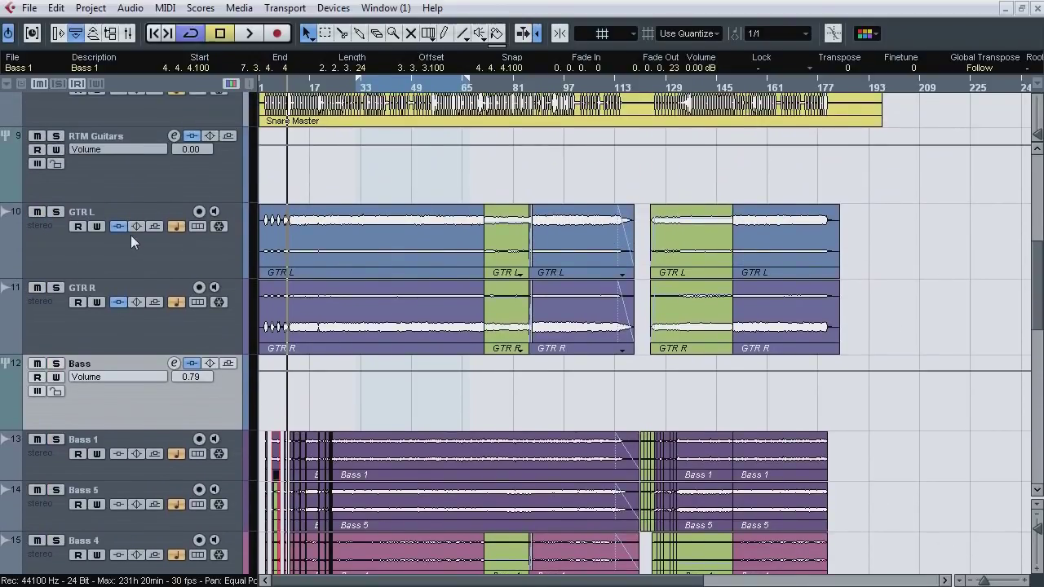
Step: Solo the RTM Guitars with the GTR L and GTR R inserts bypassed, play from about bar 69, compare the soloed Lead Guitars, and stop
left_click(55, 135)
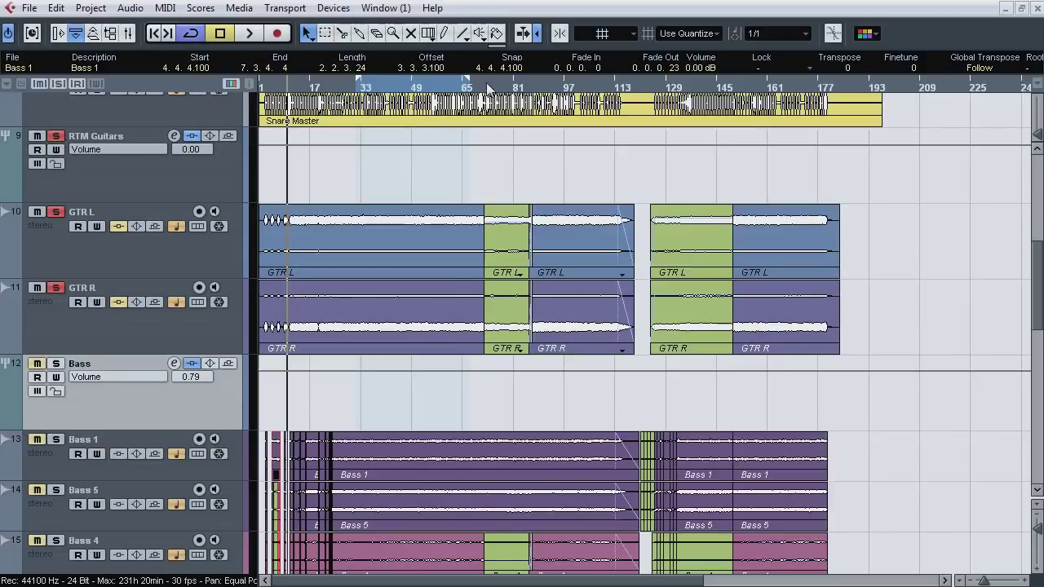
left_click_drag(488, 85, 547, 167)
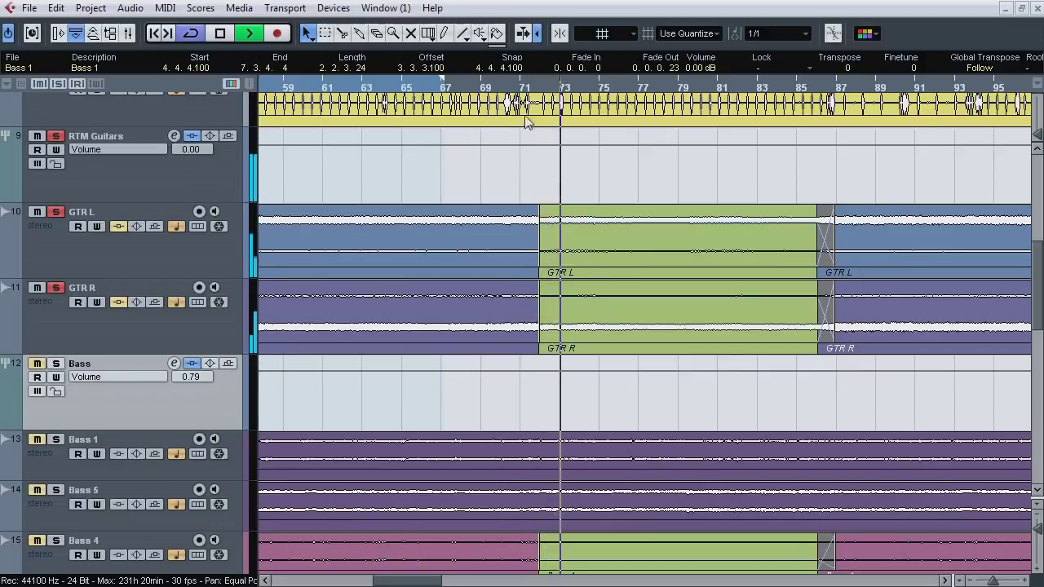
left_click(492, 85)
scroll(1040, 287, "down", 2)
scroll(1041, 287, "down", 5)
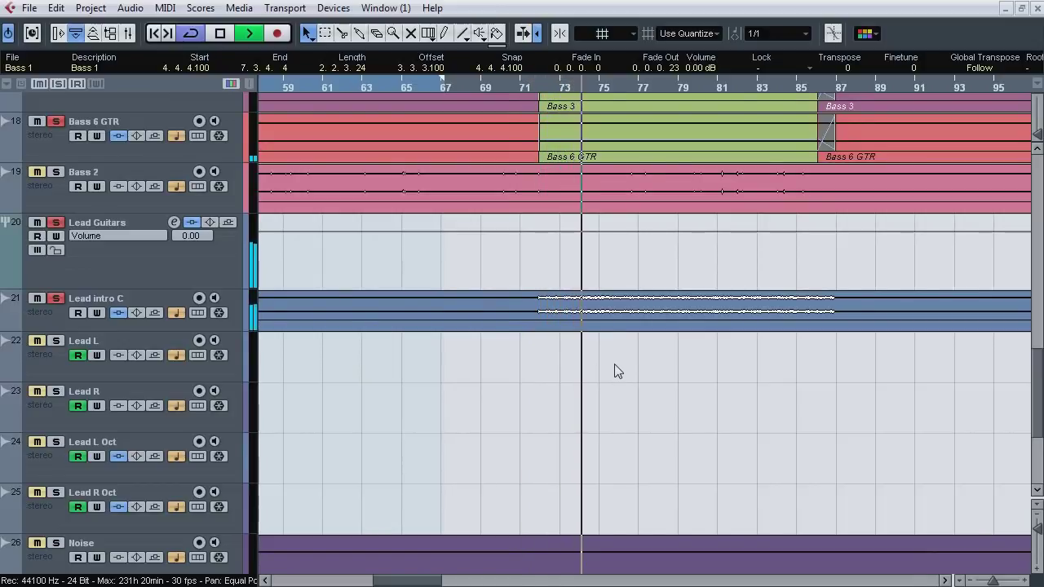
key("space")
Step: Solo the Bass group and play it from about bar 70 into the section with the green clips
scroll(1038, 393, "up", 5)
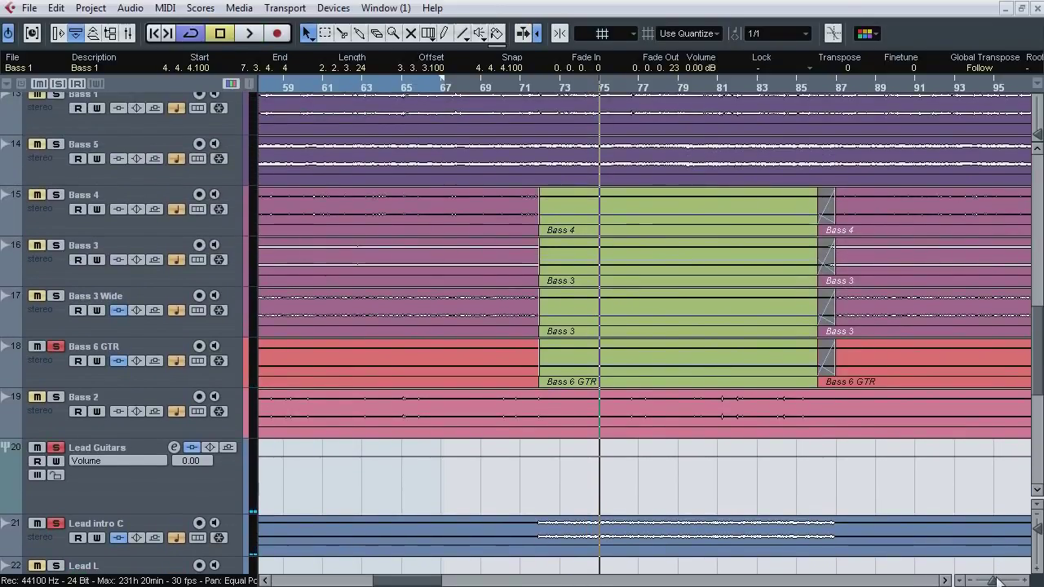
left_click_drag(997, 579, 989, 581)
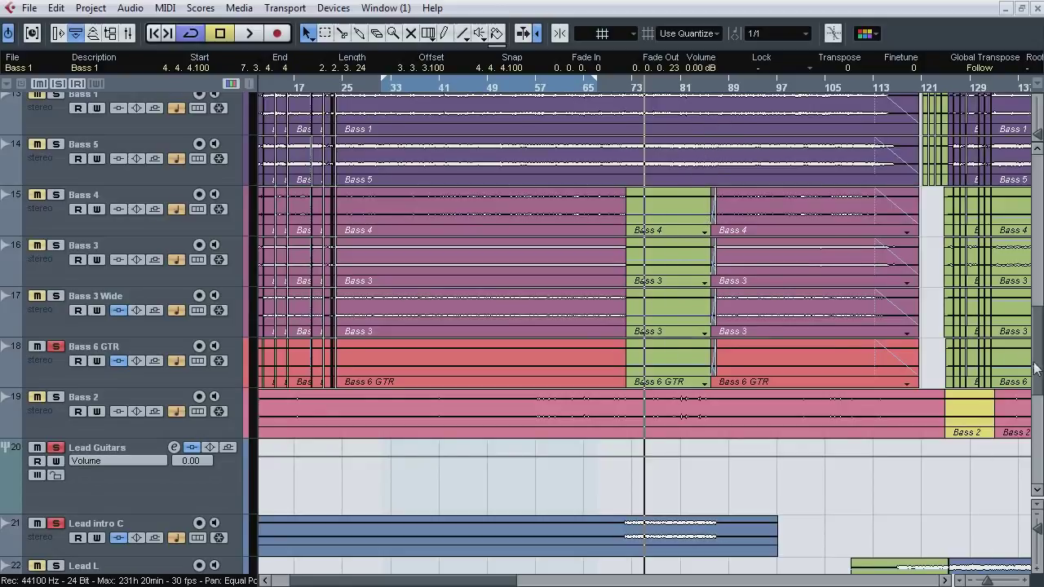
scroll(696, 174, "up", 2)
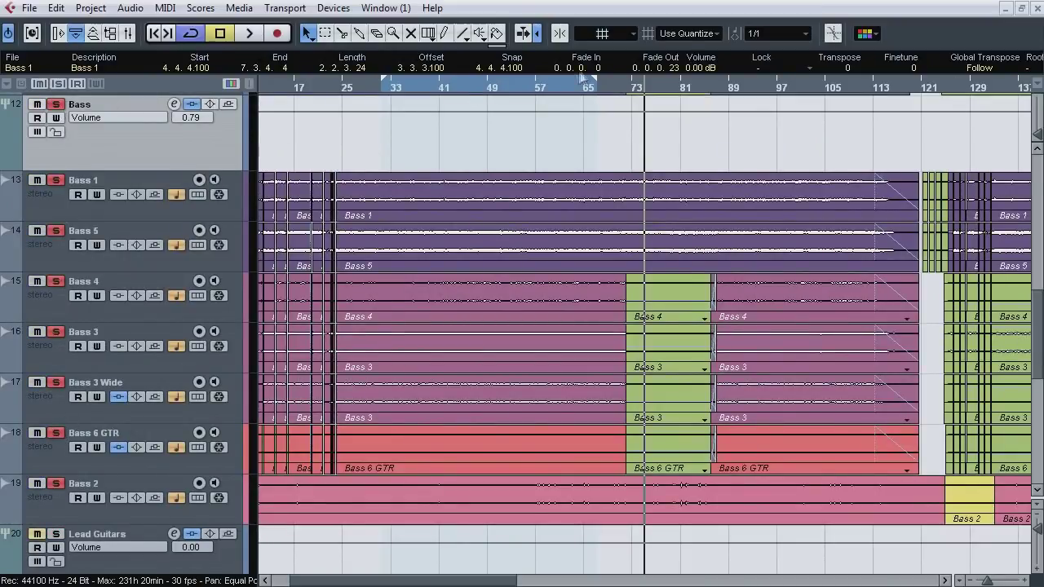
left_click(617, 88)
key("space")
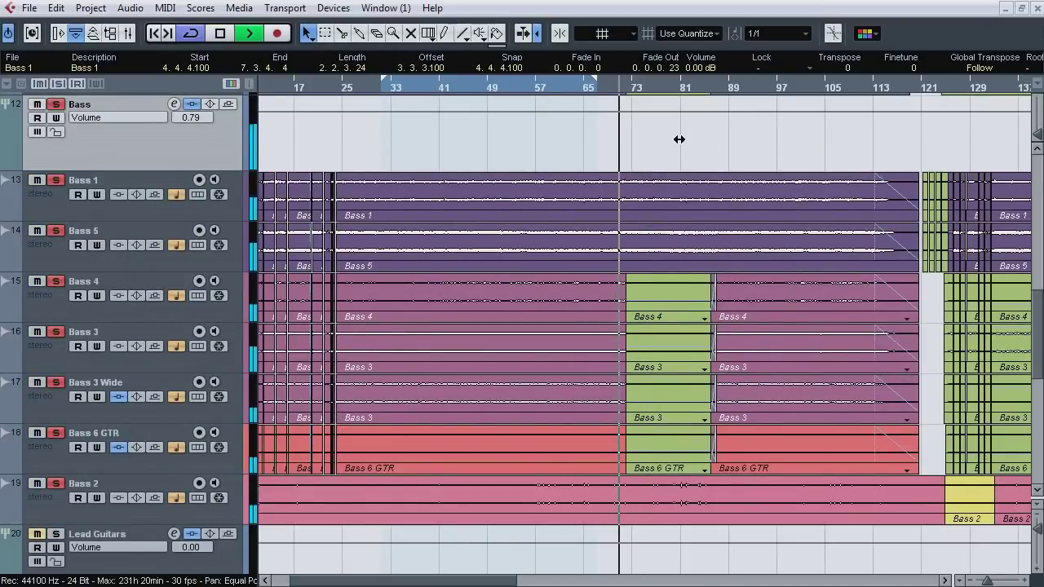
right_click(753, 156)
left_click(753, 156)
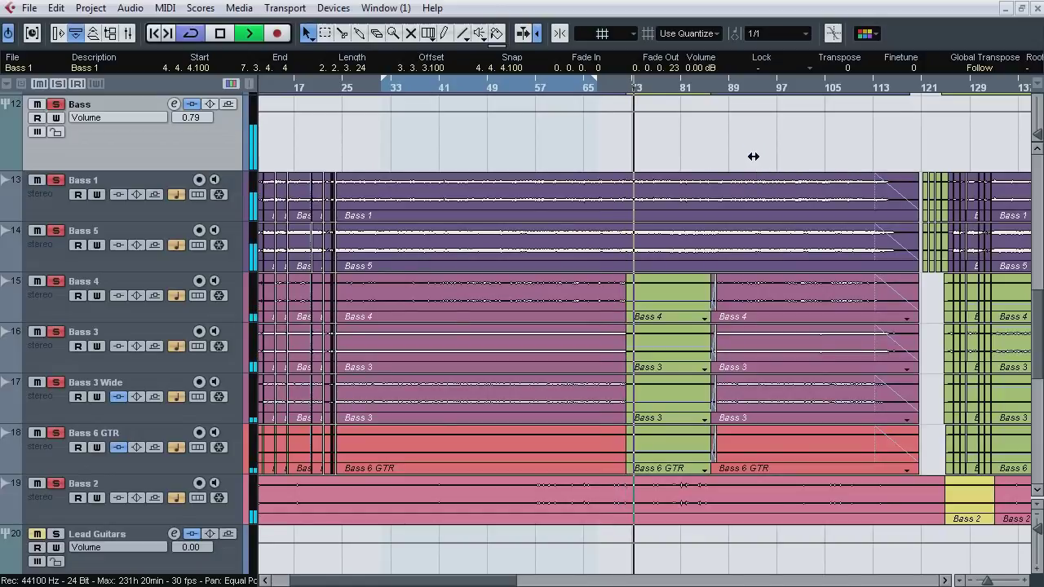
Step: Add the Lead Guitars group to the solo, play it with the bass from about bar 70 and again from about bar 84
left_click_drag(1039, 328, 1042, 363)
left_click(617, 92)
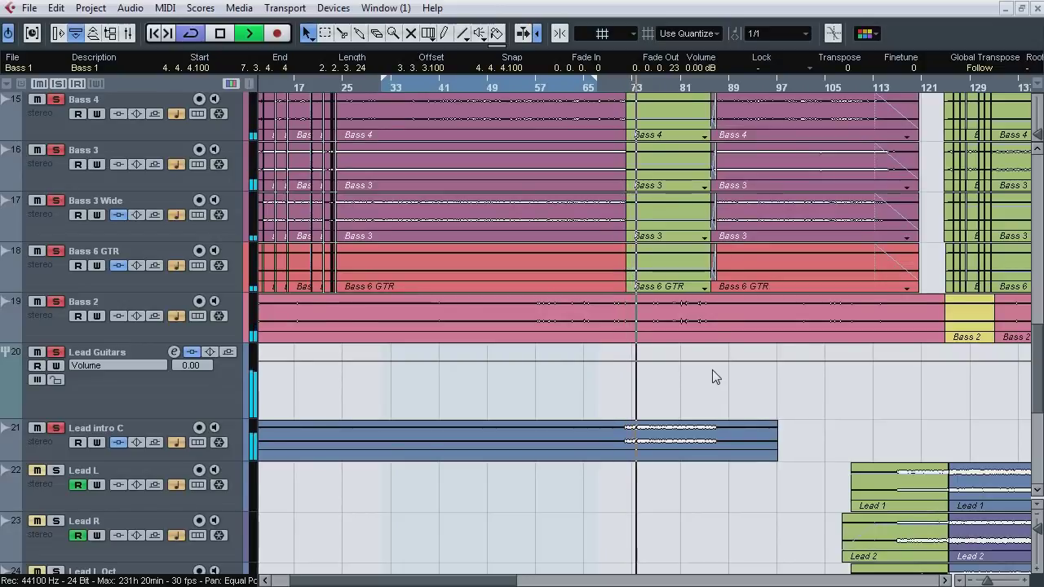
left_click(705, 79)
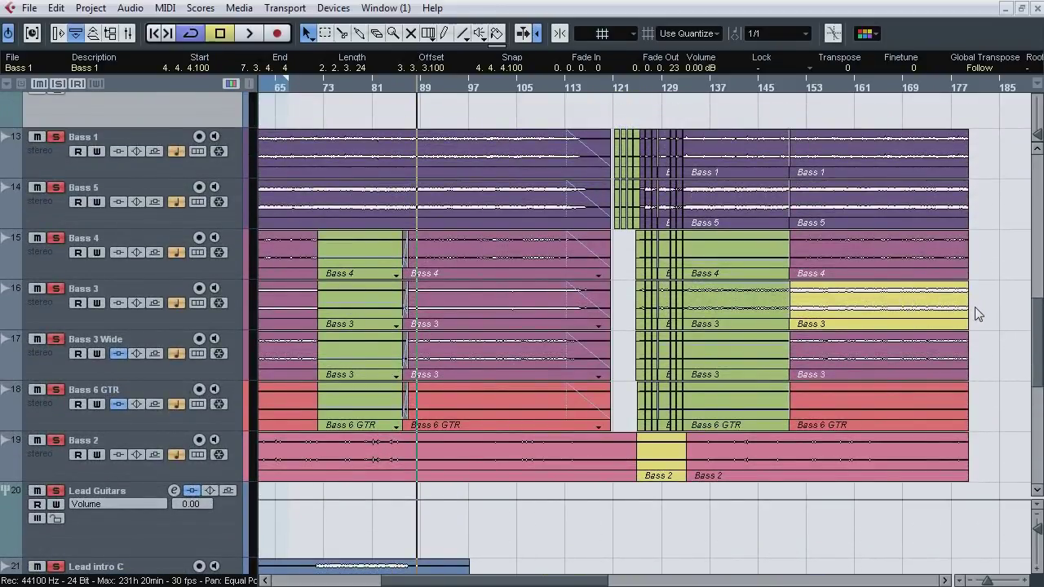
Step: Solo only the Bass 3 track, play it from about bar 148, and select its yellow clip
left_click(57, 83)
left_click(56, 289)
left_click(782, 92)
key("space")
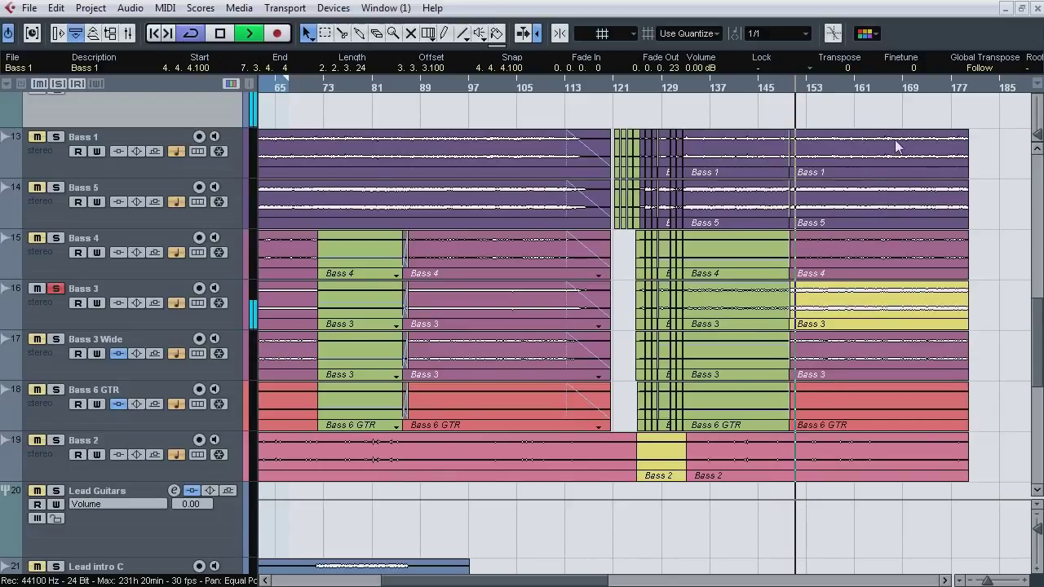
left_click_drag(995, 295, 951, 313)
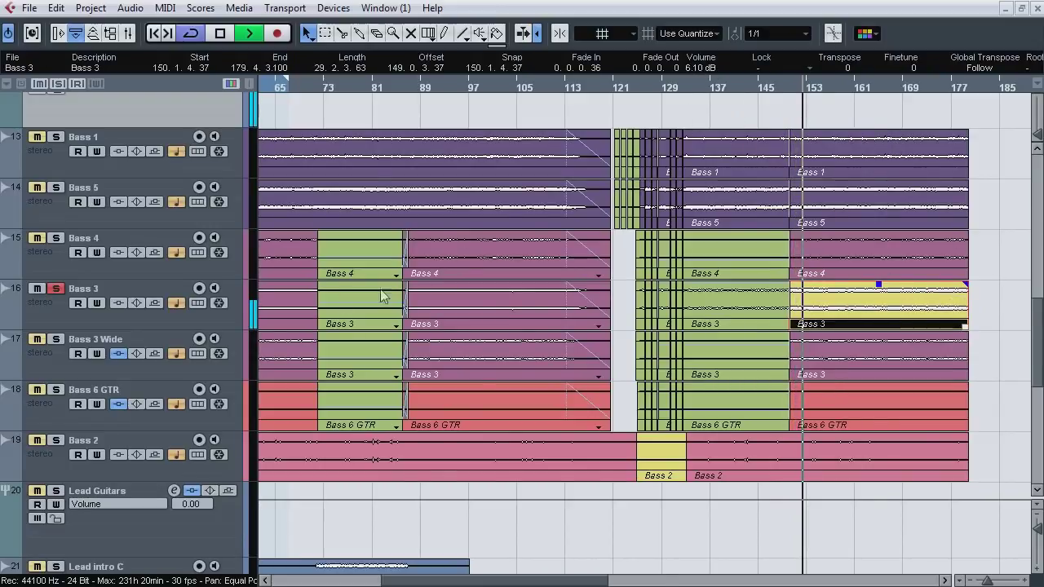
Step: Solo the whole Bass group, compare it with the full mix from about bar 147, and stop playback
scroll(1038, 321, "up", 1)
scroll(1039, 321, "up", 1)
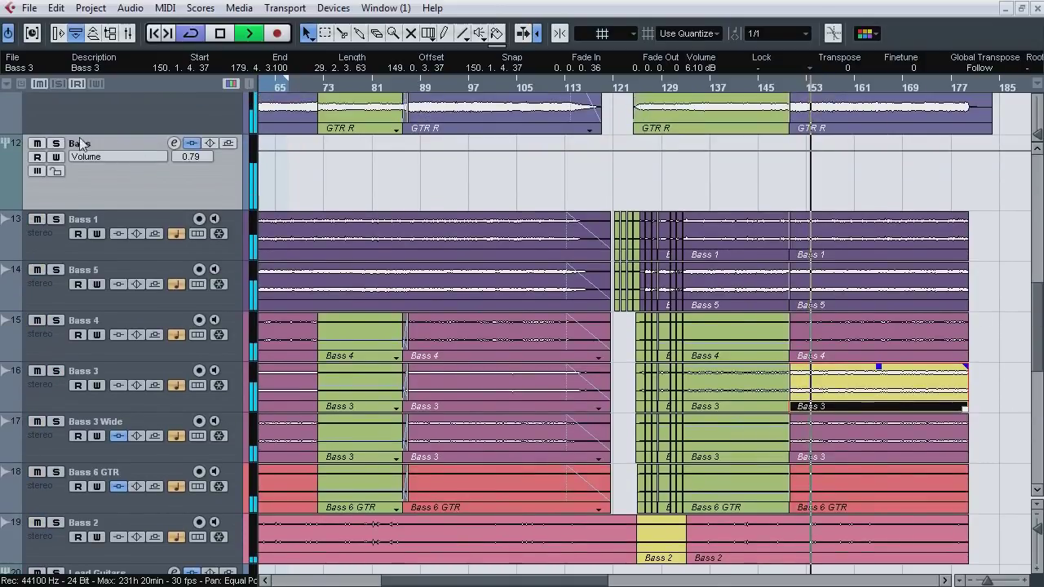
key("s")
left_click(785, 92)
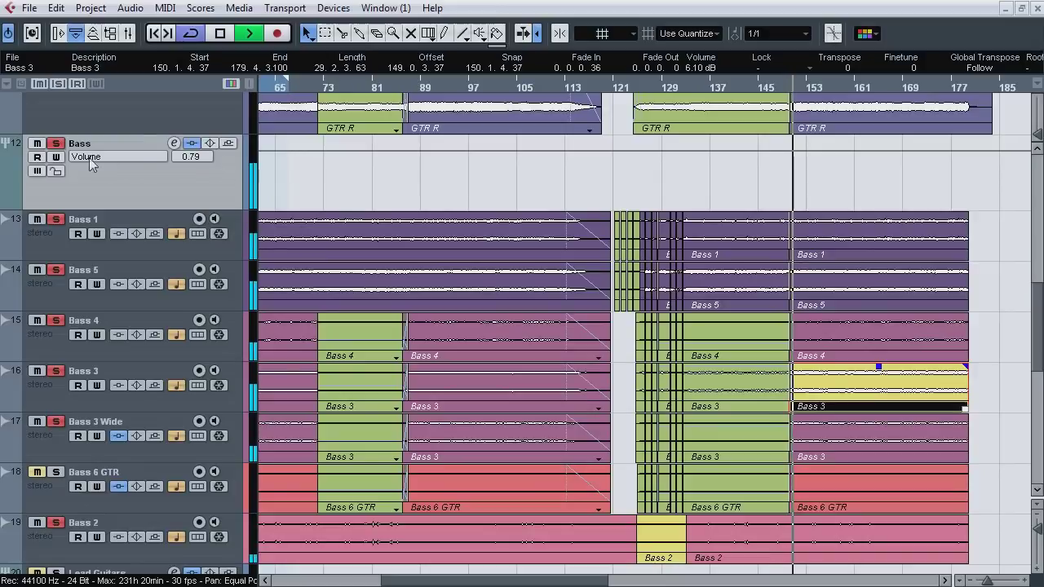
left_click(773, 90)
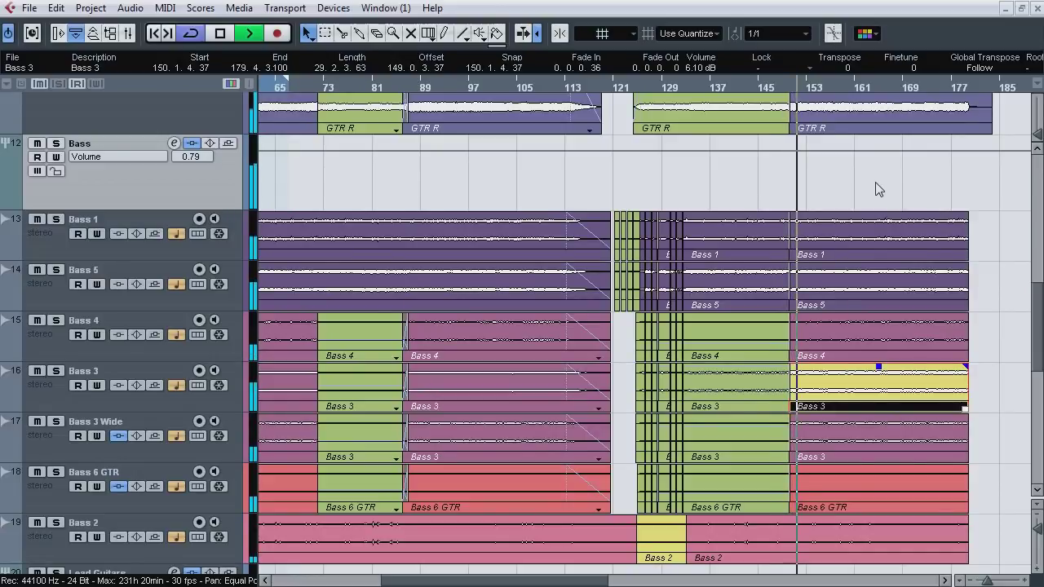
key("space")
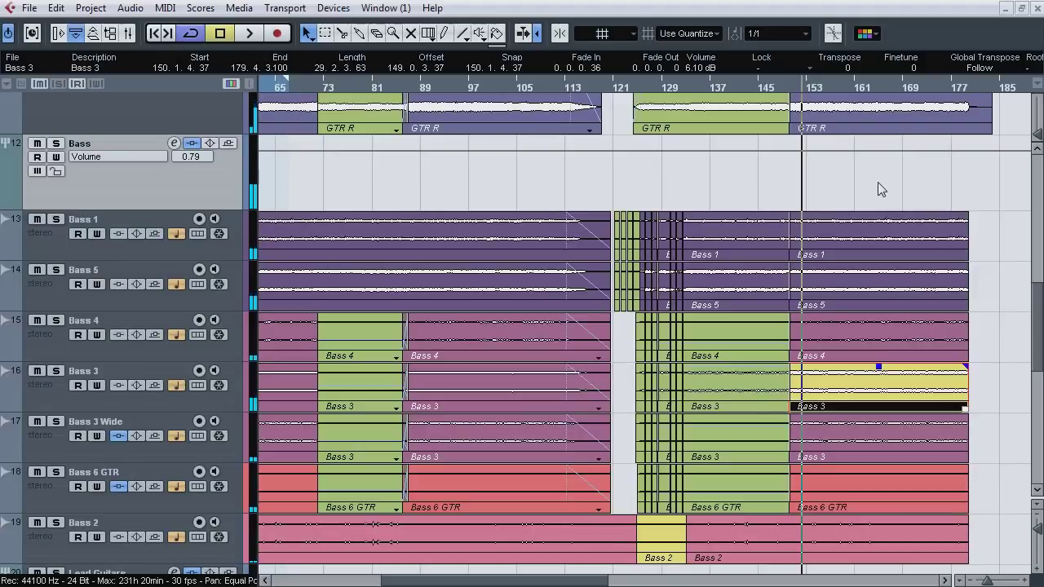
Step: Select the short yellow Bass 2 clip at about bar 129
scroll(1032, 352, "down", 3)
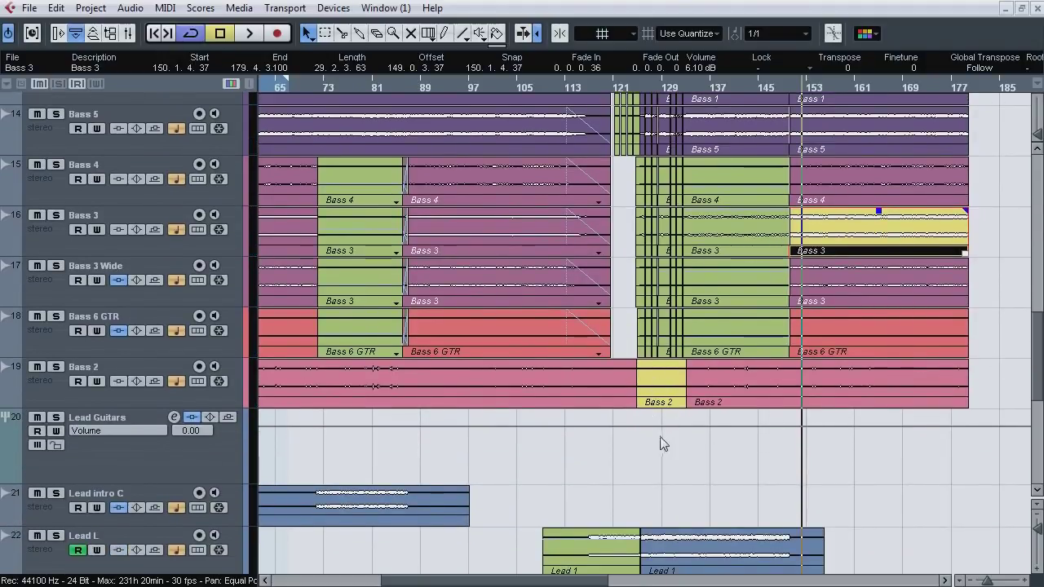
left_click(660, 383)
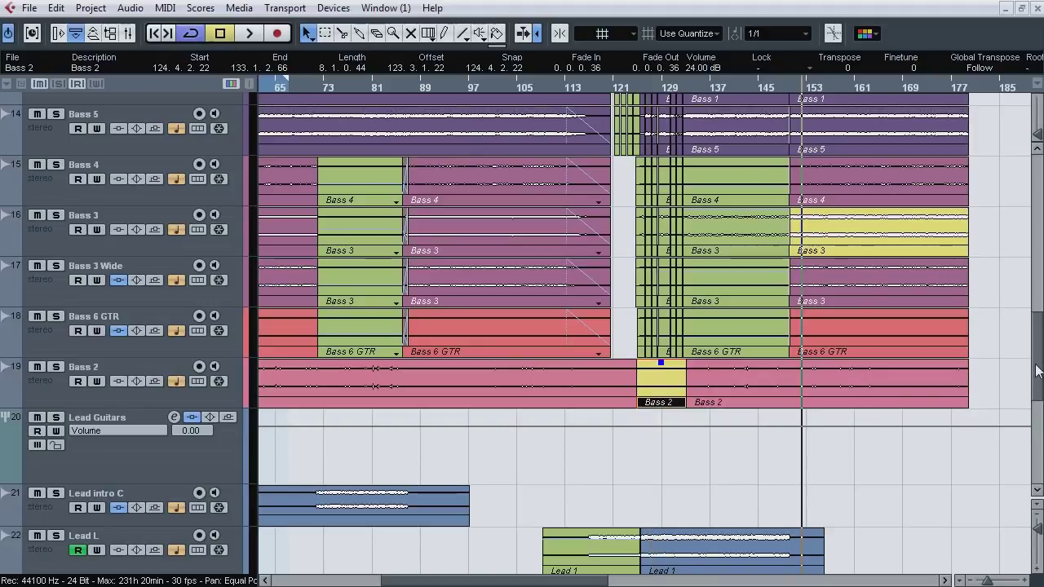
Step: Solo the Reverb 2 track, play it from the current position at about bar 151, stop playback, and clear the solo
left_click_drag(987, 581, 982, 580)
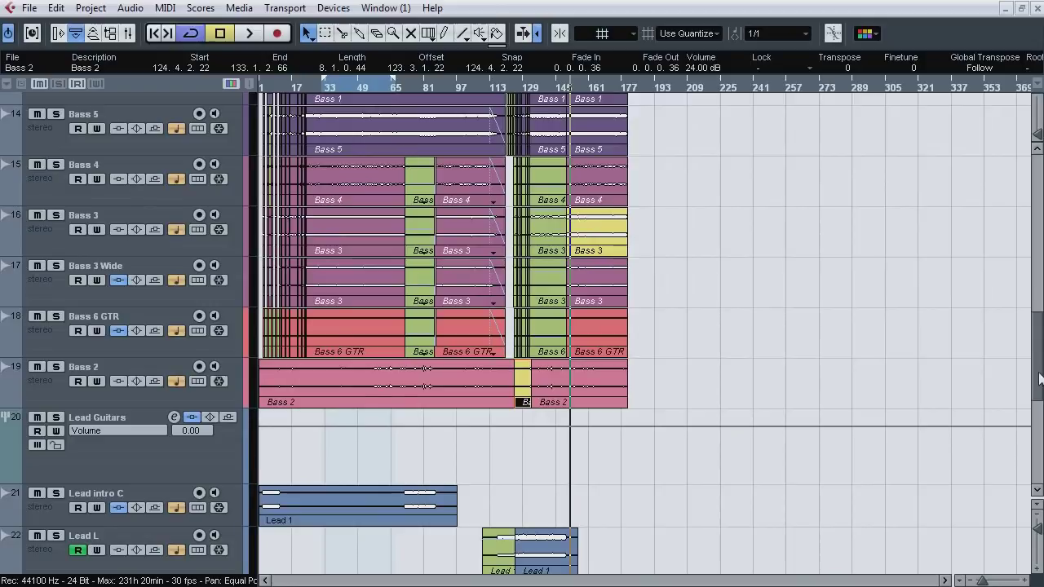
left_click_drag(1040, 378, 1039, 219)
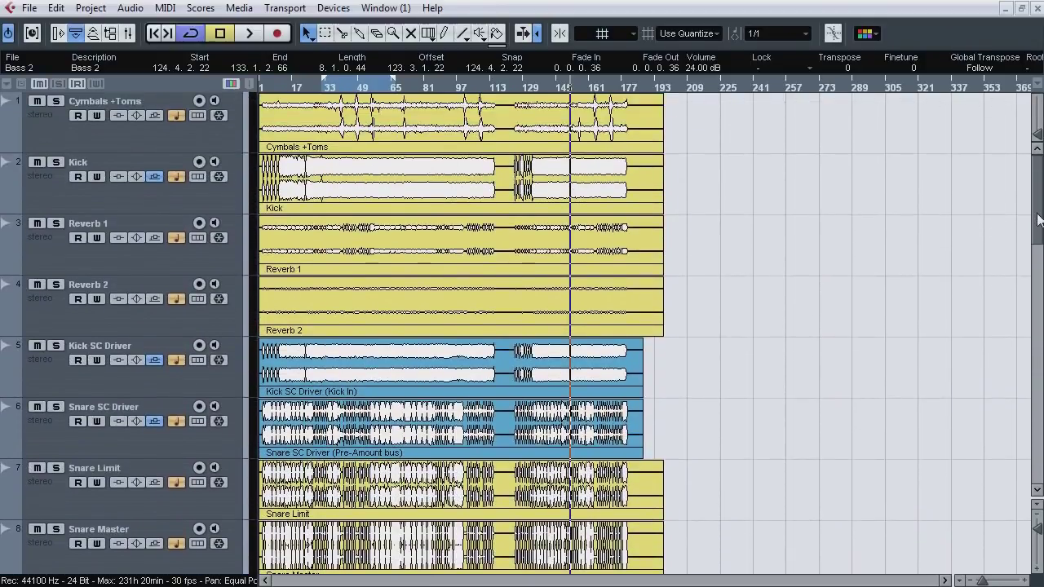
left_click(164, 323)
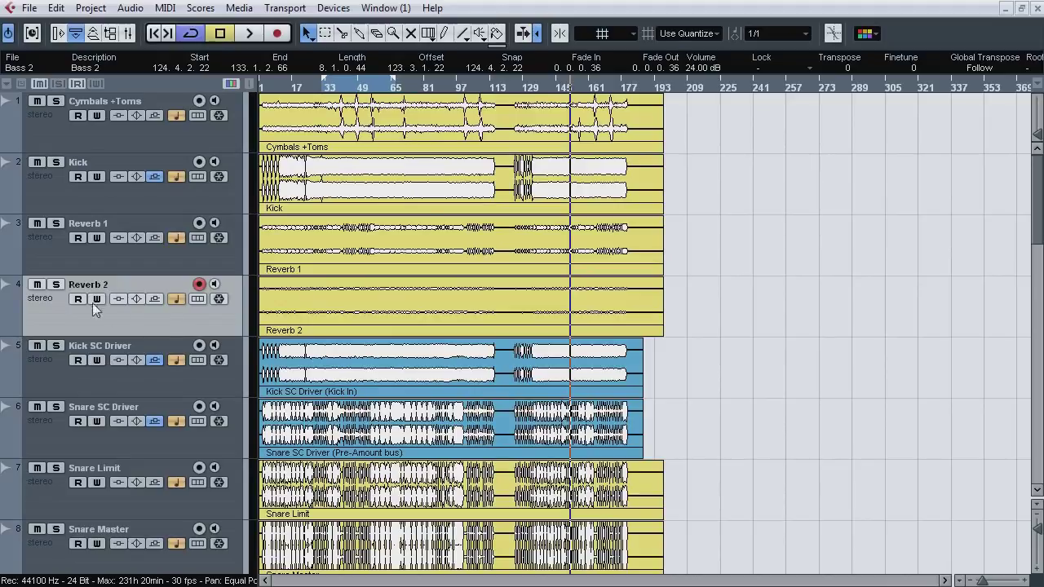
left_click(58, 285)
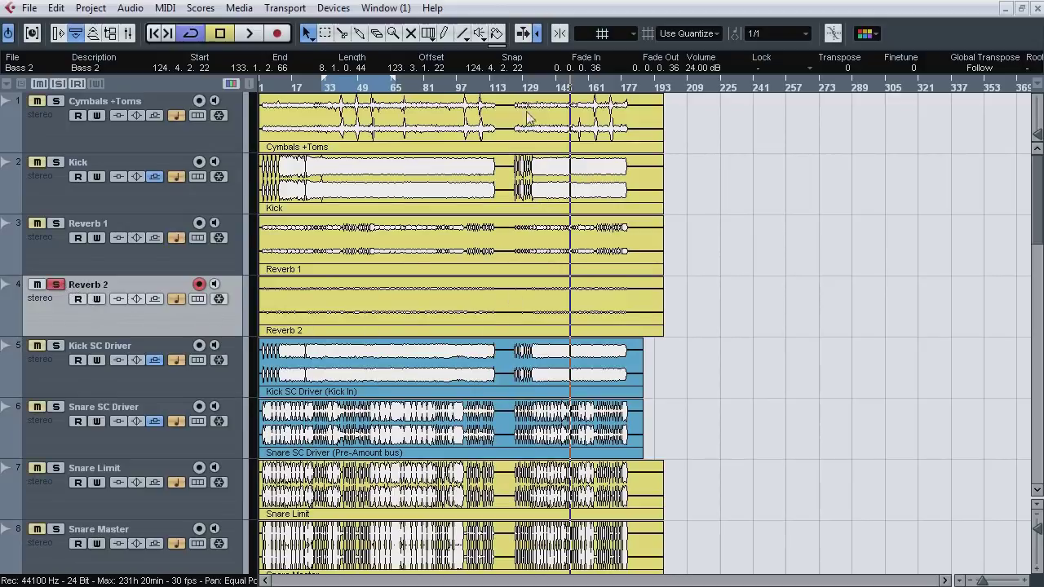
key("space")
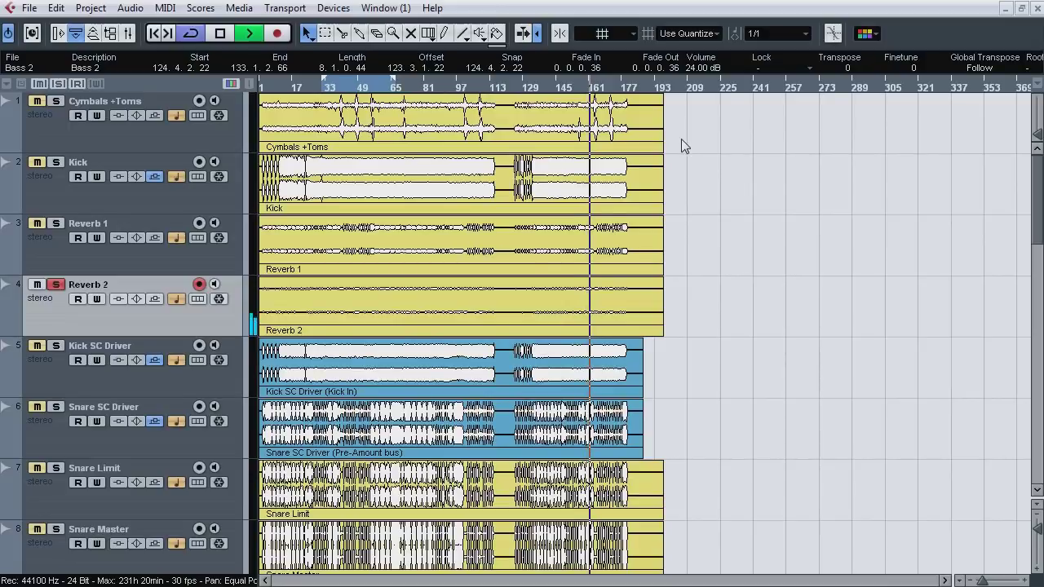
key("space")
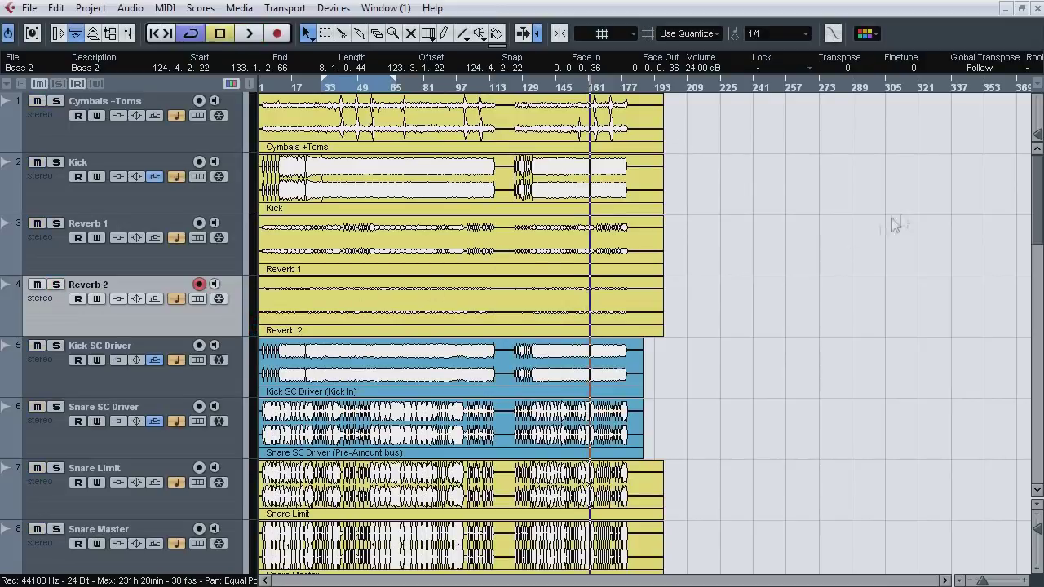
Step: Solo the RTM Guitars group, play the intro from about bar 3, and stop playback
scroll(892, 222, "down", 5)
left_click_drag(259, 100, 308, 164)
left_click(56, 162)
key("space")
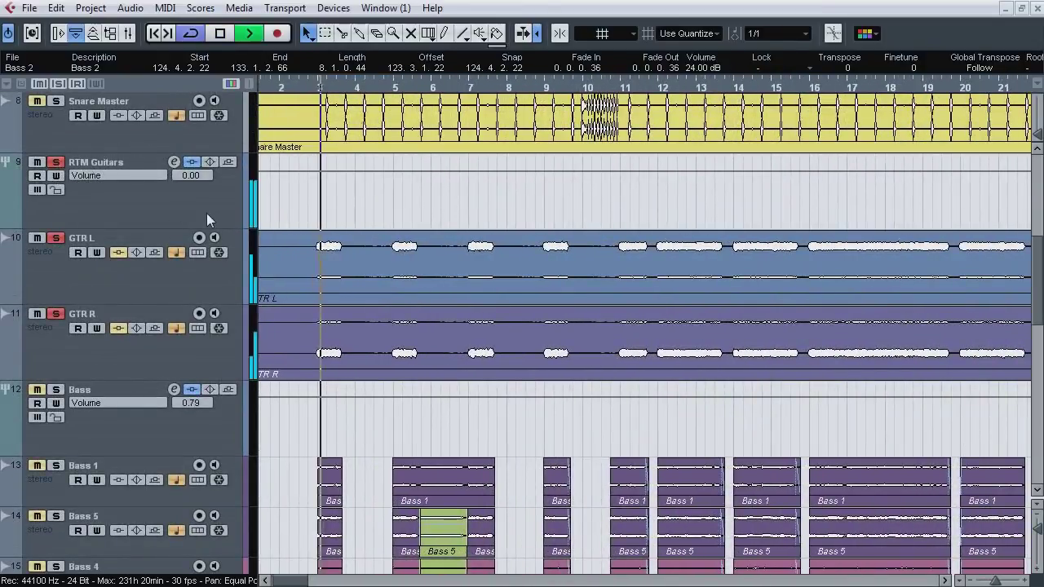
key("space")
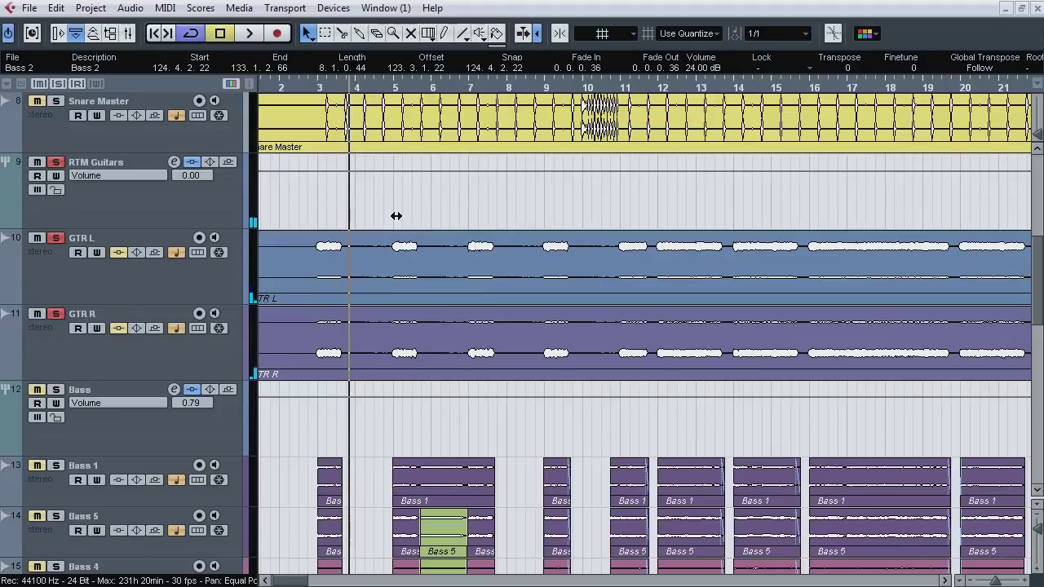
Step: Show the GTR L track's inserts, open its ValhallaVintageVerb plug-in to view the settings, and close it
left_click(62, 37)
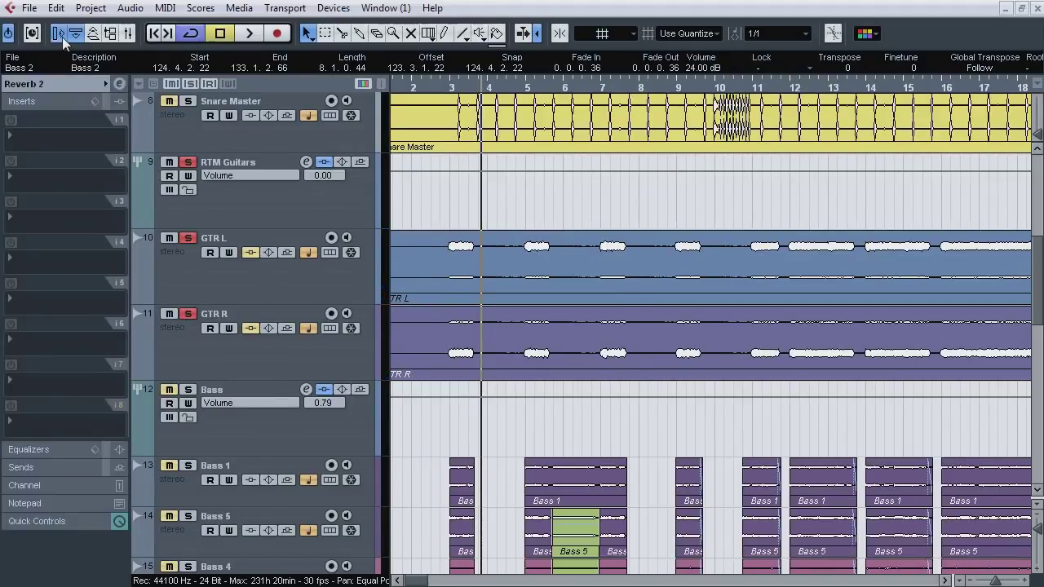
left_click(222, 263)
left_click(43, 120)
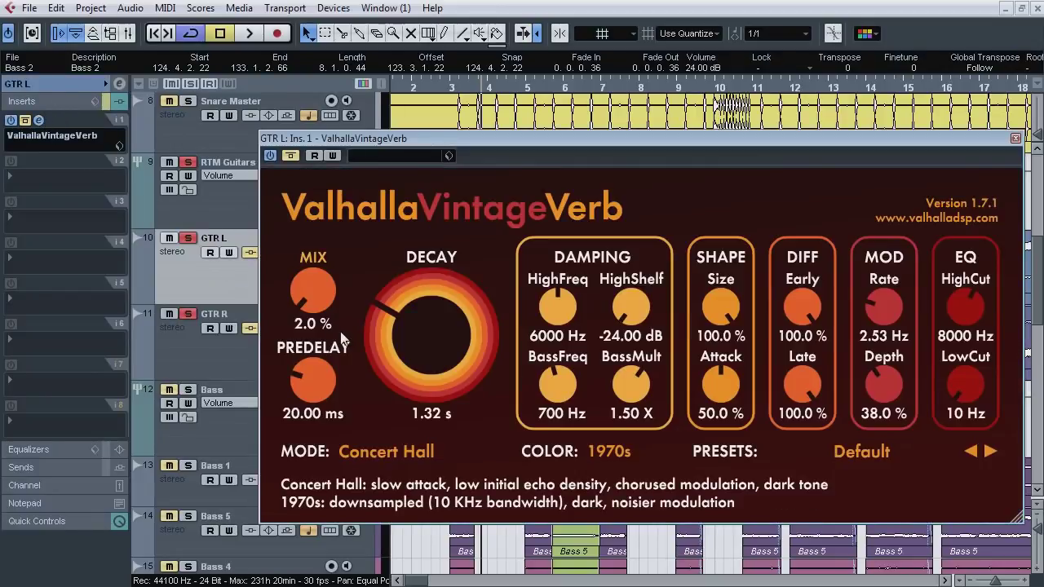
left_click(37, 120)
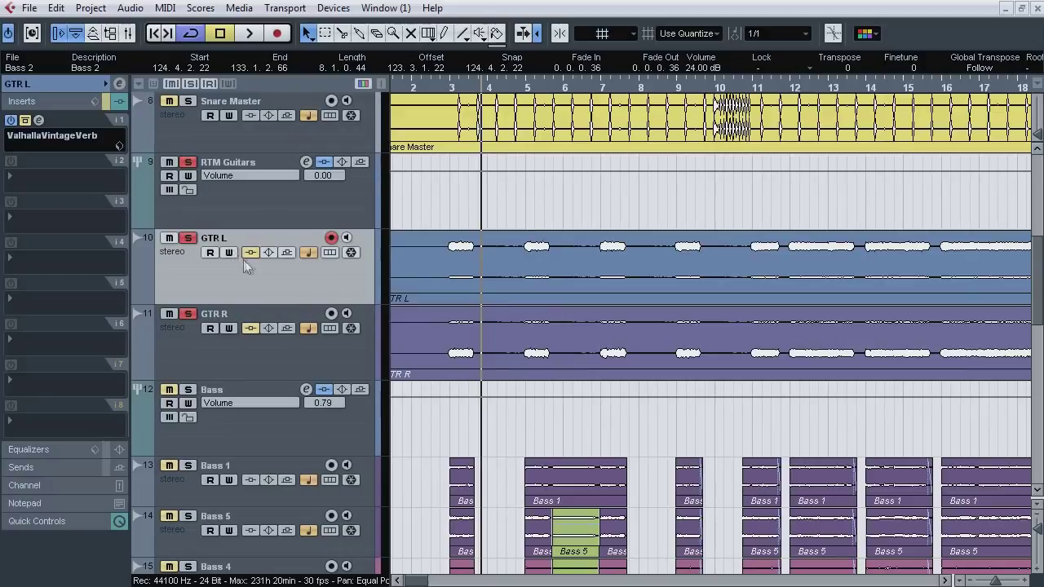
Step: Re-enable the GTR L and GTR R inserts, play the intro from about bar 3 soloed and in the full mix, and stop
double_click(447, 87)
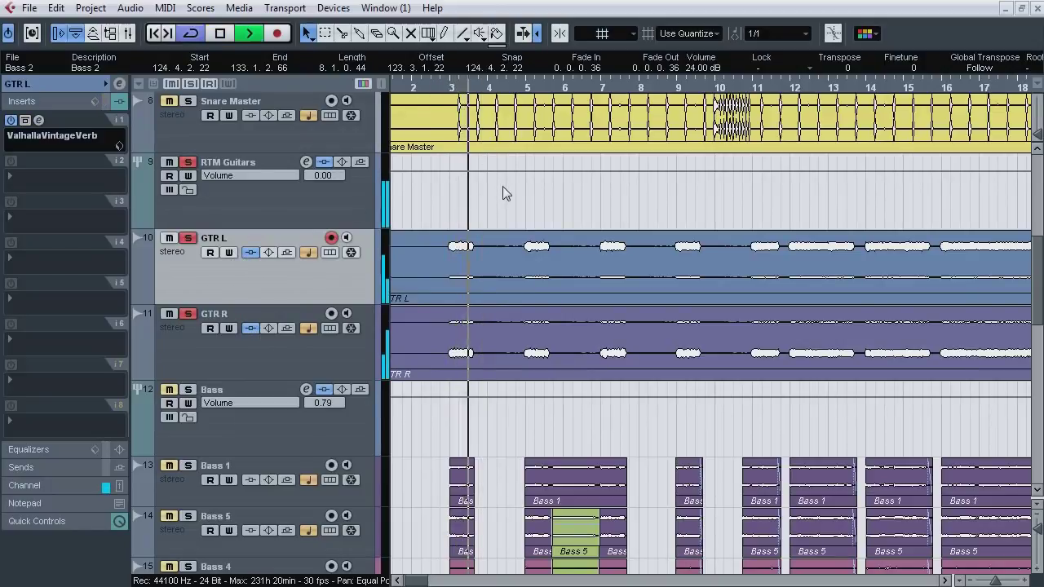
left_click(445, 88)
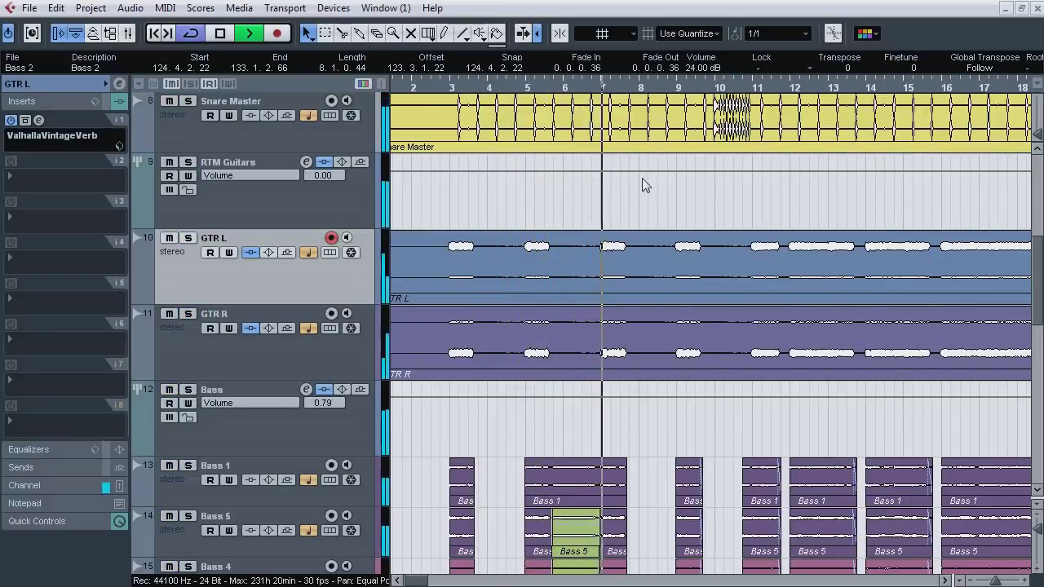
key("space")
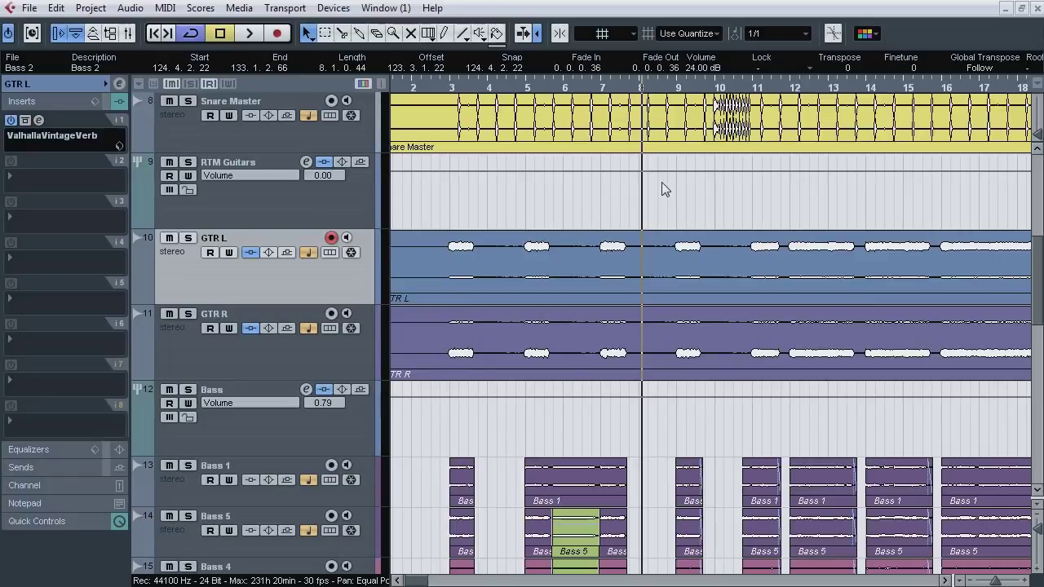
Step: Open the H-Delay Stereo plug-in on the Lead intro C track and solo that track
left_click_drag(1040, 275, 1041, 382)
left_click(288, 317)
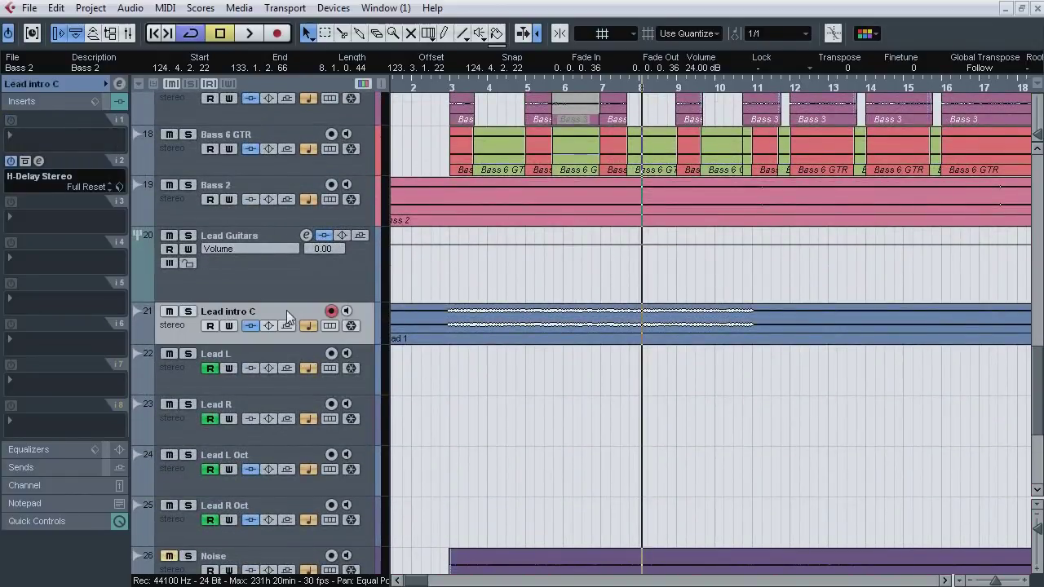
left_click(40, 161)
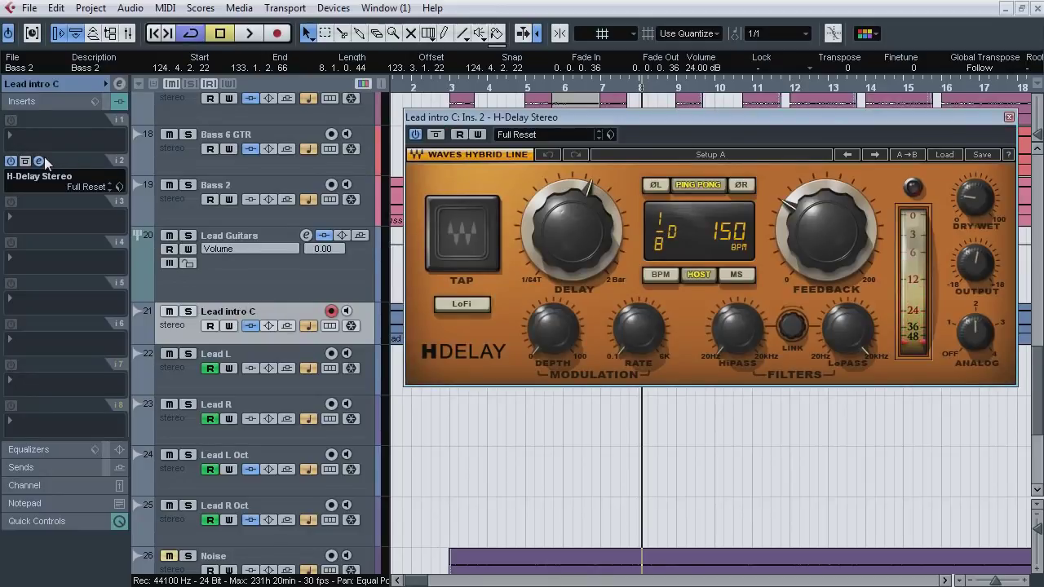
left_click(187, 312)
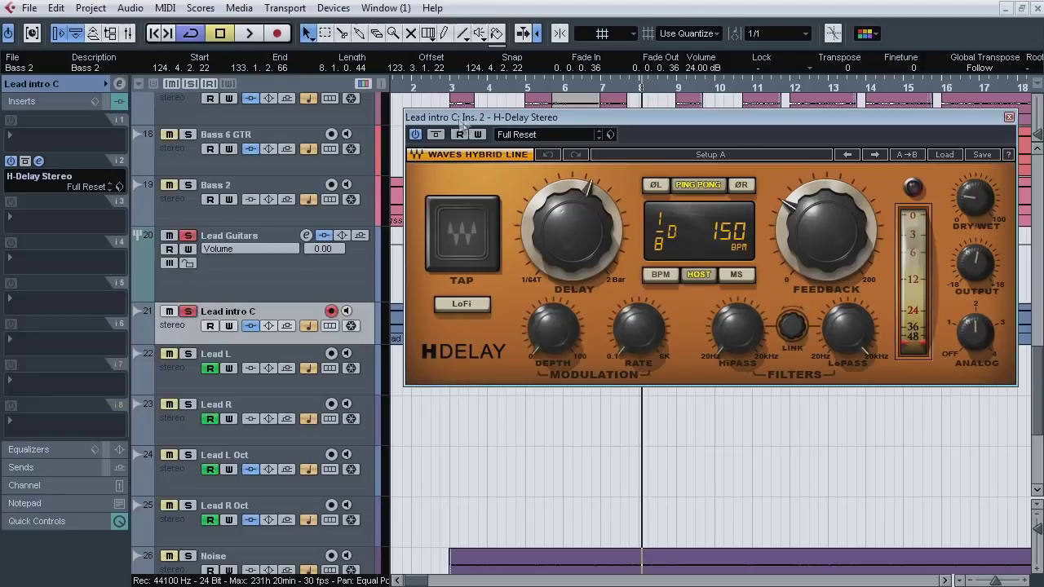
Step: Play the soloed Lead intro C from about bar 4, compare it with H-Delay Stereo bypassed and active, stop, and close the plug-in
left_click(495, 87)
key("space")
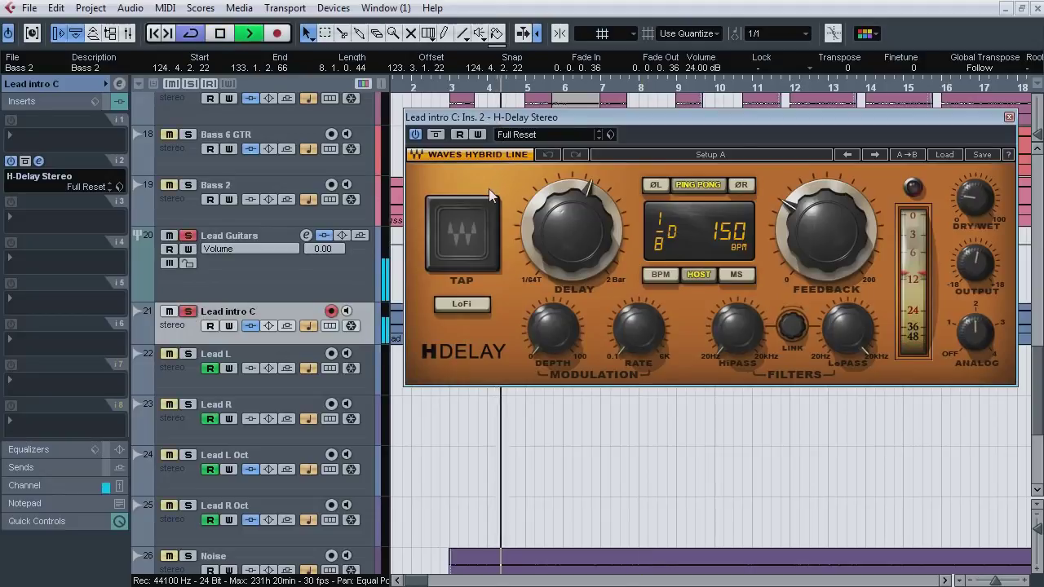
left_click(436, 135)
left_click(436, 135)
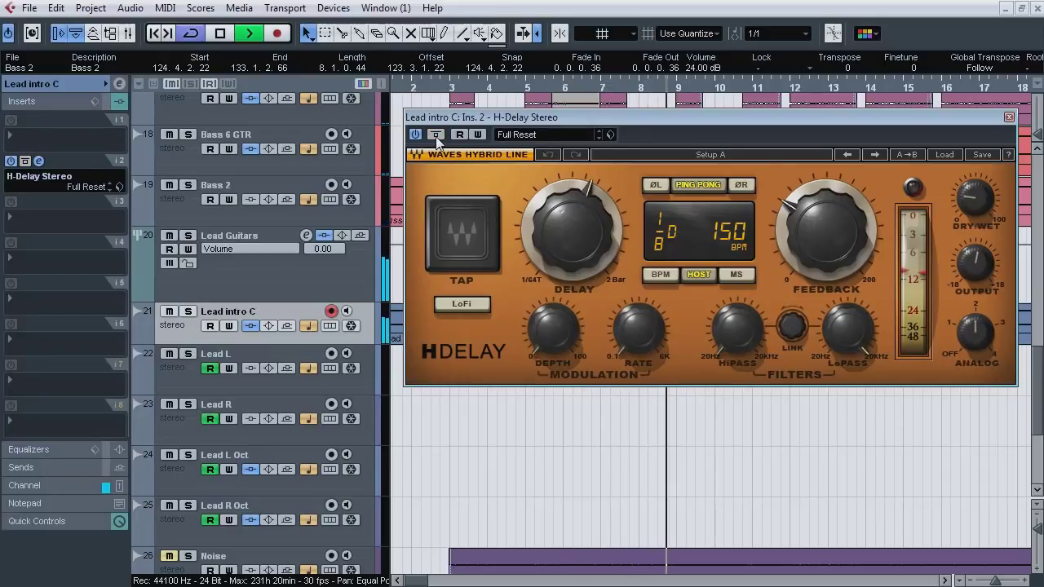
left_click(436, 135)
left_click(436, 134)
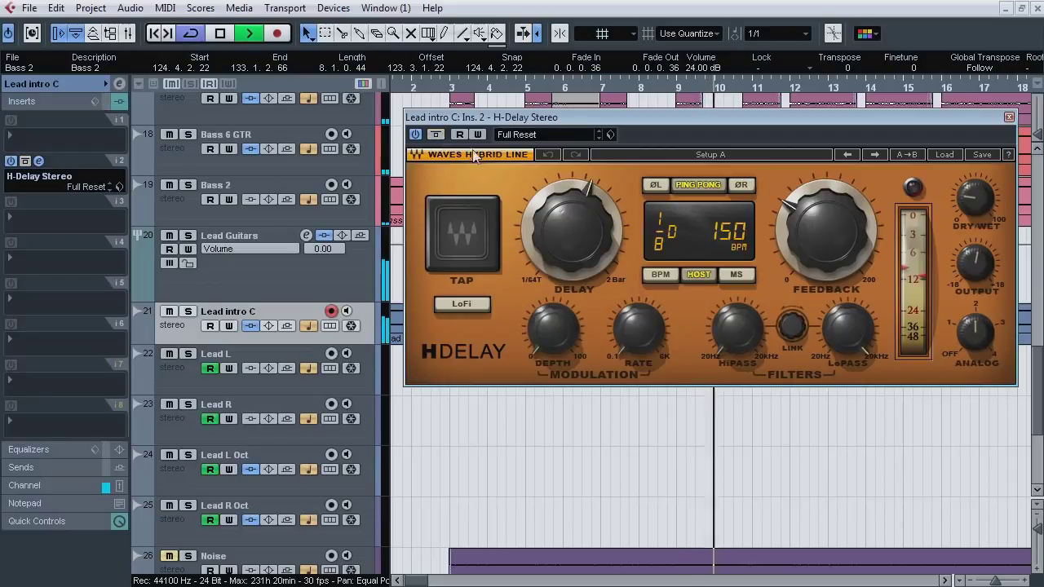
key("space")
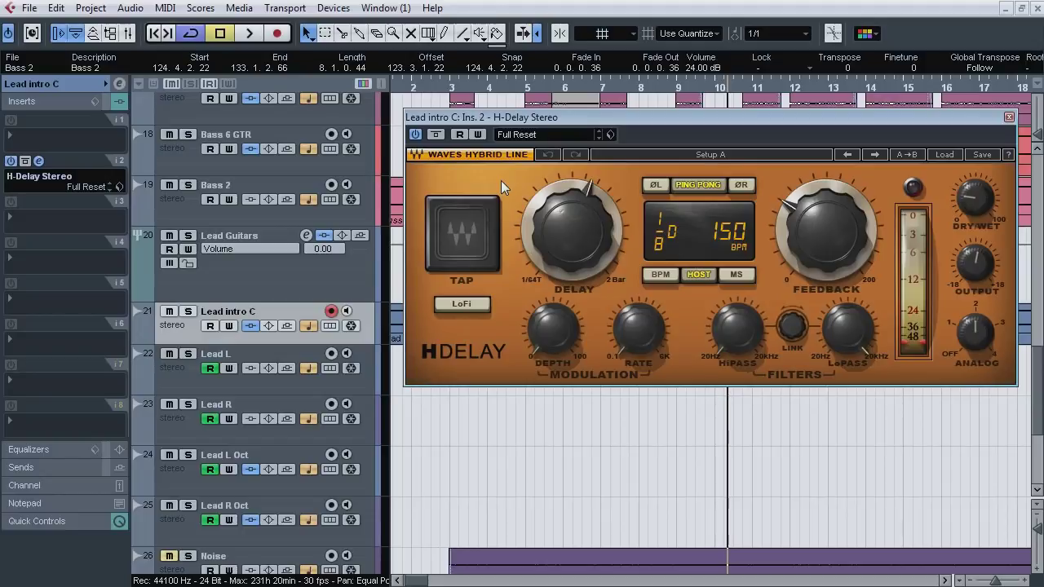
left_click(1009, 117)
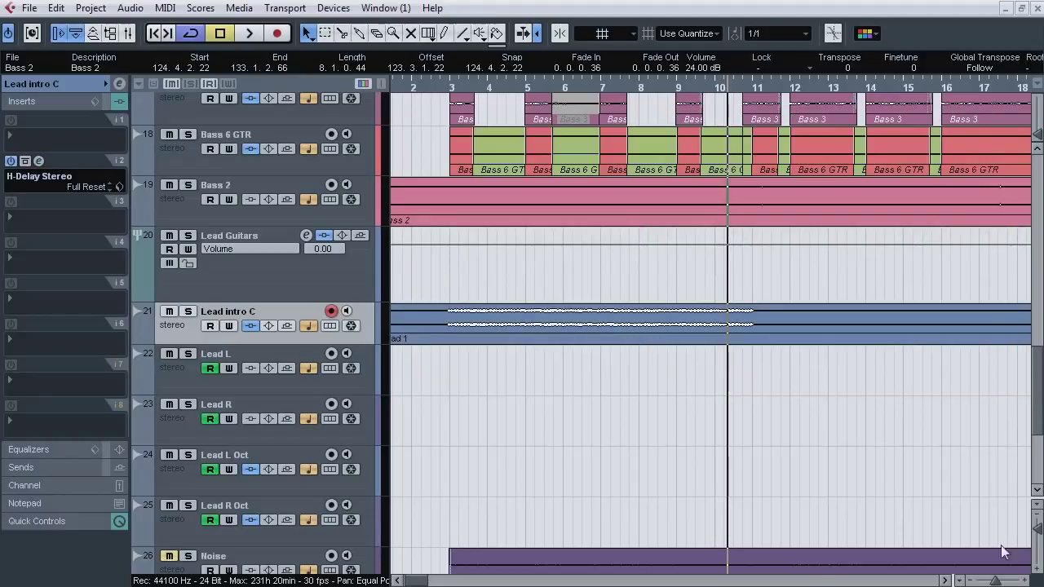
Step: Solo the Noise track and play it from about bar 10 before stopping playback
left_click_drag(995, 580, 988, 580)
scroll(579, 457, "down", 3)
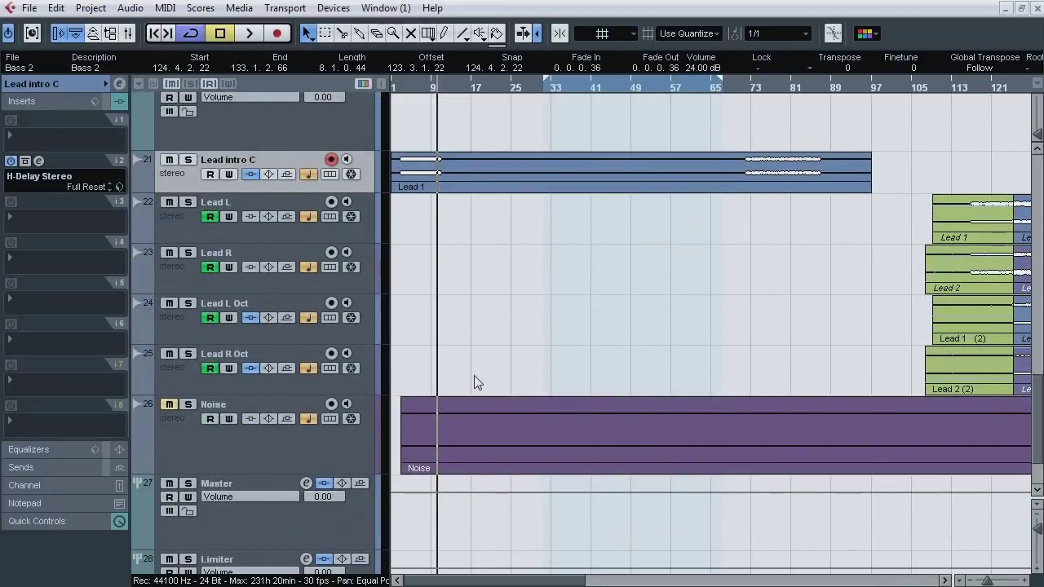
left_click(194, 413)
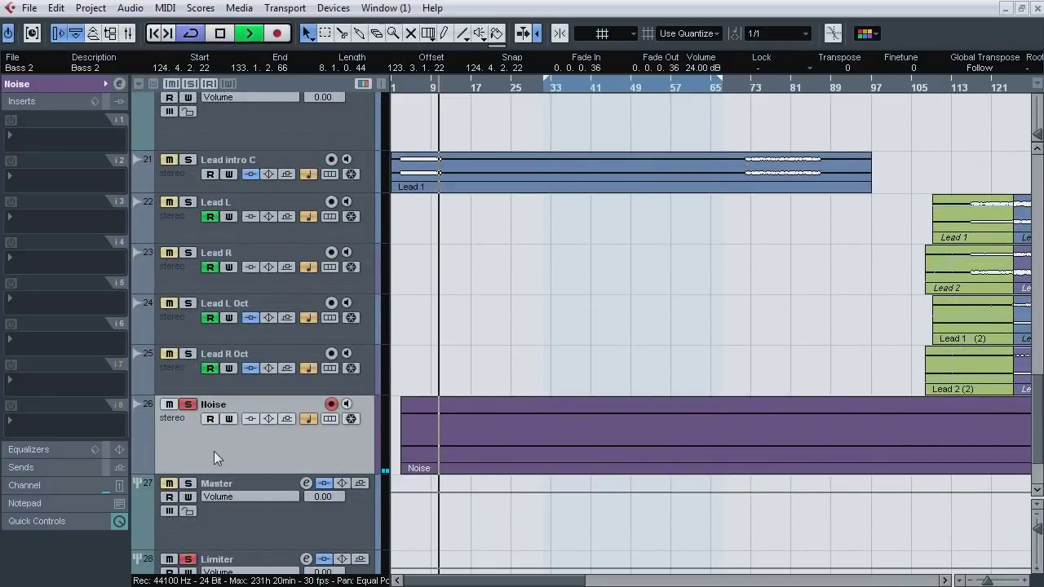
key("space")
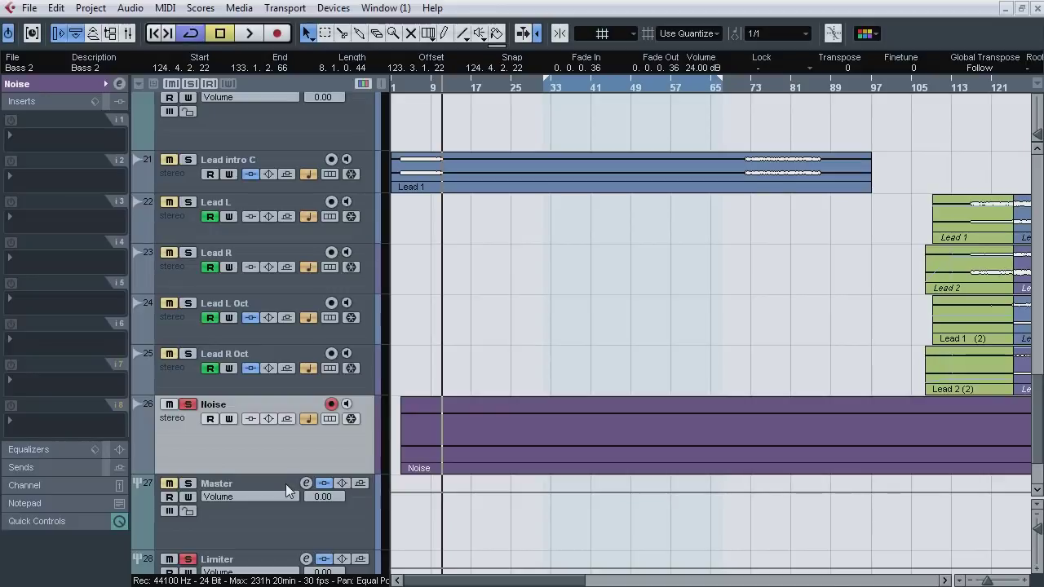
Step: Play the full mix from about bar 11 and compare it with the Noise track muted and unmuted
left_click_drag(989, 580, 984, 581)
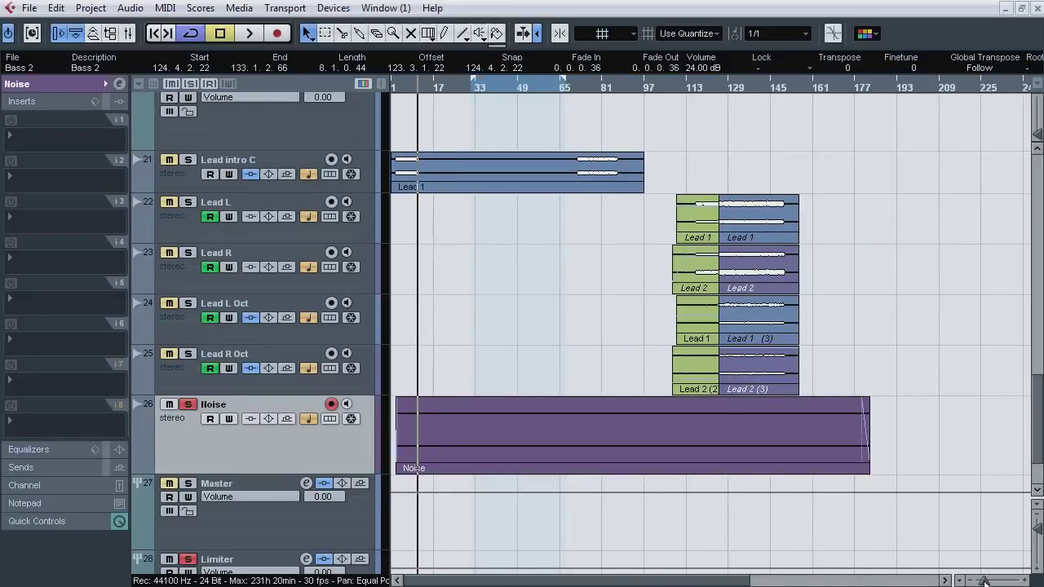
key("space")
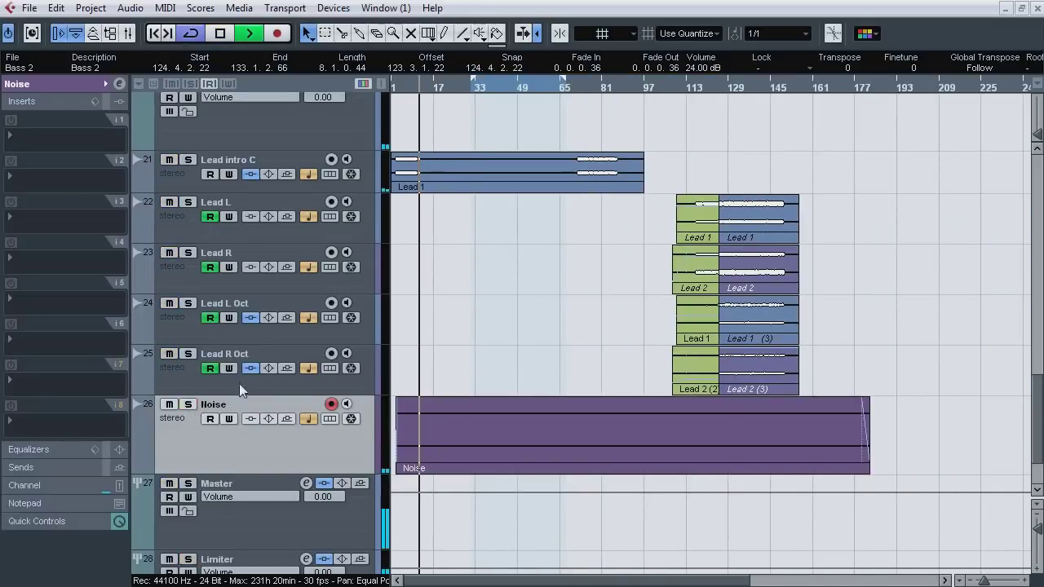
left_click(171, 407)
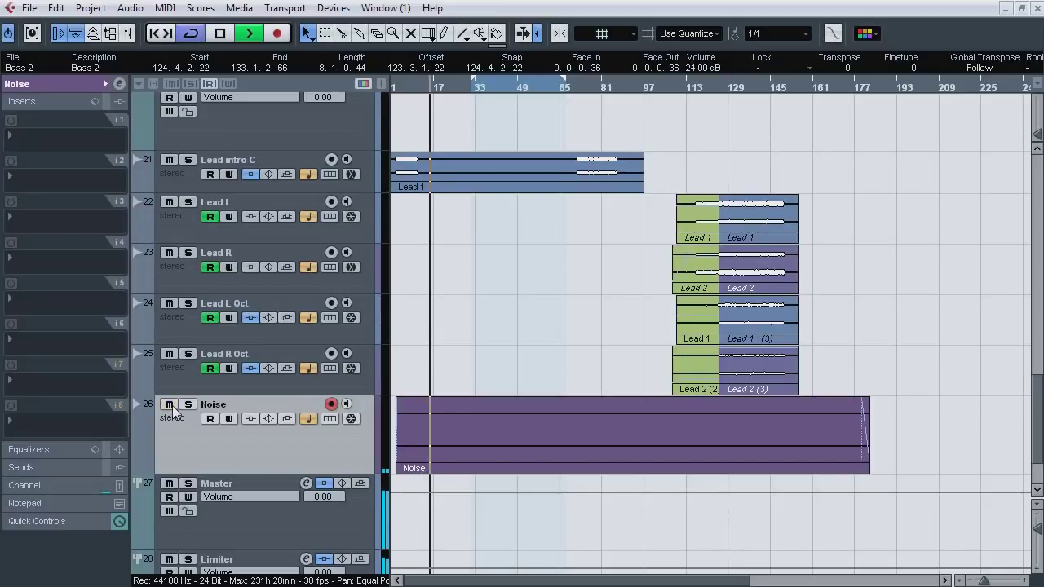
left_click(172, 407)
Step: Select the Noise clip to show its volume, mute and unmute the Noise track again, and stop playback
left_click(523, 394)
left_click(523, 400)
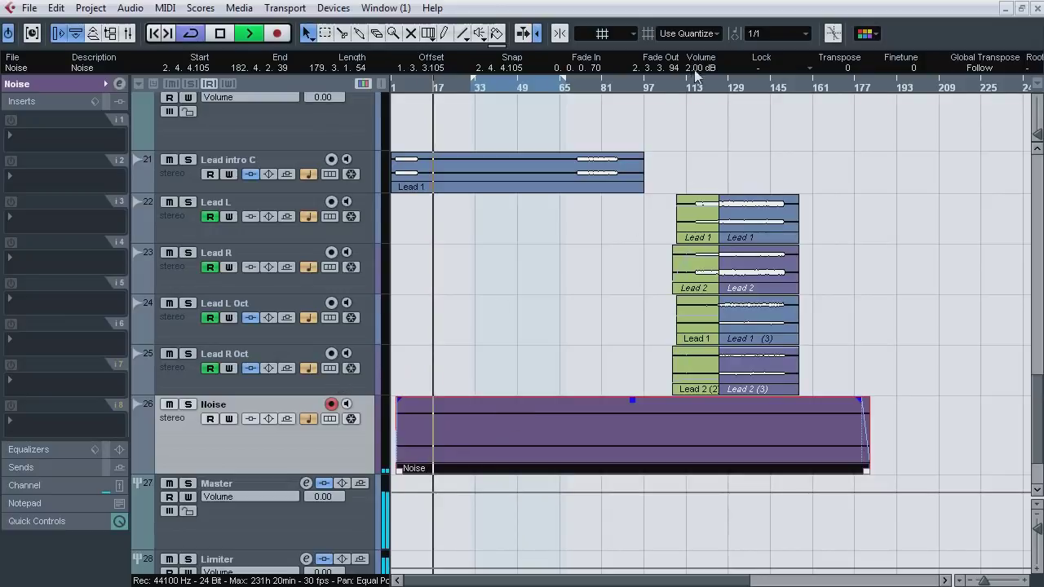
left_click(169, 407)
left_click(170, 406)
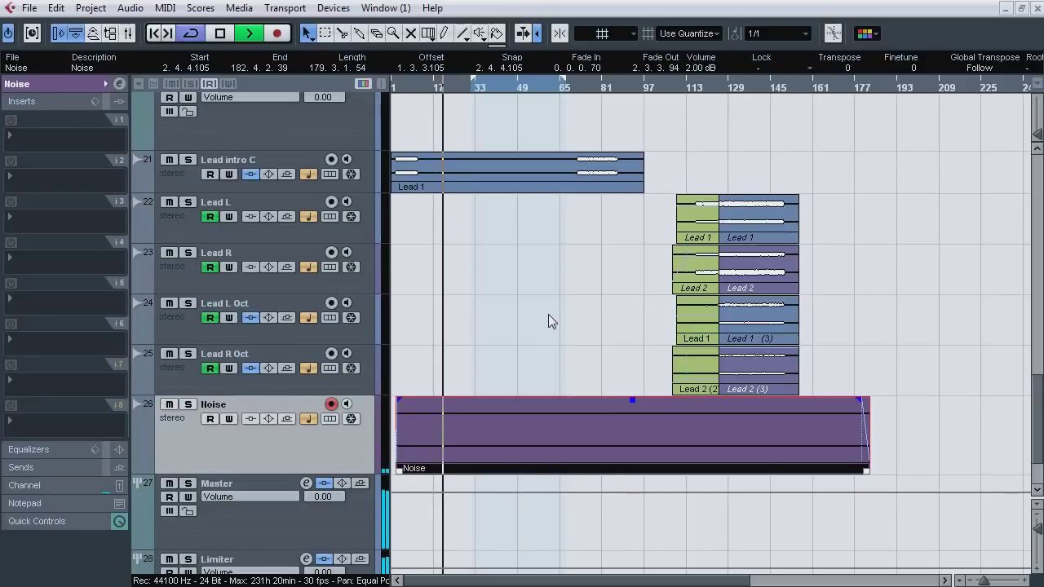
key("space")
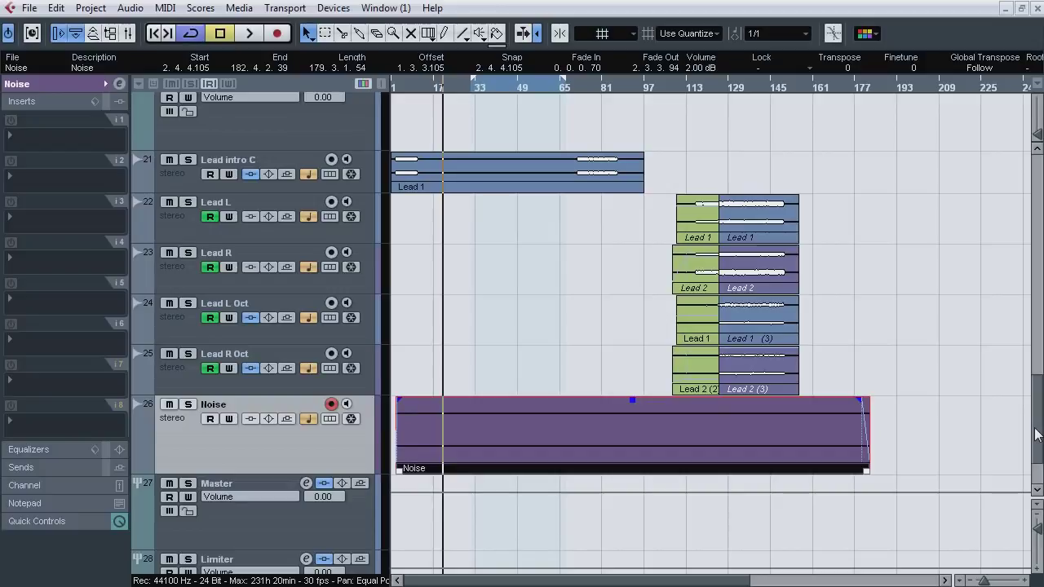
Step: Show the inserts of the Lead Guitars group and the Lead intro C track, toggling the H-Delay bypass on the latter
scroll(703, 425, "up", 4)
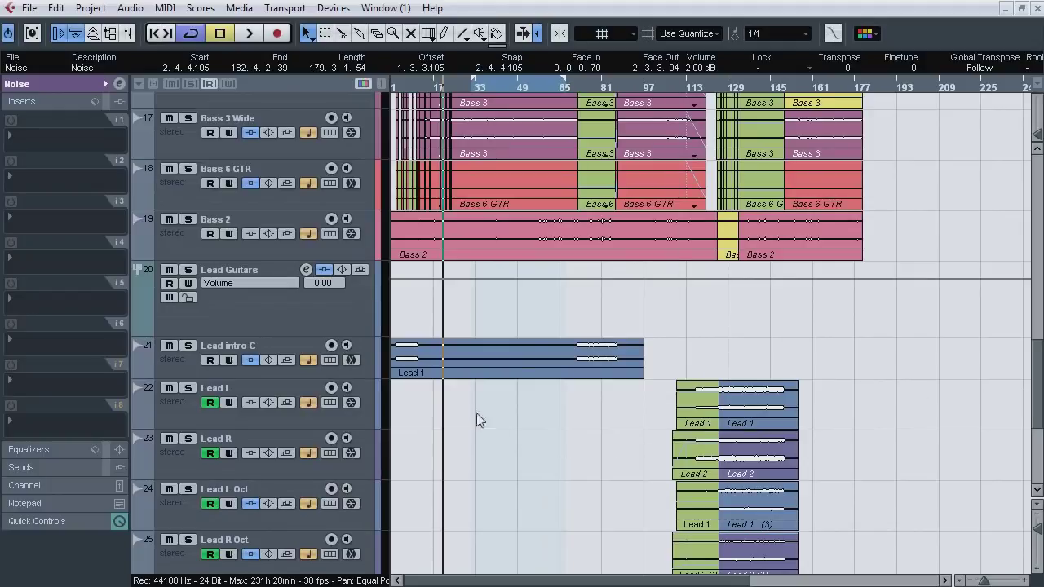
left_click(311, 310)
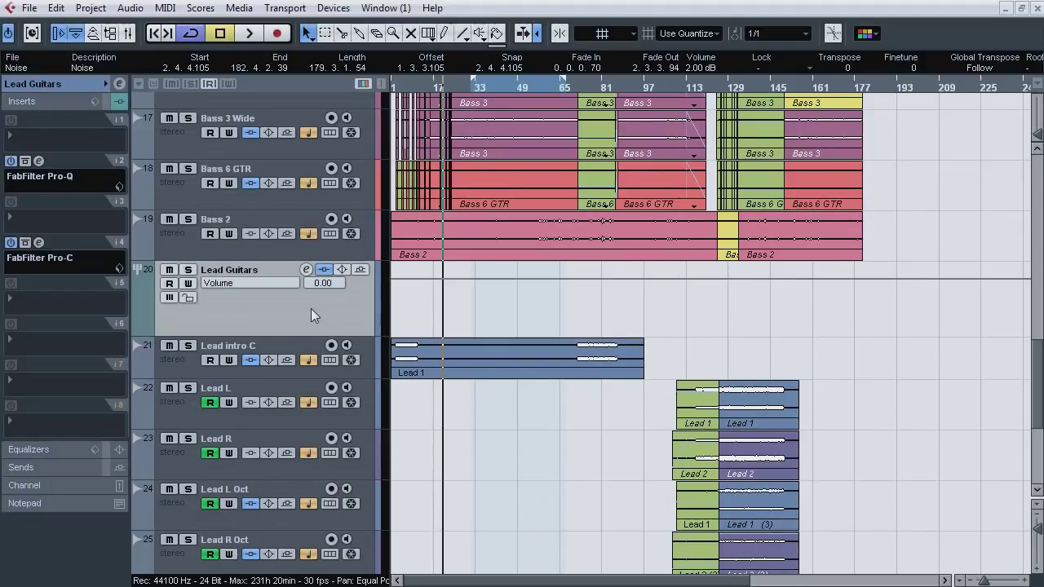
left_click(243, 344)
left_click(25, 162)
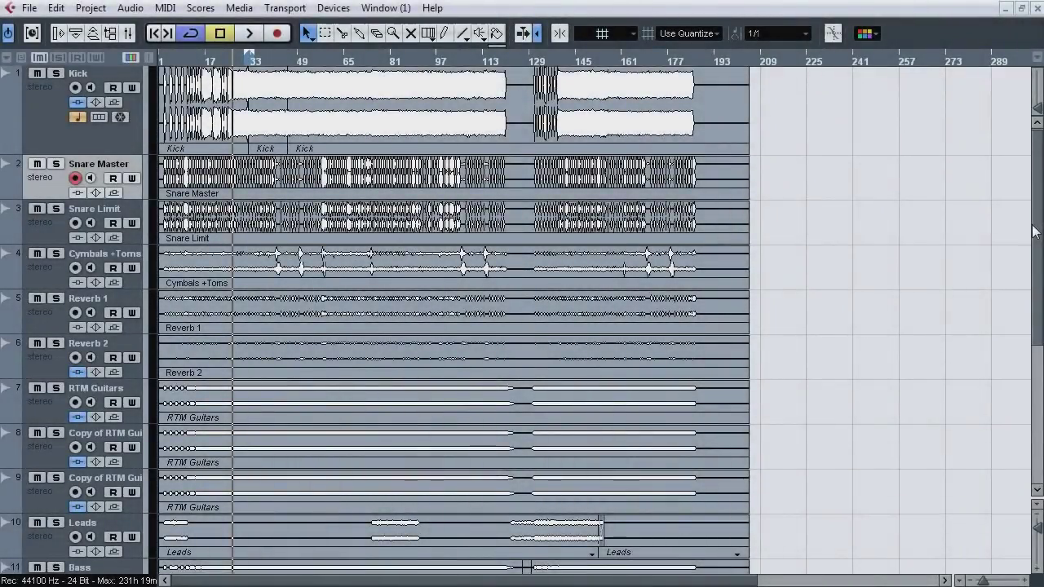
Step: Select the Vox Main 1 track, play the mix from about bar 26, show the track's inserts, and stop playback
left_click_drag(1034, 233, 1041, 373)
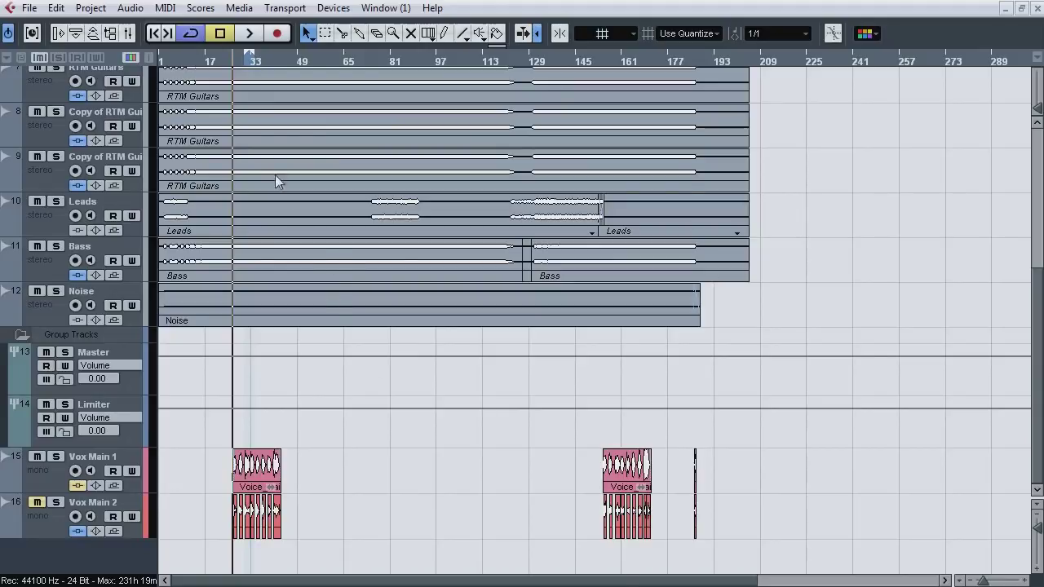
left_click_drag(232, 65, 239, 117)
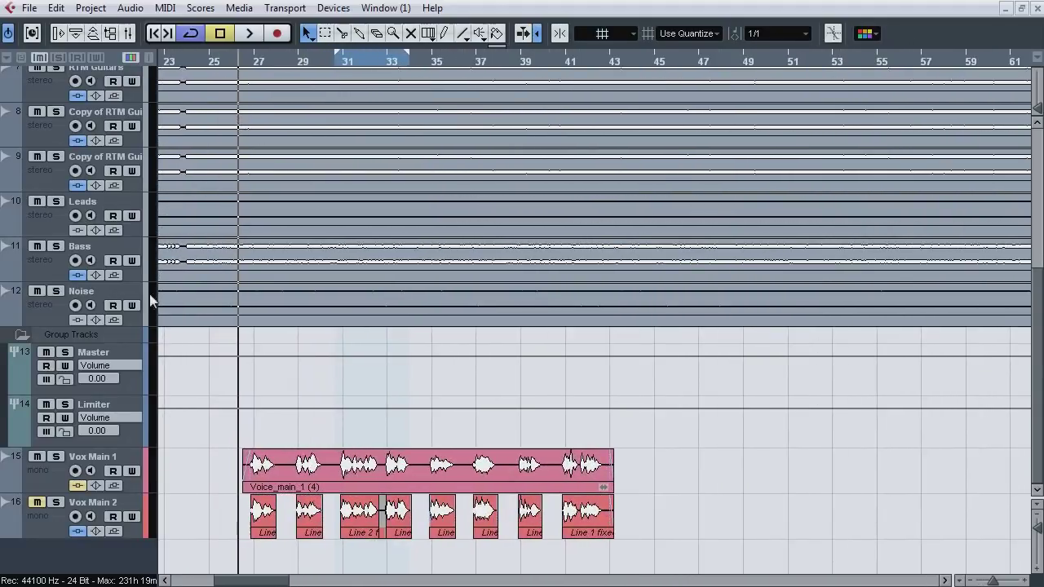
left_click(39, 502)
left_click(47, 483)
key("space")
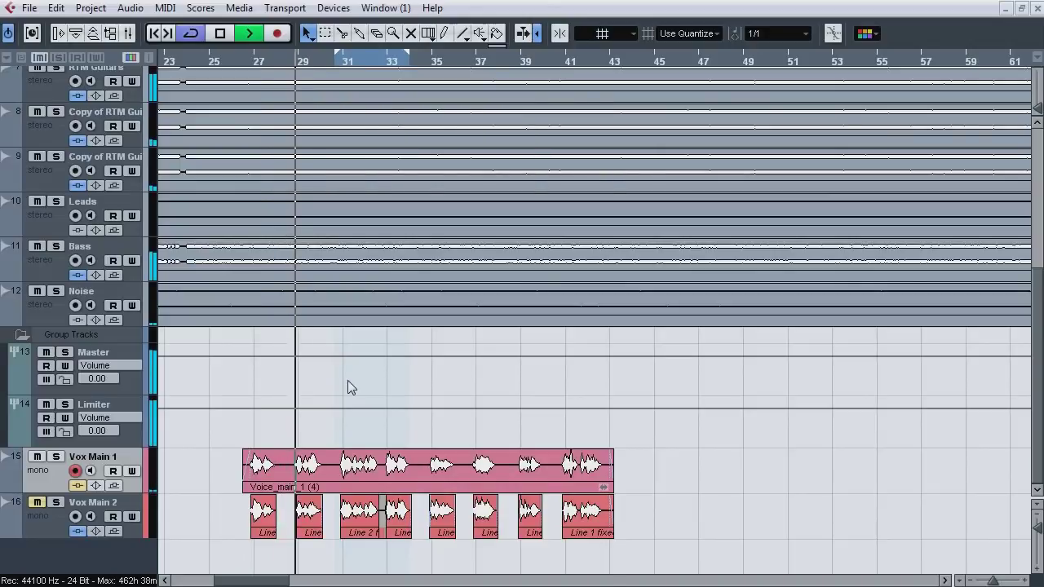
left_click(59, 33)
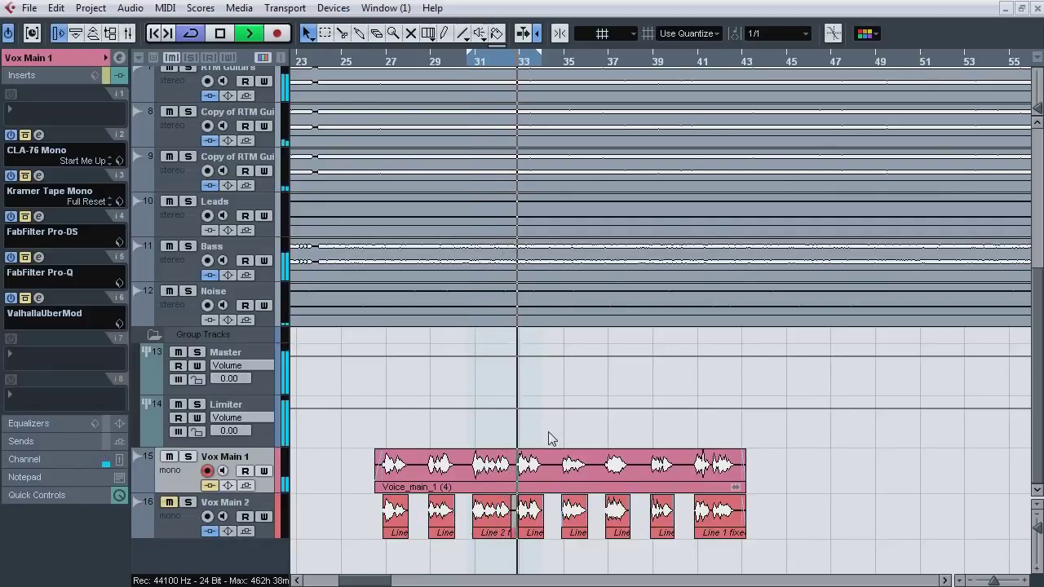
key("space")
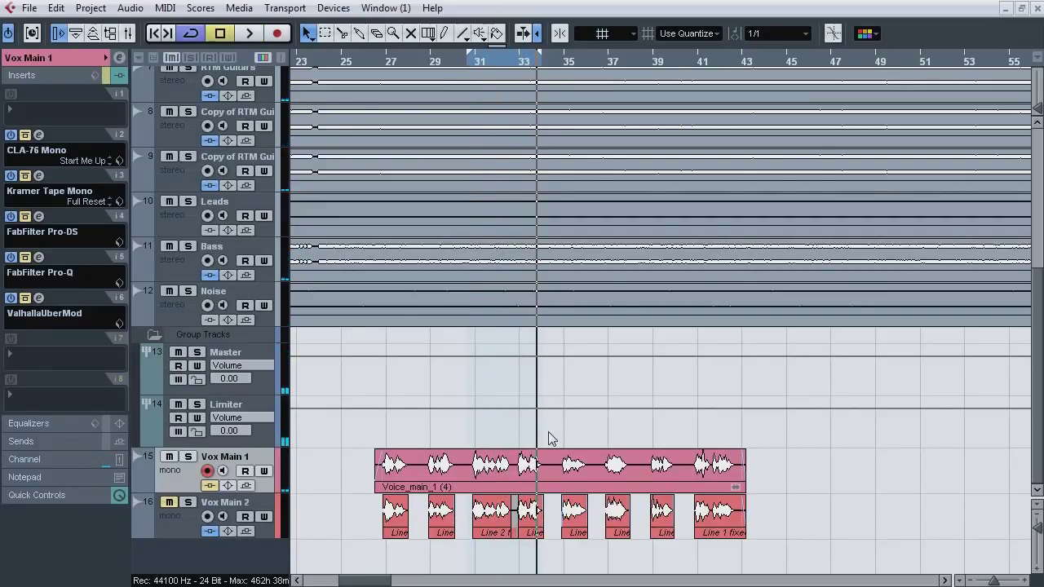
Step: Open and enable CLA-76 Mono on Vox Main 1, solo the track, and play the vocal from just before bar 31
left_click_drag(478, 67, 465, 90)
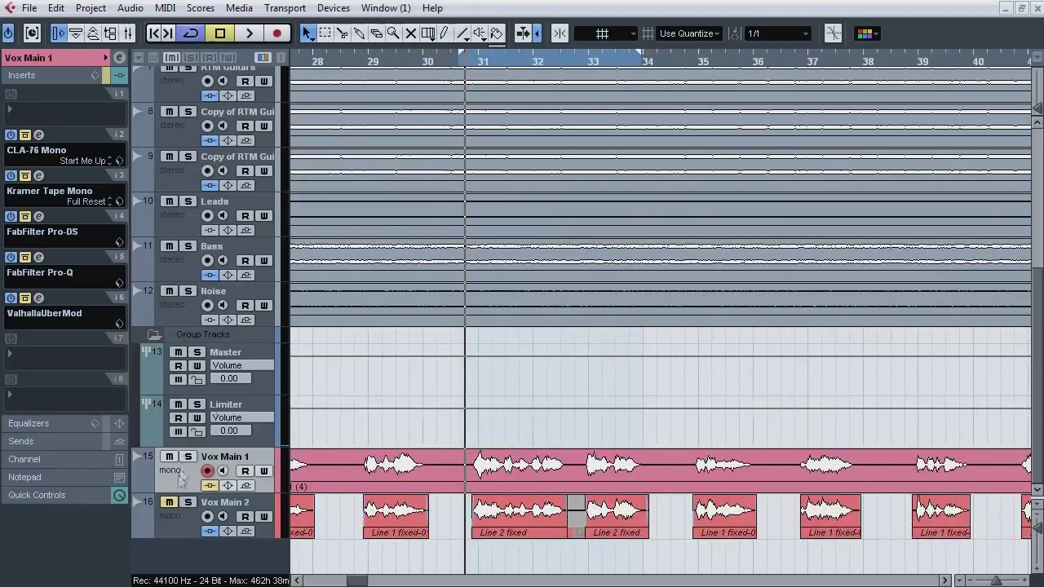
left_click(39, 136)
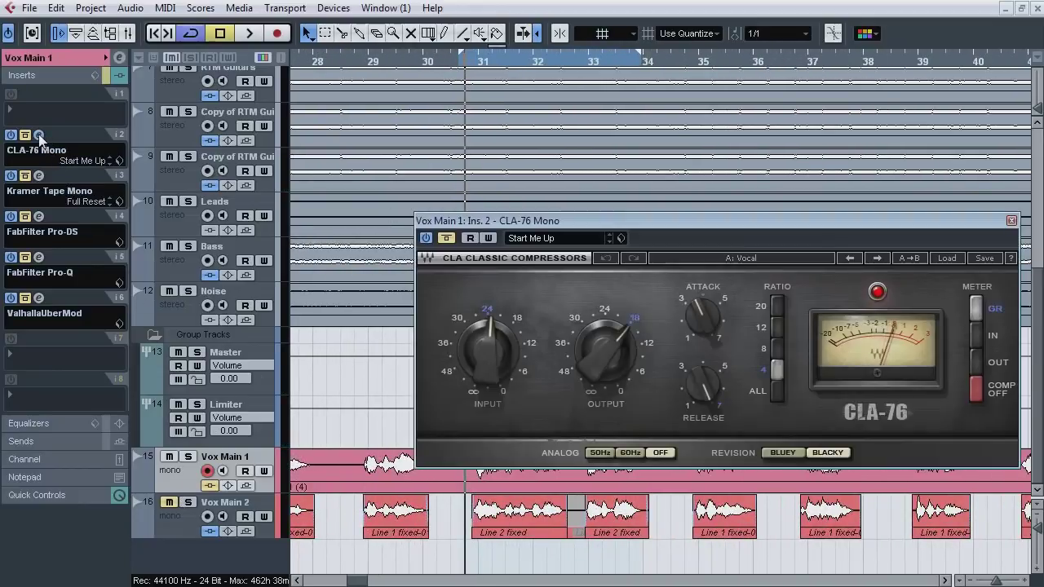
left_click(188, 458)
key("space")
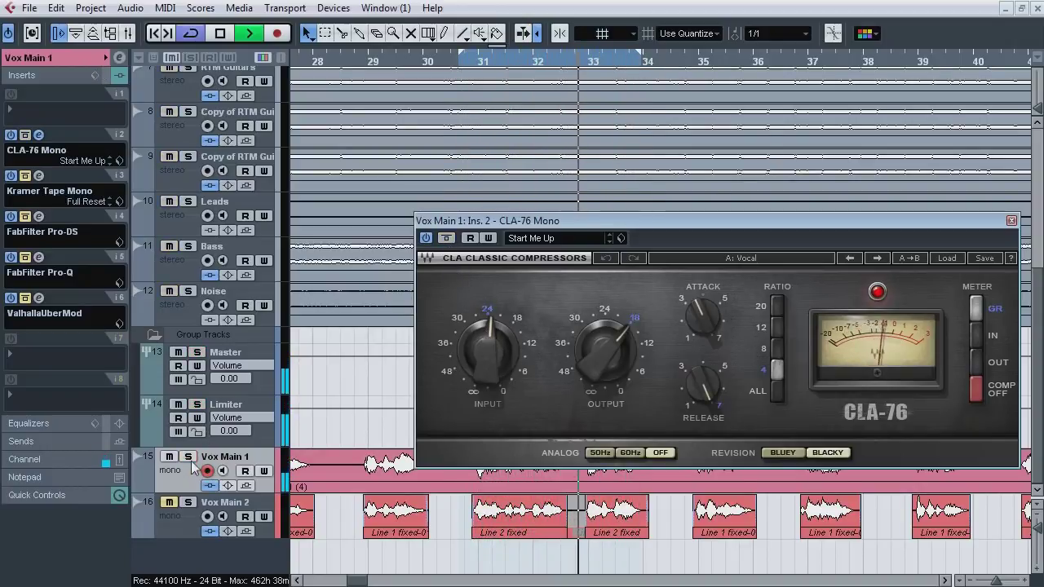
Step: Compare the vocal in the mix with CLA-76 Mono bypassed and active, stop playback, and close the plug-in
left_click(446, 238)
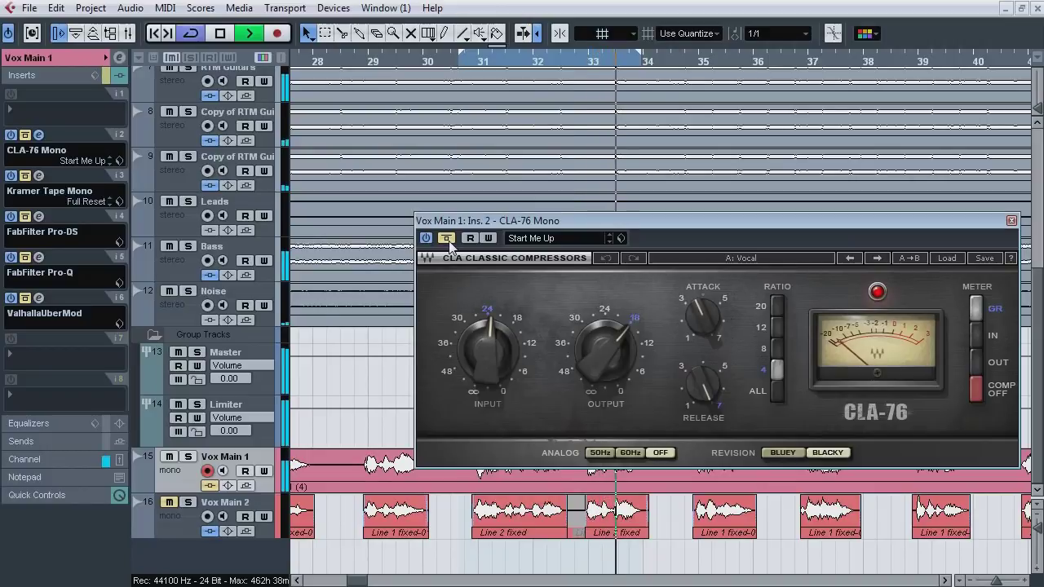
left_click(447, 239)
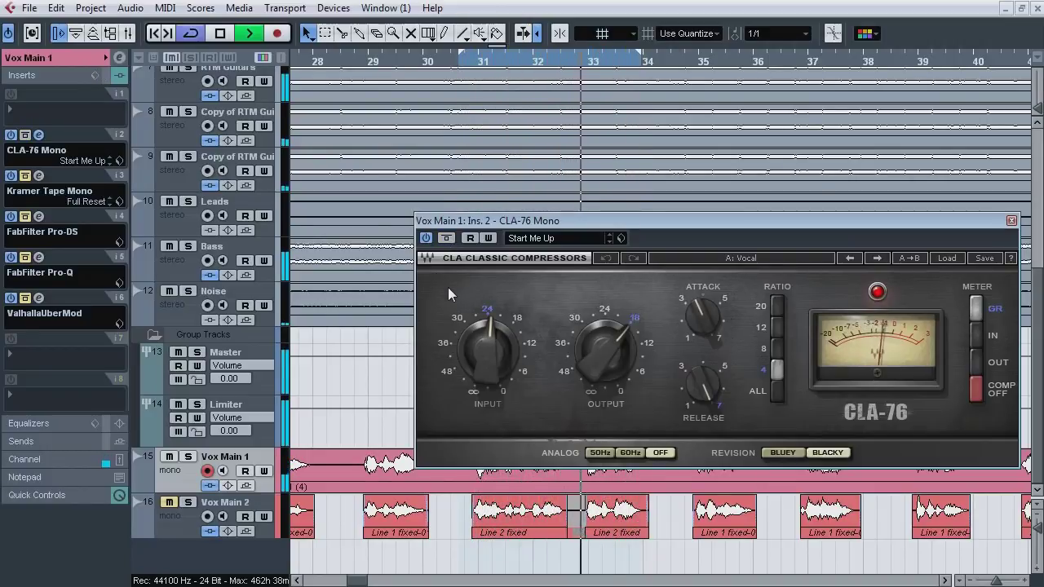
key("space")
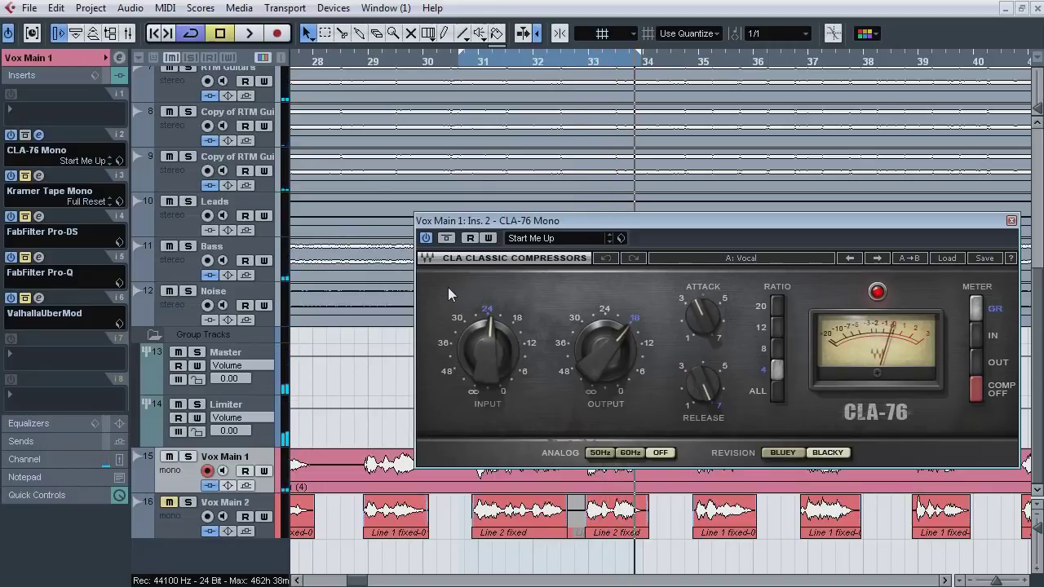
left_click(39, 135)
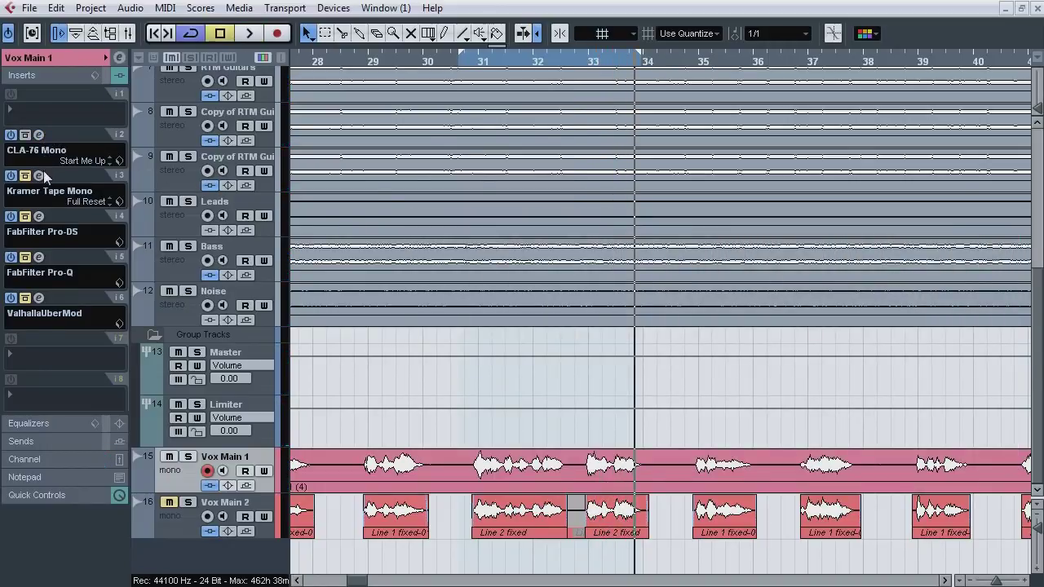
Step: Open Kramer Tape Mono on Vox Main 1, play the vocal in the mix, and switch the VU meter between input and output
left_click(38, 176)
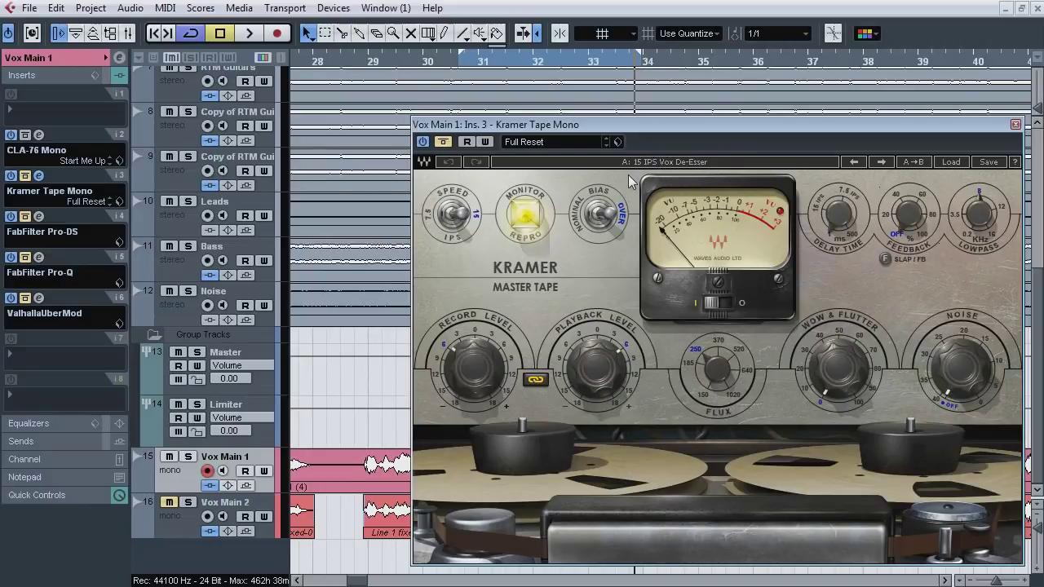
key("space")
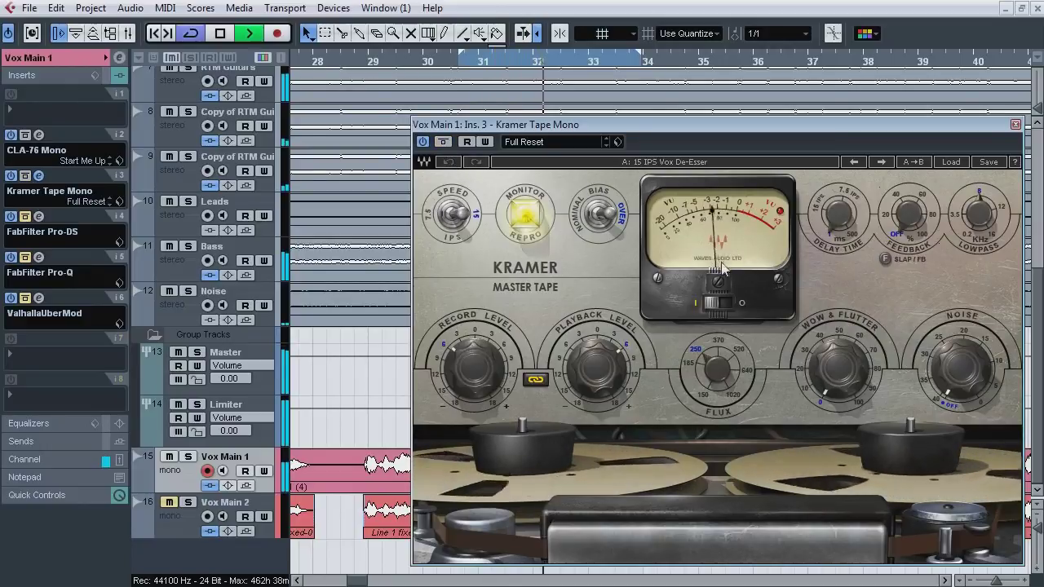
left_click(728, 306)
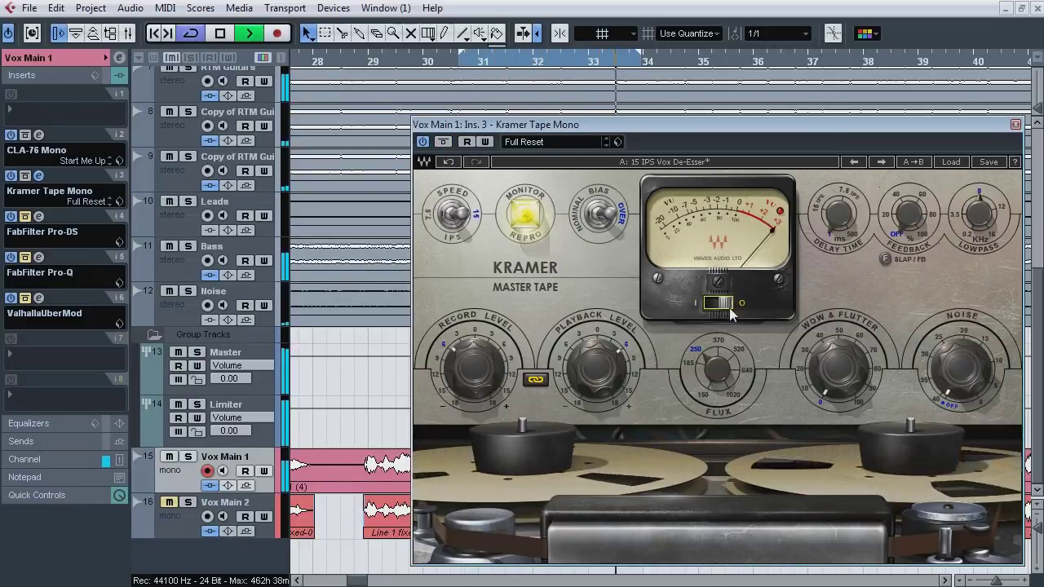
left_click(703, 301)
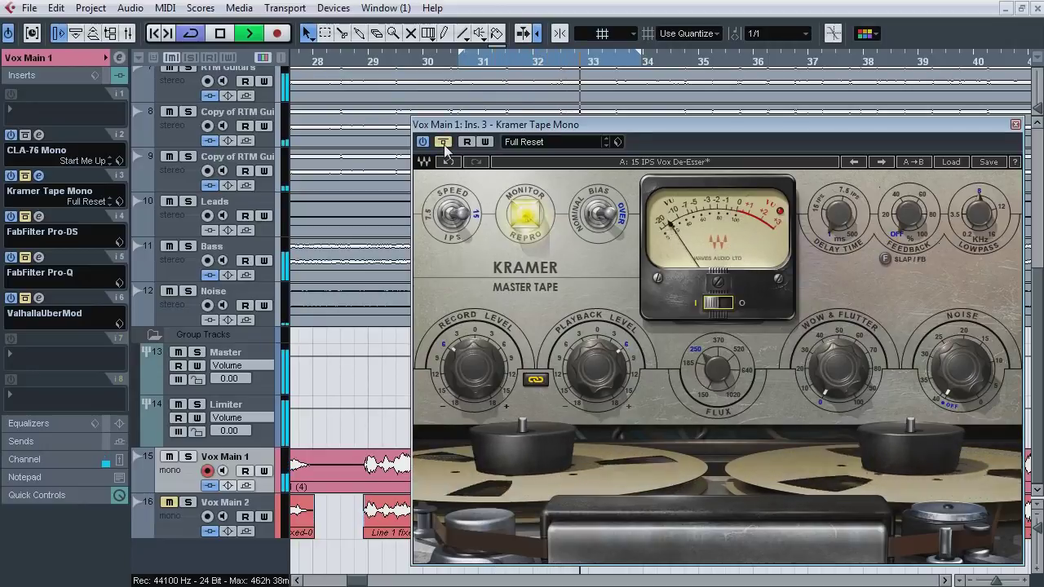
Step: Listen to the soloed Vox Main 1 track through Kramer Tape, stop playback and close the plugin
key("s")
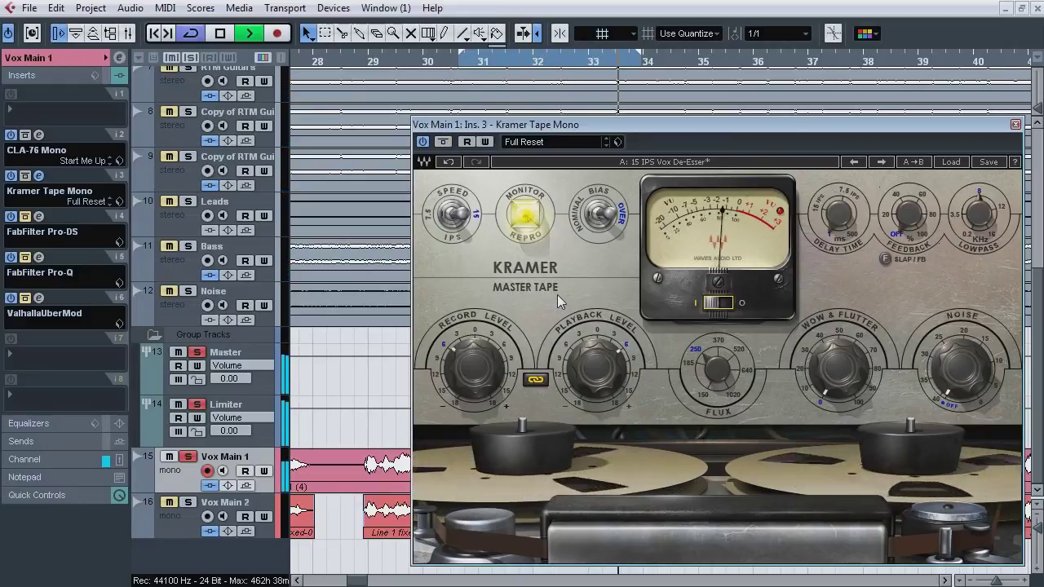
key("space")
left_click(38, 176)
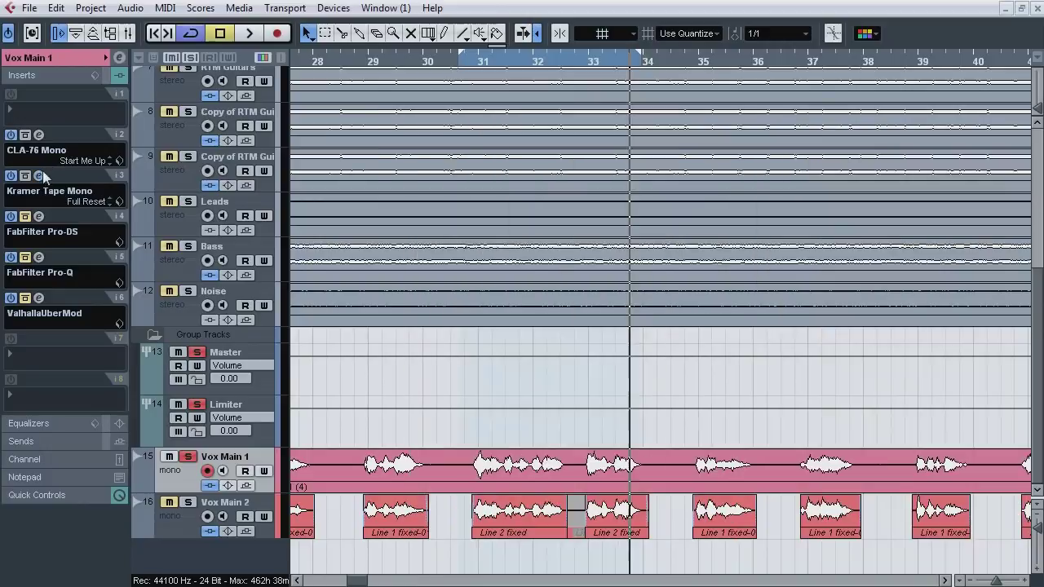
Step: Open FabFilter Pro-DS on Vox Main 1, play the soloed vocal with it active and audition its detection signal
left_click(39, 216)
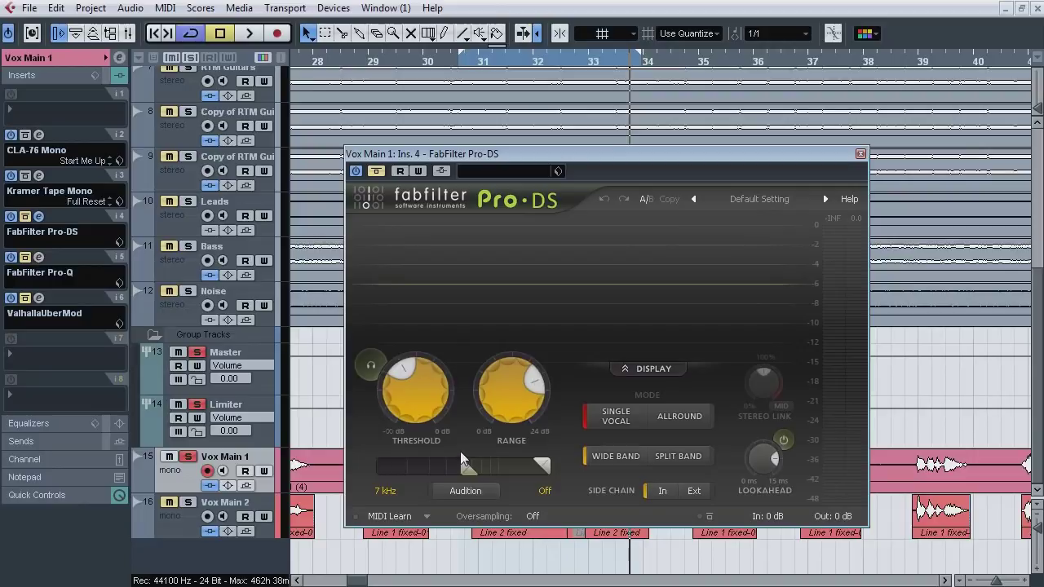
key("space")
mouse_move(430, 363)
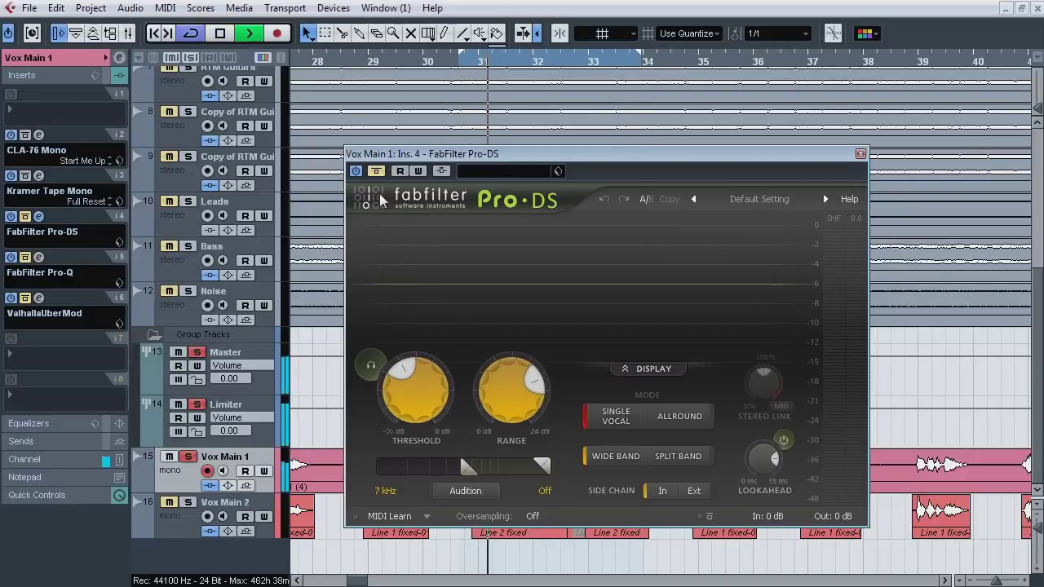
left_click(478, 491)
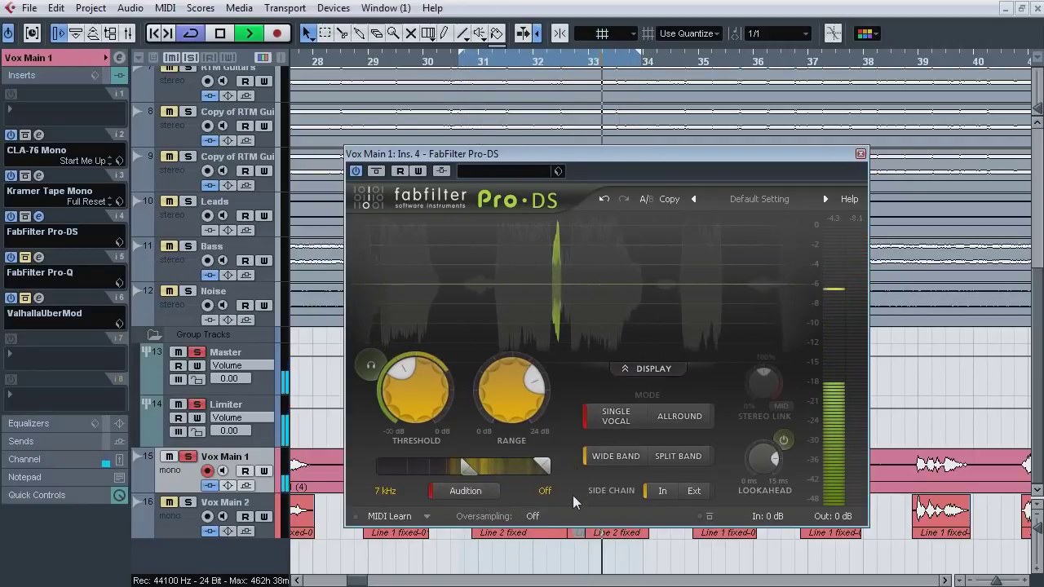
left_click(490, 489)
key("space")
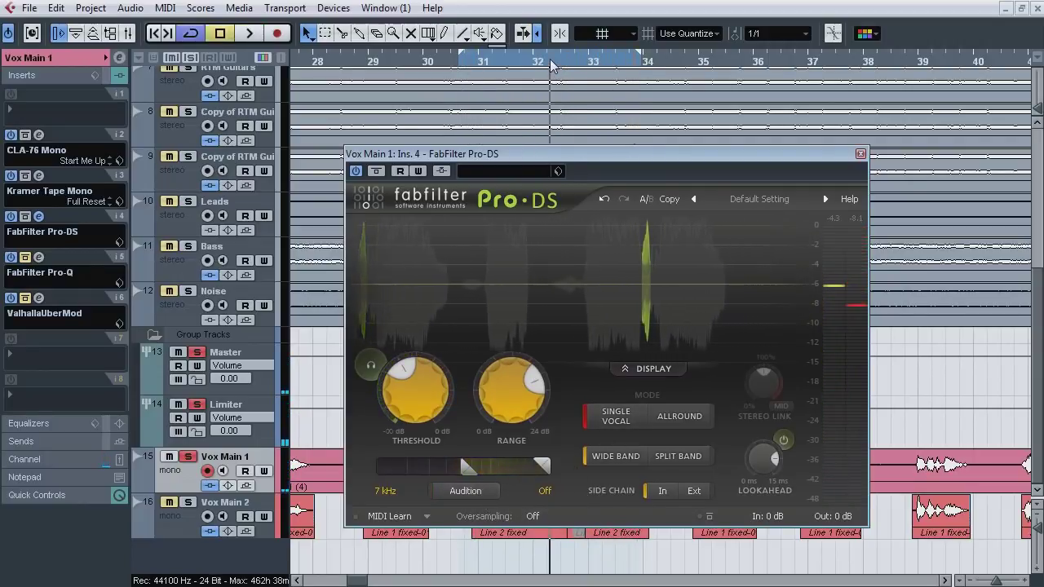
Step: Compare Pro-DS bypassed and active on the unsoloed vocal from about bar 32, leaving it active and closing it
left_click(375, 170)
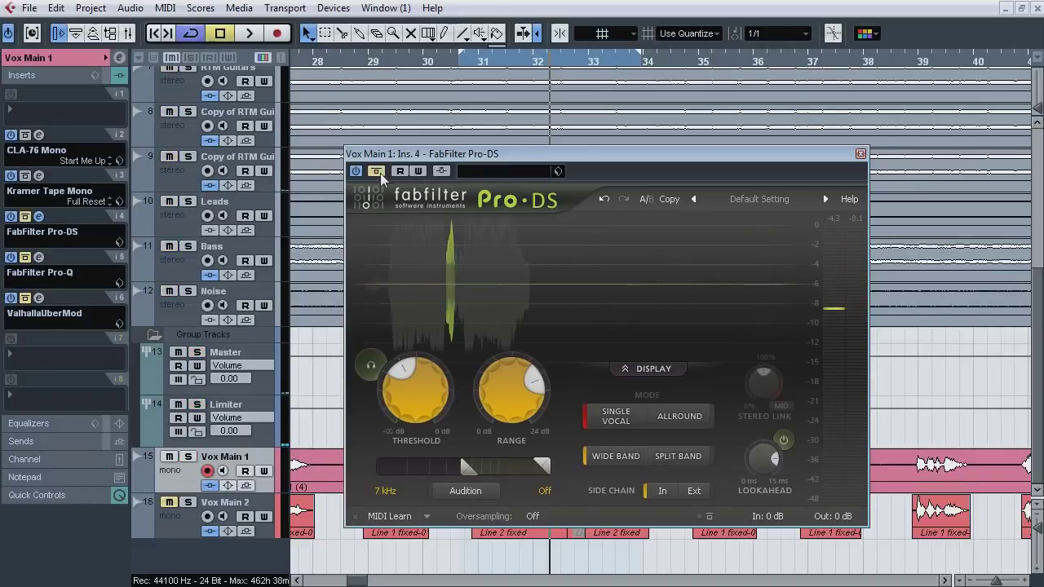
key("space")
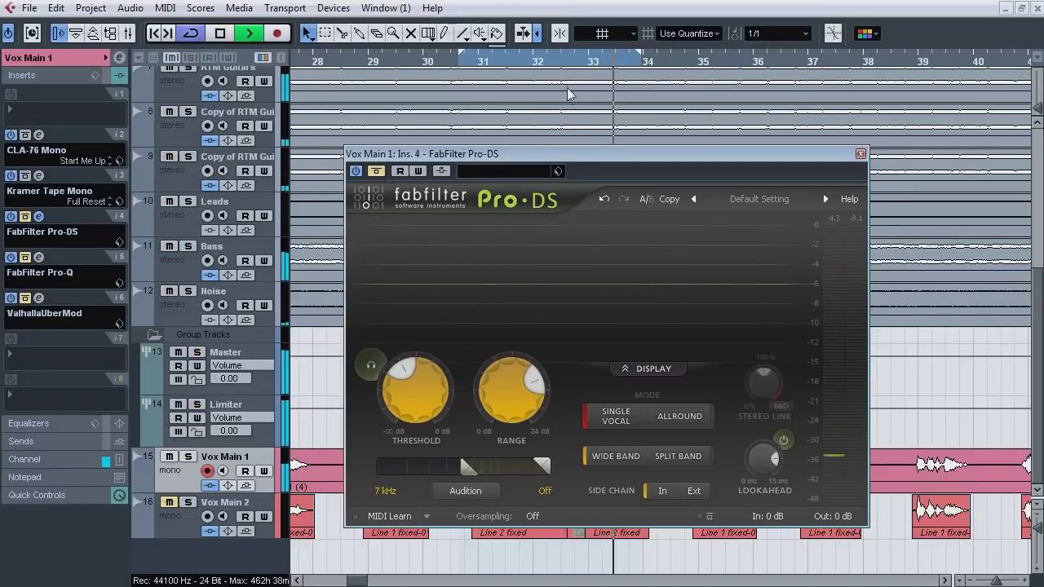
left_click(538, 61)
left_click(376, 171)
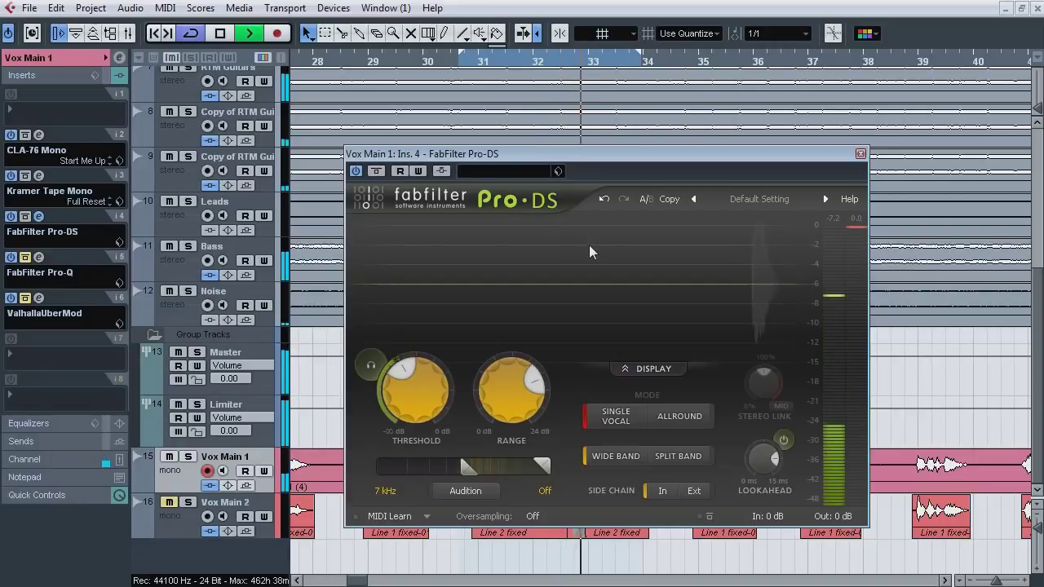
key("space")
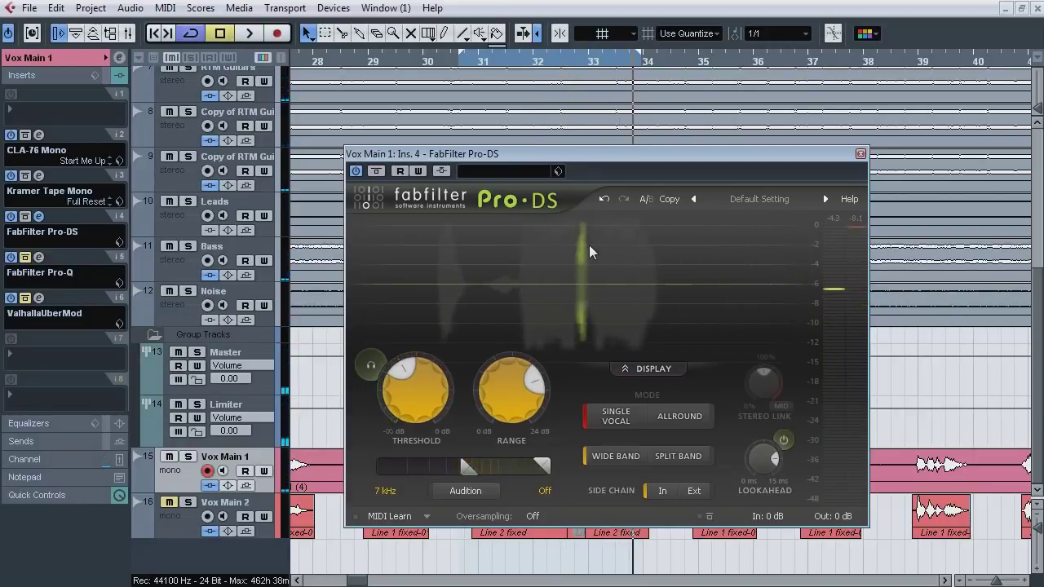
left_click(40, 216)
Step: Open FabFilter Pro-Q on Vox Main 1 and listen to its 87.378 Hz low-cut band with the vocal soloed
left_click(39, 257)
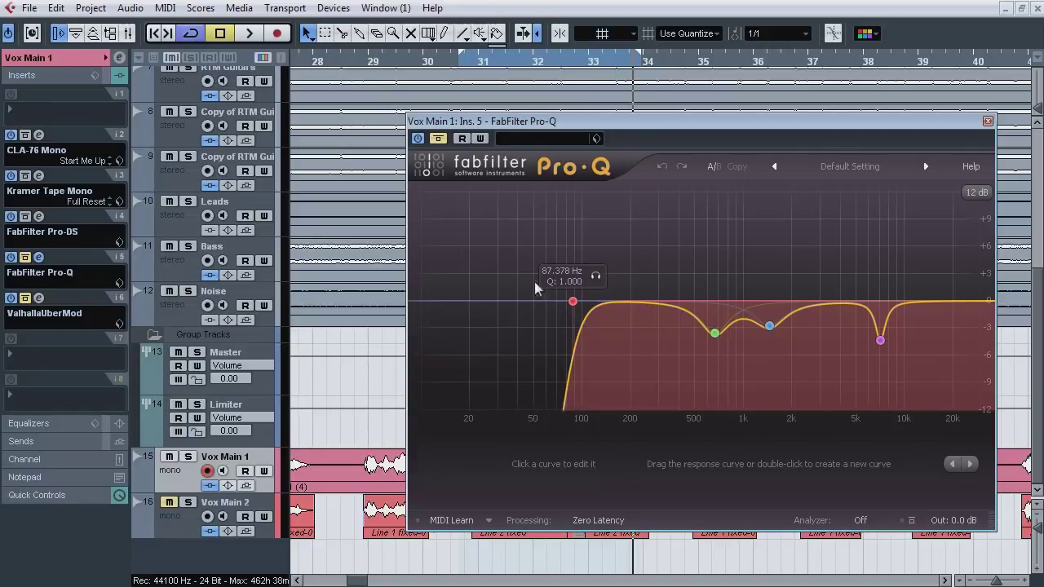
left_click(470, 59)
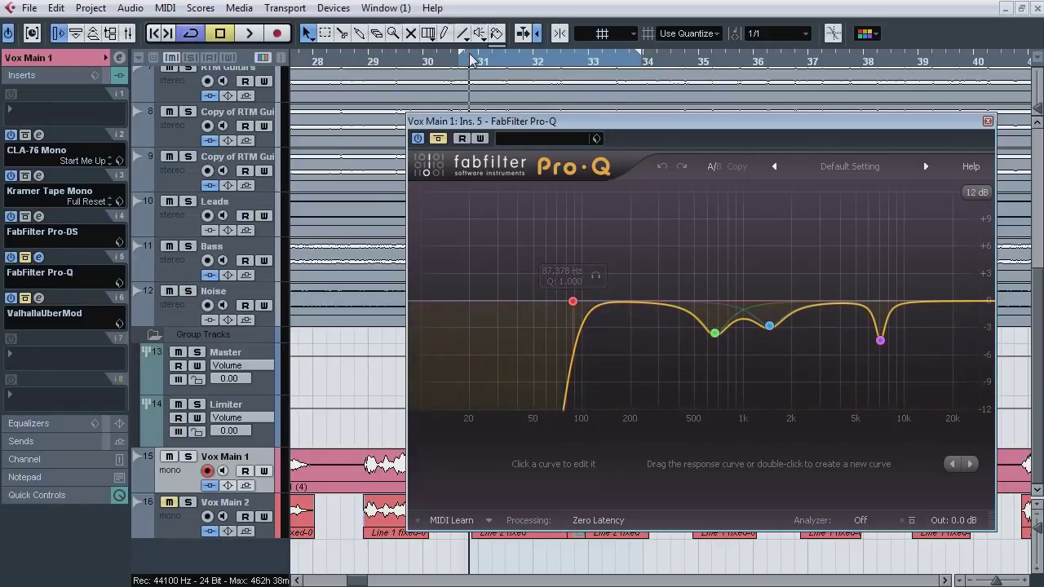
left_click(189, 457)
key("space")
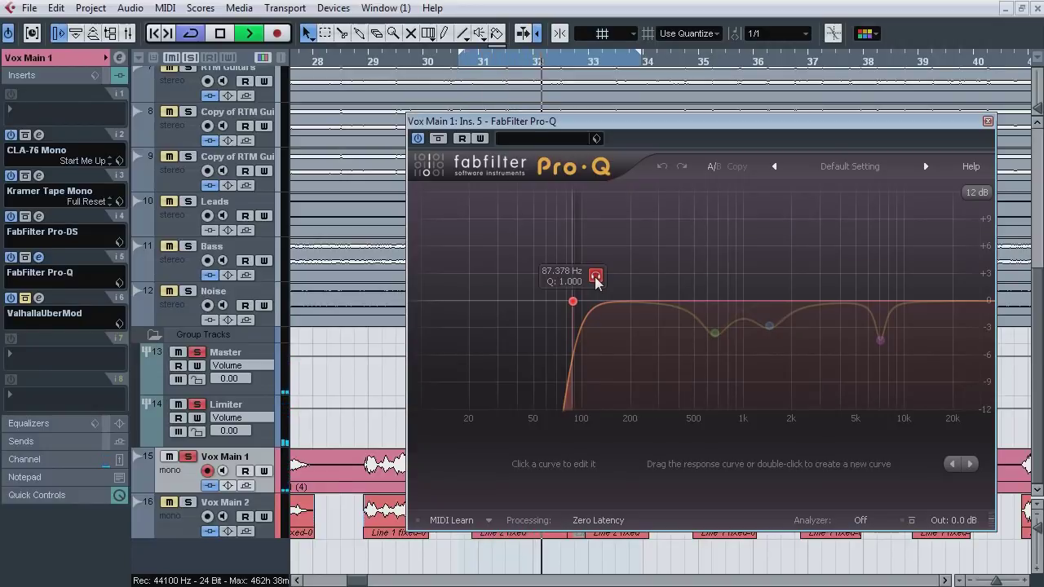
left_click_drag(596, 277, 595, 278)
key("space")
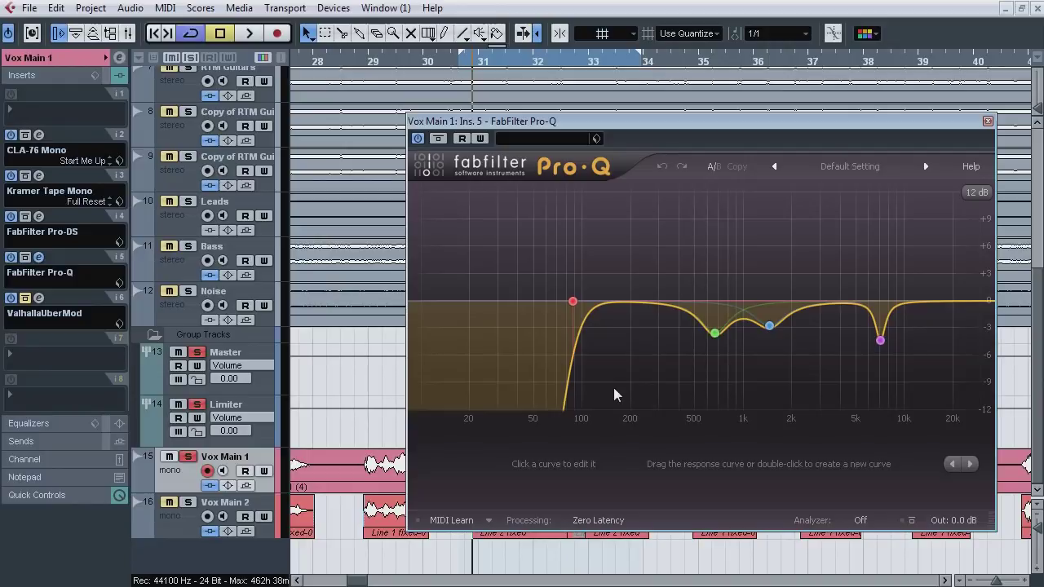
Step: Unsolo Vox Main 1, glance at the mixer and listen to Pro-Q's low-cut band within the full mix
key("space")
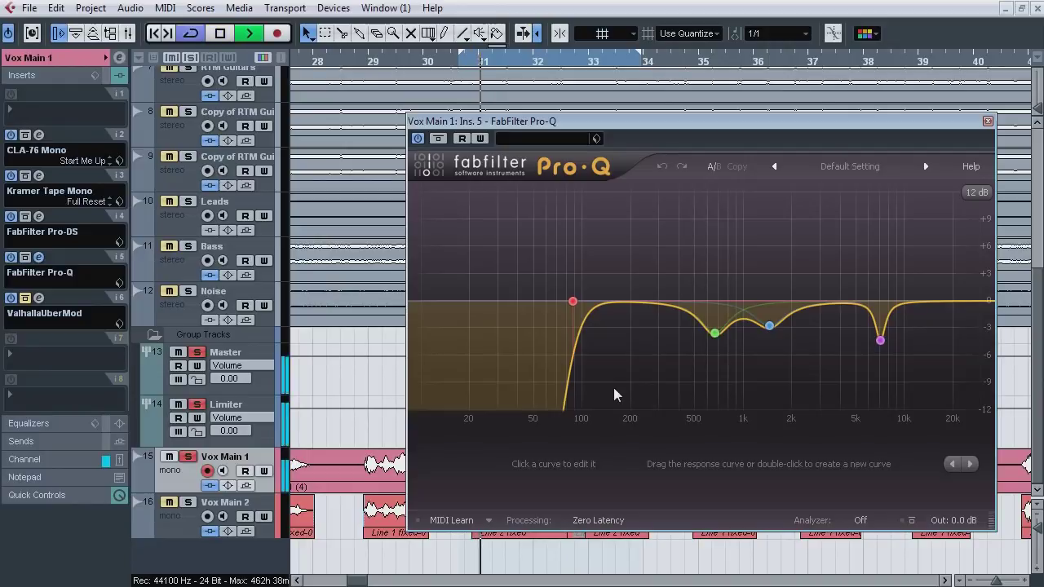
left_click(189, 460)
key("F3")
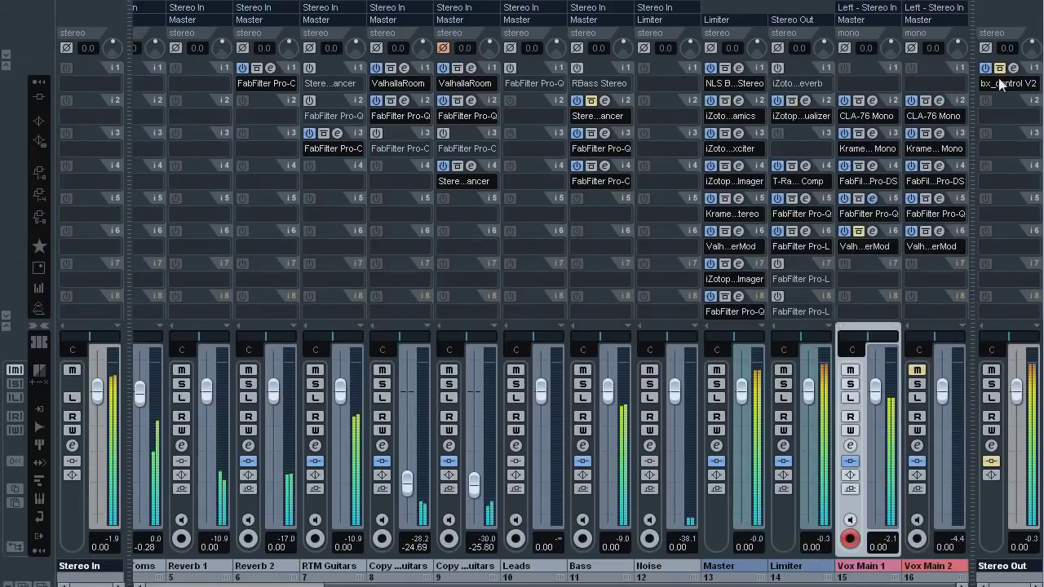
key("F3")
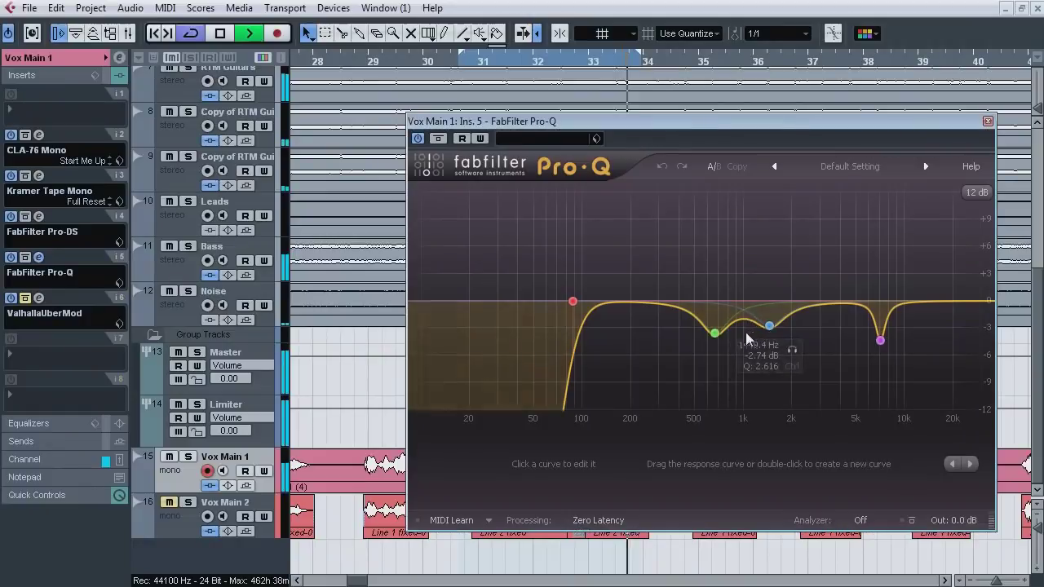
left_click(595, 278)
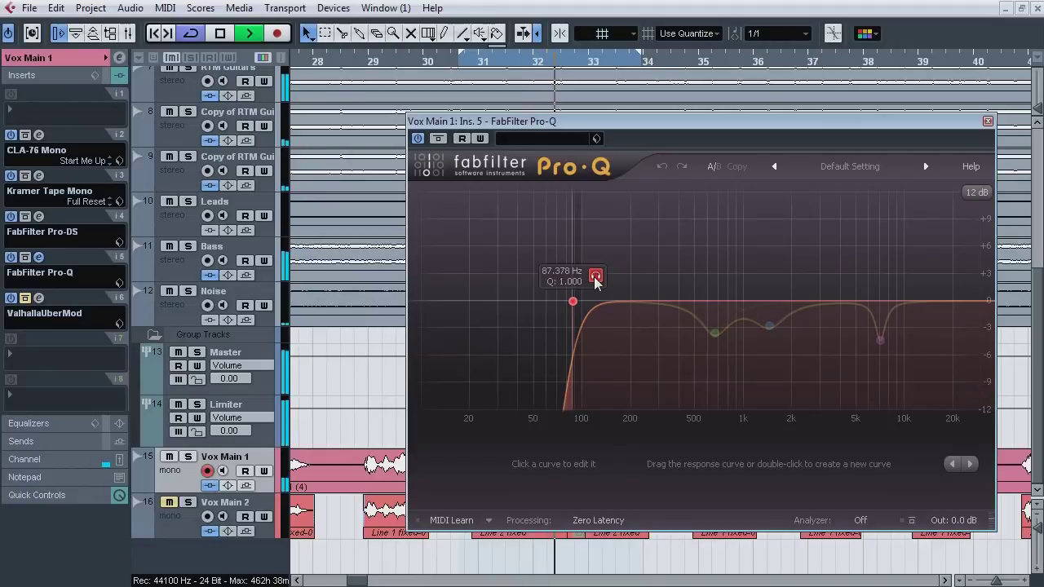
left_click(595, 277)
Step: Listen in isolation to Pro-Q's two midrange cuts at 663.85 Hz and 1449.4 Hz
left_click(737, 358)
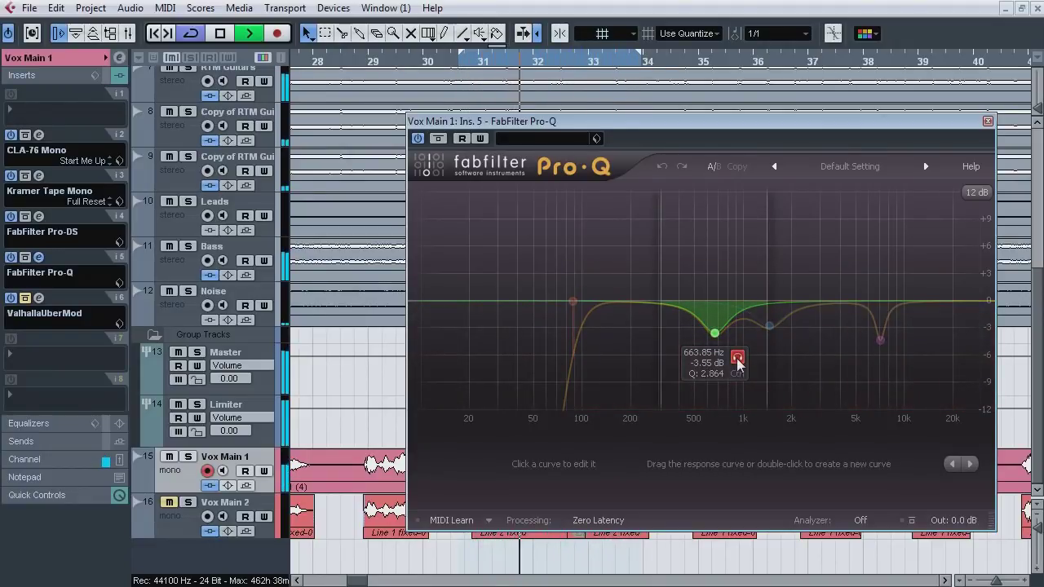
left_click(736, 358)
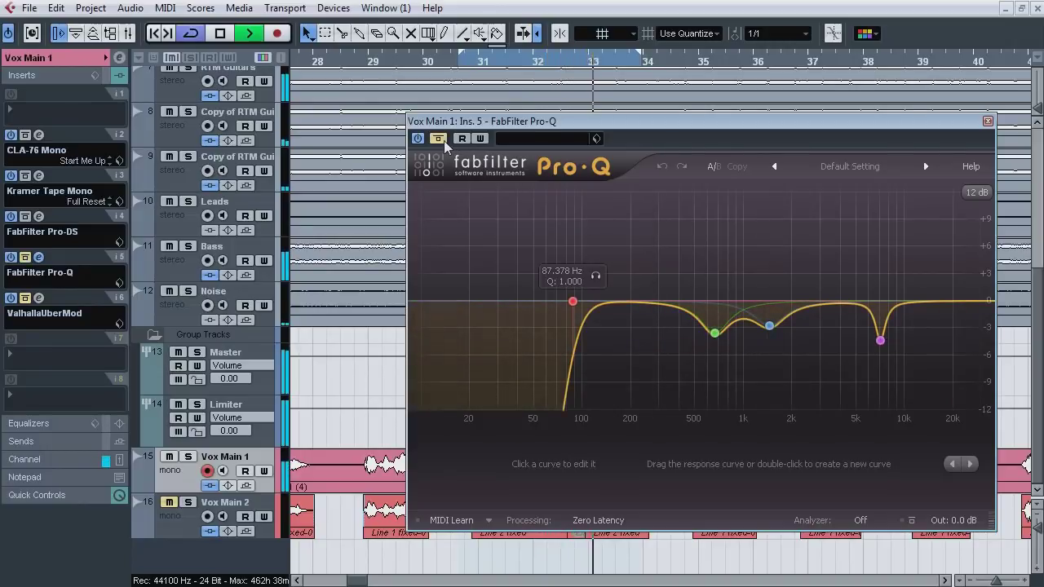
left_click(792, 351)
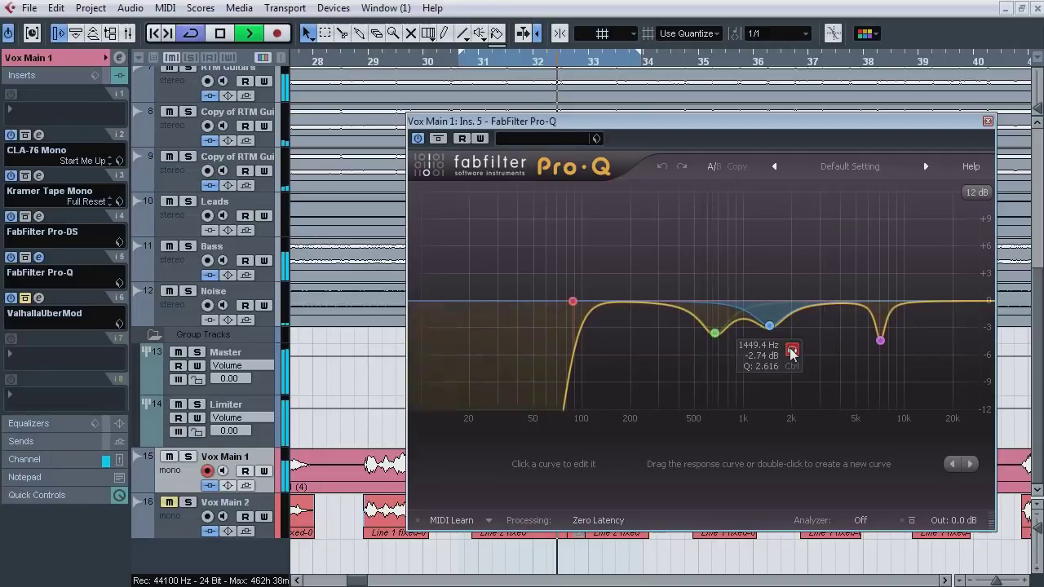
left_click(792, 350)
Step: Compare the mix with Pro-Q bypassed and active, replaying from between bars 31 and 32
left_click(438, 139)
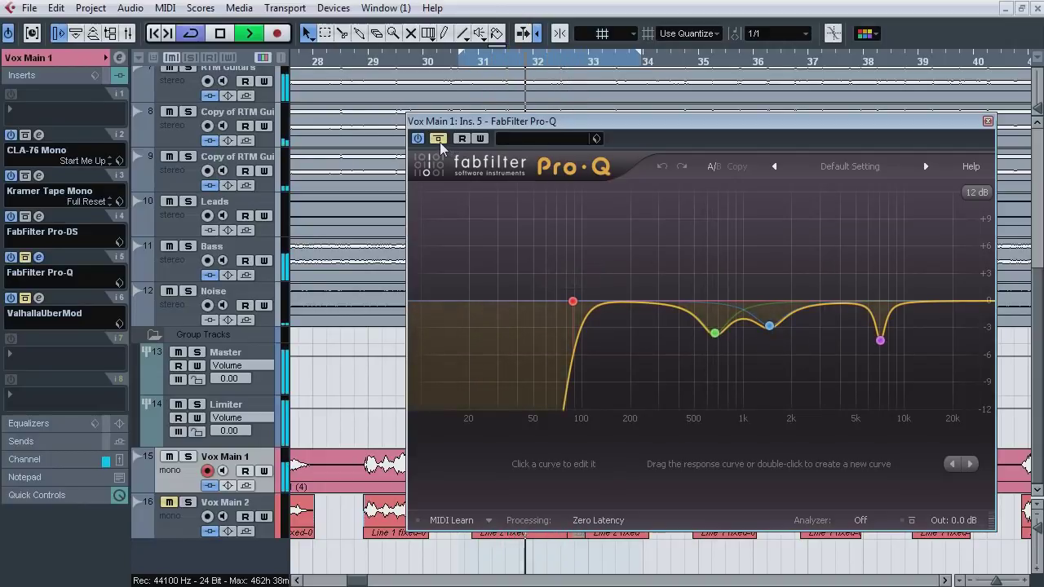
left_click(440, 141)
left_click(506, 64)
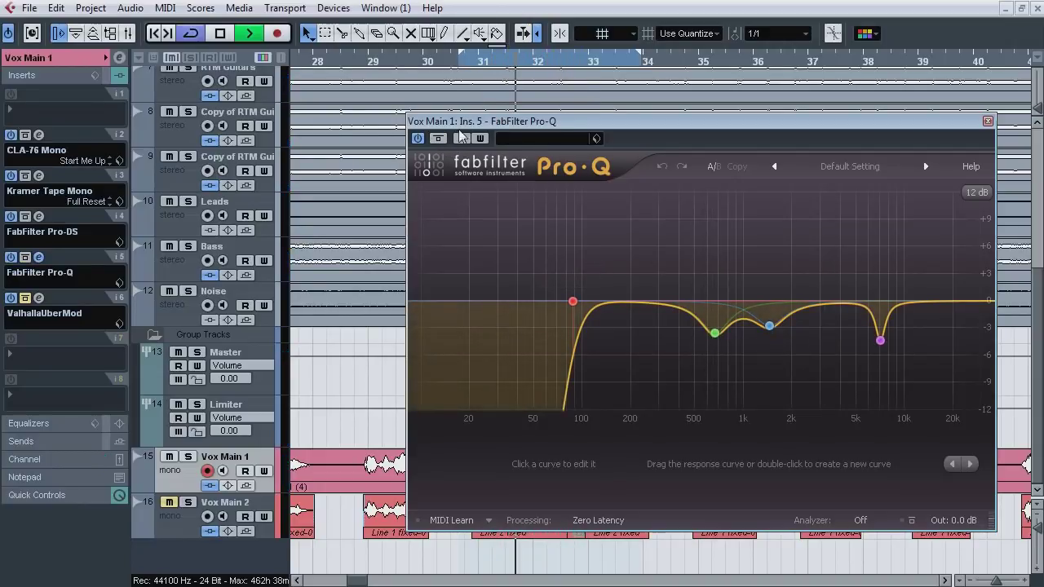
left_click(441, 141)
left_click(440, 142)
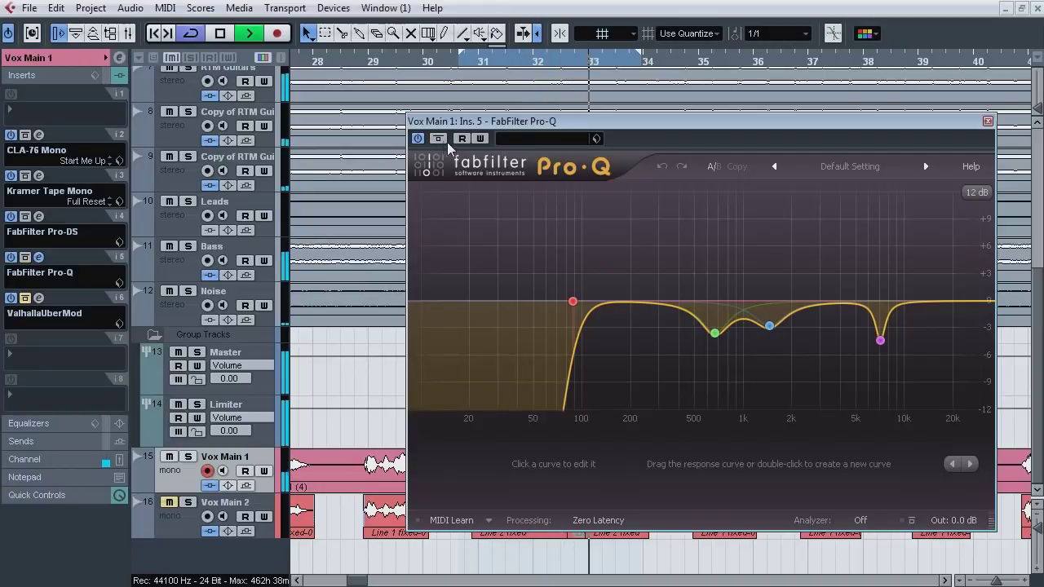
Step: Listen to Pro-Q's 7071.6 Hz cut, compare the plugin bypassed and active in the mix, and close it left active
left_click(904, 366)
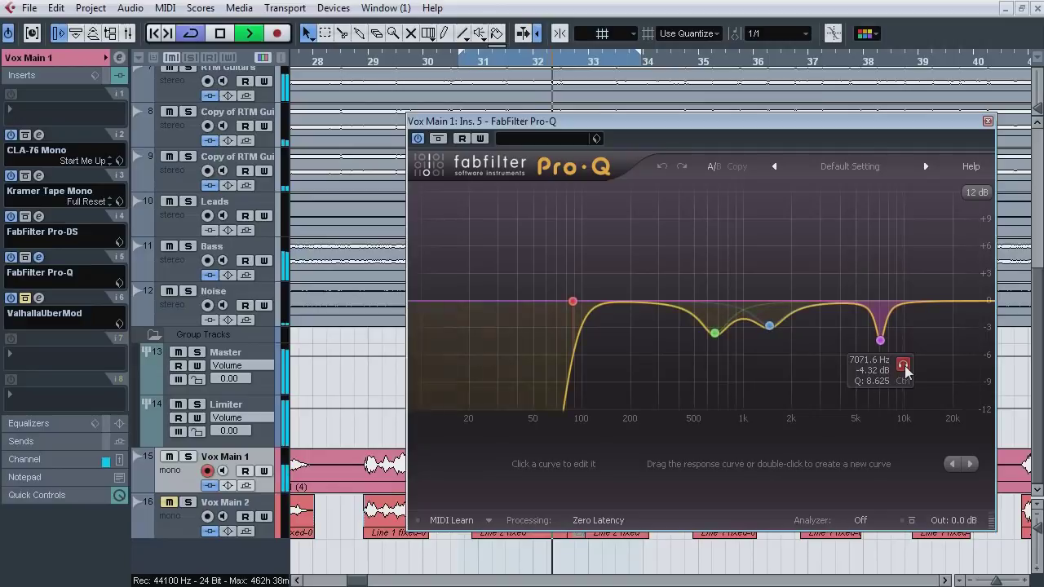
left_click(903, 367)
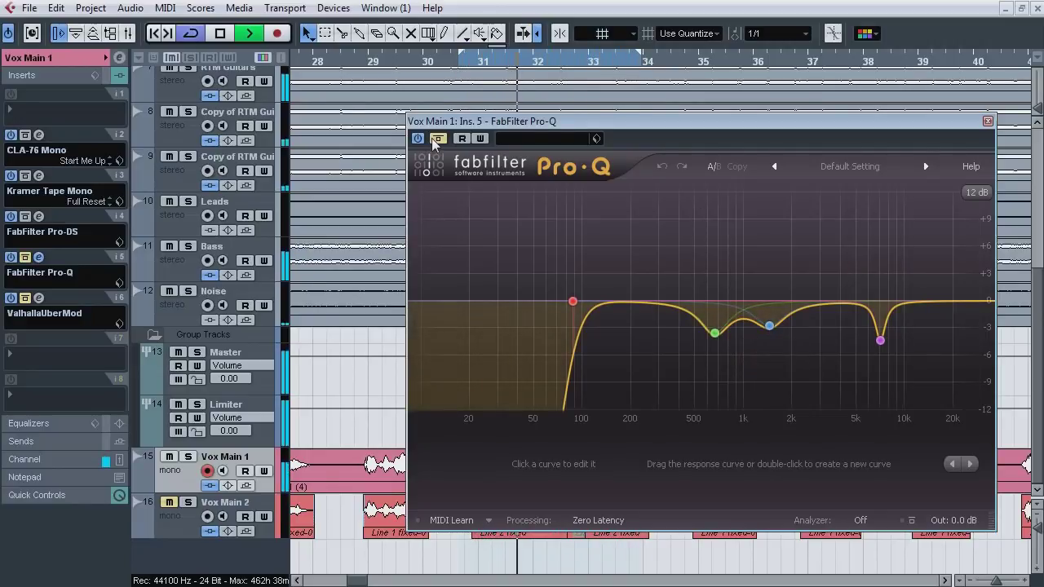
left_click(437, 140)
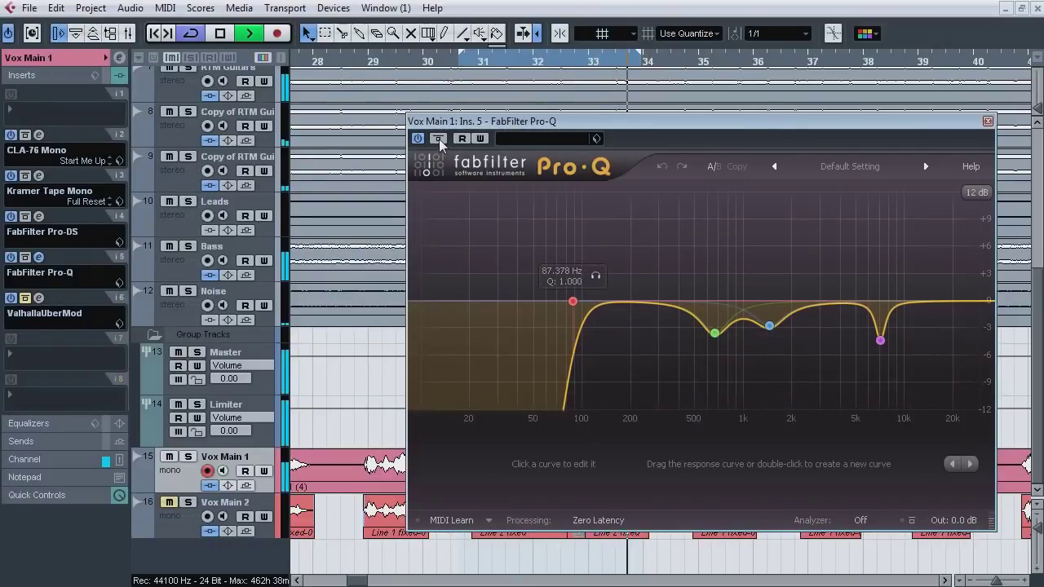
left_click(438, 139)
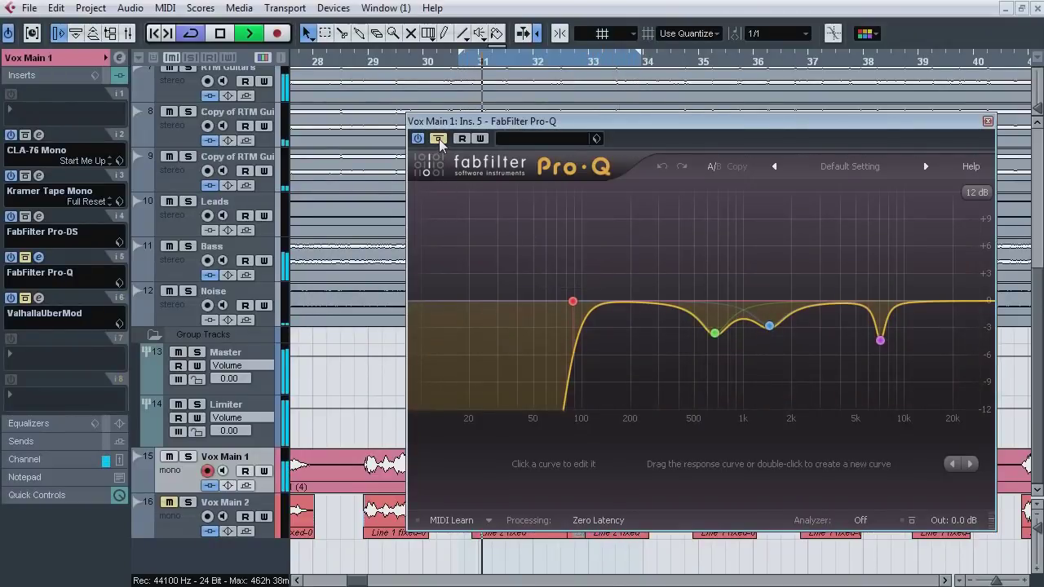
left_click(438, 140)
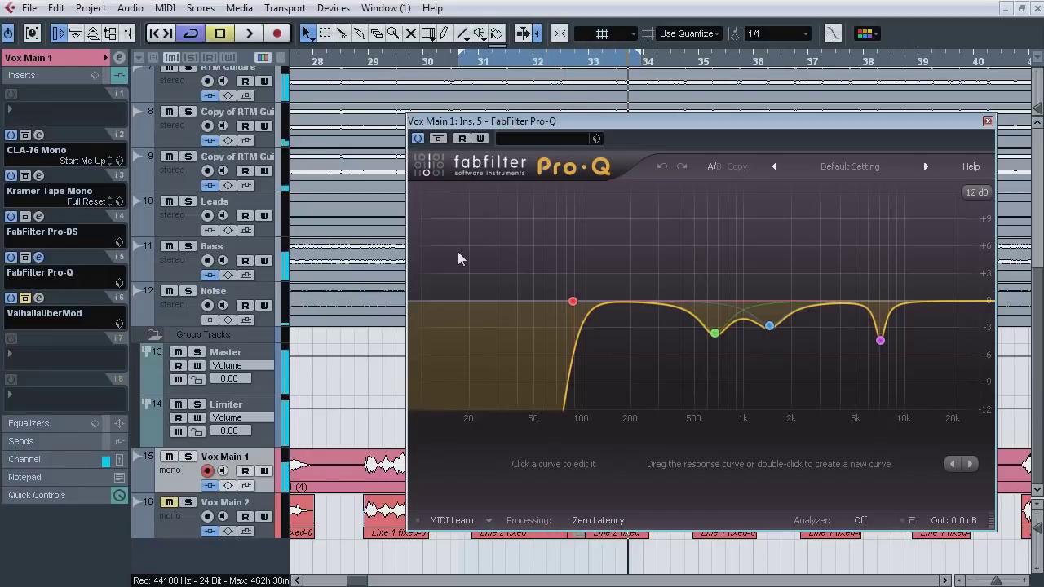
key("space")
left_click(40, 257)
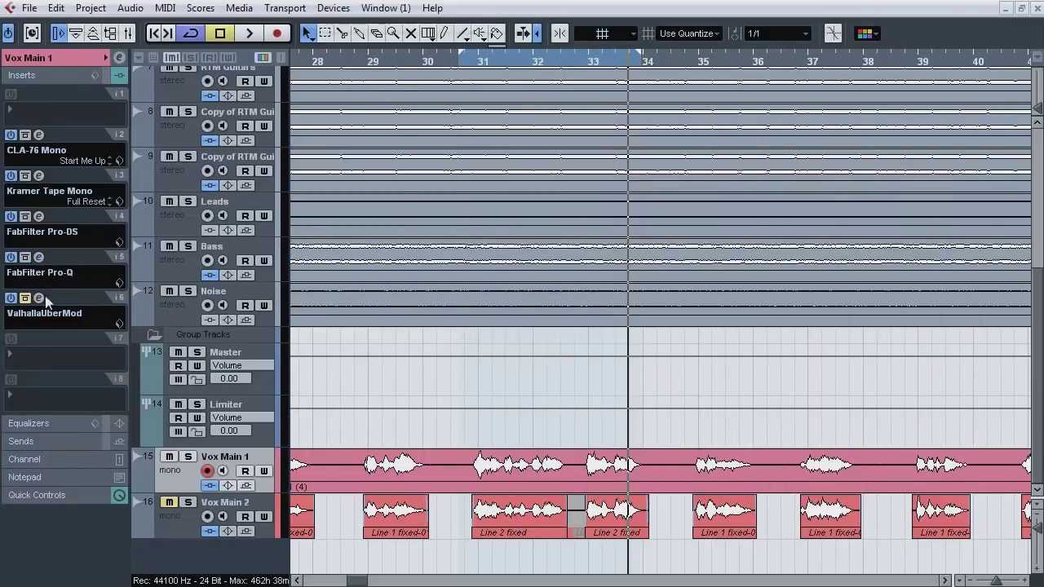
Step: Open ValhallaUberMod on Vox Main 1 and review its drive, EQ, warp, diffusion, taps and modulation settings
left_click(40, 298)
left_click(668, 250)
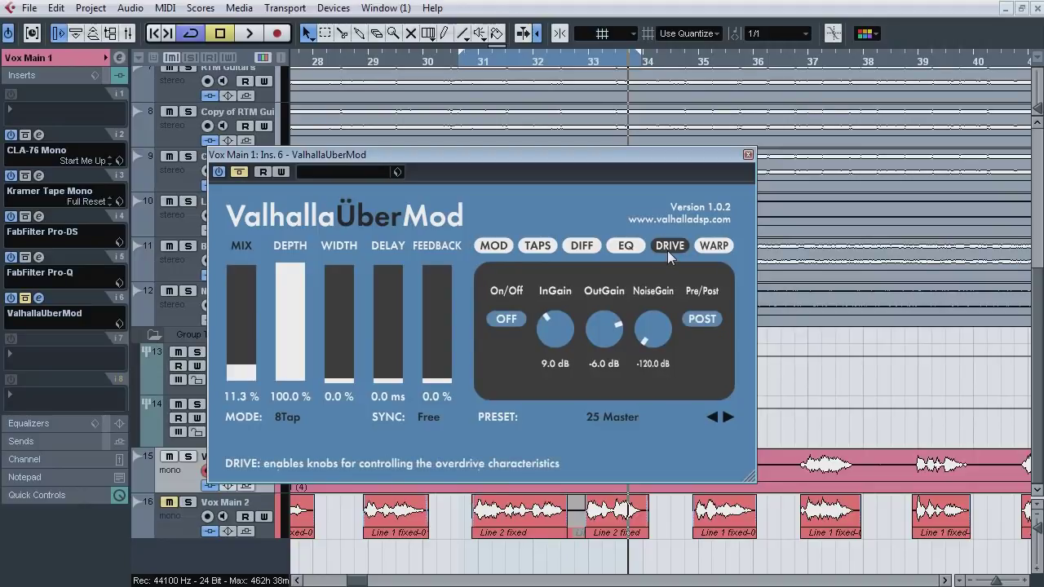
left_click(626, 246)
left_click(714, 245)
left_click(597, 248)
left_click(538, 245)
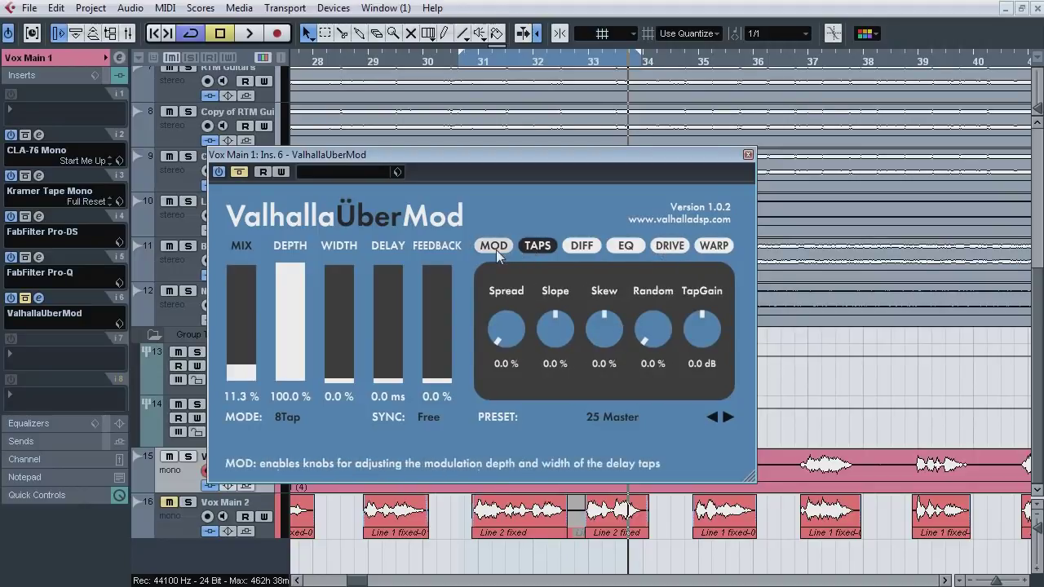
left_click(494, 246)
Step: Play the soloed Vox Main 1 track and compare ValhallaUberMod bypassed and active
key("space")
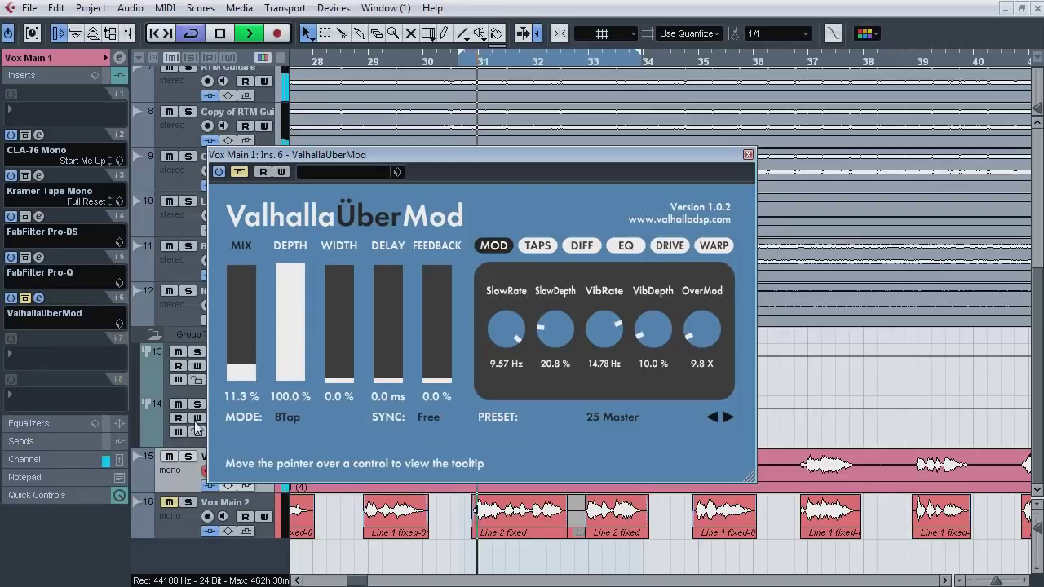
left_click(190, 457)
left_click(240, 172)
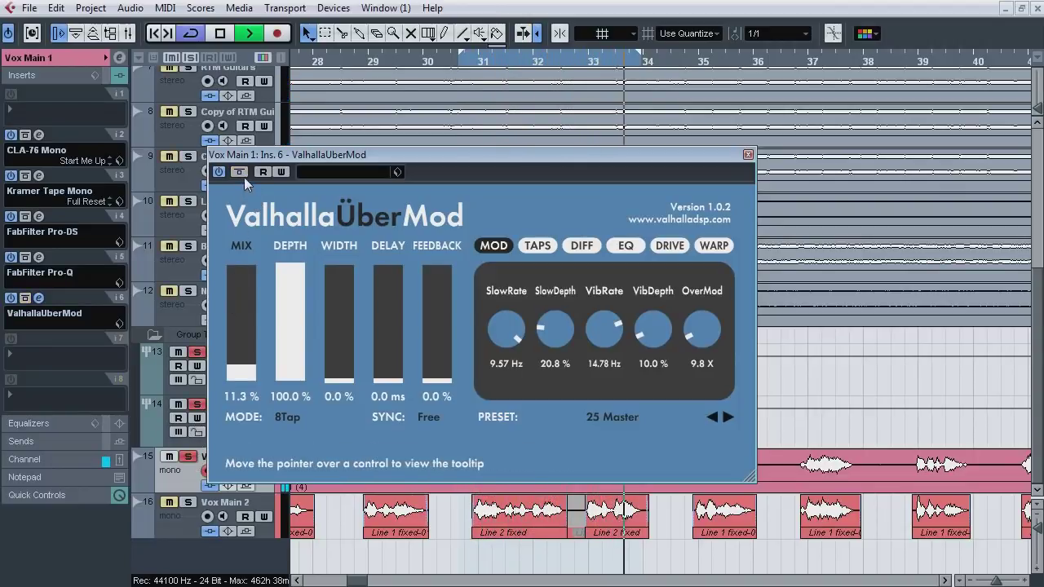
left_click(244, 171)
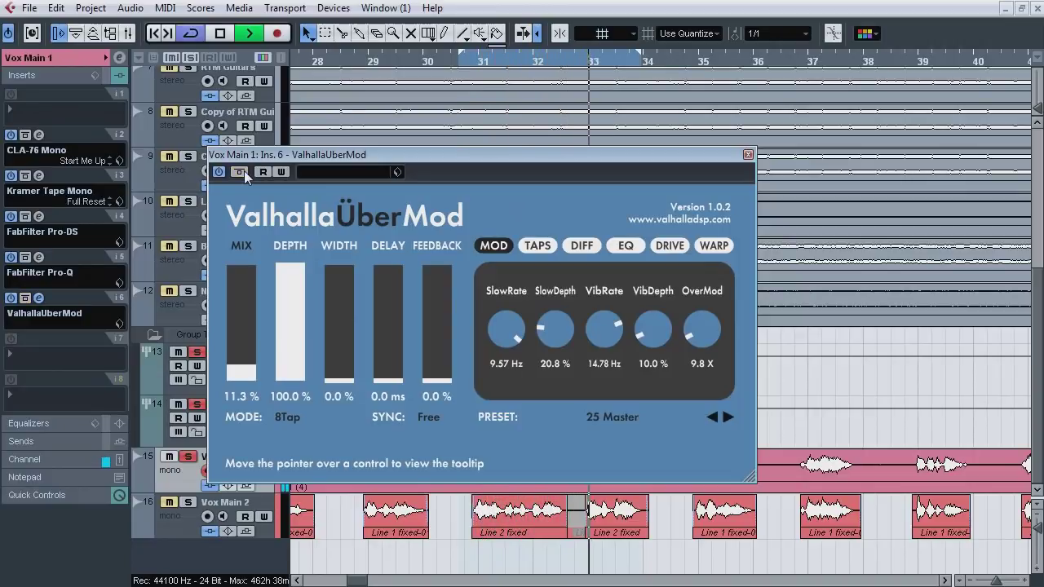
Step: Leave ValhallaUberMod active on Vox Main 1, stop playback and close the plugin
left_click(239, 172)
key("space")
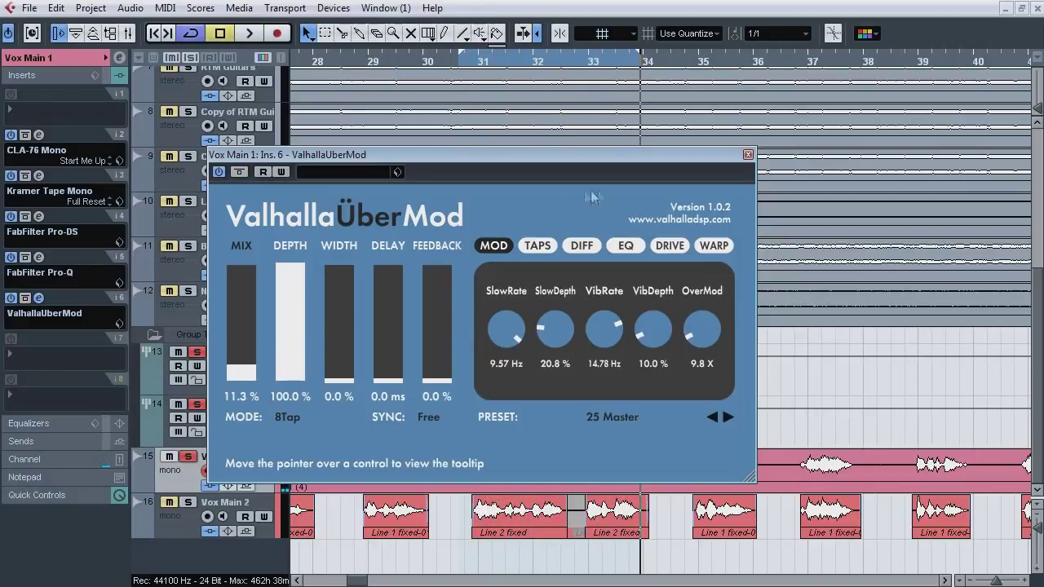
left_click(749, 155)
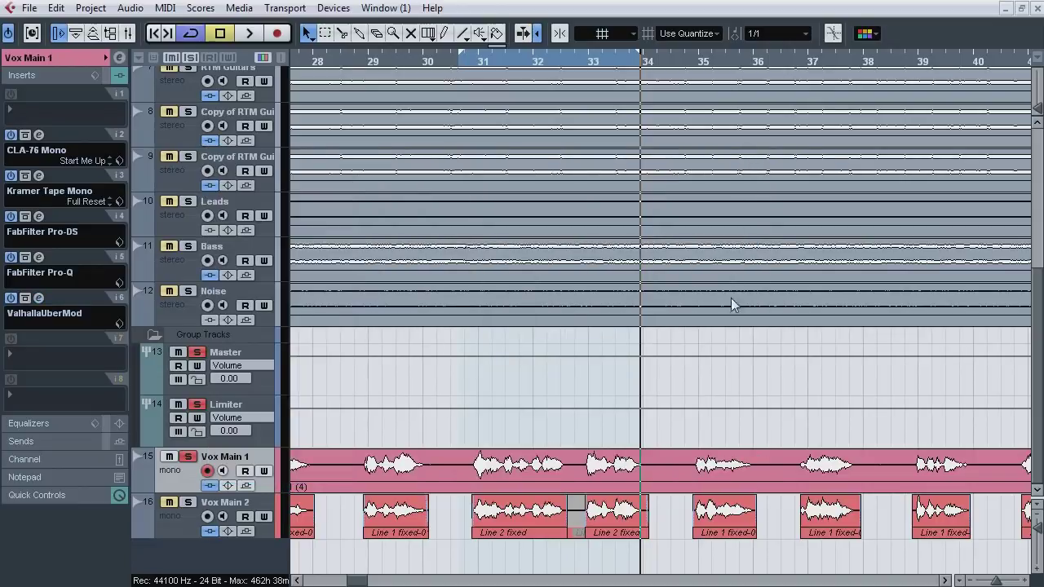
Step: Clear all track solos and pan Vox Main 2 hard right
left_click(192, 60)
left_click_drag(426, 57, 426, 30)
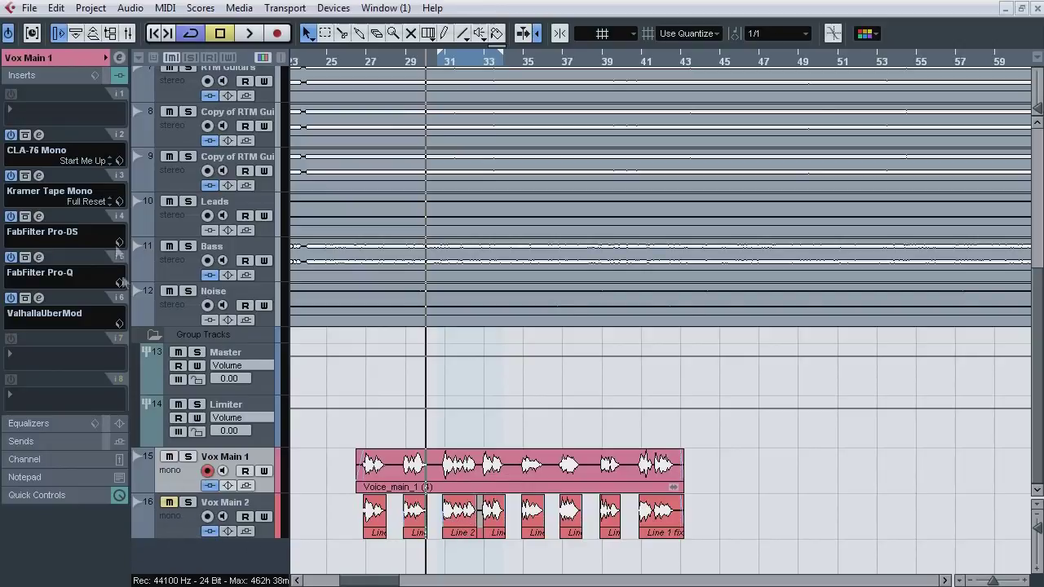
left_click(75, 76)
left_click(181, 517)
left_click_drag(84, 150, 125, 150)
Step: Solo Vox Main 1 and Vox Main 2 together and play them from the start of the vocal clips
left_click(189, 458)
left_click(189, 502)
left_click(358, 62)
key("space")
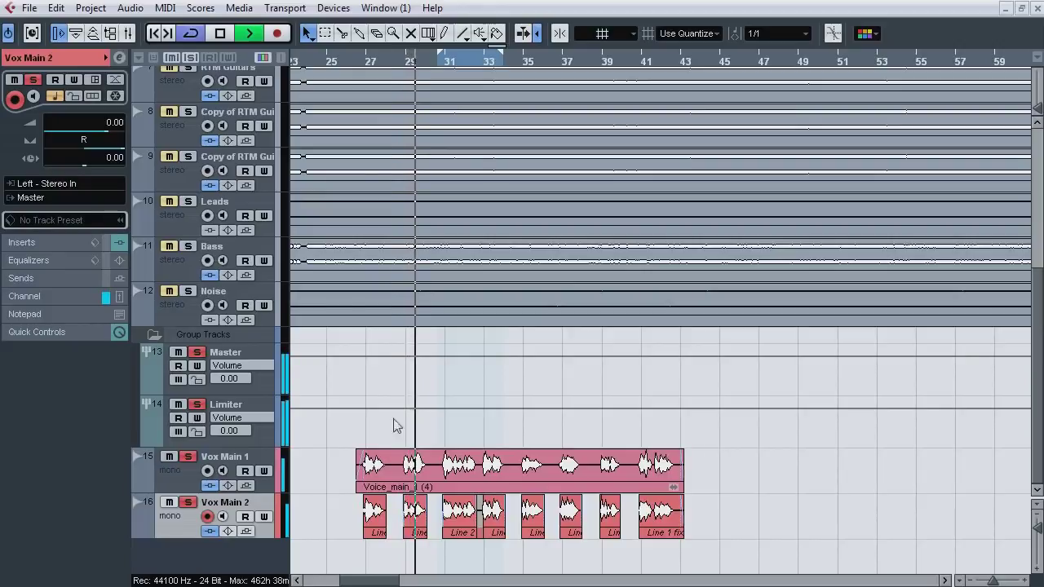
Step: Review Vox Main 1's inserts, center Vox Main 2's pan while both vocals play, and stop playback
left_click(71, 245)
left_click(163, 467)
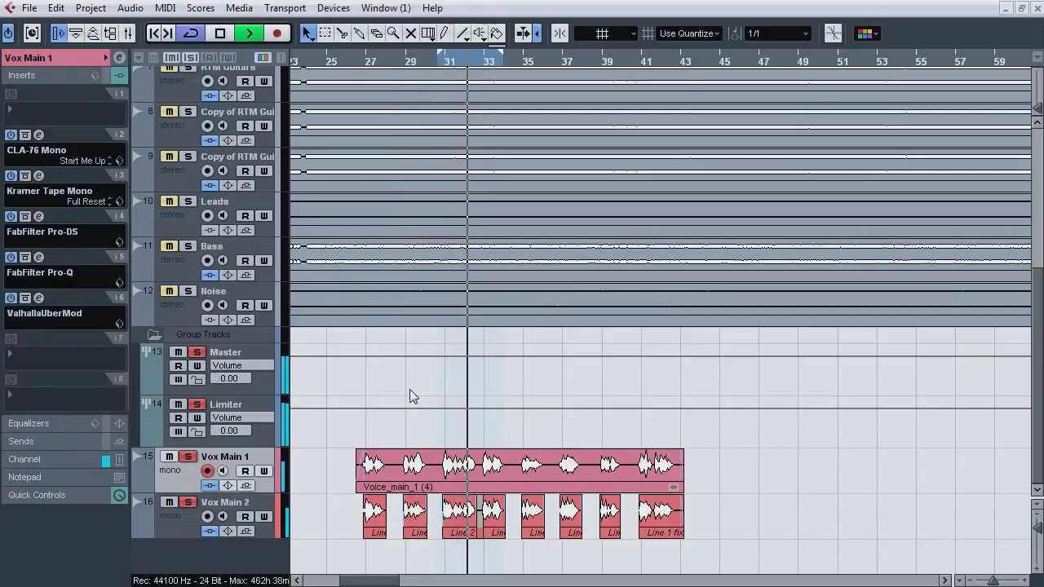
left_click(79, 57)
left_click(175, 522)
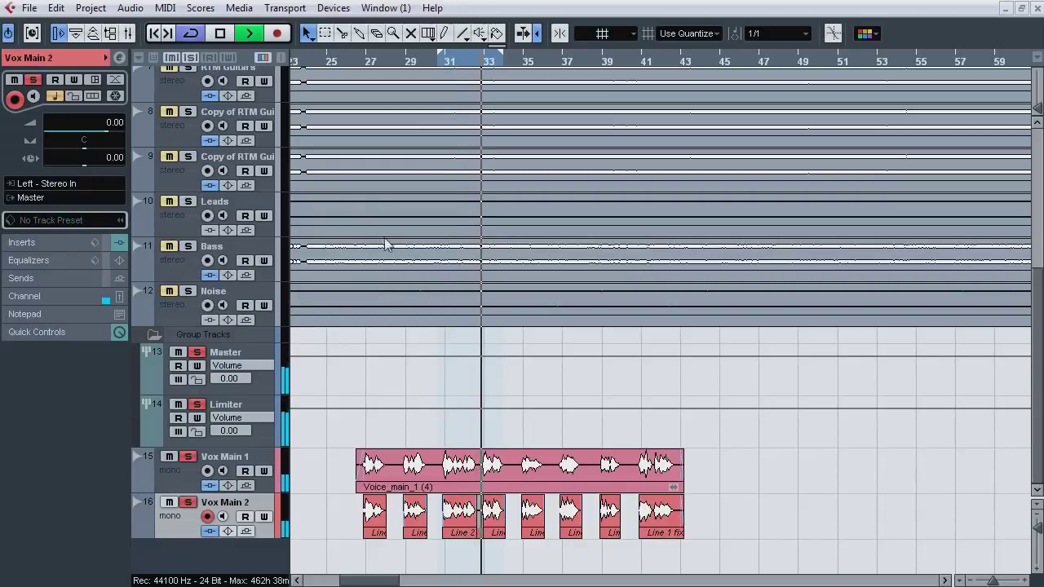
key("space")
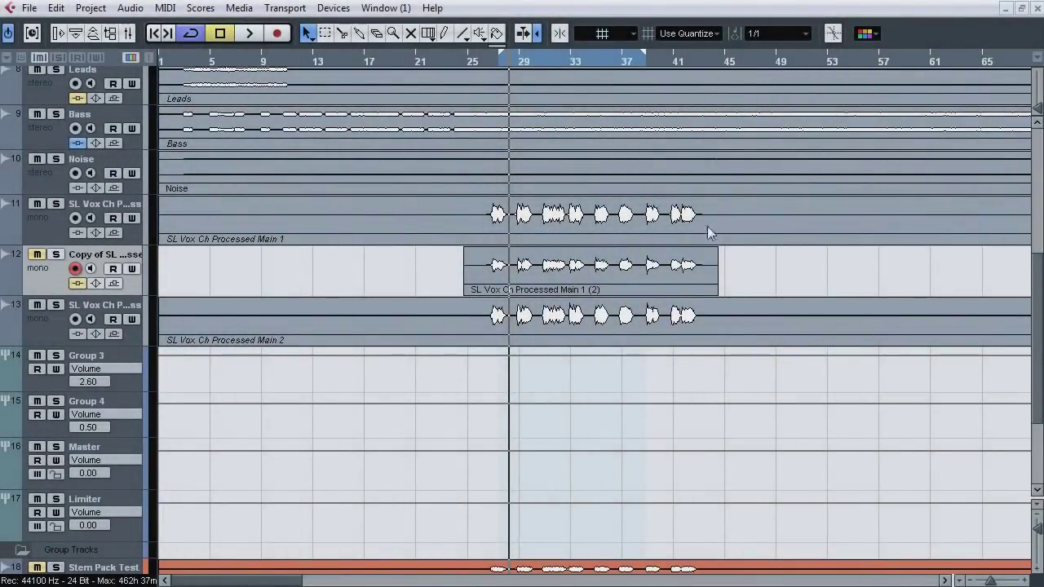
Step: In the mix project, select the SL Vox Ch Processed Main 1 (2) clip on the muted copy track
right_click(723, 277)
left_click(725, 282)
left_click(690, 274)
right_click(751, 282)
left_click(754, 275)
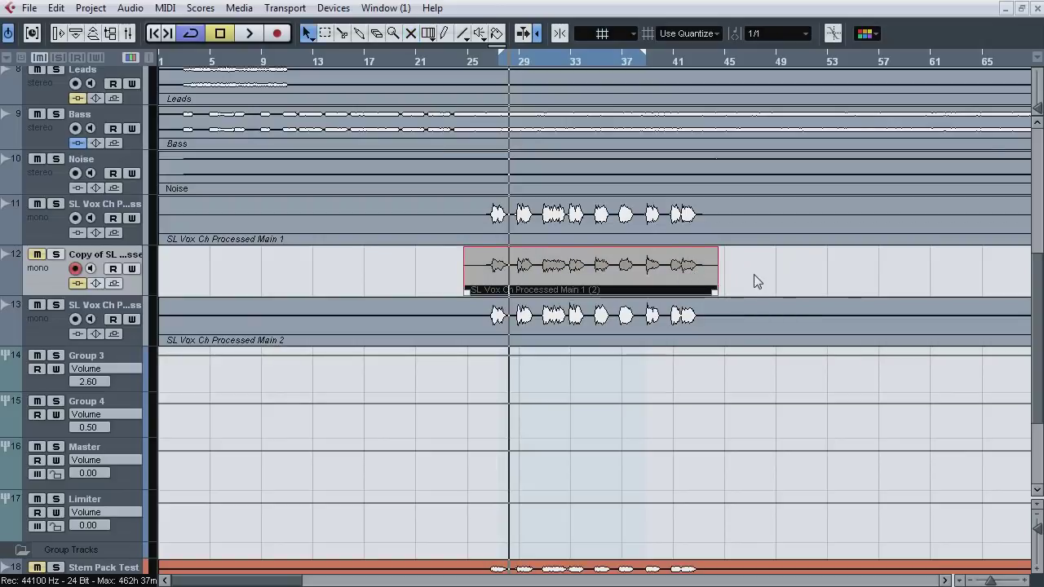
Step: Show the track inspector and trace the first vocal track's routing through Group 3 and Group 4, ending on Group 3's inserts
left_click(57, 33)
left_click(174, 237)
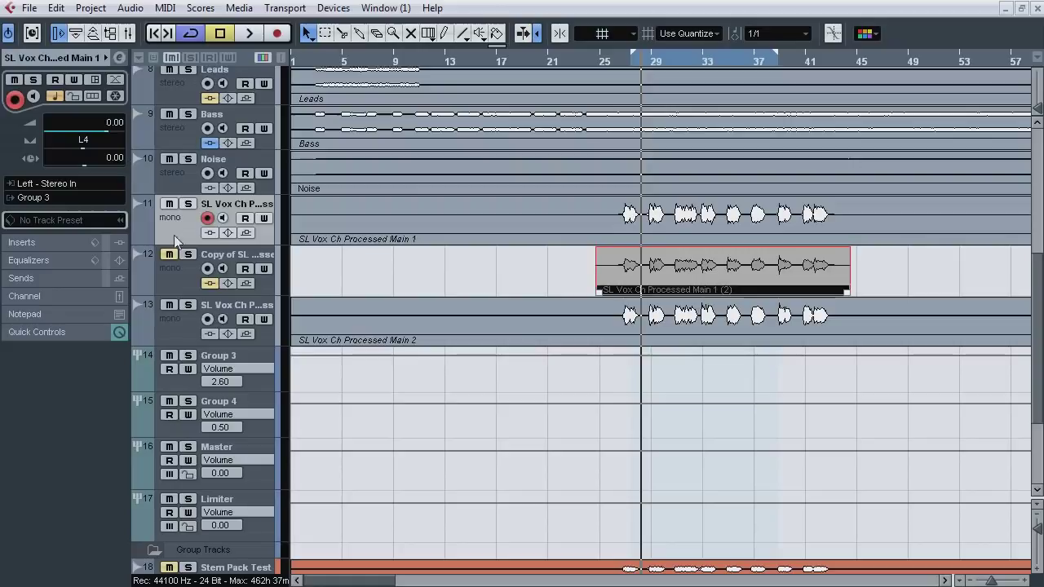
left_click(226, 362)
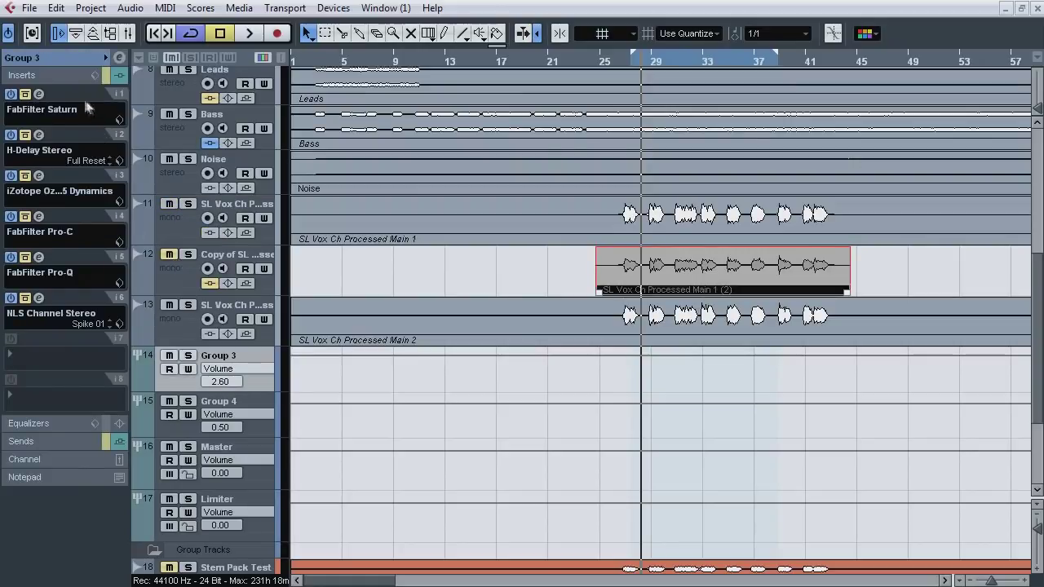
left_click(77, 62)
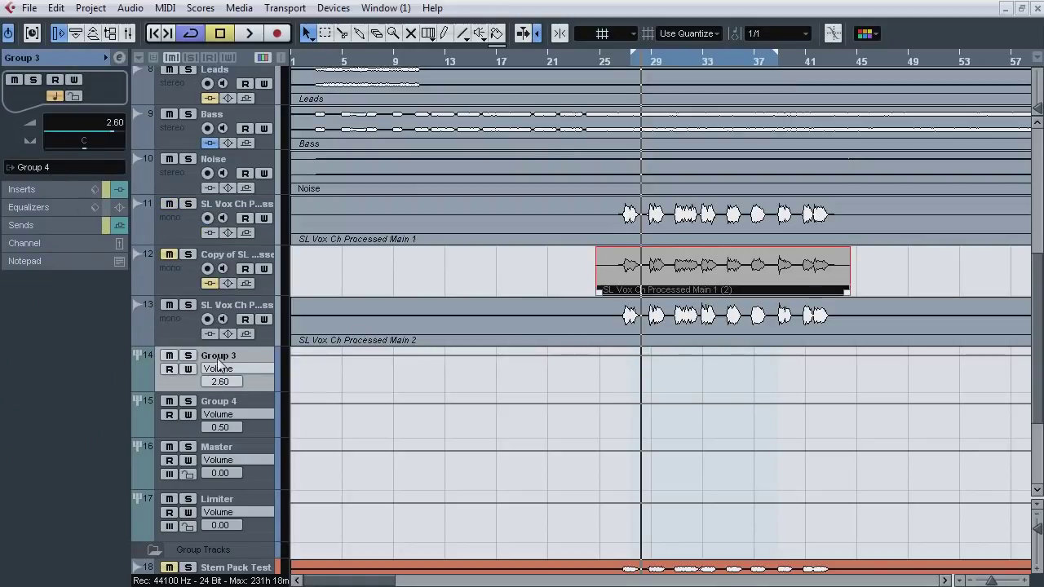
left_click(230, 403)
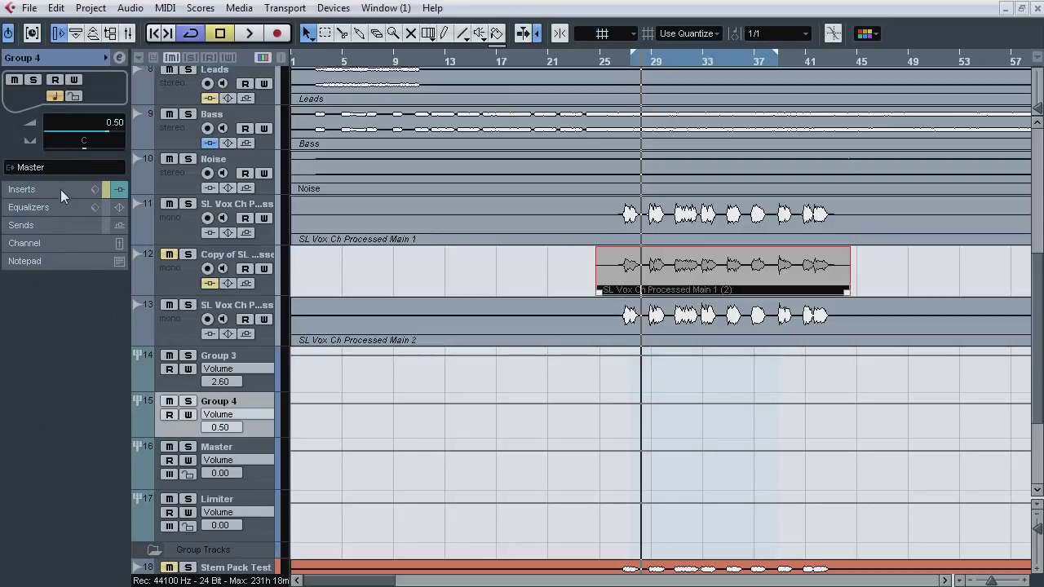
left_click(61, 190)
left_click(226, 363)
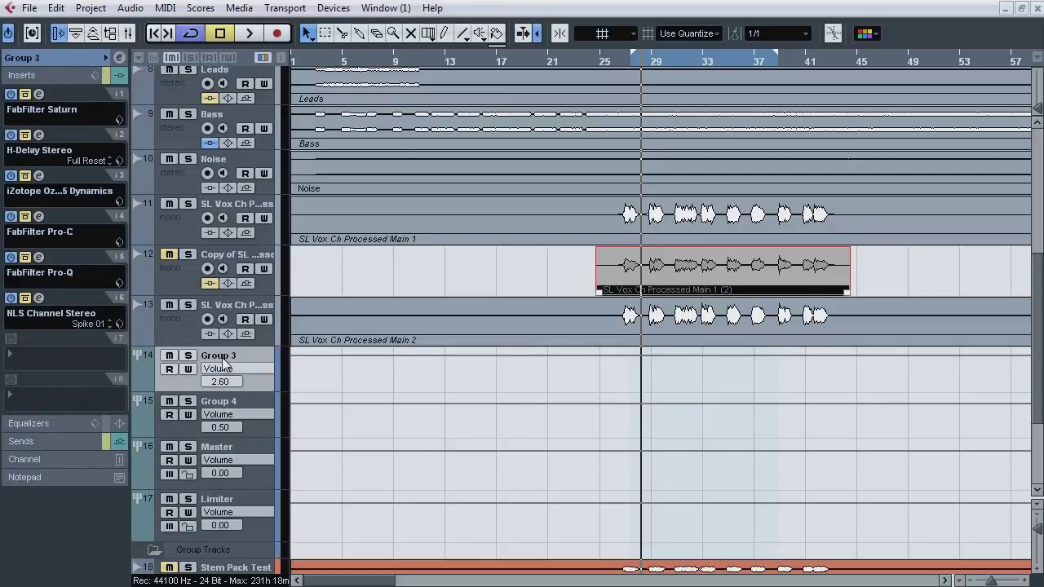
Step: Open the mixer and bx_control V2 on Stereo Out, check its mid solo setting, and close both
key("F3")
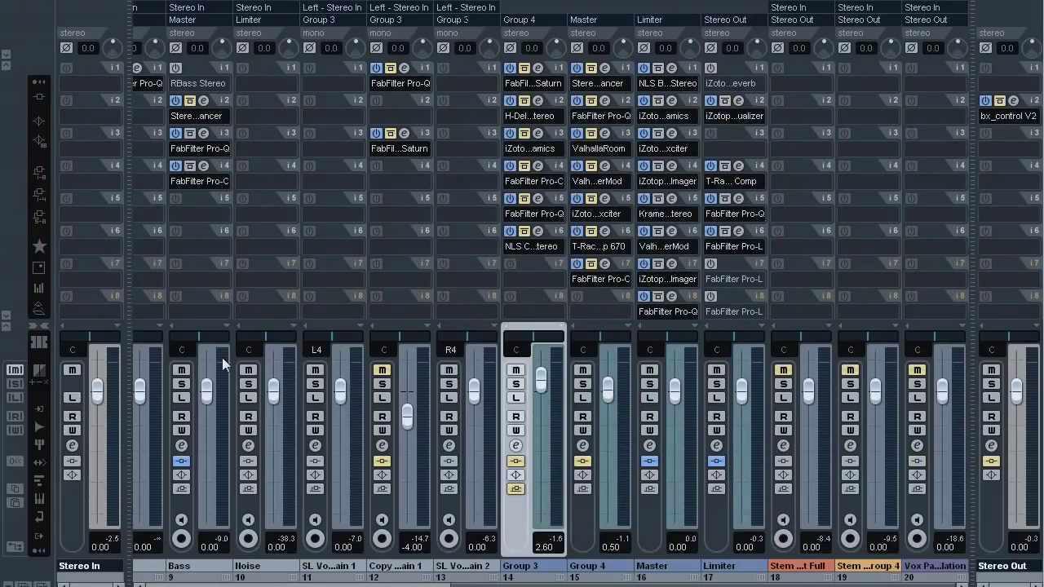
left_click(1015, 101)
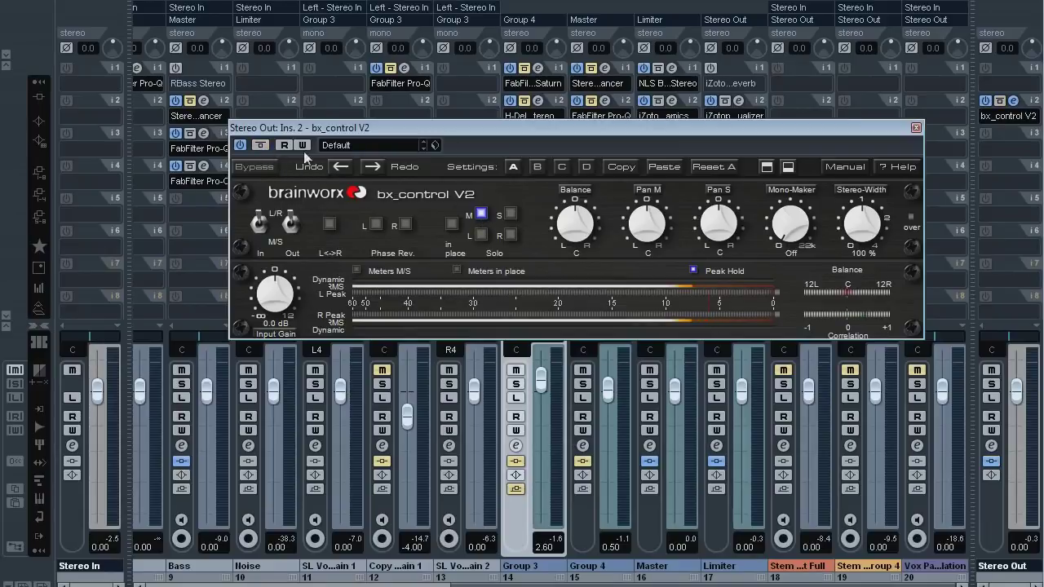
key("F3")
left_click(916, 128)
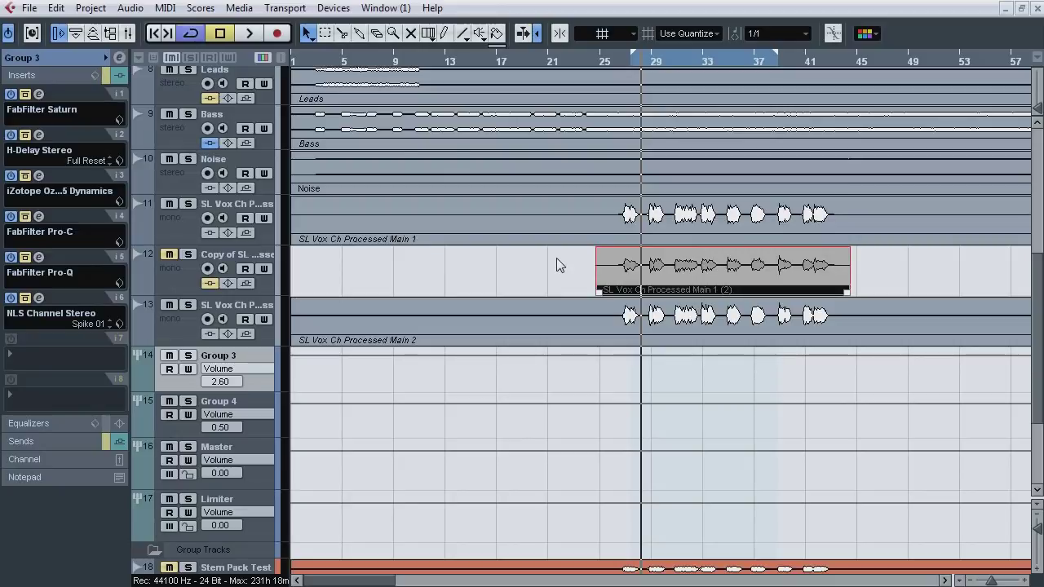
Step: Select the SL Vox Ch Processed Main 1 clip on track 11 and show the event info line
left_click(39, 175)
left_click(39, 176)
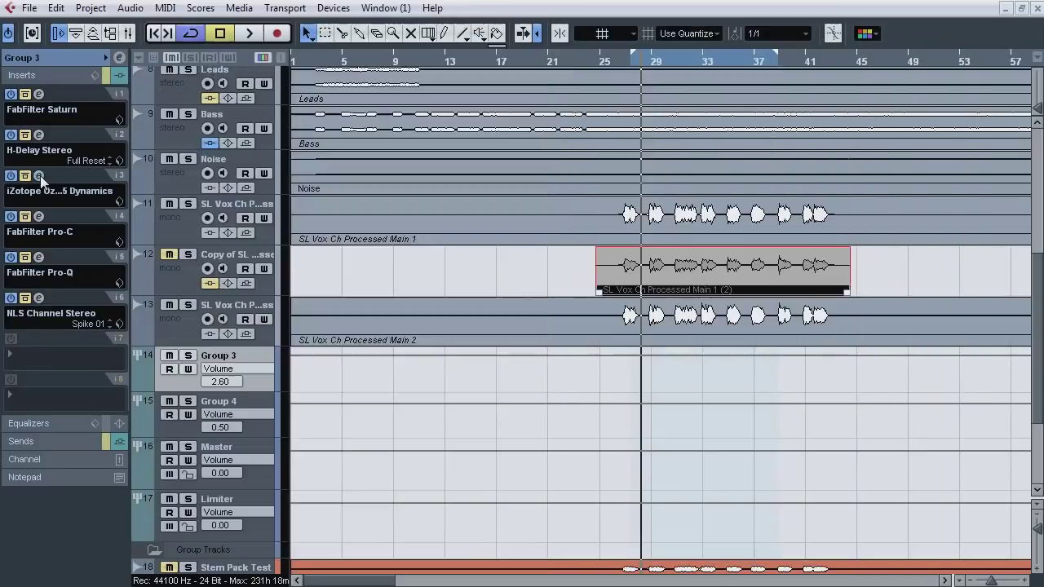
left_click(435, 237)
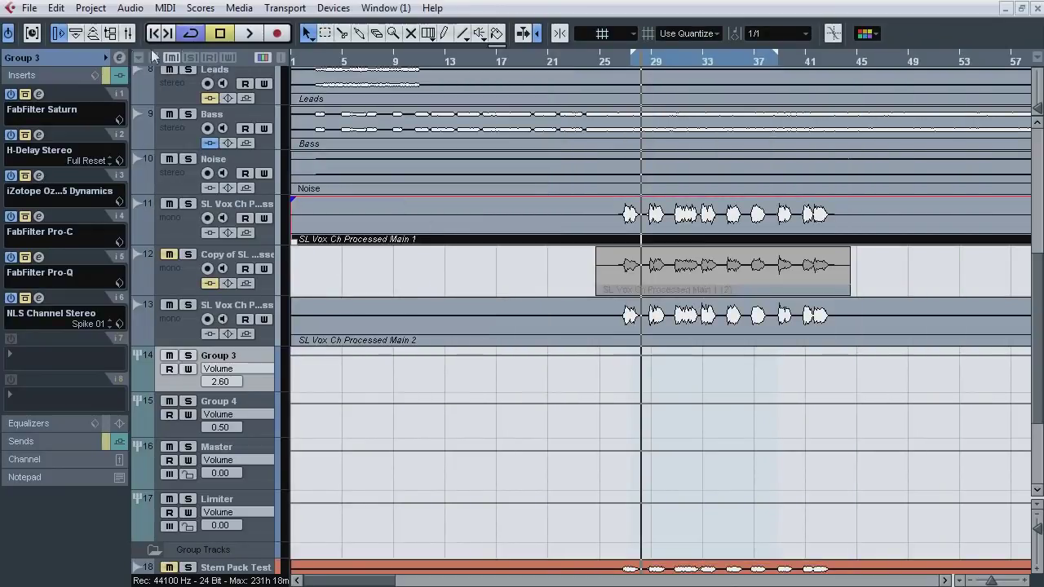
left_click(75, 36)
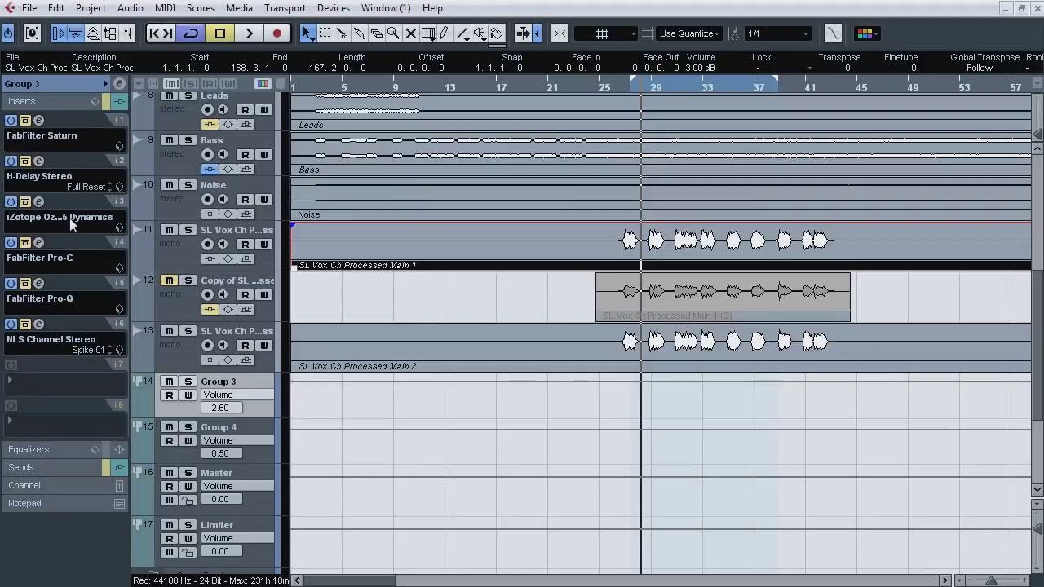
Step: Open iZotope Ozone 5 Dynamics on Group 3, activate it and review the settings of all four bands
left_click(40, 202)
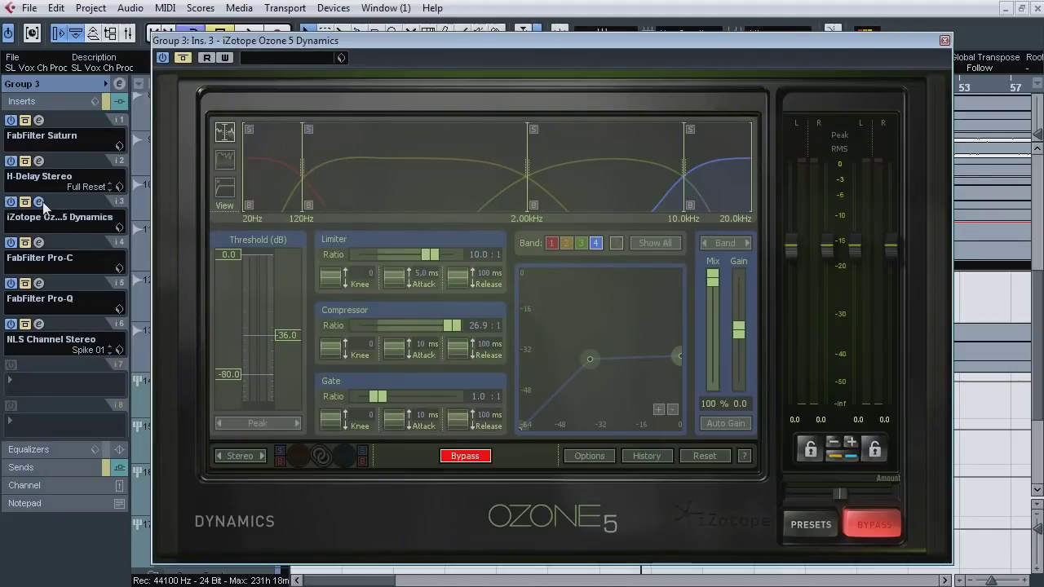
left_click(287, 179)
left_click(410, 181)
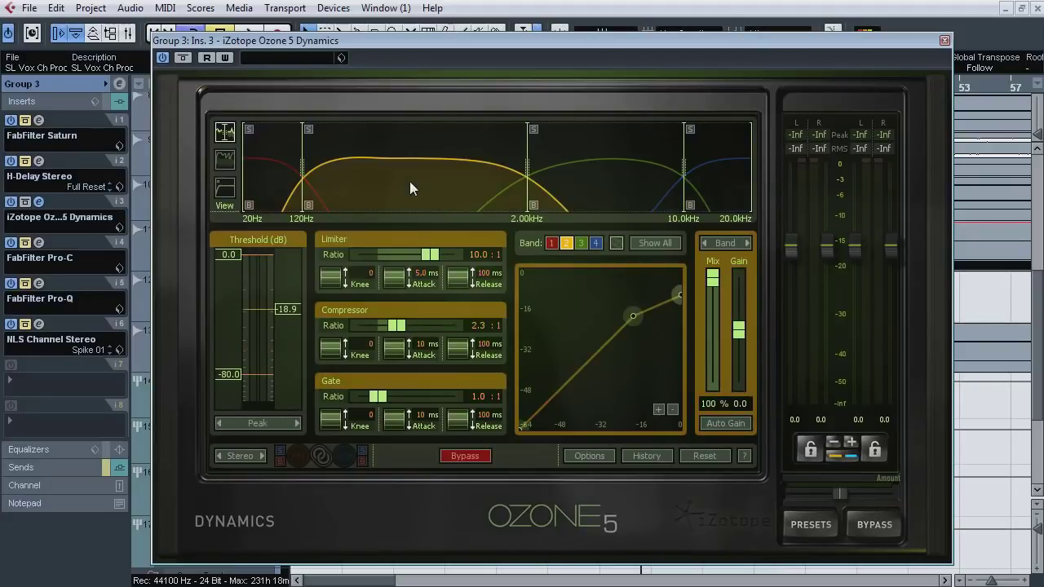
left_click(584, 181)
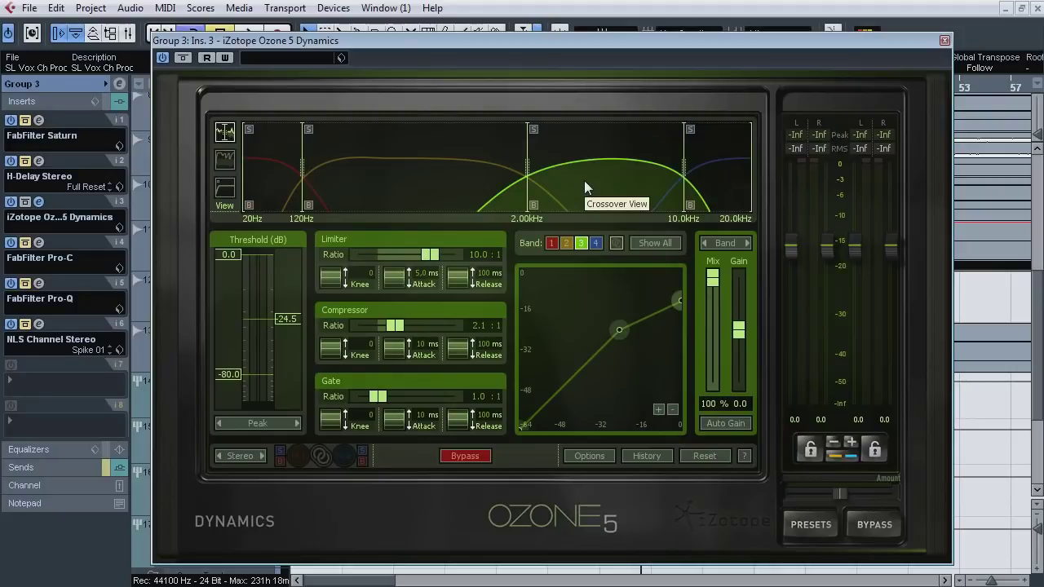
left_click(711, 188)
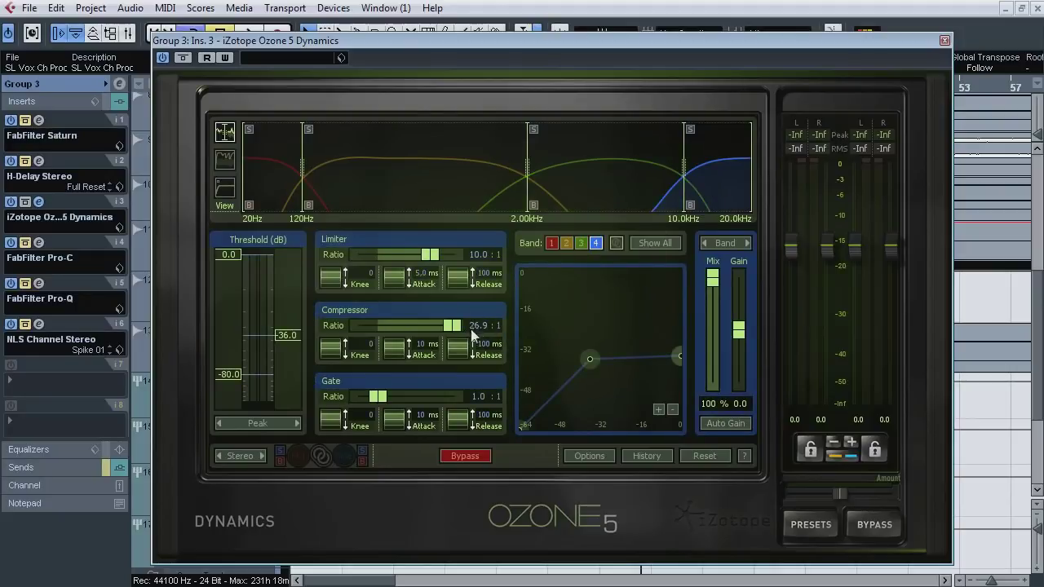
Step: Play the mix and compare Ozone 5 Dynamics bypassed and active several times, leaving it active
key("space")
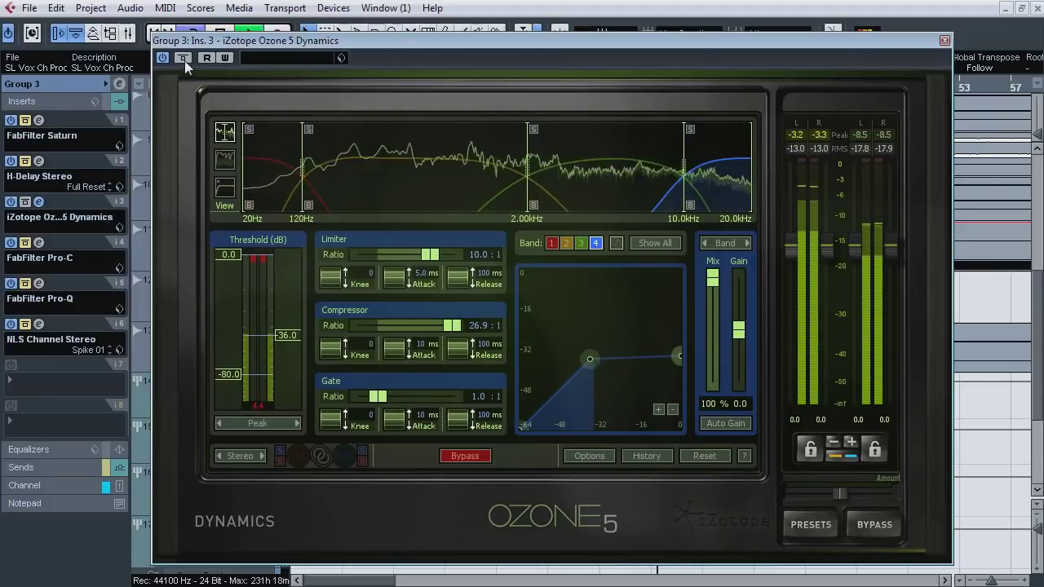
left_click(183, 59)
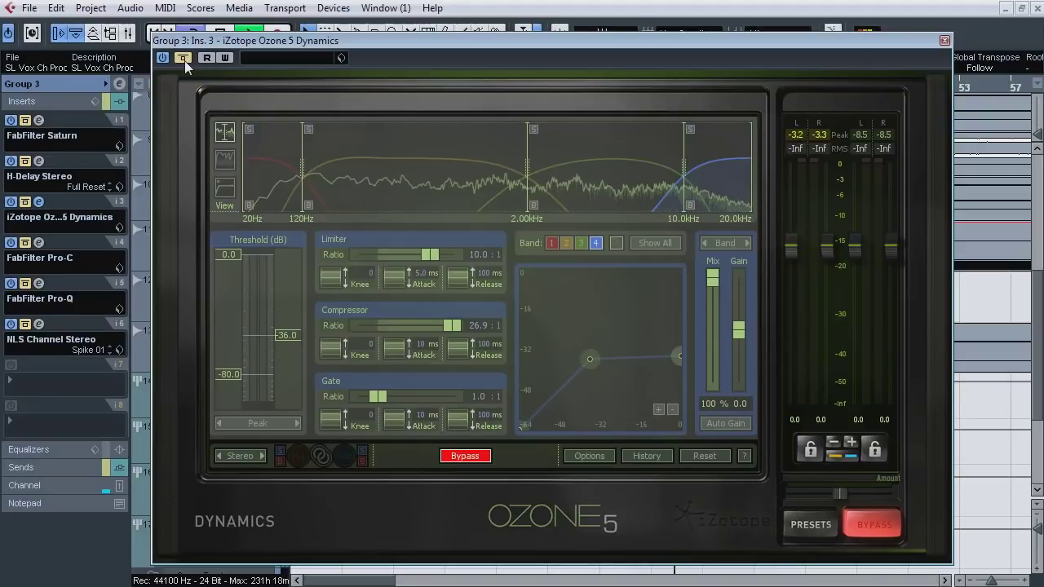
left_click(183, 59)
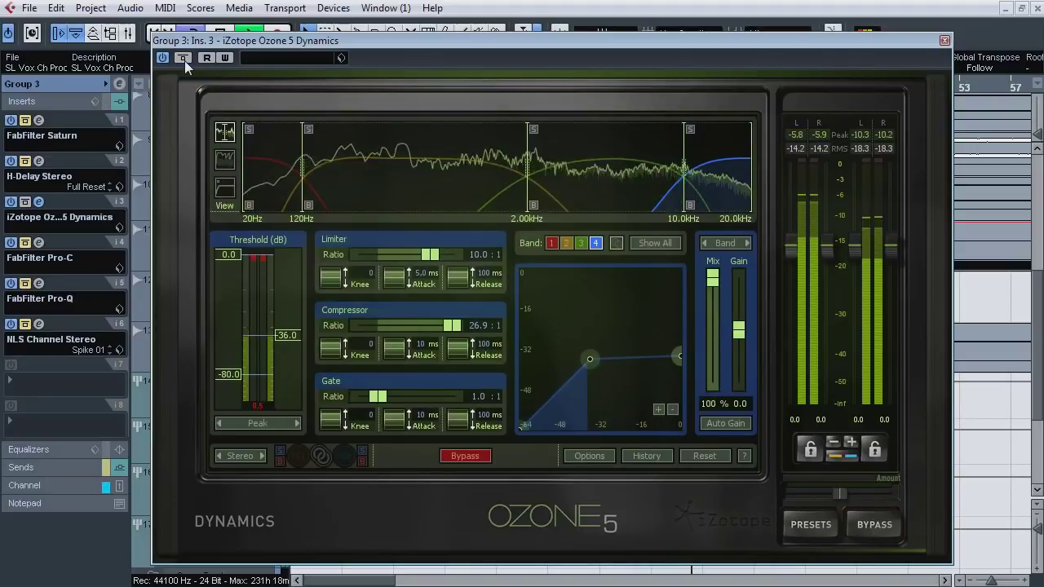
left_click(184, 59)
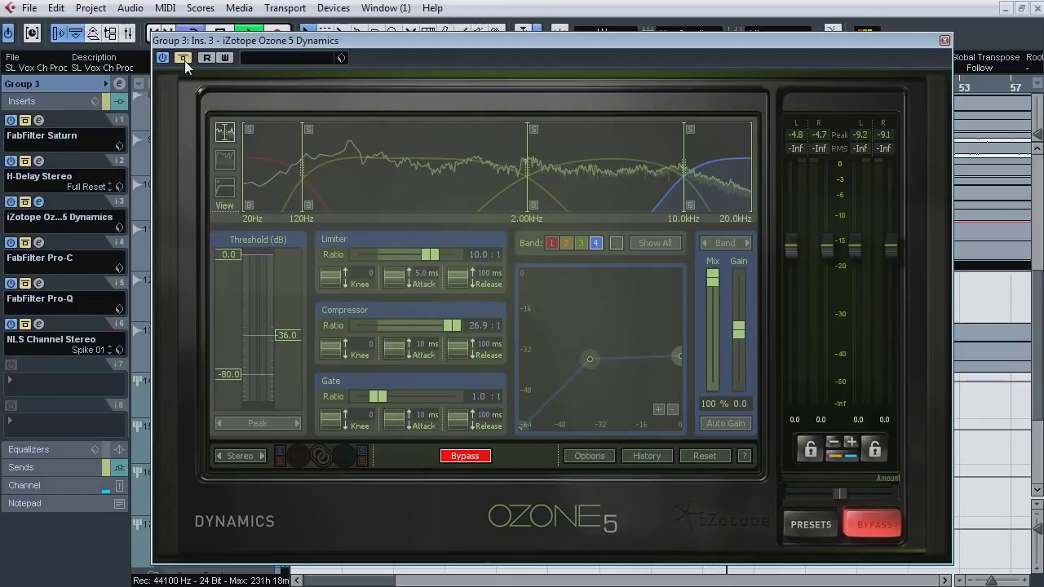
left_click(184, 59)
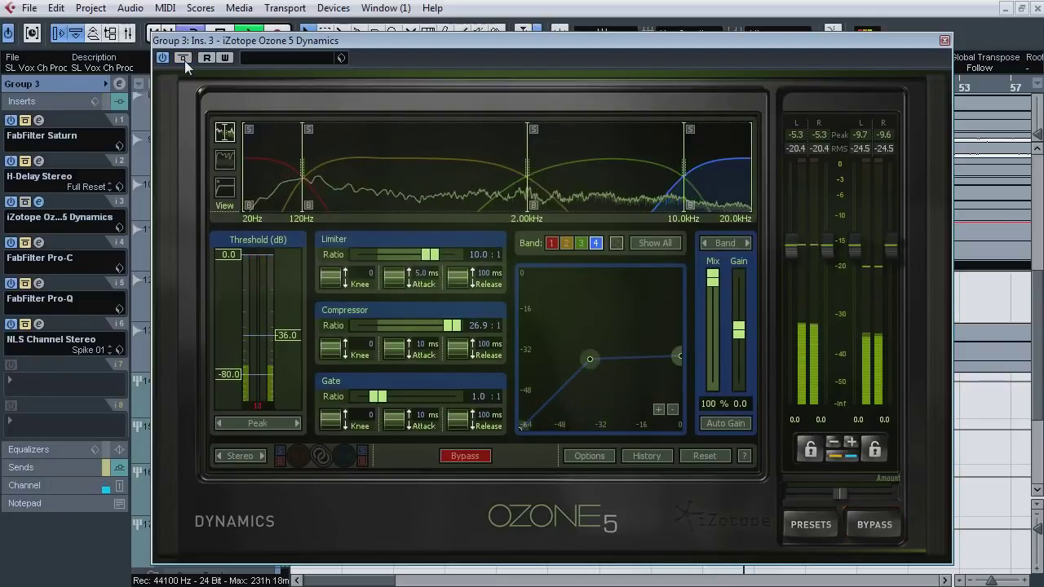
left_click(185, 61)
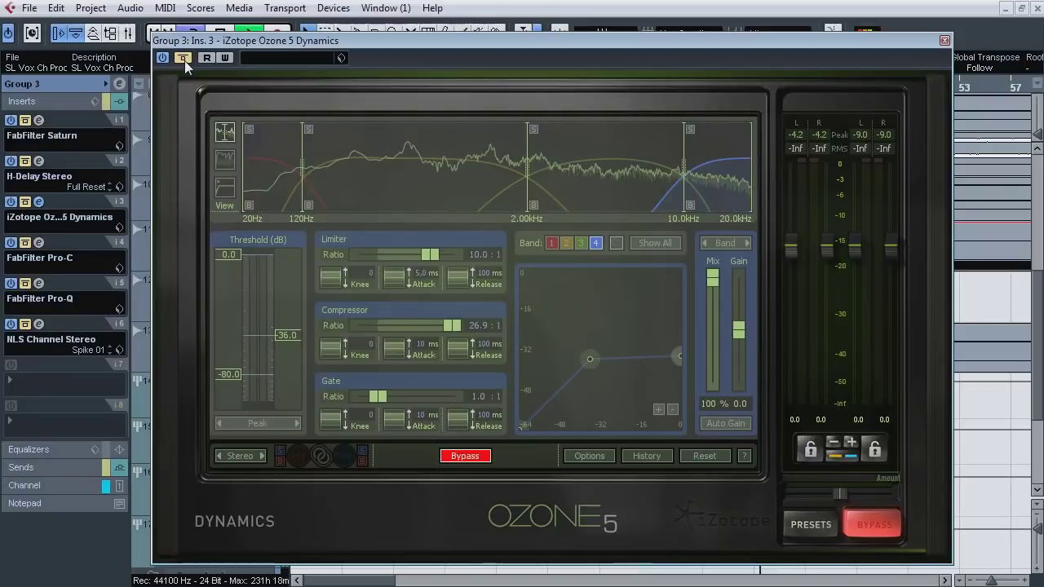
left_click(184, 60)
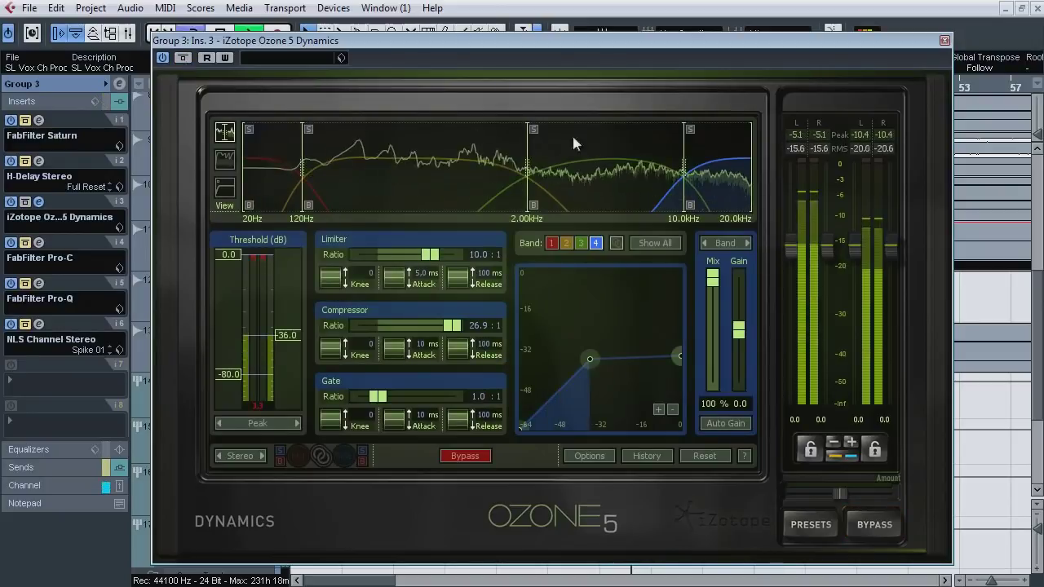
Step: Audition Ozone's band above 10 kHz in solo, return to all bands and stop playback
left_click(689, 130)
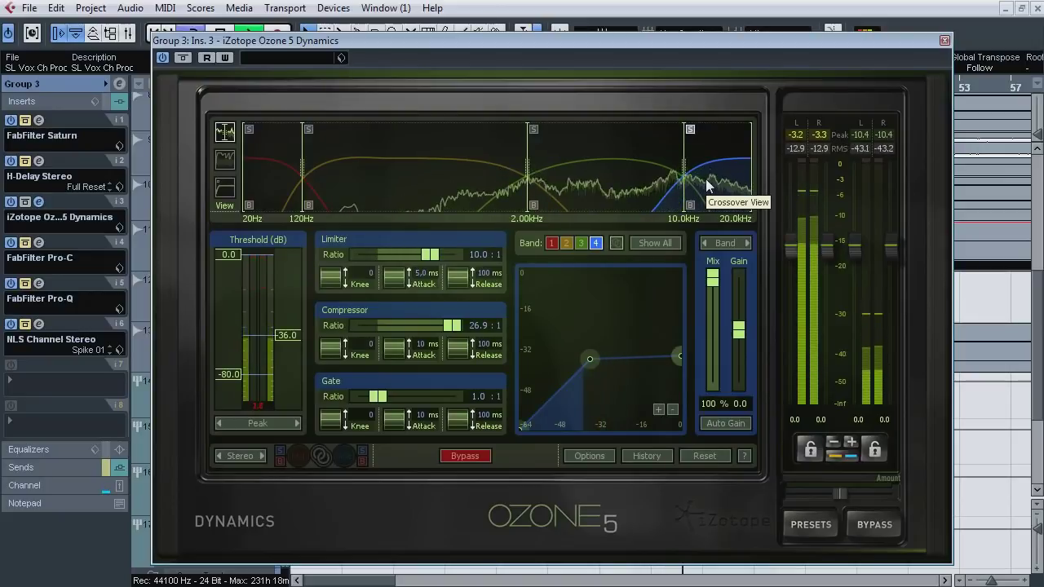
left_click(690, 129)
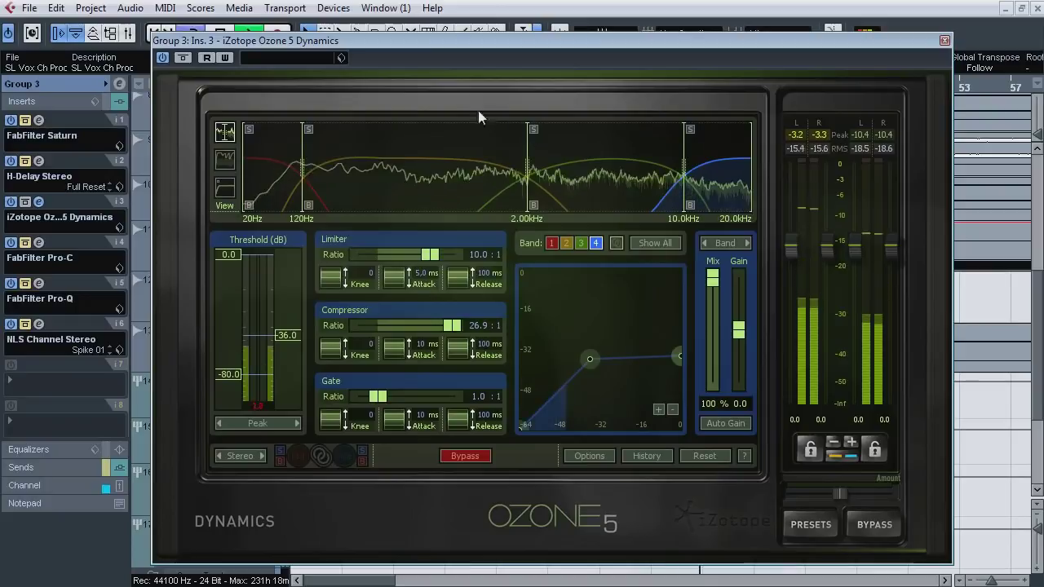
key("space")
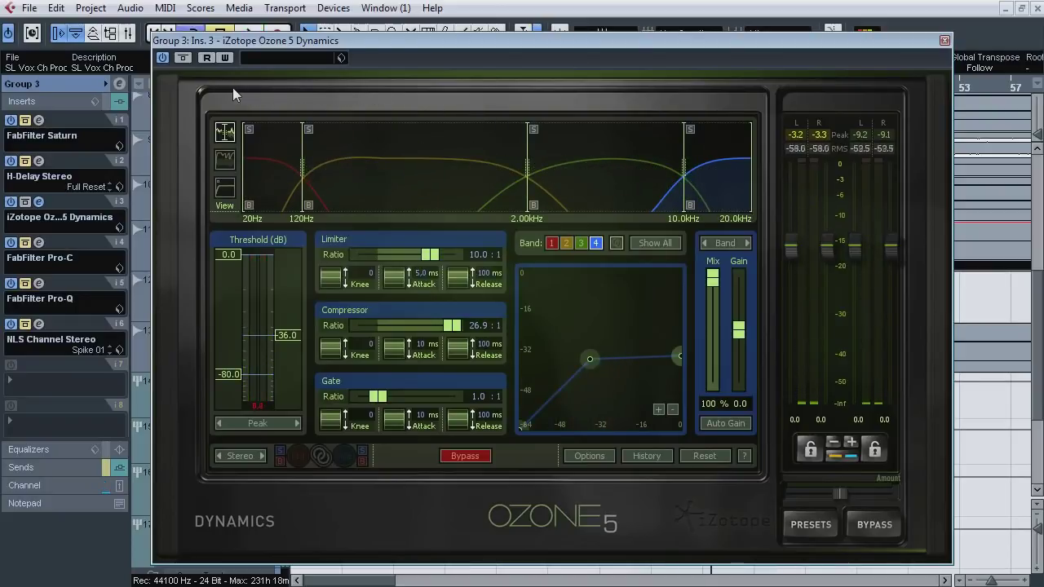
Step: Open FabFilter Pro-C on Group 3, extend the playback loop to about bar 42, compare Pro-C bypassed and active, and leave it active
left_click(39, 202)
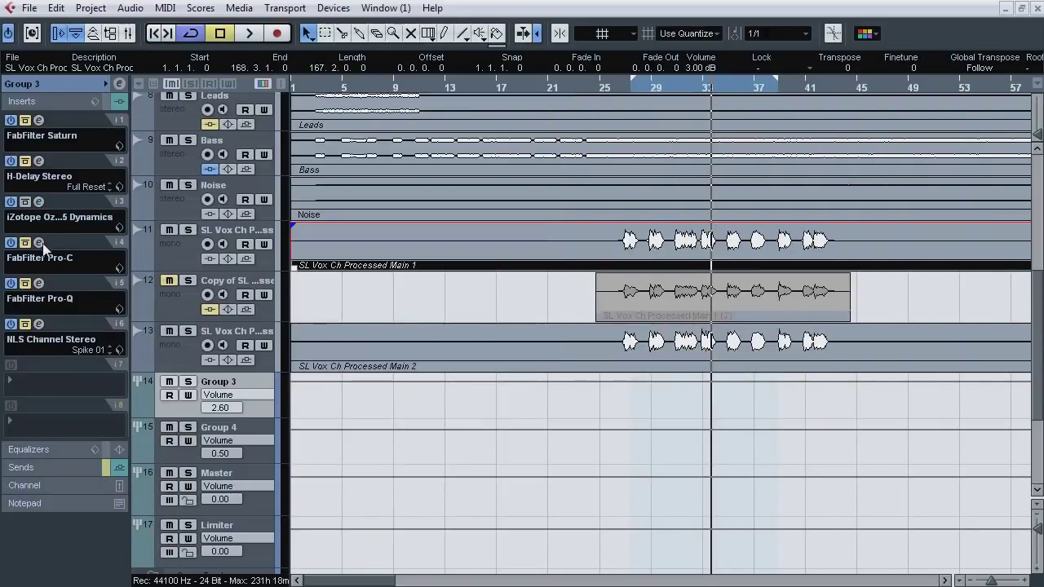
left_click(38, 244)
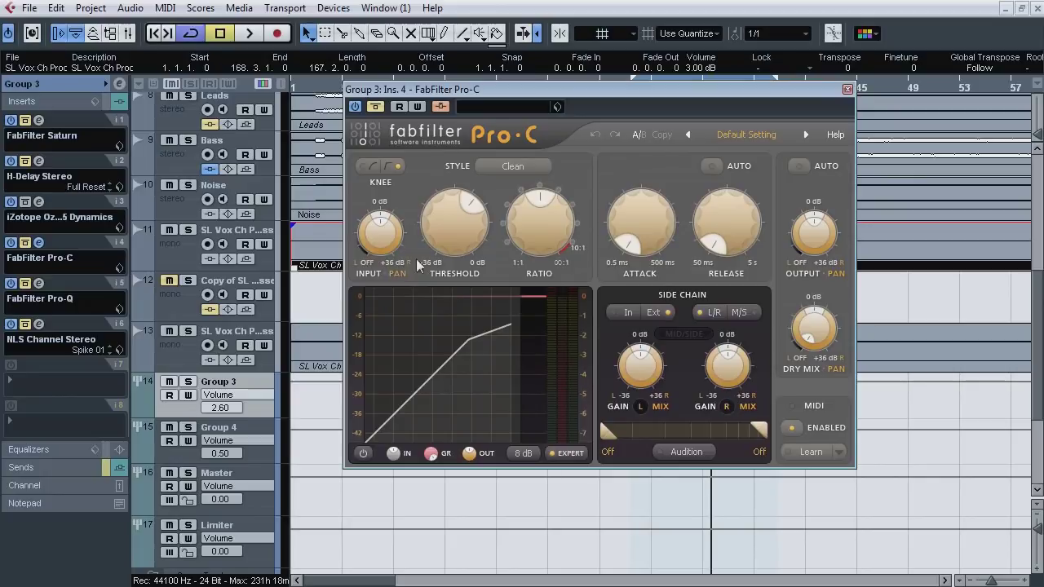
key("space")
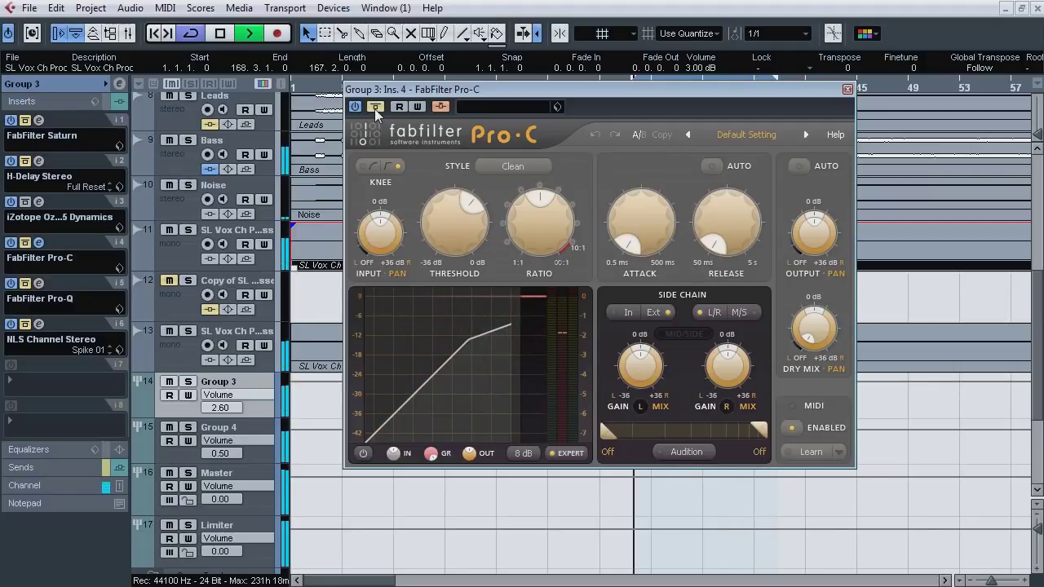
left_click_drag(558, 96, 339, 117)
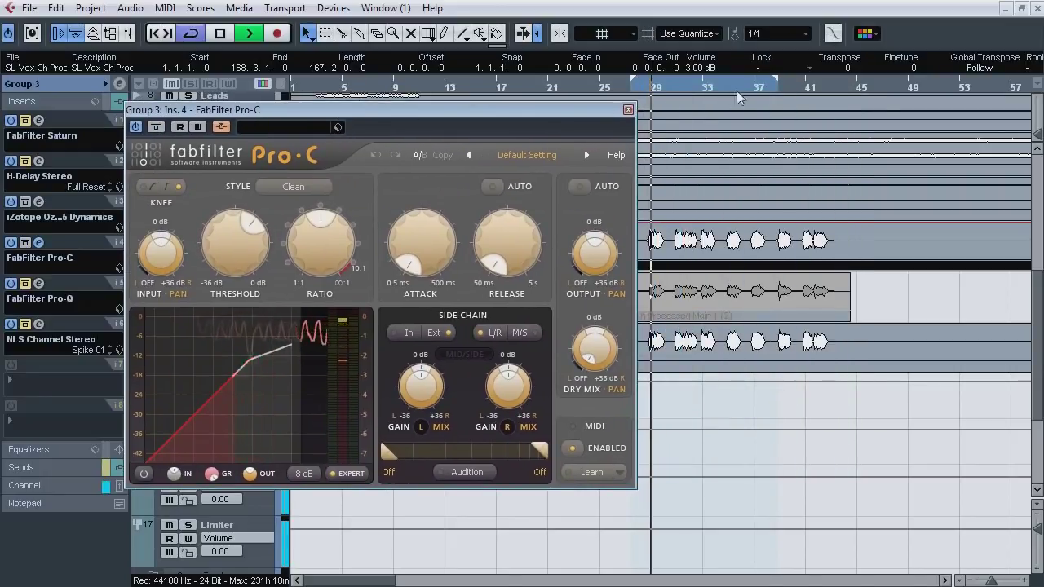
left_click_drag(555, 116, 569, 116)
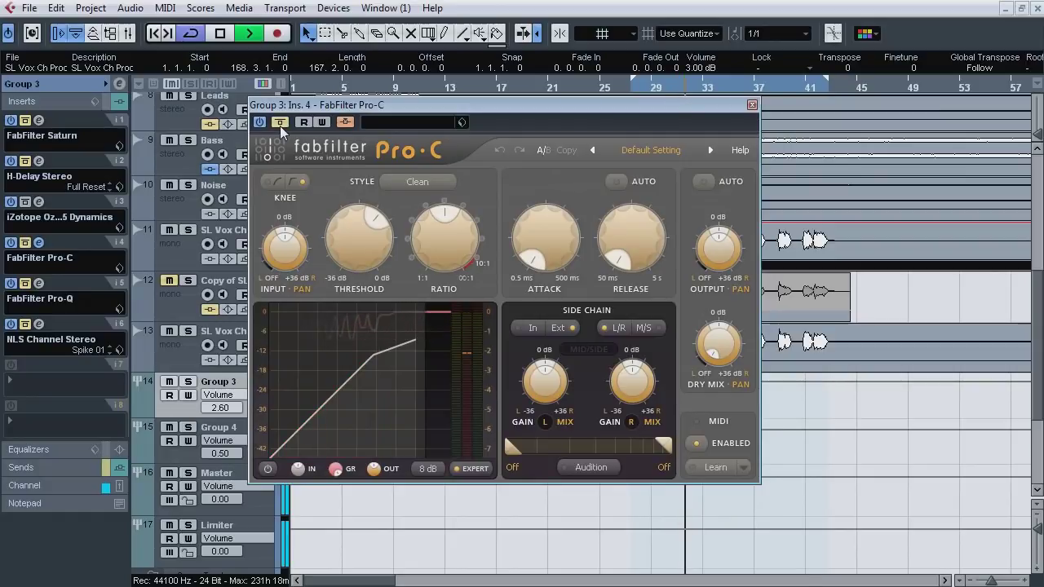
left_click(279, 124)
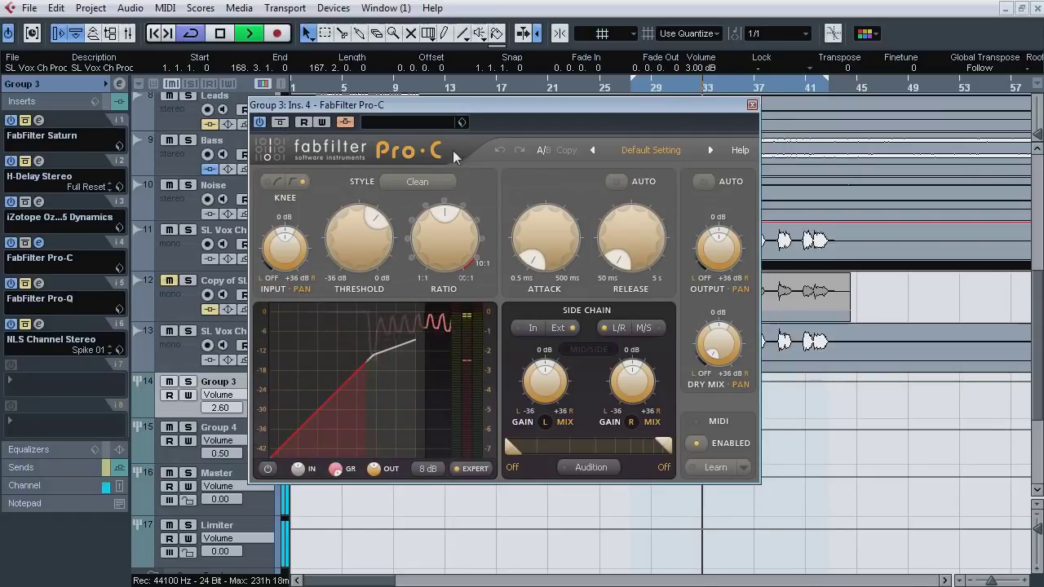
key("space")
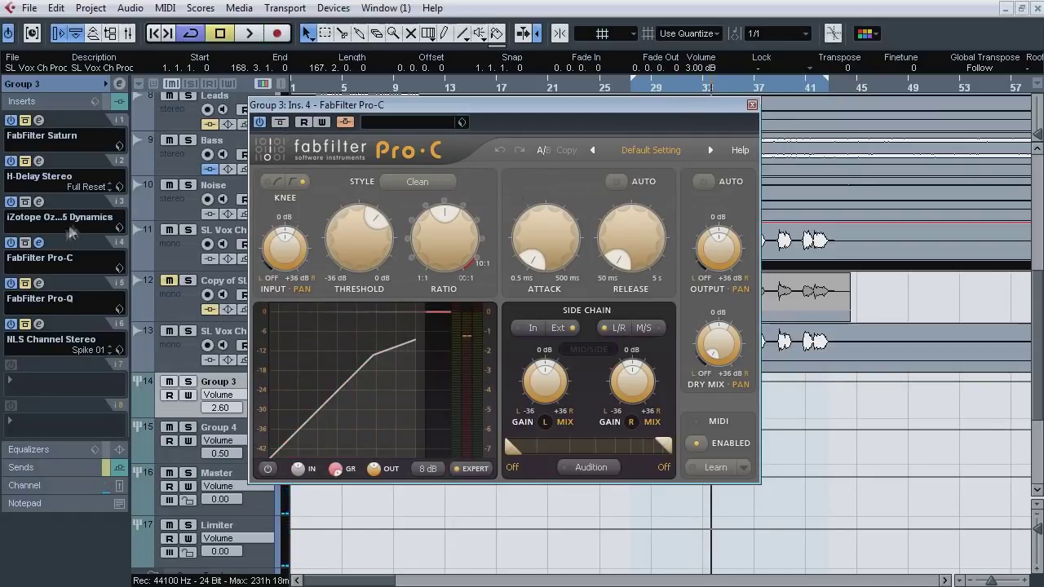
Step: Open FabFilter Saturn on Group 3, review its settings, activate it during playback, stop and close its window
left_click(39, 242)
left_click(39, 120)
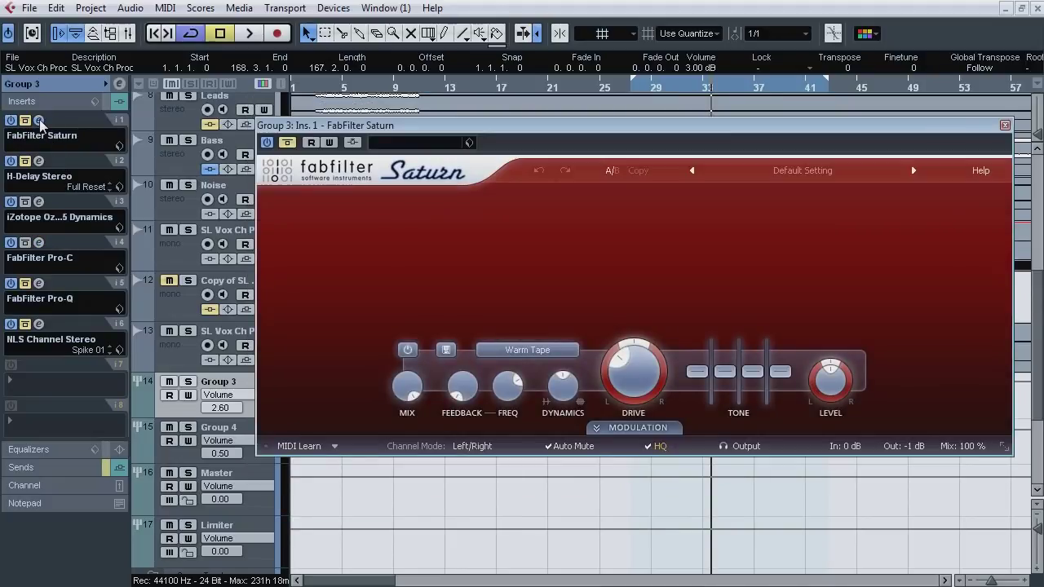
mouse_move(625, 374)
key("space")
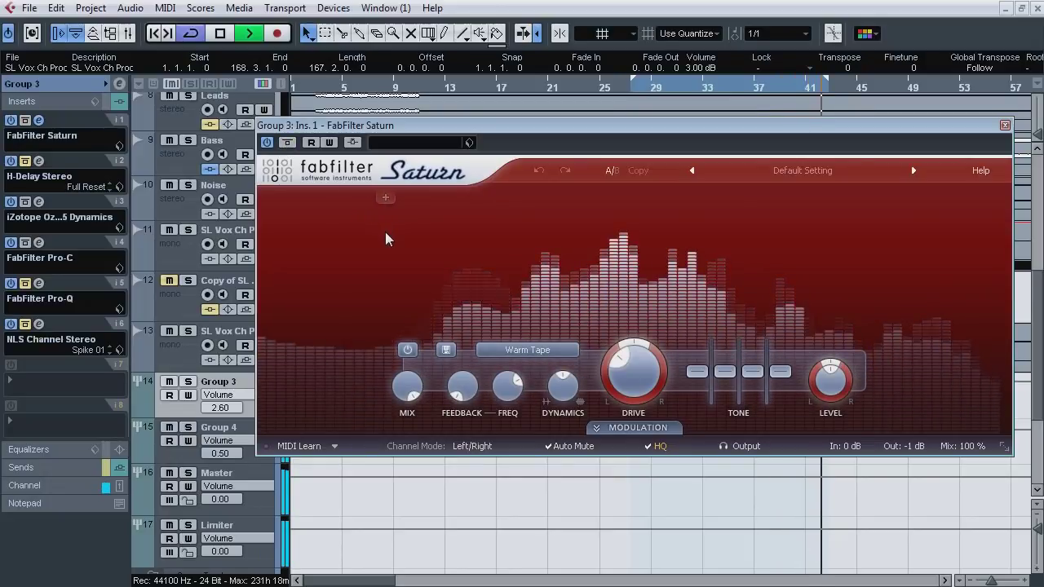
key("space")
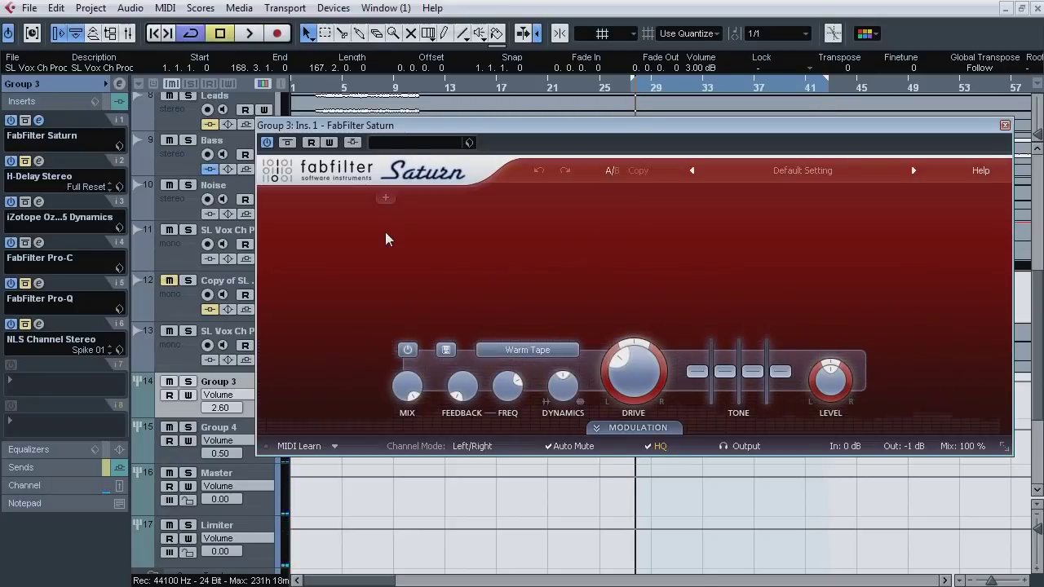
left_click(38, 120)
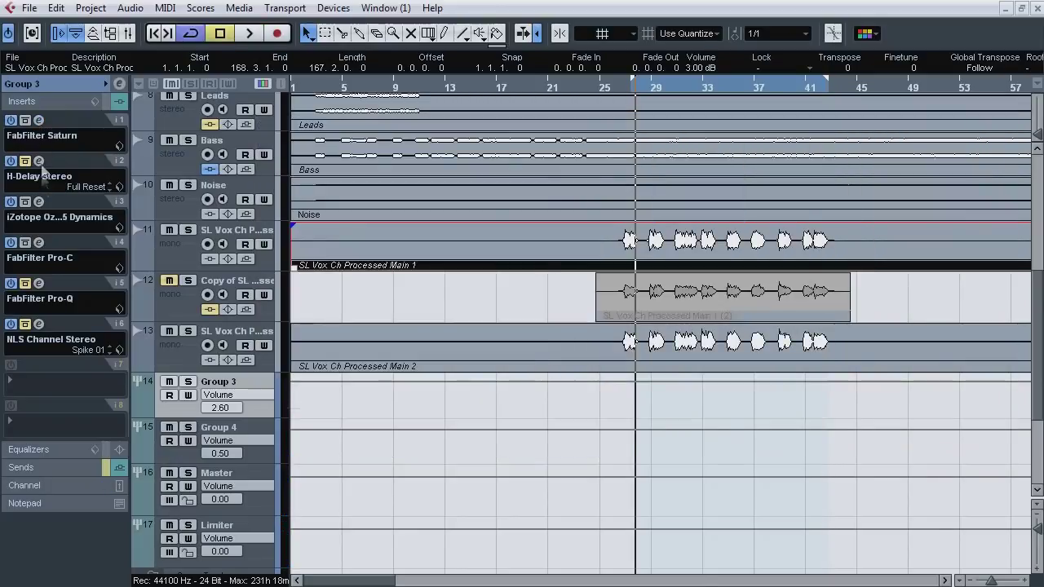
Step: Open FabFilter Pro-Q on Group 3, activate it during playback, audition its 479 Hz cut in solo and compare the EQ bypassed and active
left_click(38, 283)
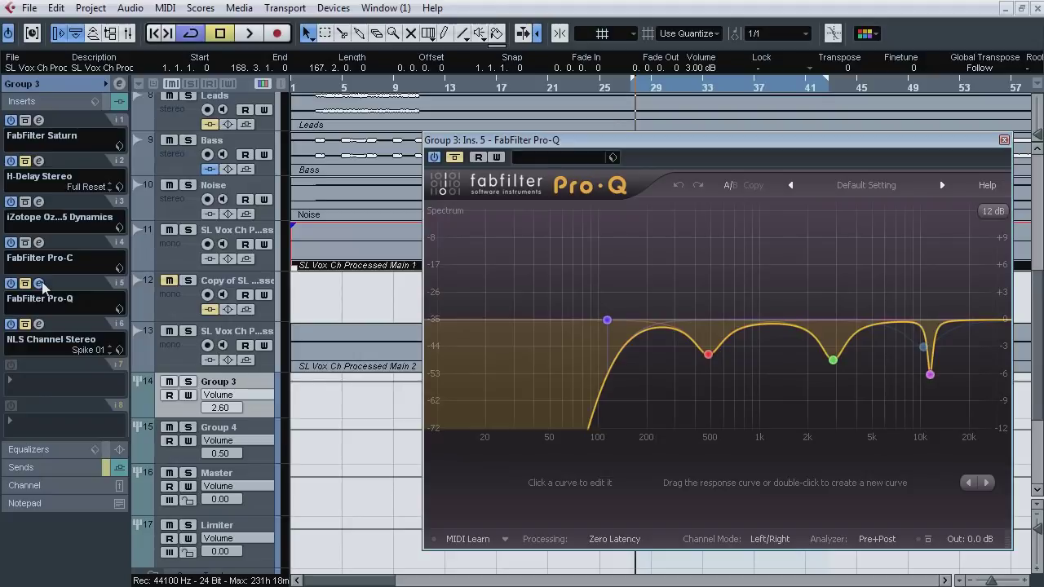
key("space")
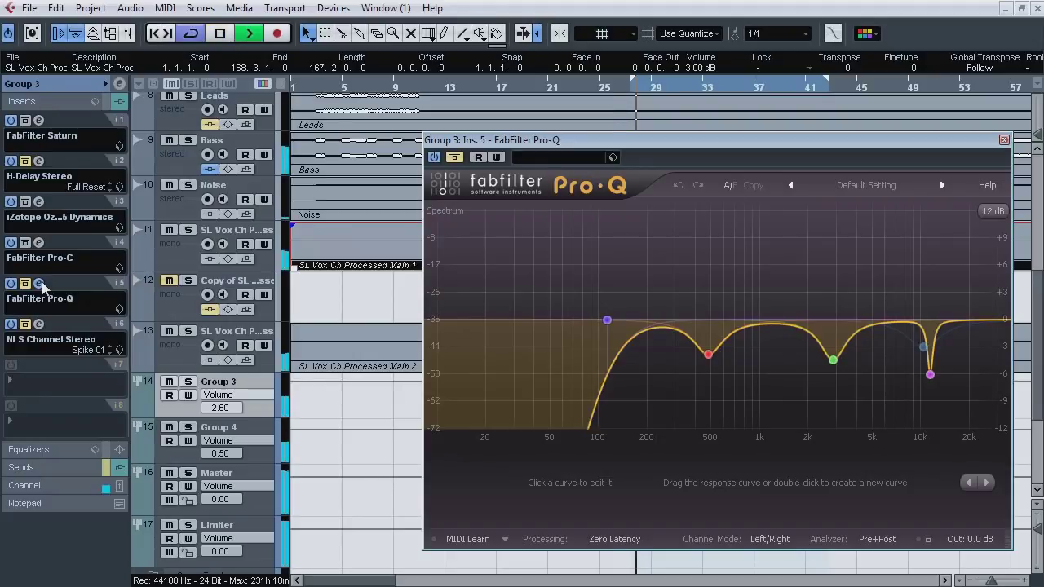
left_click(455, 158)
mouse_move(710, 364)
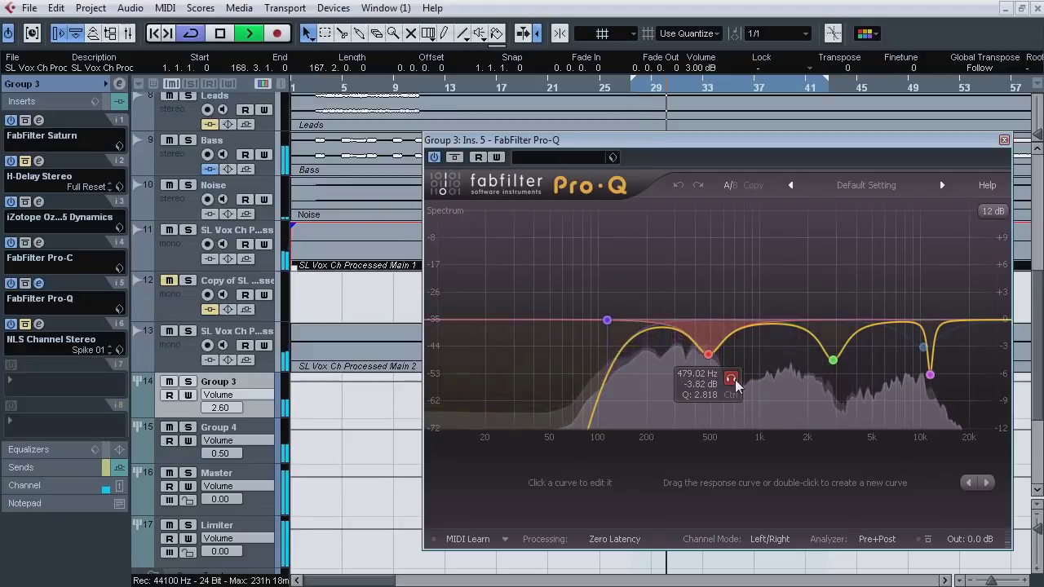
left_click(735, 381)
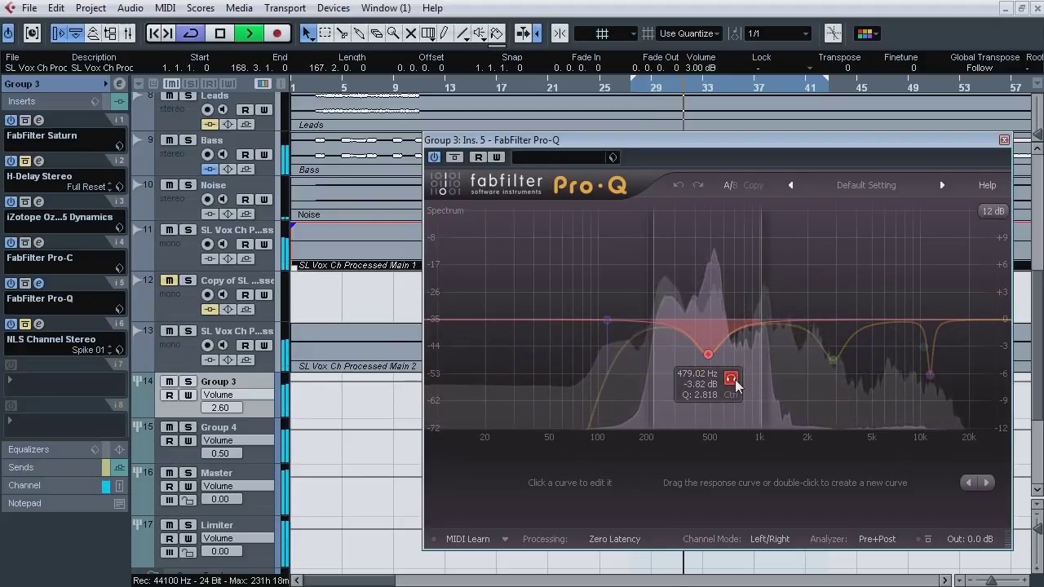
left_click(453, 159)
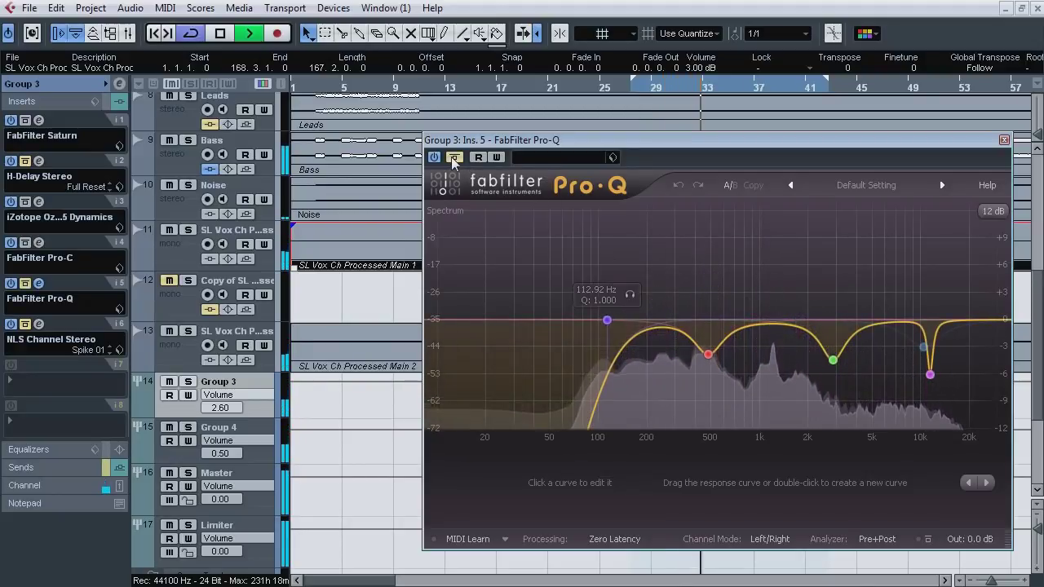
left_click(454, 159)
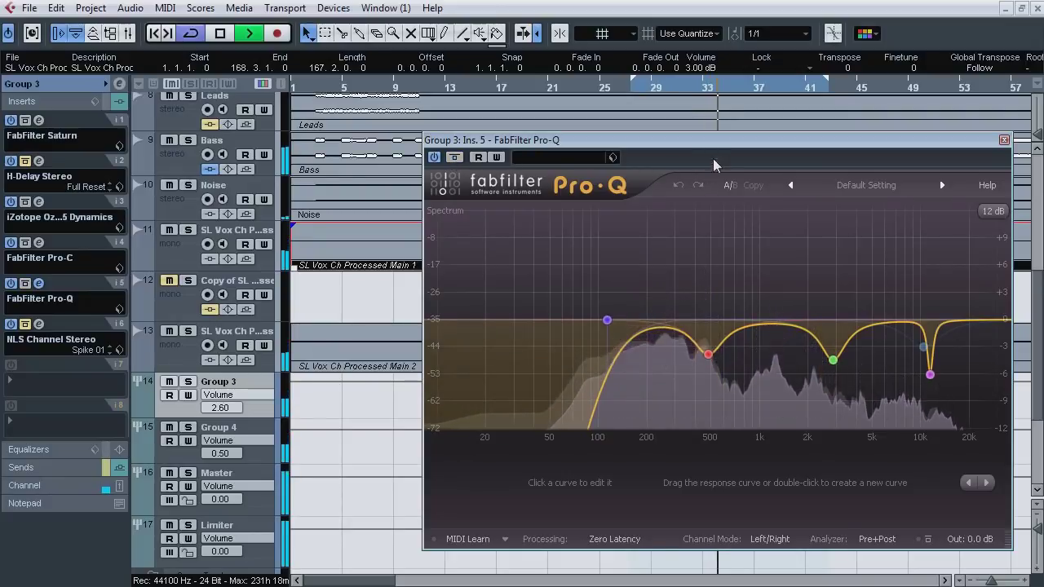
Step: Audition Pro-Q's 2849 Hz and 11403 Hz cuts one after the other in solo, returning to the full EQ each time
left_click(855, 385)
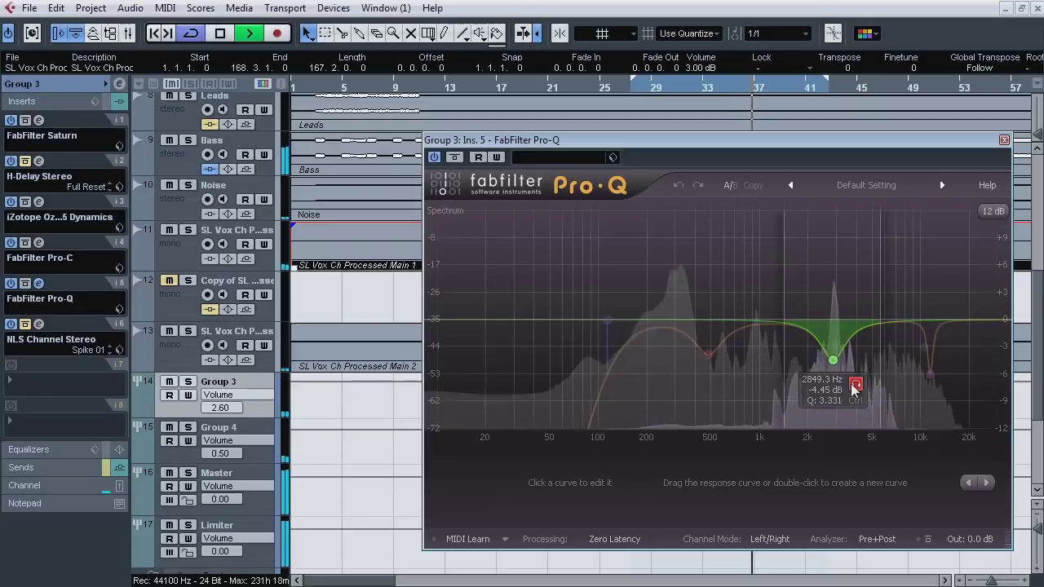
left_click(855, 385)
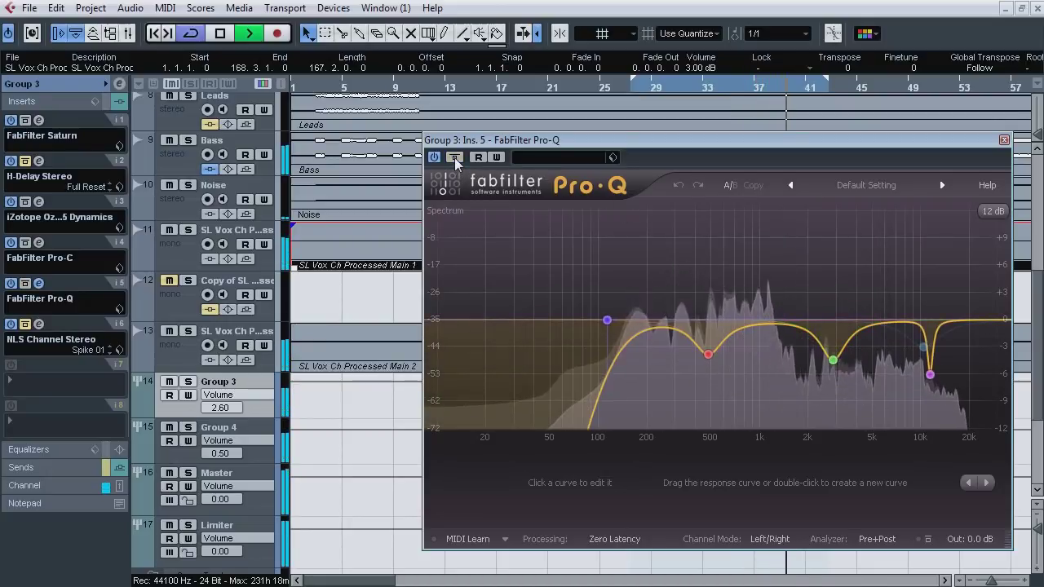
left_click(954, 402)
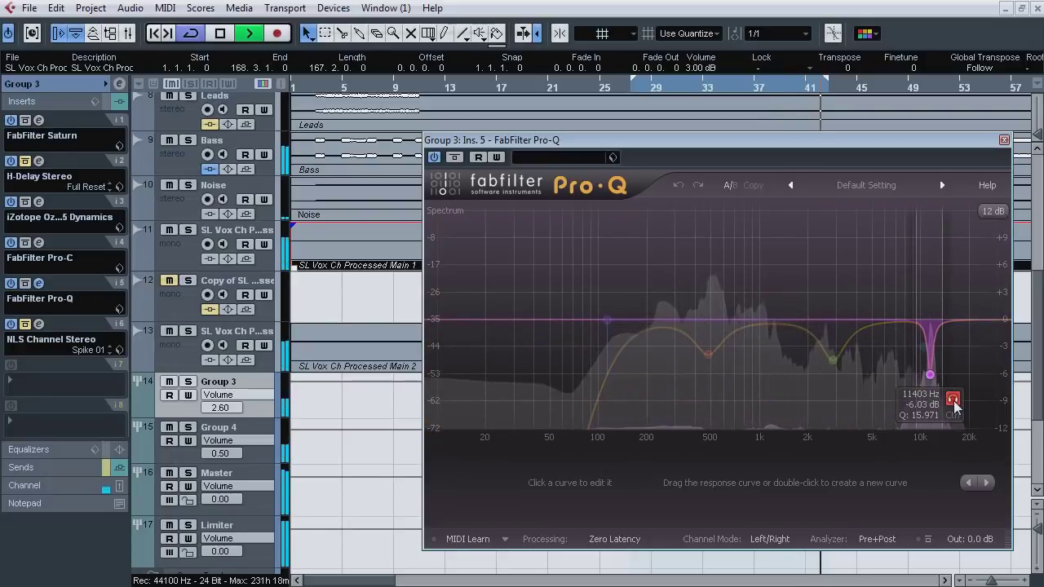
left_click(955, 402)
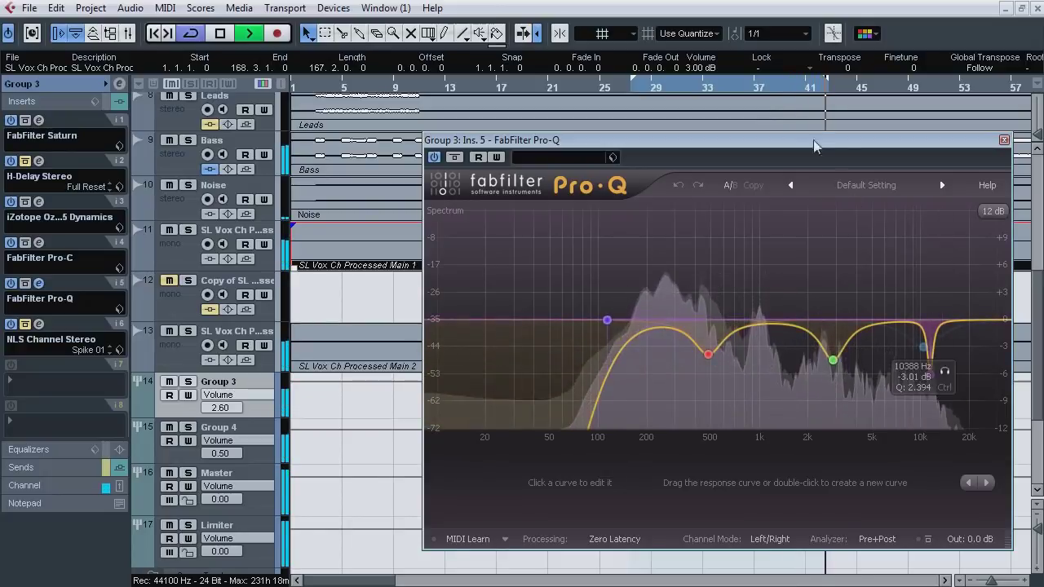
Step: Compare Pro-Q bypassed and active in the full mix and with Group 3 soloed, leaving it active, and stop playback
left_click(455, 157)
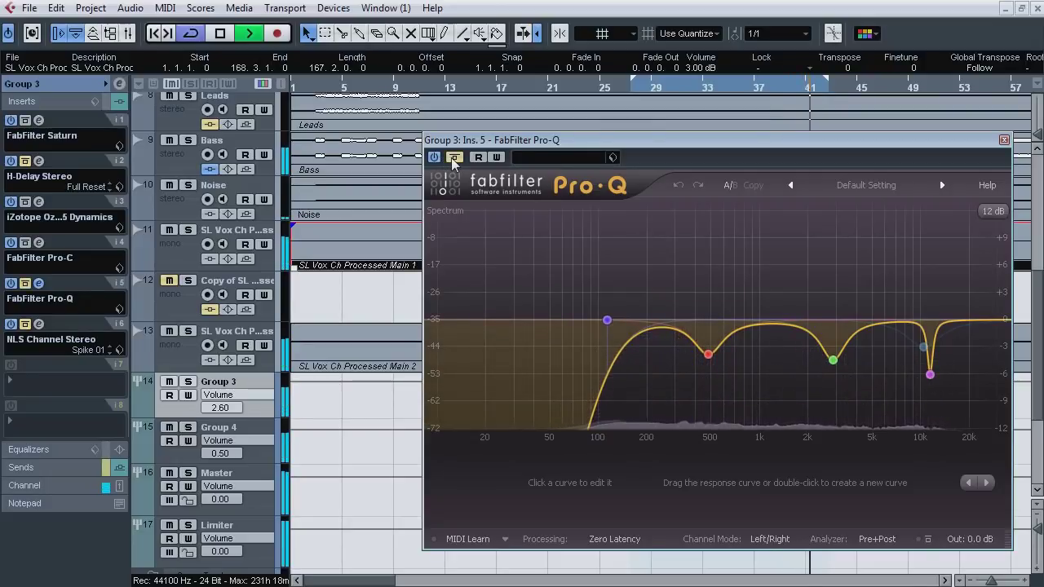
left_click(454, 157)
left_click(188, 382)
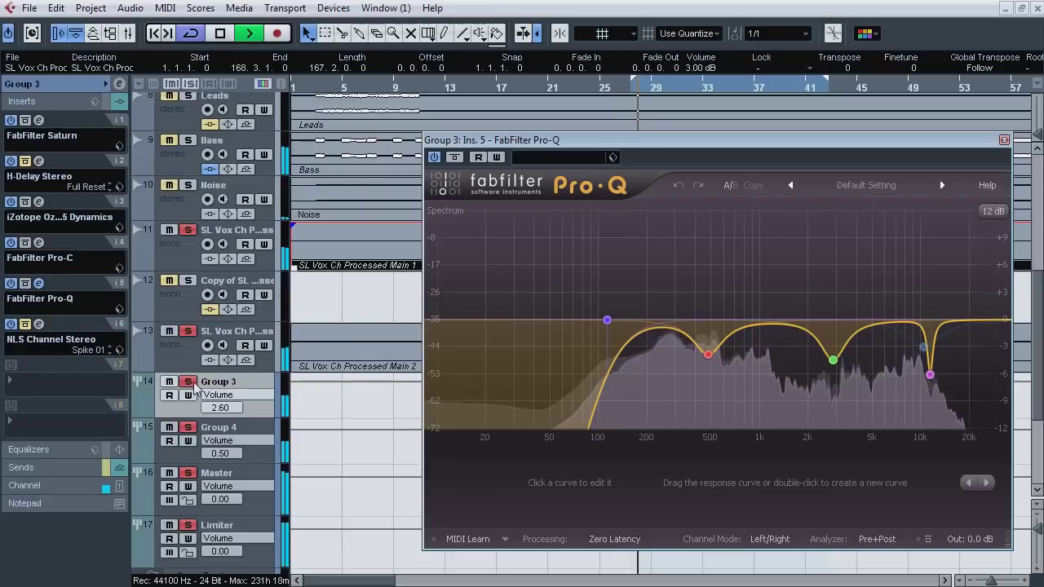
left_click(455, 157)
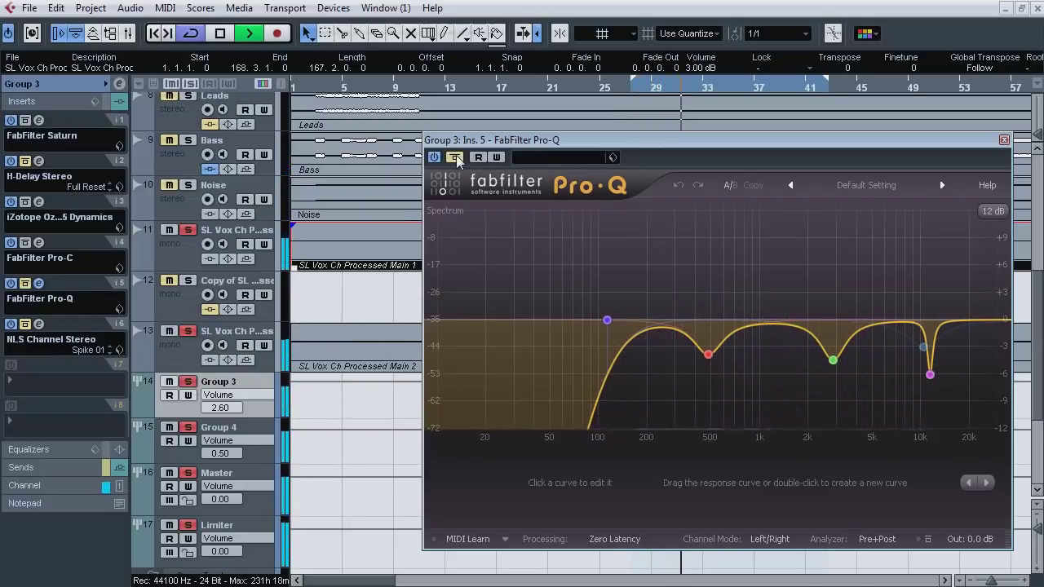
left_click(454, 157)
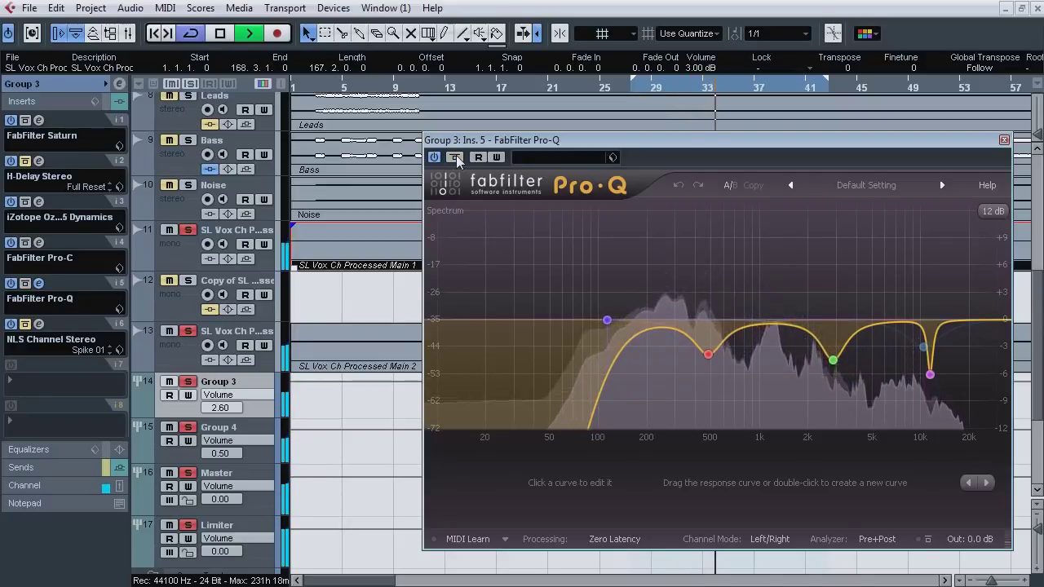
key("space")
Step: Open NLS Channel Stereo on Group 3 in place of Pro-Q and compare it bypassed and active on the soloed group, leaving it active
left_click(39, 283)
left_click(39, 324)
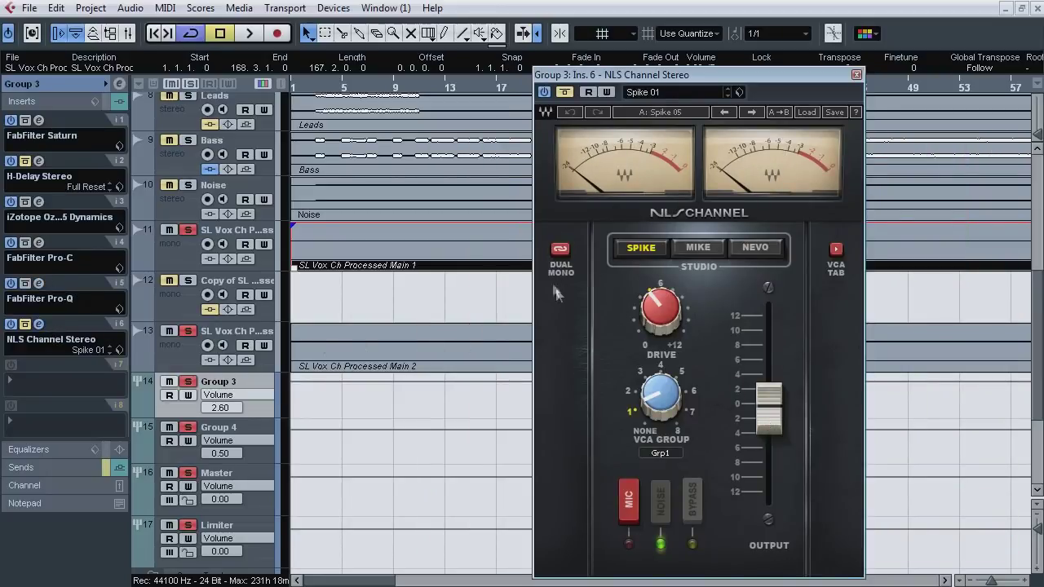
key("space")
left_click(565, 92)
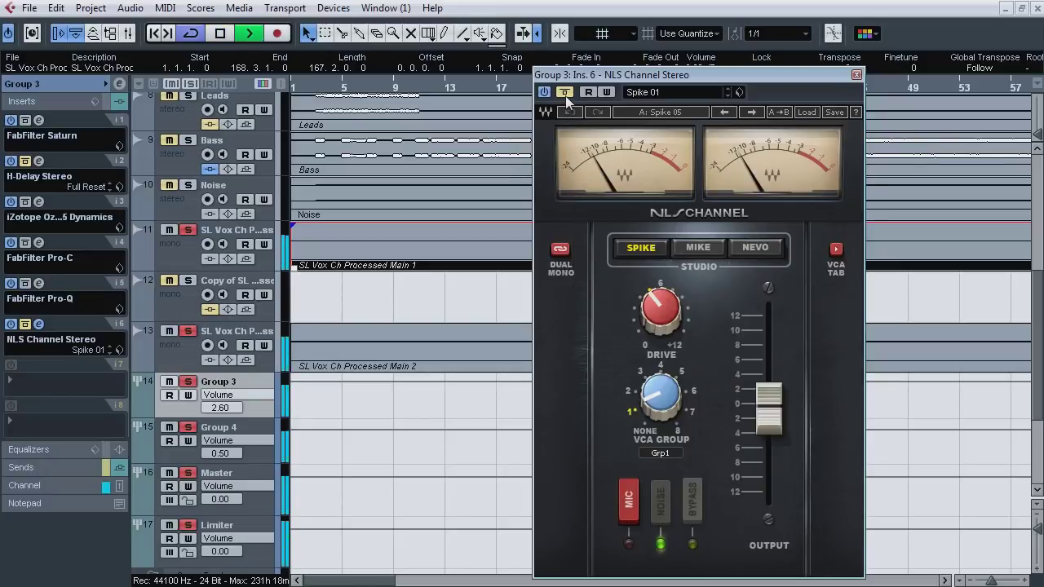
left_click(564, 92)
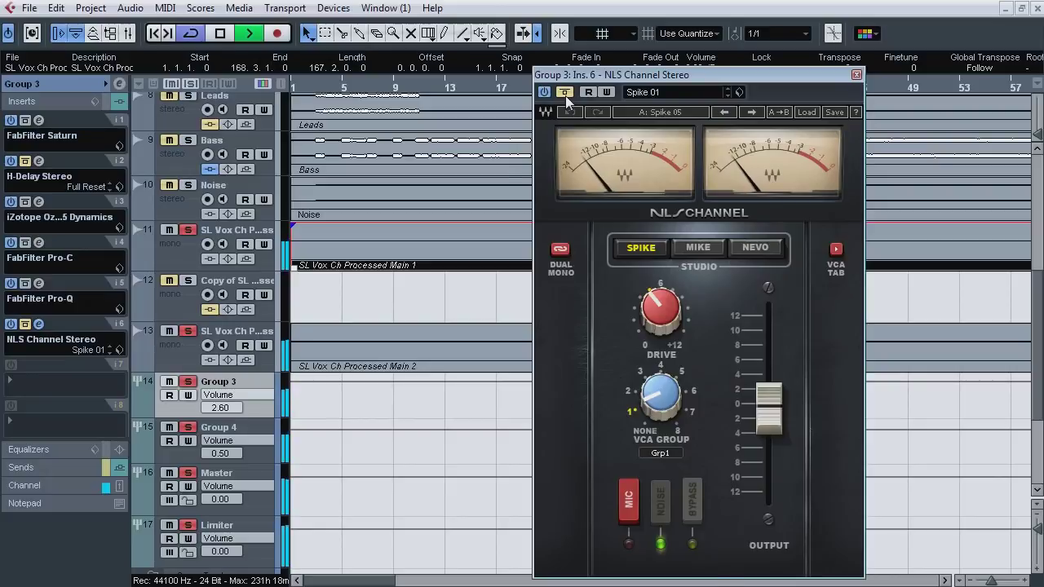
left_click(565, 92)
Step: Unsolo Group 3, compare NLS Channel bypassed and active several times in the full mix, leave it active and stop playback
left_click(193, 383)
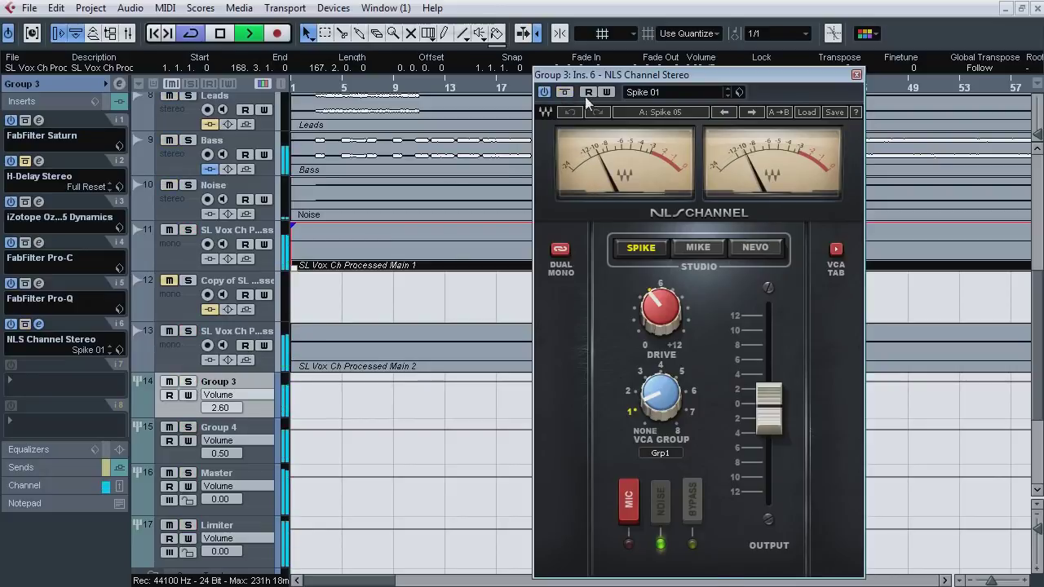
left_click(565, 93)
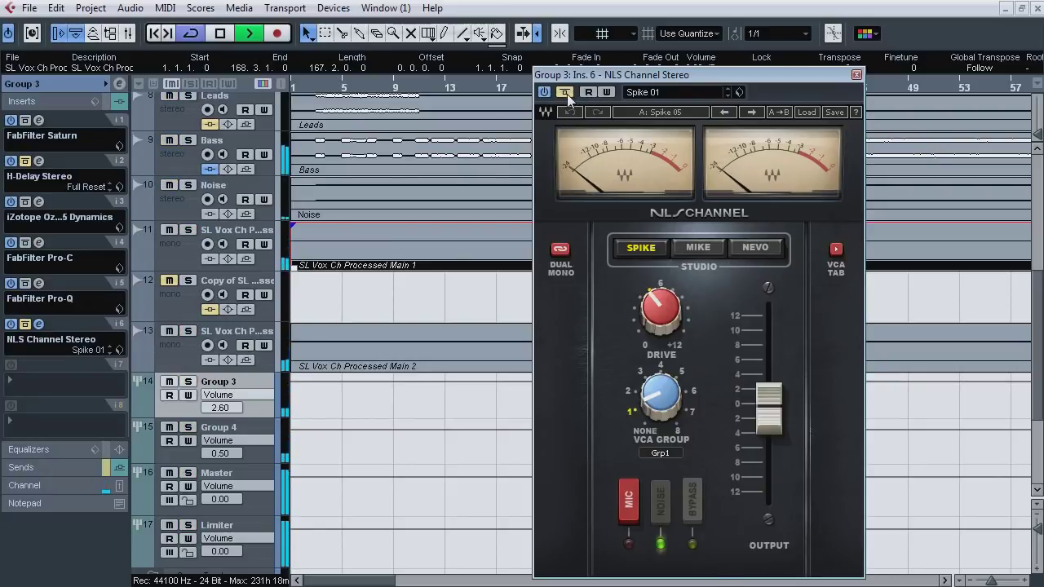
left_click(564, 92)
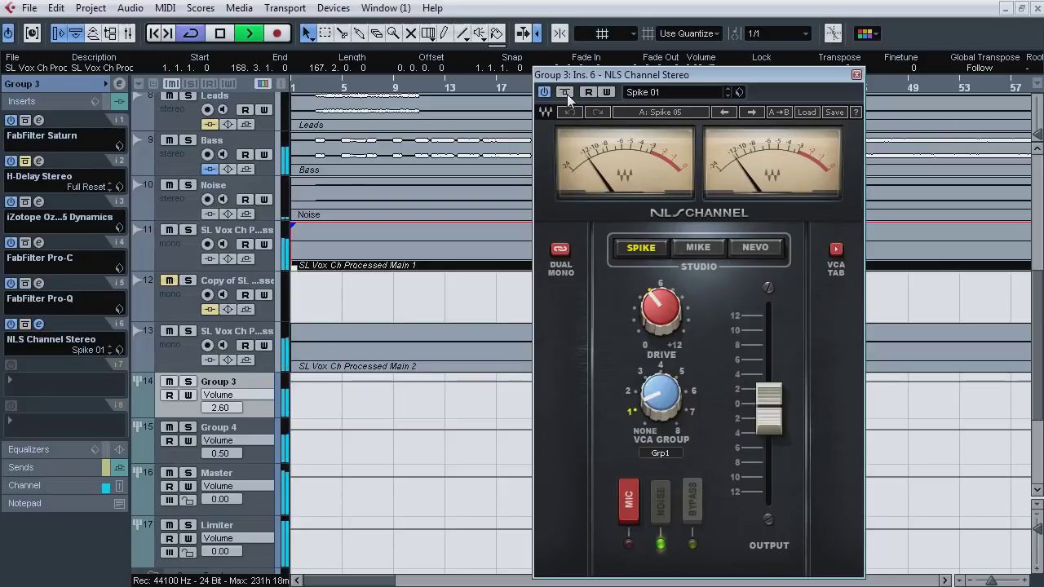
left_click(566, 93)
left_click(566, 93)
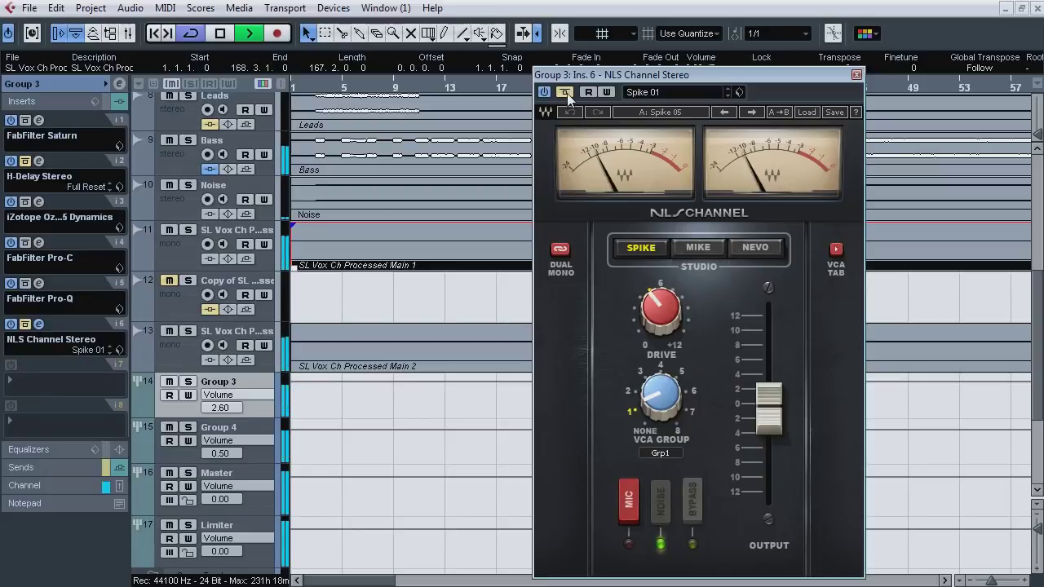
left_click(566, 95)
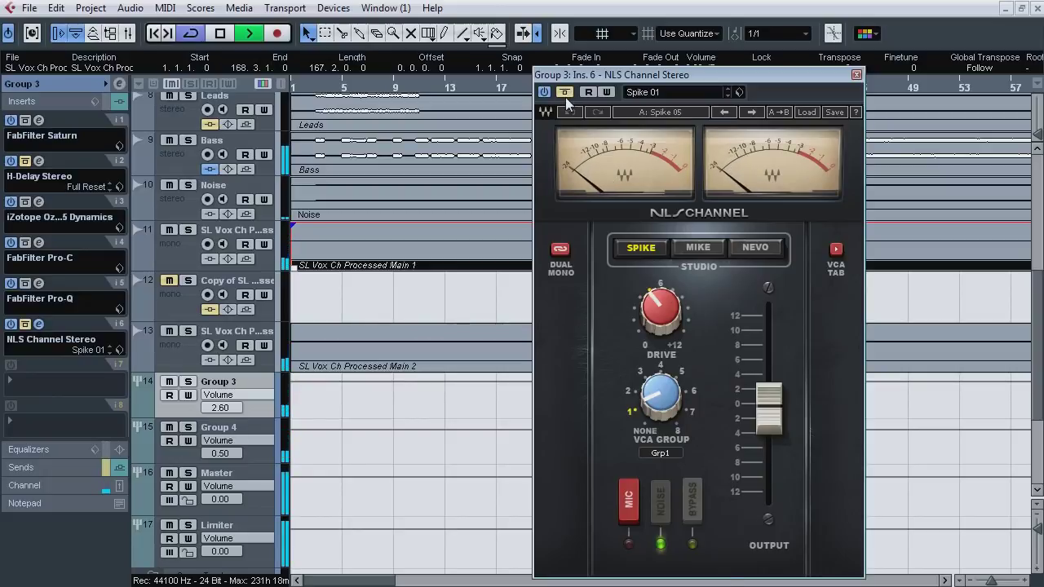
left_click(566, 95)
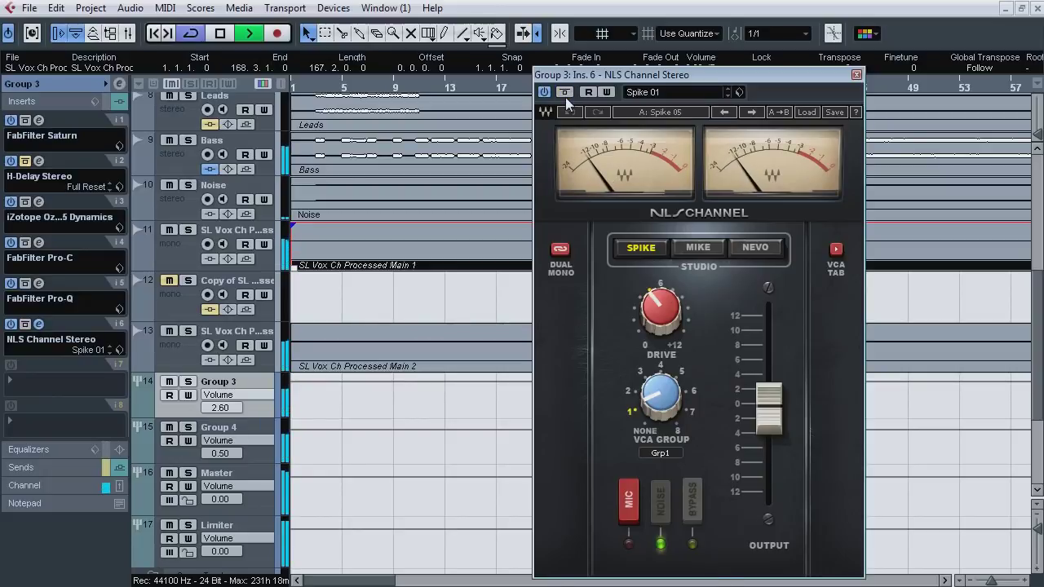
key("space")
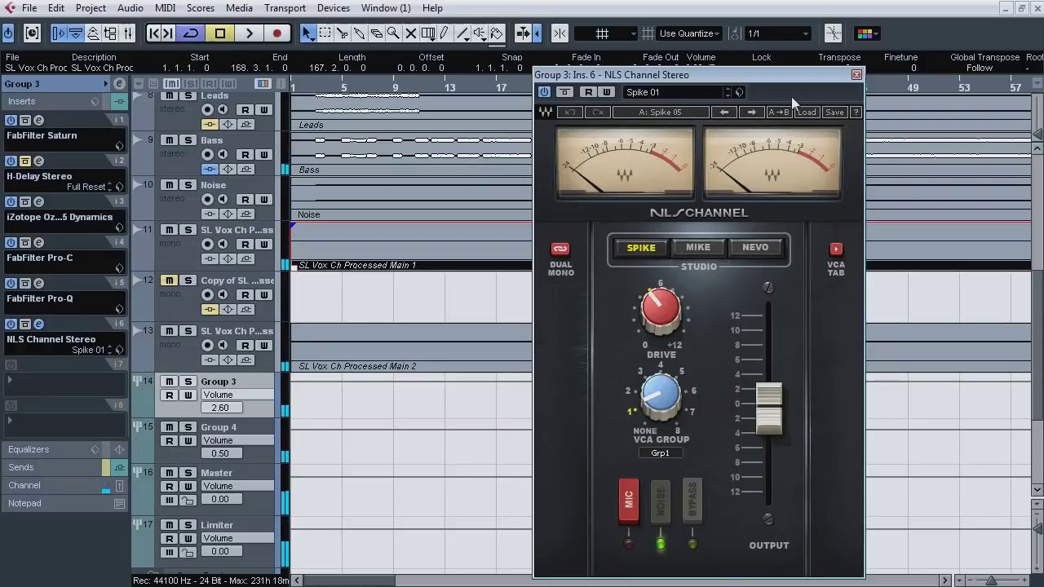
Step: Close NLS Channel Stereo and select the Group 4 bus to display its insert chain
left_click(857, 75)
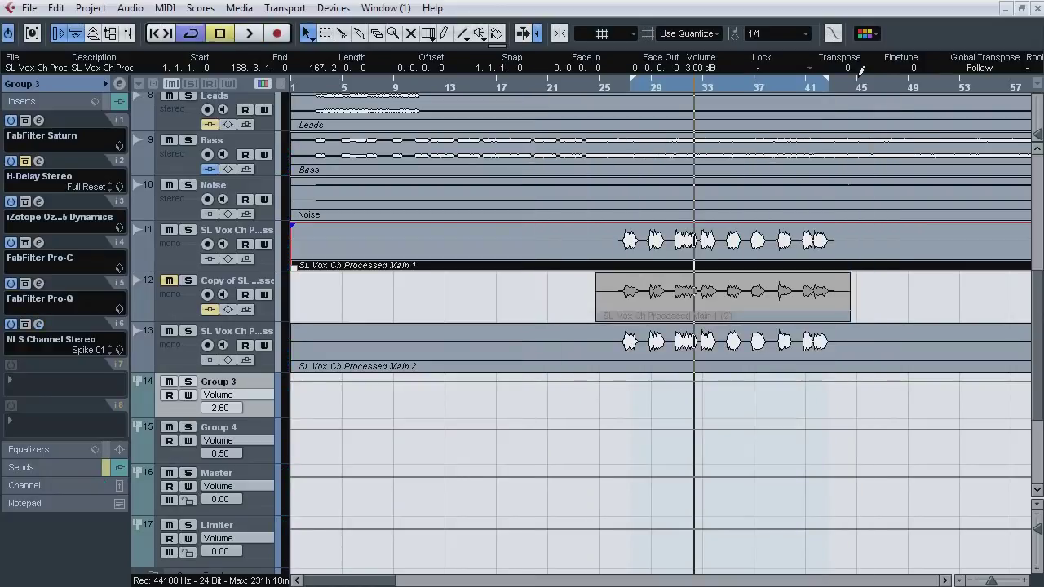
left_click(266, 434)
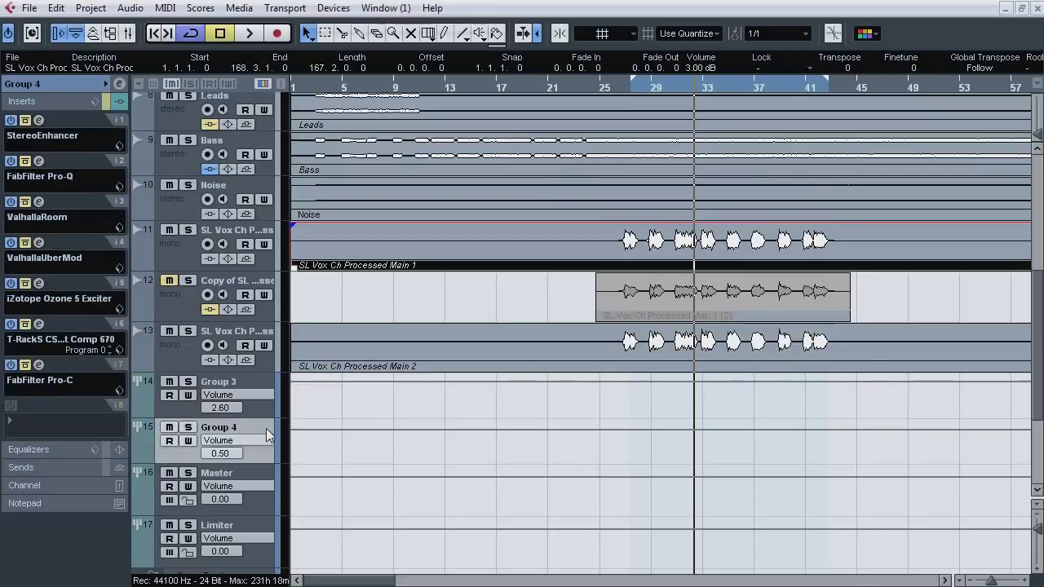
left_click(184, 245)
left_click(192, 351)
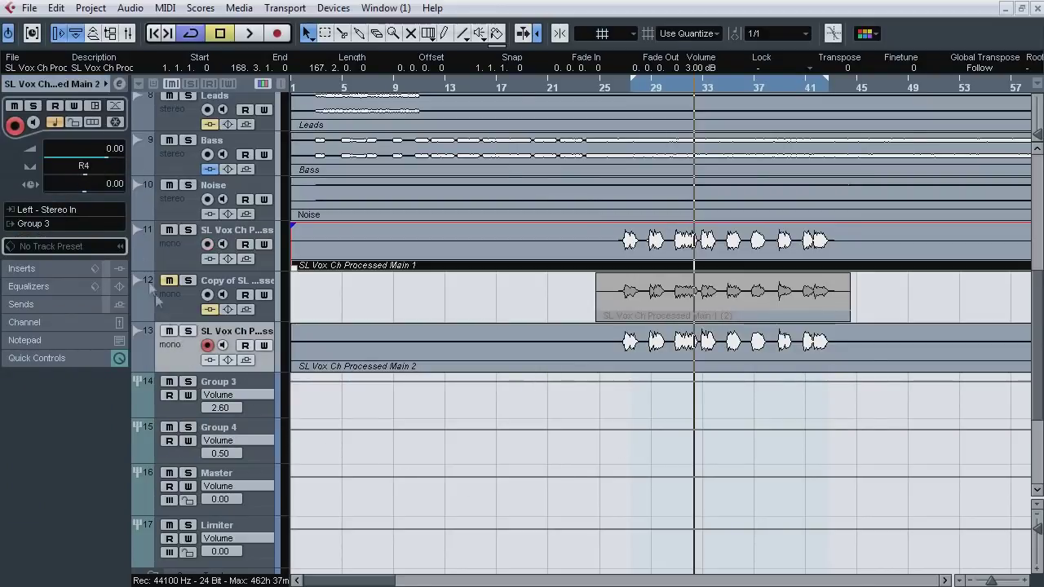
left_click(232, 430)
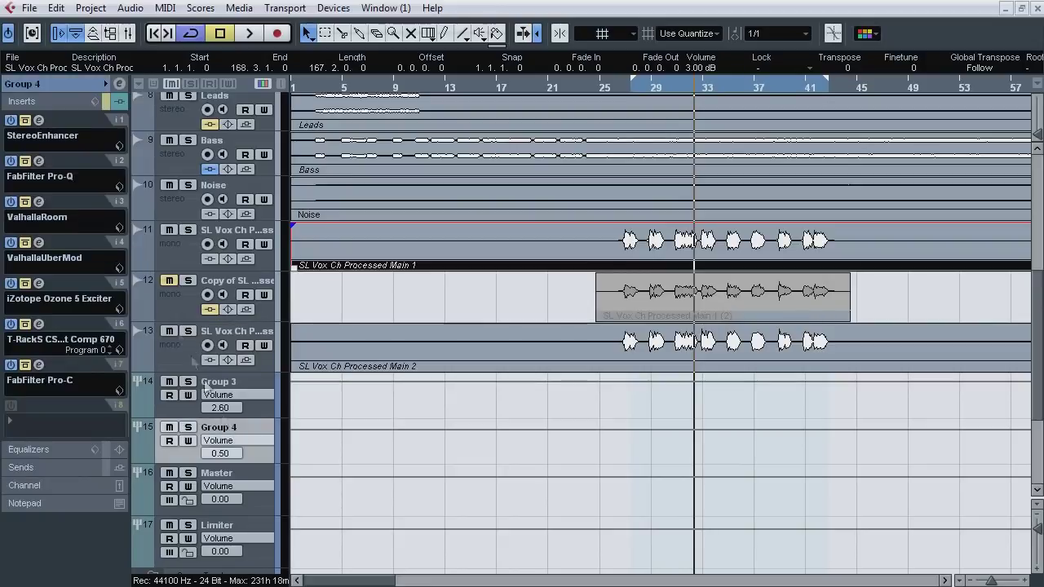
Step: Open StereoEnhancer on Group 4 and visit the Stereo Out's bx_control V2 insert in the mixer, returning to the project view
left_click(39, 121)
key("F3")
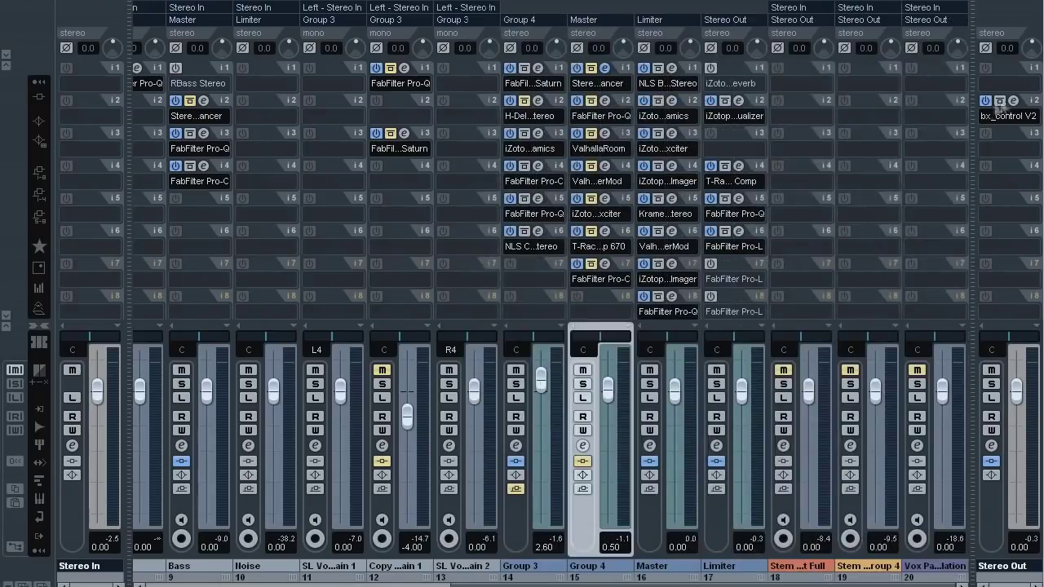
left_click(989, 103)
key("F3")
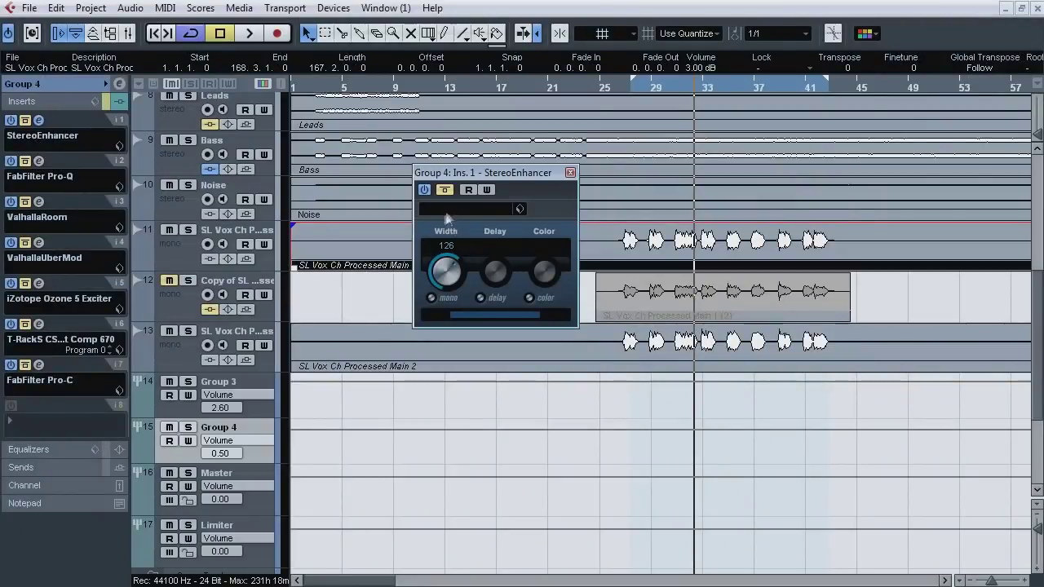
Step: Narrow the loop range to about bars 31 to 34 and start playback
left_click(678, 90, "ctrl")
left_click_drag(678, 90, 678, 138)
left_click(849, 88, "alt")
key("space")
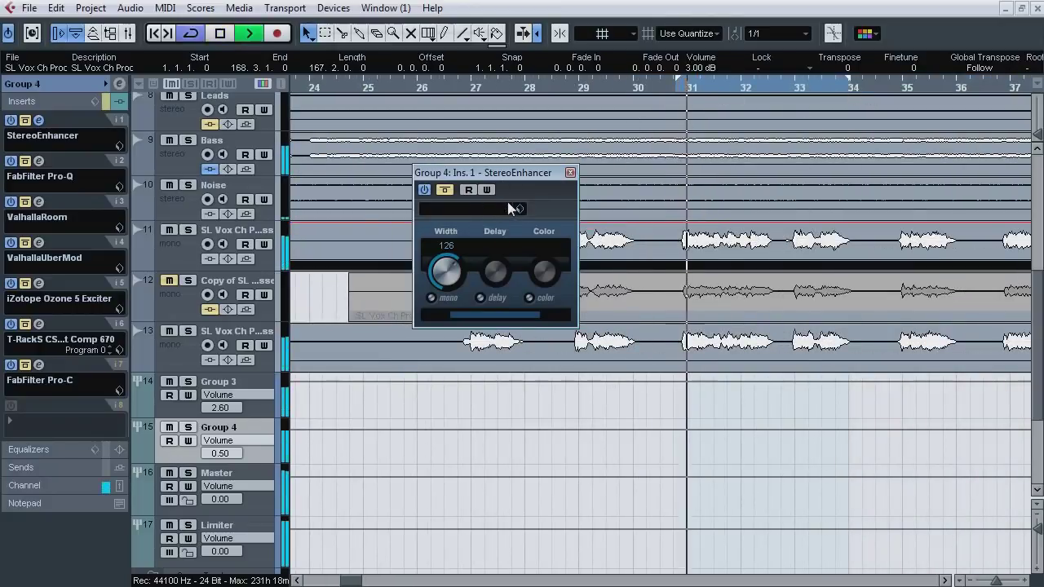
Step: Compare StereoEnhancer bypassed and active in the full mix and with Group 4 soloed, leave it active, stop playback and close it
left_click(452, 196)
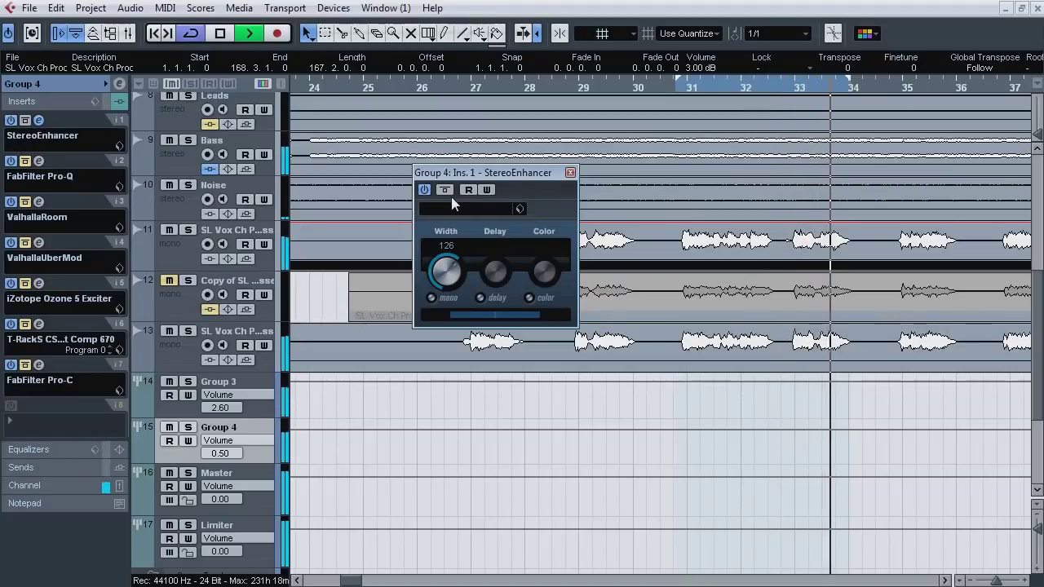
left_click(451, 197)
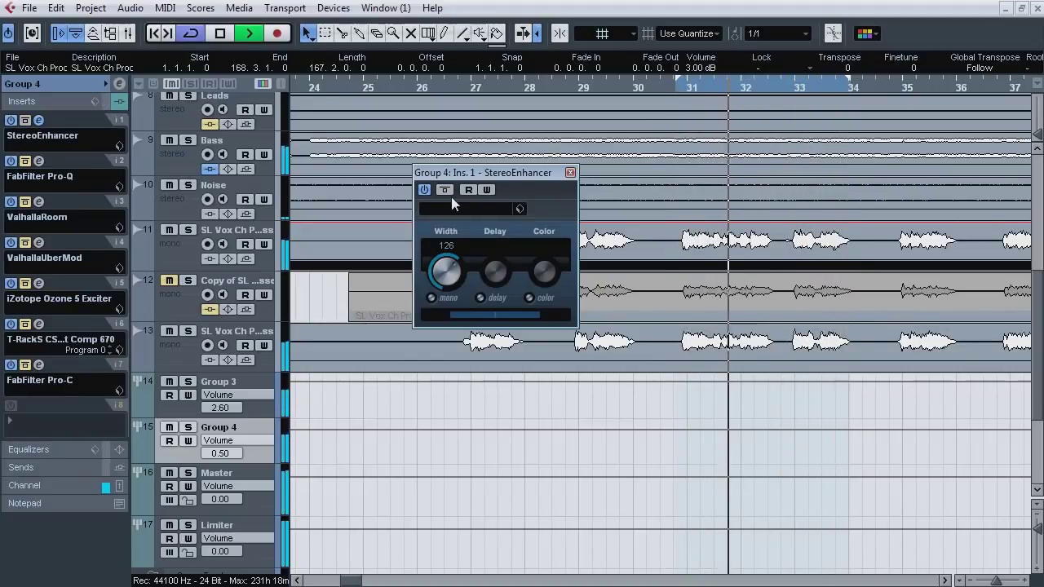
left_click(447, 192)
left_click(444, 190)
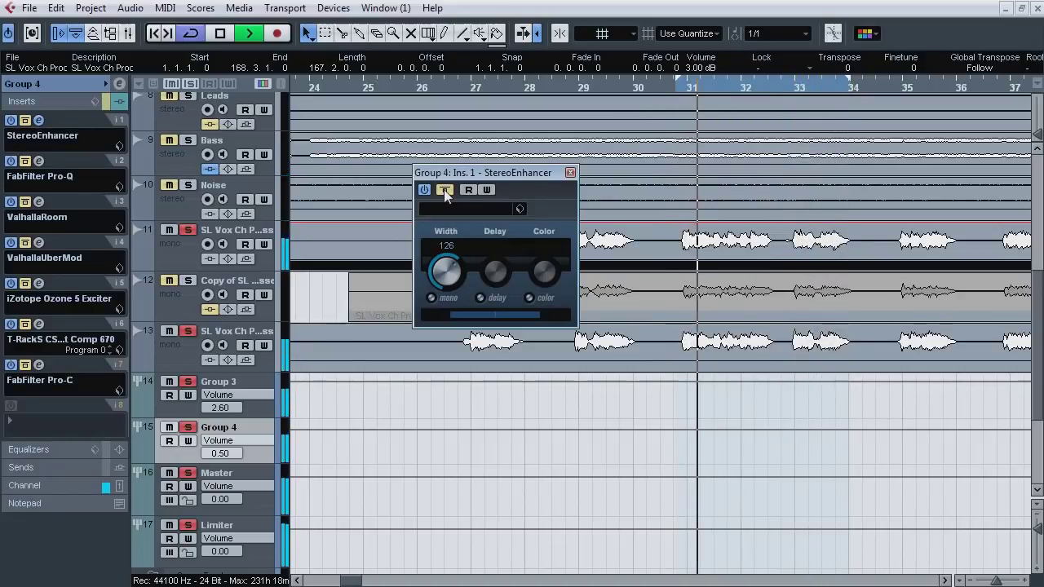
left_click(444, 190)
key("space")
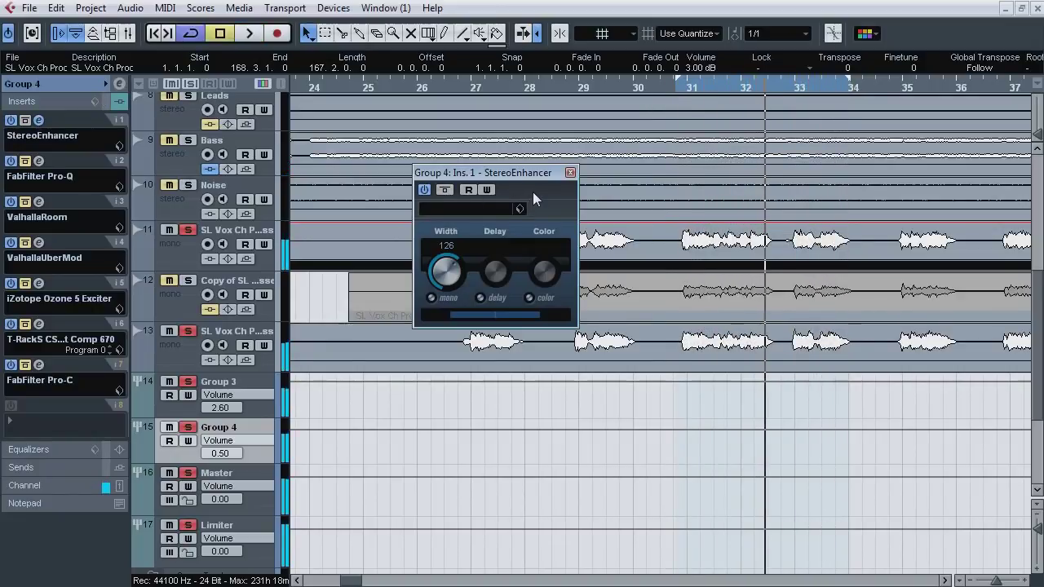
left_click(570, 173)
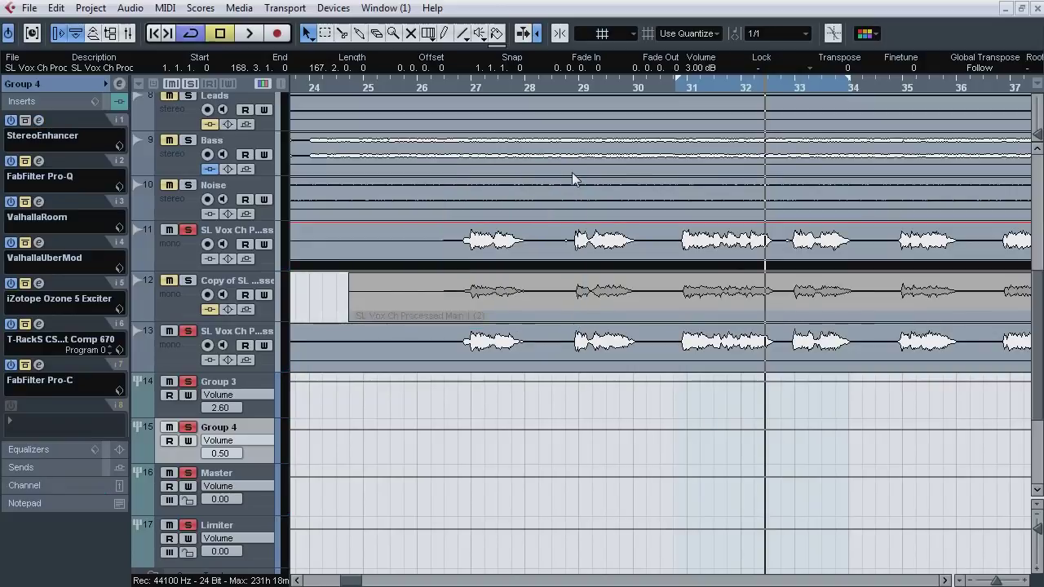
Step: Open and activate FabFilter Pro-Q on Group 4 and audition its 6828.6 Hz cut in solo, returning to the full EQ
left_click(38, 162)
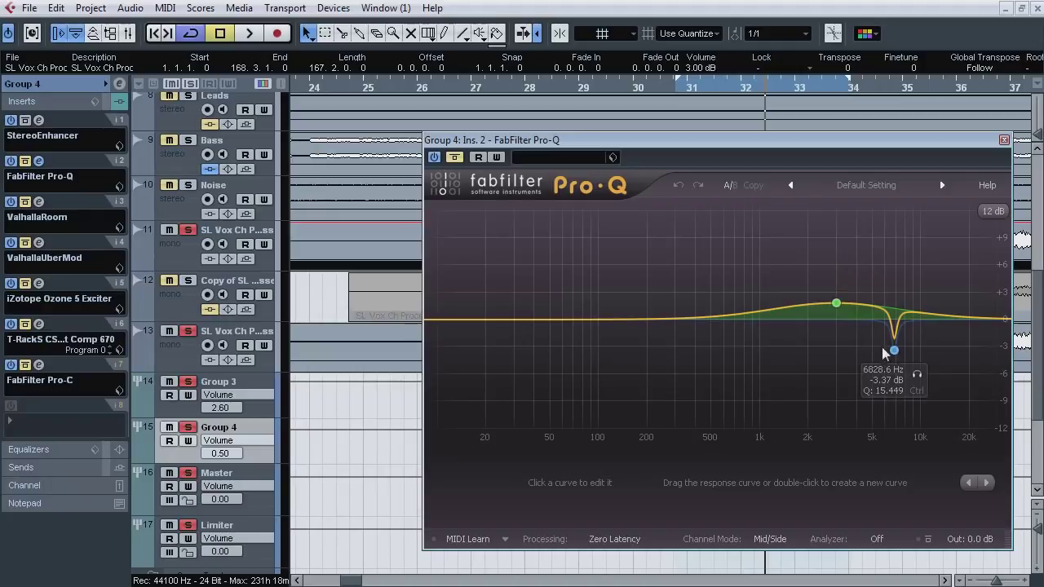
key("space")
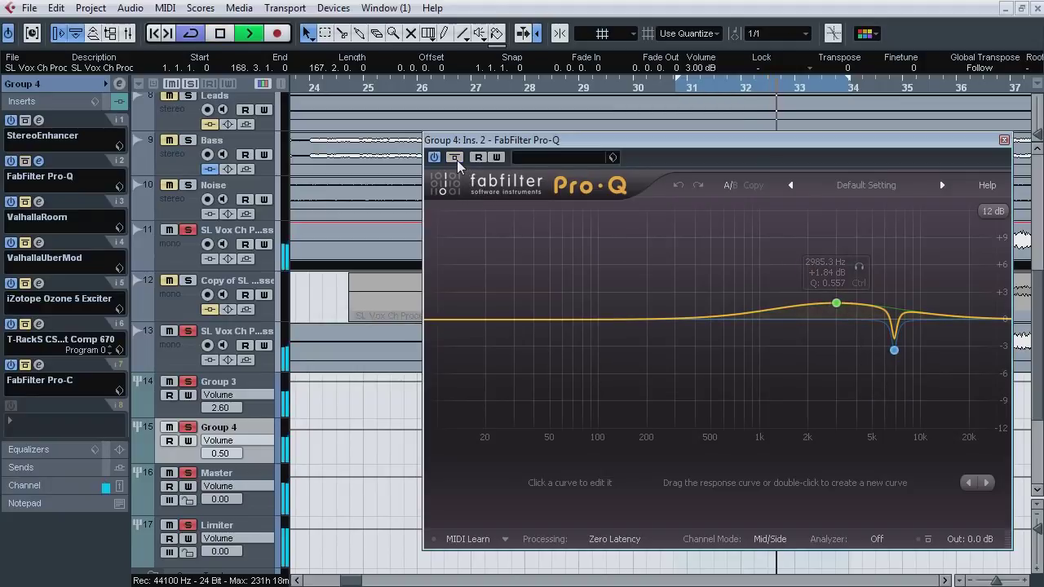
left_click(917, 374)
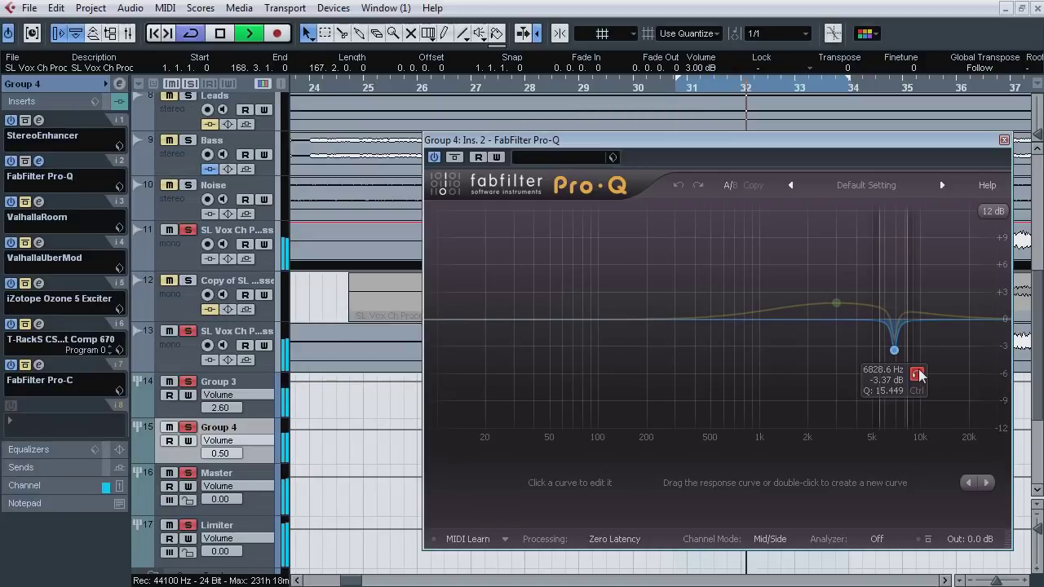
left_click(917, 374)
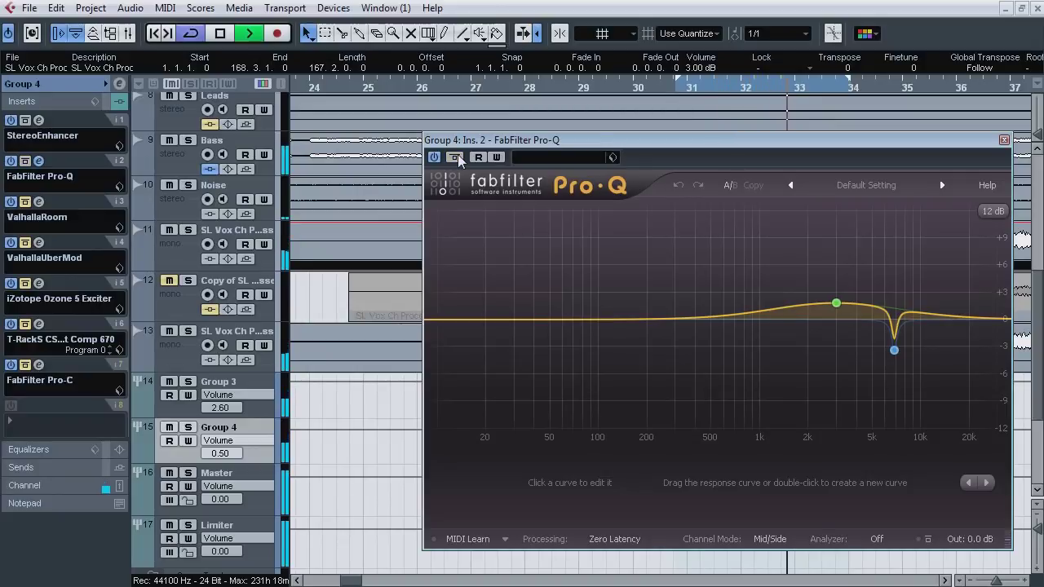
Step: Compare Group 4's Pro-Q bypassed and active in the full mix, audition its 2985.3 Hz boost, leave it active and stop playback
left_click(458, 159)
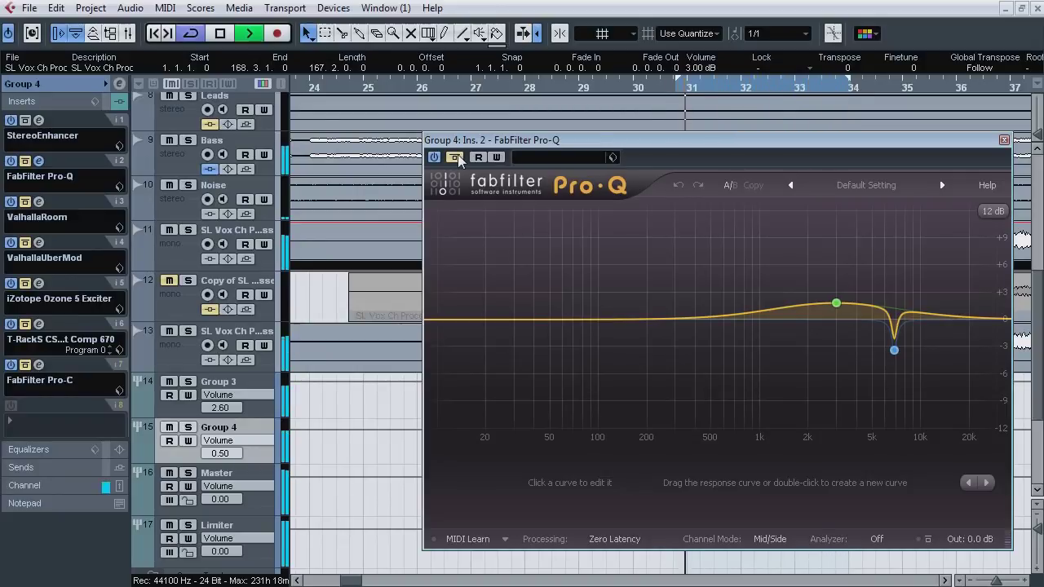
mouse_move(853, 321)
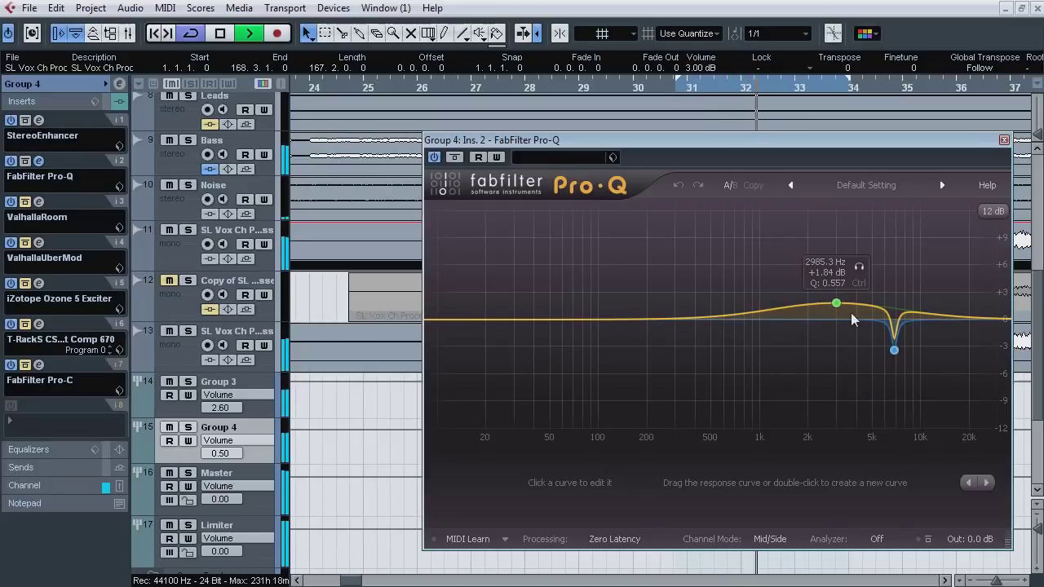
left_click(863, 268)
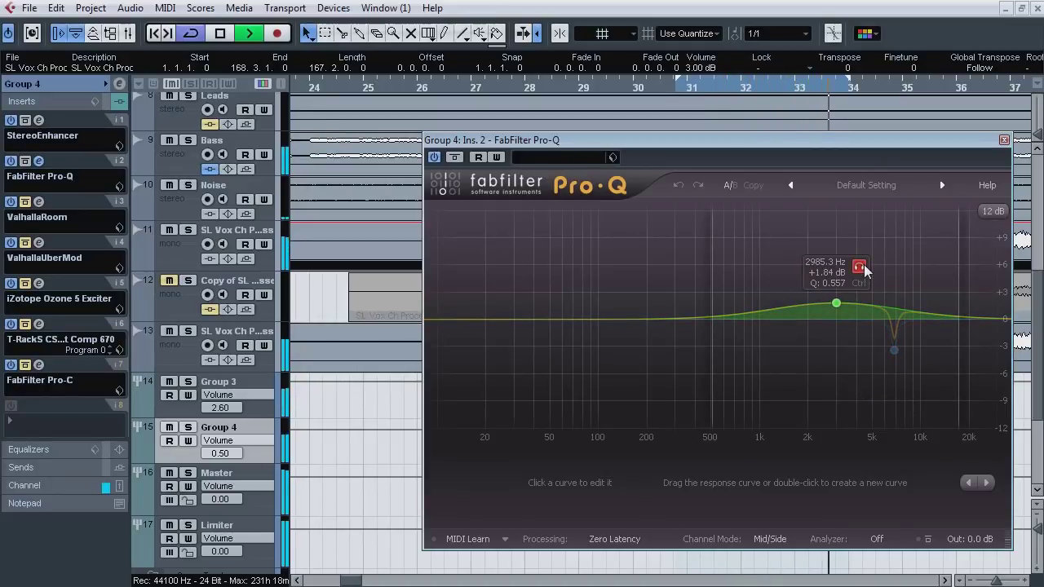
left_click(862, 268)
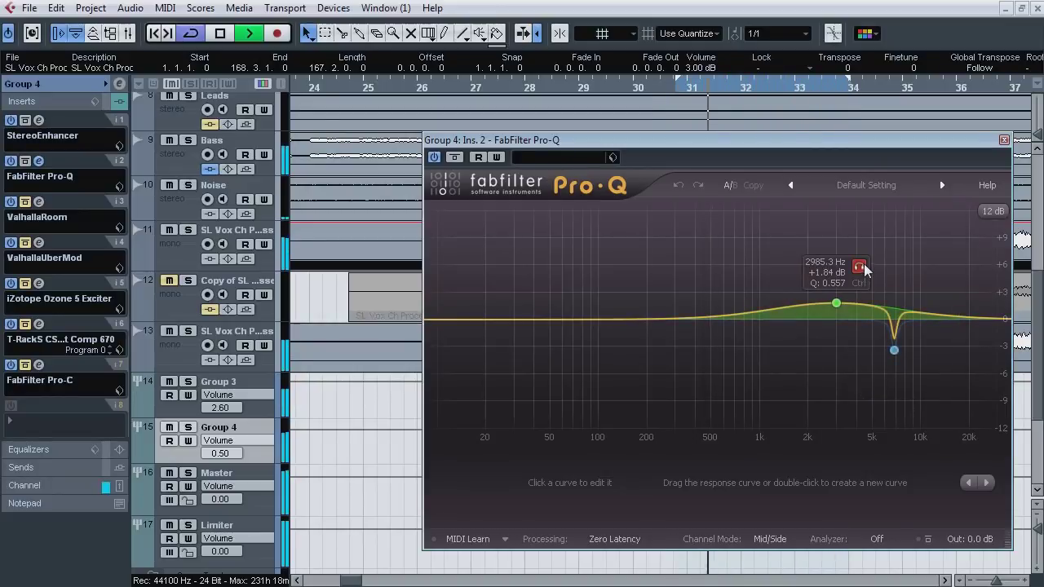
left_click(453, 157)
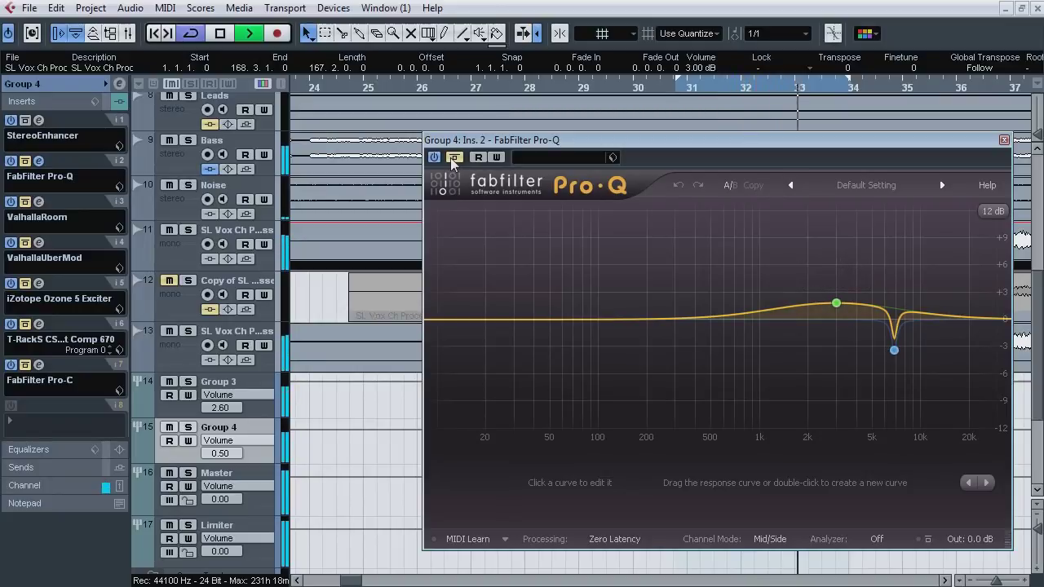
key("space")
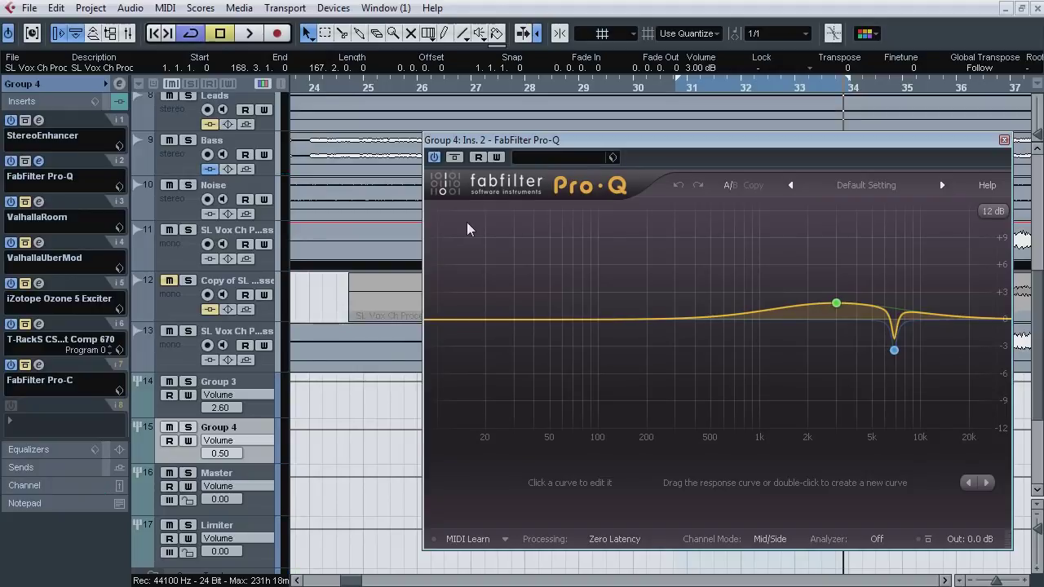
Step: Open ValhallaRoom on Group 4 in place of Pro-Q, activate it and play the soloed group, stopping to hear the reverb tail
left_click(38, 161)
left_click(38, 201)
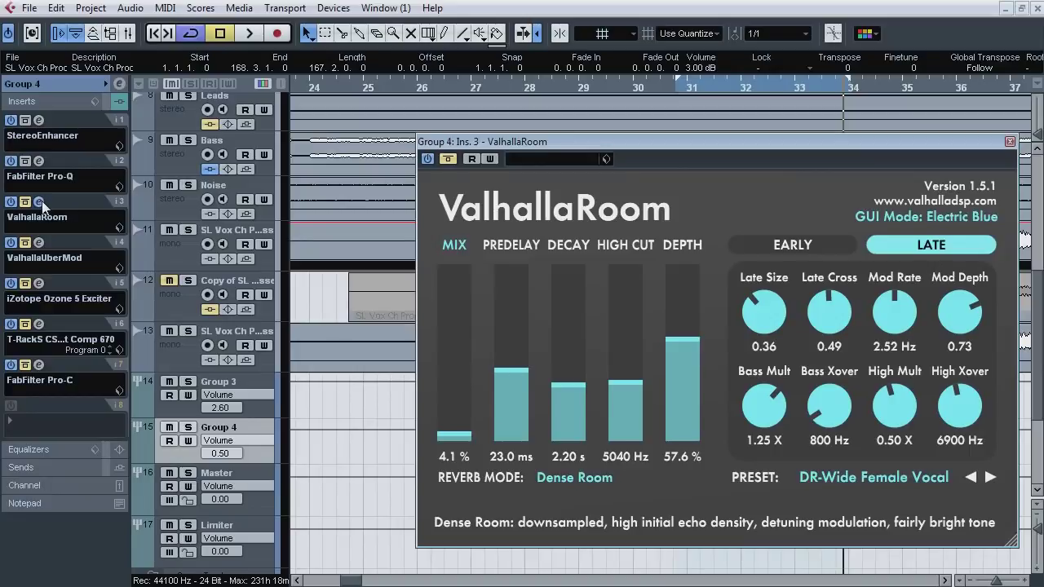
key("space")
key("s")
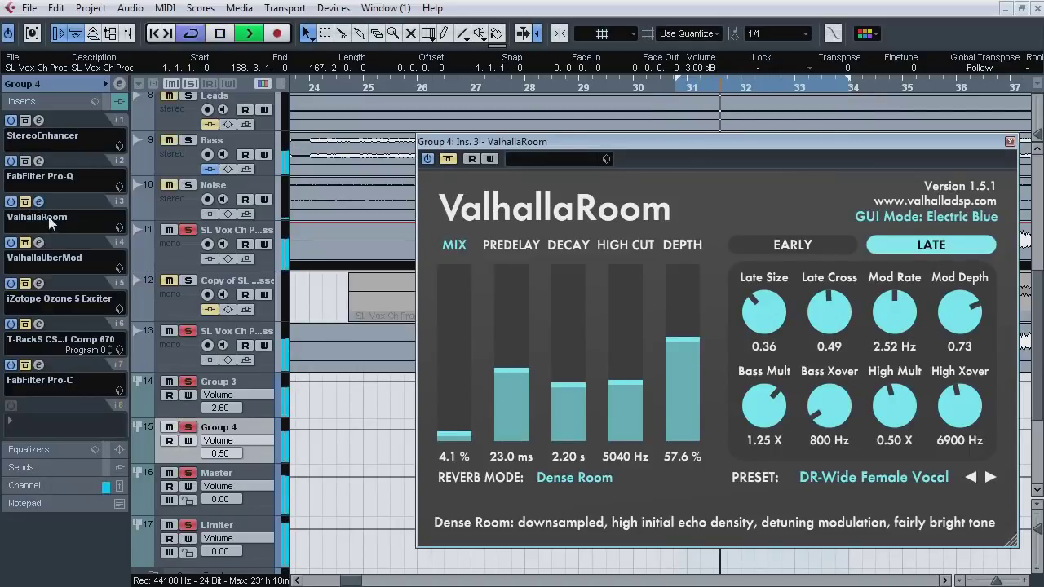
key("space")
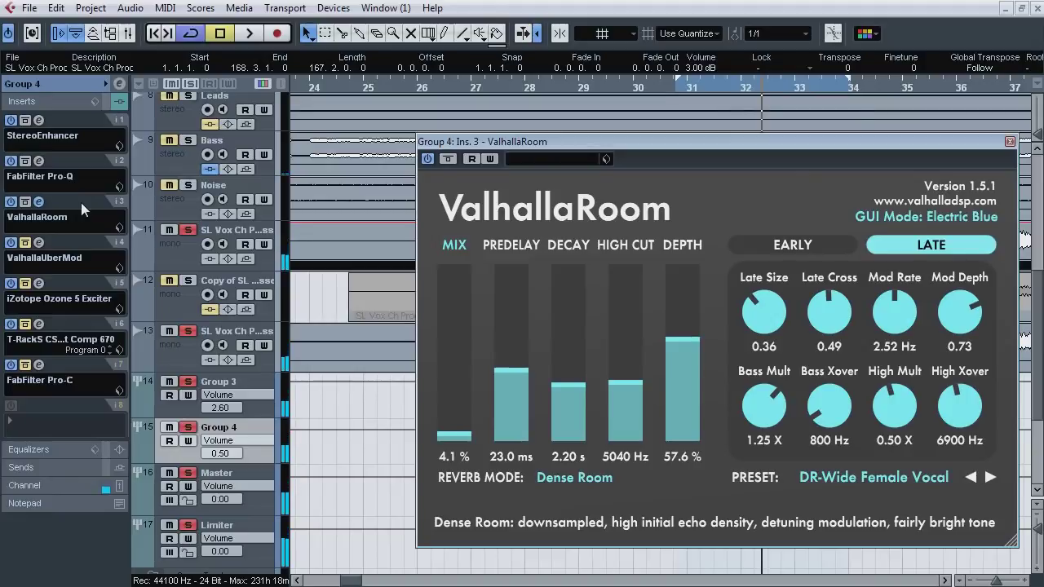
key("space")
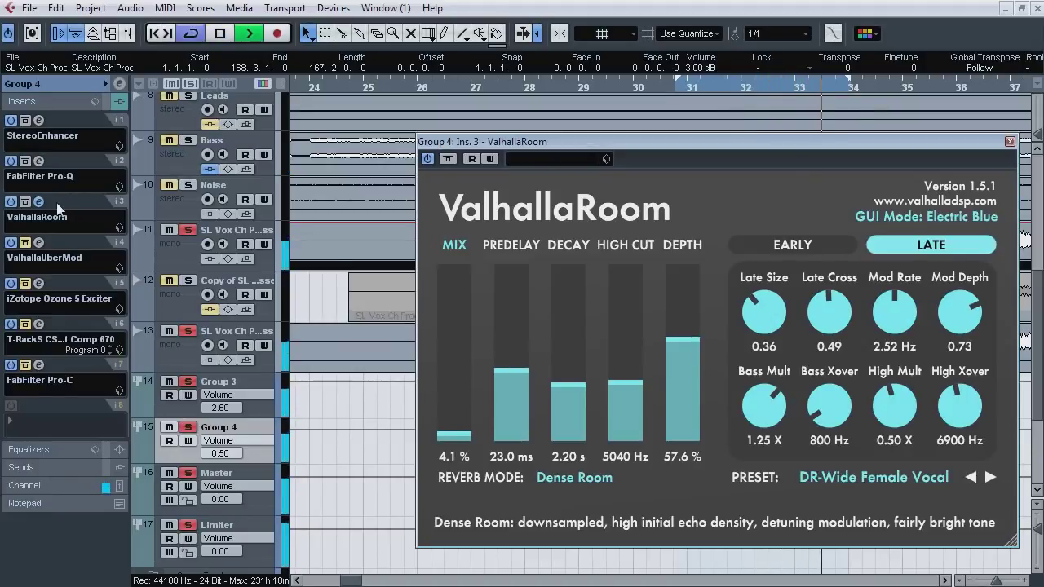
key("space")
Step: Compare ValhallaRoom bypassed and active in the full mix, leave it active, stop playback and close the plugin
key("space")
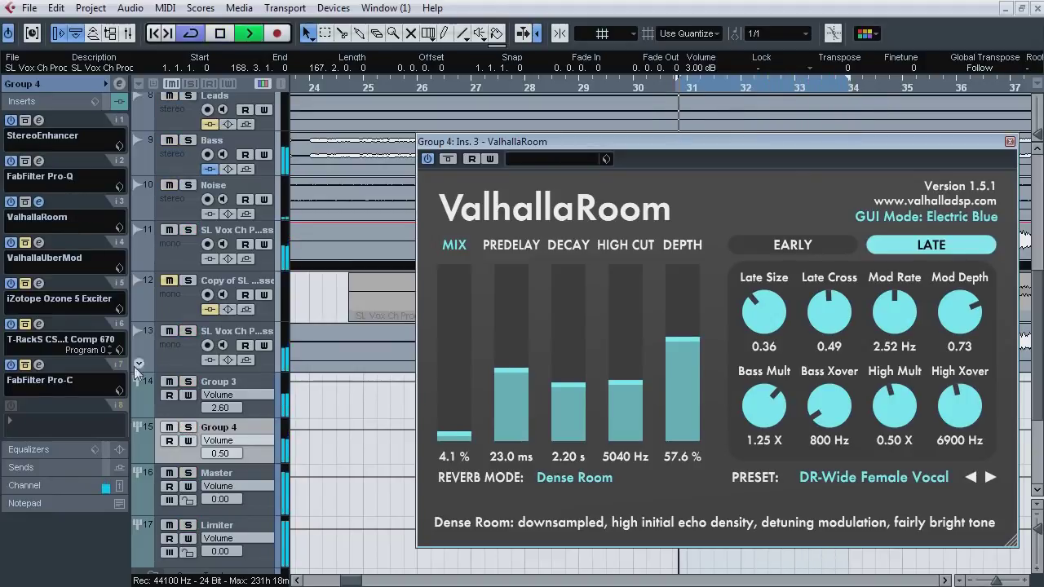
left_click(25, 203)
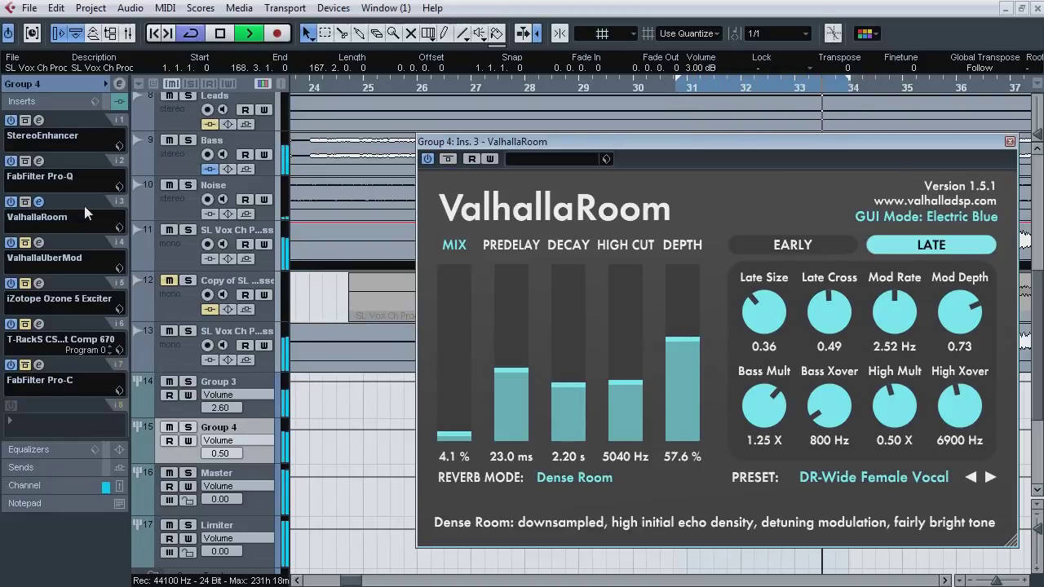
key("space")
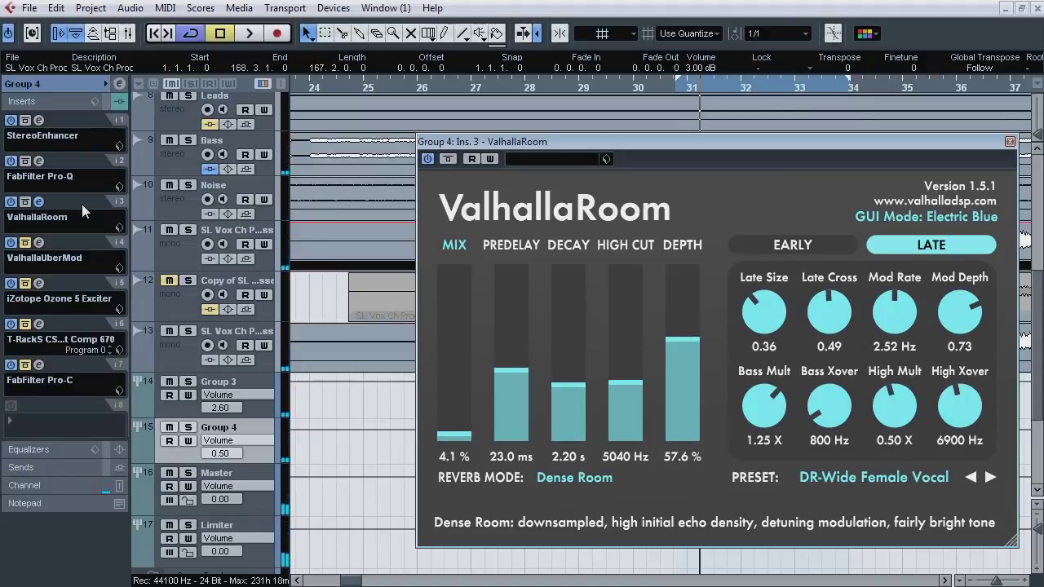
left_click(38, 202)
Step: Open H-Delay Stereo on Group 3, take it out of bypass and play the soloed group, stopping to hear the delay tail
left_click(241, 390)
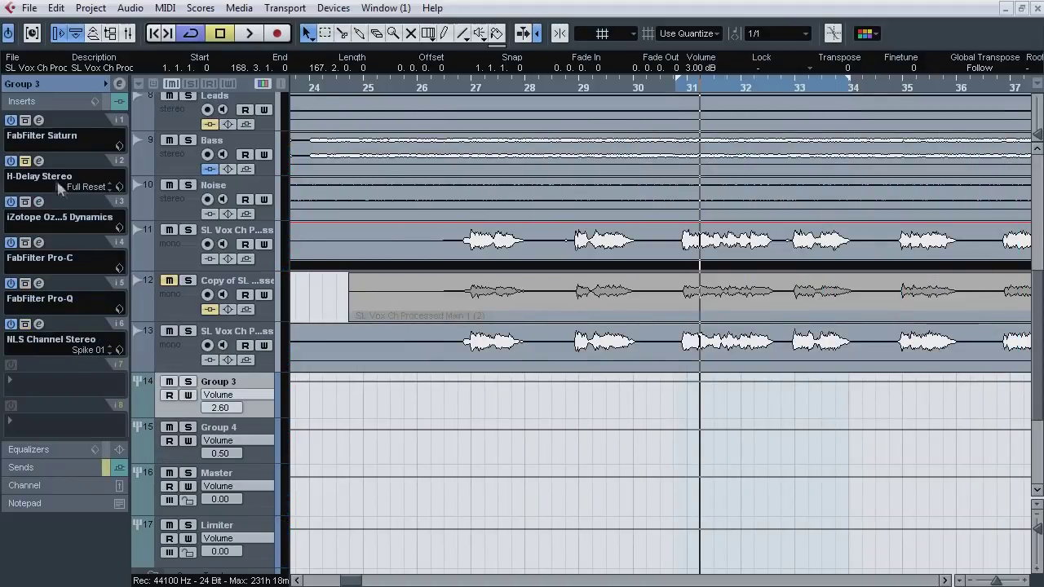
left_click(39, 161)
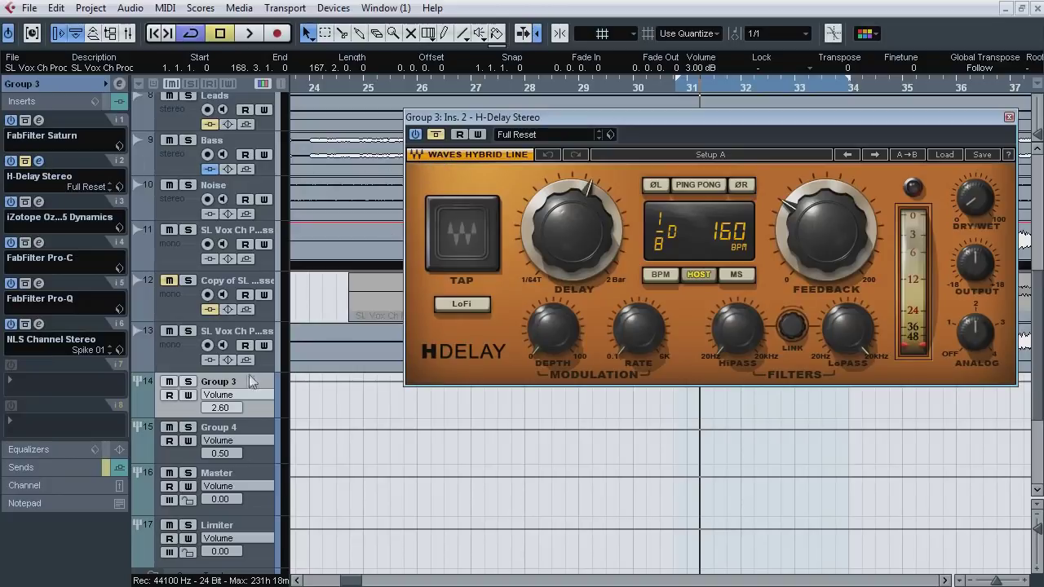
left_click(189, 382)
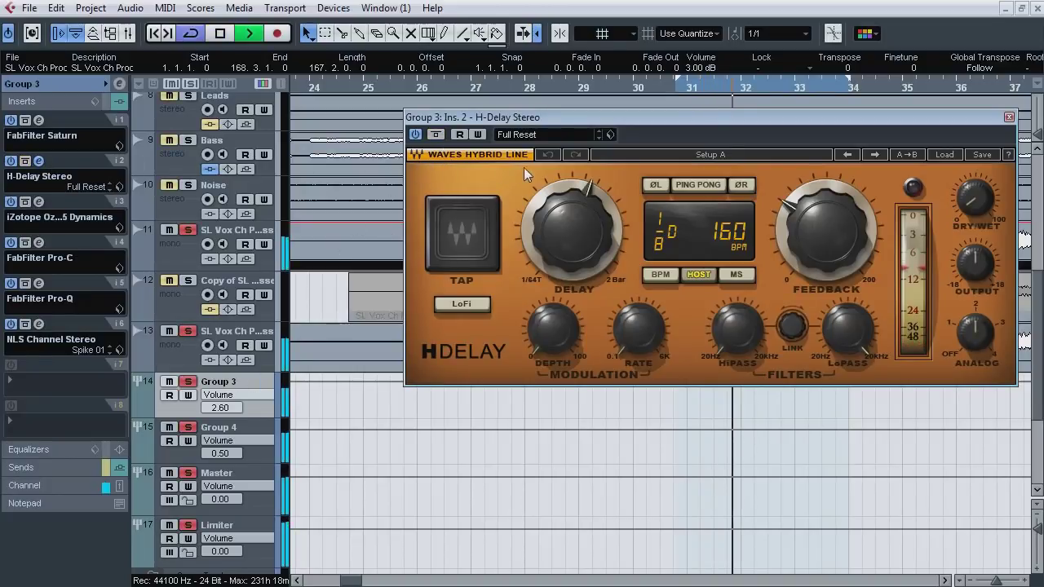
key("space")
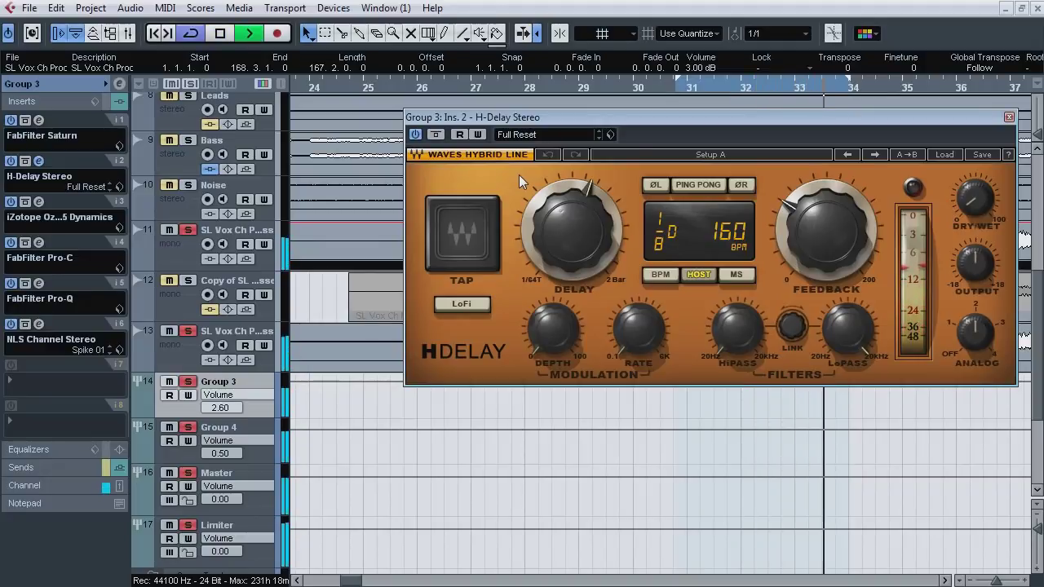
key("space")
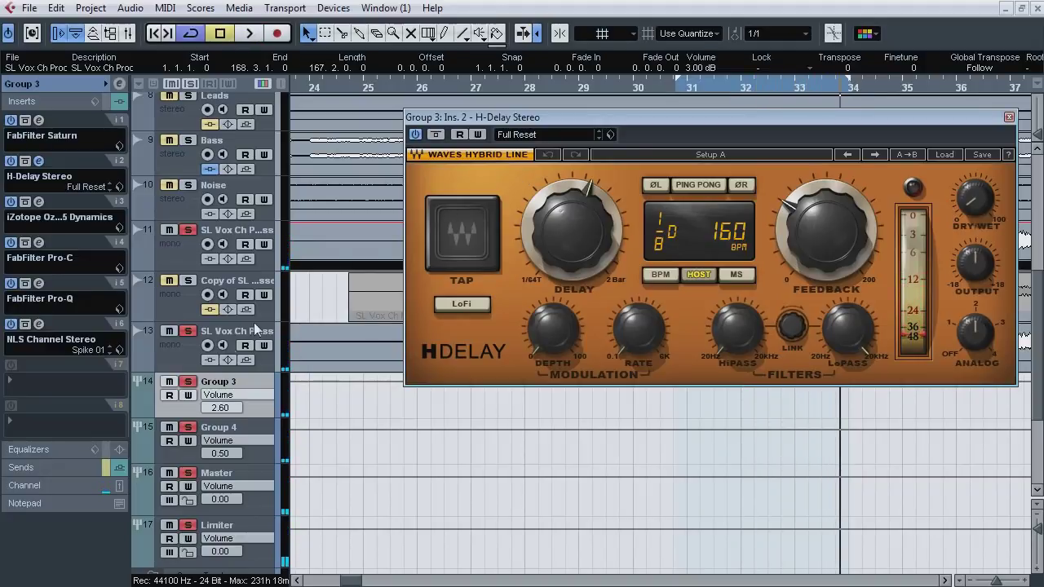
Step: Play the full mix with H-Delay active, extend the loop end to about bar 34.5, stop playback and close the plugin
left_click(187, 381)
key("space")
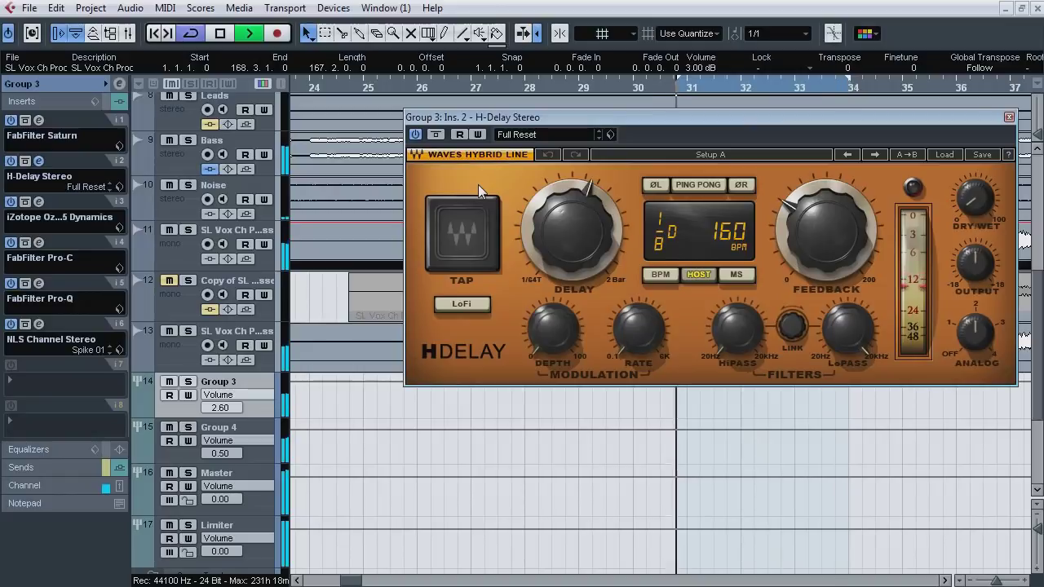
left_click_drag(848, 80, 884, 81)
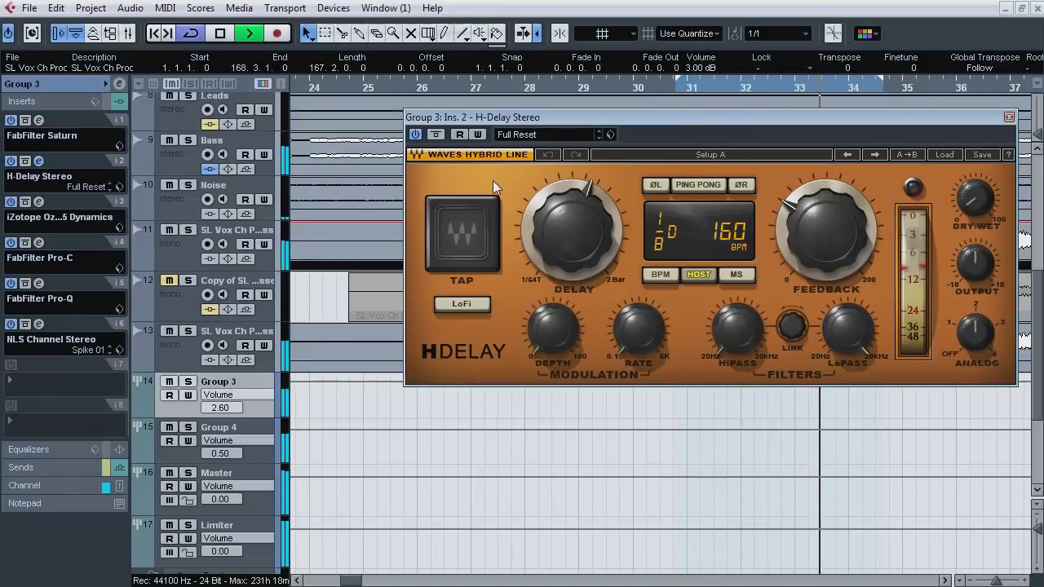
key("space")
left_click(41, 161)
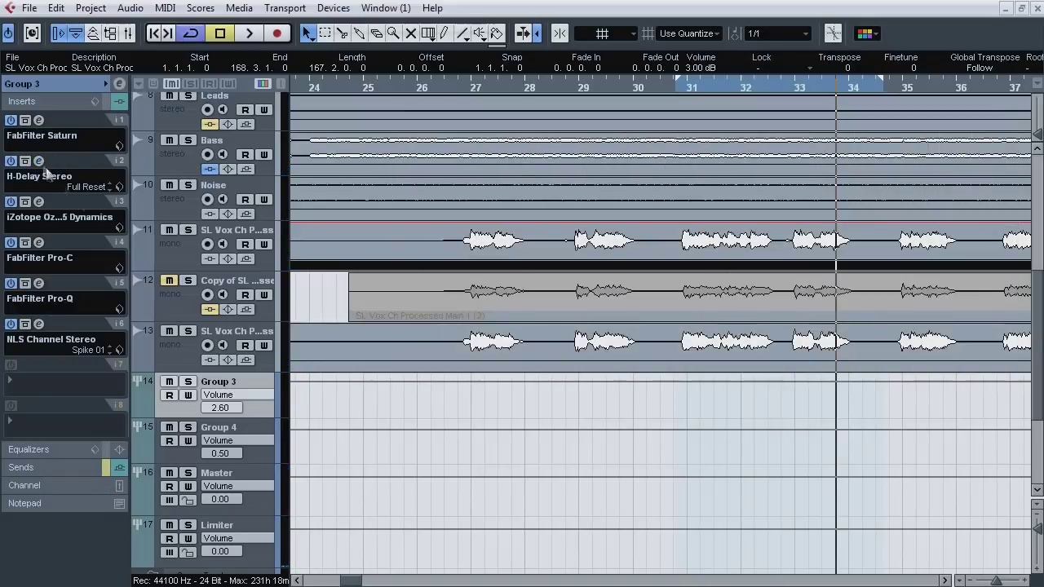
Step: Open and activate ValhallaUberMod on Group 4 and play from about bar 30 with the group soloed
left_click(224, 428)
left_click(40, 243)
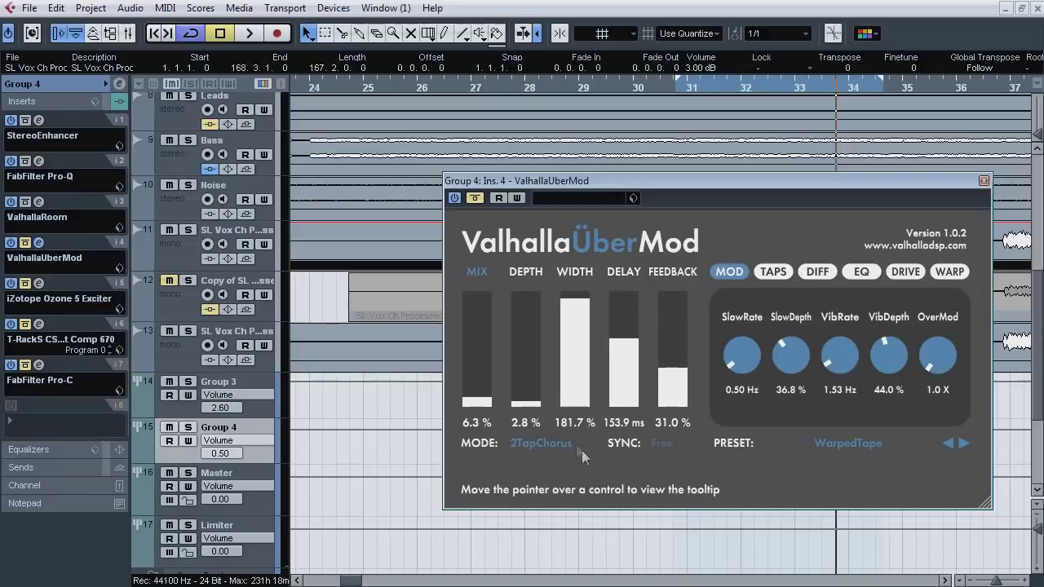
left_click(642, 85)
key("space")
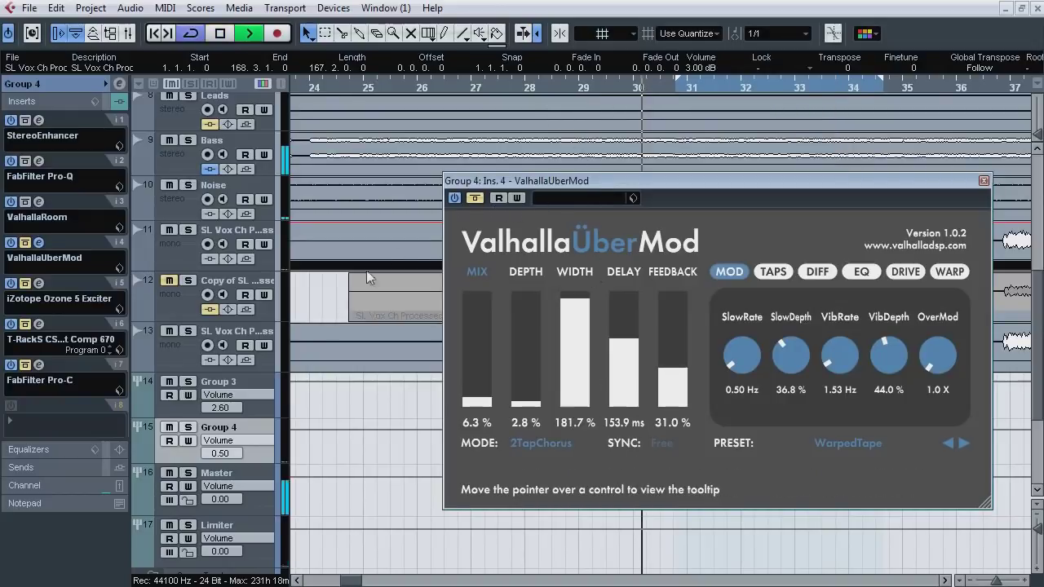
key("s")
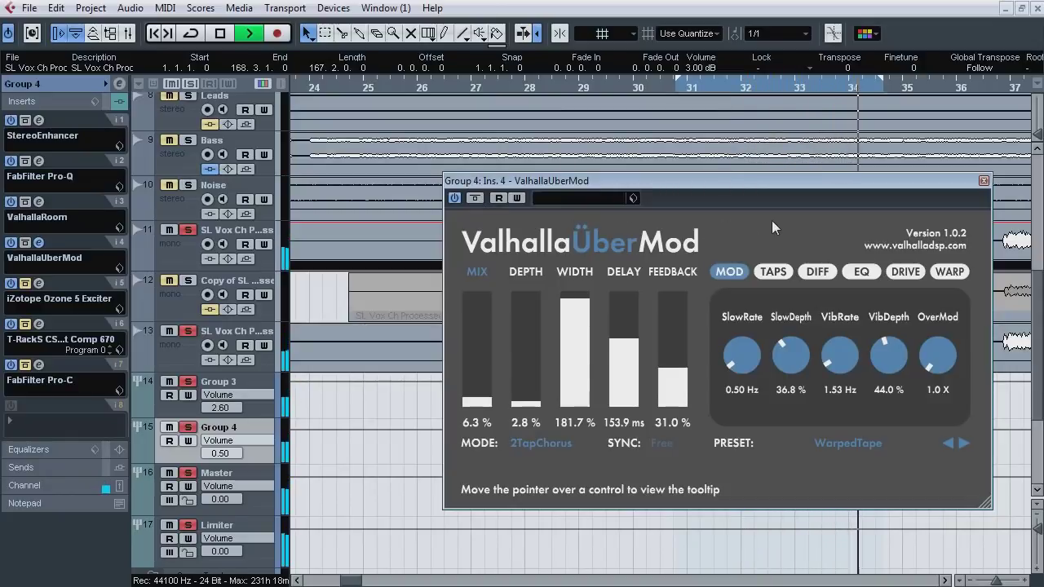
Step: Compare ValhallaUberMod bypassed and active on the soloed group, leave it active, stop playback and close the plugin
left_click(476, 198)
left_click(478, 199)
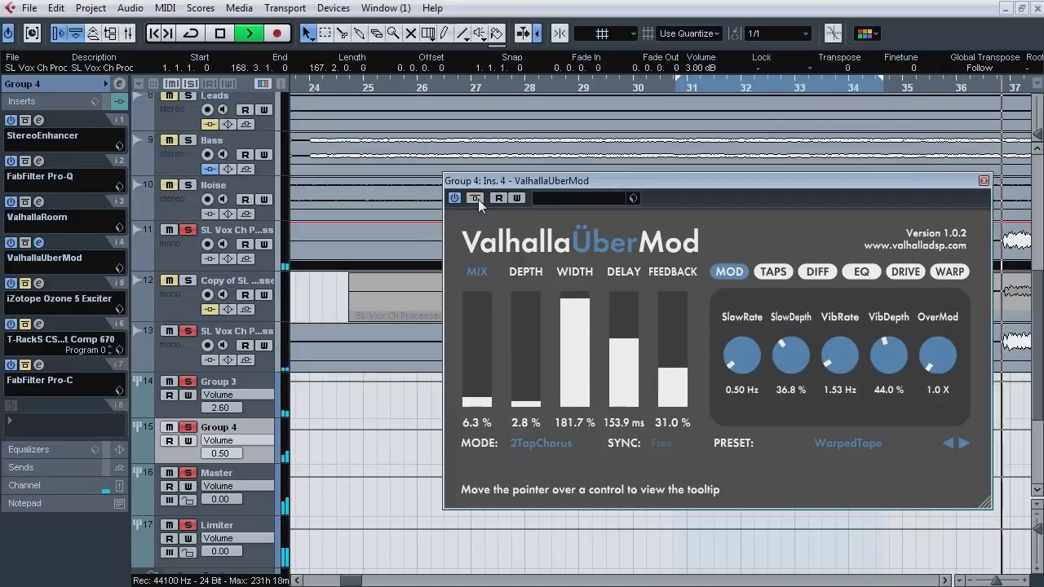
key("space")
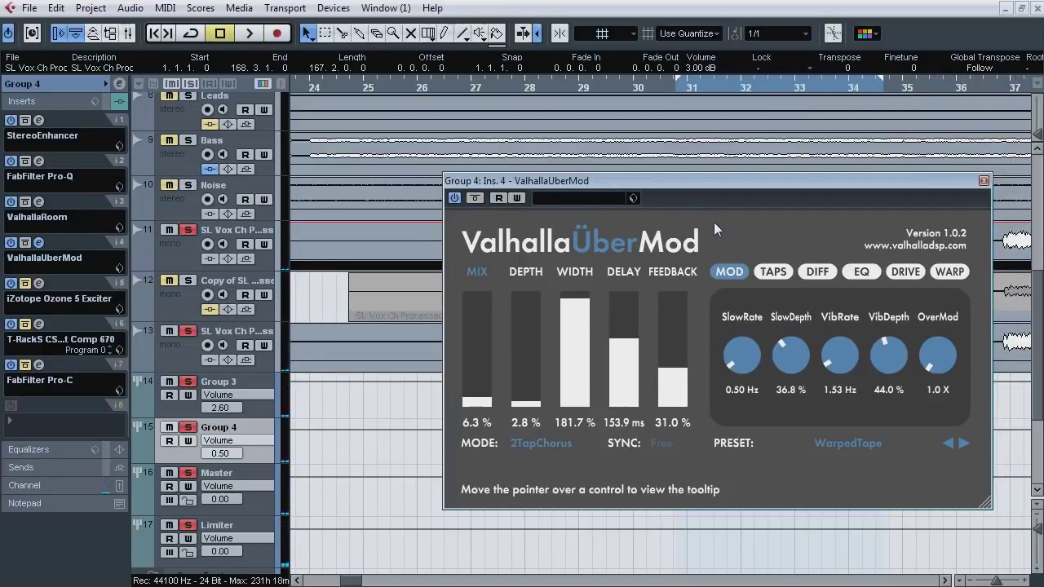
left_click(38, 243)
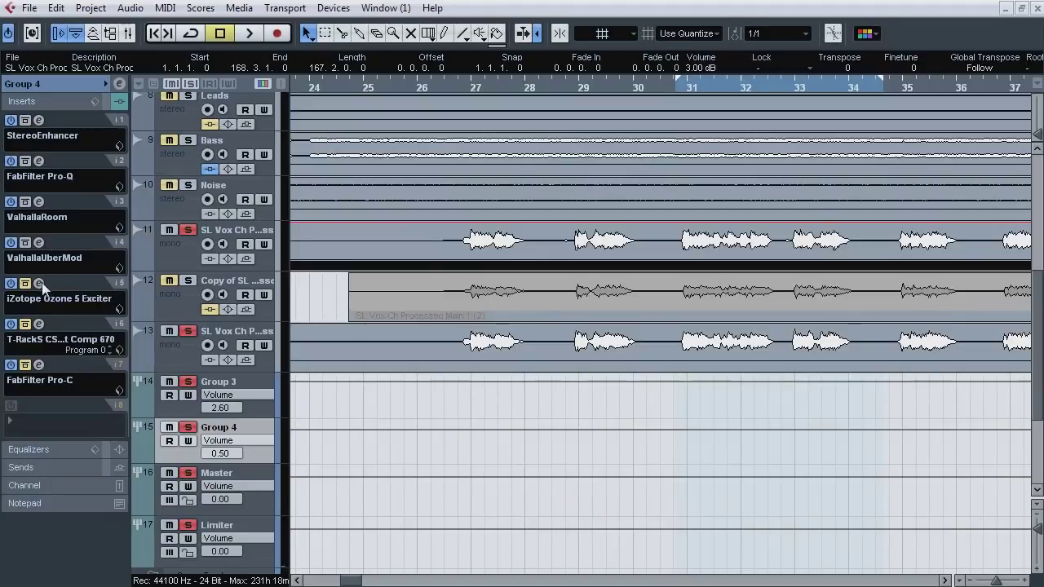
Step: Open and activate the Ozone 5 Exciter on Group 4, show its Side settings and play with bx_control V2 opened on Stereo Out
left_click(39, 283)
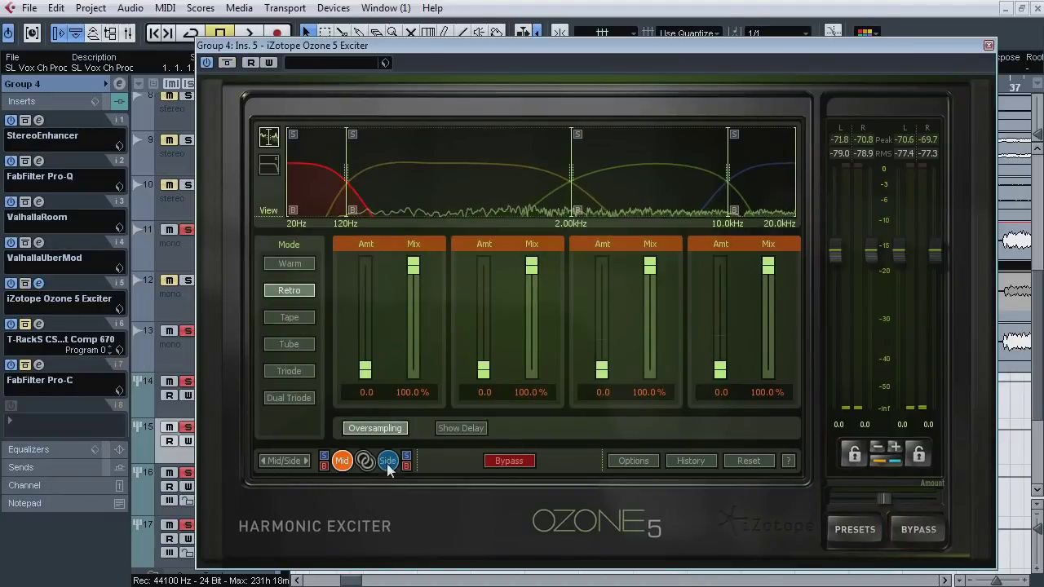
left_click(390, 462)
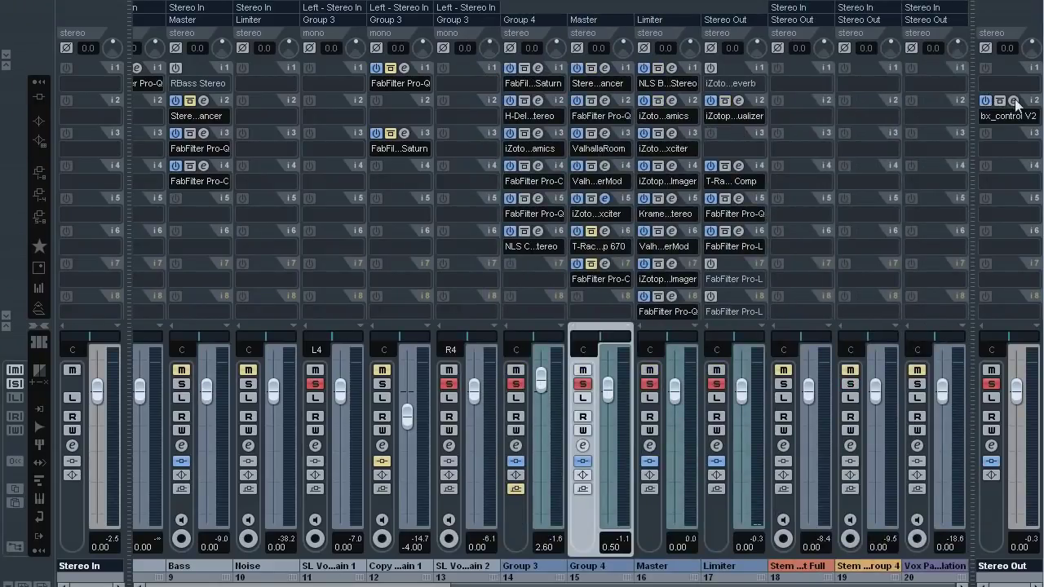
left_click(1014, 101)
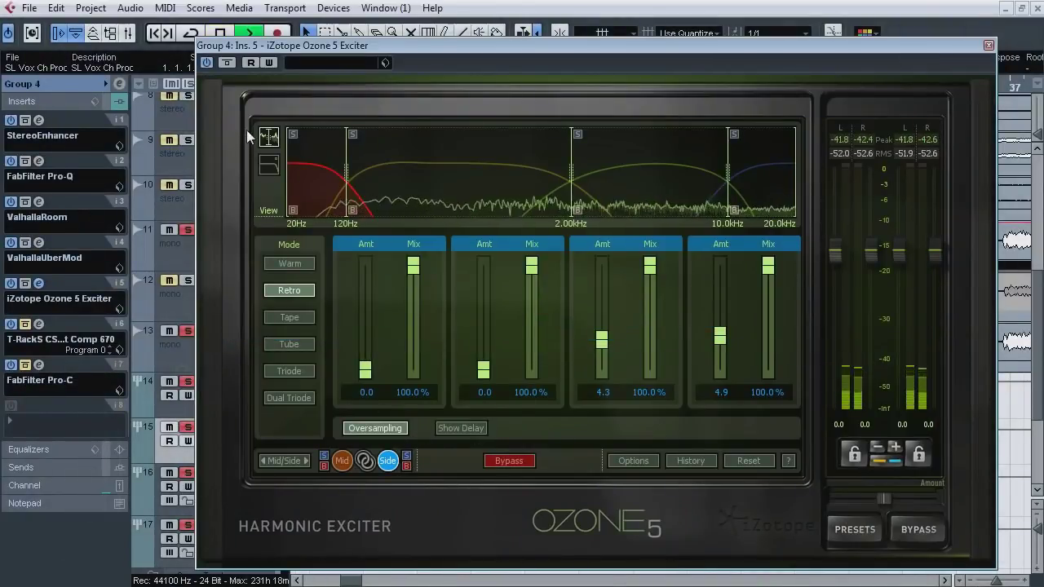
key("space")
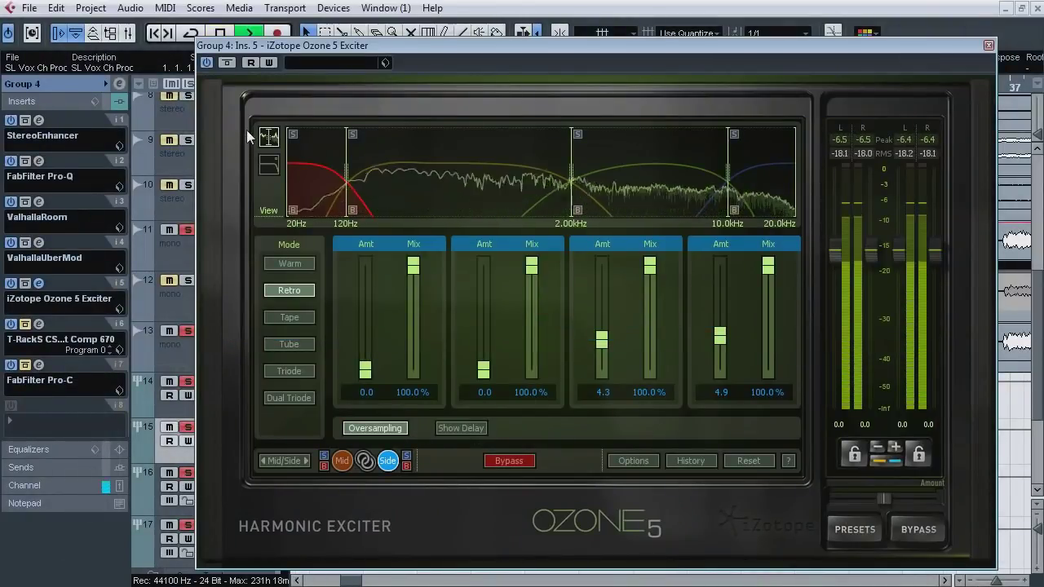
Step: Compare the Ozone 5 Exciter bypassed and active several times during playback, leave it active and close the plugin
left_click(229, 63)
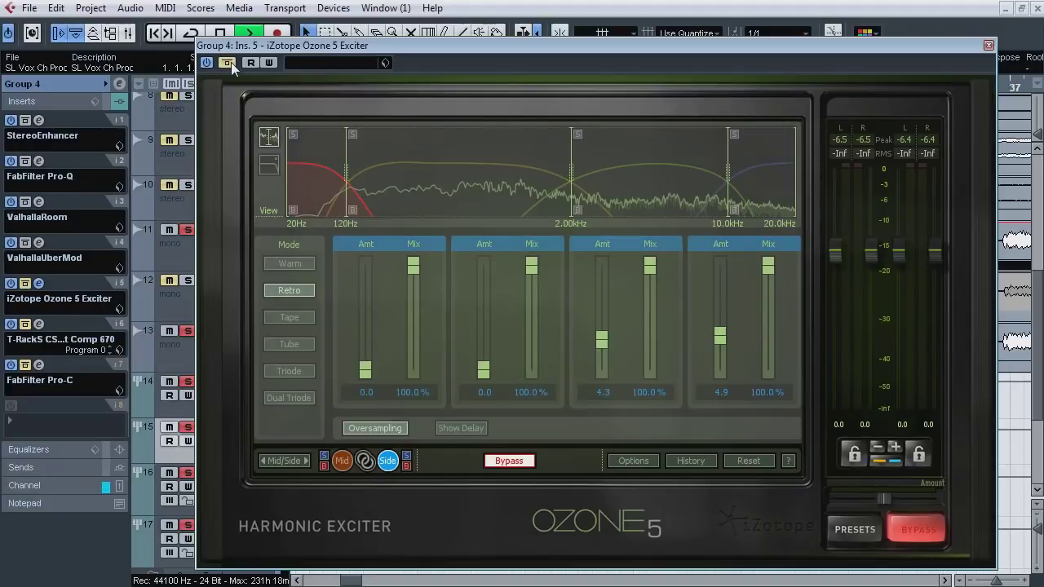
left_click(230, 63)
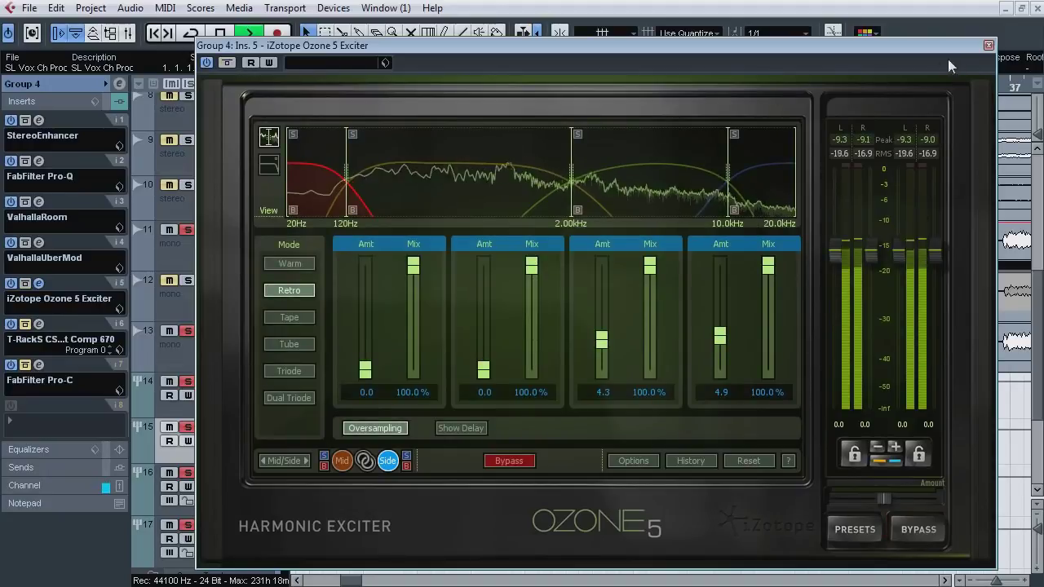
left_click(989, 46)
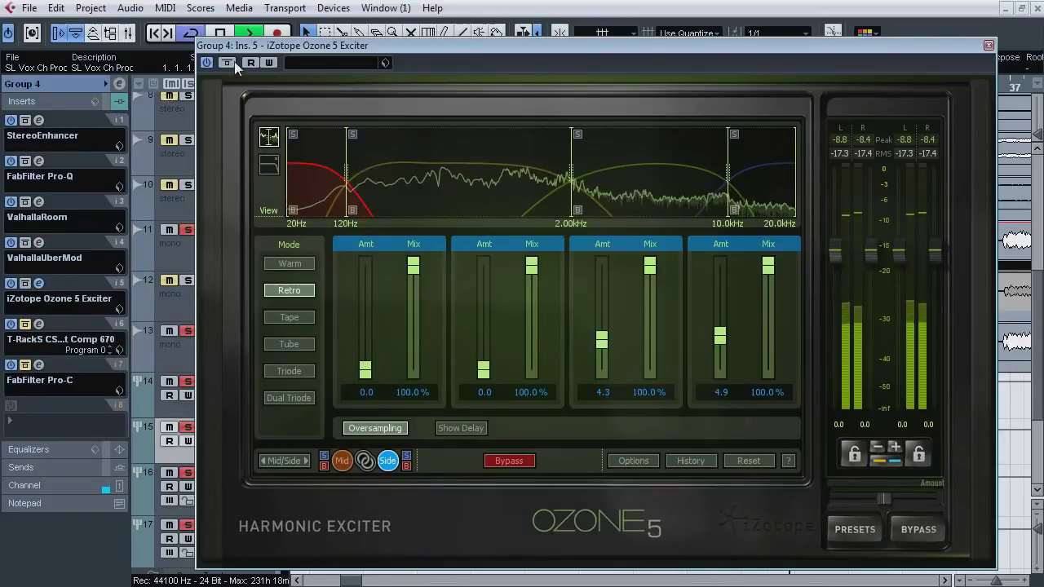
left_click(232, 61)
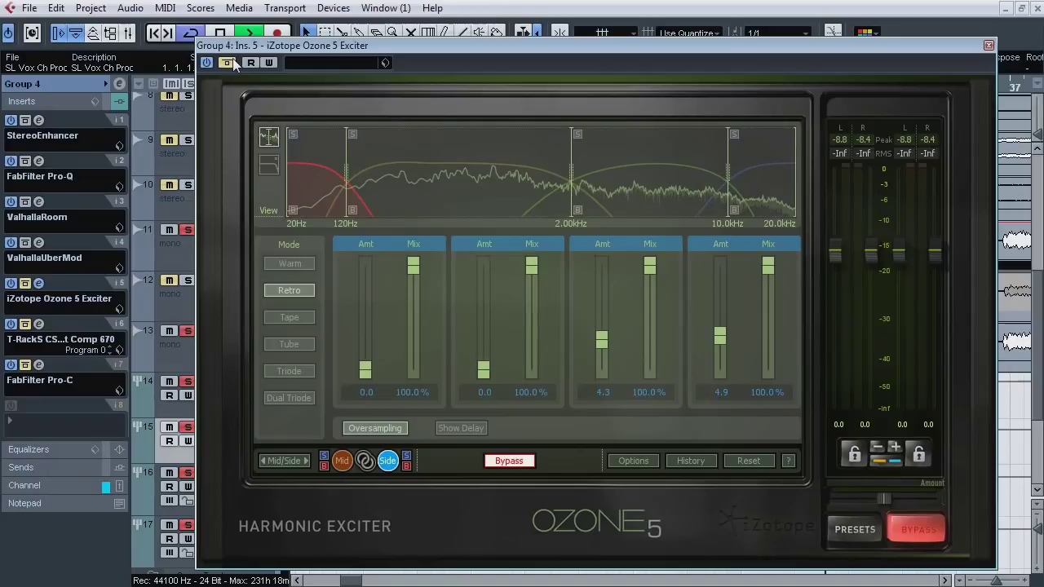
left_click(227, 63)
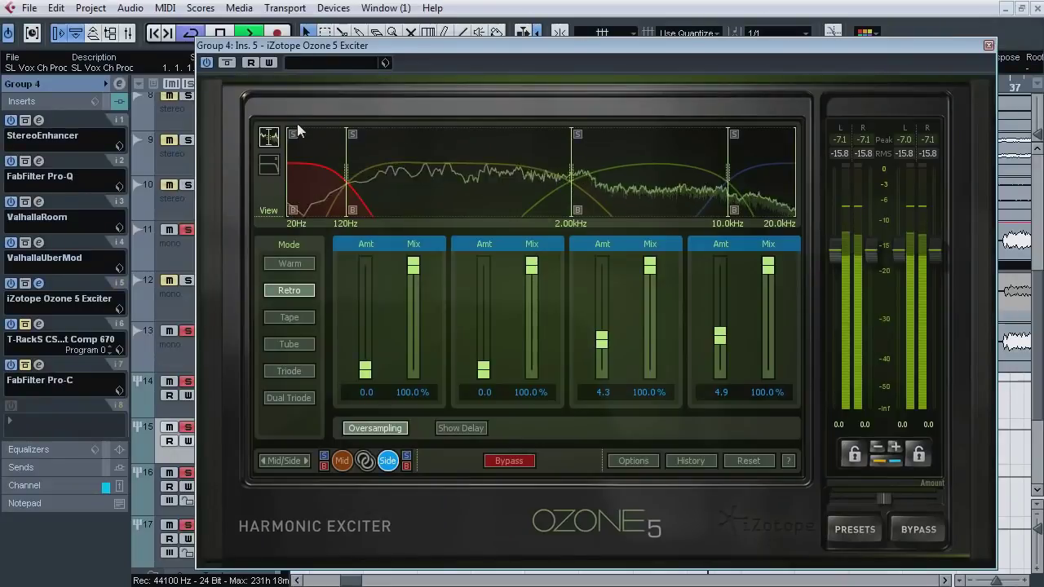
left_click(228, 63)
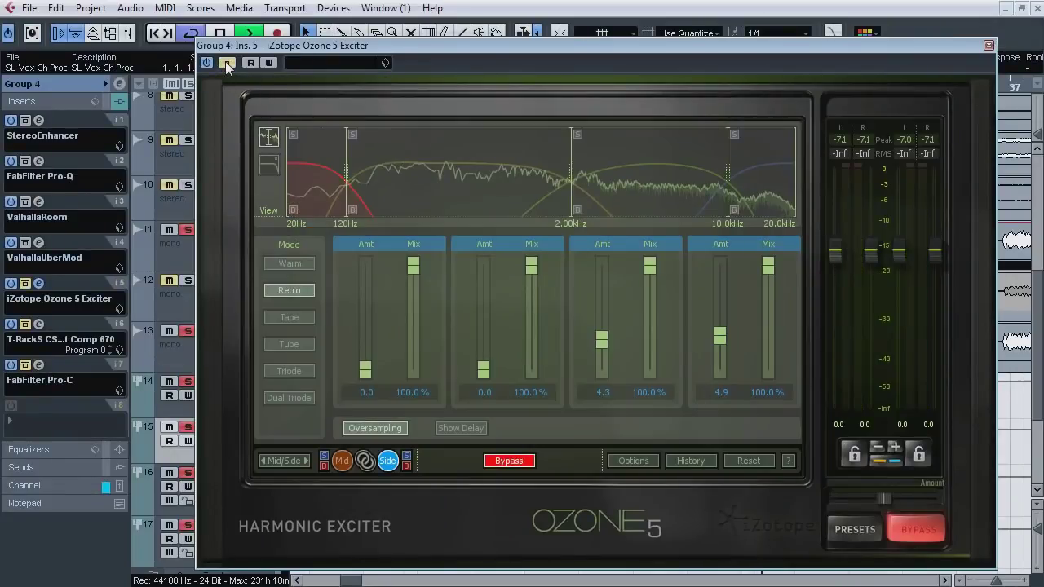
left_click(228, 62)
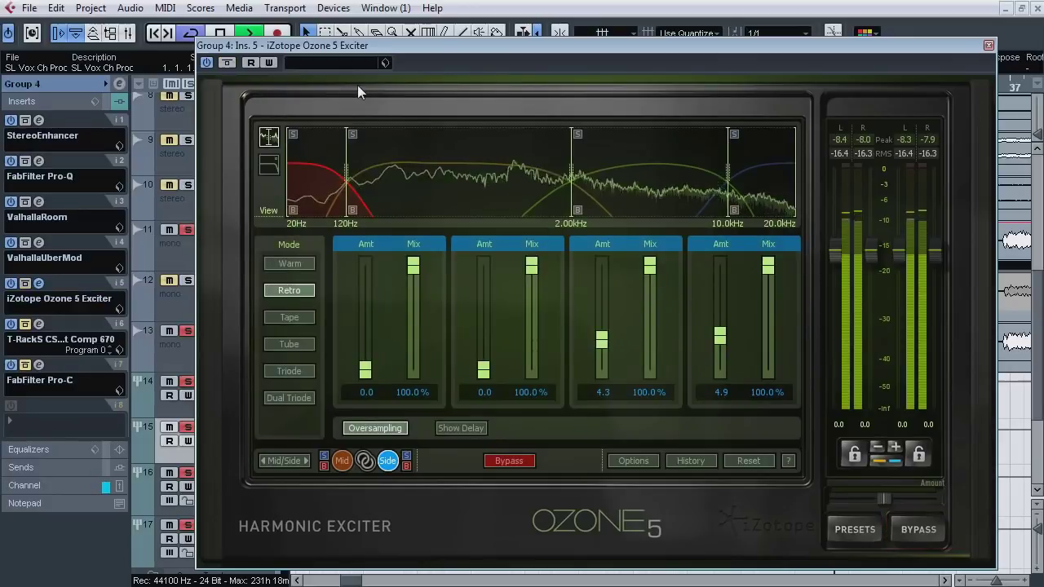
left_click(39, 284)
Step: Open and activate the T-RackS CS Vint Comp 670 on Group 4 and play the soloed group from the loop start
left_click(39, 326)
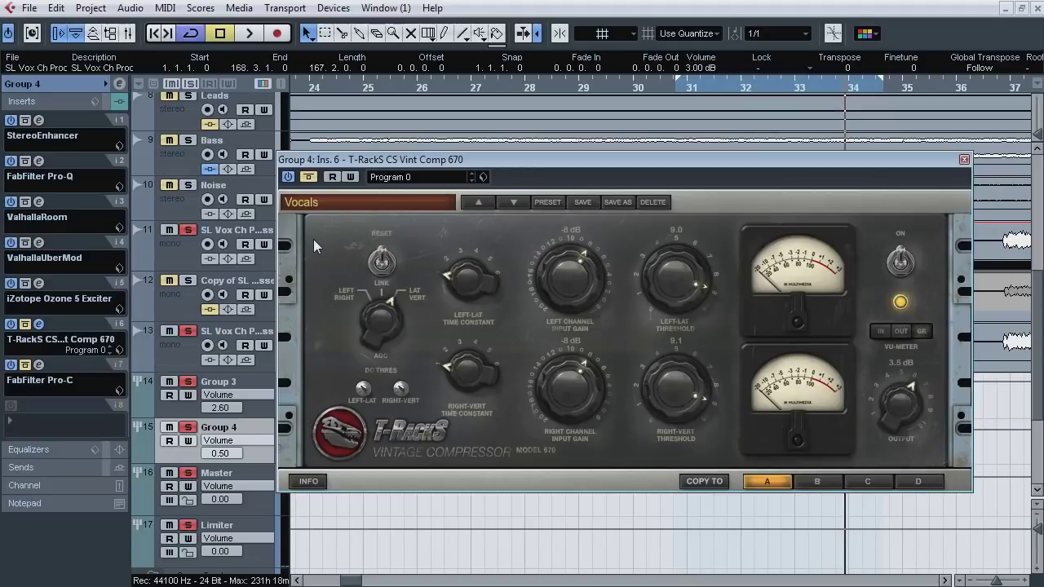
left_click(675, 95)
key("space")
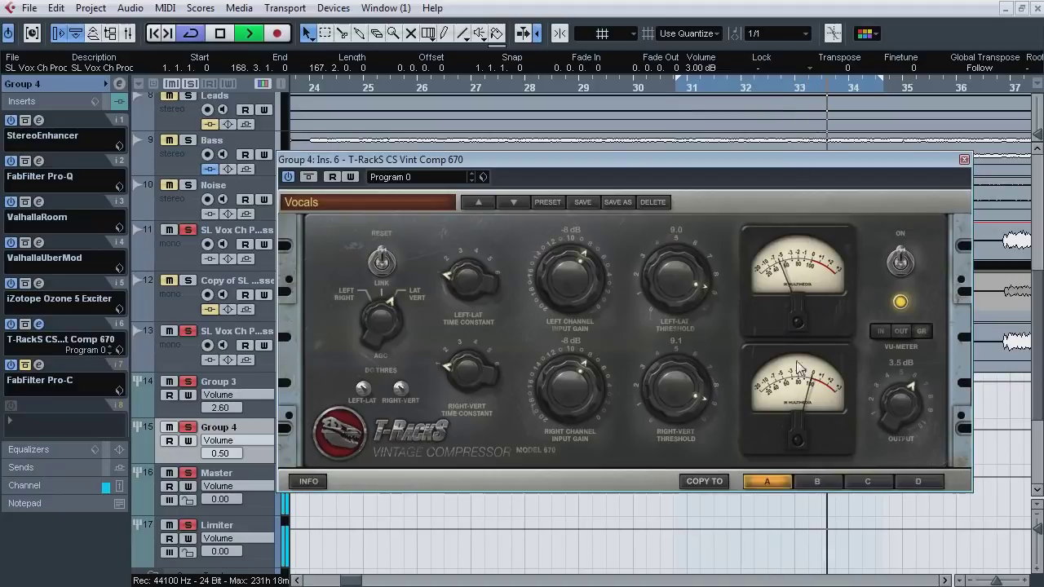
Step: Switch on bx_control V2 on Stereo Out with the side signal soloed and move its window below the compressor's bypass control
key("F3")
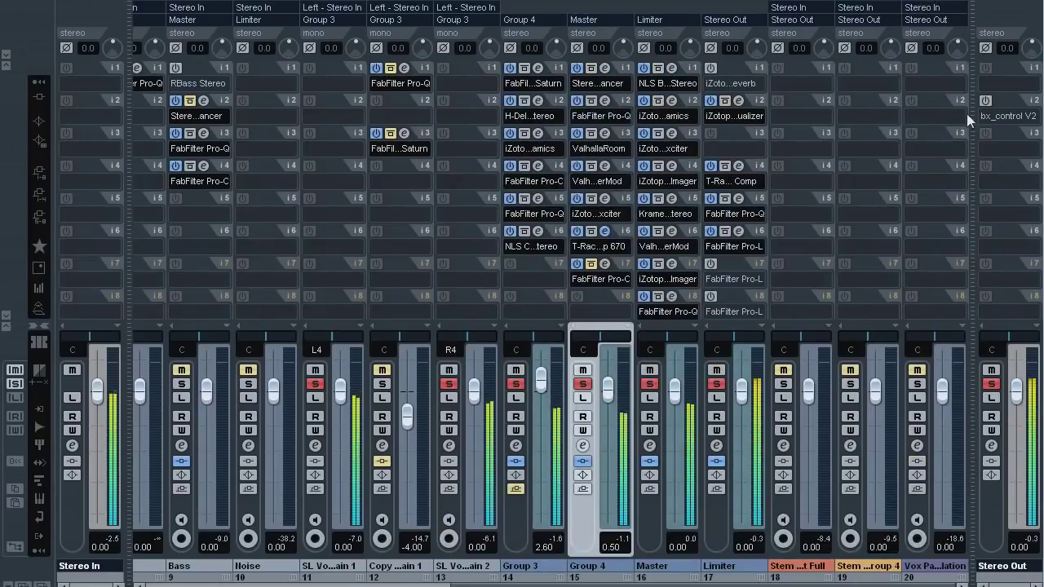
left_click(1012, 101)
key("F3")
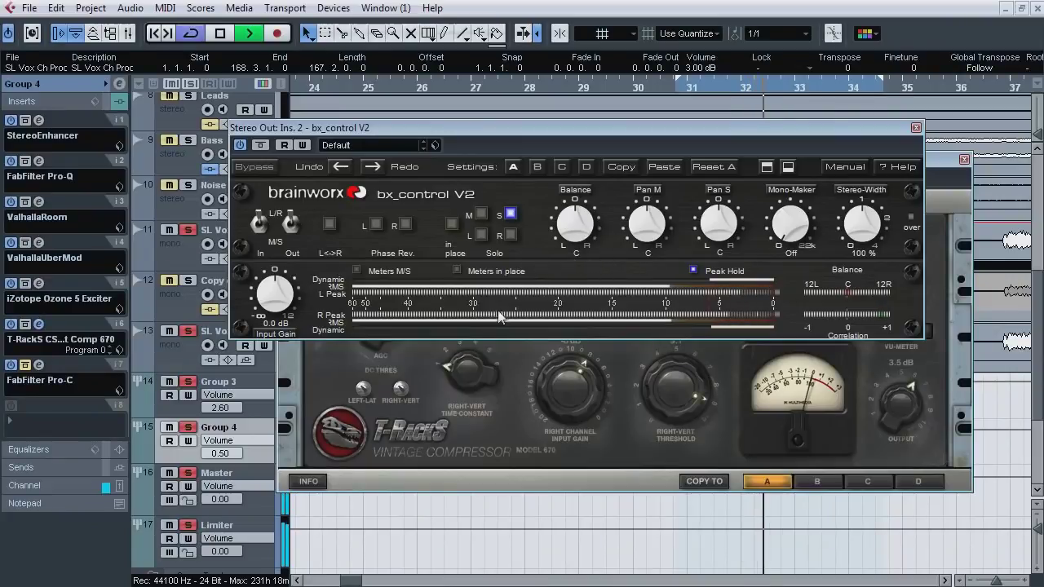
left_click_drag(474, 151, 498, 272)
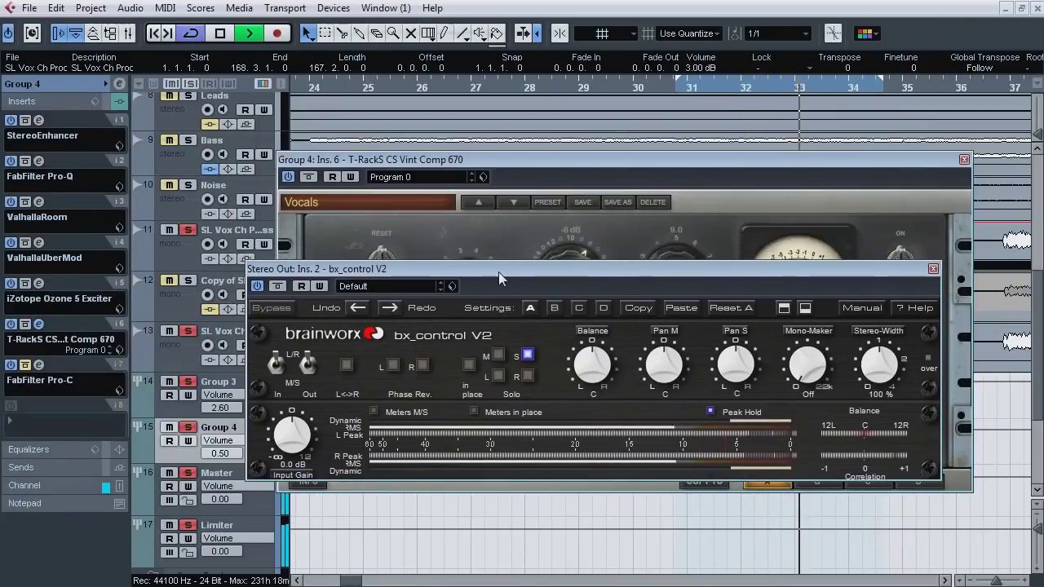
Step: Compare the Comp 670 bypassed and active in side and mid solo, leave it active, and switch off and close bx_control V2
left_click(316, 178)
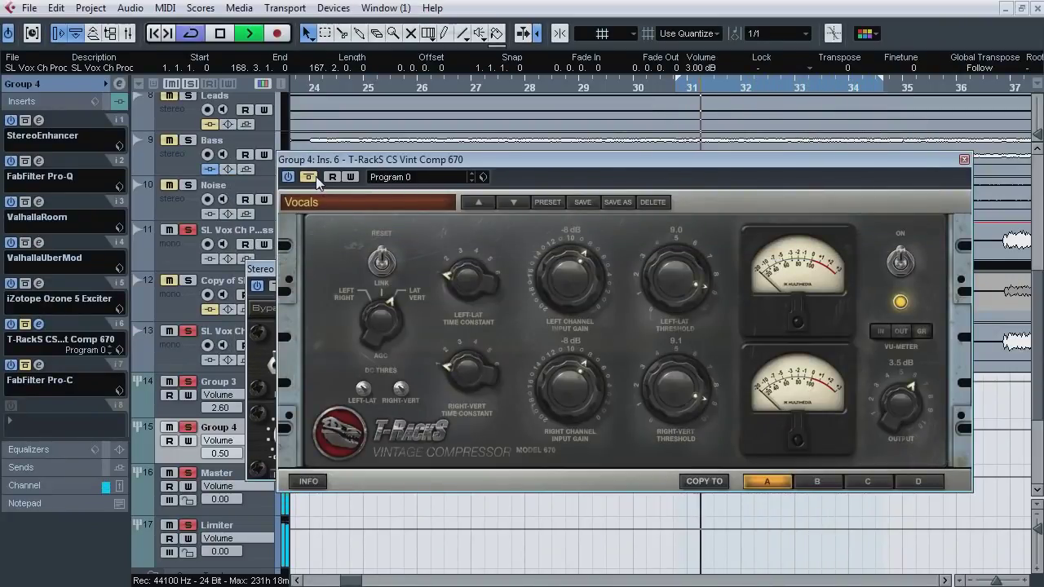
left_click(316, 178)
left_click(268, 270)
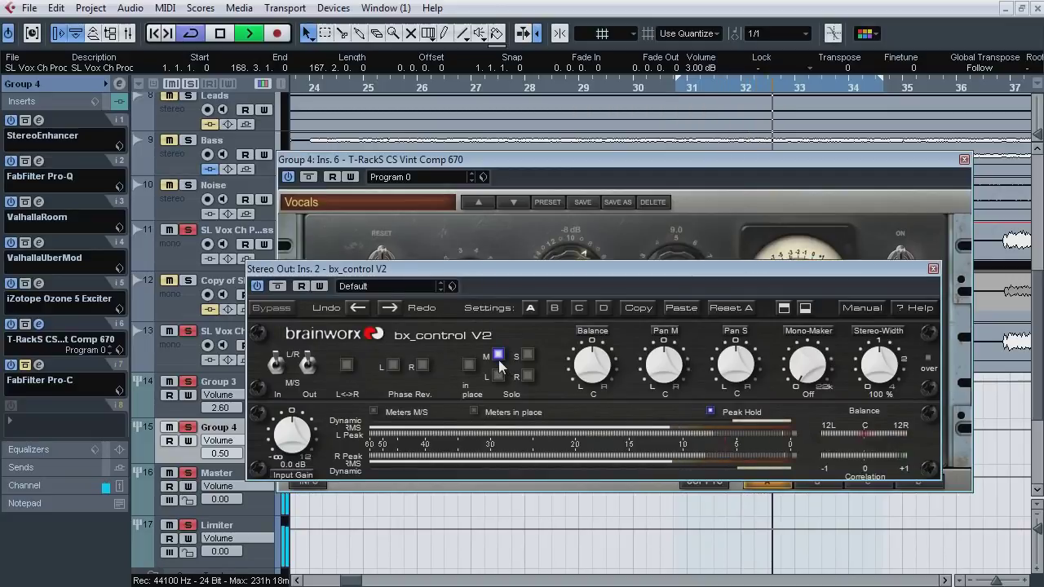
left_click(310, 178)
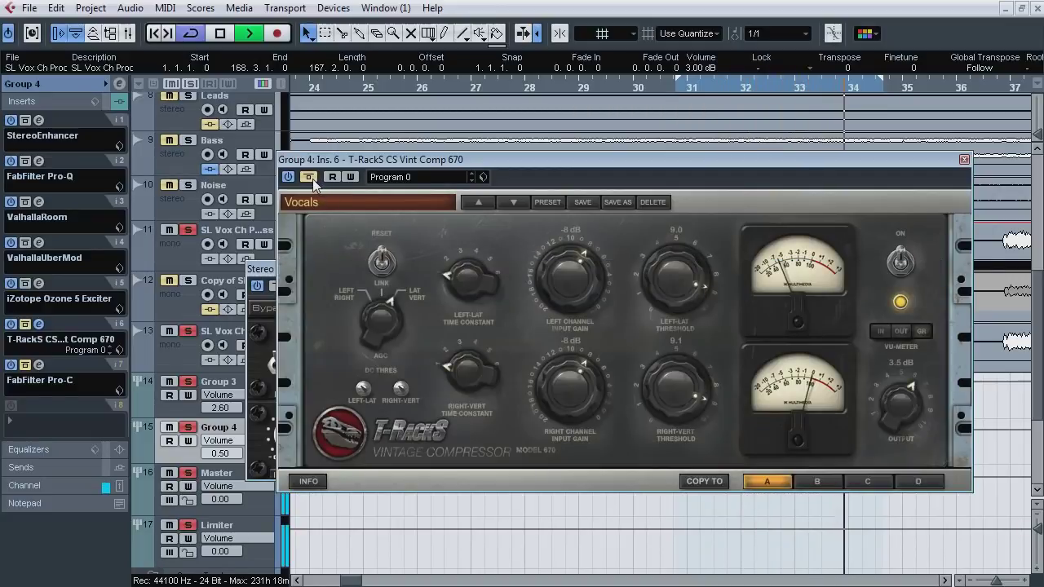
left_click(309, 178)
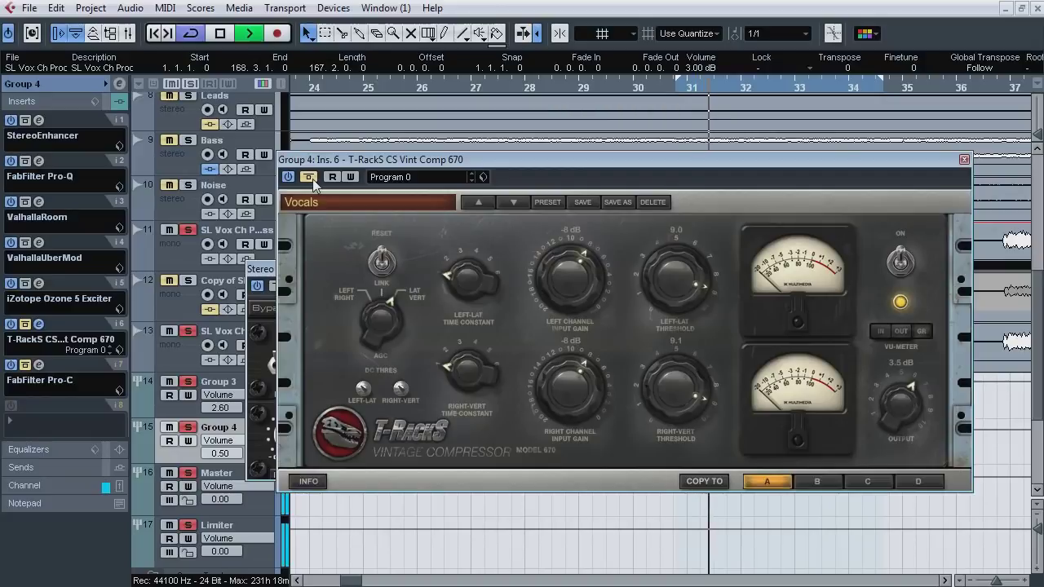
left_click(258, 287)
left_click(933, 269)
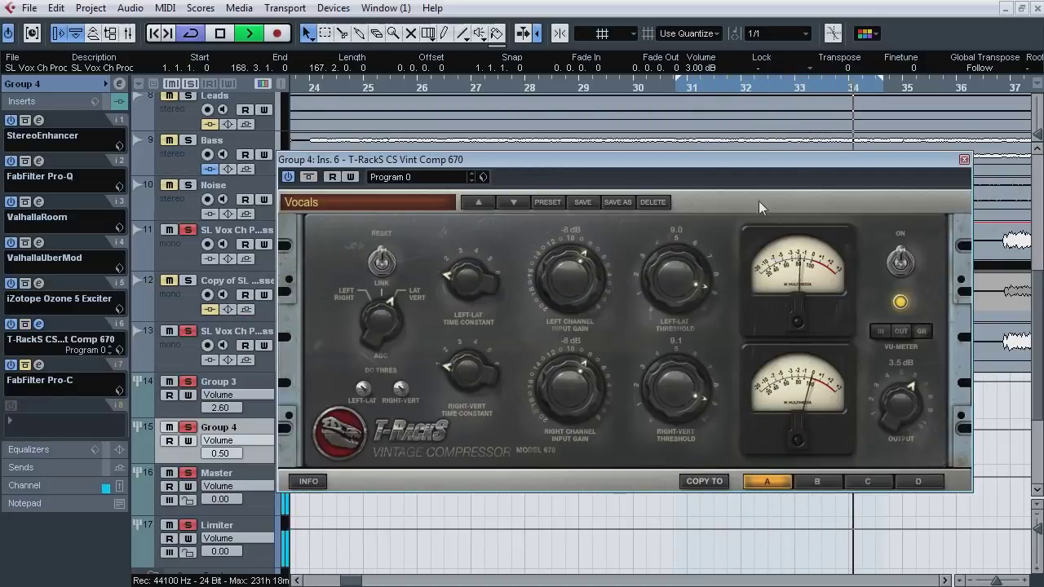
Step: Stop playback, close the Comp 670 and open the FabFilter Pro-C on Group 4
key("space")
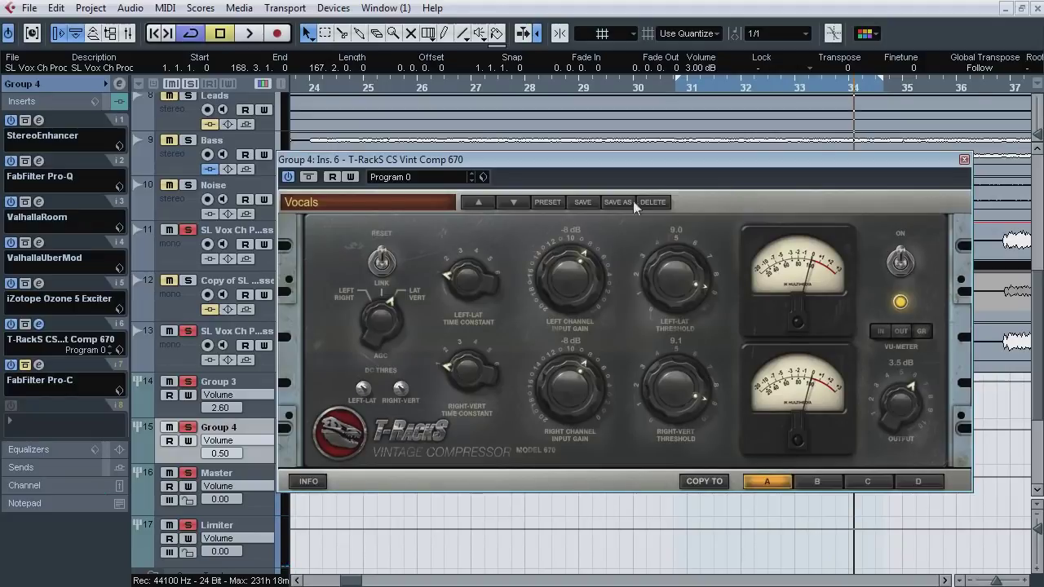
left_click(39, 324)
left_click(40, 364)
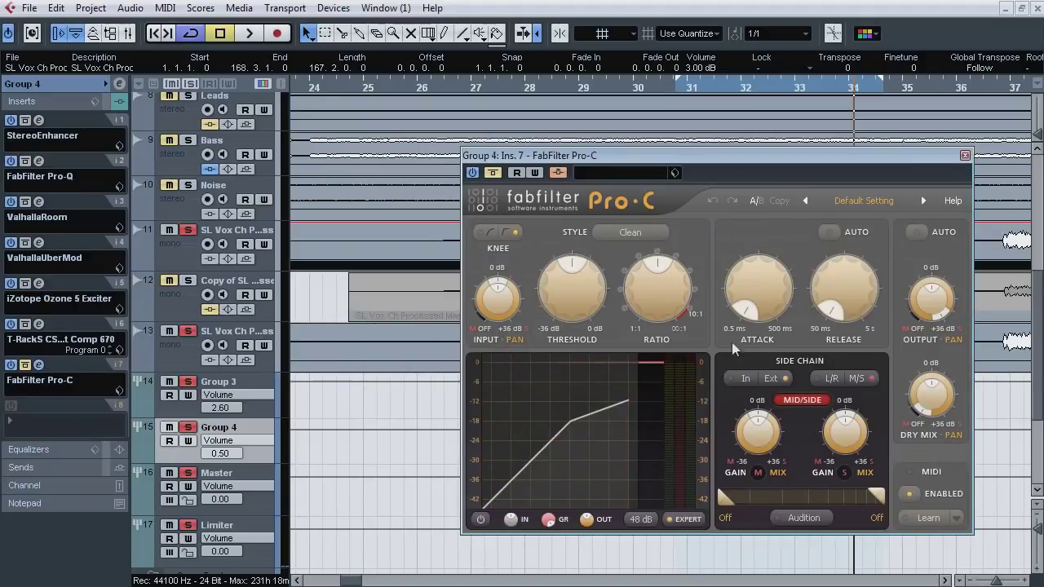
mouse_move(944, 326)
mouse_move(922, 420)
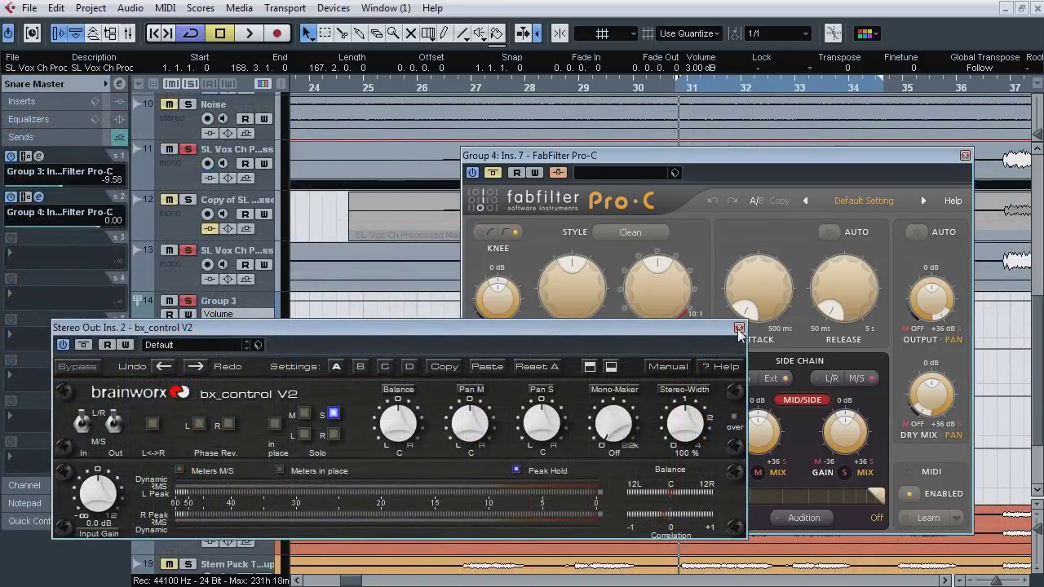
Step: Compare the Pro-C active and bypassed during side-soloed playback, and set its level display range to 8 dB
left_click(774, 160)
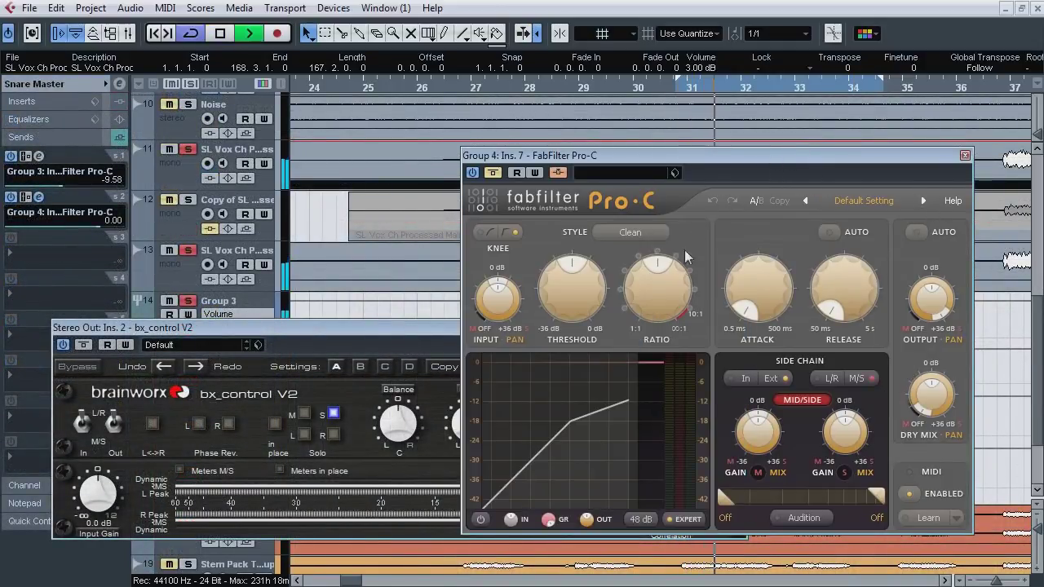
left_click(493, 173)
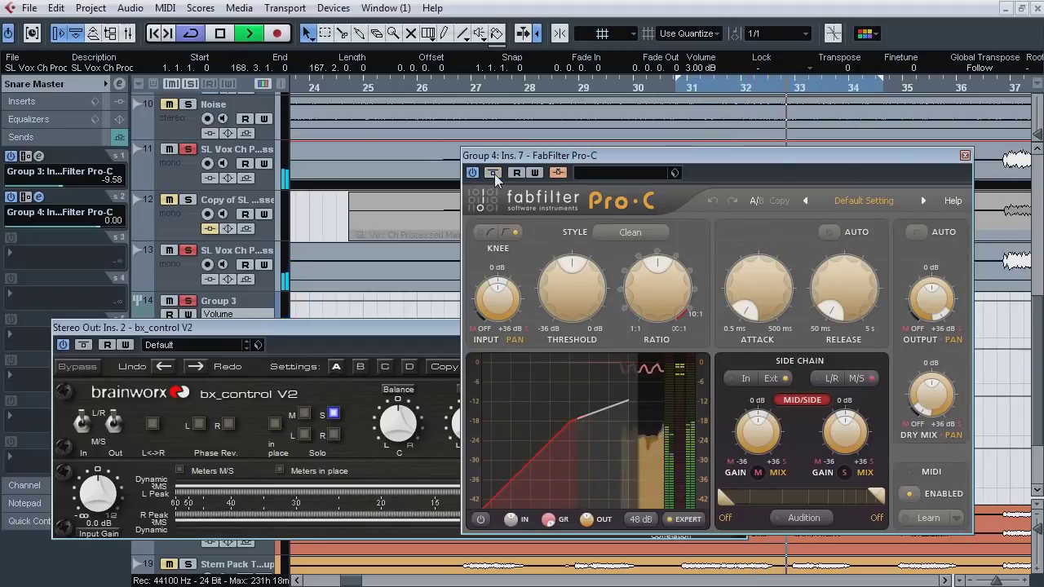
left_click(495, 173)
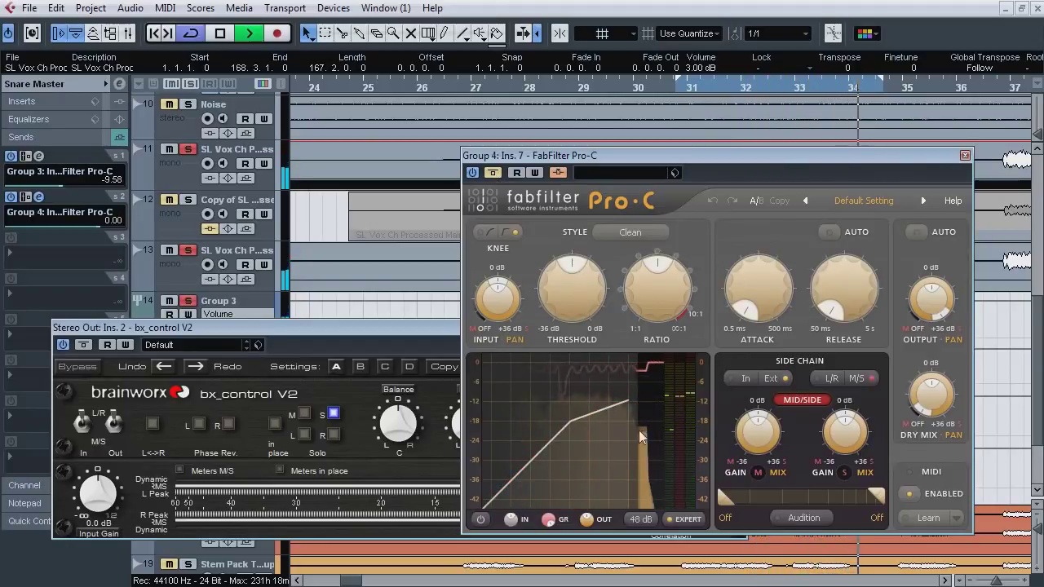
left_click(641, 520)
left_click(663, 586)
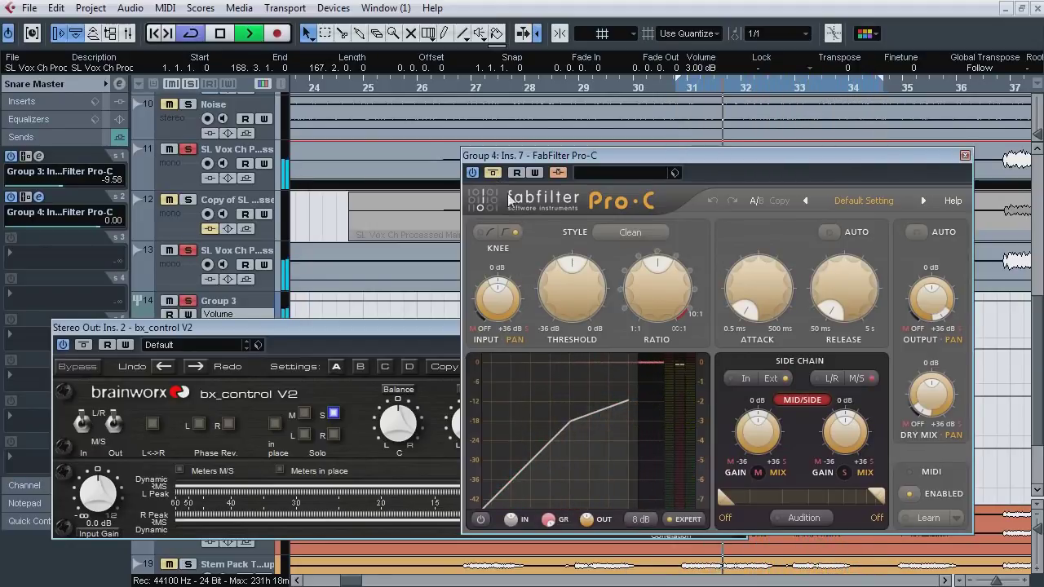
Step: Compare the Pro-C bypassed and active again with the bx_control V2 side solo on and off, and leave it active
left_click(497, 173)
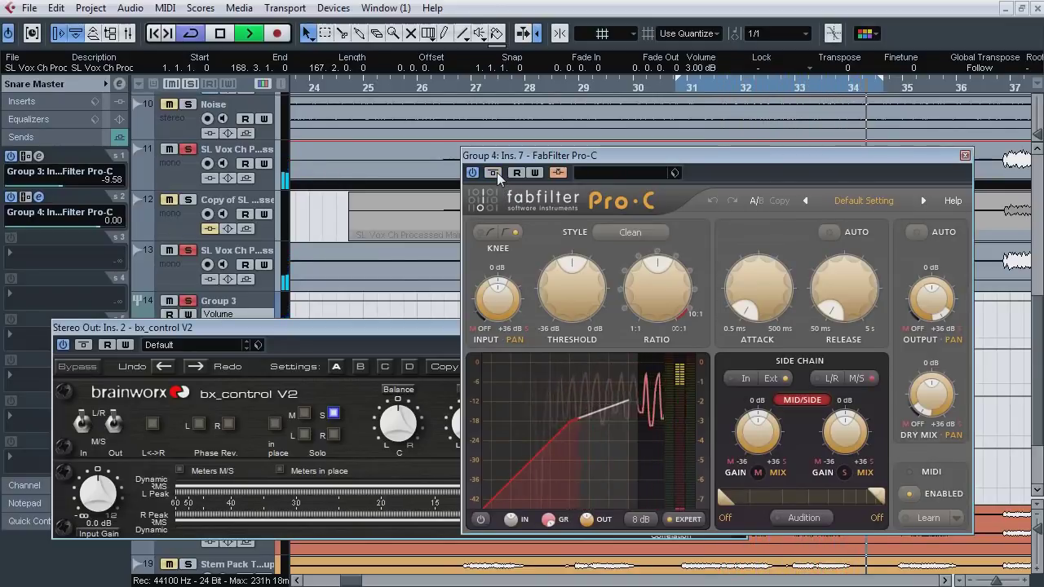
left_click(492, 173)
left_click(494, 172)
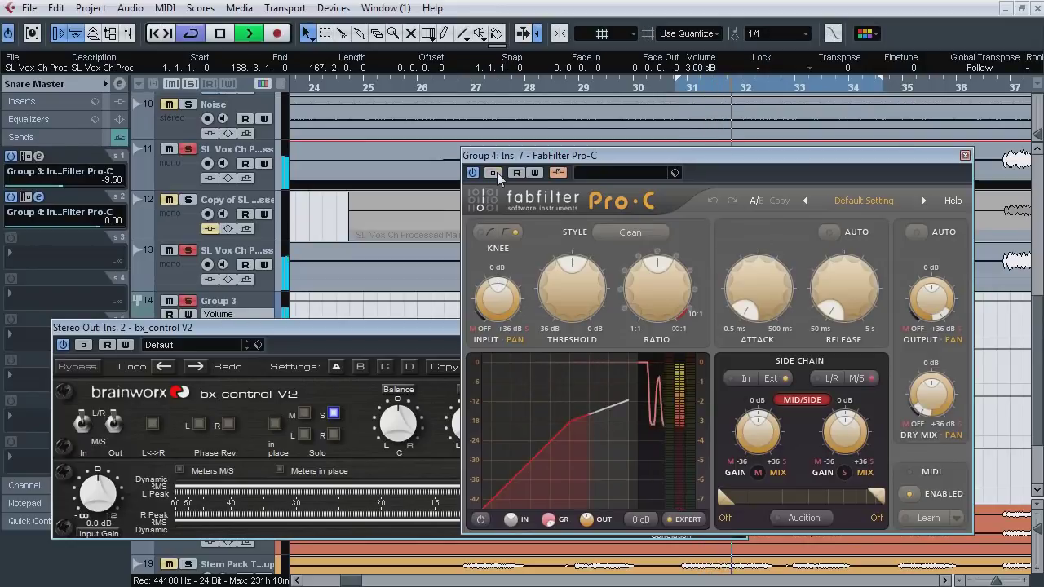
left_click(332, 421)
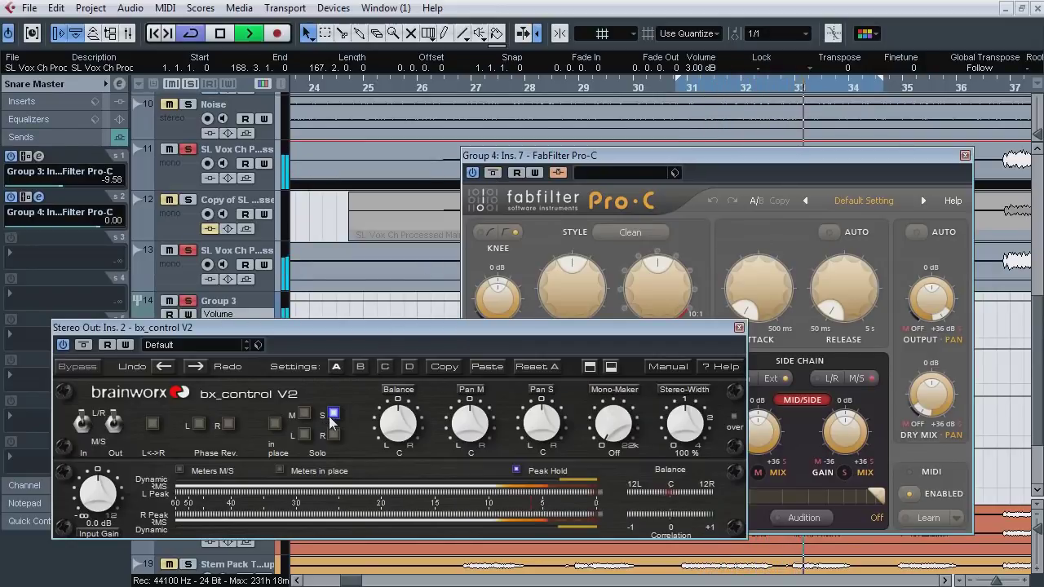
left_click(493, 173)
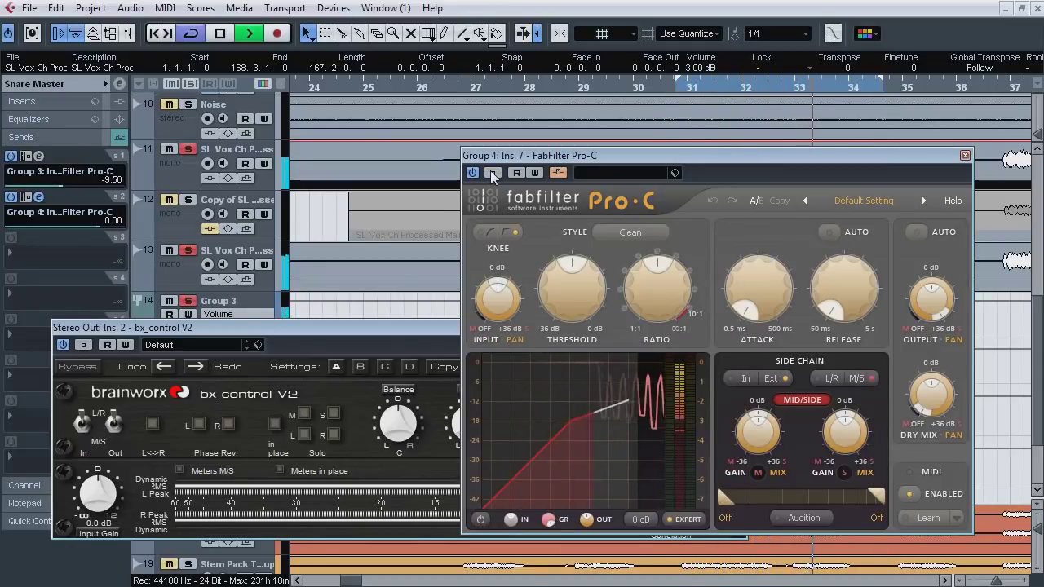
Step: Stop playback and close the bx_control V2 and Pro-C windows
key("space")
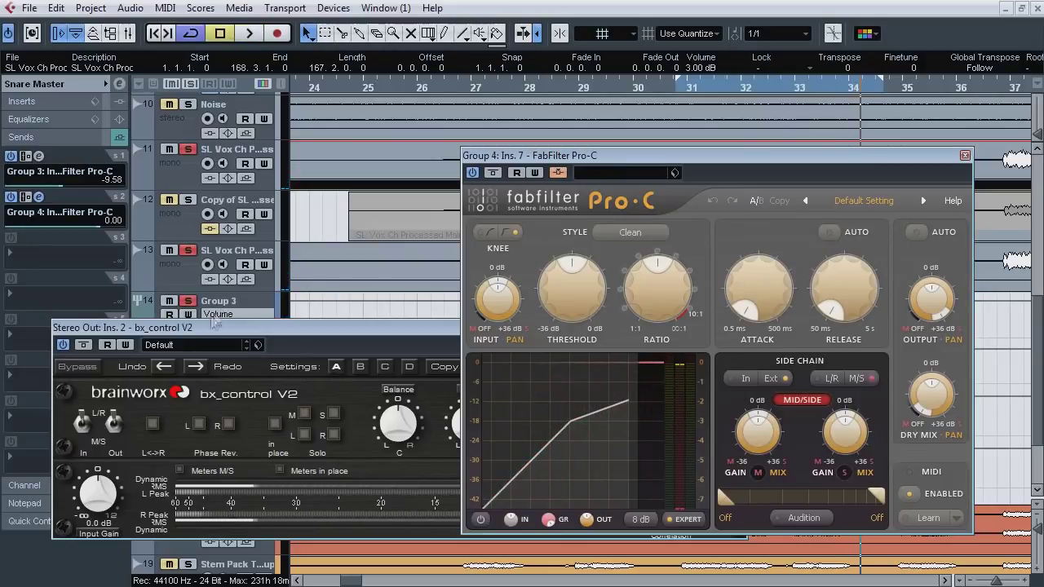
left_click(214, 325)
left_click(743, 327)
left_click(965, 155)
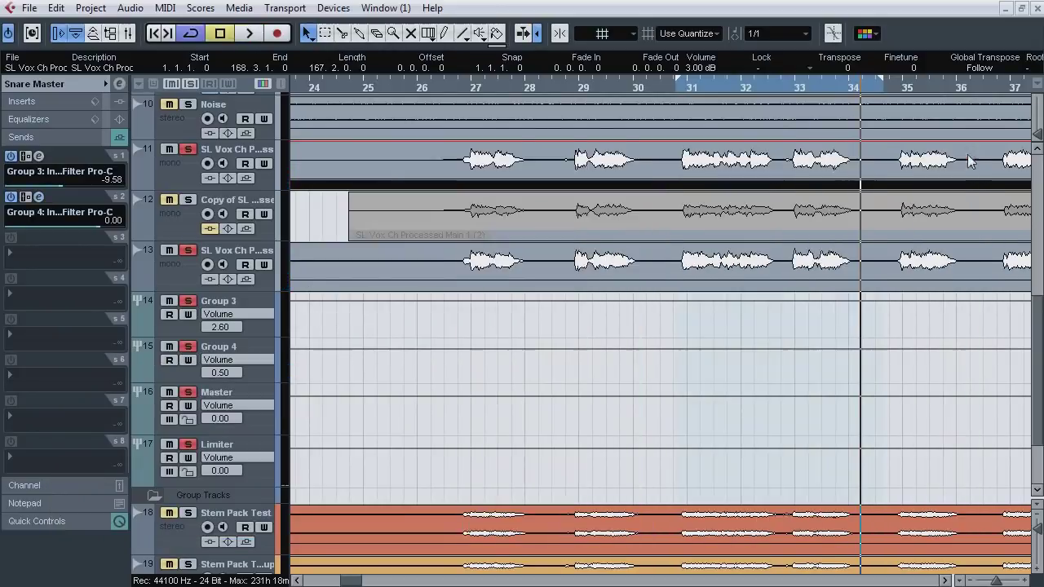
Step: Unmute the SL Vox Ch Processed Main 1 (2) clip on the copied vocal track and solo that track
left_click(254, 351)
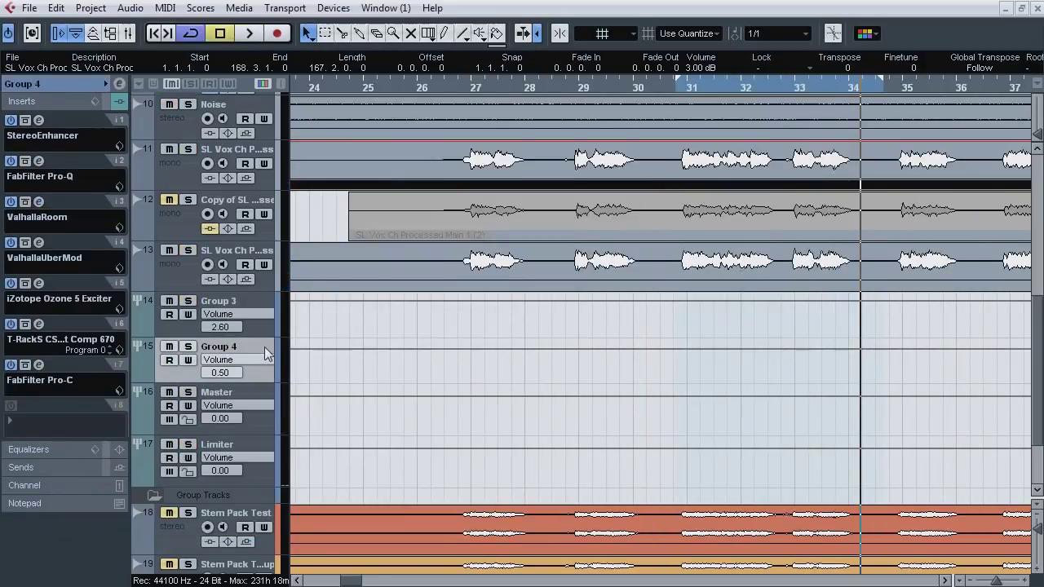
left_click_drag(997, 581, 990, 581)
key("7")
left_click(802, 218)
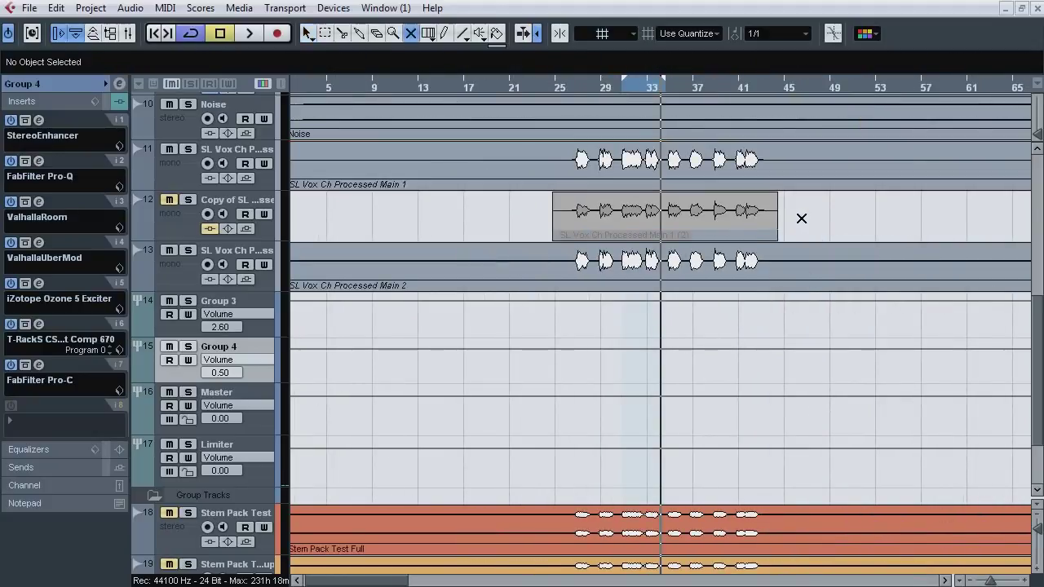
left_click(741, 219)
key("1")
left_click(182, 224)
left_click(188, 200)
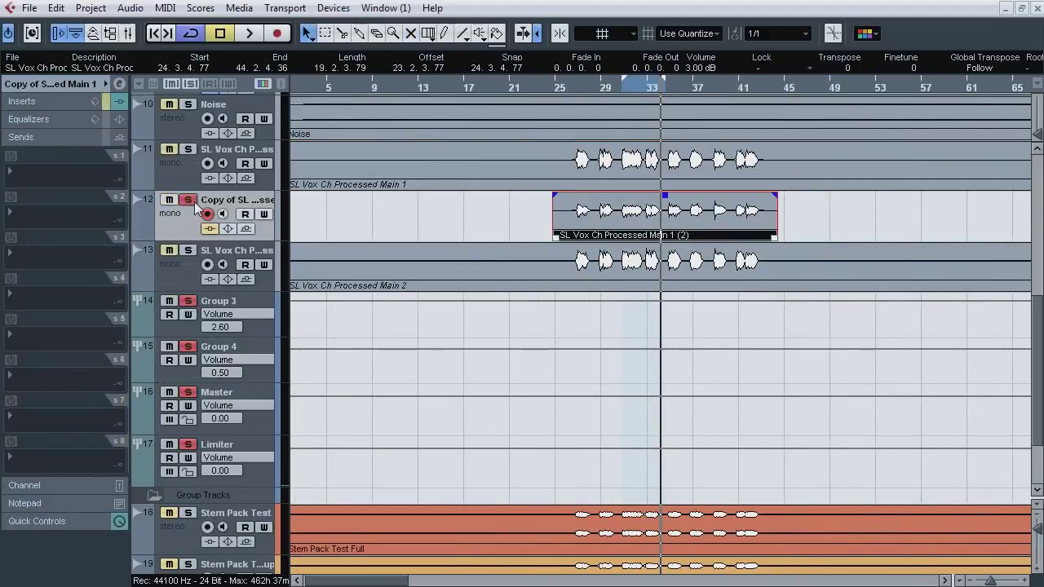
Step: Play from the loop start, compare the copied vocal track with the SL Vox Ch Processed Main 1 track, and stop playback
left_click(621, 88)
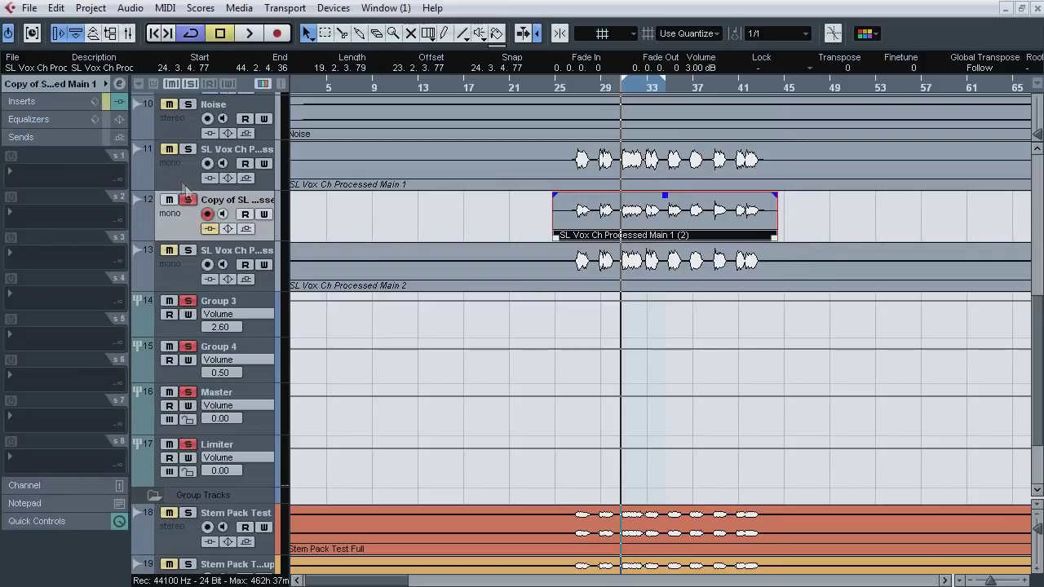
key("space")
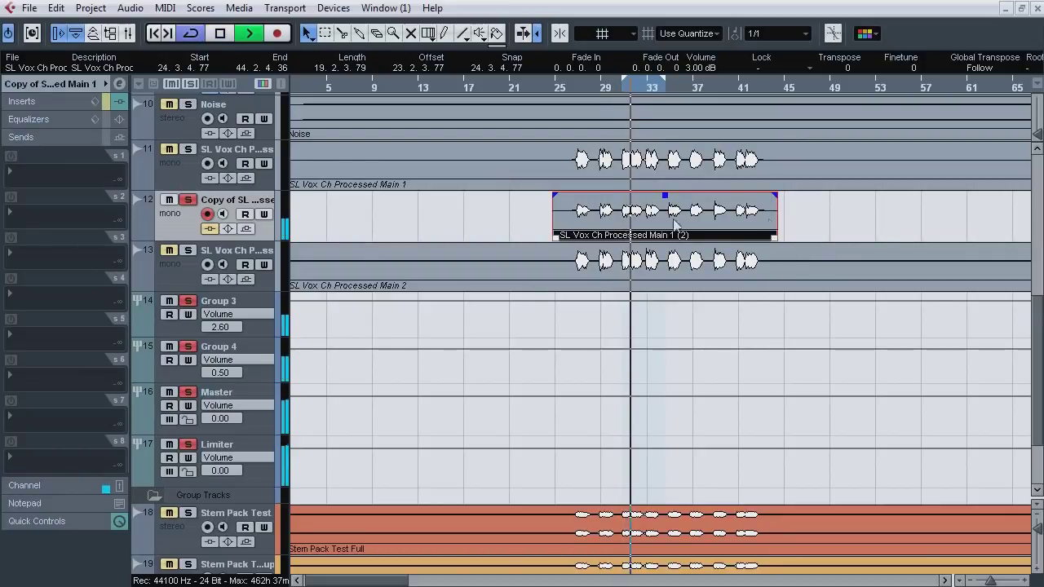
left_click(169, 174)
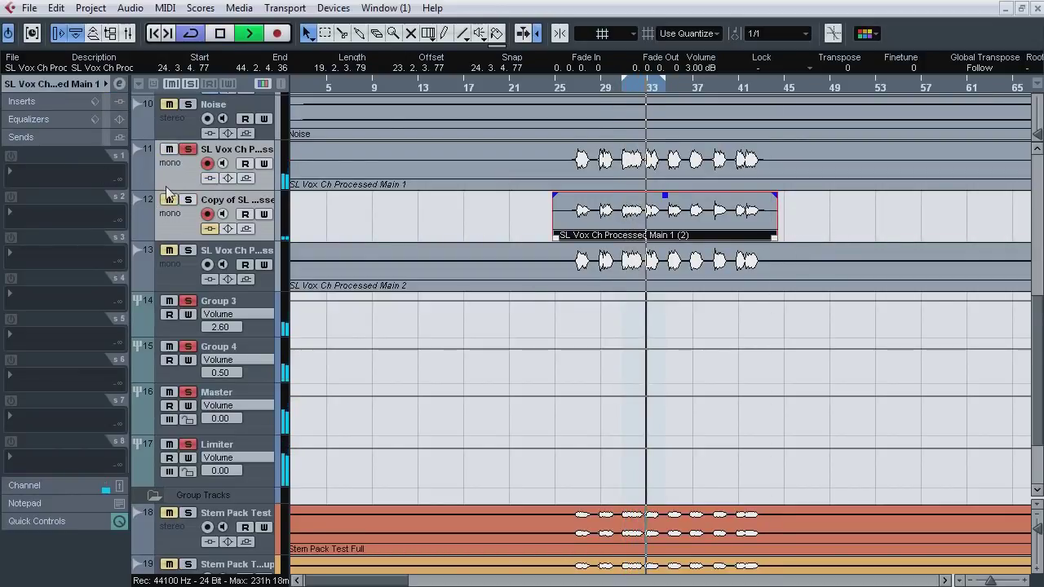
key("space")
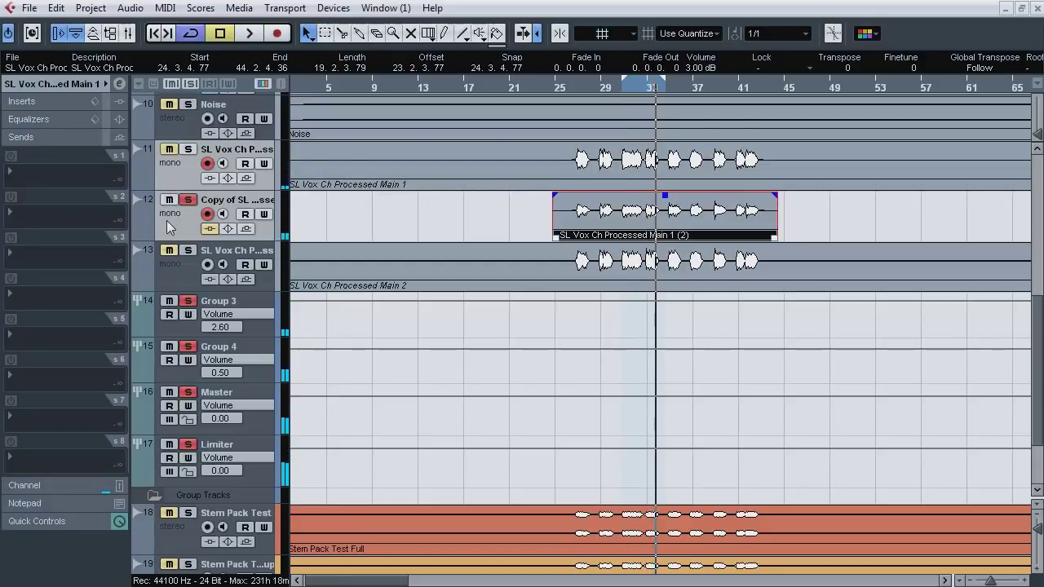
Step: Show the copied vocal track's inserts, open its FabFilter Pro-Q and inspect the EQ bands
left_click(170, 220)
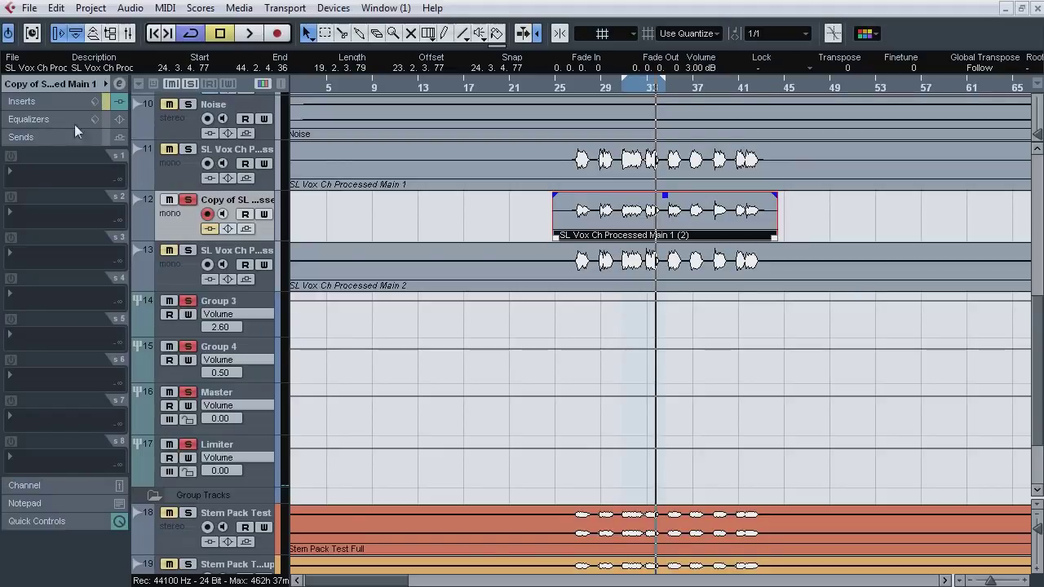
left_click(55, 102)
left_click(38, 120)
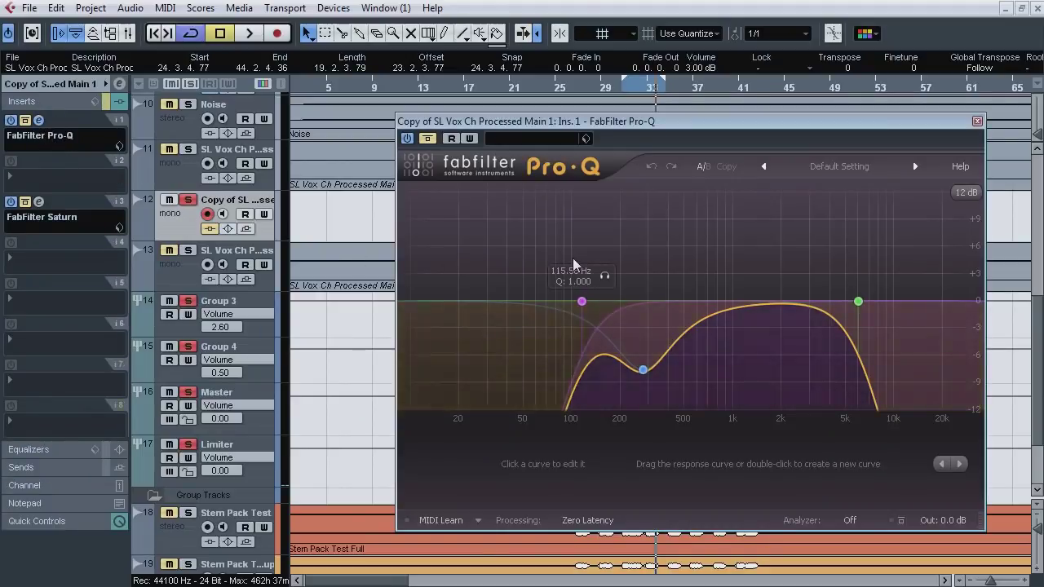
left_click_drag(515, 302, 581, 301)
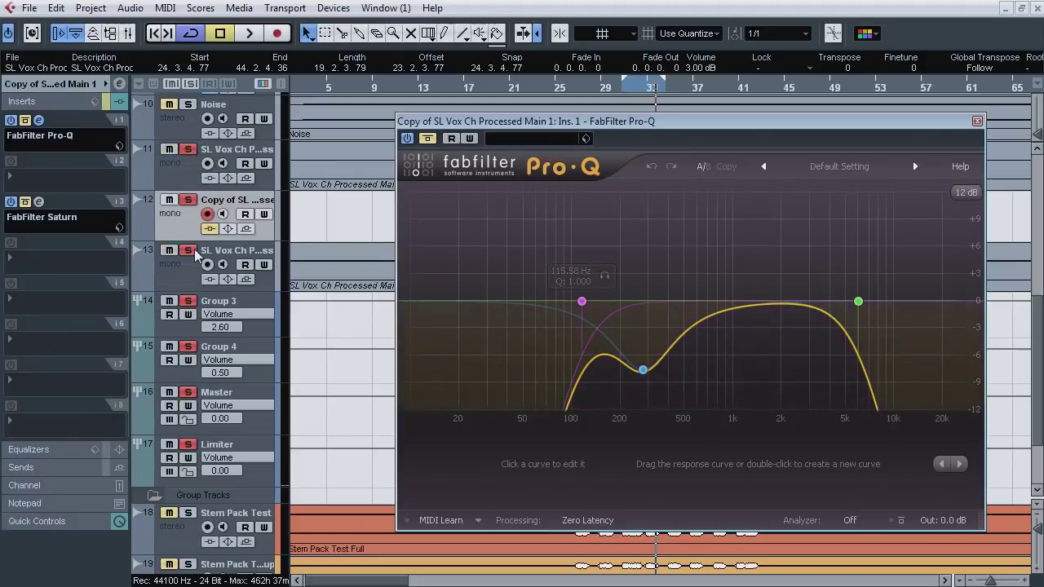
Step: Activate the Pro-Q during playback and audition its low-mid dip, high cut and low cut bands in isolation
key("space")
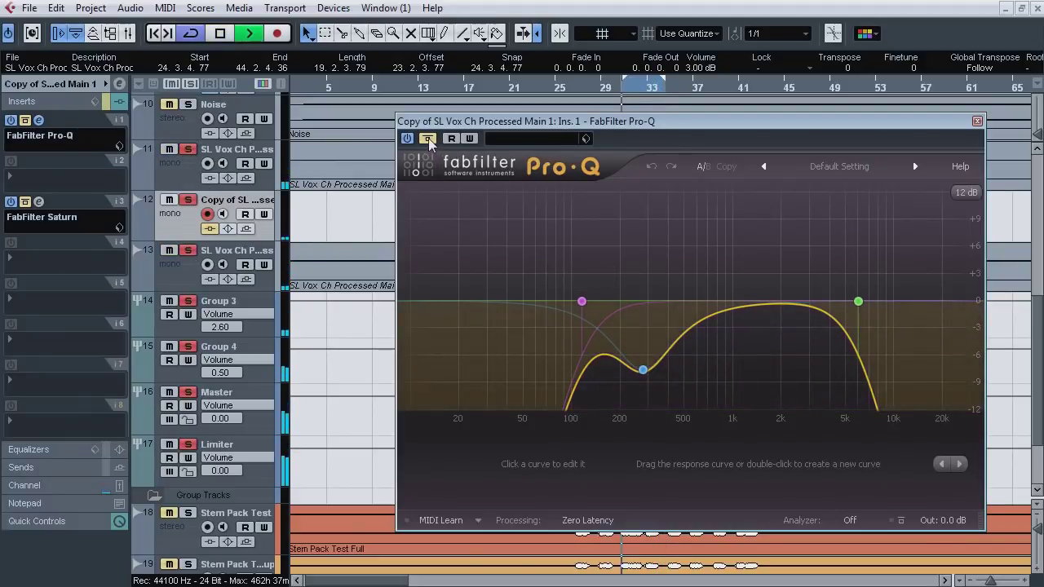
left_click(429, 140)
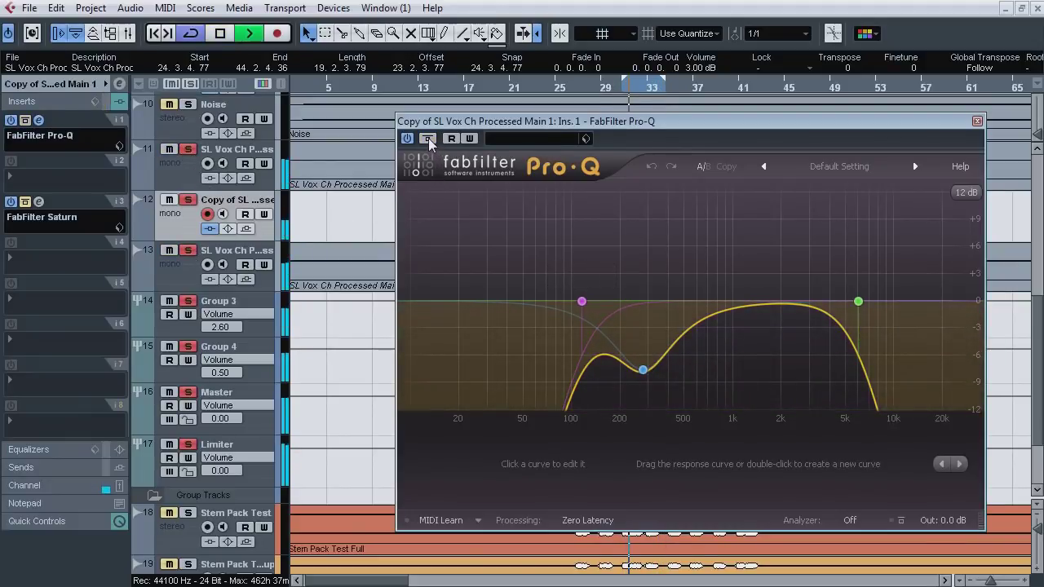
left_click(663, 394)
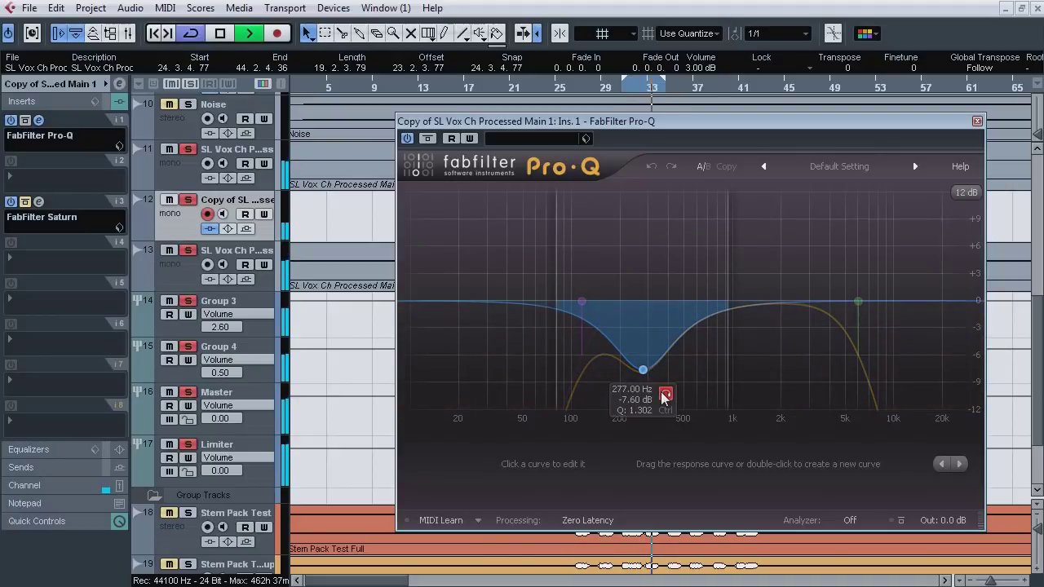
mouse_move(858, 302)
left_click(881, 277)
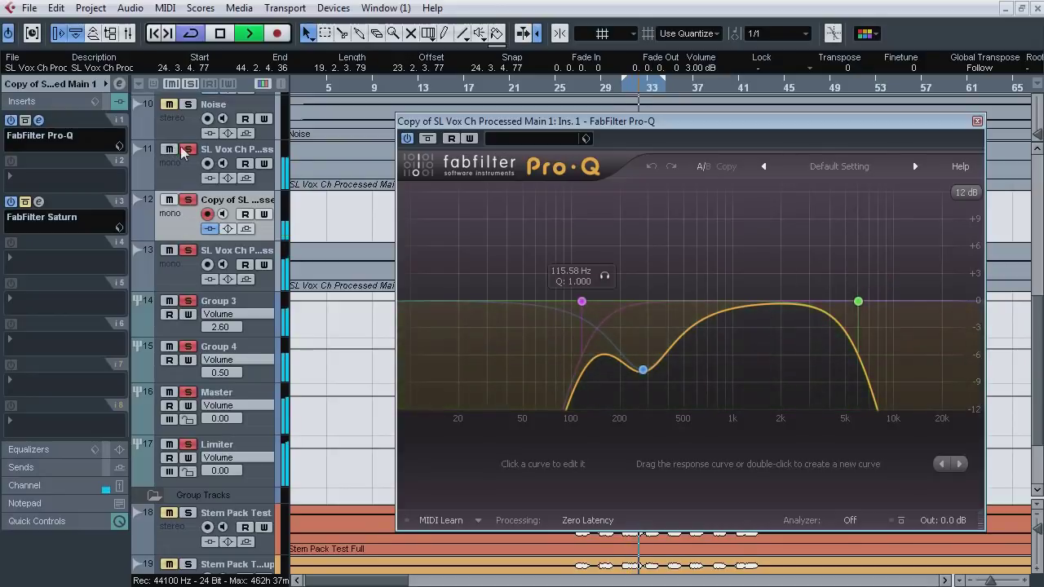
mouse_move(858, 302)
left_click(881, 278)
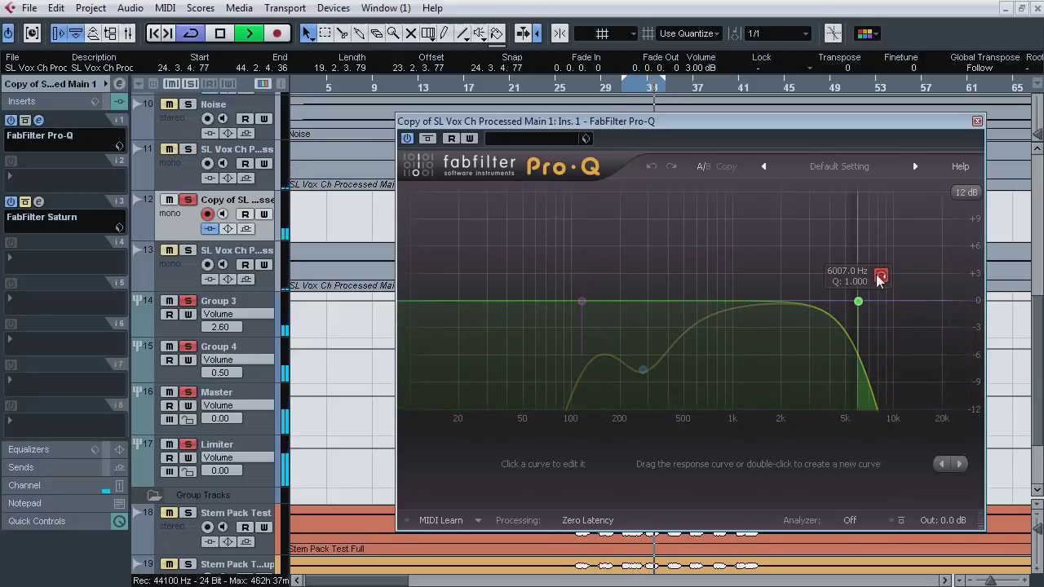
mouse_move(582, 302)
left_click(604, 278)
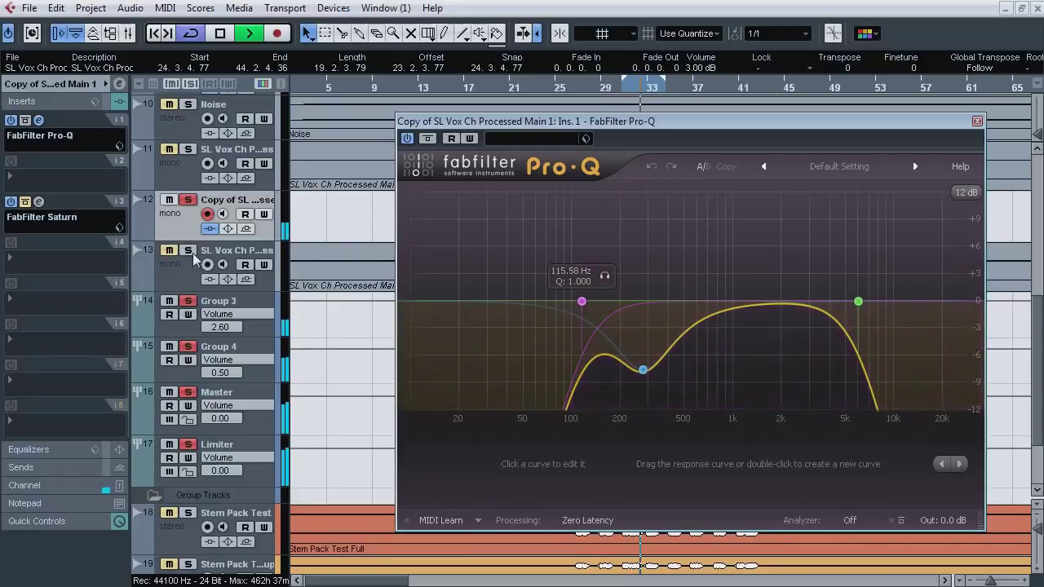
Step: Compare the Pro-Q bypassed and active, leave it active, stop playback and close the plugin
left_click(428, 138)
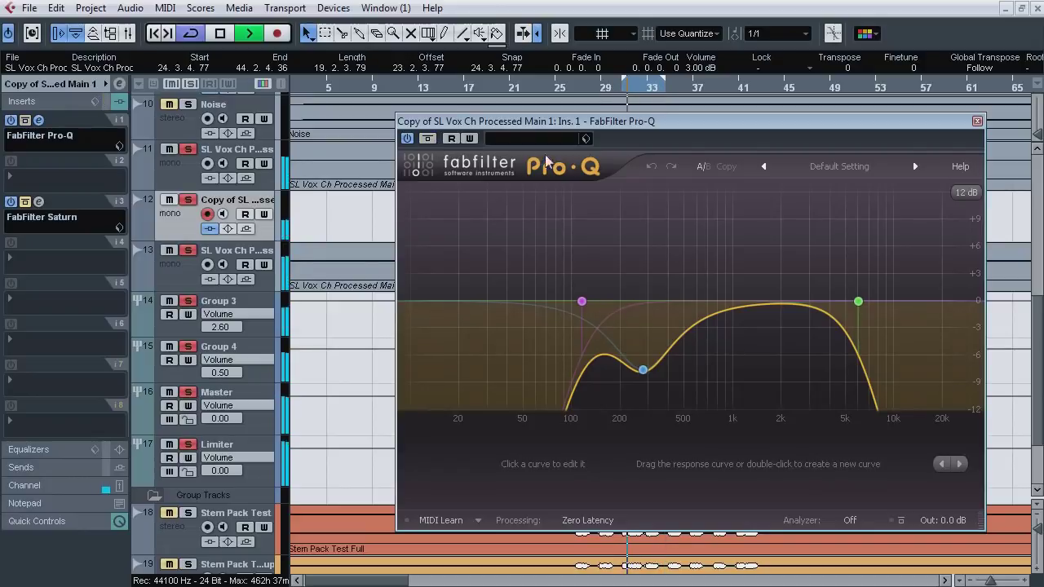
key("space")
left_click(977, 121)
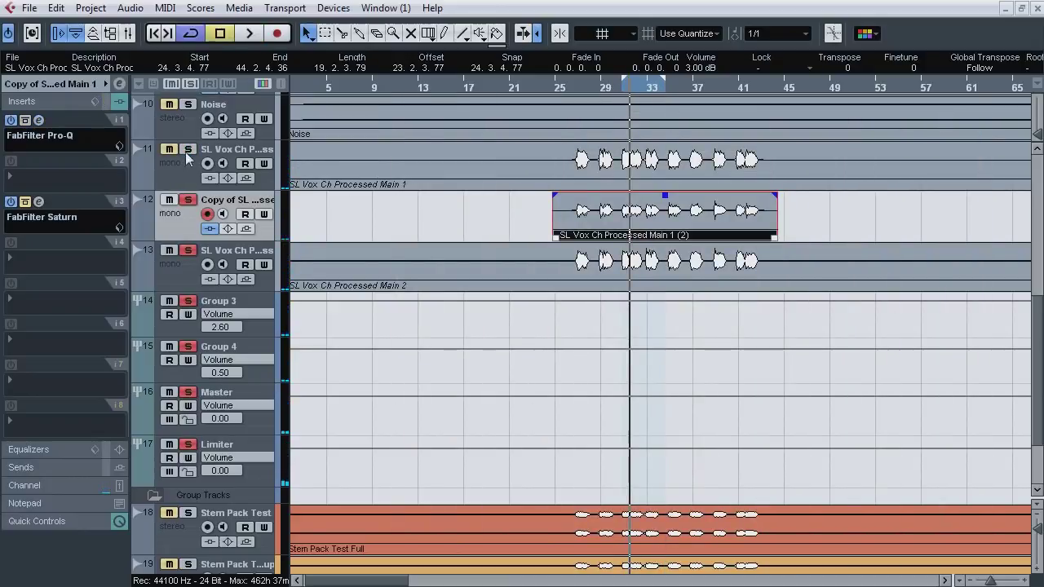
Step: Open the FabFilter Saturn on the copied vocal track, play the loop with it active and close the plugin
left_click(39, 202)
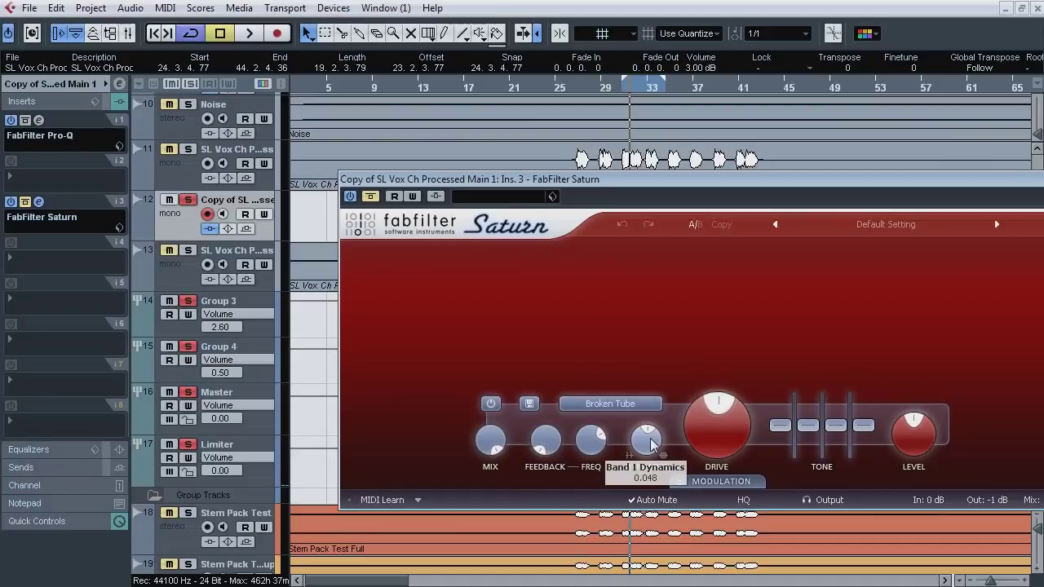
key("space")
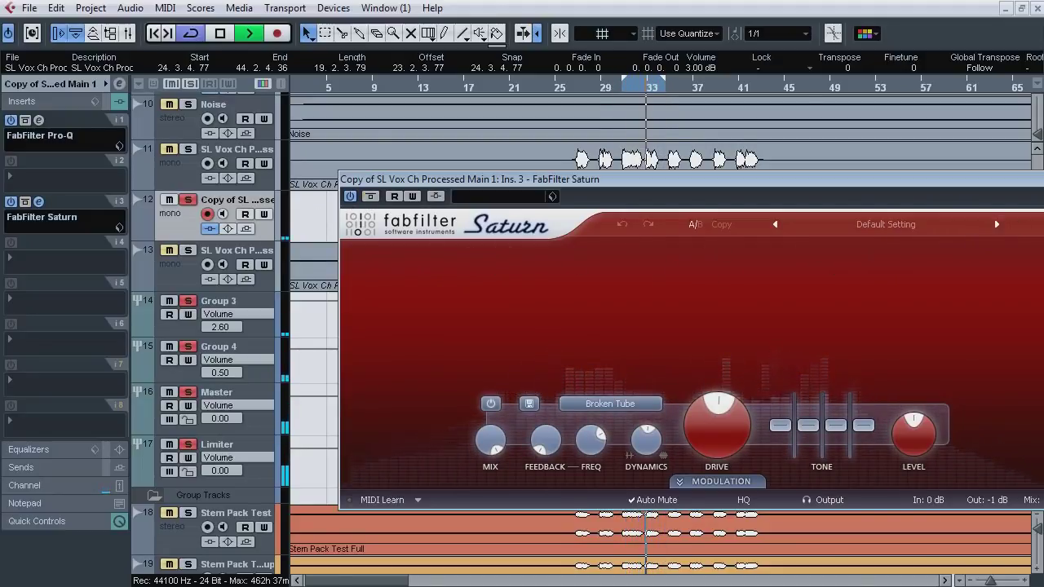
key("ctrl+w")
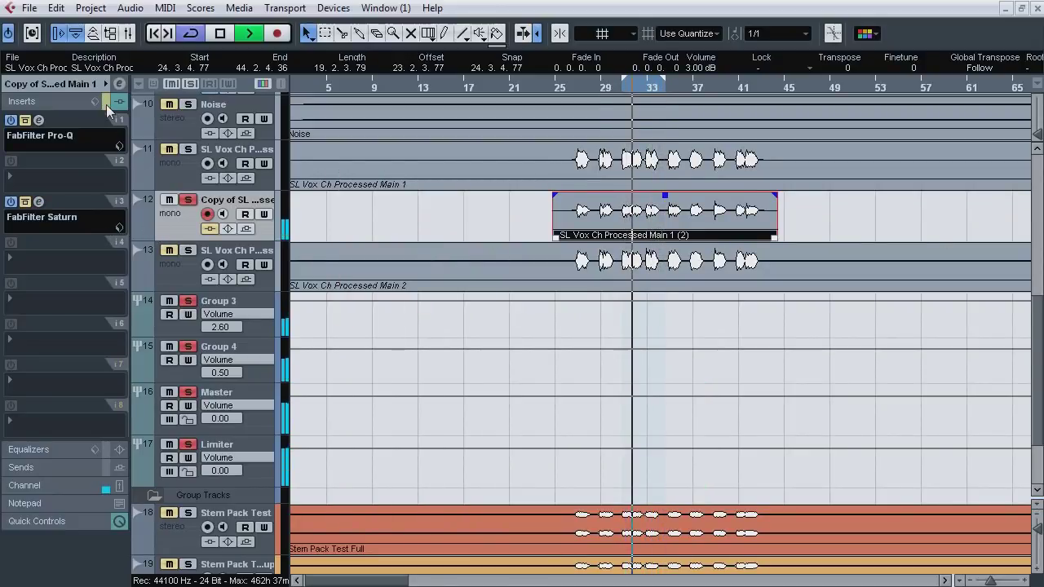
Step: Reactivate the copied track's bypassed inserts and bring both SL Vox Ch Processed tracks back into the soloed playback
left_click(107, 104)
left_click(189, 251)
left_click(186, 151)
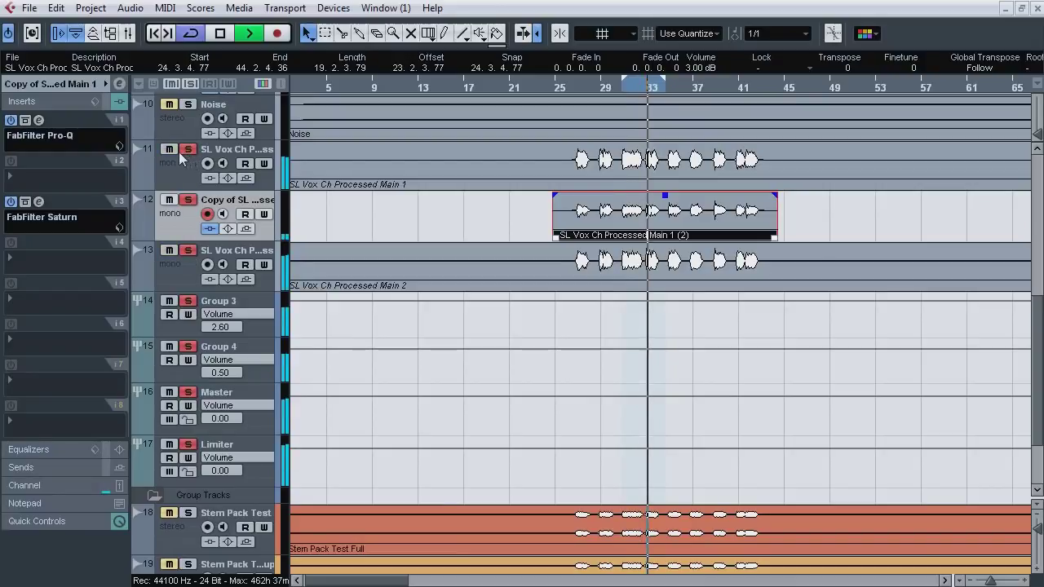
Step: Compare the soloed vocals without and with the copied vocal track, leave it soloed and stop playback
left_click(189, 202)
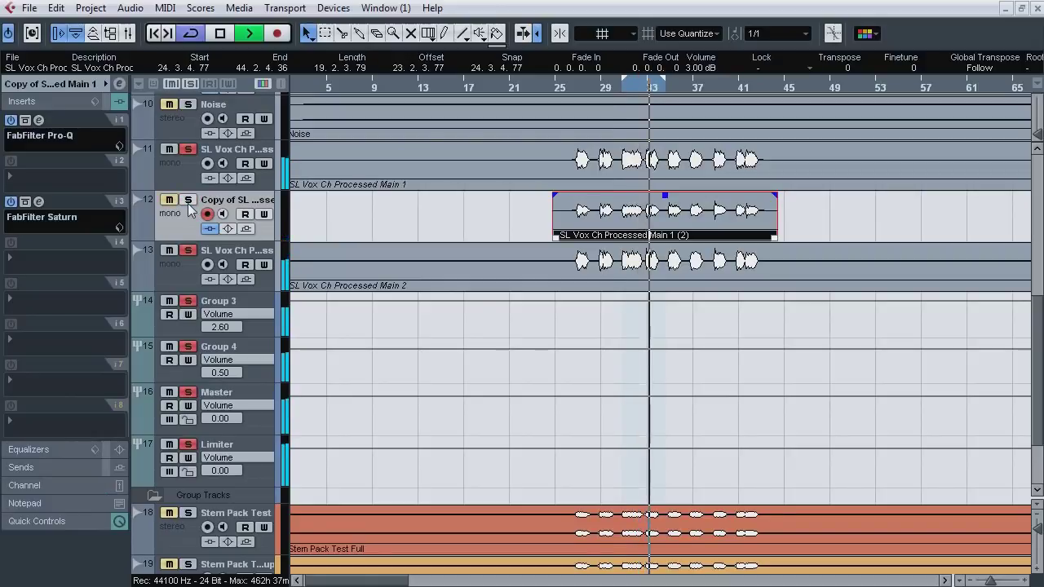
left_click(188, 202)
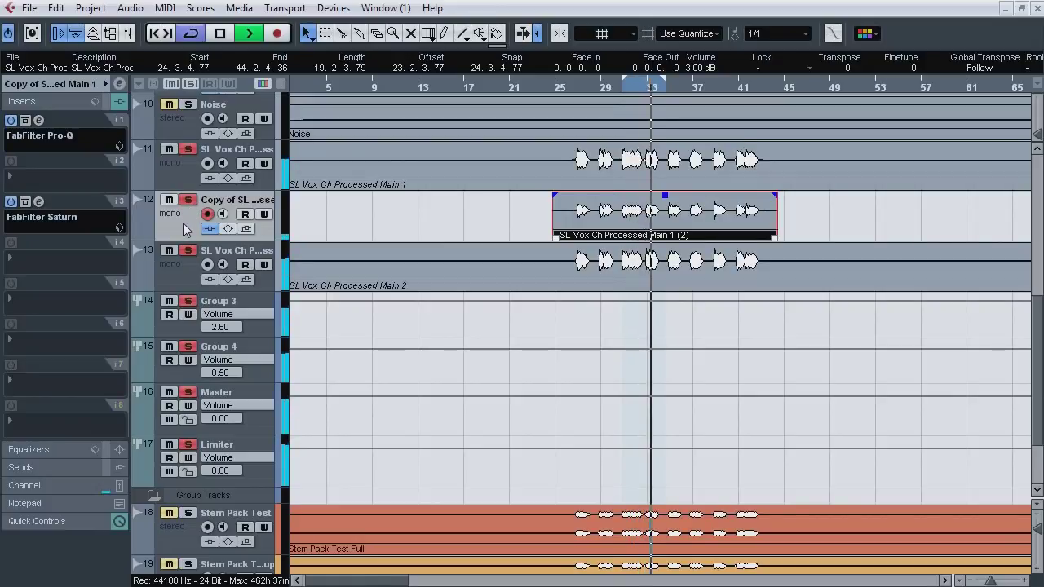
key("space")
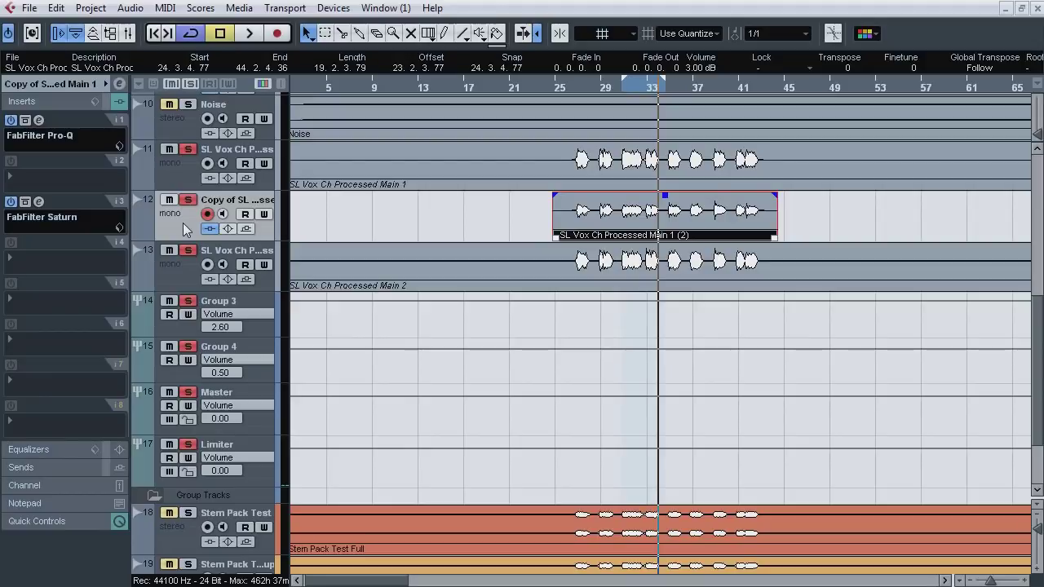
Step: Clear all solos and bypass ValhallaRoom and ValhallaUberMod on Group 4 and H-Delay on Group 3
left_click(191, 85)
left_click(260, 345)
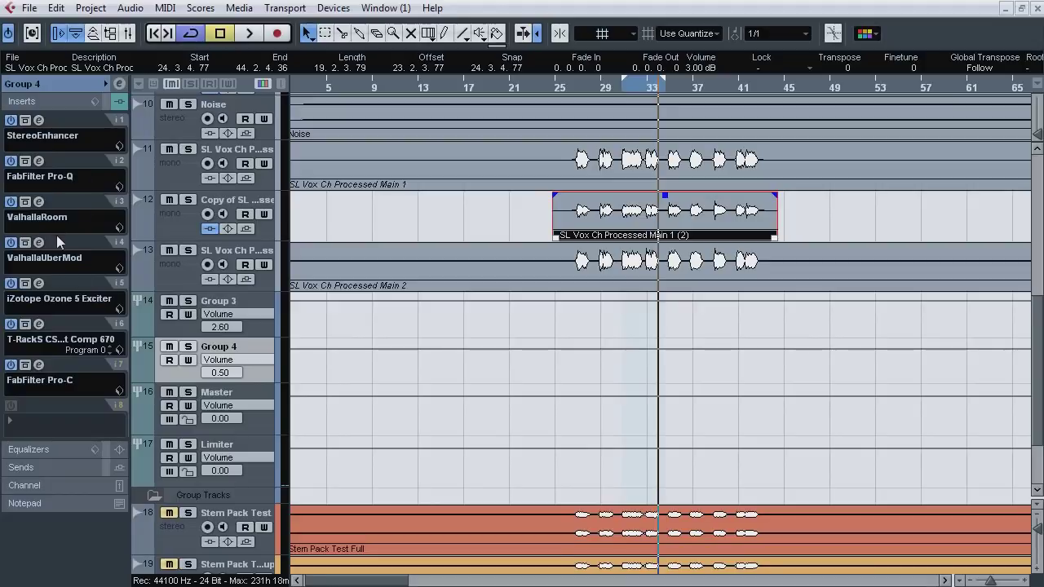
left_click(252, 309)
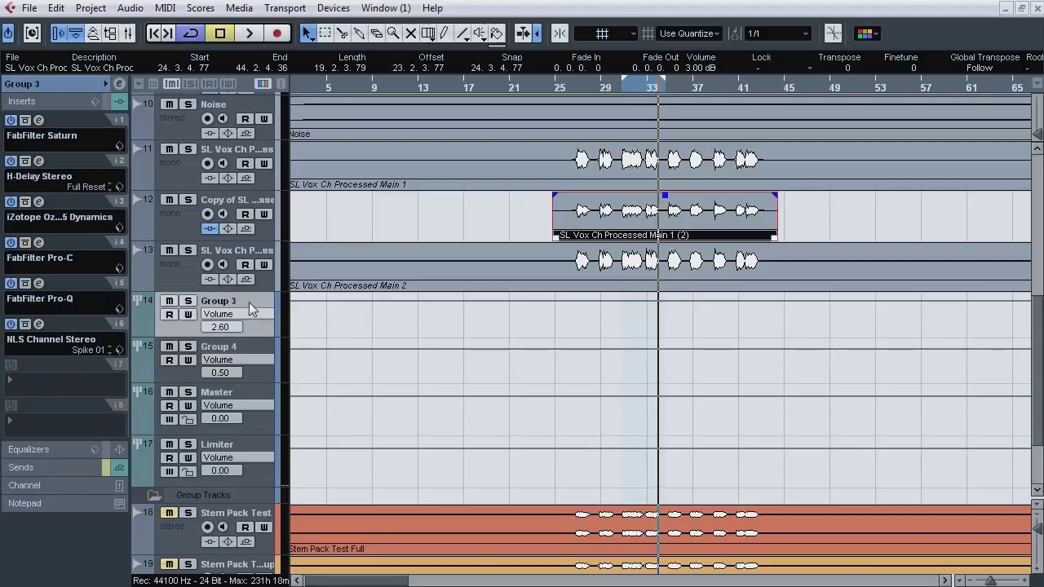
Step: Solo the Stem Pack Test Full track and play the vocal loop from its start
scroll(414, 363, "down", 3)
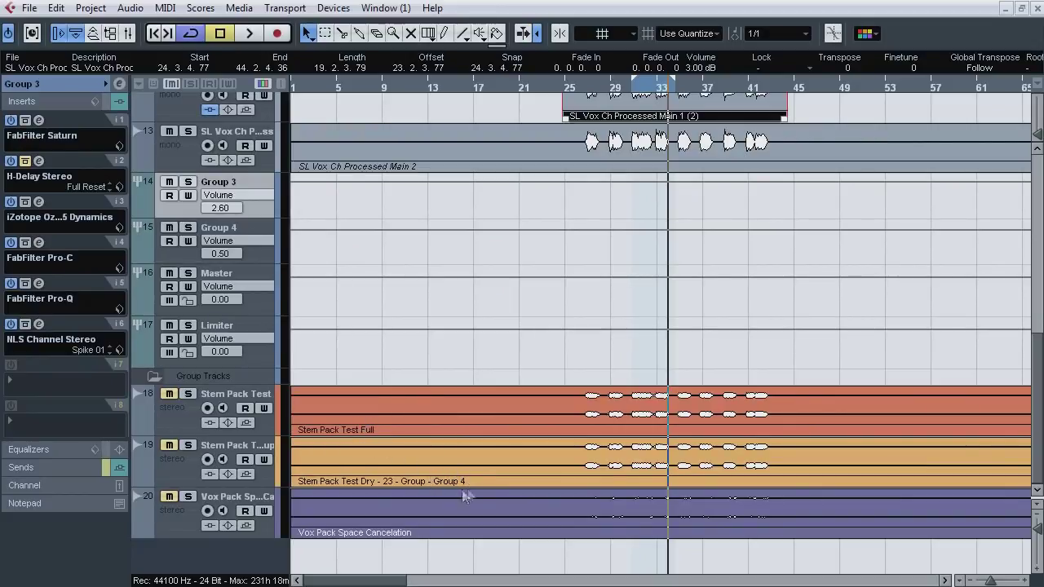
left_click(185, 422)
key("s")
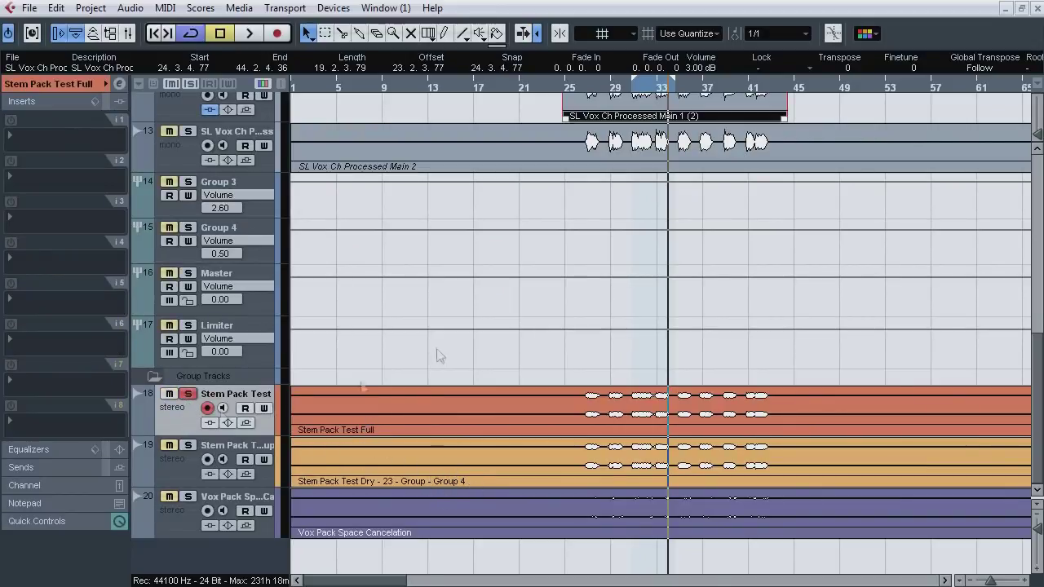
left_click(630, 92)
key("space")
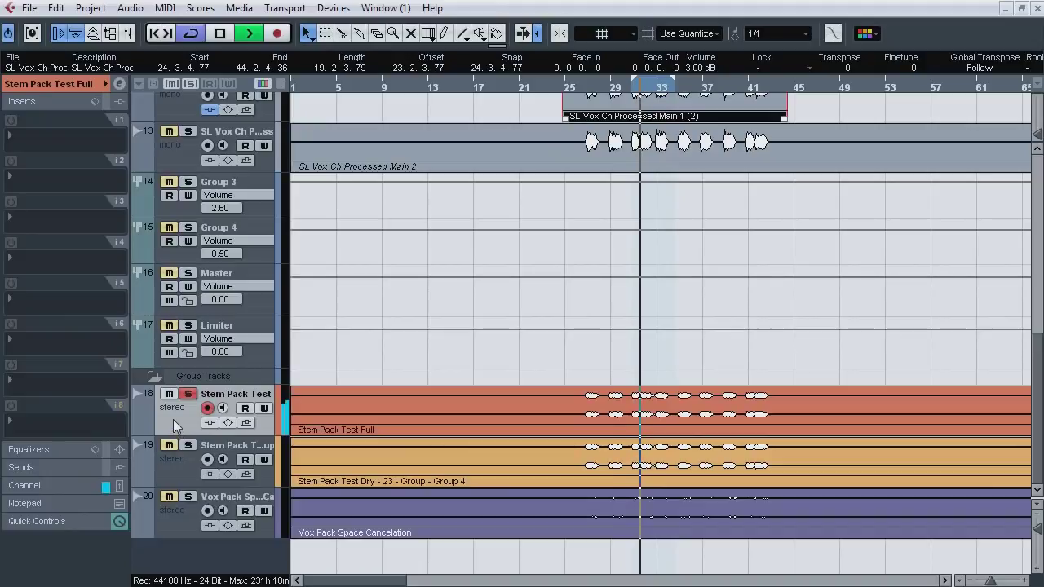
Step: Compare the Stem Pack Test Full and Stem Pack Test Dry tracks by swapping their solos, and stop playback
left_click(184, 463, "shift")
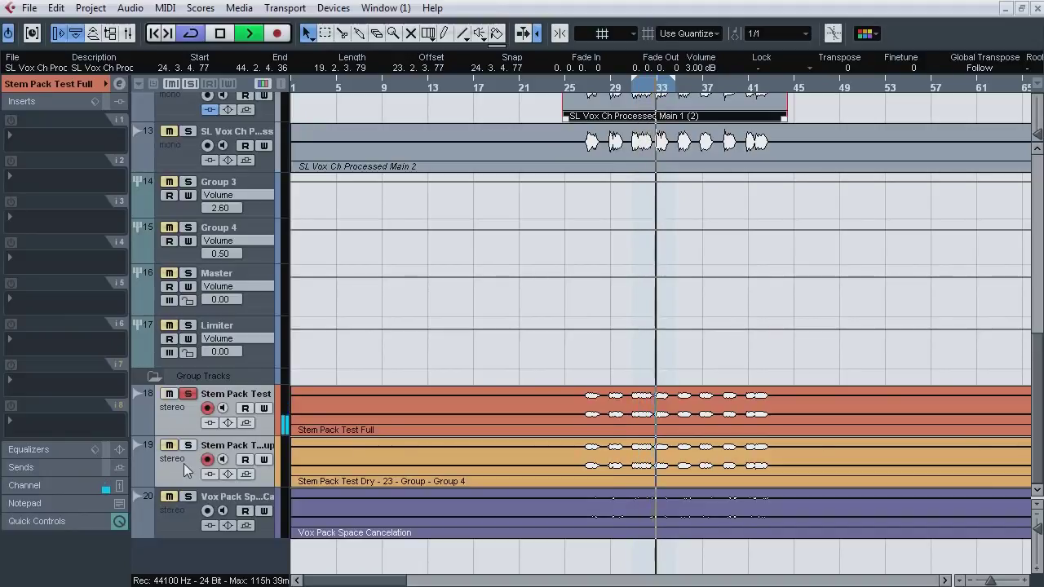
key("s")
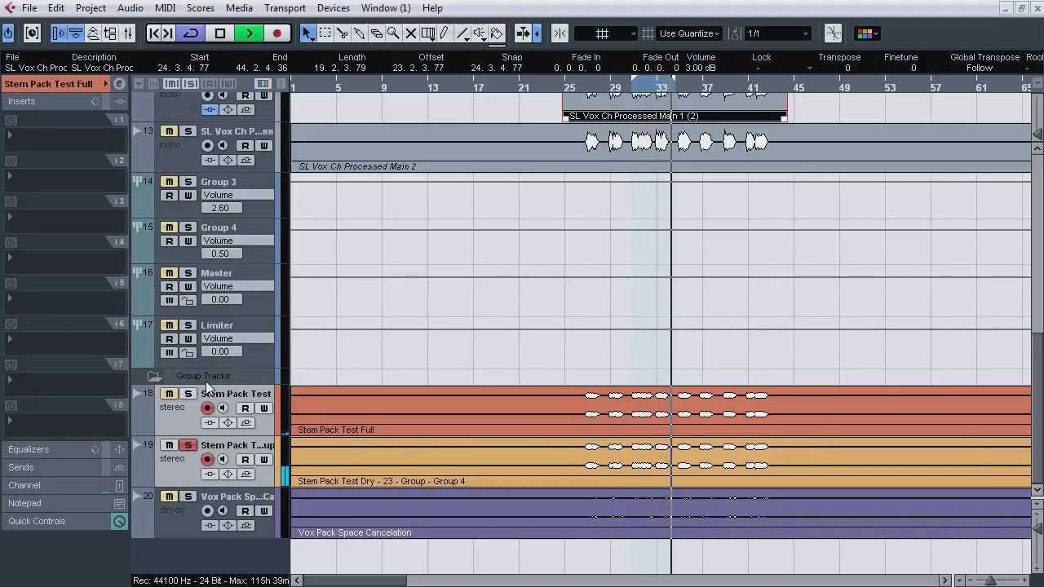
key("s")
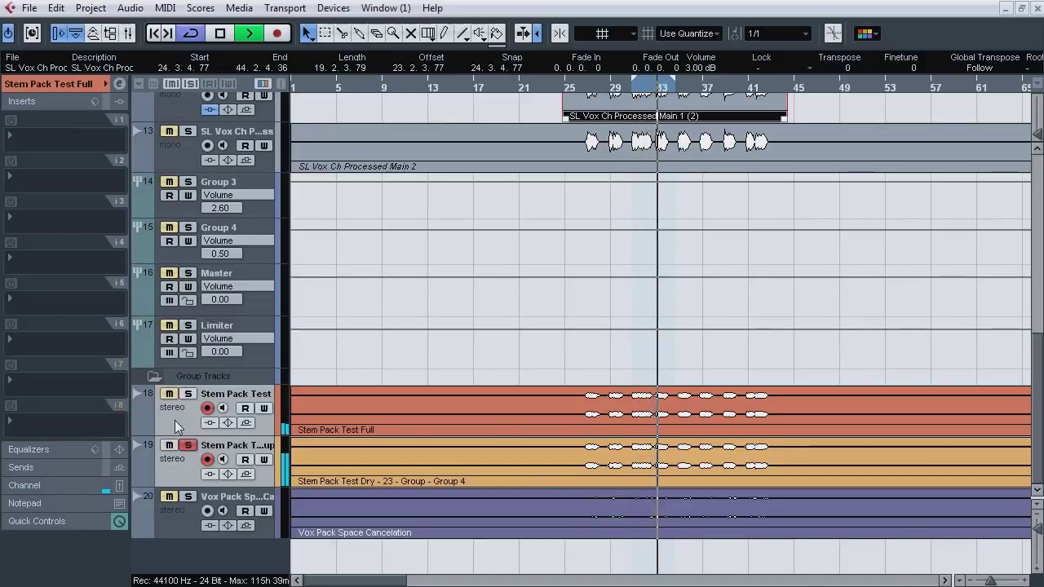
key("s")
key("space")
left_click(180, 413)
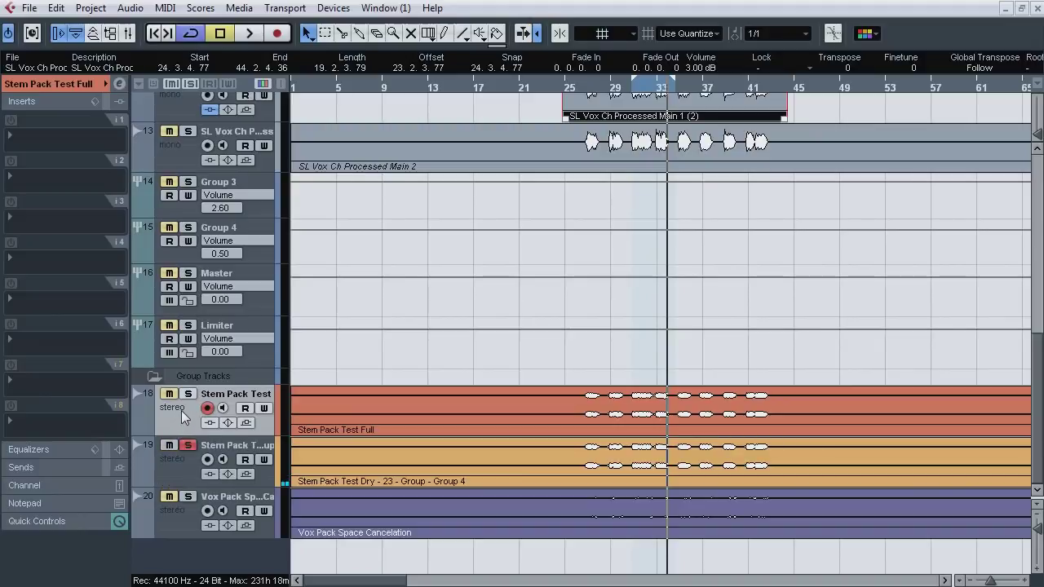
Step: Invert the phase of the Stem Pack Test Dry channel, play it together with the full stem and stop playback
key("F3")
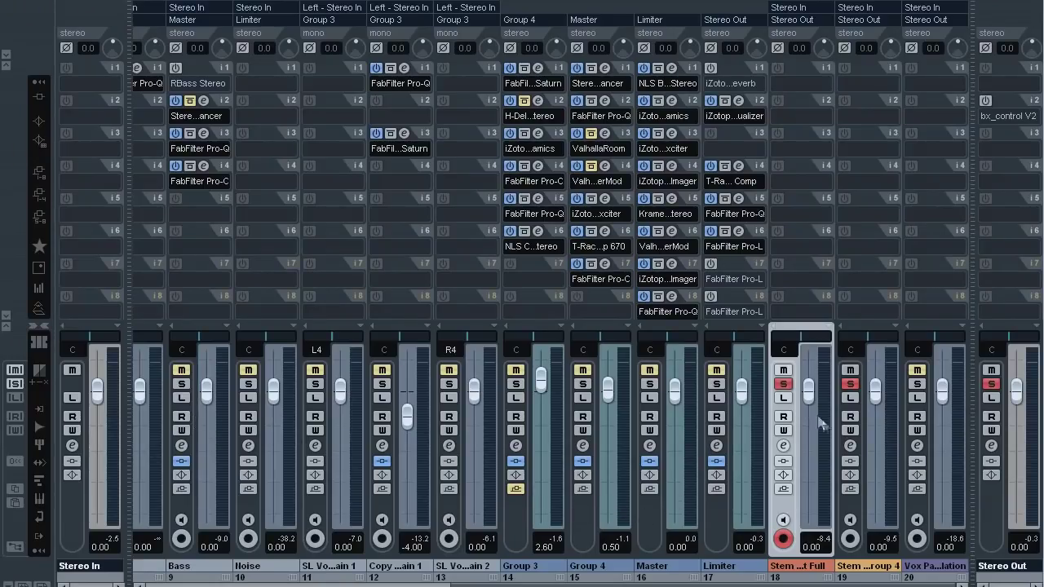
left_click(846, 48)
key("F3")
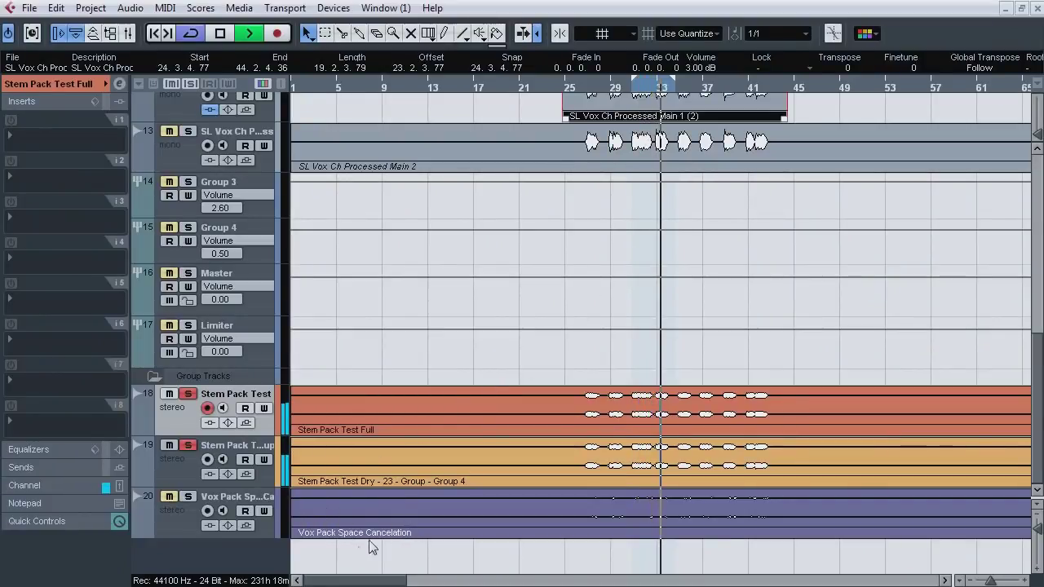
key("space")
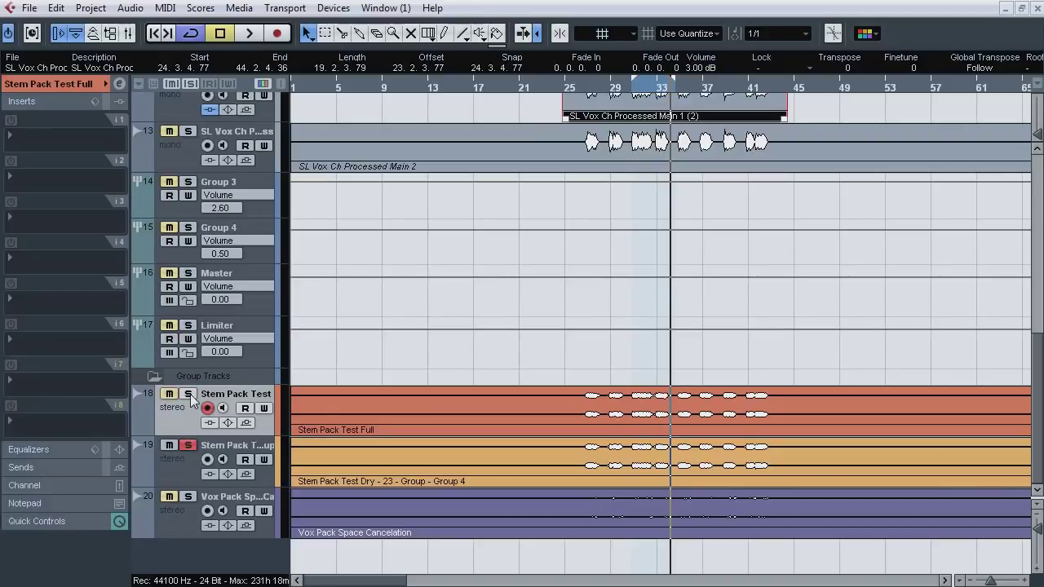
Step: Audition the dry stem and the Vox Pack Space Cancelation track separately during playback, and solo both together
left_click(189, 520)
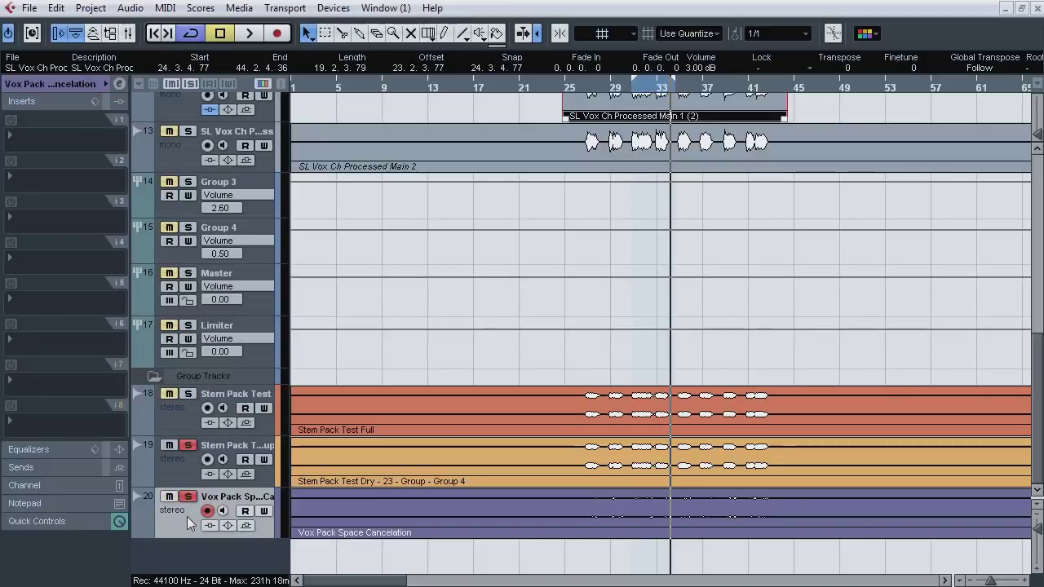
left_click(185, 470)
key("space")
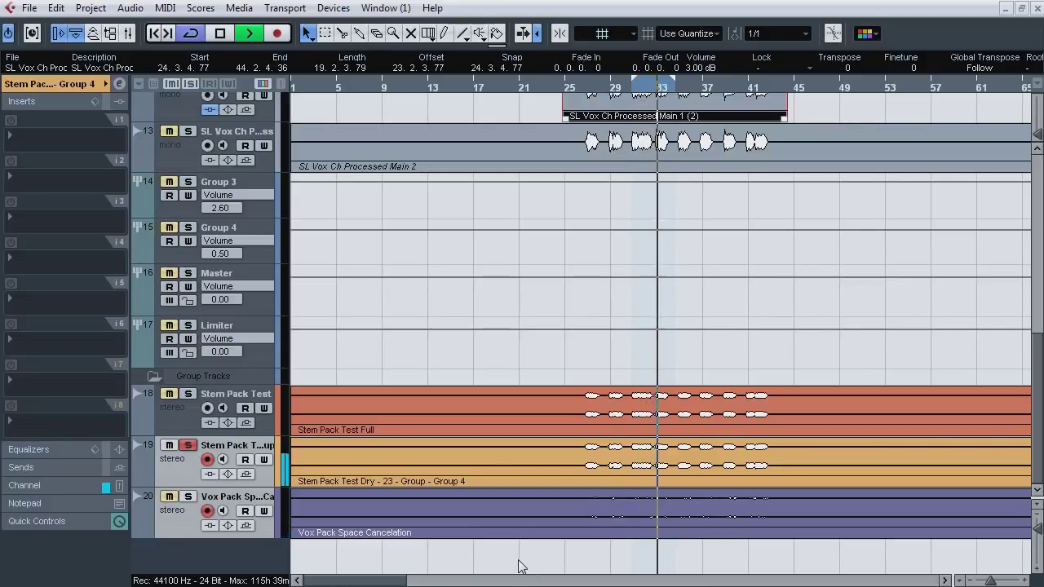
key("s")
left_click(189, 446)
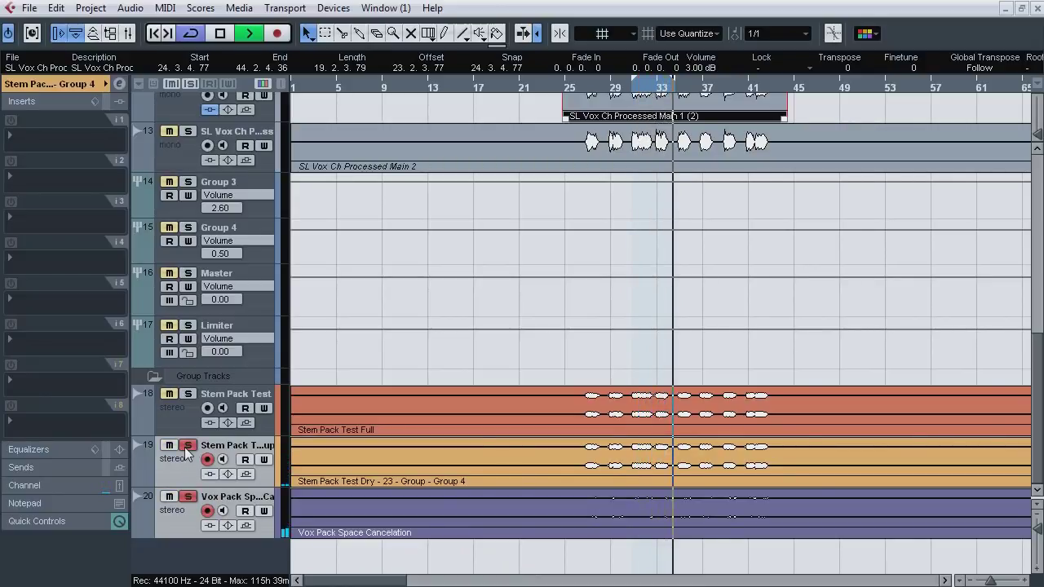
Step: Compare the full stem against the combined dry stem and space cancelation track by swapping solos, and stop playback
left_click(183, 428, "shift")
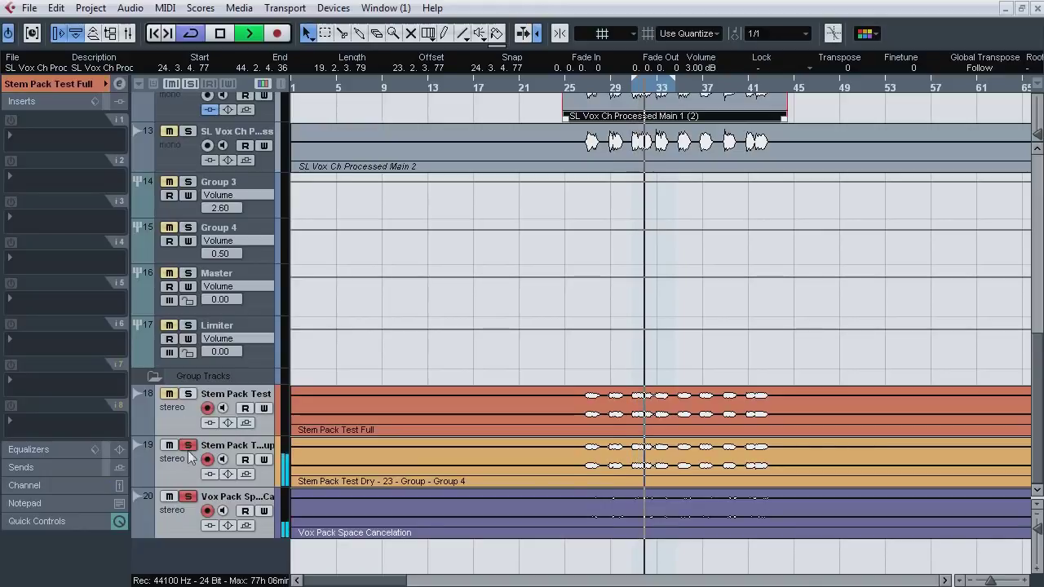
key("s")
key("s")
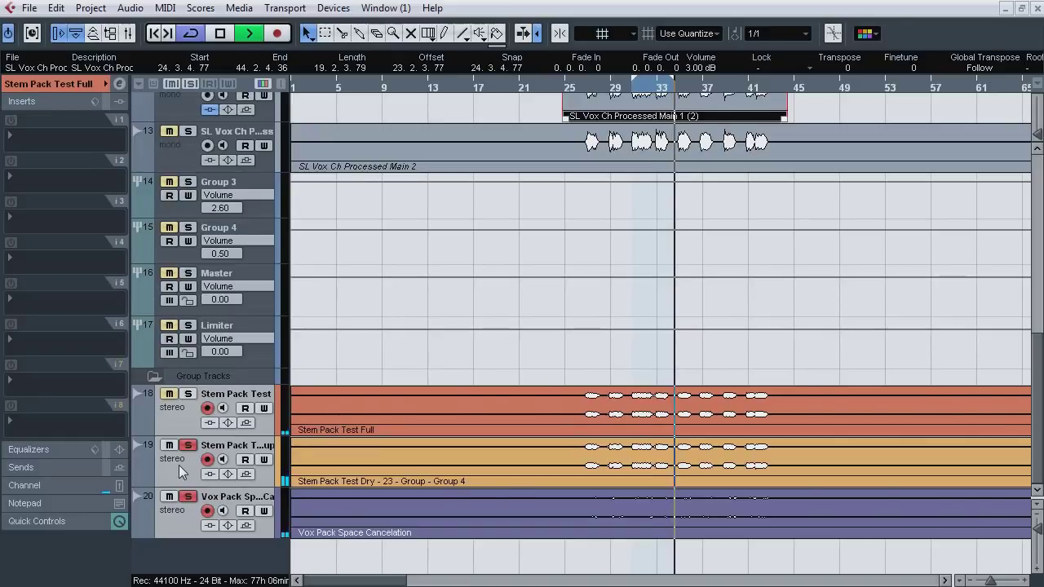
key("F3")
key("F3")
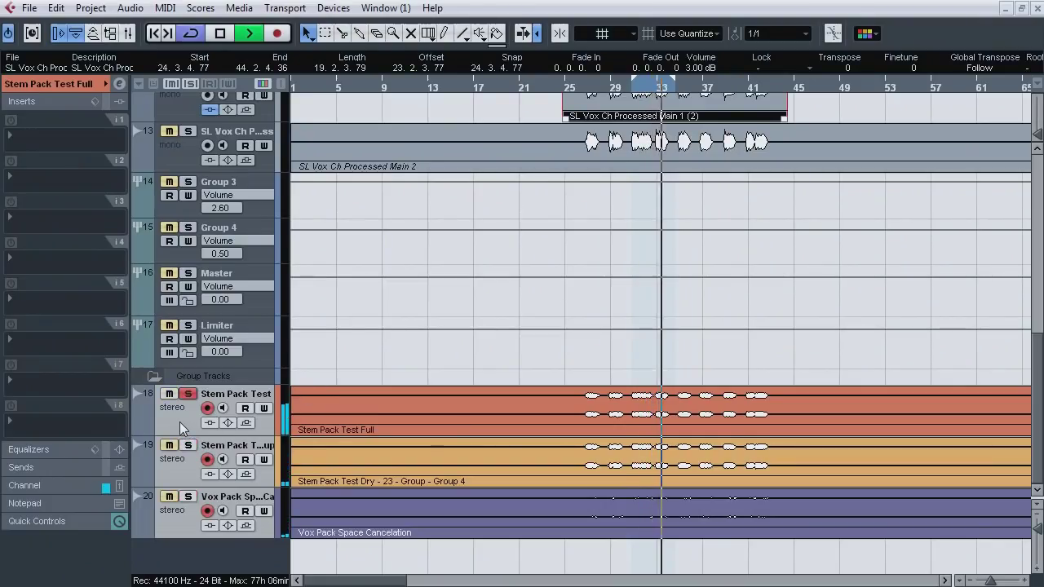
key("s")
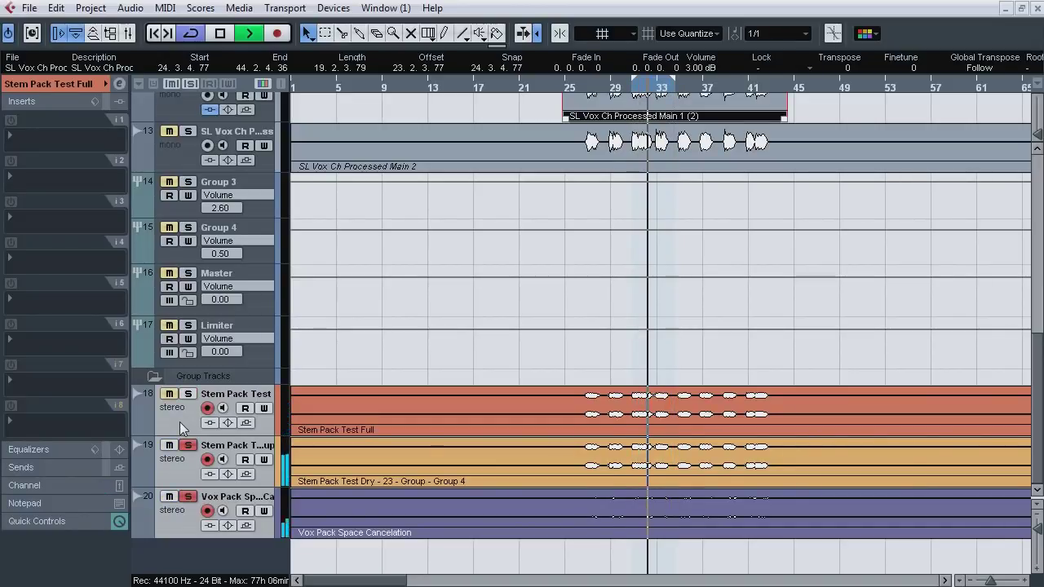
key("space")
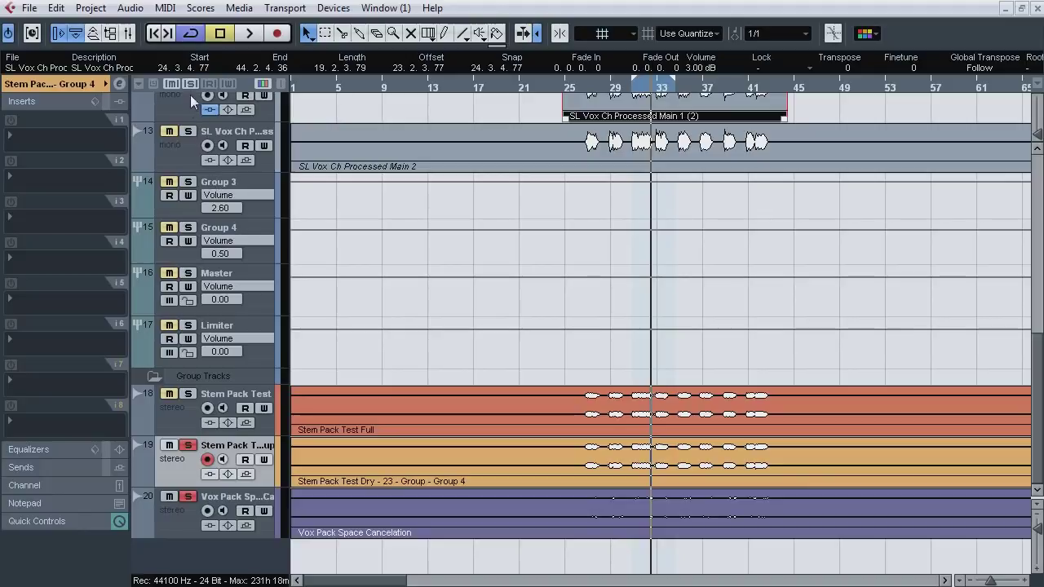
Step: Clear all solos and display the inserts of Group 3
left_click(179, 479)
left_click(191, 85)
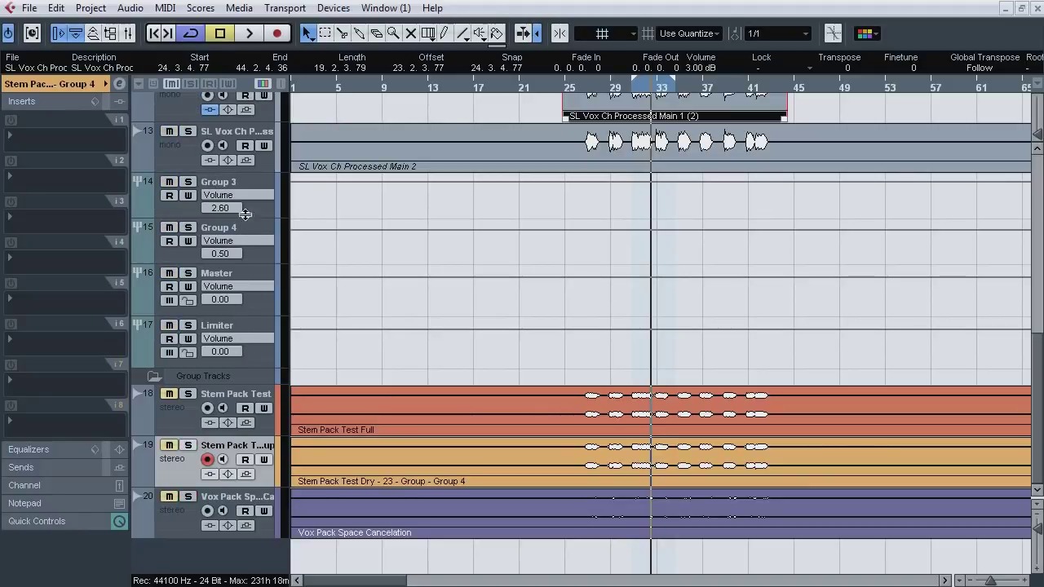
left_click(249, 185)
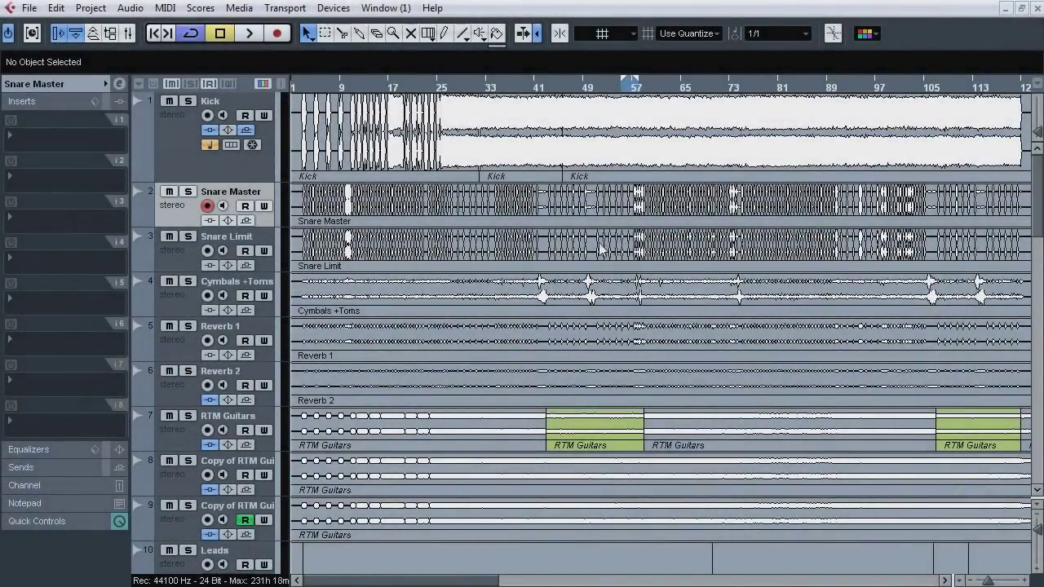
Step: Solo the Kick track and glue its two events together at bar 32
left_click_drag(484, 95, 477, 191)
left_click(190, 103)
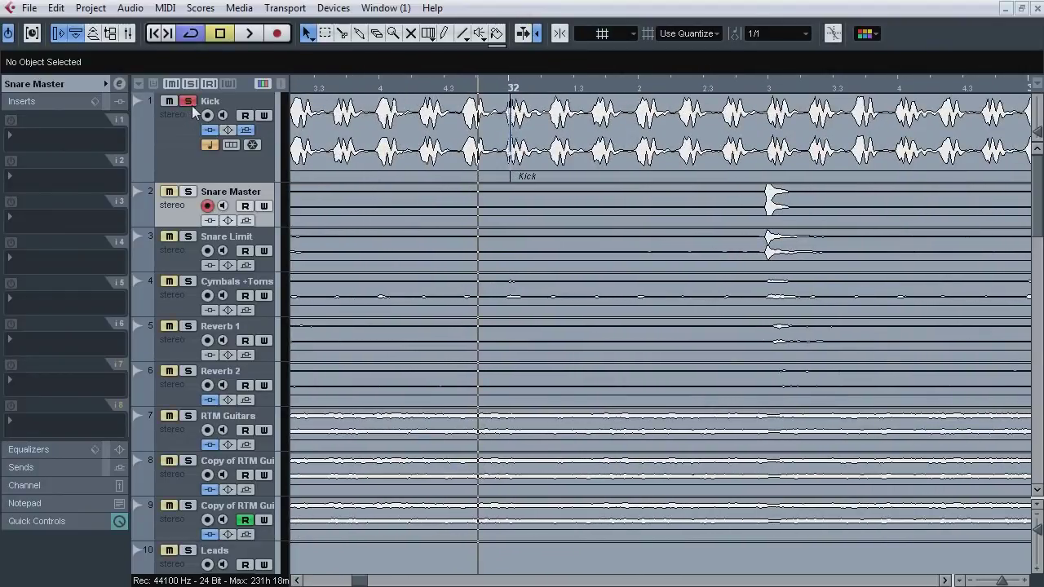
right_click(482, 137)
left_click(534, 137)
left_click(526, 136)
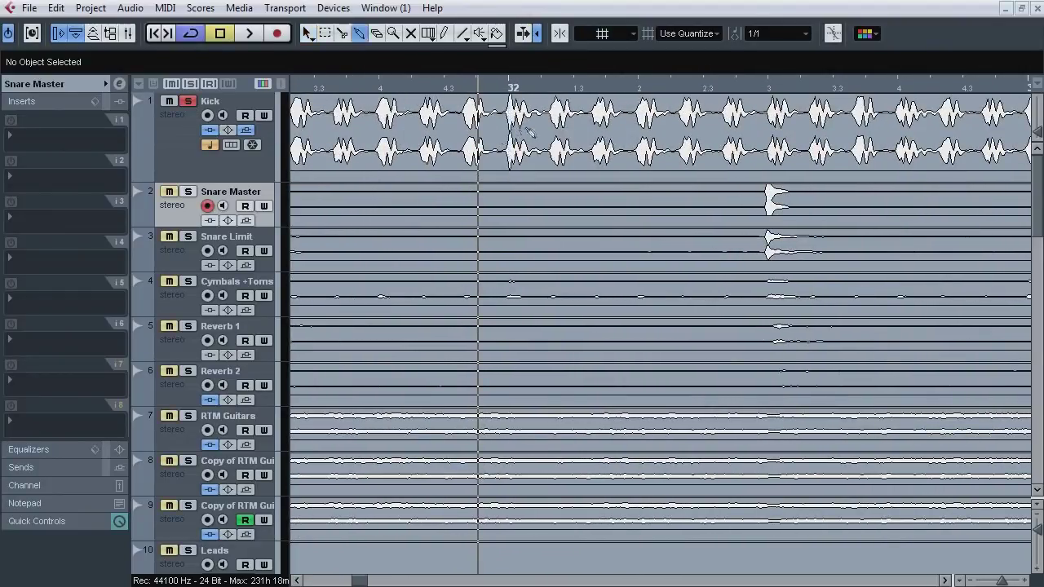
Step: Examine the glued kick waveform up close at bar 32 and listen to playback across the joint
key("1")
left_click_drag(515, 88, 522, 198)
left_click_drag(1037, 133, 1037, 137)
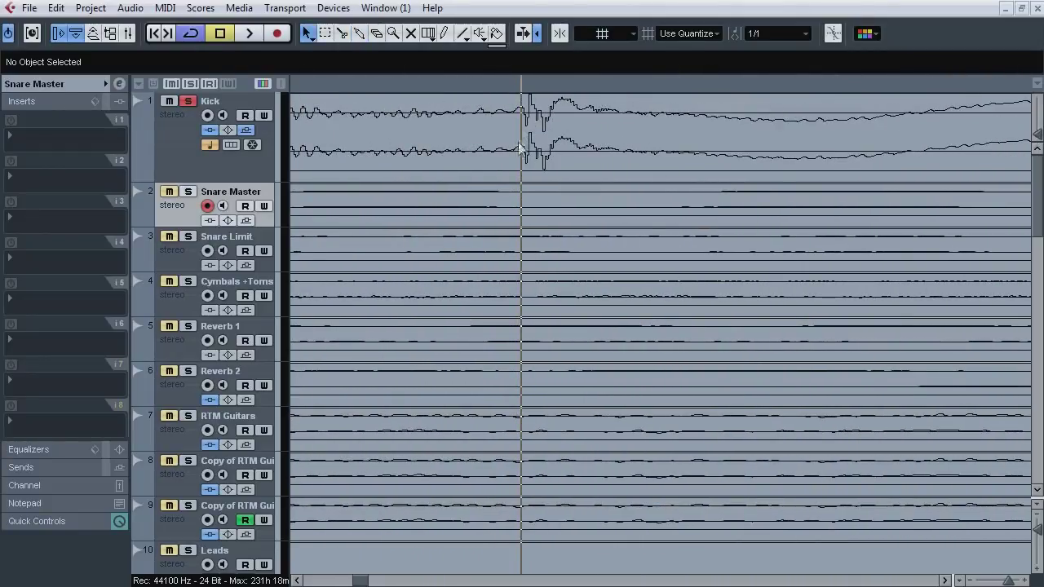
left_click_drag(511, 77, 327, 80)
key("space")
key("space")
left_click(341, 84)
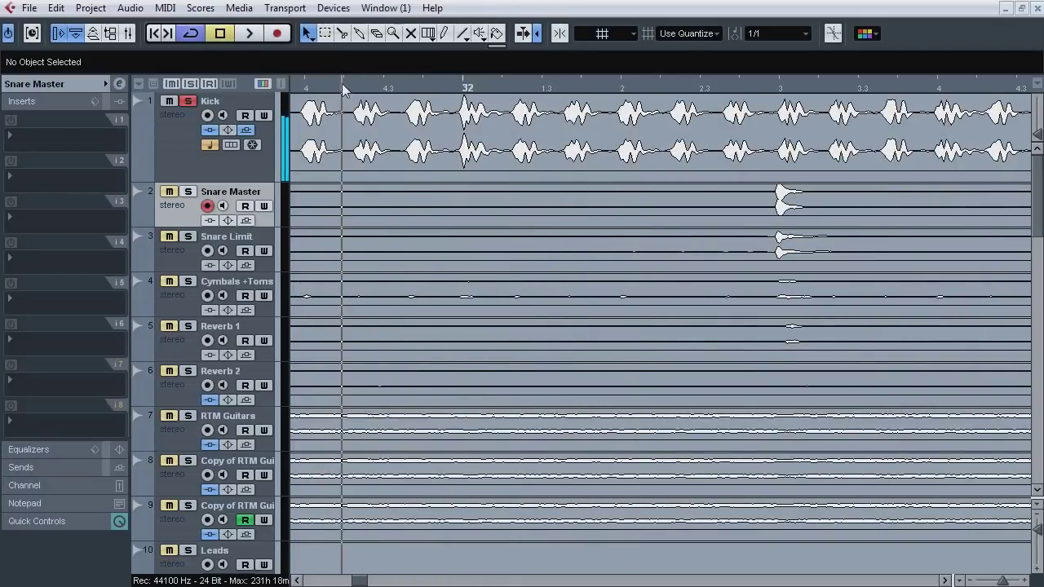
Step: Undo the glue at bar 32 and replay the kick across the restored event boundary
key("space")
key("space")
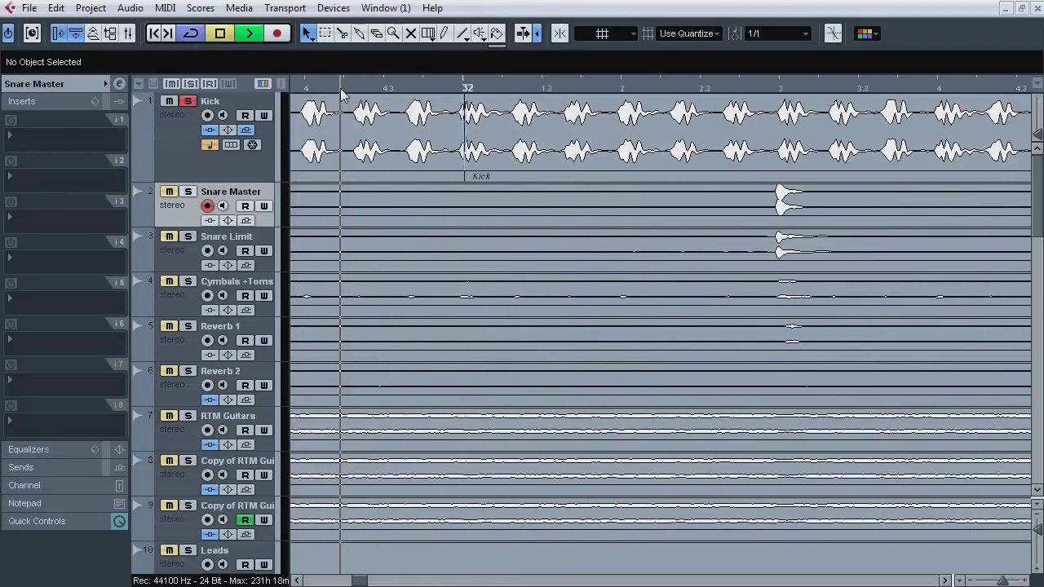
key("space")
key("space")
key("space")
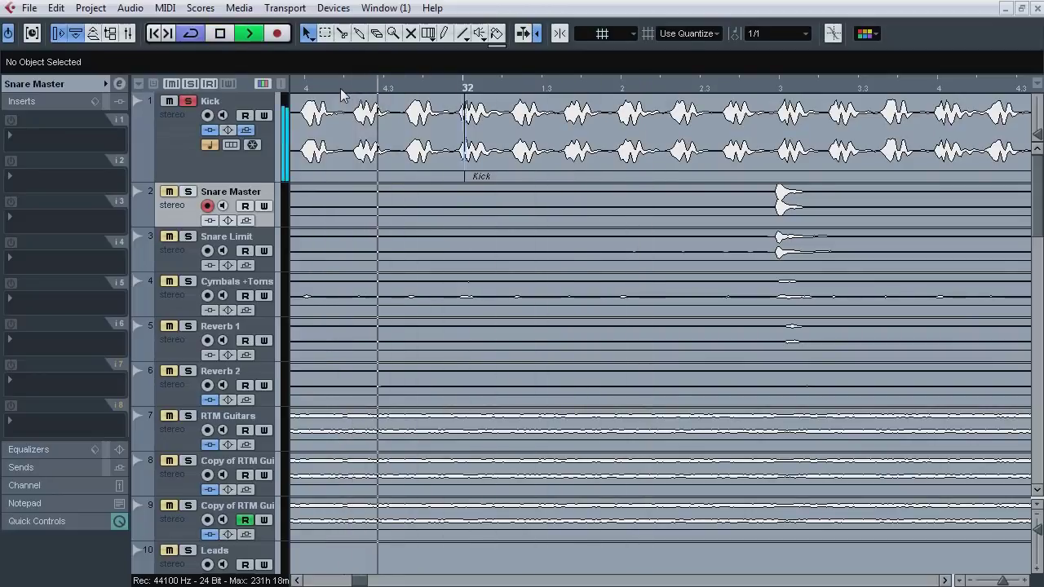
key("space")
Step: Play the soloed kick across its next event boundary, between bars 45 and 46
left_click_drag(341, 88, 349, 49)
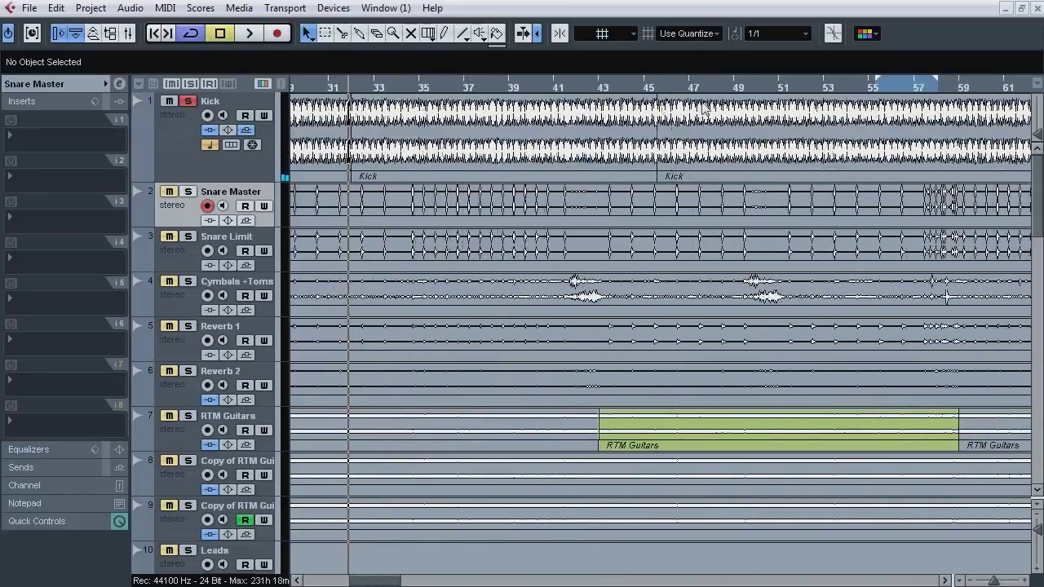
left_click_drag(663, 87, 444, 143)
key("space")
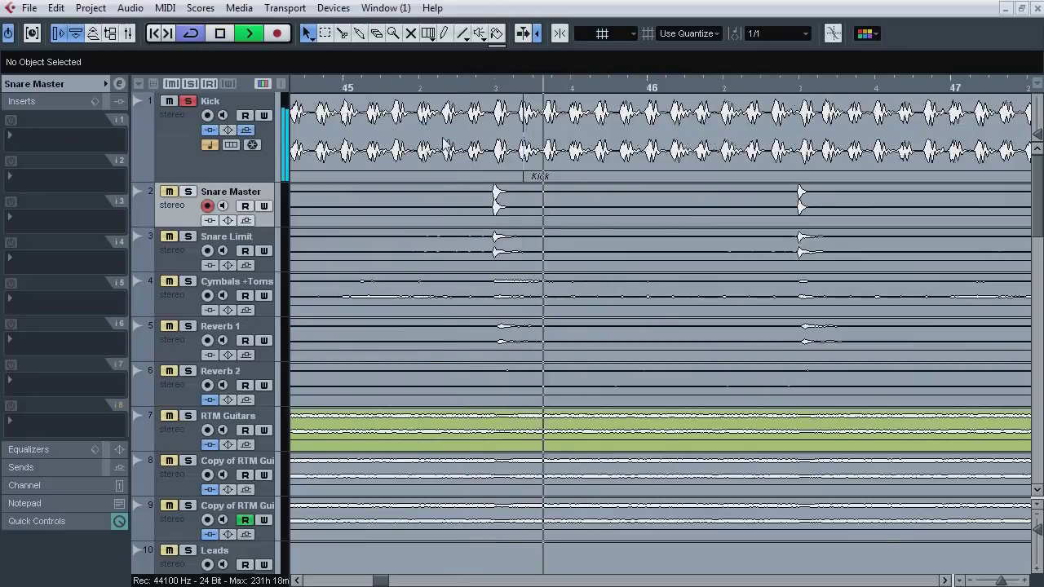
Step: Glue the kick events between bars 45 and 46 and listen to the joint
right_click(445, 143)
left_click(500, 119)
key("space")
key("space")
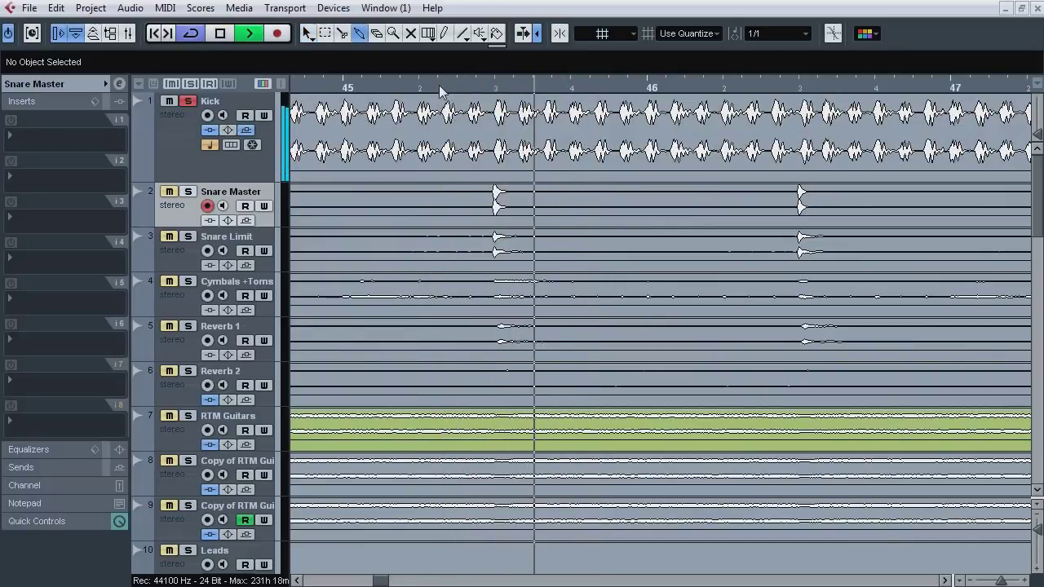
key("space")
Step: Undo the glue between bars 45 and 46 and replay the kick from just before the boundary
key("ctrl+z")
left_click(443, 88)
key("space")
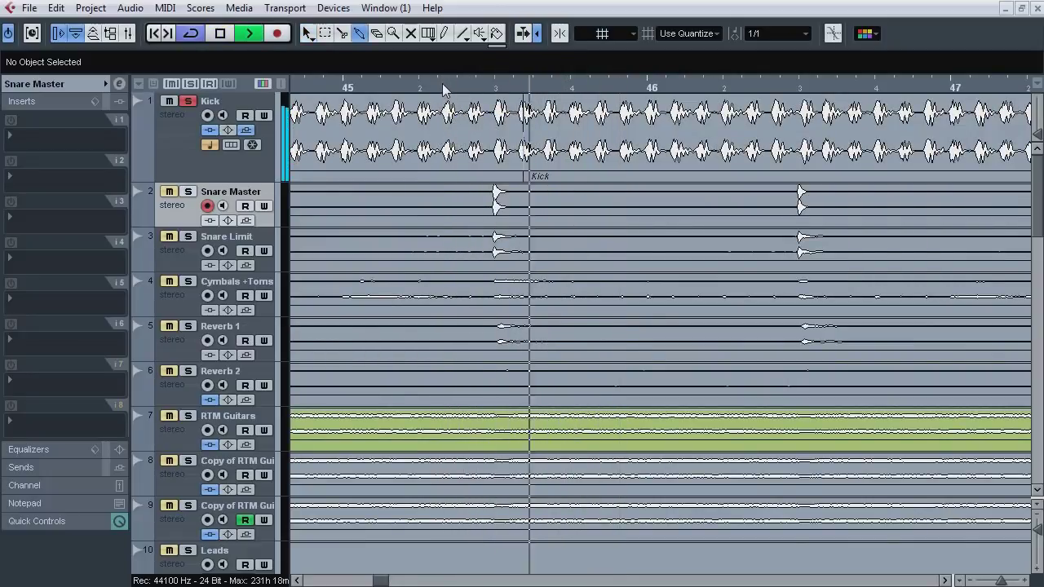
Step: Stop playback, inspect the high-frequency cut in the Kick track's FabFilter Pro-Q, and unsolo Kick
key("space")
key("1")
left_click(218, 167)
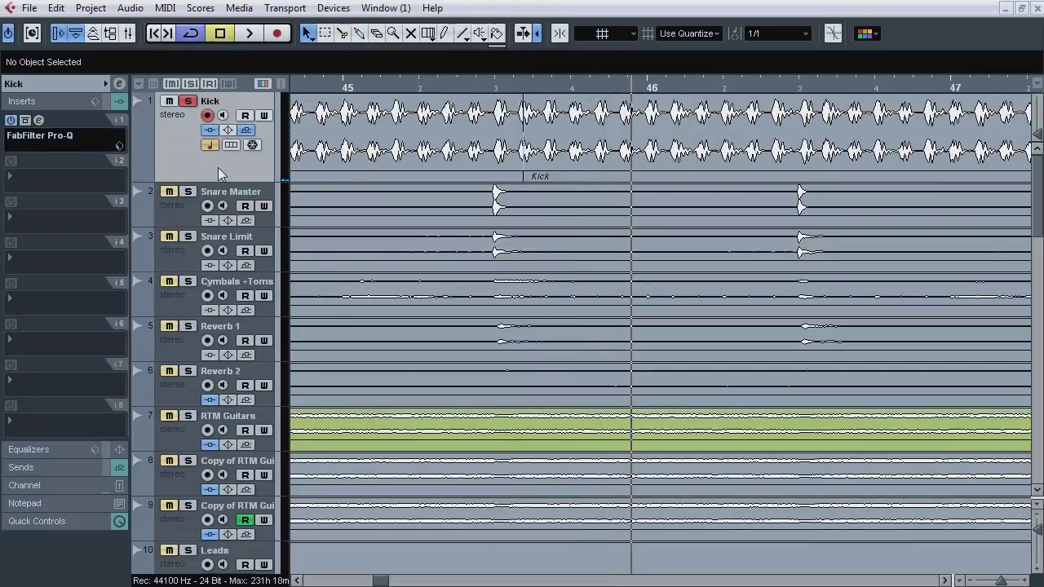
left_click(39, 120)
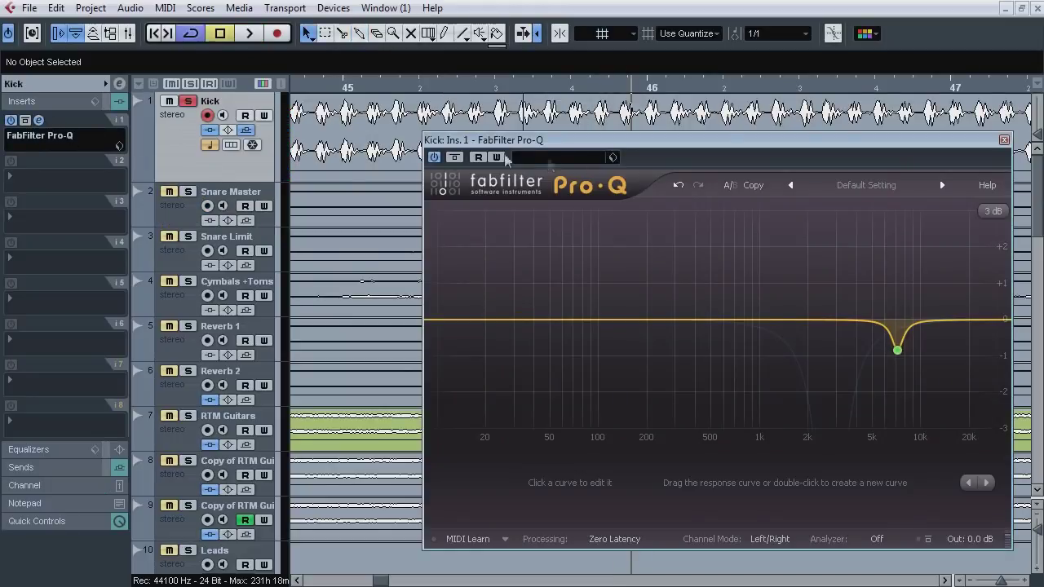
mouse_move(894, 349)
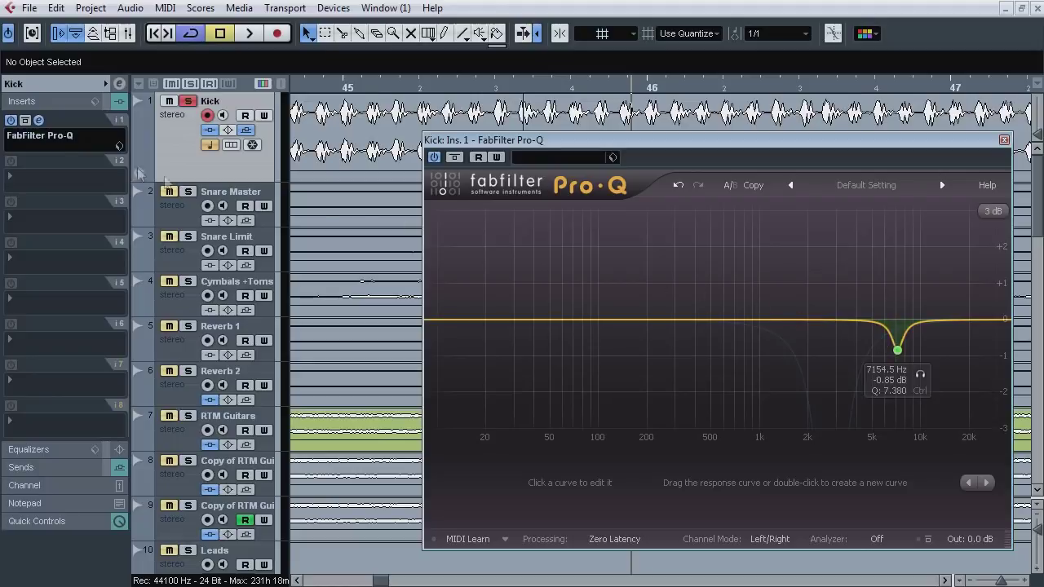
left_click(39, 121)
left_click_drag(1014, 581, 989, 581)
left_click(189, 103)
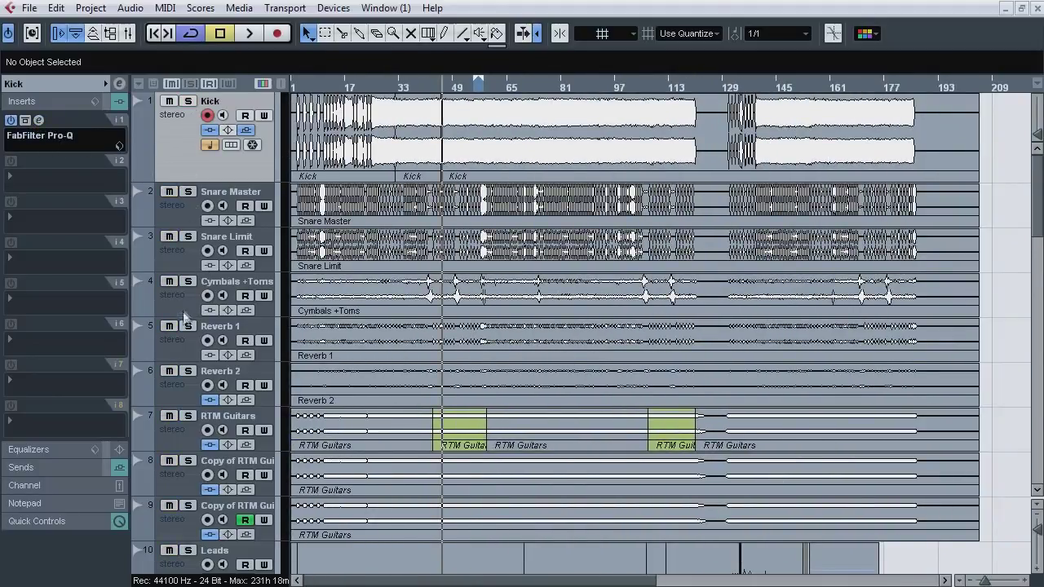
Step: Solo the first Copy of RTM Guitars track and listen while reviewing ValhallaRoom's Early and Late settings
scroll(1039, 234, "down", 4)
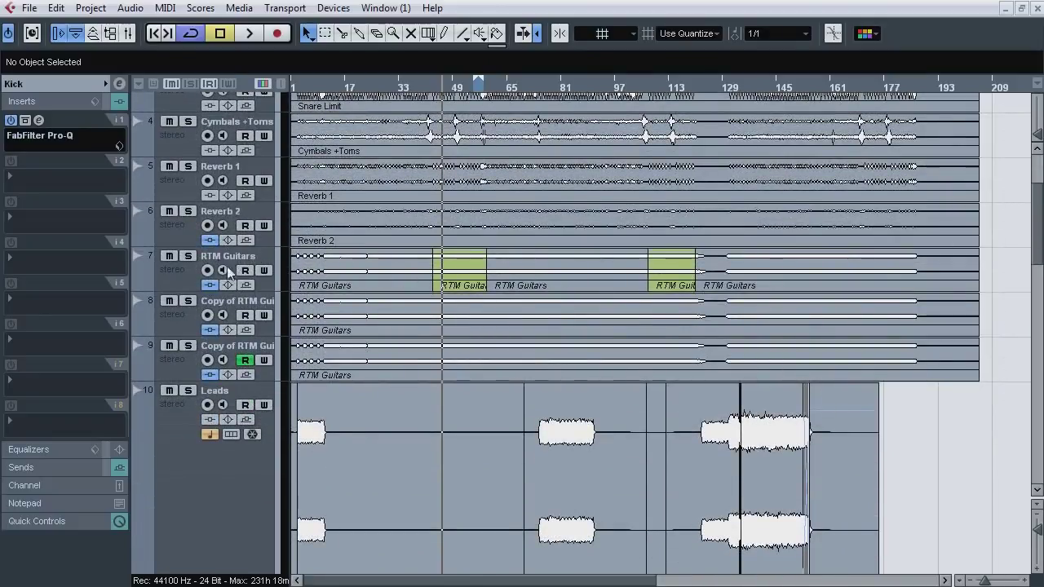
left_click(183, 324)
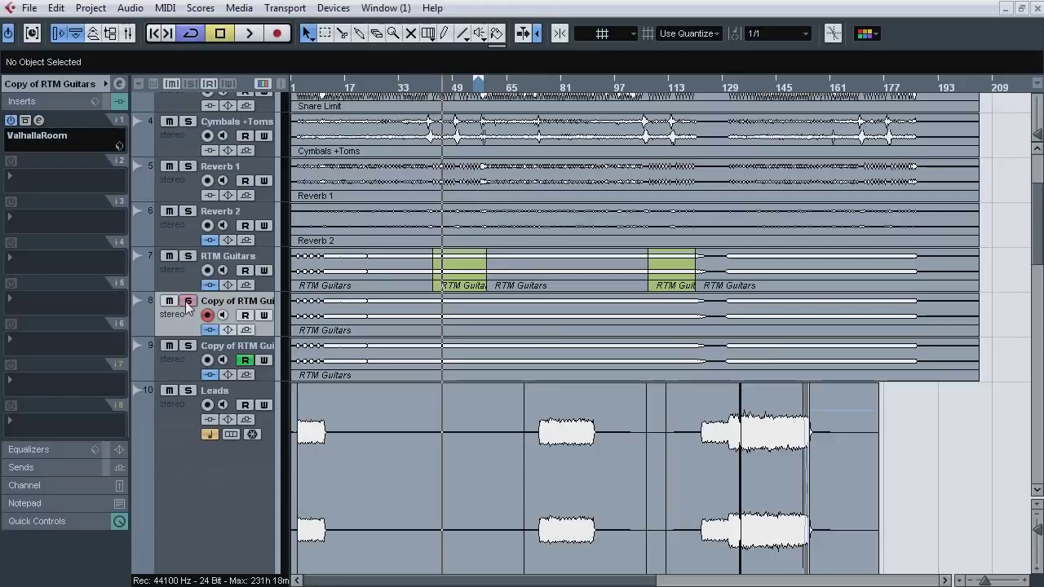
left_click(39, 120)
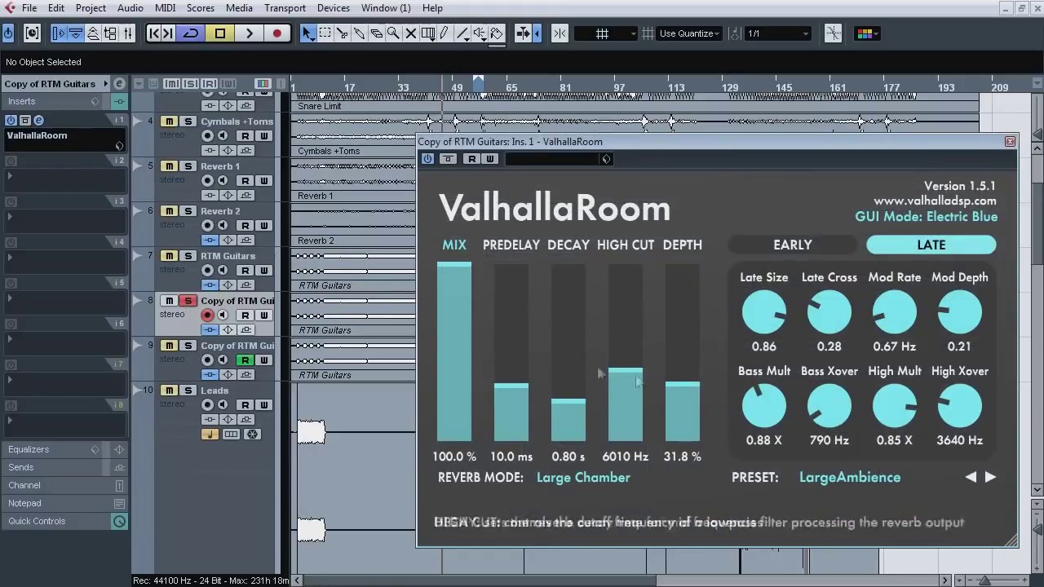
left_click(792, 244)
left_click(911, 247)
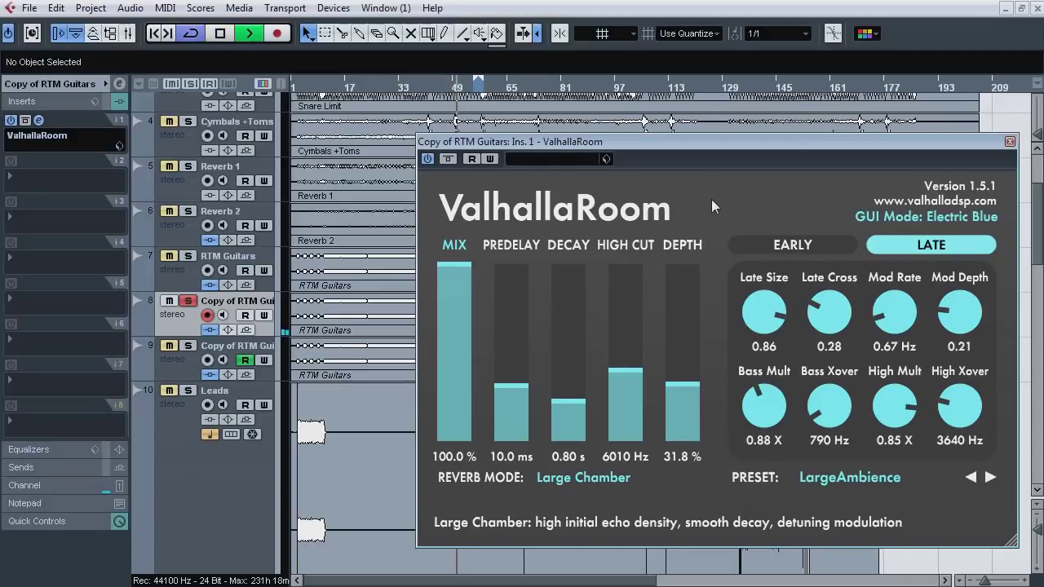
left_click(39, 121)
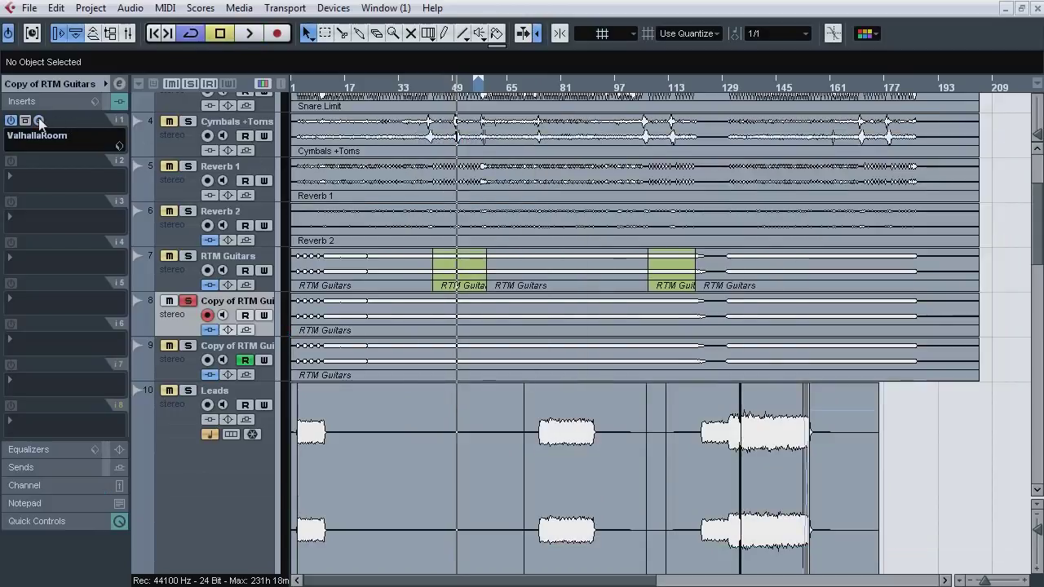
Step: Solo the second Copy of RTM Guitars track, review its ValhallaRoom Early and Late settings, and listen to it
left_click(187, 363)
left_click(39, 121)
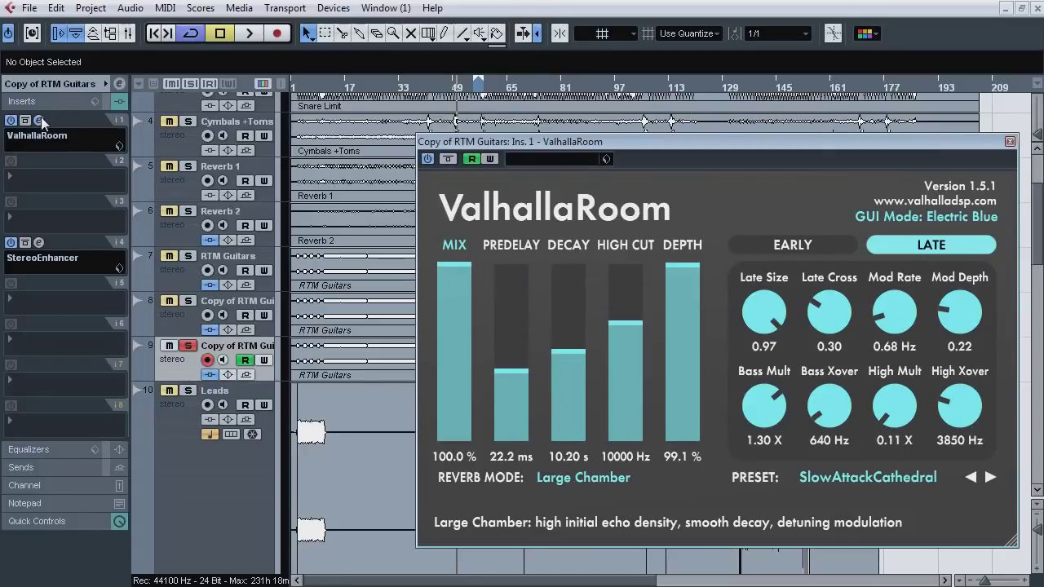
left_click(813, 247)
left_click(889, 245)
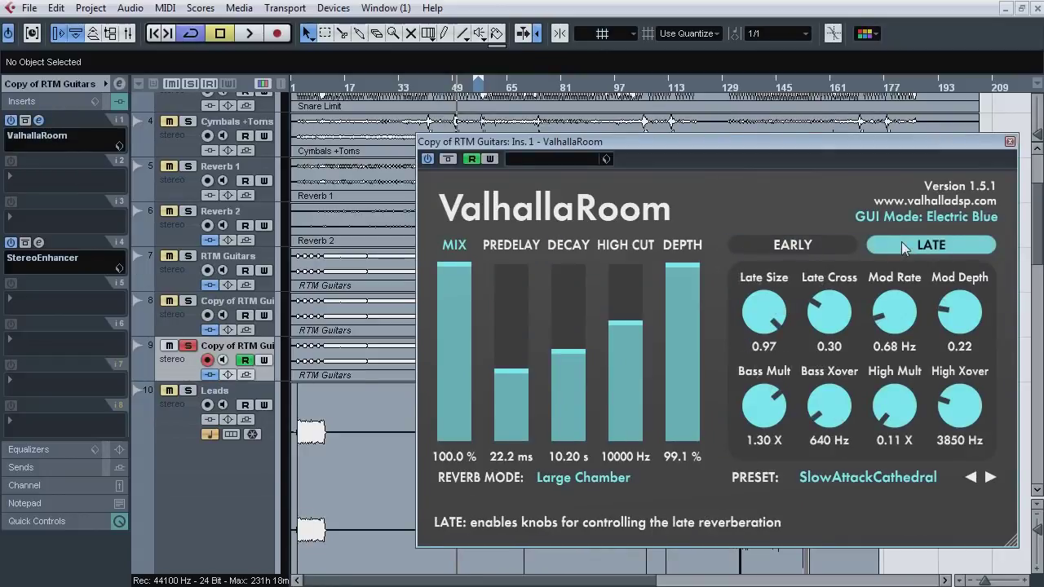
left_click(38, 243)
left_click(39, 243)
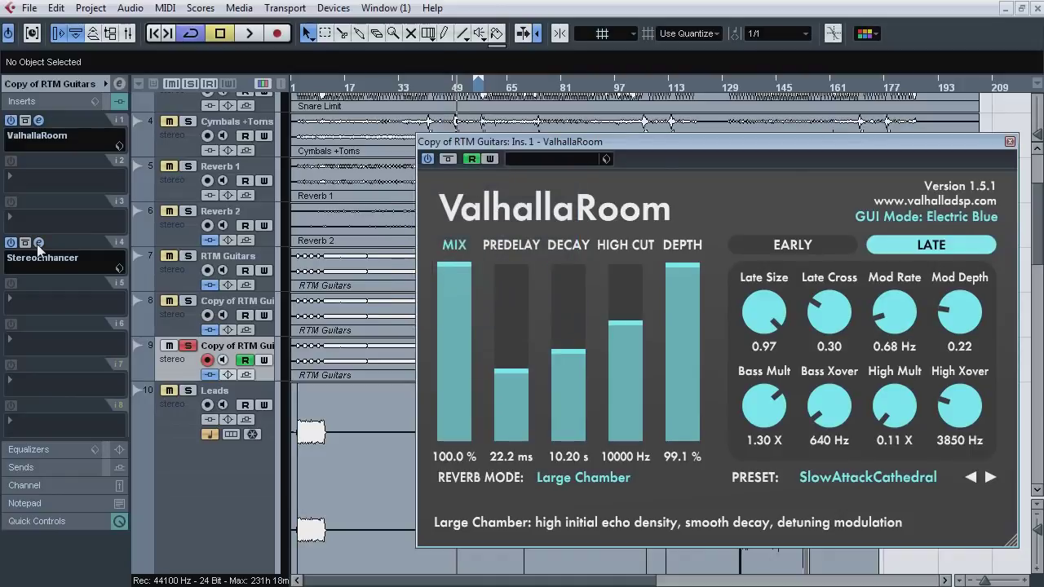
left_click(40, 121)
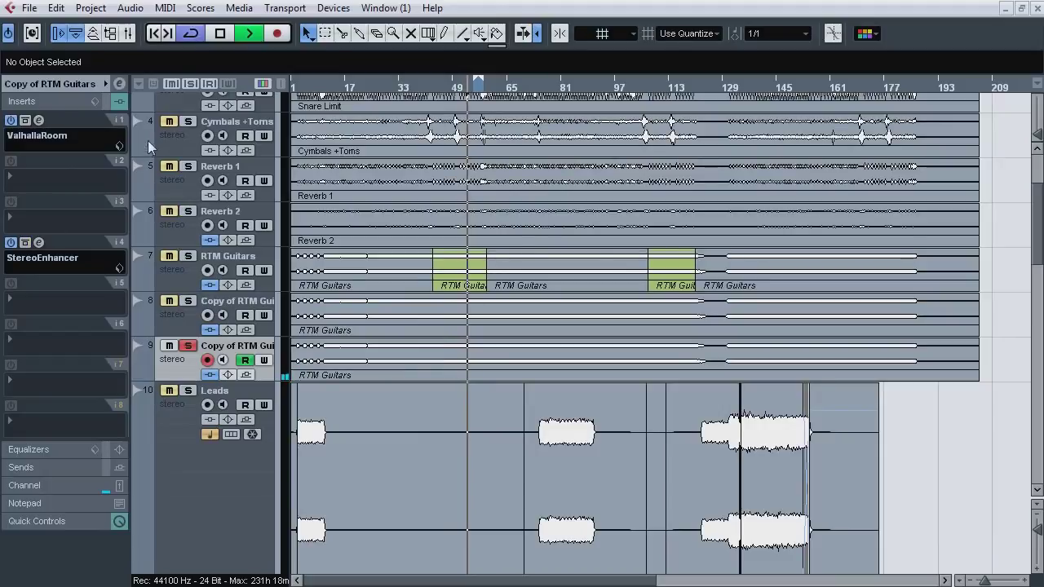
Step: Play both RTM Guitars reverb copies together and with the main RTM Guitars track, leaving only RTM Guitars soloed
left_click(181, 326)
key("s")
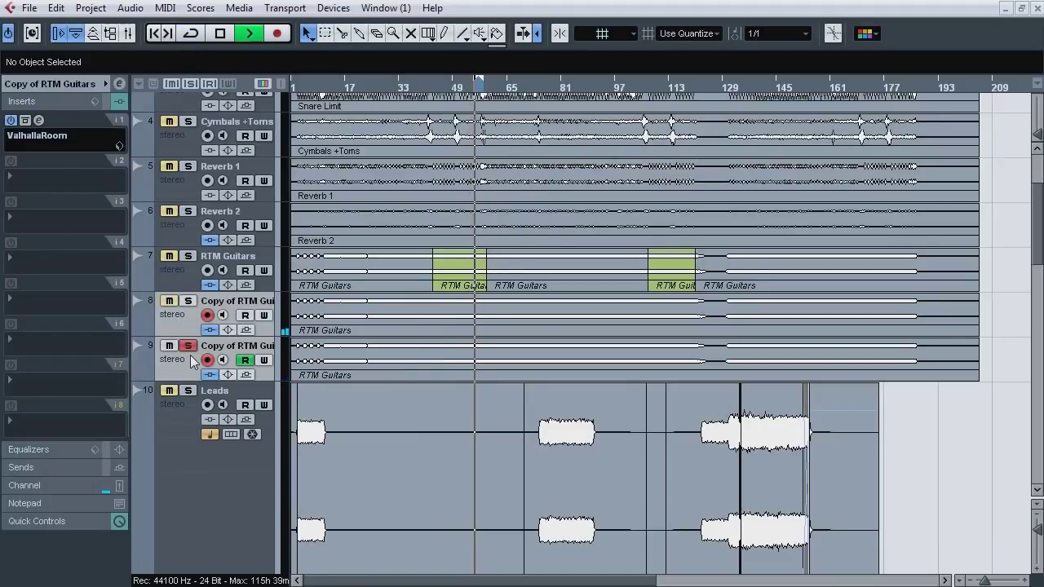
left_click(188, 301)
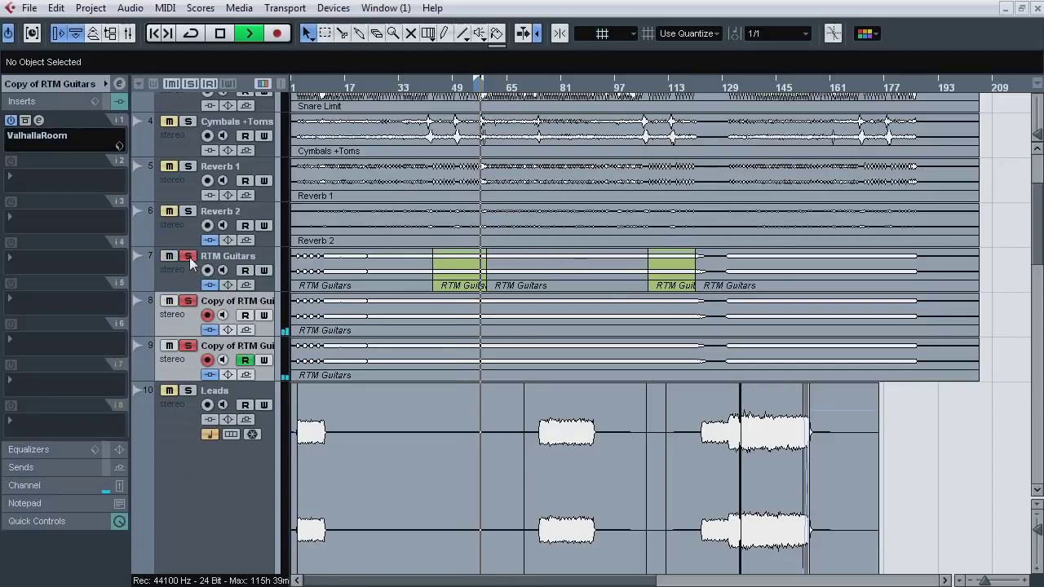
left_click(188, 301)
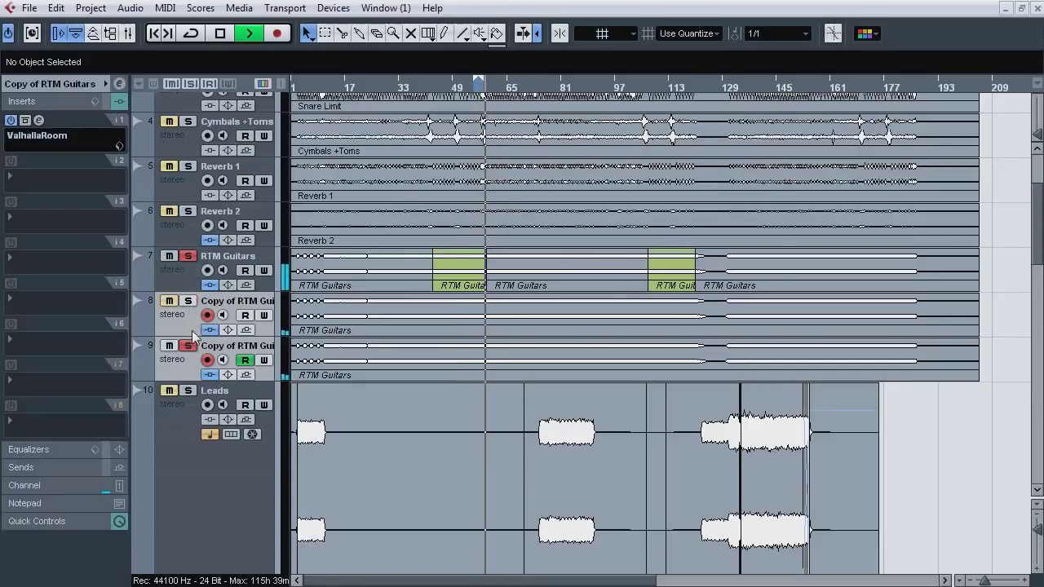
left_click(187, 346)
Step: Alternate solo between RTM Guitars and its two reverb copies during playback, and finish with all three unsoloed
left_click(187, 280)
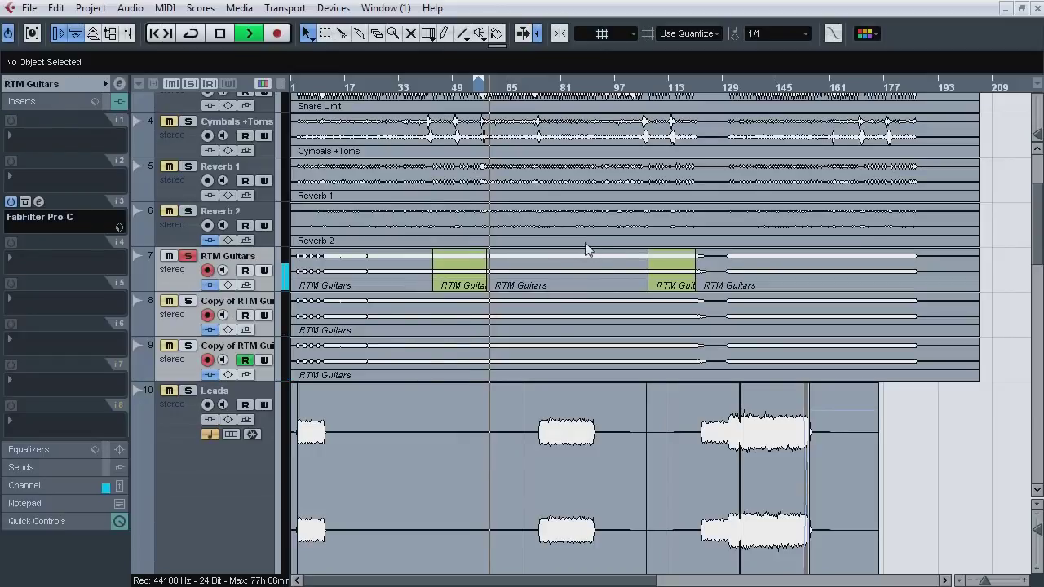
key("s")
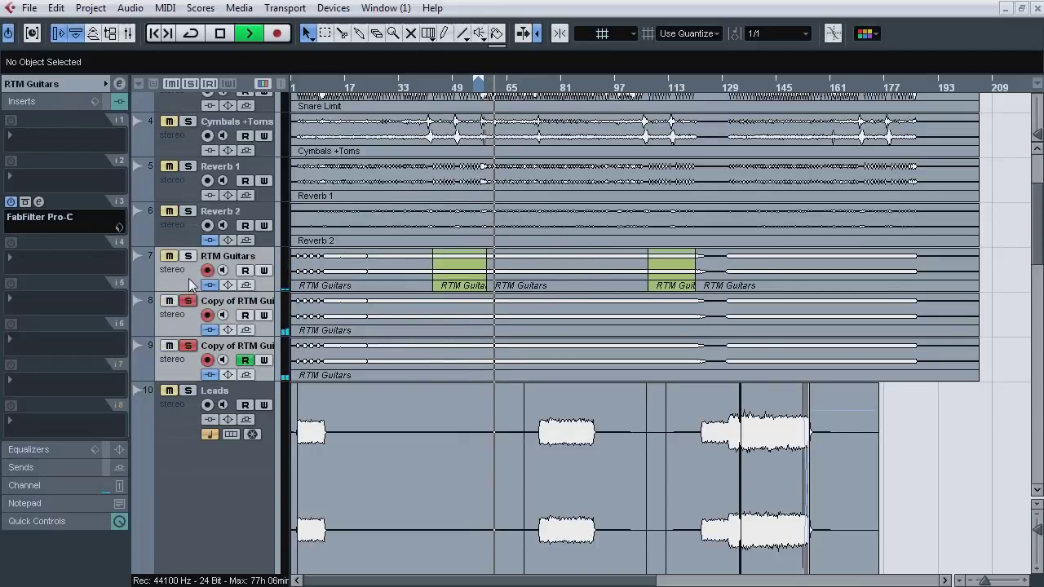
key("s")
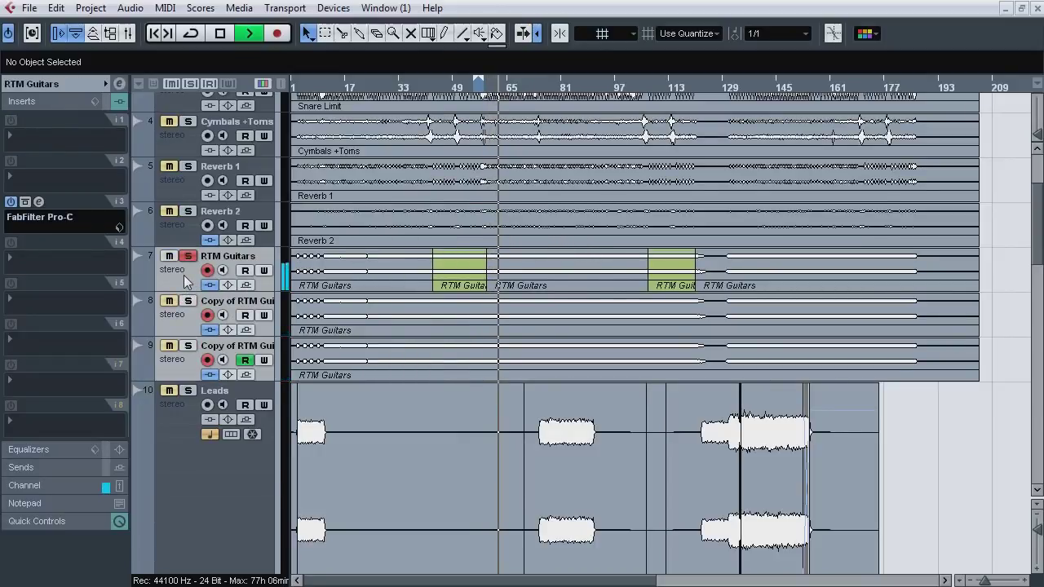
key("s")
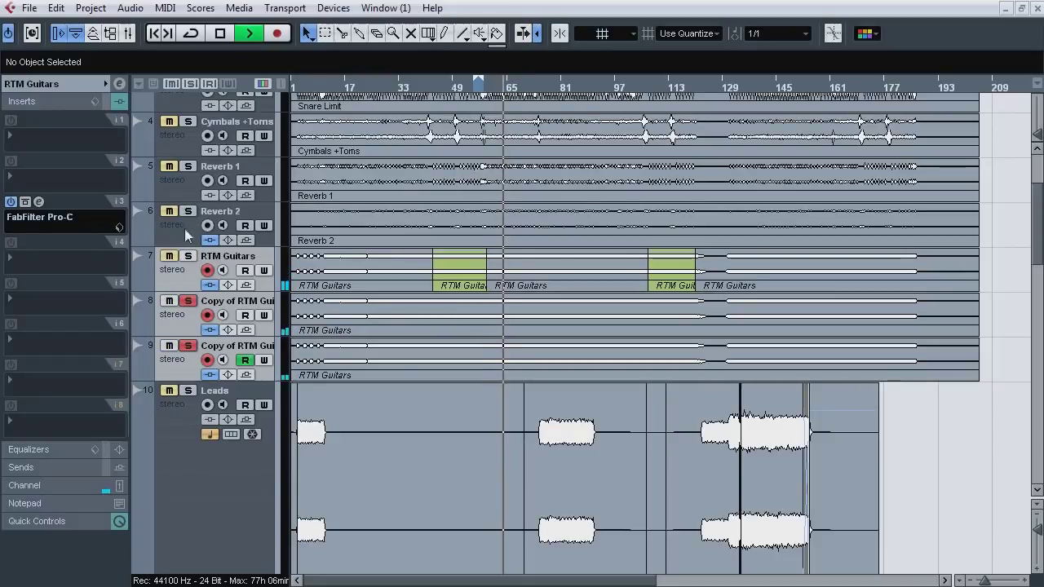
key("s")
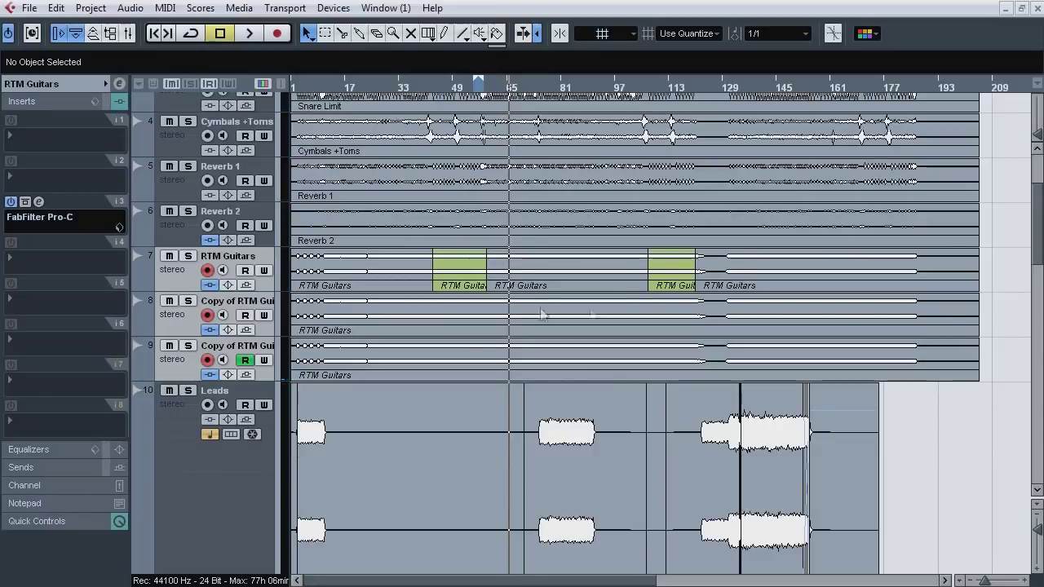
Step: Solo Leads Space from about bar 4 and audition its FabFilter Pro-Q high-cut band, including with the plugin bypassed
left_click_drag(1039, 229, 1040, 270)
left_click(181, 383)
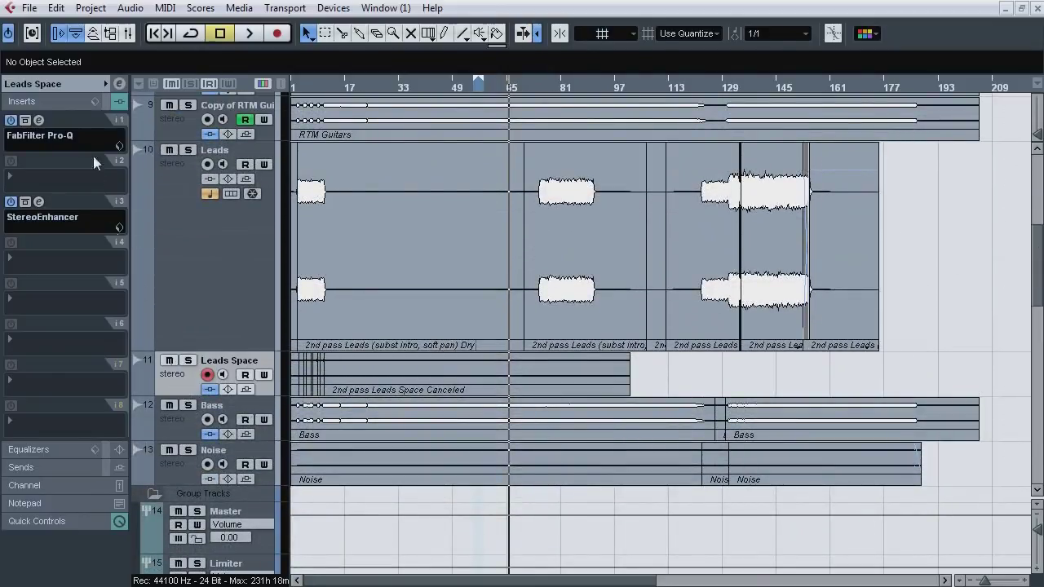
left_click(39, 120)
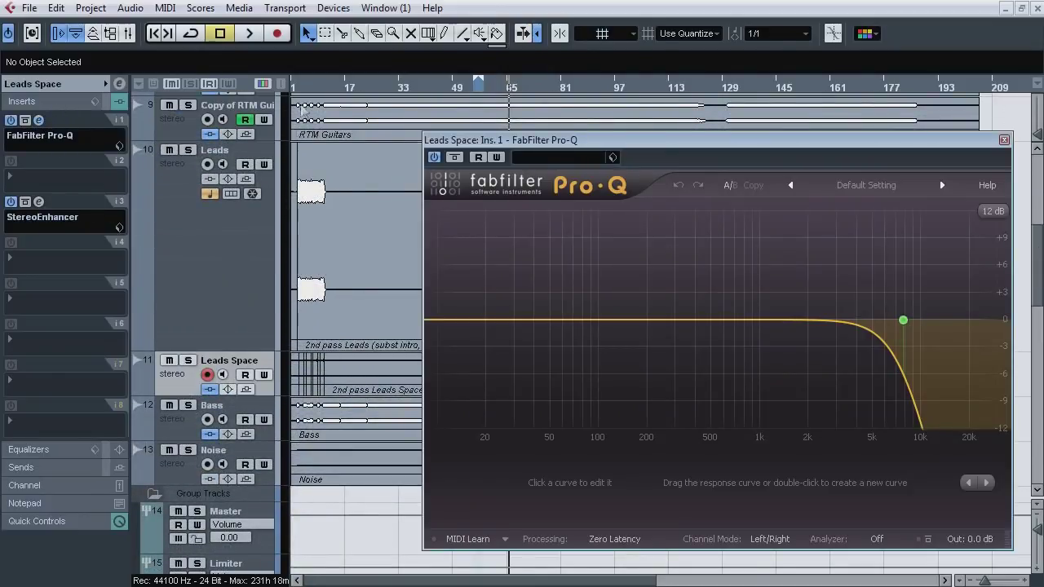
left_click_drag(303, 85, 329, 129)
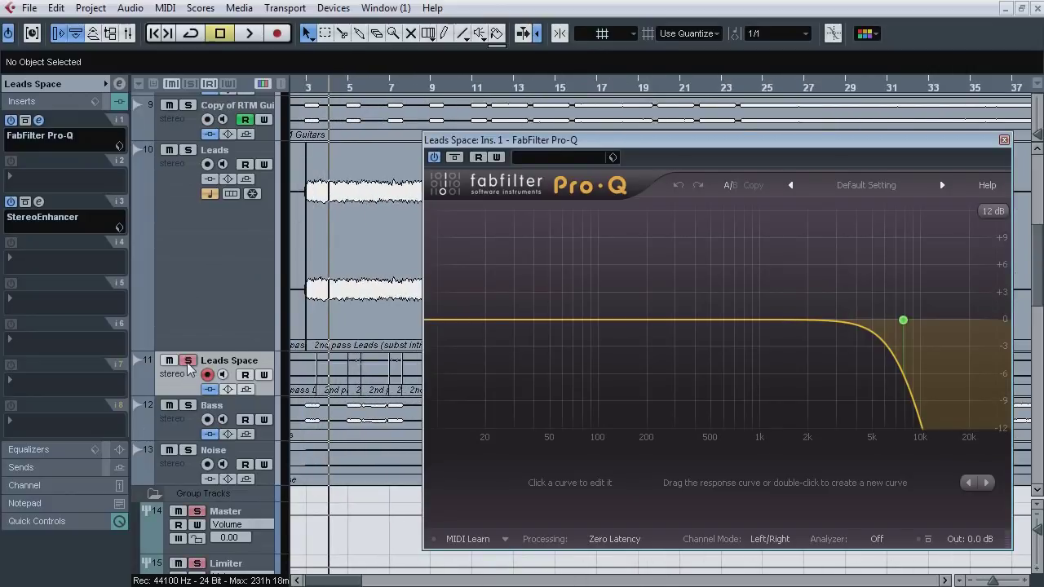
key("space")
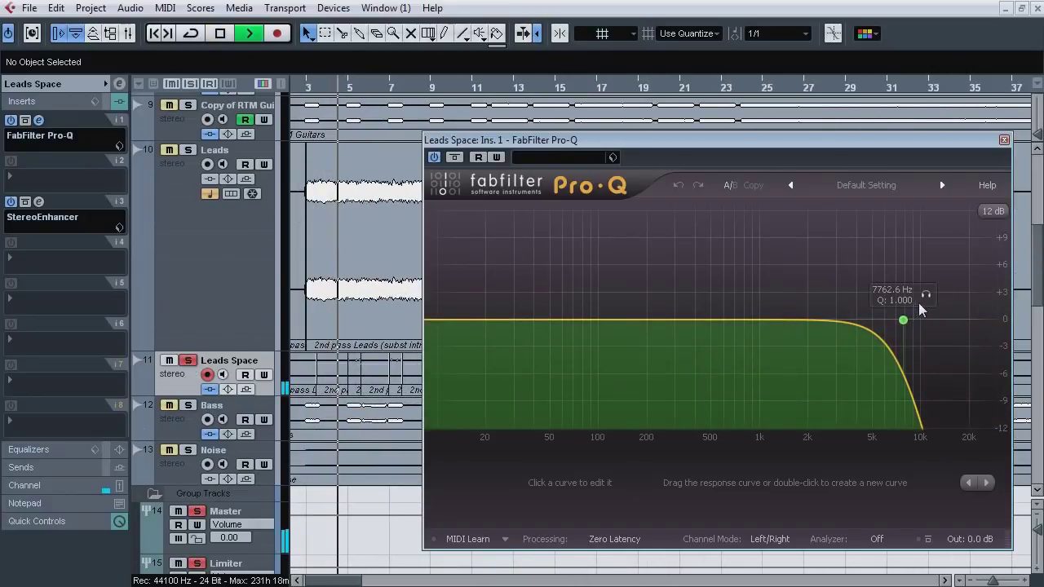
left_click(926, 295)
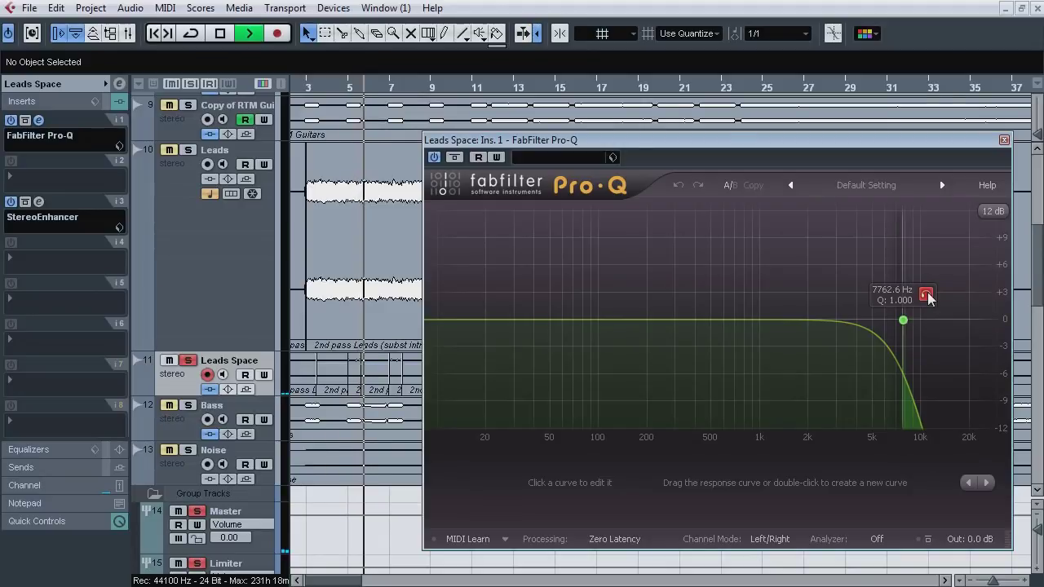
left_click(455, 159)
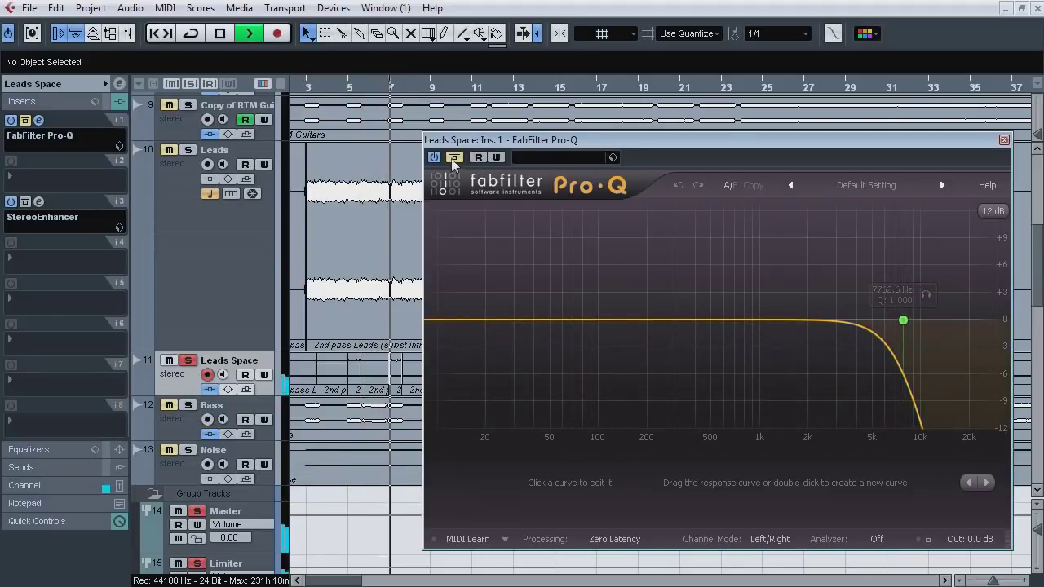
Step: Compare Leads Space with its StereoEnhancer active and bypassed, briefly playing it together with Leads
left_click(187, 150)
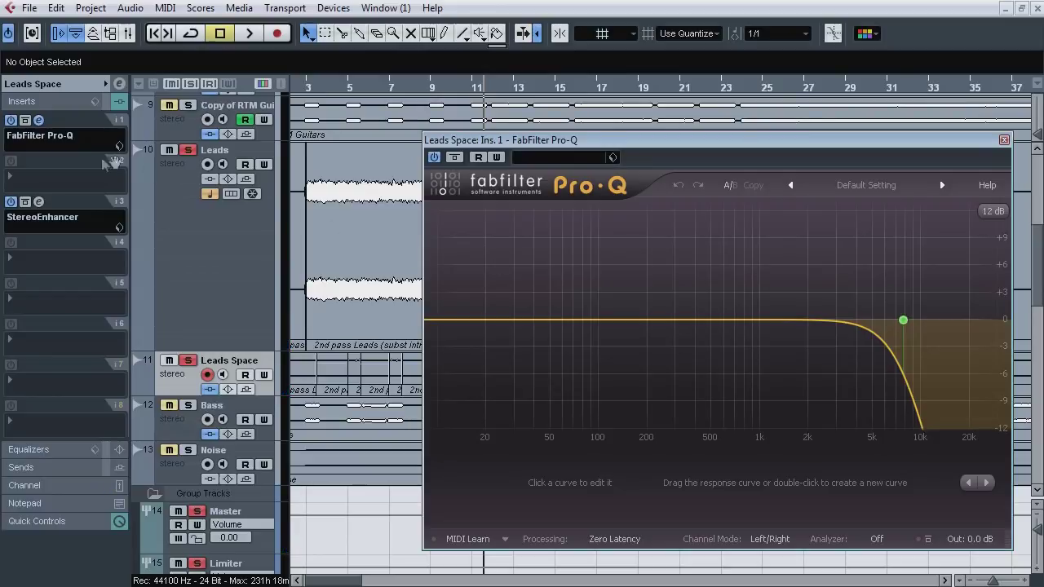
left_click(38, 120)
left_click(38, 201)
key("space")
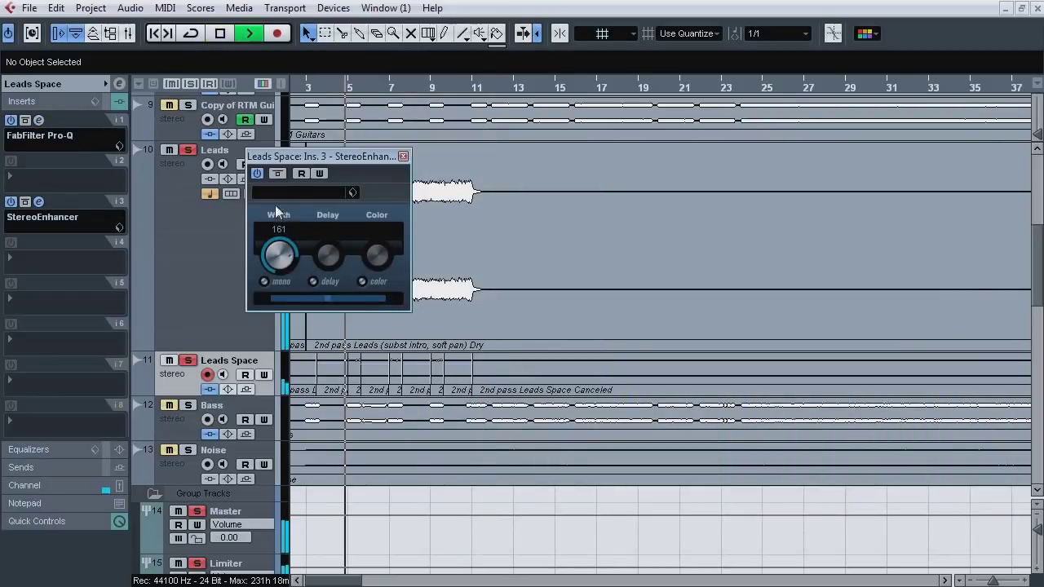
left_click(188, 152)
left_click(278, 174)
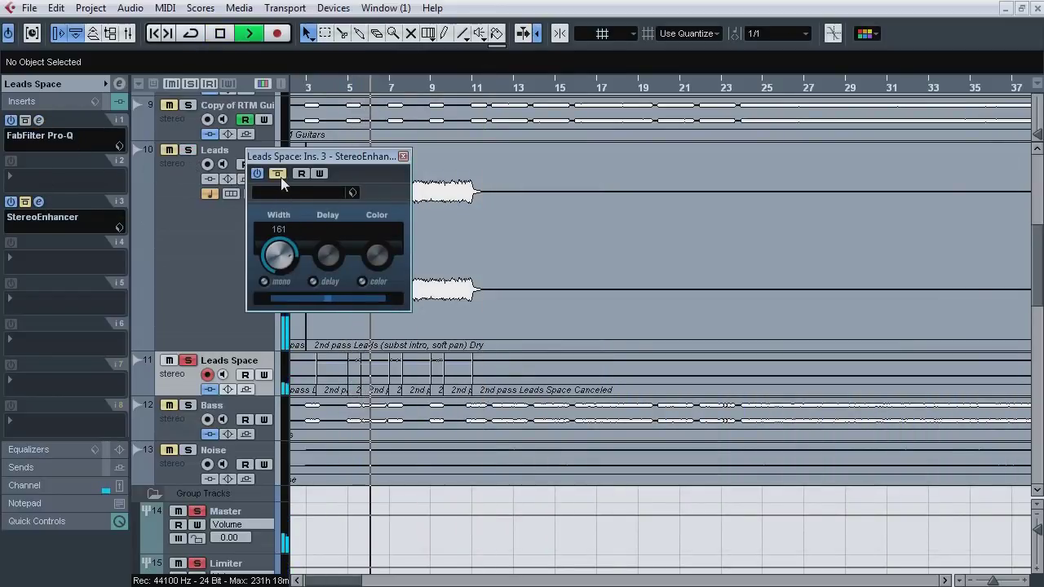
left_click(278, 173)
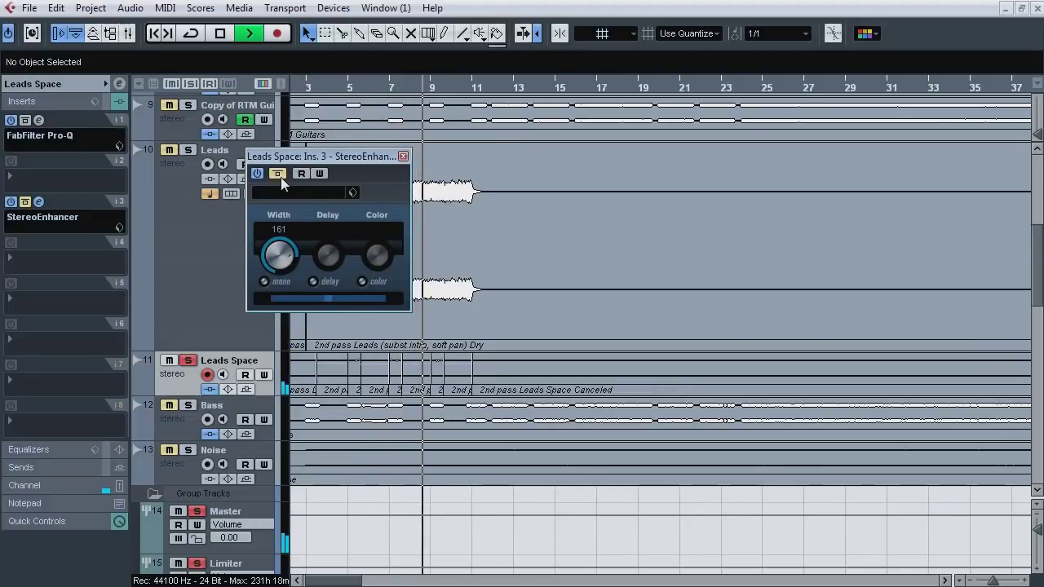
key("space")
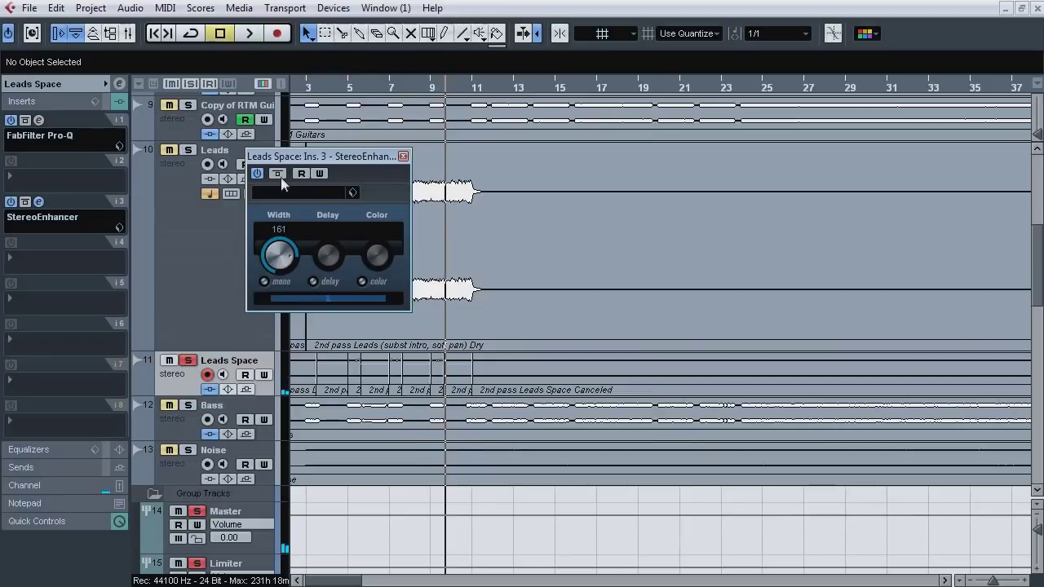
left_click(39, 203)
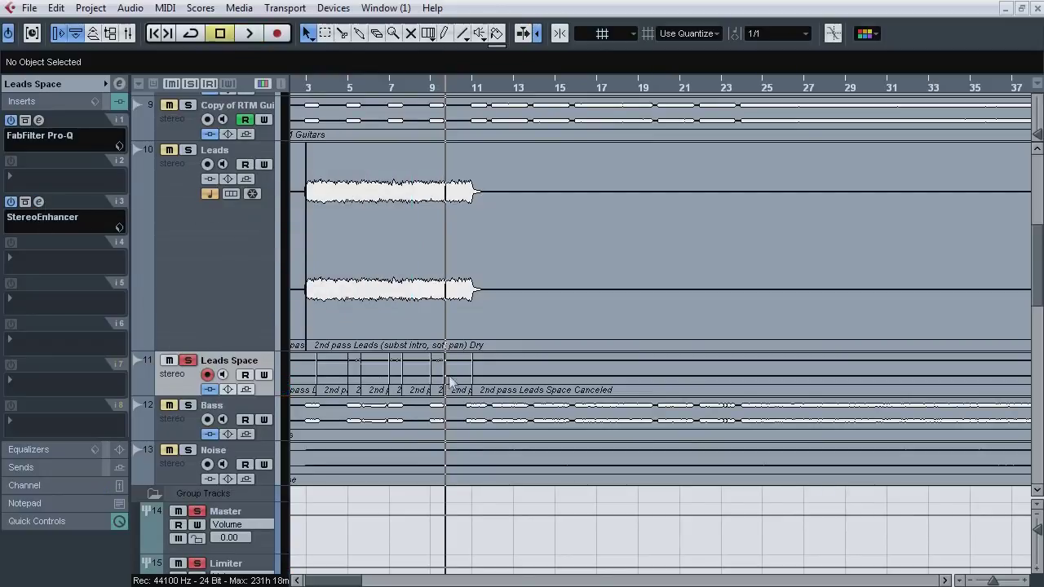
Step: Play Leads Space together with Leads from just before bar 3, with the waveforms enlarged, and stop at bar 11
left_click_drag(320, 87, 326, 117)
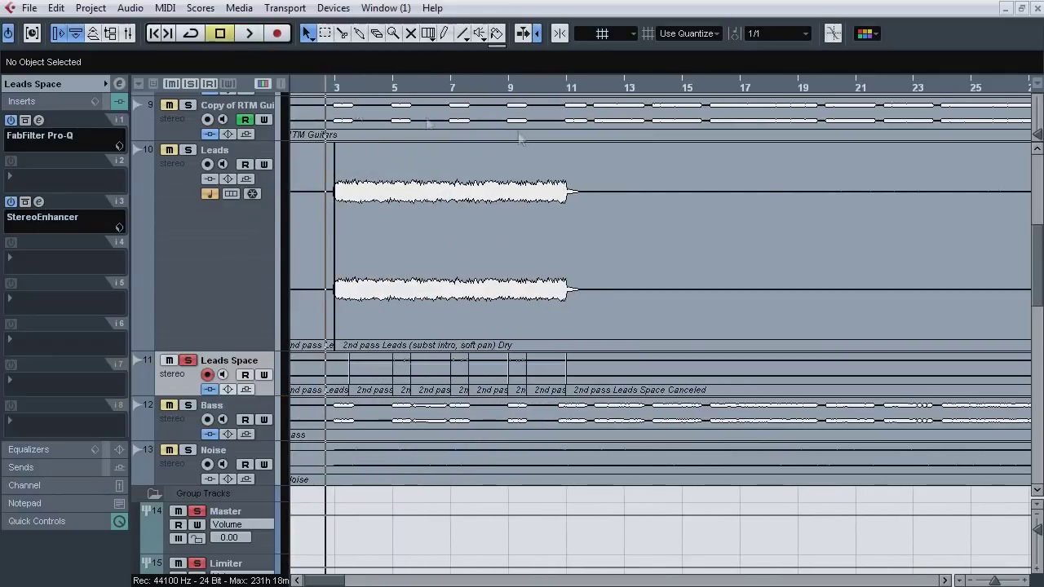
left_click_drag(1040, 300, 1040, 279)
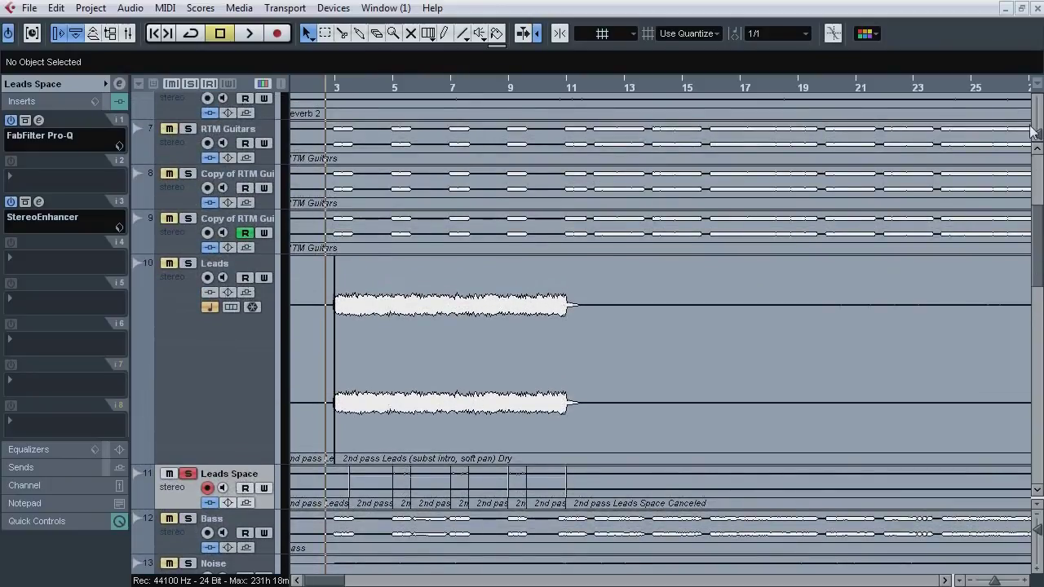
left_click_drag(1037, 135, 1040, 125)
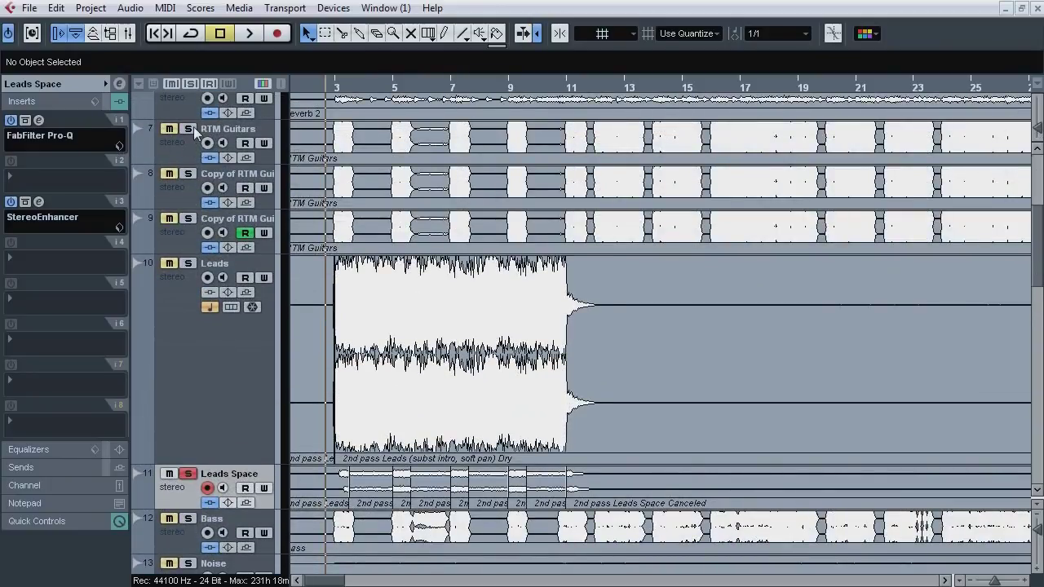
key("space")
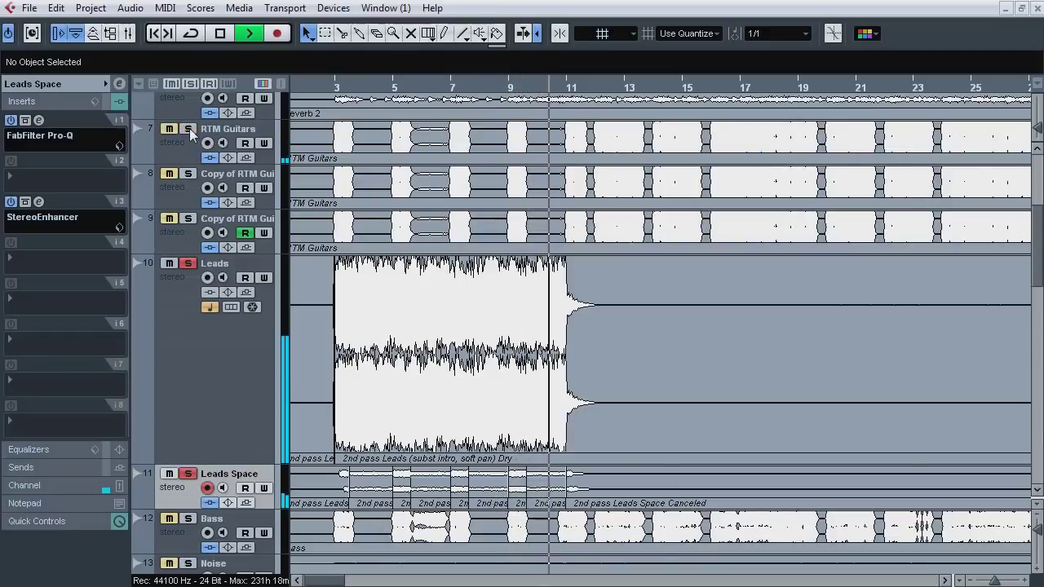
key("space")
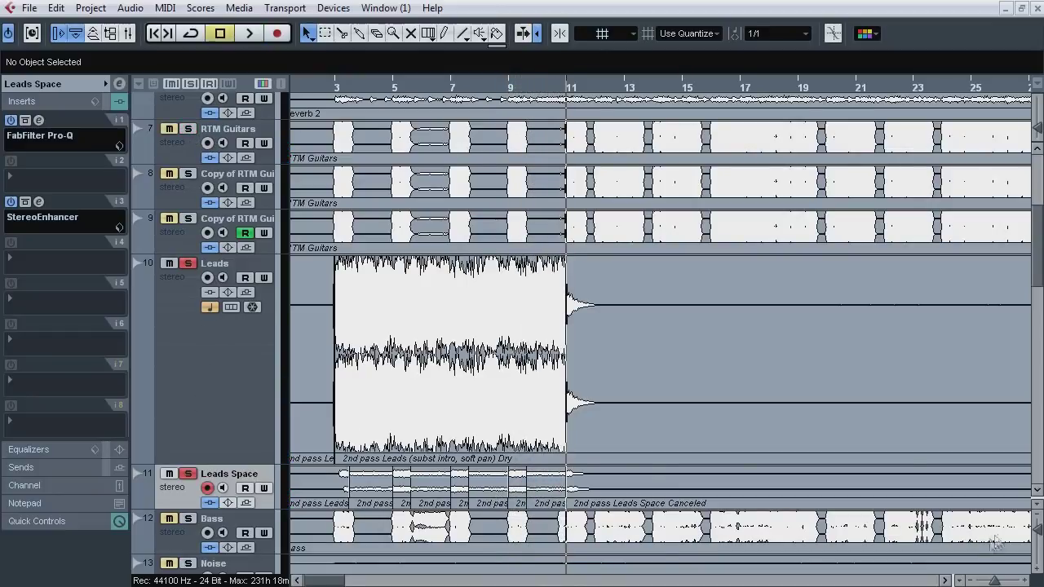
Step: Open the Bass track's FabFilter Pro-Q and reduce the height of the Leads track
left_click_drag(996, 581, 987, 581)
scroll(1039, 261, "down", 5)
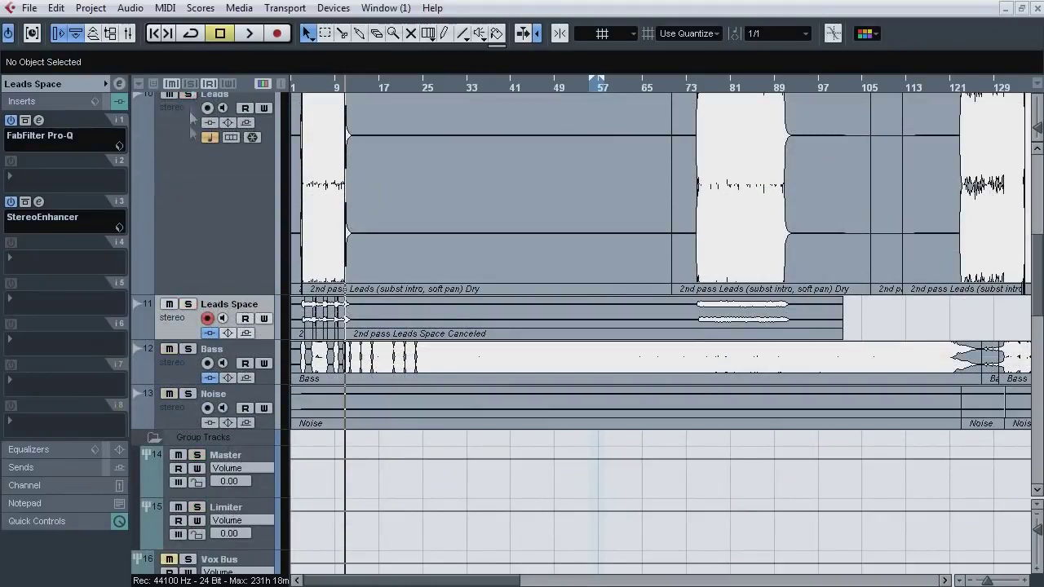
key("Down")
left_click(41, 202)
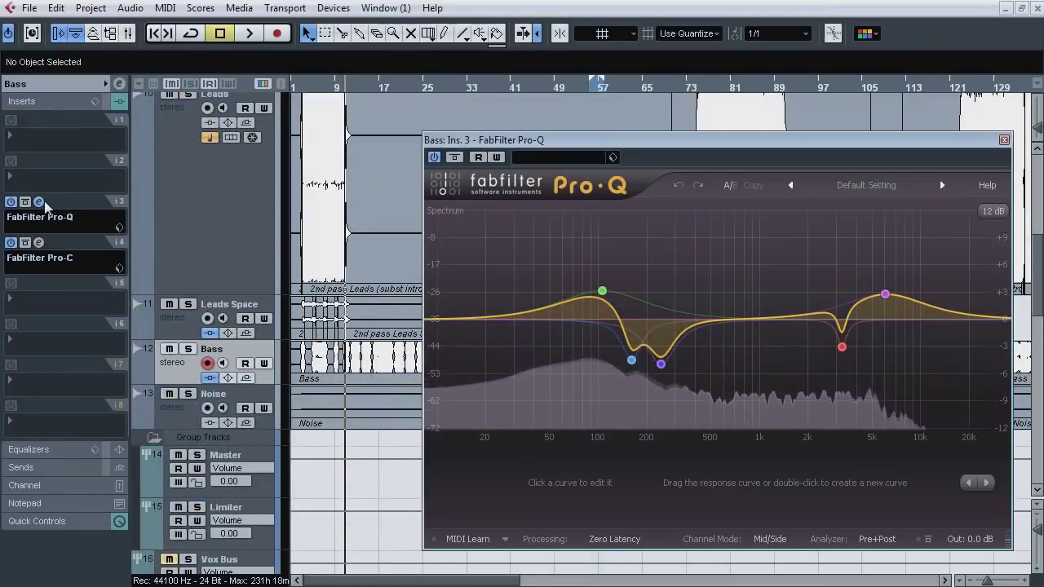
left_click_drag(214, 295, 218, 155)
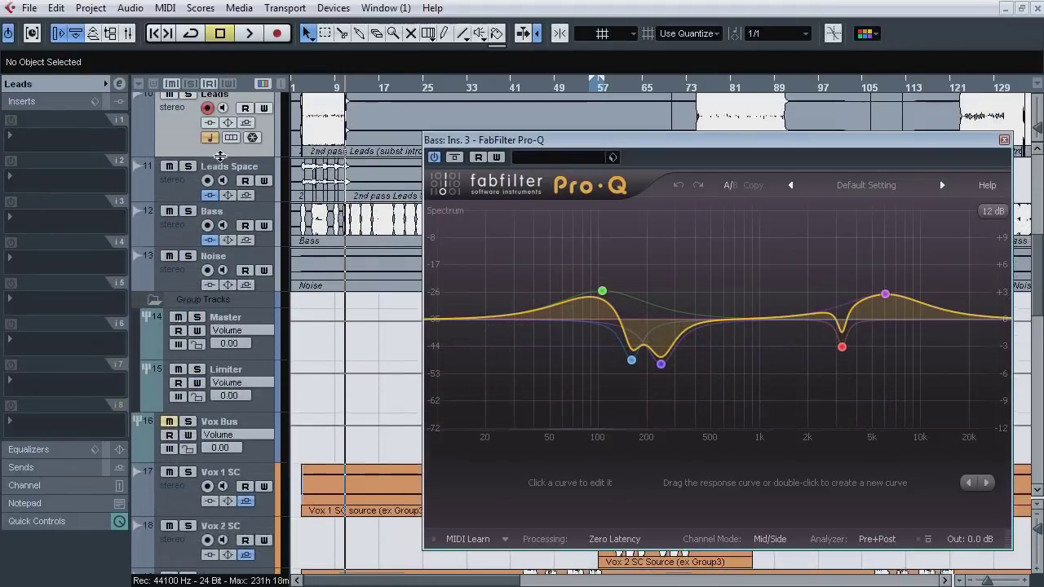
Step: Solo Bass from about bar 16 and compare it with its Pro-Q active and bypassed
left_click(375, 89)
key("space")
left_click(188, 210)
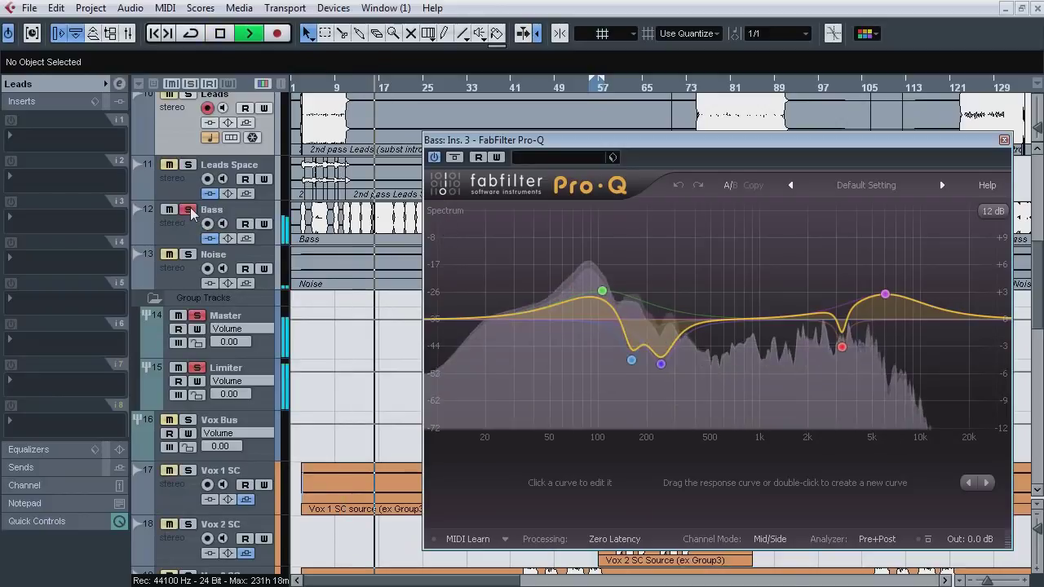
left_click(455, 158)
left_click(455, 158)
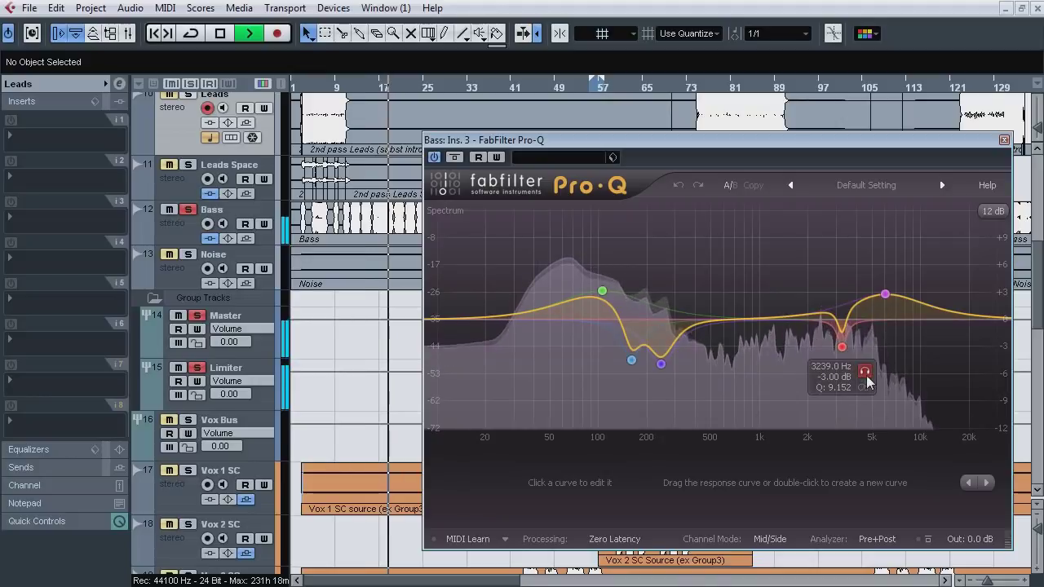
Step: Audition the Bass Pro-Q bands at 3239 Hz and 243.67 Hz in isolation, ending with playback stopped and the plugin closed
left_click(865, 372)
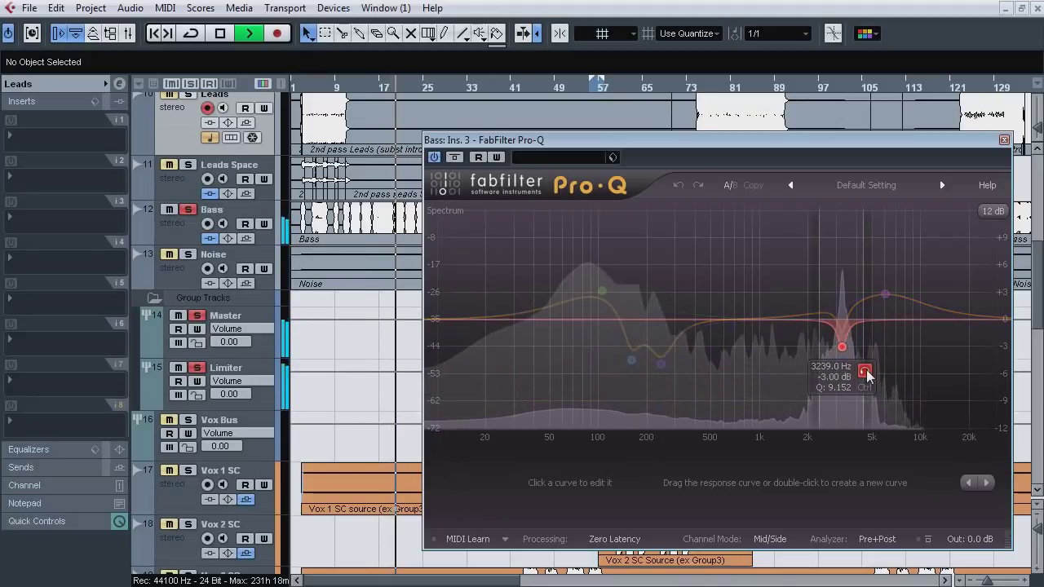
left_click(865, 371)
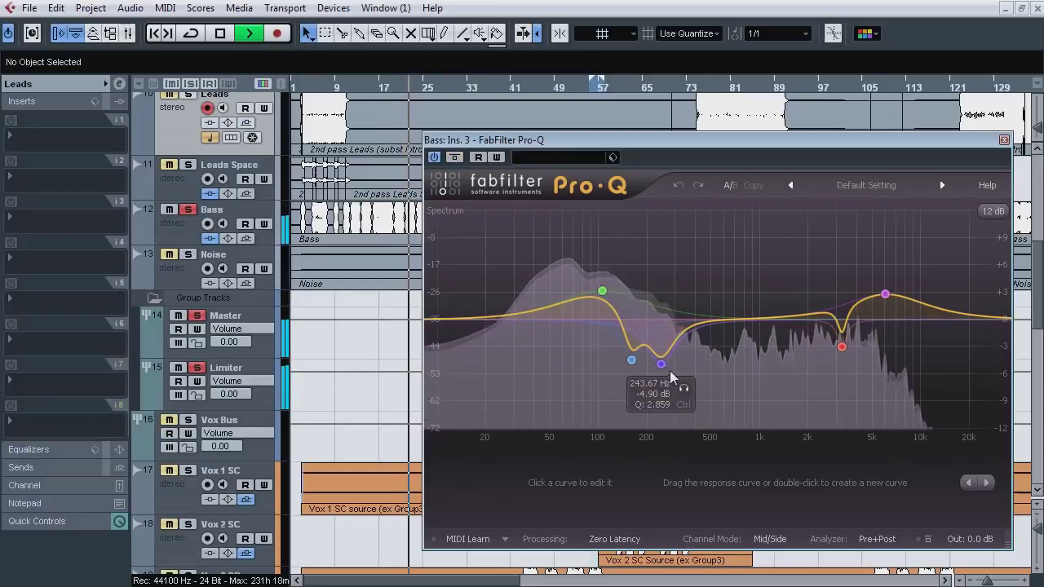
left_click(684, 390)
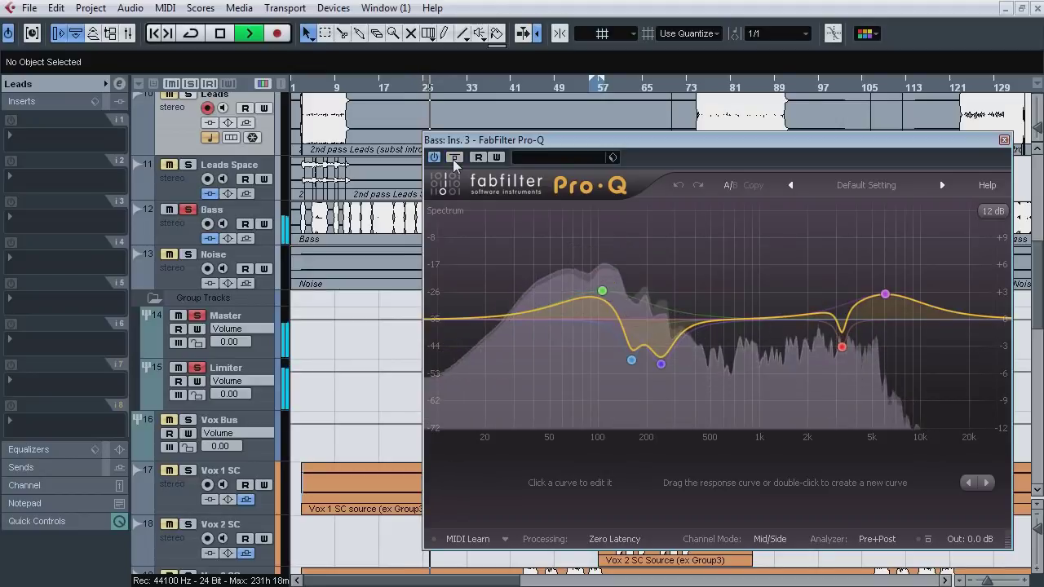
left_click(627, 257)
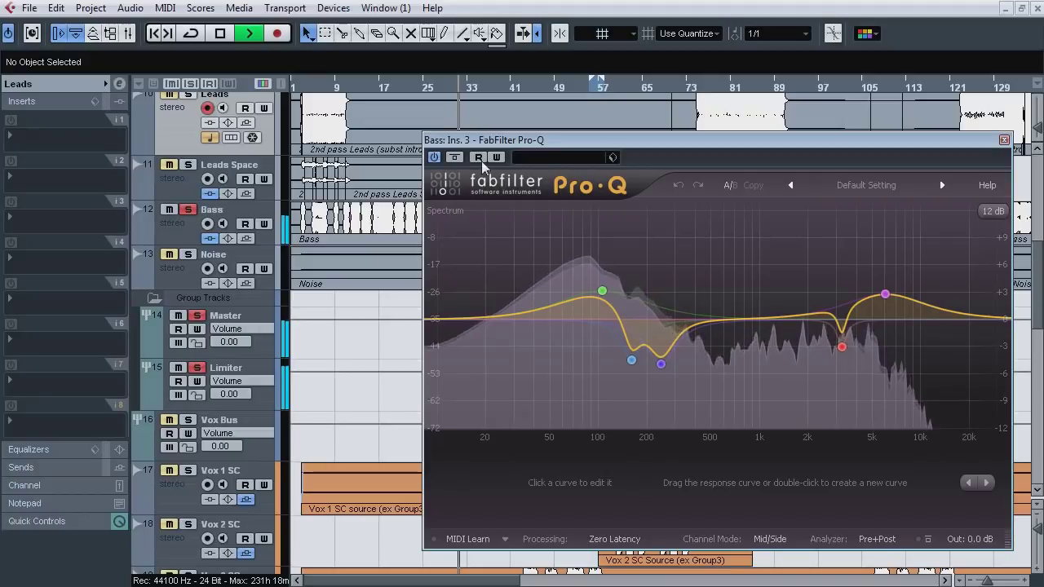
key("space")
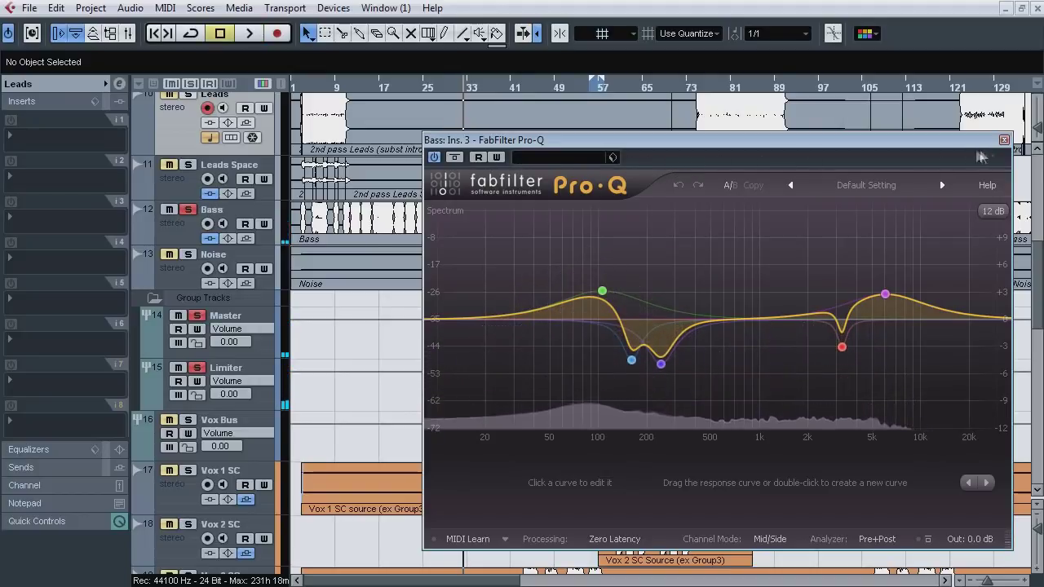
left_click(1005, 141)
Step: Solo Vox 1 SC, Vox 2 SC and Vox 3 SC and examine the side-chain sends on each track
scroll(1038, 338, "down", 3)
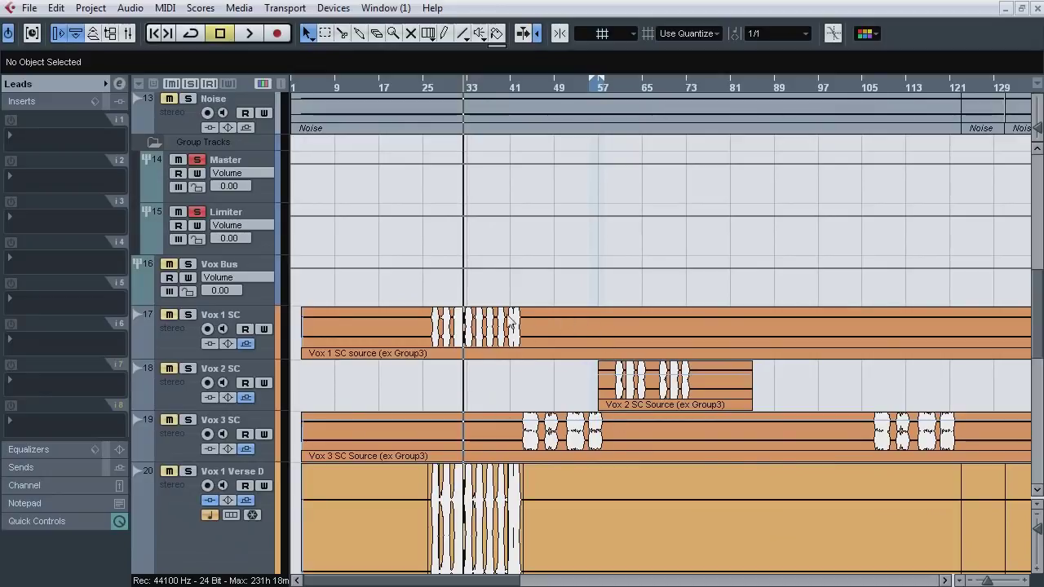
left_click(186, 343)
left_click(54, 467)
left_click(172, 400)
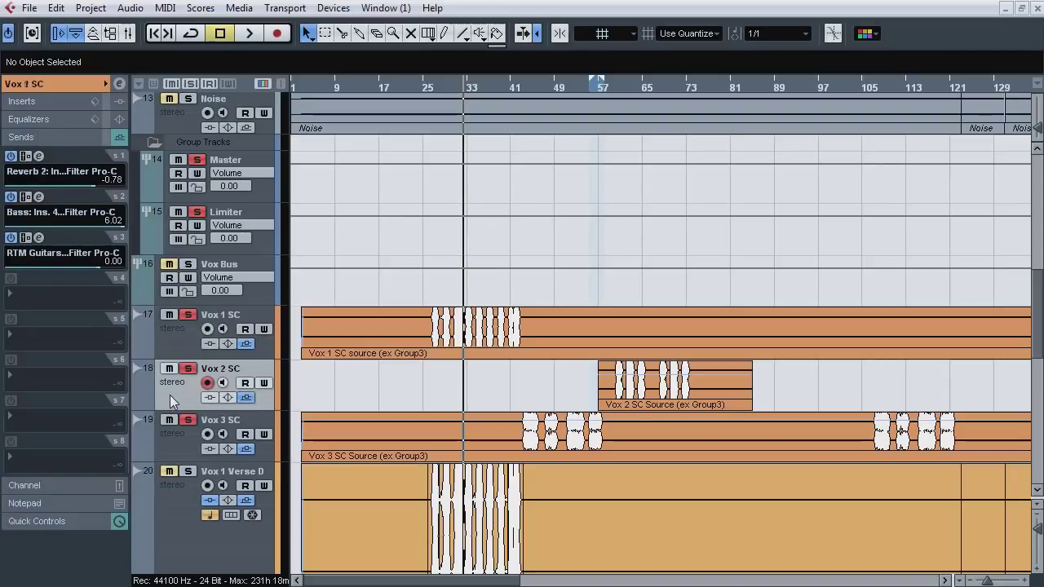
left_click(178, 451)
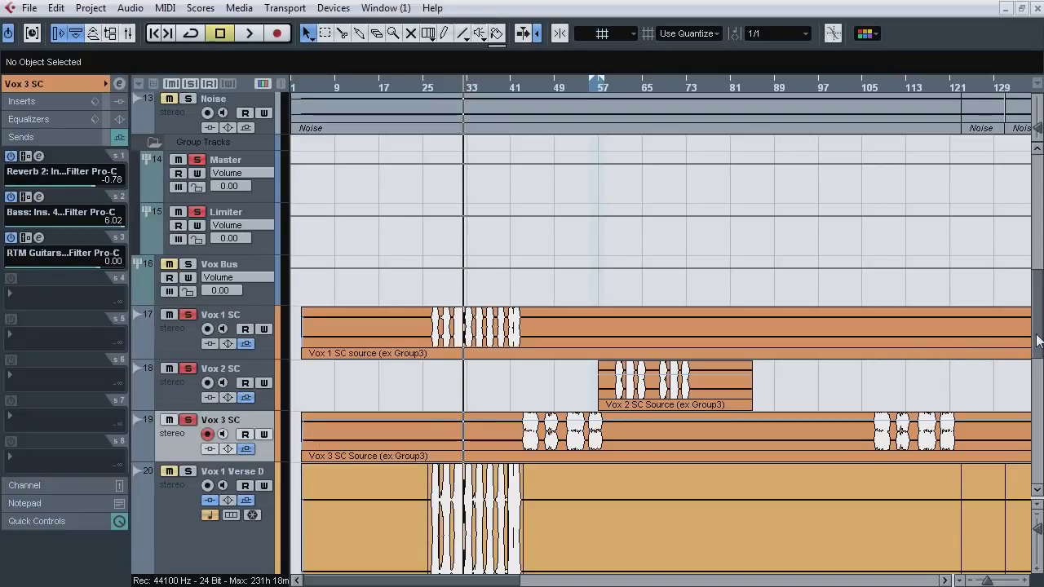
Step: Solo Reverb 2 and open its FabFilter Pro-C insert
left_click_drag(1037, 341, 1038, 276)
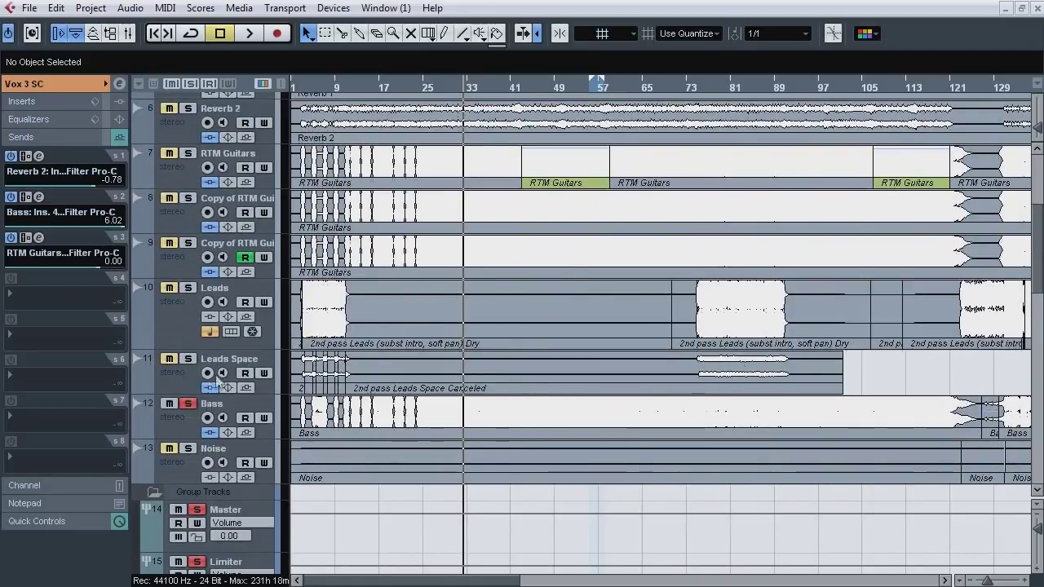
scroll(184, 342, "up", 3)
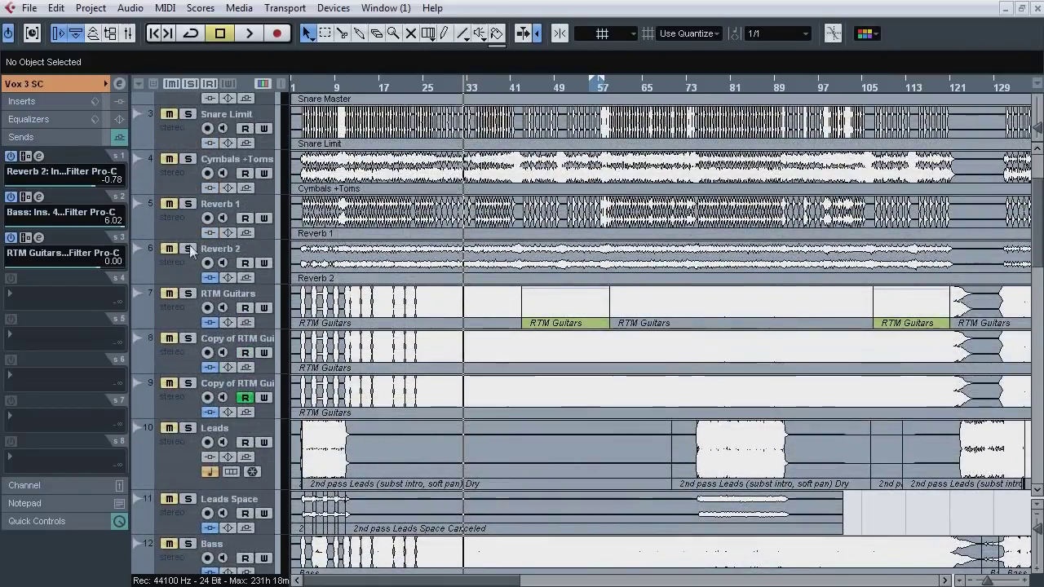
left_click(178, 273)
left_click(45, 101)
left_click(38, 119)
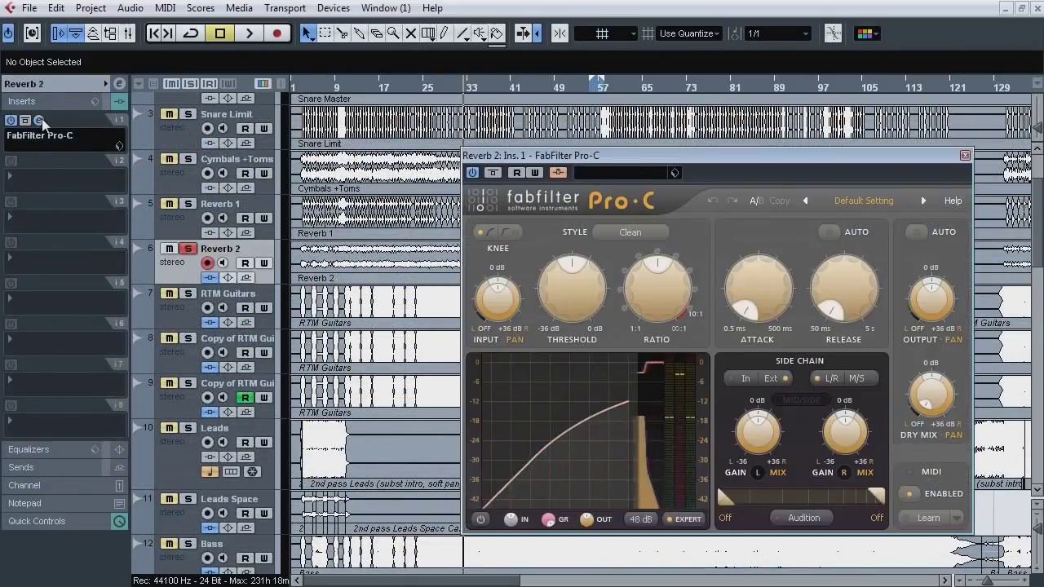
Step: Play Reverb 2 with its side-chained Pro-C from about bar 28 and again from about bar 43, then close the plugin
left_click_drag(1038, 214, 1038, 280)
left_click(443, 85)
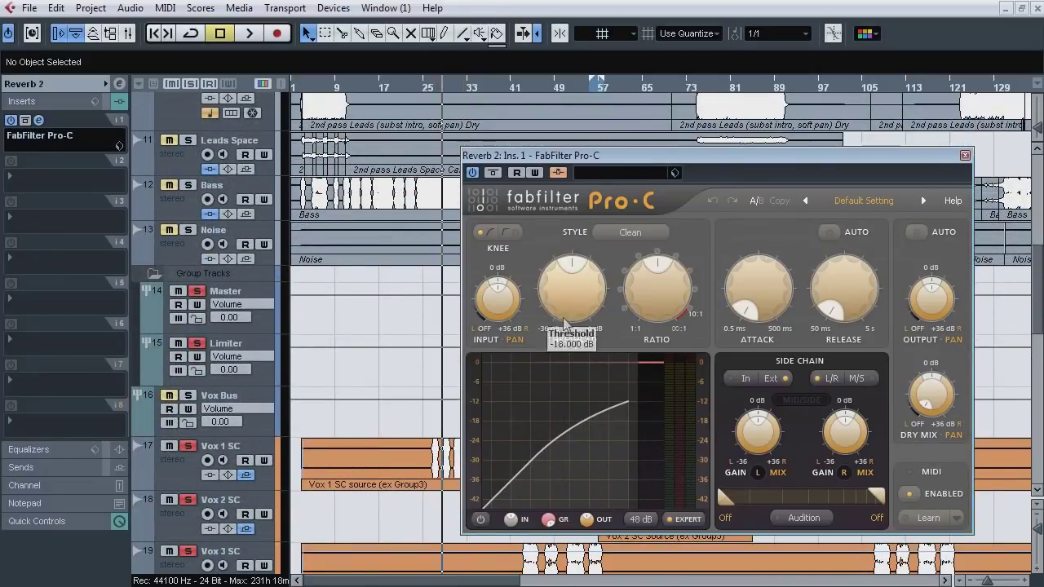
key("space")
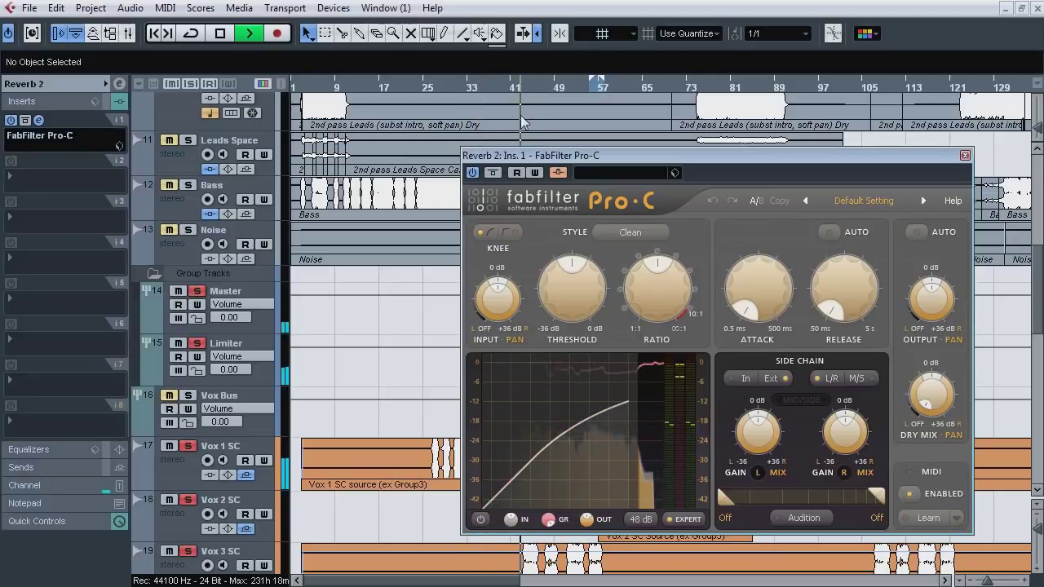
left_click(520, 83)
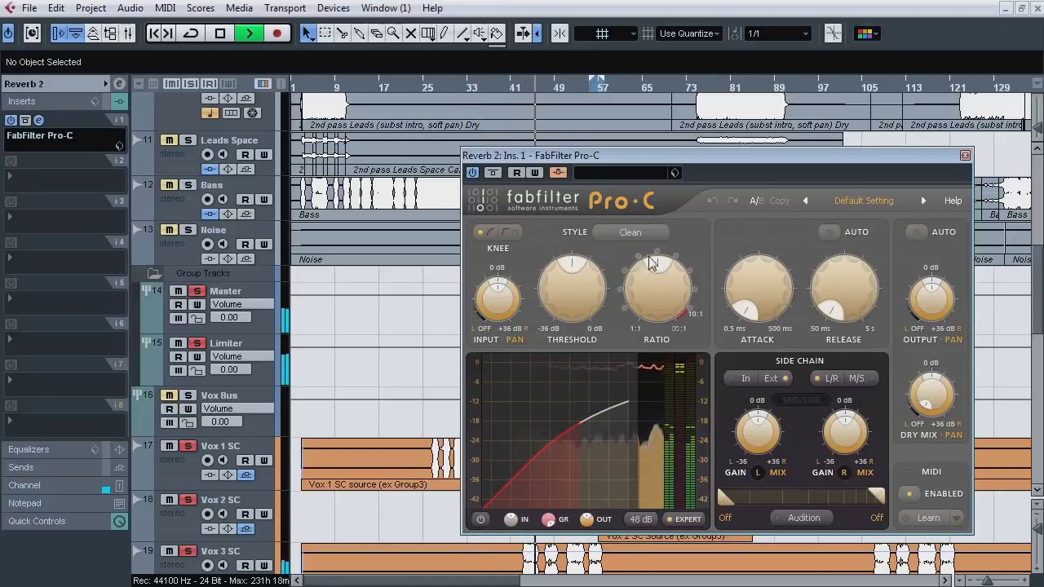
key("space")
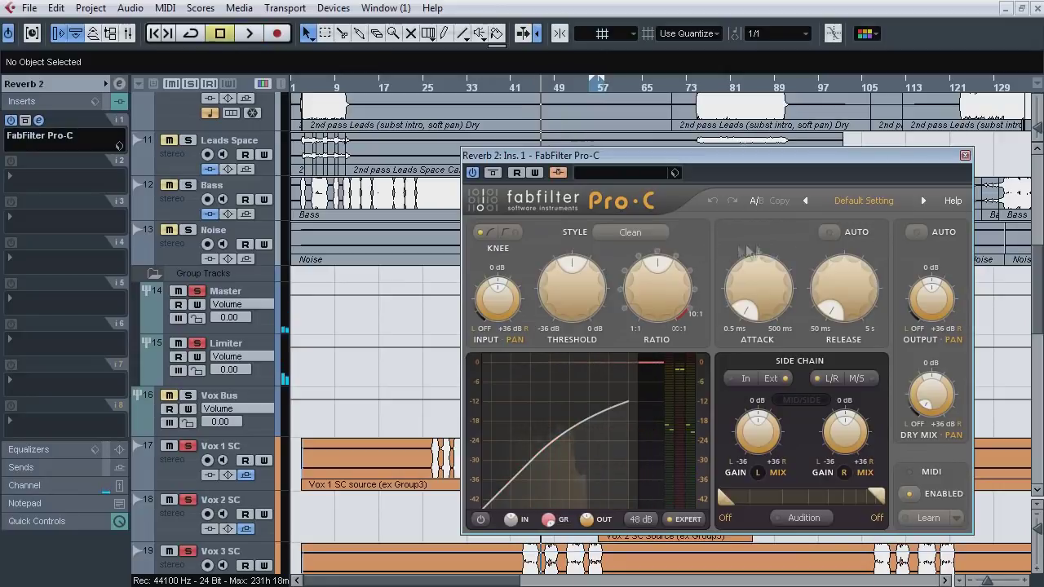
left_click(965, 155)
Step: Solo RTM Guitars in place of Reverb 2 and inspect the output and dry mix settings of its FabFilter Pro-C
scroll(976, 226, "up", 5)
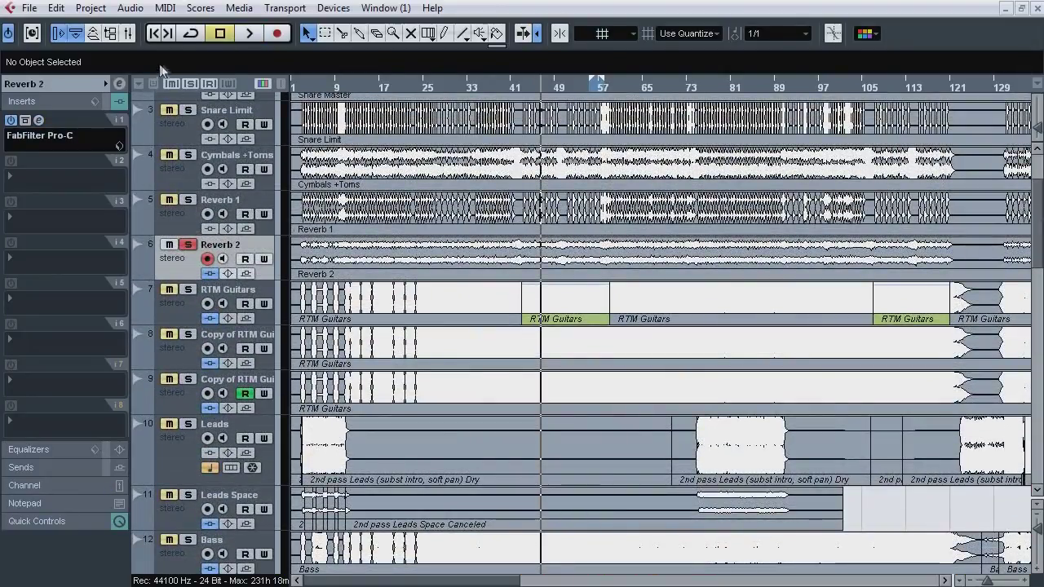
left_click(188, 292)
left_click(38, 202)
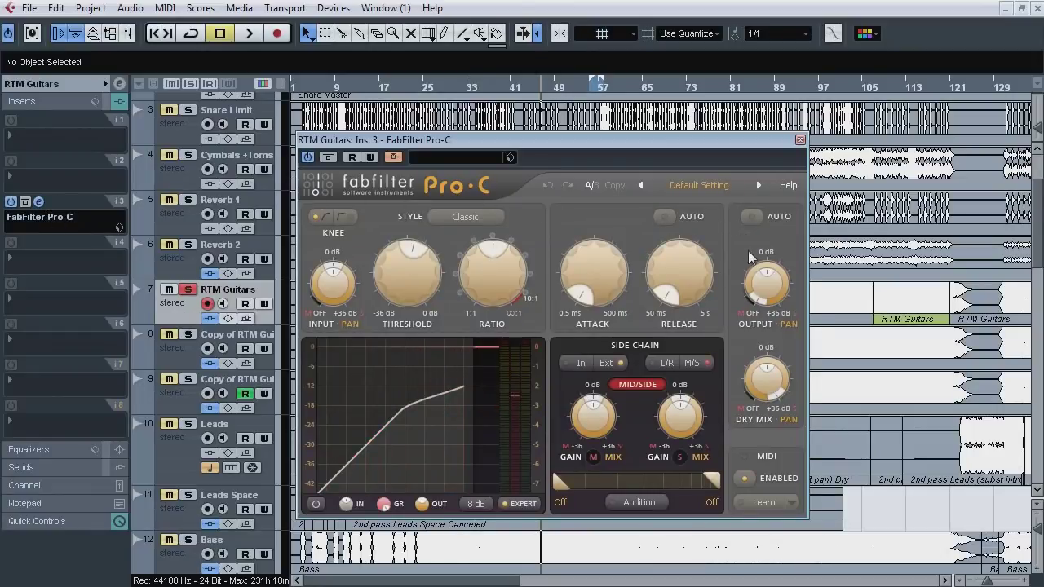
mouse_move(758, 305)
mouse_move(780, 399)
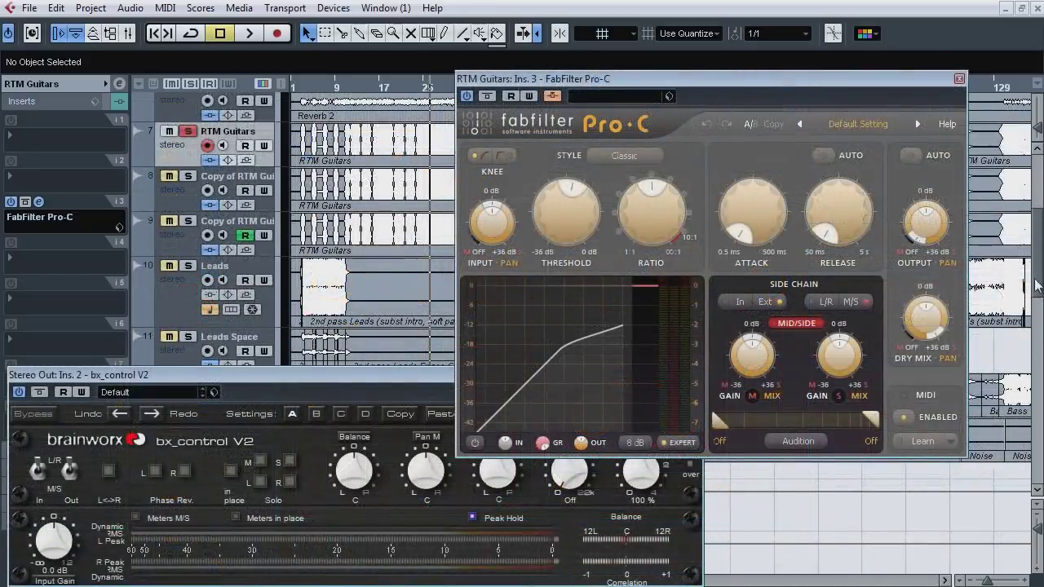
Step: Play RTM Guitars through its Pro-C with only the mid channel soloed in the Stereo Out's bx_control V2
mouse_move(576, 246)
key("space")
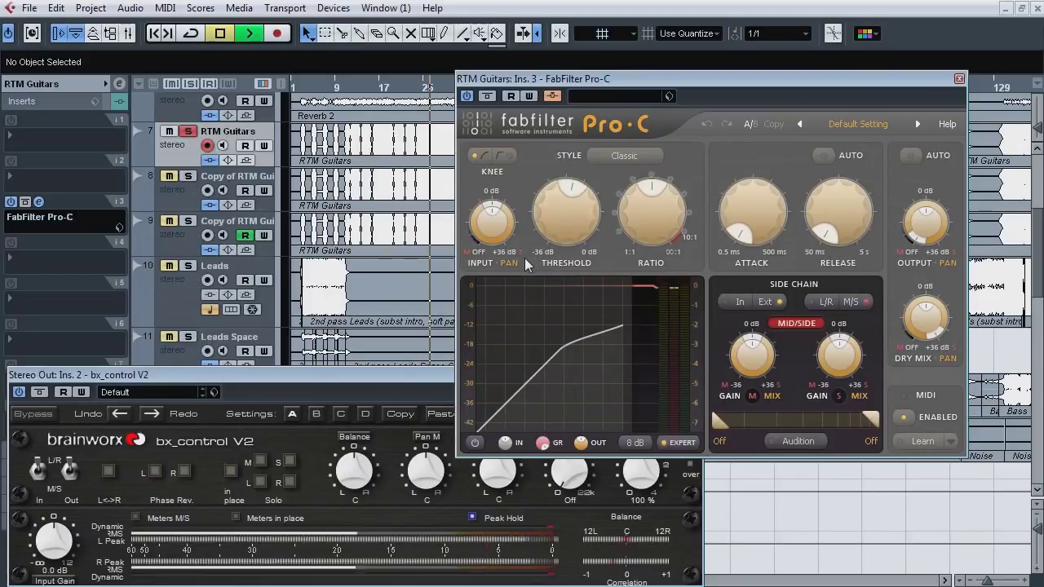
left_click(400, 461)
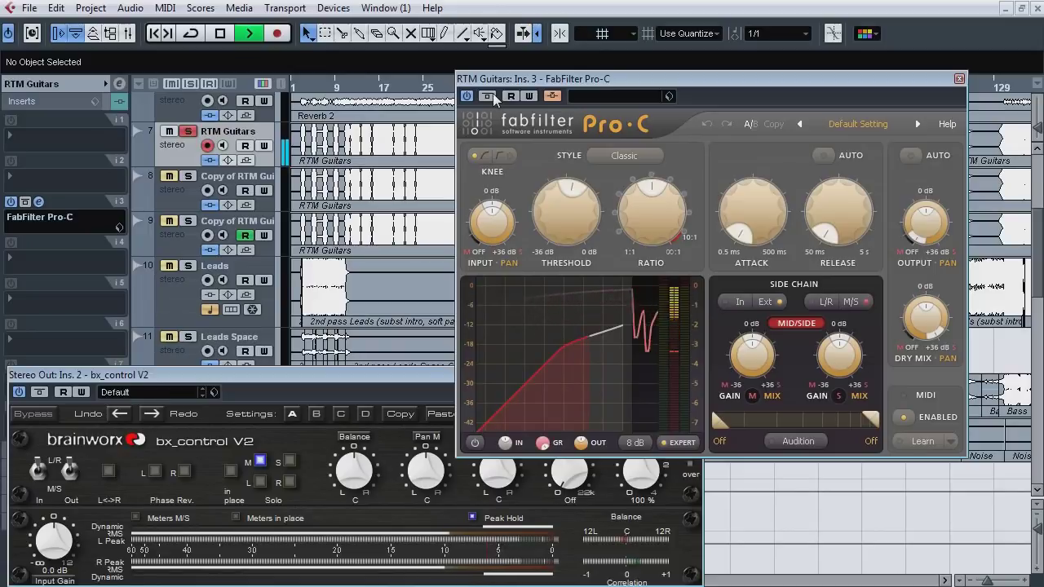
key("space")
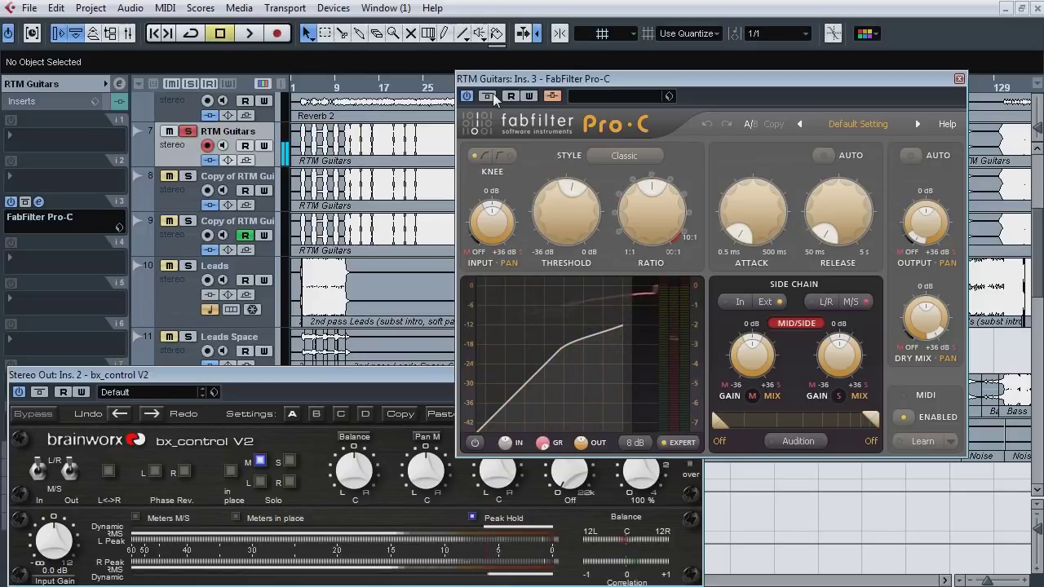
Step: Turn off bx_control's mid solo, play RTM Guitars in full stereo through Pro-C, and close the compressor
left_click(259, 461)
key("space")
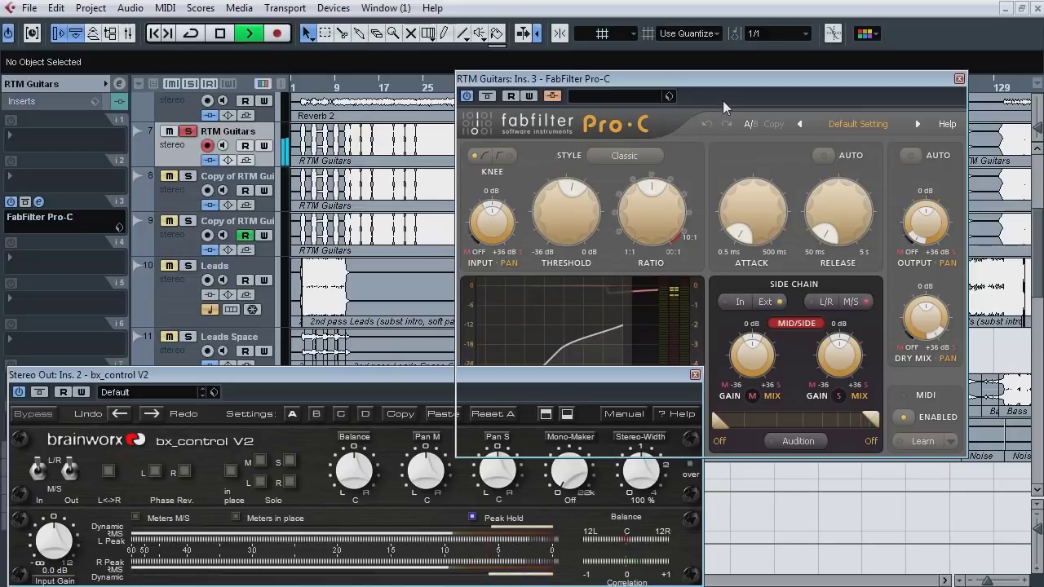
left_click(639, 281)
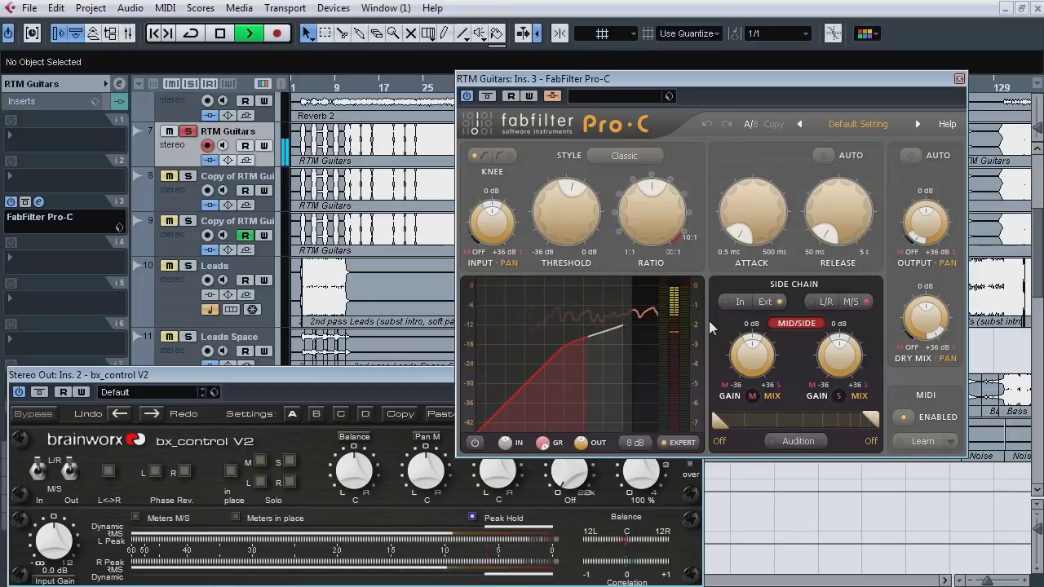
key("space")
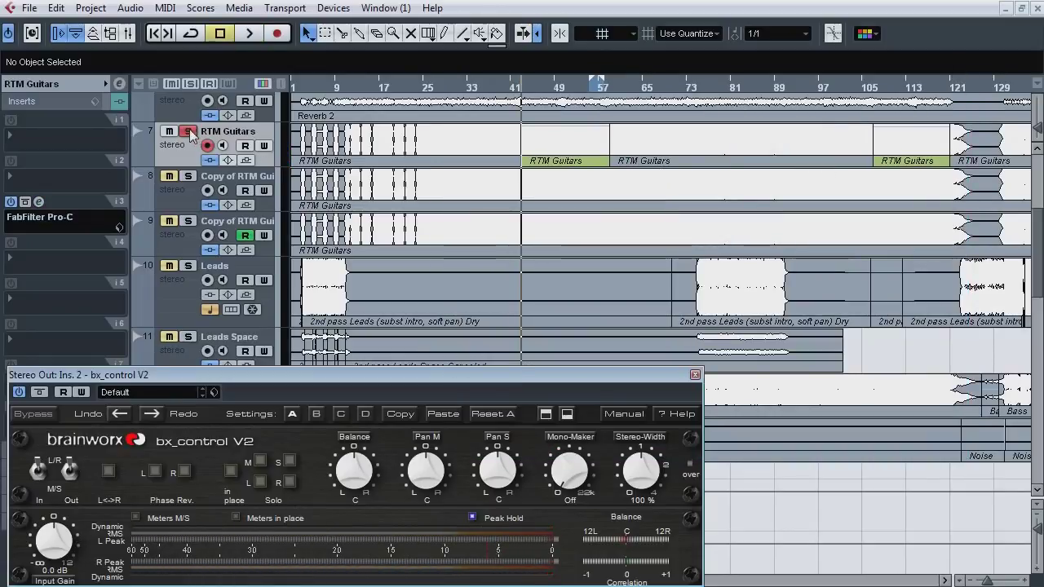
Step: Solo Bass in place of RTM Guitars and play it through its FabFilter Pro-C with only bx_control's side channel soloed
scroll(1028, 238, "down", 3)
left_click(185, 276)
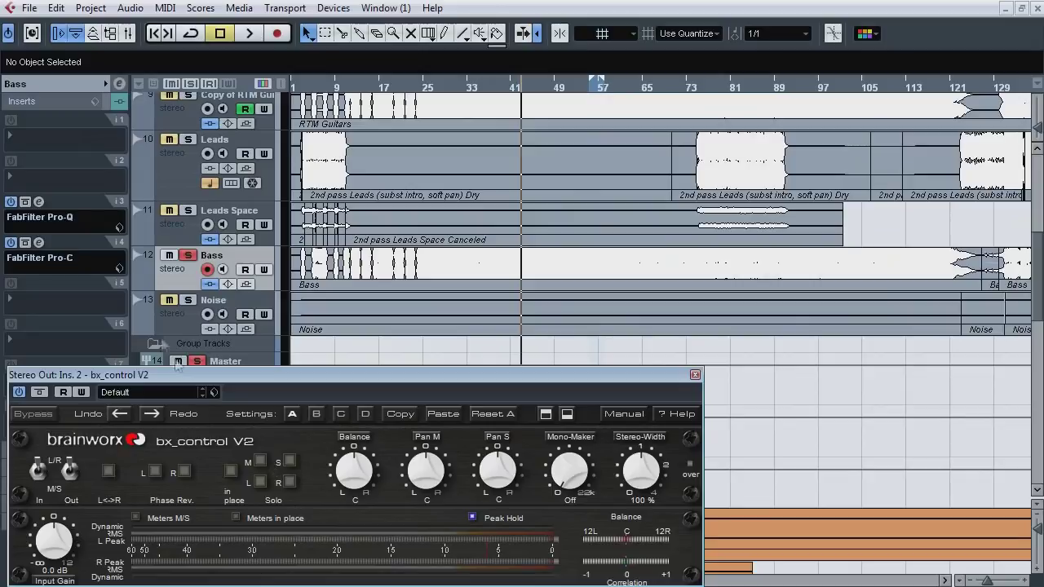
left_click(40, 242)
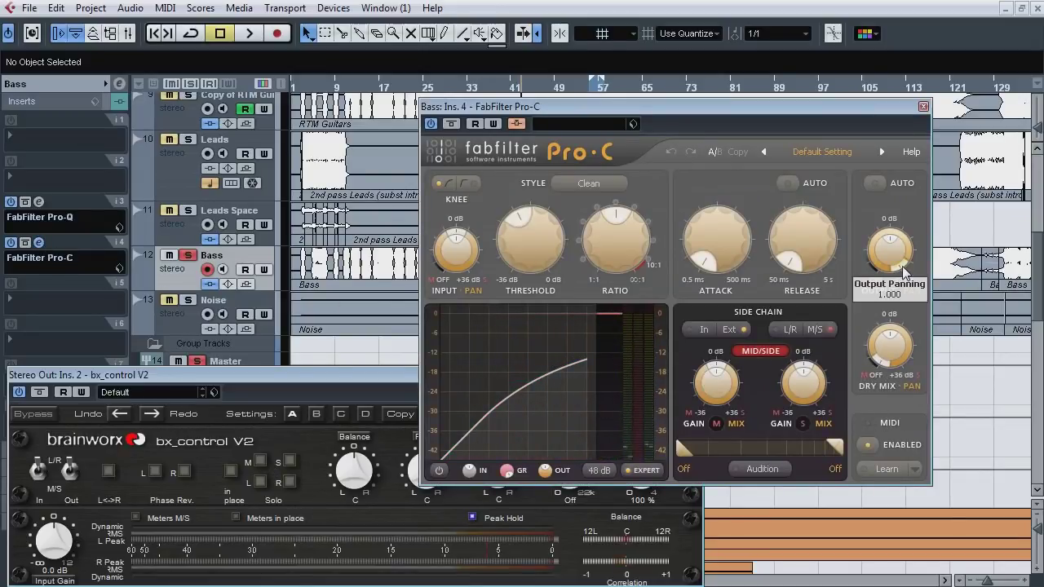
left_click(291, 463)
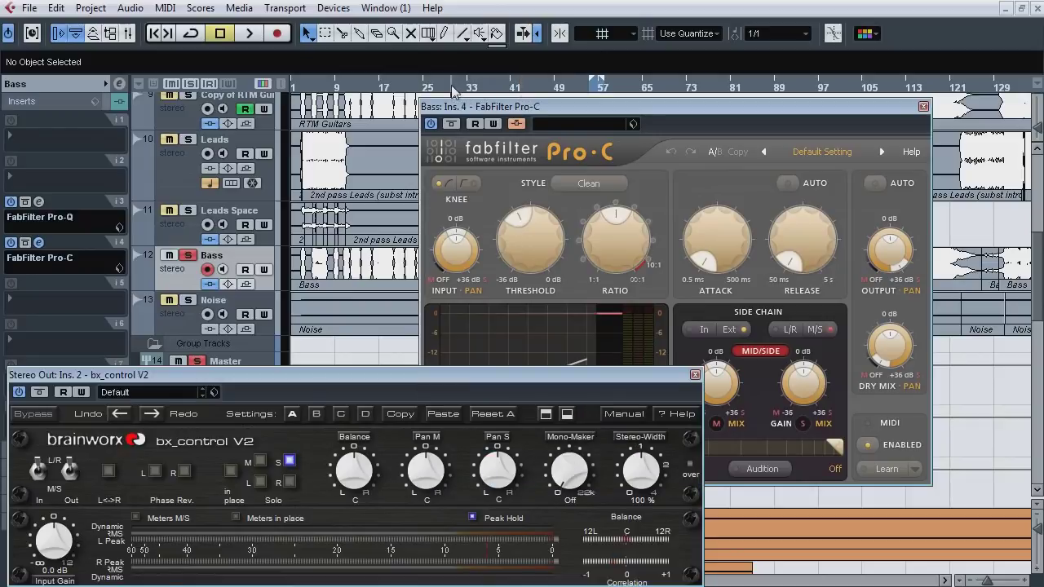
left_click(654, 294)
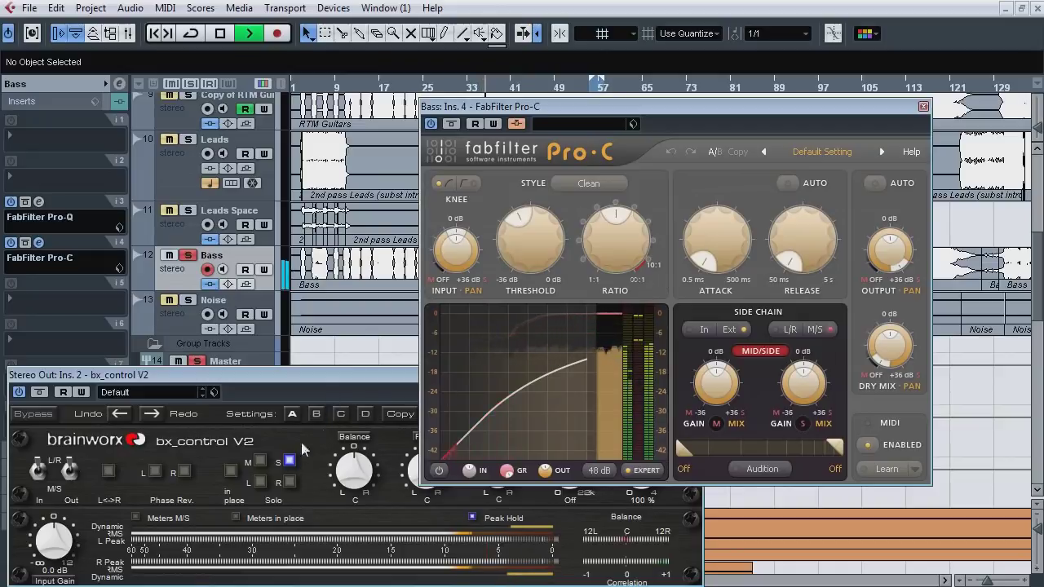
Step: Turn off bx_control's side solo, play Bass in full stereo through its Pro-C, and close both plugins
left_click(303, 448)
left_click(676, 285)
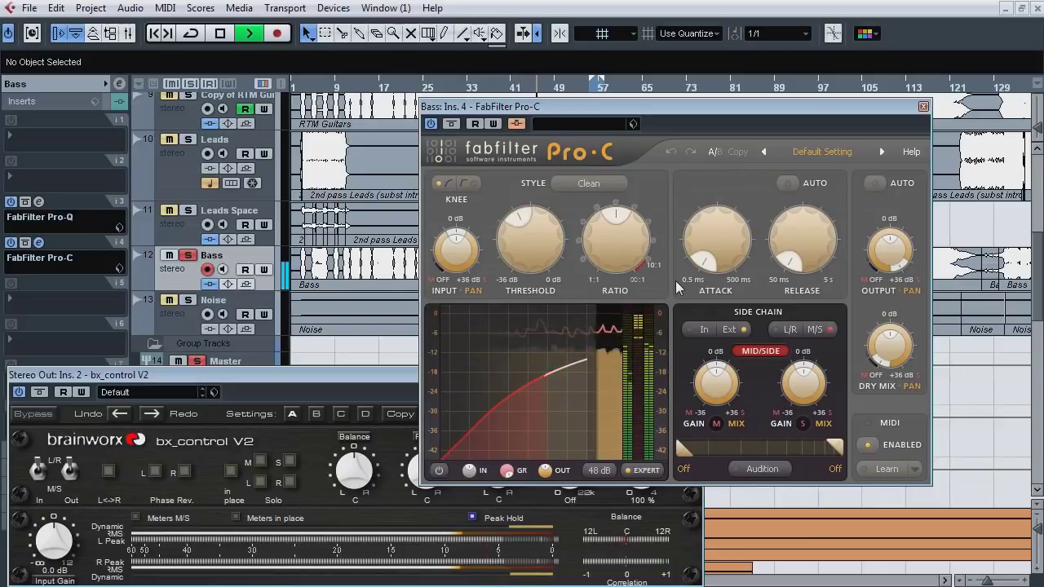
key("space")
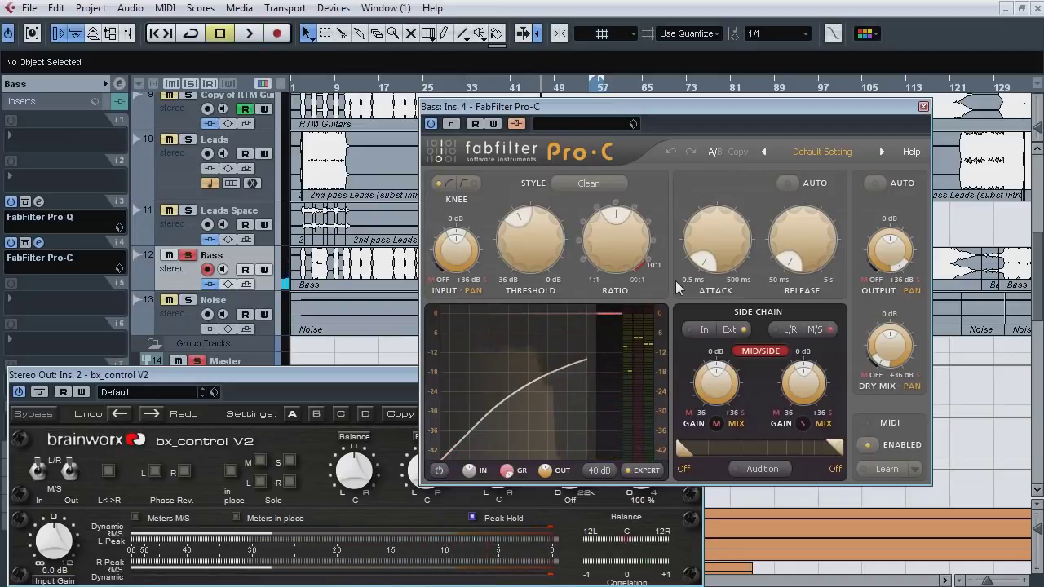
left_click(38, 242)
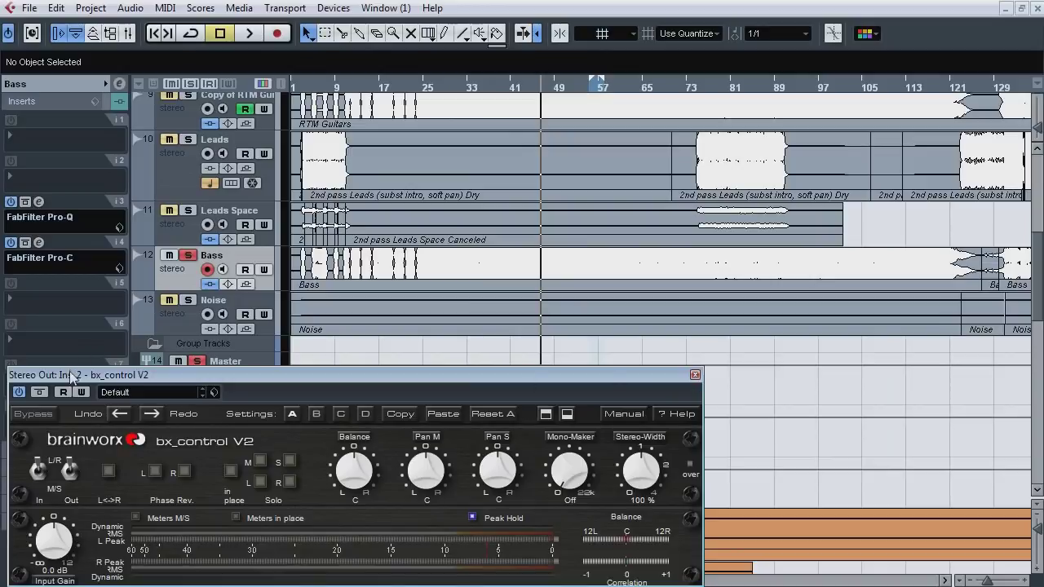
left_click(695, 376)
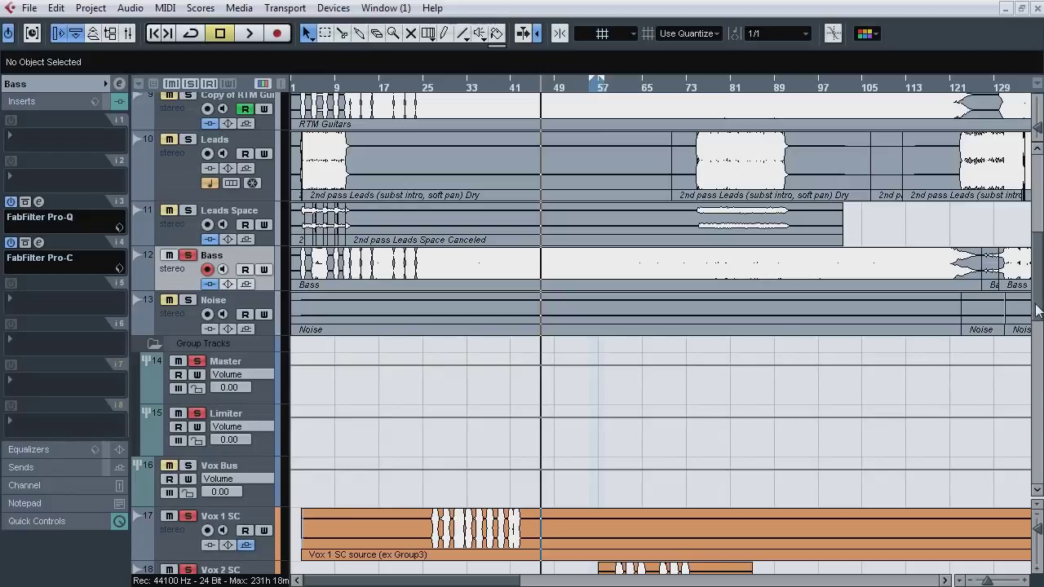
Step: Play Reverb 2, RTM Guitars and Bass together with the vocal side-chain tracks from about bar 25, and stop playback
left_click_drag(1038, 310, 1039, 253)
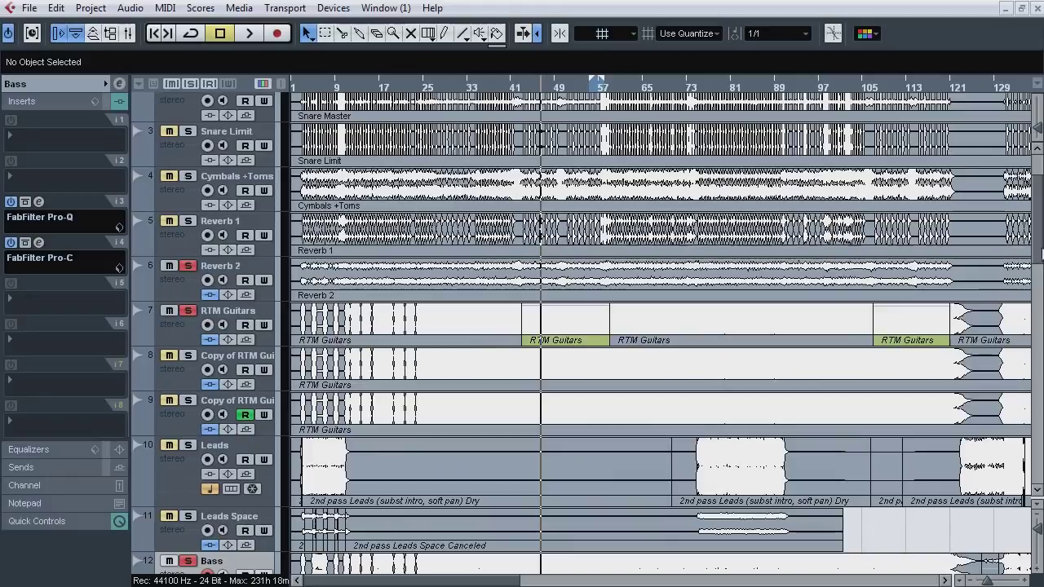
left_click_drag(1039, 253, 1040, 322)
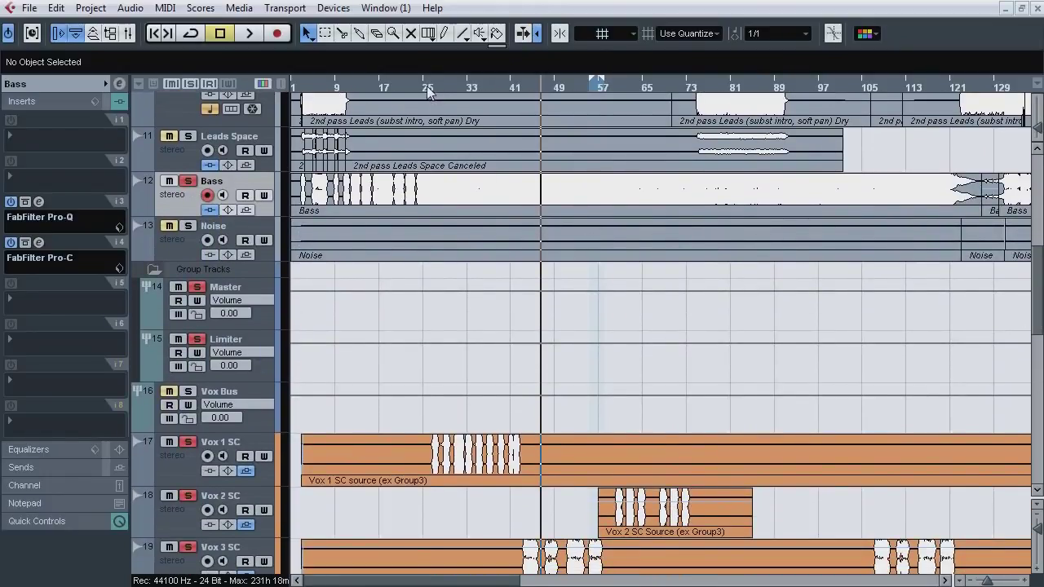
left_click_drag(427, 92, 416, 117)
key("space")
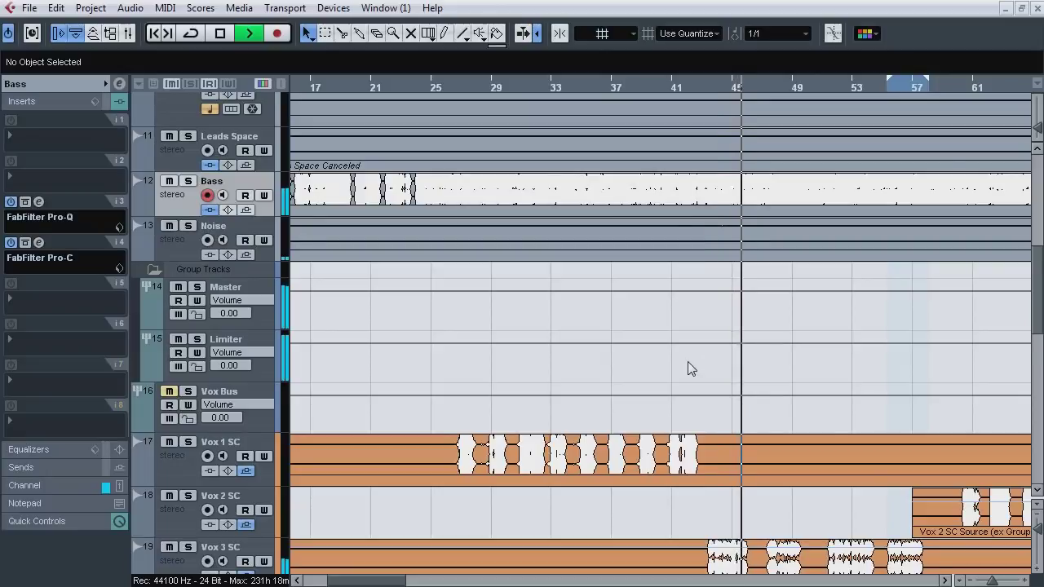
key("space")
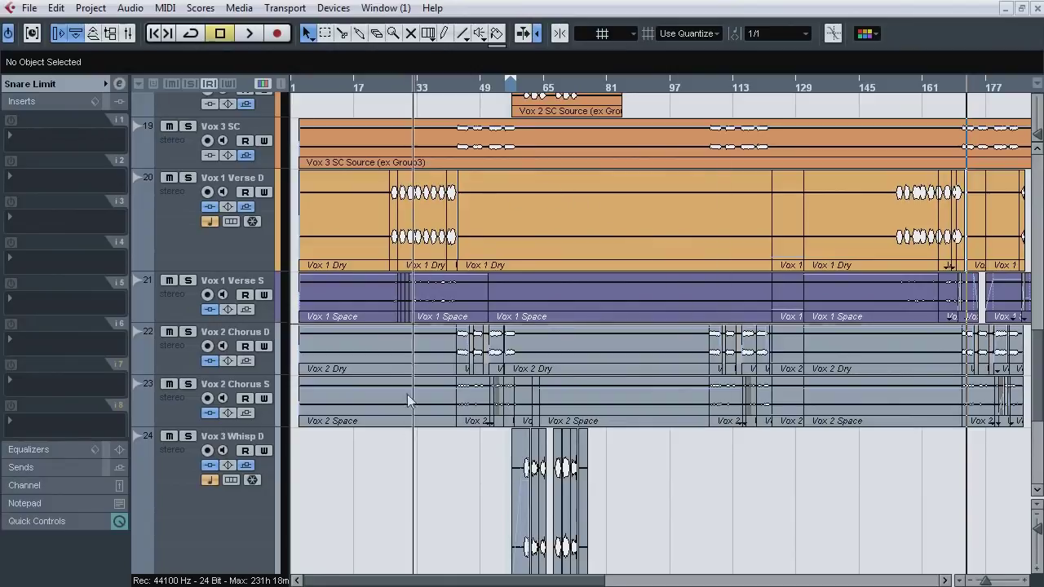
Step: Look over the vocal tracks down to Vox Reverse and solo Vox 1 Verse D
mouse_move(1040, 347)
left_mouse_down()
mouse_move(1041, 387)
mouse_move(1040, 346)
left_mouse_up()
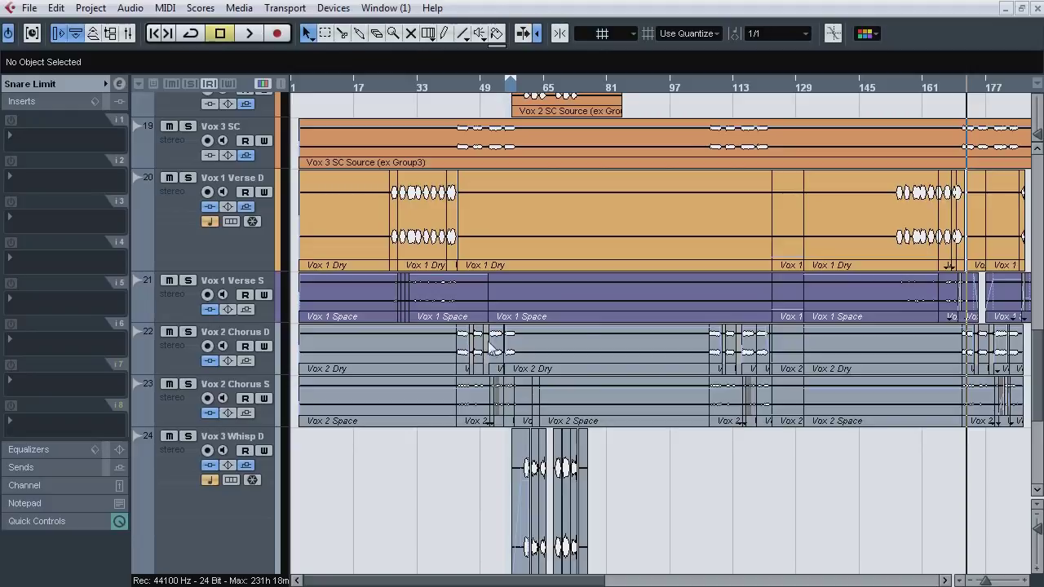
scroll(1042, 377, "down", 5)
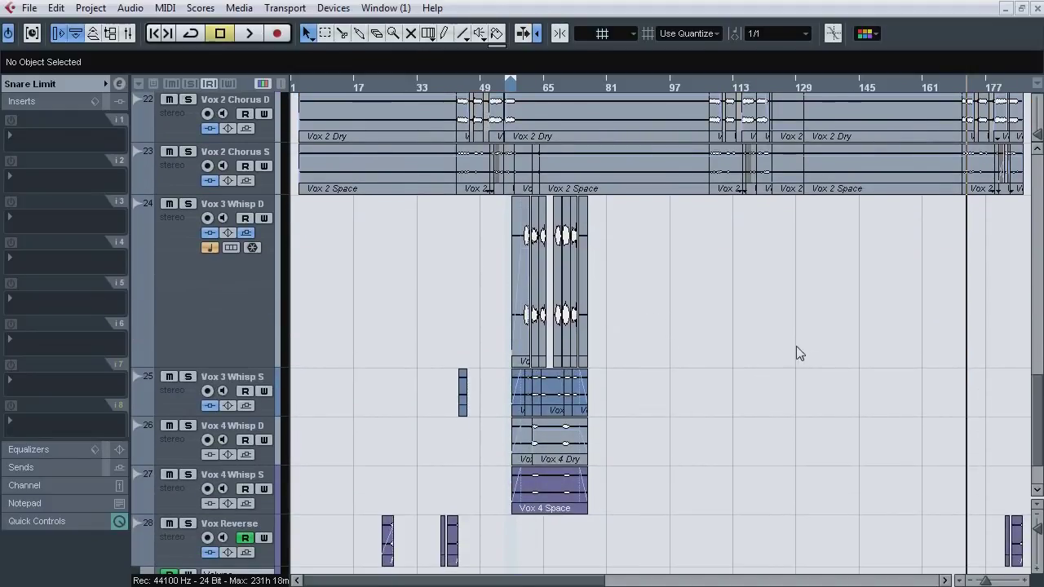
left_click_drag(1037, 422, 1040, 375)
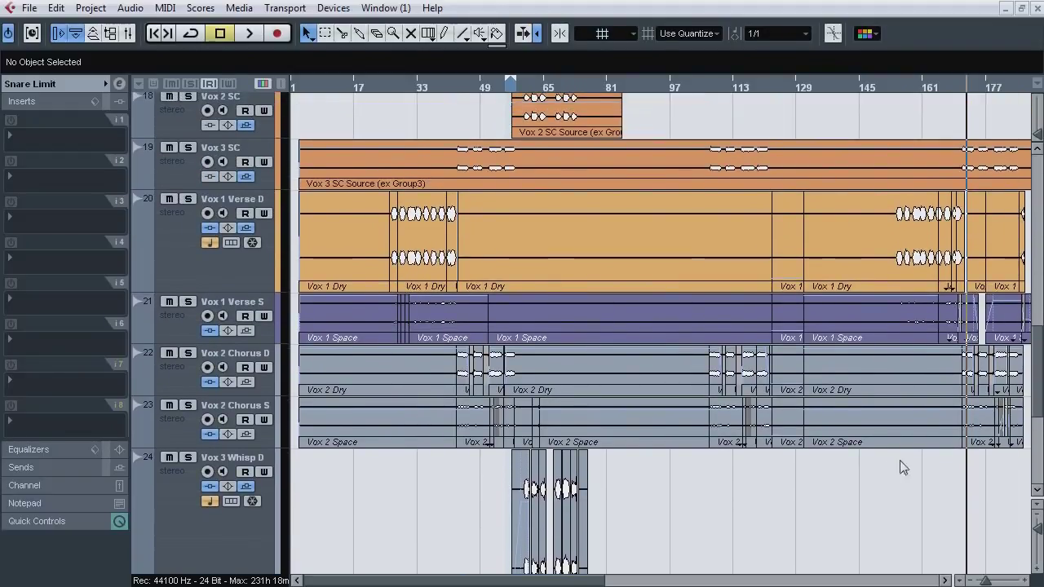
left_click(194, 225)
left_click(188, 199)
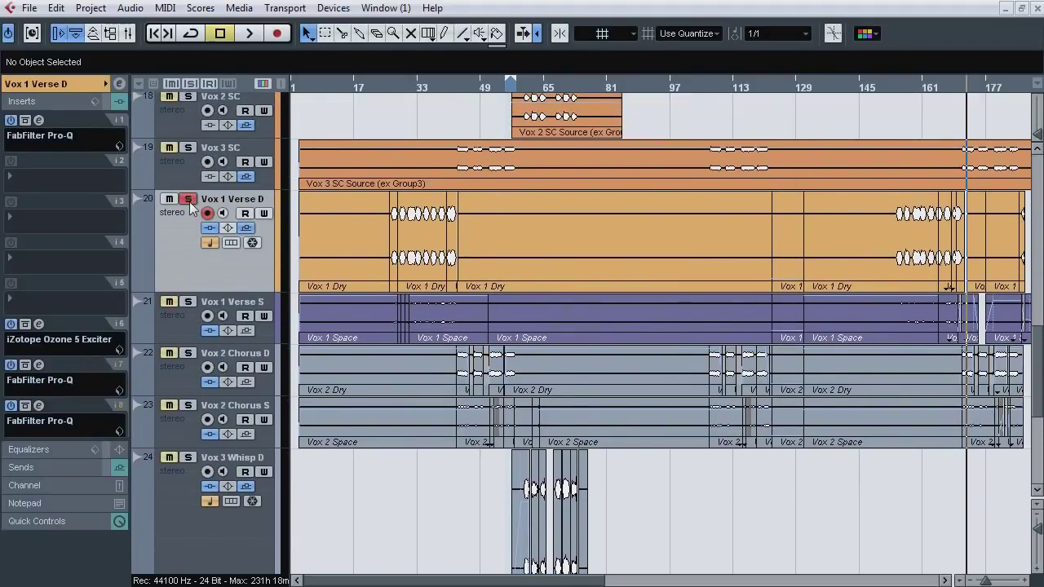
Step: Play Vox 1 Verse D from about bar 28, comparing bypassed and active inserts and solo against the full mix
left_click_drag(403, 88, 411, 107)
key("space")
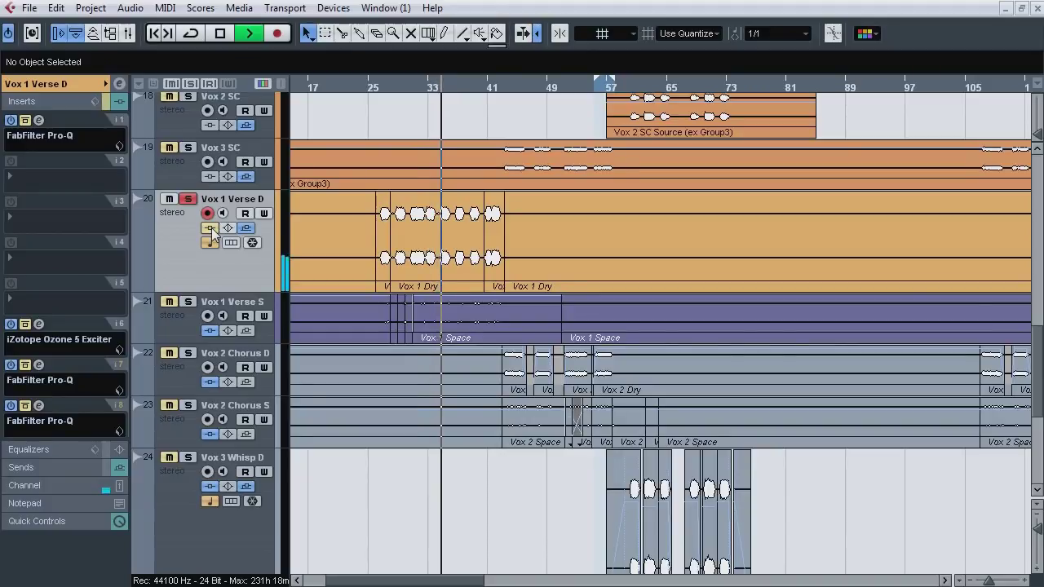
left_click(192, 202)
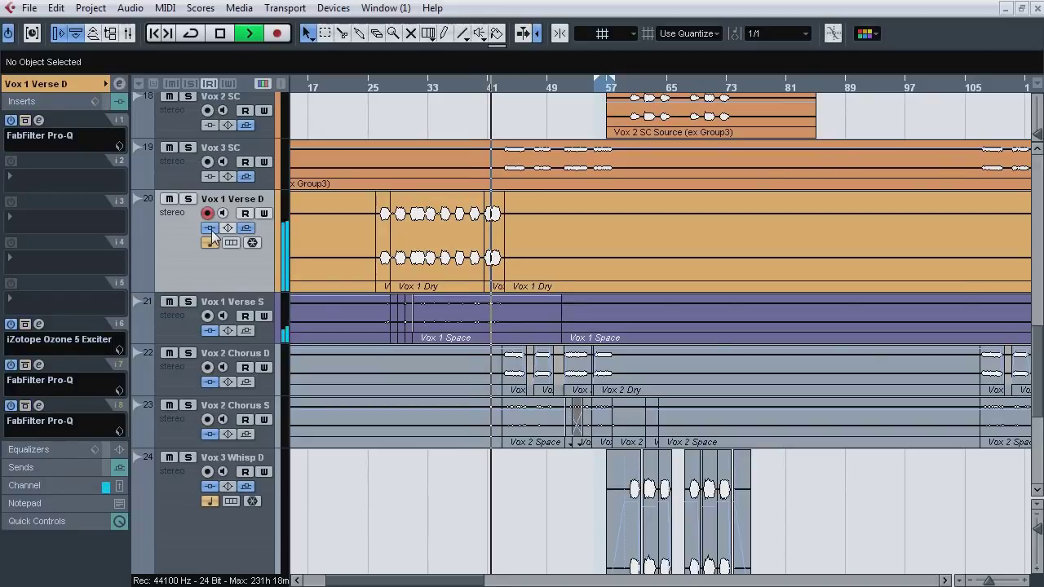
left_click(188, 199)
key("space")
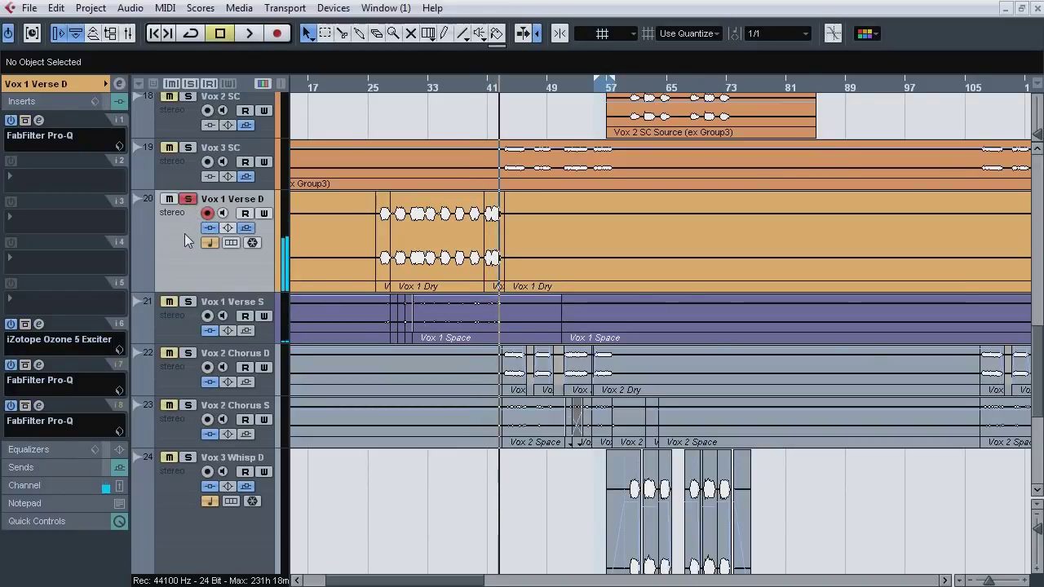
Step: Inspect Vox 1 Verse D's first-slot Pro-Q, iZotope Ozone 5 Exciter and seventh-slot Pro-Q, closing each
left_click(44, 121)
left_click(44, 121)
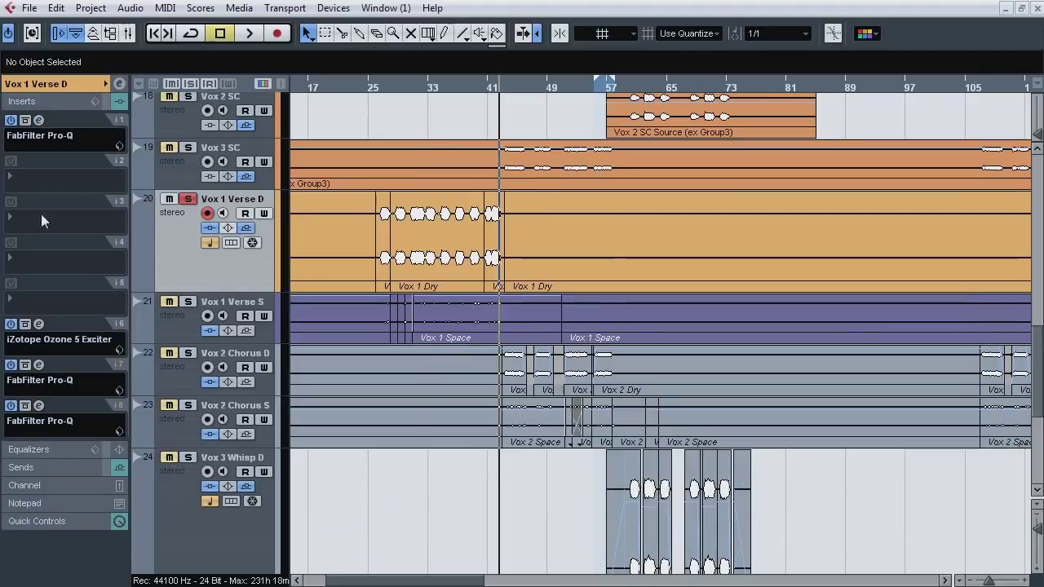
left_click(39, 325)
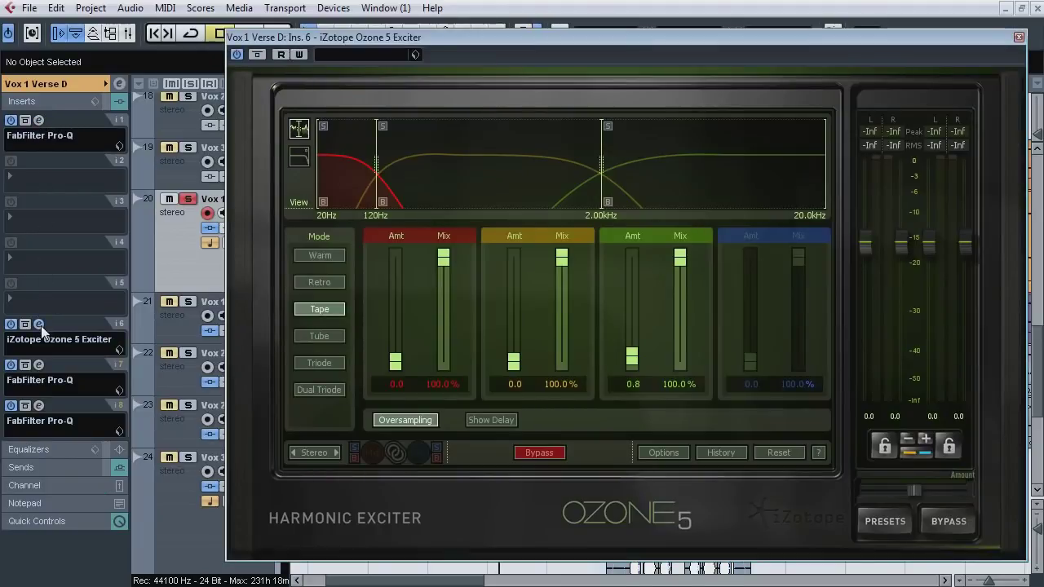
left_click(39, 325)
left_click(39, 365)
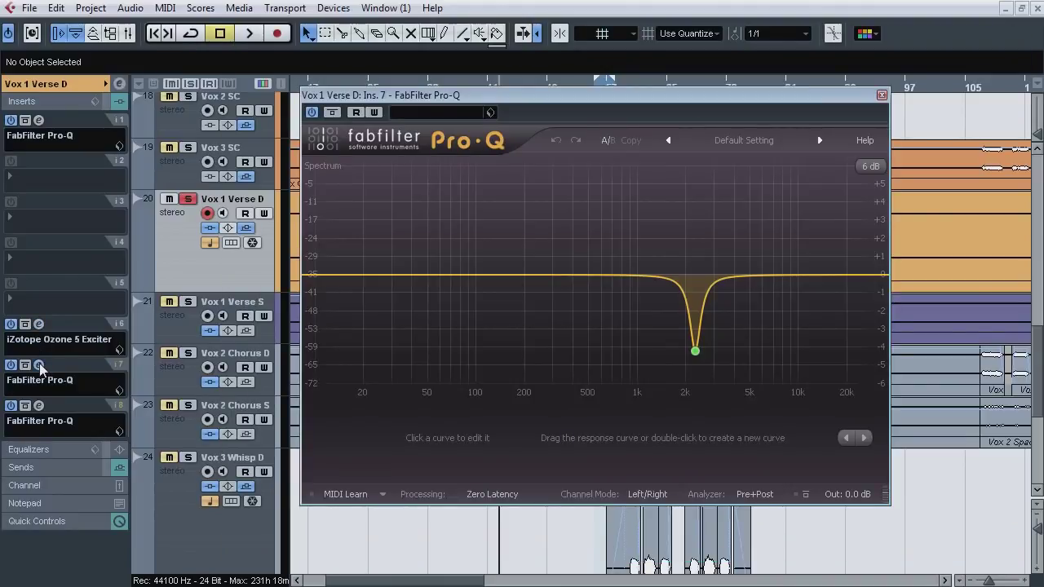
left_click(39, 366)
Step: Set the locators to about bars 31 and 34 and play Vox 1 Verse D, comparing its inserts bypassed and active
left_click_drag(418, 86, 403, 86)
left_click(403, 86, "ctrl")
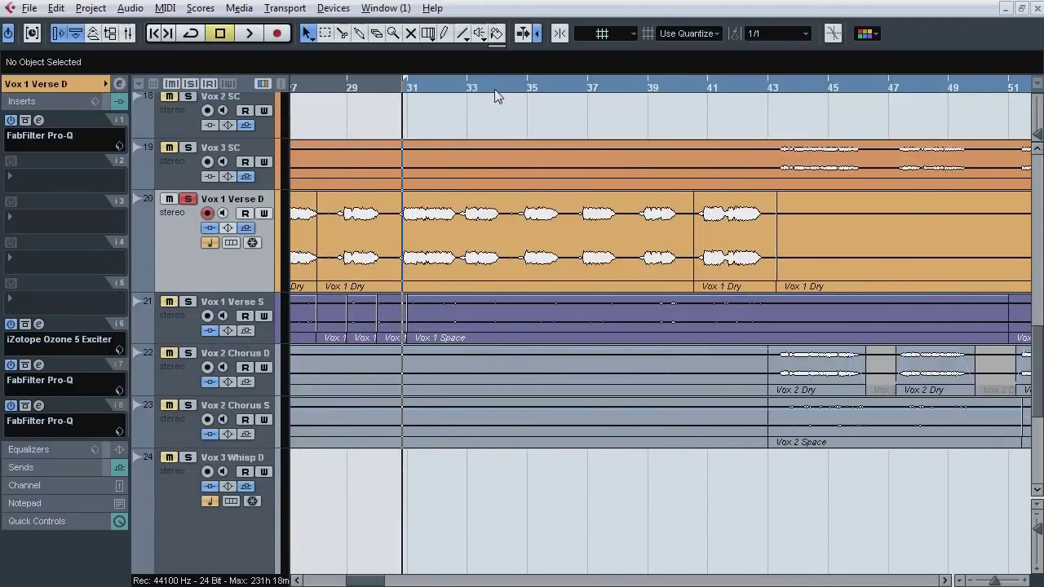
left_click(494, 89, "alt")
key("space")
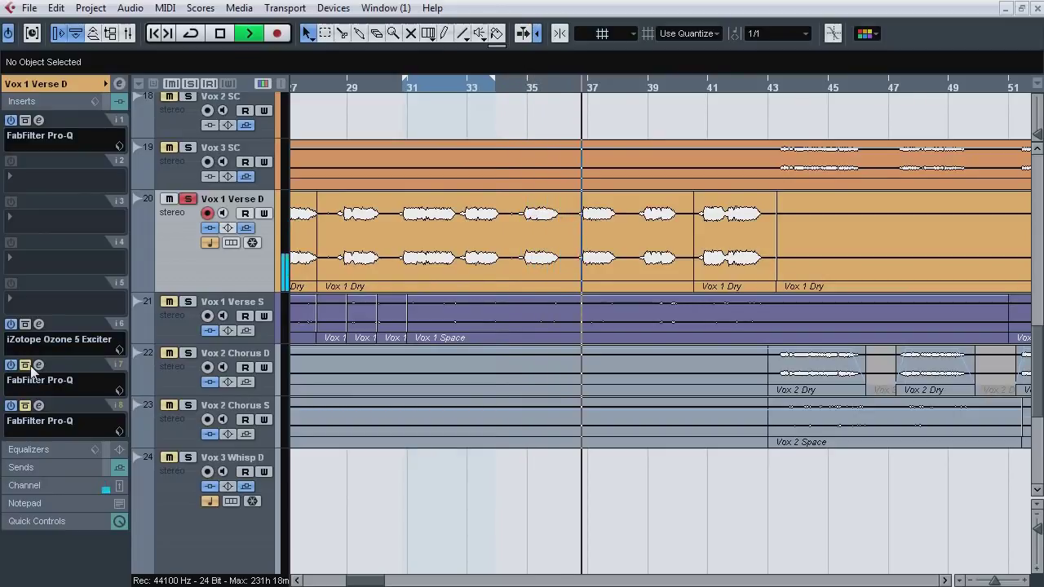
key("space")
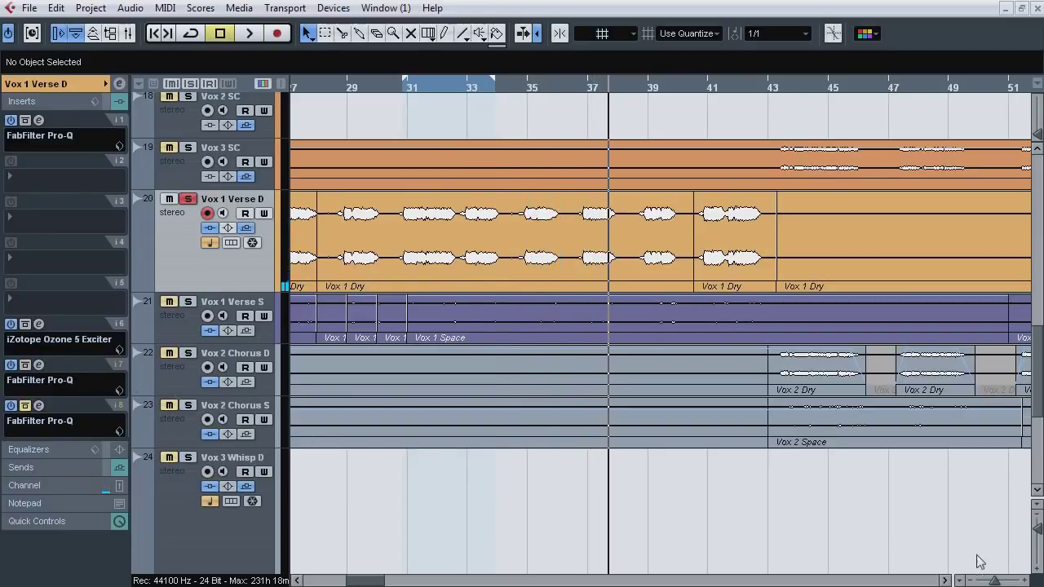
Step: Reveal Vox 1 Verse D's automation lane, place the cursor near bar 169, and open the automated Pro-Q in insert 8
left_click_drag(994, 581, 986, 581)
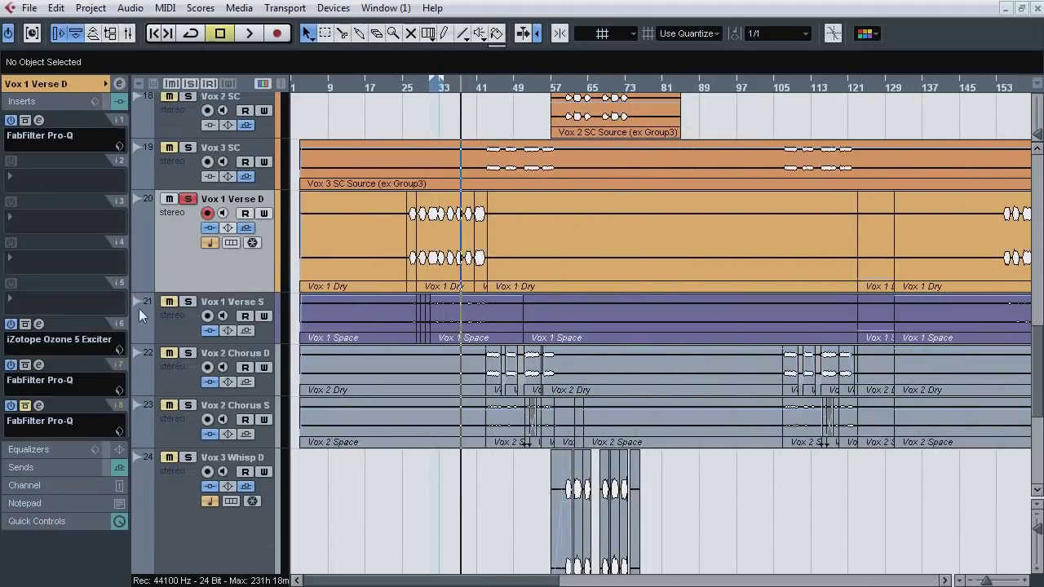
left_click(139, 285)
left_click_drag(446, 581, 583, 581)
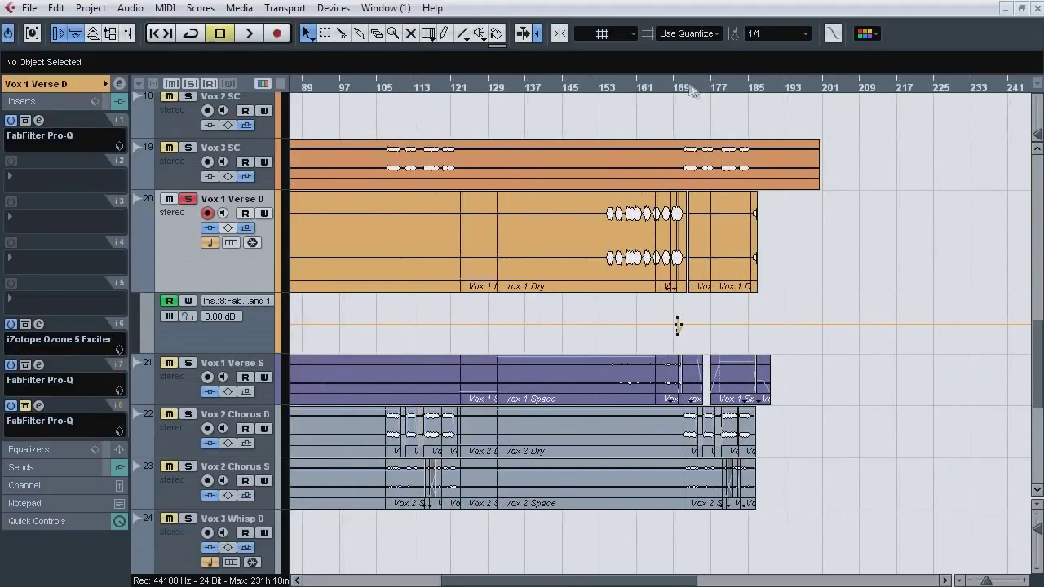
left_click_drag(692, 91, 438, 283)
left_click(41, 406)
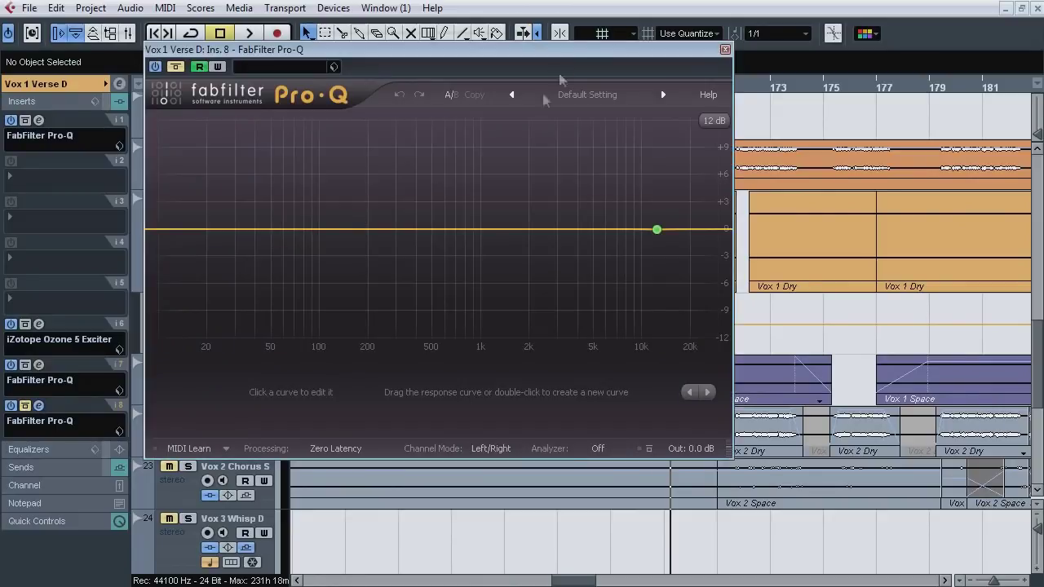
left_click_drag(588, 49, 479, 60)
Step: Play the phrase near bar 169 repeatedly, comparing the automated insert 8 Pro-Q bypassed and active
key("space")
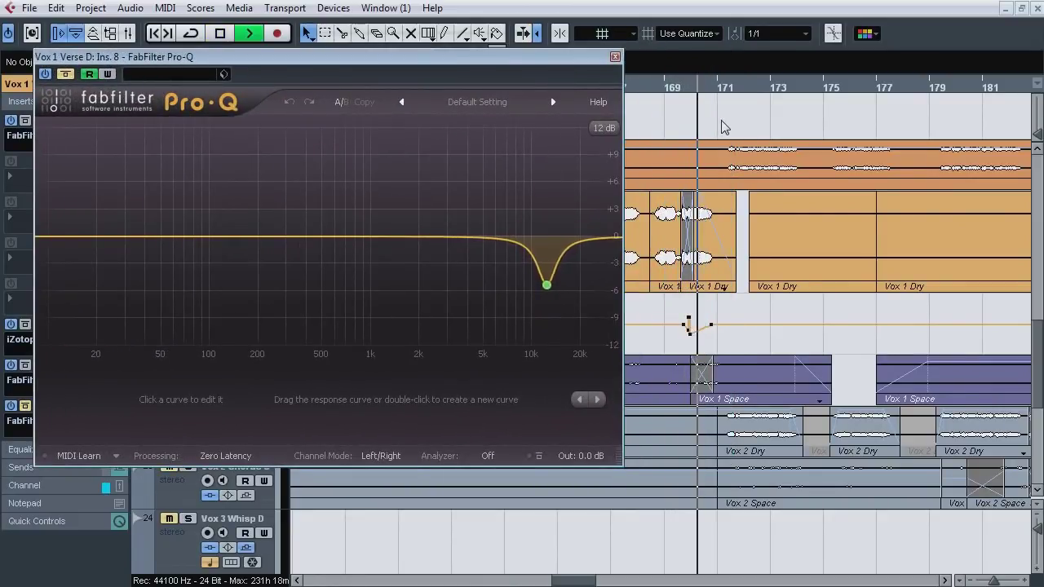
key("space")
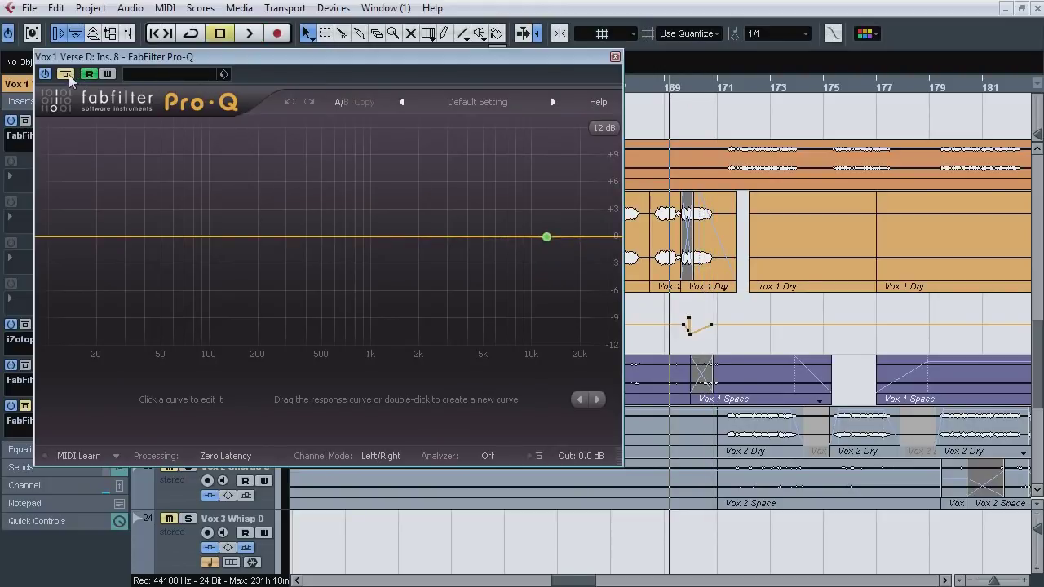
key("space")
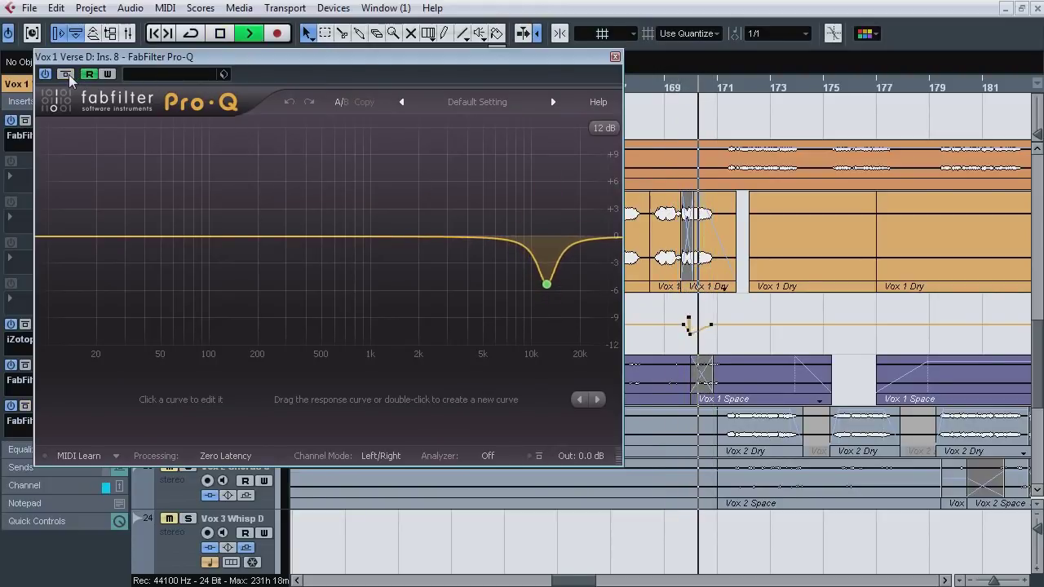
left_click(67, 75)
left_click(678, 89)
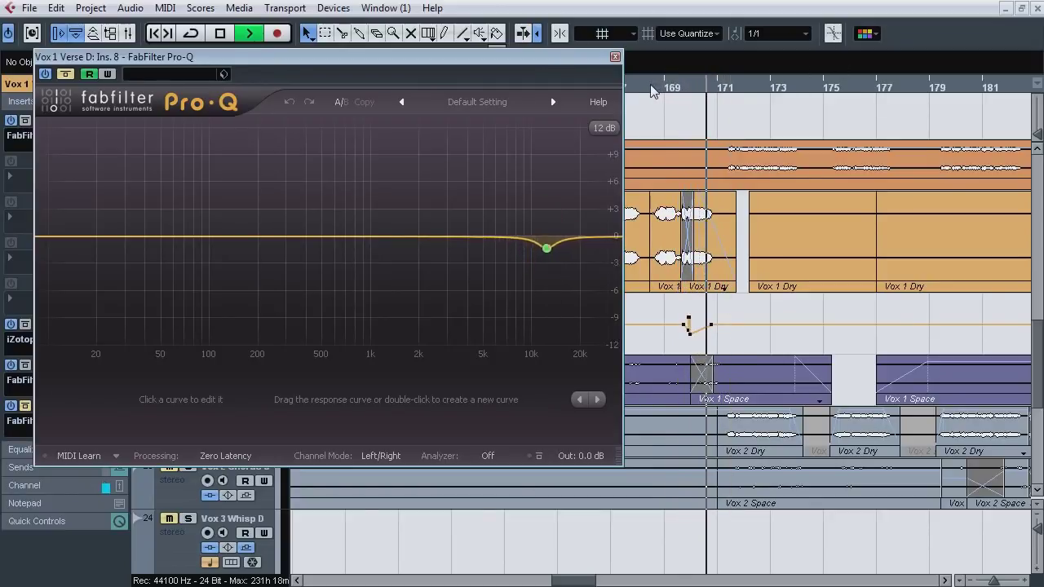
left_click(653, 90)
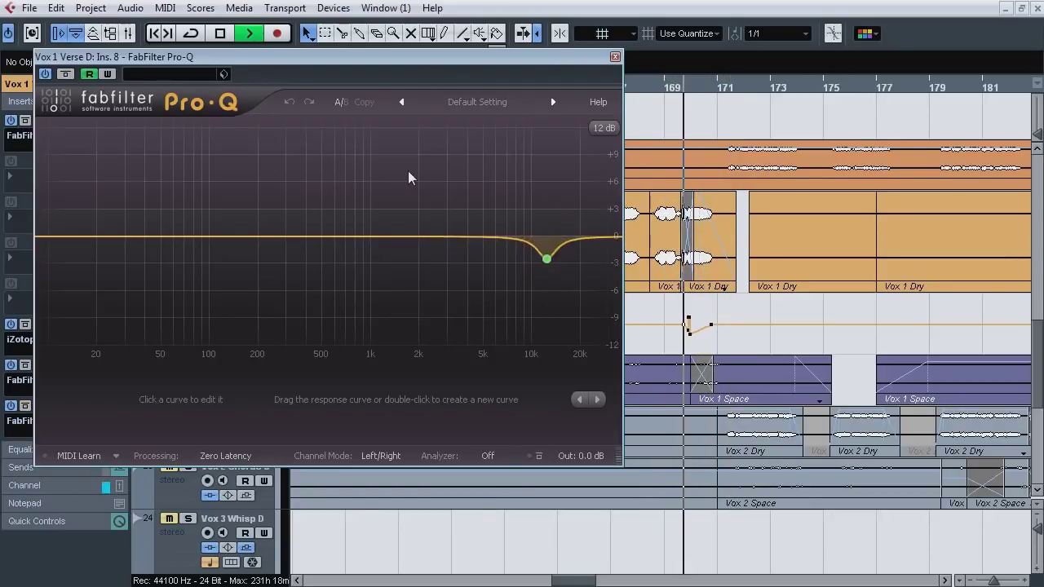
key("space")
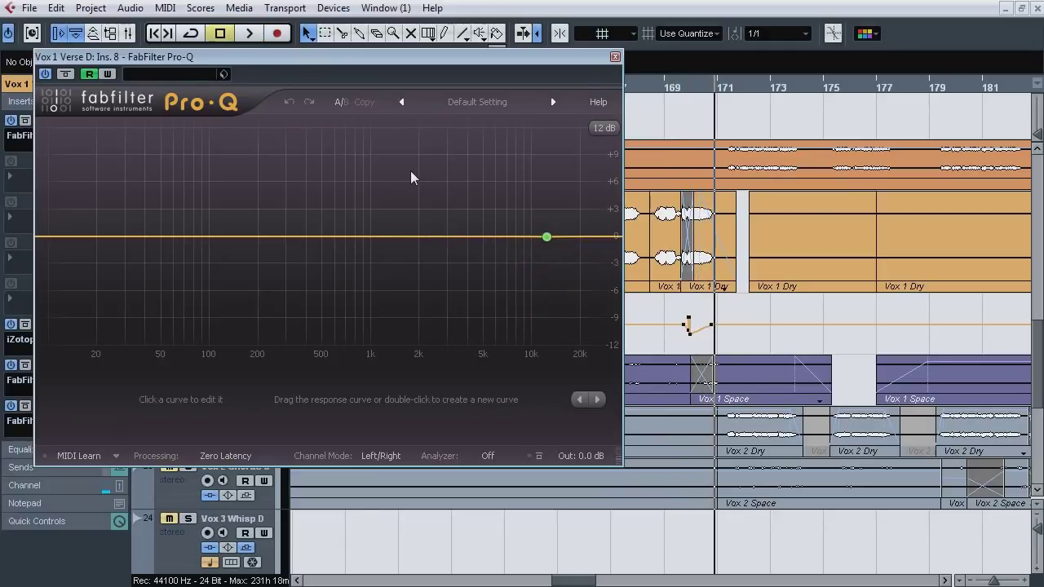
Step: Close the Pro-Q, return the cursor to about bar 31, and solo Vox 1 Verse S
left_click(615, 57)
left_click_drag(994, 581, 981, 581)
left_click_drag(343, 88, 351, 151)
left_click(199, 378)
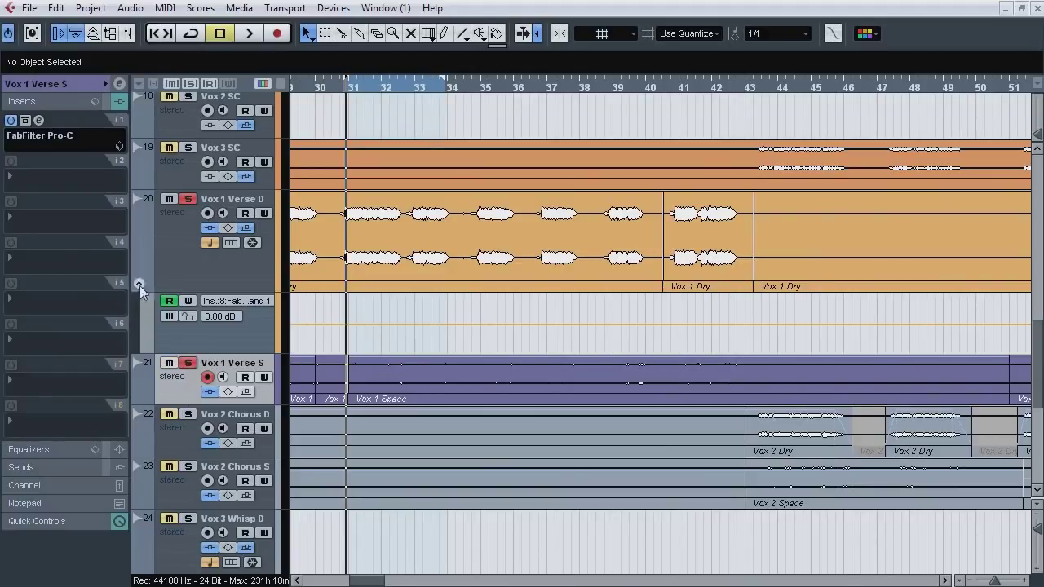
Step: Open the Pro-C in insert 1 of Vox 1 Verse S and show Vox 1 Verse D's send feeding its side chain
left_click(44, 120)
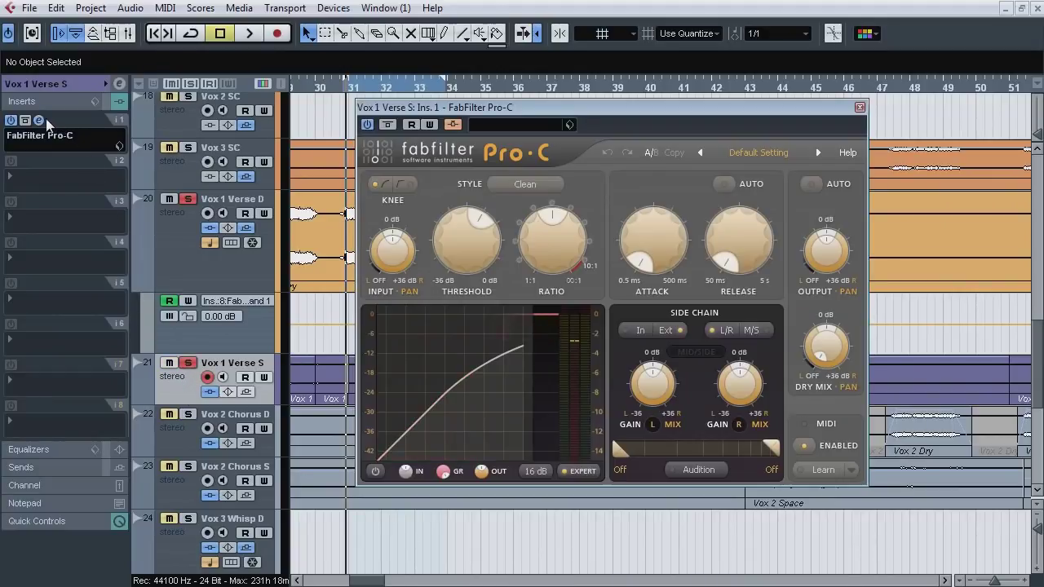
left_click(161, 247)
left_click(48, 472)
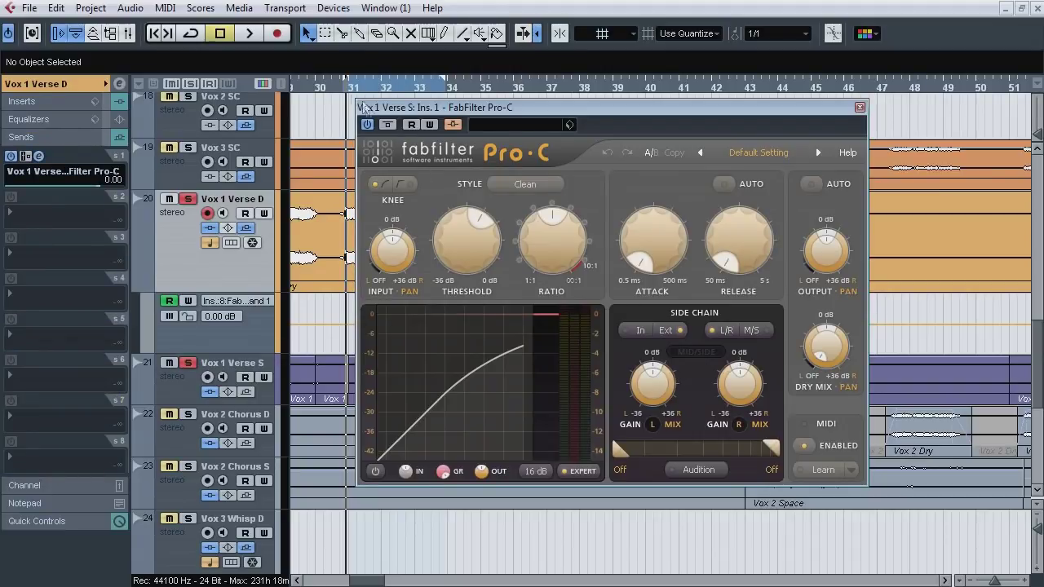
Step: Play the verse from about bar 30, comparing Vox 1 Verse S's side-chained Pro-C bypassed and active, and close the plug-in
left_click(325, 87)
key("space")
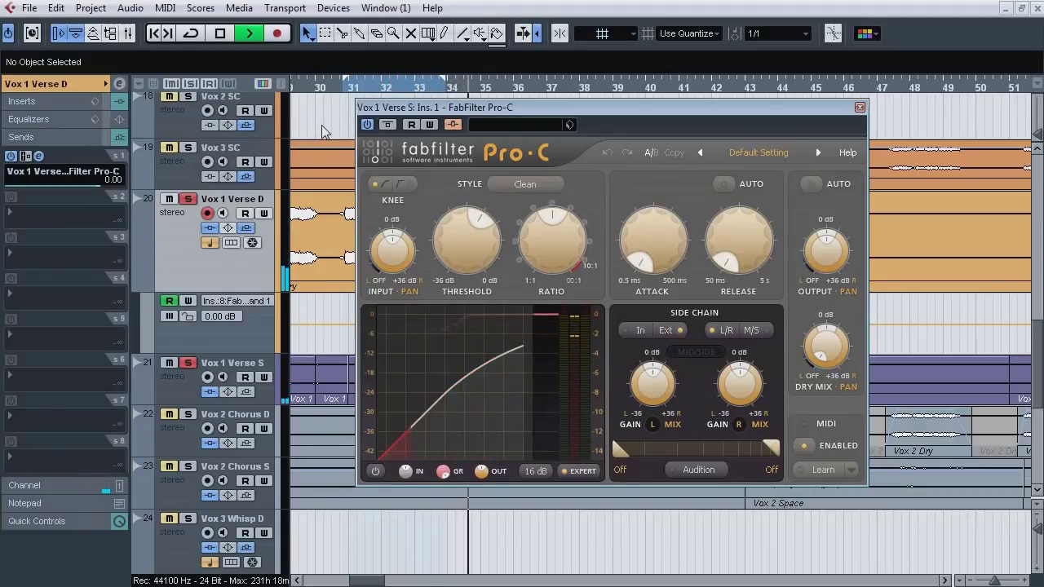
left_click(387, 124)
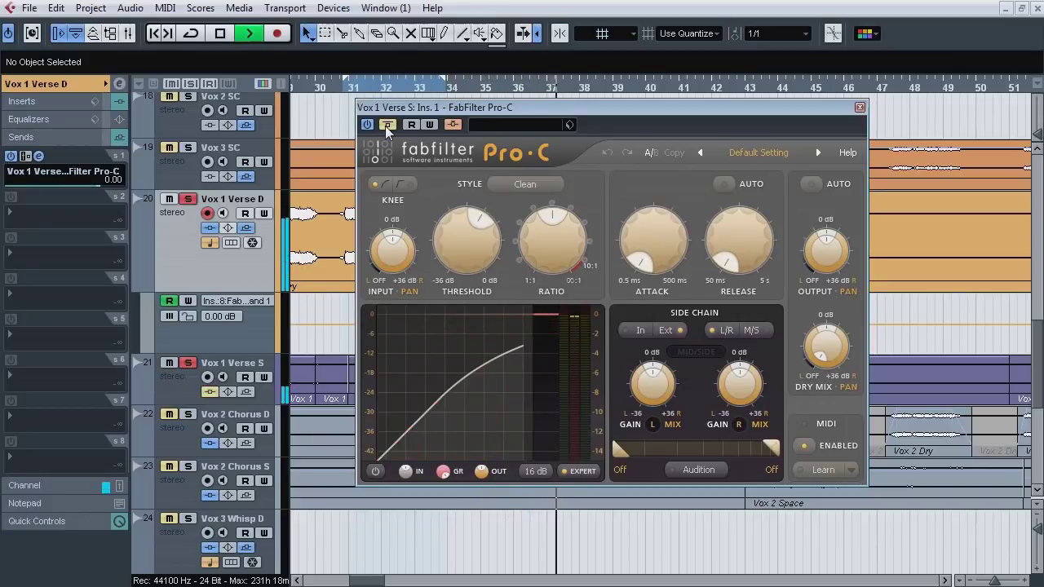
left_click(387, 126)
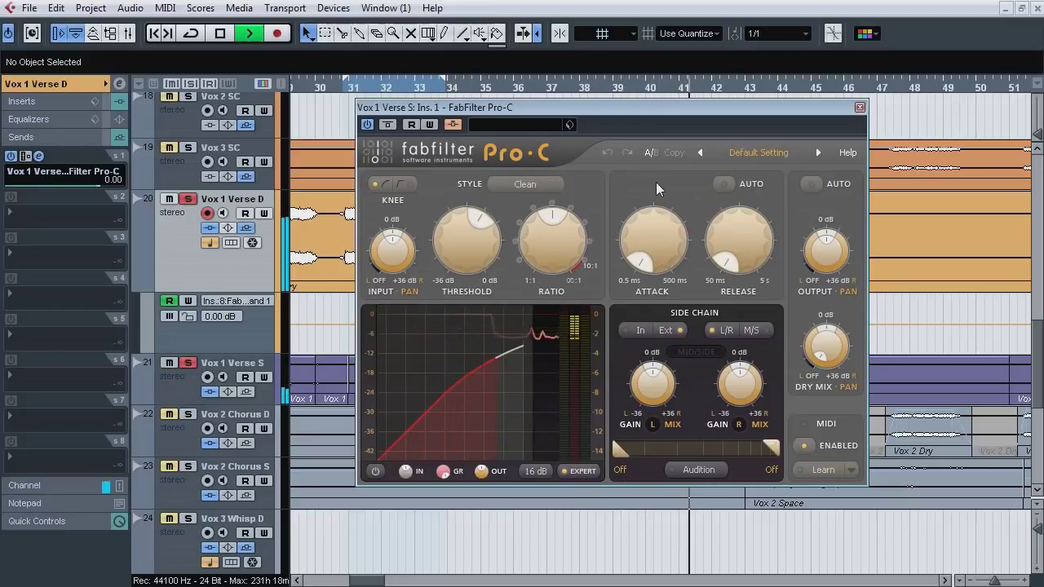
key("space")
left_click(859, 107)
Step: Place the cursor at about bar 43 and set the locators to about bars 43 and 50, around the Vox 2 chorus
left_click_drag(994, 581, 987, 581)
left_click_drag(494, 86, 468, 131)
left_click(611, 93, "alt")
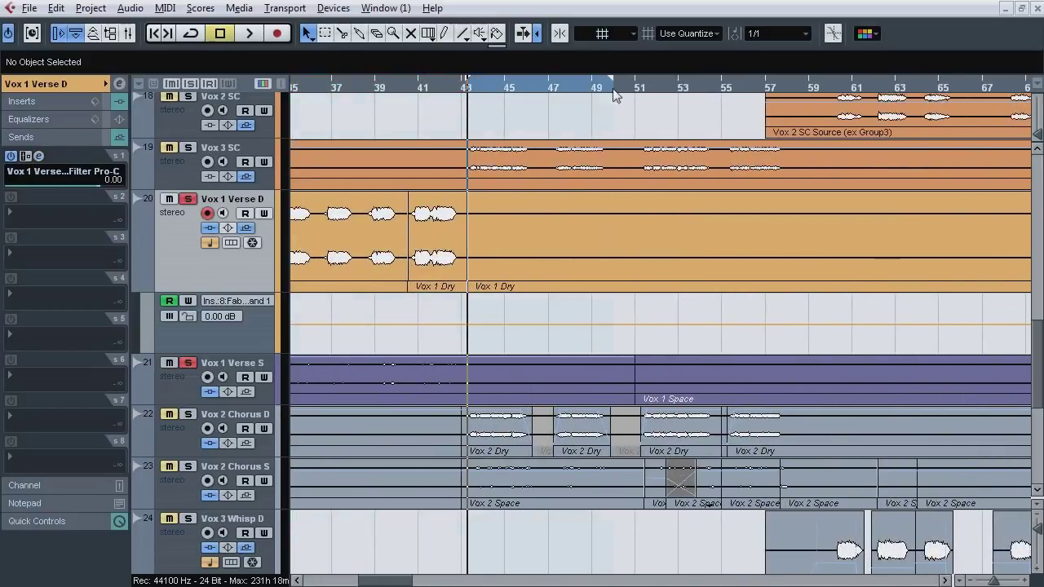
Step: Clear all solos and select the Vox 2 Chorus D track to show its inserts
left_click(190, 84)
left_click(180, 428)
left_click(70, 105)
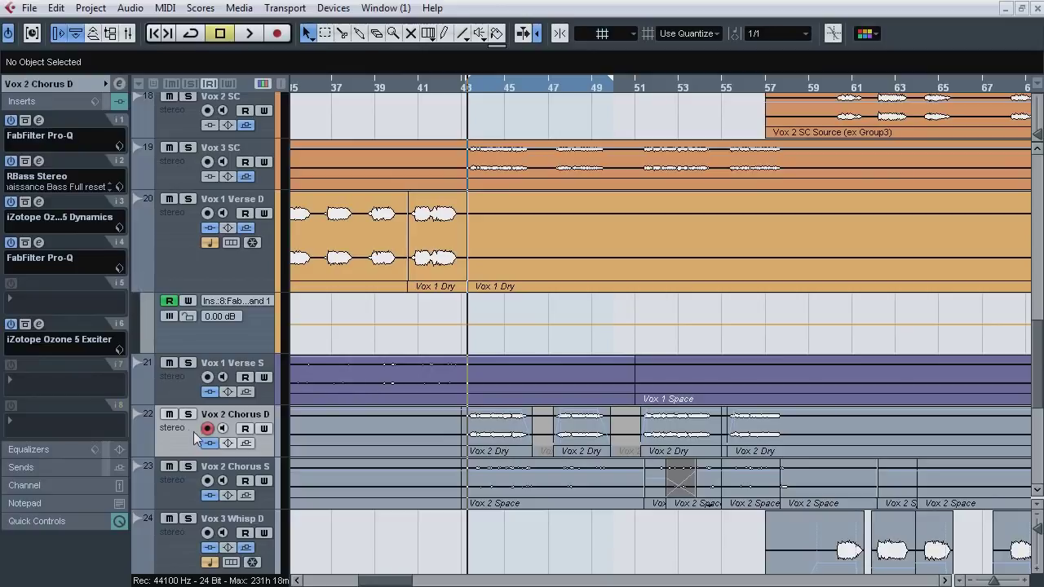
Step: Enable the bx_control V2 insert on the Stereo Out channel with Vox 2 Chorus D selected, and close its window
left_click(189, 428)
key("F3")
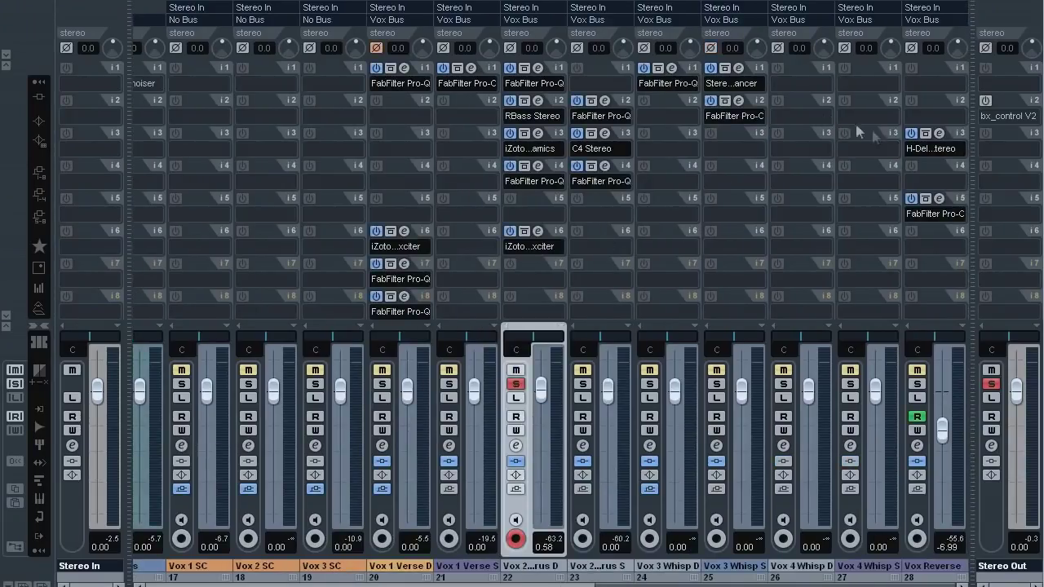
left_click(1007, 116)
key("F3")
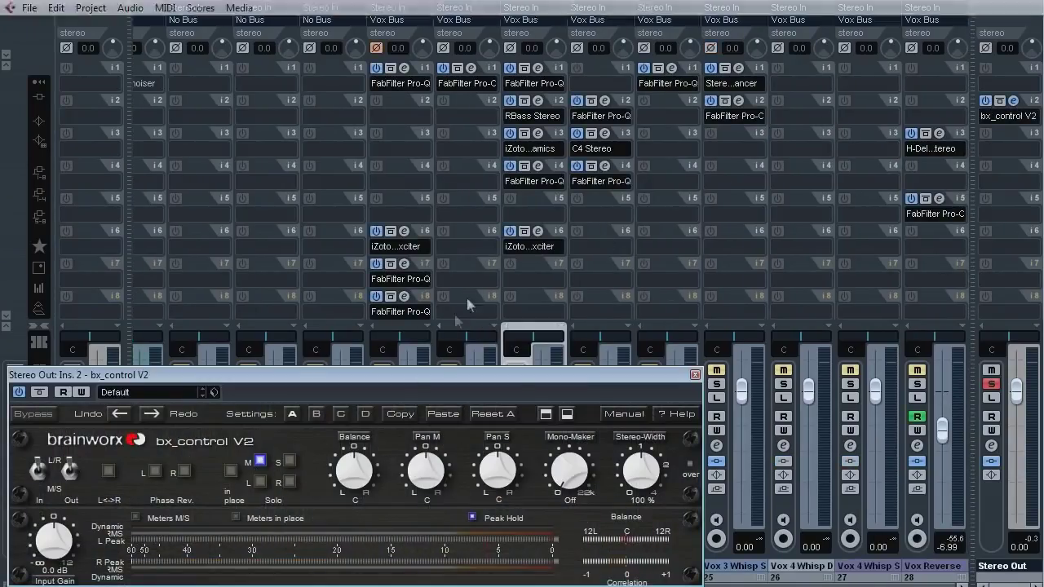
left_click(694, 377)
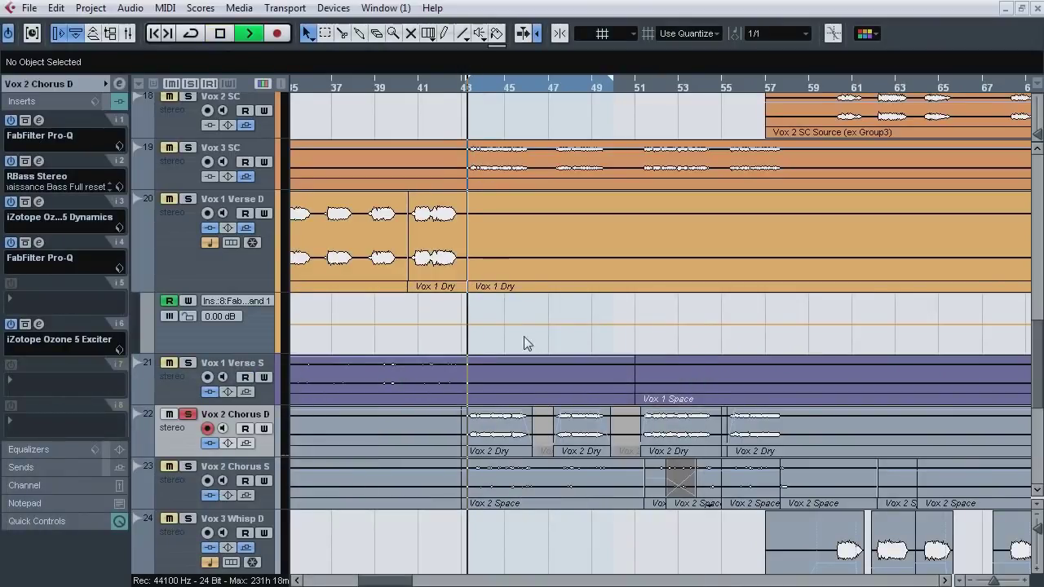
Step: Play the chorus and compare Vox 2 Chorus D with its inserts bypassed and active, both soloed and in the mix
left_click(209, 443)
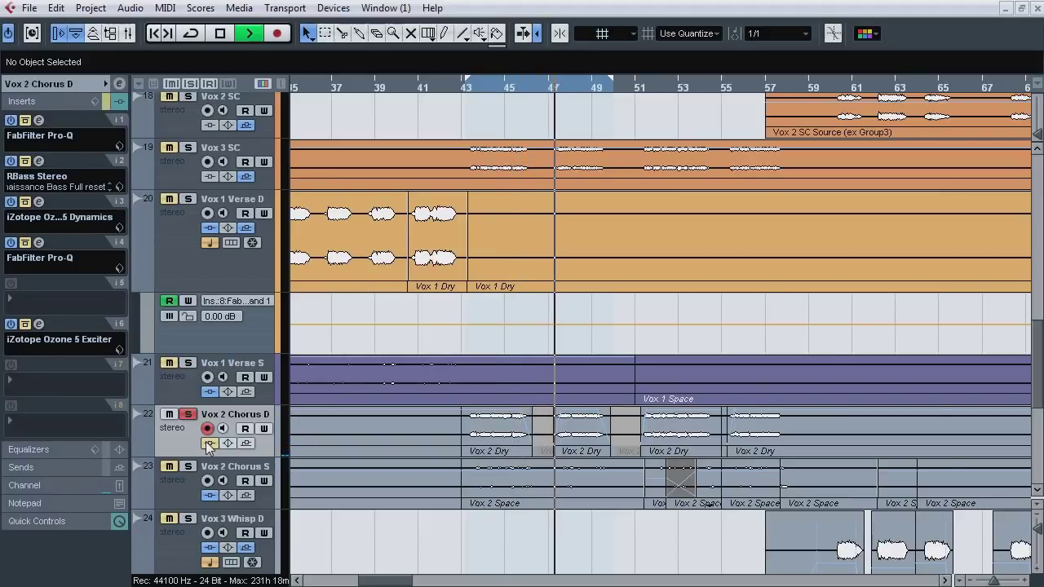
left_click(209, 443)
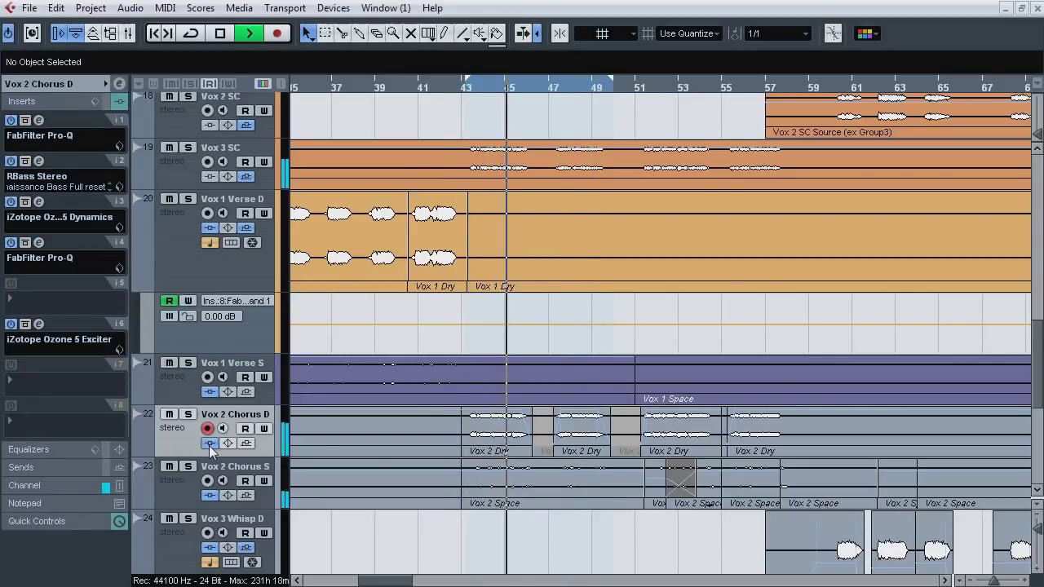
key("space")
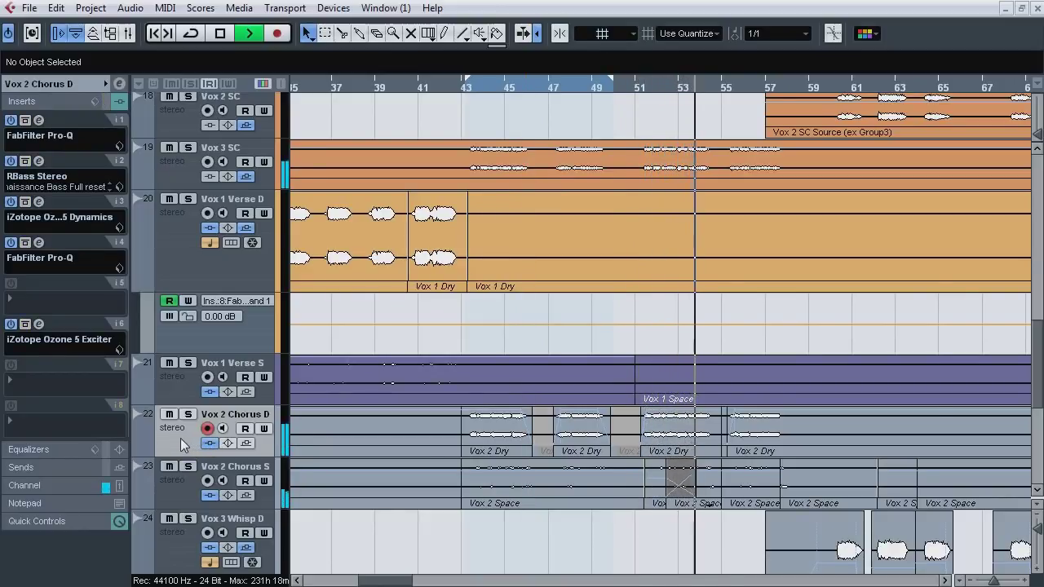
left_click(187, 414)
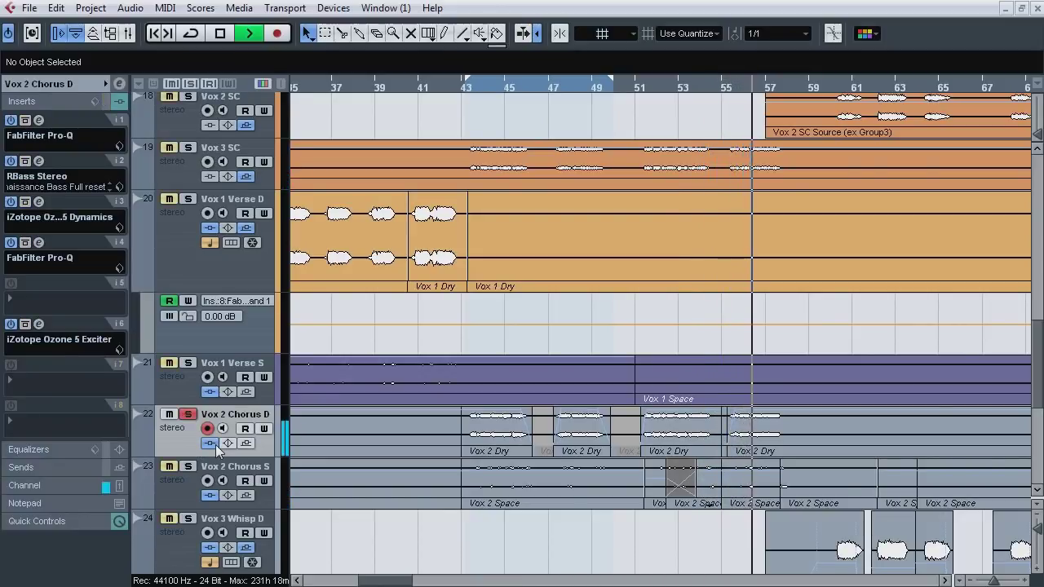
key("space")
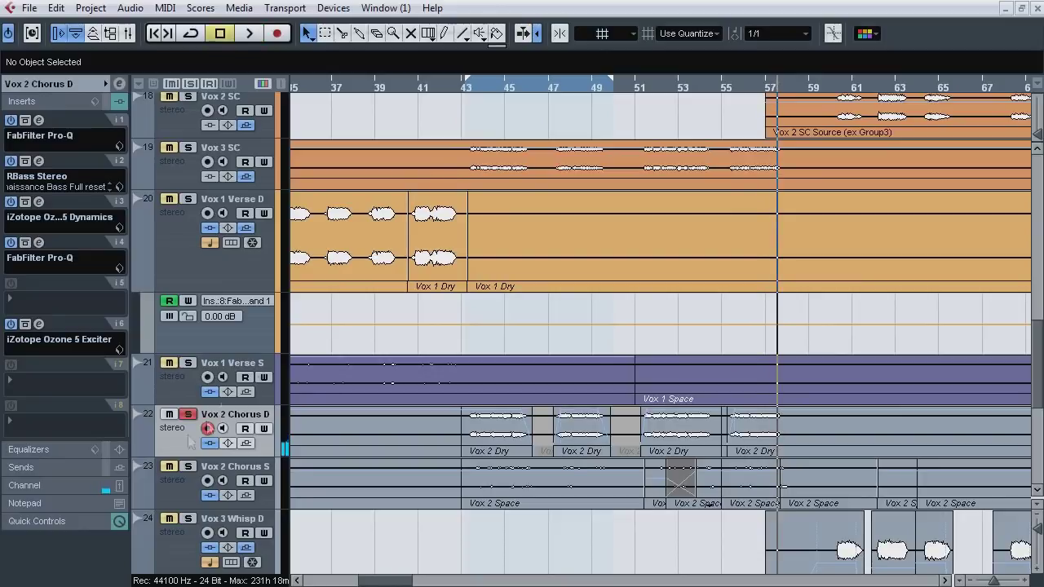
Step: Set a cycle over the first chorus phrase, about bars 43 to 46, and place the playhead at its start
left_click_drag(529, 87, 530, 103)
left_click(537, 87, "alt")
left_click(392, 88)
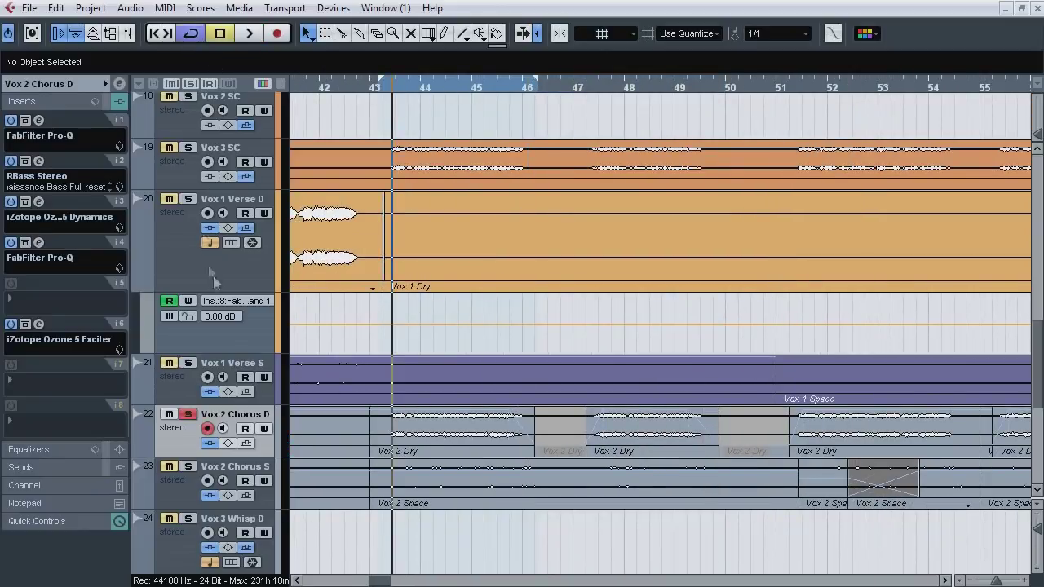
Step: Open the first FabFilter Pro-Q on Vox 2 Chorus D and audition its midrange cut band during looped playback
left_click(39, 120)
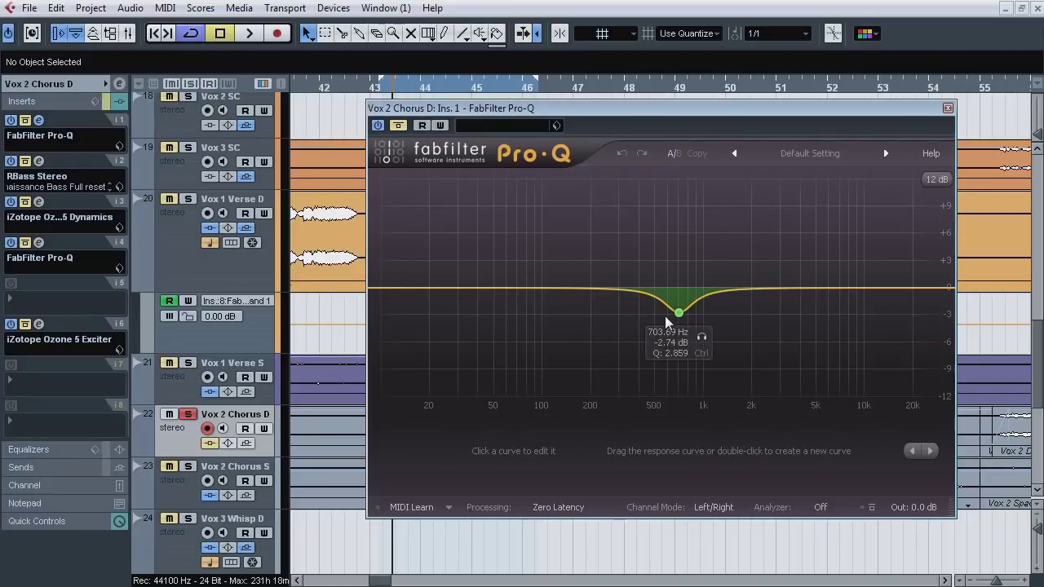
key("space")
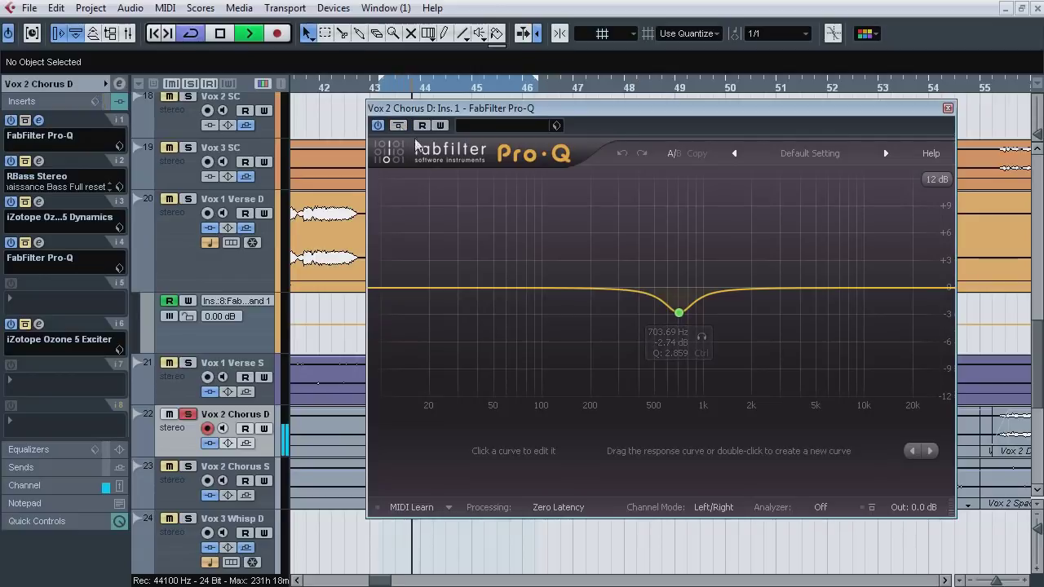
left_click(702, 337)
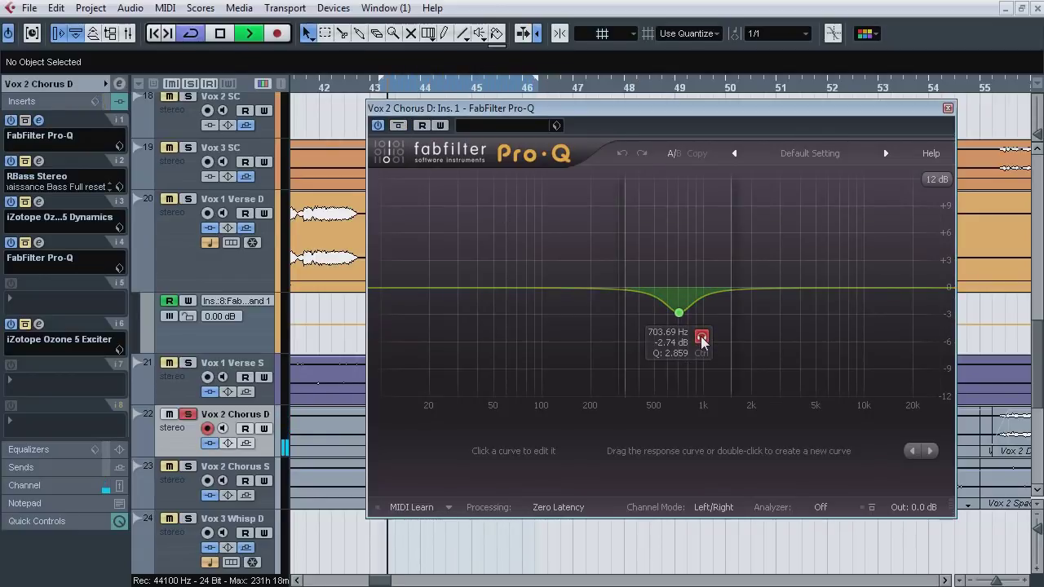
left_click(702, 338)
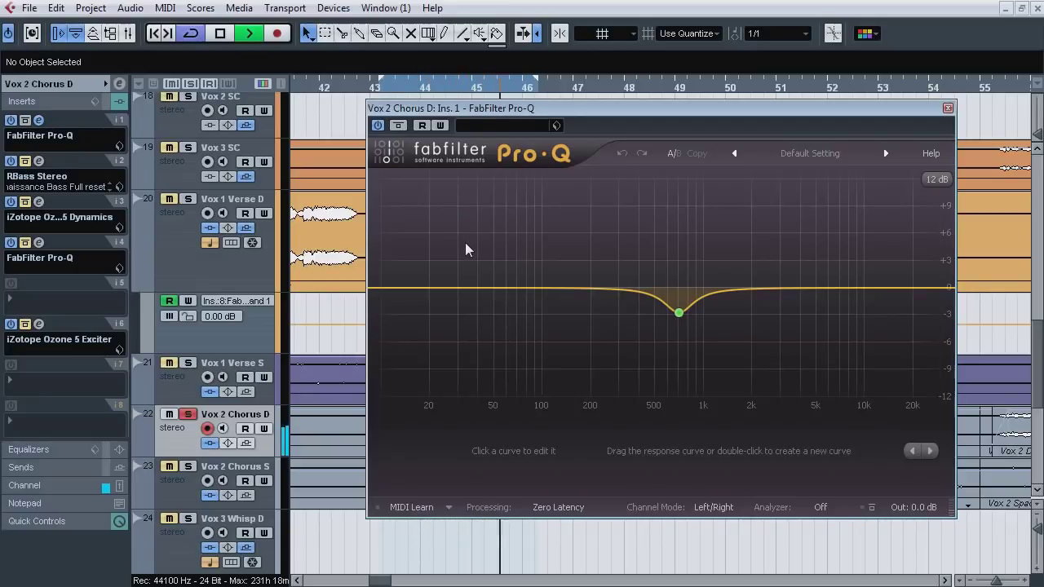
Step: Open RBass Stereo on insert 2, compare it bypassed and active during playback, and return the playhead to the phrase start
left_click(39, 160)
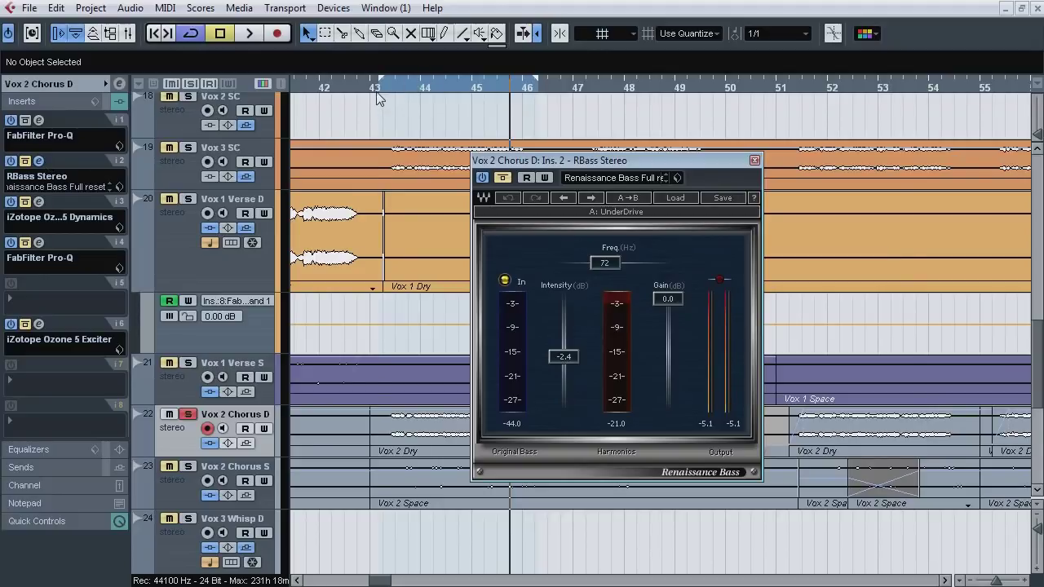
key("space")
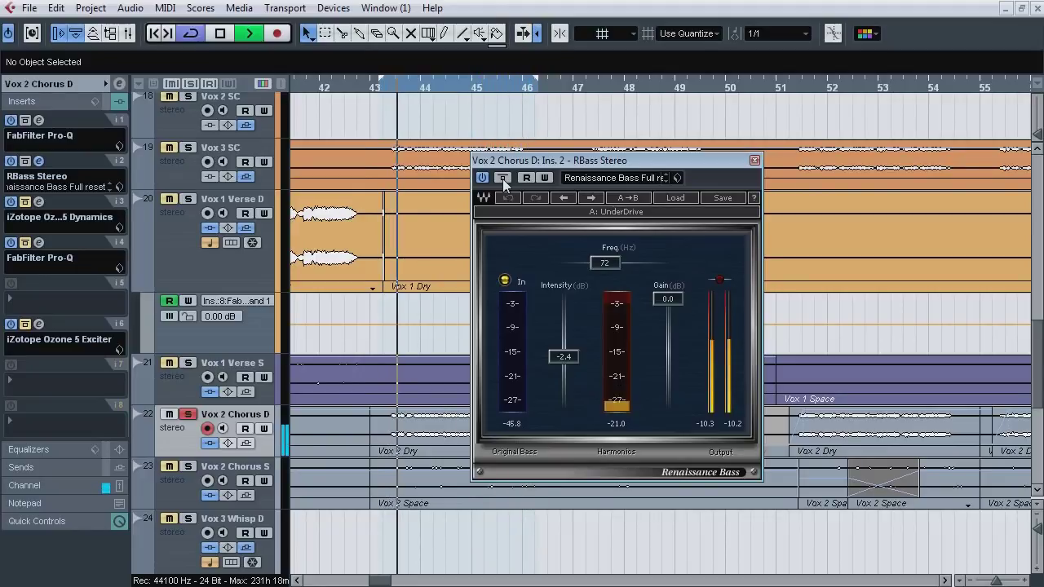
left_click(502, 178)
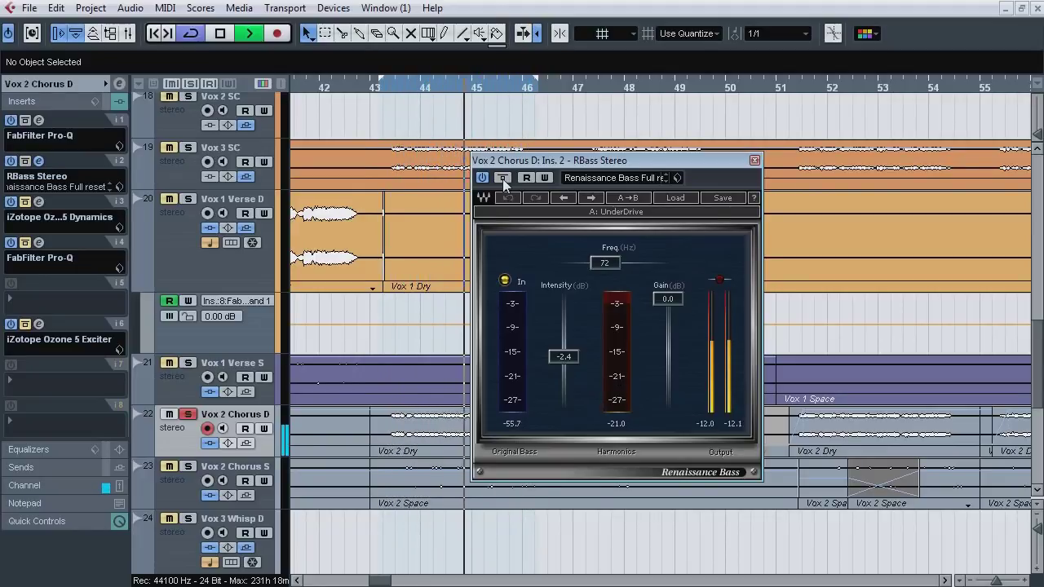
key("space")
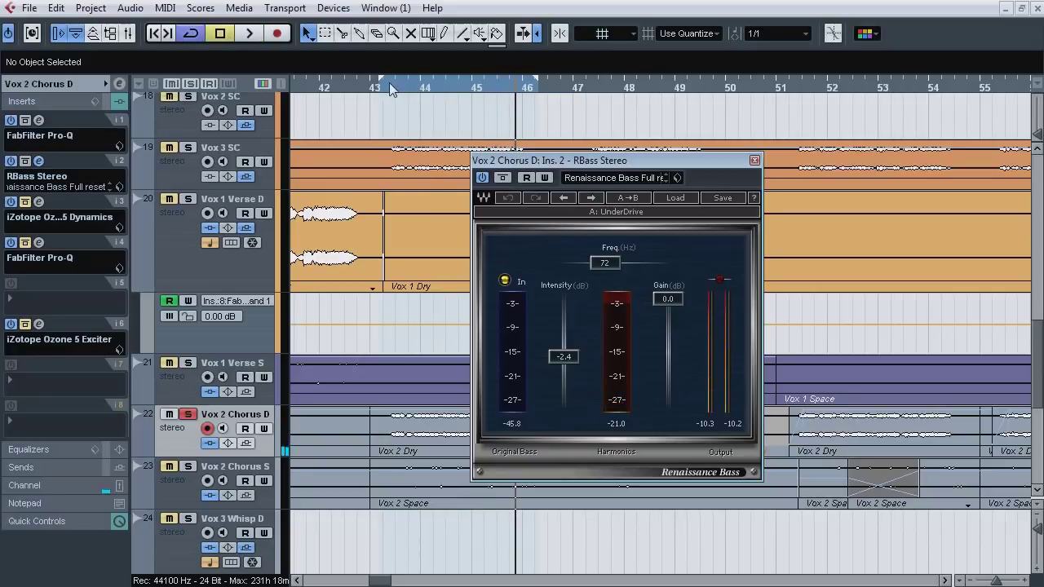
left_click(387, 88)
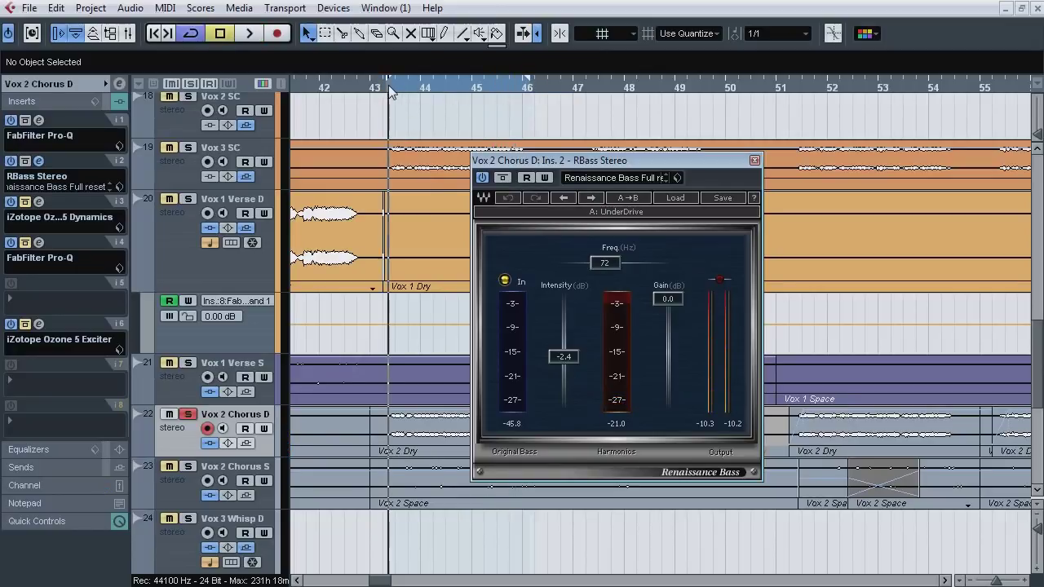
Step: Close RBass, open iZotope Ozone 5 Dynamics on insert 3, take it out of bypass and show all four bands
left_click(38, 162)
left_click(38, 202)
left_click(228, 62)
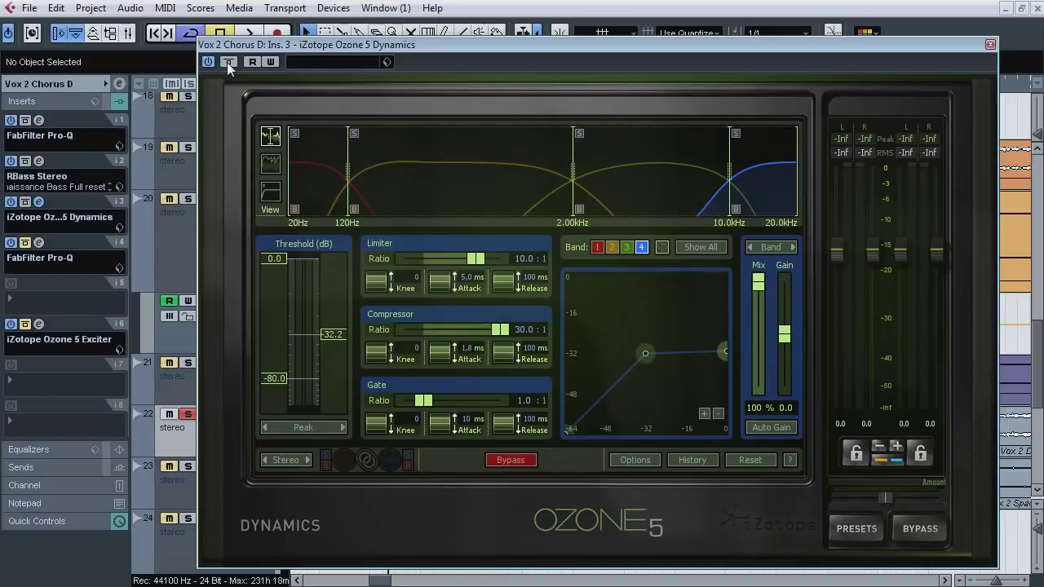
left_click(690, 181)
left_click(763, 180)
left_click(689, 252)
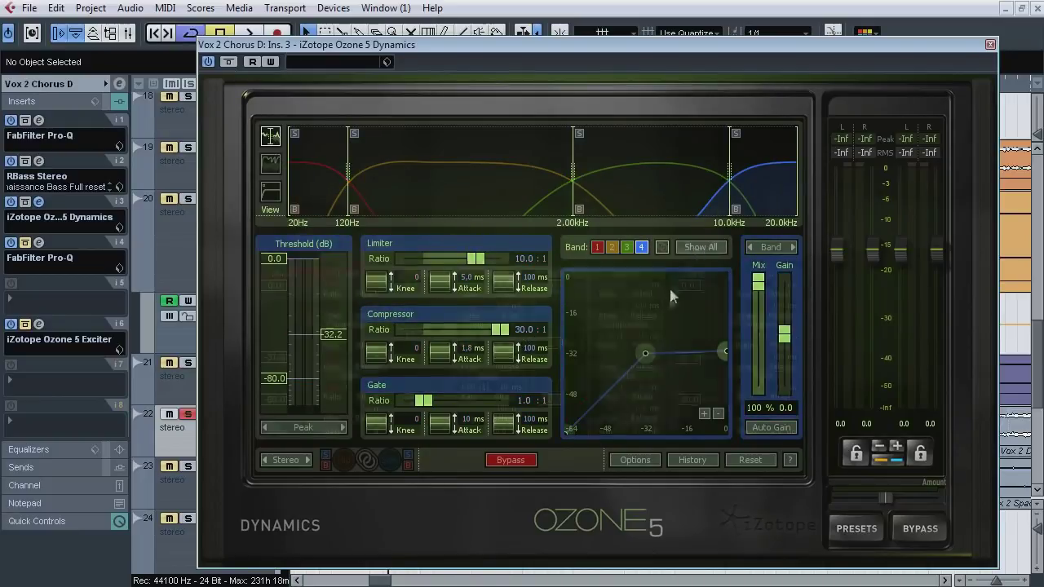
Step: Play the loop, compare Ozone 5 Dynamics bypassed and active, and solo its highest band to hear the compression
key("space")
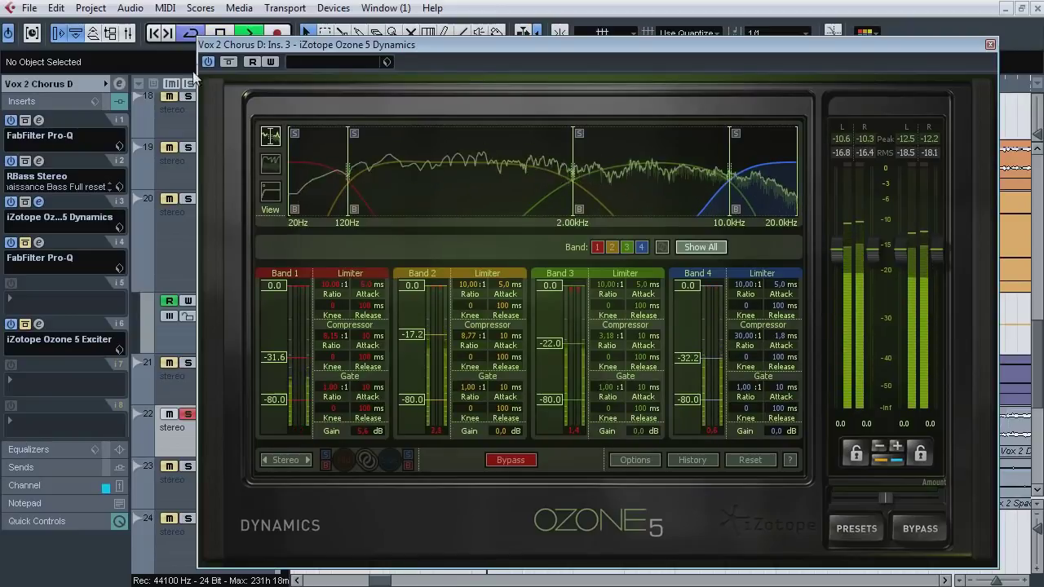
left_click(230, 61)
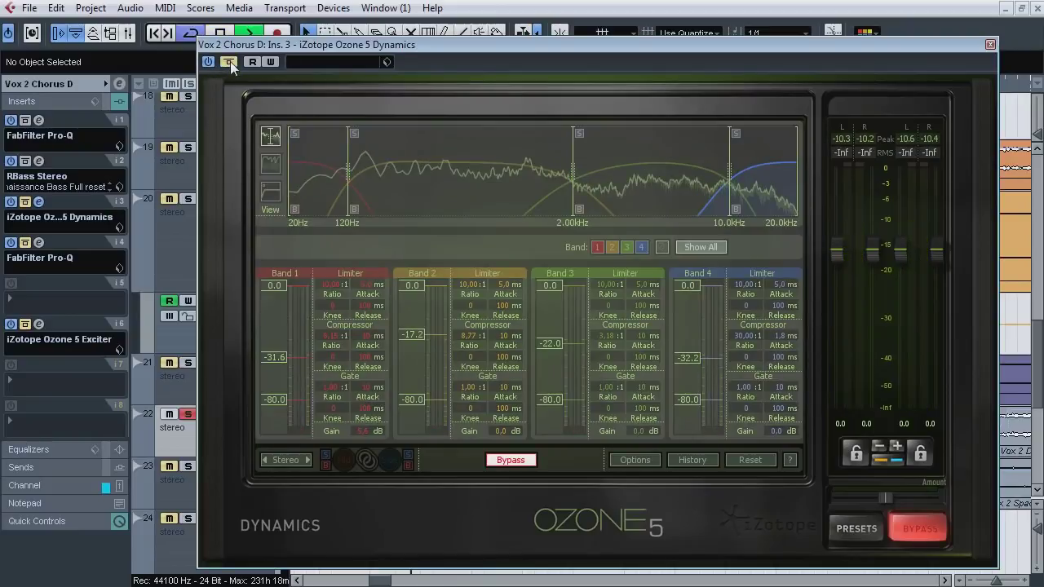
left_click(230, 61)
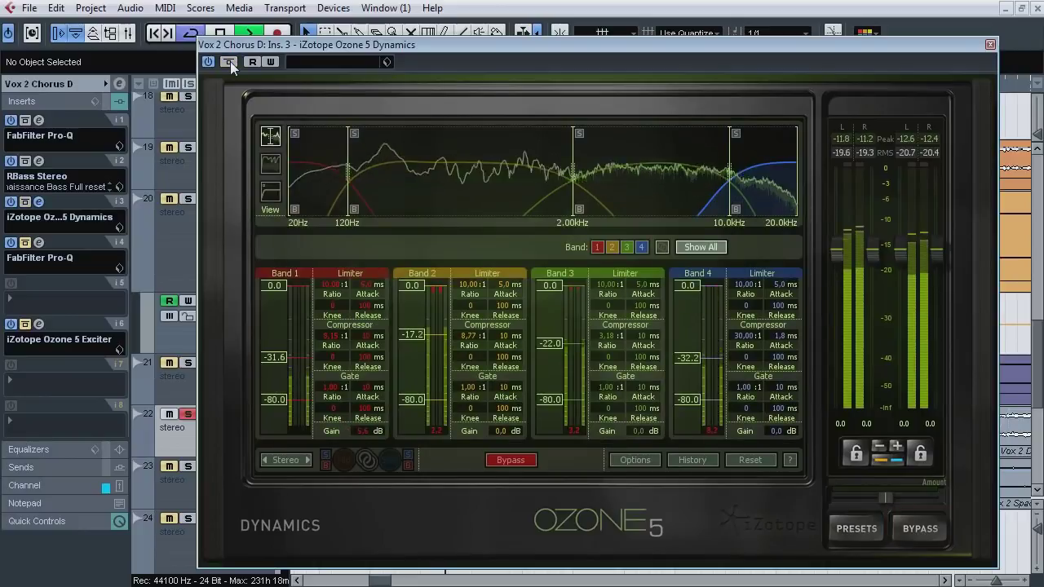
left_click(735, 134)
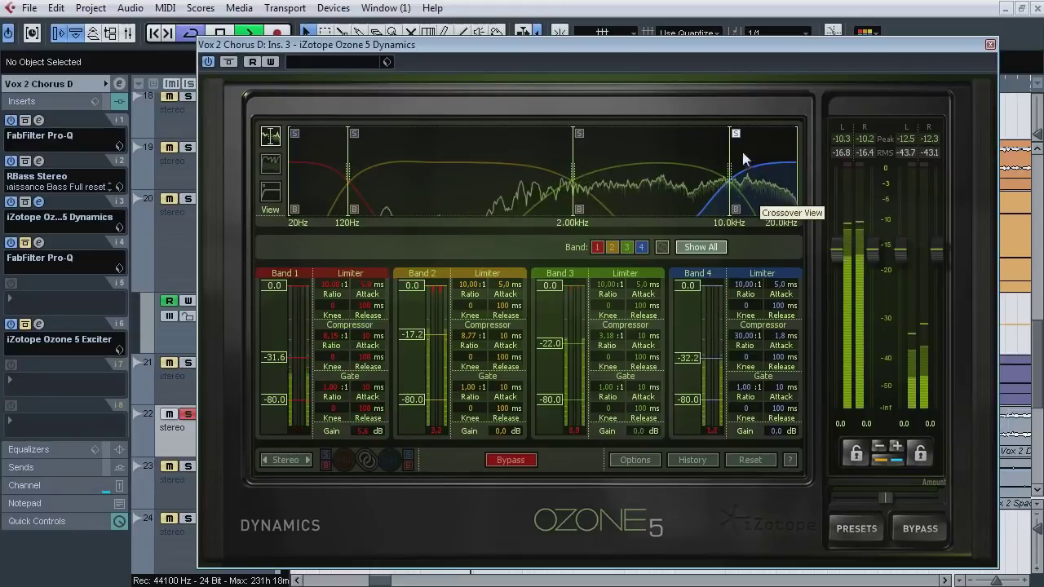
key("space")
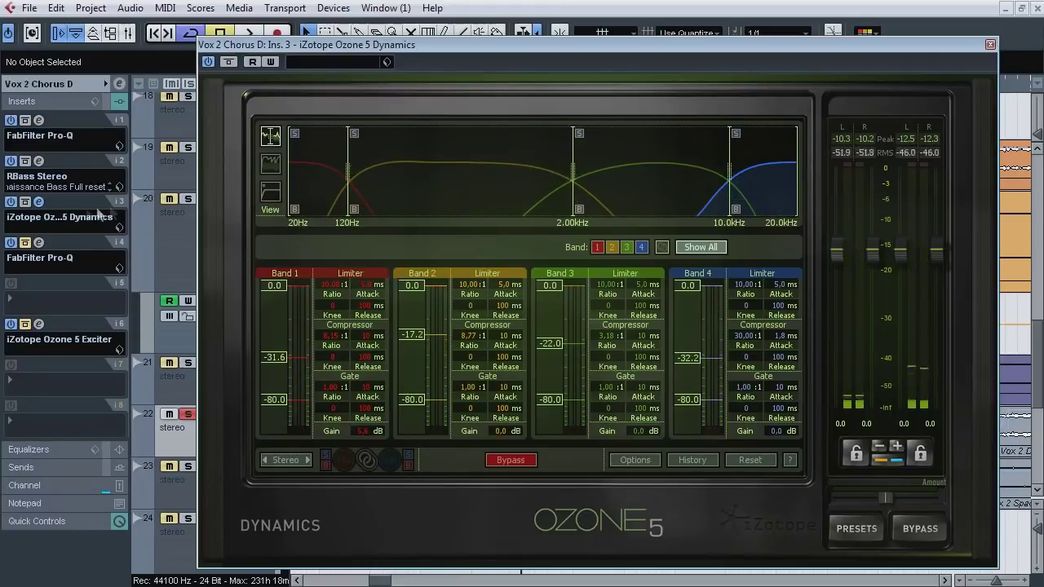
Step: Replace the Dynamics window with the insert 4 Pro-Q, audition its low-mid cut band during playback, and turn the cycle off
left_click(38, 201)
left_click(39, 242)
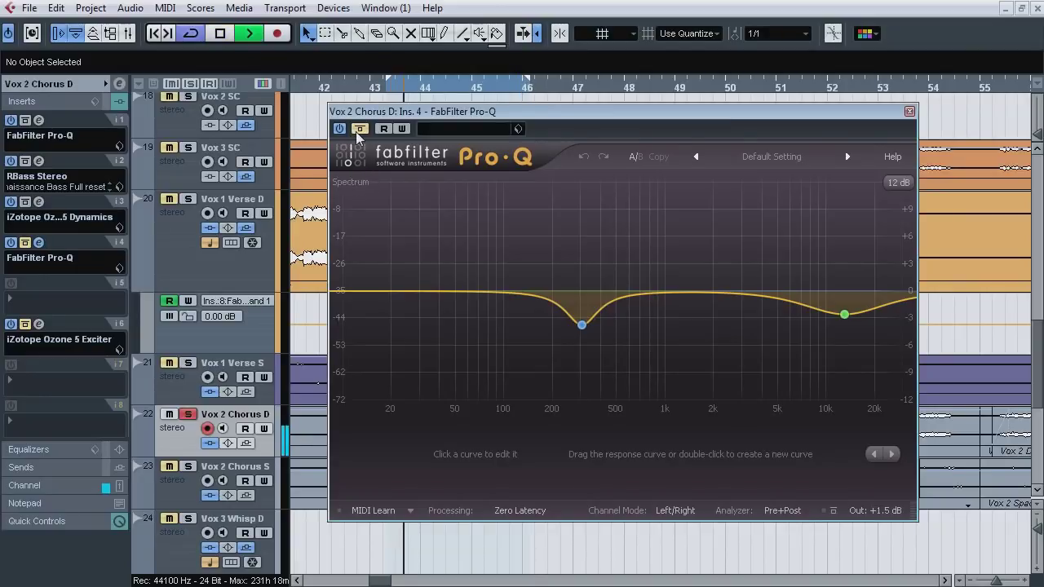
left_click(605, 349)
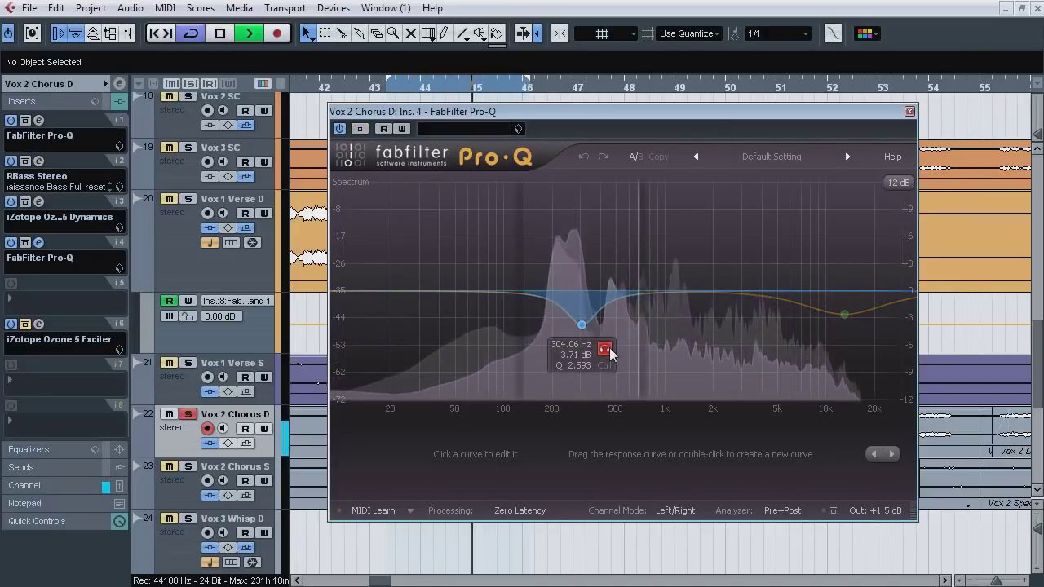
left_click(191, 33)
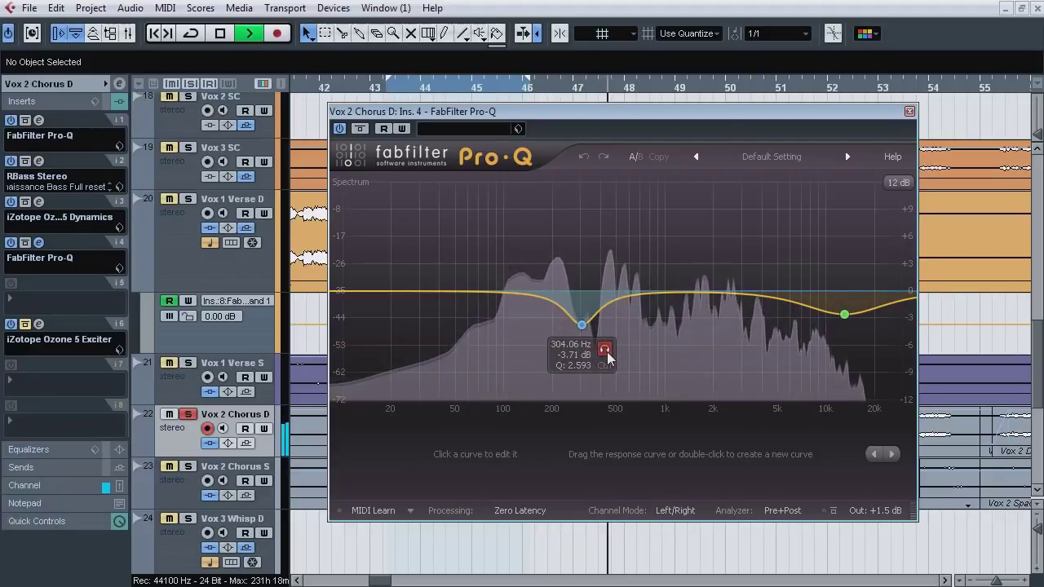
left_click(605, 350)
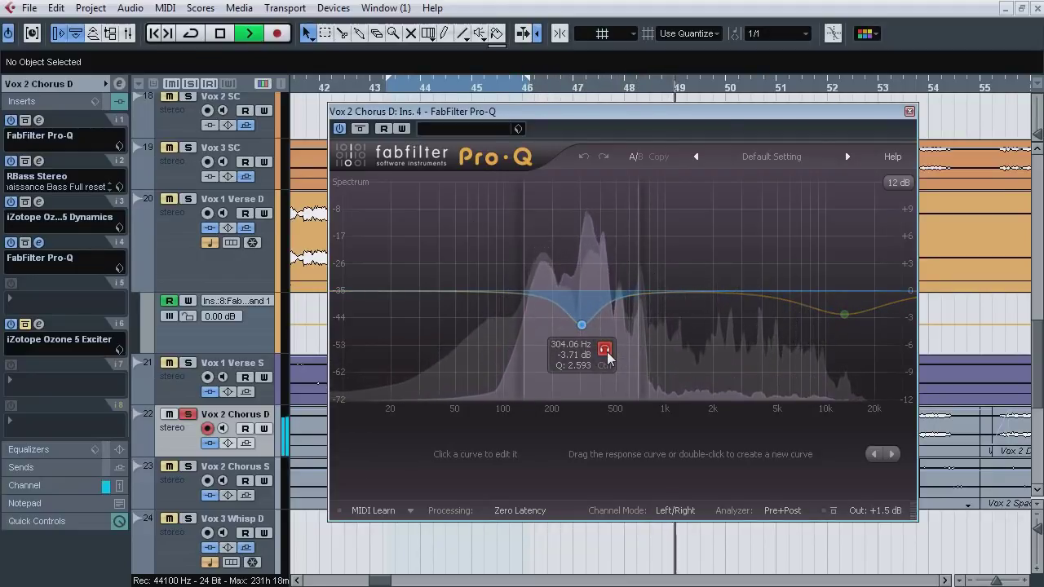
left_click_drag(608, 353, 608, 352)
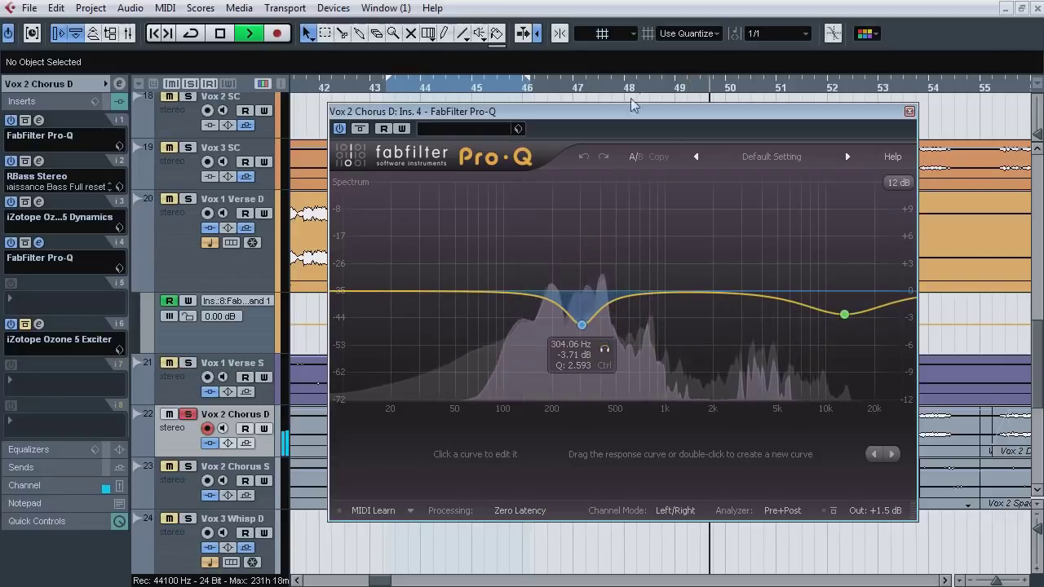
Step: Compare the insert 4 Pro-Q bypassed and active on Vox 2 Chorus D, soloed and within the full mix
left_click(360, 129)
left_click(359, 129)
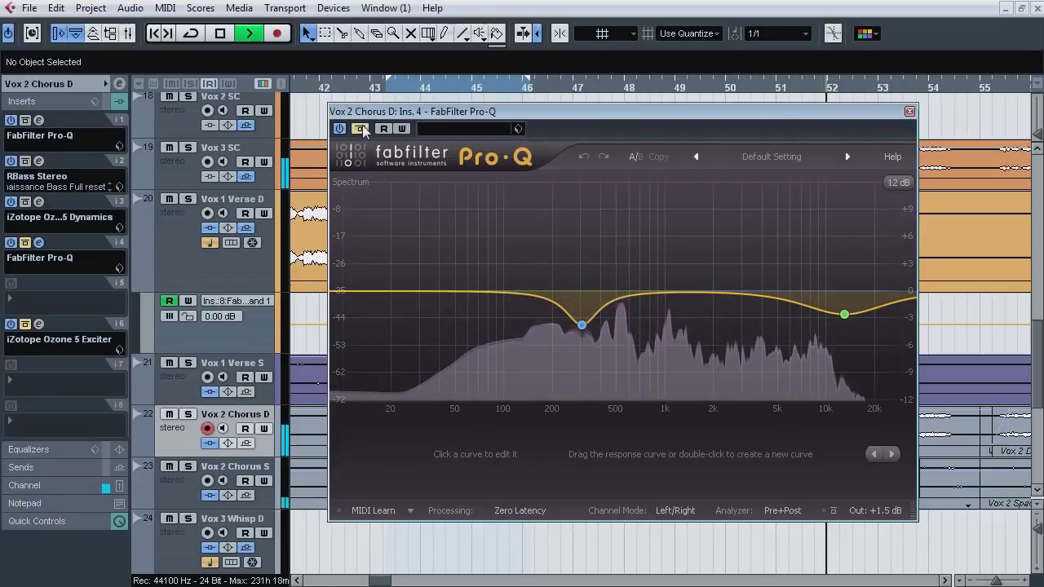
left_click(362, 129)
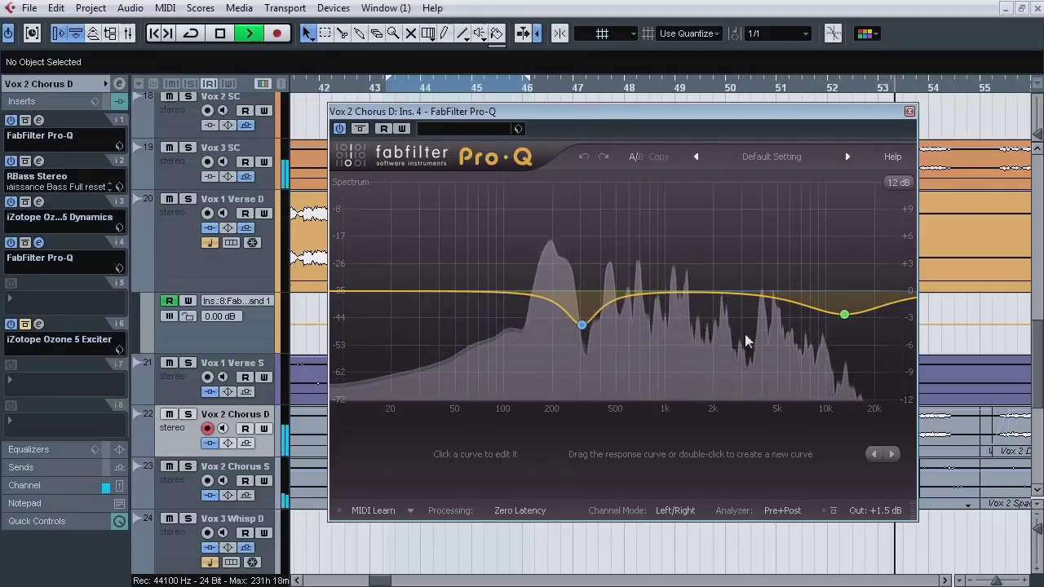
Step: Audition the high-frequency cut band of the insert 4 Pro-Q and compare the equalizer with its bypass
mouse_move(845, 315)
left_click(867, 339)
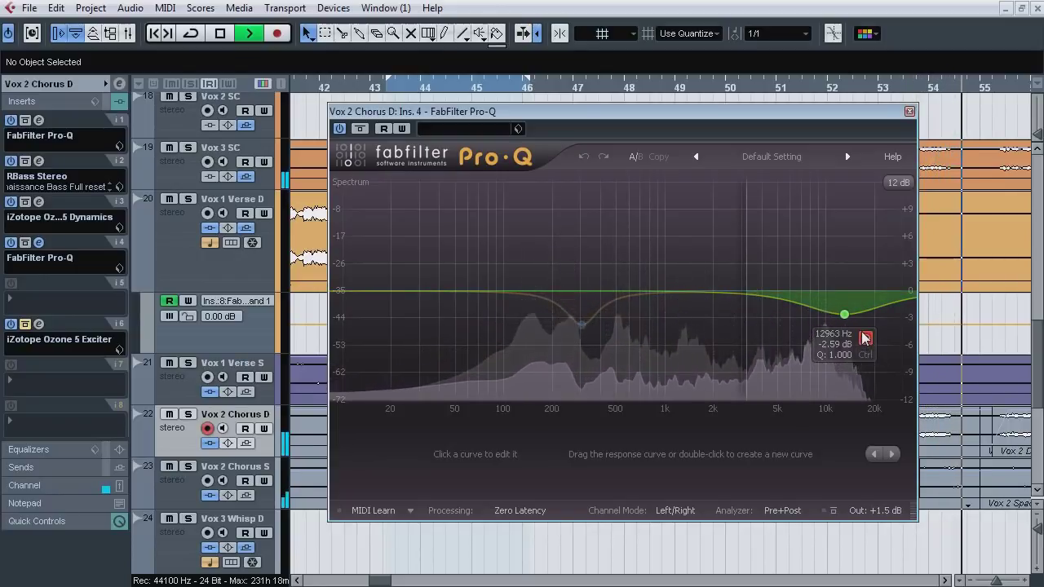
left_click(867, 338)
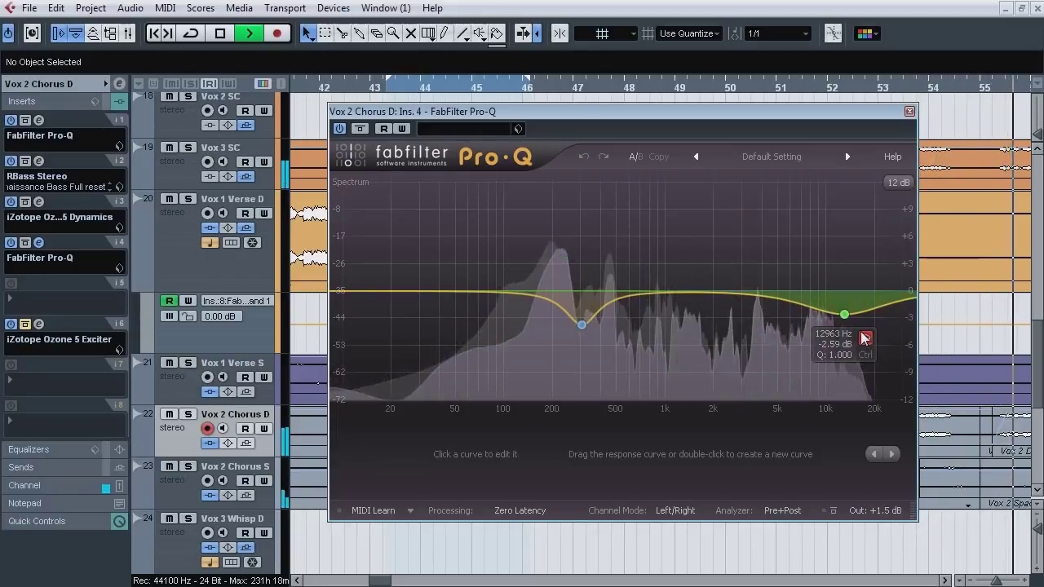
left_click(361, 131)
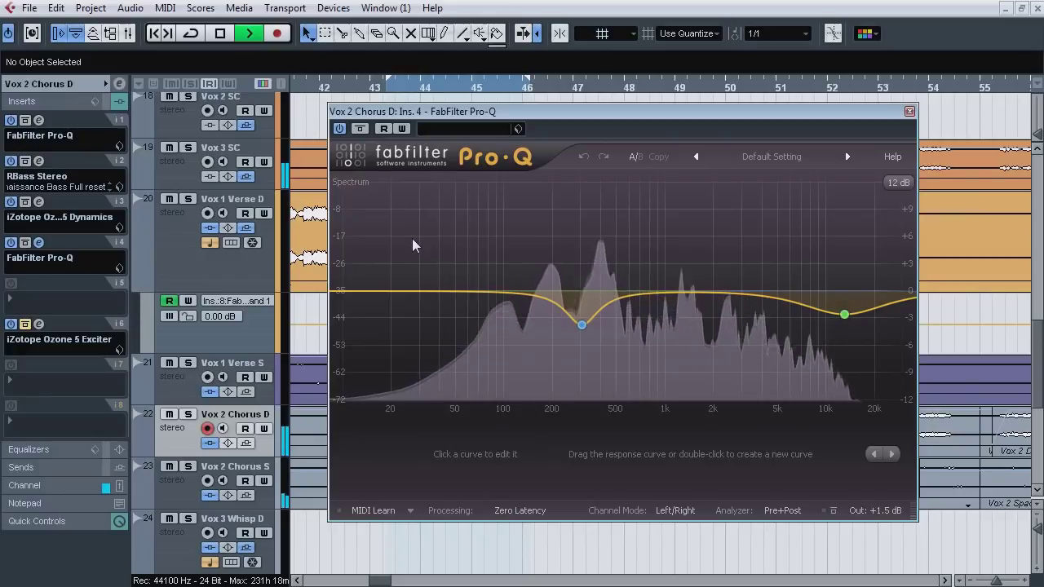
Step: Stop playback, replace the insert 4 Pro-Q window with the insert 6 Ozone 5 Exciter, and take the exciter out of bypass
key("space")
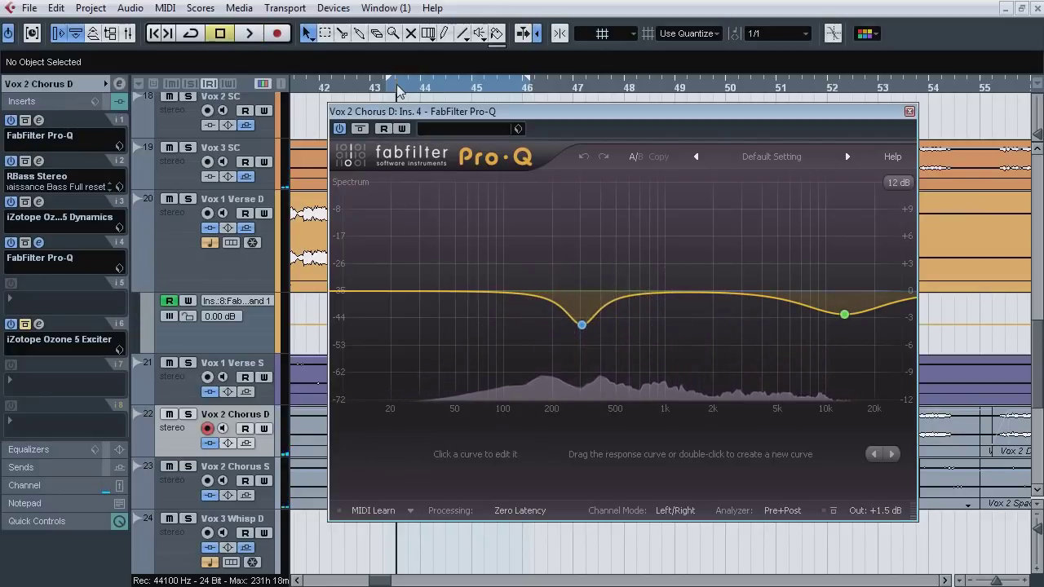
left_click(40, 241)
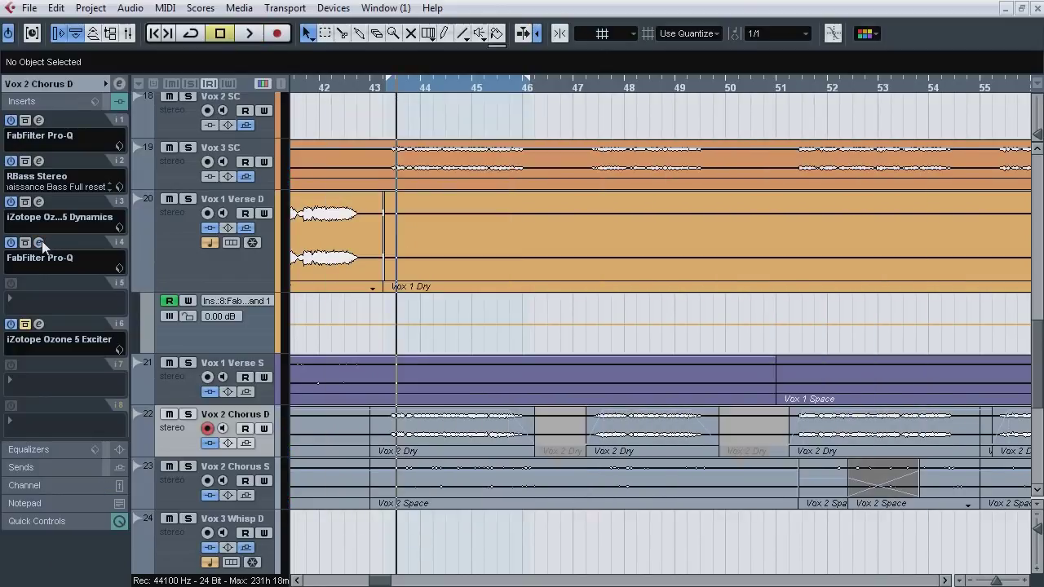
left_click(41, 324)
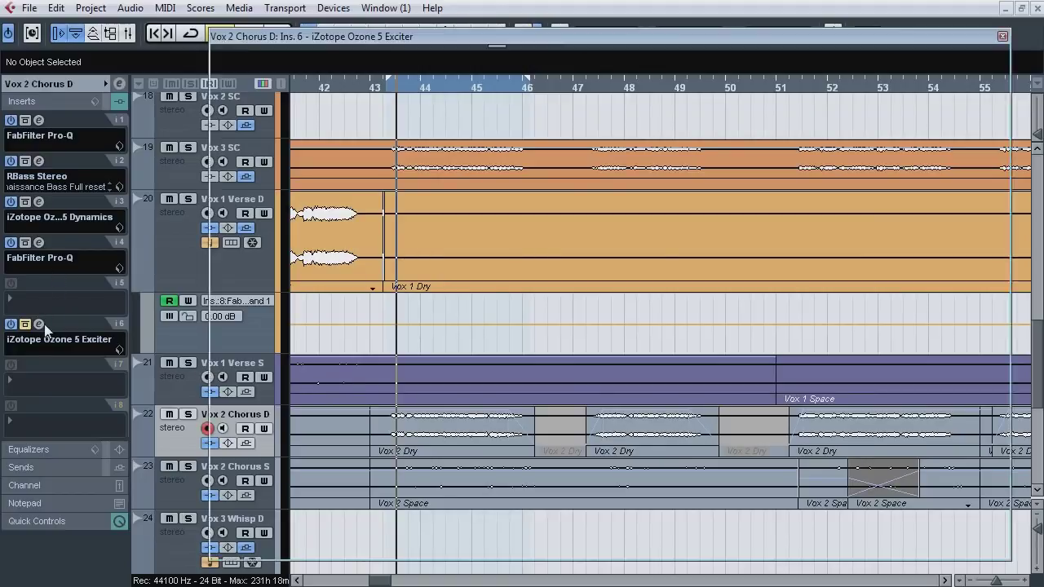
left_click(242, 55)
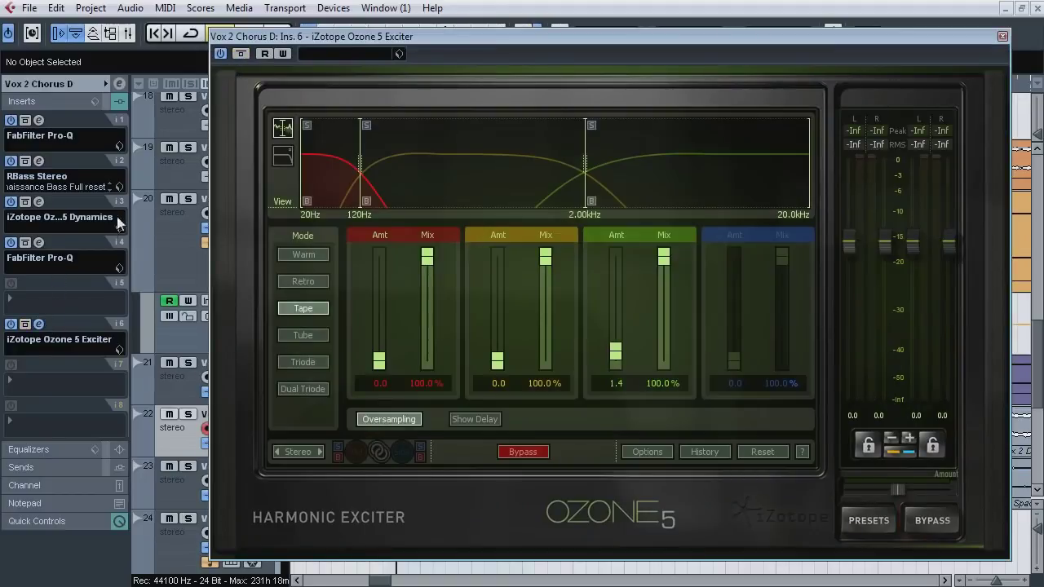
left_click(40, 242)
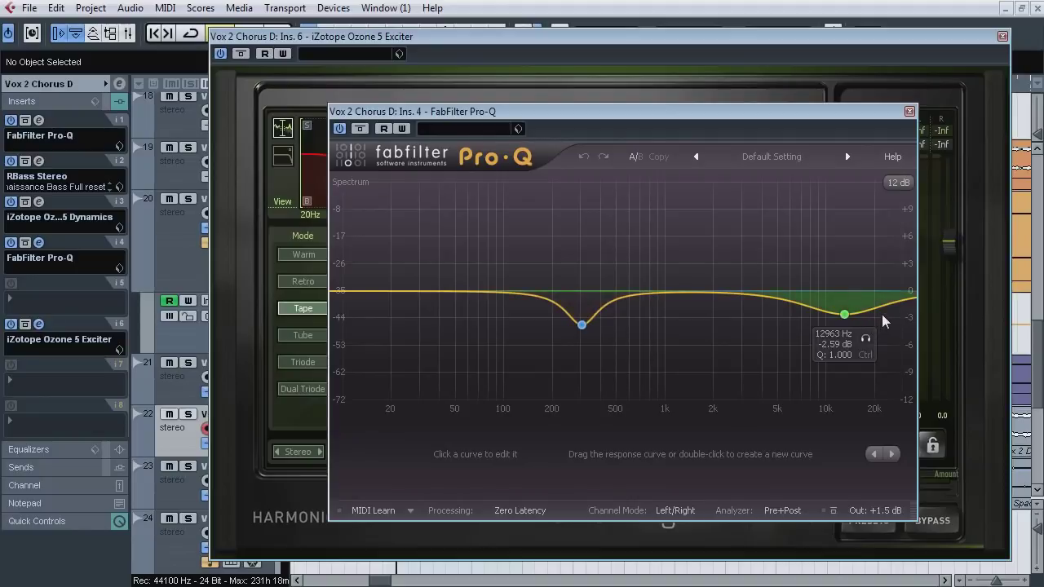
left_click(907, 114)
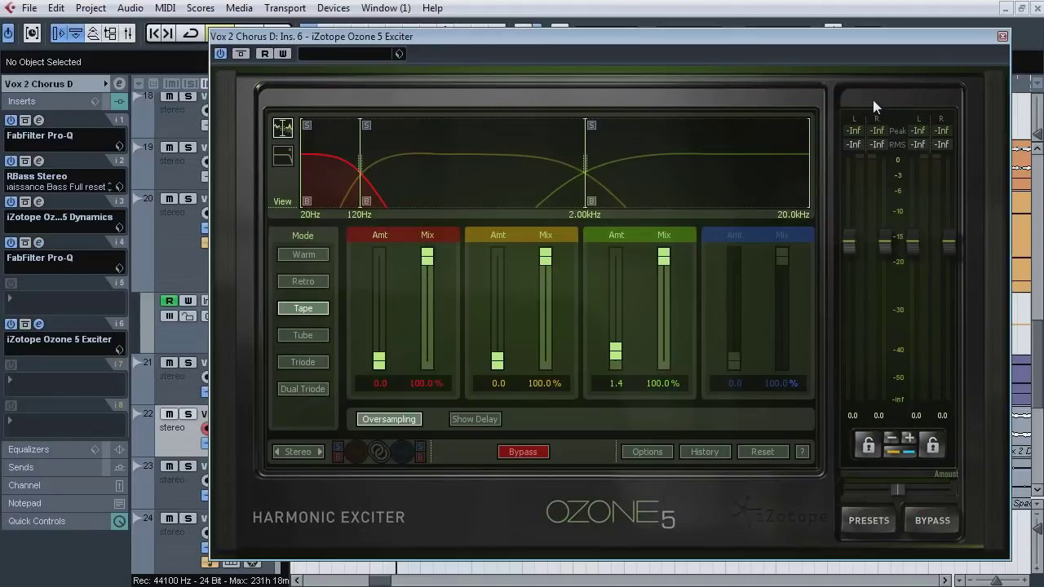
Step: Compare the Ozone 5 Exciter bypassed and active during looped playback, close its window, and check the channels in the mixer
left_click(240, 54)
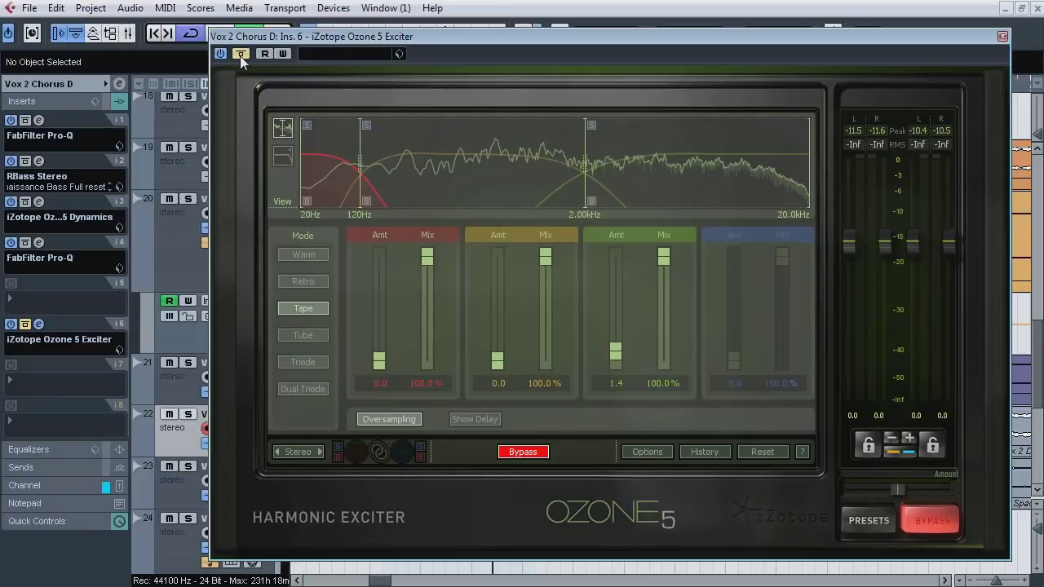
left_click(241, 54)
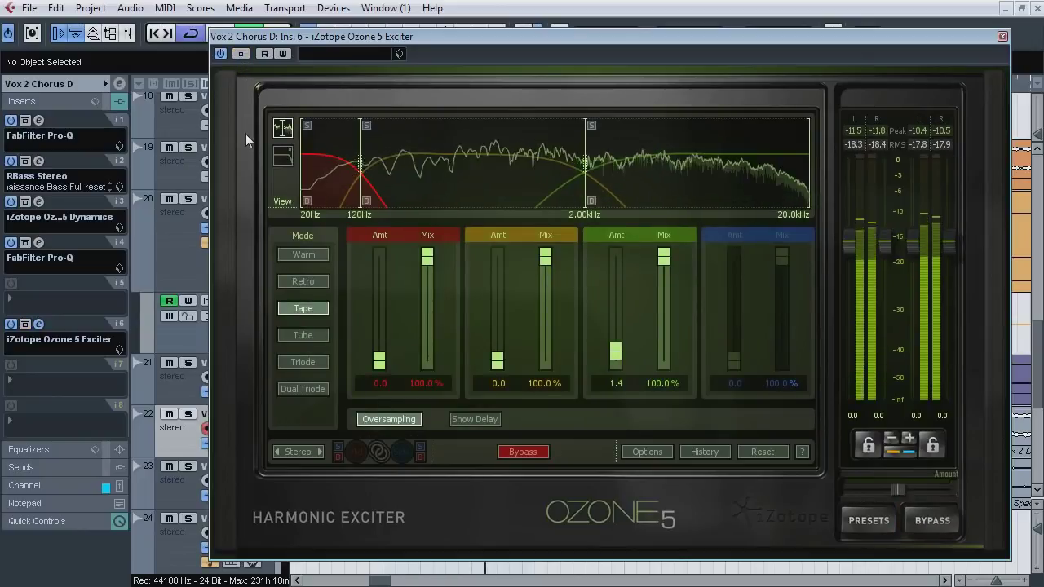
left_click(38, 324)
key("F3")
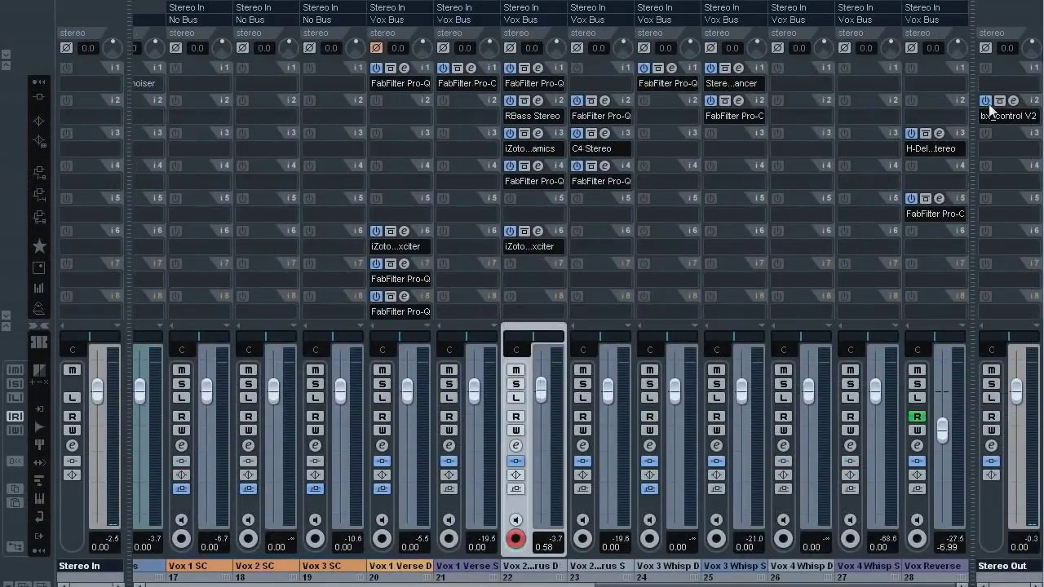
key("F3")
Step: Select and solo Vox 2 Chorus S, and listen to it alone and with Vox 2 Chorus D, with its inserts active and bypassed
left_click(180, 488)
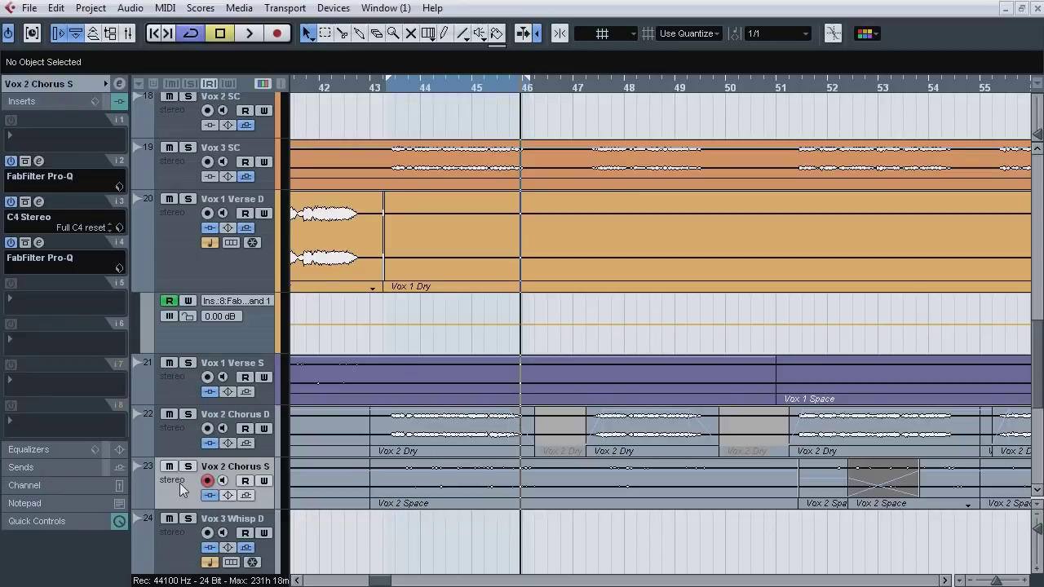
left_click(188, 467)
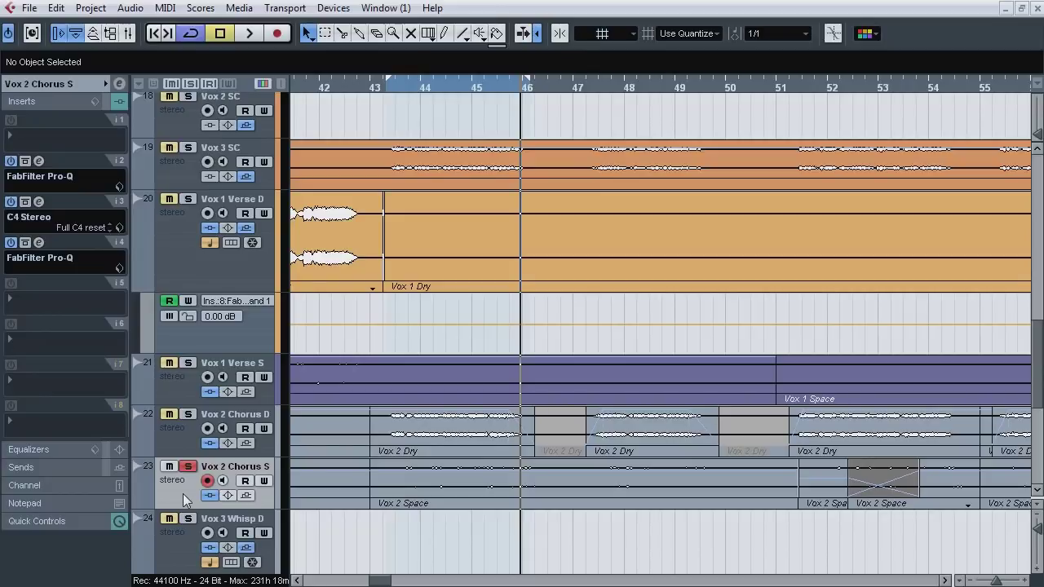
key("space")
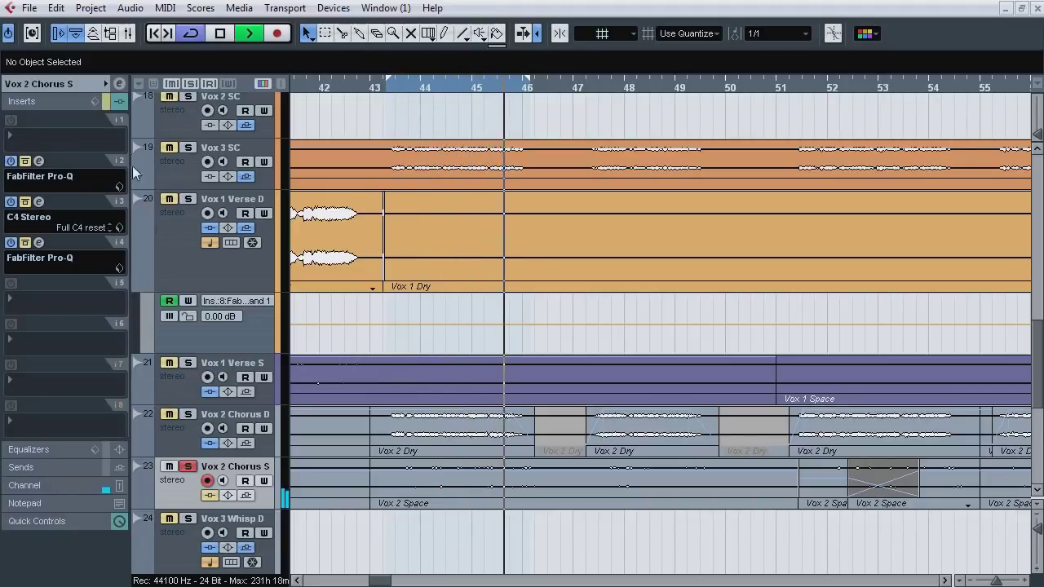
left_click(190, 416)
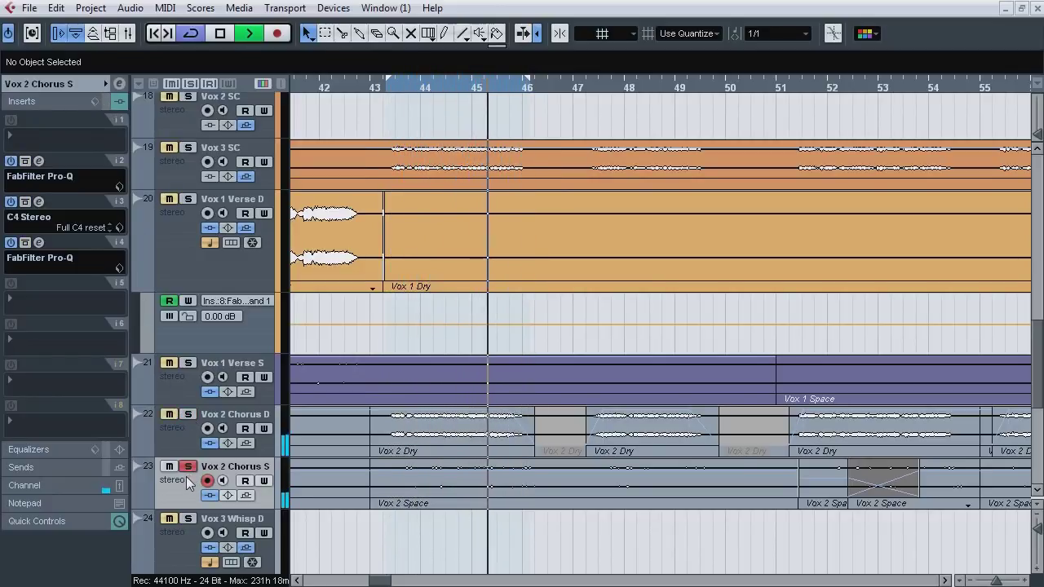
key("space")
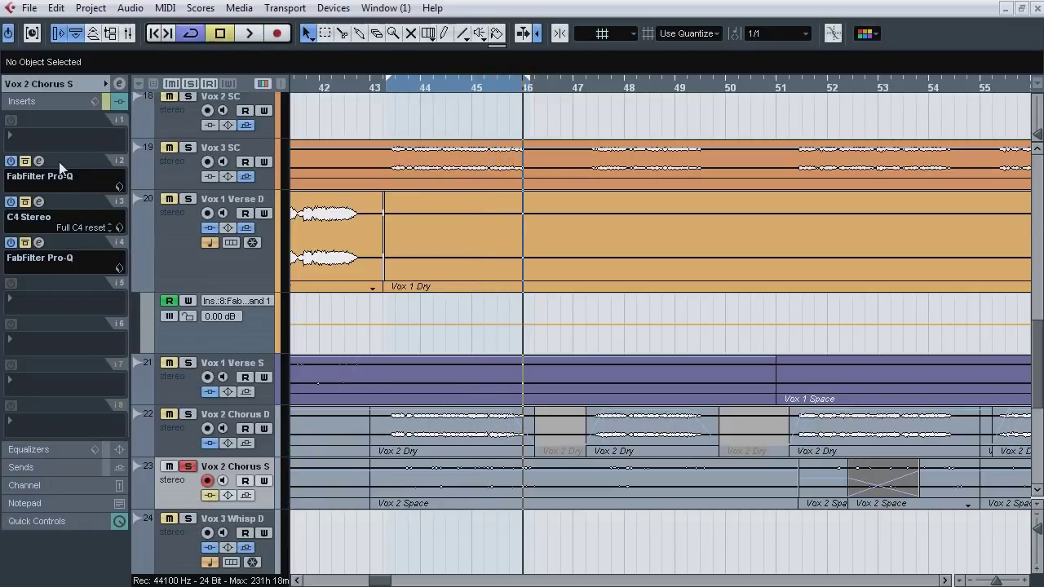
Step: Audition the 402 Hz and 1275 Hz cut bands of the insert 2 Pro-Q on Vox 2 Chorus S and compare the equalizer with its bypass
left_click(38, 161)
key("space")
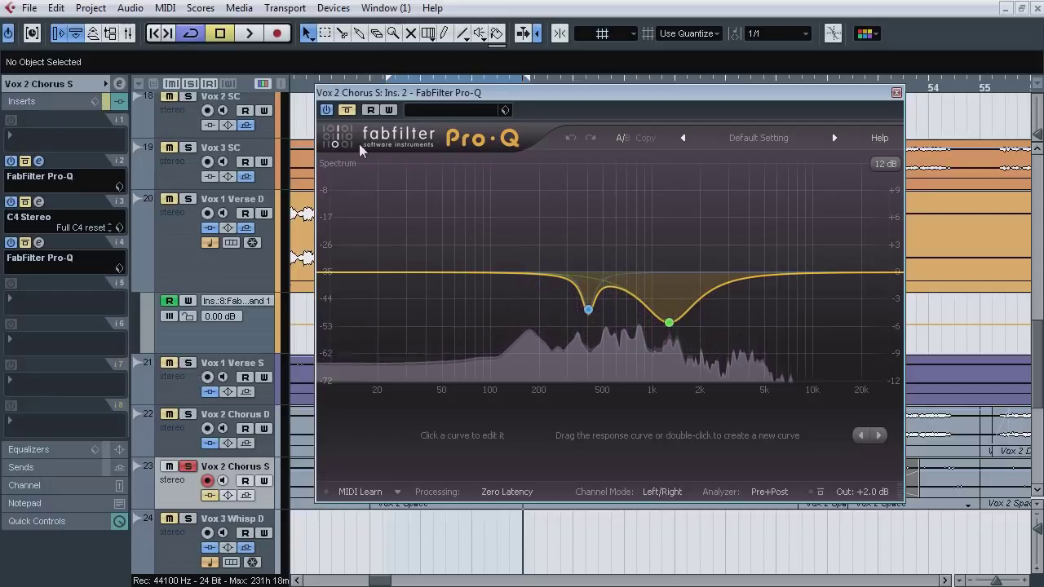
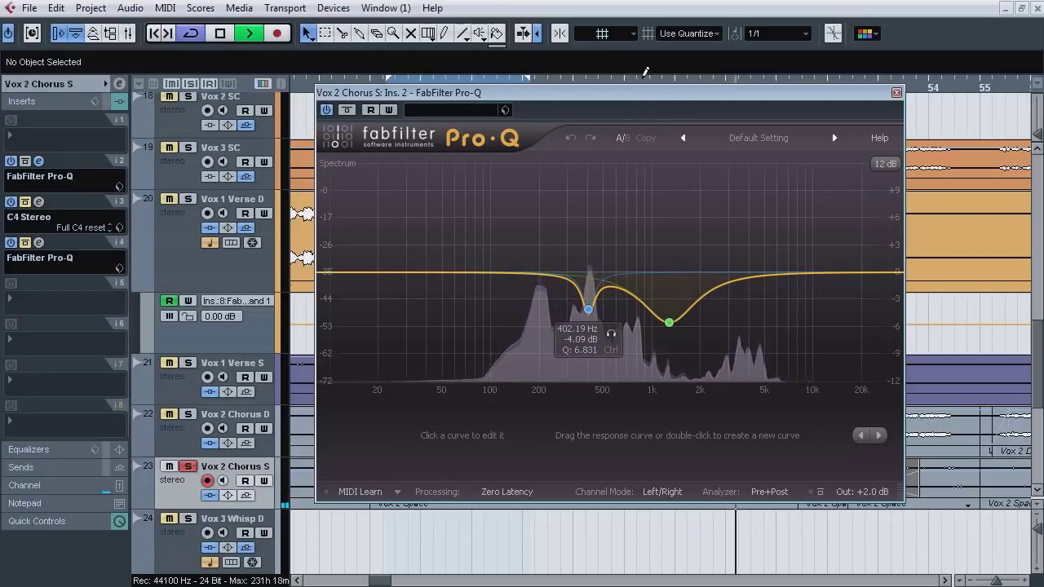
left_click(611, 335)
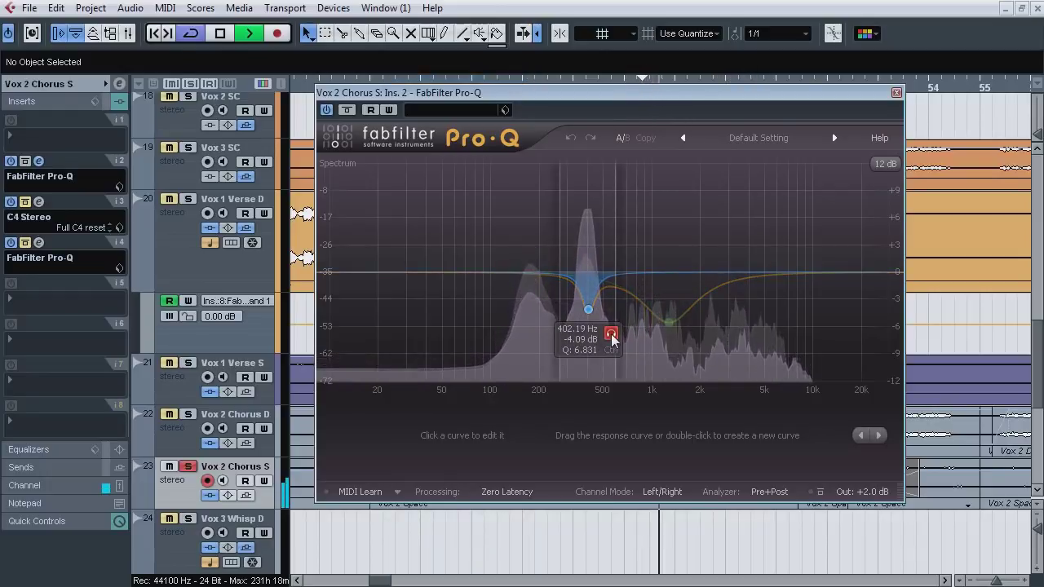
left_click(611, 336)
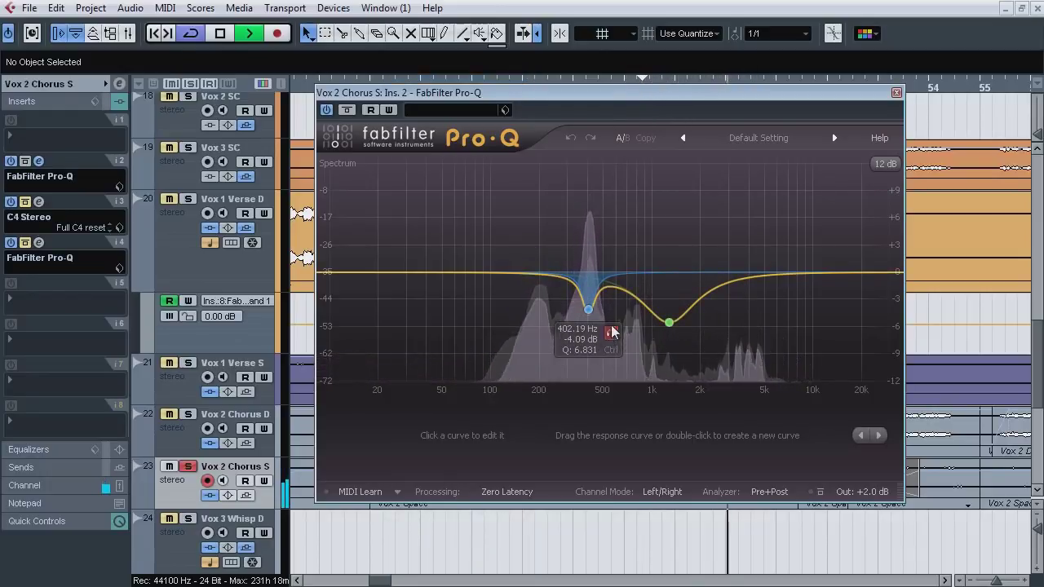
left_click(692, 347)
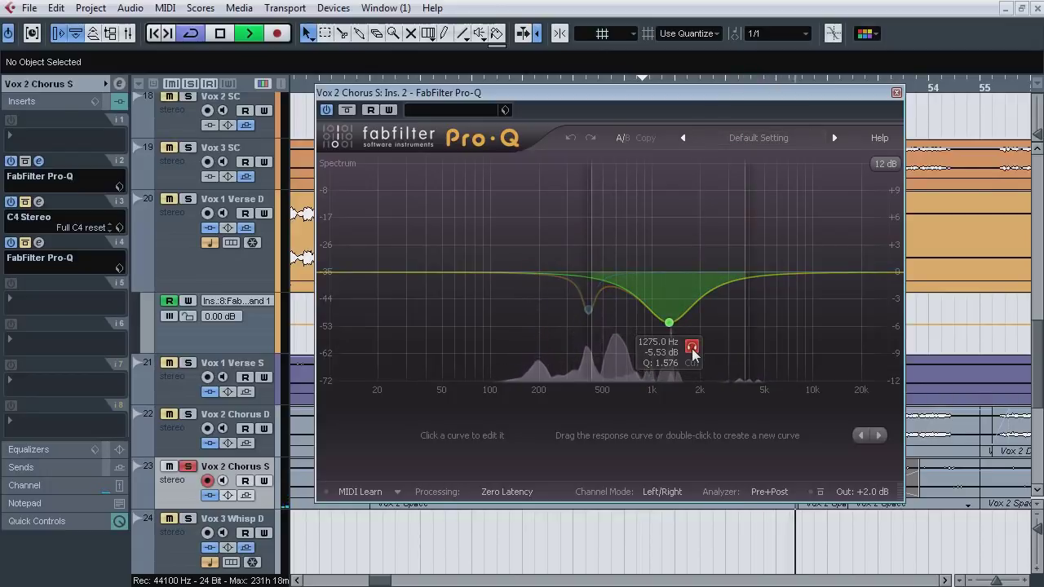
left_click(692, 347)
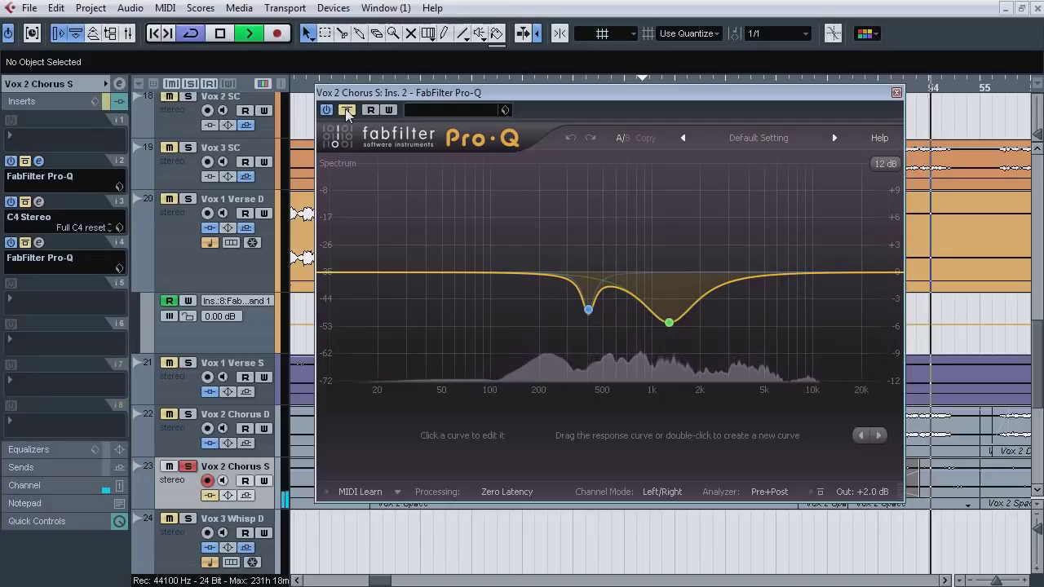
key("space")
left_click(38, 161)
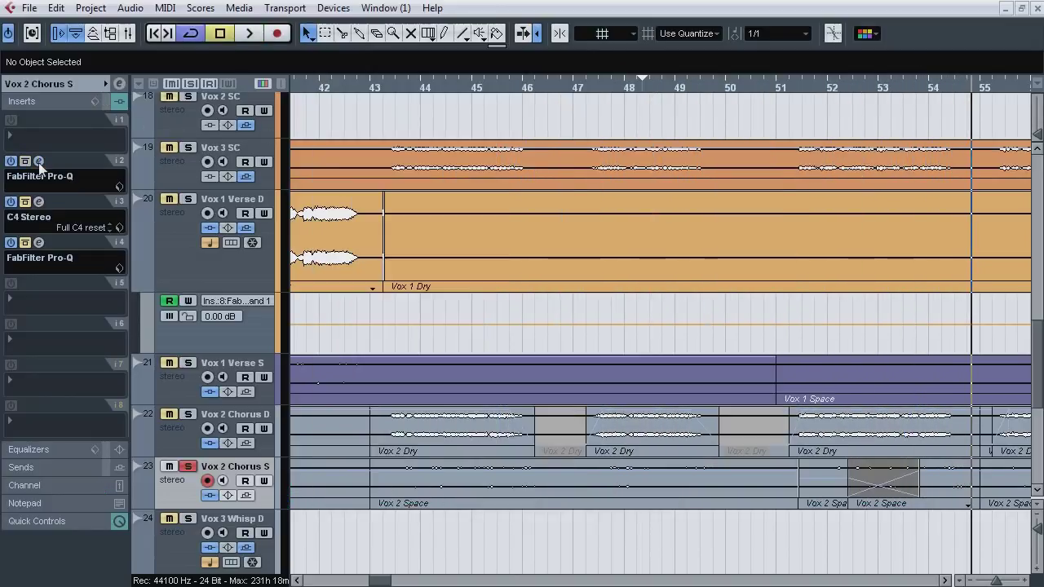
Step: Loop about bars 51 to 54 and compare C4 Stereo on Vox 2 Chorus S bypassed and active, soloed, with Vox 2 Chorus D, and in the full mix
left_click_drag(789, 80, 954, 79)
left_click(790, 87)
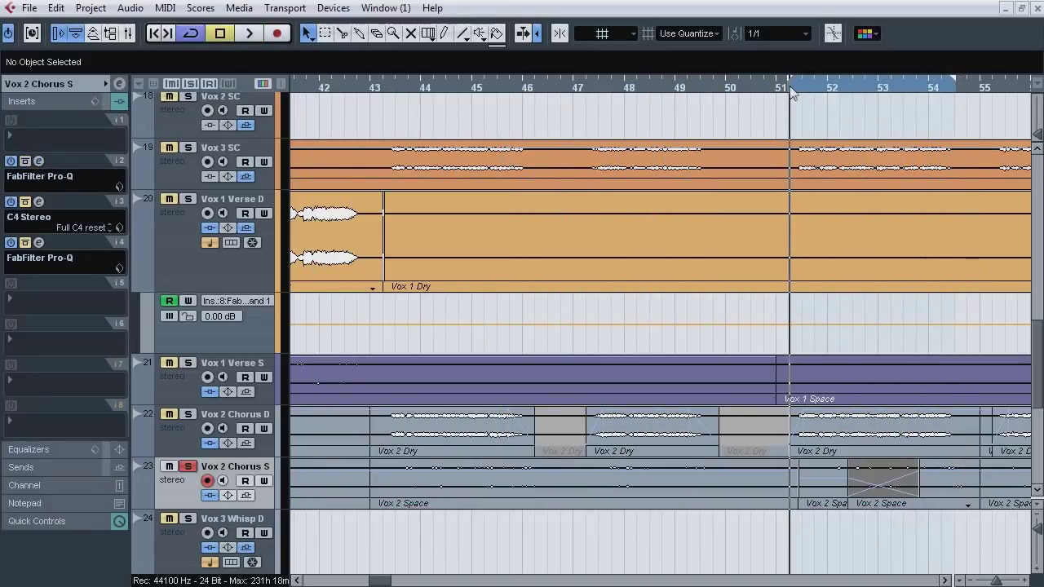
left_click(38, 202)
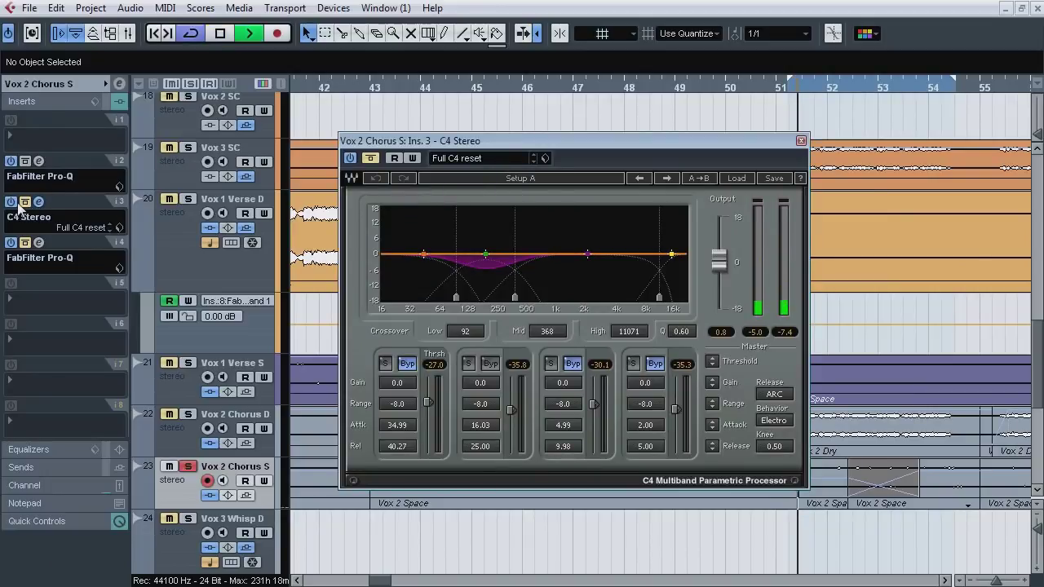
left_click(26, 204)
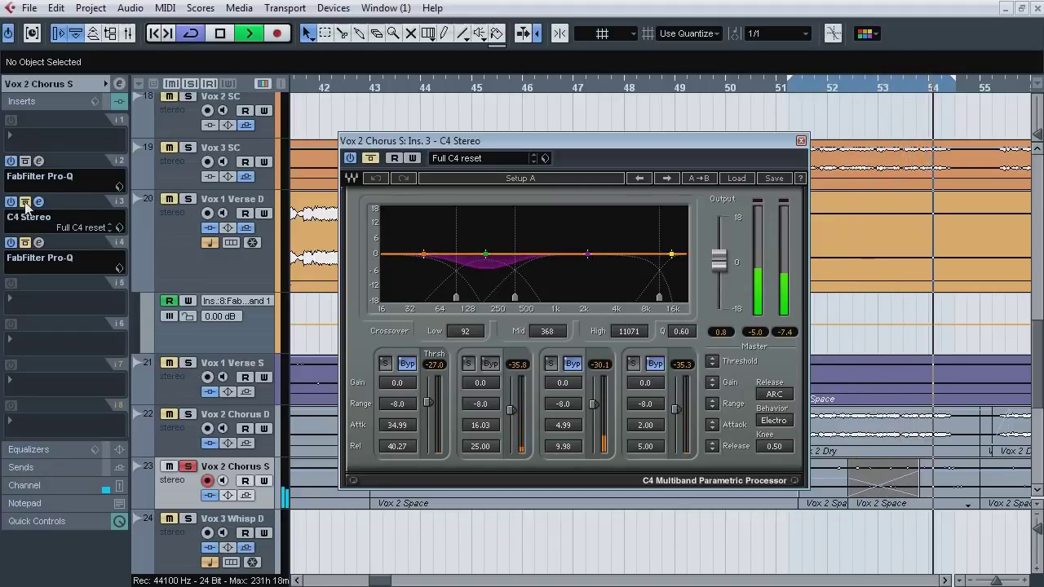
left_click(189, 416)
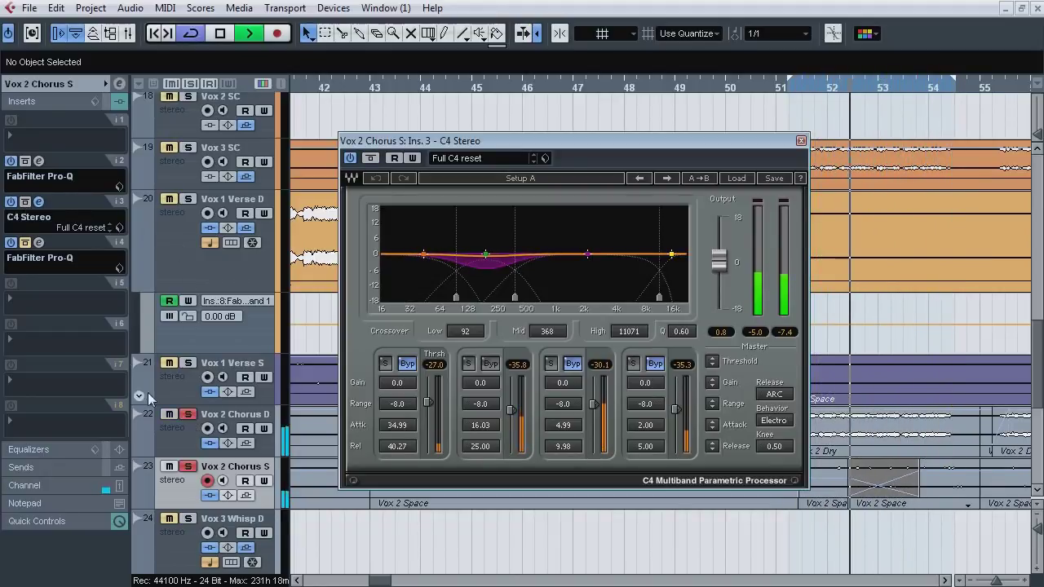
left_click(26, 203)
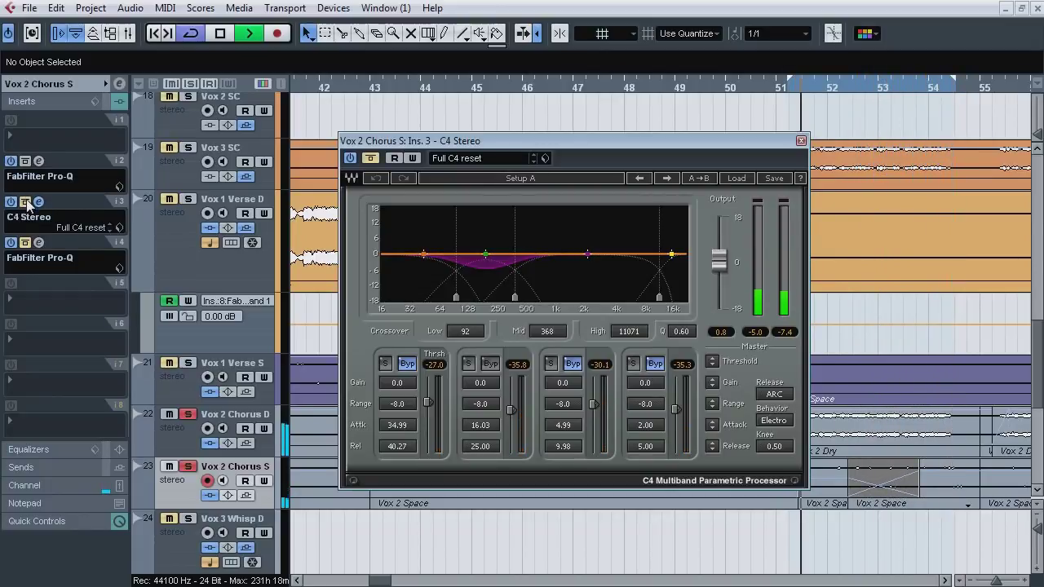
left_click(25, 202)
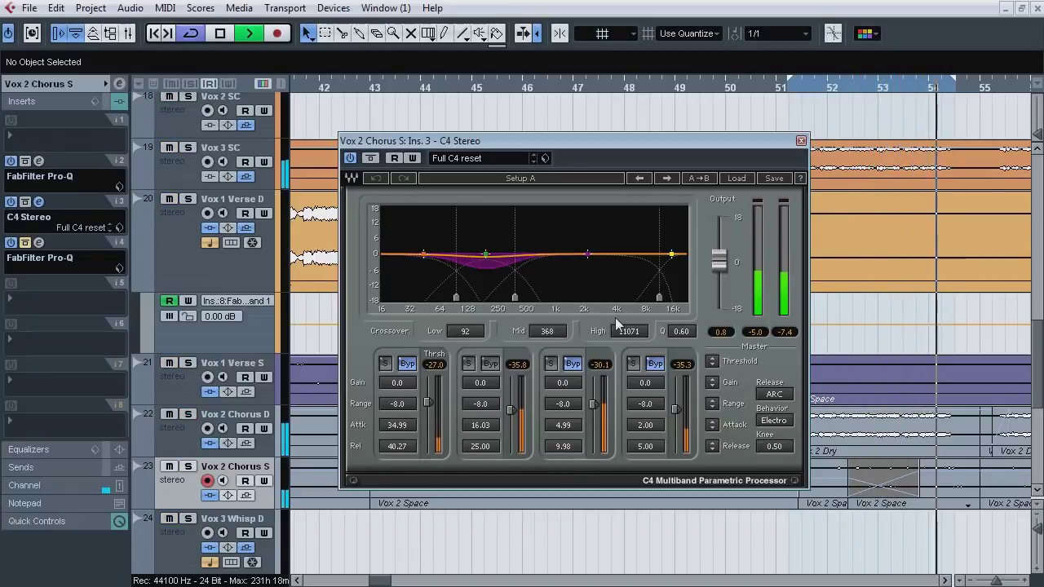
Step: Audition the cut band of the insert 4 Pro-Q on Vox 2 Chorus S and compare its bypass in the mix and soloed
key("space")
left_click(39, 243)
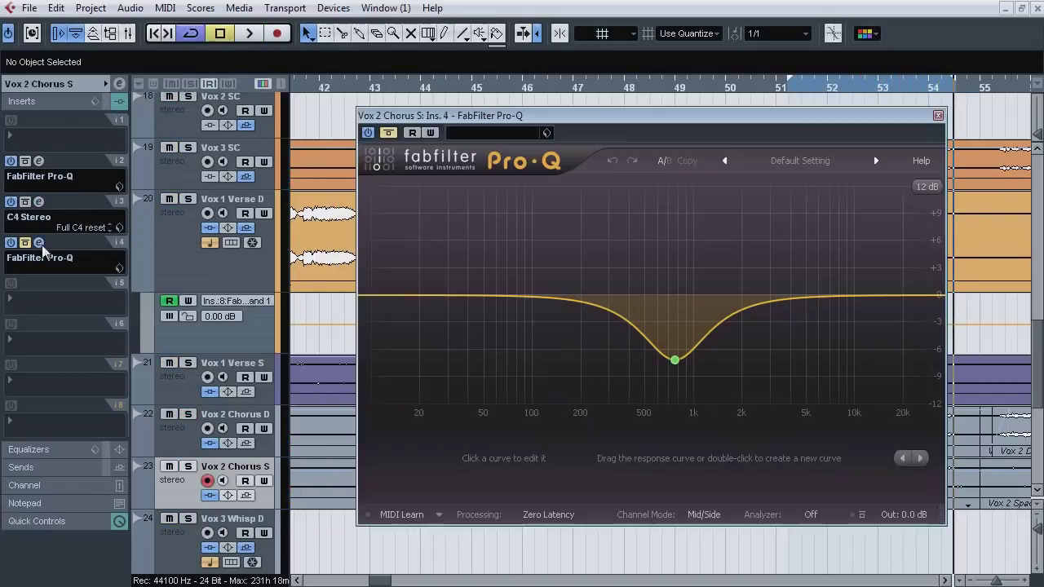
mouse_move(675, 369)
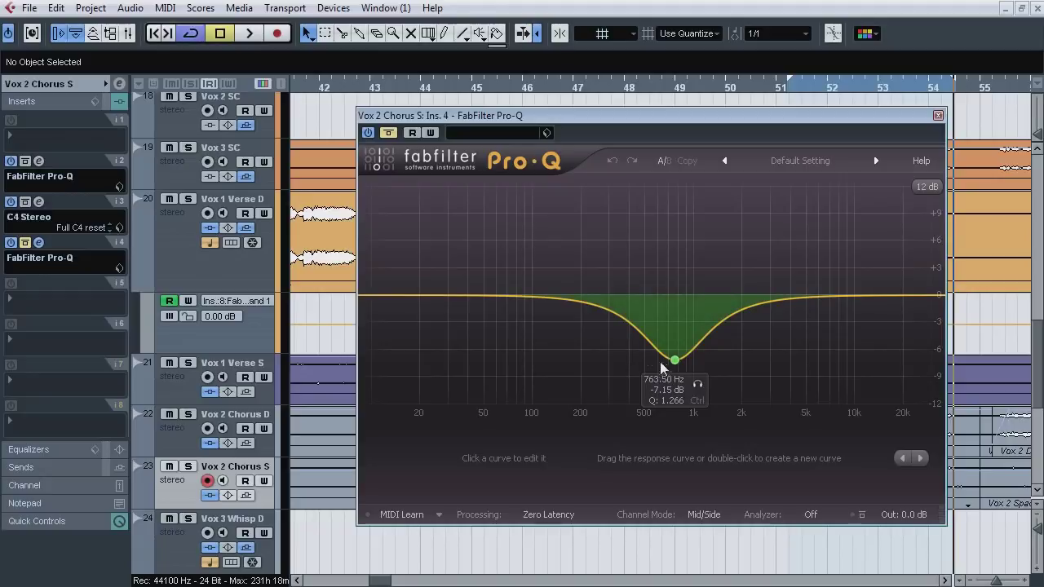
key("space")
left_click(698, 386)
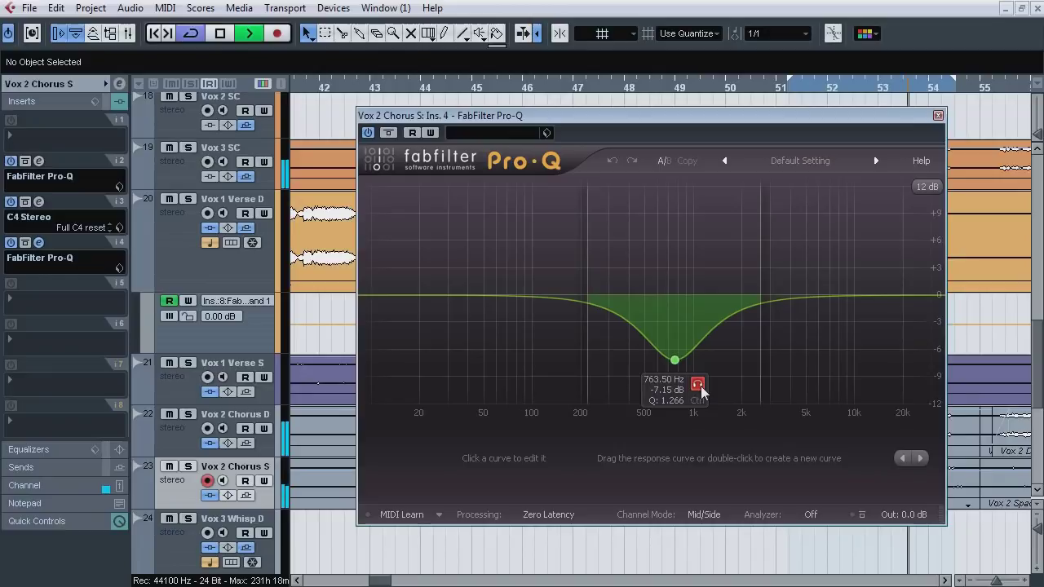
left_click(701, 386)
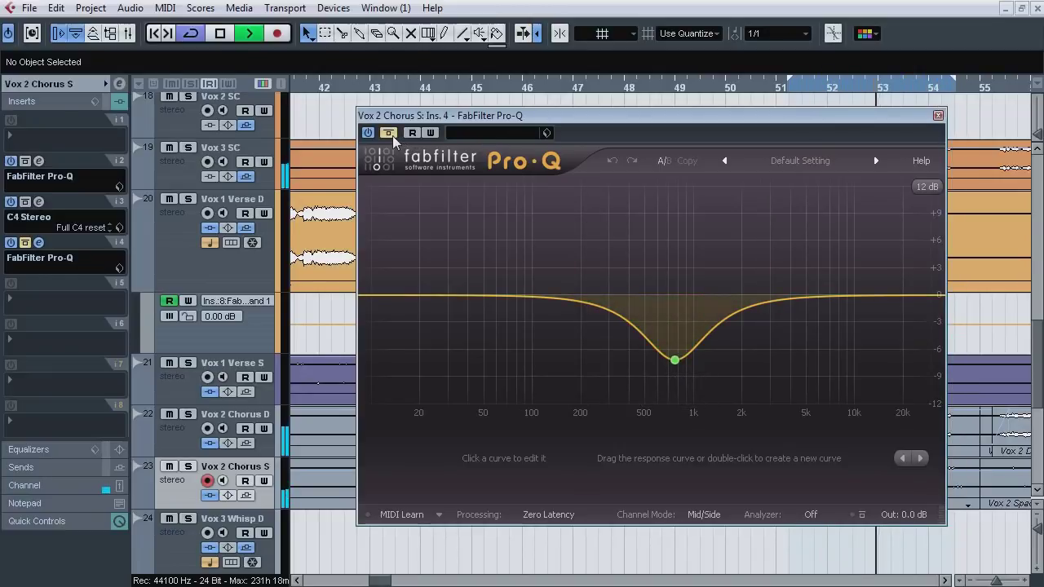
left_click(188, 466)
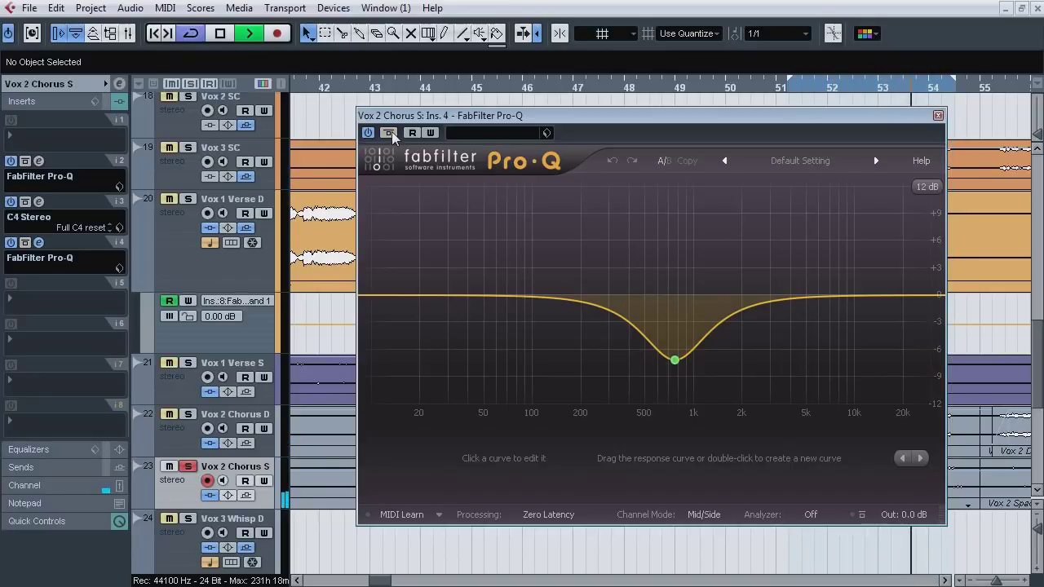
left_click(191, 469)
left_click(938, 116)
Step: Select the Vox 3 Whisp D track, loop about bars 60 to 66, and play the track soloed
left_click_drag(996, 581, 988, 581)
left_click_drag(1038, 354, 1037, 407)
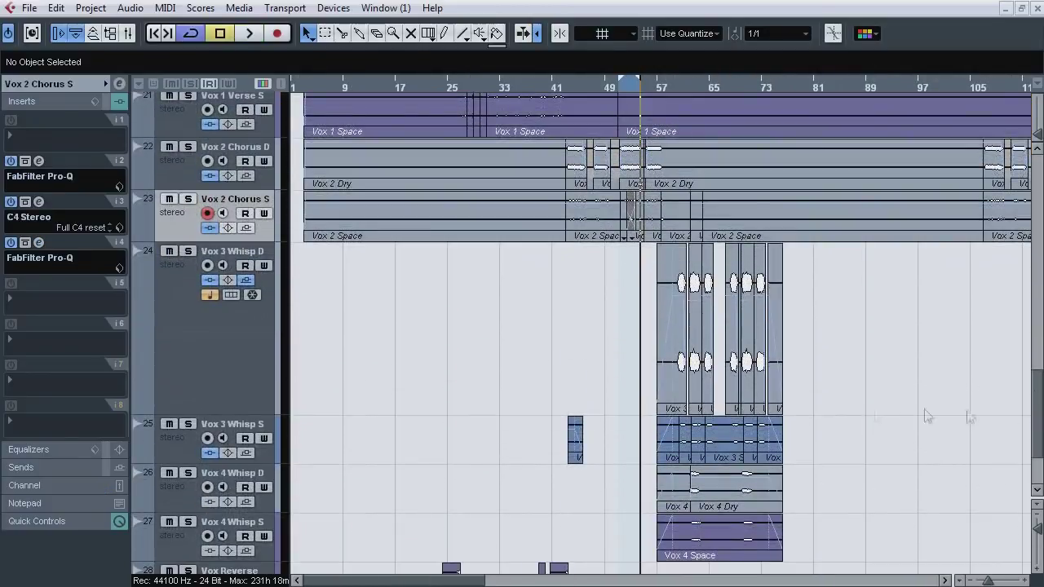
left_click(228, 377)
key("h")
key("h")
key("h")
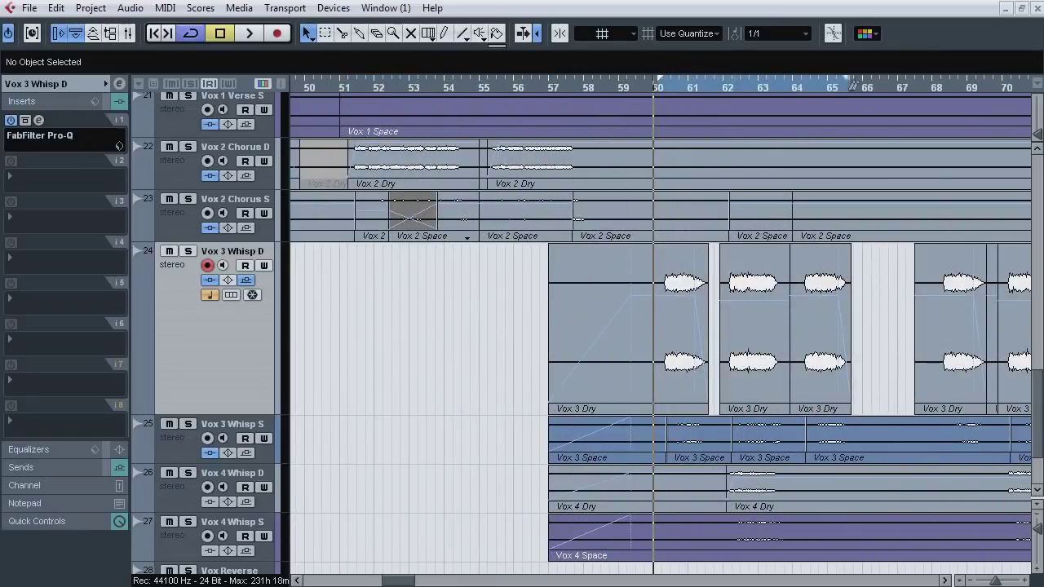
key("space")
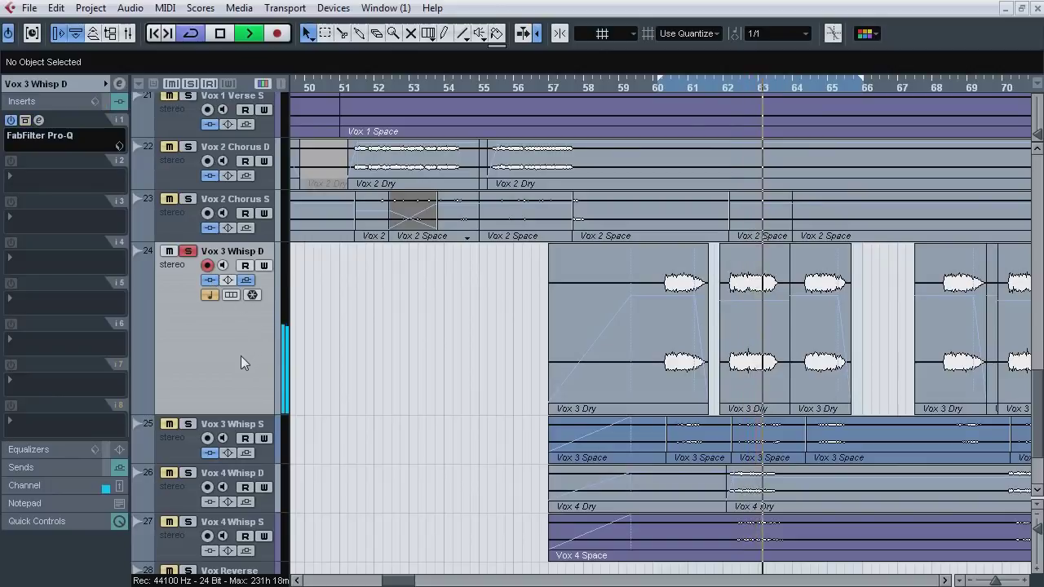
Step: Inspect the Pro-Q on Vox 3 Whisp D, auditioning its 513 Hz cut band and comparing the track soloed and in the mix
key("space")
left_click(38, 120)
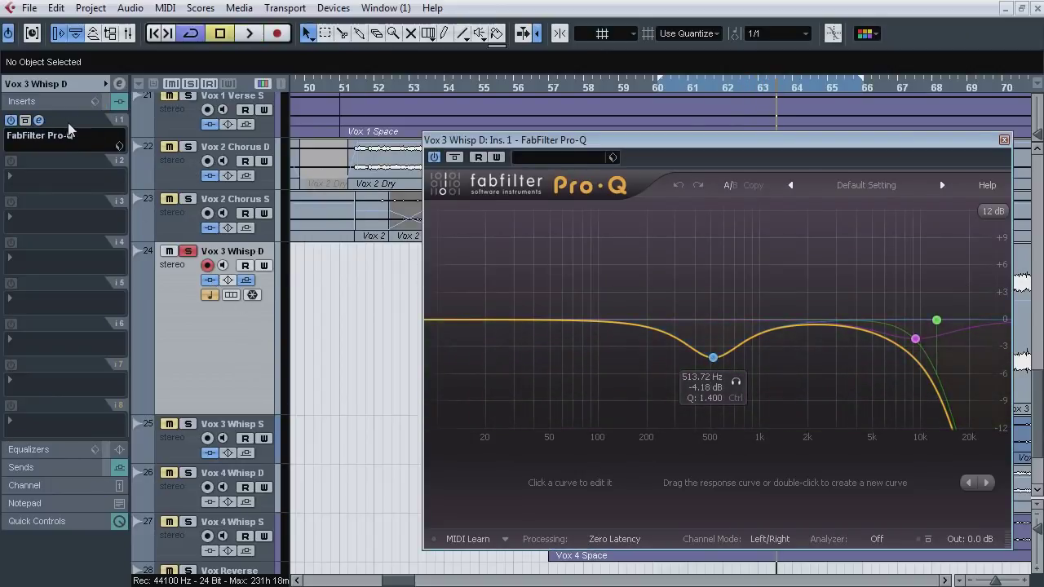
left_click(190, 252)
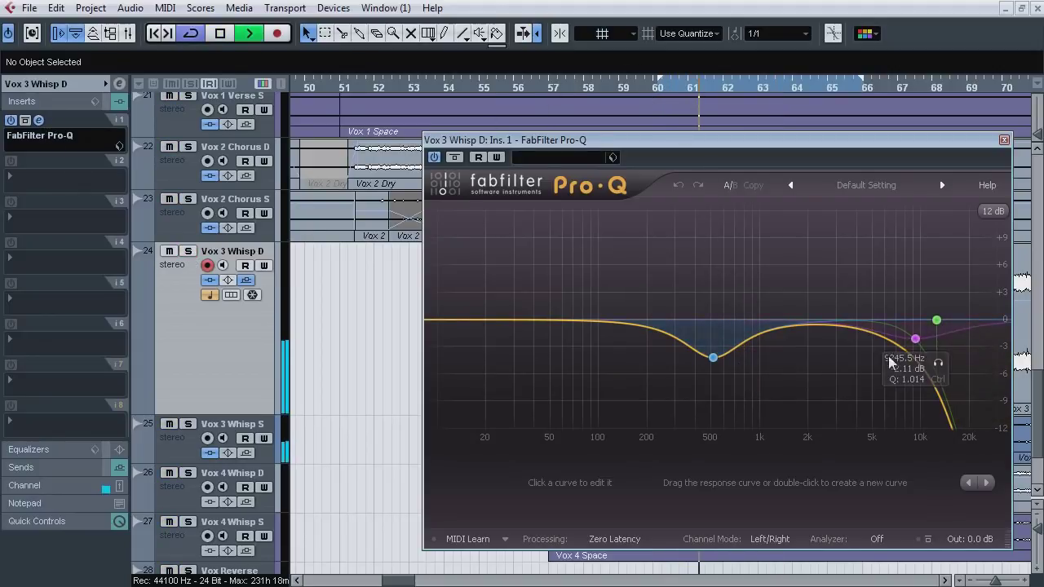
left_click(958, 295)
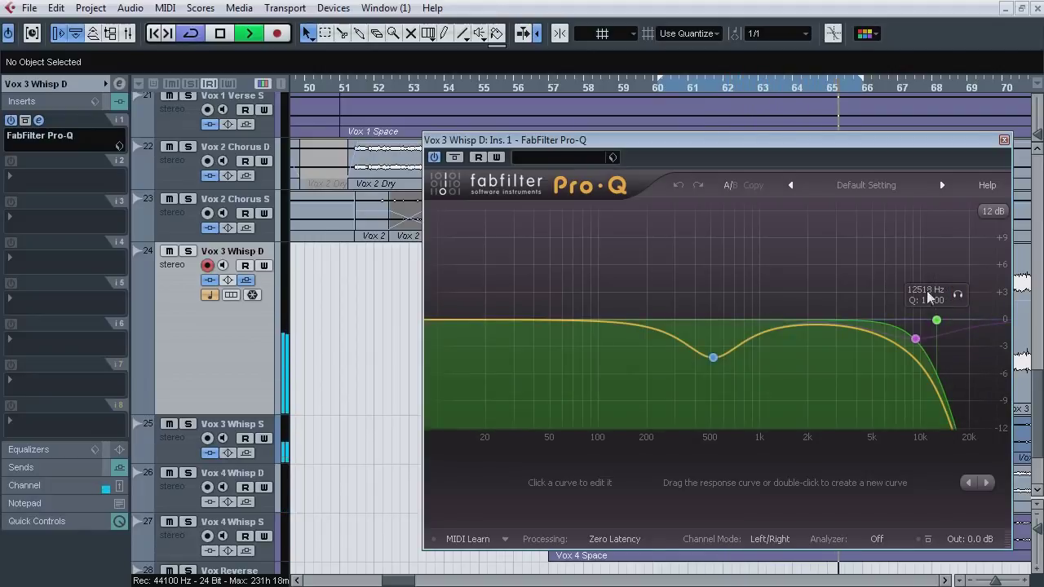
left_click(683, 89)
left_click(736, 383)
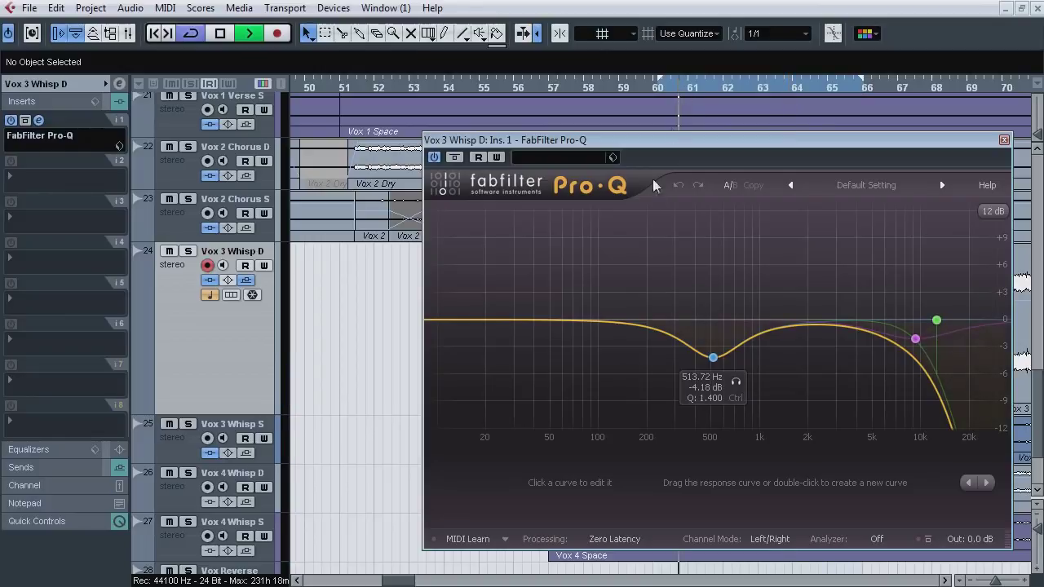
left_click(188, 252)
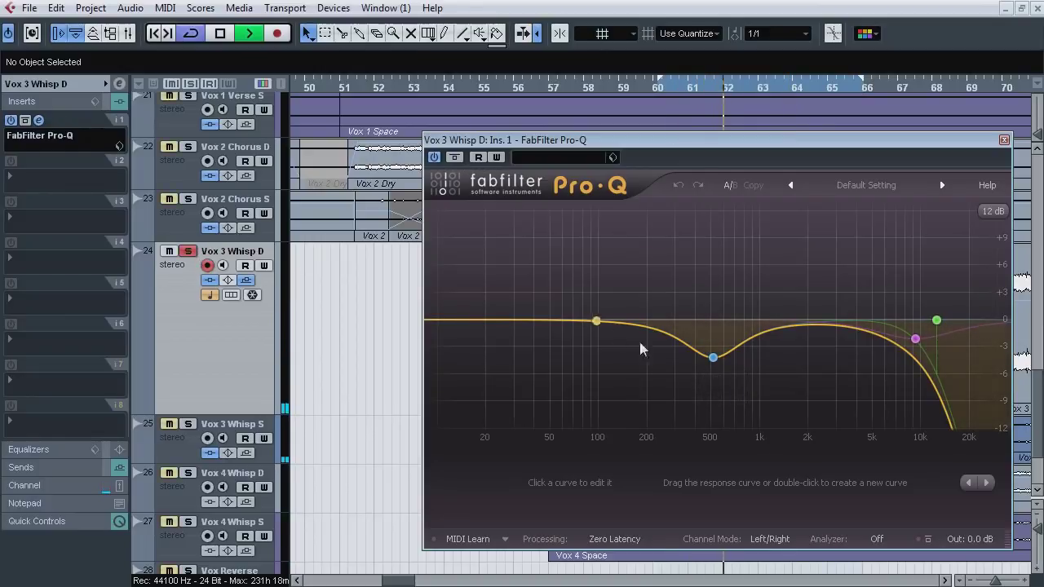
left_click(736, 383)
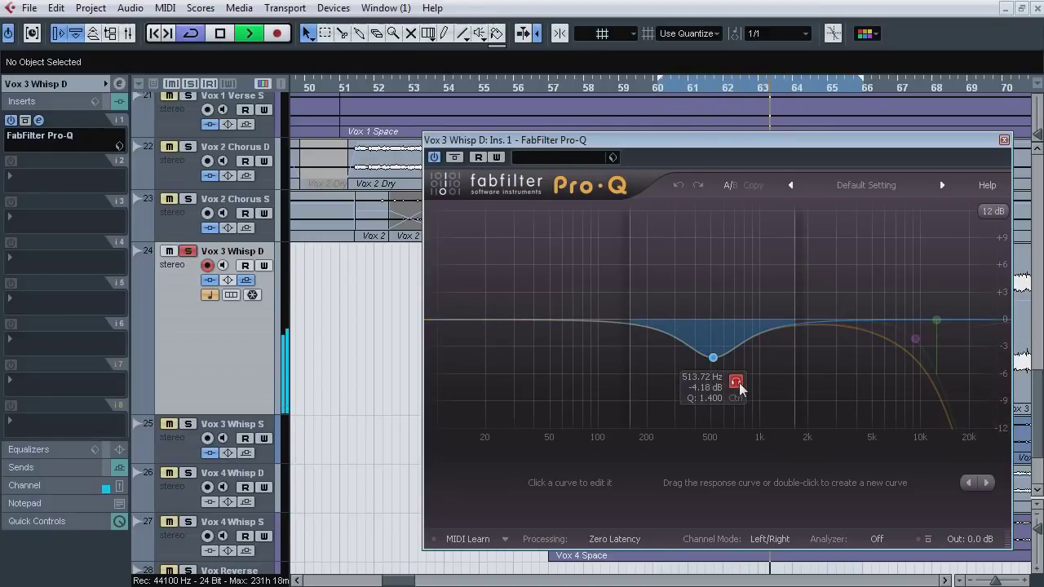
left_click(732, 86)
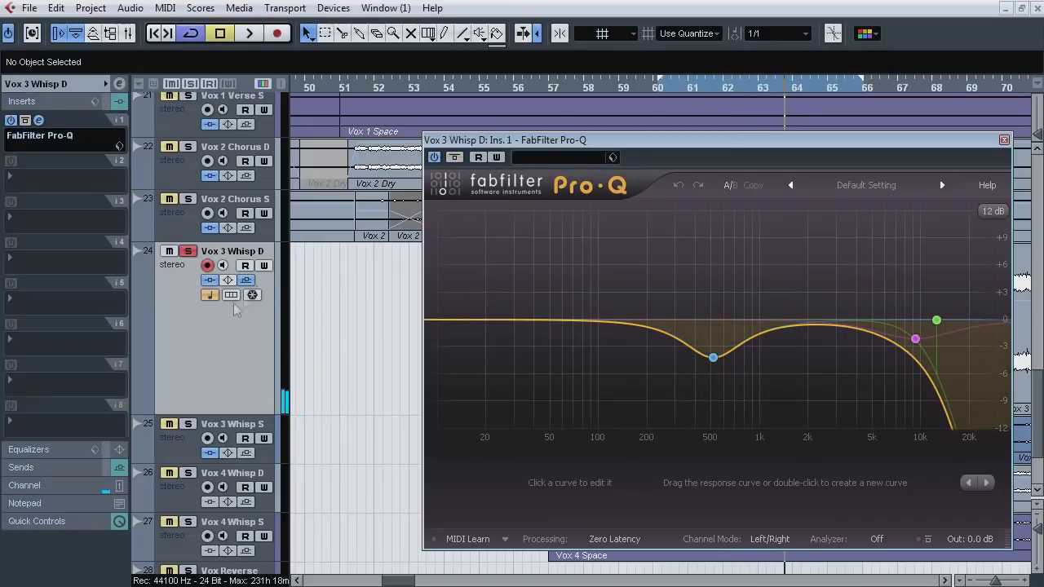
left_click(1004, 140)
Step: Inspect StereoEnhancer and Pro-C on Vox 3 Whisp S, and check the Vox 3 Whisp D send feeding Pro-C's side chain
scroll(1017, 169, "down", 2)
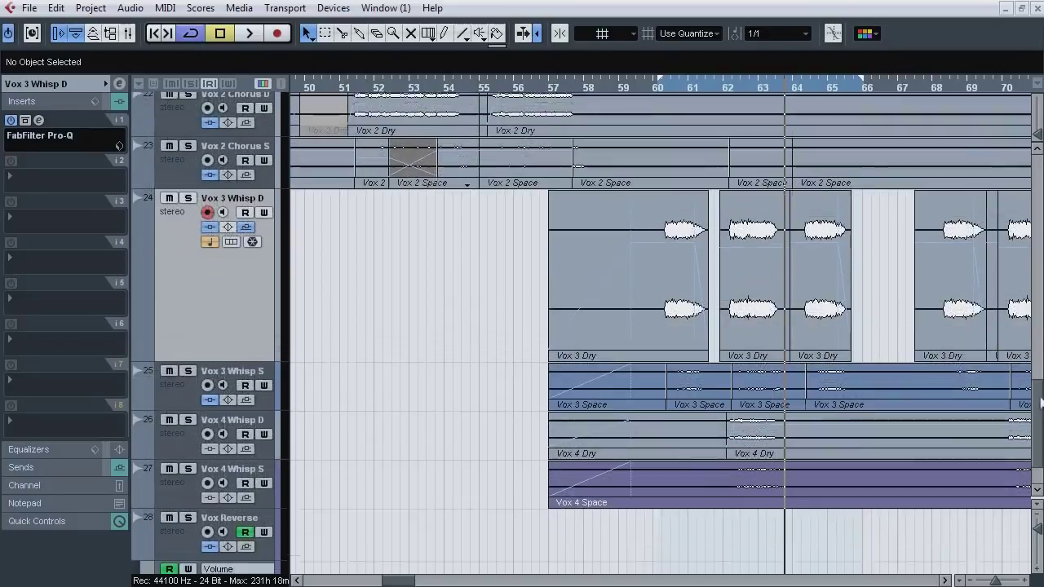
left_click(194, 390)
left_click(38, 121)
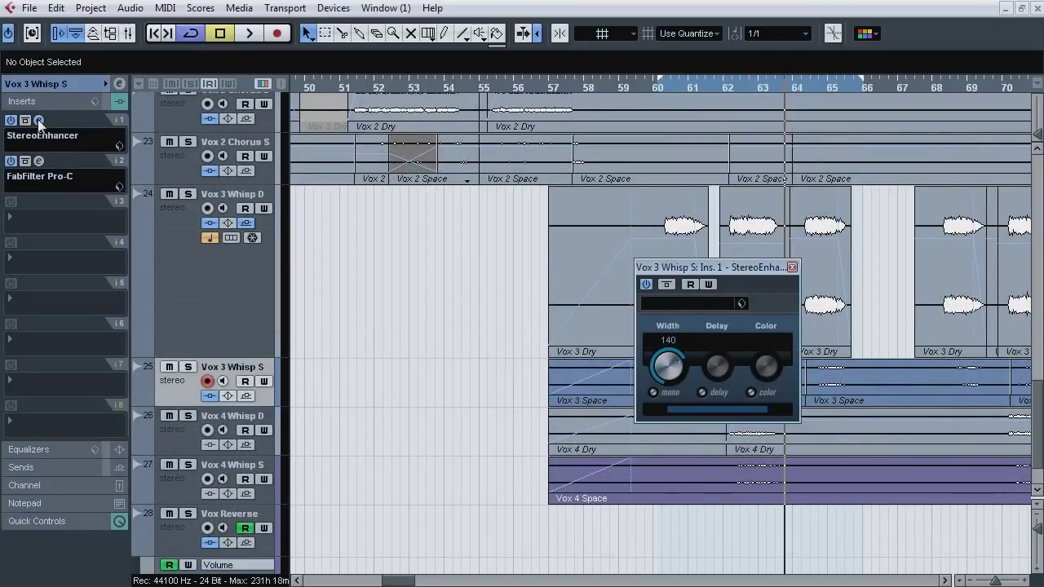
left_click(38, 120)
left_click(39, 162)
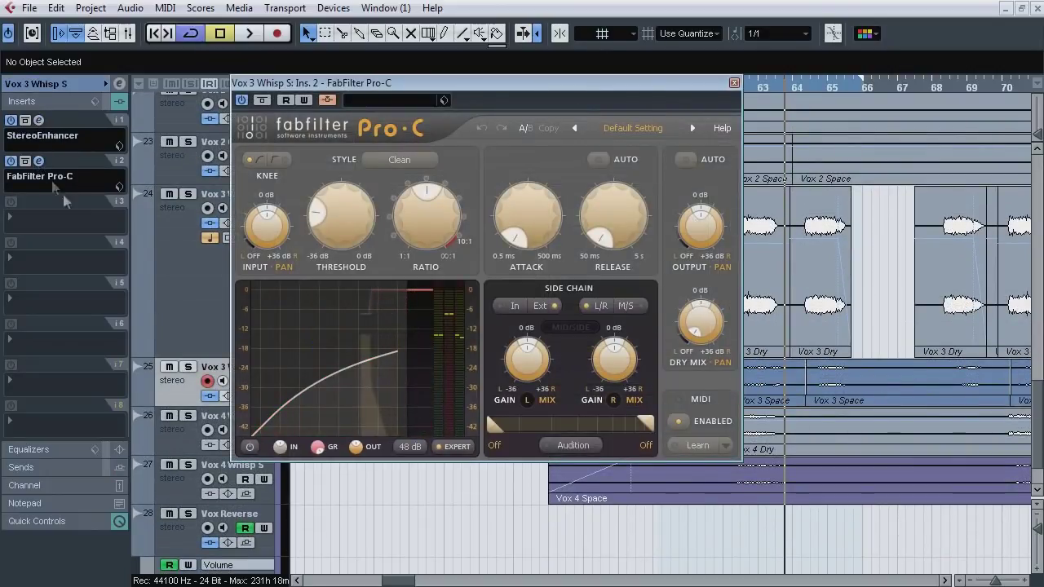
left_click(186, 311)
left_click(58, 468)
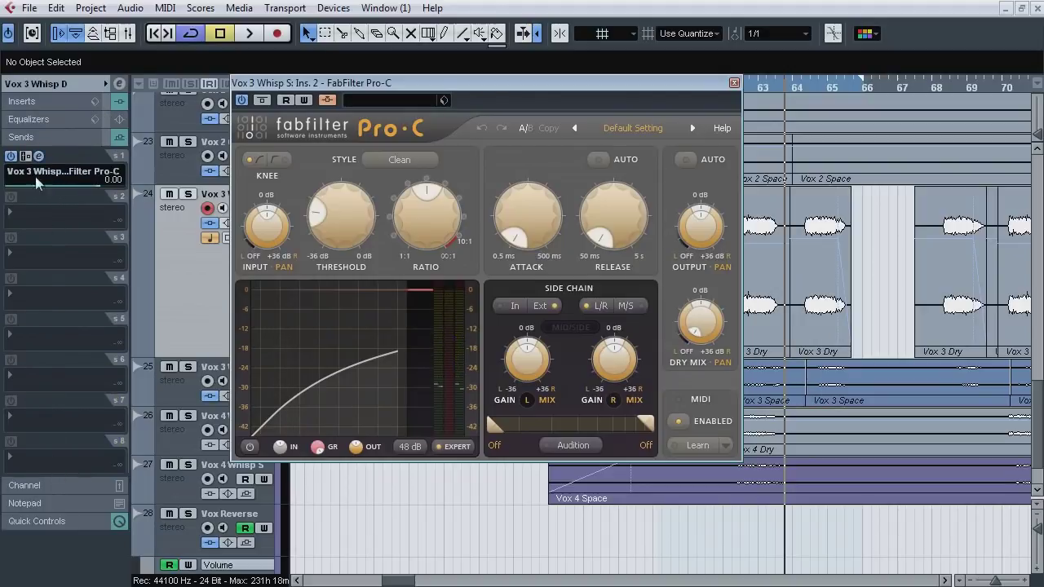
left_click(200, 384)
left_click(37, 104)
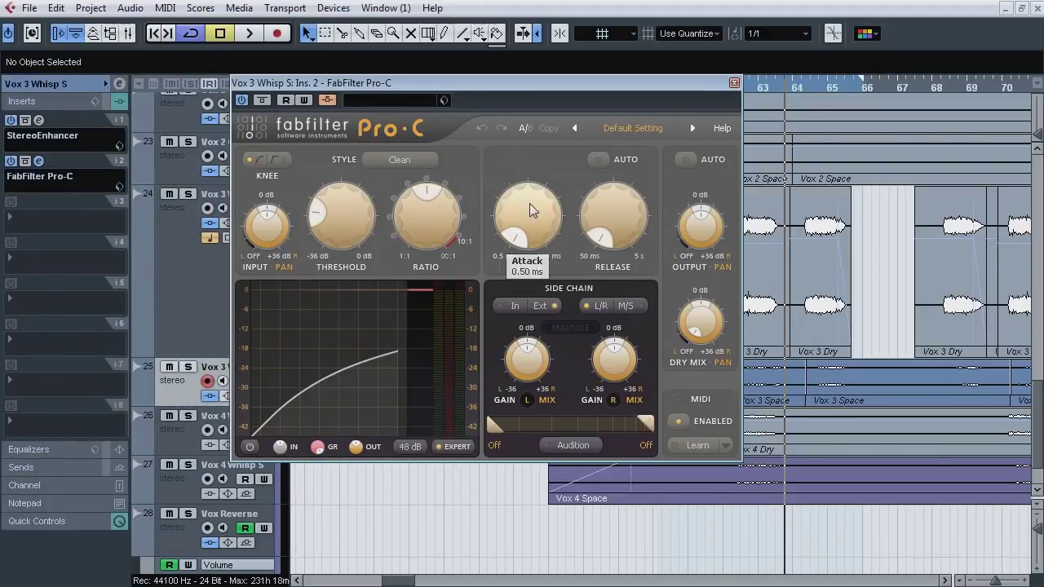
Step: Play the loop with Pro-C on view, soloing Vox 3 Whisp S together with Vox 3 Whisp D
left_click_drag(620, 83, 834, 99)
left_click(653, 88)
key("space")
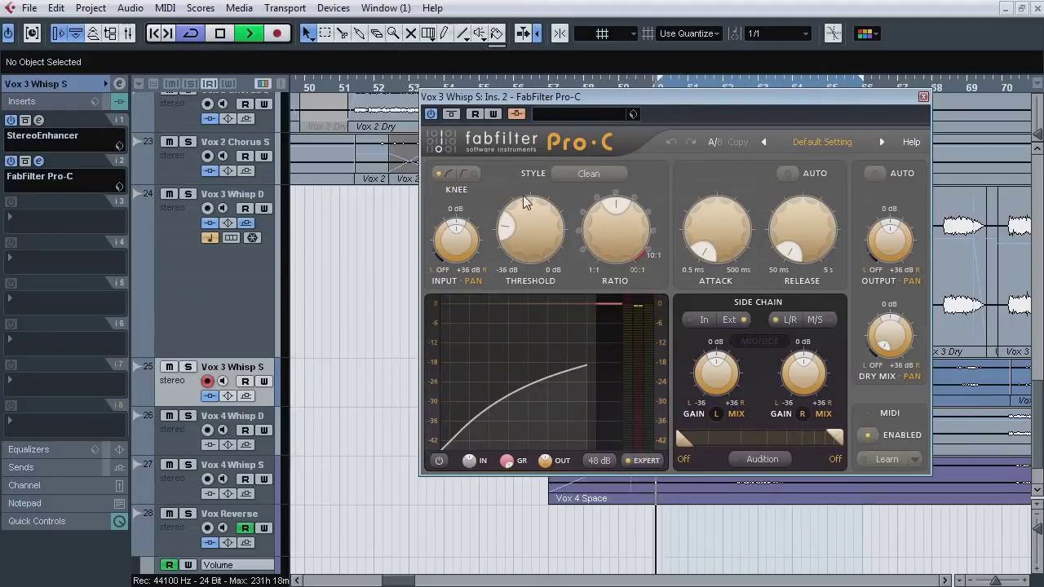
left_click(188, 367)
left_click(189, 195)
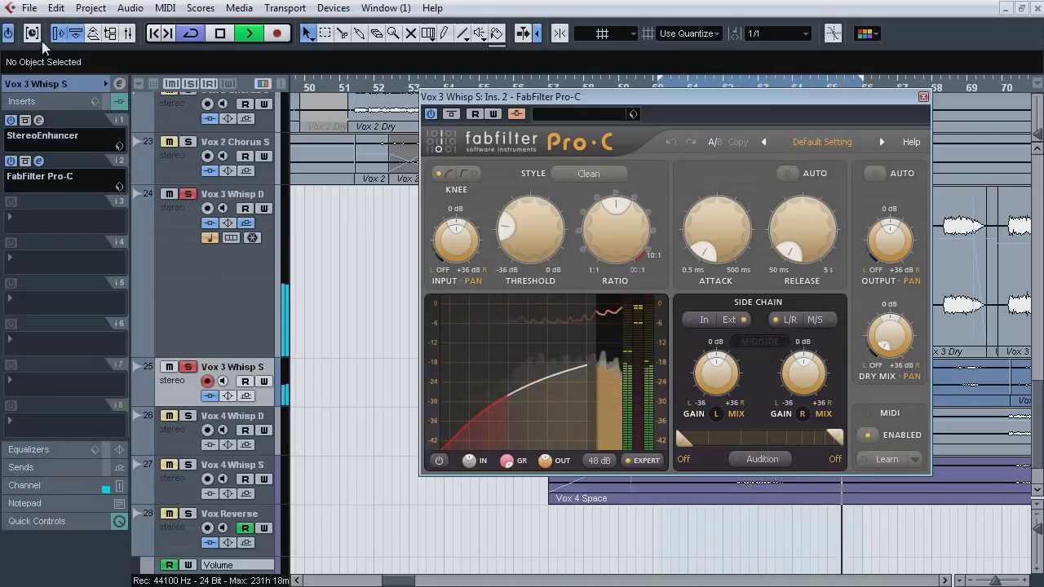
Step: Compare StereoEnhancer on Vox 3 Whisp S bypassed and active with both Vox 3 Whisp tracks soloed
left_click(25, 120)
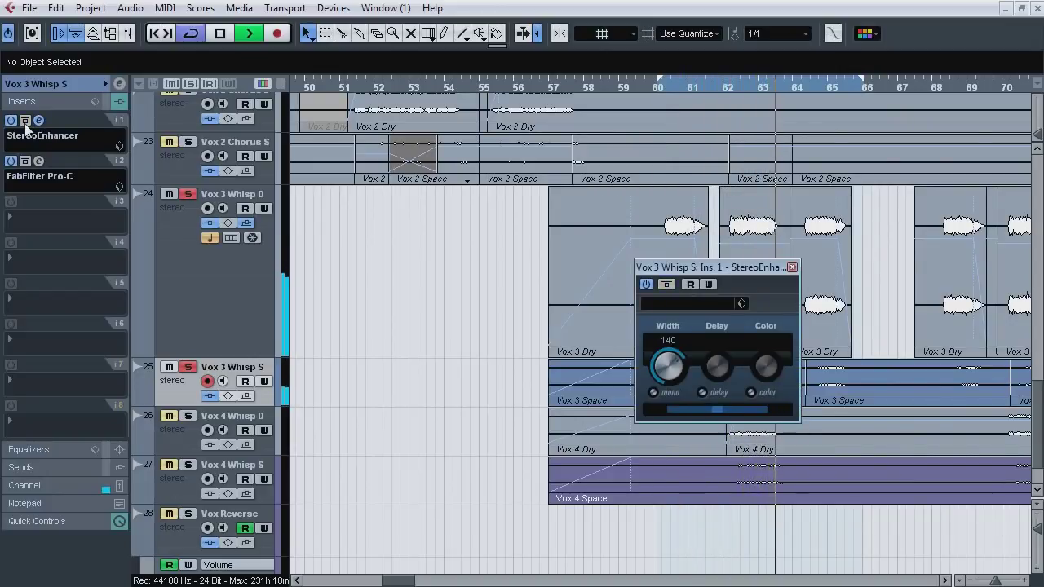
left_click(793, 267)
key("space")
Step: Check the insert slots of Vox 4 Whisp D and Vox 4 Whisp S, and play the two tracks soloed
scroll(1042, 414, "down", 2)
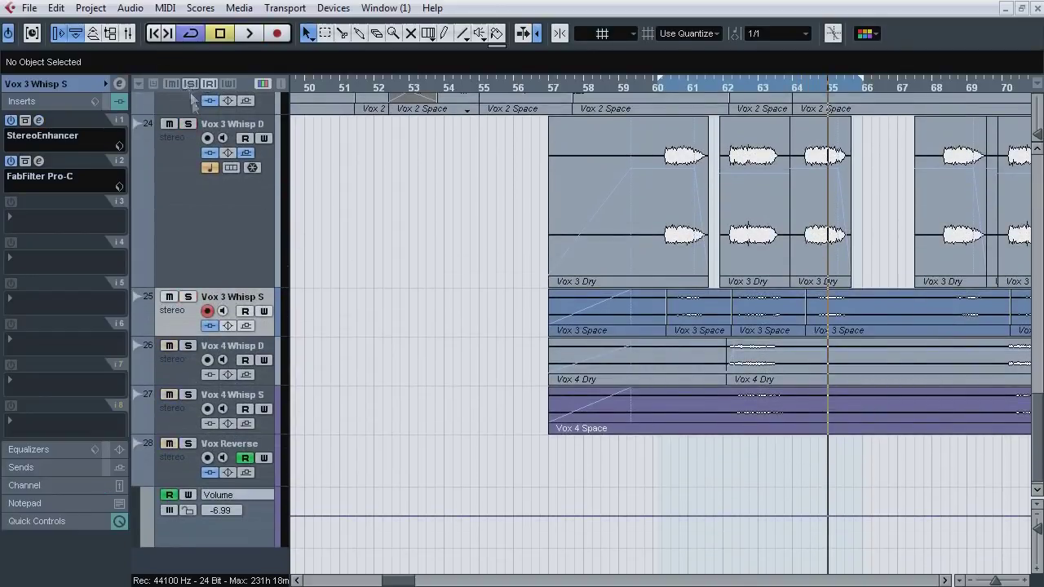
left_click(183, 365)
left_click(185, 409)
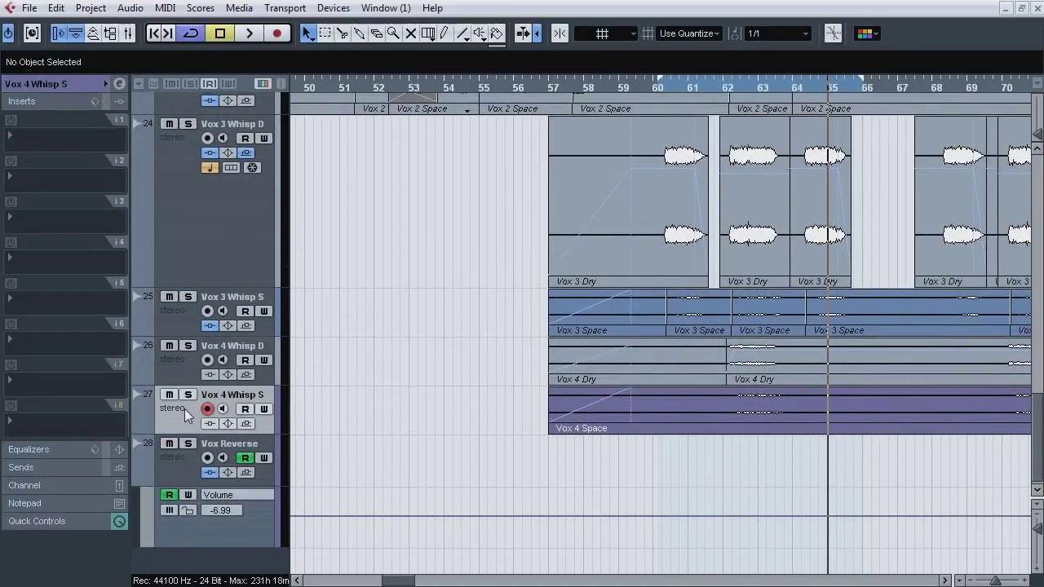
left_click(188, 395)
left_click(188, 346)
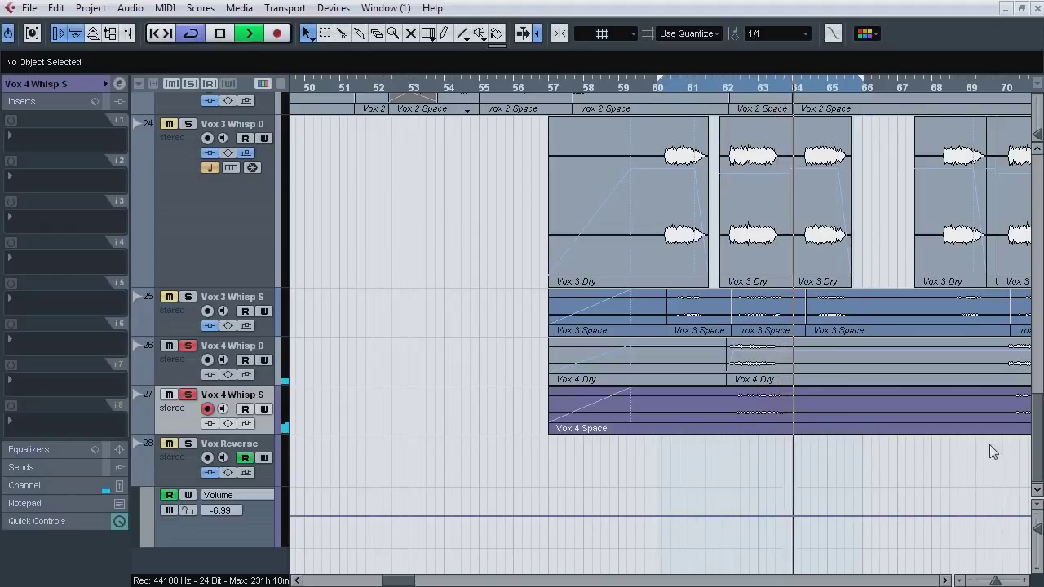
key("space")
Step: Play all four Vox 3 and Vox 4 Whisp tracks soloed from about bar 60, and compare them with the full mix
scroll(172, 390, "up", 4)
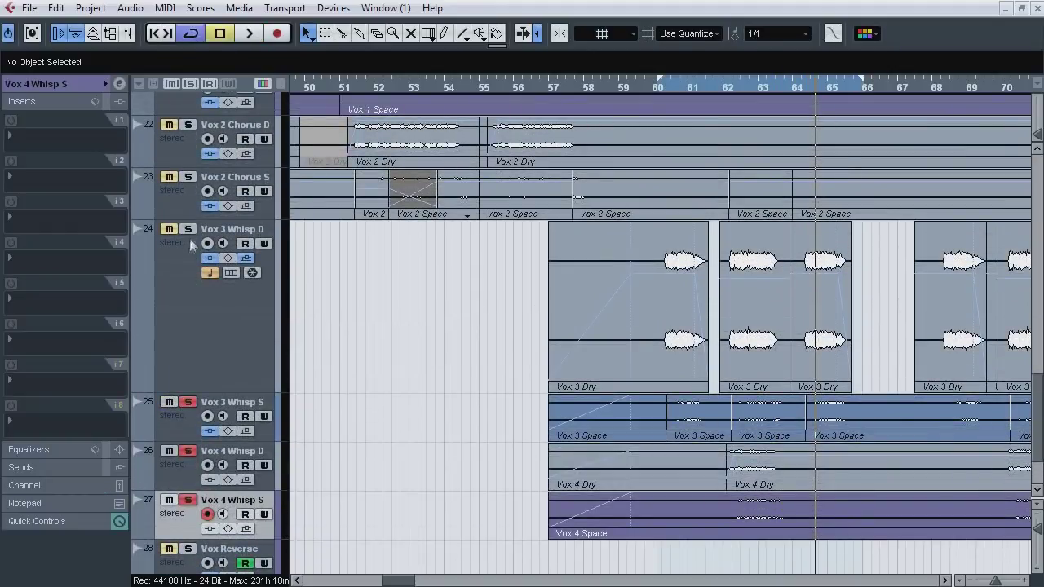
left_click(665, 88)
key("space")
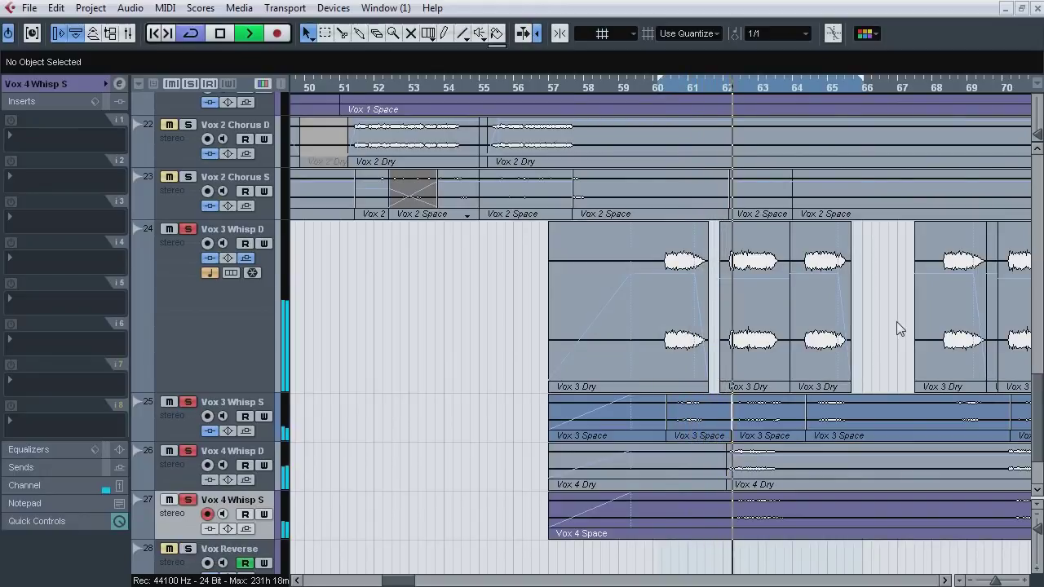
left_click(191, 84)
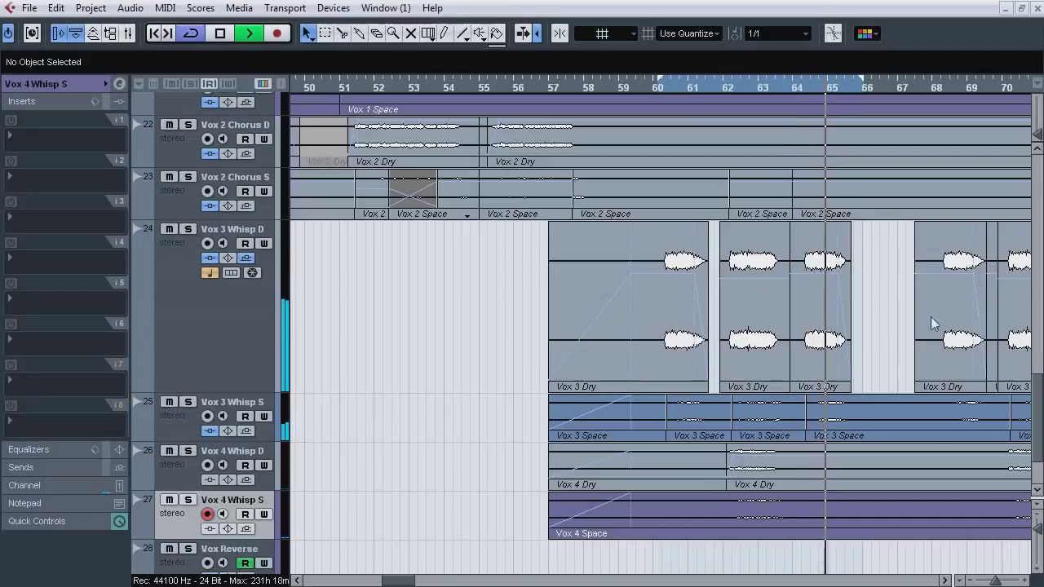
key("space")
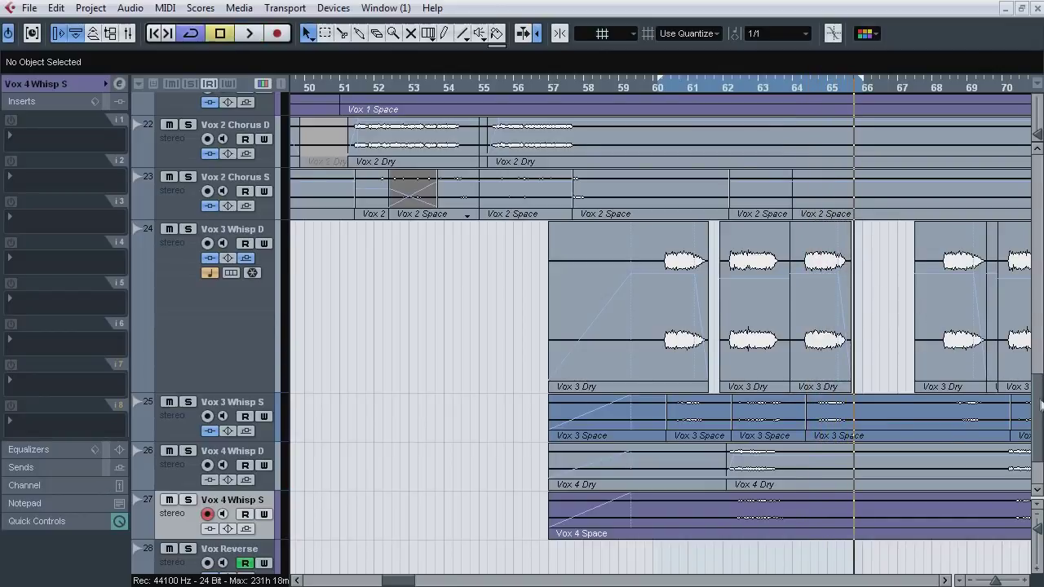
Step: Play the Vox Reverse clip near bars 24 to 27 soloed, comparing the track's inserts bypassed and active
left_click_drag(1041, 404, 1042, 423)
key("g")
key("g")
key("g")
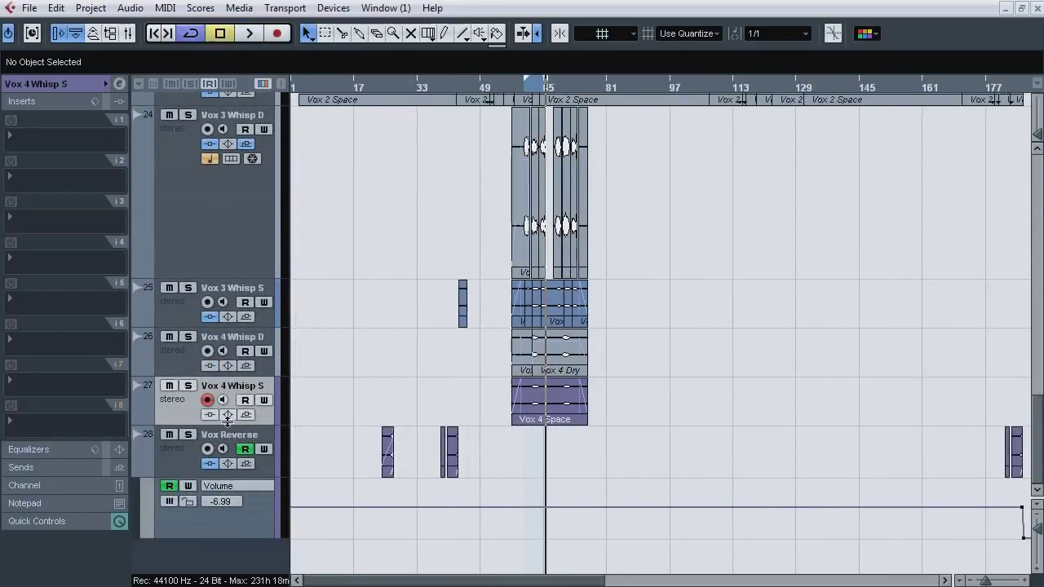
left_click(387, 104)
key("h")
key("h")
key("h")
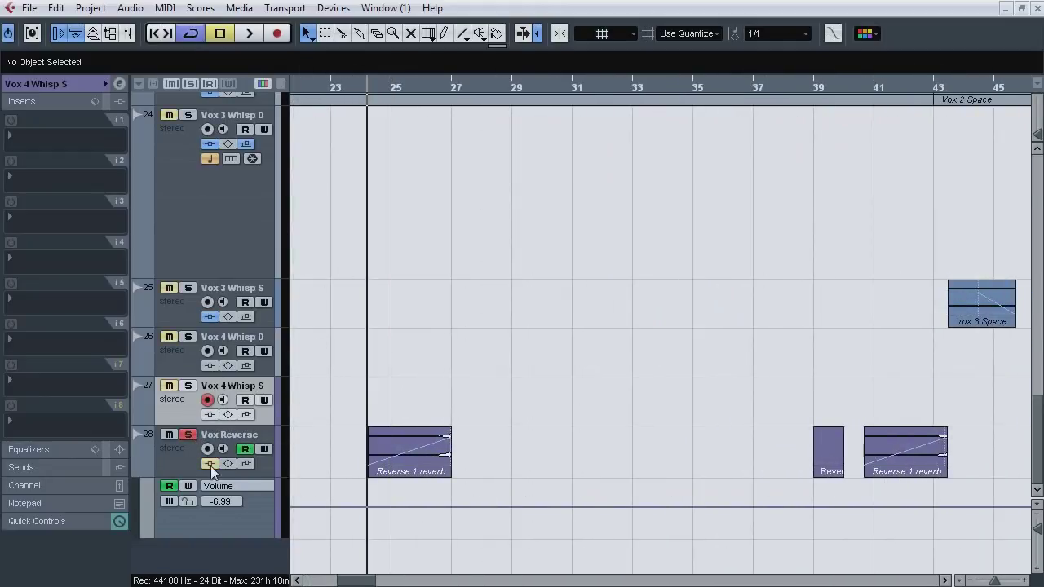
key("space")
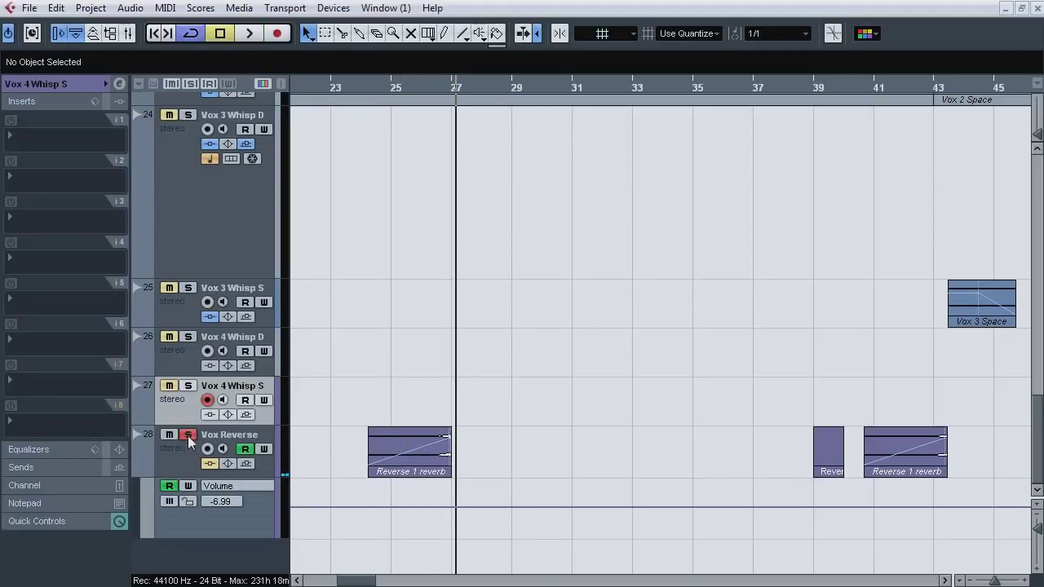
left_click(413, 91)
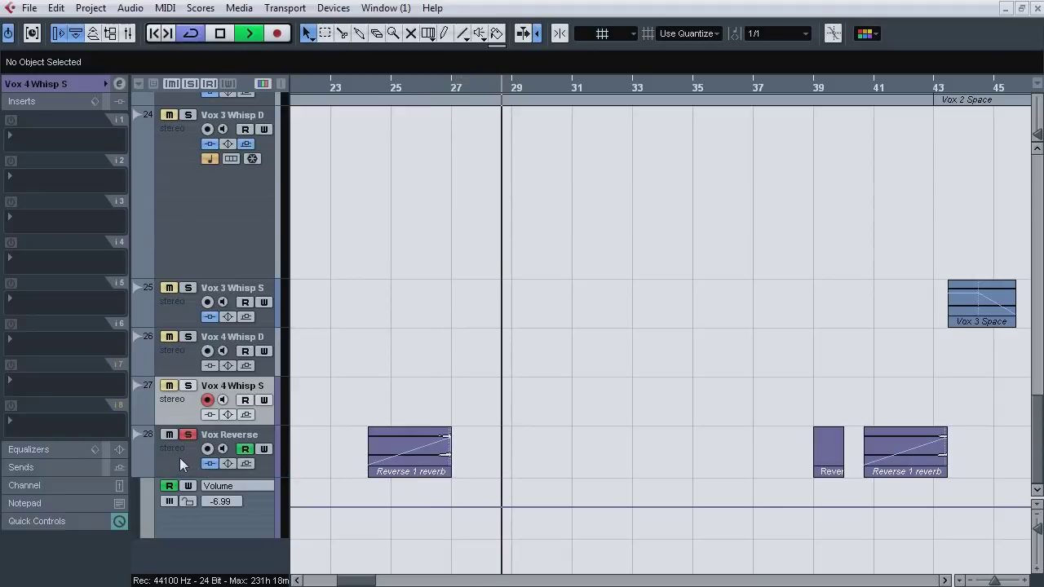
key("space")
Step: Play the Vox Reverse clip from about bar 24 with the other vocal tracks soloed alongside it
mouse_move(1037, 454)
left_mouse_down()
mouse_move(1038, 319)
mouse_move(1037, 441)
left_mouse_up()
left_click(377, 86)
key("space")
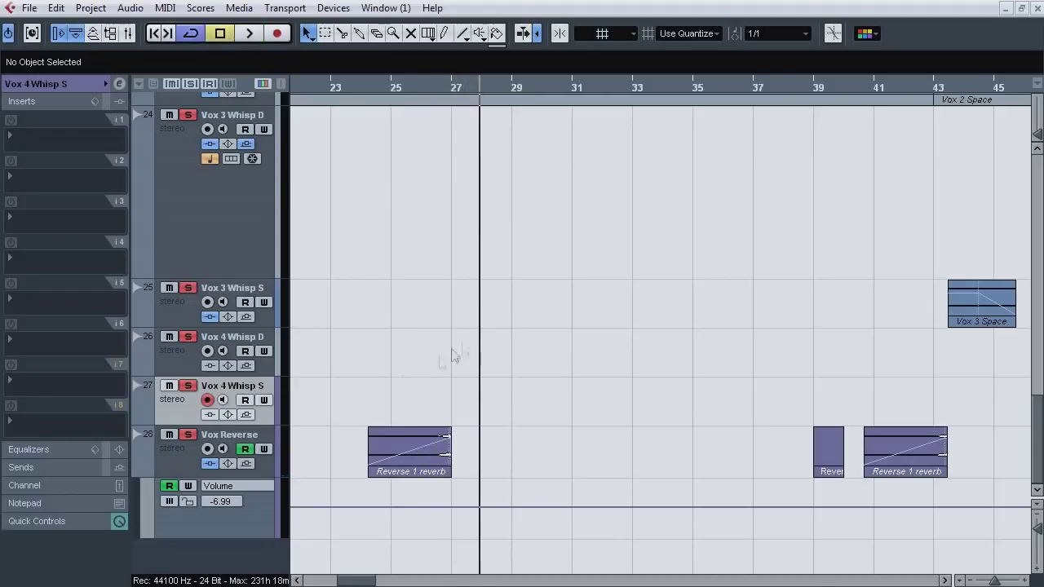
Step: Inspect the H-Delay Stereo settings in insert 3 of the Vox Reverse track
left_click(186, 467)
left_click(38, 202)
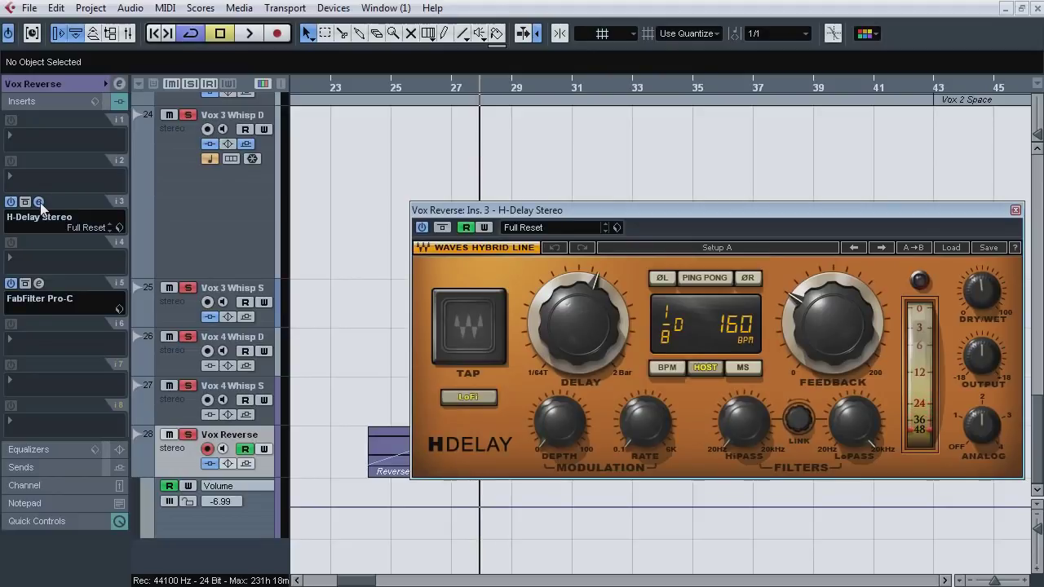
left_click(38, 203)
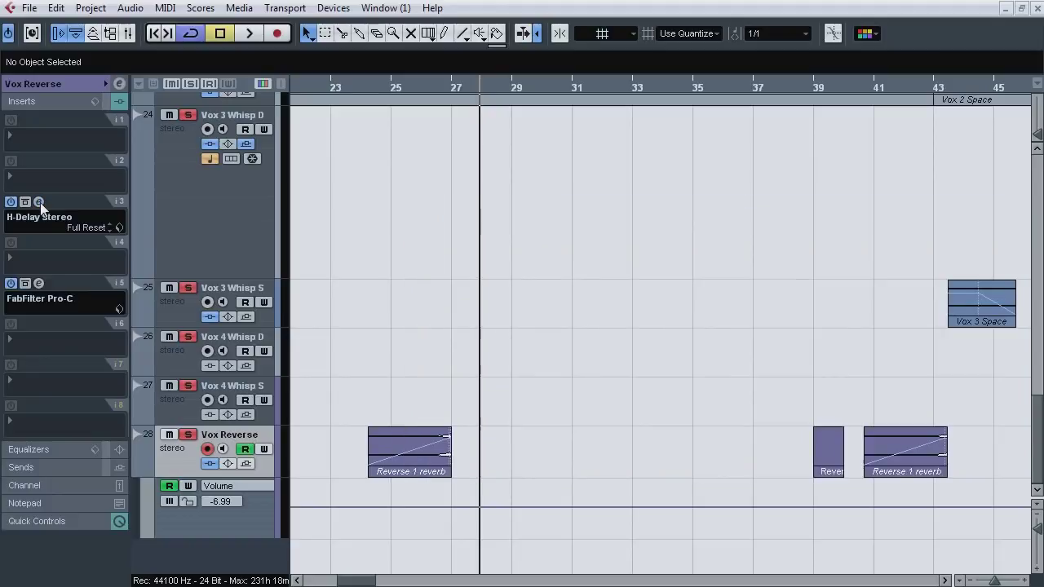
Step: Open the insert 5 Pro-C on Vox Reverse and watch its gain reduction while playing from about bar 24
left_click(39, 283)
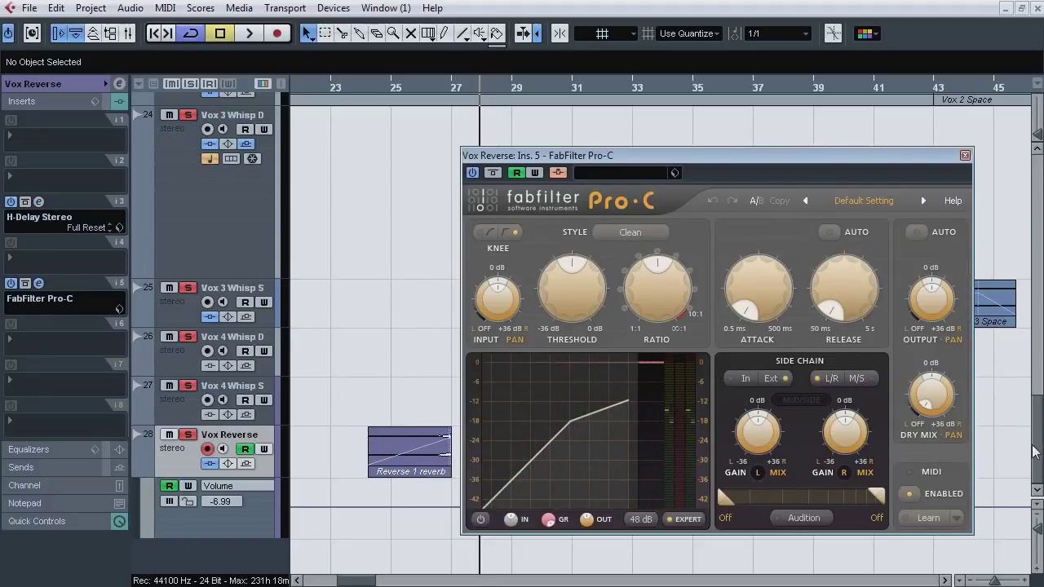
mouse_move(1036, 453)
left_mouse_down()
mouse_move(1036, 204)
mouse_move(1037, 453)
left_mouse_up()
left_click(370, 87)
key("space")
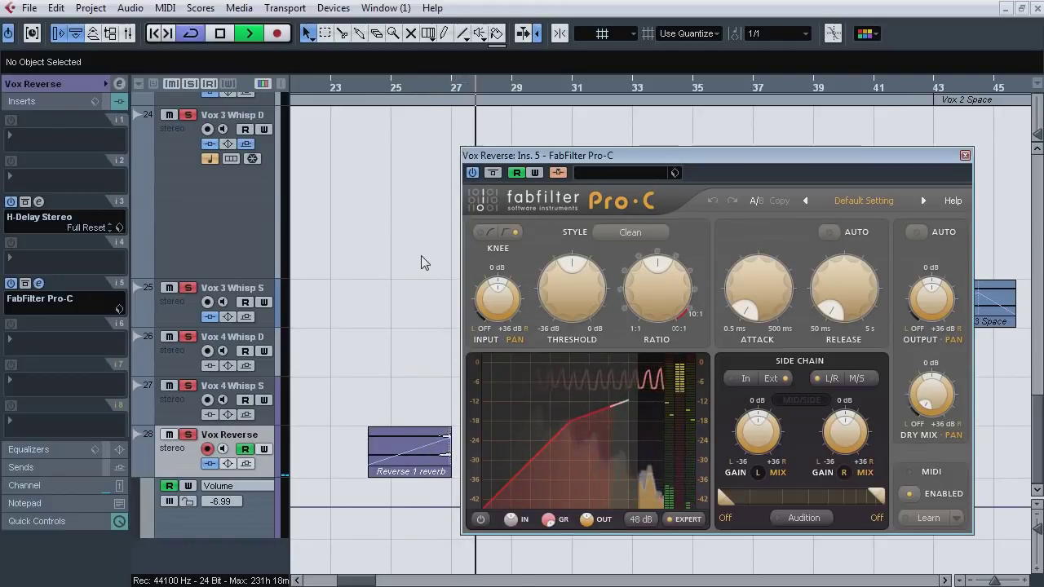
key("space")
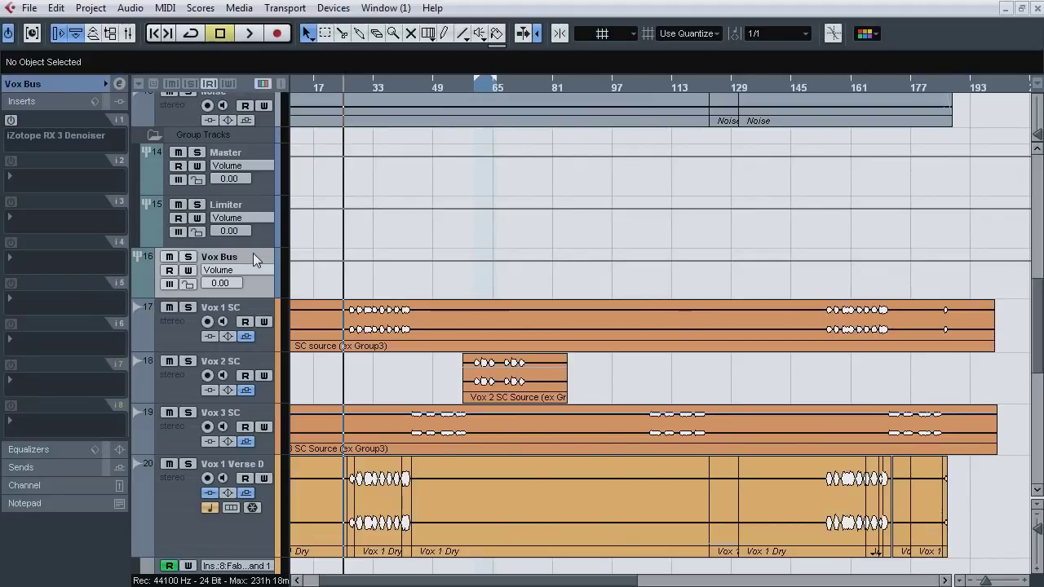
Step: Open iZotope RX 3 Denoiser on the Vox Bus, bring its whole window into view, and solo the bus
left_click(38, 120)
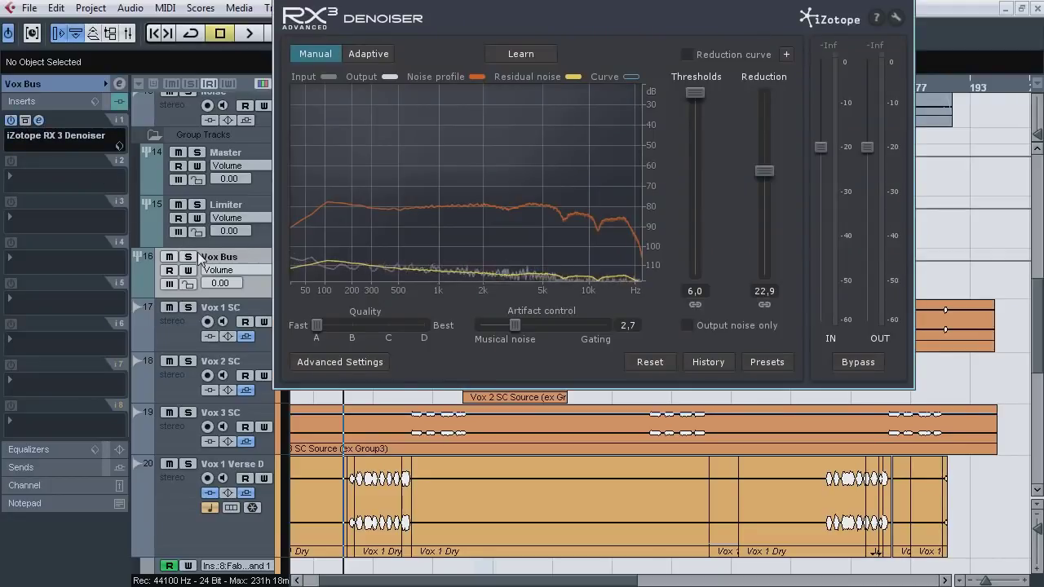
left_click_drag(429, 0, 439, 100)
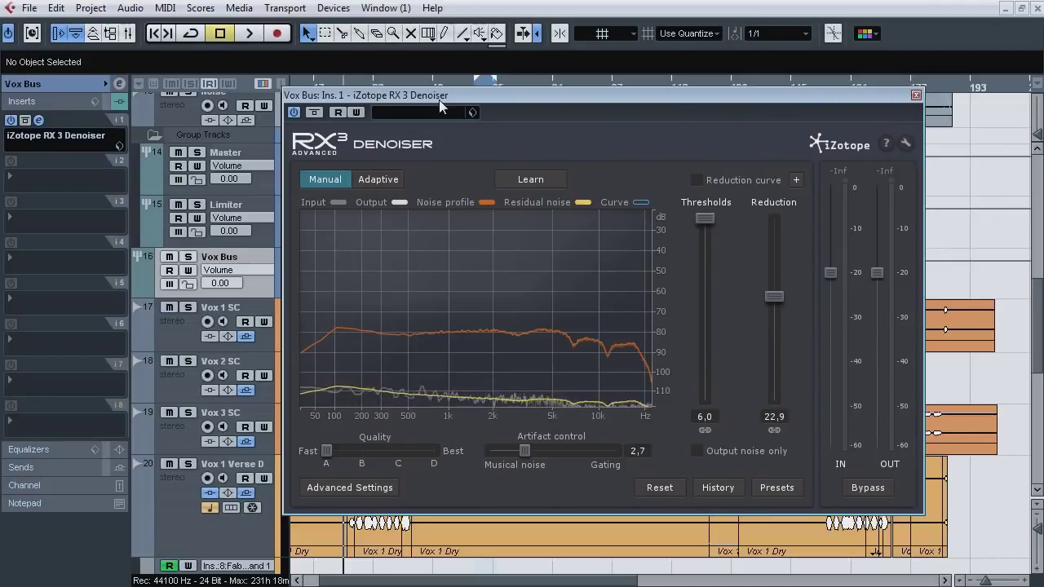
left_click(189, 258)
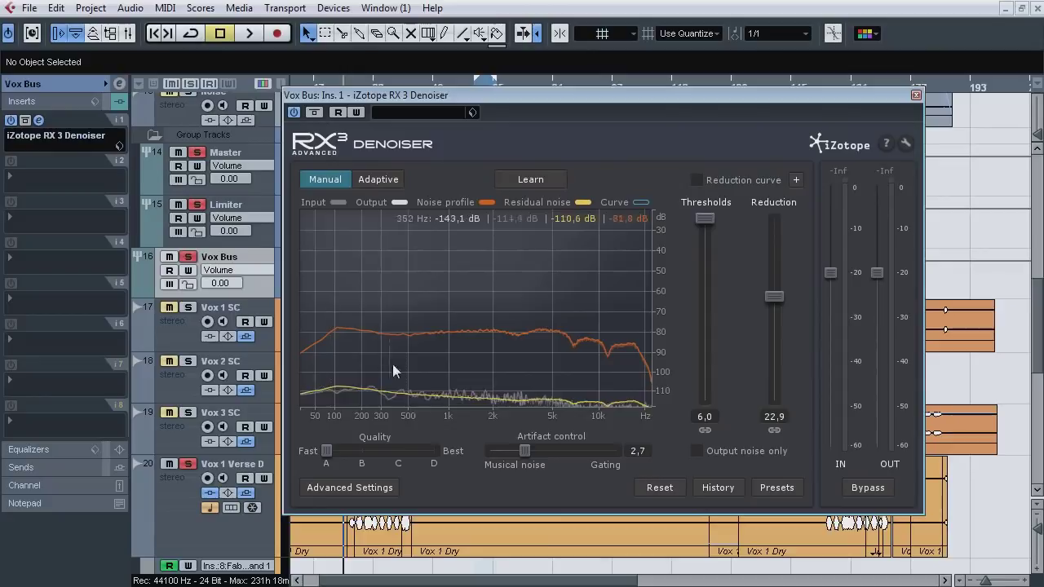
Step: Play the Vox Bus with the denoiser's Output noise only option enabled, and return to normal output
left_click(696, 451)
key("space")
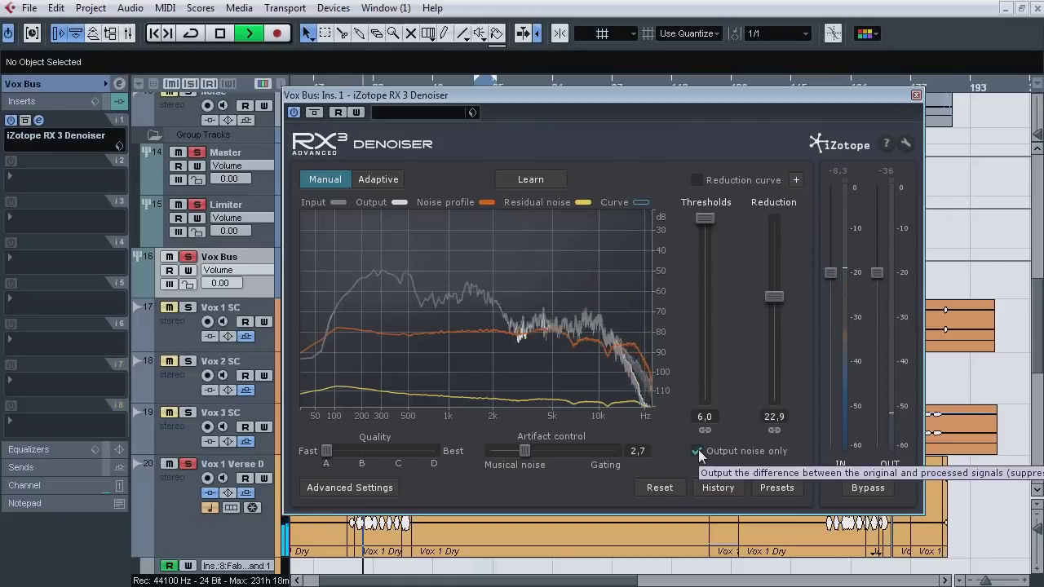
left_click(698, 450)
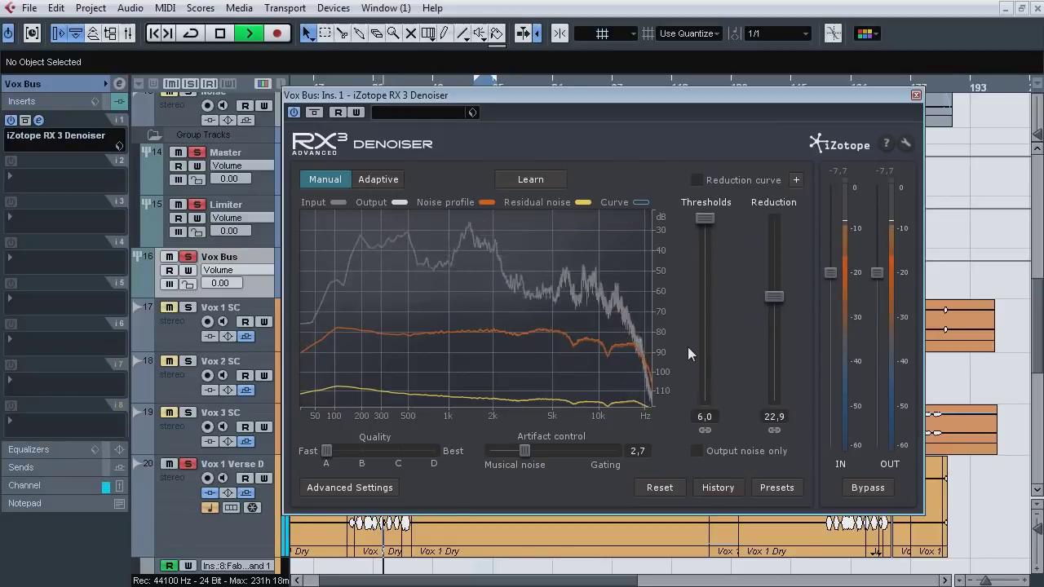
Step: Compare the Vox Bus during playback with the denoiser bypassed and active, stop, and close the plugin window
left_click(314, 114)
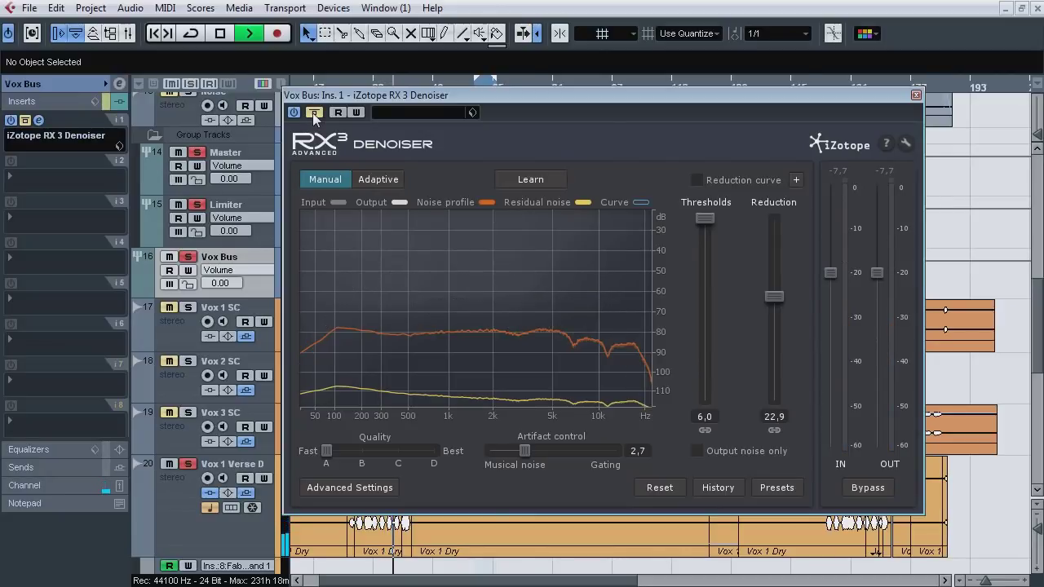
left_click(314, 114)
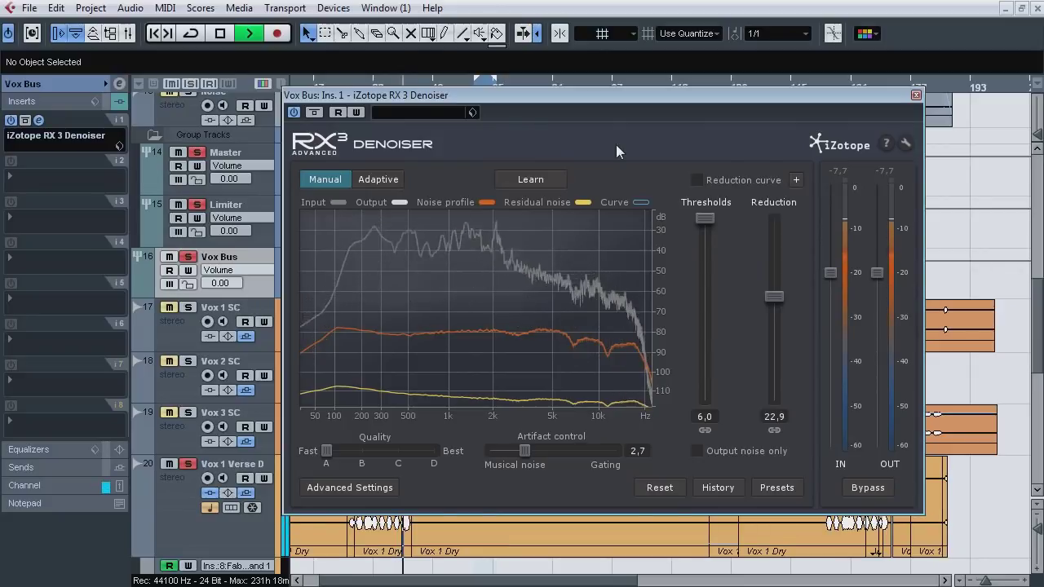
key("space")
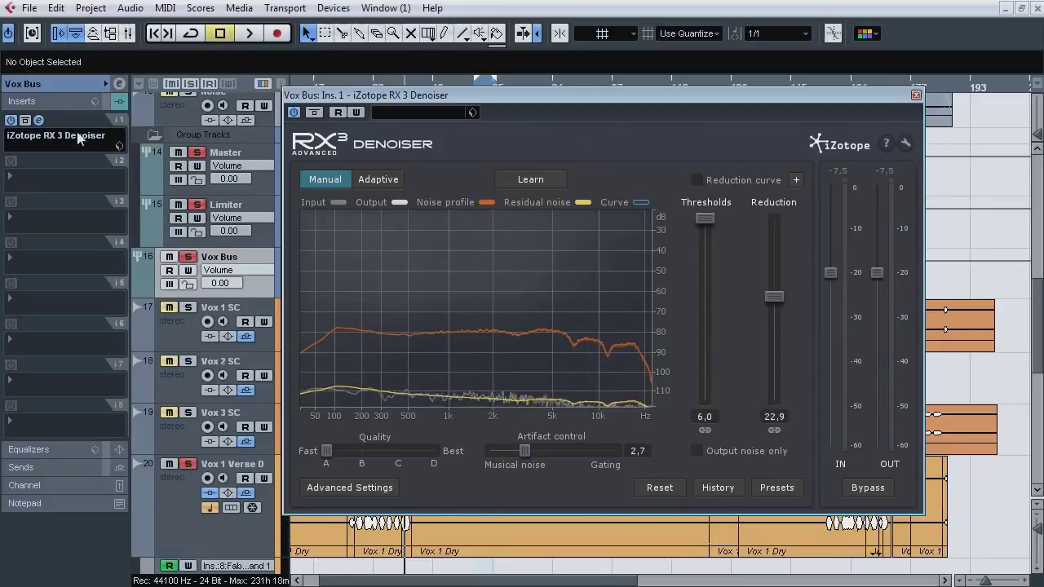
left_click(40, 119)
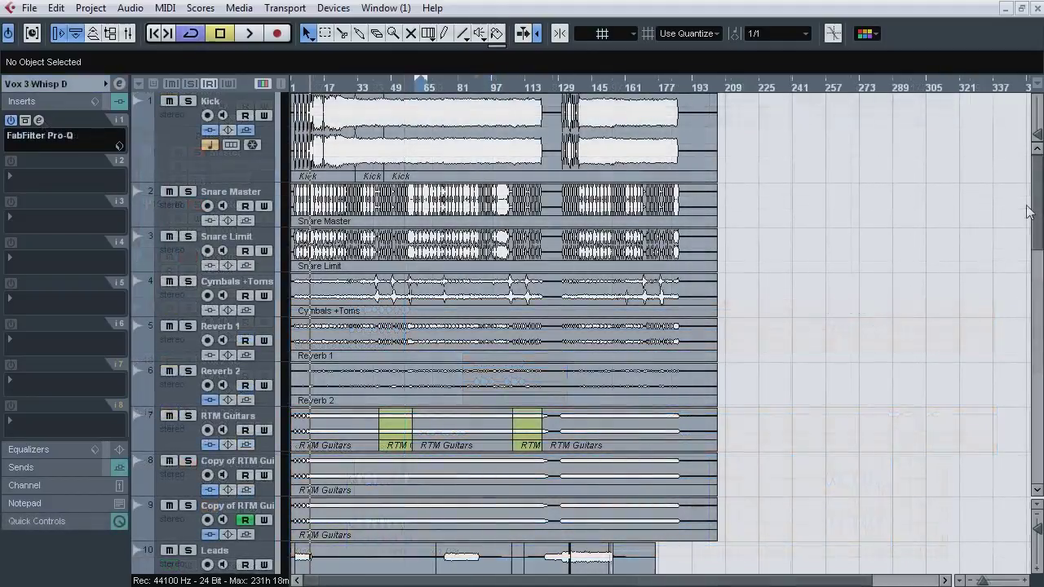
Step: Play the full mix without solos, skipping through its sections from about bar 9 to bar 181 with cycle playback turned off partway
key("space")
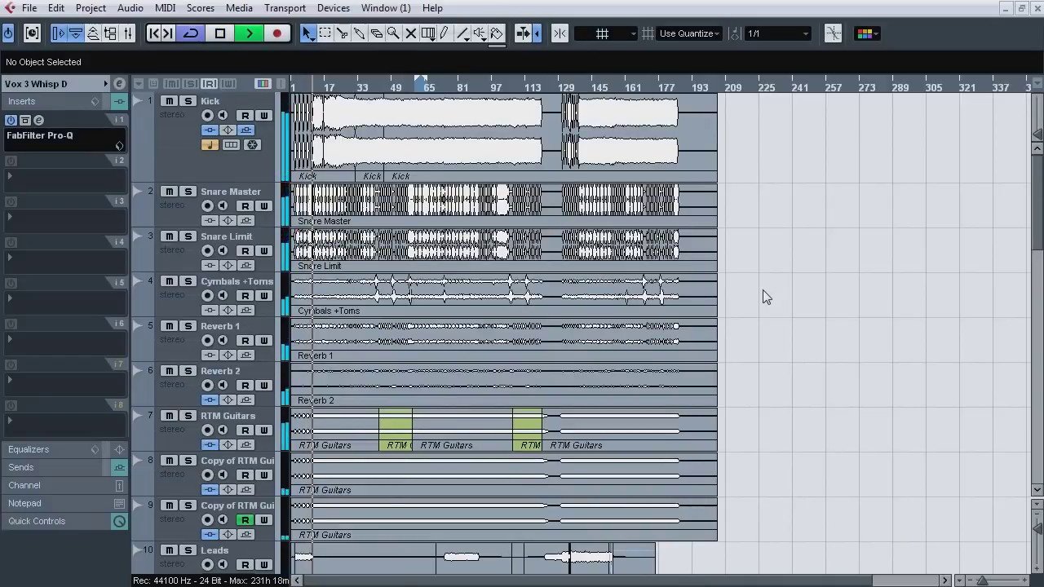
left_click(343, 87)
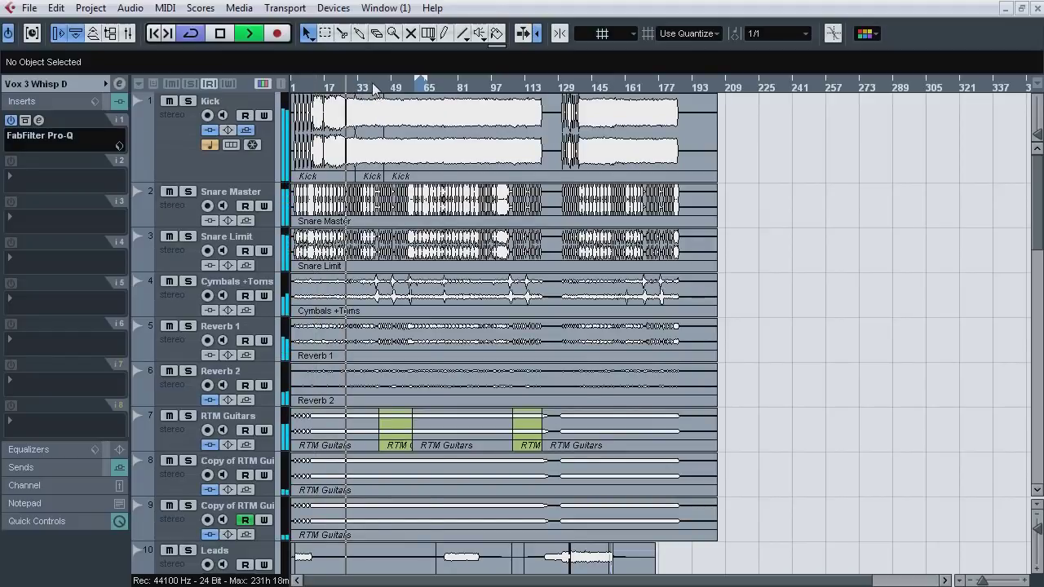
left_click(373, 87)
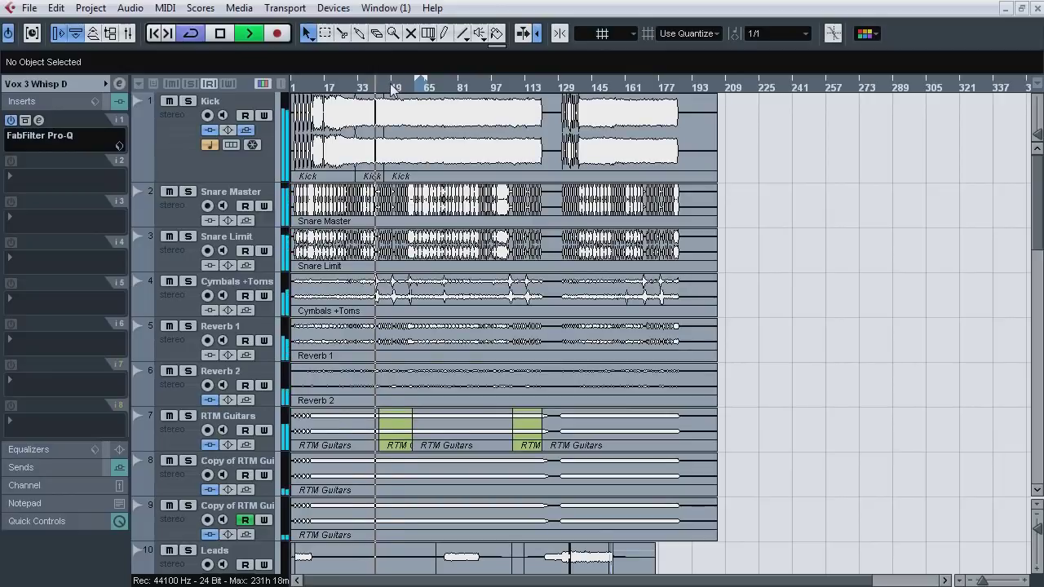
left_click(390, 88)
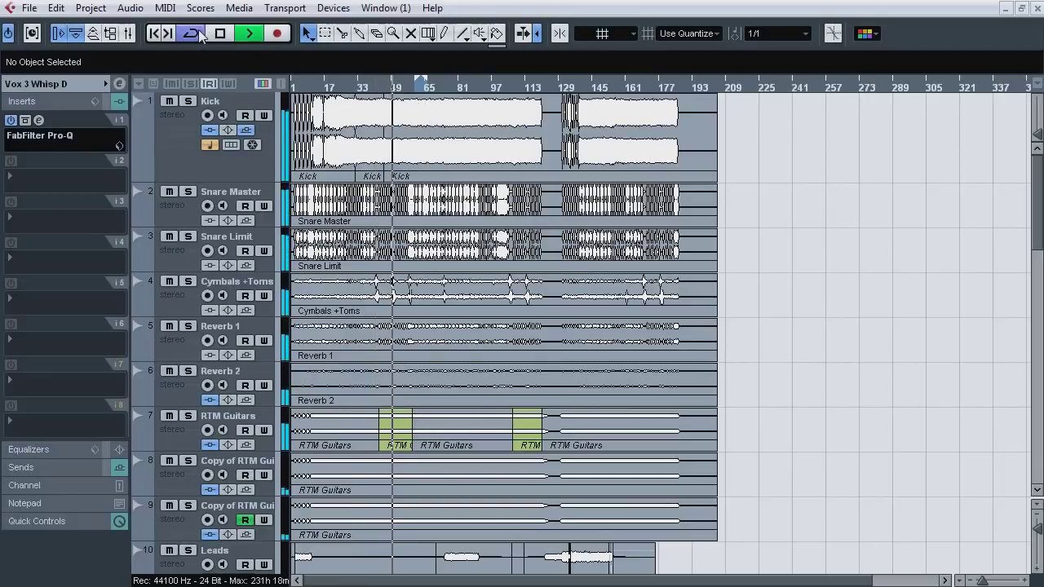
left_click(418, 88)
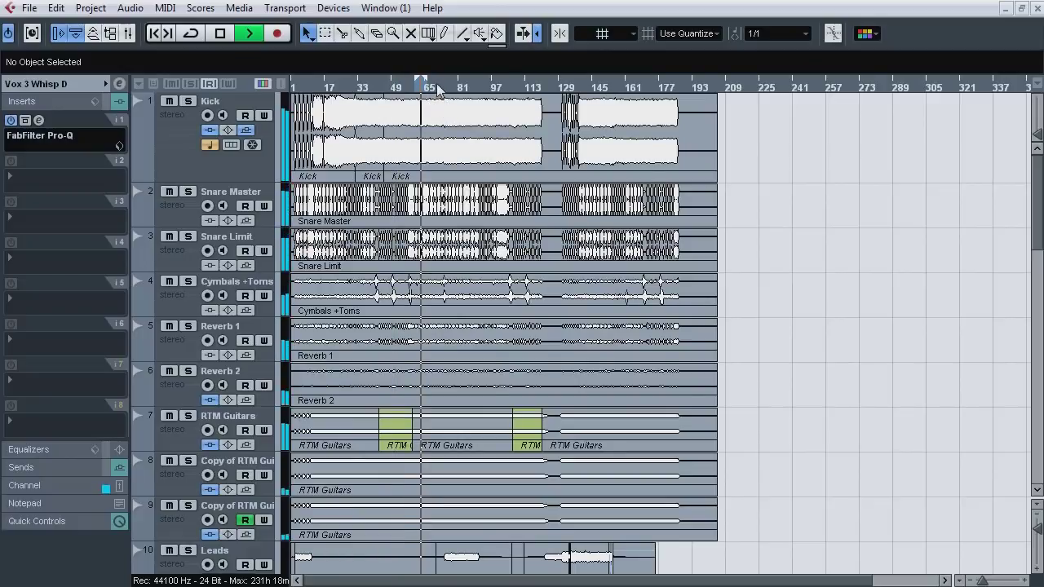
left_click(442, 87)
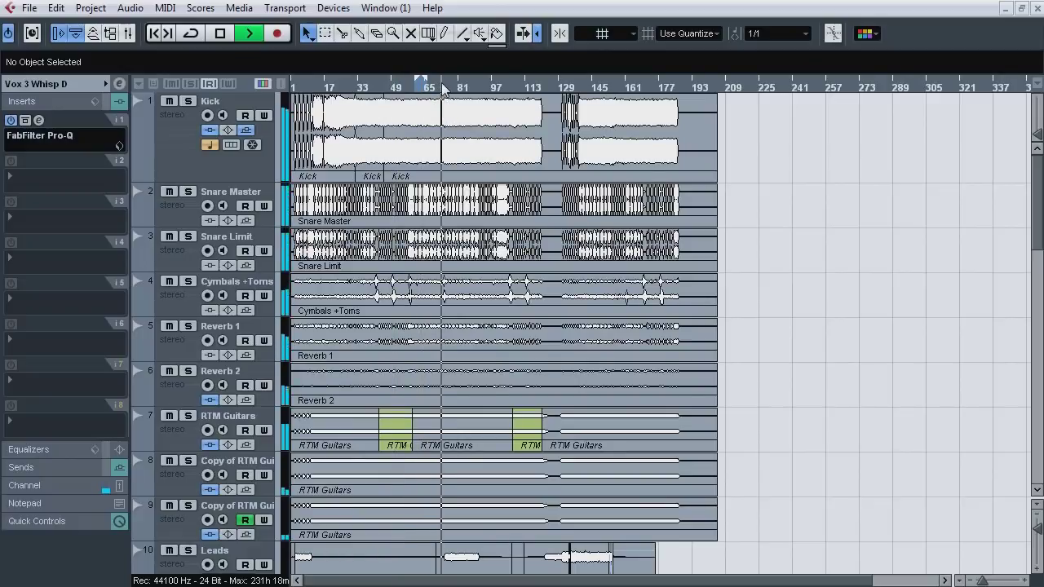
left_click(487, 88)
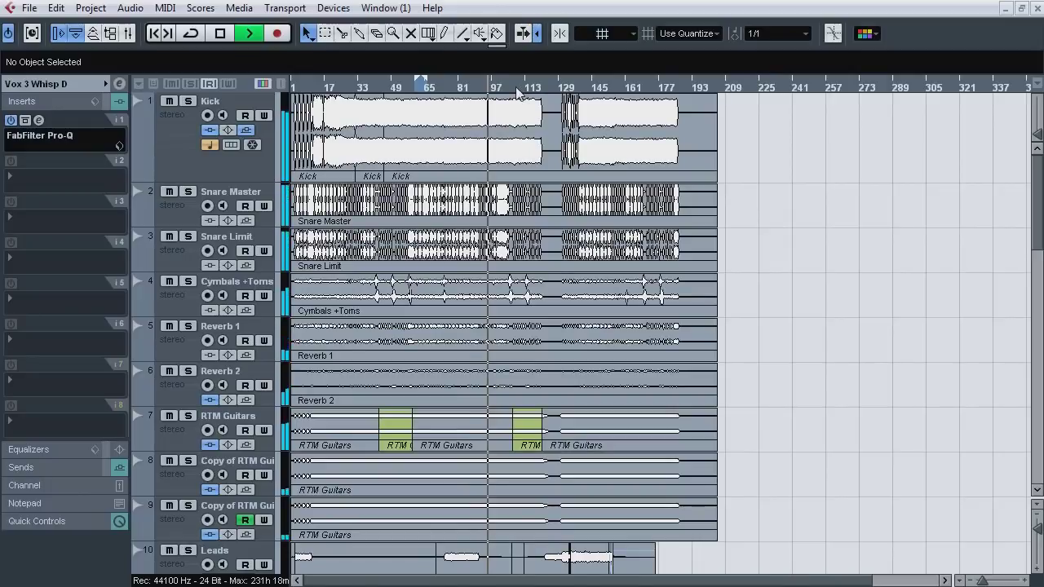
left_click(546, 89)
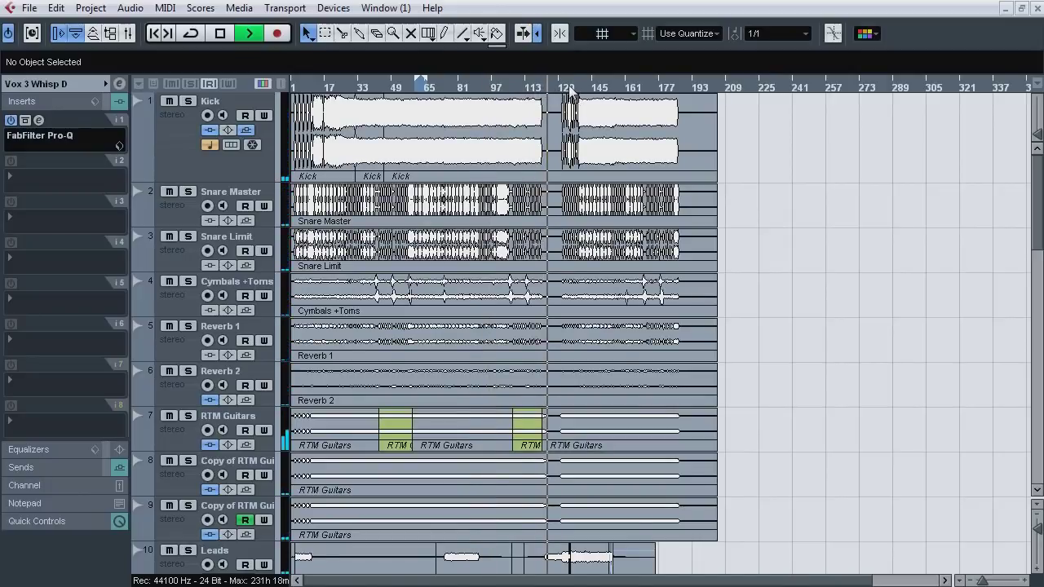
left_click(569, 90)
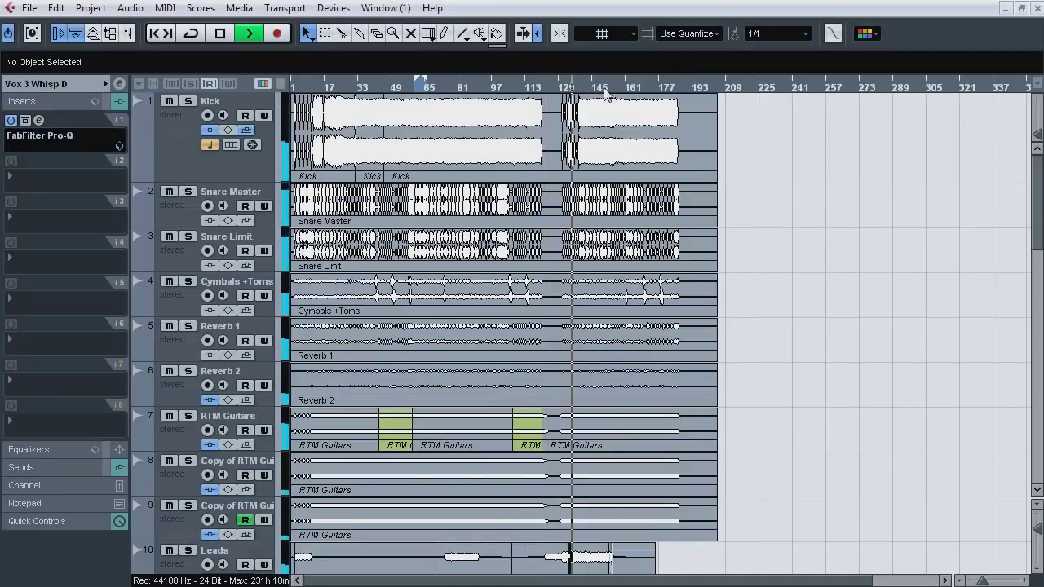
left_click(605, 90)
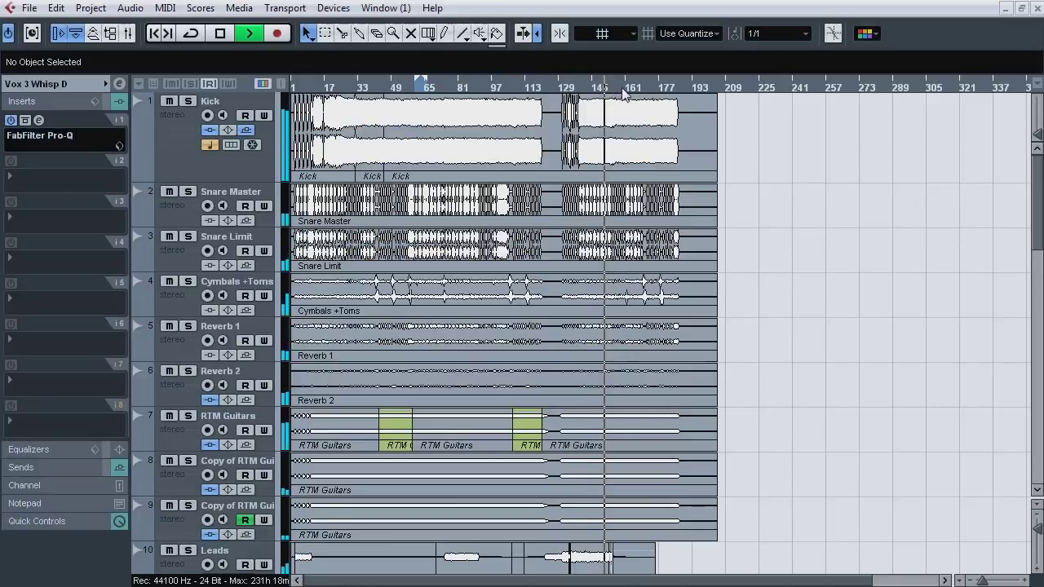
left_click(622, 90)
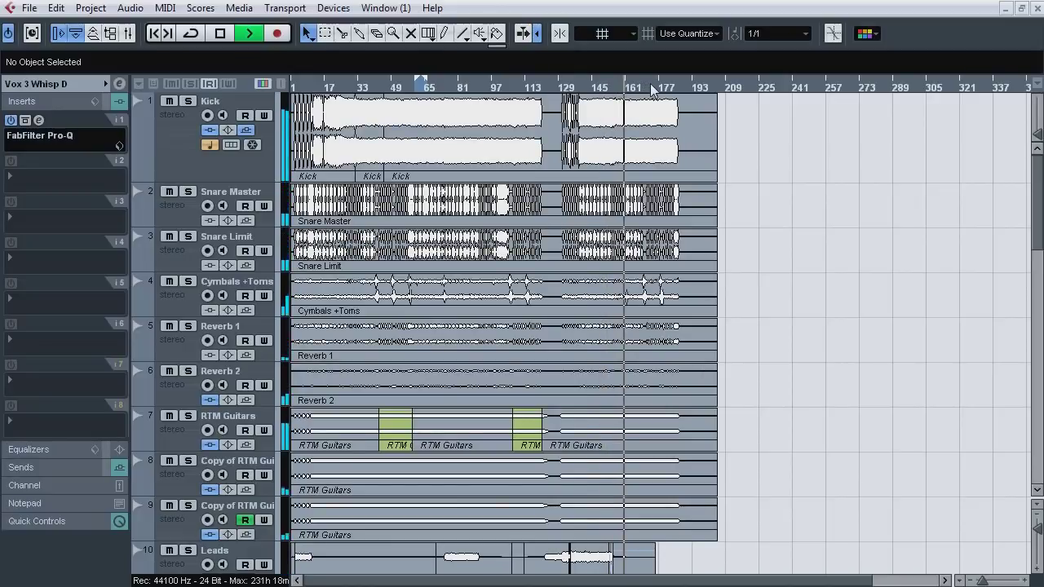
left_click(652, 89)
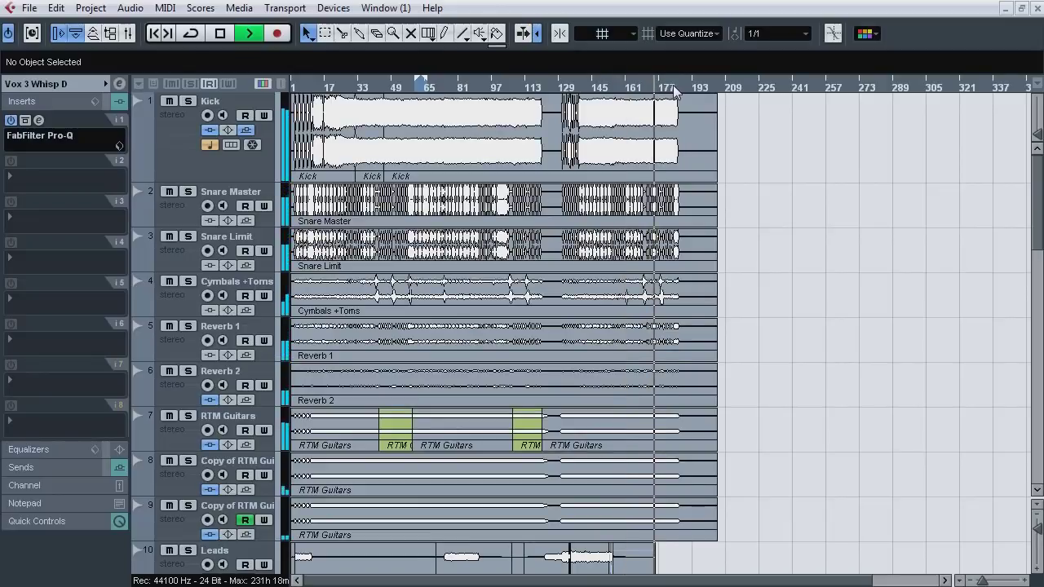
left_click(673, 87)
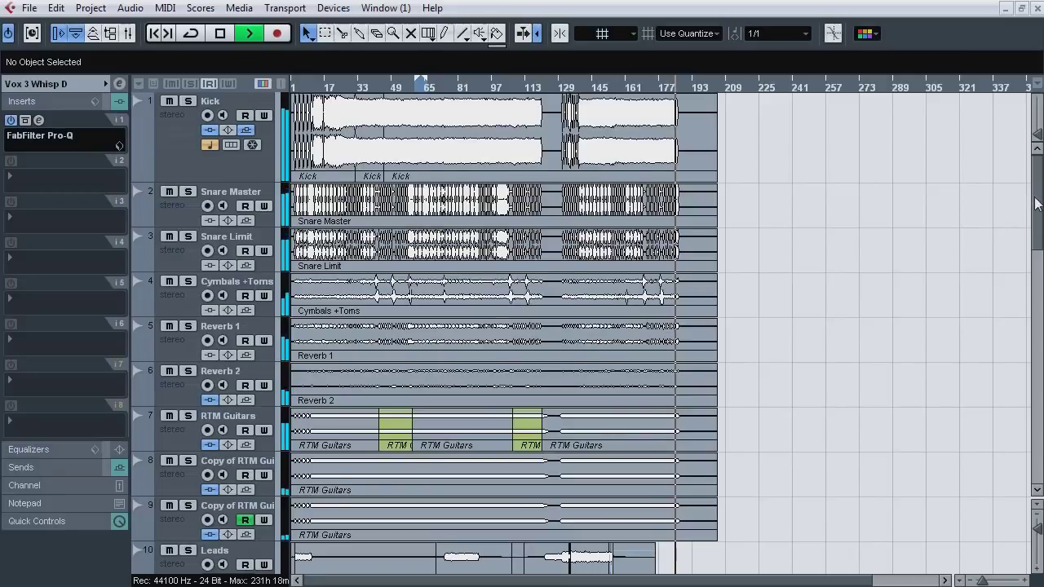
left_click_drag(1038, 203, 1038, 437)
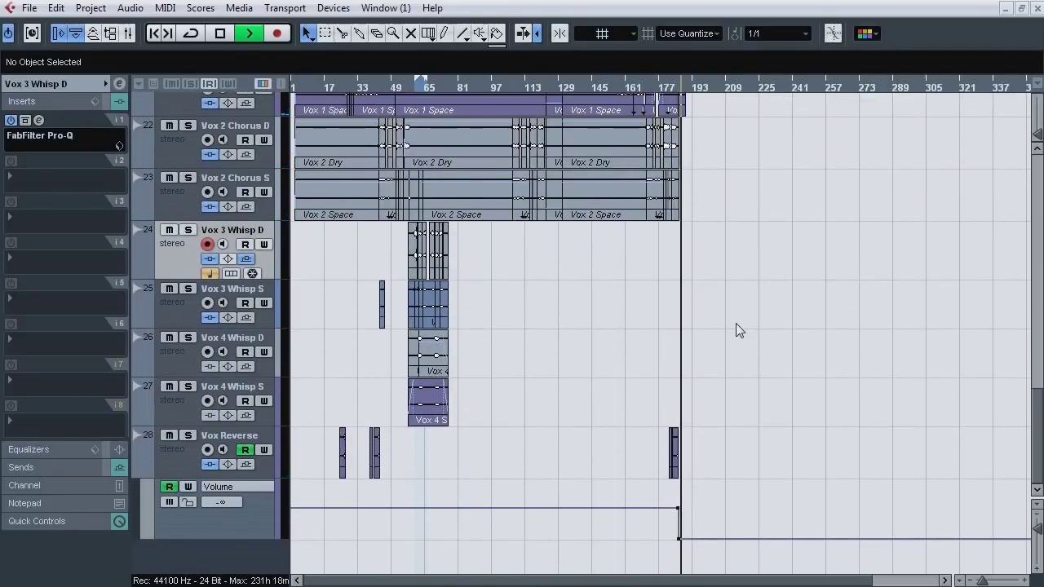
key("space")
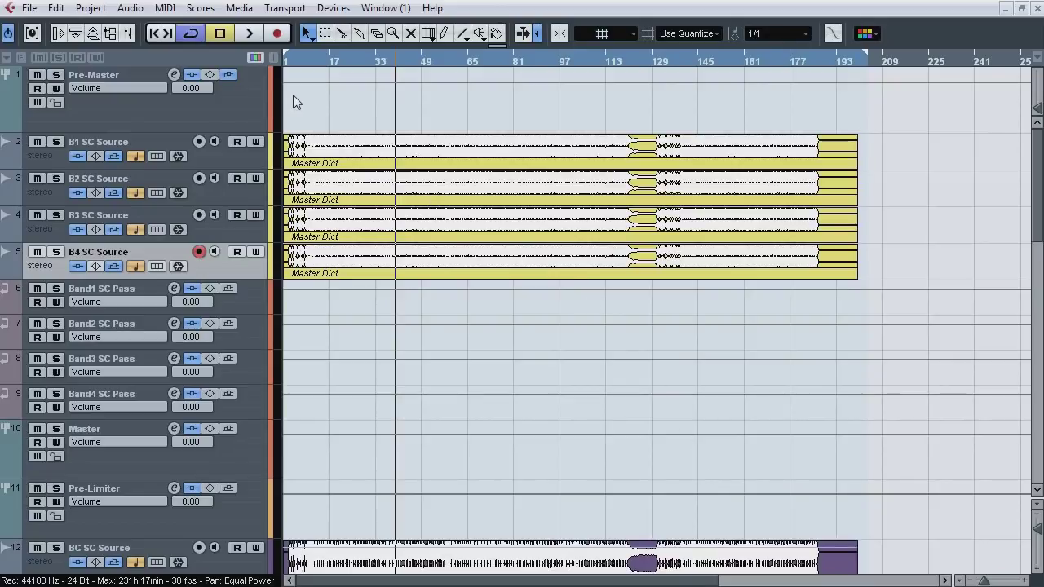
Step: Inspect the bypassed iZotope Ozone 5 Dynamics in insert 2 of the Master channel through the mixer, and return to the project
key("F3")
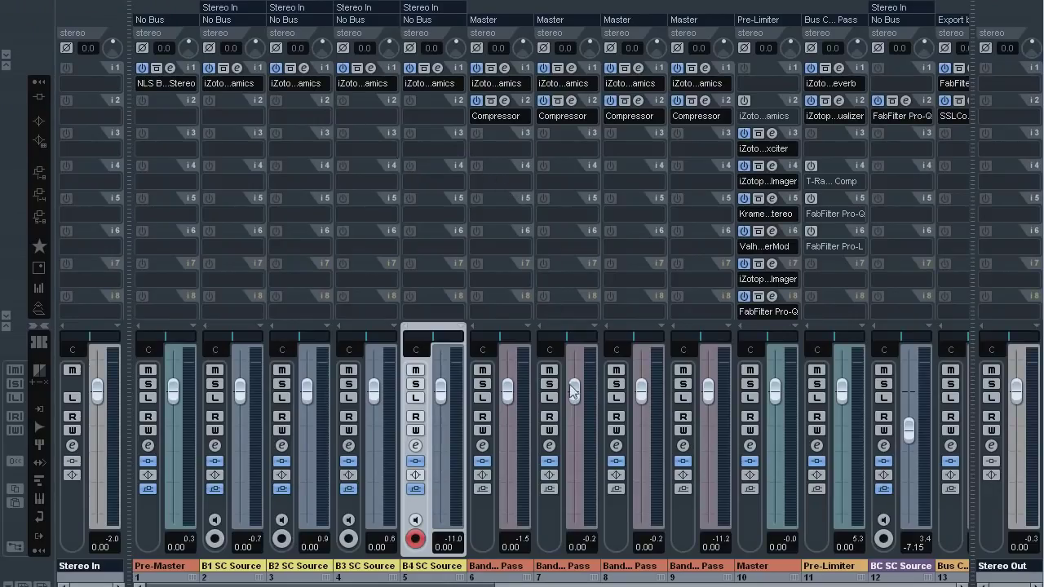
left_click(773, 101)
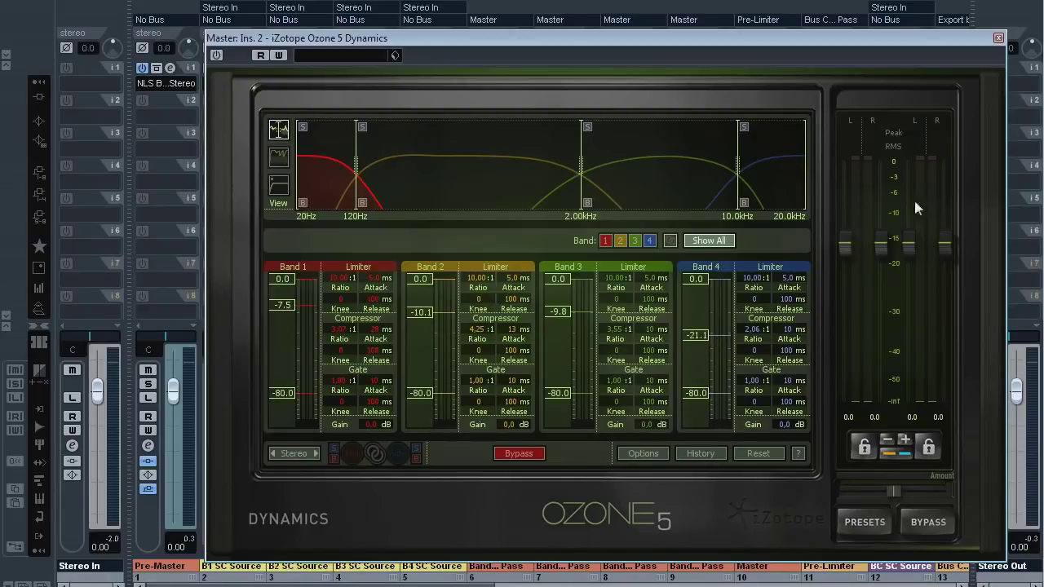
left_click(998, 37)
key("F3")
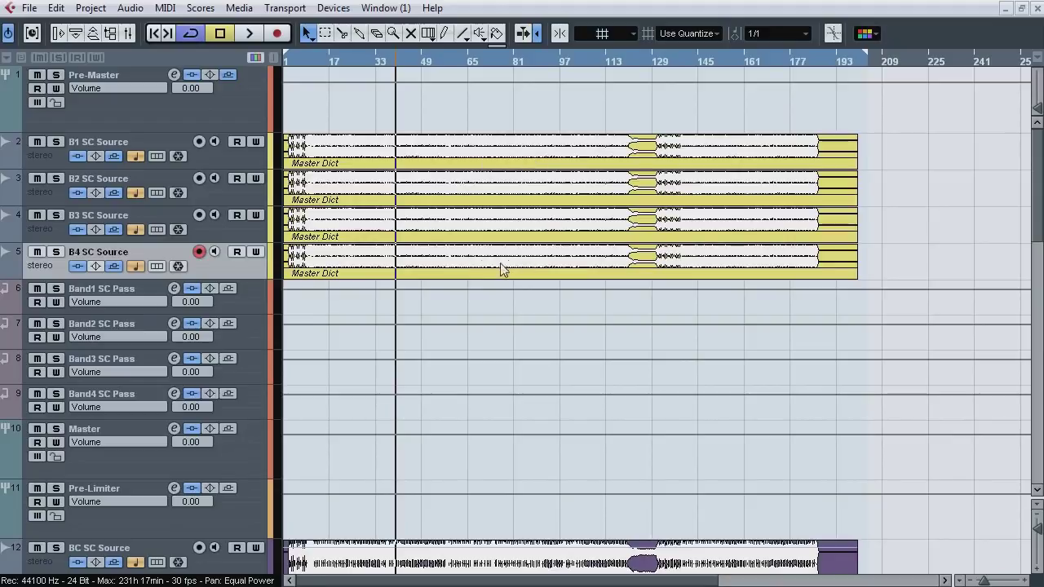
Step: Show the track inspector and examine the Ozone 5 Dynamics in insert 1 of the B1 SC Source track
left_click(61, 35)
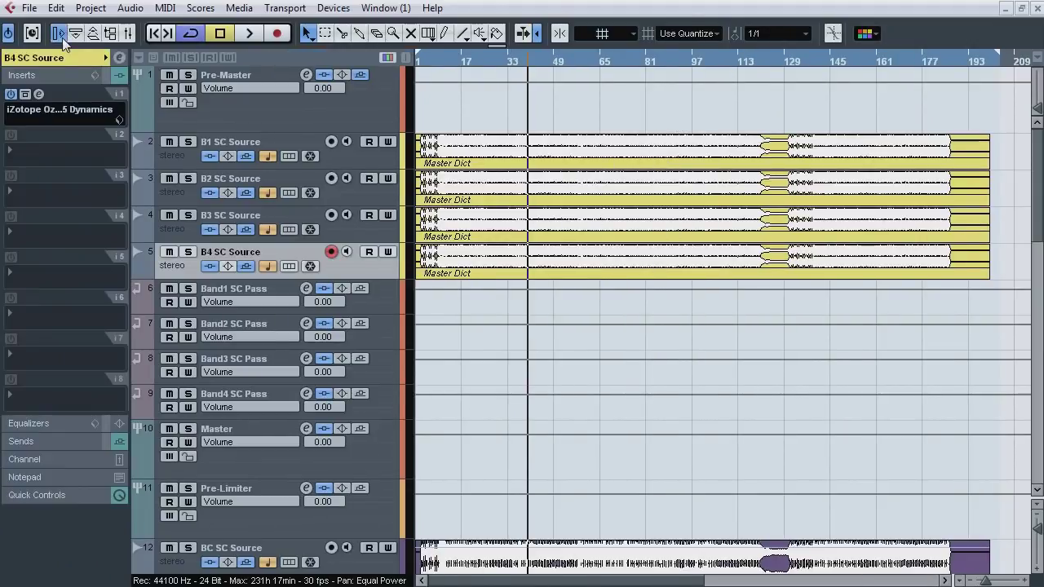
left_click(196, 148)
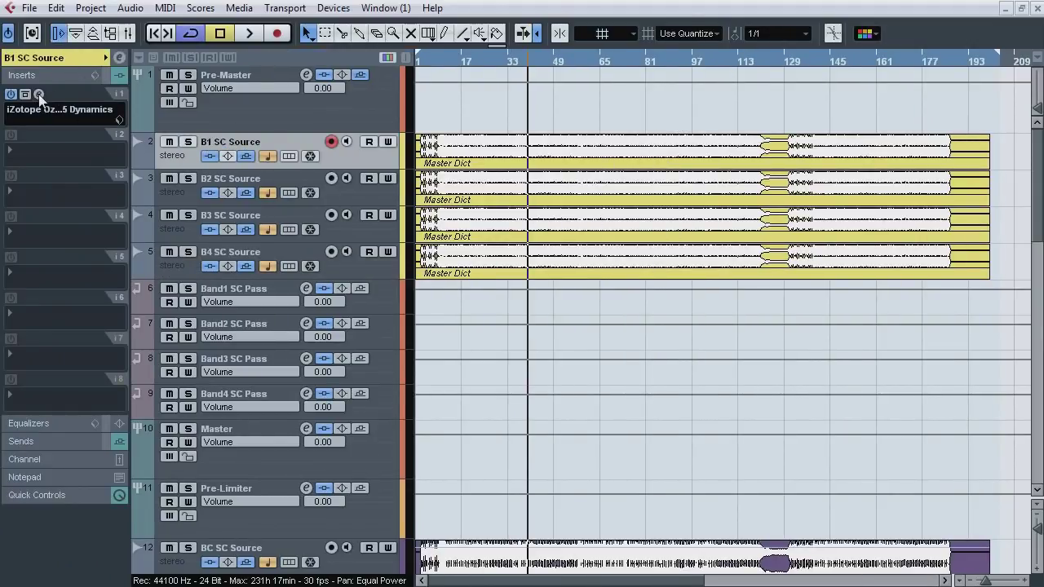
left_click(38, 94)
left_click_drag(736, 52, 363, 39)
left_click(39, 94)
Step: Examine the Ozone 5 Dynamics band settings in insert 1 of the B2 SC Source track, and close the plugin
left_click(177, 191)
left_click(38, 94)
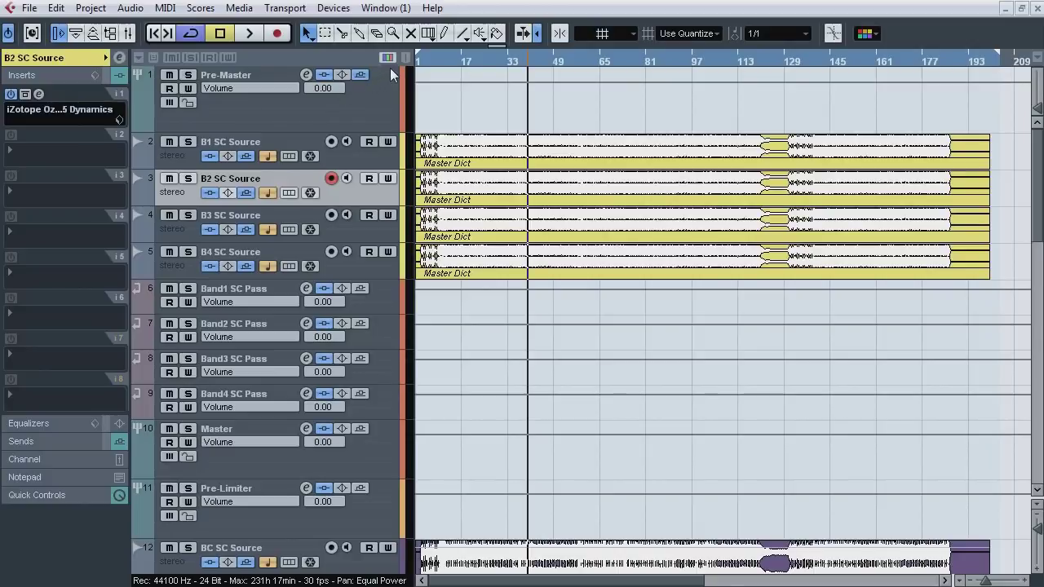
left_click_drag(492, 339, 300, 52)
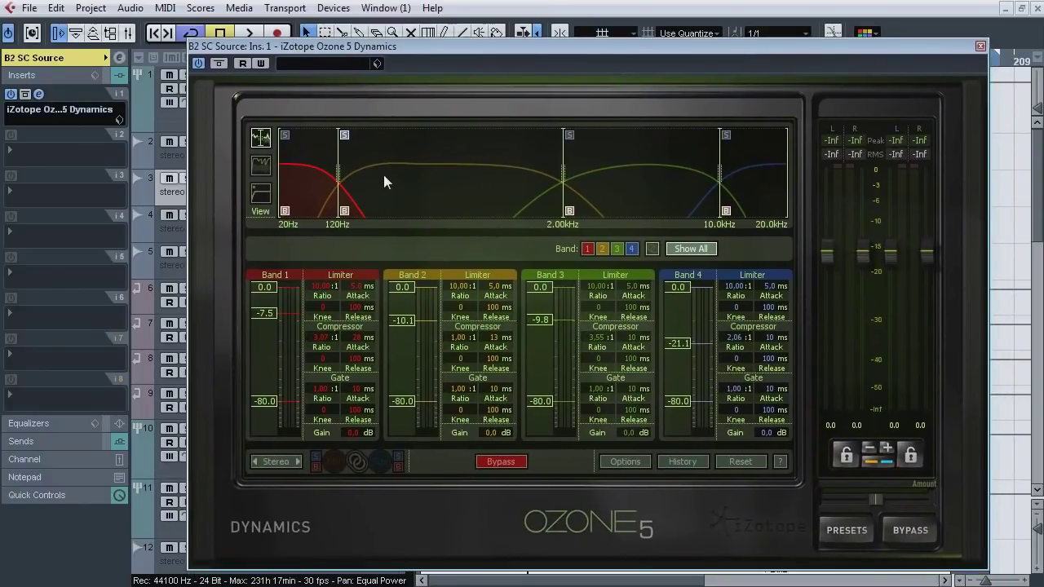
left_click(38, 94)
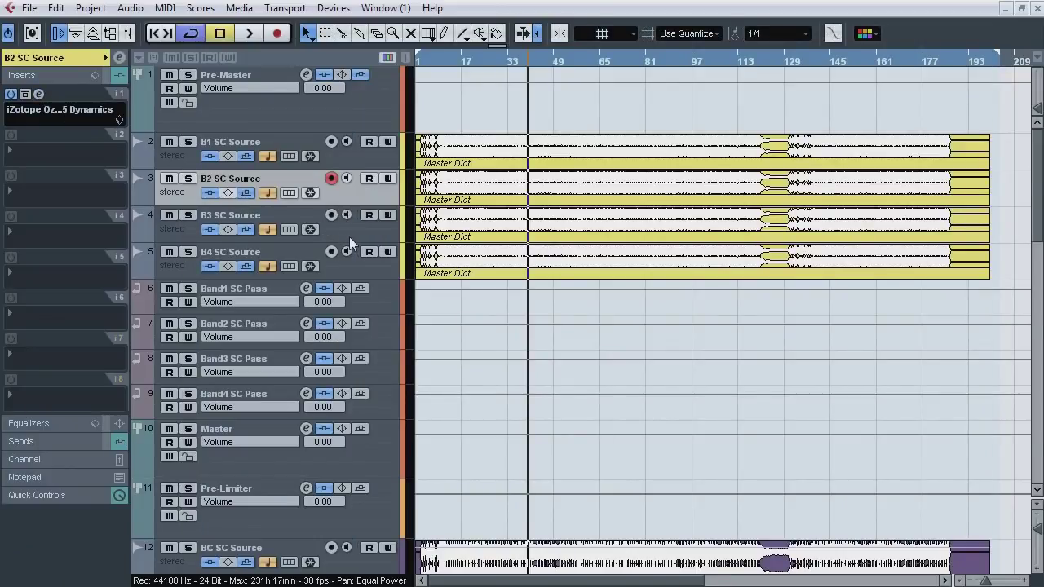
Step: Check the Master channel's insert chain in the mixer again, focusing on the bypassed Dynamics slot
key("F3")
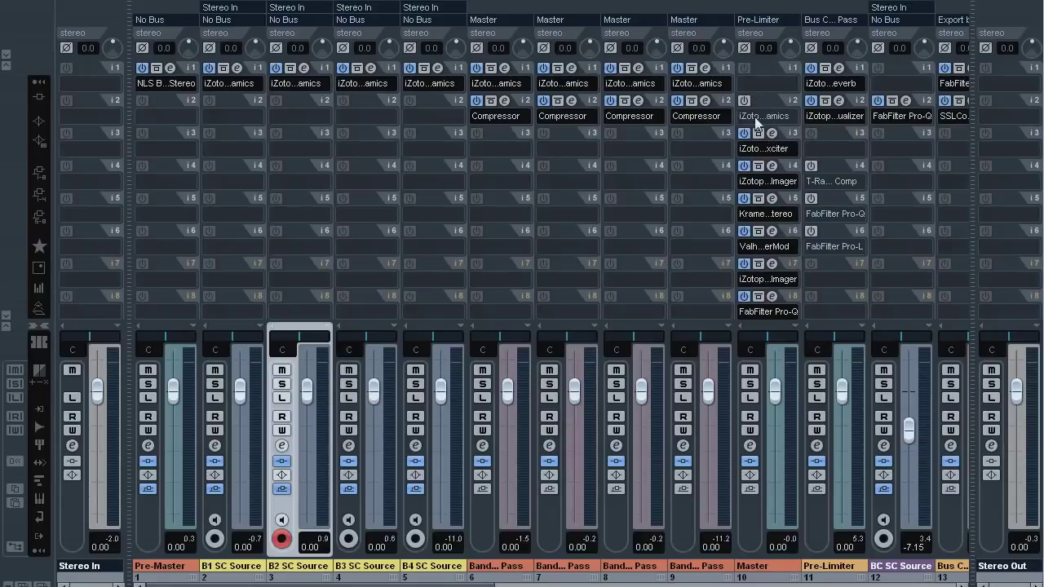
mouse_move(769, 107)
key("F3")
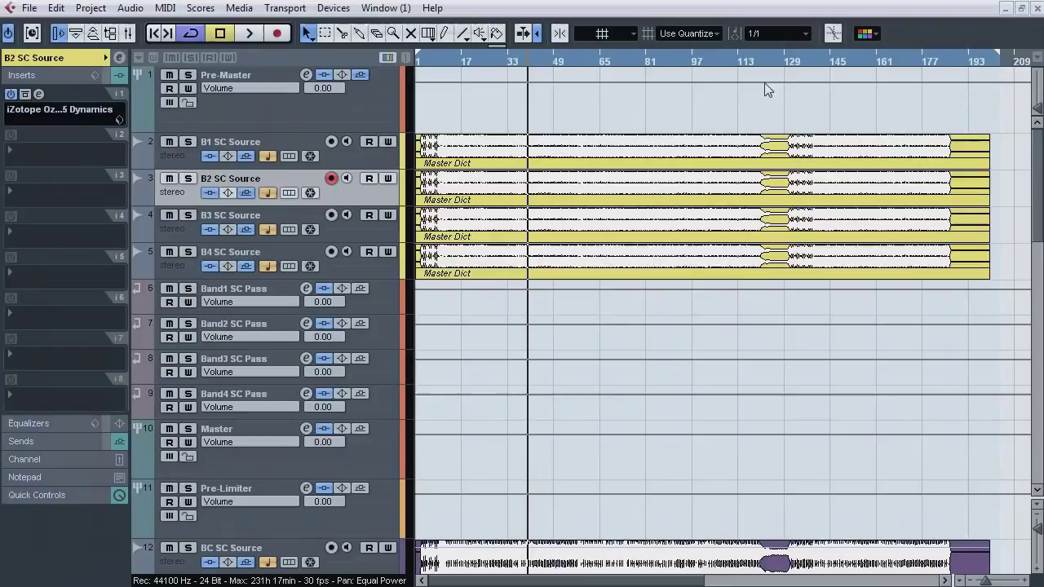
Step: Examine the Pre-Master group's sends to the four SC Pass bands and check the channels' inserts in the mixer
left_click(350, 123)
left_click(56, 448)
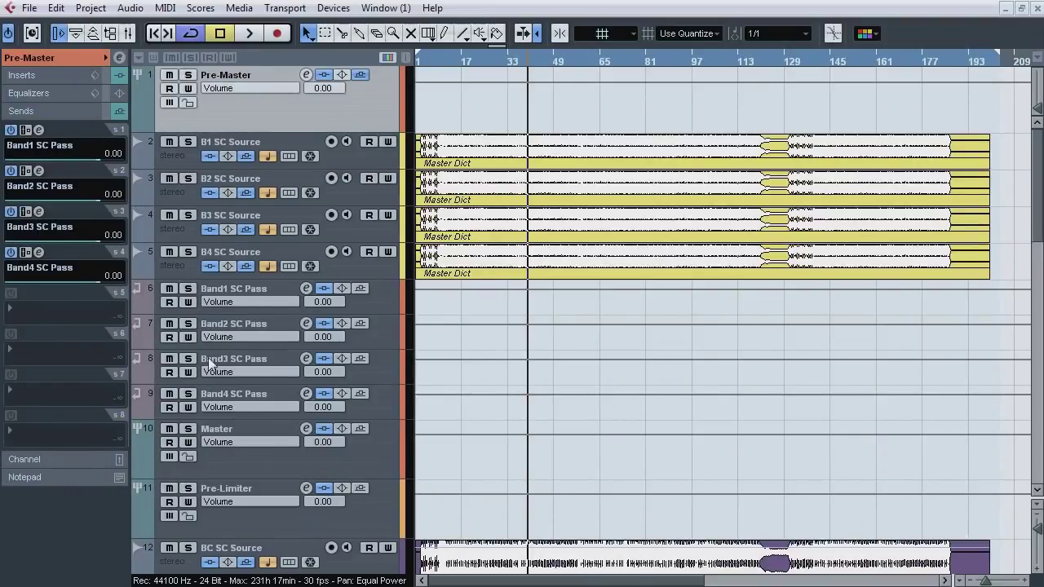
key("F3")
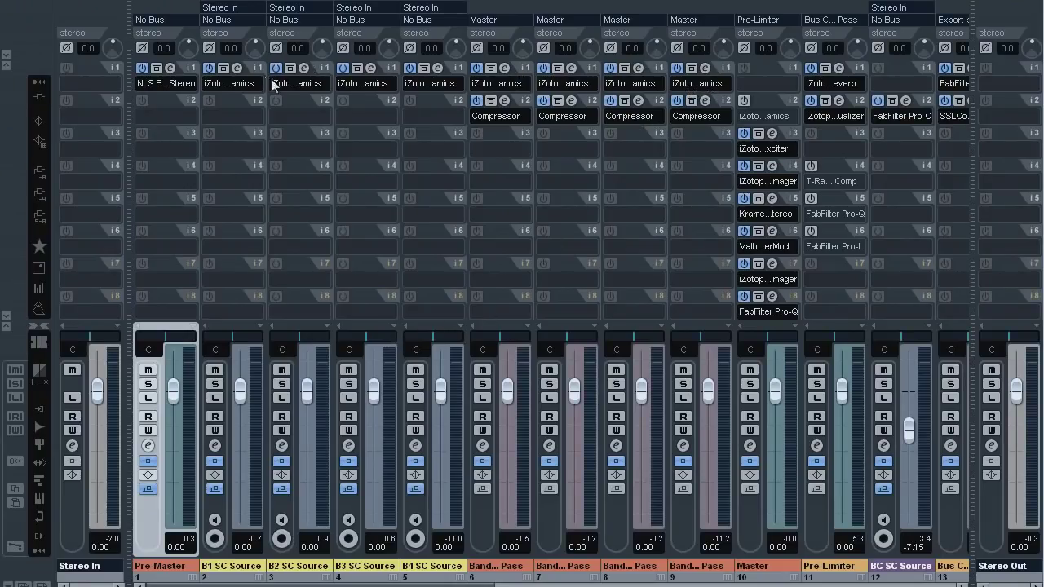
key("F3")
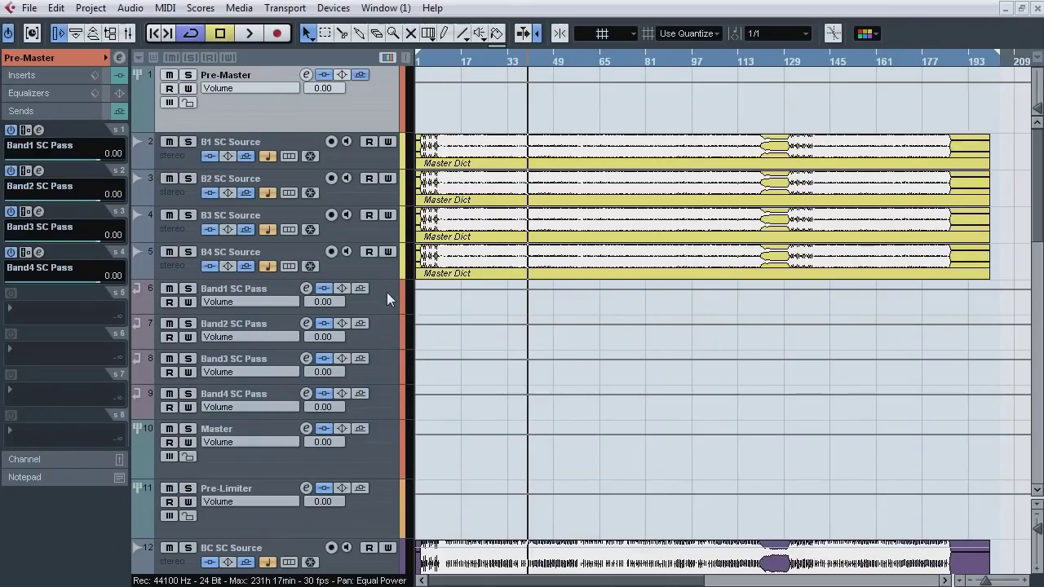
Step: Show the Band1 SC Pass track's basic channel settings to check its output routing
left_click(389, 302)
left_click(81, 60)
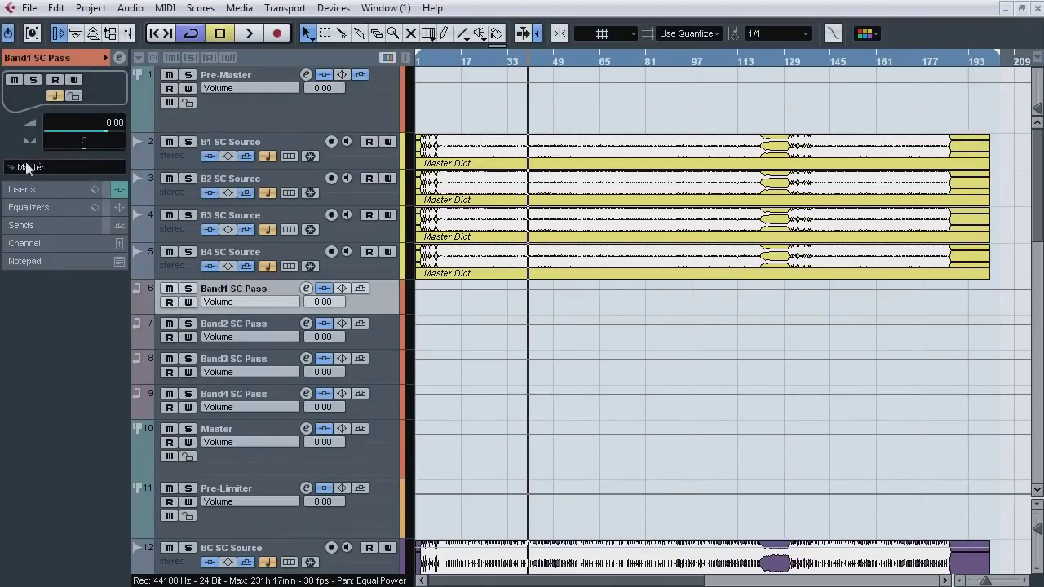
Step: Open the Compressor in insert 2 of each of the four Band SC Pass tracks to compare their settings
left_click(397, 403, "shift")
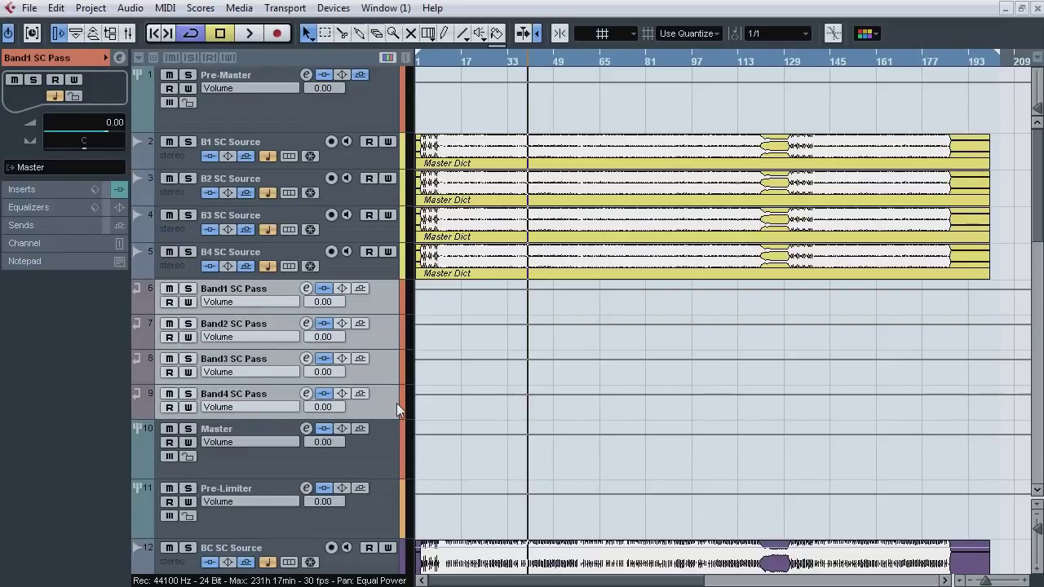
left_click(385, 310)
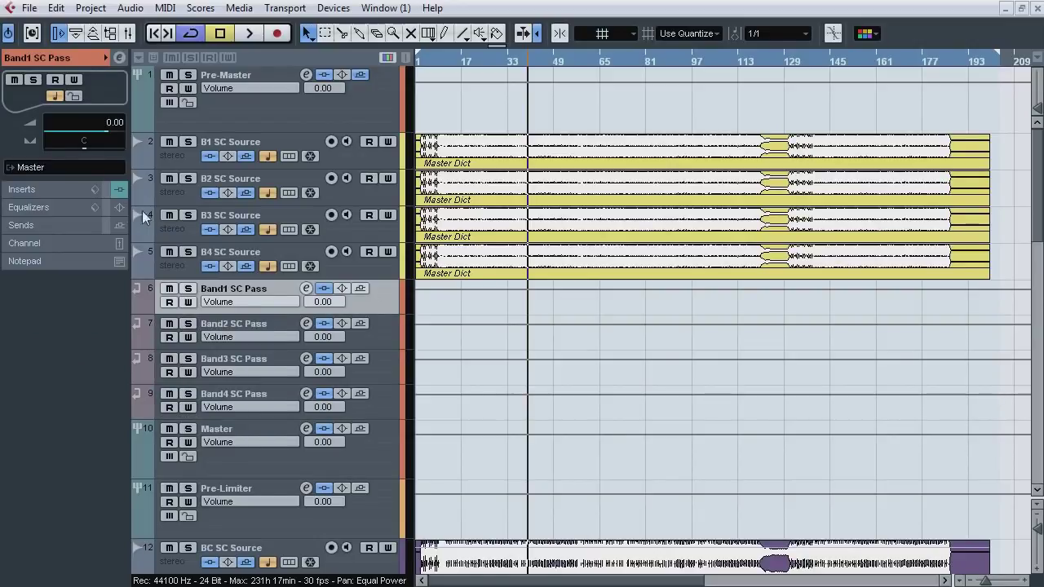
left_click(64, 190)
left_click(39, 135)
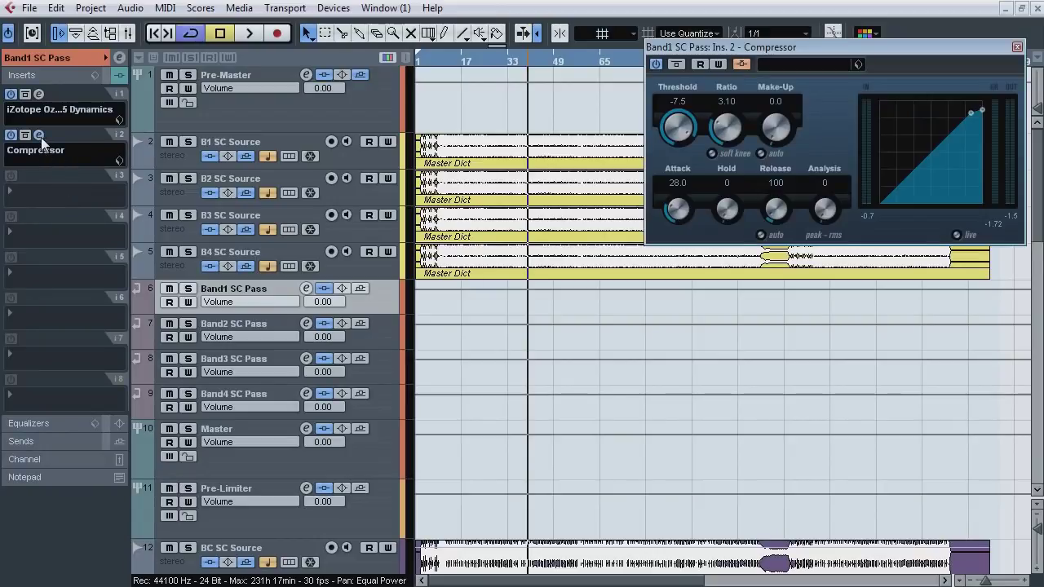
left_click(230, 322)
left_click(39, 136)
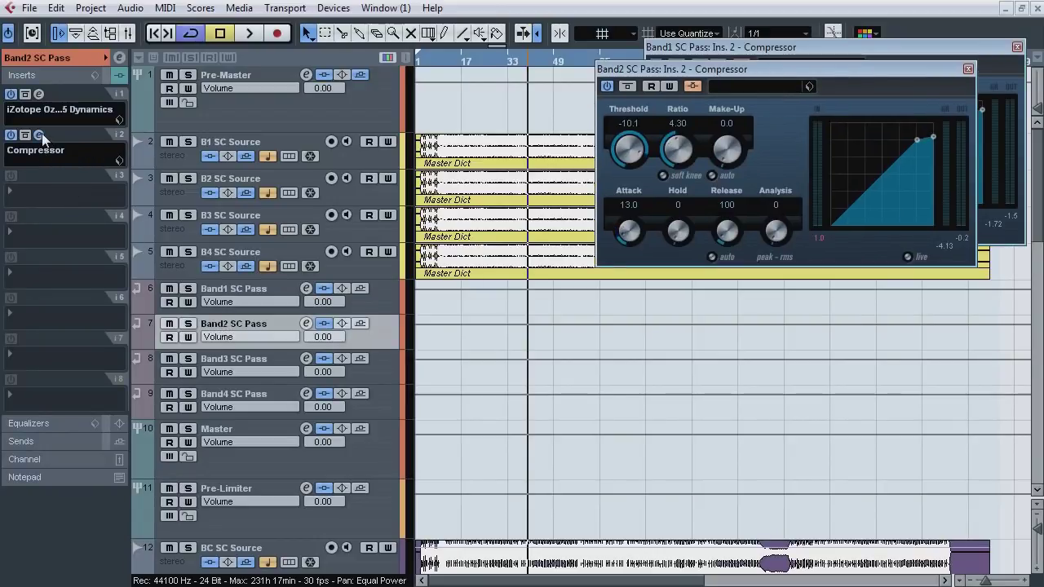
left_click(218, 352)
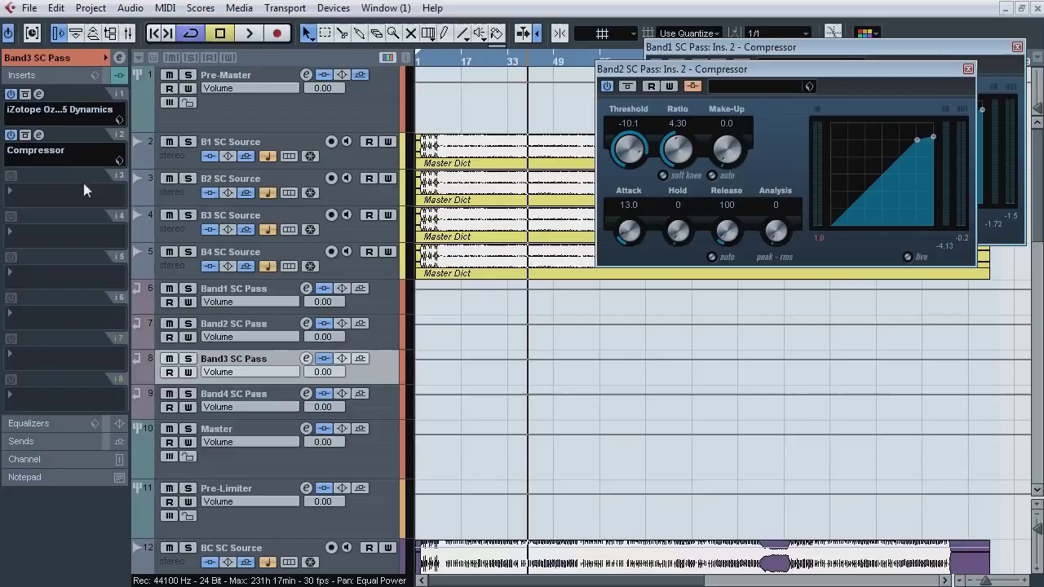
left_click(39, 135)
left_click(225, 389)
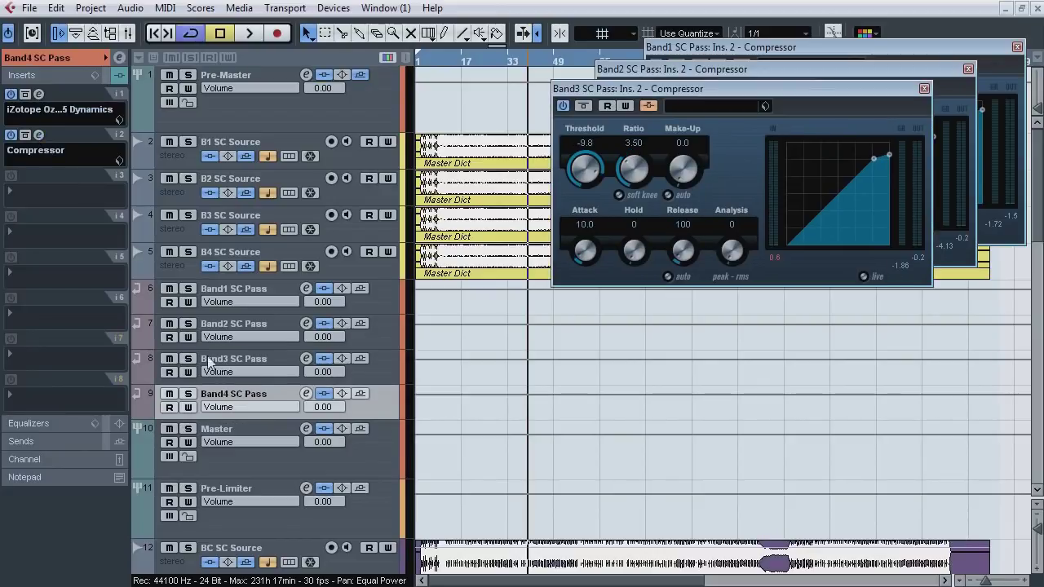
left_click(39, 136)
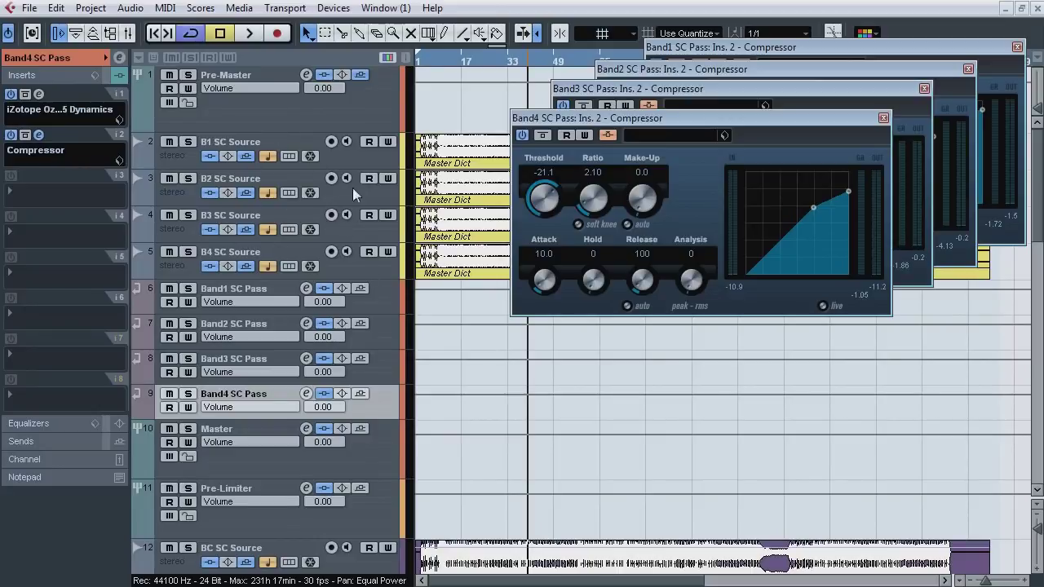
Step: Play the song with tracks B1 to B4 SC Source selected to watch the four band compressors react, and close the compressor windows
mouse_move(1038, 202)
left_mouse_down()
mouse_move(1038, 337)
mouse_move(1041, 216)
left_mouse_up()
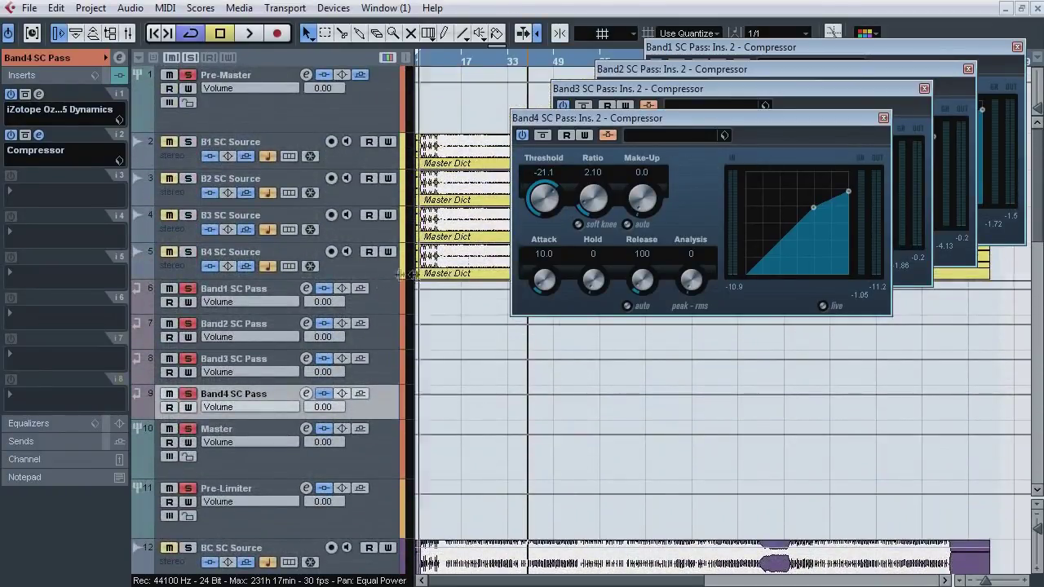
left_click(359, 270)
left_click(364, 160, "shift")
key("space")
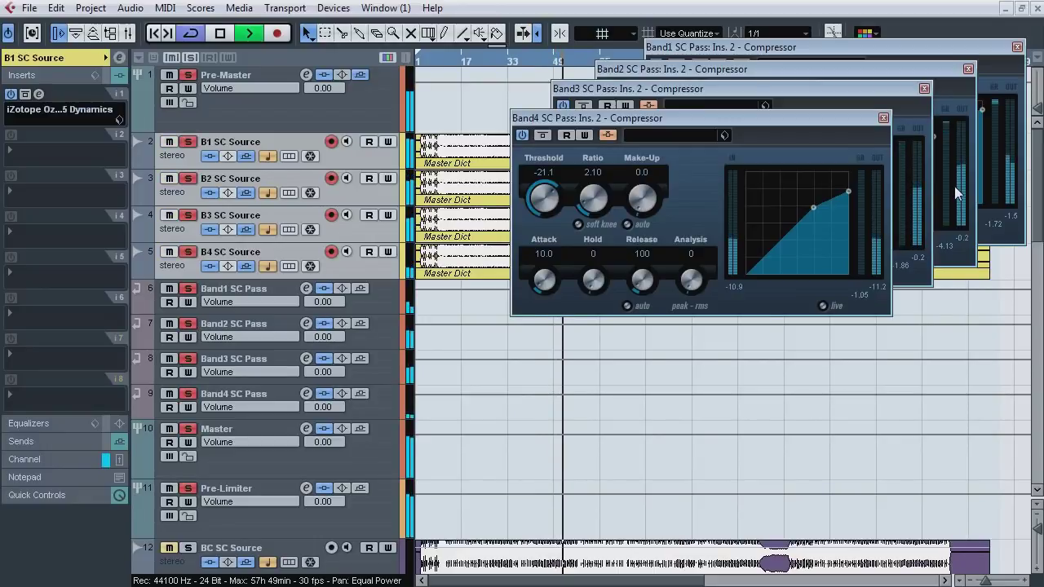
key("space")
left_click(884, 118)
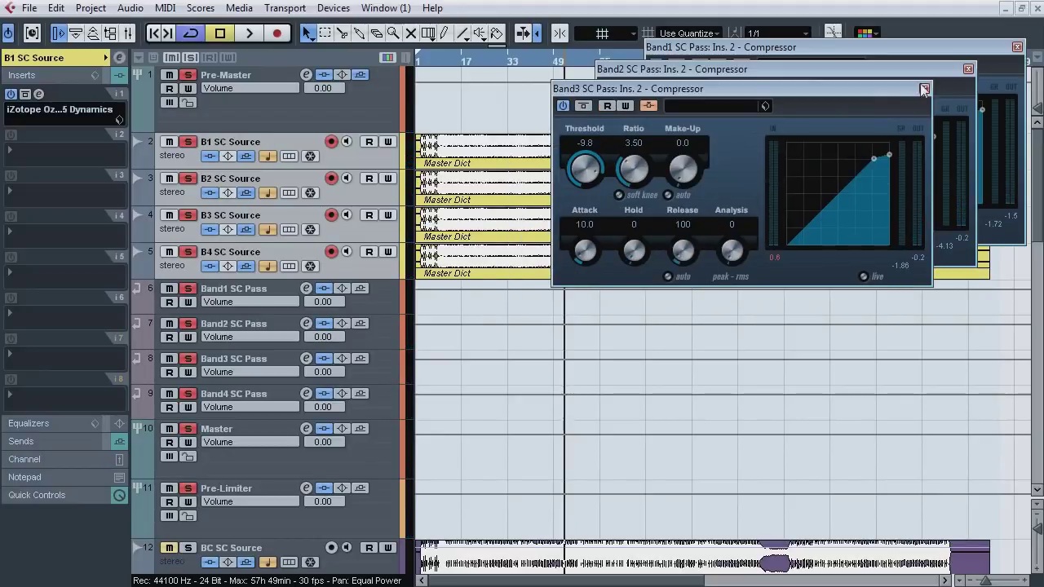
left_click(924, 88)
left_click(969, 68)
left_click(1018, 46)
Step: Examine the bypassed T-RackS CS Bus Comp in insert 4 of the Pre-Limiter group, and close the plugin
scroll(391, 490, "down", 4)
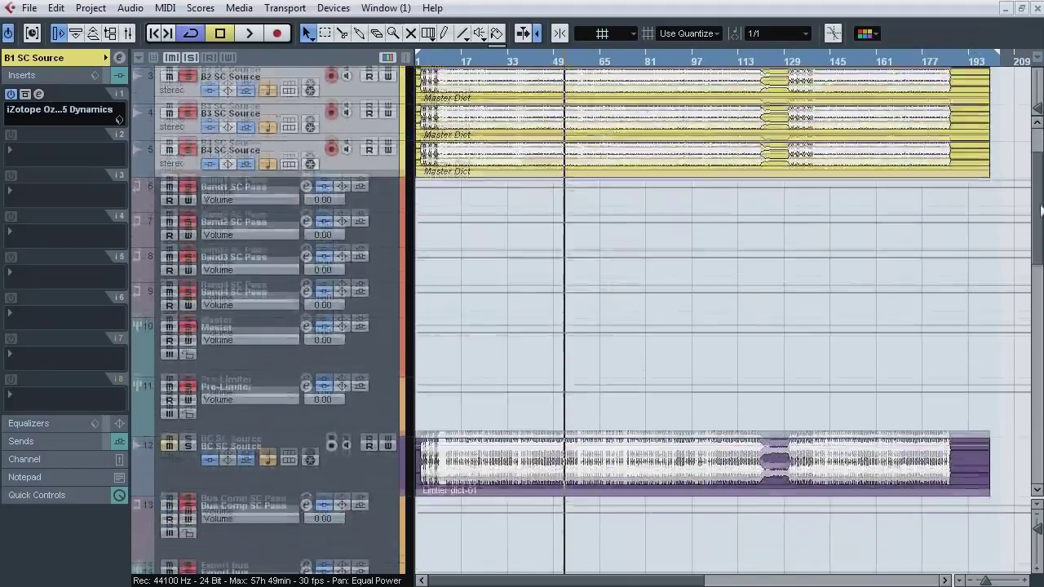
left_click(259, 320)
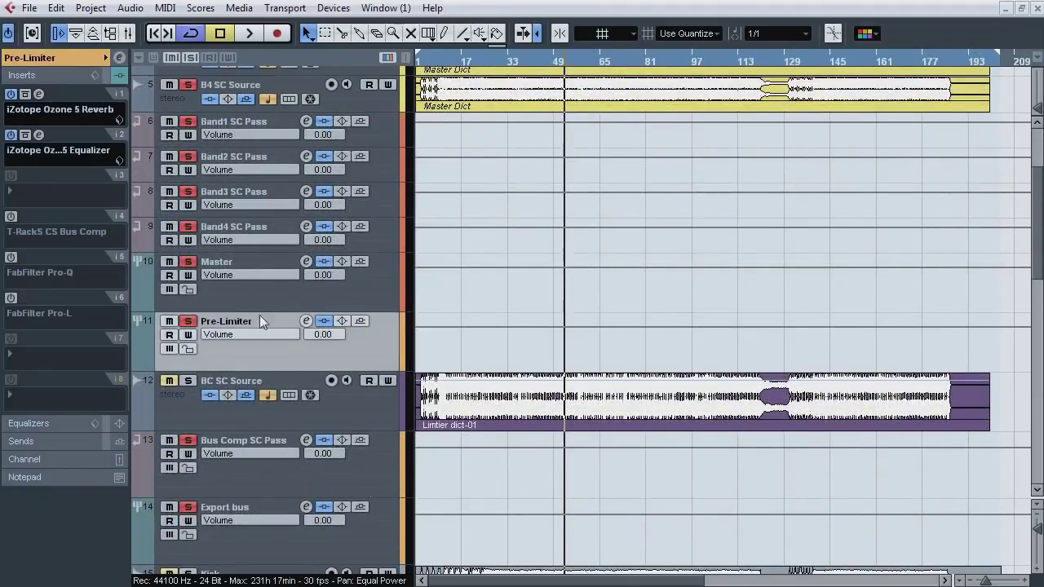
left_click(37, 218)
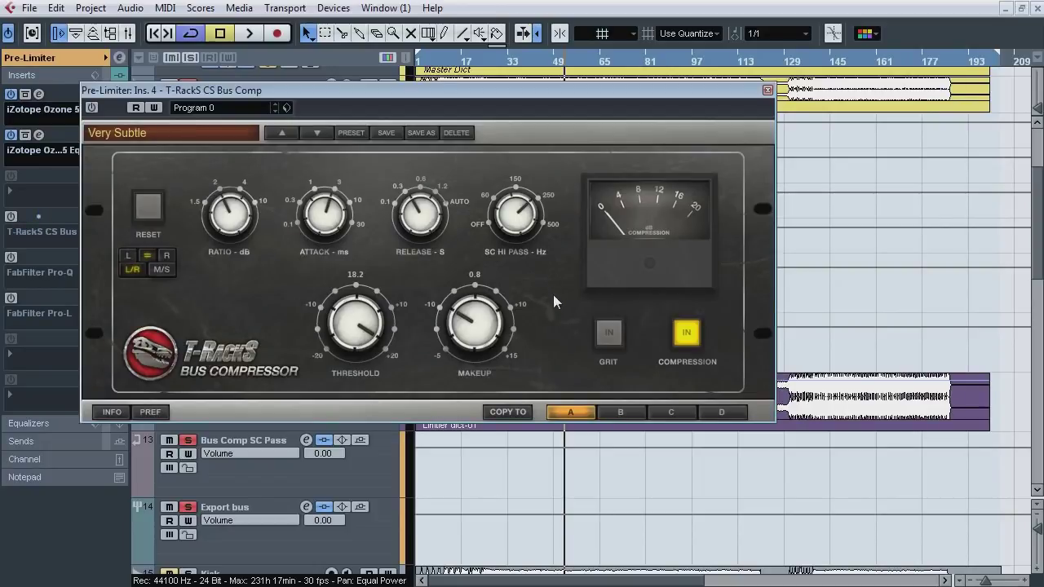
left_click(768, 89)
Step: Check the output routing and inserts from the Pre-Limiter through the Bus Comp SC Pass to the Export bus in the mixer
key("F3")
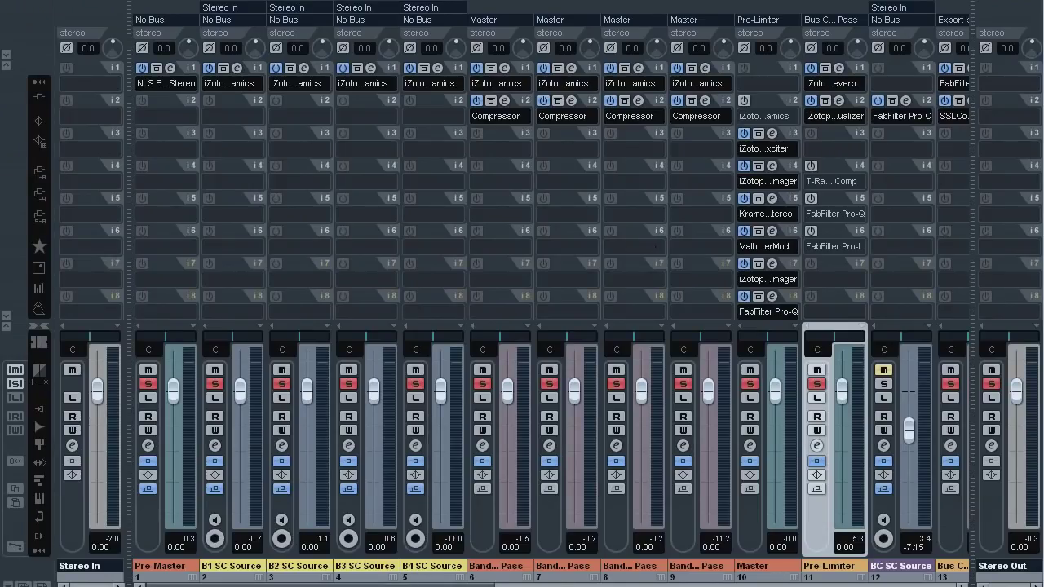
scroll(551, 294, "right", 6)
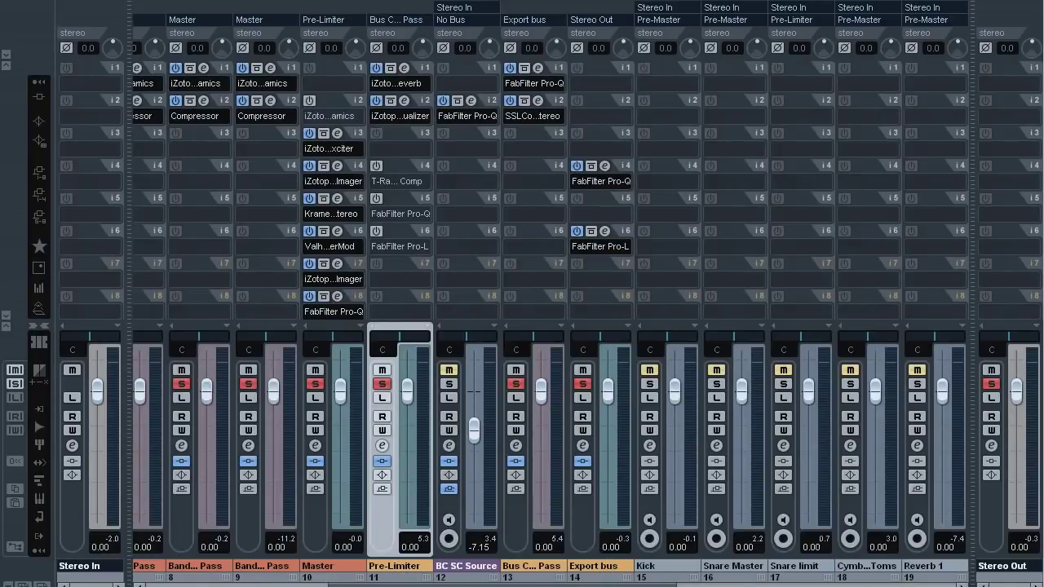
key("F3")
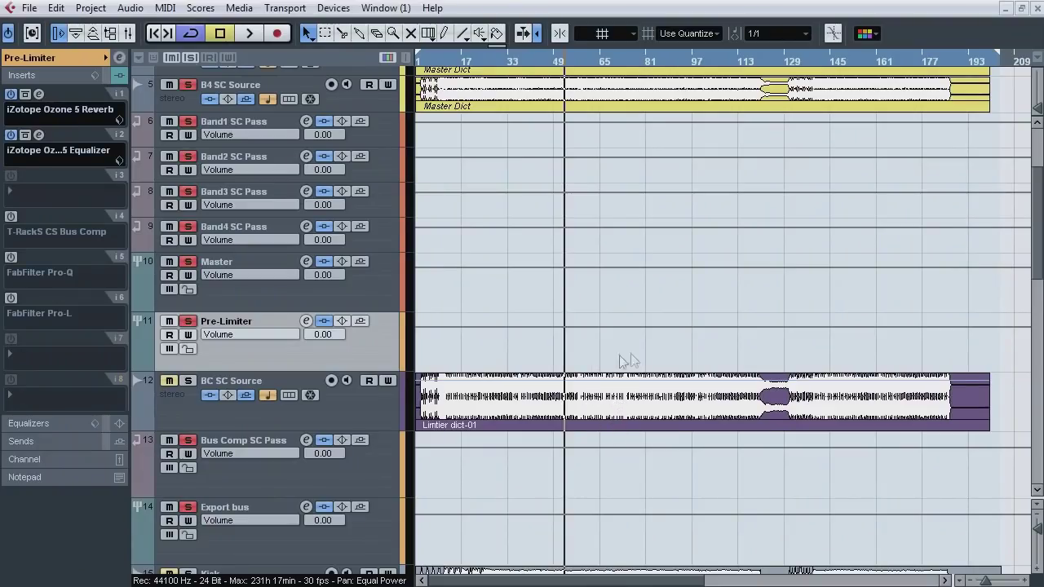
Step: Examine the low-cut band in the FabFilter Pro-Q insert of the BC SC Source track, and close the plugin
left_click(374, 416)
left_click(39, 135)
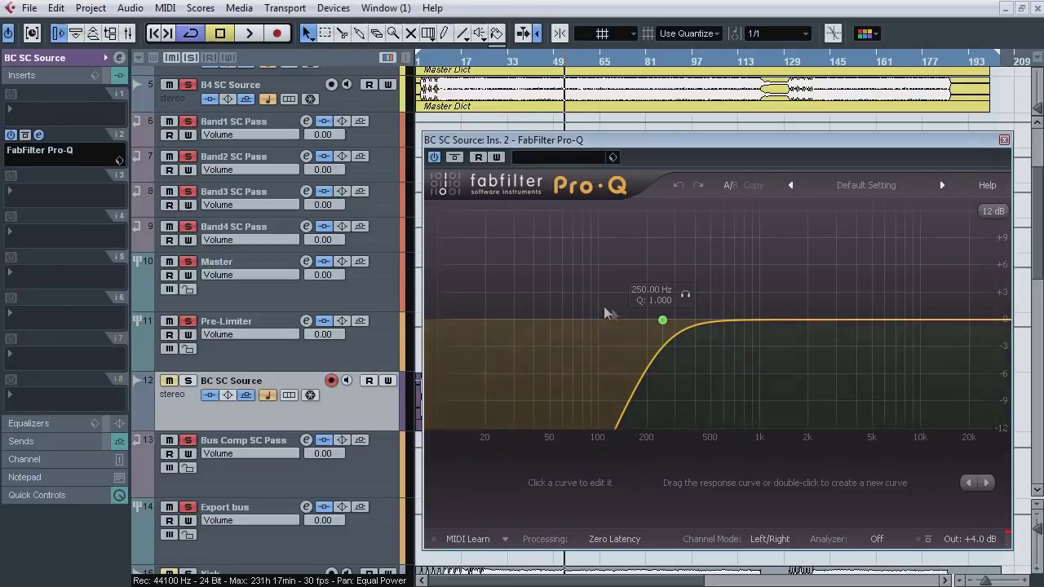
left_click_drag(592, 256, 720, 378)
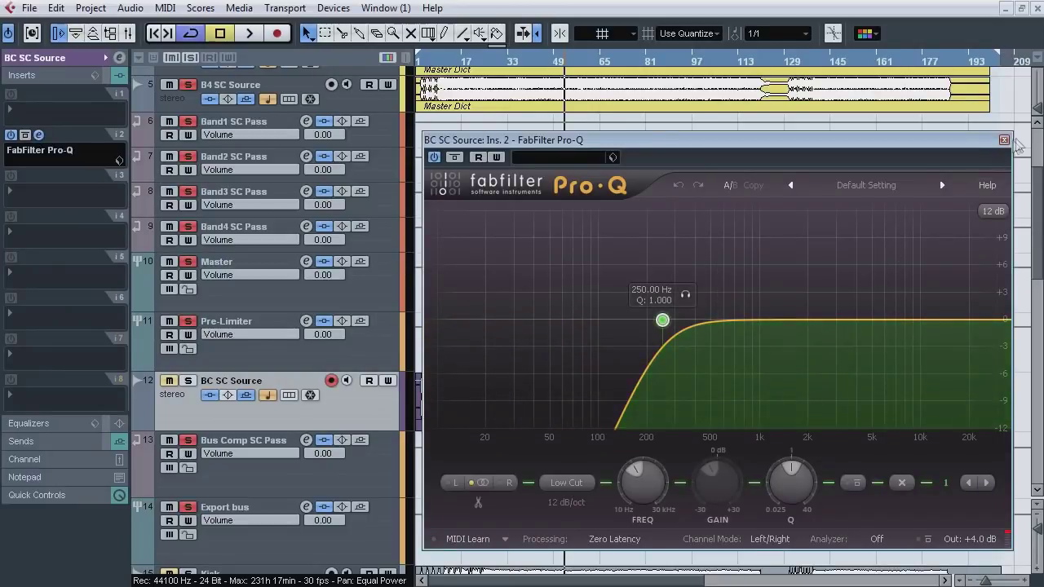
left_click(1004, 140)
Step: Reopen the Pre-Limiter's T-RackS CS Bus Comp to check its sidechain high-pass setting, and close it again
left_click(369, 365)
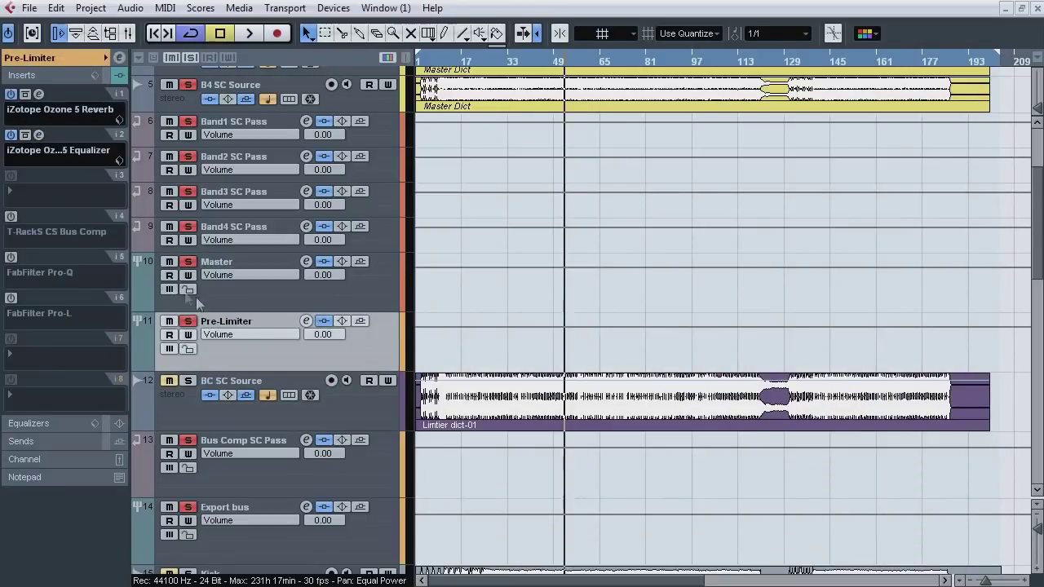
left_click(38, 216)
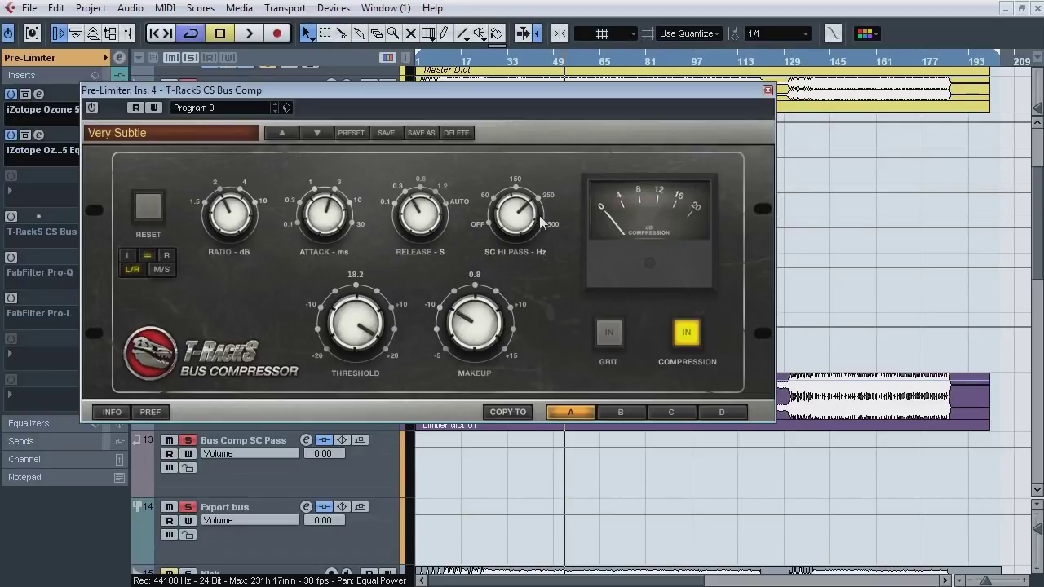
left_click(766, 90)
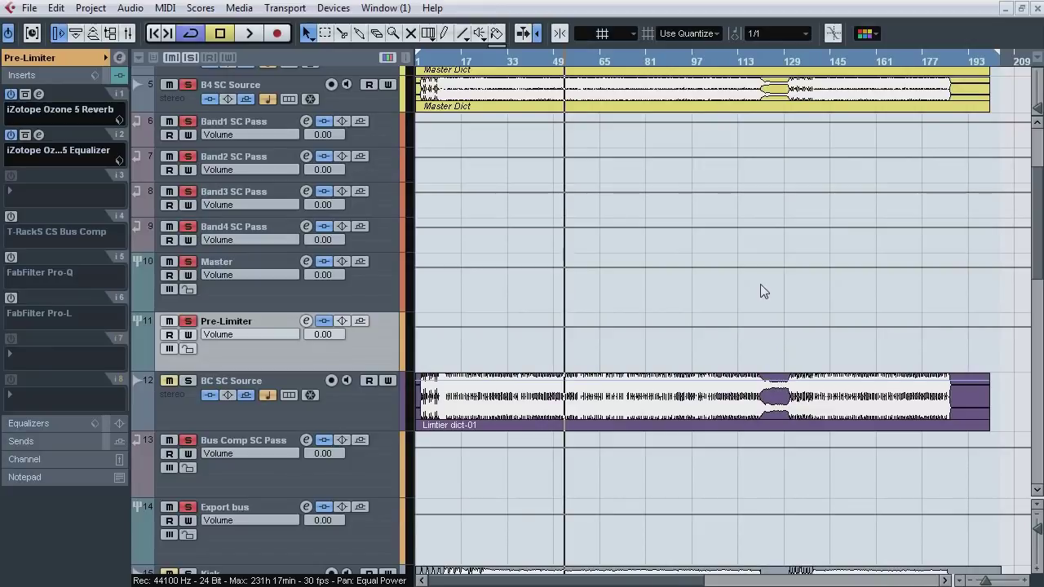
Step: Display the event info of the Limtier dict-01 clip on the BC SC Source track to check its volume
left_click(695, 385)
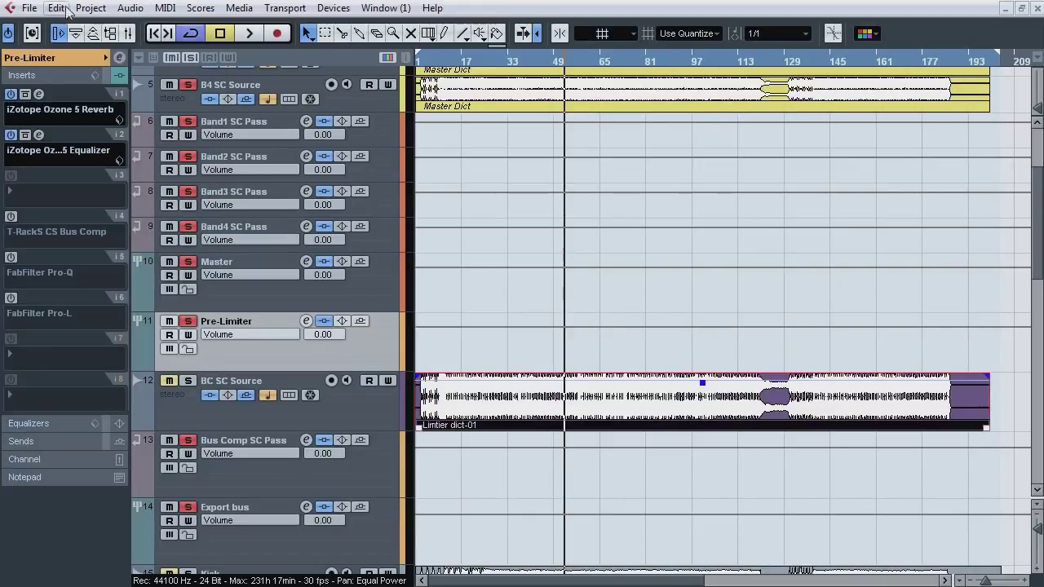
left_click(76, 33)
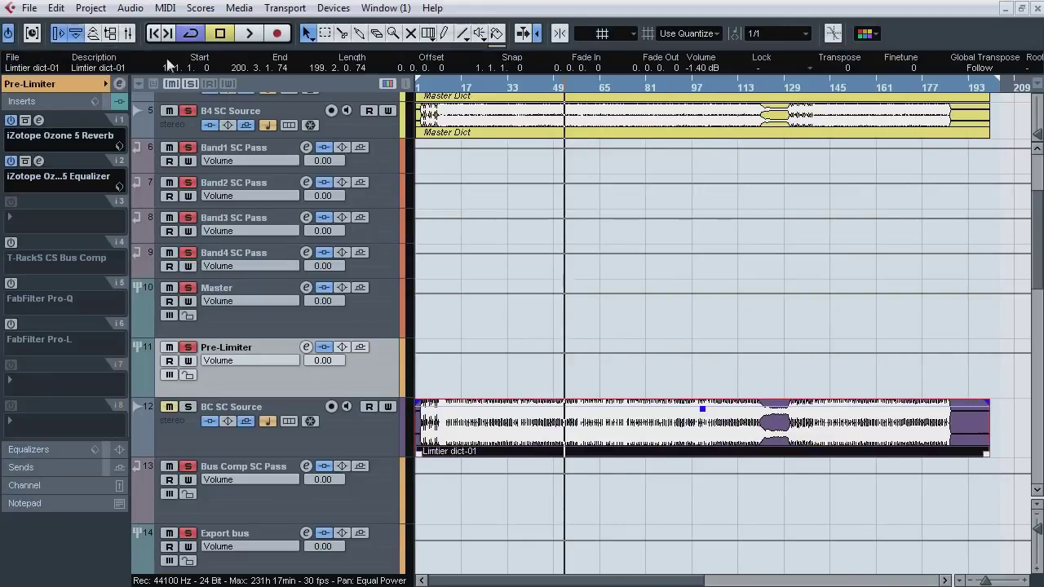
left_click(376, 430)
left_click(72, 85)
Step: Check the Bus Comp SC Pass track's FabFilter Pro-Q output level and its output routing, and close the plugin
left_click(277, 502)
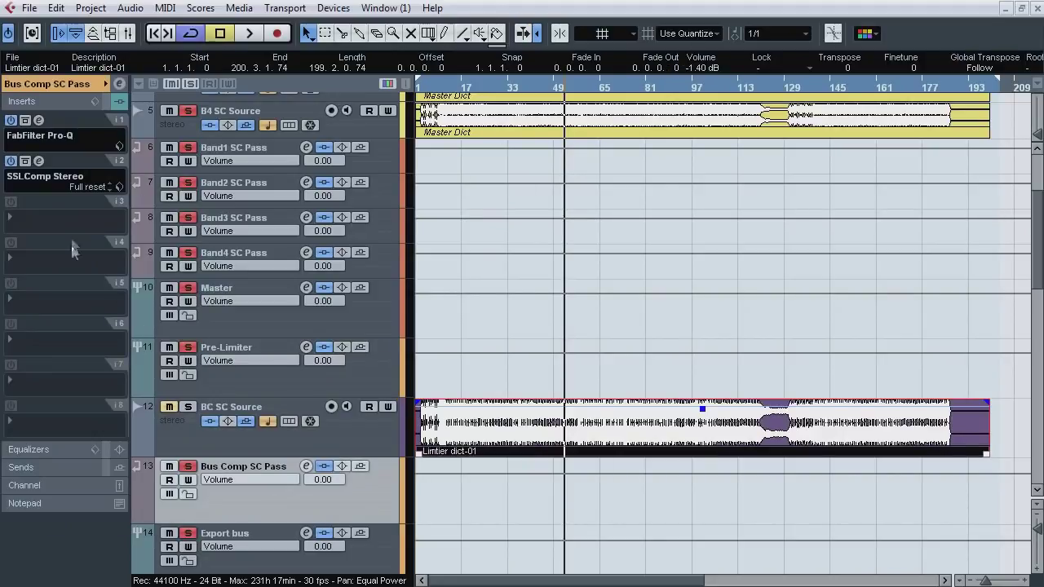
left_click(39, 120)
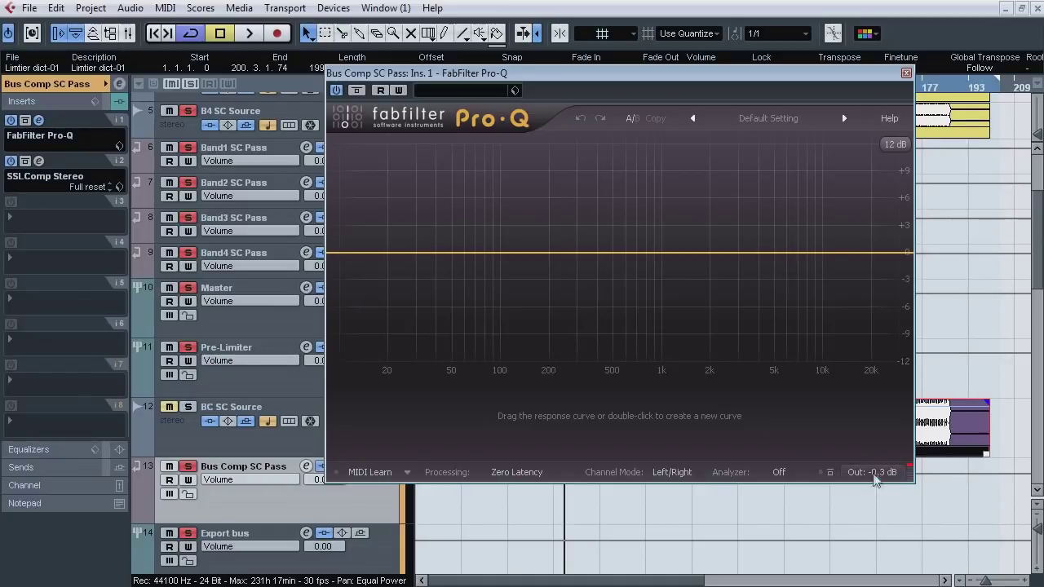
left_click(42, 84)
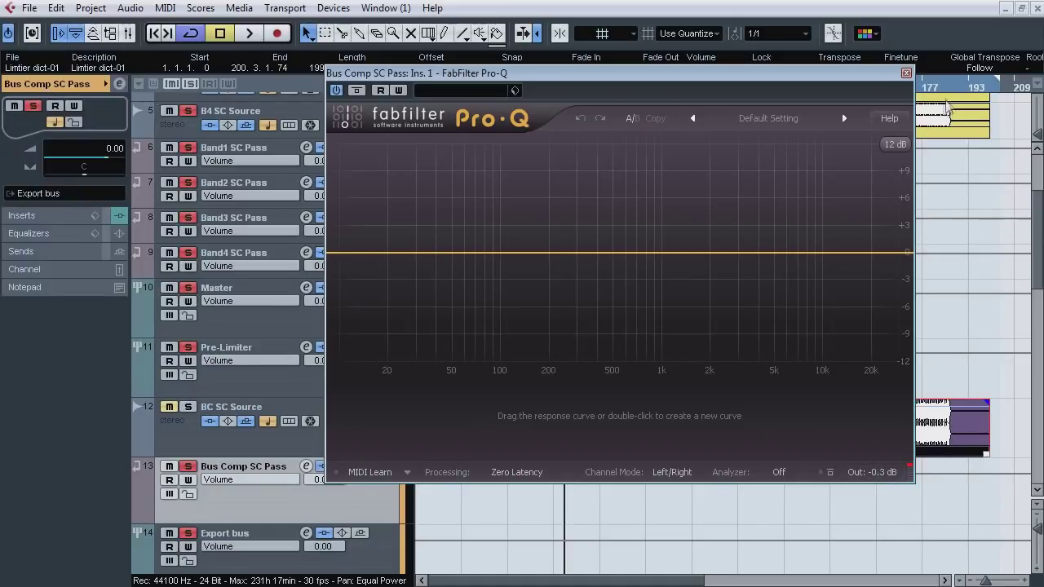
left_click(907, 73)
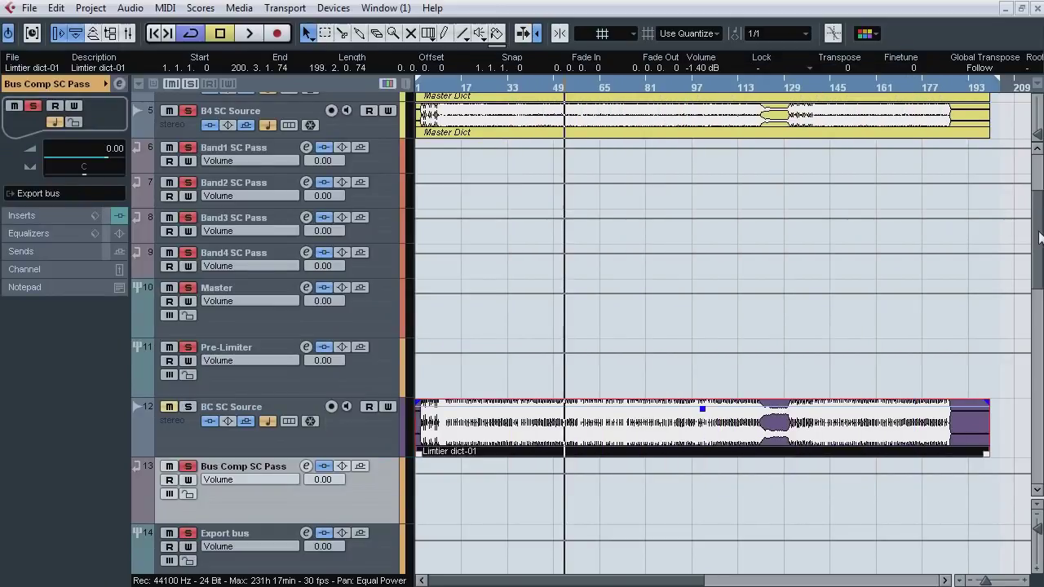
Step: Check the Export bus track's output routing and show its insert chain
scroll(749, 321, "down", 4)
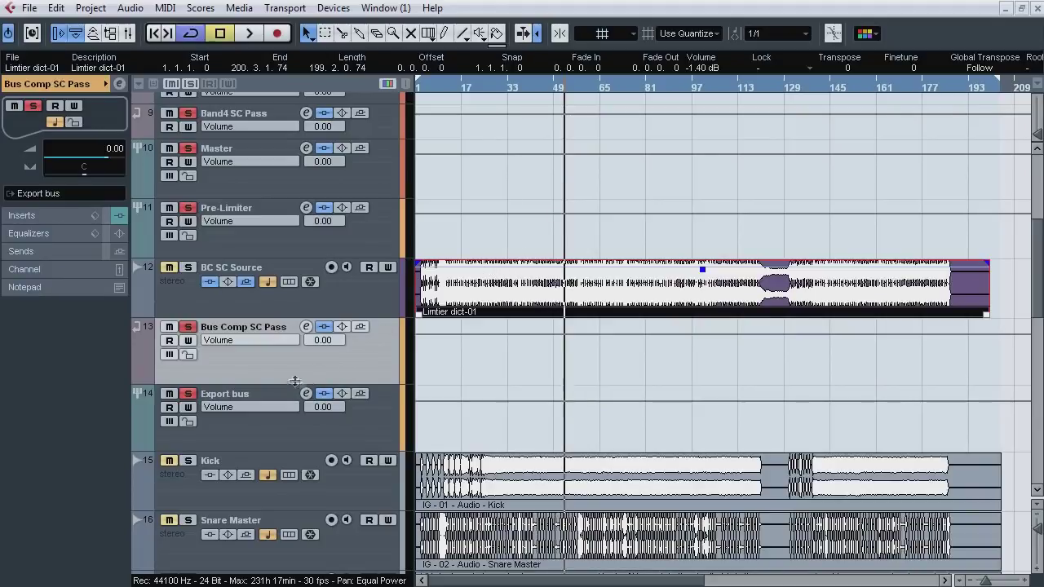
left_click(267, 426)
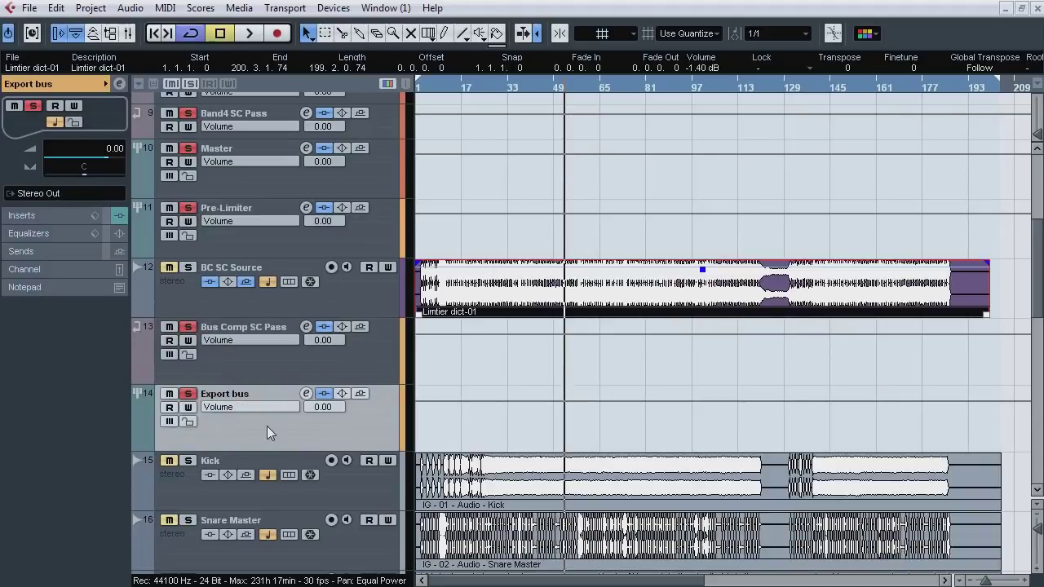
left_click(56, 216)
Step: Open the SSLComp Stereo of the Bus Comp SC Pass track and start playback to watch its compression meter
scroll(277, 247, "down", 3)
left_click(278, 247)
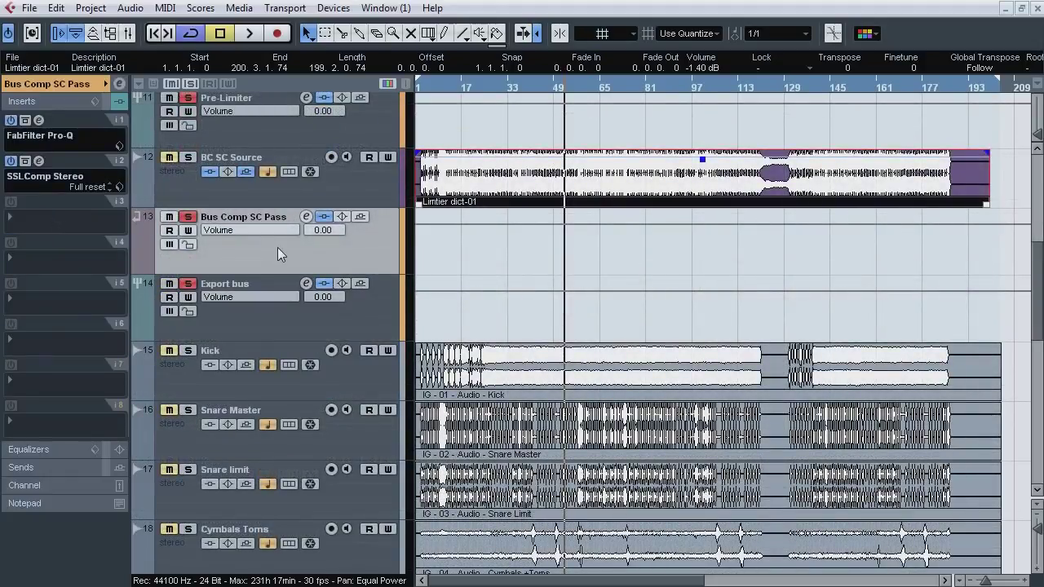
left_click(40, 161)
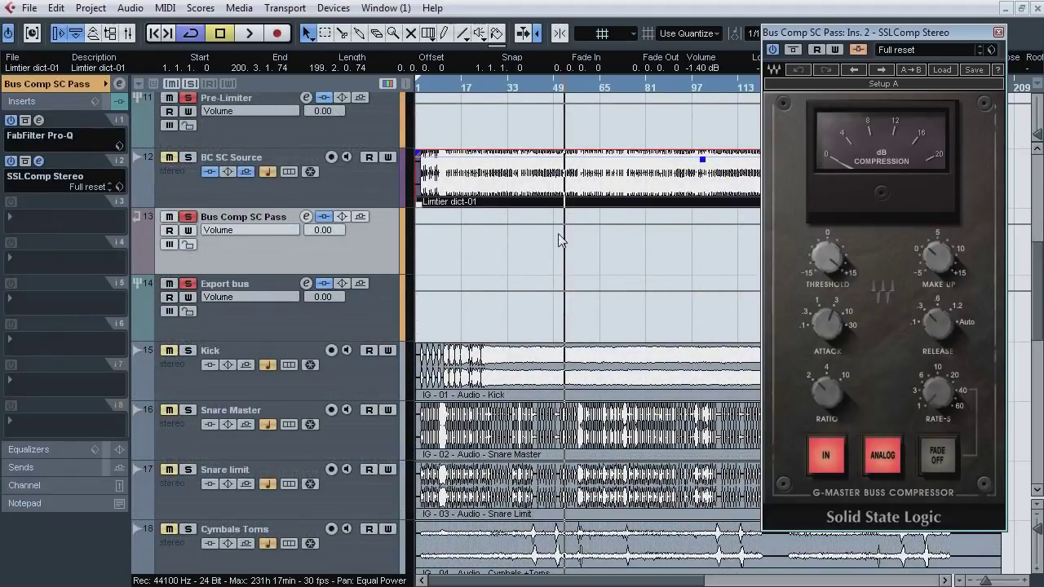
key("space")
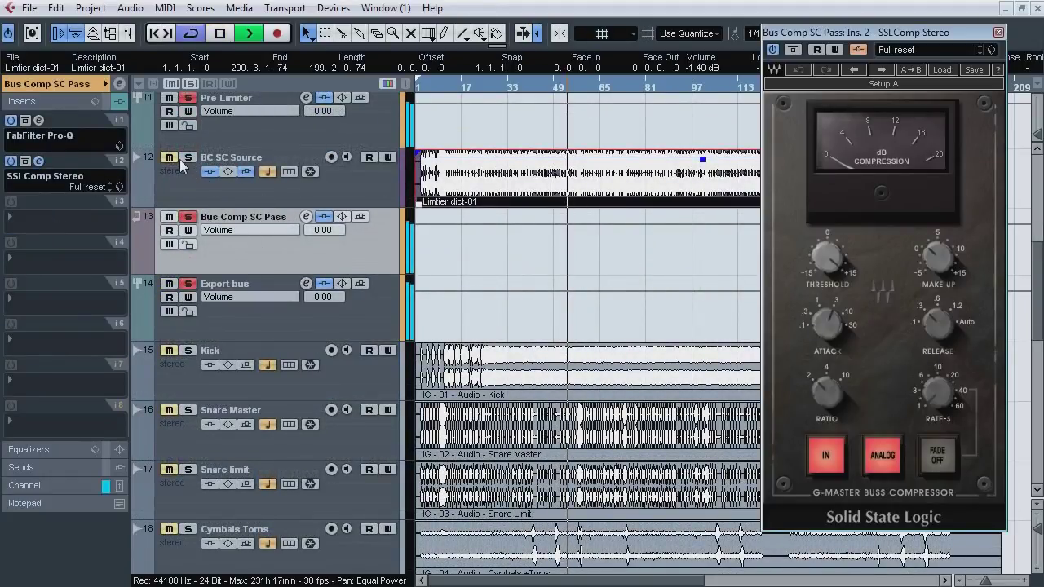
Step: Toggle solo on the BC SC Source track during playback to compare the SSLComp's behaviour, ending with solo off
left_click(188, 158)
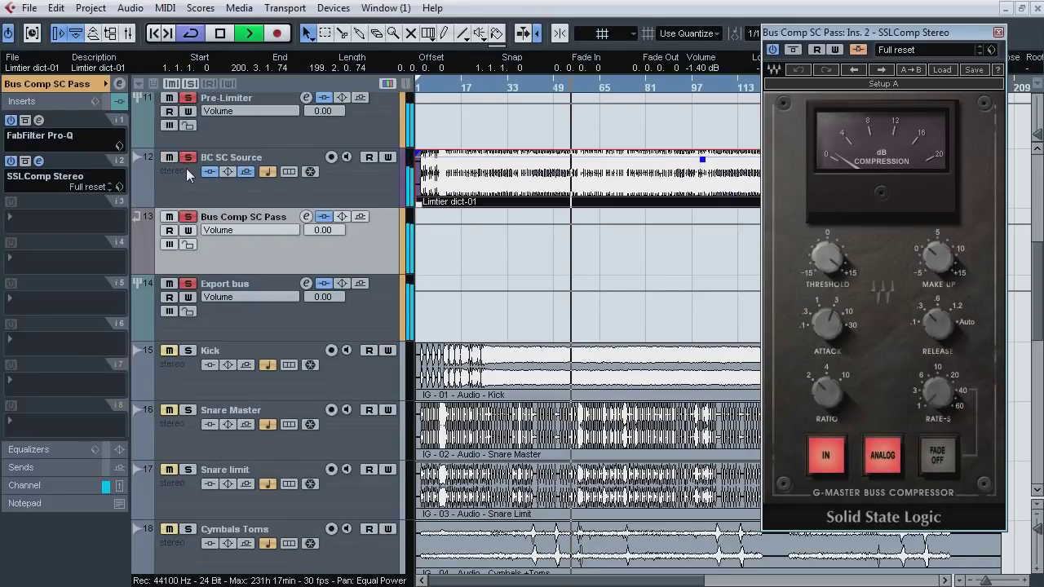
left_click(189, 158)
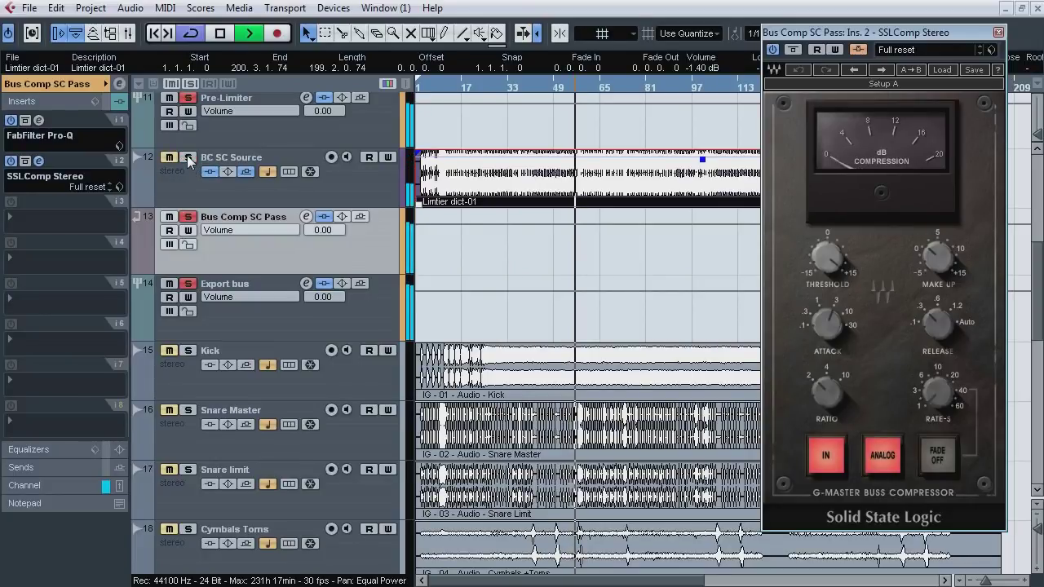
left_click(188, 159)
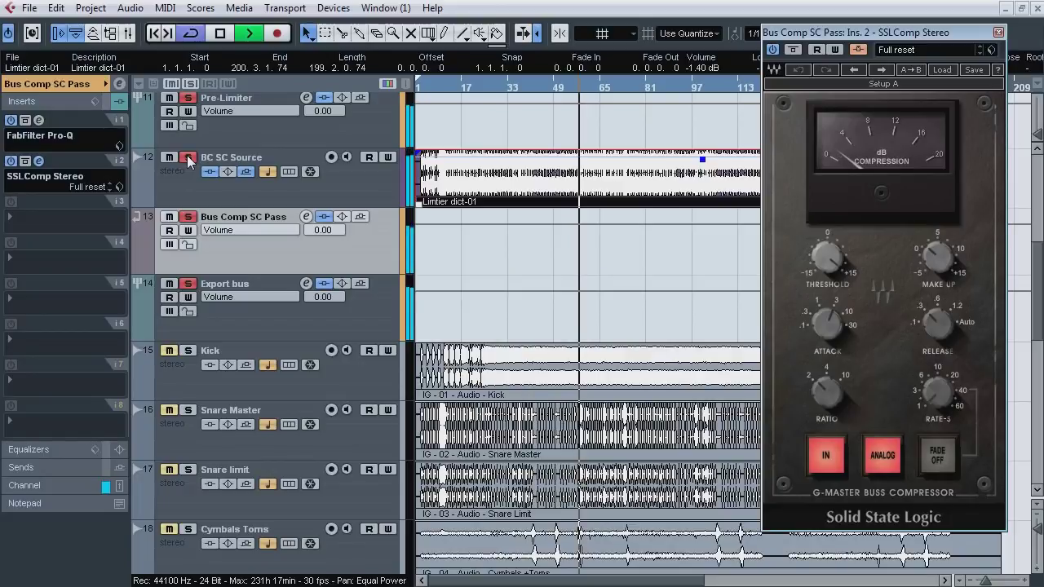
left_click(187, 159)
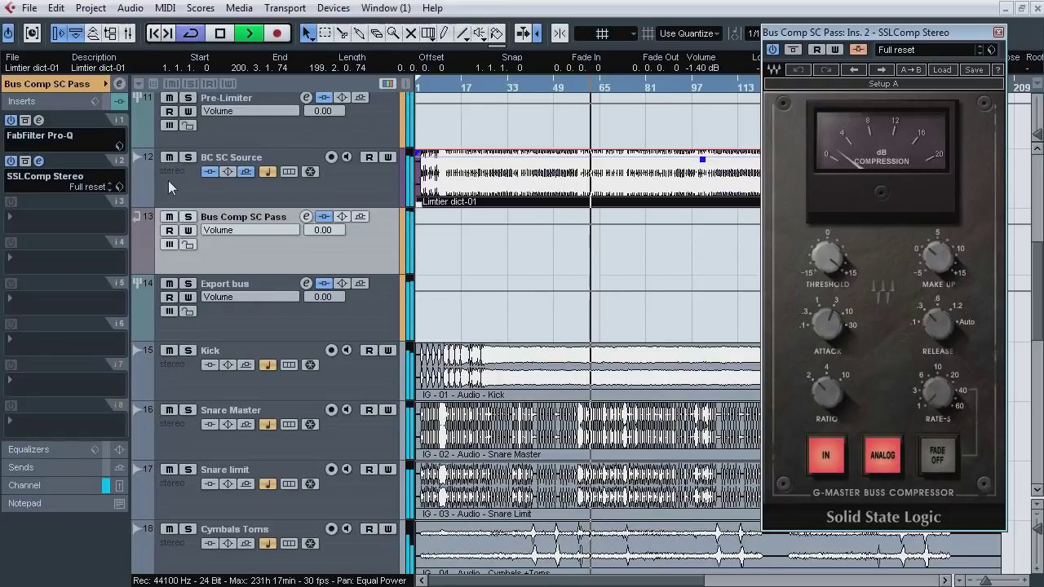
Step: Compare playback with the BC SC Source track muted and unmuted, ending unmuted, and stop playback with the SSLComp closed
left_click(169, 158)
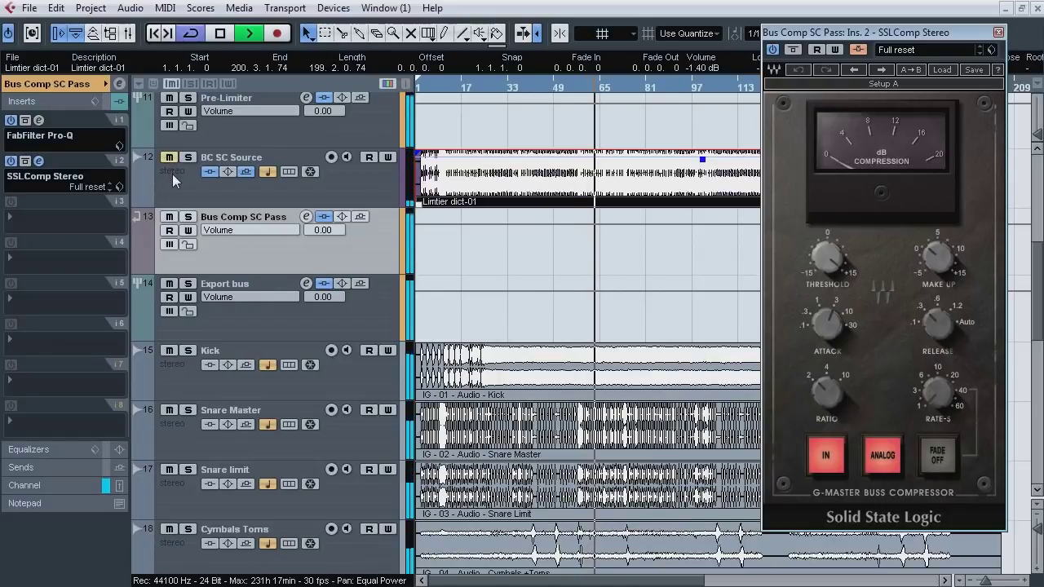
left_click(170, 158)
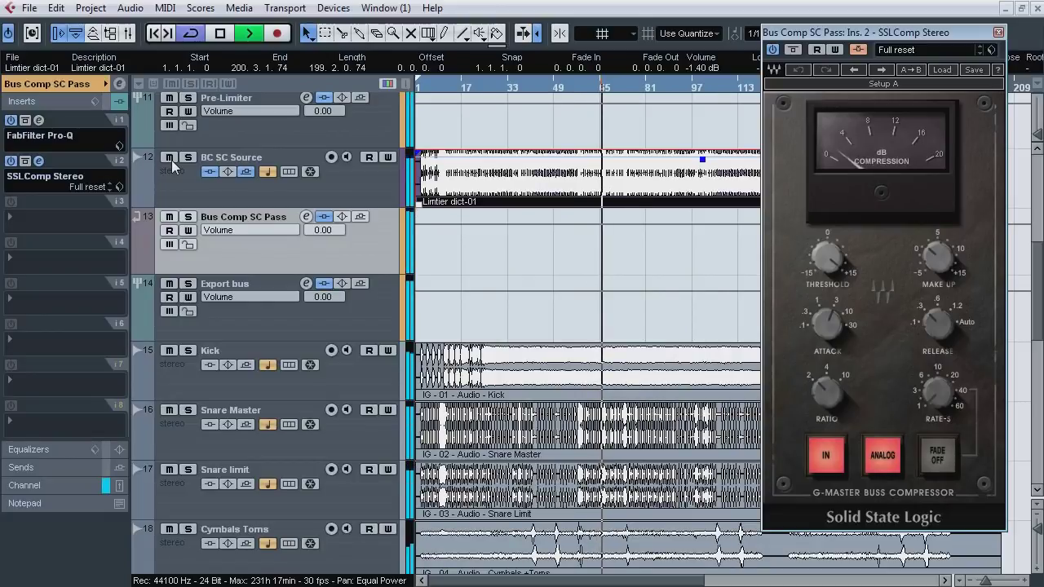
left_click(169, 158)
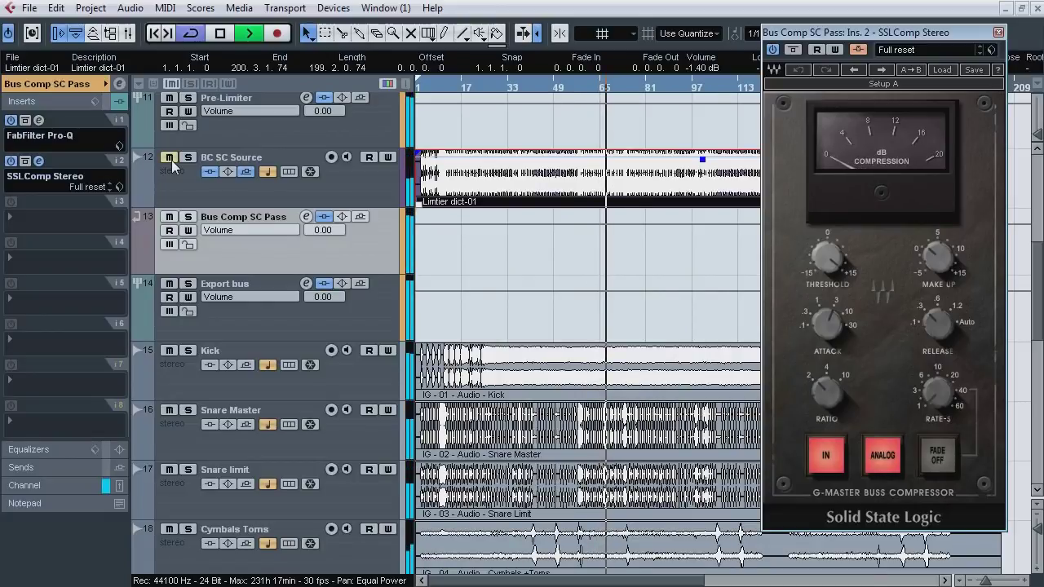
left_click(171, 160)
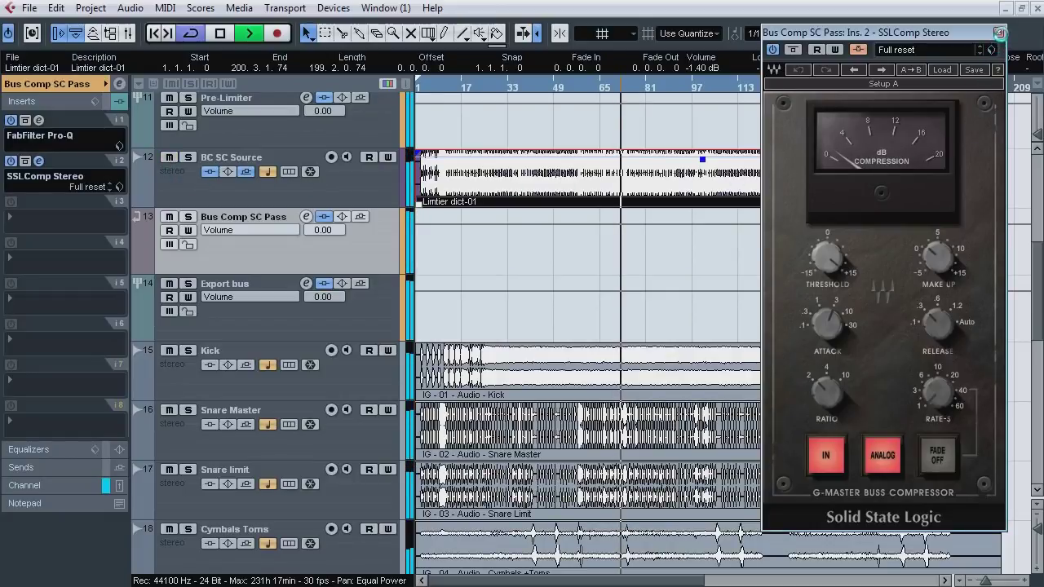
key("space")
left_click(999, 32)
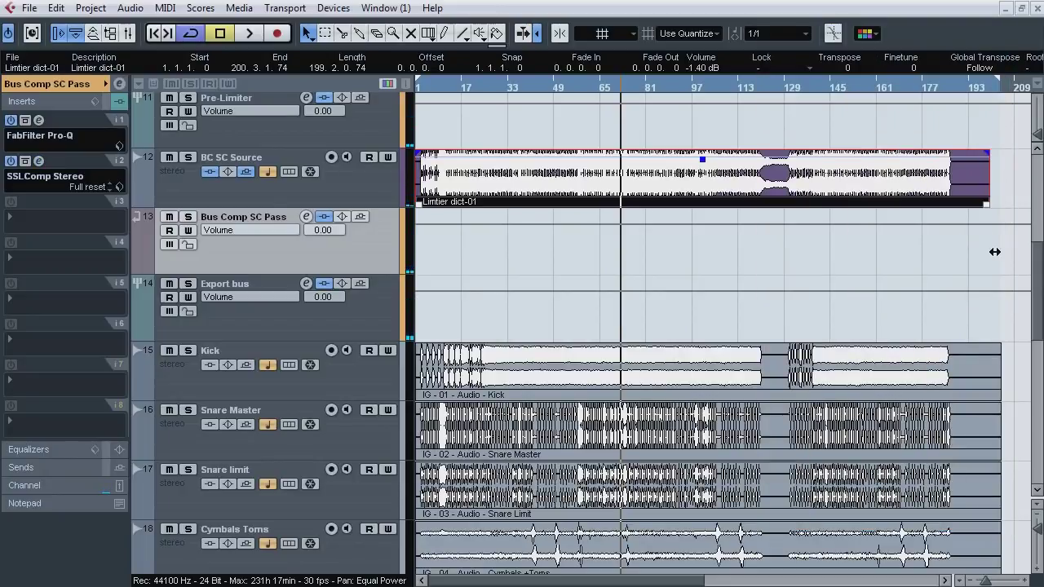
Step: Show the Export bus track's insert chain and toggle the bypass of its FabFilter Pro-L
left_click(354, 324)
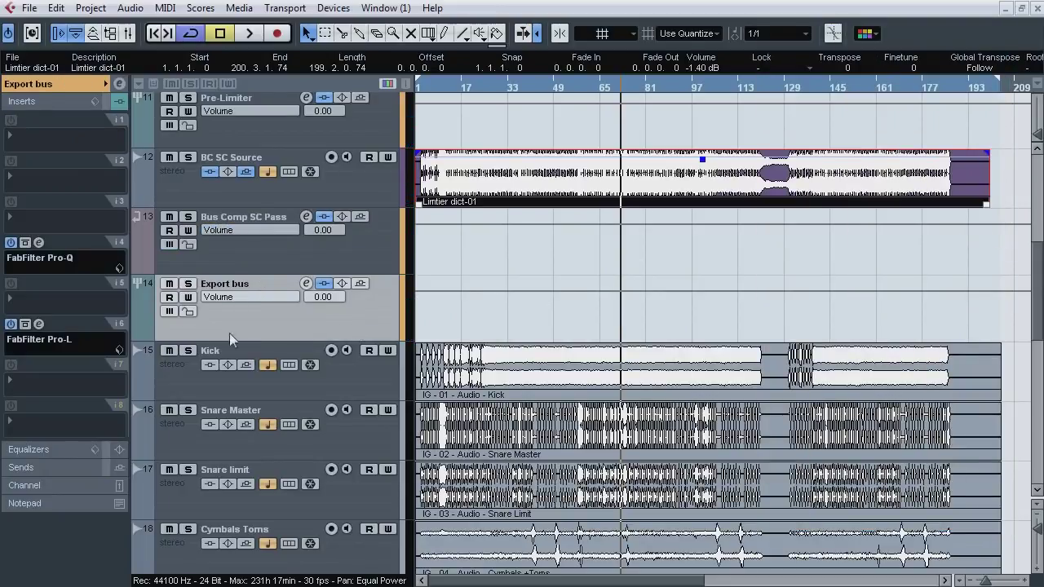
left_click(25, 328)
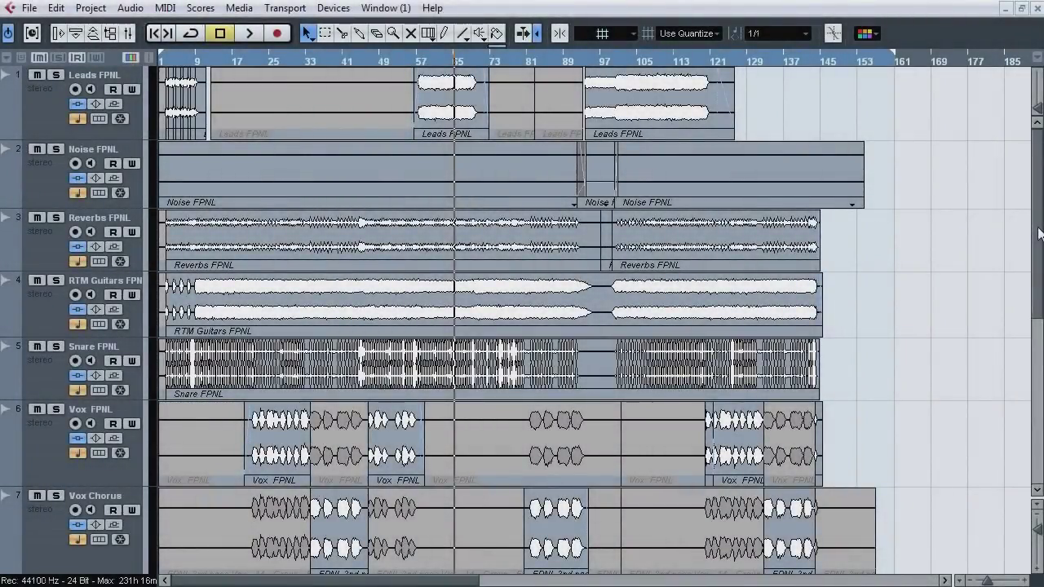
Step: Play the FPNL project from about bar 13, alternating between the soloed Full master FPNL track and the stem mix
left_click_drag(1040, 234, 1041, 427)
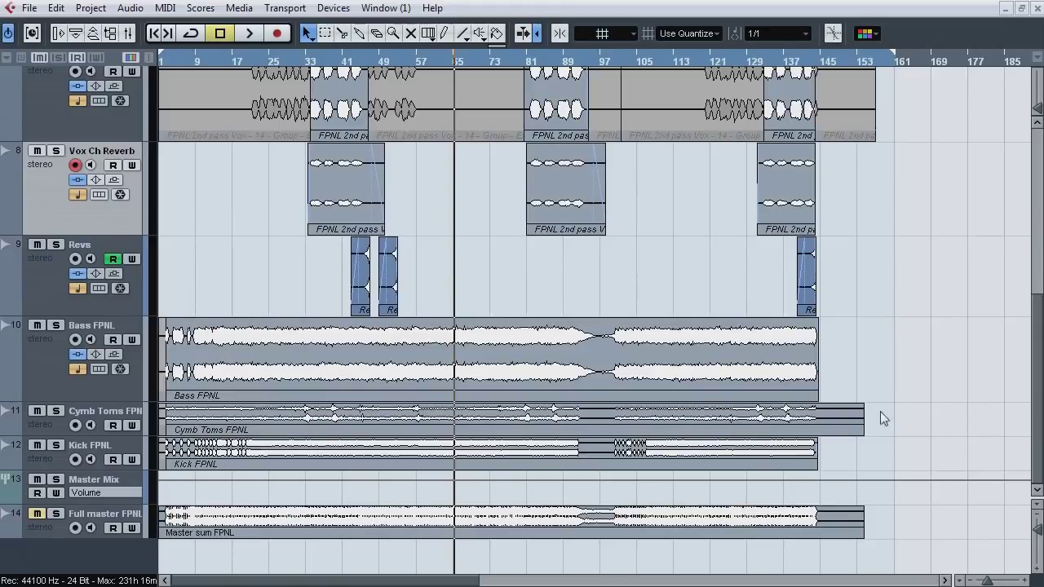
left_click(213, 59)
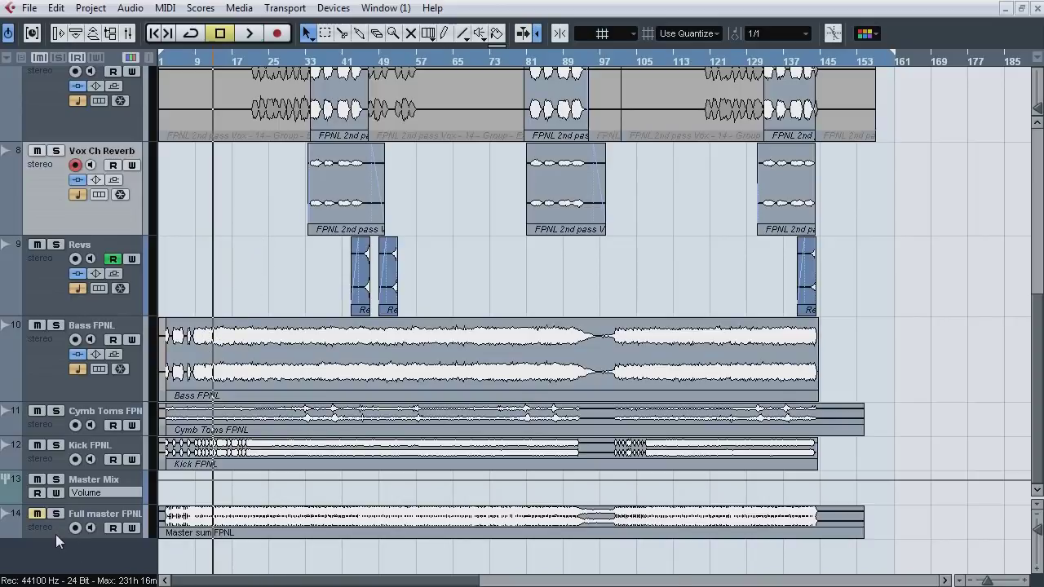
key("space")
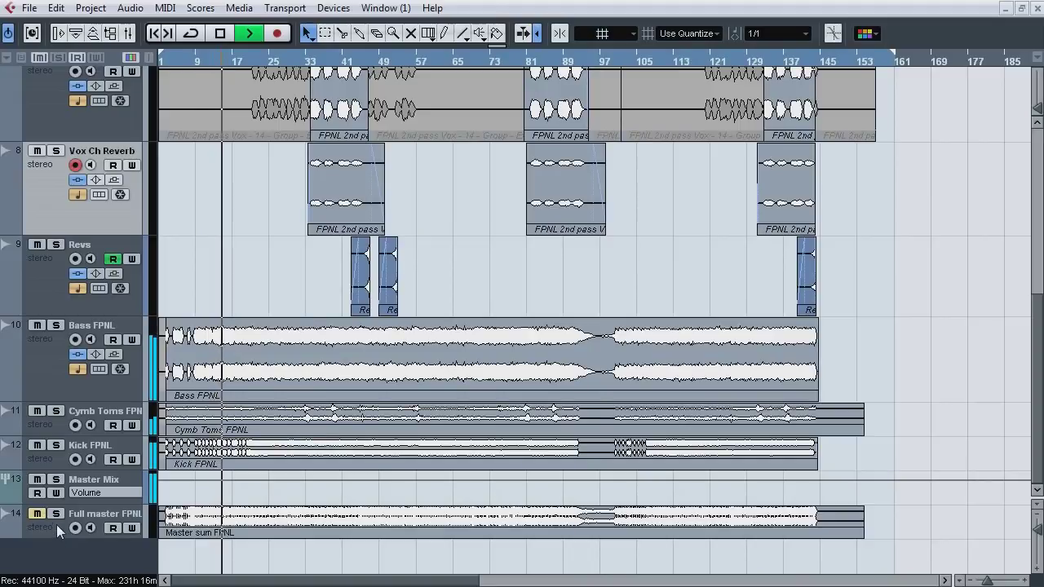
left_click(57, 516)
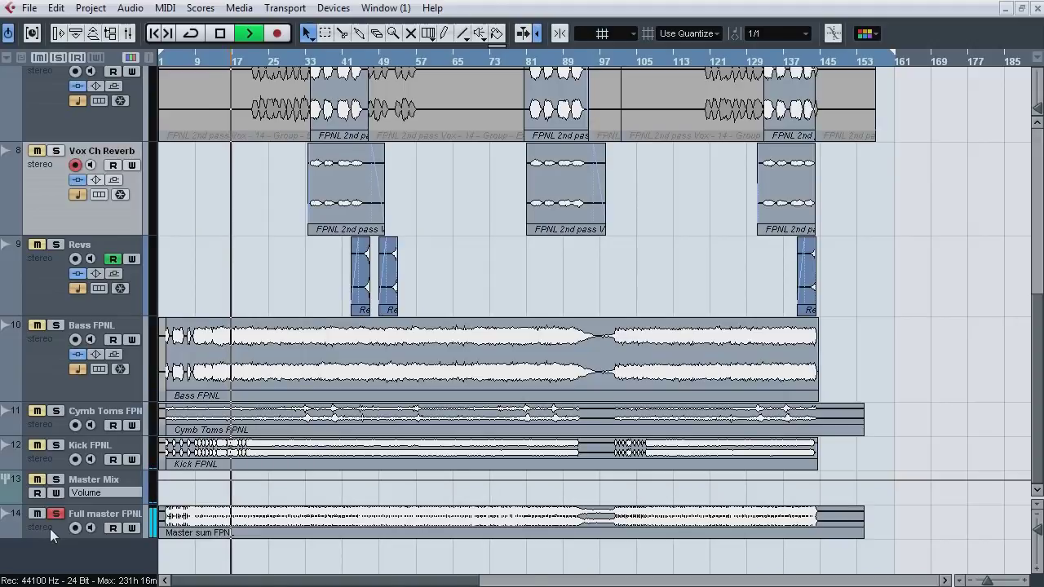
left_click(40, 516)
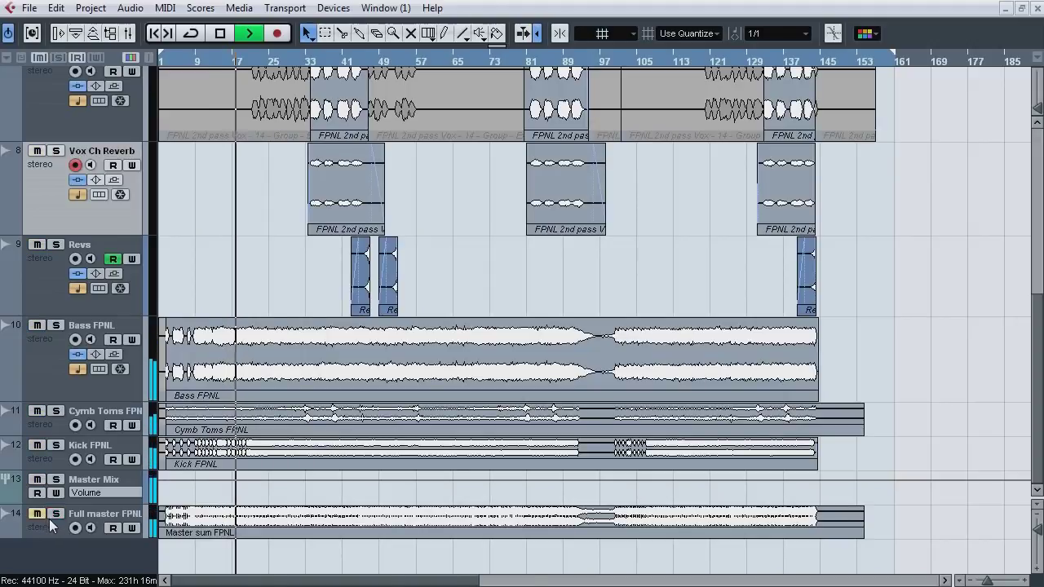
left_click(52, 519)
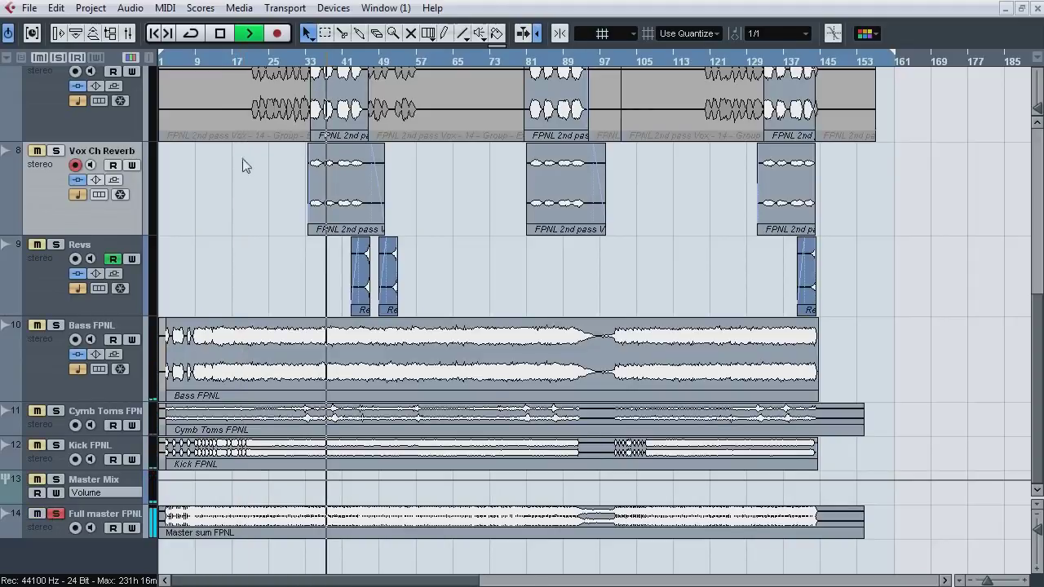
left_click(38, 516)
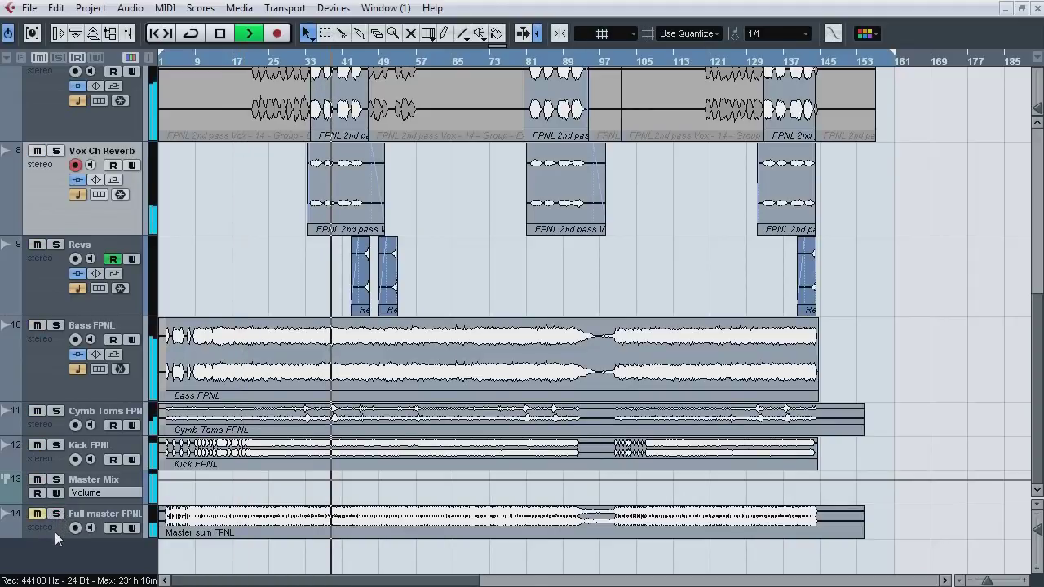
Step: Compare the Full master FPNL track with the stem mix from about bar 62, returning to the stem mix
left_click(446, 60)
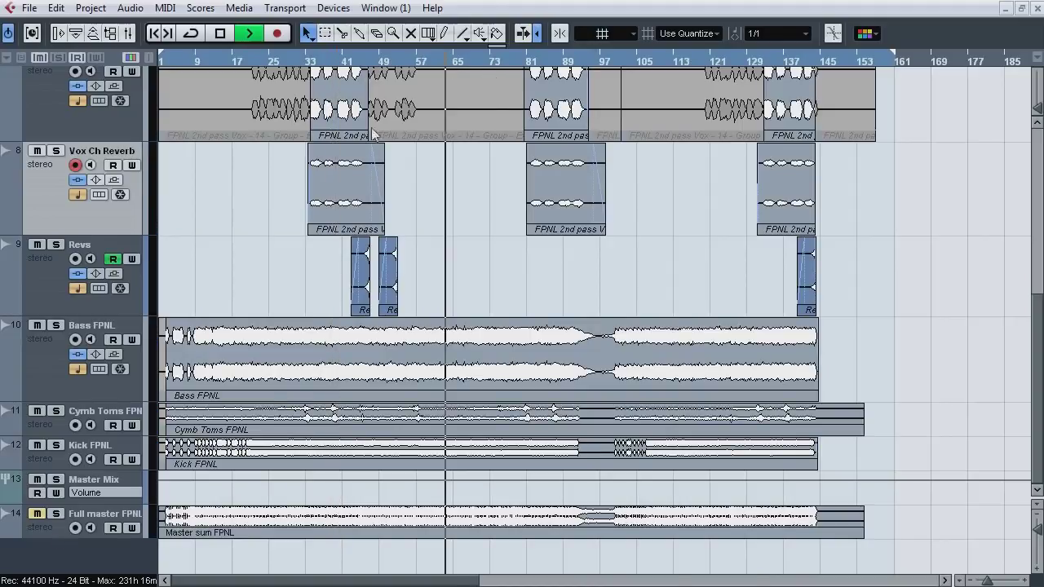
left_click(57, 514)
left_click(35, 516)
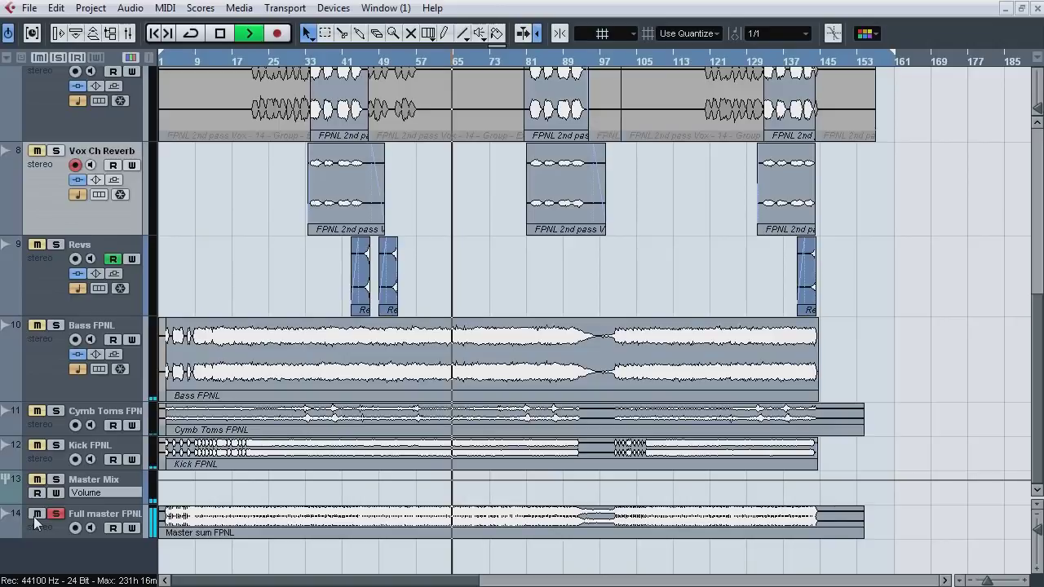
left_click(56, 514)
Step: Compare the Full master FPNL track with the stem mix from about bar 97, and stop playback on the stem mix
left_click(606, 62)
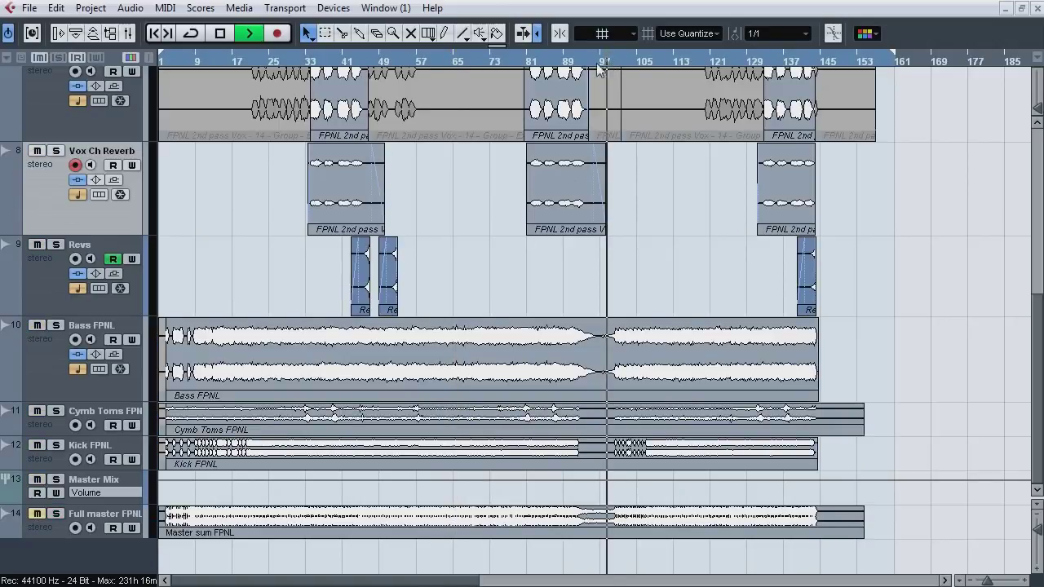
left_click(57, 514)
left_click(36, 515)
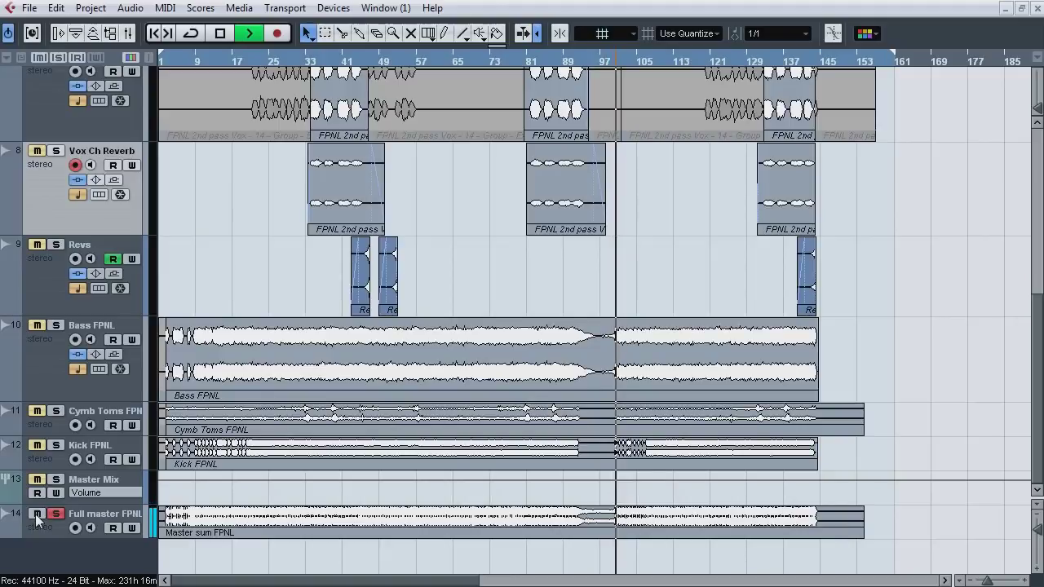
left_click(35, 516)
left_click(36, 514)
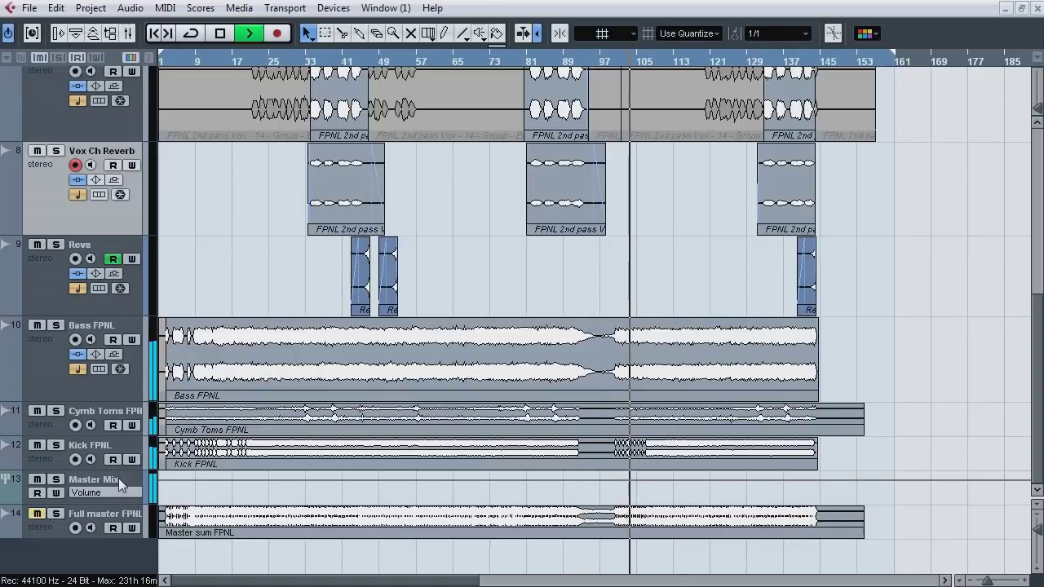
key("space")
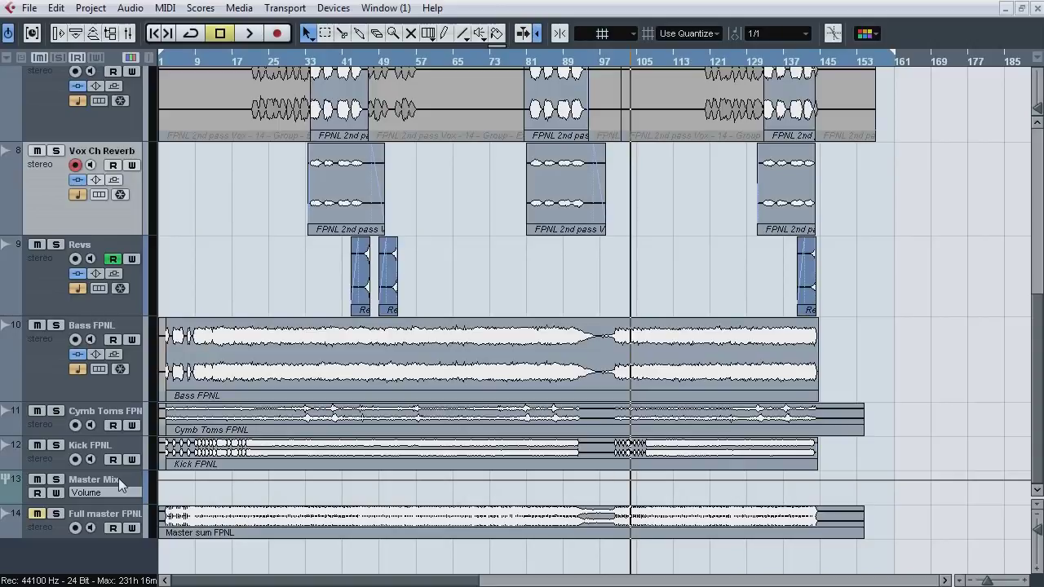
Step: Show the mixer and bypass the inserts of all stem channels from Leads FPNL to Cymb Toms FPNL and of Master Mix
key("F3")
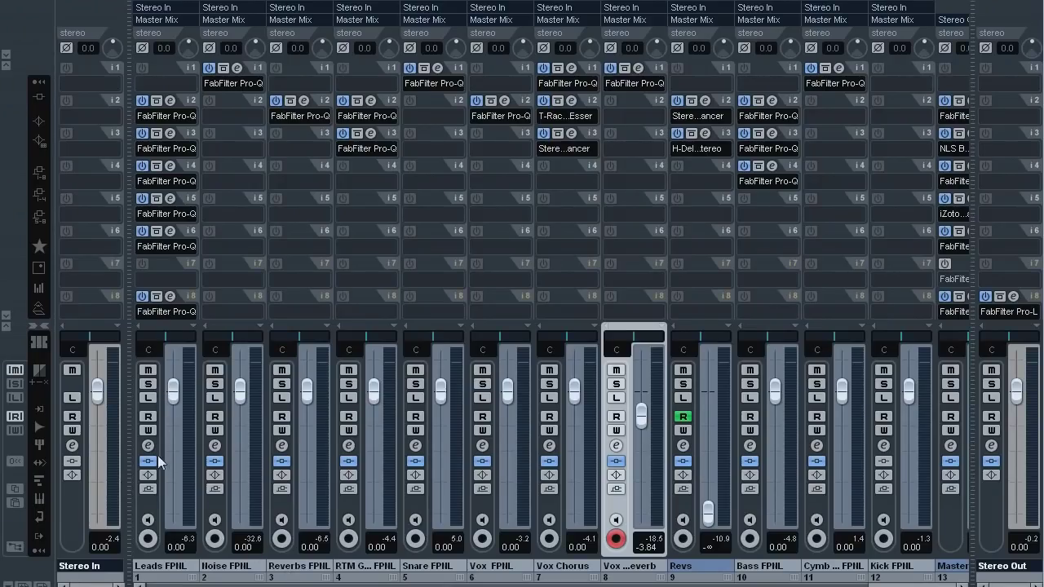
left_click(147, 461)
left_click(214, 461)
left_click(349, 461)
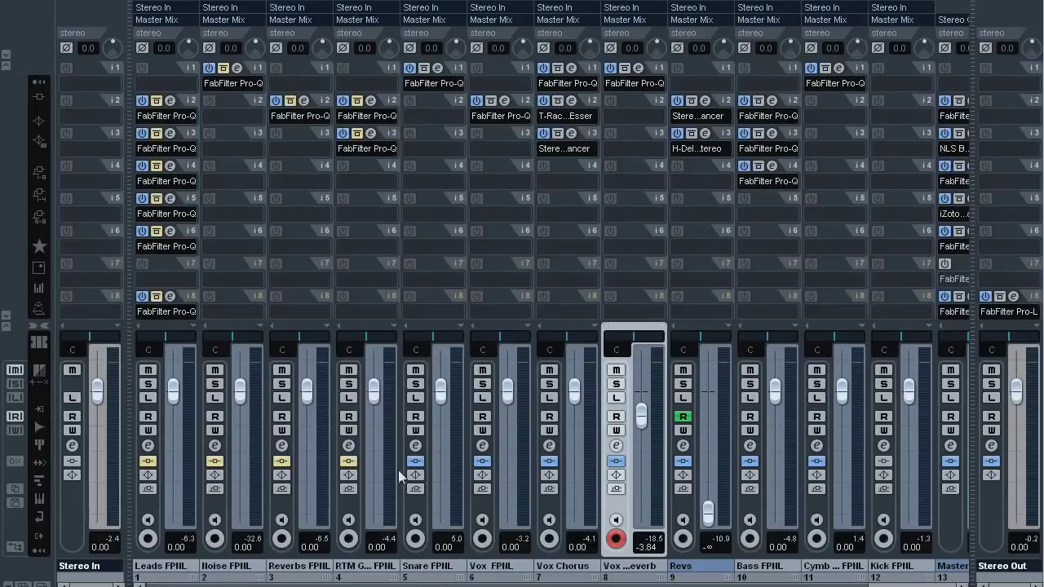
left_click(415, 461)
left_click(549, 461)
left_click(616, 461)
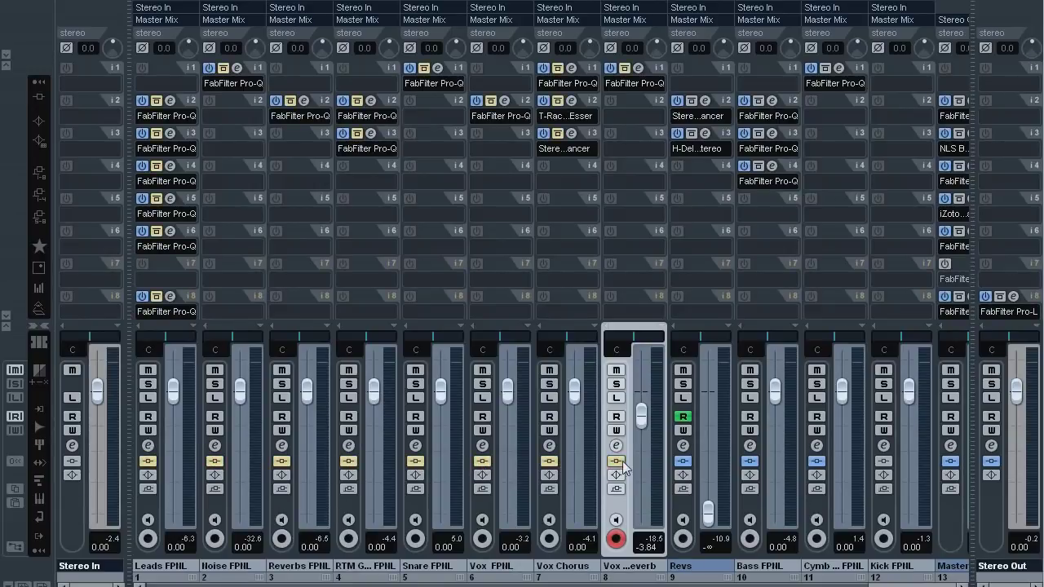
left_click(682, 461)
left_click(750, 461)
left_click(817, 461)
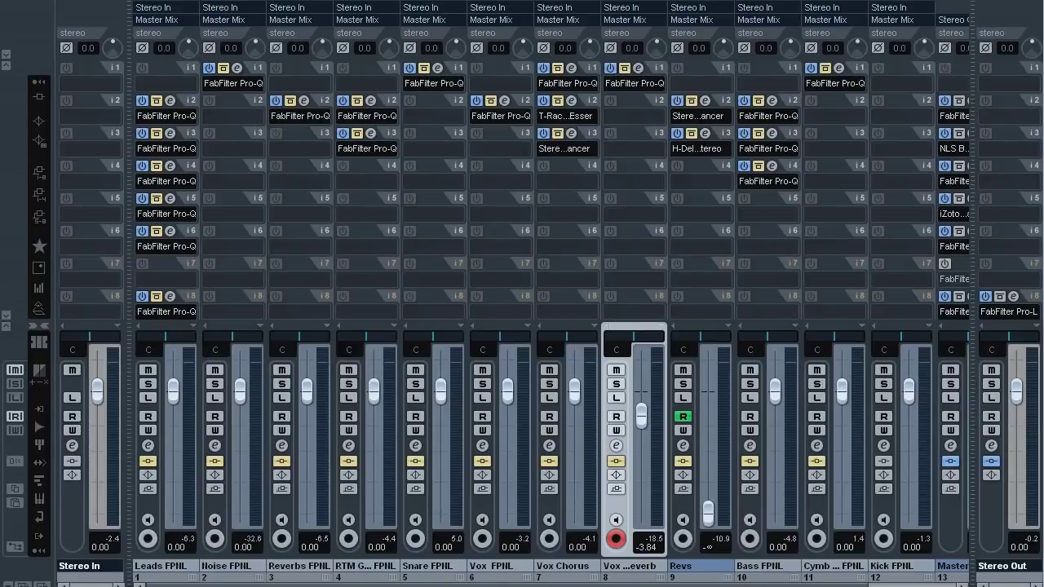
scroll(796, 581, "right", 2)
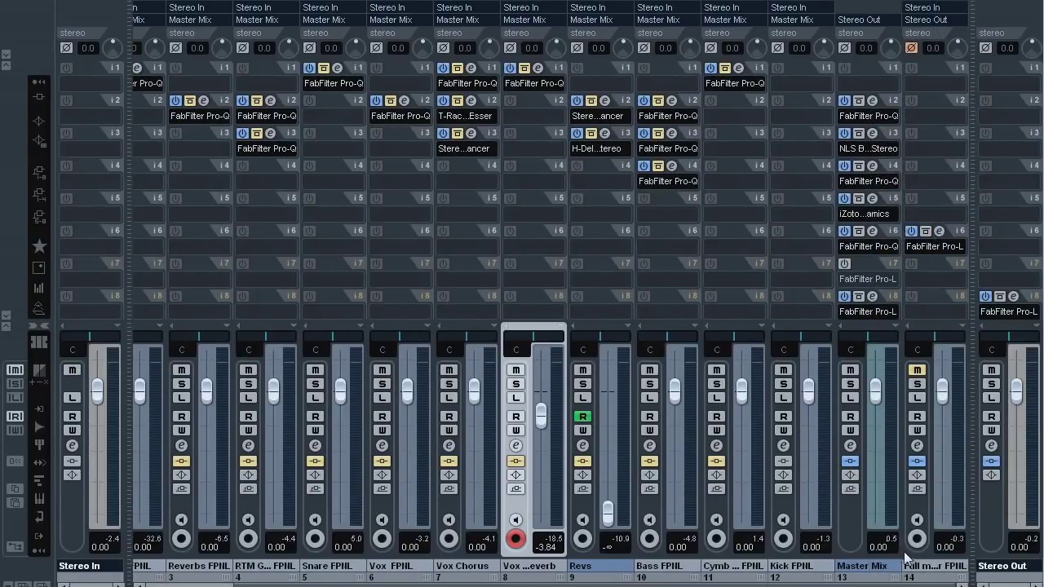
left_click(851, 462)
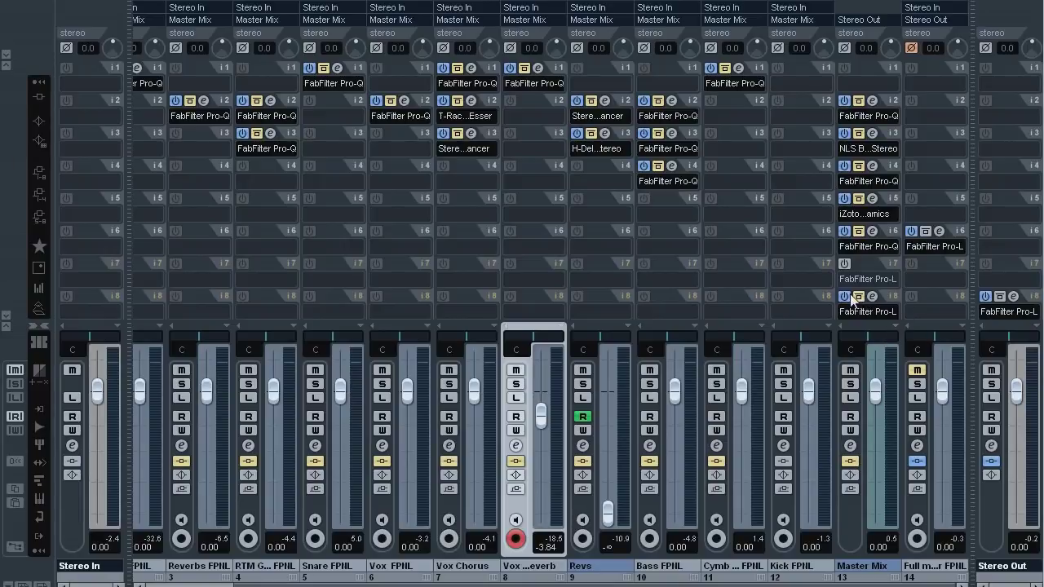
Step: Activate the FabFilter Pro-L in the Master Mix's insert slot 7, check its gain setting, and close the plugin
left_click(845, 265)
left_click(873, 264)
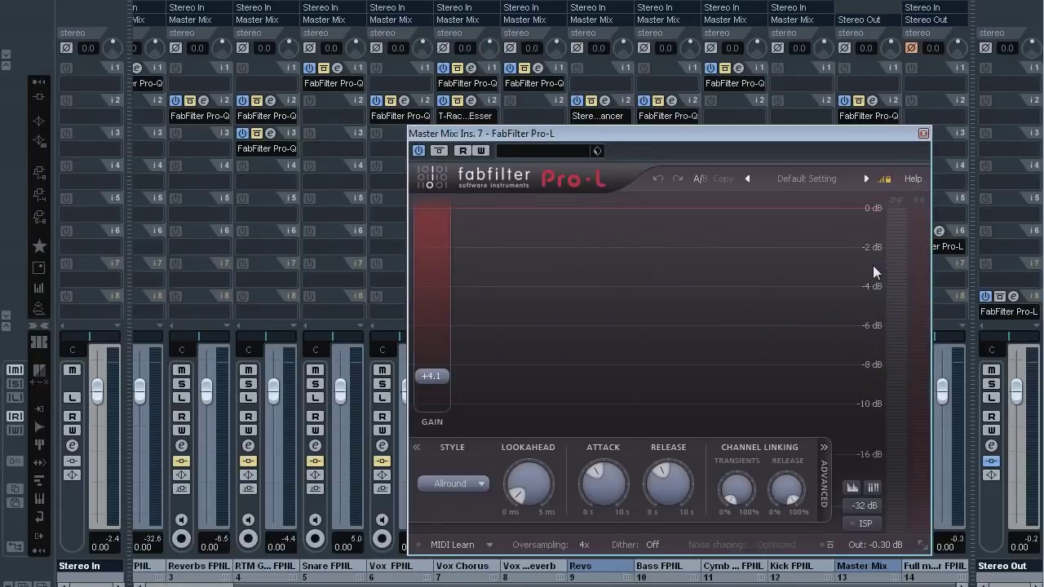
left_click(924, 134)
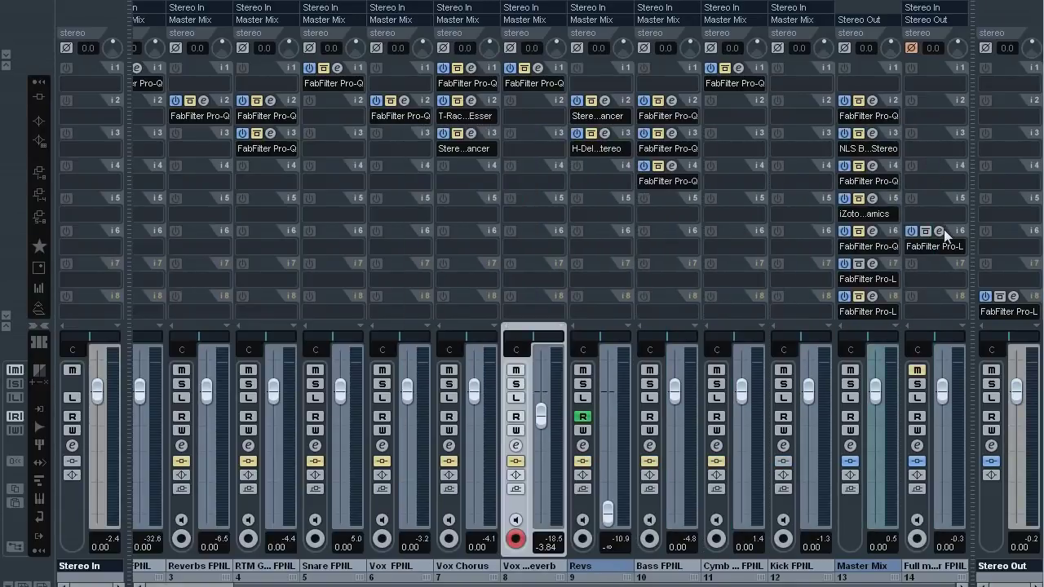
Step: Check the FabFilter Pro-L in the Full master's insert slot 6 and deactivate the NLS Buss in the Master Mix's slot 3
left_click(940, 232)
left_click(971, 134)
left_click(845, 135)
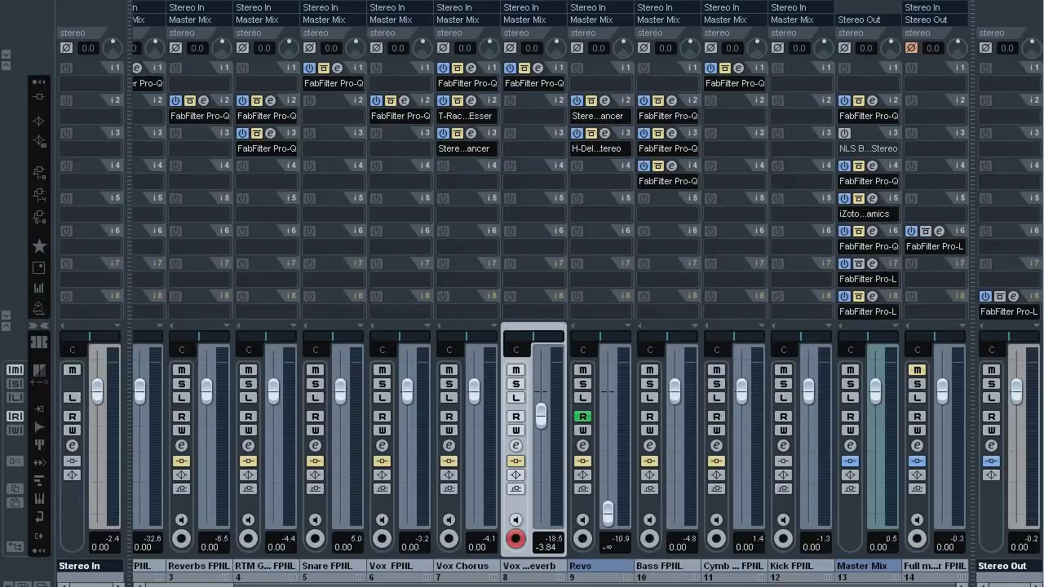
Step: Play the project from about bar 61 and unmute the Full master FPNL track in the mixer
key("F3")
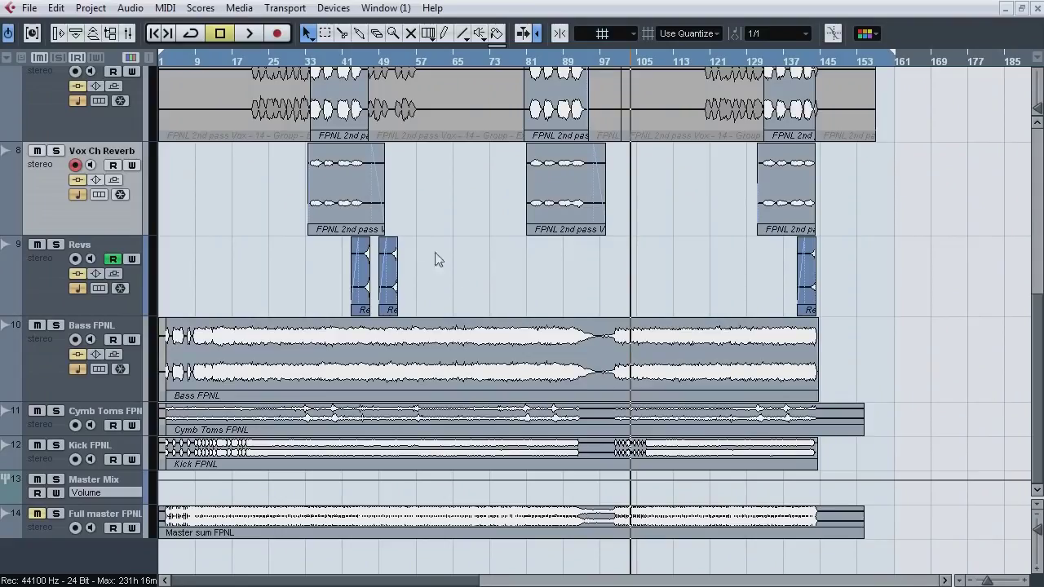
left_click(439, 60)
key("F3")
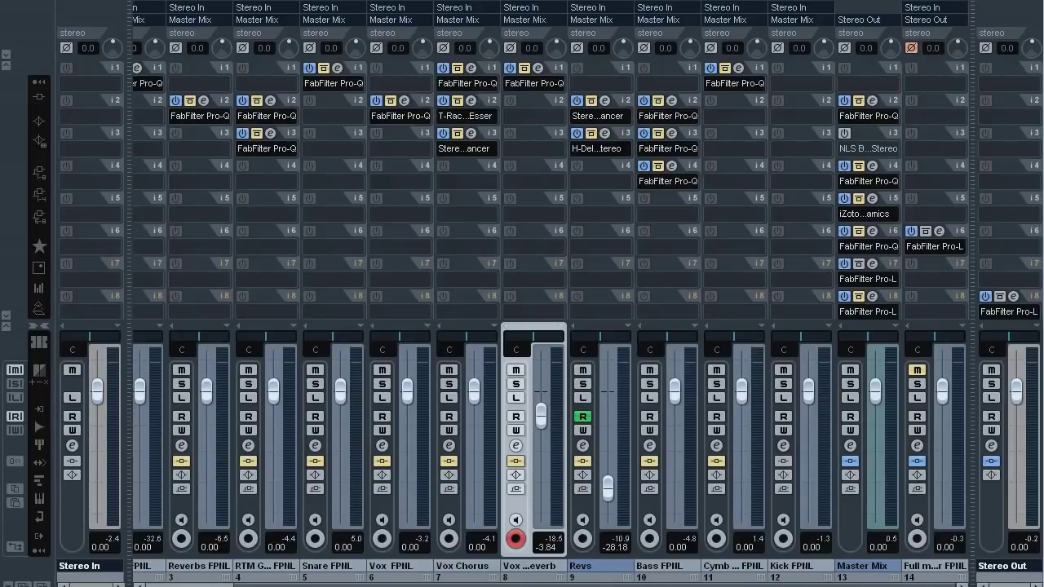
left_click(917, 370)
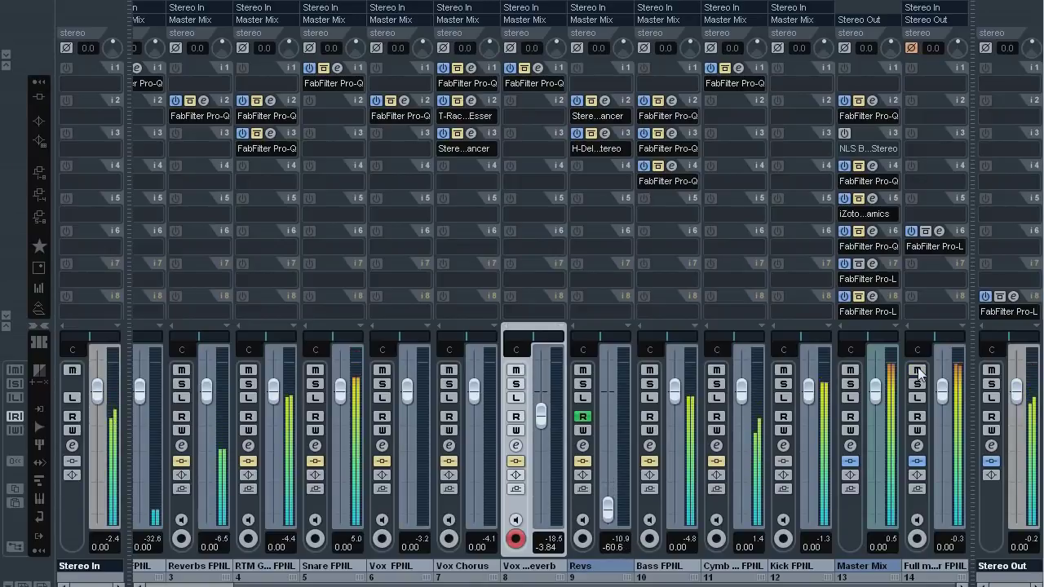
Step: Compare the Master Mix with the Full master FPNL track from about bar 107, mute the Full master, and stop playback
key("F3")
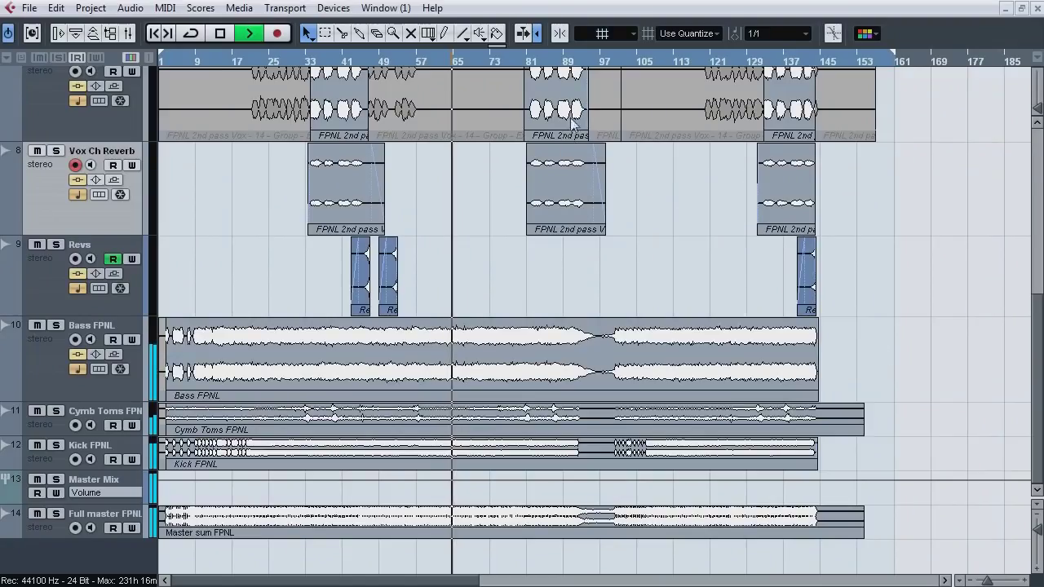
left_click(652, 58)
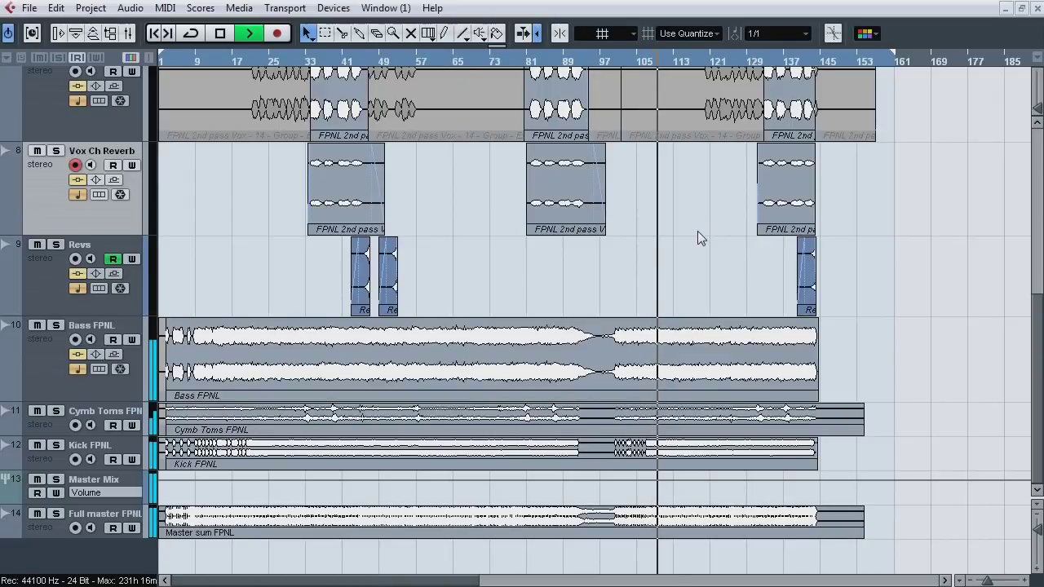
key("F3")
left_click(855, 385)
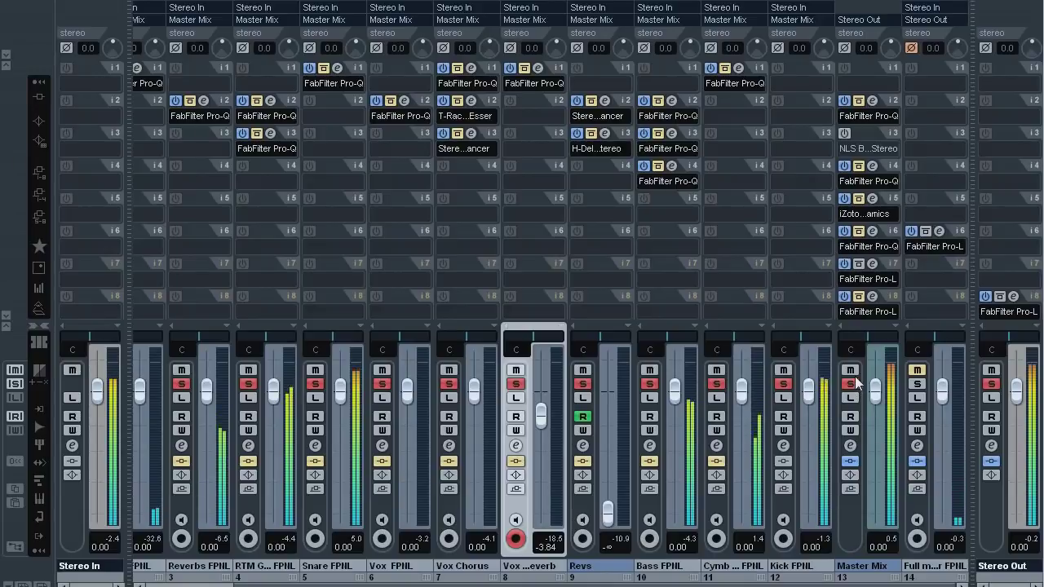
left_click(855, 384)
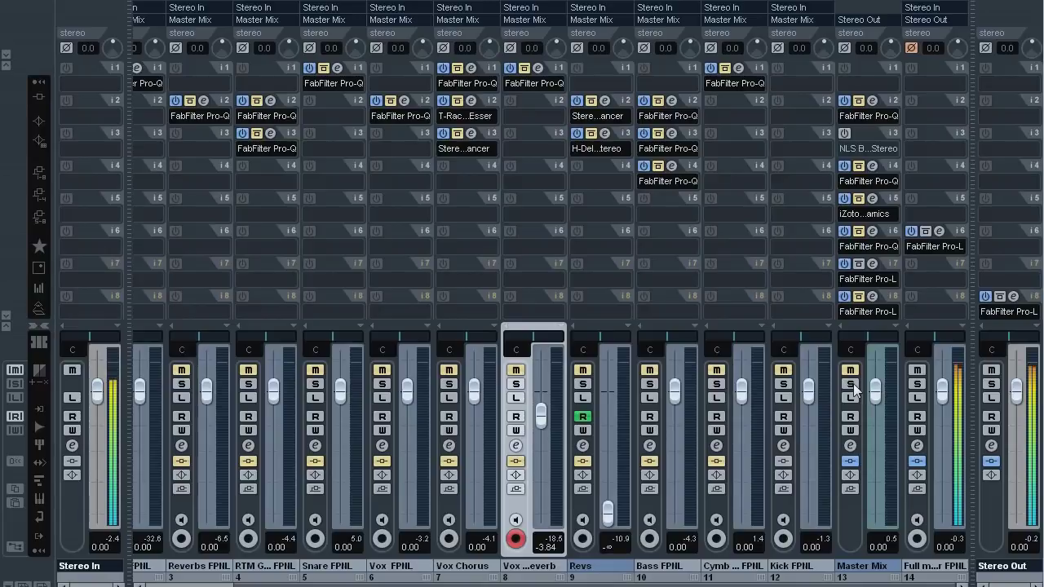
left_click(851, 385)
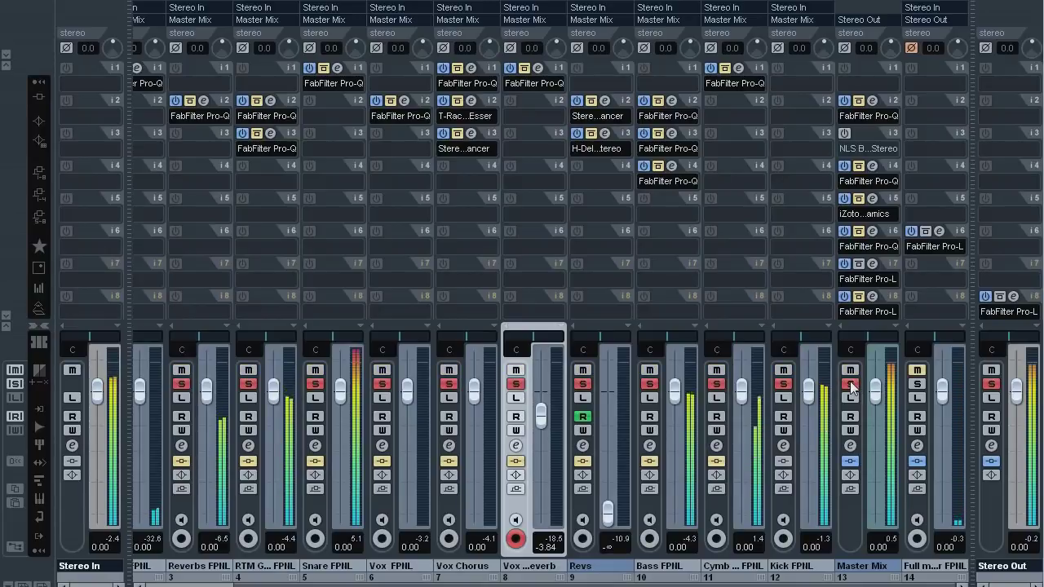
left_click(851, 384)
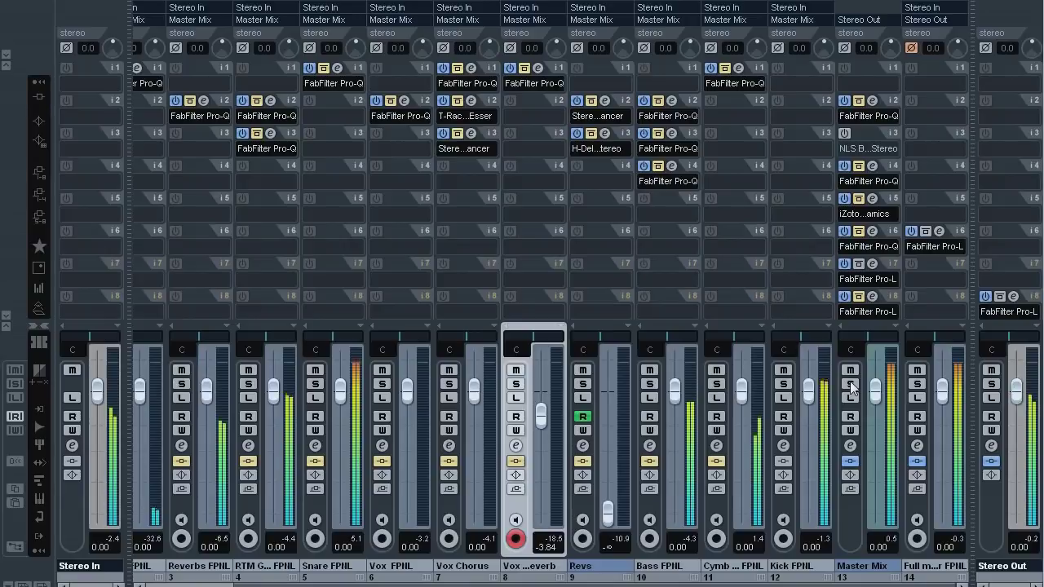
left_click(917, 371)
key("space")
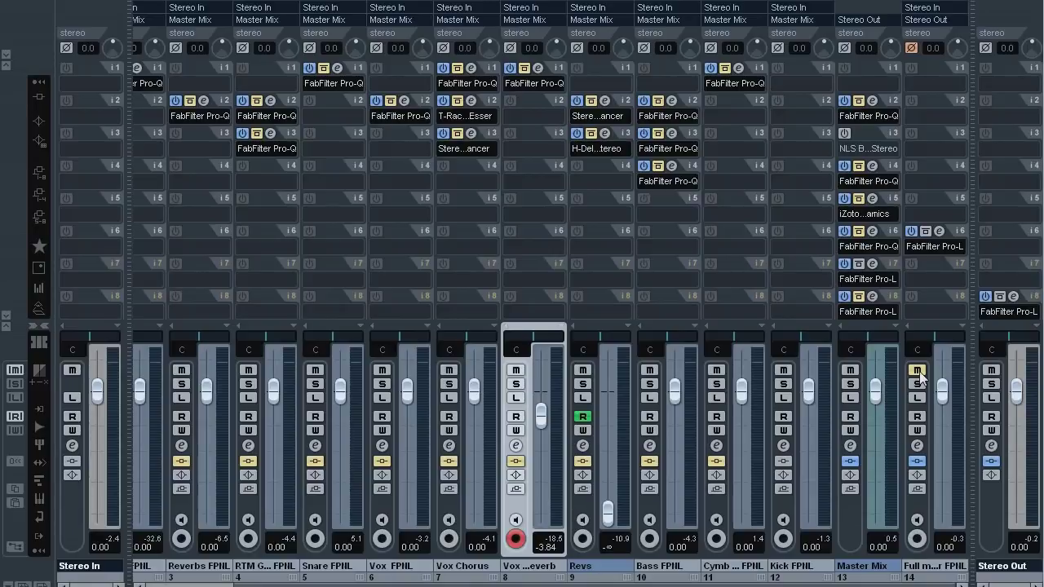
Step: Reactivate the Master Mix's NLS Buss and take it and the FabFilter Pro-Q plugins in slots 2 and 4 out of bypass
left_click(846, 134)
left_click(872, 134)
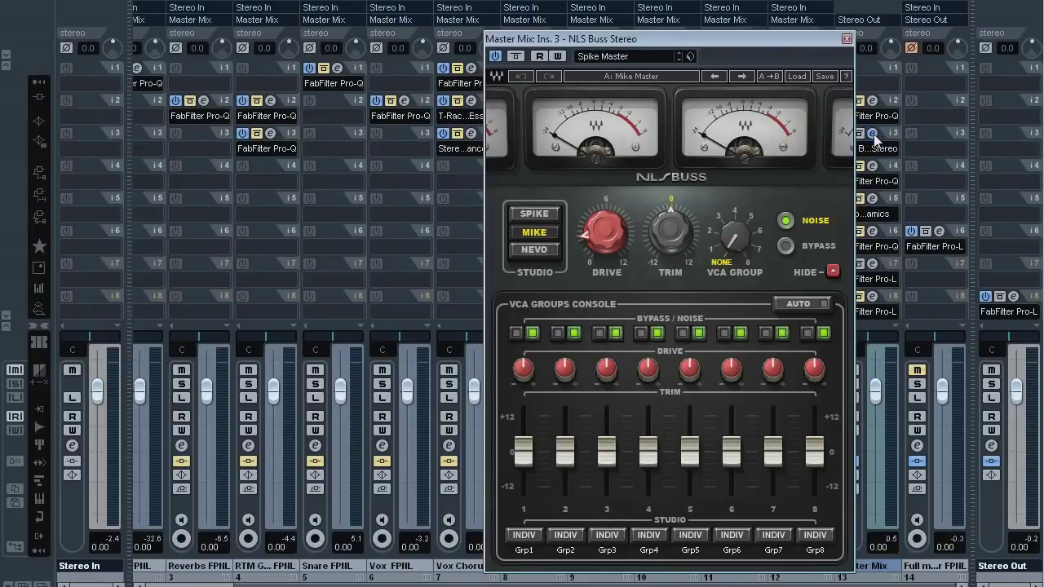
left_click(873, 134)
left_click(871, 101)
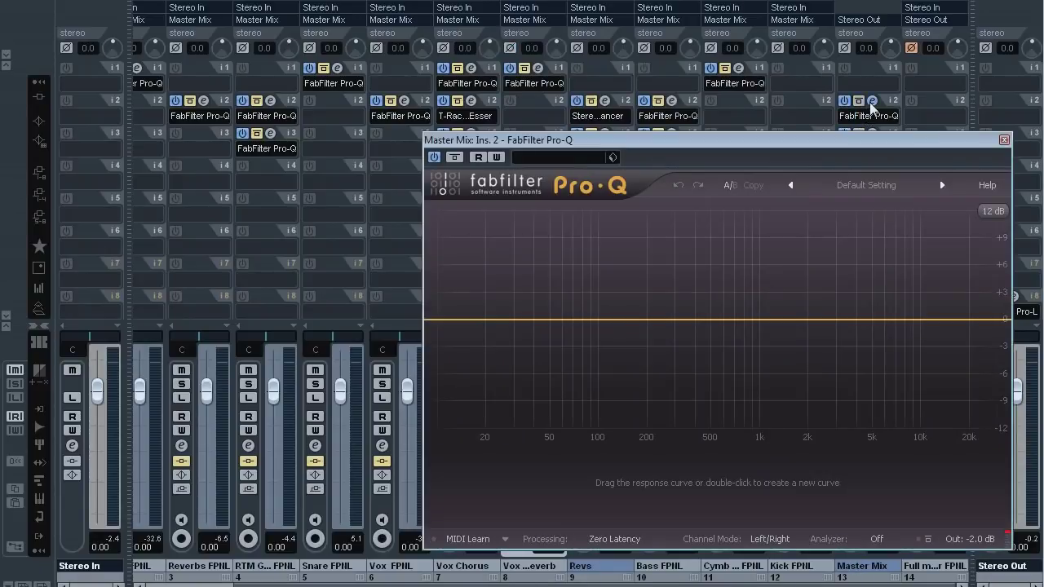
left_click(873, 101)
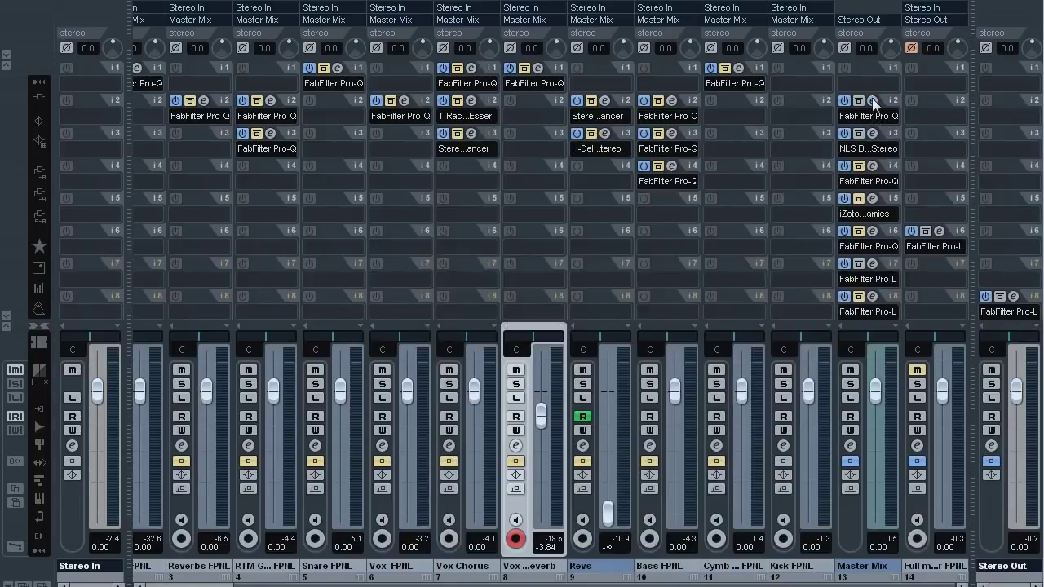
left_click(872, 167)
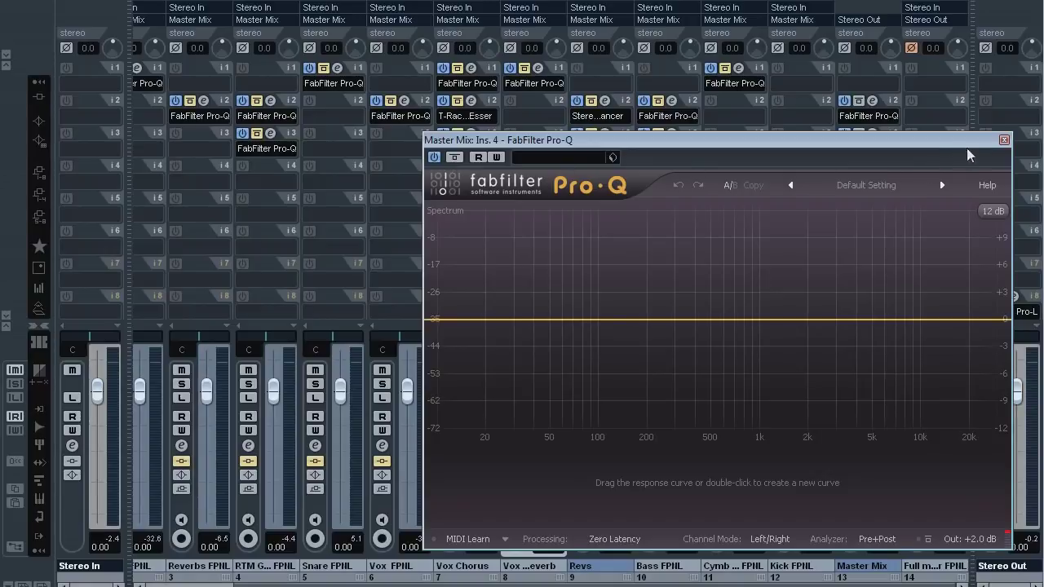
left_click(1004, 140)
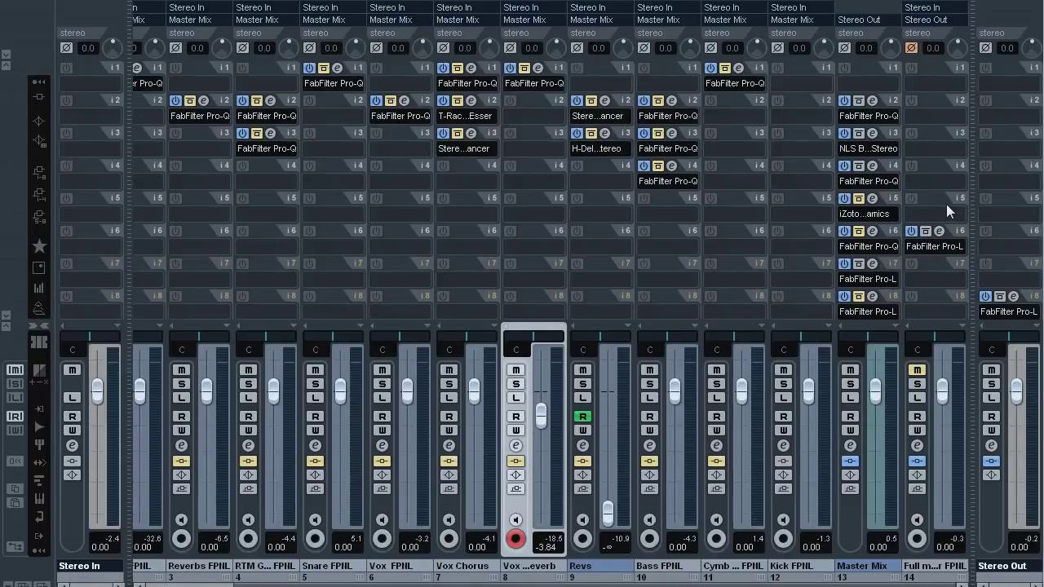
Step: Compare the playing stem mix with the Master Mix's NLS Buss off and on, leaving it active and closing the plugin
key("space")
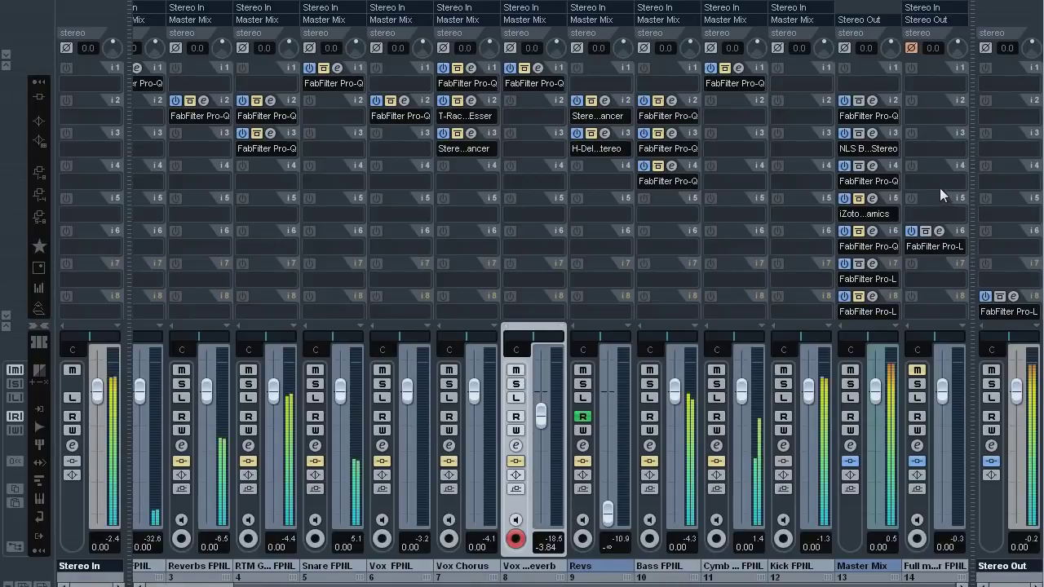
left_click(845, 134)
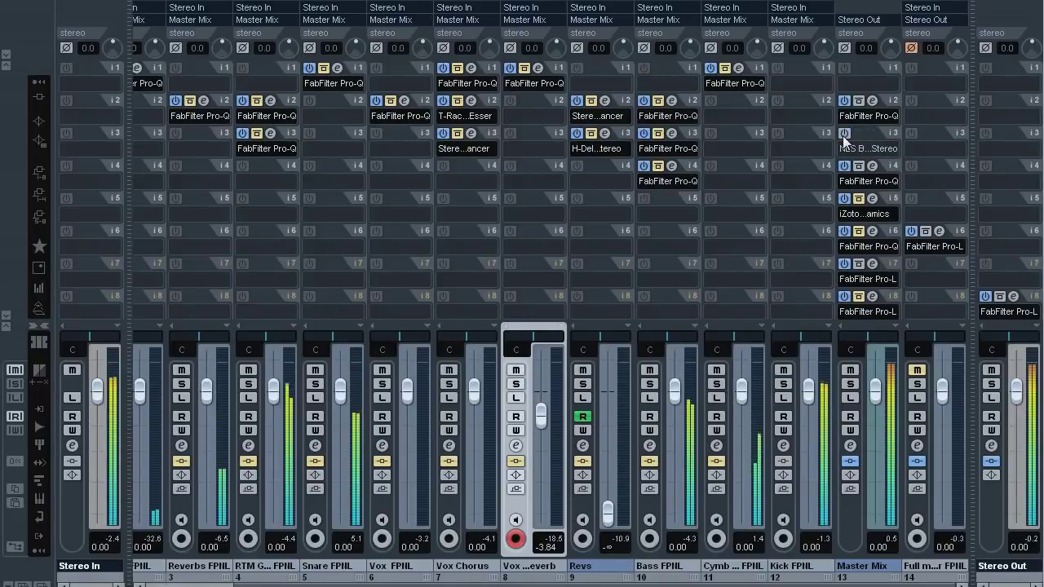
left_click(846, 133)
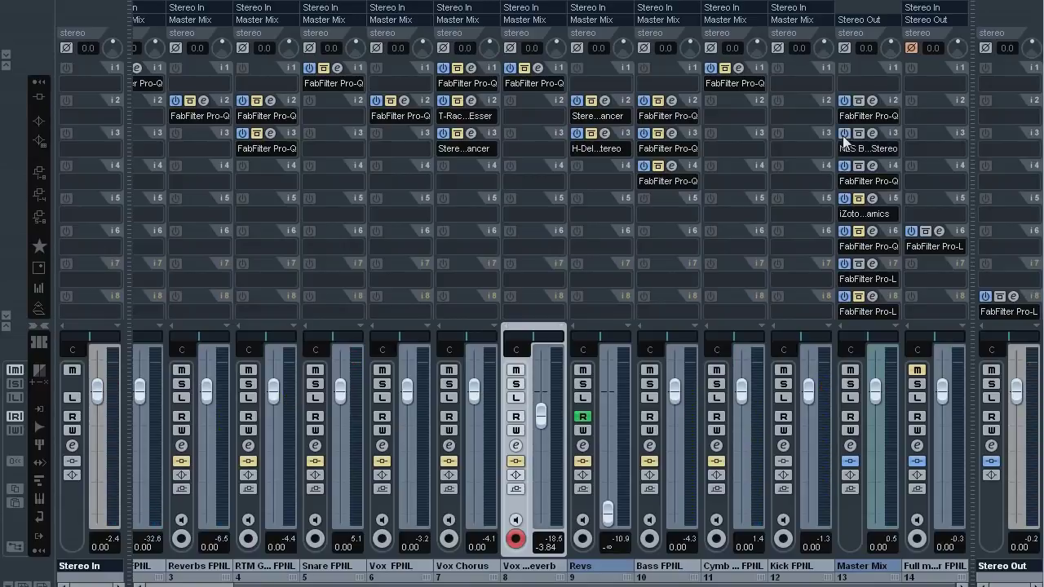
left_click(873, 134)
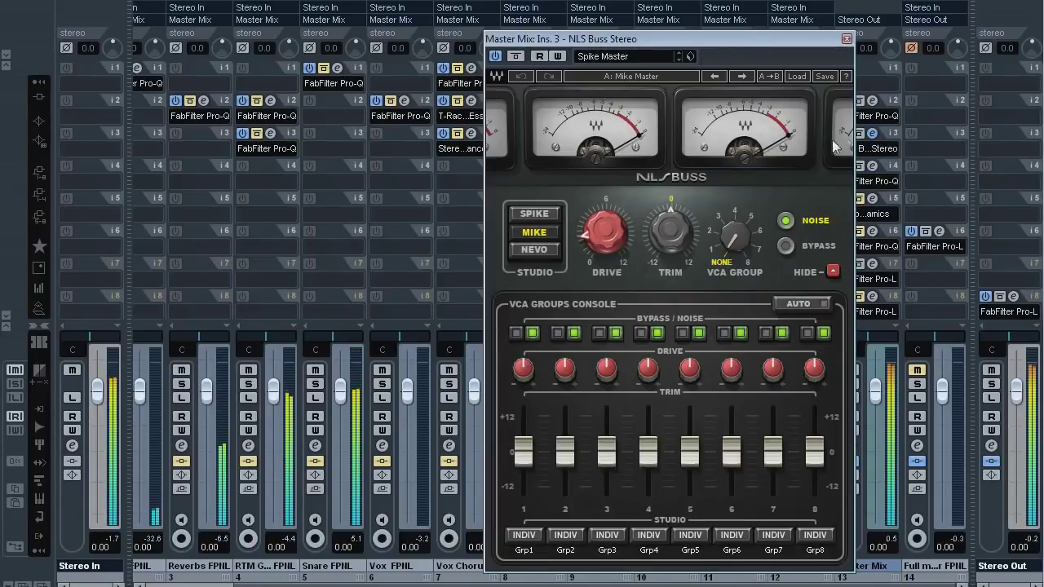
left_click(500, 58)
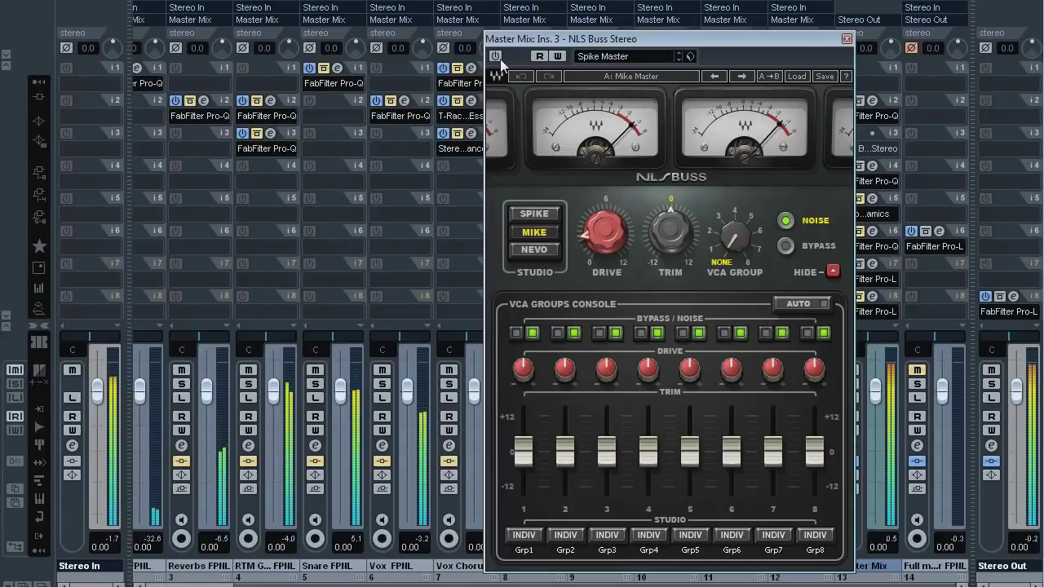
left_click(500, 58)
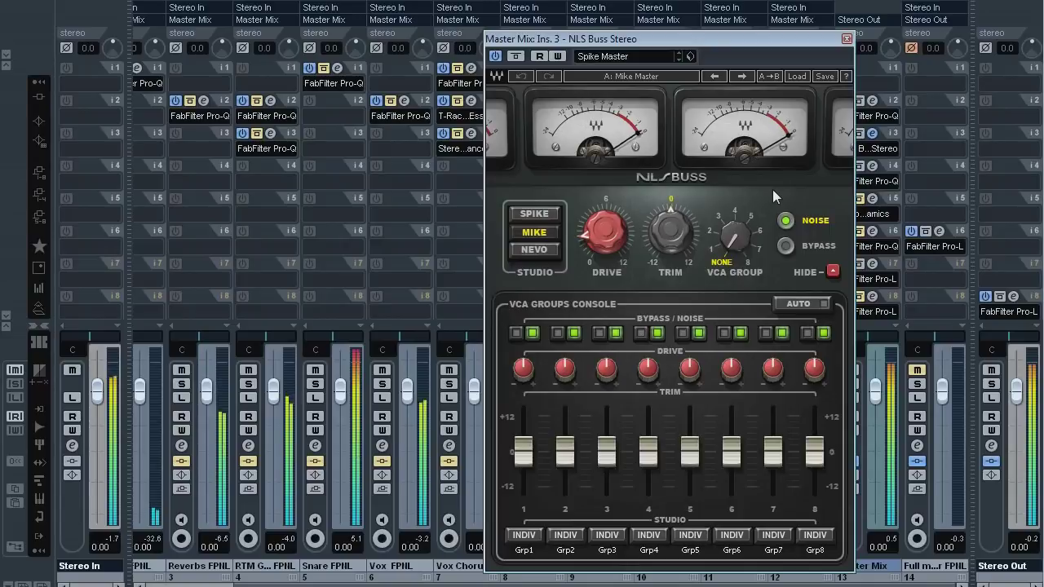
left_click(847, 38)
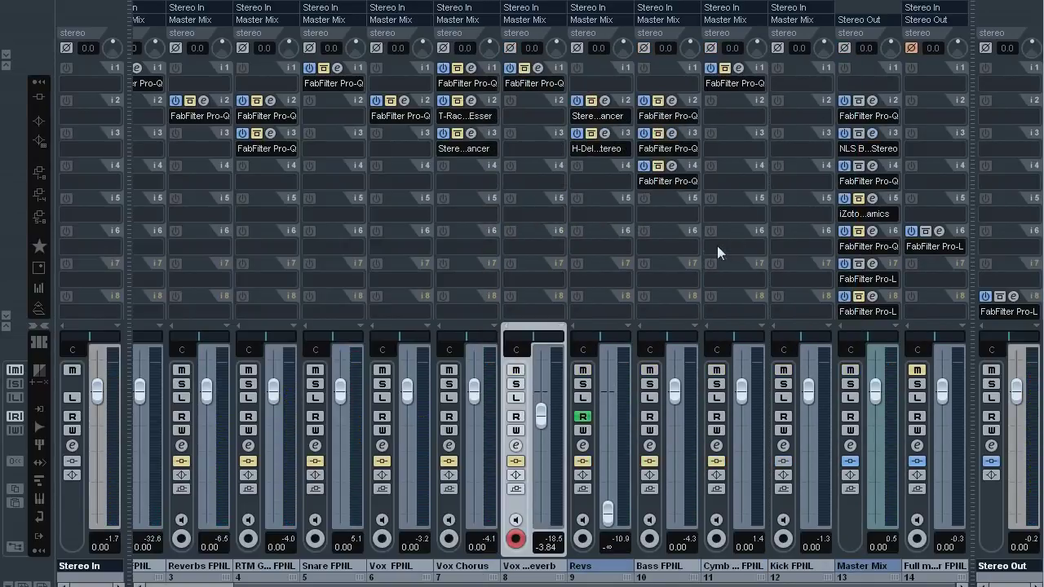
Step: Take Ozone 5 Dynamics in the Master Mix's slot 5 out of bypass, examine Band 2 during playback, and close the plugin
left_click(873, 205)
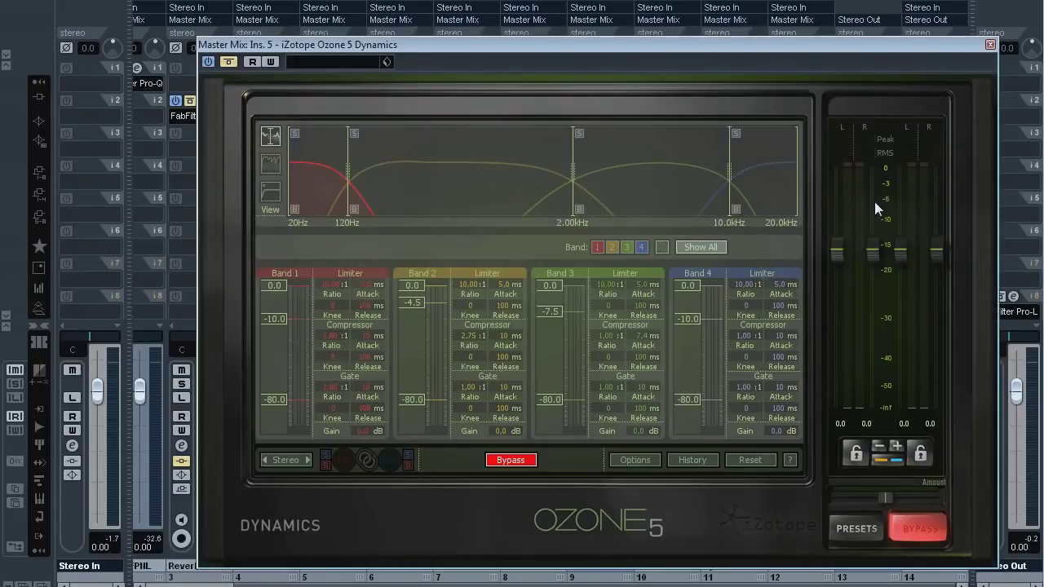
left_click(229, 62)
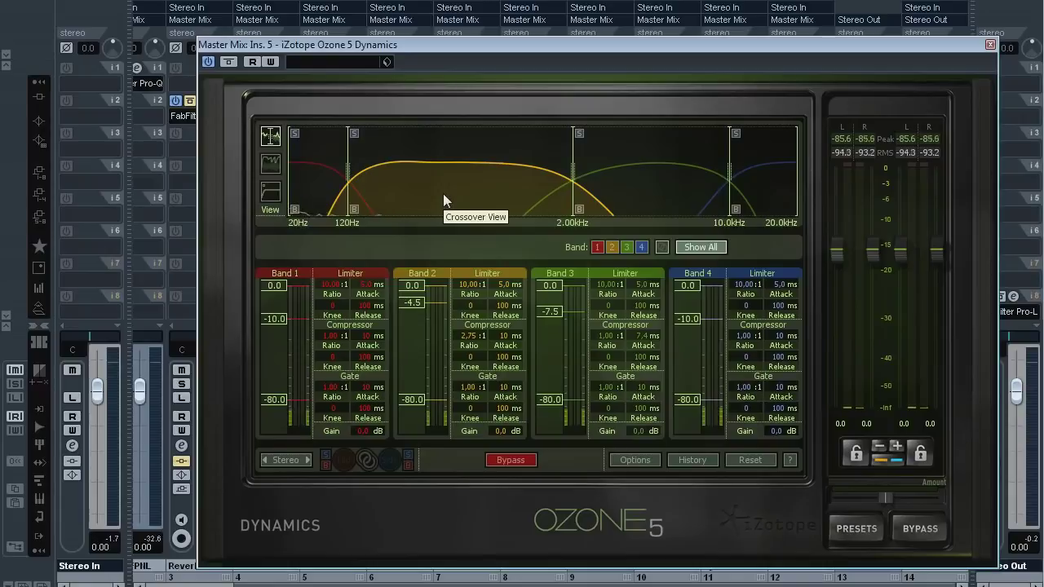
key("space")
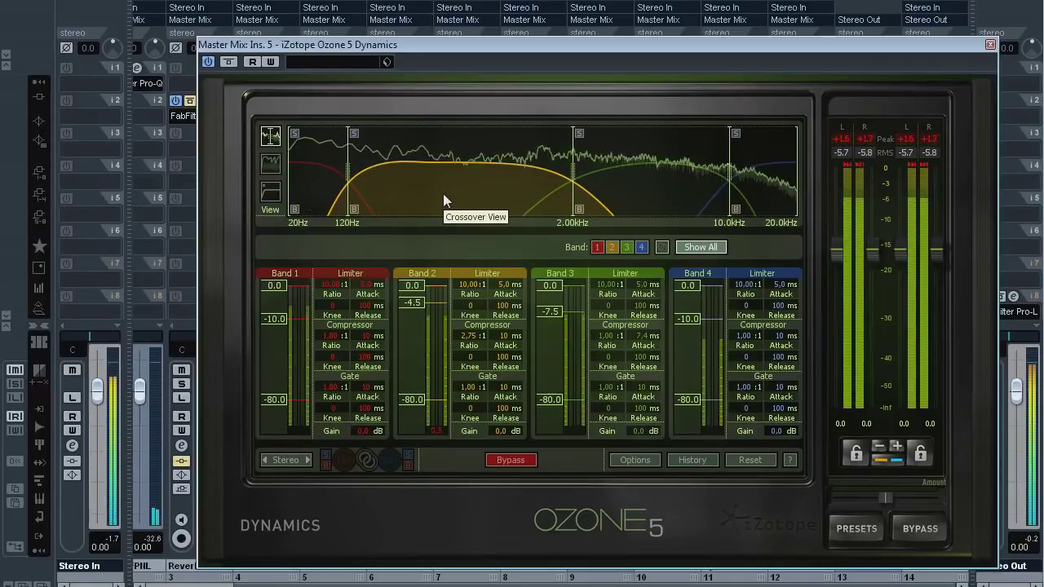
left_click(612, 248)
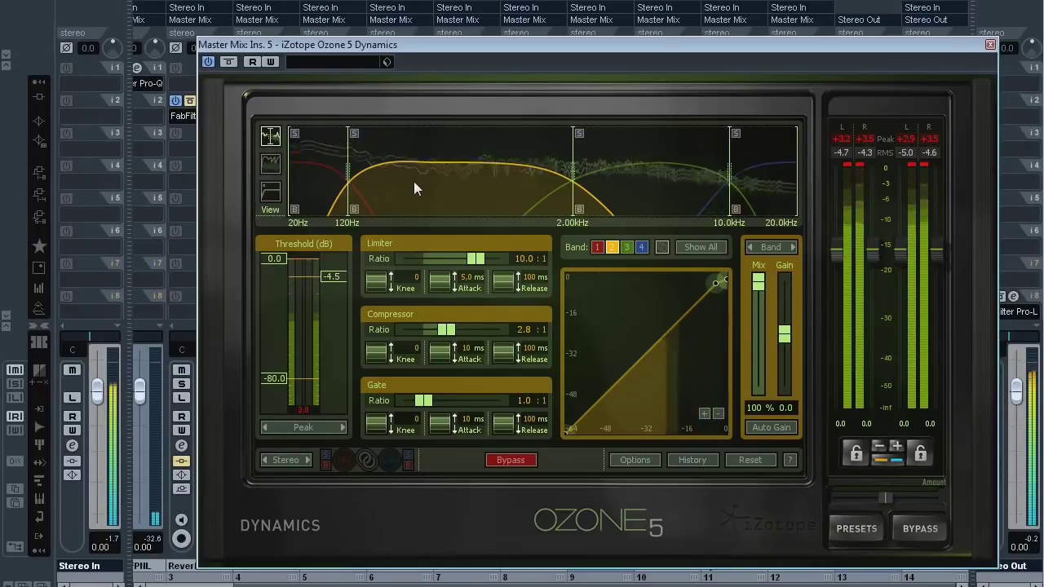
key("space")
left_click(991, 45)
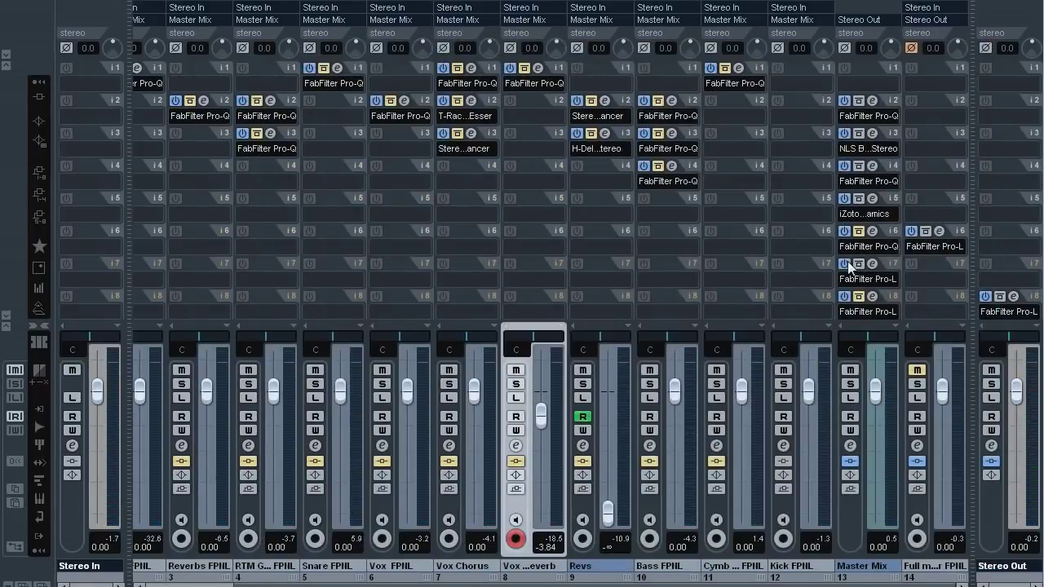
Step: Deactivate the Master Mix's slot 7 FabFilter Pro-L, take the slot 8 one out of bypass, and start playback
left_click(873, 297)
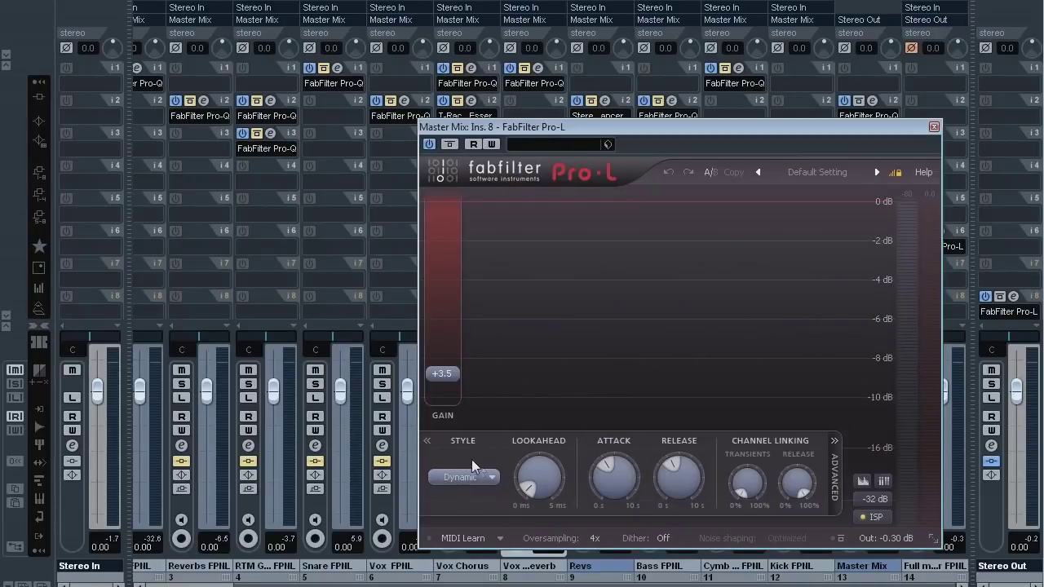
left_click(934, 128)
key("space")
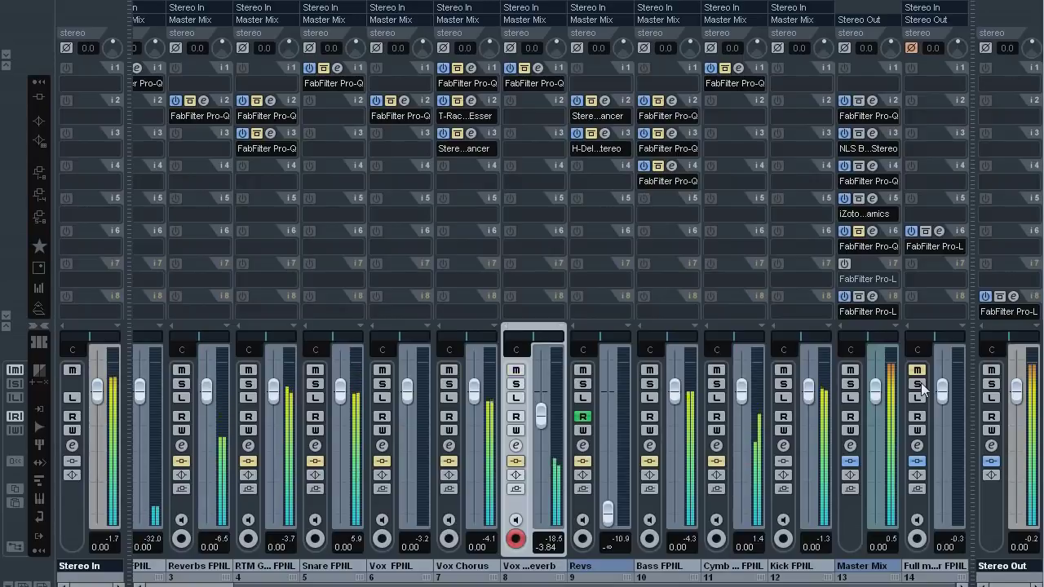
Step: Compare the stem mix with the full master by toggling the Full master's solo during playback, leaving it unsoloed and stopping playback
left_click(919, 385)
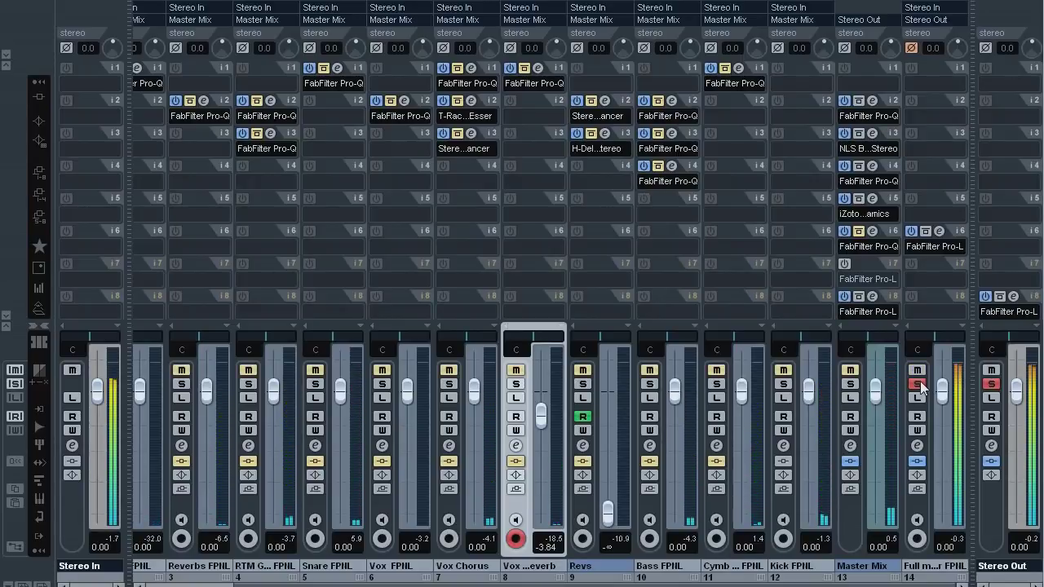
left_click(919, 383)
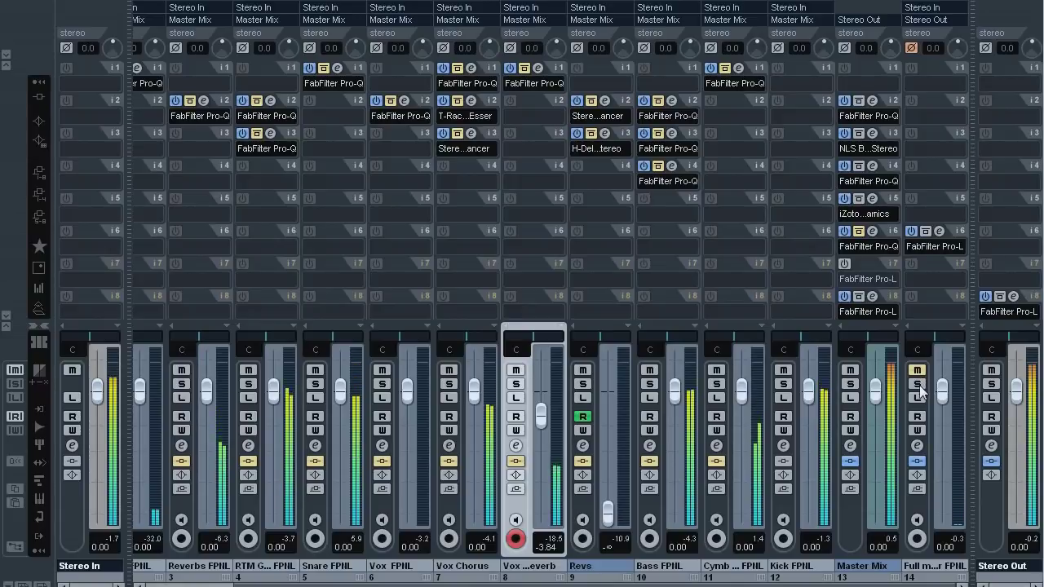
left_click(919, 384)
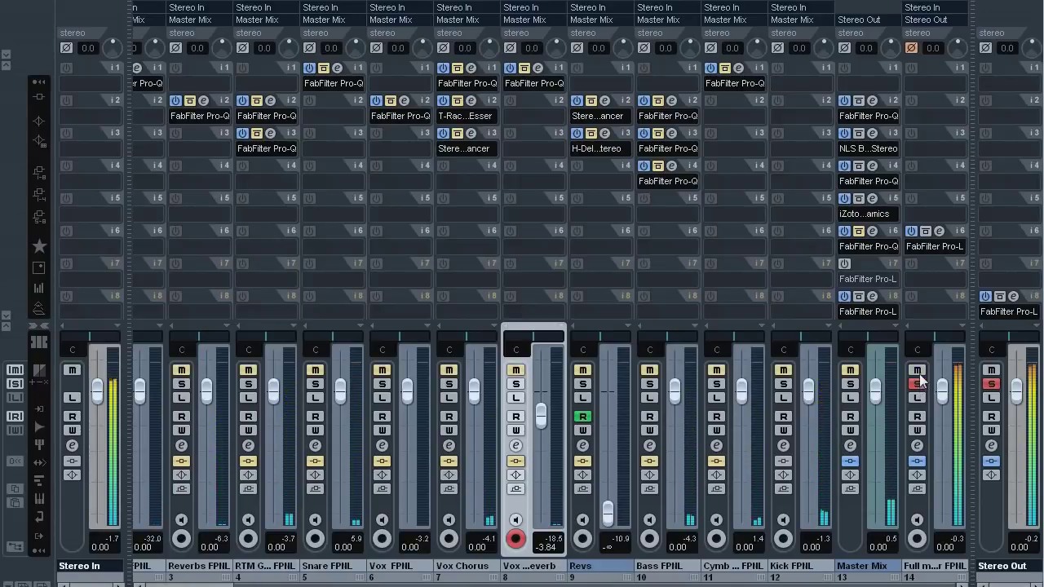
left_click(919, 383)
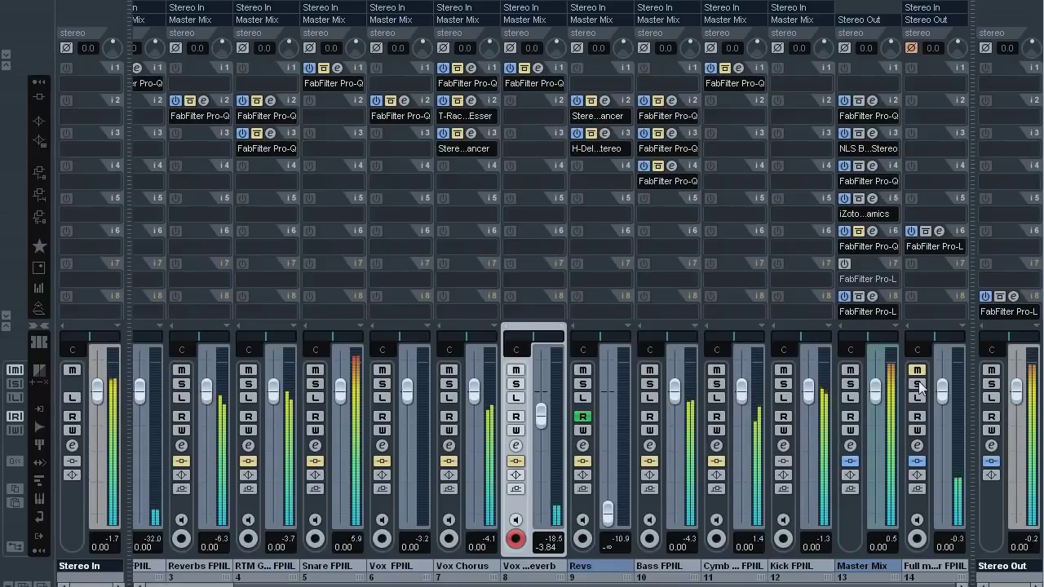
left_click(918, 383)
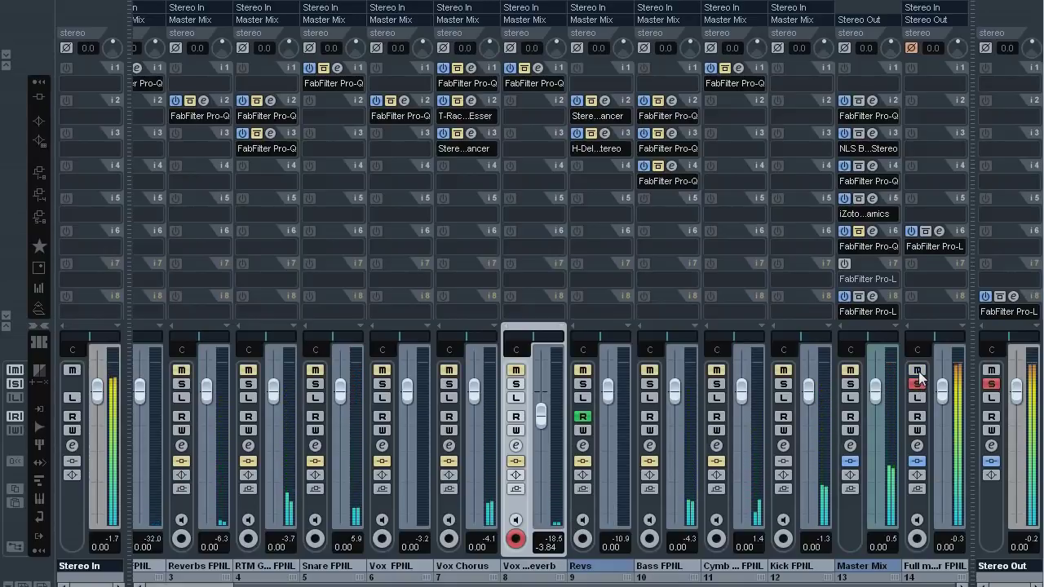
left_click(918, 373)
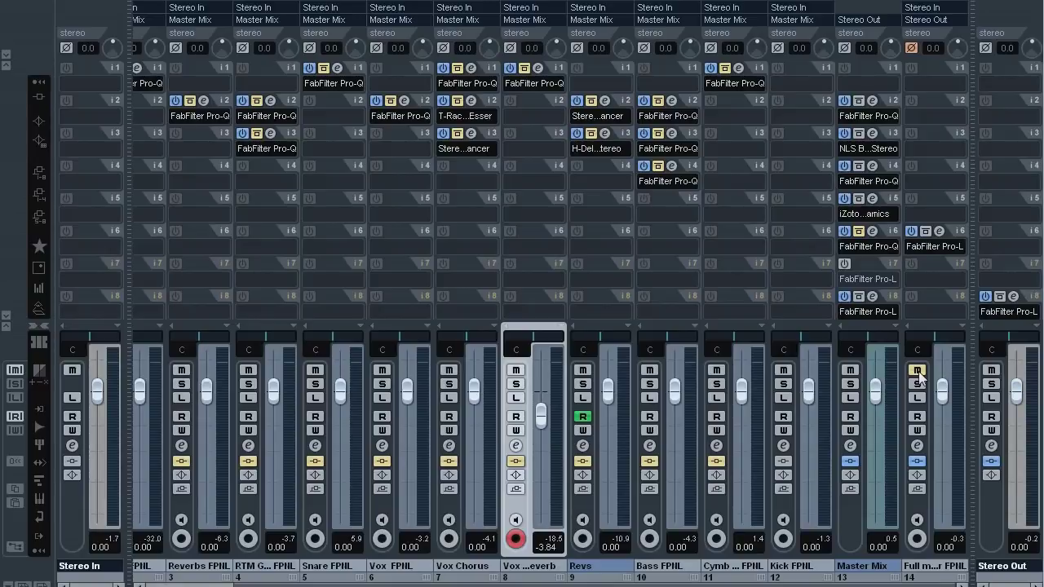
Step: Show the project's Inspector, select the Leads FPNL track, and start playback from about bar 99
key("F3")
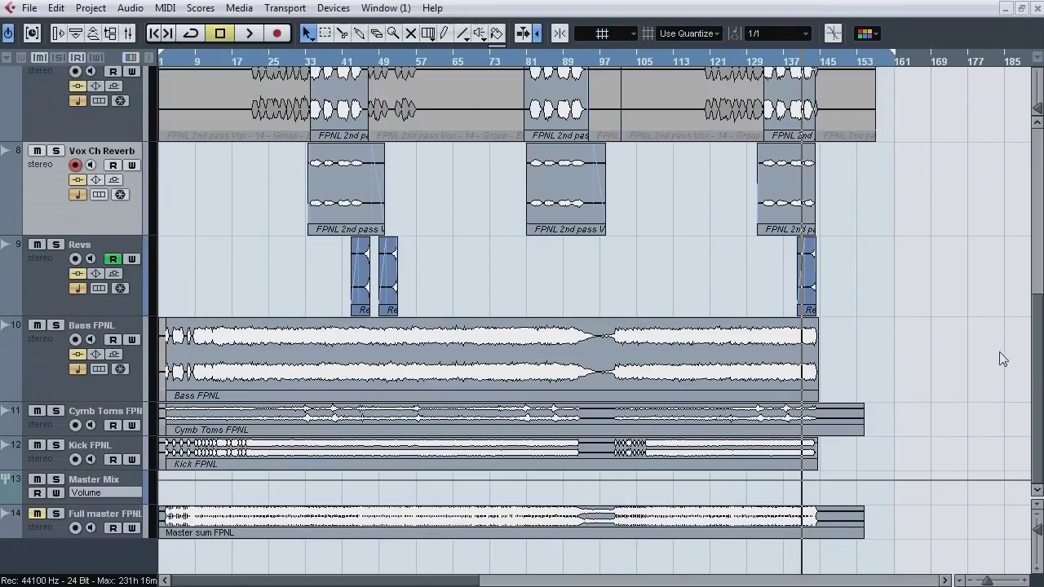
left_click_drag(1035, 381, 1034, 204)
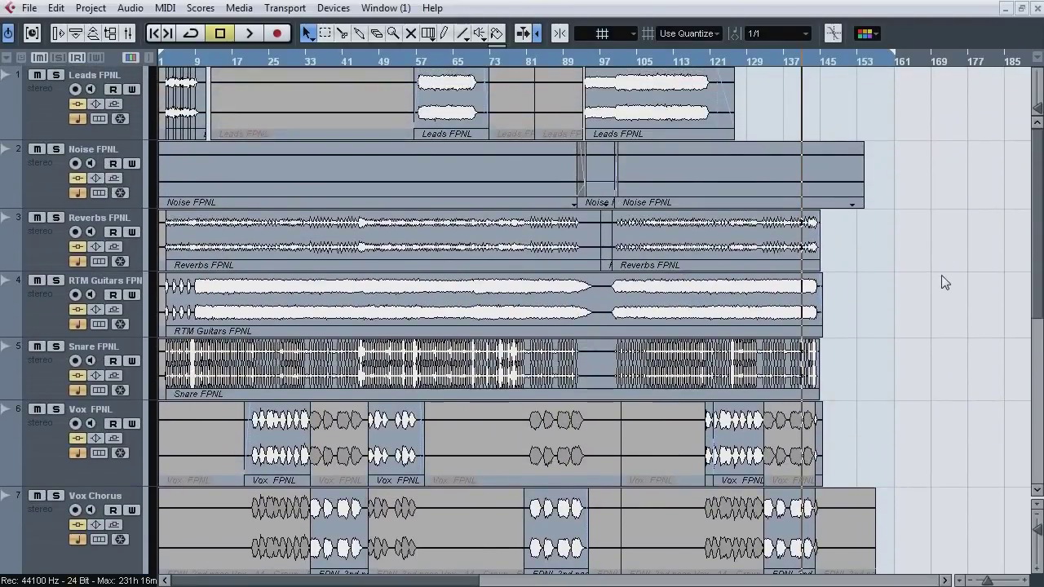
key("F3")
scroll(550, 326, "left", 2)
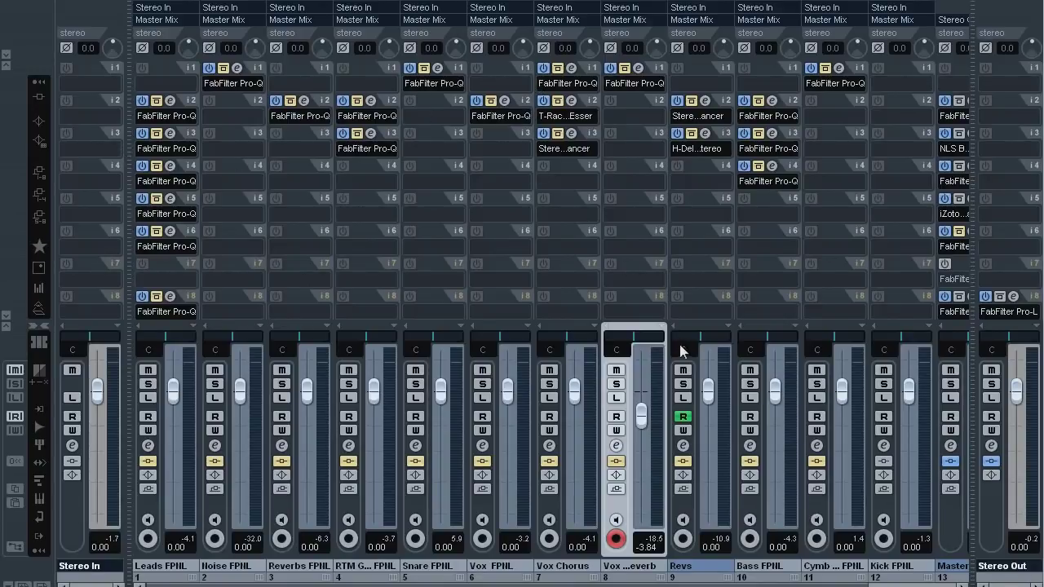
key("F3")
left_click(614, 61)
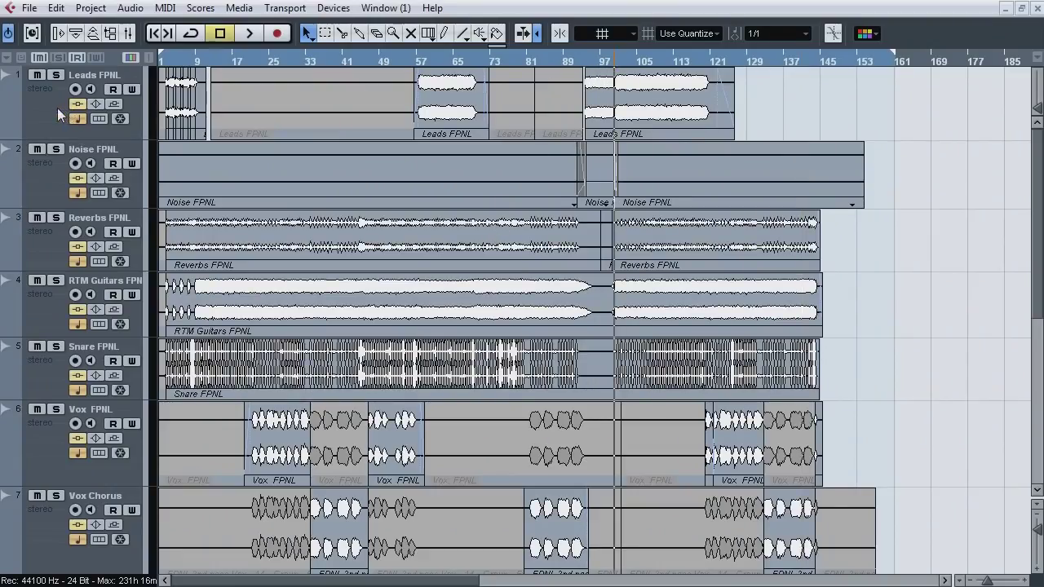
left_click(58, 34)
left_click(182, 113)
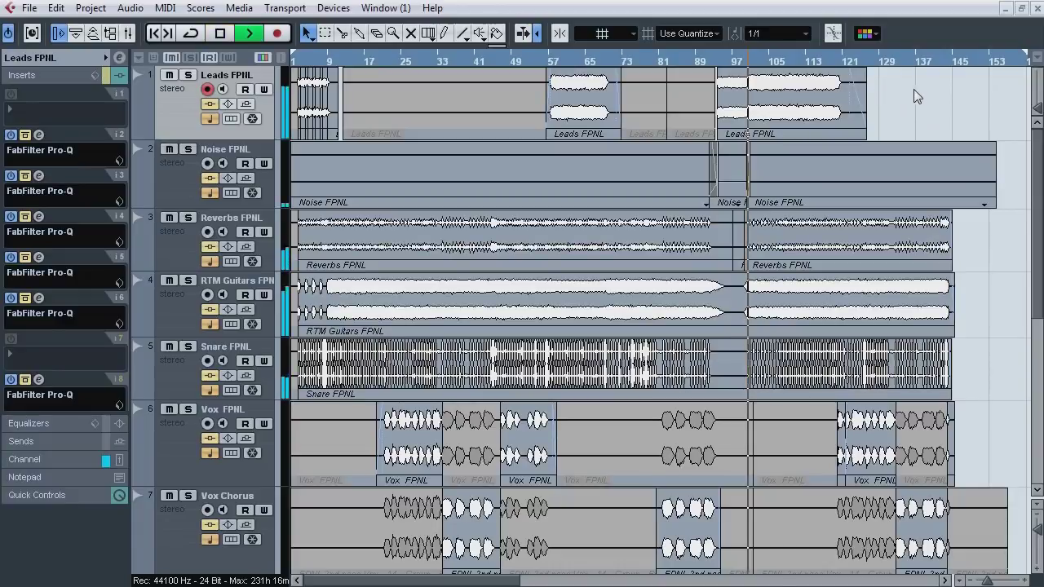
Step: Compare Leads FPNL with its inserts bypassed and active, both soloed and within the full mix, leaving all its inserts bypassed
left_click(188, 76)
left_click(104, 77)
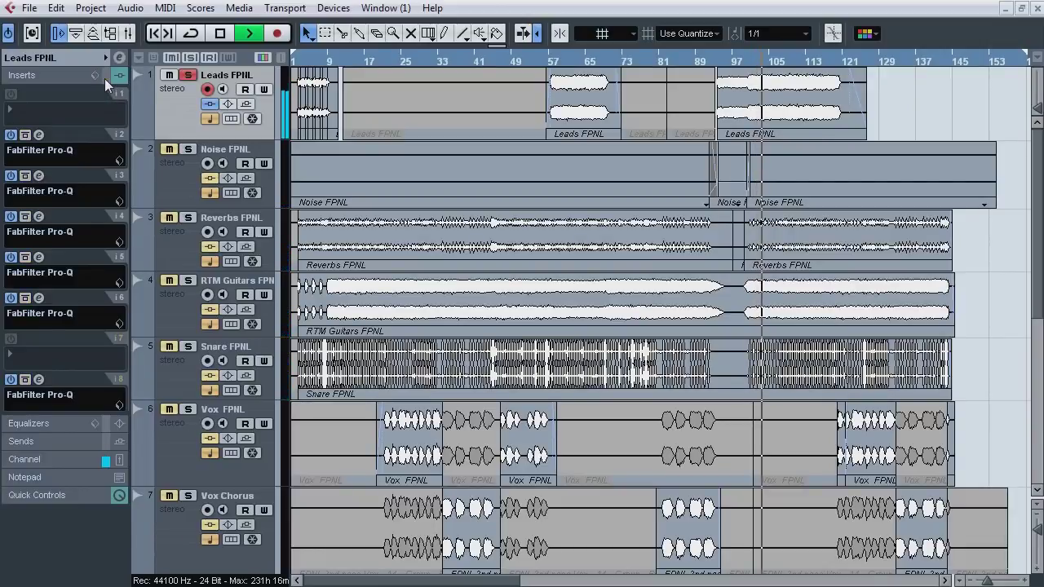
left_click(104, 78)
left_click(188, 76)
left_click(108, 75)
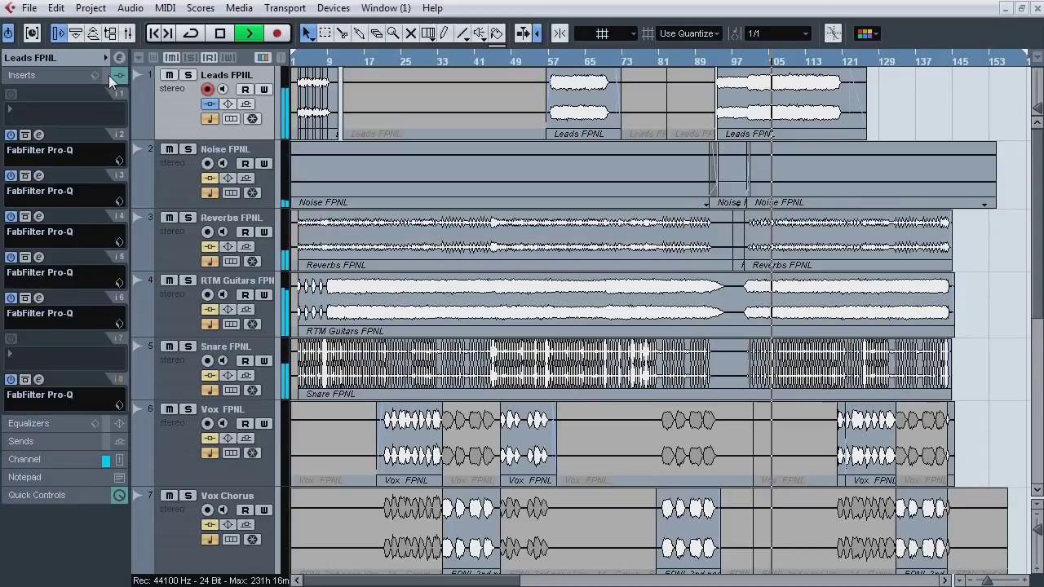
left_click(108, 75)
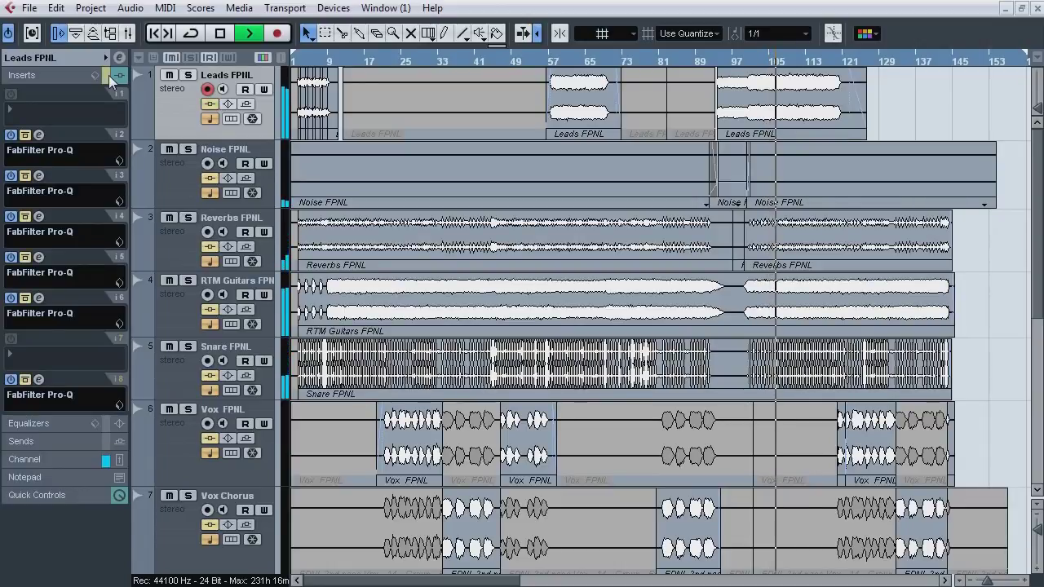
Step: Take the Leads FPNL track's FabFilter Pro-Q plugins in slots 2 to 6 out of bypass one at a time
left_click(24, 136)
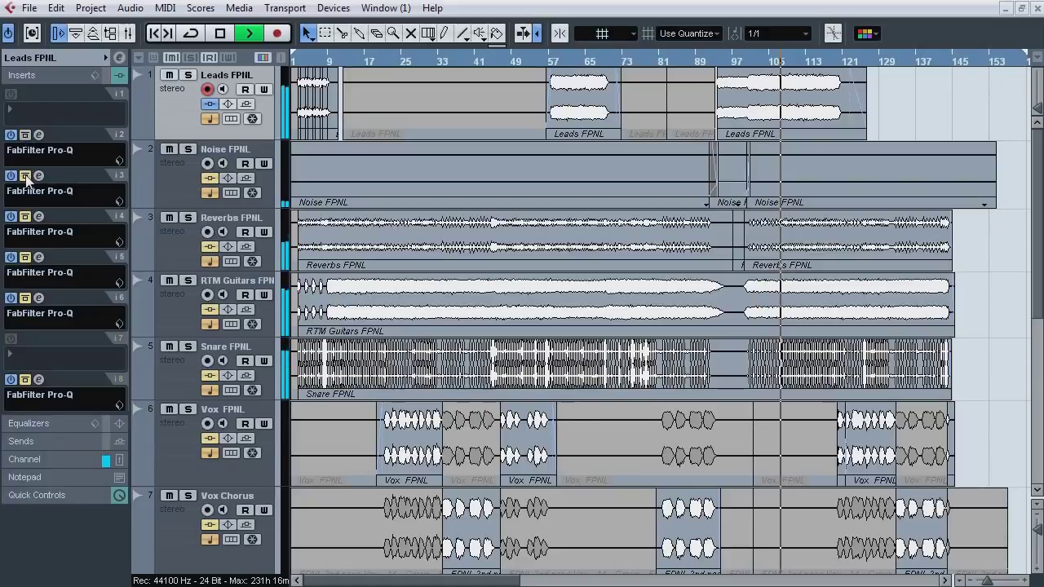
left_click(25, 176)
left_click(25, 217)
left_click(25, 258)
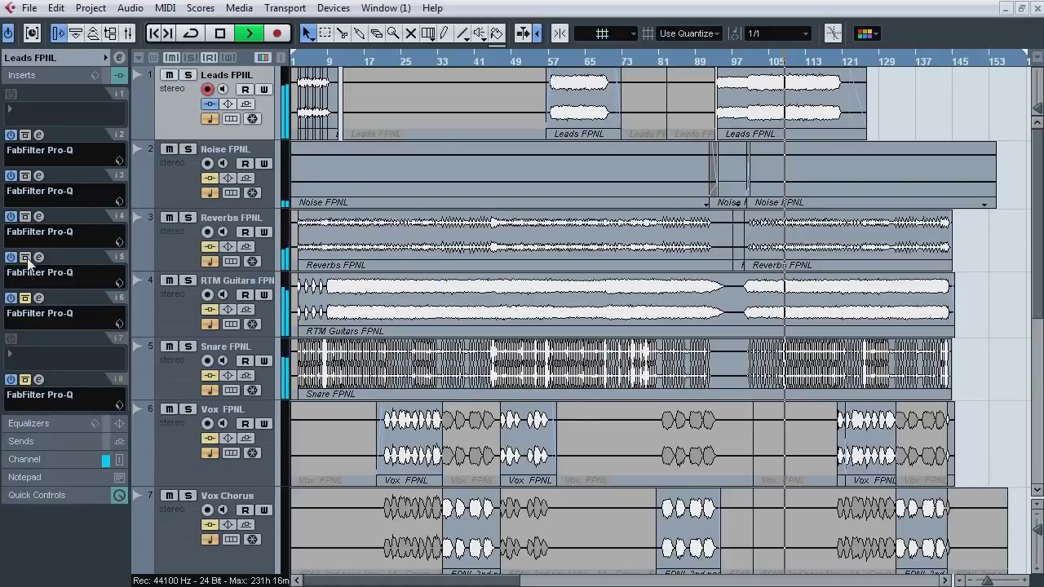
left_click(26, 299)
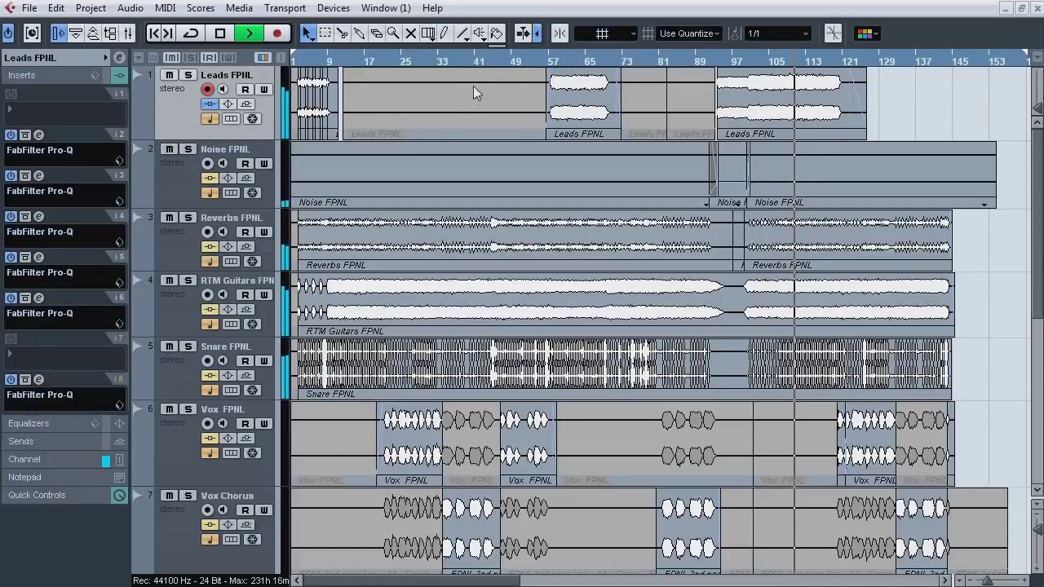
Step: Audition Noise FPNL and Reverbs FPNL in solo in turn, taking each track's inserts out of bypass
left_click(188, 150)
left_click(186, 184)
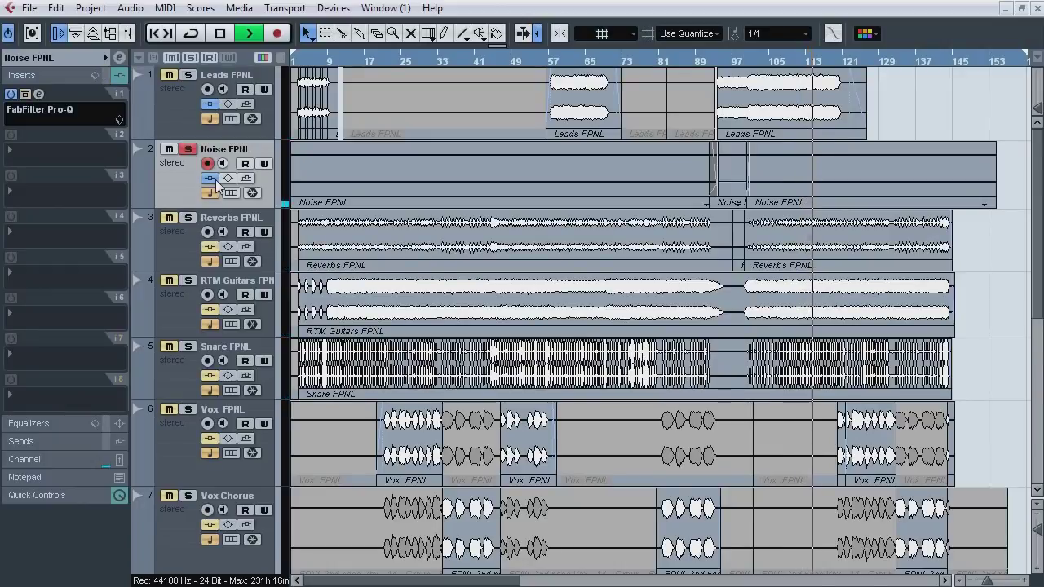
left_click(189, 217)
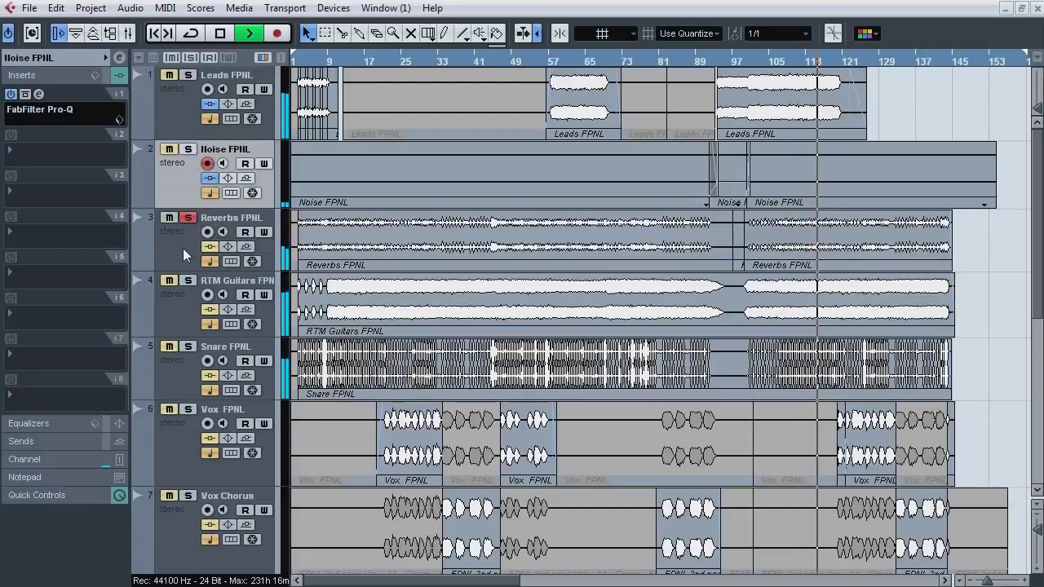
left_click(182, 248)
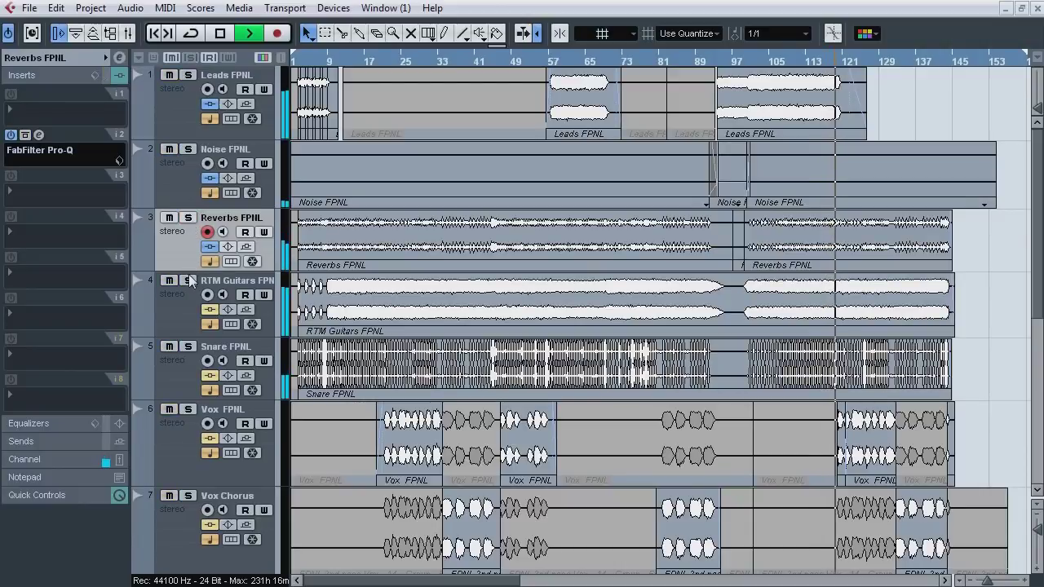
Step: Compare RTM Guitars FPNL with its inserts bypassed and active, soloed and within the mix, leaving the inserts active
left_click(186, 310)
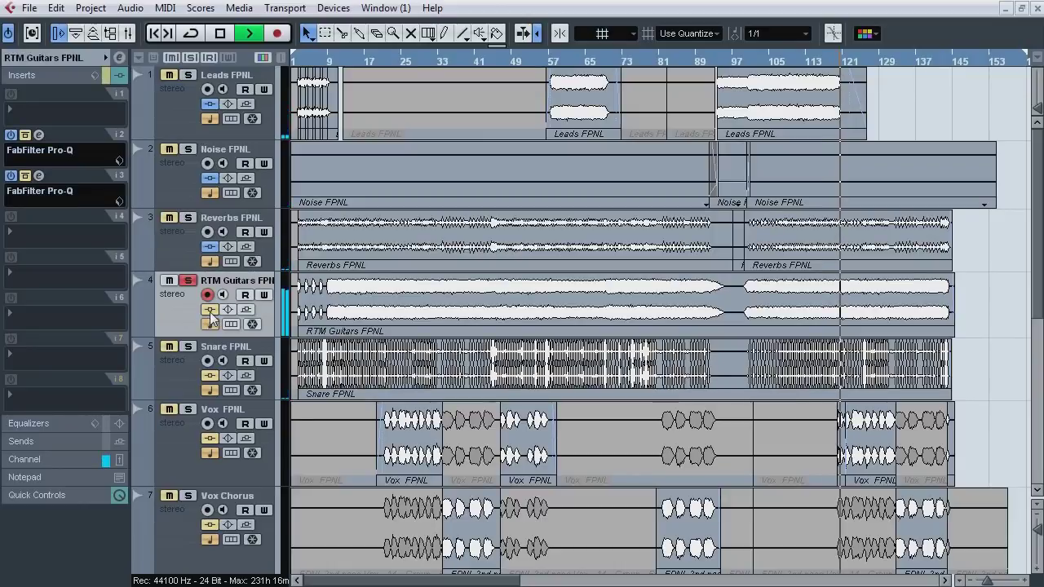
left_click(209, 310)
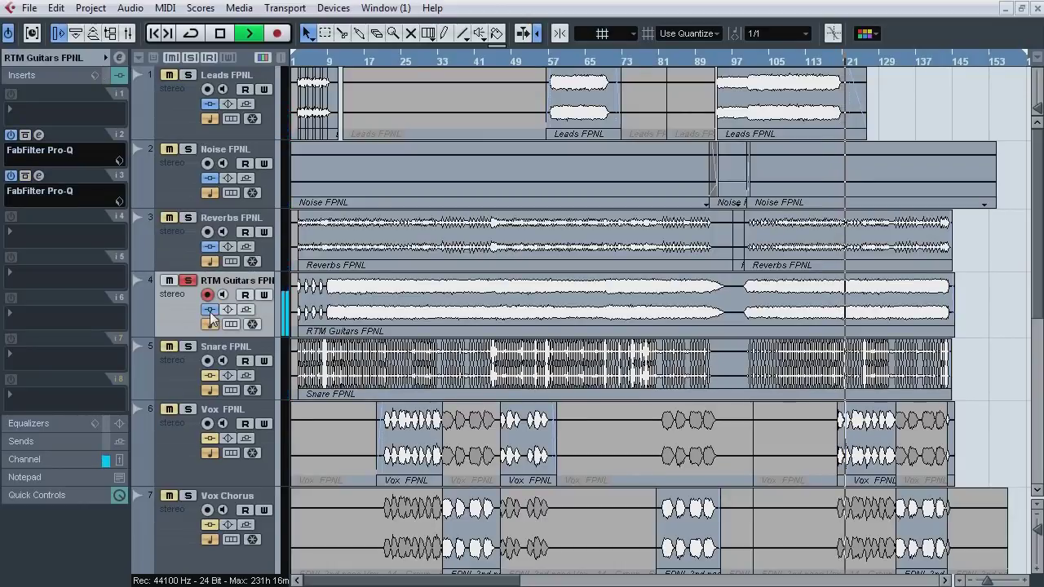
left_click(210, 311)
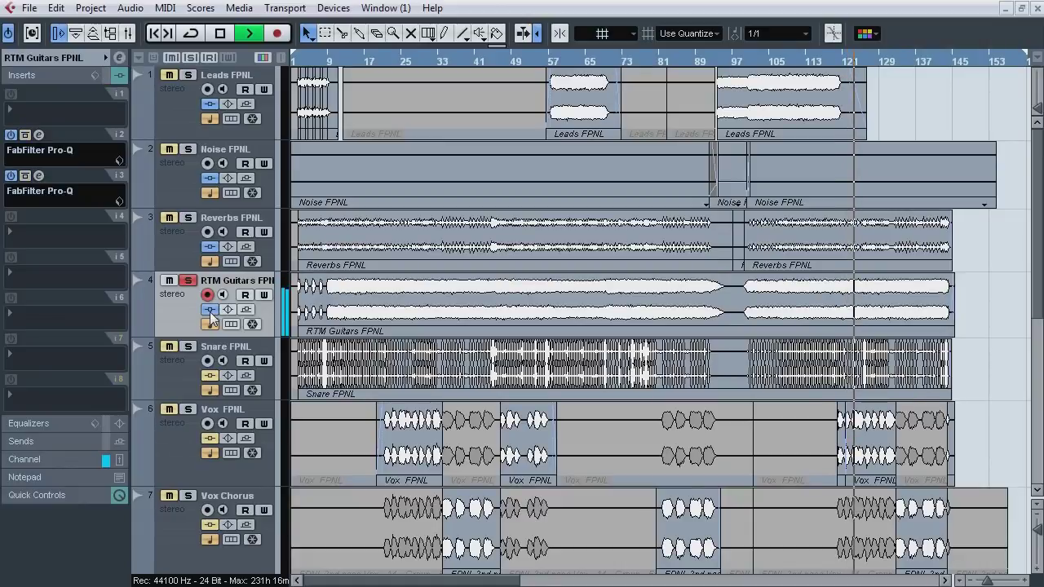
left_click(210, 311)
left_click(210, 310)
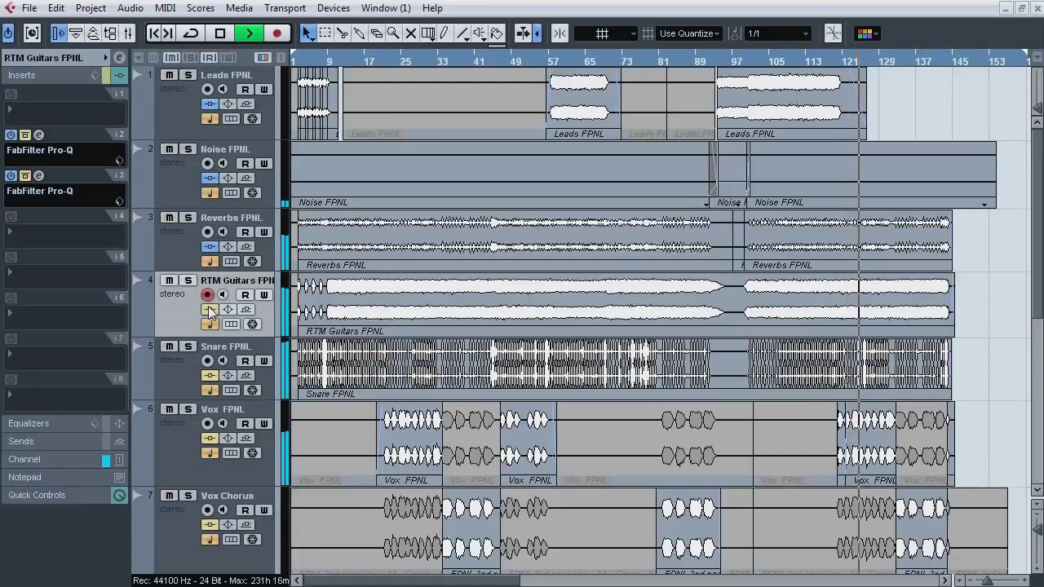
left_click(209, 311)
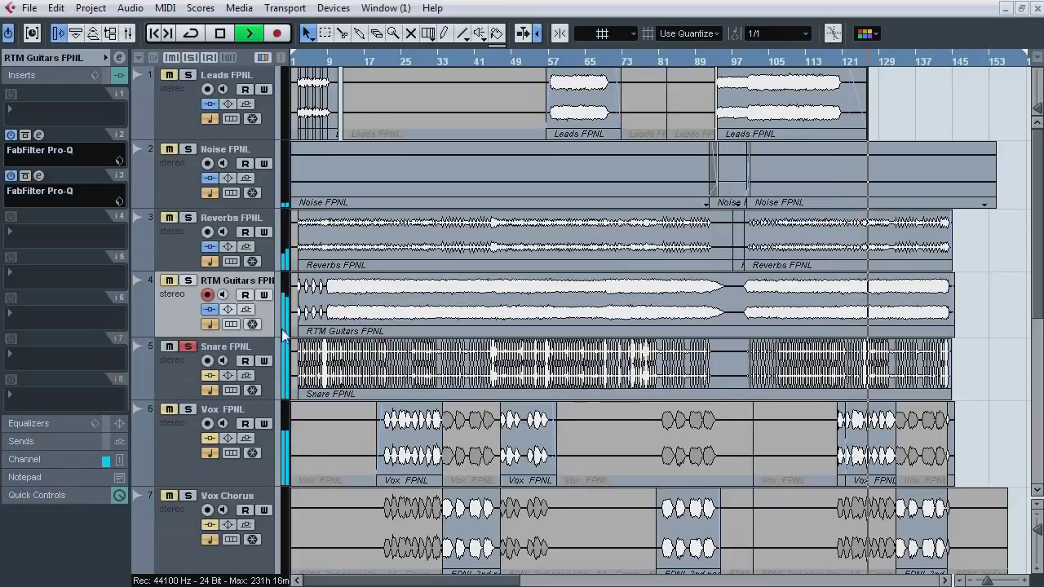
Step: Solo Snare FPNL, compare its inserts bypassed and active, and leave them active with the track back in the mix
left_click(189, 346)
left_click(210, 377)
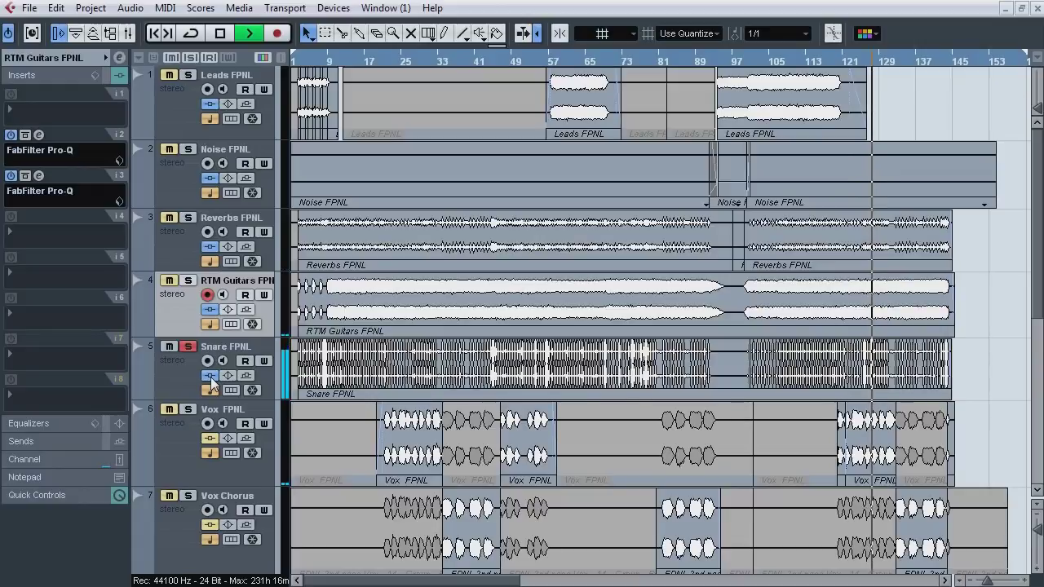
left_click(210, 379)
left_click(211, 378)
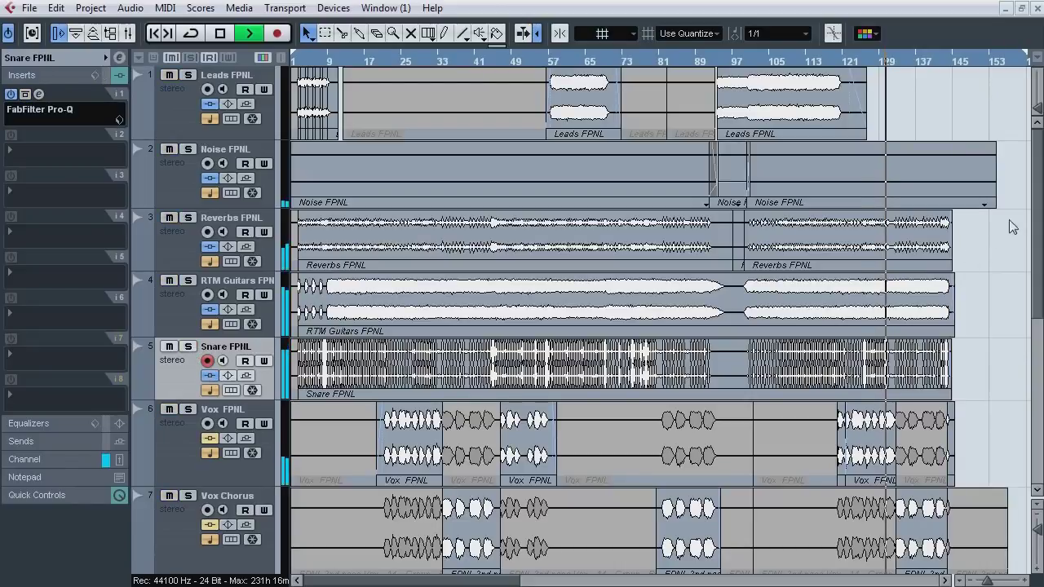
Step: Select Bass FPNL and compare its inserts bypassed and active, in solo and within the mix, leaving them active
scroll(1020, 261, "down", 3)
scroll(1041, 300, "down", 5)
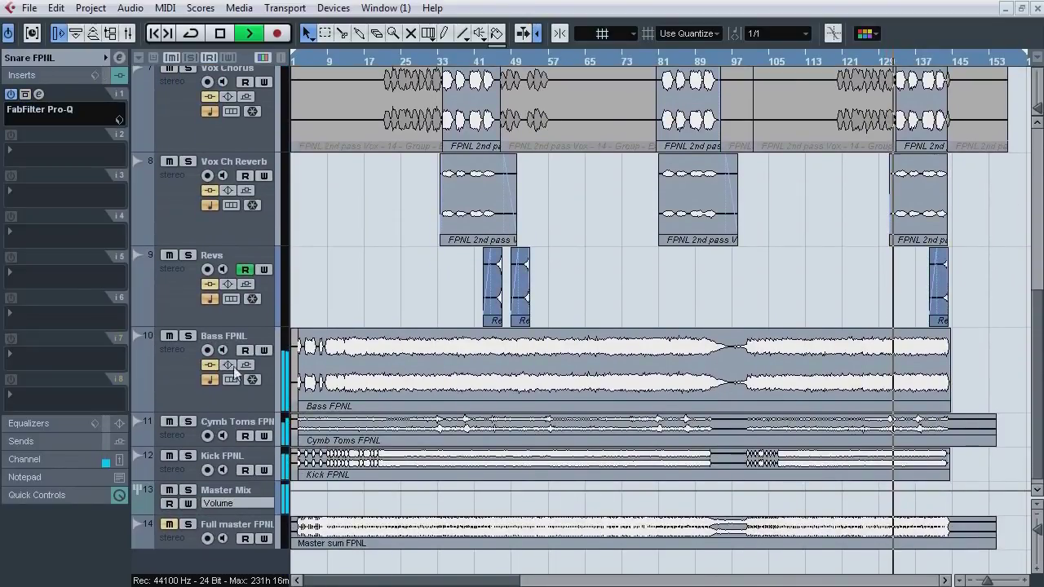
left_click(219, 371)
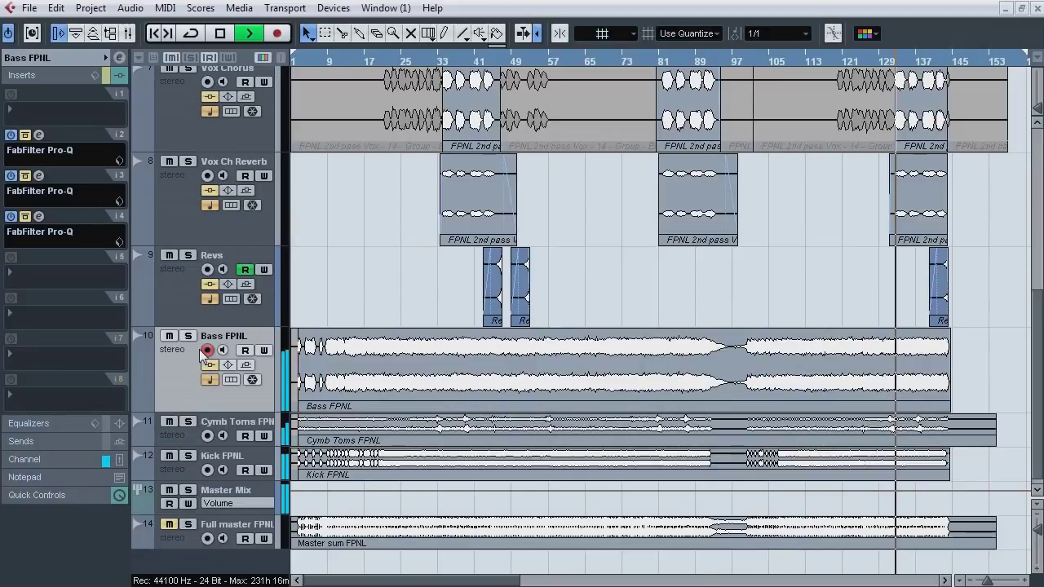
key("s")
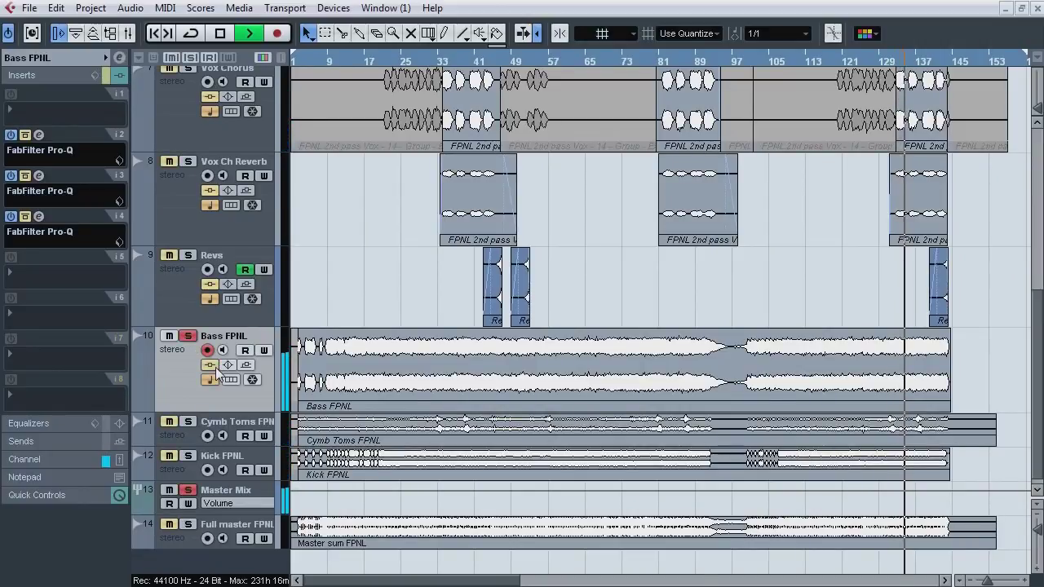
key("s")
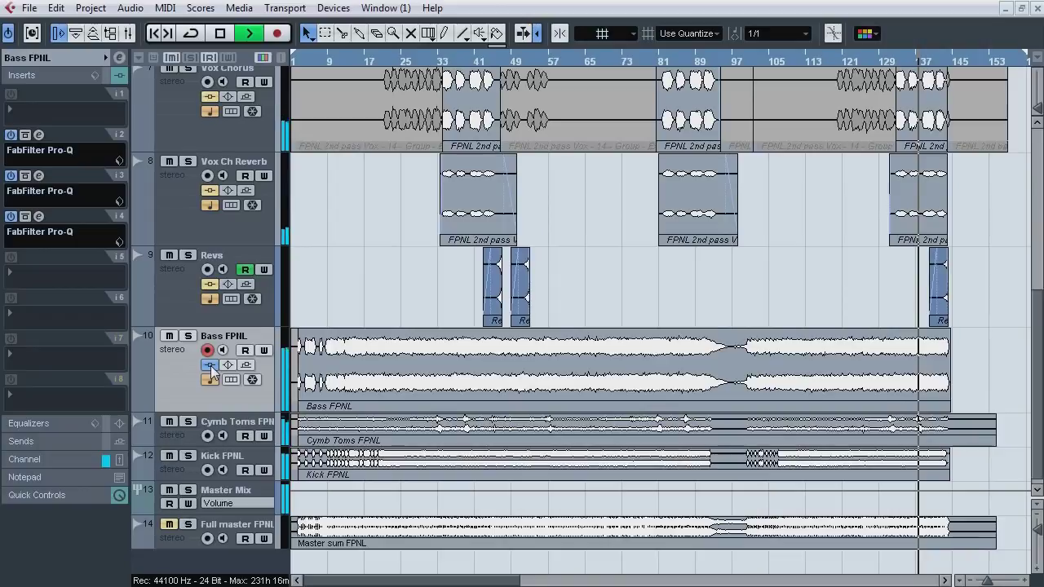
left_click(212, 368)
left_click(211, 368)
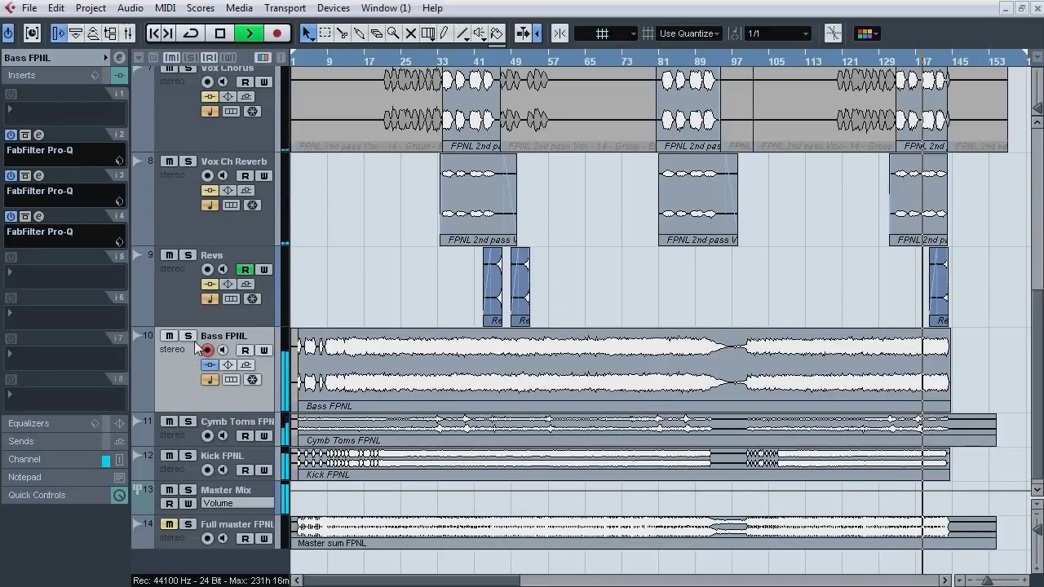
Step: Solo Bass FPNL from about bar 29, toggle its inserts' bypass to compare, and return the track to the mix
left_click(187, 336)
left_click(421, 62)
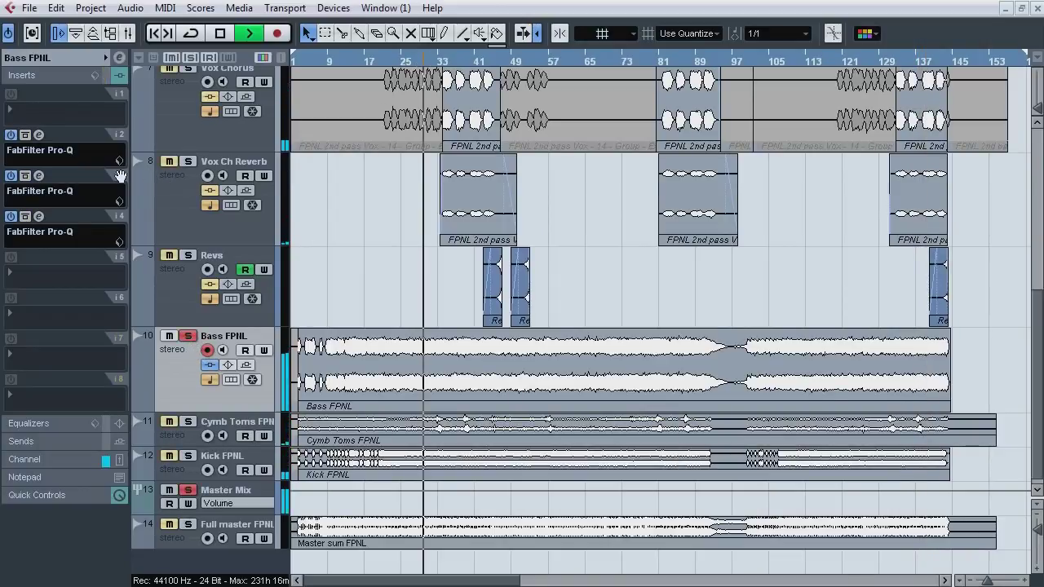
left_click(103, 77)
left_click(102, 76)
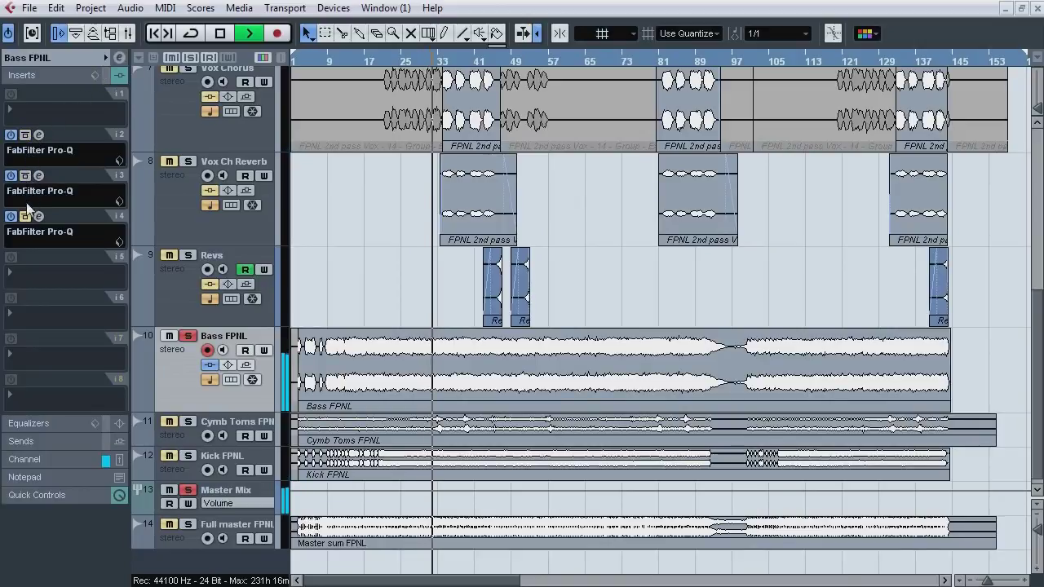
left_click(188, 335)
Step: Solo Cymb Toms FPNL, replay it from about bar 16, return it to the mix, and stop playback with Kick FPNL selected
left_click(223, 416)
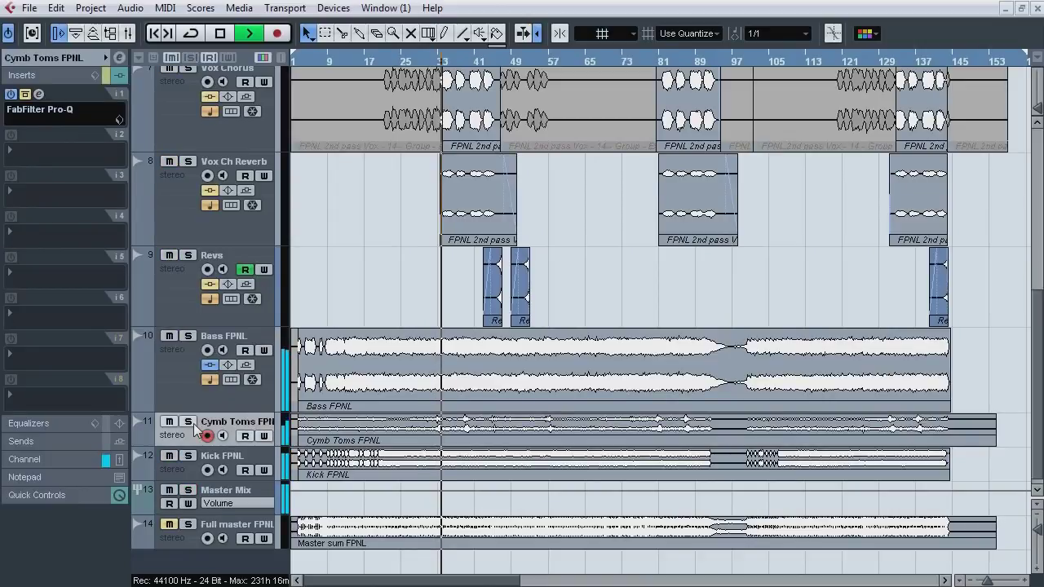
left_click(188, 421)
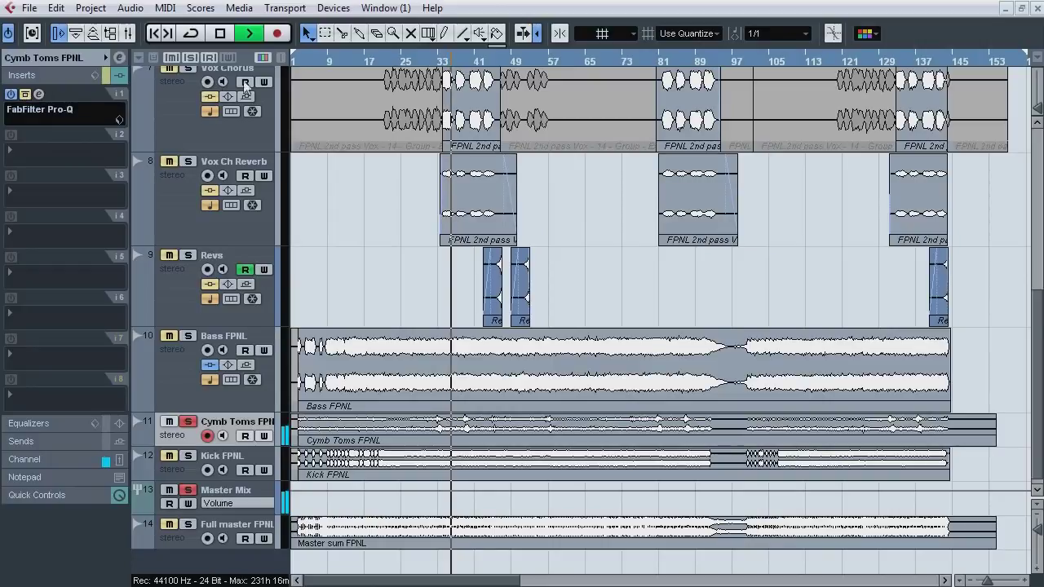
left_click(400, 61)
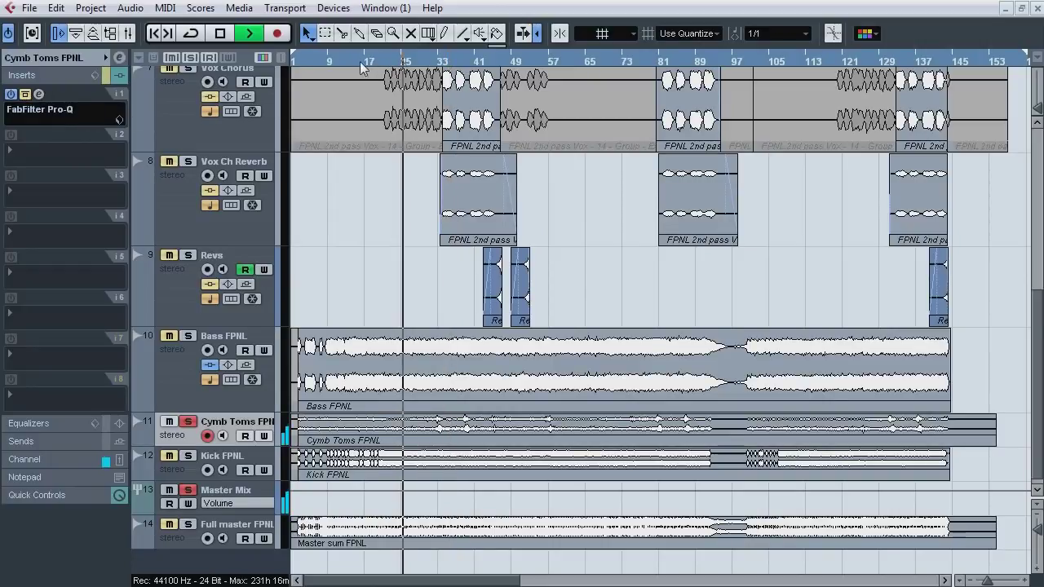
left_click(361, 61)
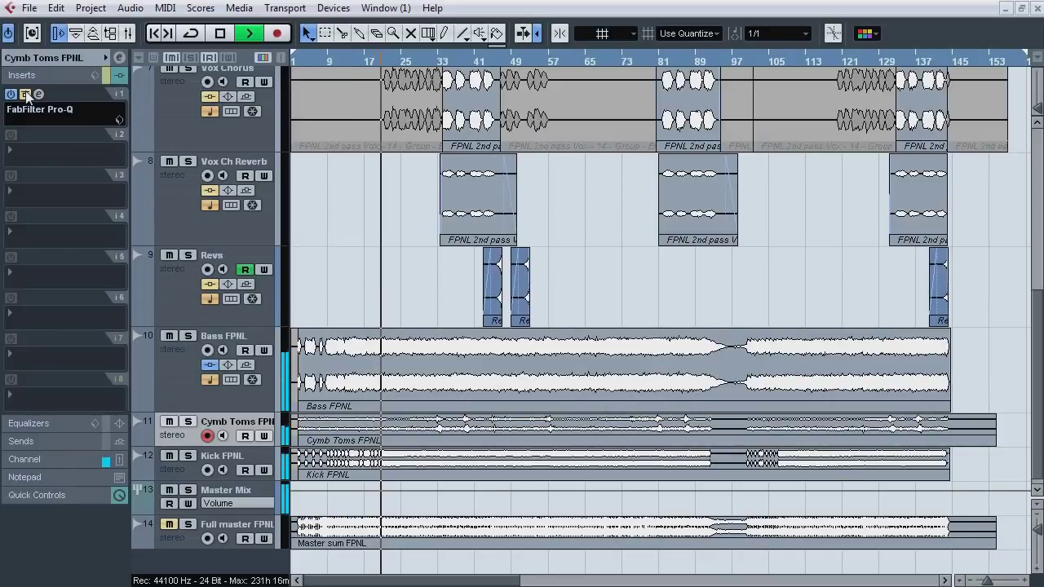
left_click(240, 450)
key("space")
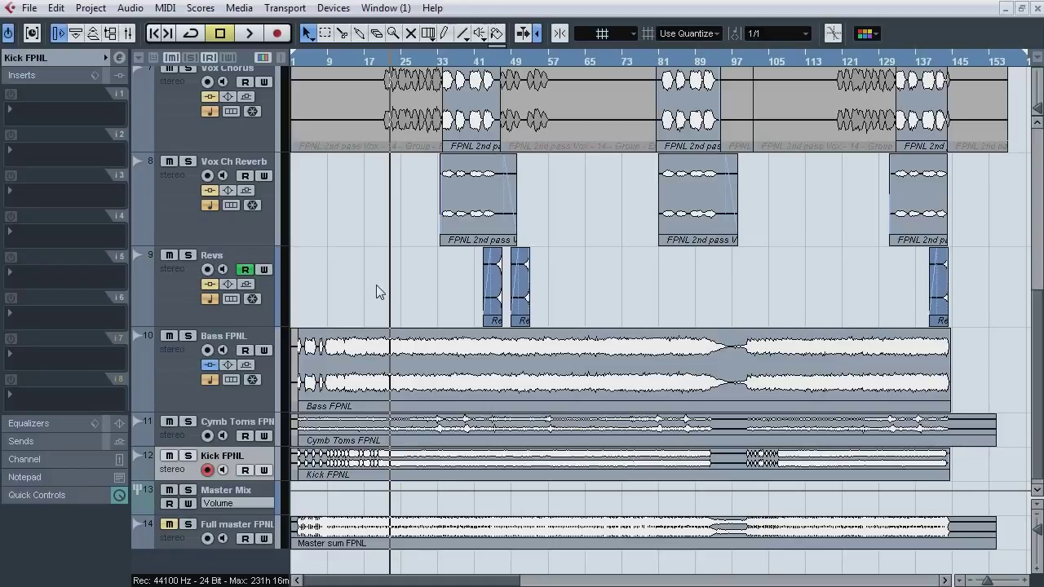
Step: Open the Master Mix's FabFilter Pro-Q in insert 6 and set its display range to 3 dB
left_click(221, 492)
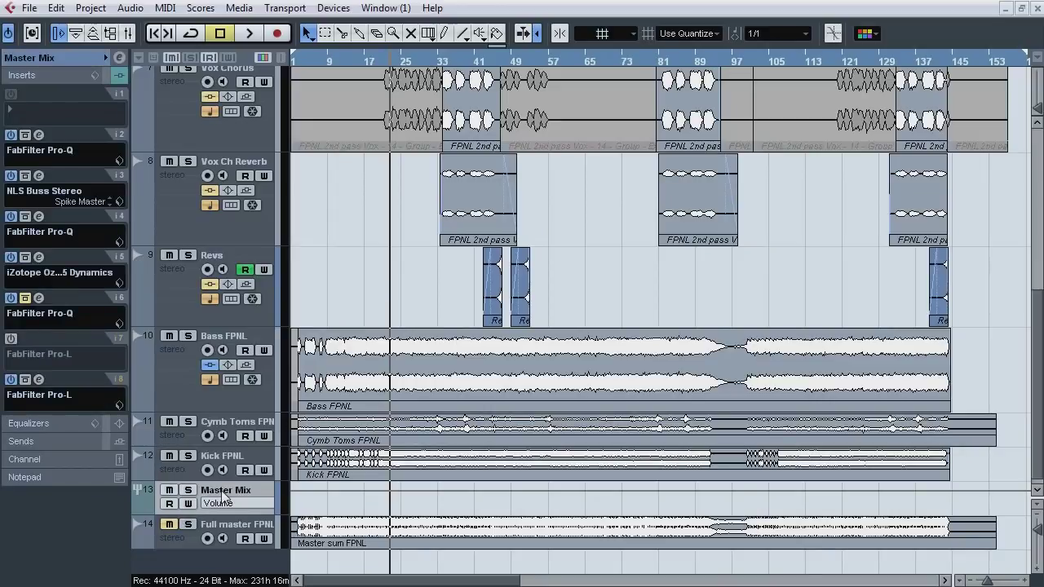
left_click(38, 299)
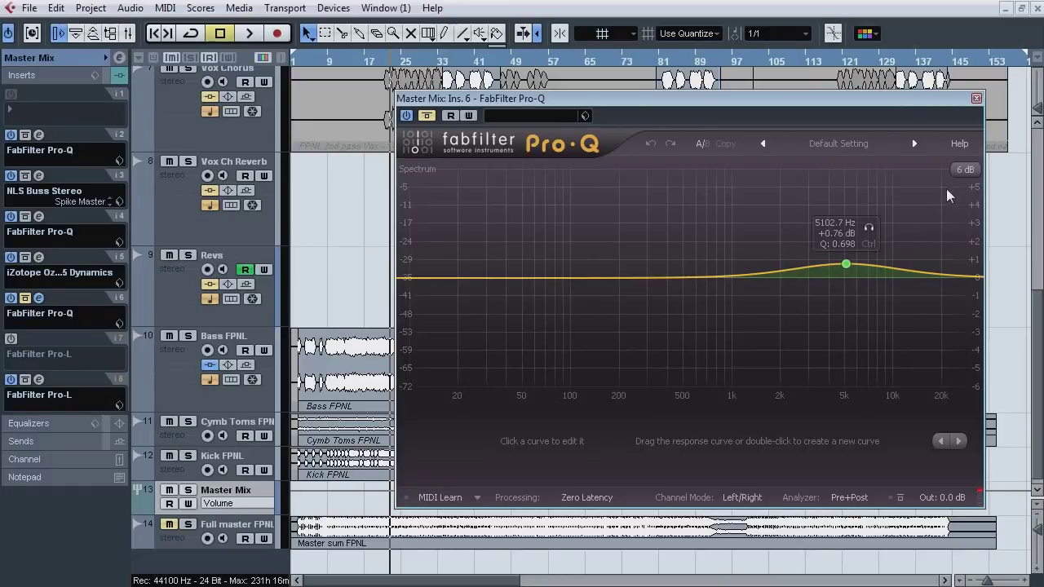
left_click(965, 169)
left_click(983, 184)
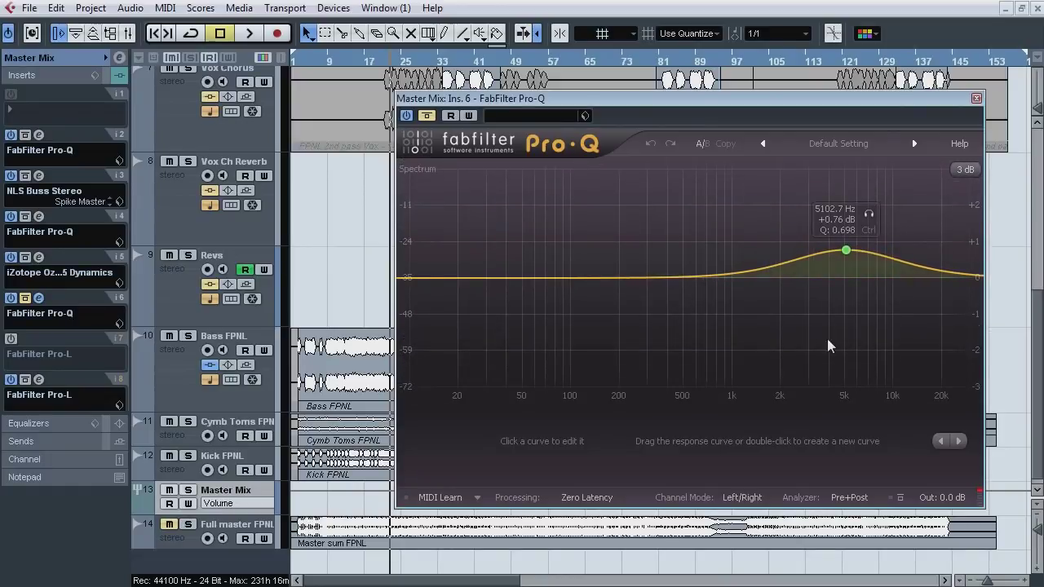
Step: Play the mix while comparing the Master Mix's insert 6 Pro-Q bypassed and active, leave it active, and close its editor
key("space")
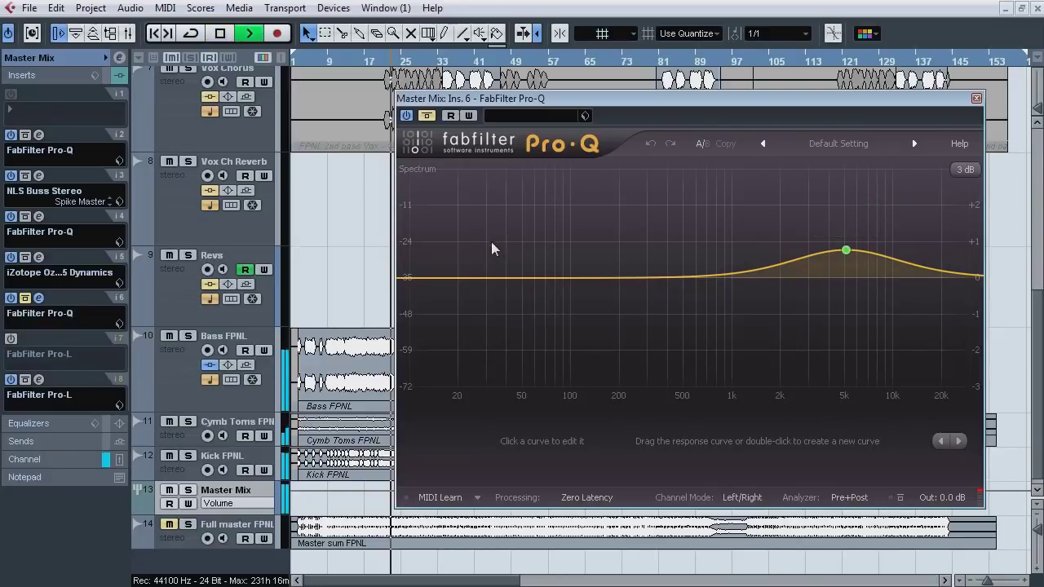
left_click(427, 115)
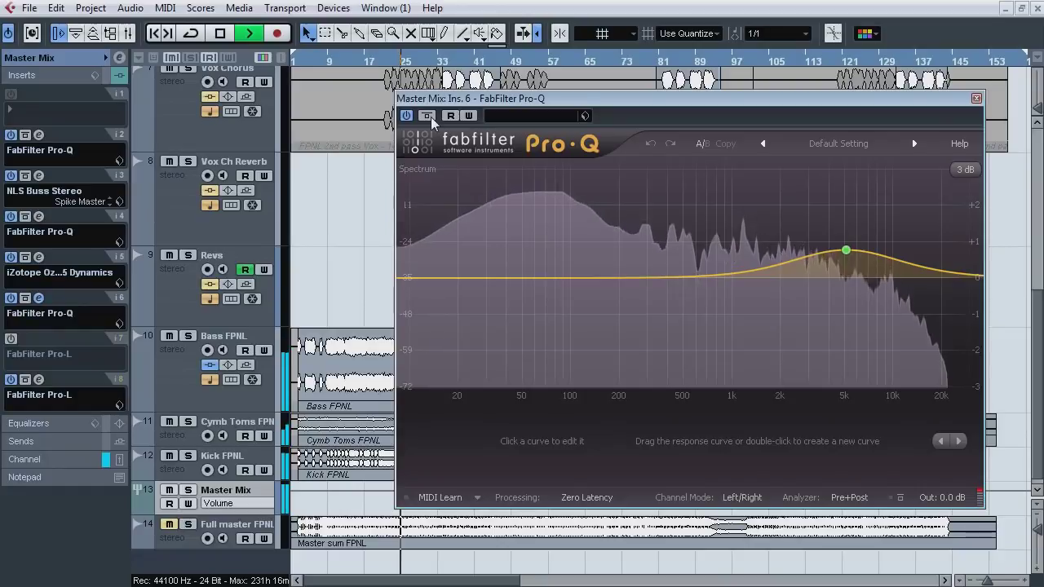
left_click(430, 117)
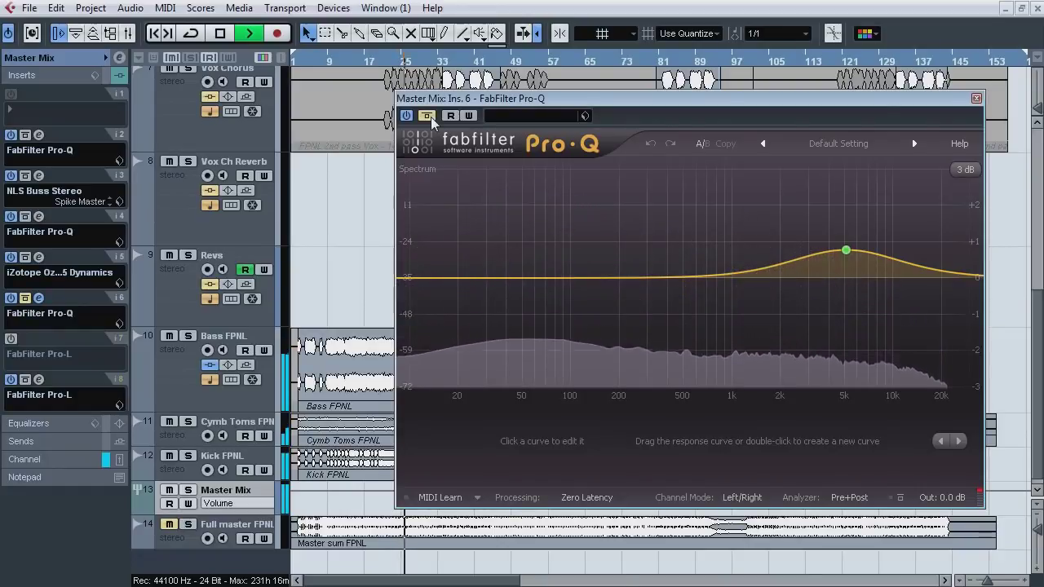
left_click(431, 116)
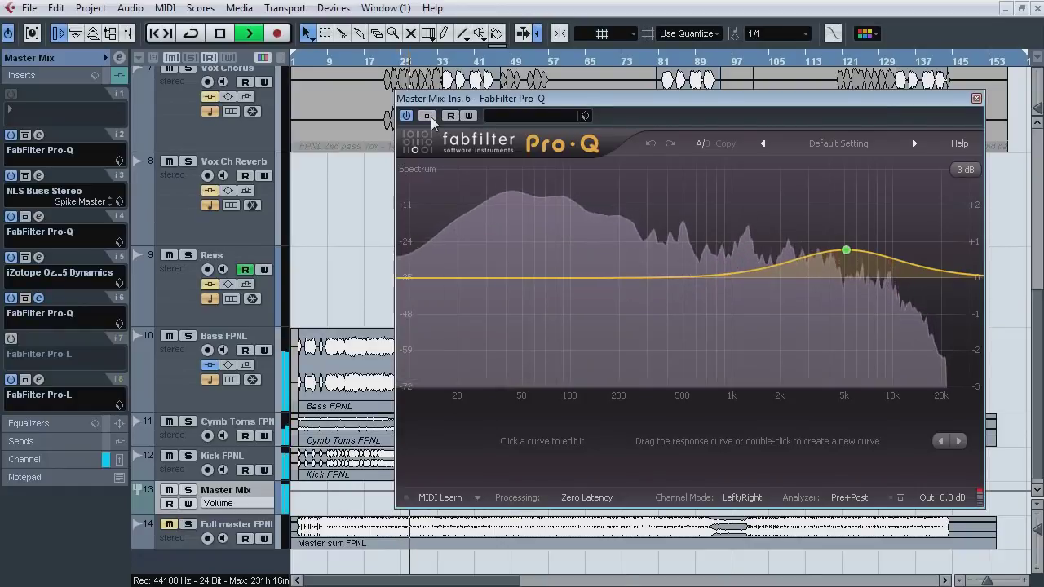
key("space")
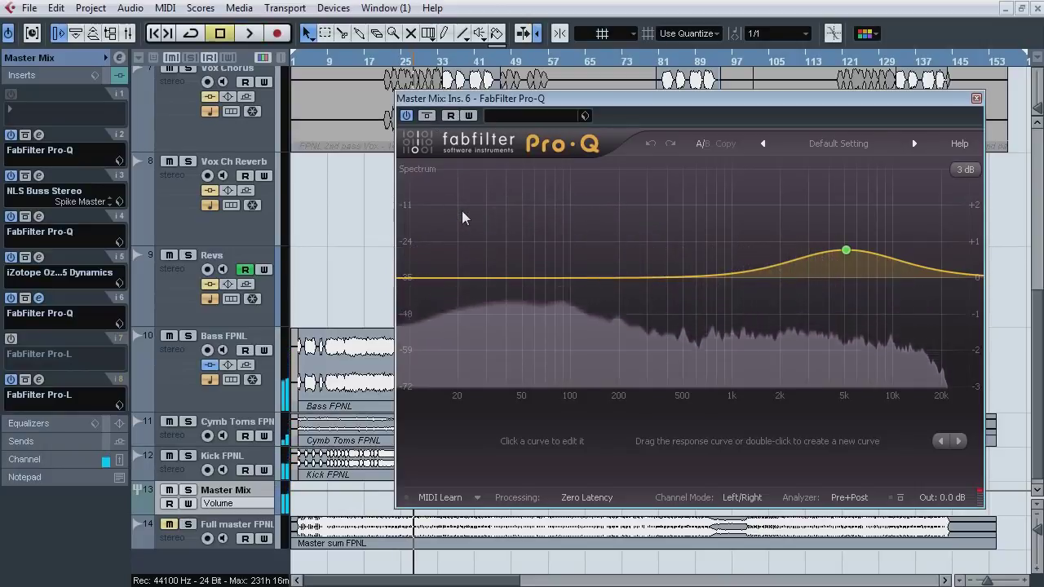
left_click(976, 98)
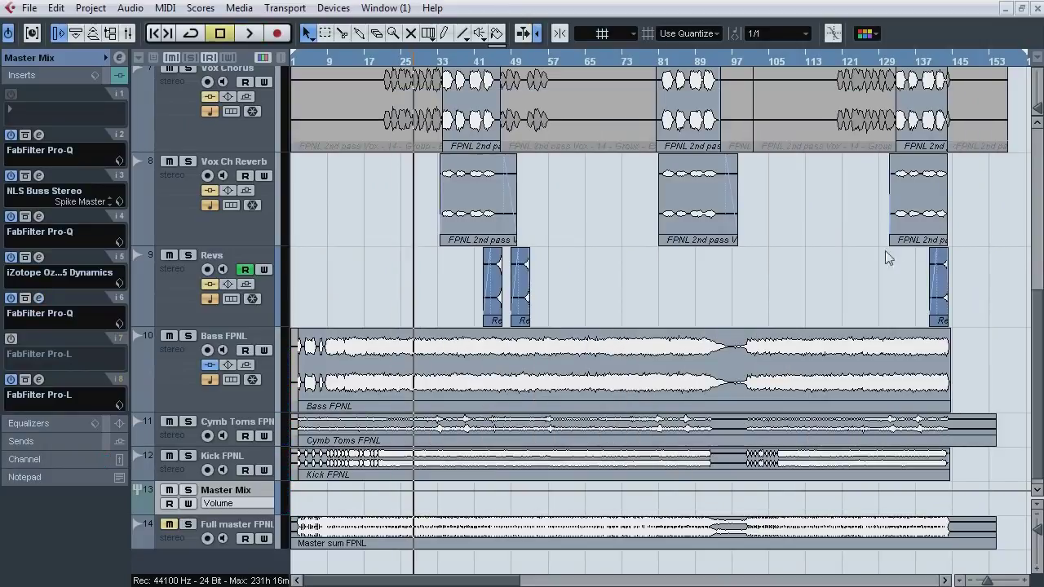
Step: Inspect the FabFilter Pro-Q curve in insert 2 of Vox FPNL and close its editor
scroll(1038, 350, "up", 4)
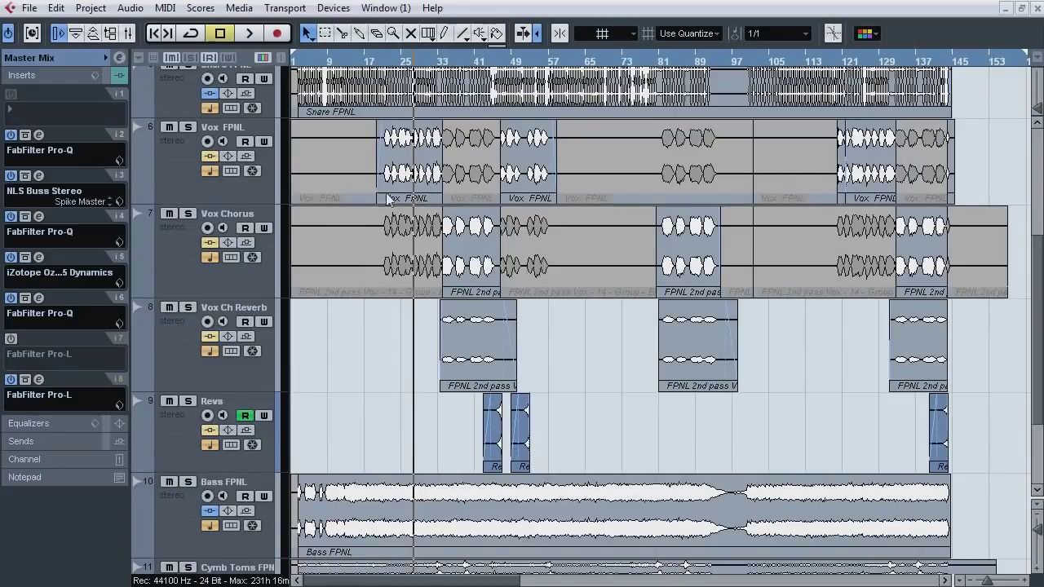
left_click(192, 186)
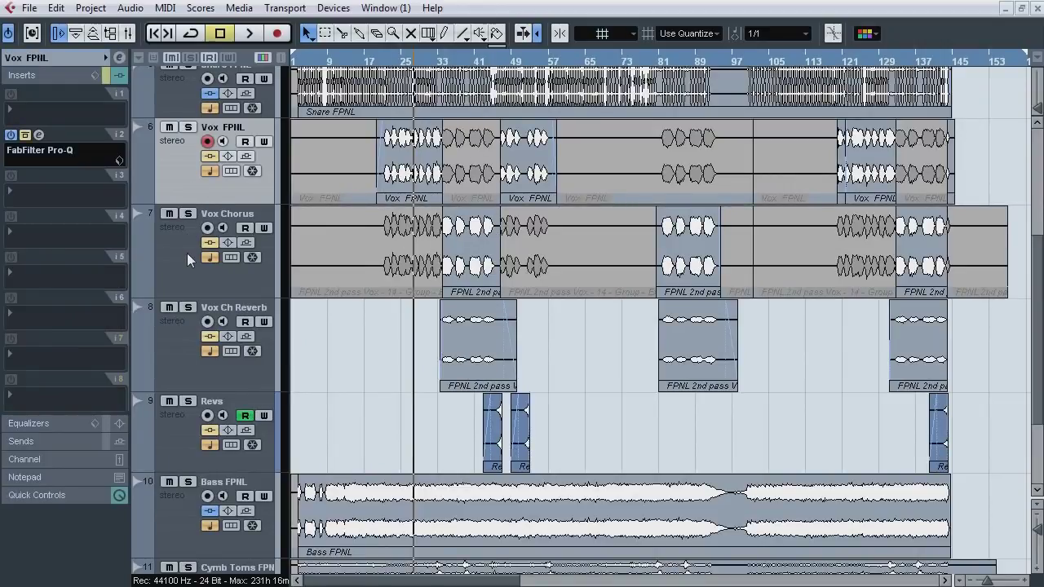
left_click(187, 253)
left_click(182, 173)
left_click(40, 135)
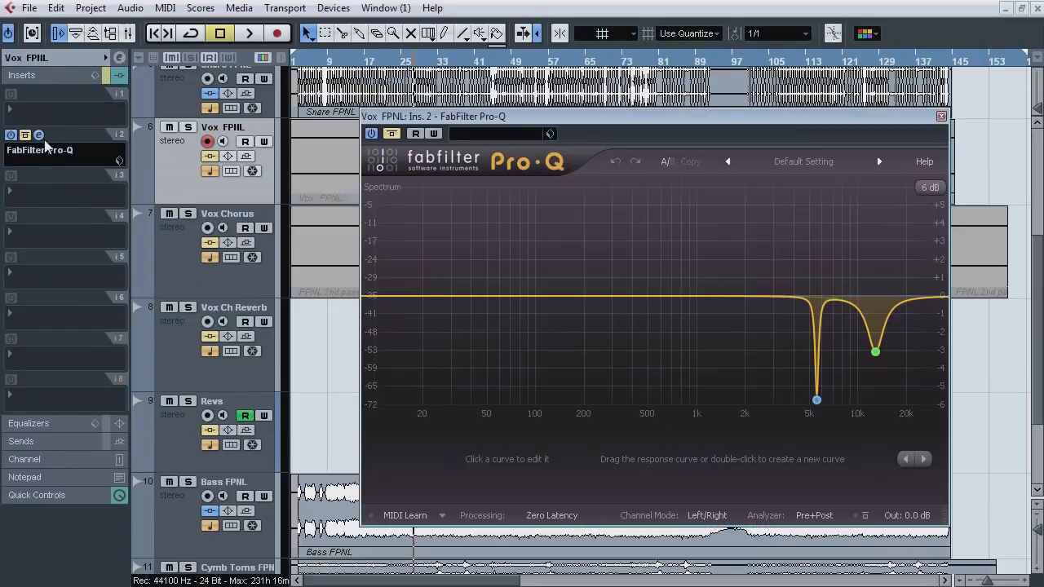
left_click(39, 135)
Step: Look through the Vox Chorus inserts: FabFilter Pro-Q, T-RackS CS DeEsser and StereoEnhancer
left_click(162, 254)
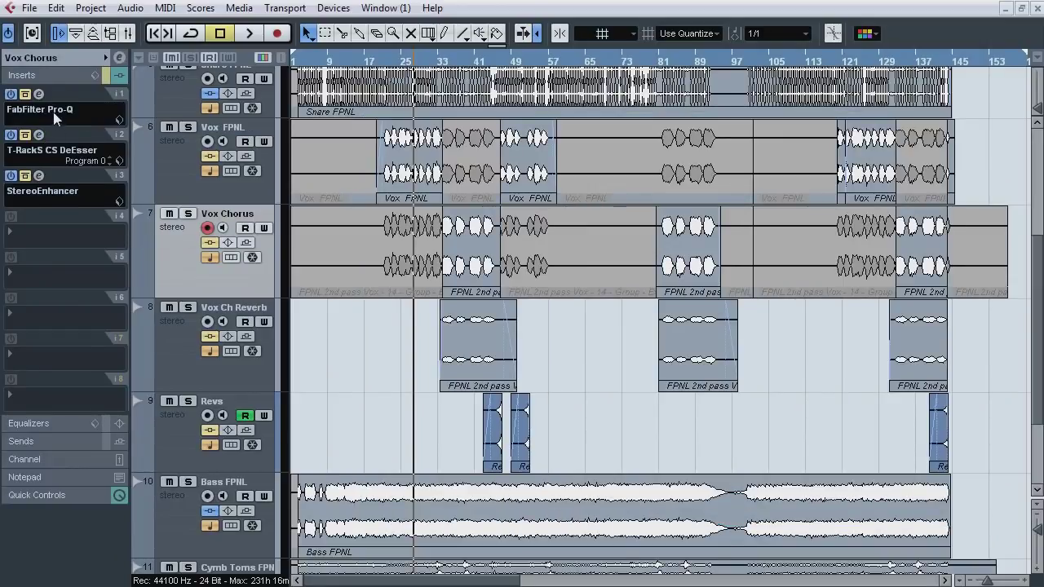
left_click(38, 93)
left_click(41, 96)
left_click(39, 135)
left_click(39, 135)
left_click(38, 175)
left_click(40, 177)
Step: Solo Vox FPNL, take its Pro-Q out of bypass, and audition the 5523.6 Hz and 12813 Hz bands in isolation
left_click(189, 154)
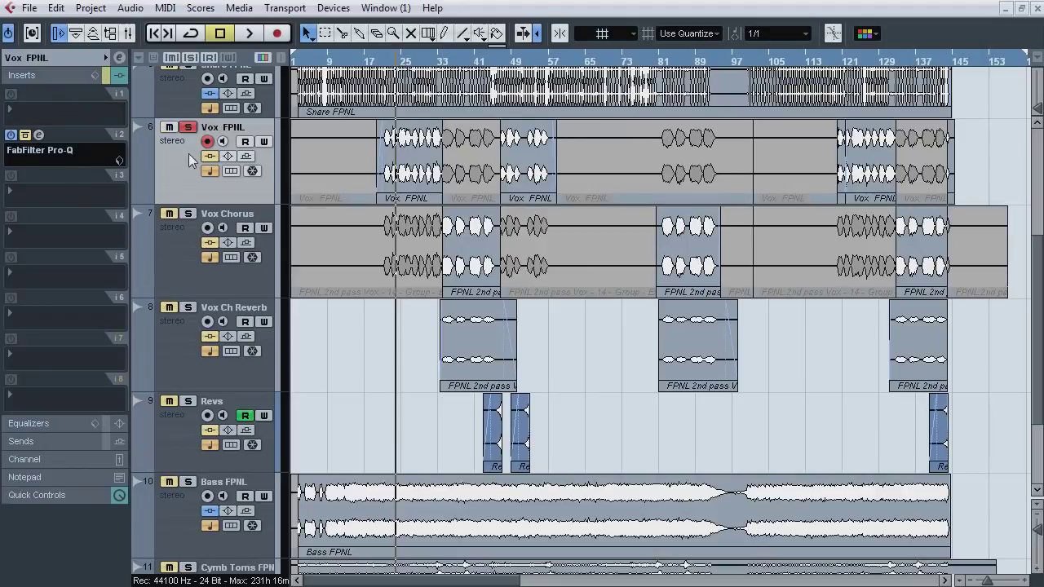
left_click(38, 135)
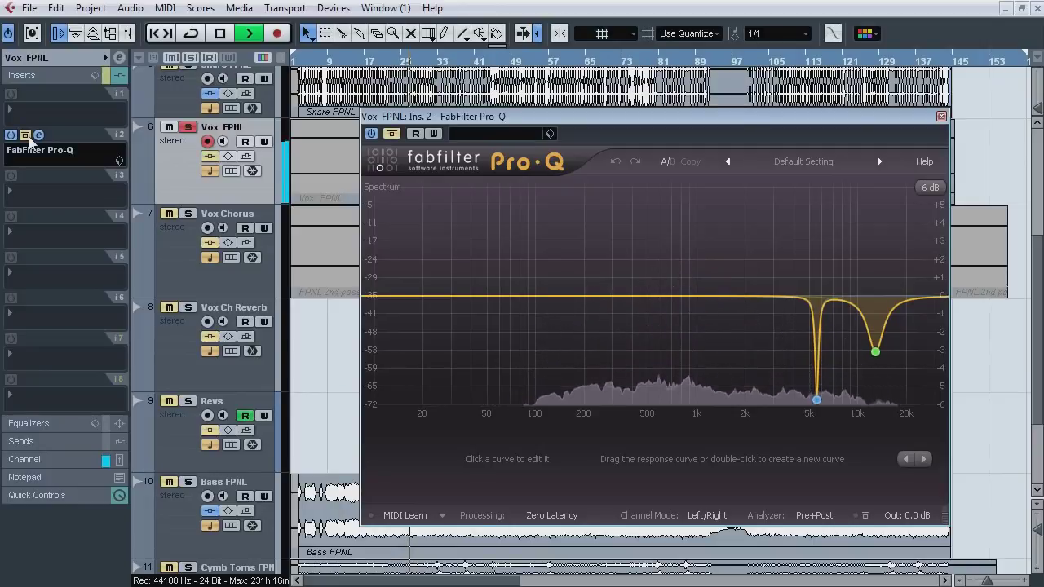
left_click(26, 136)
left_click(835, 368)
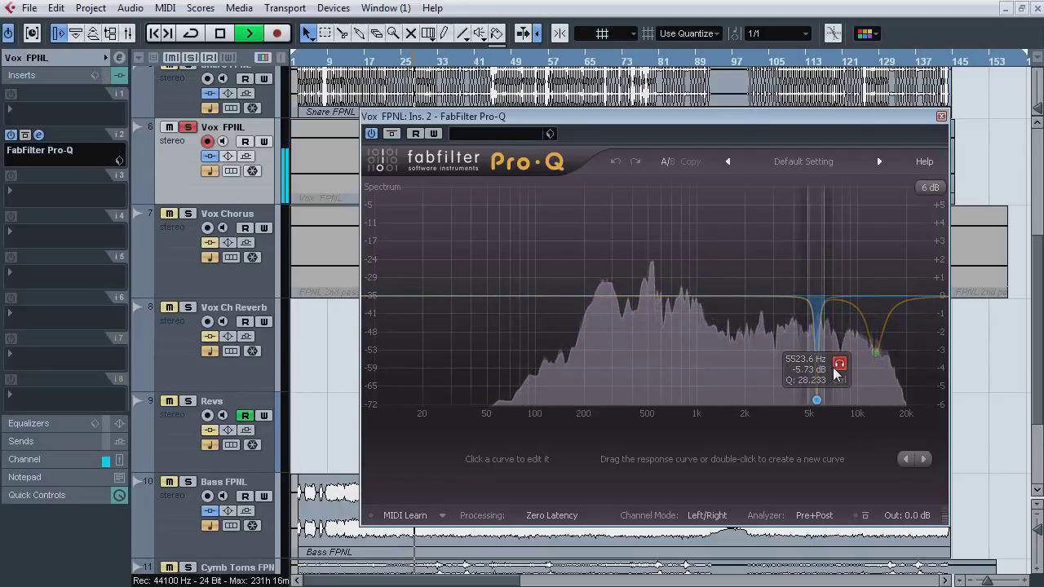
mouse_move(880, 349)
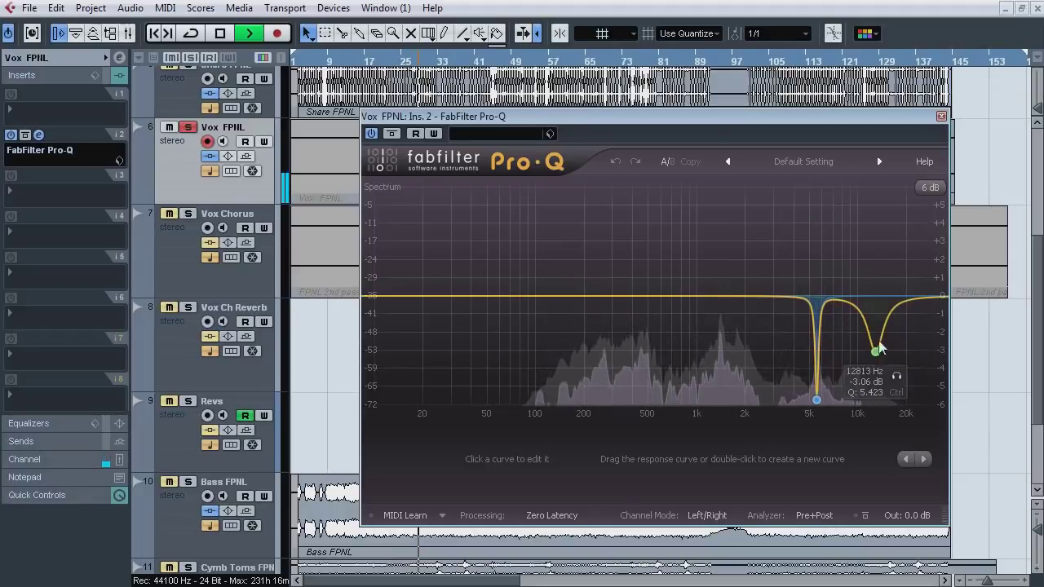
left_click(897, 377)
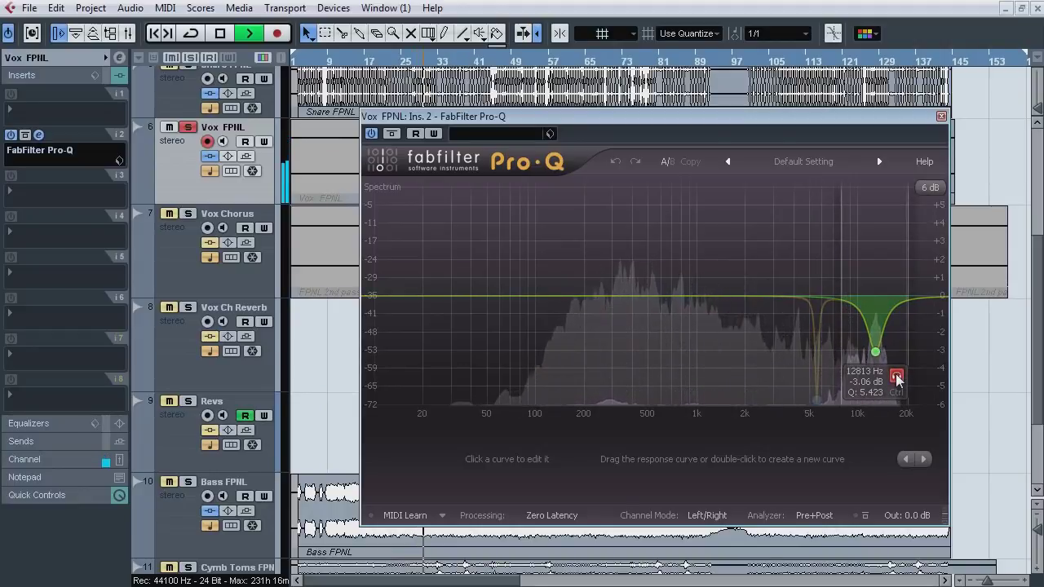
Step: Compare the Vox FPNL Pro-Q bypassed and active, leave it active, then stop playback, unsolo the track and close the editor
left_click(392, 134)
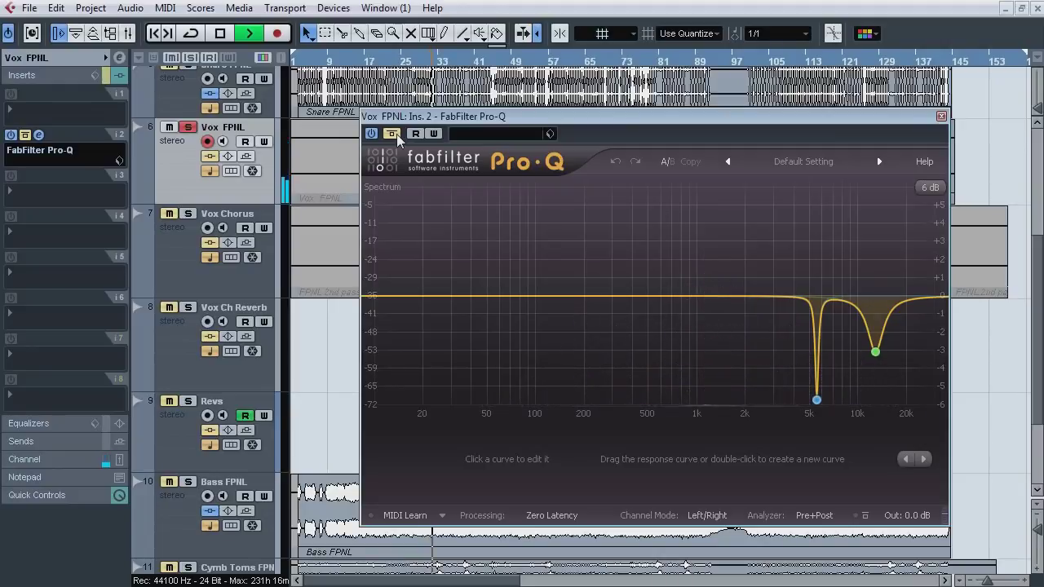
left_click(393, 134)
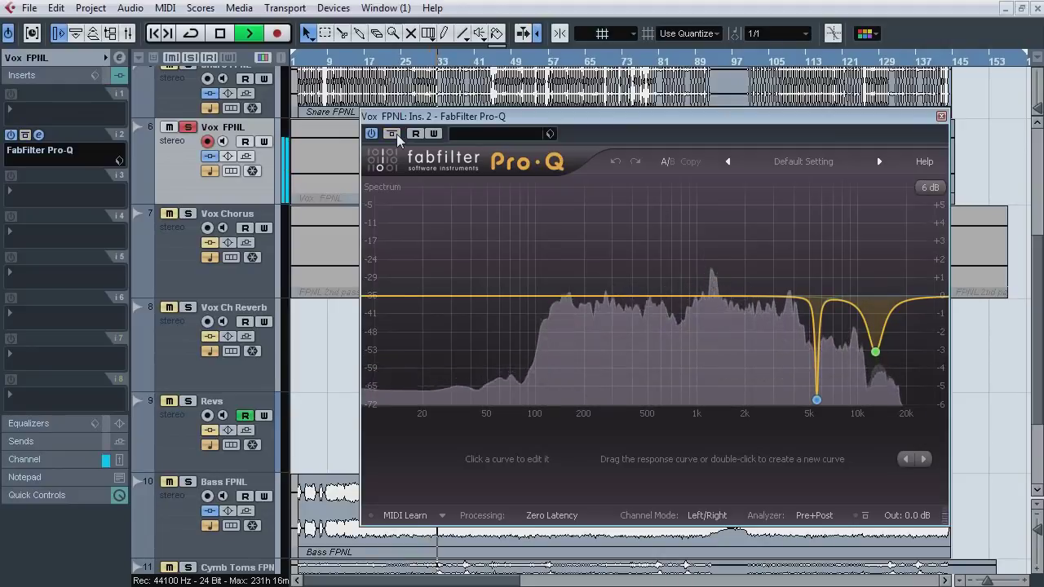
key("space")
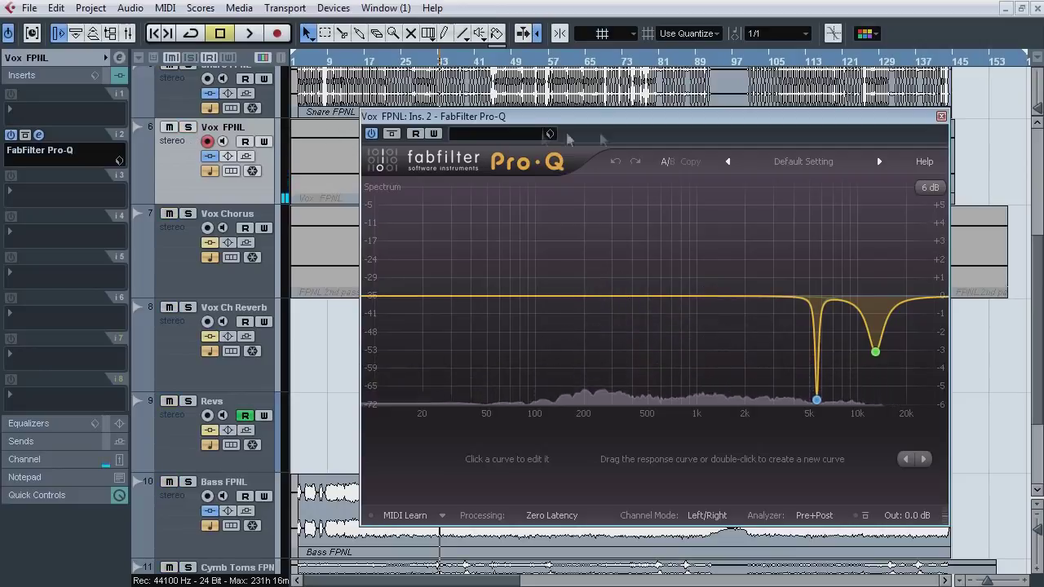
left_click(941, 116)
Step: Solo Vox Chorus and compare its FabFilter Pro-Q bypassed and active during playback, leaving it active
left_click(188, 214)
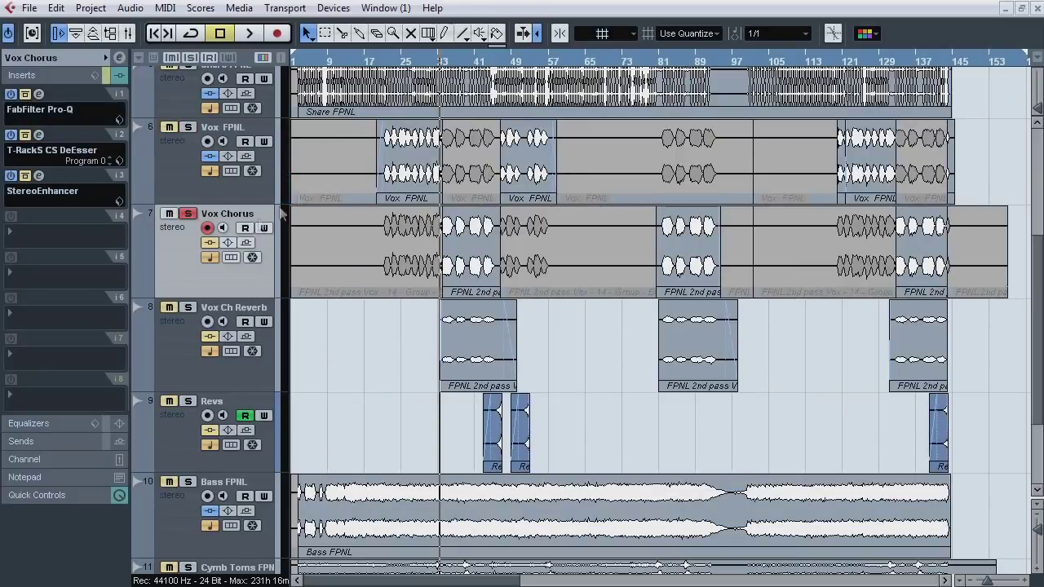
left_click(38, 94)
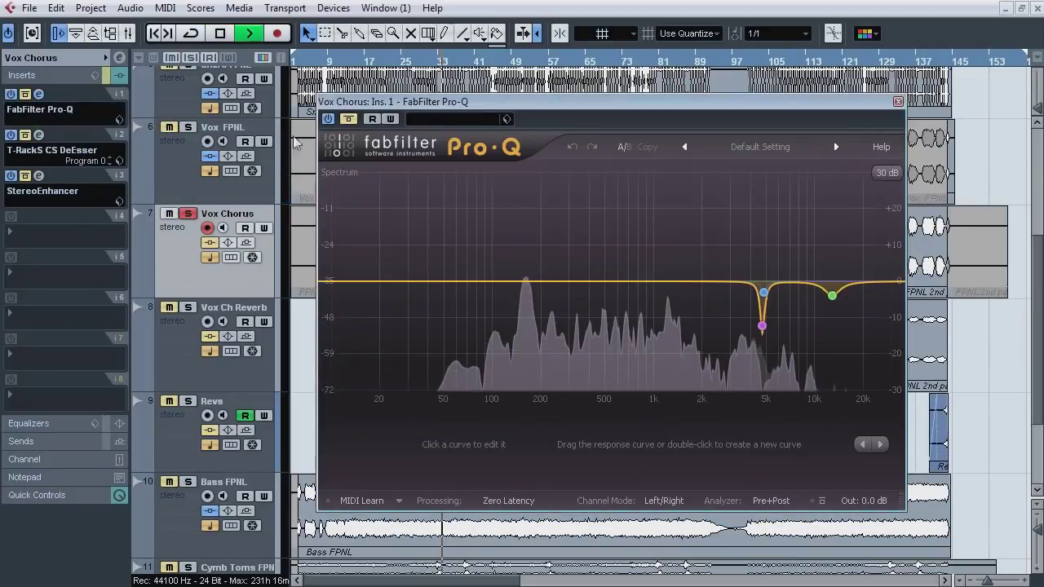
left_click(349, 120)
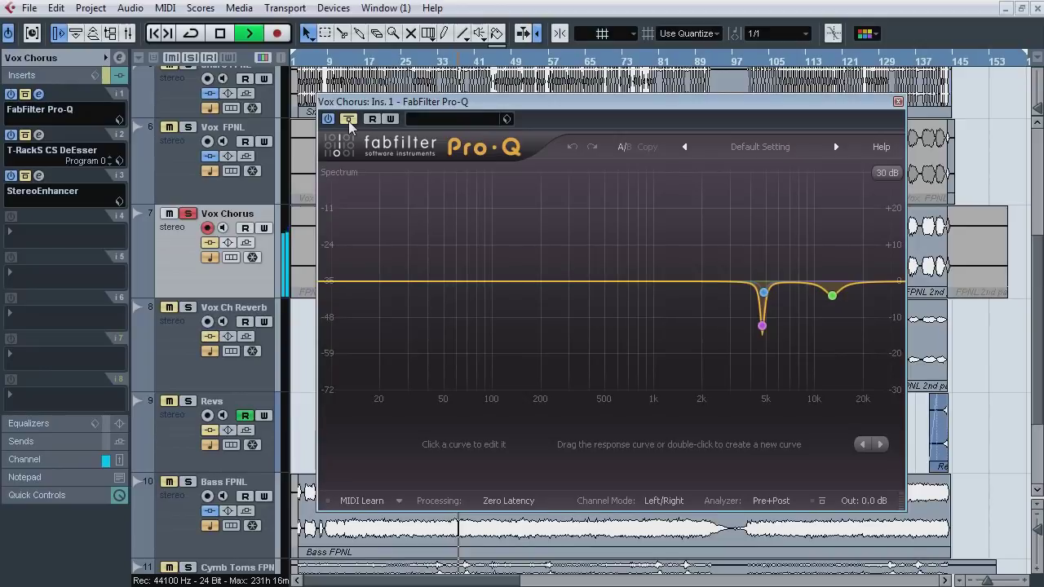
left_click(348, 120)
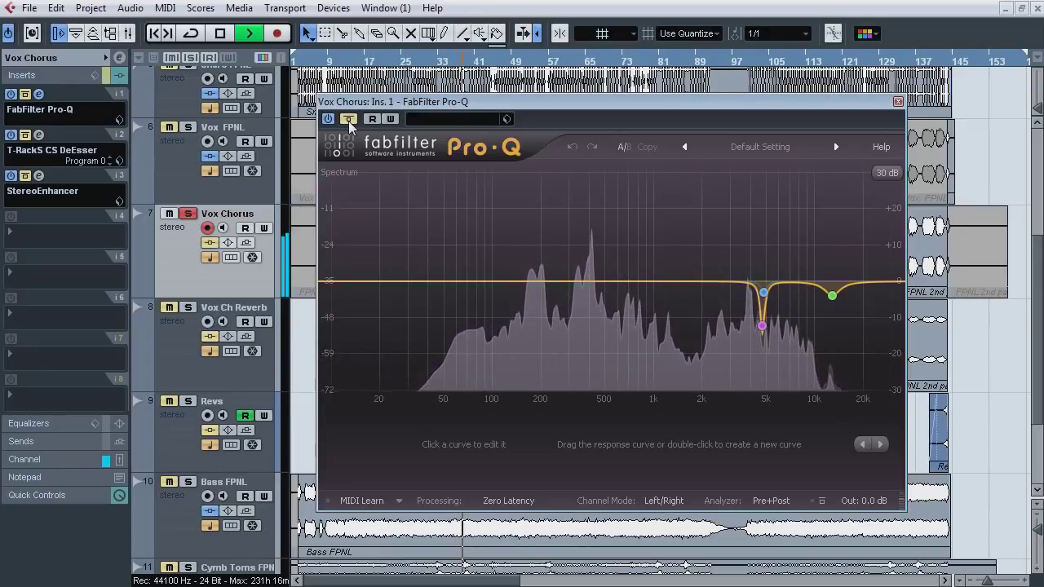
left_click(348, 120)
left_click(348, 120)
key("space")
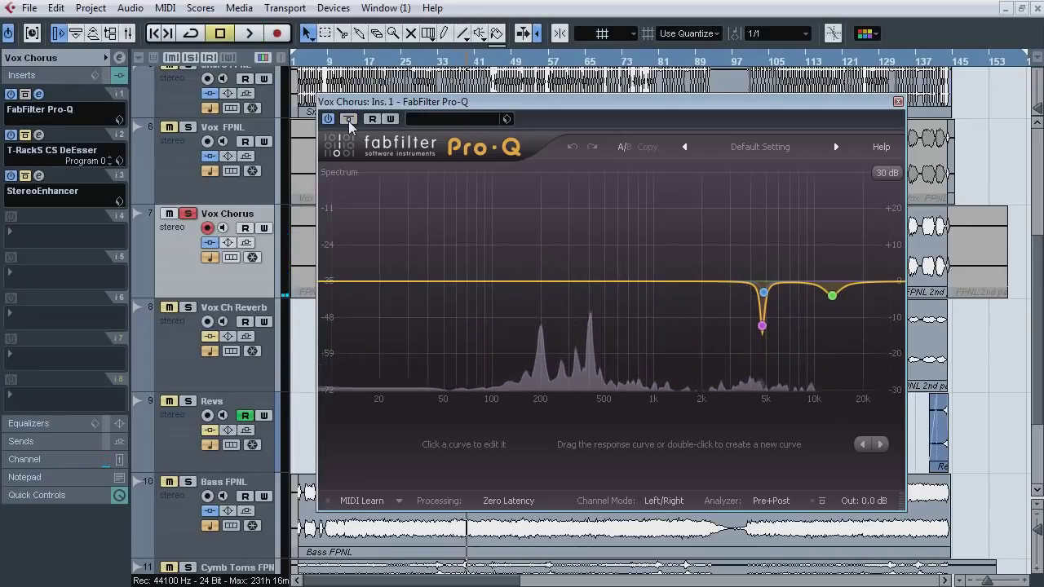
Step: Open the T-RackS CS DeEsser on Vox Chorus, take it out of bypass, and play the soloed track from about bar 37
left_click(39, 135)
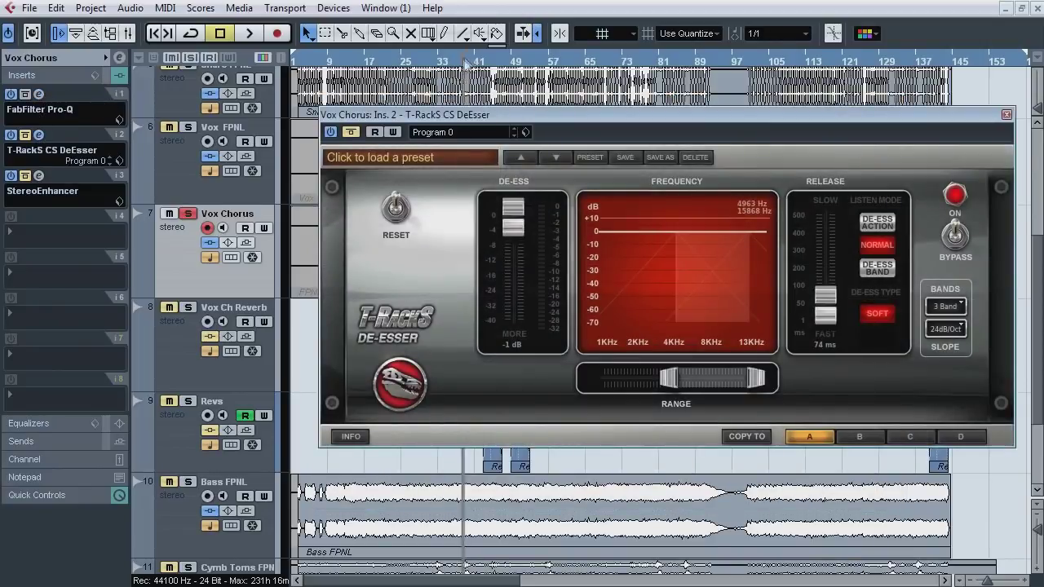
key("space")
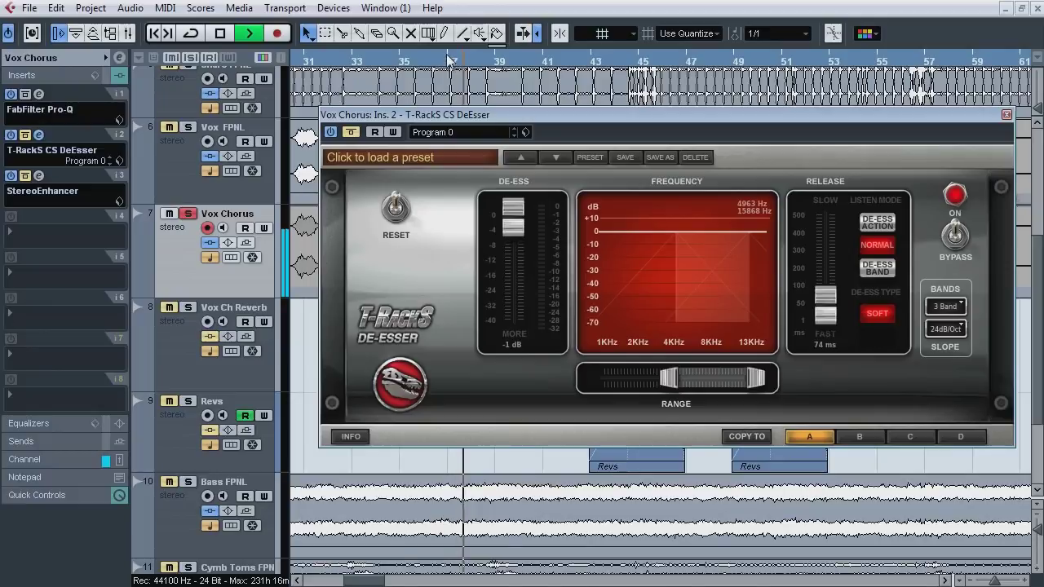
key("space")
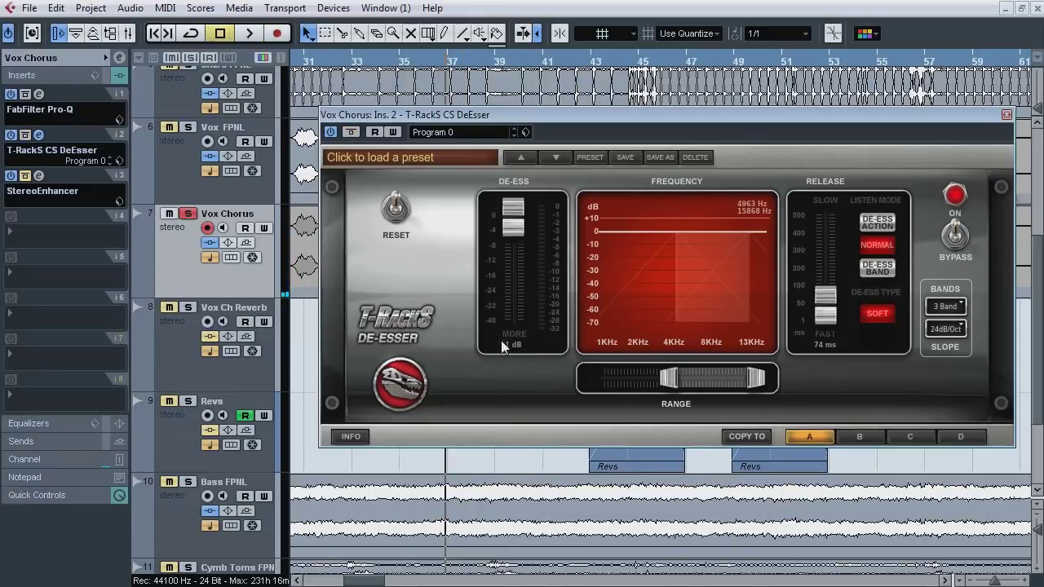
key("space")
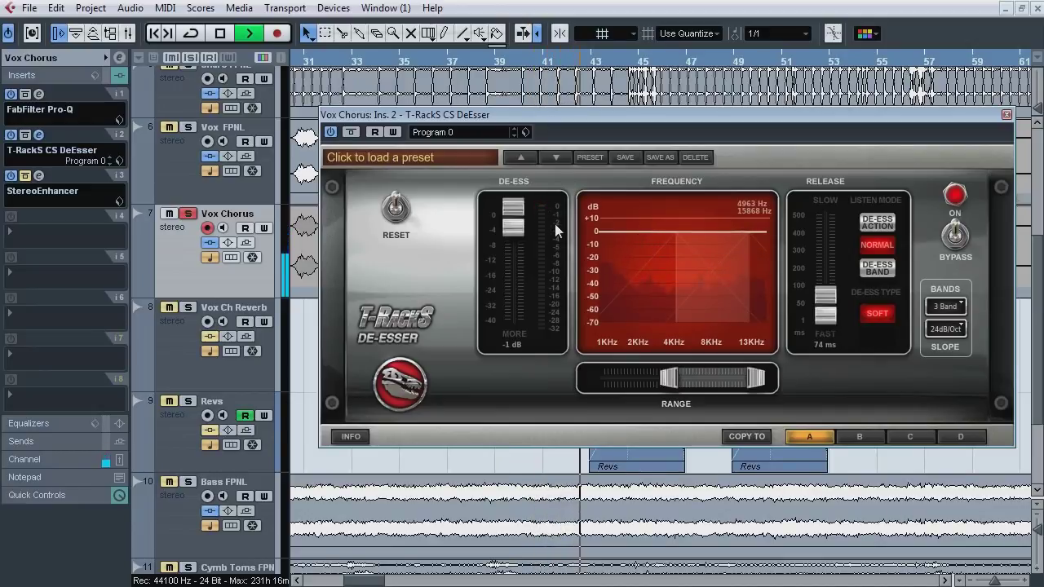
Step: Stop and close the DeEsser, play from about bar 37 with Vox Chorus unsoloed, and take its StereoEnhancer out of bypass before closing it
key("space")
left_click(38, 135)
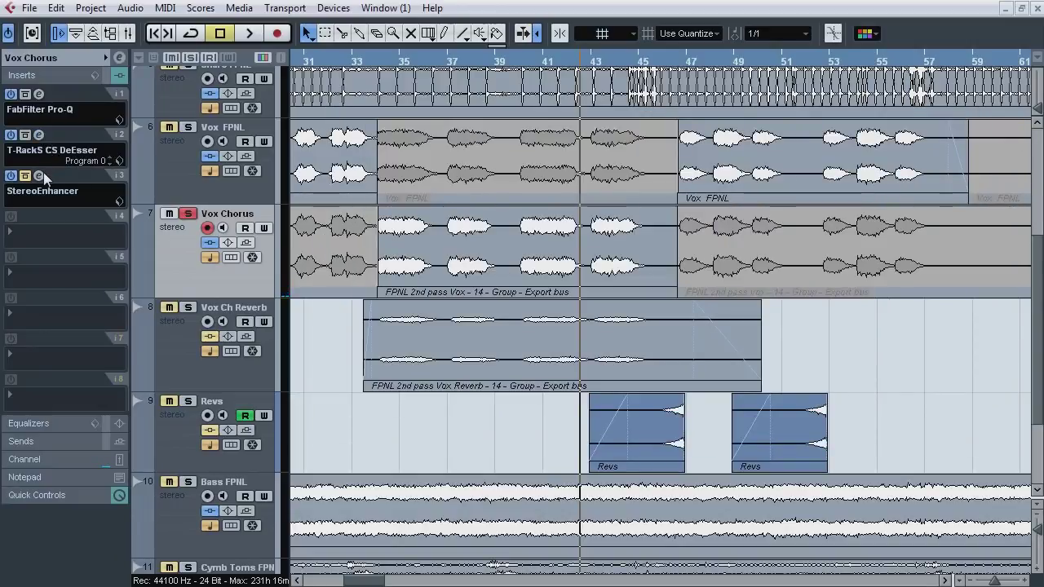
left_click(39, 175)
left_click(455, 62)
key("space")
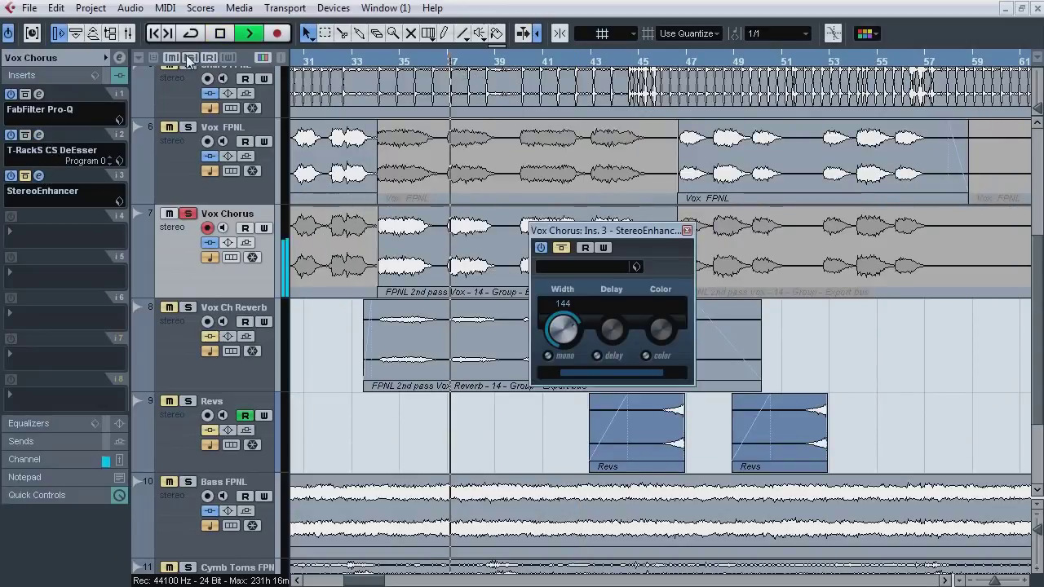
left_click(562, 248)
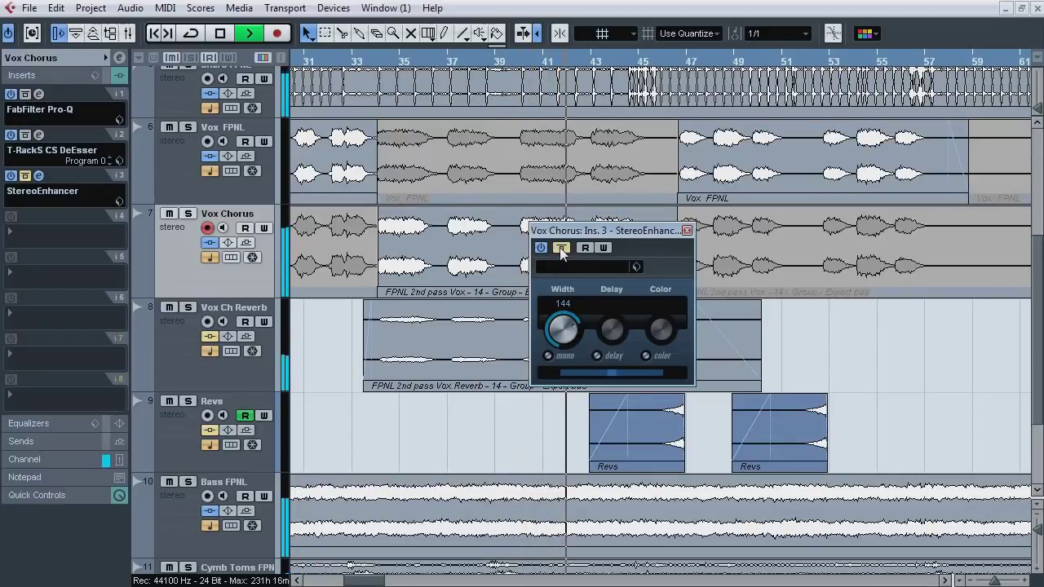
key("space")
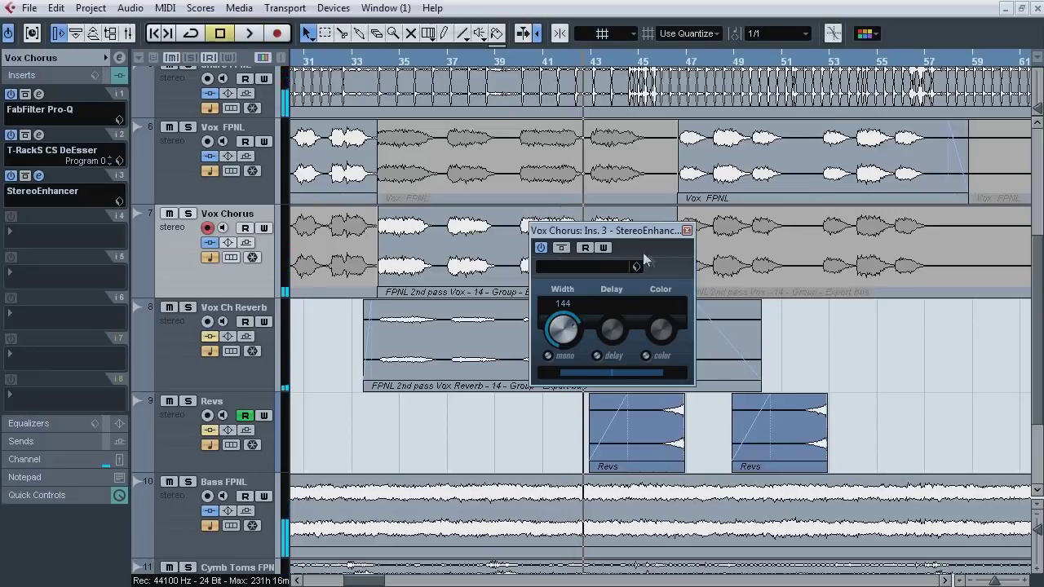
left_click(687, 230)
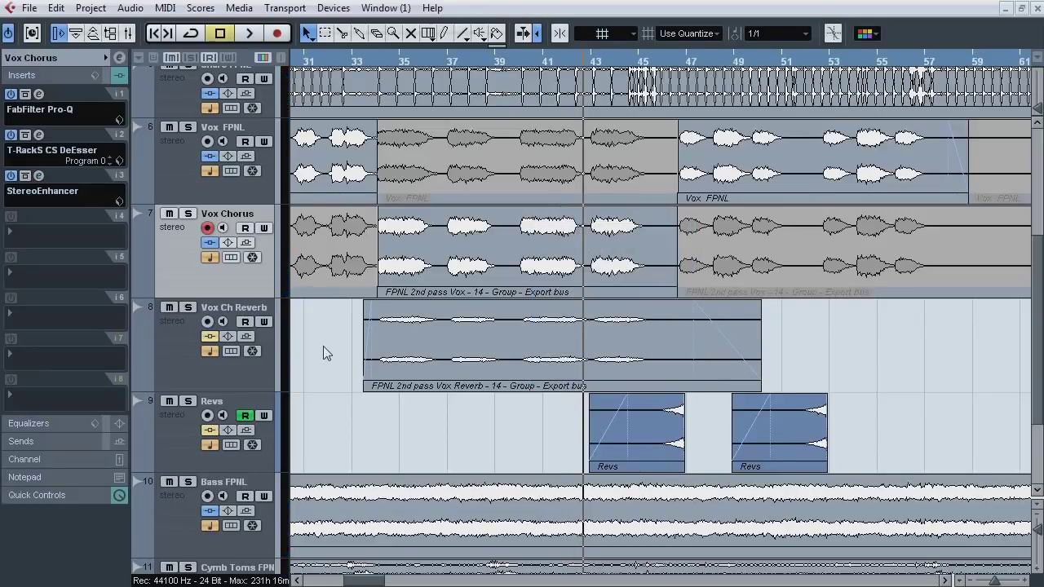
Step: Set the playback position to about bar 34 and inspect the FabFilter Pro-Q on the Vox Ch Reverb track
left_click(176, 356)
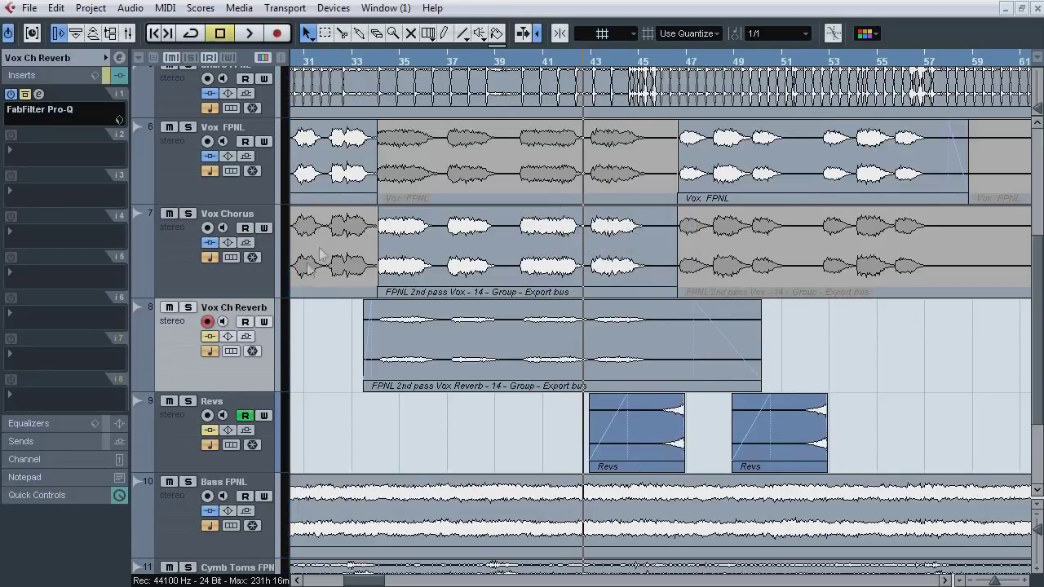
left_click(388, 60)
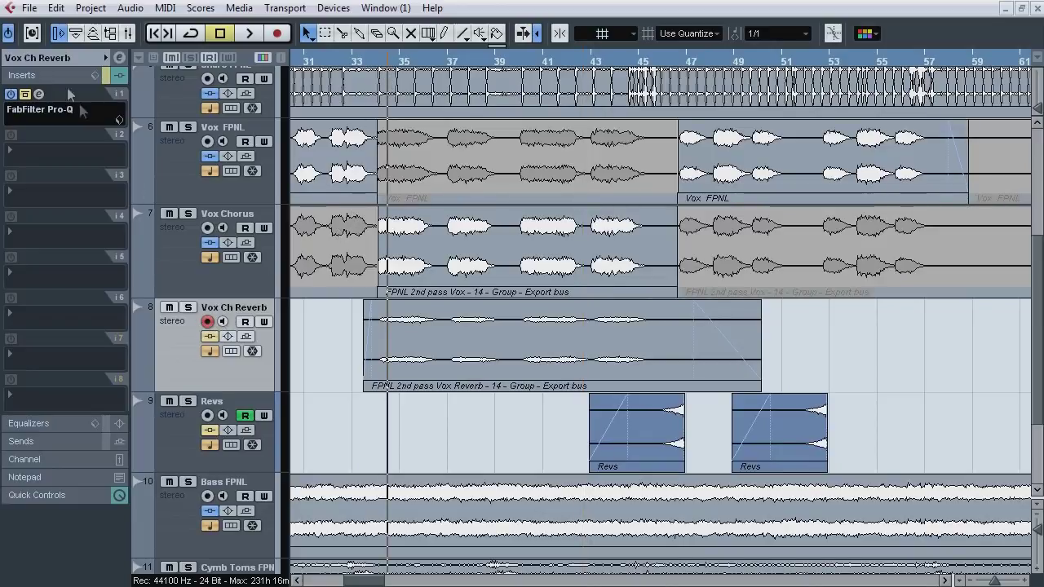
left_click(40, 94)
left_click(39, 95)
Step: Play with Vox Chorus soloed, switch the solo to Vox Ch Reverb, and take the reverb track's inserts out of bypass
left_click(188, 214)
key("space")
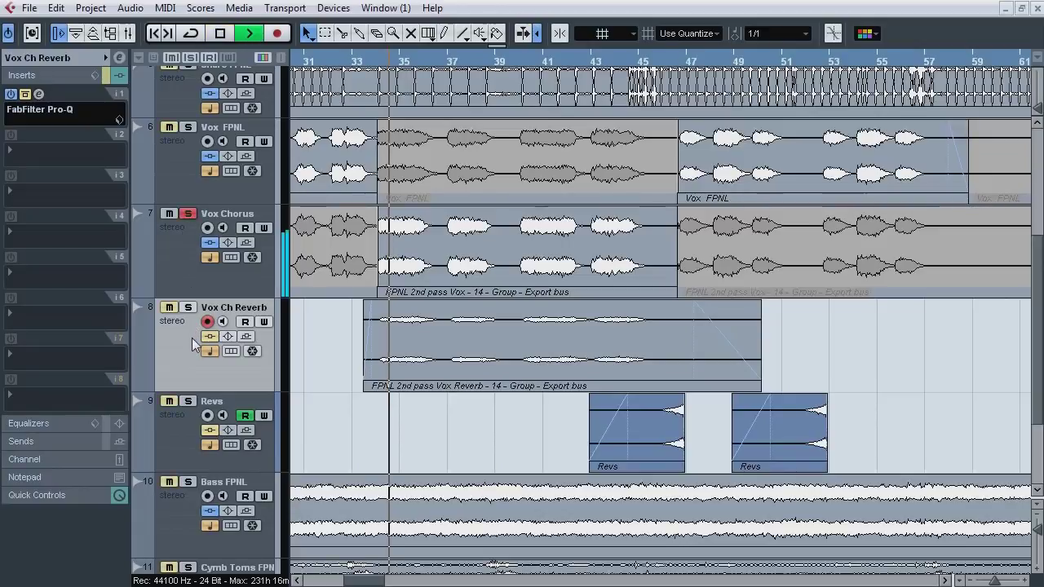
left_click(177, 266, "shift")
key("s")
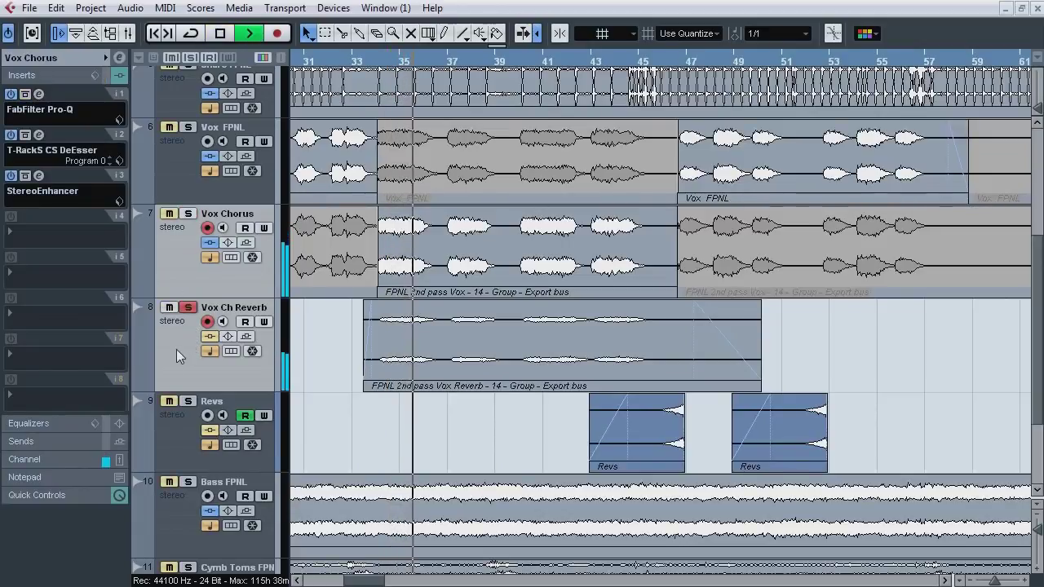
left_click(177, 349)
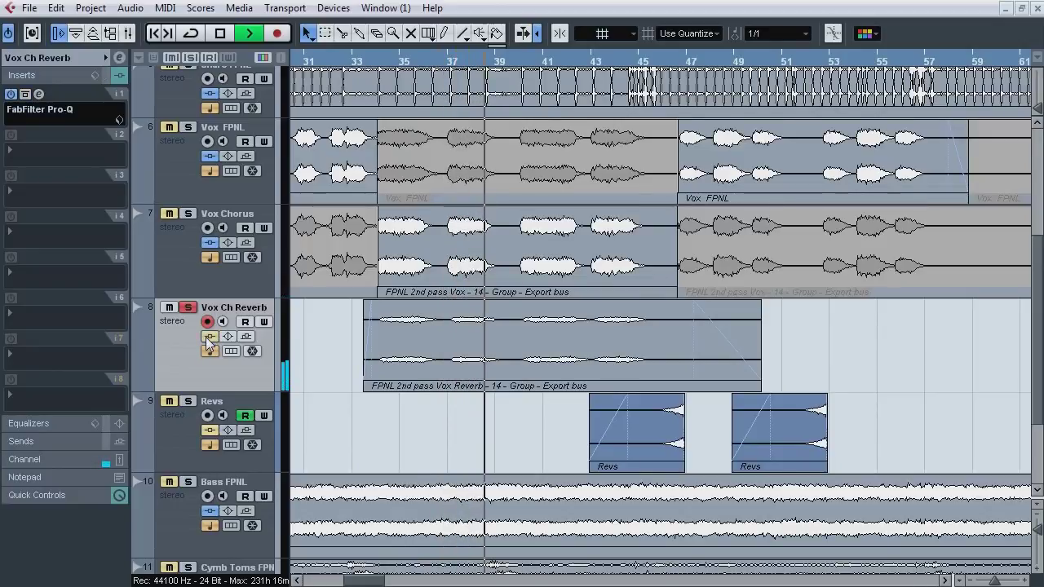
Step: Compare Vox Chorus alone and together with Vox Ch Reverb by toggling their solos during playback, then stop and clear all solos
left_click(188, 214)
left_click(188, 308)
left_click(177, 269)
left_click(183, 330, "shift")
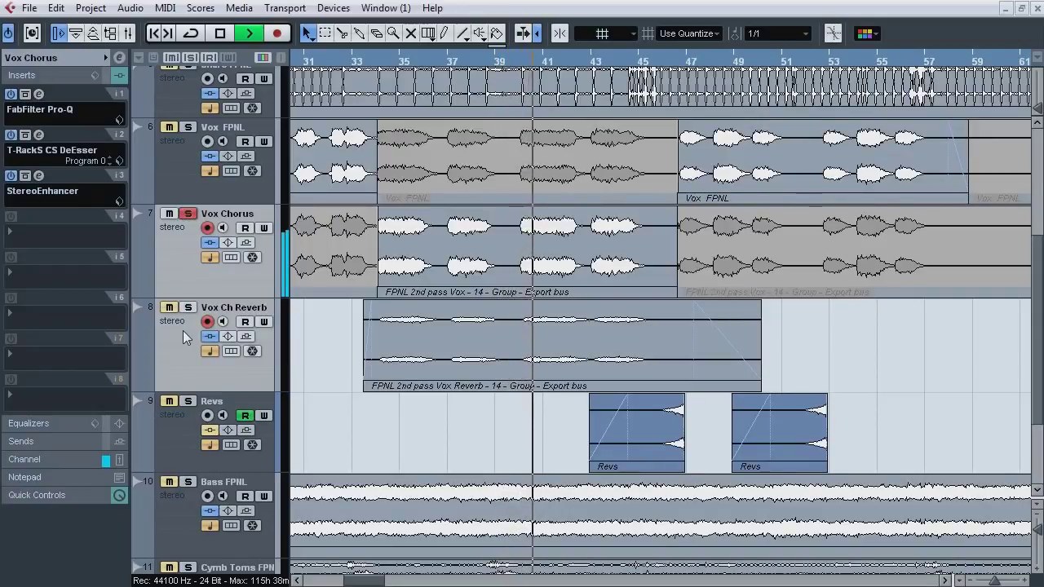
key("s")
left_click(188, 214)
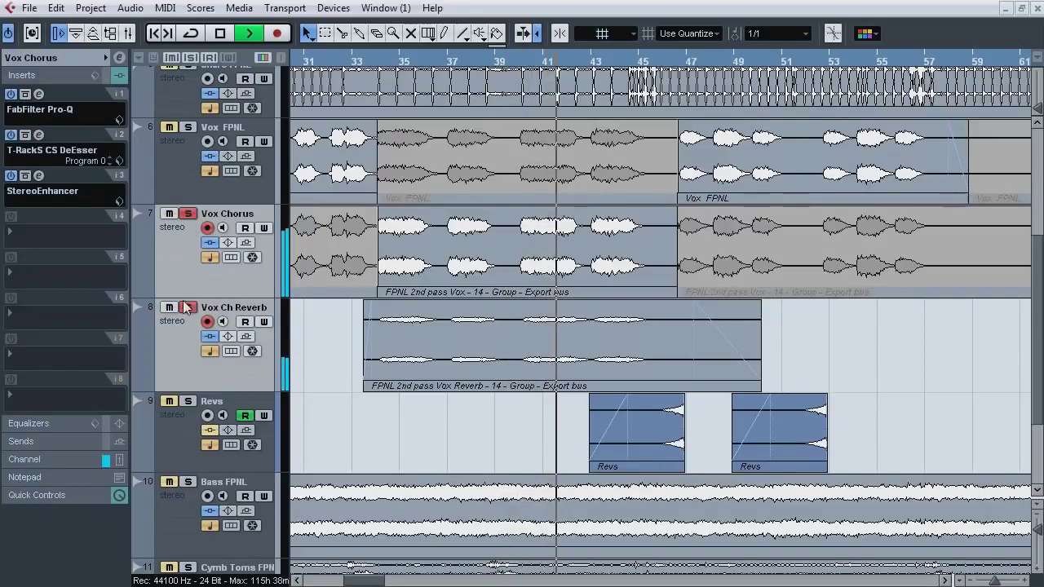
left_click(187, 309)
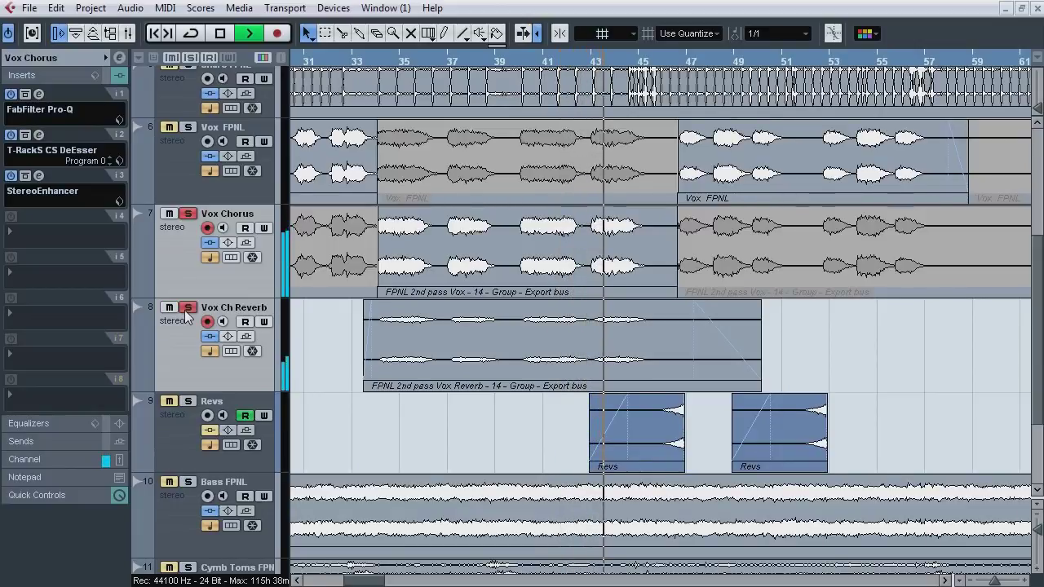
left_click(187, 308)
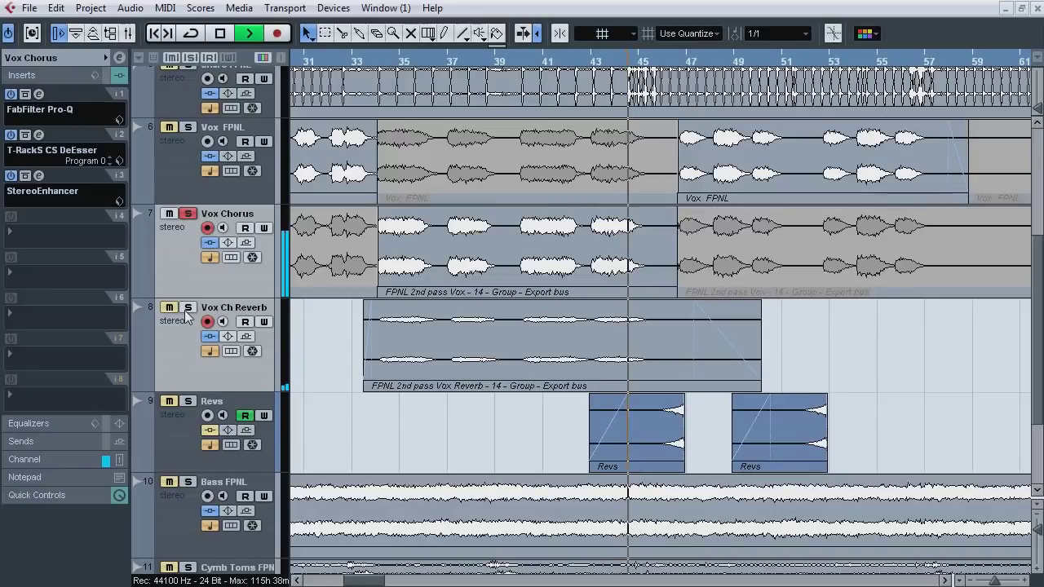
key("space")
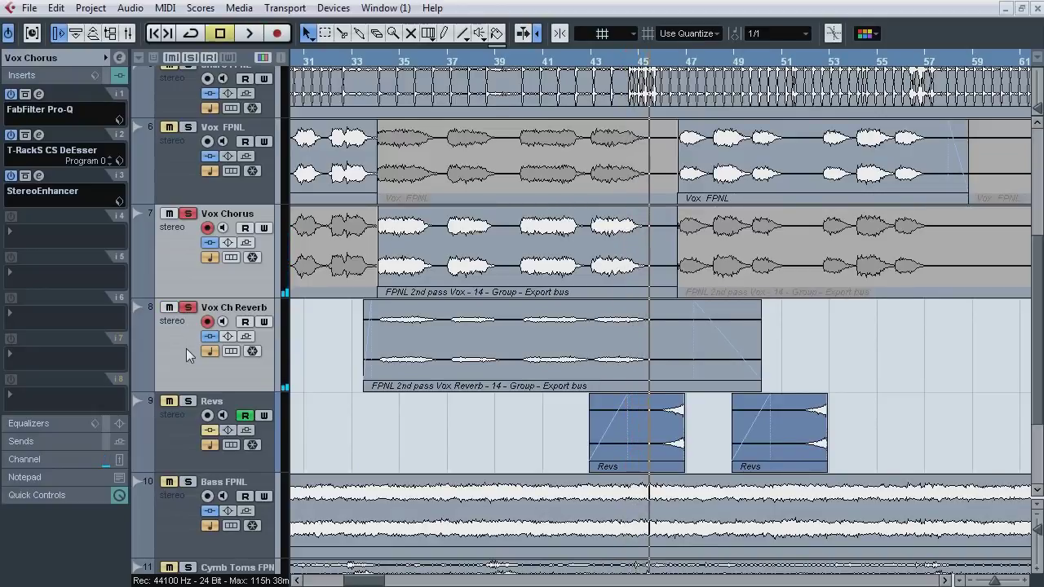
left_click(189, 63)
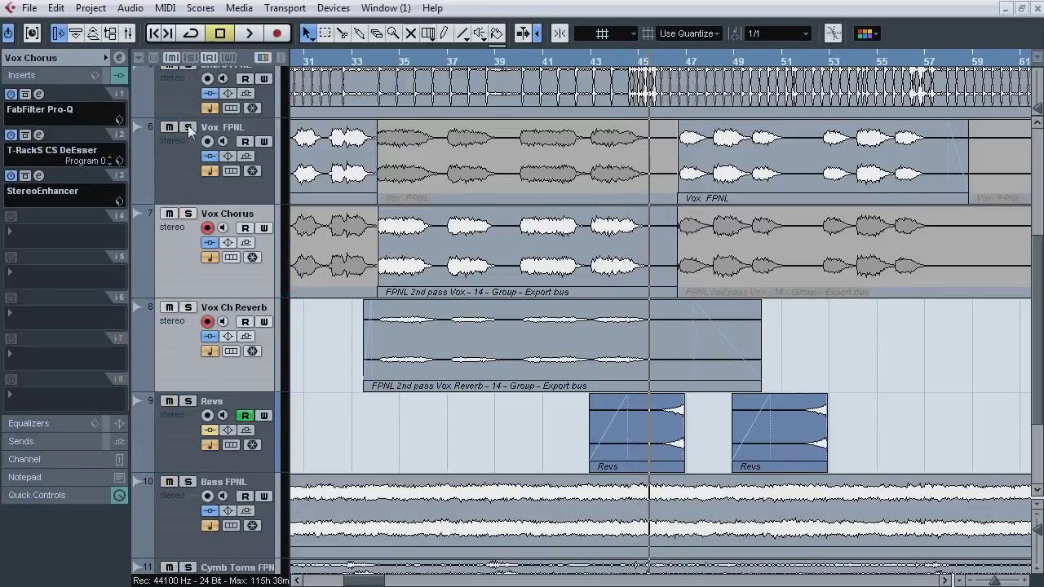
Step: Inspect the StereoEnhancer and H-Delay Stereo settings on the Revs track
left_click(185, 439)
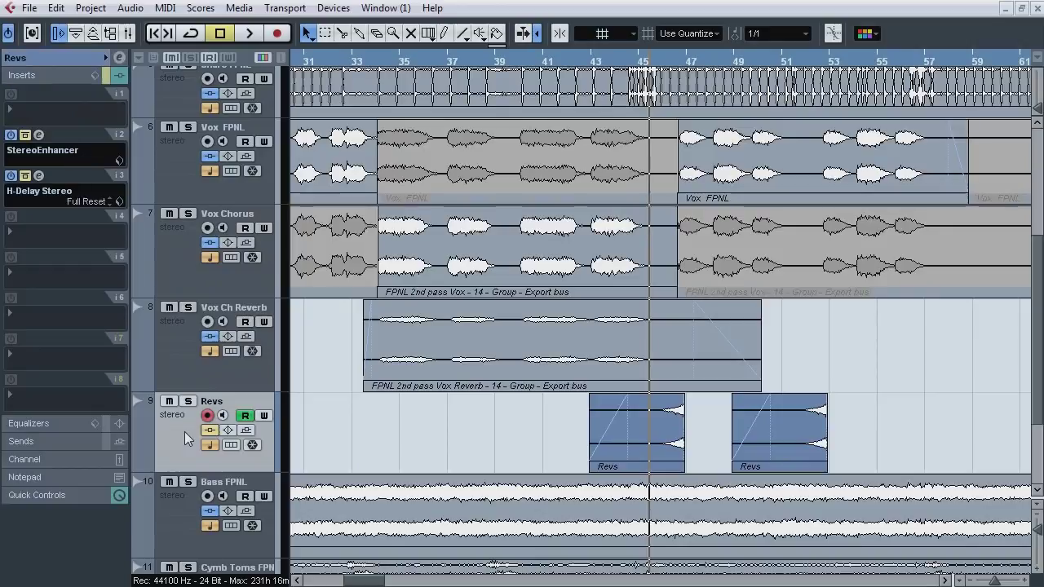
left_click(39, 136)
left_click(39, 136)
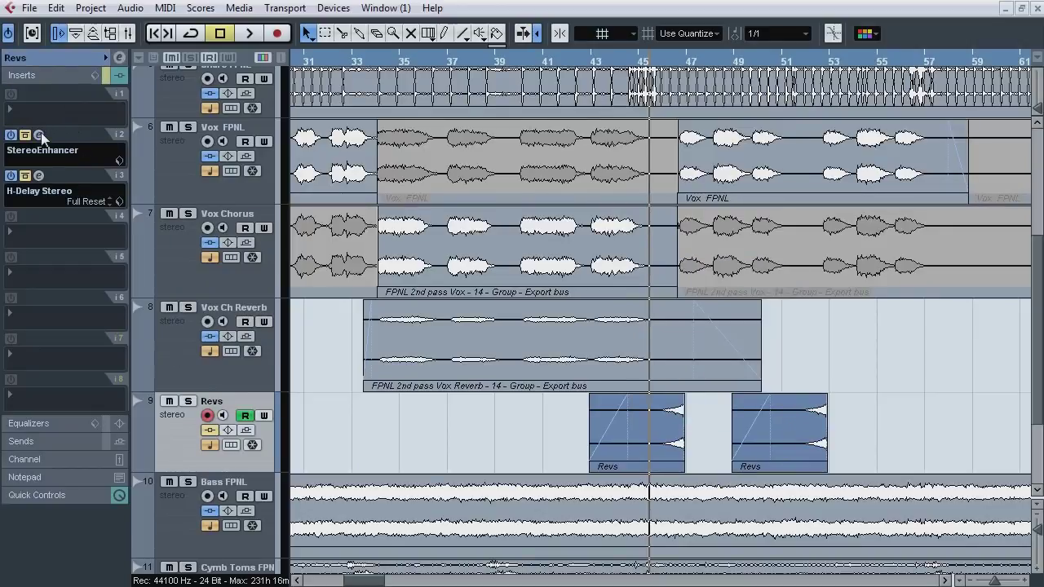
left_click(39, 177)
left_click(39, 176)
Step: Play from about bar 43 with Revs and Vox FPNL soloed, then take the Revs inserts out of bypass and stop
left_click(188, 402)
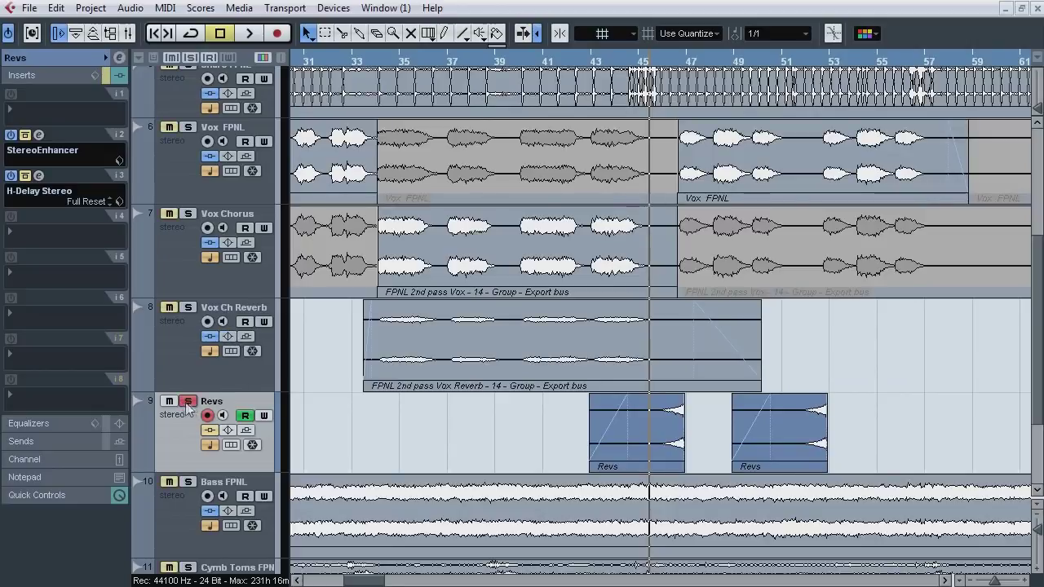
left_click(600, 57)
key("space")
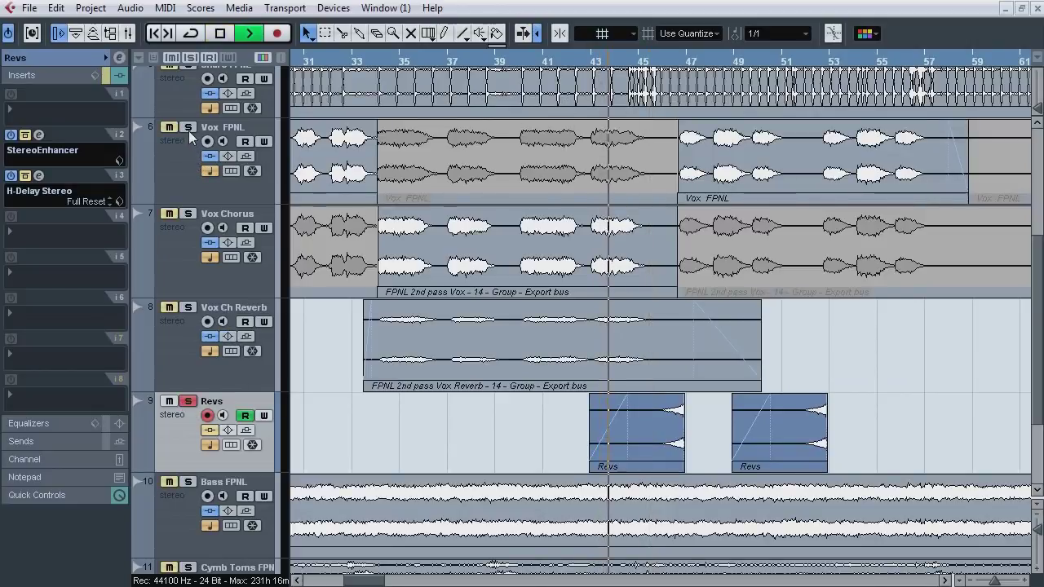
left_click(187, 129)
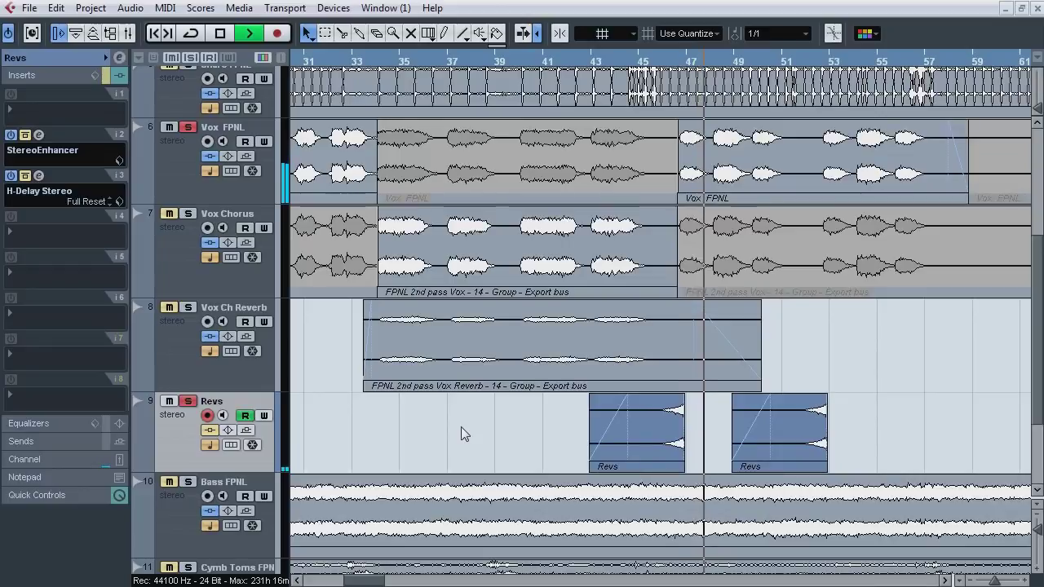
key("space")
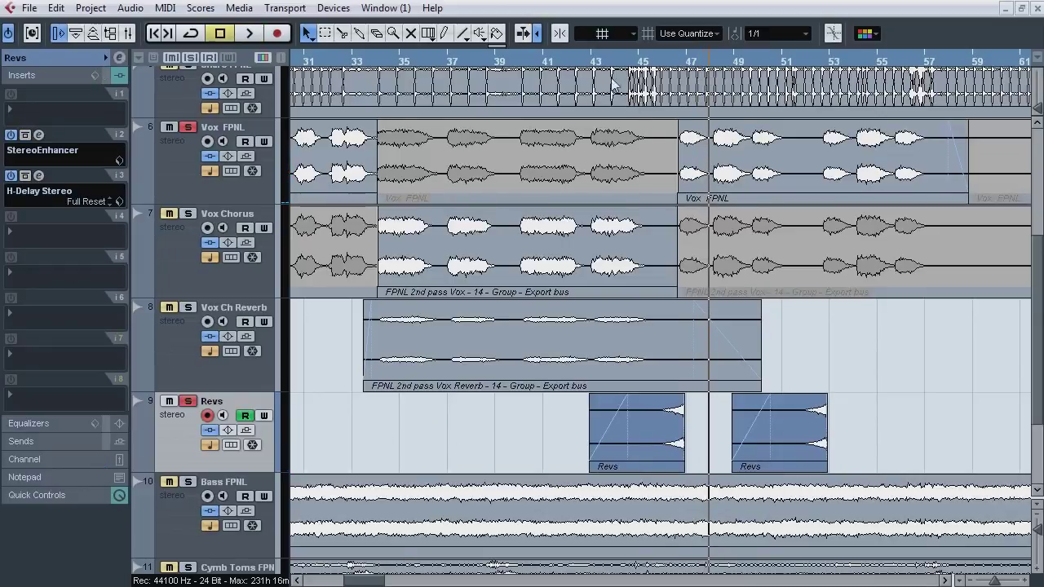
Step: Audition Vox FPNL, Vox Chorus, Vox Ch Reverb and Revs soloed together from about bar 43, then stop playback
left_click(590, 60)
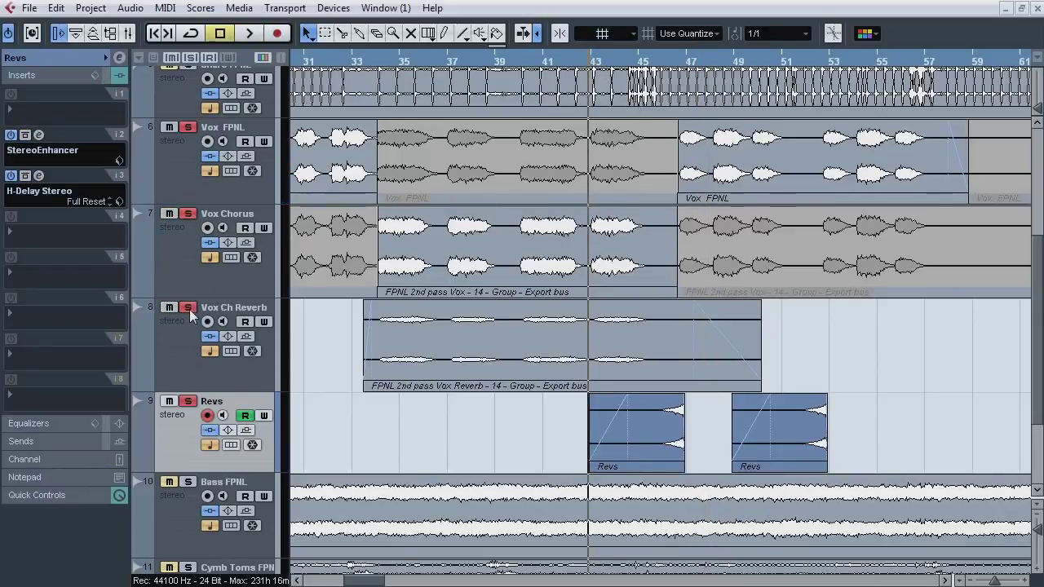
key("space")
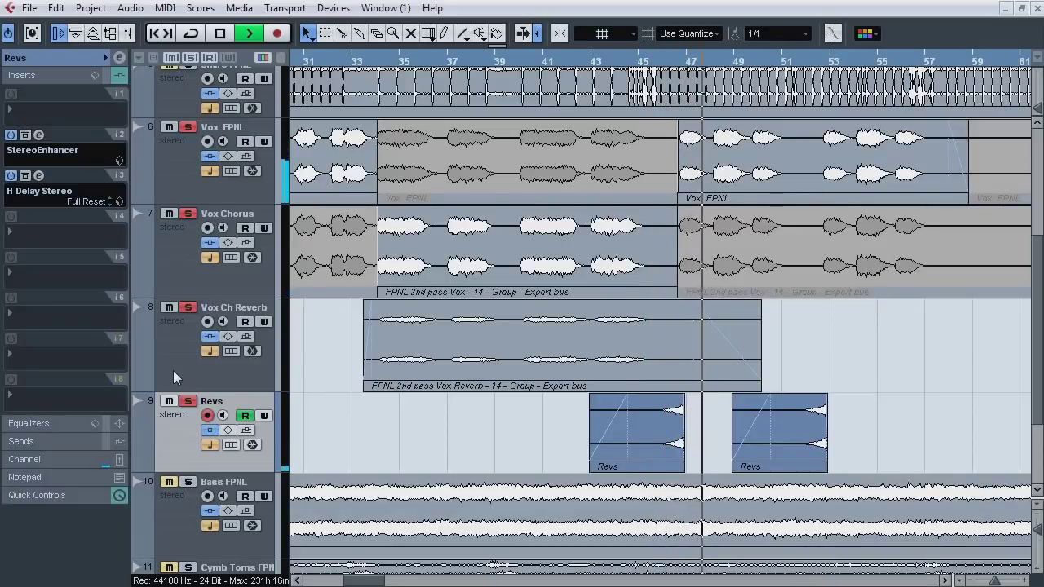
key("space")
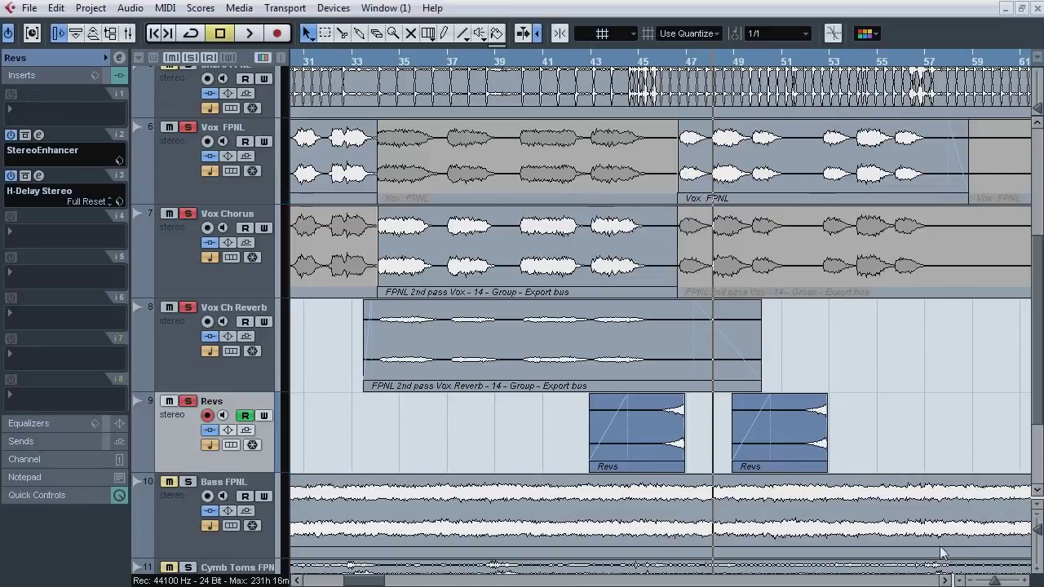
Step: Clear all solos and select the Master Mix track to show its inserts
left_click_drag(995, 581, 988, 581)
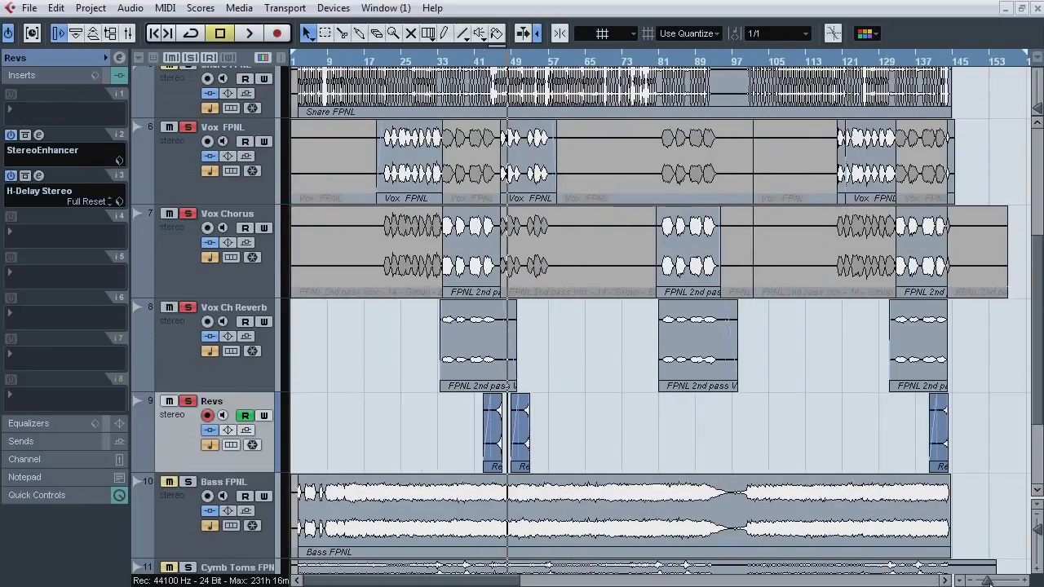
left_click_drag(1037, 361, 1042, 471)
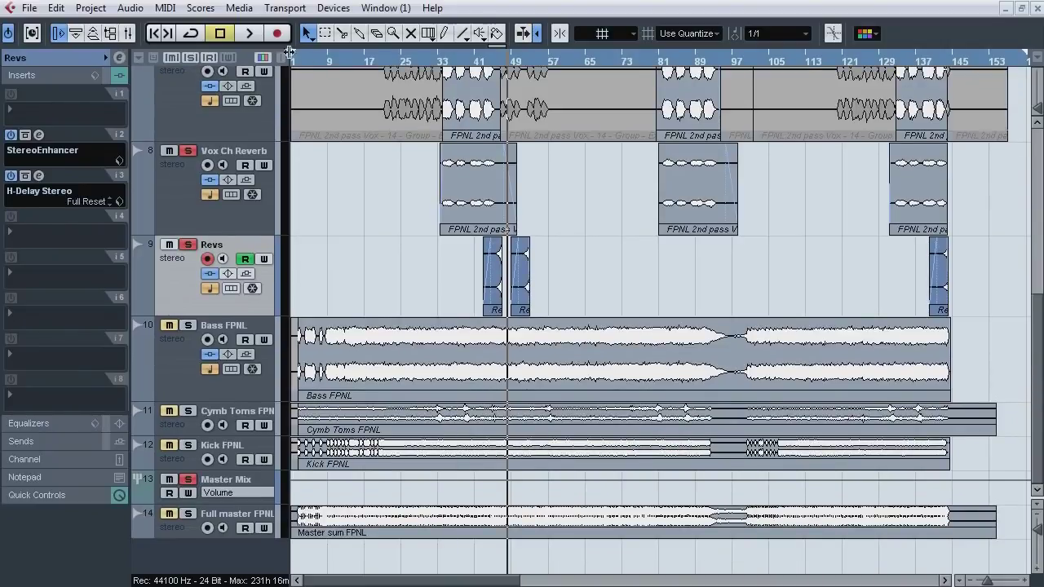
left_click(193, 58)
left_click(260, 479)
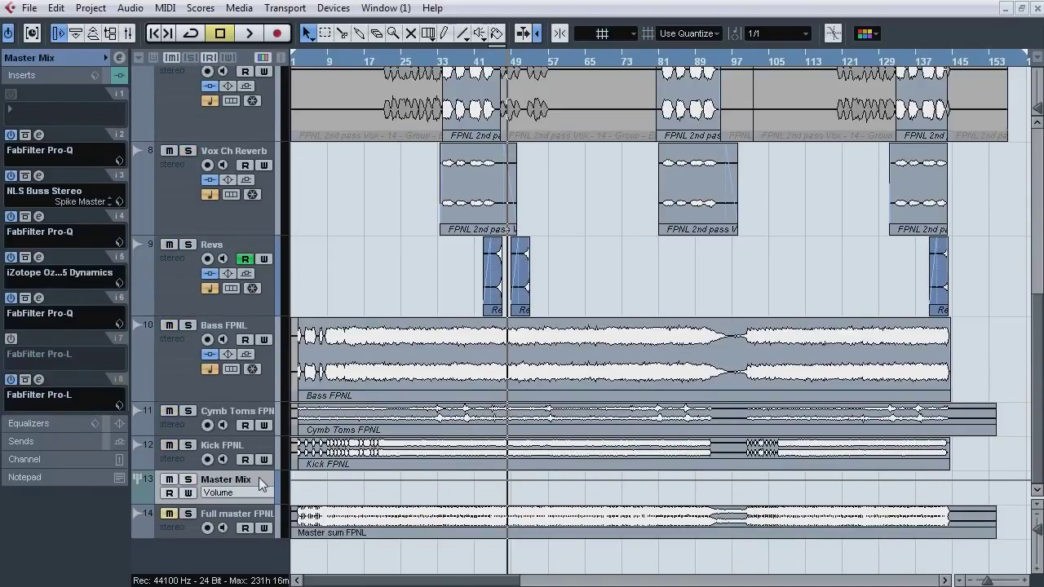
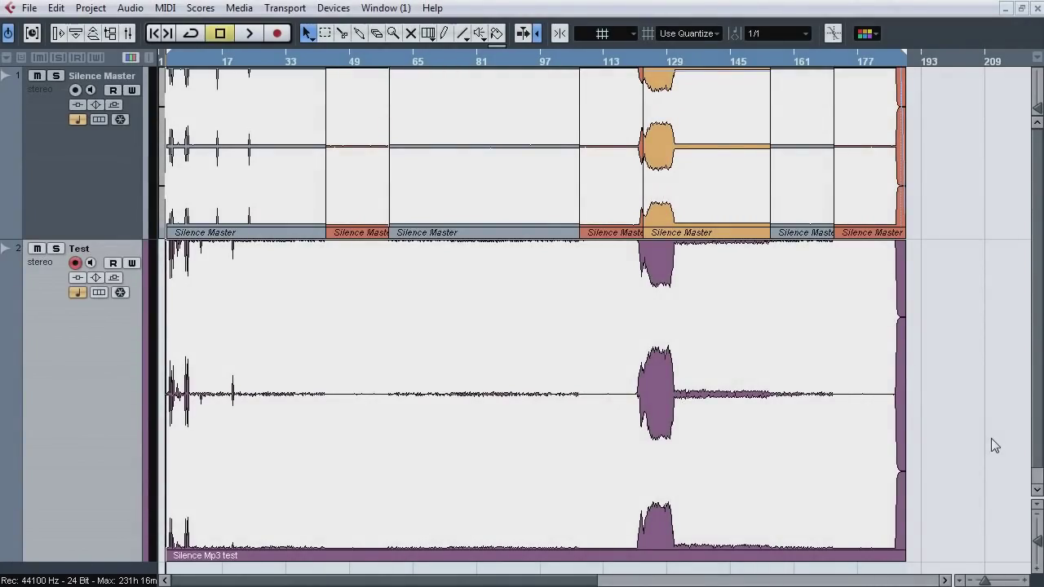
Step: Examine where the Silence Master event is cut near 2.4.4.95, just before its first sound, against the Test event below
left_click_drag(176, 62, 212, 201)
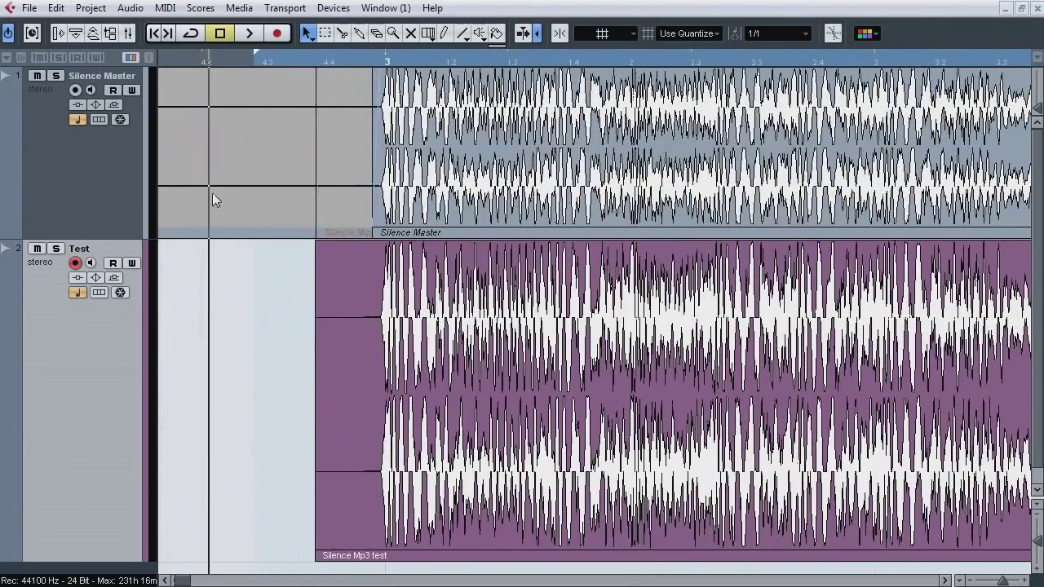
right_click(317, 133)
left_click(350, 129)
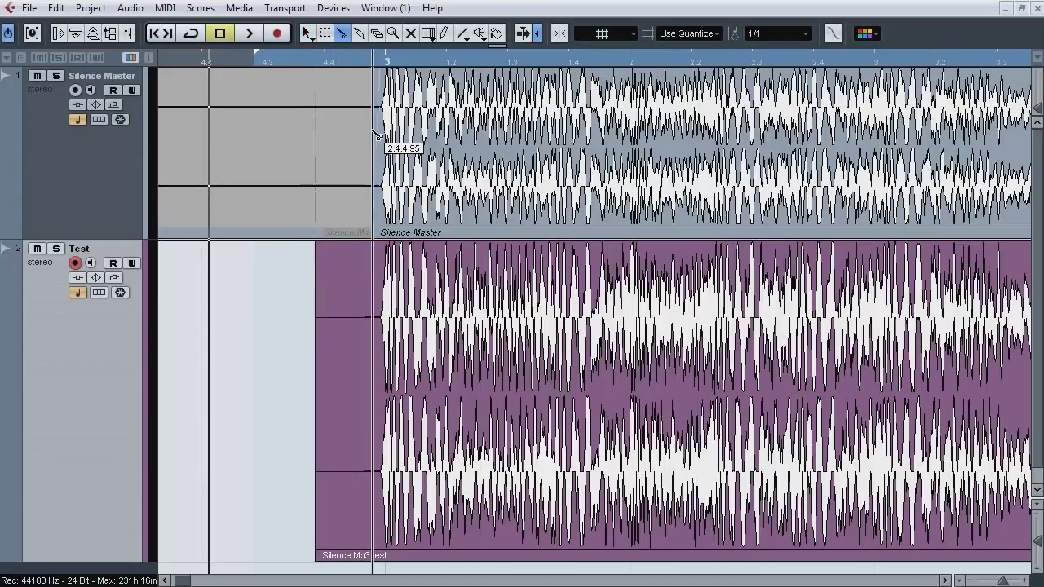
key("1")
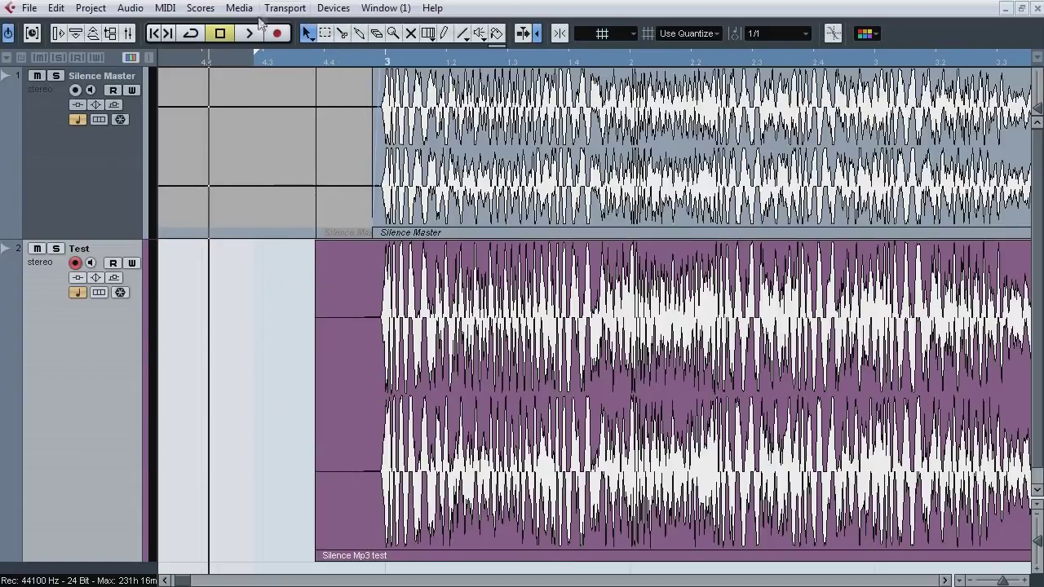
Step: Show the transport panel, set the left locator to 2.4.3.103, and place the cursor at the Test event's start, then at its first sound
key("F2")
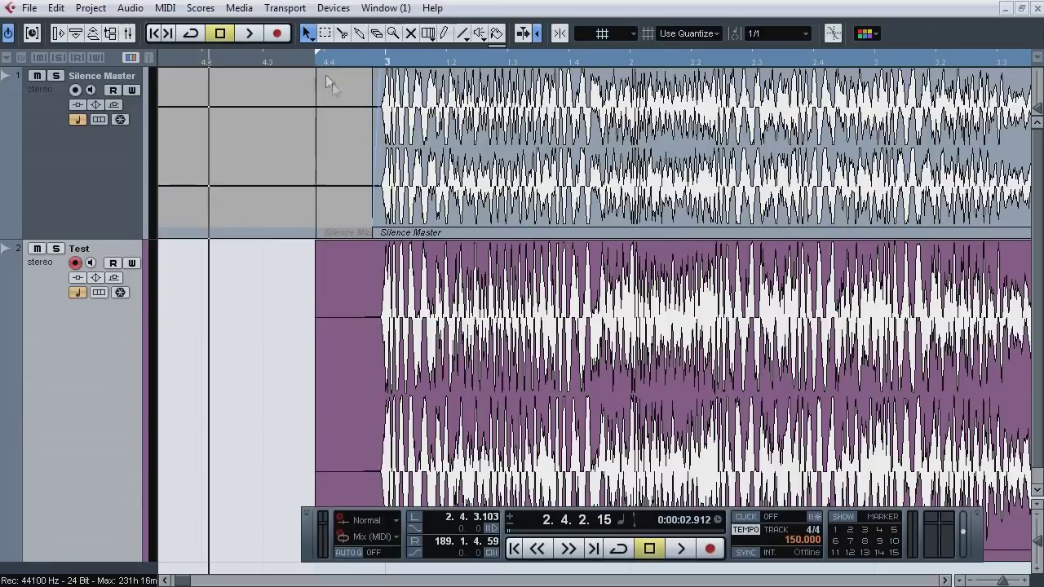
left_click(319, 66)
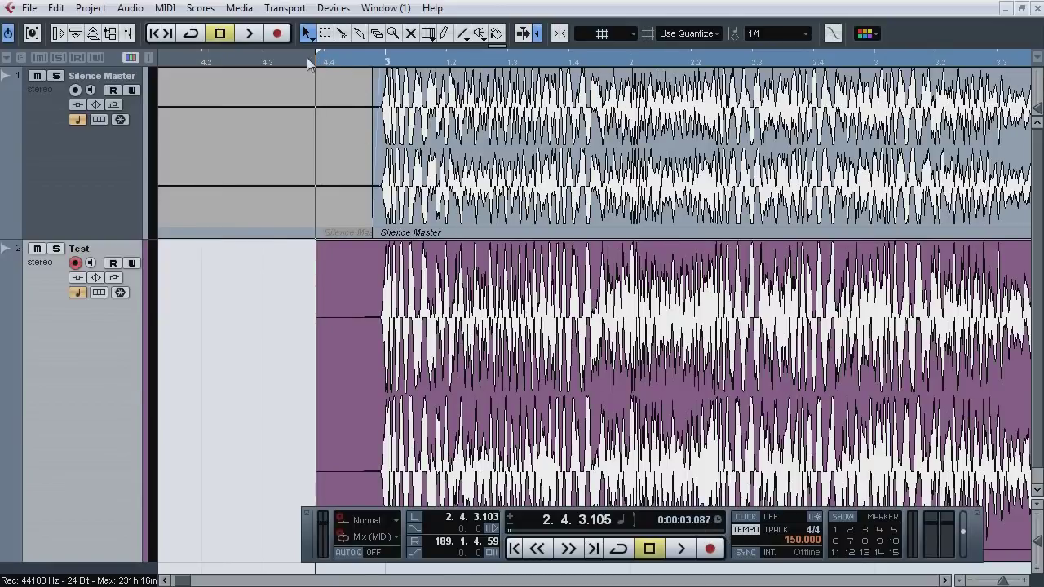
left_click(381, 63)
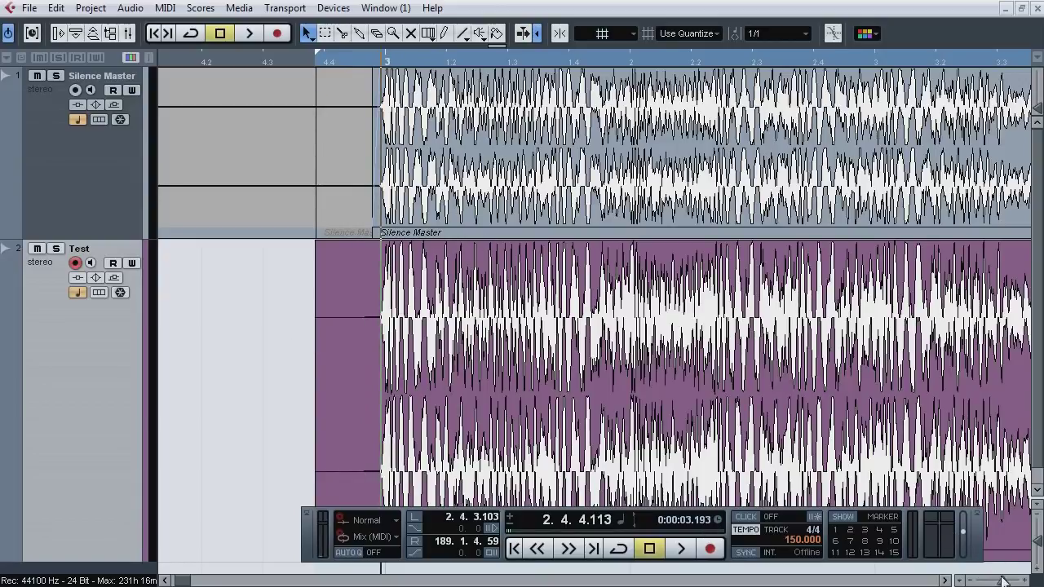
Step: Compare where the Silence Master and Test events end near bar 189, placing the cursor at each event's end
left_click_drag(1004, 581, 983, 580)
left_click_drag(723, 66, 690, 132)
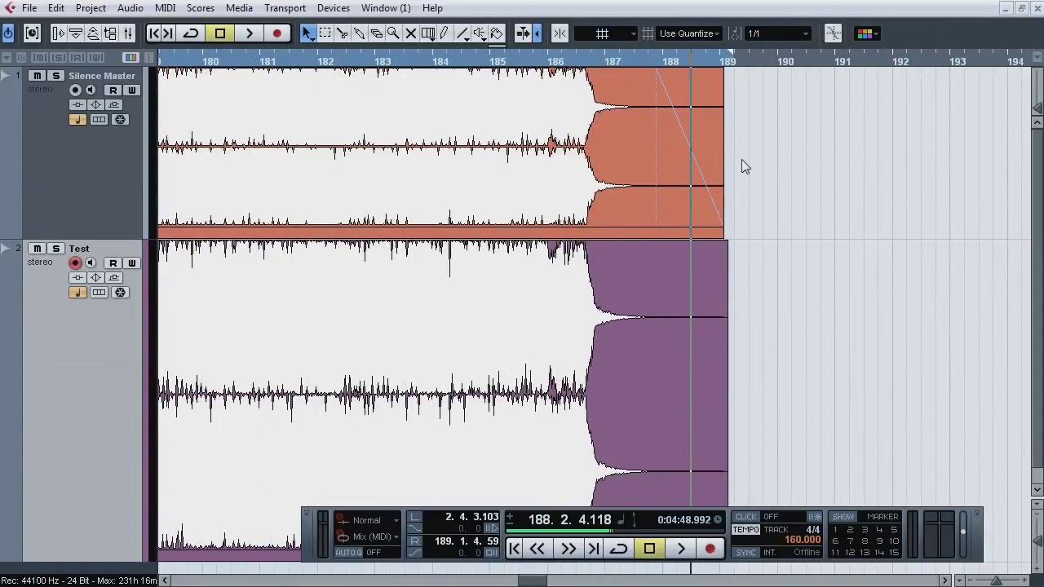
left_click_drag(740, 62, 721, 118)
left_click(685, 60)
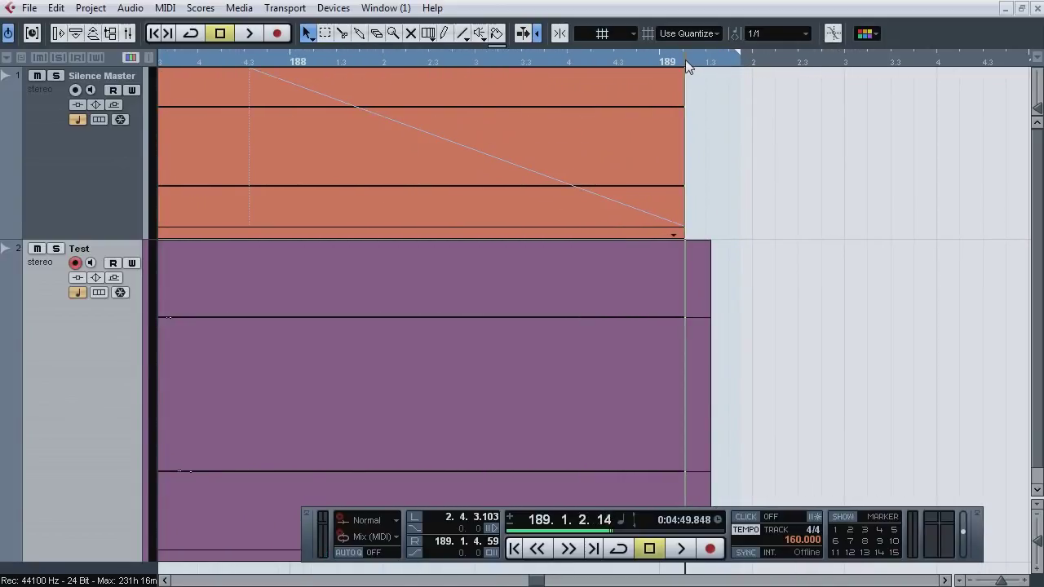
left_click(740, 62)
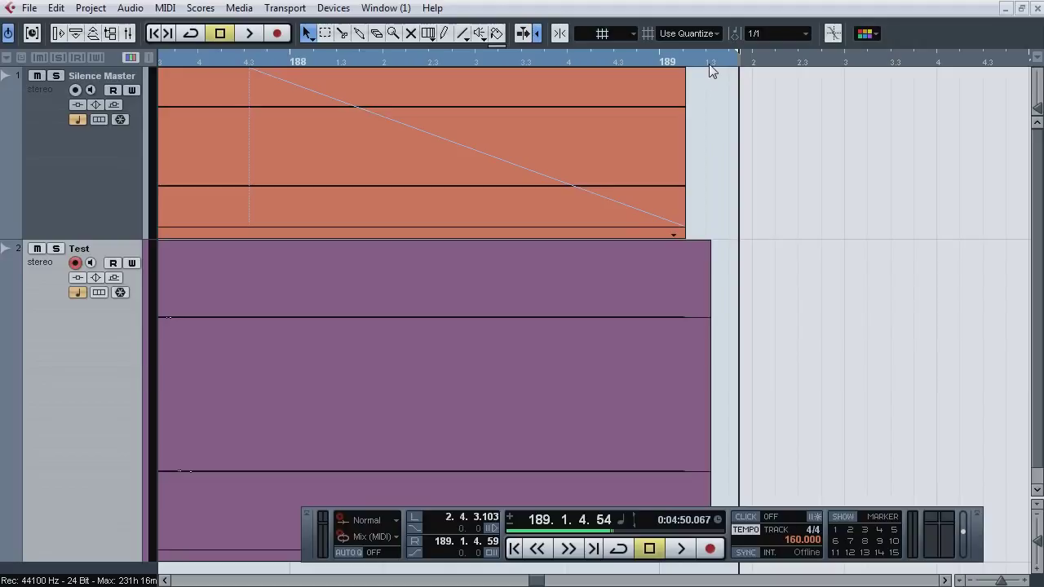
left_click(709, 62)
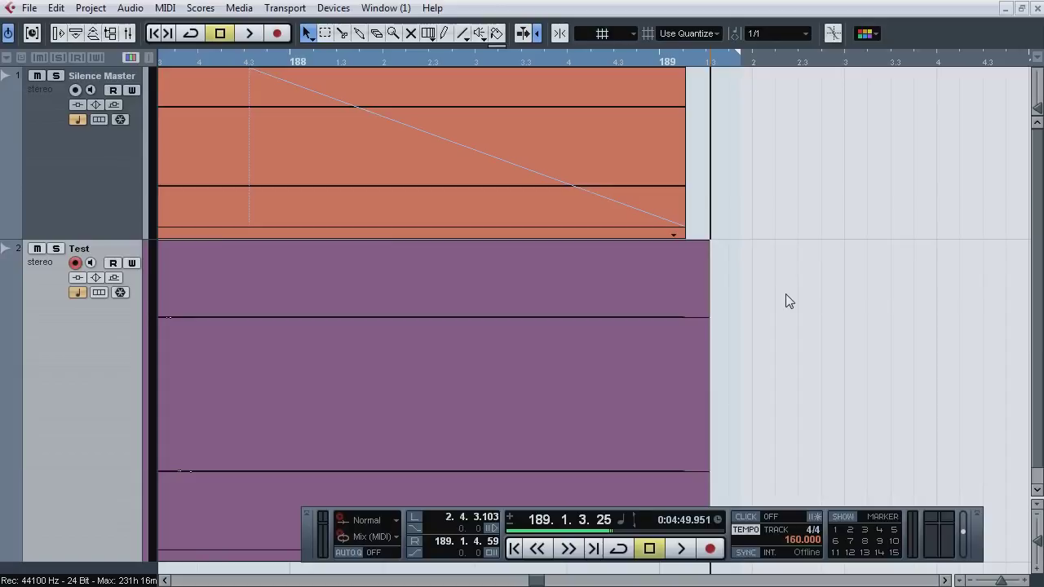
Step: Return the cursor to 3.4.3.6 near the start of both full-length tracks and hide the transport panel
left_click_drag(1002, 581, 983, 581)
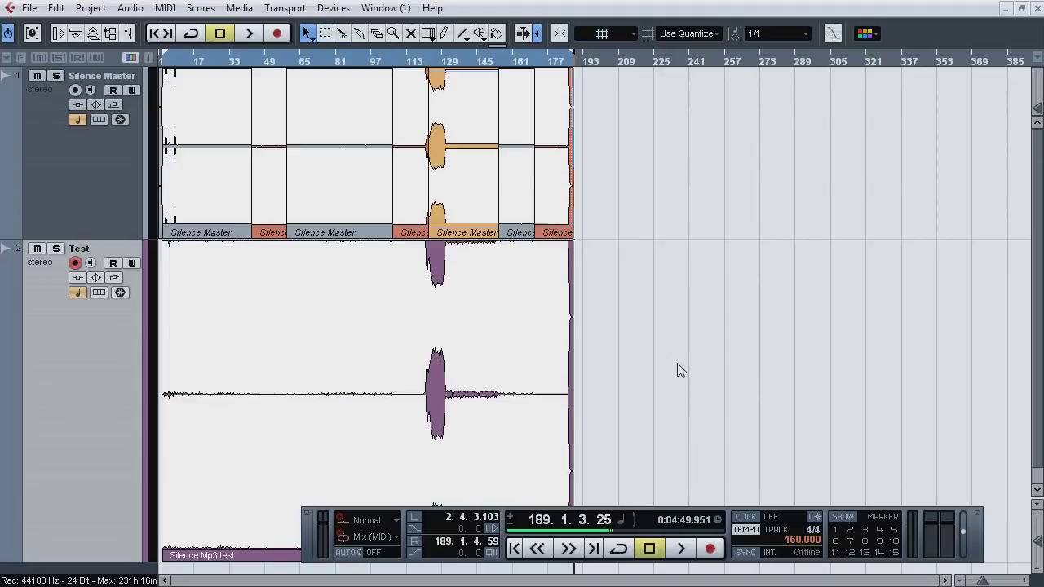
left_click(165, 64)
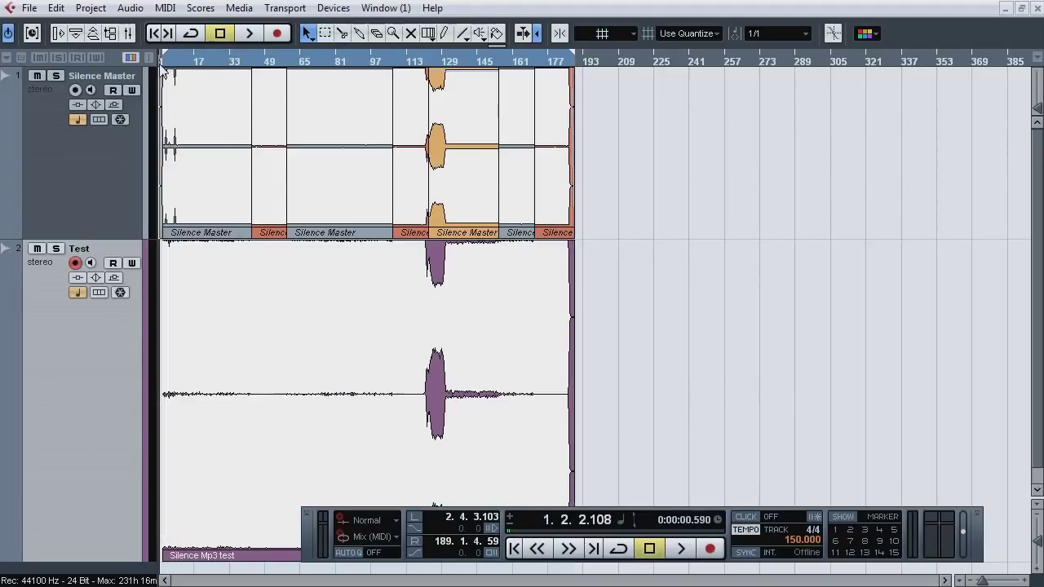
left_click_drag(161, 69, 171, 93)
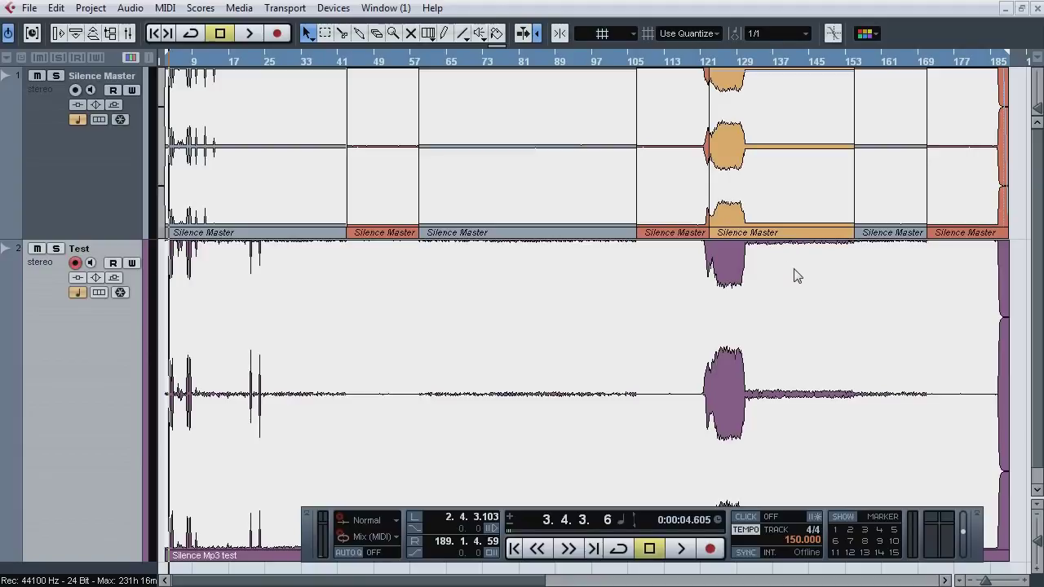
key("F2")
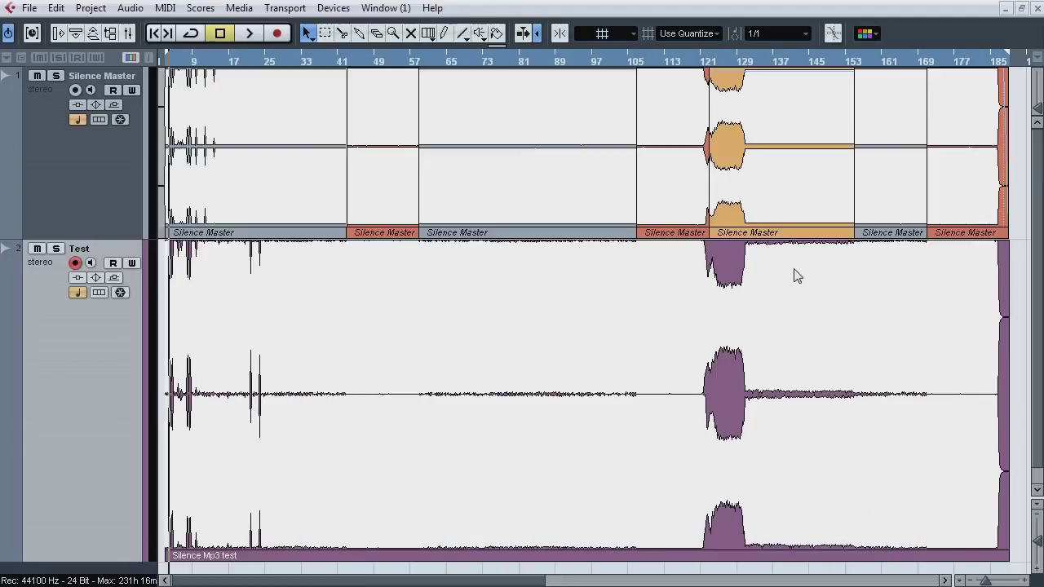